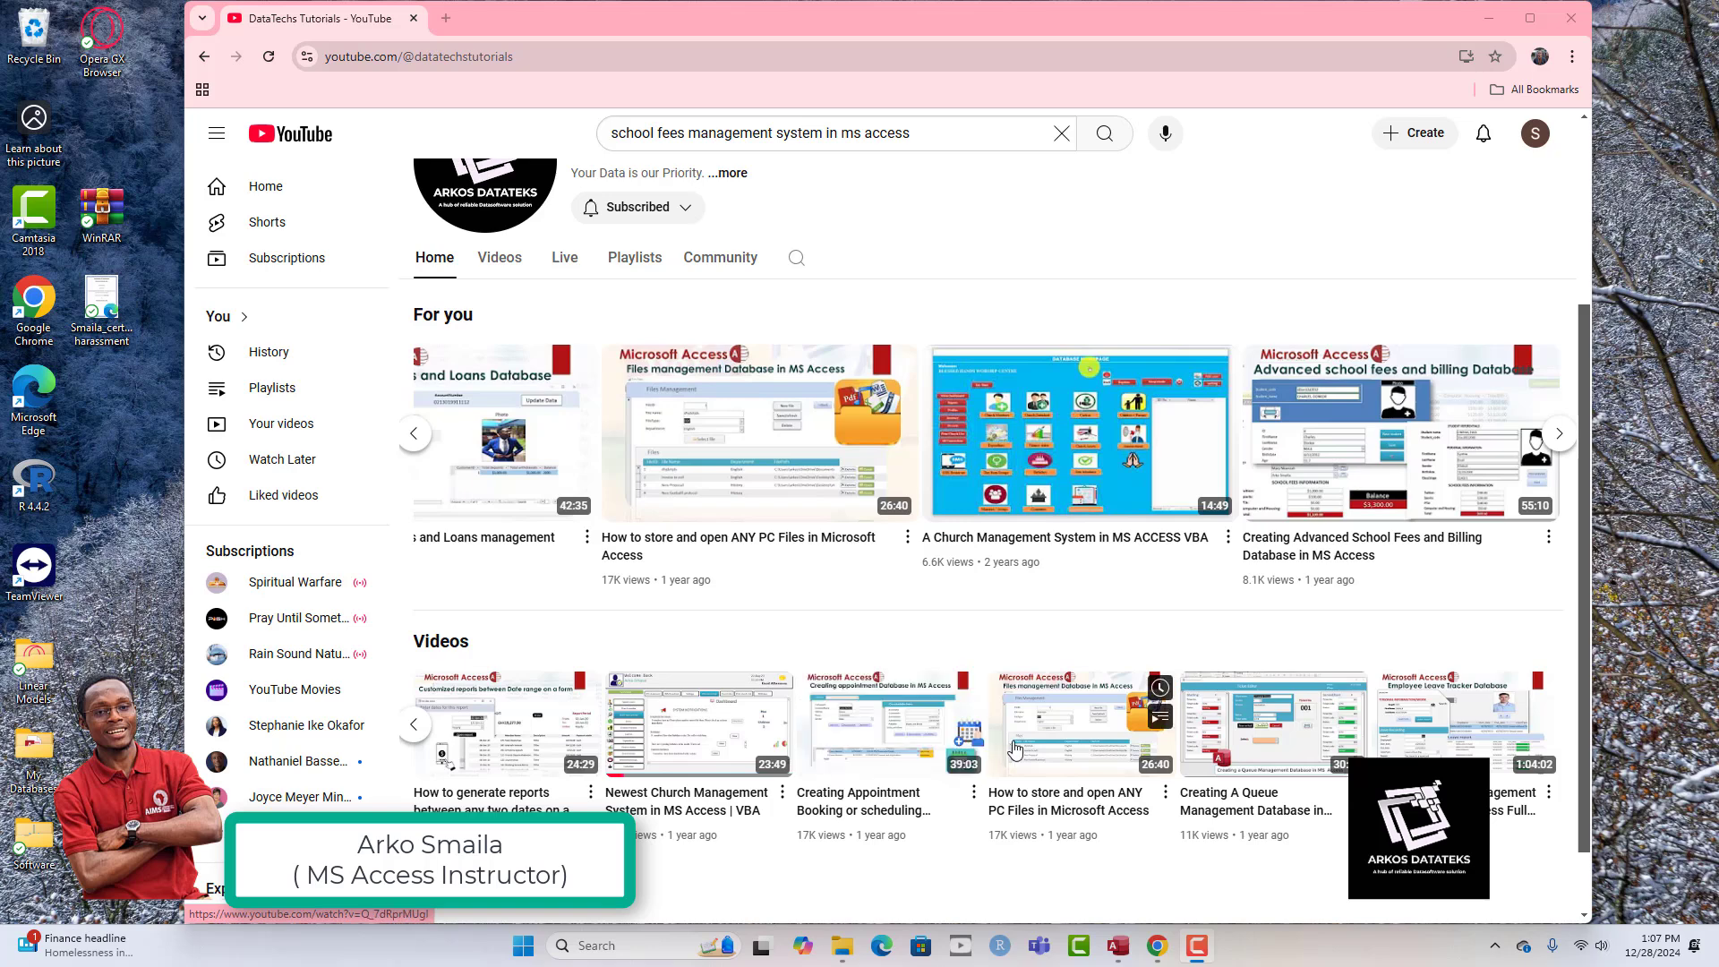
- Minimize the browser, switch to the Access database with the Fees Transactions form, and maximize that form
mouse_move(1309, 565)
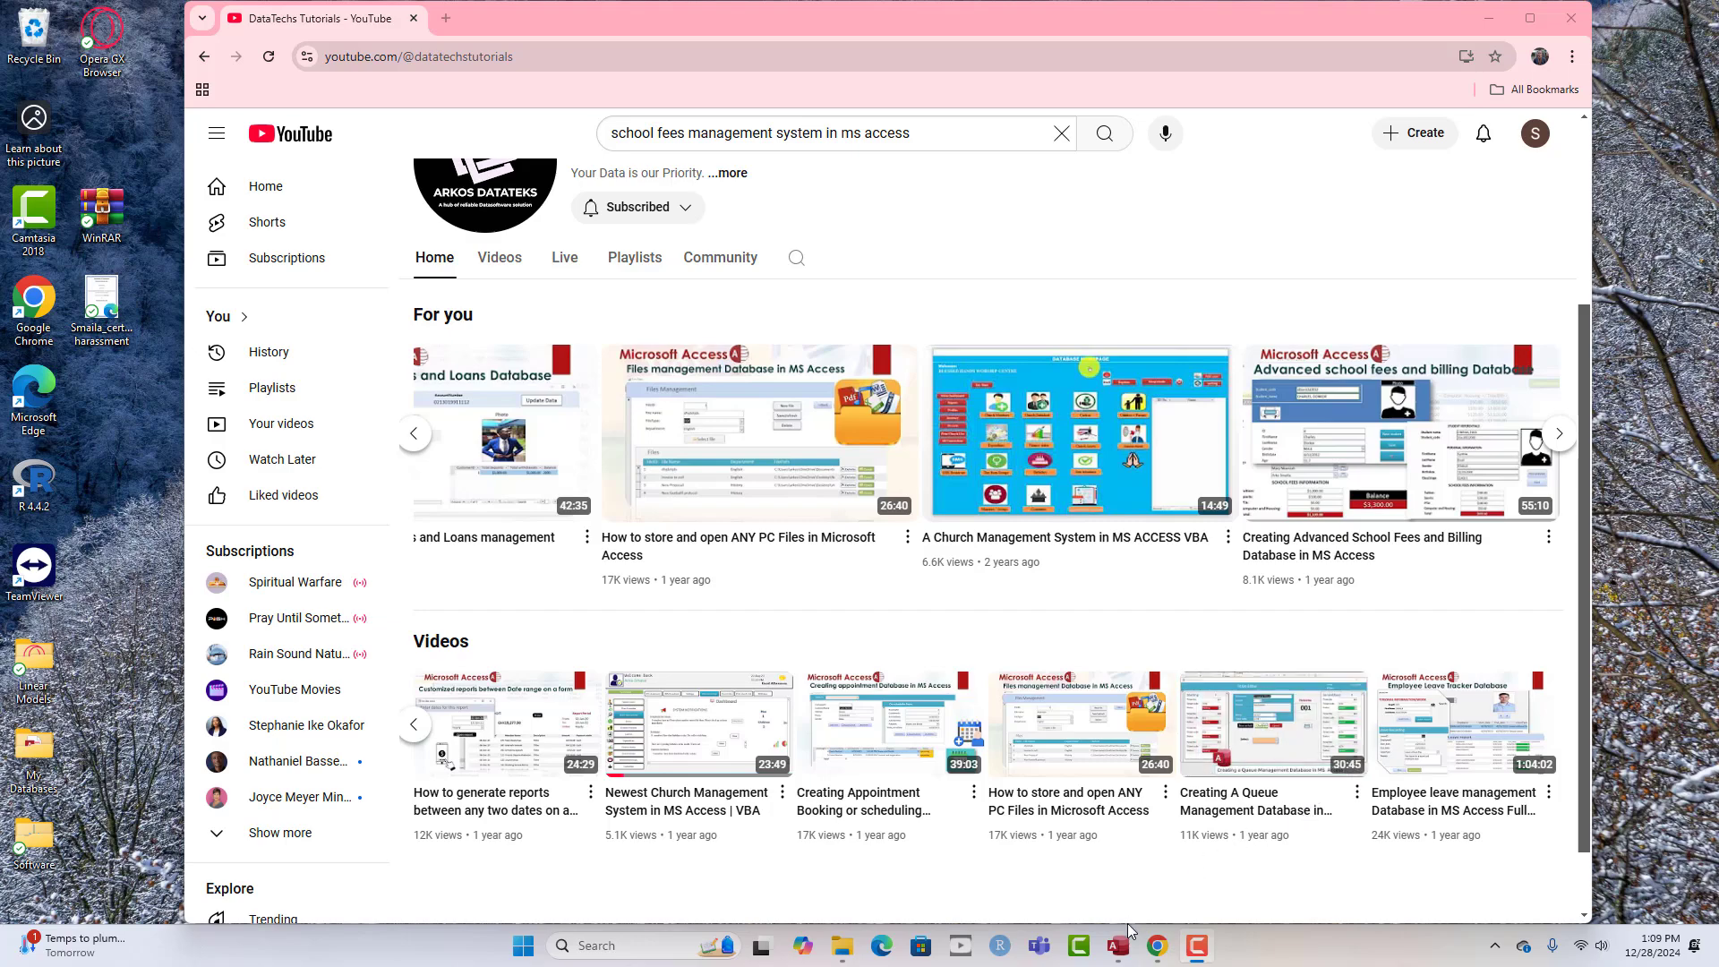
click(1490, 25)
mouse_move(1120, 952)
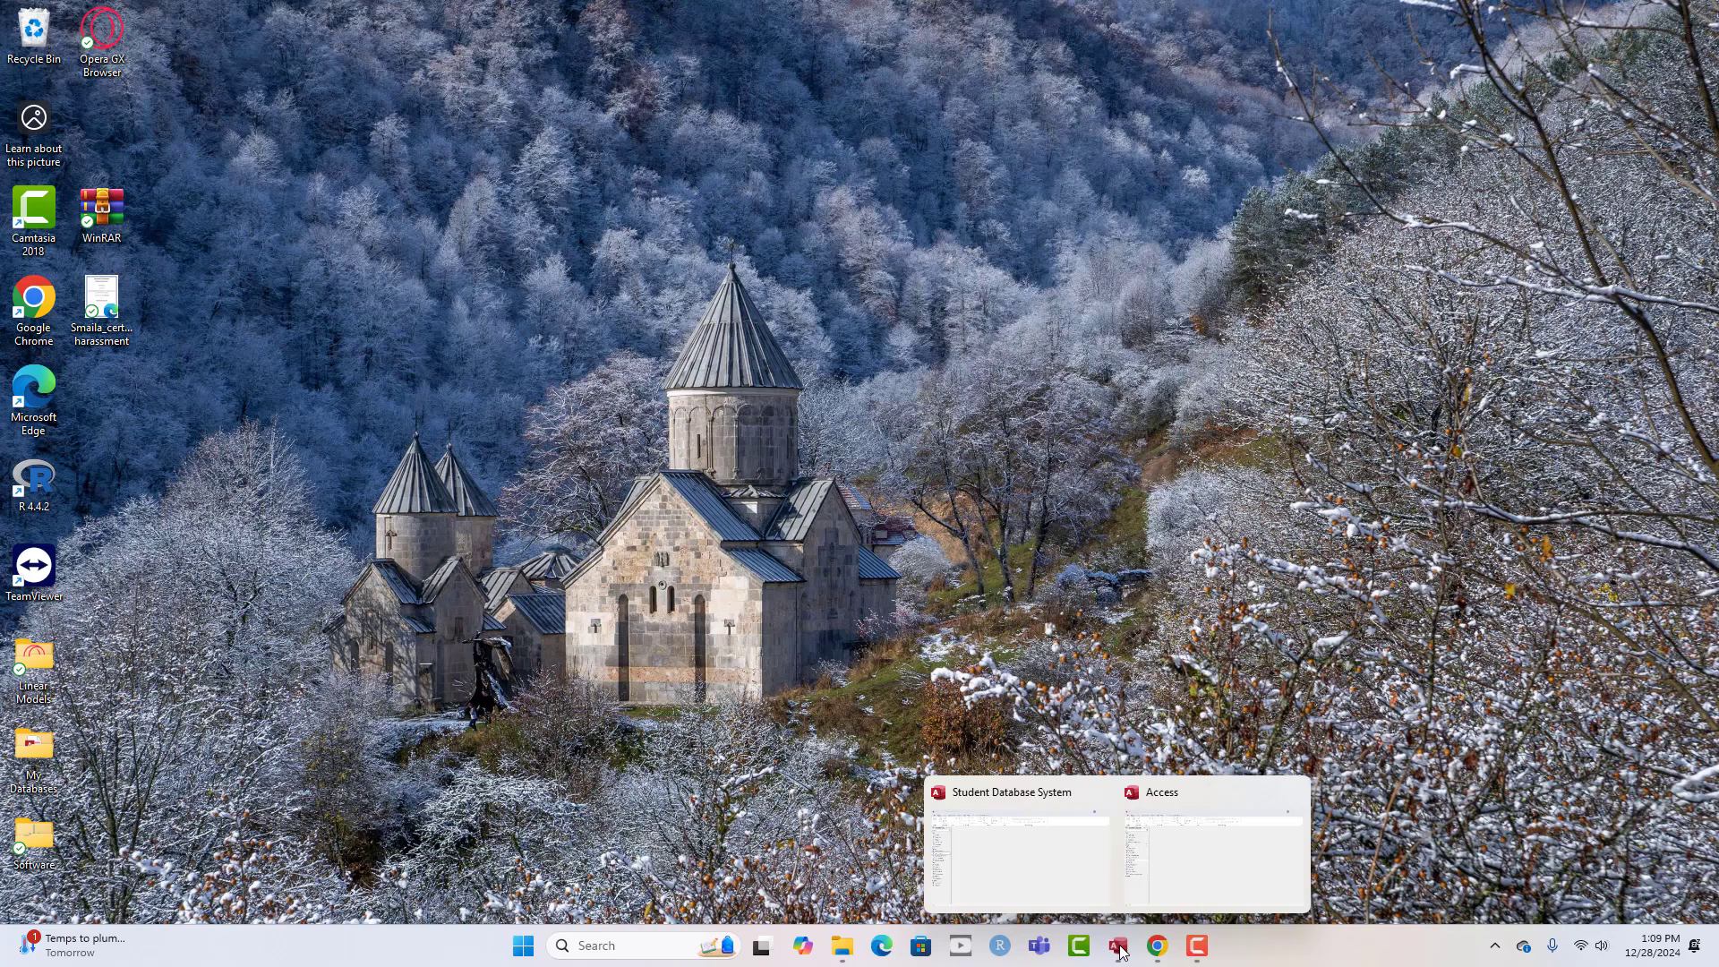
click(1197, 875)
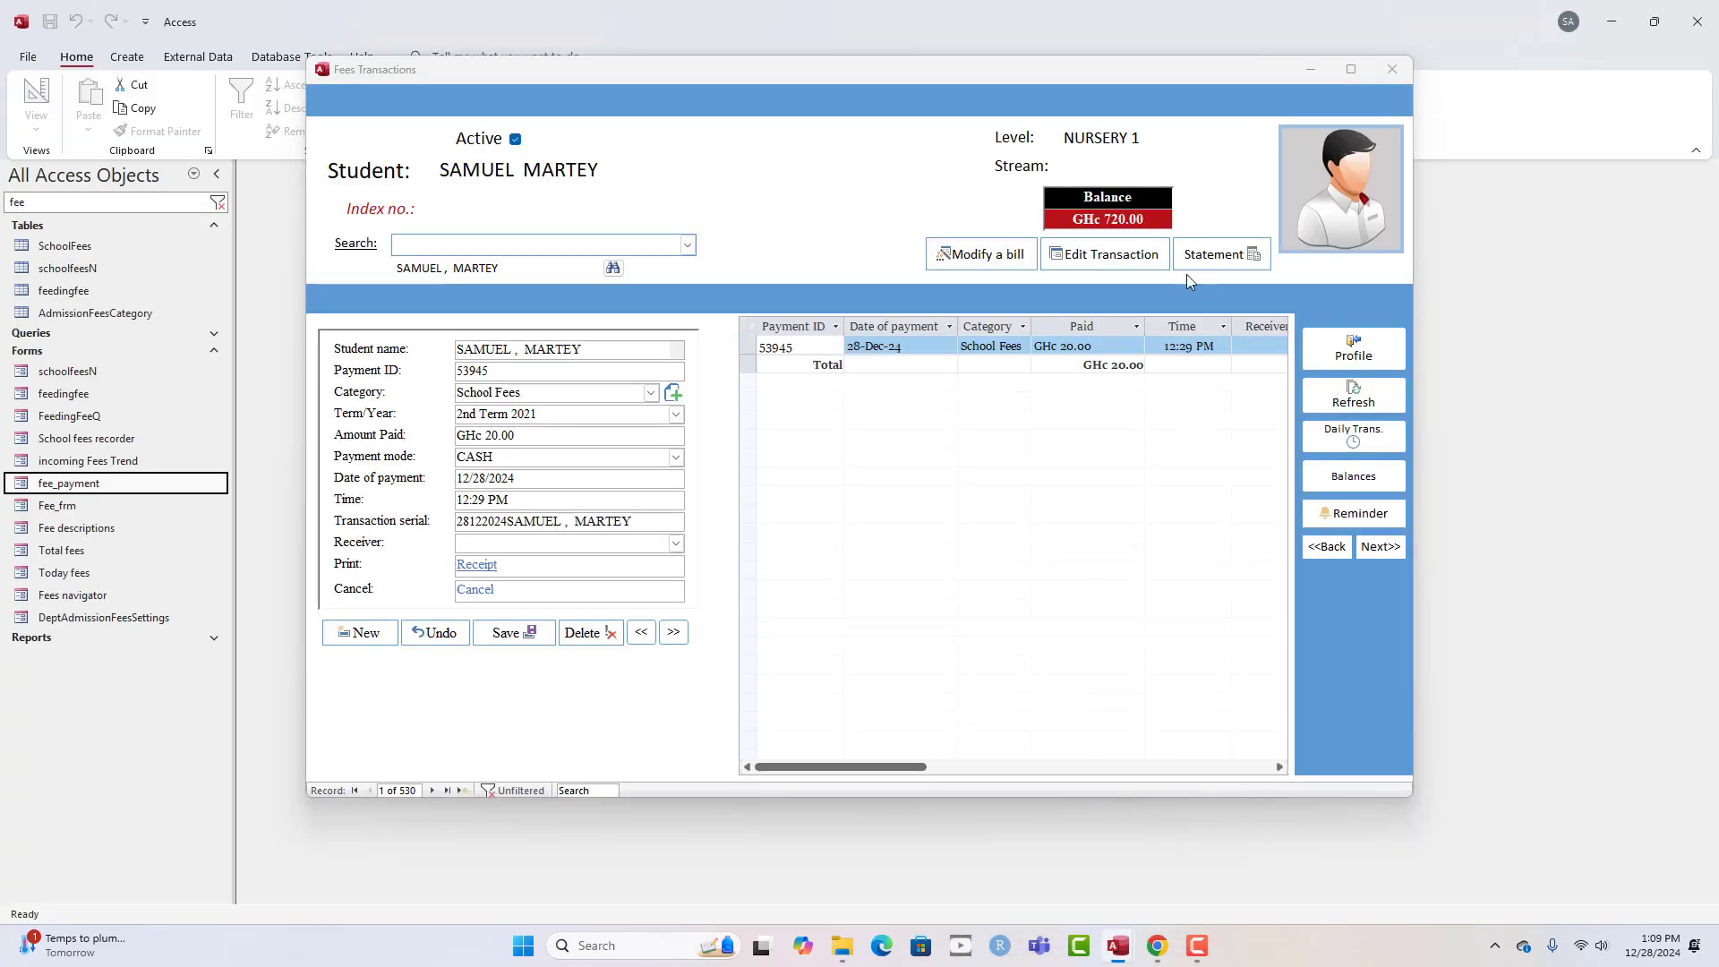
click(1350, 71)
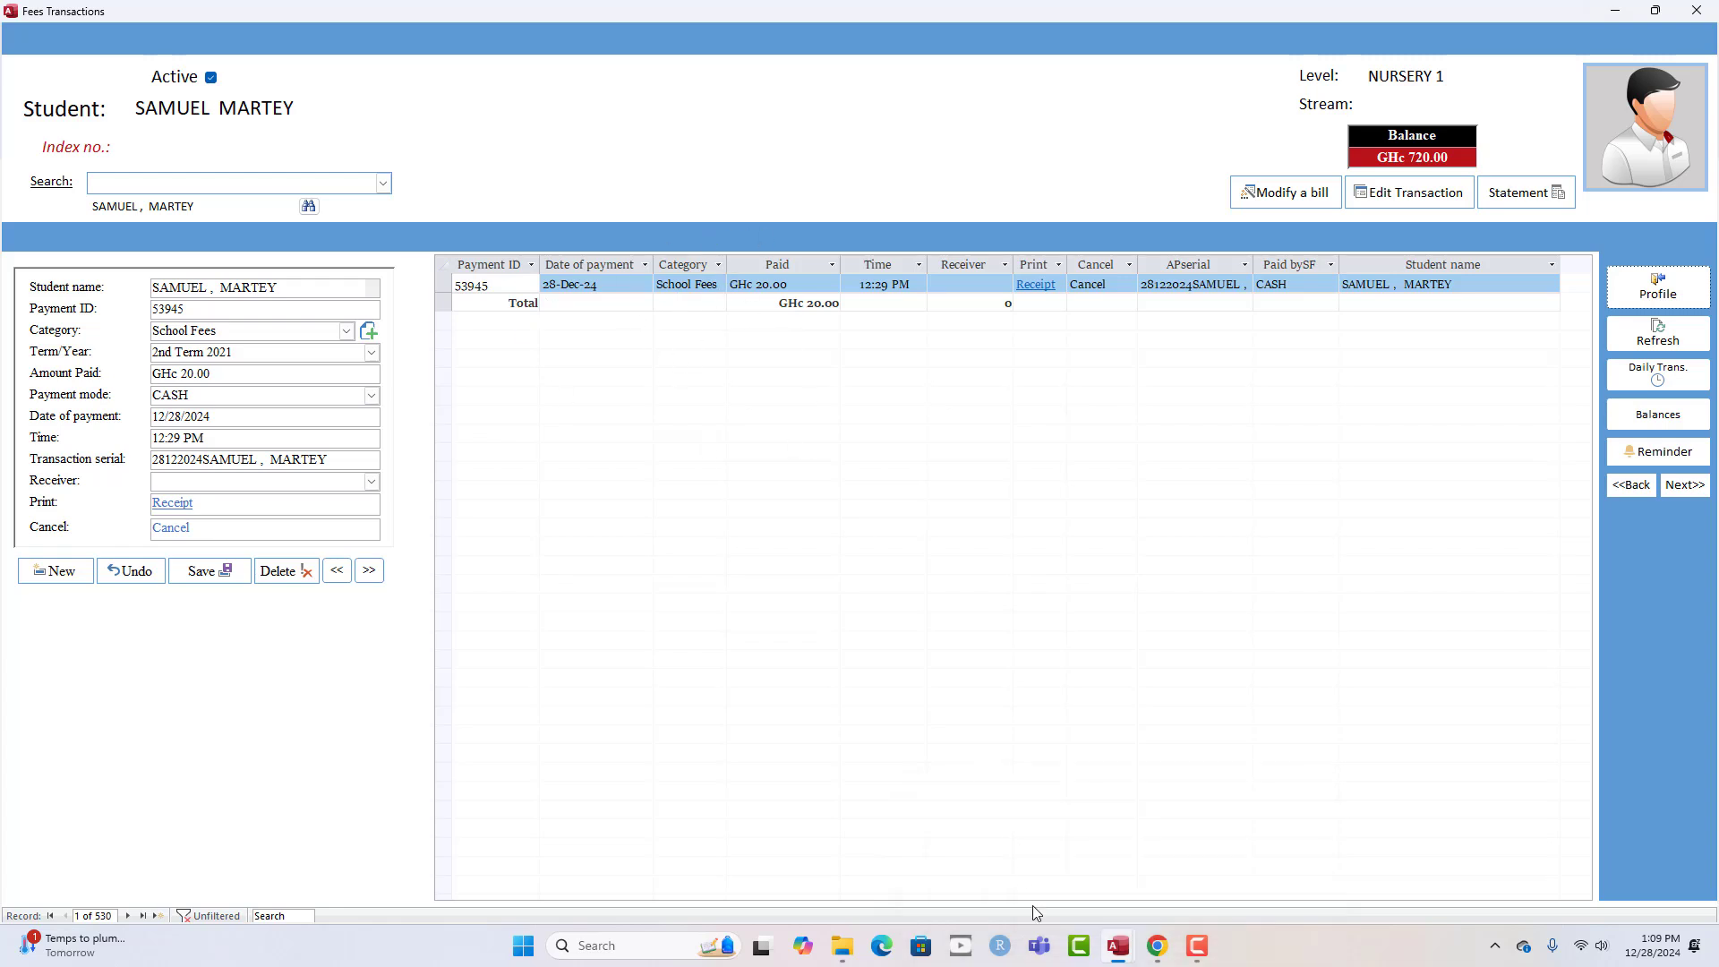
- Switch to the Student Database System and open Main_billingFrm to inspect the Term field
mouse_move(1118, 945)
click(1017, 862)
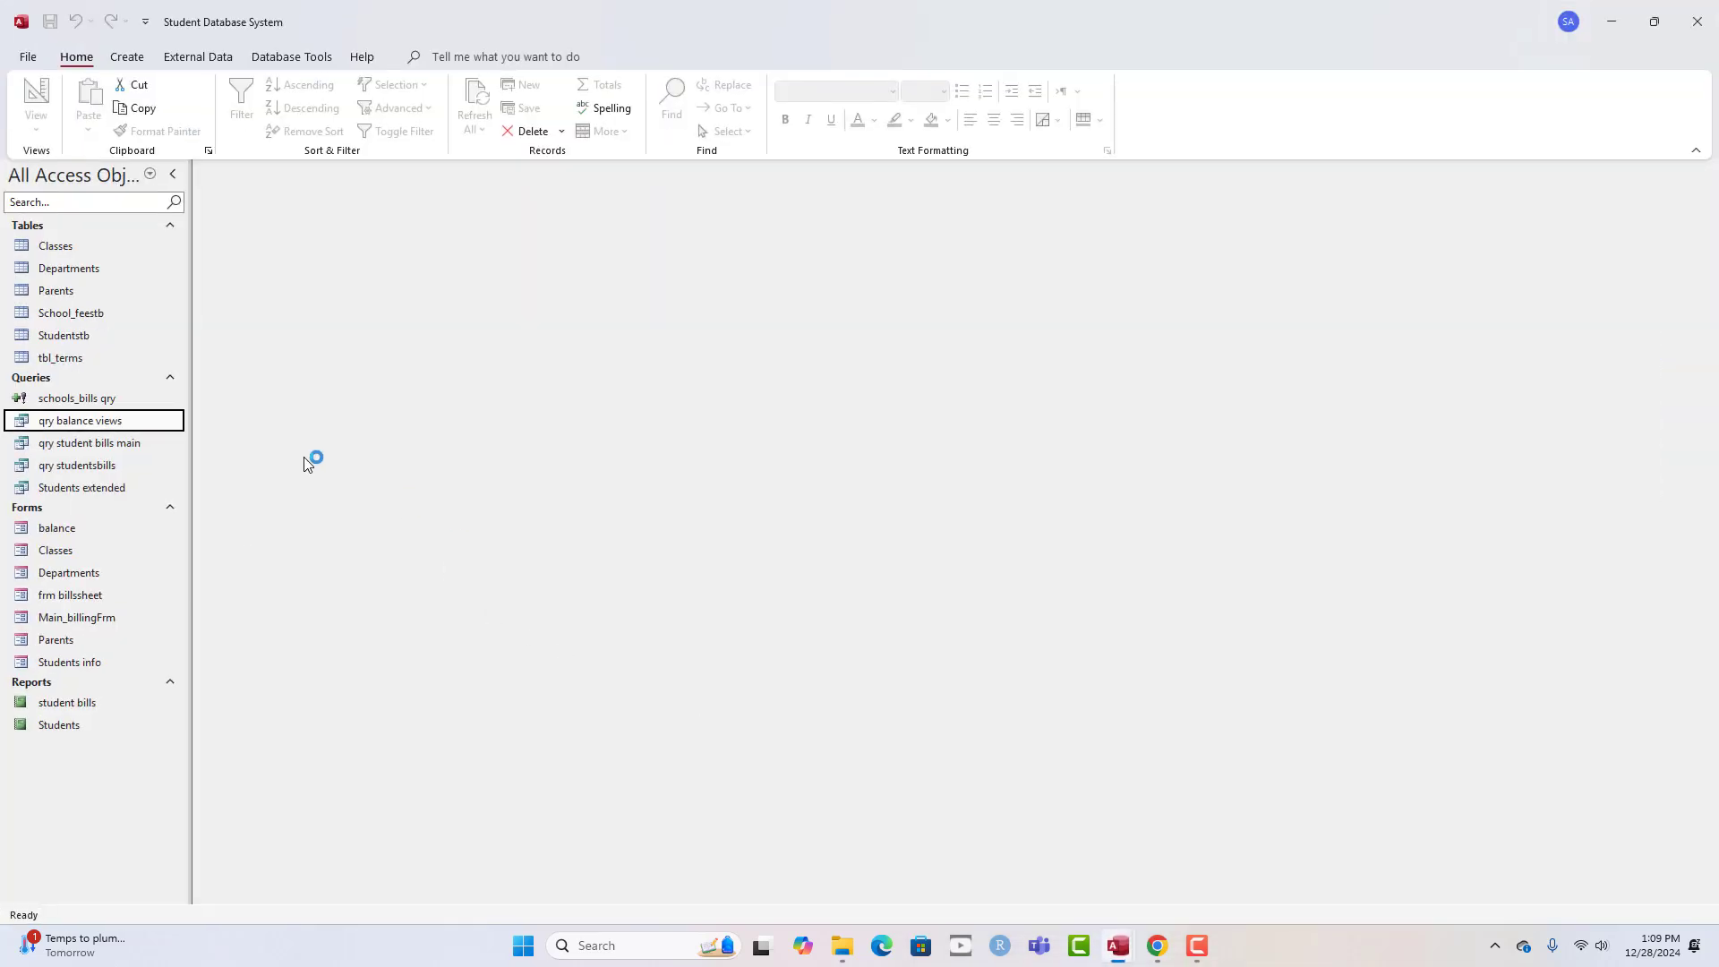
click(81, 202)
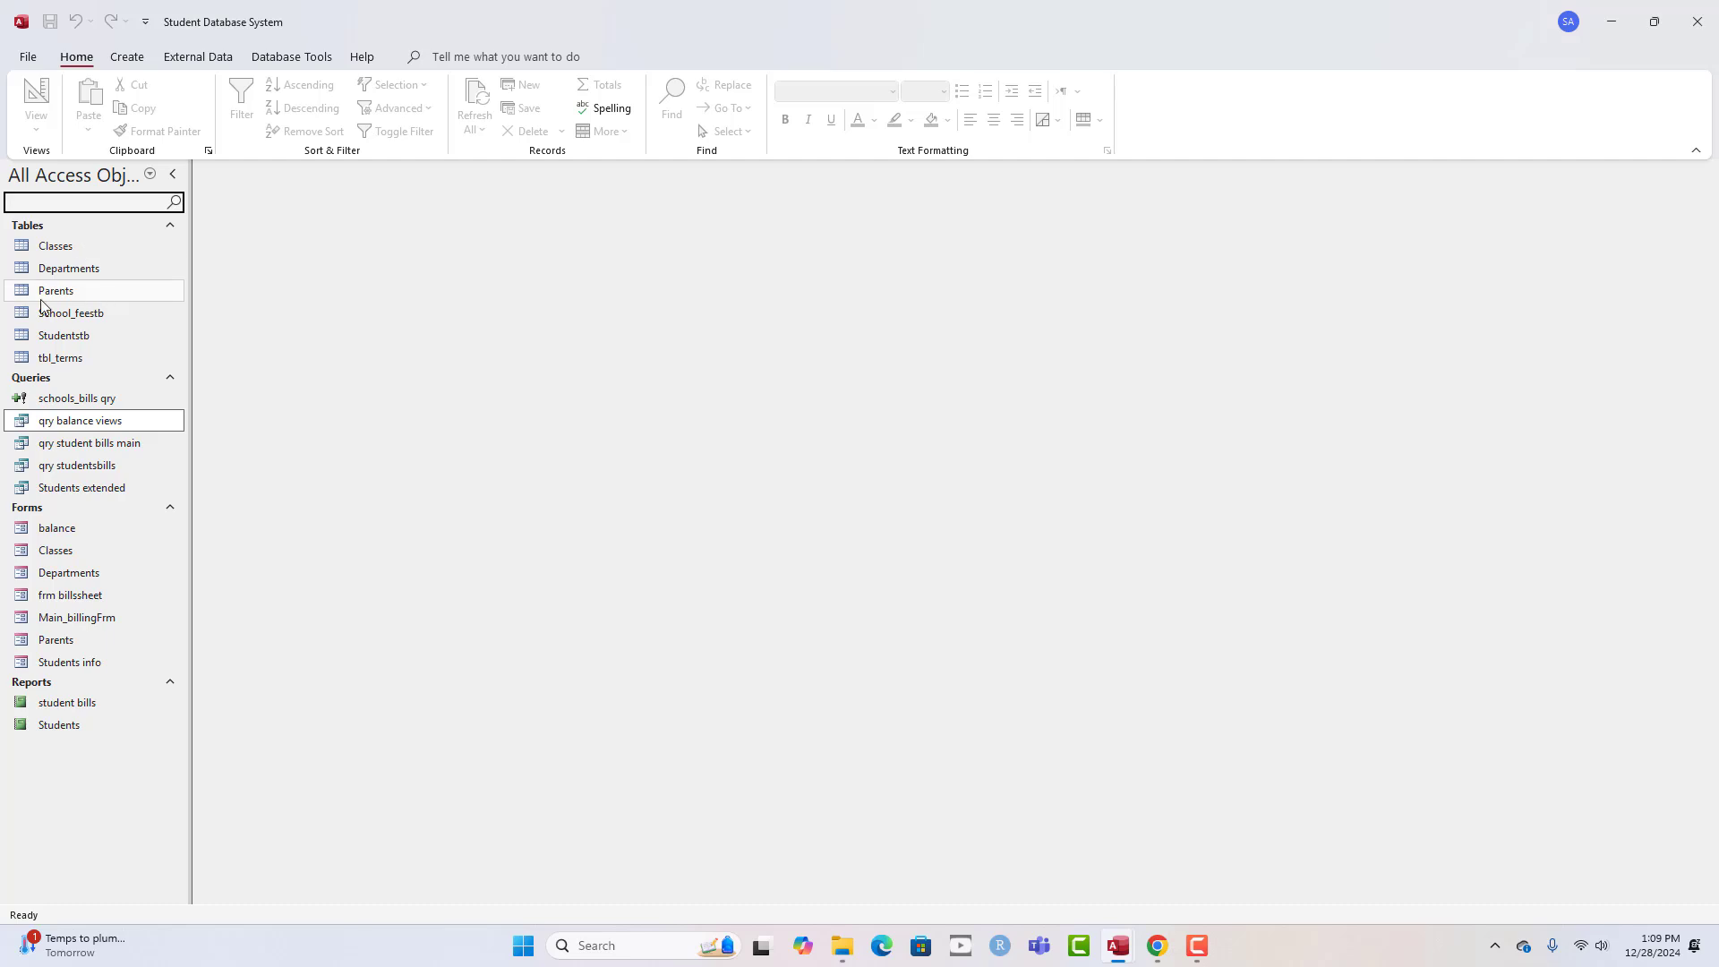
double_click(94, 624)
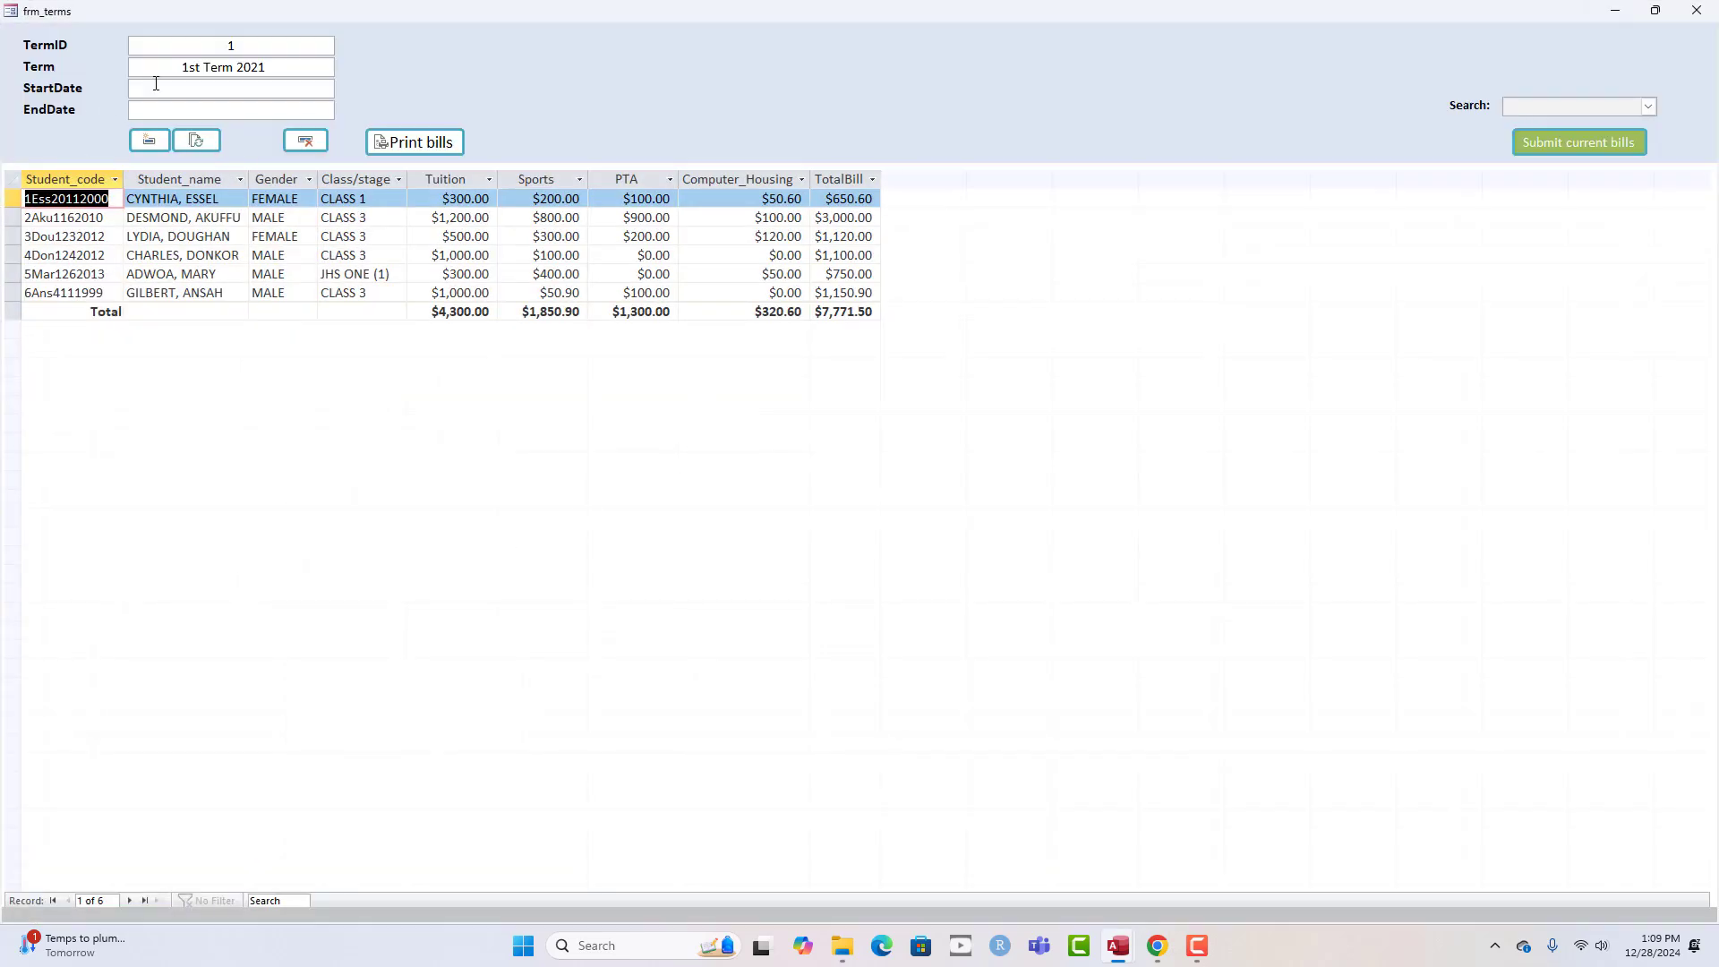
click(222, 67)
drag(278, 67, 111, 62)
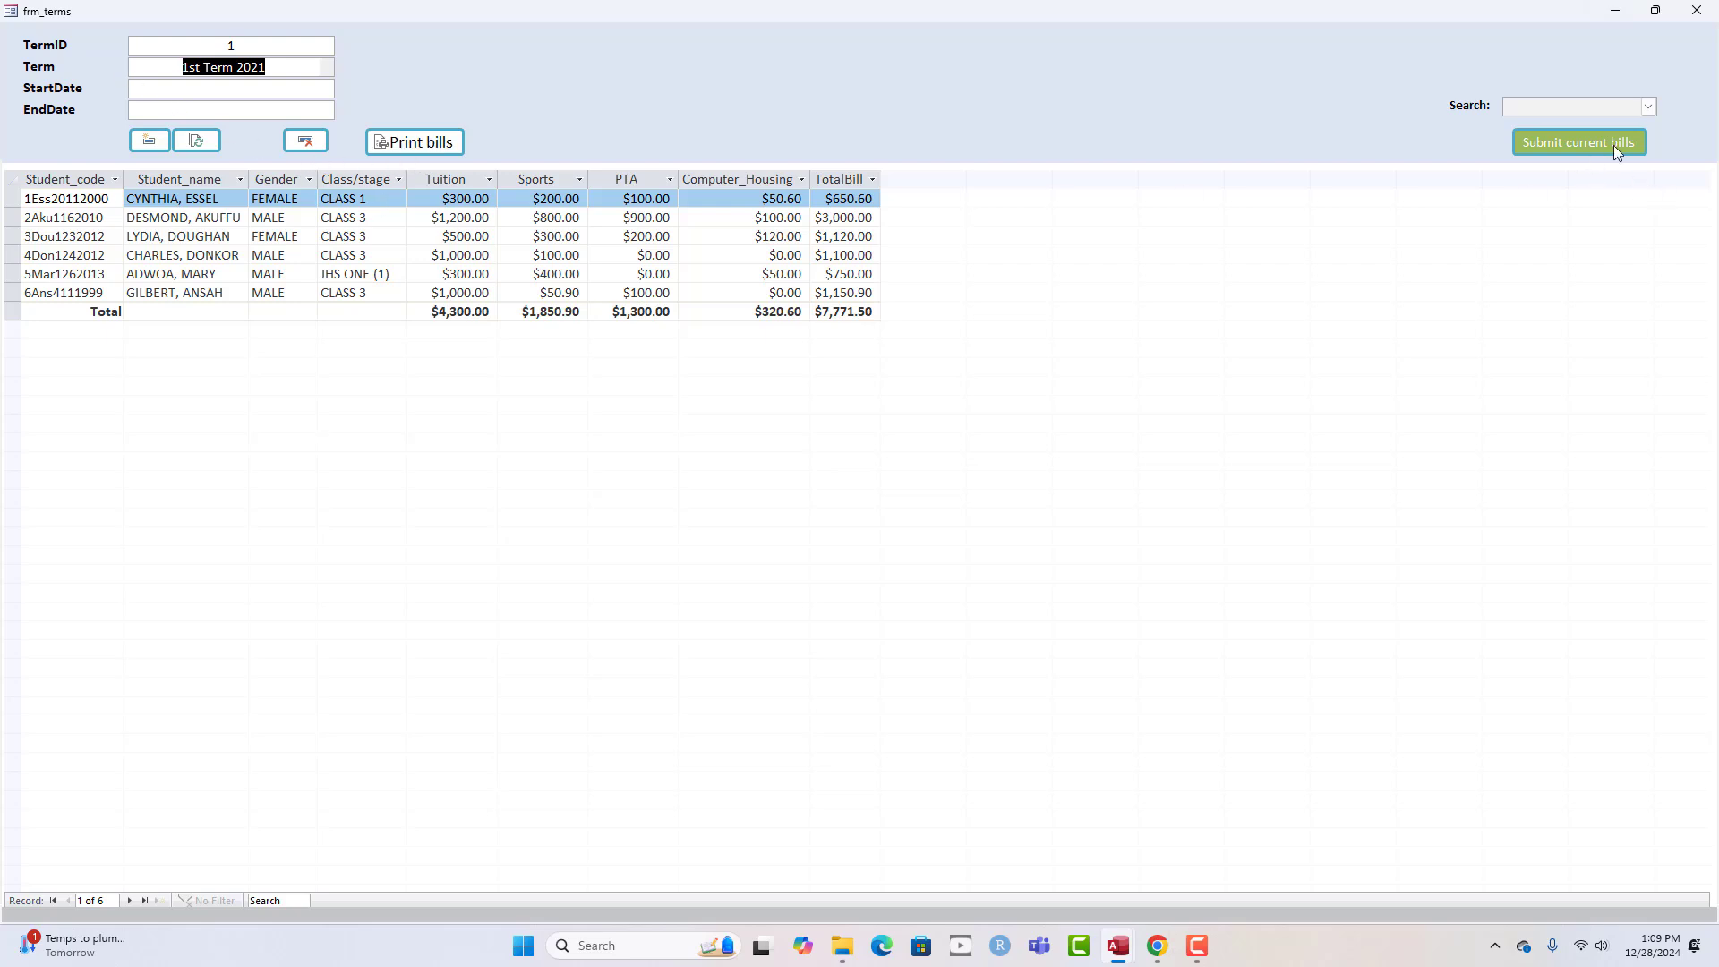
- Load 3rd Term 2023 in the billing form and try submitting its current bills, declining the append query
click(1649, 106)
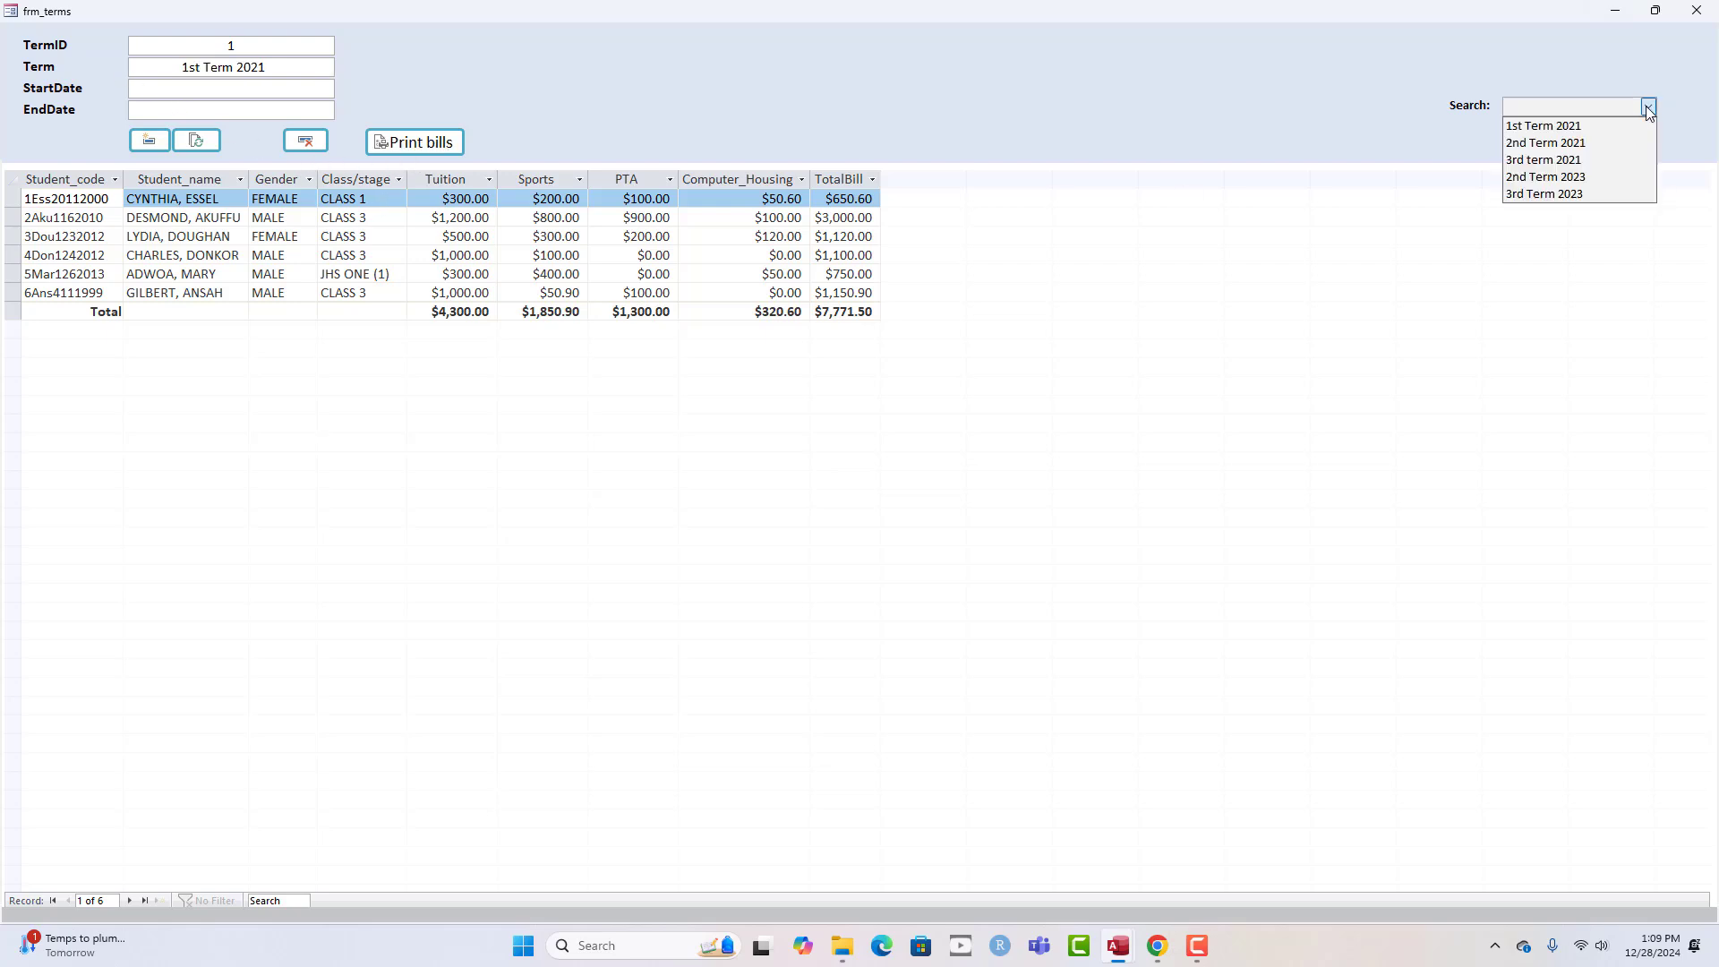
click(1550, 194)
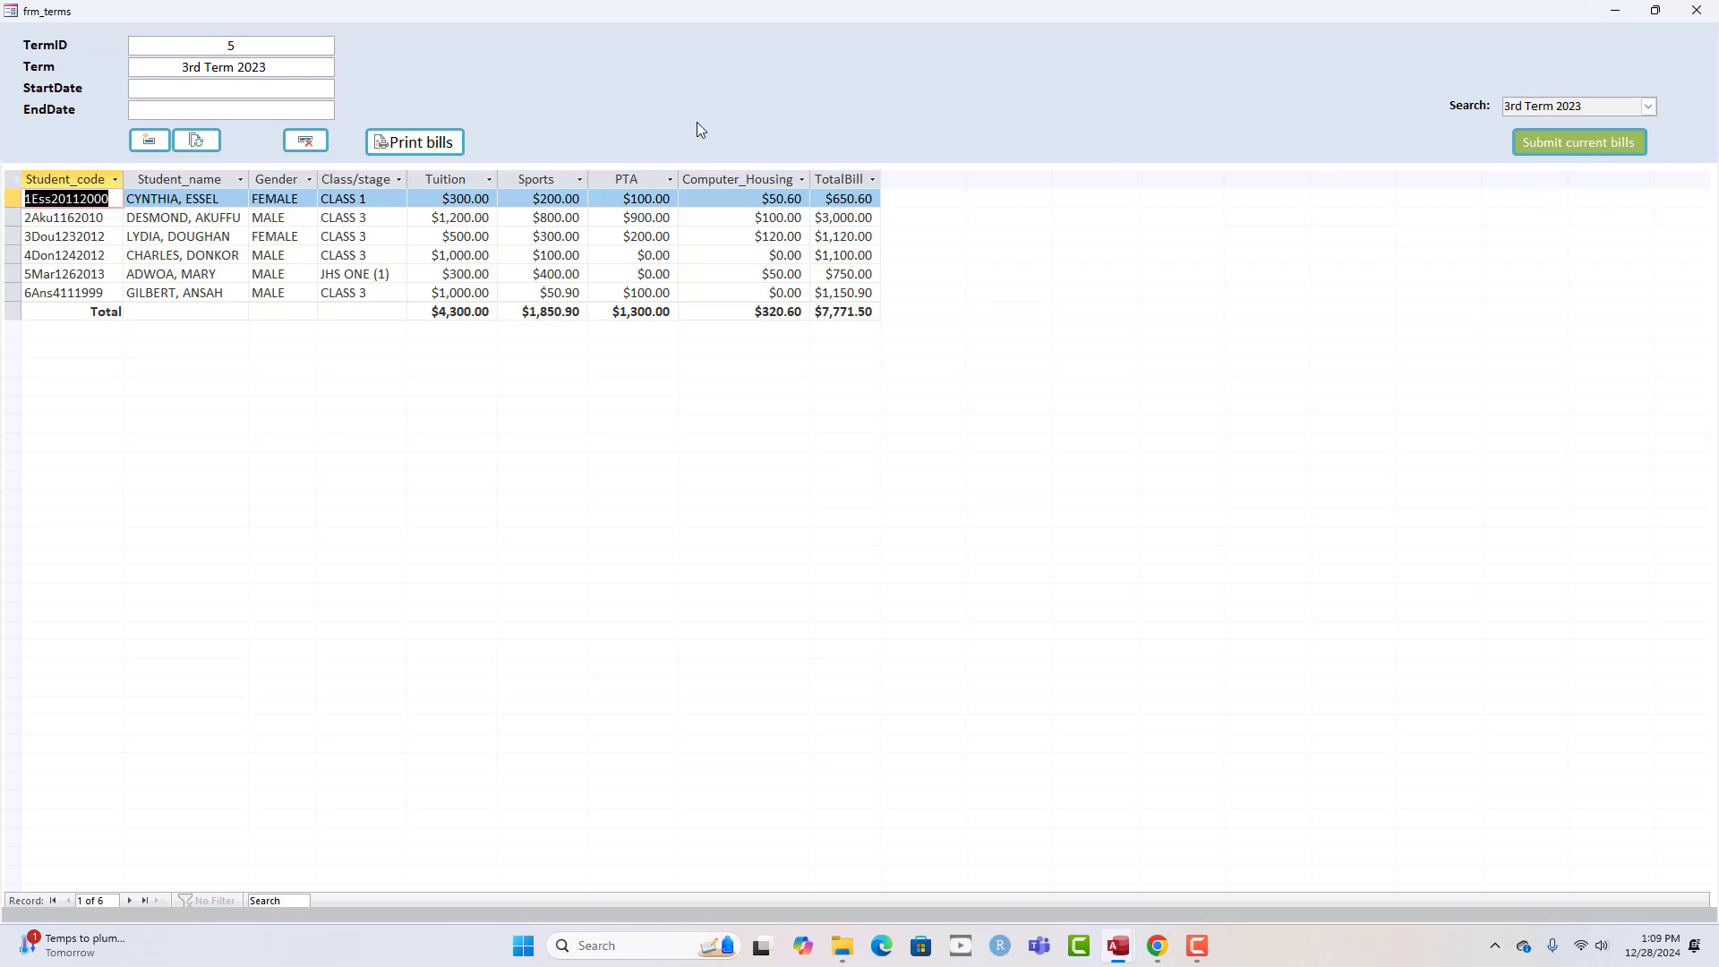
click(1587, 150)
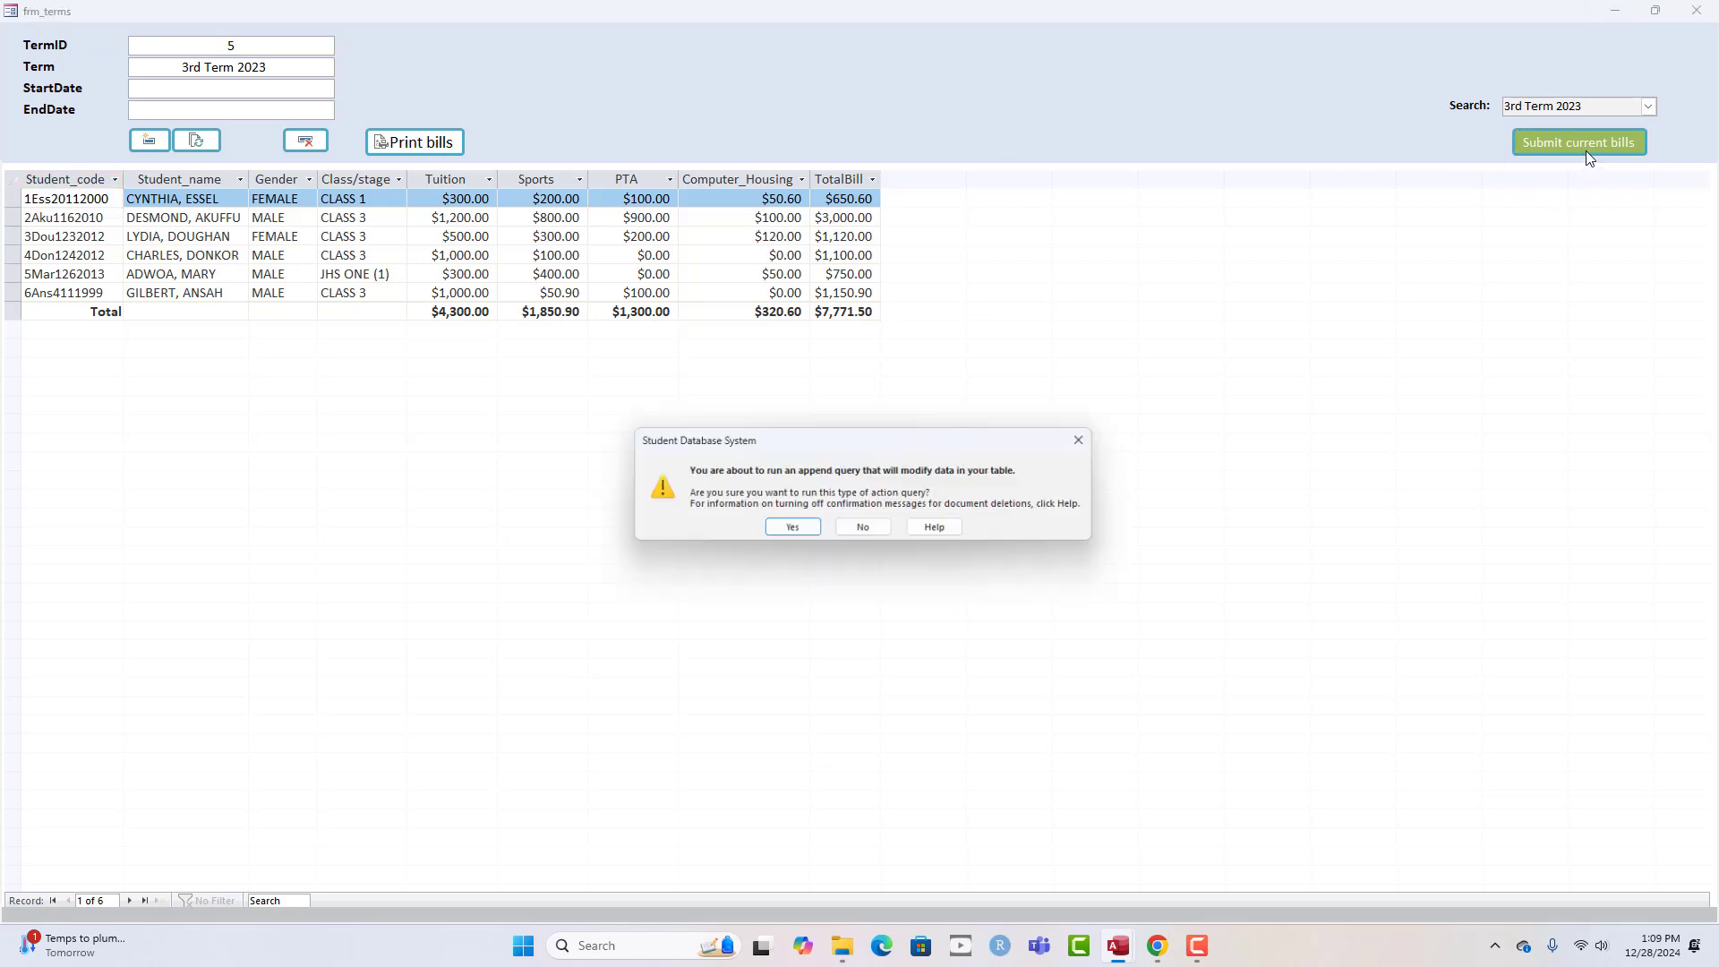
click(857, 534)
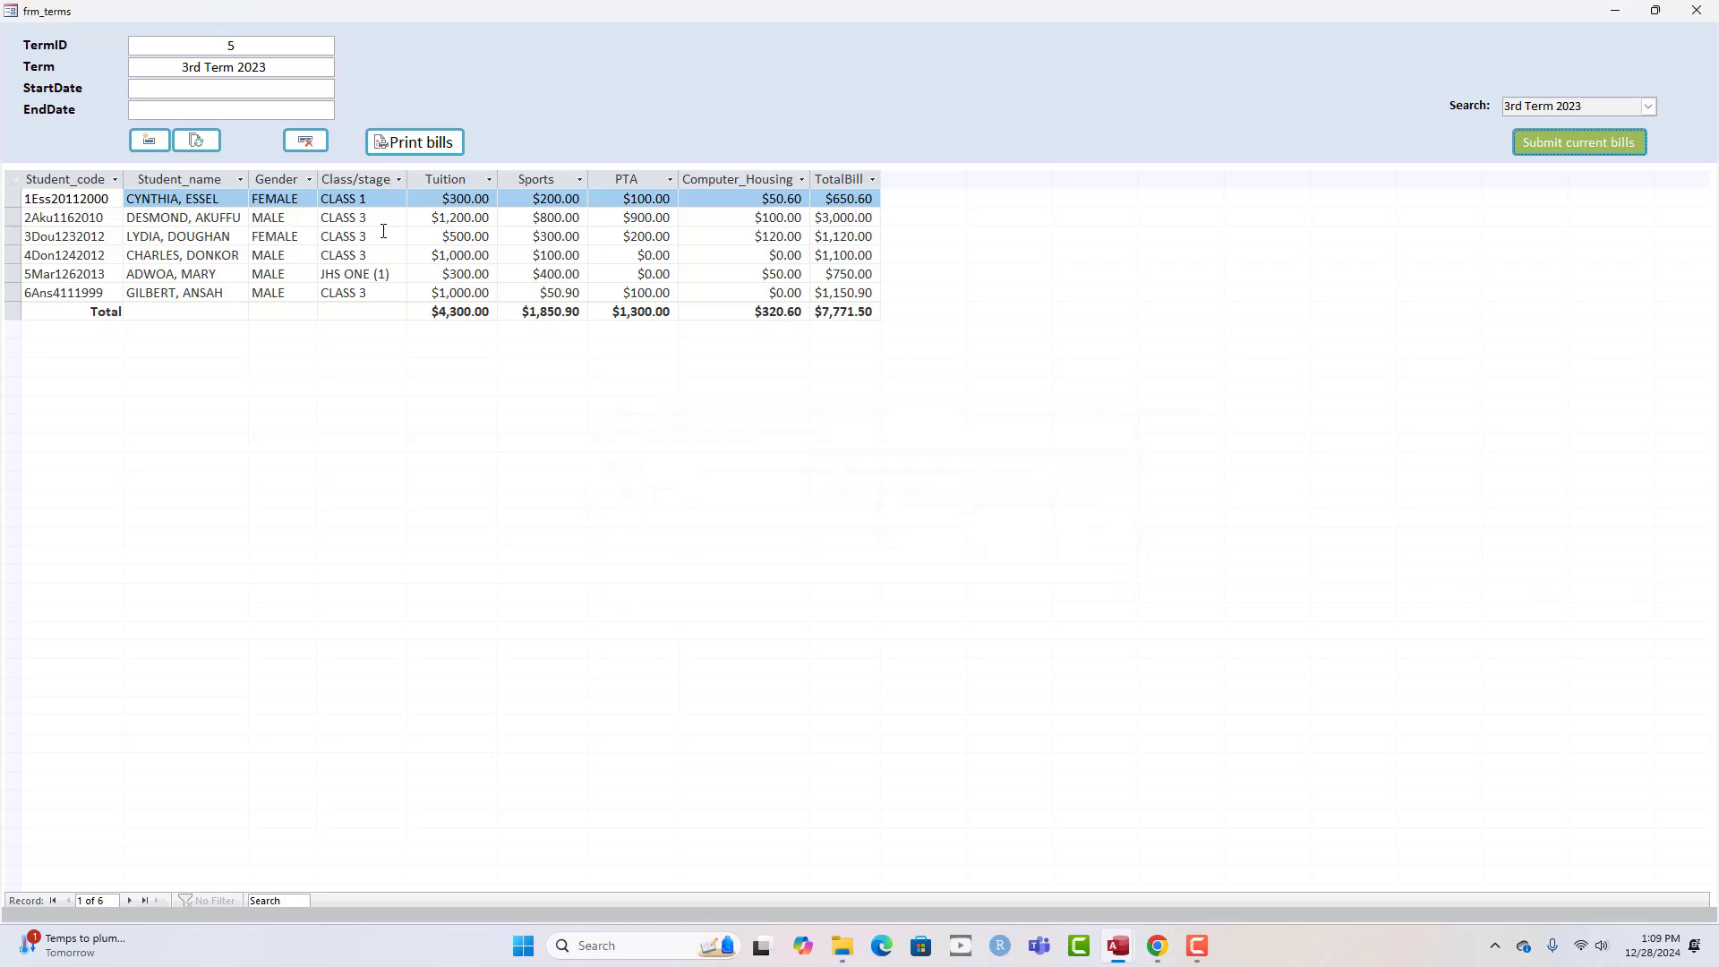
- Check the printable student bills for 3rd Term 2023 and 2nd Term 2021, closing each report after viewing
click(397, 150)
click(421, 152)
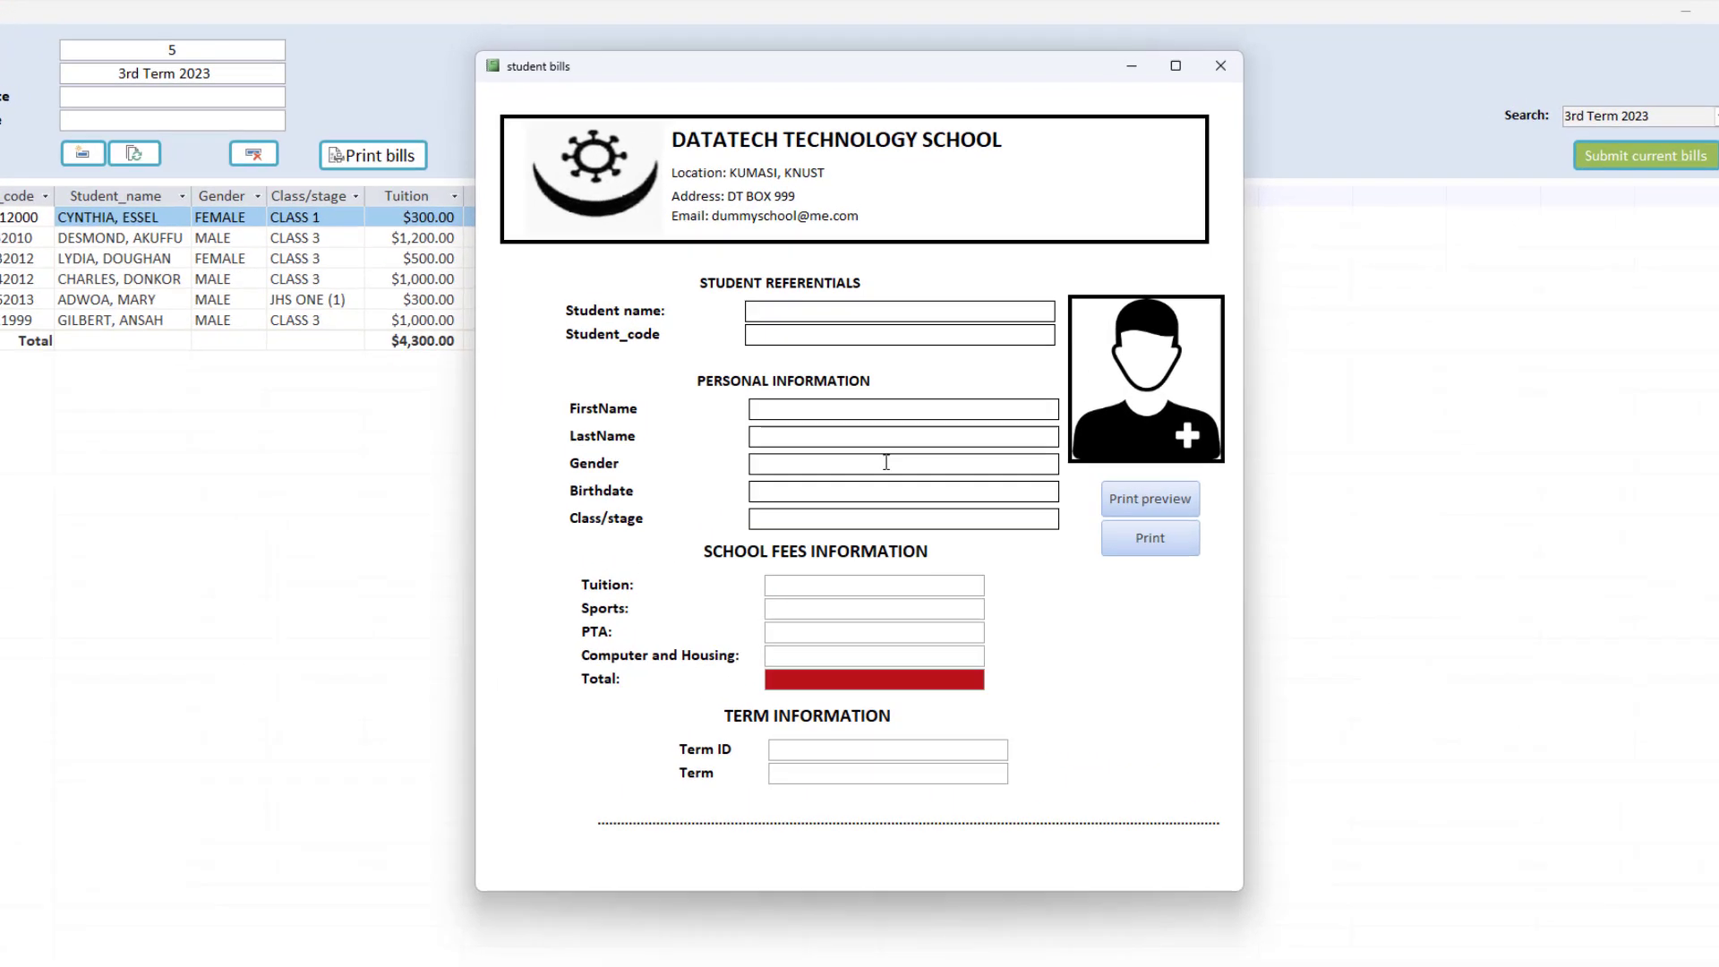
click(1221, 66)
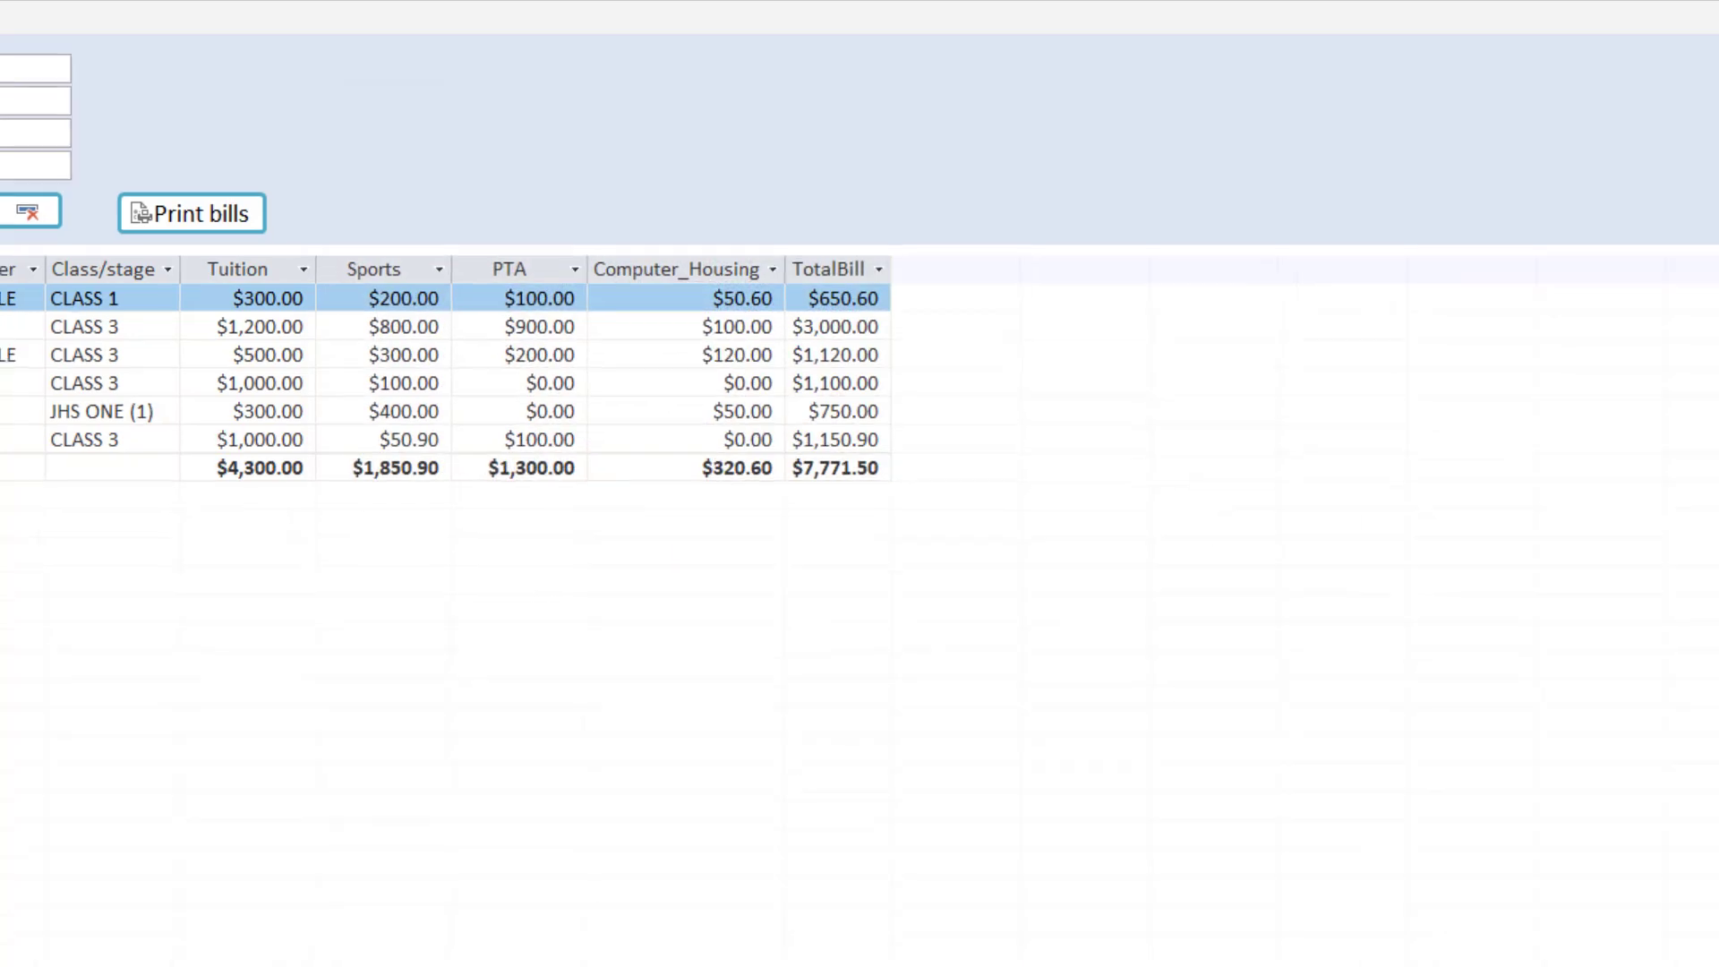
click(389, 144)
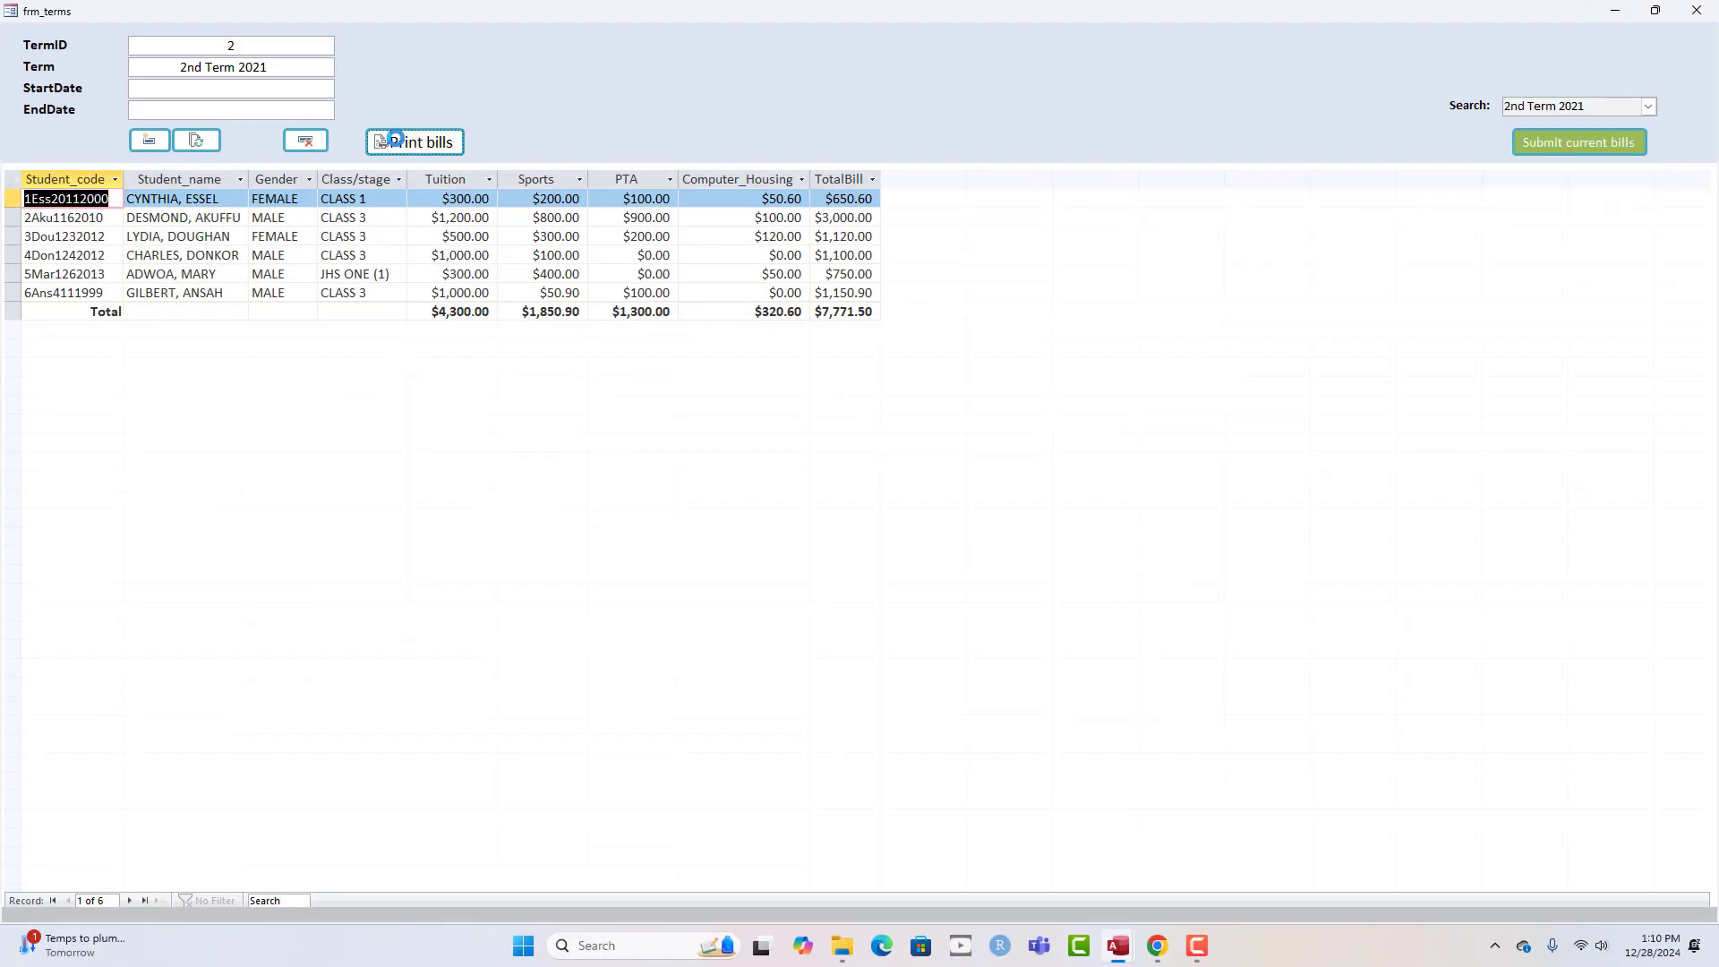
click(1190, 60)
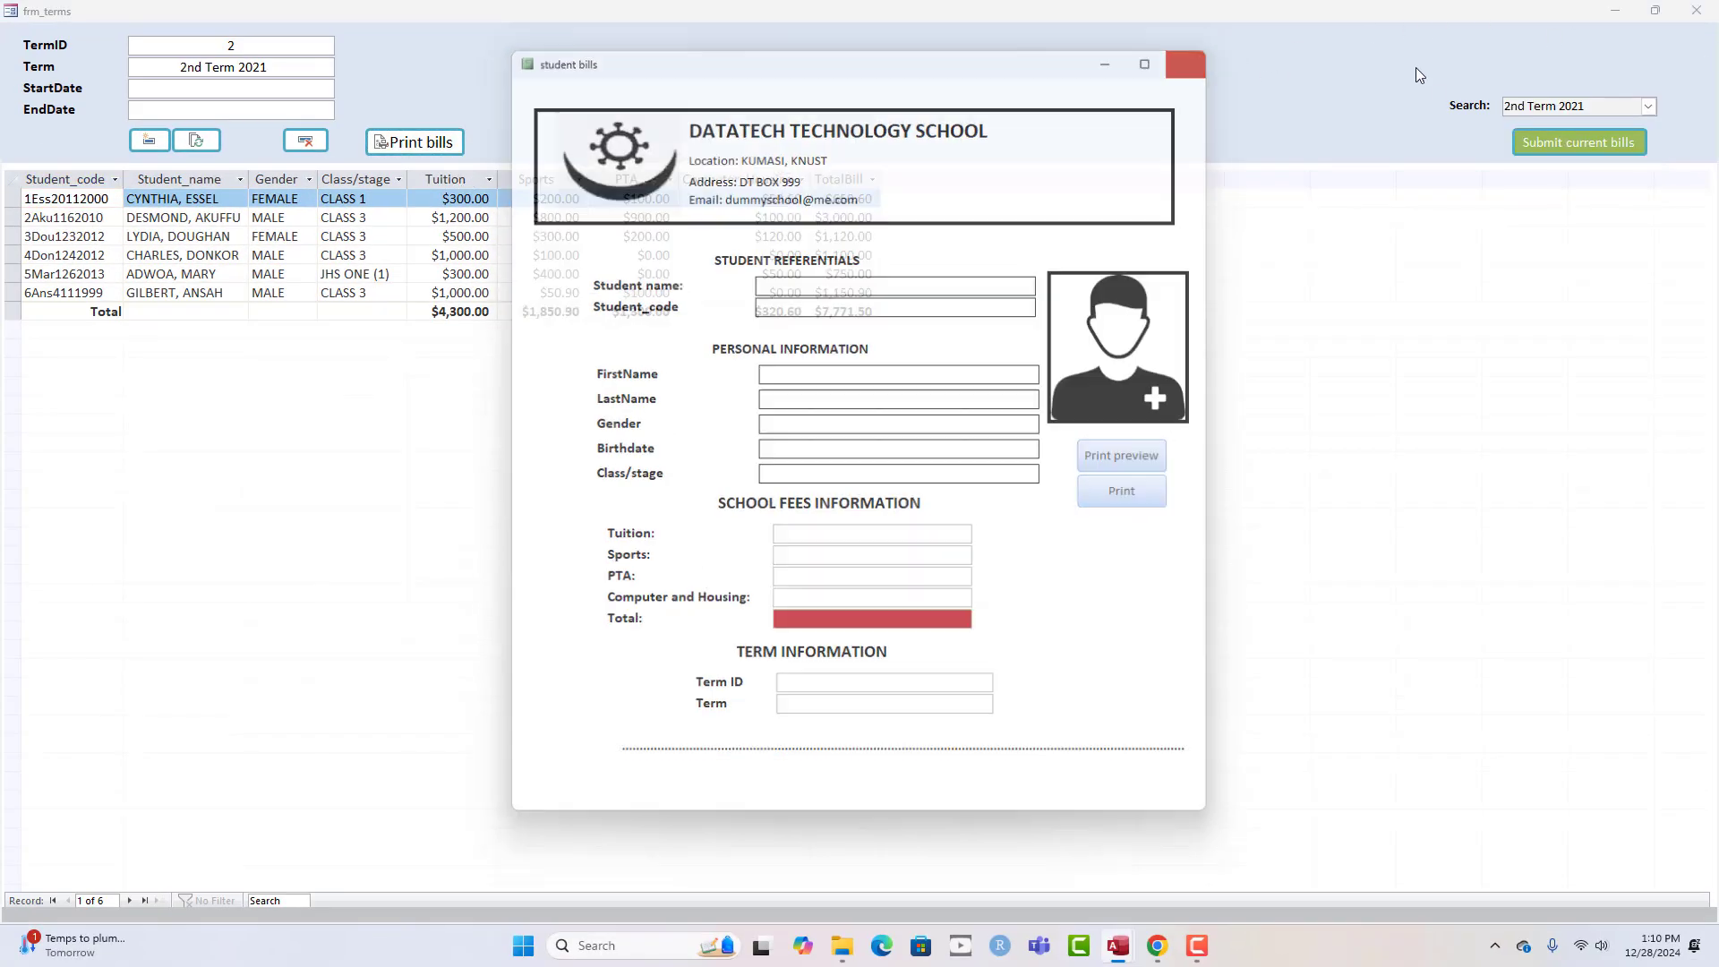
- Load 1st Term 2021 in the billing form, open its student bills report, and move the report window aside
click(1647, 105)
click(1560, 131)
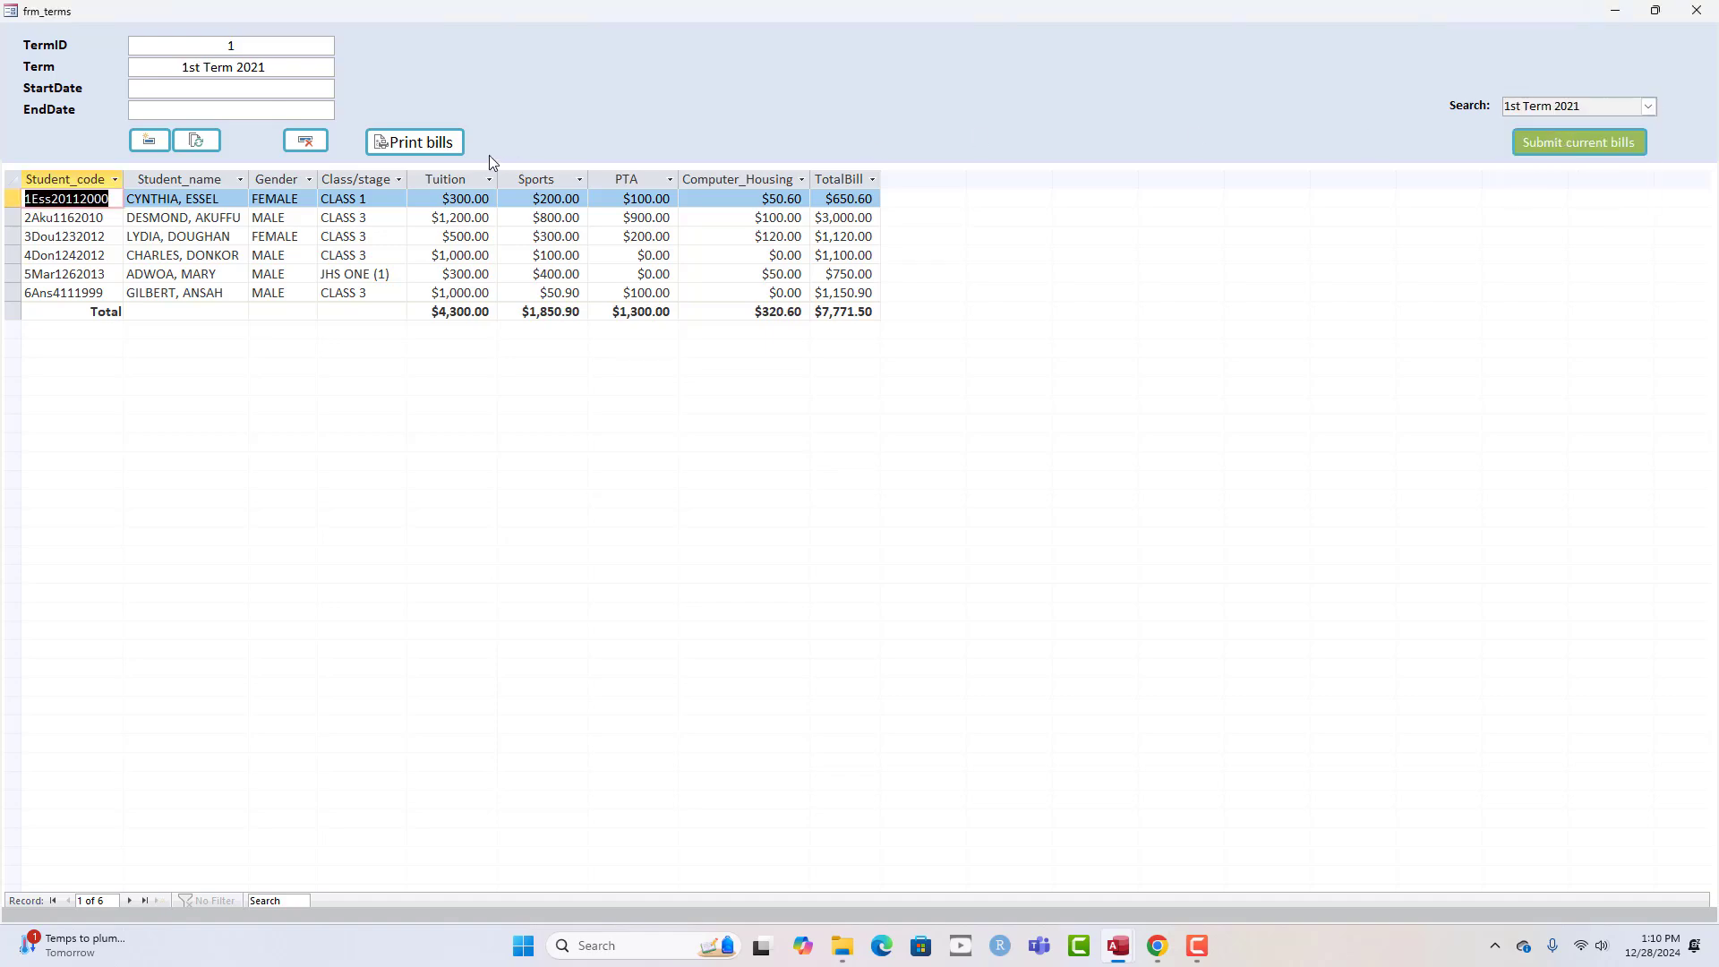
click(402, 149)
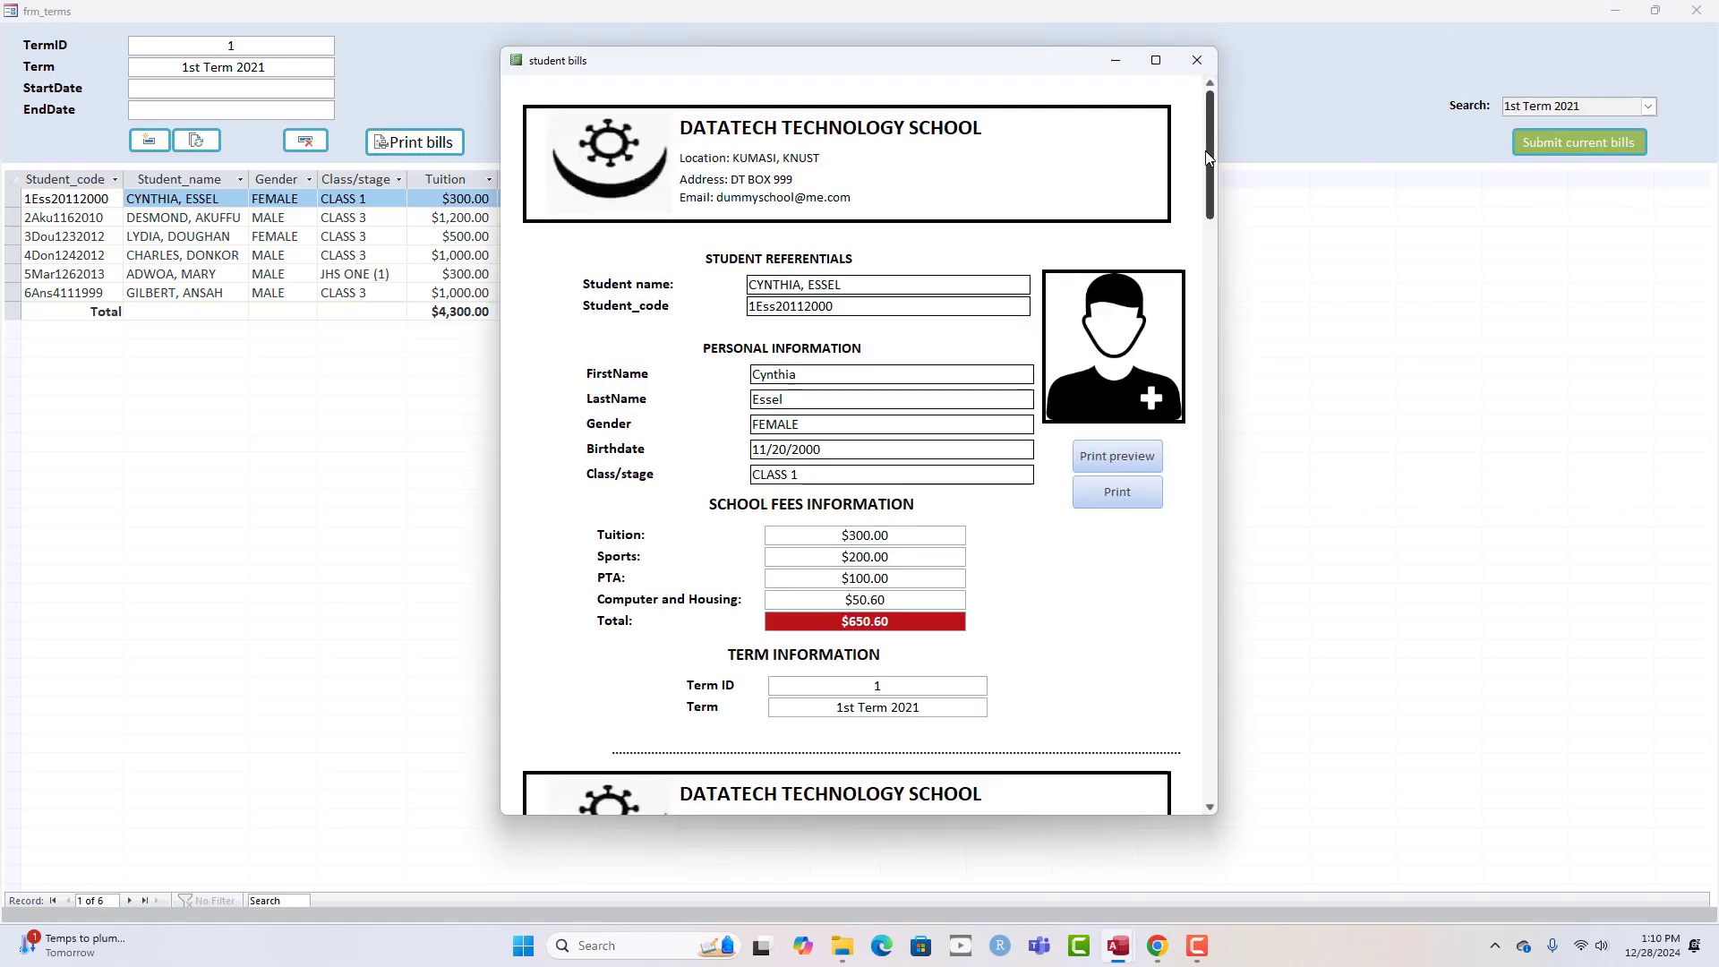
mouse_move(1208, 125)
mouse_down()
mouse_move(1208, 182)
mouse_move(1188, 123)
mouse_up()
drag(875, 68, 1060, 131)
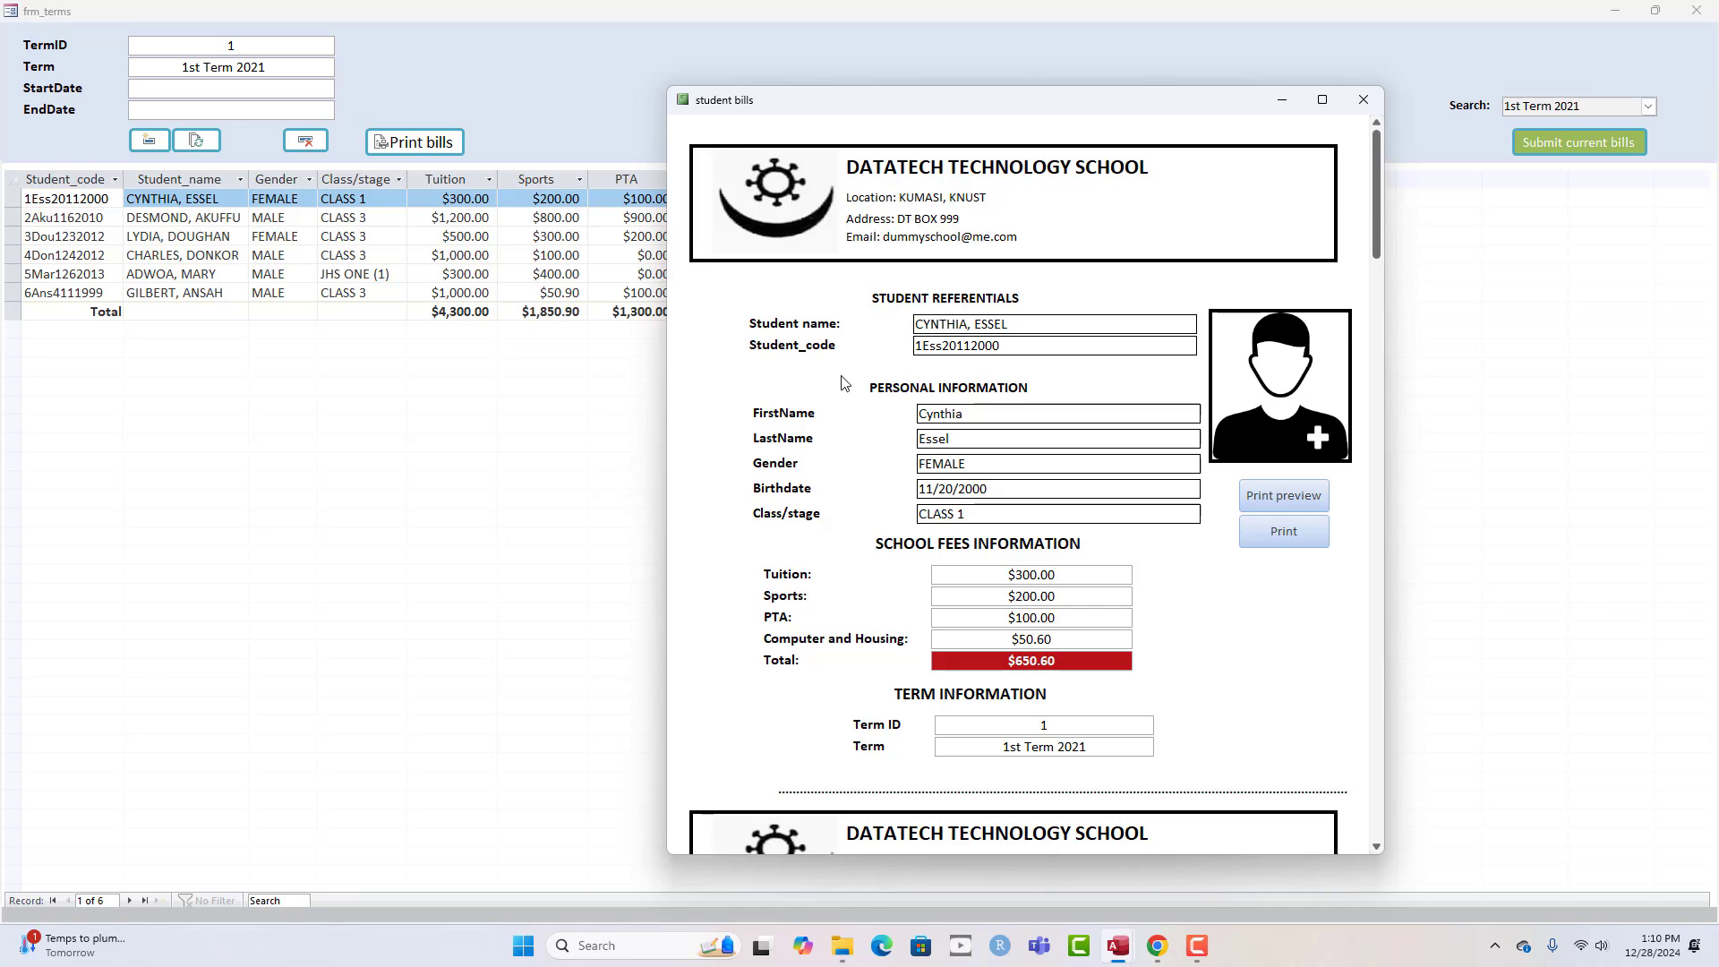
- Look through the individual student bills in the 1st Term 2021 report, checking fees and term information, and close it
scroll(1051, 382, down, 1)
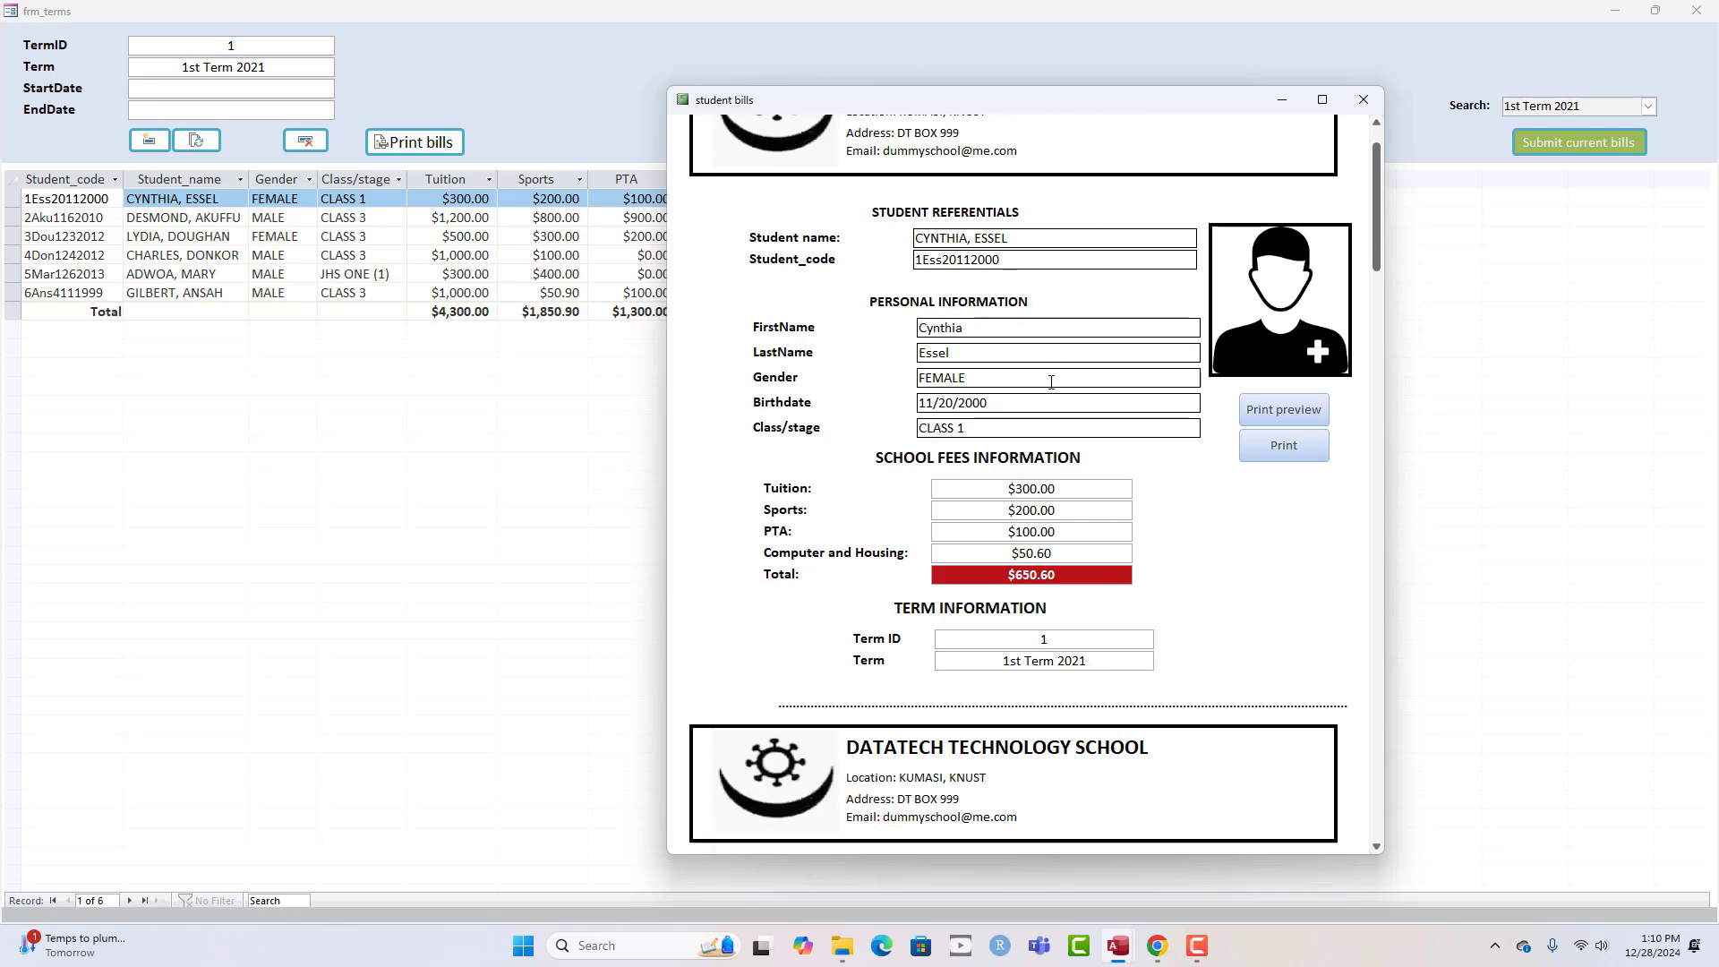
scroll(1051, 382, down, 6)
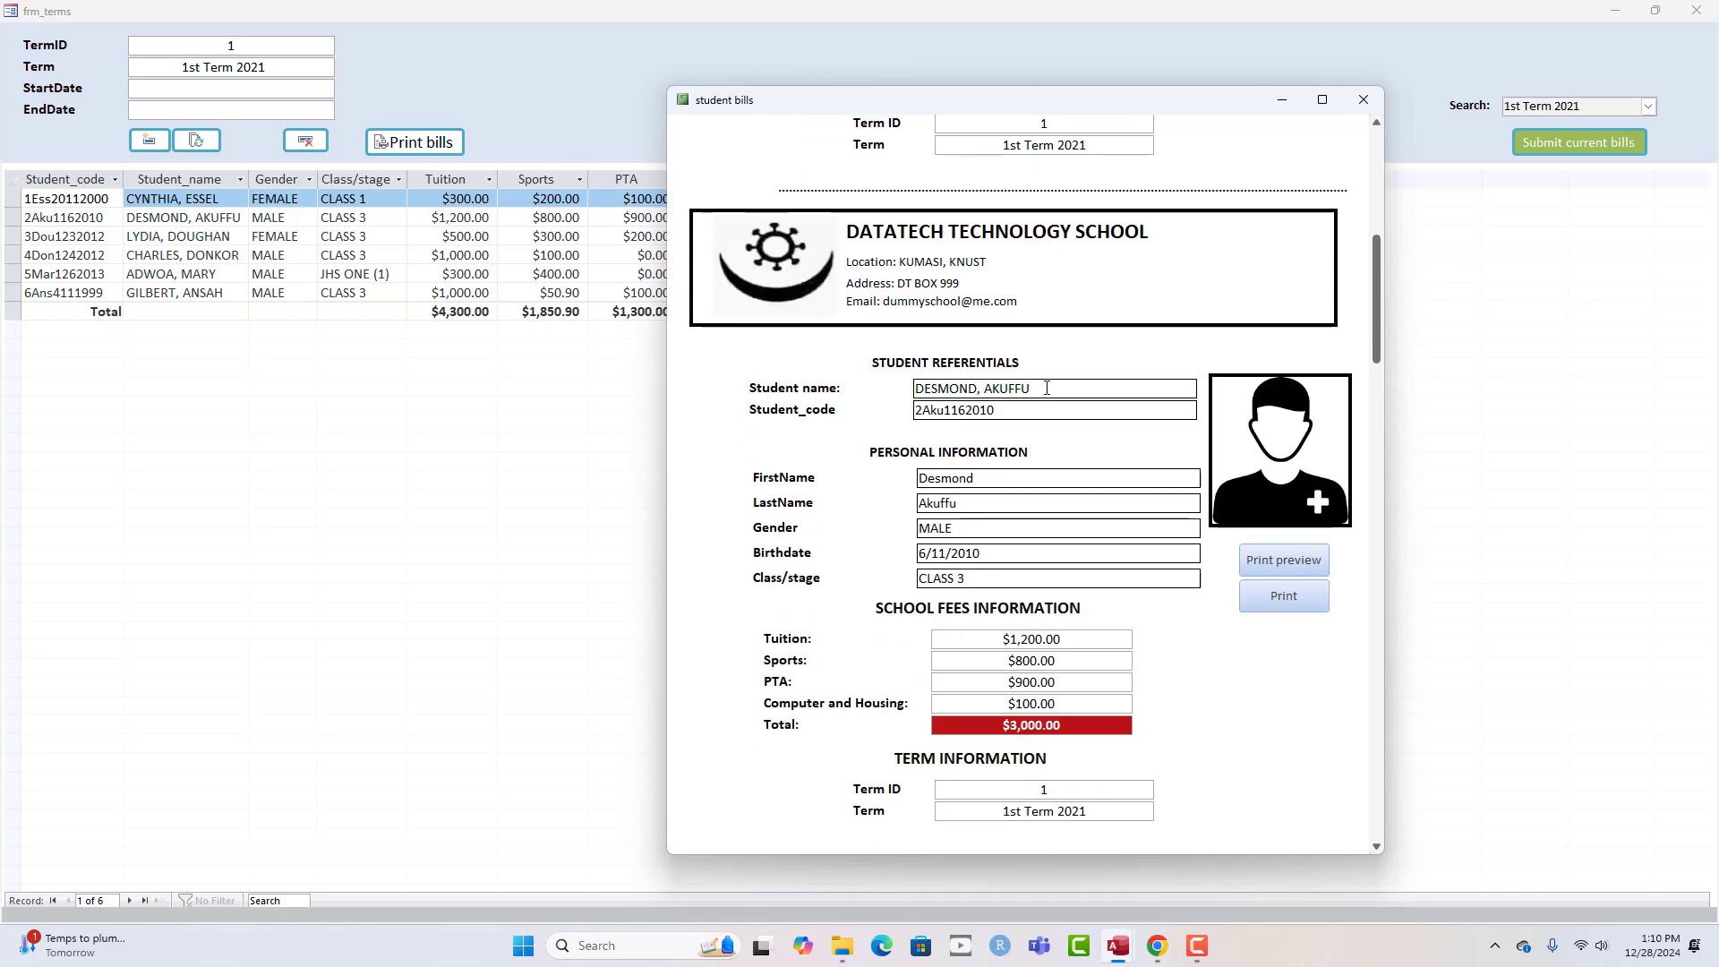
scroll(1047, 388, down, 7)
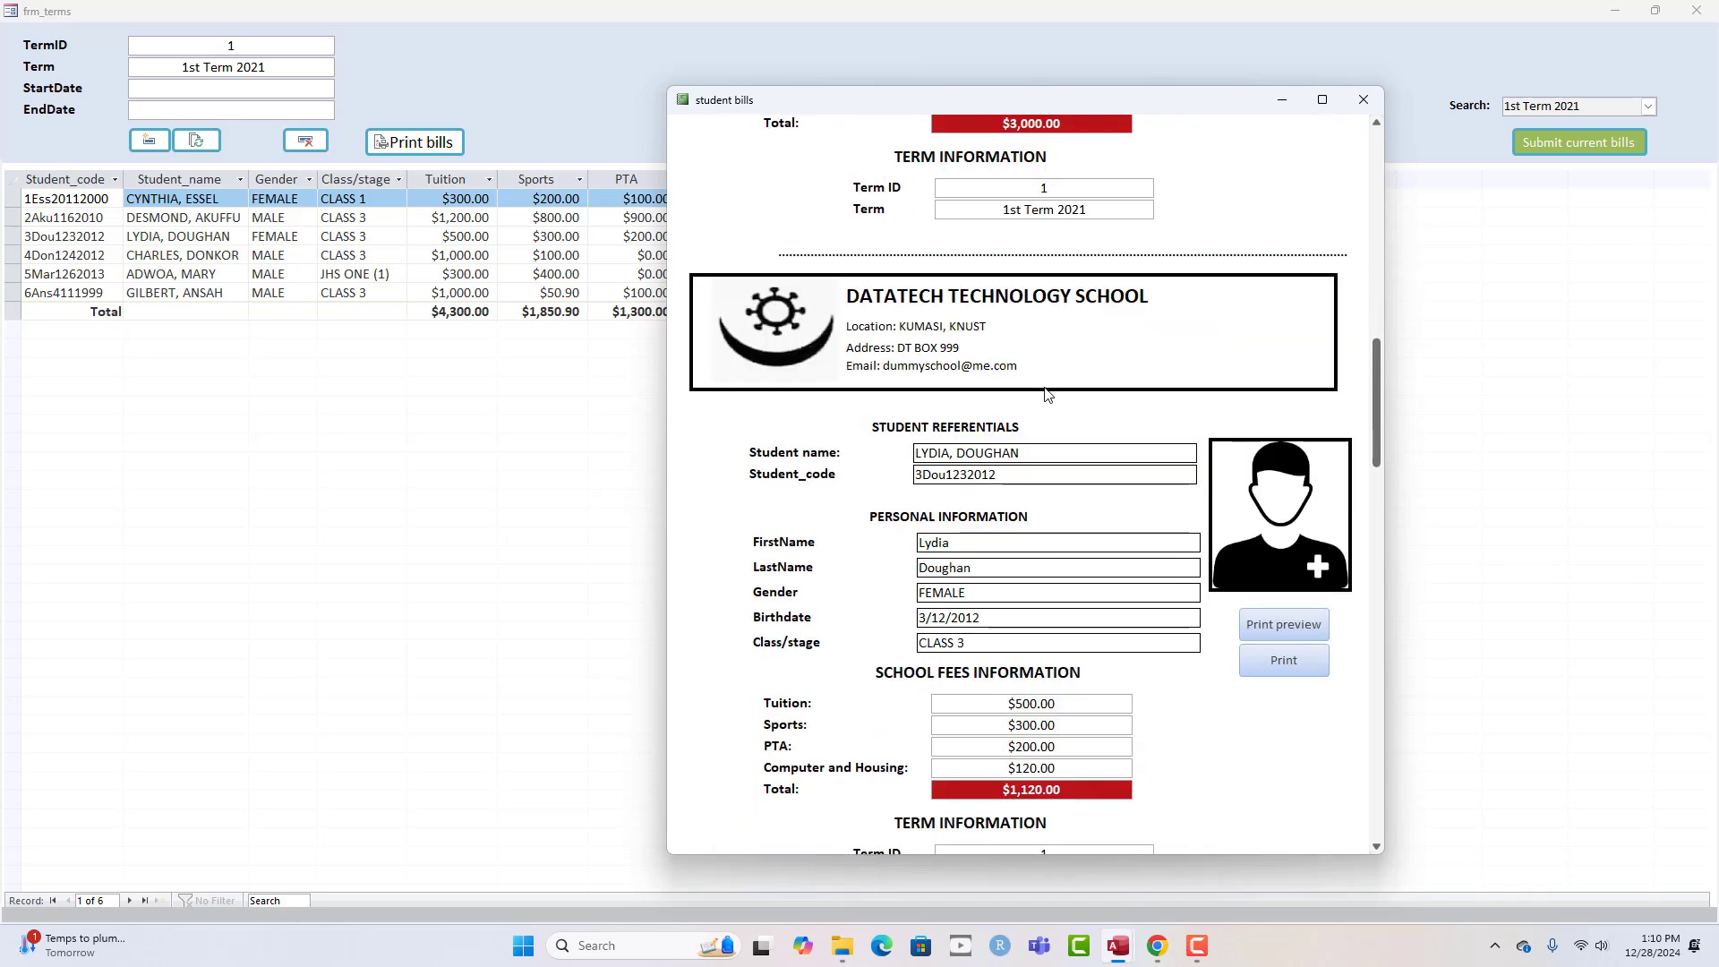
scroll(1047, 394, down, 5)
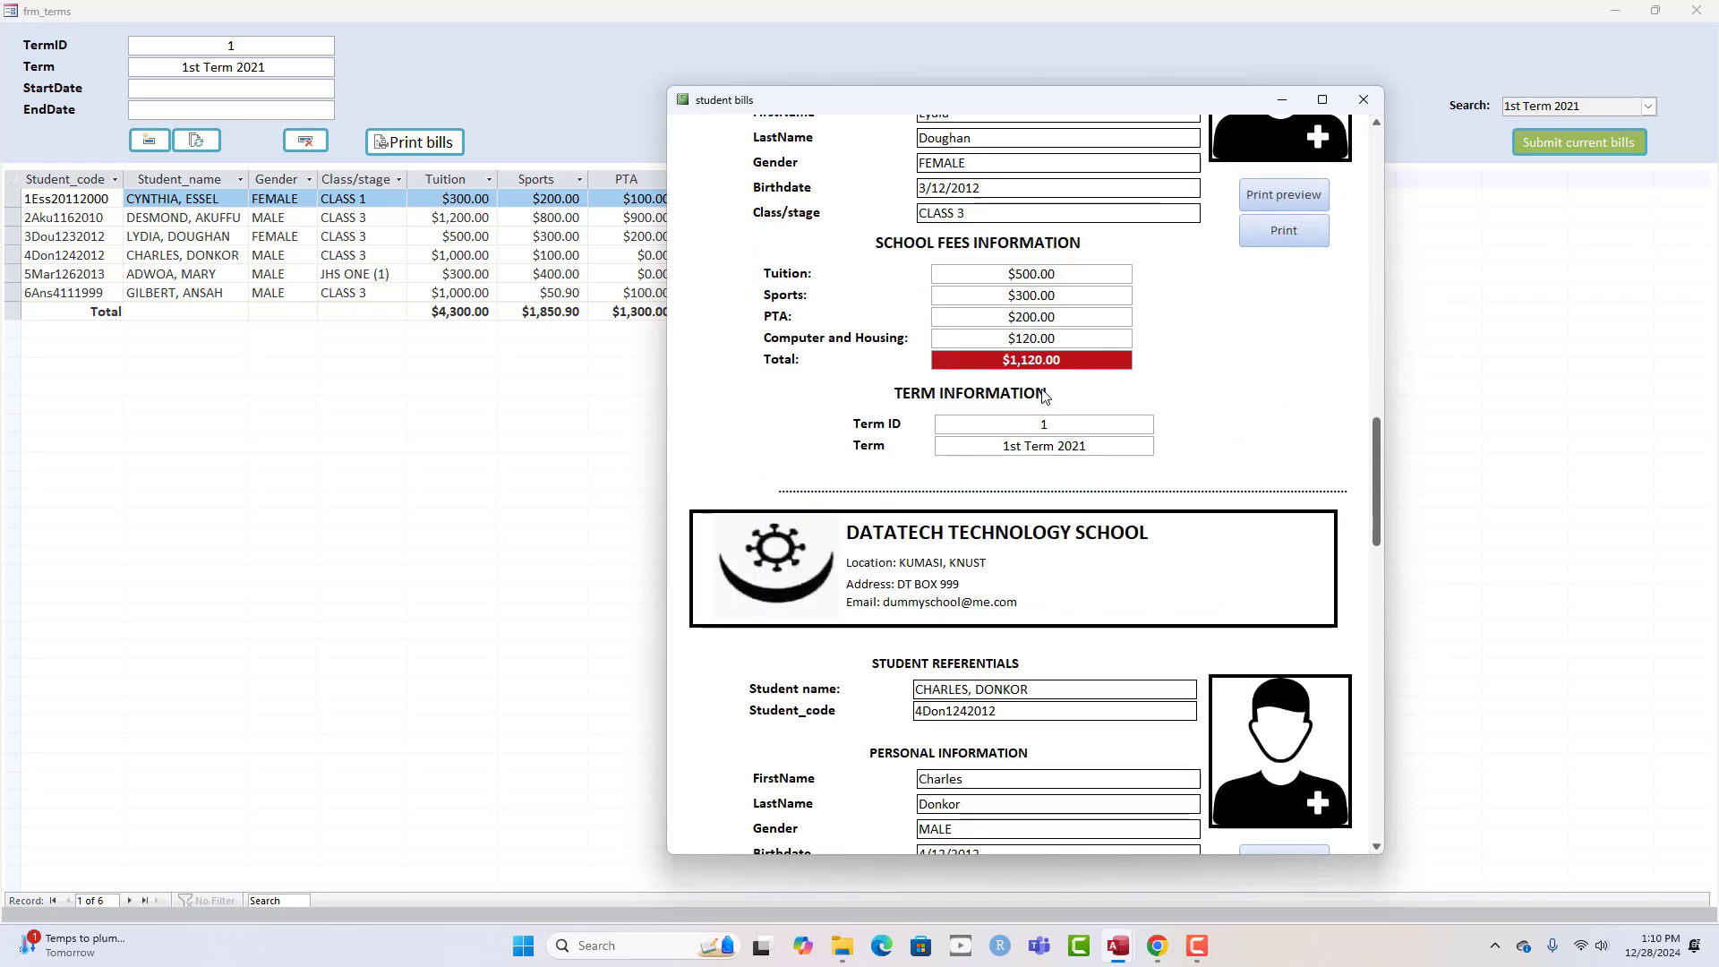
scroll(1044, 395, down, 2)
scroll(1164, 313, up, 3)
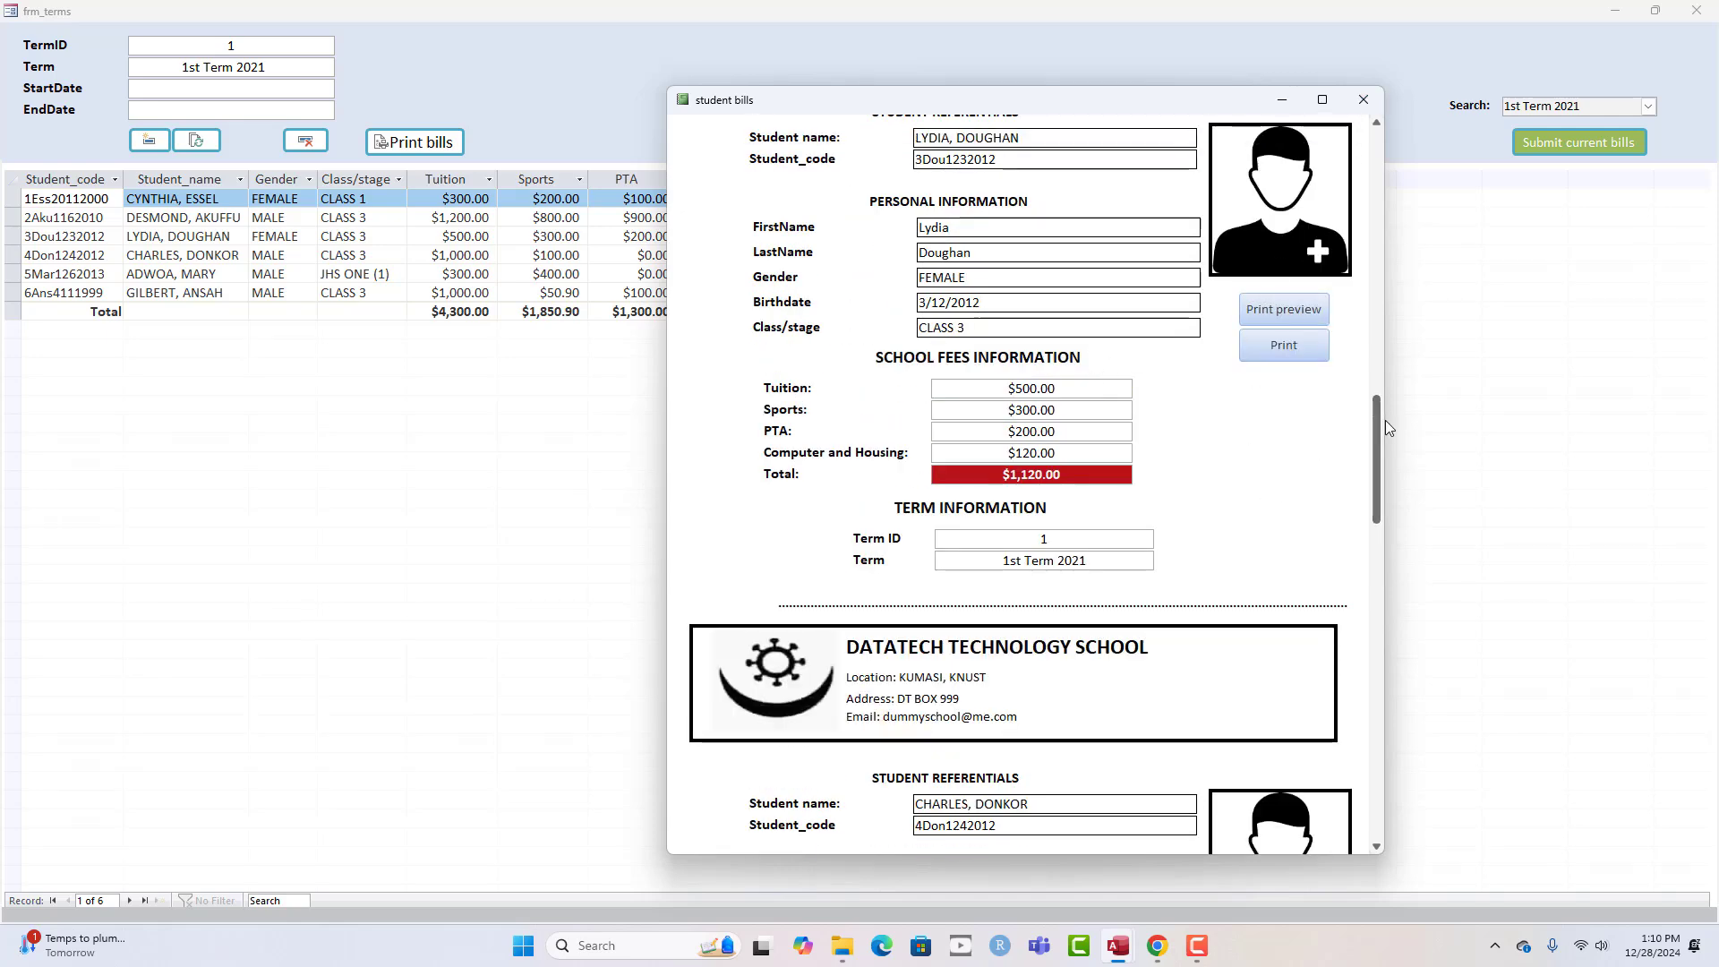
click(1363, 99)
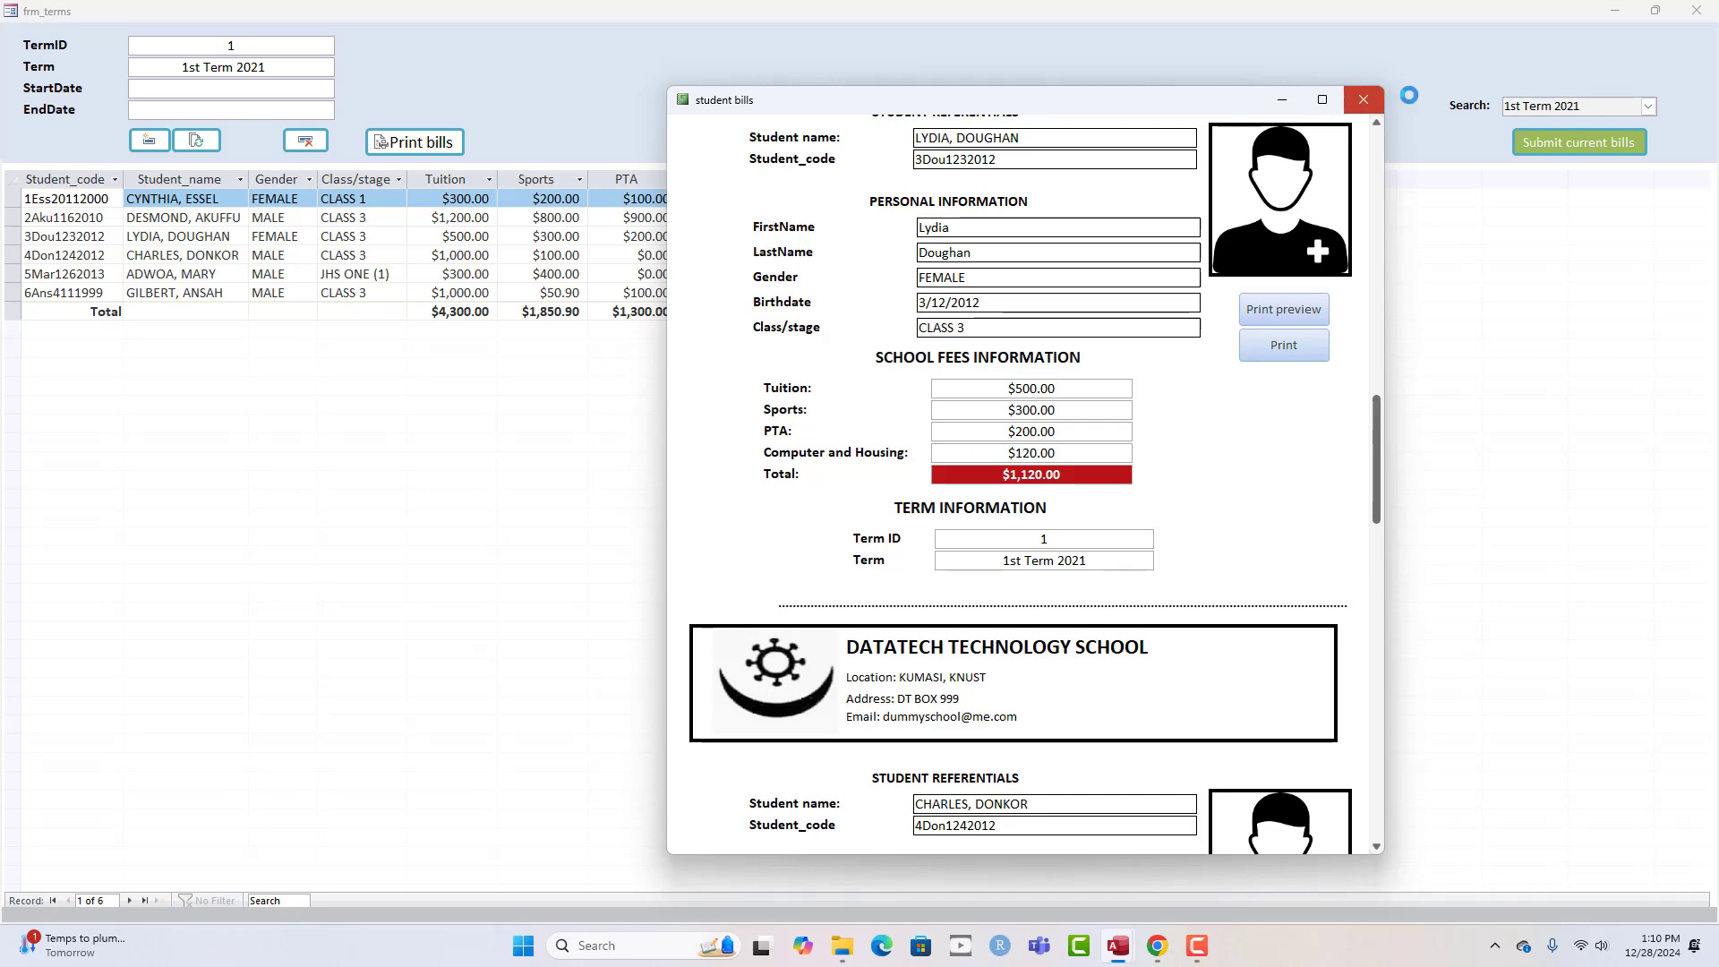
- Close the billing form, open the Students info form to check the first student's fees and balance, and close it
click(1696, 10)
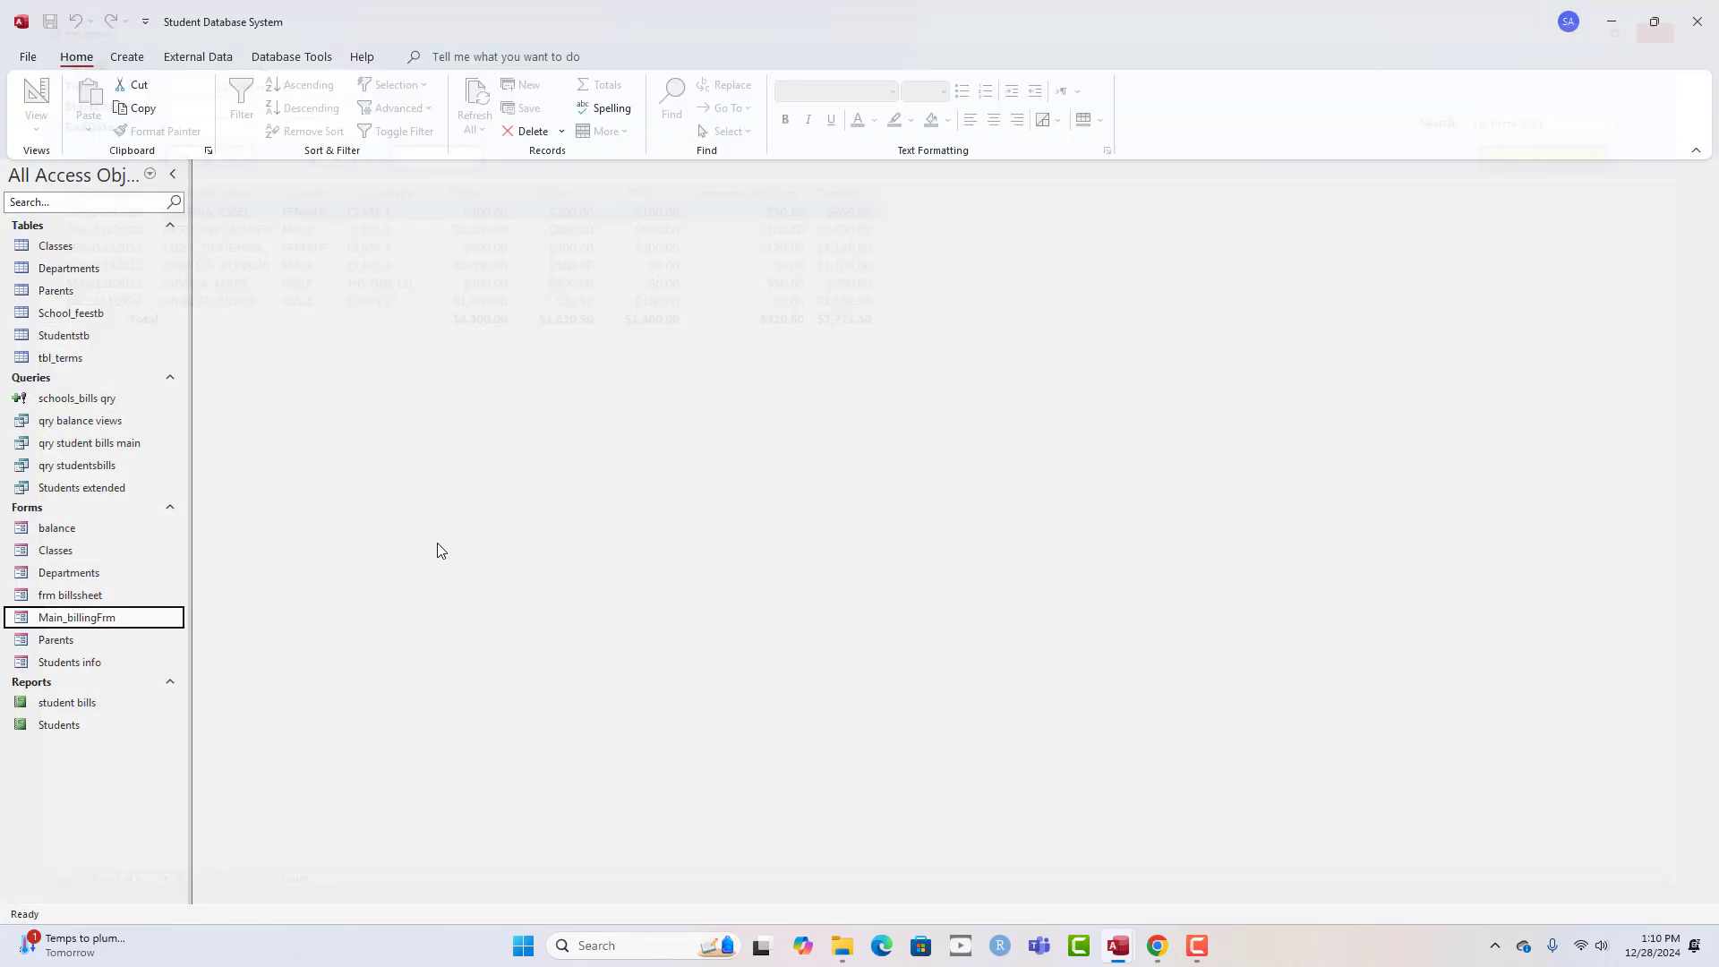
double_click(70, 662)
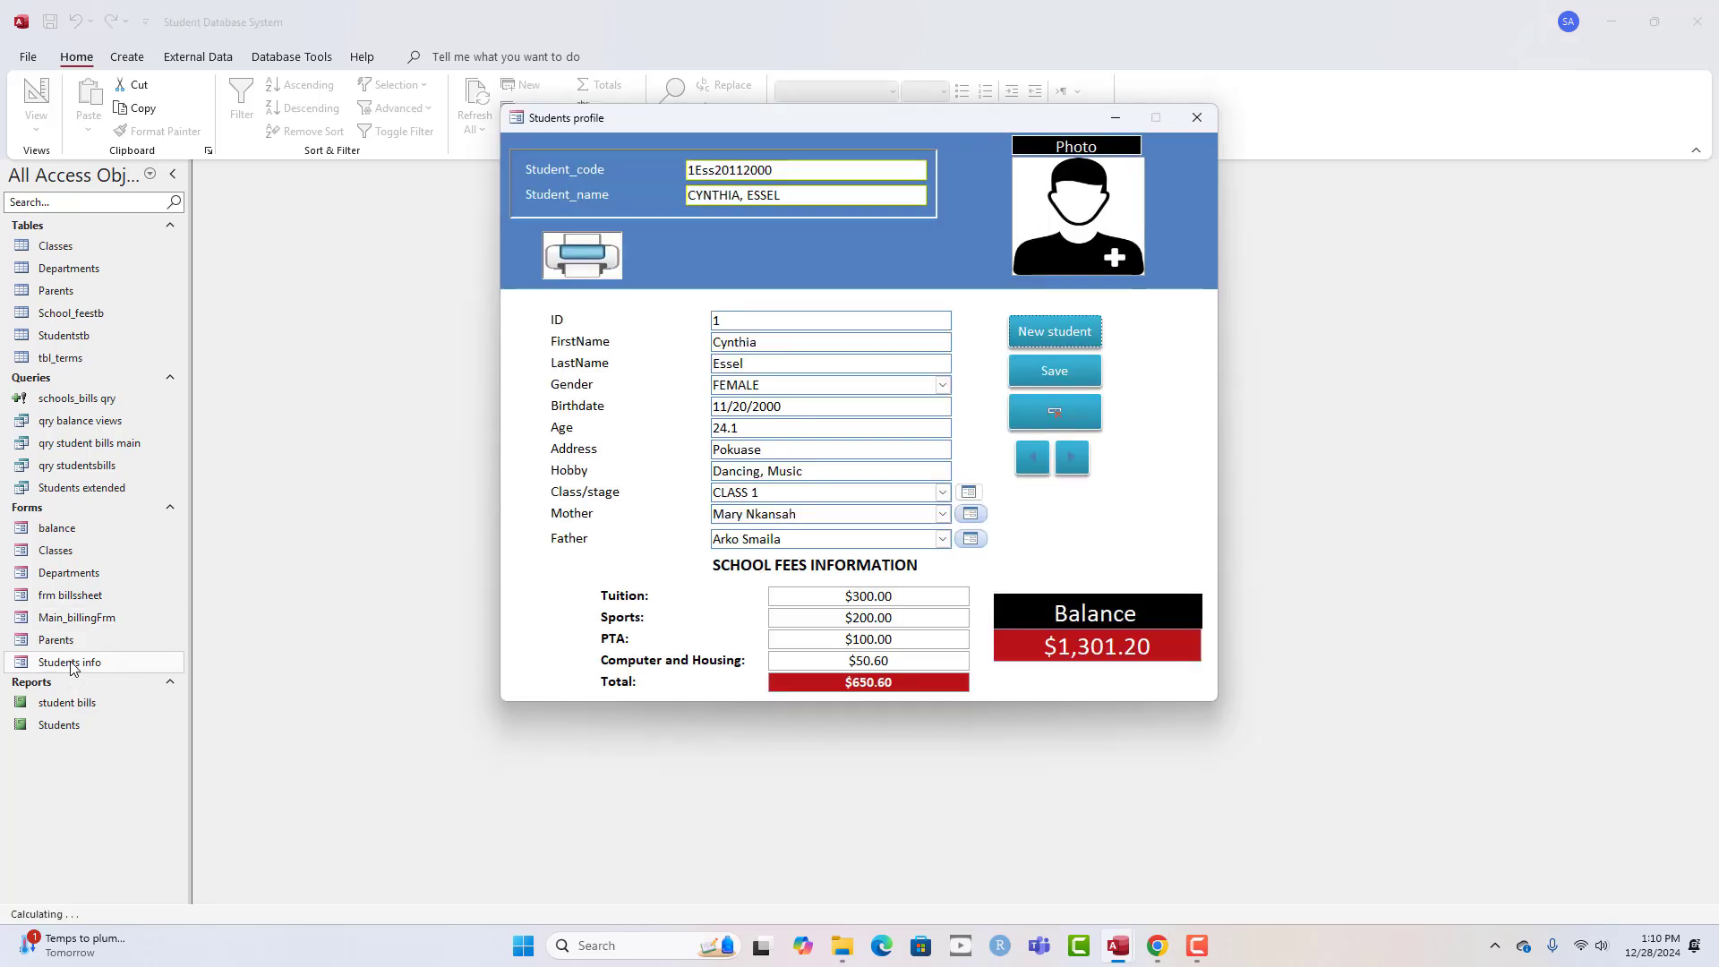
drag(734, 132, 728, 173)
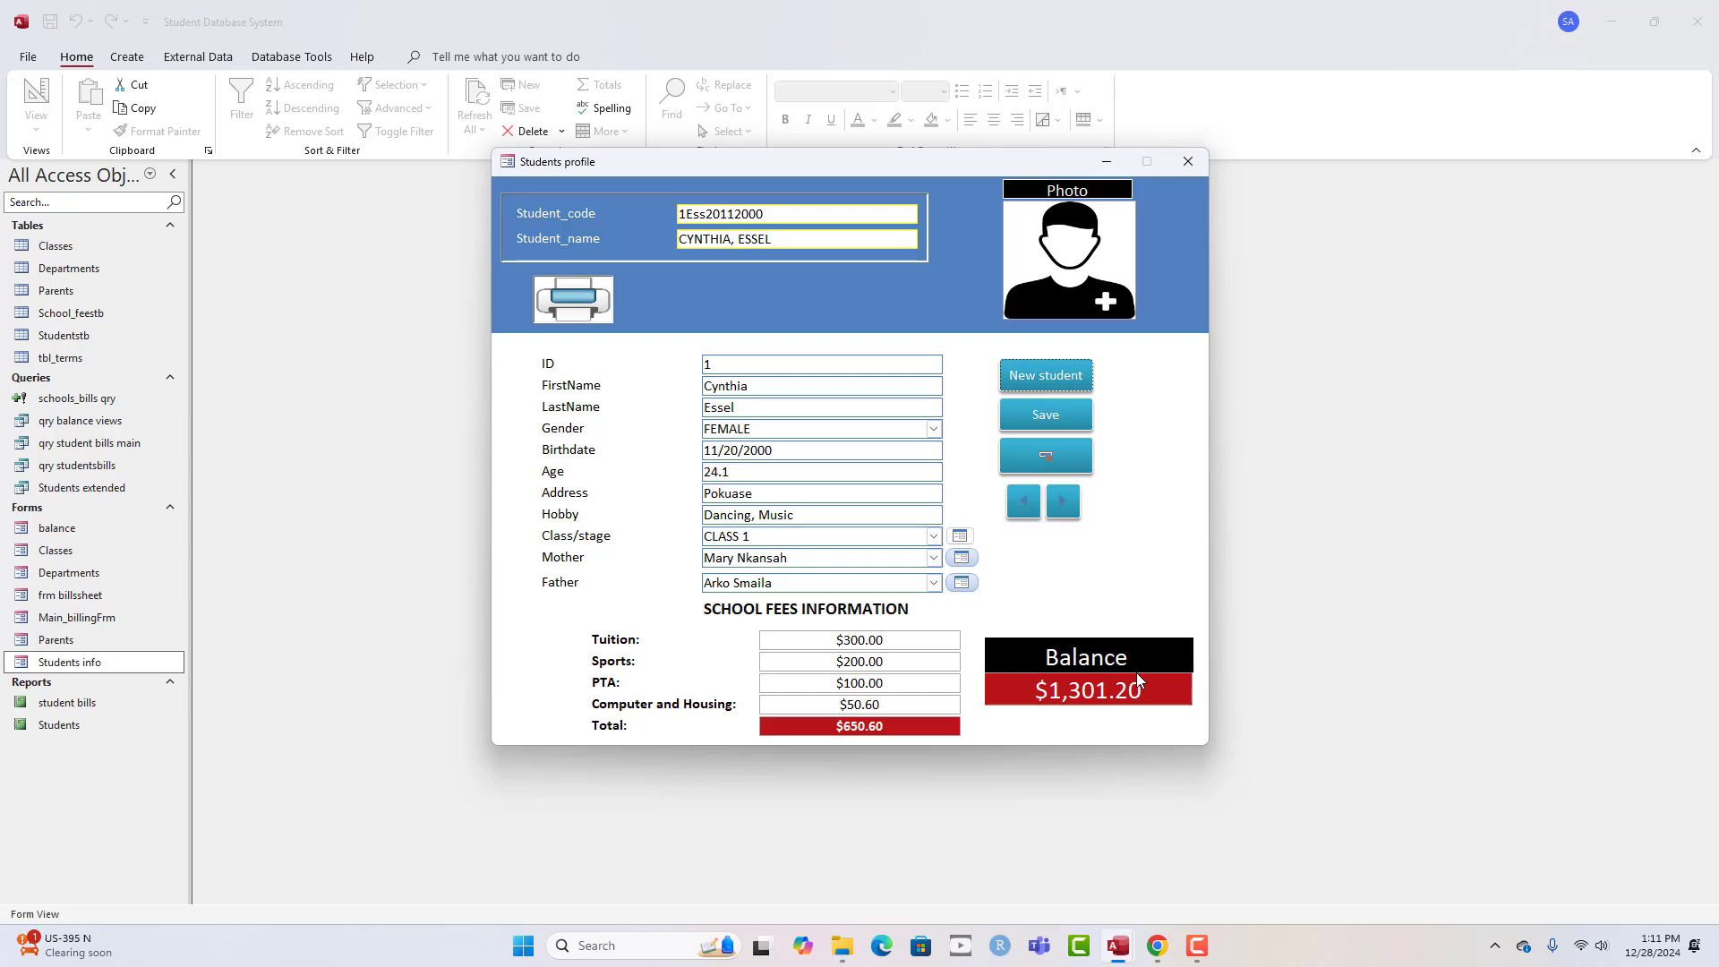
click(1187, 170)
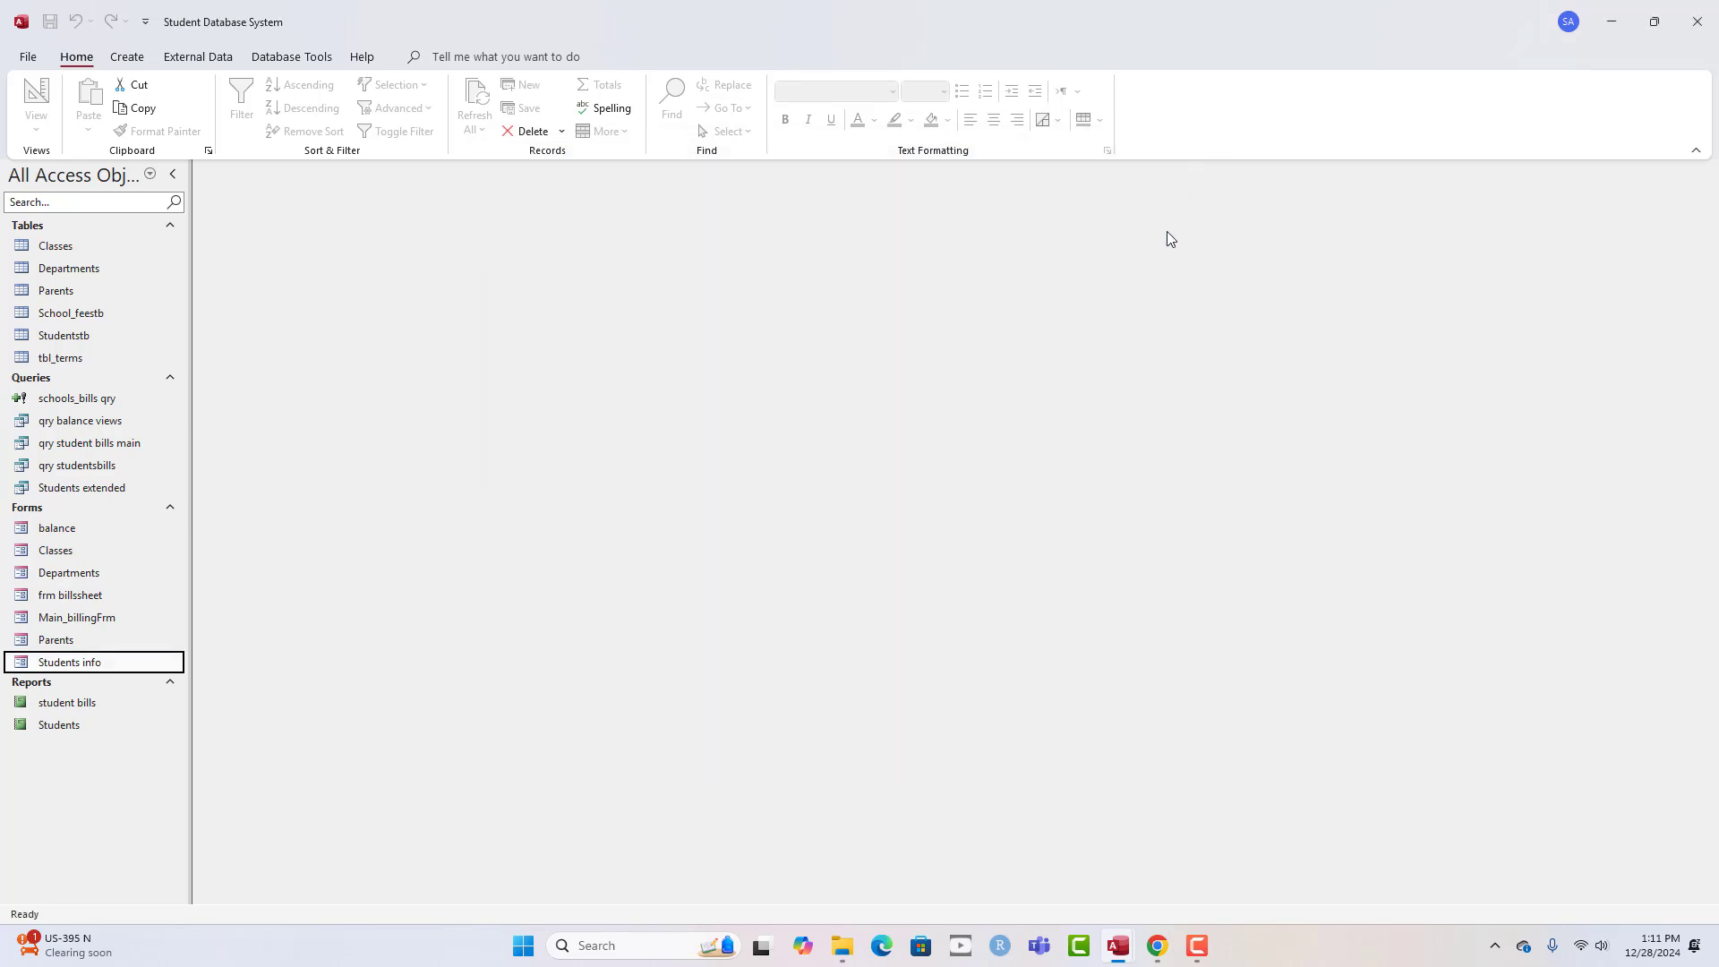
- Switch back to the Fees Transactions form and load the record of a student in level BASIC 2B
mouse_move(1130, 955)
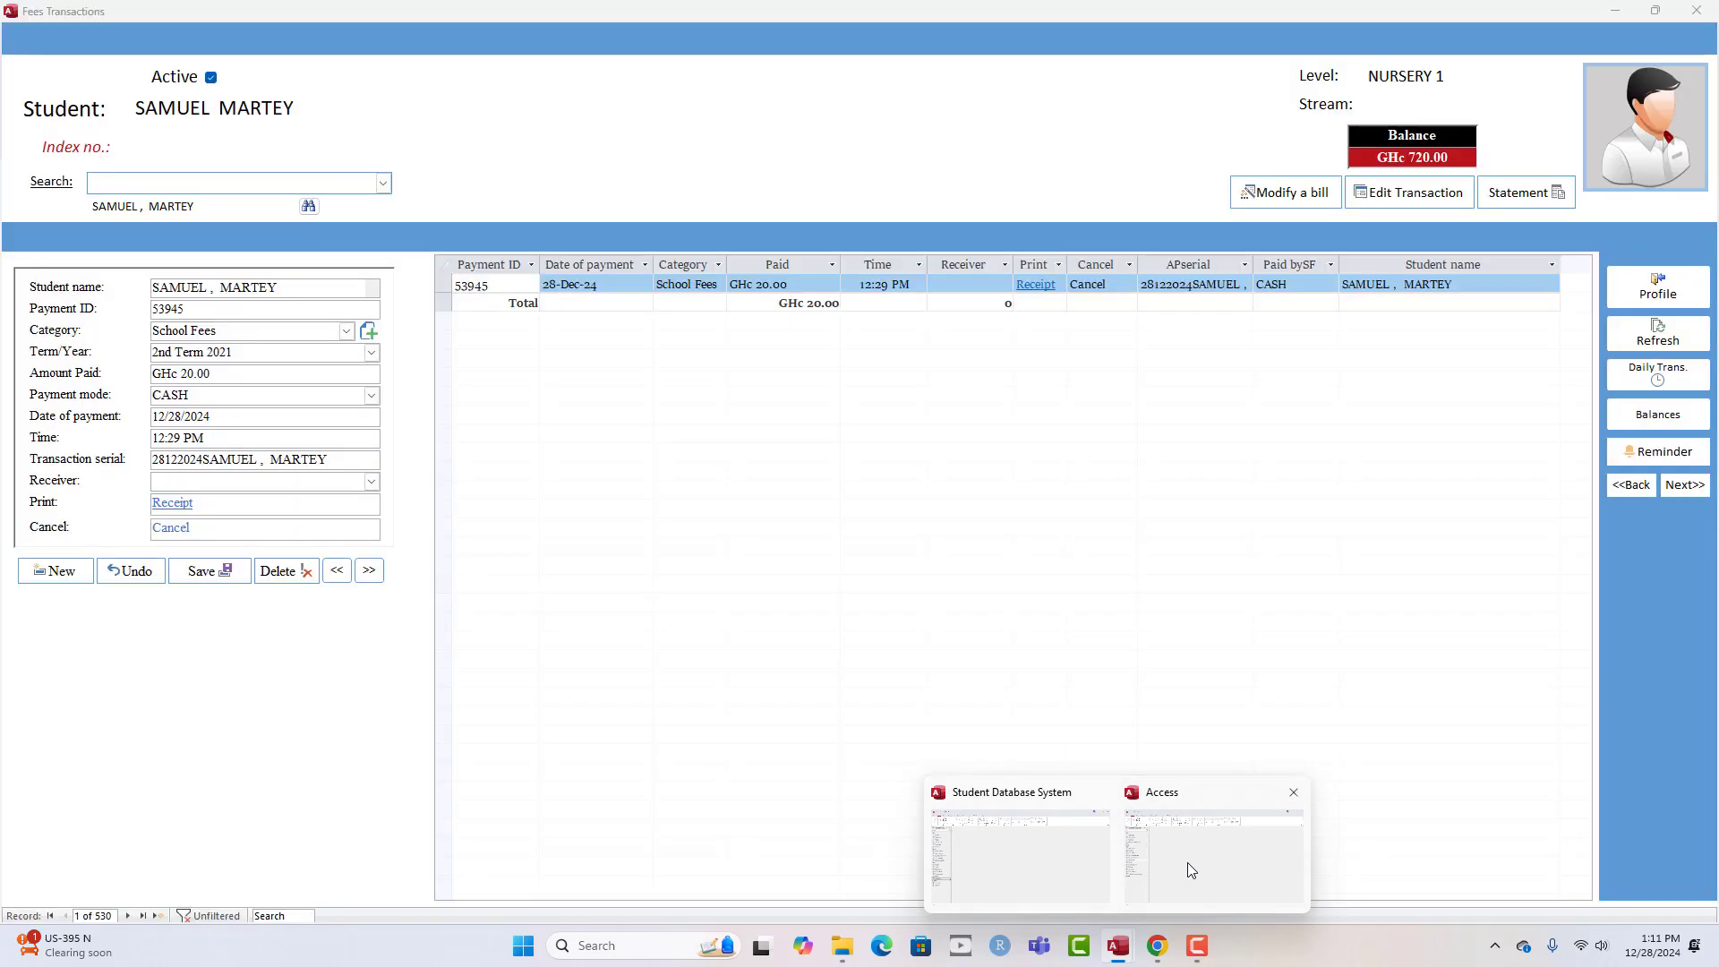
click(1187, 863)
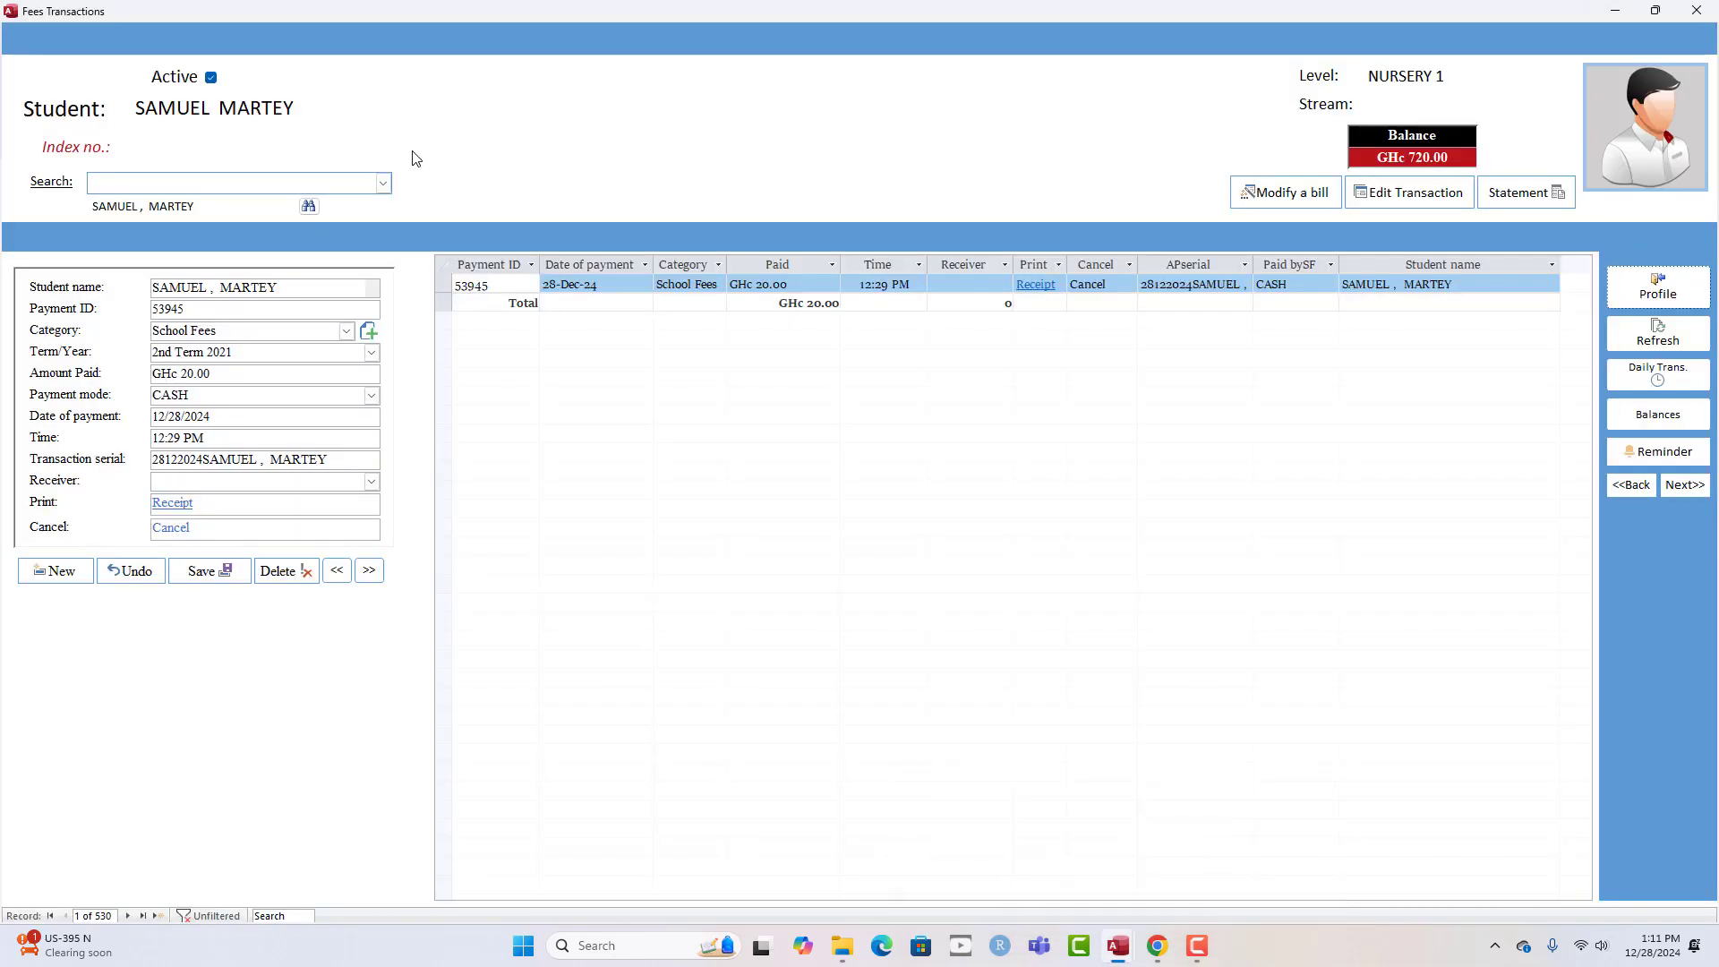
click(383, 183)
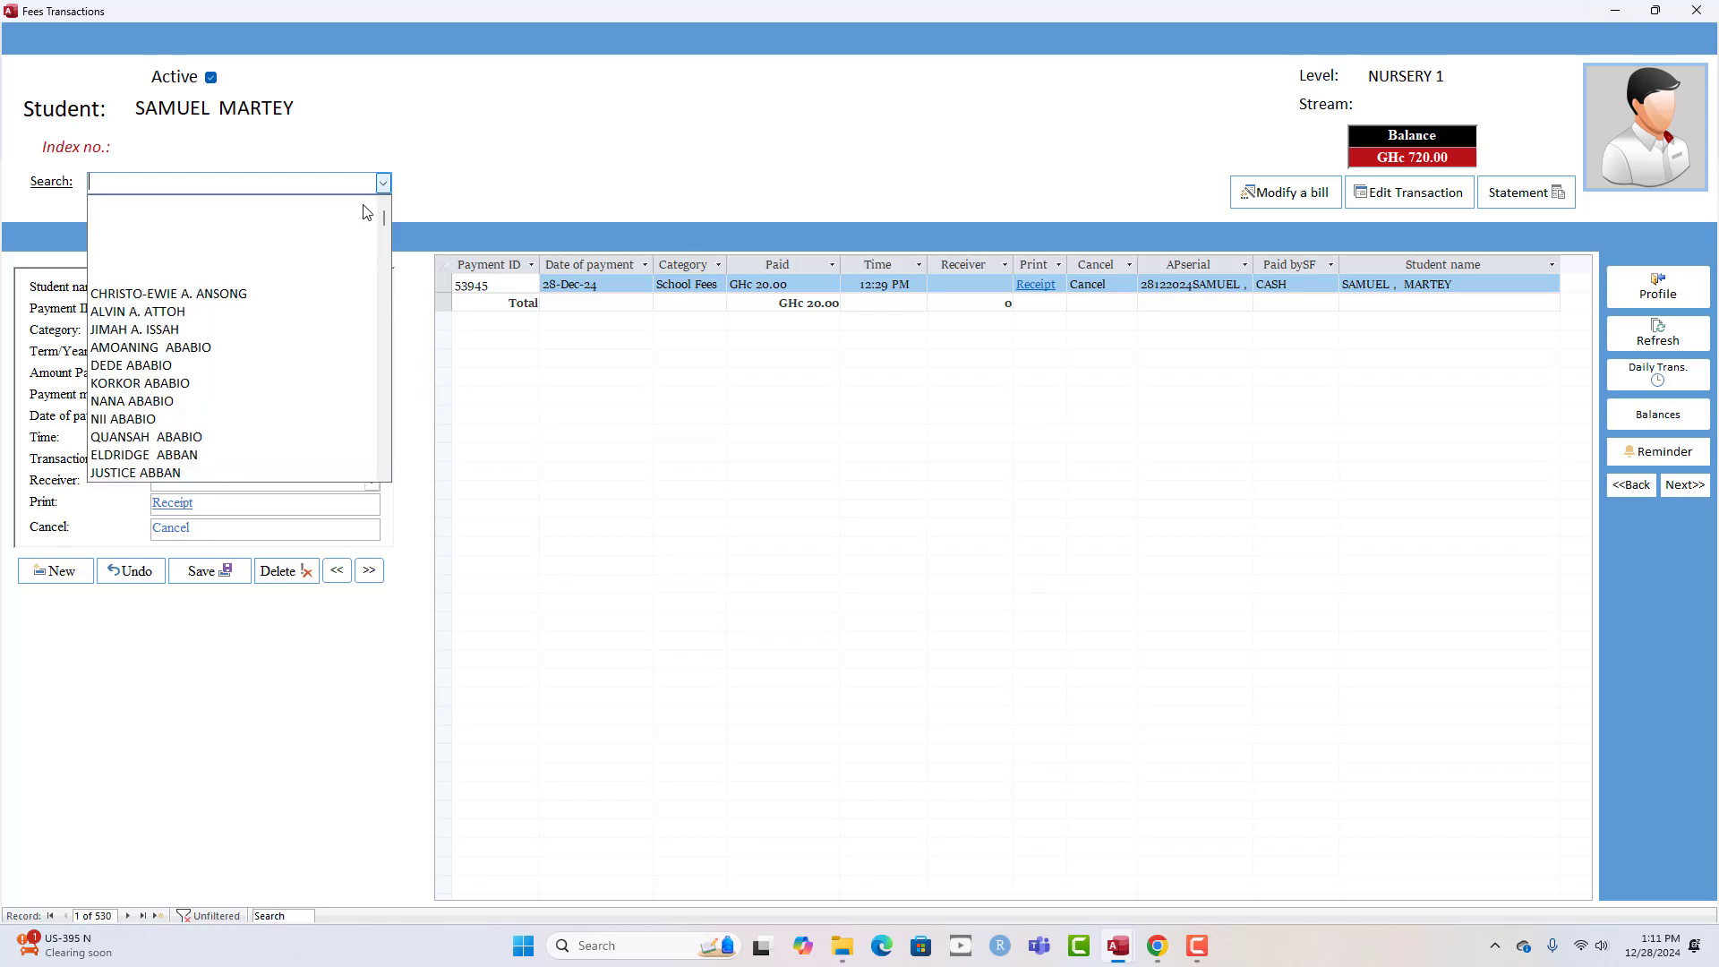
click(198, 424)
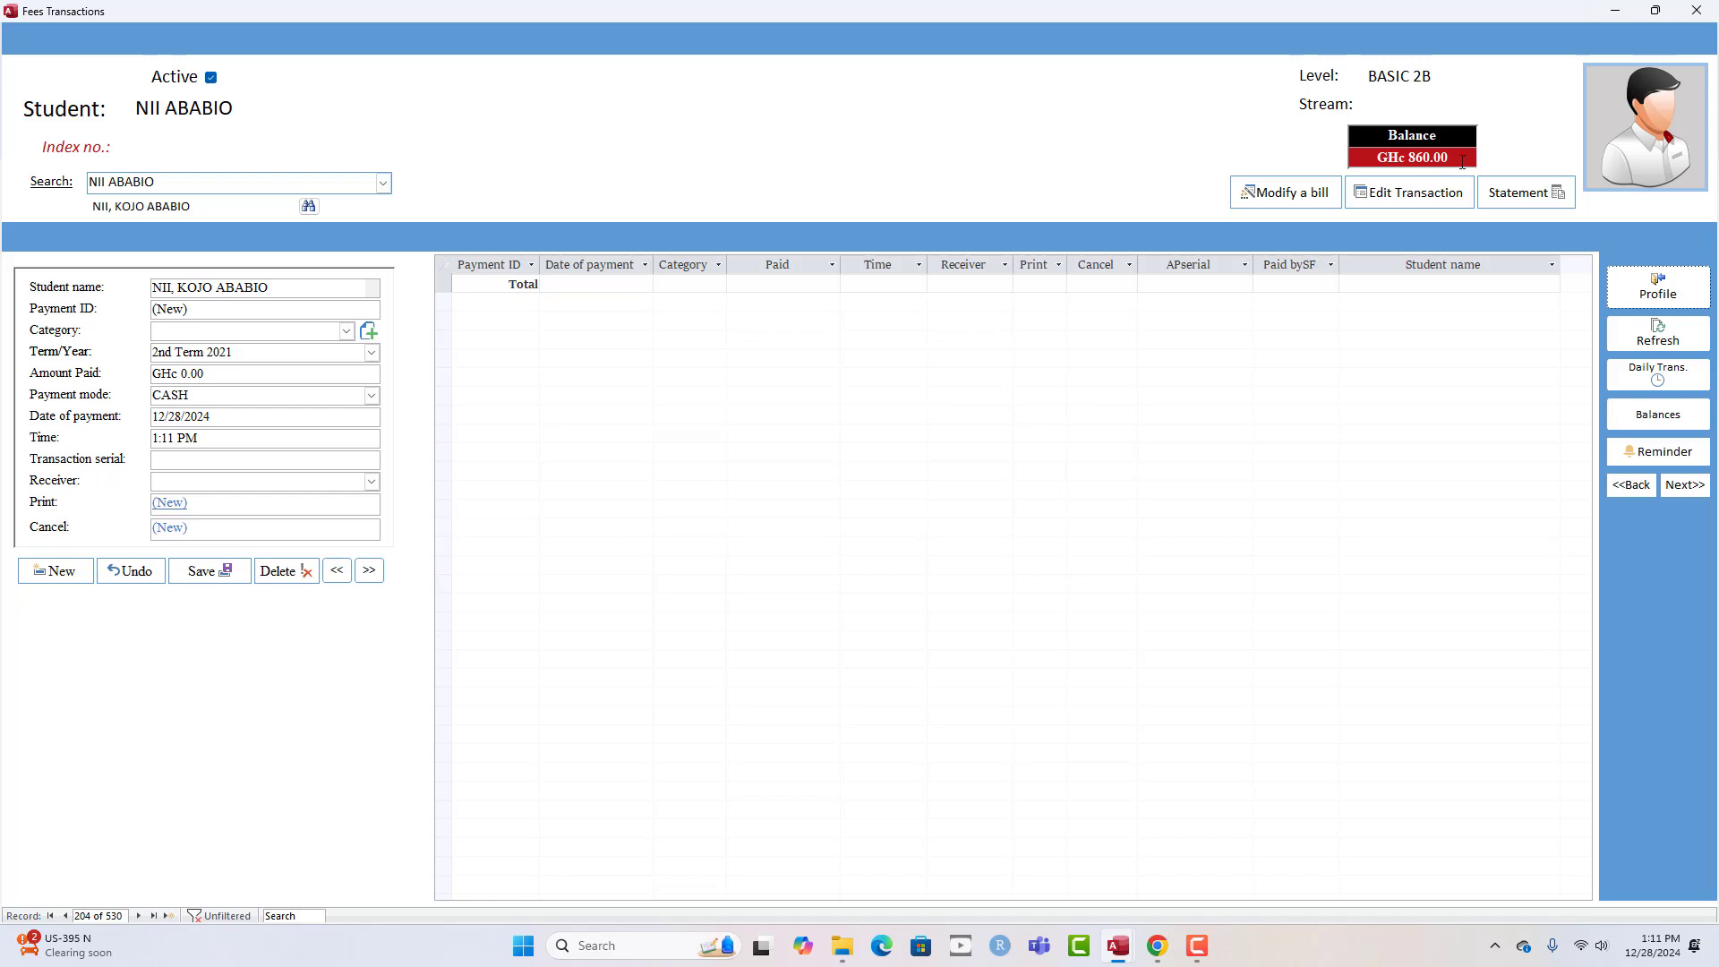
- Record a School Fees payment of 500 for the loaded student and refresh the payment list and balance
click(348, 330)
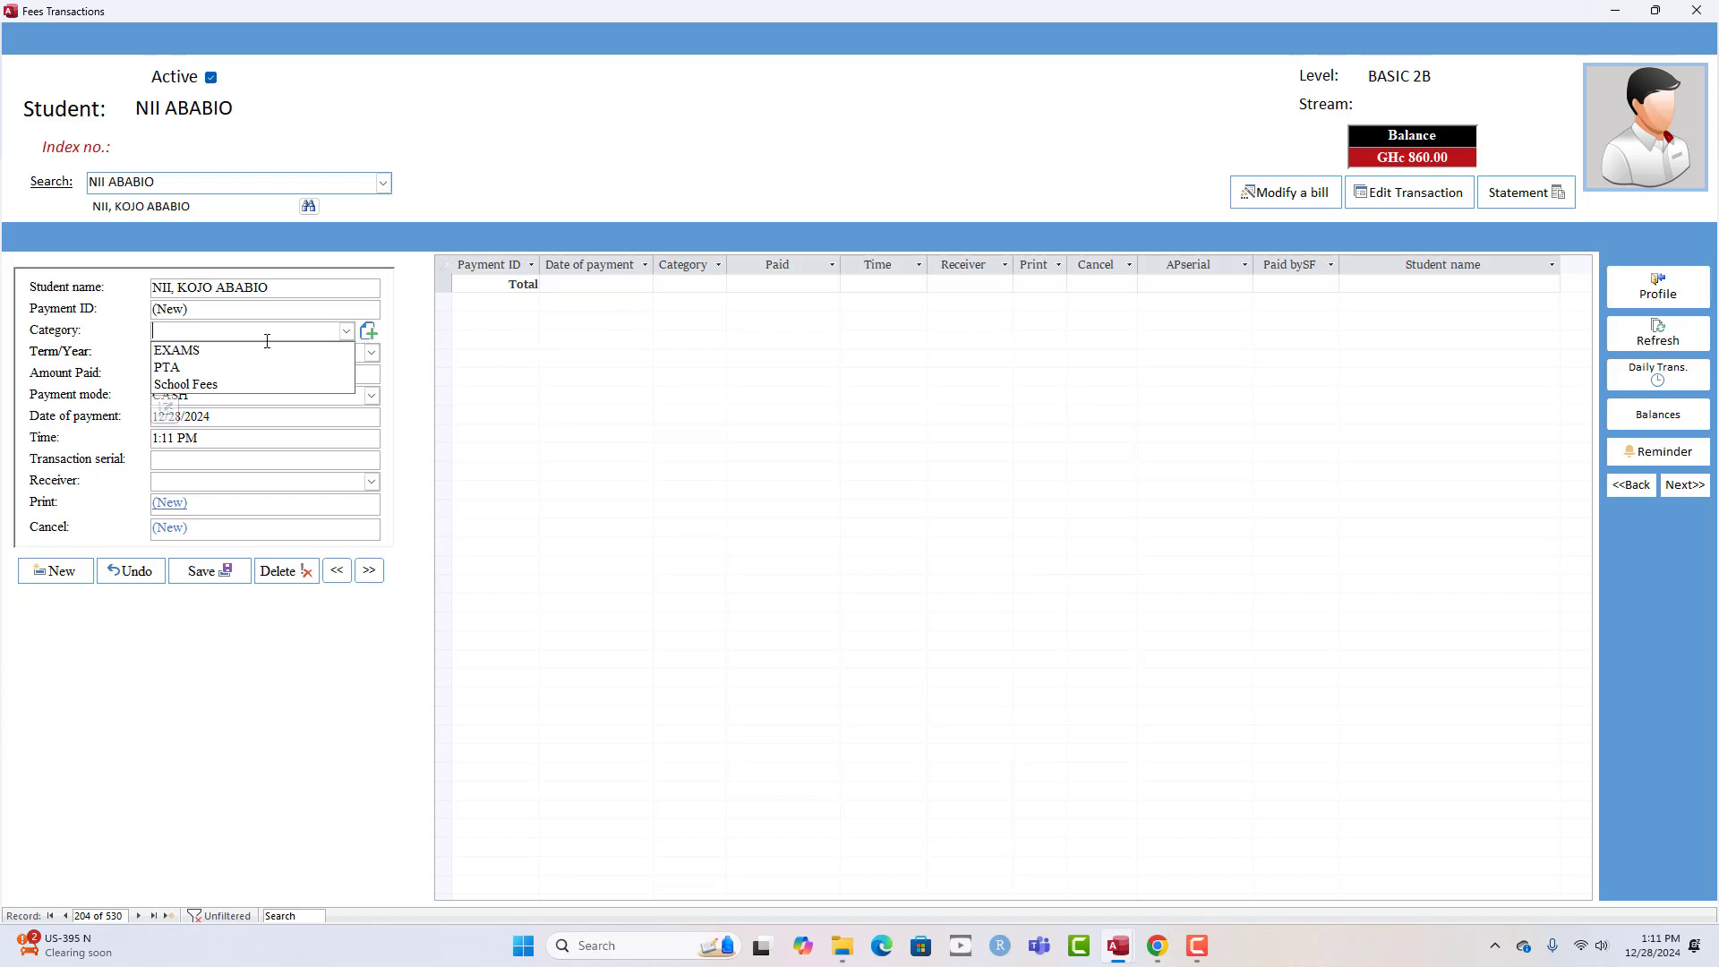
click(212, 385)
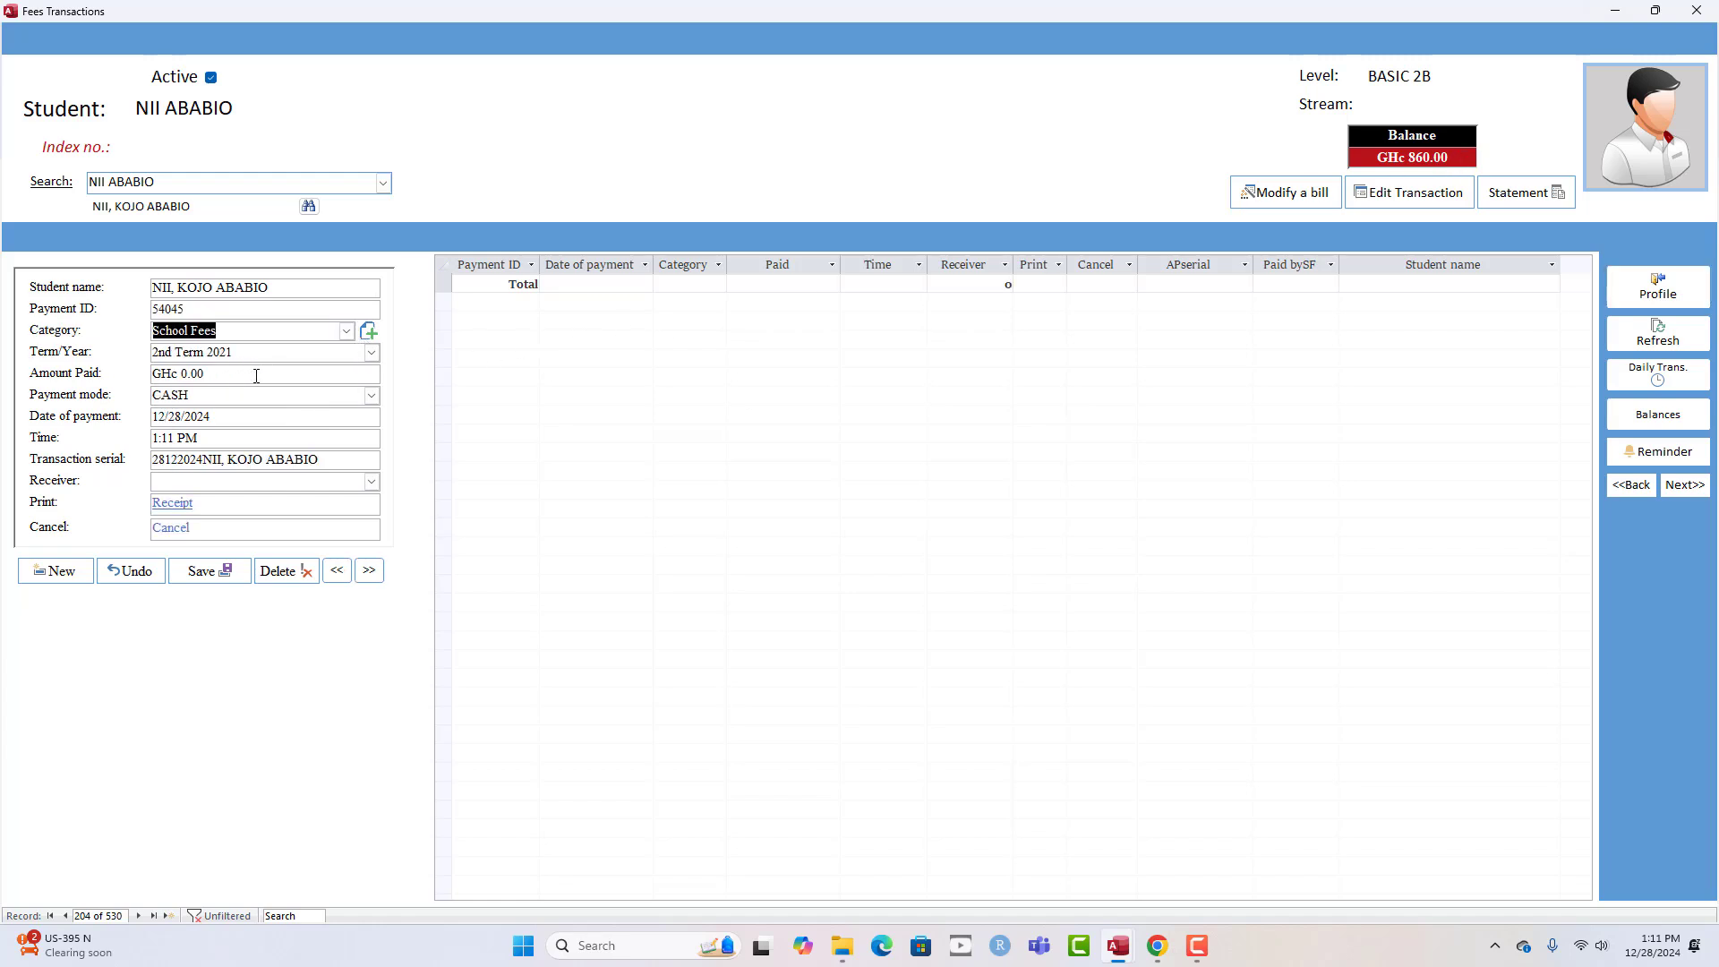
click(256, 376)
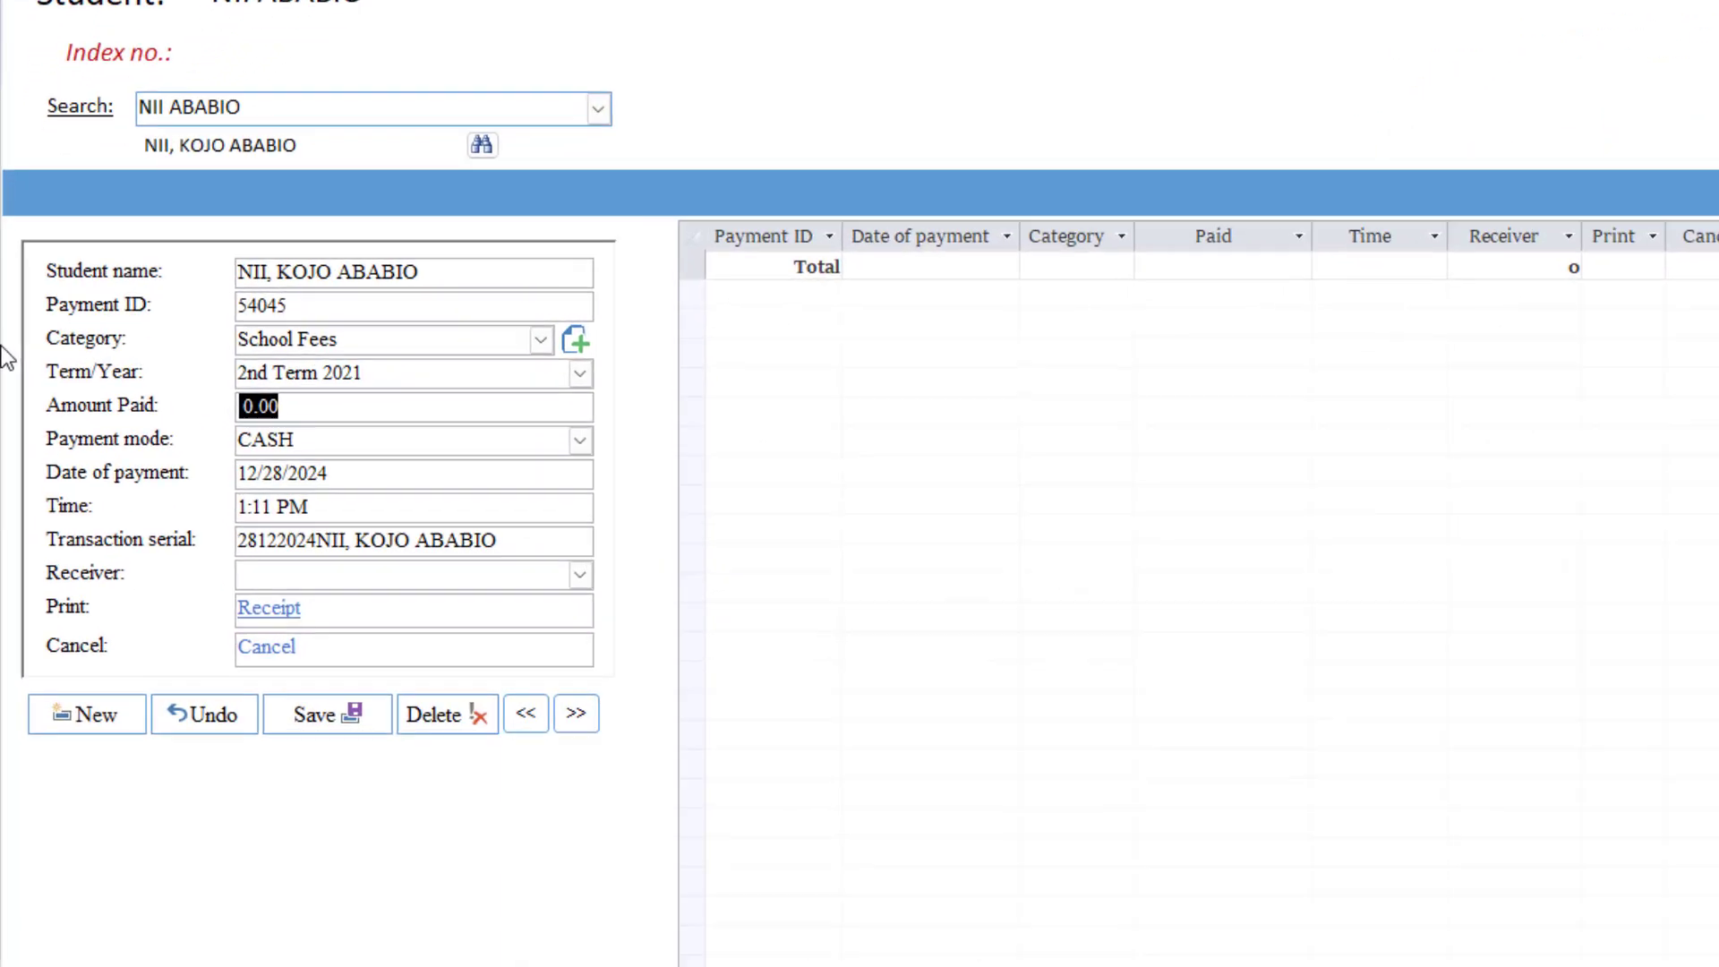
text(500)
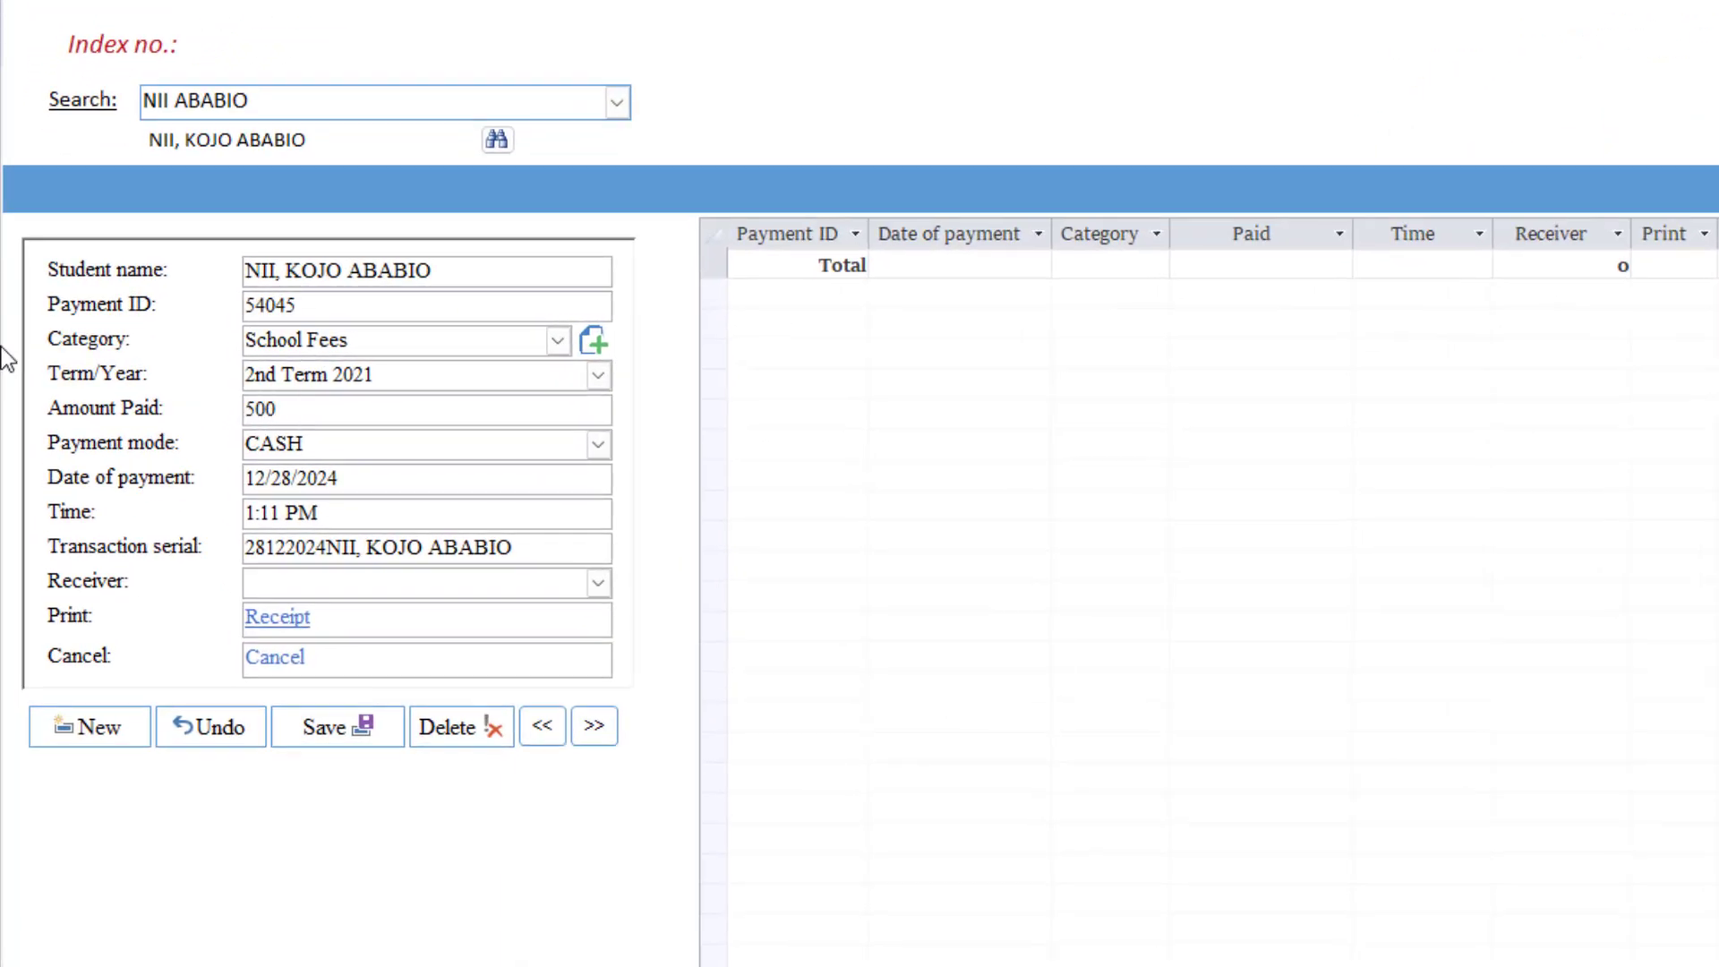
key(Tab)
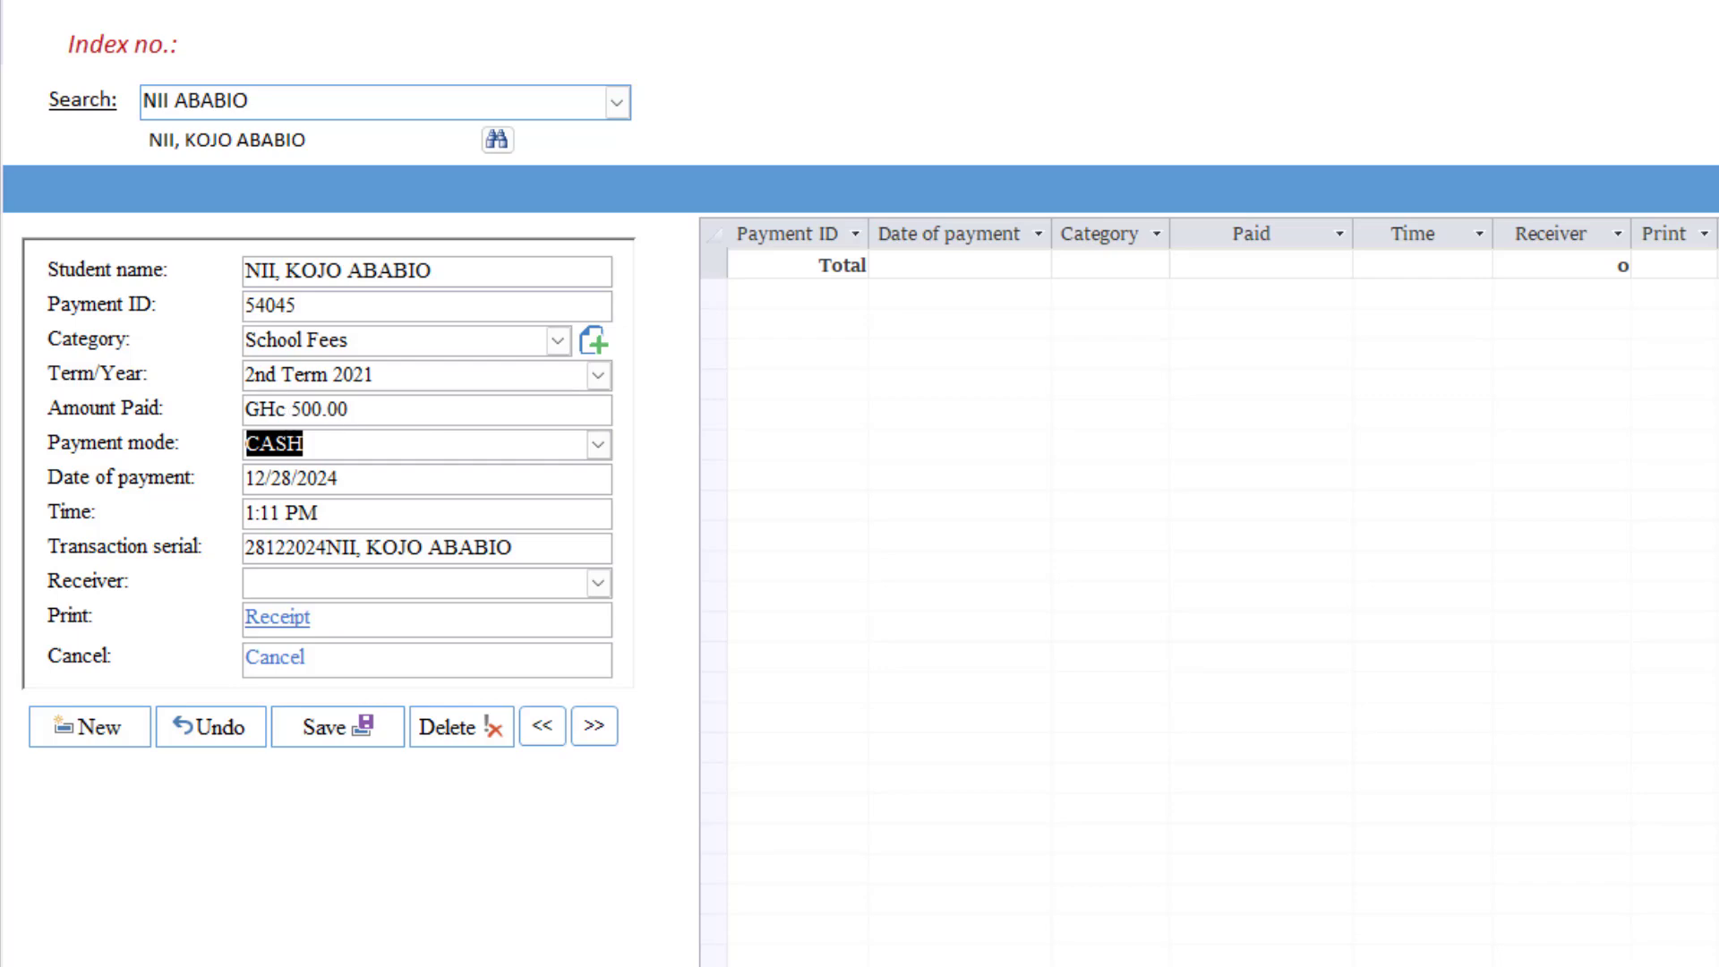
click(1658, 331)
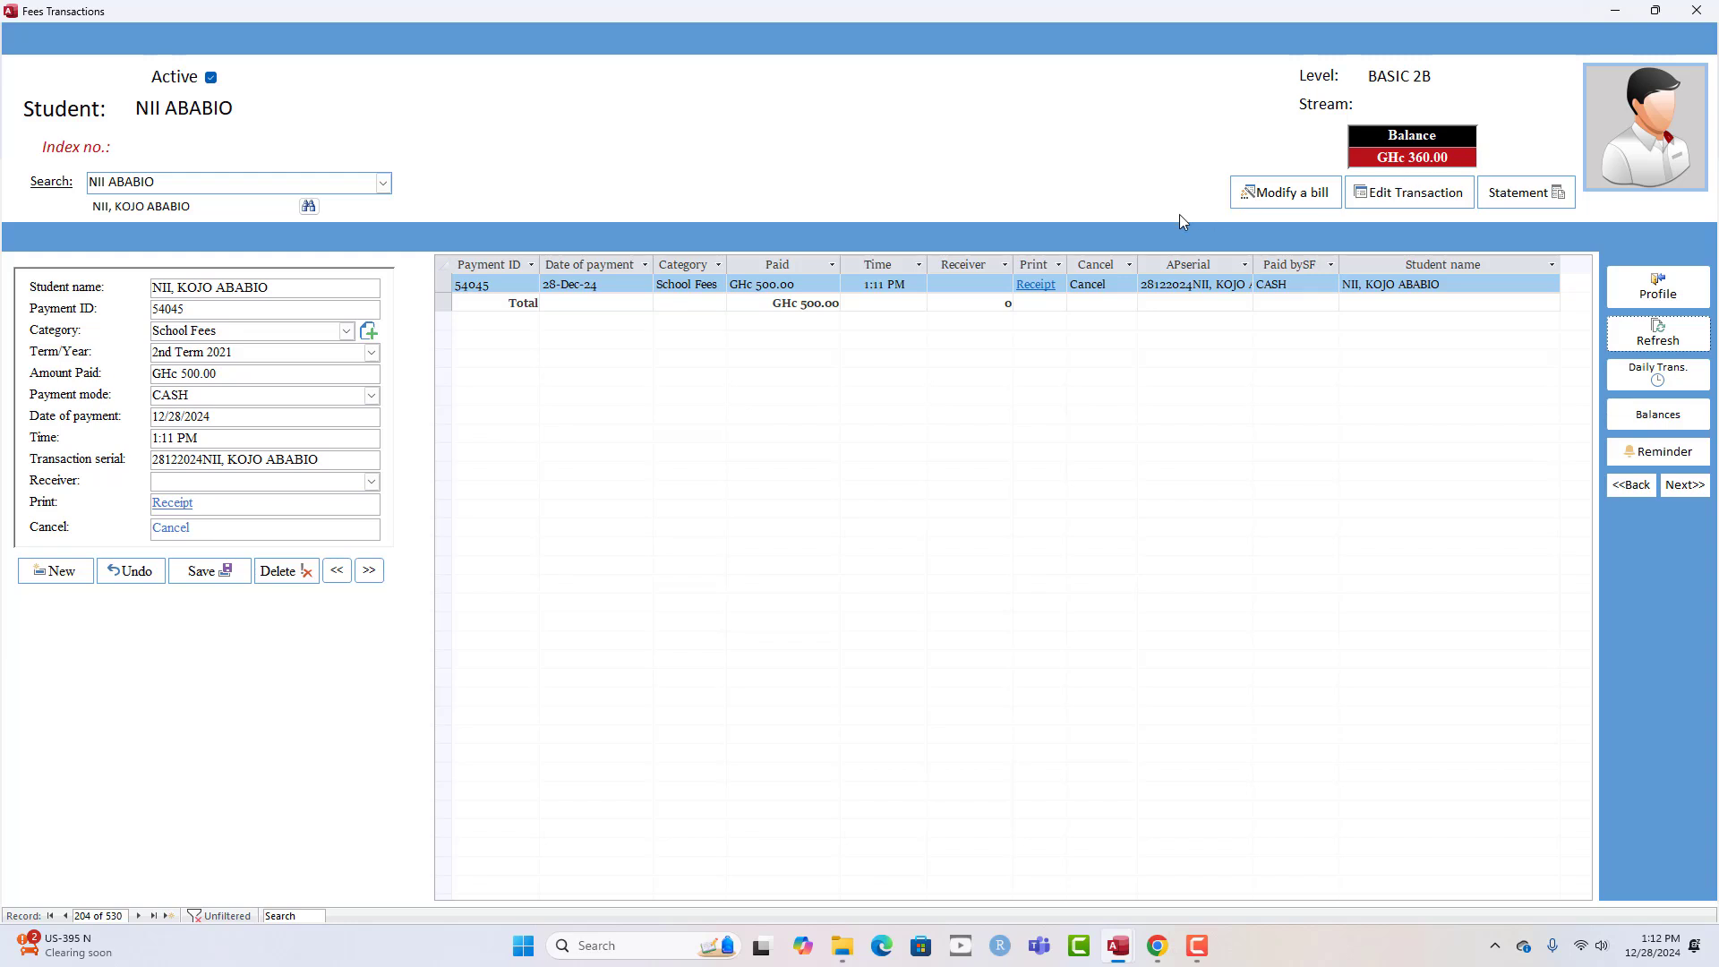
- Review the payment's official receipt in print preview, close it, and switch to the Student Database System window
click(1046, 285)
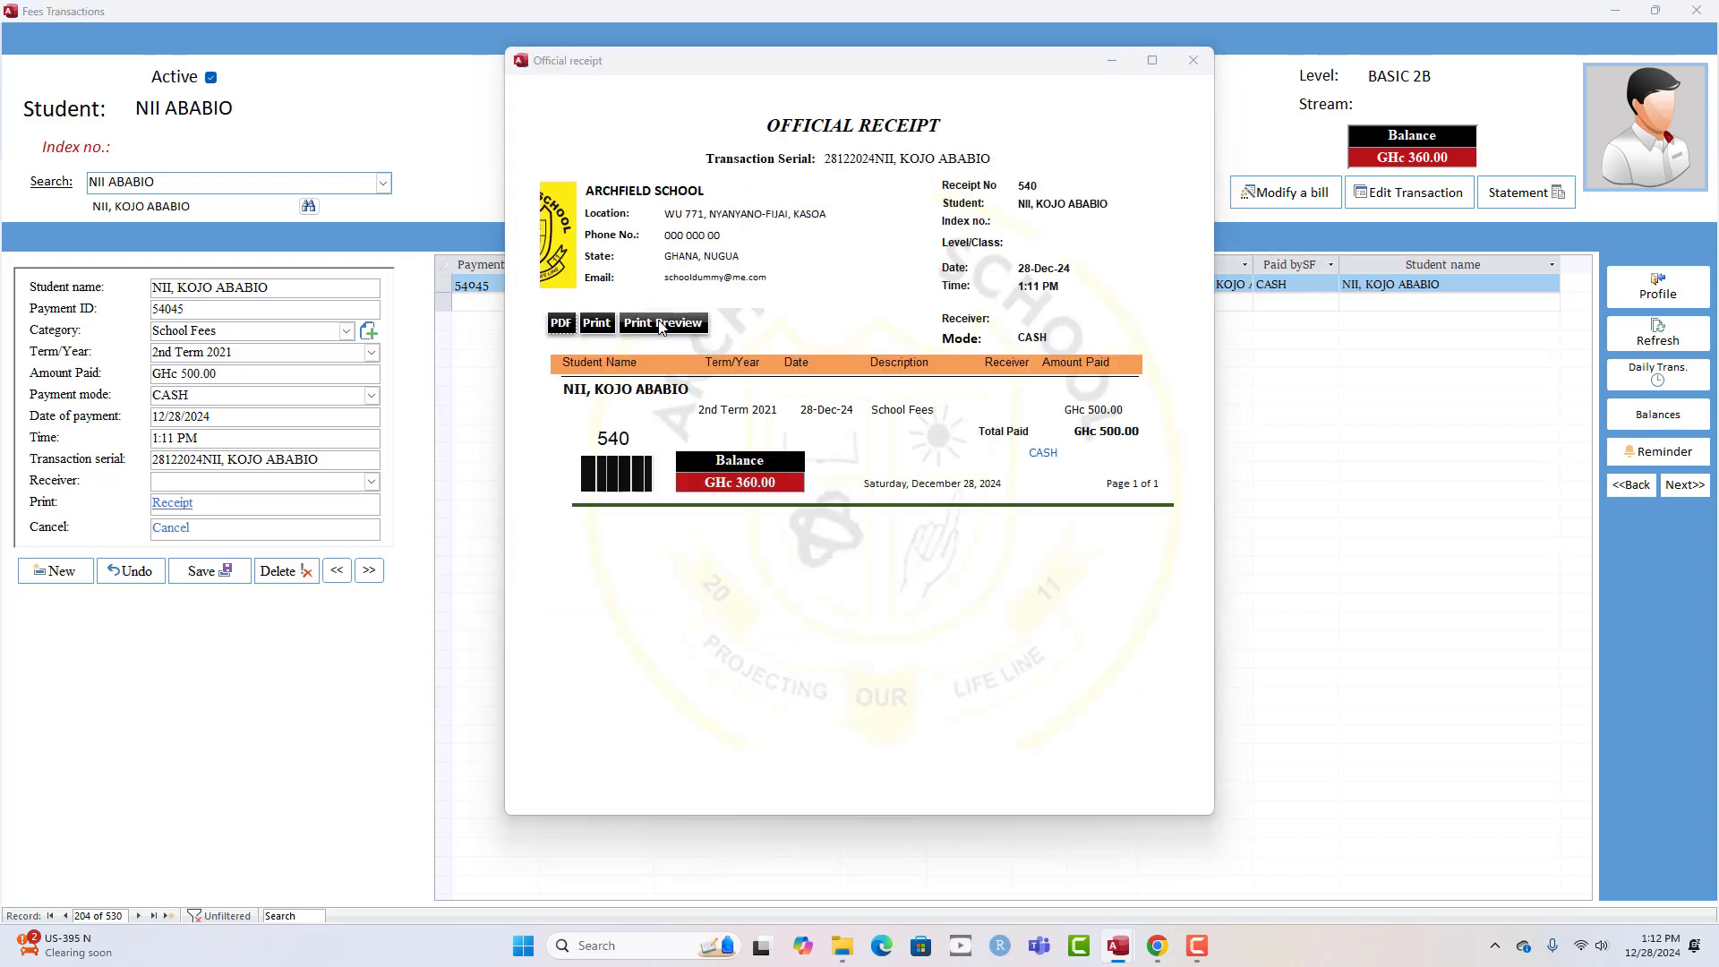
click(659, 325)
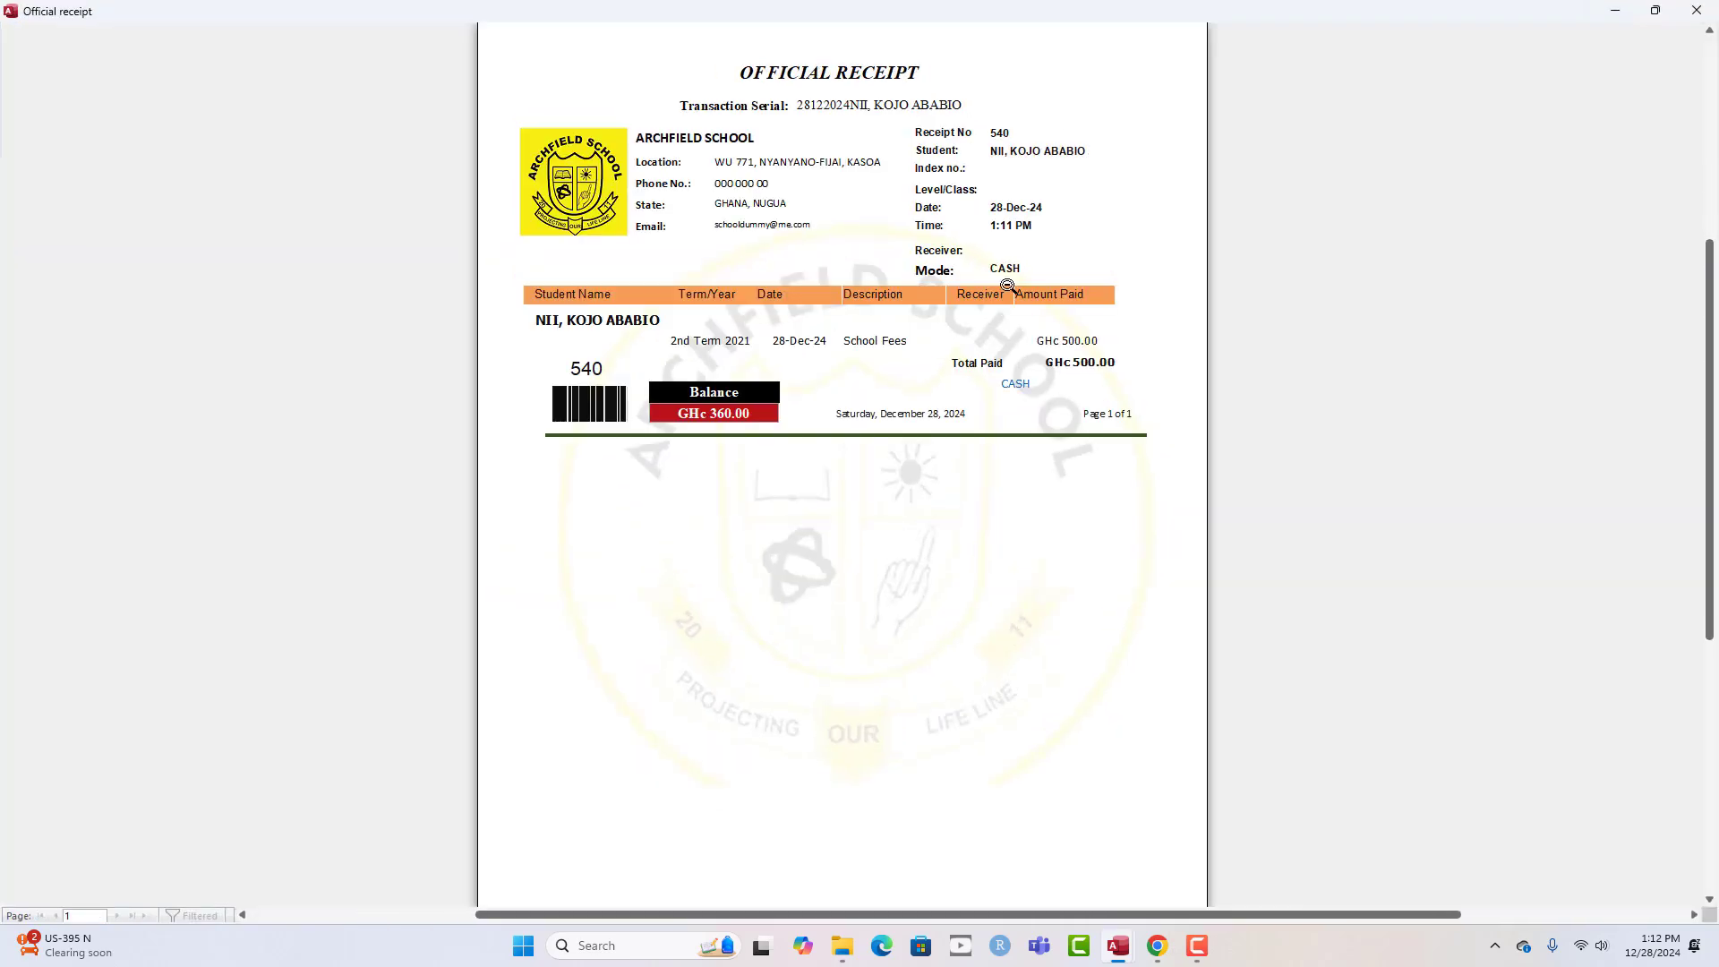
scroll(1007, 286, up, 3)
scroll(1007, 289, down, 2)
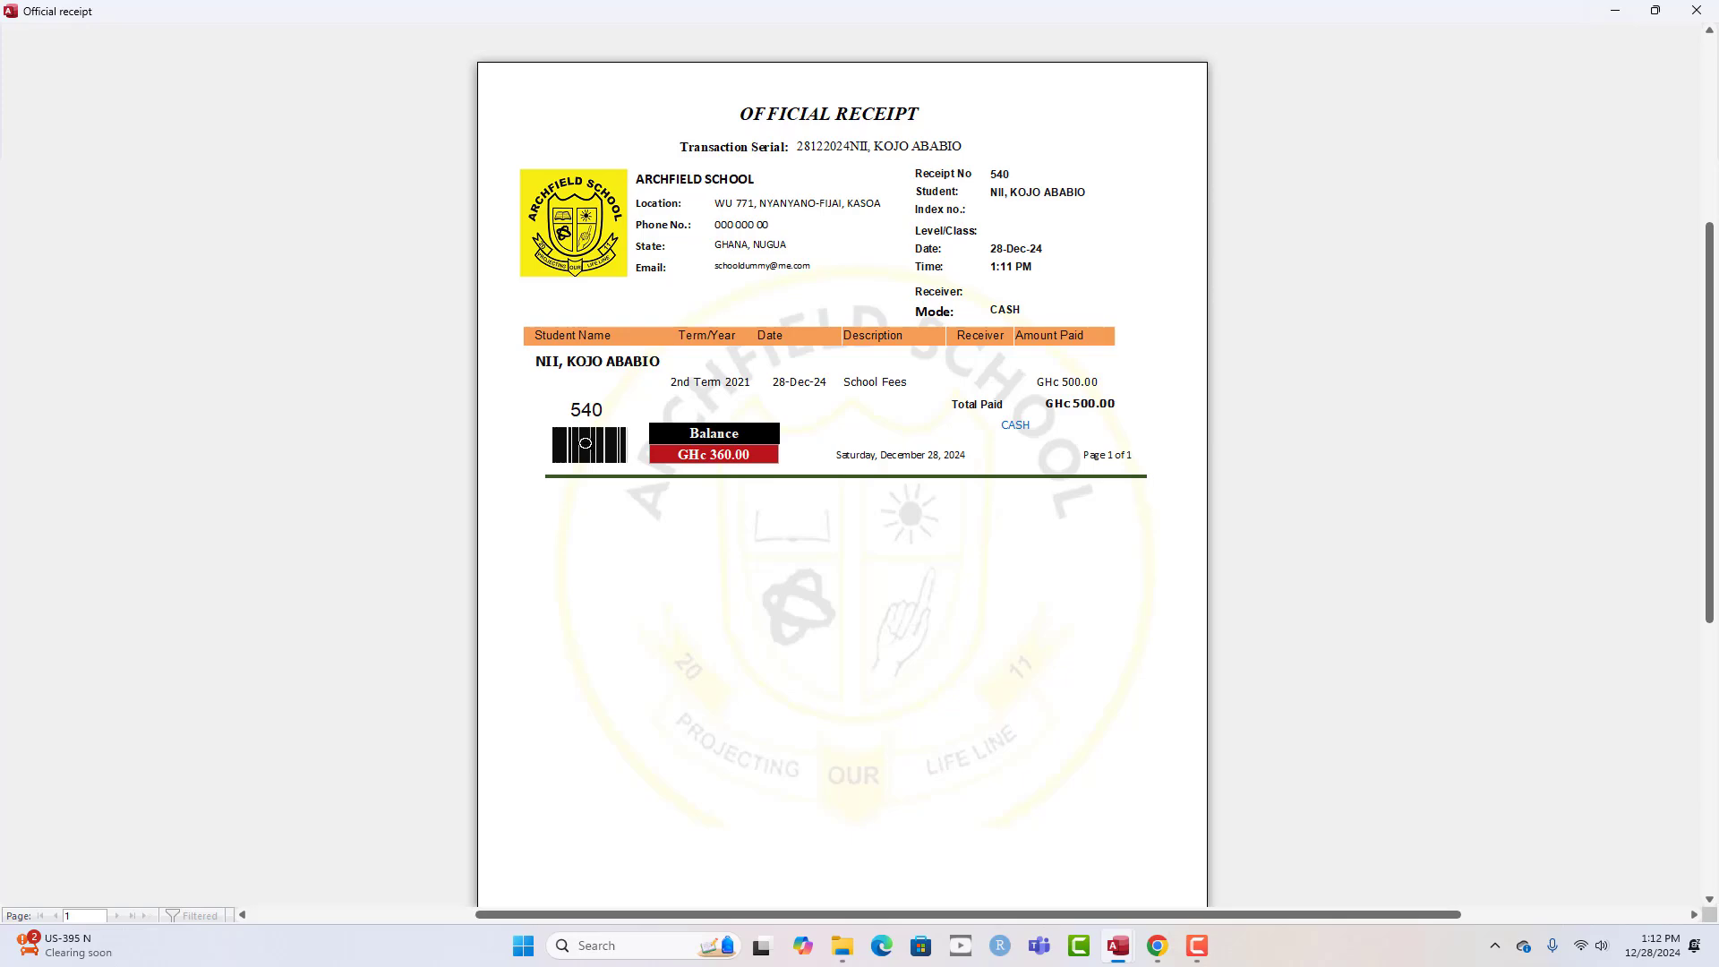
click(1696, 11)
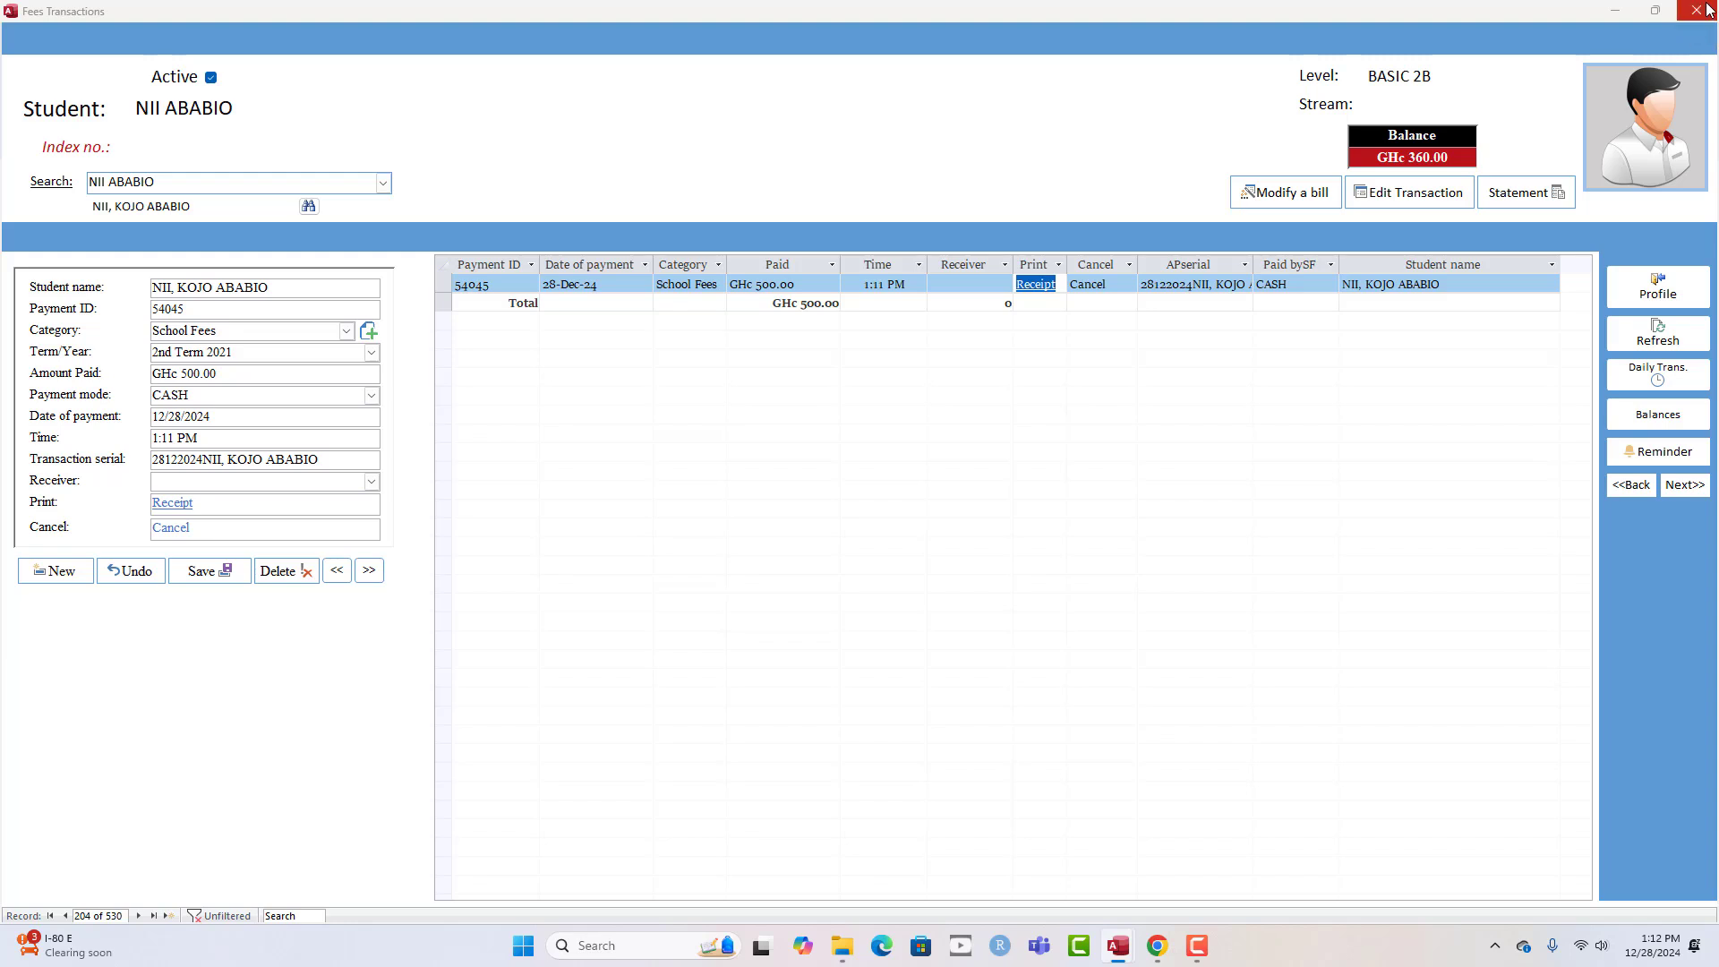
mouse_move(1118, 945)
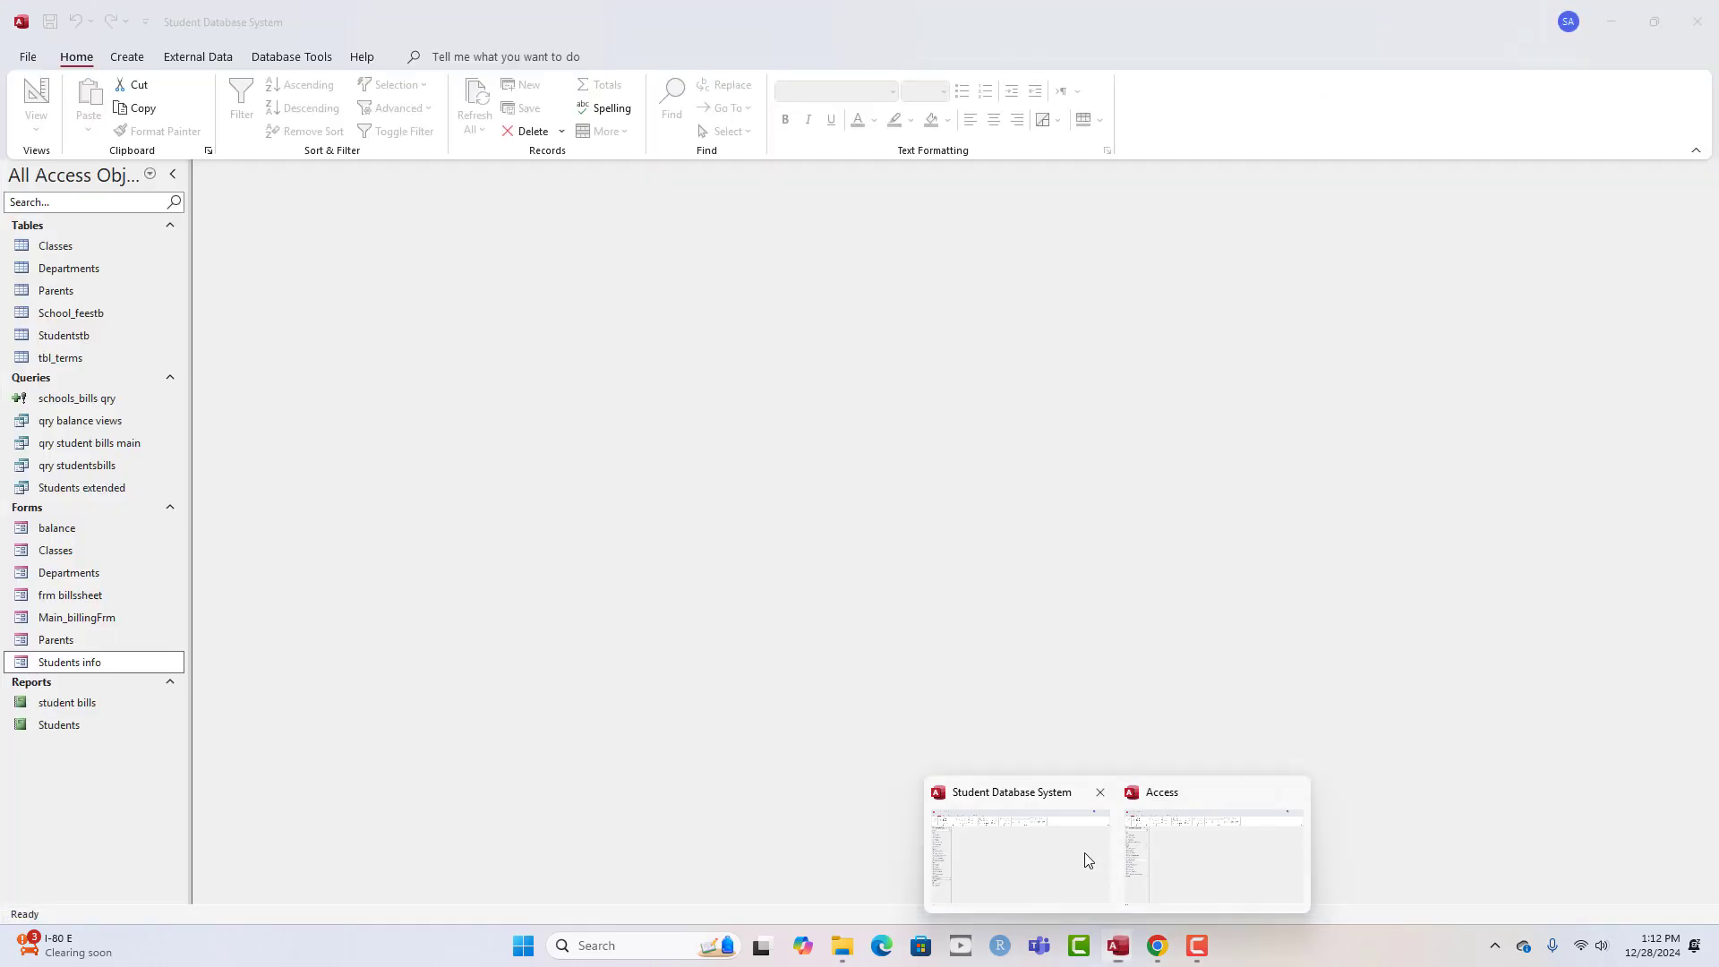
click(1083, 853)
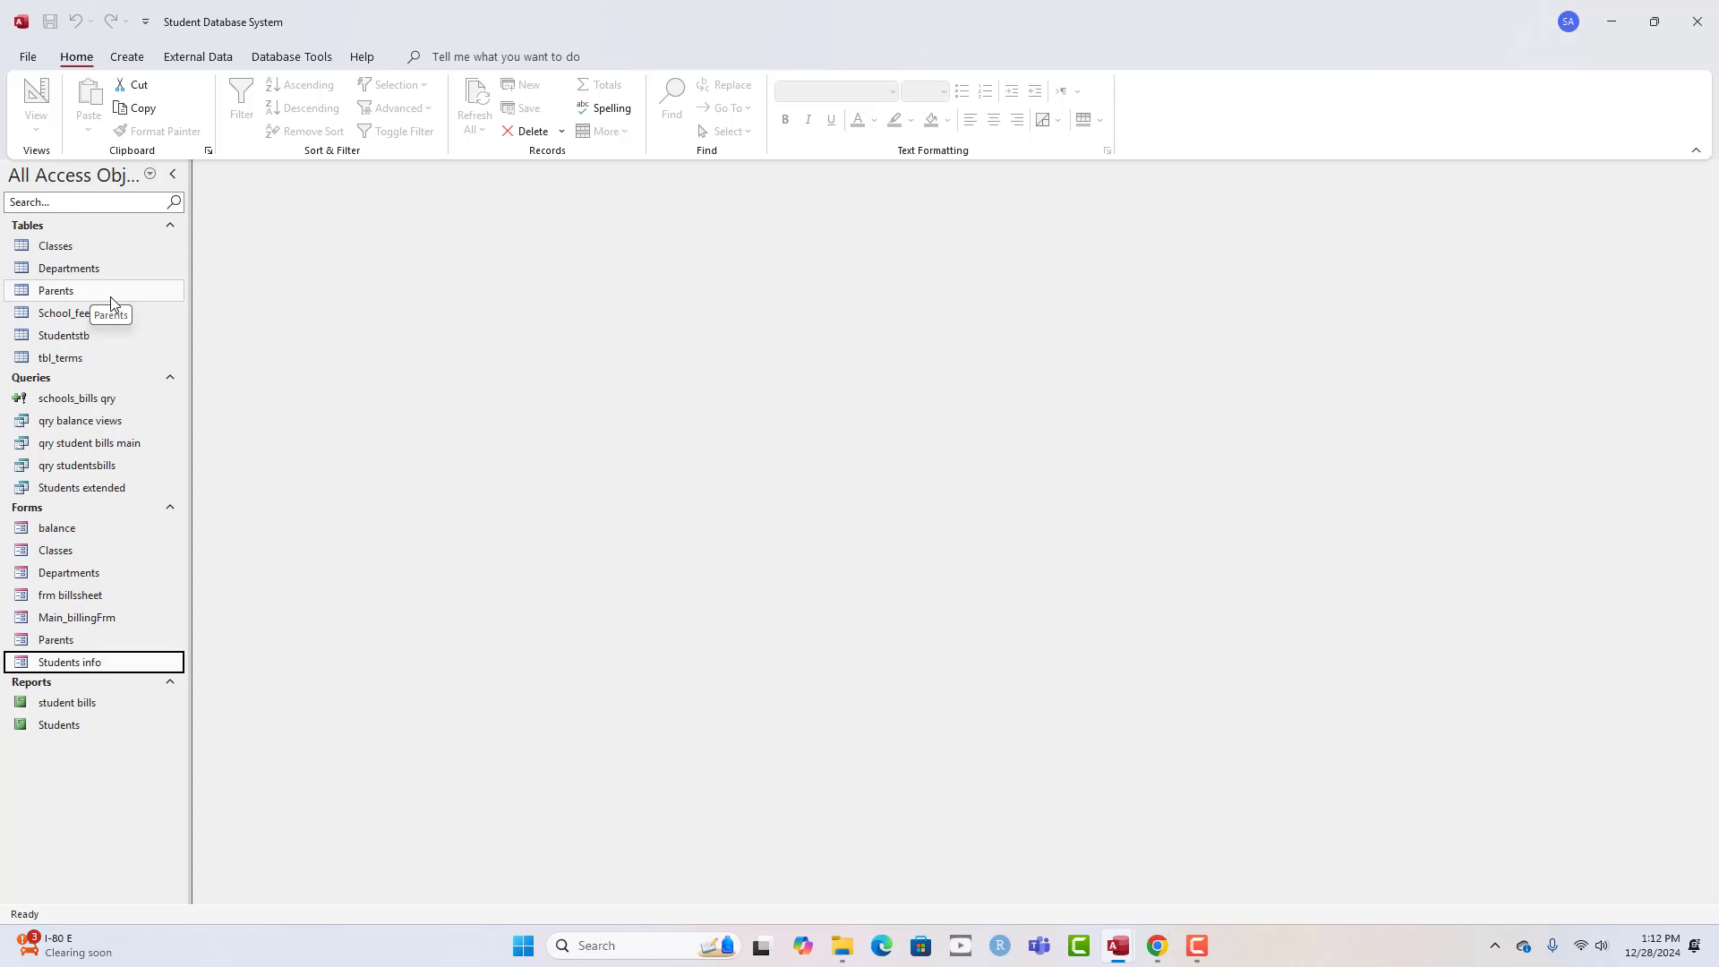
- Switch to Chrome, open the video "Creating Advanced School Fees and Billing Database in MS Access", read its full description for the project download link, and close the browser
click(1159, 948)
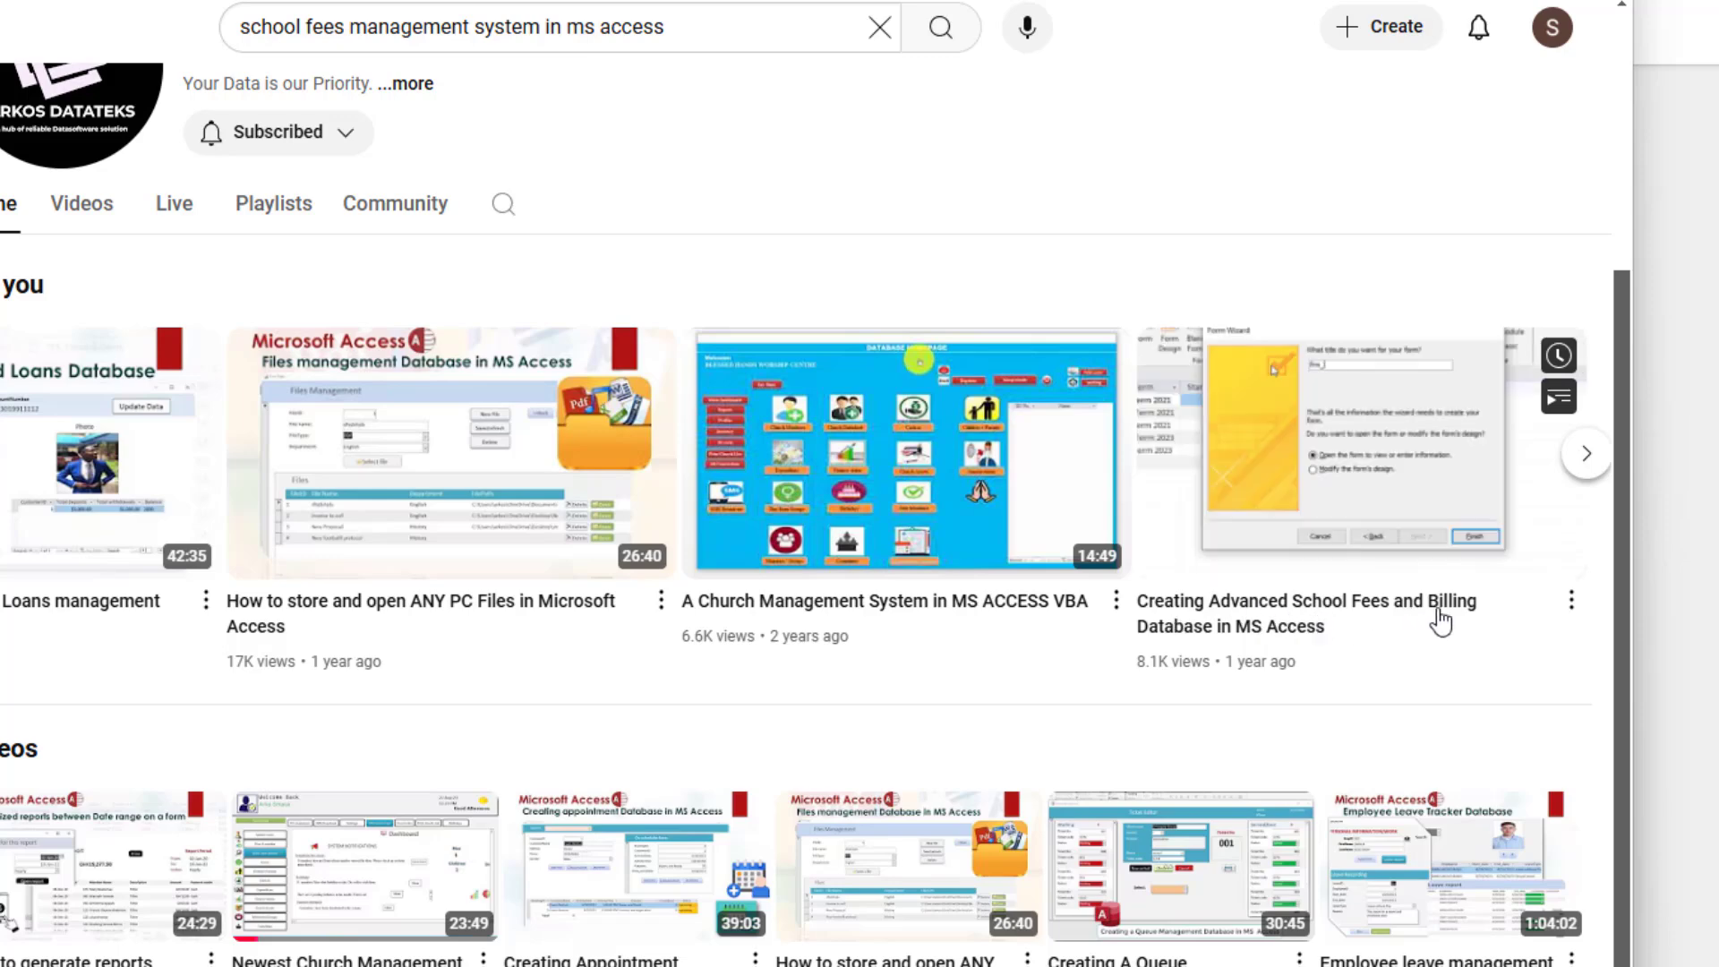
click(1276, 631)
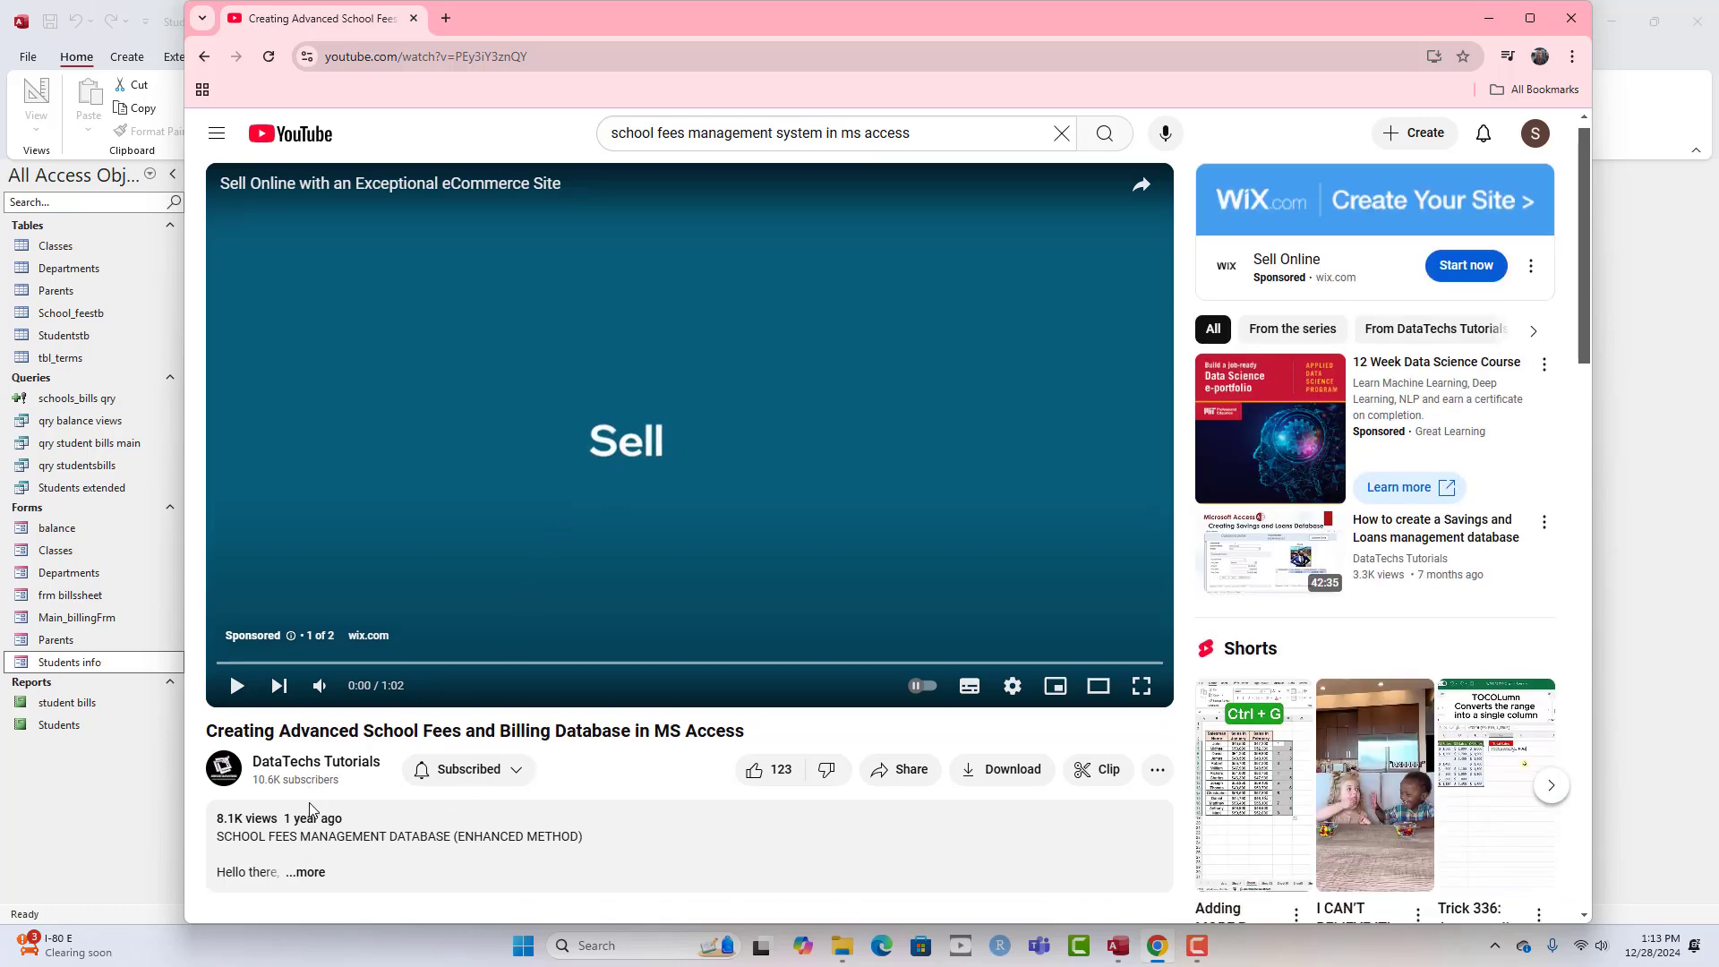
scroll(320, 624, down, 3)
click(307, 620)
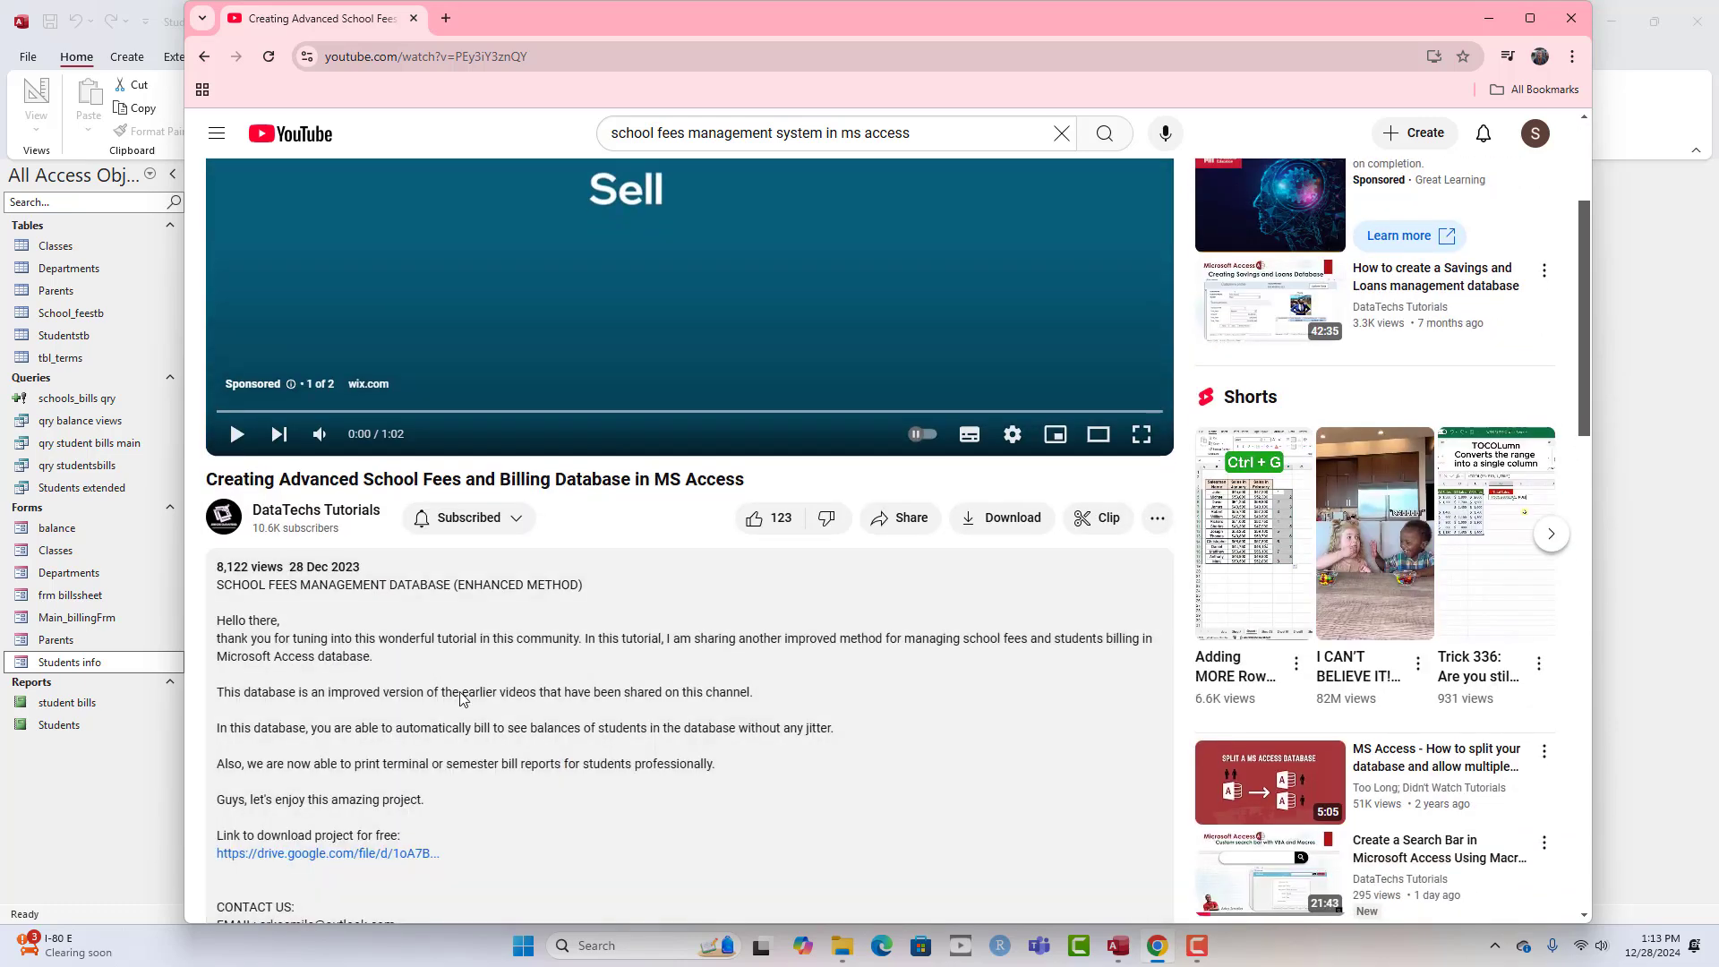
scroll(266, 603, down, 3)
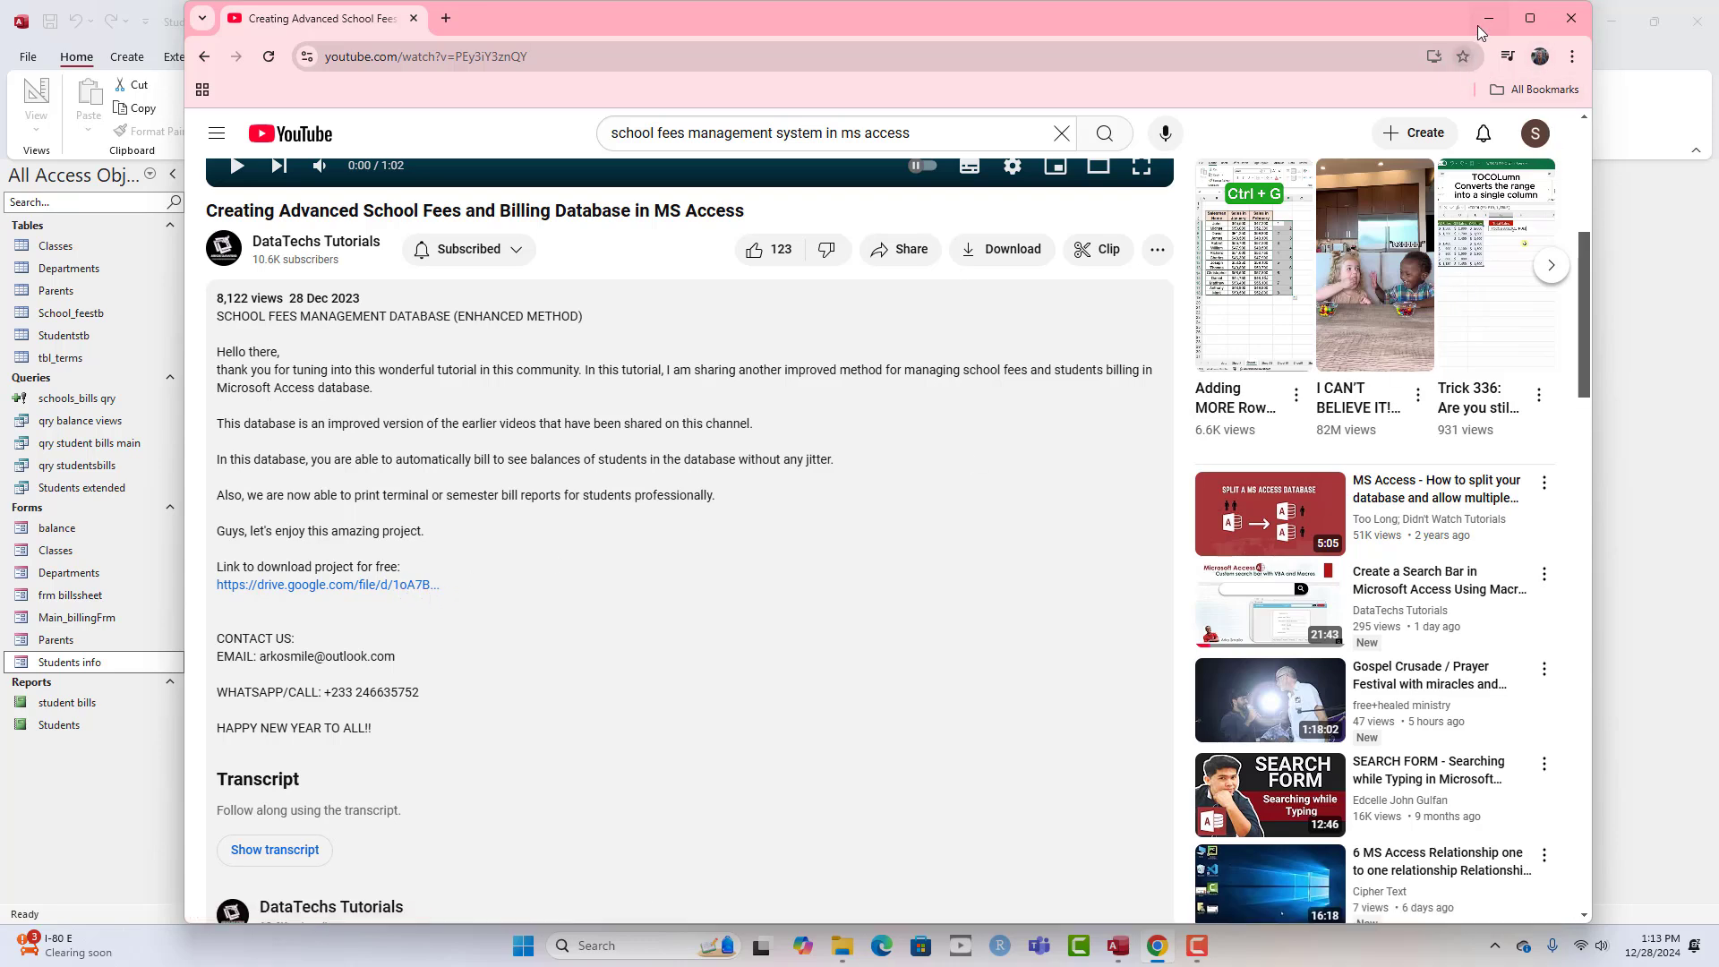
click(1573, 34)
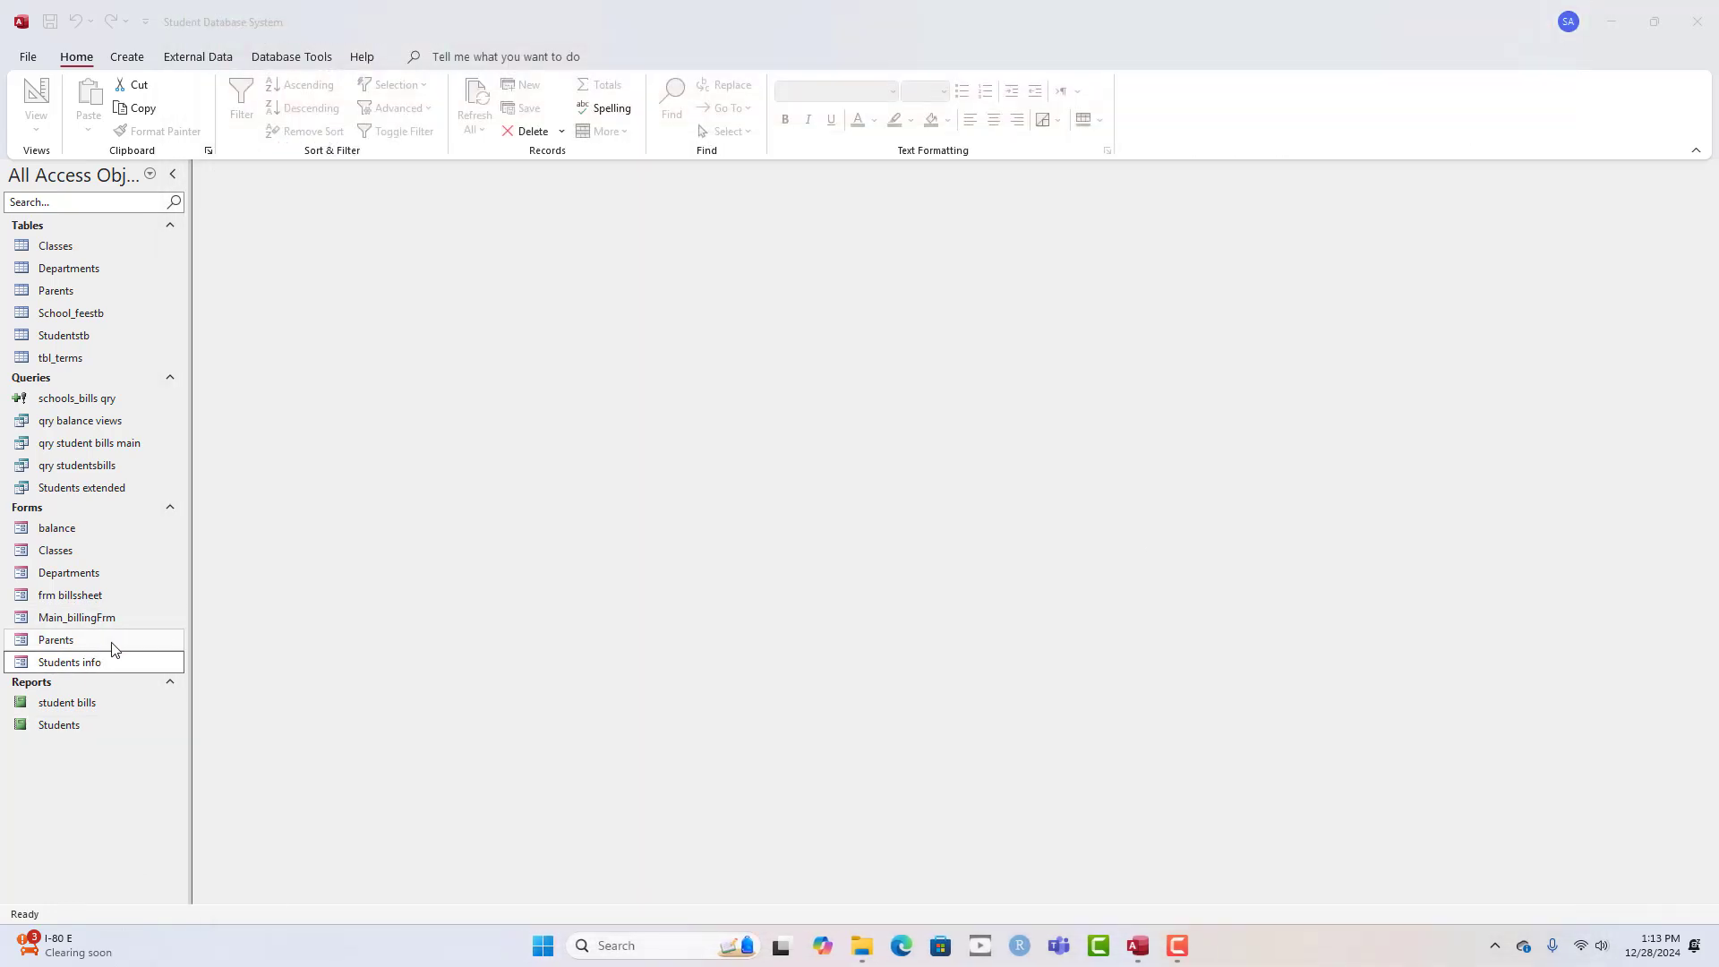
- Open the Studentstb table to look over the student records and fee fields, and close it
double_click(77, 338)
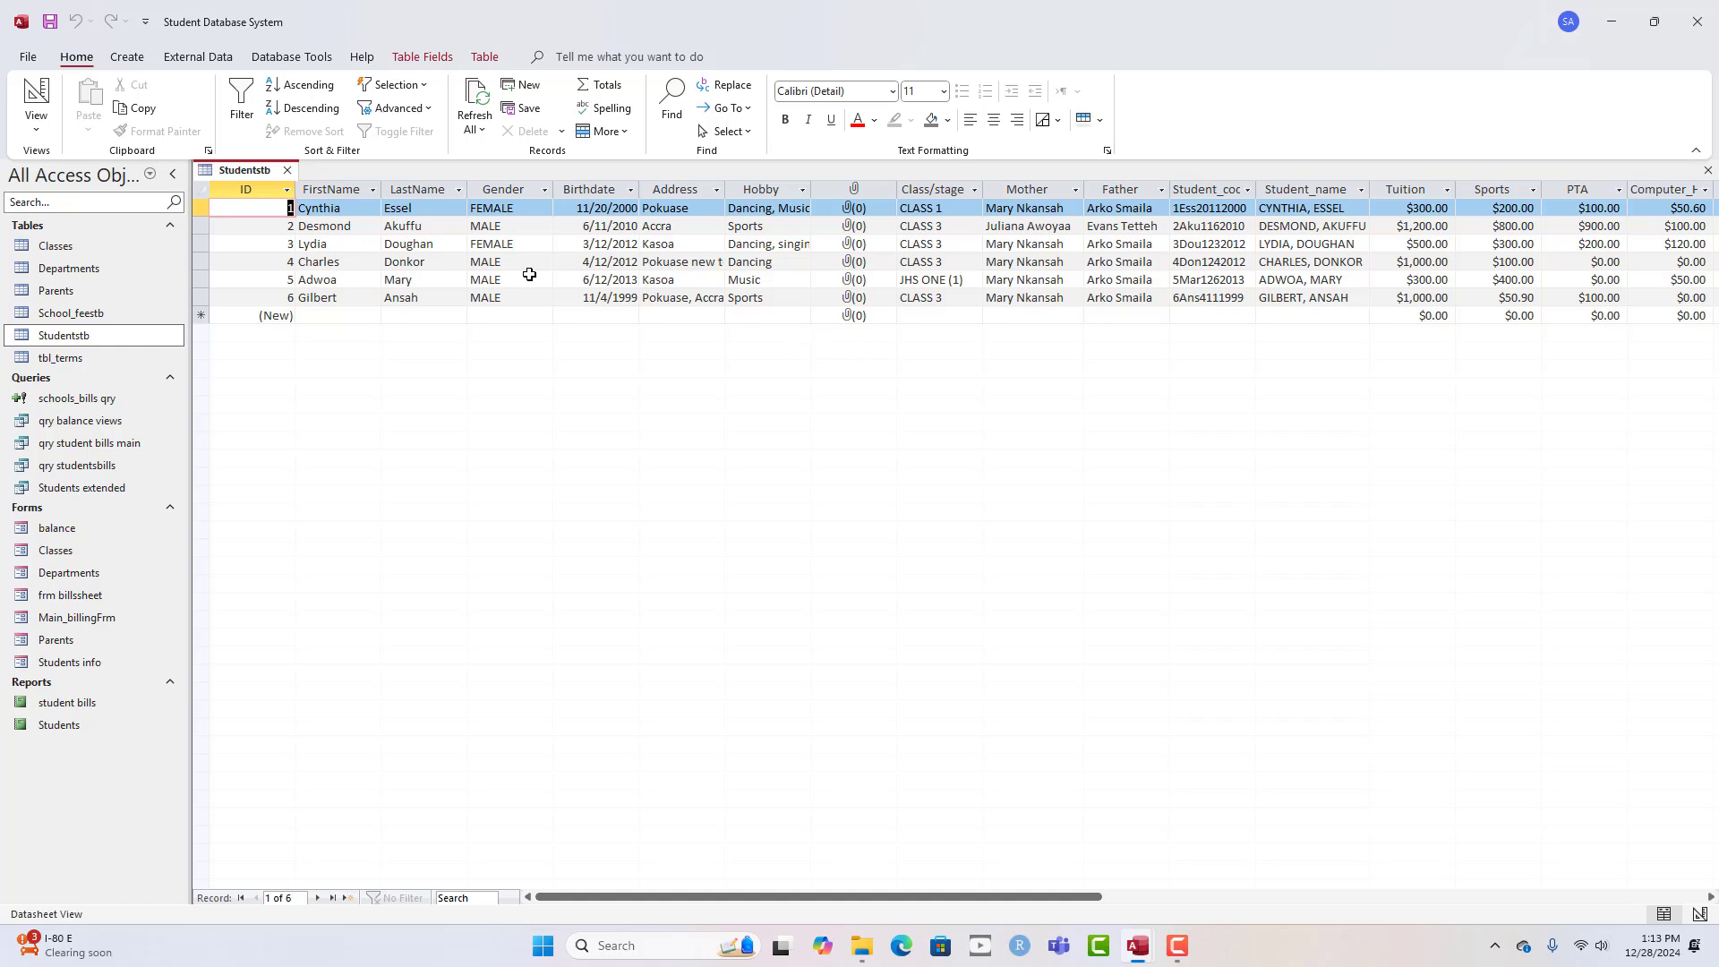
drag(767, 896, 533, 867)
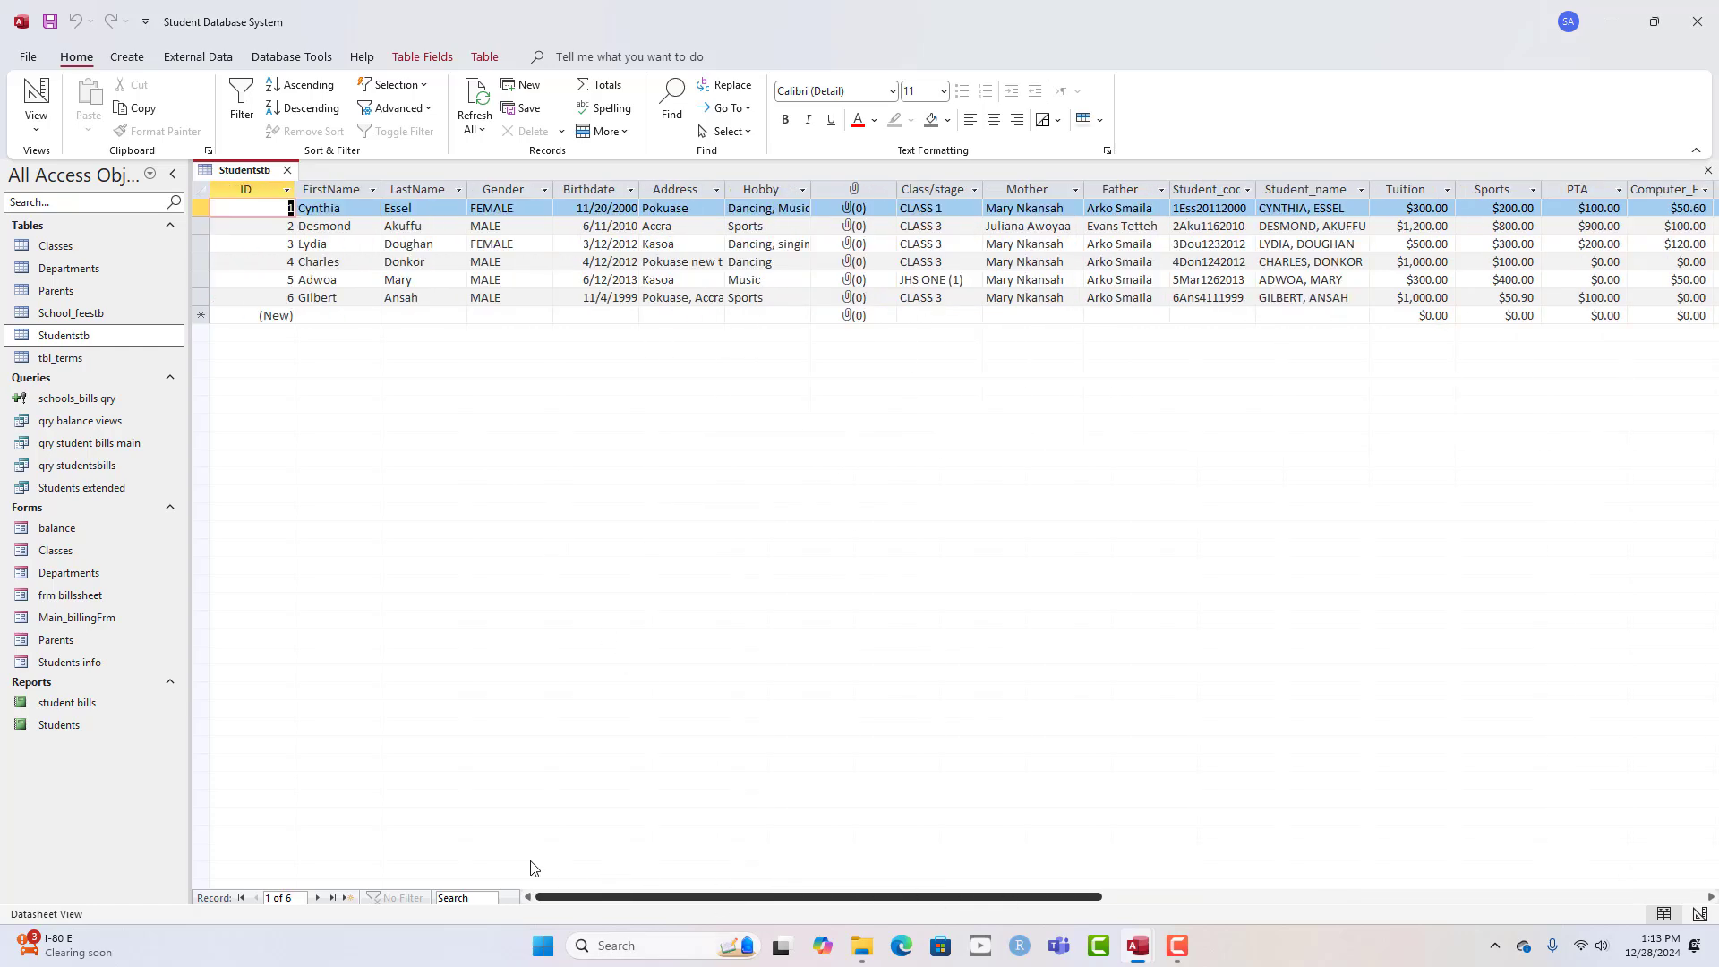
click(286, 170)
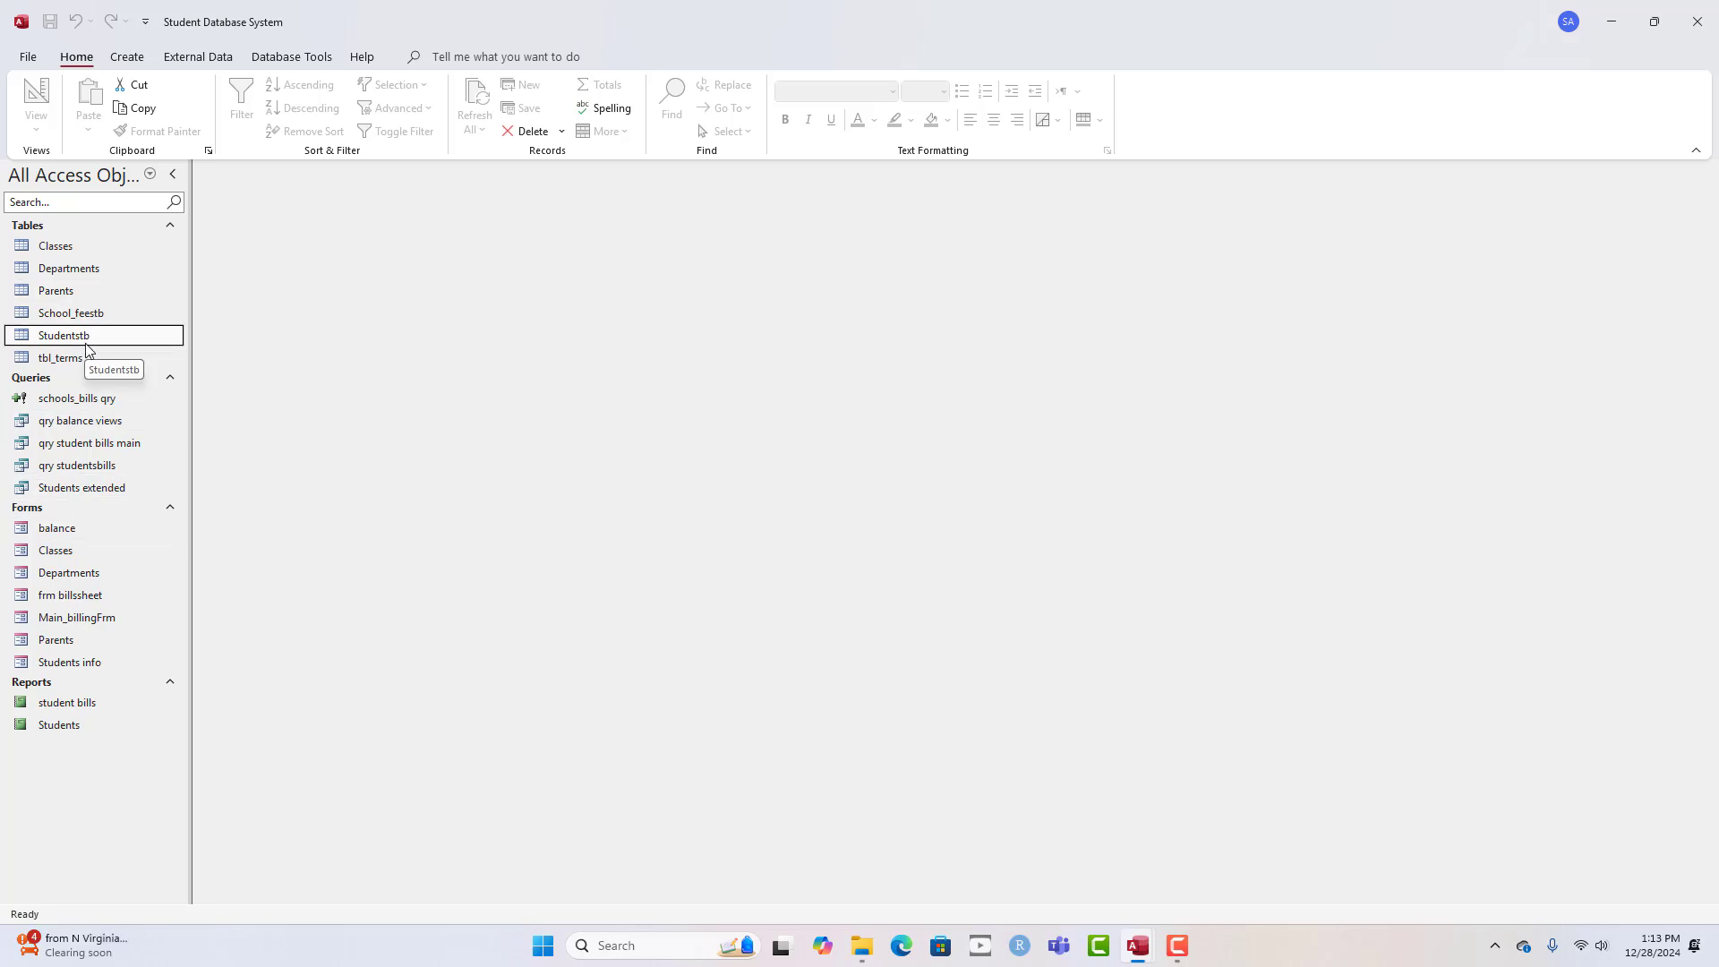
- Open the School_feestb table, widen its TransactionID column, and examine the StudentName, Tuition and Sports fields
double_click(89, 315)
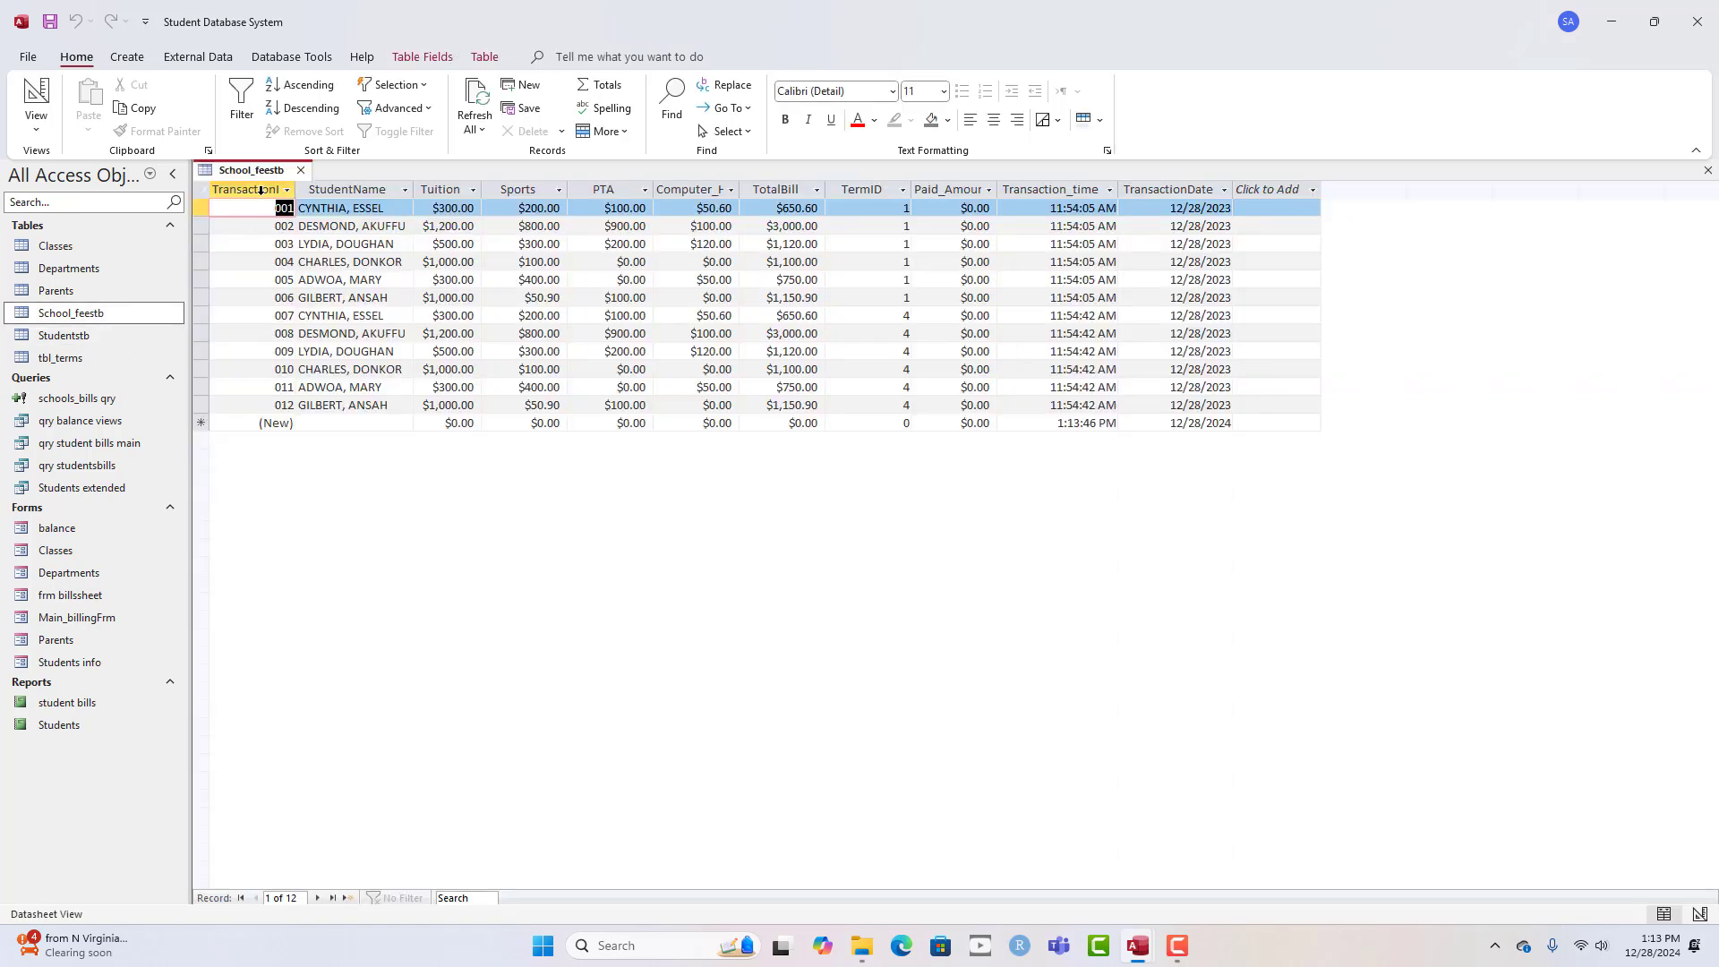
double_click(296, 189)
click(376, 189)
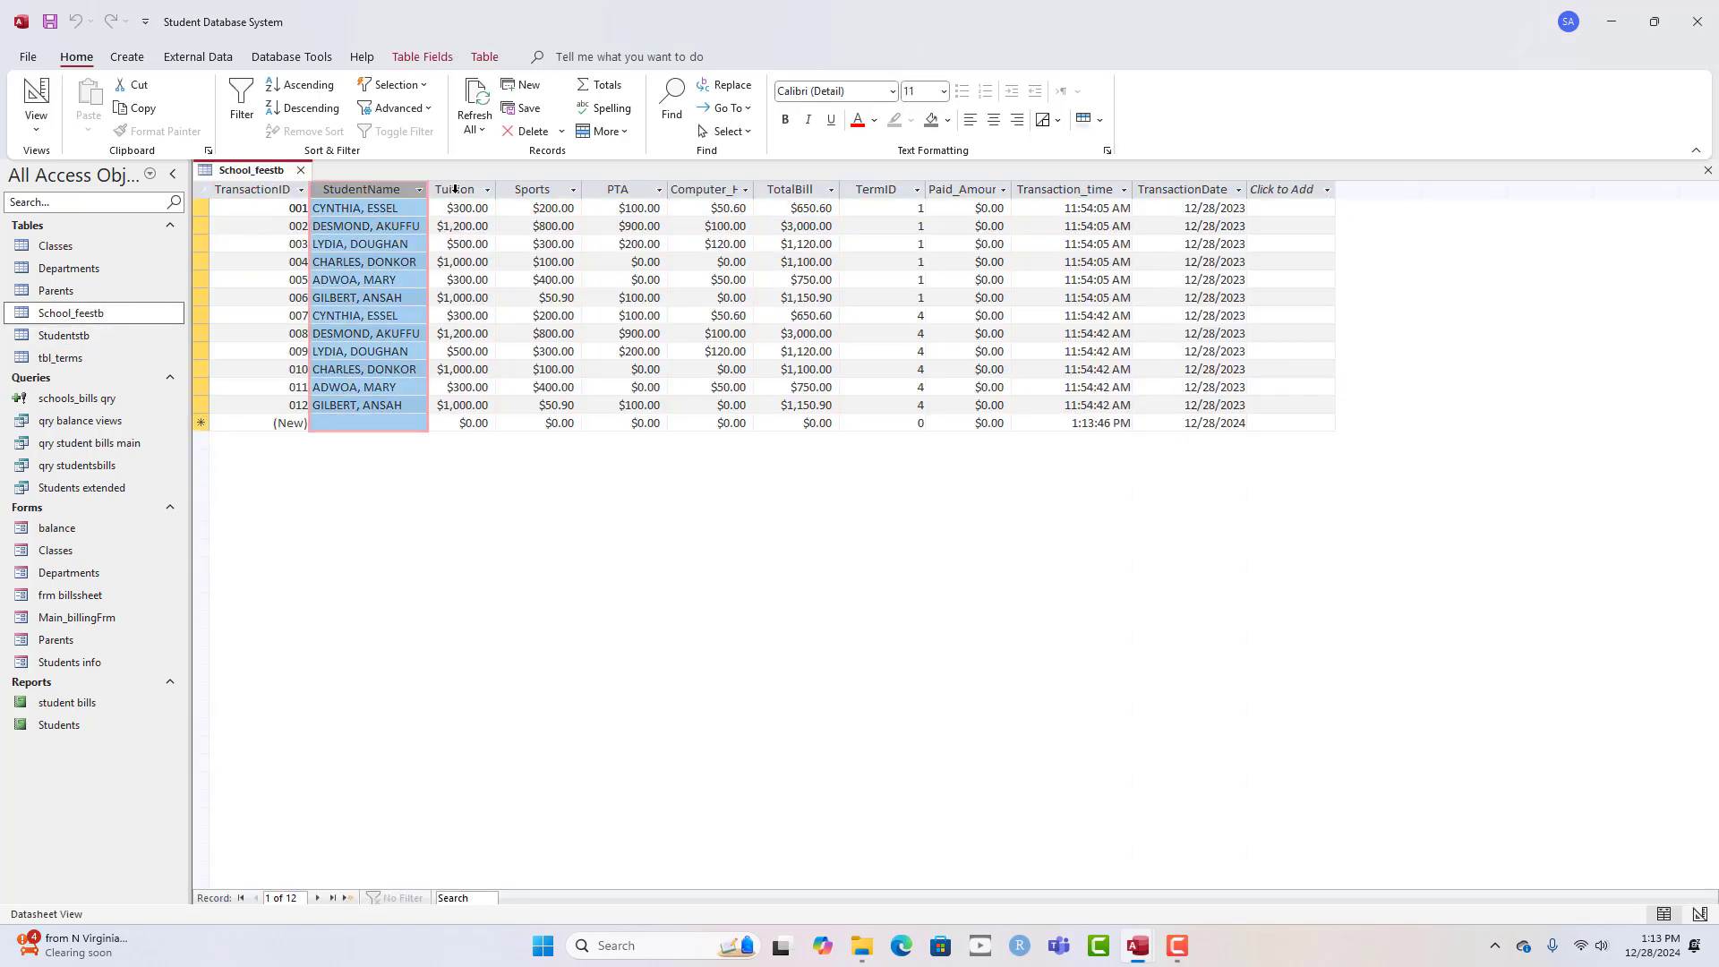
click(460, 189)
click(408, 208)
click(471, 192)
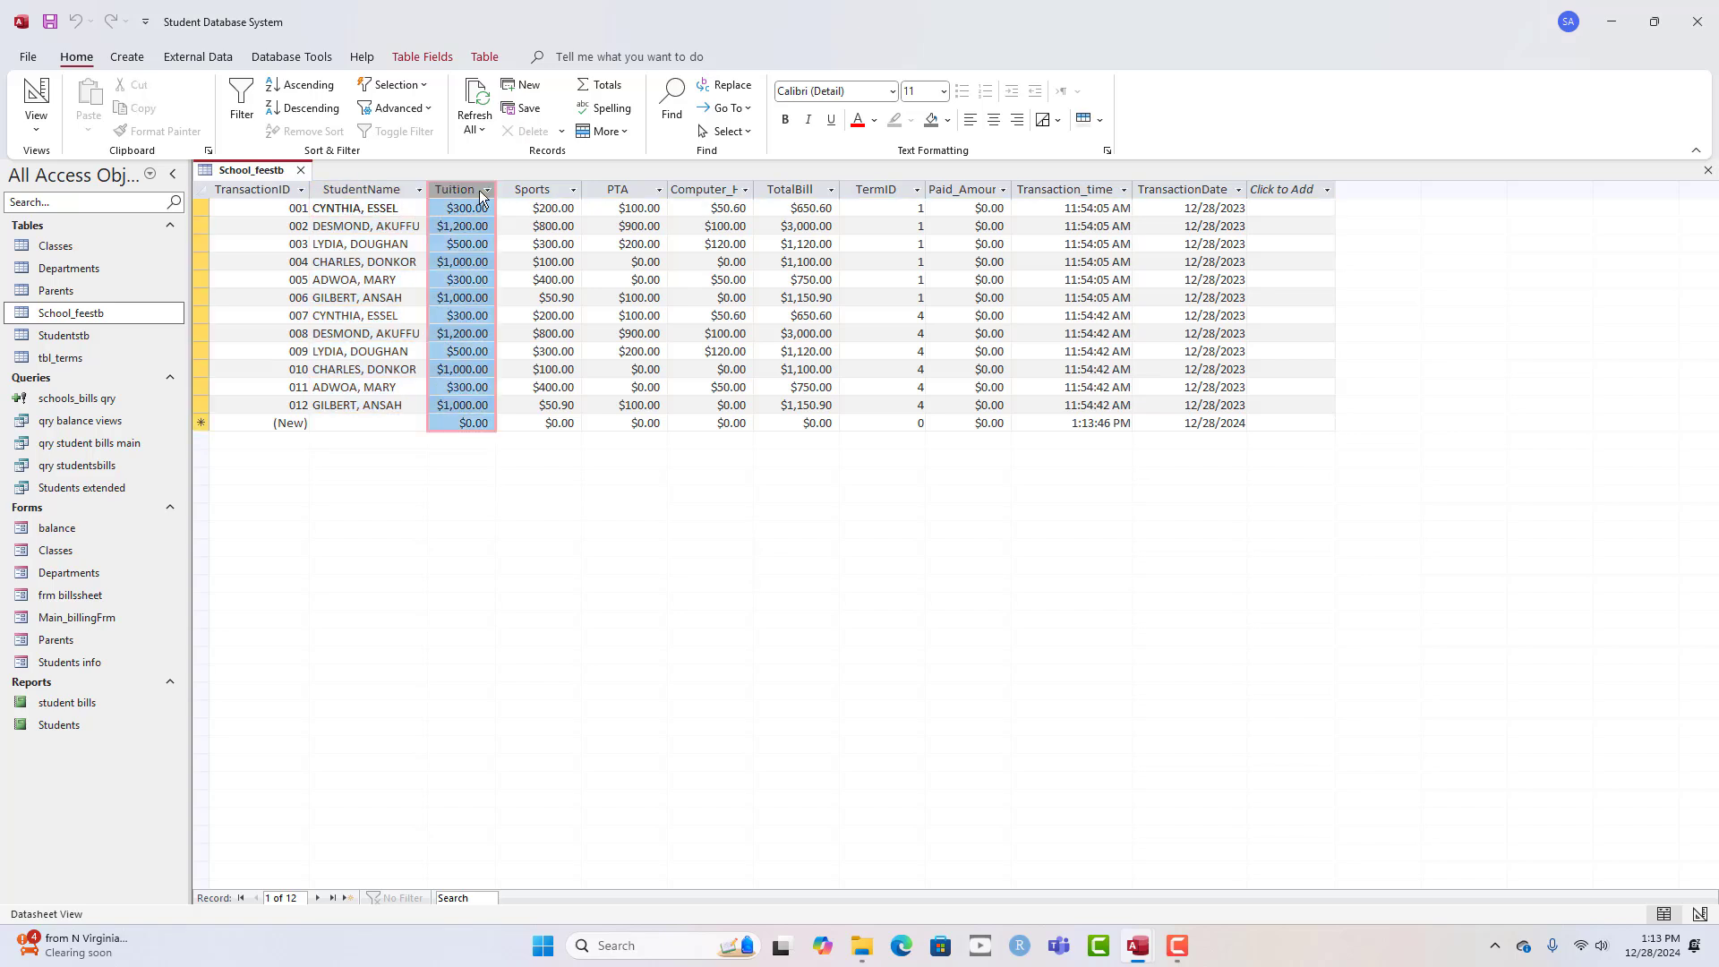
click(498, 225)
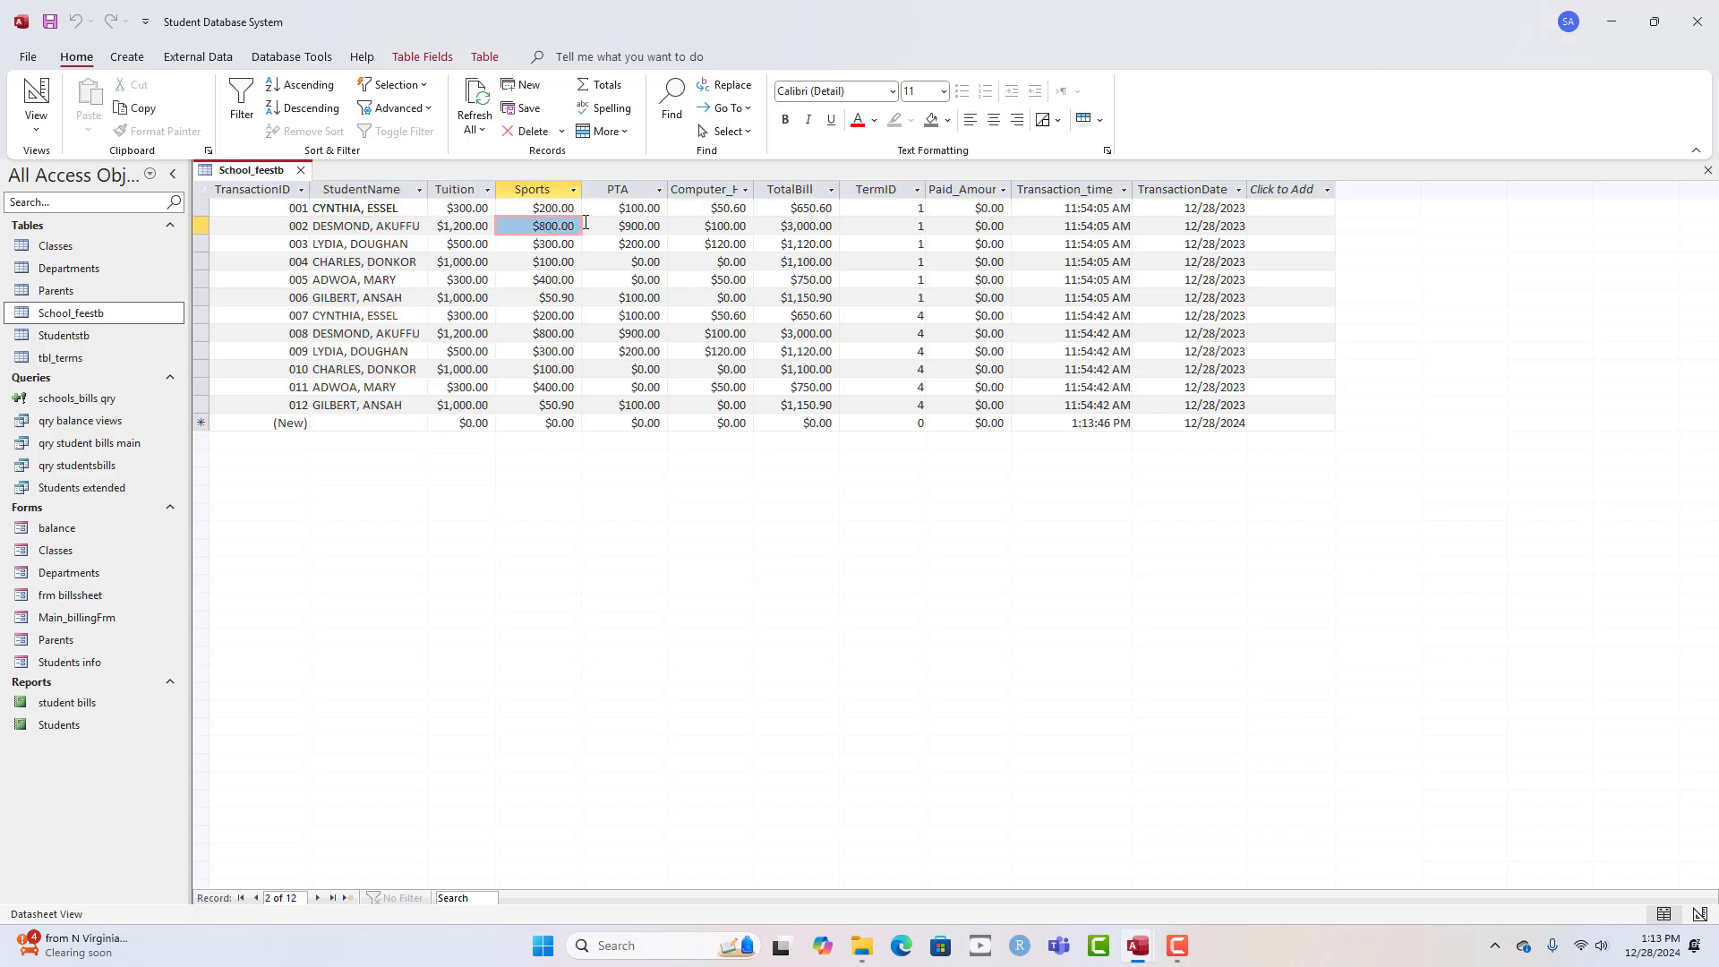
- Widen the Computer_Housing and Paid_Amount columns to show their full names, and close School_feestb without saving the layout
drag(755, 186, 800, 184)
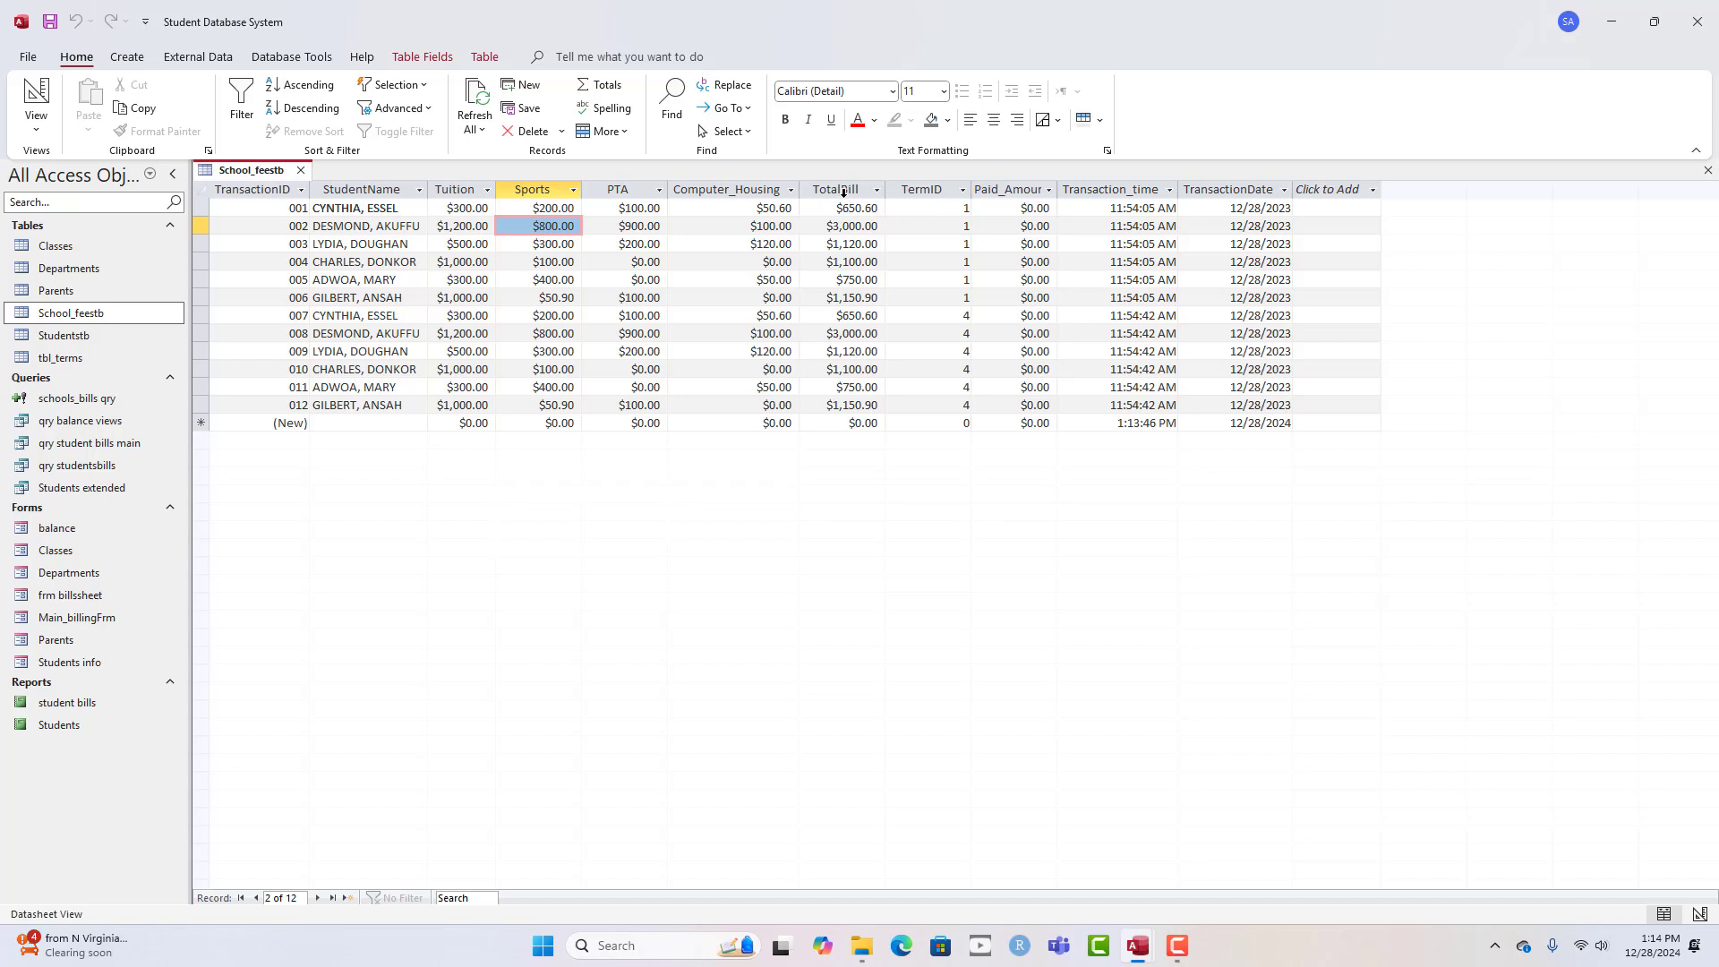
click(1018, 189)
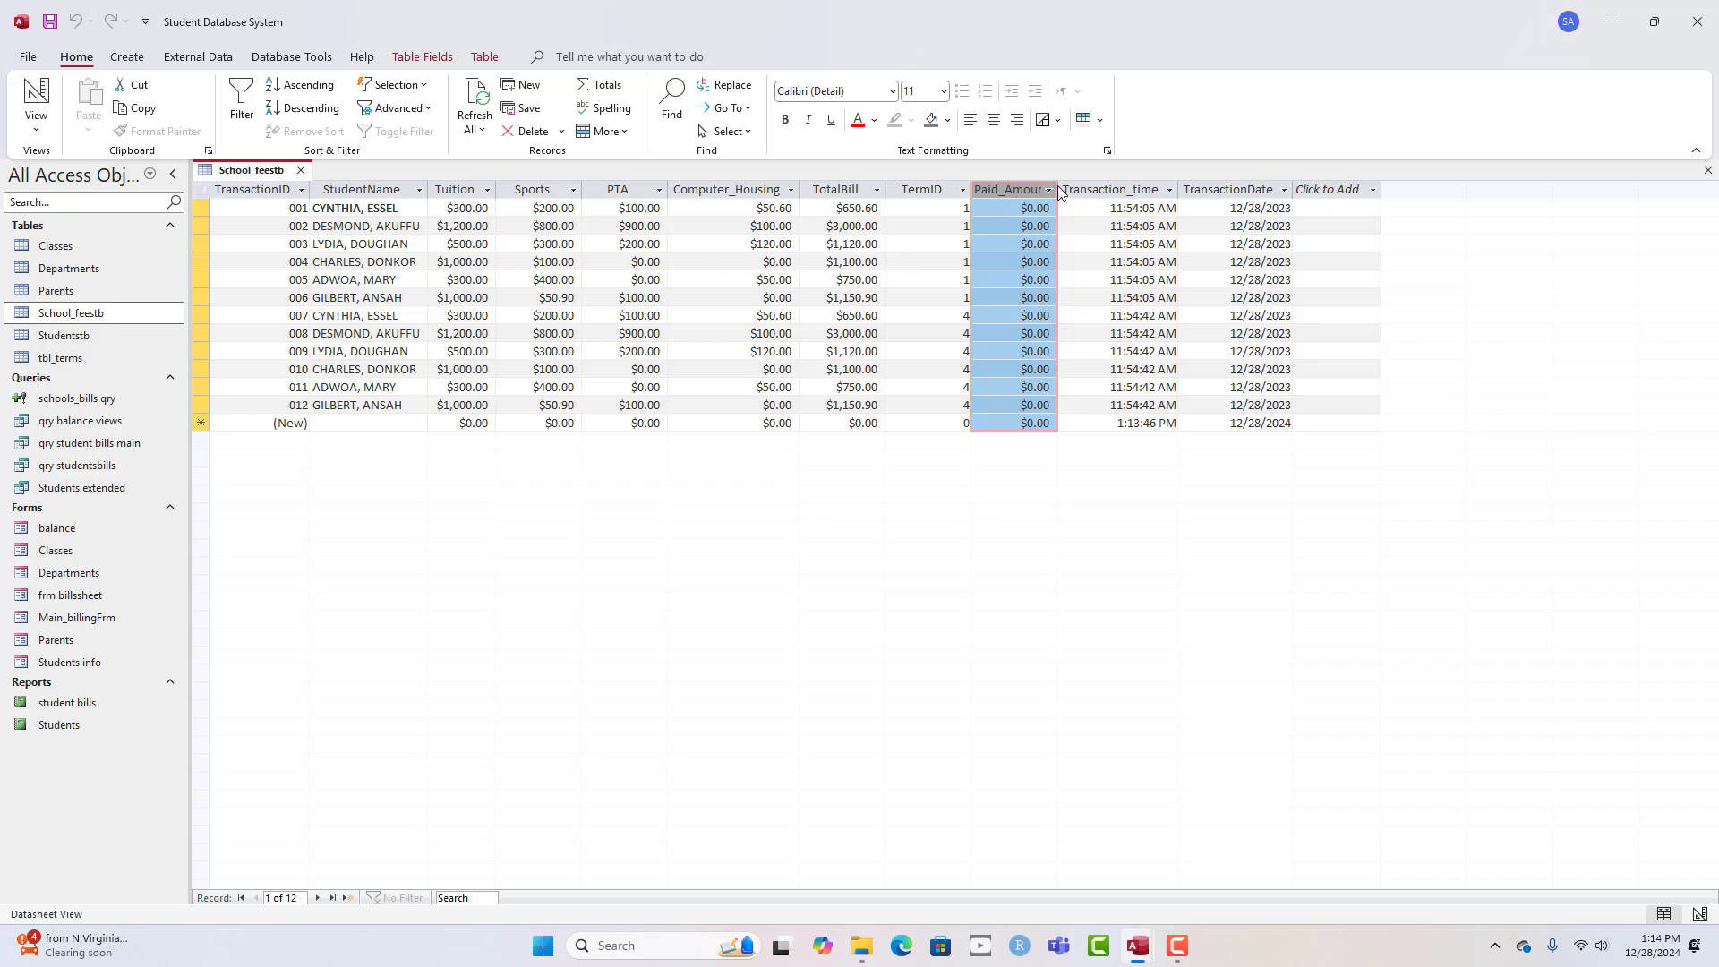
drag(1058, 189, 1065, 189)
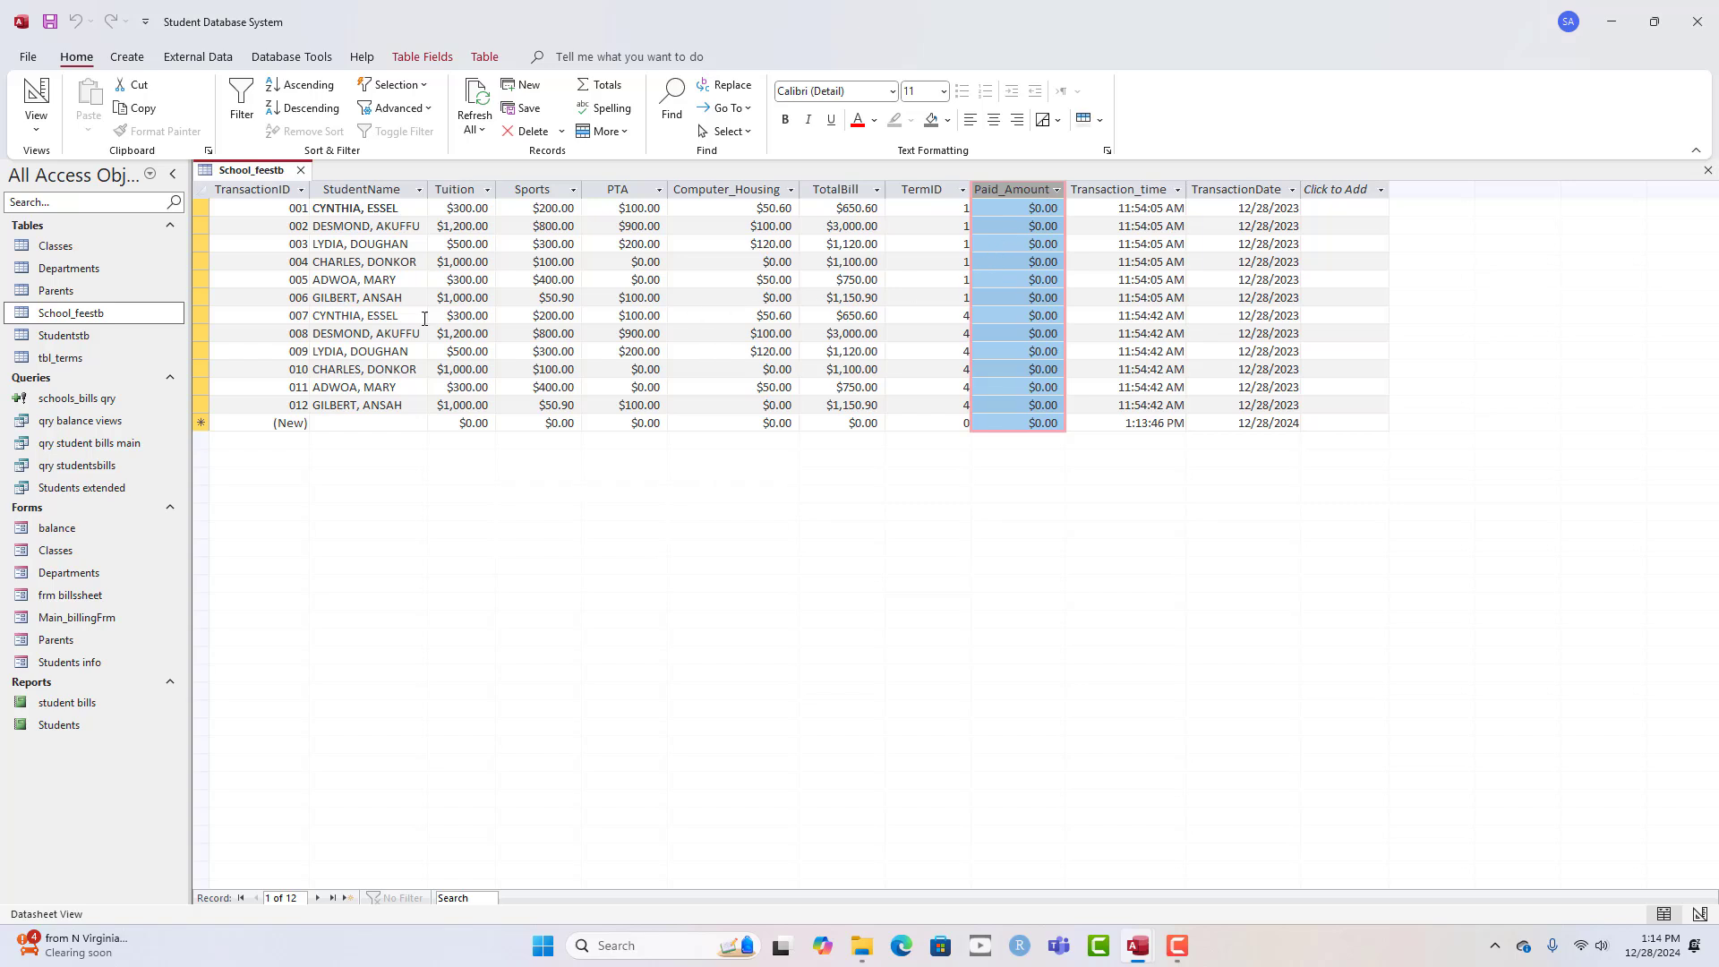
click(301, 172)
click(852, 526)
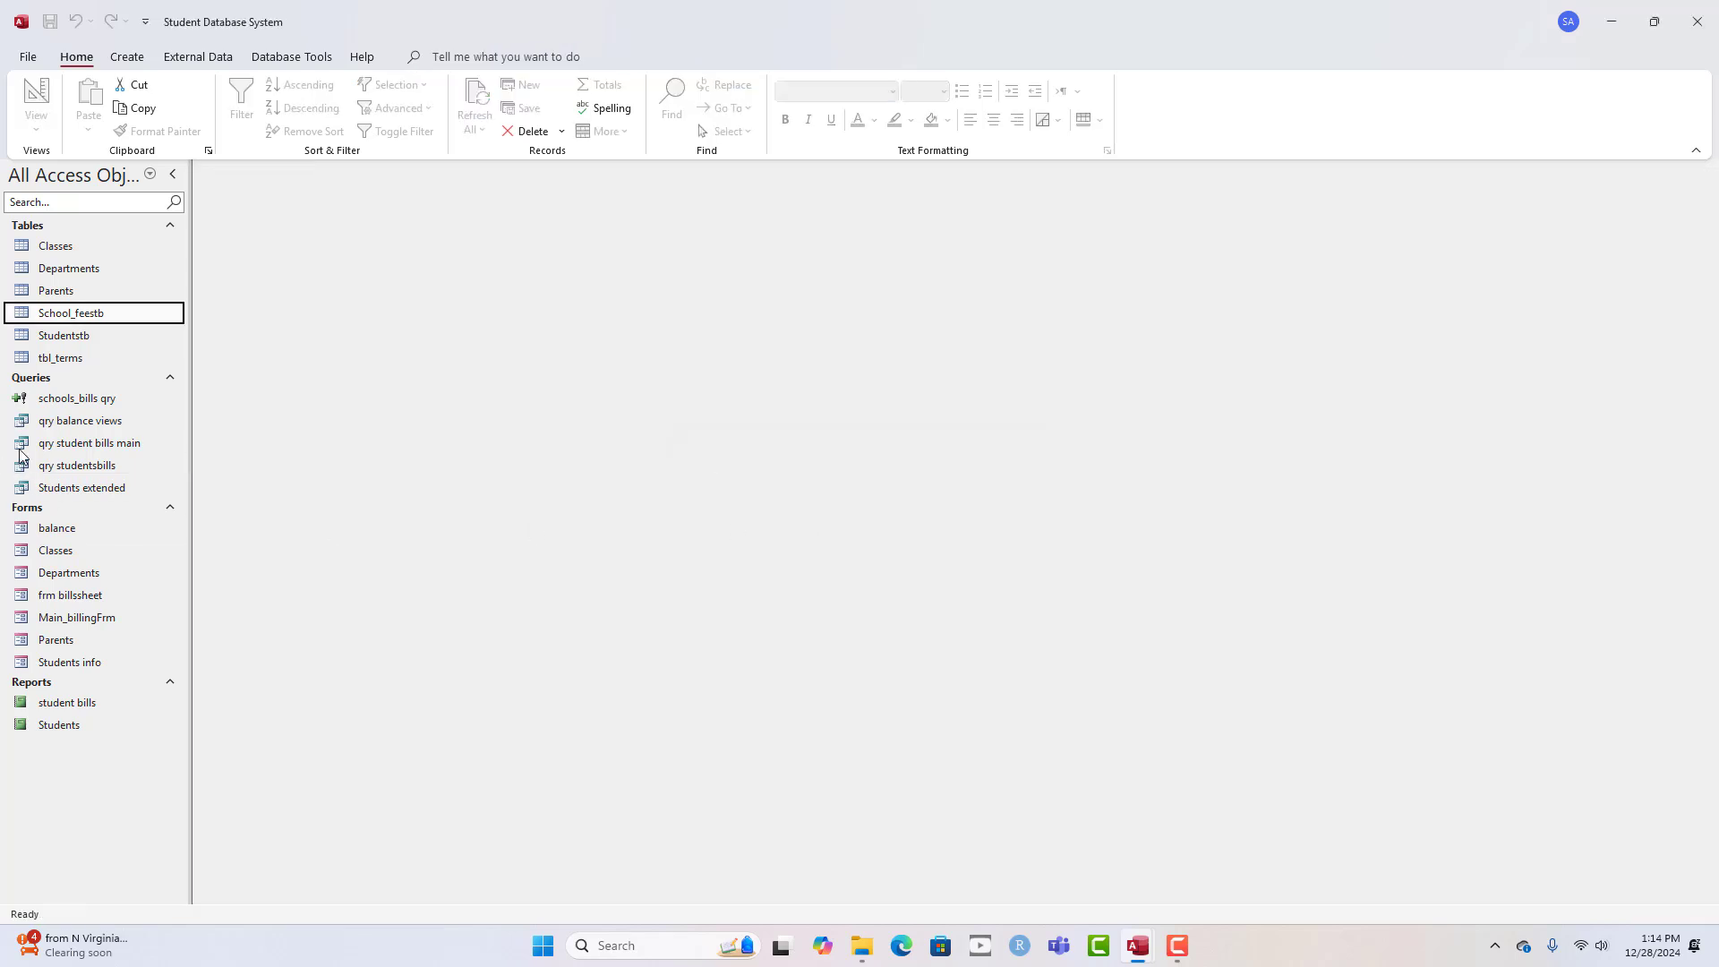
- Compare the paid and balance fields of qry balance views with the billing records in School_feestb, and close both
double_click(96, 421)
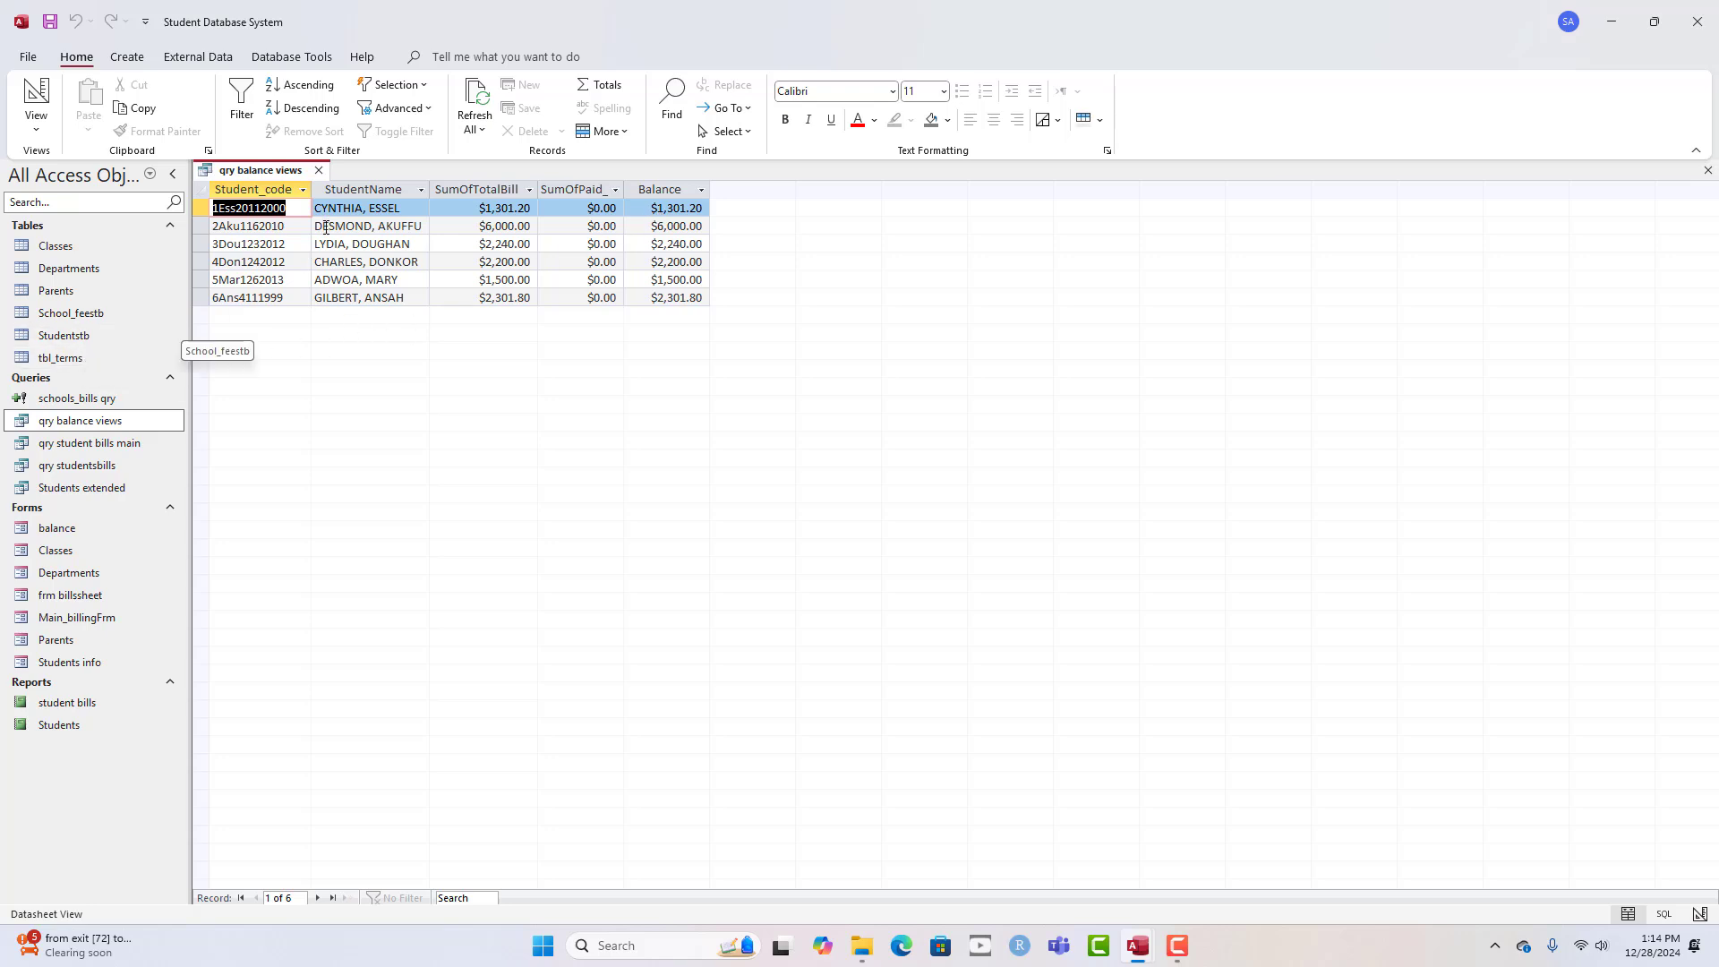
double_click(101, 318)
click(200, 422)
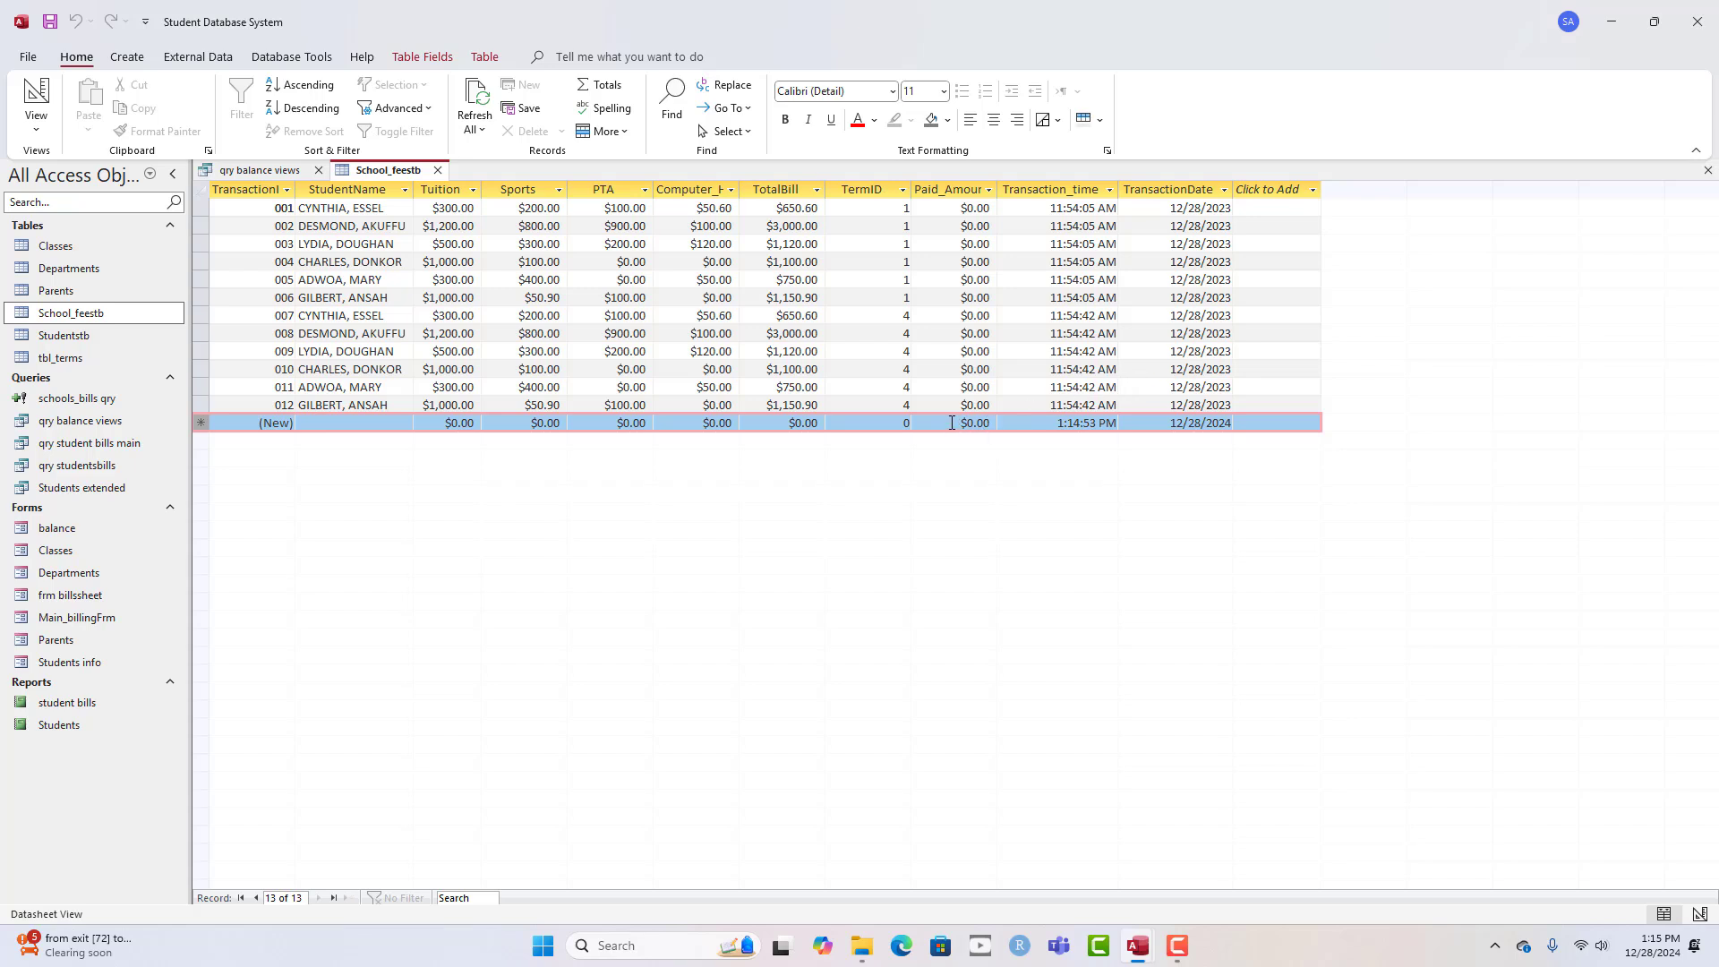
click(267, 171)
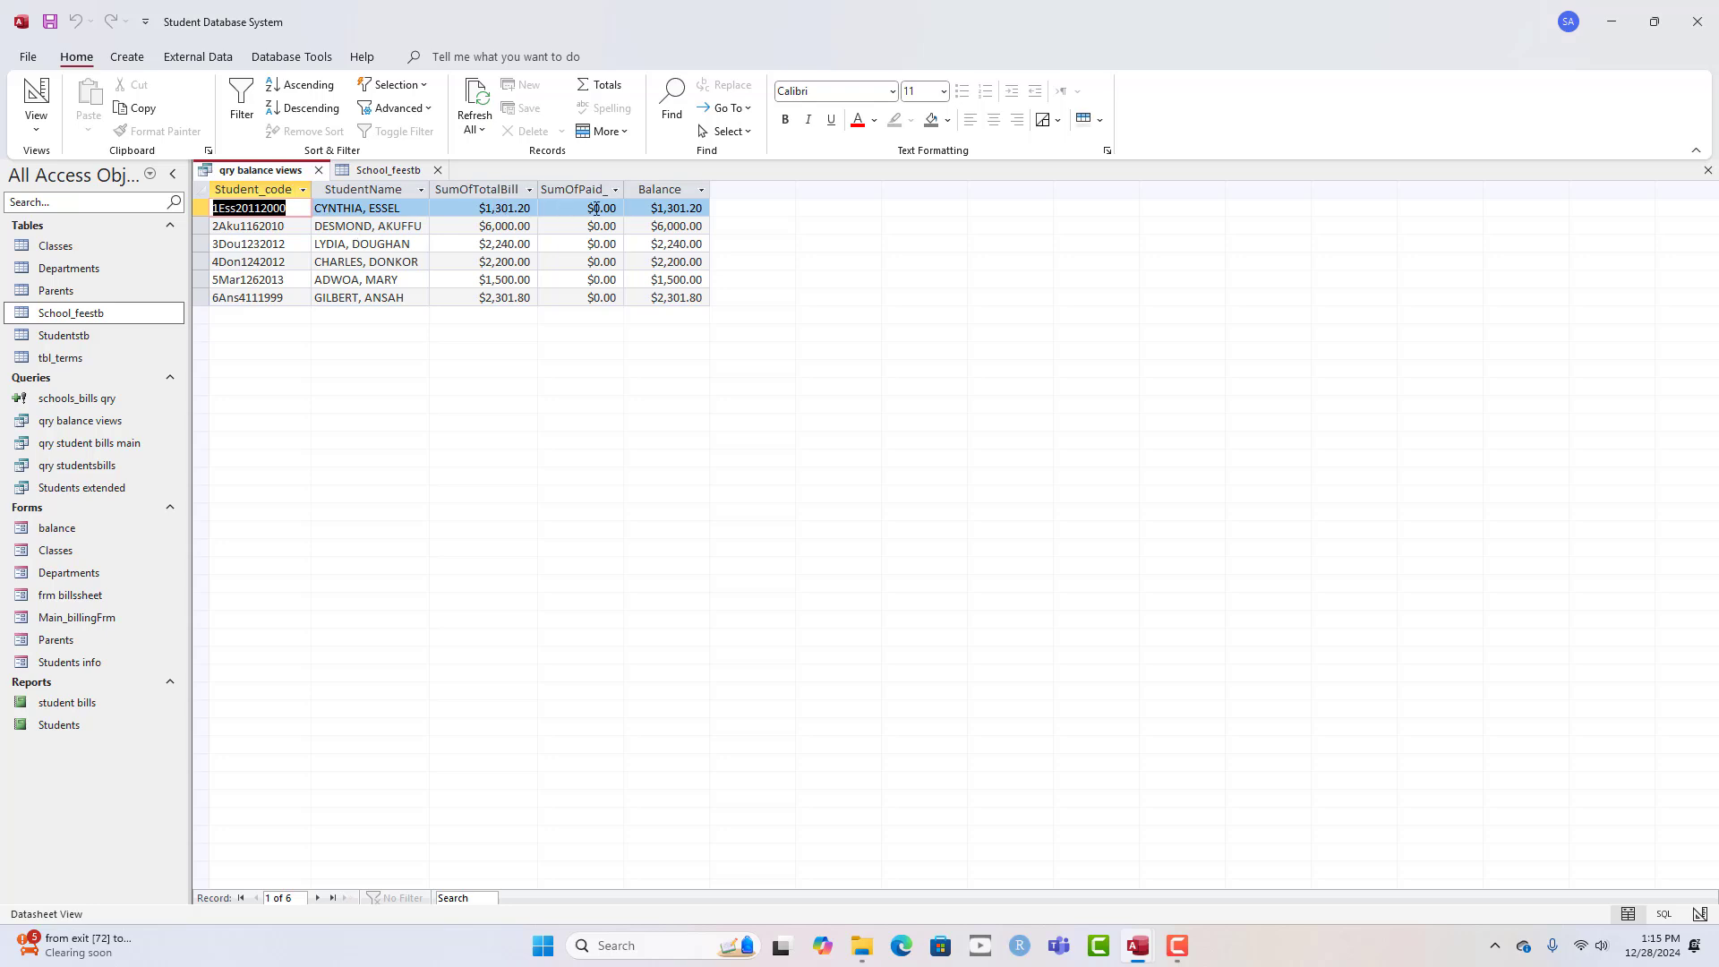
click(318, 170)
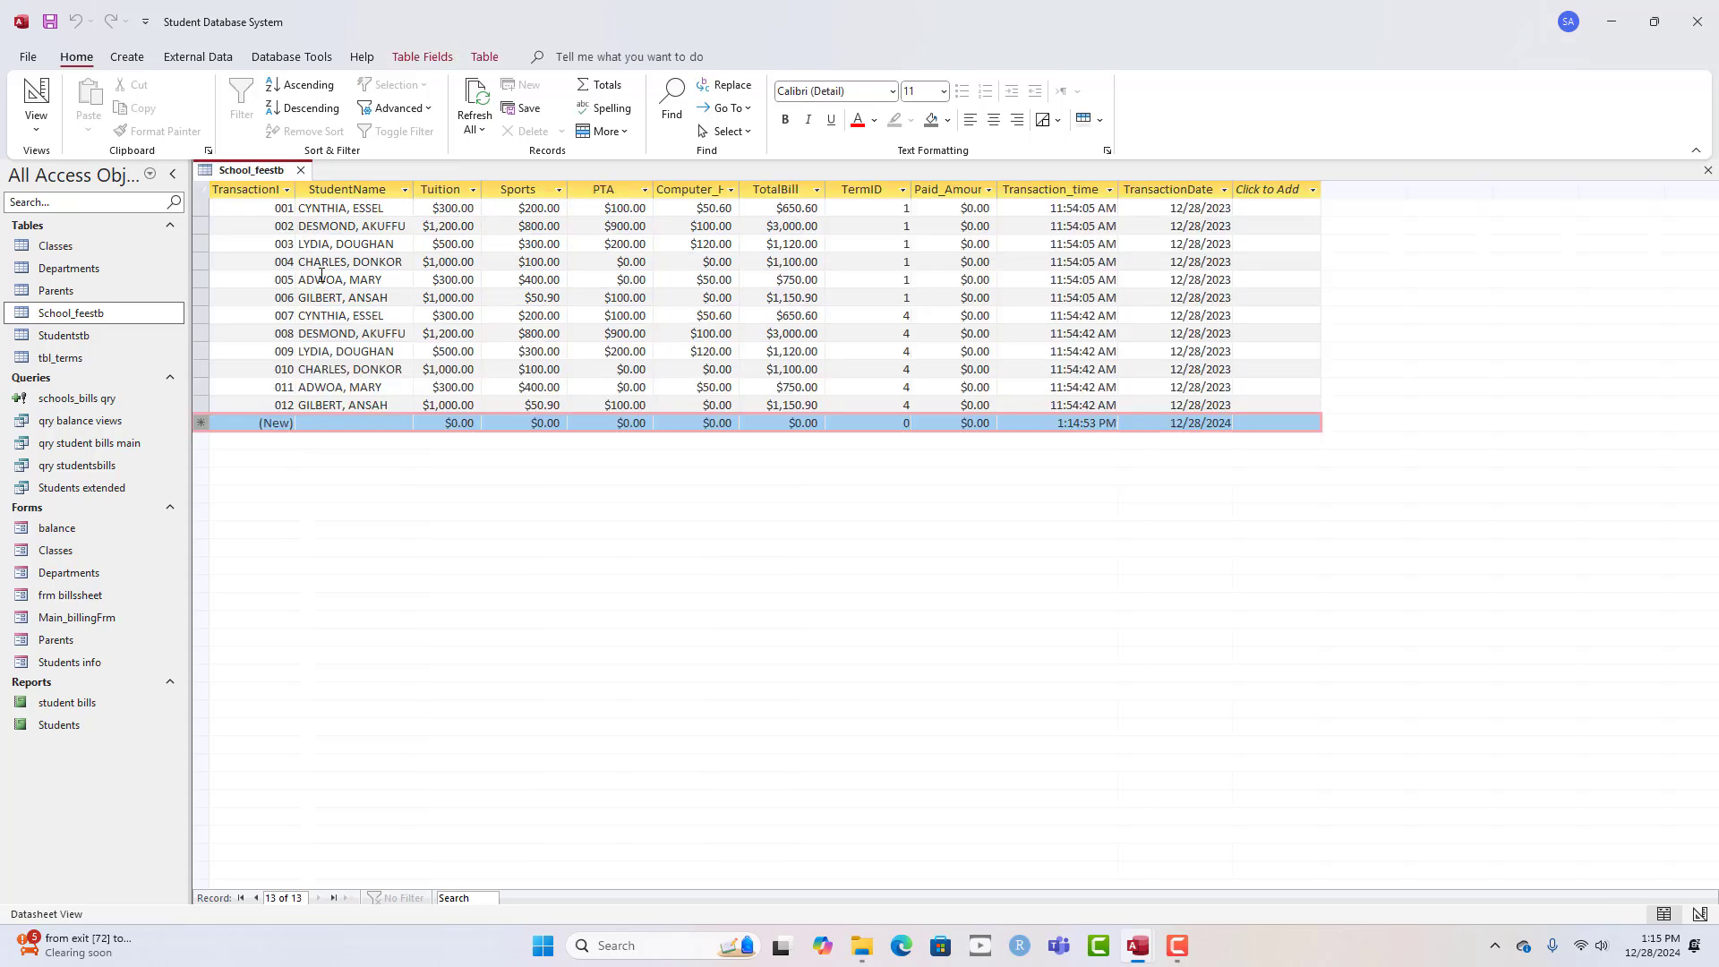
click(301, 170)
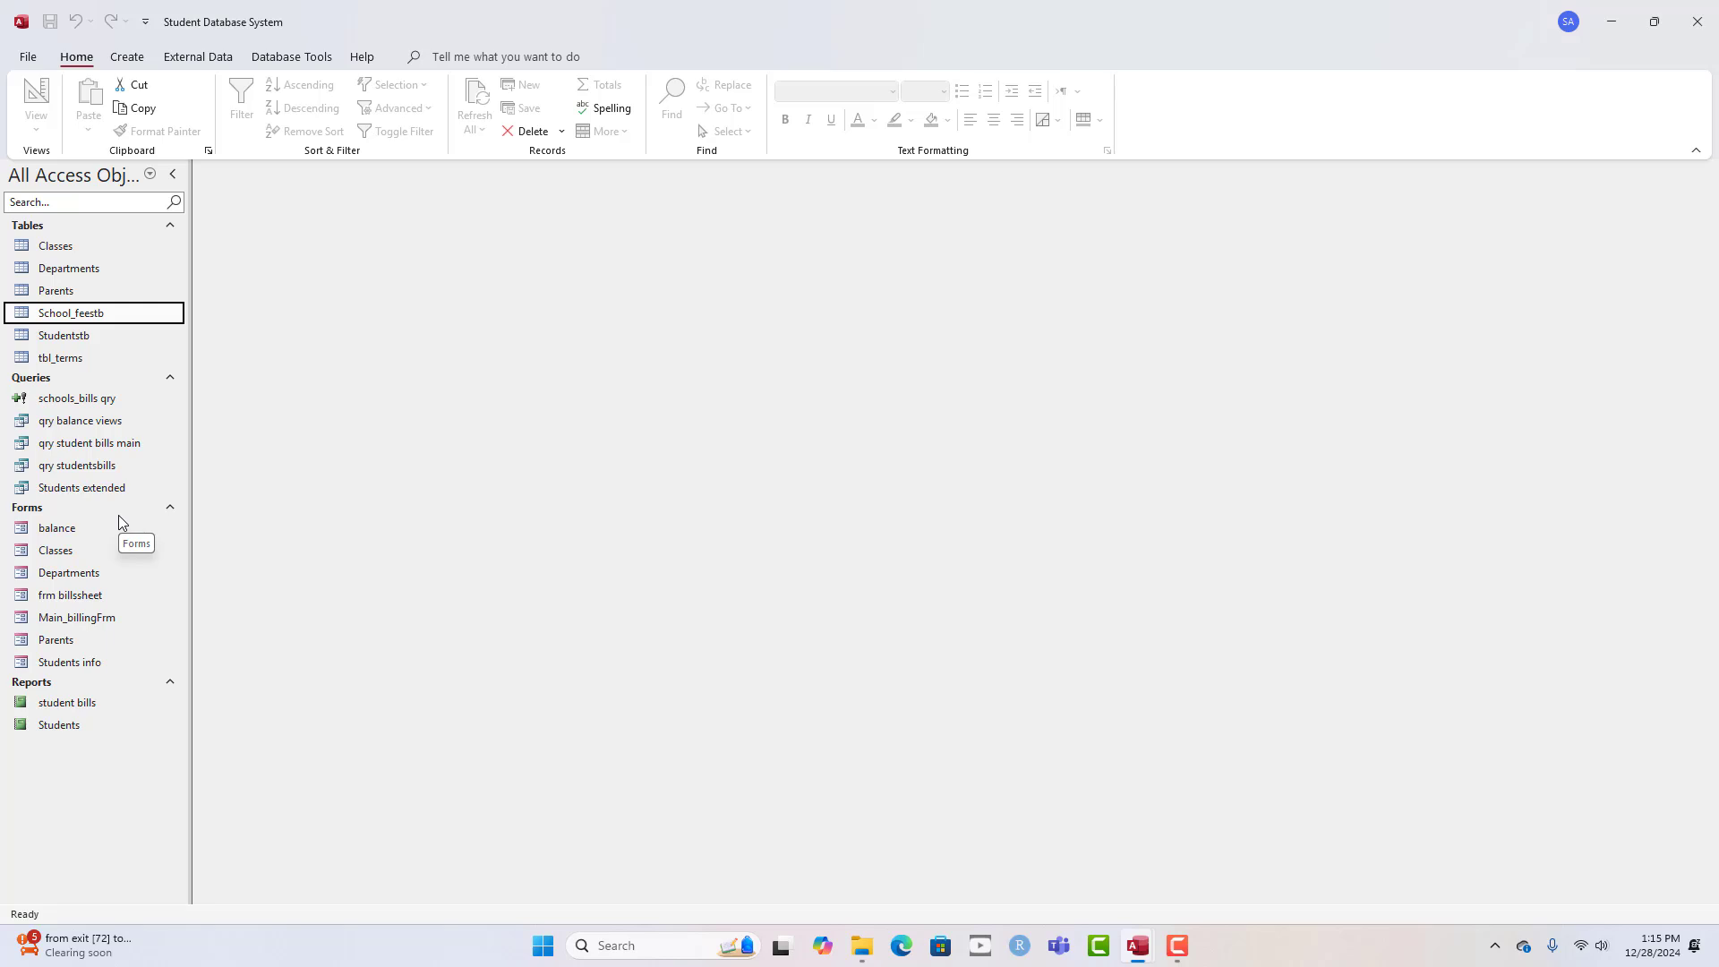
- Start a new query in design view, add the School_feestb table, and enlarge its field list to show every field
click(128, 57)
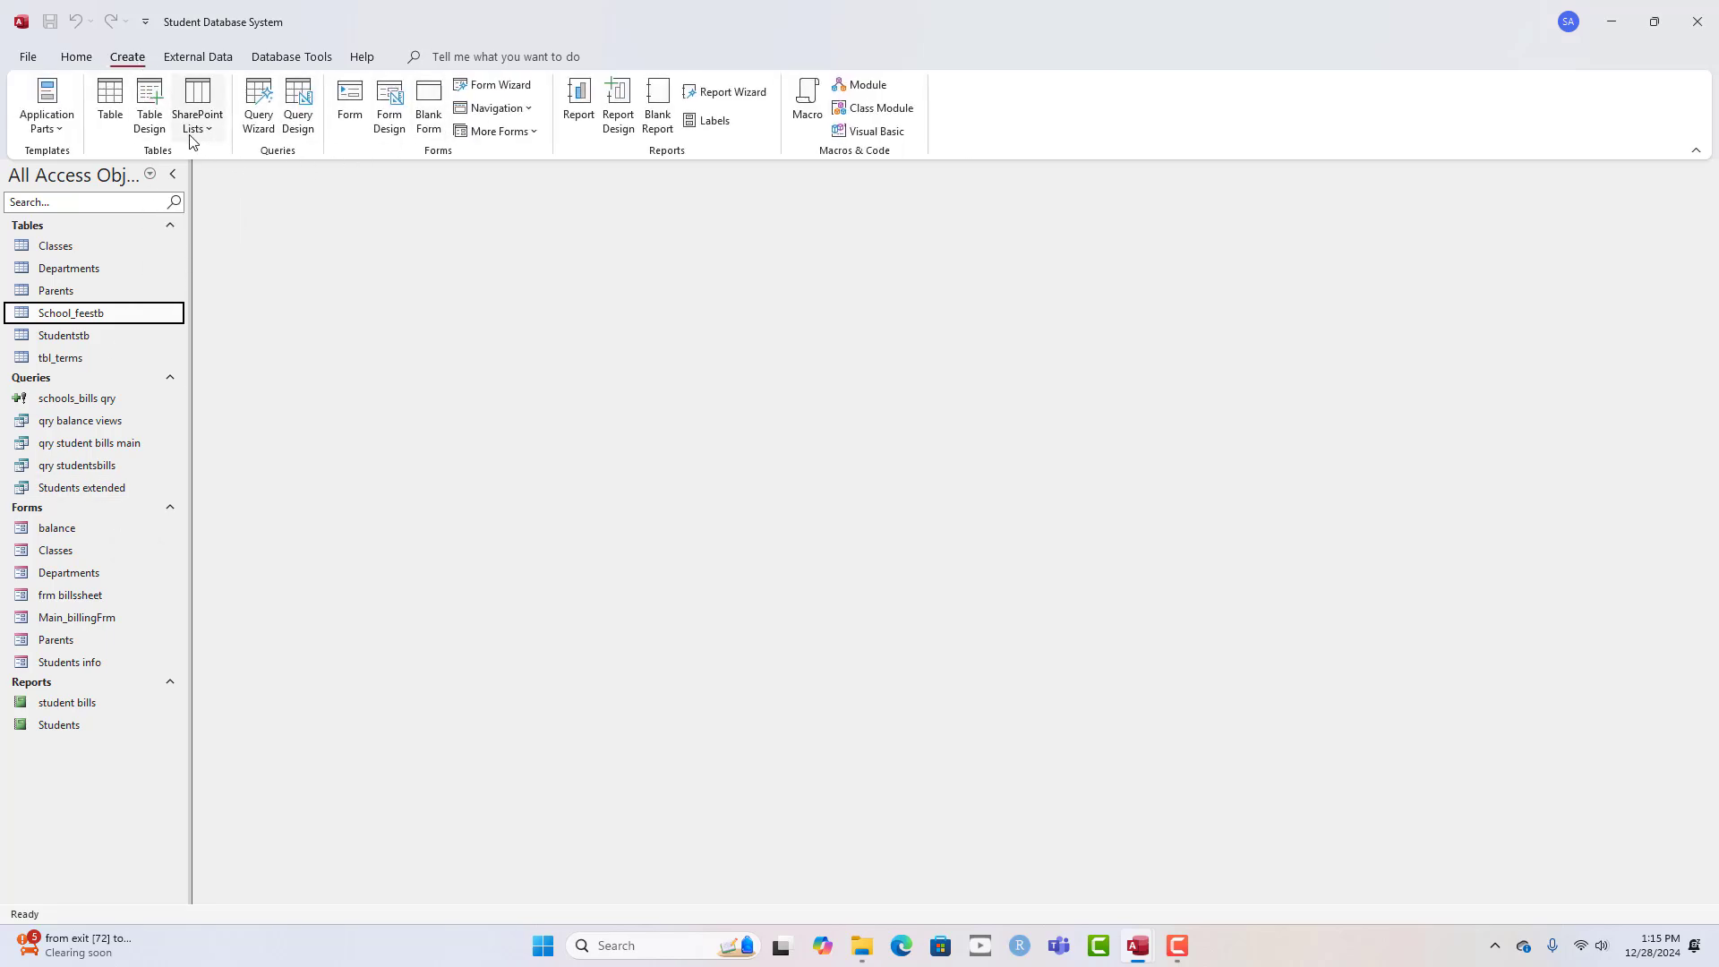
click(304, 130)
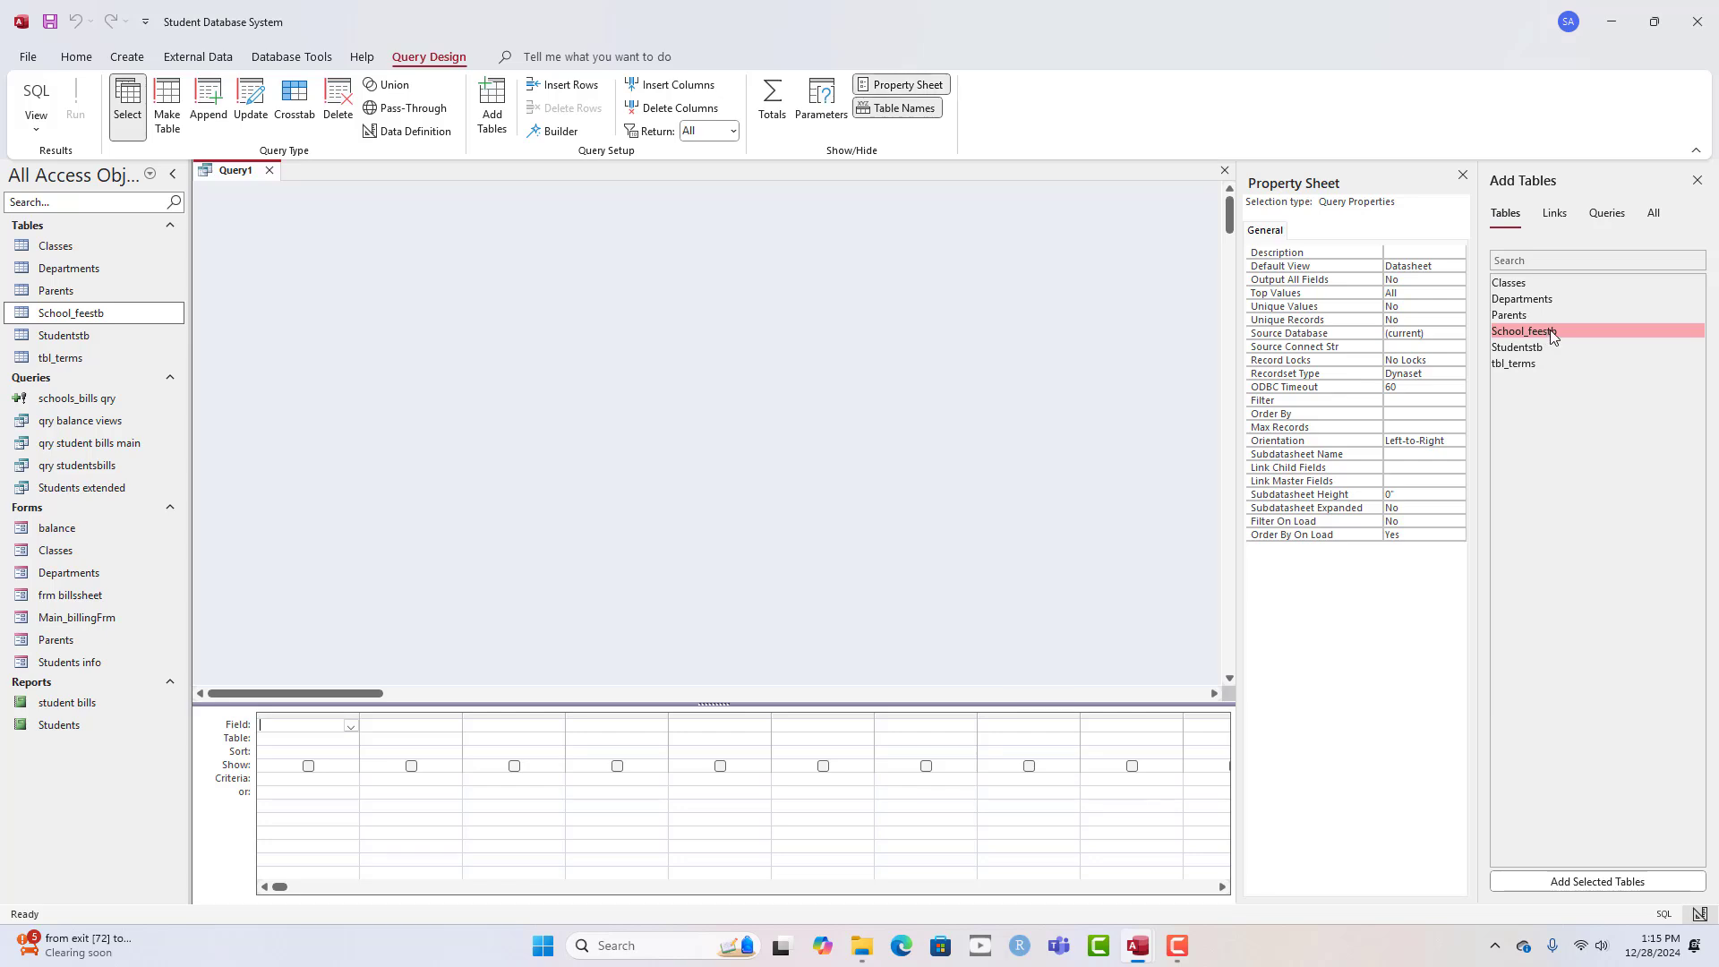
drag(1545, 332, 481, 295)
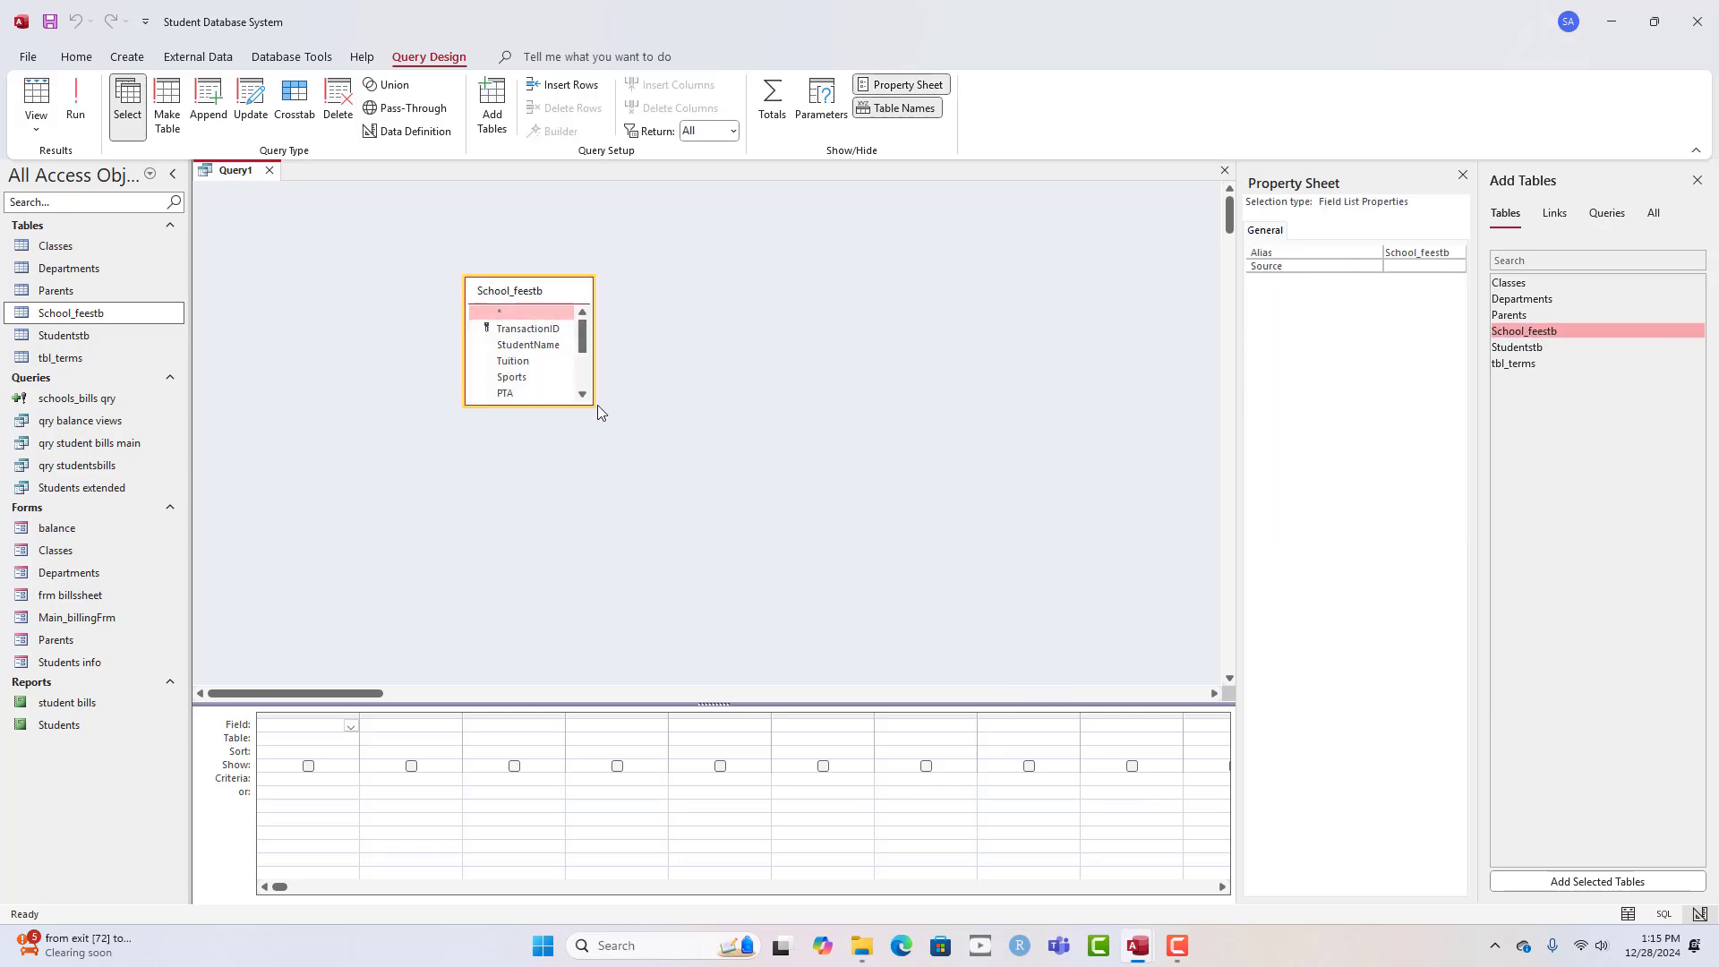
drag(595, 405, 672, 577)
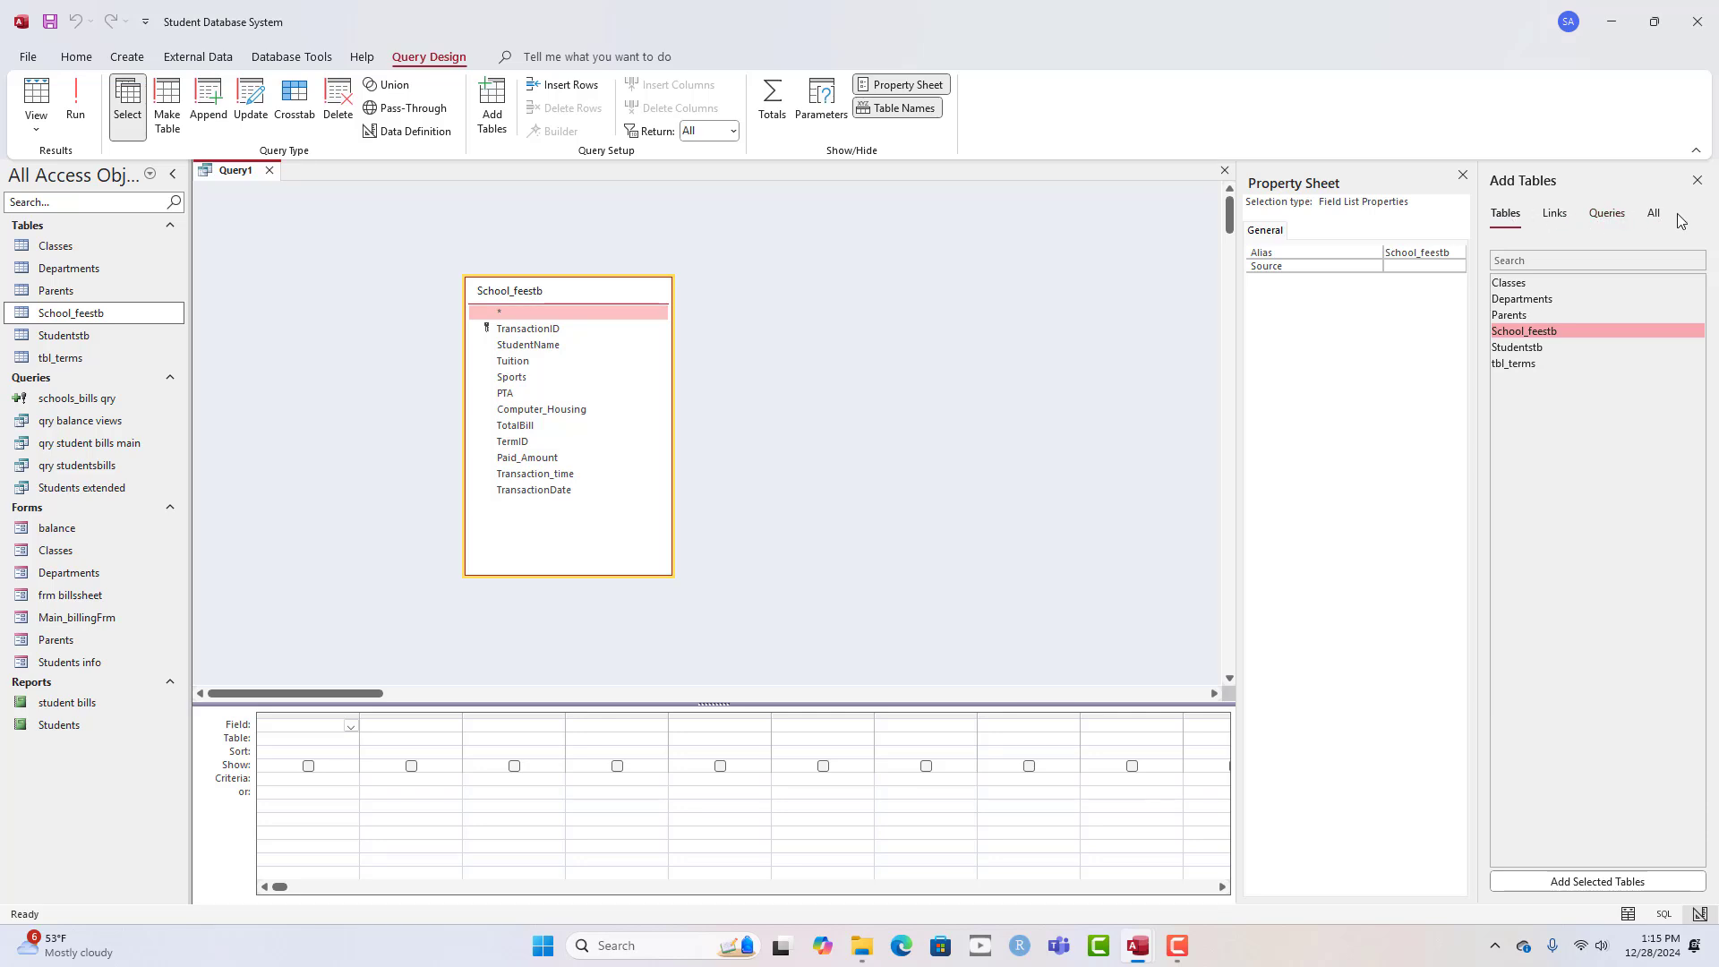
drag(580, 291, 676, 253)
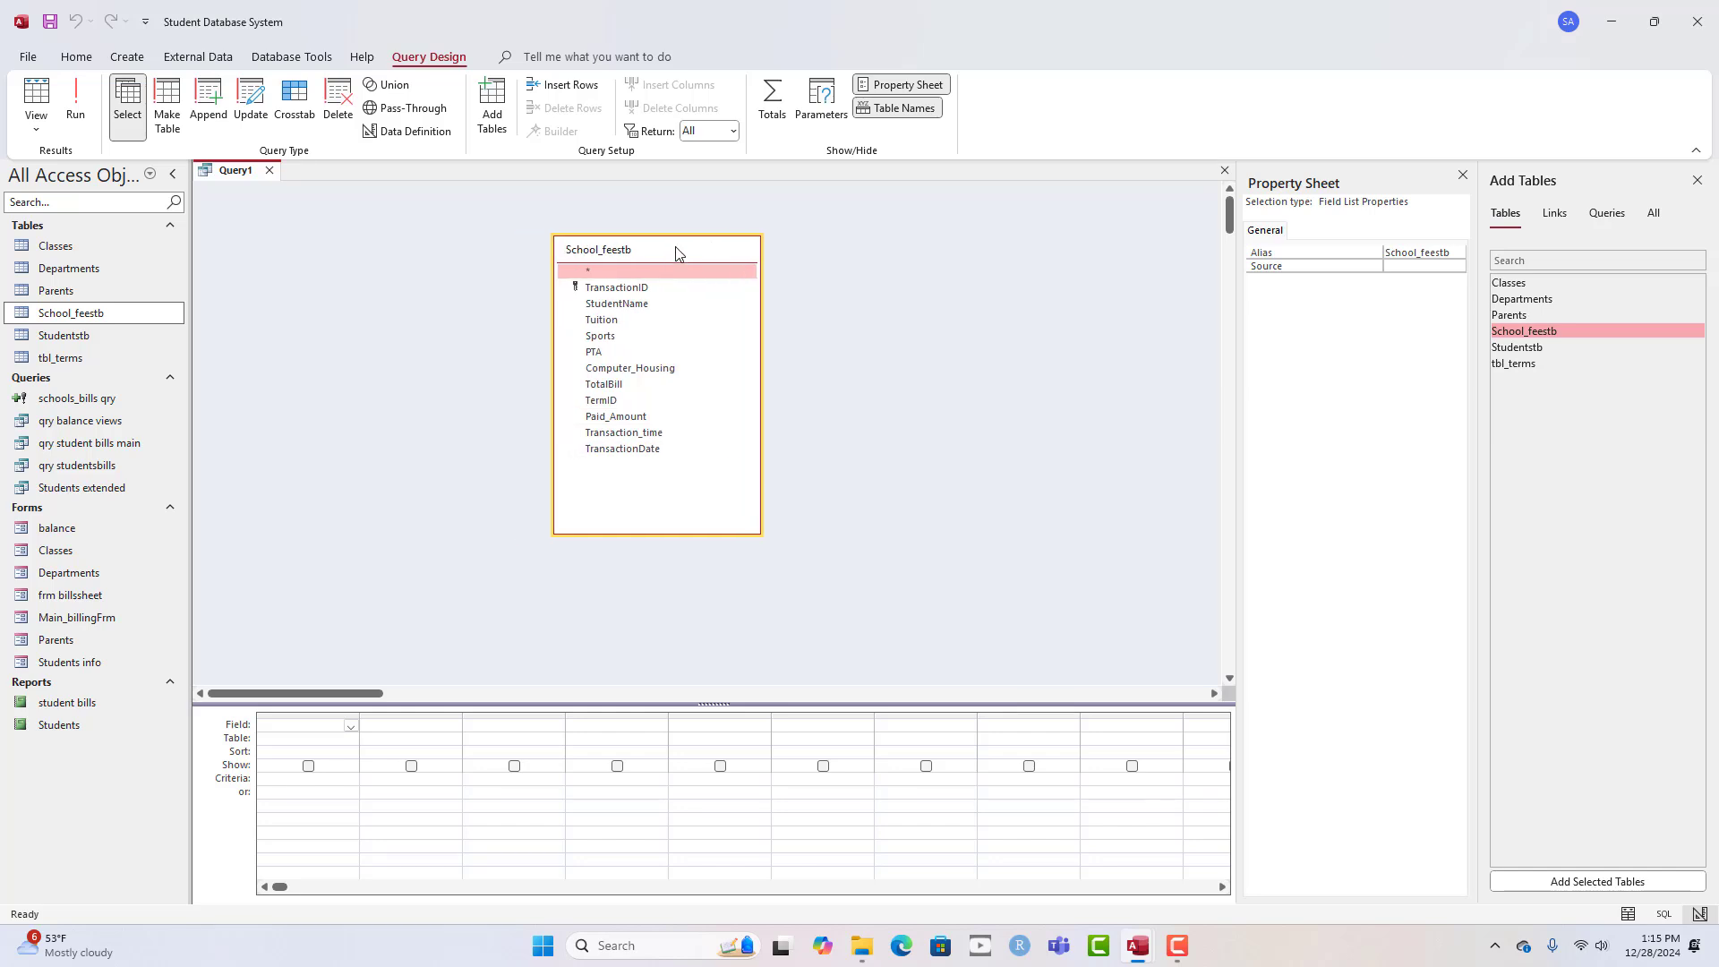
- Add TransactionID, StudentName, Paid_Amount, Transaction_time and TransactionDate to the query grid and run the query
double_click(629, 290)
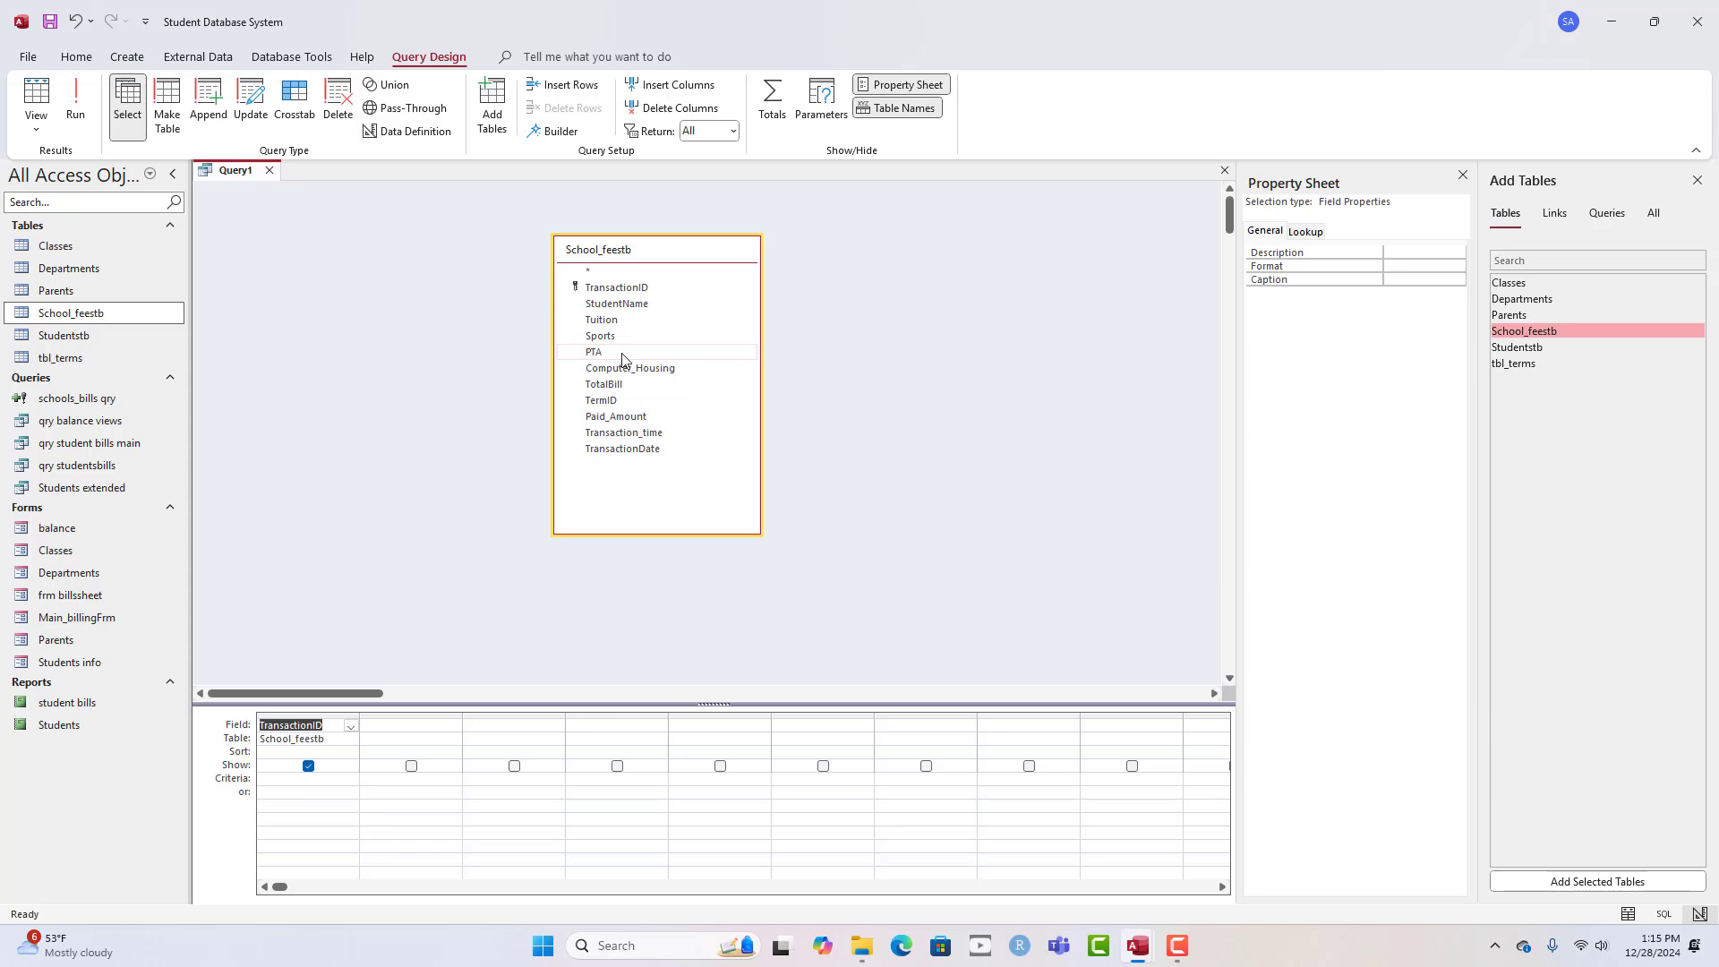
double_click(641, 305)
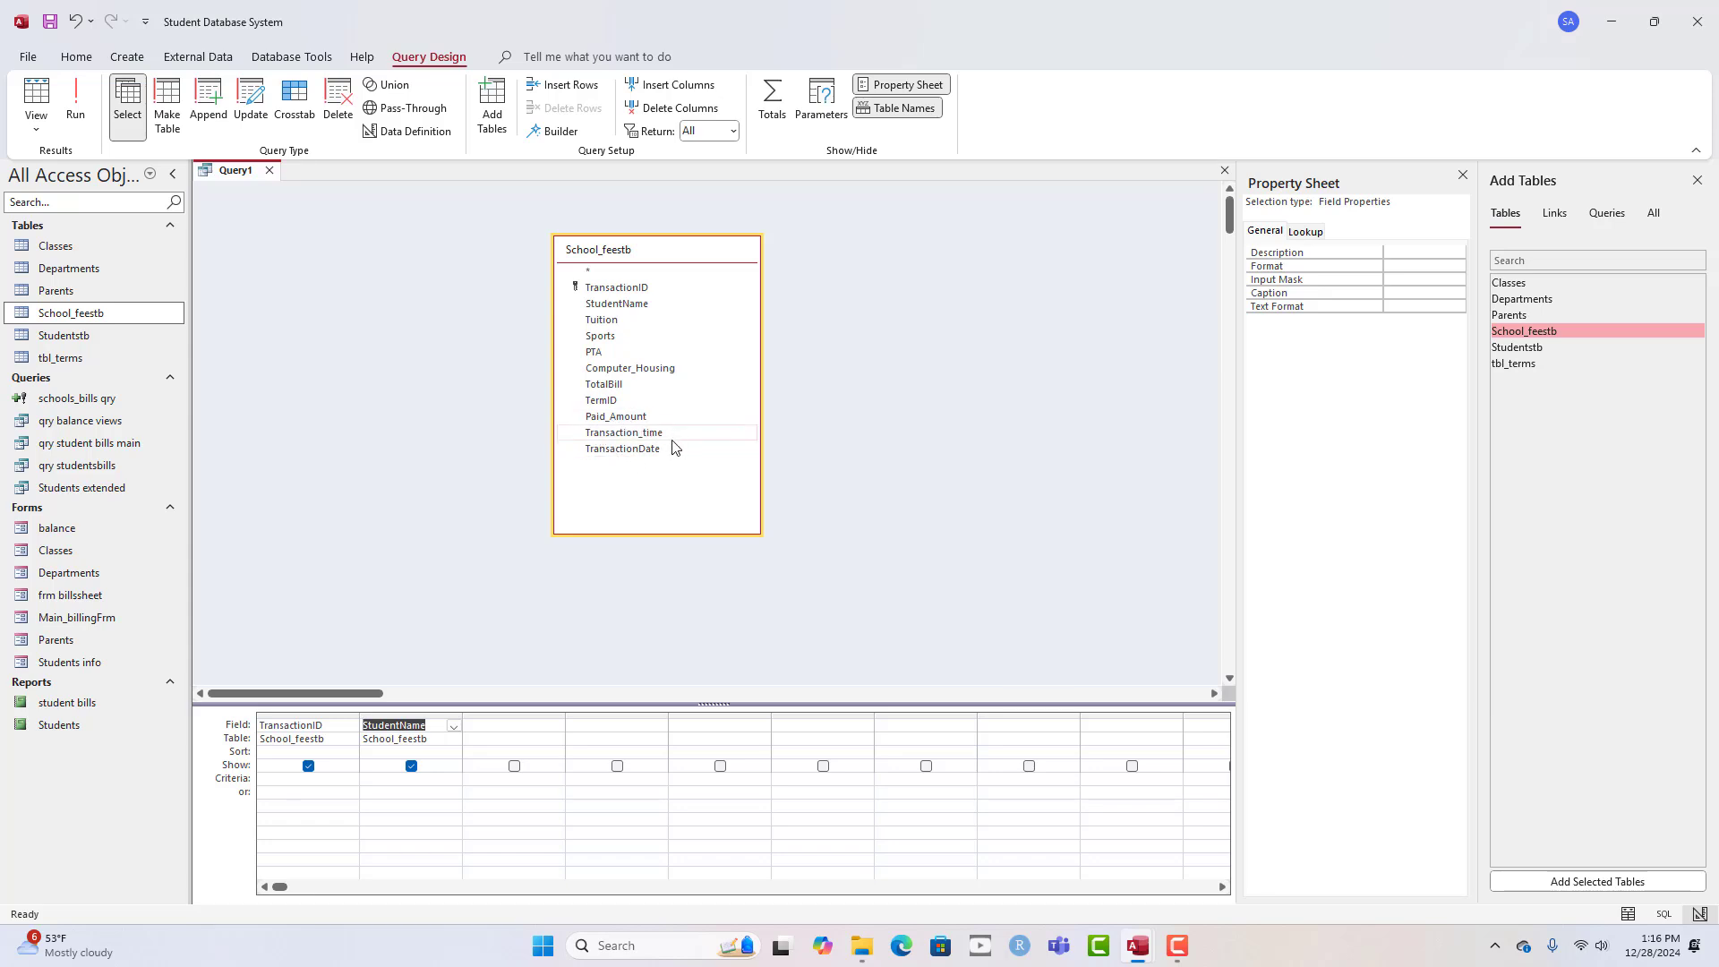
double_click(614, 417)
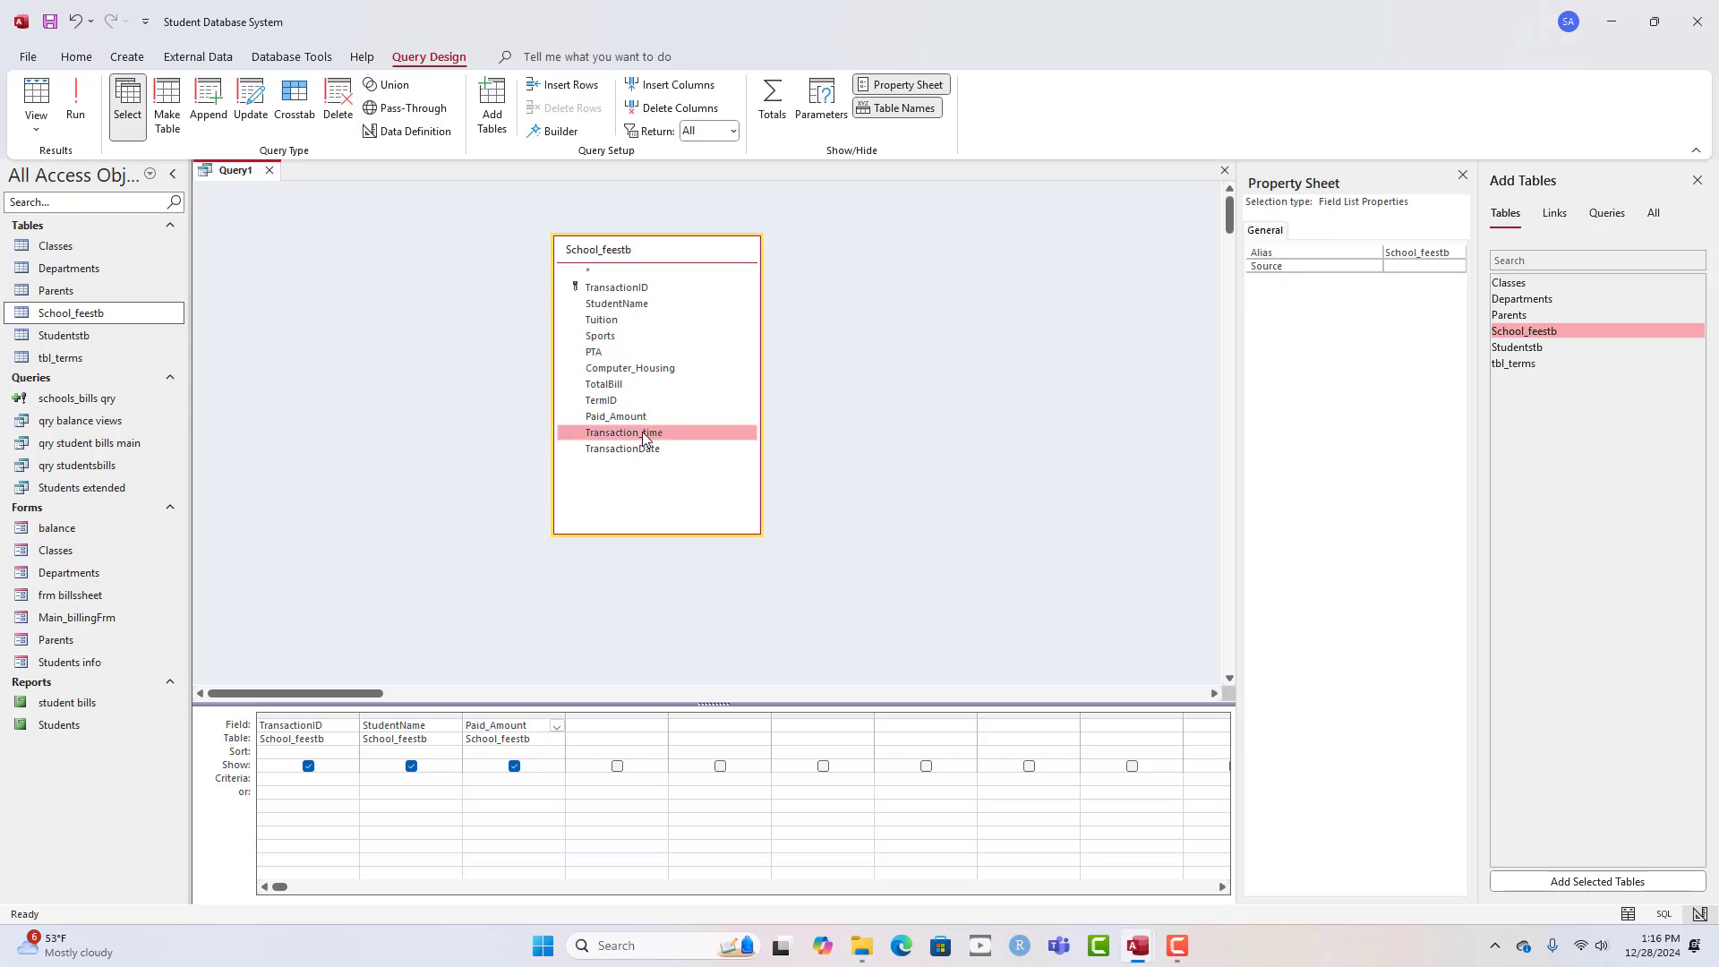
double_click(624, 432)
double_click(641, 448)
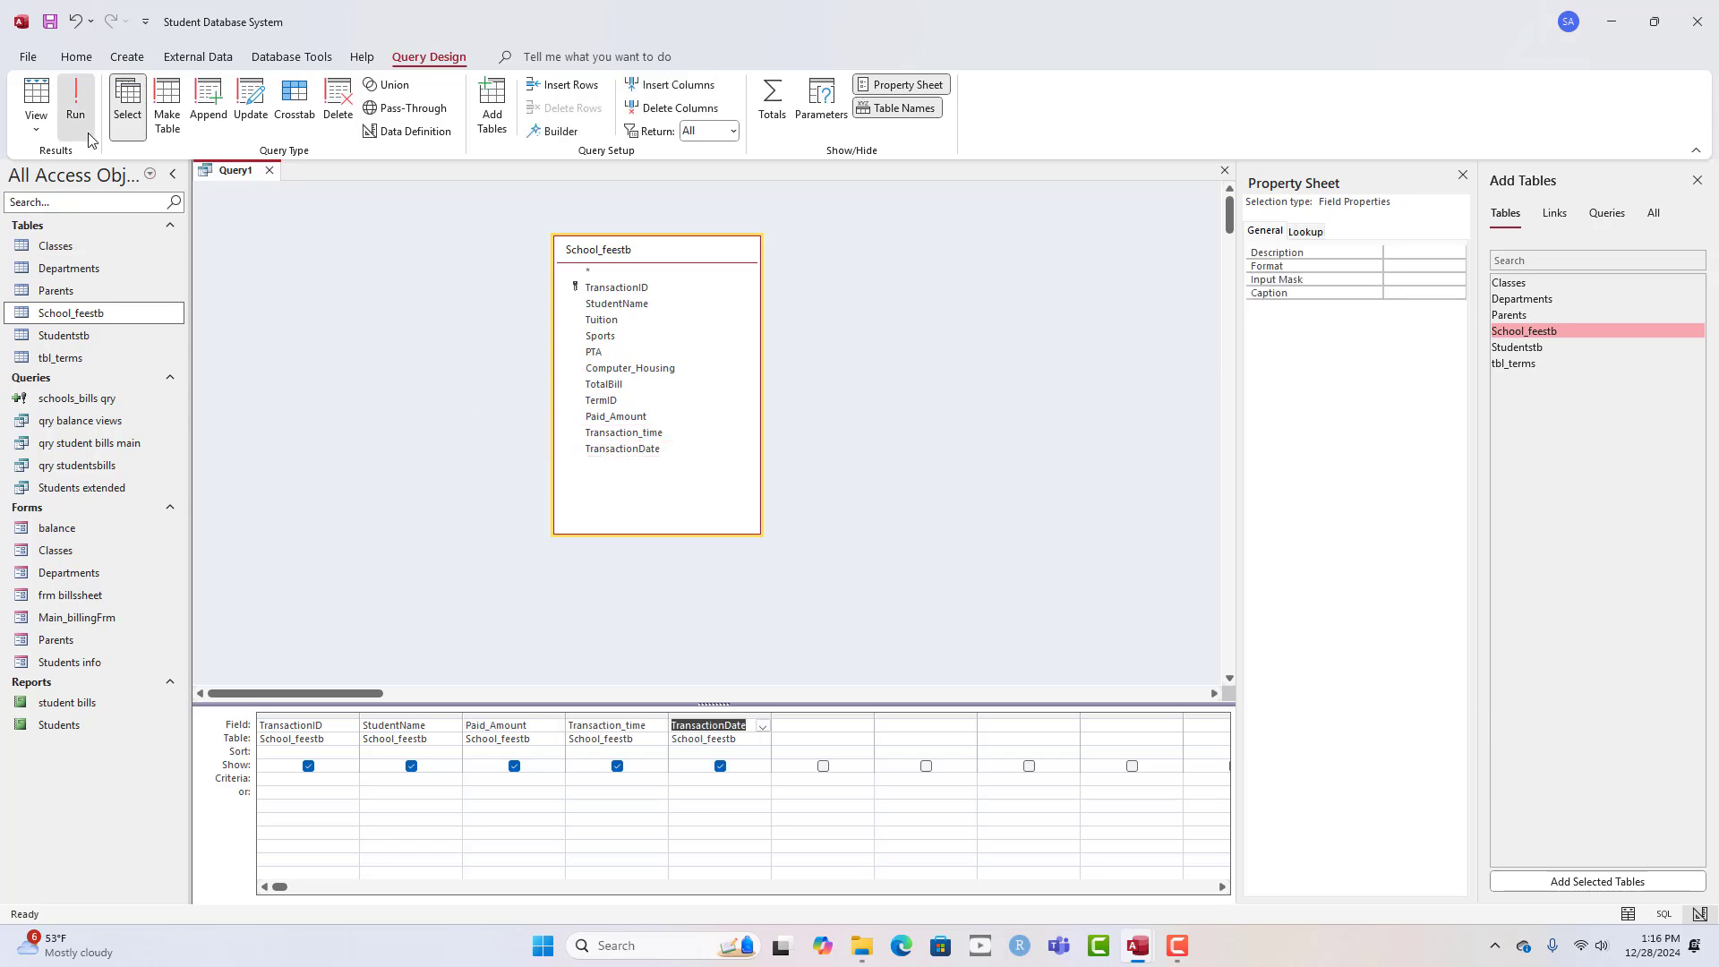
click(75, 100)
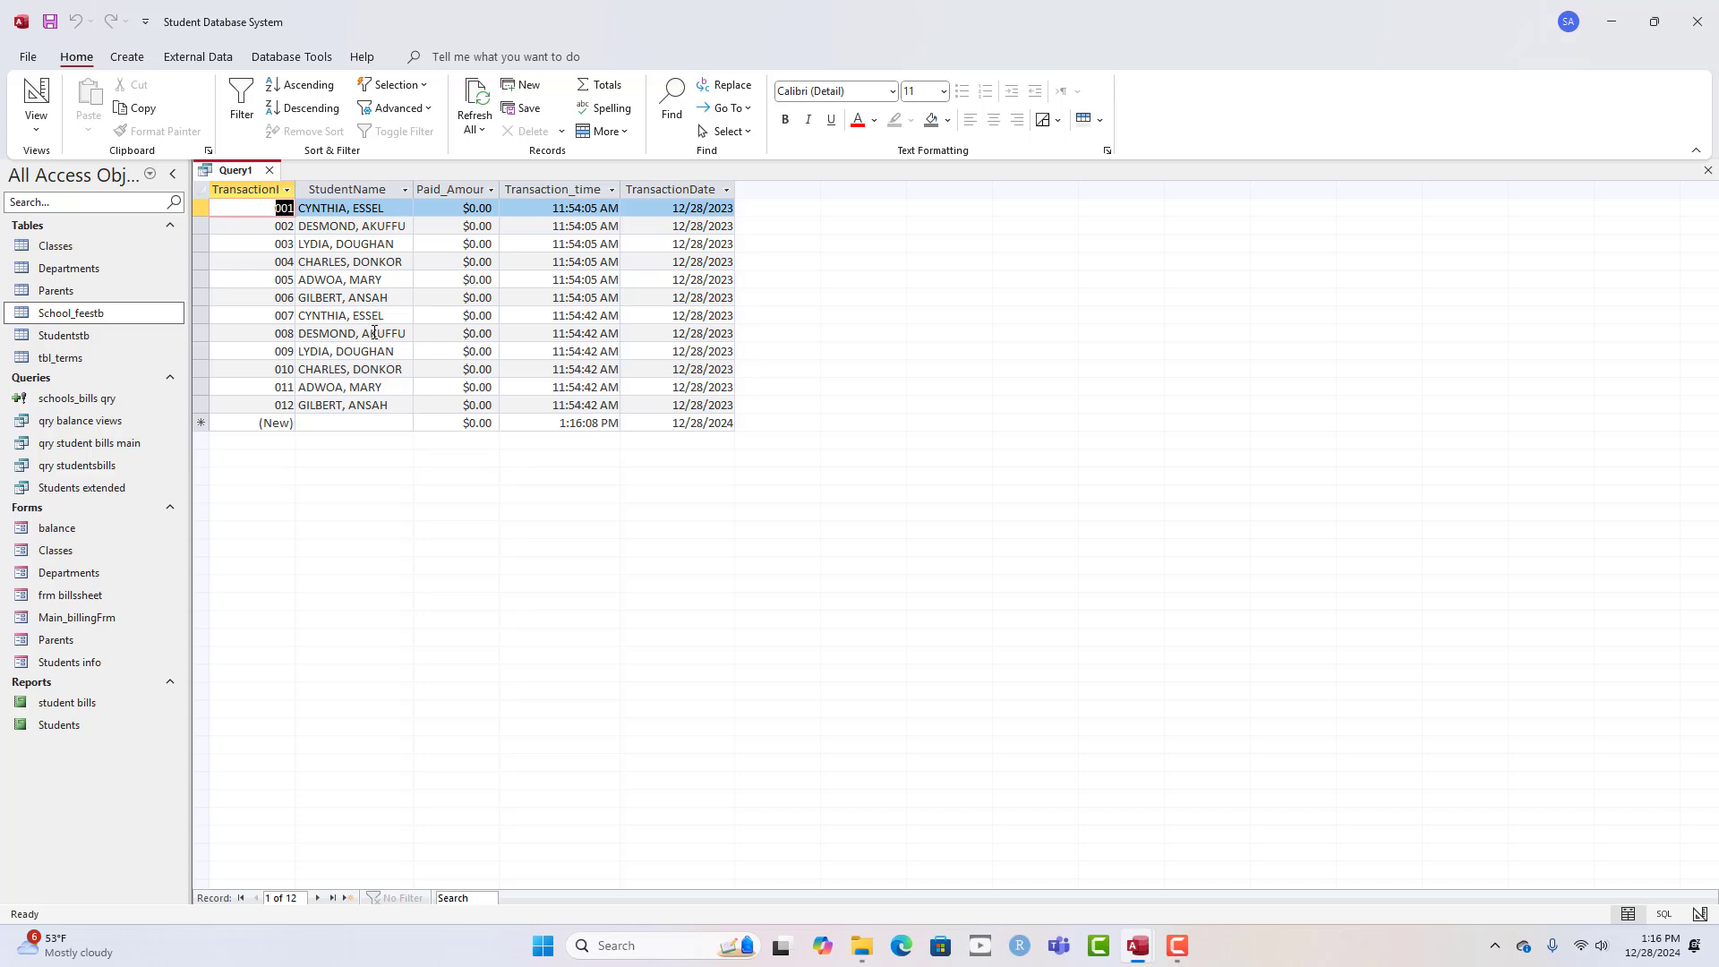
- Save the query as qry payments and close it
key(ctrl+s)
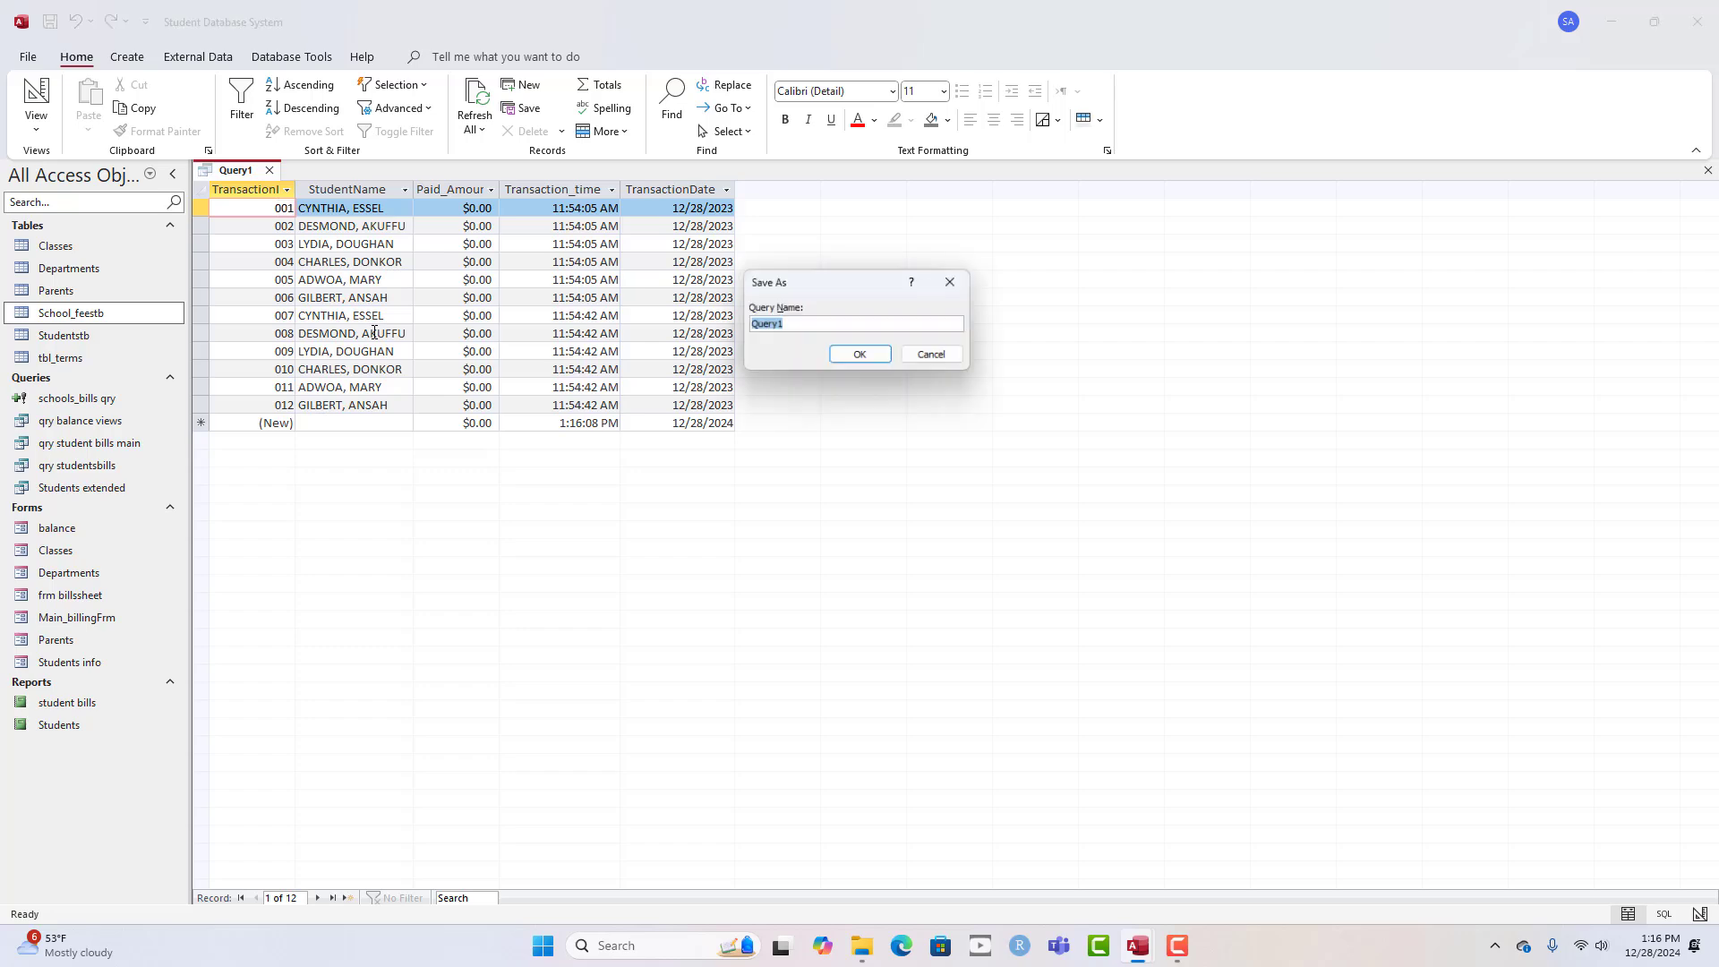
text(qry )
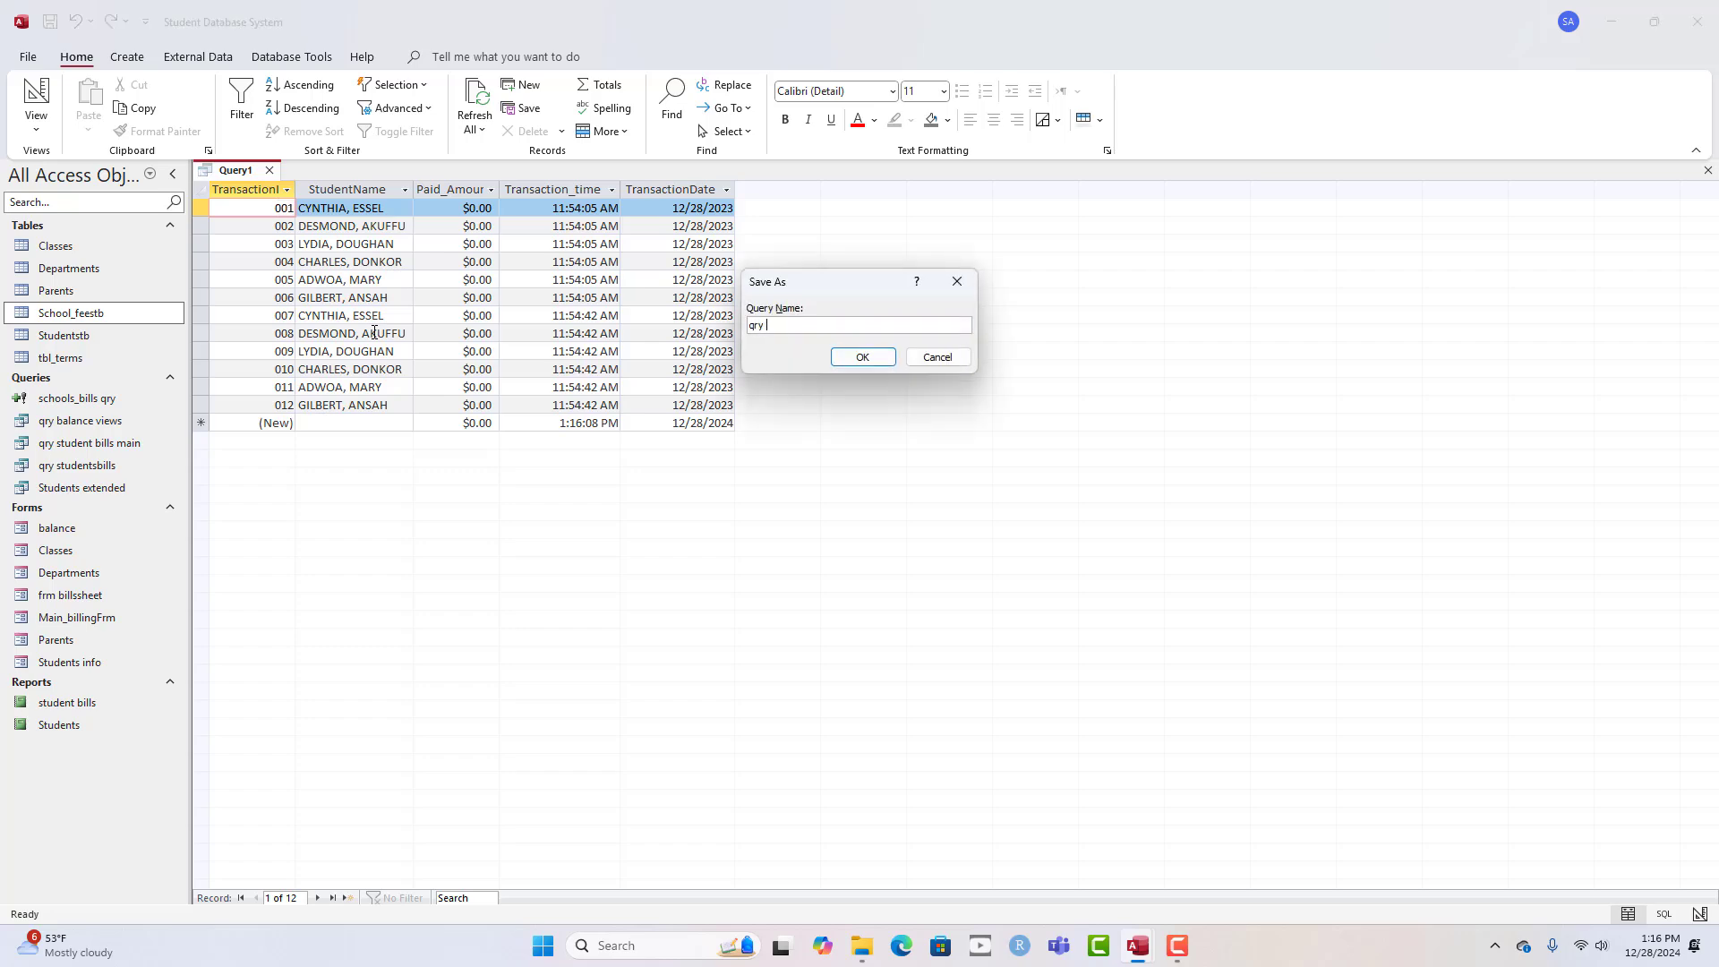
text(pay)
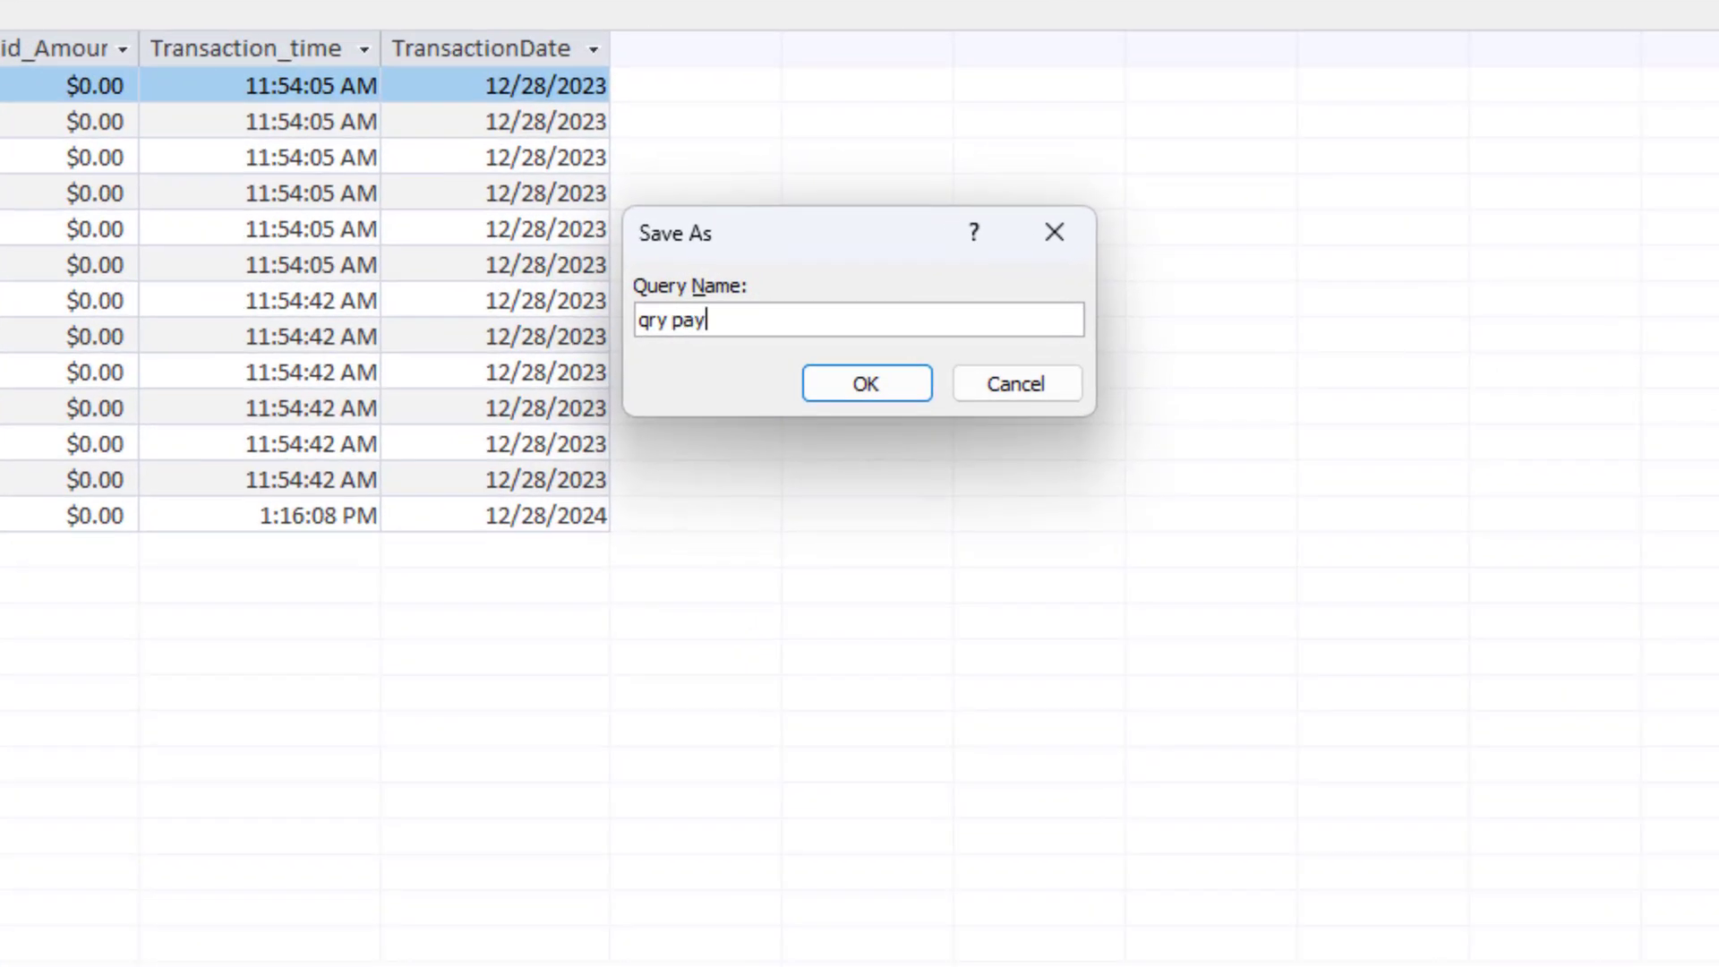
text(ments)
key(Return)
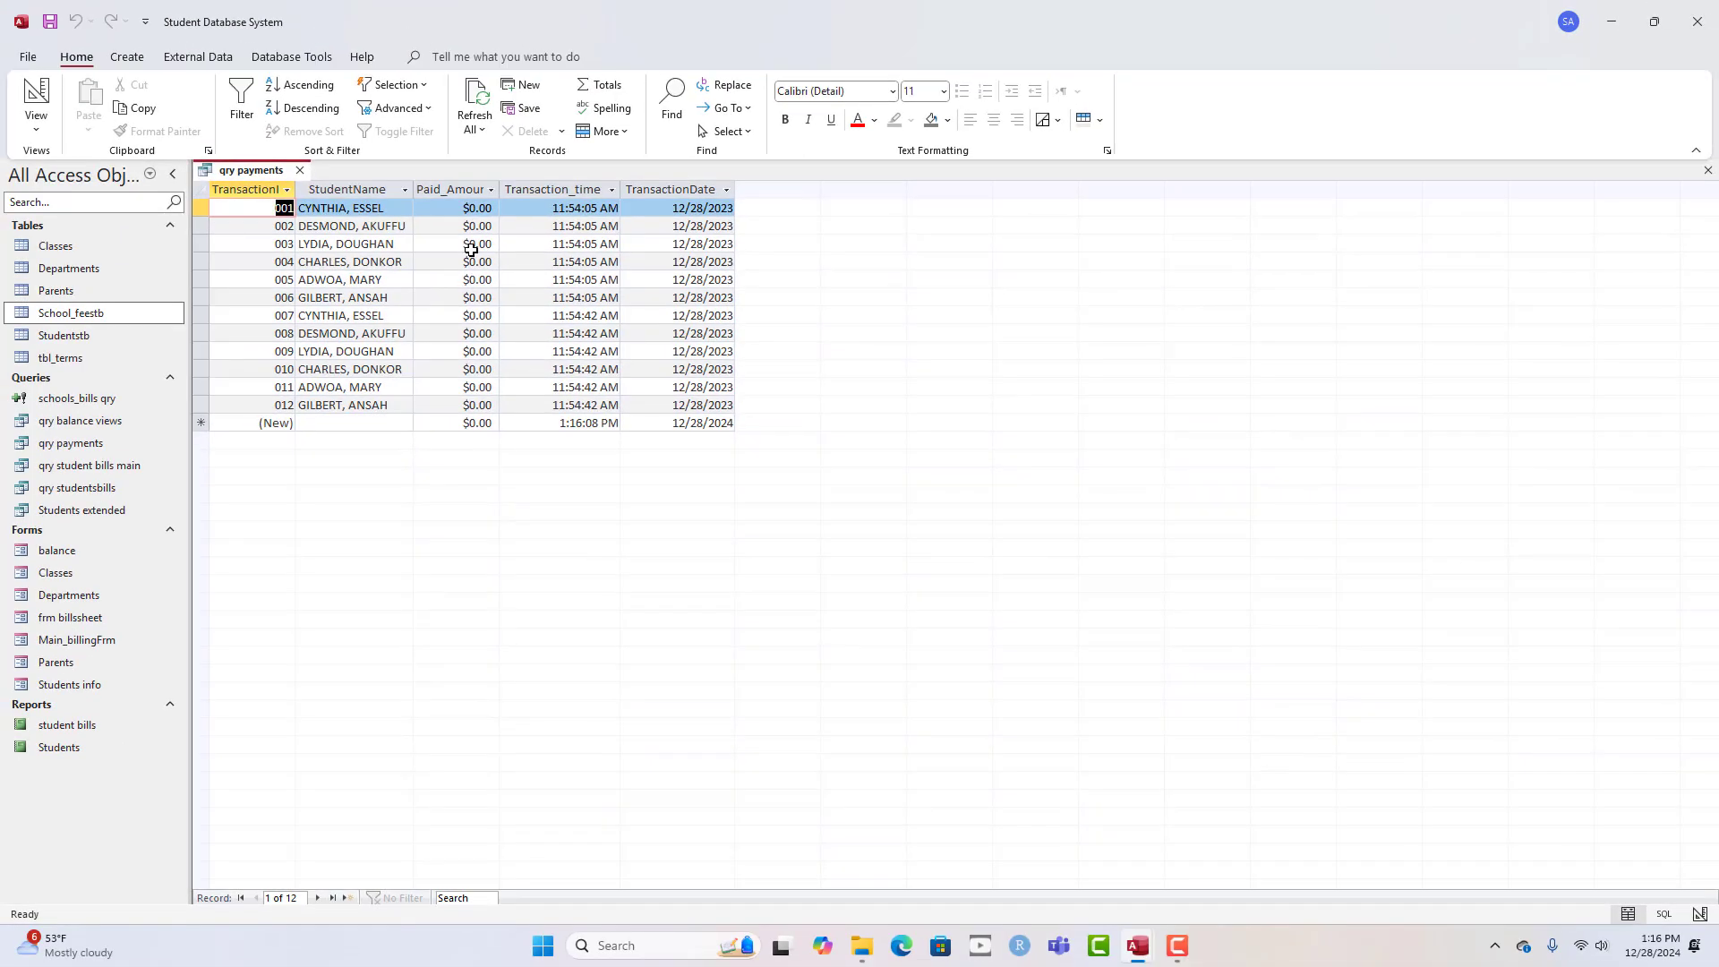
right_click(252, 172)
click(276, 182)
click(300, 172)
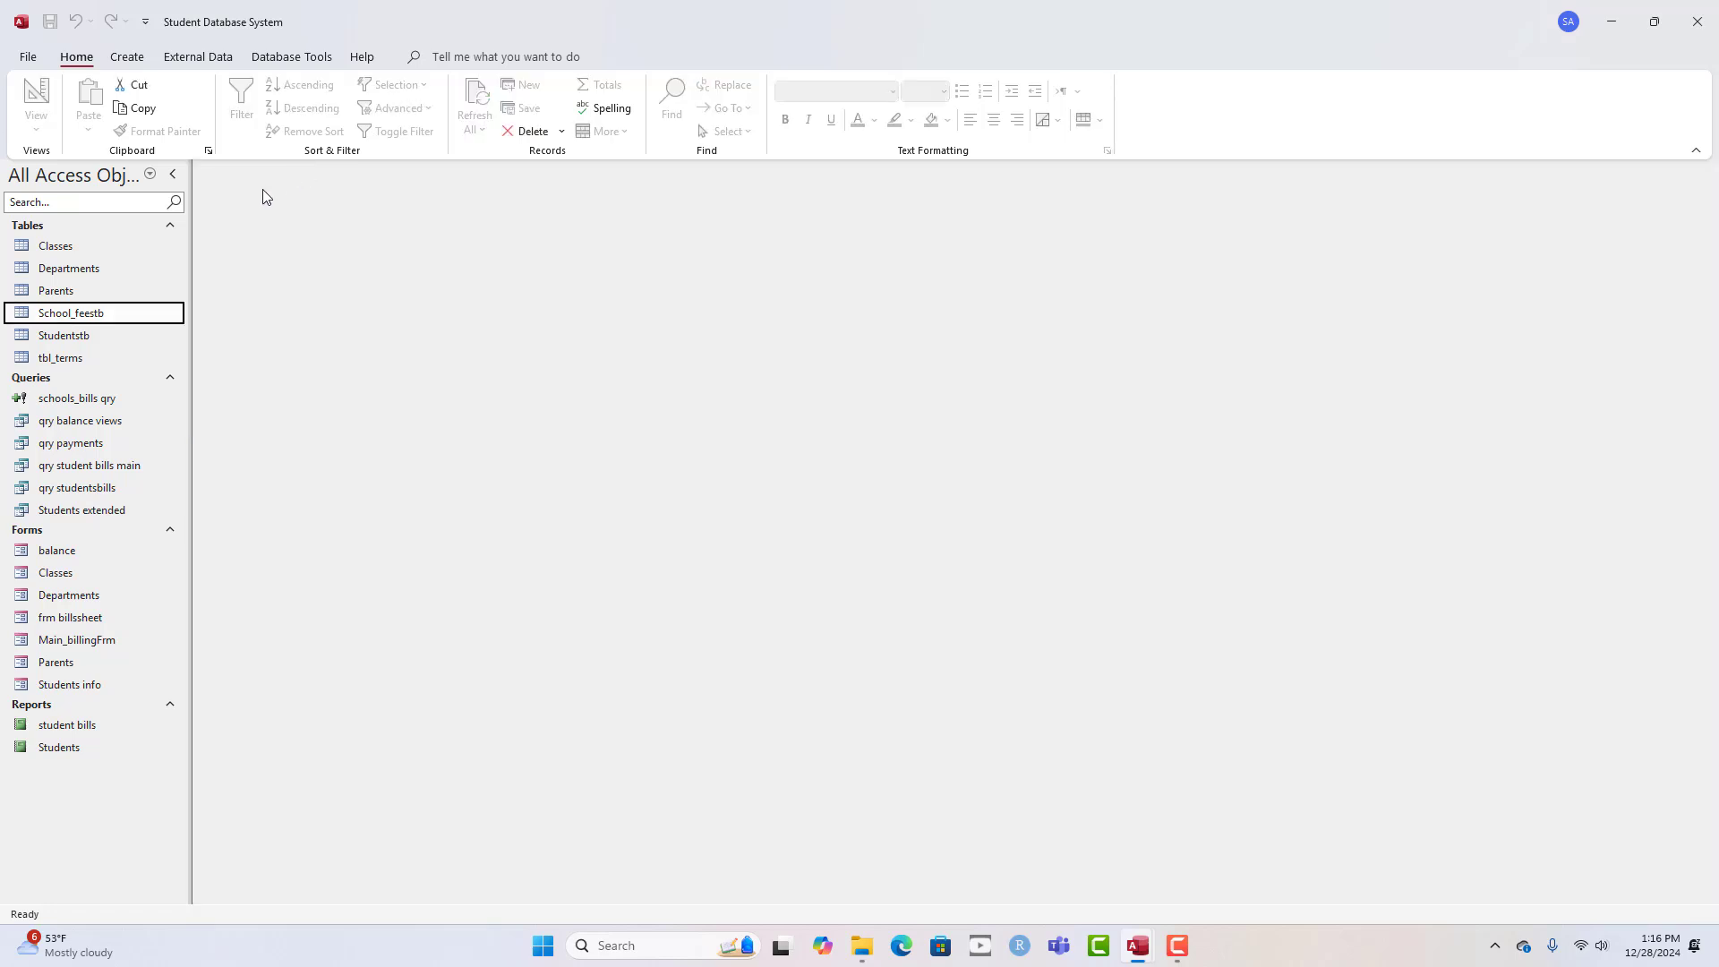
- Review the payment mode and category choices on the finished Fees Transactions form, and return to the Student Database System
click(130, 56)
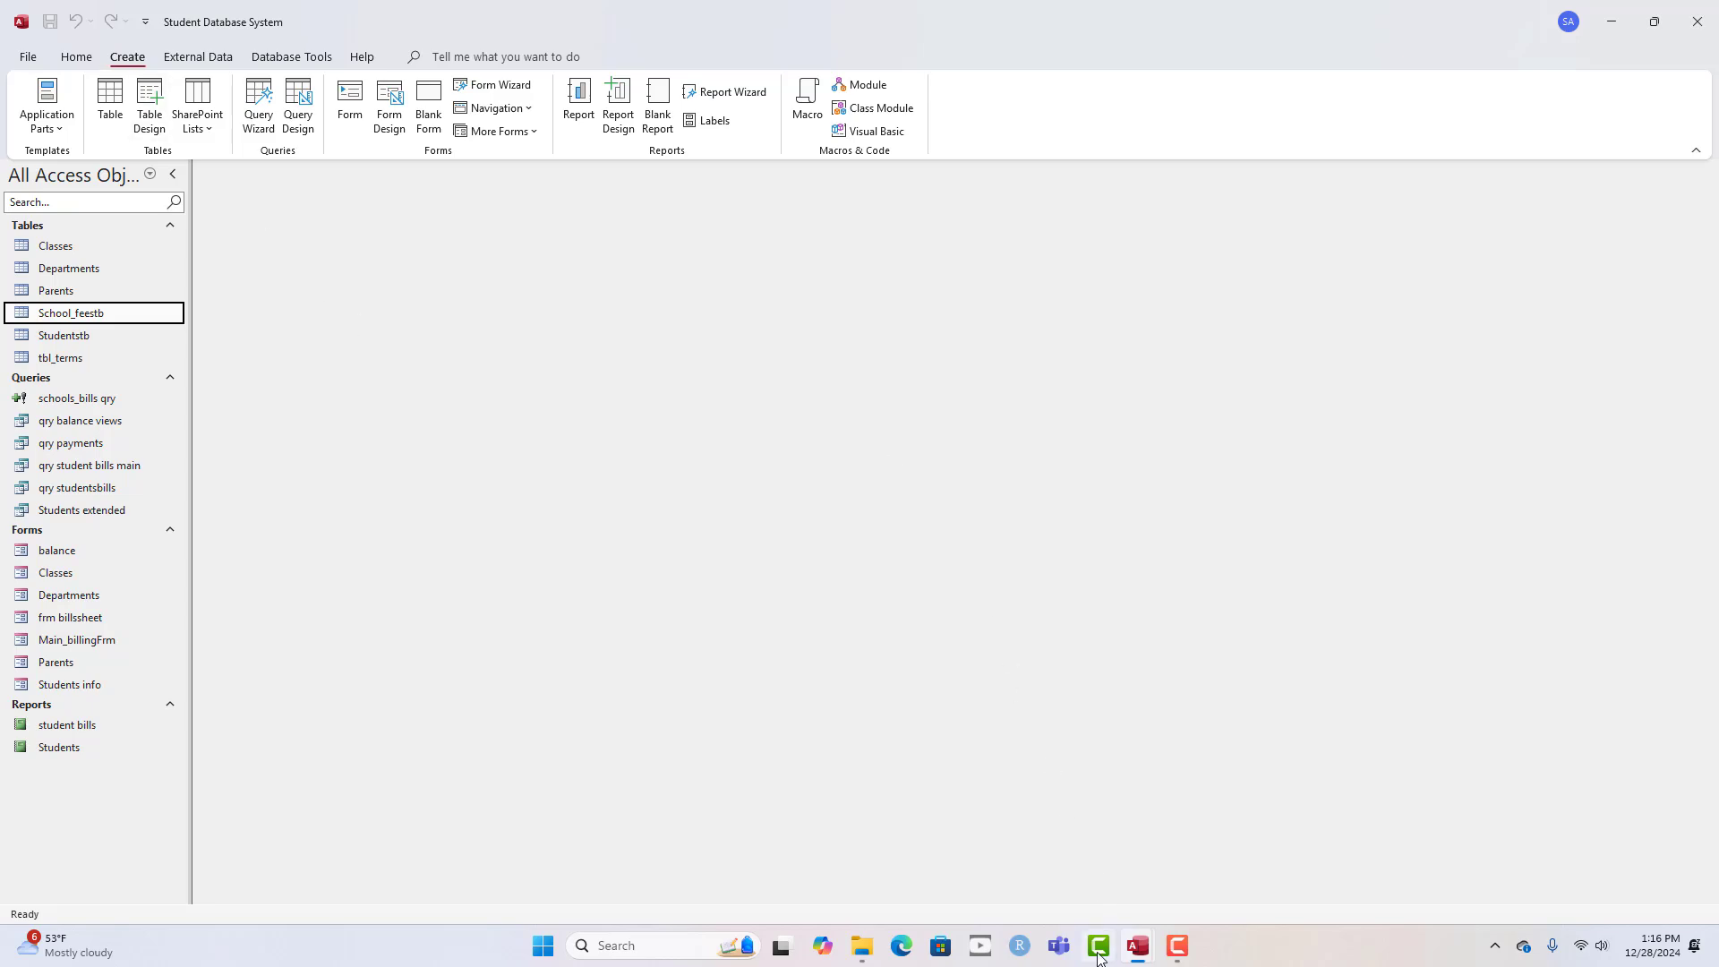
mouse_move(1137, 945)
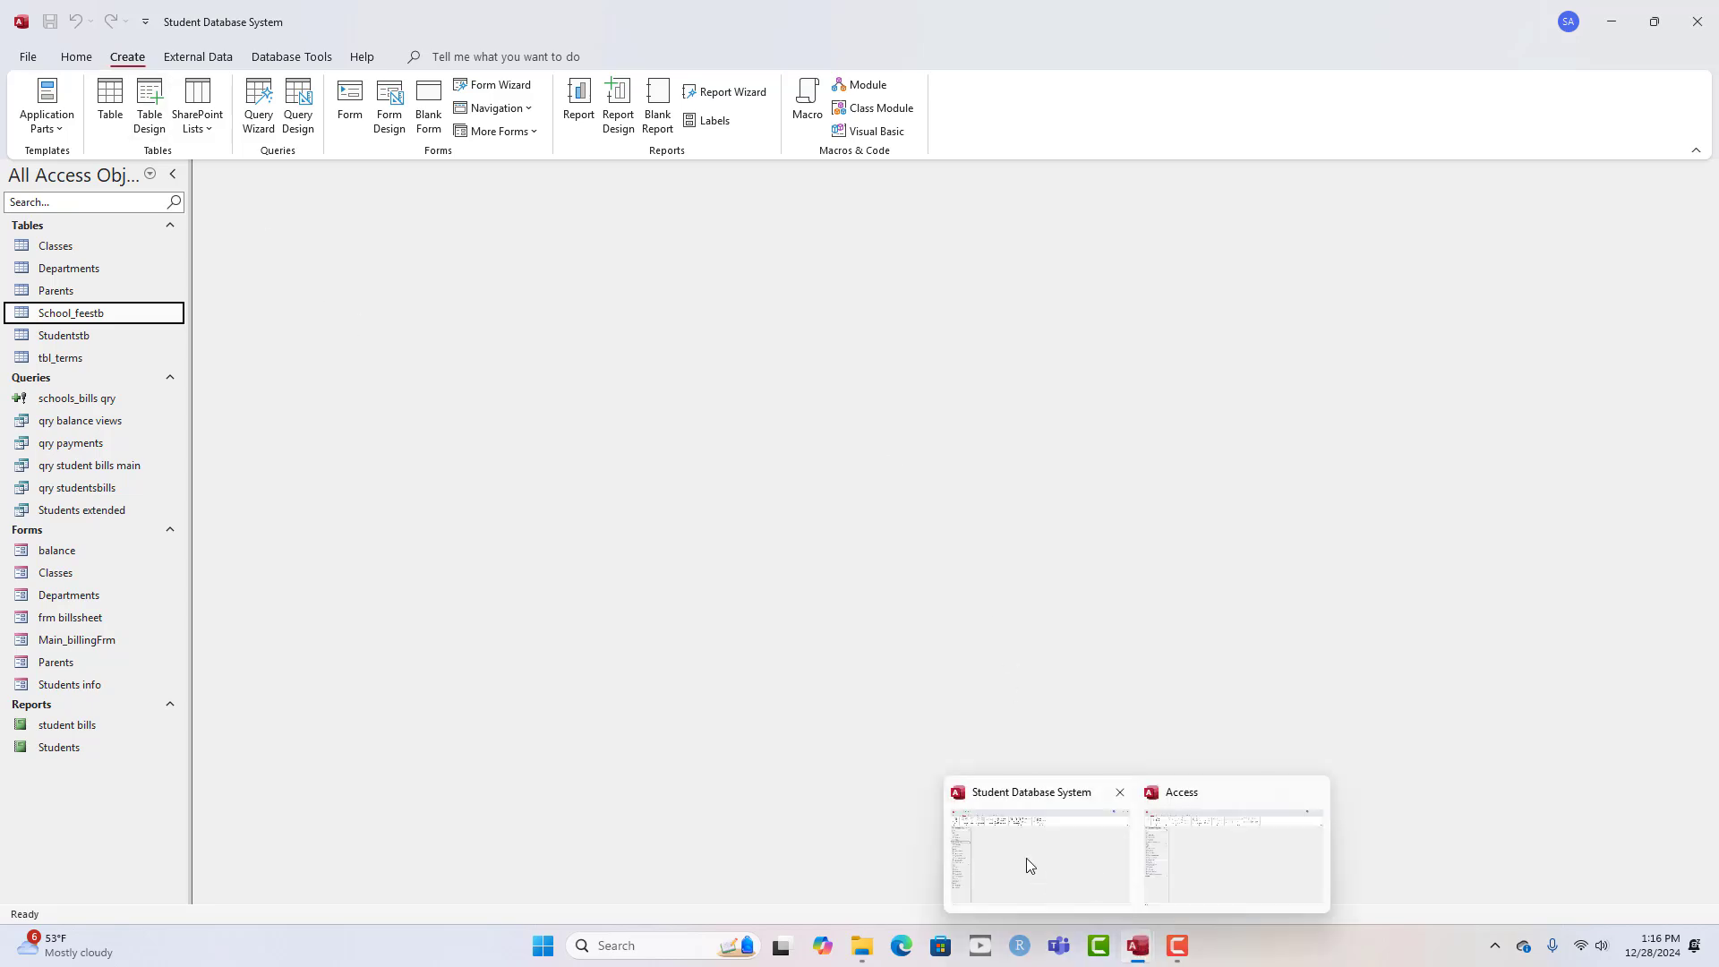
click(1163, 847)
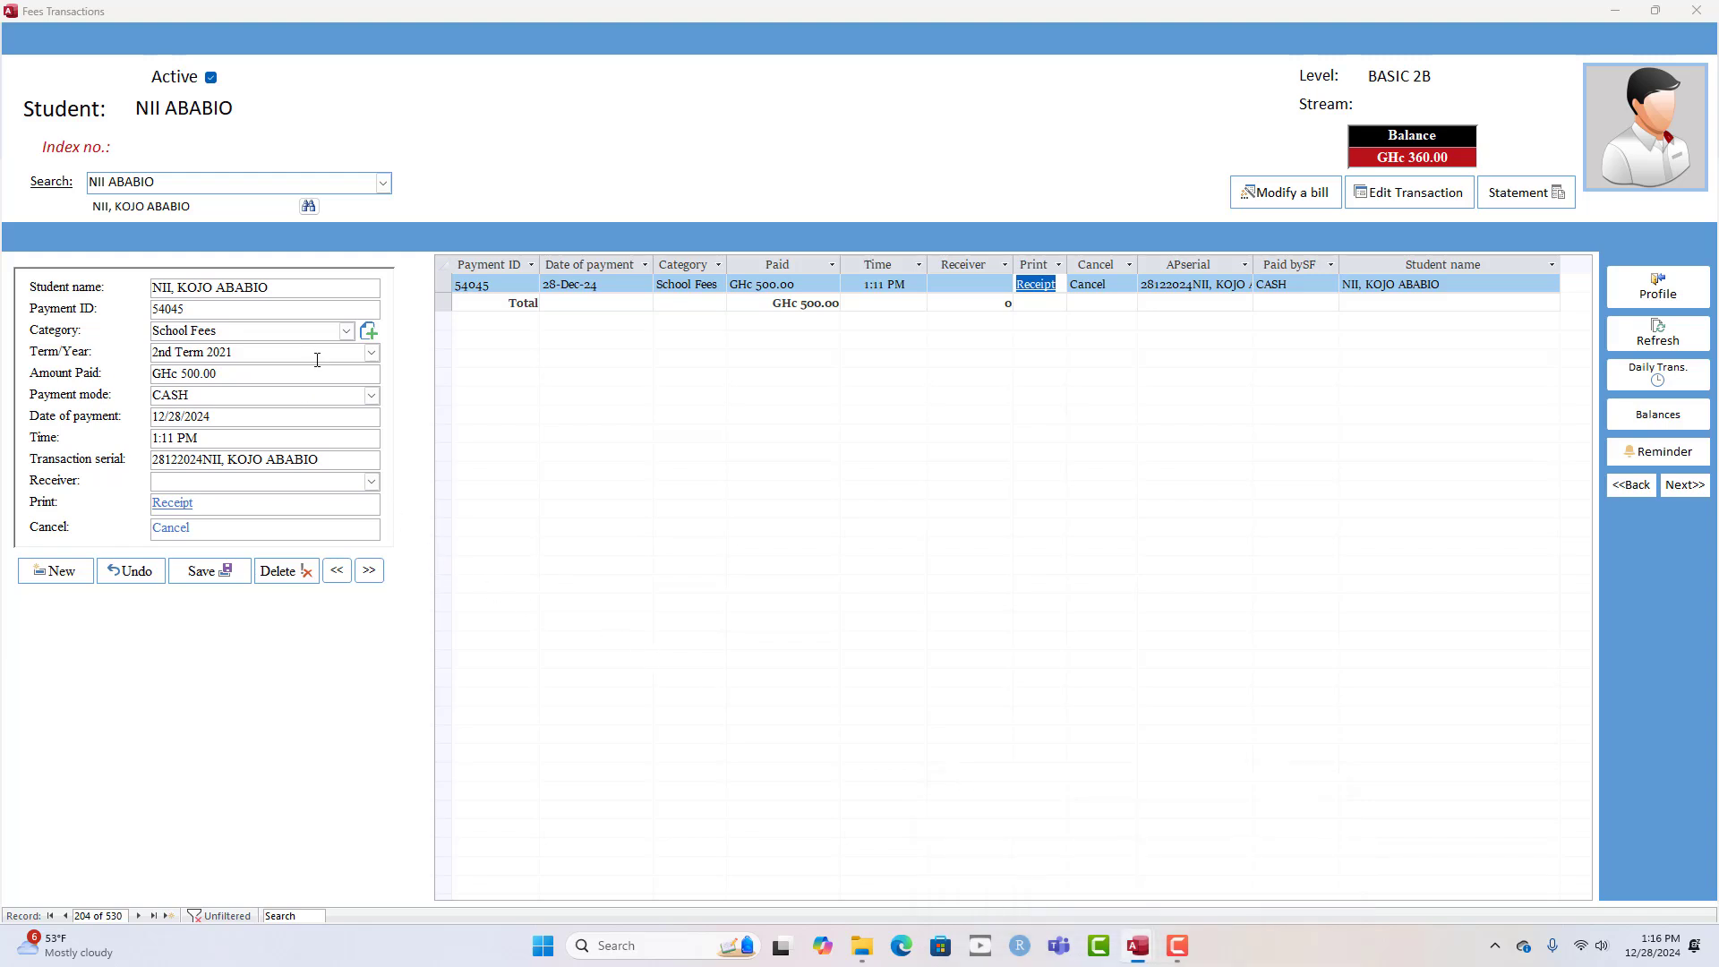
click(372, 397)
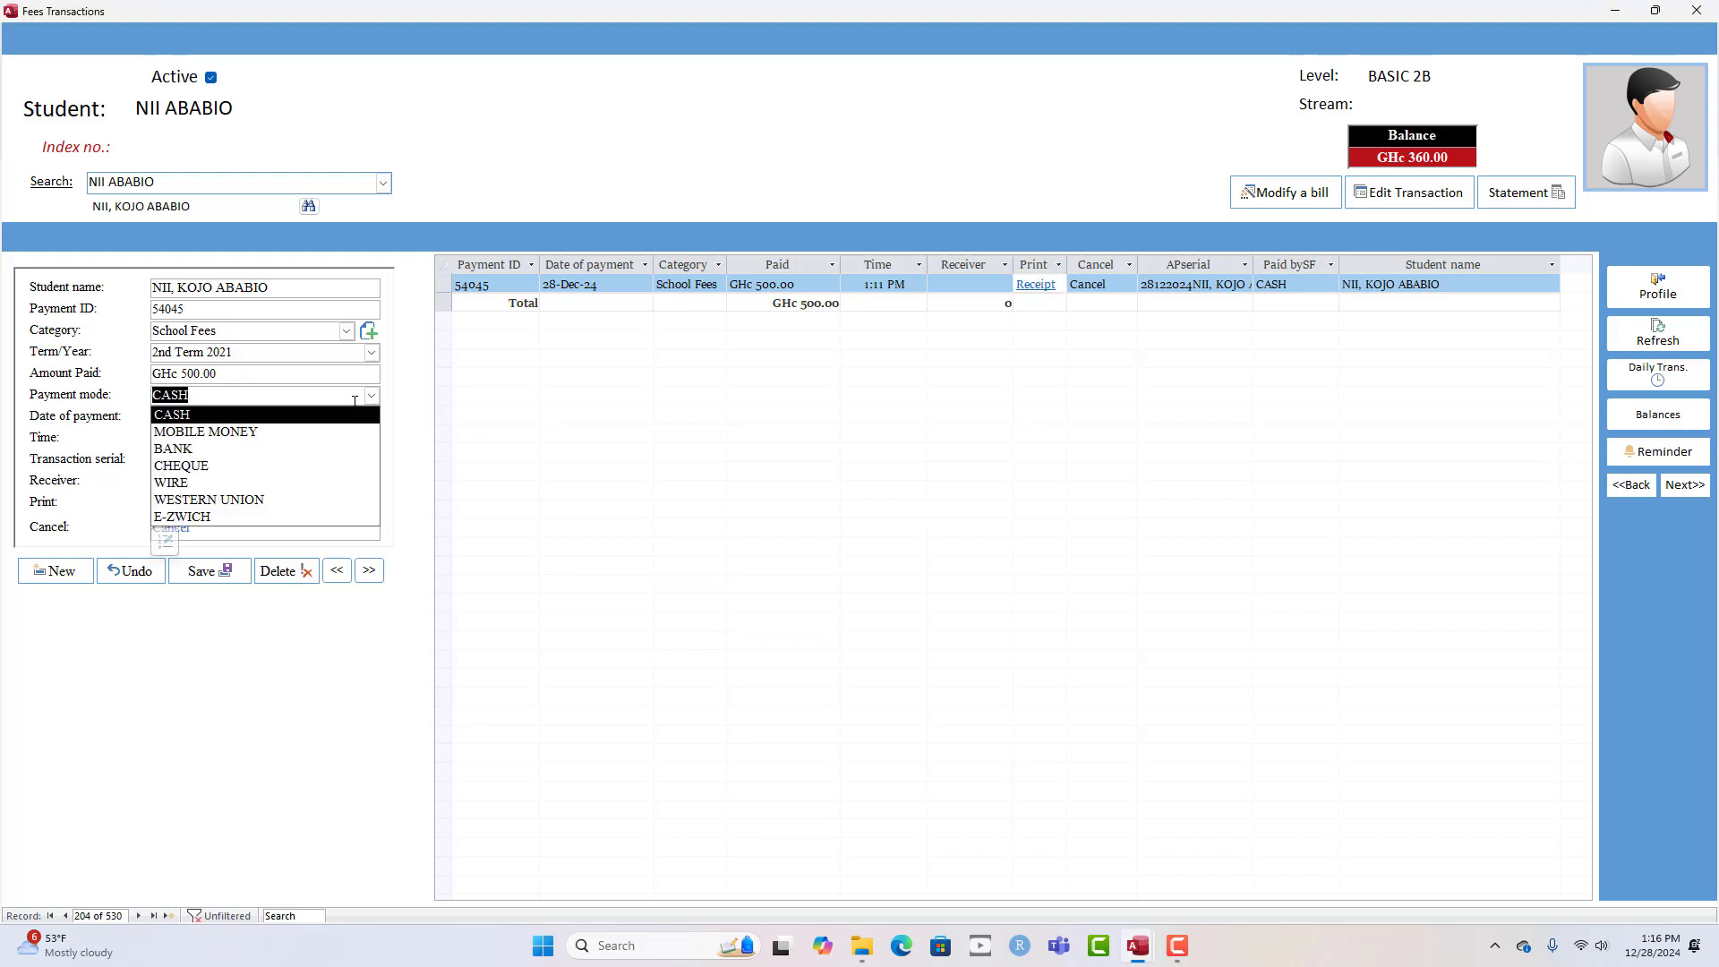
click(339, 332)
click(343, 331)
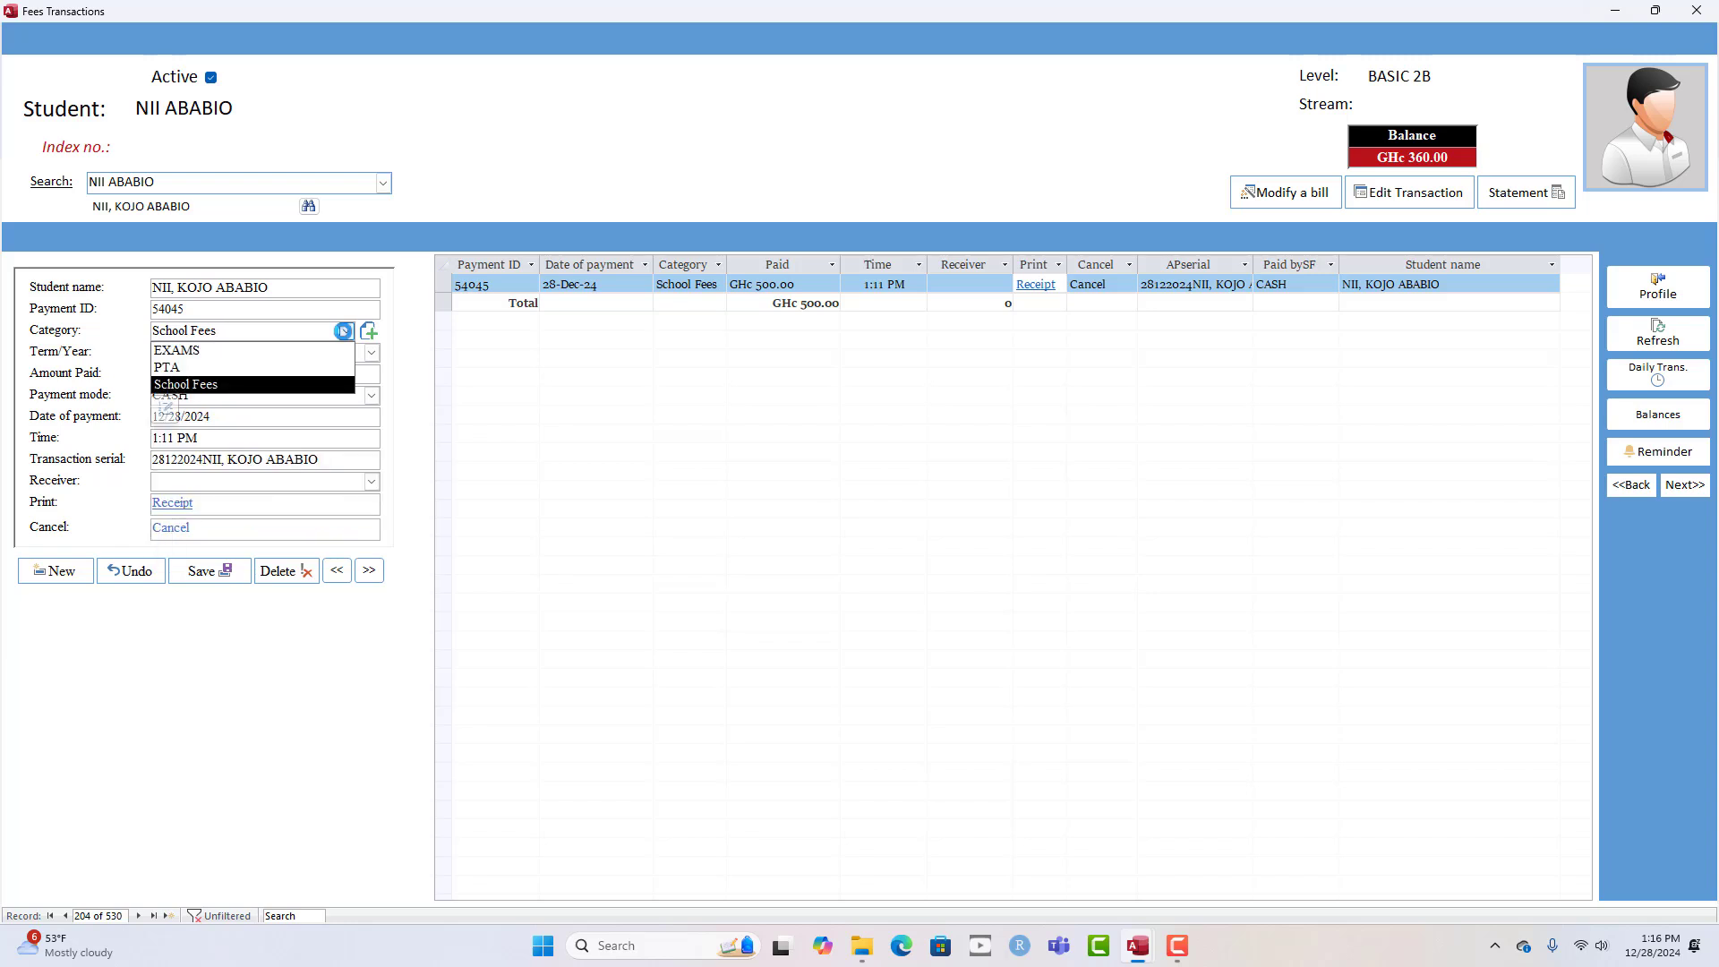
click(343, 331)
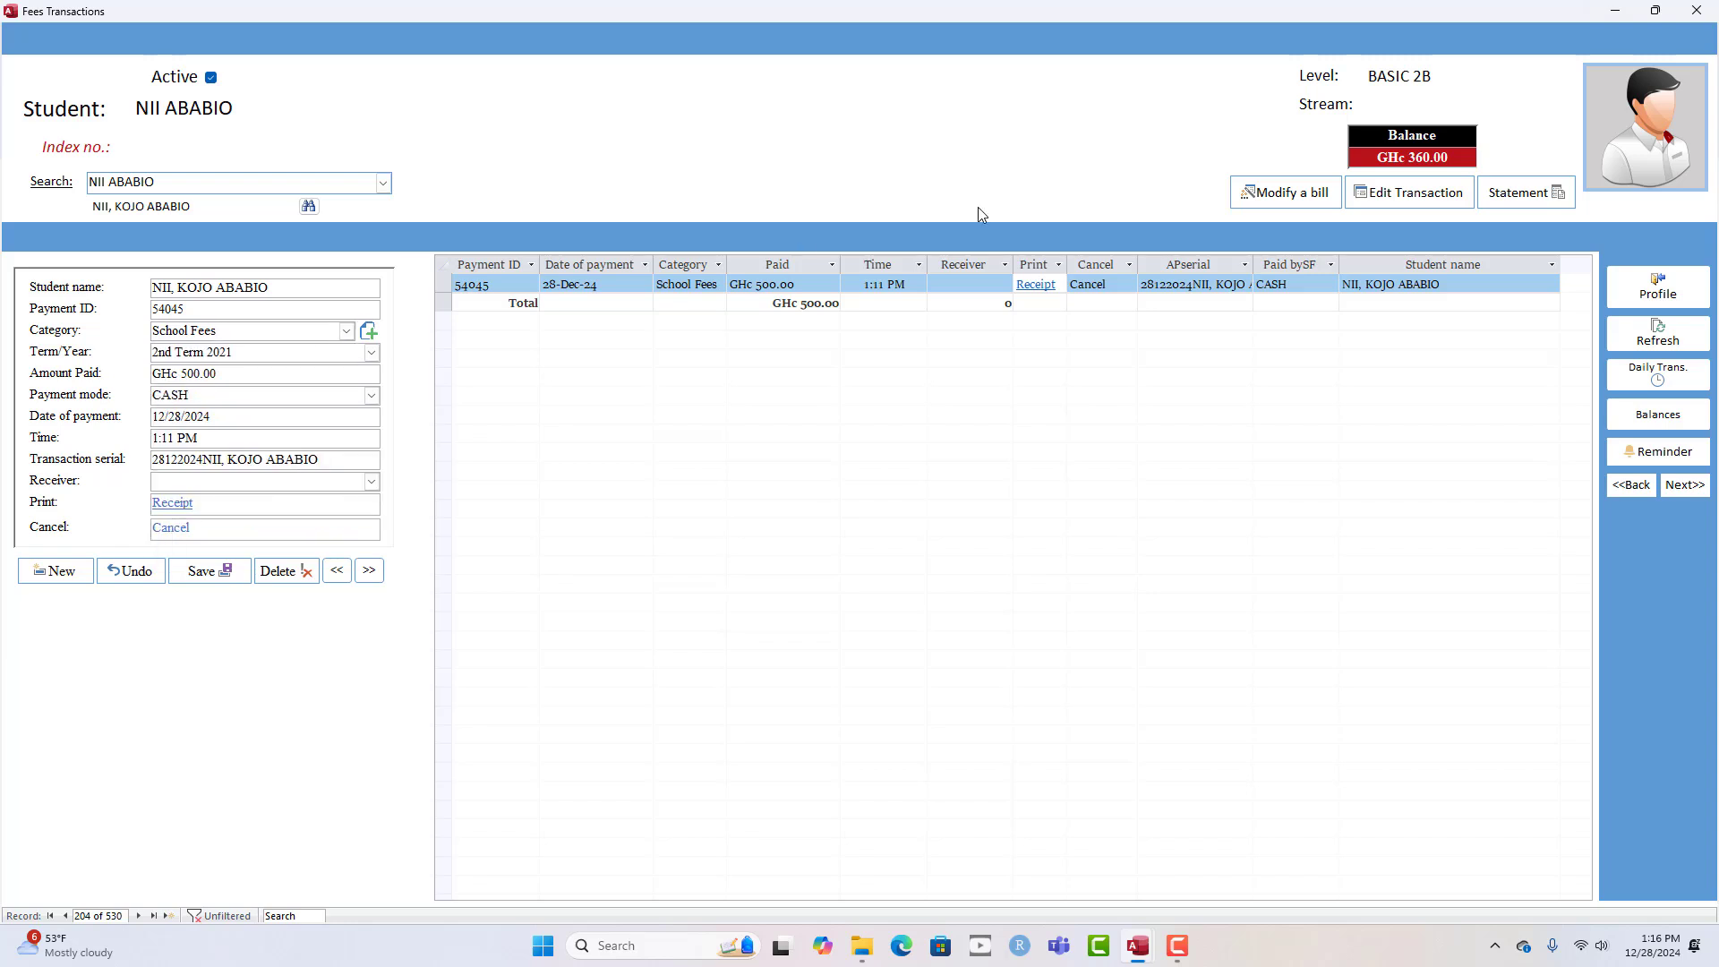
mouse_move(1137, 956)
click(1020, 856)
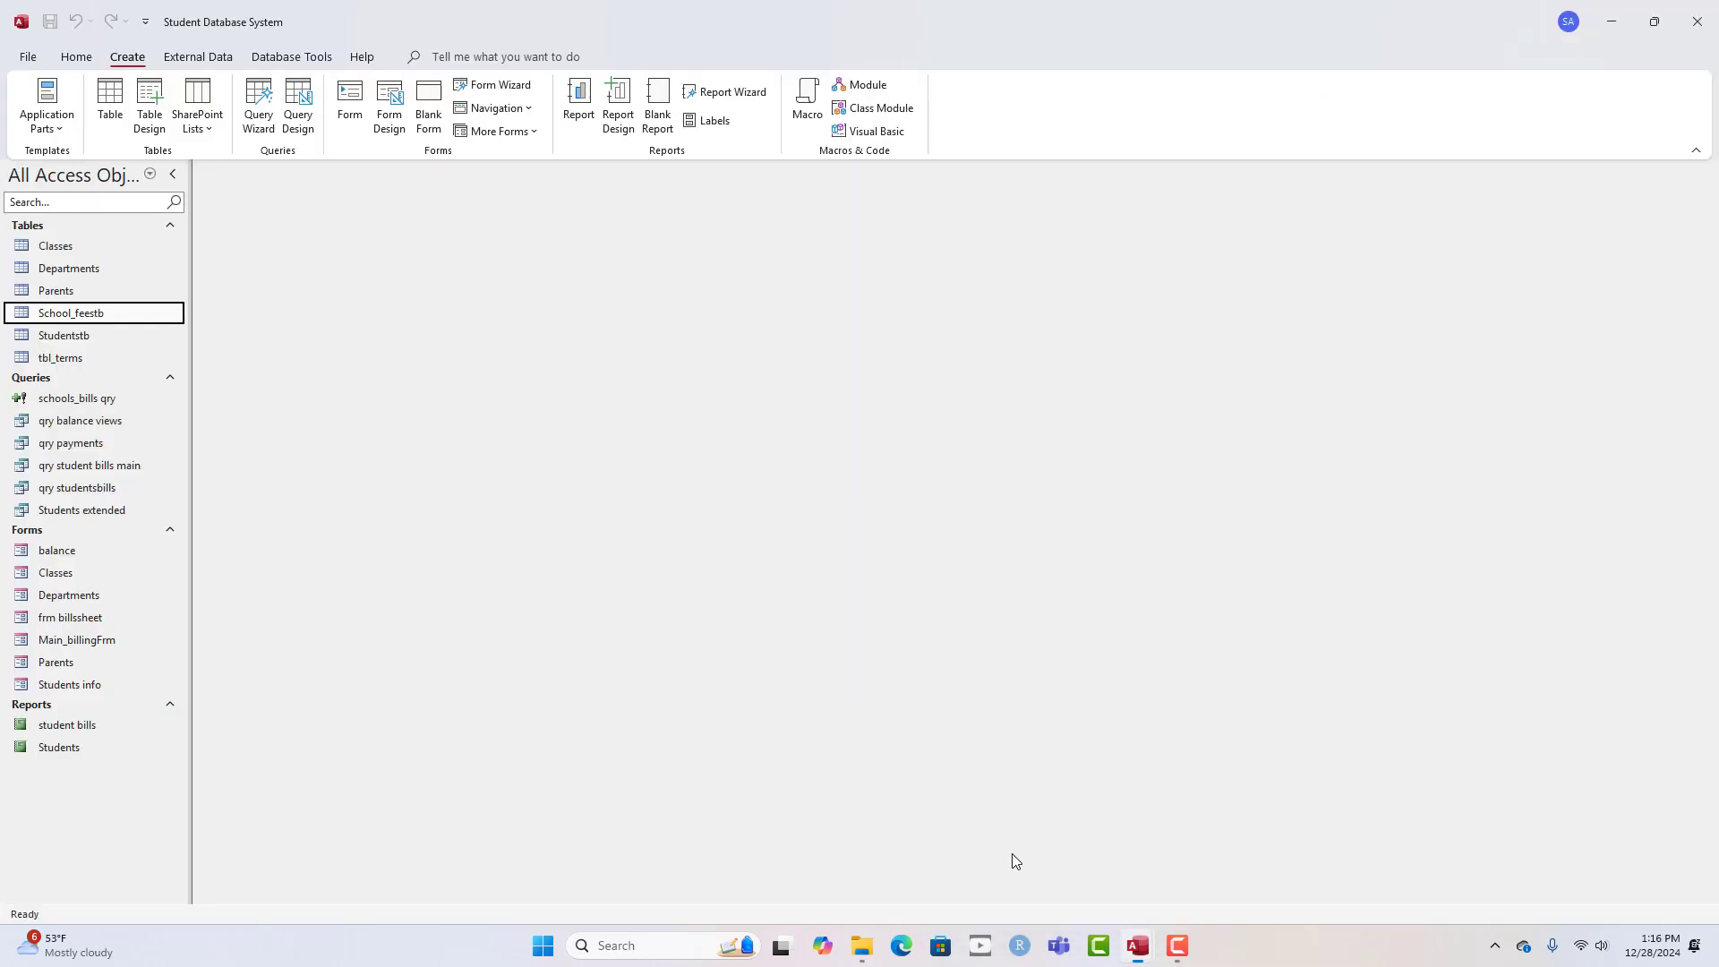
- Create a table in design view with a Short Text field named Fee category and make it the primary key
click(145, 115)
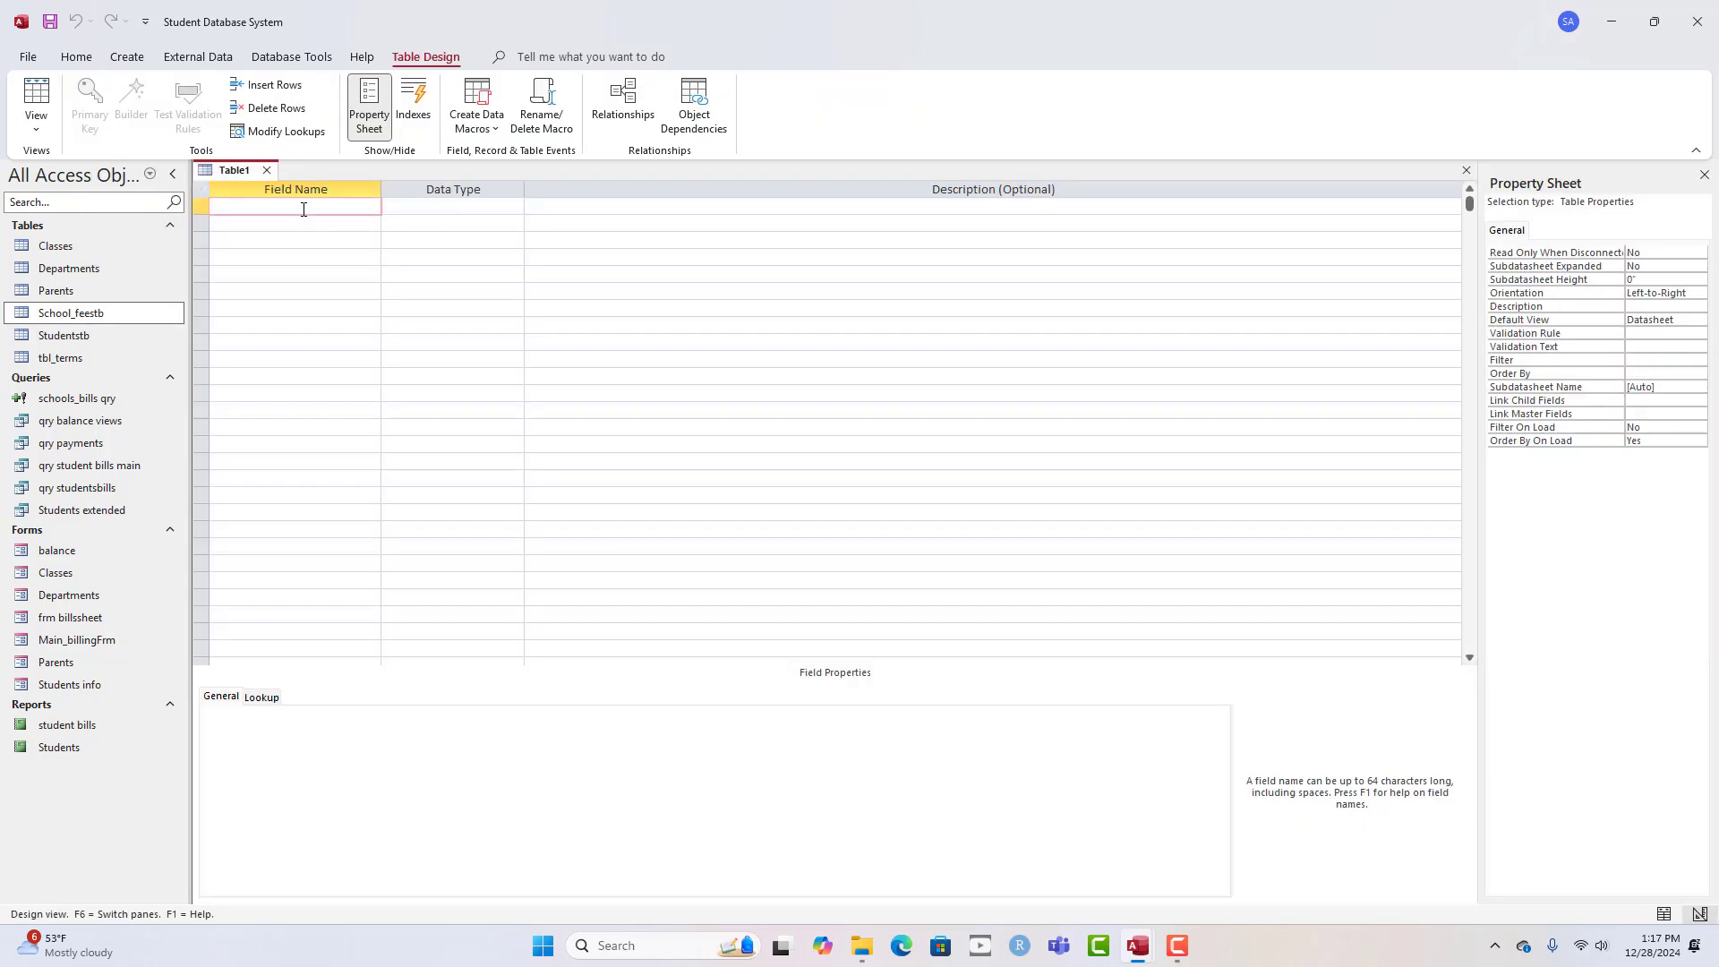
text(Fee category)
key(Tab)
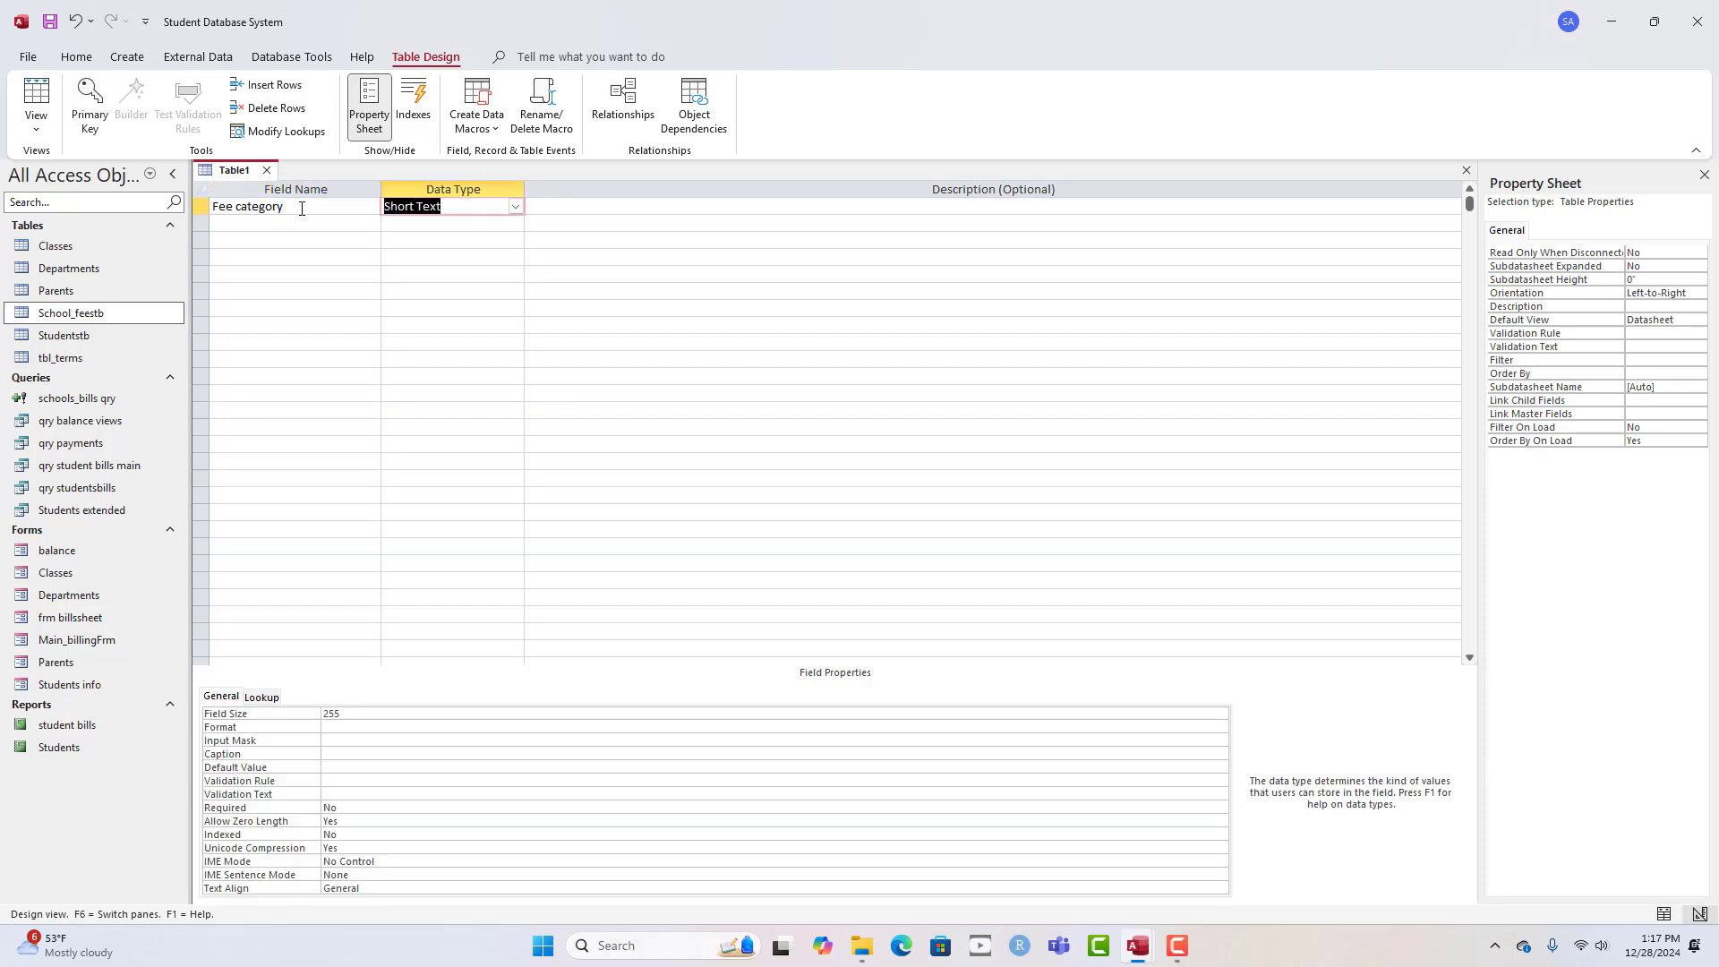
click(199, 205)
click(89, 106)
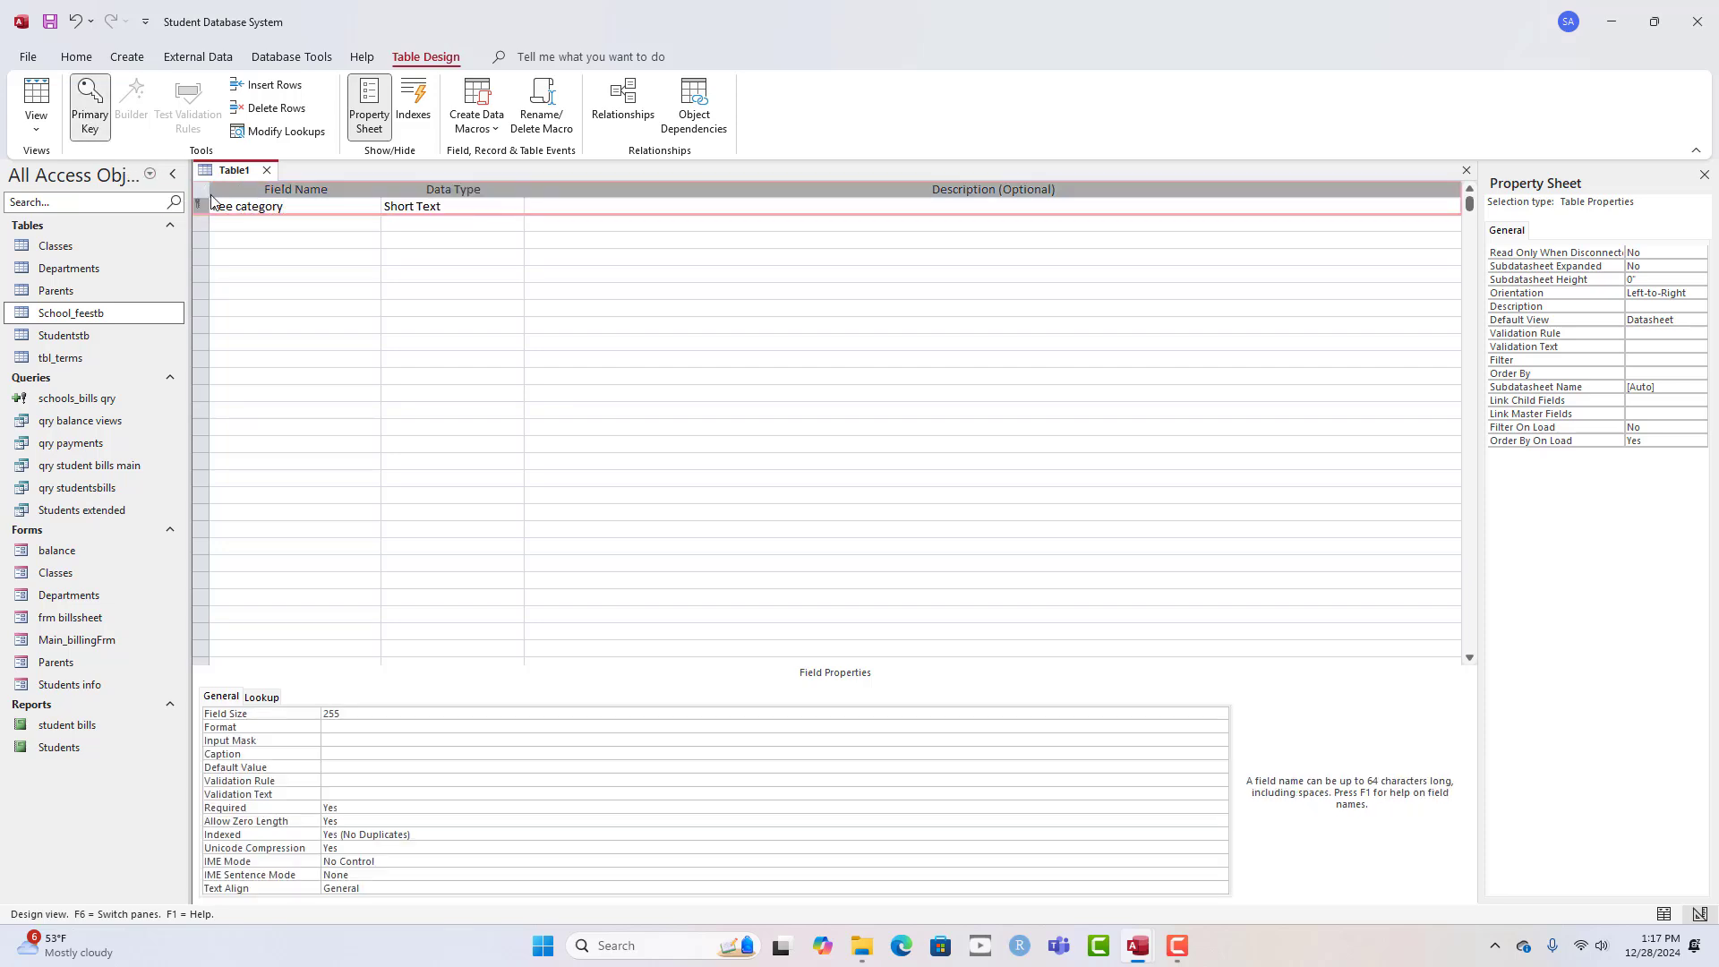
- Save the table as tbl fee categories, switch it to datasheet view and widen the Fee category column
key(ctrl+s)
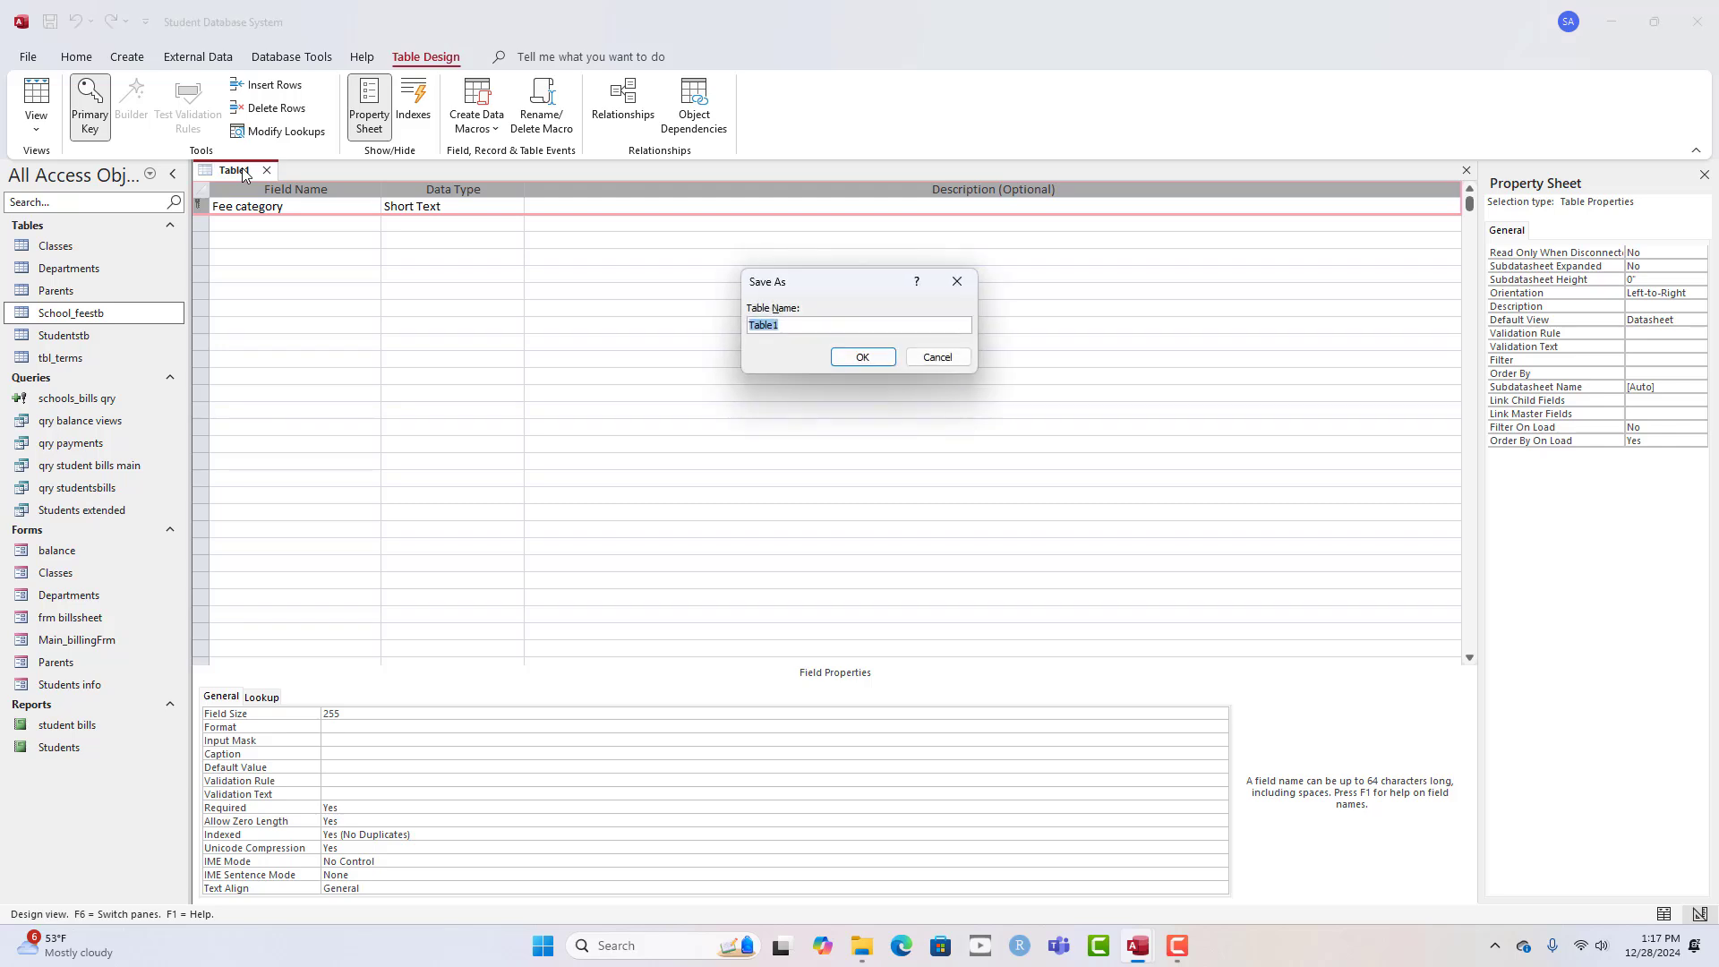
text(tbl fee categories)
key(Return)
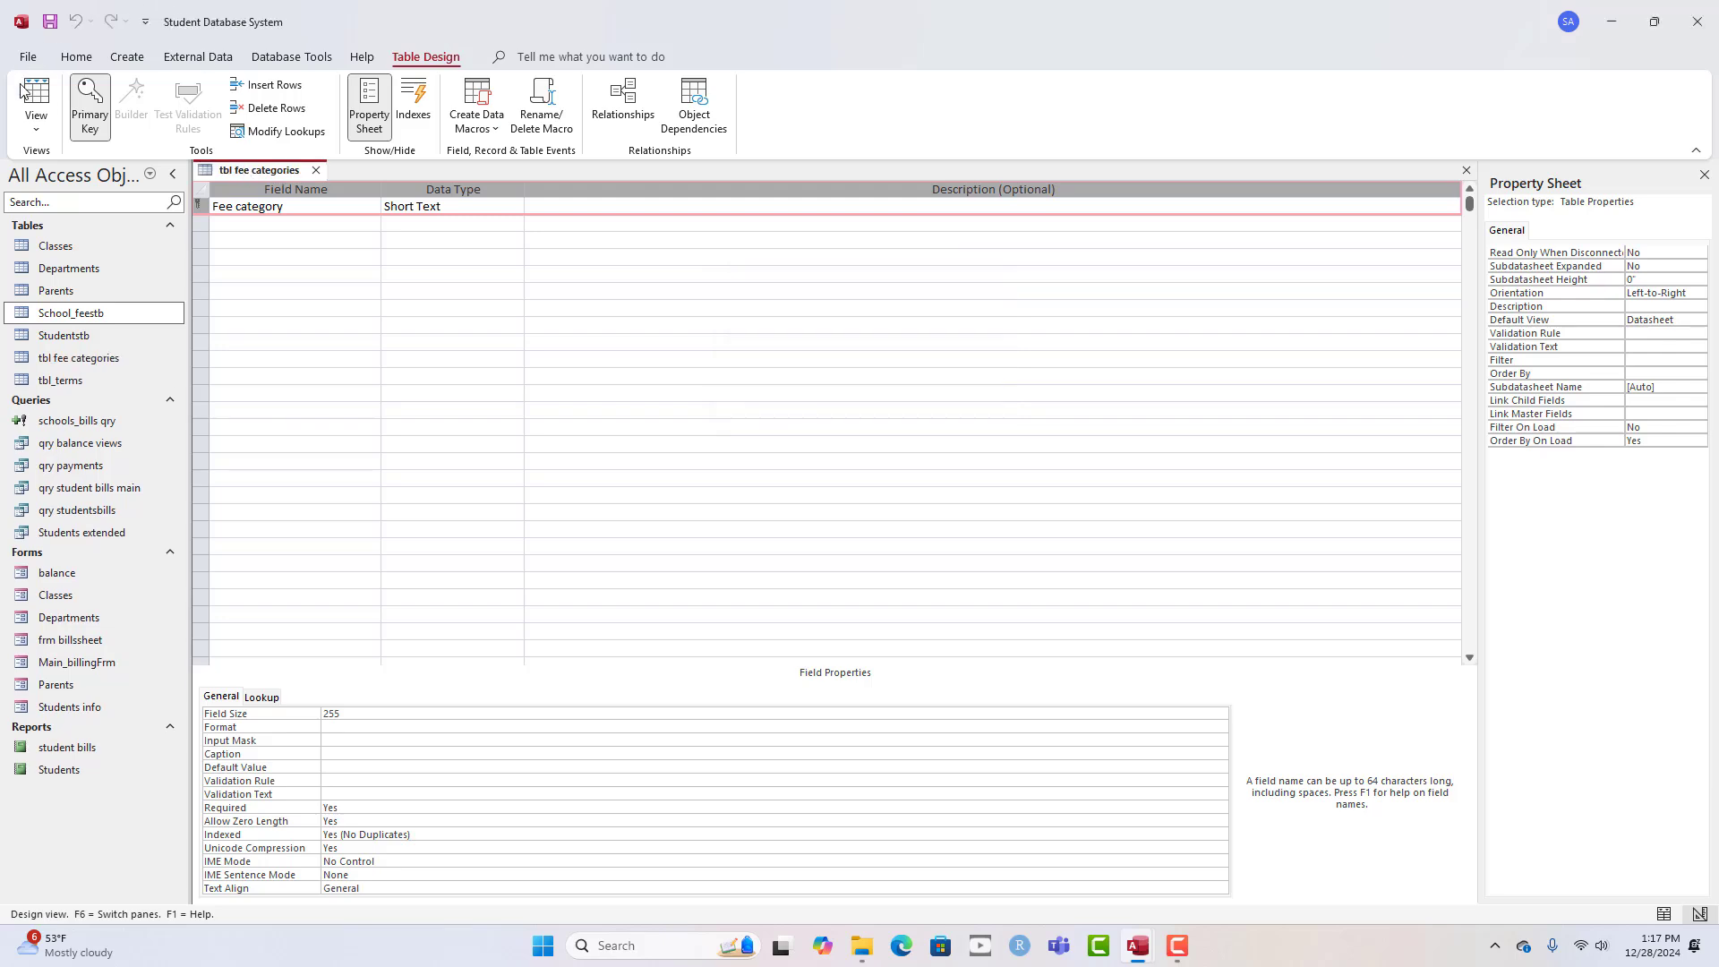
click(36, 93)
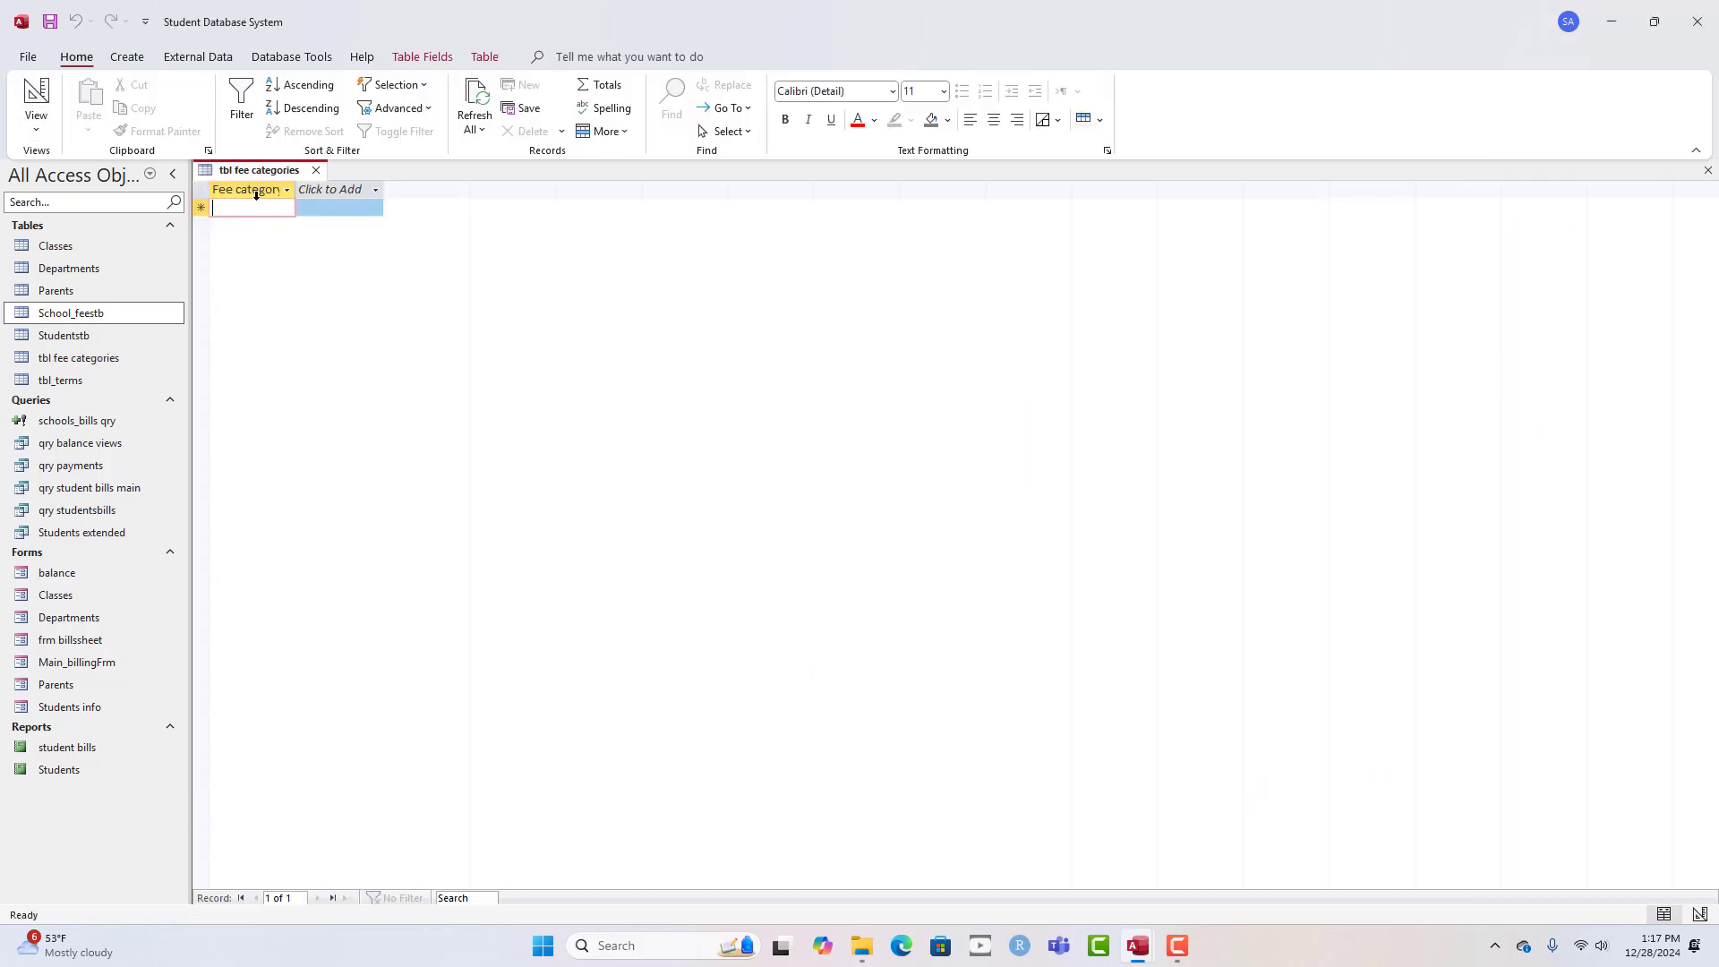
double_click(299, 189)
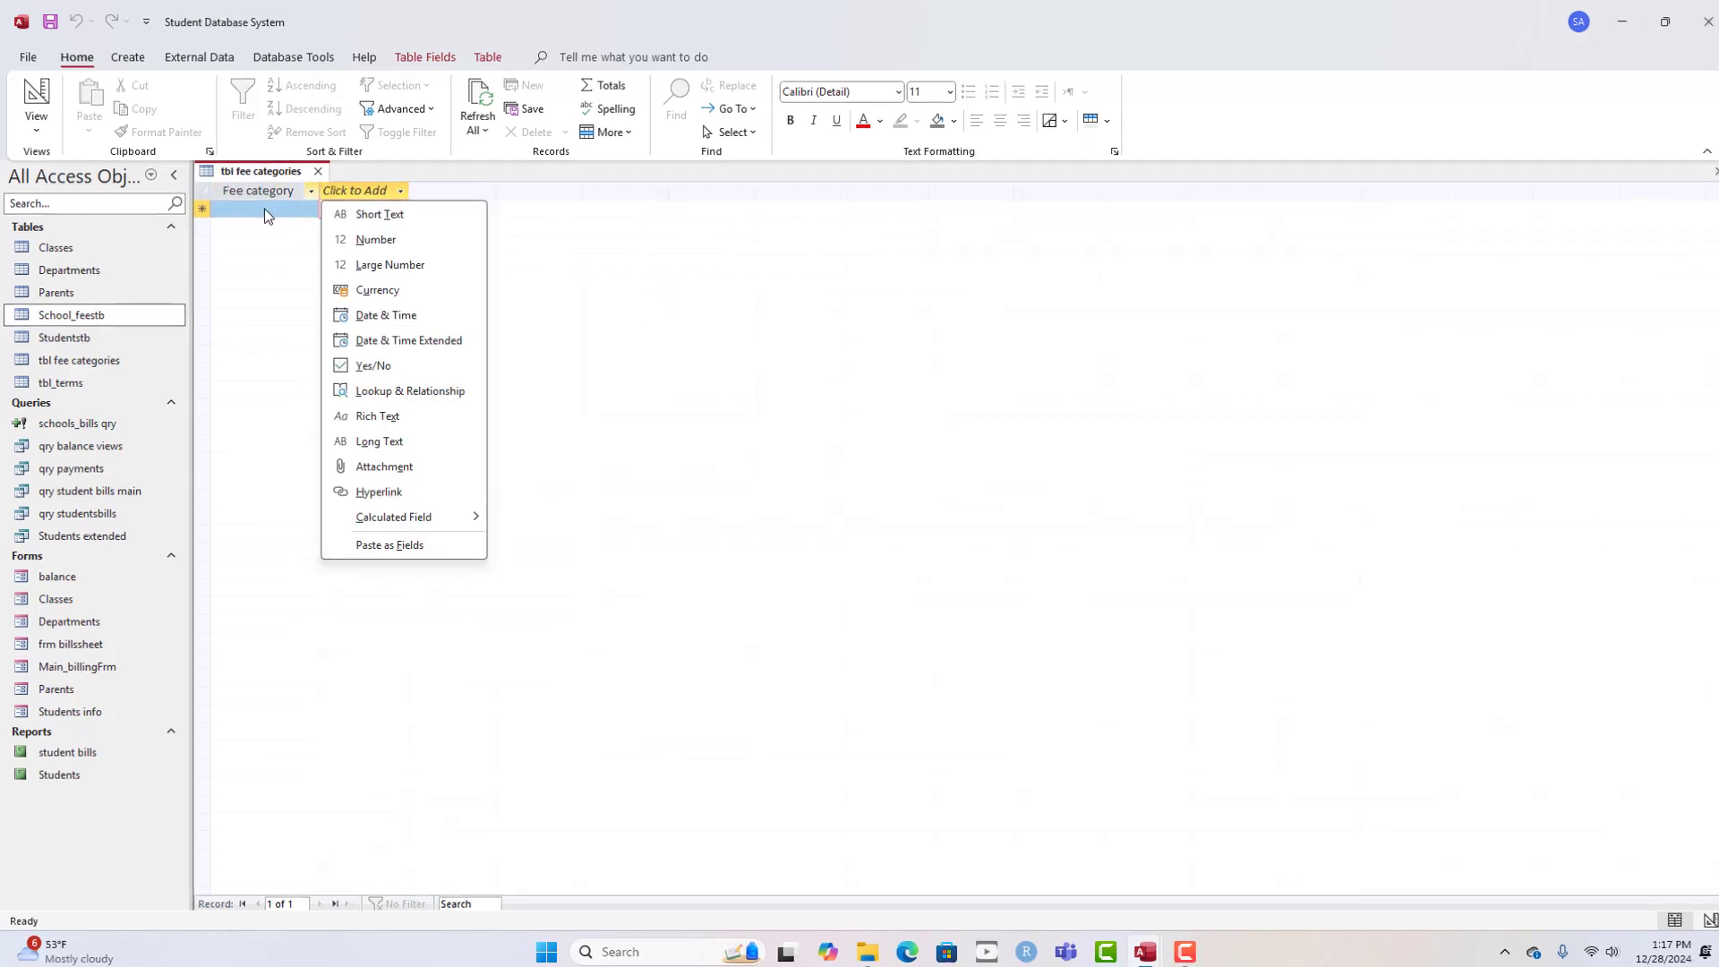
- Enter Tuition and Examination as the first two records in the Fee category column
click(265, 210)
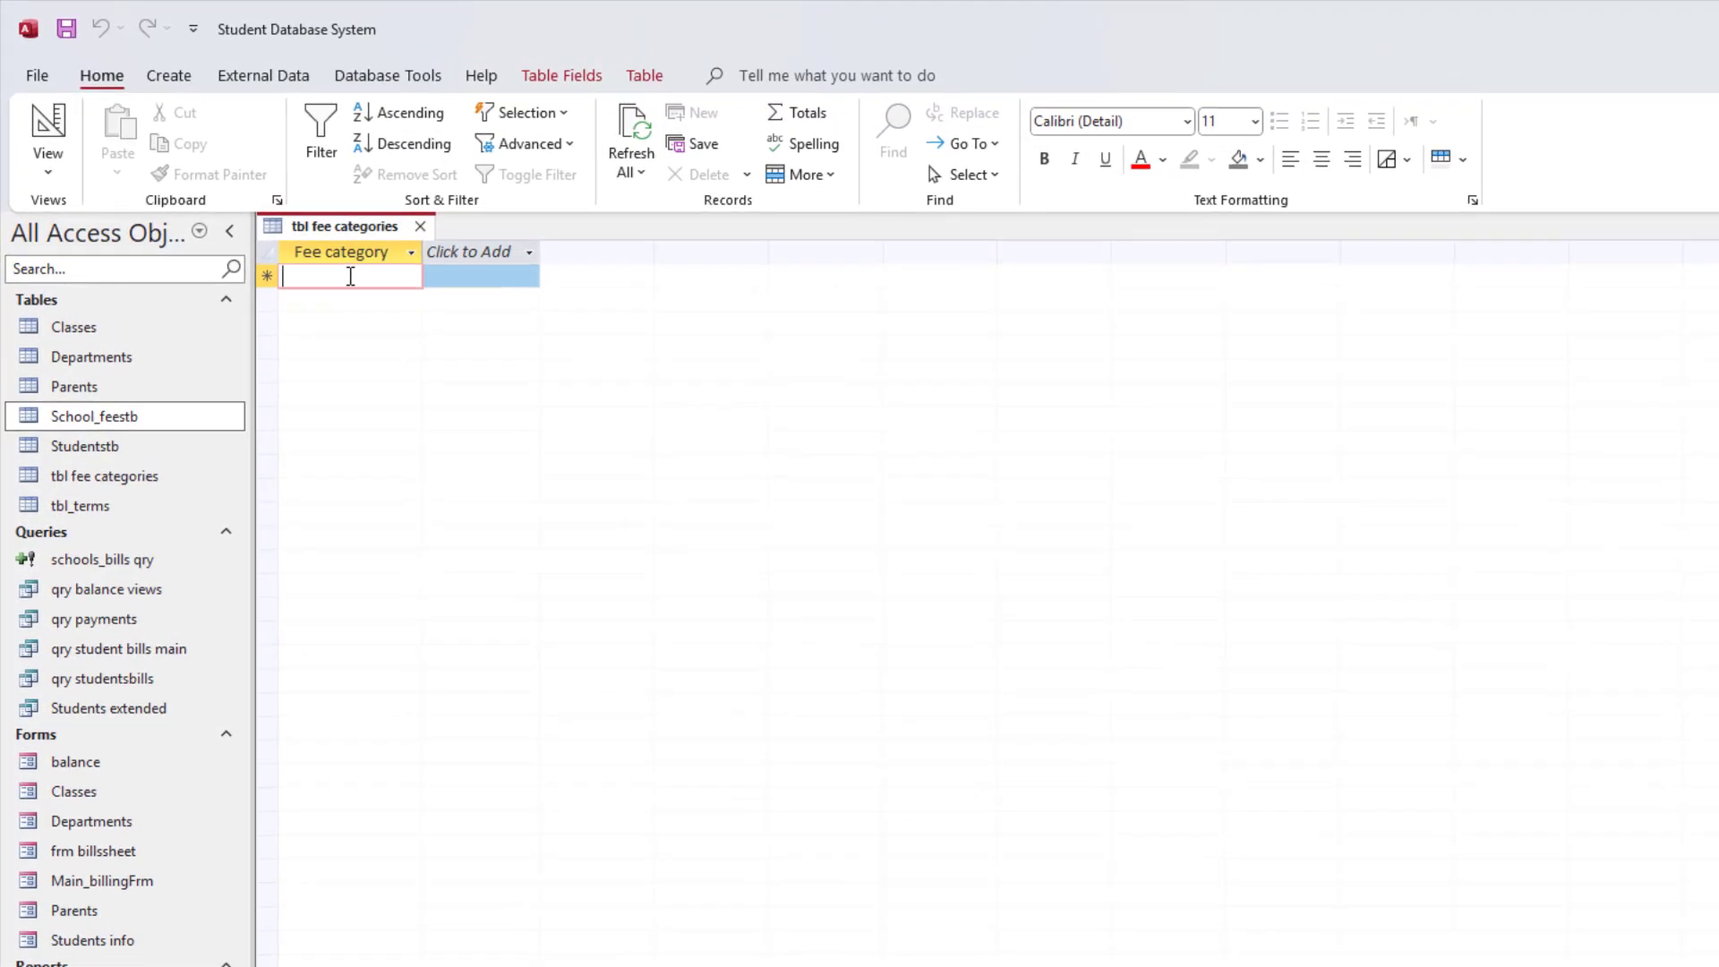
text(Tuition)
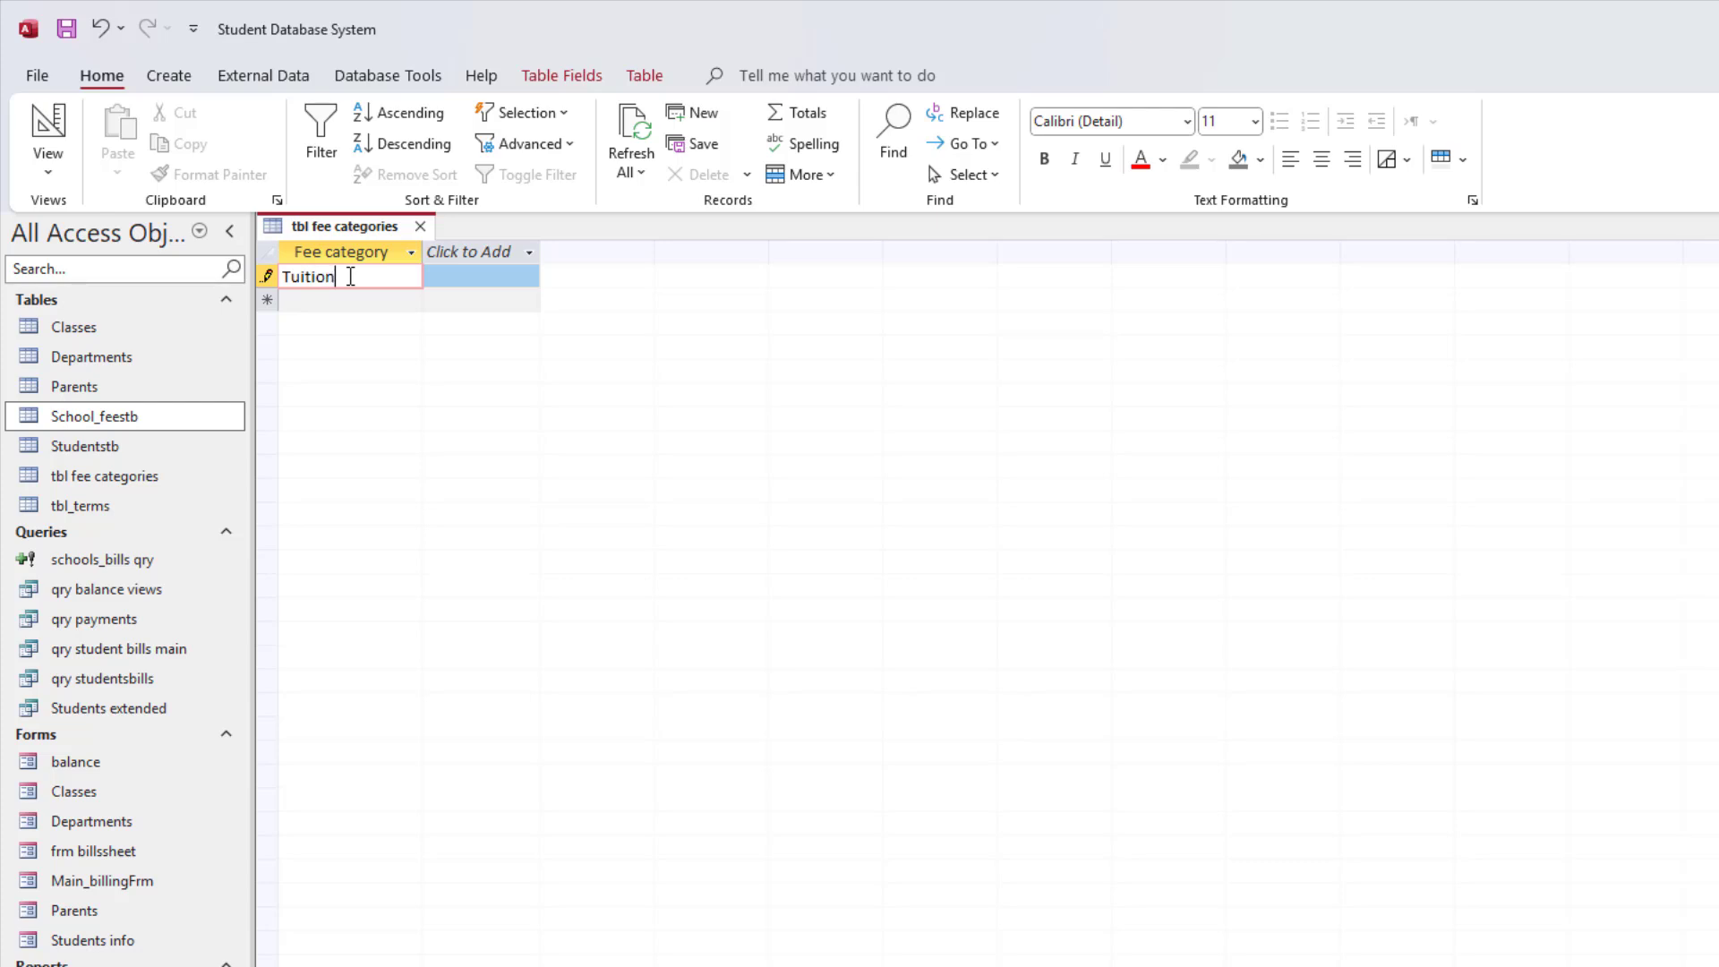
key(Return)
text(EXAMS)
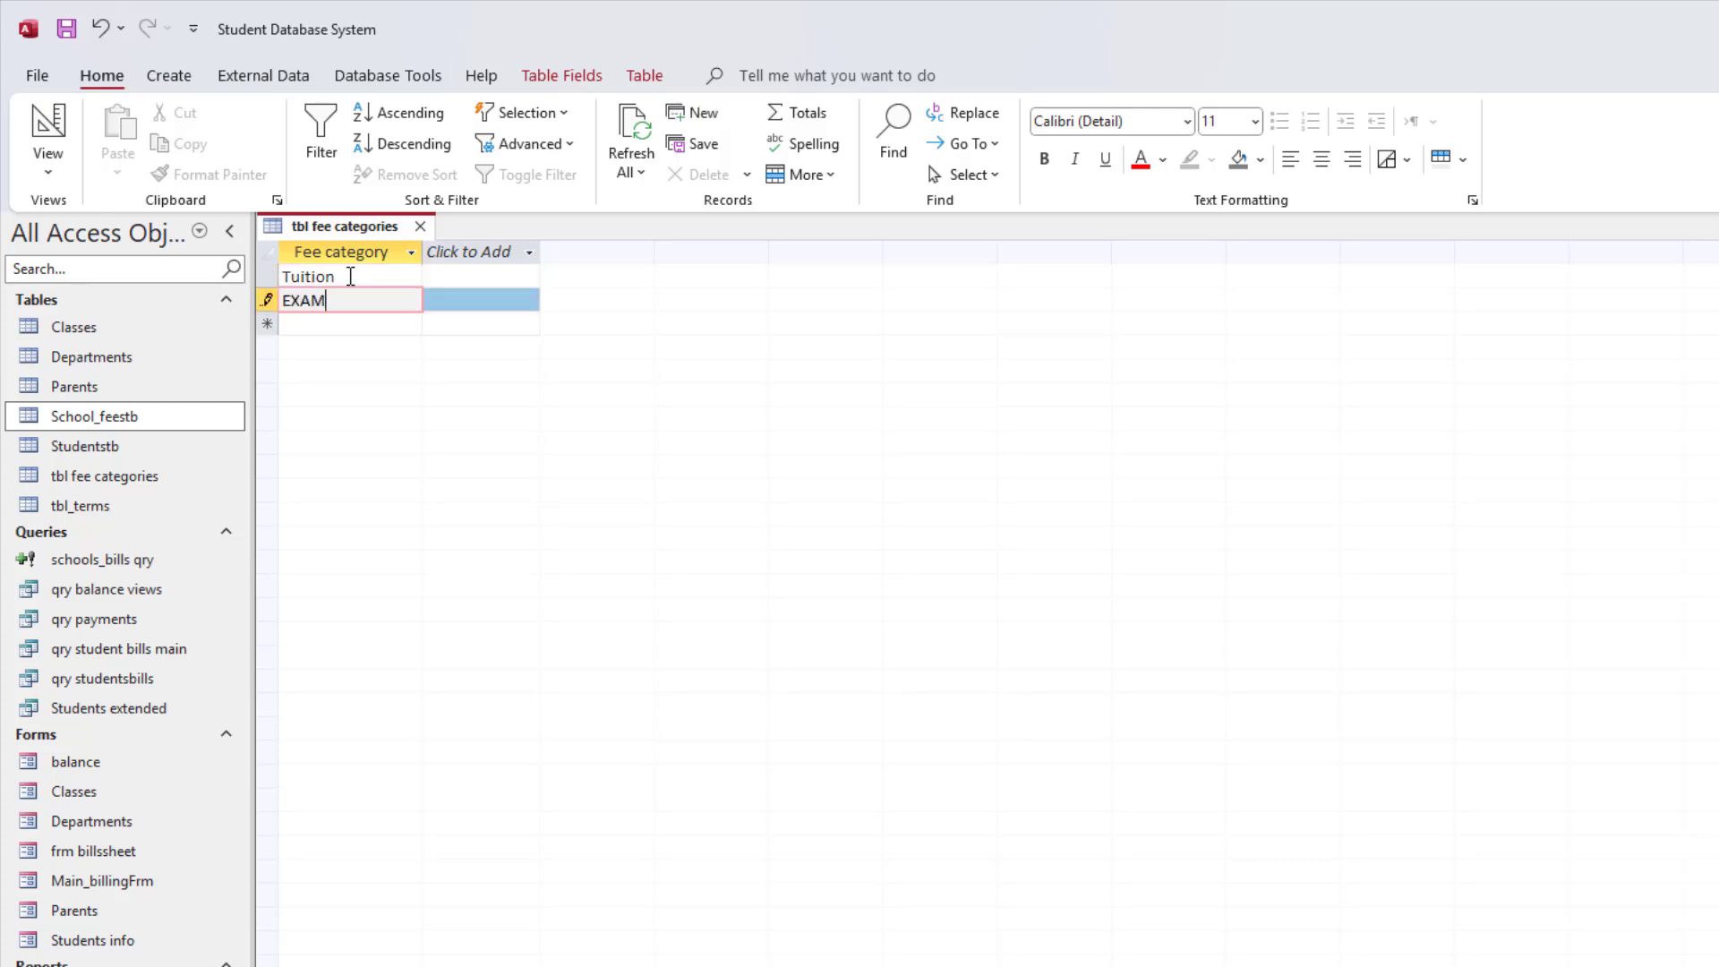
key(BackSpace)
key(BackSpace)
key(BackSpace)
key(BackSpace)
key(BackSpace)
text(ExaM)
key(BackSpace)
text(mination)
key(Return)
- Add PTA and Sports fee as the third and fourth records in the Fee category column
text(PTA)
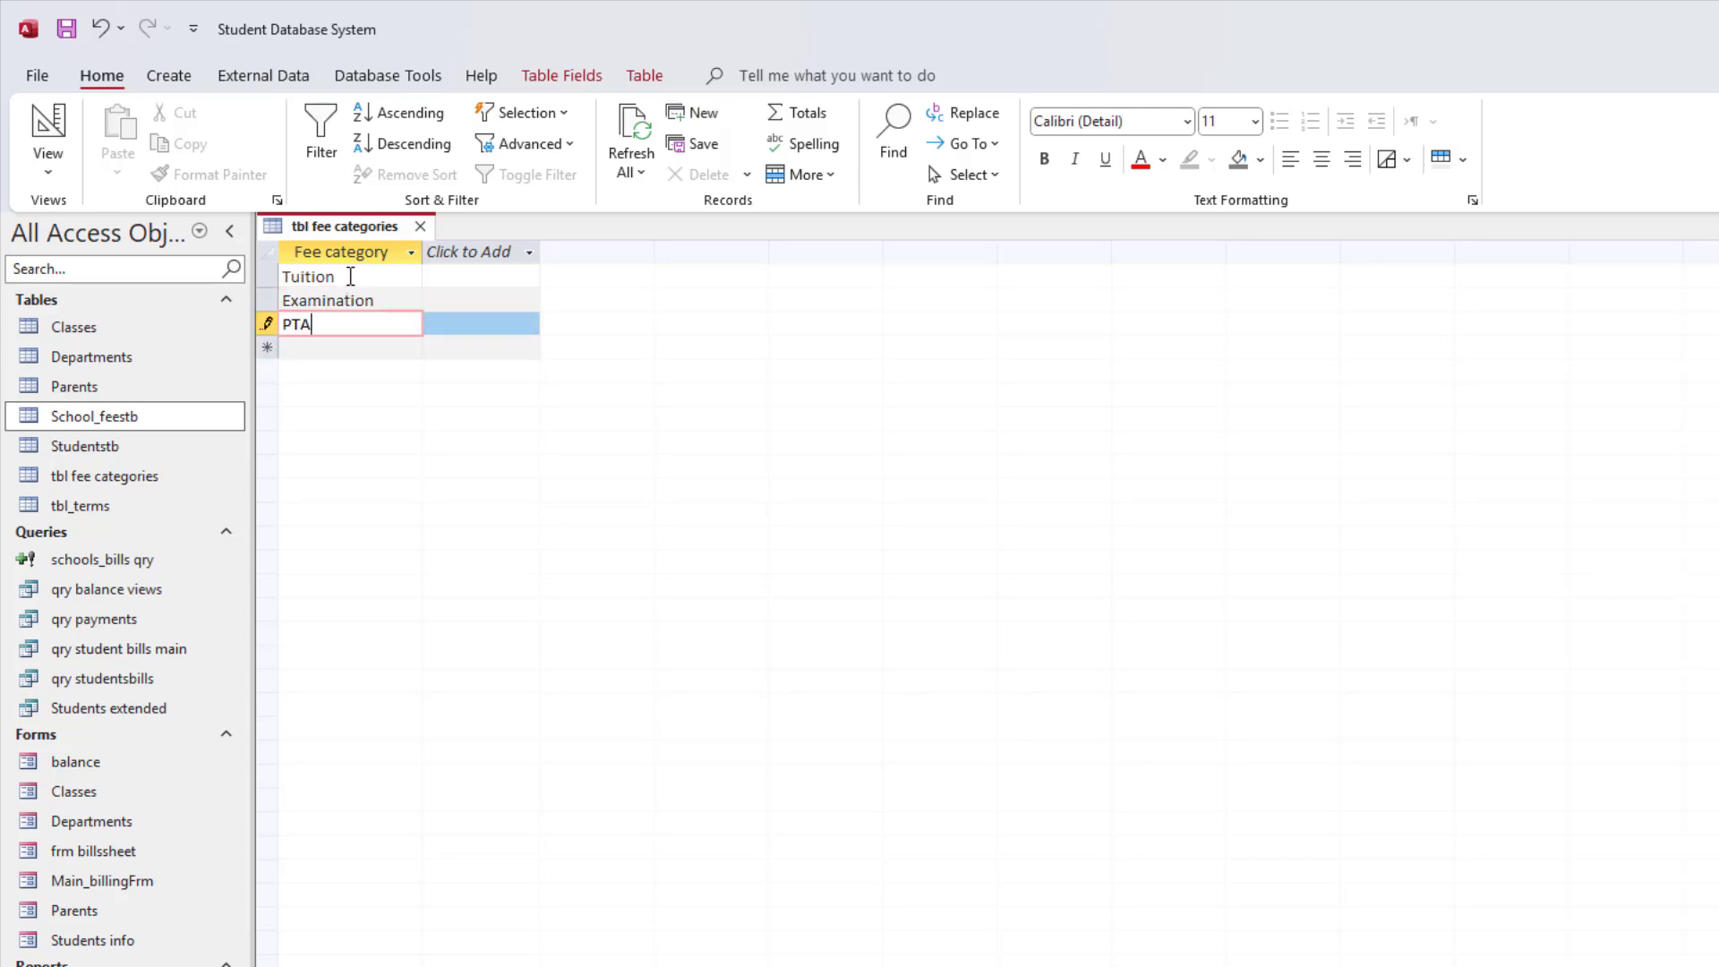
key(Return)
text(SPOR)
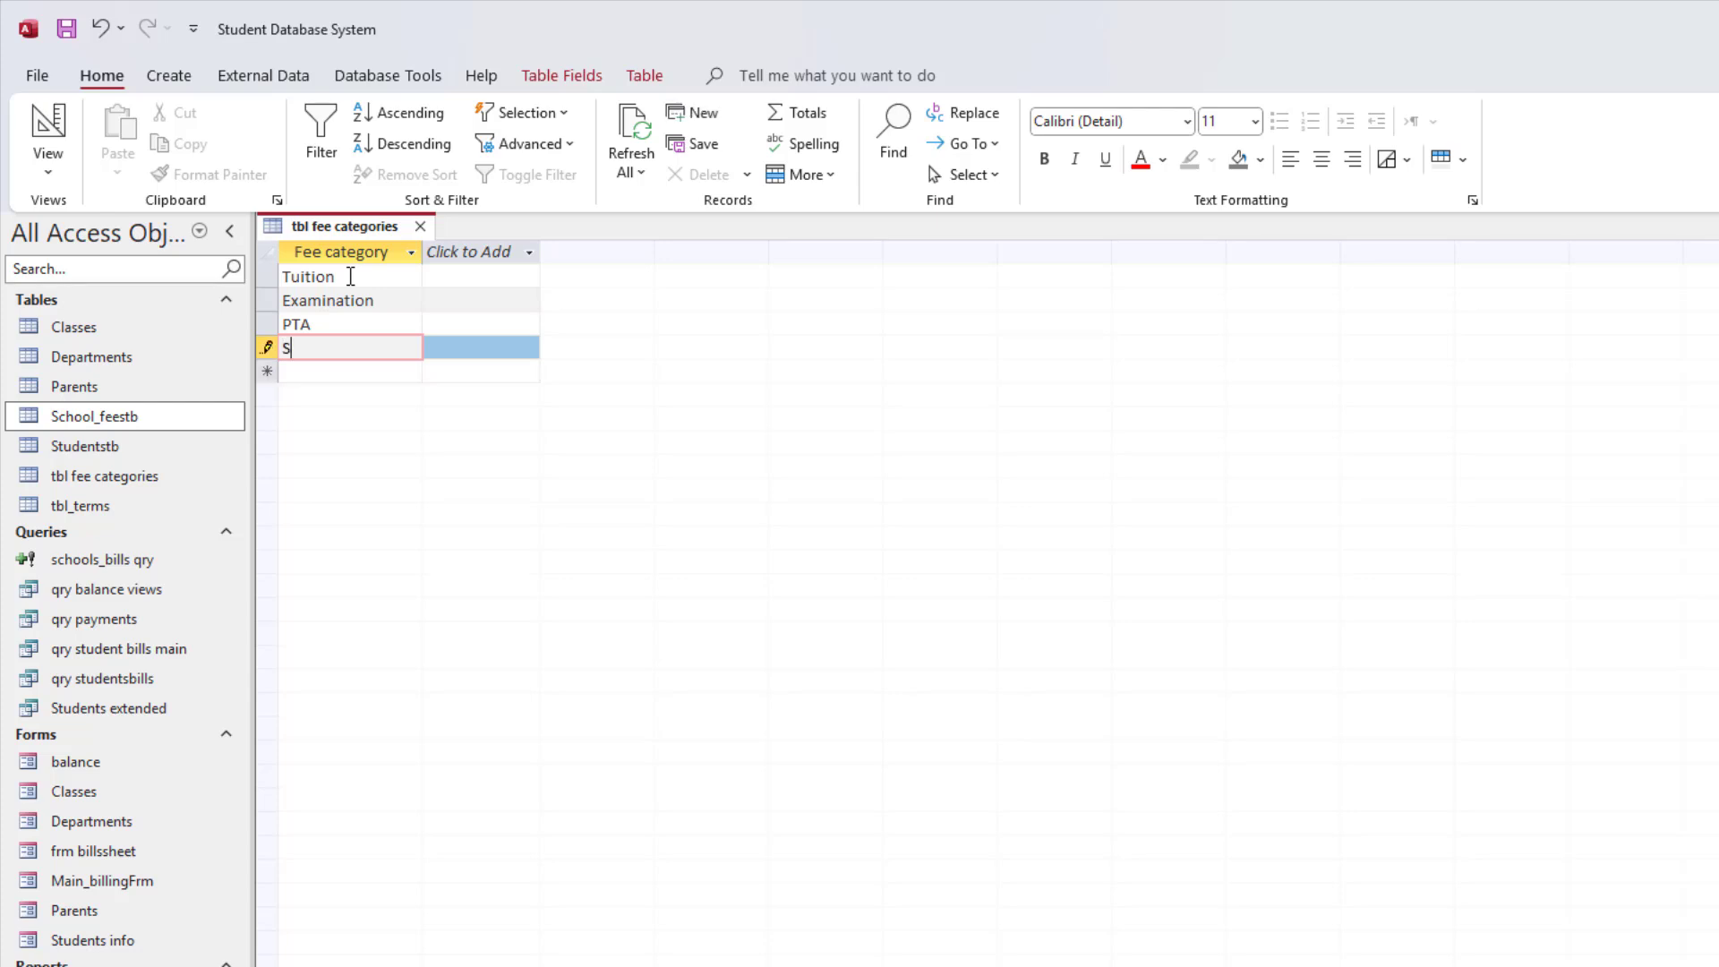
key(BackSpace)
key(BackSpace)
key(BackSpace)
text(ports fee)
- Save the tbl fee categories table and close it
right_click(350, 227)
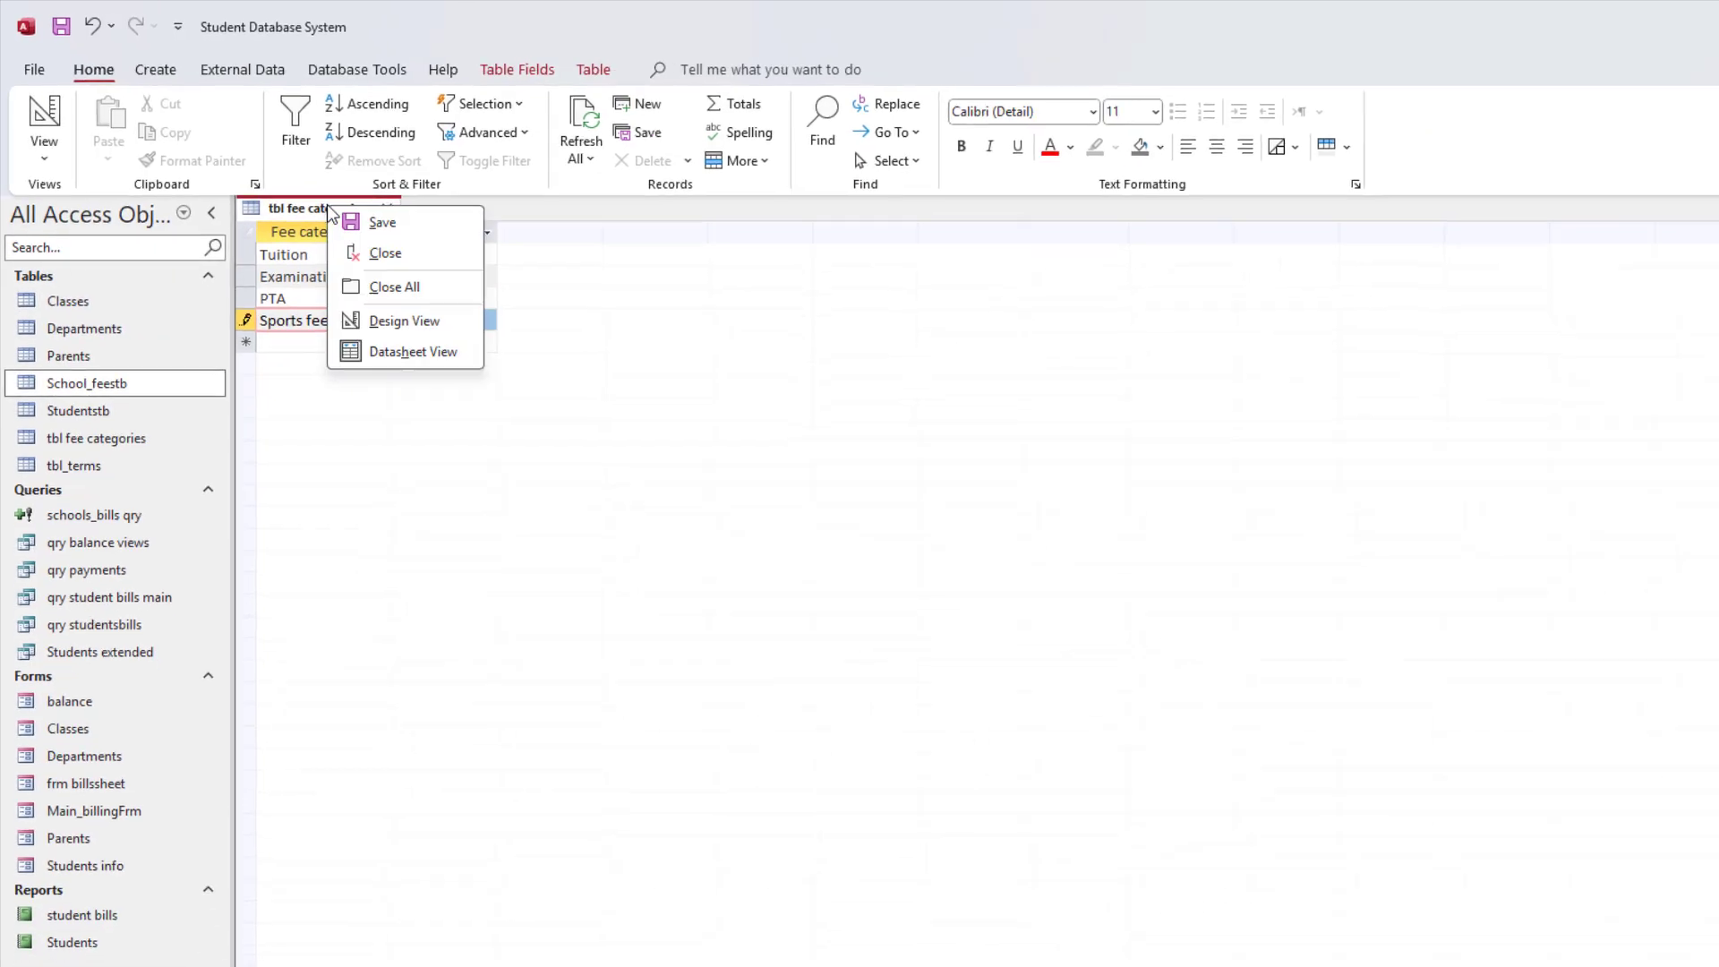
click(301, 182)
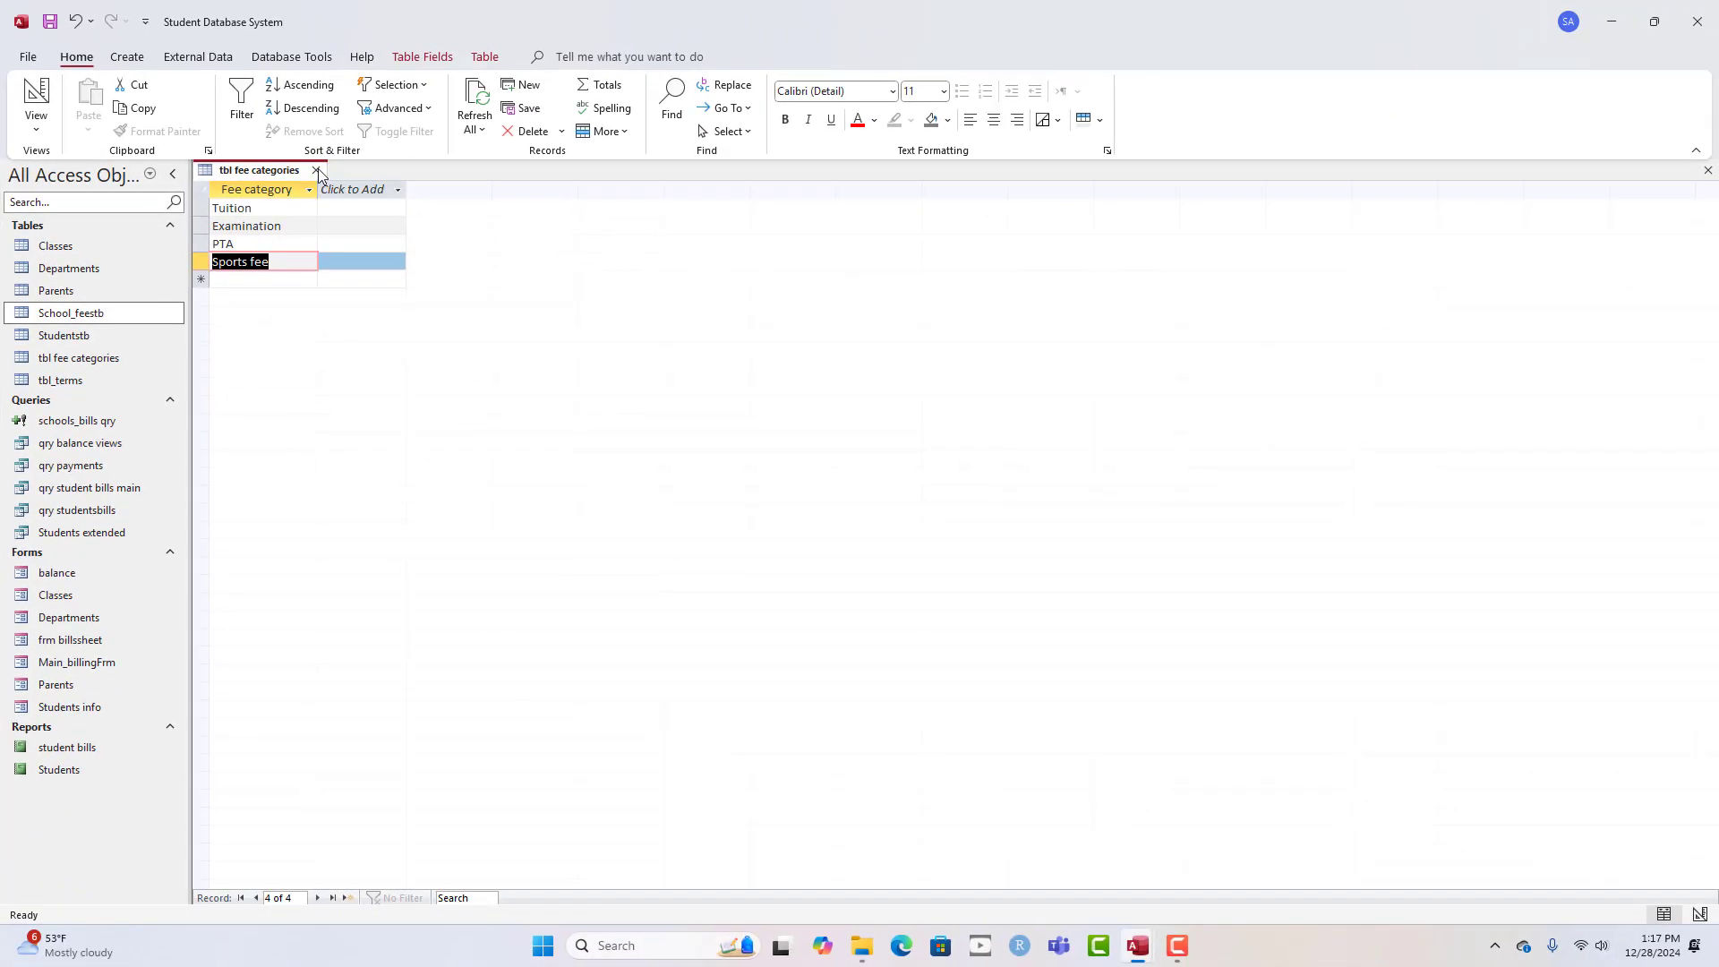
click(318, 170)
- Create a new table in design view with a Short Text field named Paymentmethod
click(128, 63)
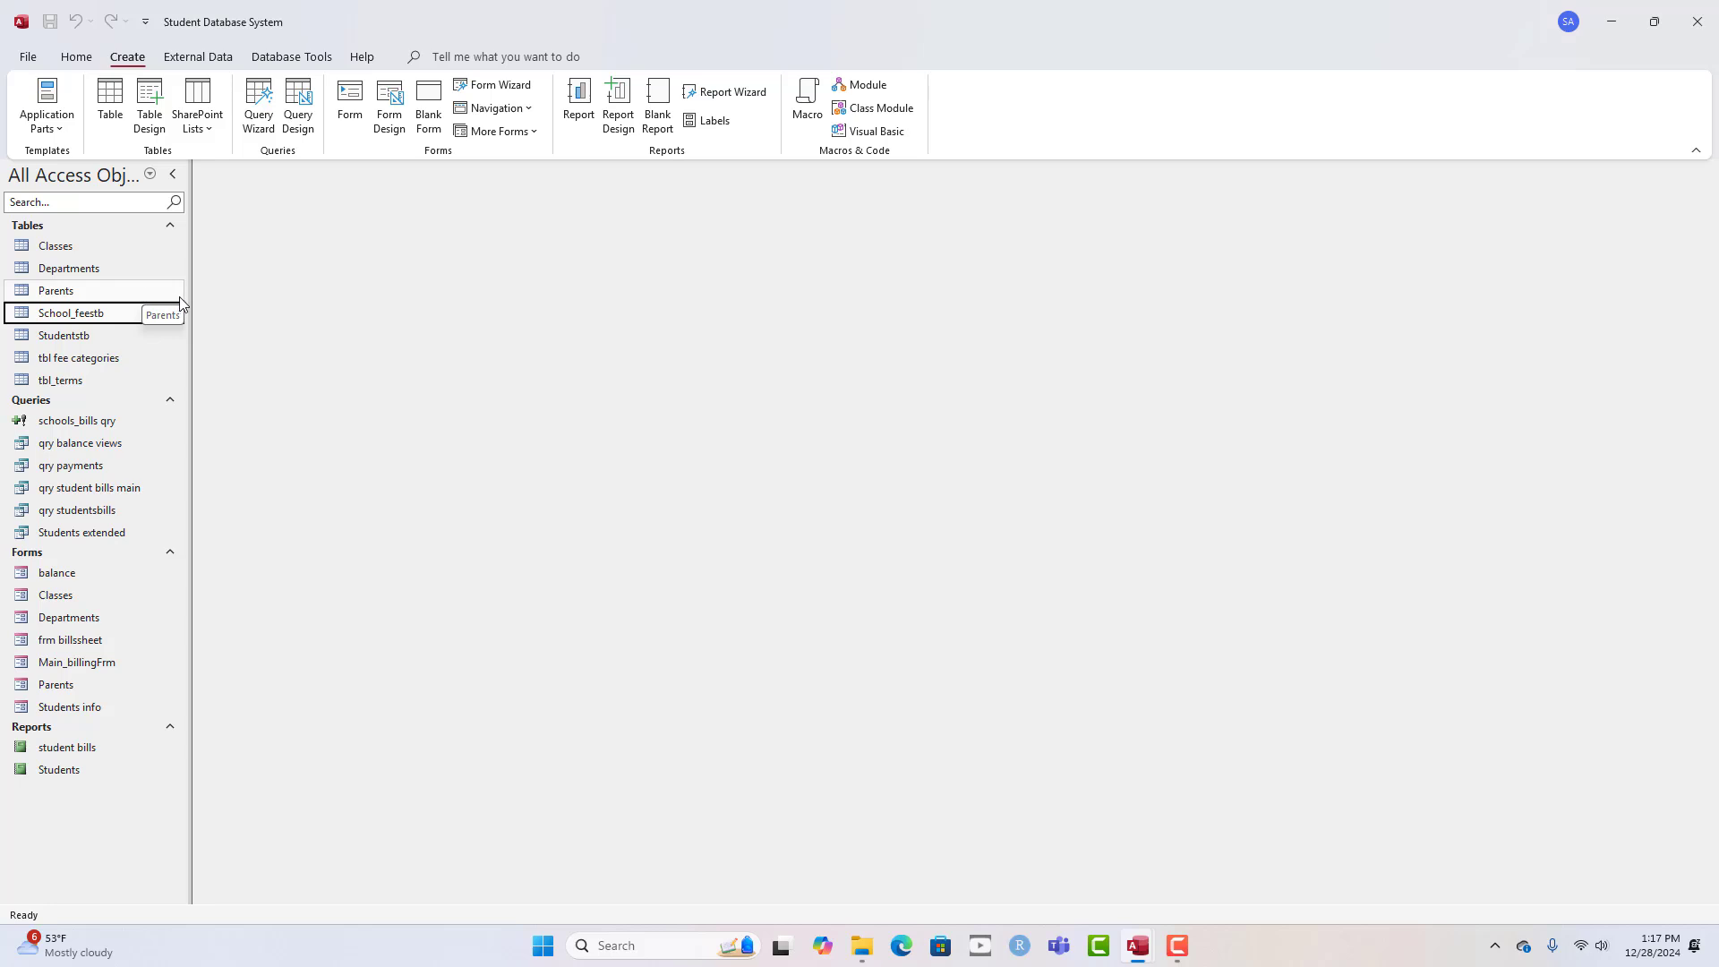
click(150, 105)
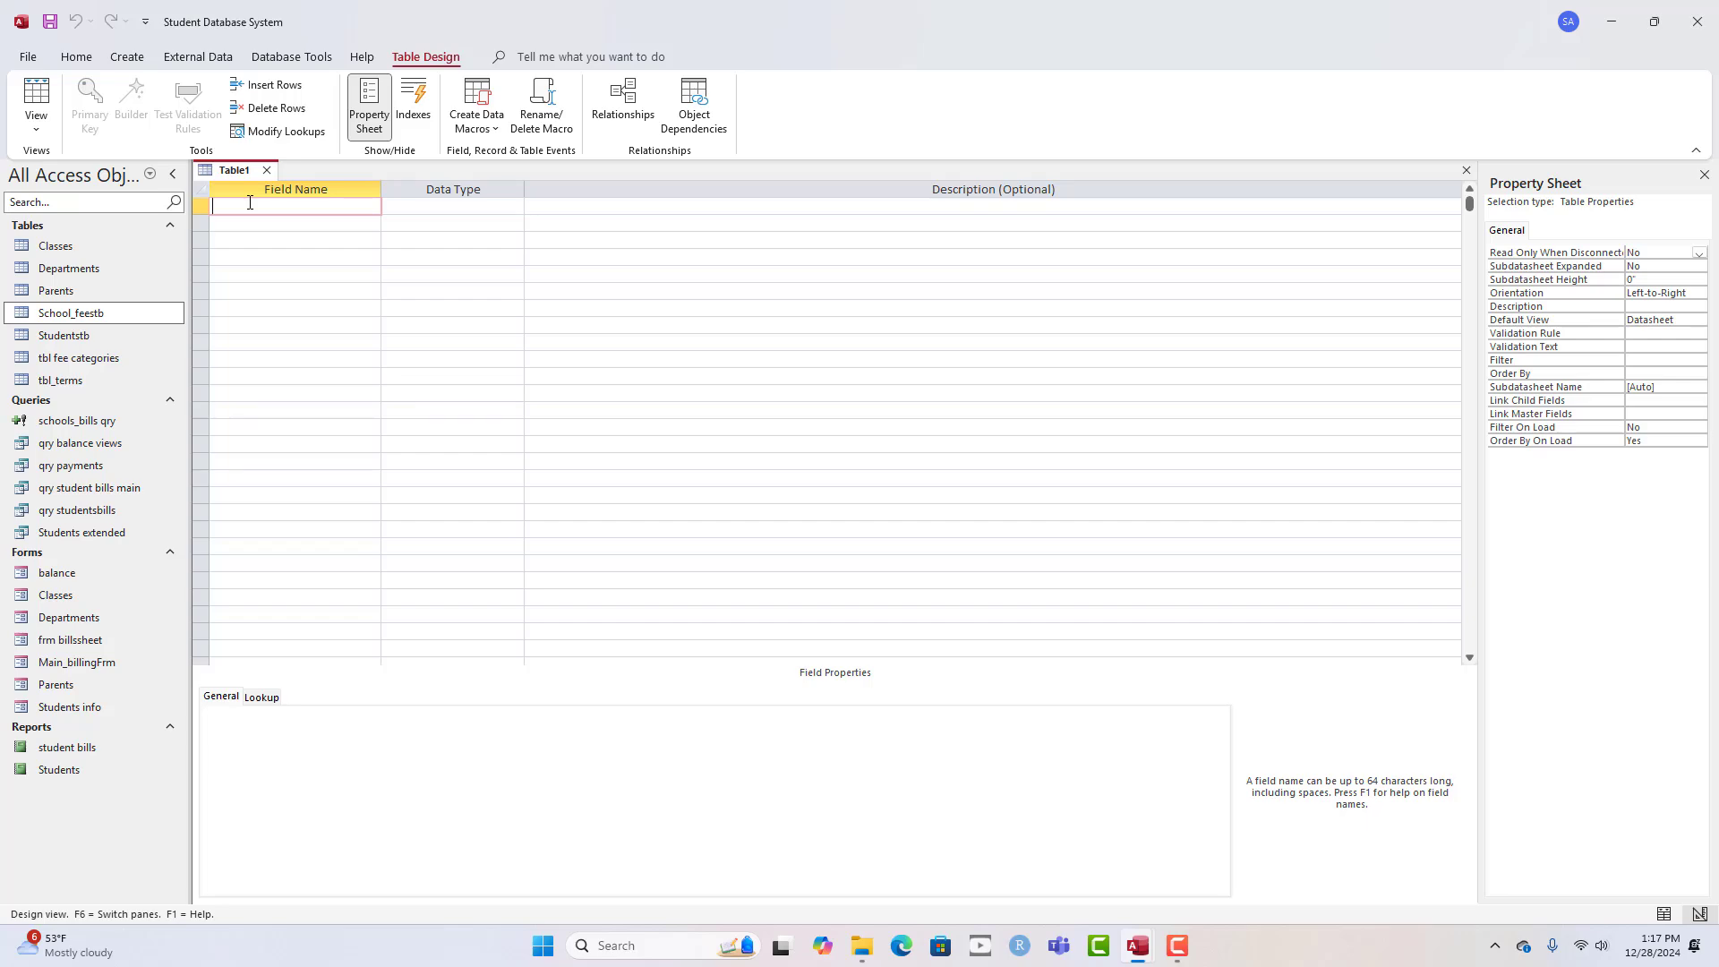
text(Payment m)
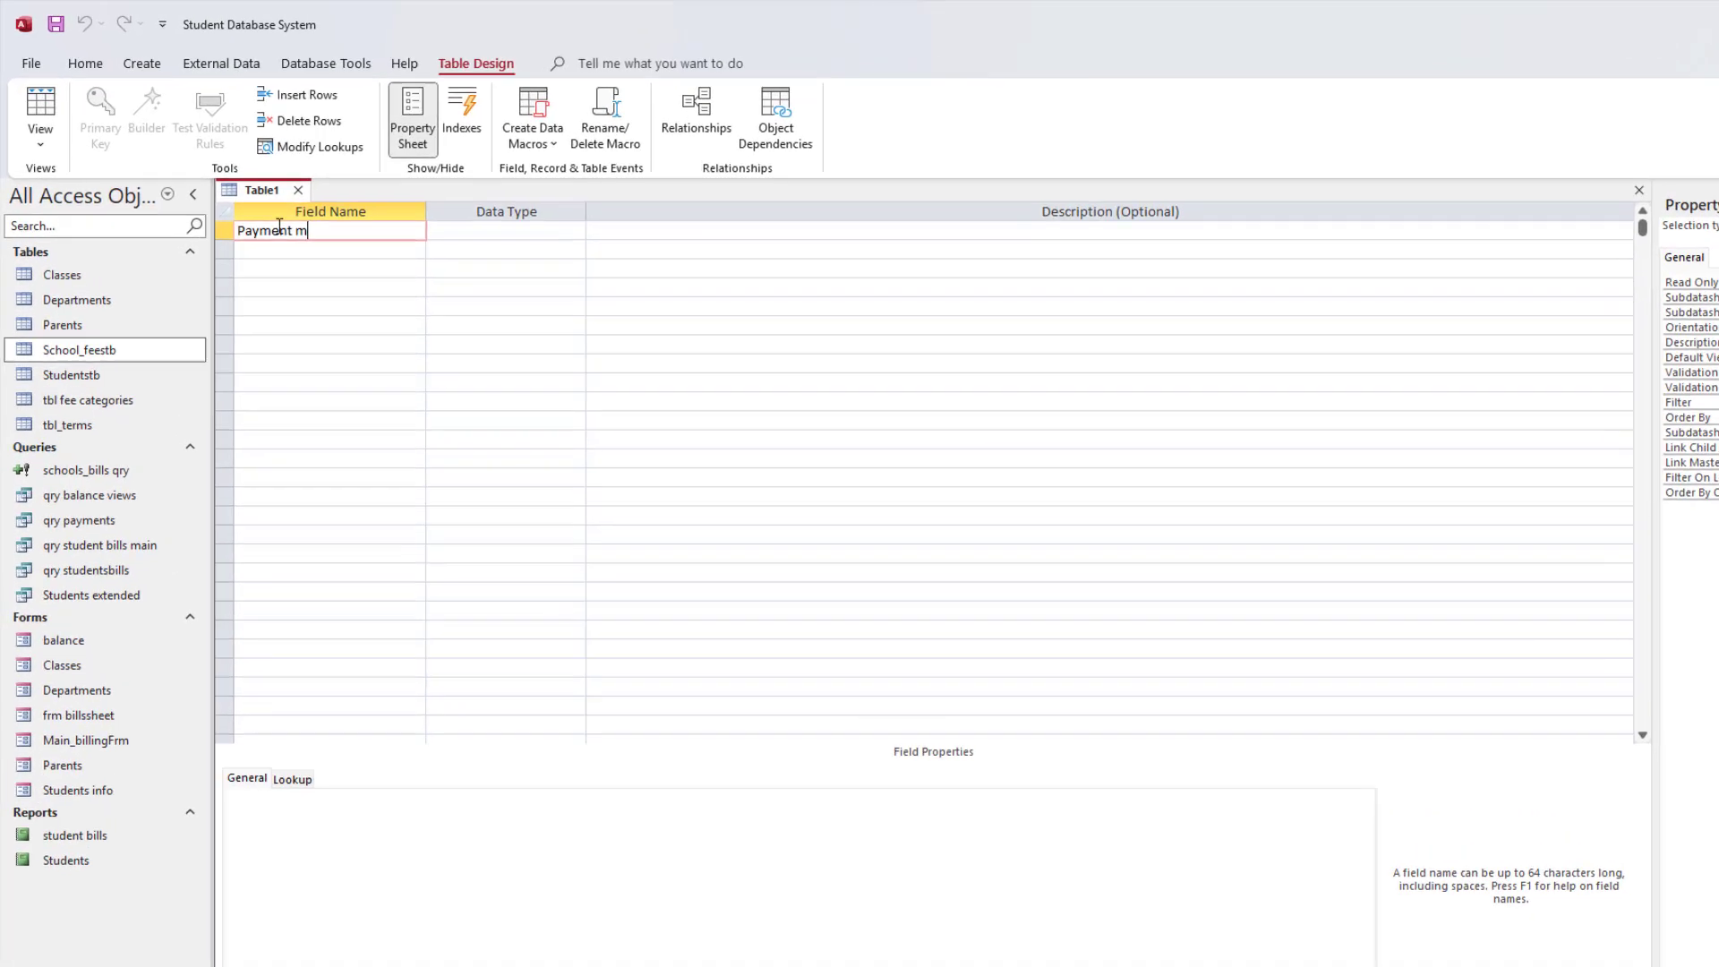
text(ethod)
key(Tab)
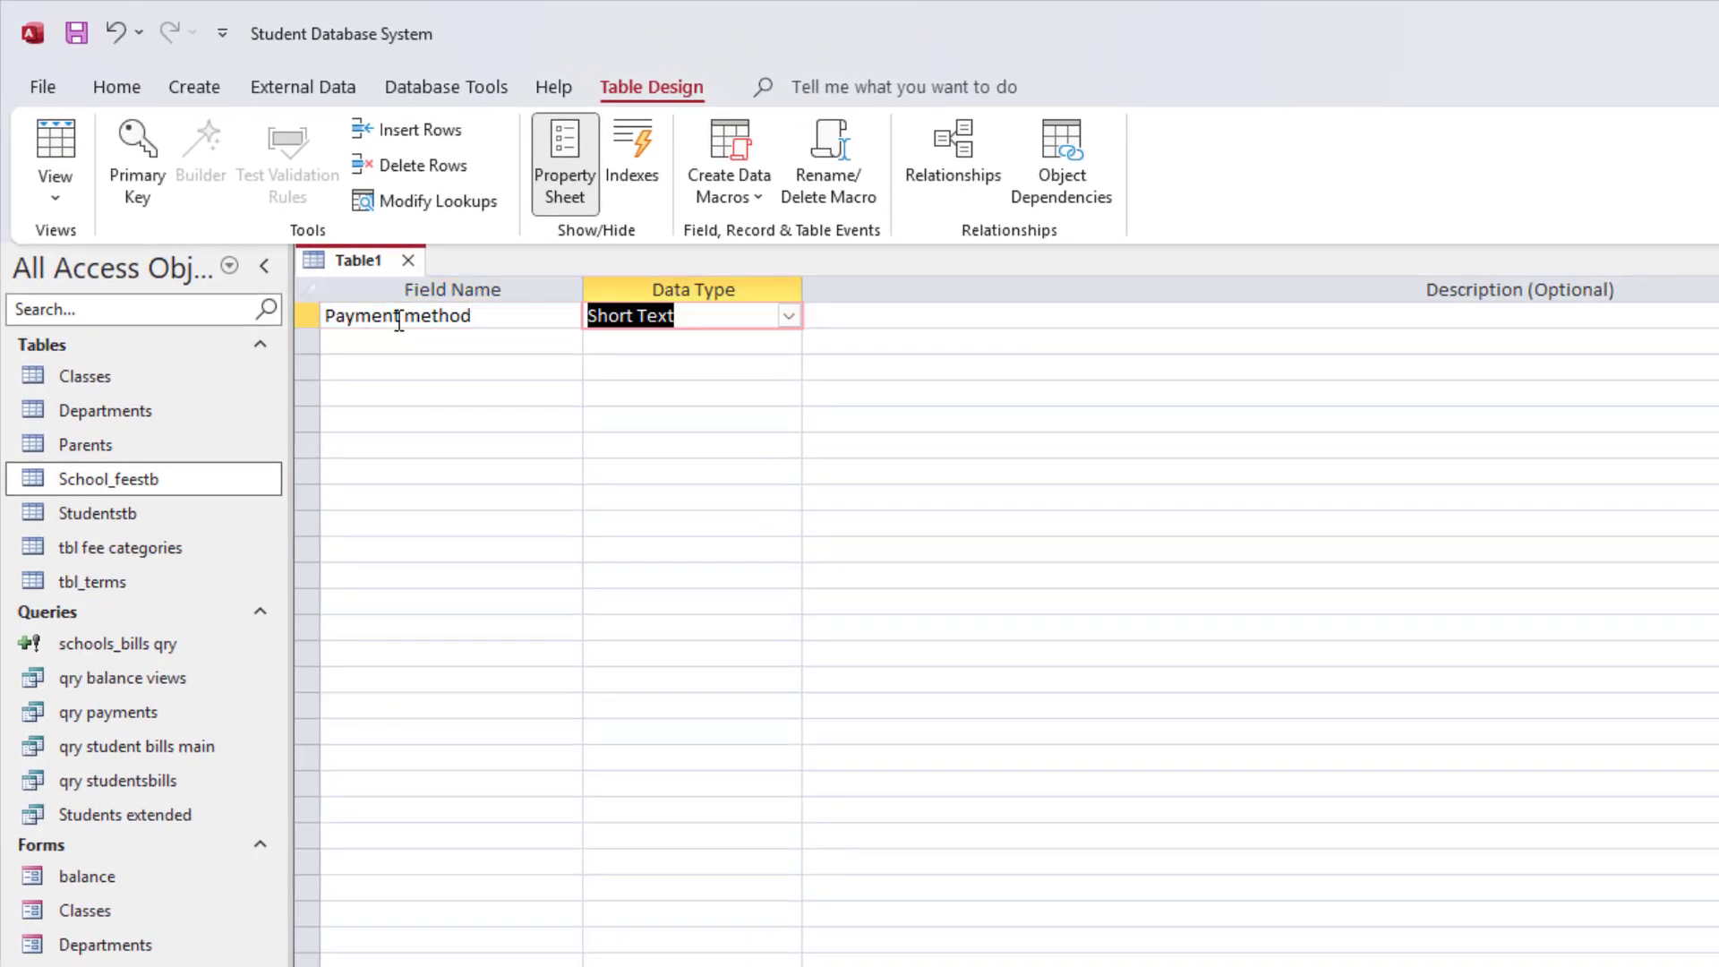
click(405, 318)
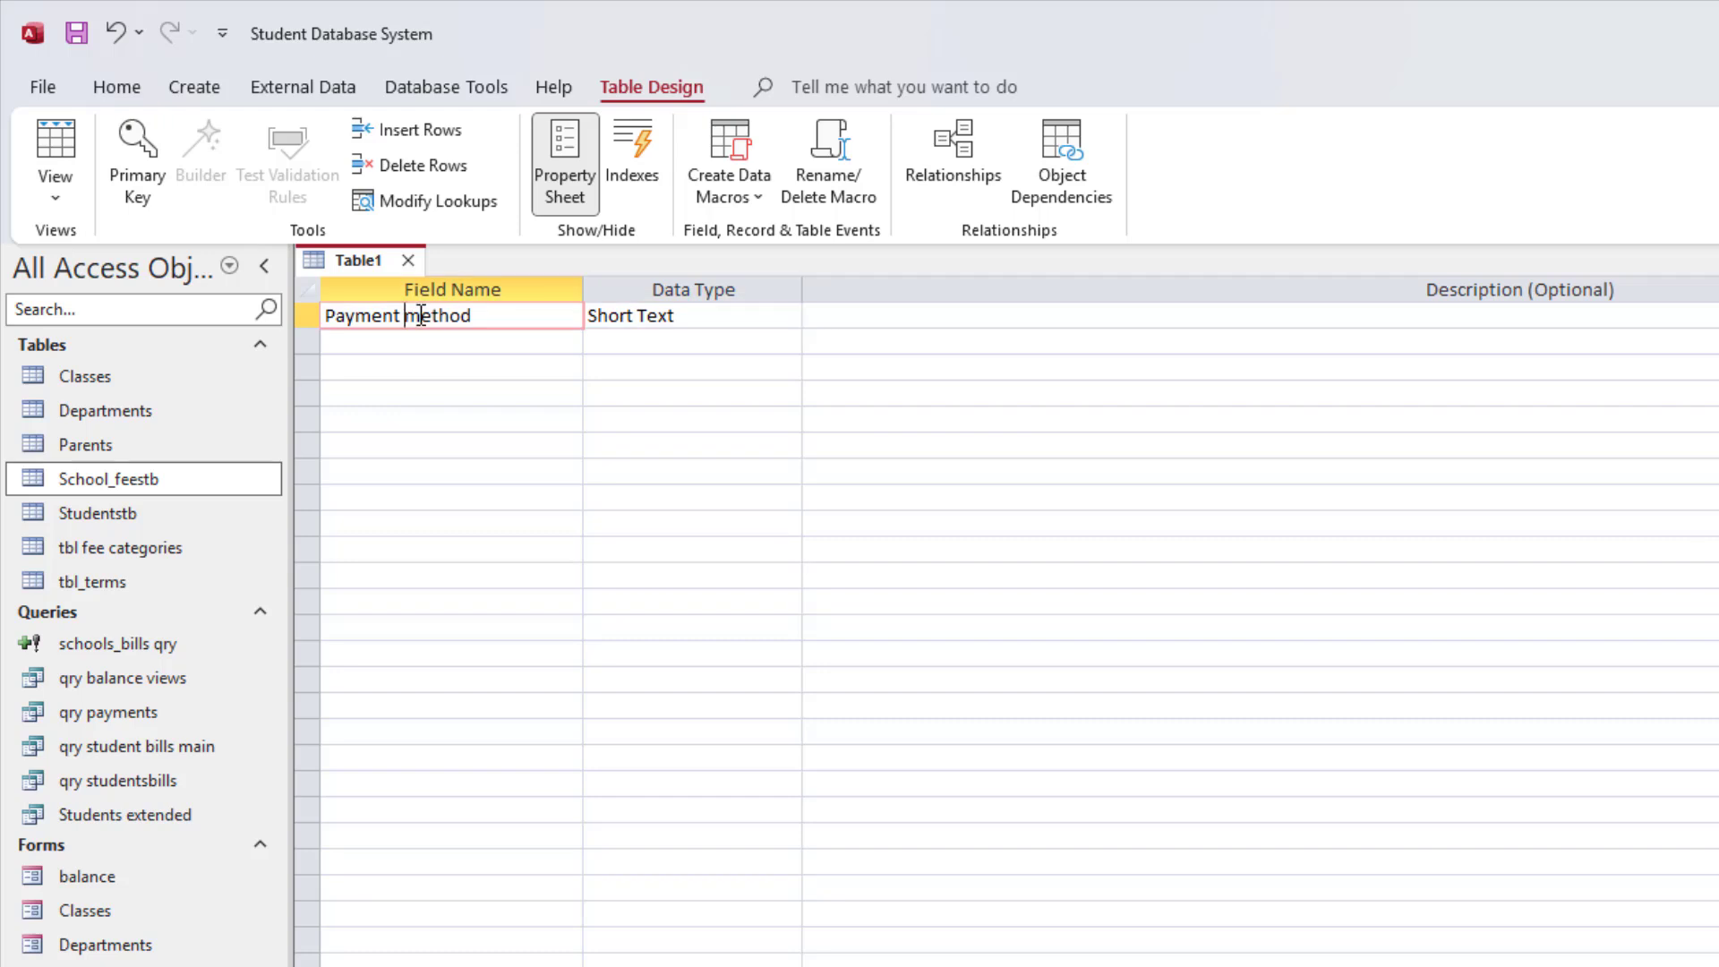
key(BackSpace)
- Give the Paymentmethod field the caption Payment Method and make it the primary key
key(F6)
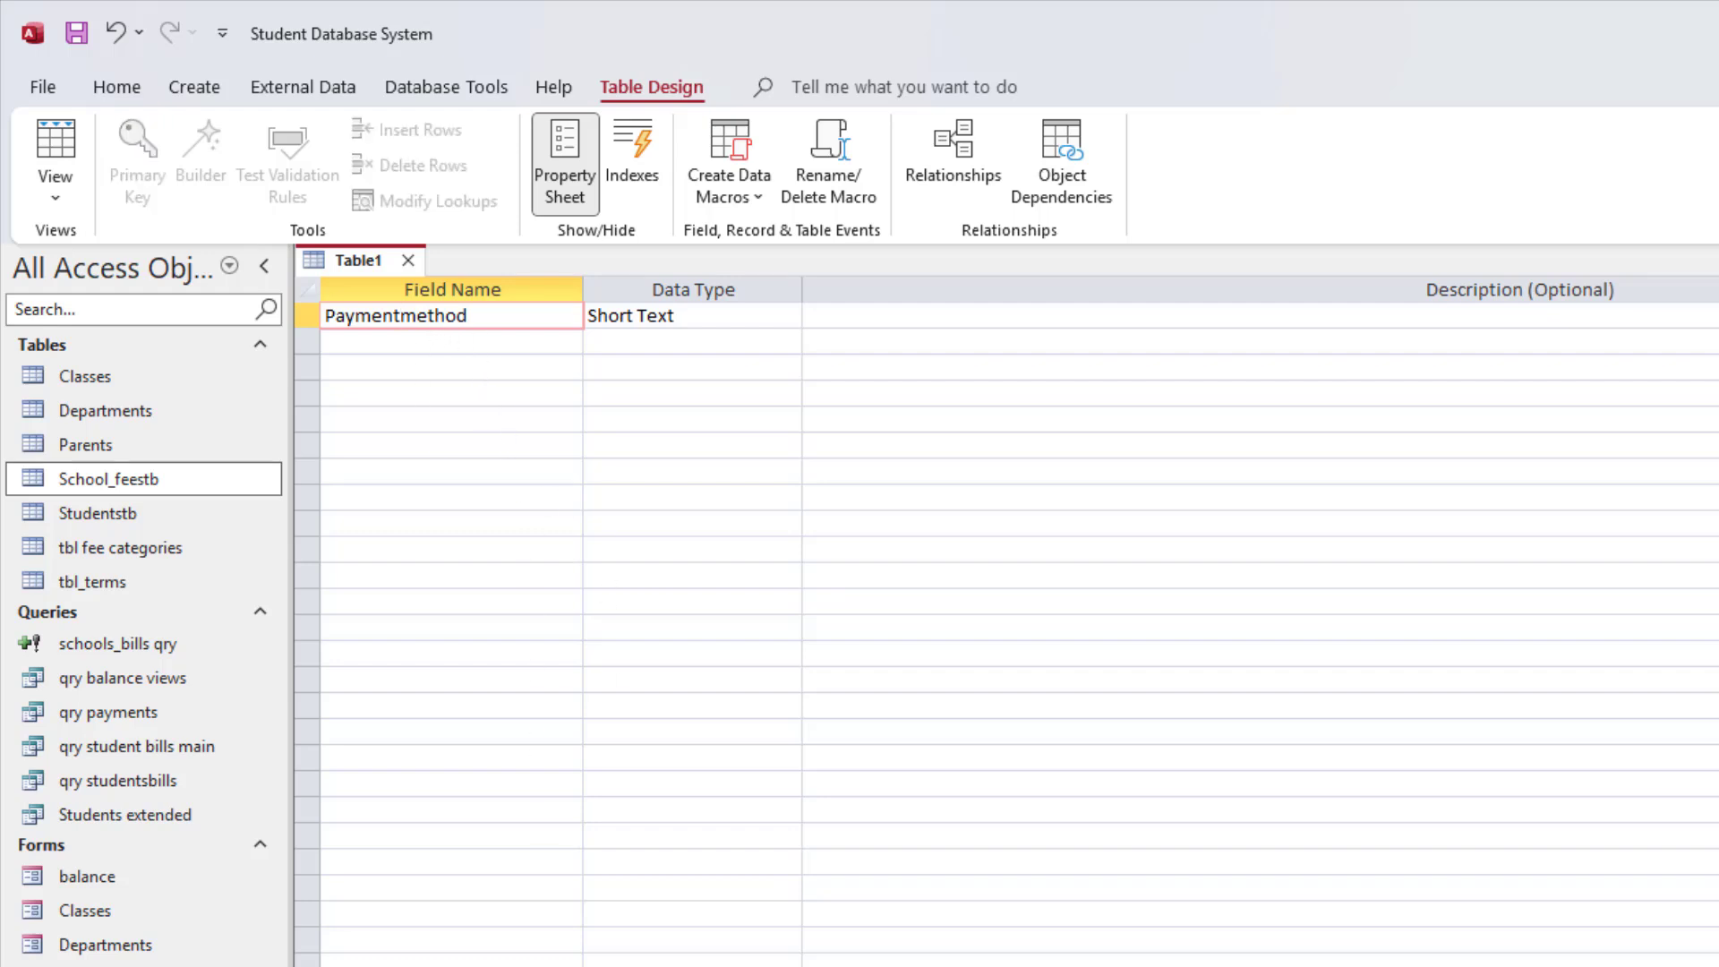
text(Paymen)
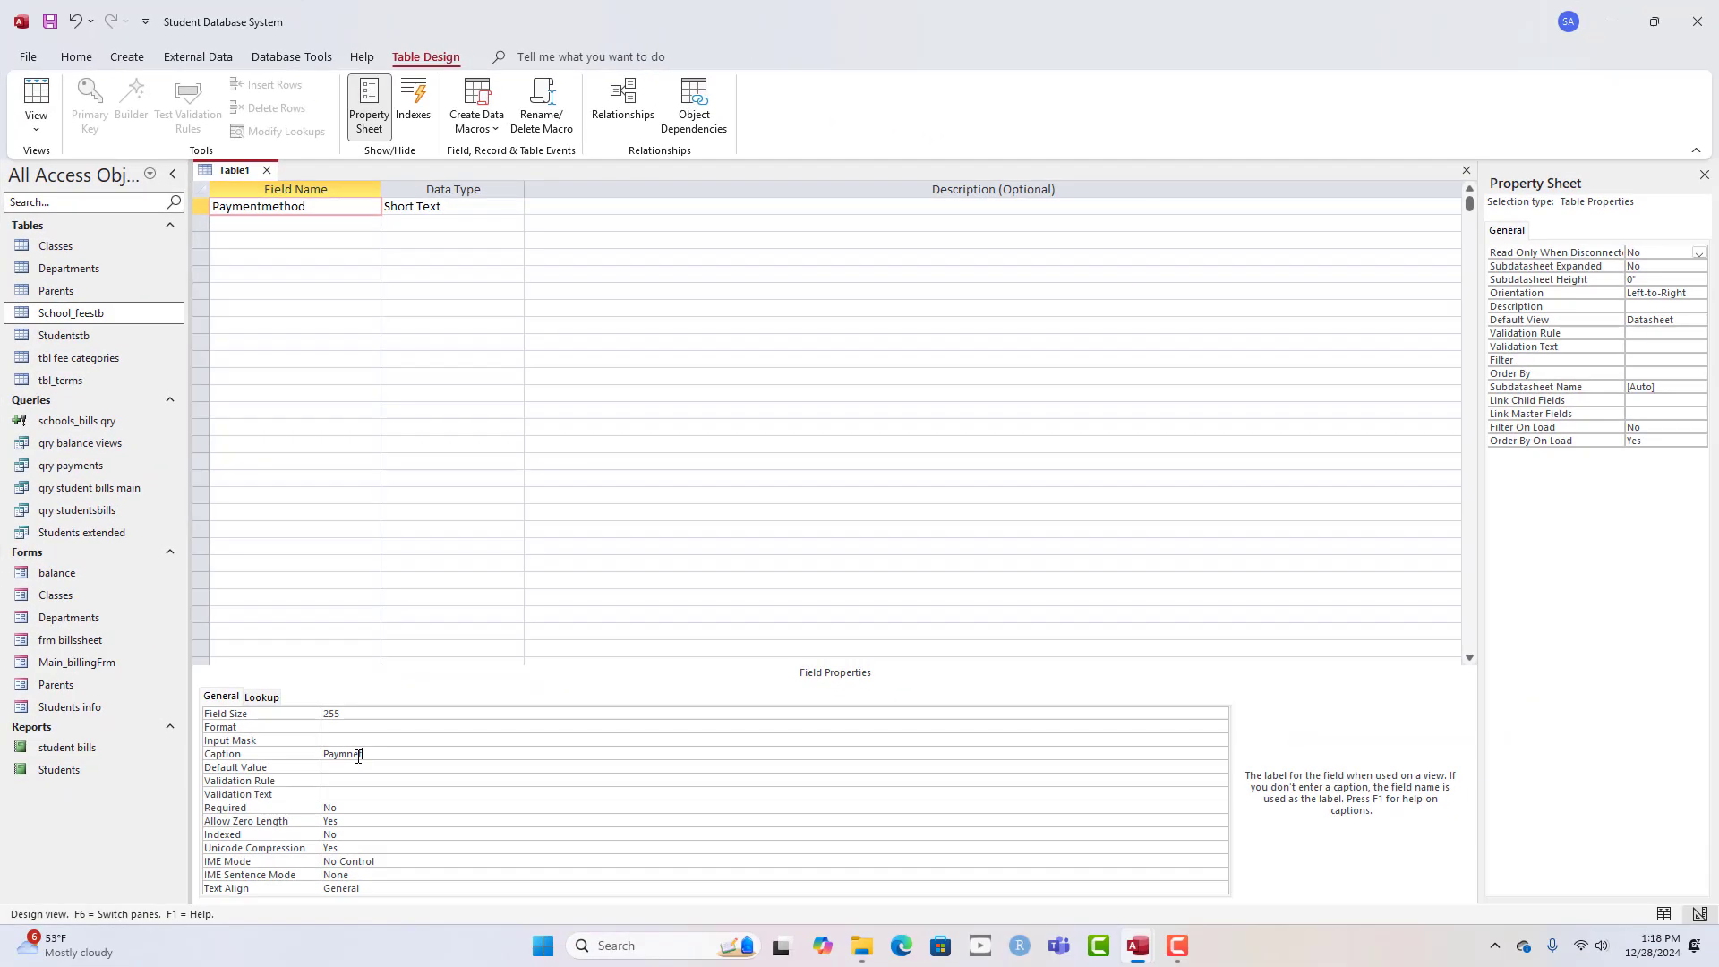
key(BackSpace)
key(BackSpace)
text(ent  Method)
click(204, 207)
click(90, 108)
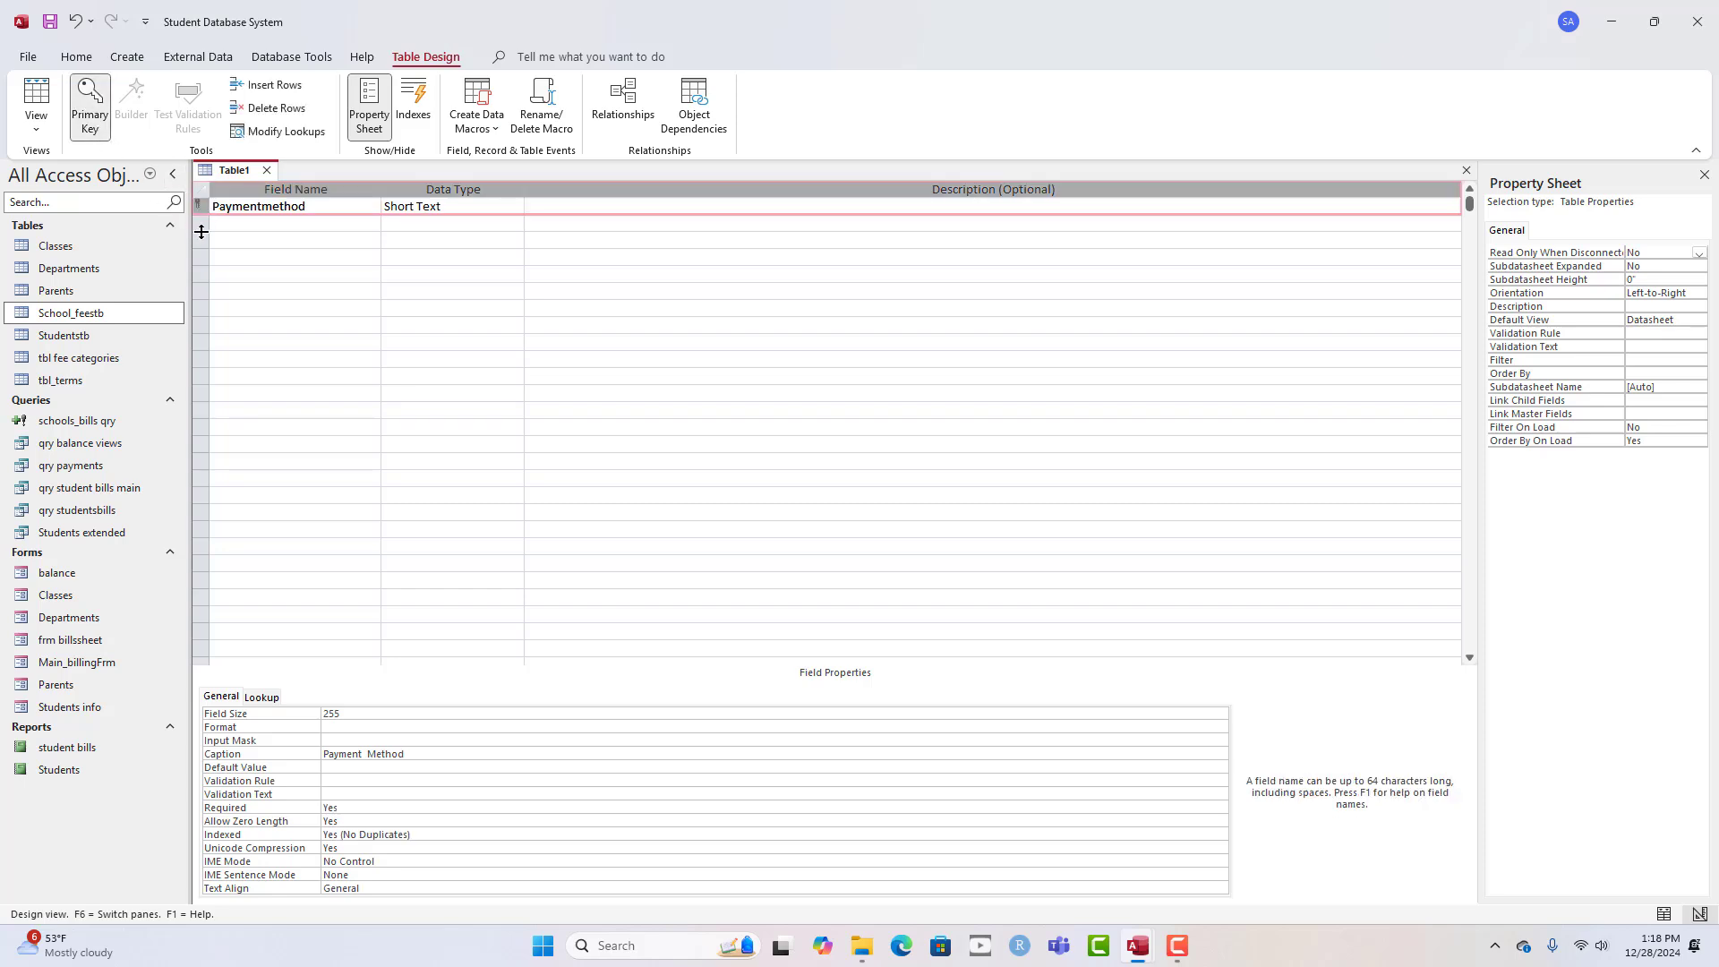
- Save the new table as payment methods and close it
key(ctrl+s)
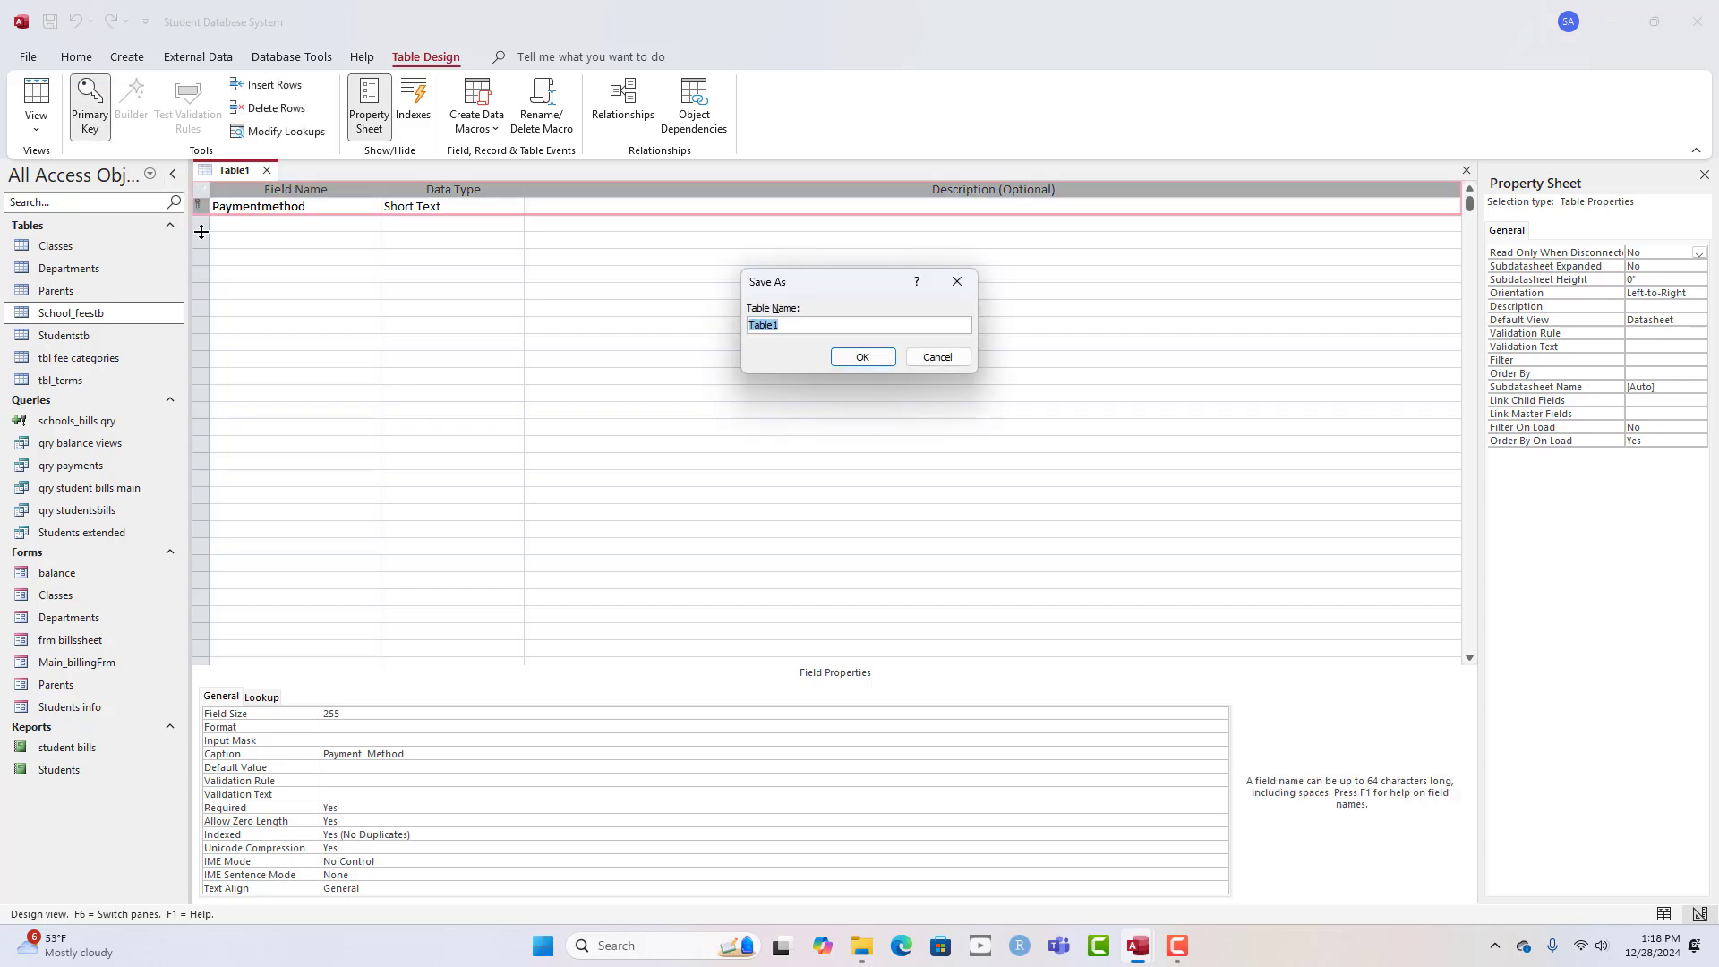
text(payment methods)
key(Return)
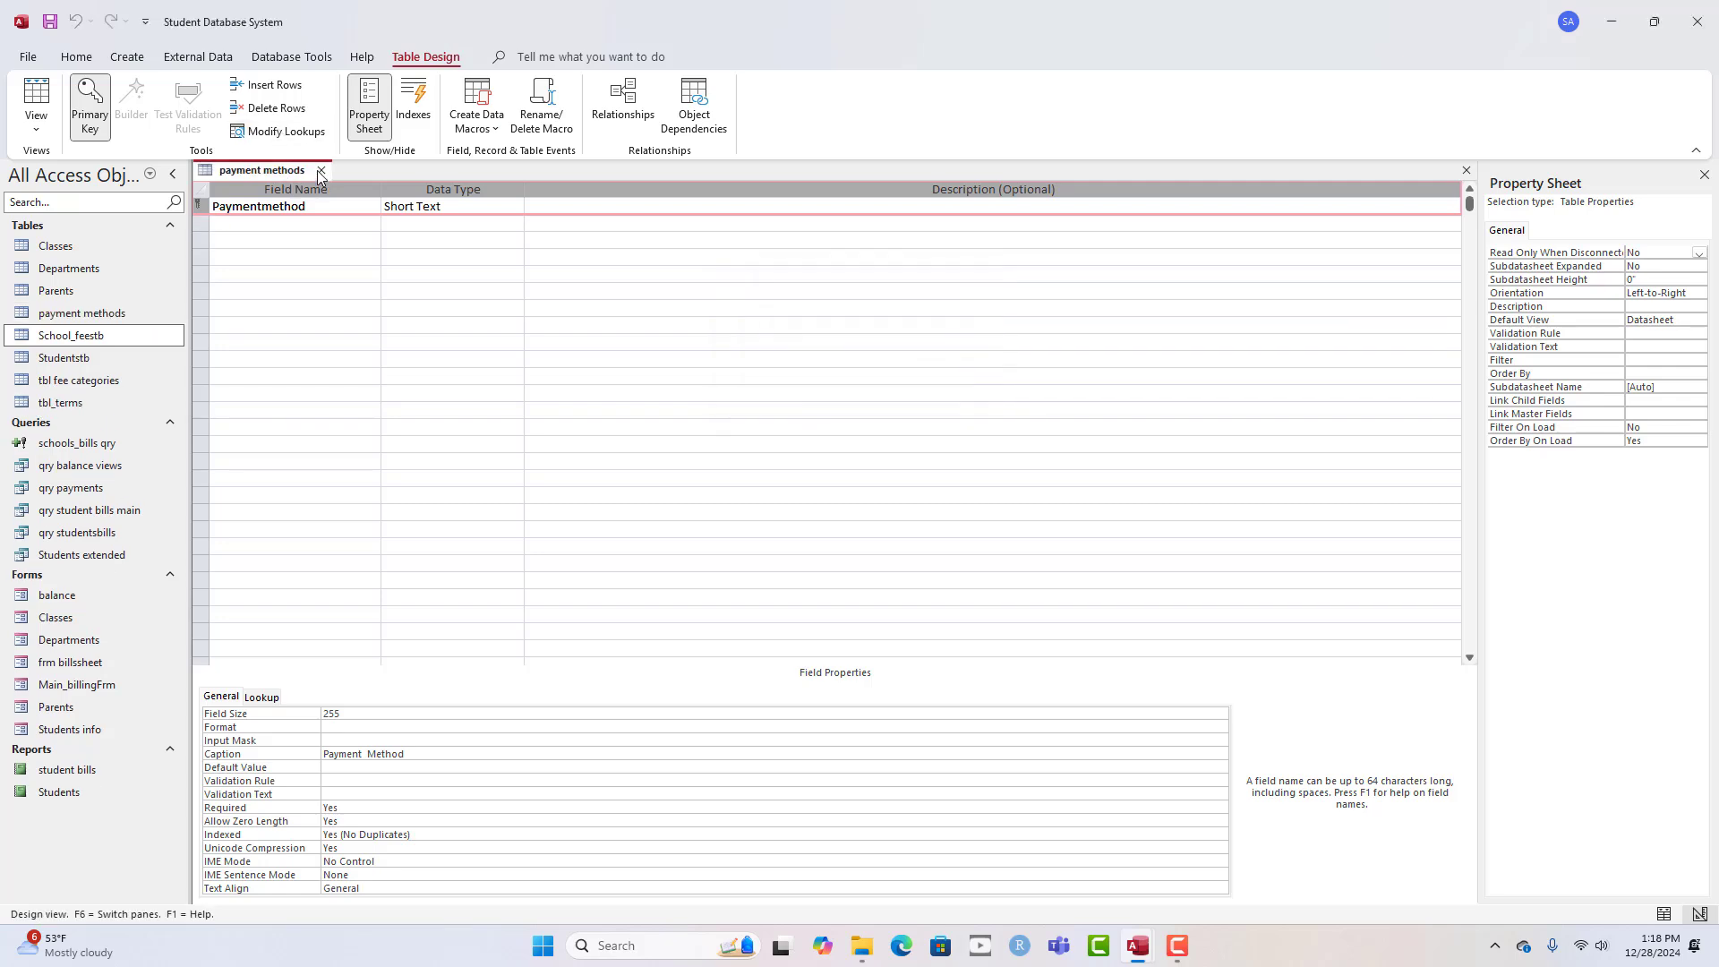
click(321, 170)
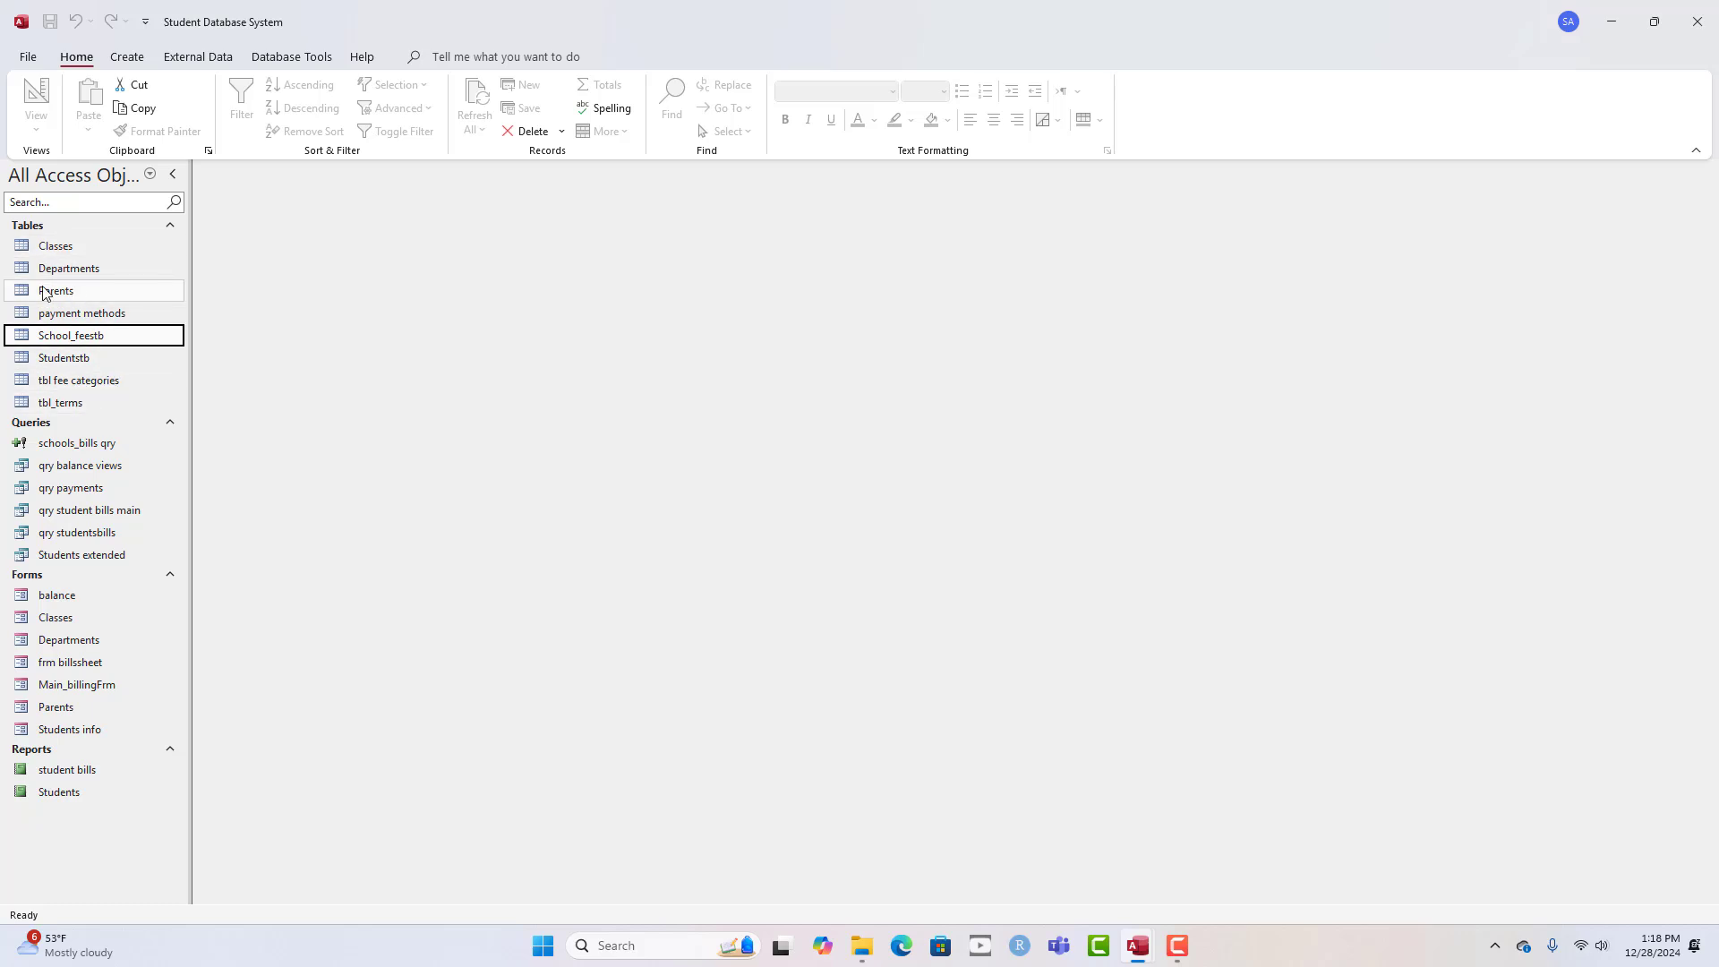
- Open the payment methods table in datasheet view and widen the Payment Method column to fit its heading
double_click(93, 315)
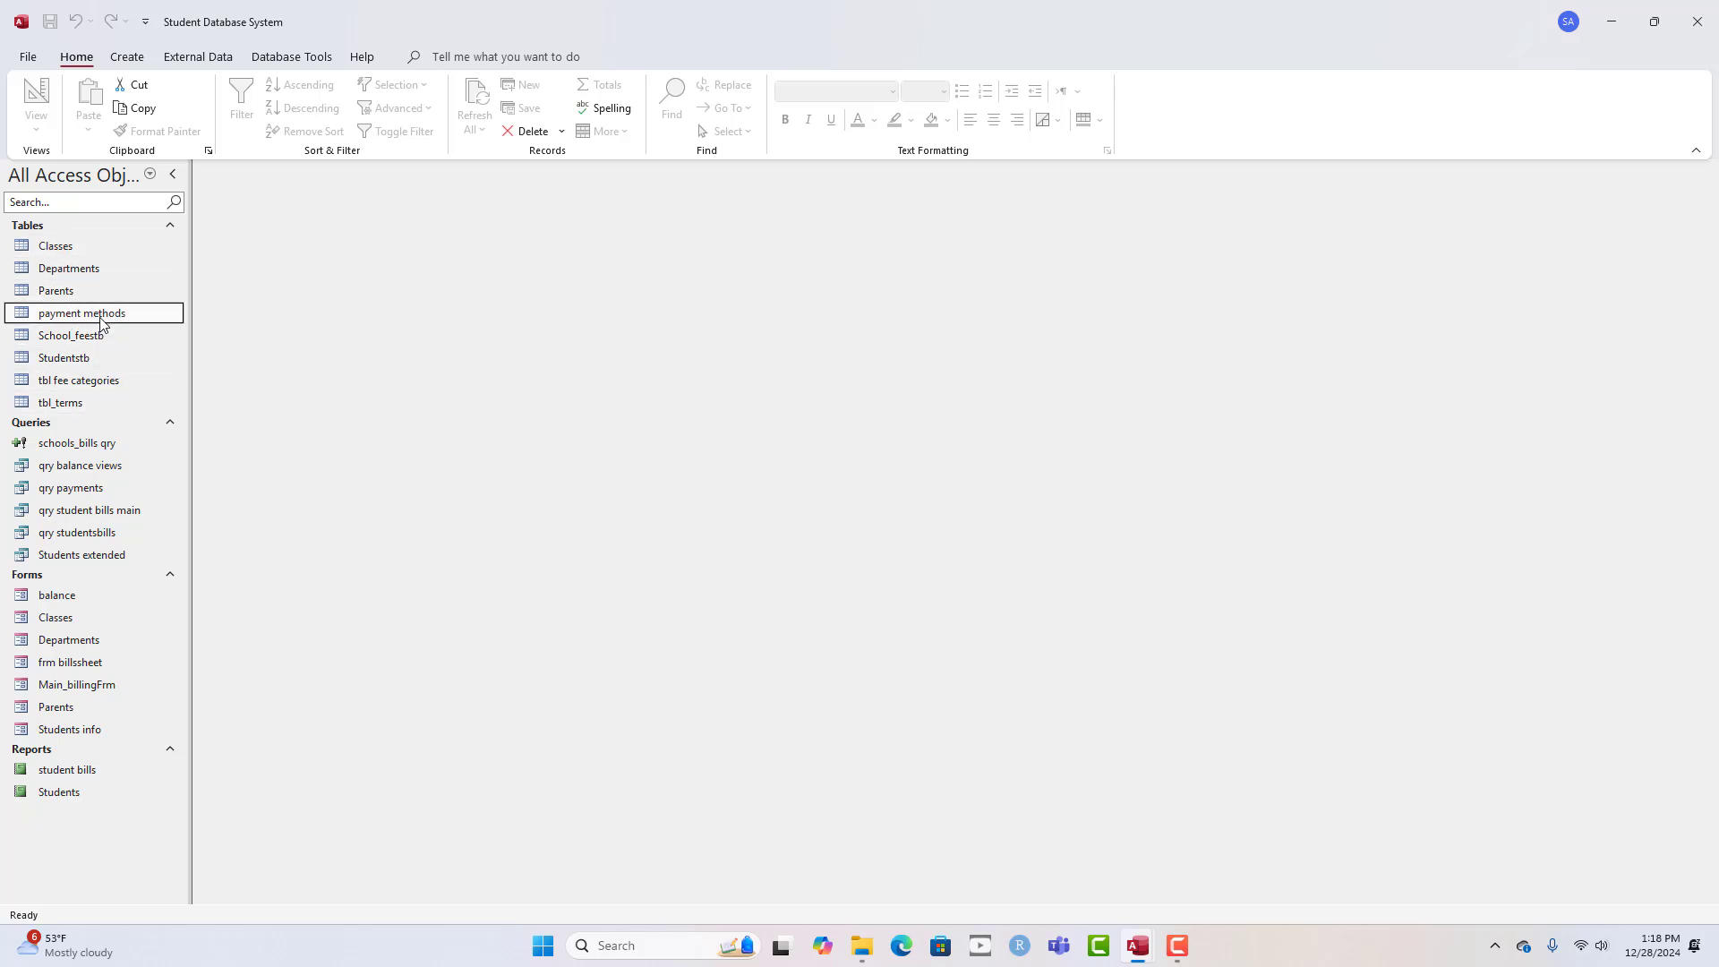
drag(299, 188, 324, 191)
click(295, 205)
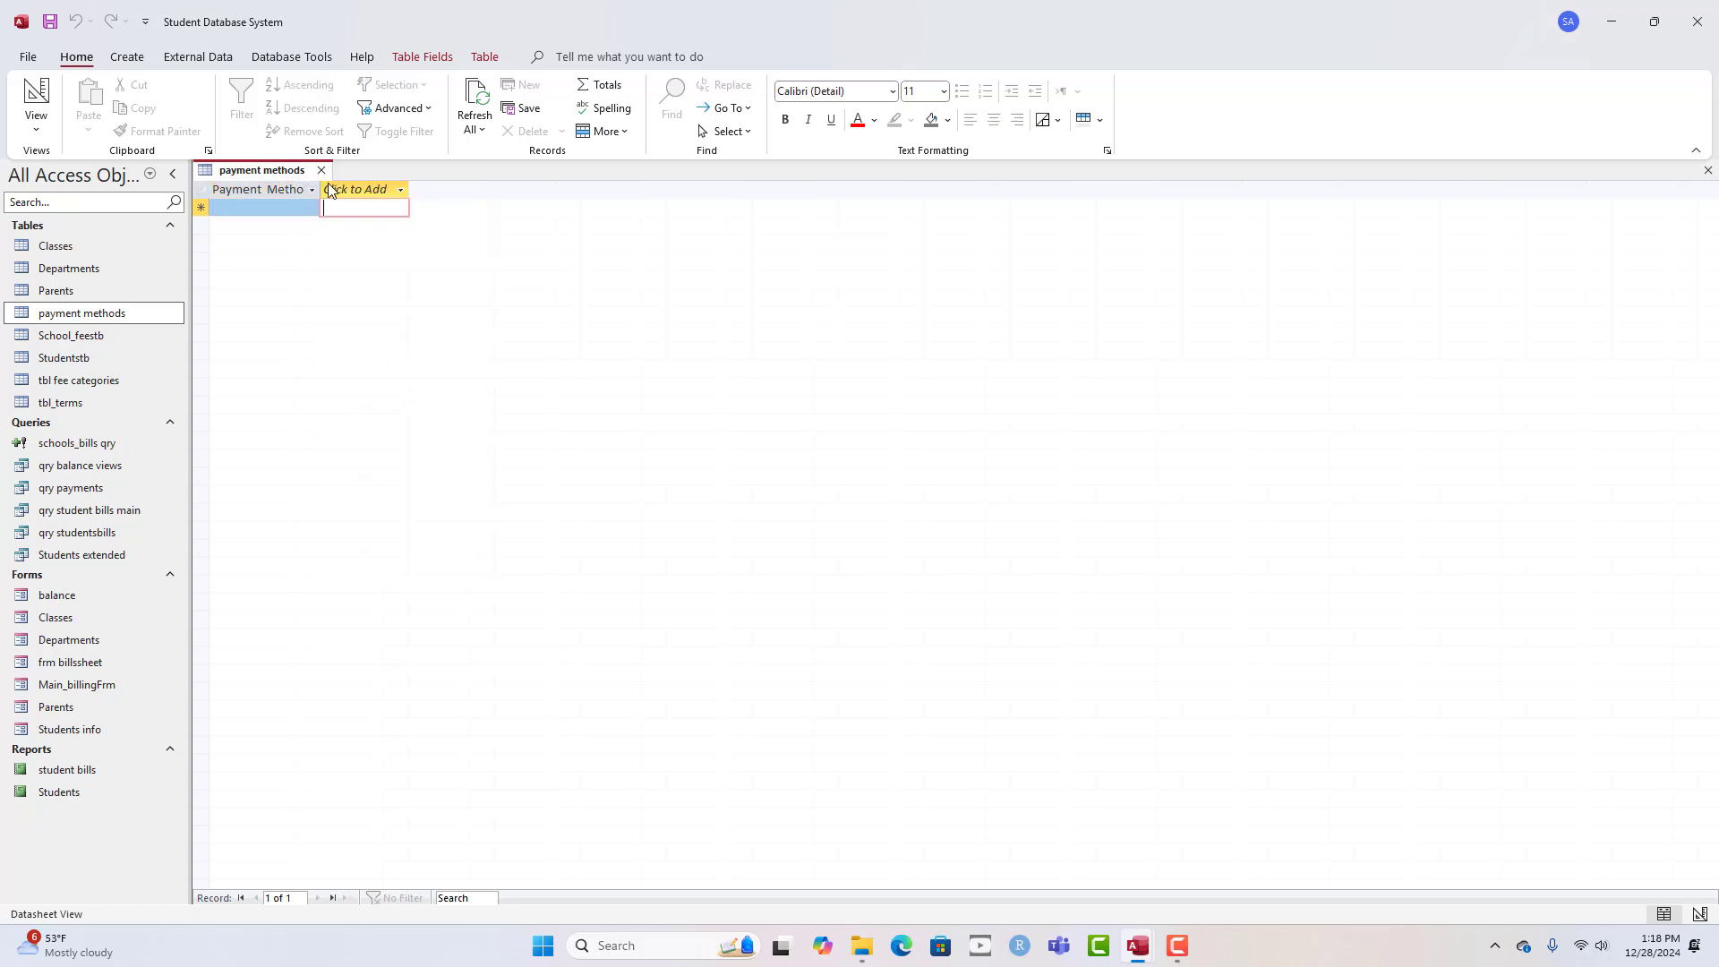
click(330, 190)
click(315, 192)
drag(324, 189, 350, 189)
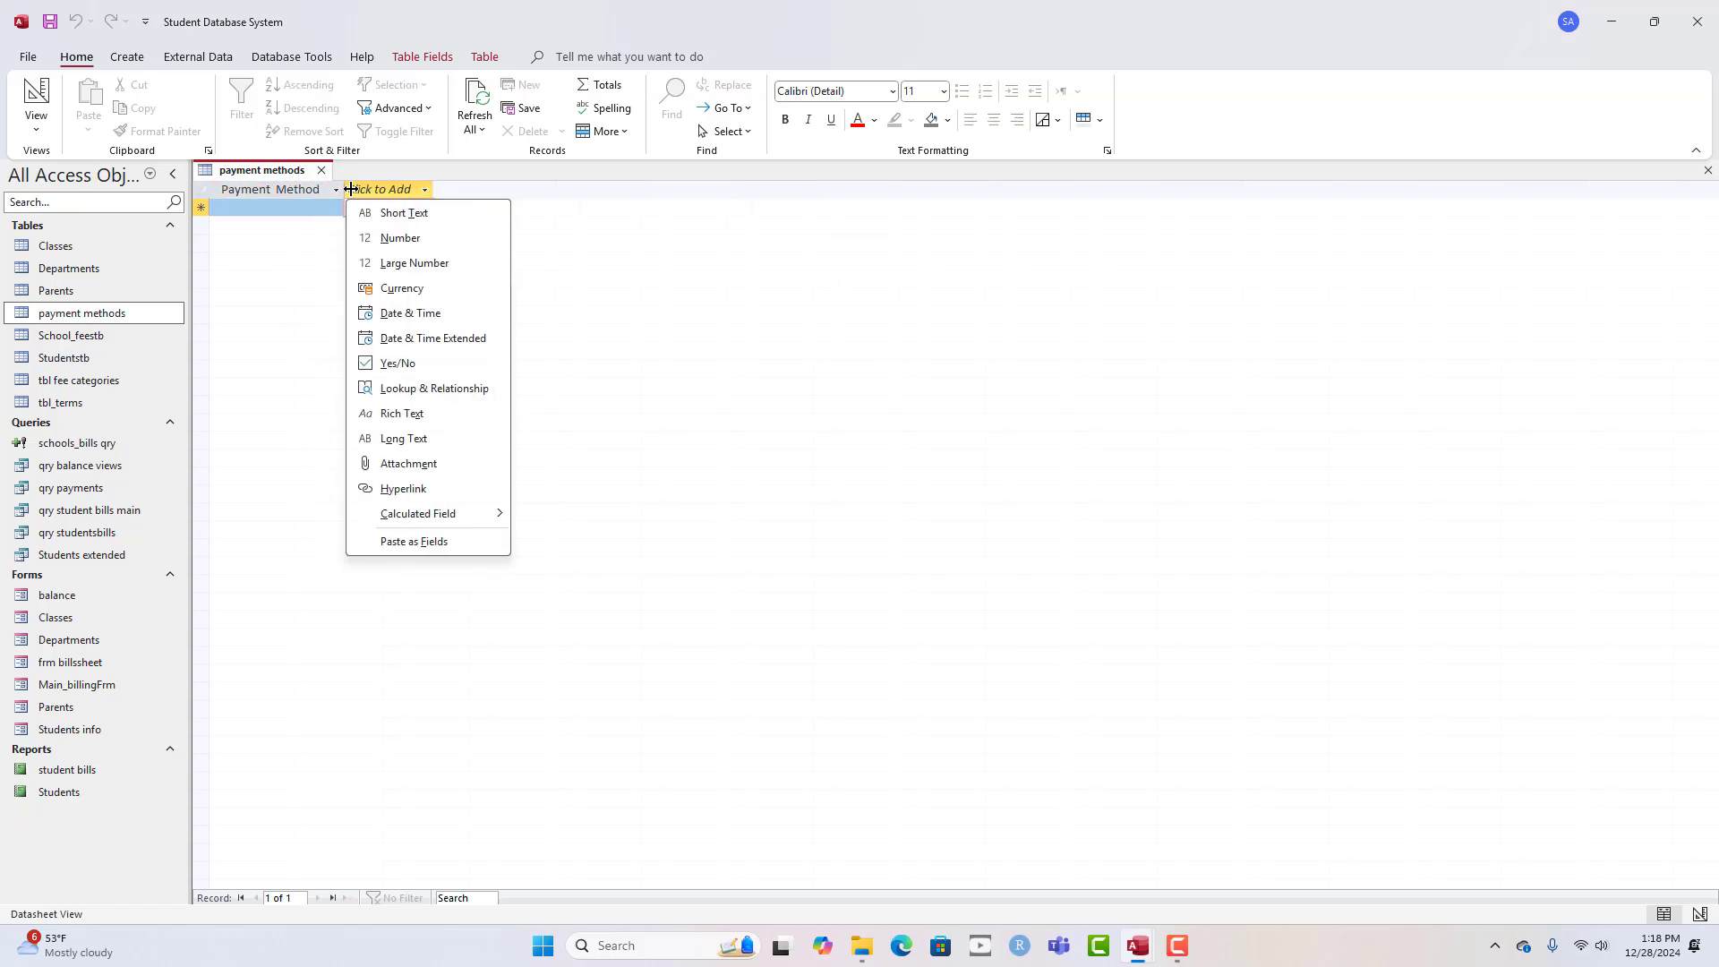
- Enter Cash, Mobile Money, Zelle and PayPal as payment method records and save the table
click(298, 206)
text(Cash)
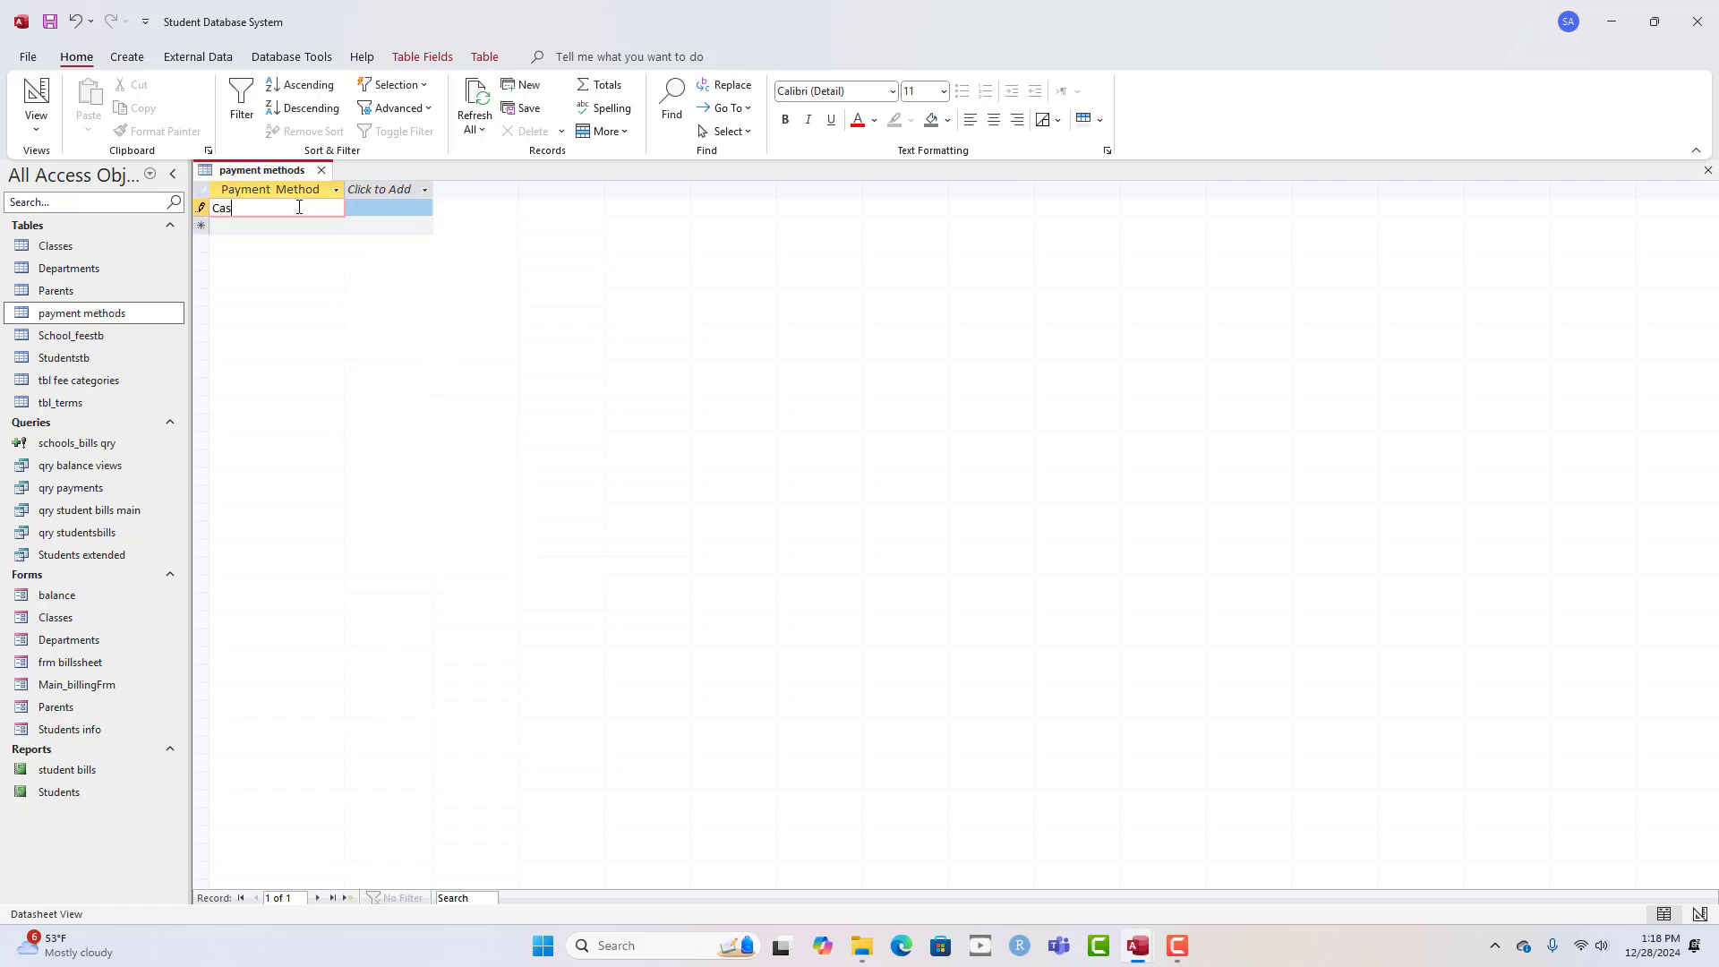
key(Return)
text(Mobile)
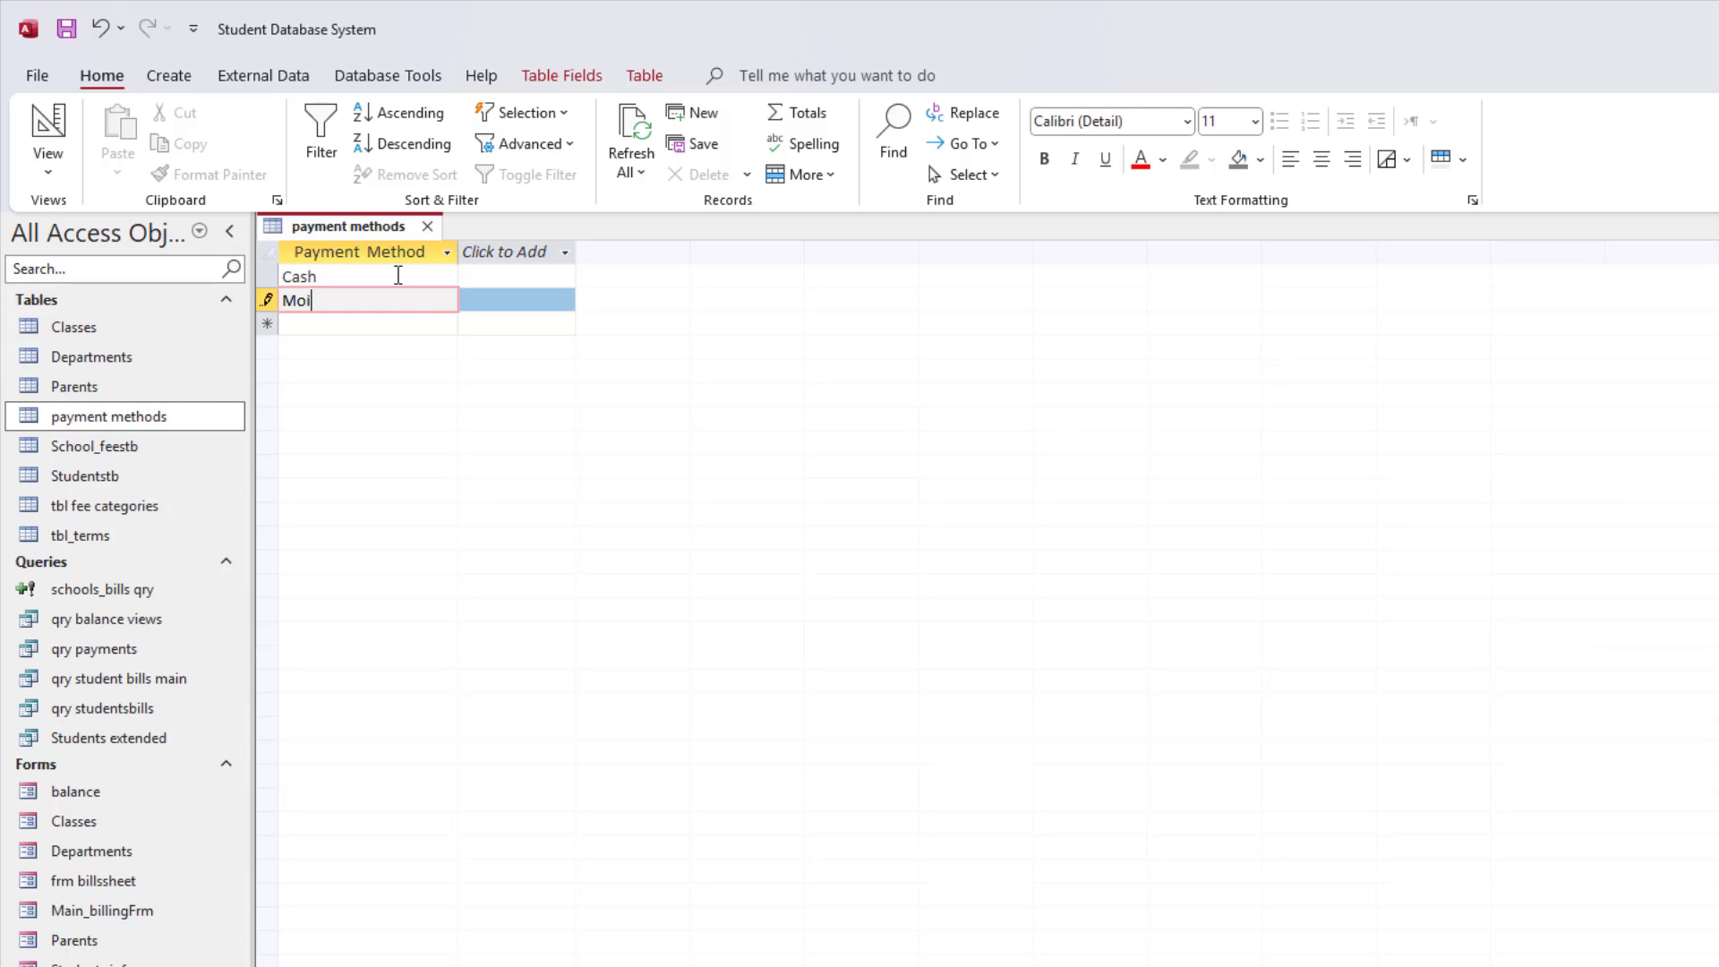
text( Money)
key(Return)
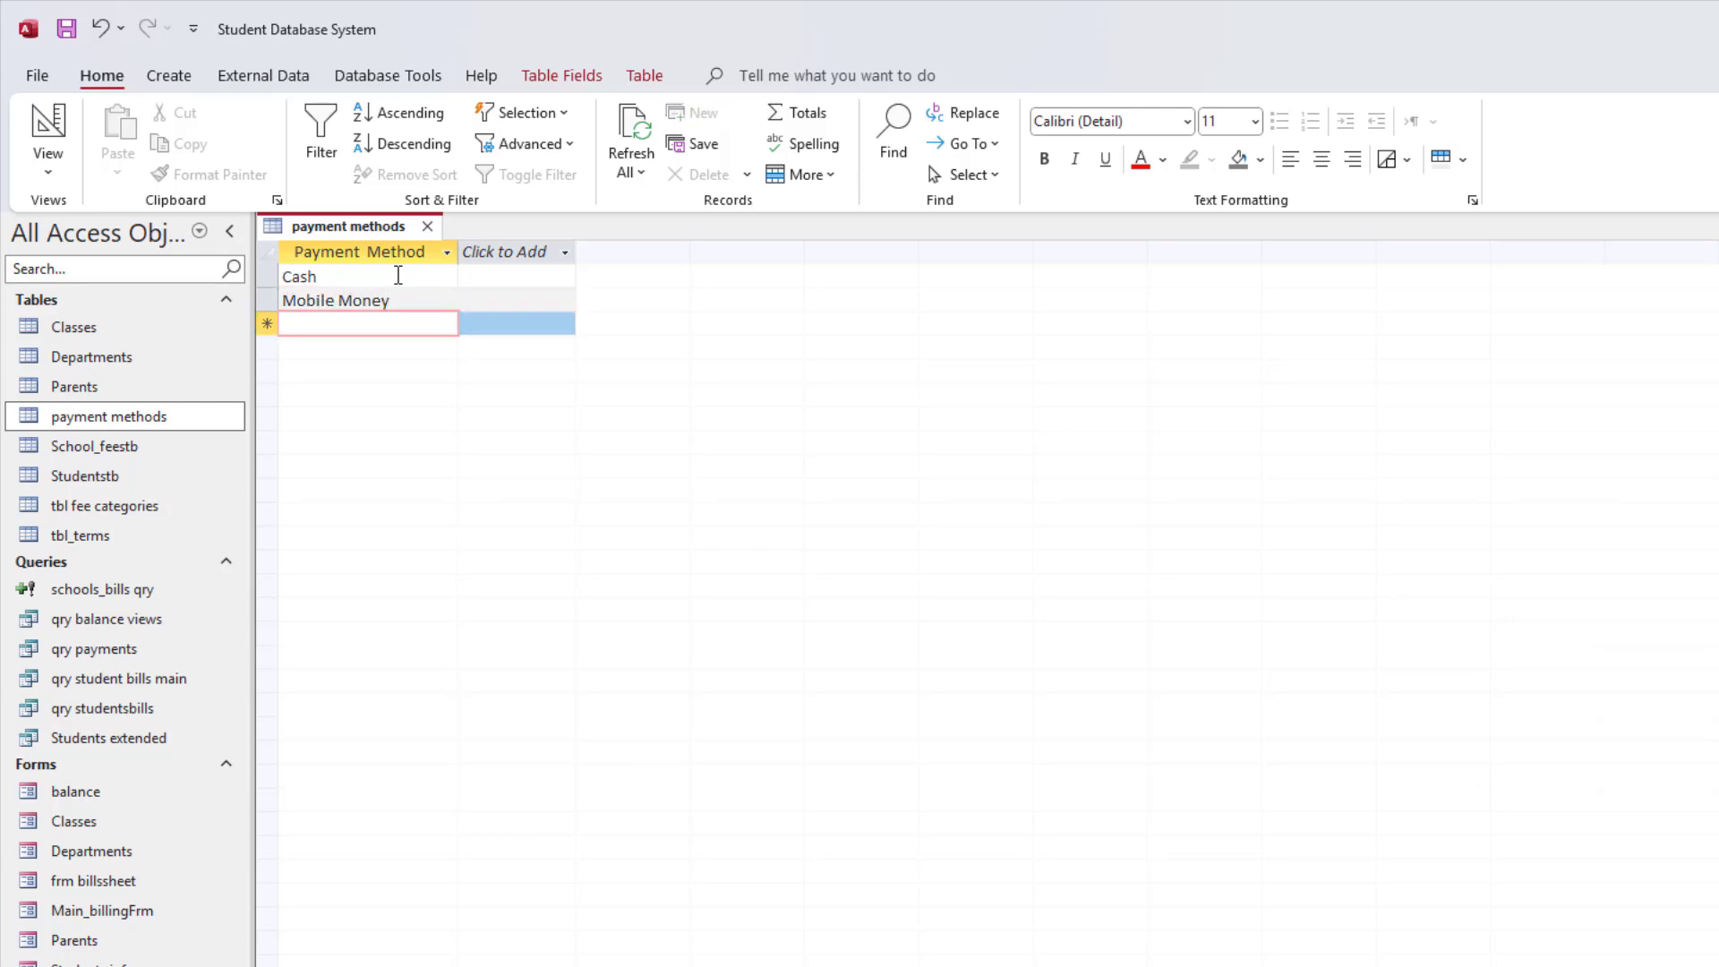
text(Zelle)
key(Return)
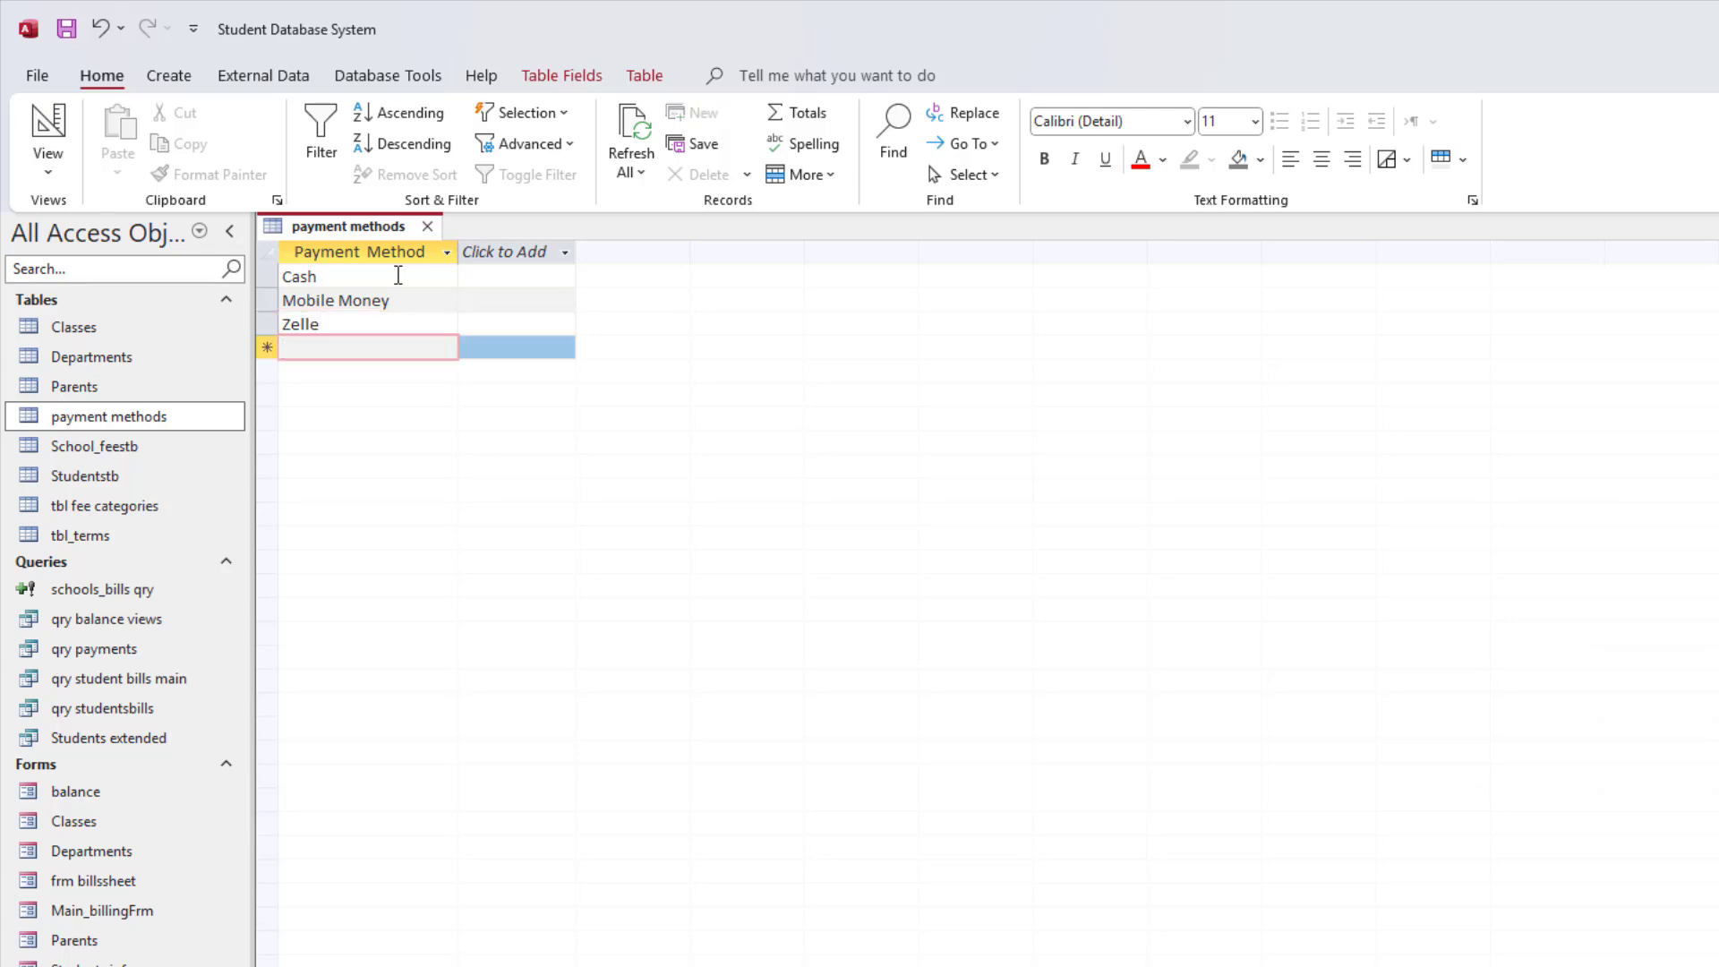
text(PayPal)
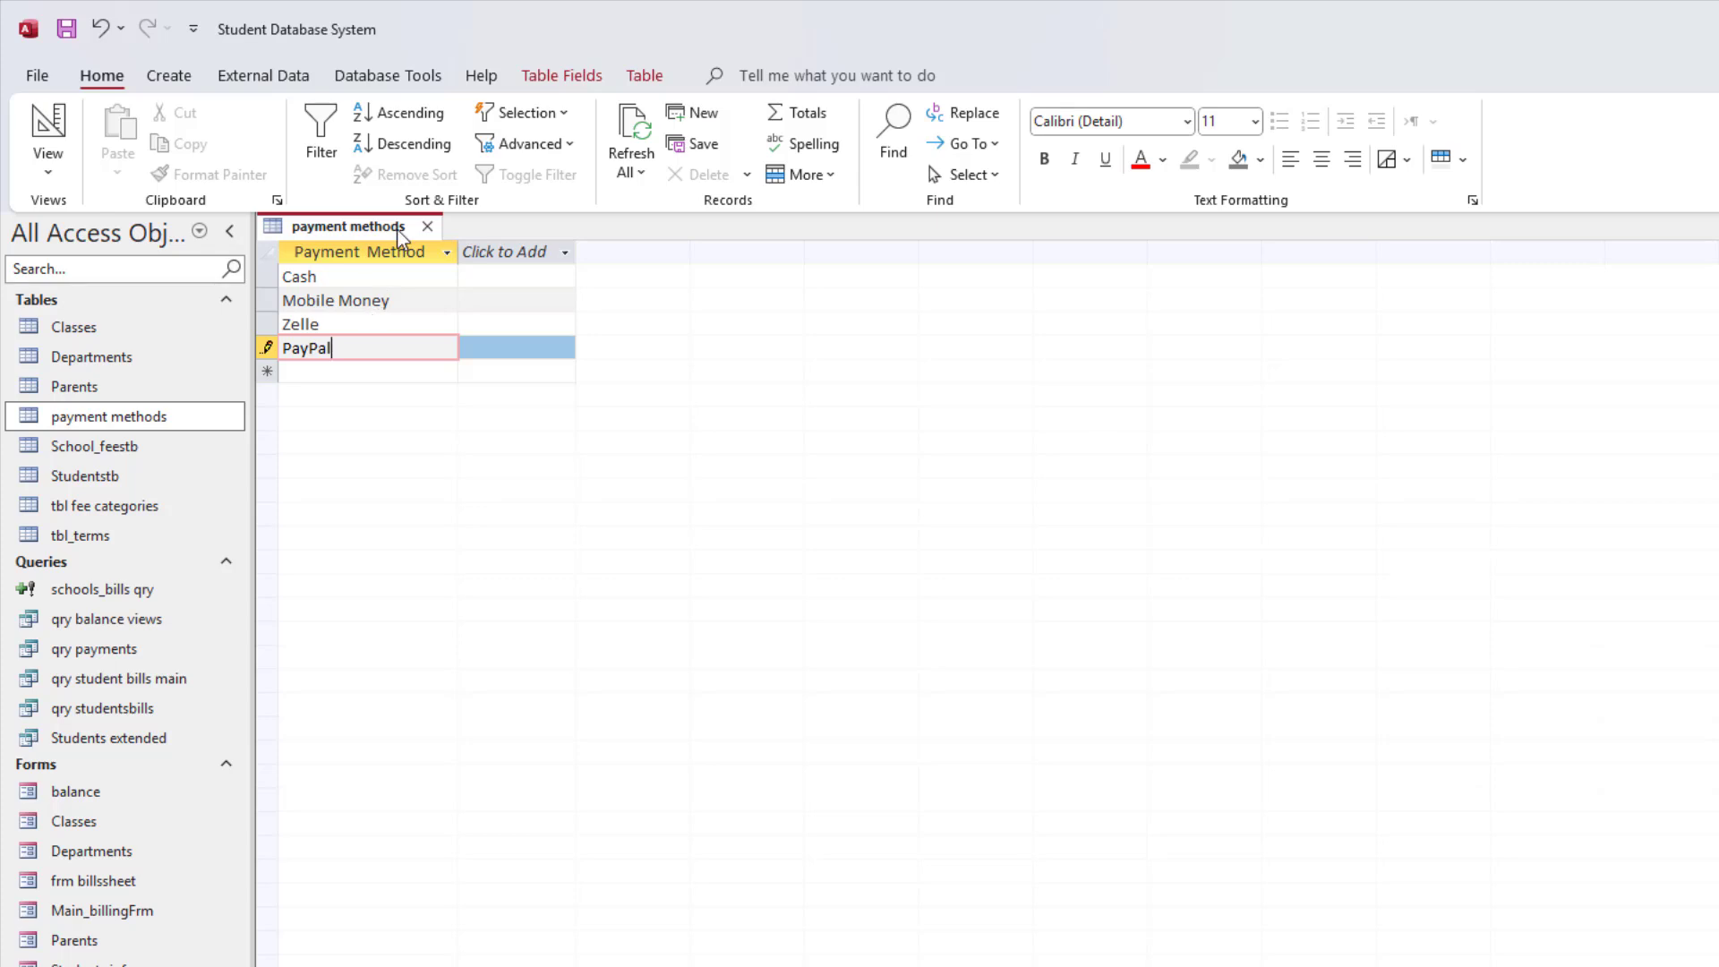
right_click(400, 231)
click(438, 242)
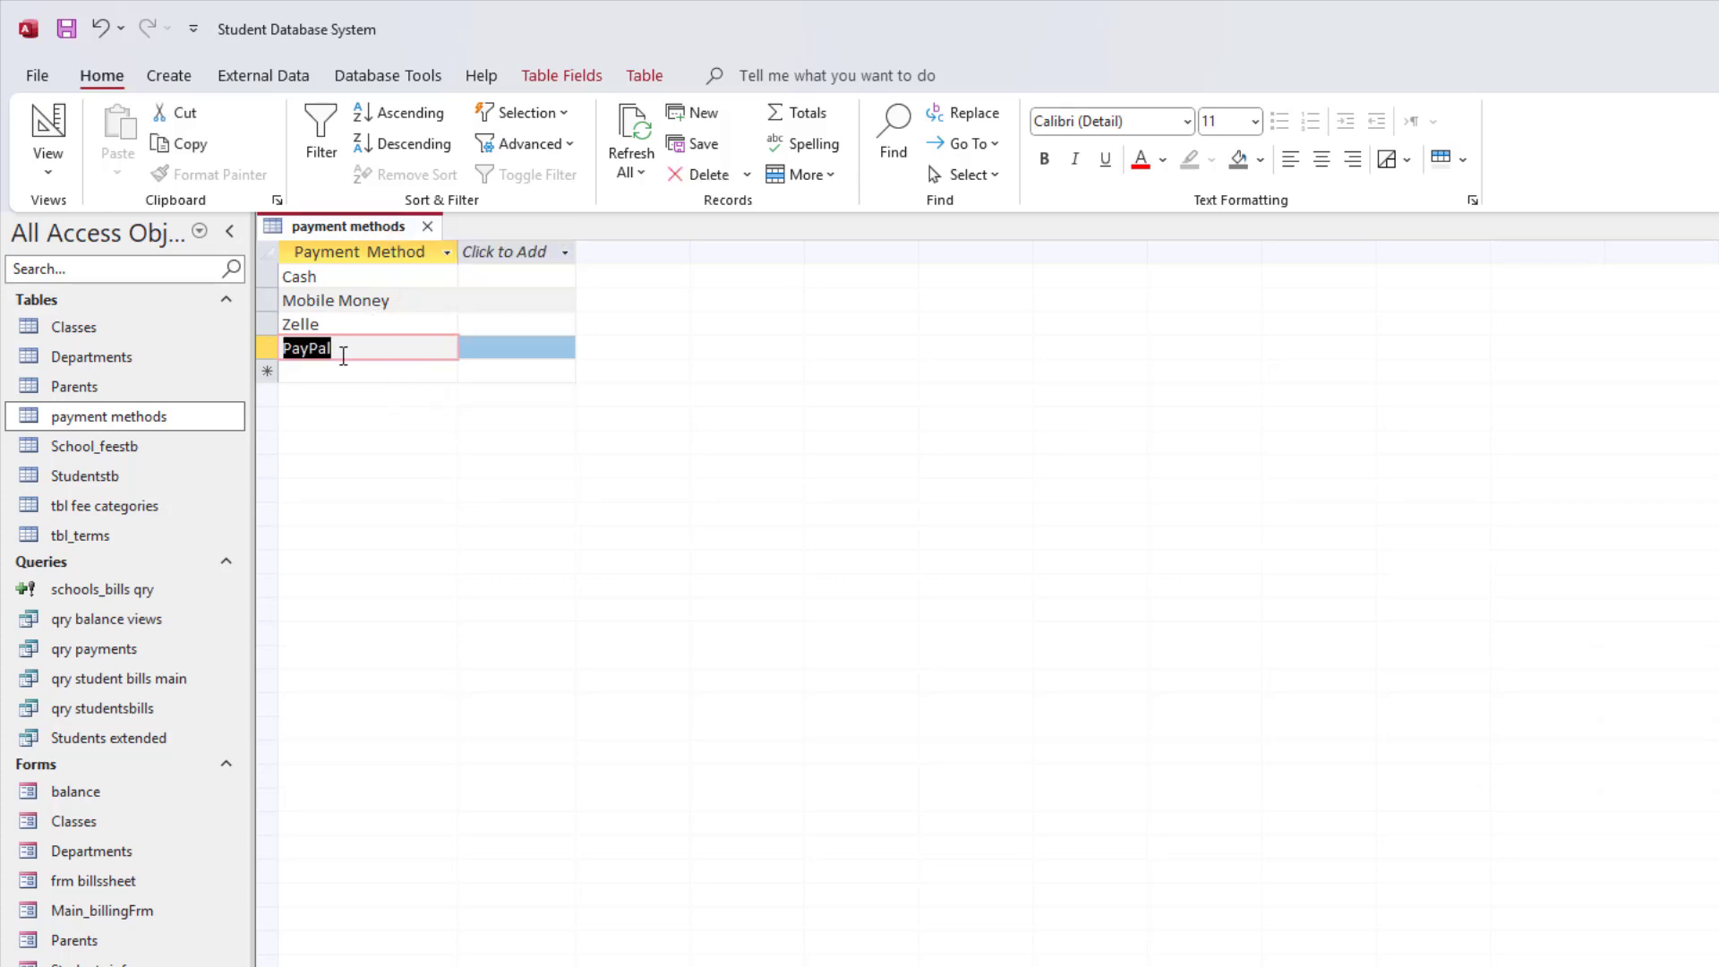
- Add Bank as the fifth payment method, then save and close the payment methods table
click(342, 373)
text(Bank)
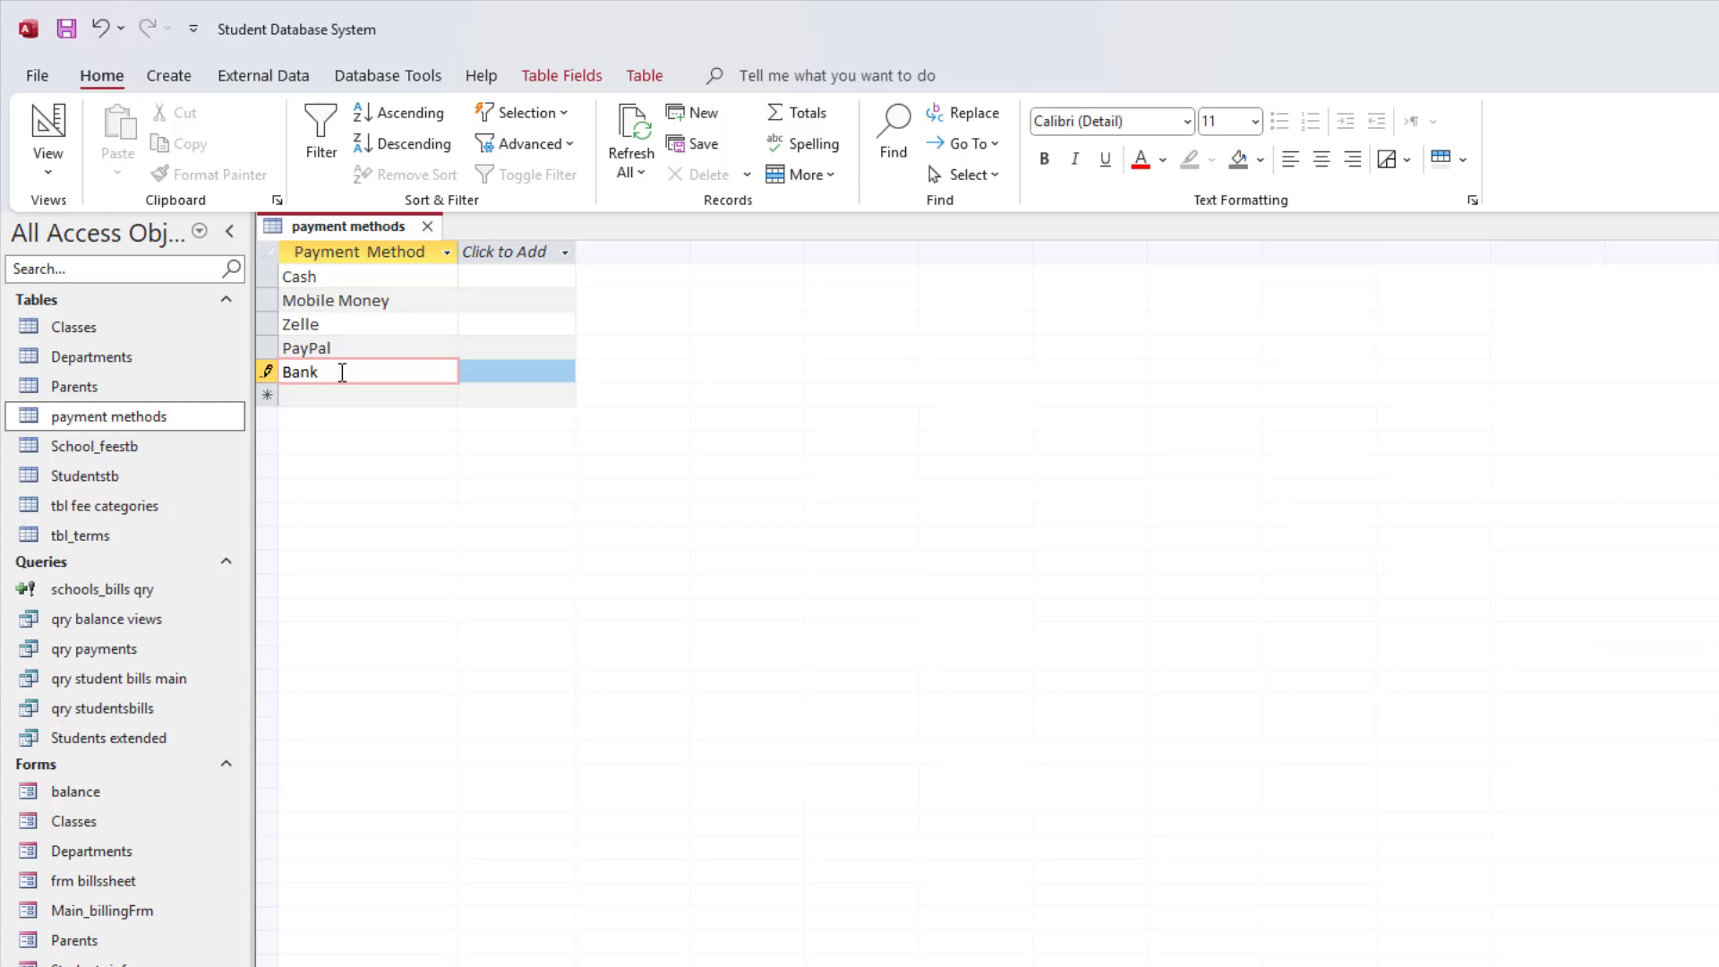
right_click(358, 227)
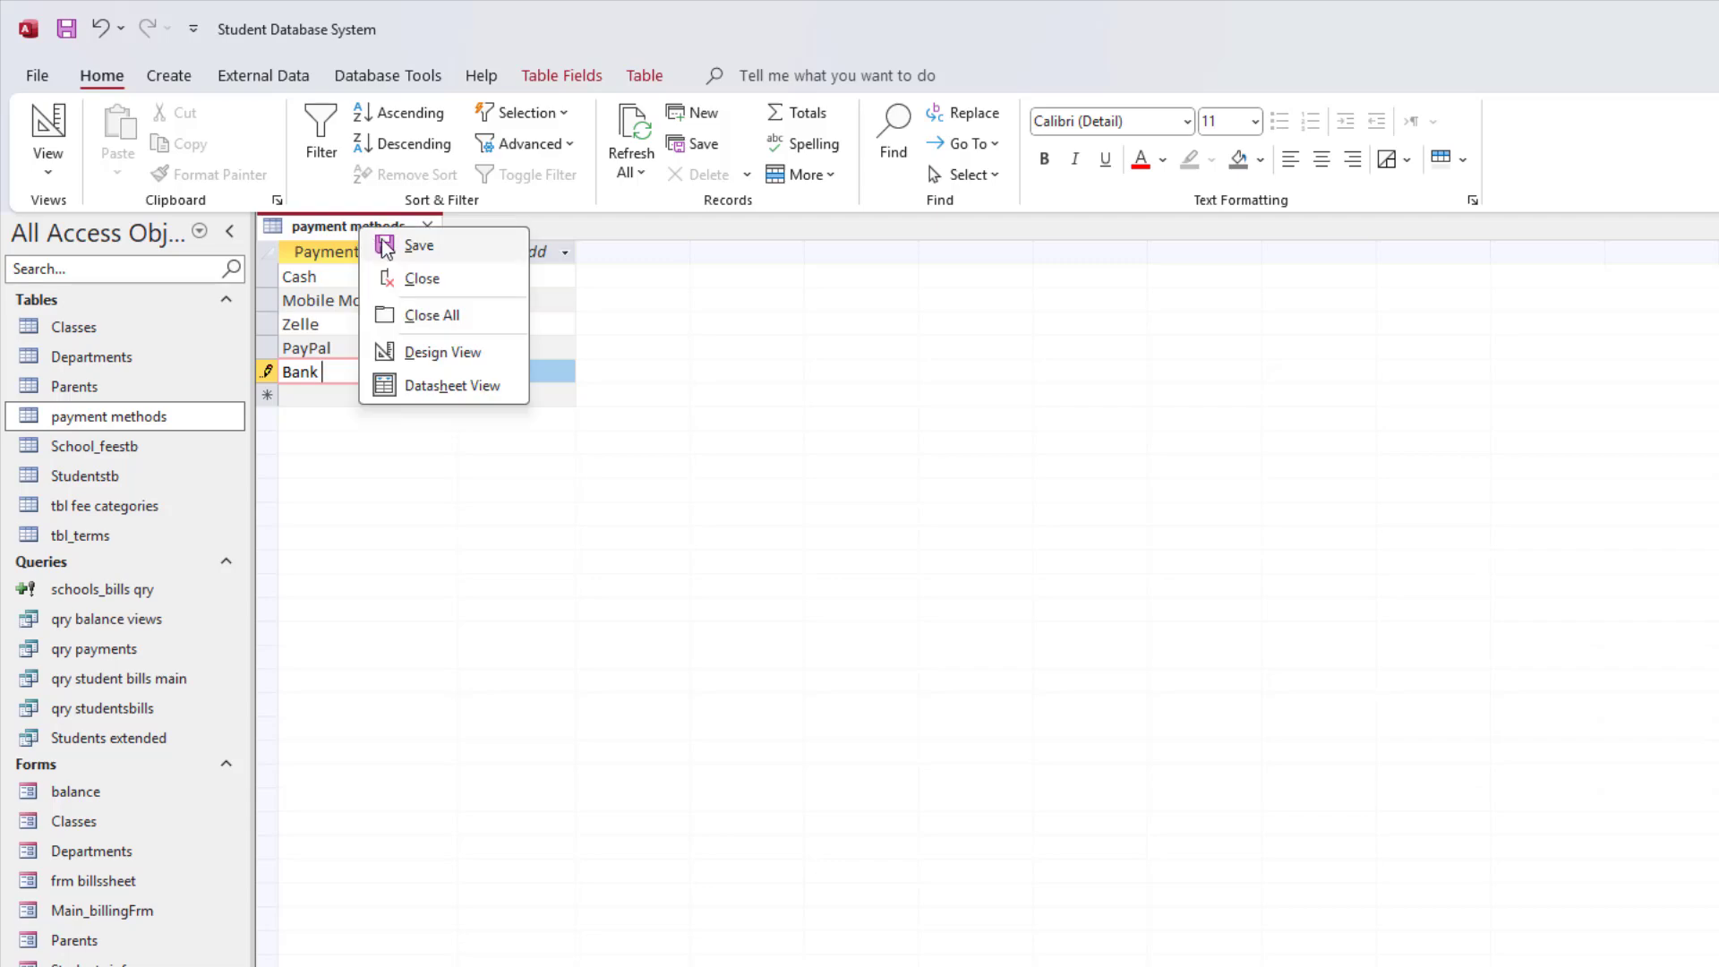
click(414, 245)
click(427, 227)
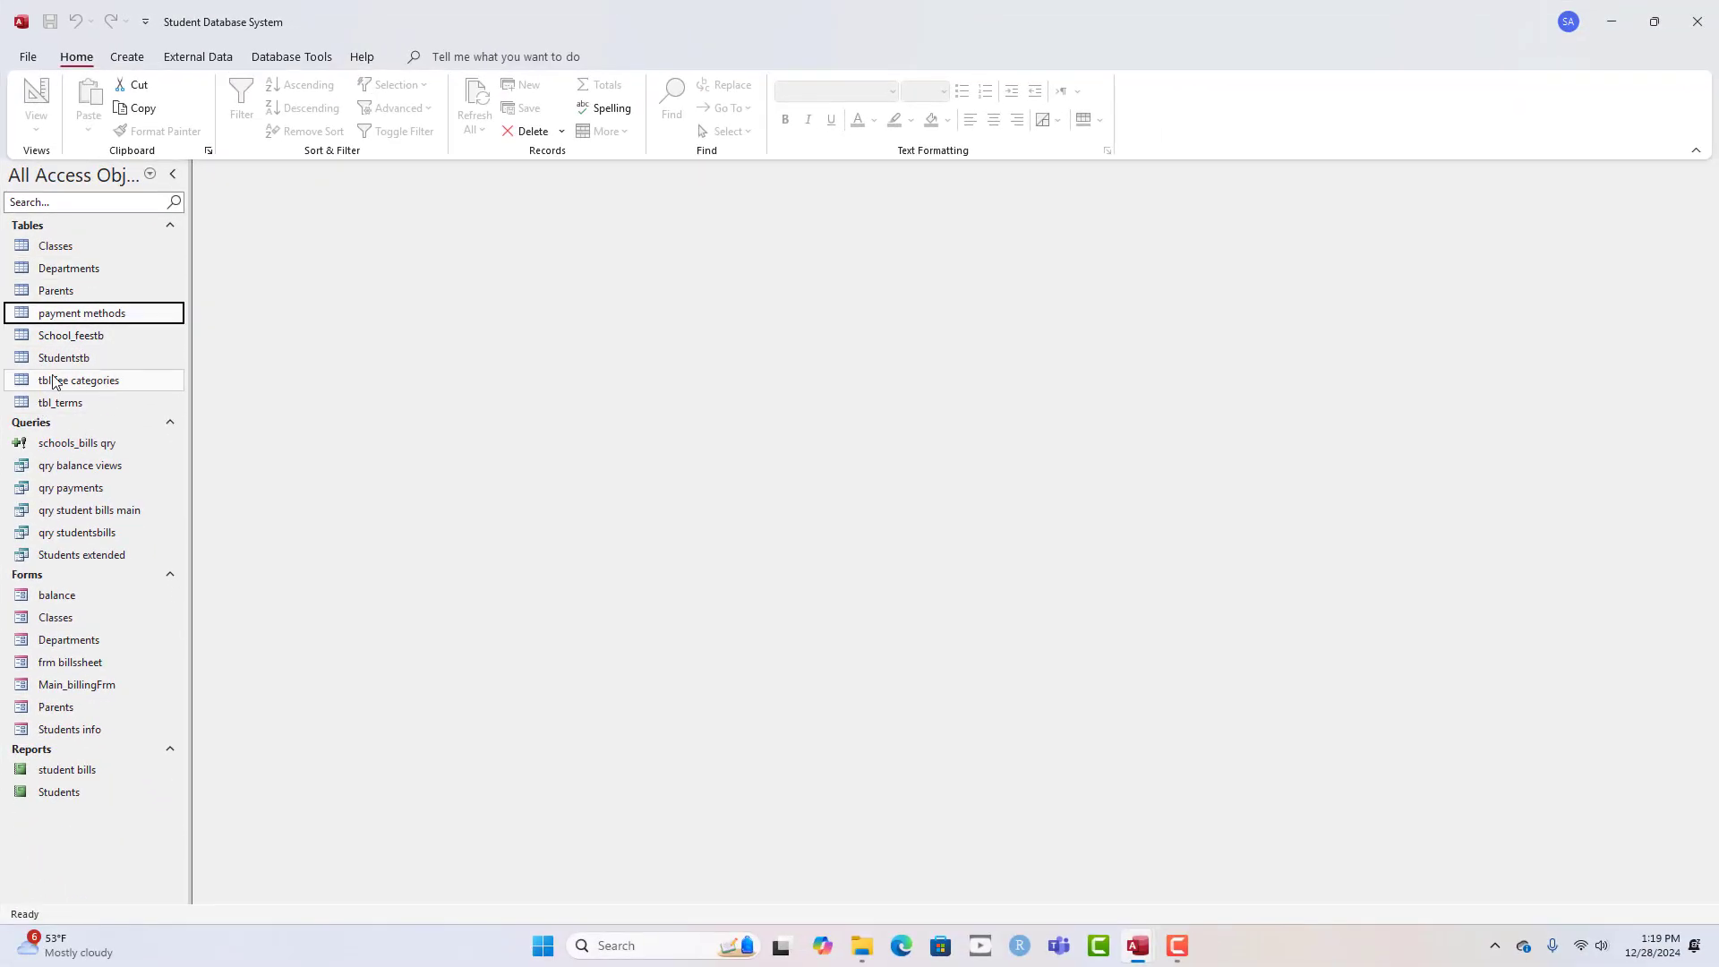
- Open the School_feestb table in design view and add a Short Text field named Method after TransactionDate
double_click(90, 337)
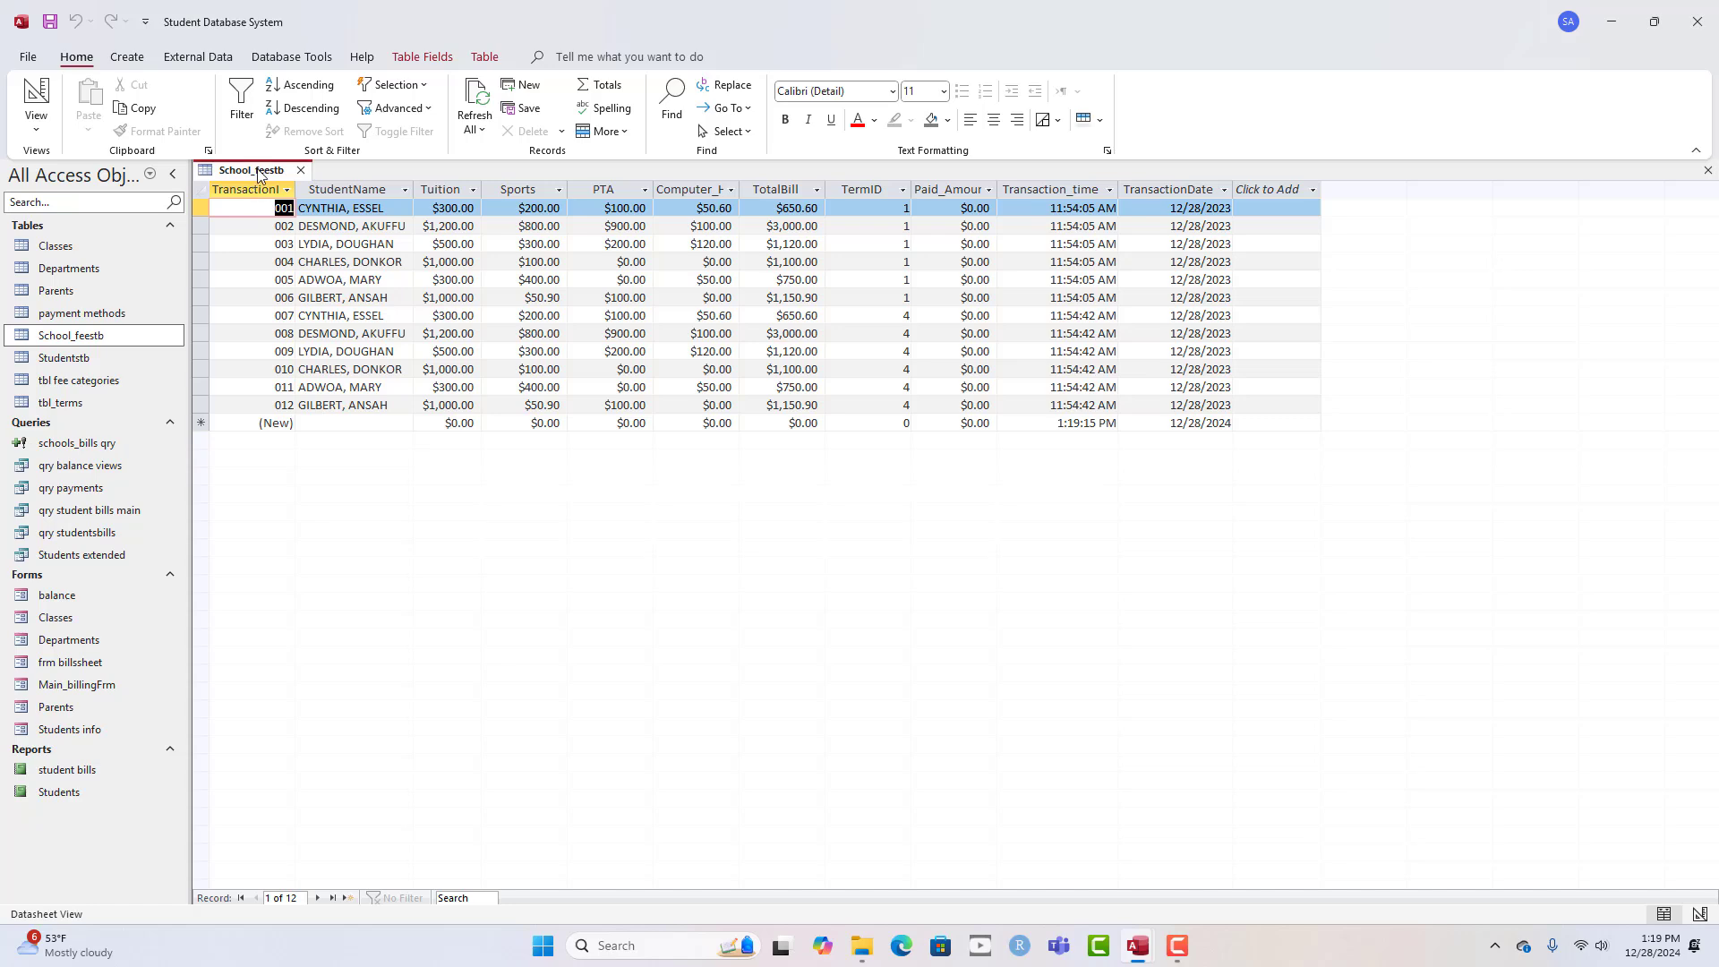
right_click(259, 171)
click(303, 263)
click(262, 391)
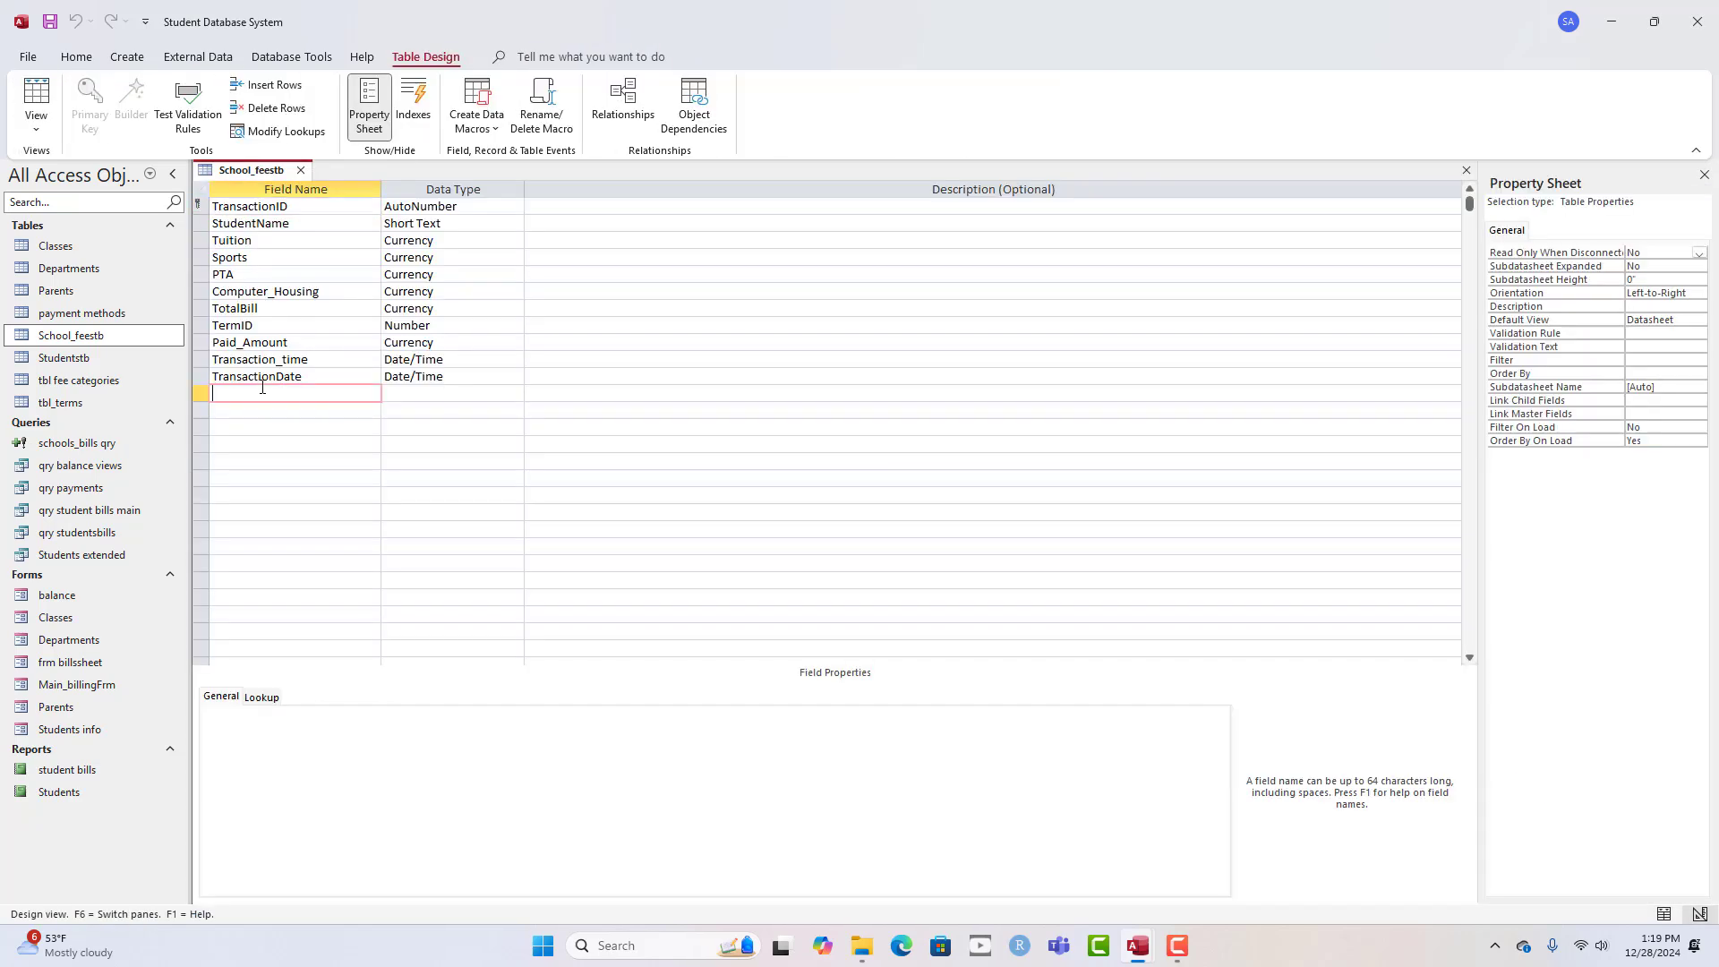
text(Method)
key(Tab)
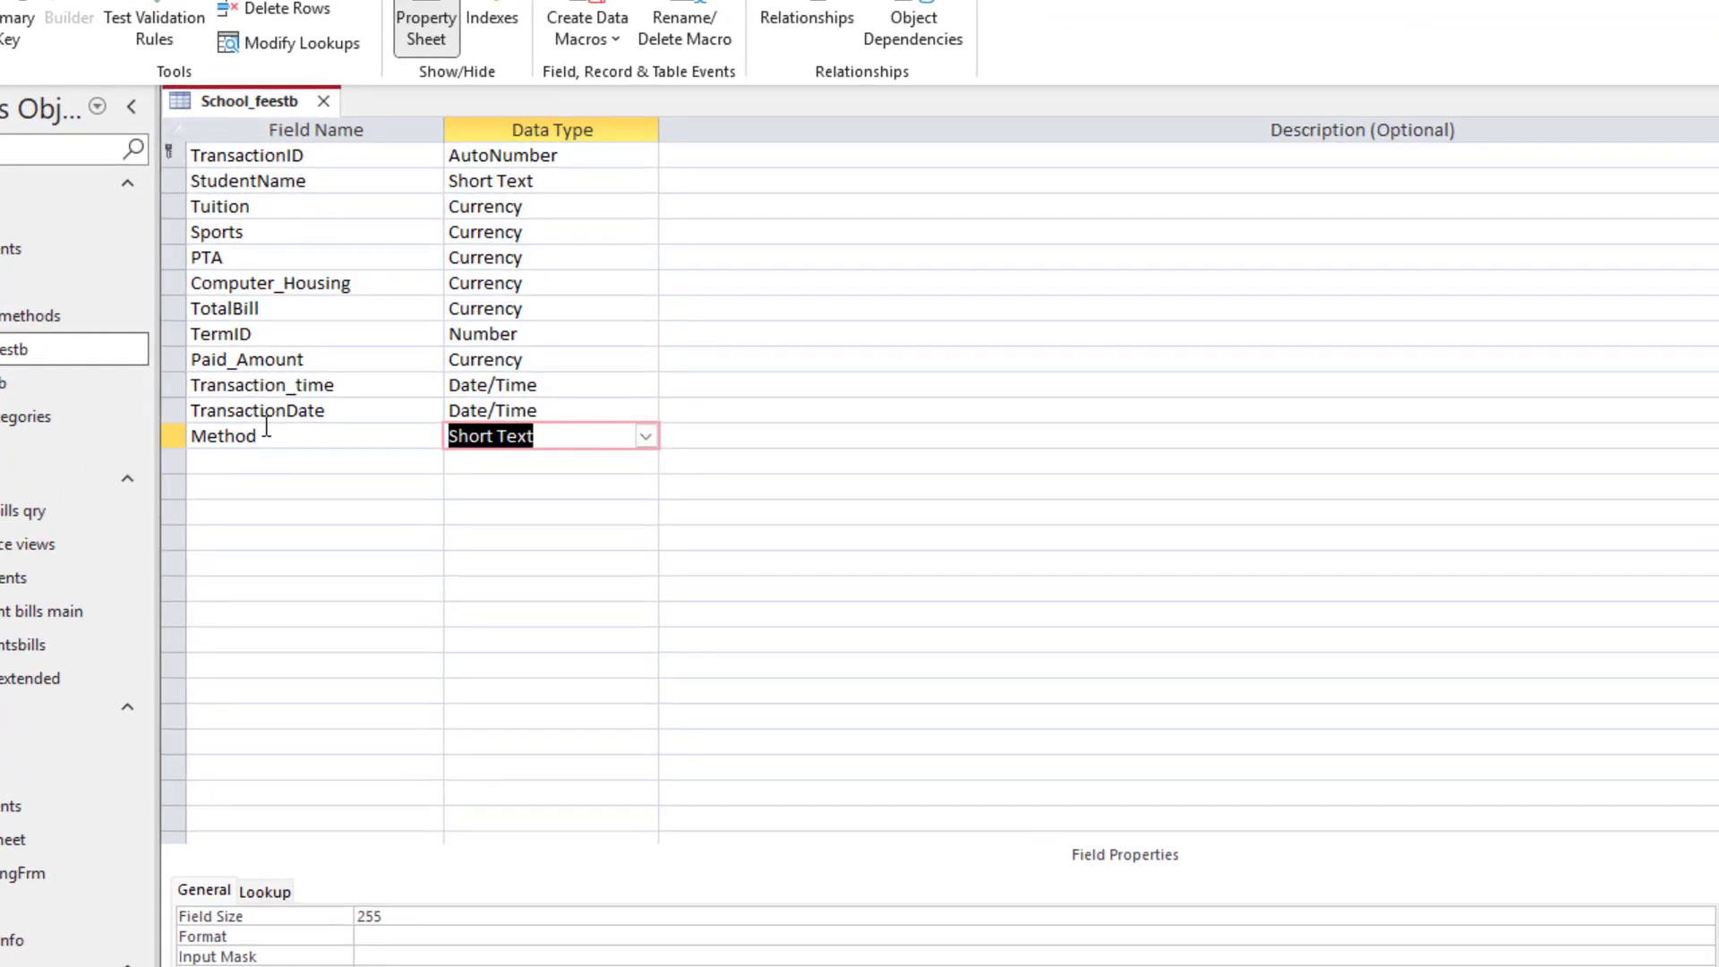
- Start a lookup for the Method field that gets its values from the payment methods table
click(645, 436)
click(521, 793)
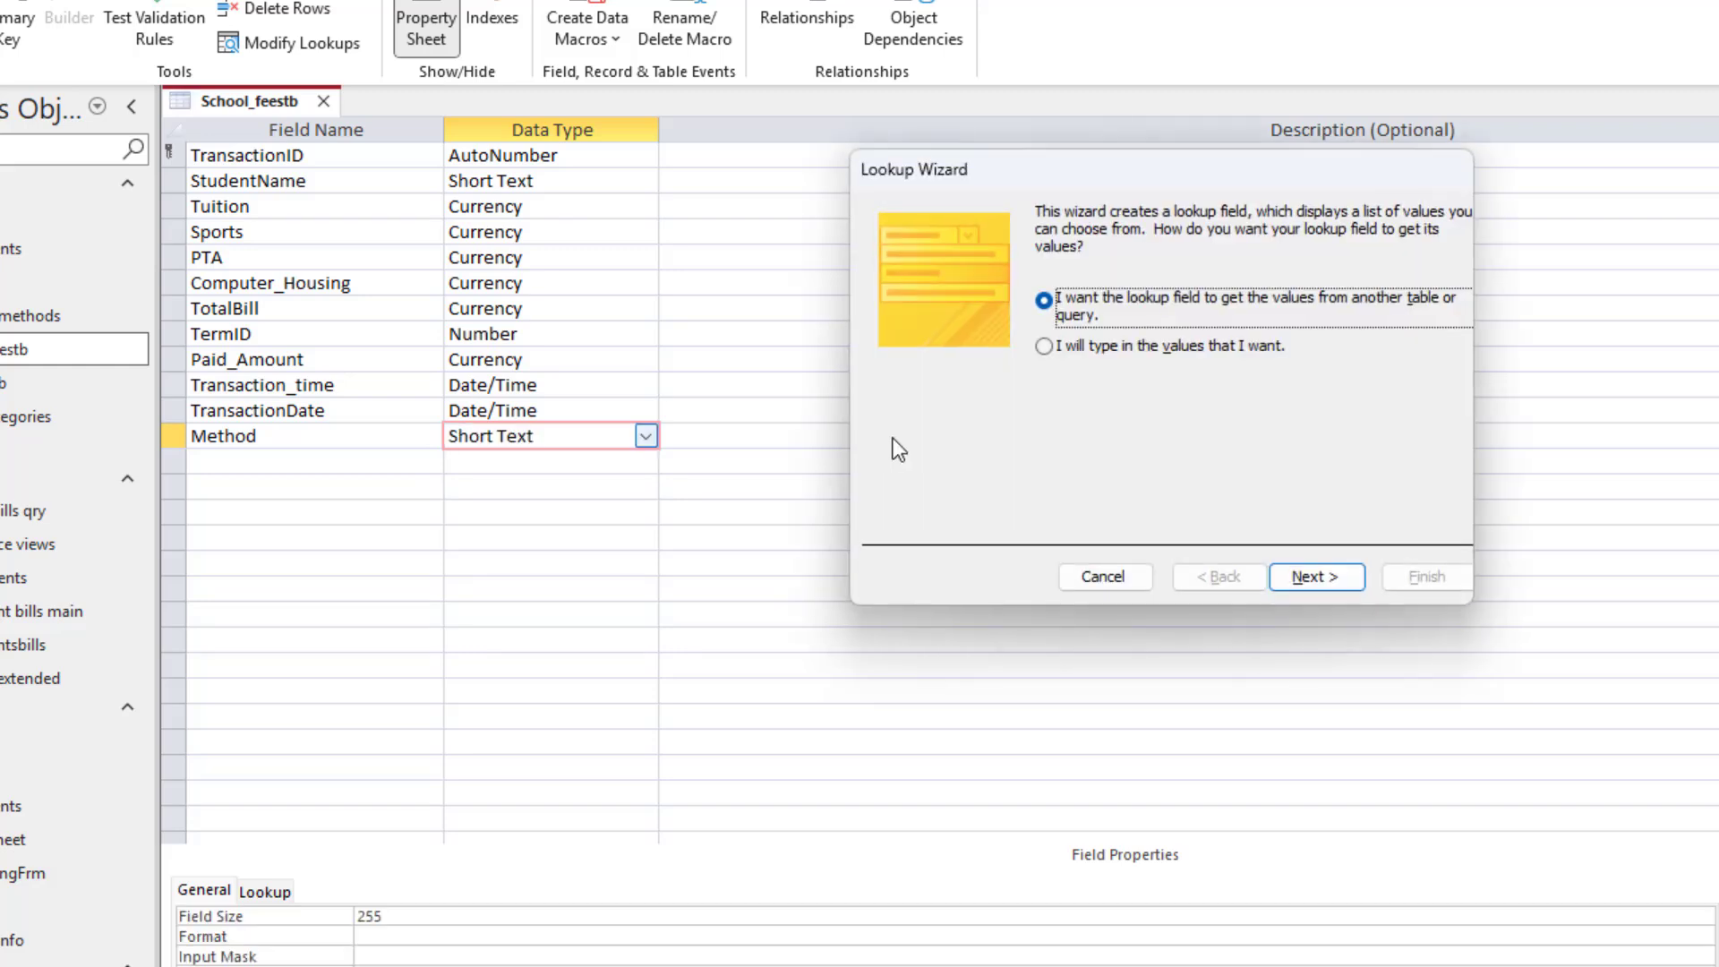
drag(1159, 176, 1081, 262)
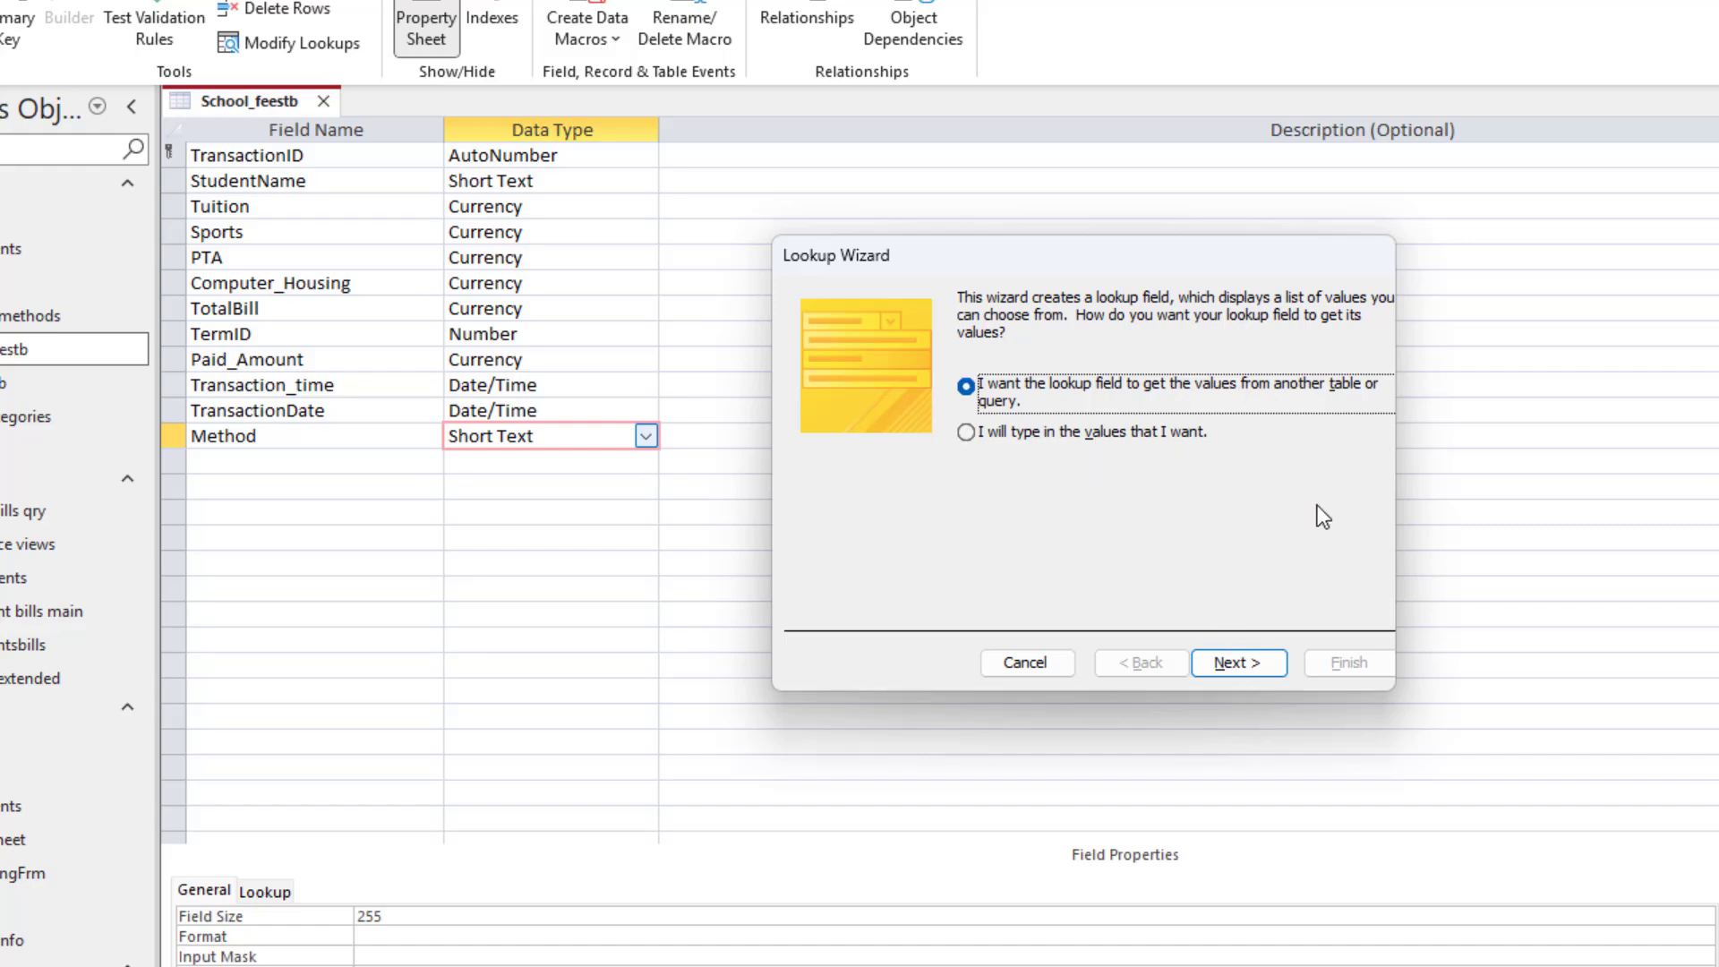
click(1258, 661)
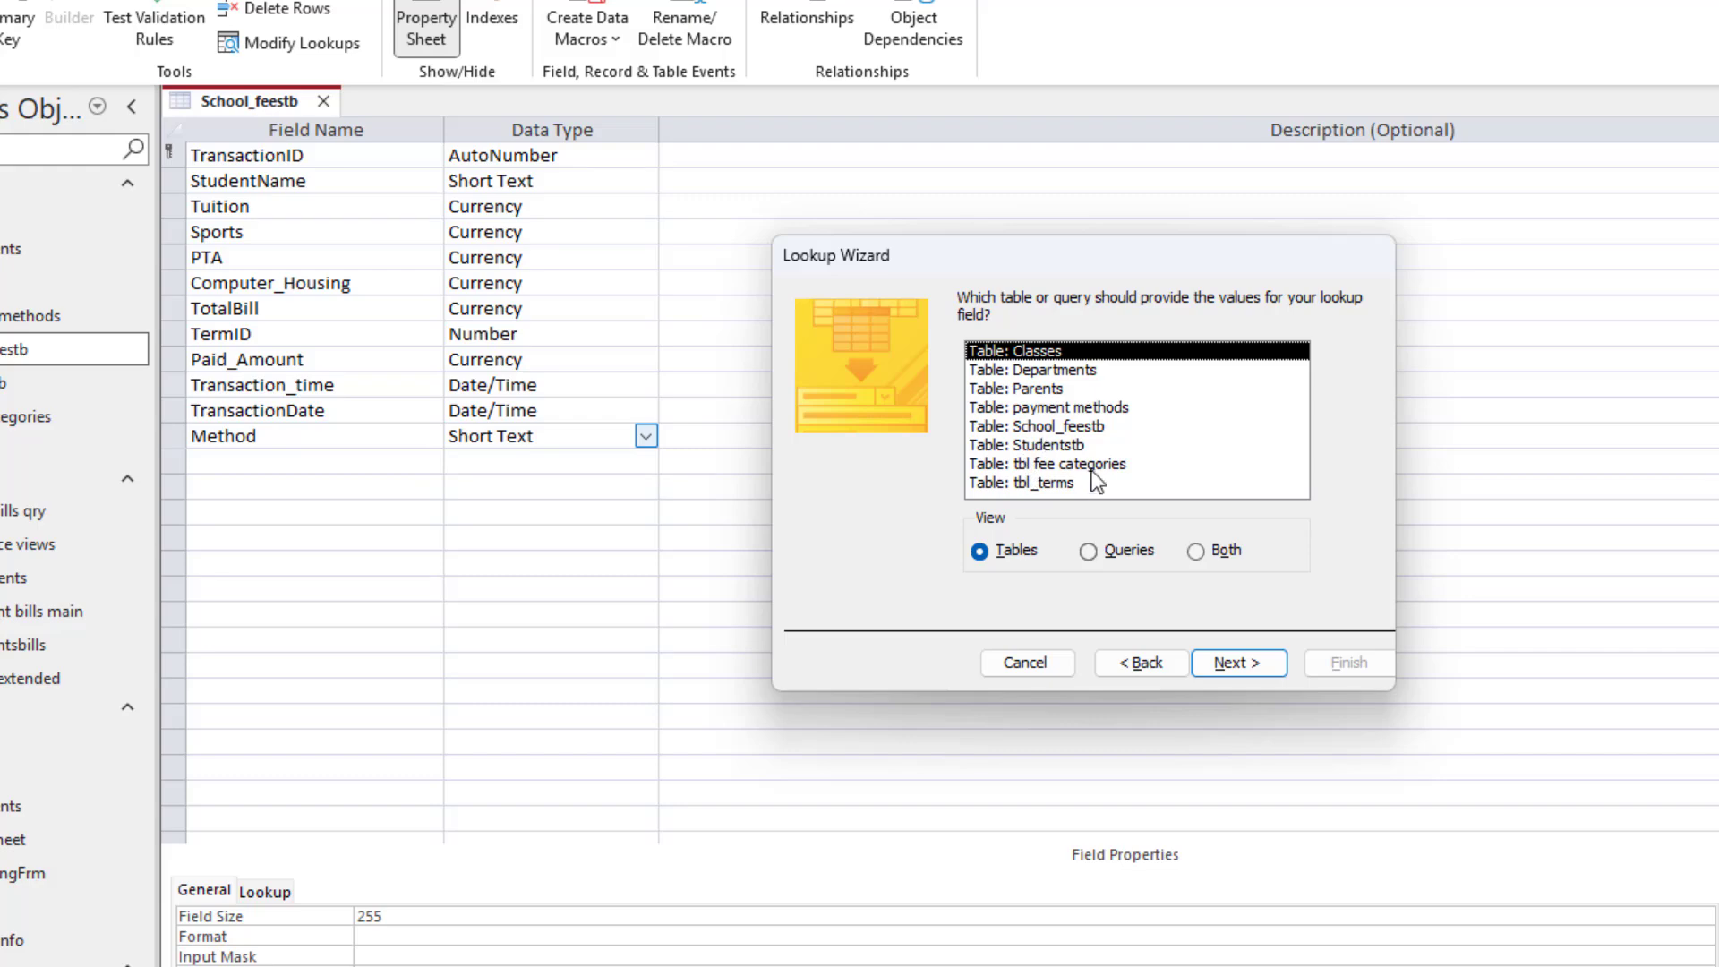
click(1083, 408)
click(1229, 672)
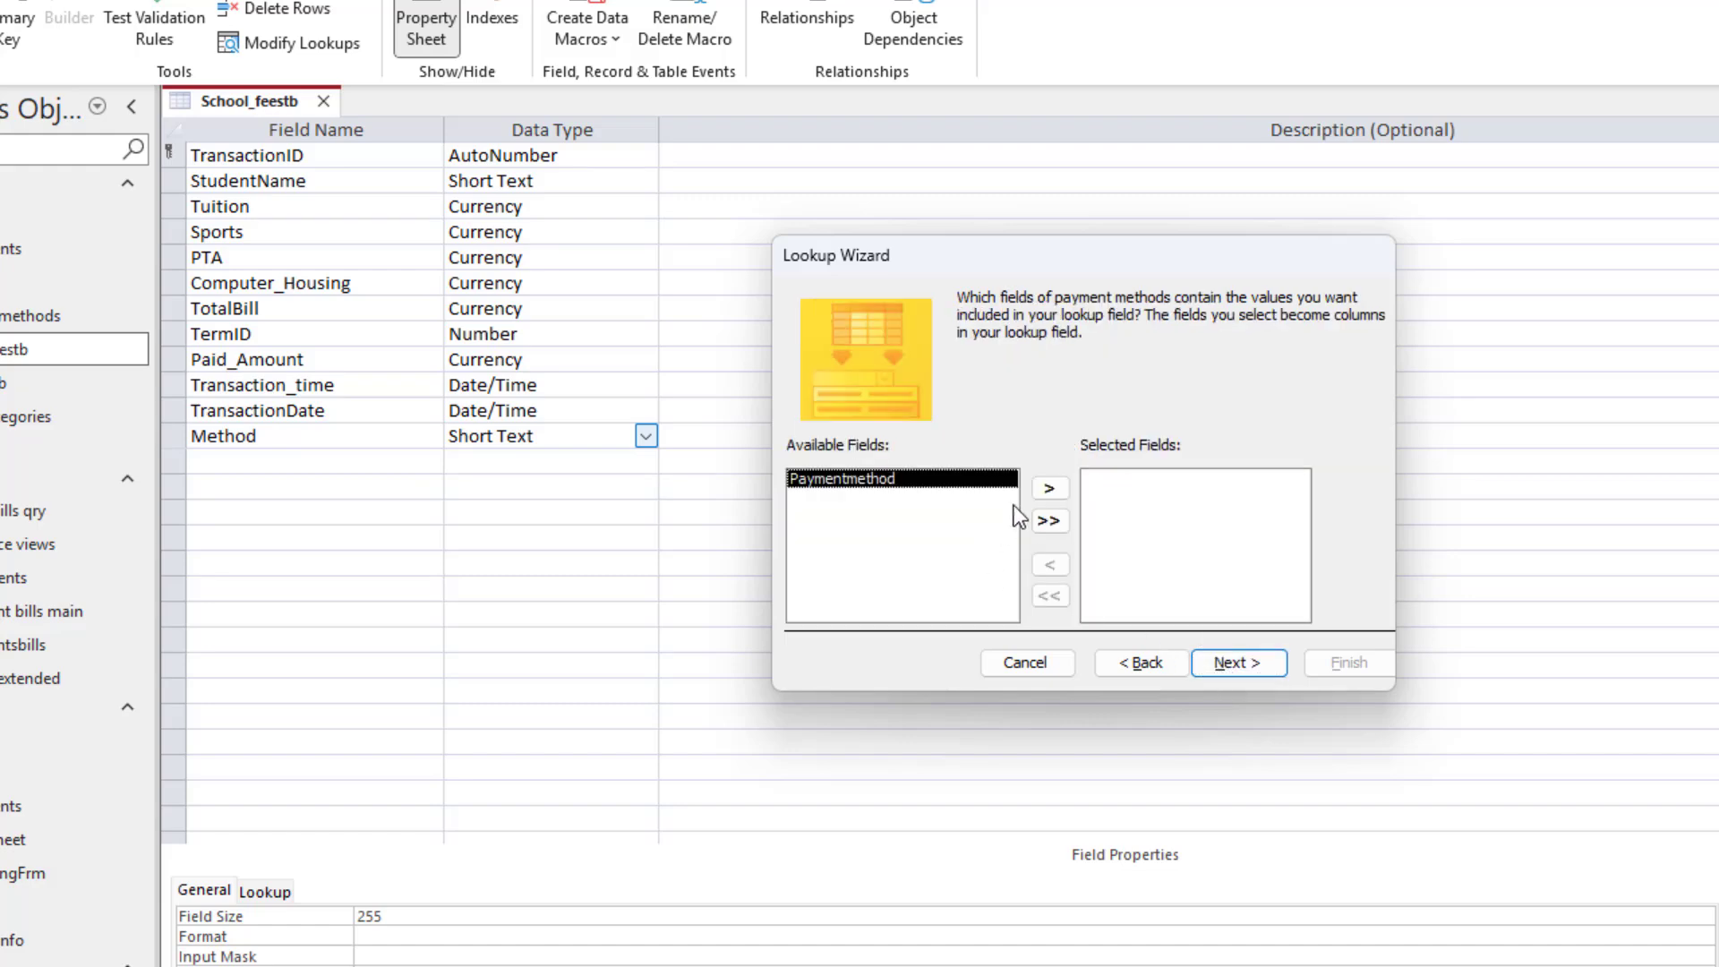
- Include the Paymentmethod field sorted ascending, keep the label Method, and finish the lookup, saving the table
click(1052, 489)
click(1254, 675)
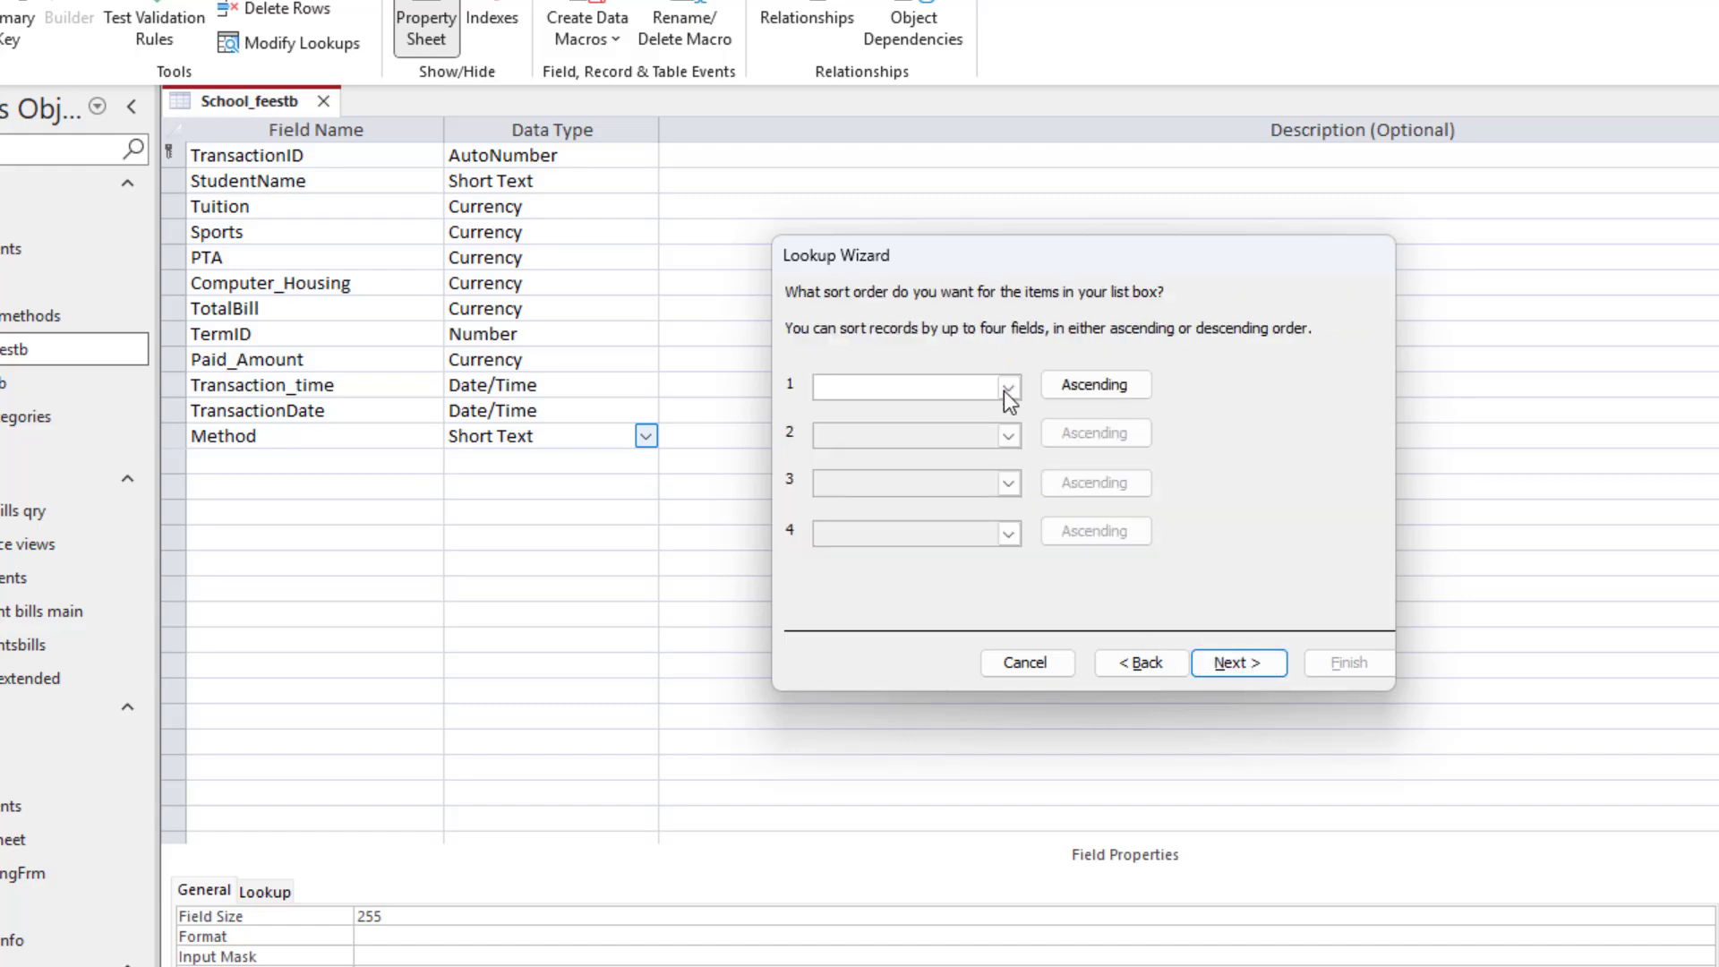
click(1003, 390)
click(900, 432)
click(1239, 662)
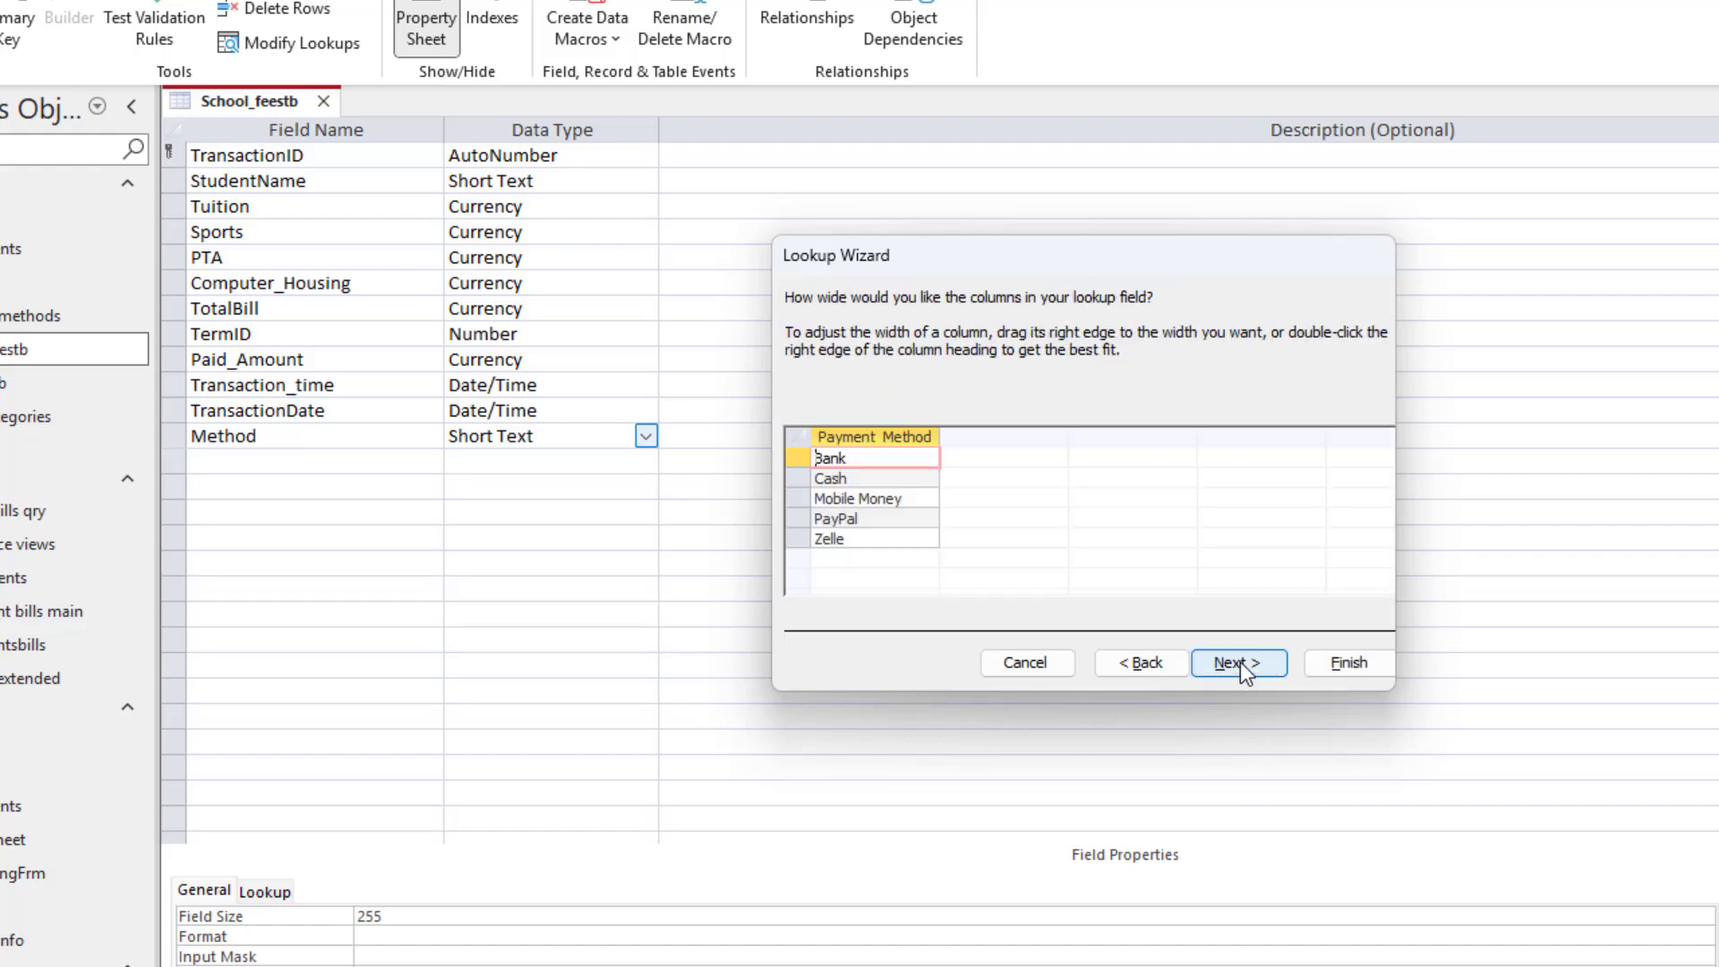
click(1254, 662)
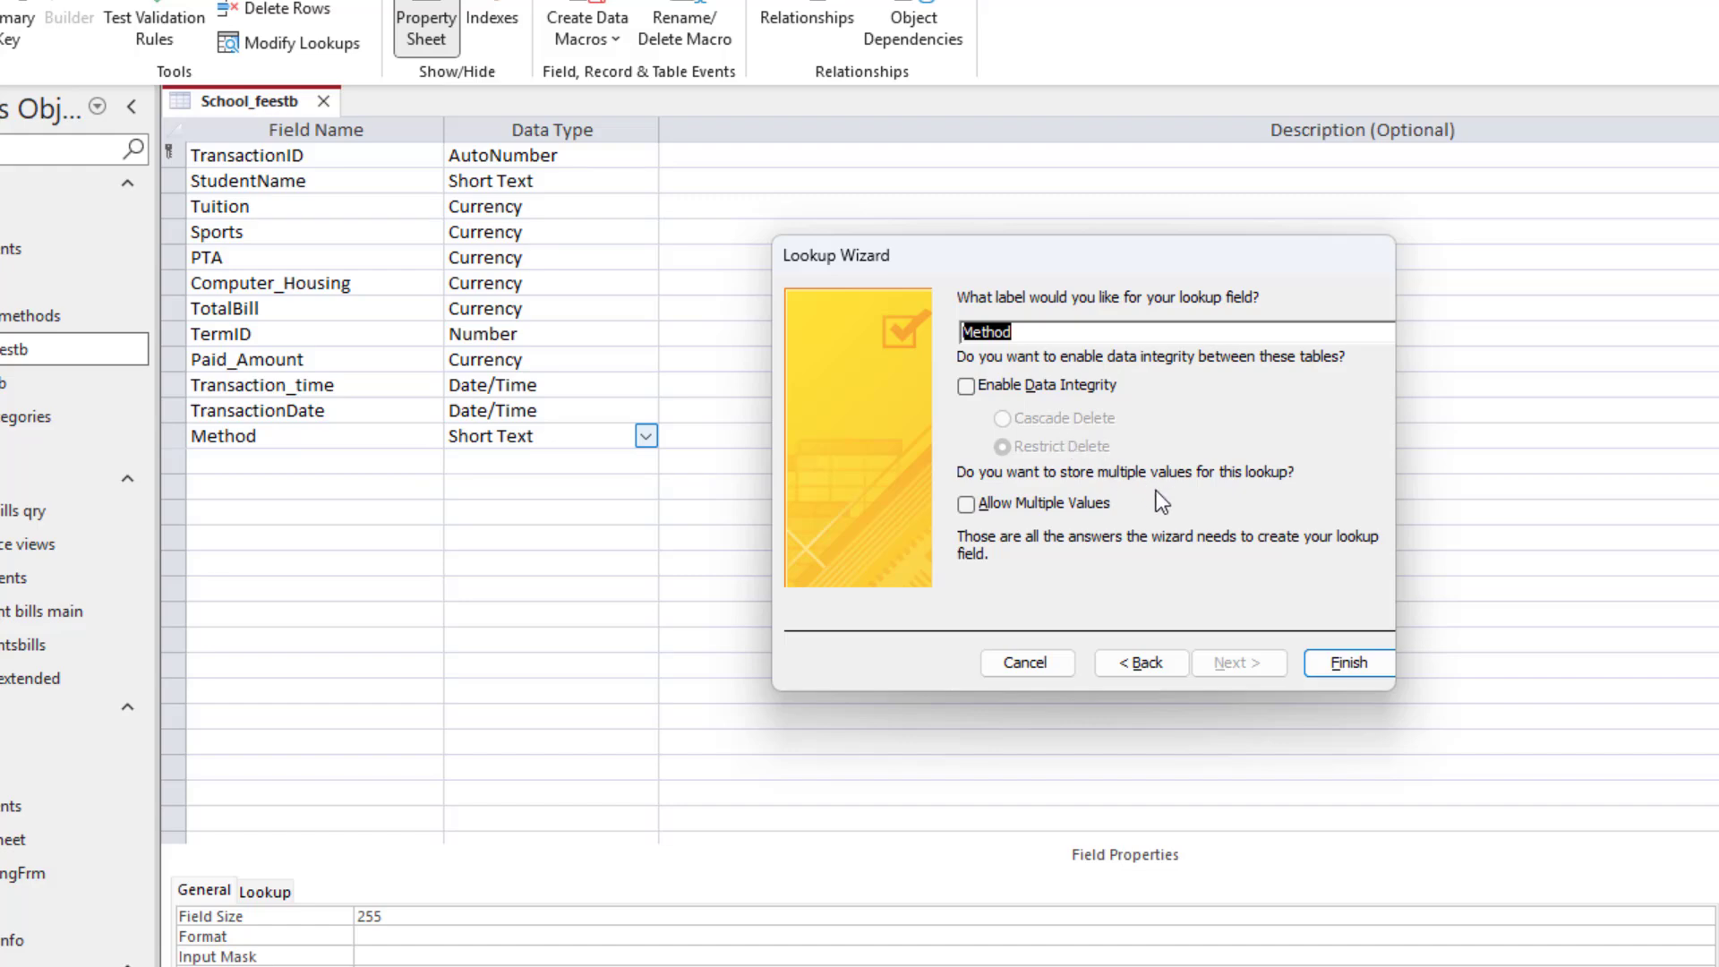
click(1337, 665)
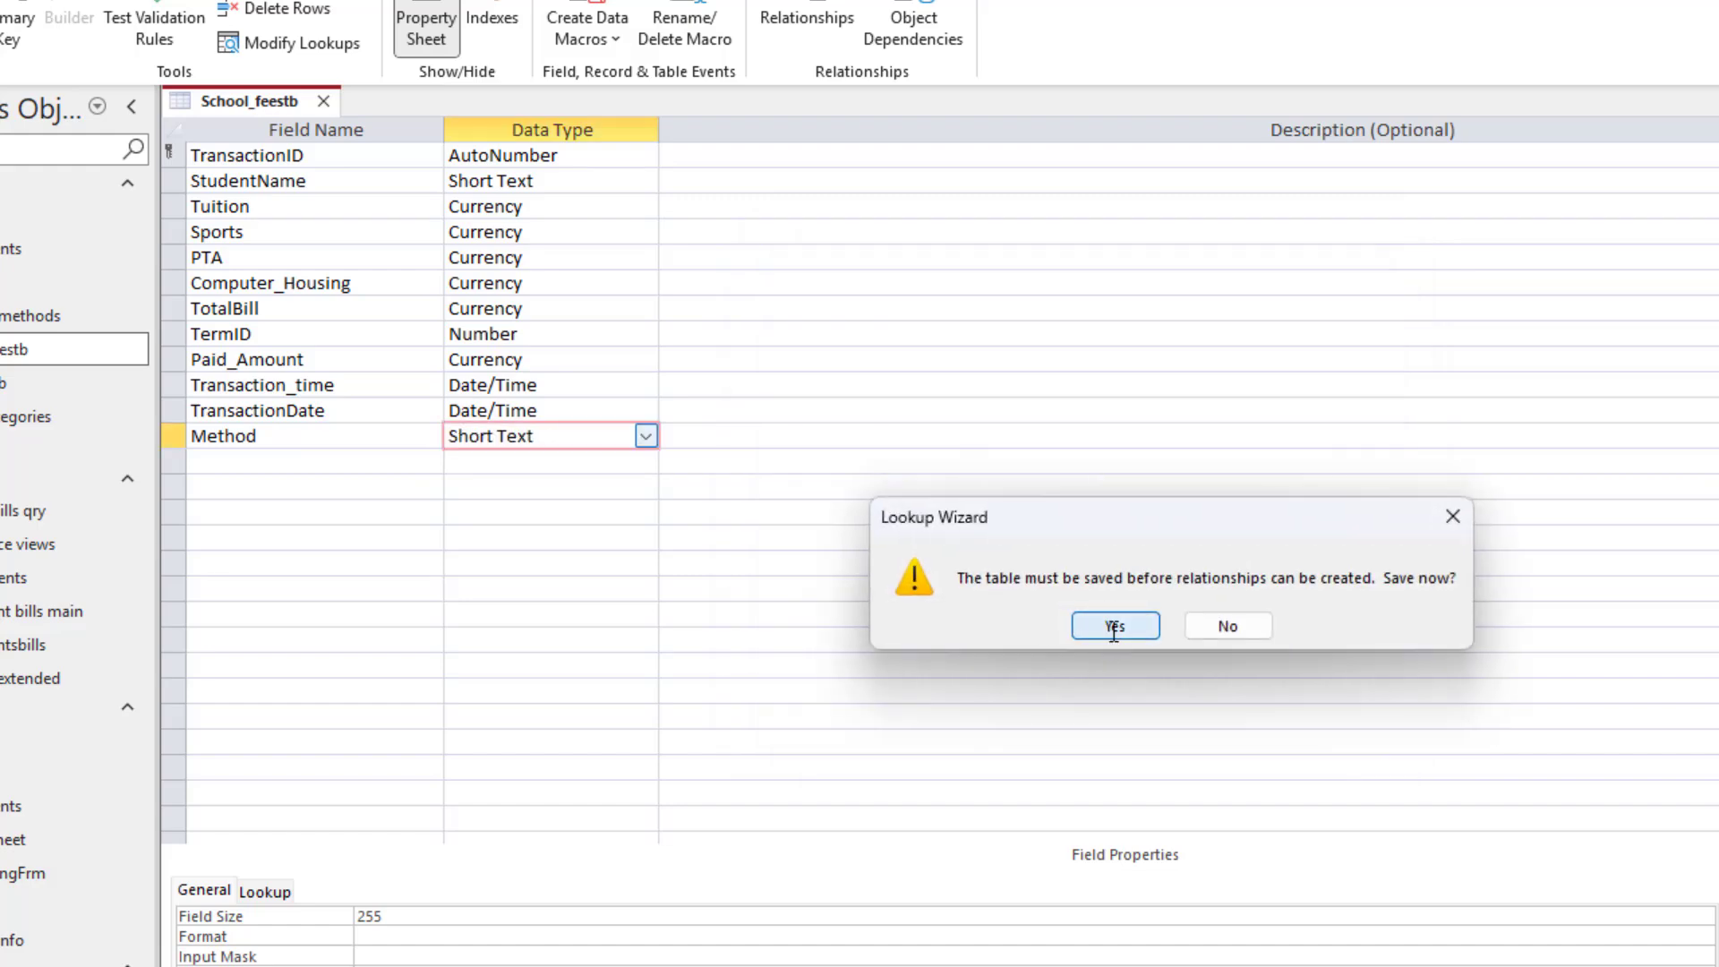
click(1114, 626)
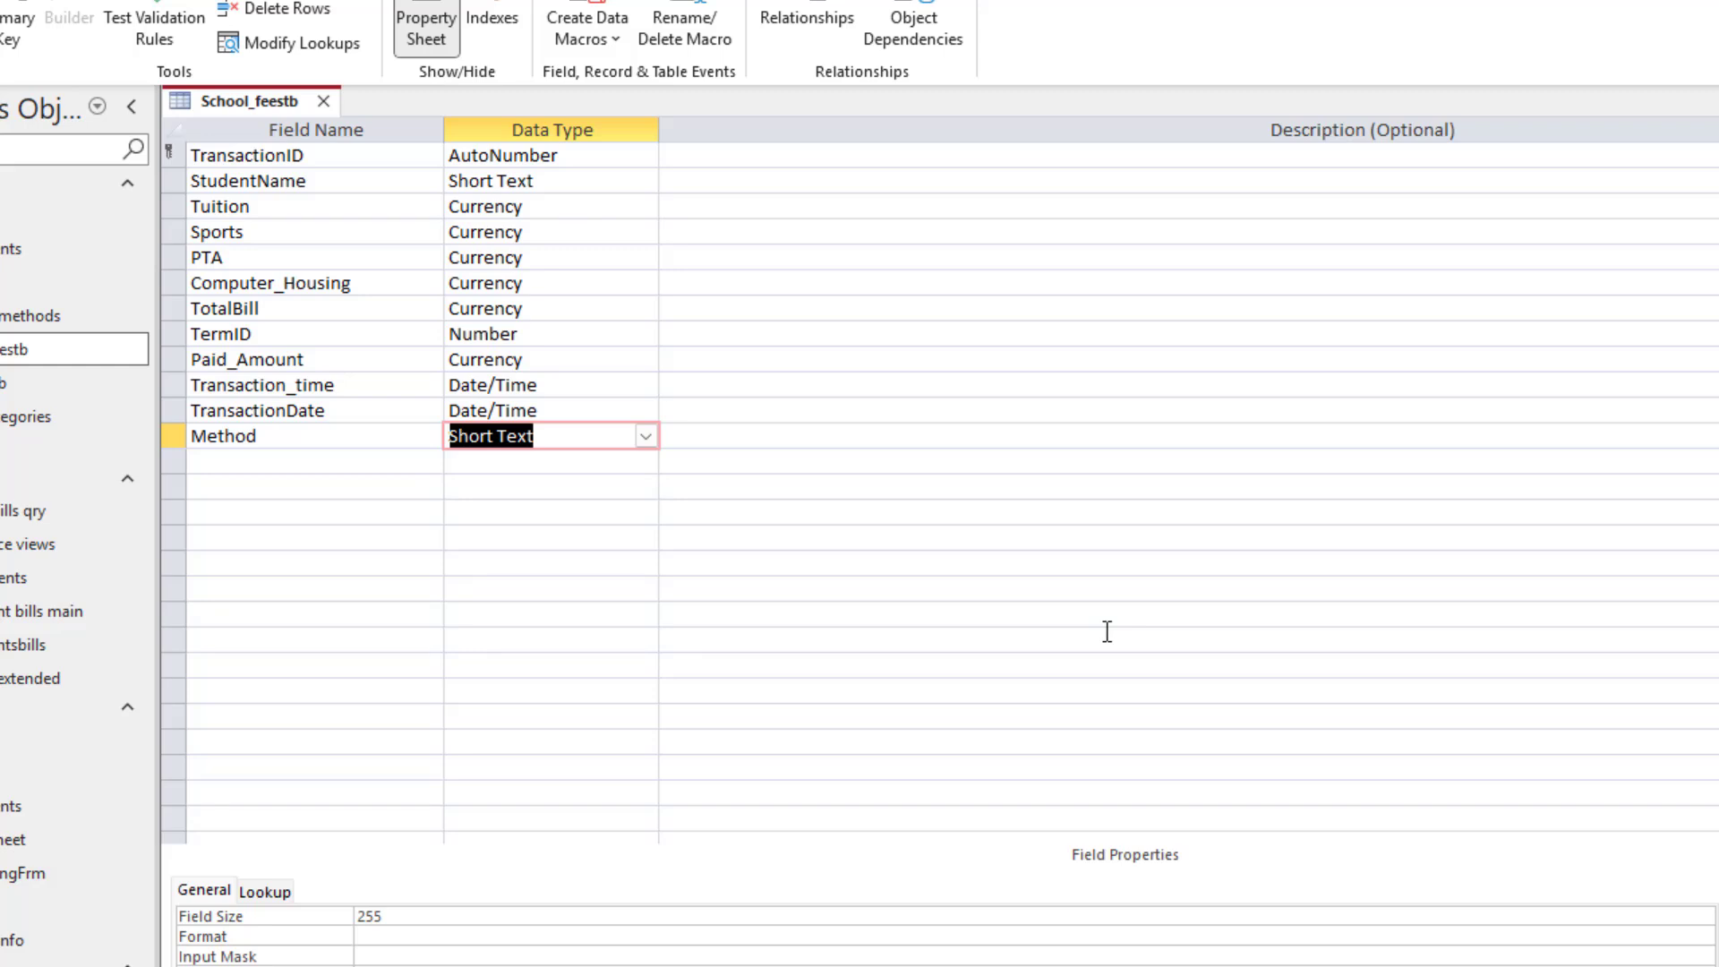
- Add a Short Text field named Fee_type below Method and save the table
click(269, 465)
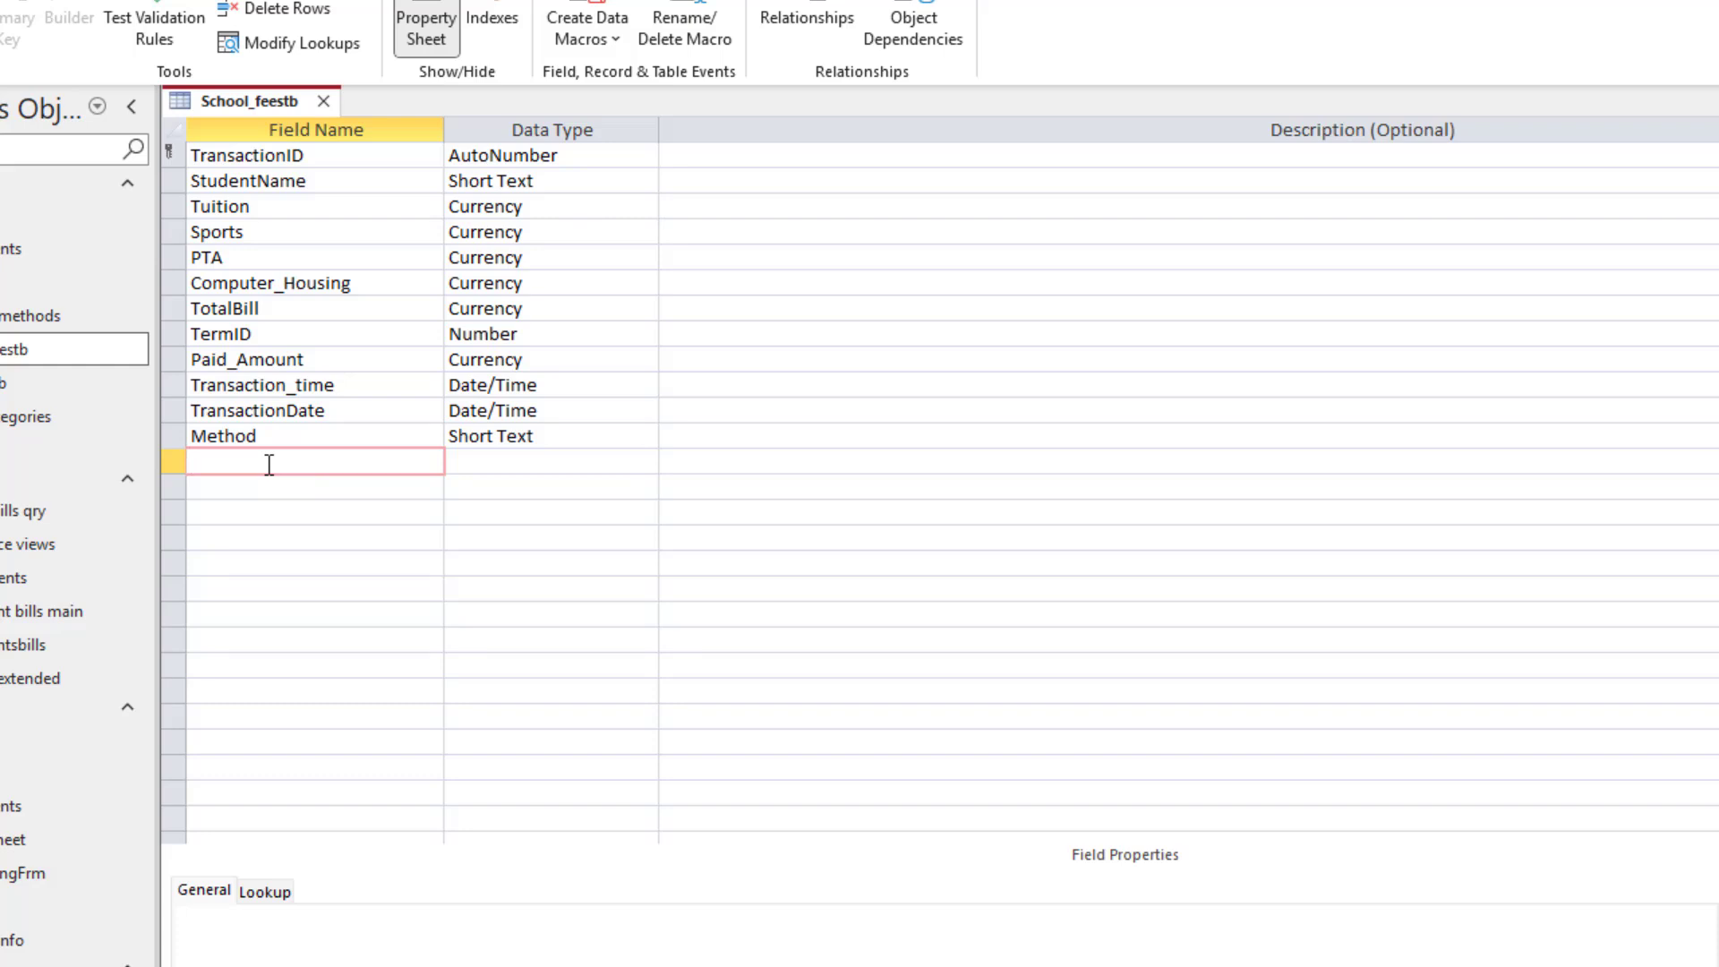
text(Fee_type)
key(Tab)
click(269, 464)
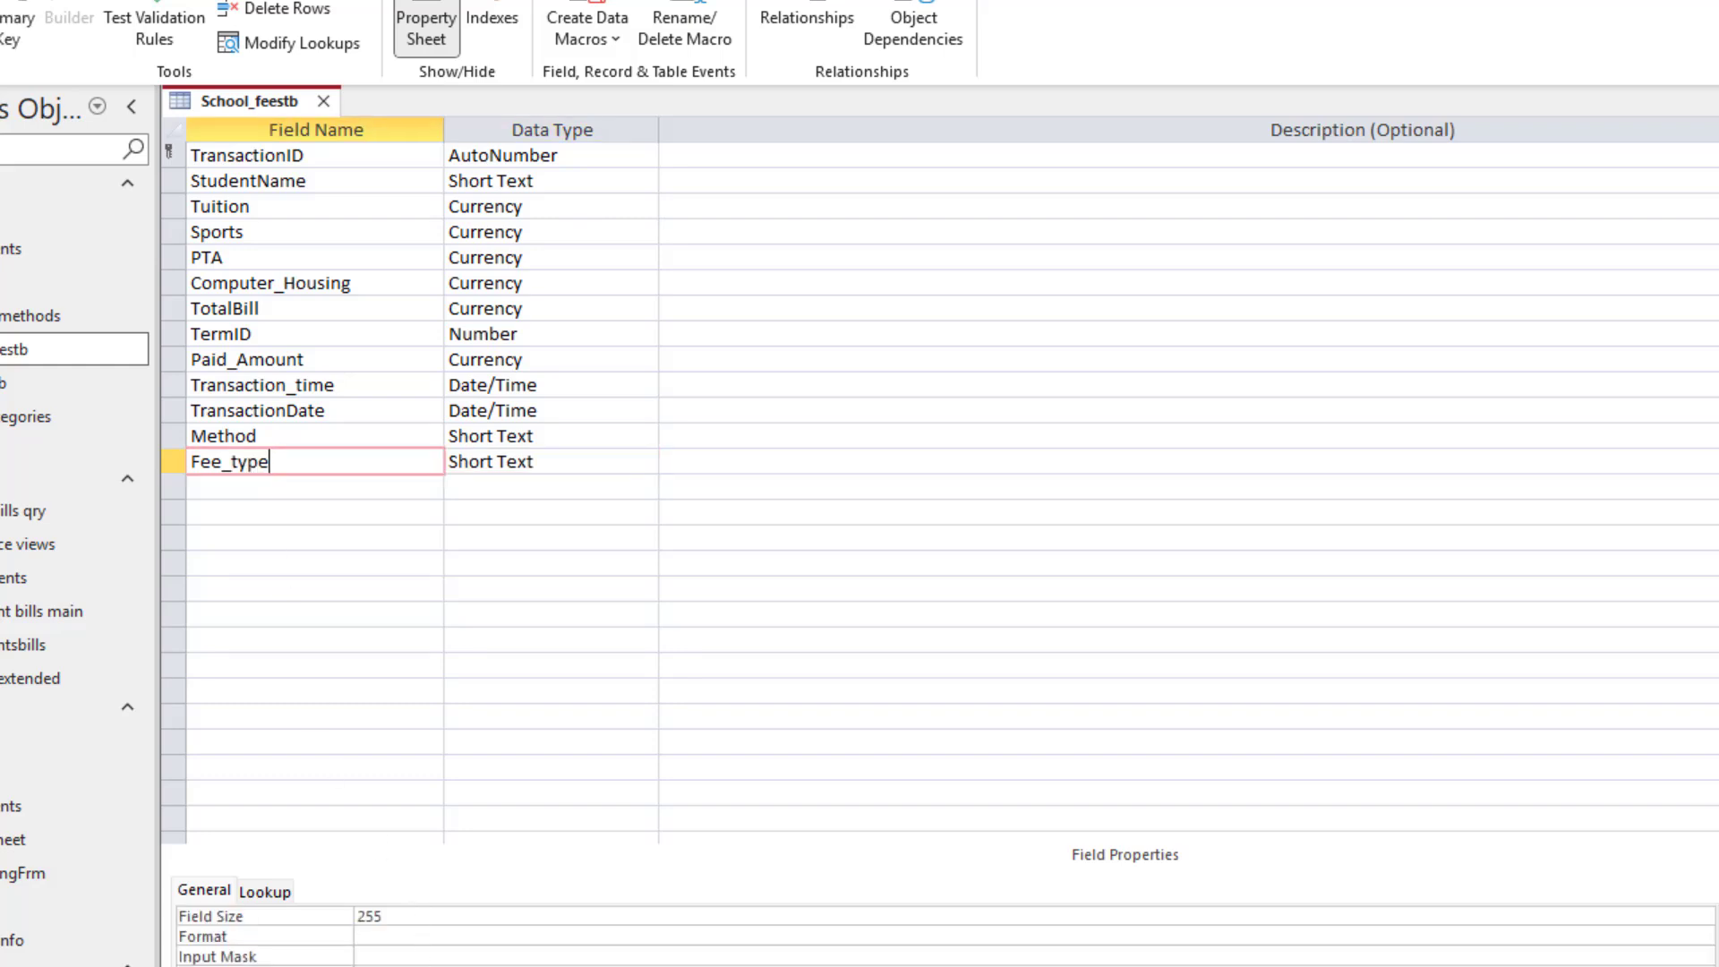
key(ctrl+s)
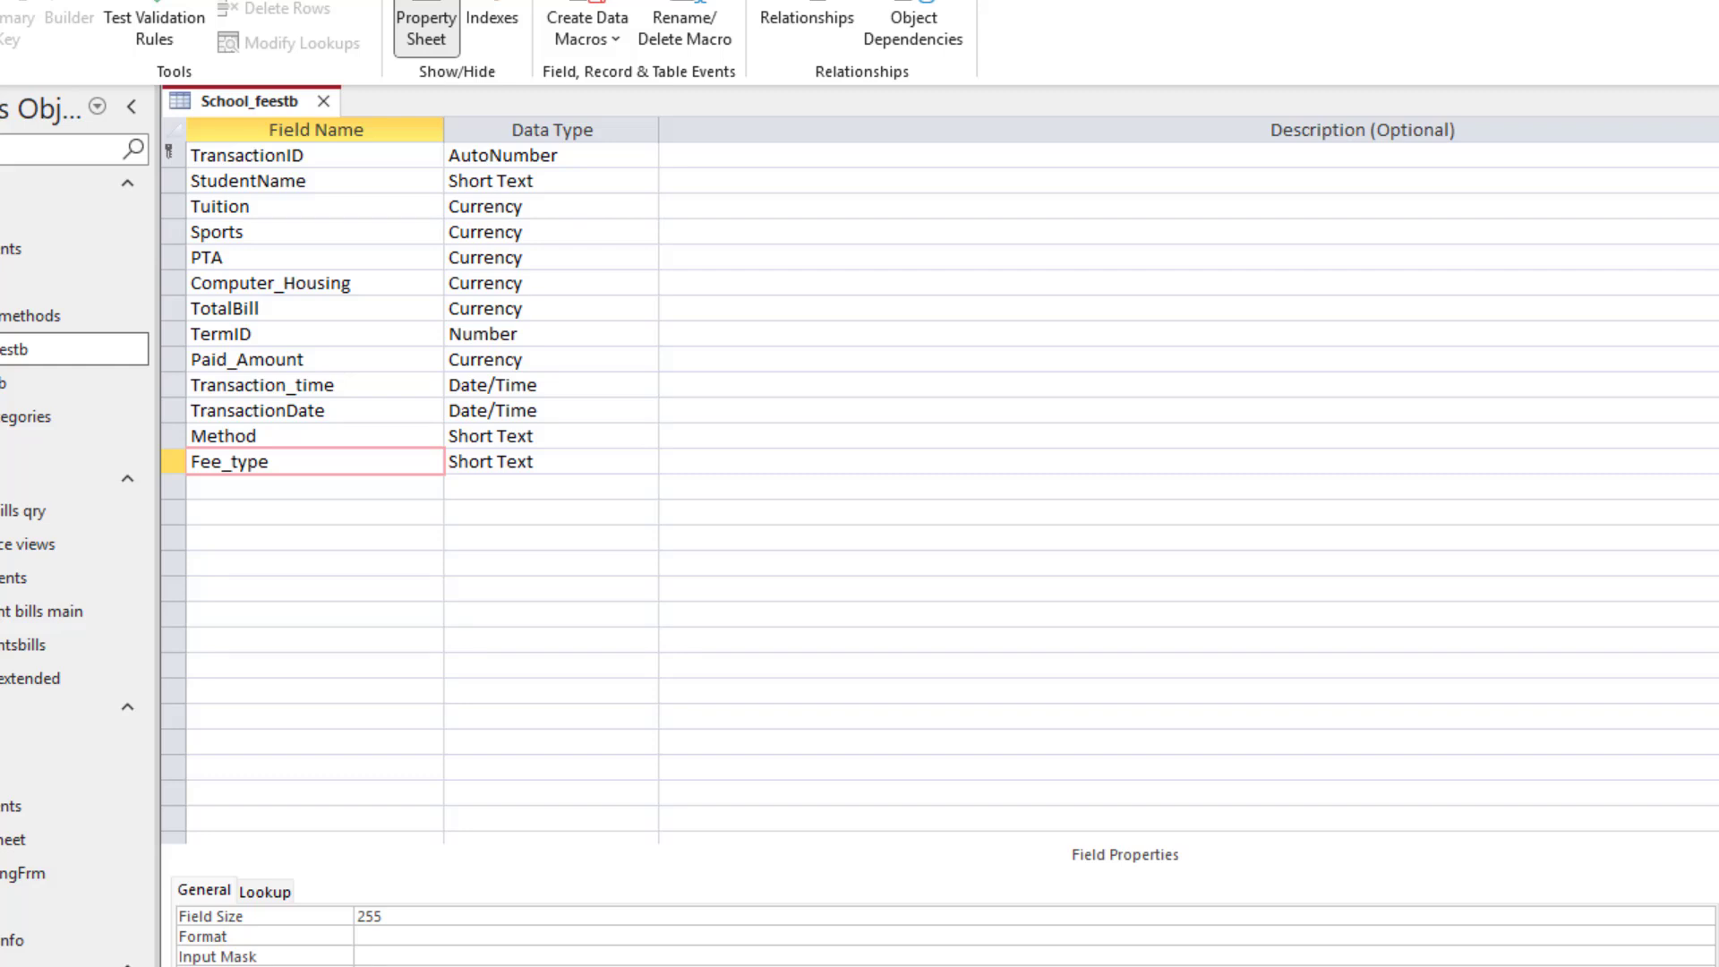
- Start a lookup for the Fee_type field that gets its values from the tbl fee categories table
click(621, 466)
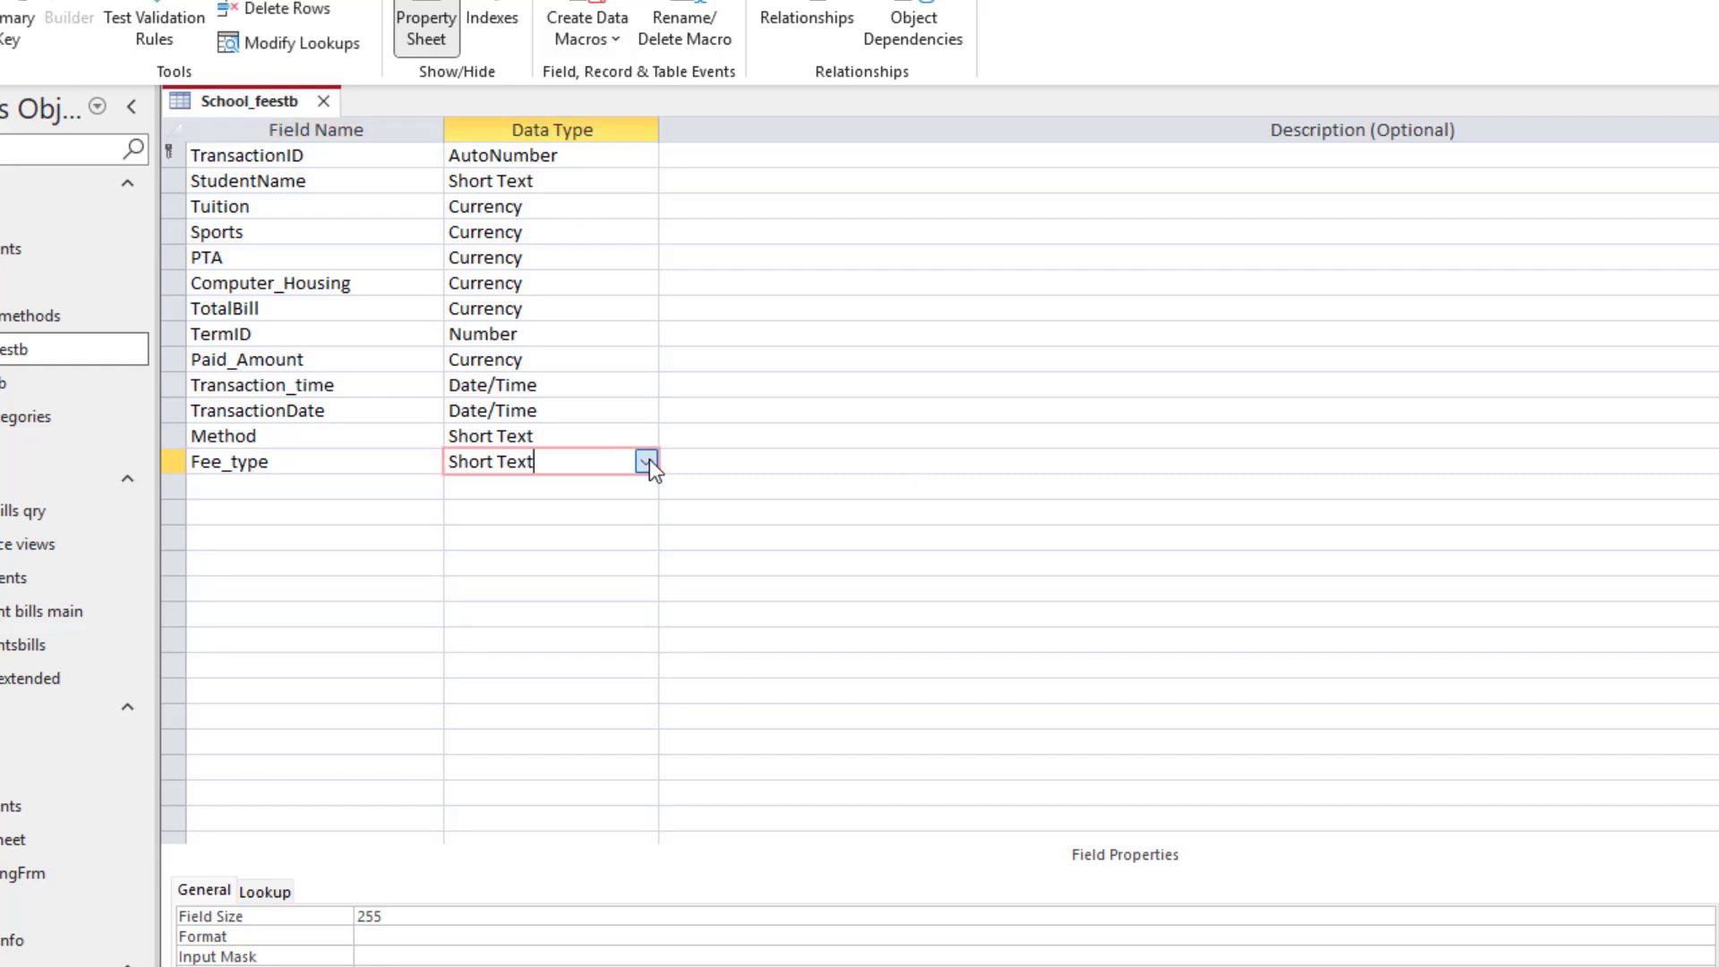
click(646, 462)
click(578, 817)
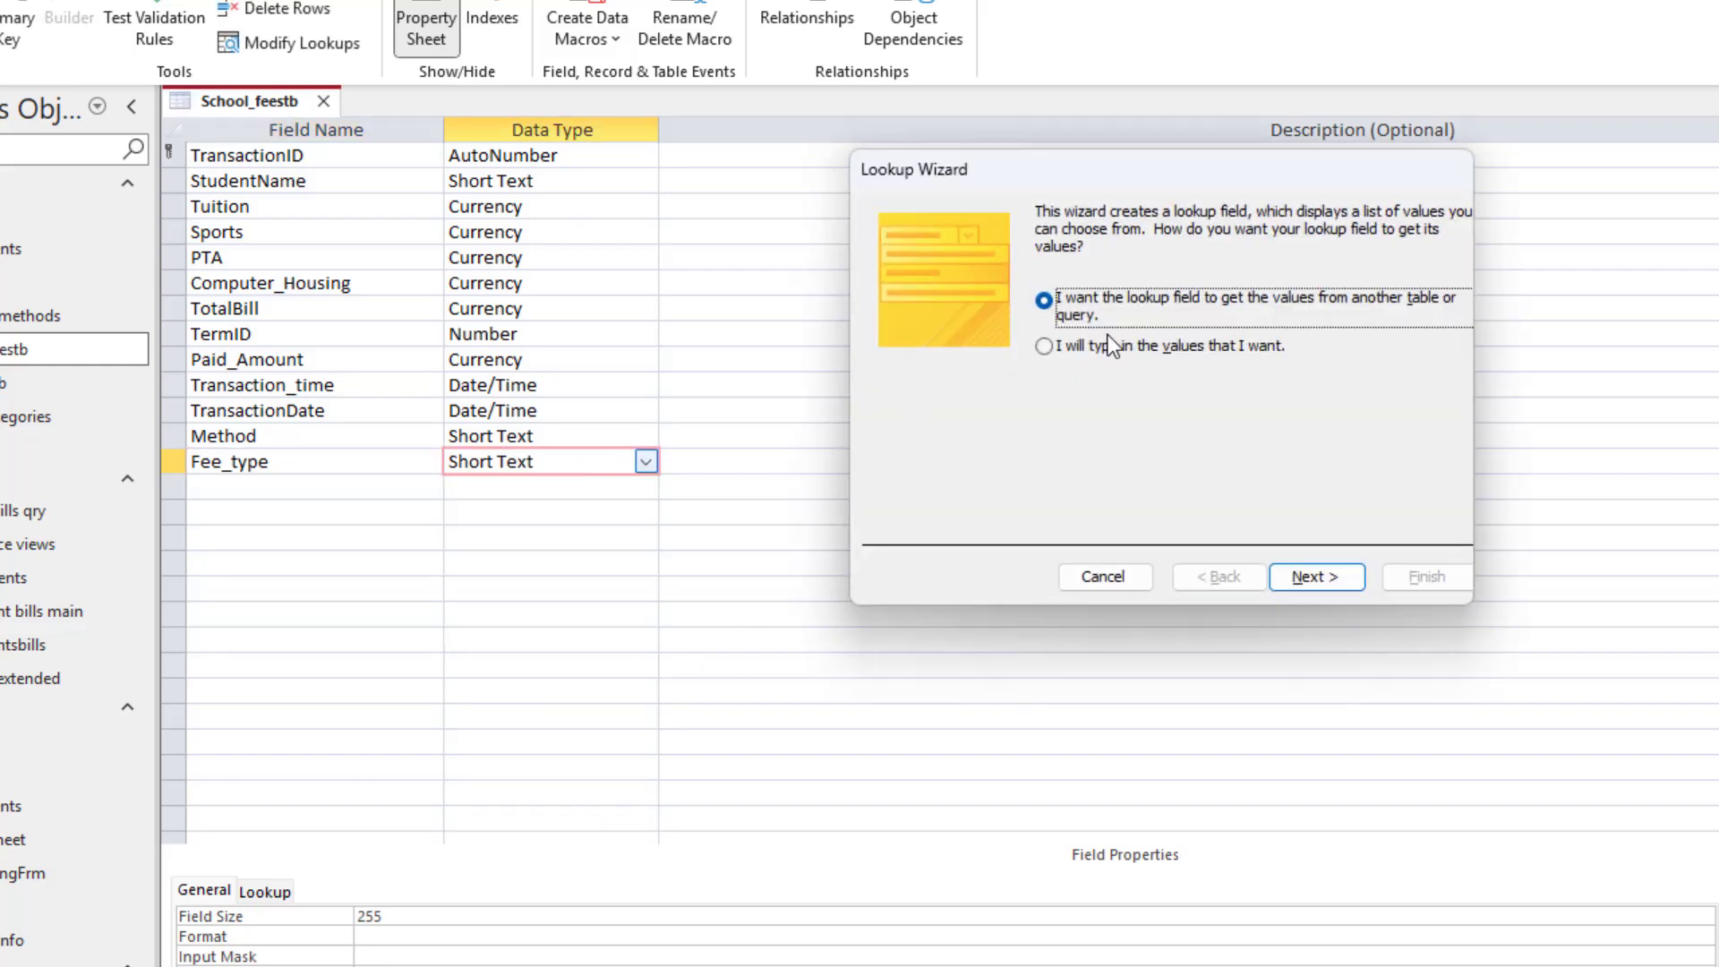
click(1318, 579)
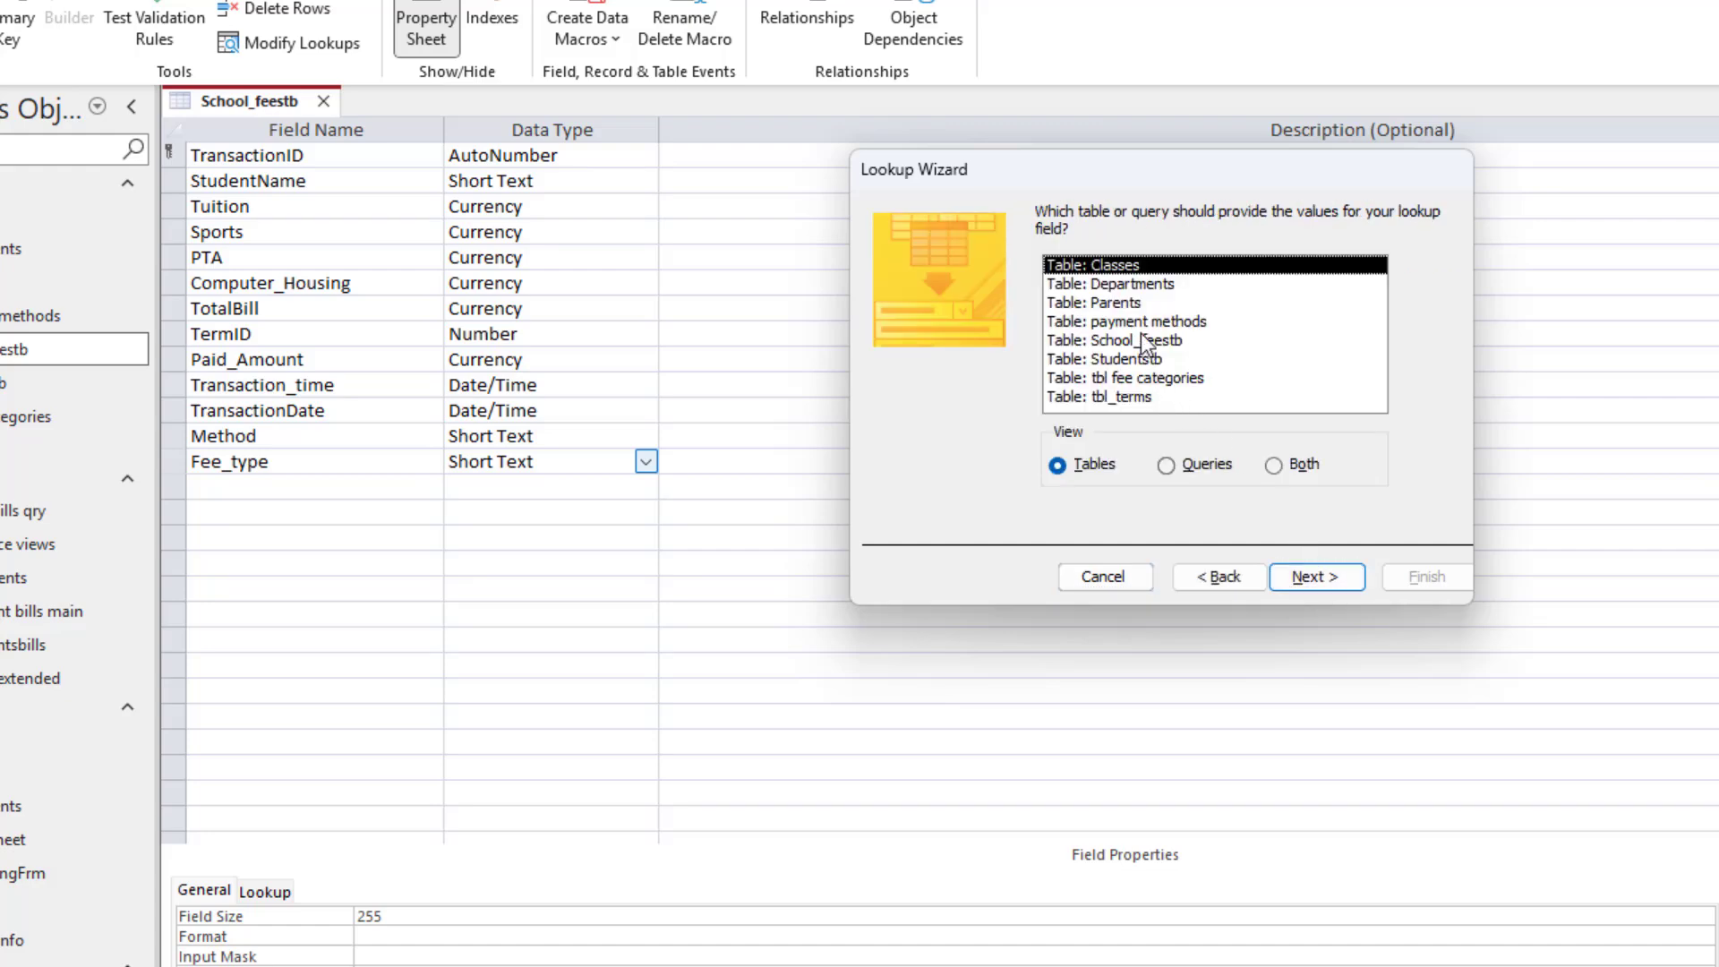
double_click(1164, 380)
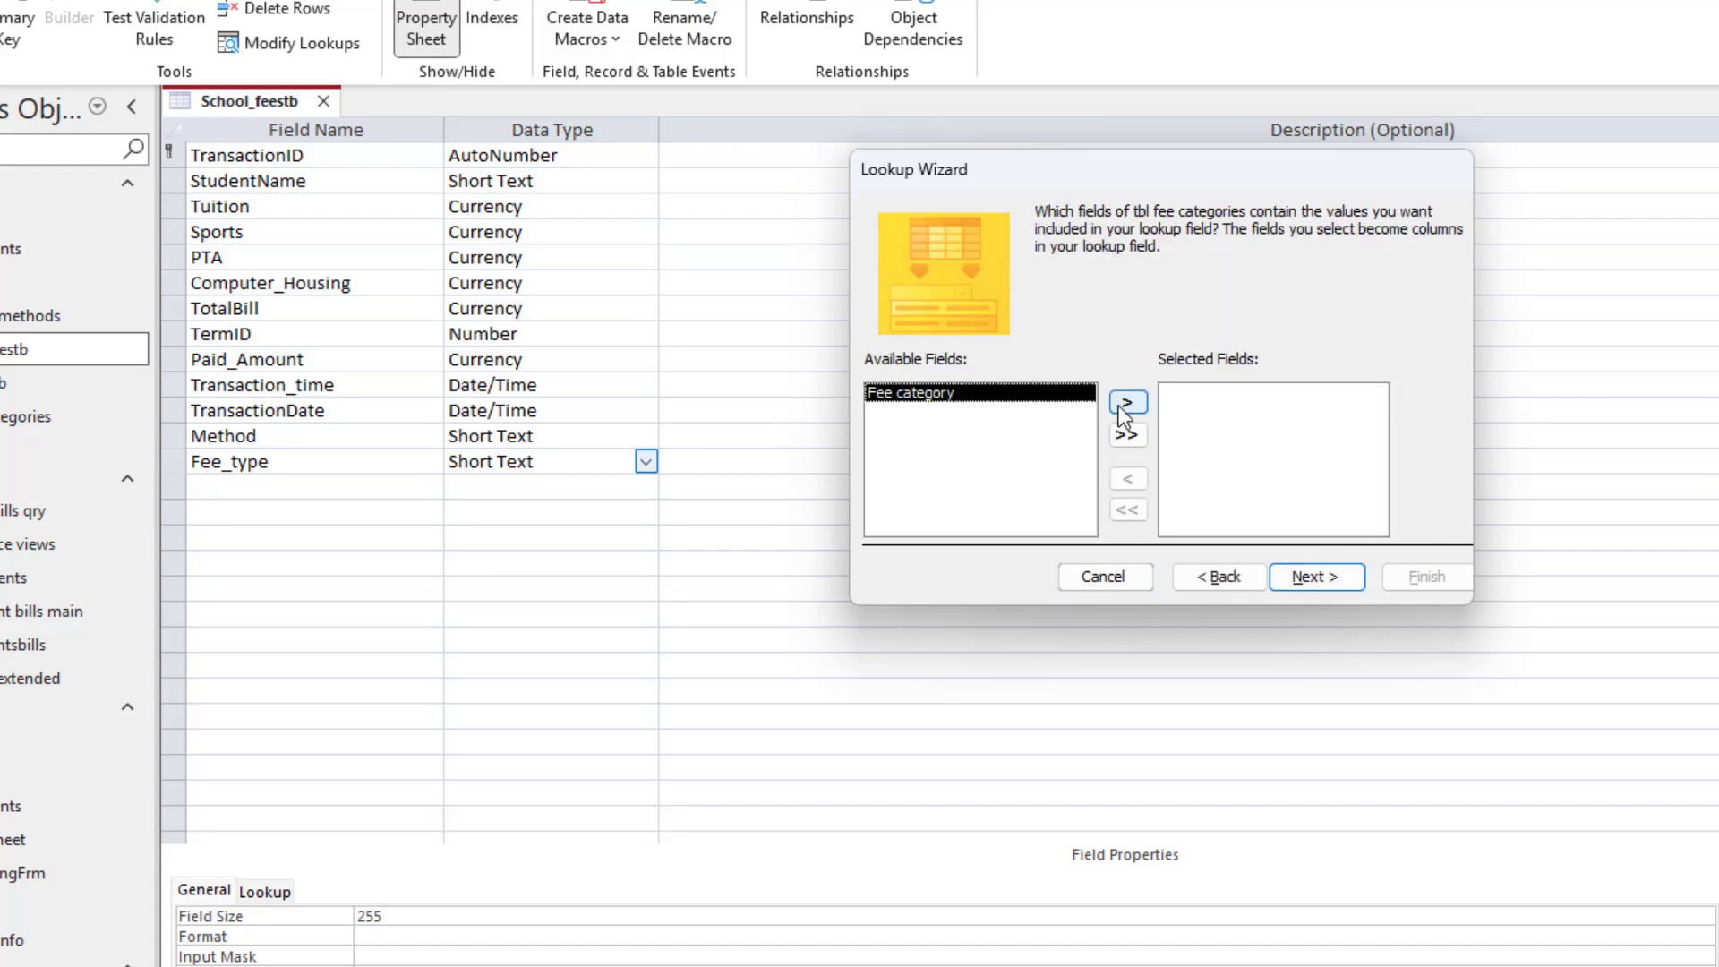
- Include the Fee category field sorted ascending, keep the label Fee_type, and finish the lookup, saving the table
click(1128, 403)
click(1339, 580)
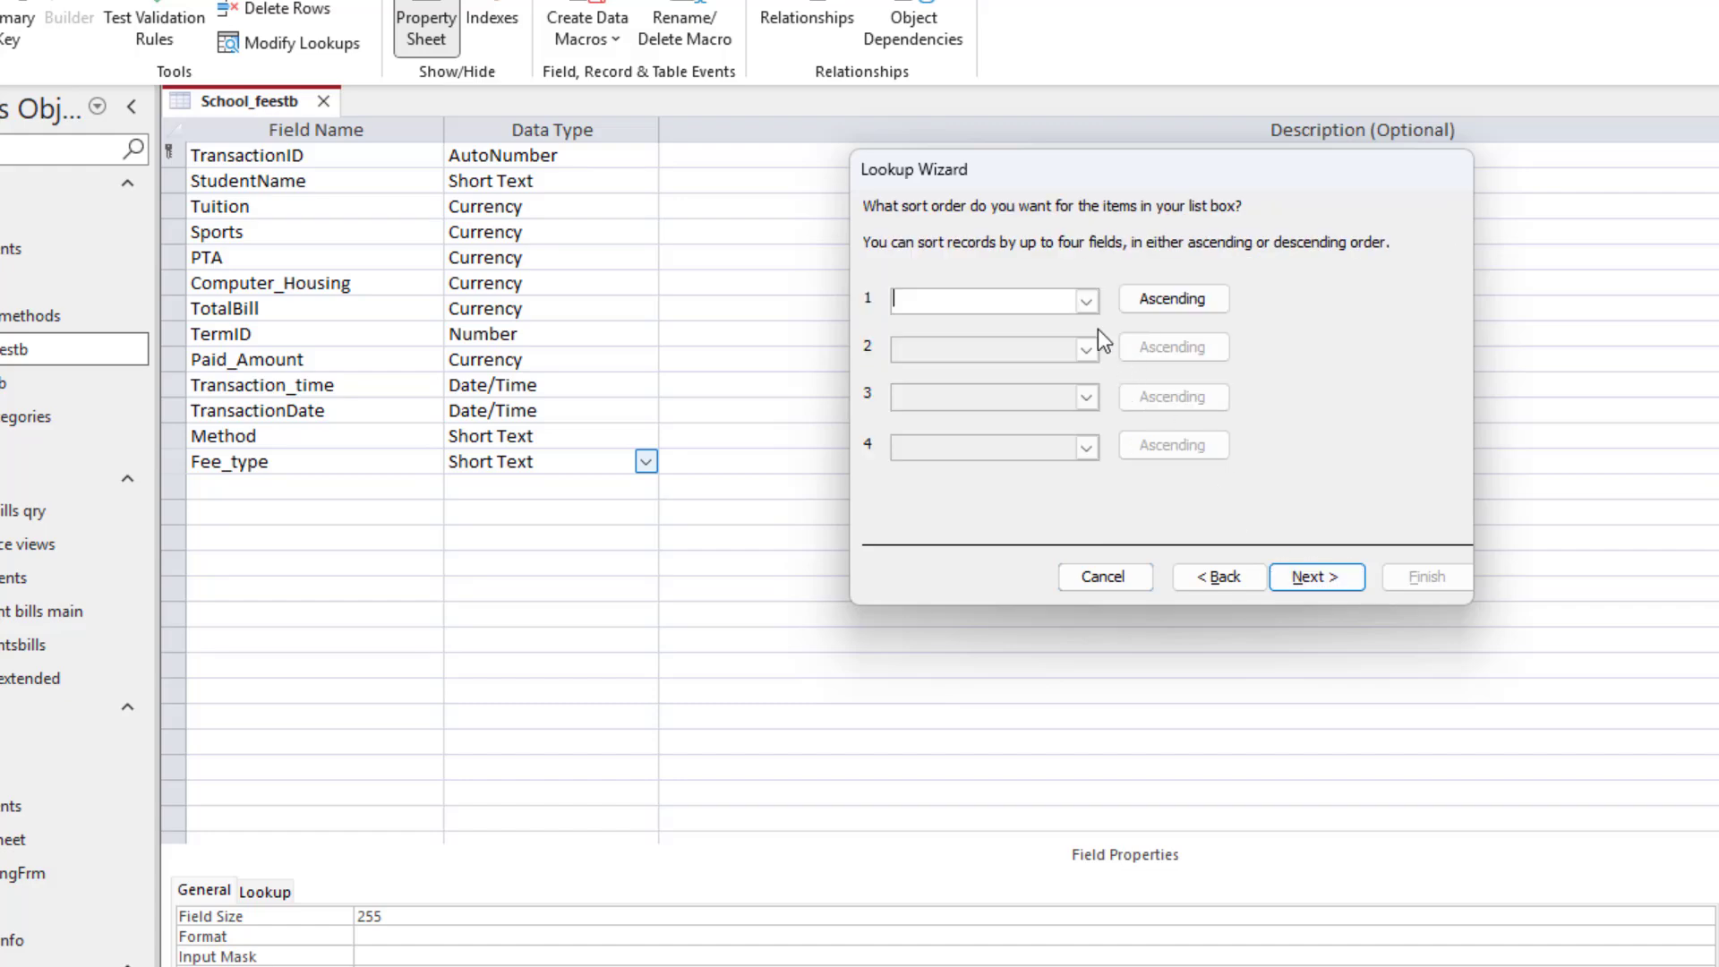
click(1086, 301)
click(1024, 346)
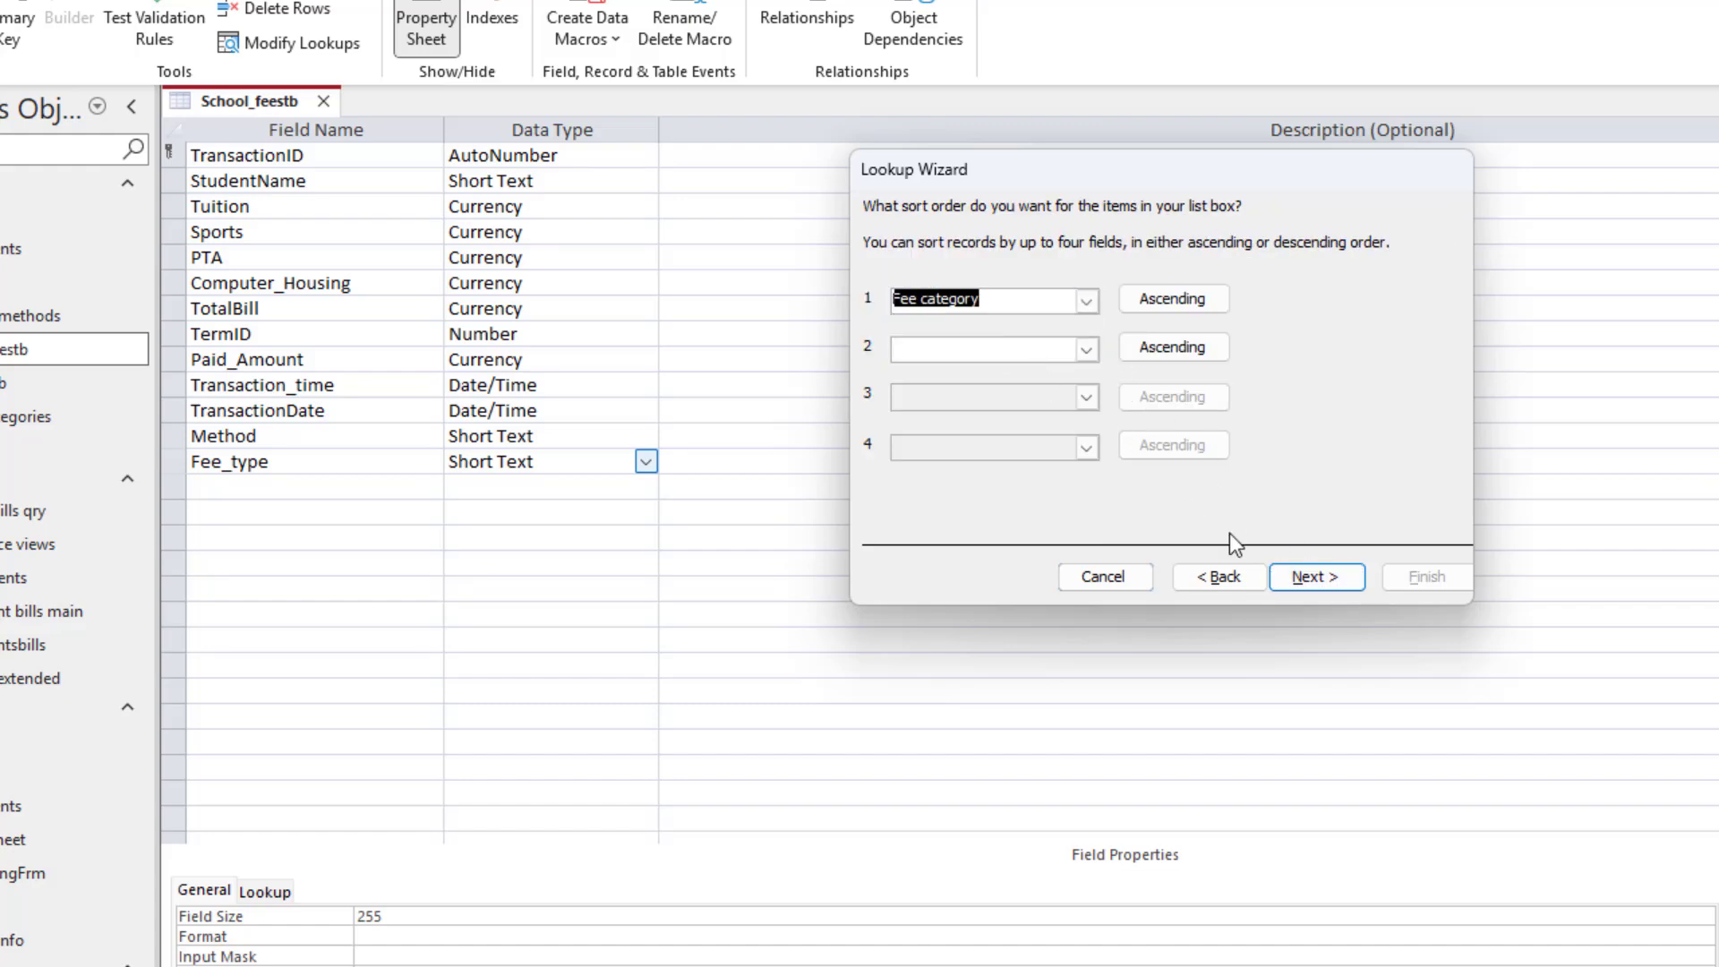
click(1323, 578)
click(1318, 580)
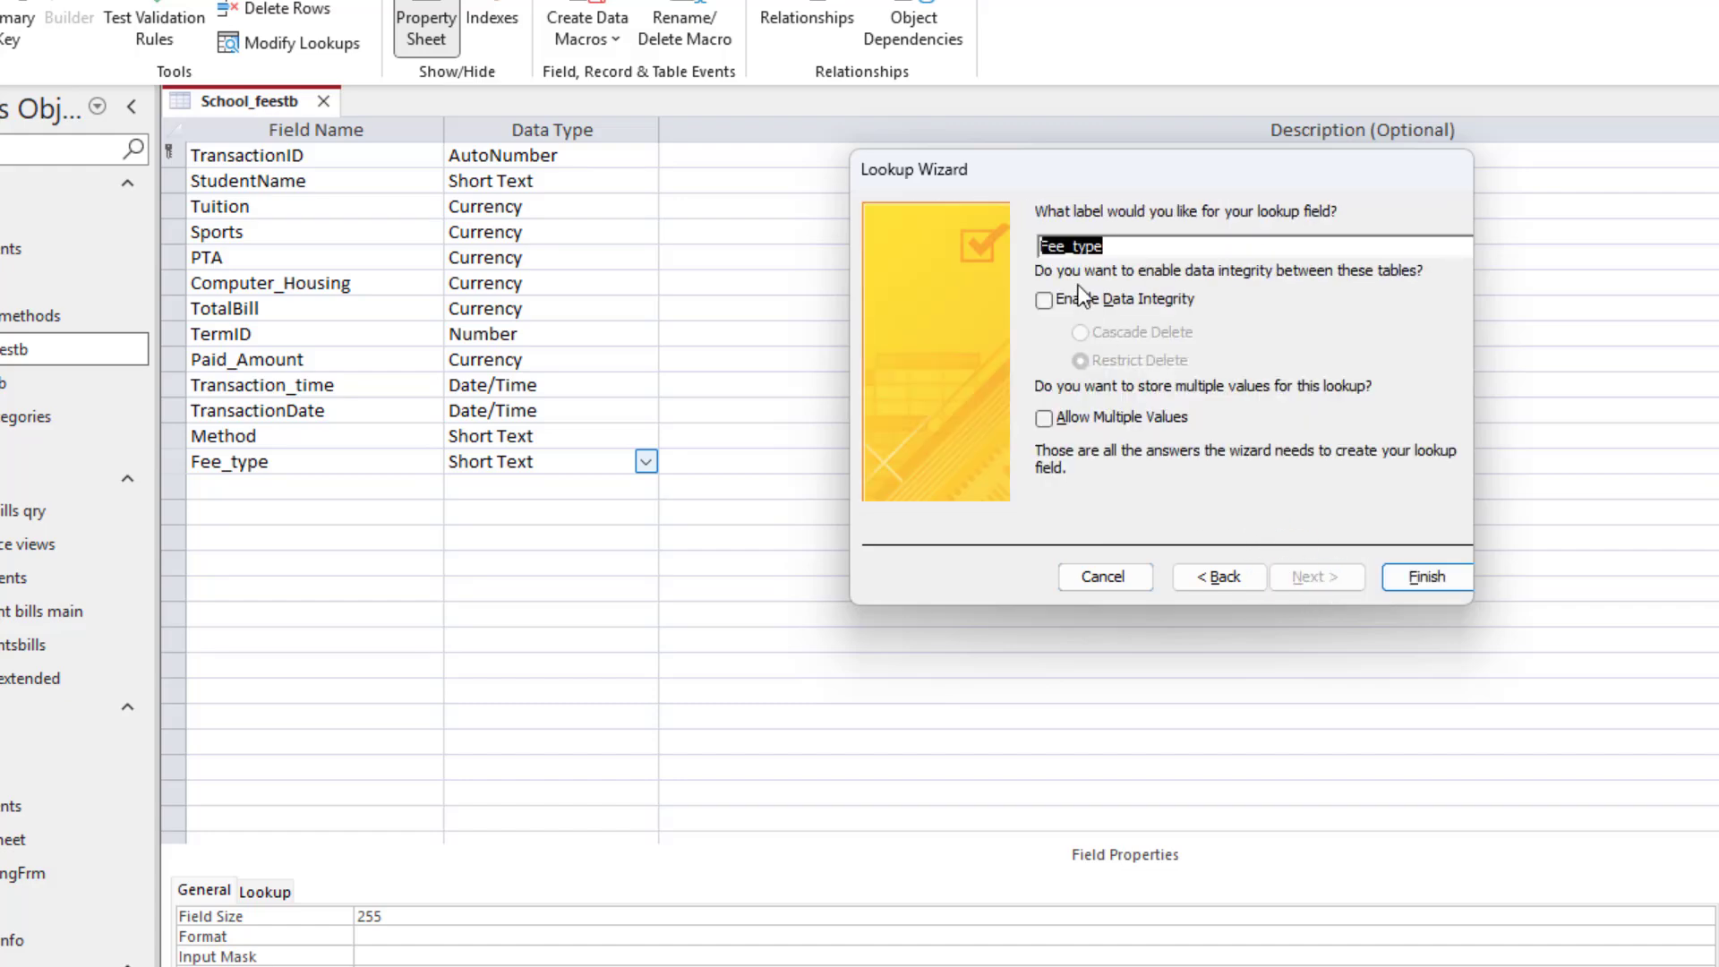
click(1419, 578)
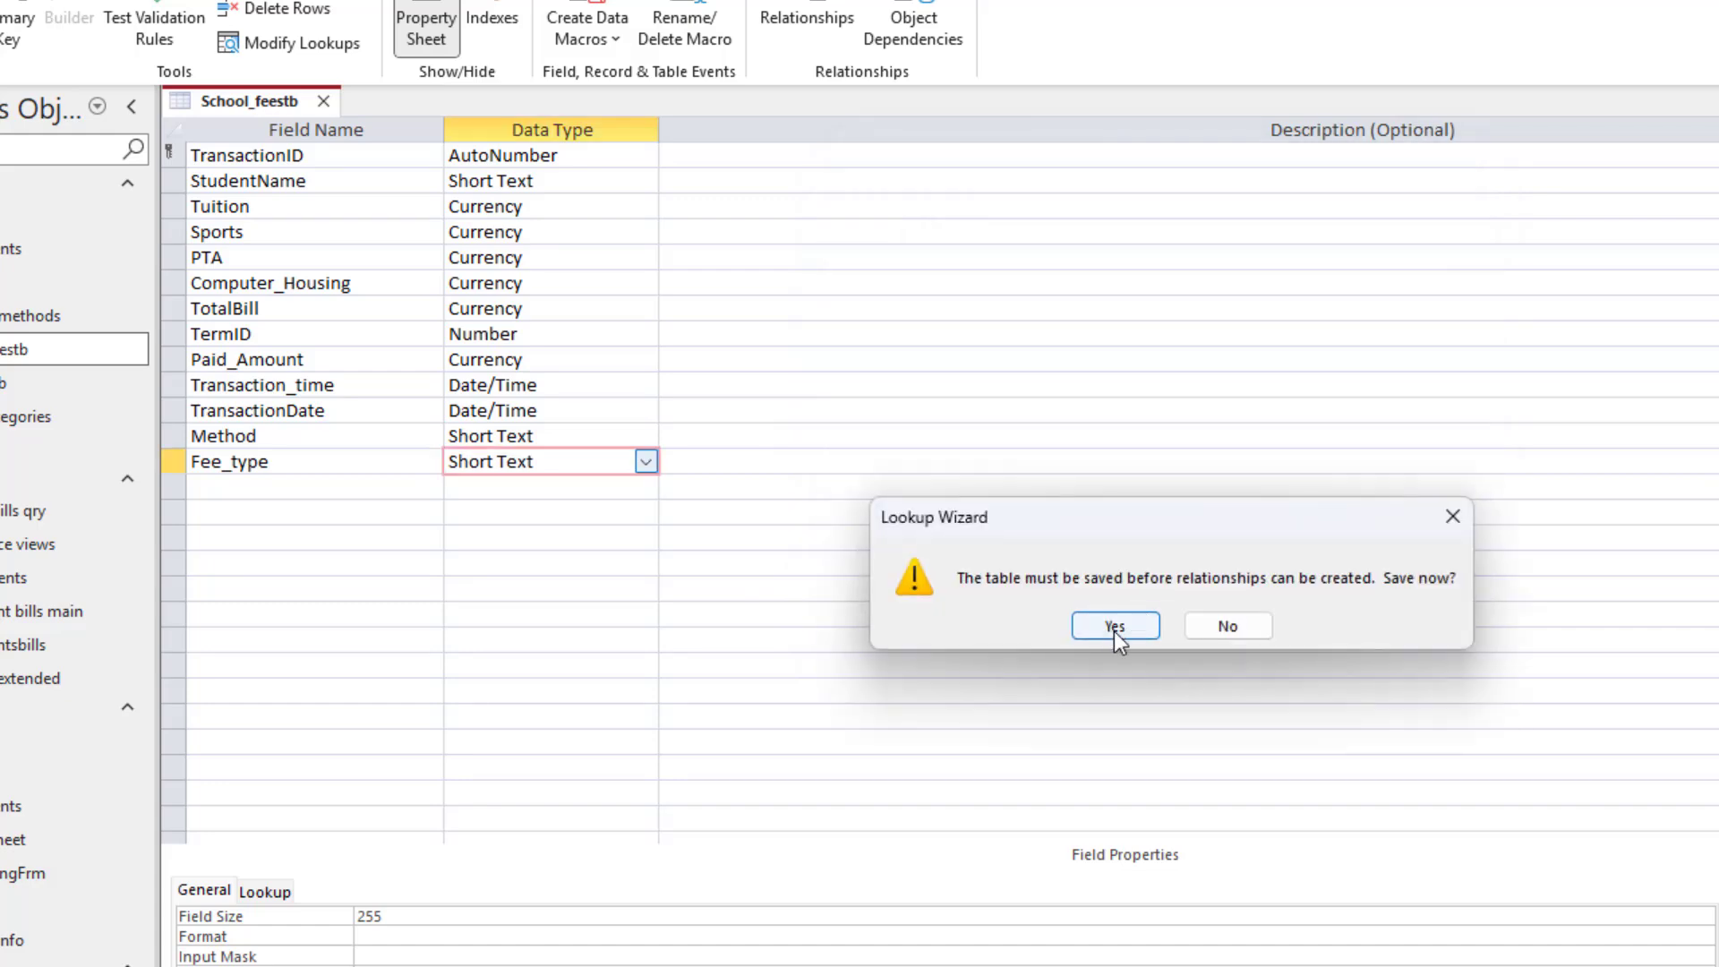
click(1113, 631)
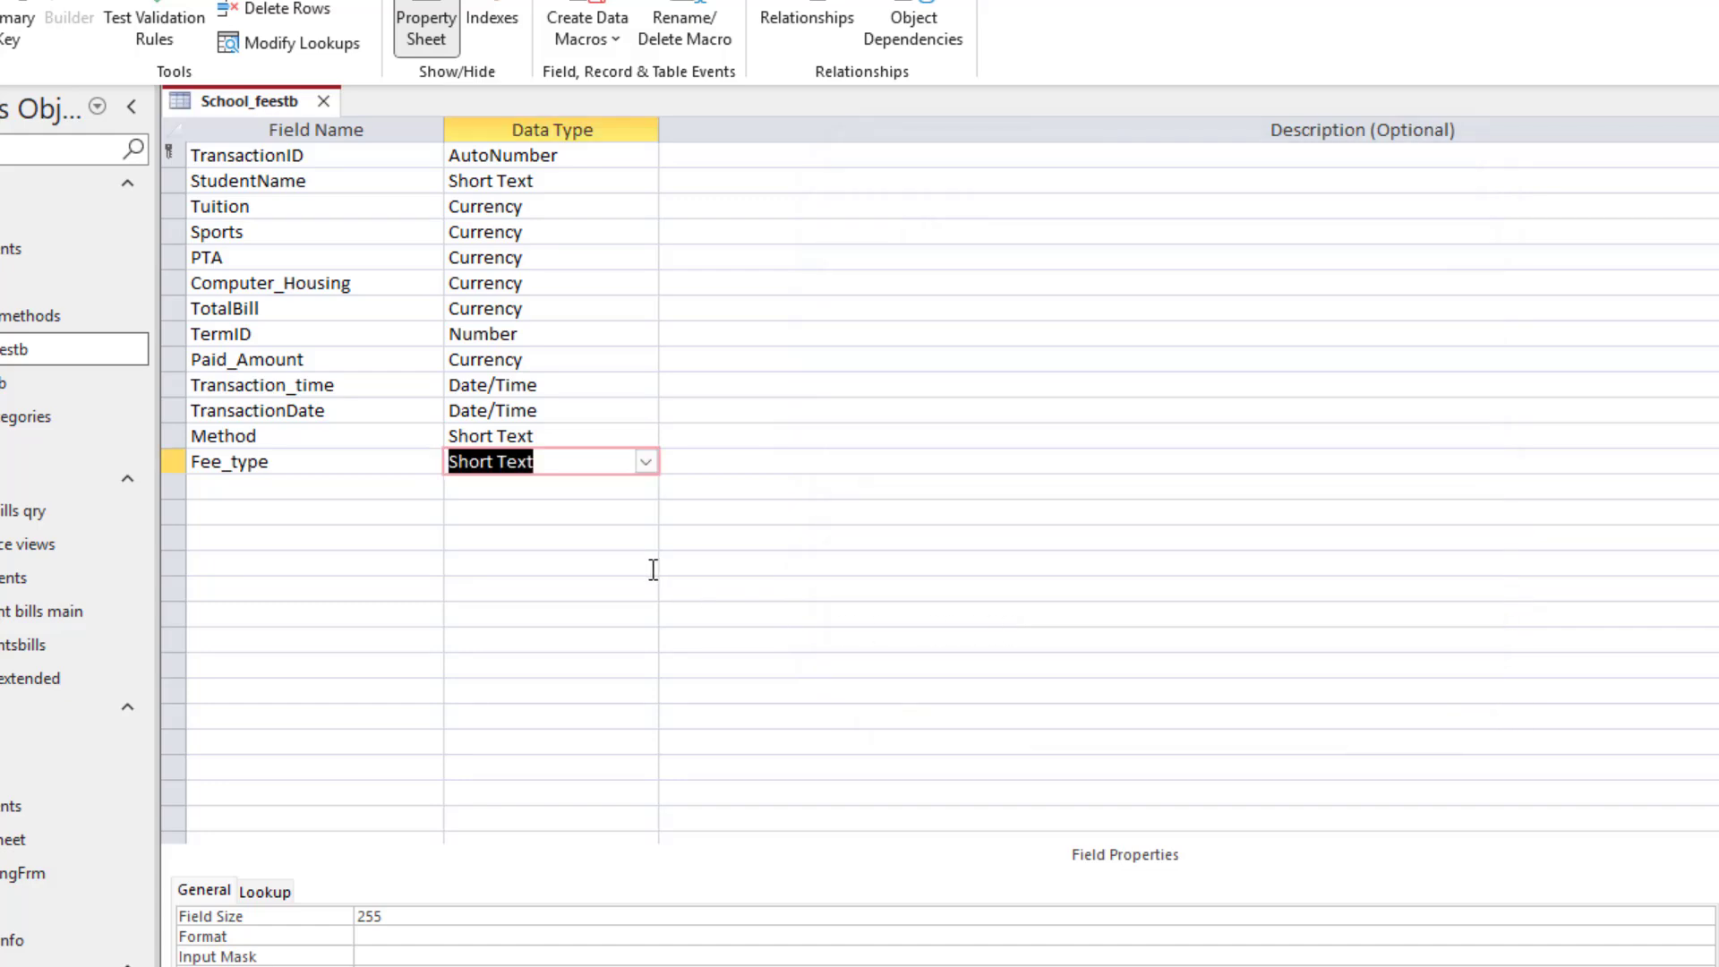
- Close the School_feestb table and open the qry payments query in design view
click(324, 100)
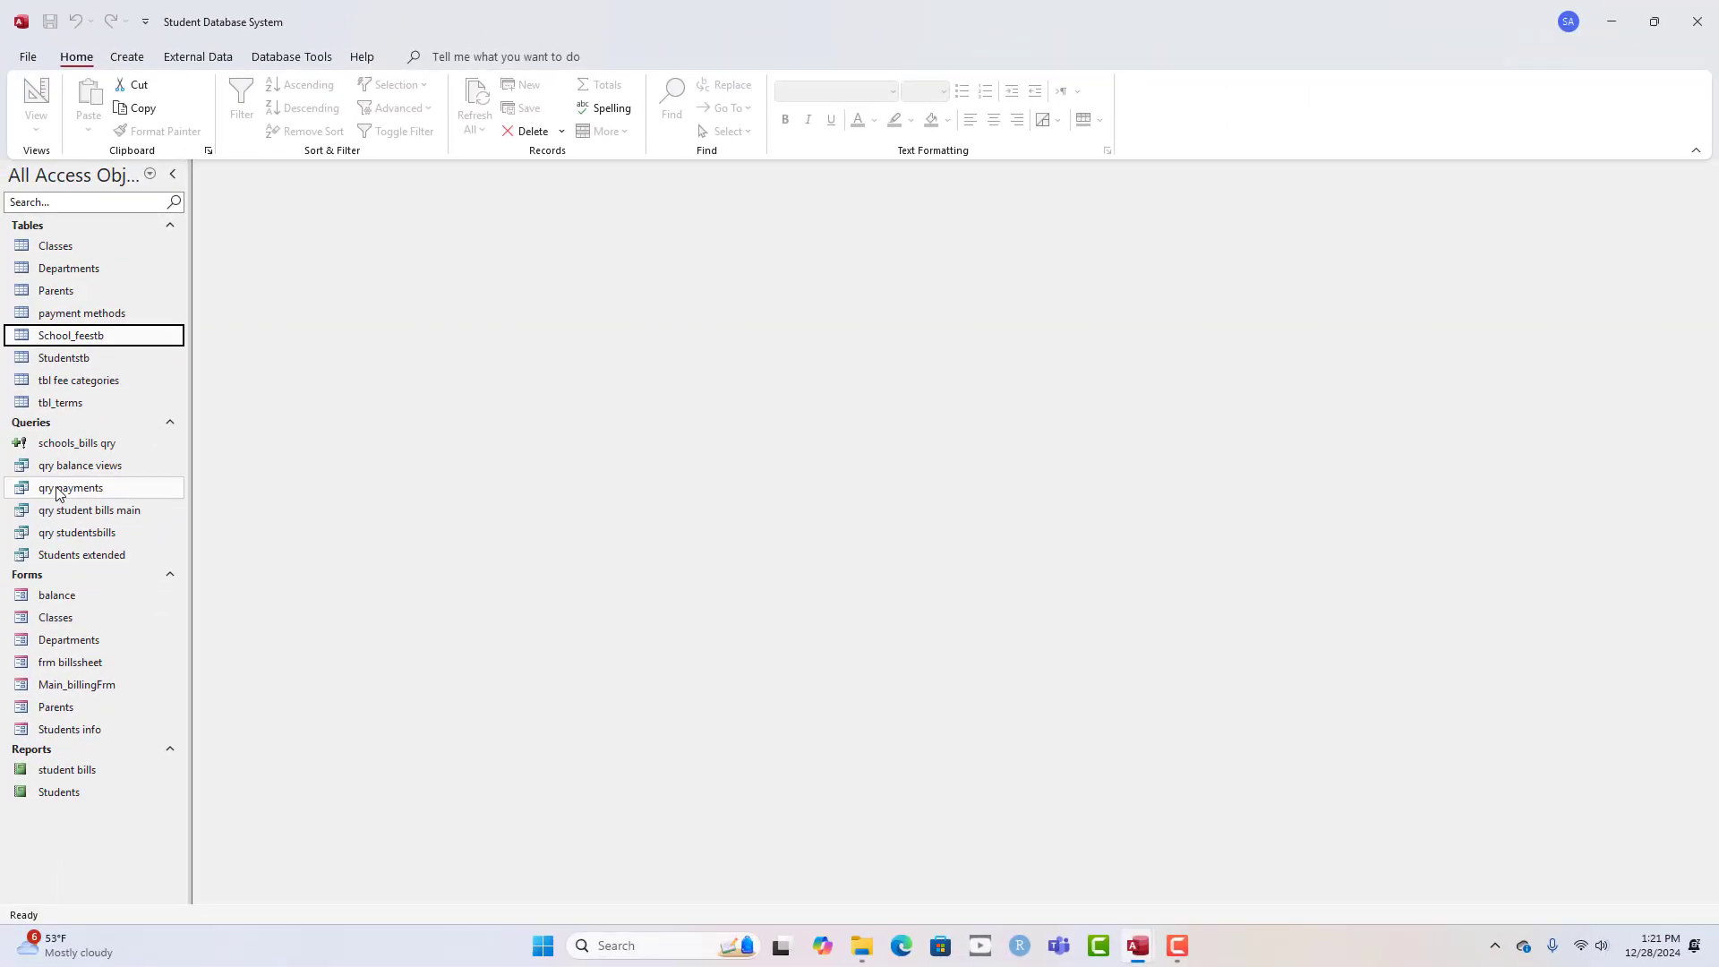
double_click(57, 491)
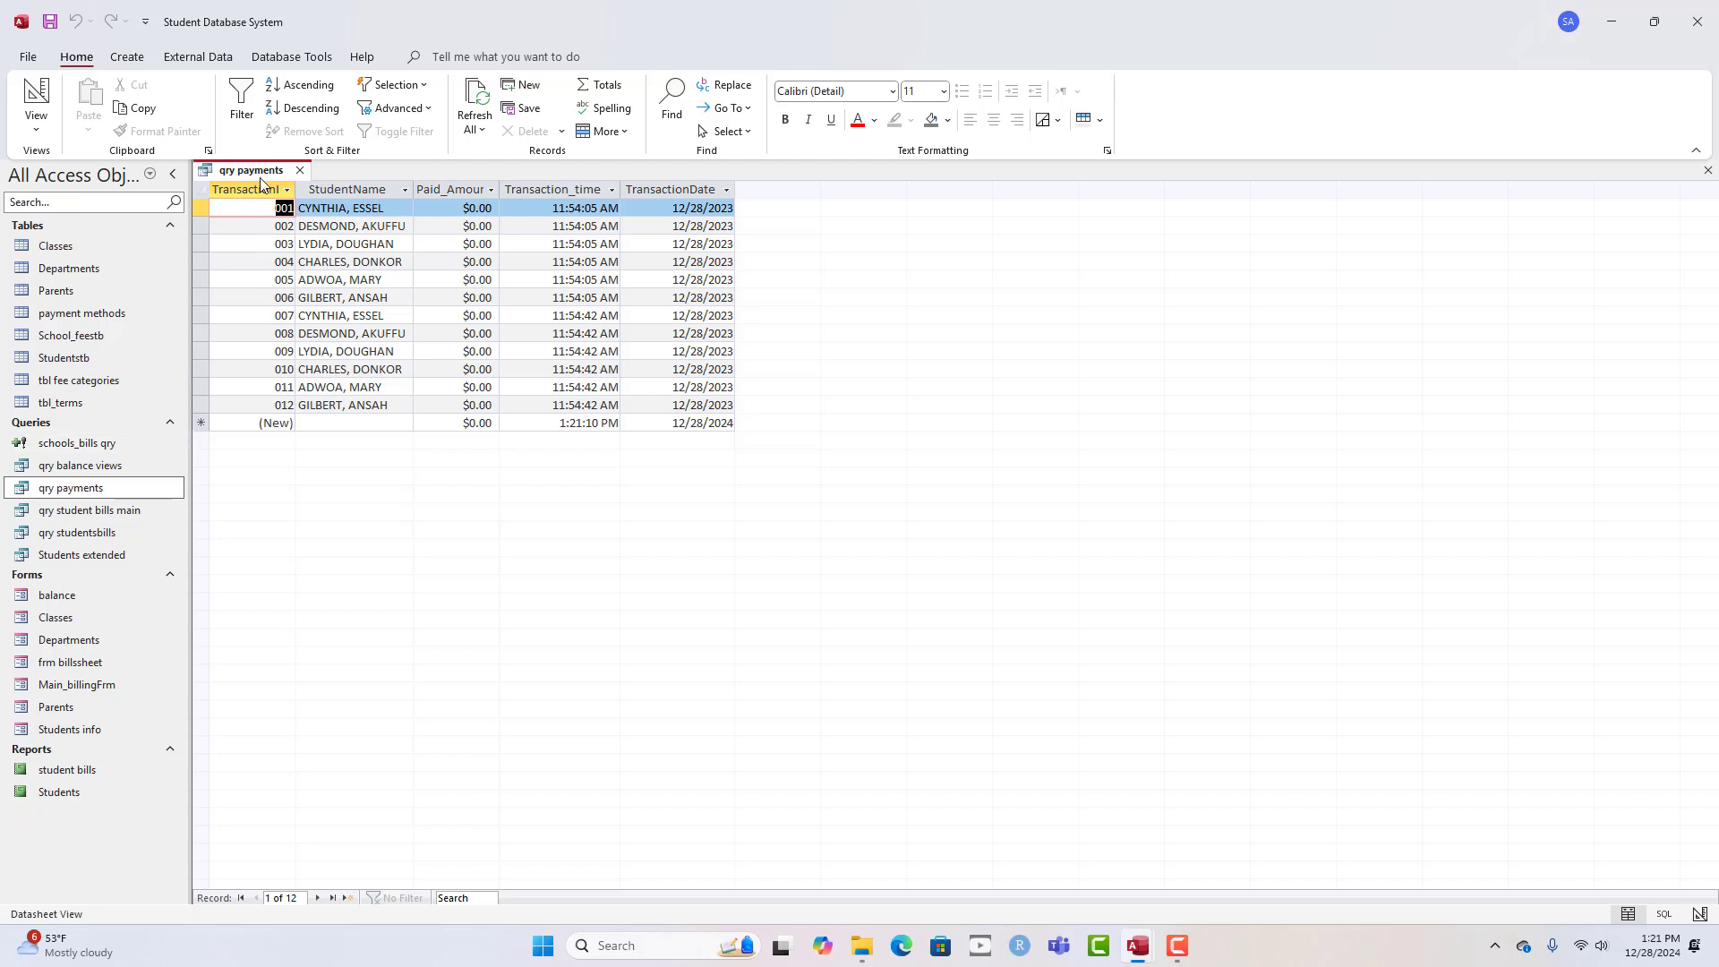
right_click(246, 178)
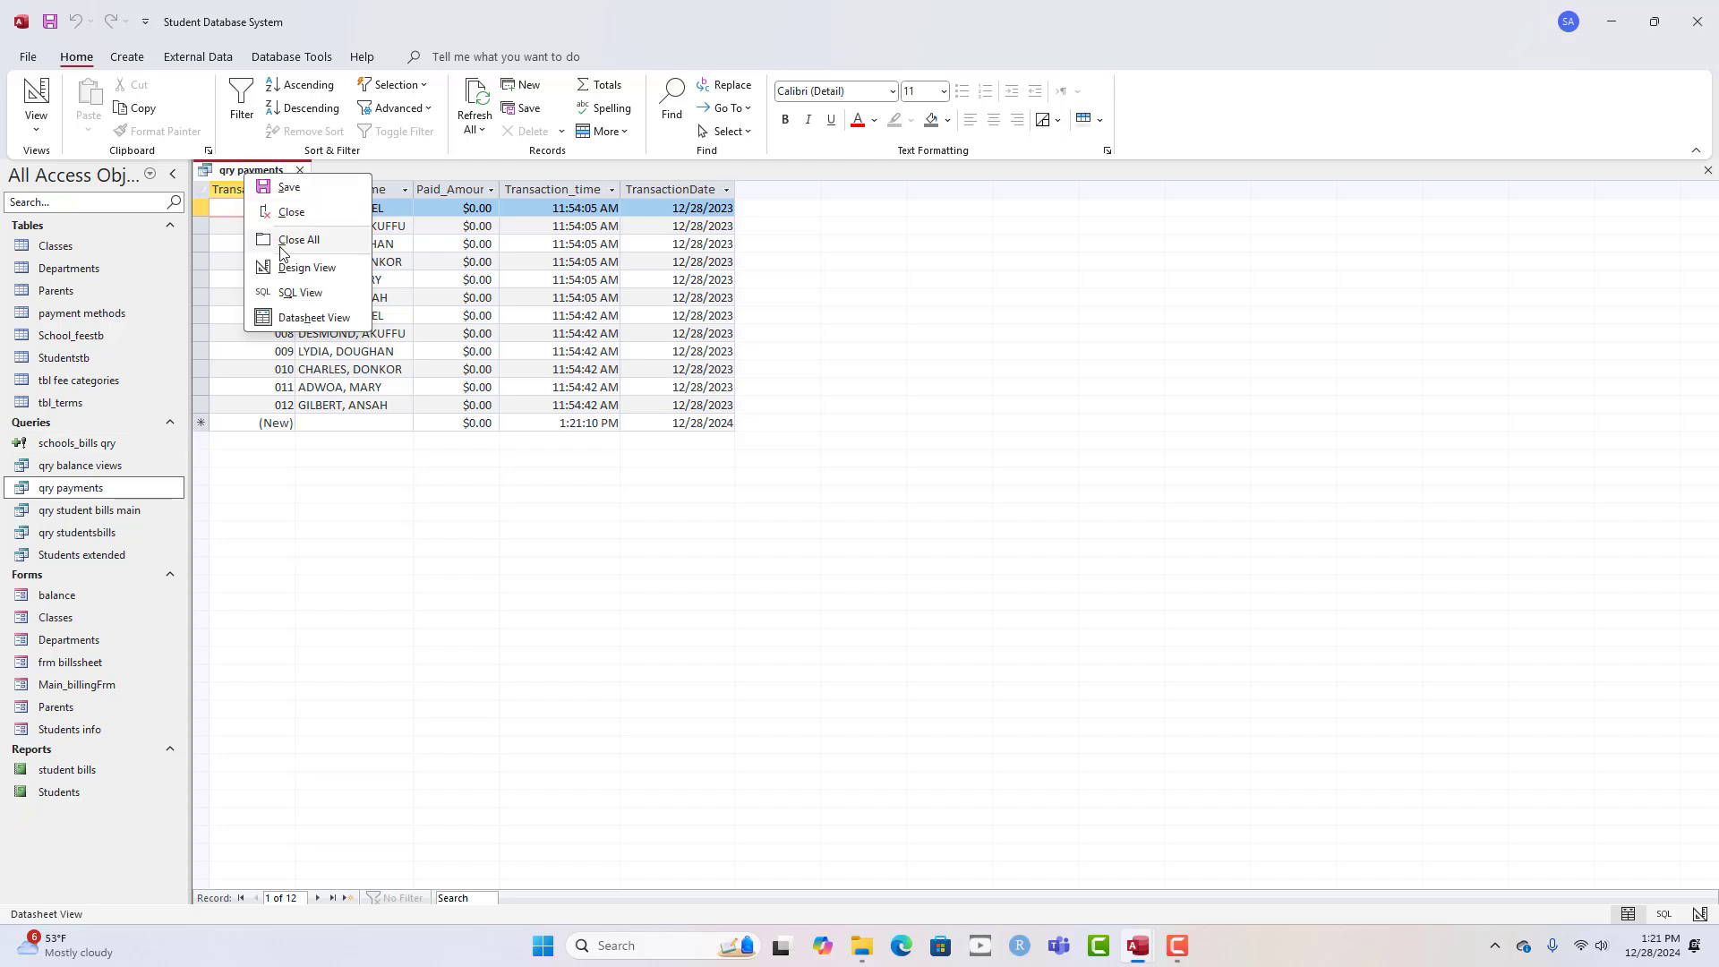
click(293, 273)
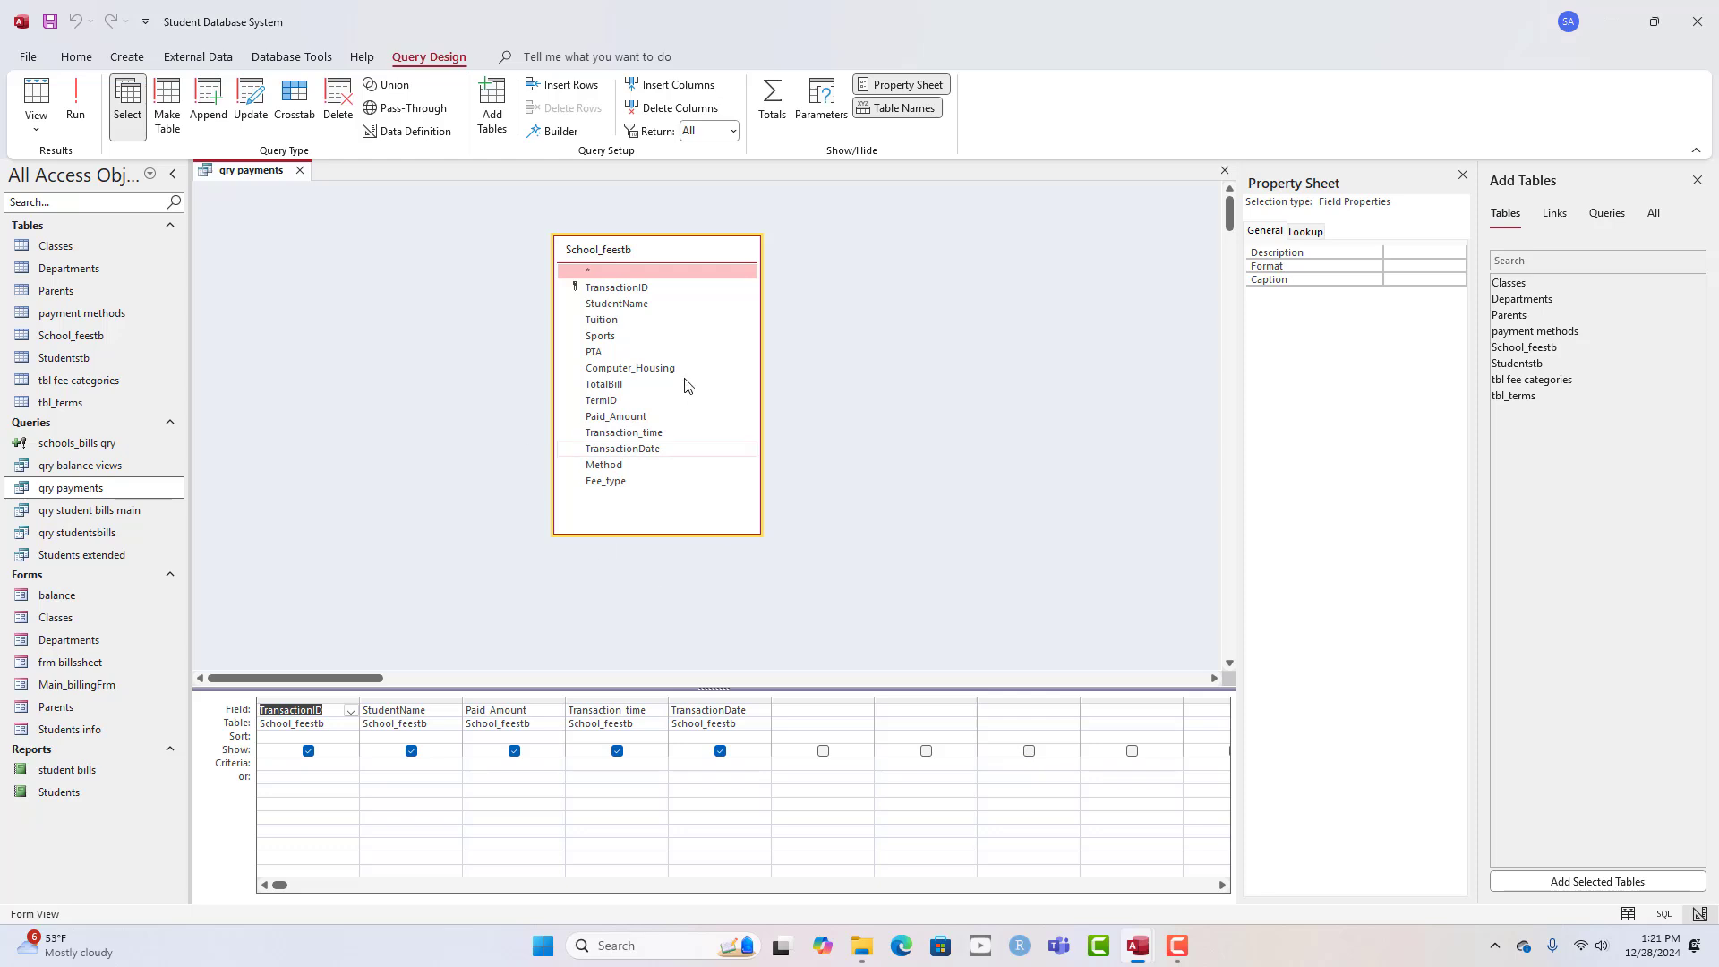
- Add the Method and Fee_type fields to the qry payments design grid and switch the query to datasheet view
double_click(612, 466)
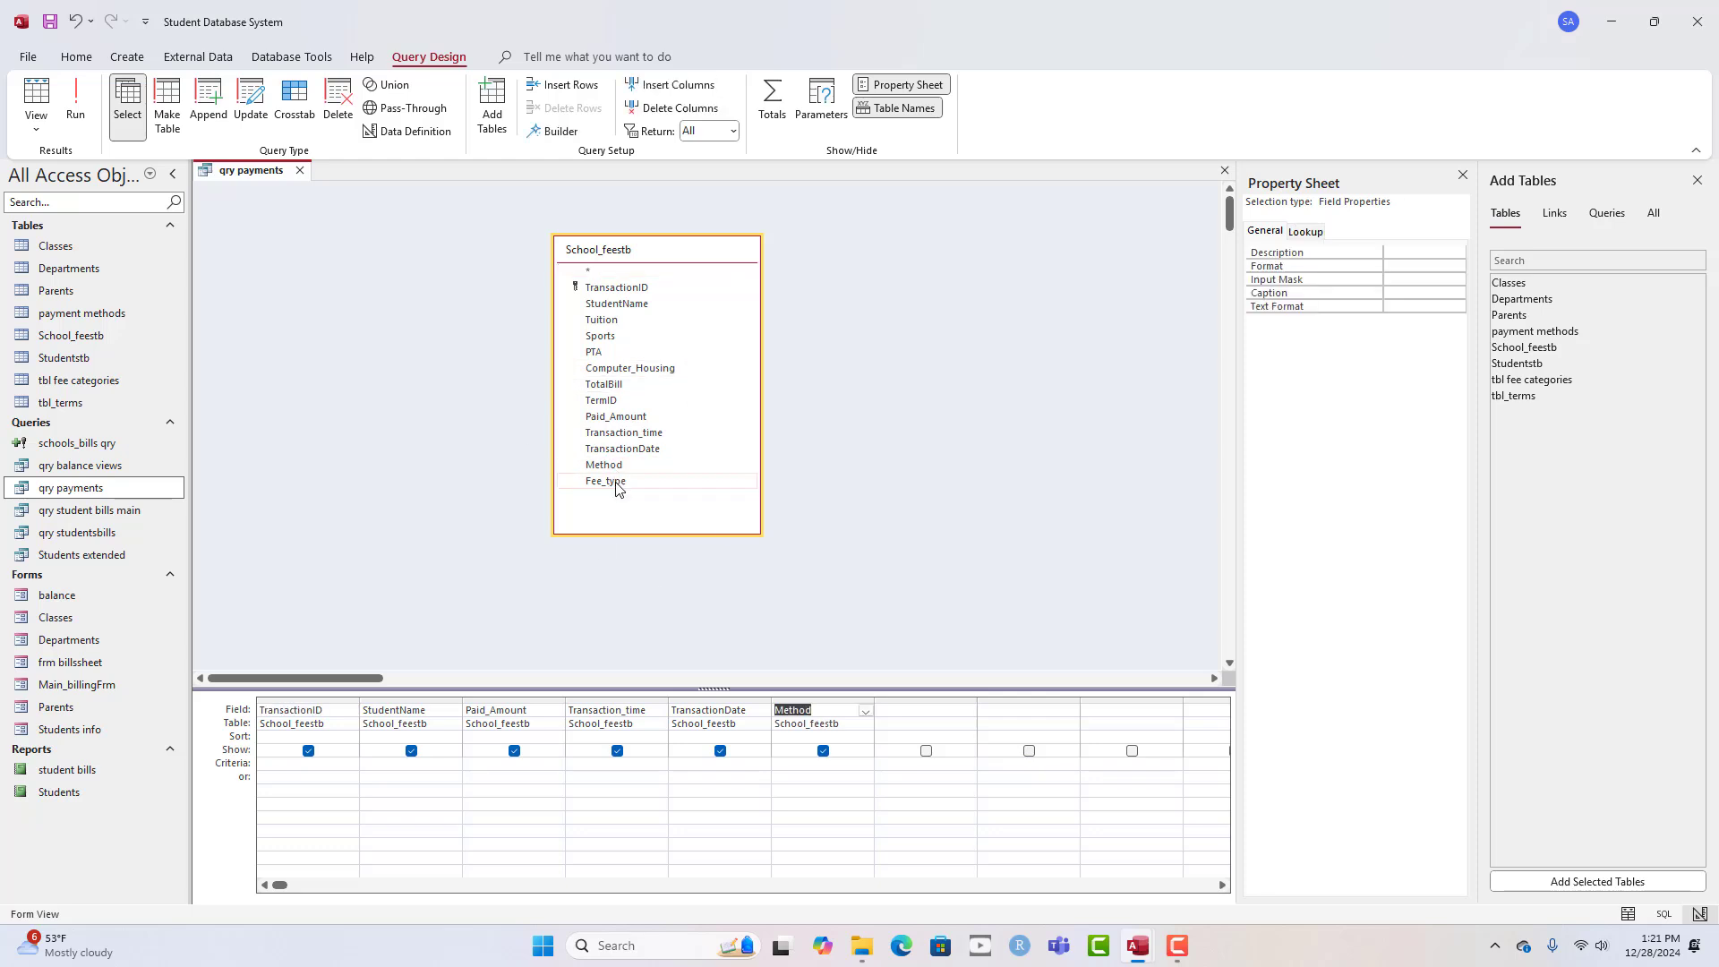
double_click(606, 481)
click(75, 100)
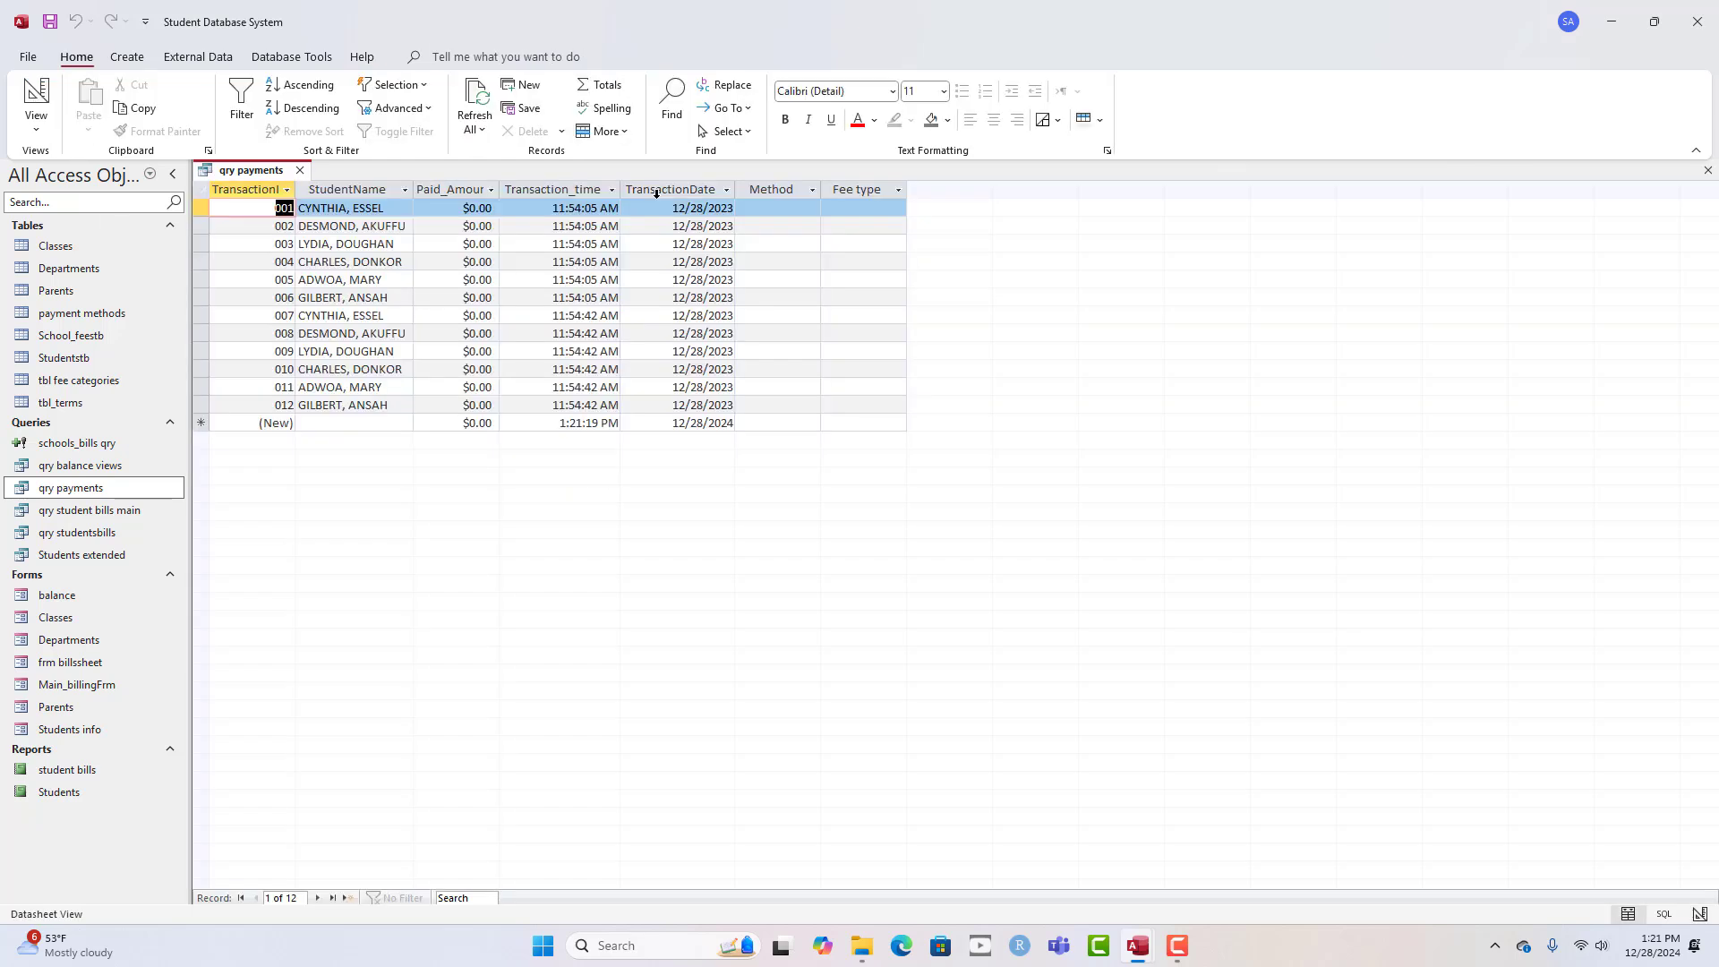
- Check the Method and Fee type lookup lists in the first records of the qry payments datasheet
click(804, 207)
click(811, 207)
click(850, 207)
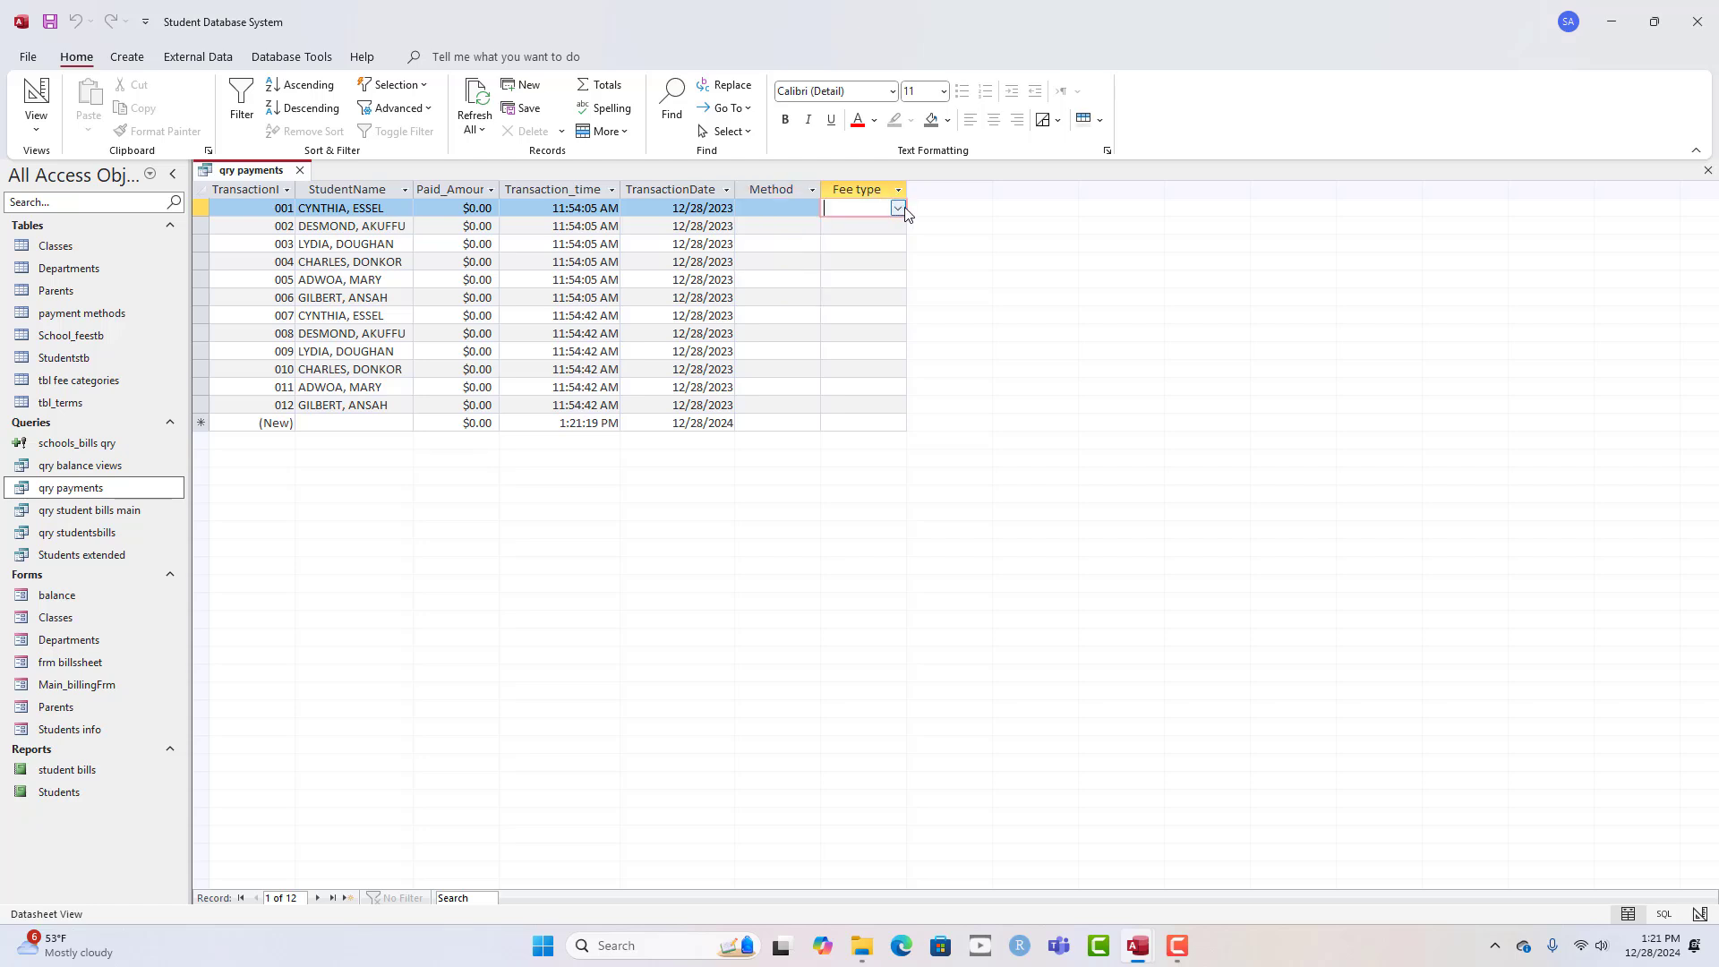
click(899, 208)
click(813, 228)
click(871, 231)
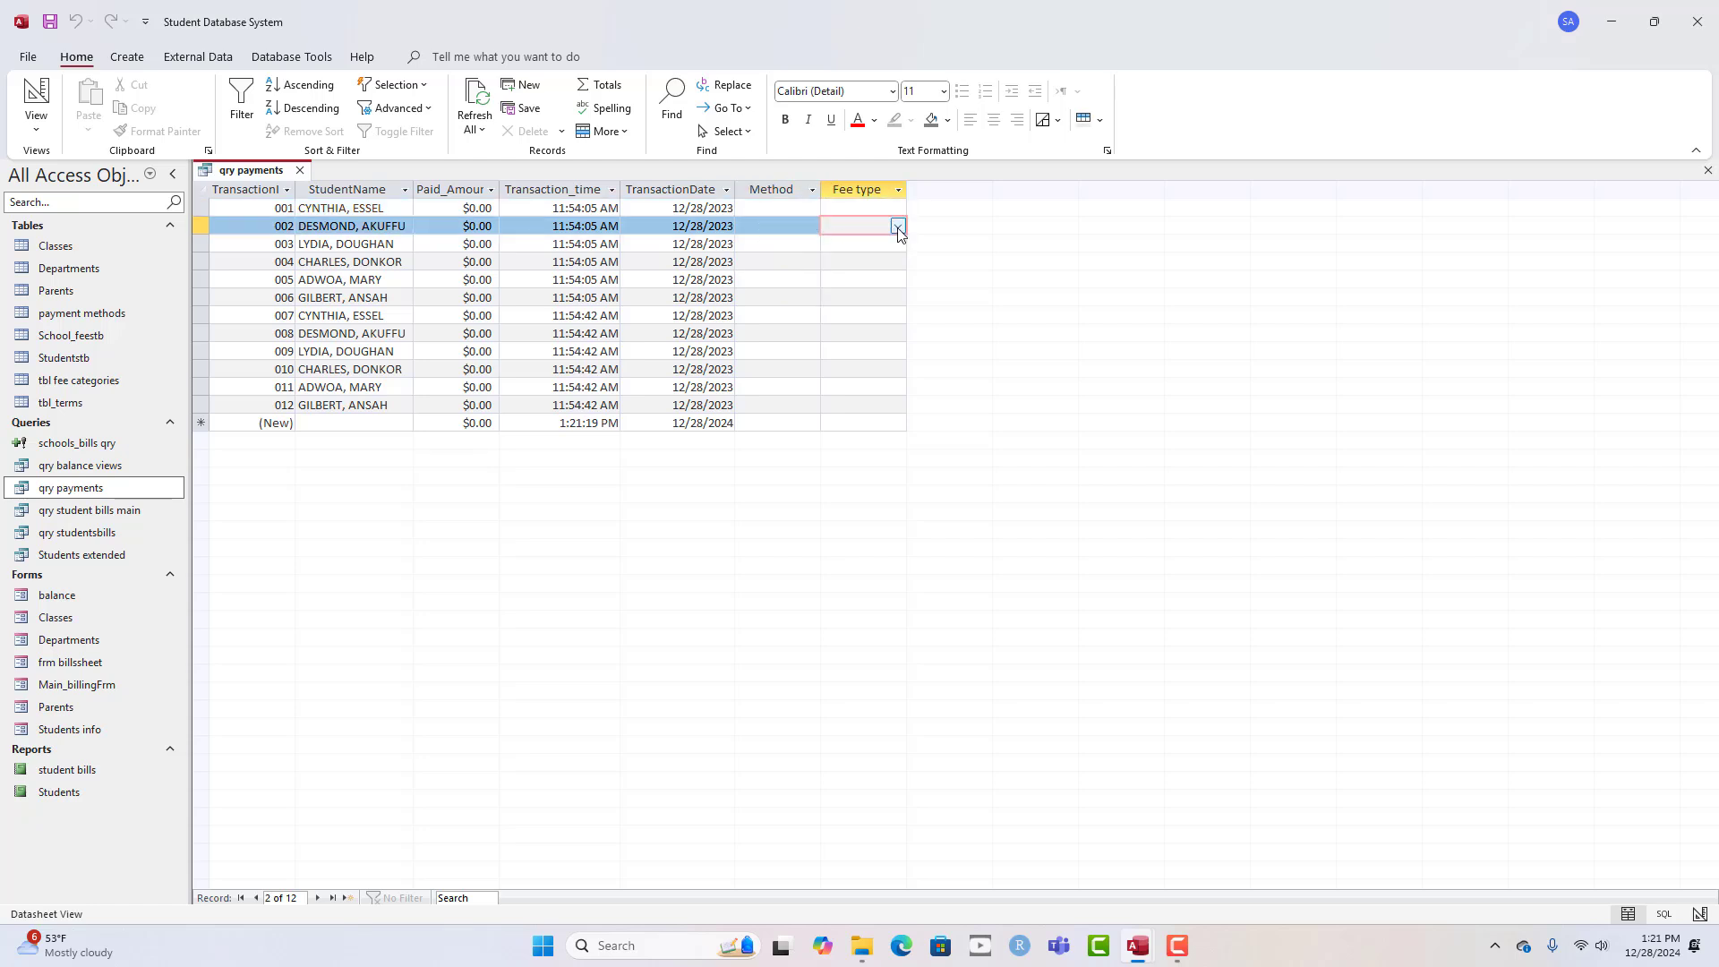
click(898, 227)
click(781, 229)
click(779, 244)
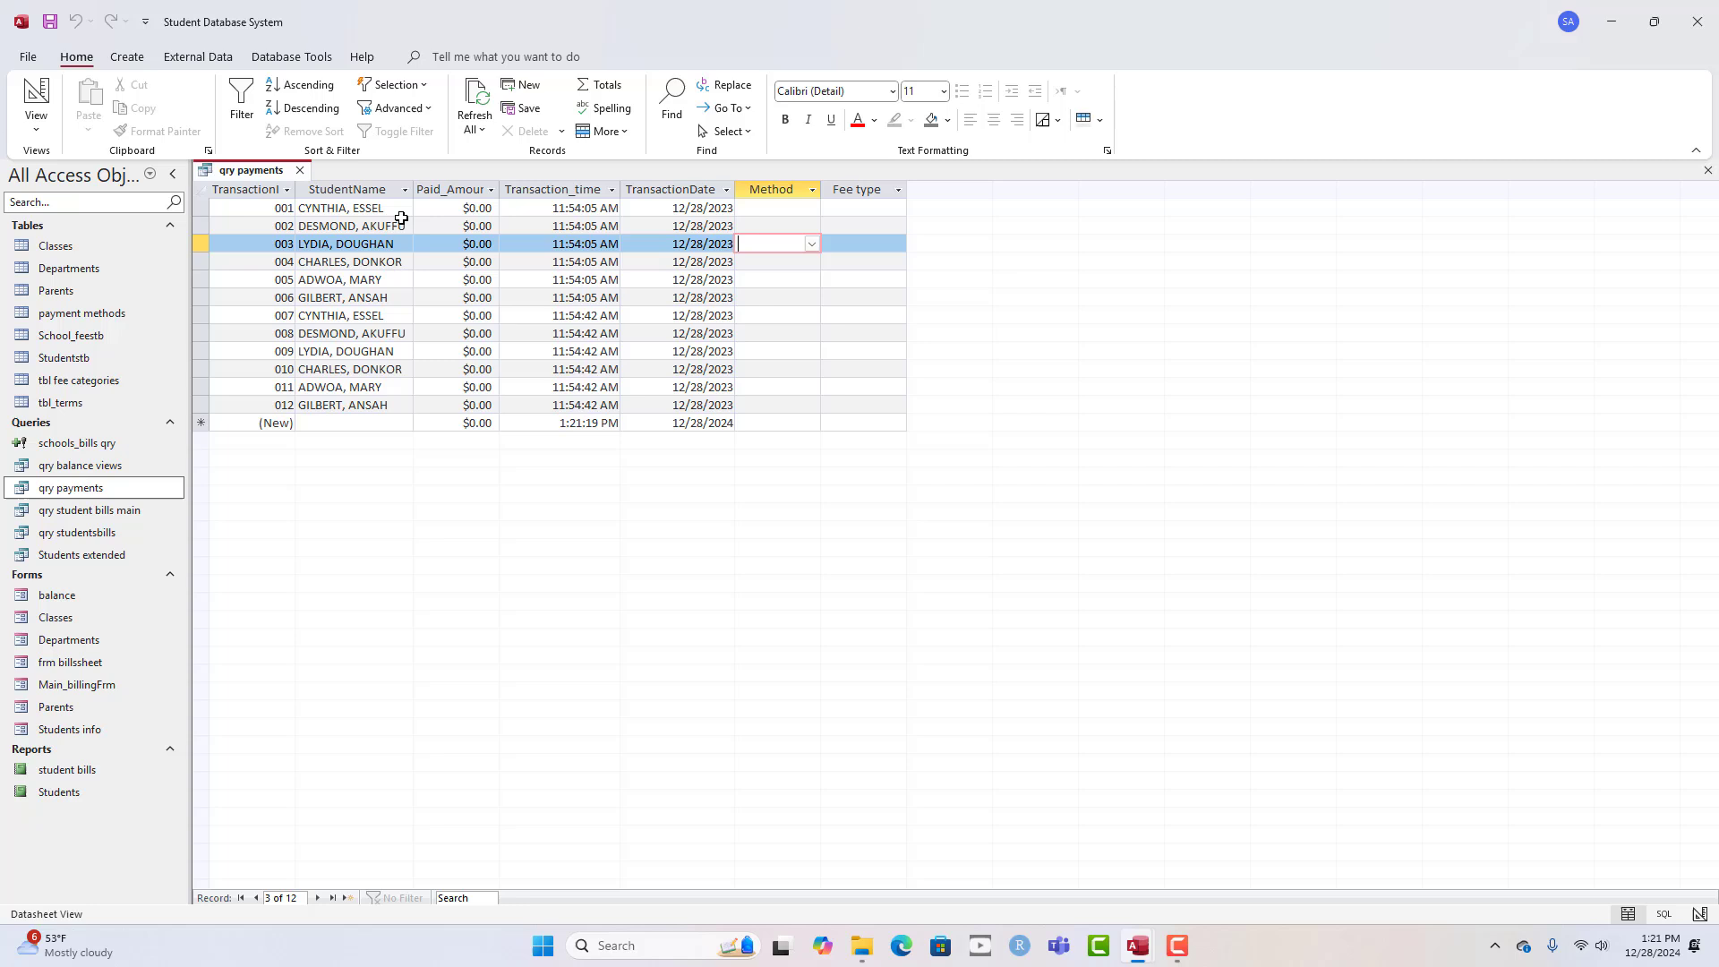
right_click(272, 176)
key(Escape)
click(769, 207)
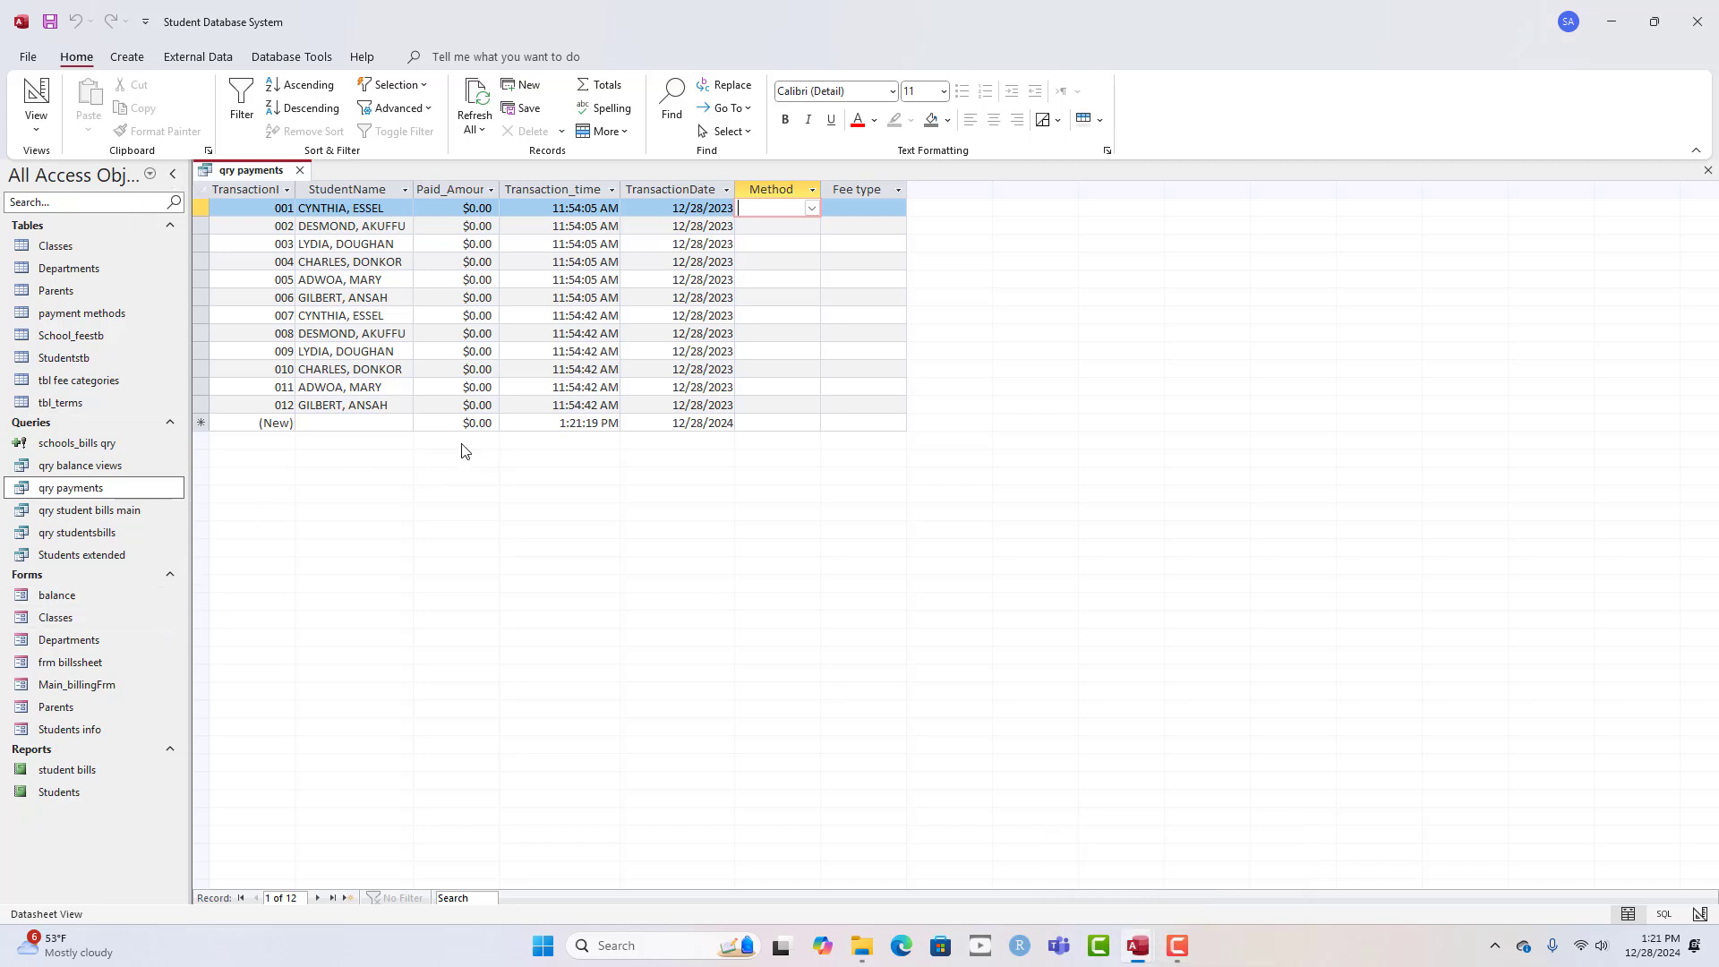
- Create a blank form and switch it to design view
click(127, 61)
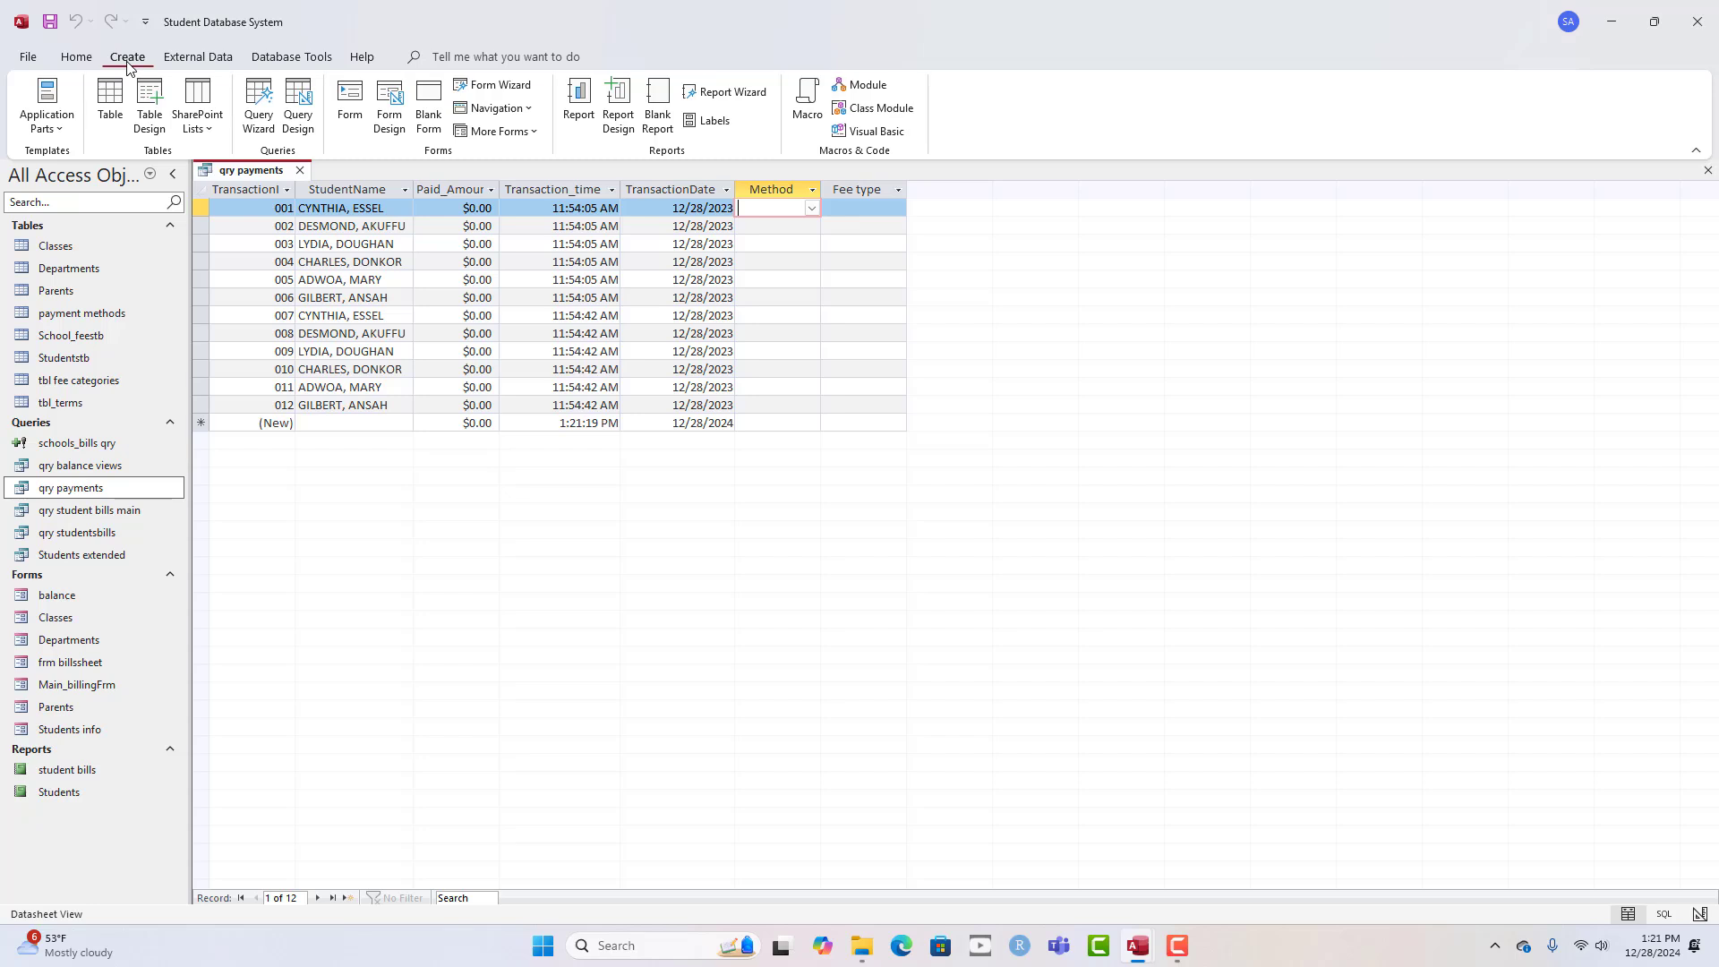
click(423, 128)
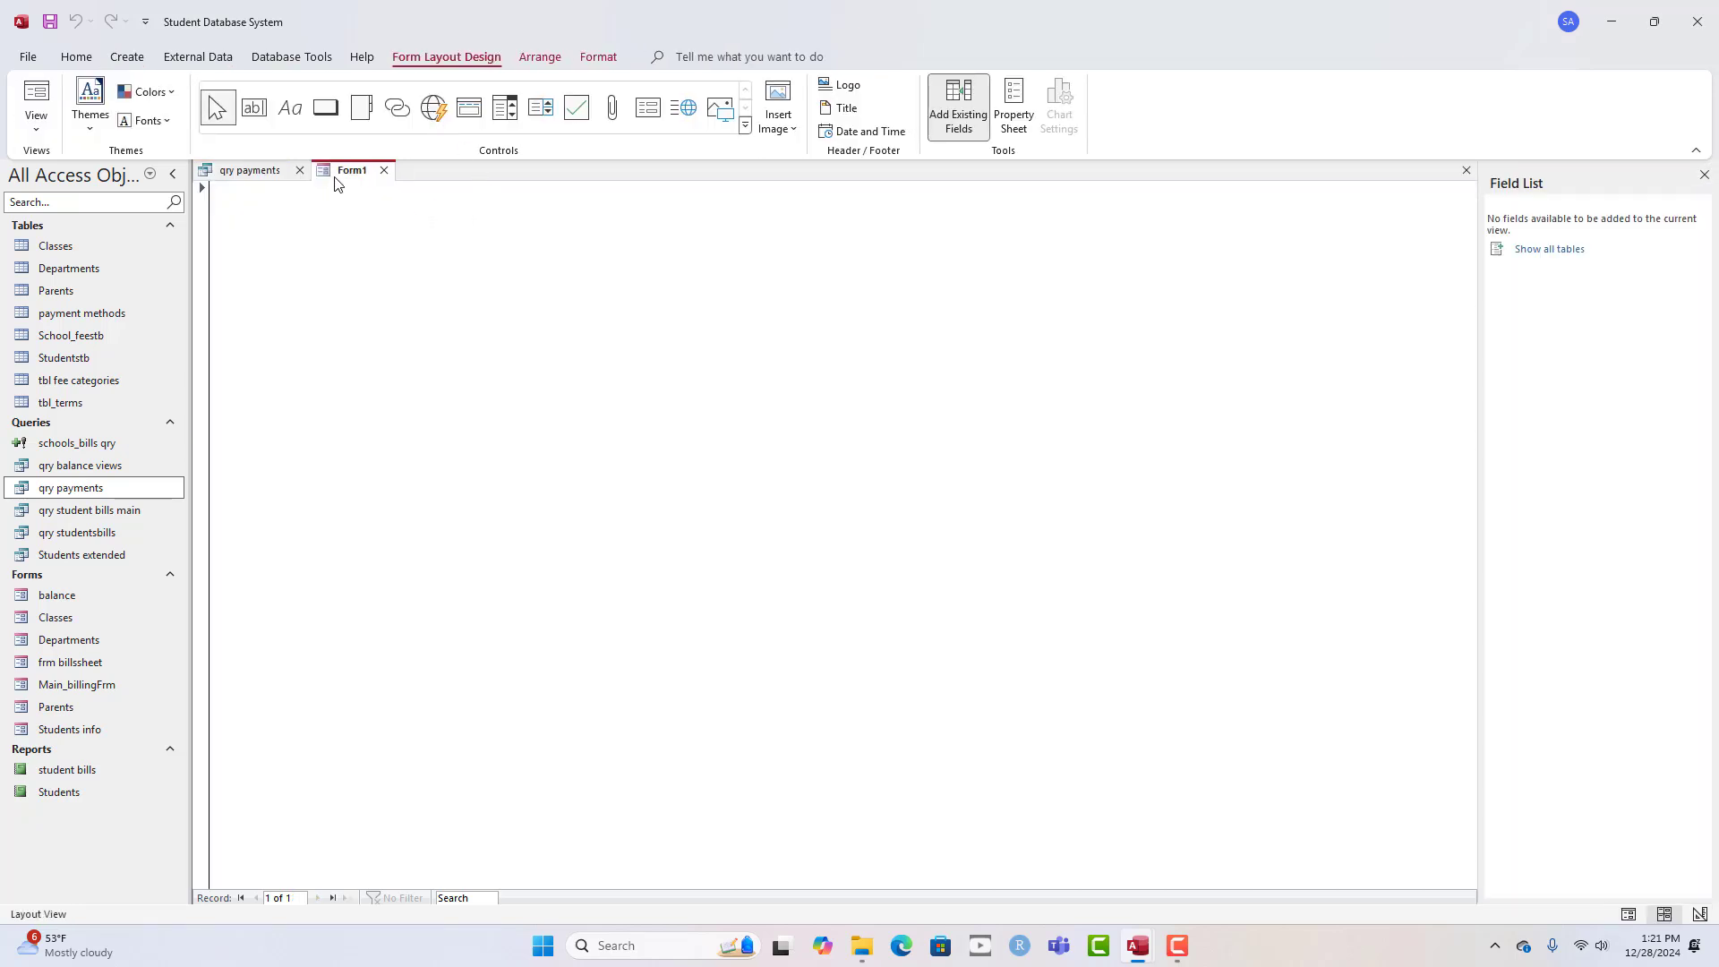
right_click(336, 183)
click(399, 315)
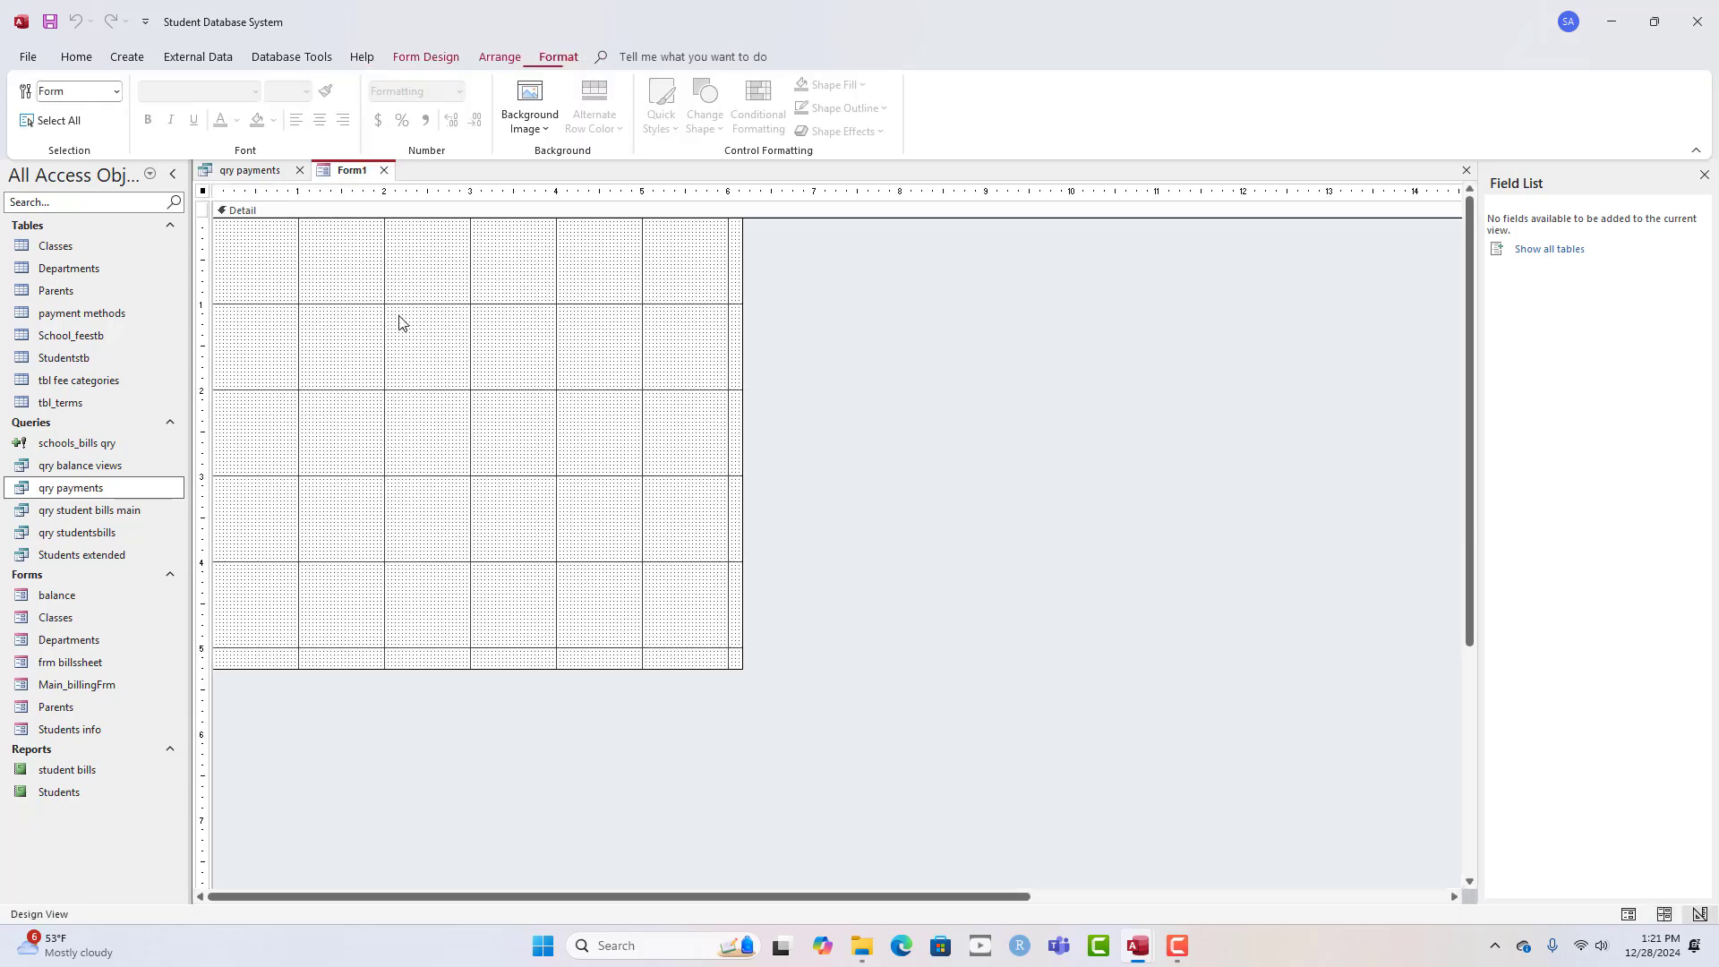
- Shrink the form's Detail section to about 5.8 inches wide and 3.04 inches high, and open its properties
drag(721, 670, 718, 478)
drag(739, 350, 711, 356)
click(430, 390)
double_click(368, 352)
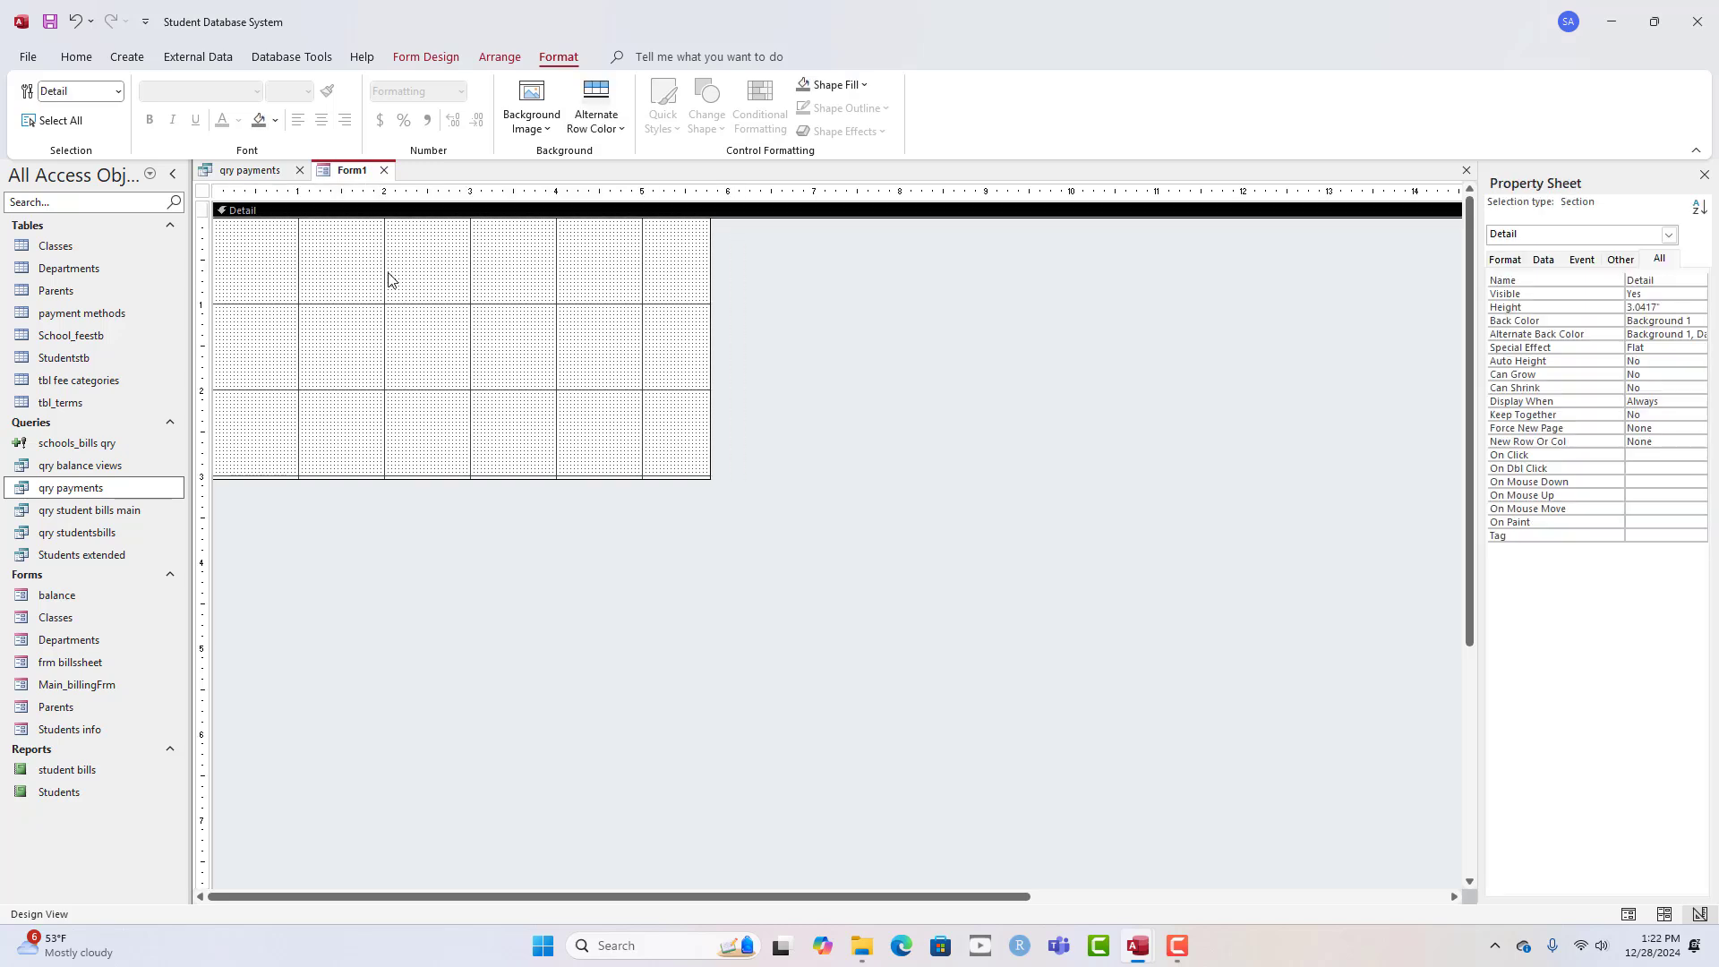
- Save the new form under the name "frm fee collection\"
key(ctrl+s)
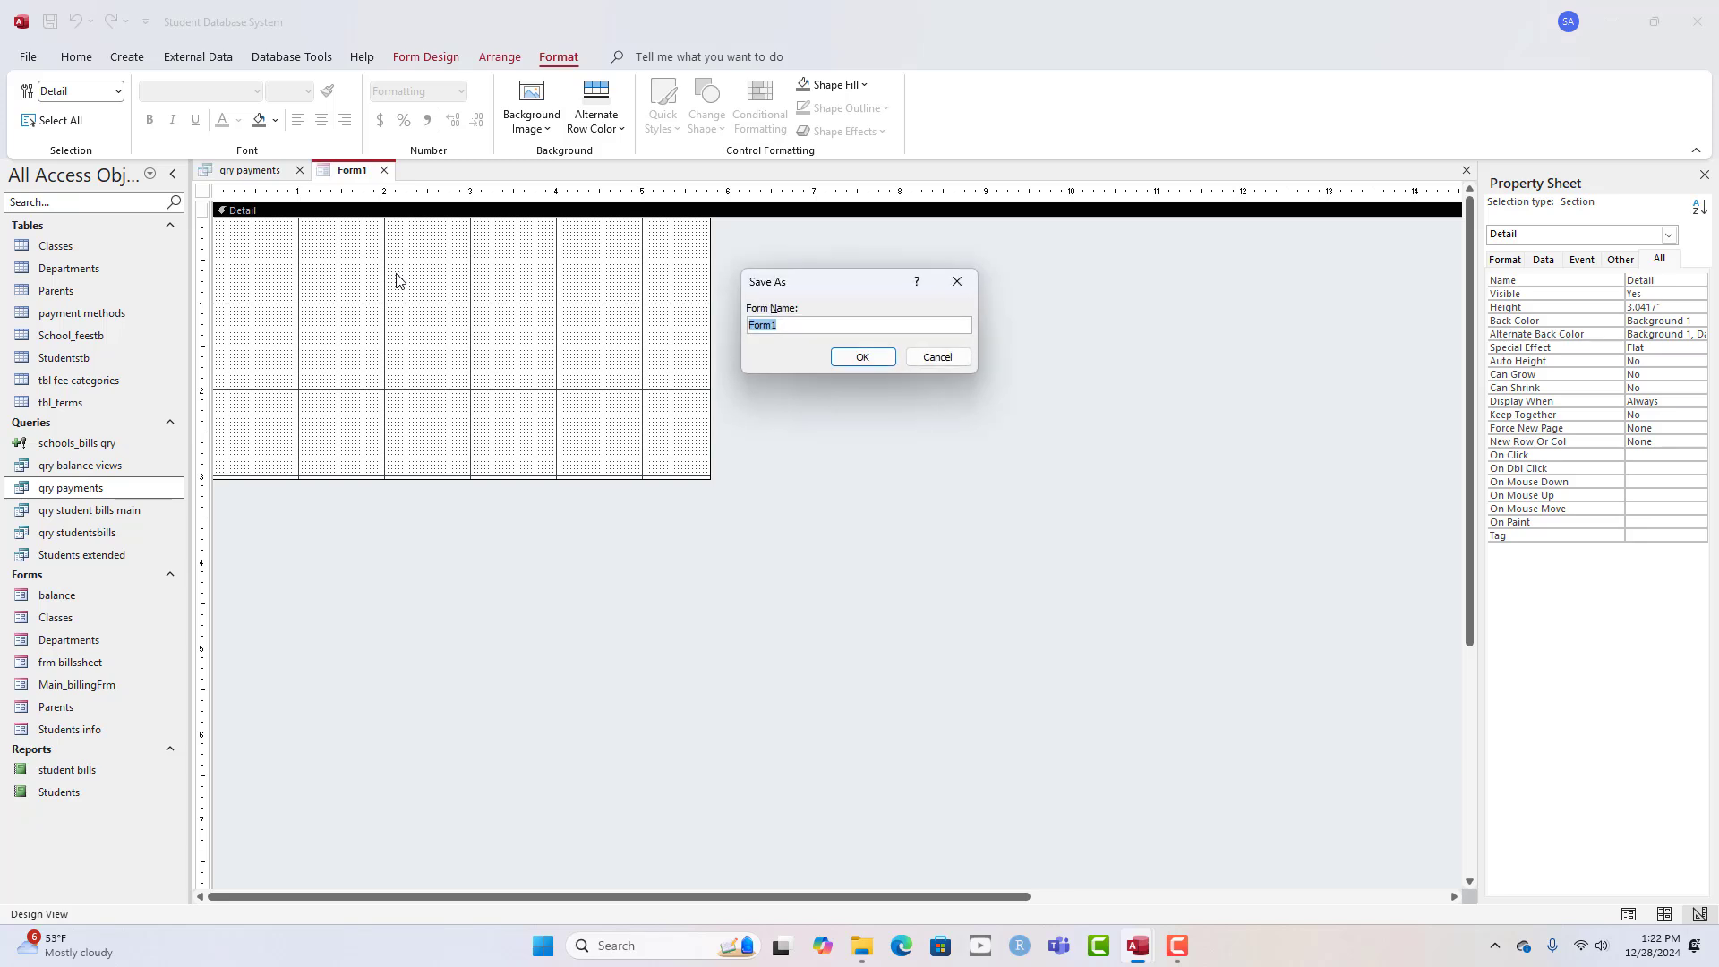
text(frm,)
text( fe)
text(e collection\)
key(Return)
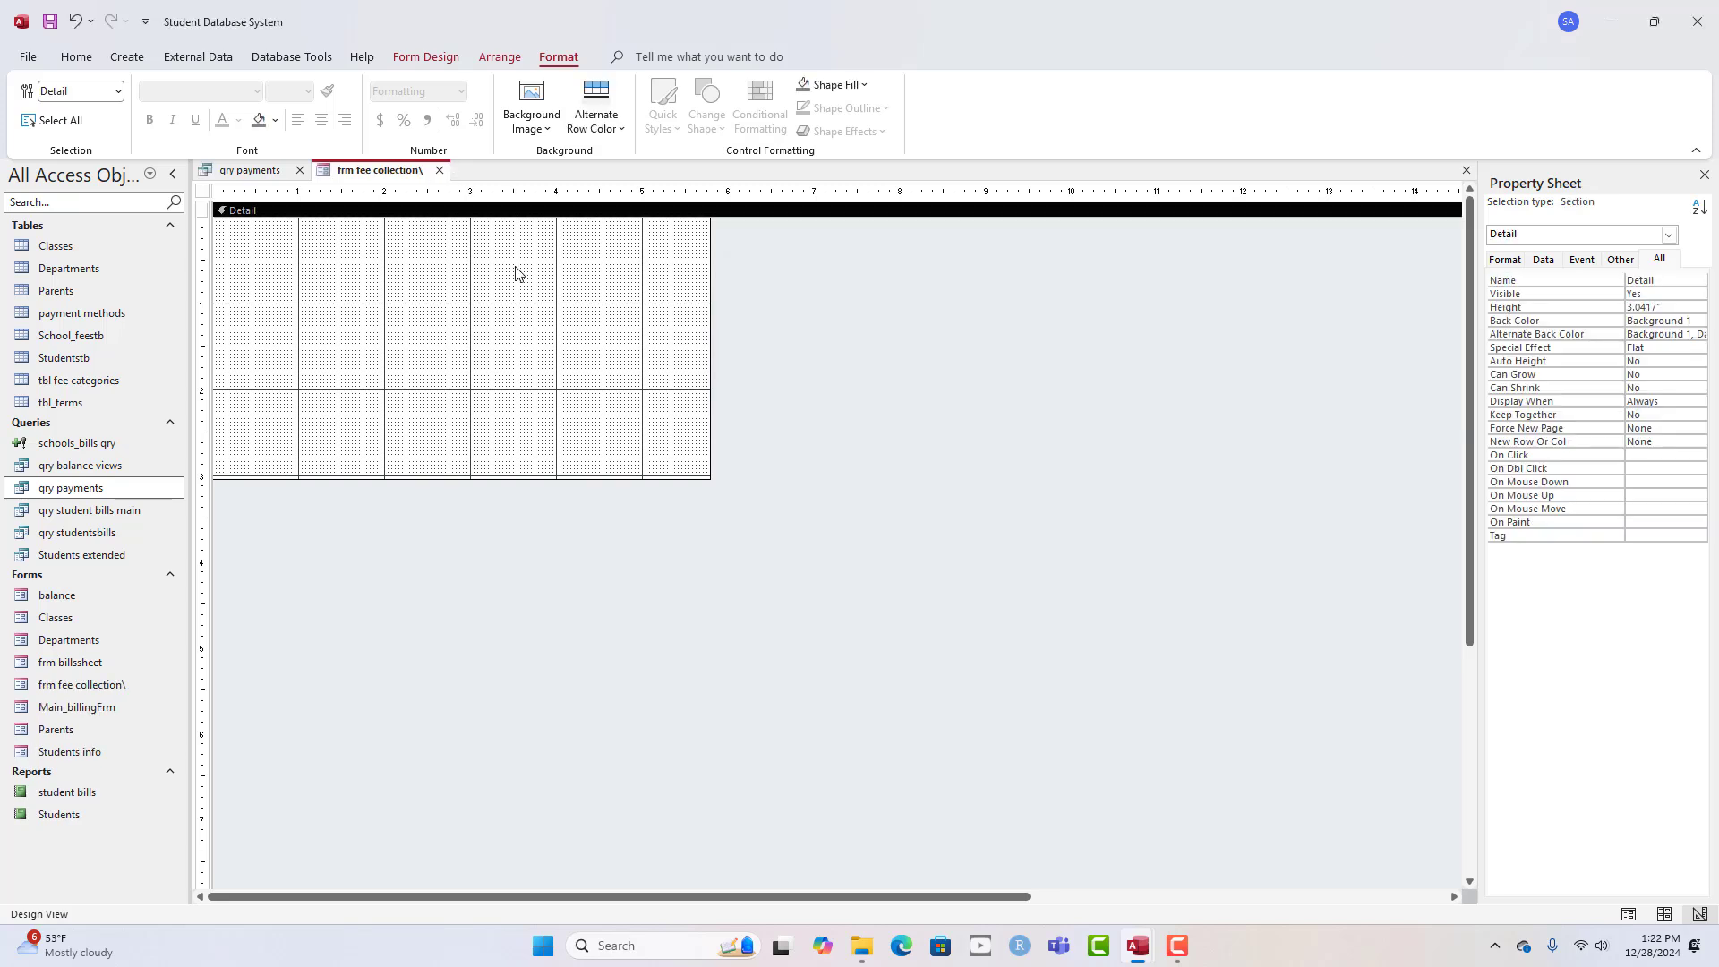
- Set the record source of the whole form to qry payments, widening the property pane to read the entries
click(430, 57)
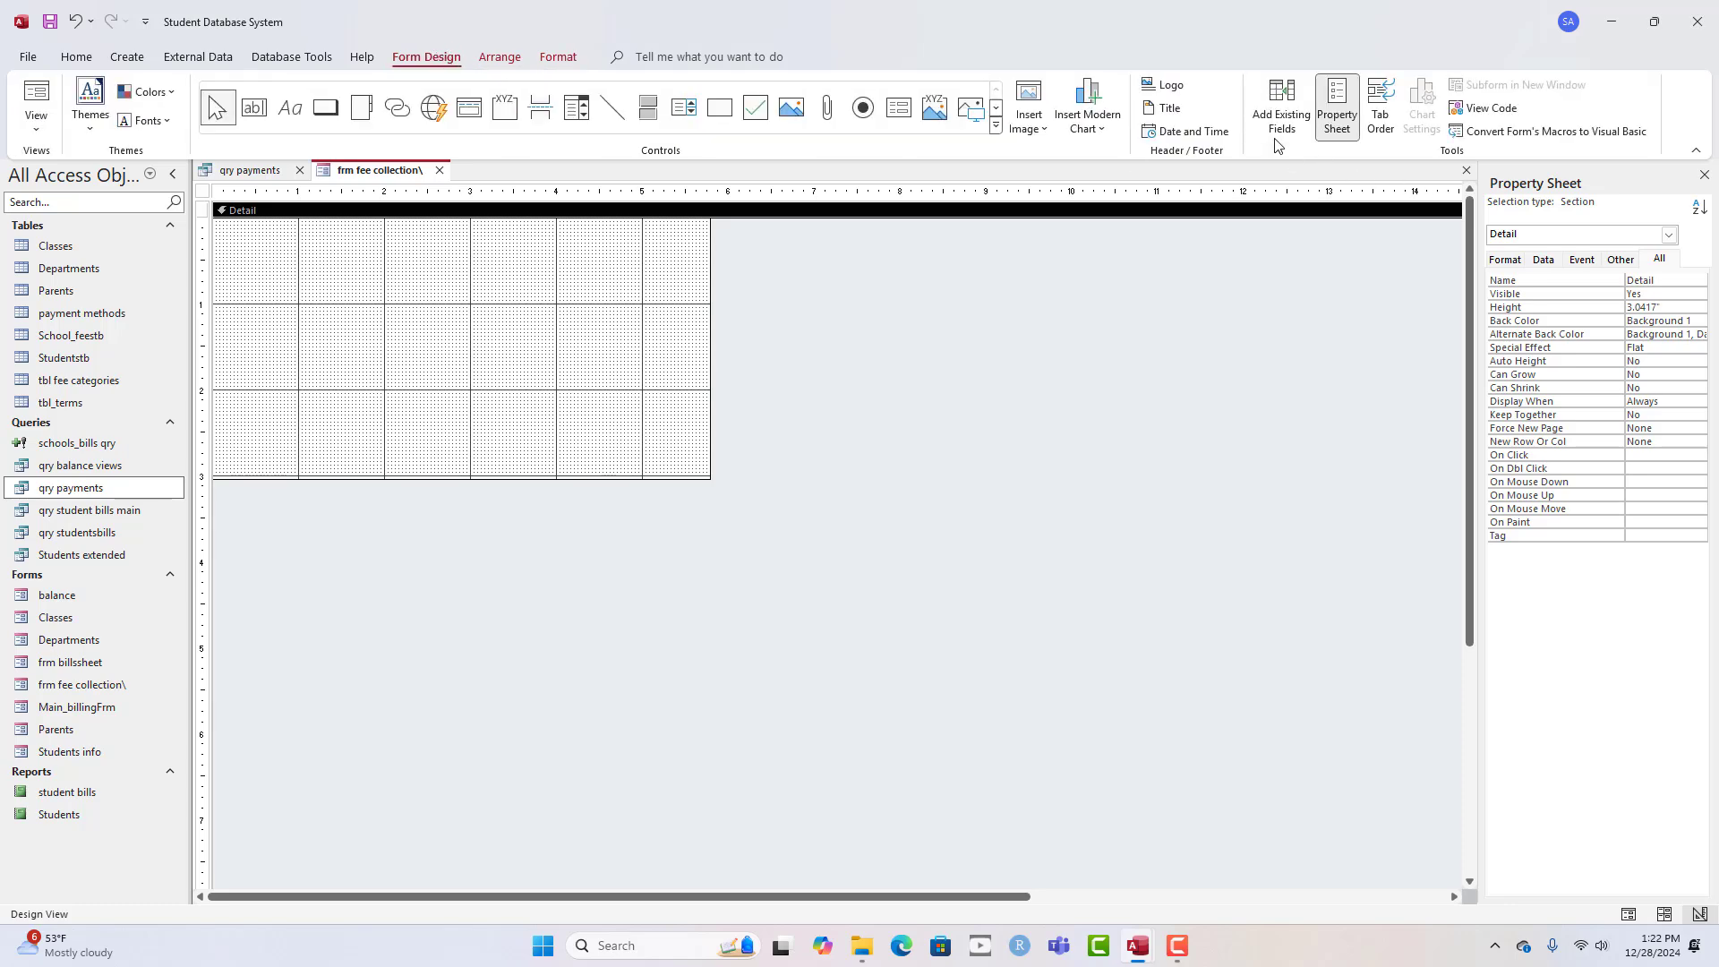
click(206, 189)
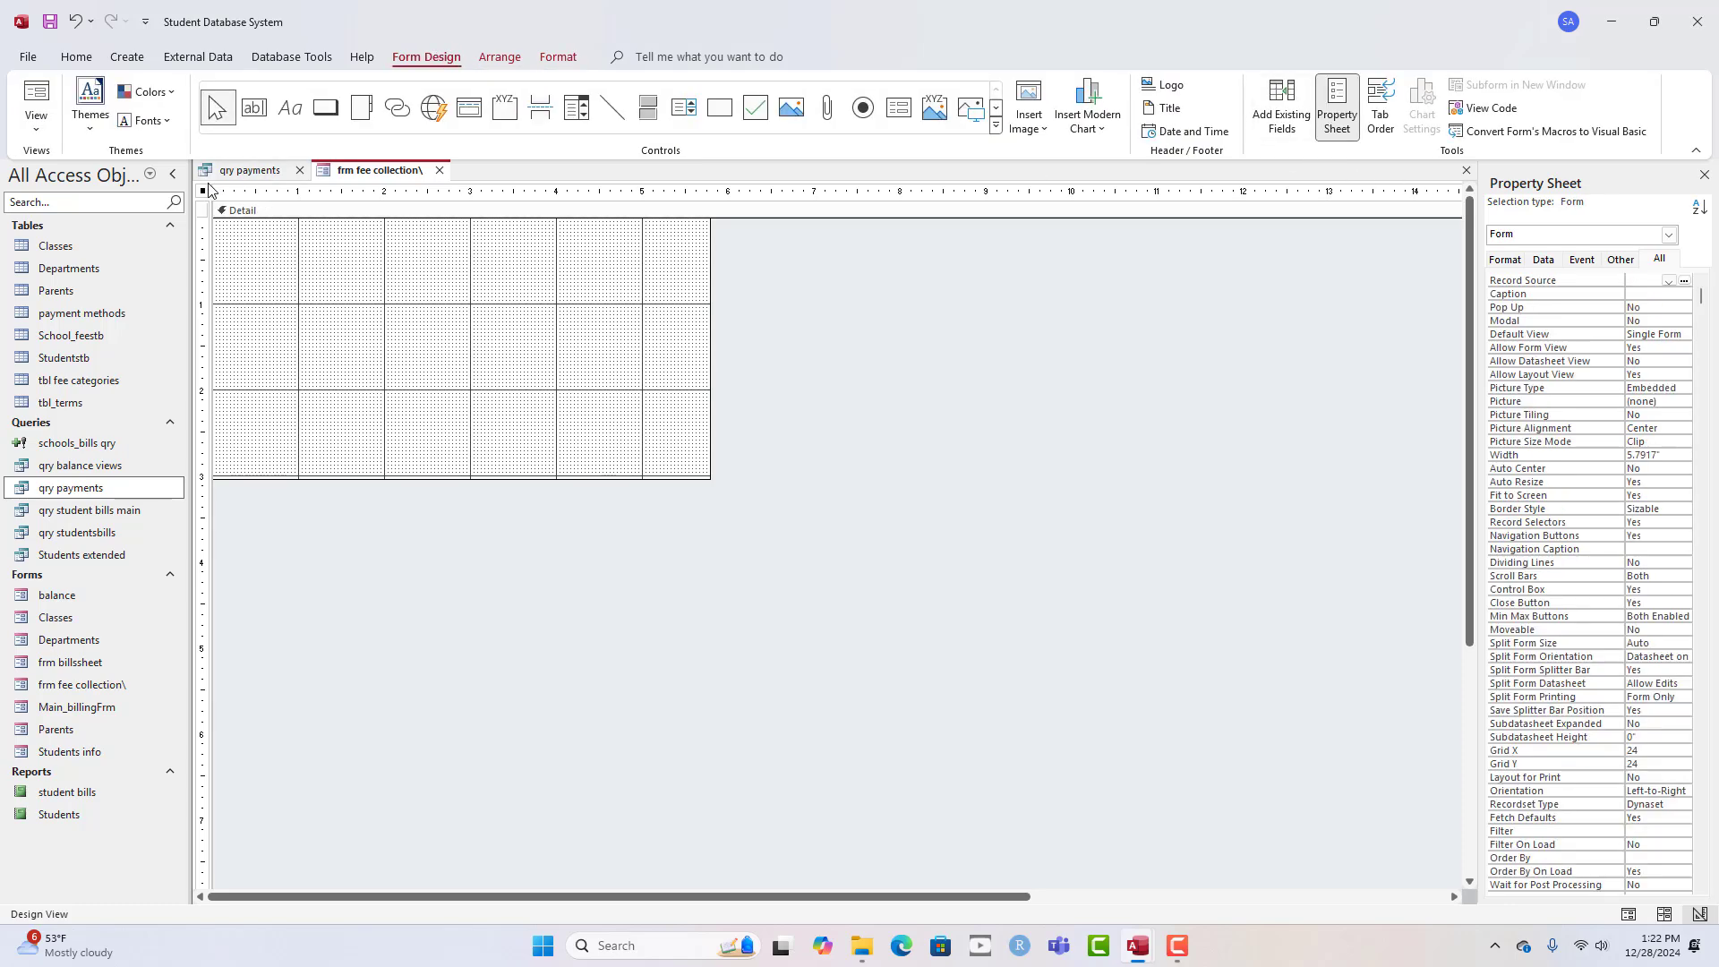
click(1541, 259)
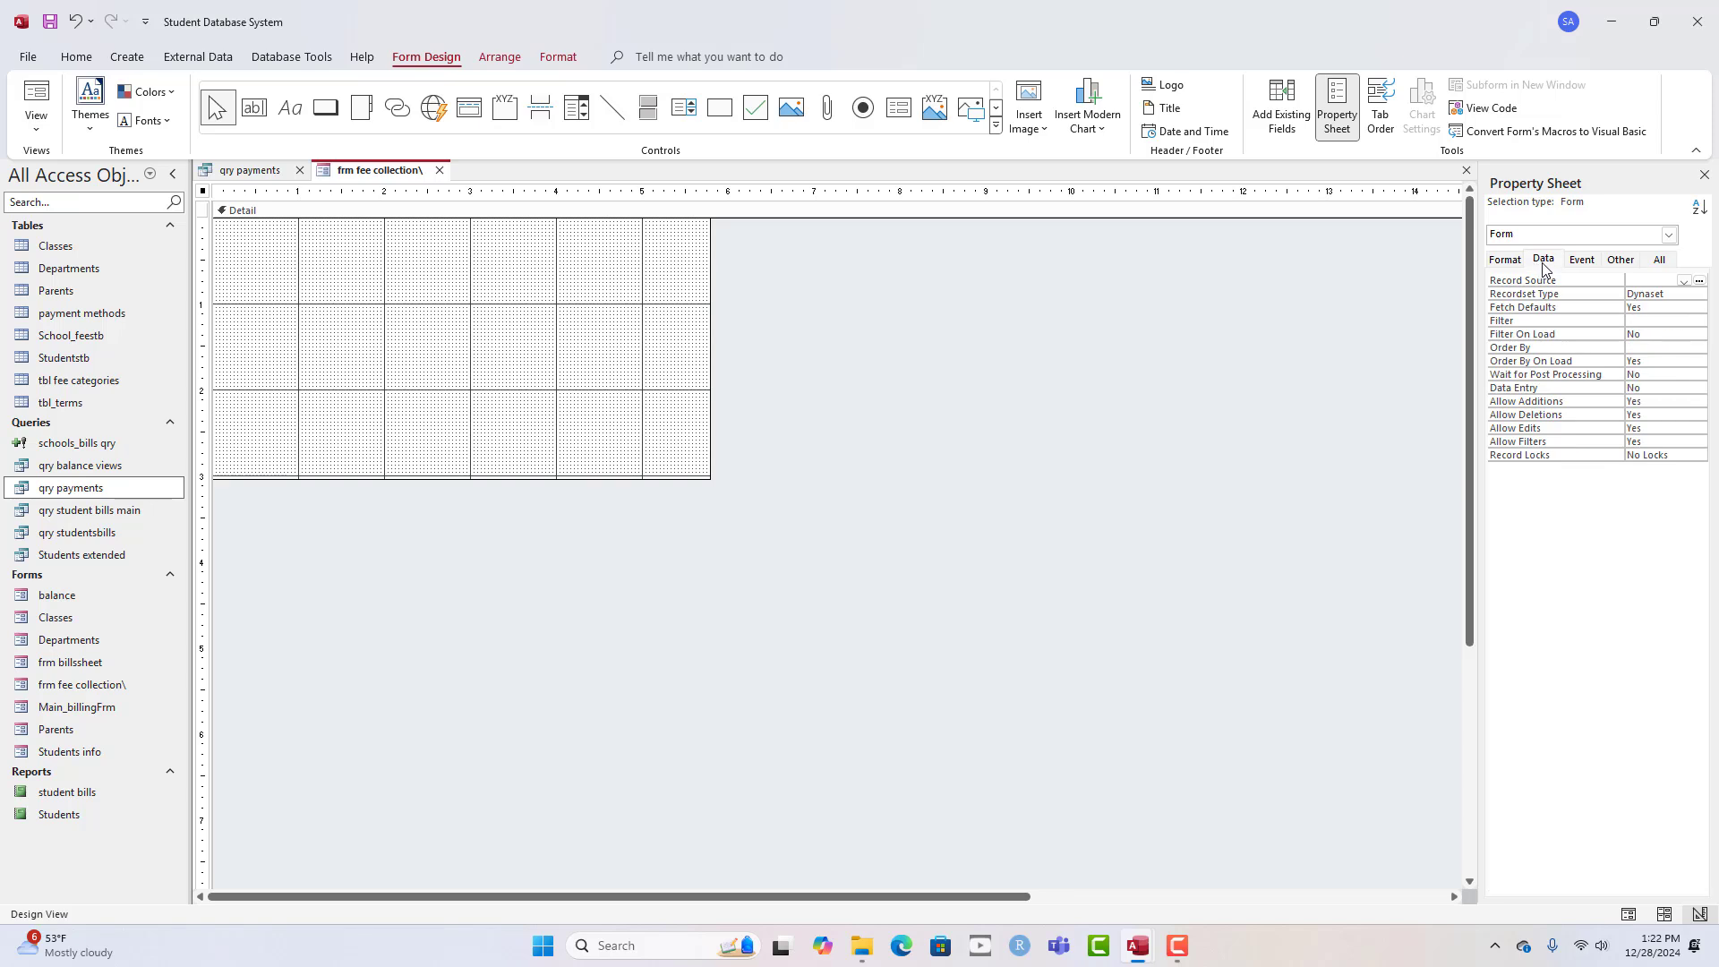
click(1658, 280)
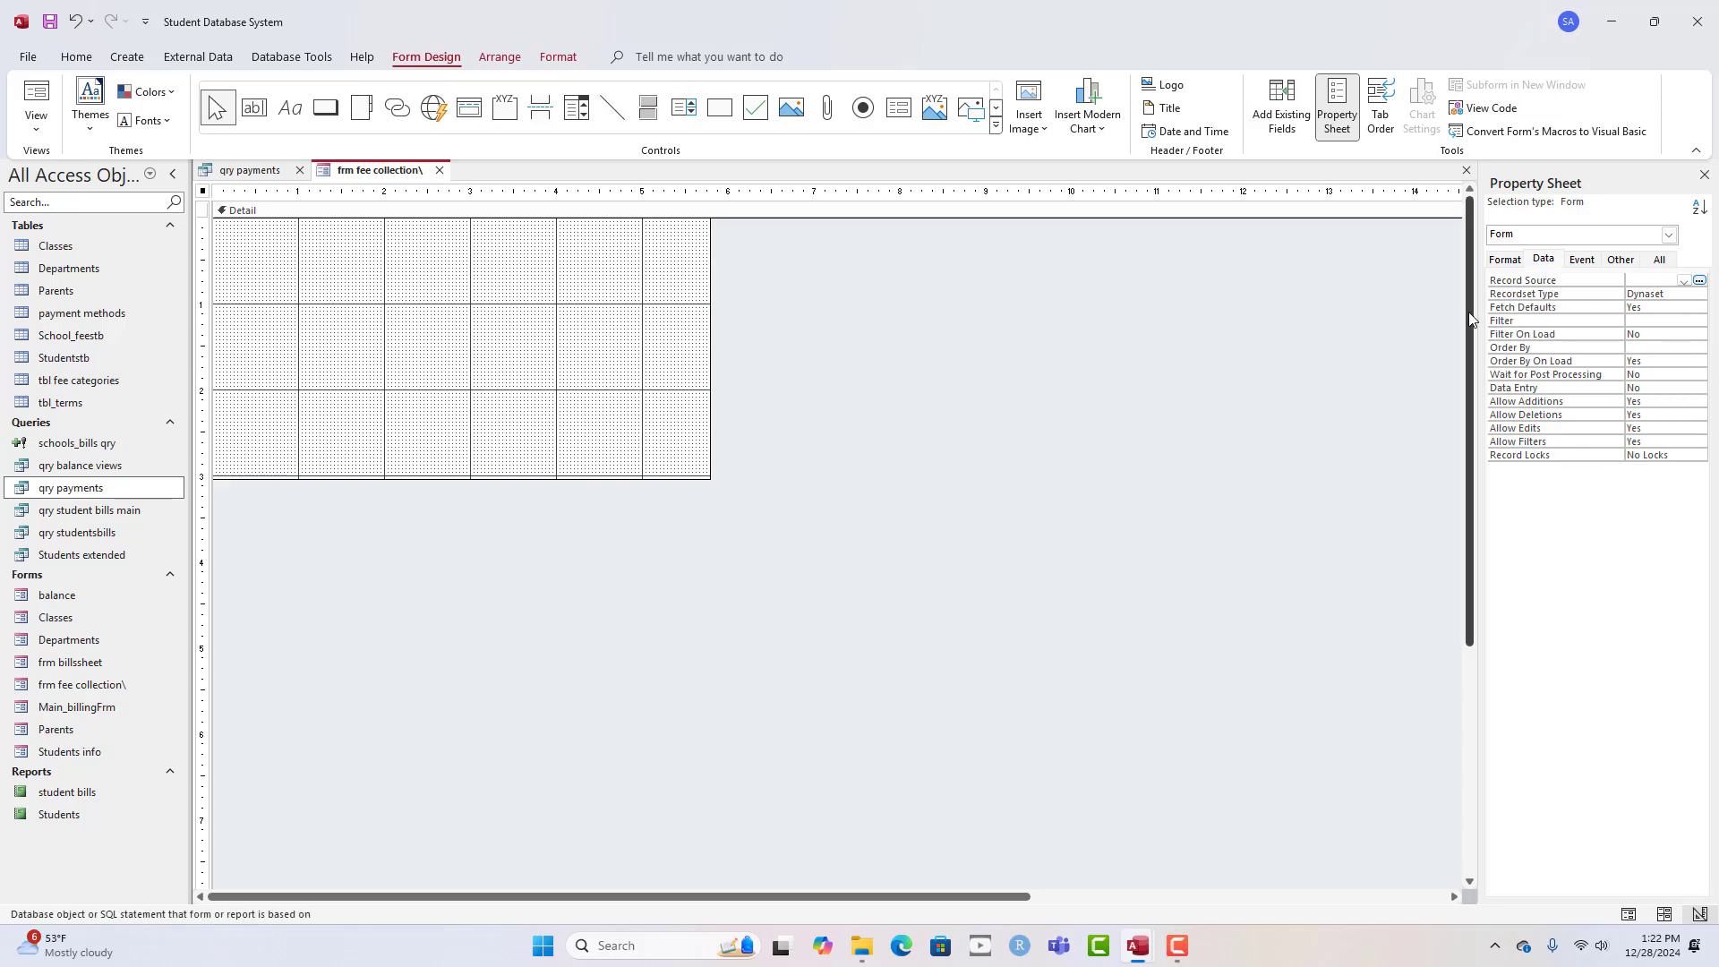
drag(1478, 320, 1334, 323)
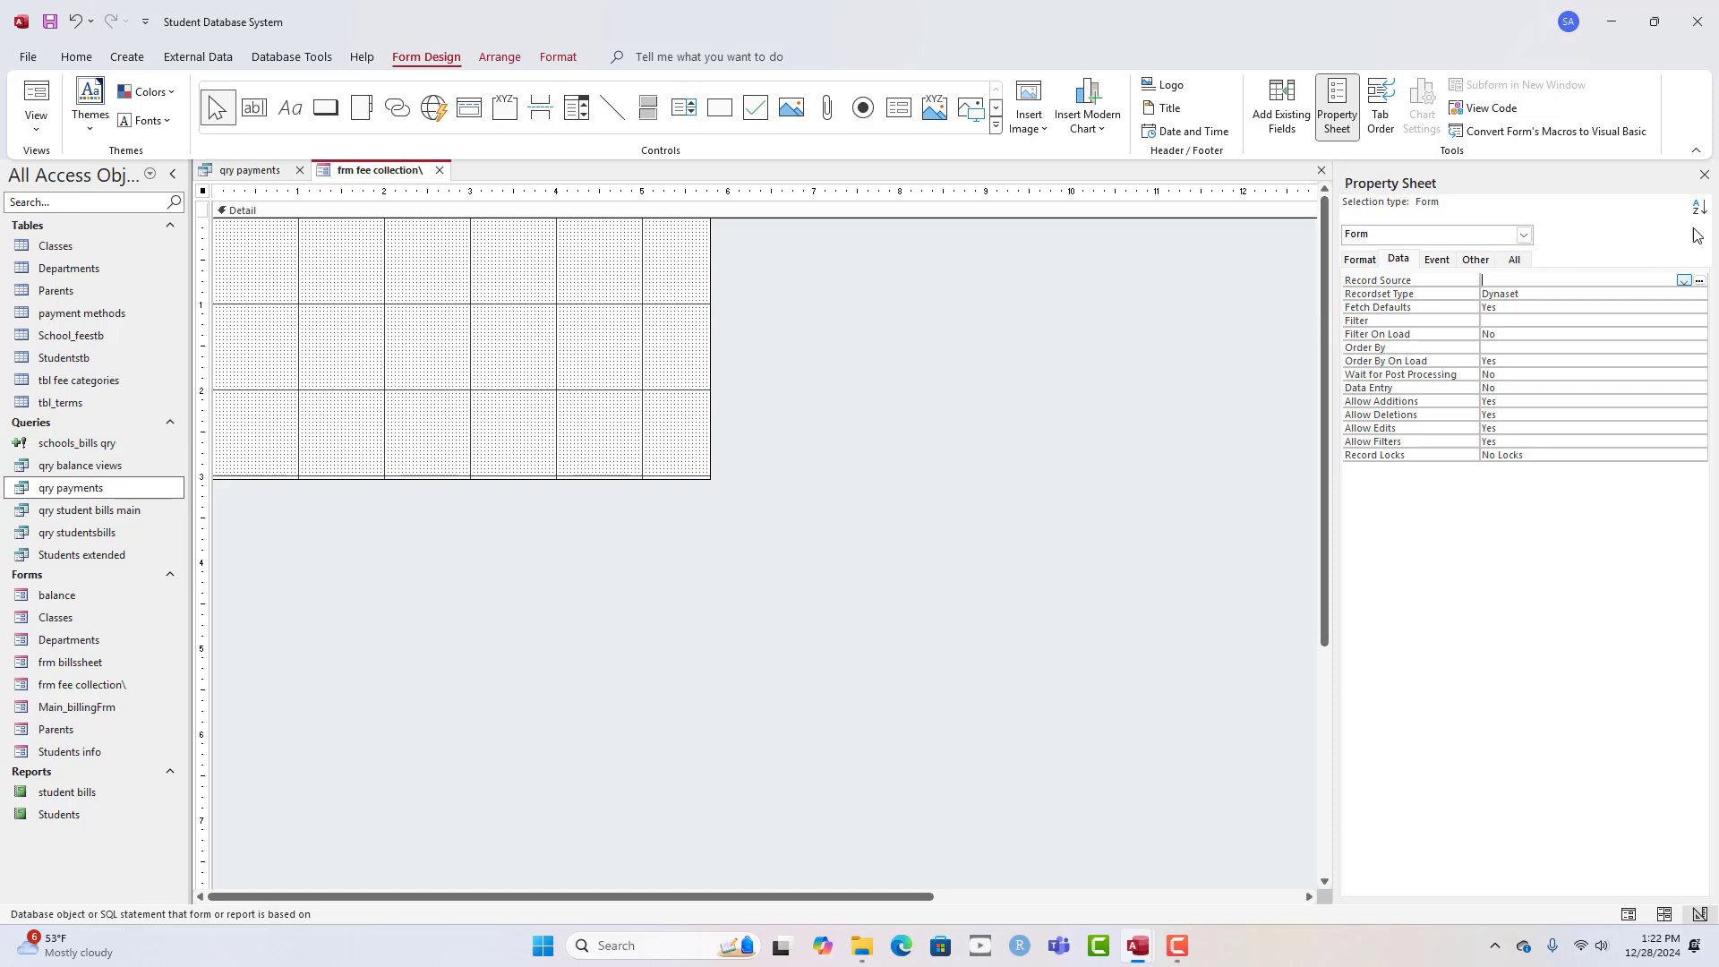
click(1683, 282)
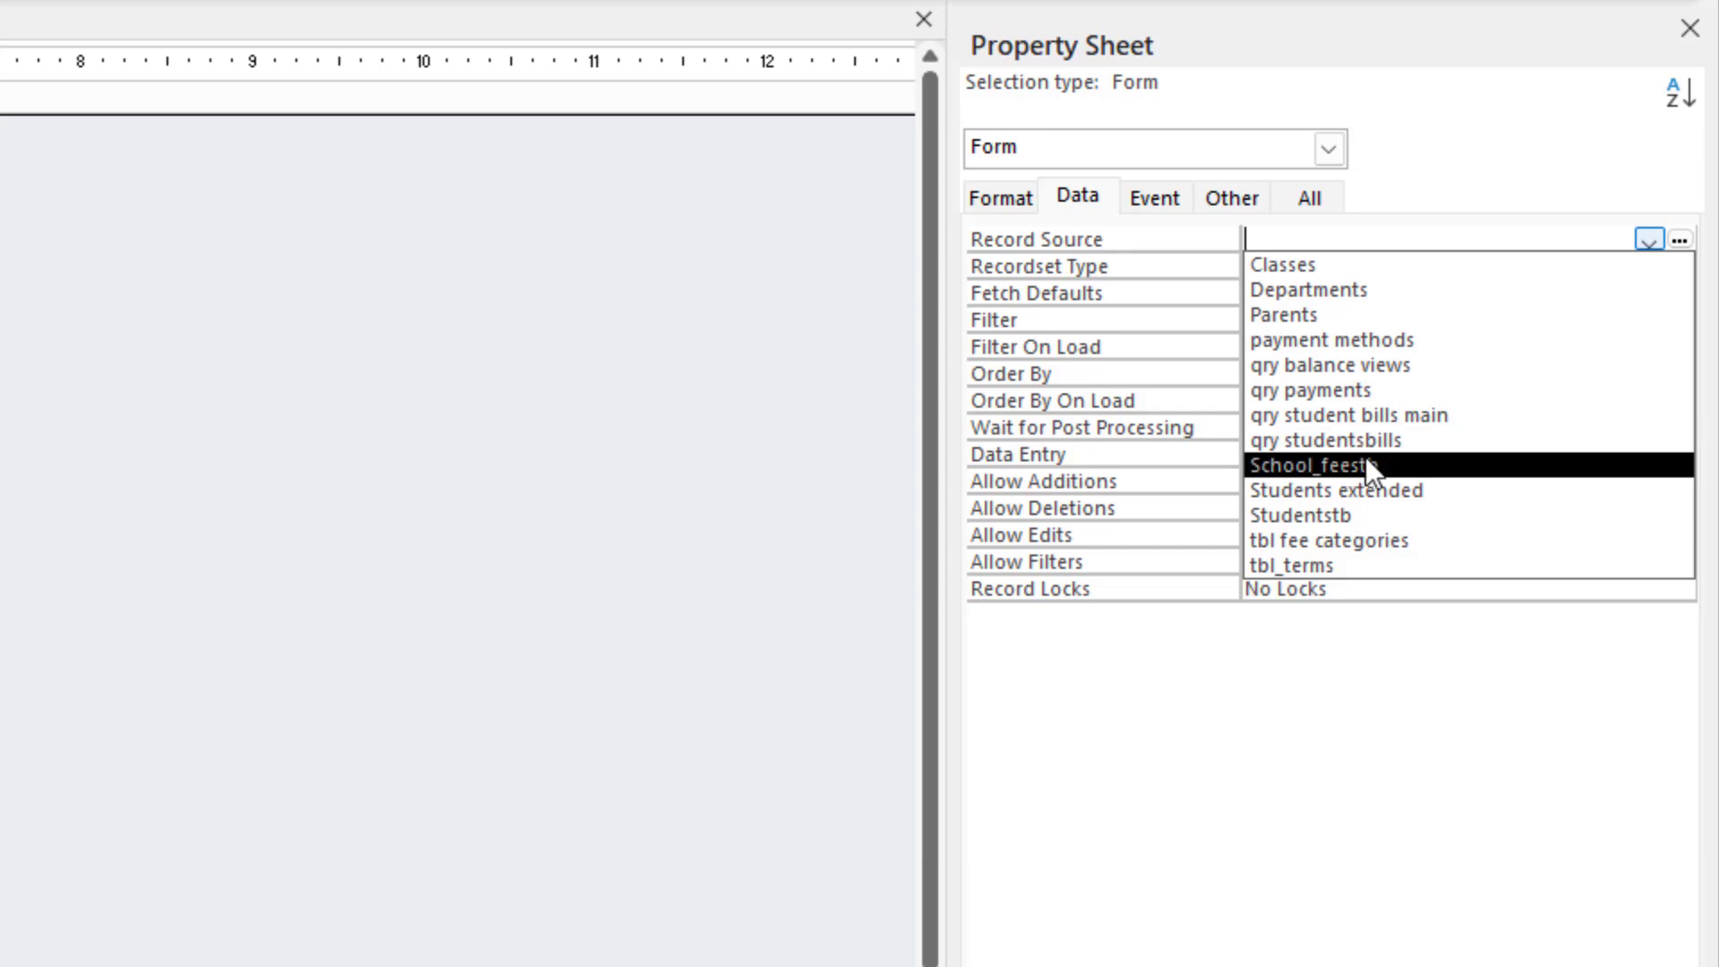
click(1362, 394)
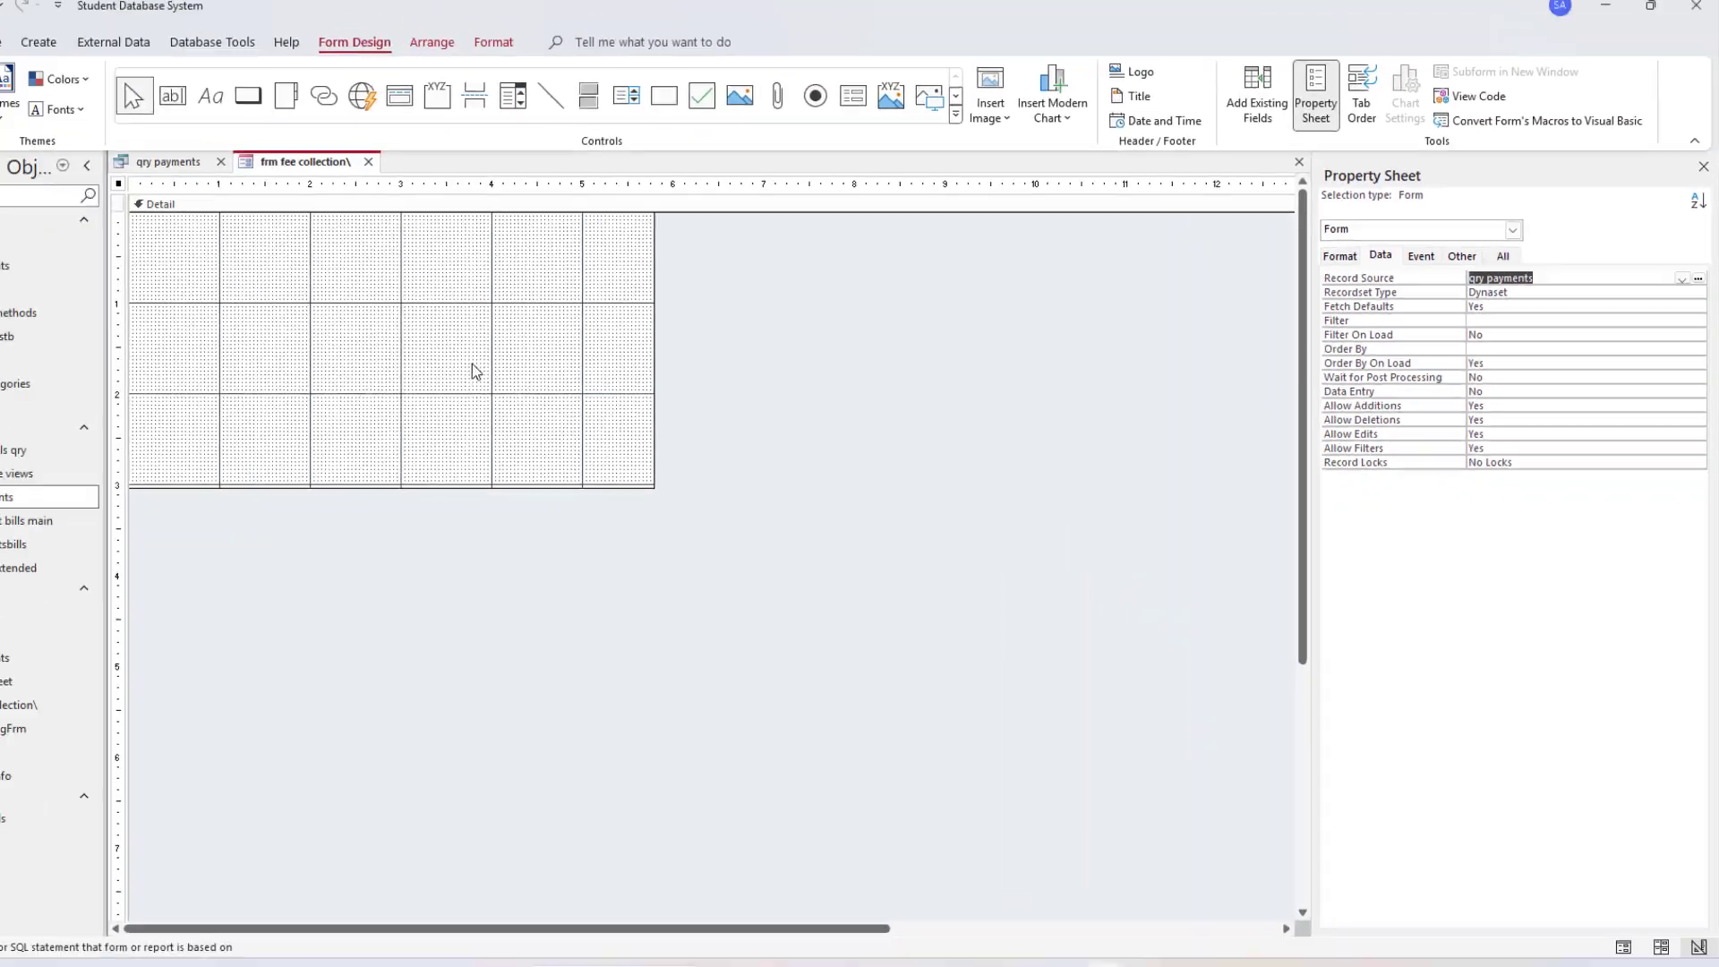
click(462, 342)
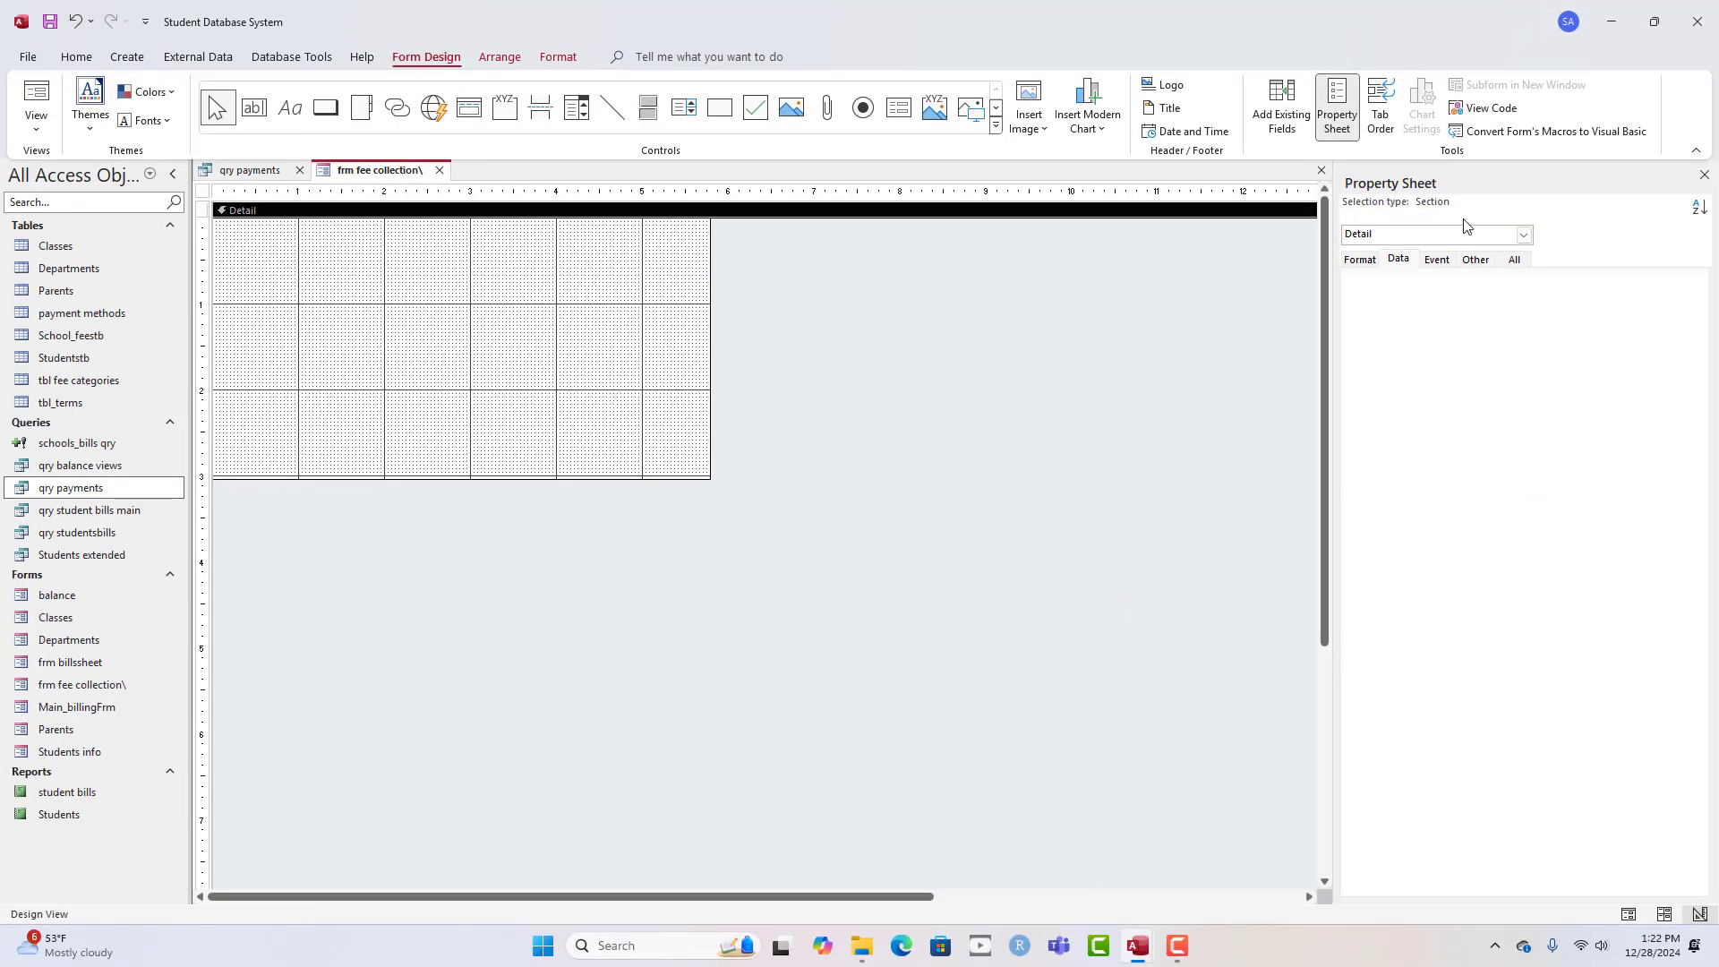
- Place the TransactionID and StudentName fields together at the top of the form's Detail section
click(1280, 128)
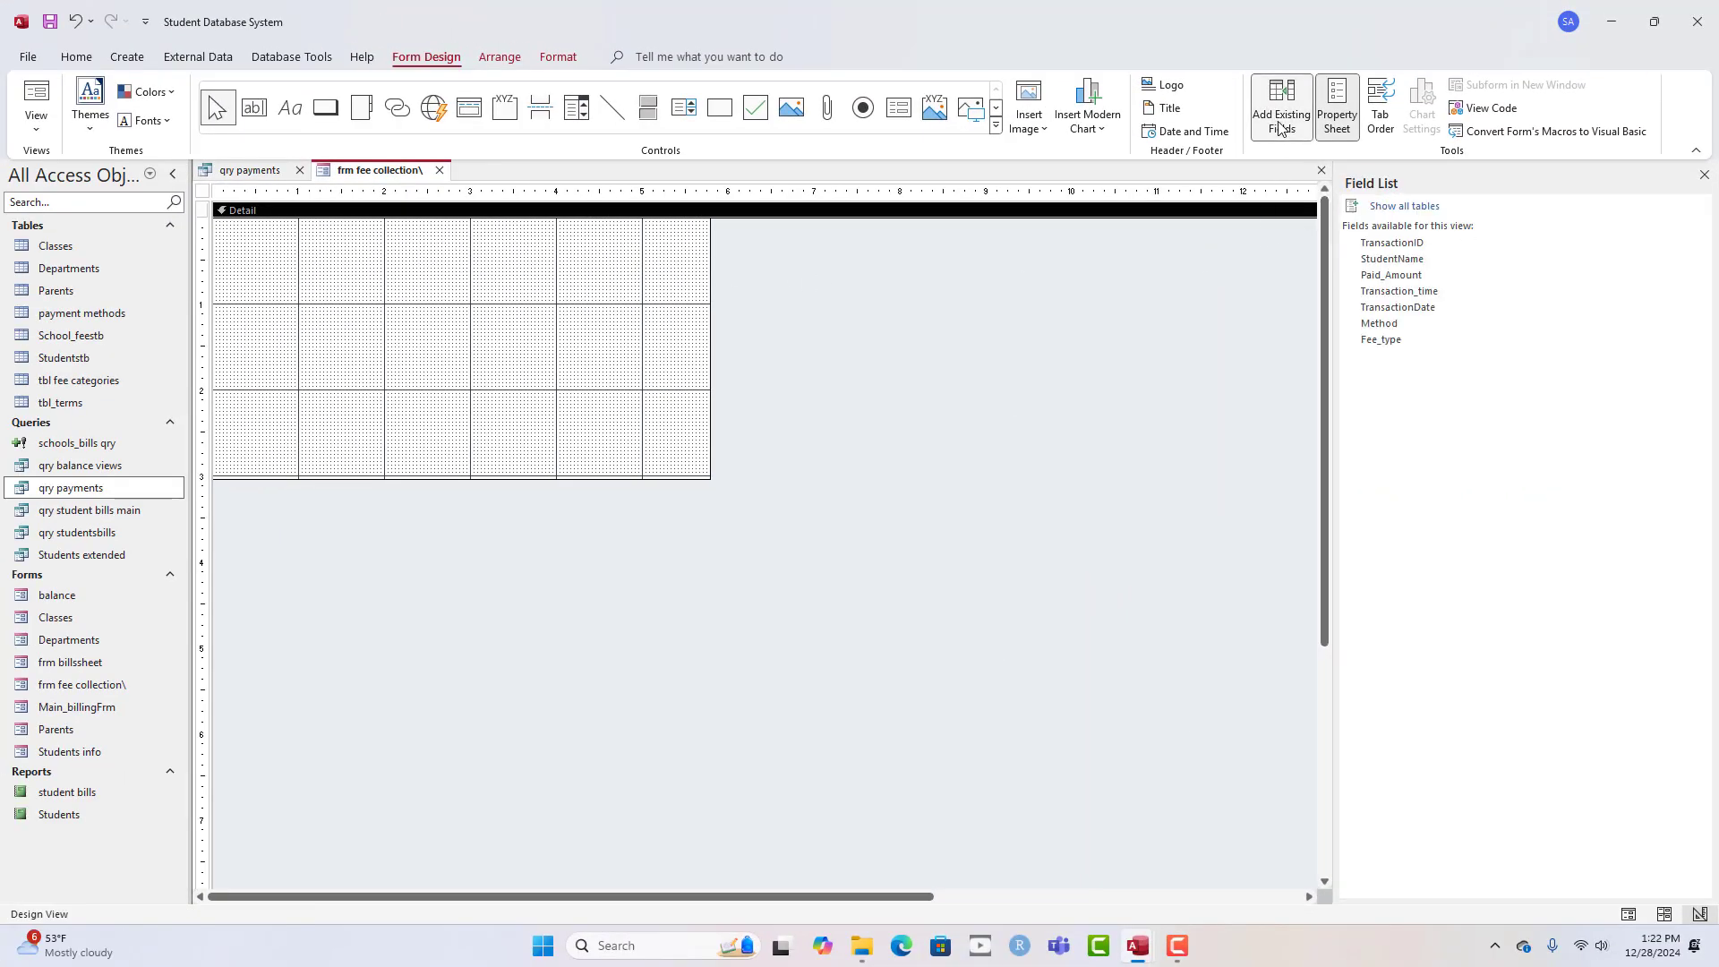
click(1415, 245)
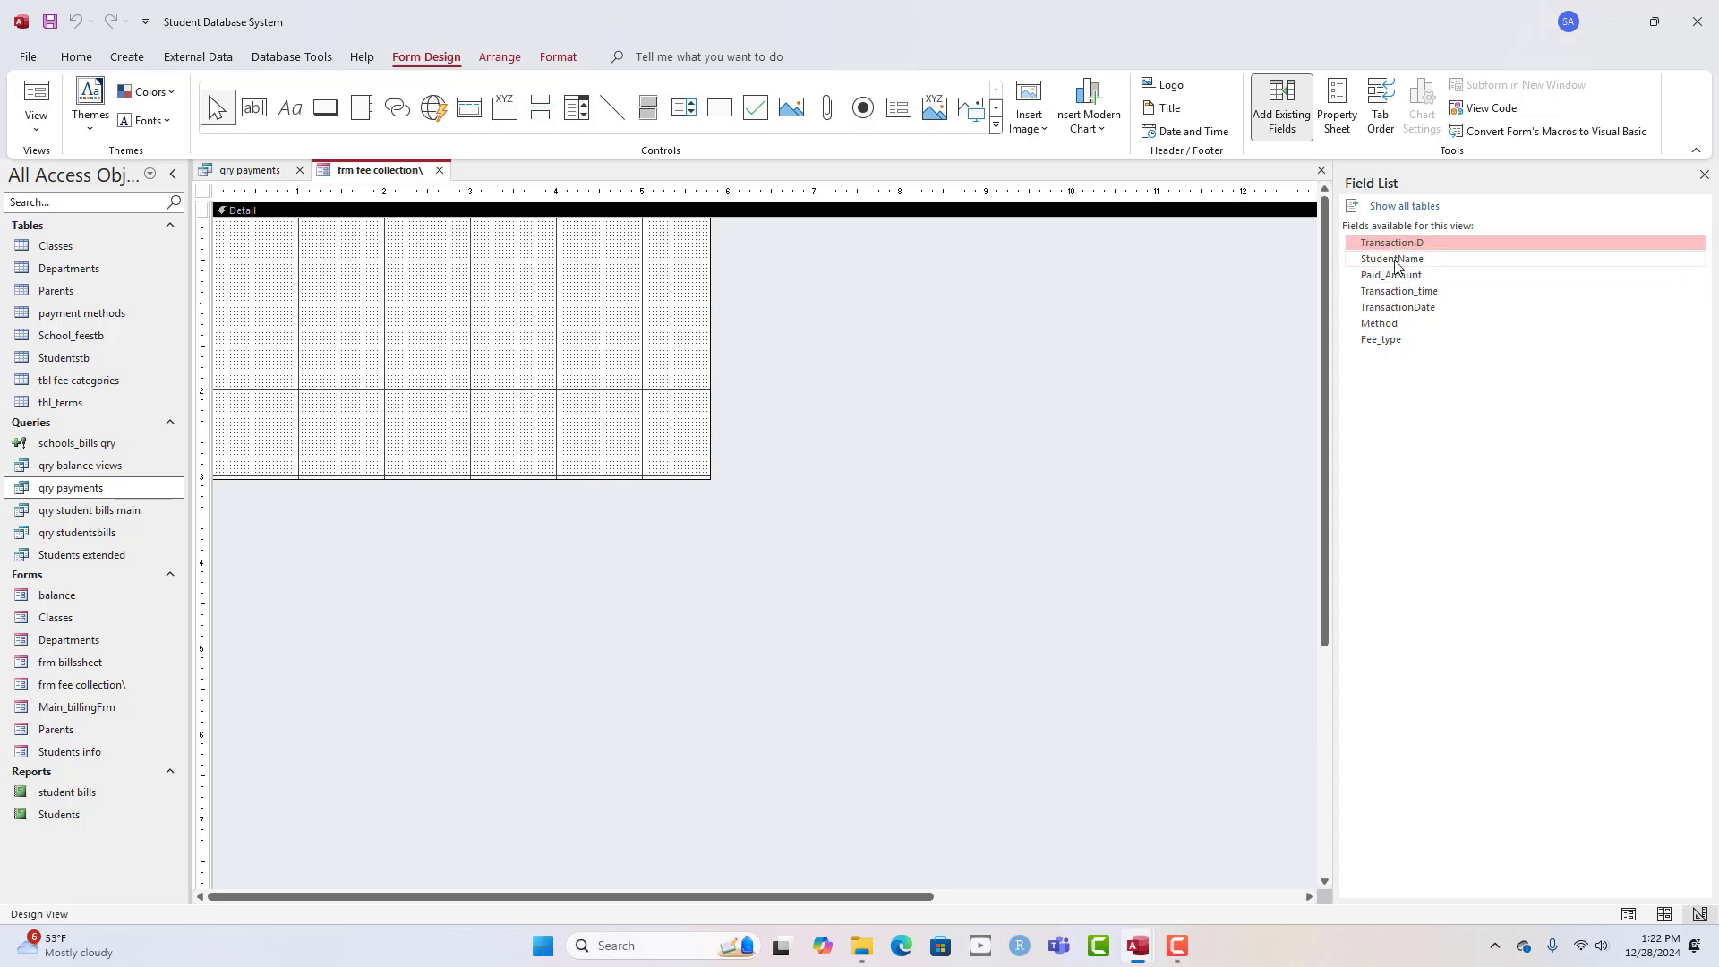
shift+click(1404, 259)
drag(1394, 263, 385, 236)
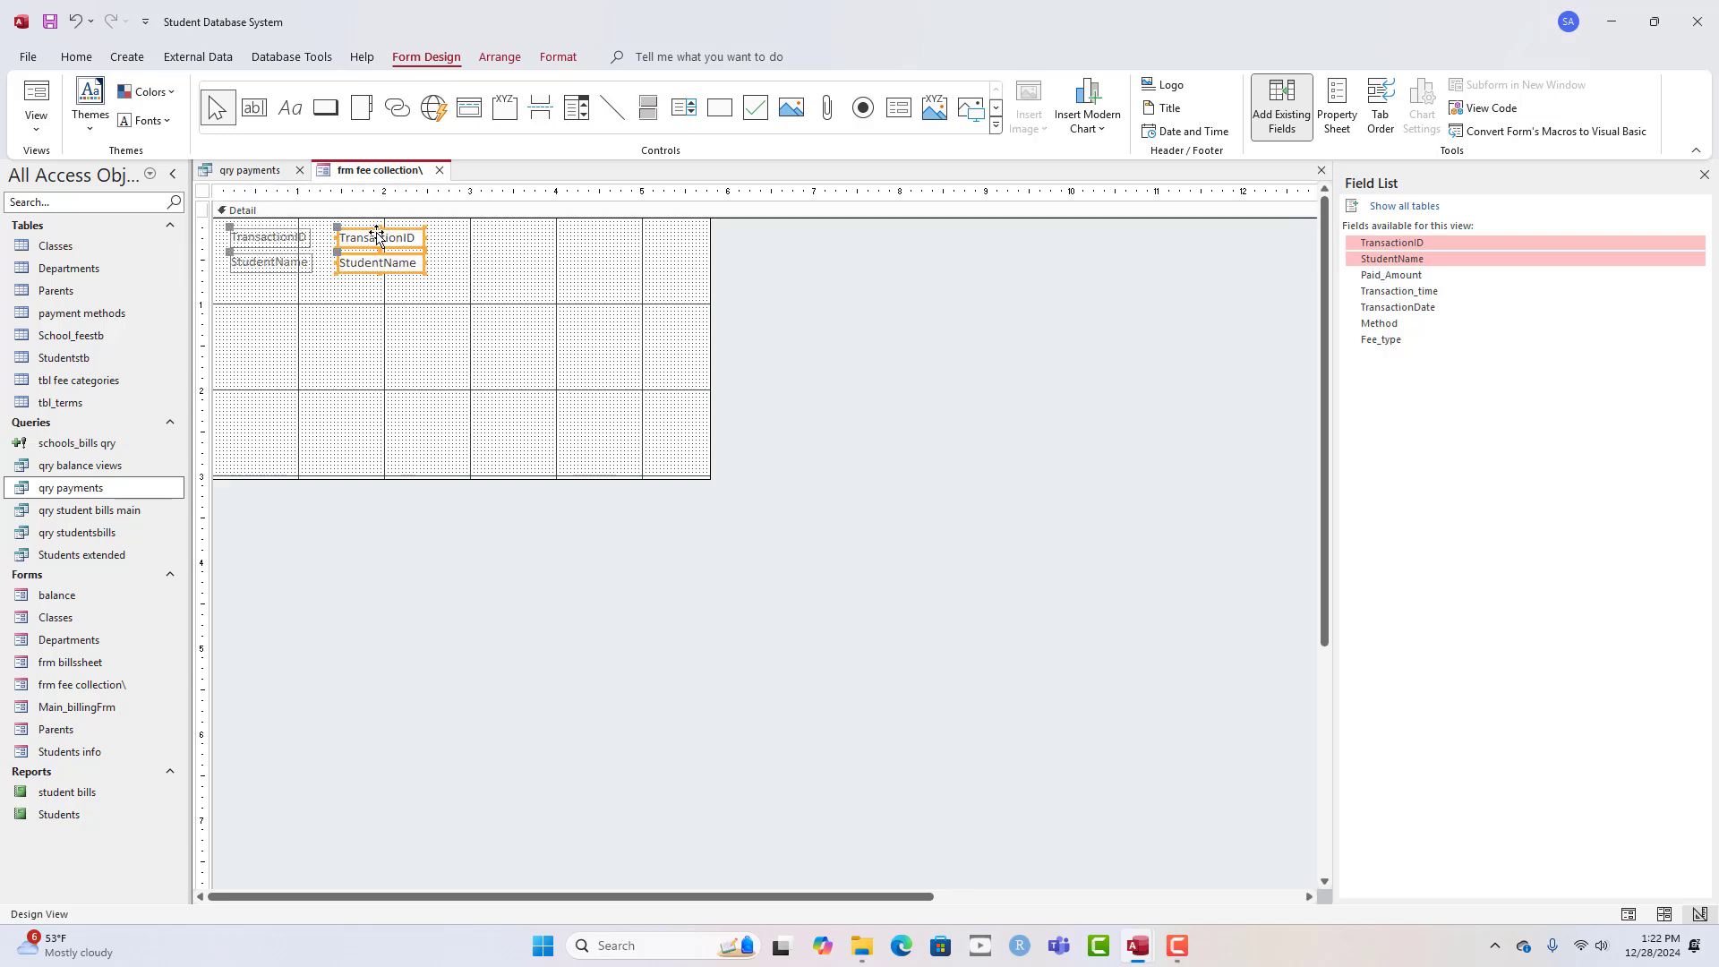
click(552, 273)
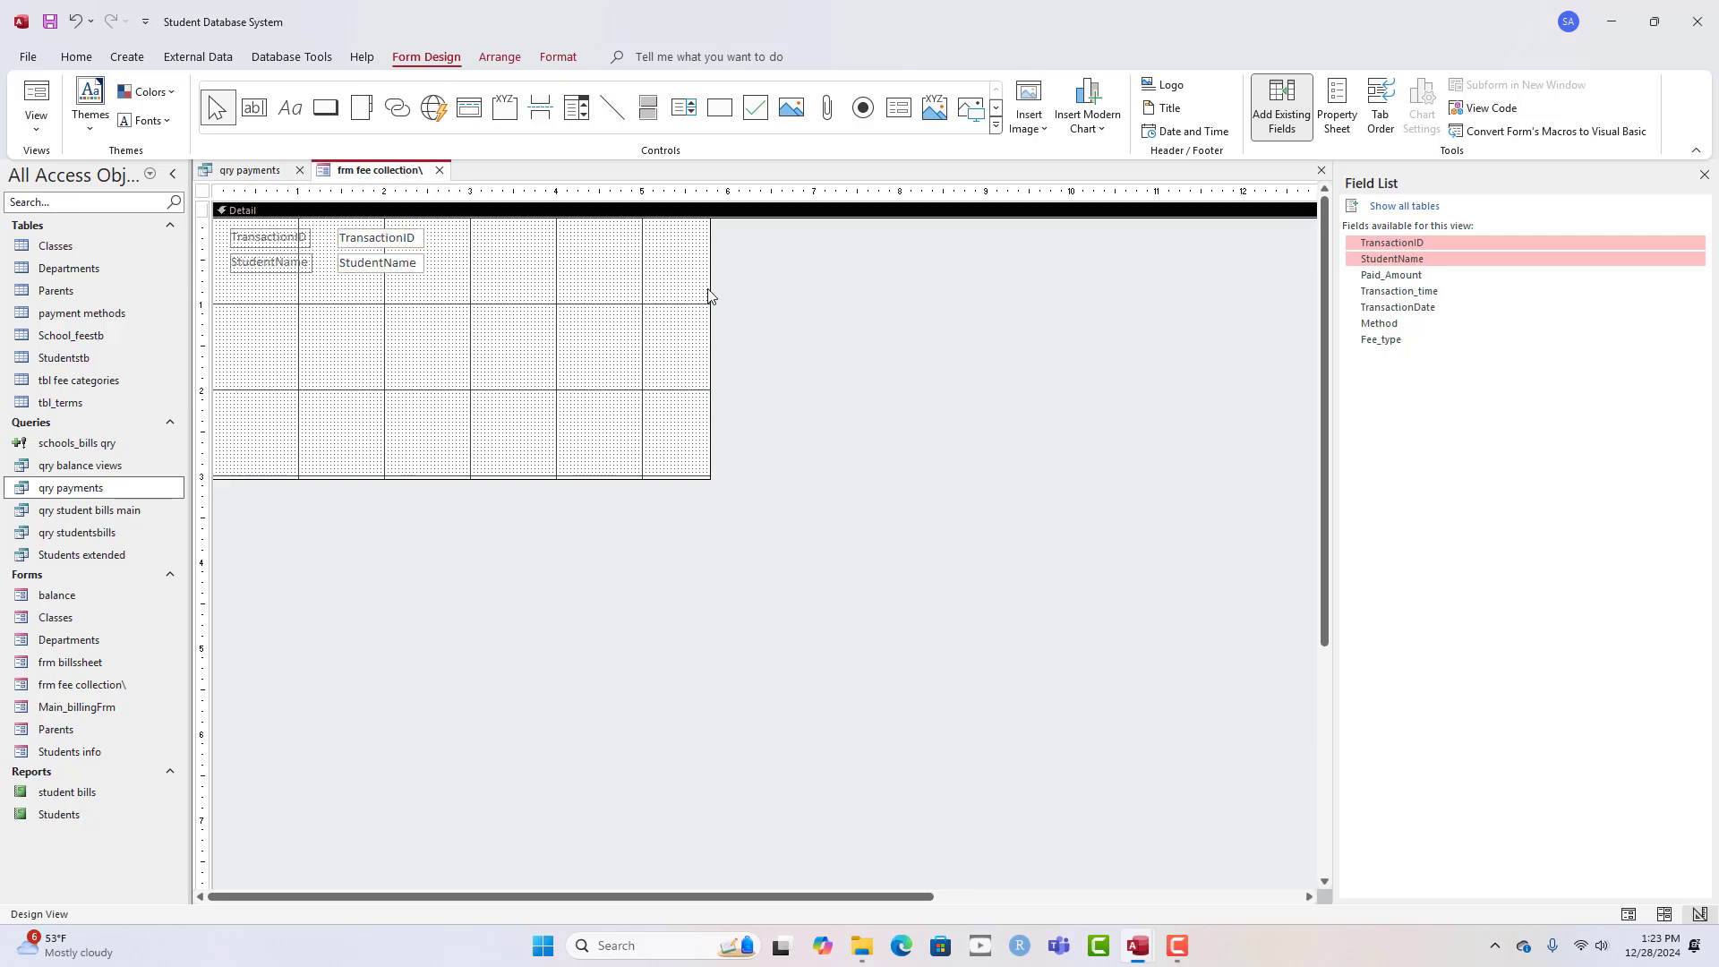
- Add the Transaction_time, TransactionDate and Paid_Amount fields in a column below StudentName, leaving a gap beneath it
click(1393, 276)
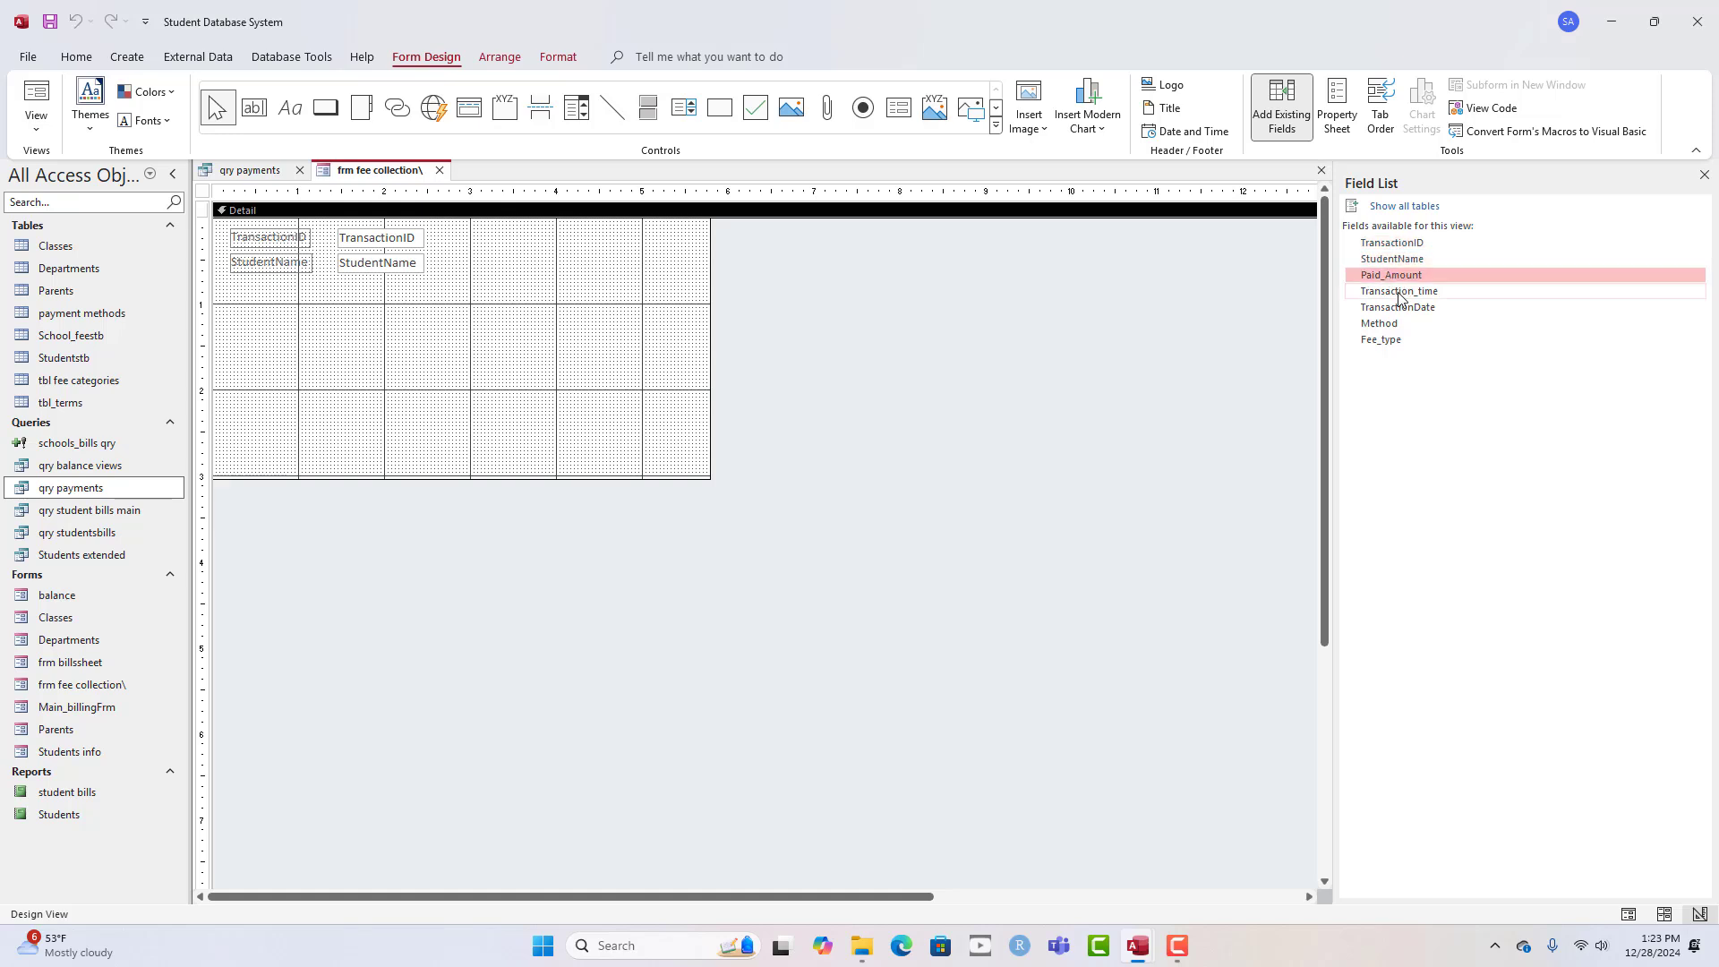
click(1399, 292)
ctrl+click(1406, 310)
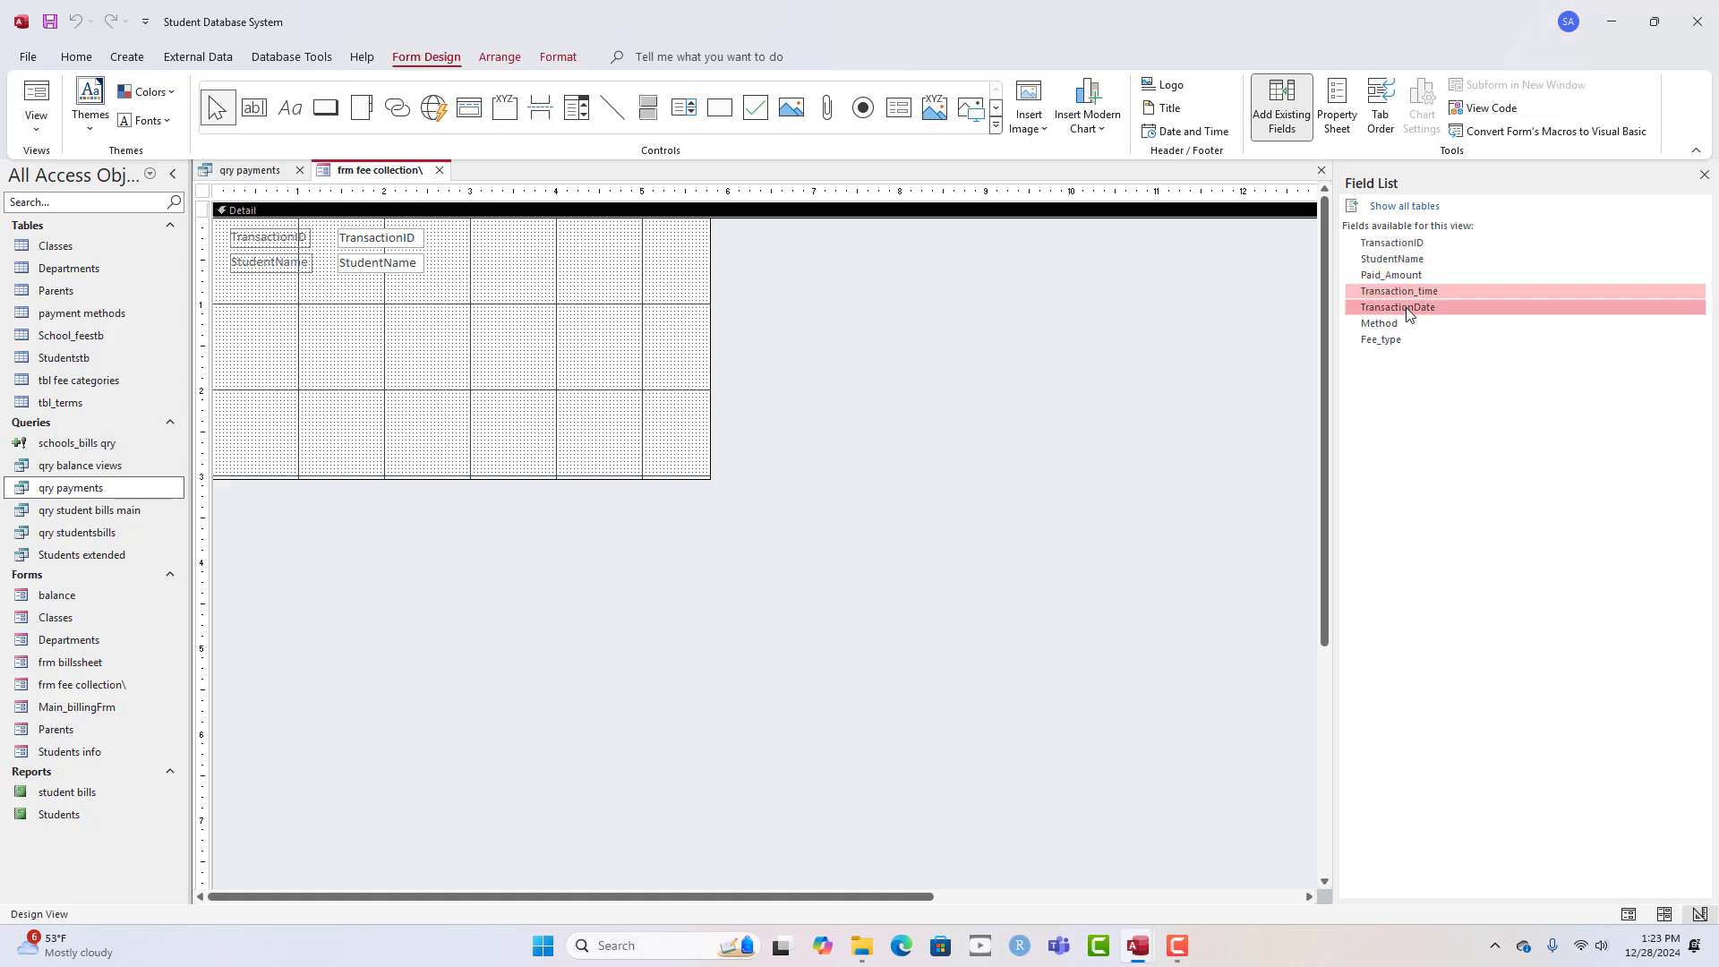
drag(1410, 312, 341, 339)
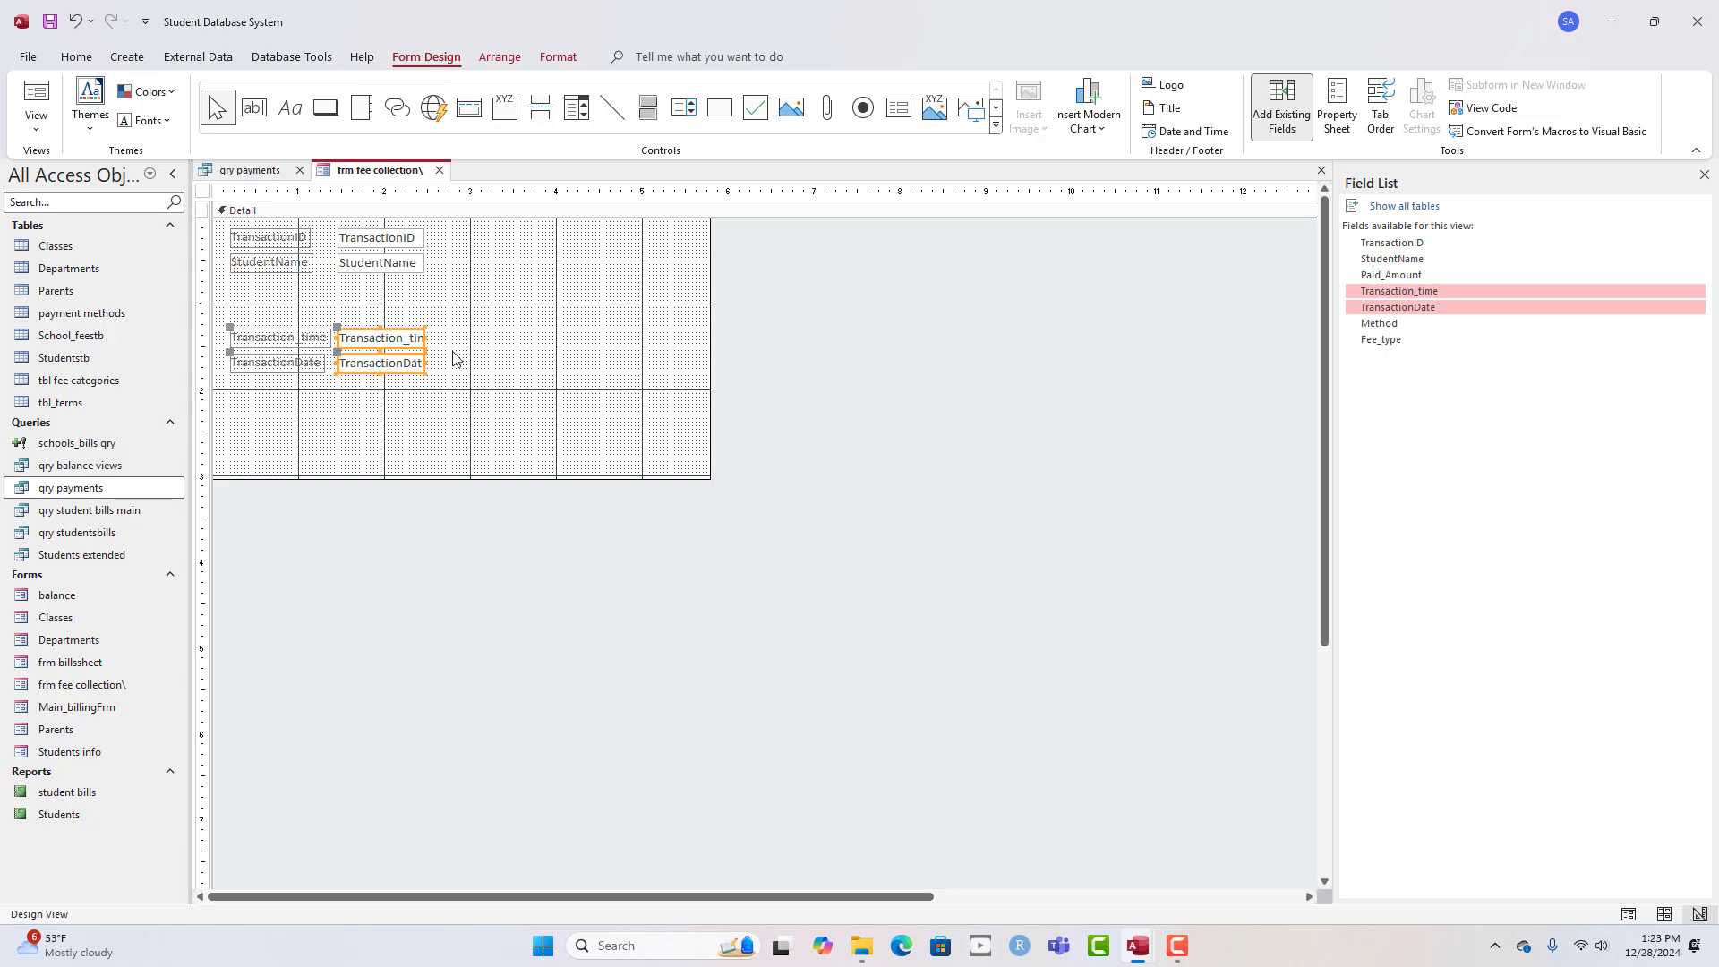
drag(1391, 275, 344, 384)
- Add the Method and Fee_type fields below Paid_Amount and extend the Detail section to about 3.3 inches high
click(1384, 324)
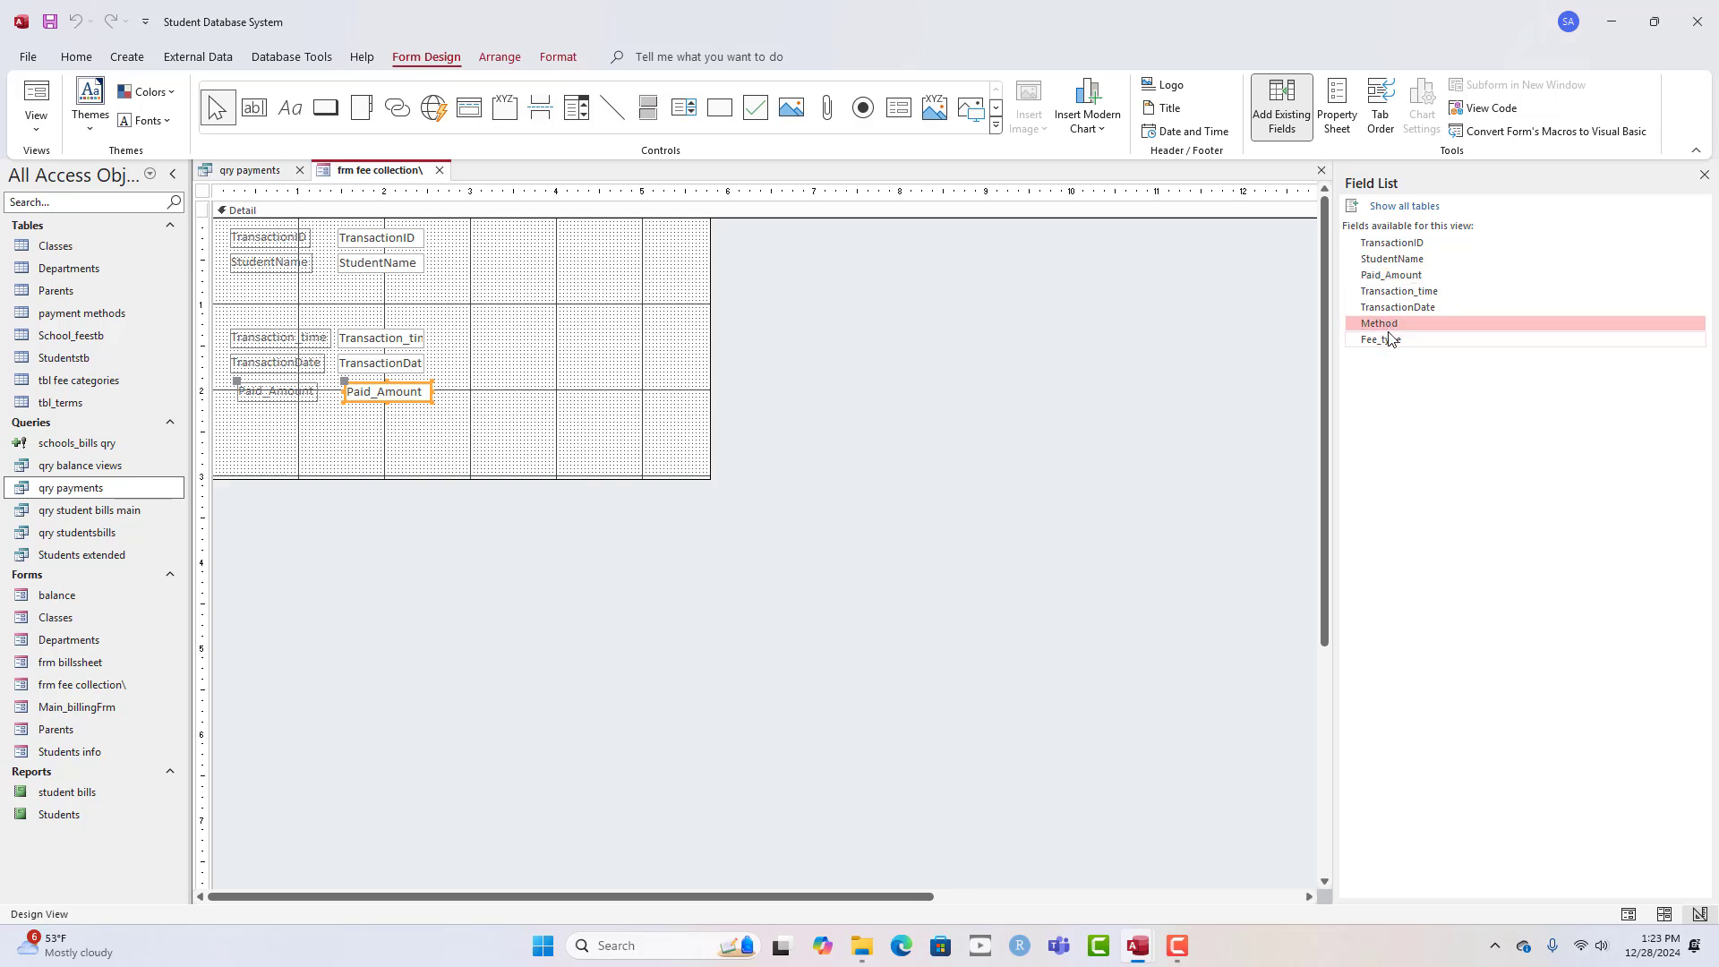
shift+click(1387, 340)
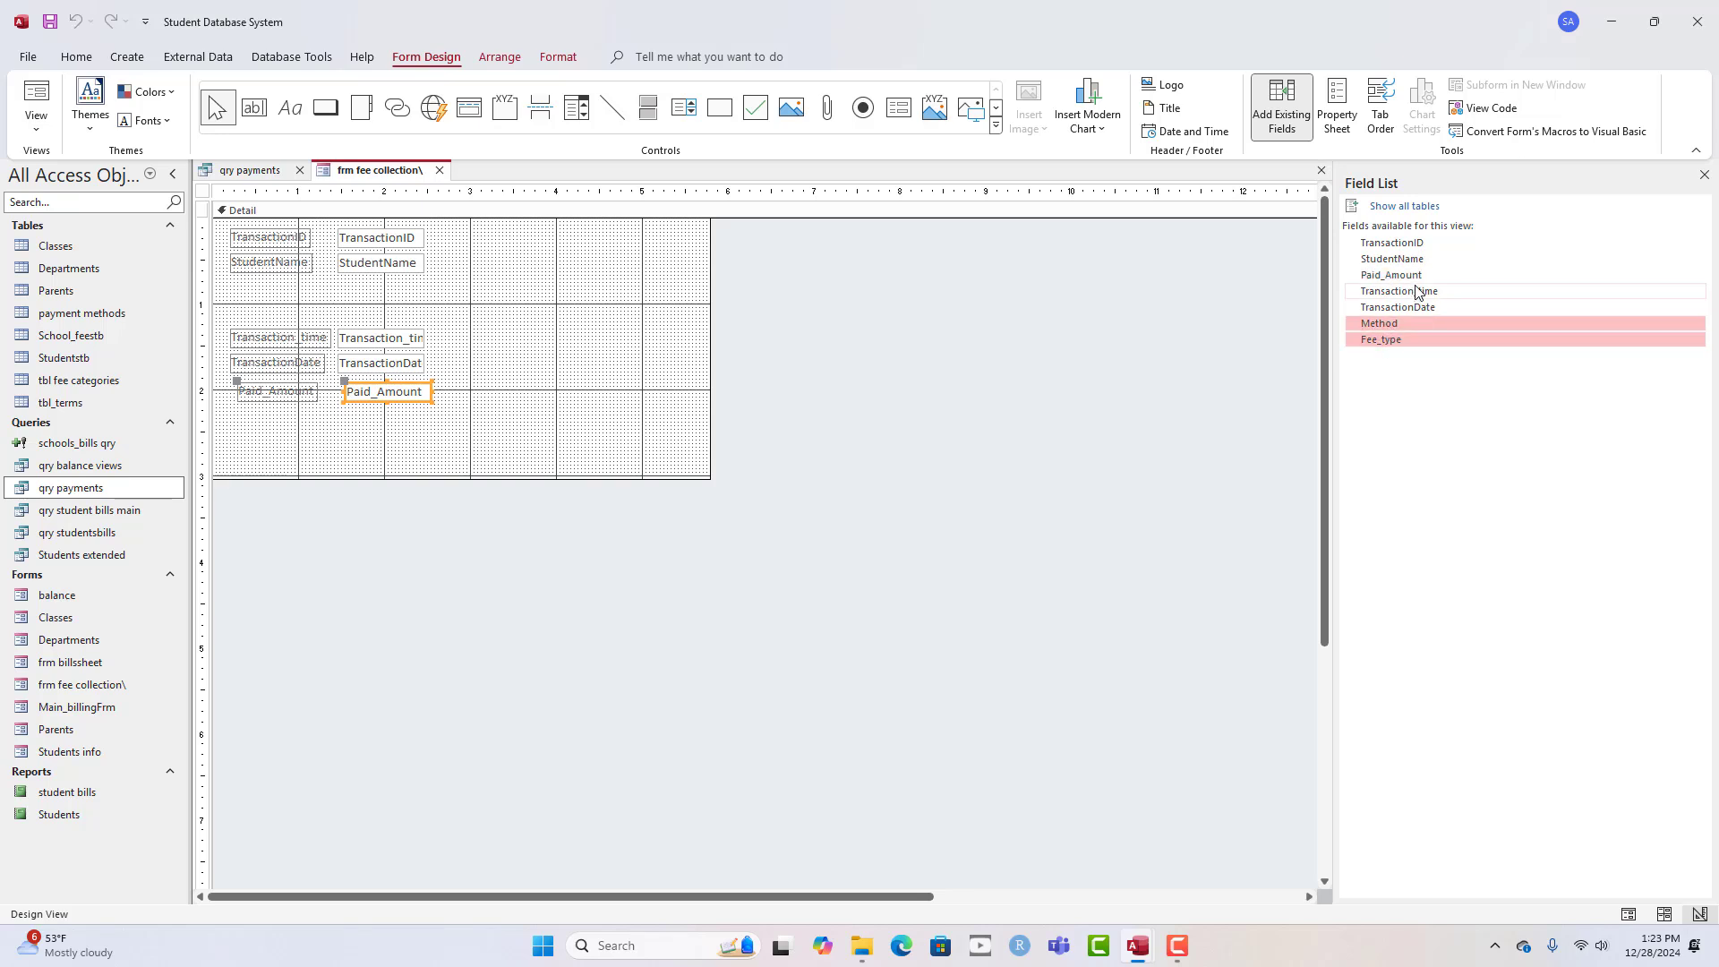
drag(1403, 330, 353, 422)
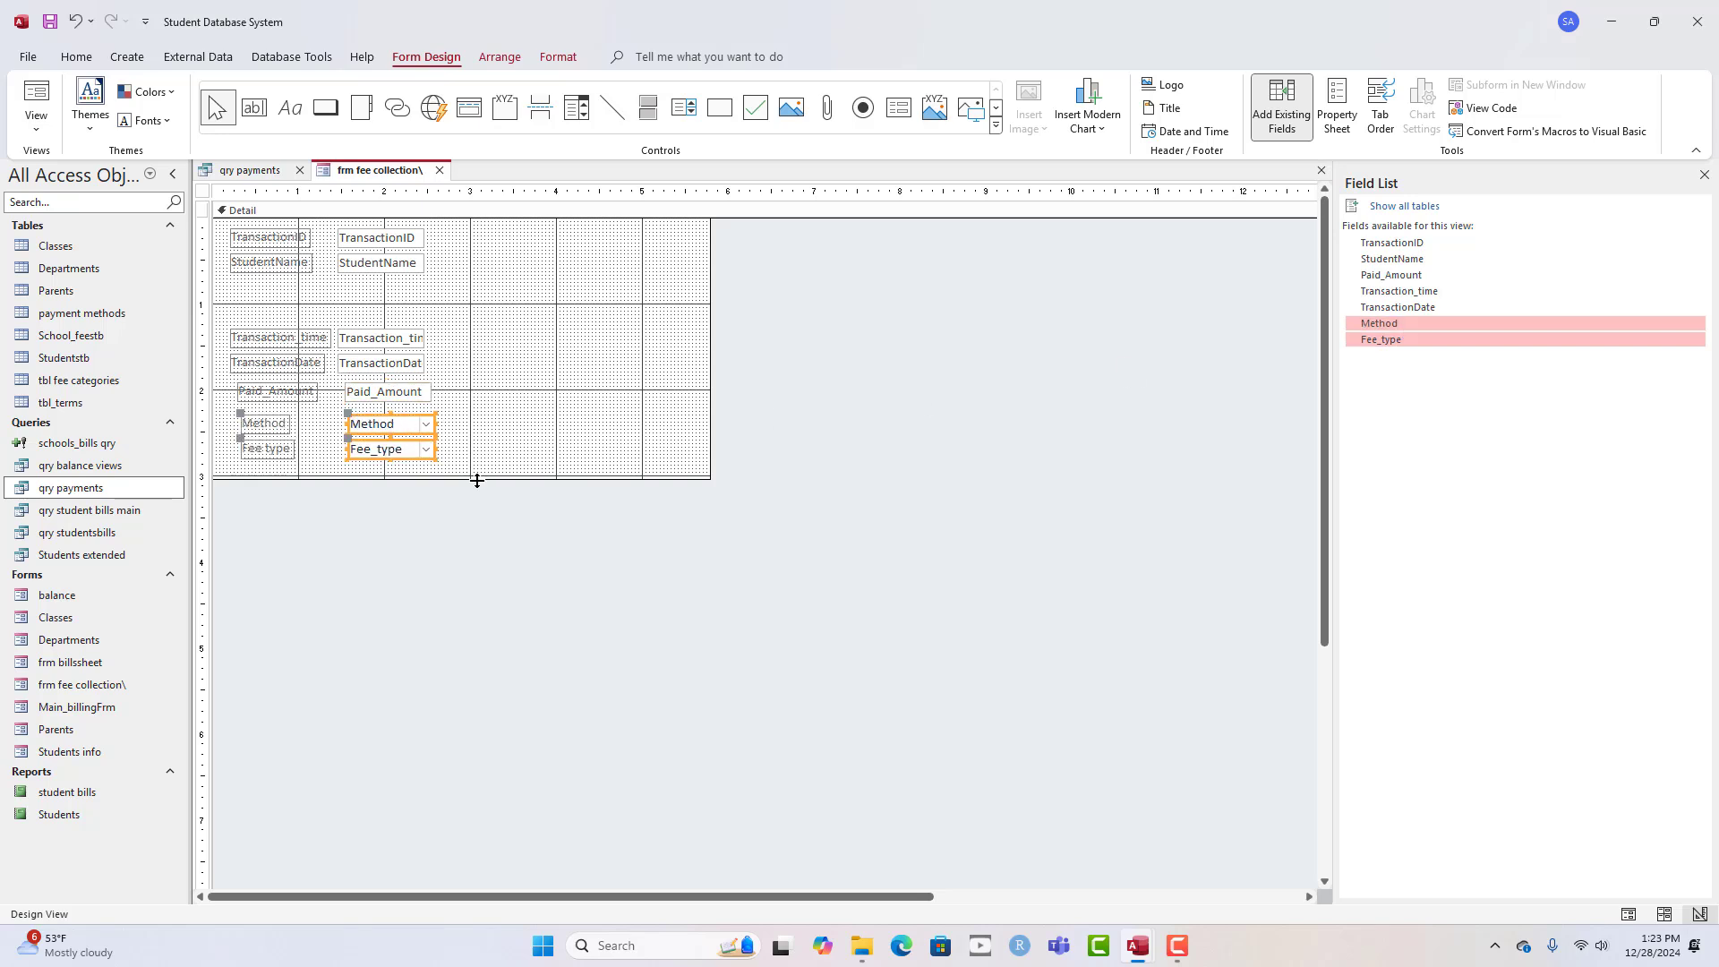
drag(477, 481, 477, 502)
click(390, 313)
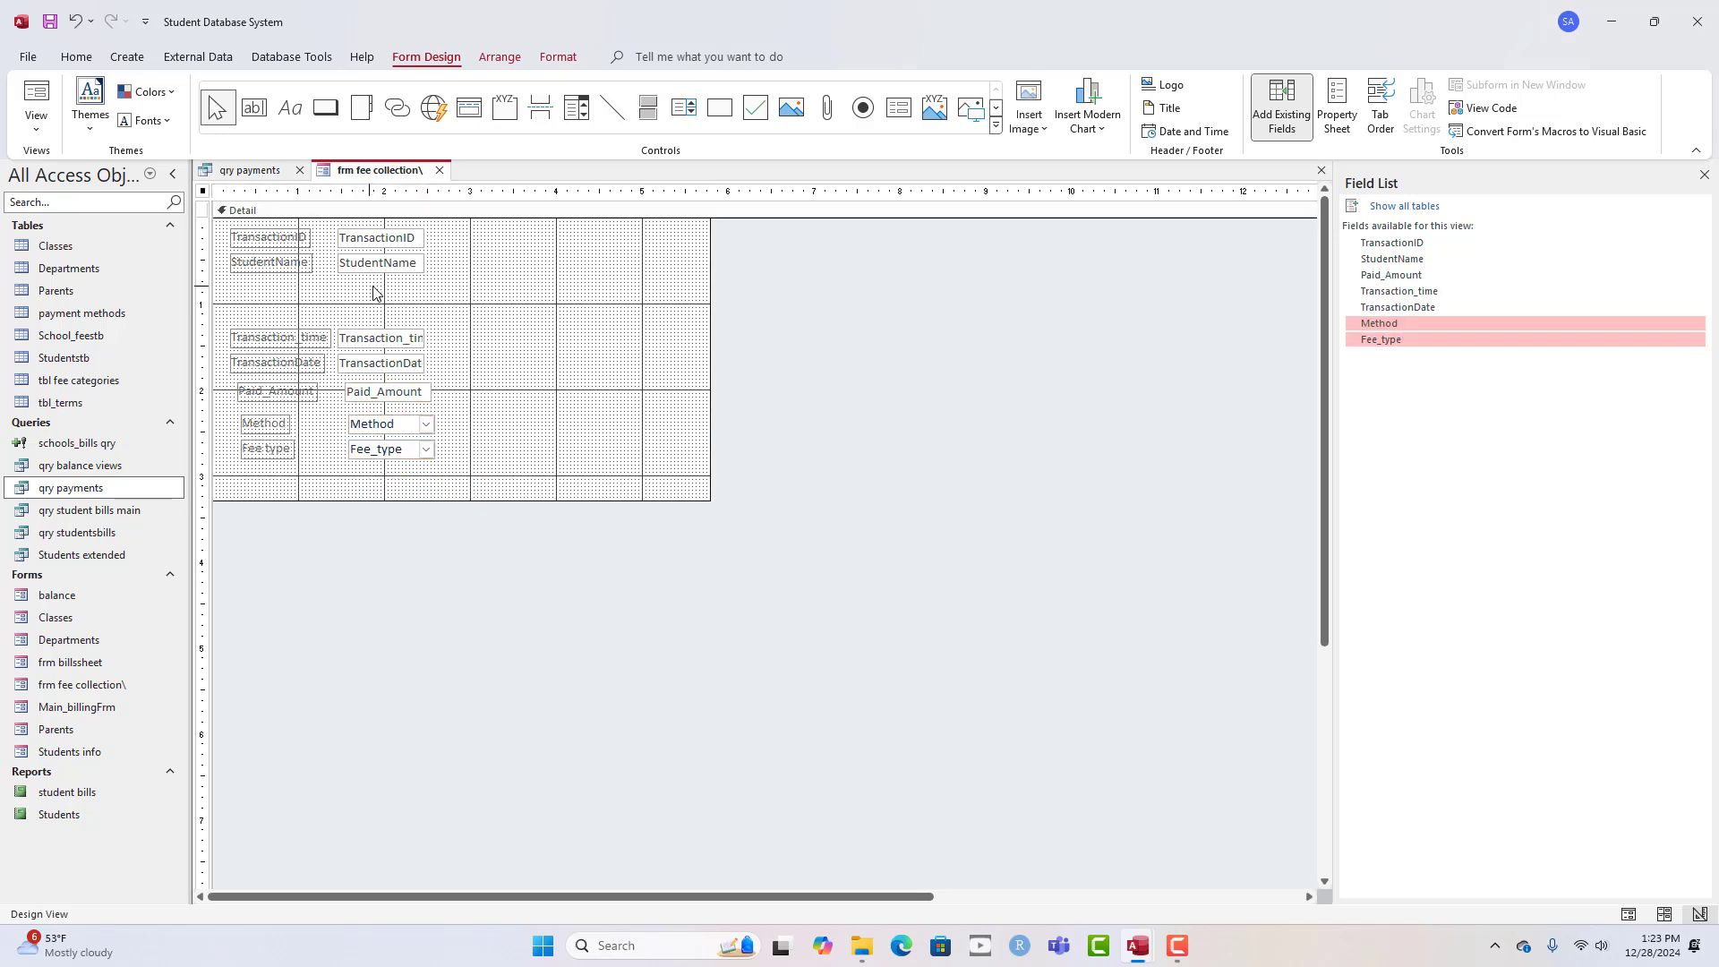
click(375, 293)
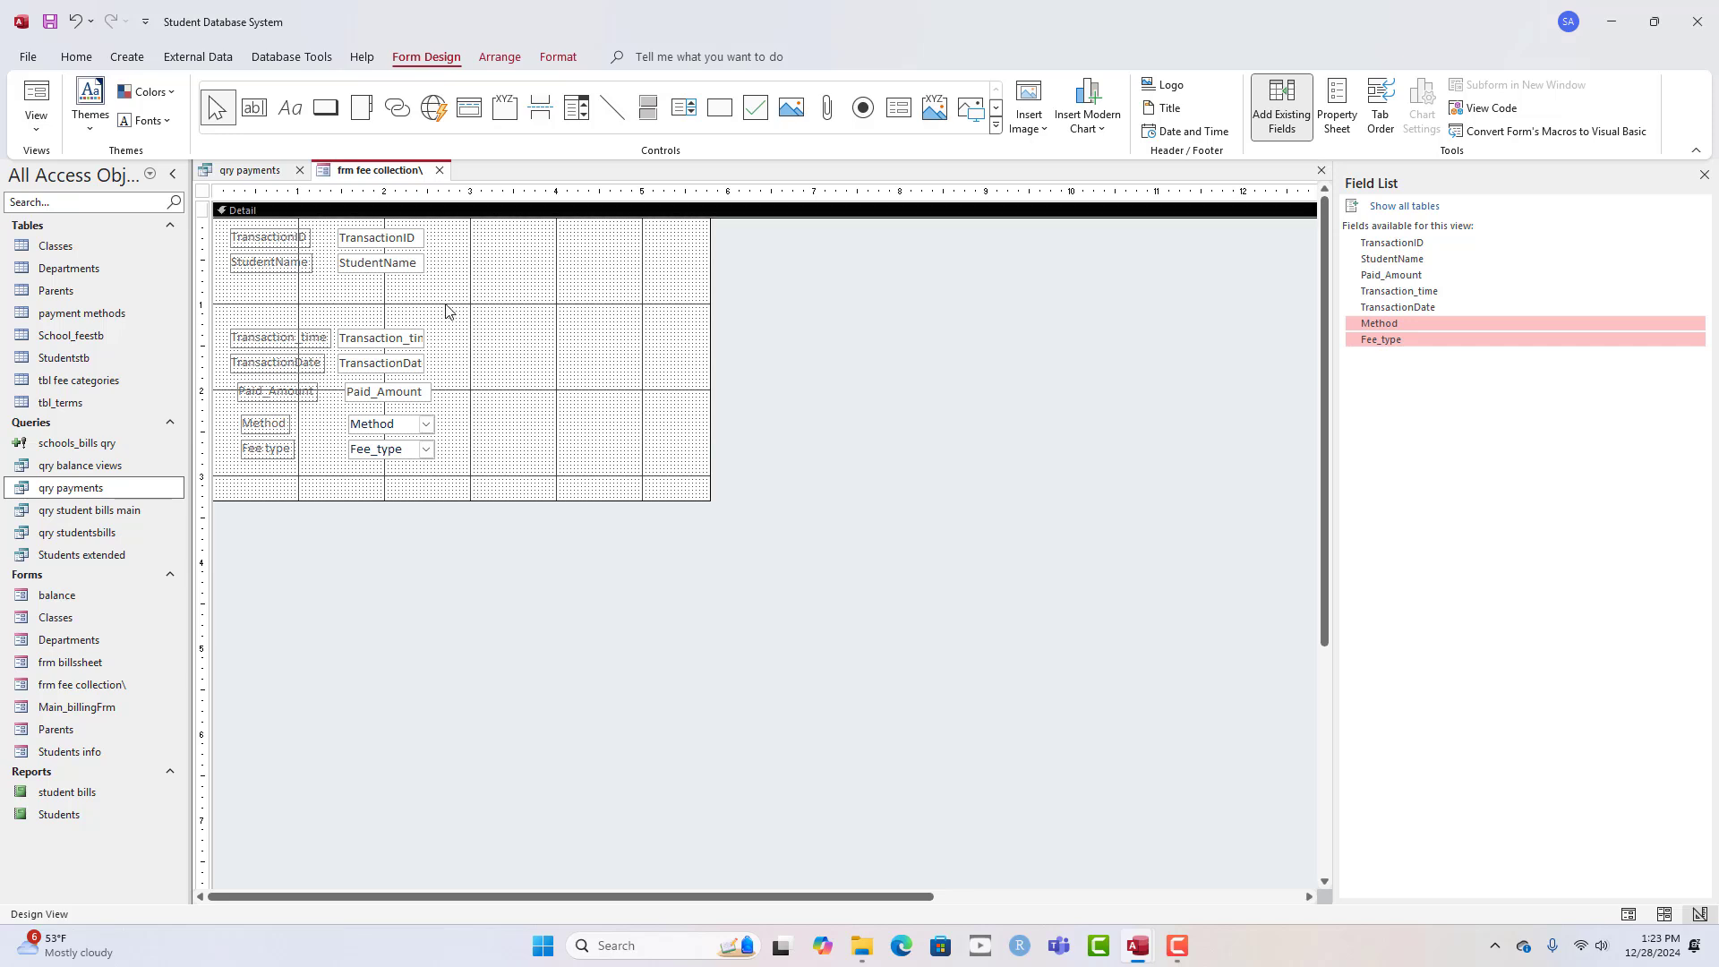
- Left-align all seven field boxes and widen them together to about 2.3 inches
drag(447, 311, 412, 265)
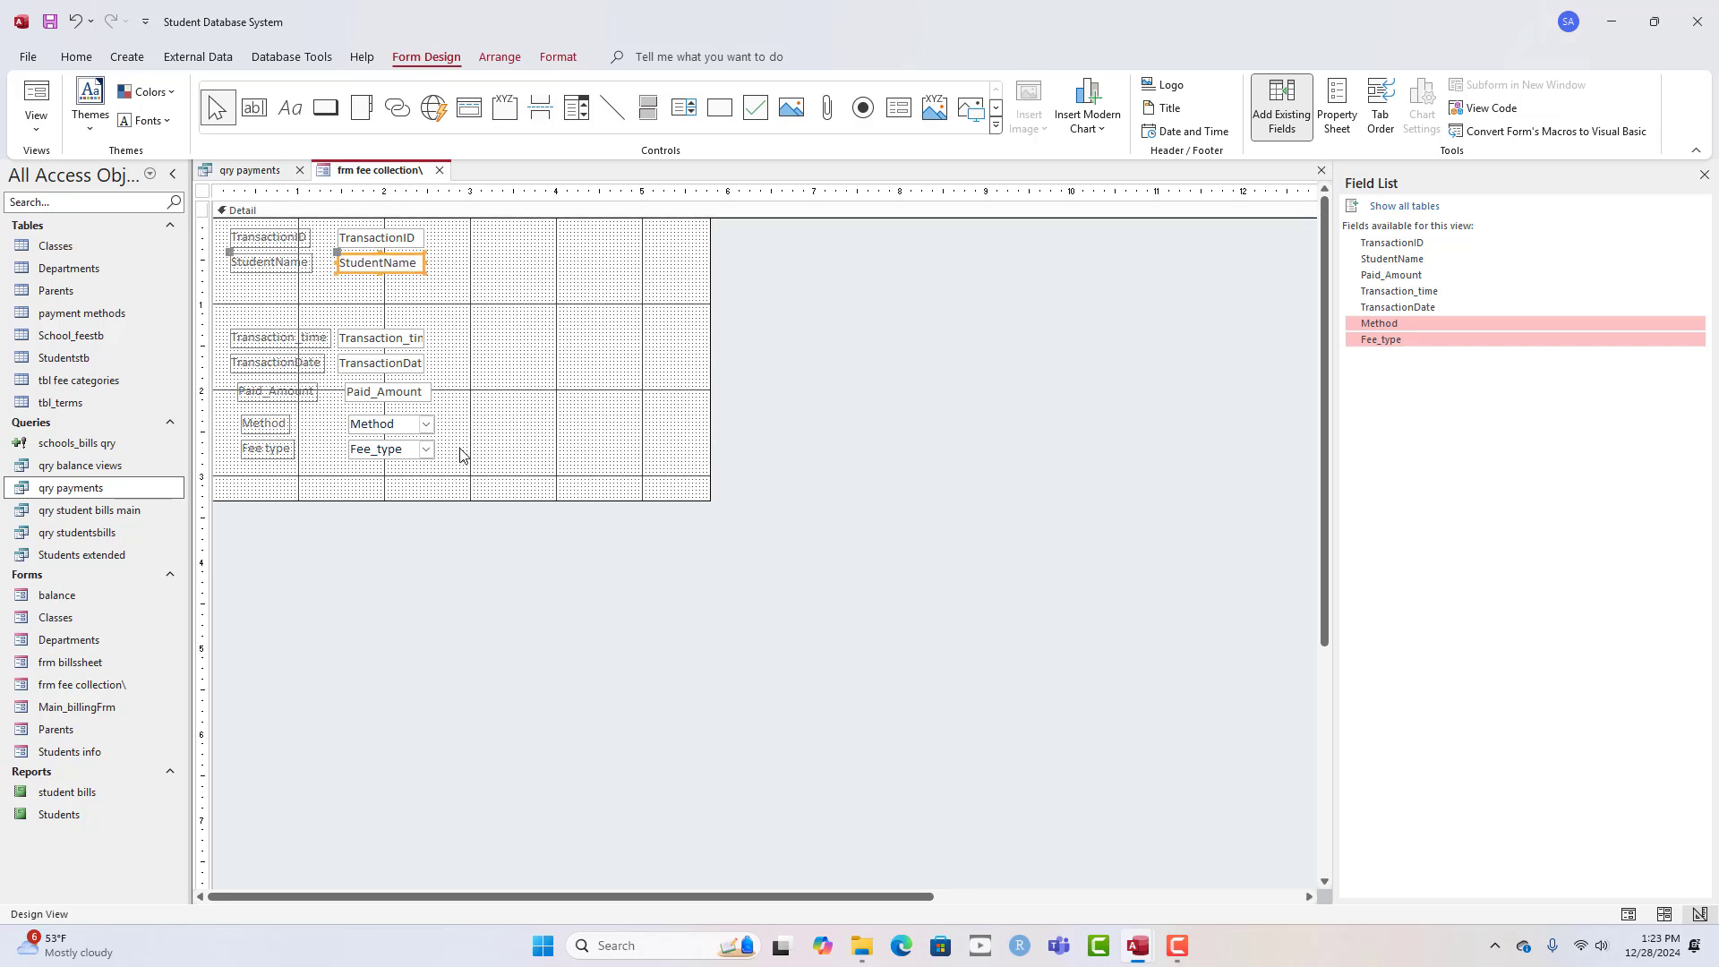
drag(461, 455, 385, 229)
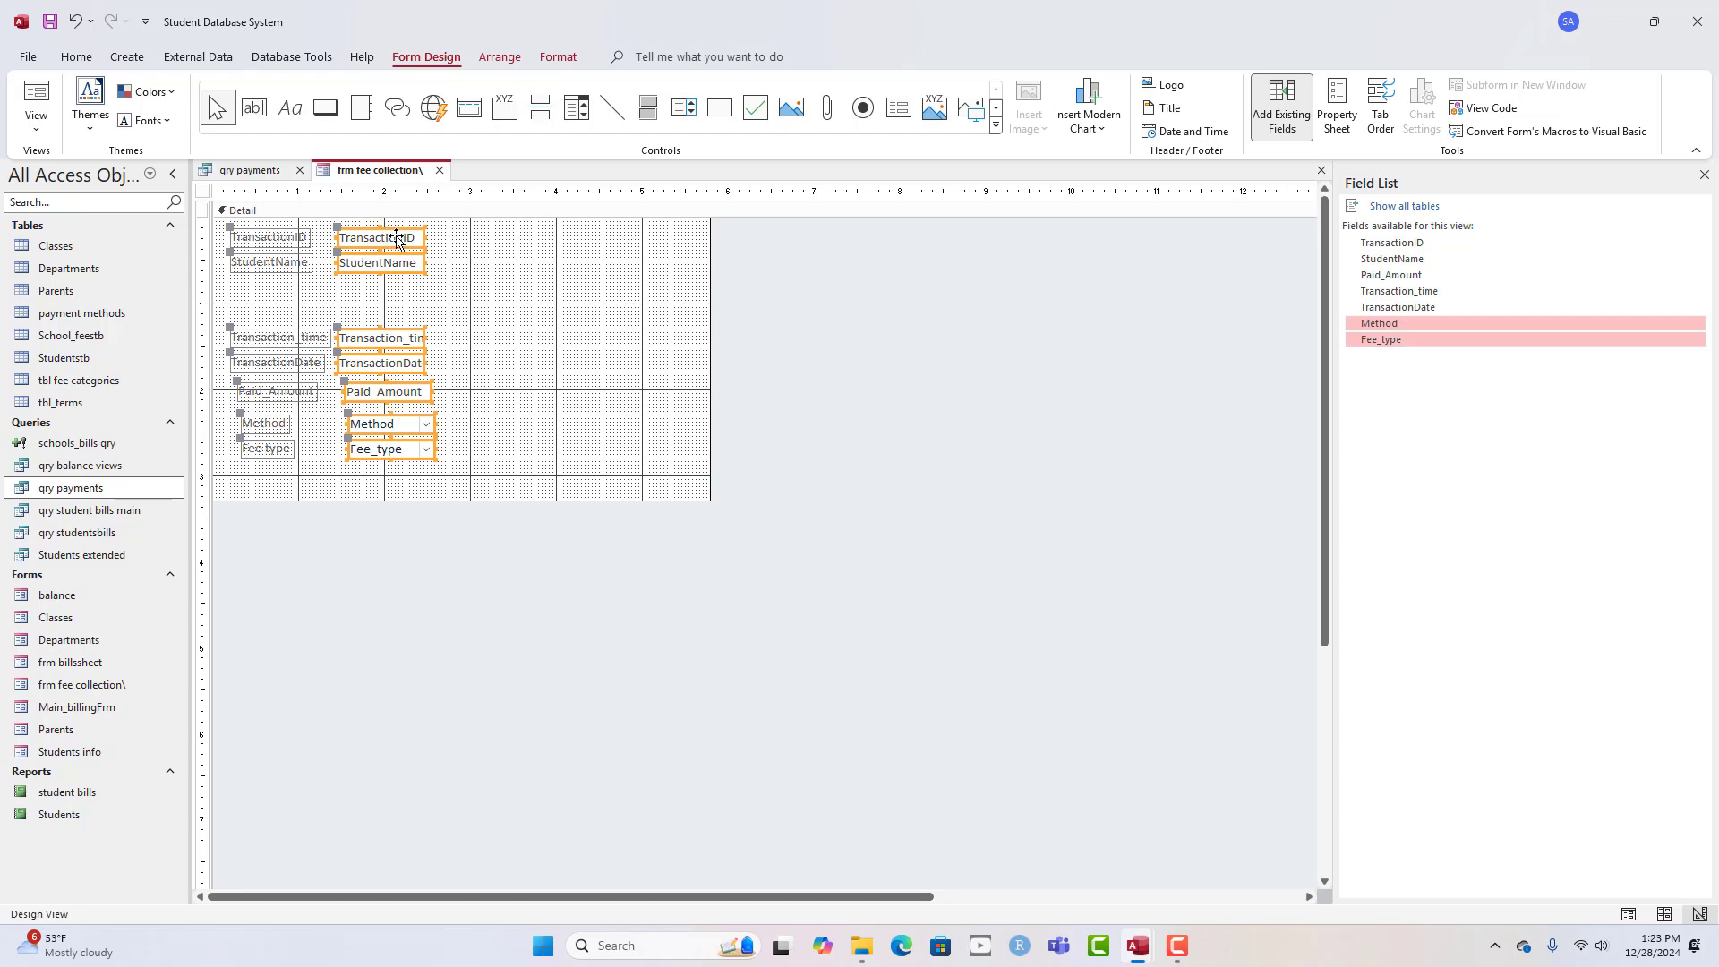
right_click(396, 239)
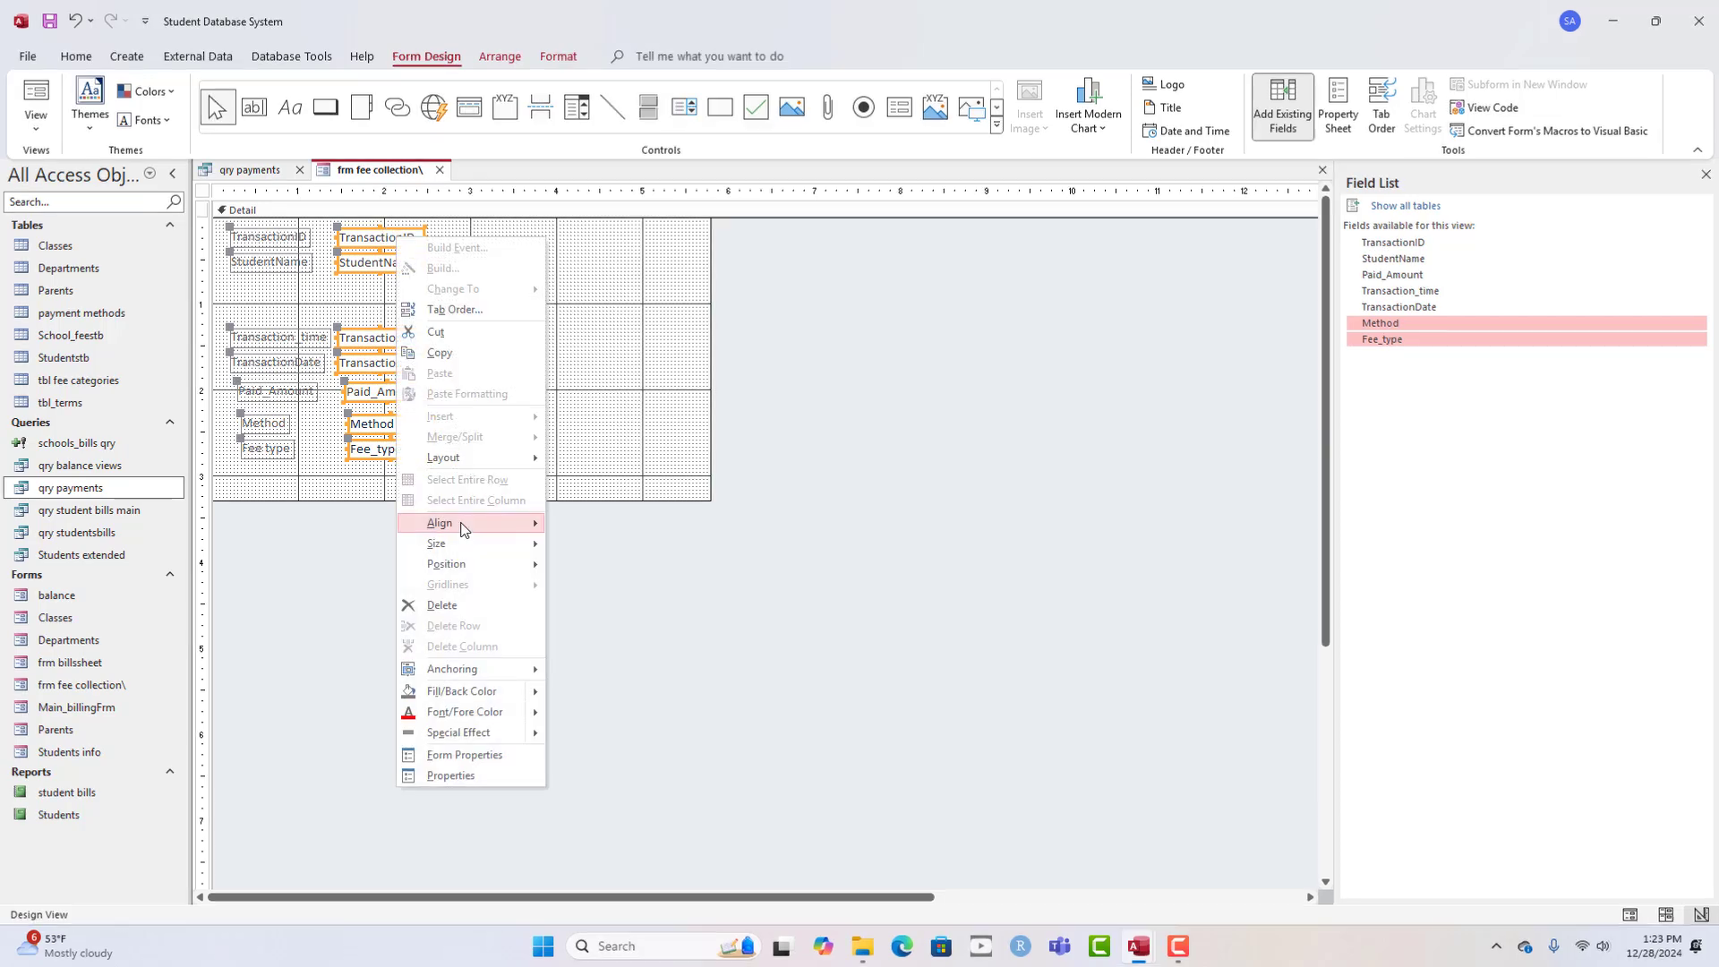
mouse_move(470, 522)
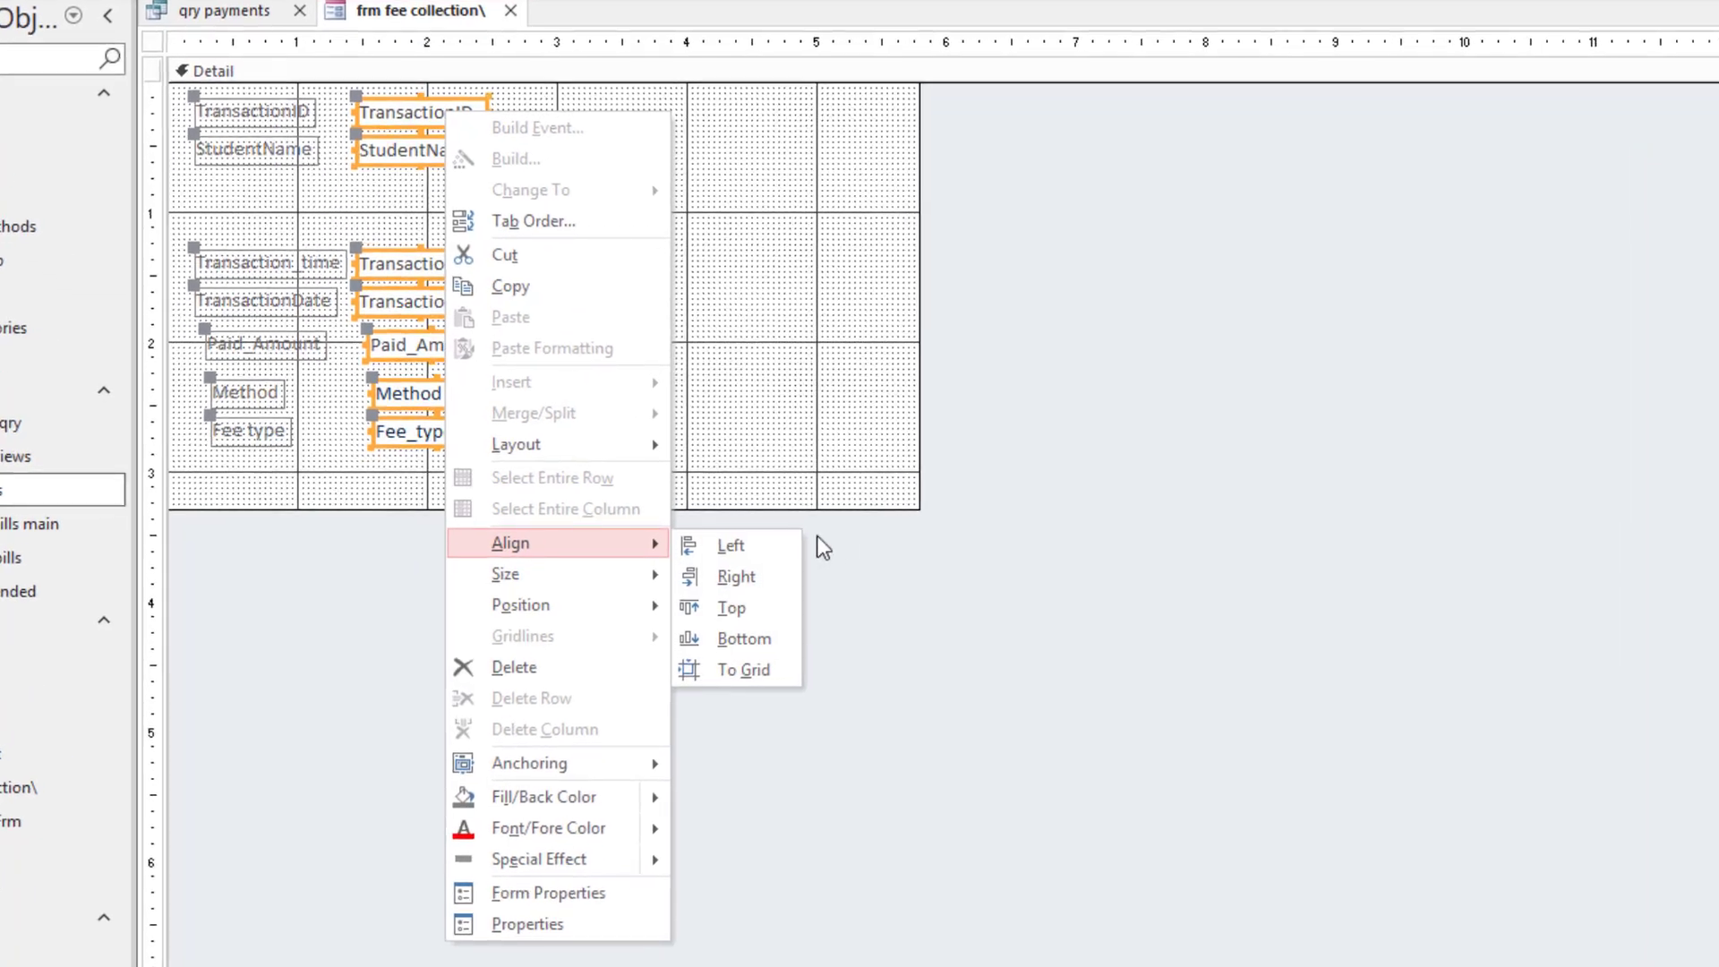
click(731, 546)
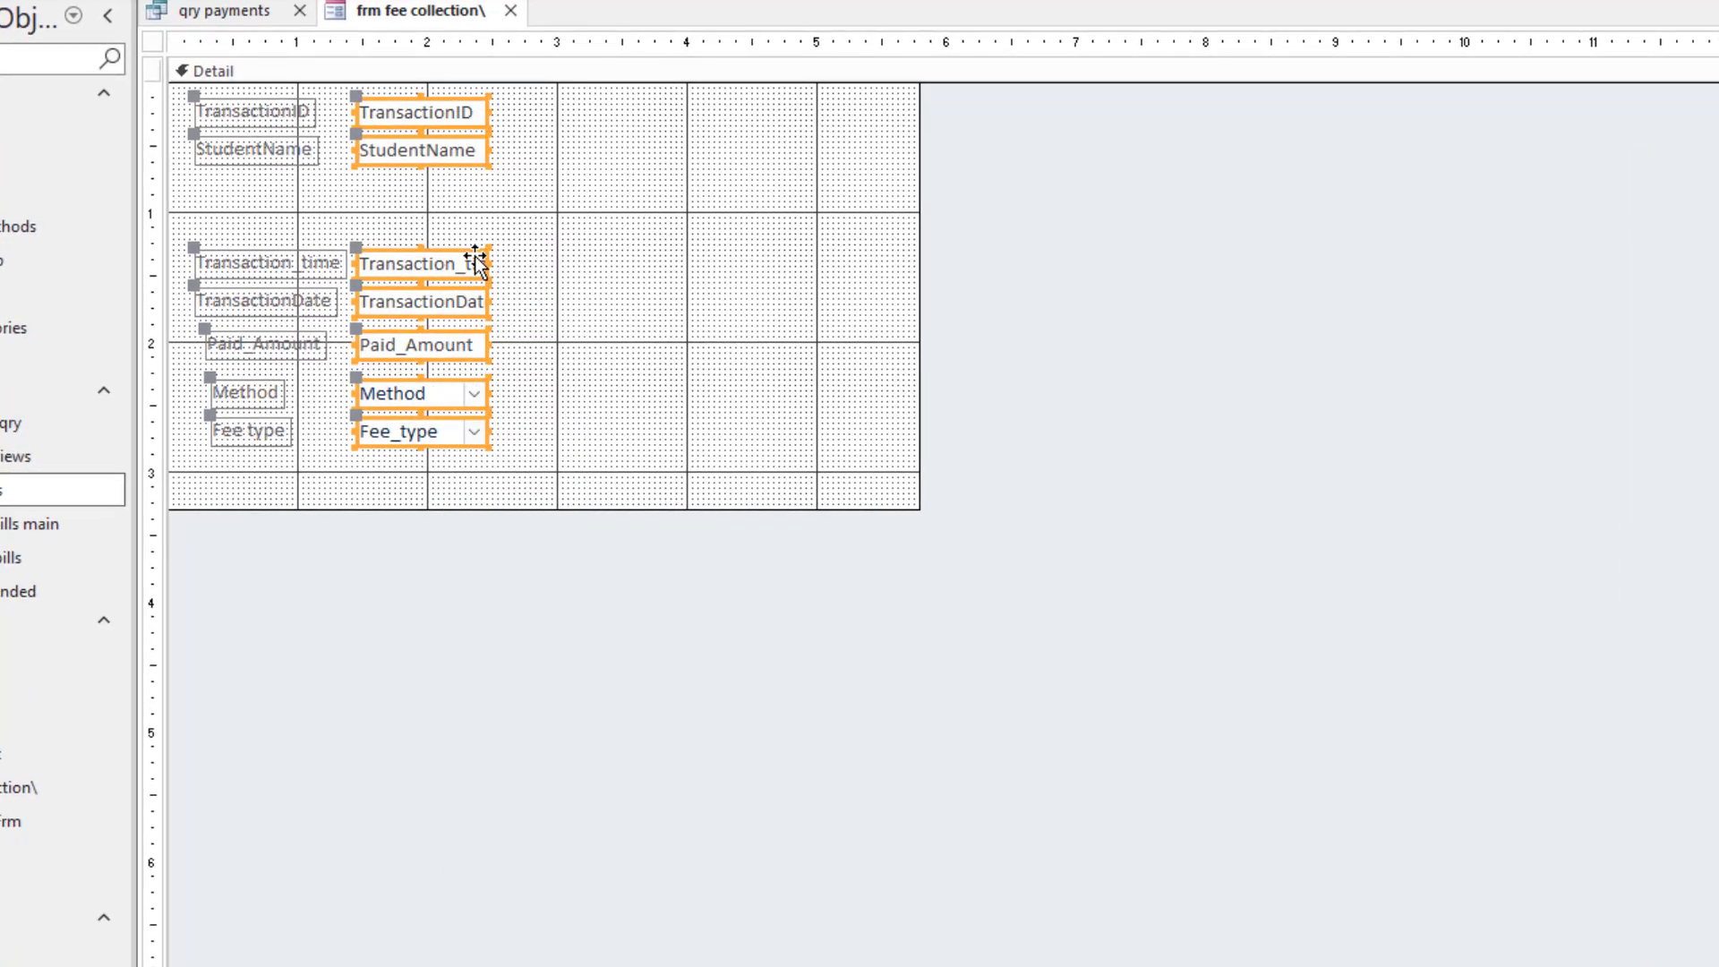
drag(490, 262, 653, 262)
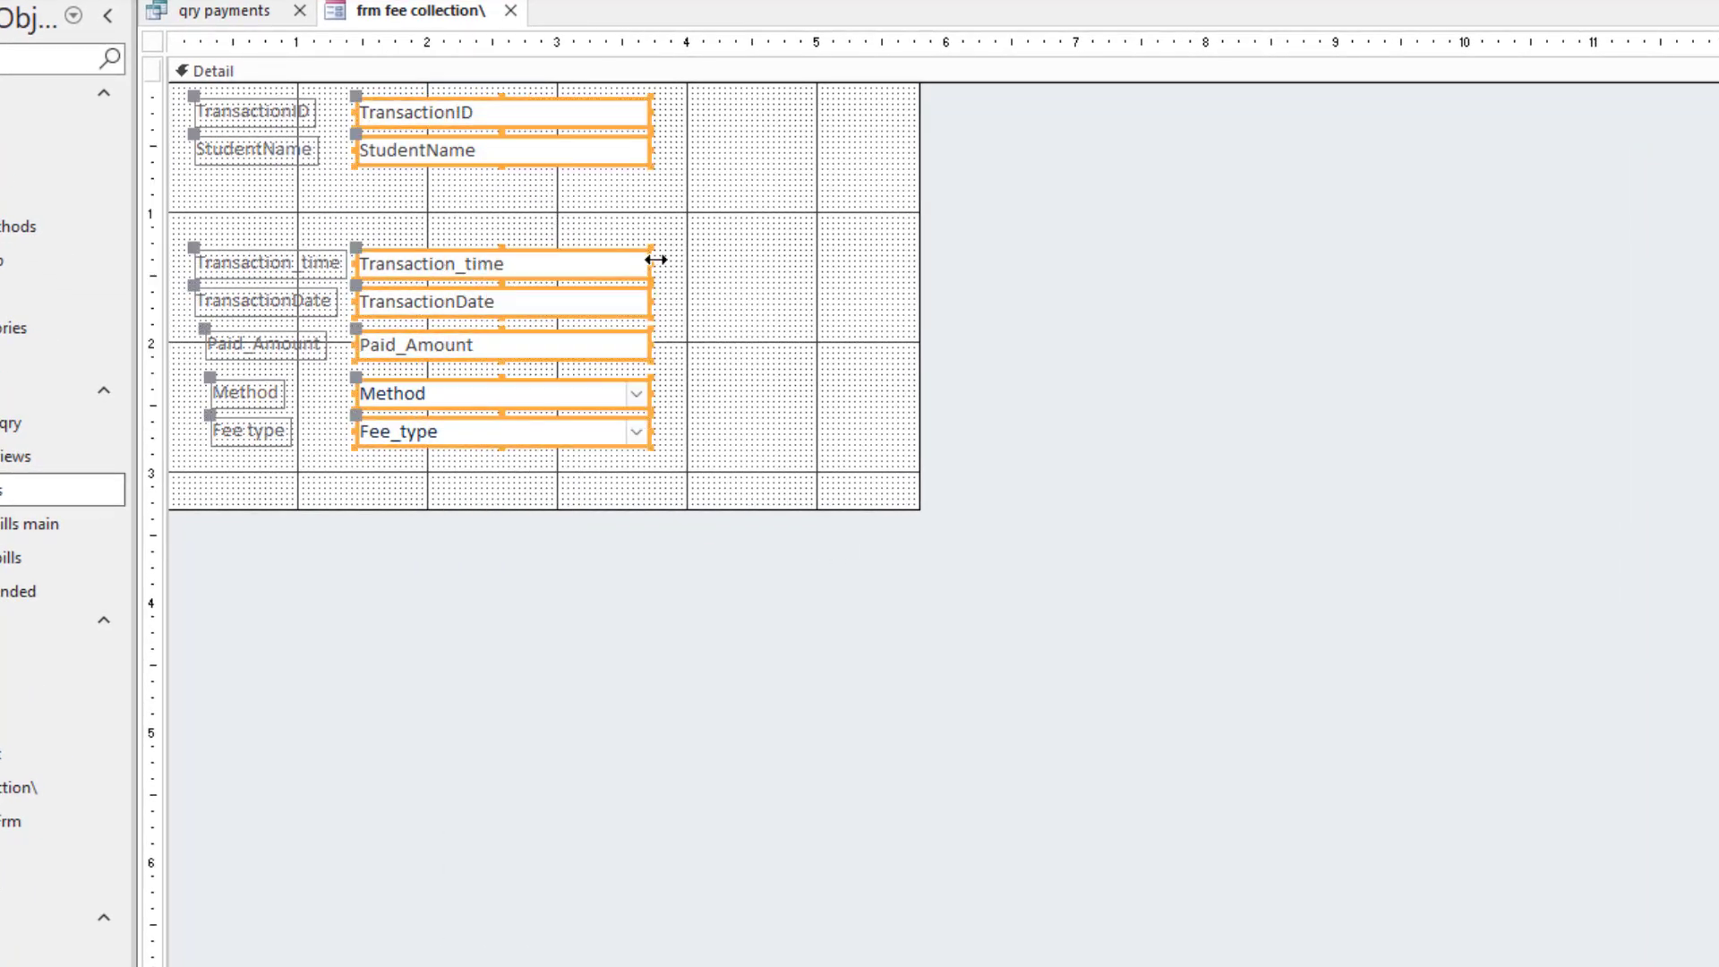
- Left-align all seven field labels and size them to the widest one
drag(266, 471, 218, 113)
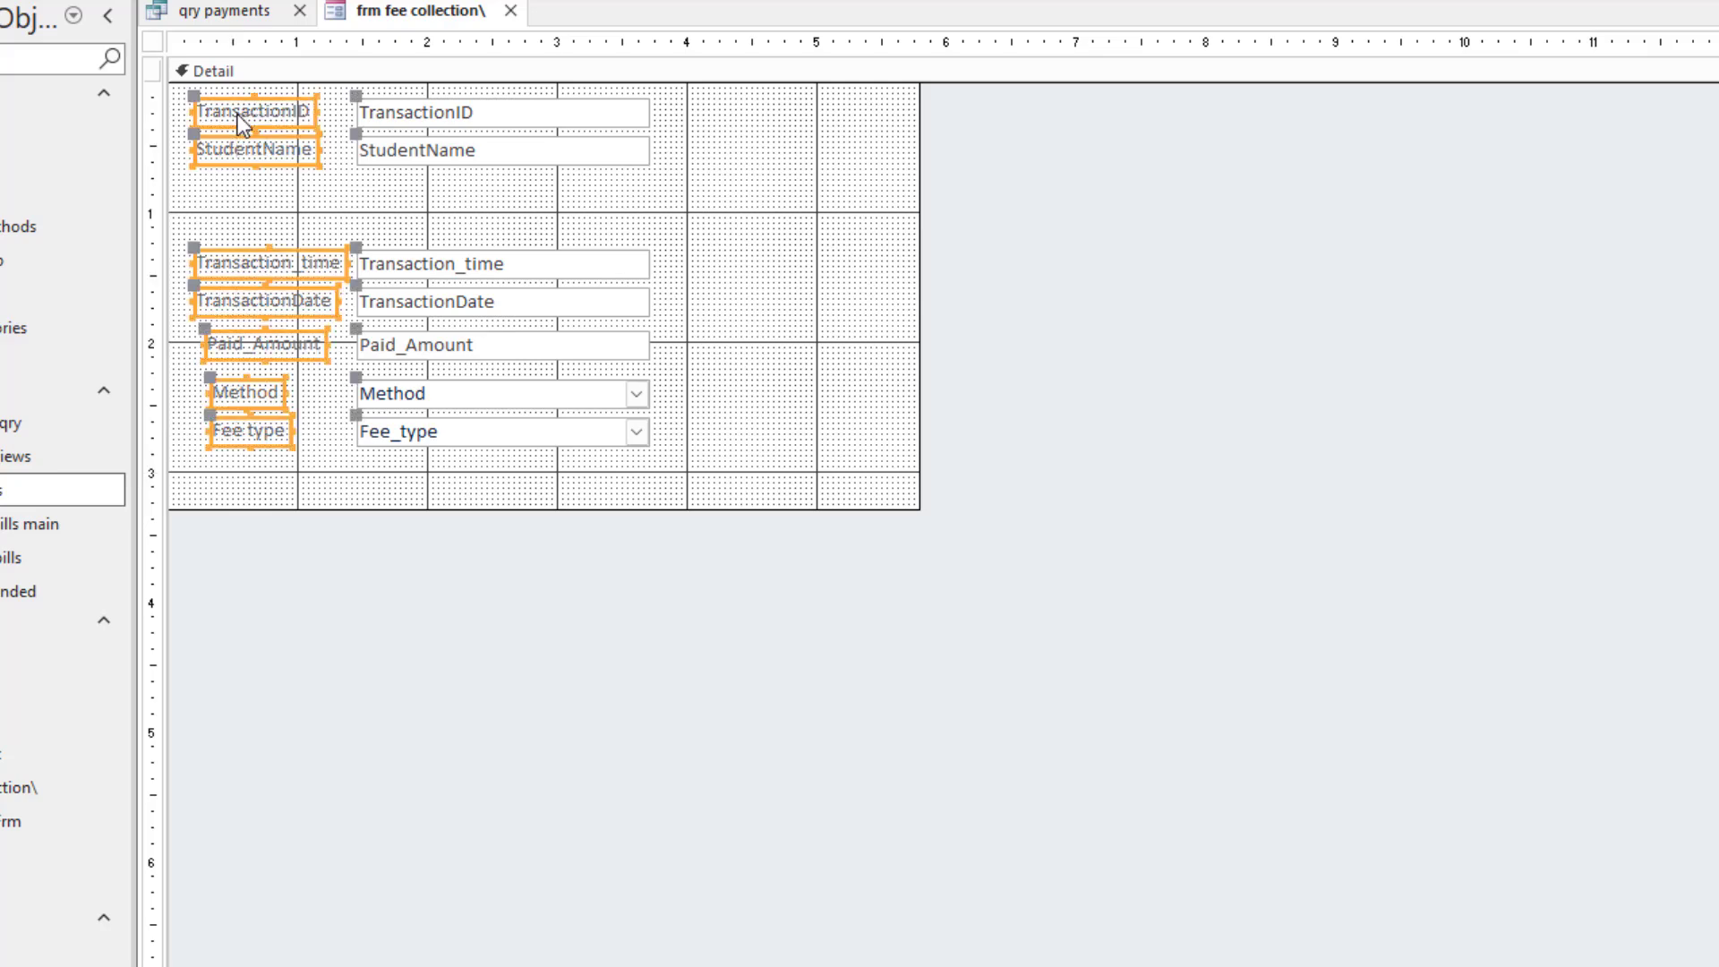
right_click(236, 116)
click(512, 547)
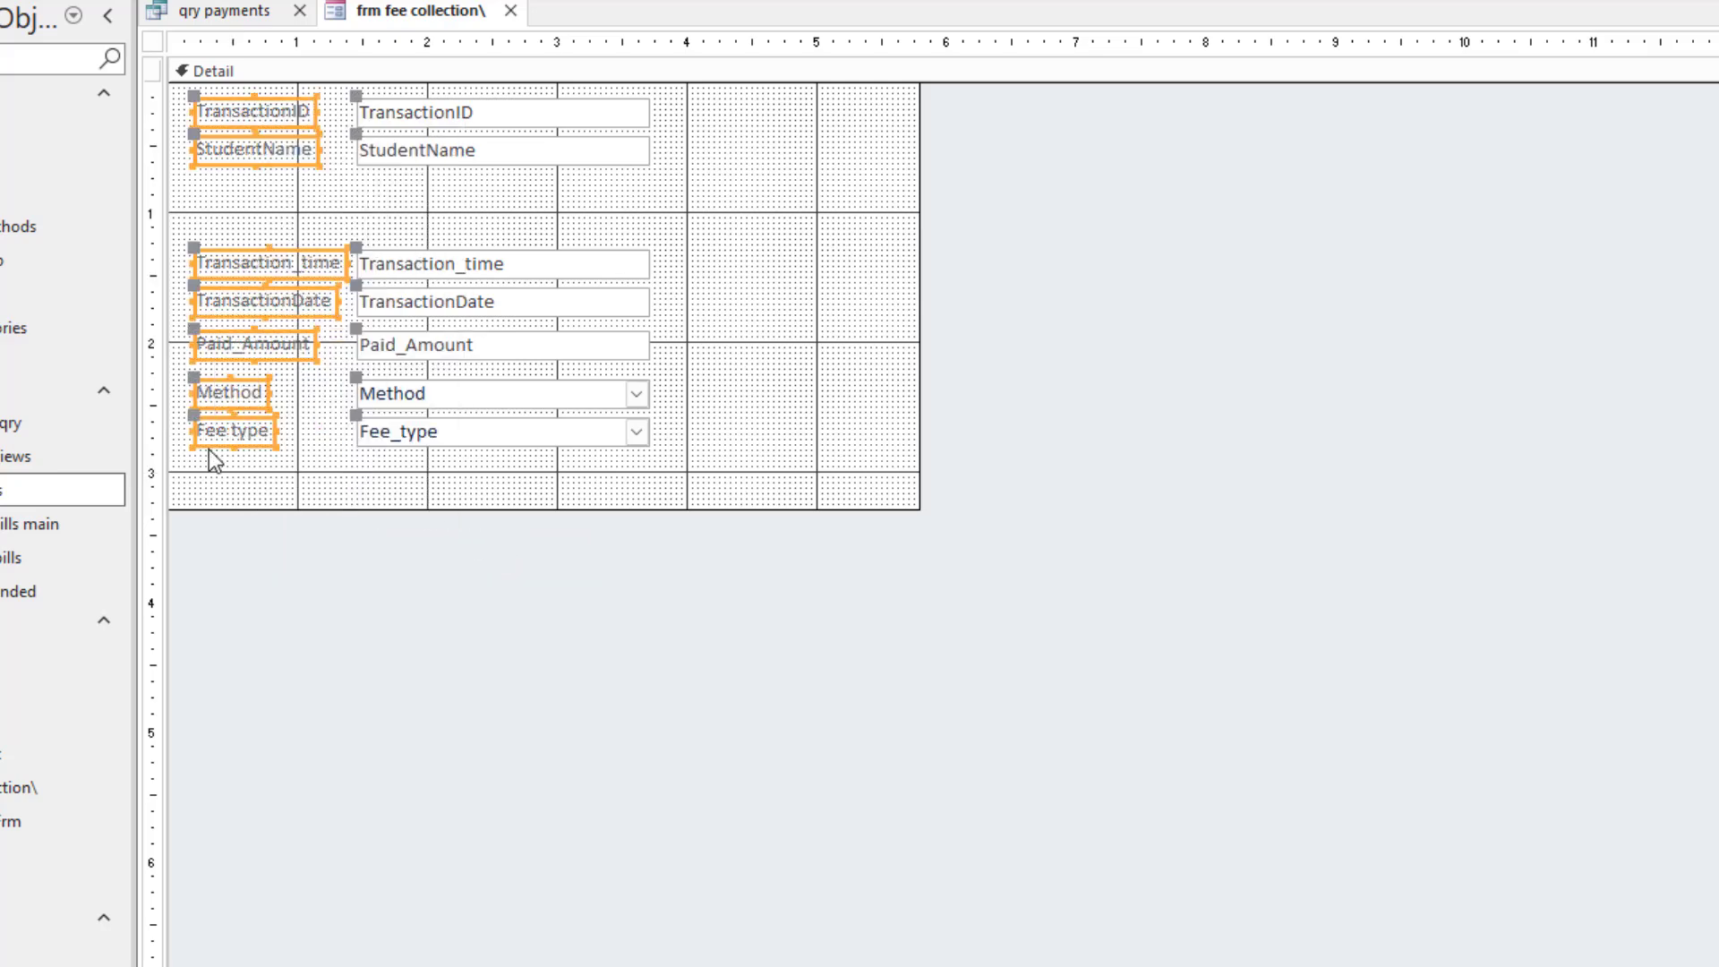
right_click(238, 437)
mouse_move(365, 781)
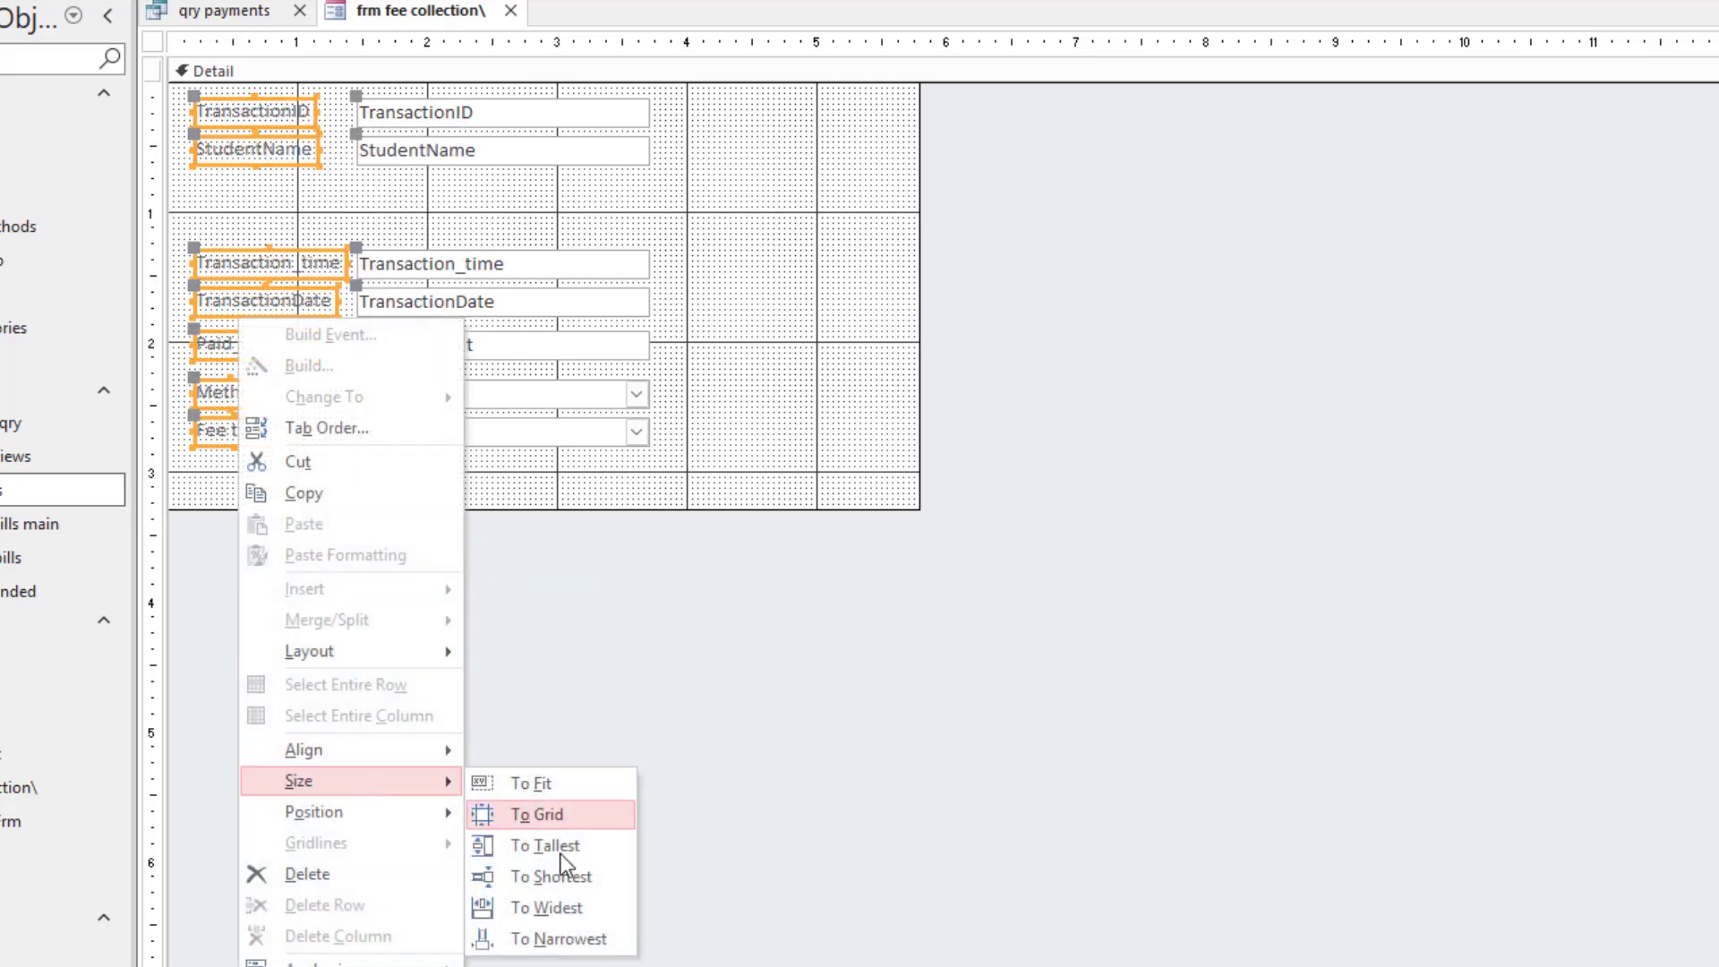
click(577, 906)
- Shift the left edges of all field boxes away from the labels and extend their right edges, making them about 2.4 inches wide
drag(492, 471, 403, 108)
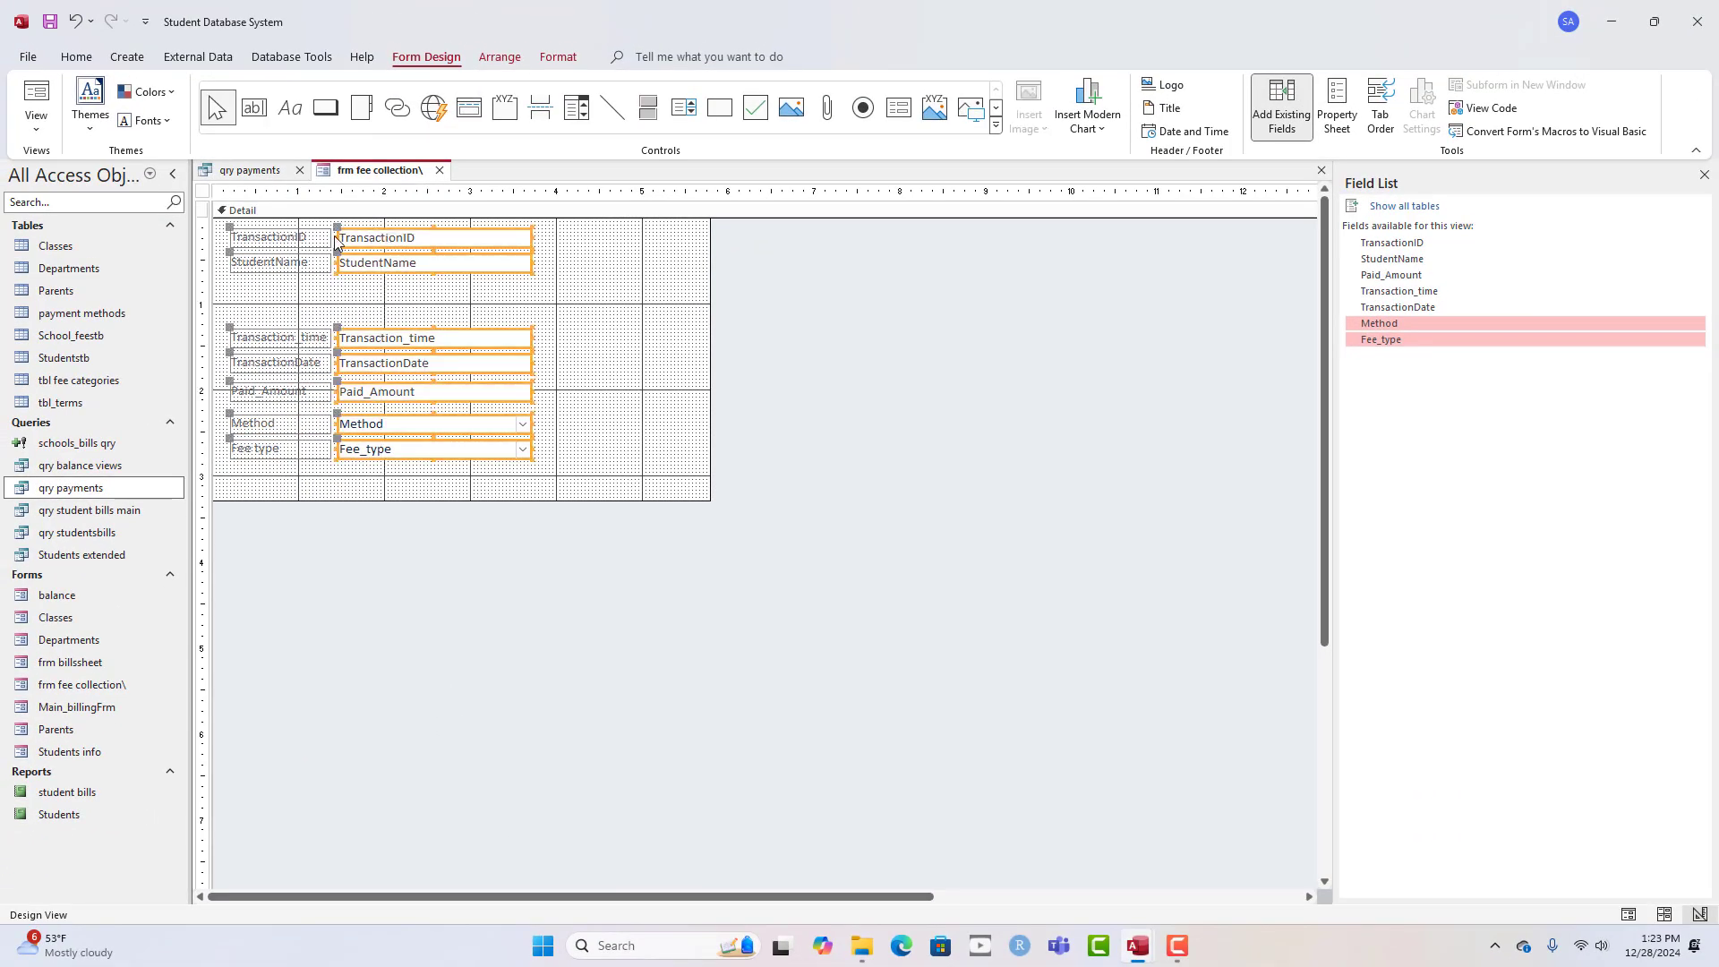
drag(336, 240, 362, 240)
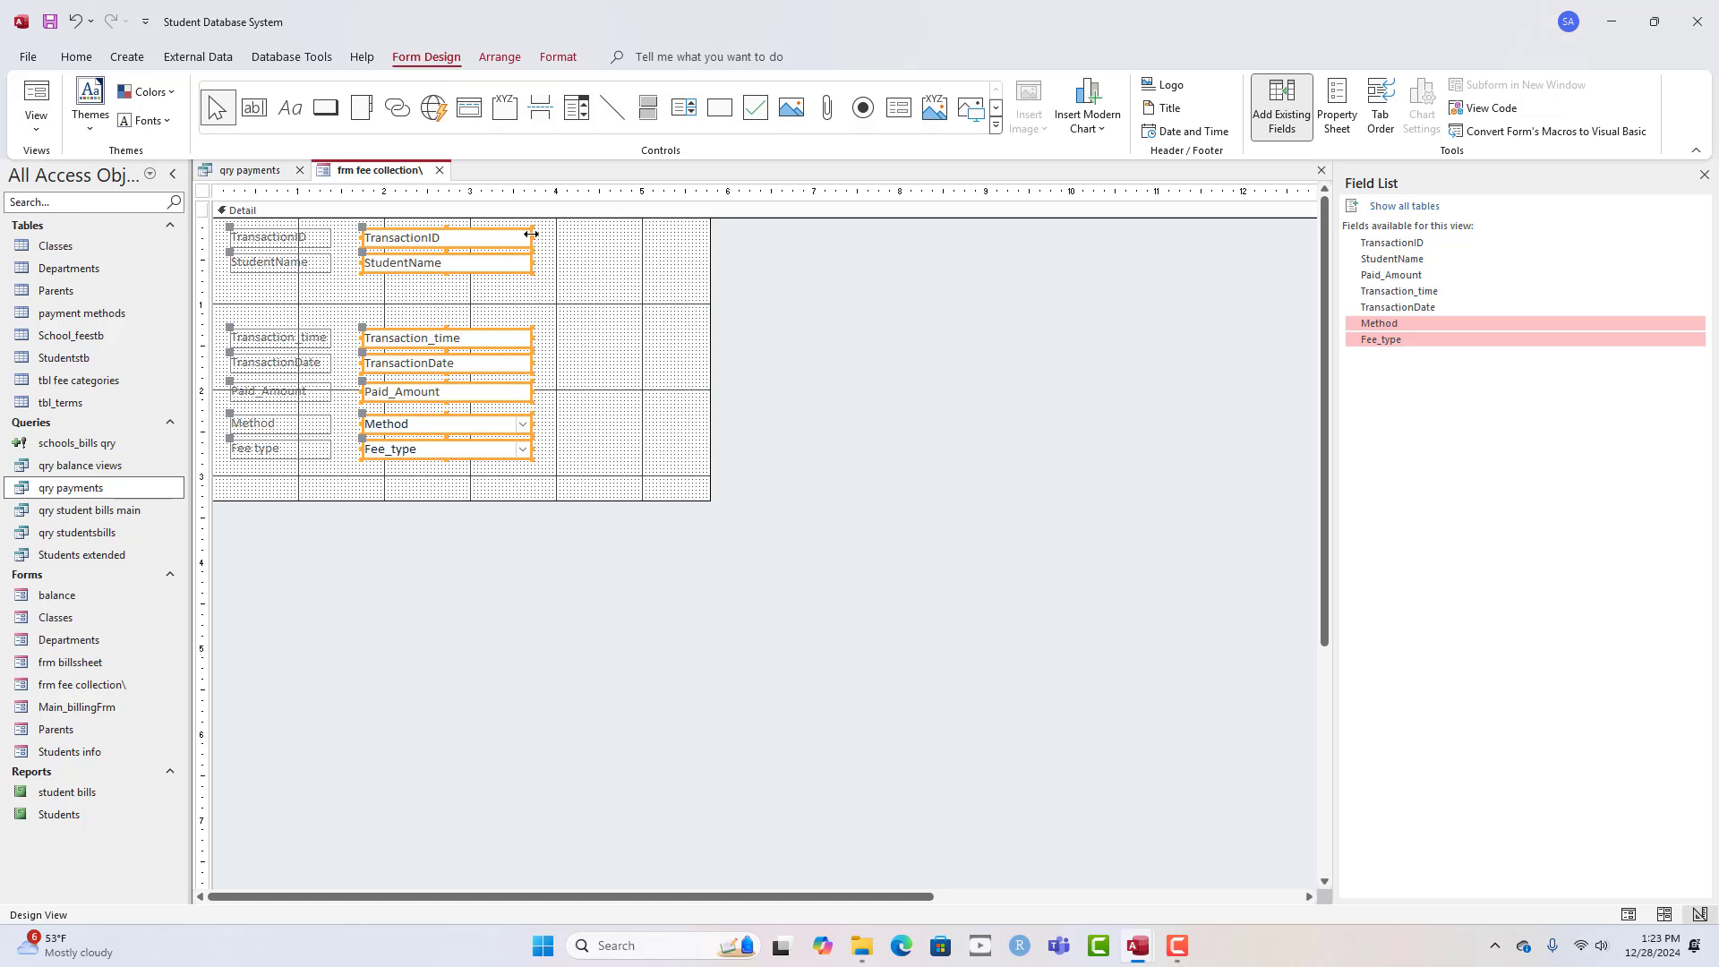
drag(534, 238, 569, 239)
click(622, 297)
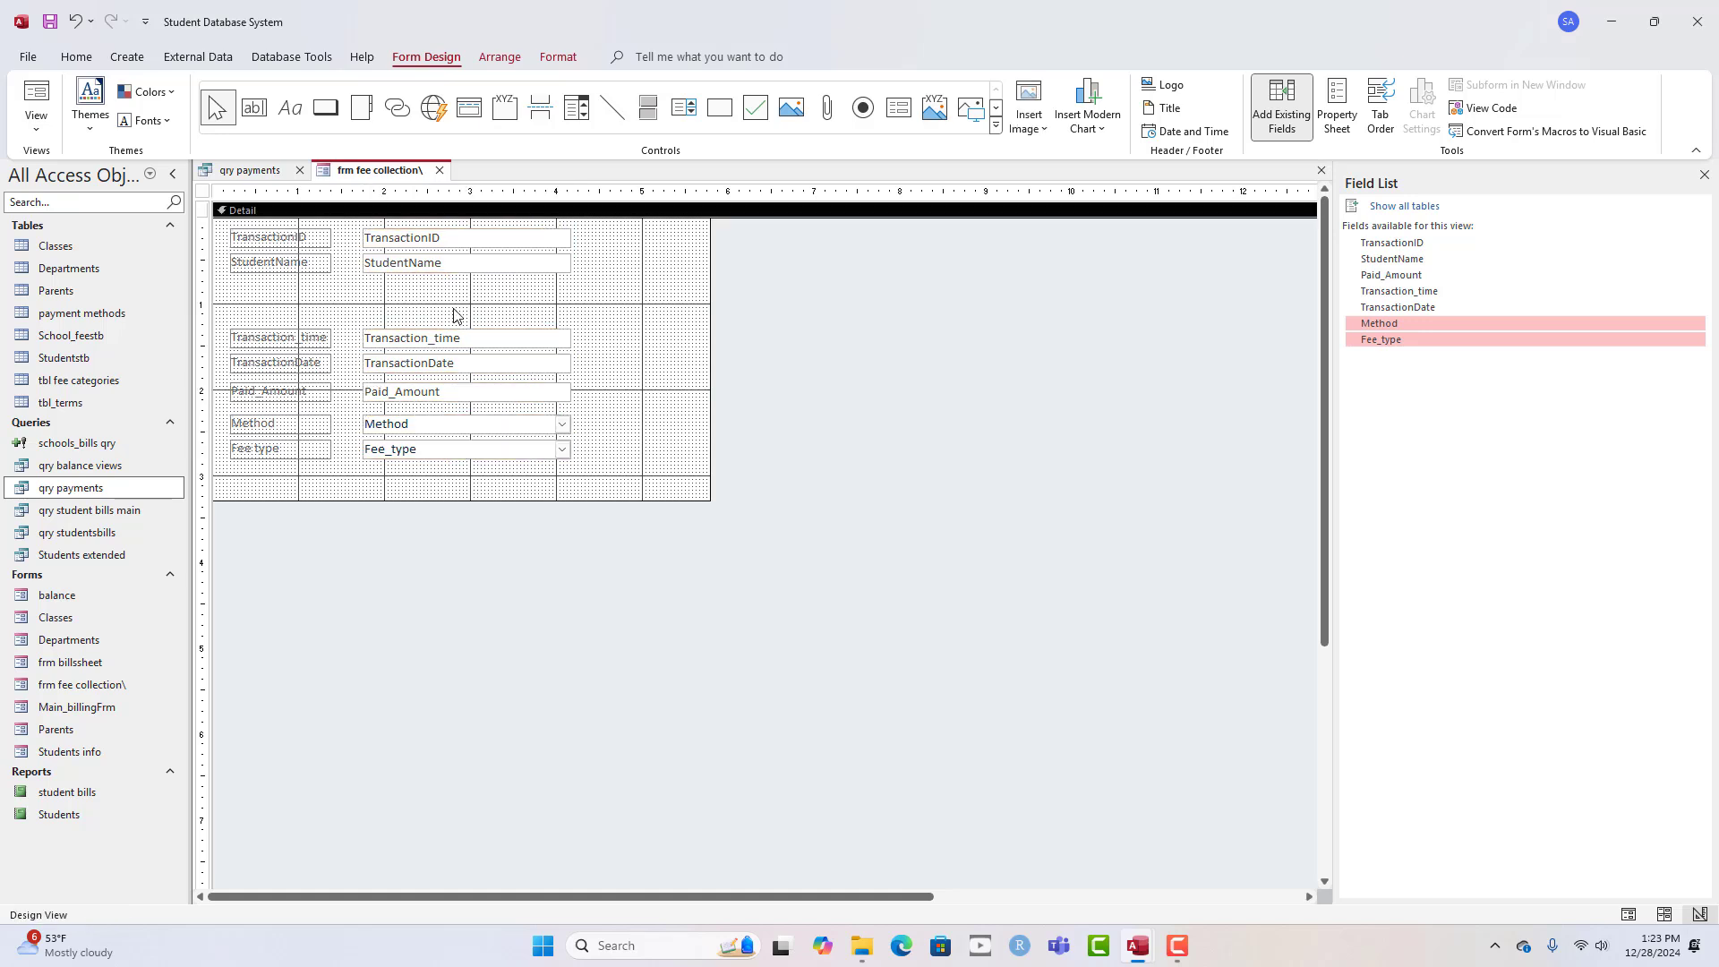
- Move the TransactionDate field and its label up so that they sit directly above Transaction_time
click(301, 240)
click(394, 310)
click(544, 364)
key(Up)
key(Up)
key(Up)
key(Up)
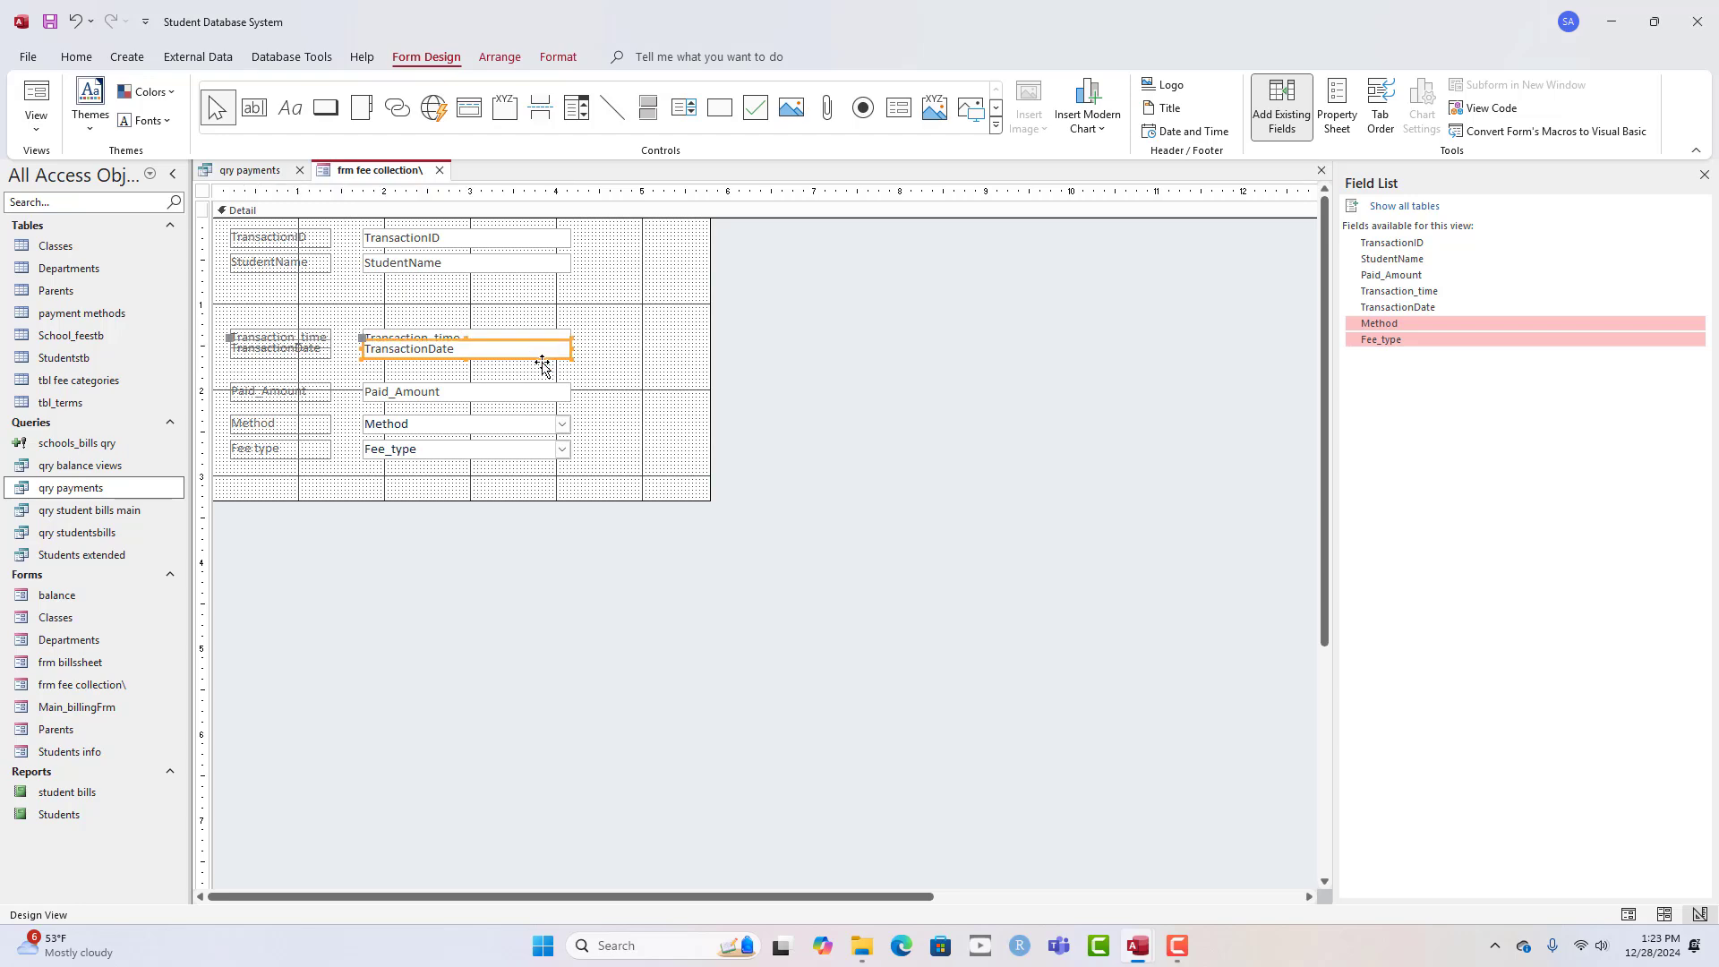
key(Up)
key(Up)
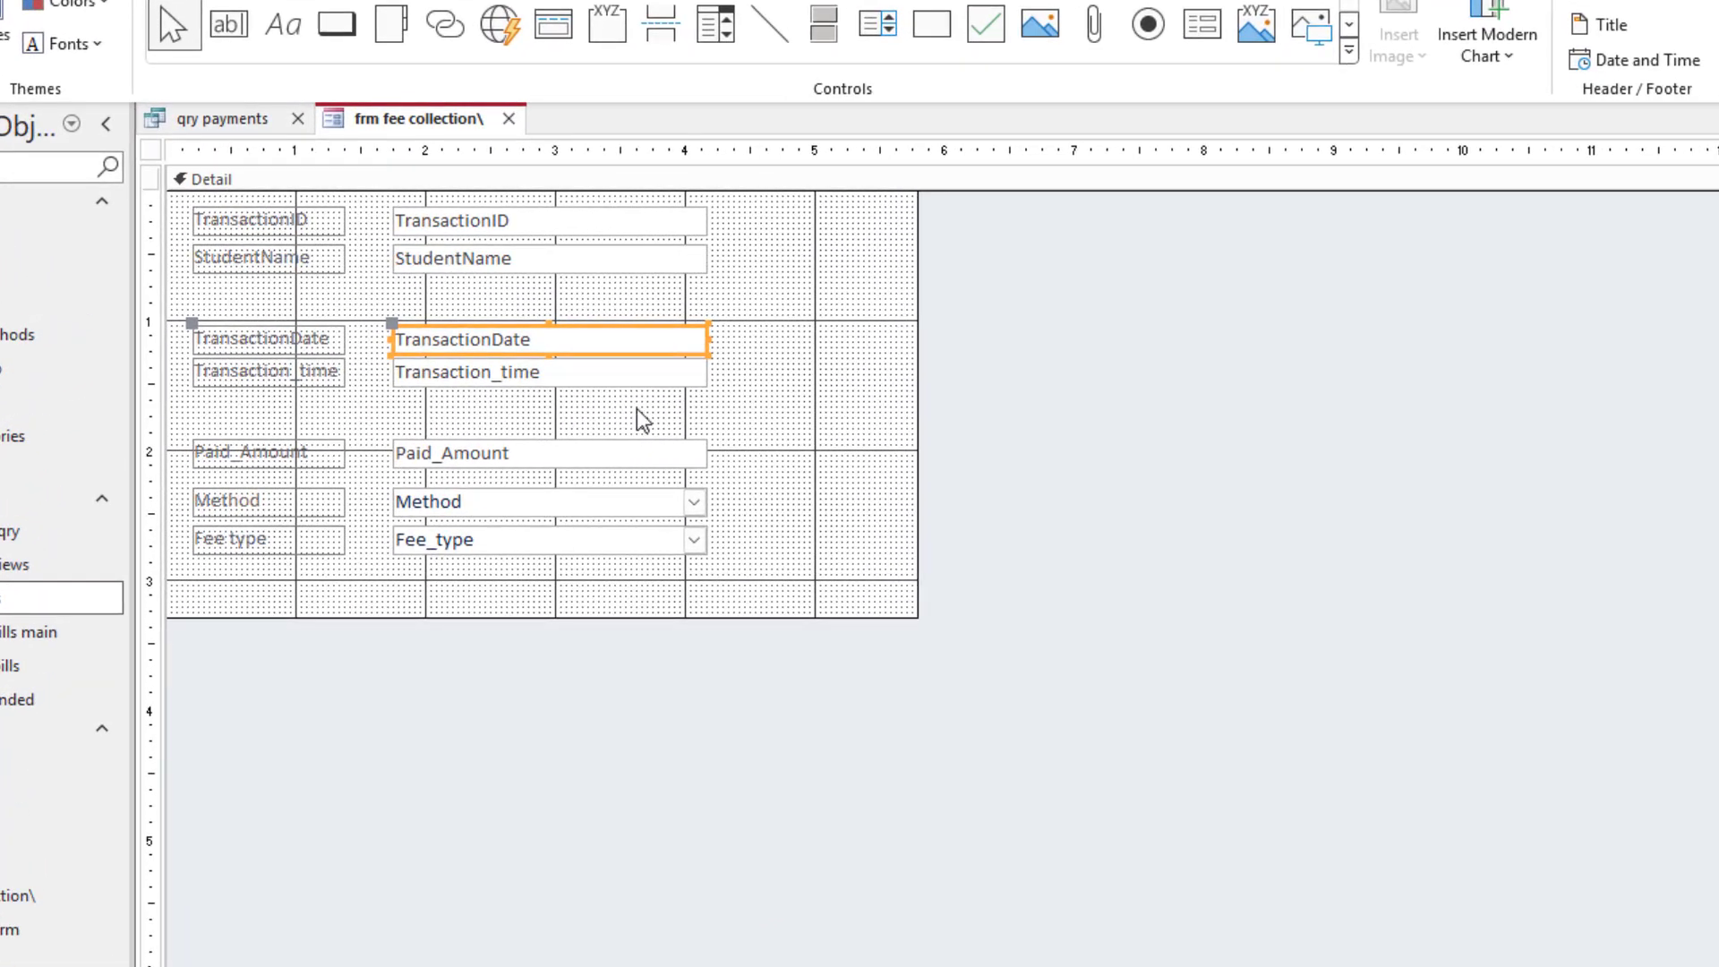
click(642, 419)
- Extend the Paid_Amount box upward to about 0.35 inches high and size its label to the same height
click(691, 450)
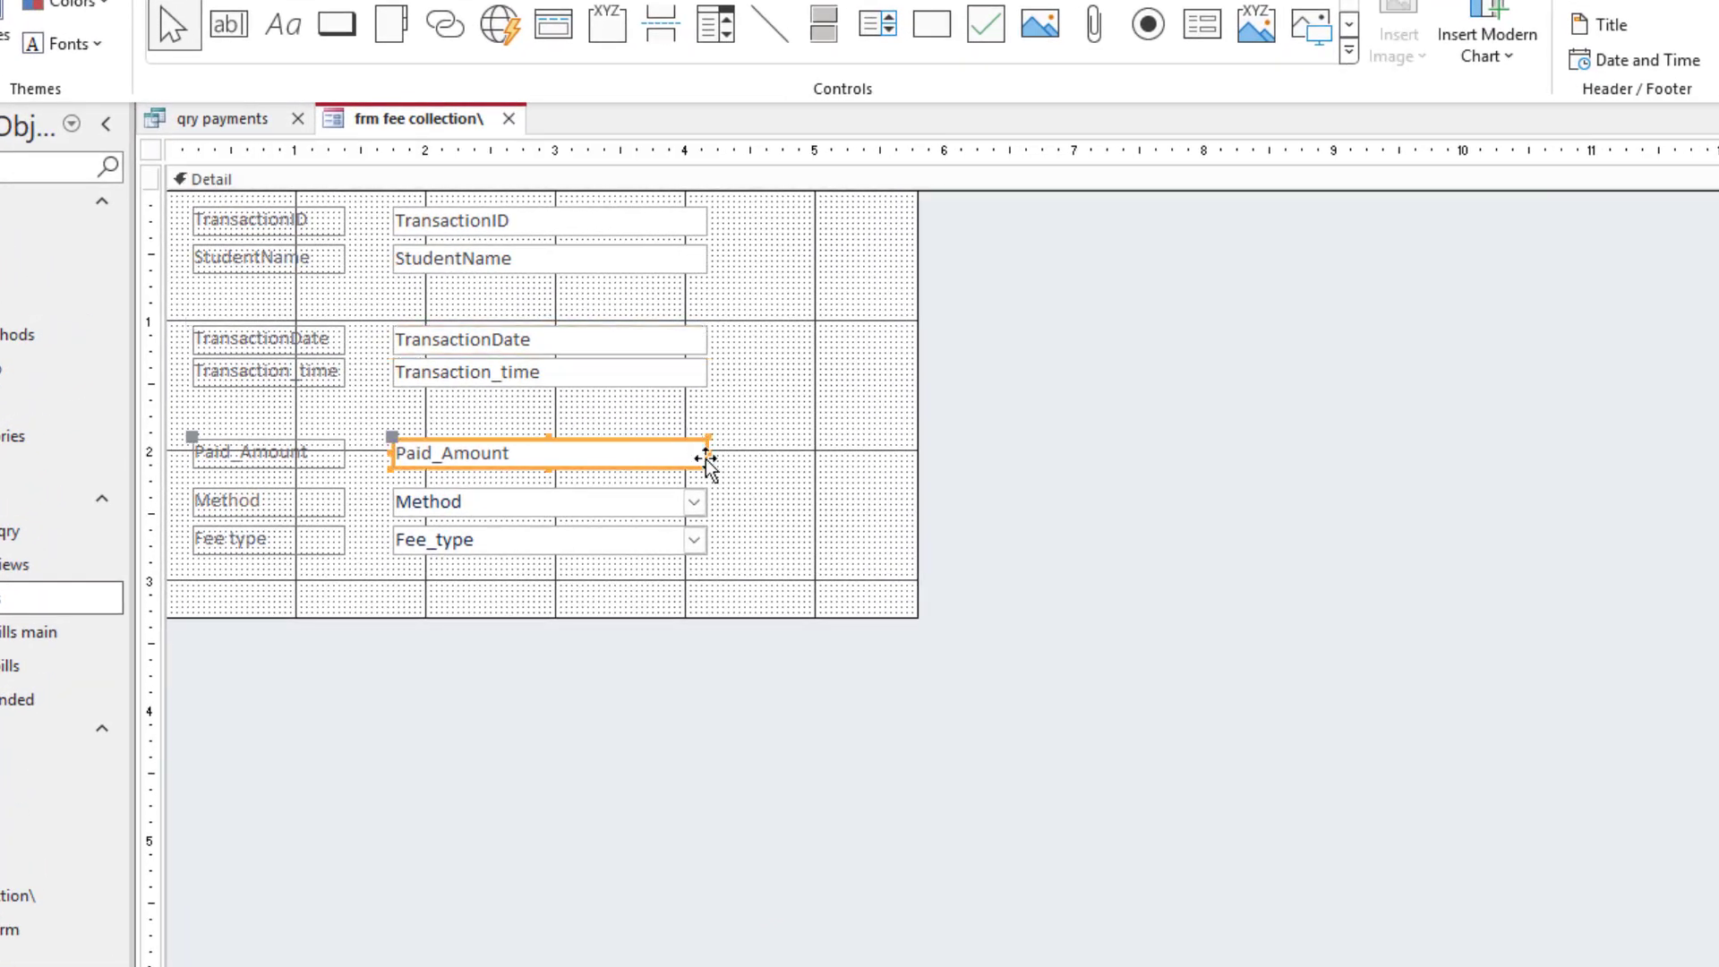
drag(549, 435, 555, 421)
shift+click(340, 456)
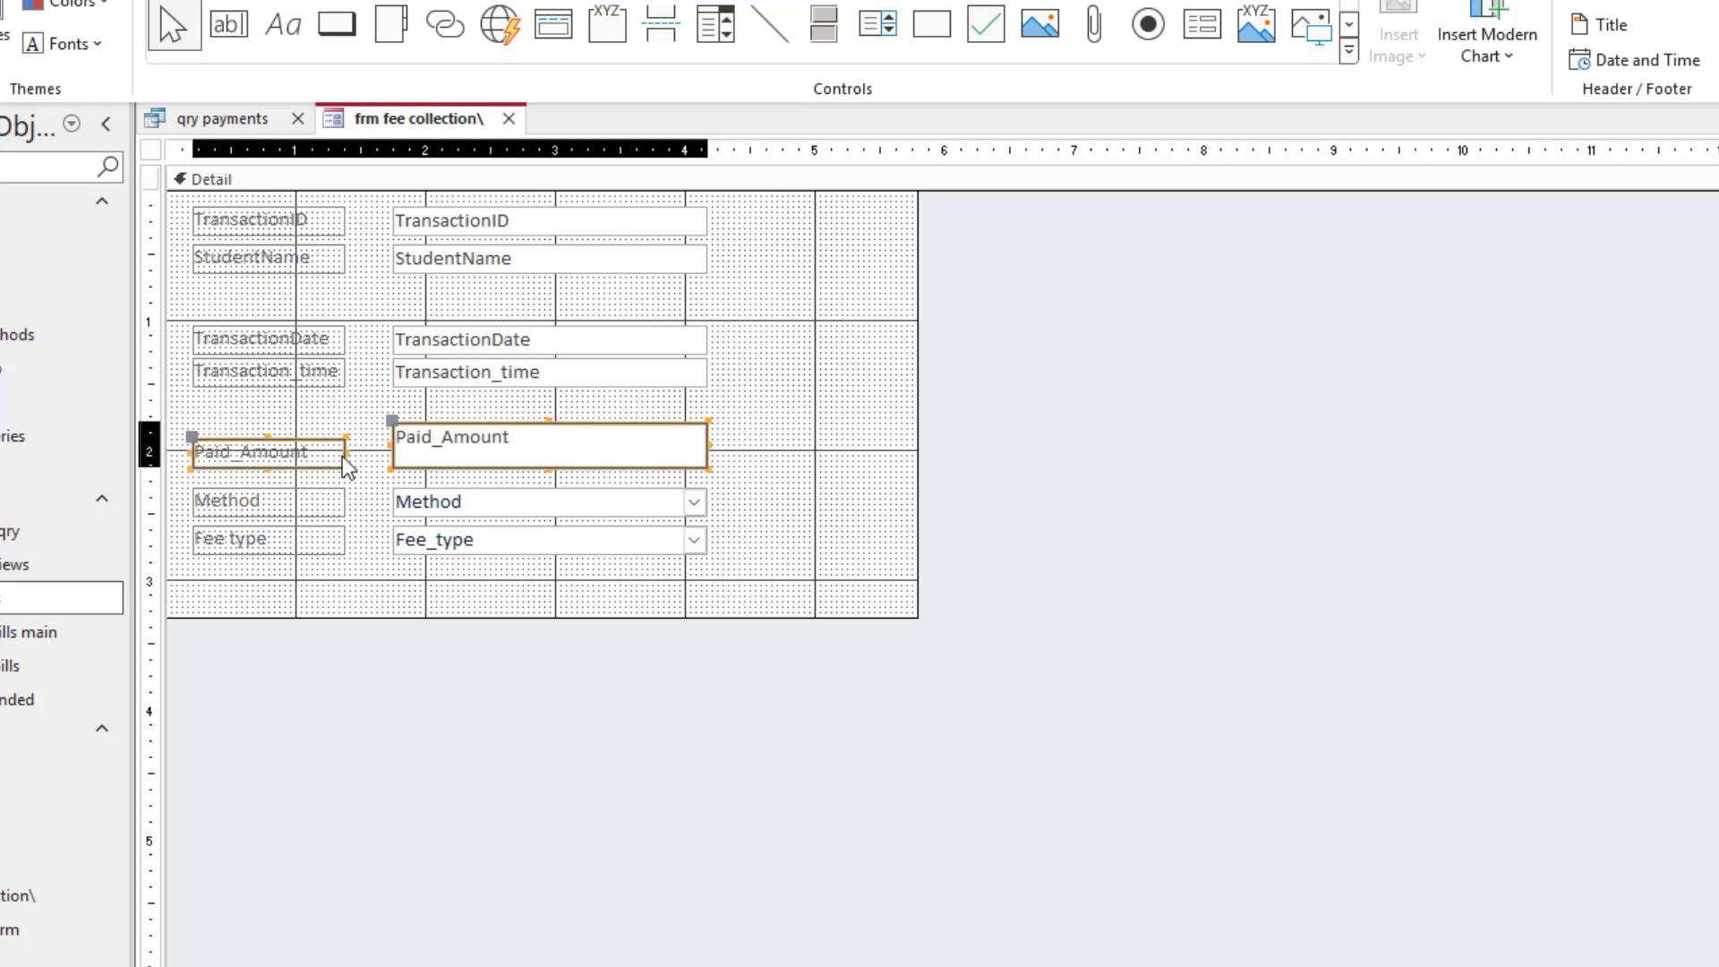
right_click(345, 461)
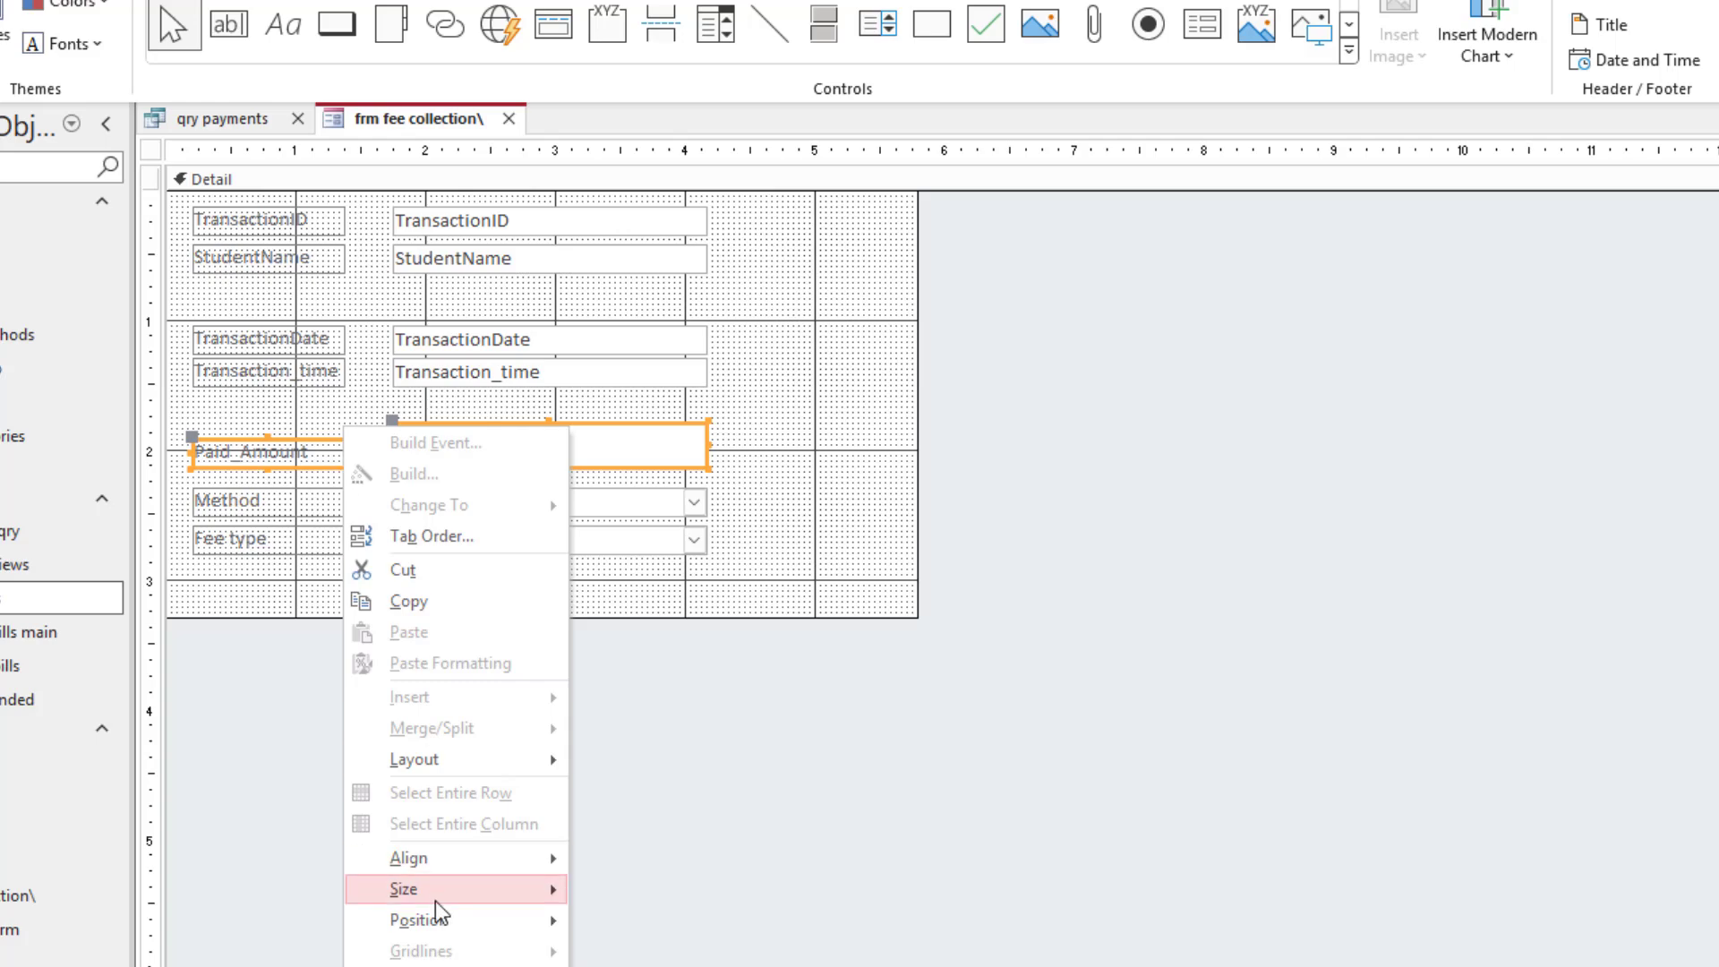
mouse_move(546, 895)
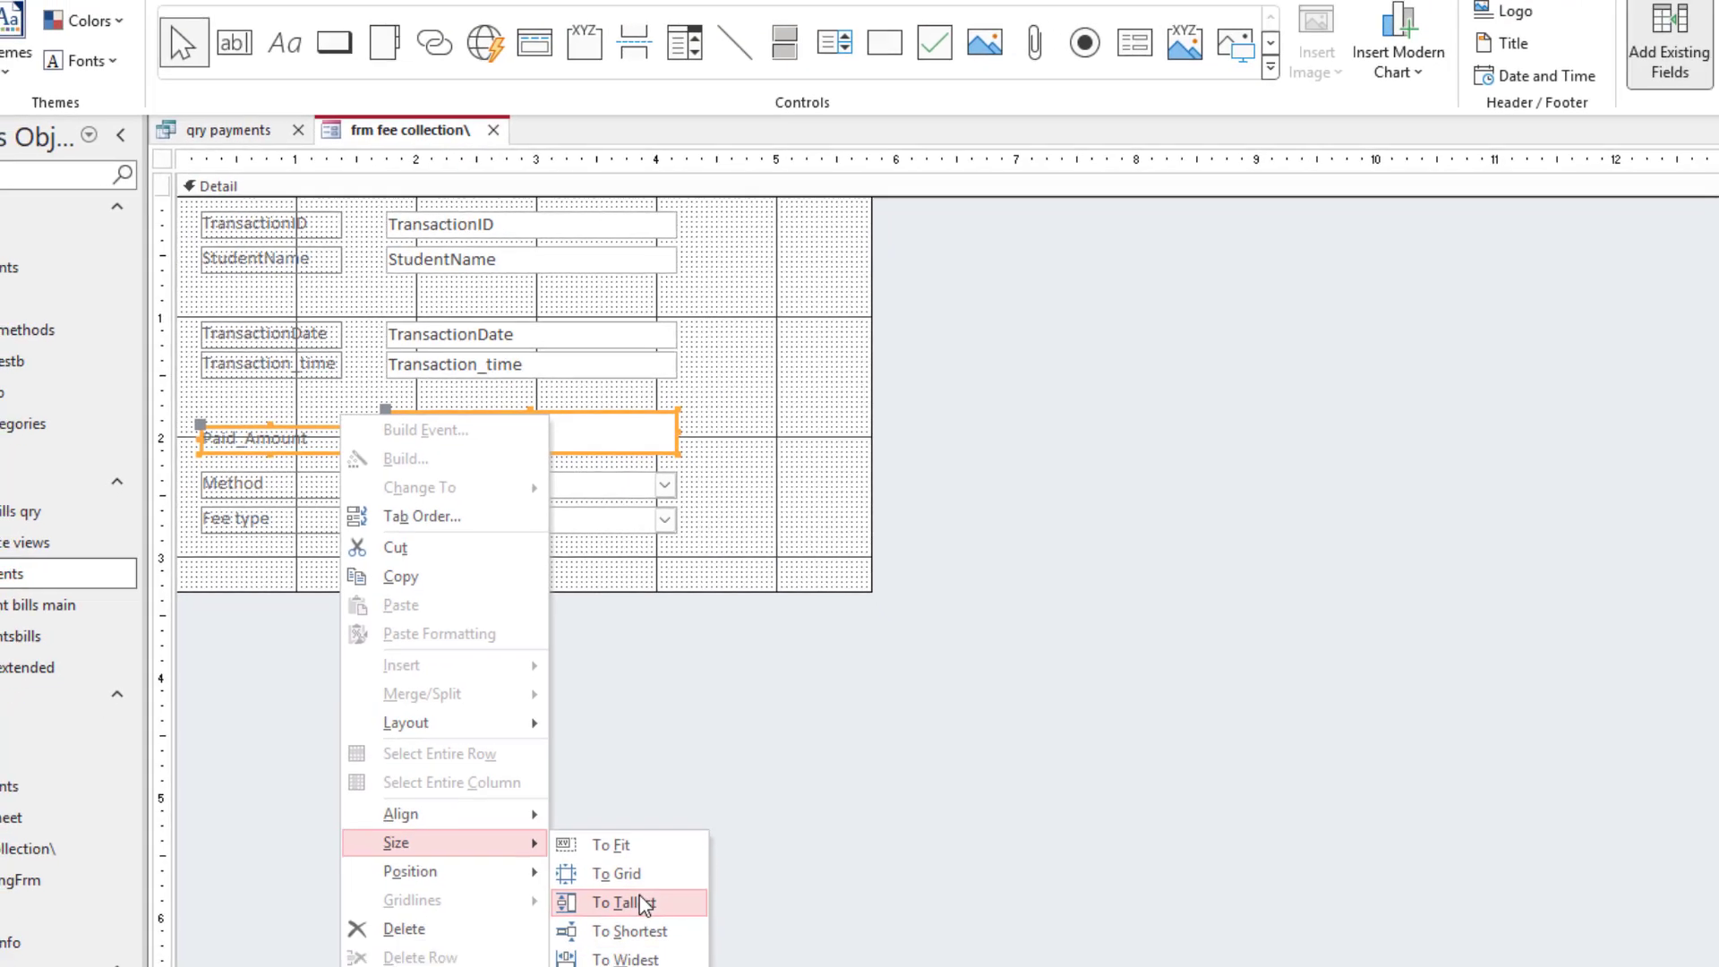
click(641, 903)
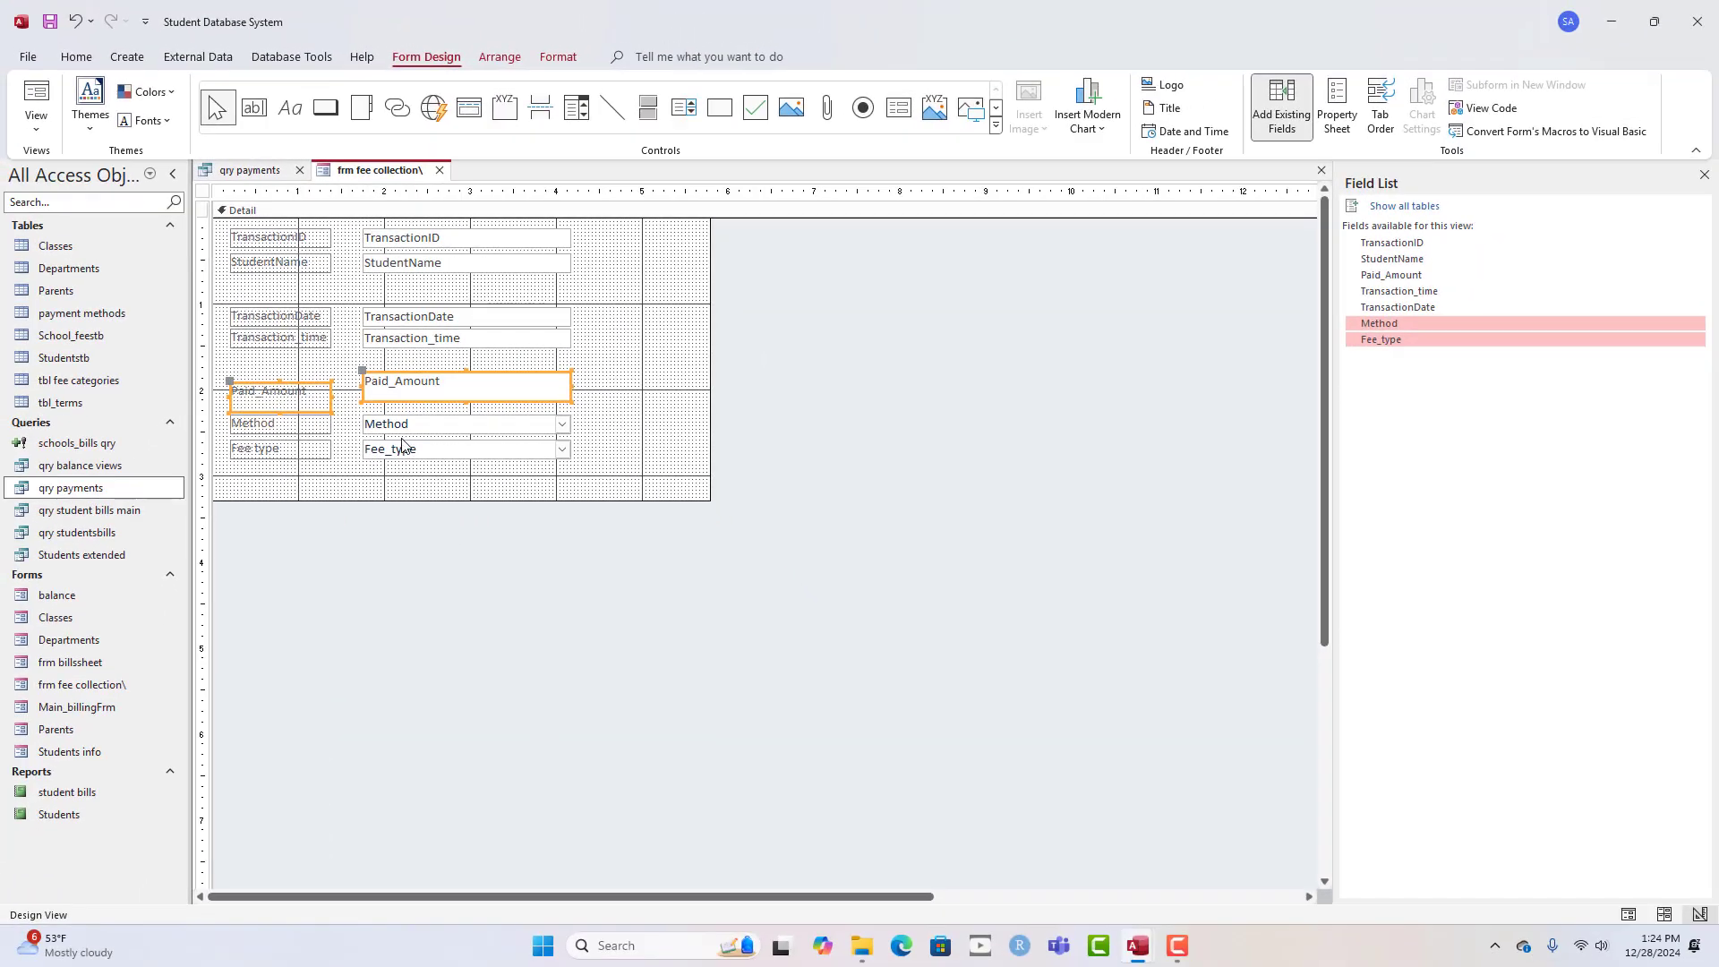
- Align the top edges of the Paid_Amount label and its box
right_click(441, 422)
mouse_move(521, 663)
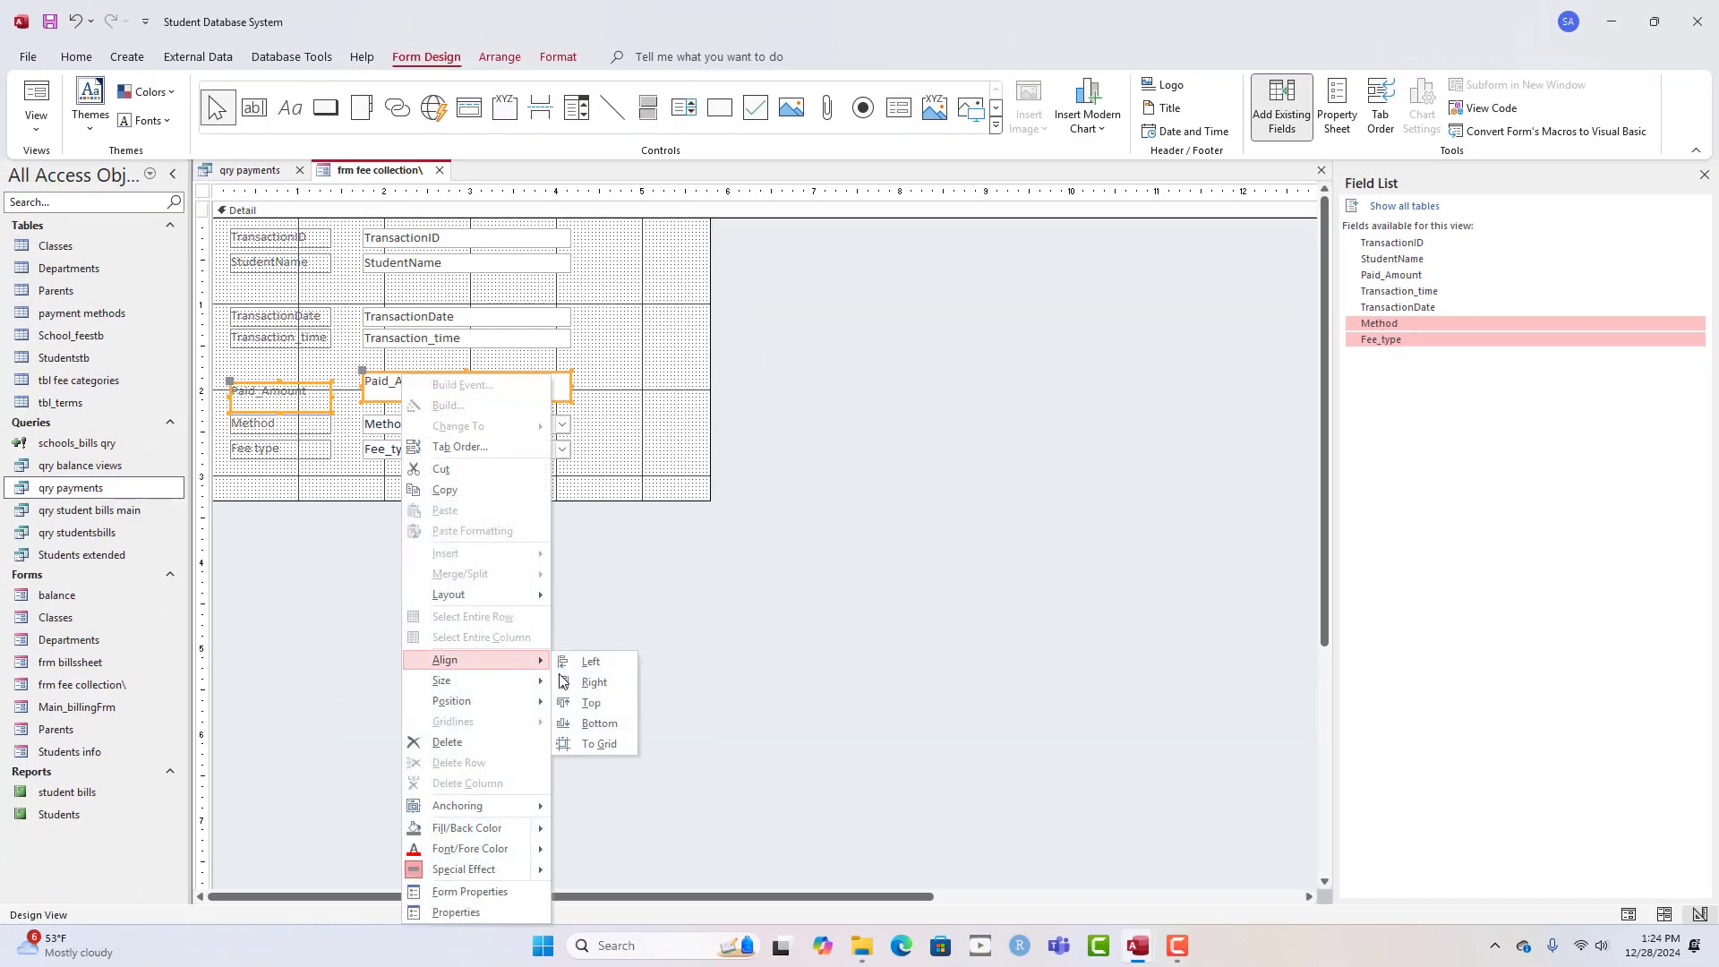
click(589, 708)
click(590, 418)
- Size the Paid_Amount, Method and Fee_type boxes and labels to the tallest one
drag(607, 459, 281, 369)
right_click(281, 370)
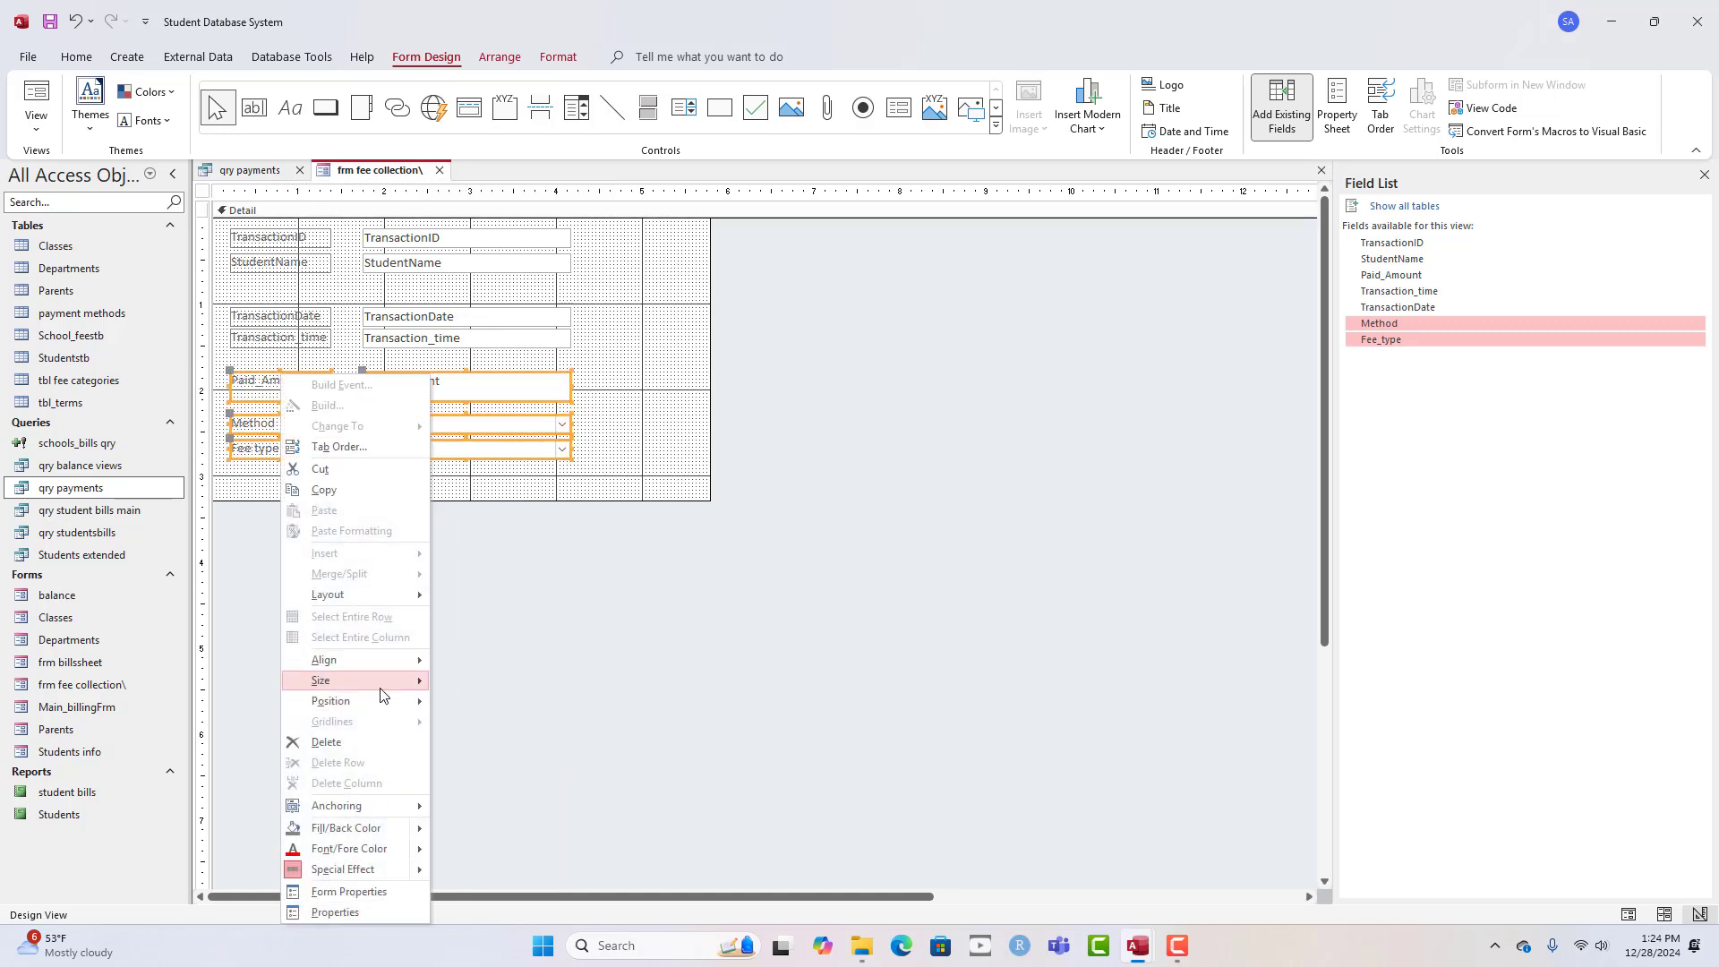
mouse_move(380, 682)
click(495, 725)
click(595, 489)
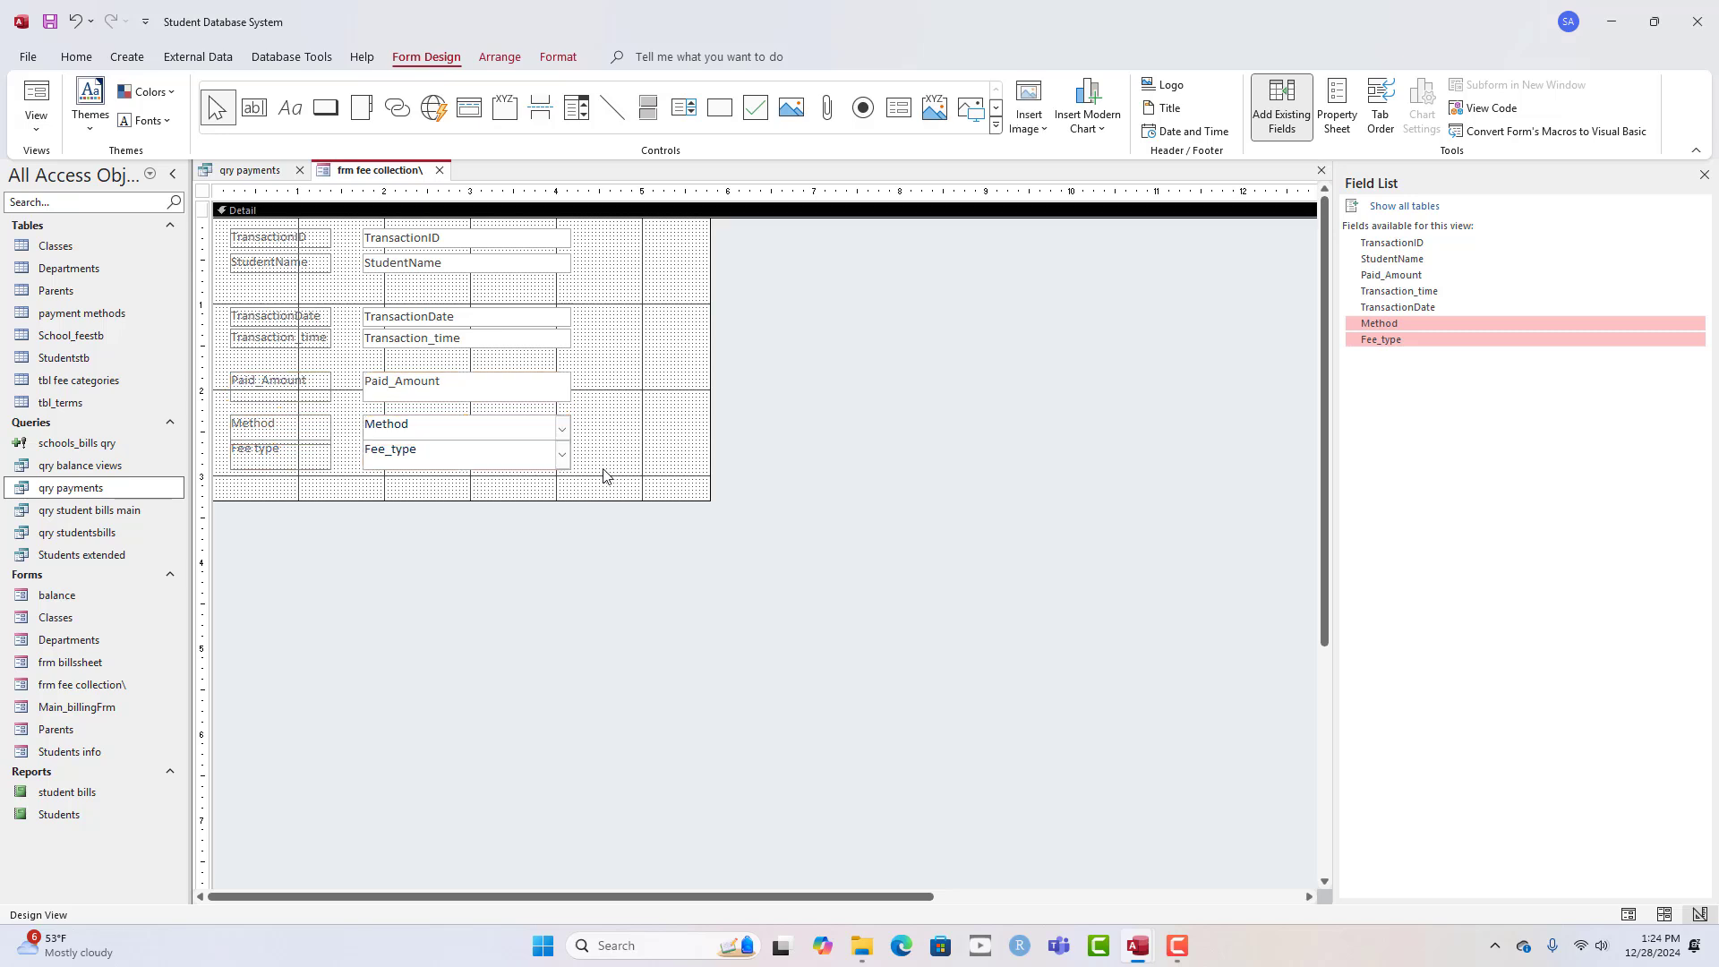
- Separate Fee_type from Method, then shift both fields with their labels up close beneath Paid_Amount
click(550, 465)
key(Down)
key(Down)
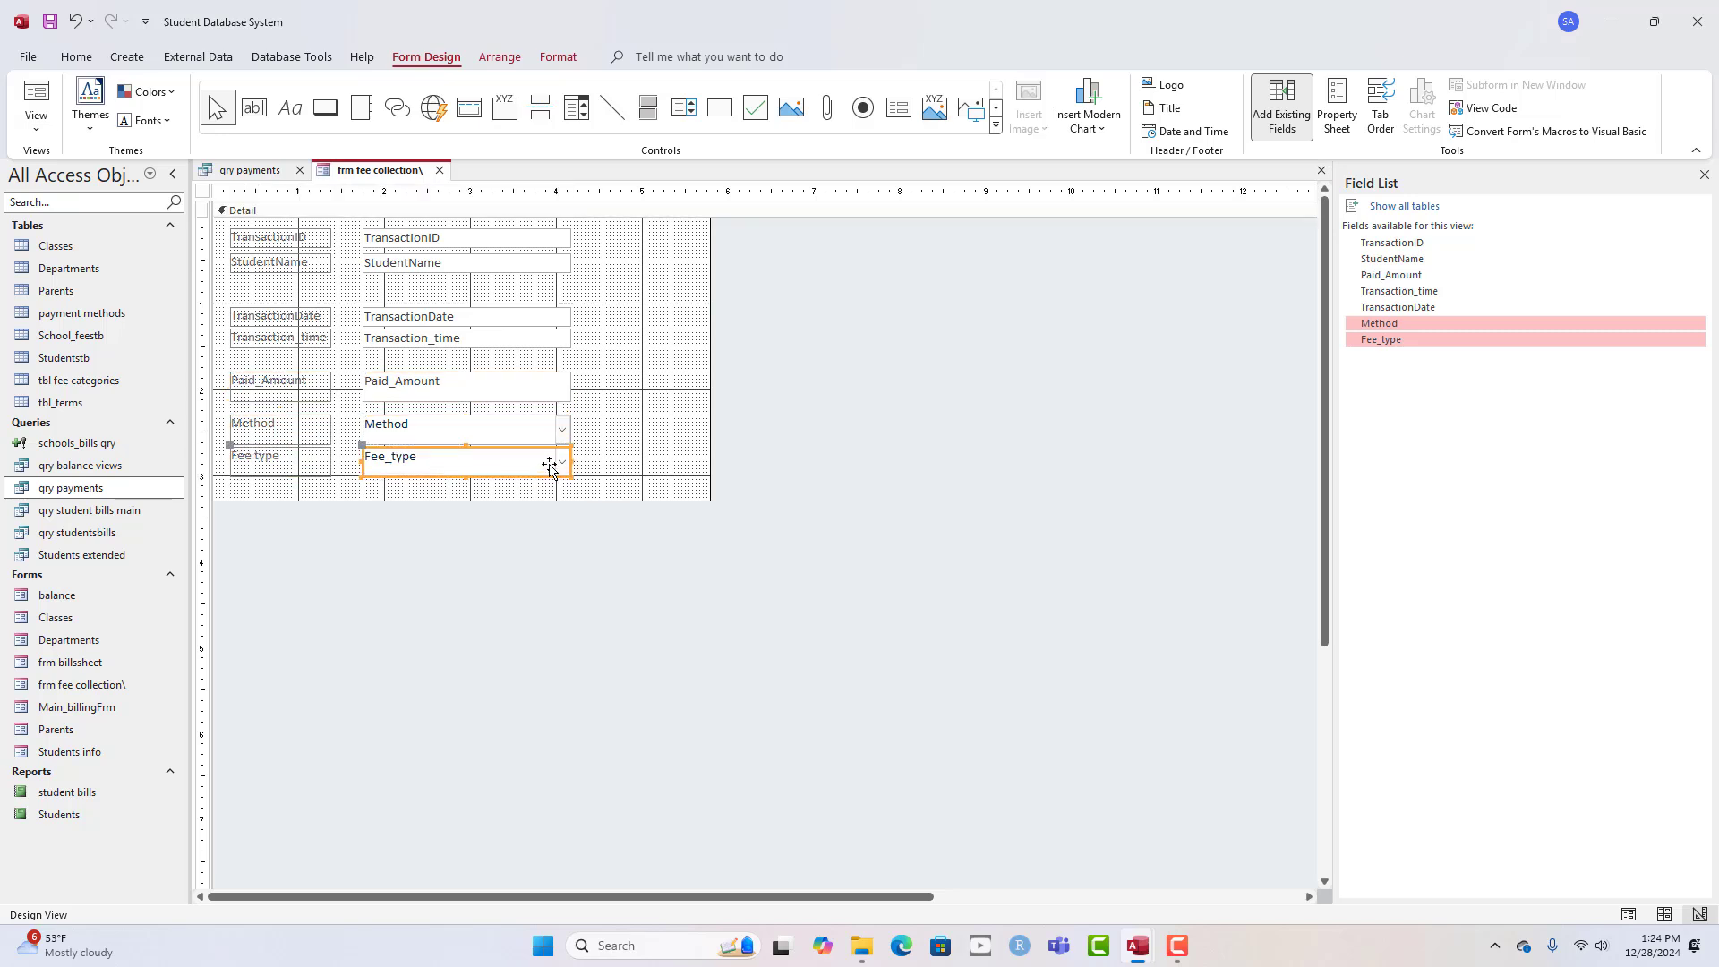
drag(606, 470, 434, 430)
key(Up)
key(Up)
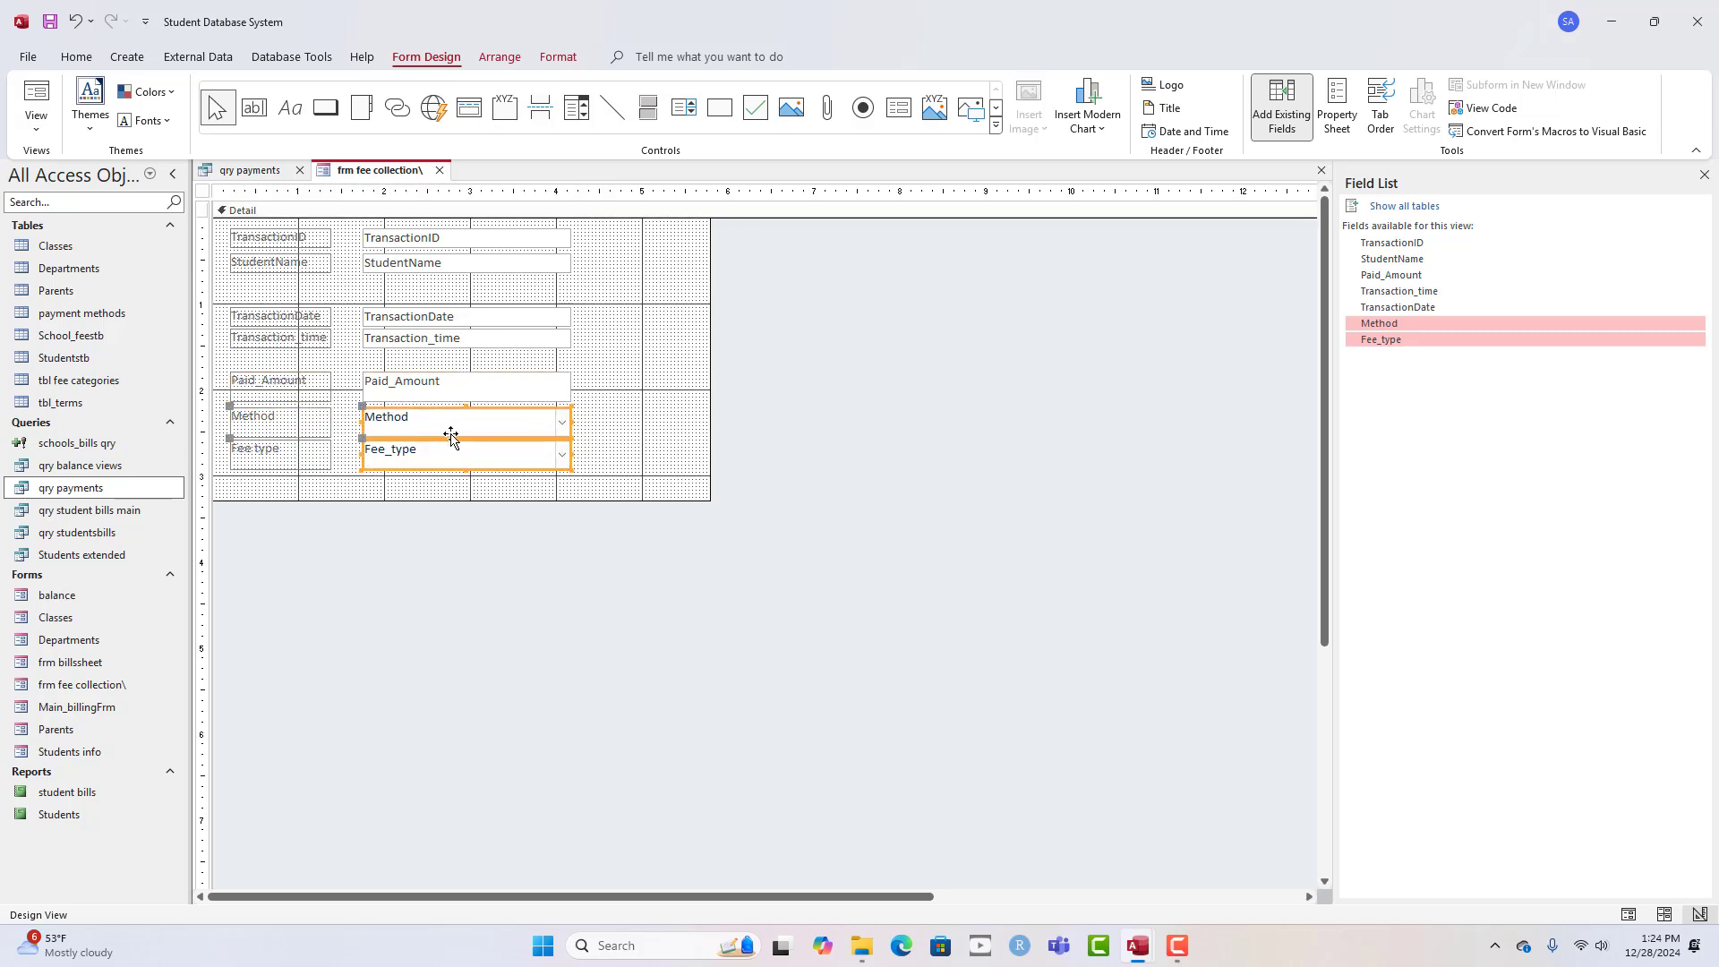
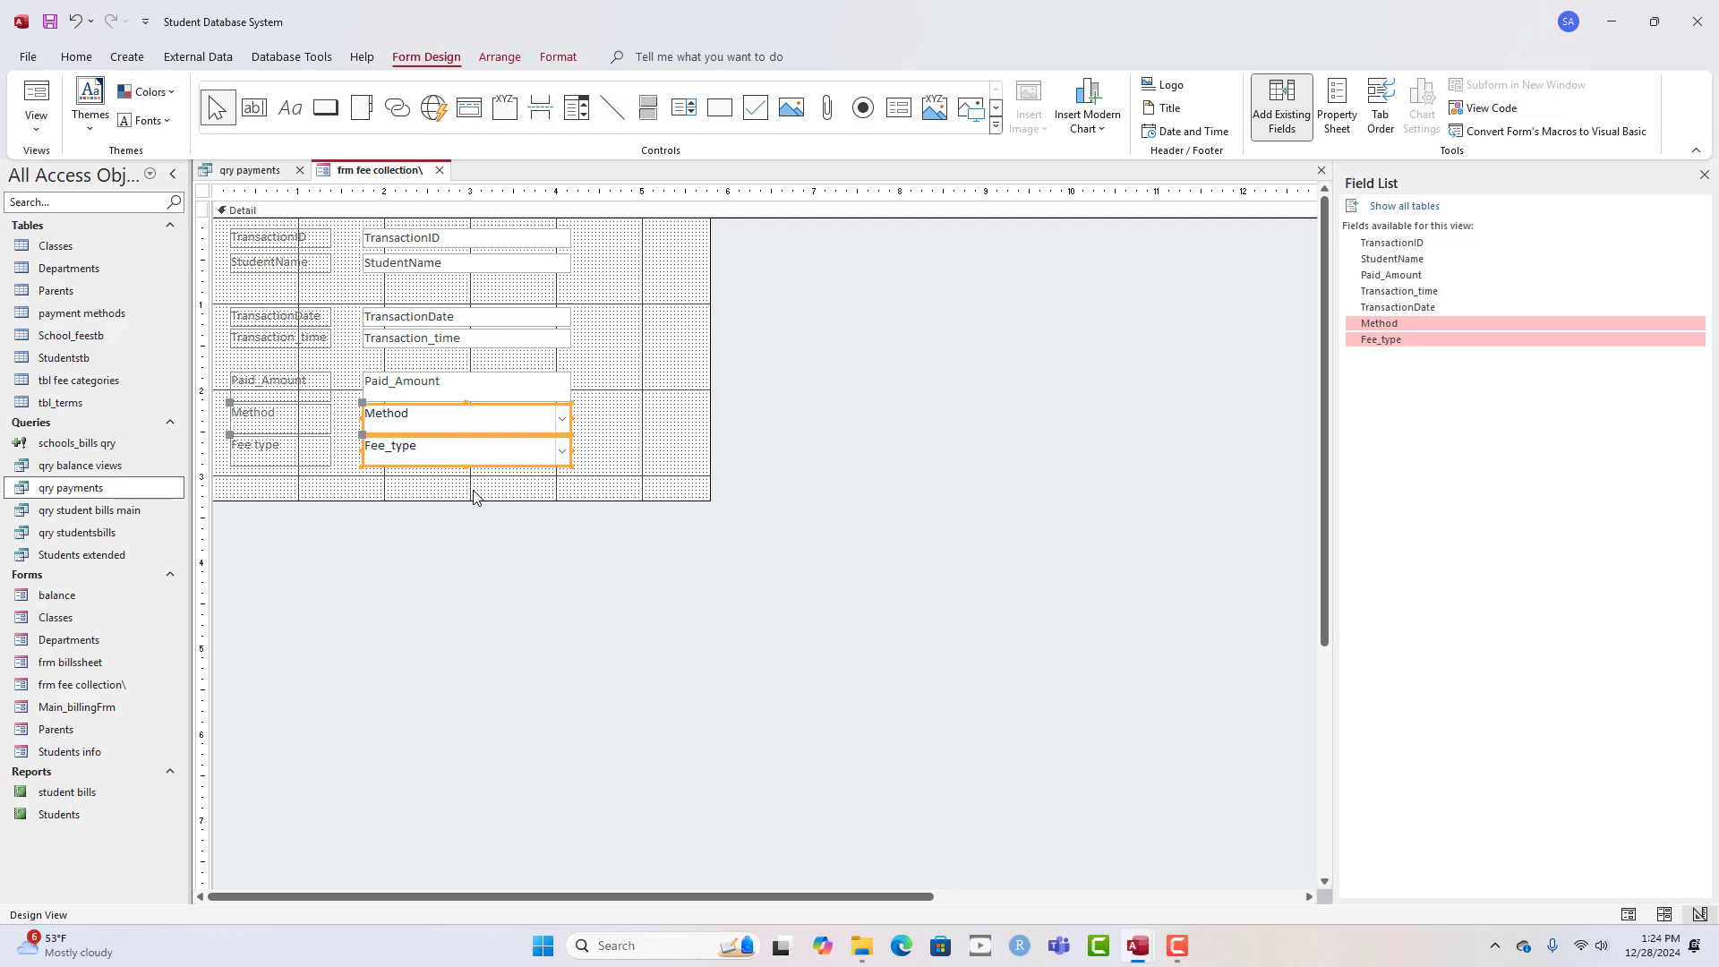
click(474, 496)
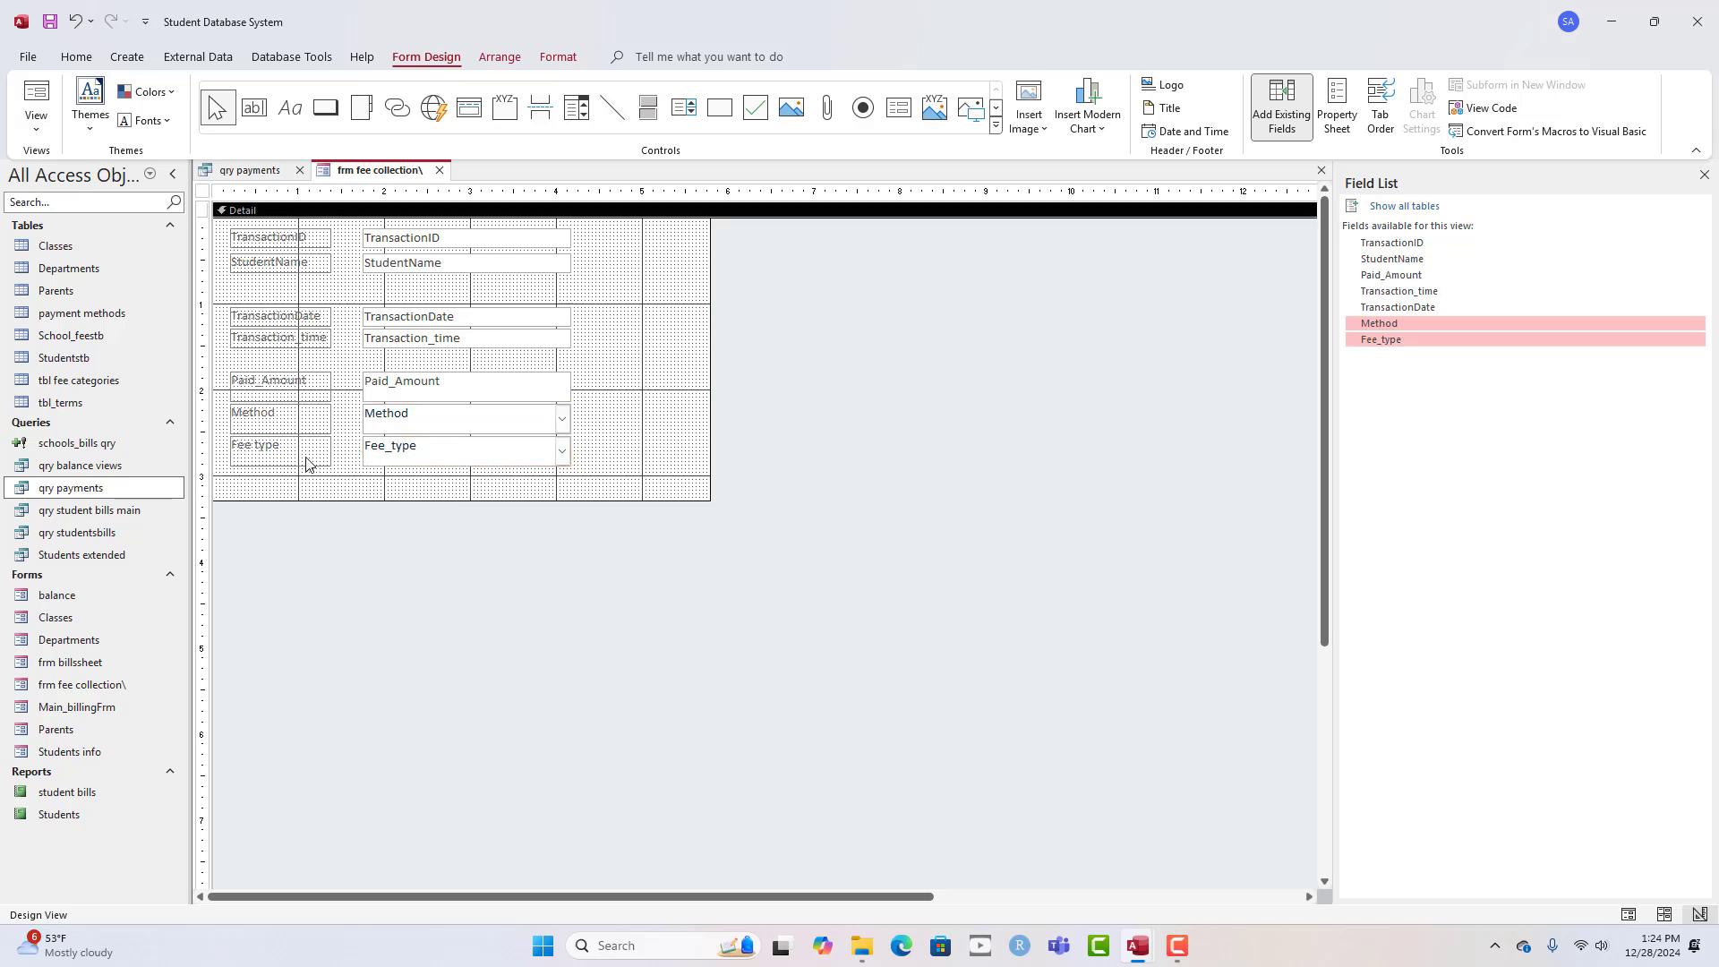
click(264, 380)
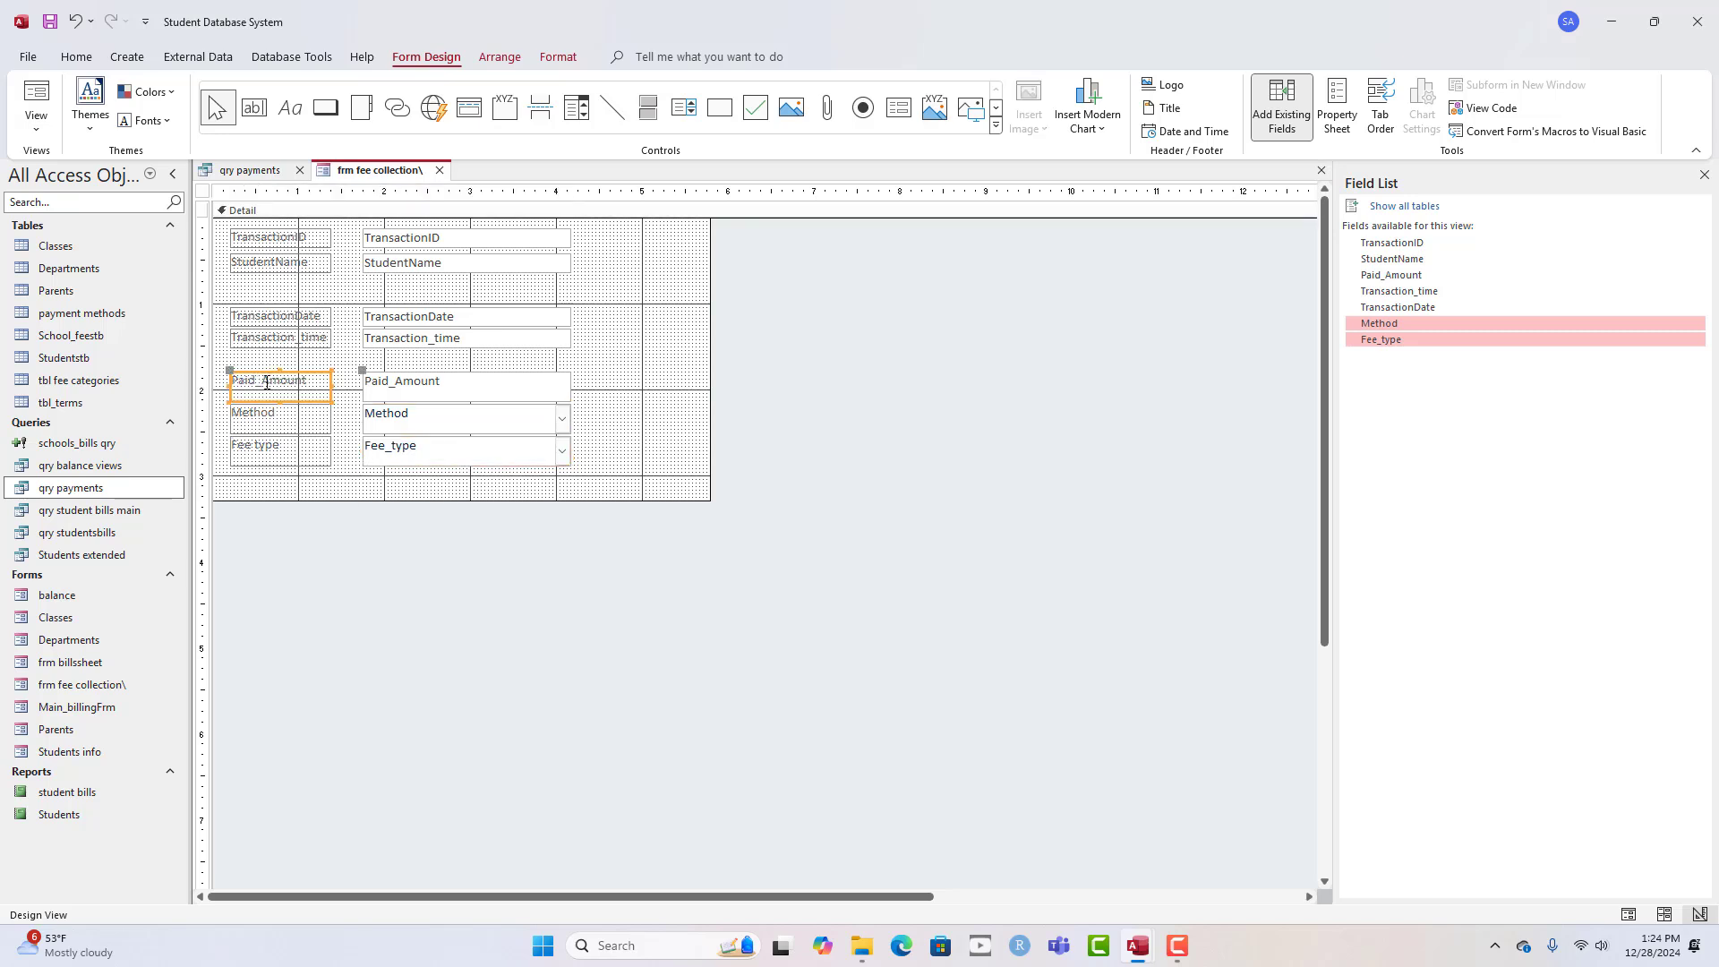
click(265, 382)
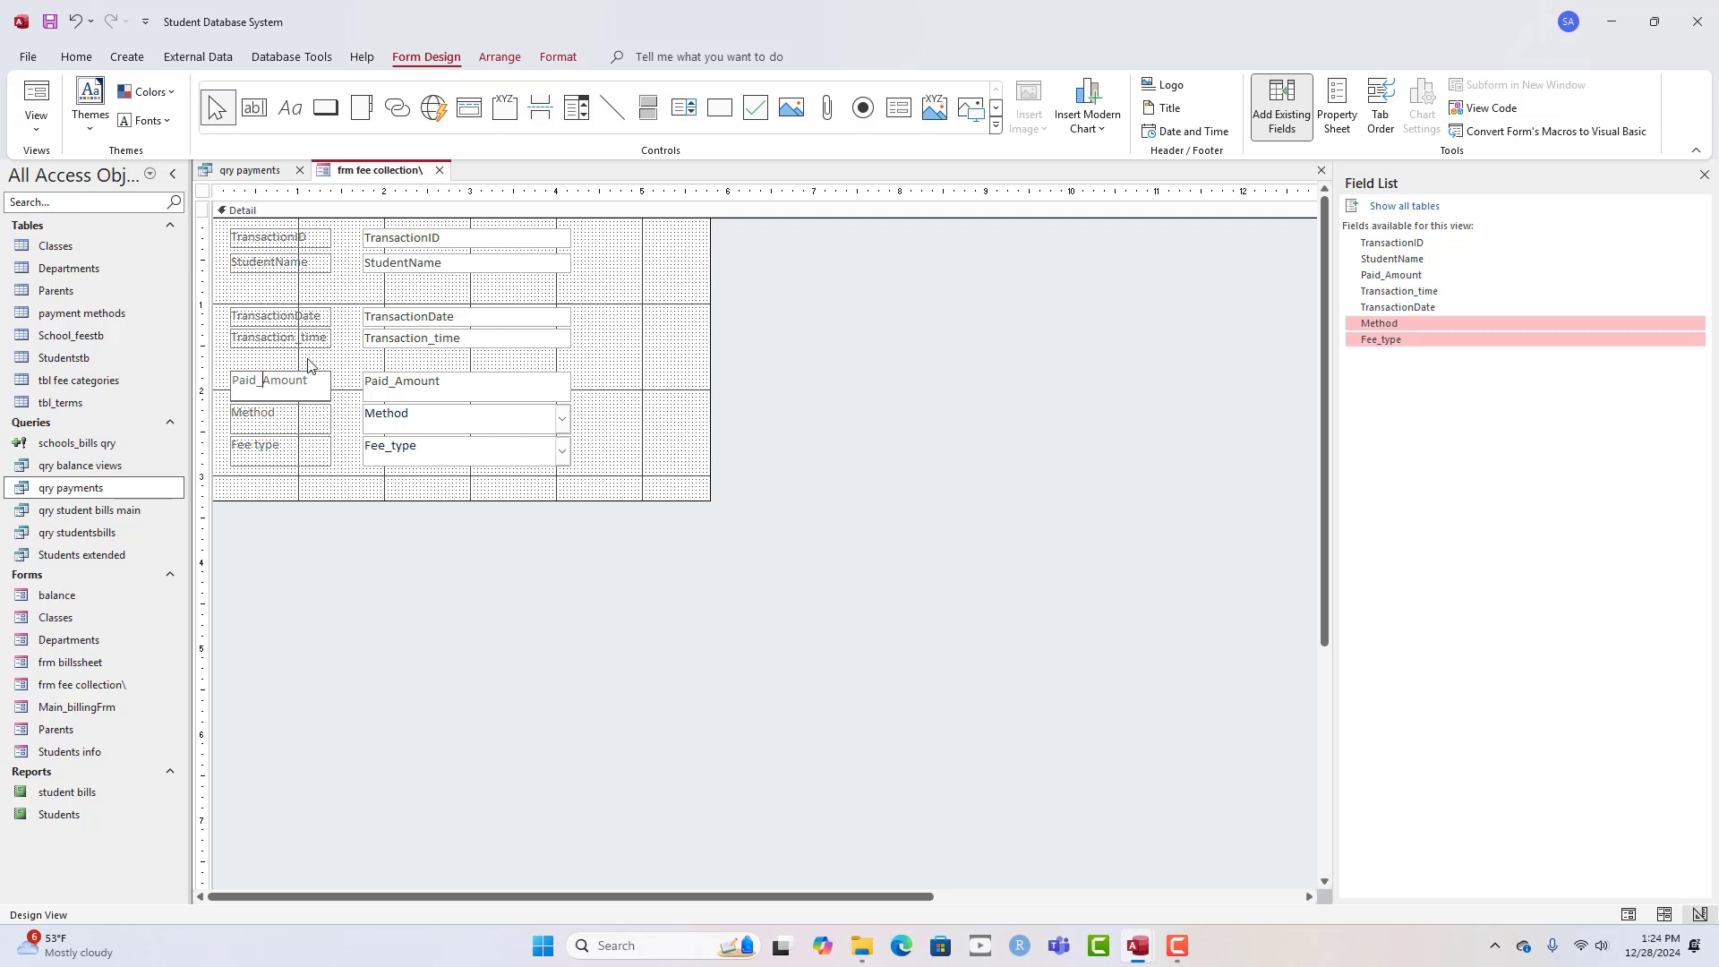
click(394, 362)
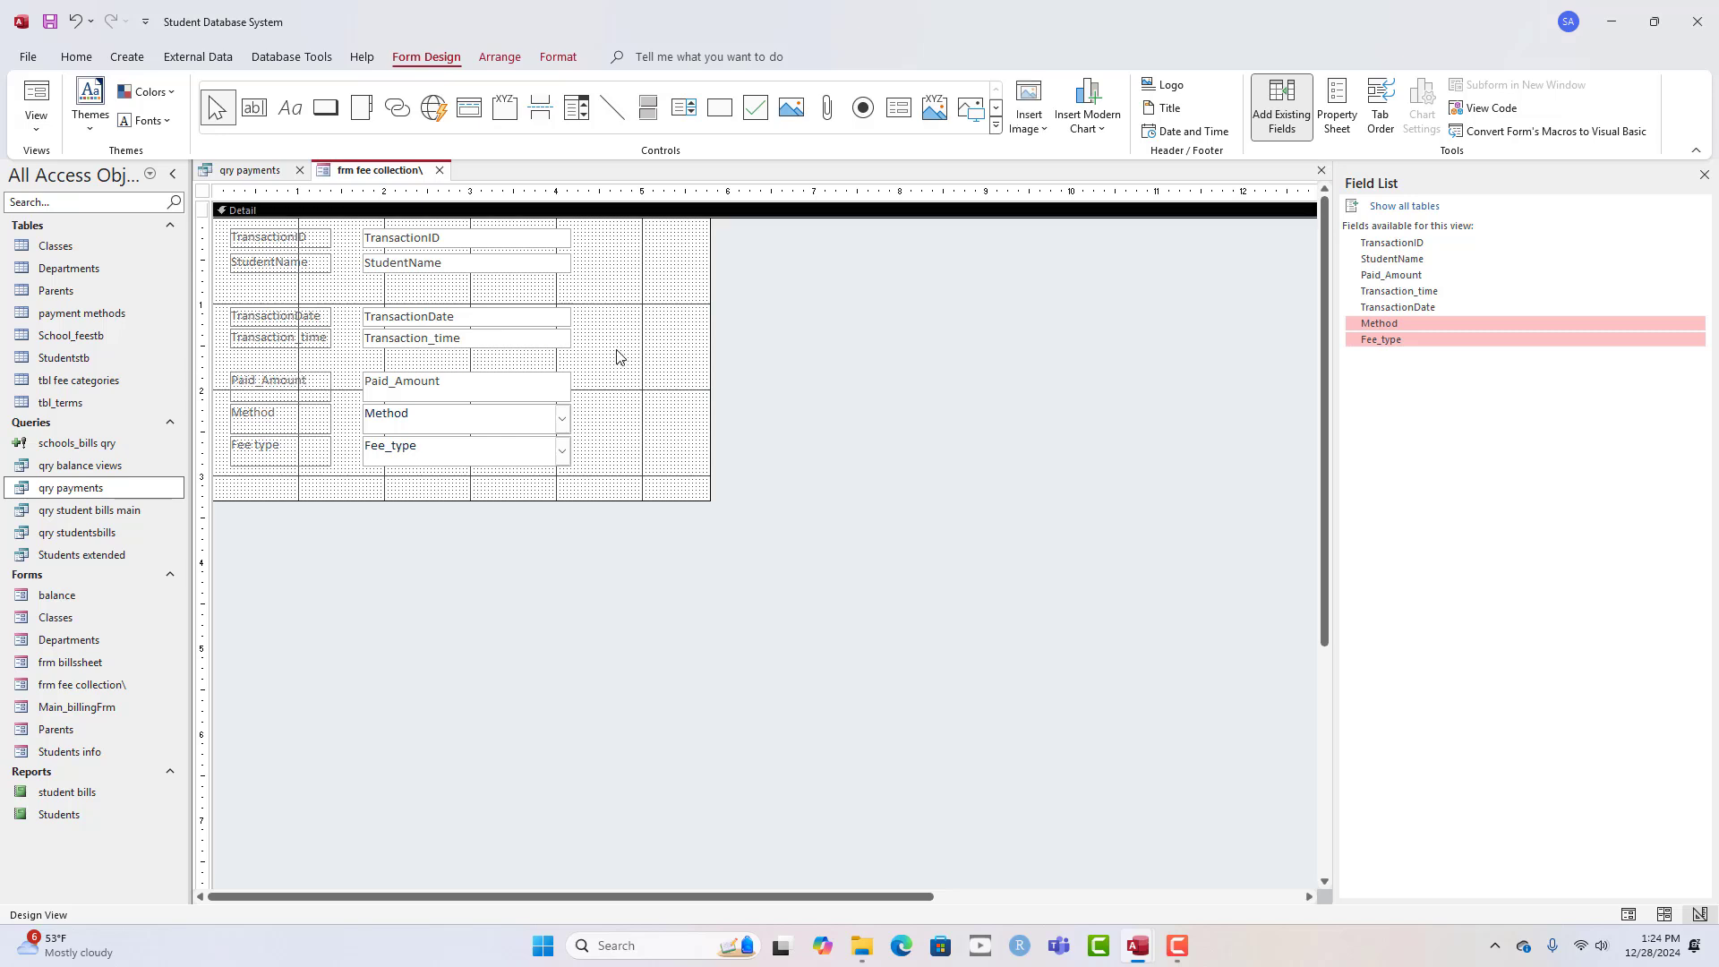
- Change the TransactionDate field's label text to "Date:"
drag(617, 356, 323, 335)
click(301, 332)
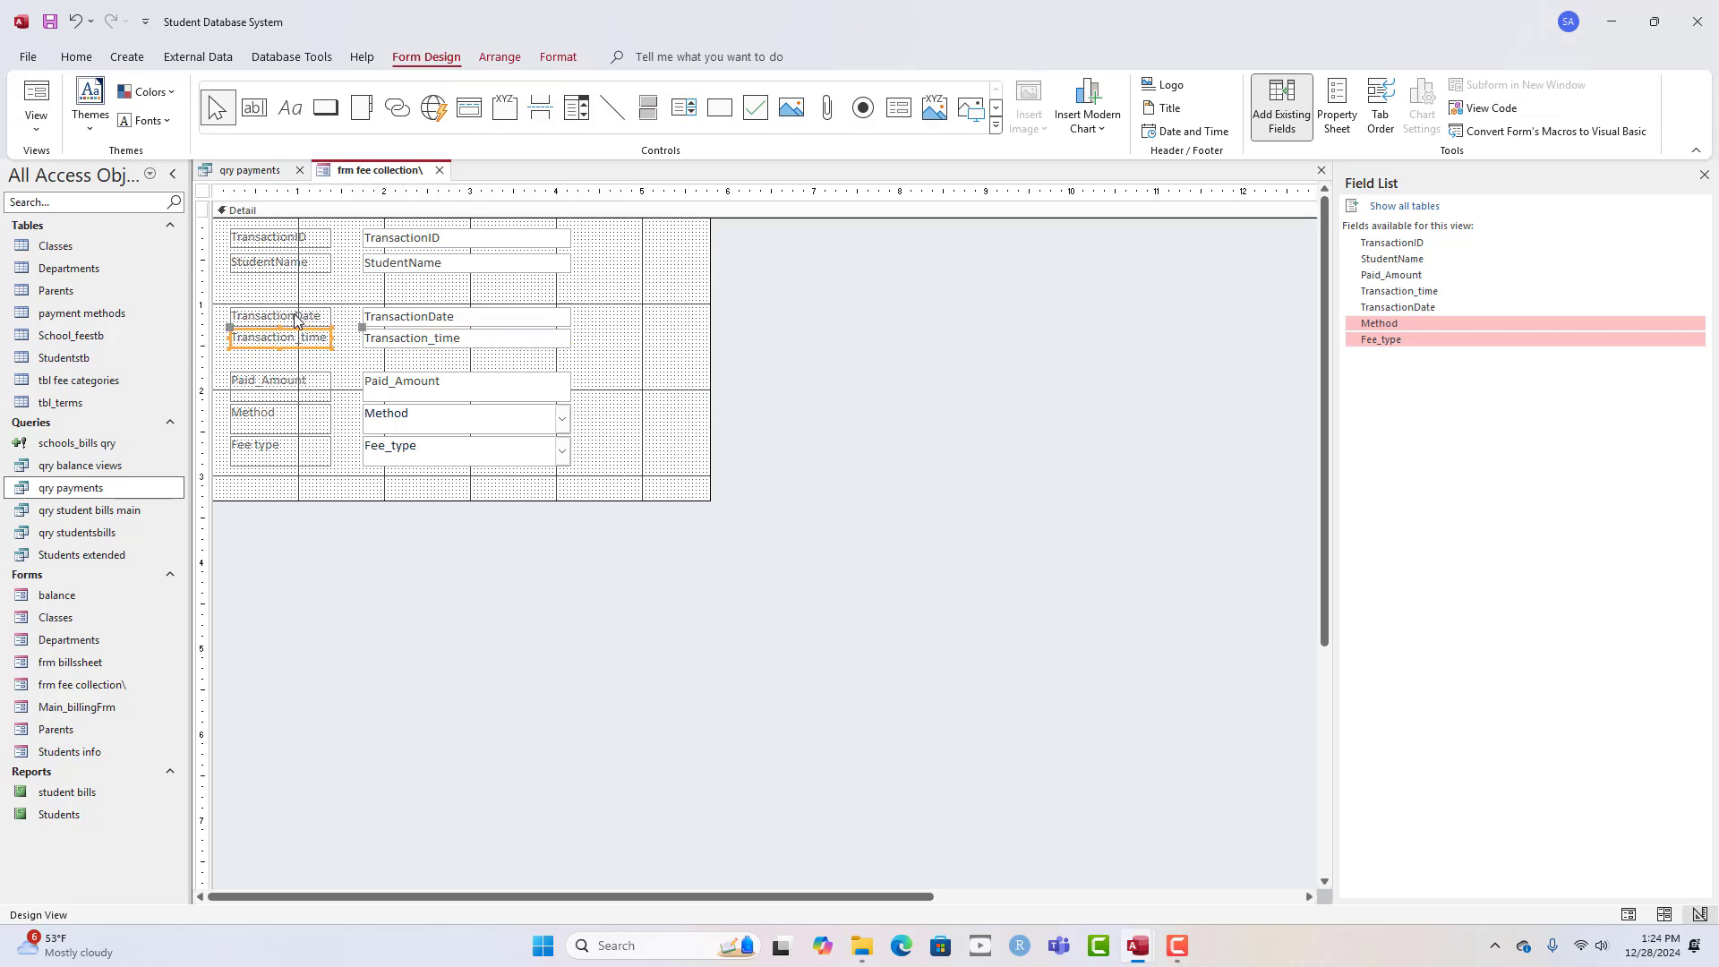
click(296, 321)
key(F4)
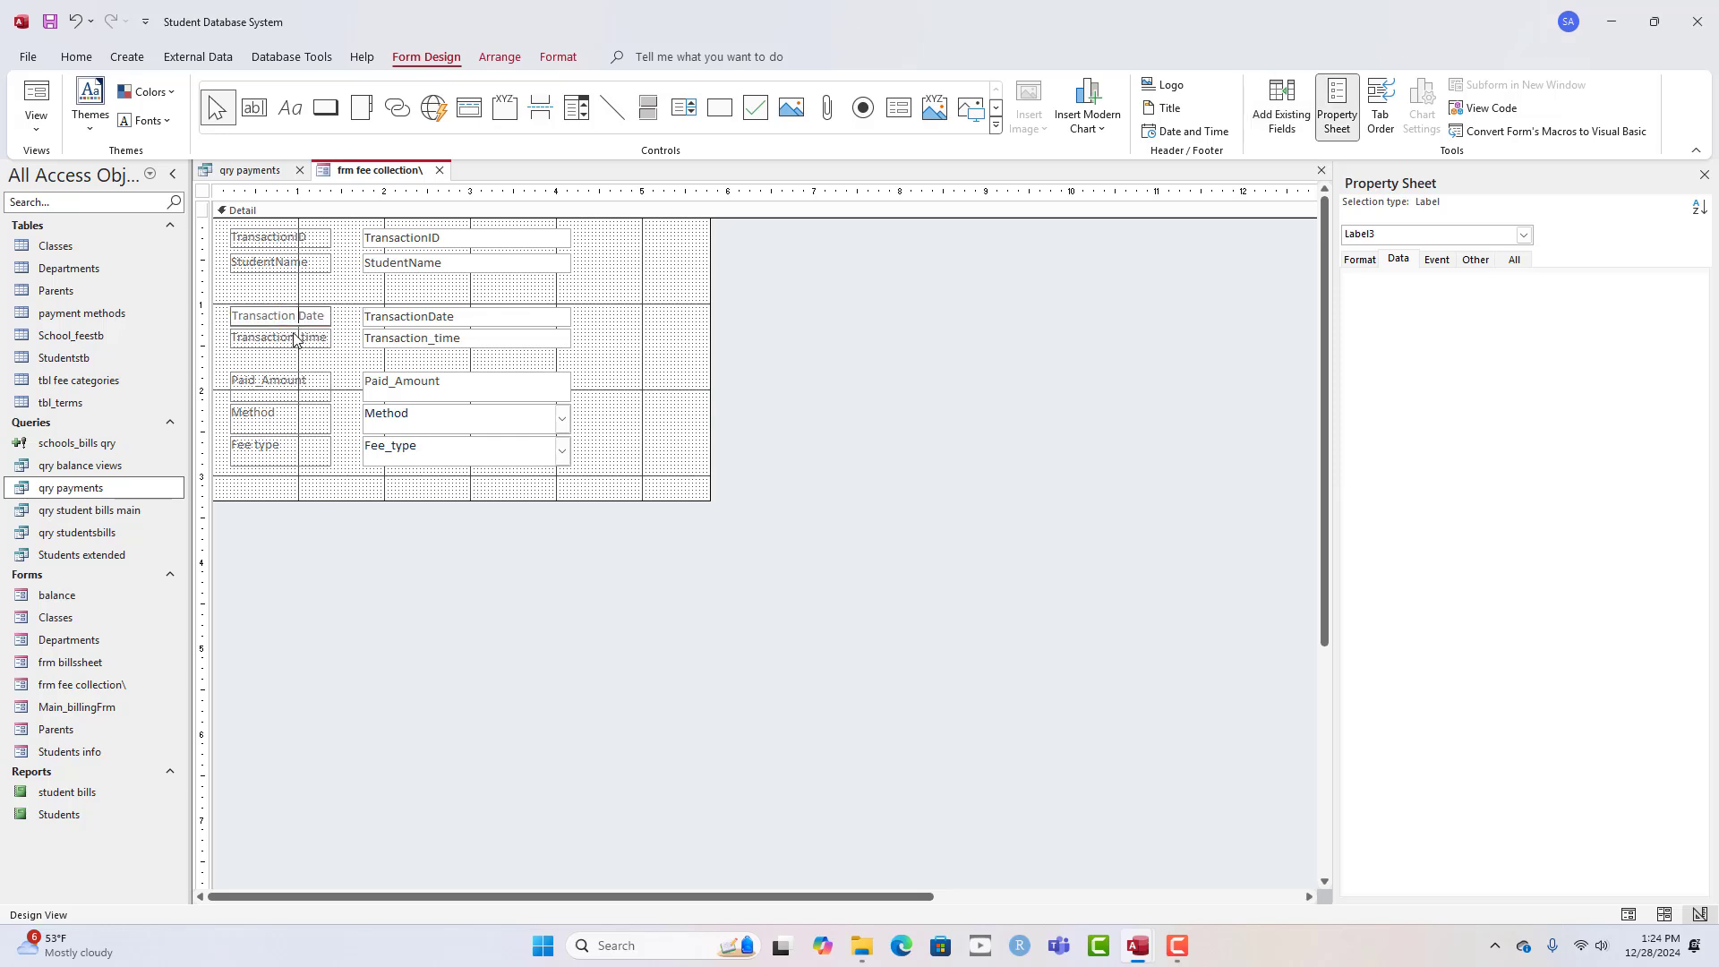
click(303, 338)
click(323, 318)
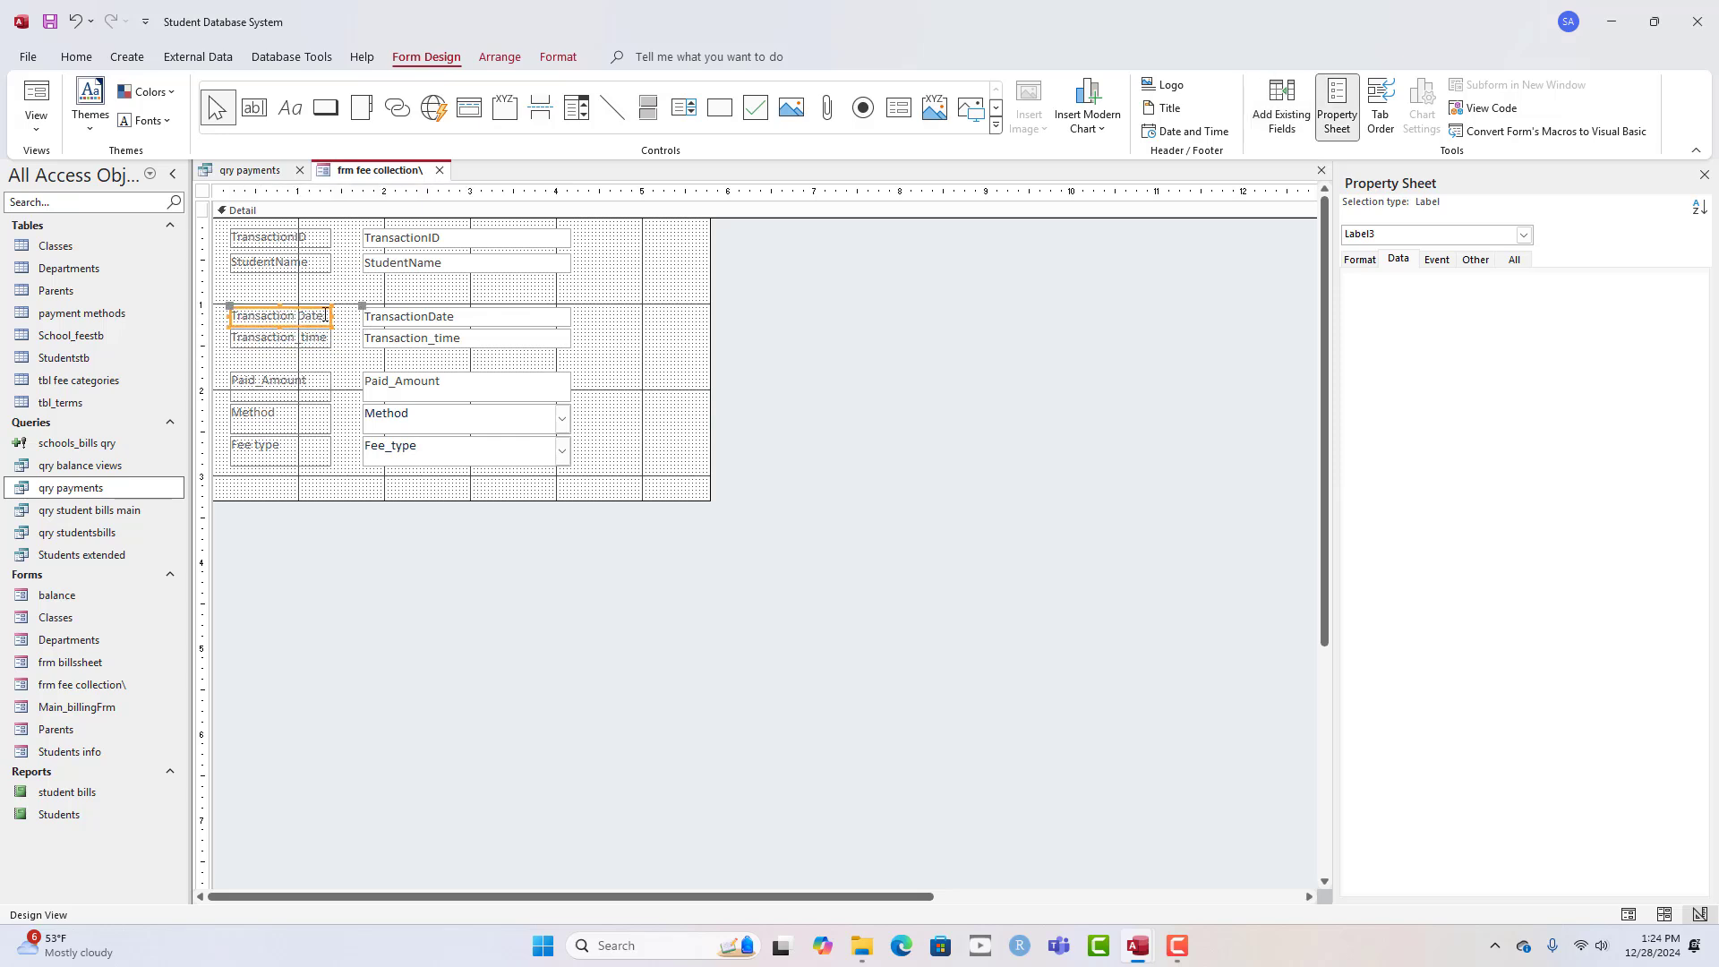
drag(322, 319, 211, 313)
text(Date:)
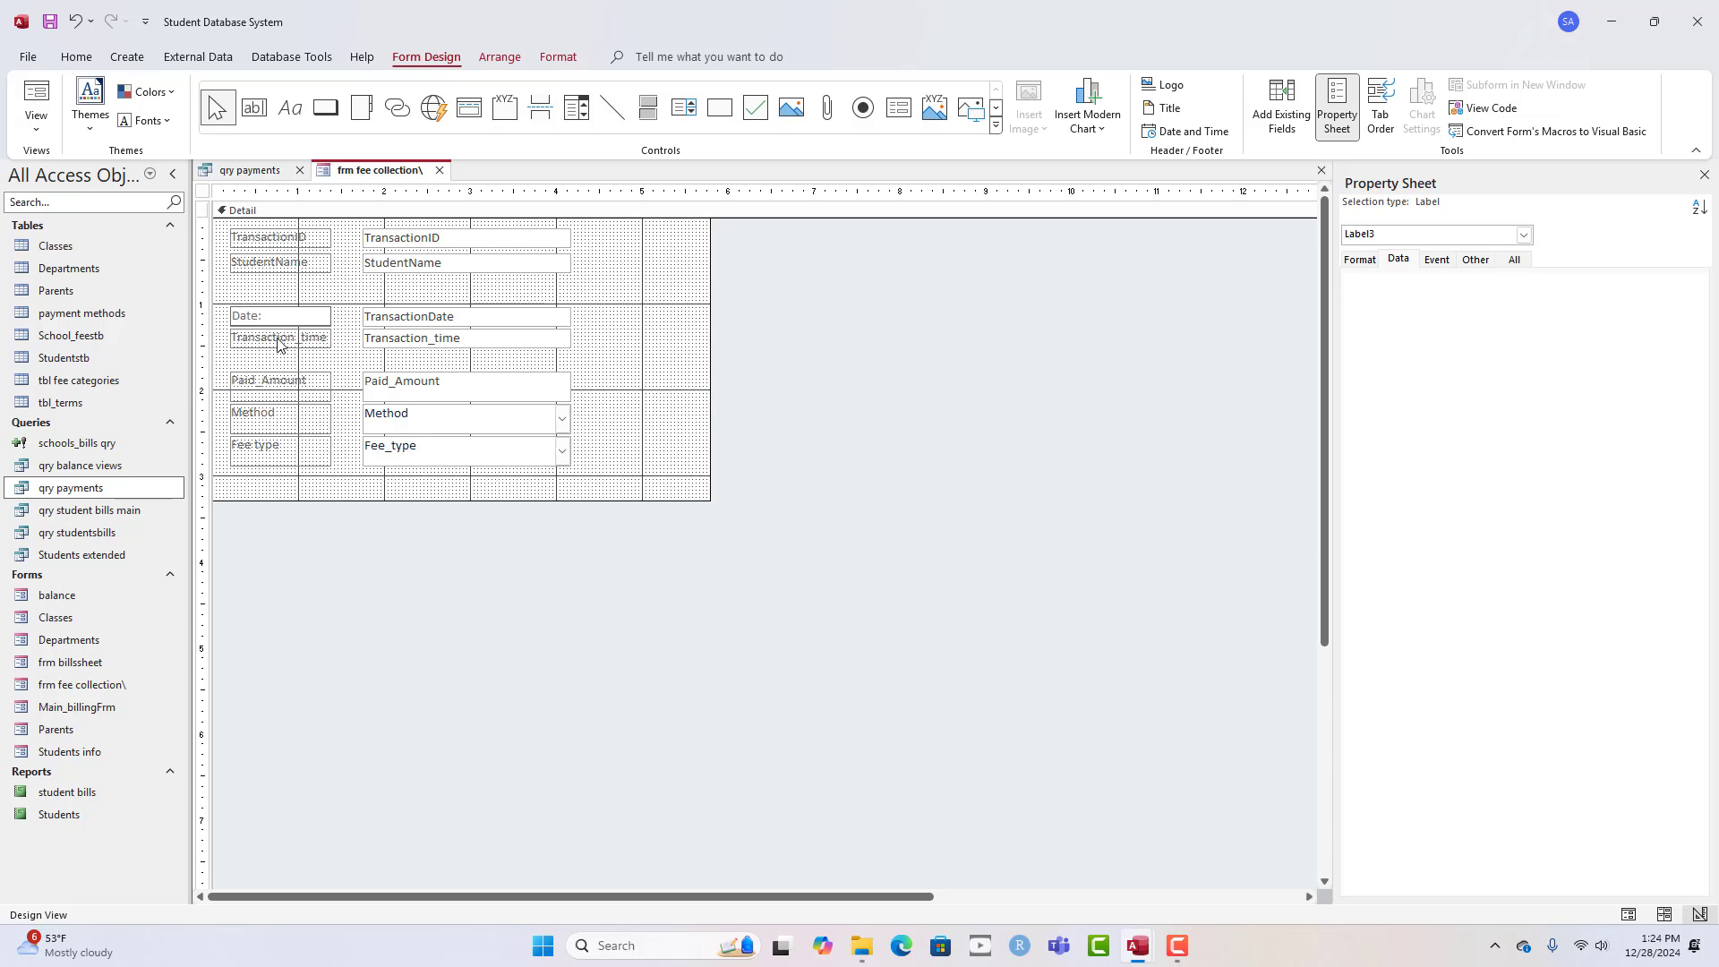
- Change the Transaction_time field's label text to "Time:"
click(315, 339)
click(326, 337)
drag(326, 337, 226, 339)
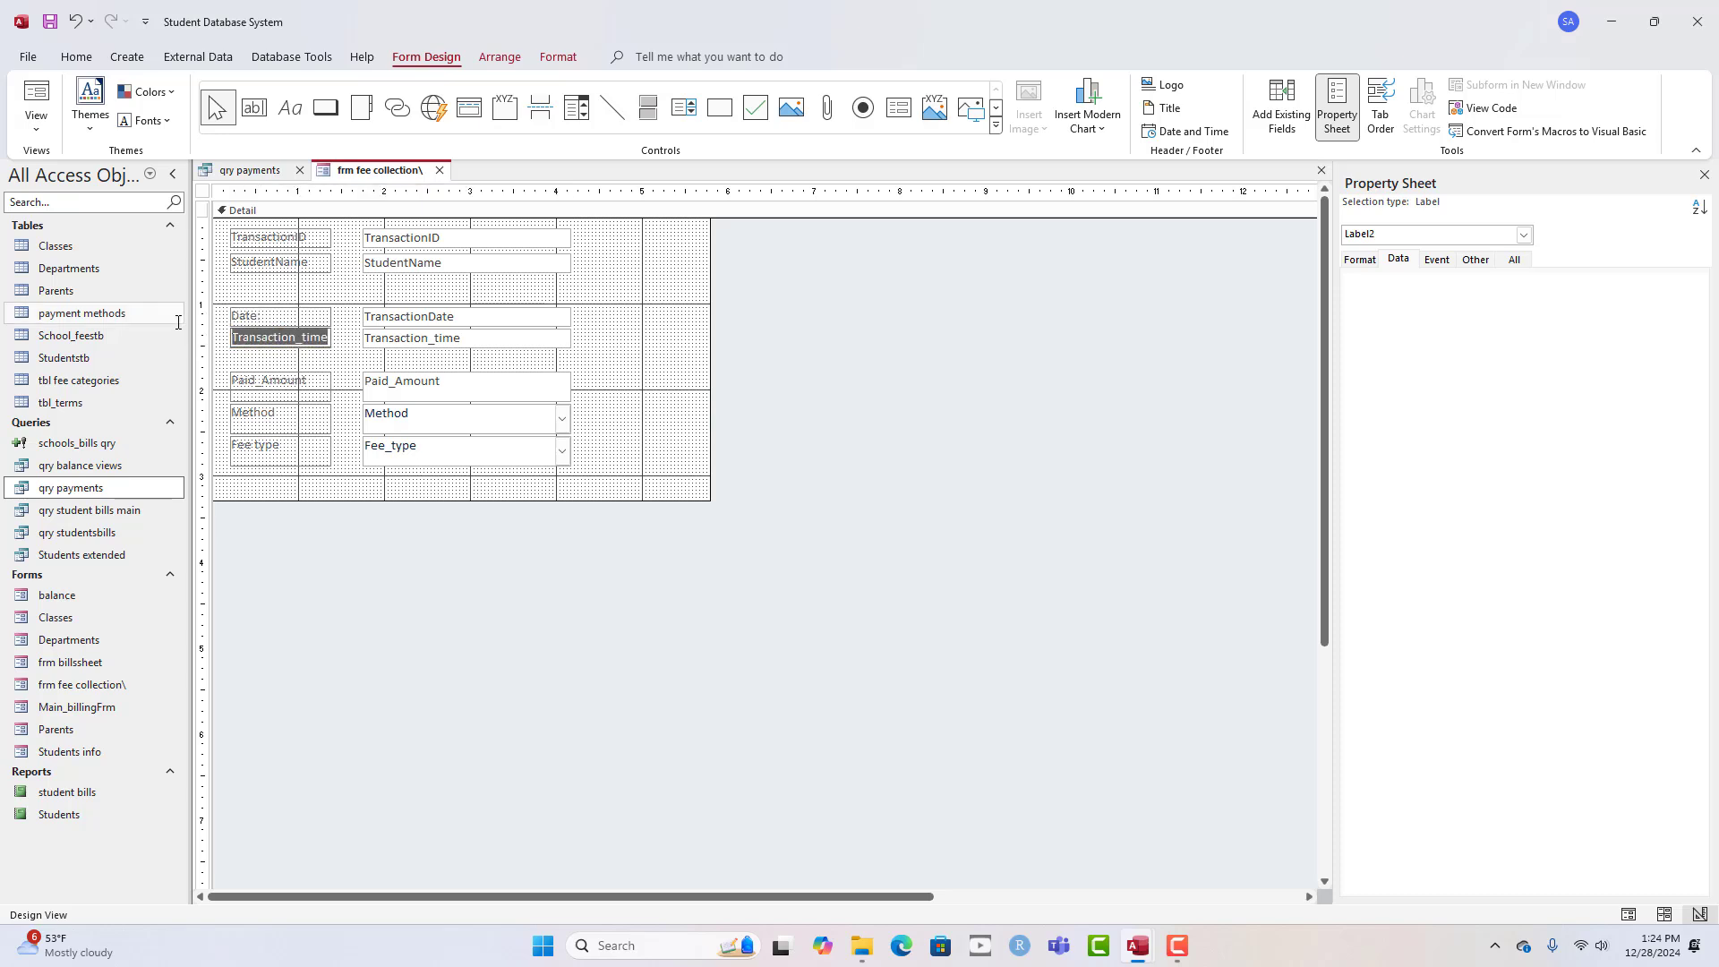
text(Time:)
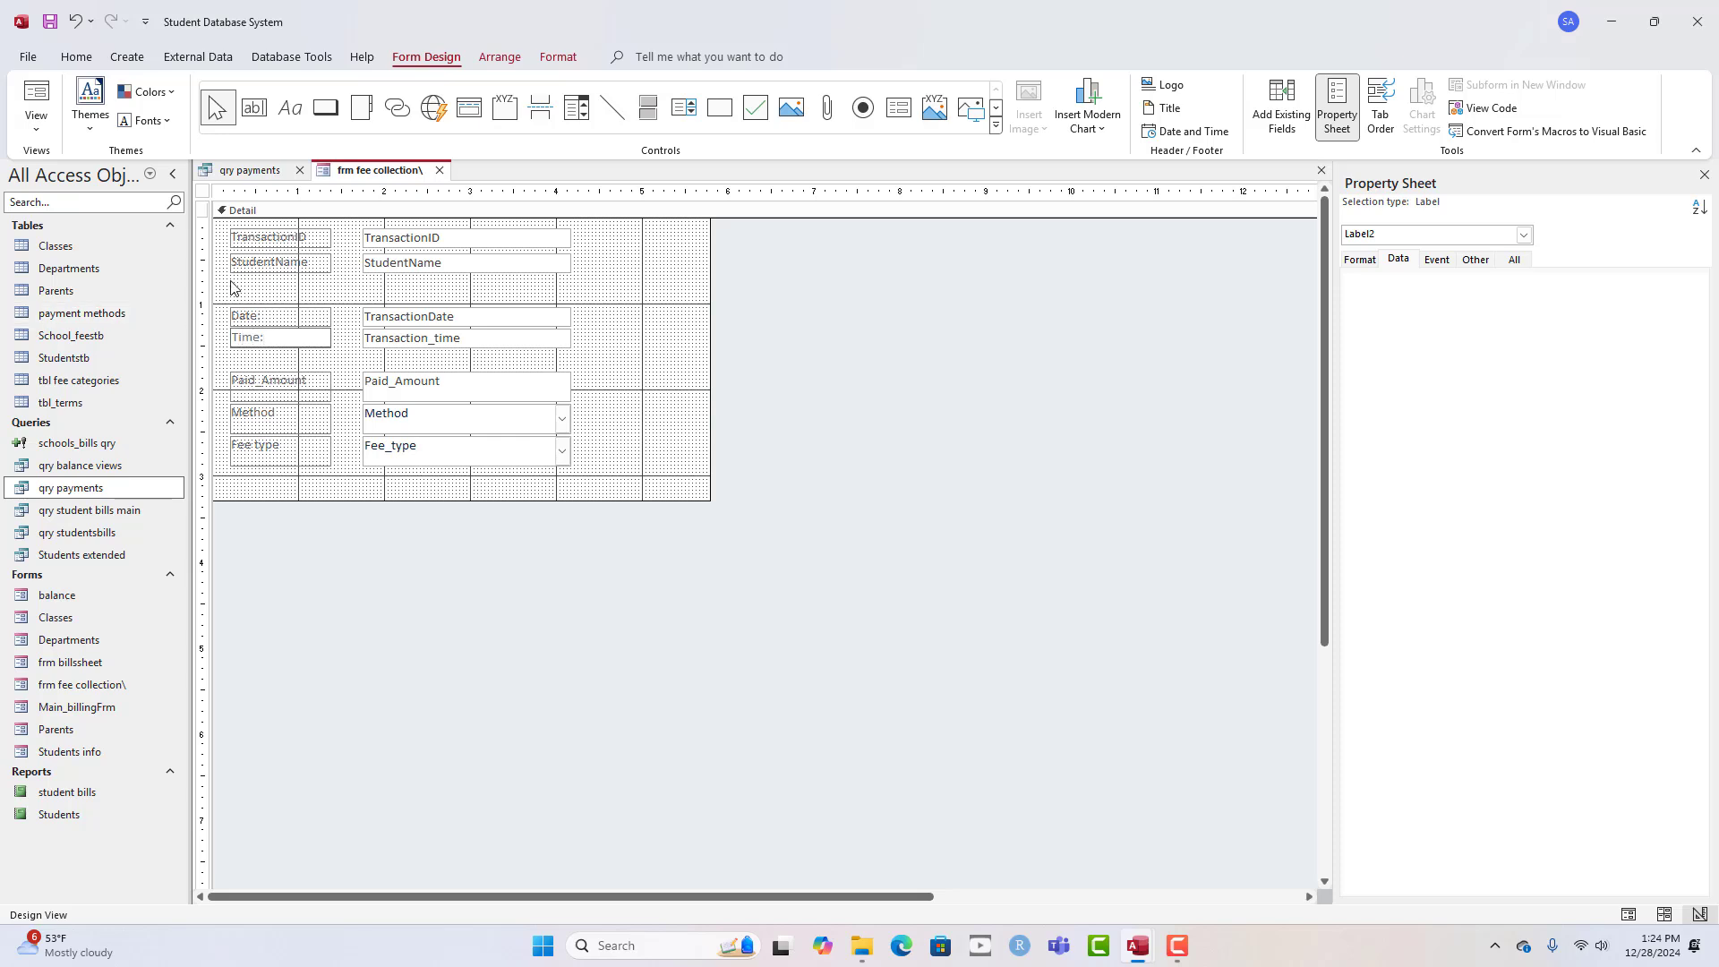
click(608, 323)
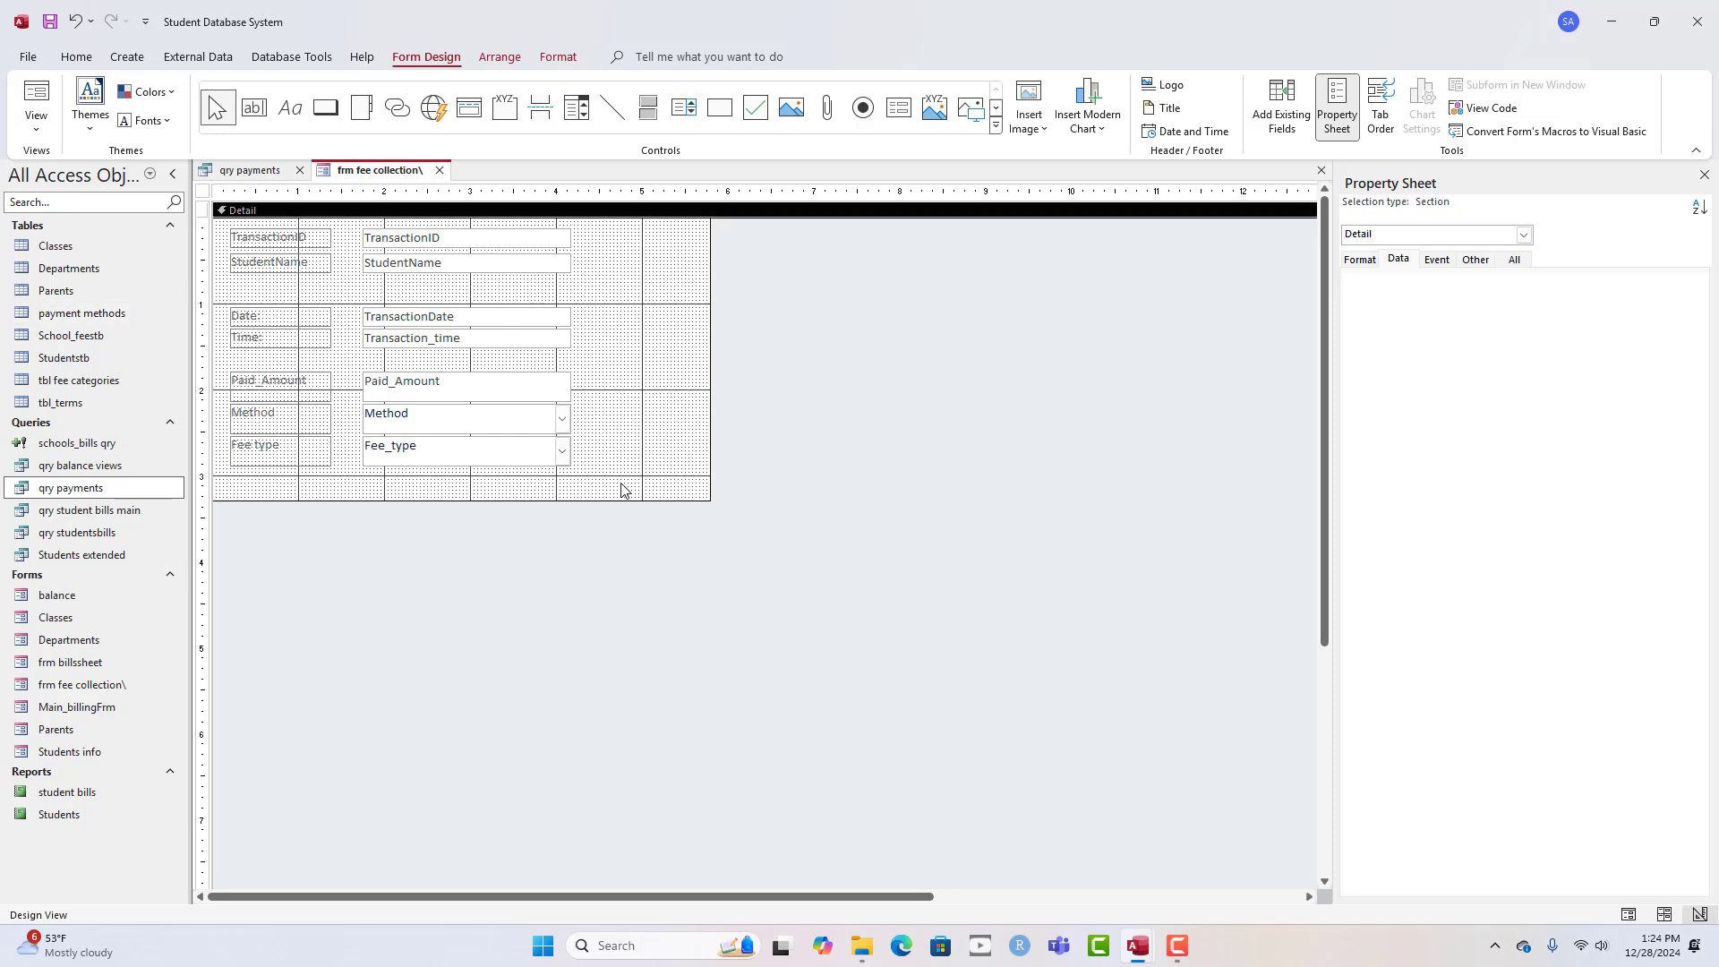
- Set the font of all field boxes and labels in the Detail section to size 12 and black
drag(621, 489, 224, 224)
click(558, 57)
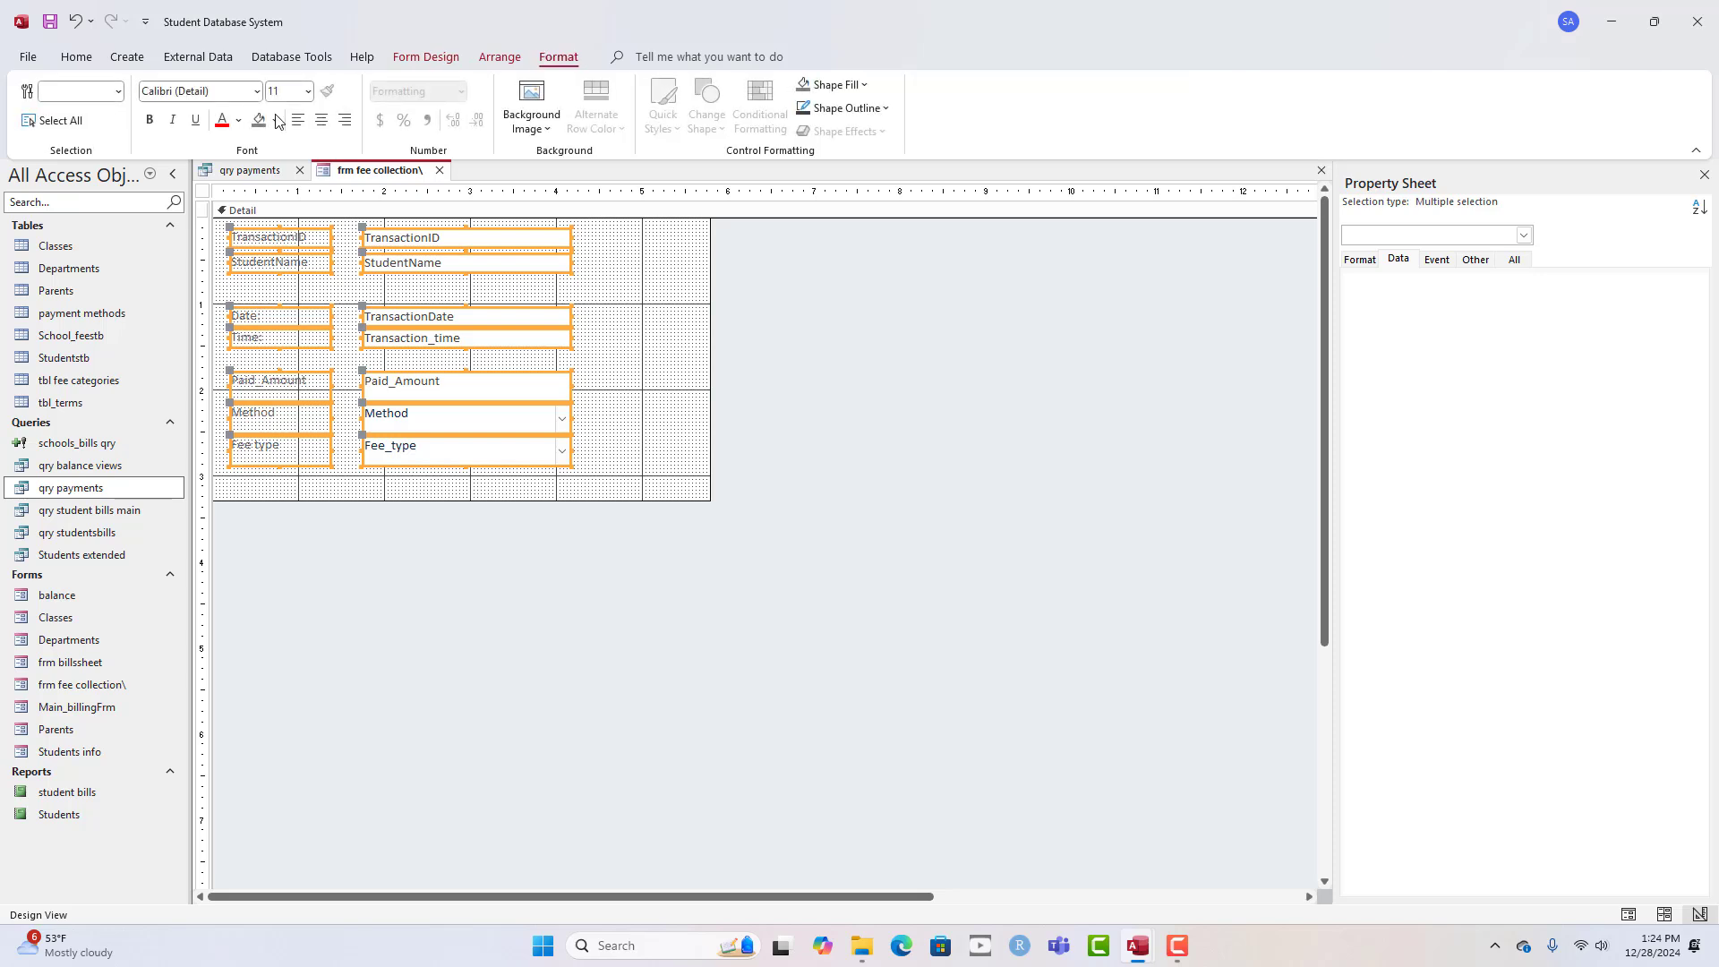
click(308, 90)
click(289, 205)
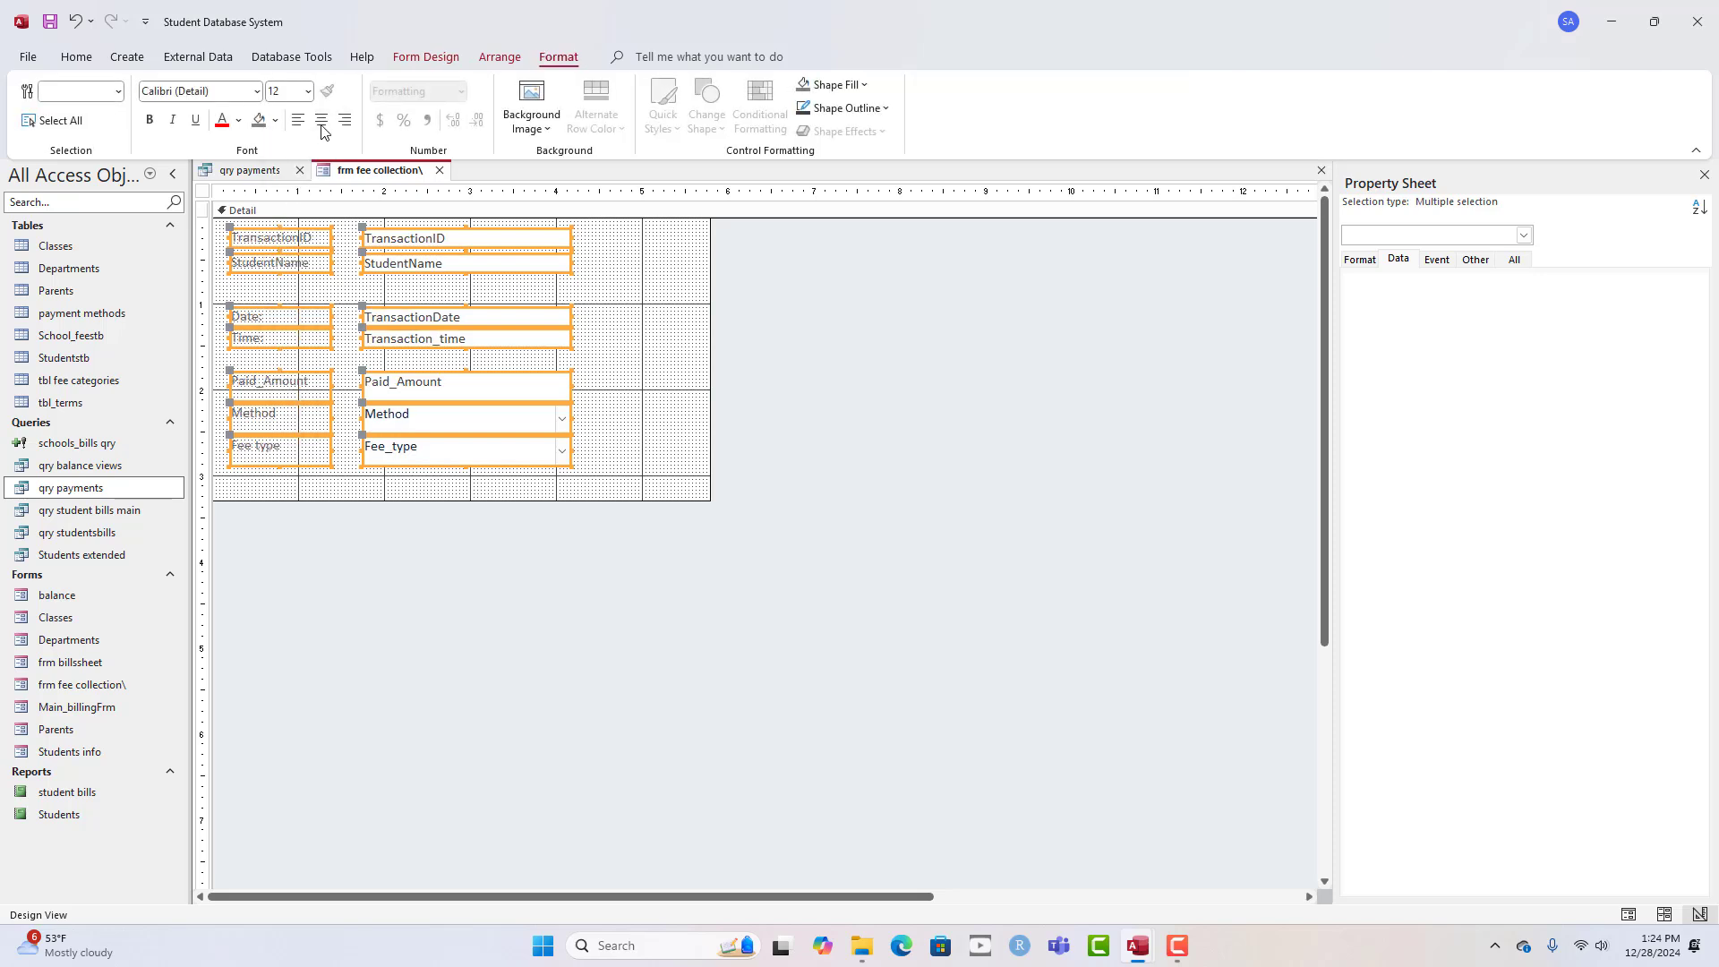
click(238, 120)
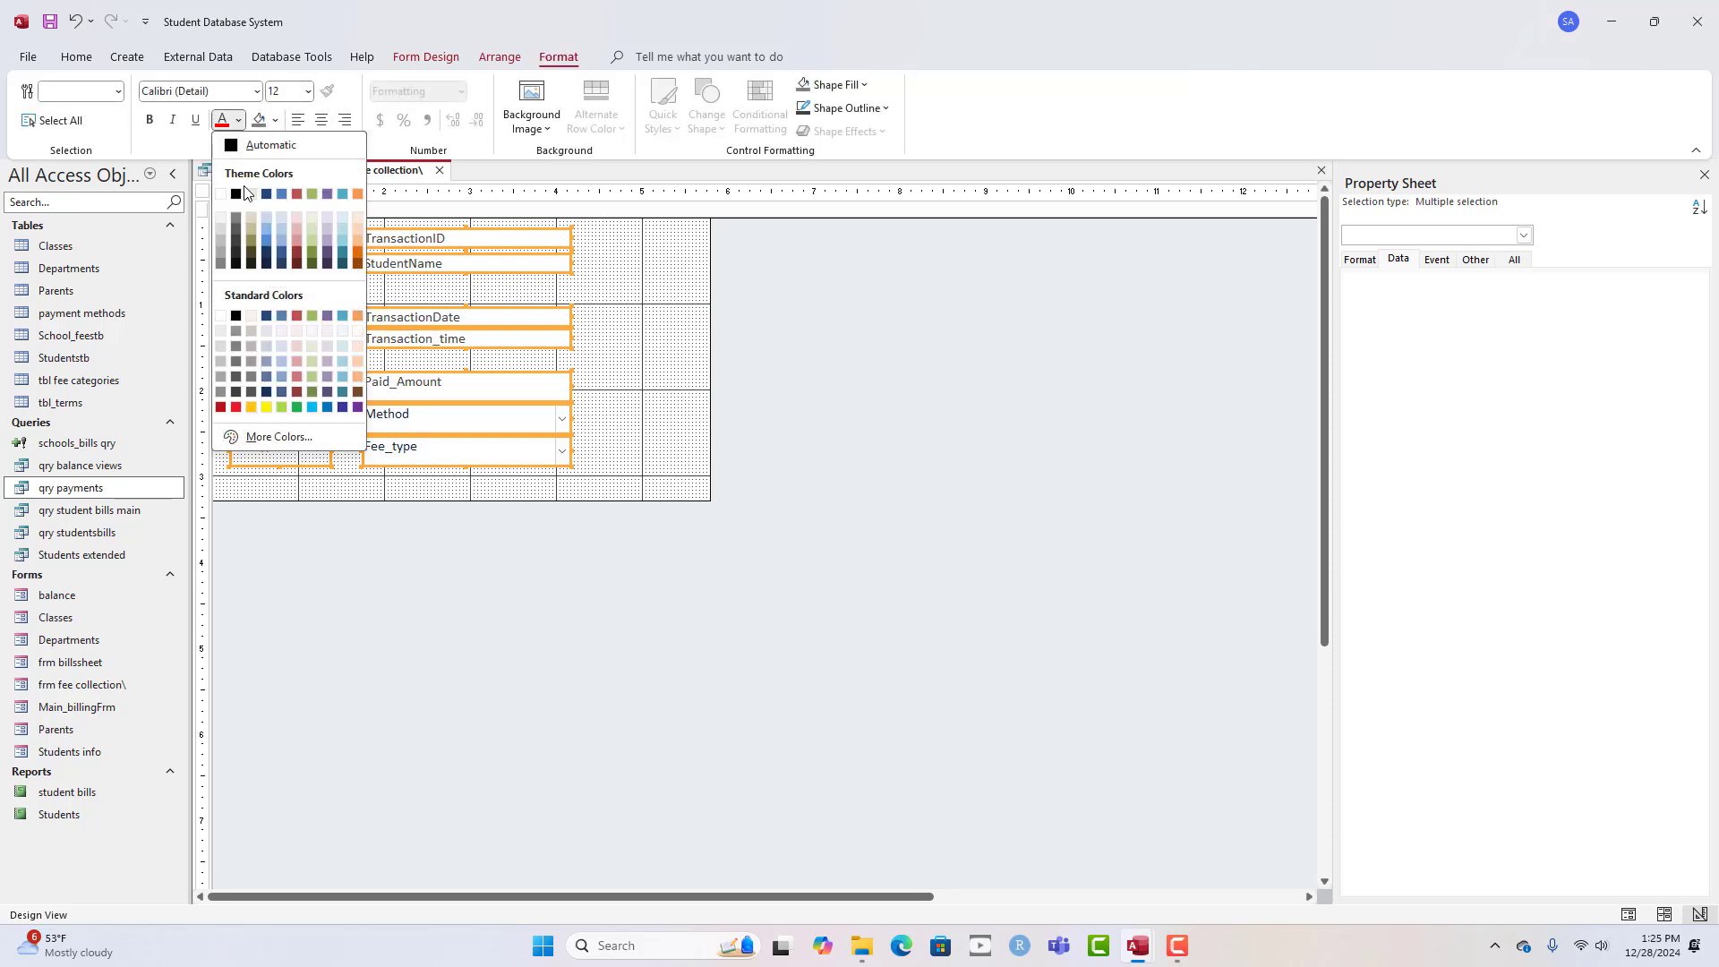
click(236, 193)
click(603, 261)
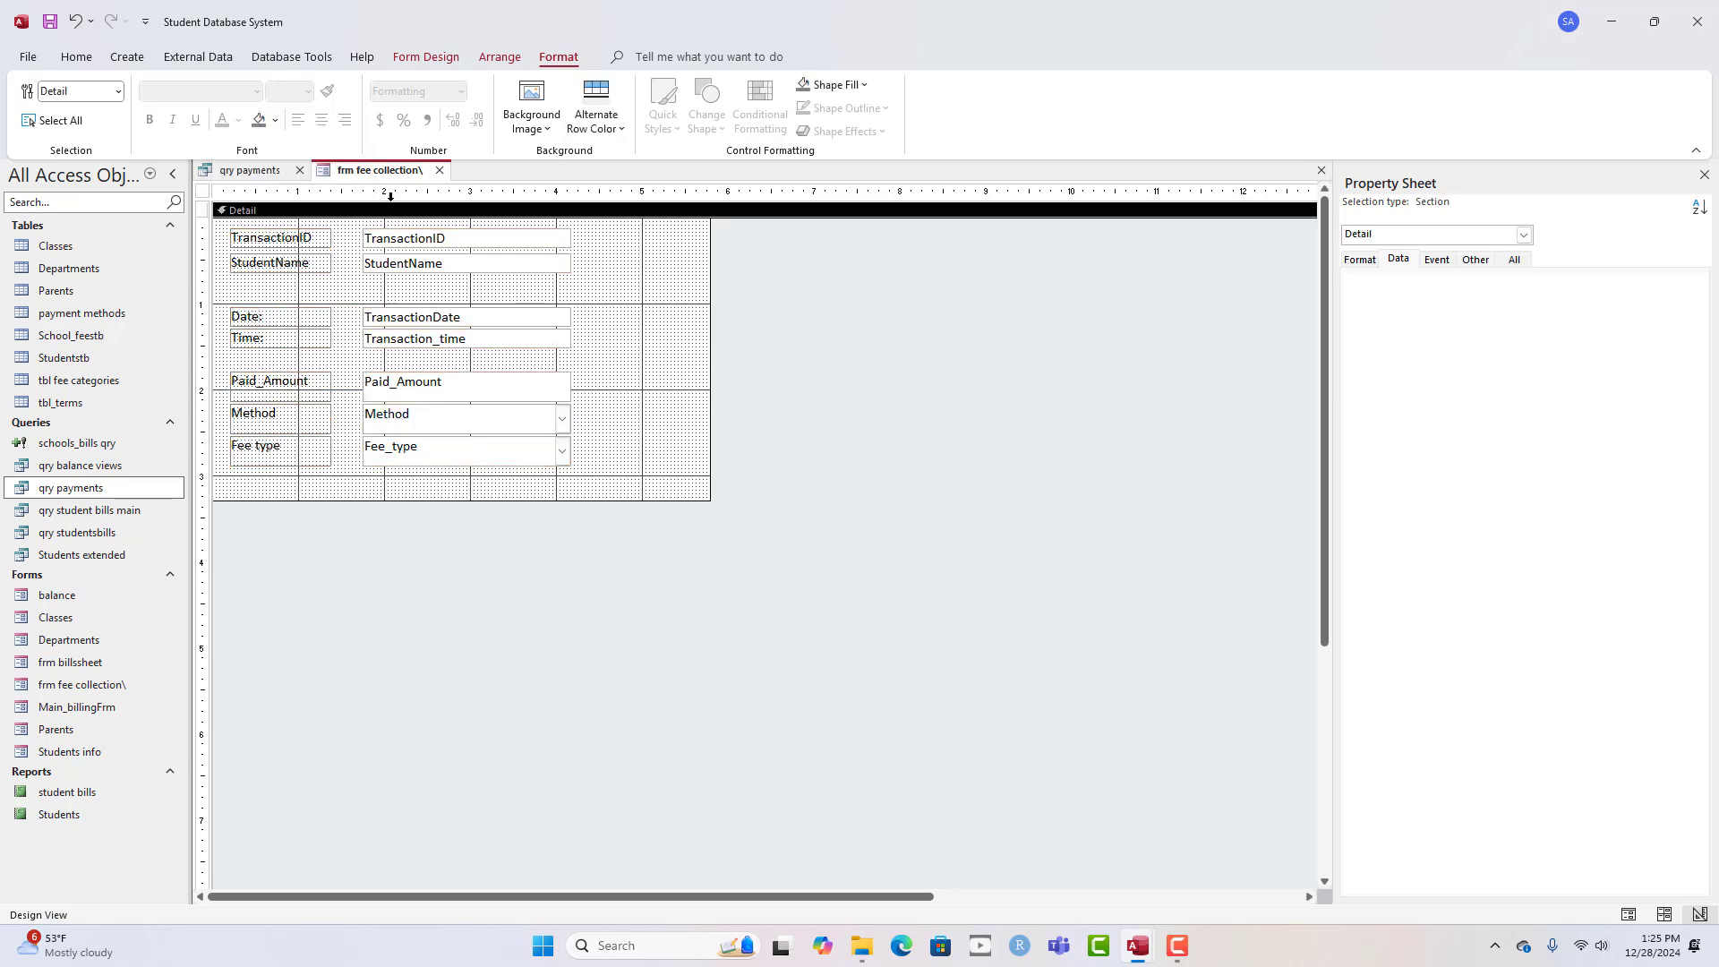
- Check the fee collection form's layout in Form View and return to Design View
right_click(374, 167)
click(388, 180)
right_click(403, 177)
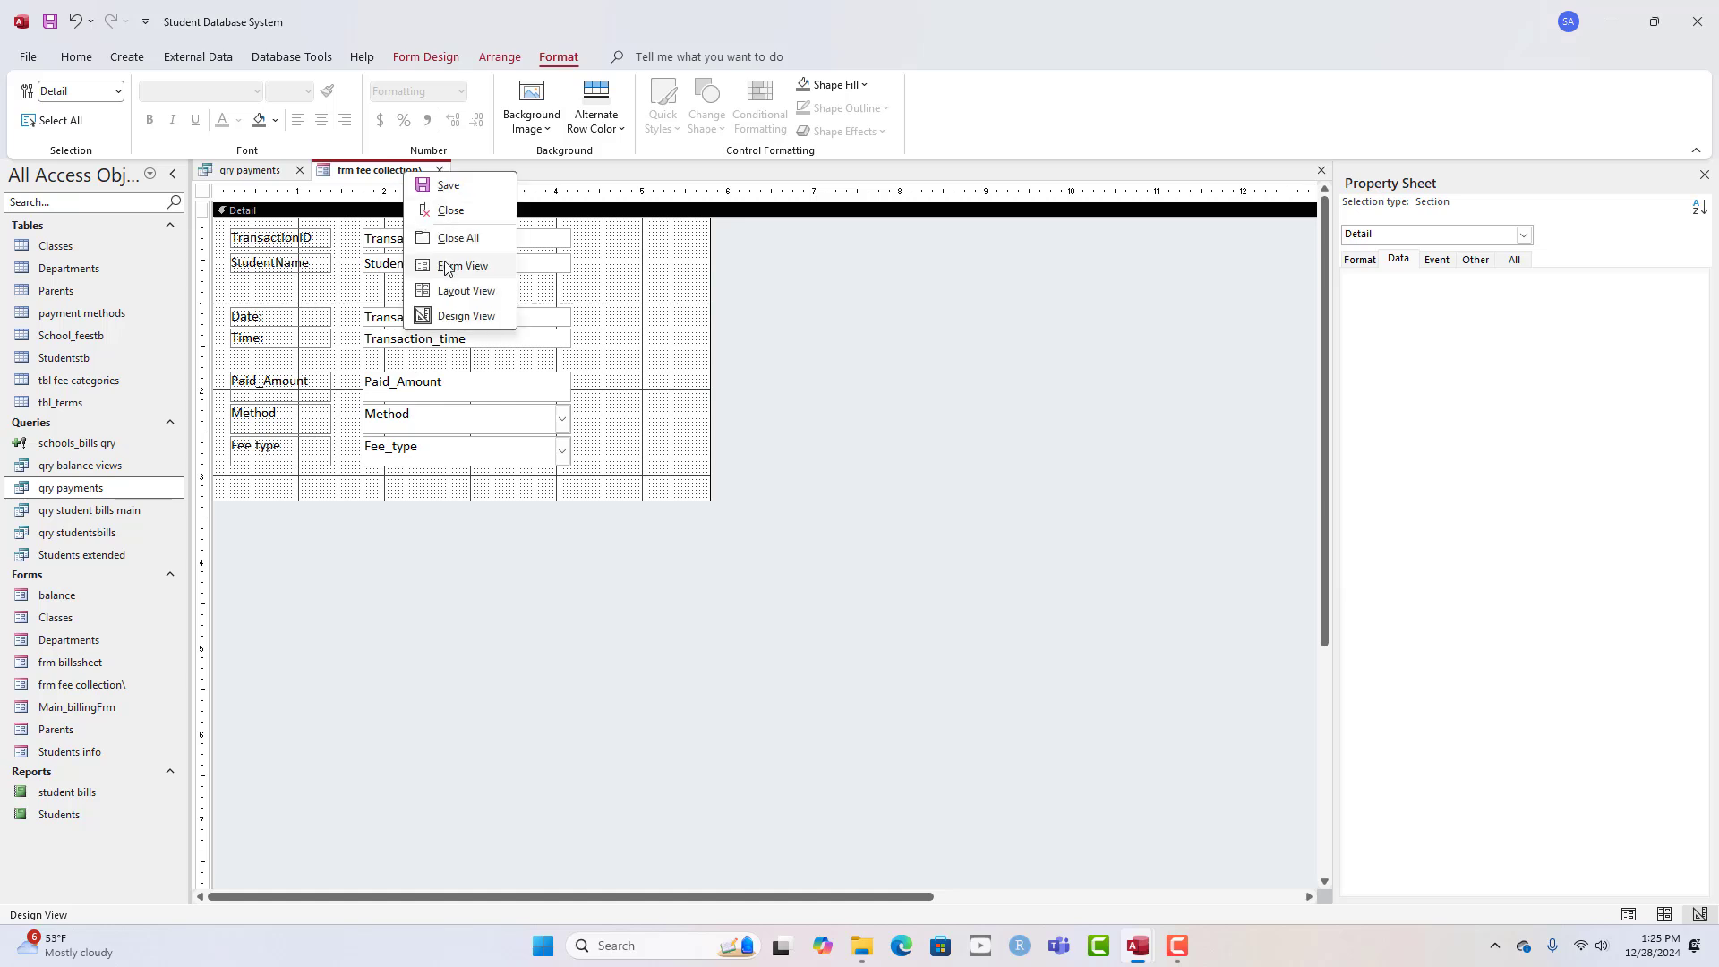
click(448, 266)
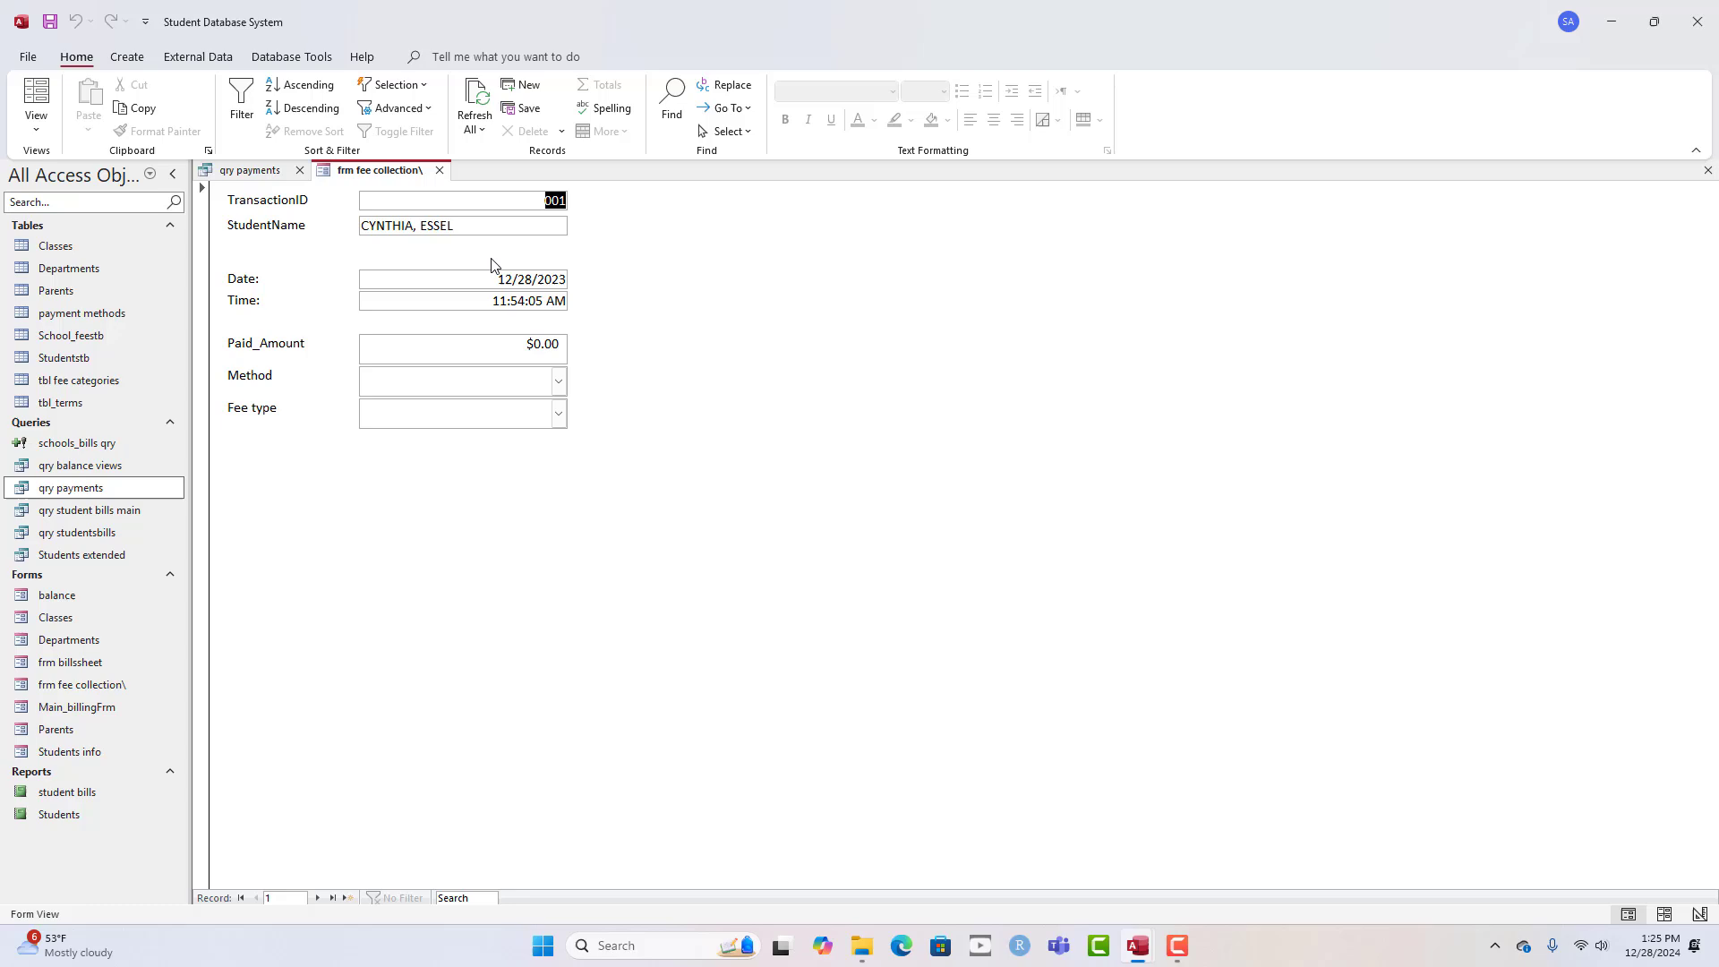
right_click(700, 302)
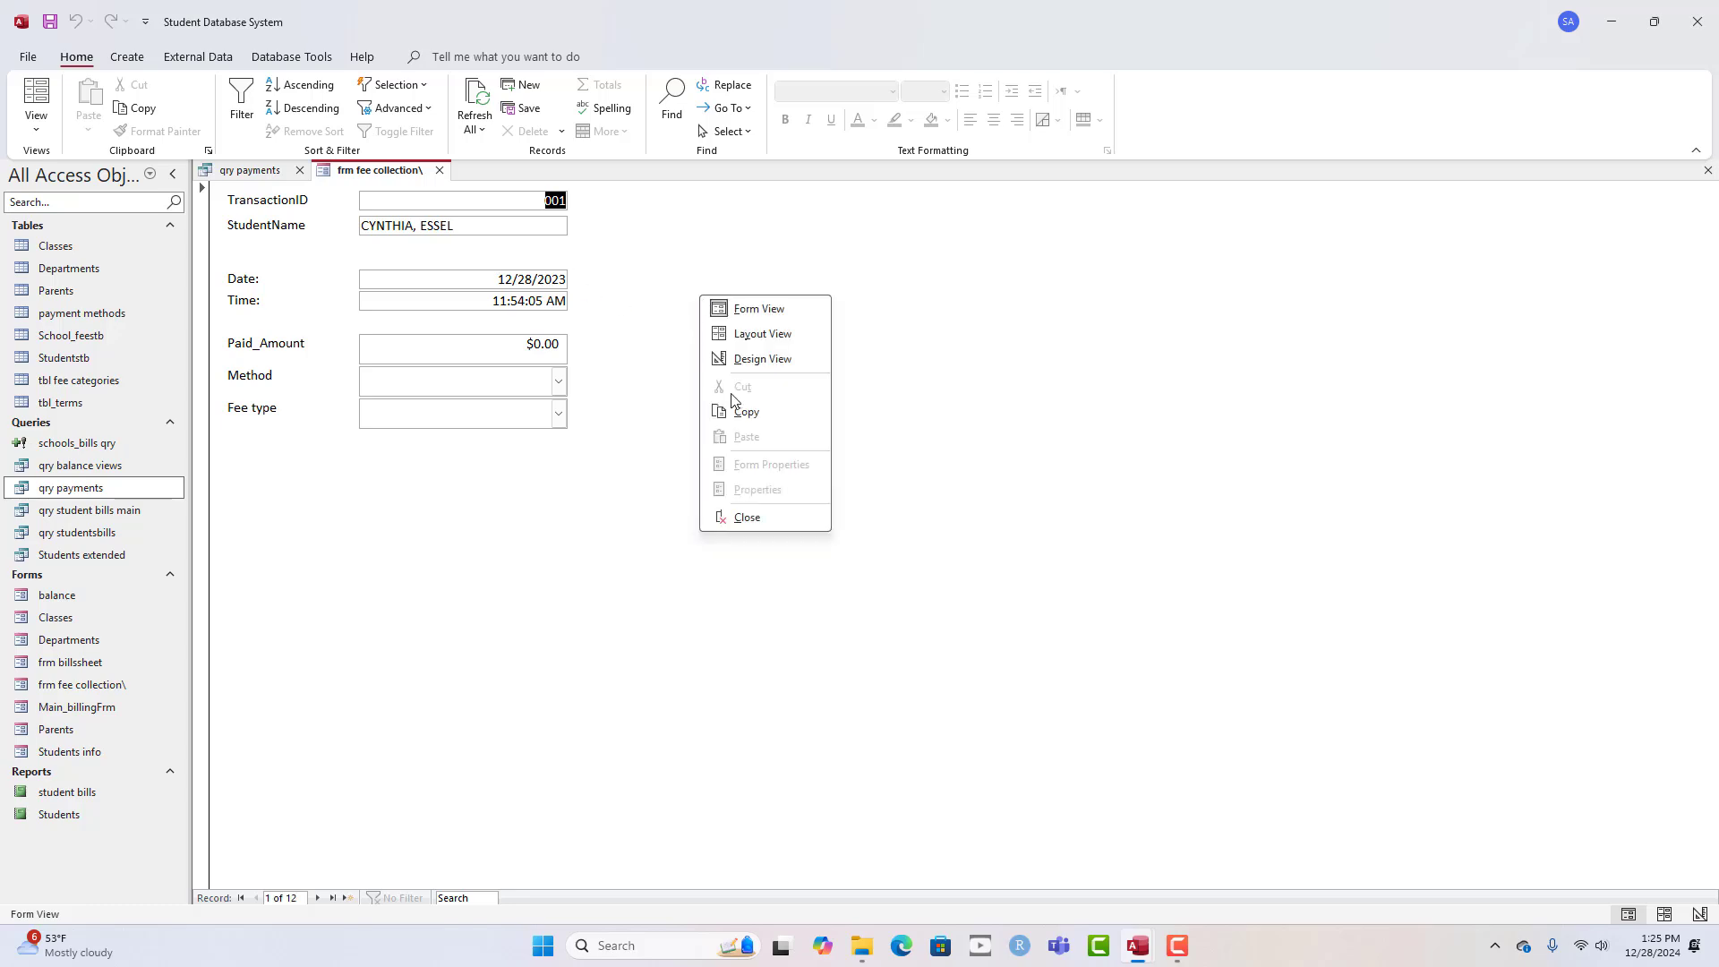
click(748, 358)
- Change the Paid_Amount field's label text to "Amount:"
click(288, 412)
click(269, 381)
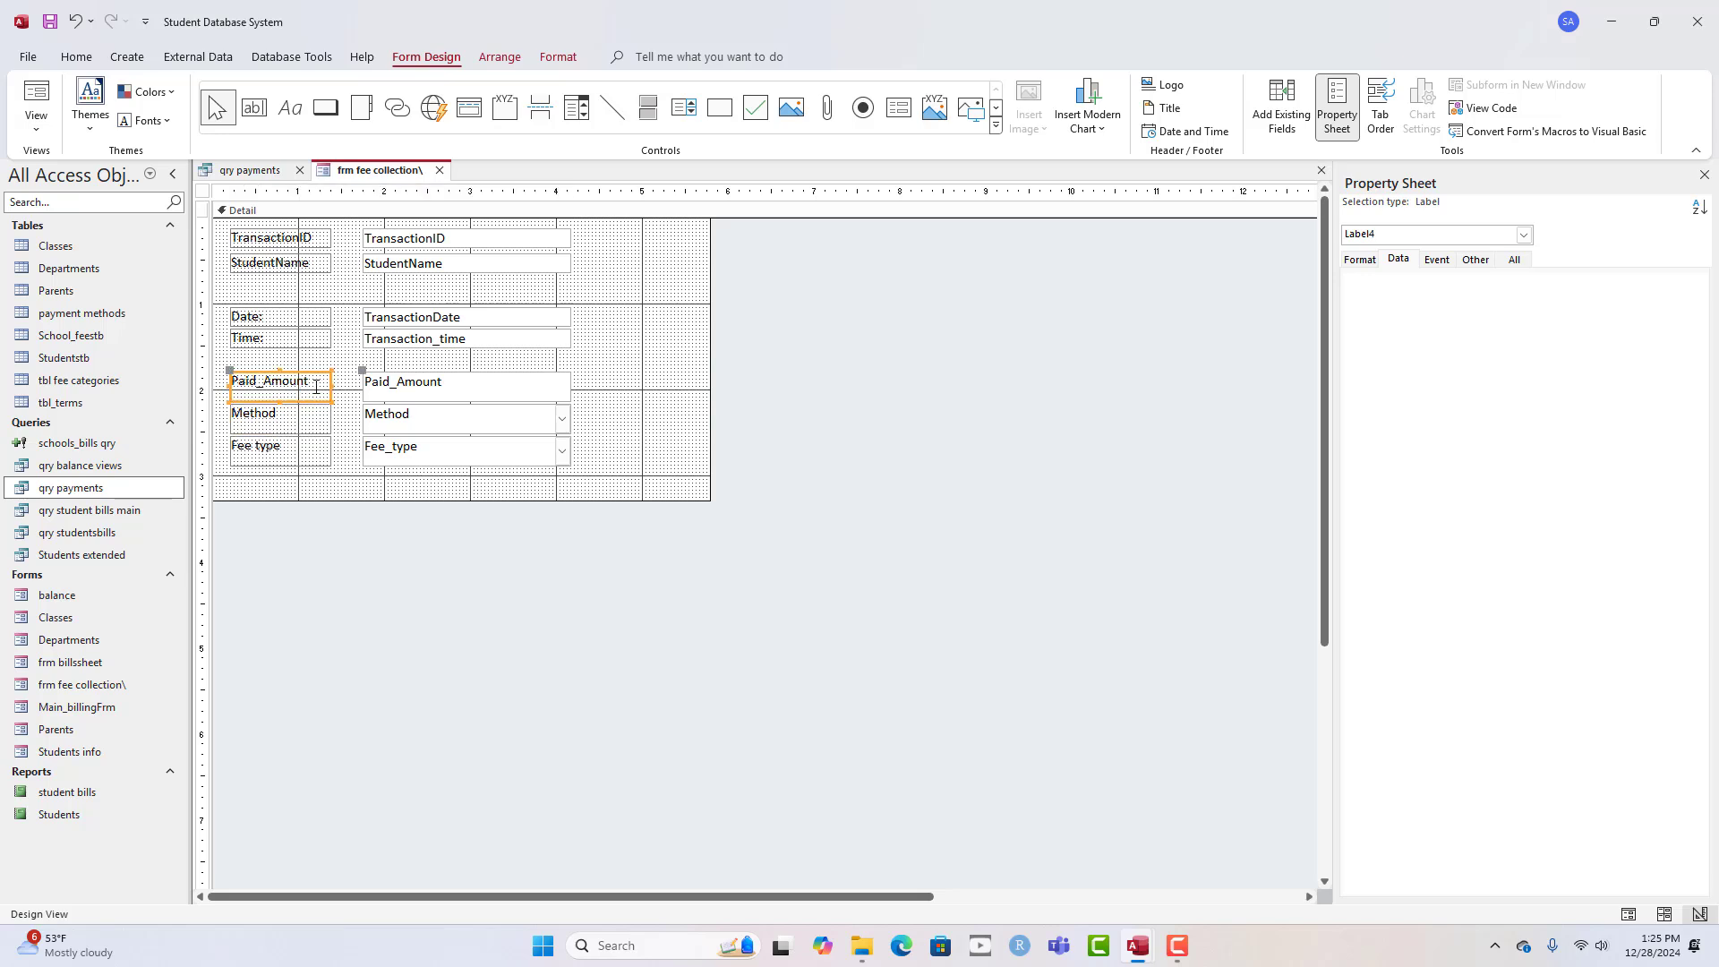
double_click(269, 381)
text(A)
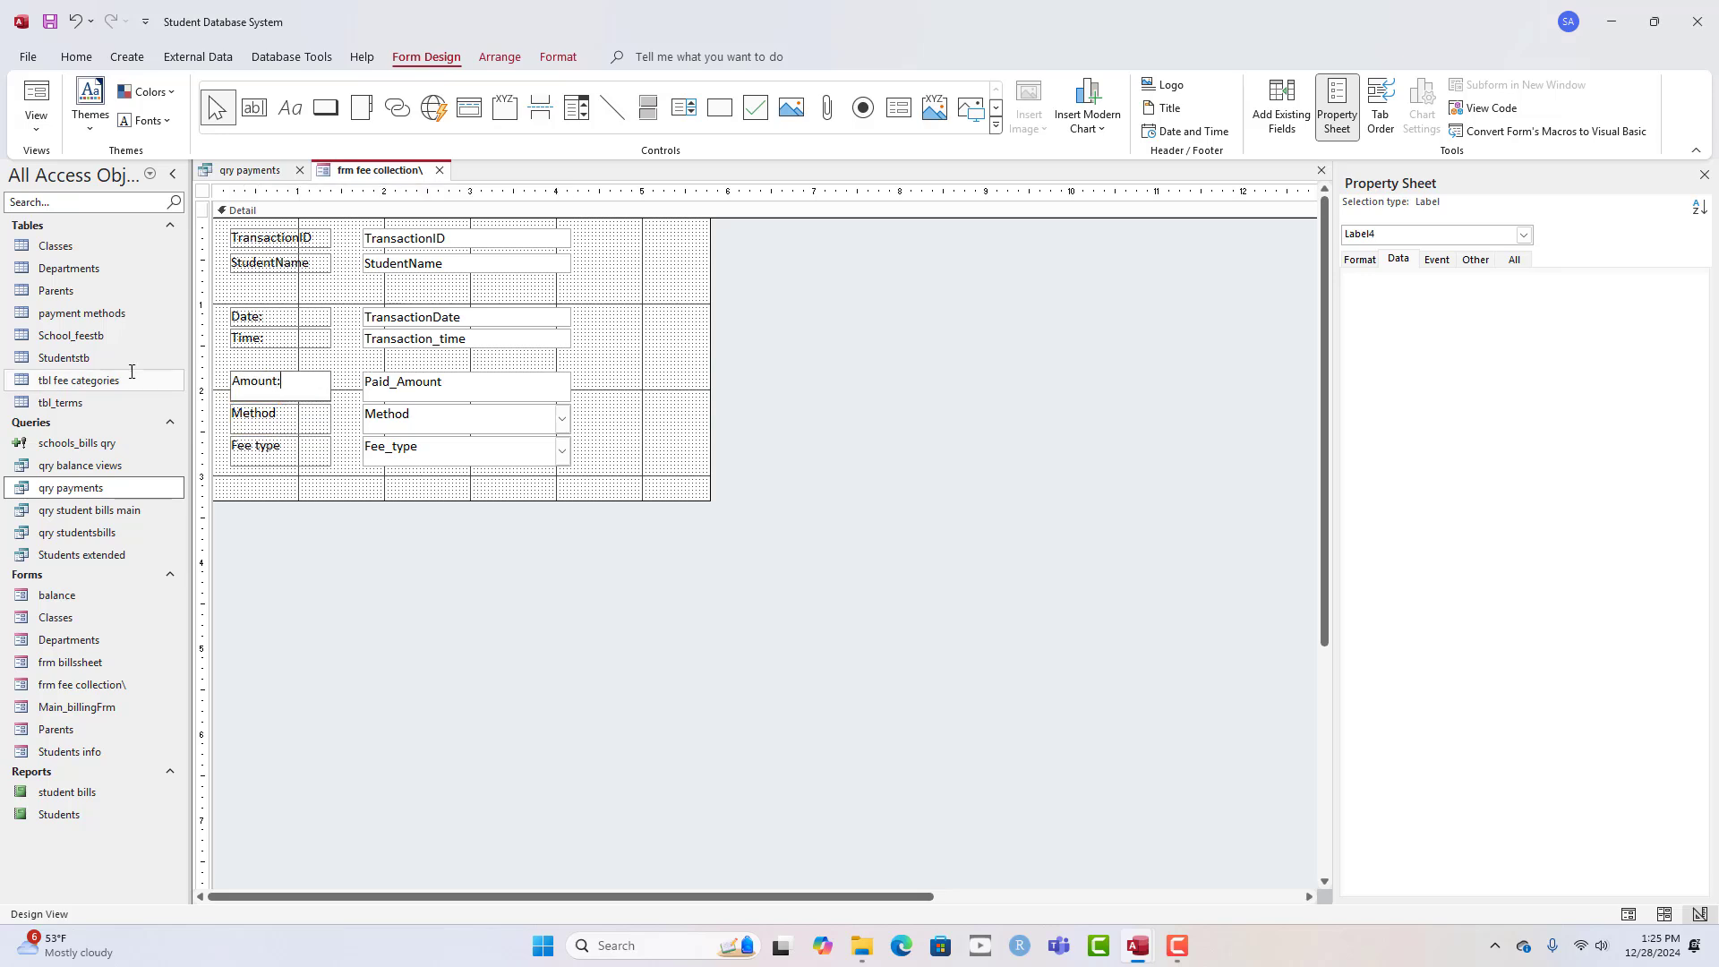
- Add a colon to the Method and Fee type labels so they read "Method:" and "Fee type:"
click(282, 419)
click(282, 419)
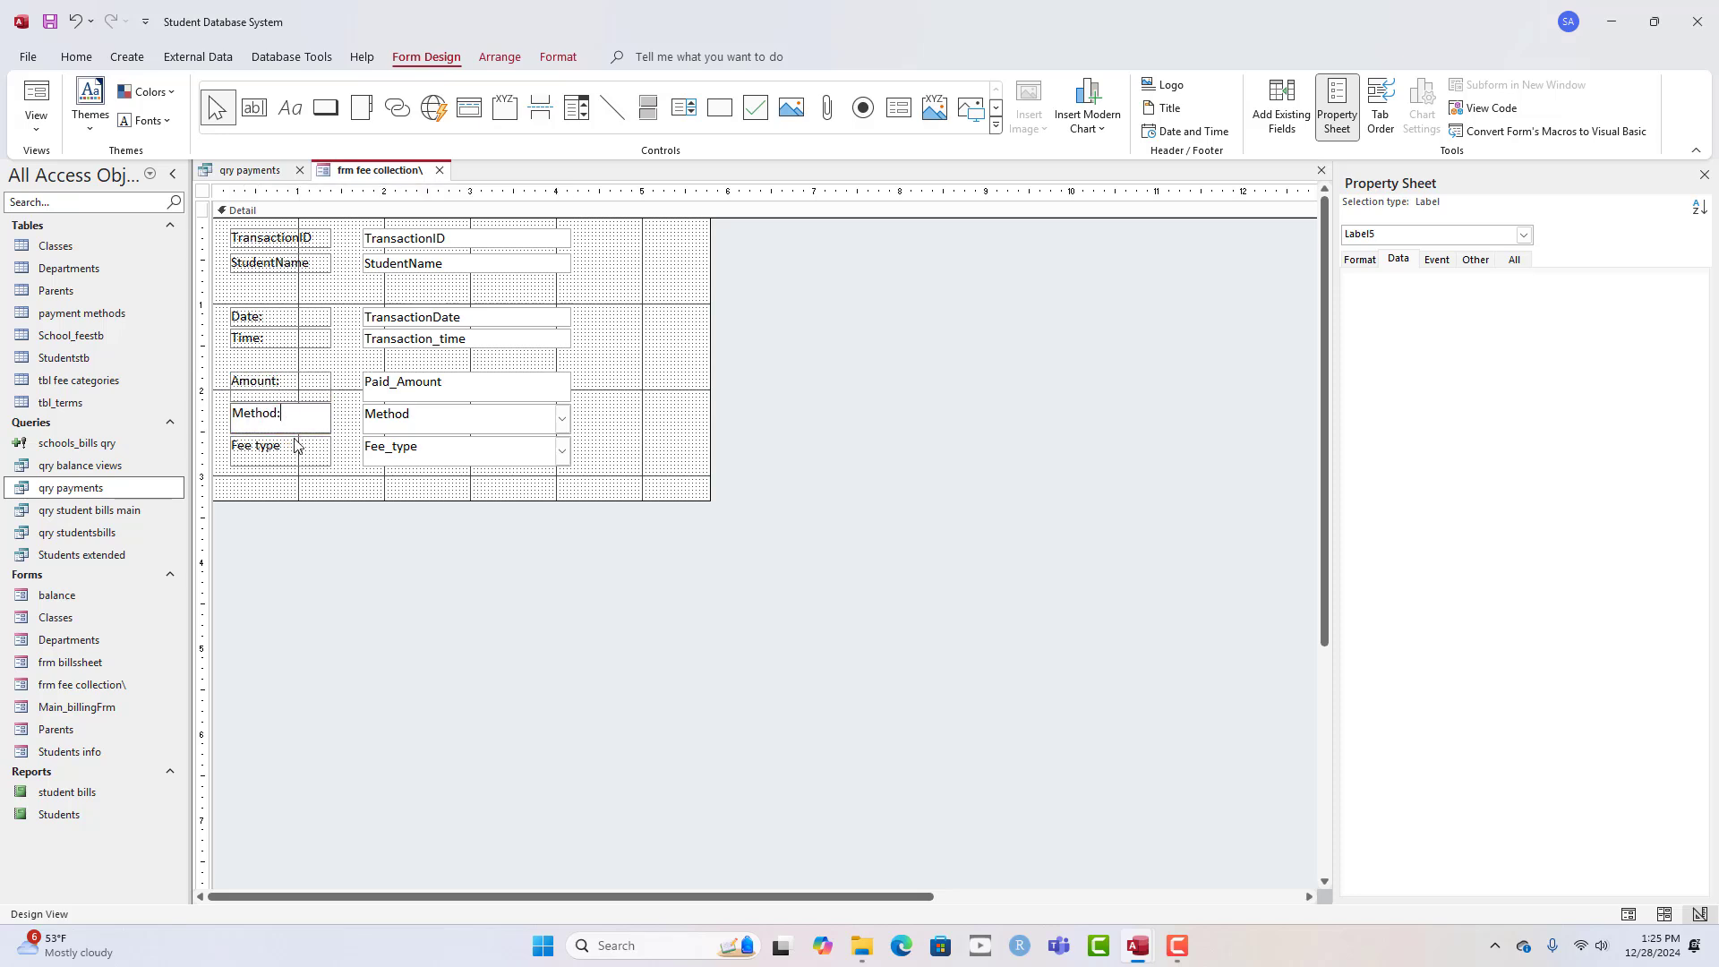
click(300, 449)
click(313, 456)
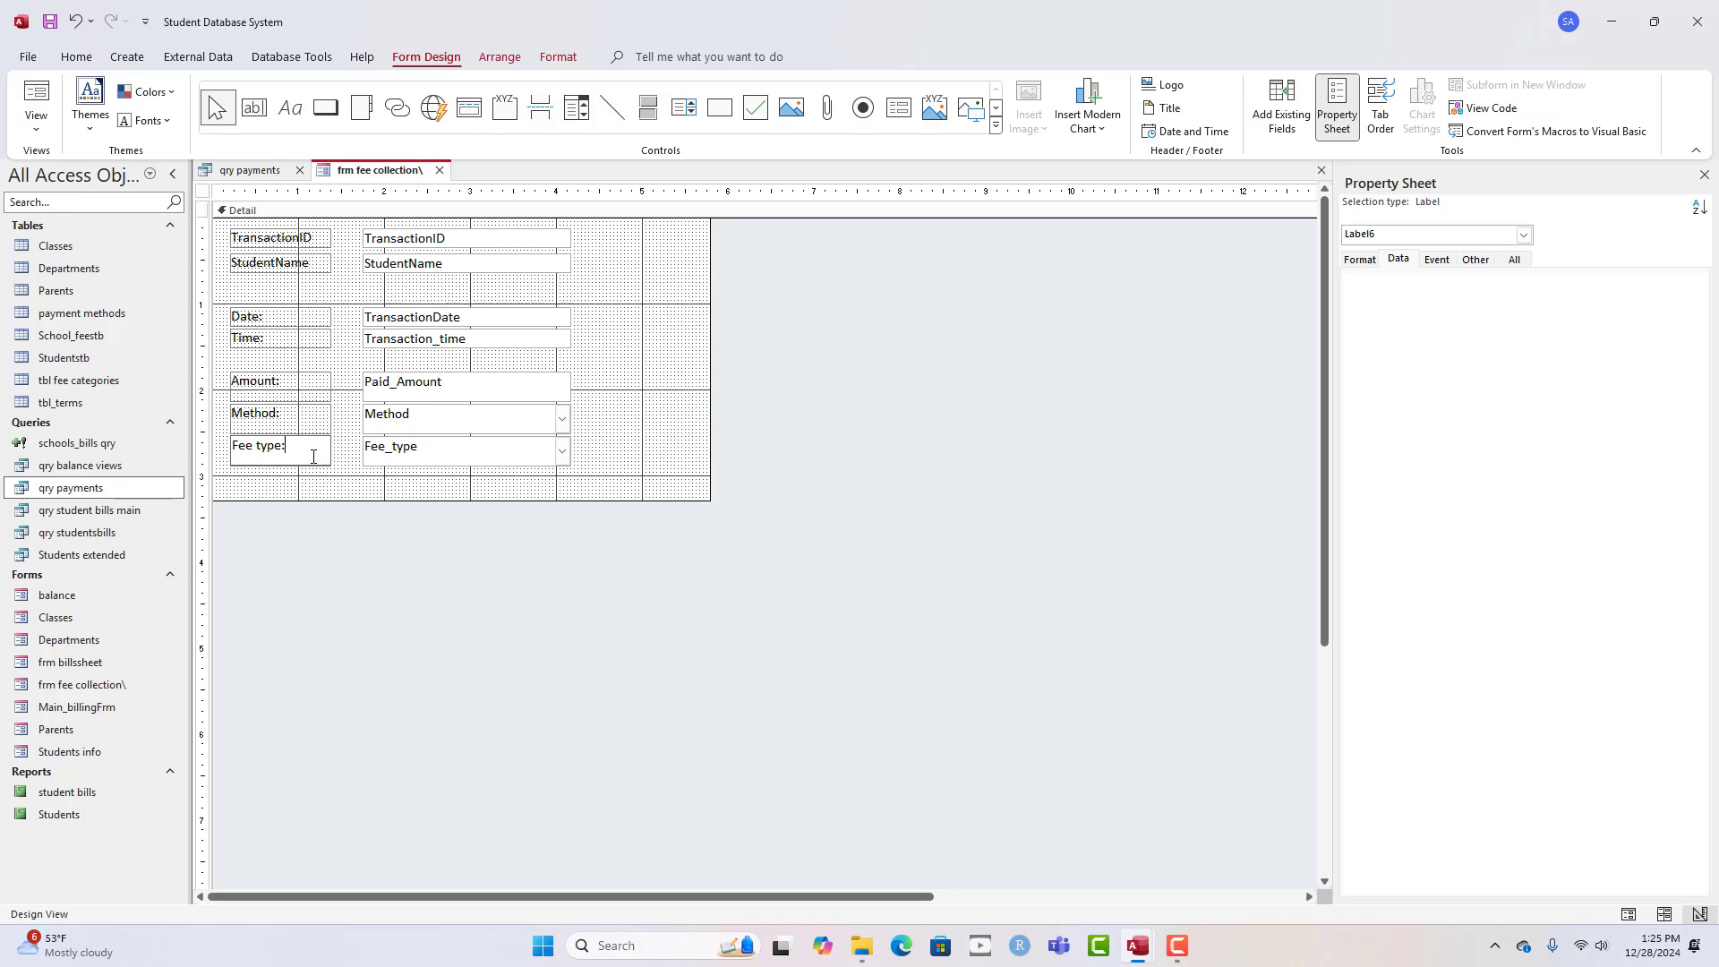
- Set the Amount, Method and Fee type labels and fields to font size 14 and centre their text
drag(653, 472, 285, 374)
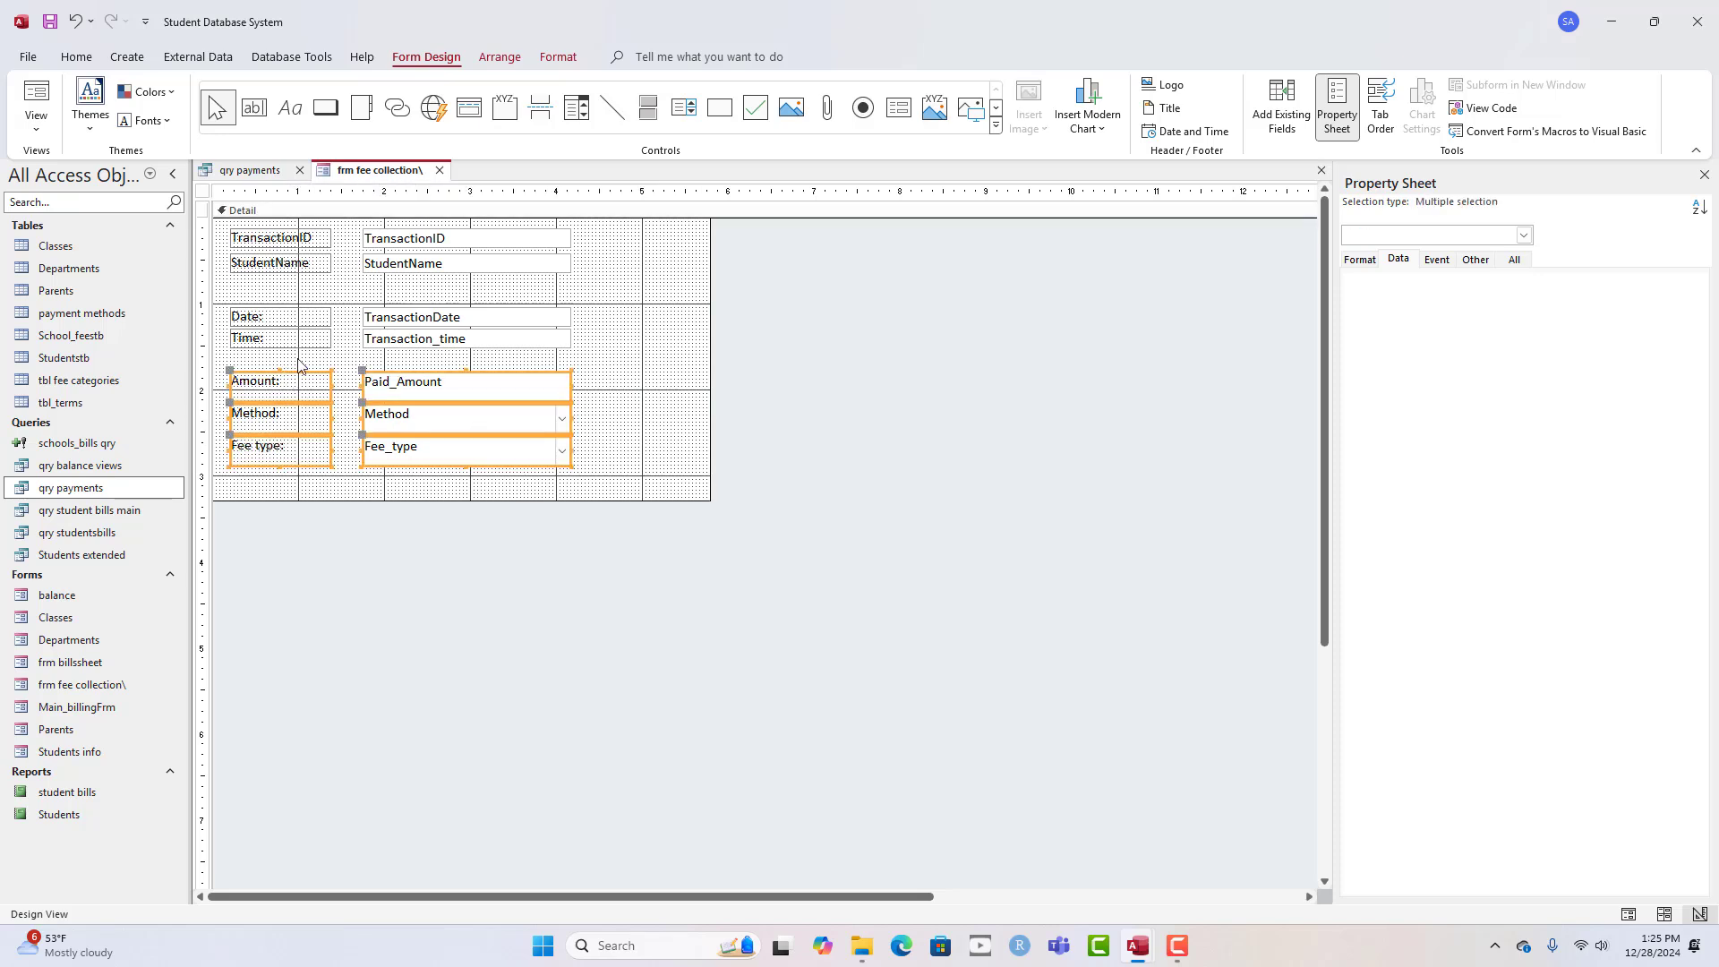
click(557, 61)
click(307, 90)
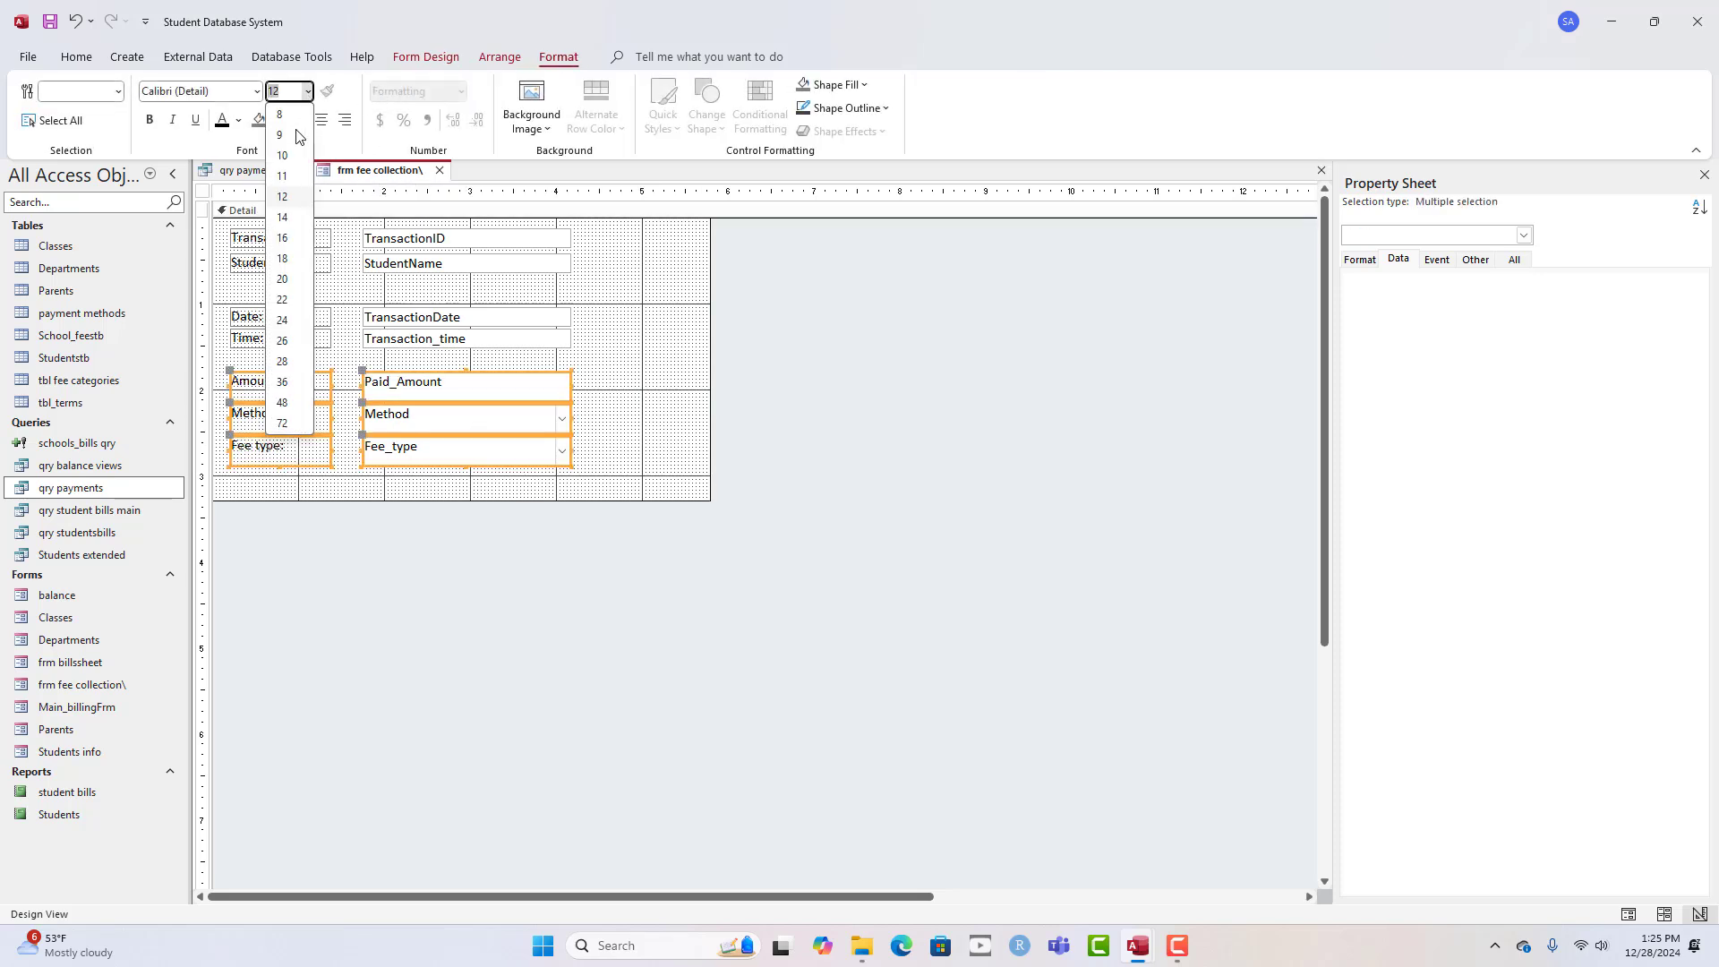
click(283, 218)
click(321, 121)
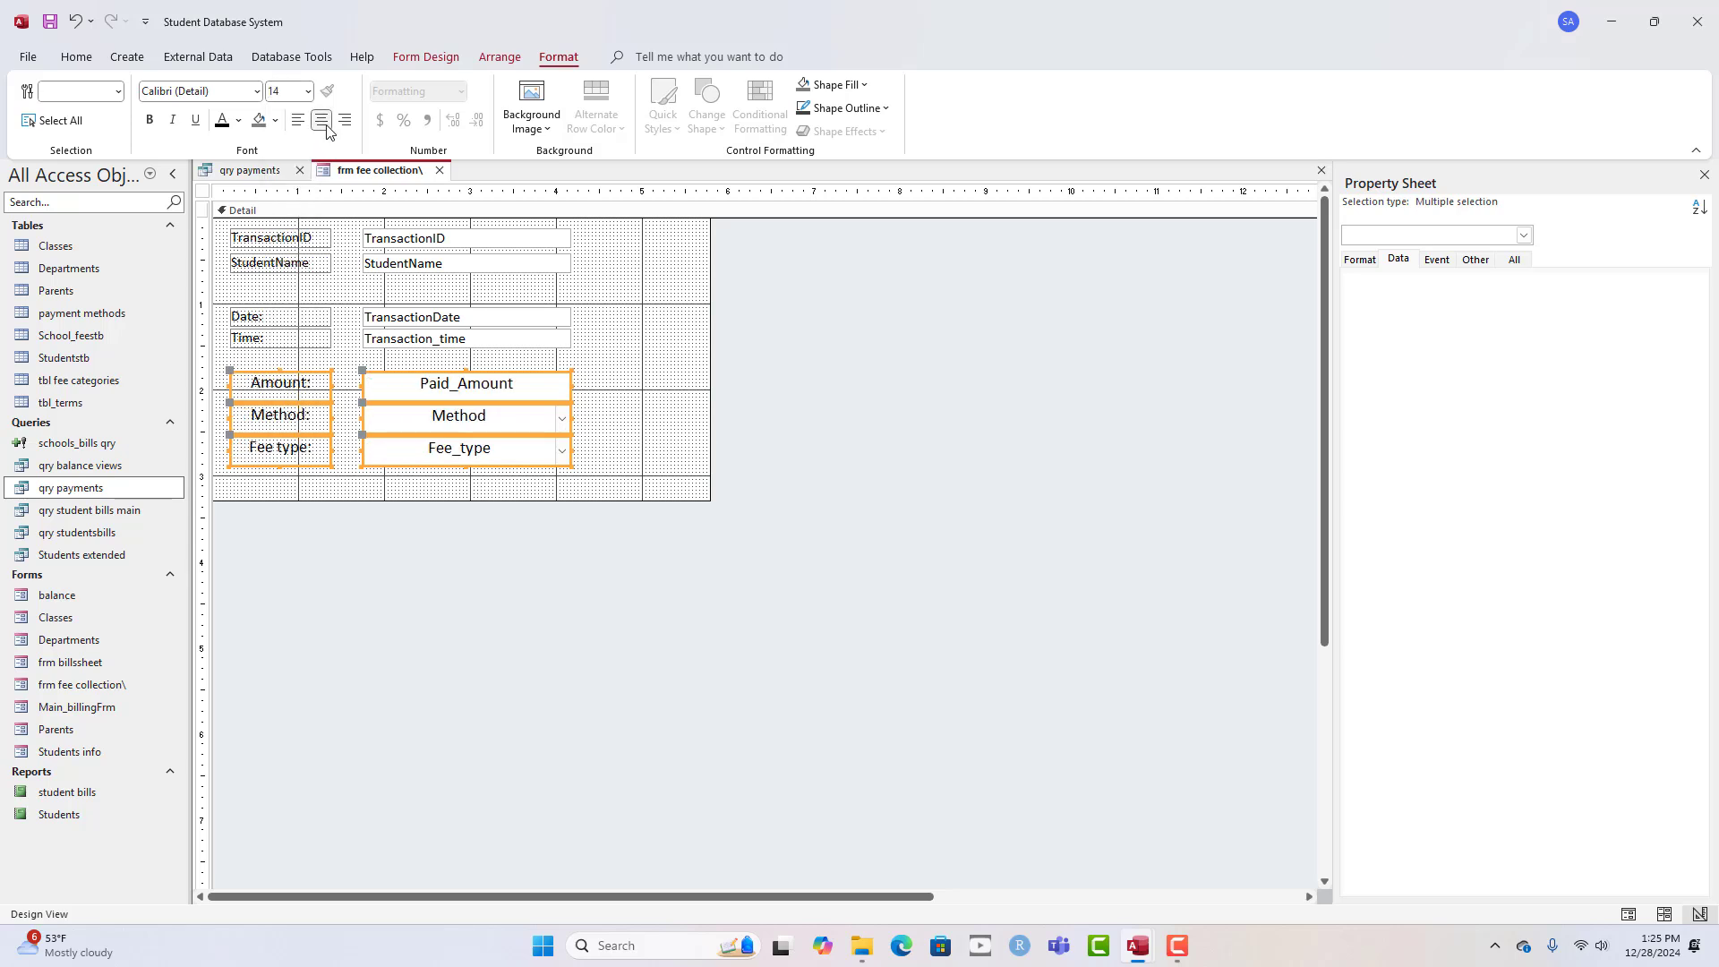
click(599, 342)
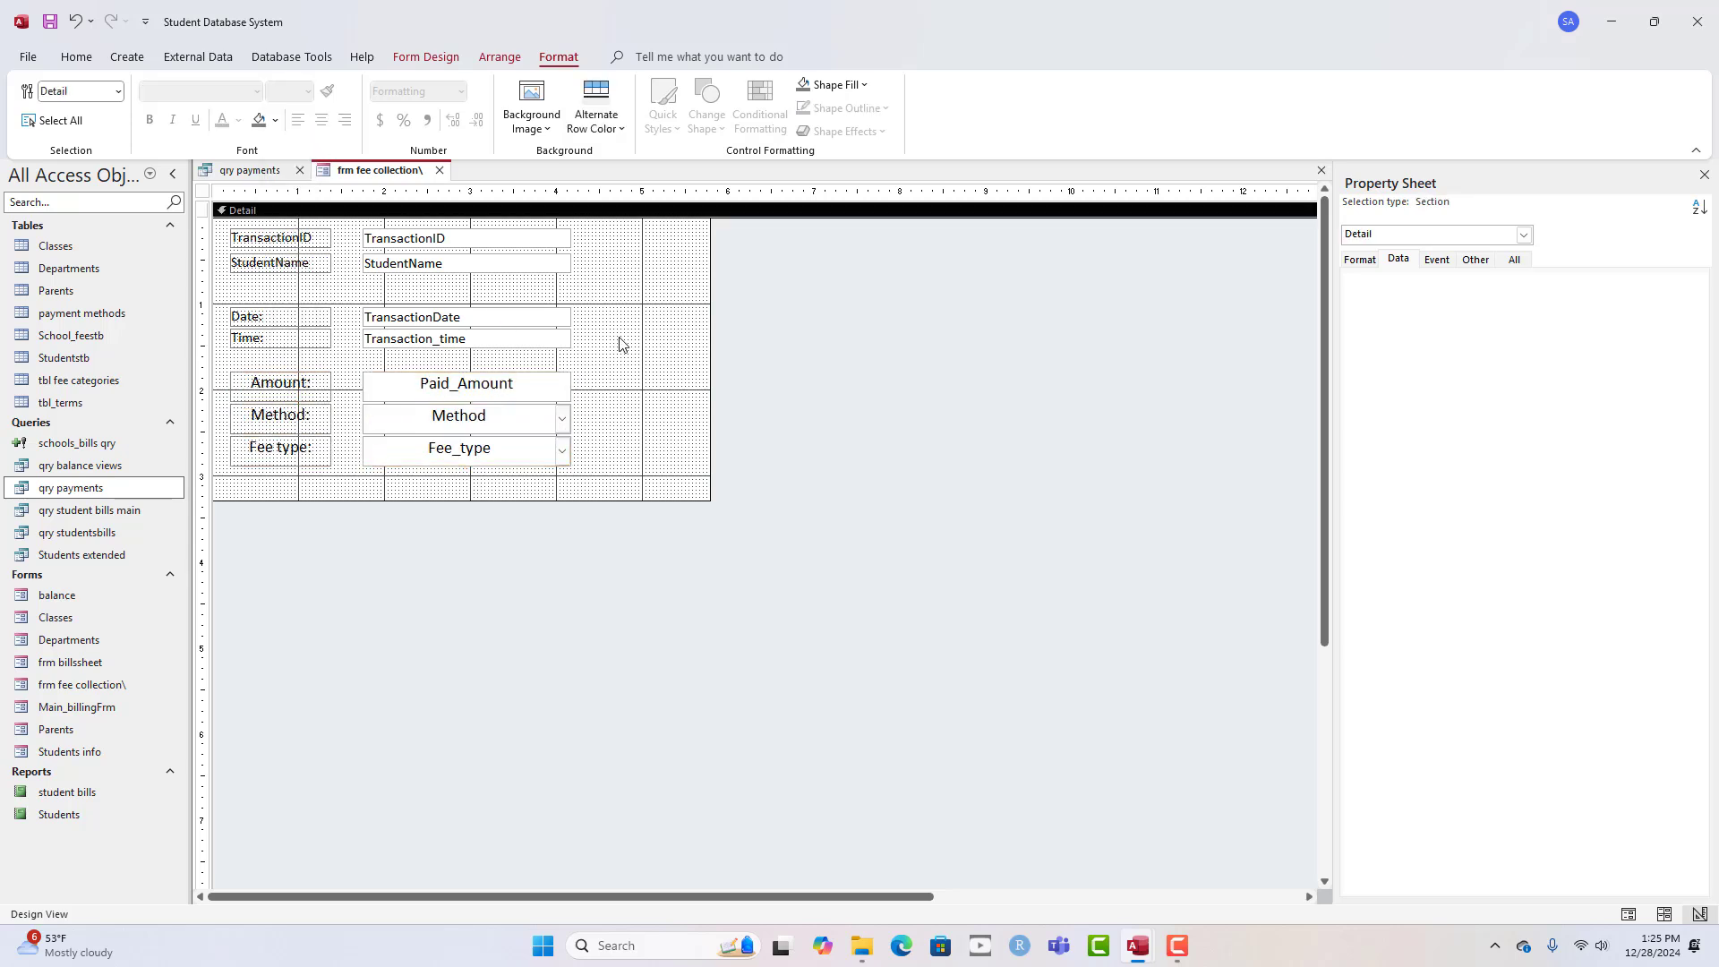
- Centre the text of the Date and Time labels and their fields
drag(621, 344, 280, 309)
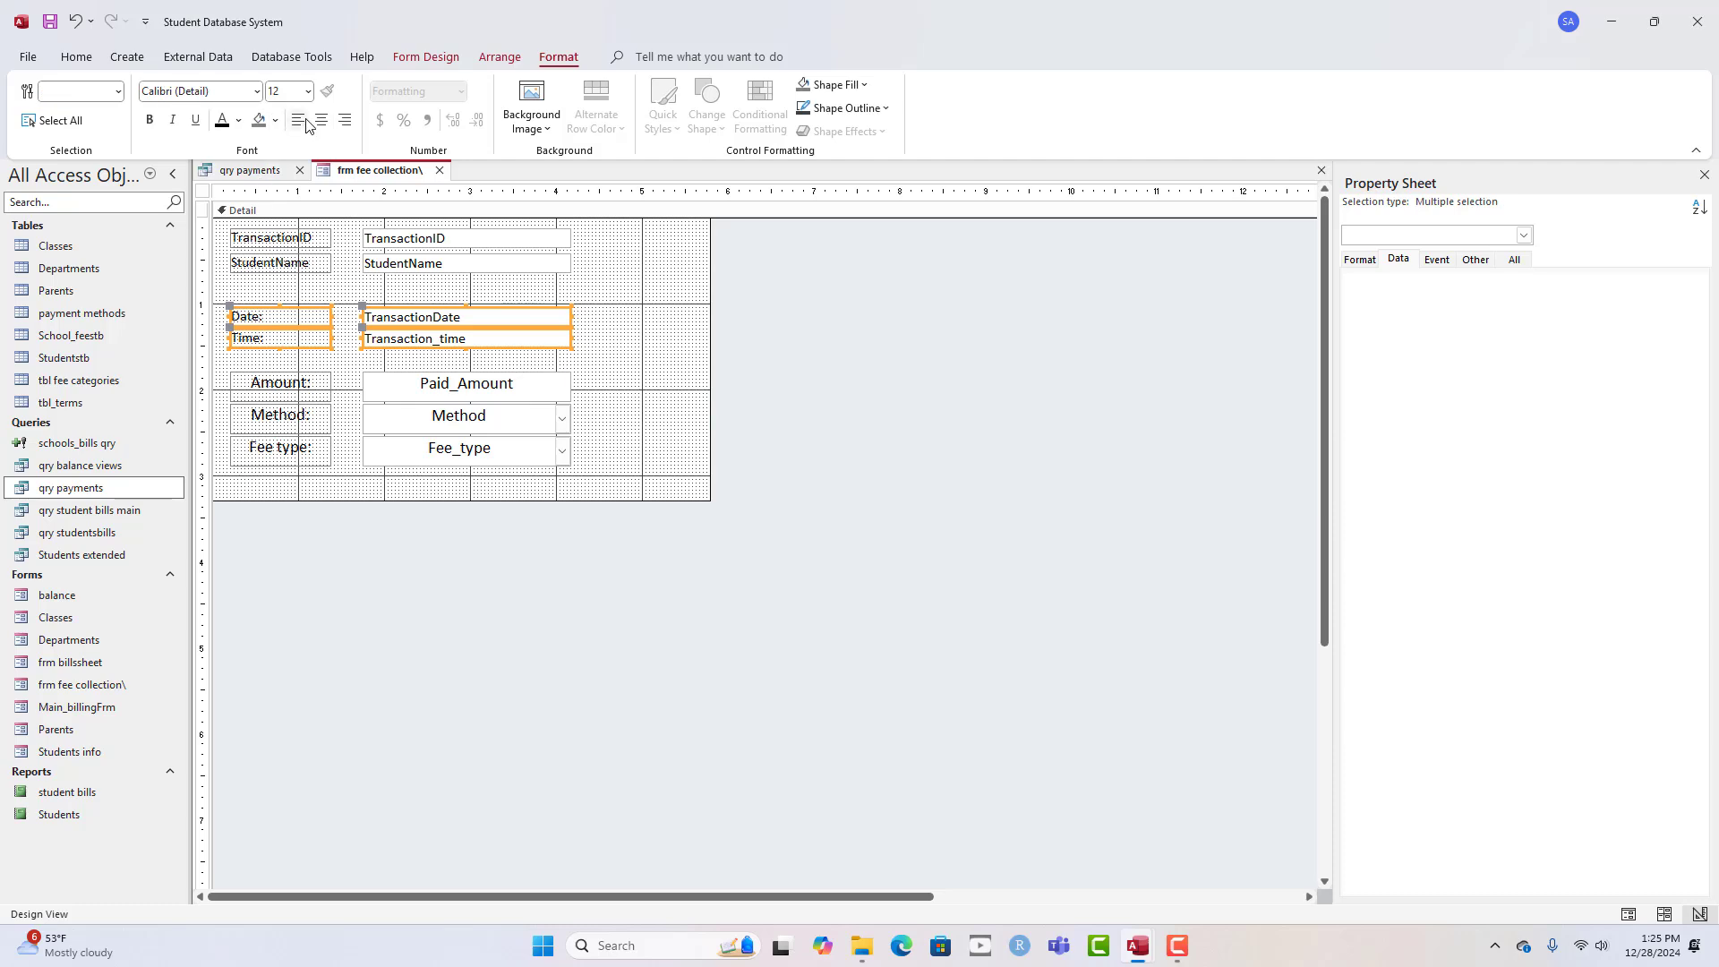
click(321, 121)
click(497, 283)
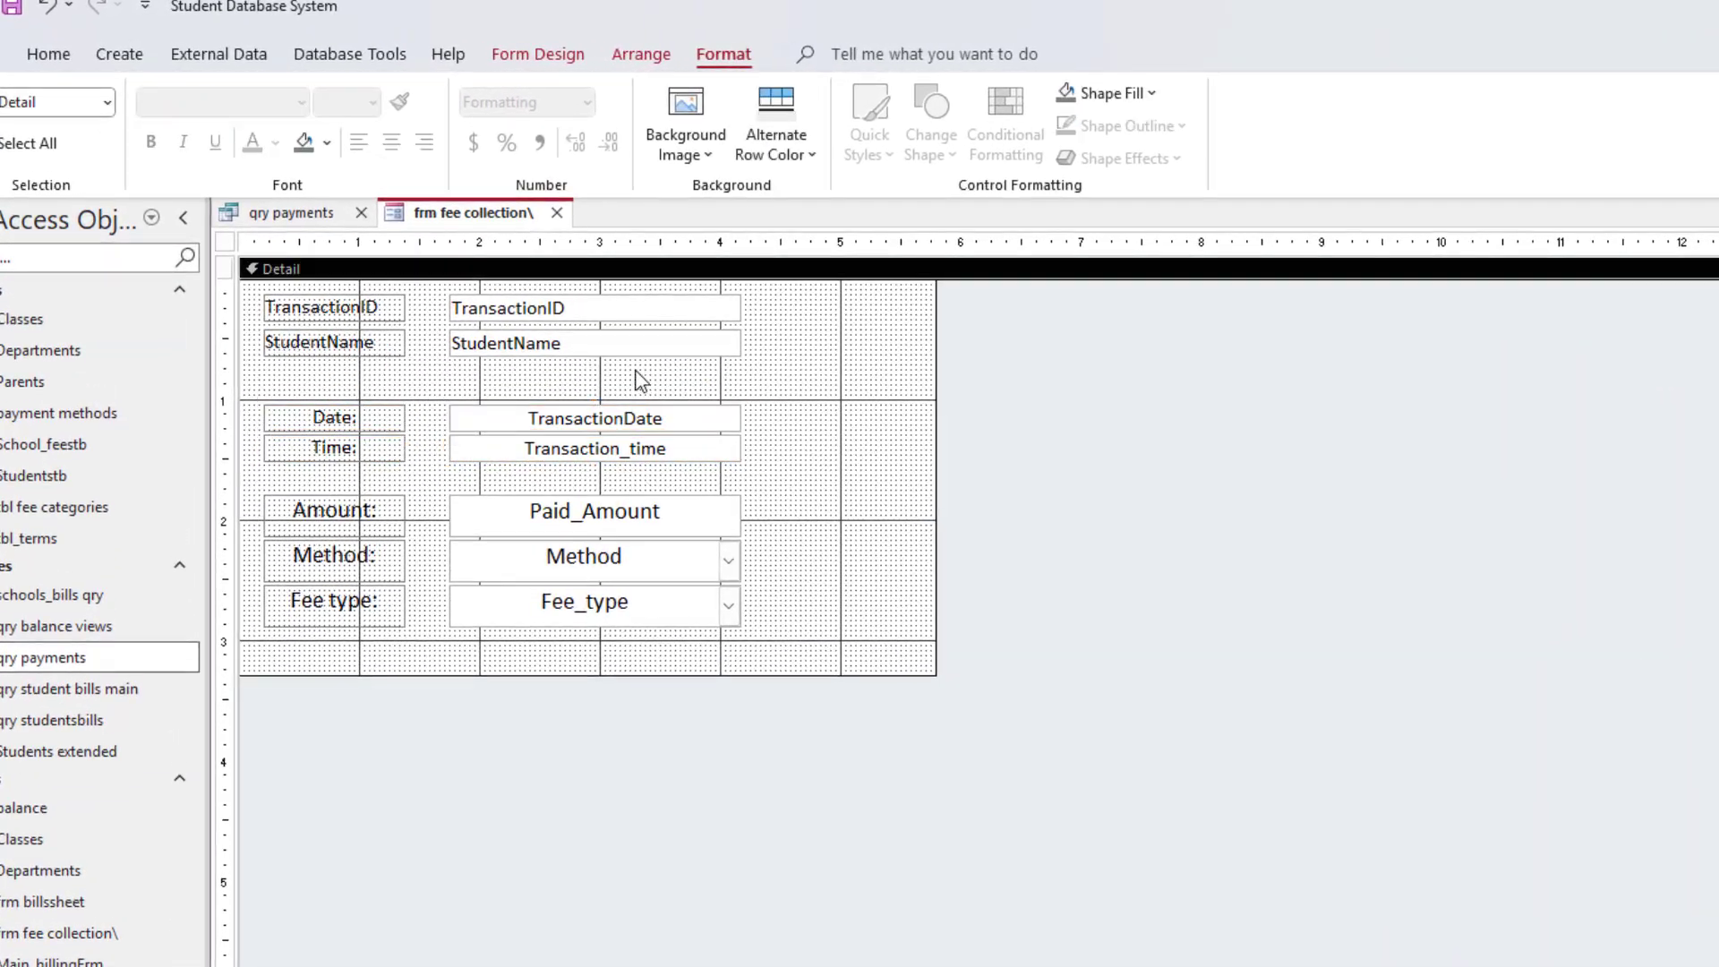
click(813, 356)
drag(339, 345, 345, 345)
click(390, 310)
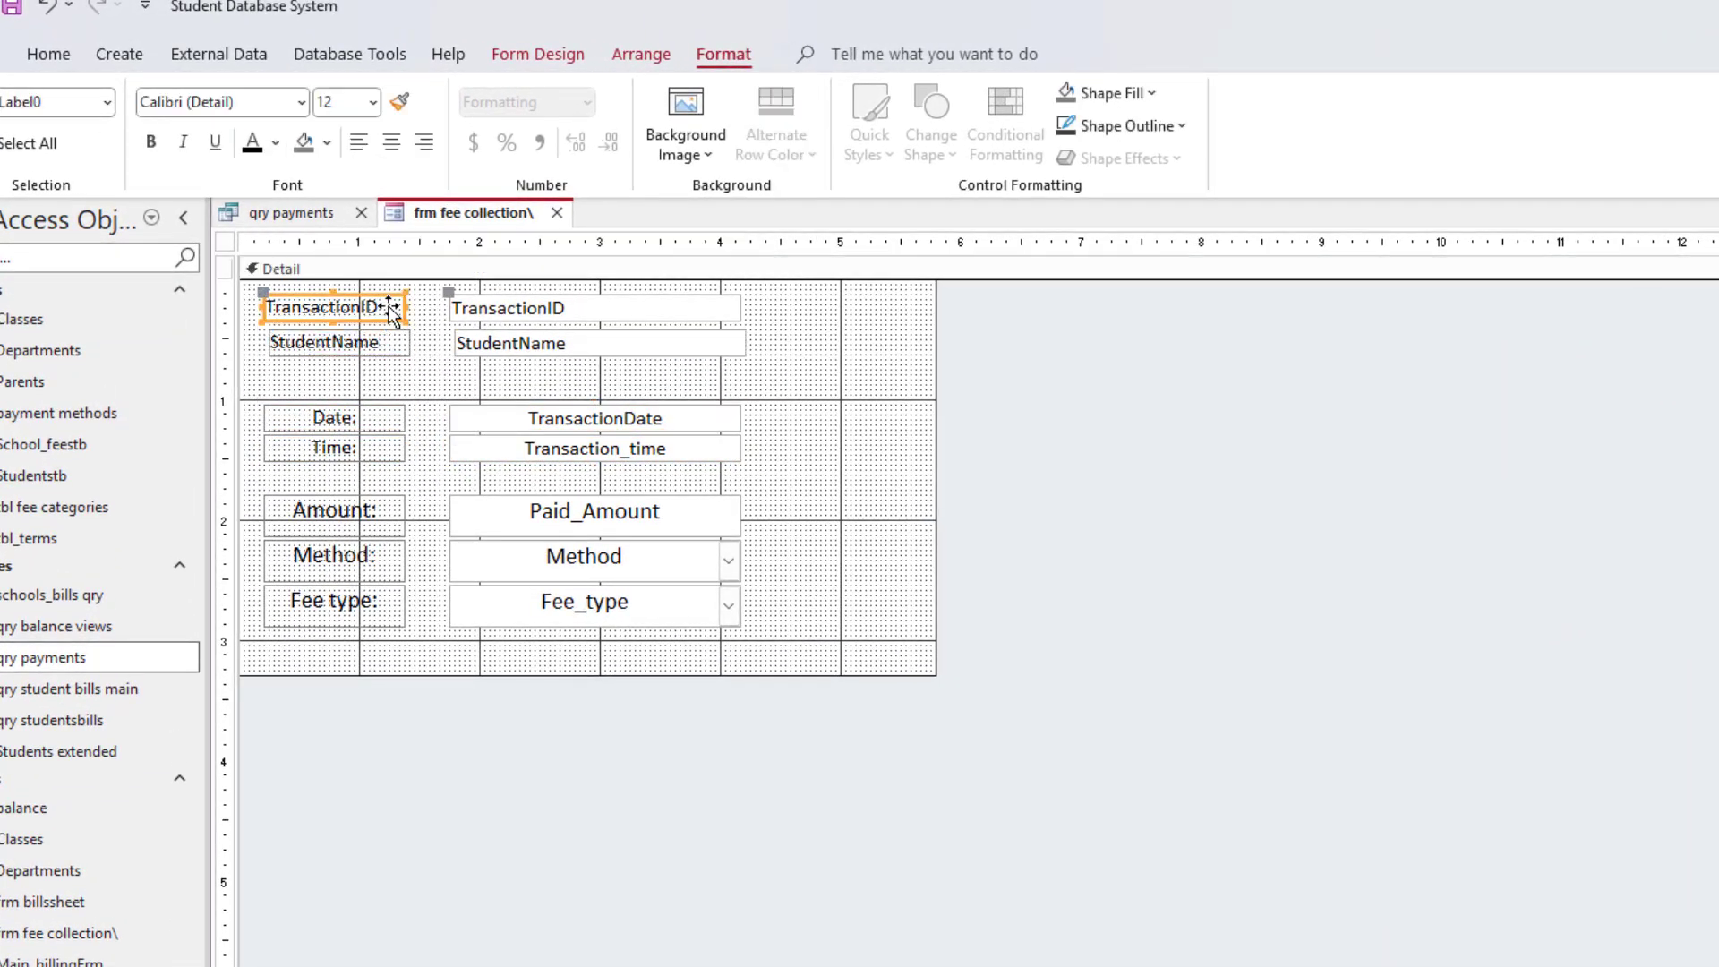
key(ctrl+z)
click(406, 342)
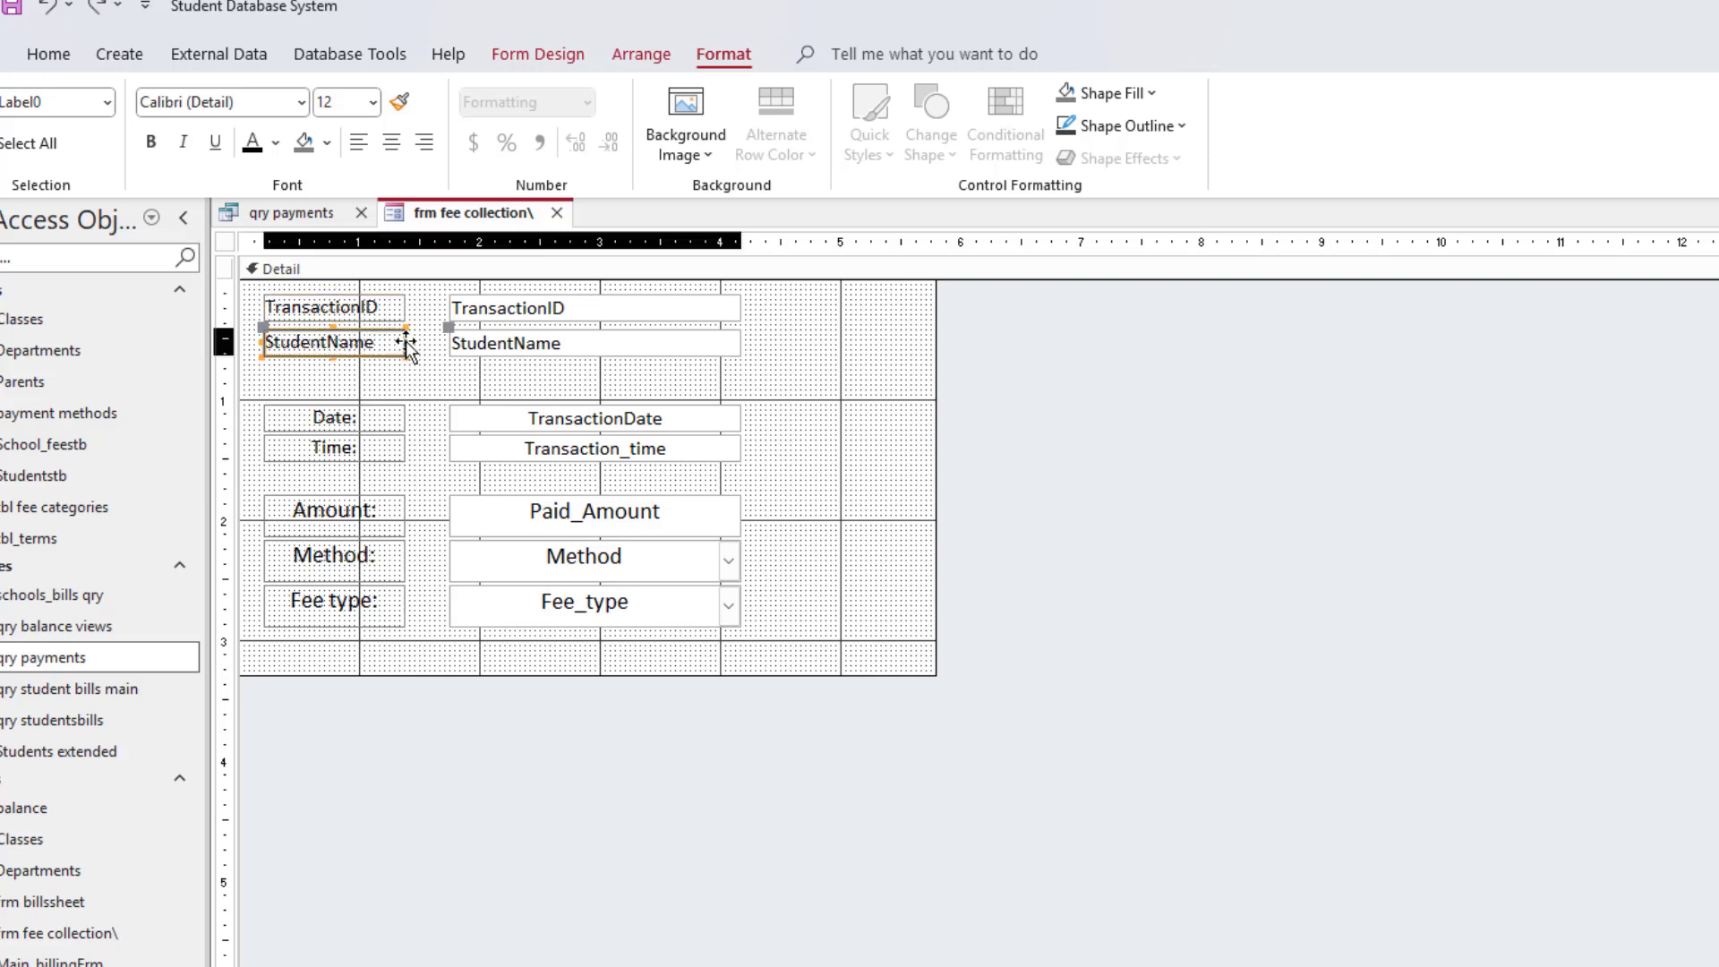
- Change the TransactionID field's label text to "Transaction ID:"
click(390, 309)
drag(383, 308, 261, 309)
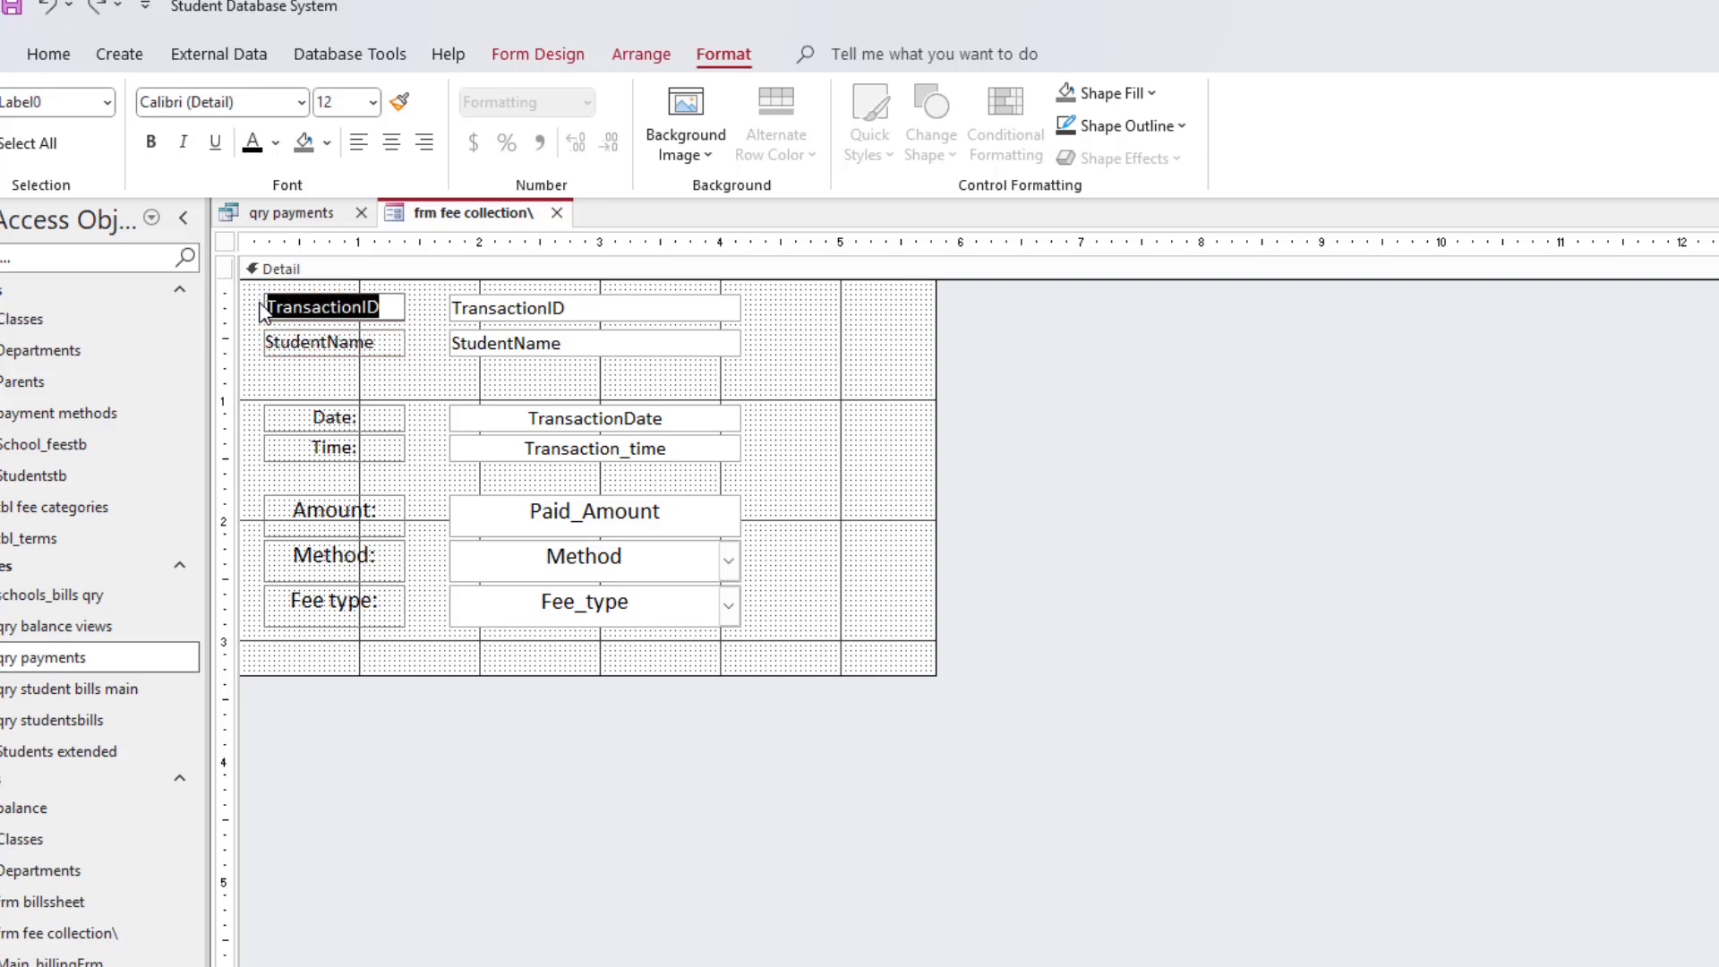
text(Transaction )
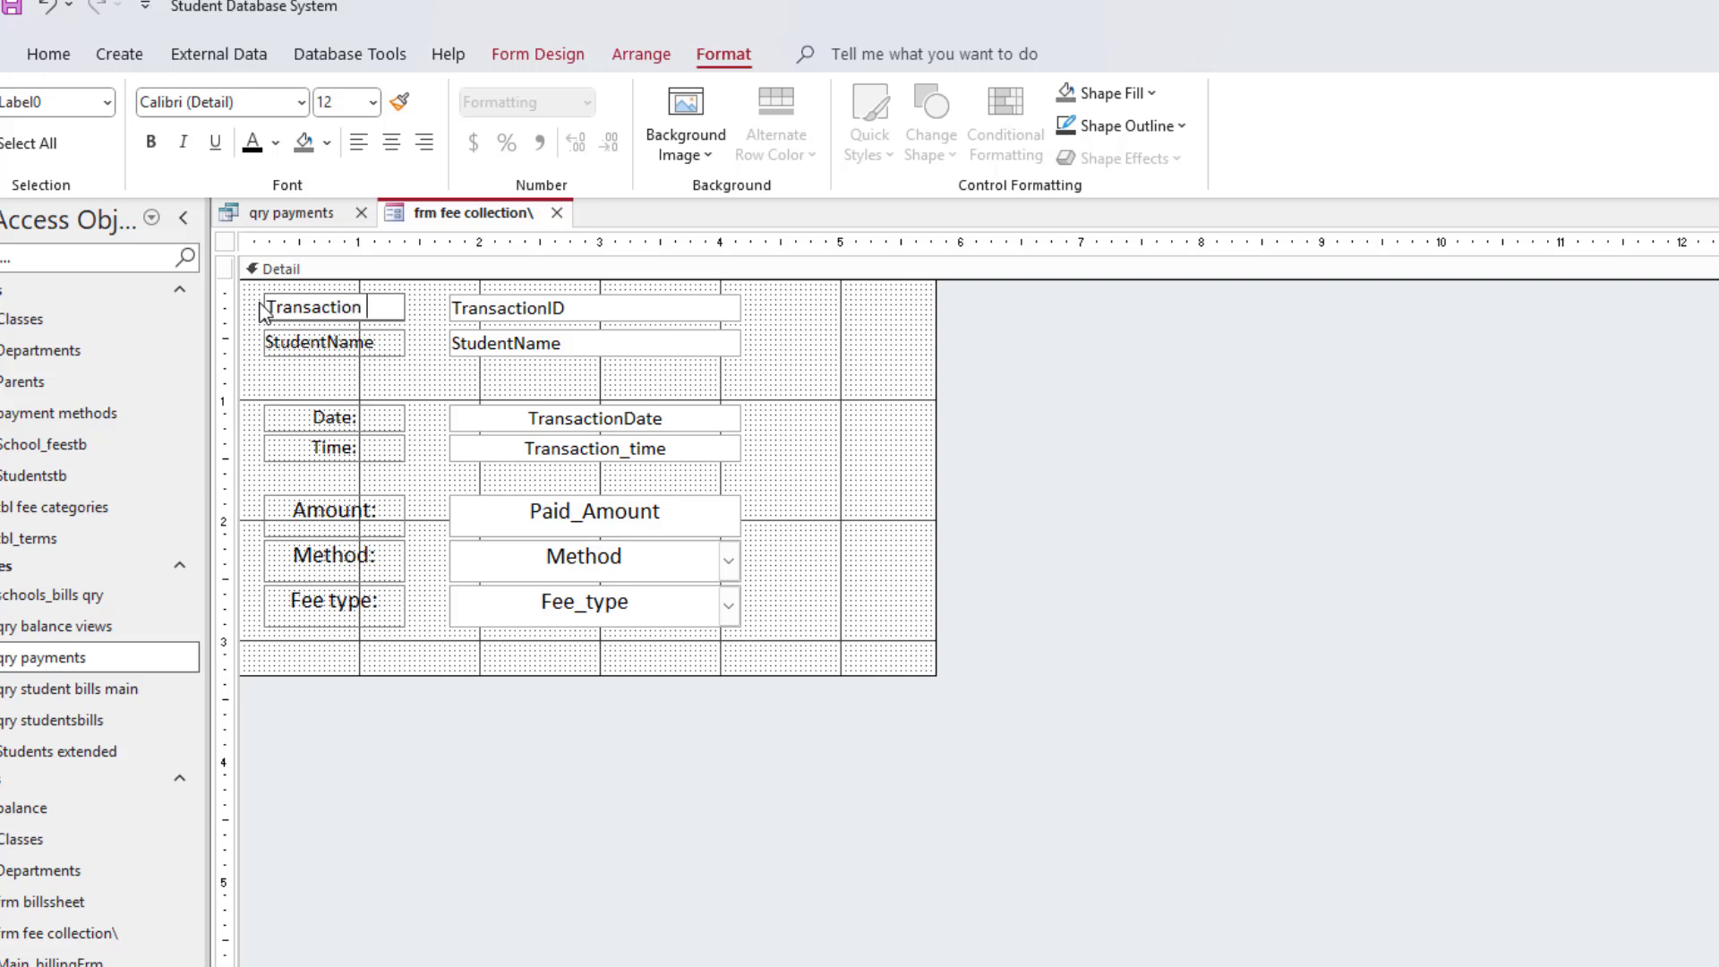
text(iD)
- Change the StudentName field's label text to "Student:"
click(327, 351)
drag(401, 344, 123, 316)
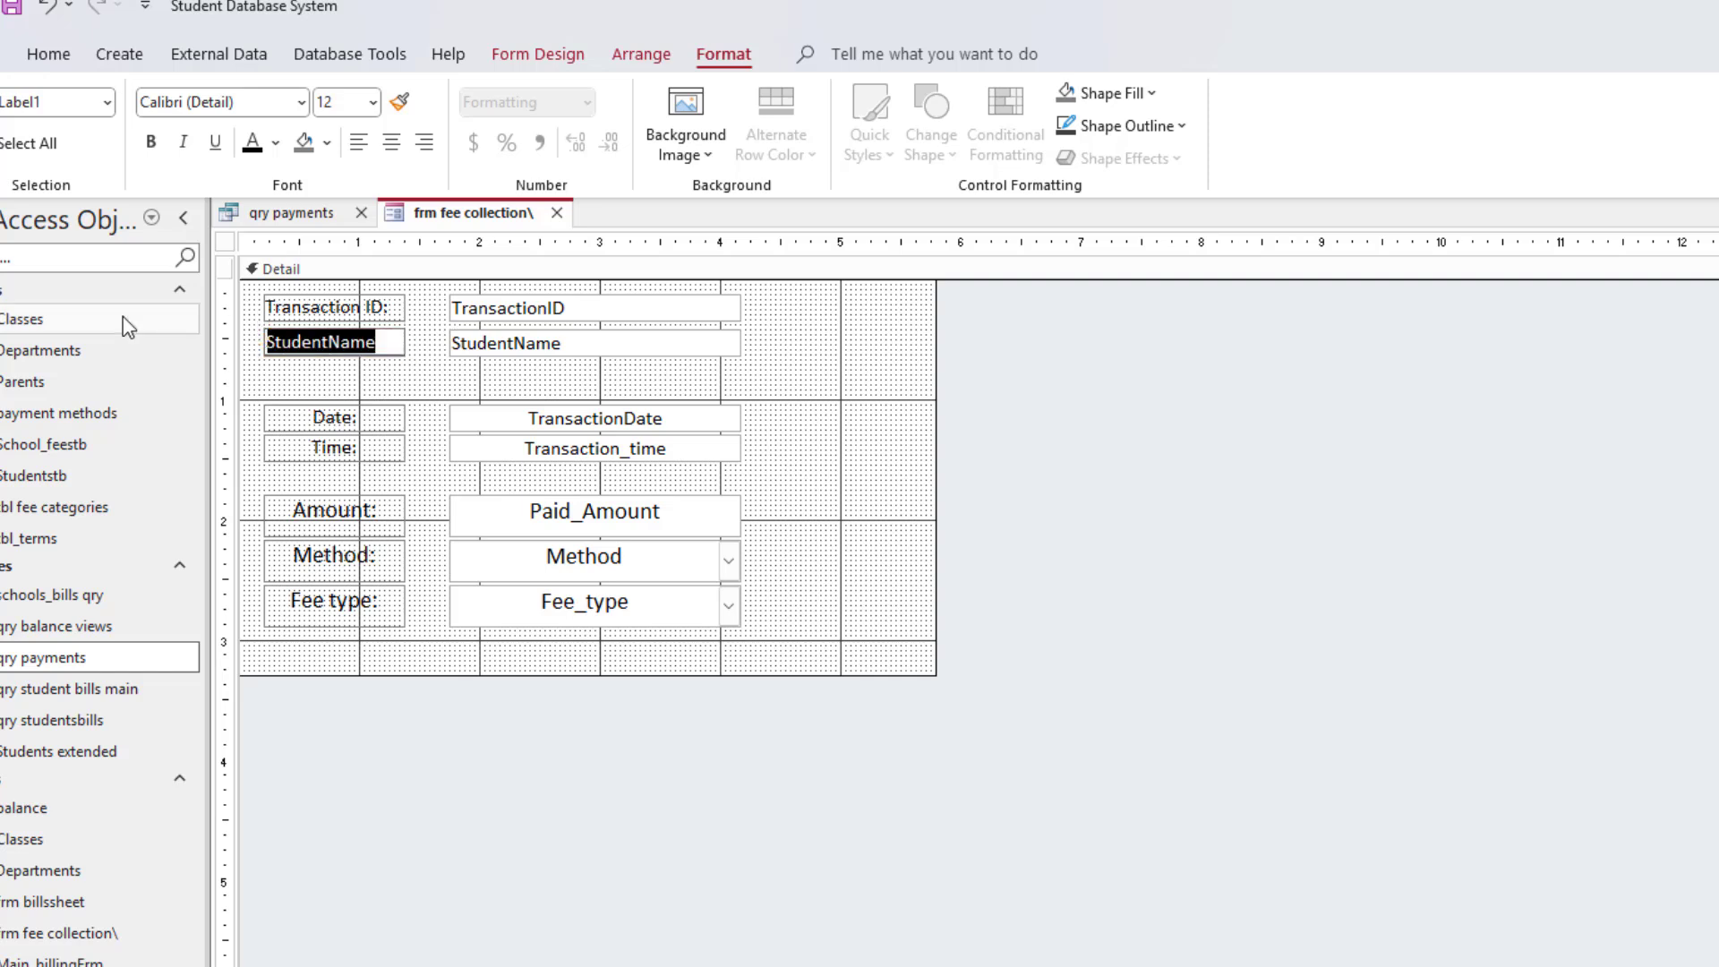
text(Student)
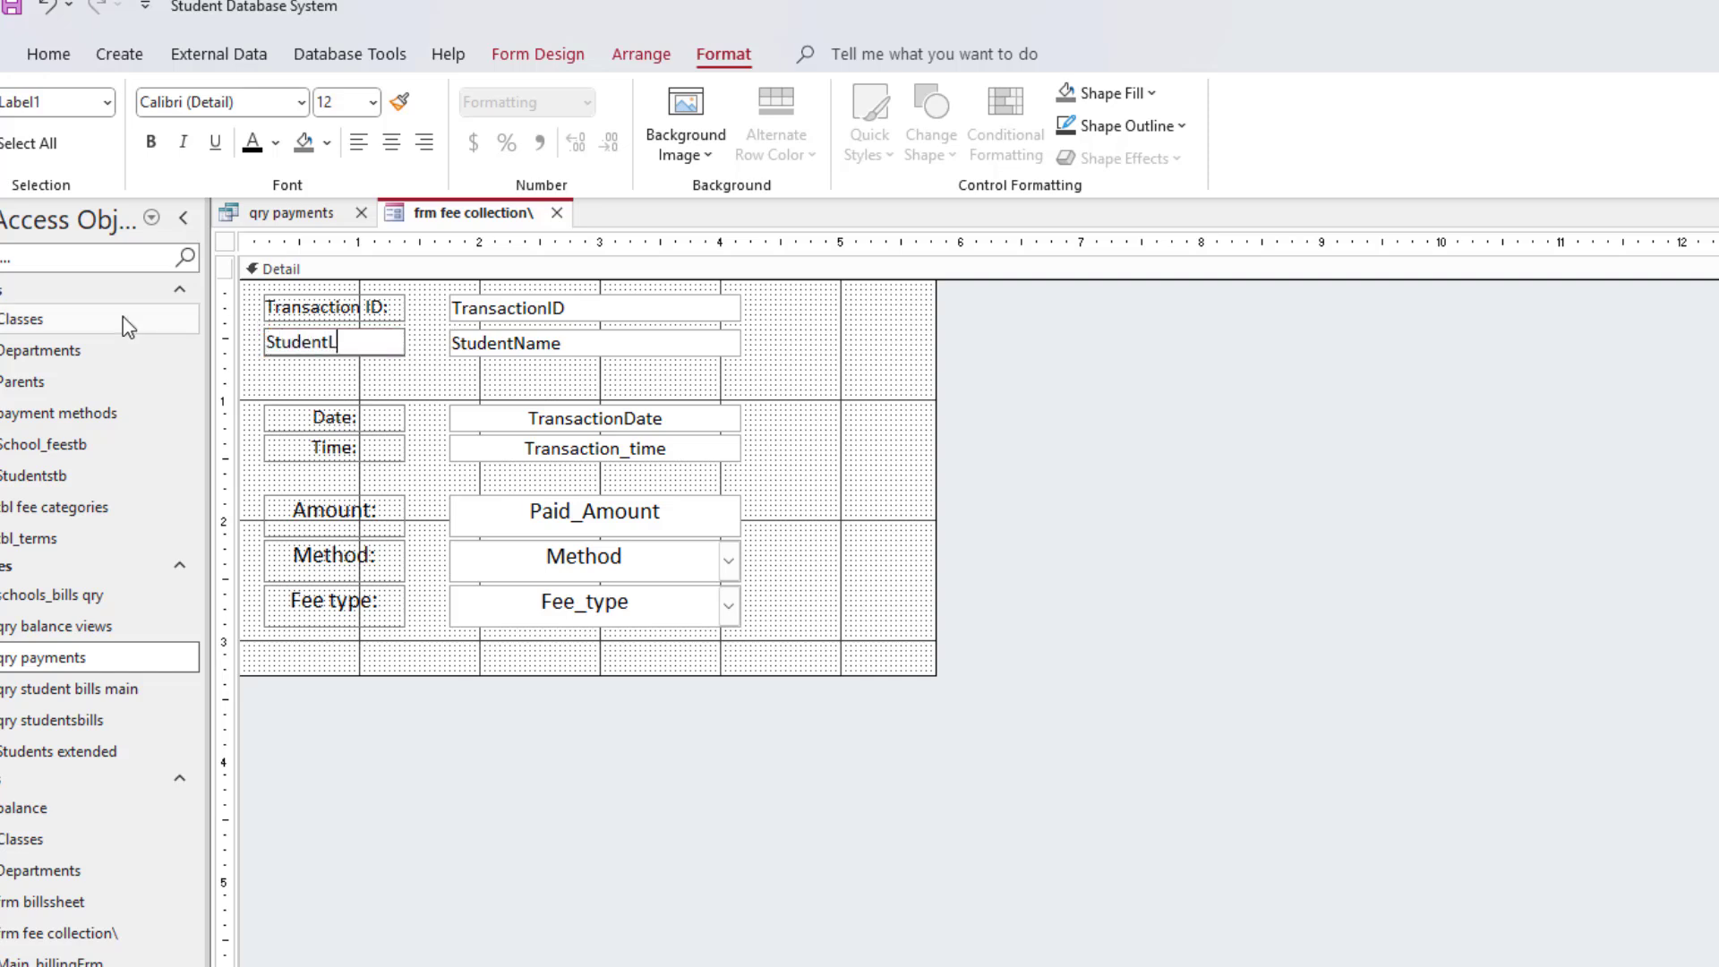
text(:)
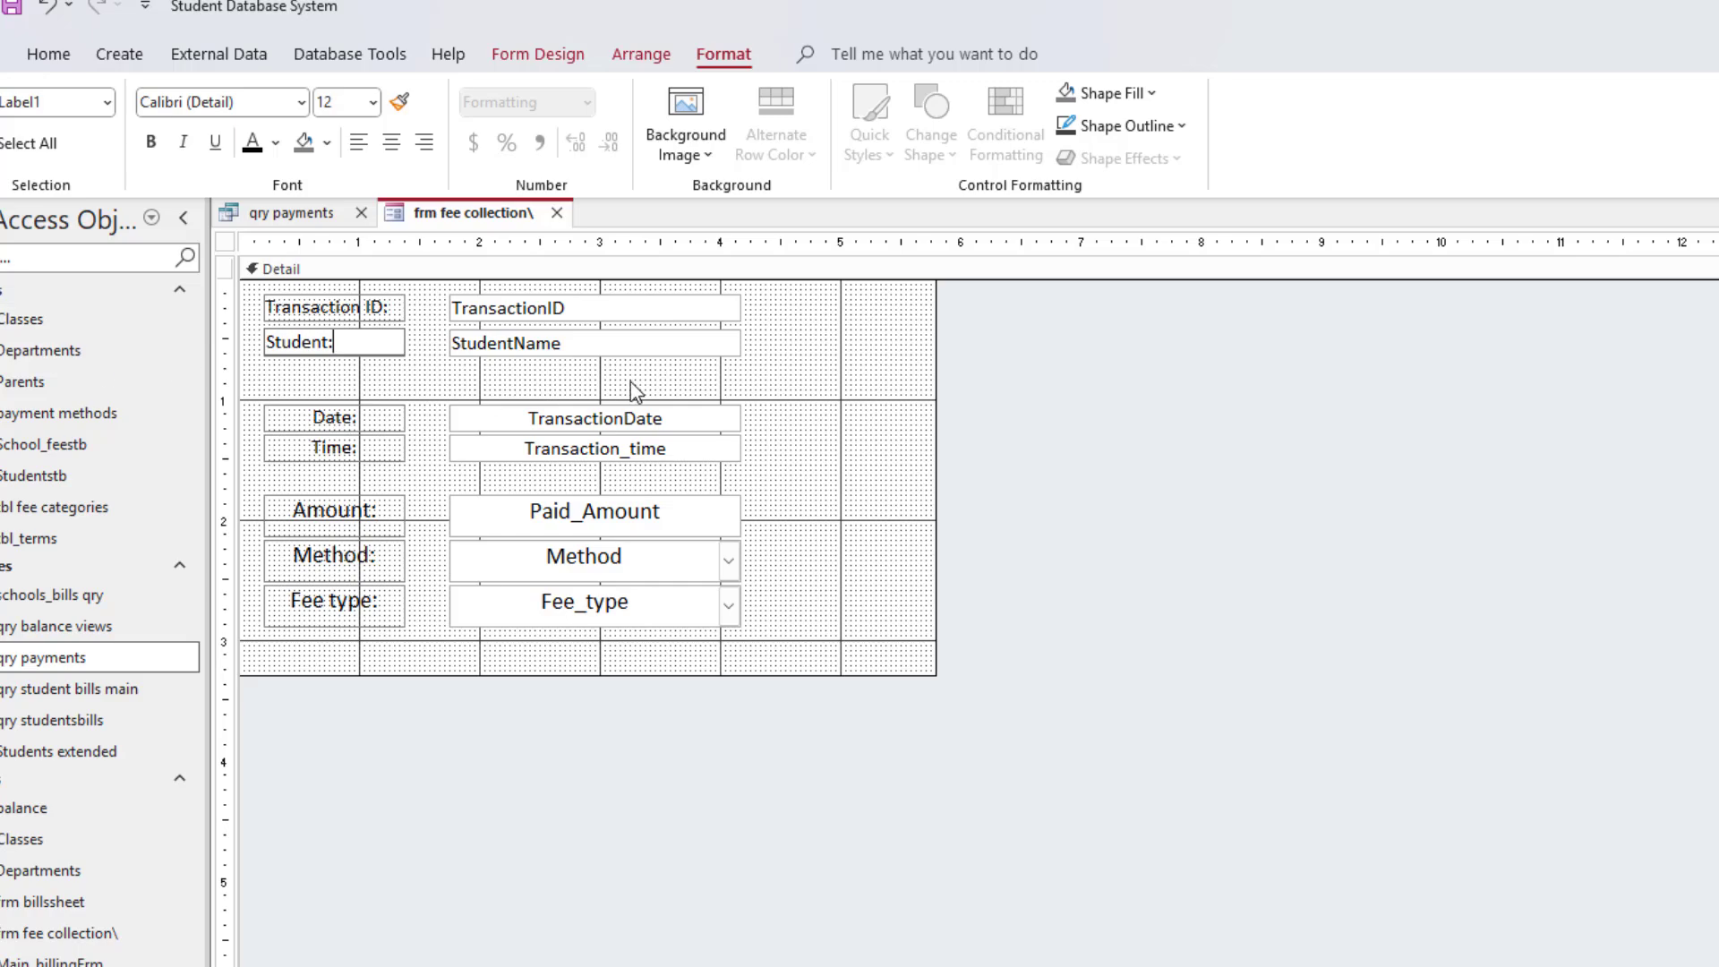
- Make the shape outline of the Transaction ID and Student labels and fields transparent
click(631, 349)
drag(832, 364, 428, 314)
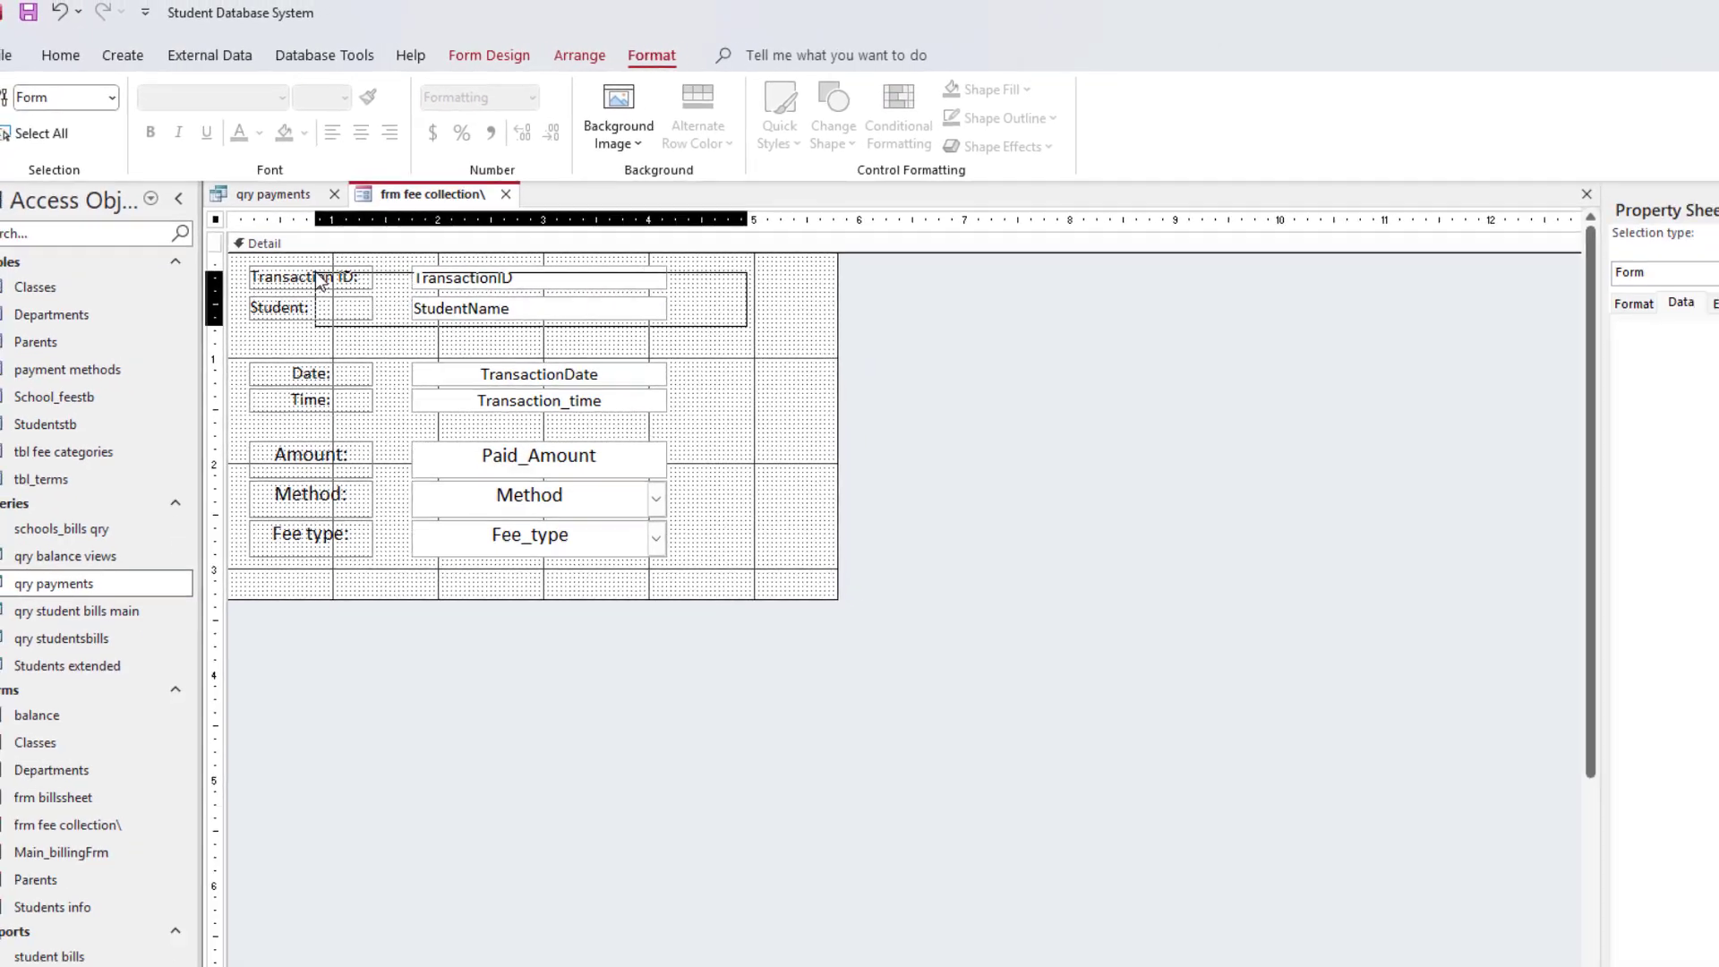
click(1123, 126)
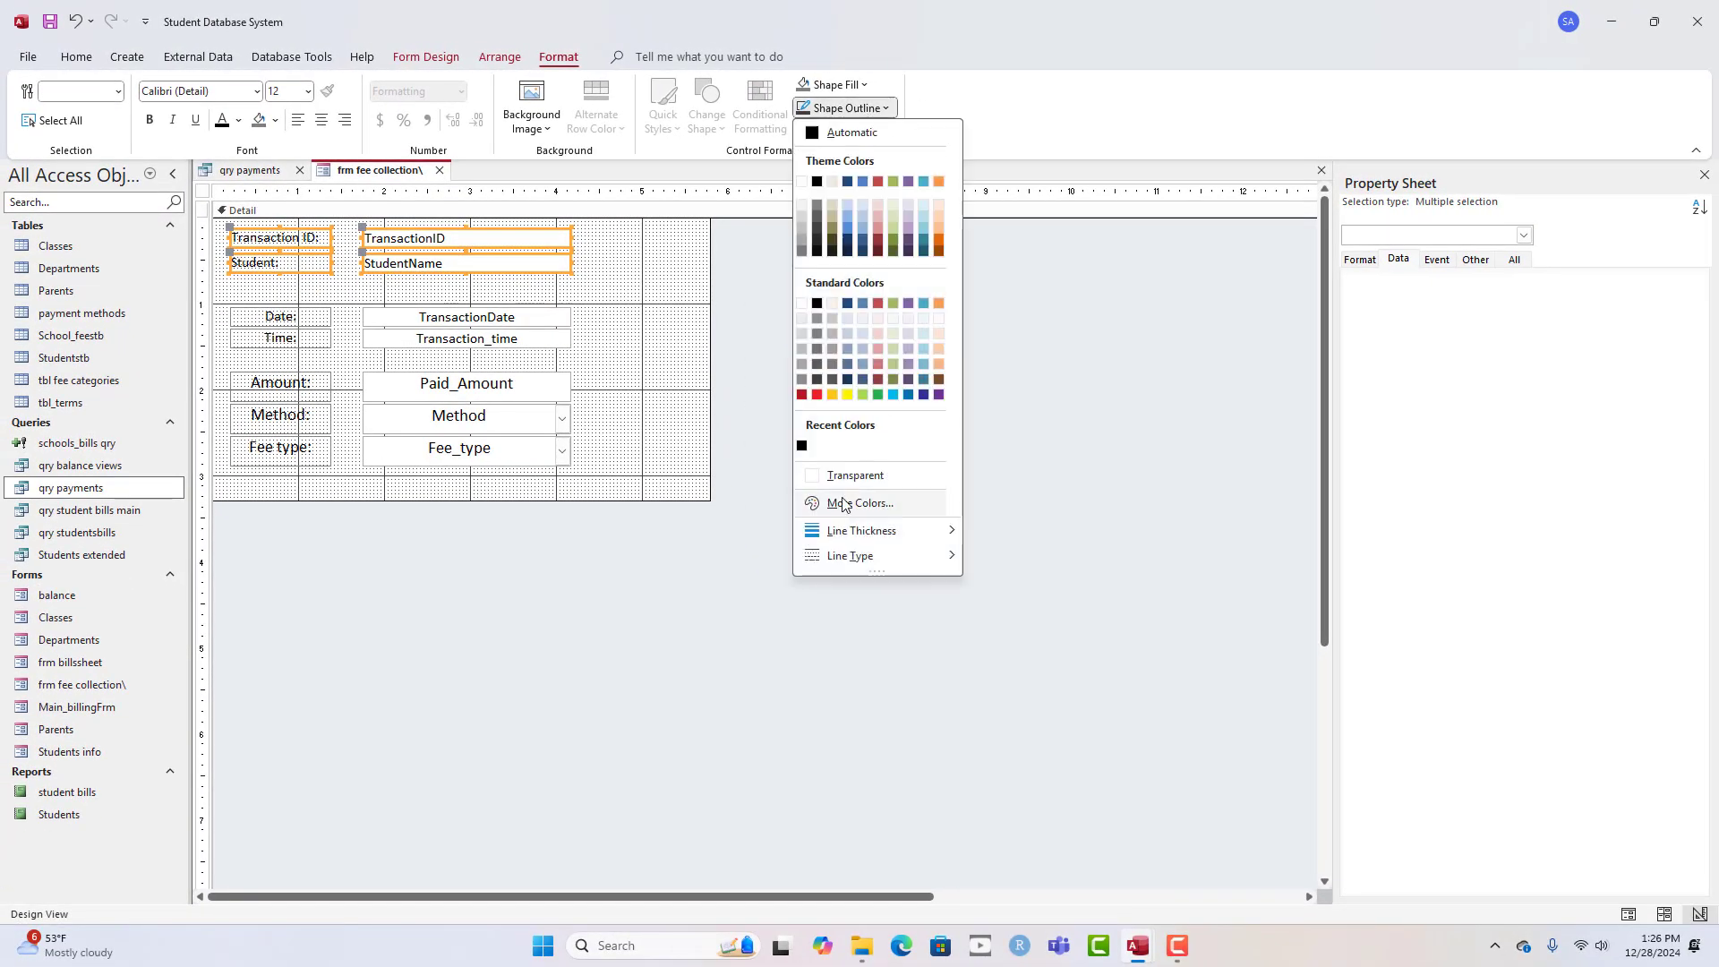
click(867, 473)
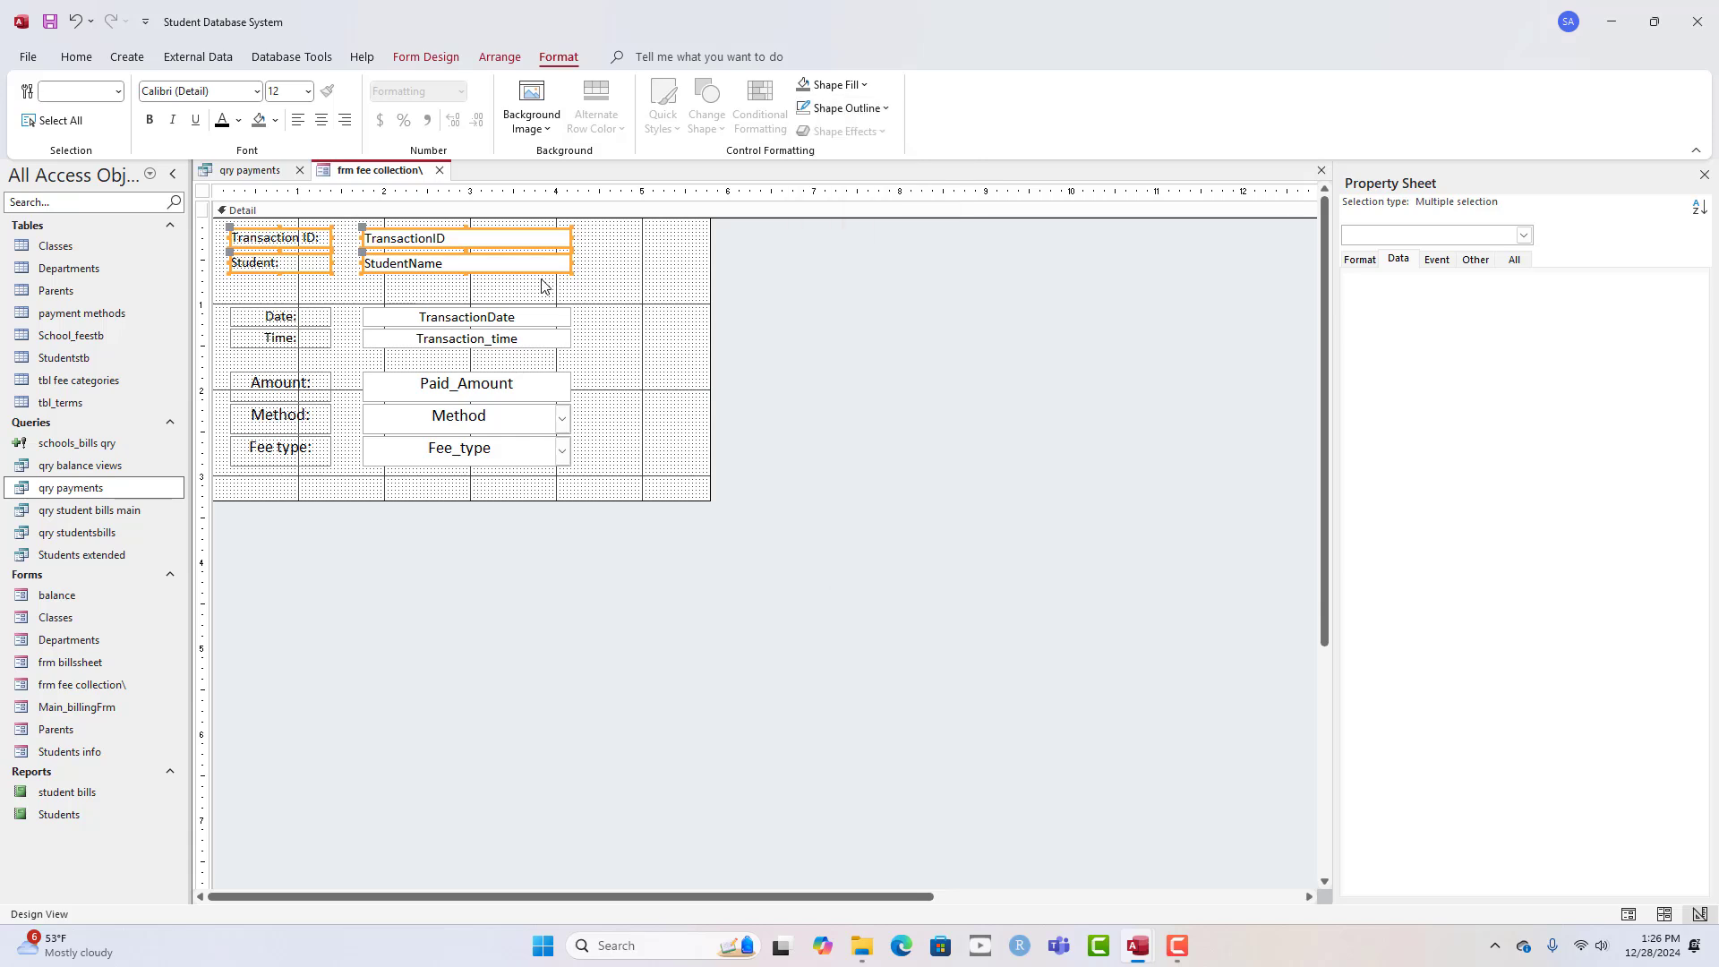
- Set the font colour of the Transaction ID and Student labels and fields to dark red
click(240, 122)
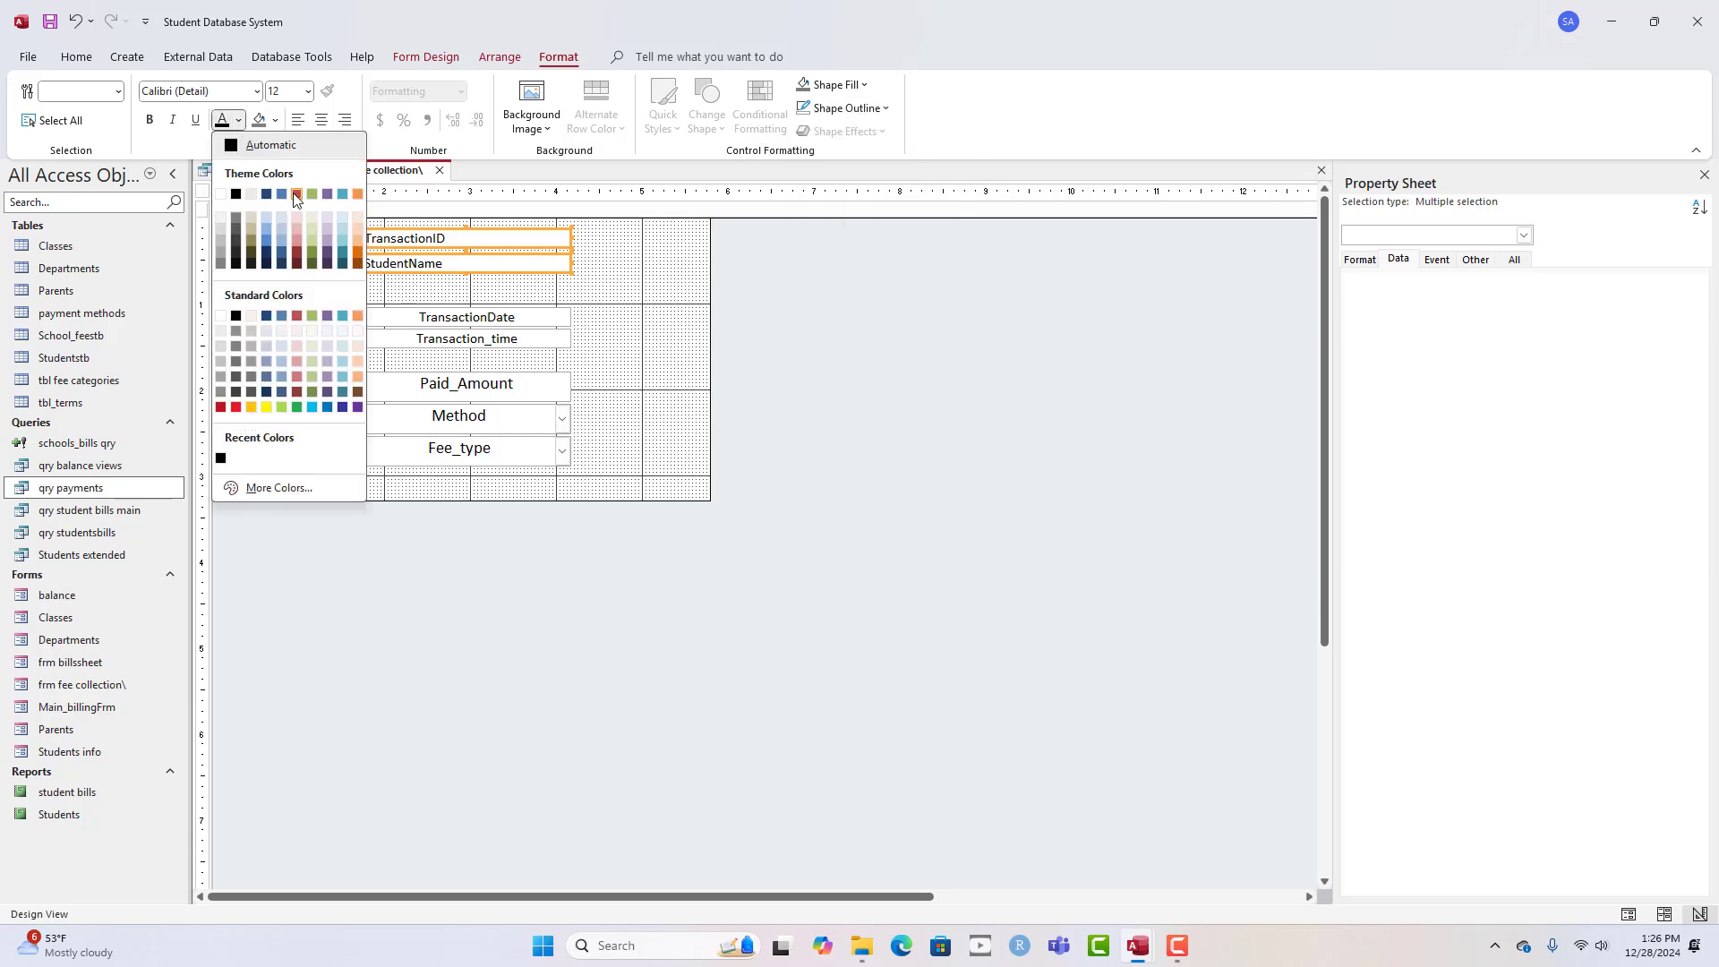
click(349, 200)
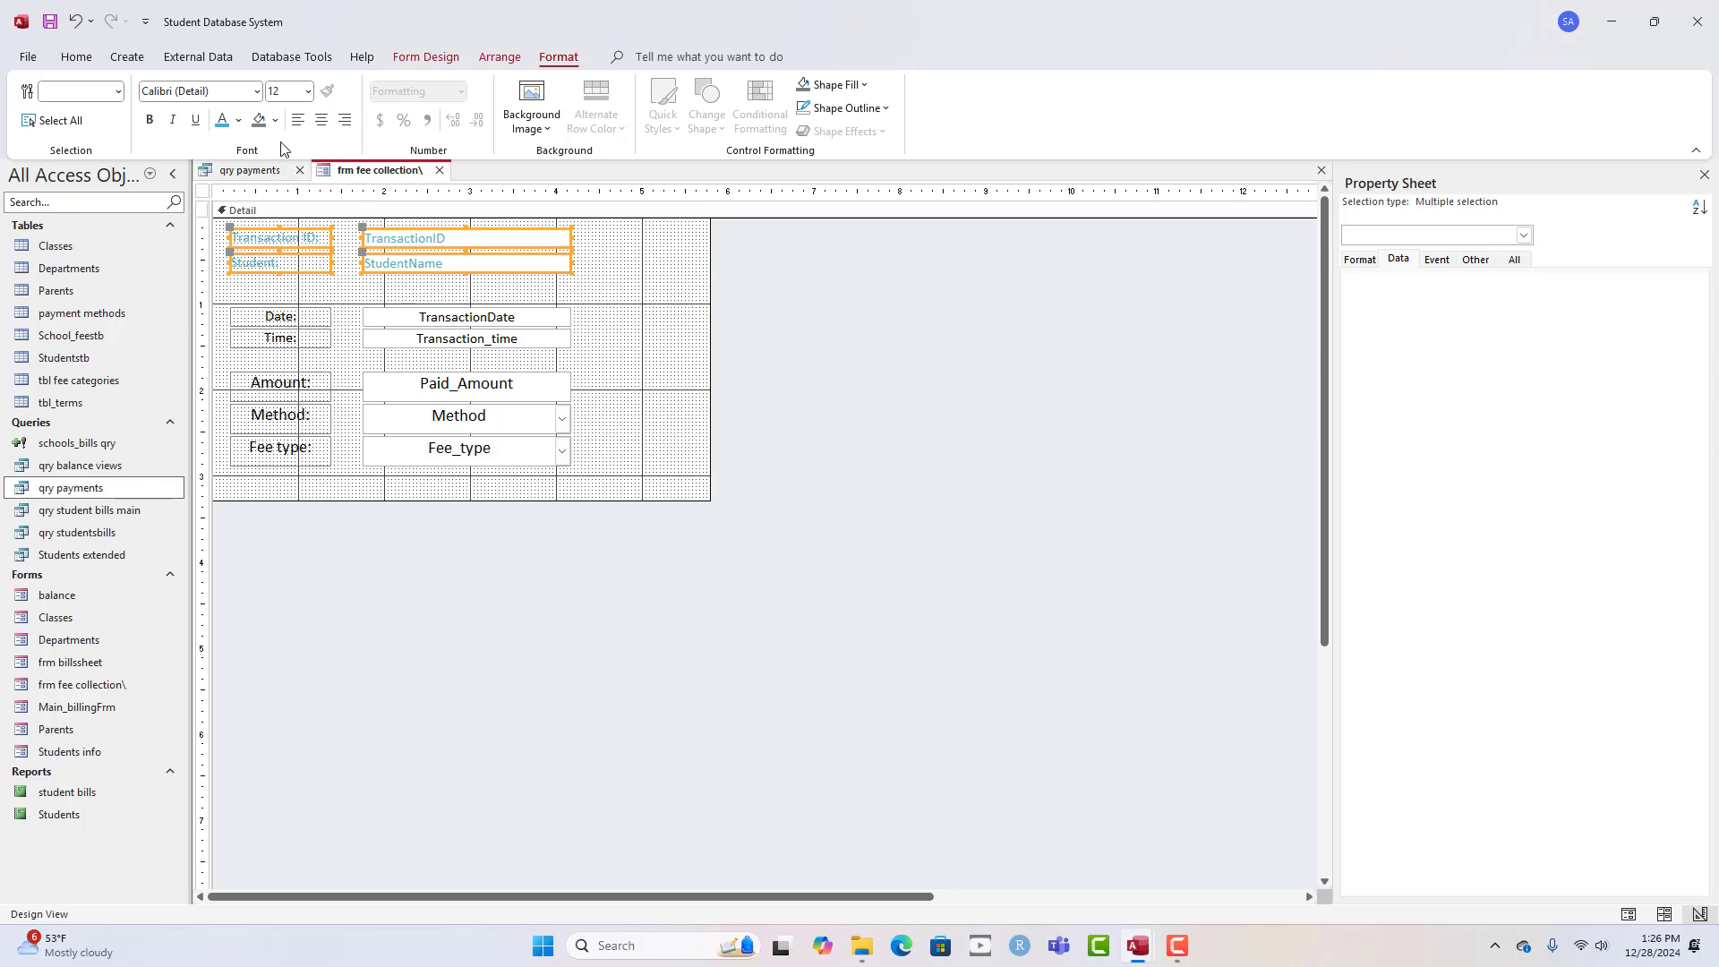
click(239, 121)
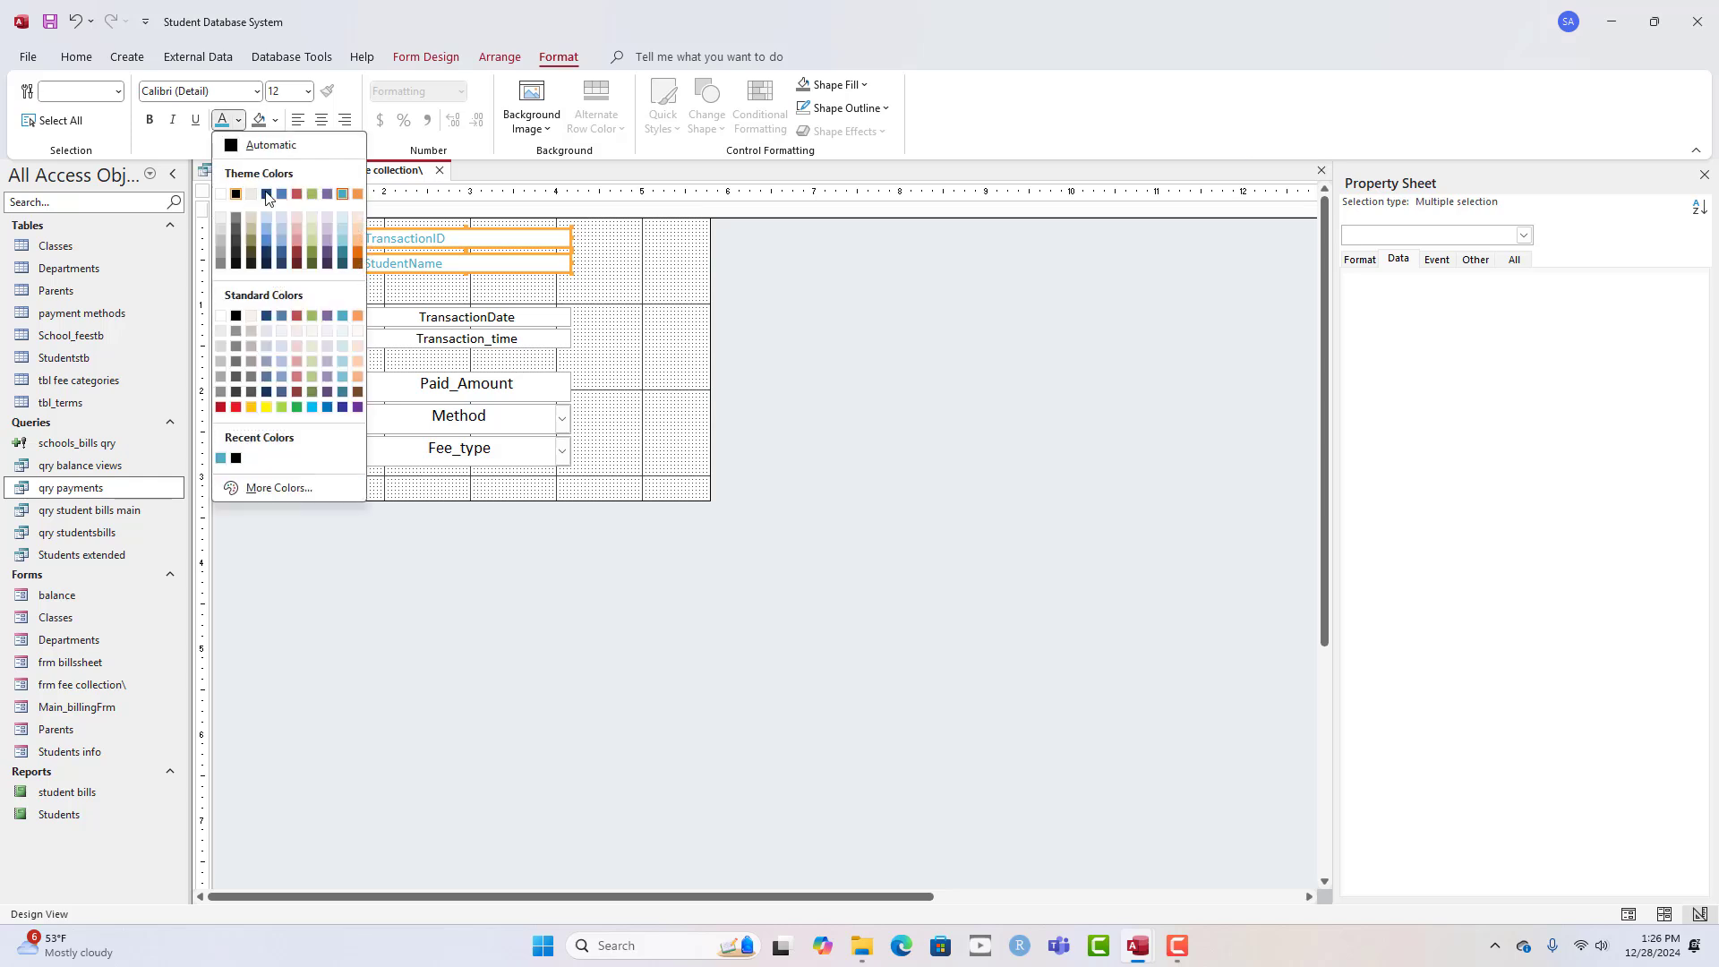
click(220, 408)
click(587, 285)
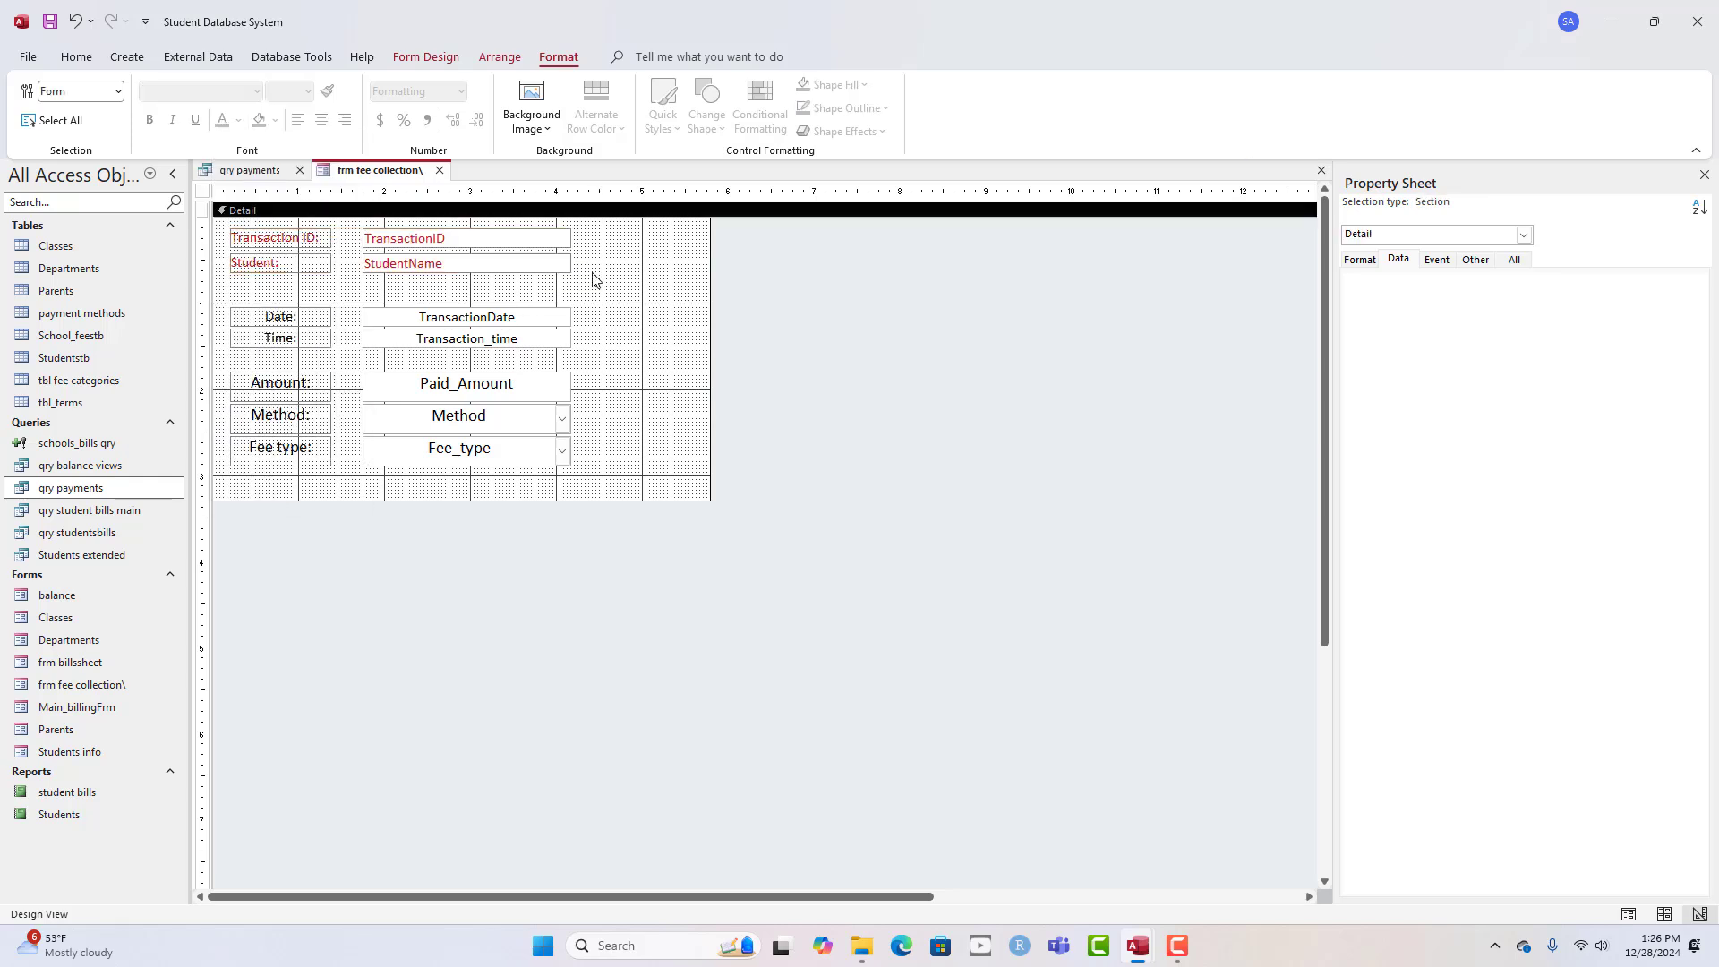
- Check the recoloured transaction and student rows in Form View and return to Design View
right_click(394, 170)
click(442, 267)
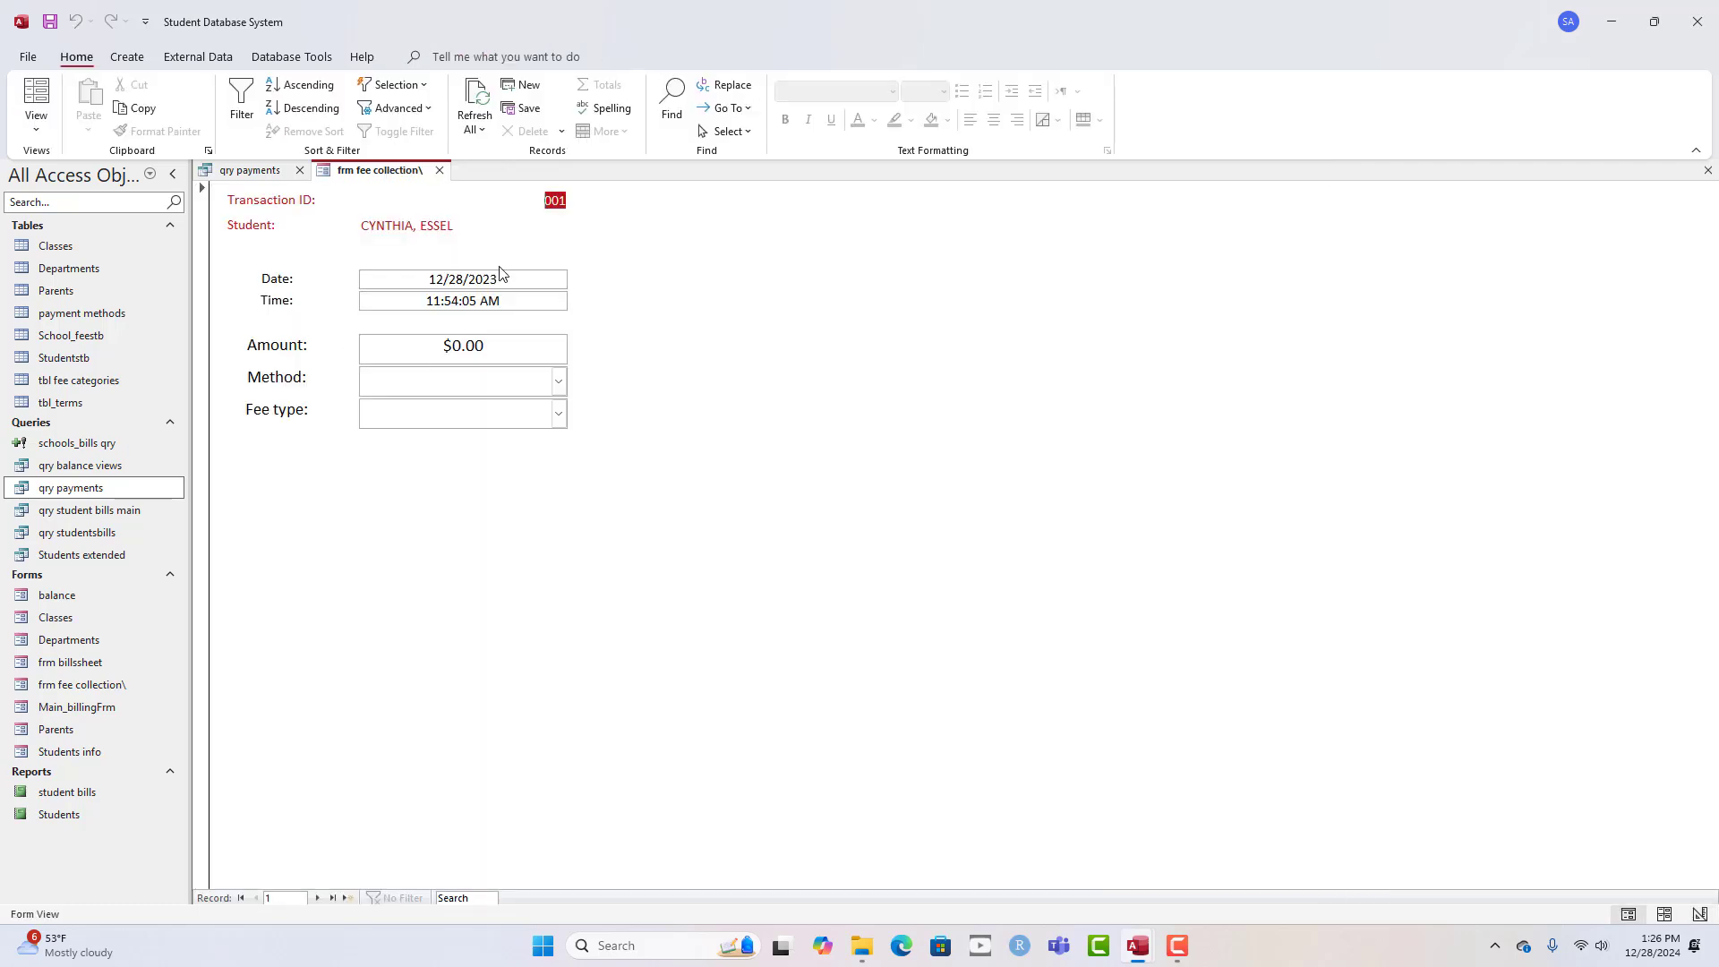
right_click(620, 244)
click(663, 304)
- Centre the text in the TransactionID and StudentName text boxes
click(494, 247)
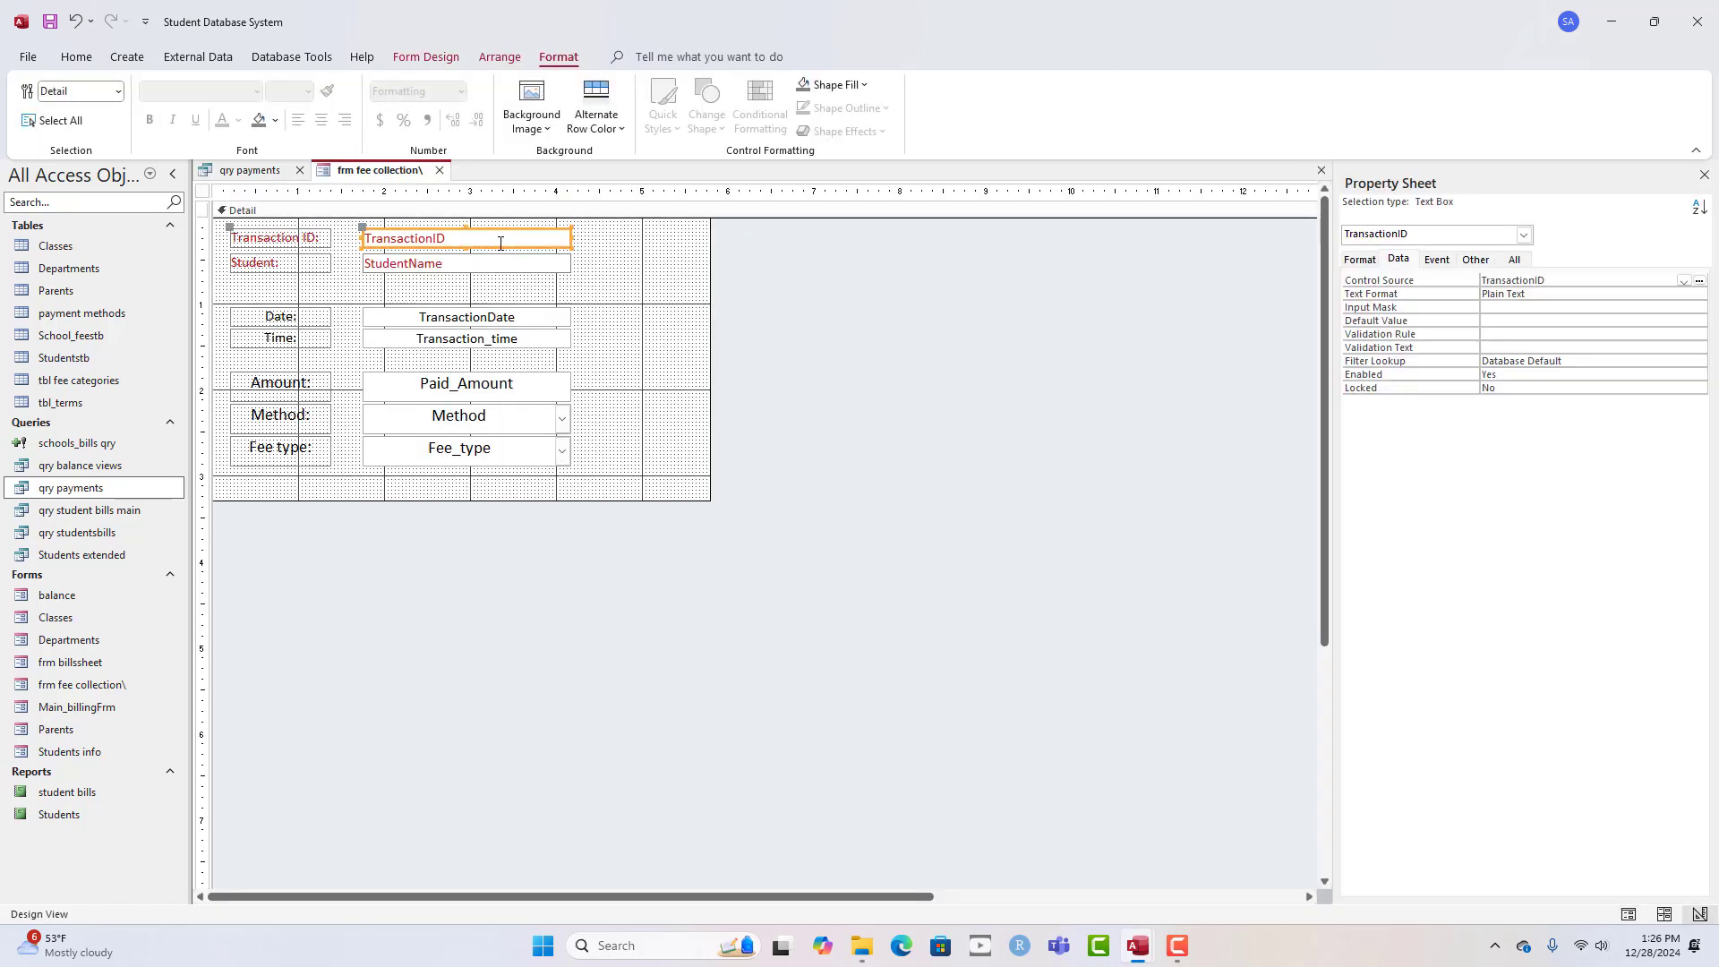
drag(615, 273, 515, 244)
click(321, 123)
click(627, 265)
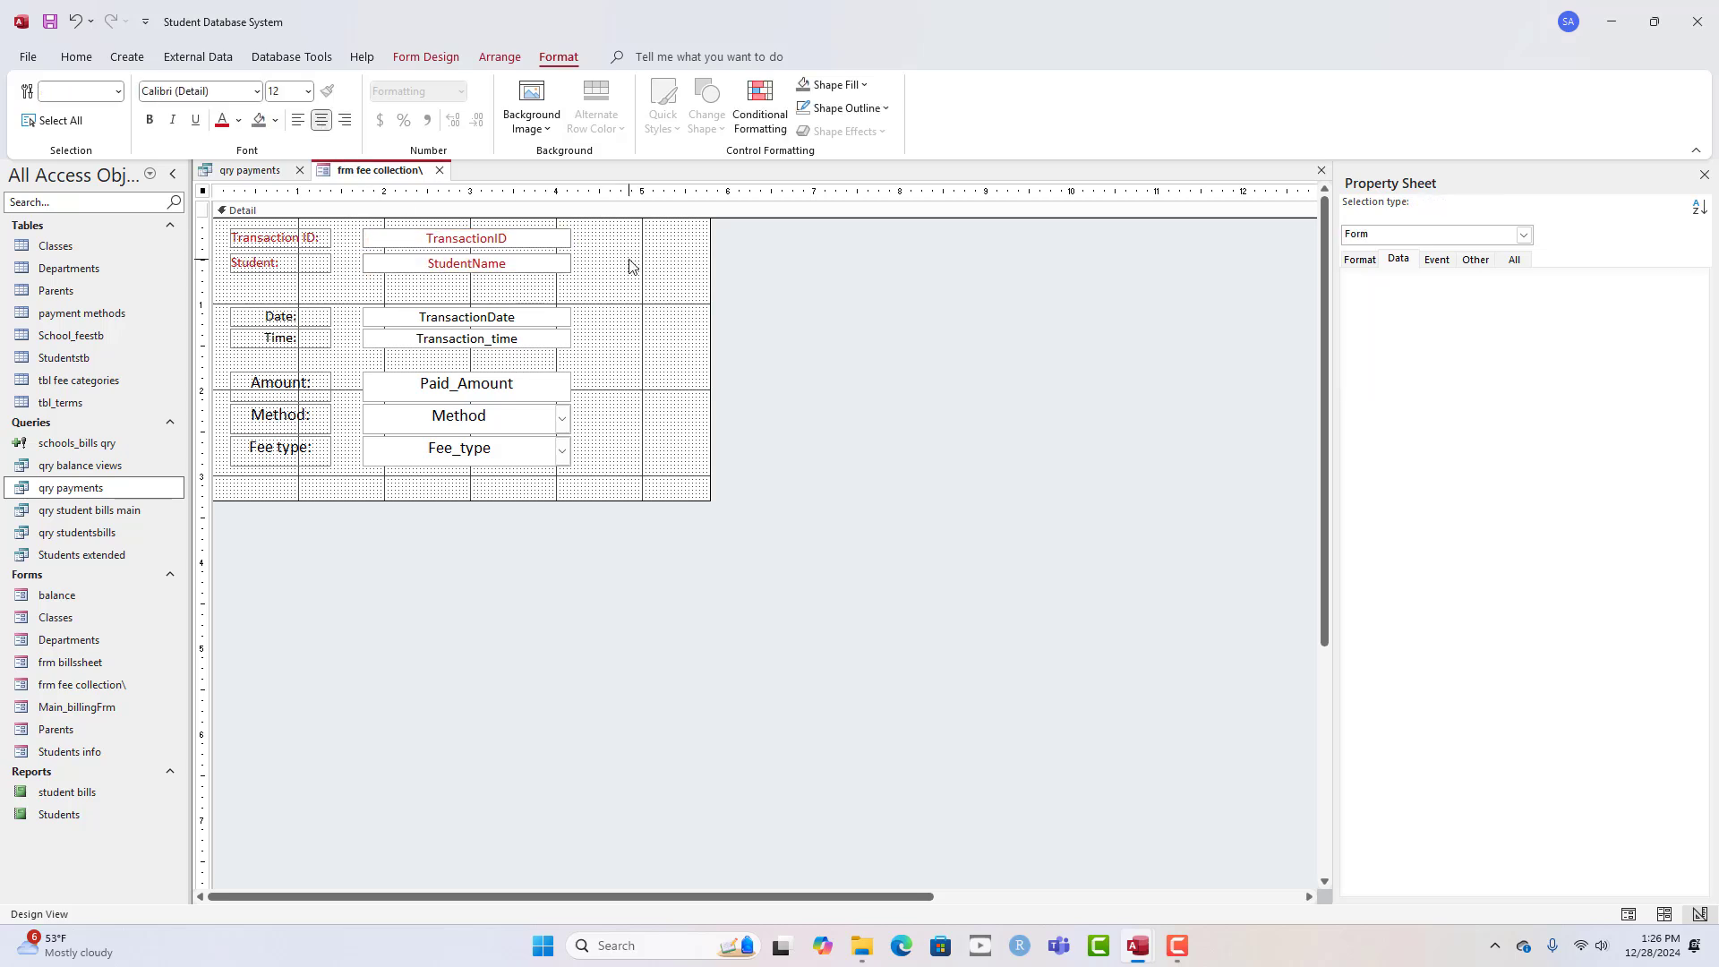
click(619, 274)
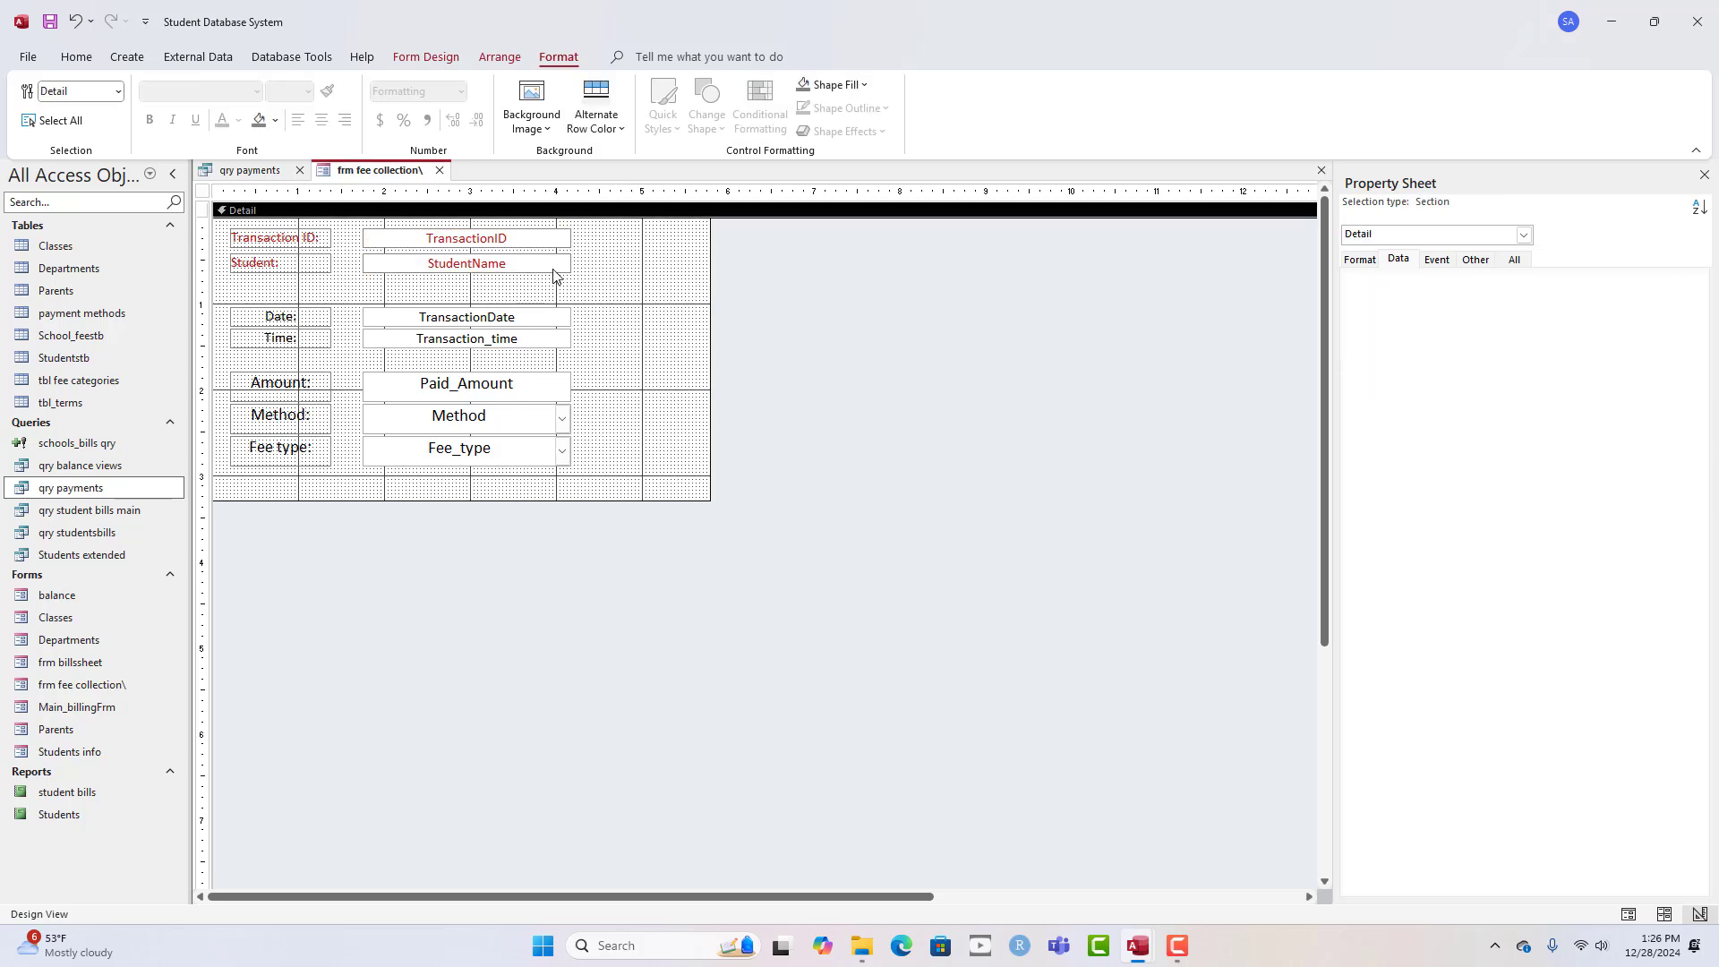
click(494, 266)
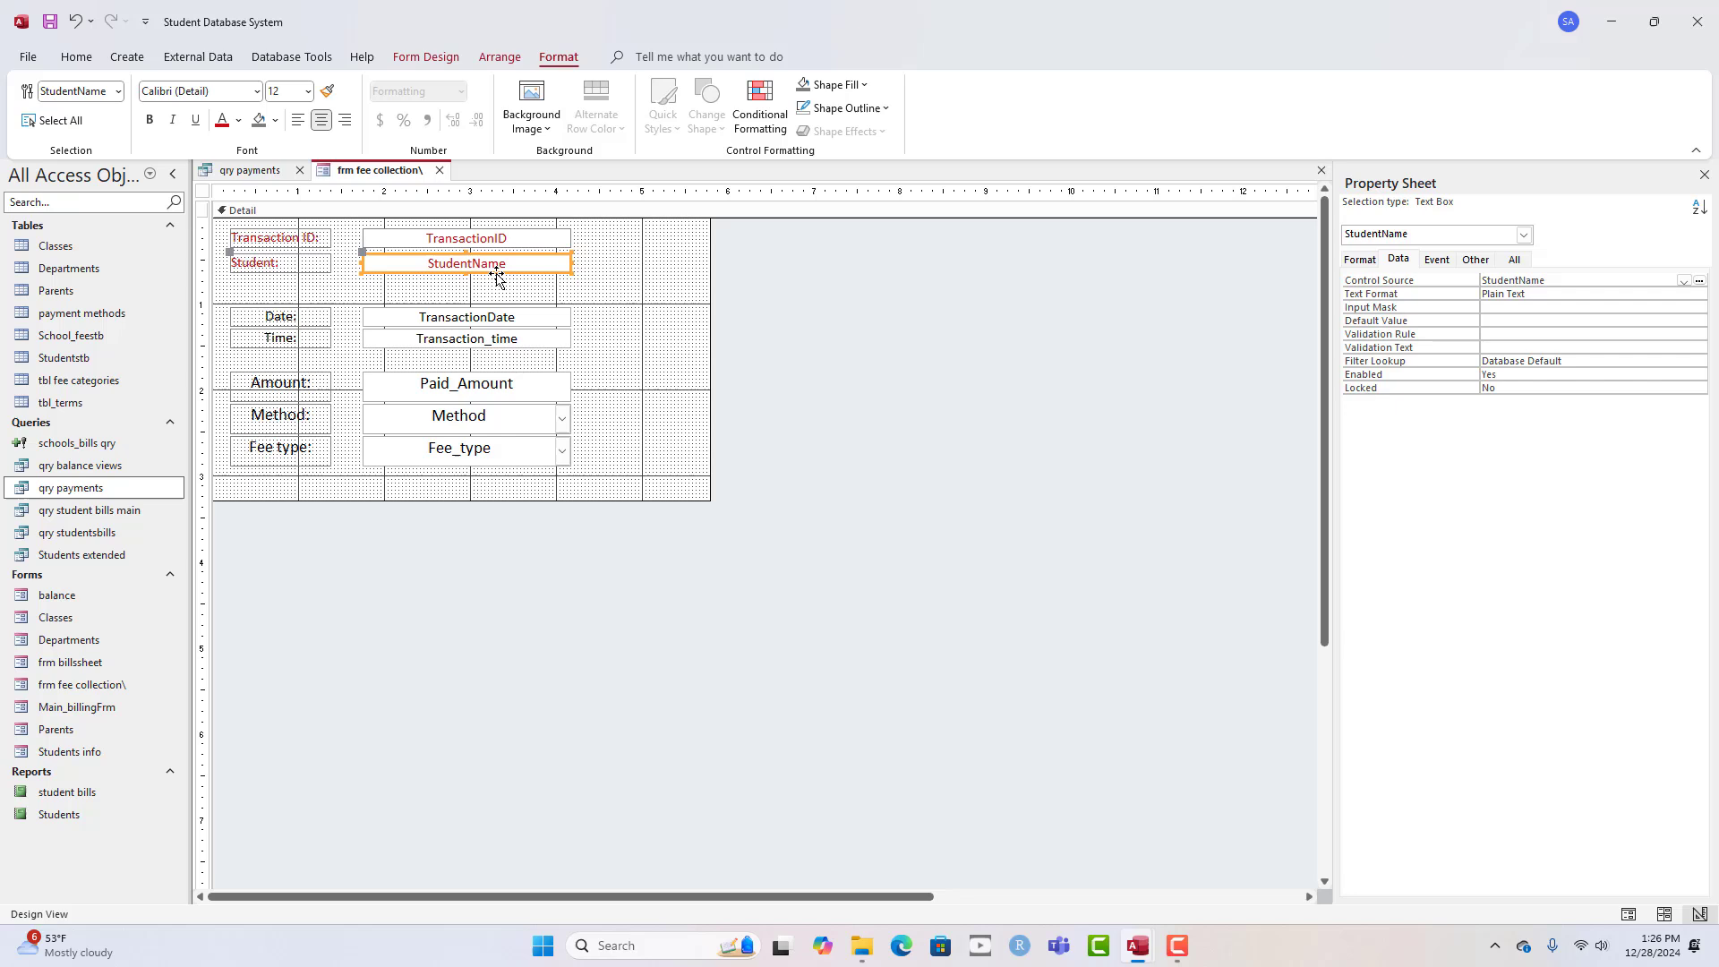
click(420, 284)
- Check the centred transaction and student values in Form View and return to Design View
right_click(369, 172)
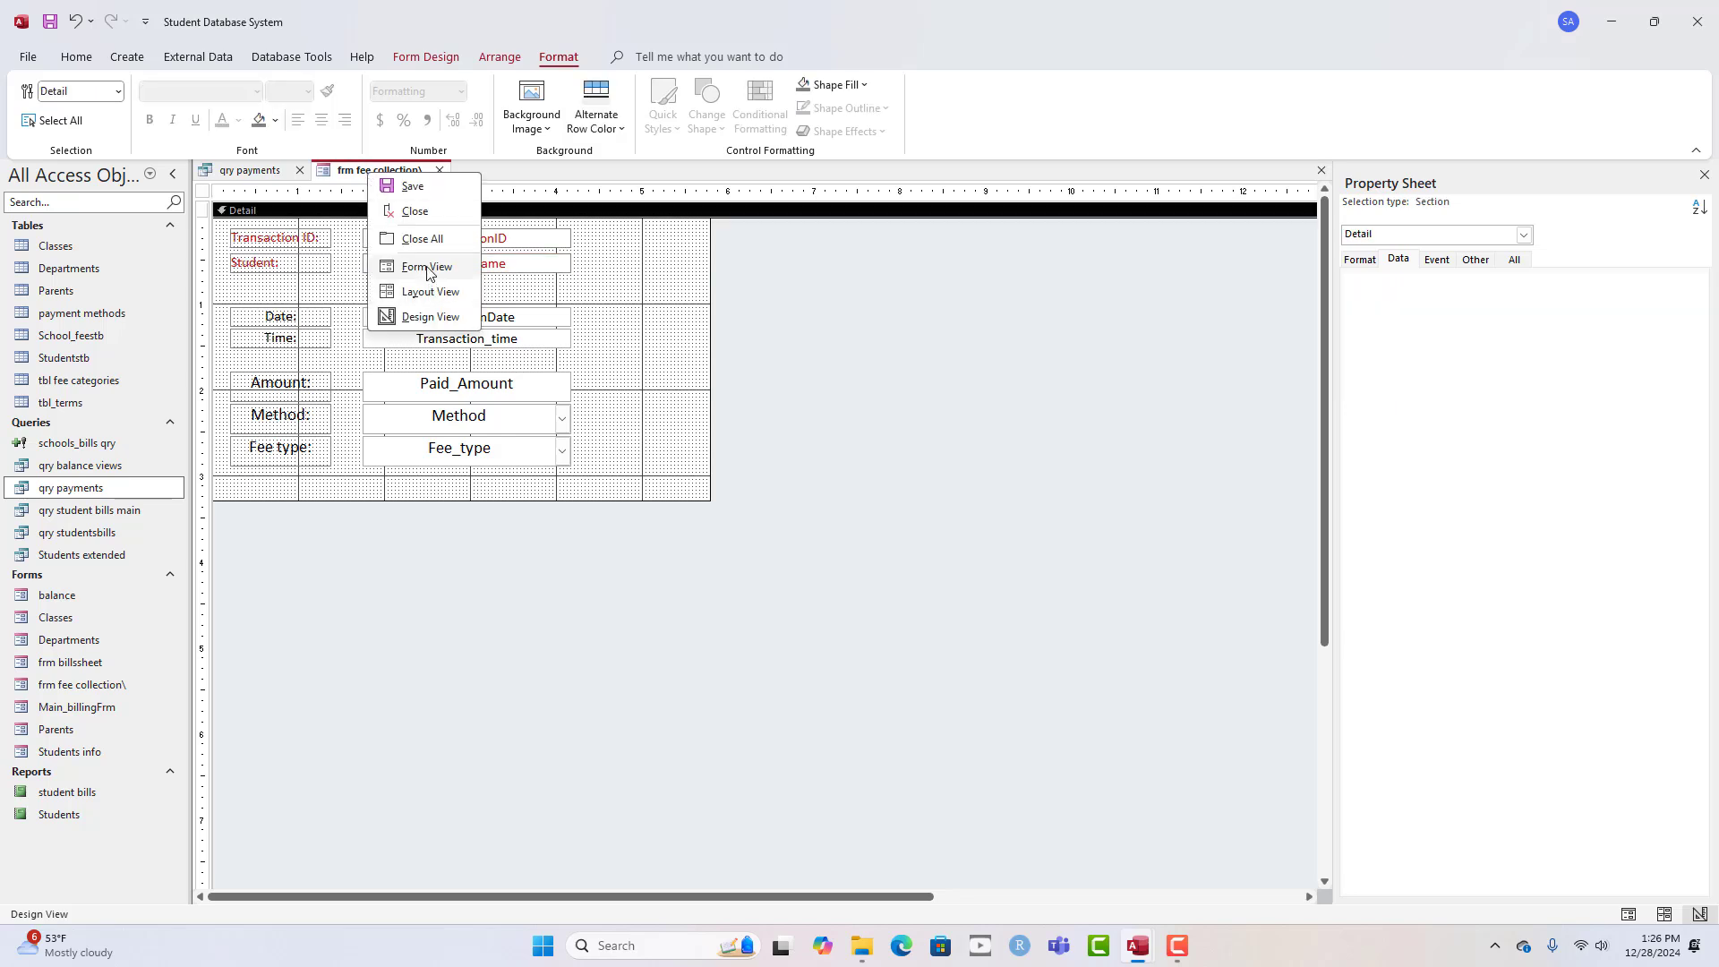
click(413, 262)
click(514, 226)
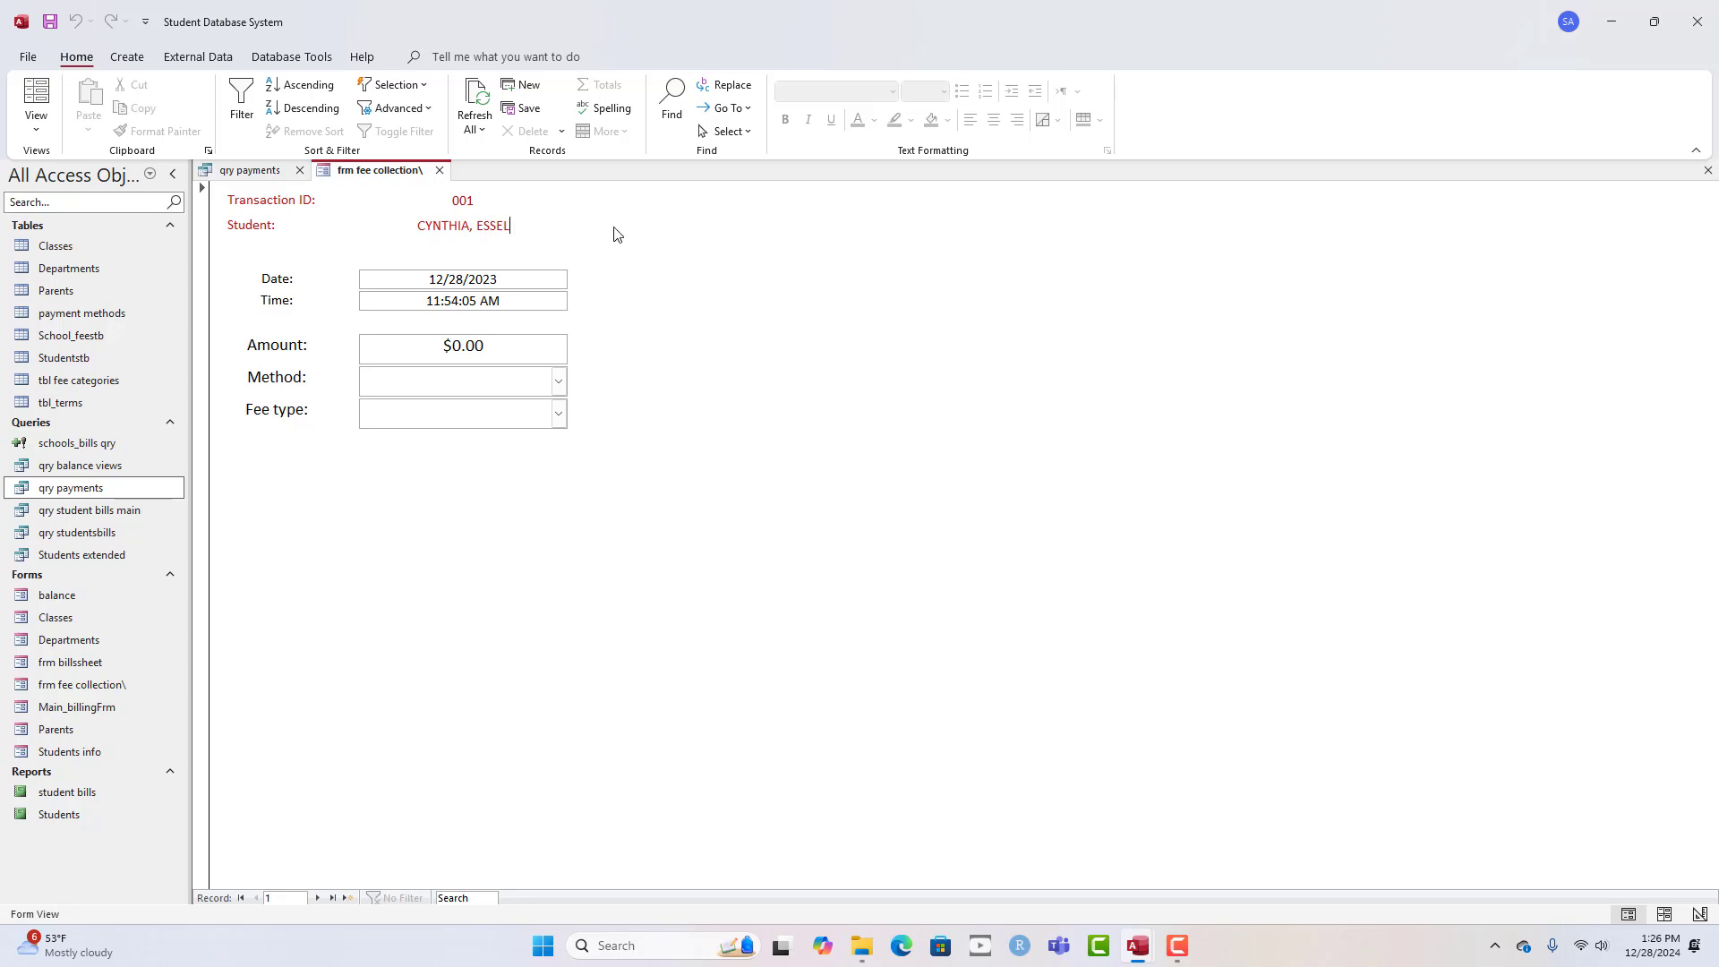
right_click(666, 285)
click(716, 339)
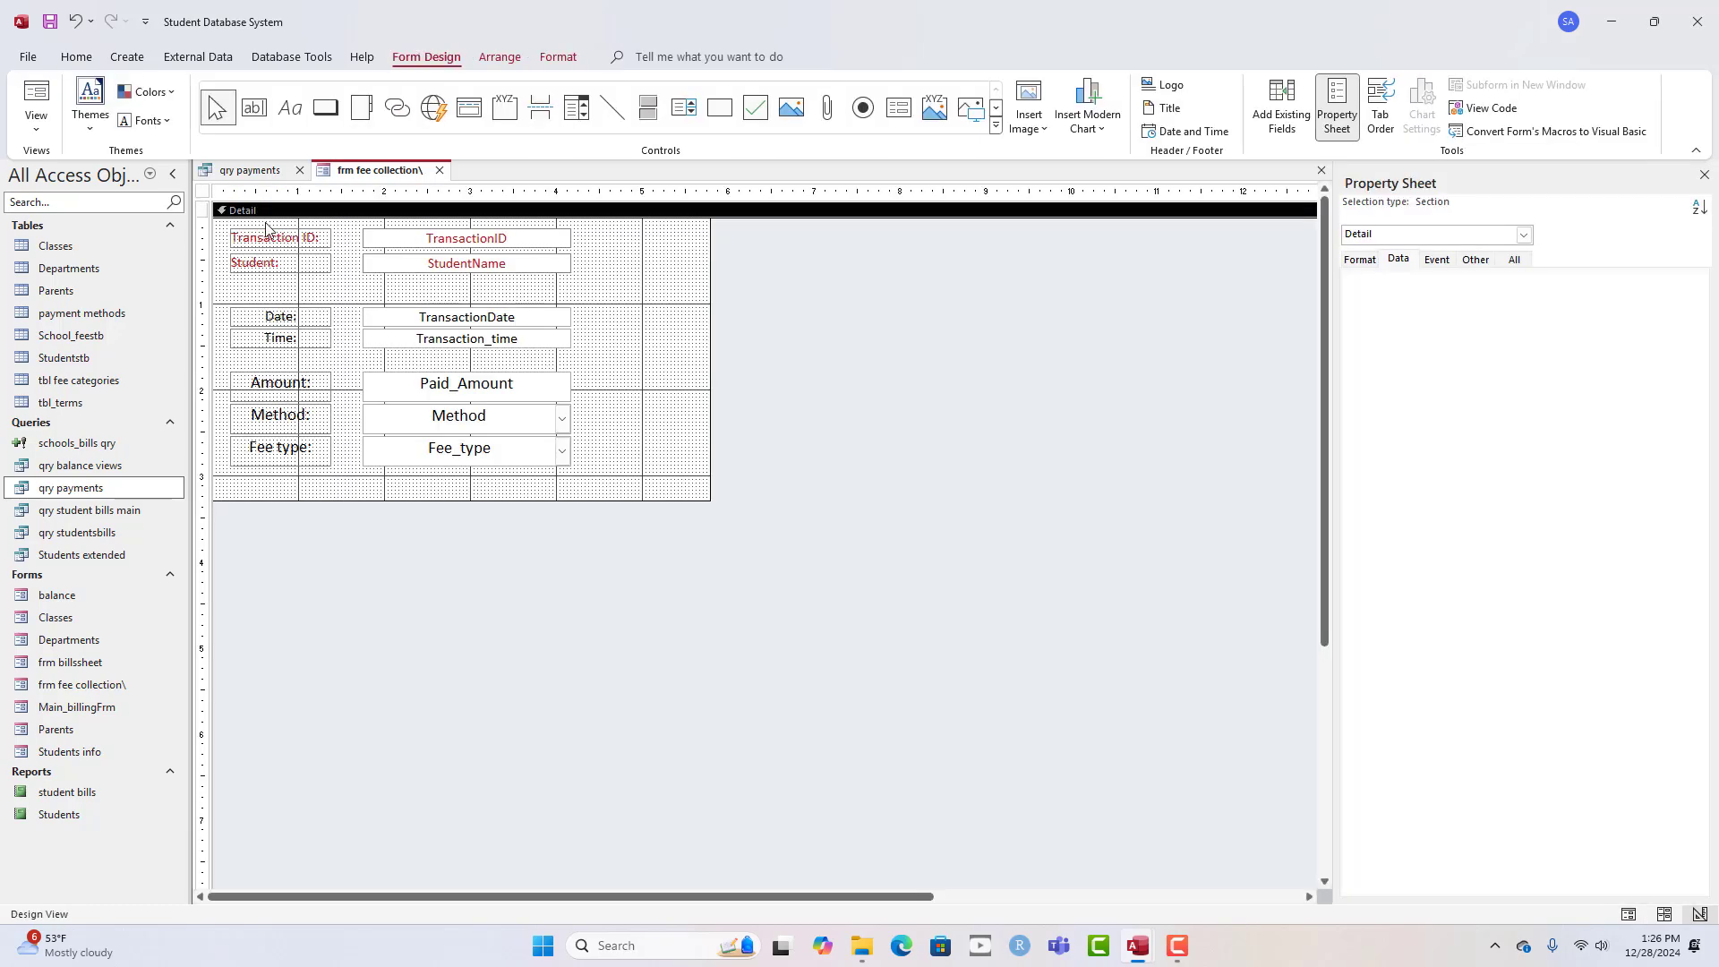
- Set the whole form's Pop Up property to Yes and save the form
click(201, 192)
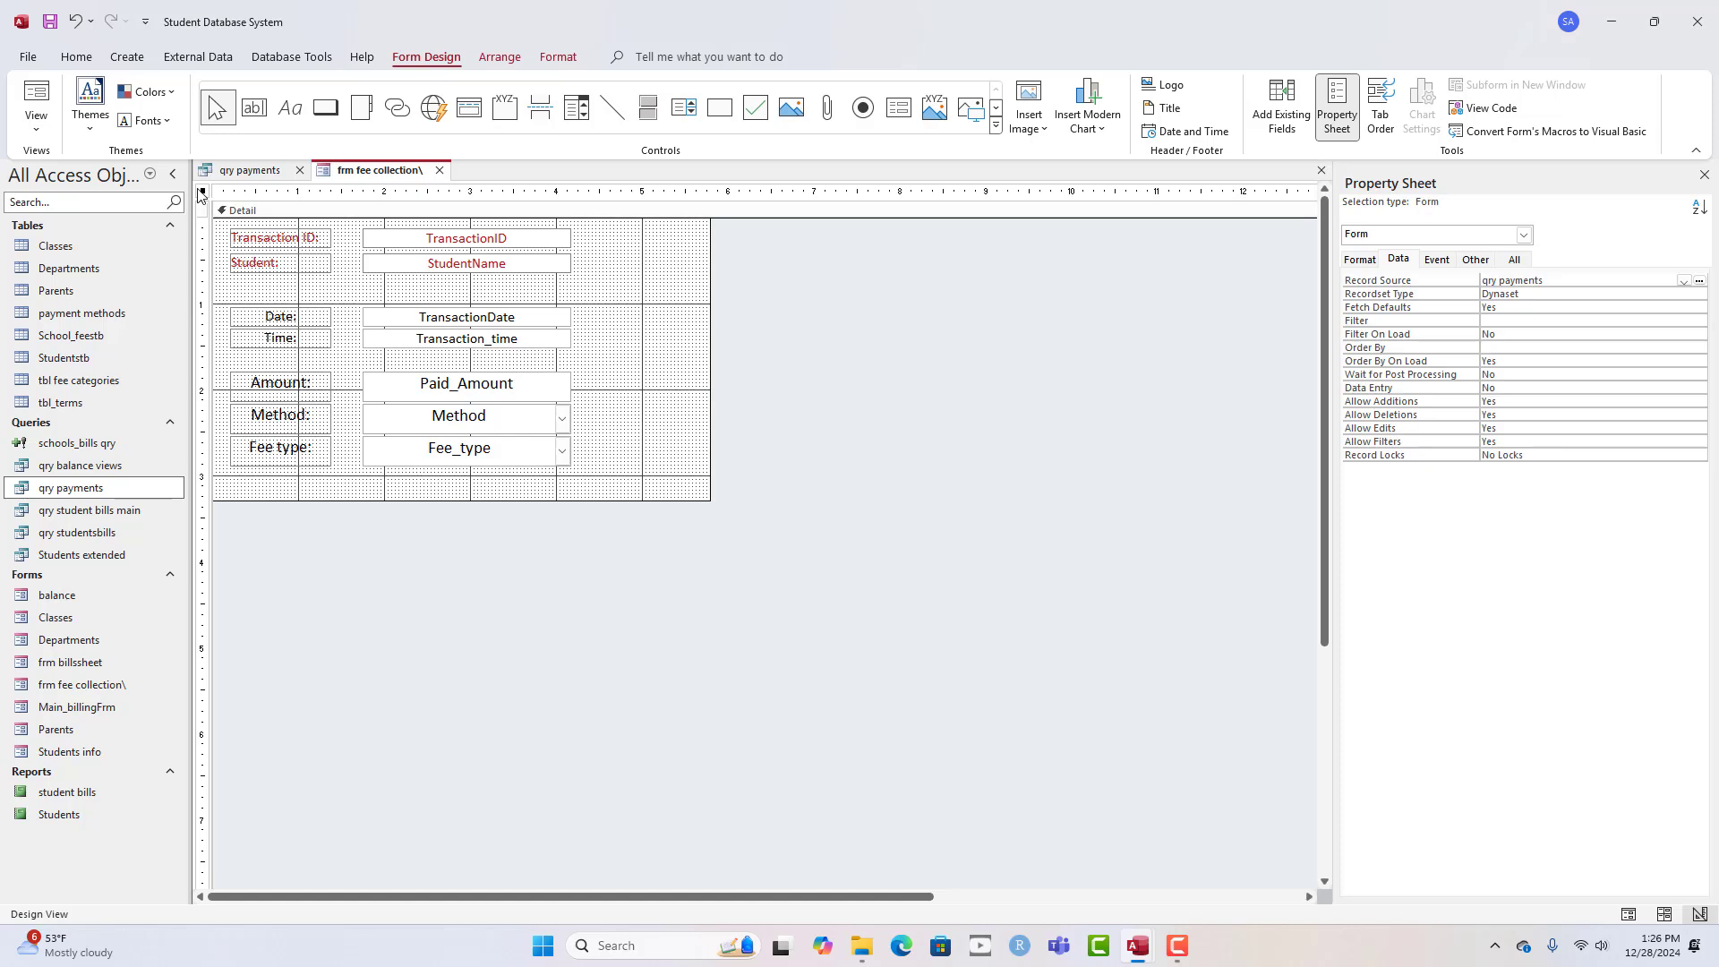
click(1475, 259)
click(1699, 281)
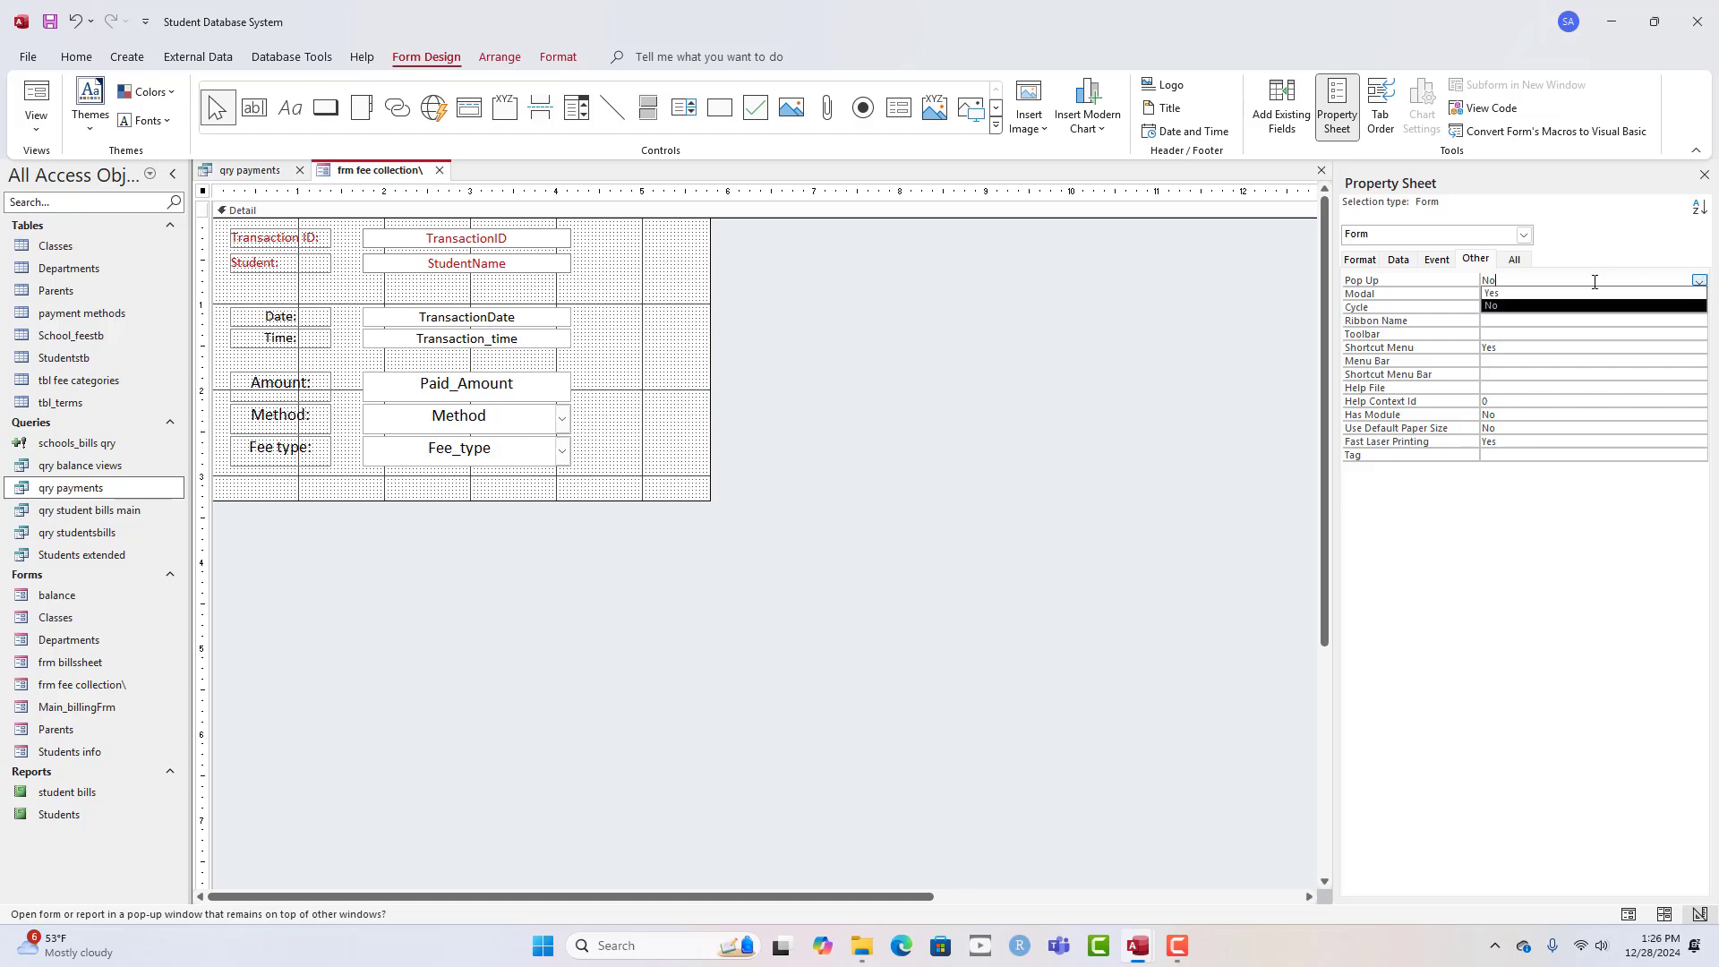
click(1580, 293)
right_click(380, 163)
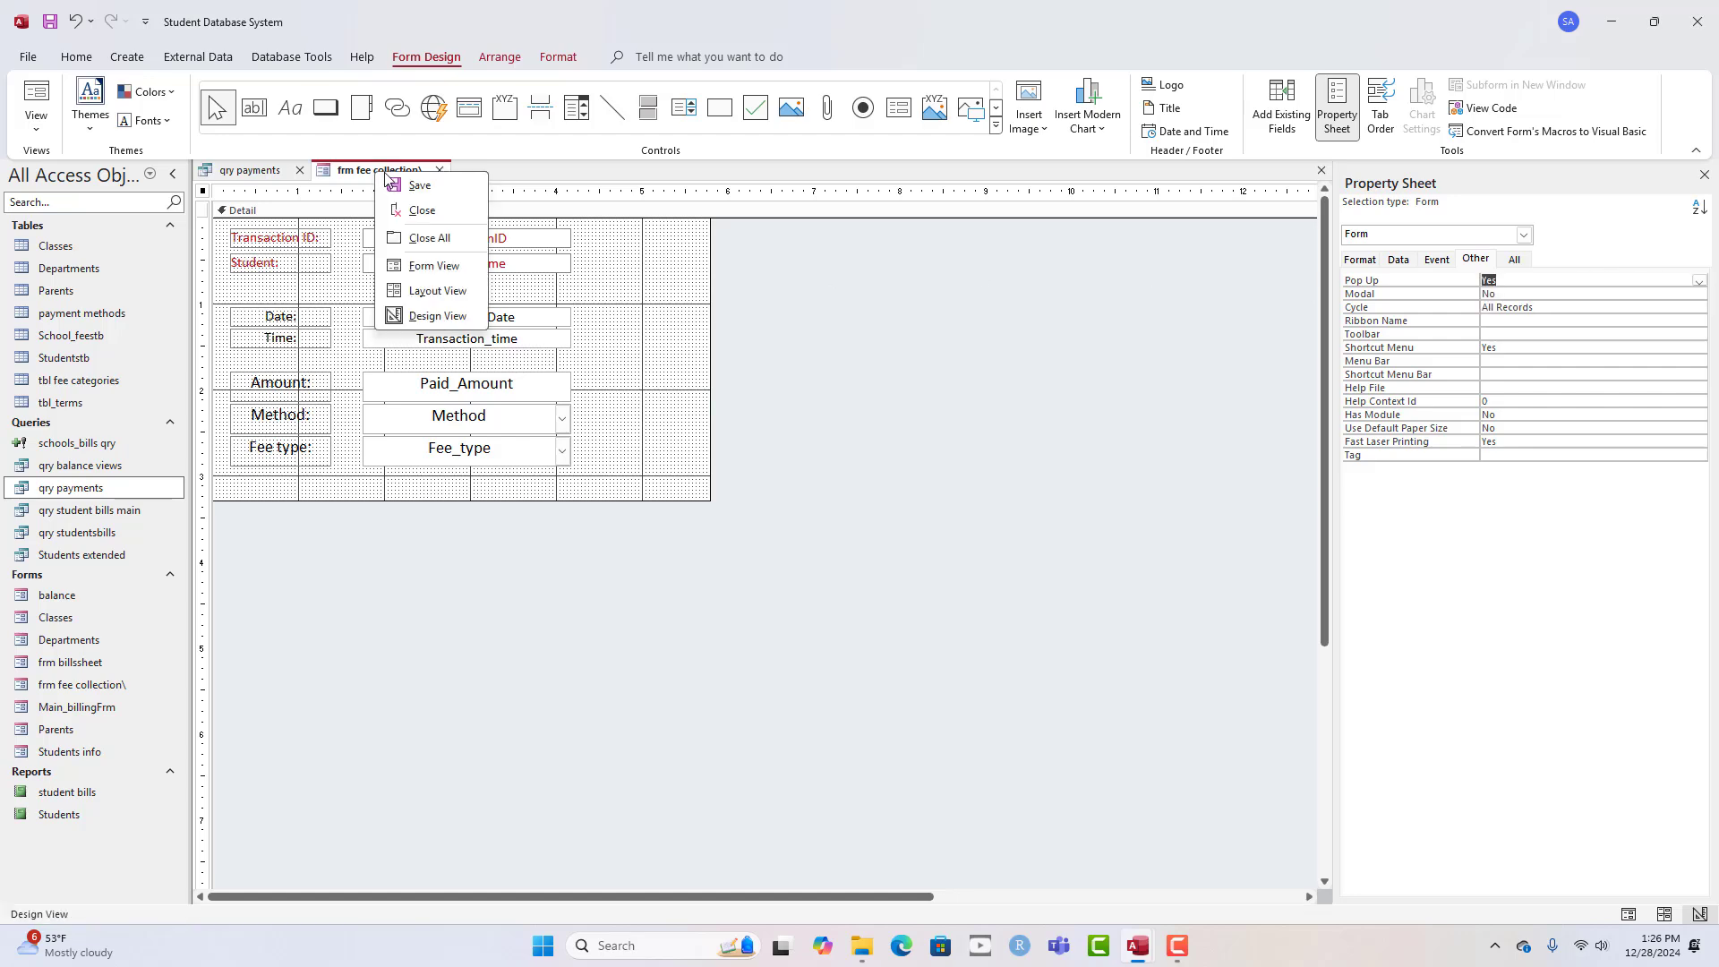
click(406, 187)
- Preview the fee collection form as a pop-up window in Form View and return to Design View
right_click(382, 174)
click(461, 266)
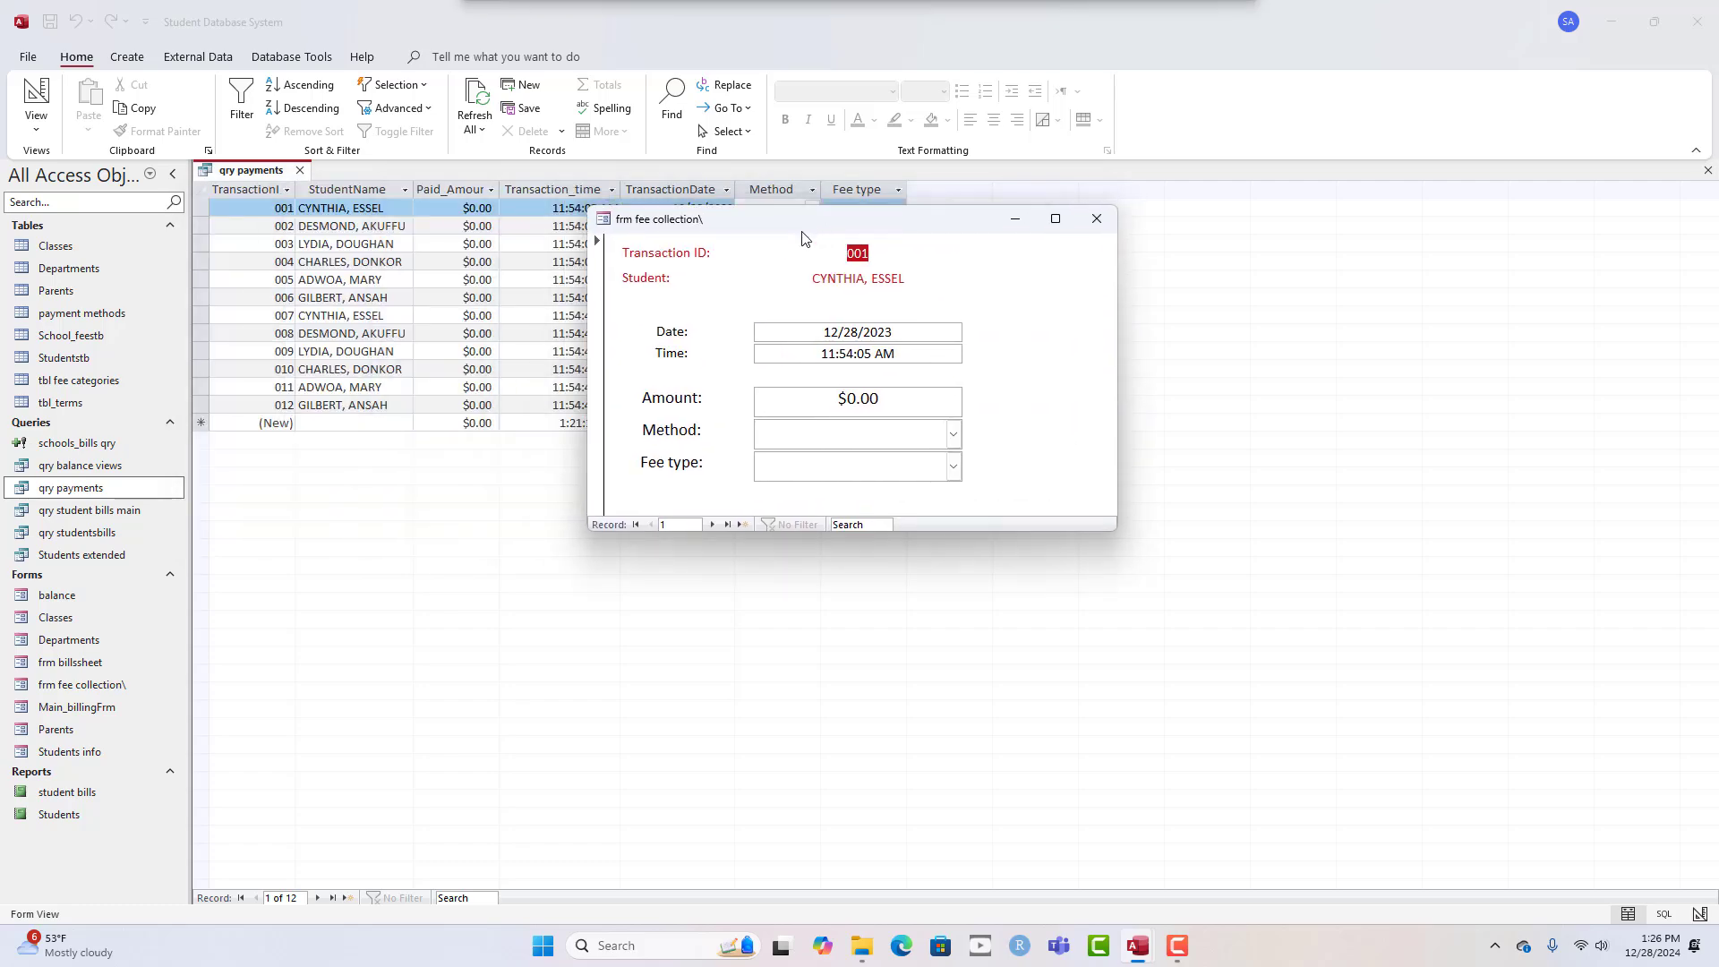
right_click(756, 228)
click(788, 338)
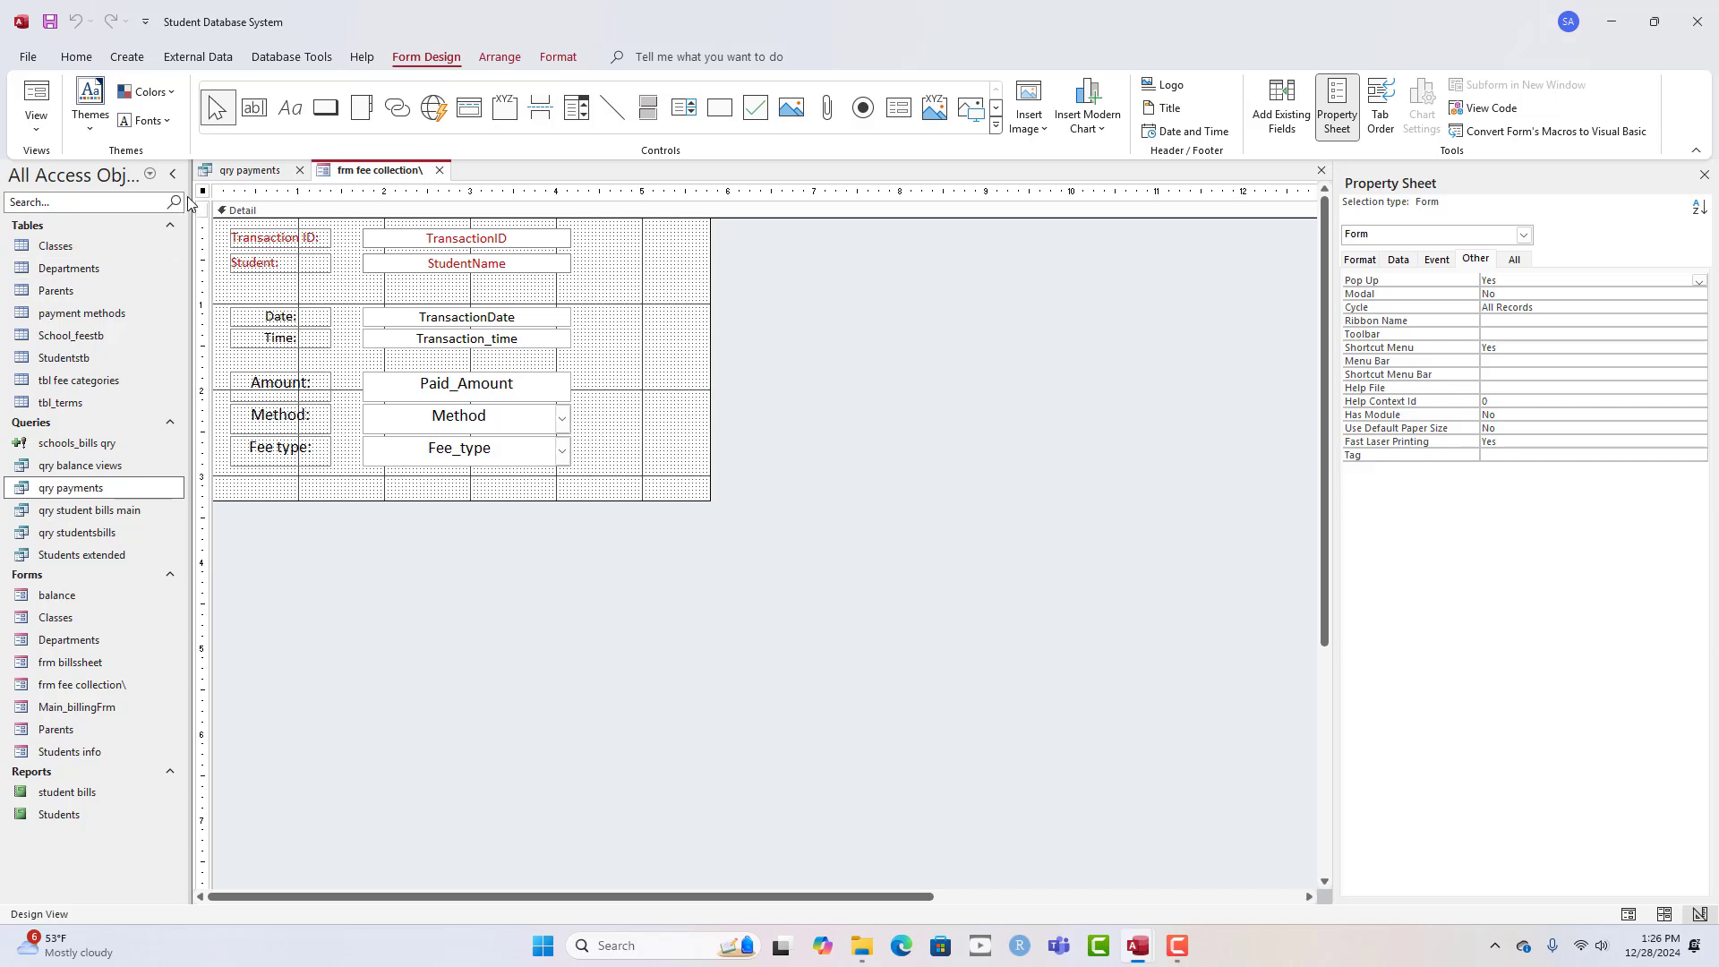
- Show the form's Format properties and inspect the record selector of the pop-up form in Form View
click(1361, 262)
right_click(417, 176)
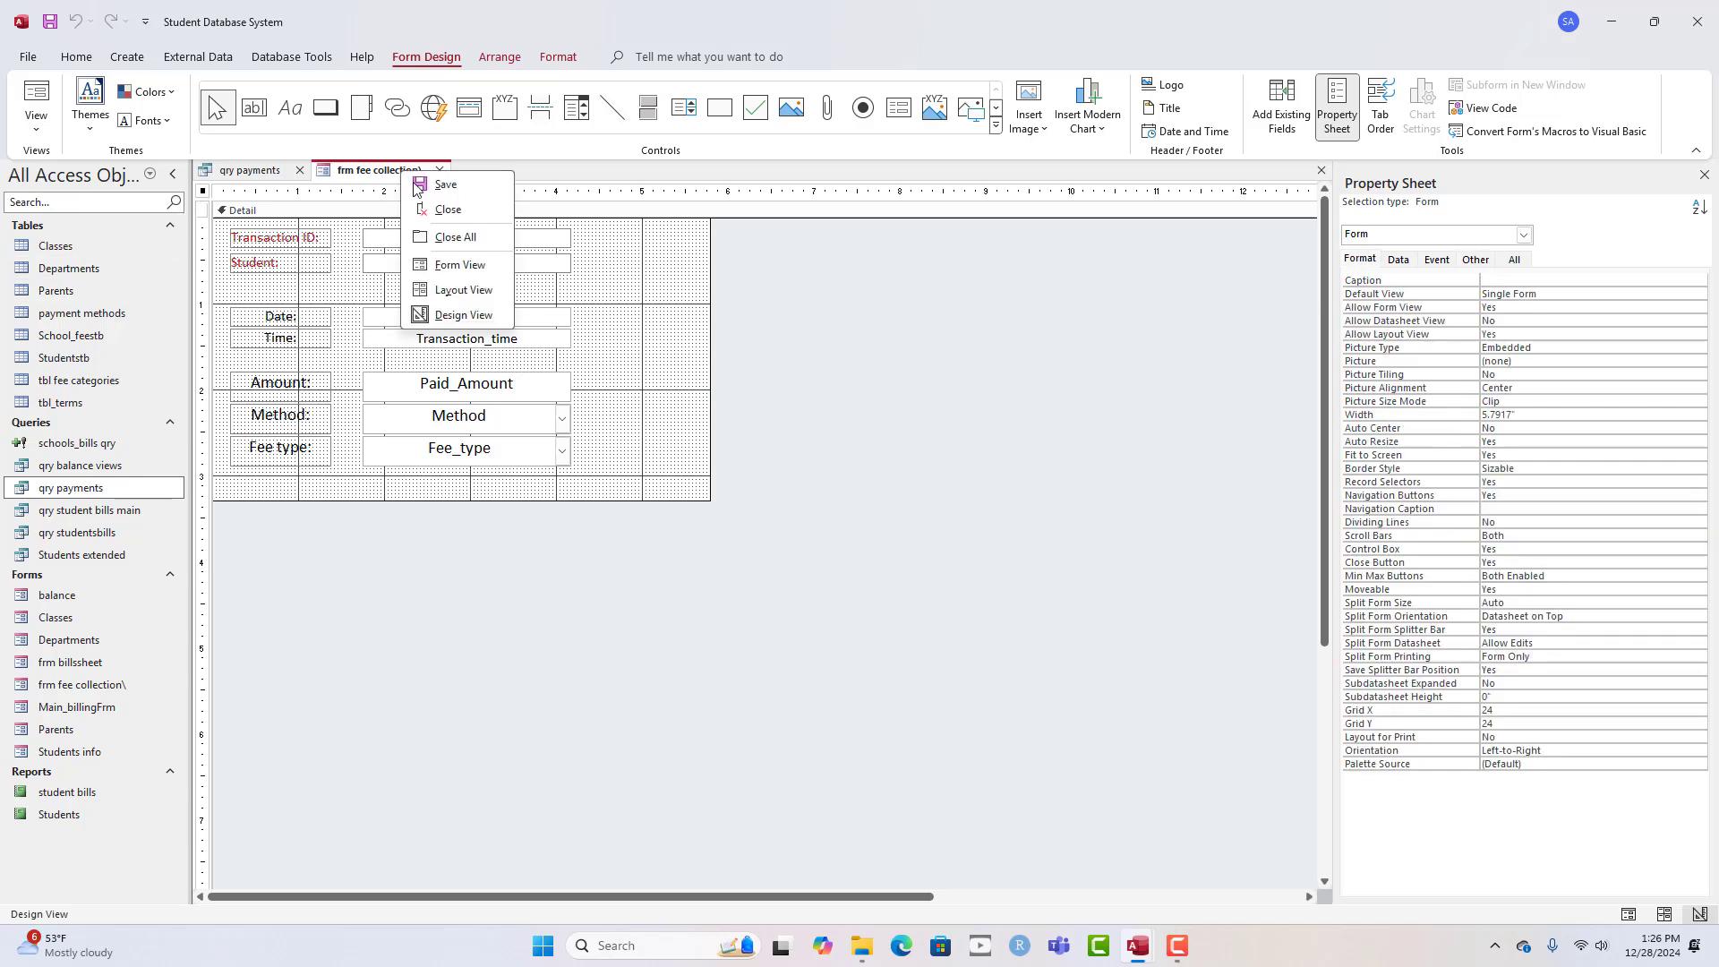
click(465, 265)
click(211, 302)
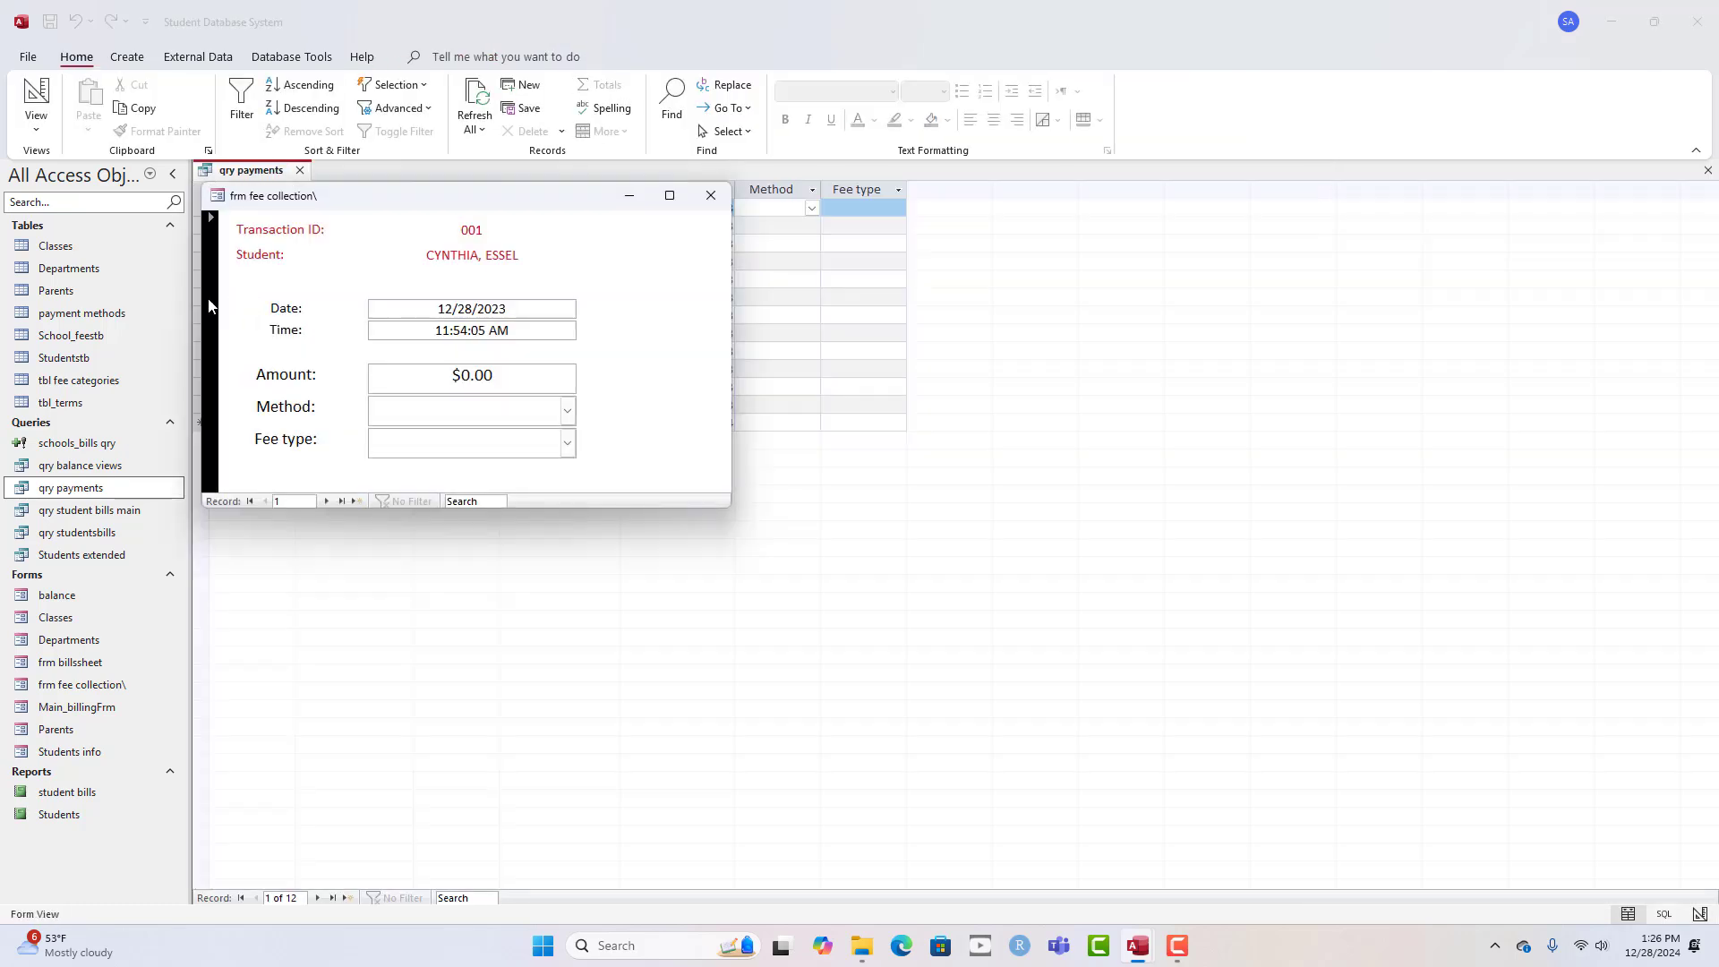
- Set the fee collection form's Record Selectors property to No in Design View and preview the form in Form View
right_click(403, 198)
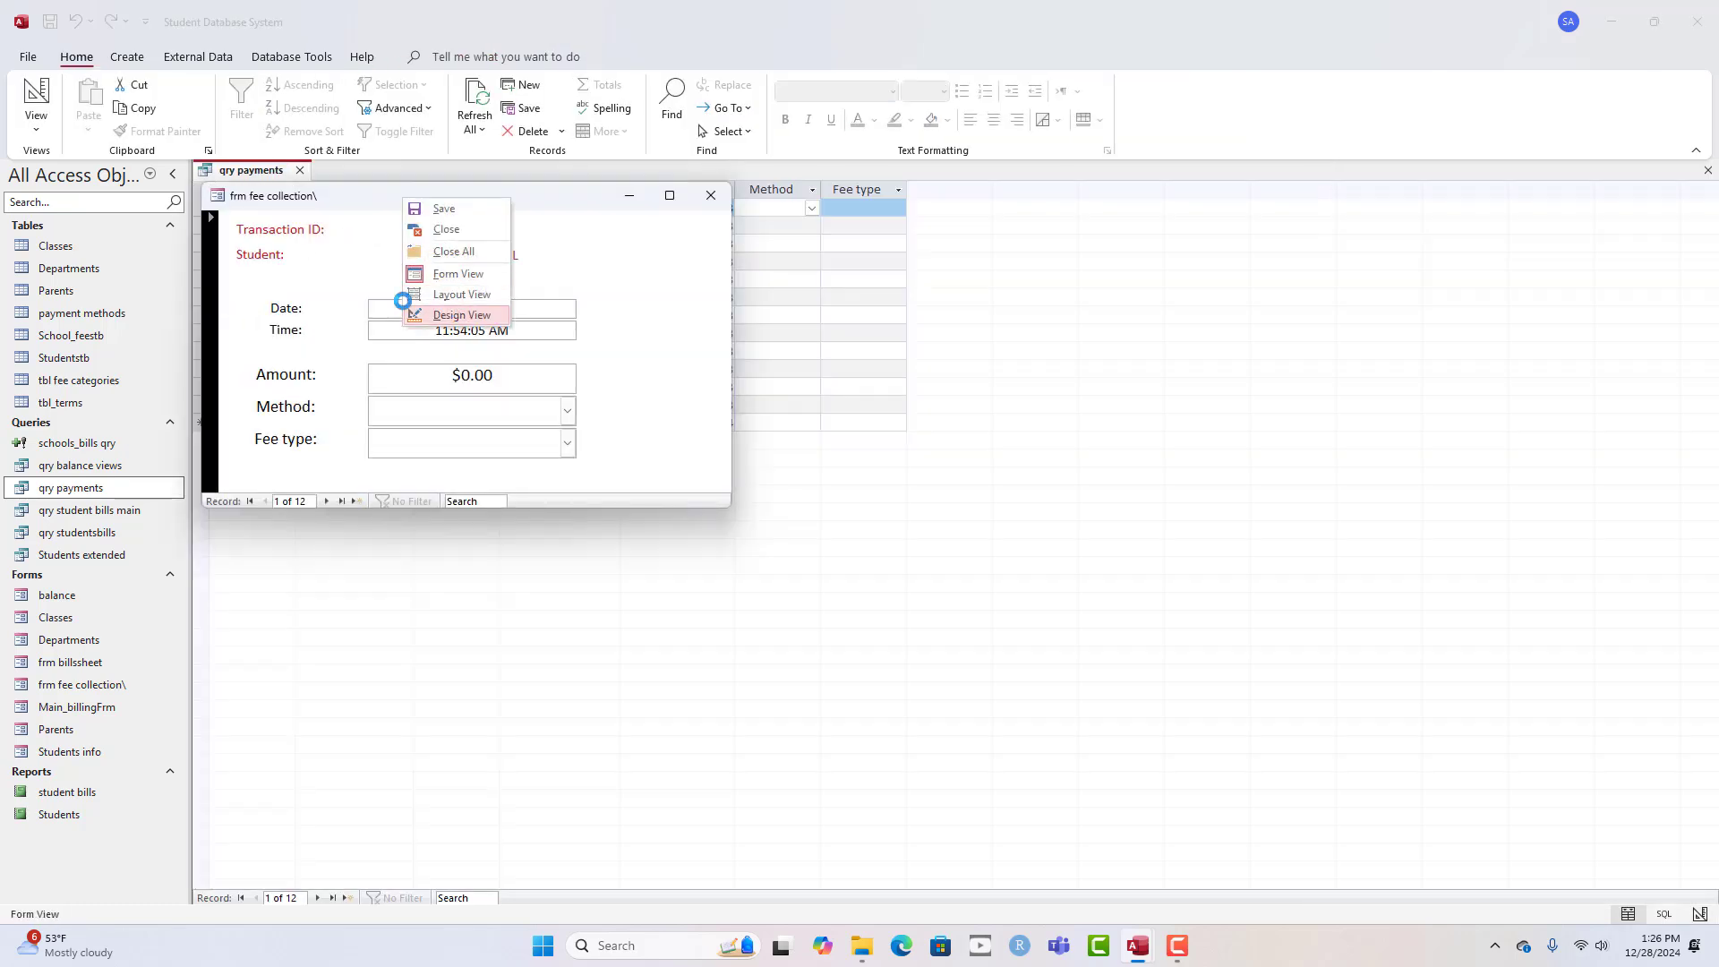
click(461, 315)
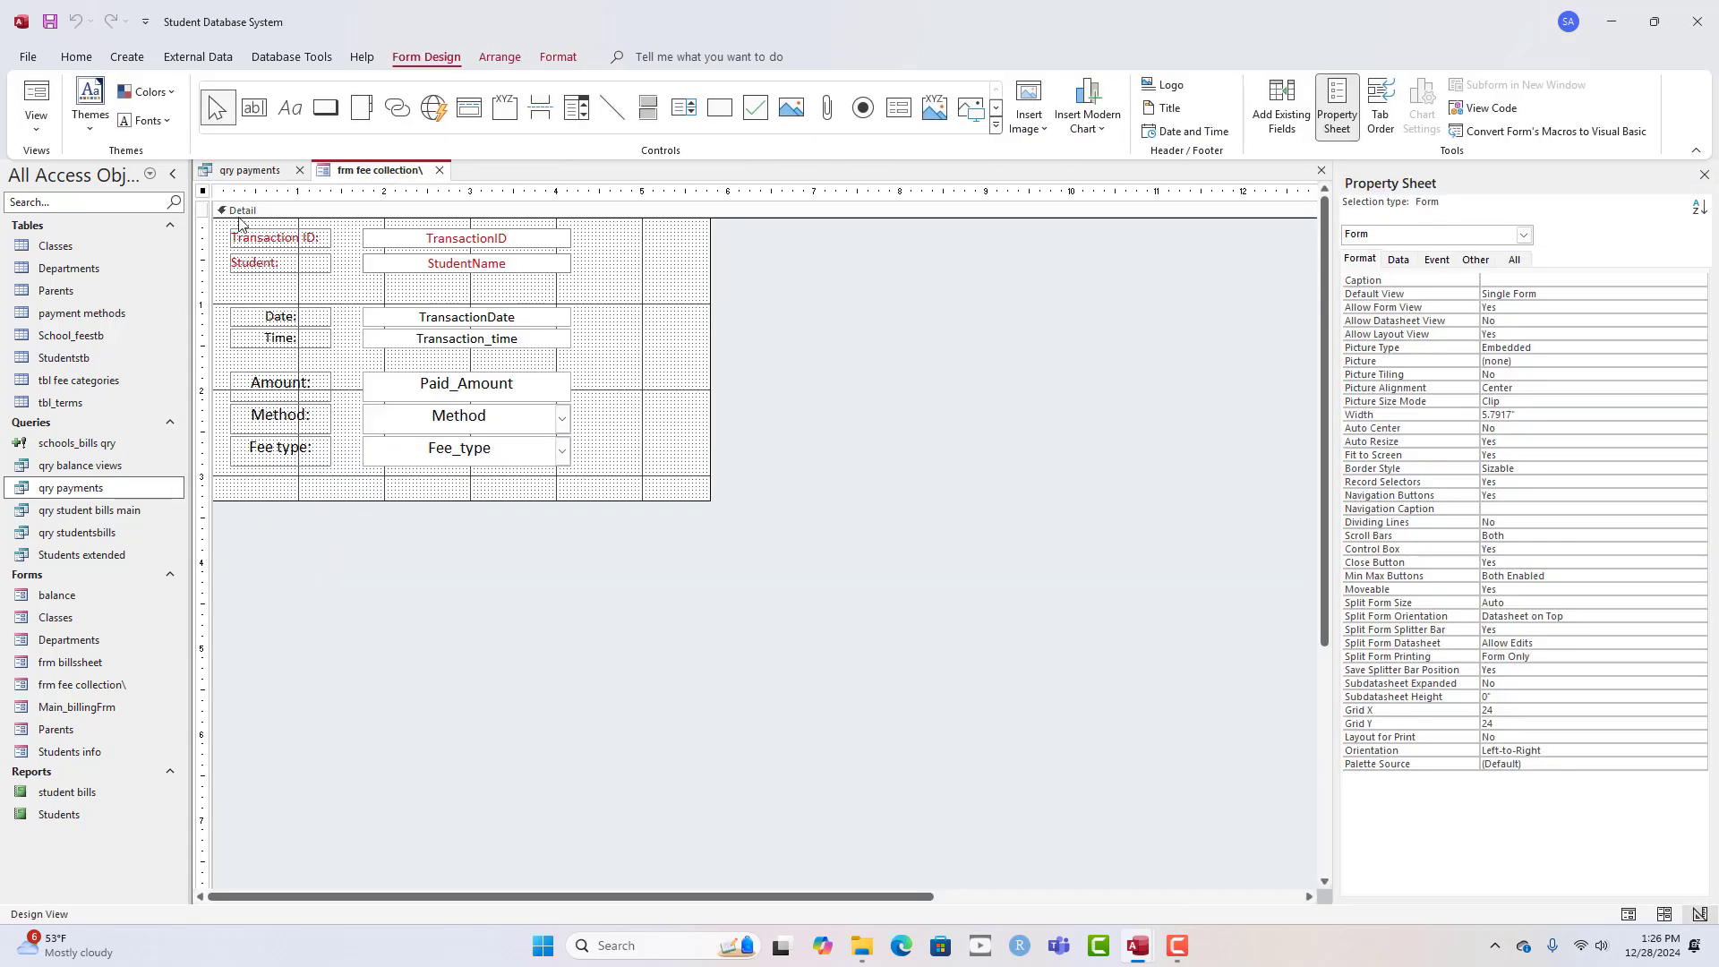
double_click(1528, 482)
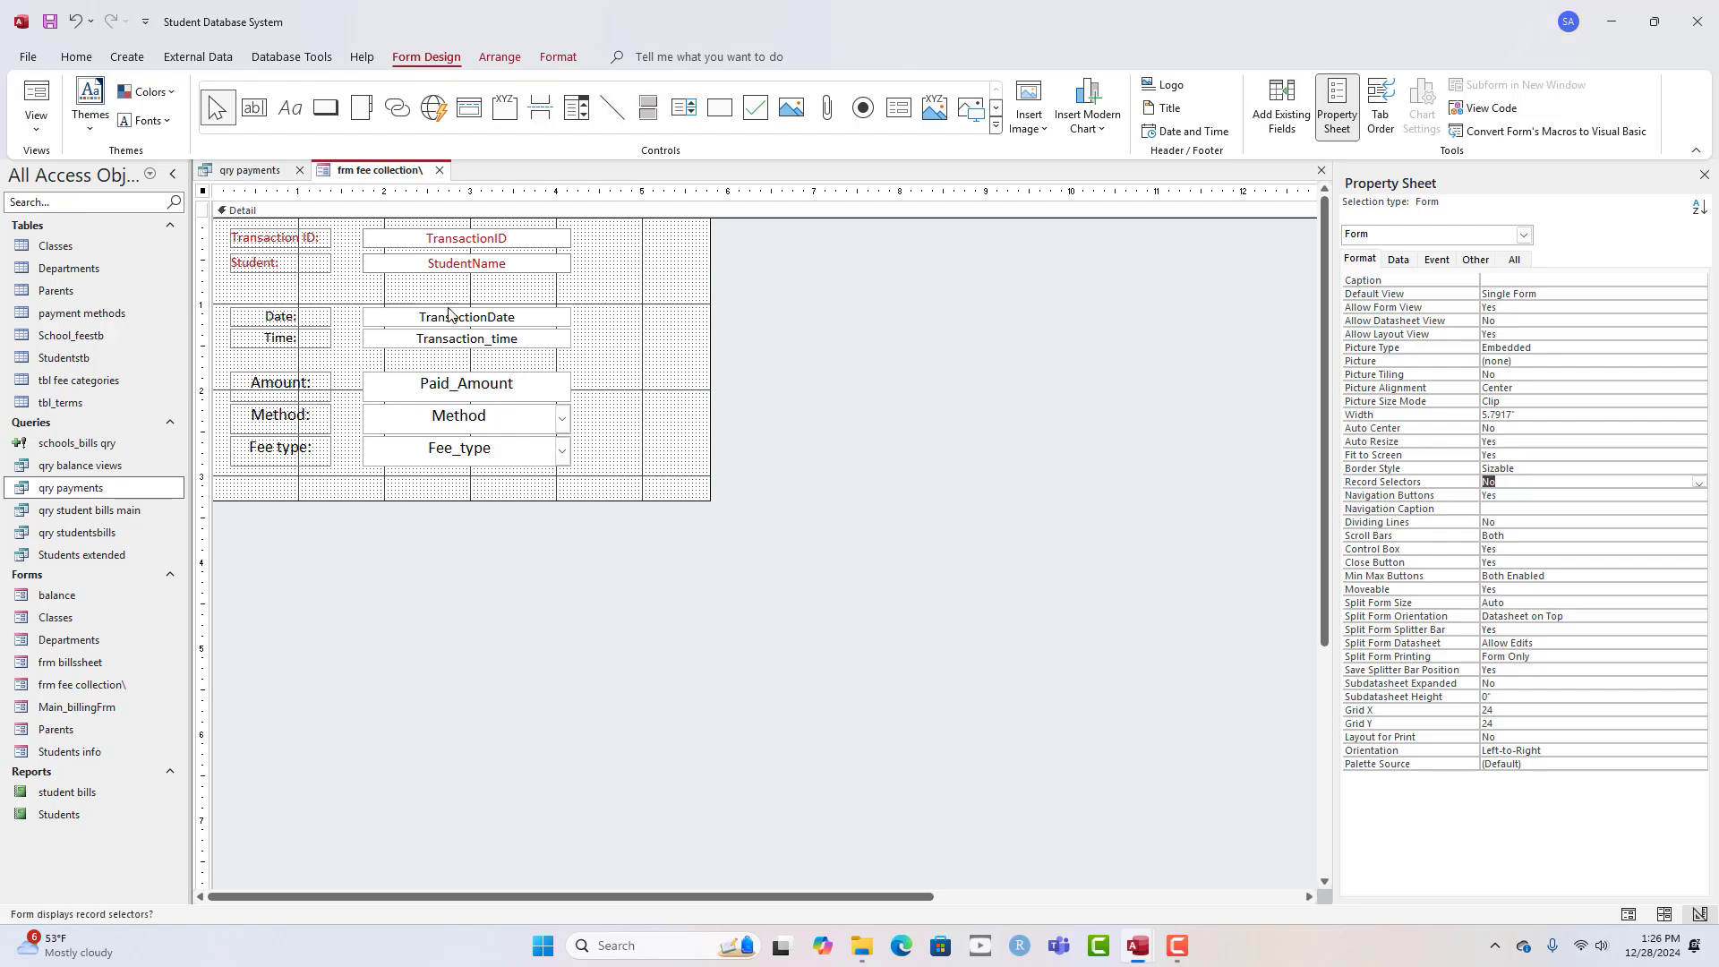
right_click(354, 166)
click(418, 253)
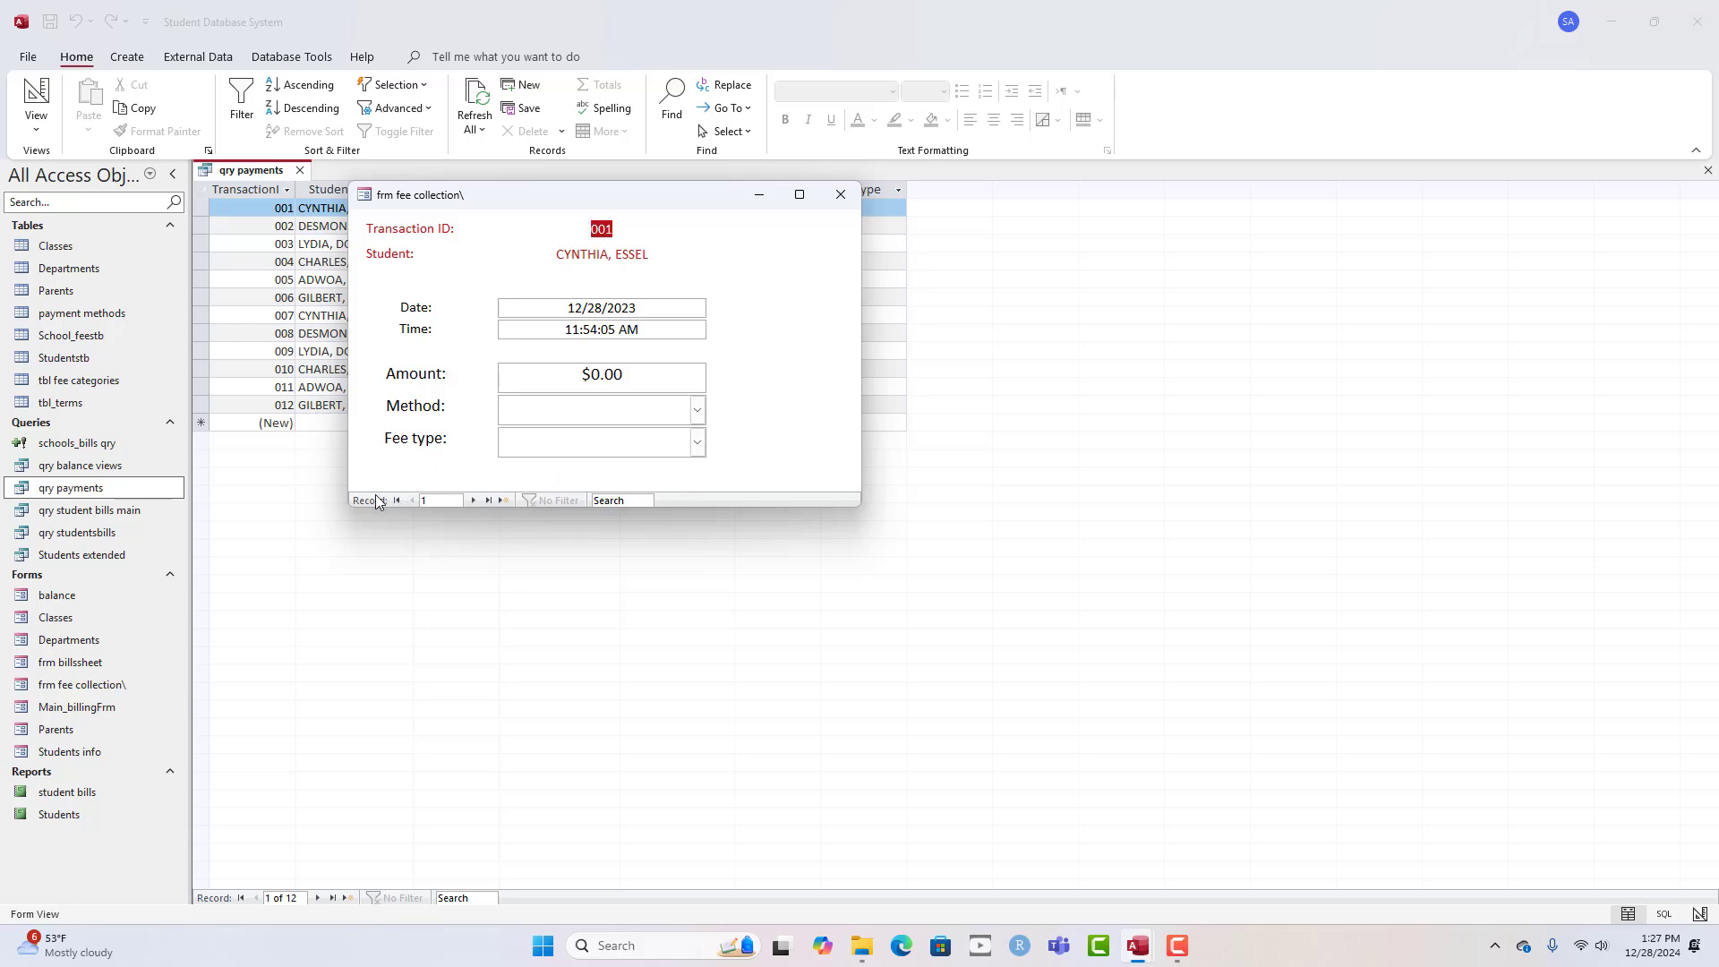
- Set the form's Navigation Buttons property to No, save the form and preview the pop-up in Form View
right_click(765, 331)
click(815, 376)
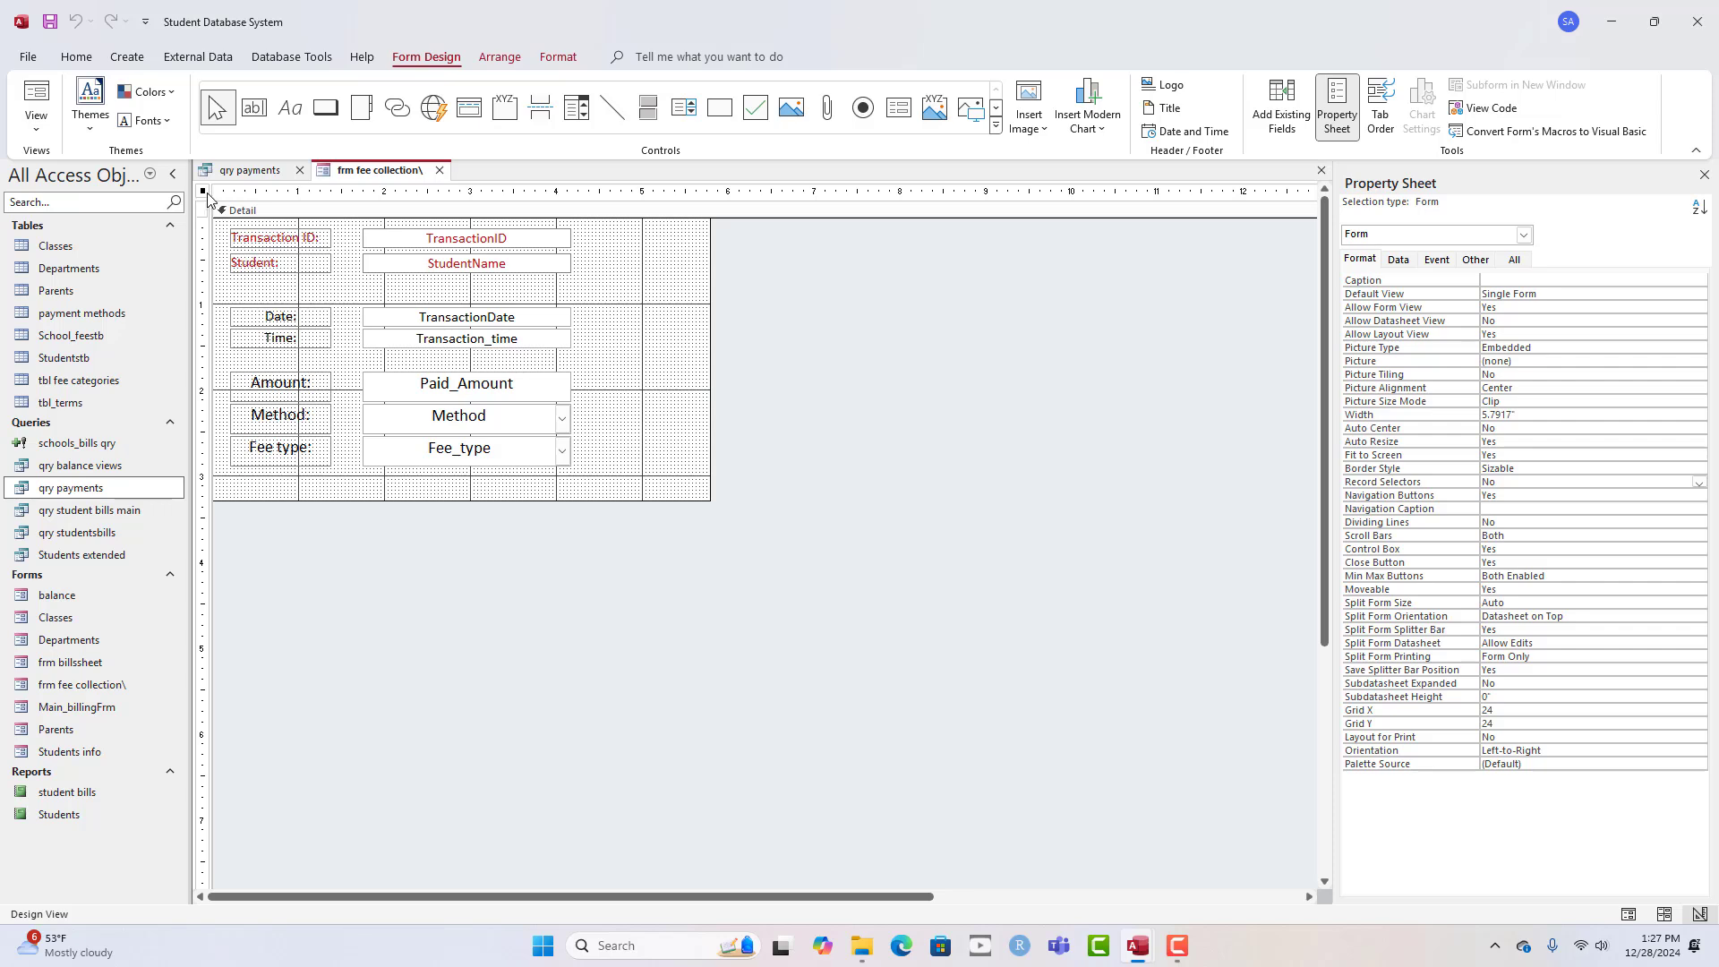
double_click(1530, 497)
right_click(378, 170)
click(408, 176)
right_click(397, 177)
click(445, 263)
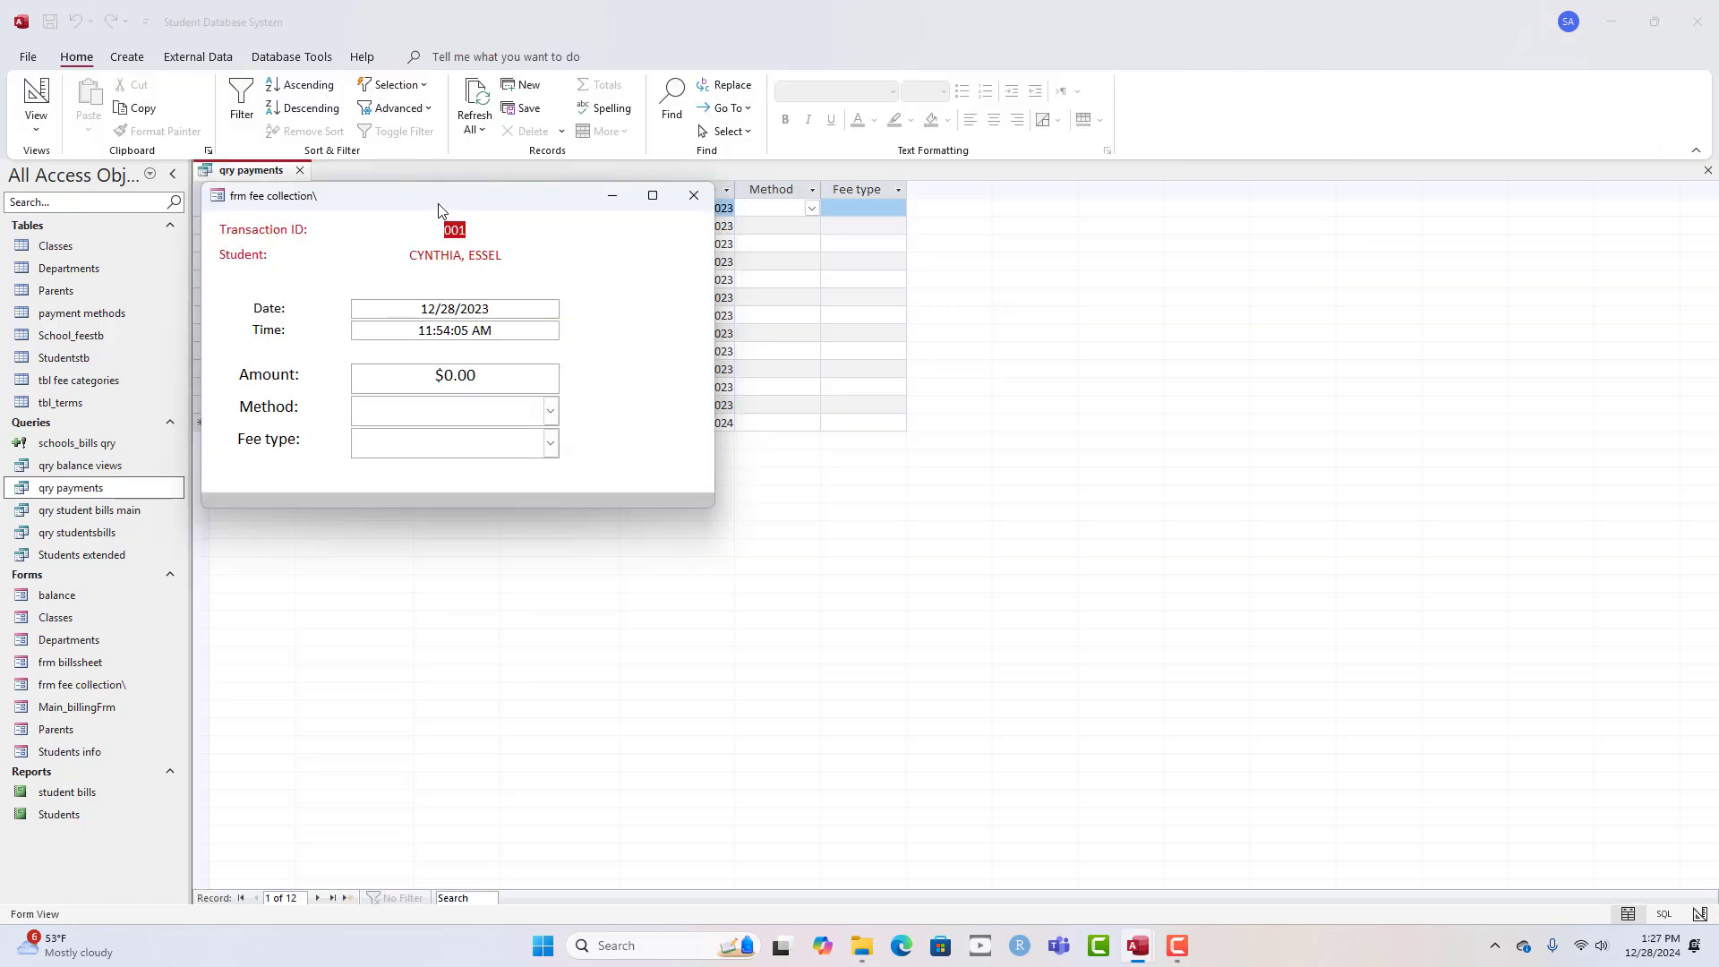
drag(439, 210, 656, 227)
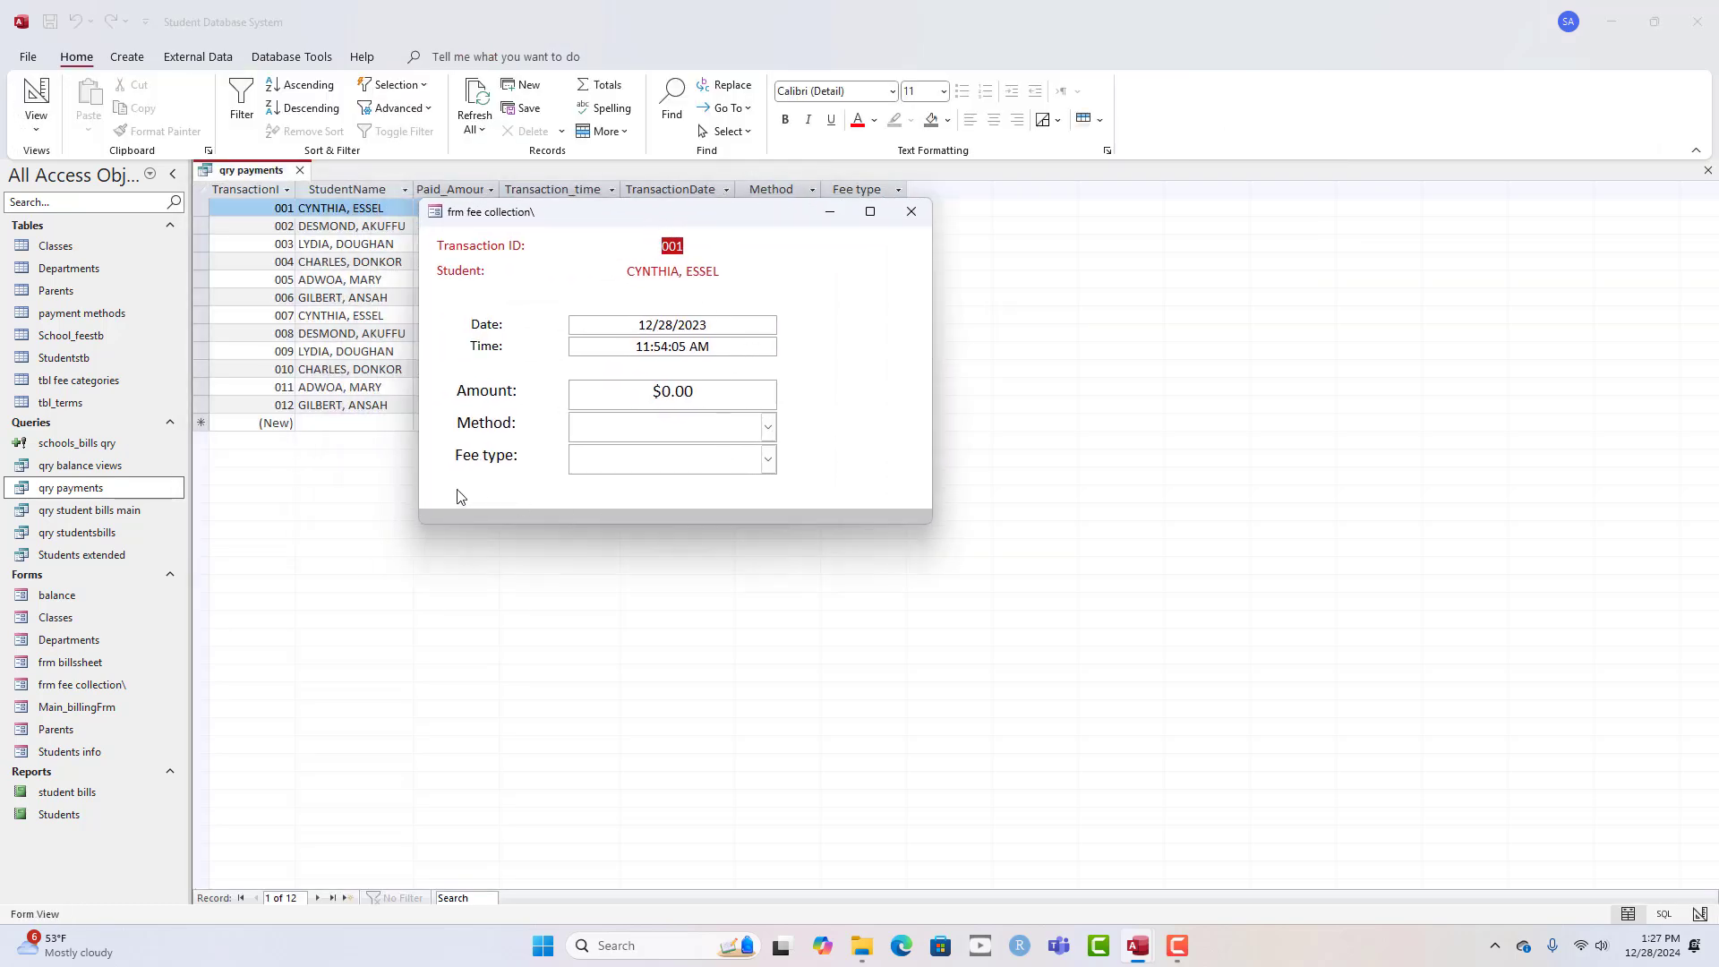
- Return to Design View, set the form's Scroll Bars property to Neither and save the form
right_click(612, 241)
right_click(594, 215)
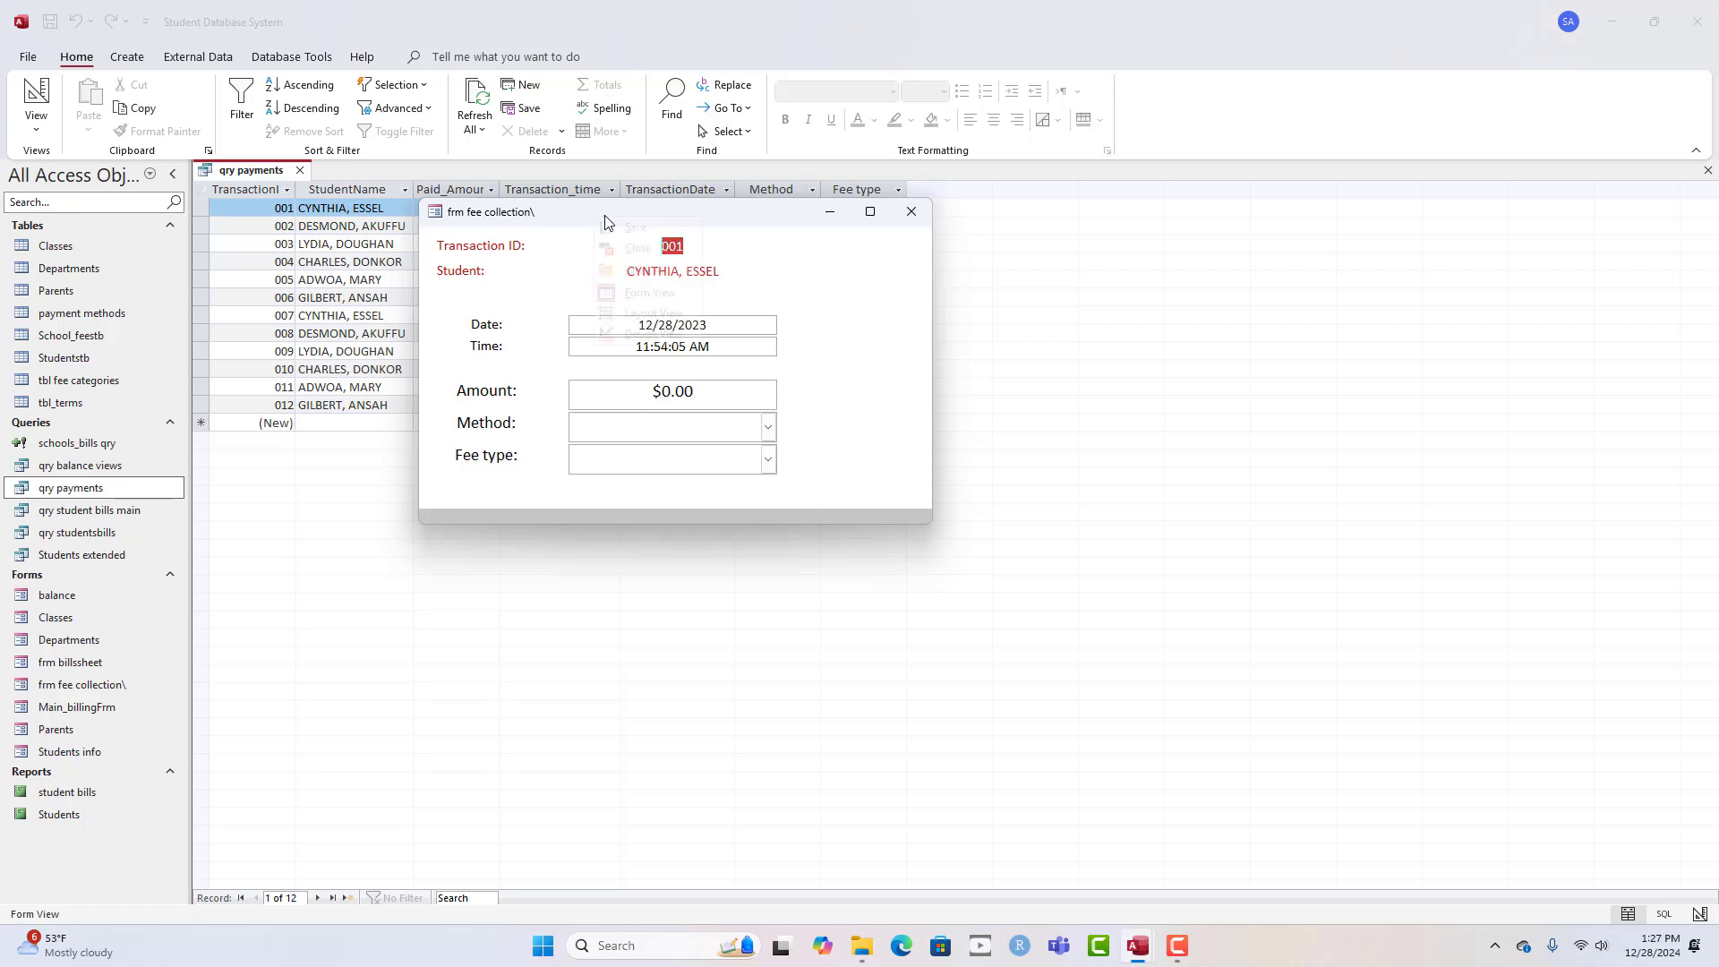
click(853, 317)
right_click(826, 286)
click(857, 336)
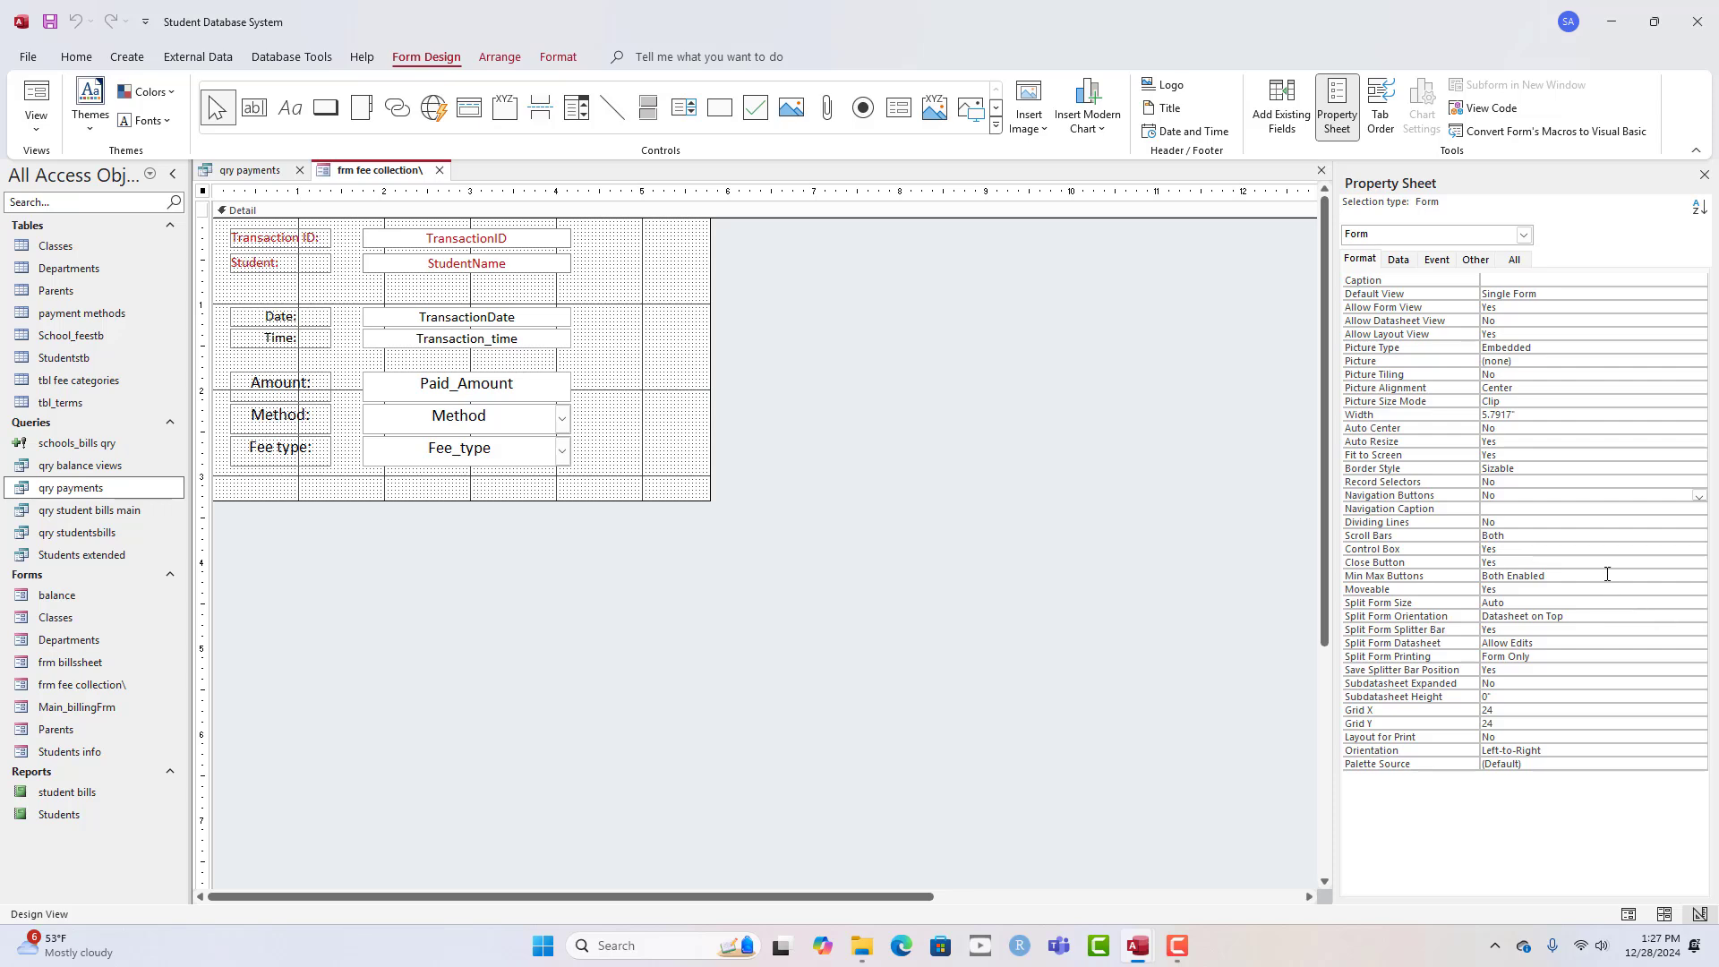
click(1523, 536)
click(1699, 536)
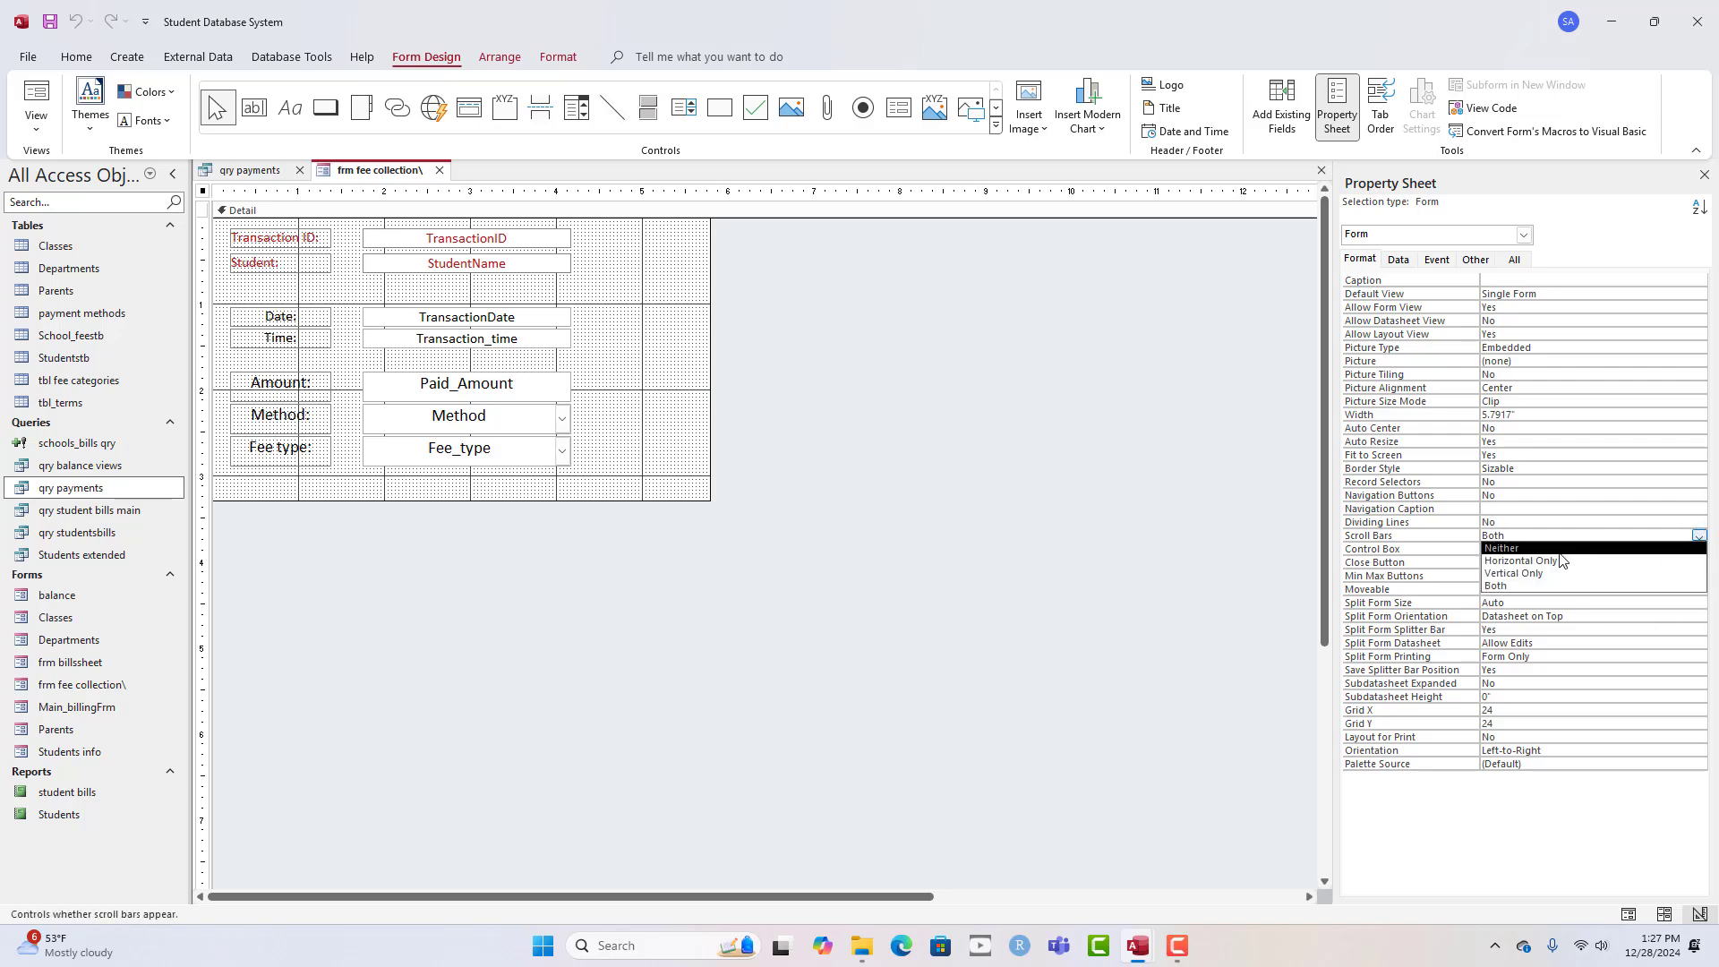
click(1522, 547)
right_click(362, 180)
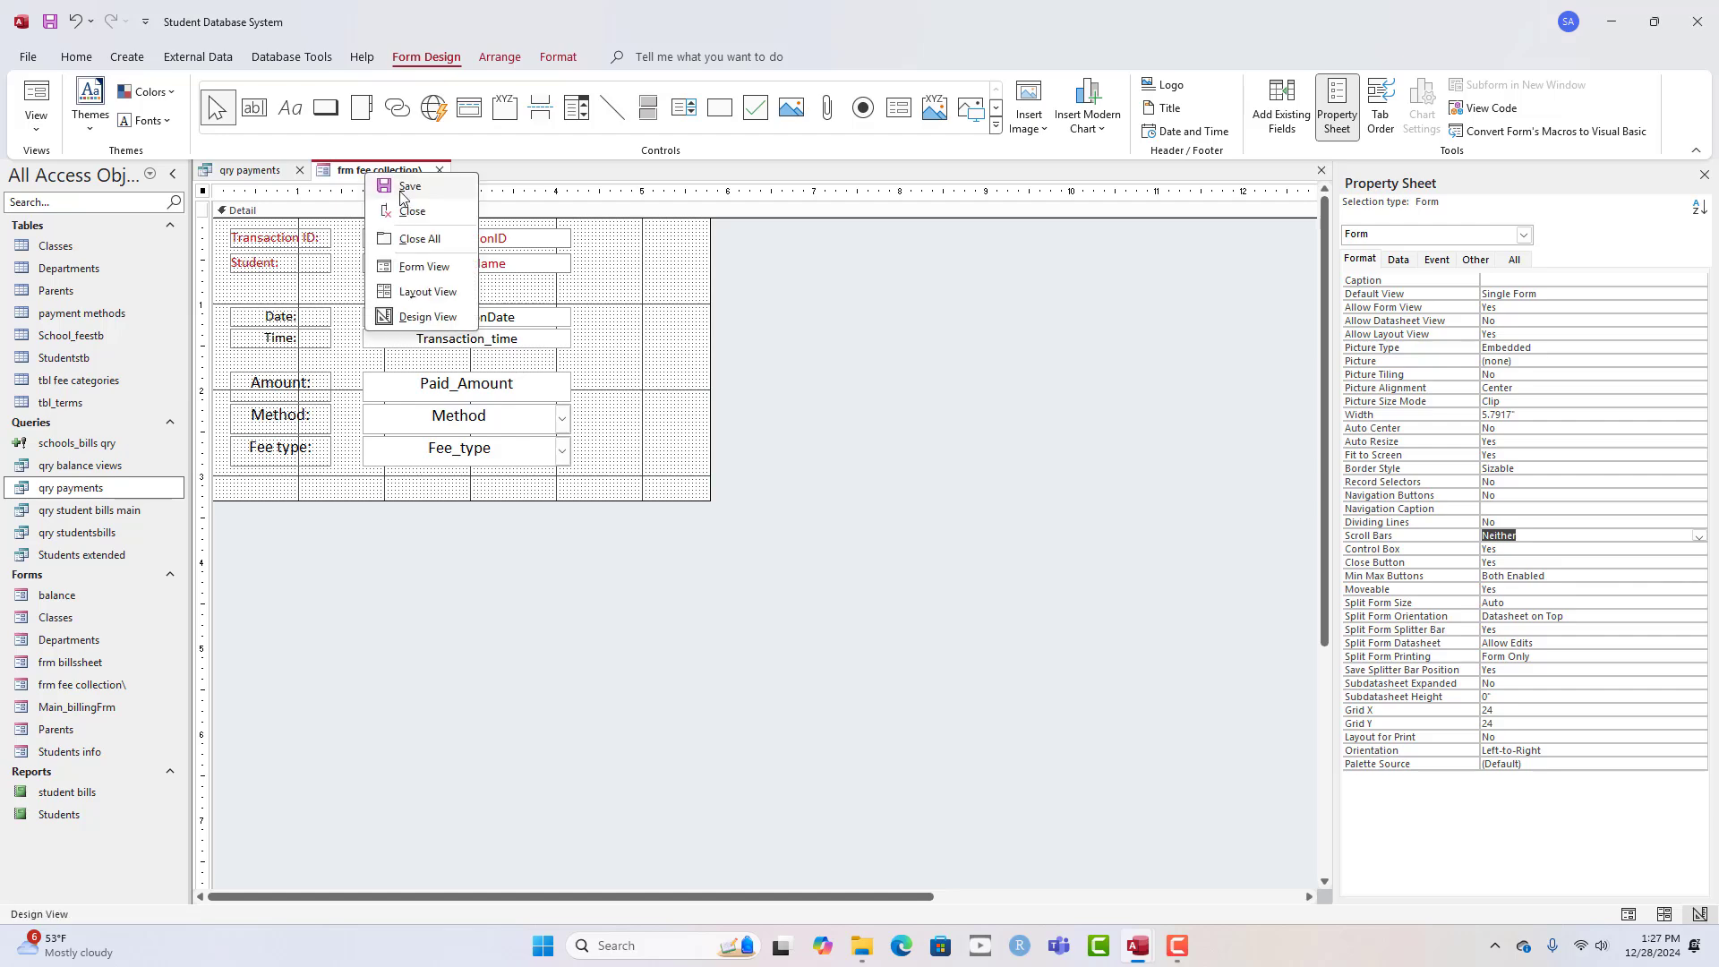
click(402, 186)
- Set the TransactionID text box's Enabled property to No and Locked to Yes, and save the form
click(458, 238)
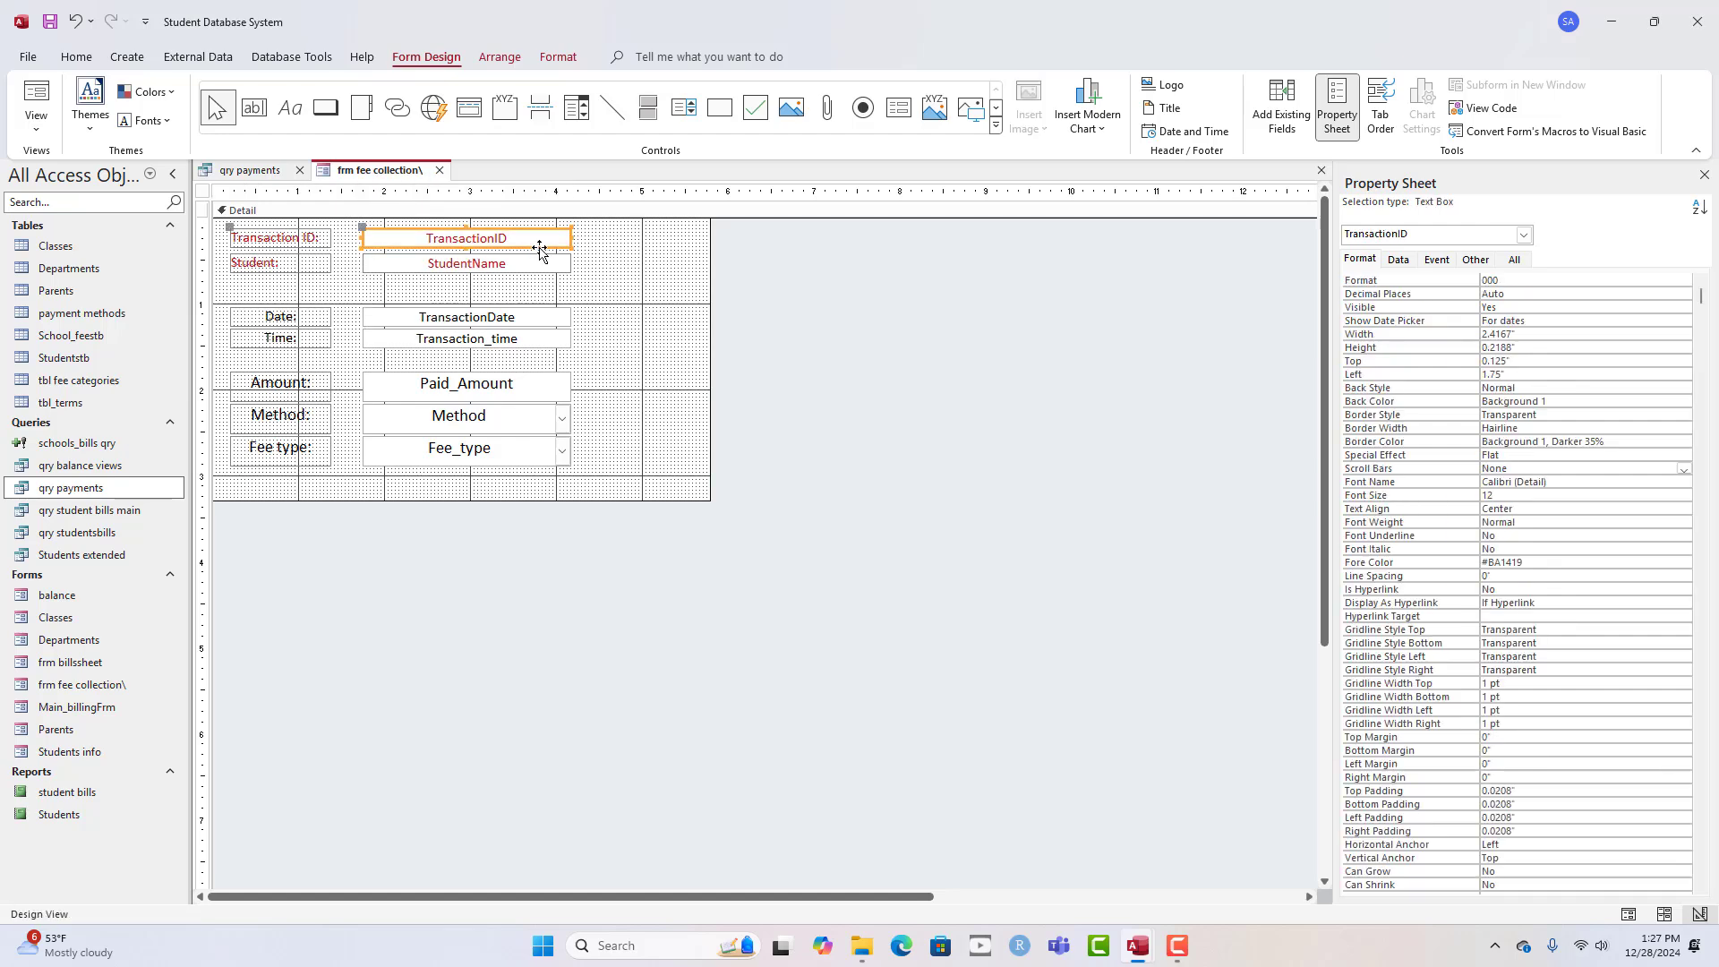
click(1410, 263)
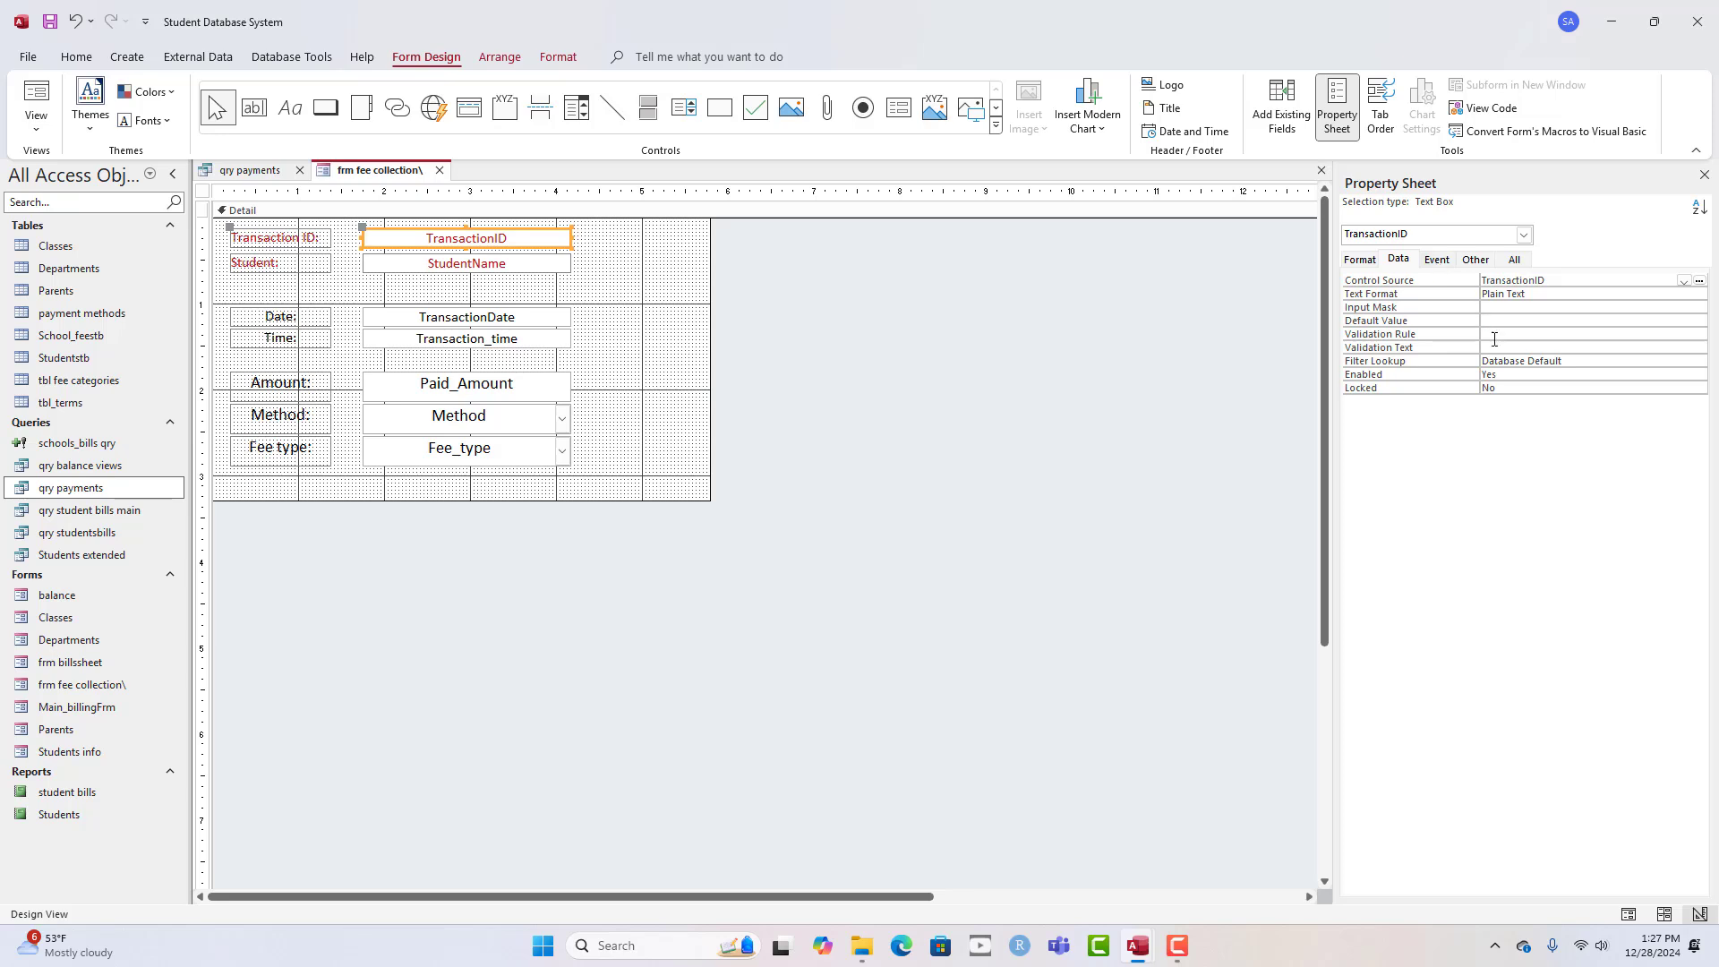
double_click(1517, 375)
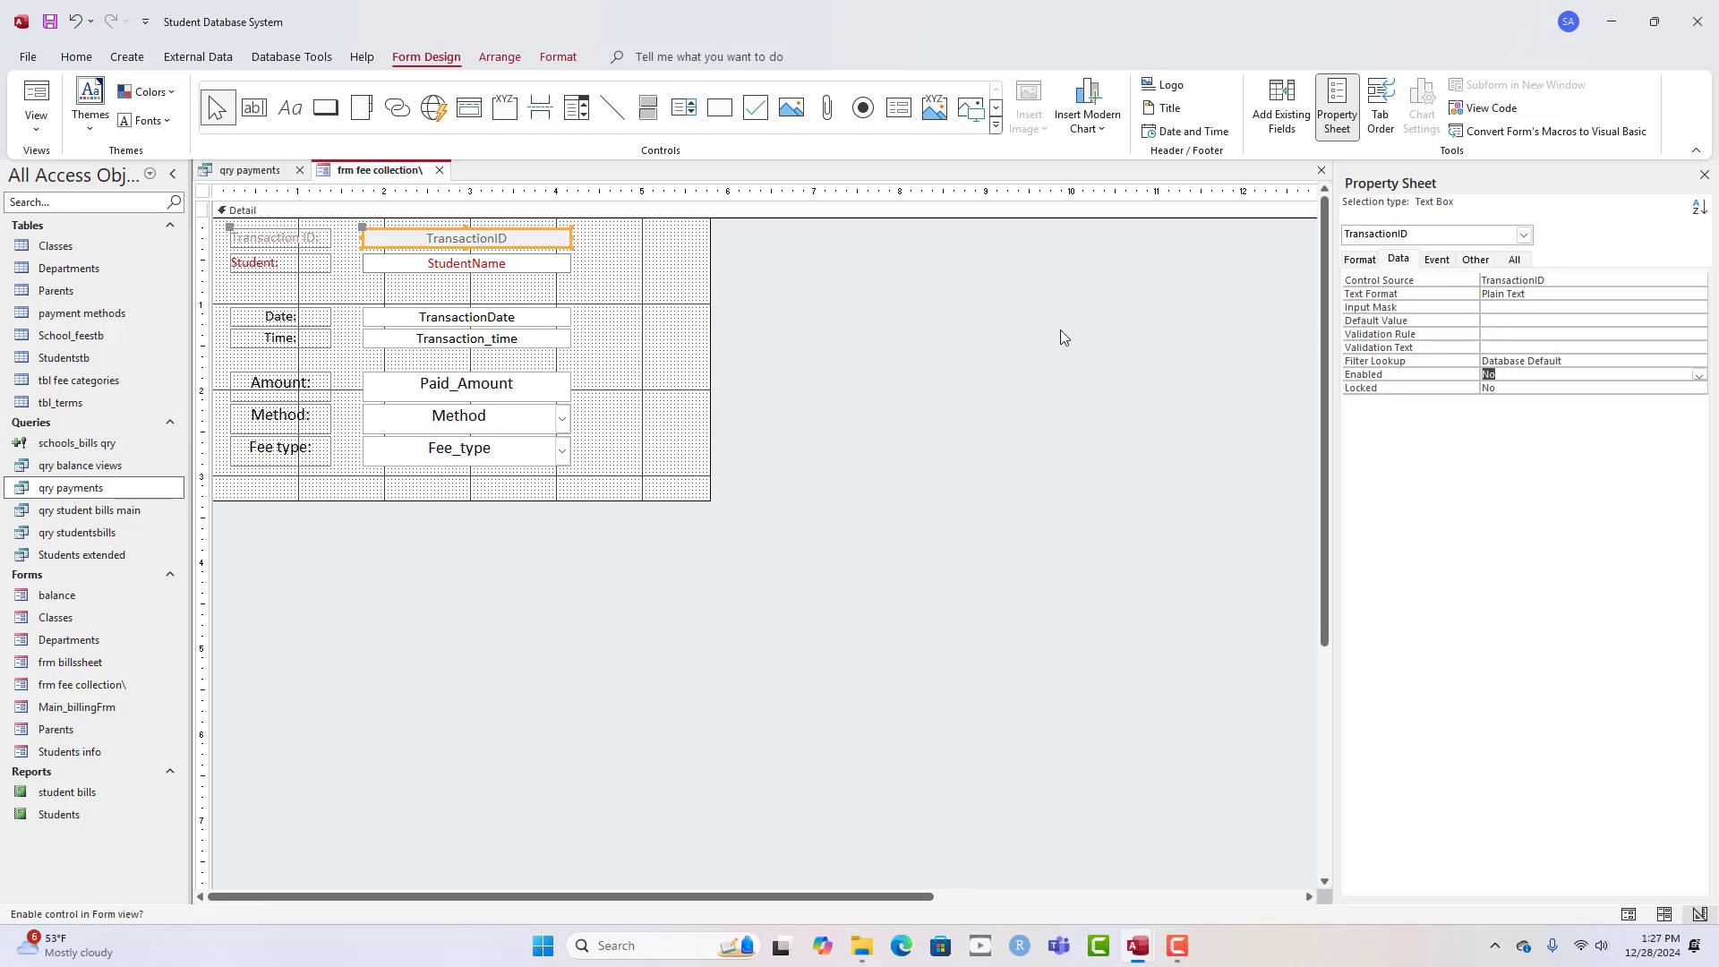
double_click(1541, 388)
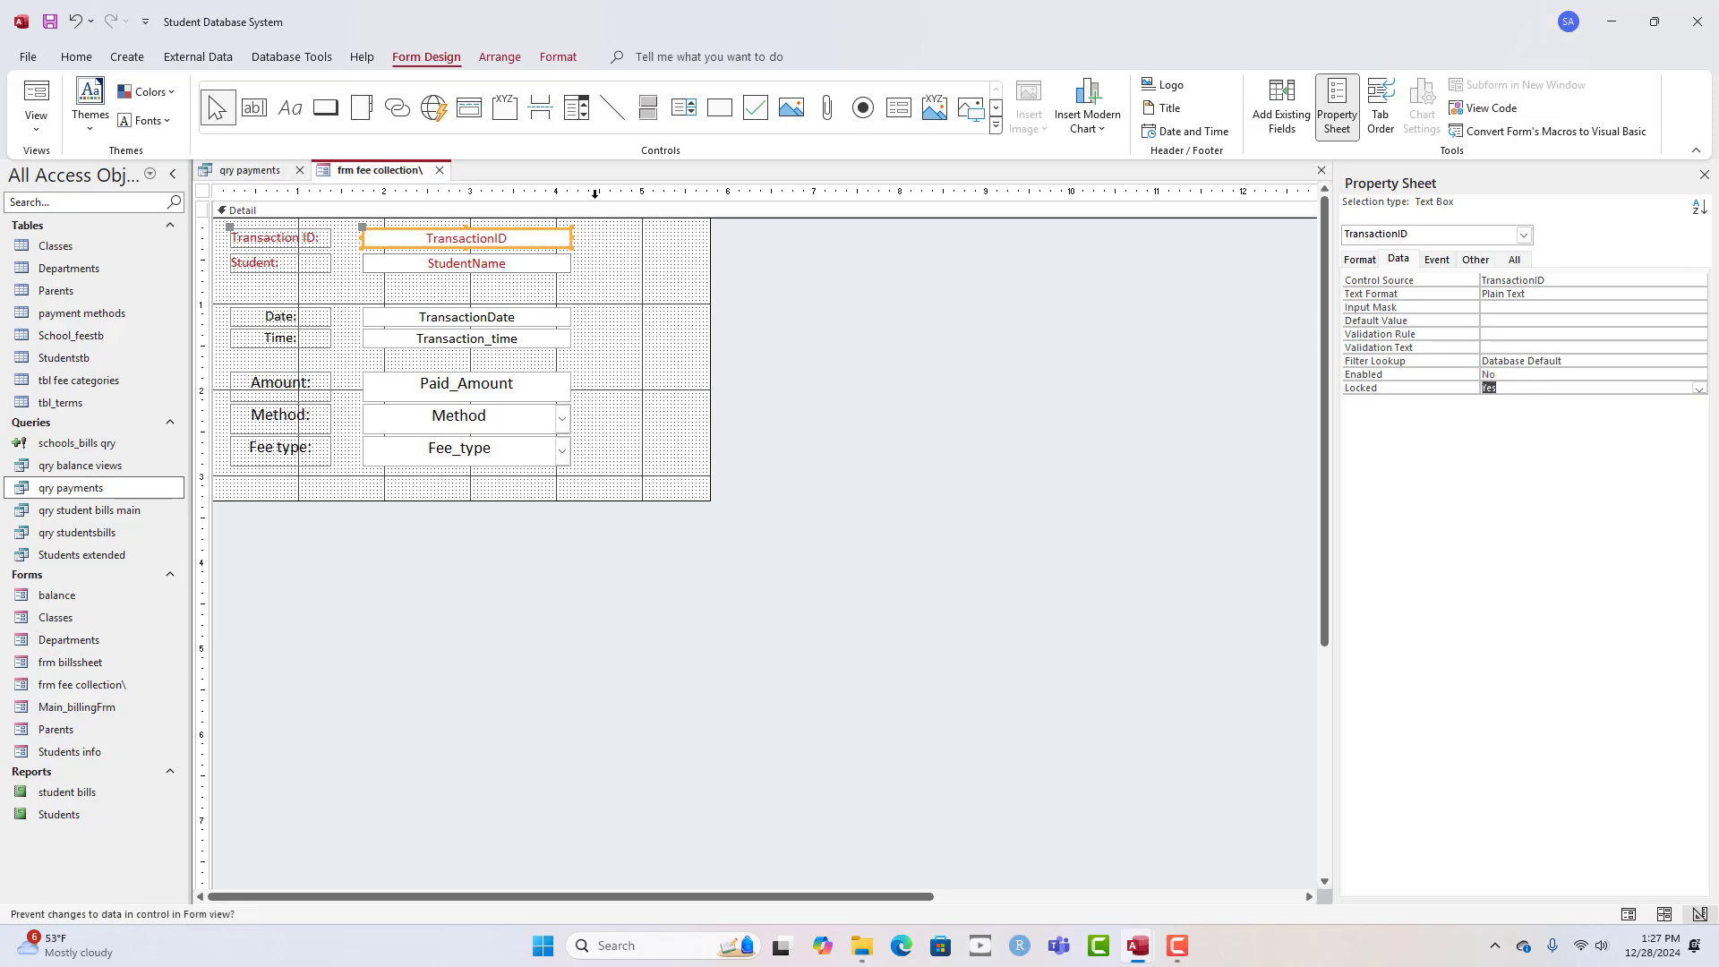
click(1520, 387)
right_click(364, 170)
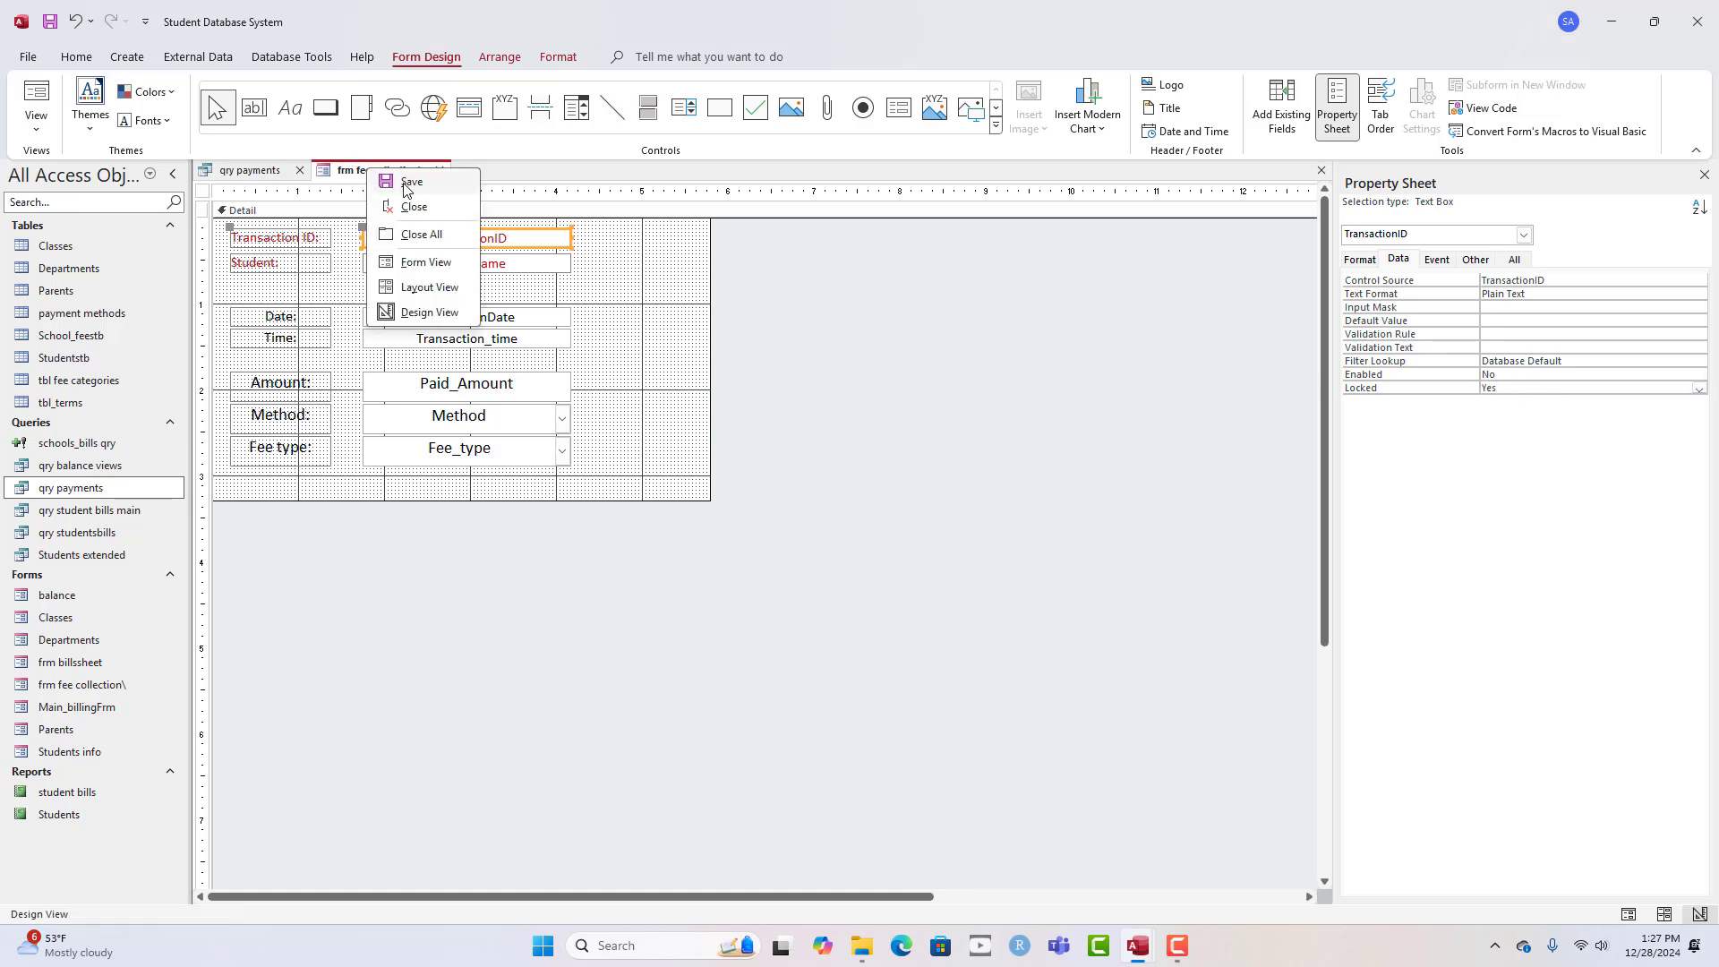
- Check in Form View whether the transaction ID is locked and how the student and amount fields respond
right_click(398, 178)
click(454, 272)
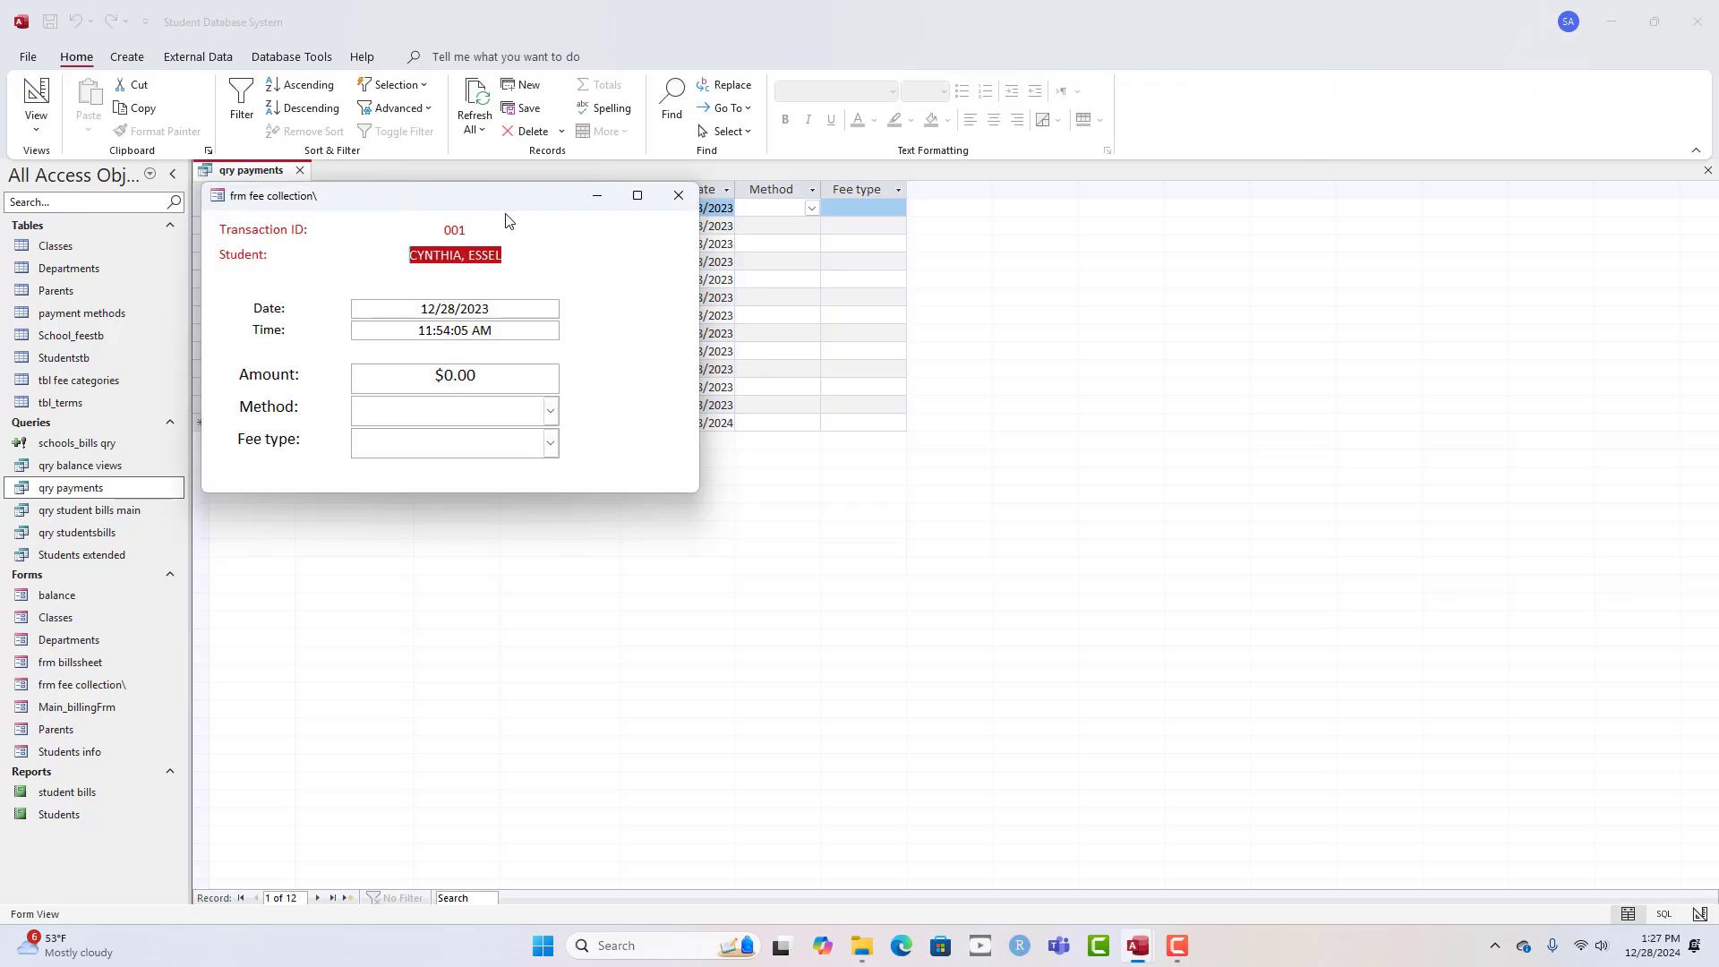
drag(499, 210, 672, 210)
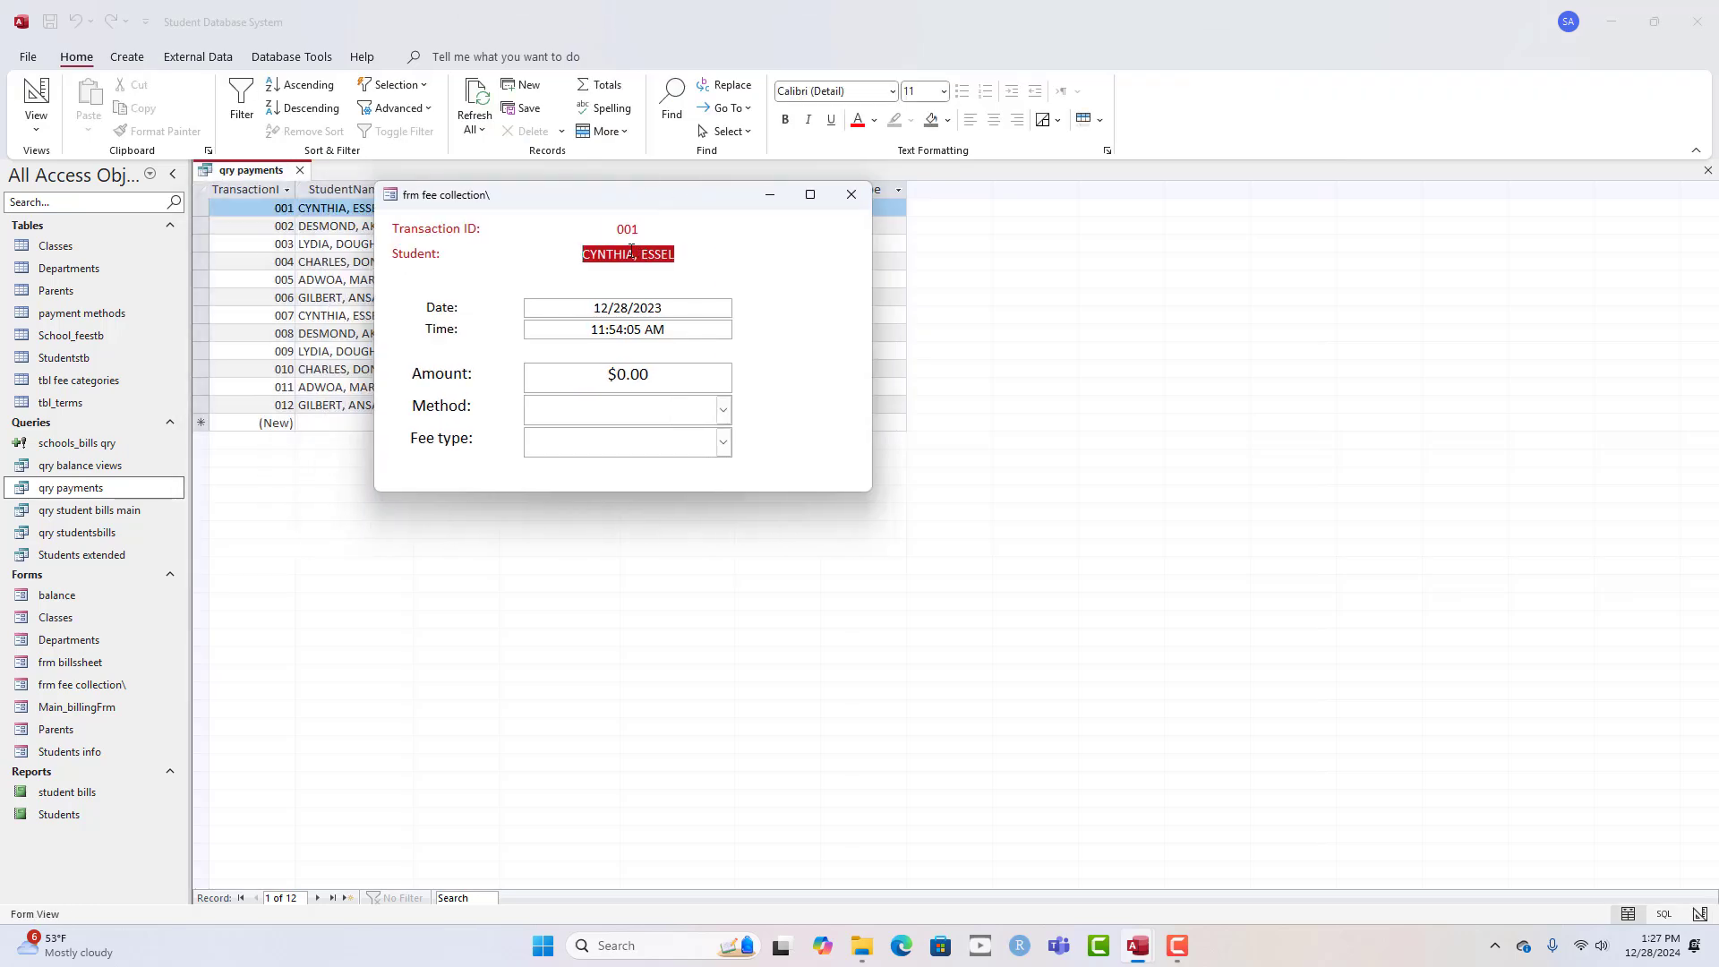
click(629, 254)
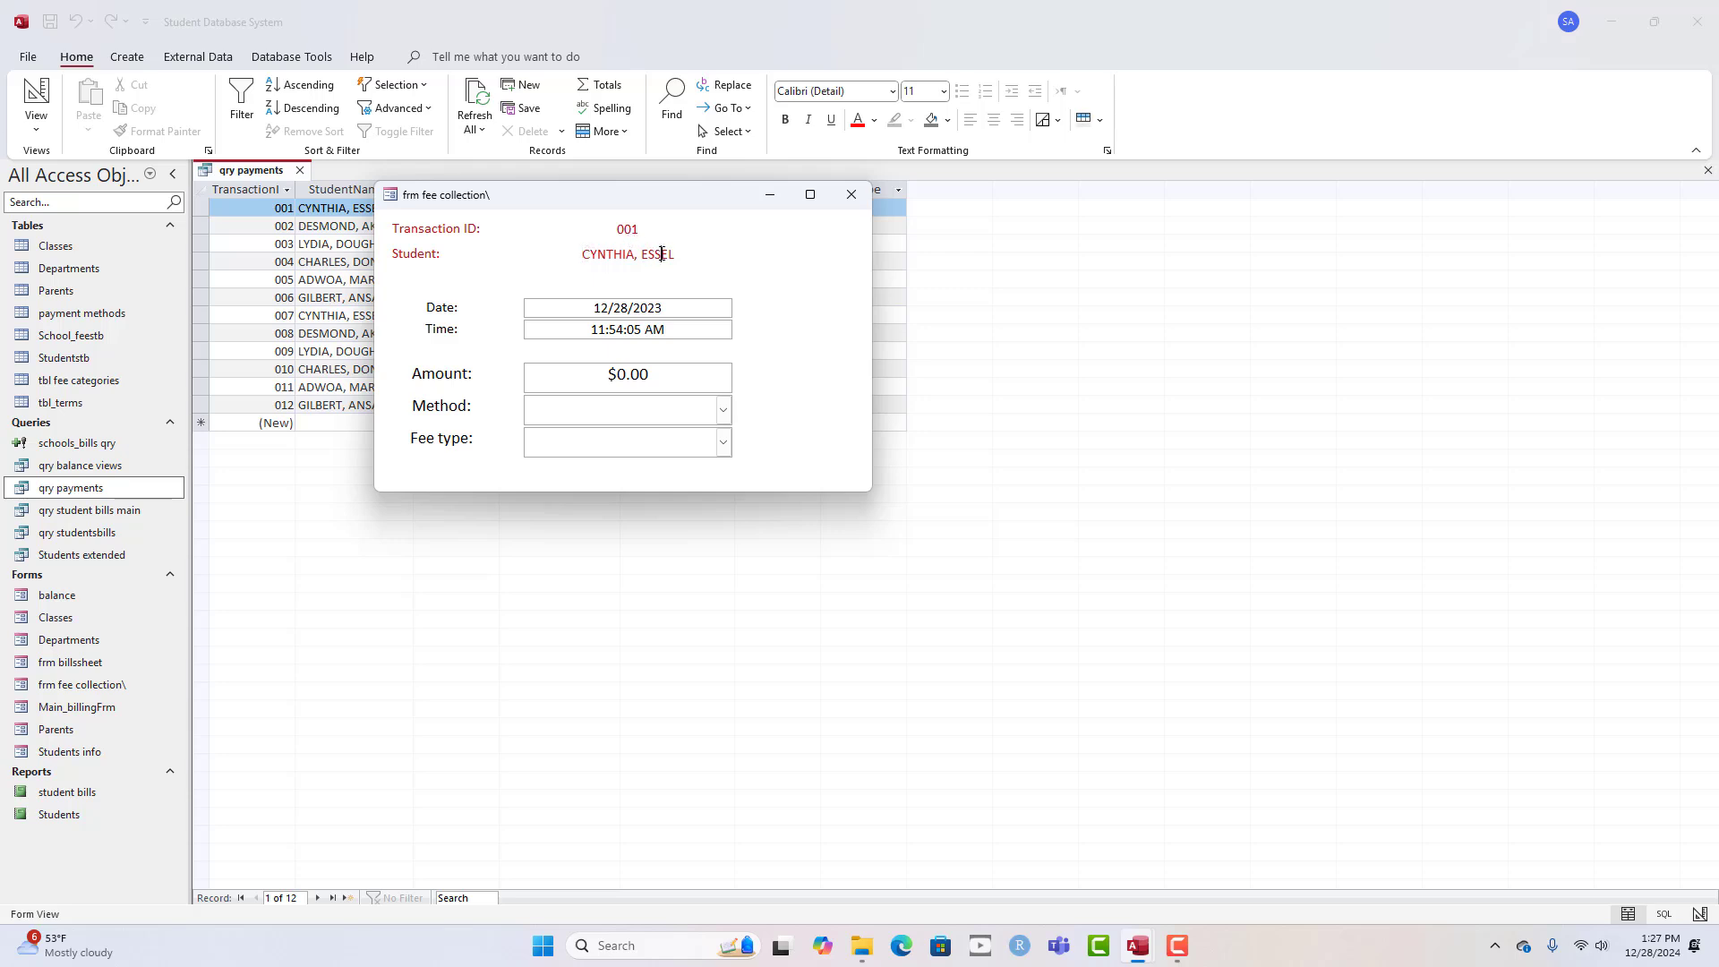
drag(652, 206, 752, 213)
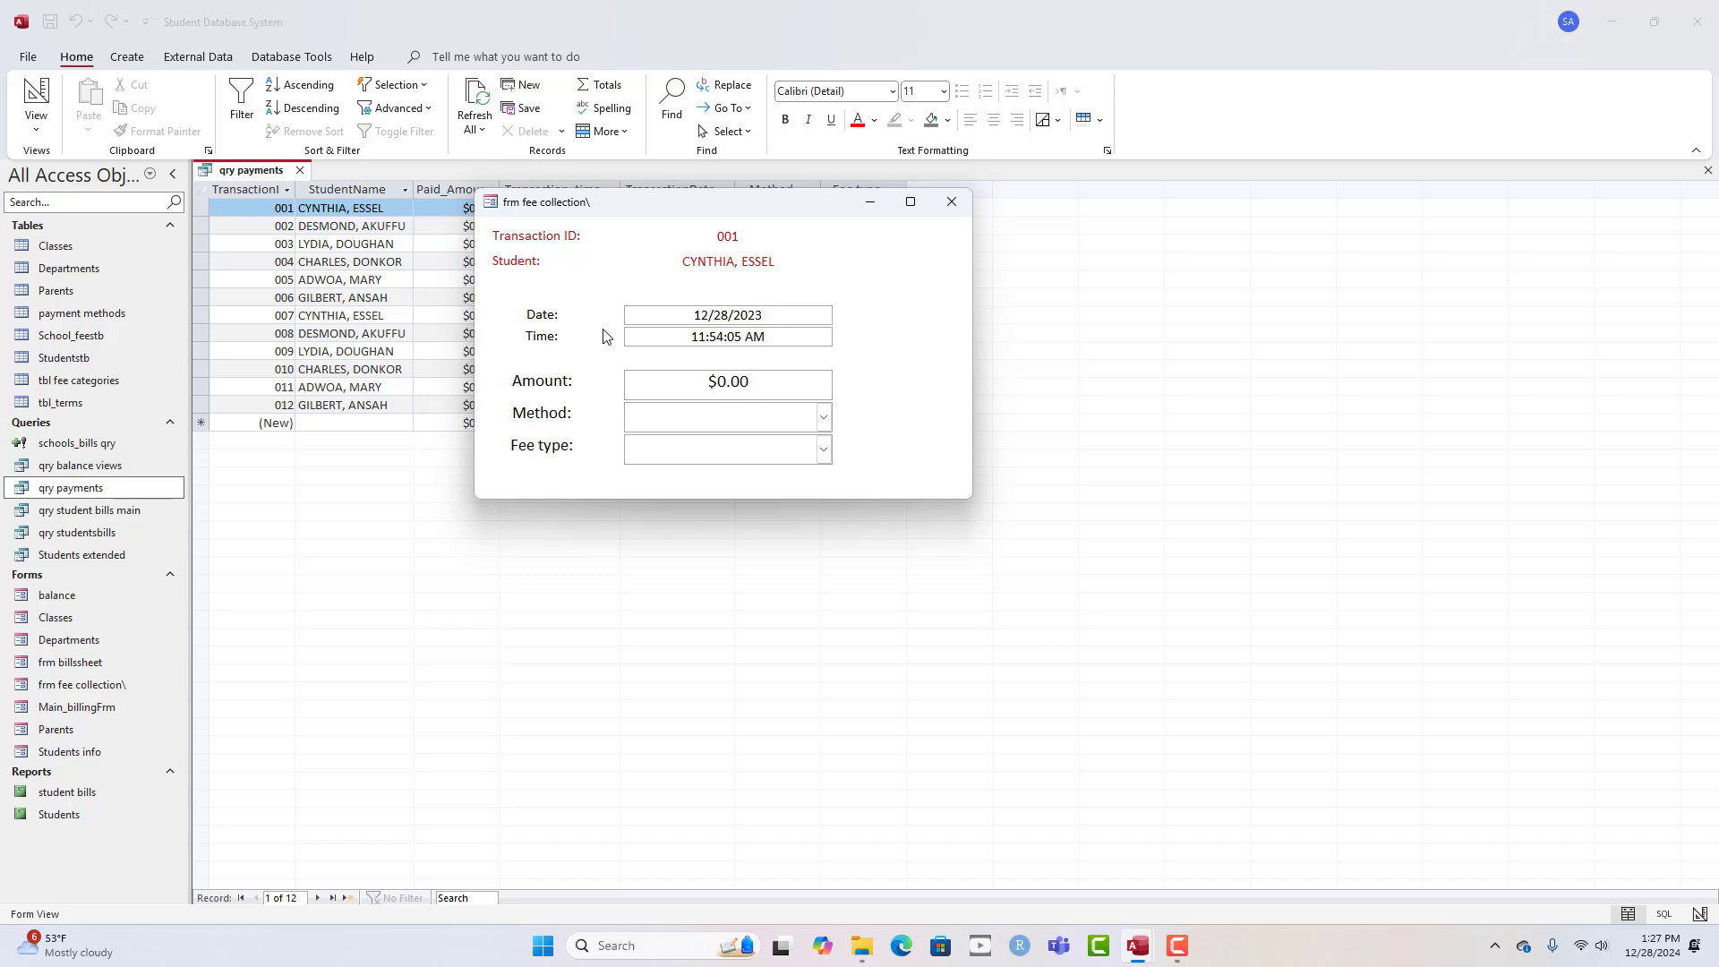
drag(781, 386, 579, 381)
- Return to Design View and enlarge the form's detail area to about 6.8 inches wide and 3.4 inches high
right_click(637, 231)
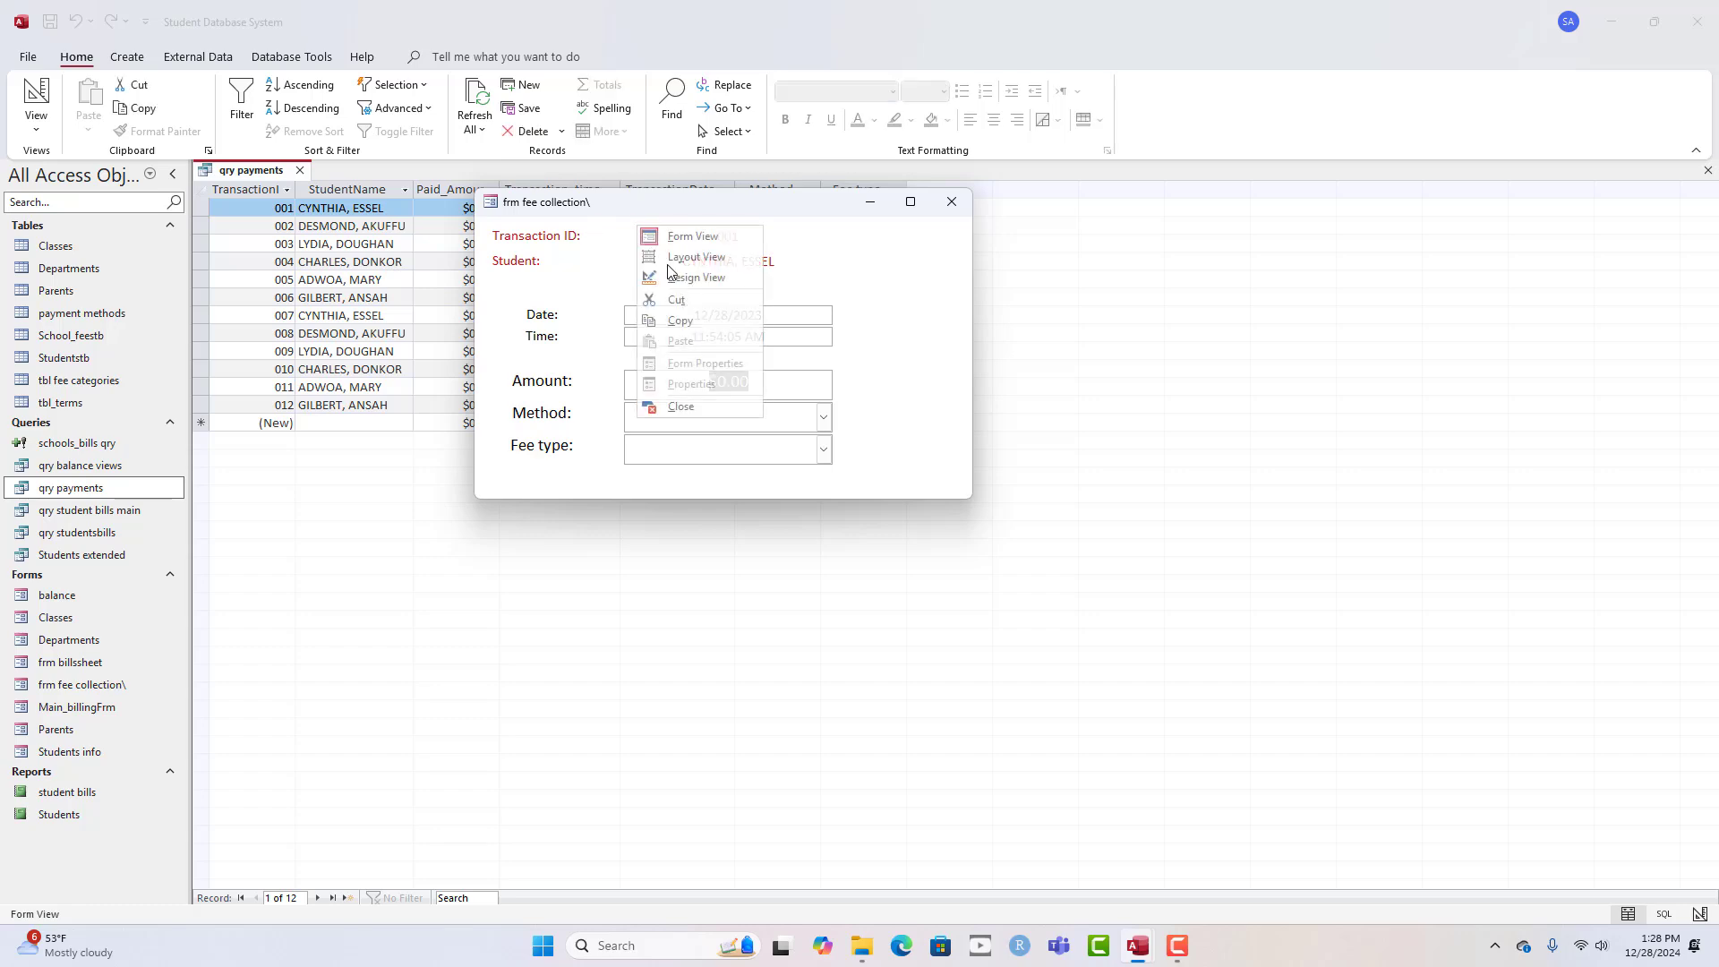
click(680, 279)
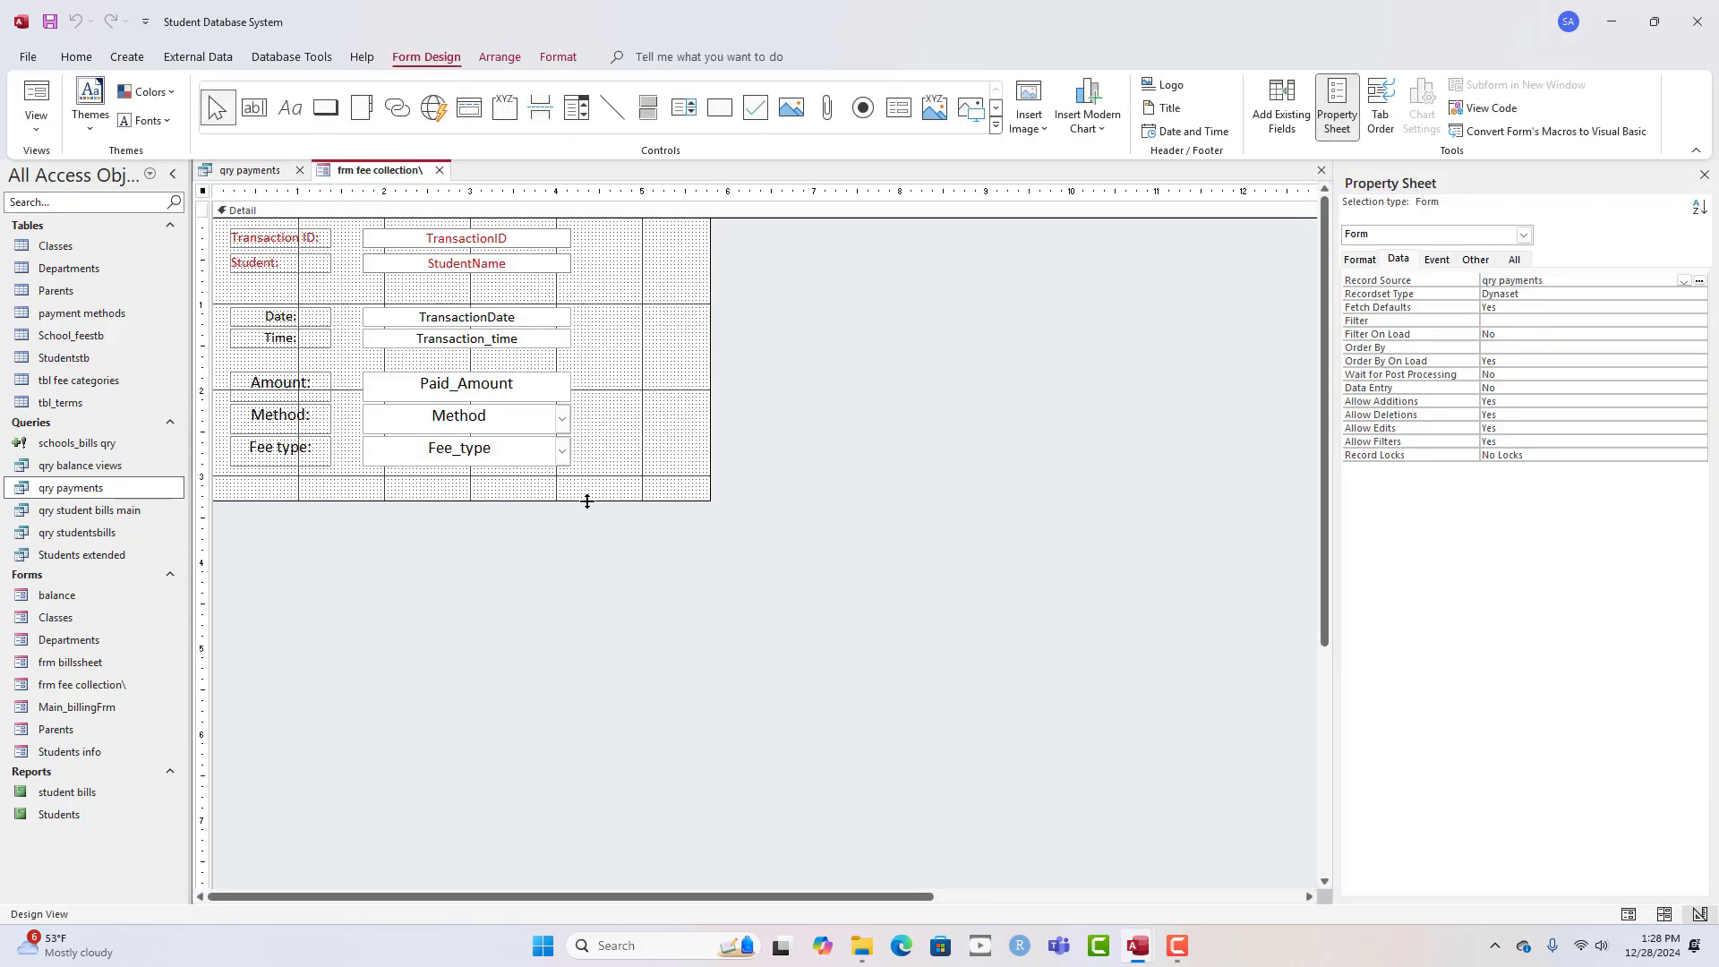
mouse_move(588, 501)
mouse_down()
mouse_move(589, 525)
mouse_move(592, 511)
mouse_up()
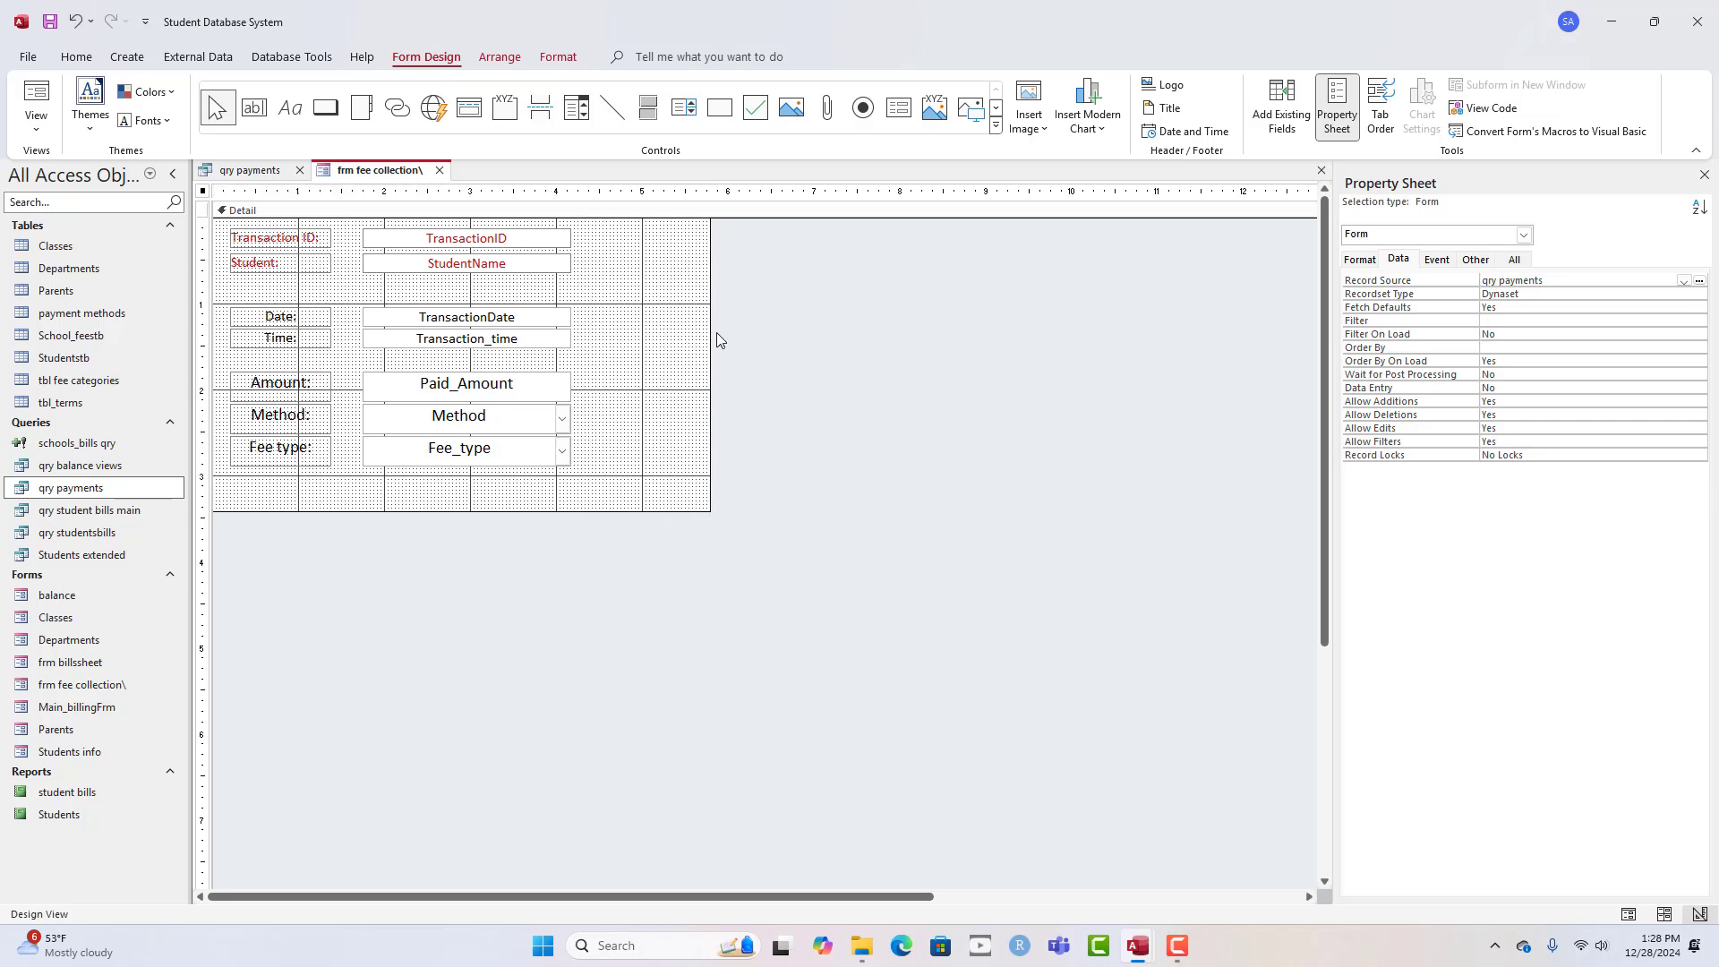
drag(708, 333, 796, 333)
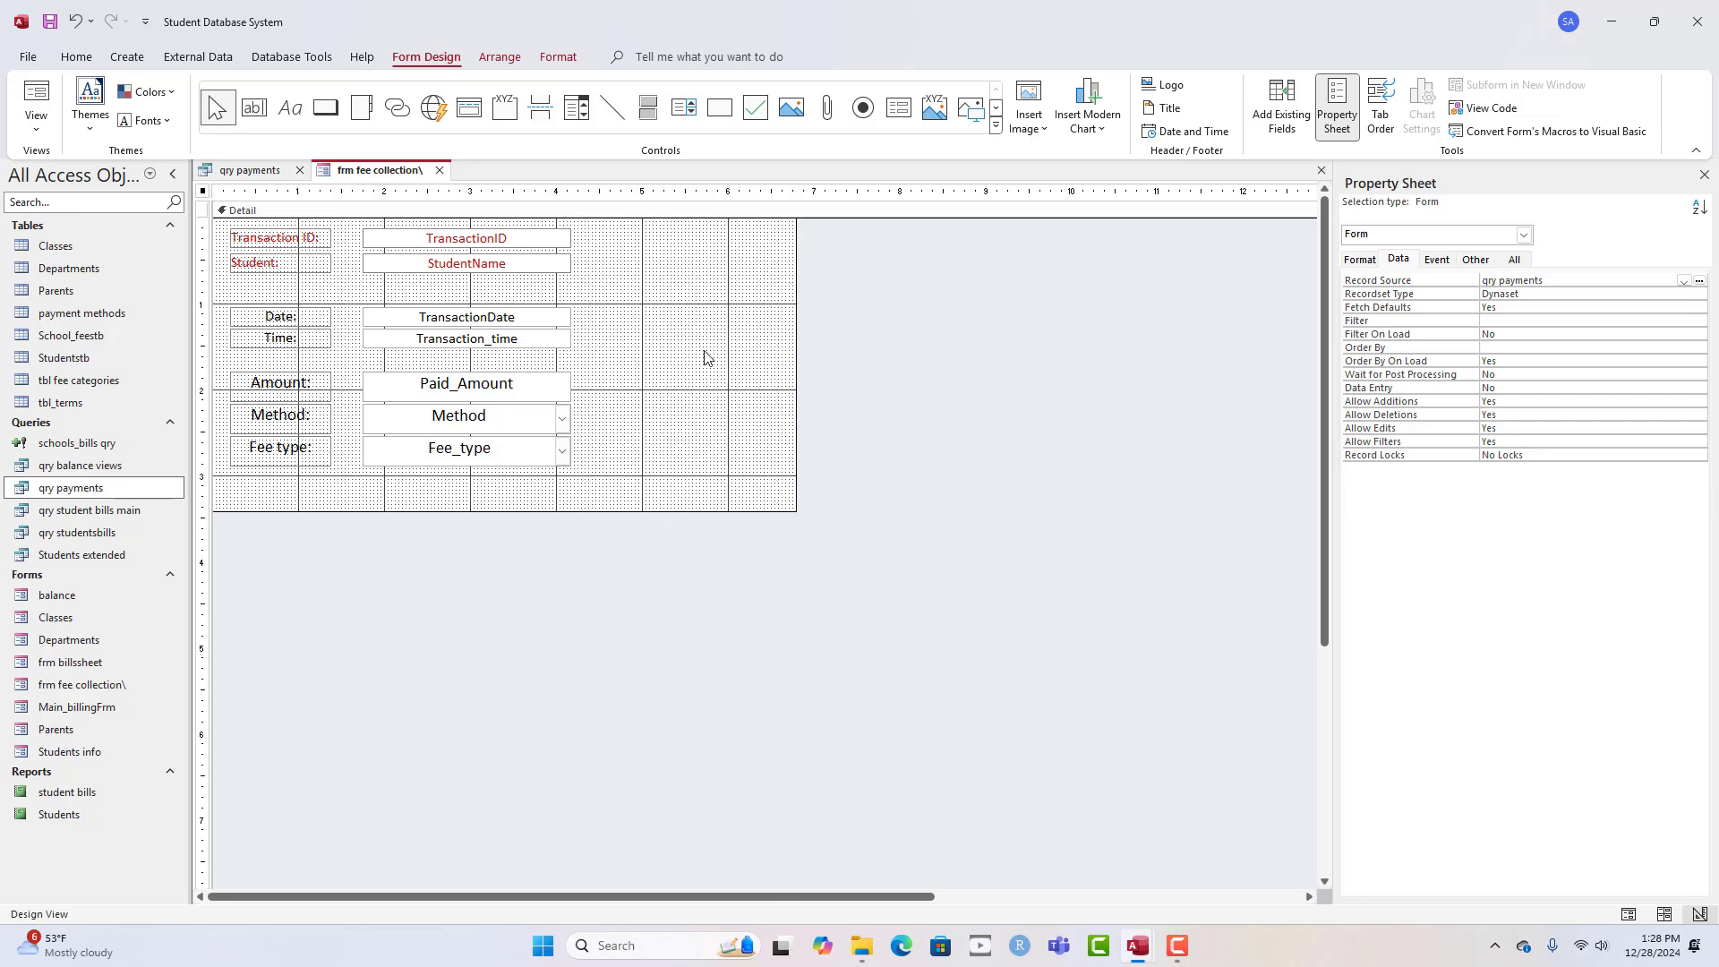
click(704, 362)
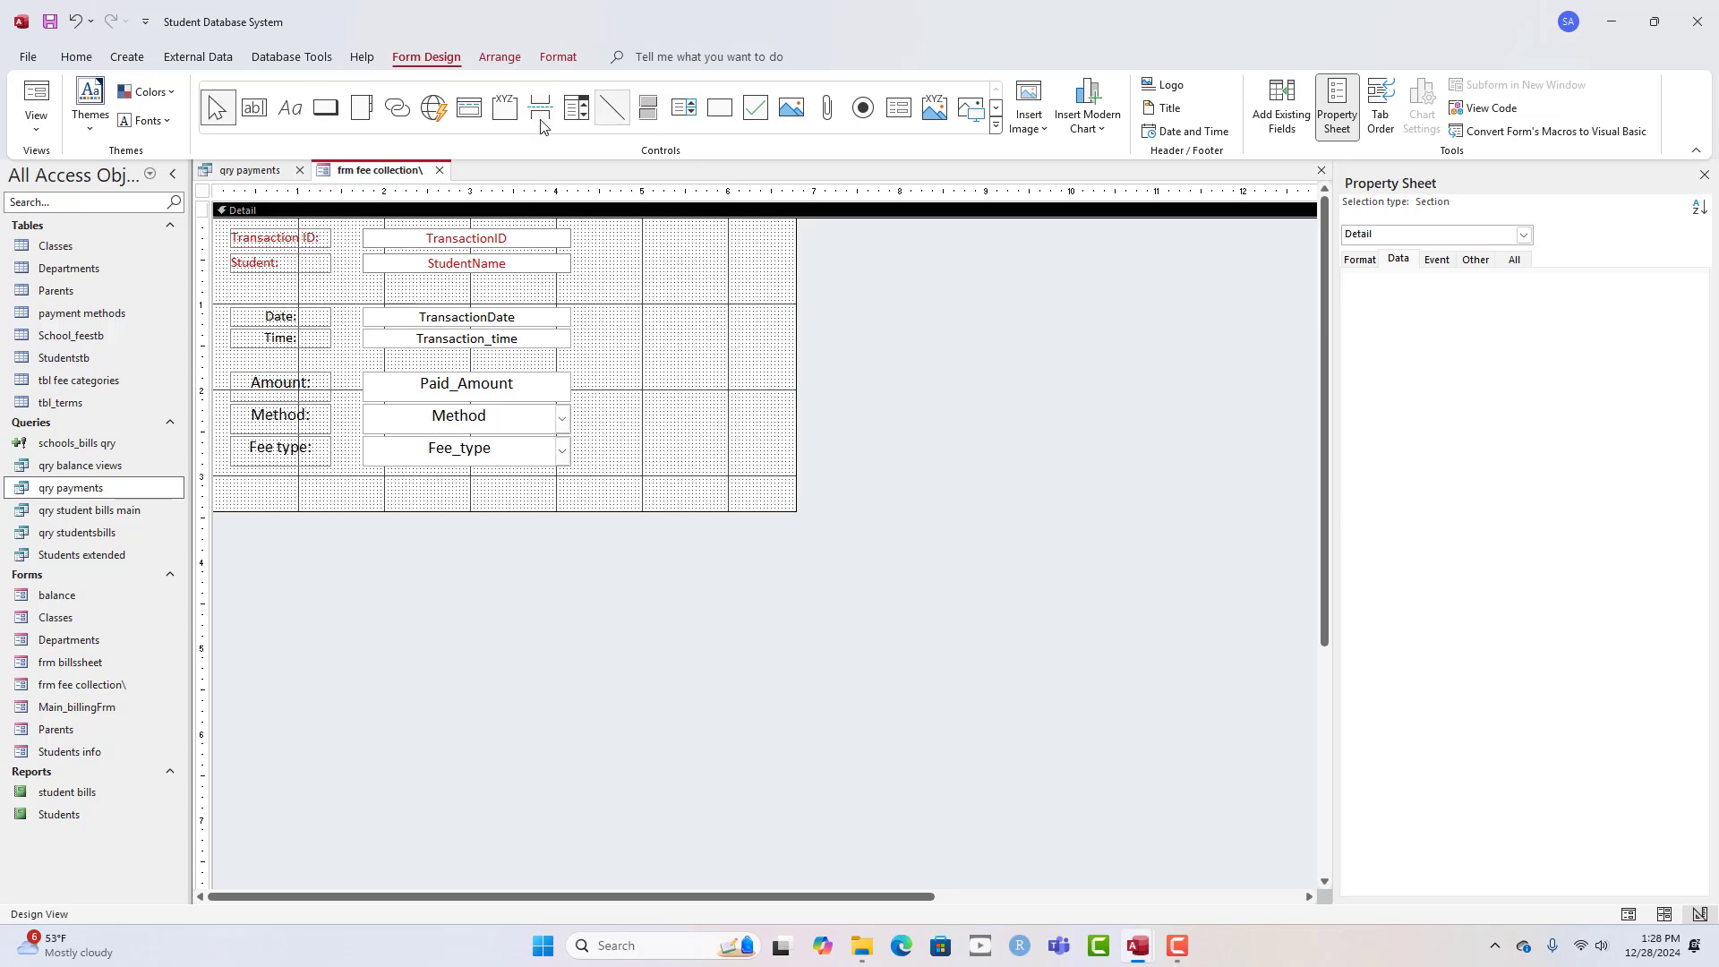
- Add a Record Operations command button beside the TransactionDate field that adds a record, captioned "New payment"
click(325, 107)
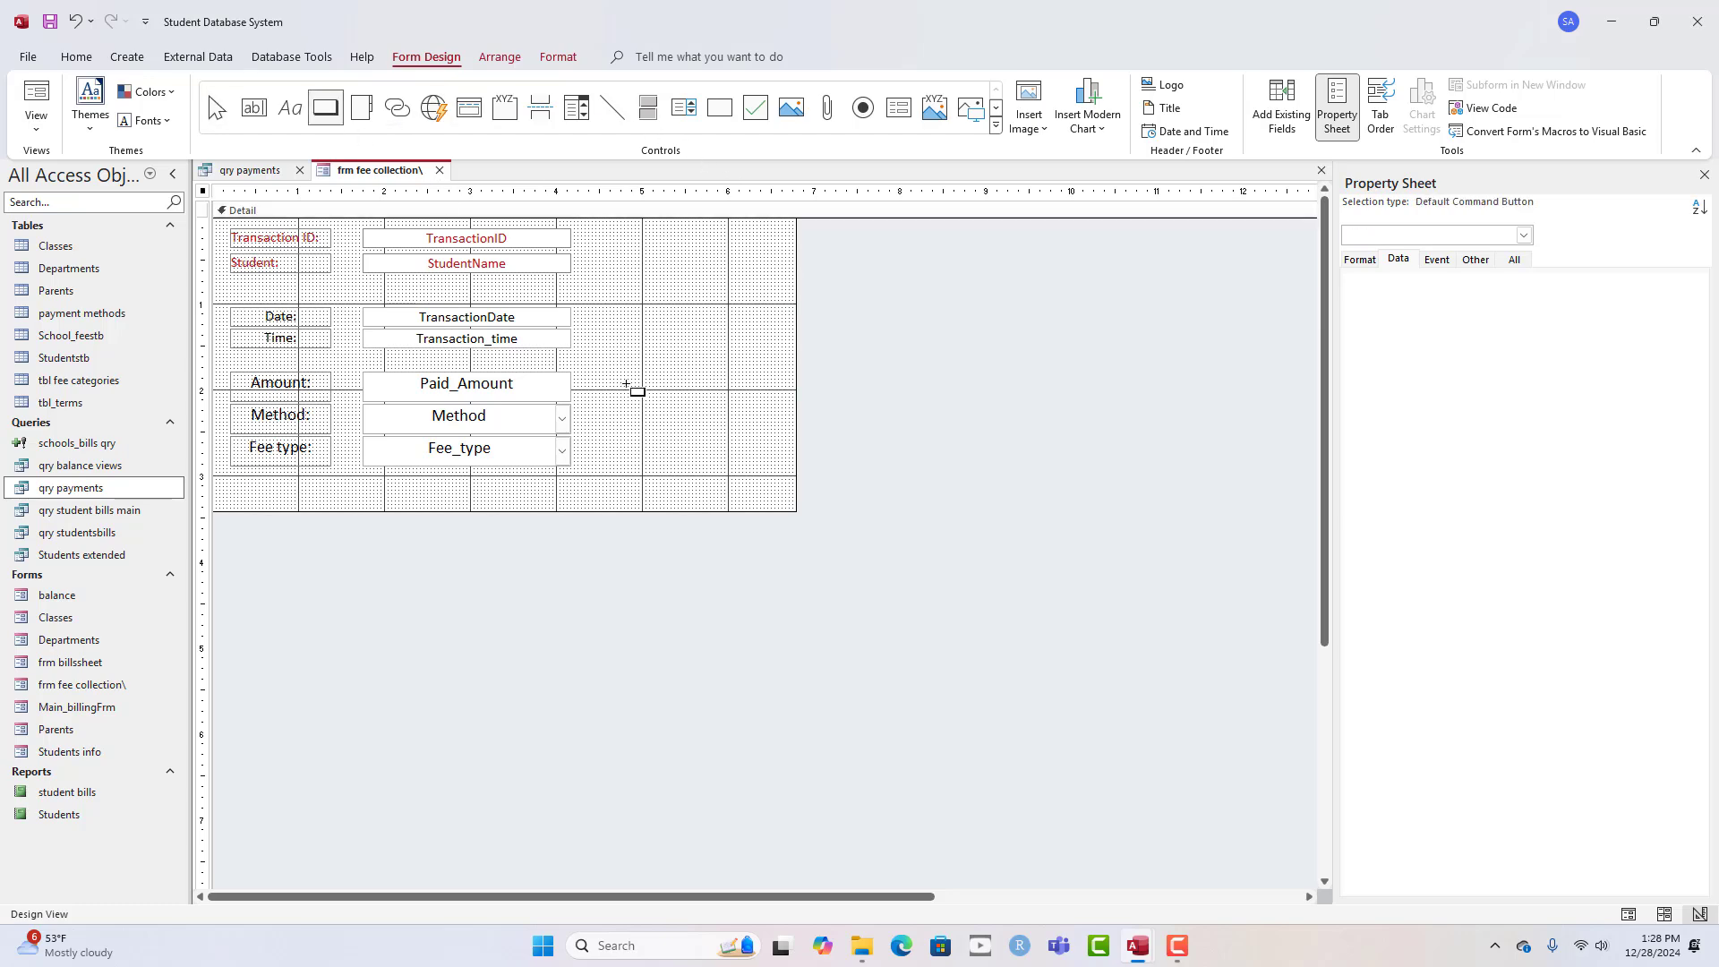
drag(644, 304, 752, 342)
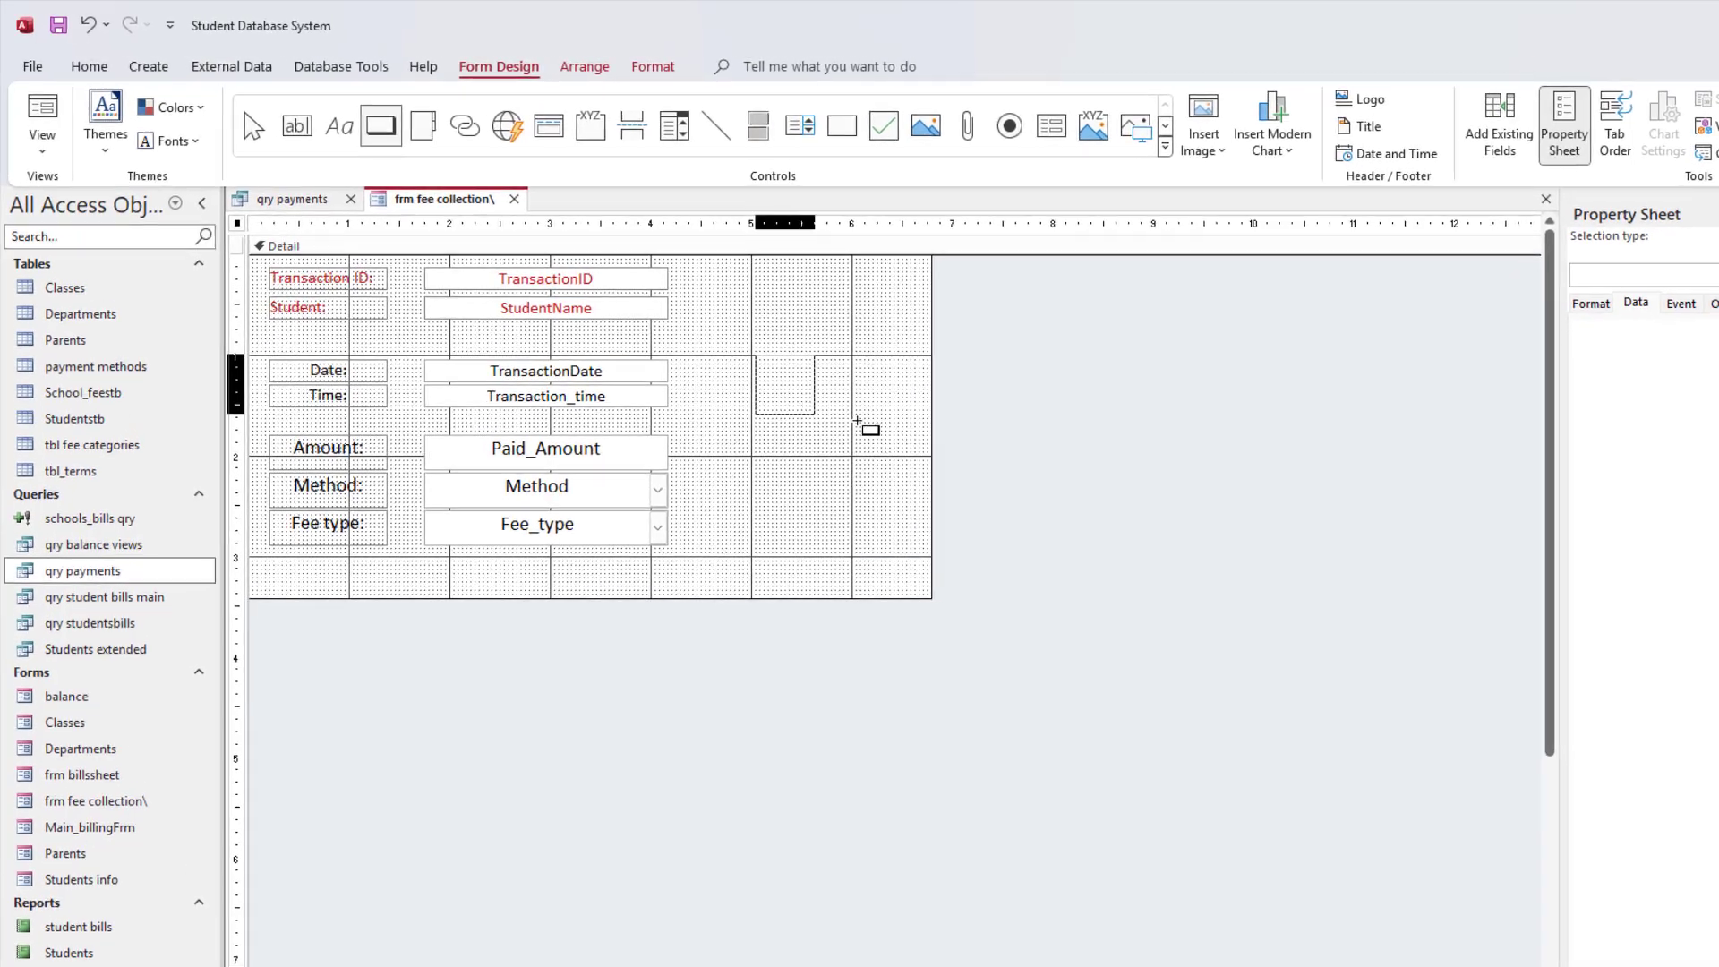
drag(882, 400, 883, 403)
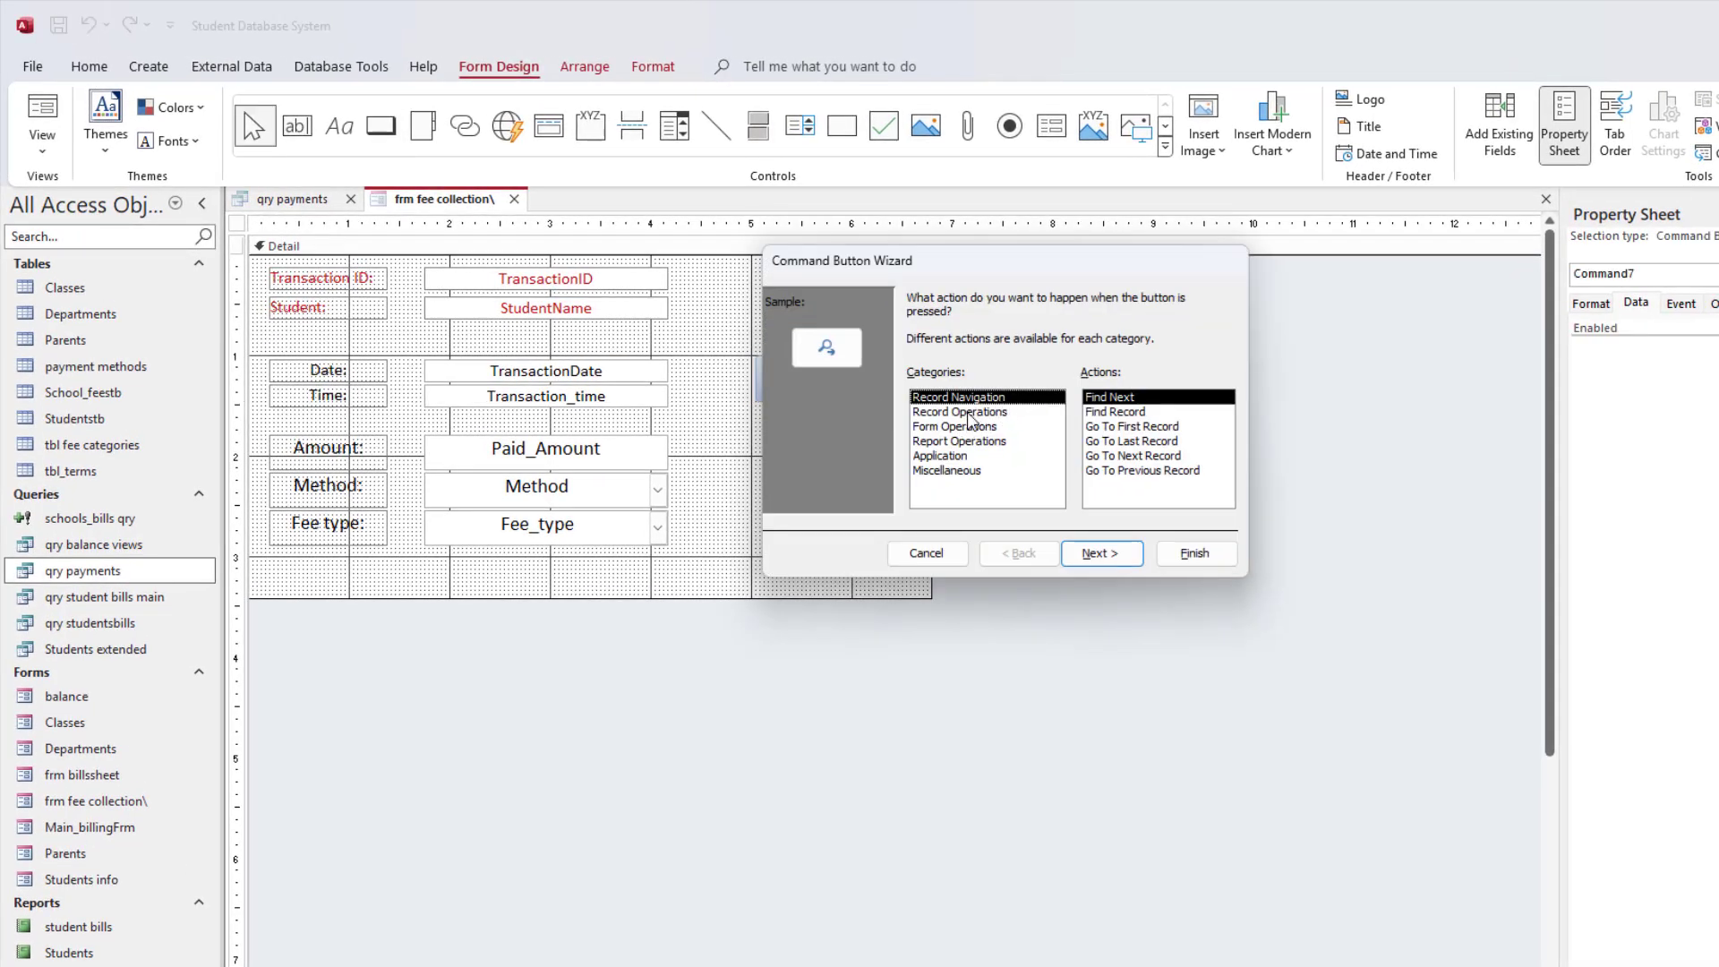
click(962, 412)
click(1101, 553)
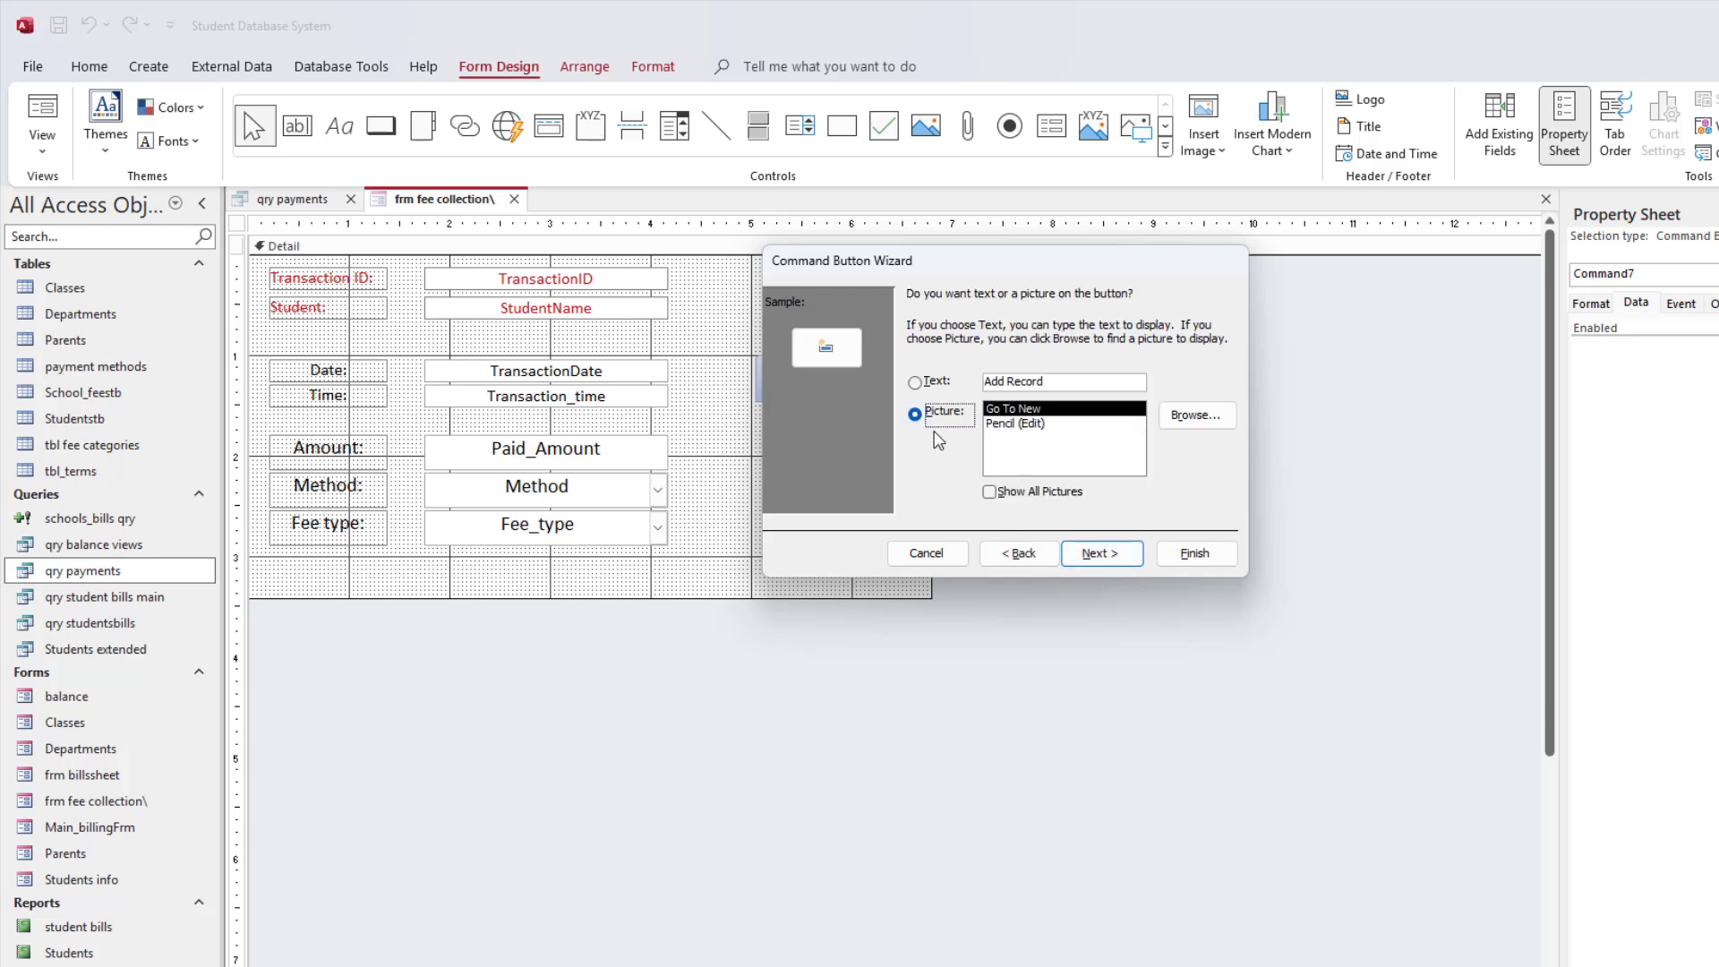
click(931, 381)
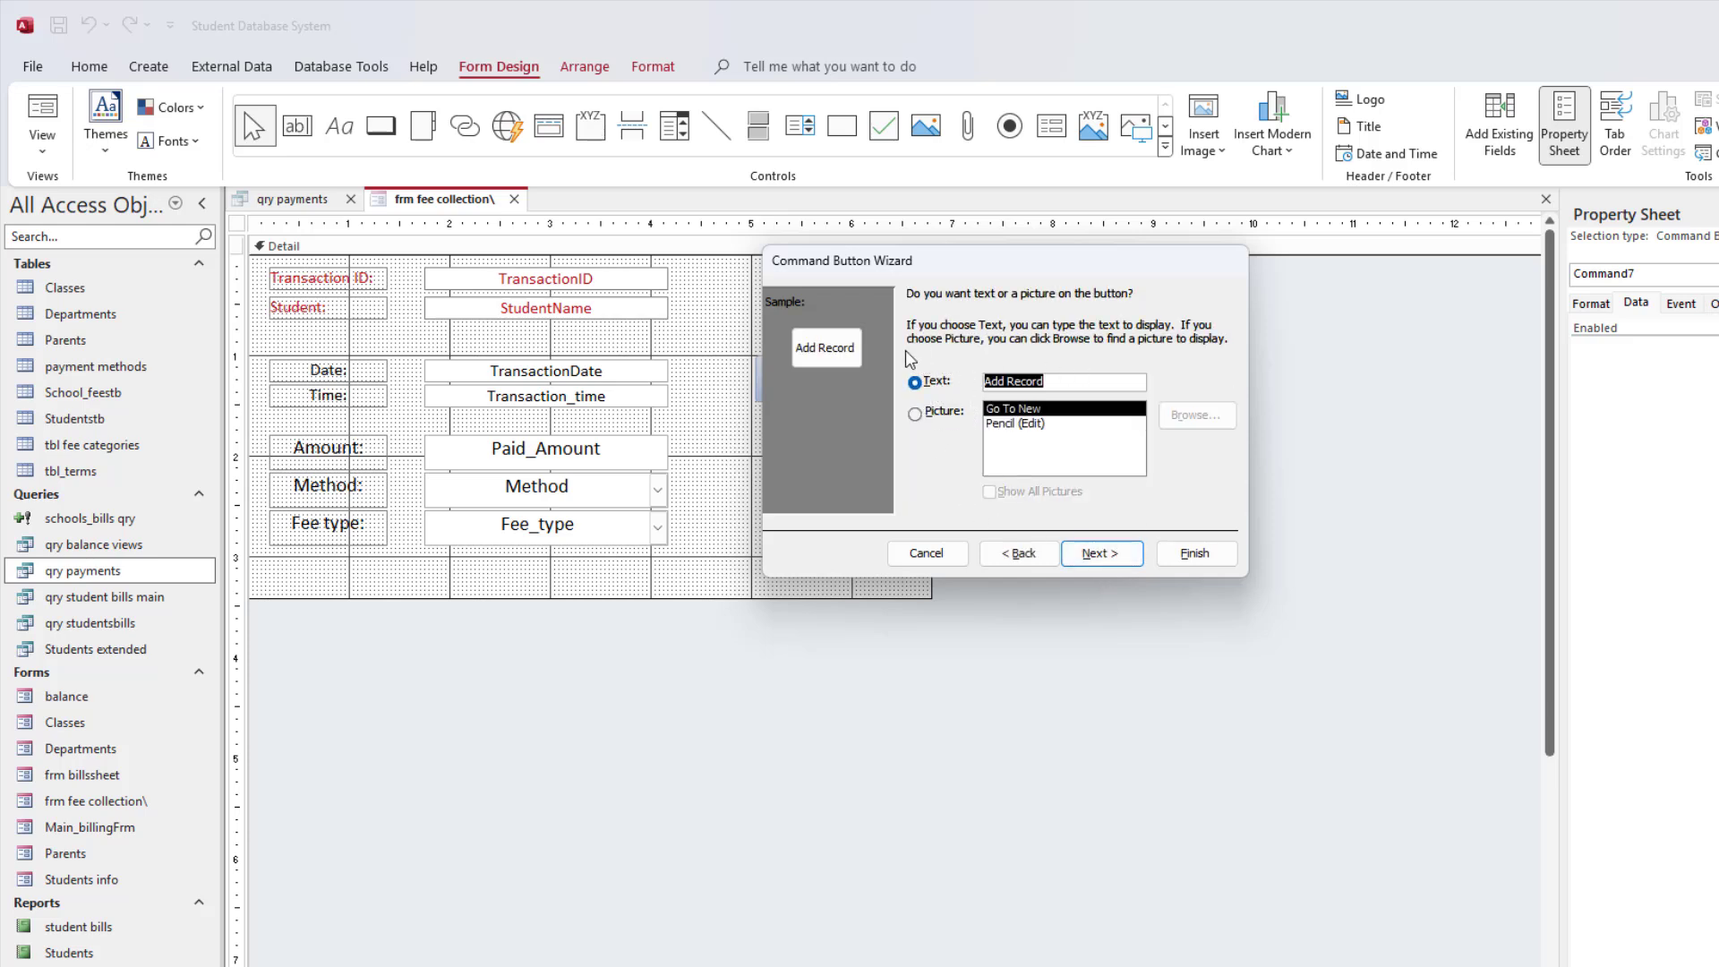
text(New payment)
click(1195, 553)
click(772, 515)
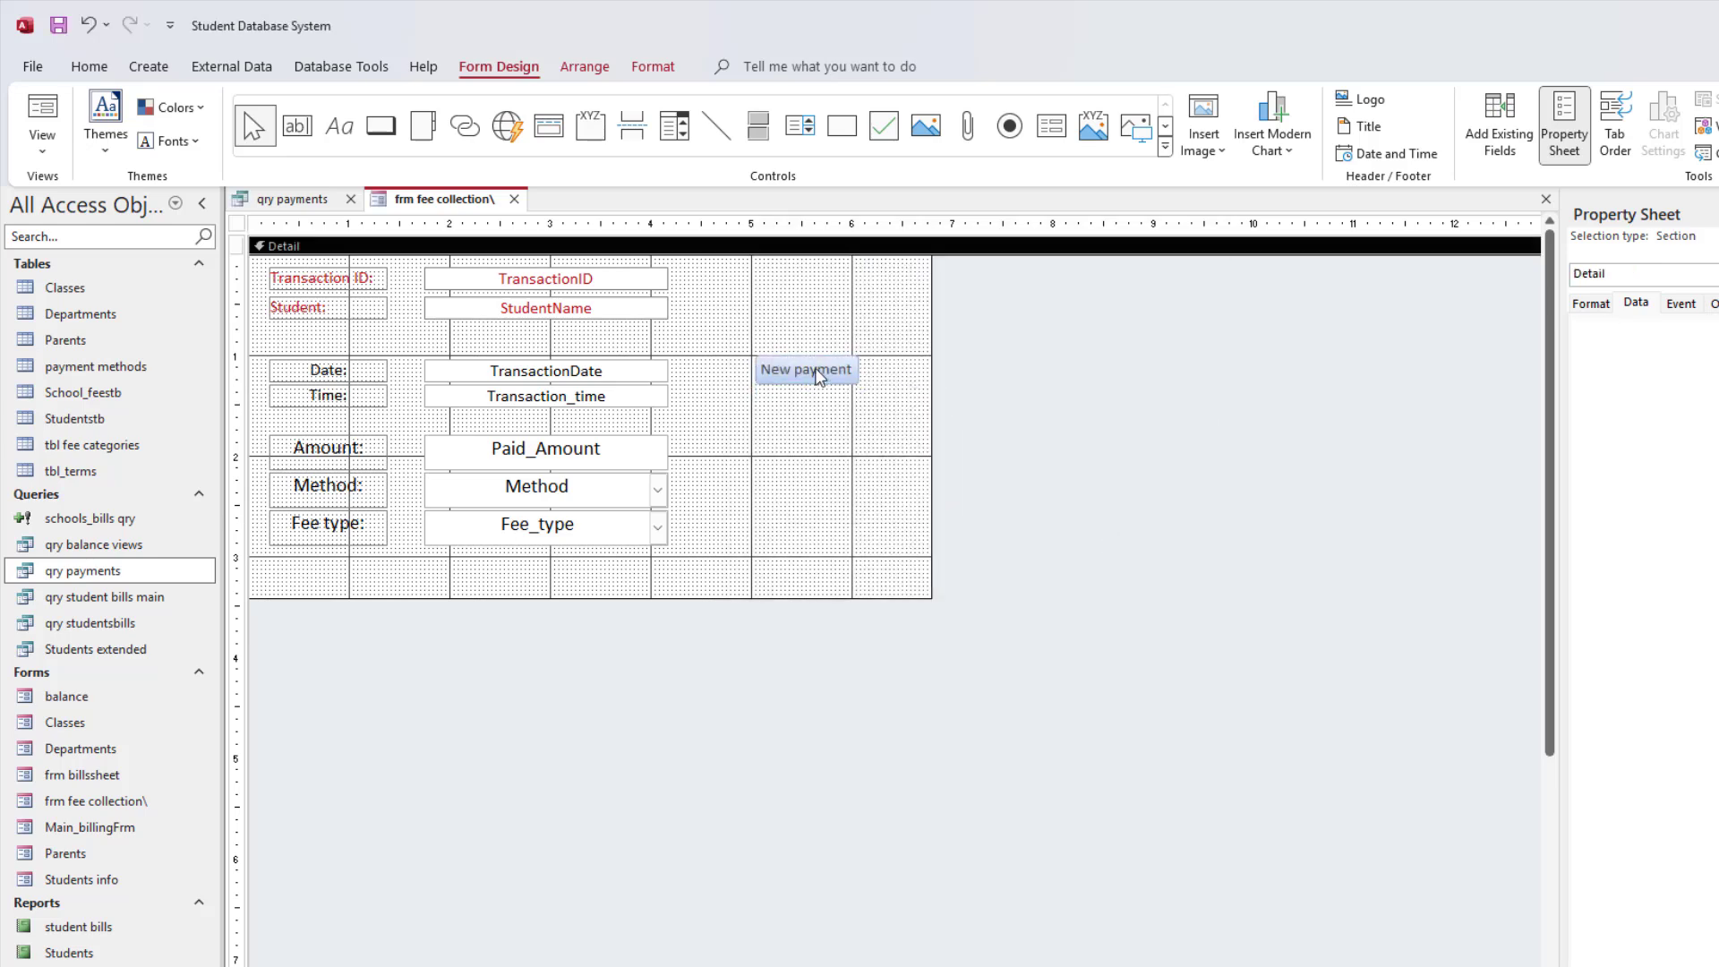
- Add a Form Operations command button below New payment that refreshes the form data, captioned "Save payment"
click(817, 374)
click(818, 434)
click(380, 128)
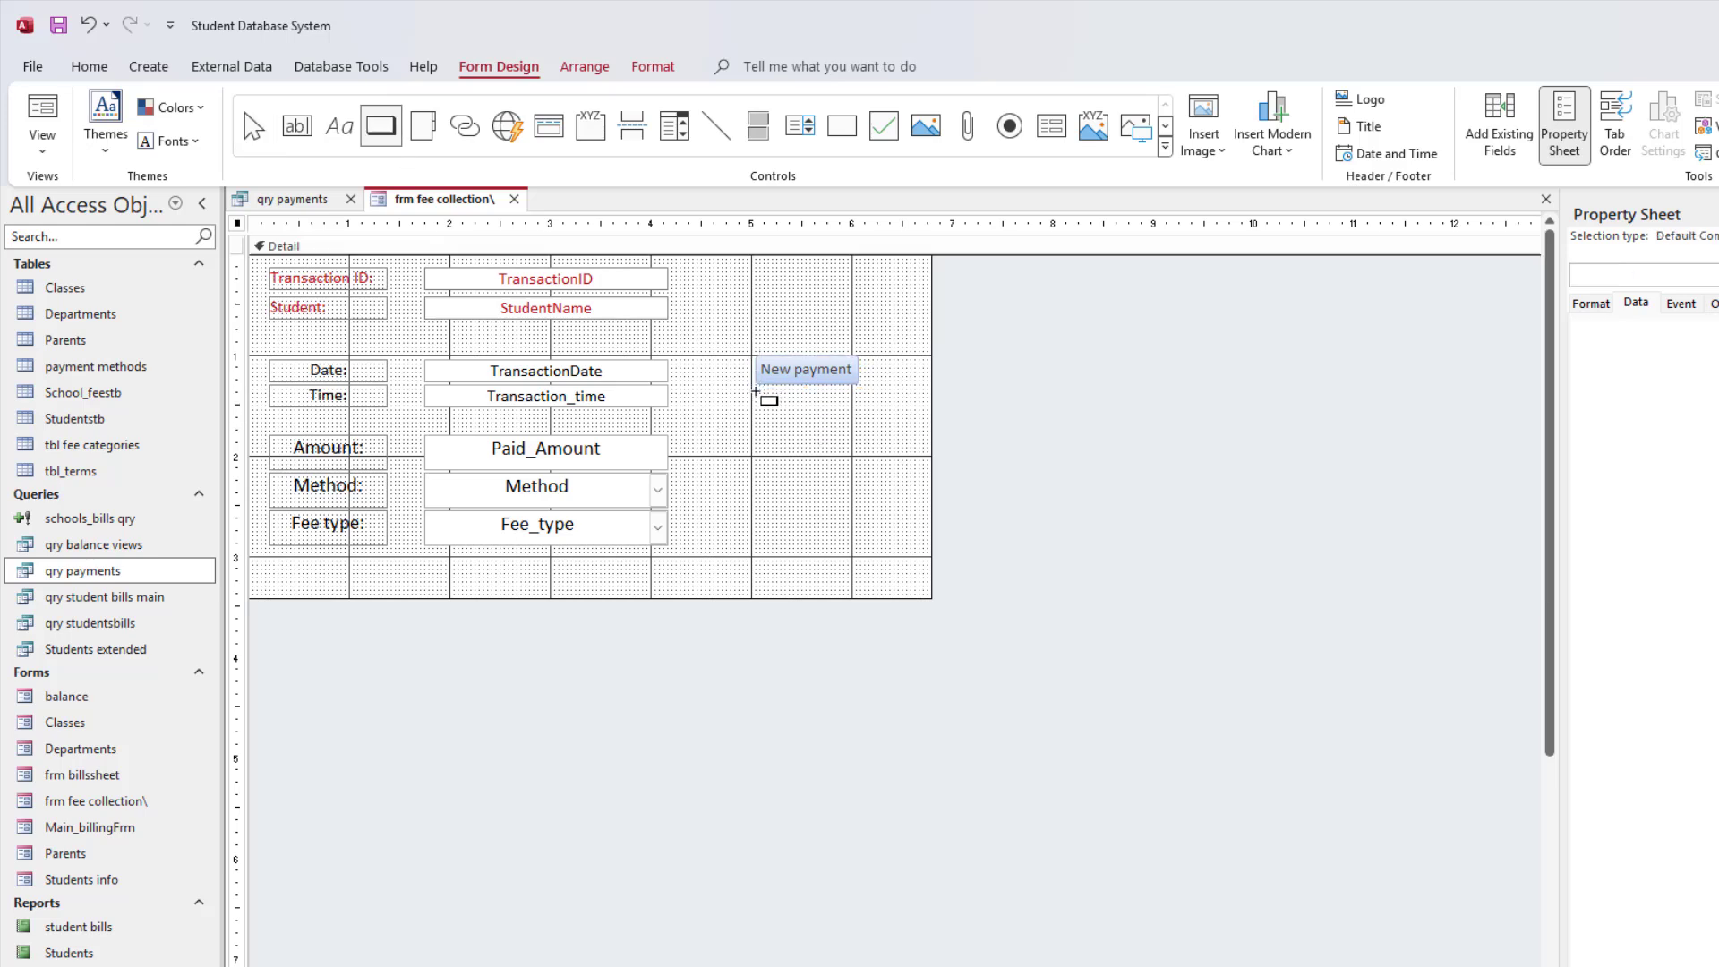
drag(756, 392, 856, 418)
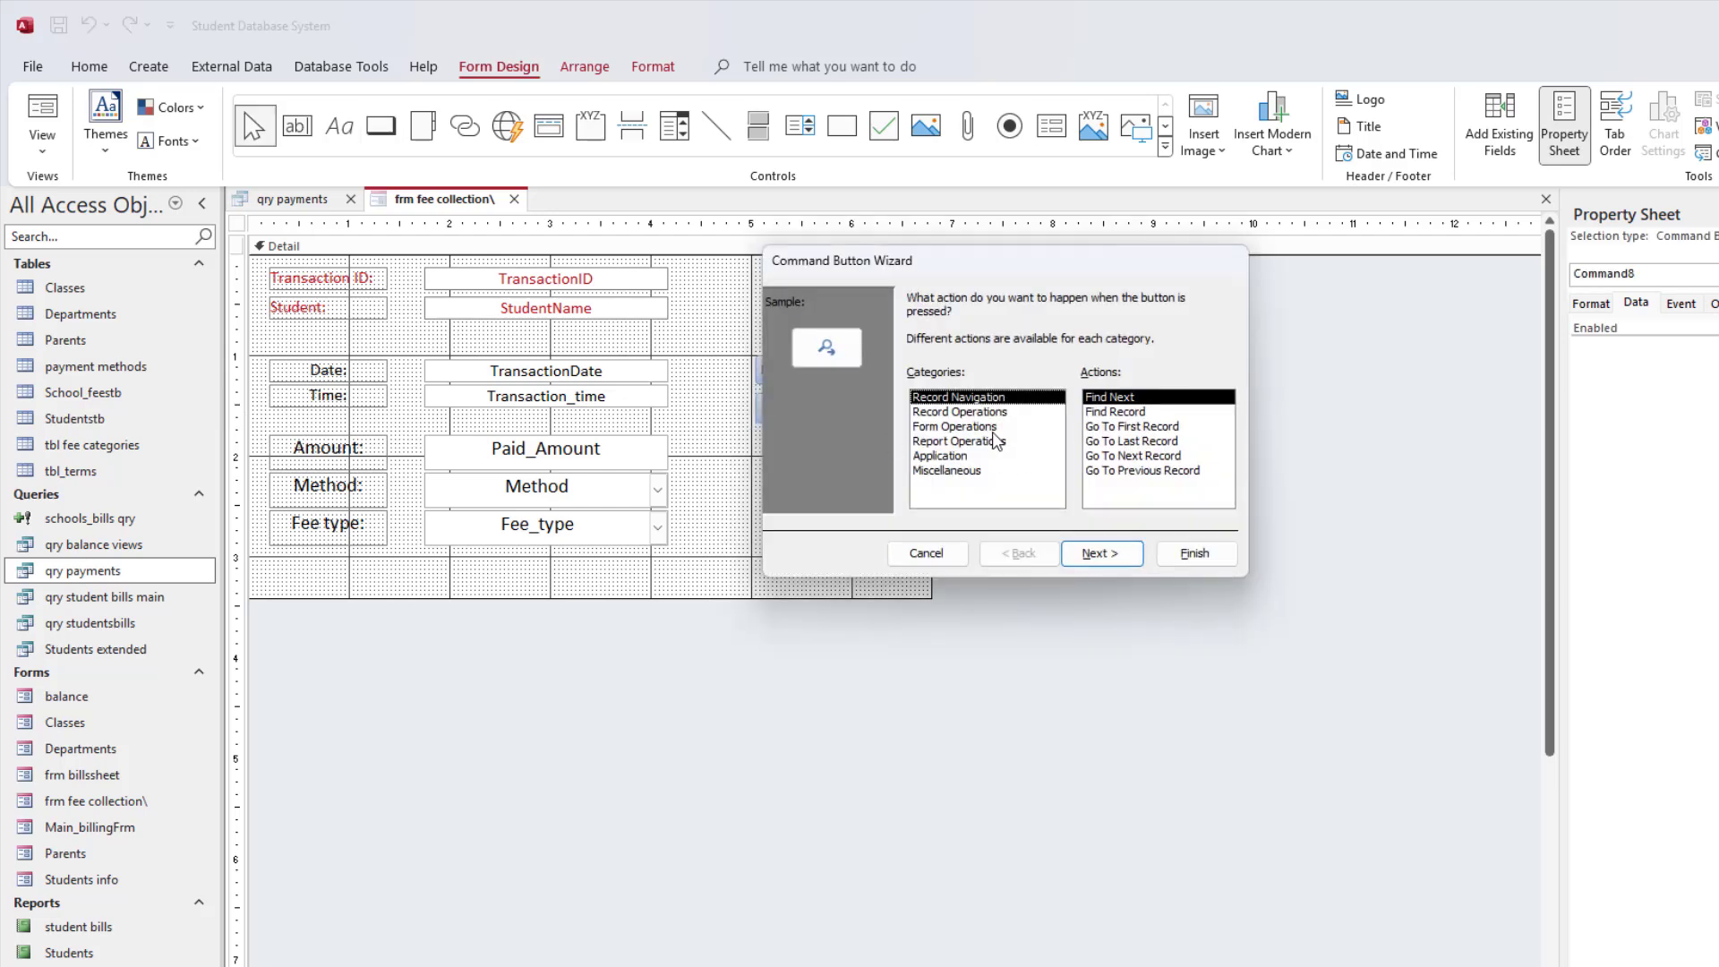
click(991, 428)
click(1134, 470)
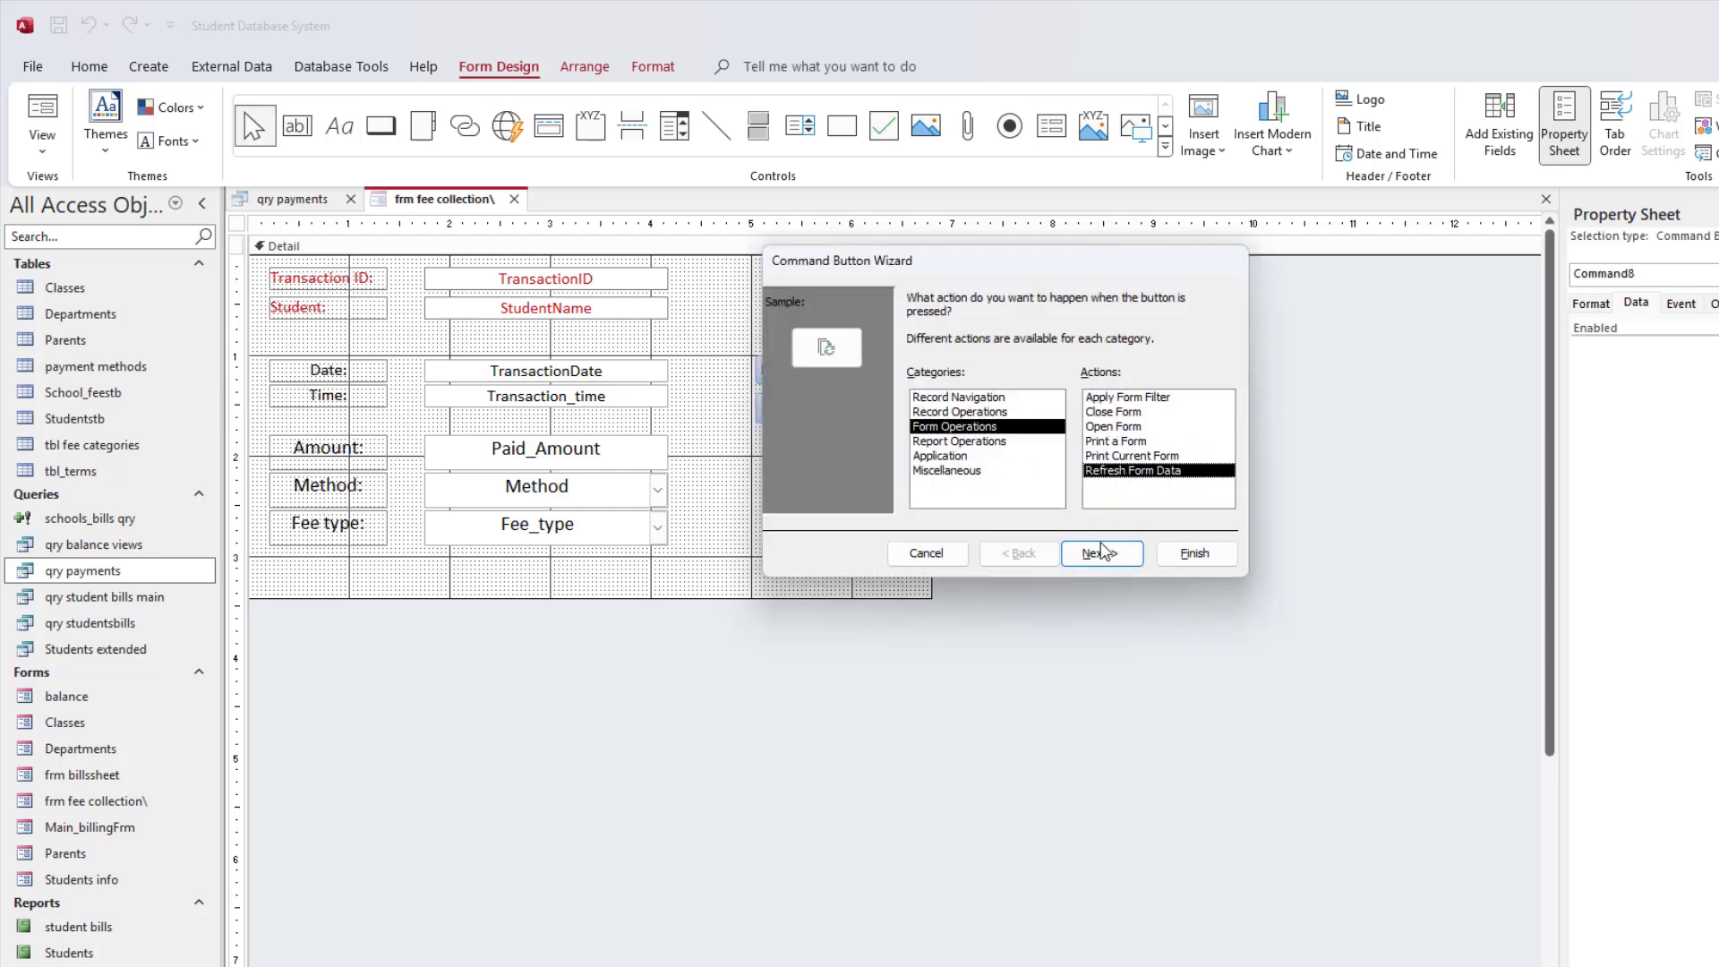
click(1101, 552)
click(915, 383)
key(Tab)
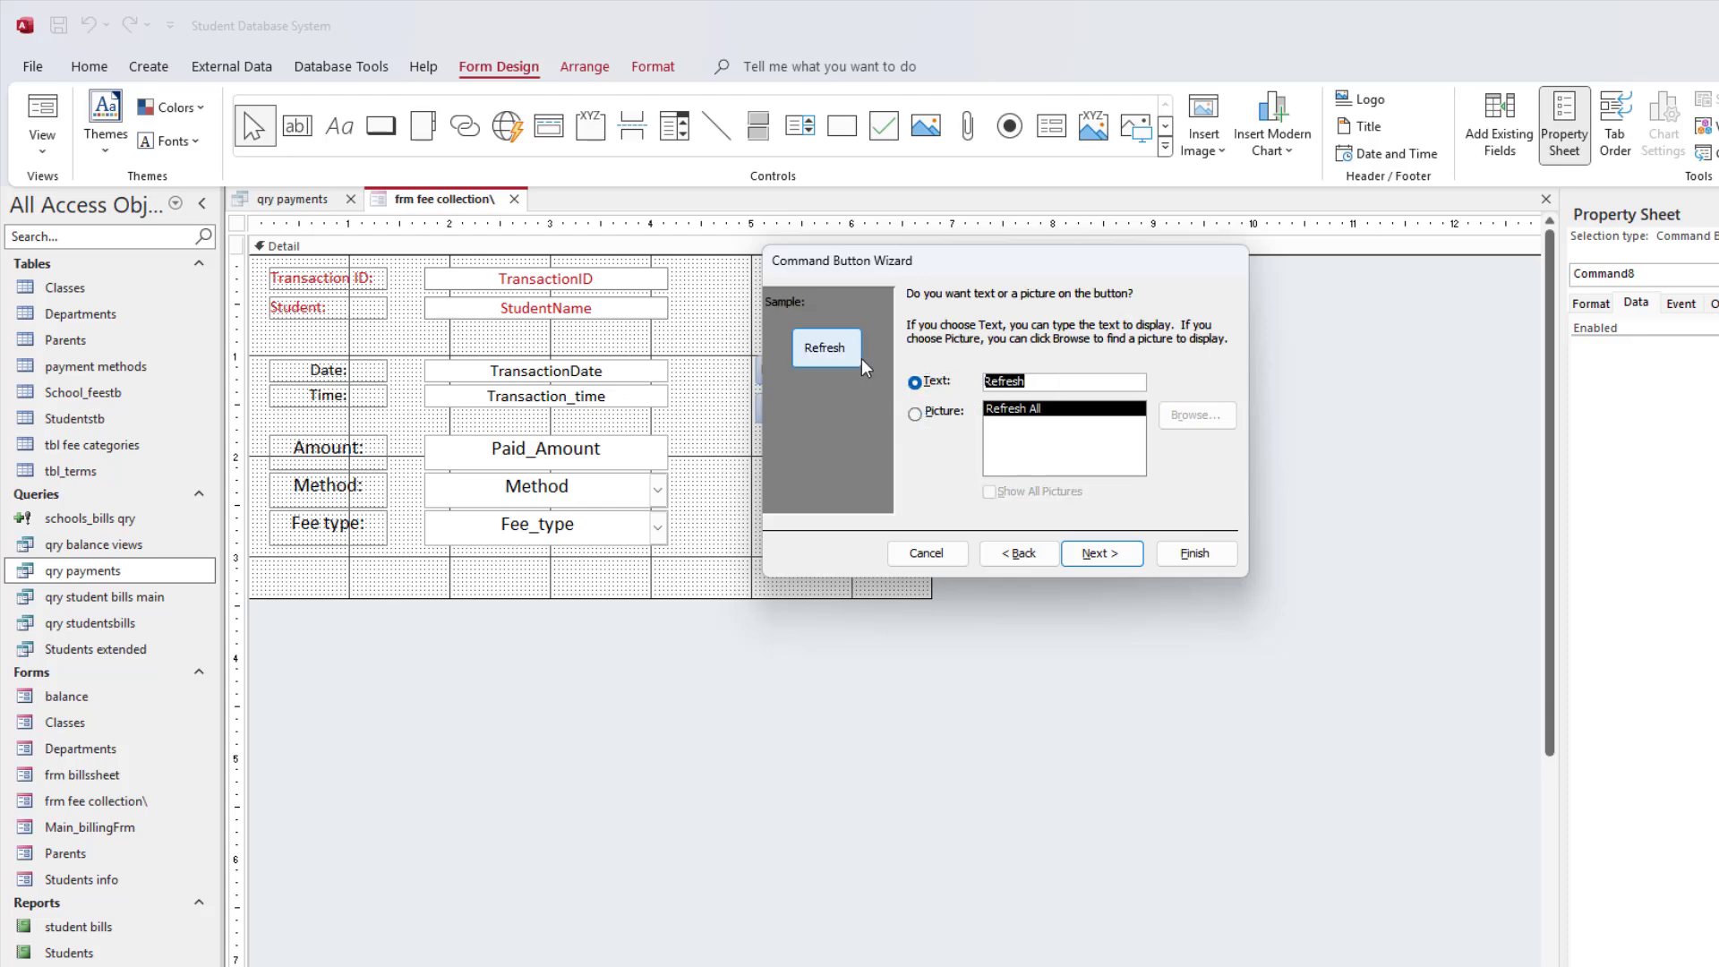
text(A)
key(BackSpace)
text(Save payment)
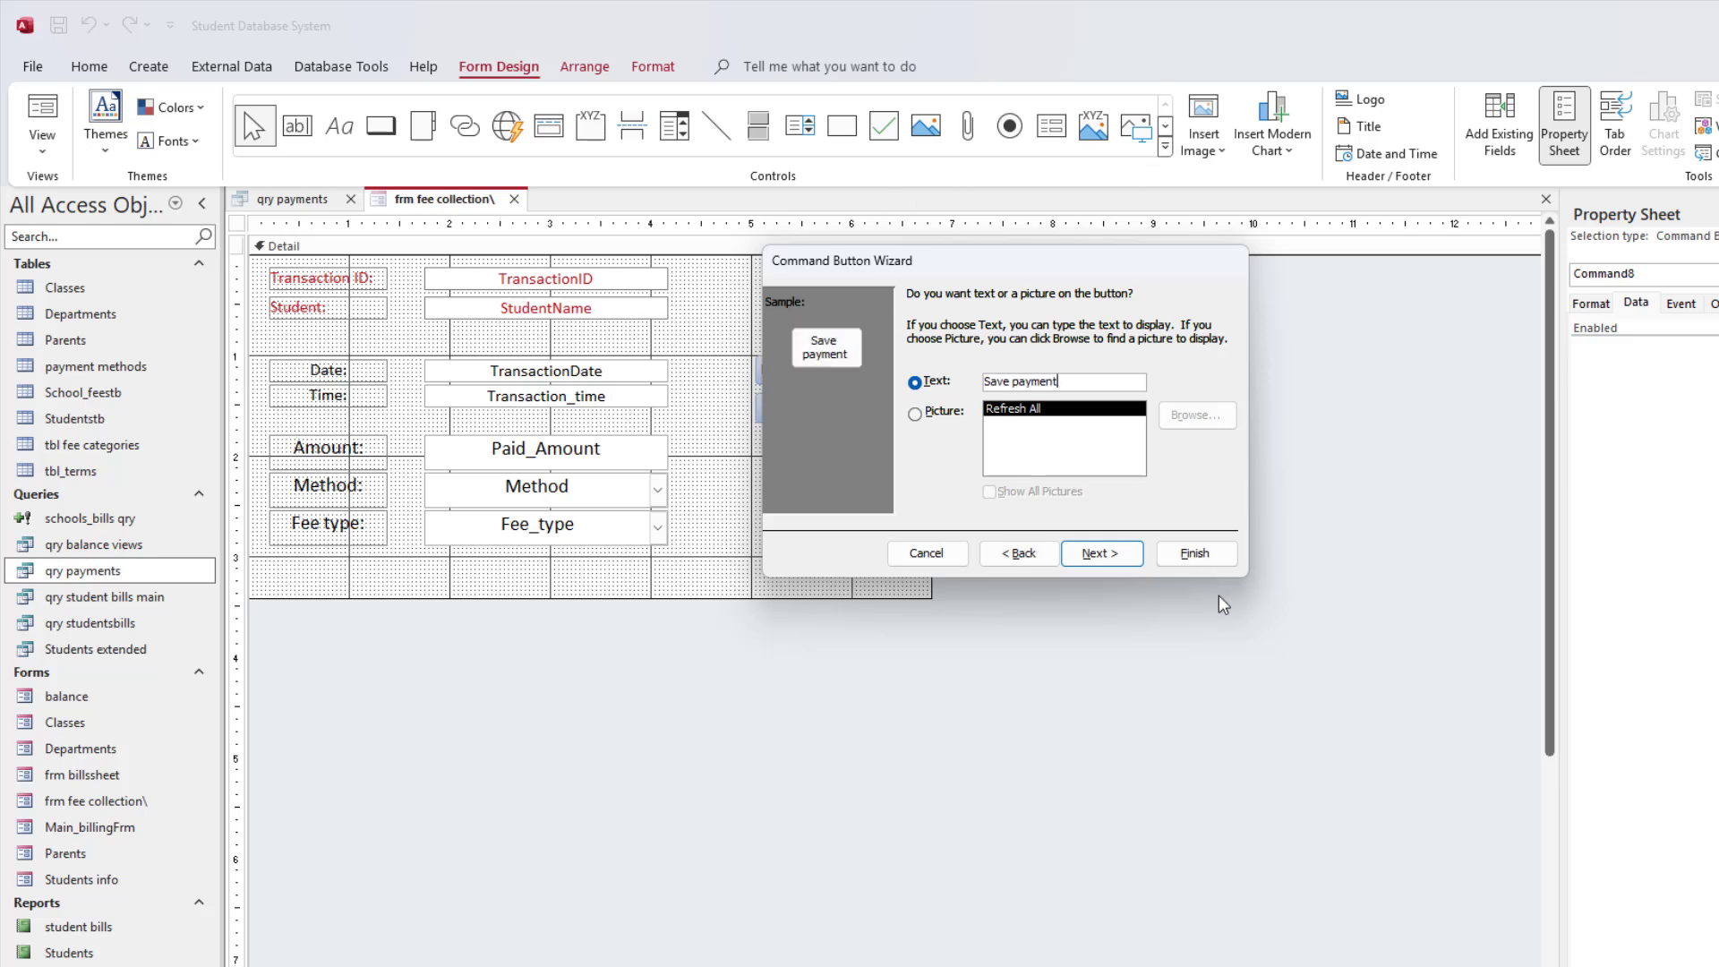
click(1194, 552)
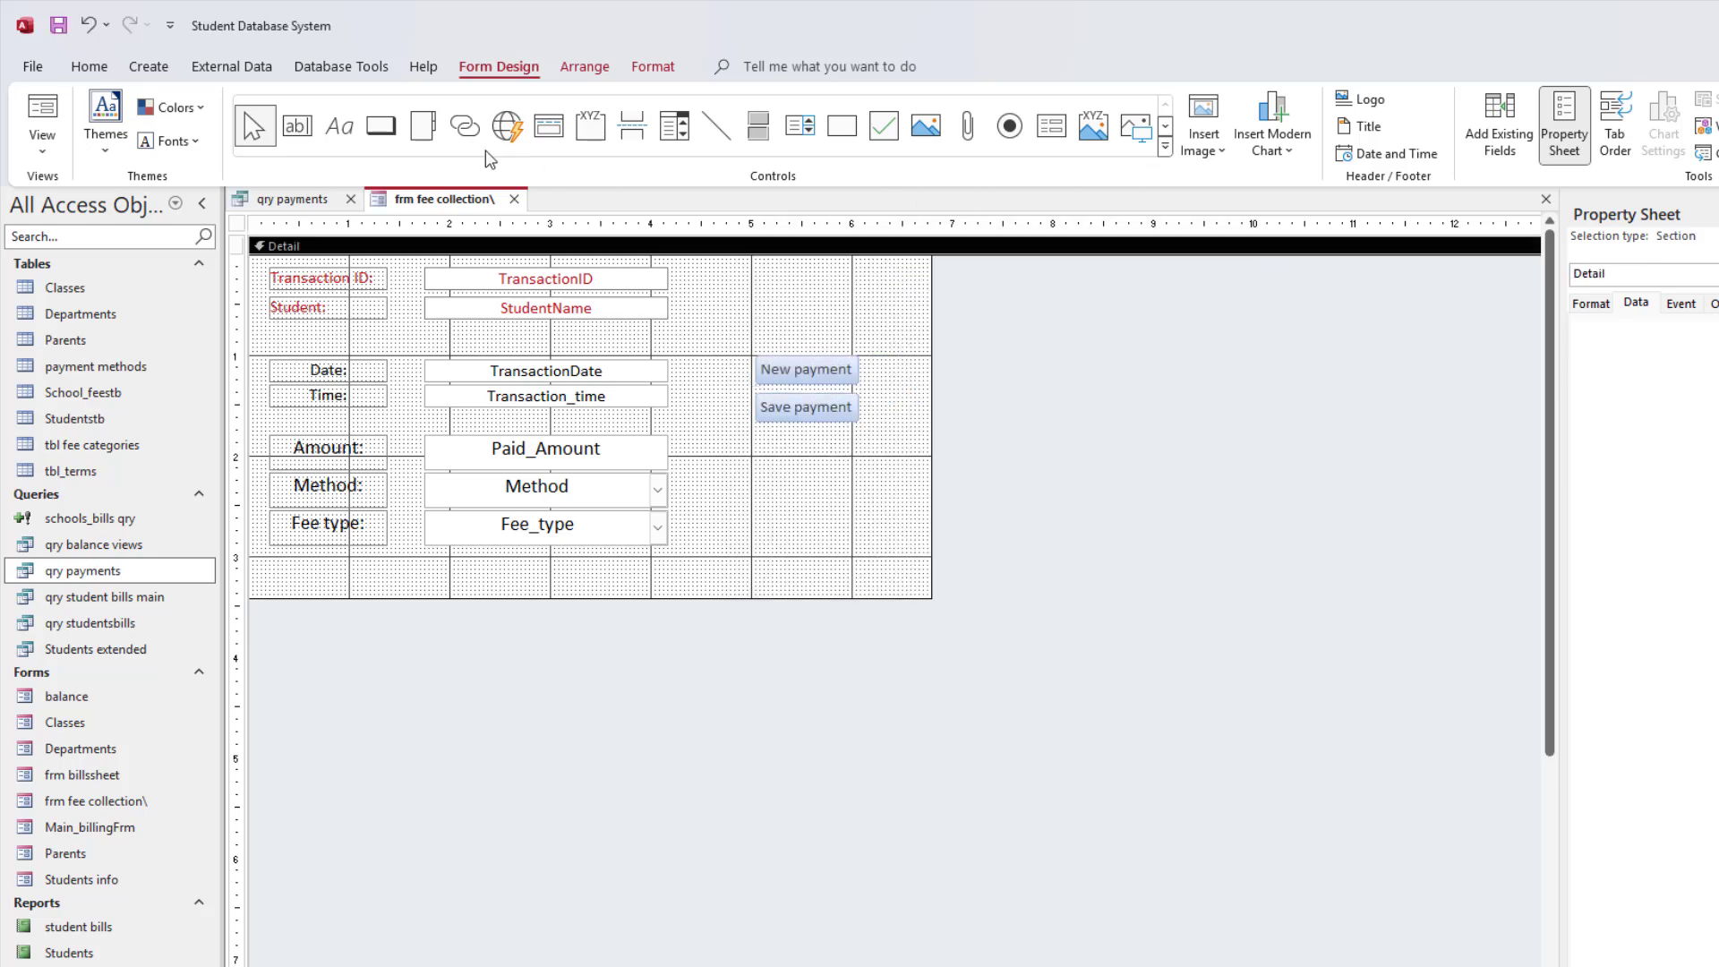
- Add a Record Operations command button below Save payment that deletes the record, captioned "Delete"
click(381, 126)
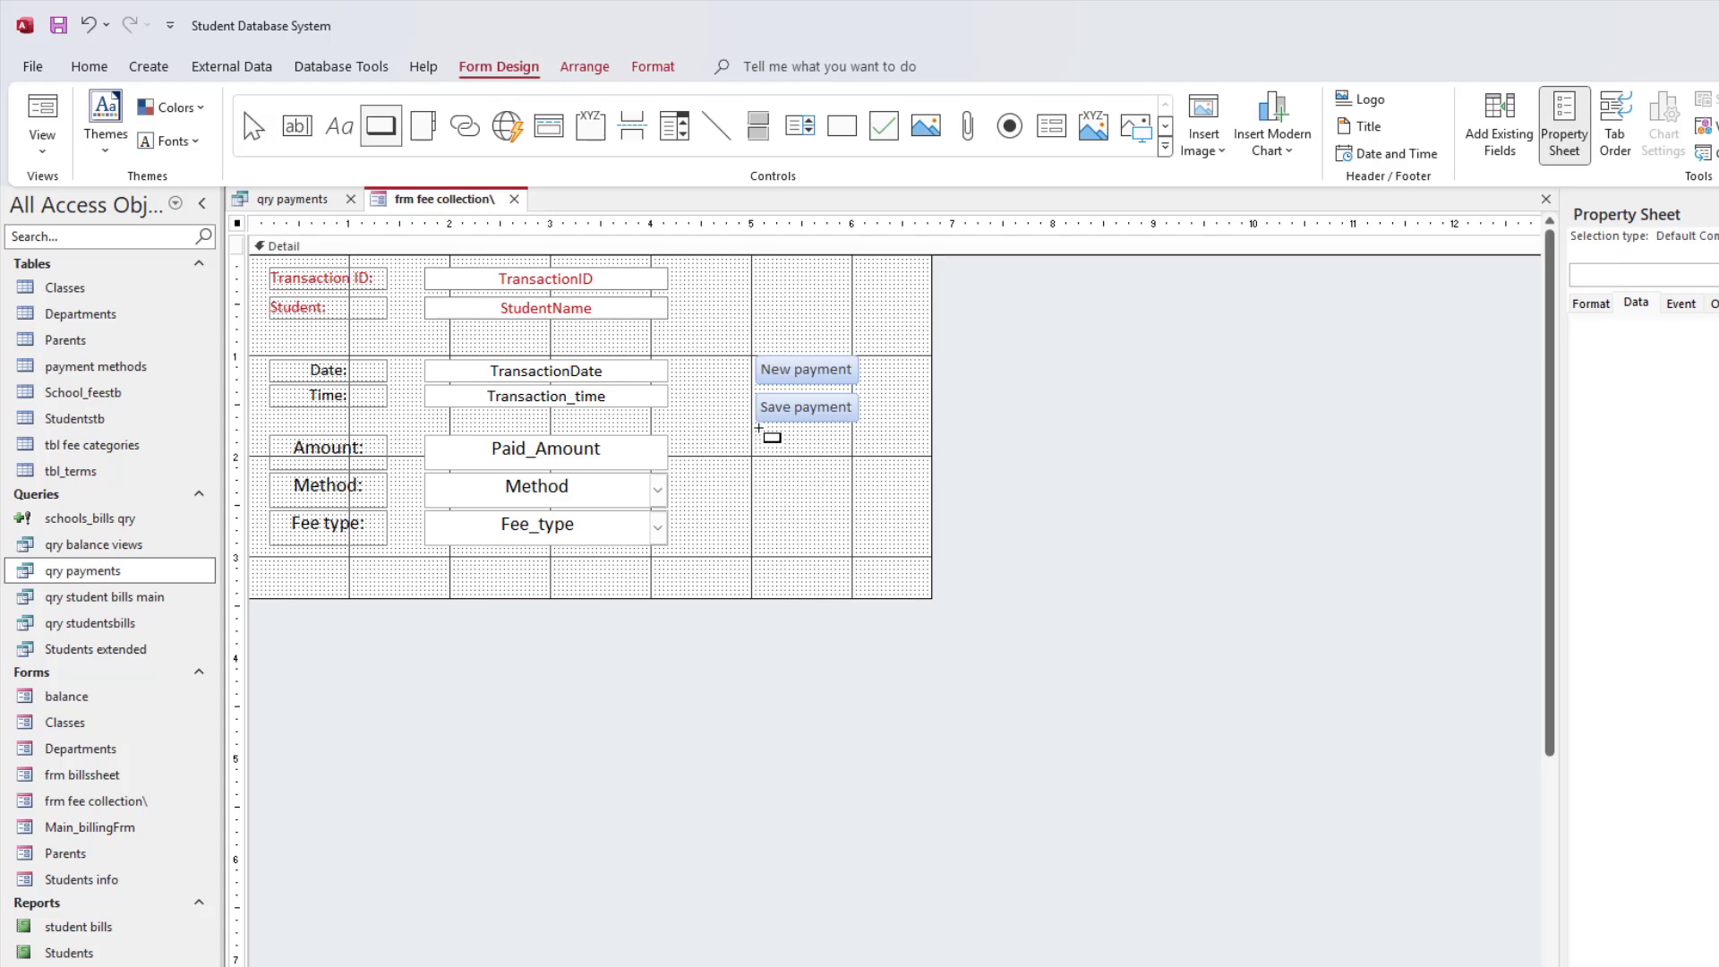
drag(760, 429, 853, 462)
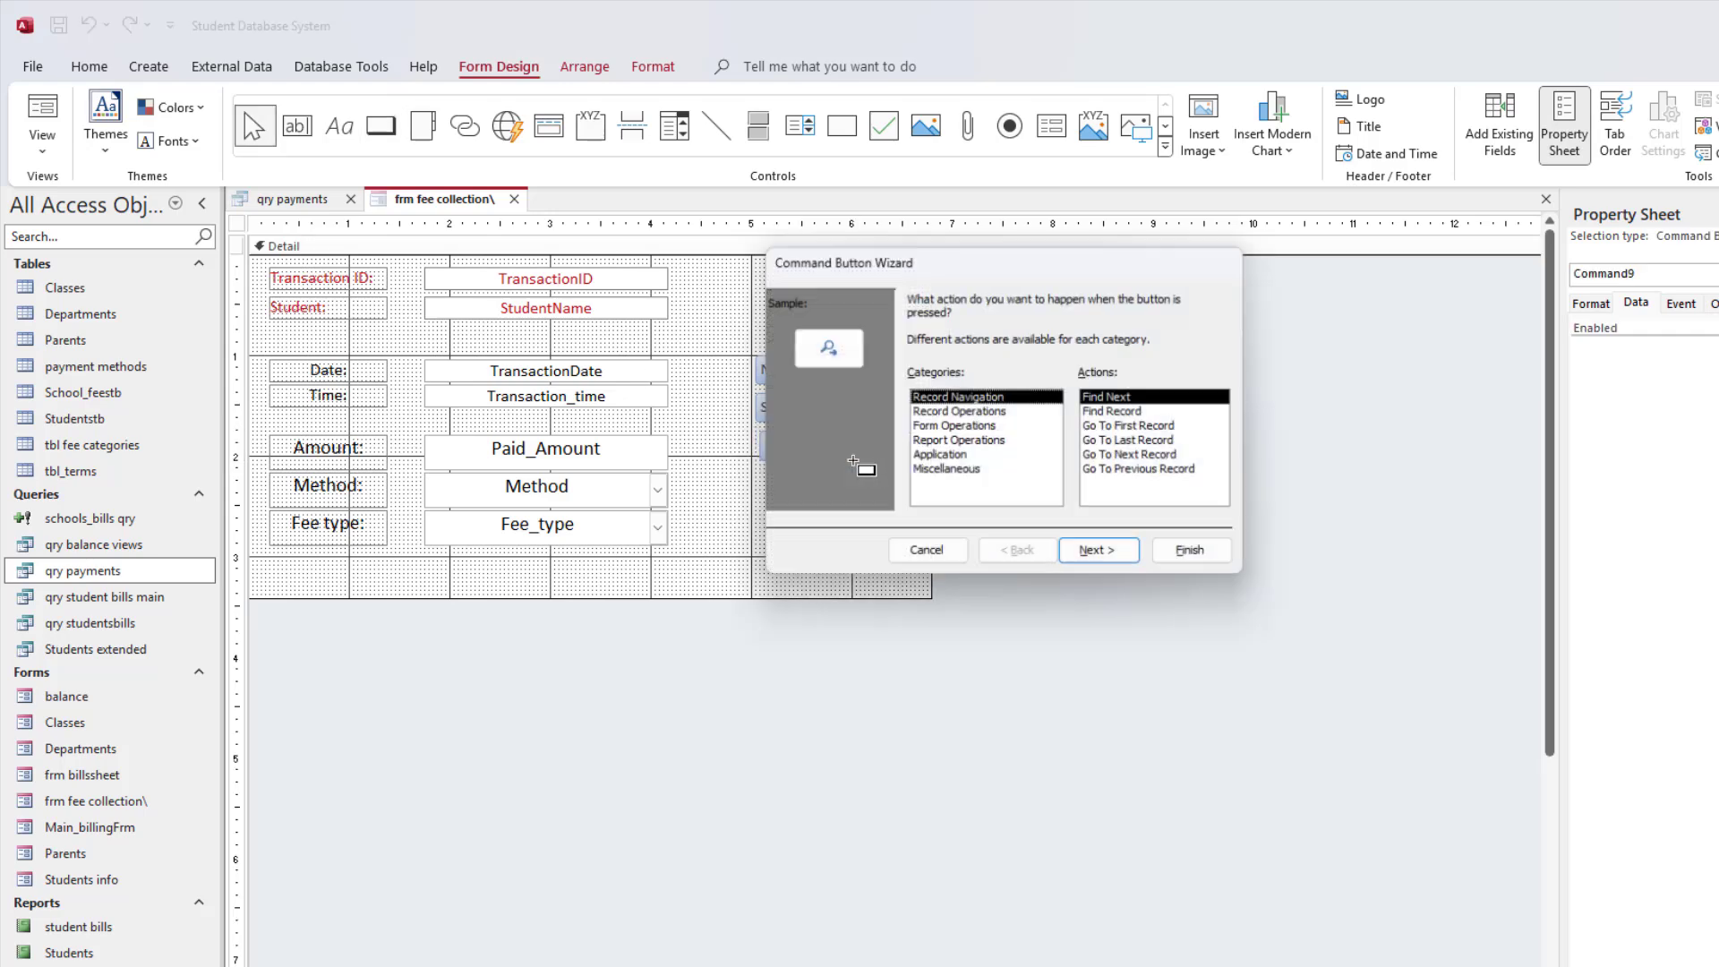
click(980, 412)
click(1124, 412)
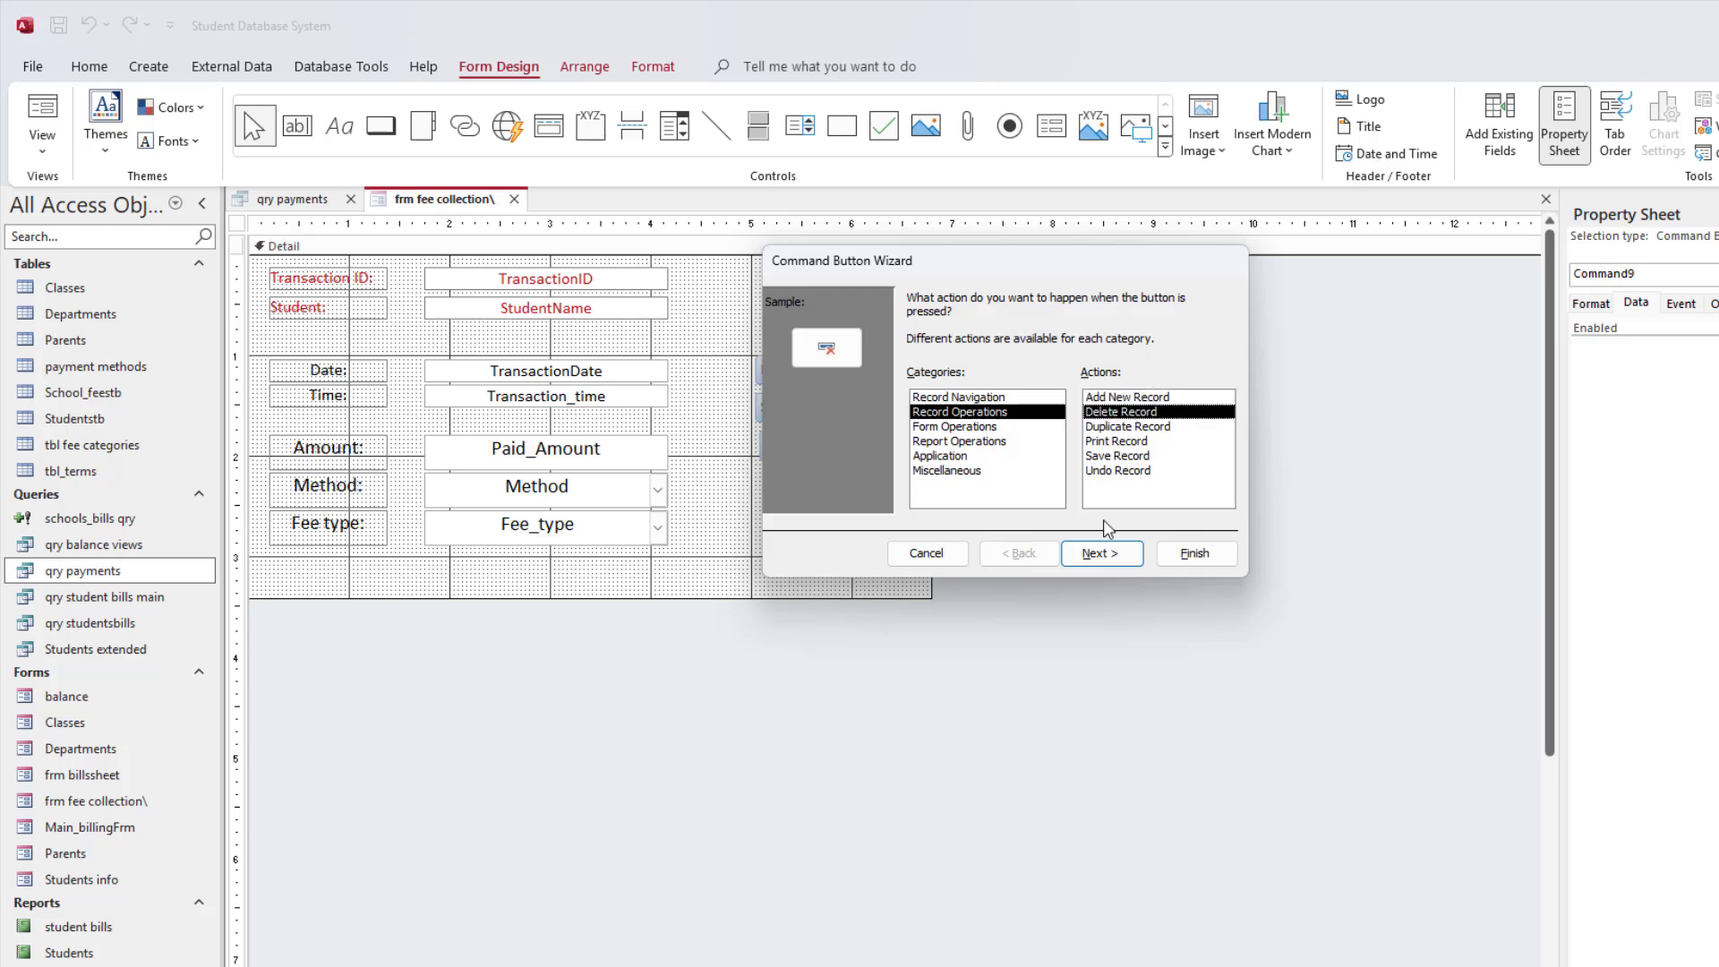
click(1101, 552)
click(931, 383)
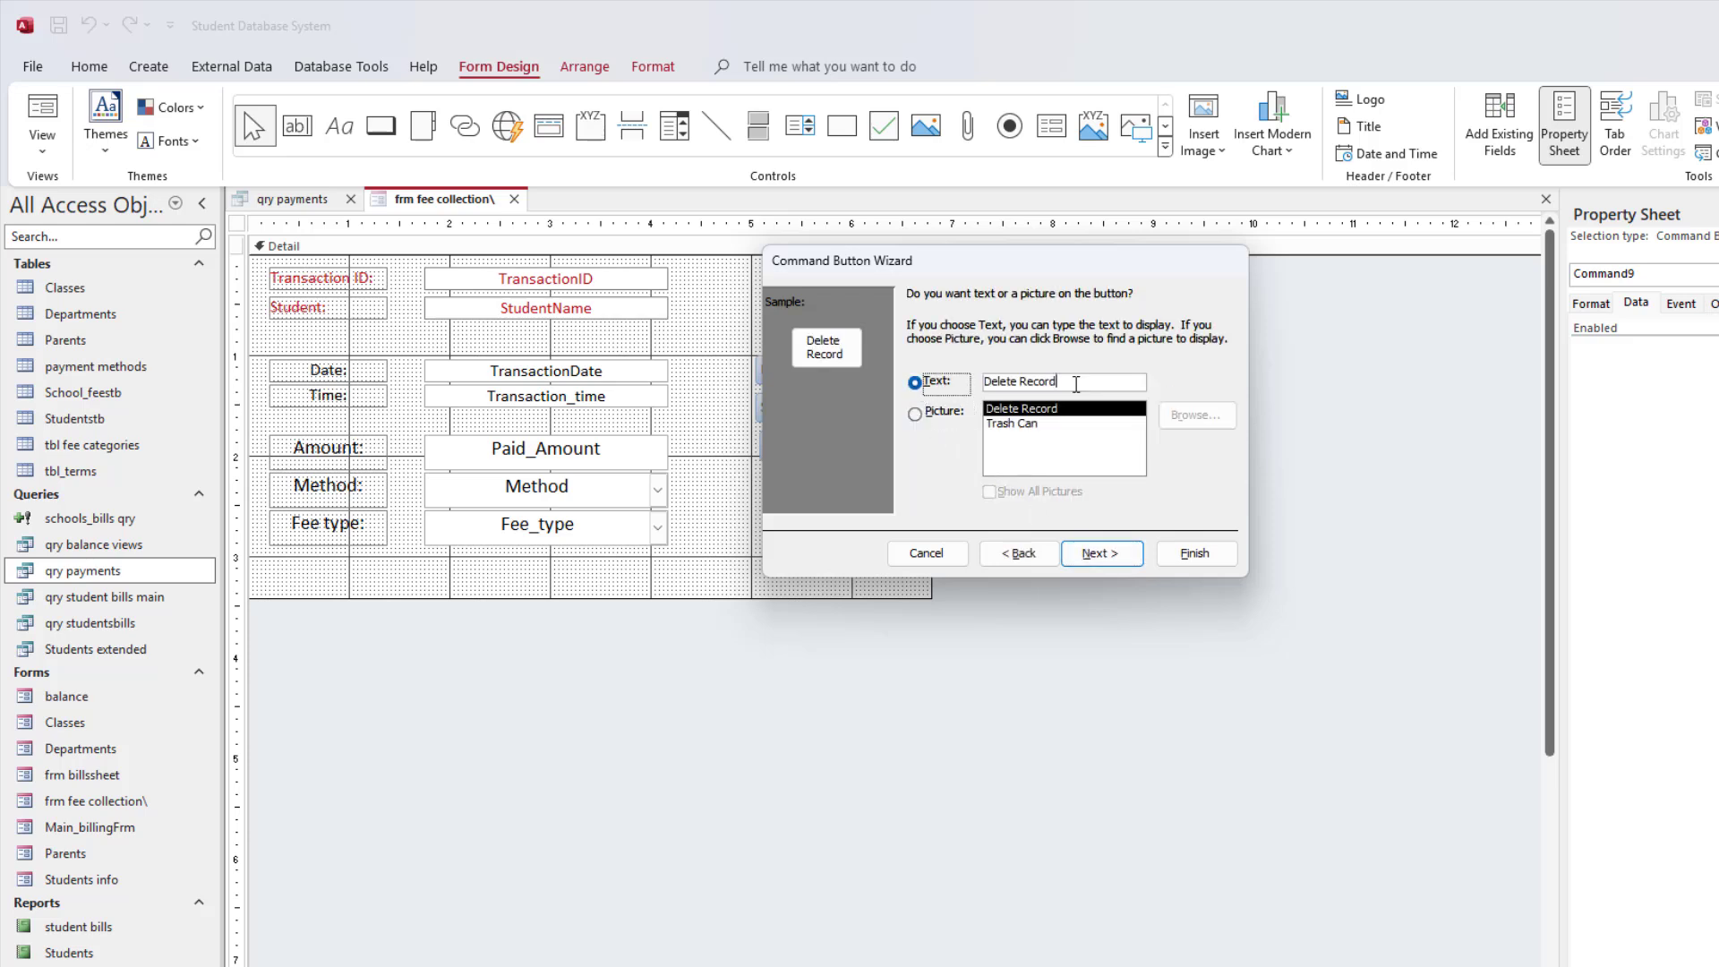
drag(1076, 384, 1029, 387)
text(elete)
click(1101, 552)
click(1194, 553)
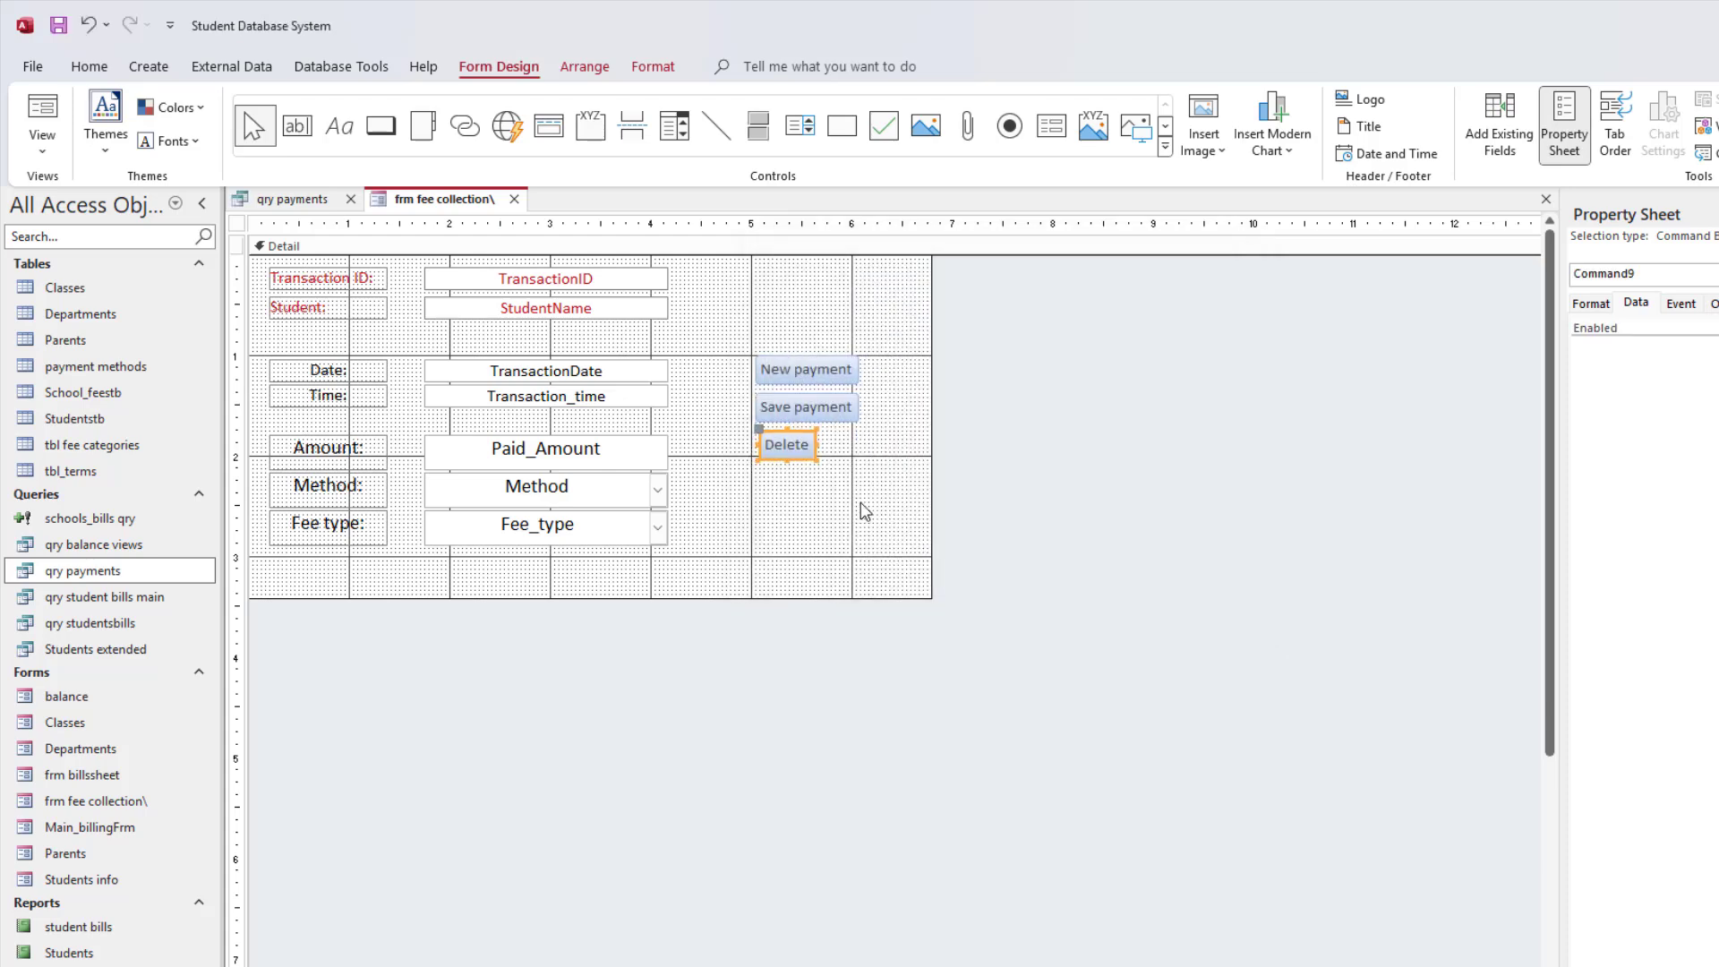
- Align the three command buttons on their left edges and size them all to the widest one
drag(865, 511, 752, 350)
right_click(781, 370)
mouse_move(886, 720)
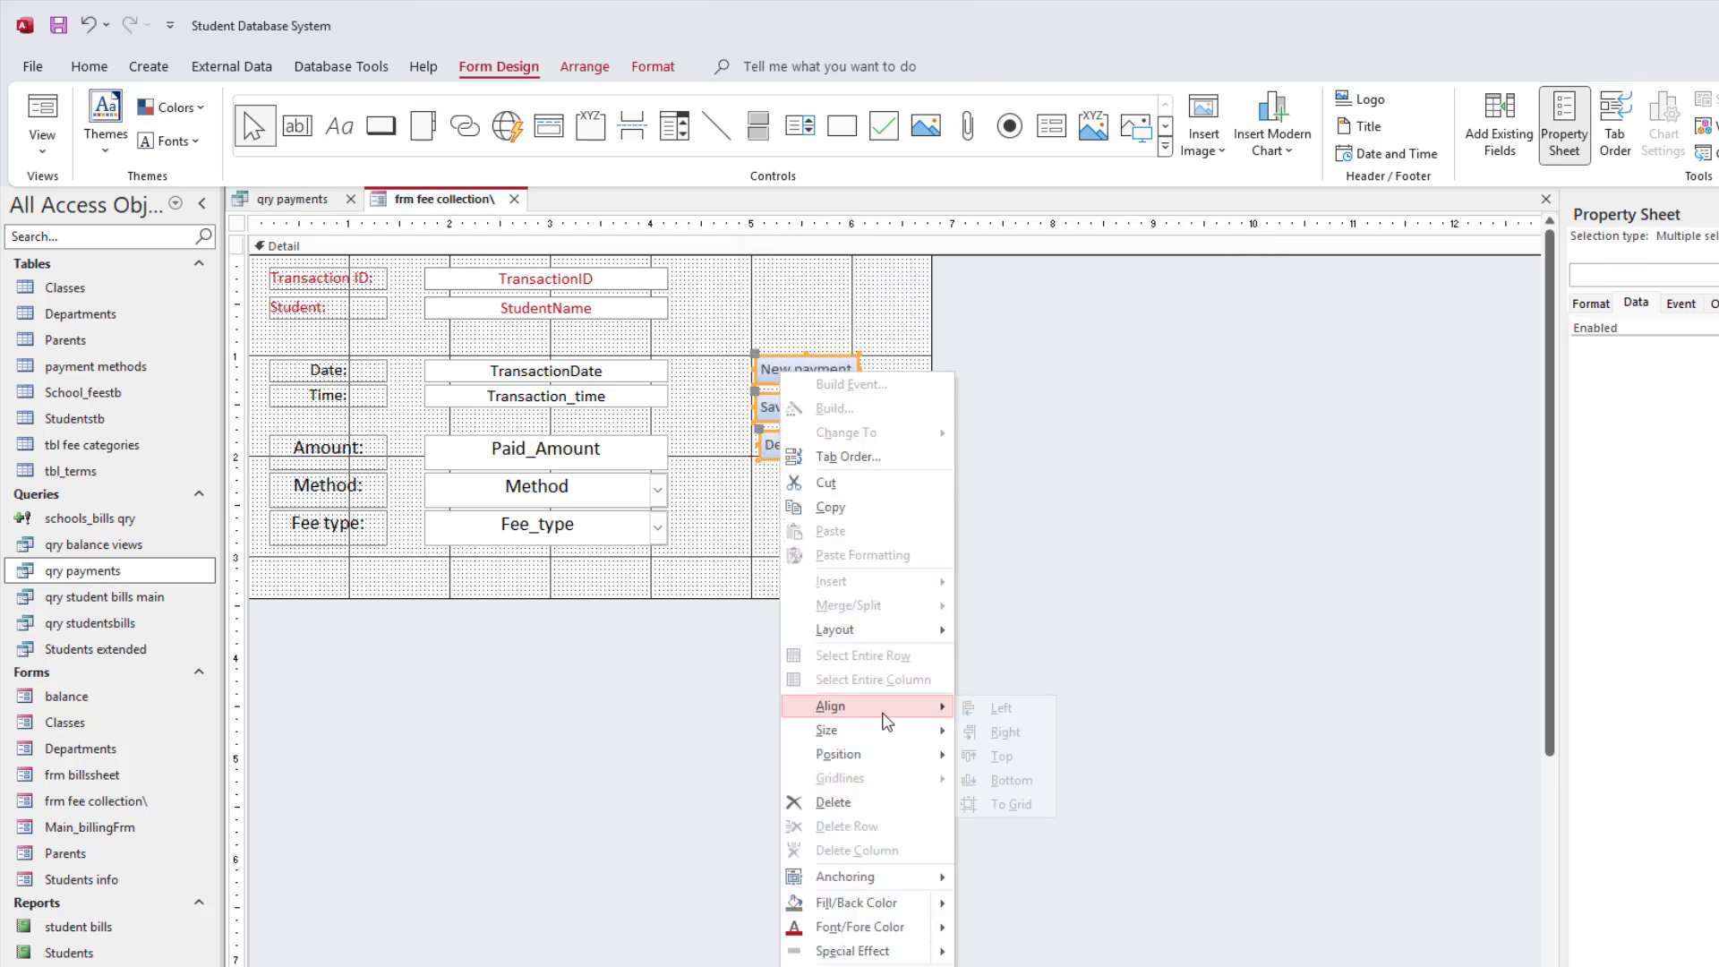
click(996, 708)
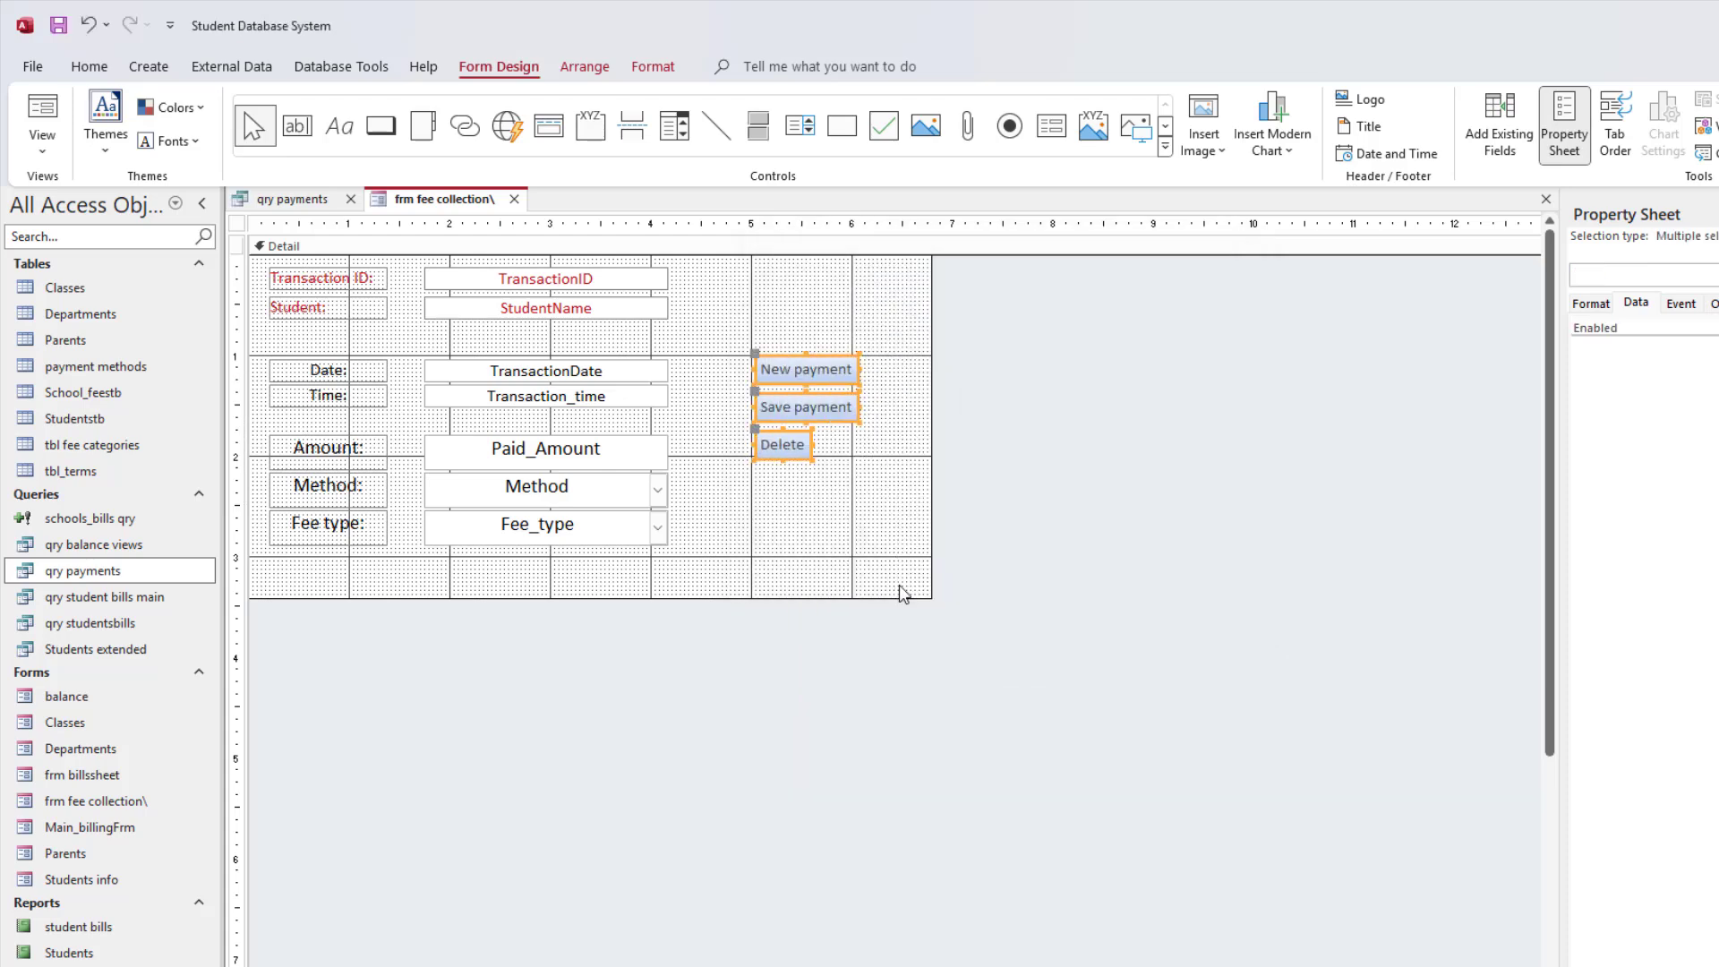
right_click(803, 416)
mouse_move(909, 775)
click(1078, 870)
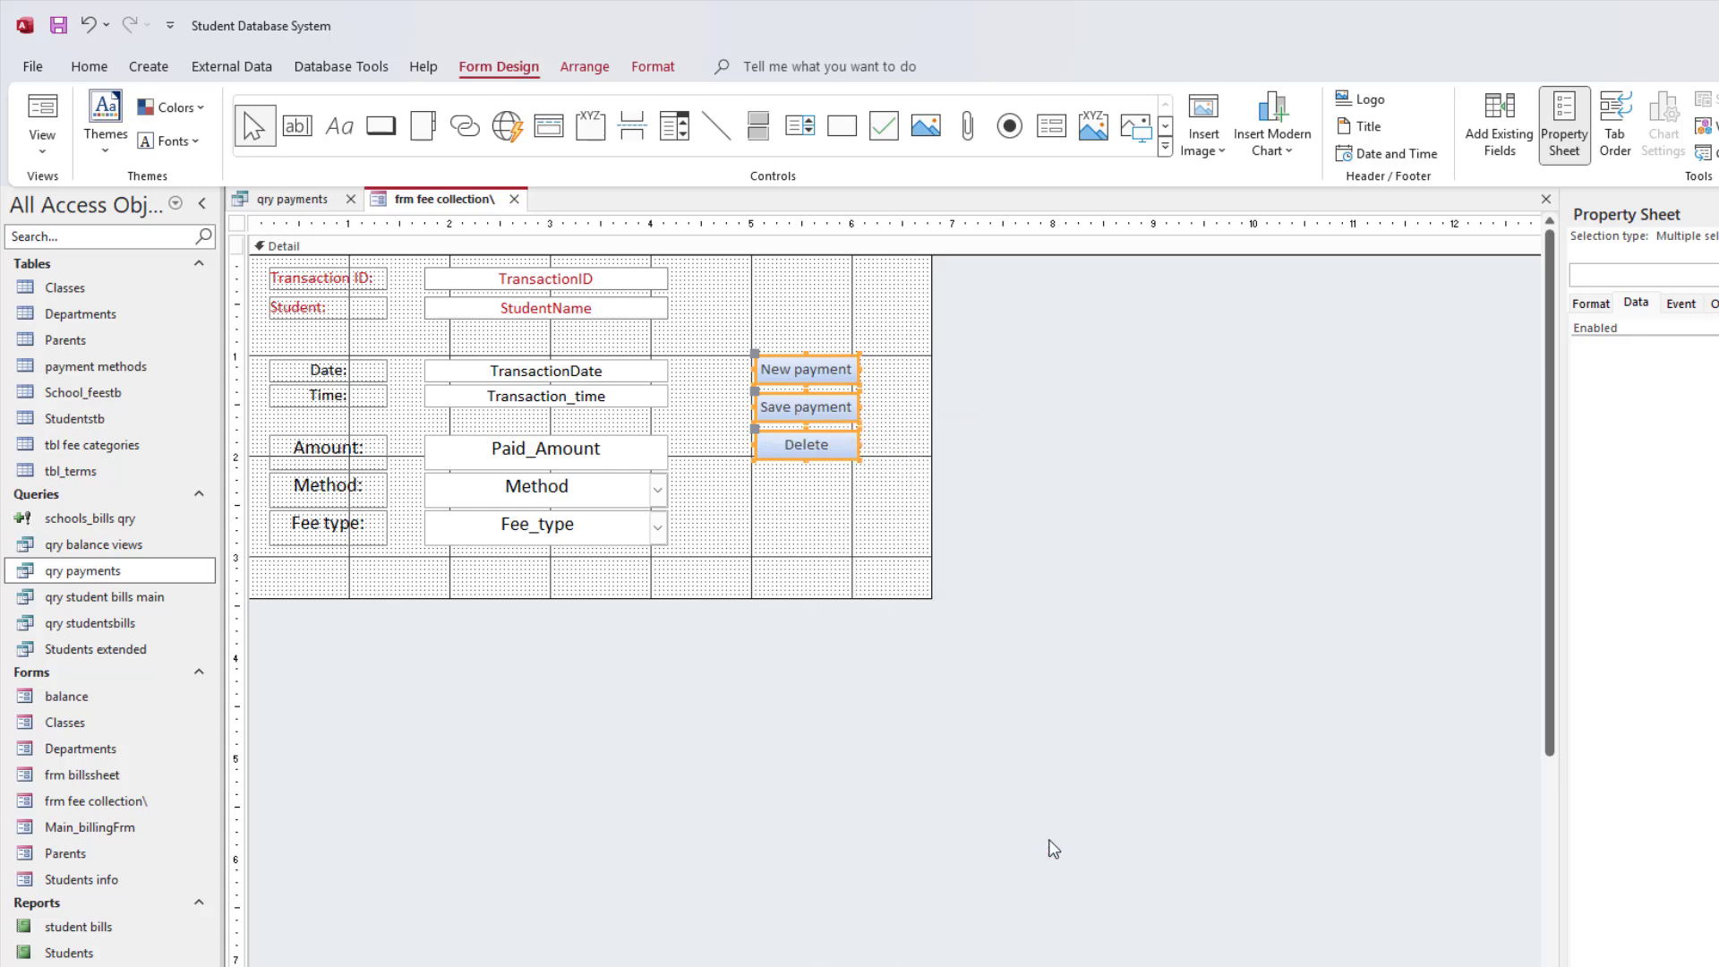
click(853, 544)
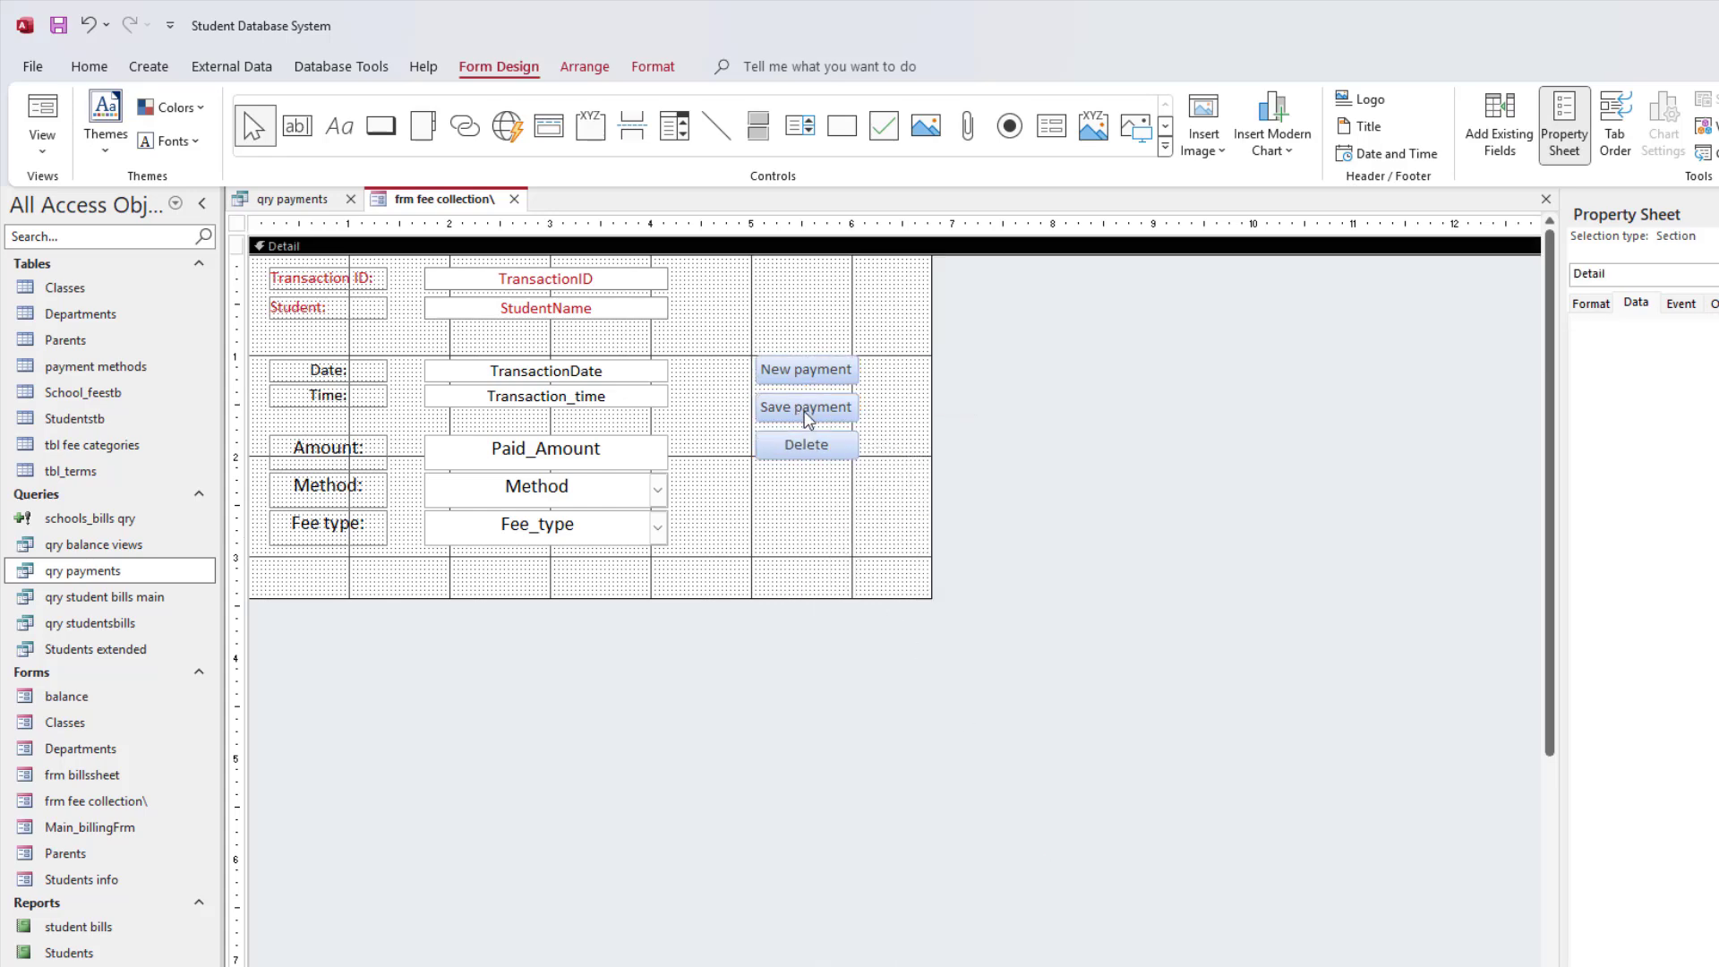
- Nudge the Save payment and Delete buttons up to tighten the vertical spacing between the three buttons
click(805, 413)
drag(805, 414, 820, 444)
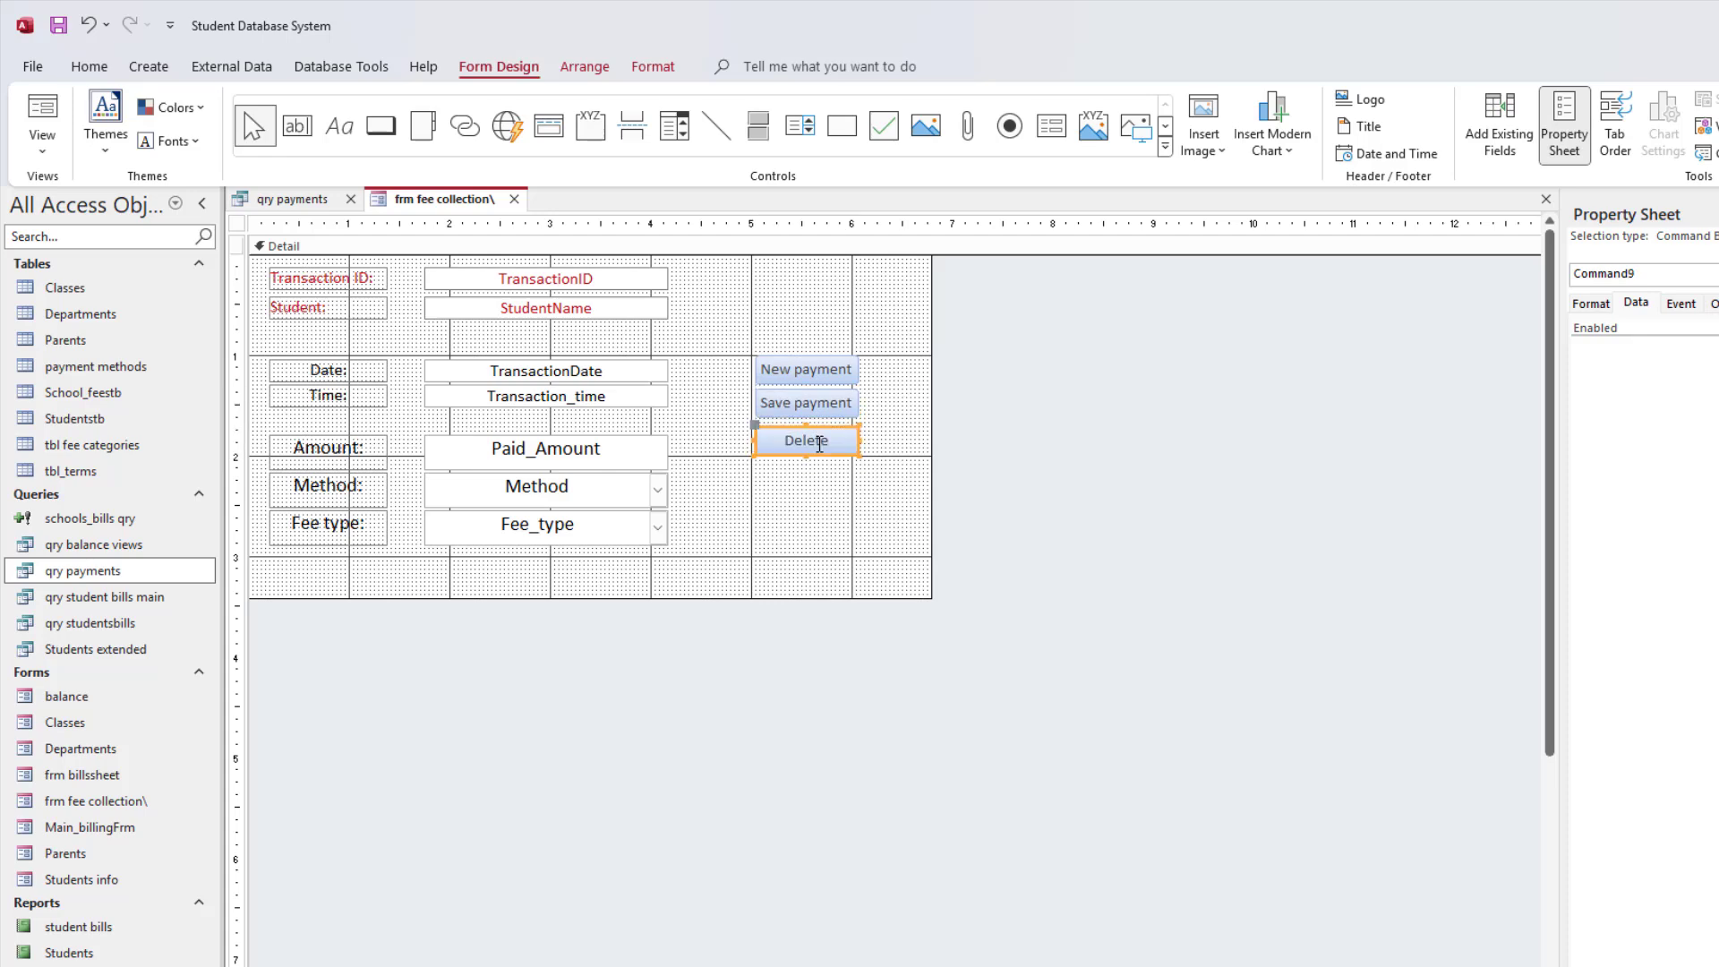
key(Up)
- Widen the three command buttons to about 1.2 inches and apply the grey gradient theme quick style to them
drag(833, 506, 775, 347)
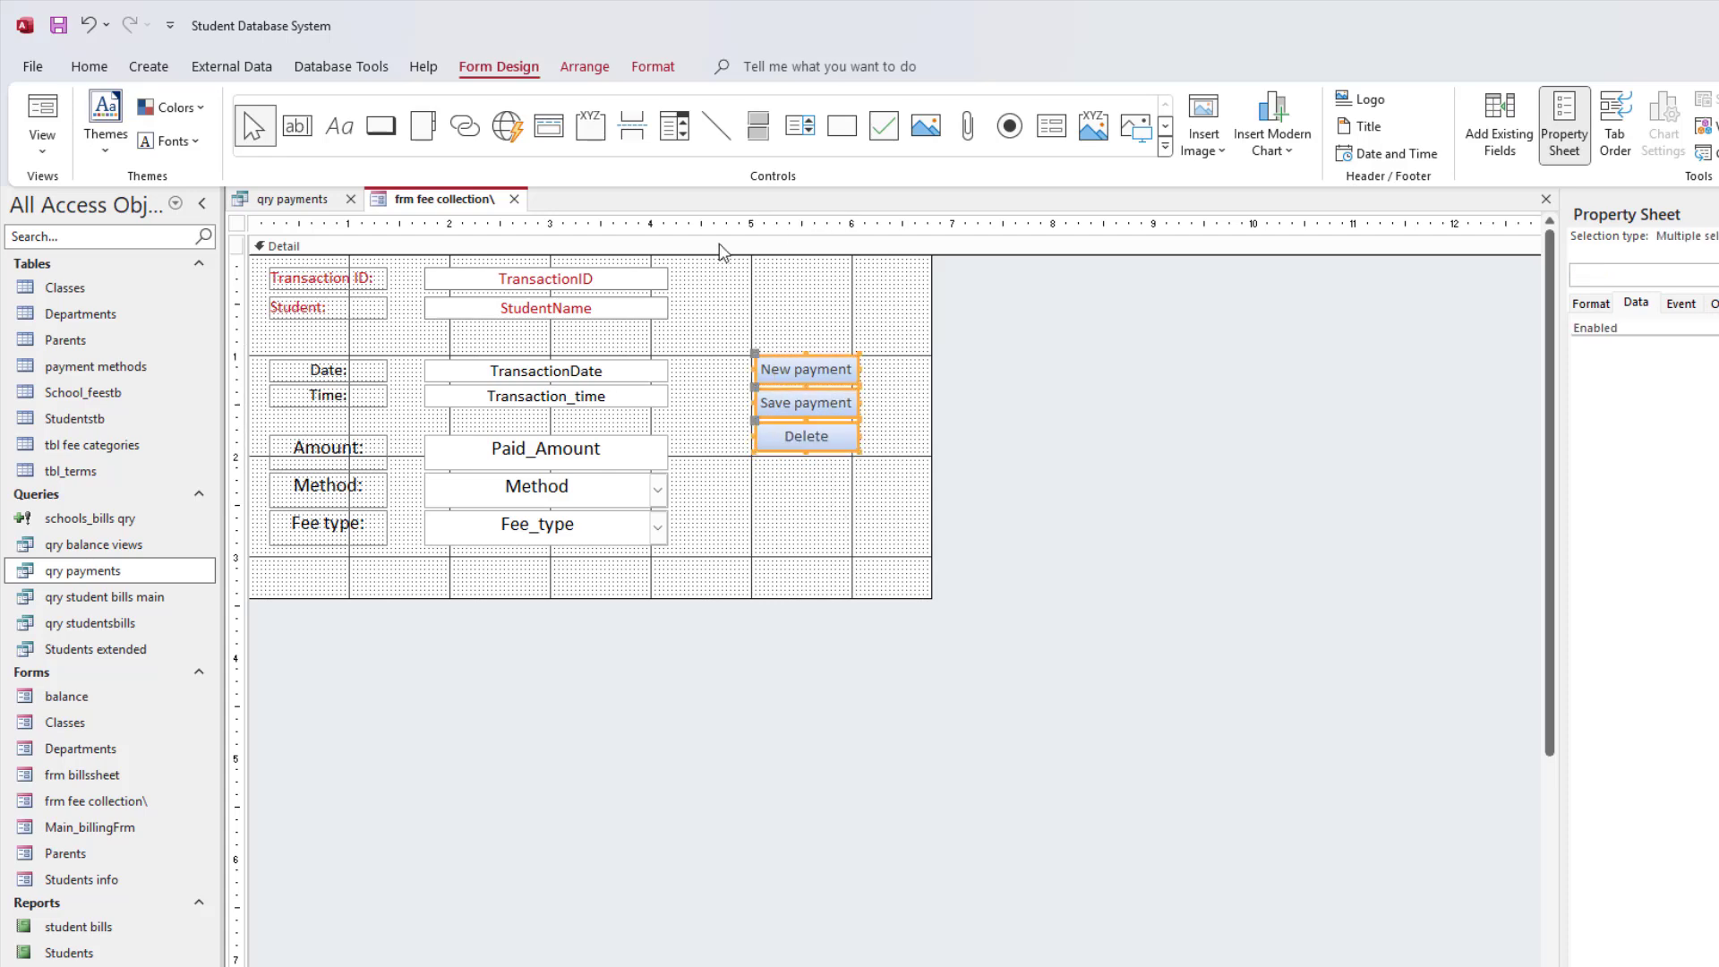
click(658, 67)
click(780, 142)
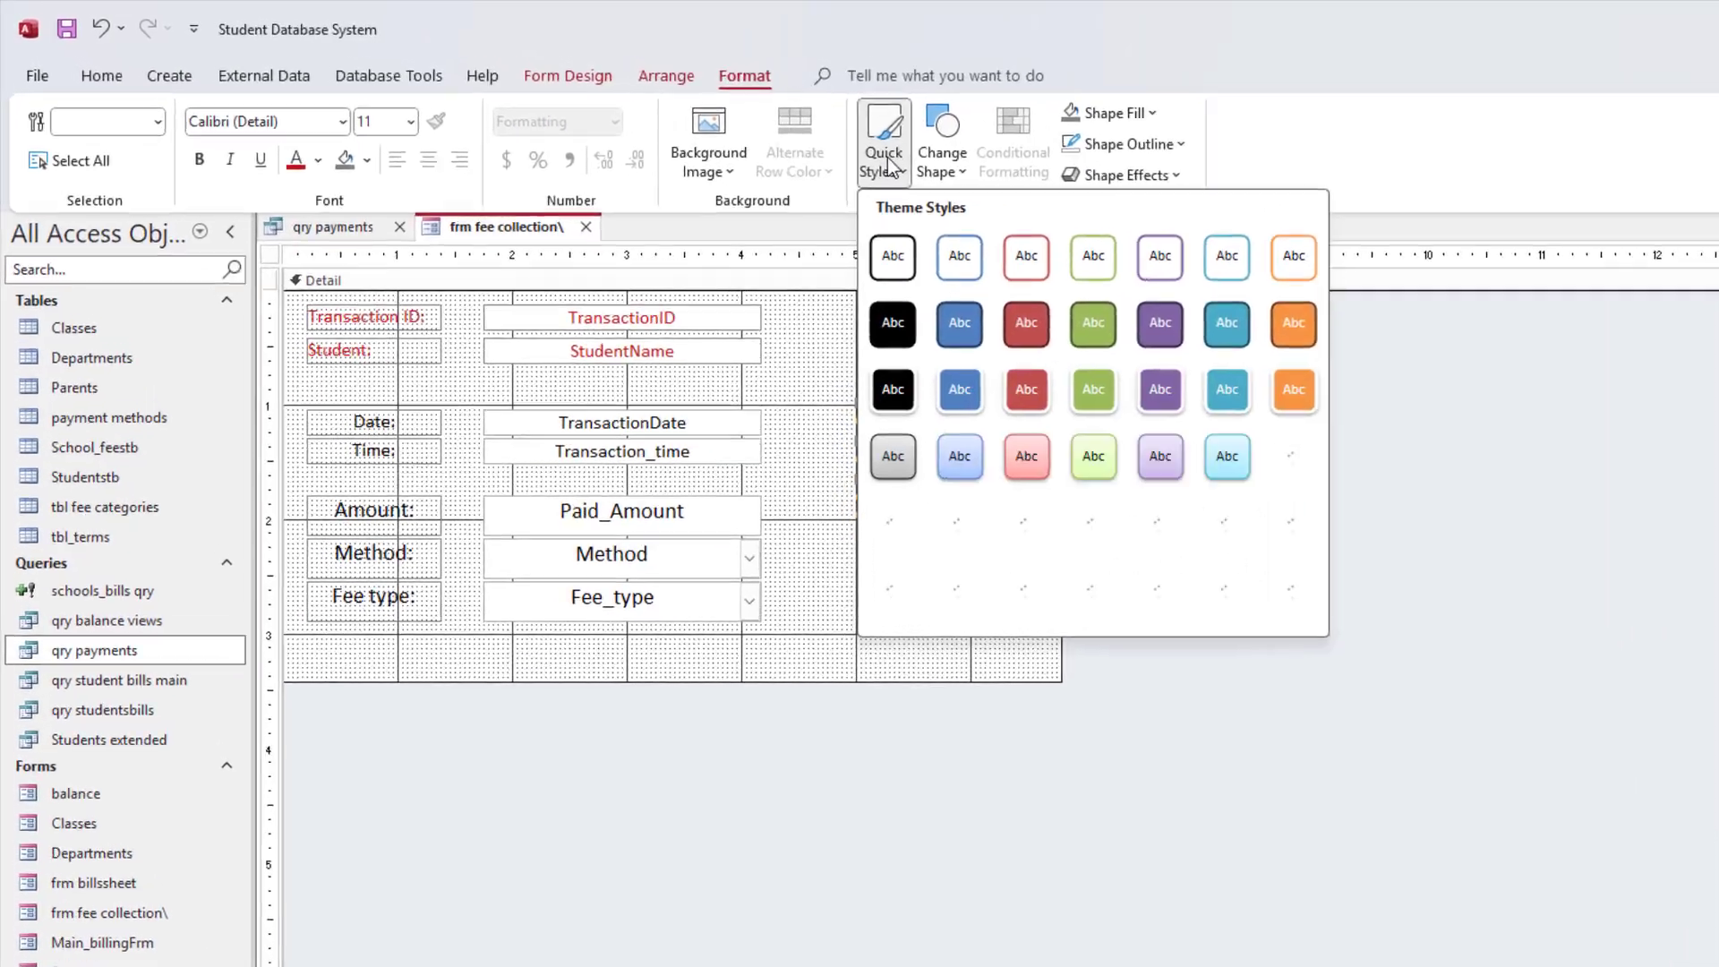
click(941, 714)
drag(954, 610, 903, 464)
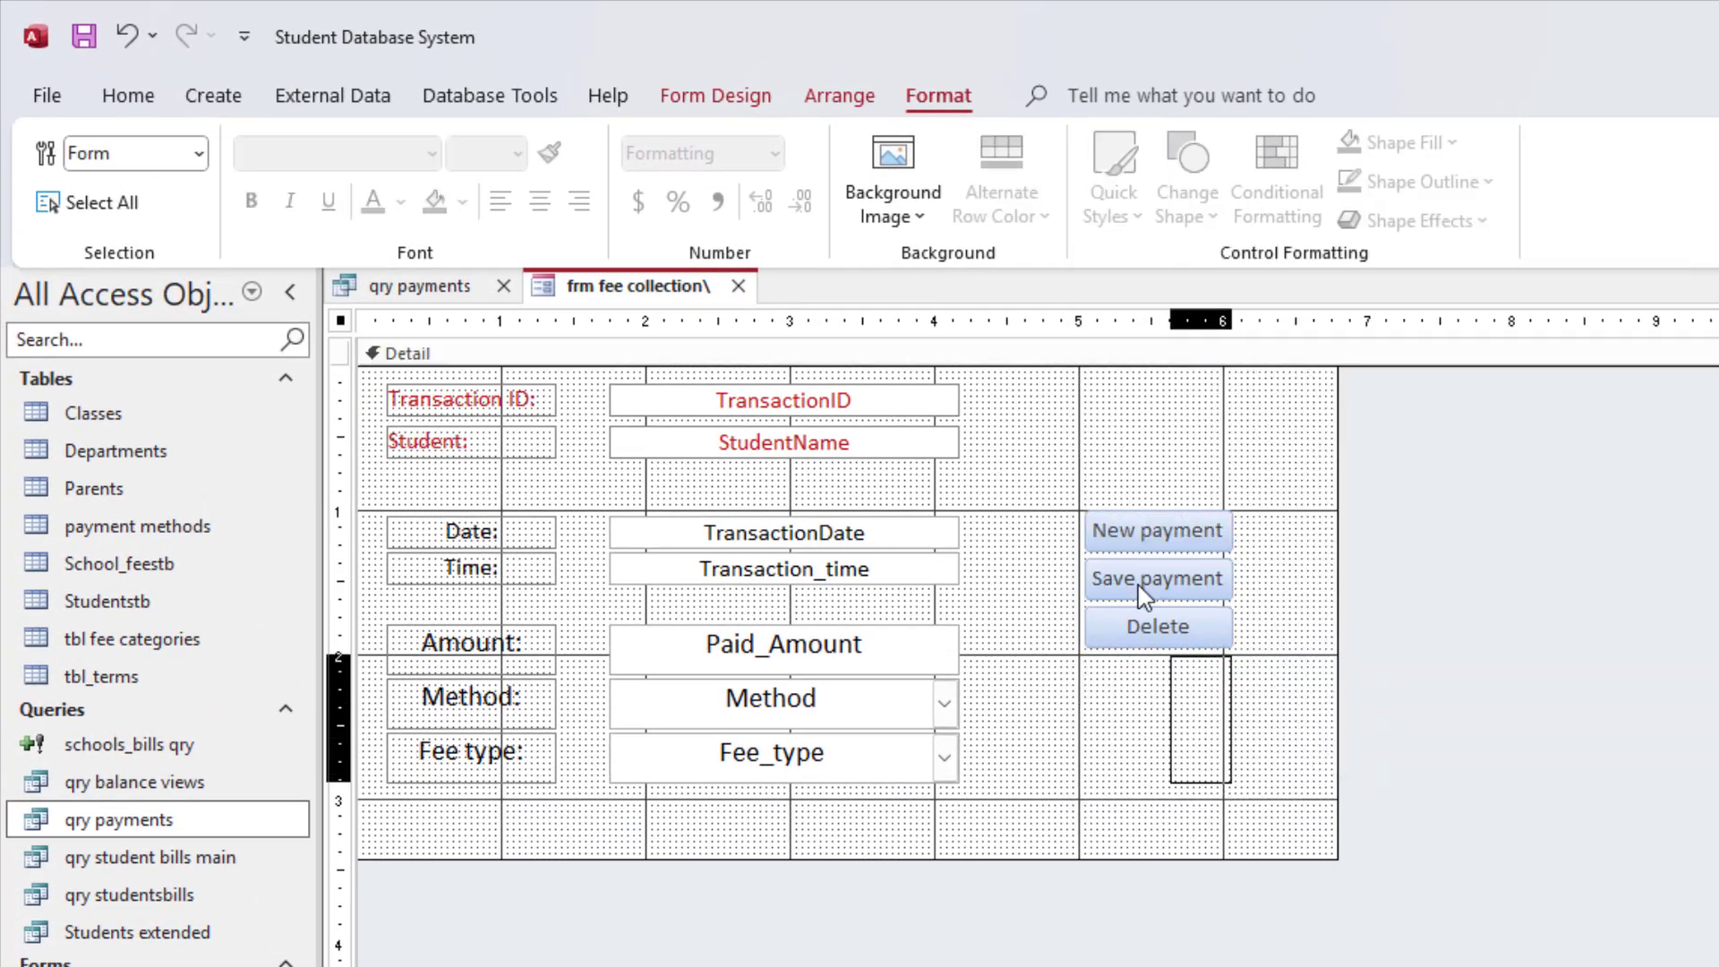
drag(1144, 598, 1125, 516)
drag(1236, 530, 1244, 531)
click(1110, 199)
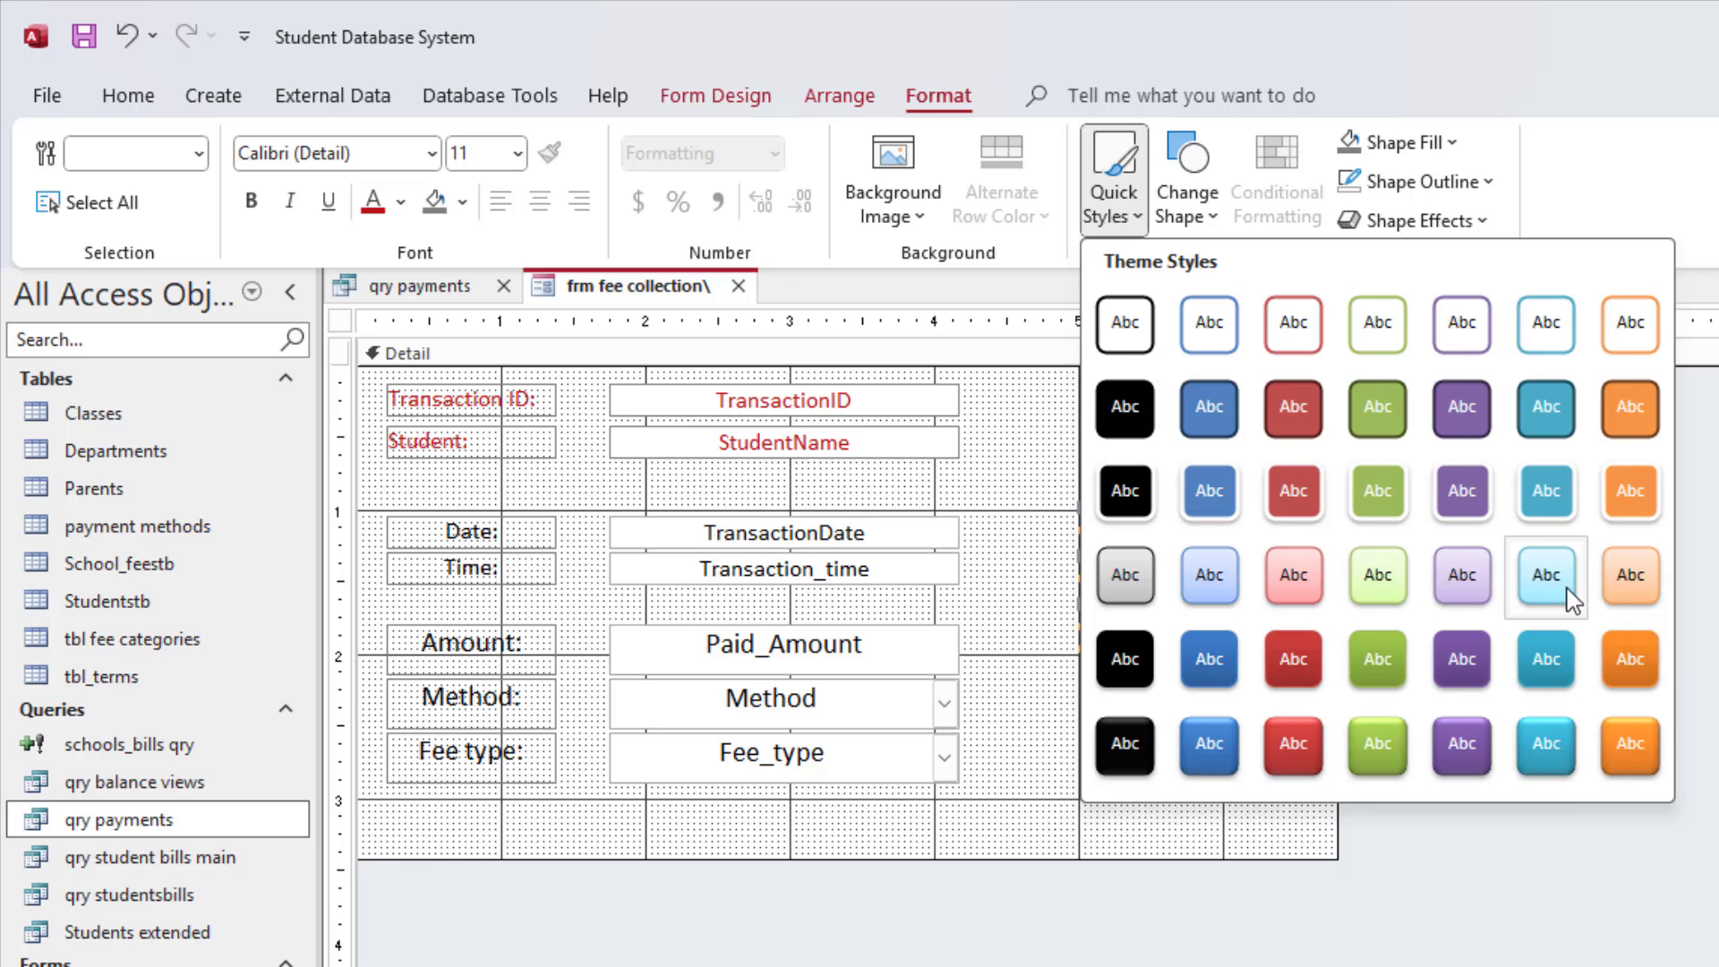
click(1113, 602)
click(1215, 703)
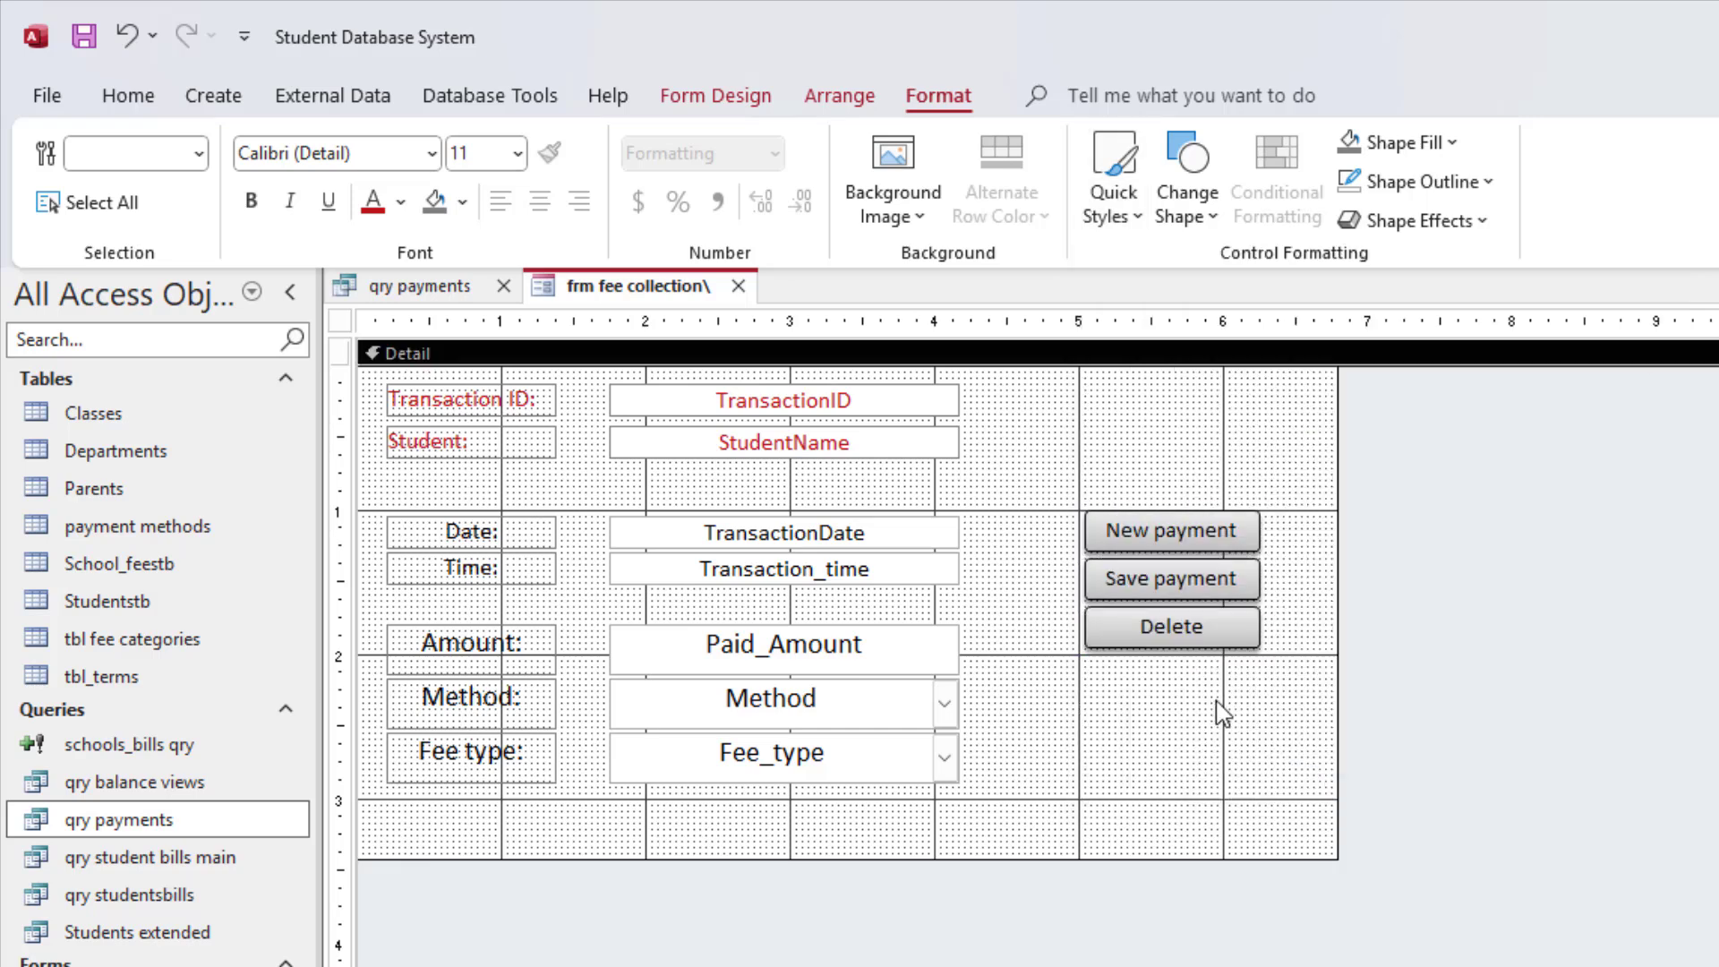
- Shift the three command buttons closer to the fields and narrow the form to about 6.4 inches
drag(1218, 738, 1084, 501)
click(1154, 768)
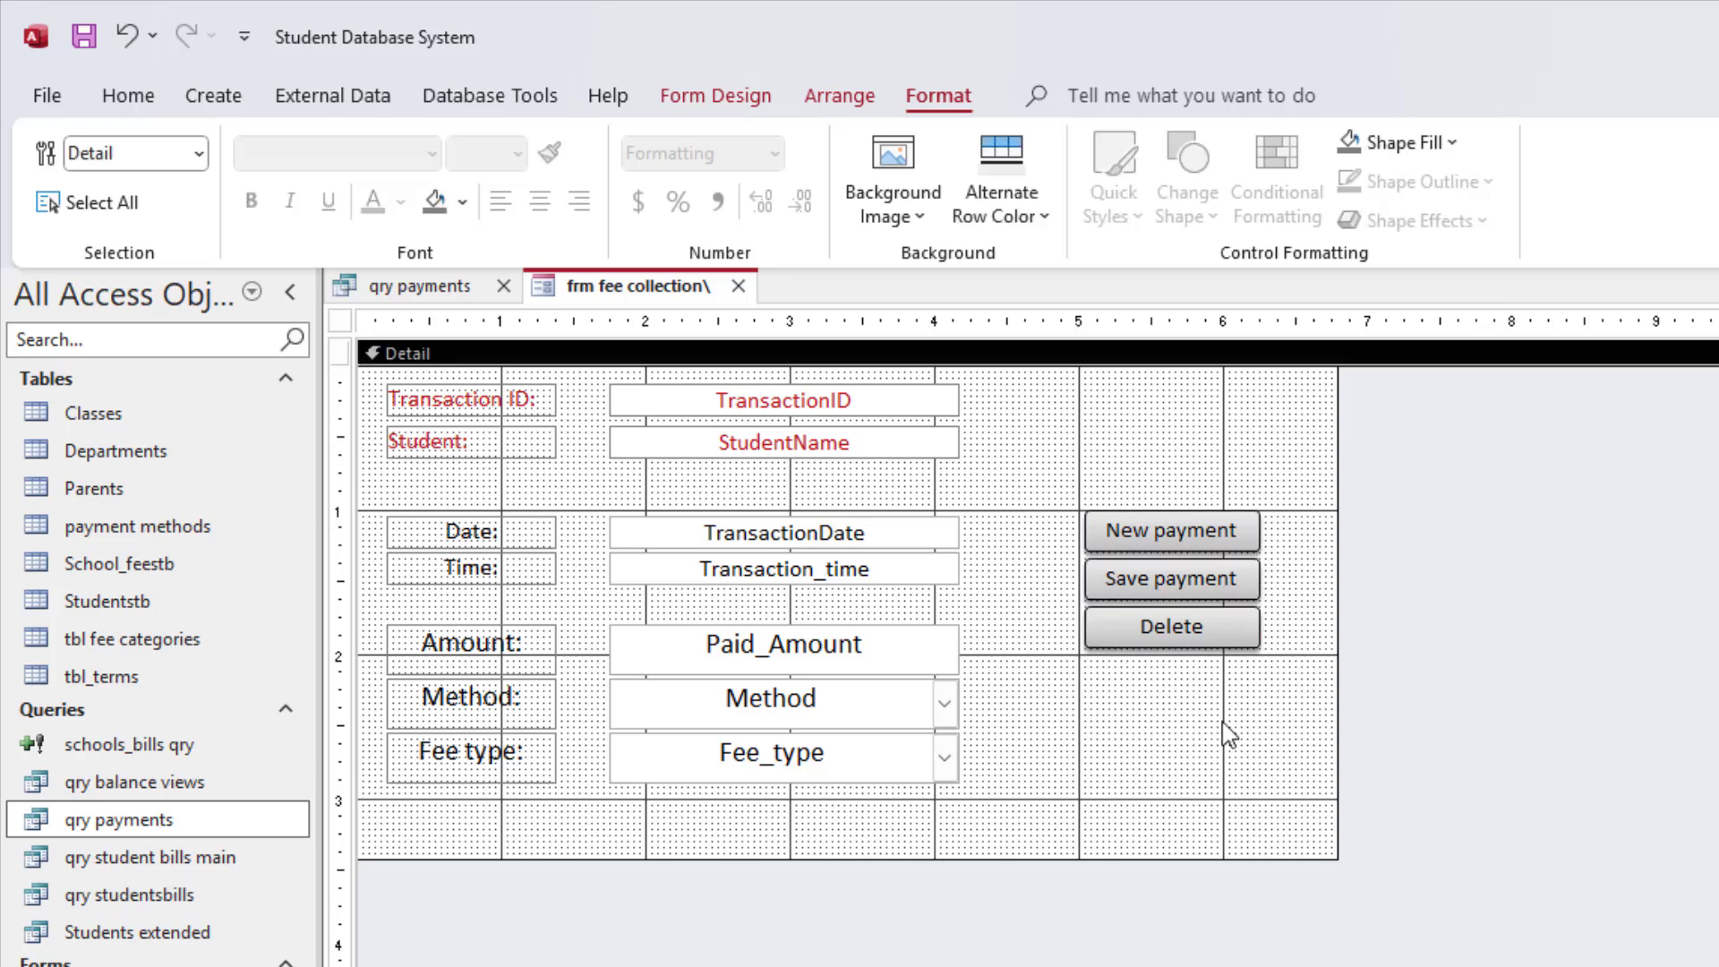
drag(1191, 697, 1115, 499)
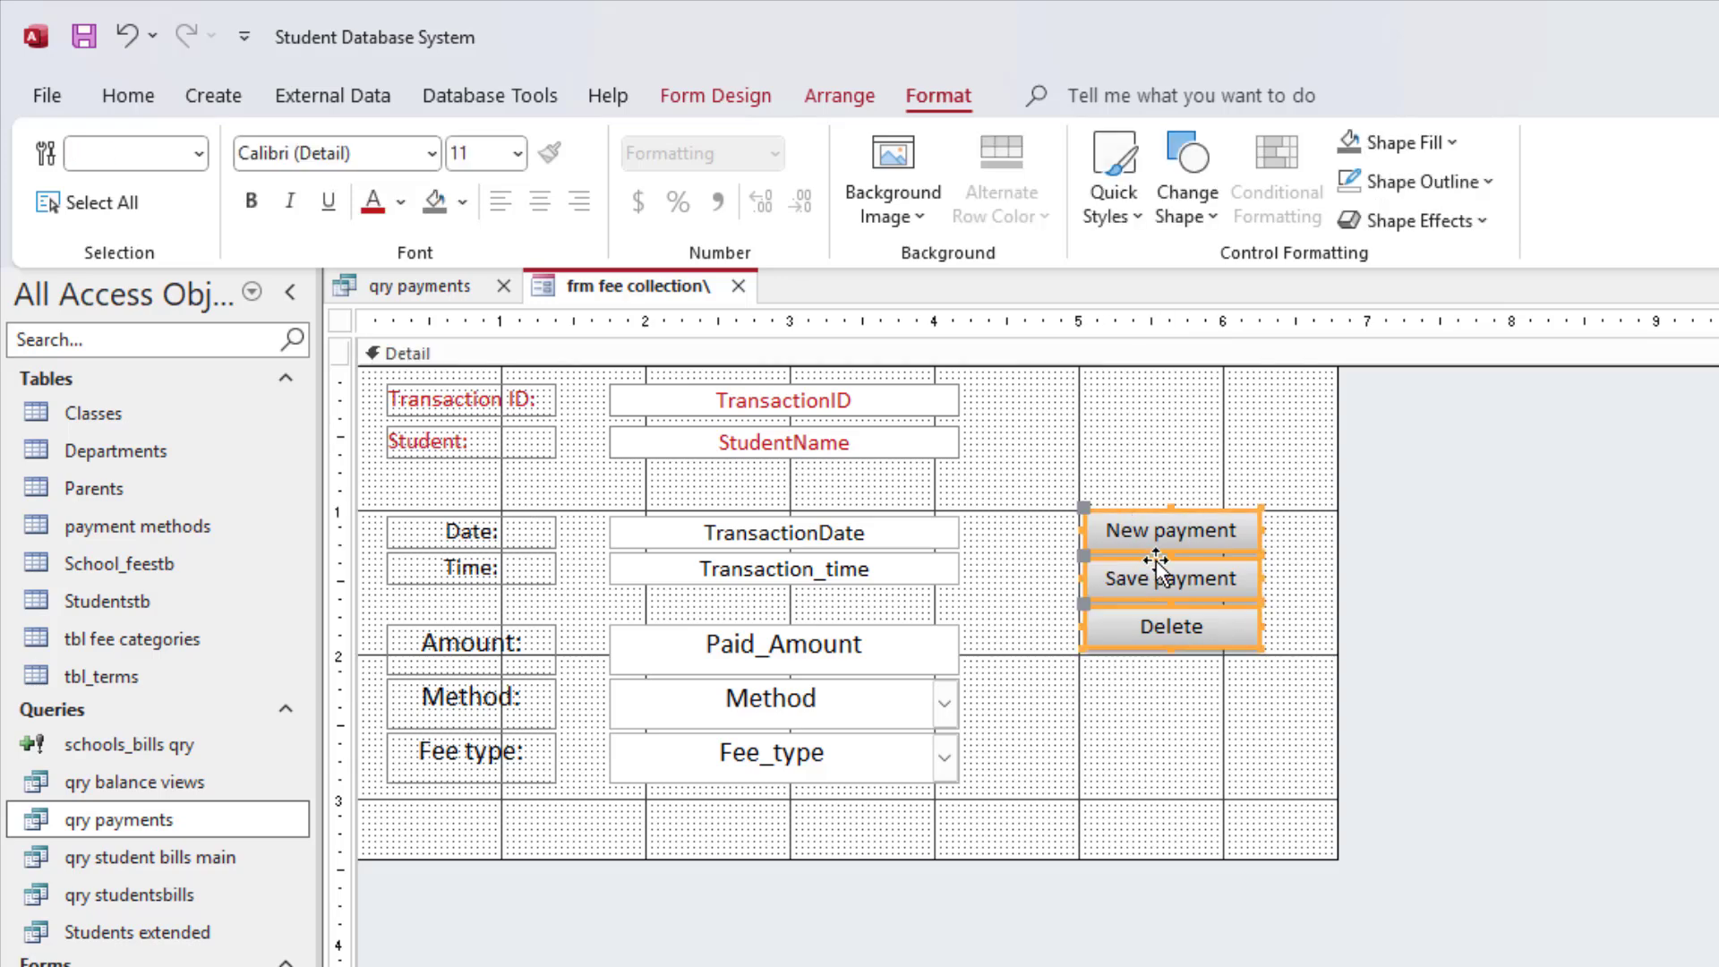
drag(1221, 591, 1185, 595)
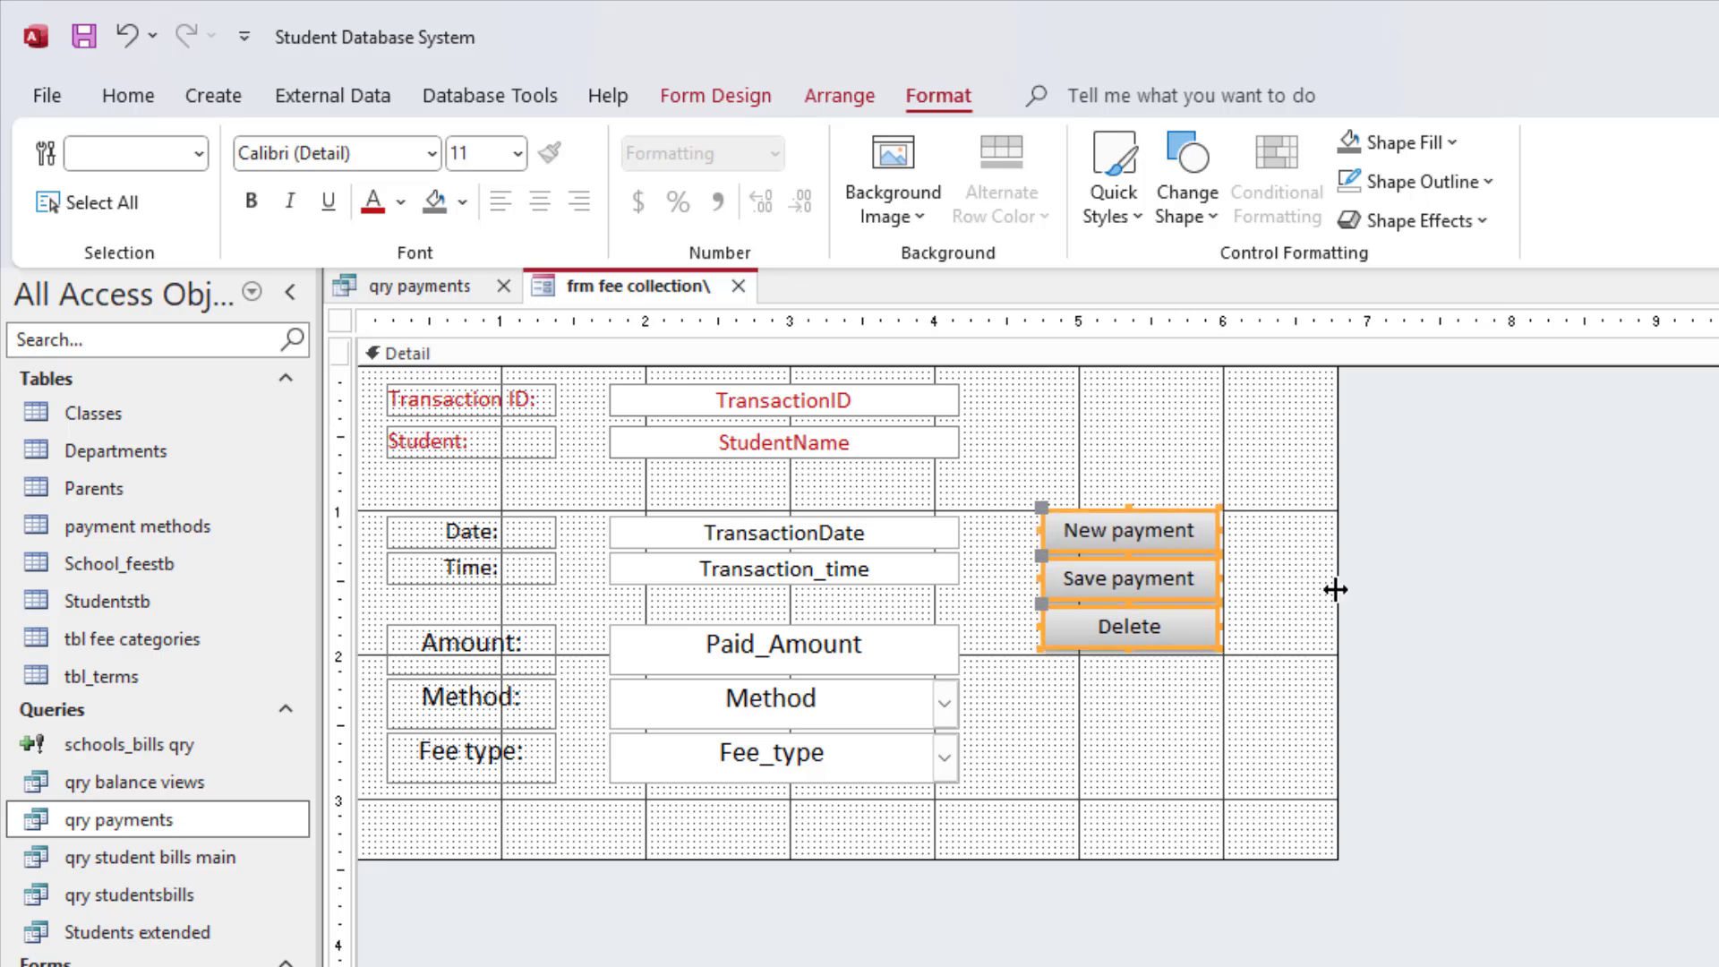
drag(1336, 588, 1282, 611)
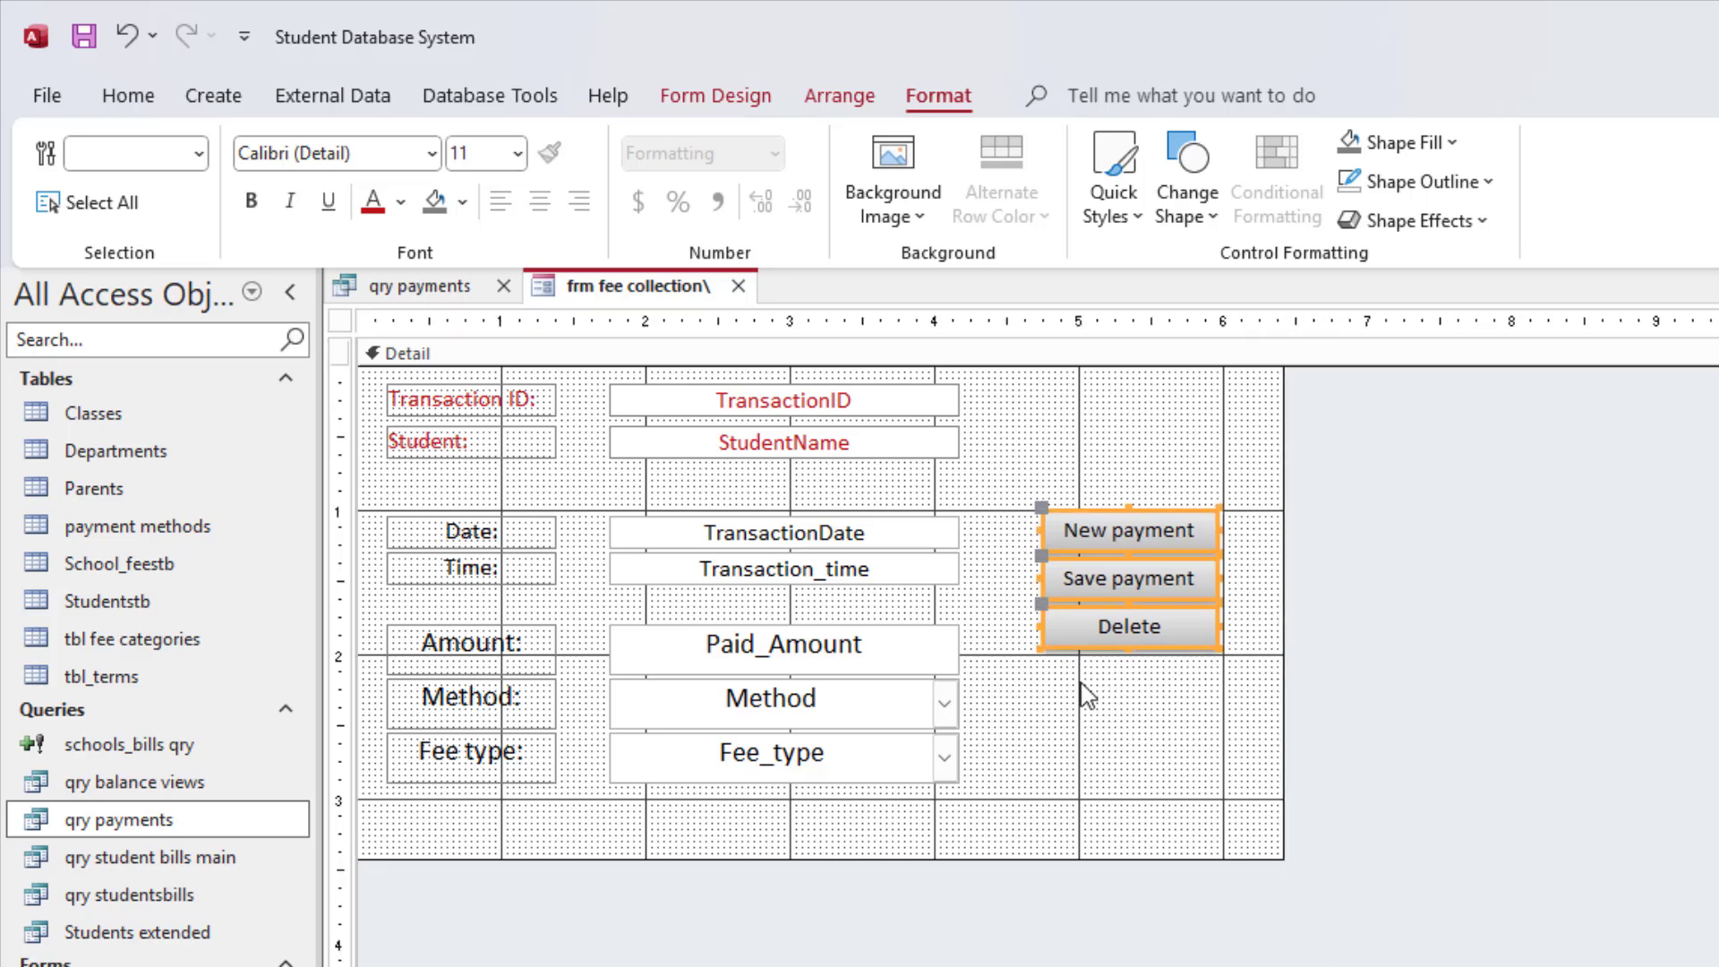
key(Left)
key(Left)
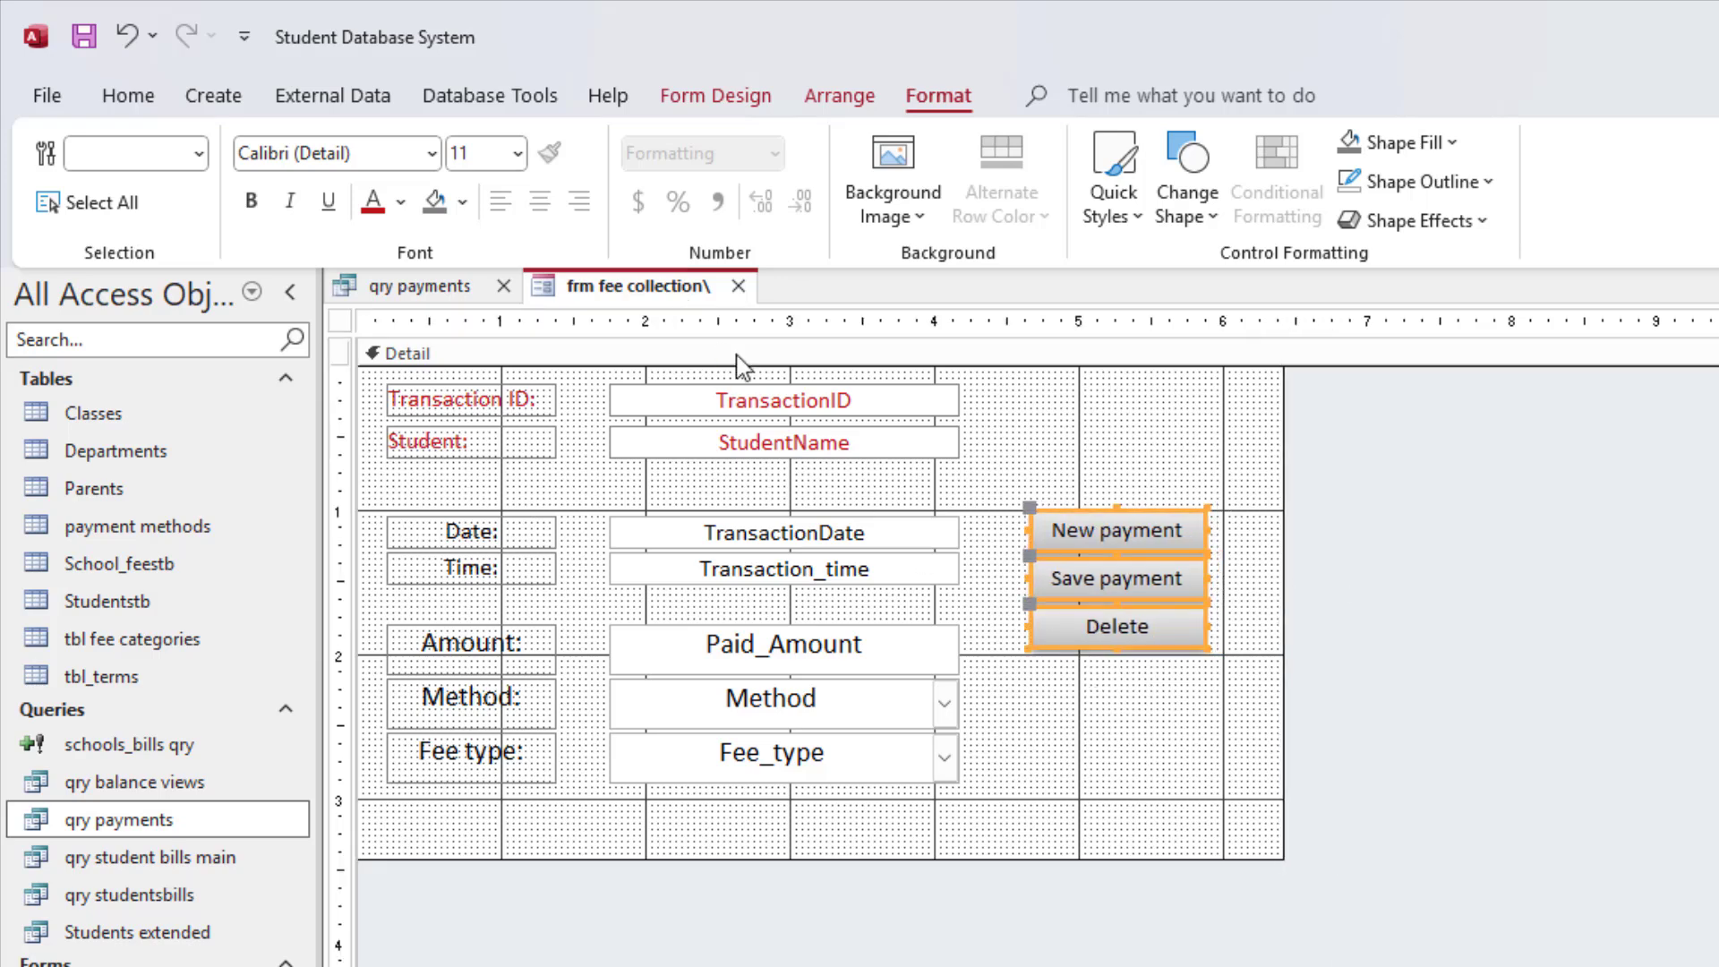
- Set the font size of the three command buttons to 12
click(518, 153)
click(472, 329)
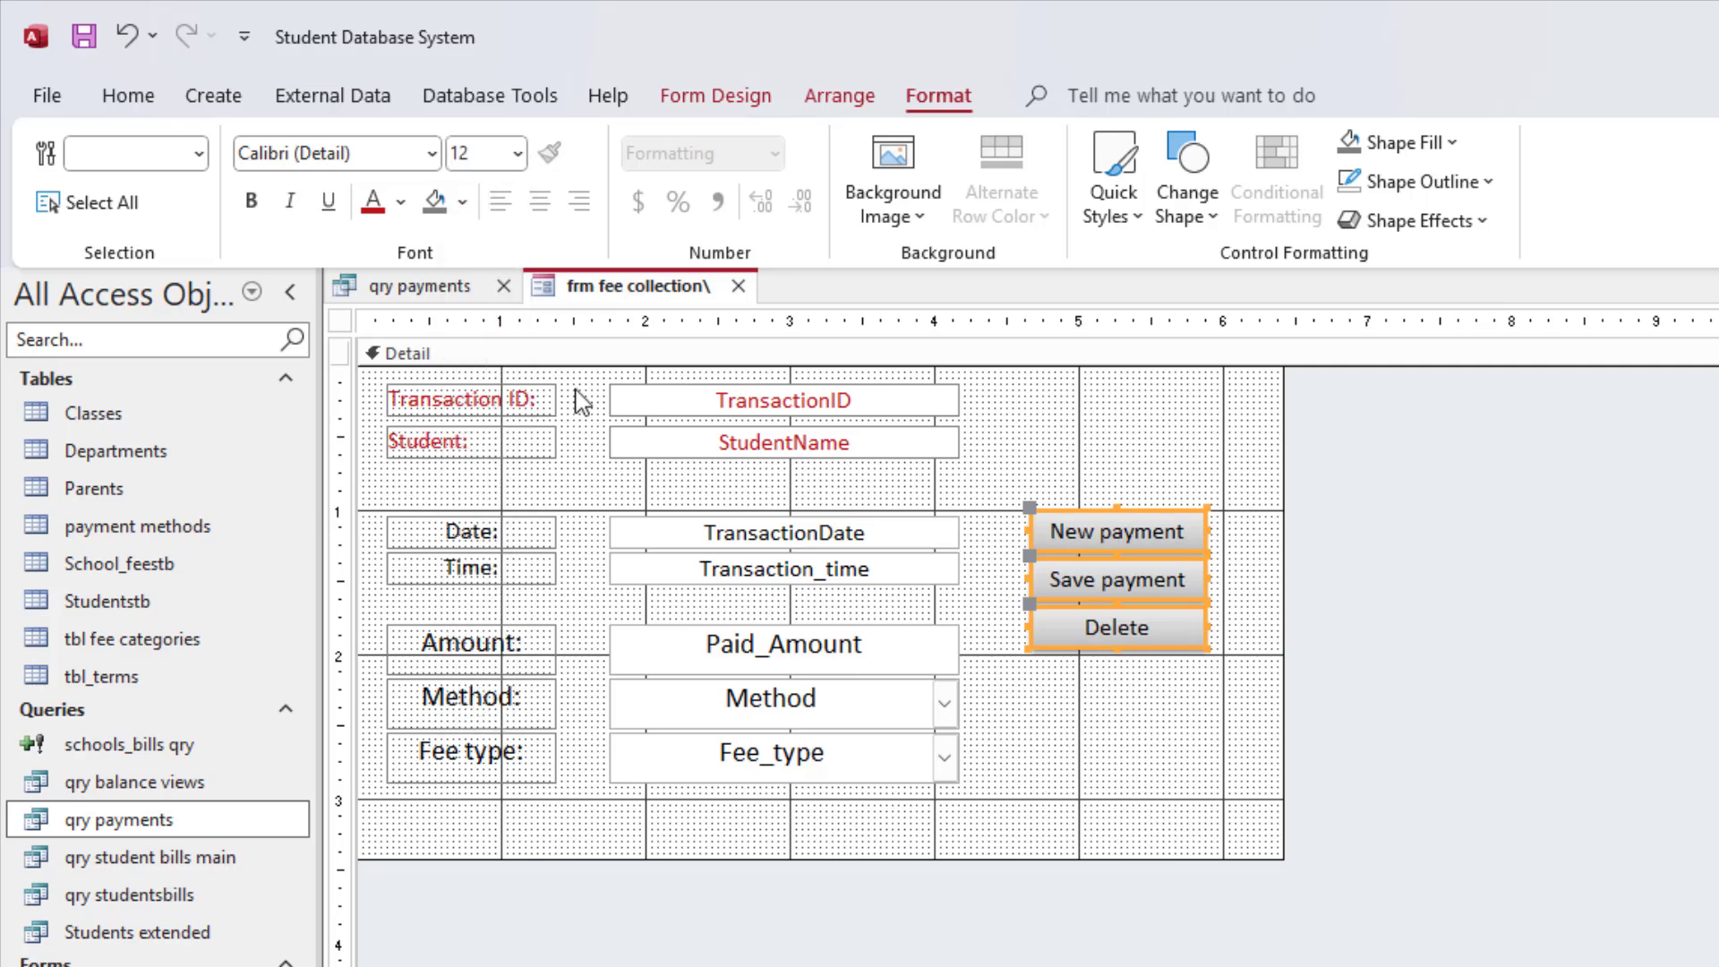
click(1048, 414)
- Show the fee collection form in Form View and move its window below the rows of the payments query
right_click(627, 284)
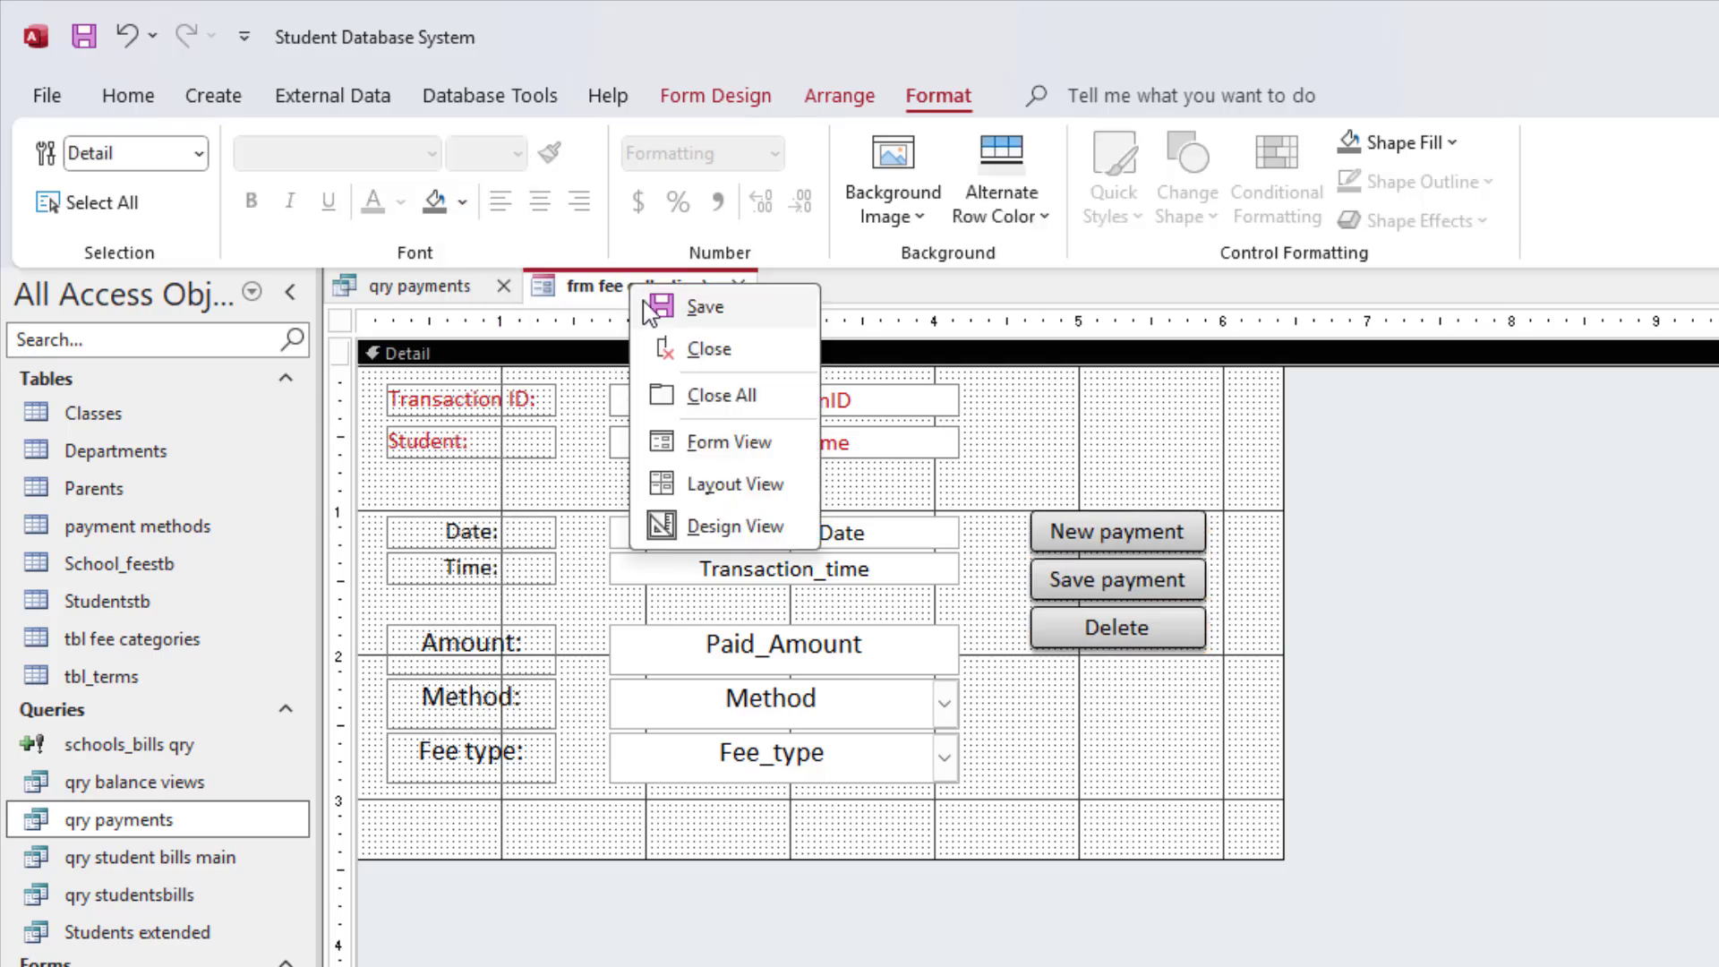
right_click(644, 294)
click(752, 452)
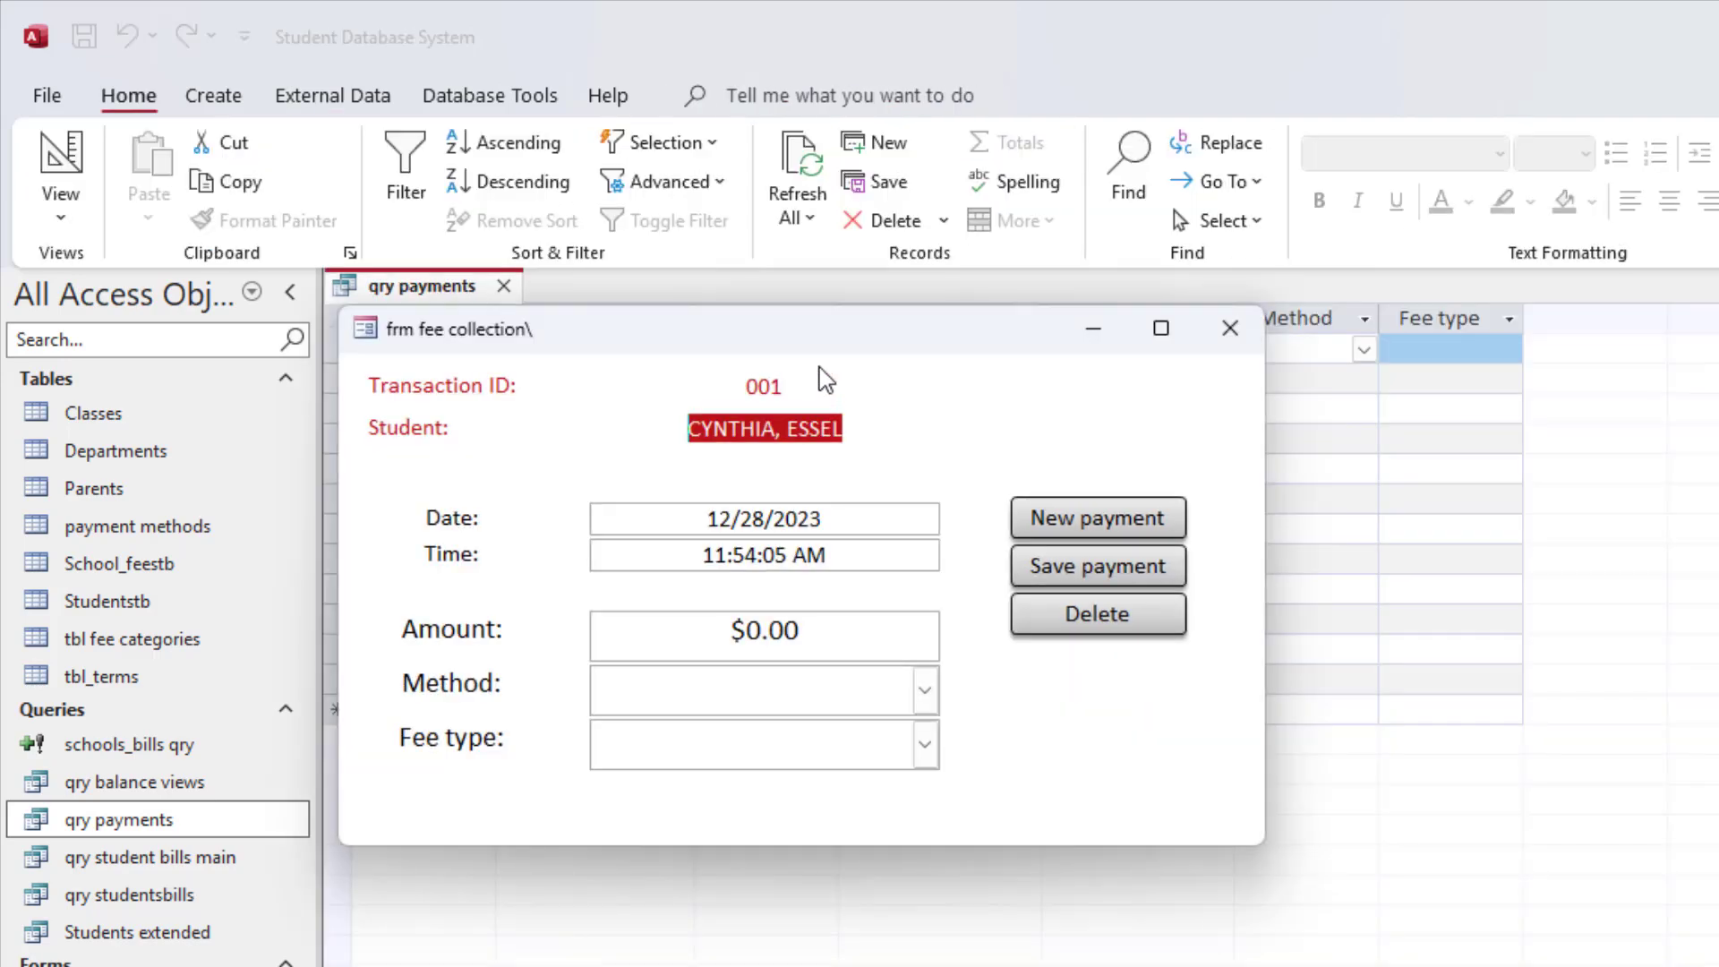
drag(1325, 446, 1358, 582)
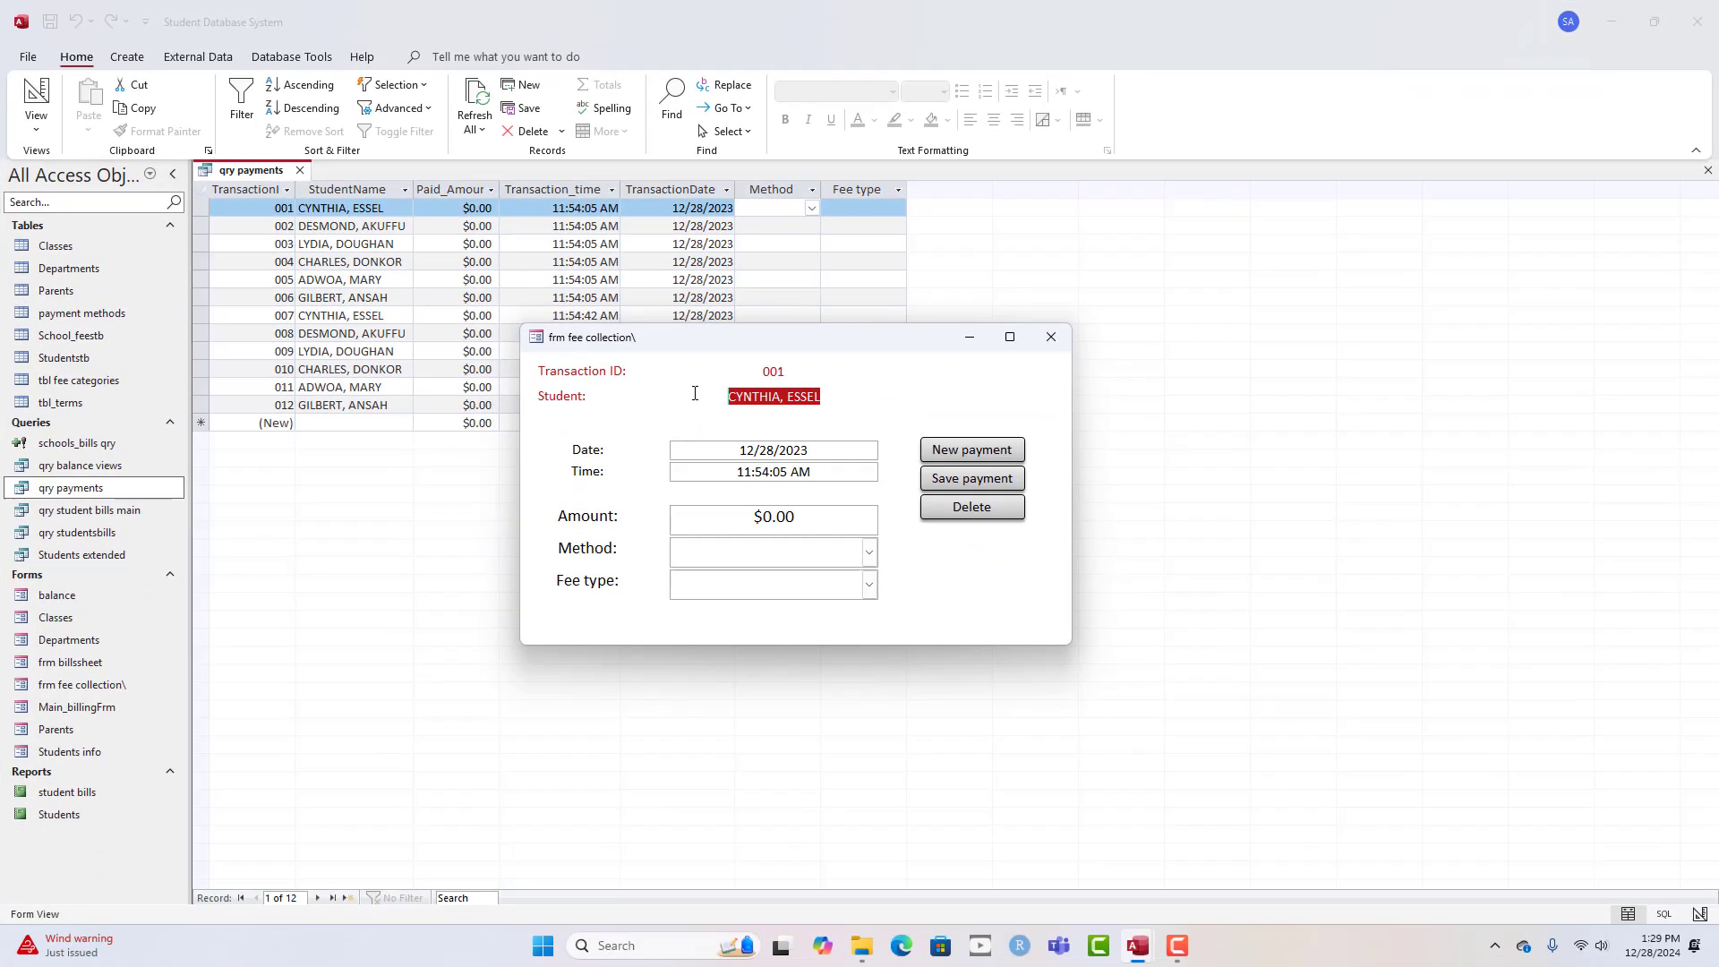
drag(1205, 576, 1121, 761)
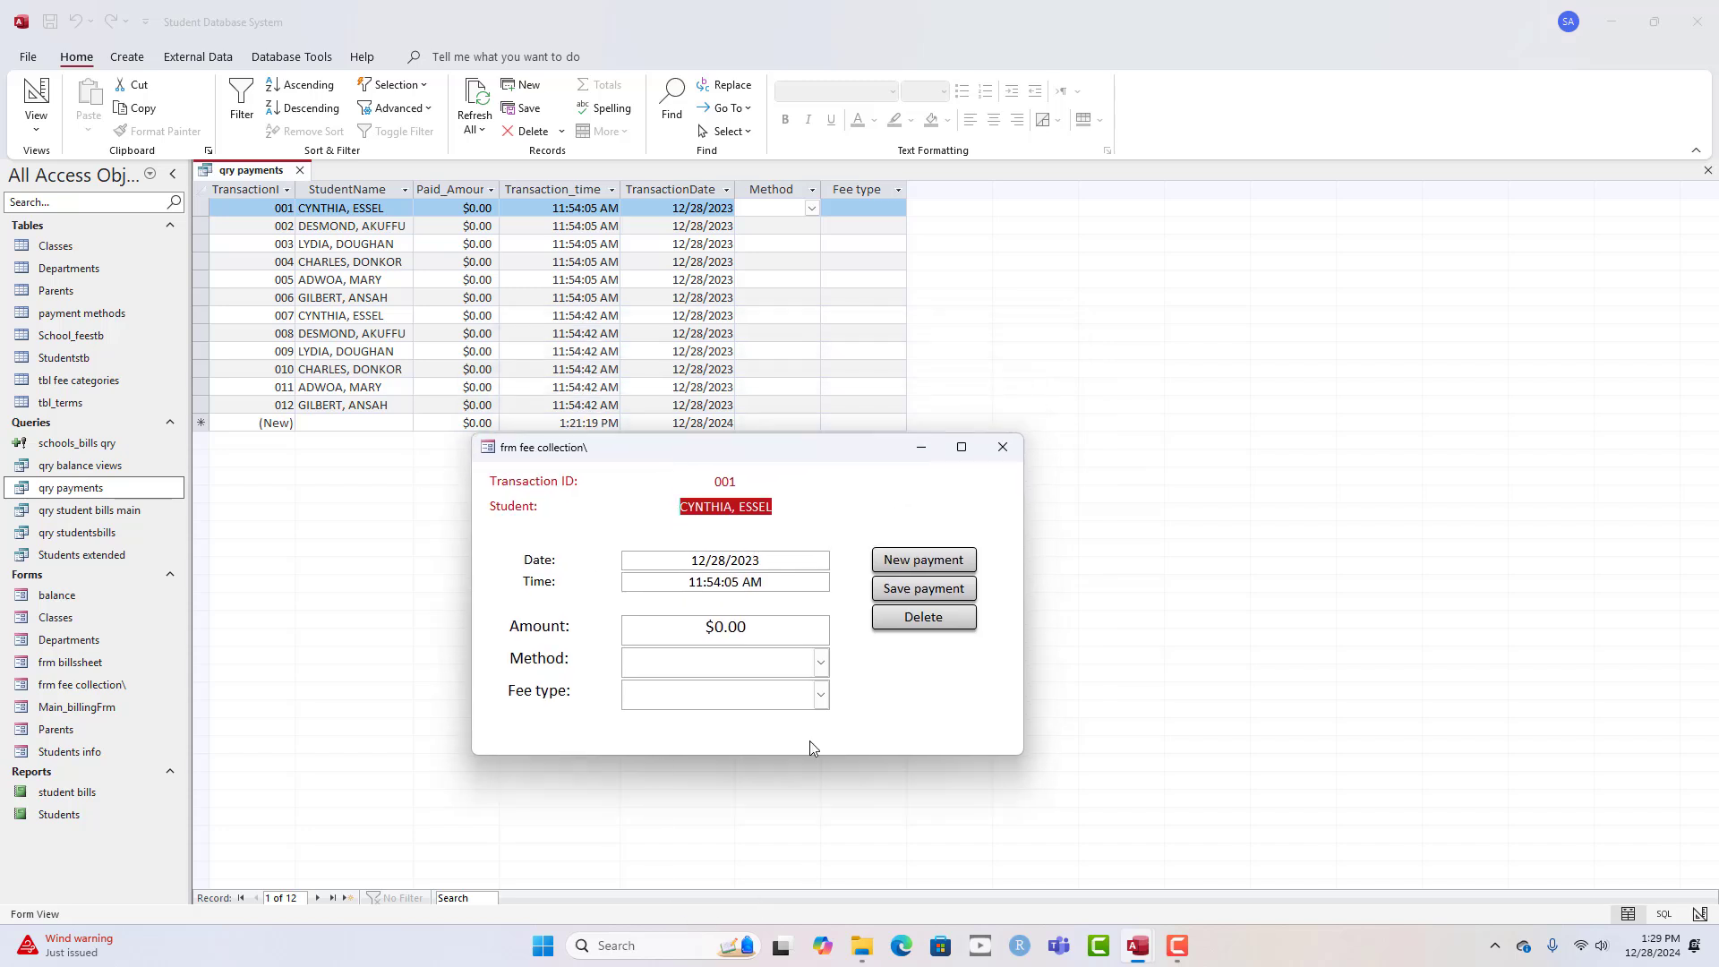
click(417, 348)
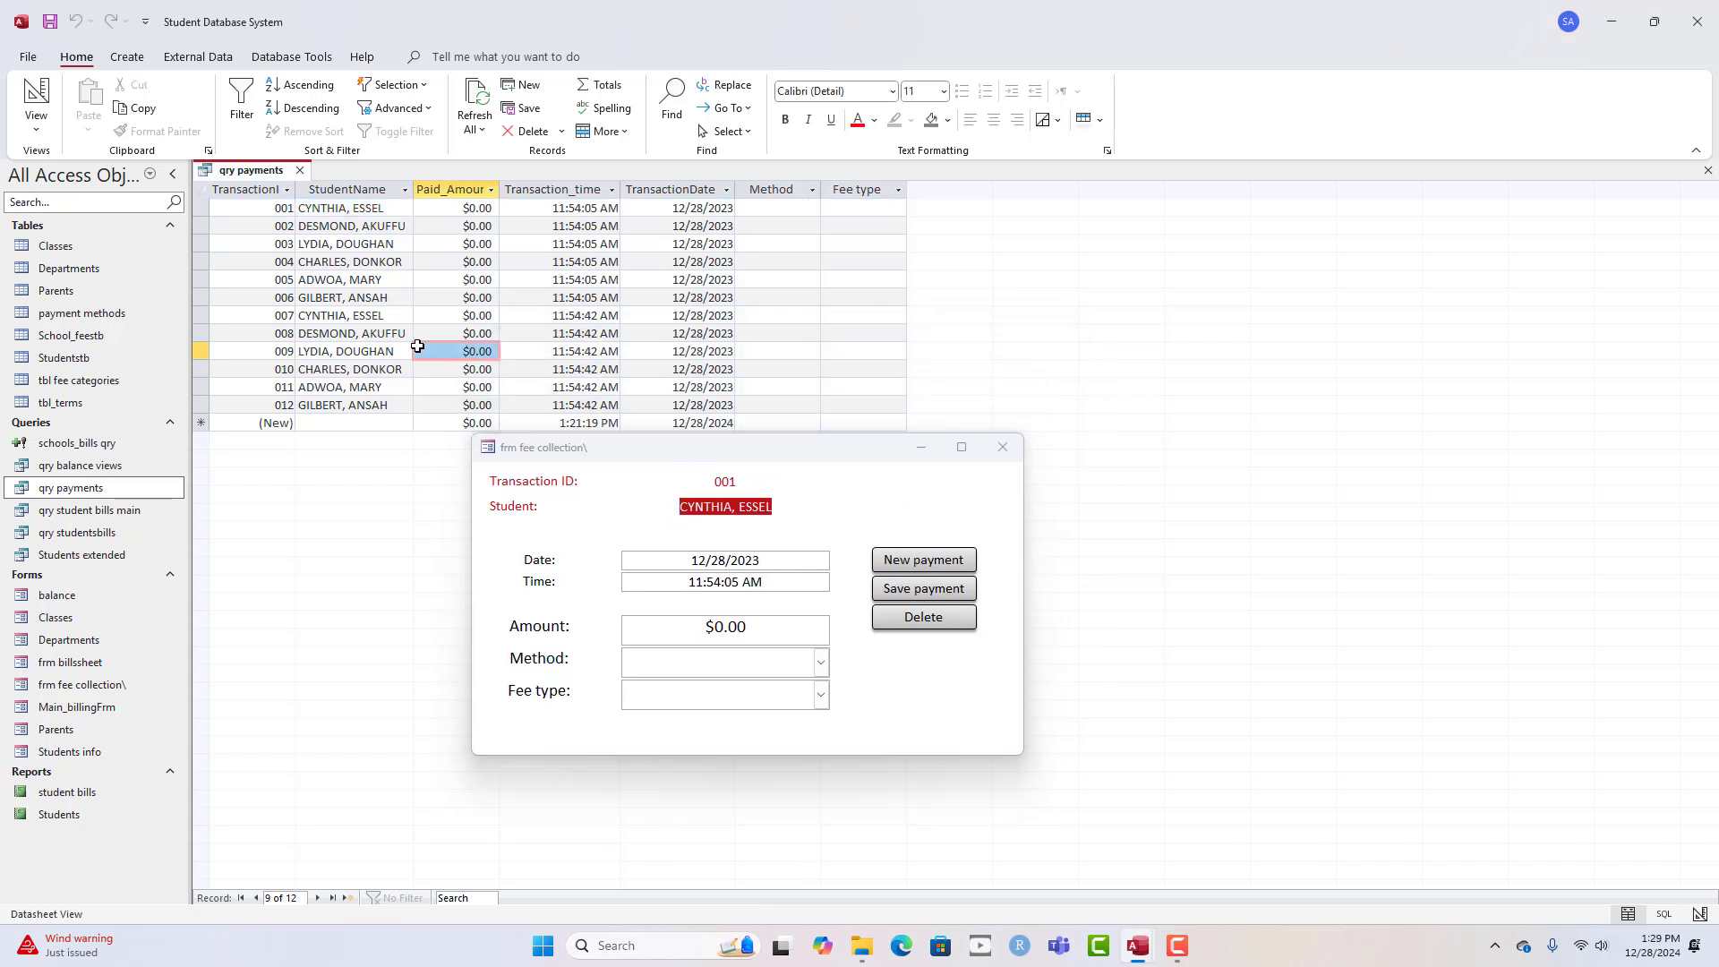
click(751, 457)
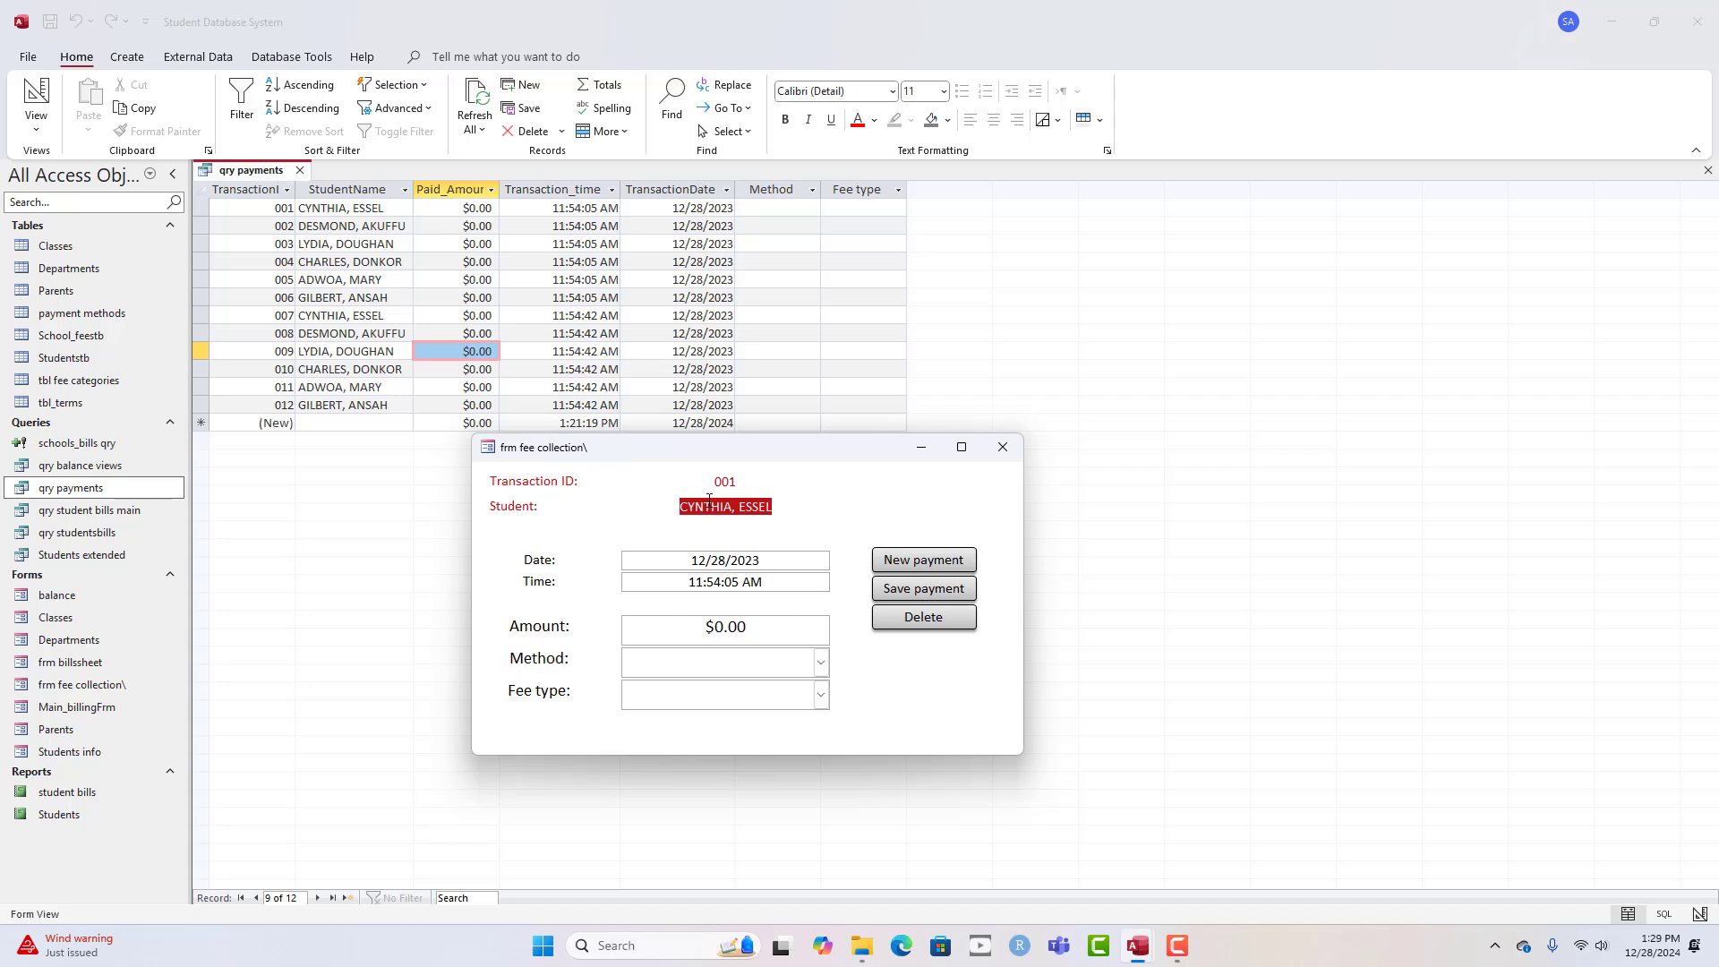
- Add and save a new payment with amount 120, method Bank and fee type Tuition in the fee collection form
click(922, 563)
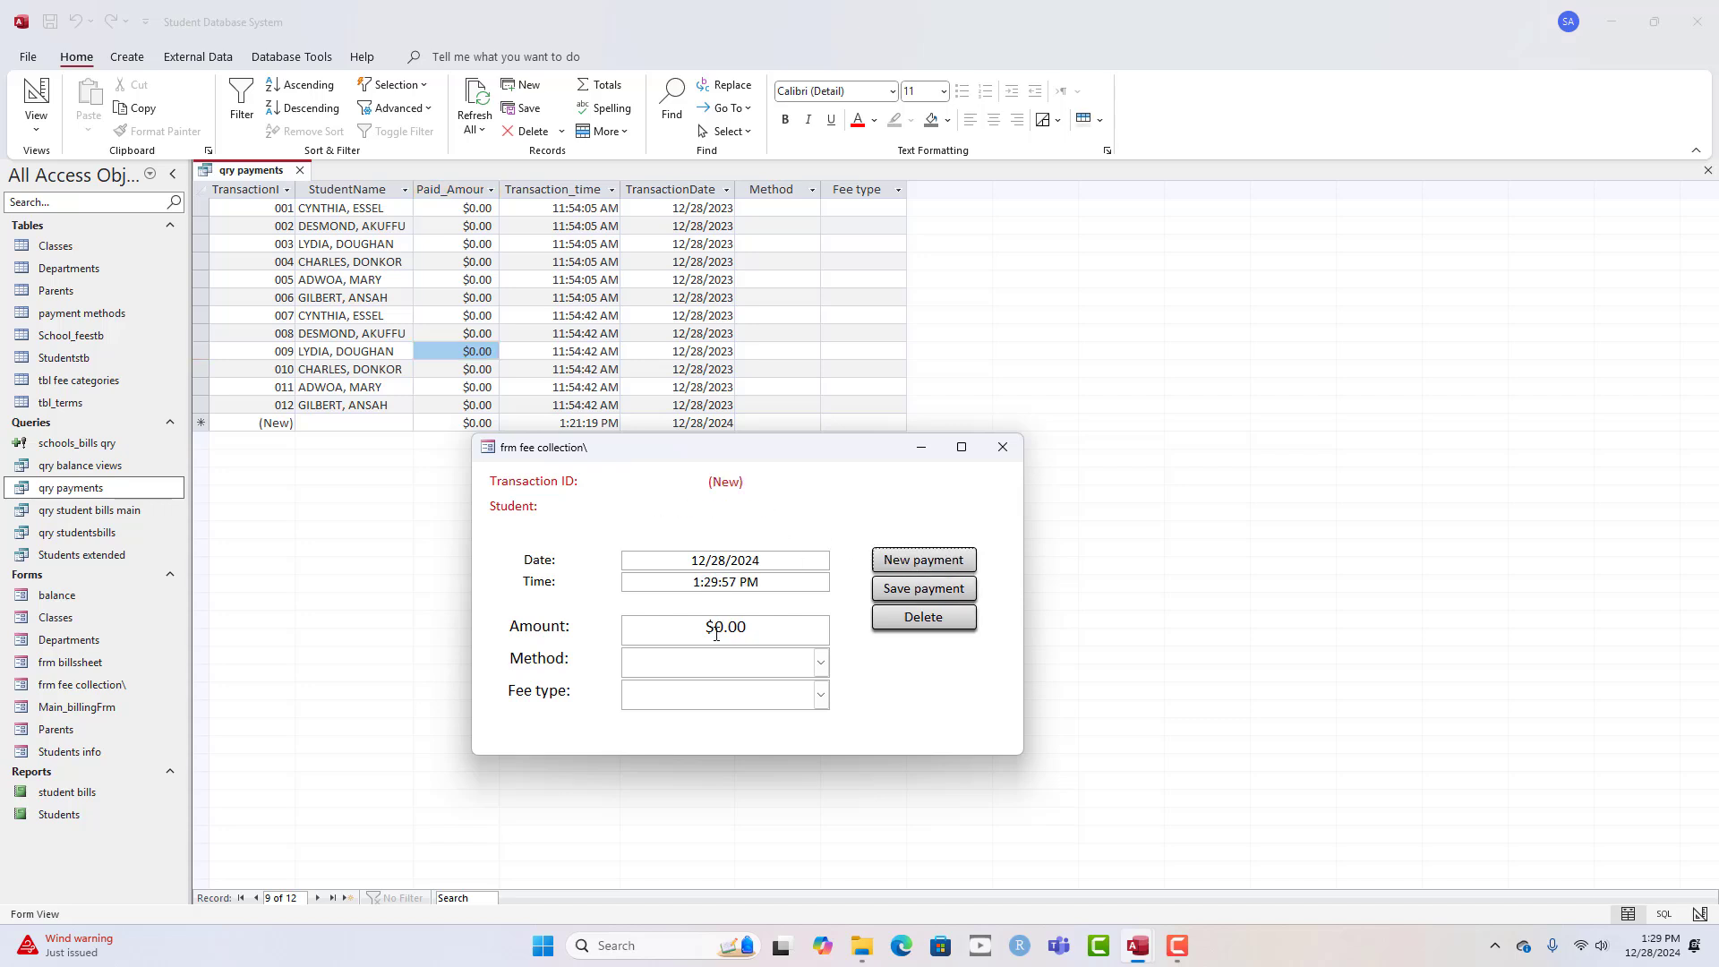
drag(761, 630, 723, 628)
text(120)
key(Tab)
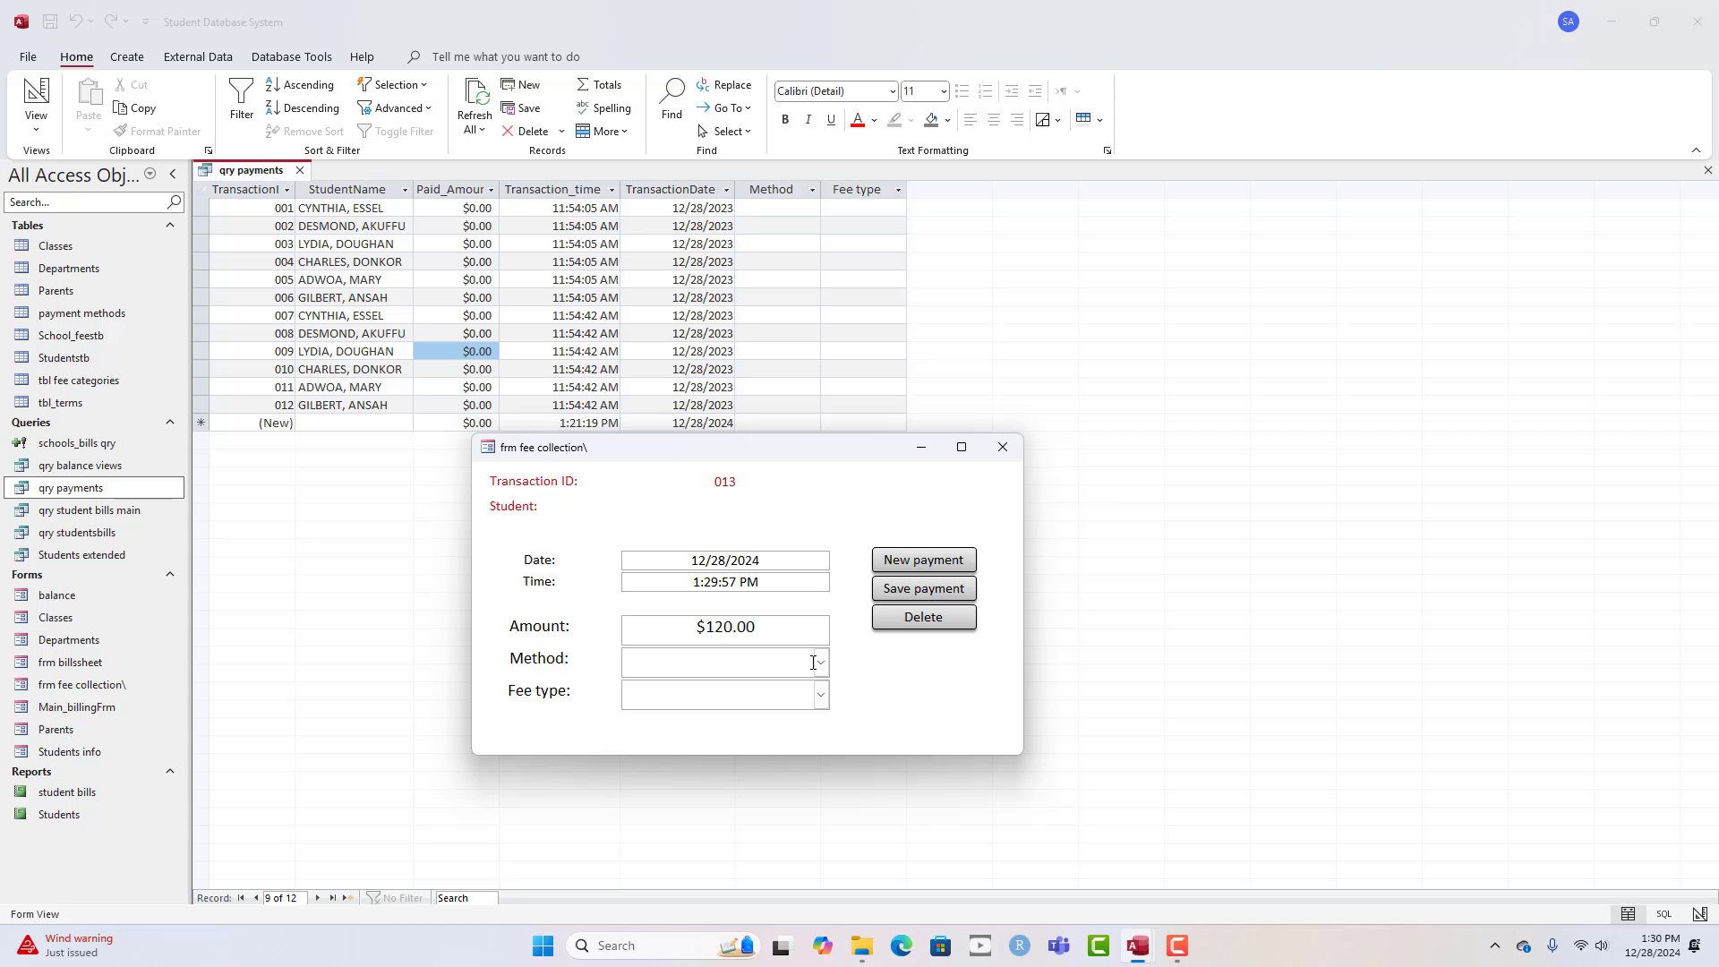
click(819, 663)
click(748, 689)
click(819, 695)
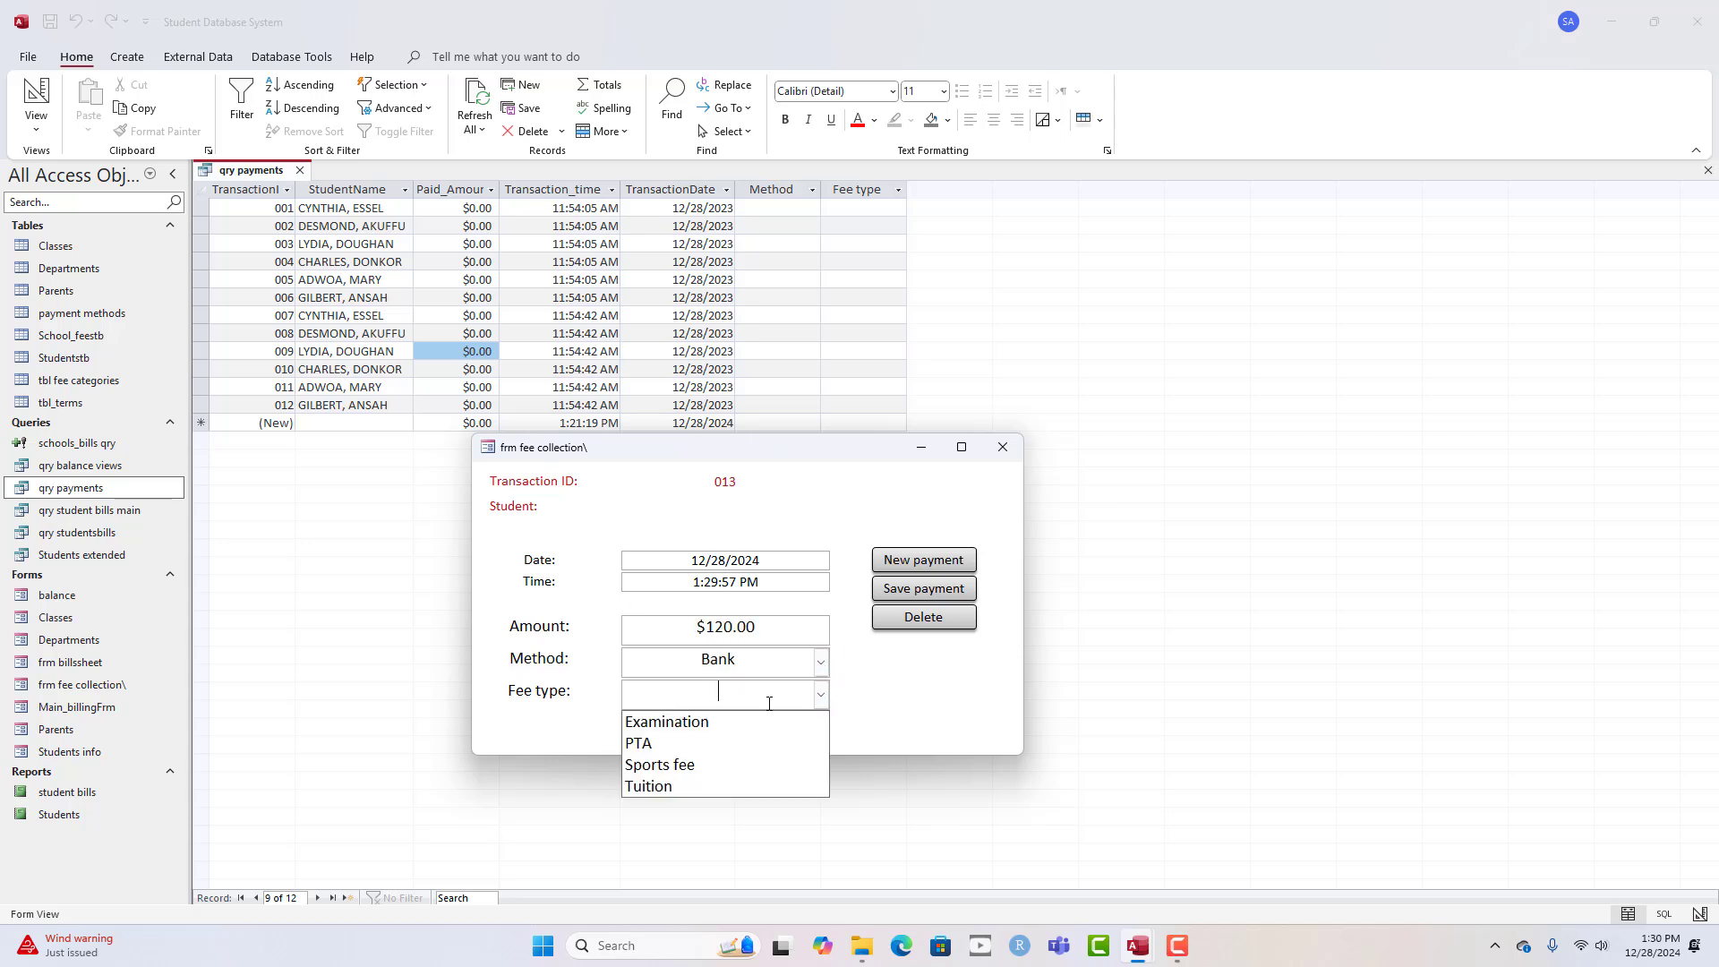
click(698, 788)
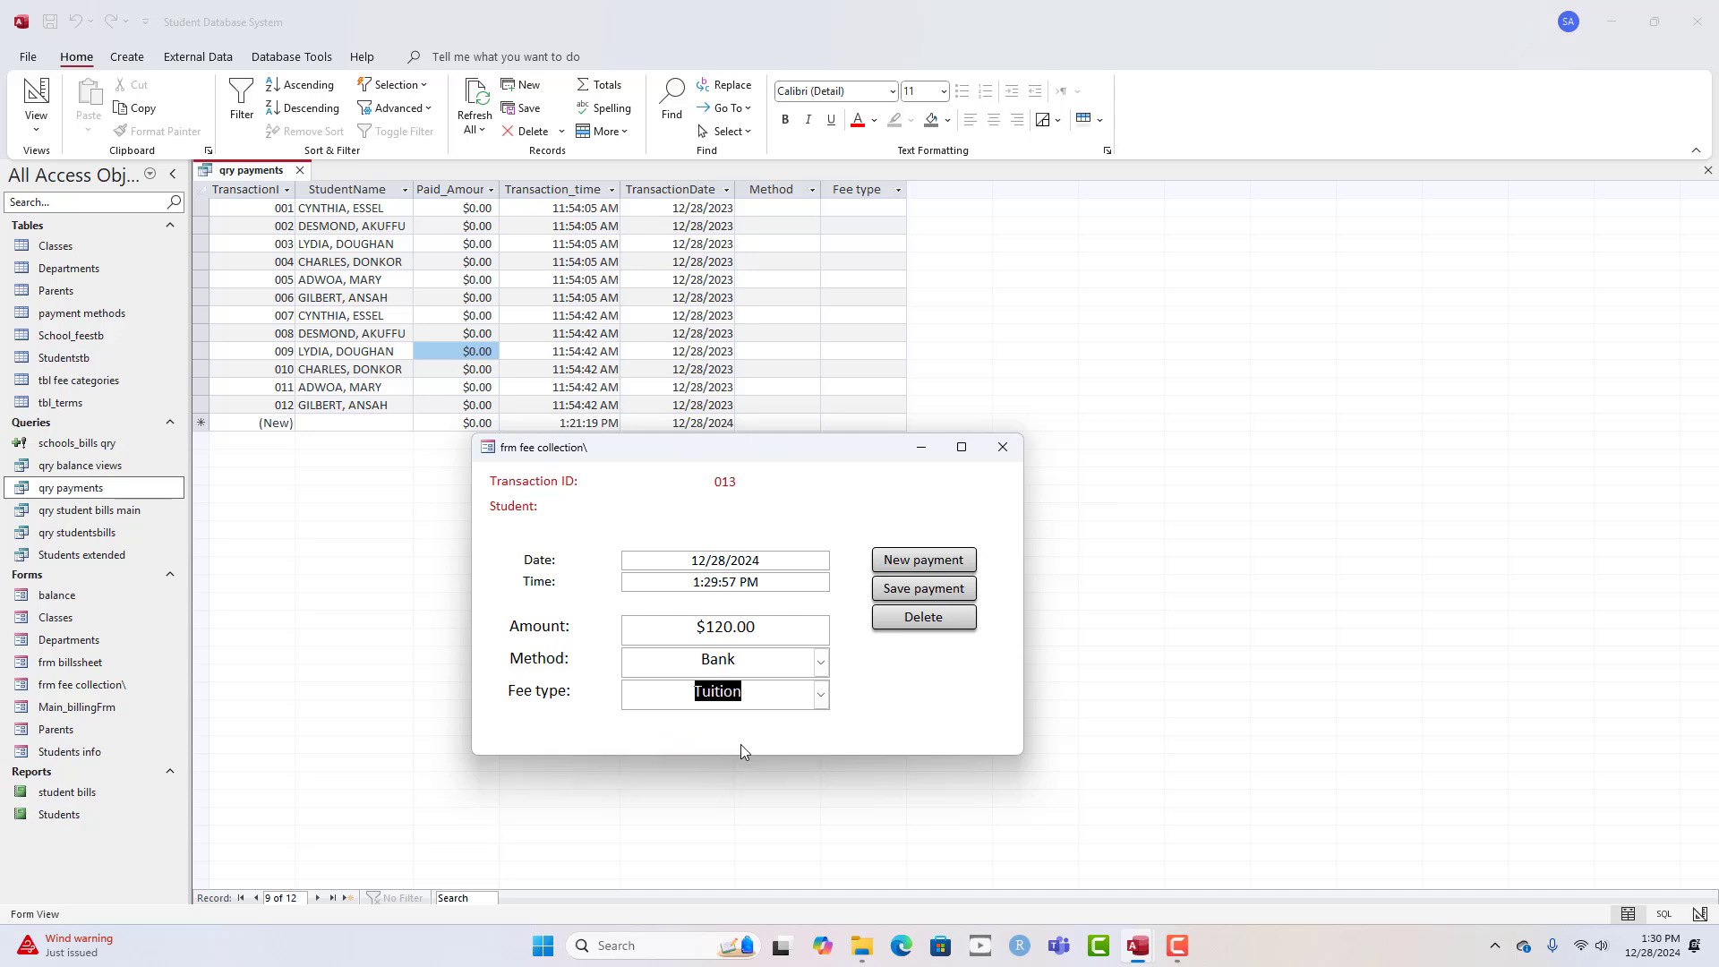
click(923, 597)
- Refresh the payments query, check the new payment row, and close the fee collection form and the query
click(477, 106)
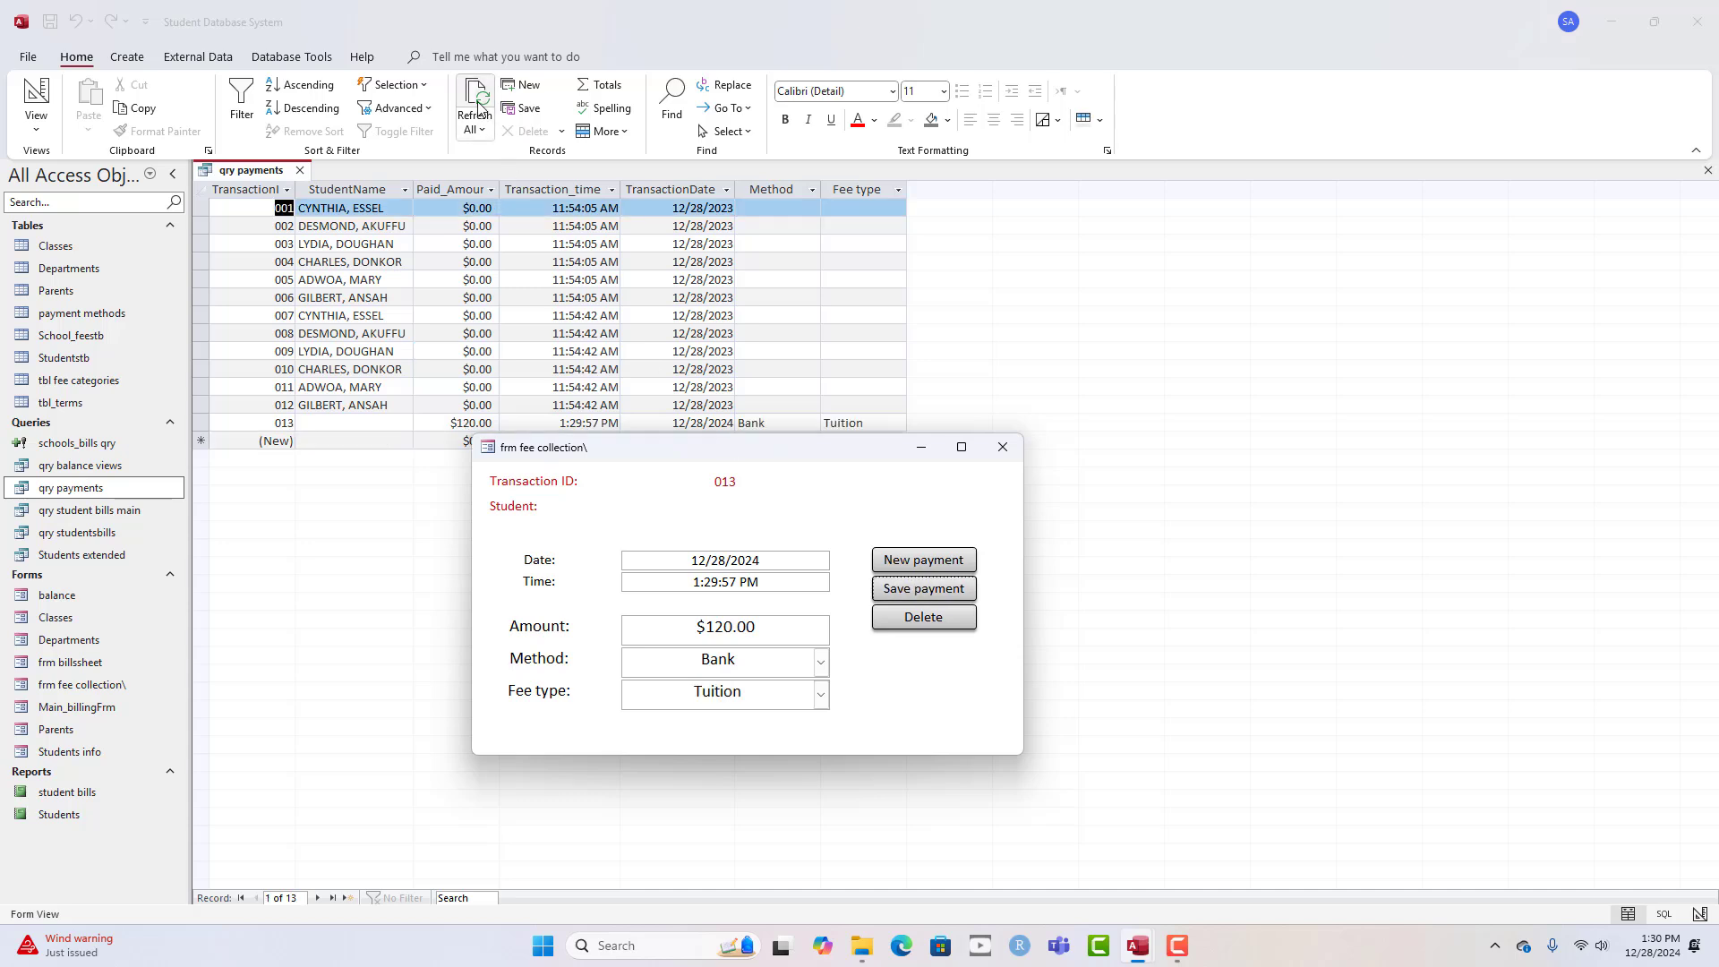
drag(701, 454, 654, 547)
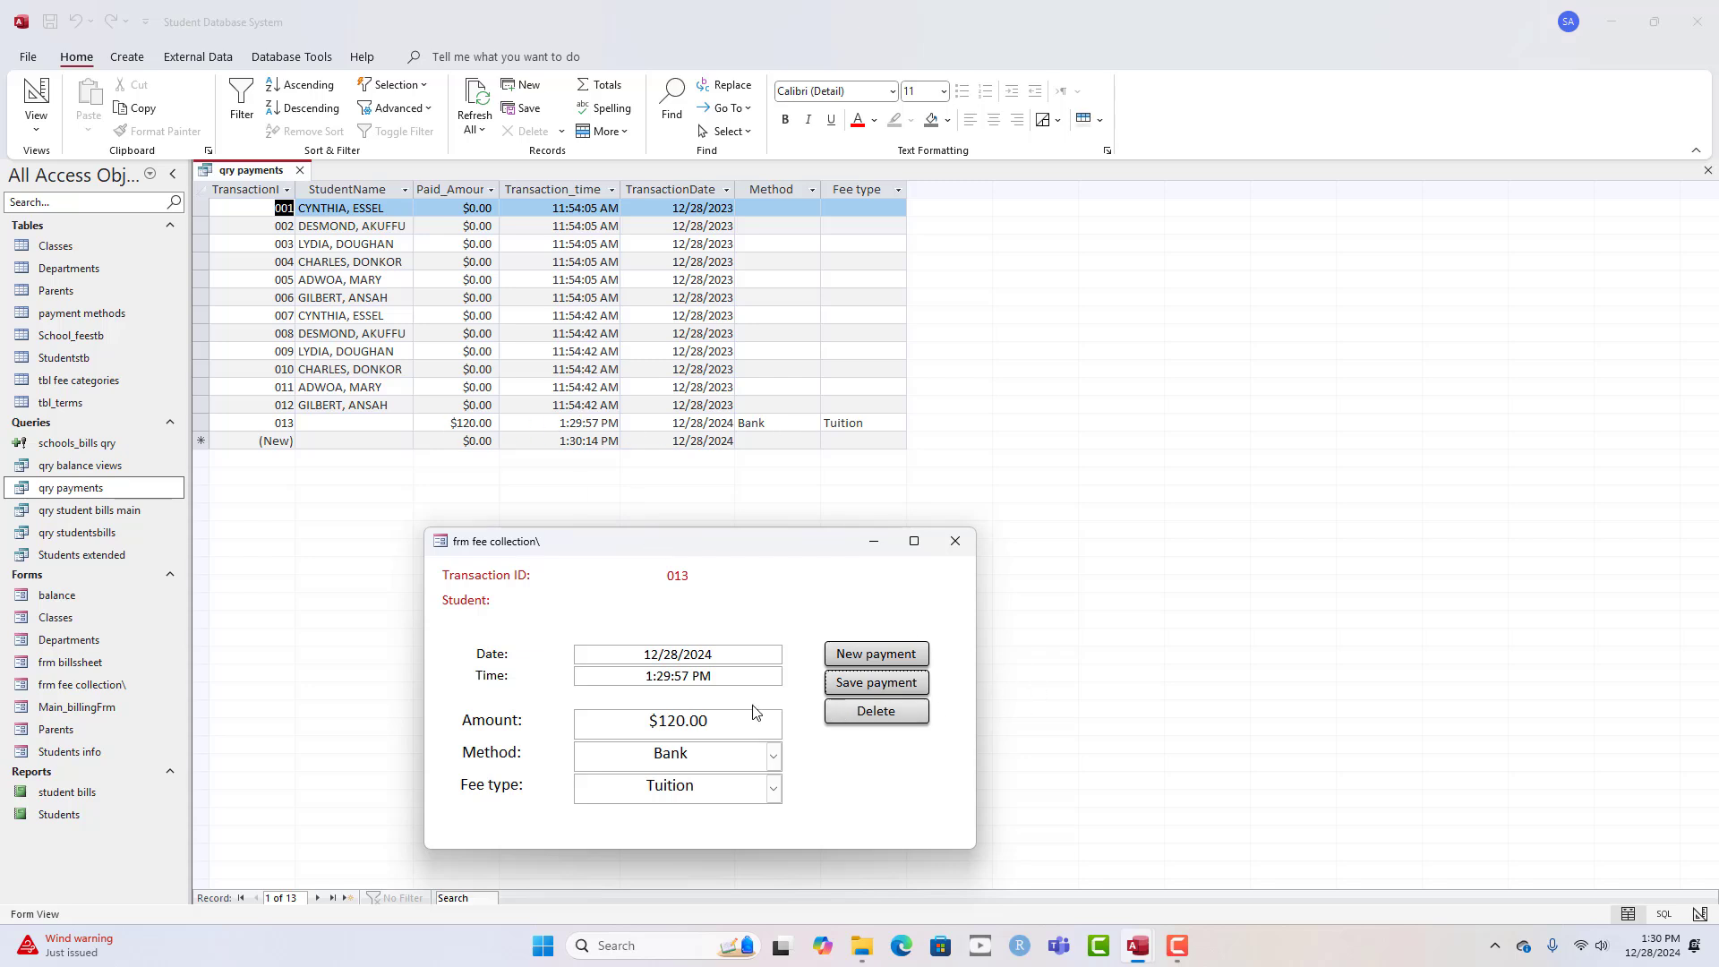
drag(785, 552, 877, 443)
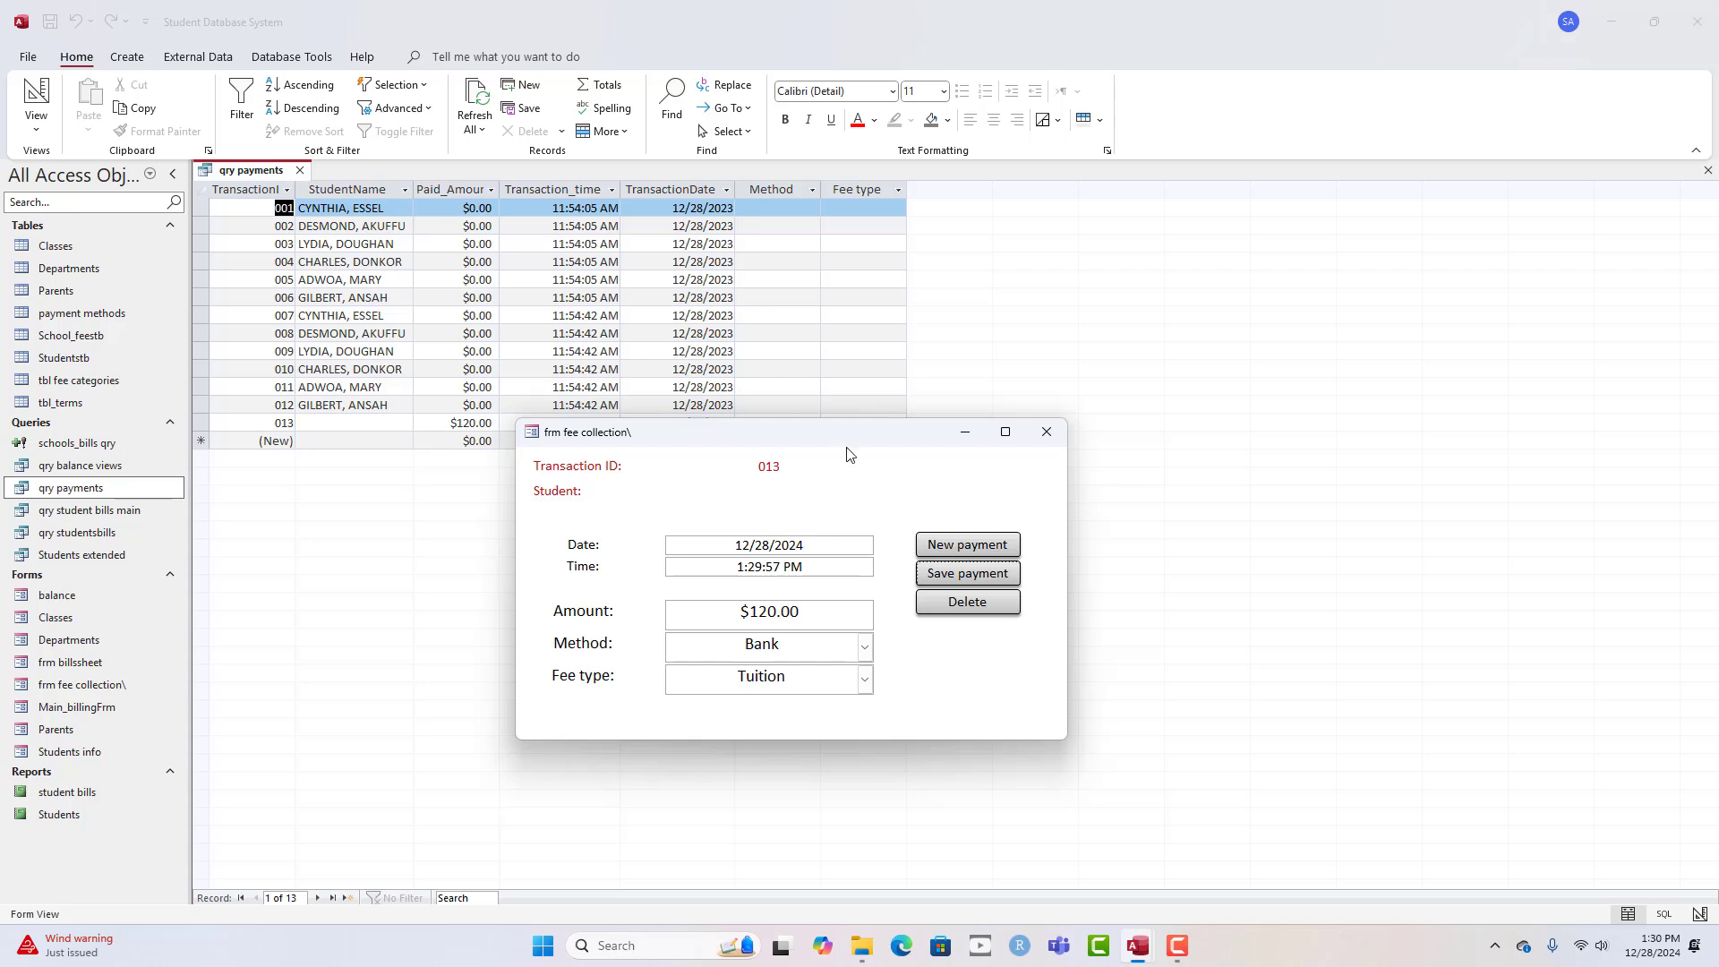
drag(849, 454, 921, 452)
click(1120, 438)
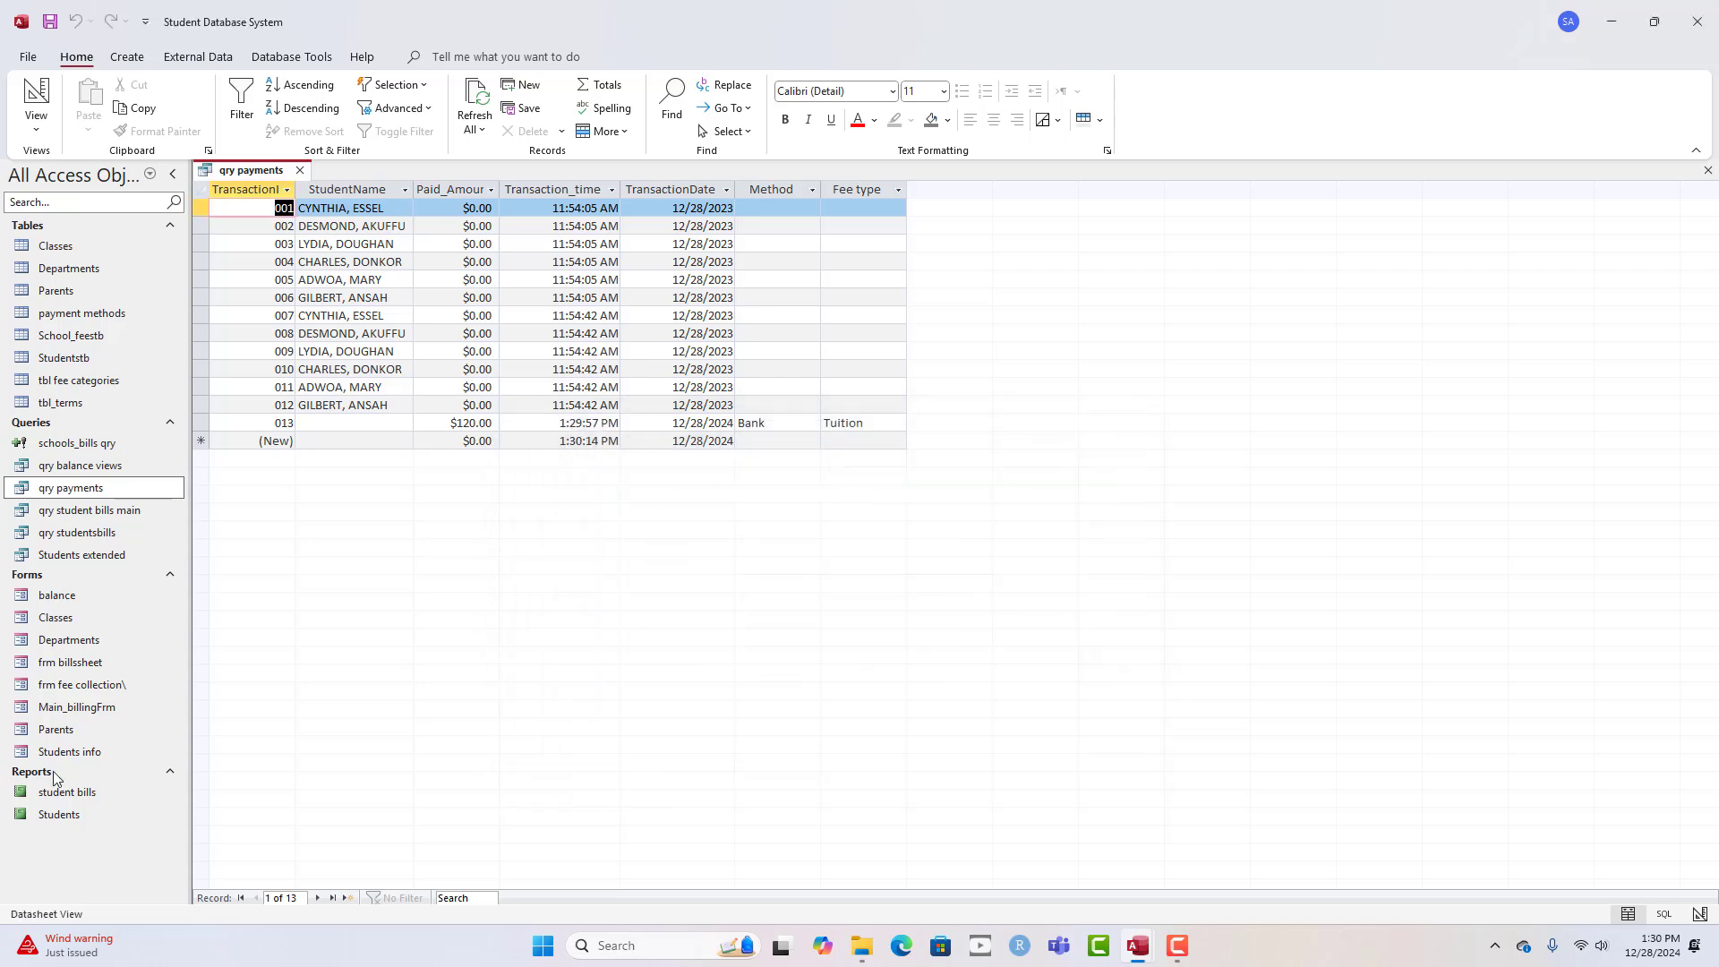
click(298, 172)
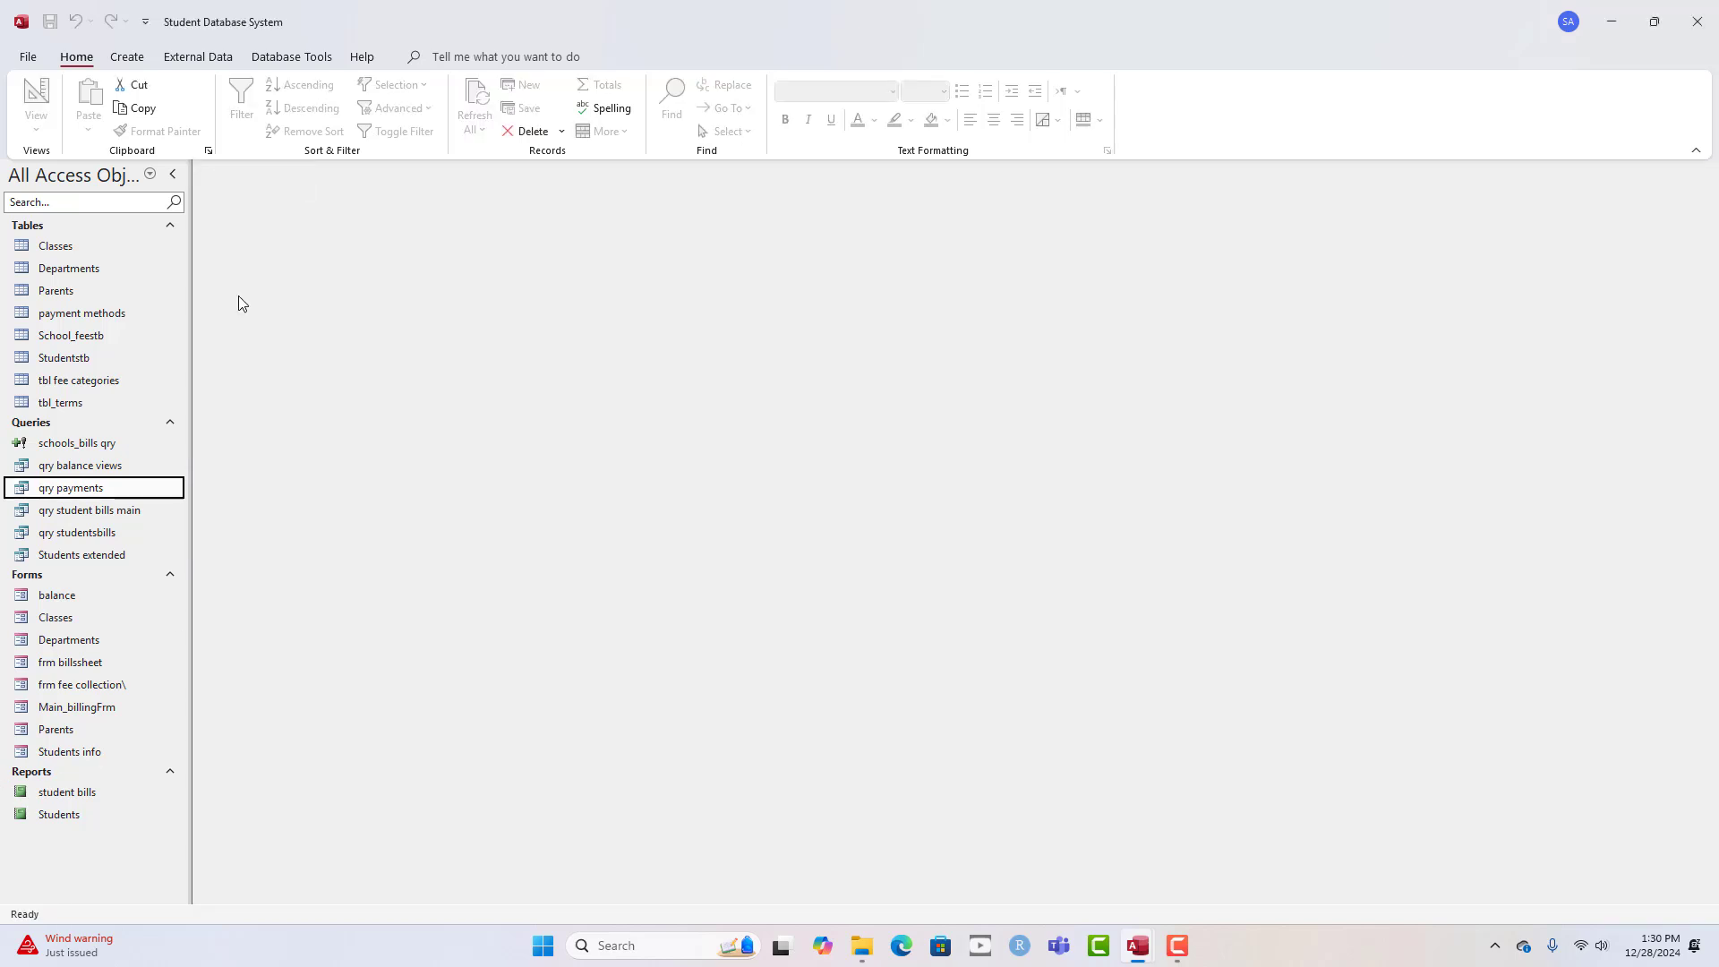
- View the Students info form and close it
click(95, 760)
double_click(95, 760)
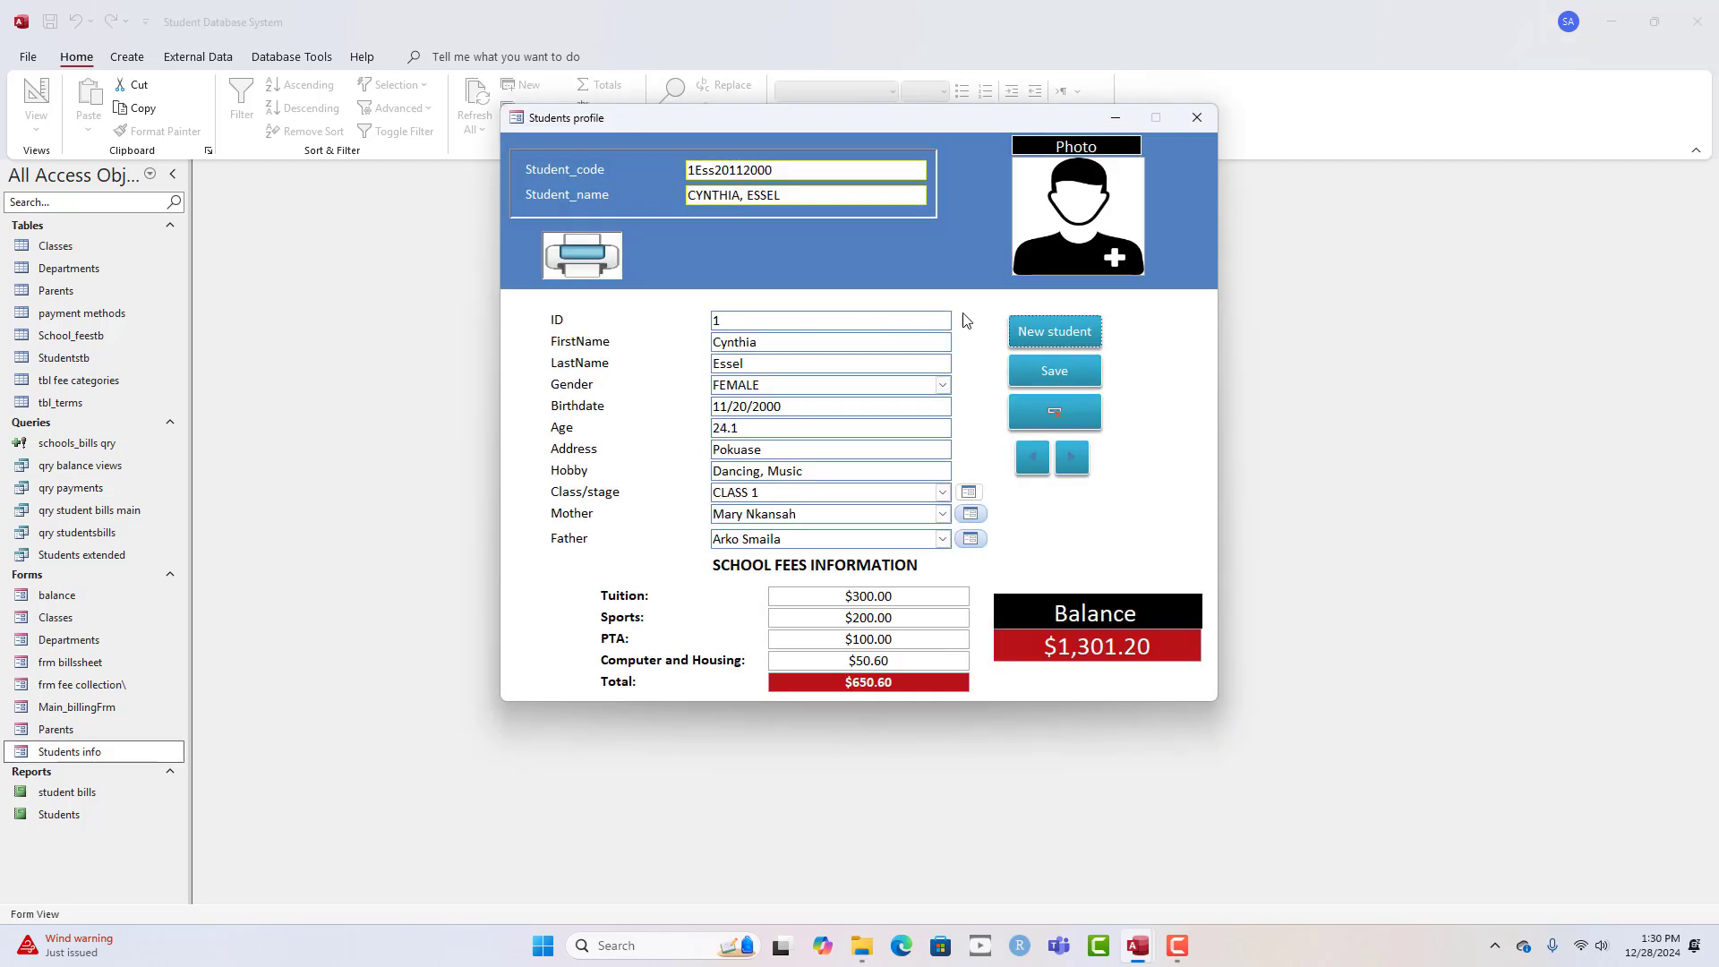
click(1197, 118)
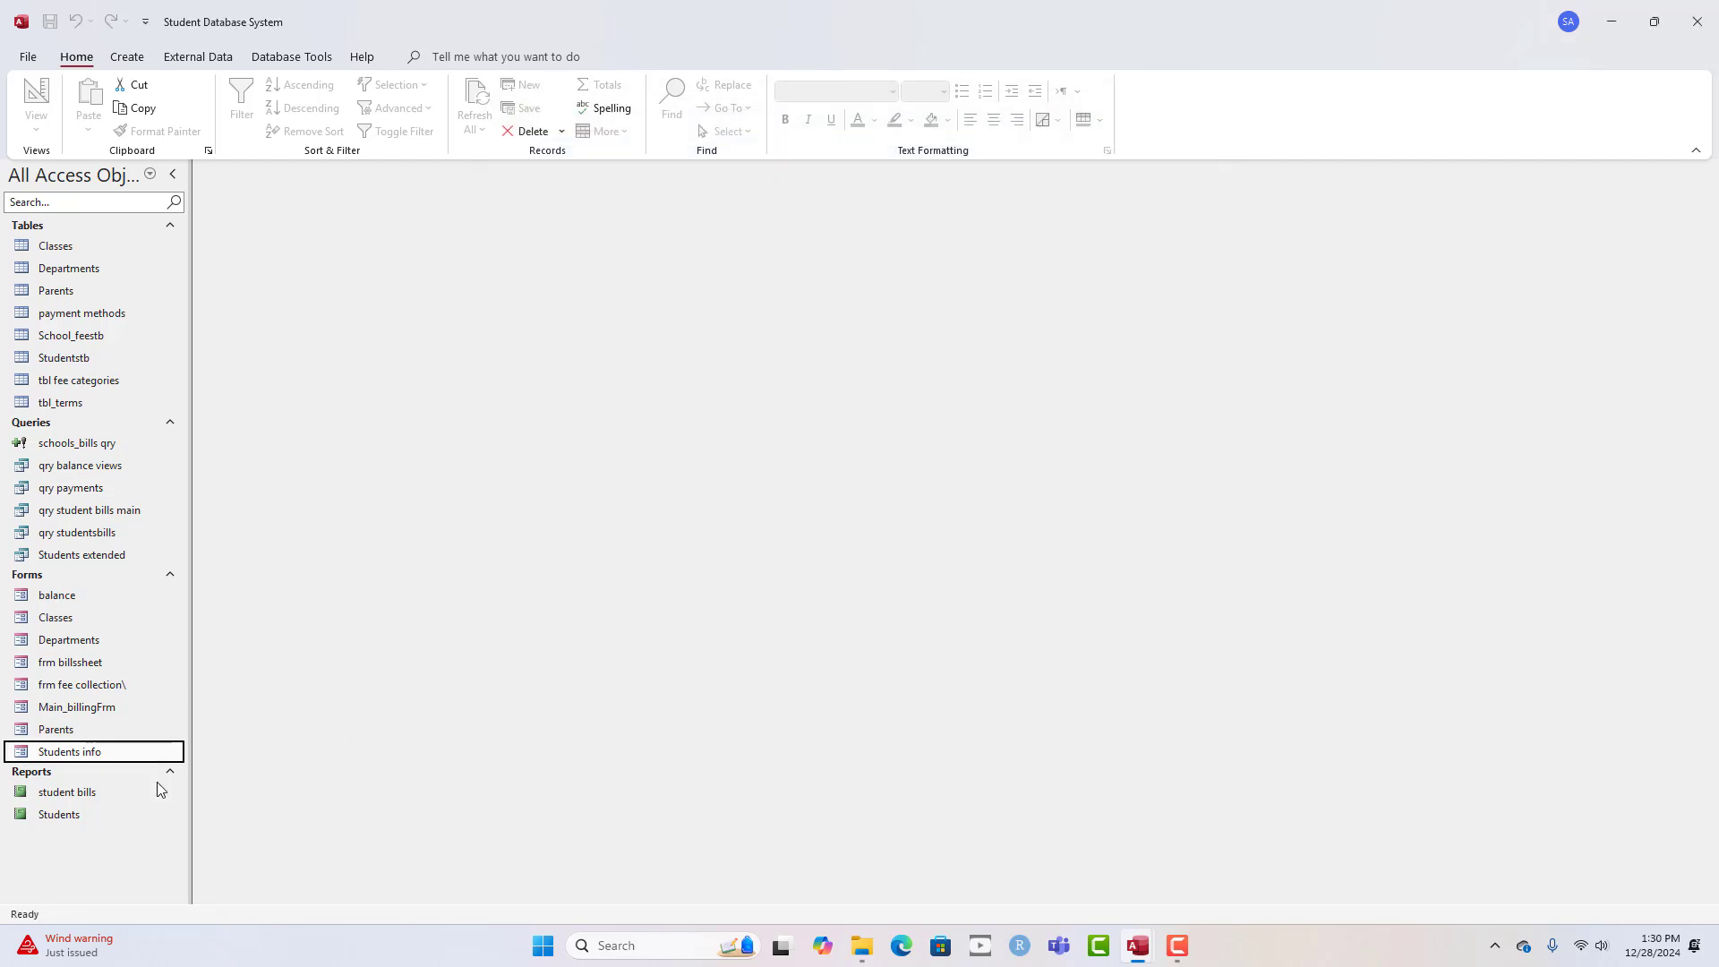
- Duplicate the Students info form under the name "frm profile payment"
right_click(114, 759)
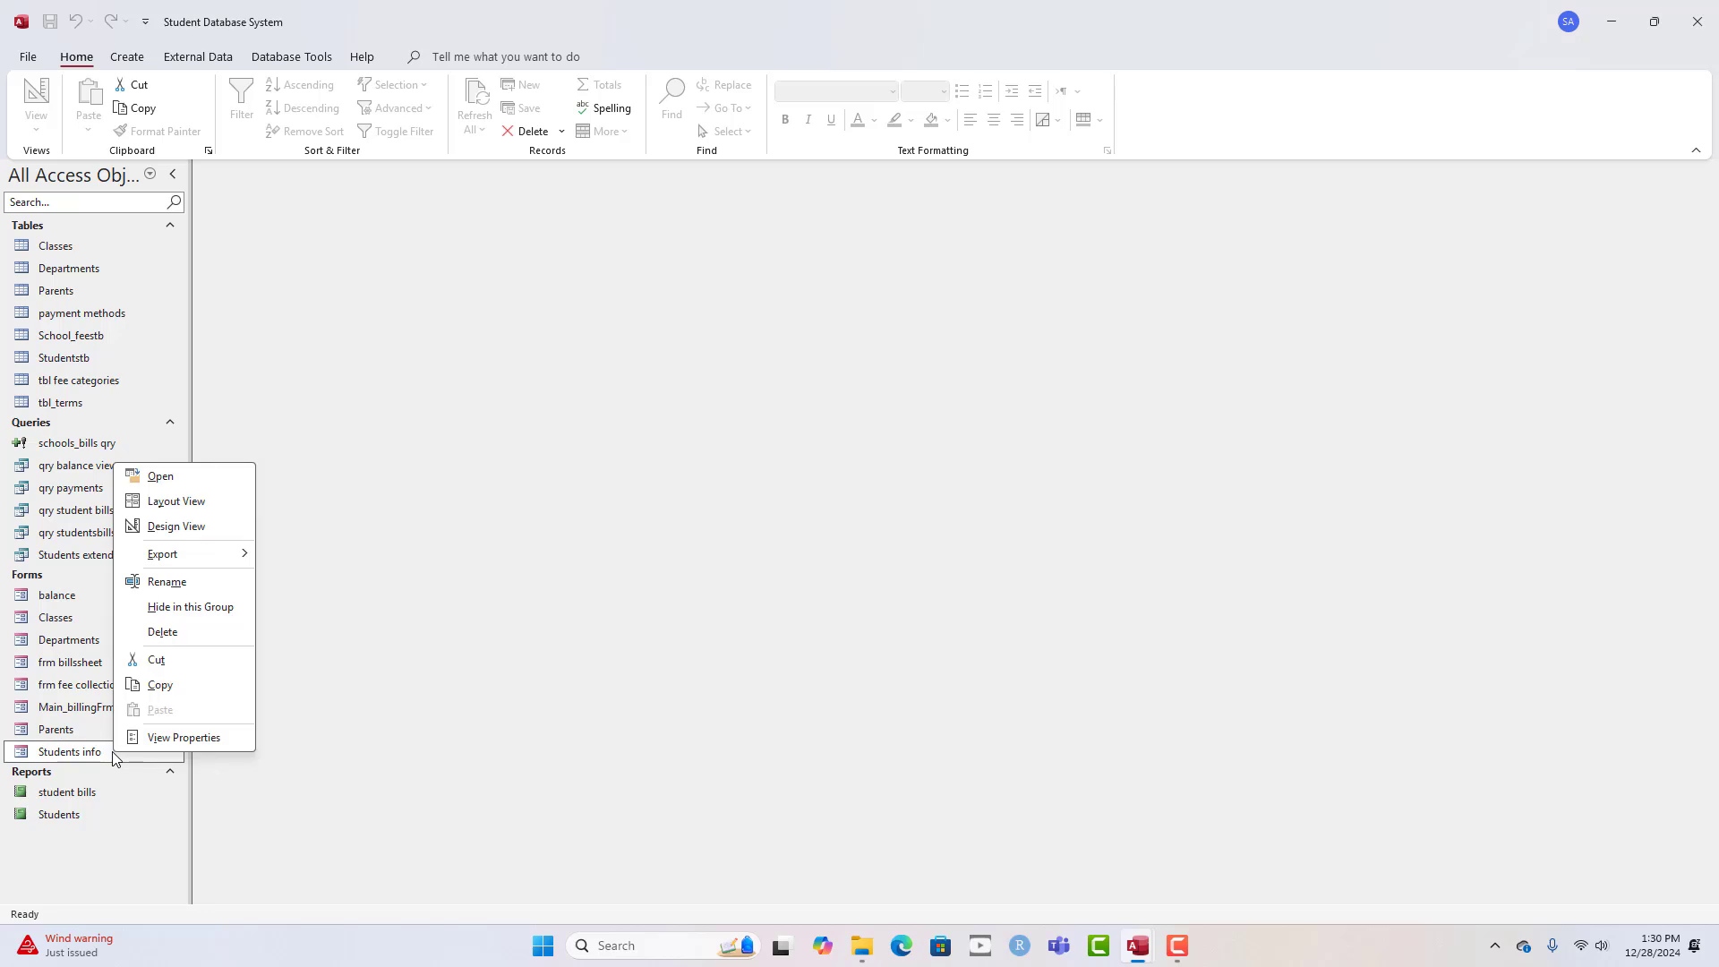
click(164, 688)
key(ctrl+v)
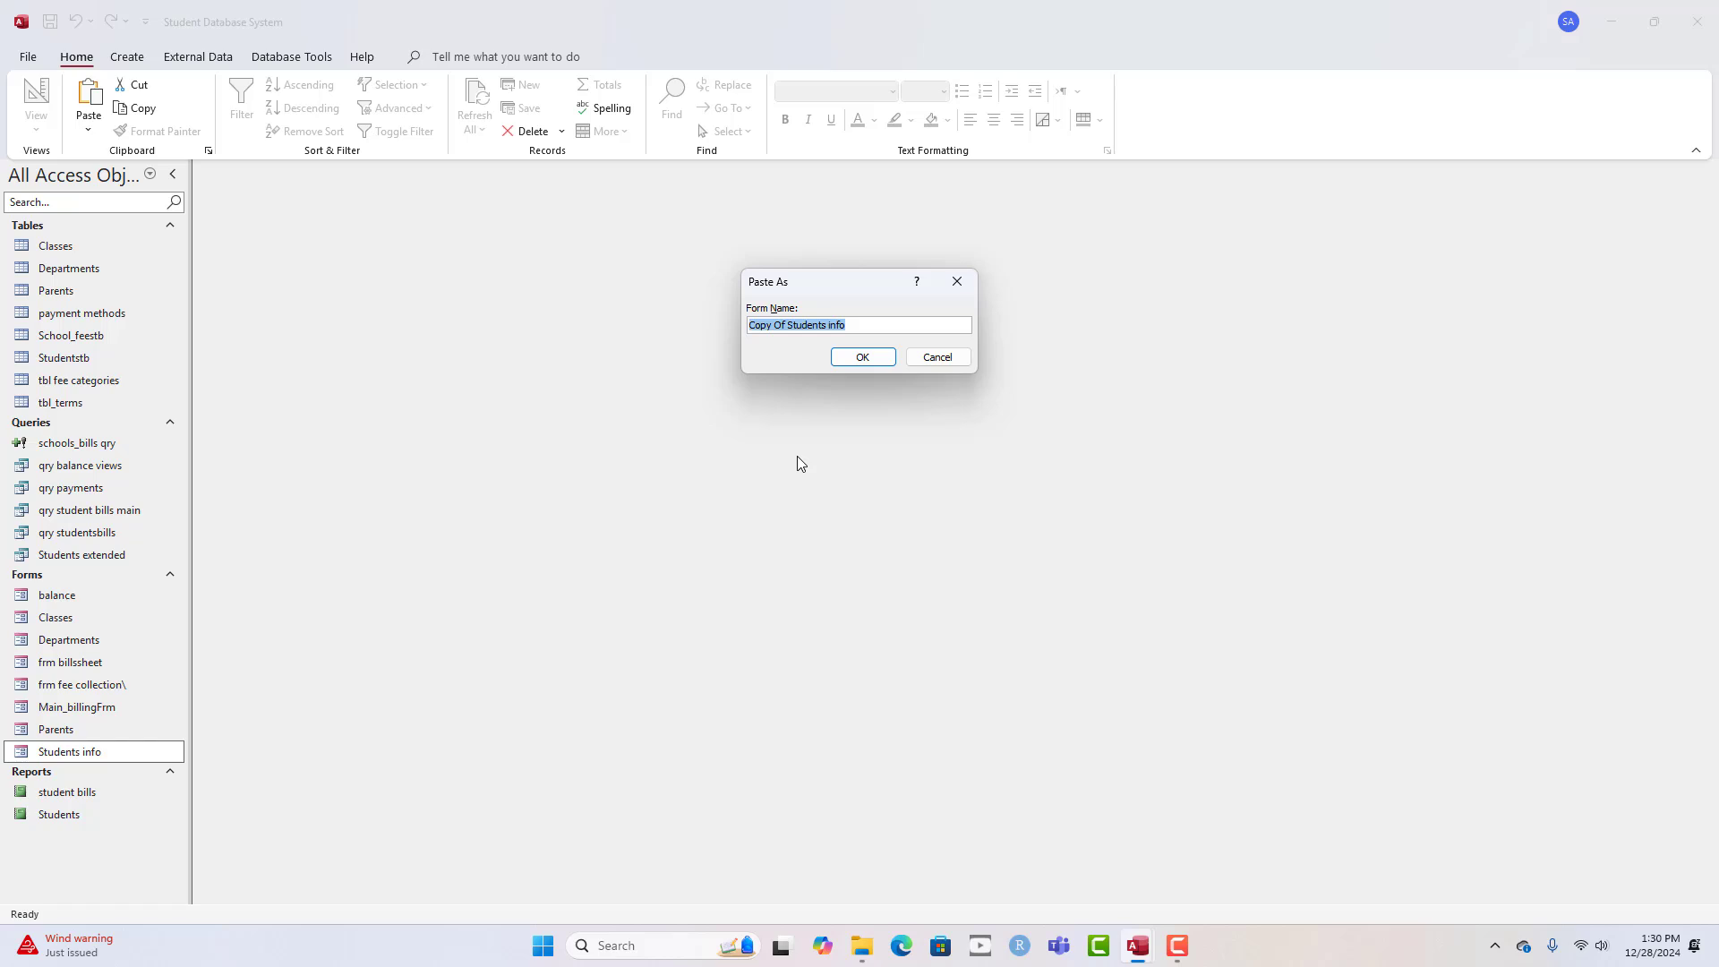
text(frm profile payment)
click(862, 356)
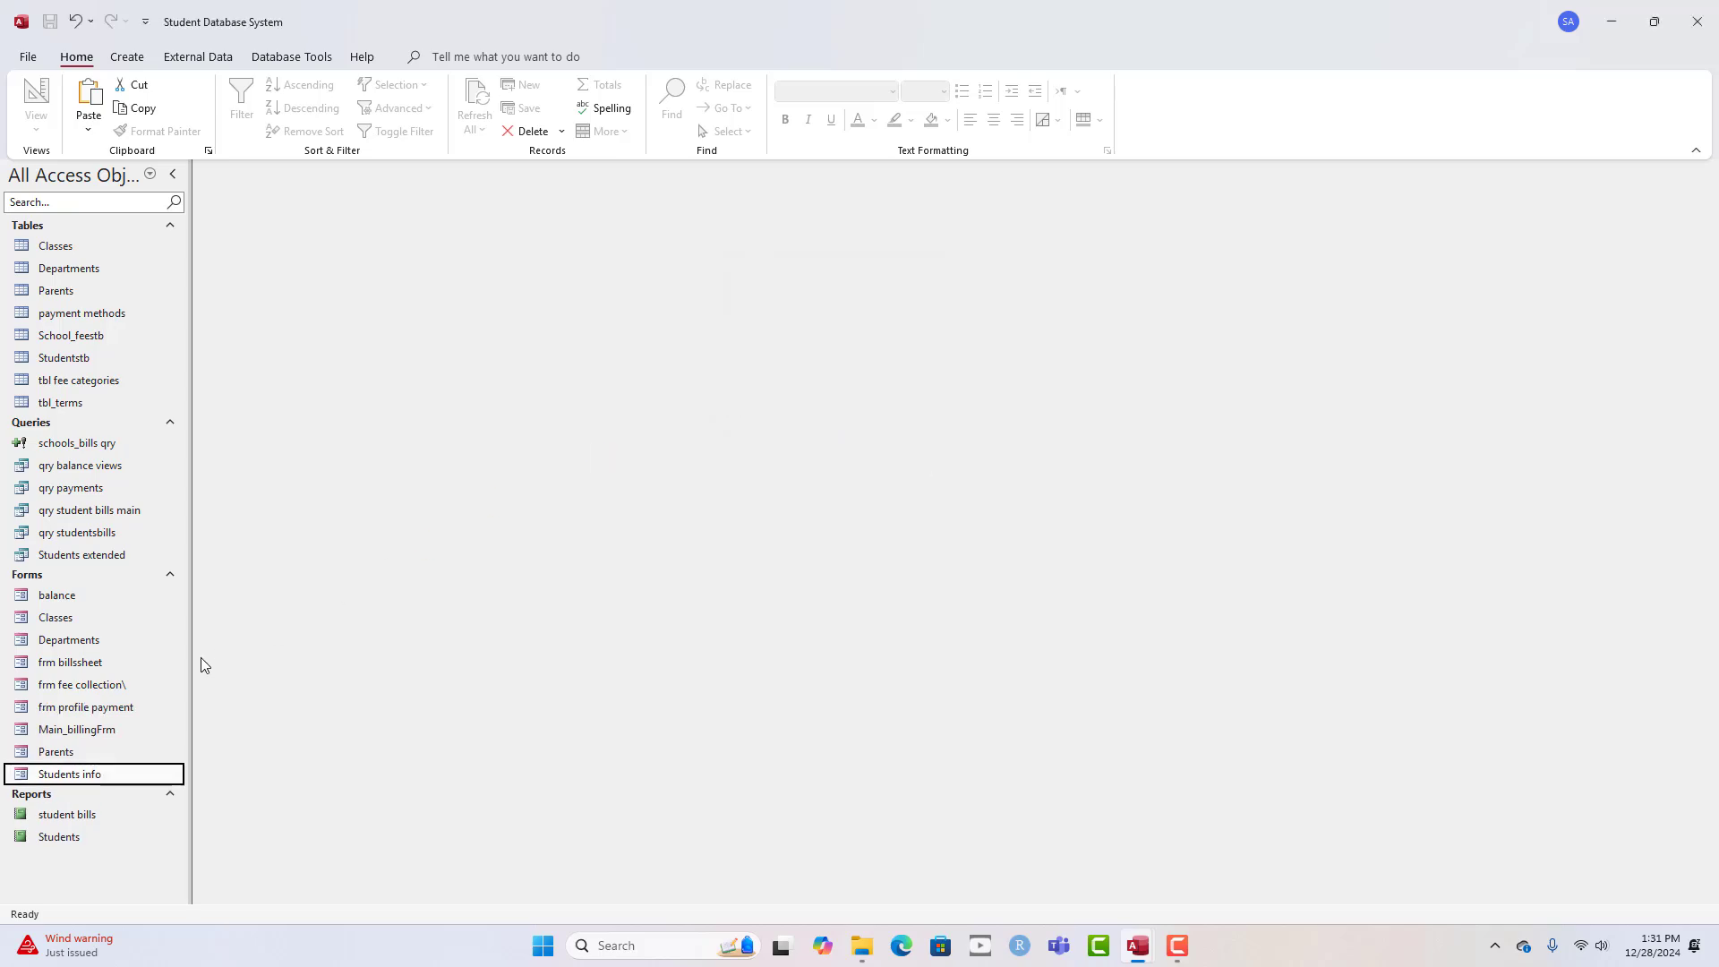
- Open the frm profile payment form in Design View and delete the student detail and school fees fields with their labels
double_click(85, 706)
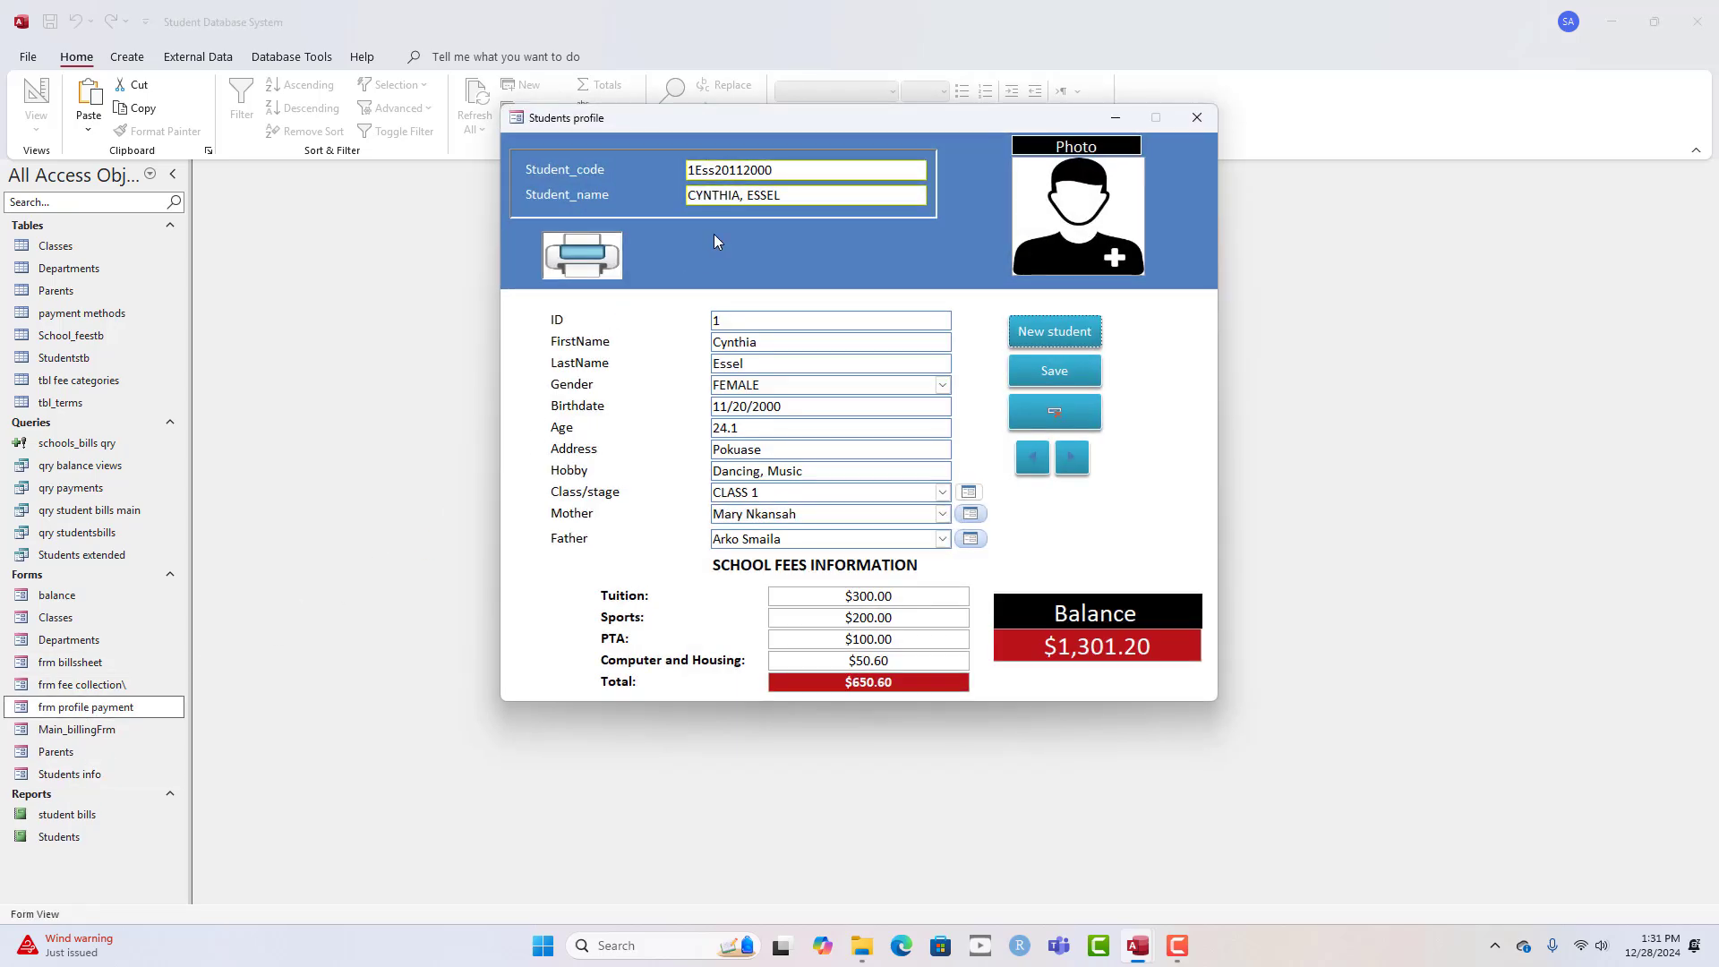
right_click(712, 233)
click(759, 296)
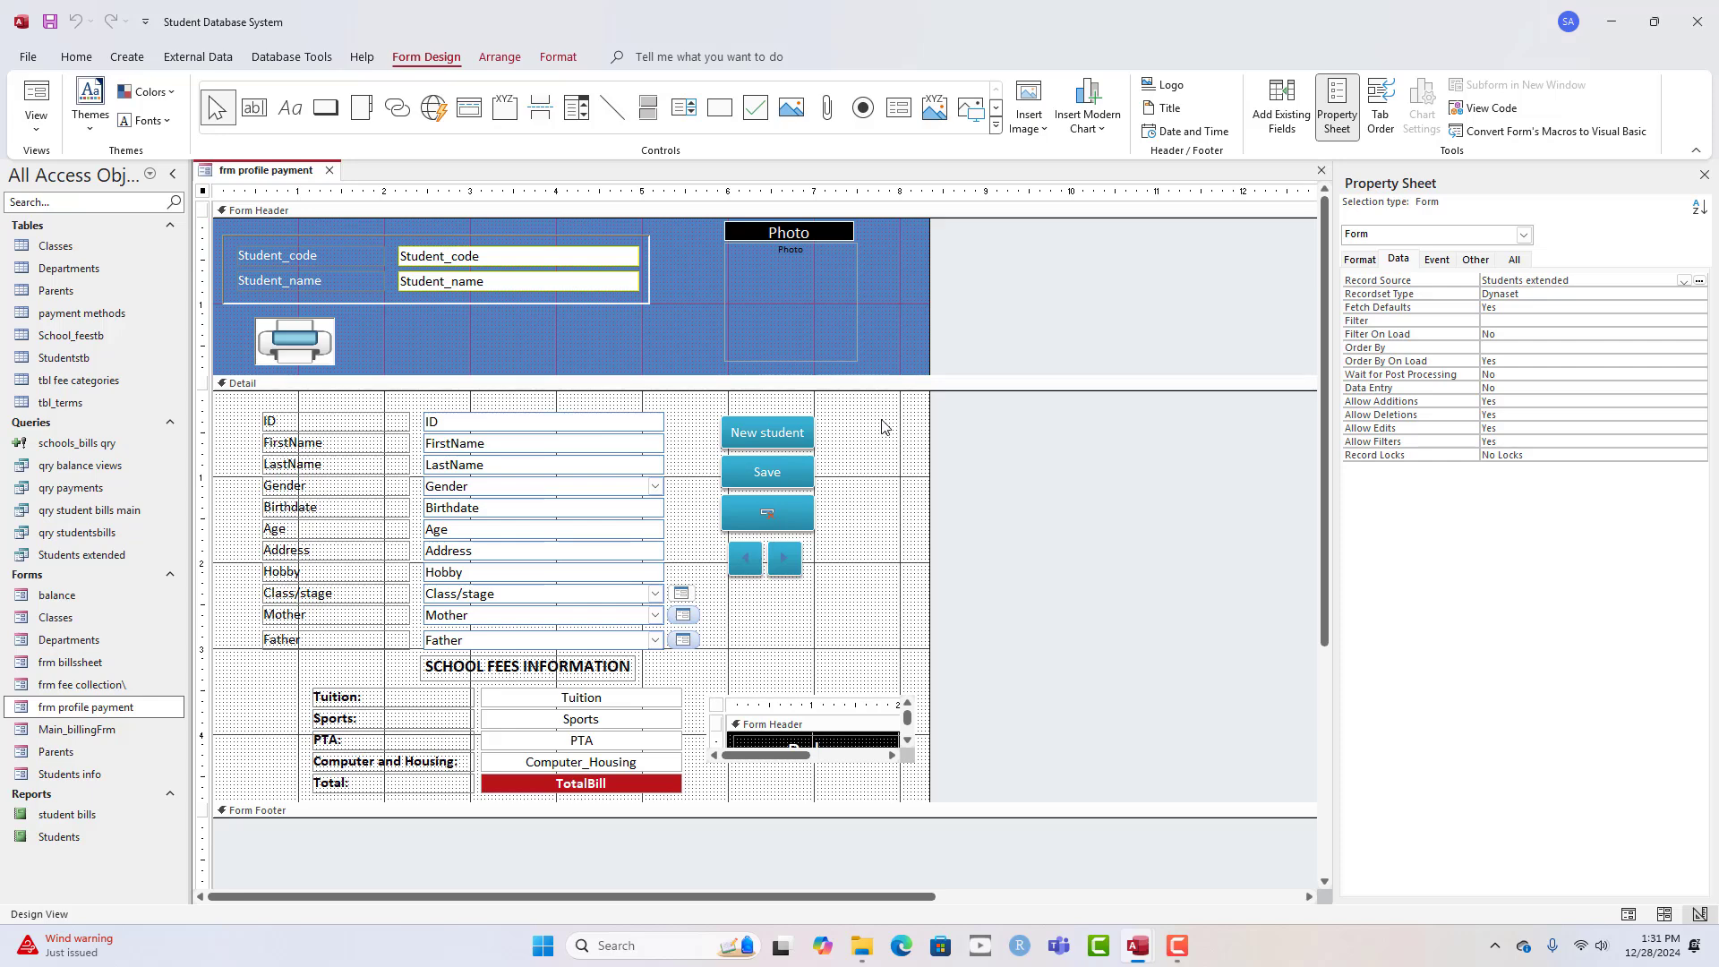
scroll(882, 426, down, 1)
scroll(860, 430, up, 1)
drag(689, 793, 303, 411)
key(Delete)
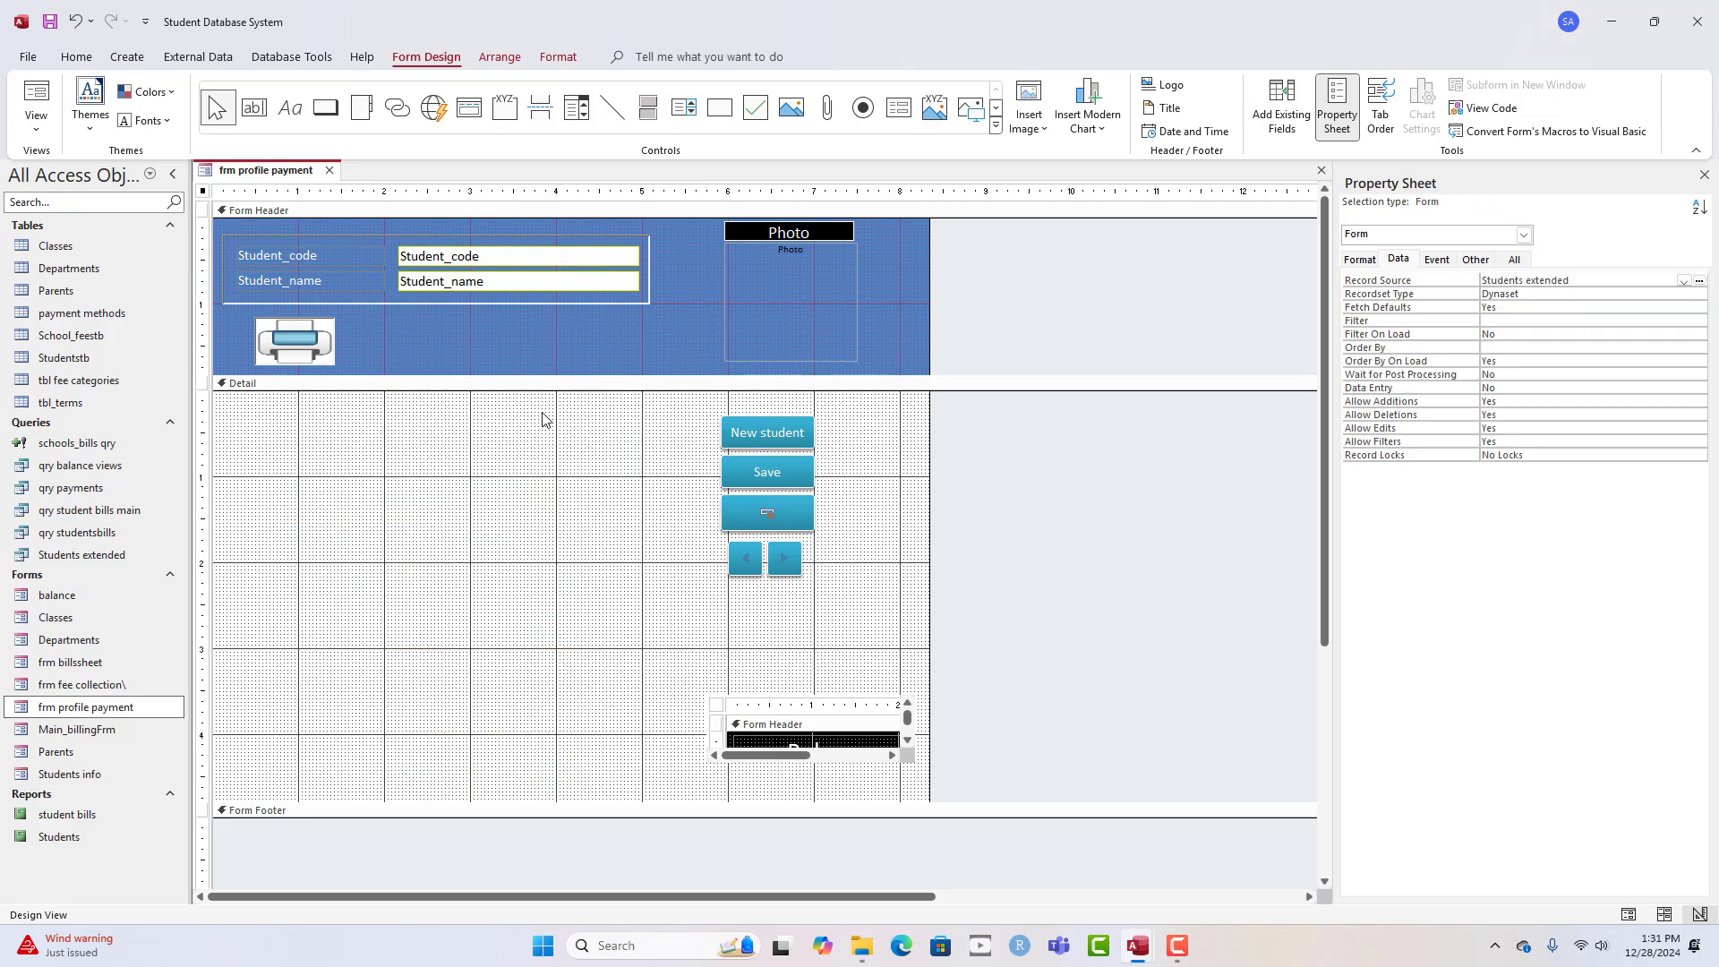
- Delete the command buttons from the Detail section and the printer image from the form header
drag(702, 424, 833, 599)
key(Delete)
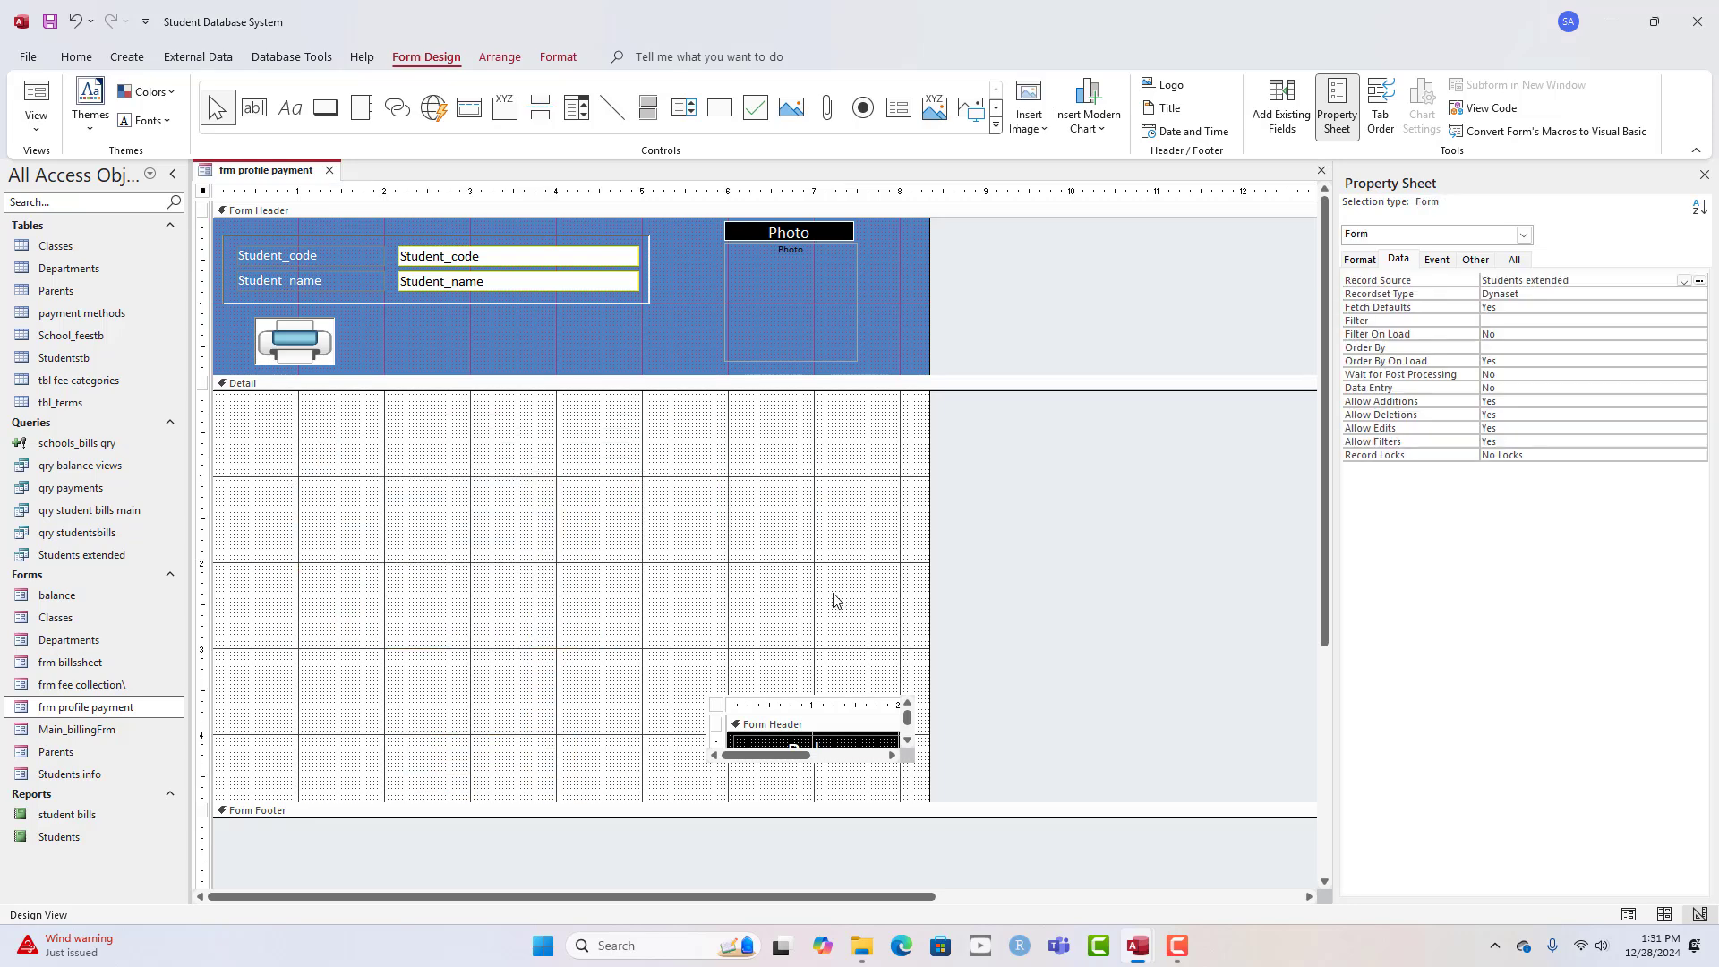
click(318, 355)
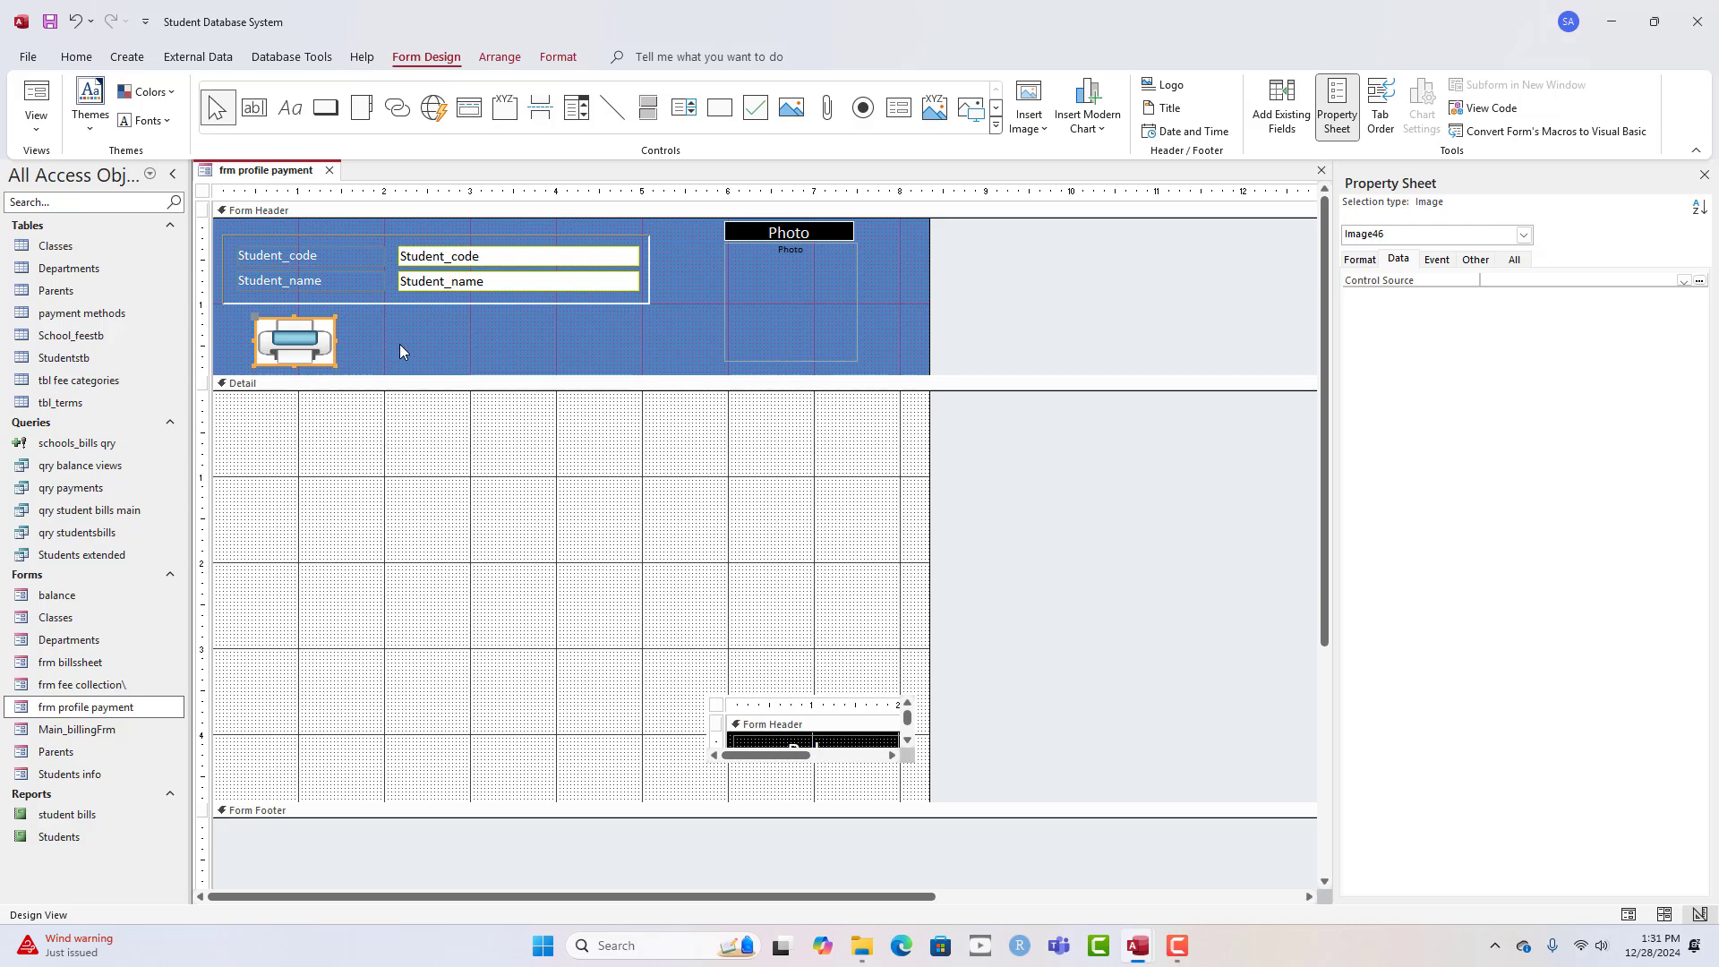
key(Delete)
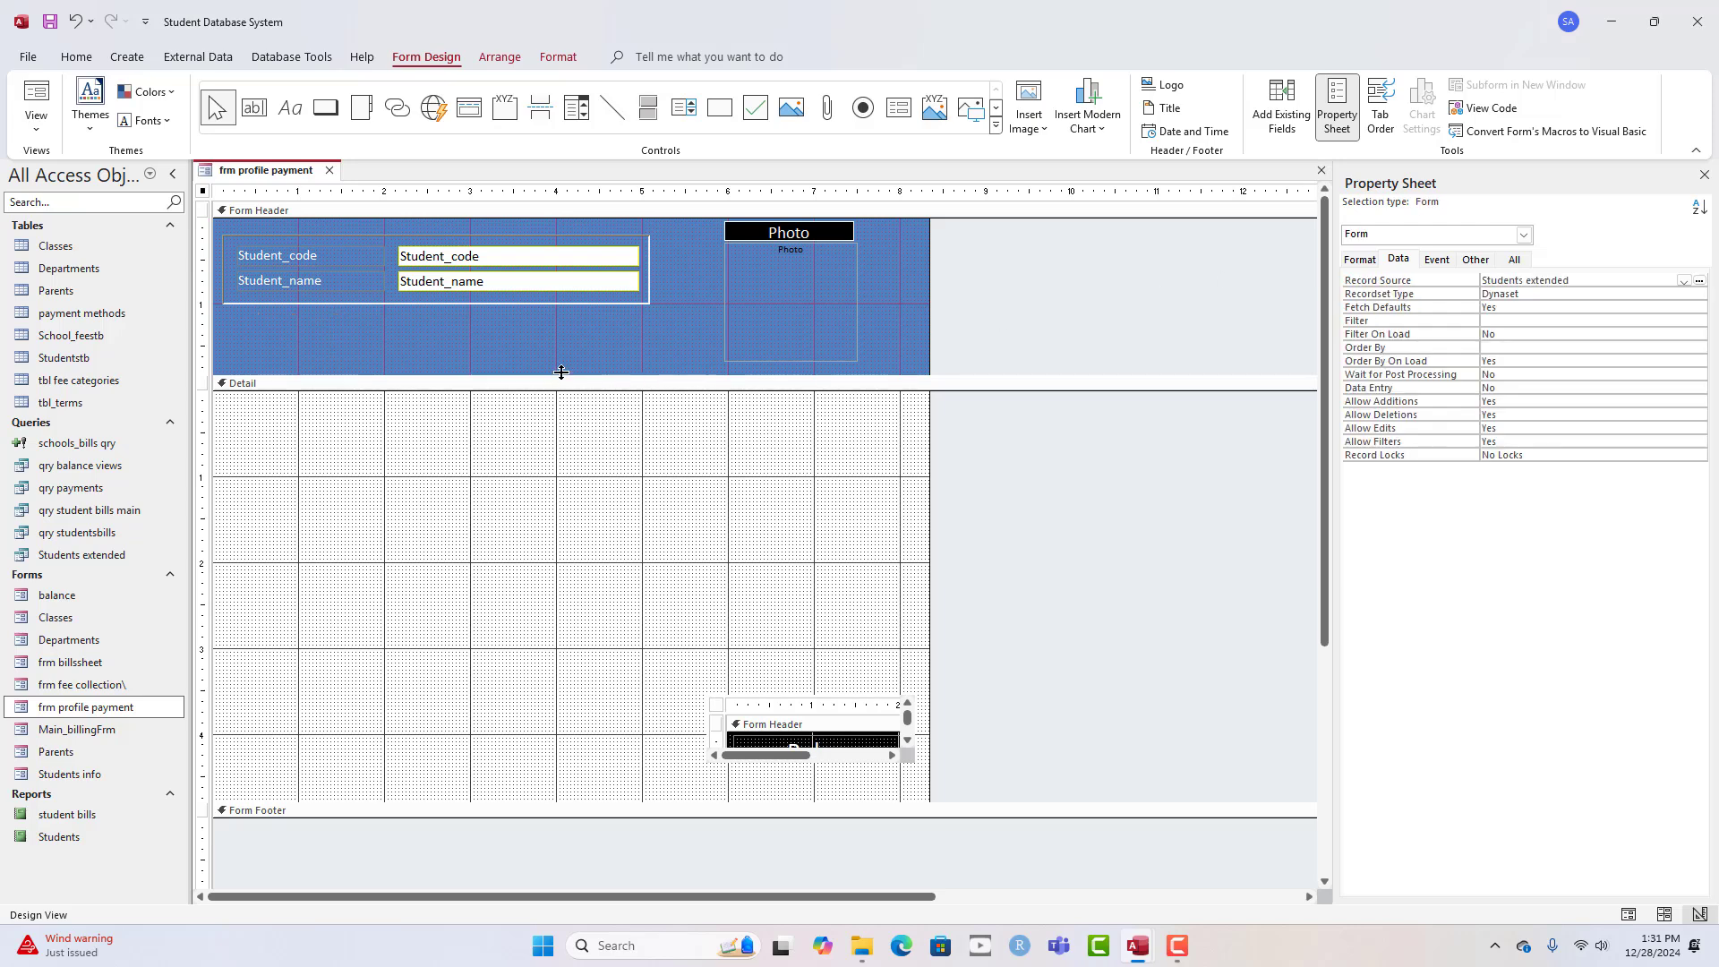
- Move the balance subform up slightly, shorten the header to about 1.8 inches and the Detail section to about 4.3 inches, and save the form
click(562, 370)
drag(562, 371, 562, 367)
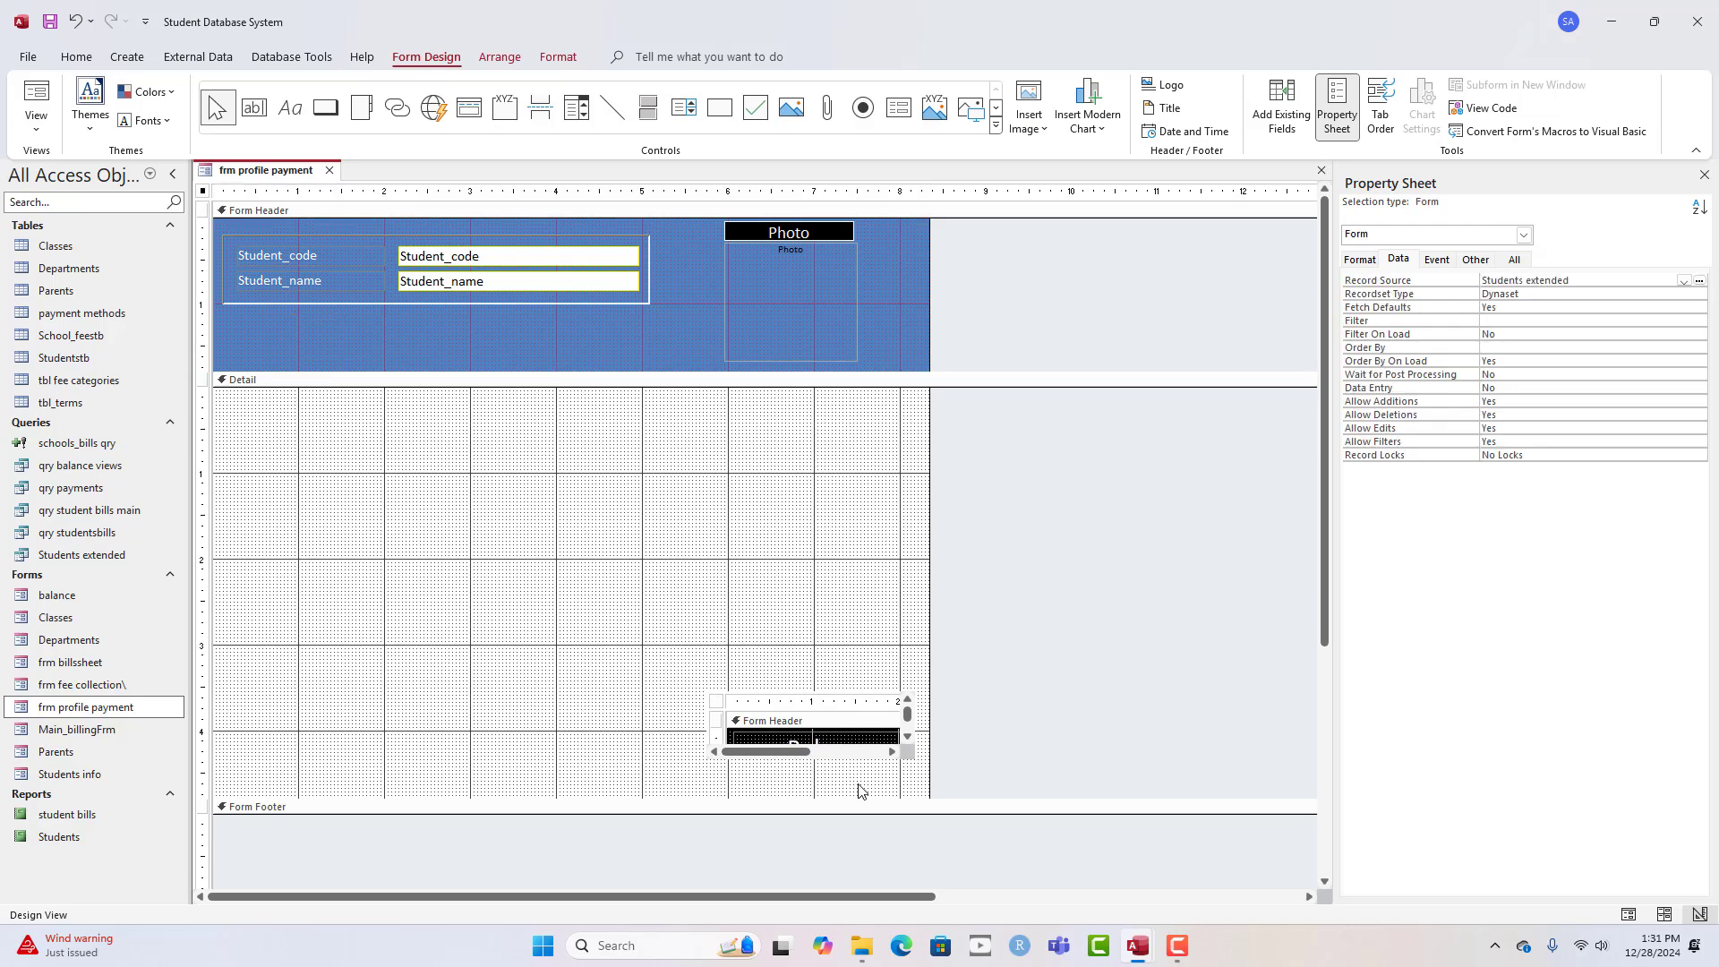
drag(857, 785, 772, 667)
click(756, 646)
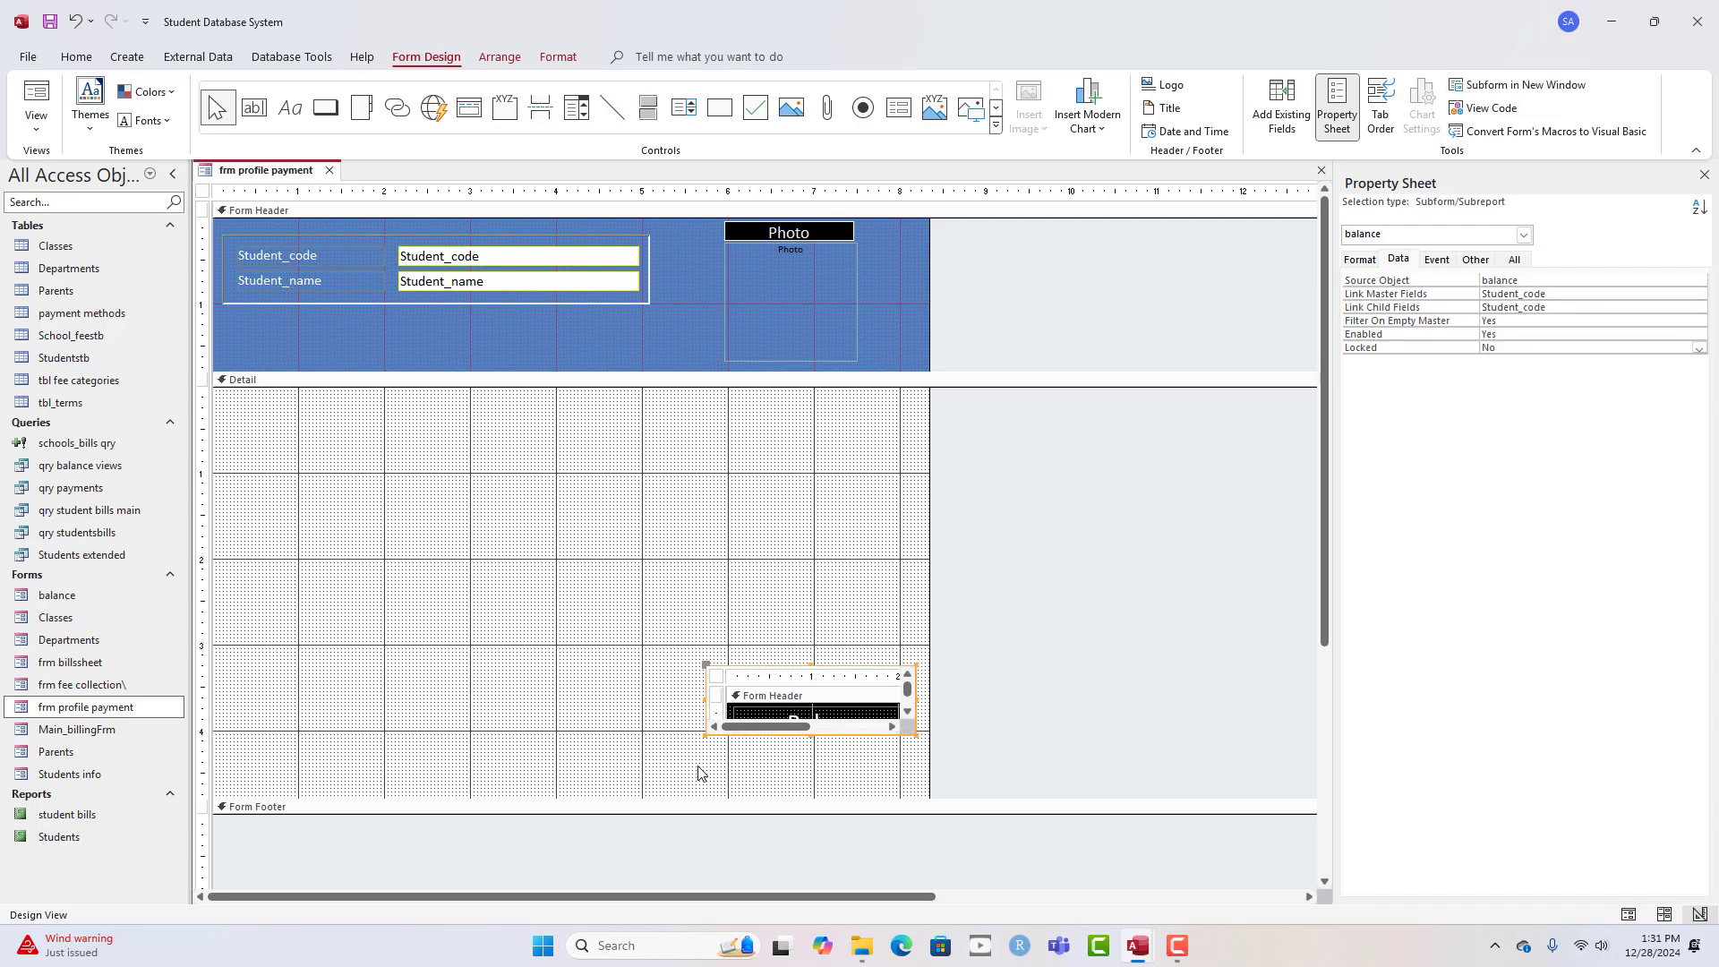
drag(695, 798, 709, 758)
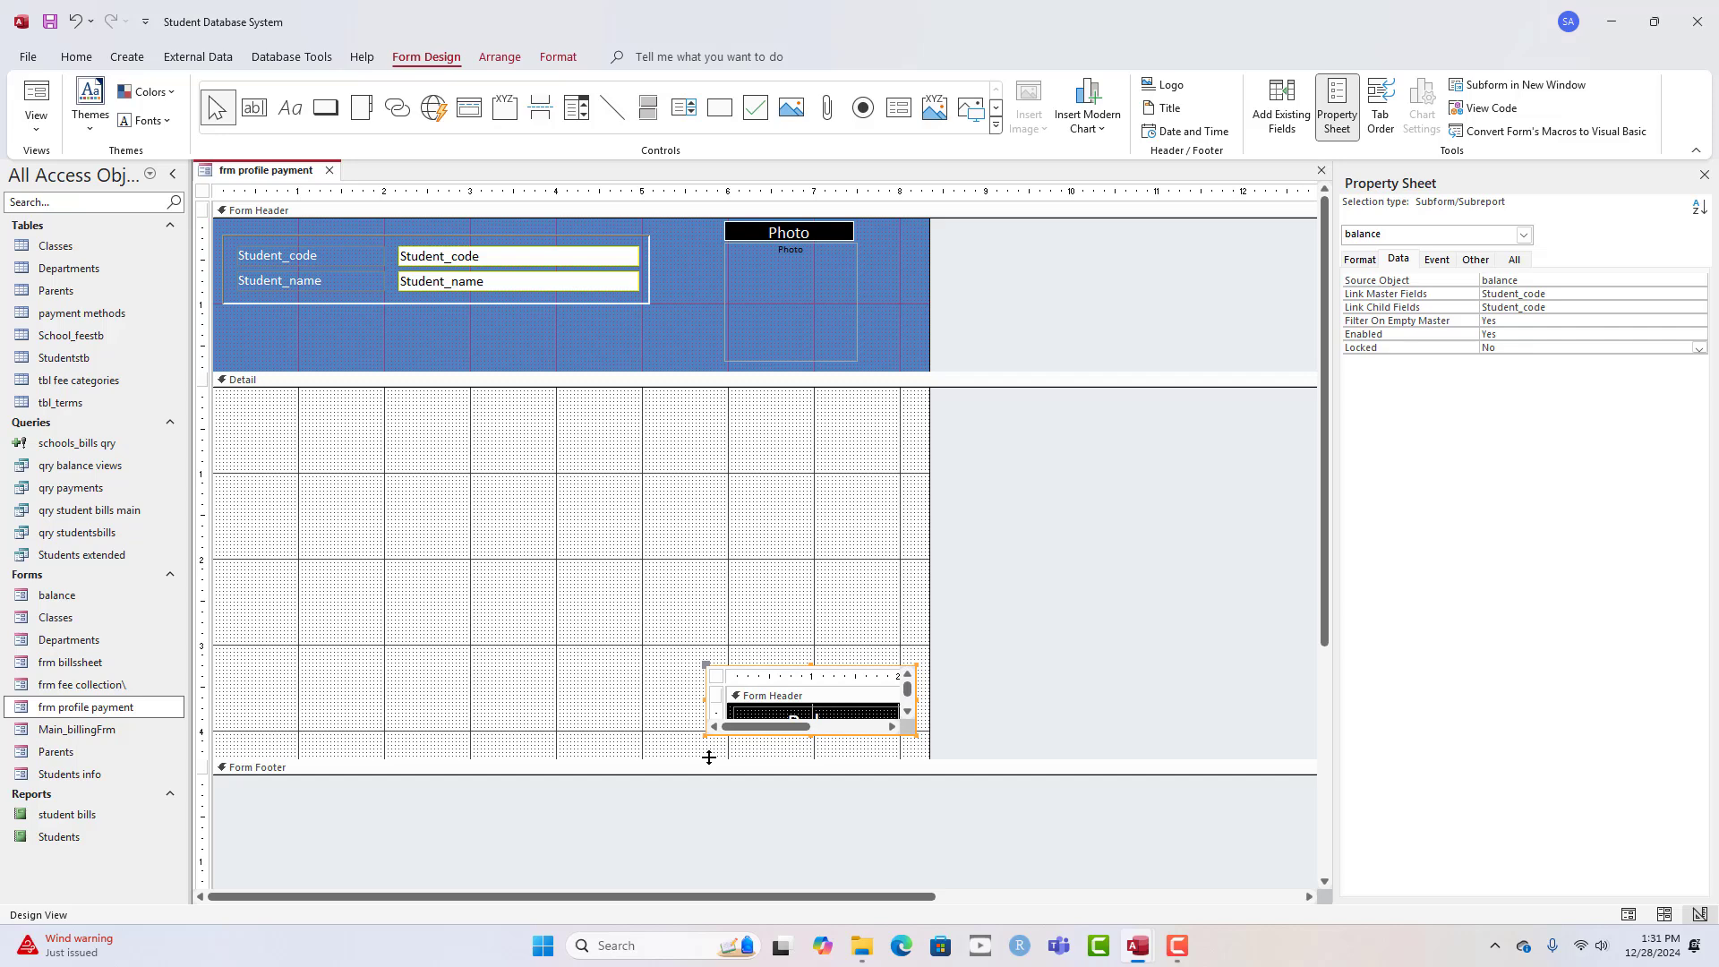
right_click(274, 175)
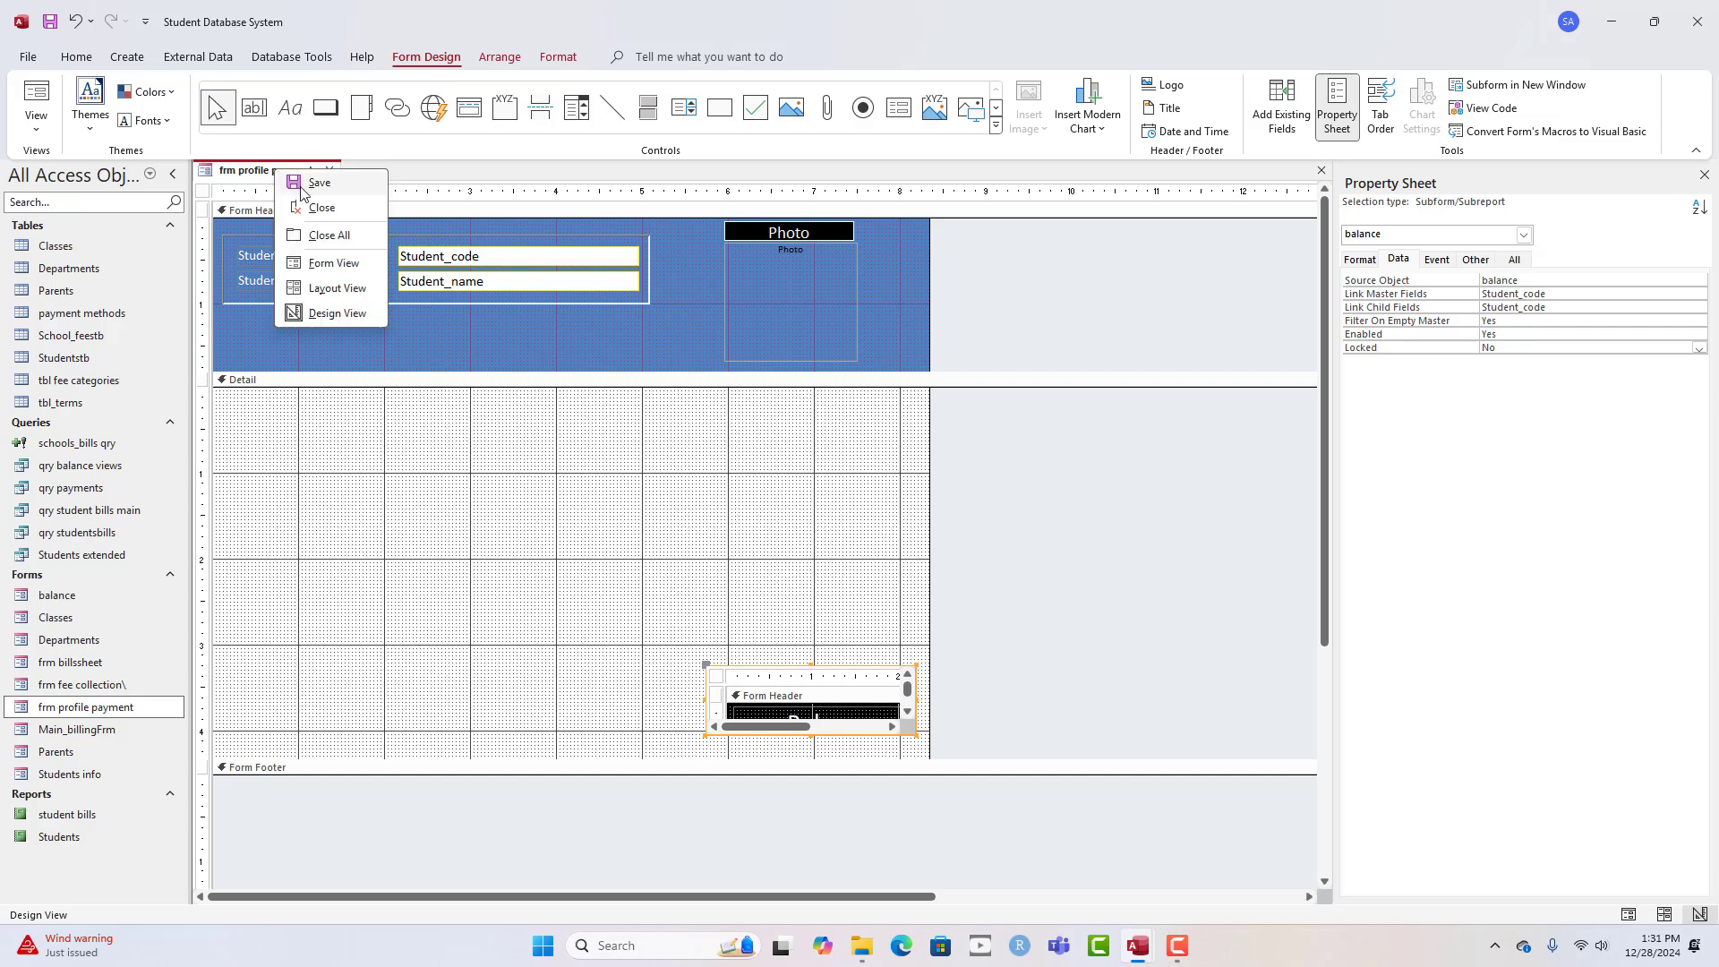
click(290, 175)
click(510, 344)
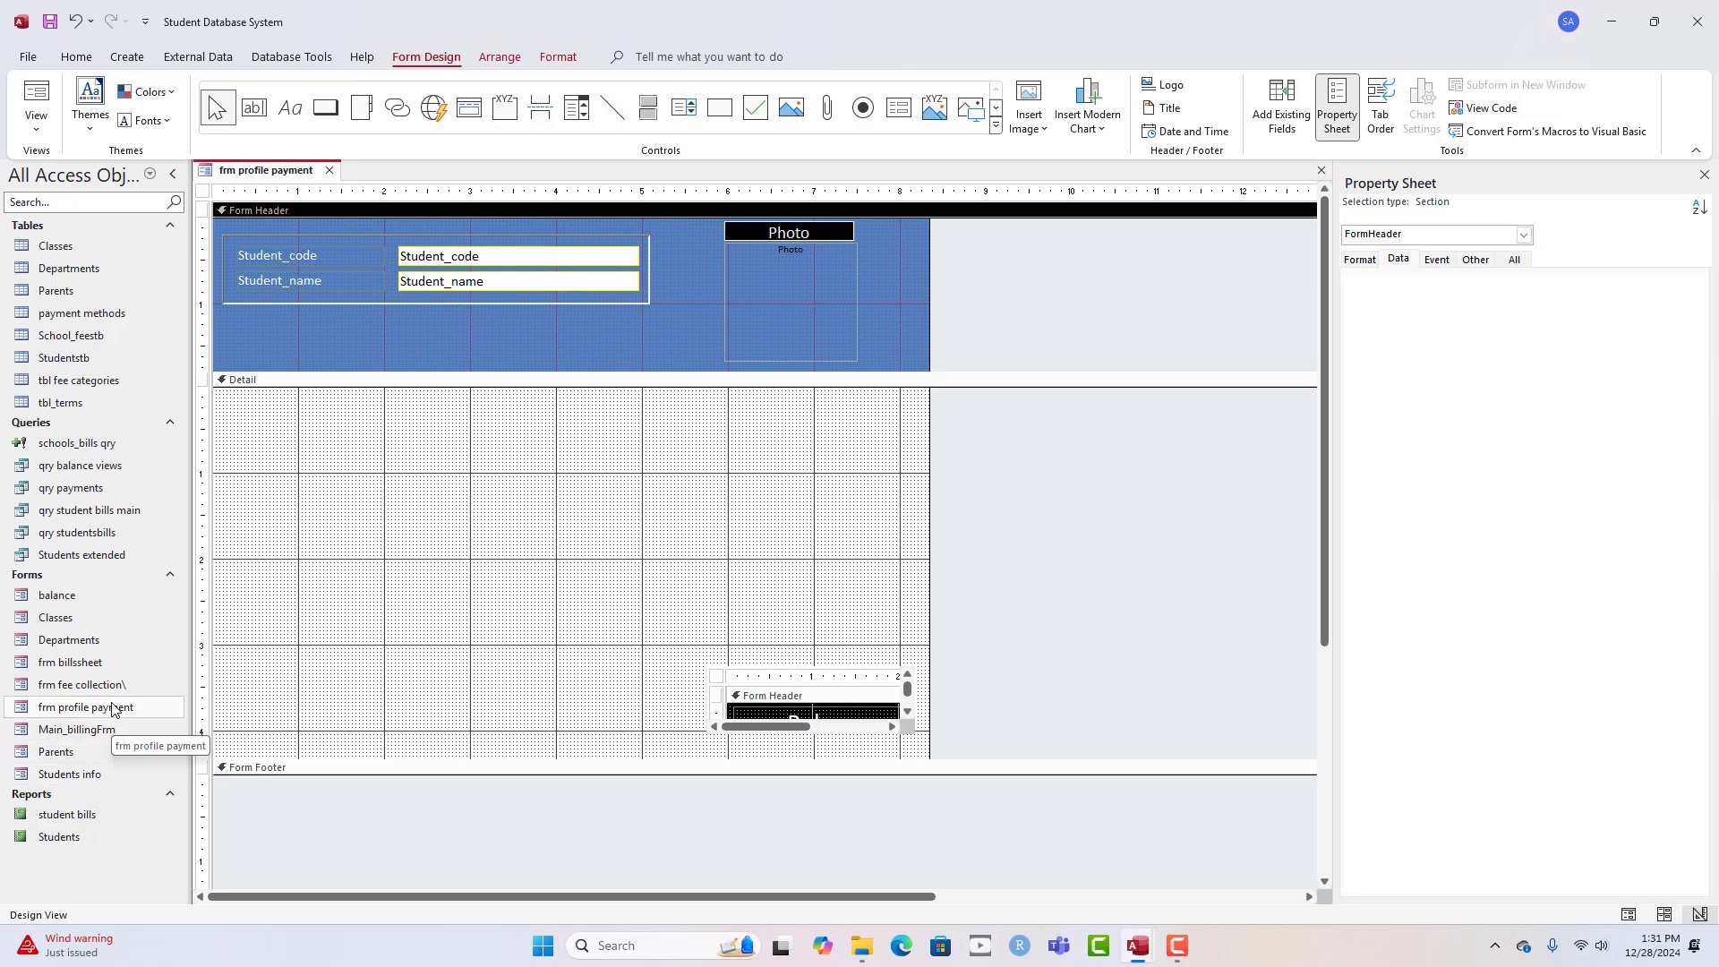
- Open the fee collection form, inspect the Student field on a blank new payment, and close the form
double_click(81, 684)
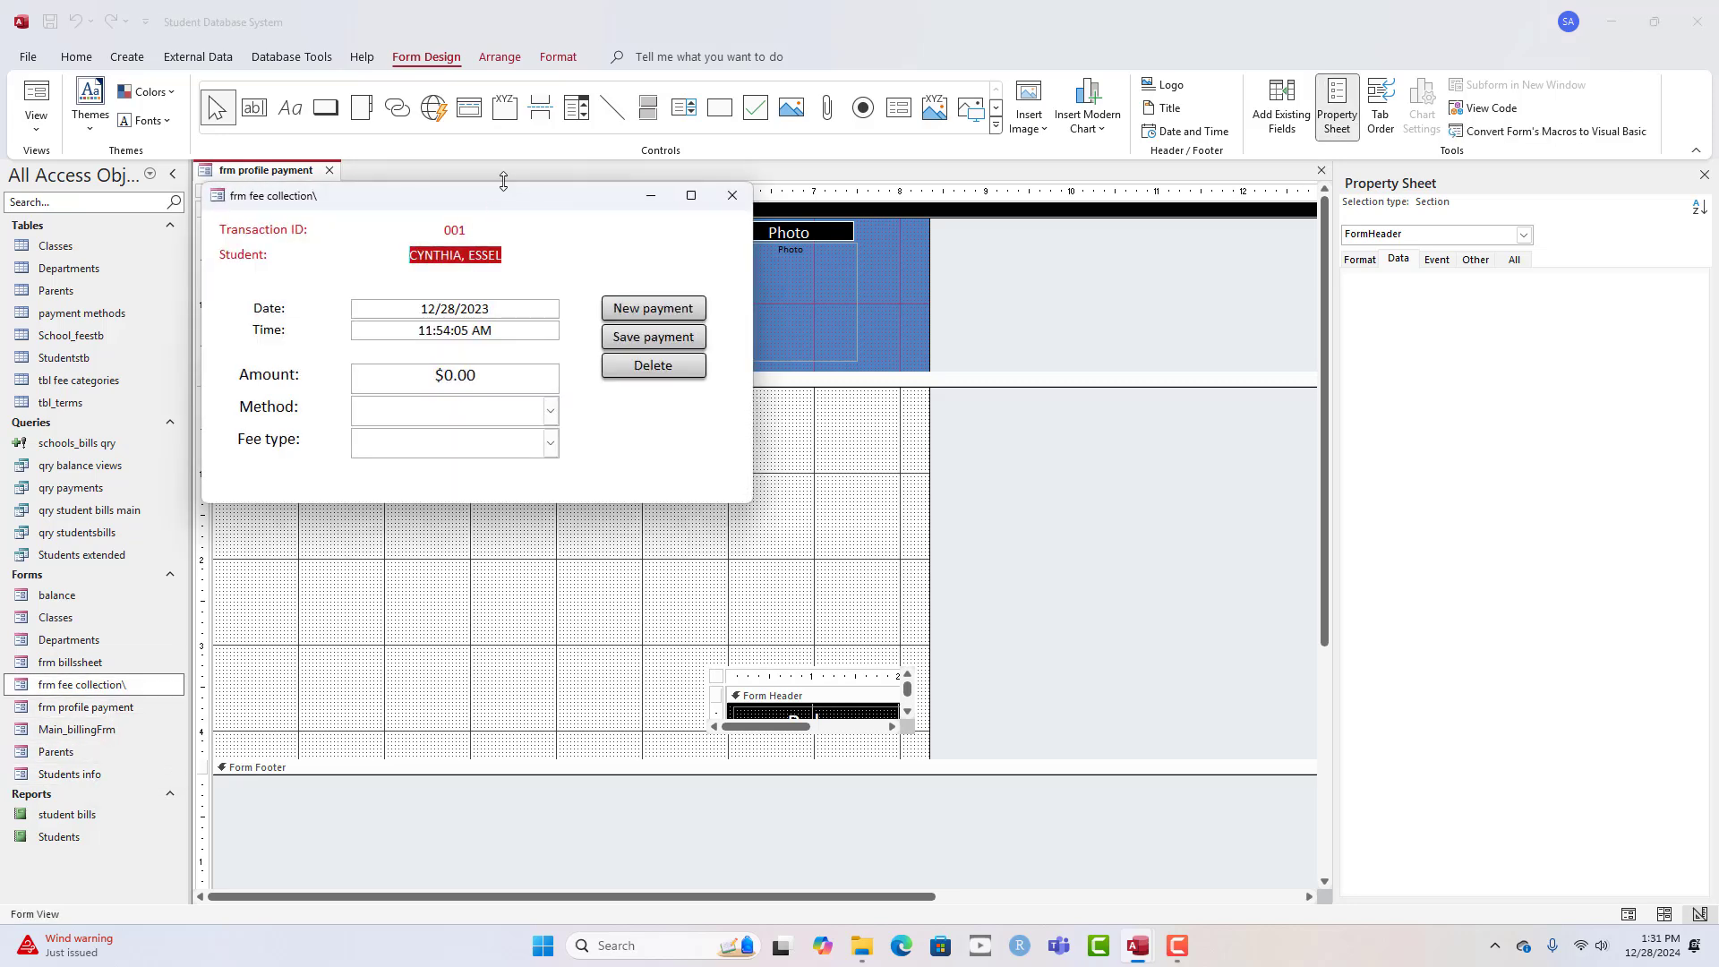
drag(508, 201, 609, 239)
click(747, 349)
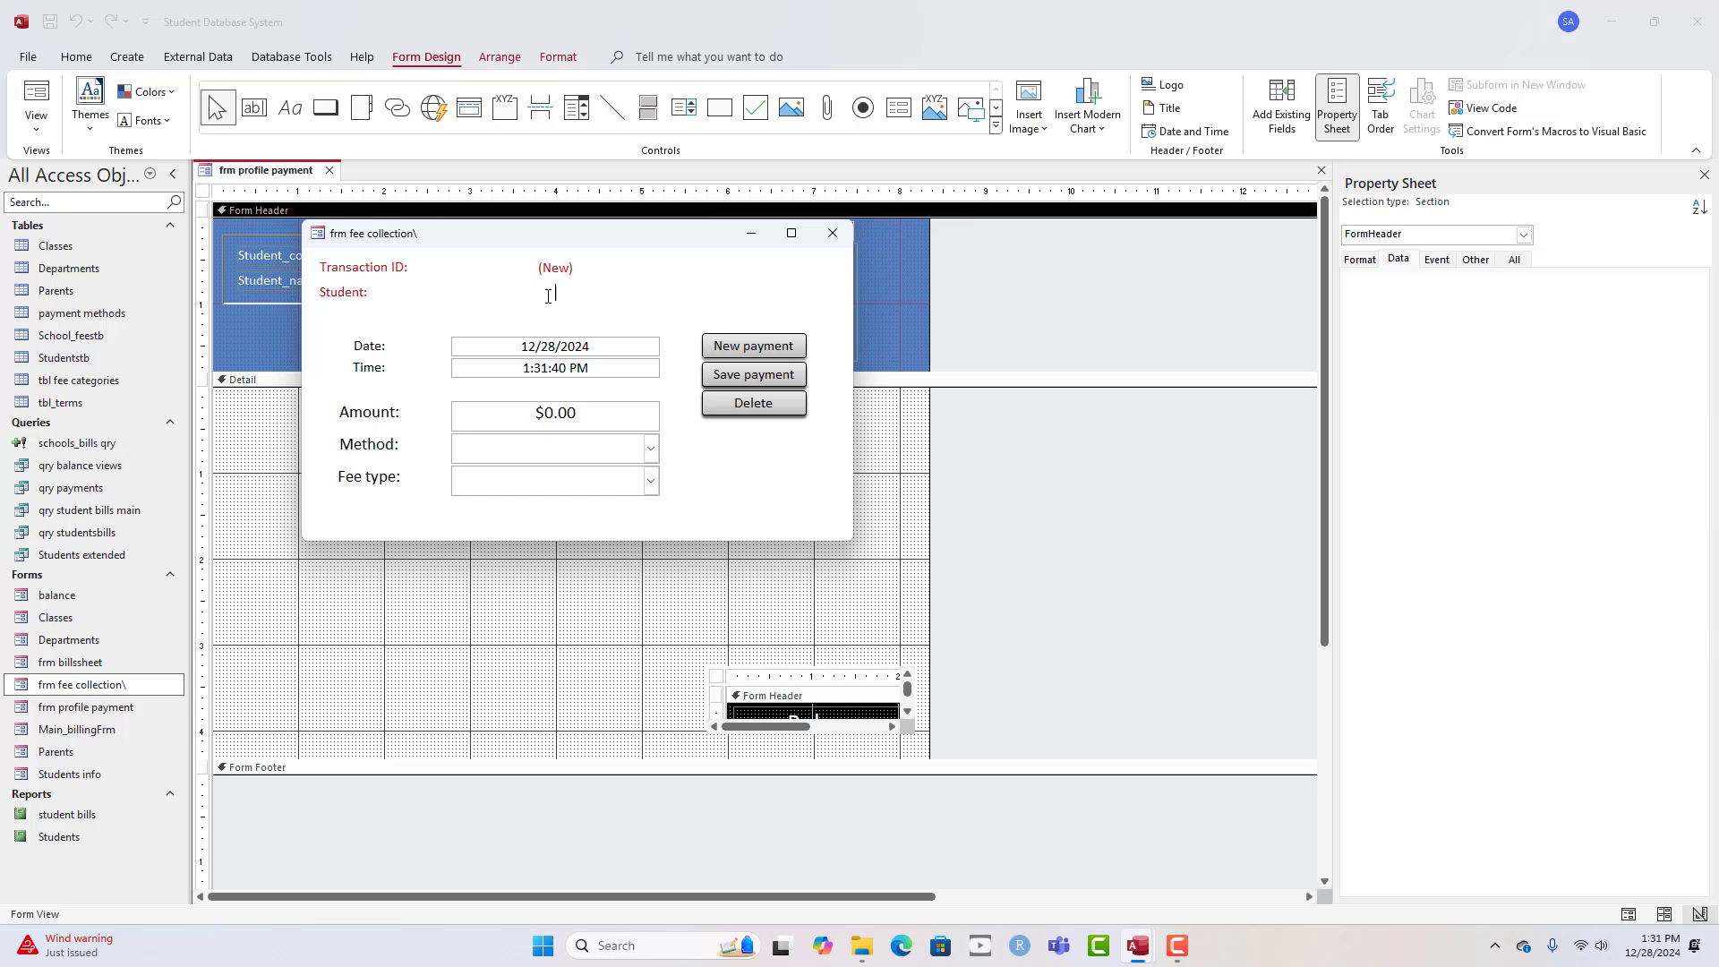
click(831, 235)
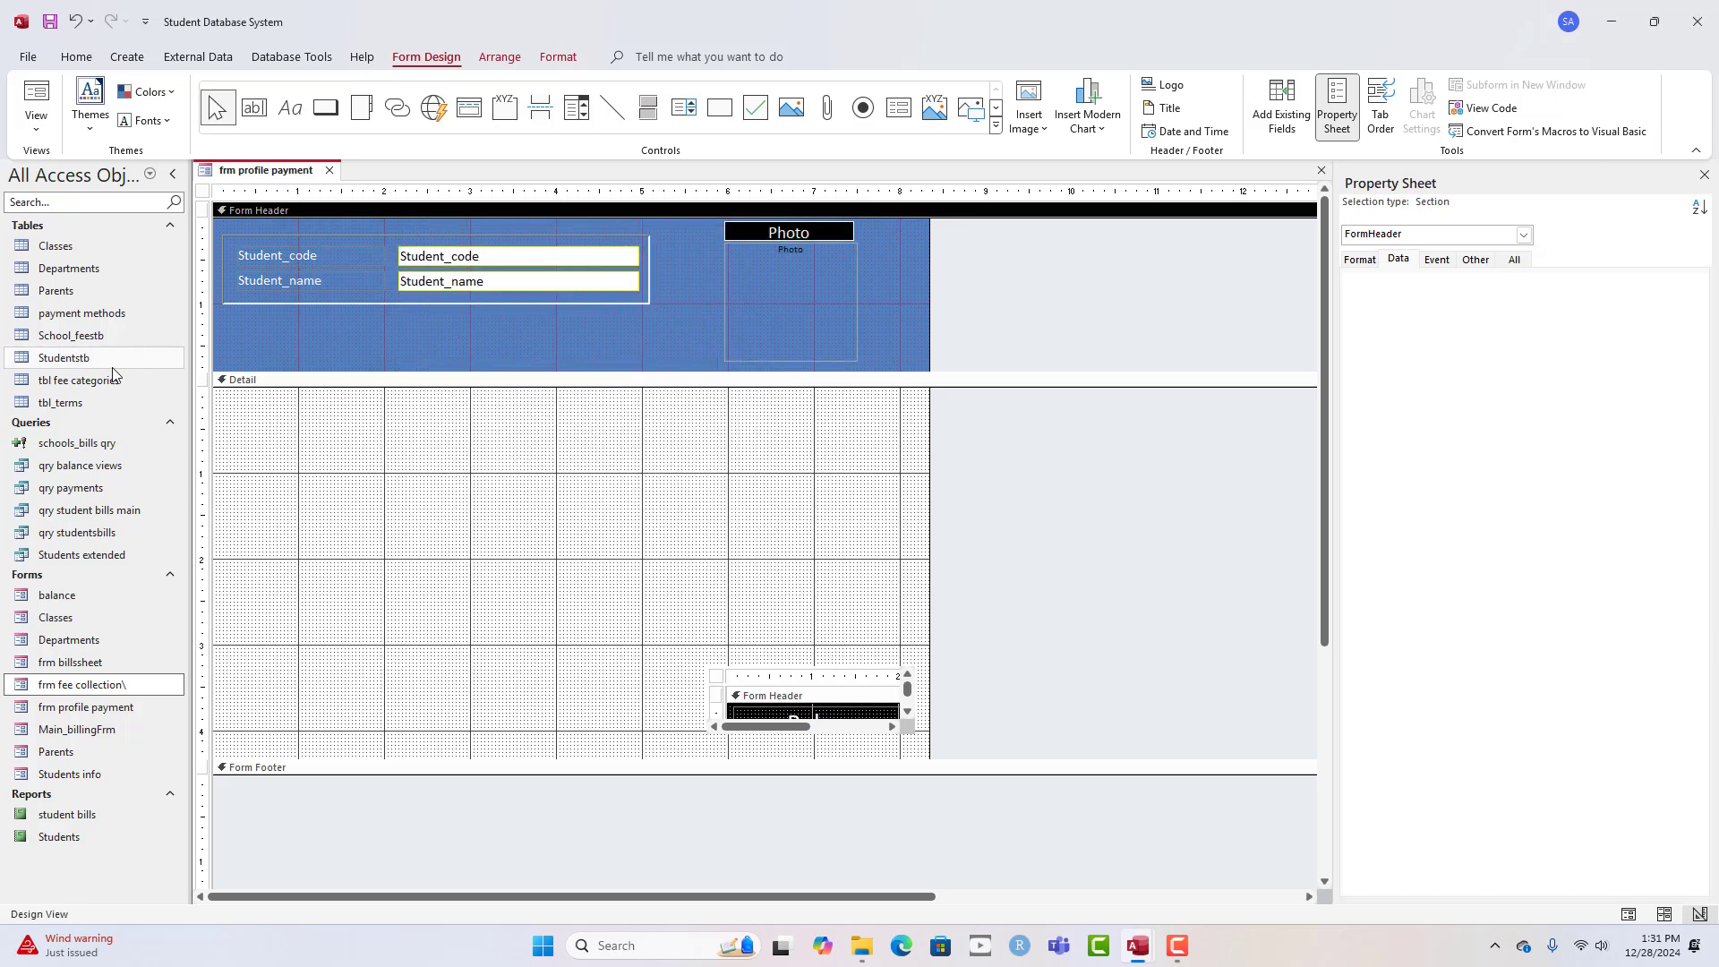
- Examine transaction 013 and its StudentName field in the School_feestb table, and the paid amount totals in the balance views query
double_click(105, 336)
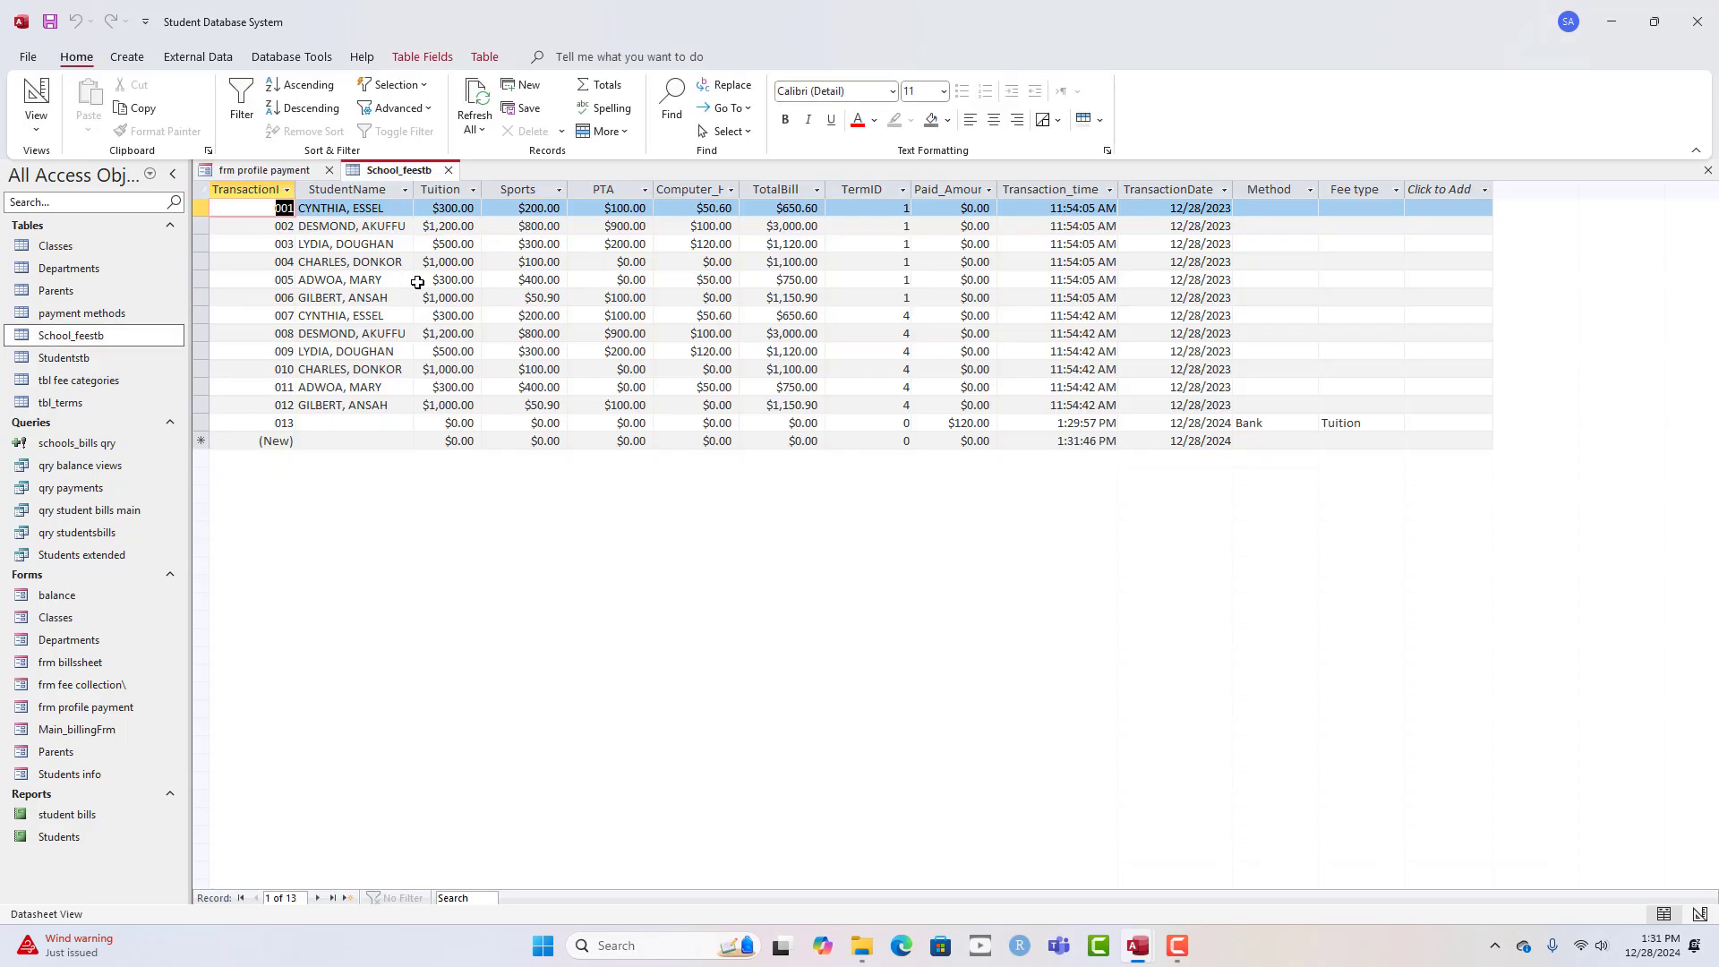
click(203, 422)
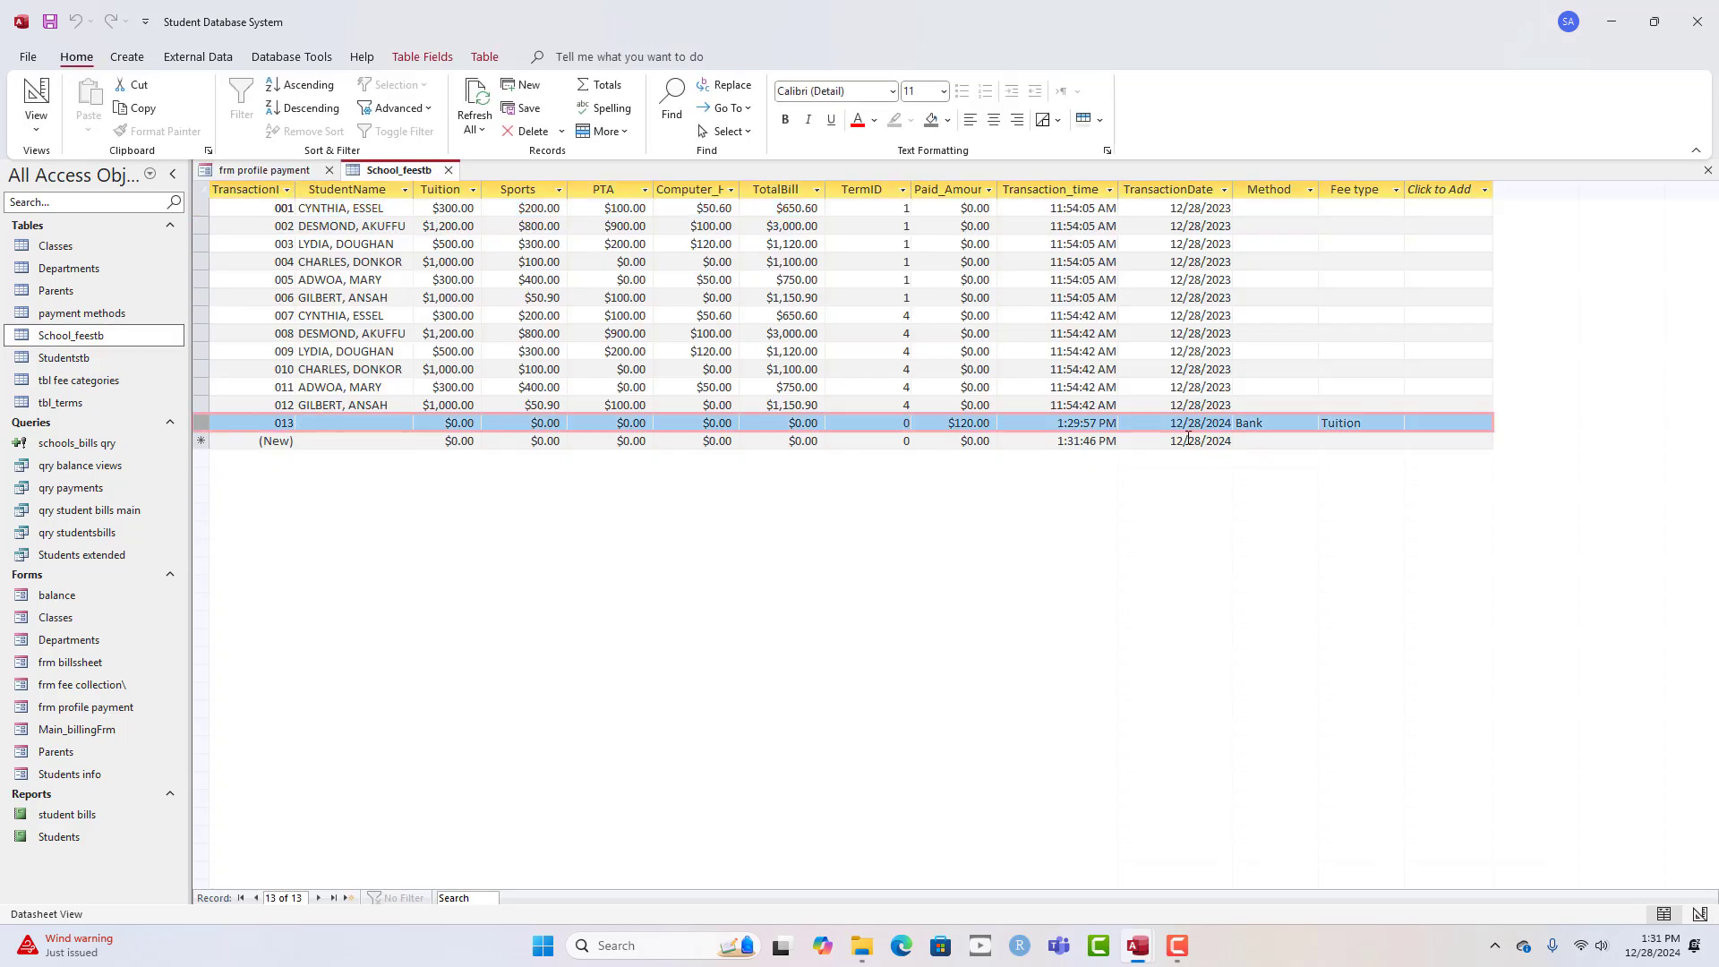
click(367, 419)
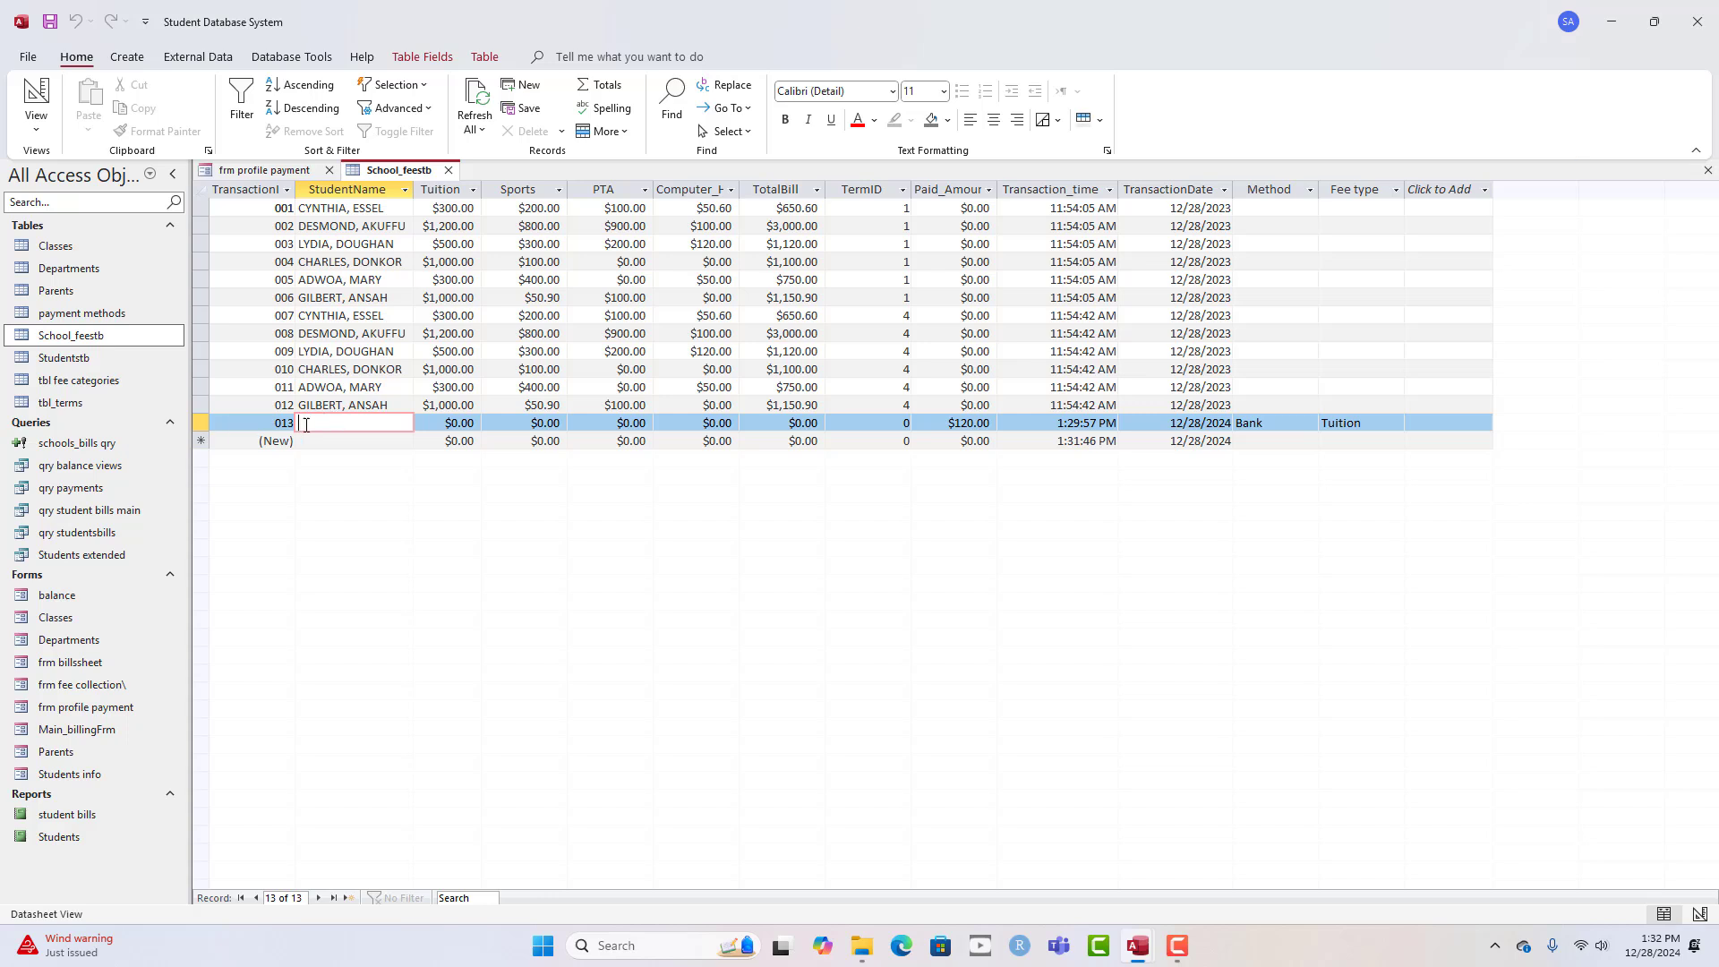
double_click(81, 465)
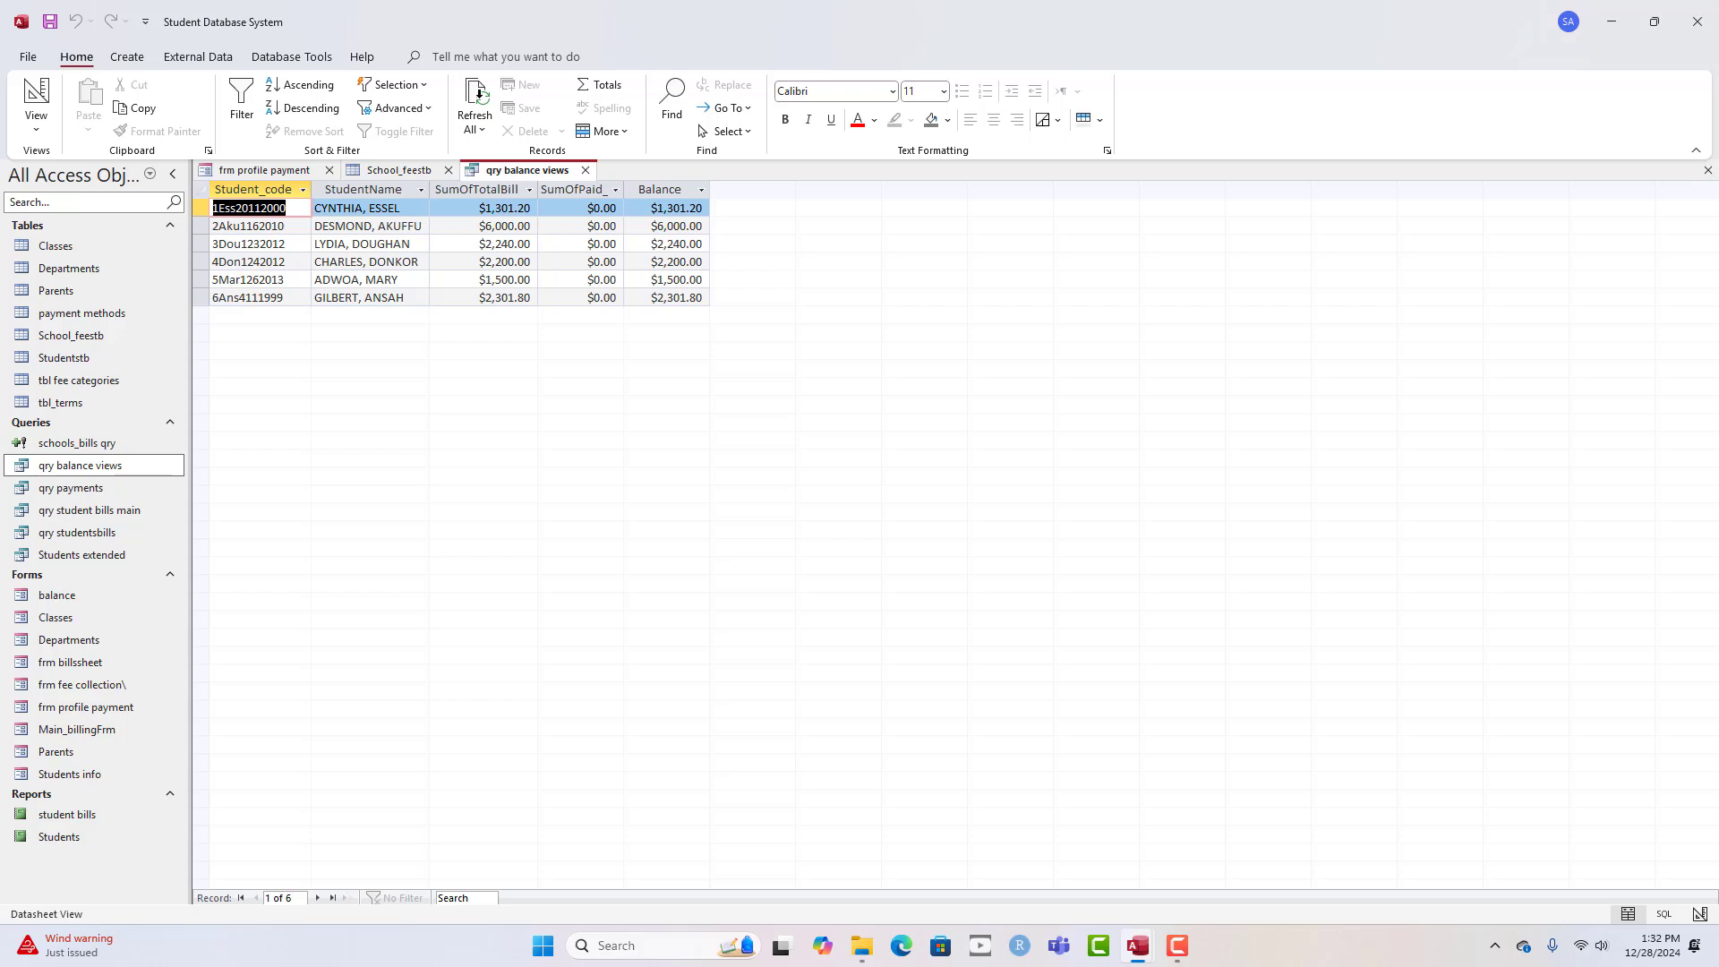
click(597, 186)
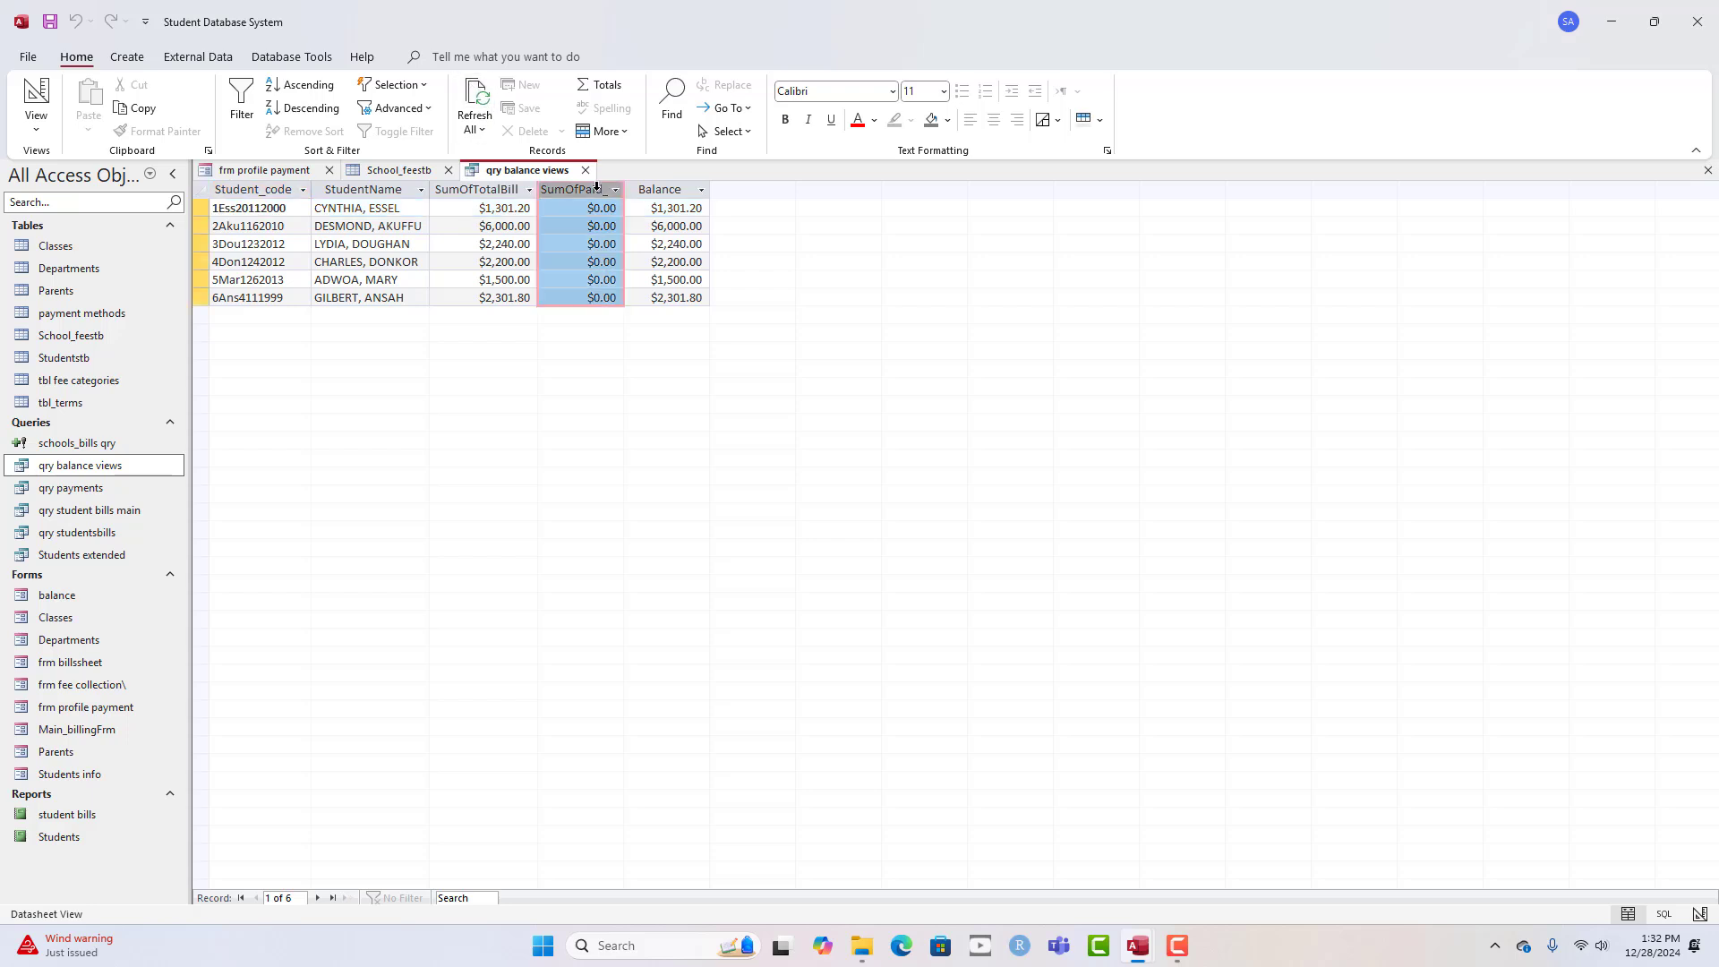
- Insert the fee collection form as a subform in the Detail section of the payment profile form
click(399, 170)
click(282, 176)
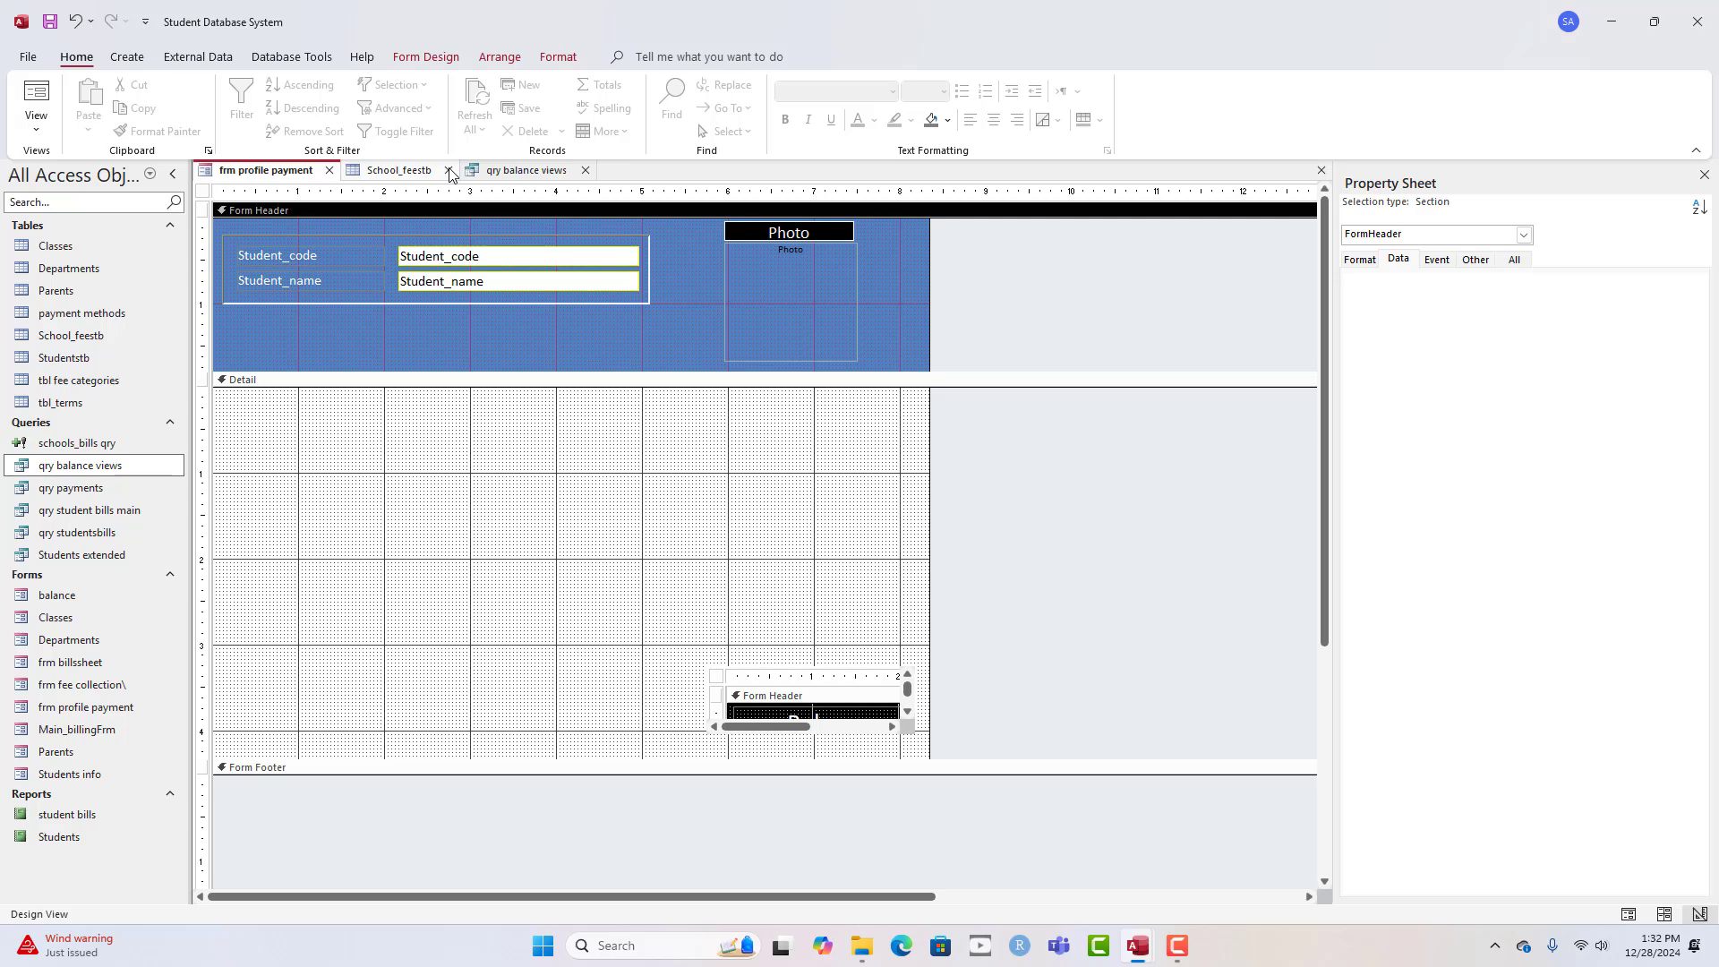
click(73, 687)
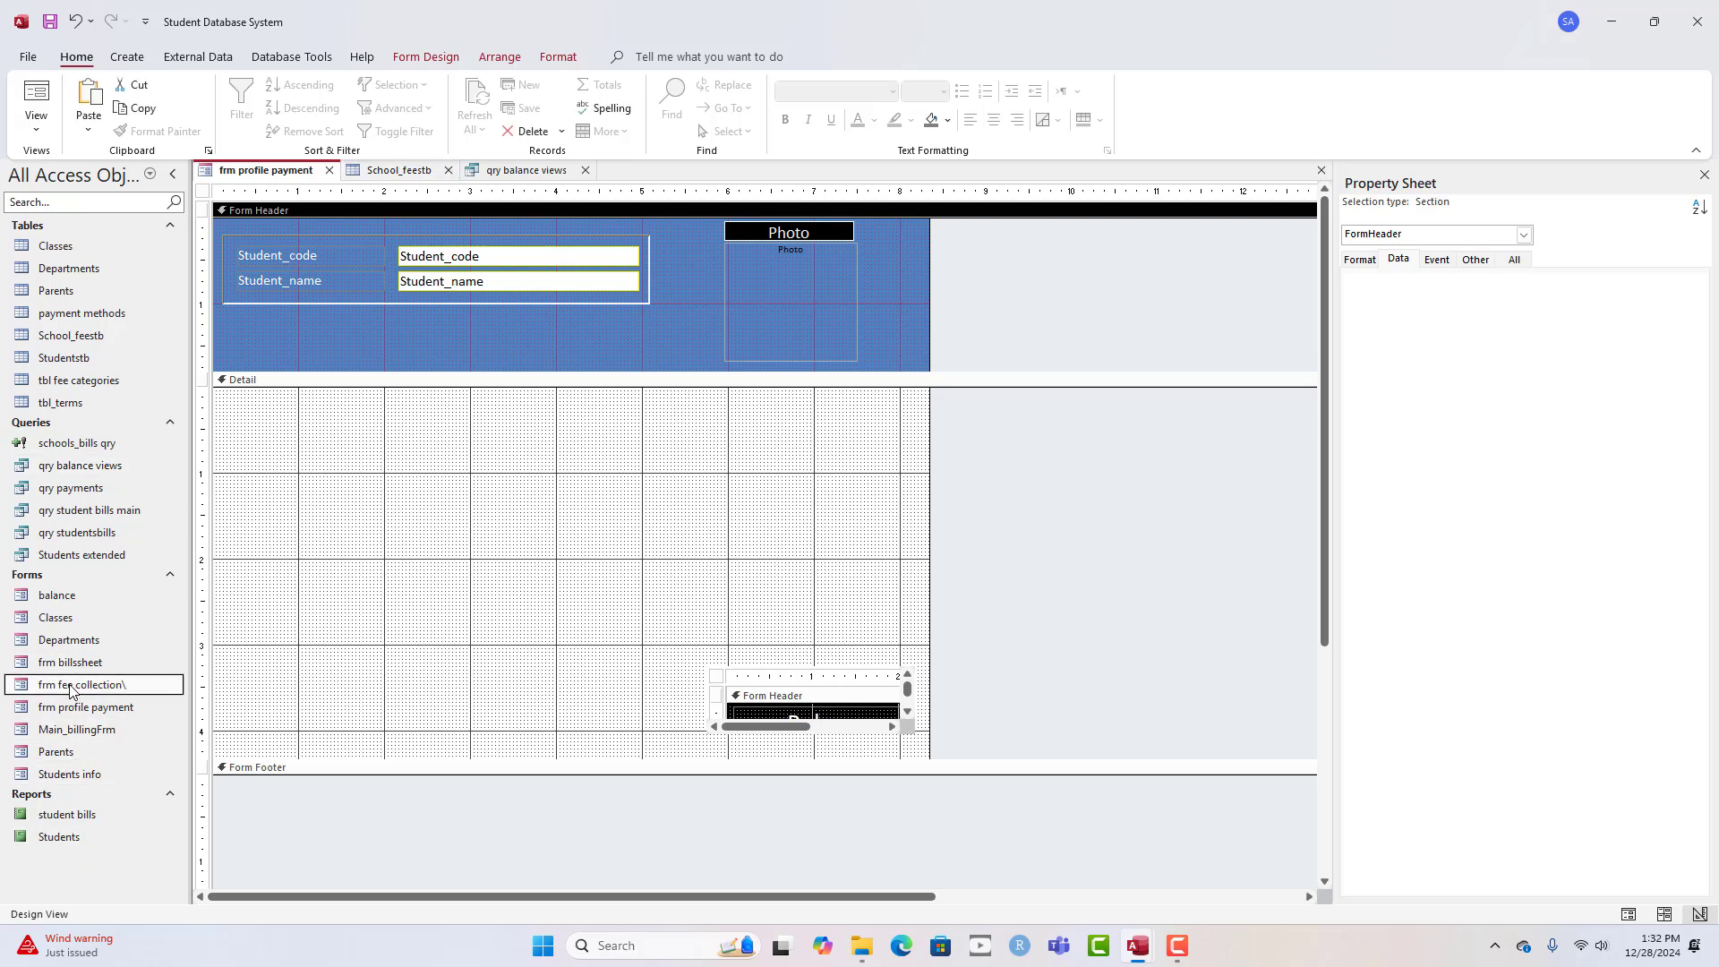
drag(72, 688, 299, 405)
click(358, 453)
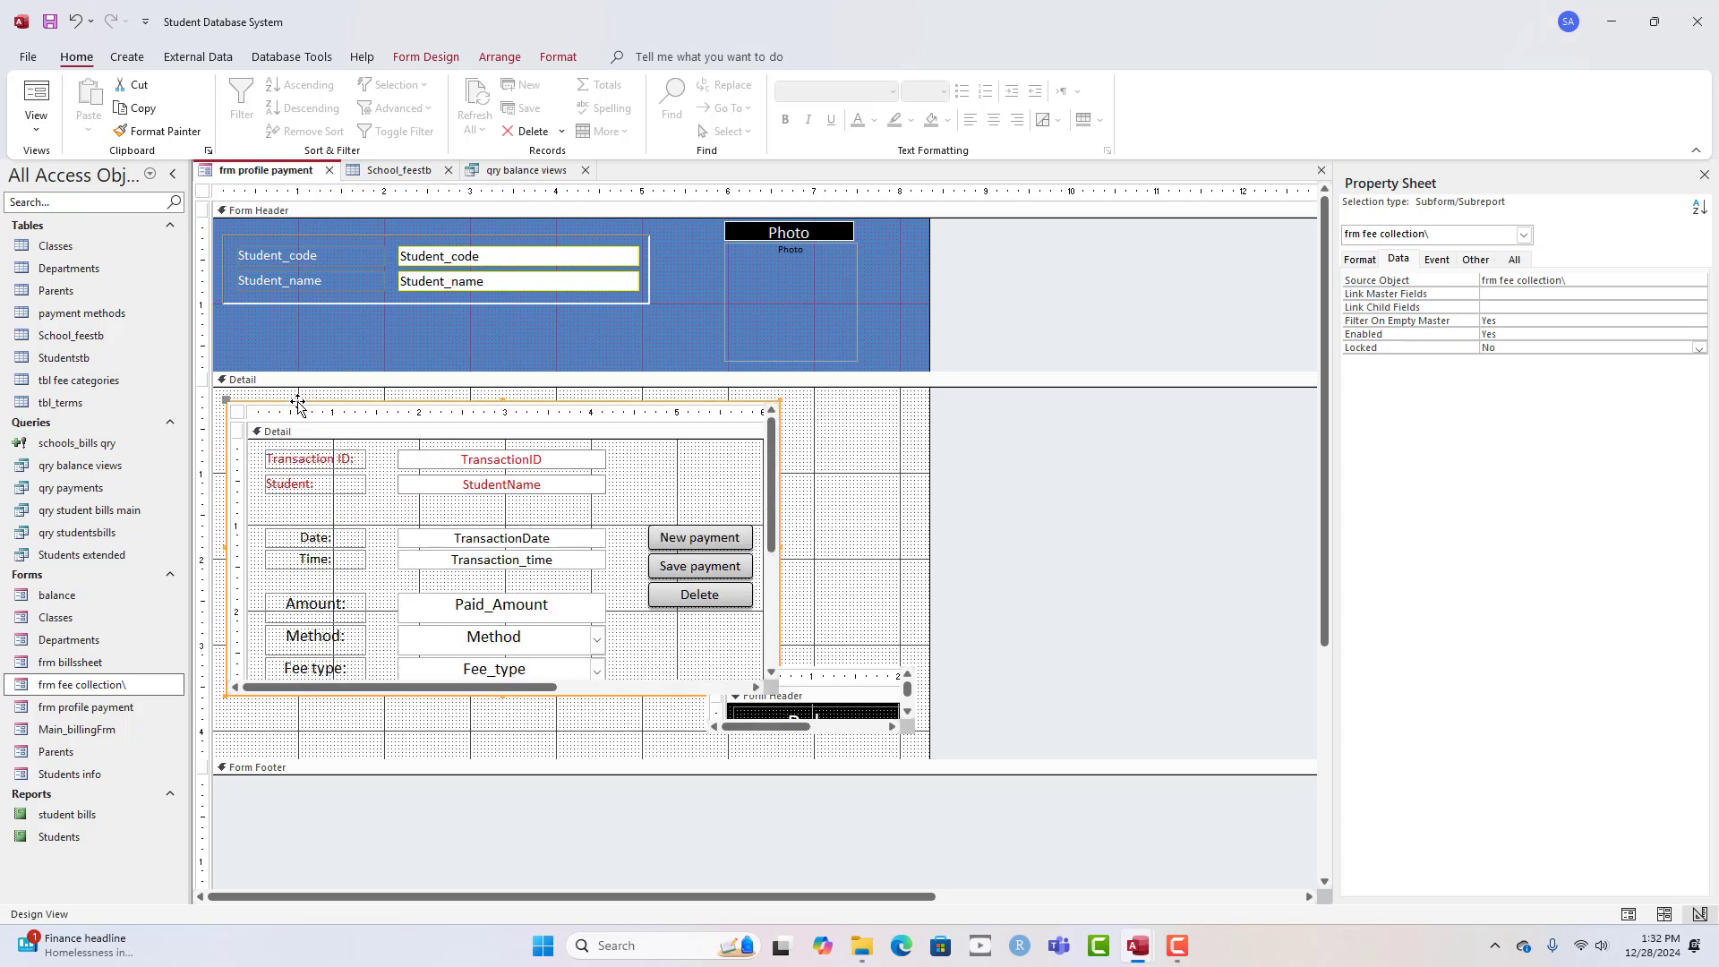
- Change the special effect applied to the fee collection subform's border
right_click(299, 405)
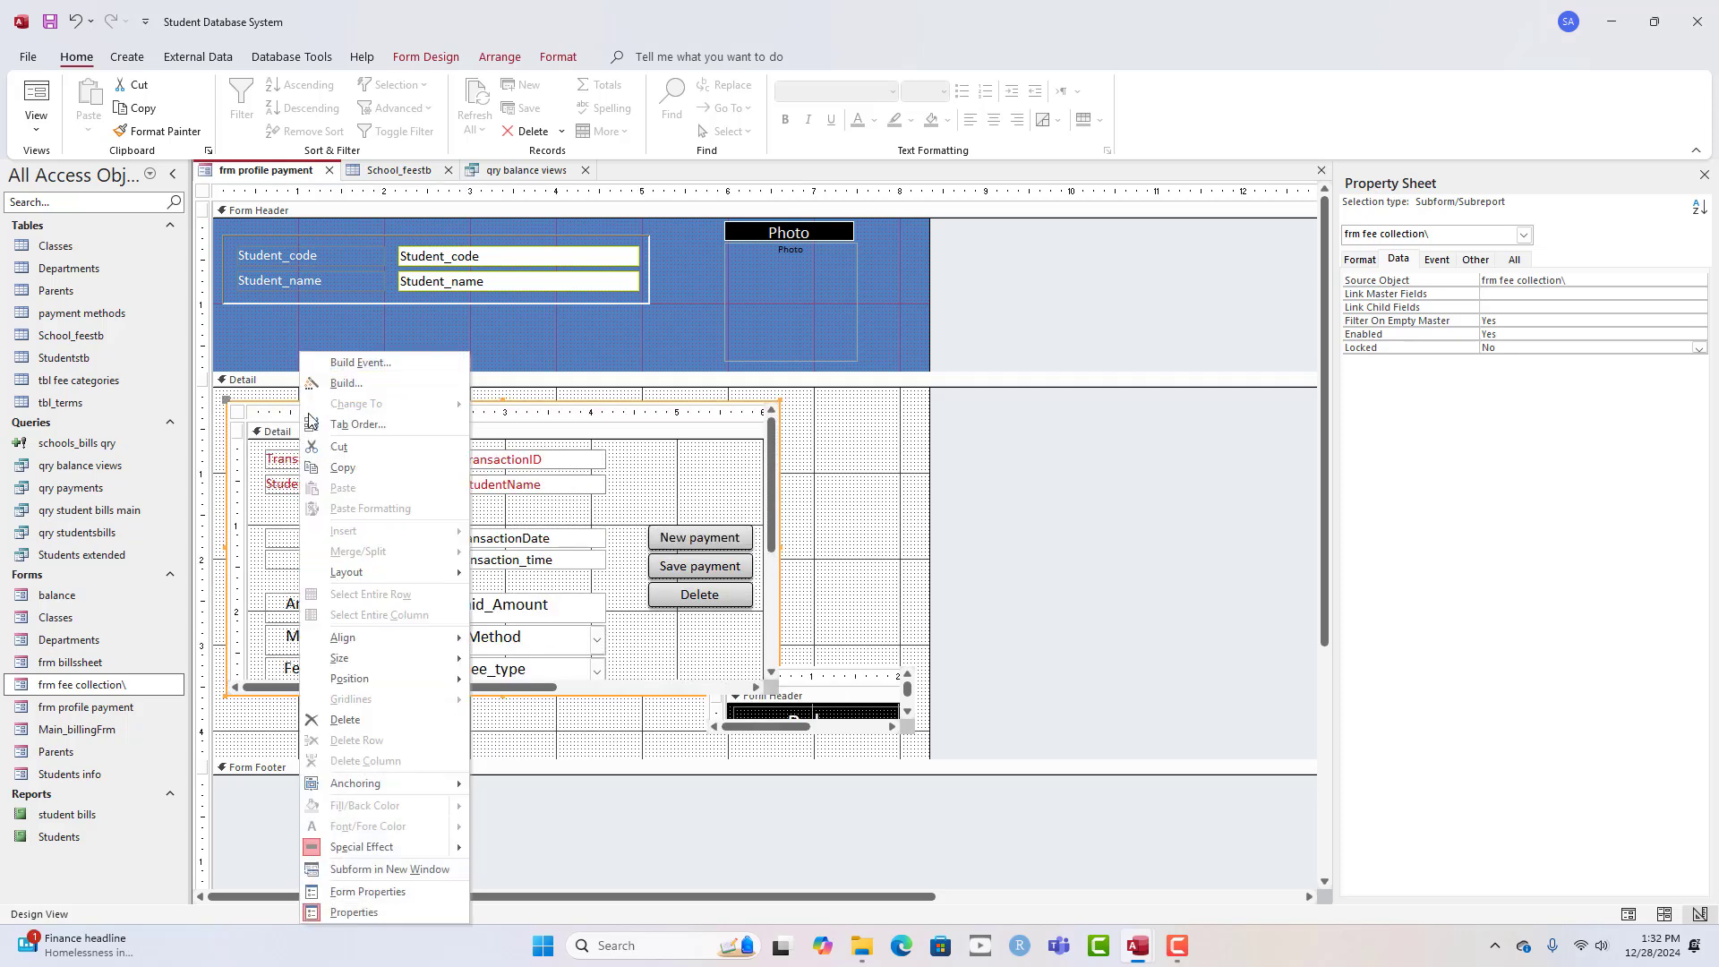
mouse_move(409, 849)
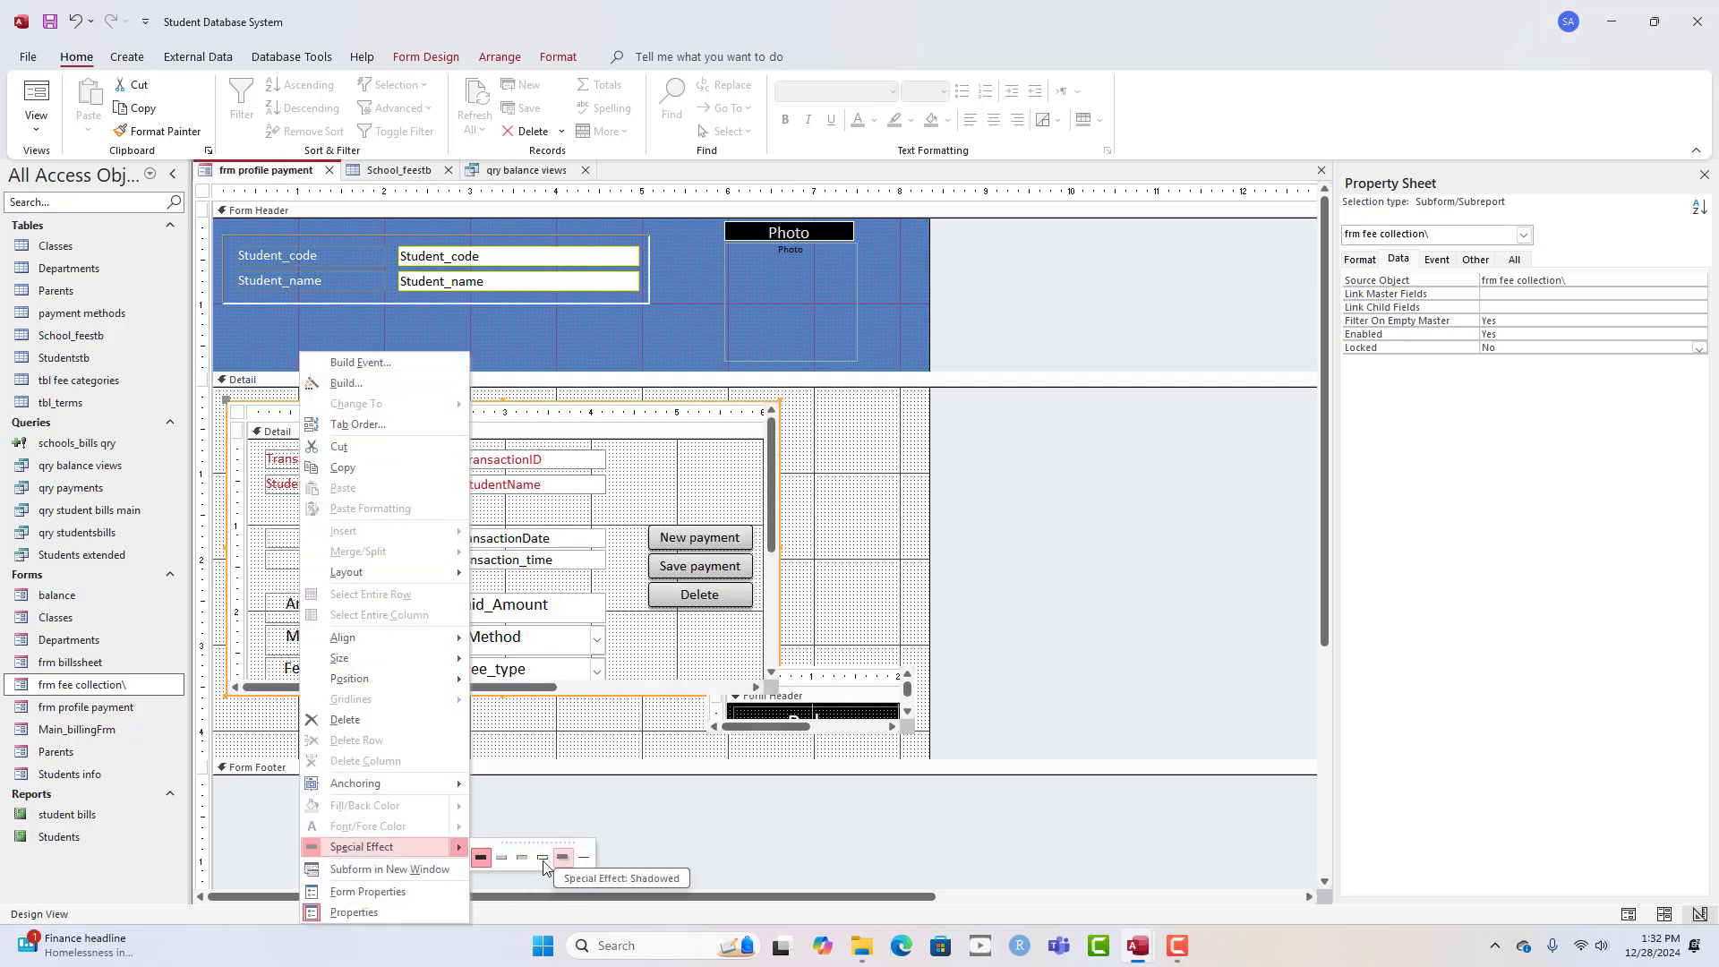
click(522, 857)
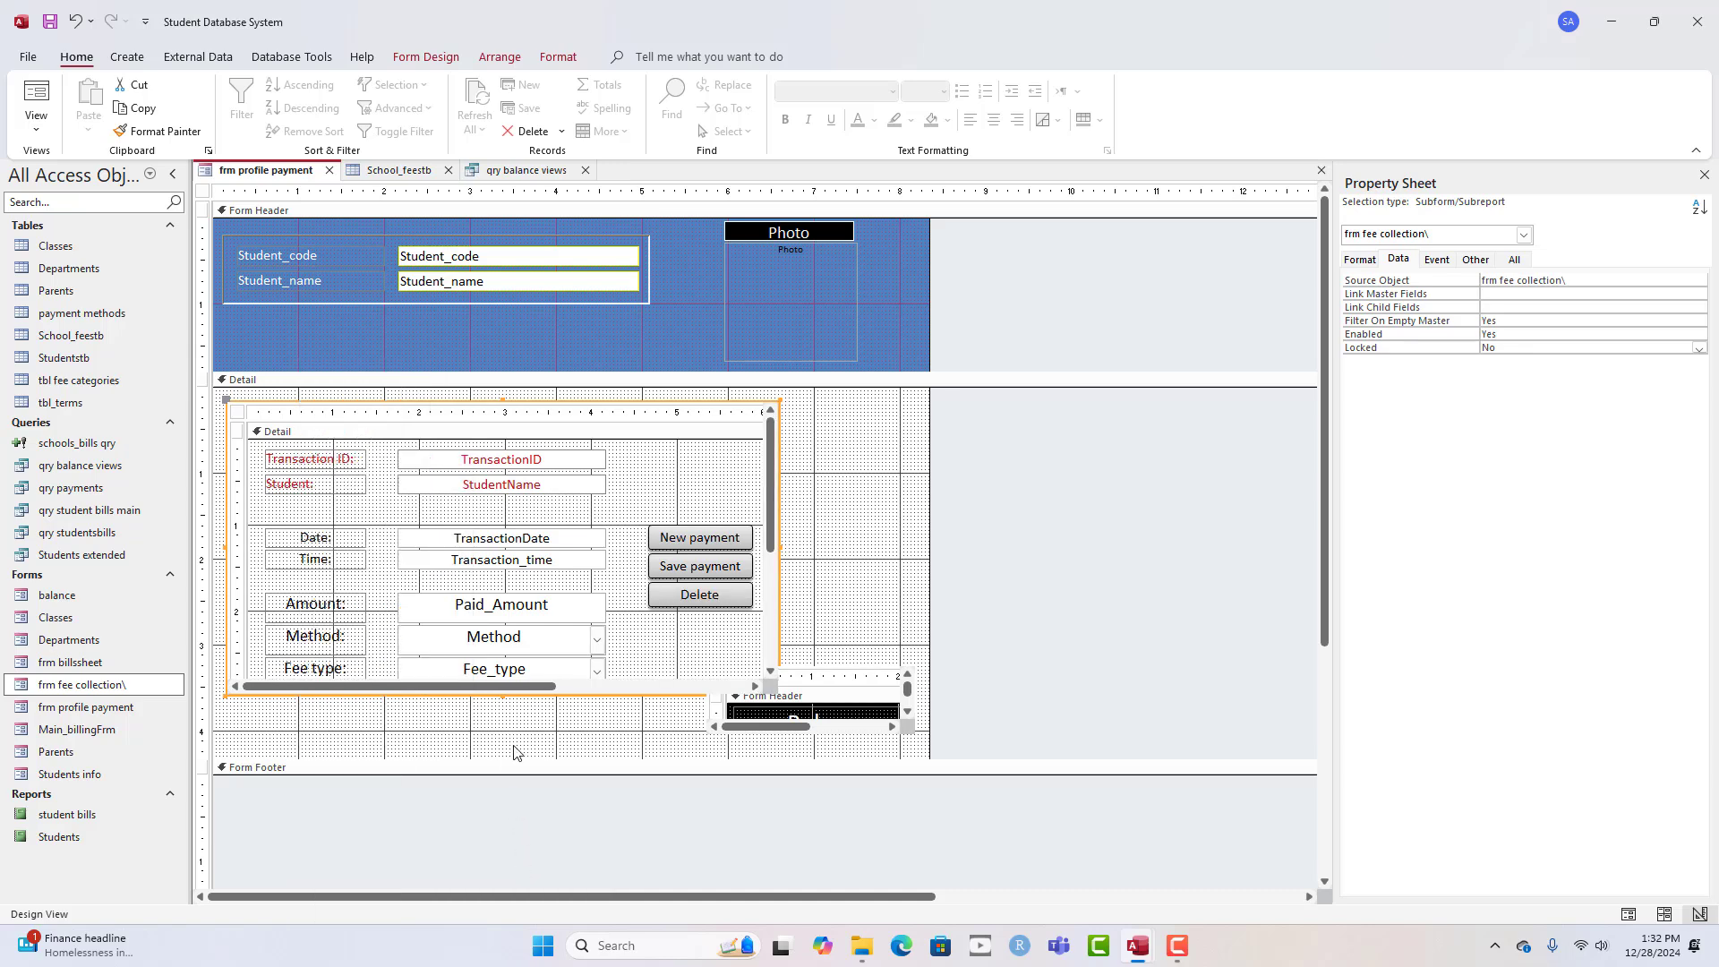
- Move the balance subform down clear of the fee collection subform and extend the Detail section to about 4.8 inches
click(837, 688)
drag(840, 667, 836, 717)
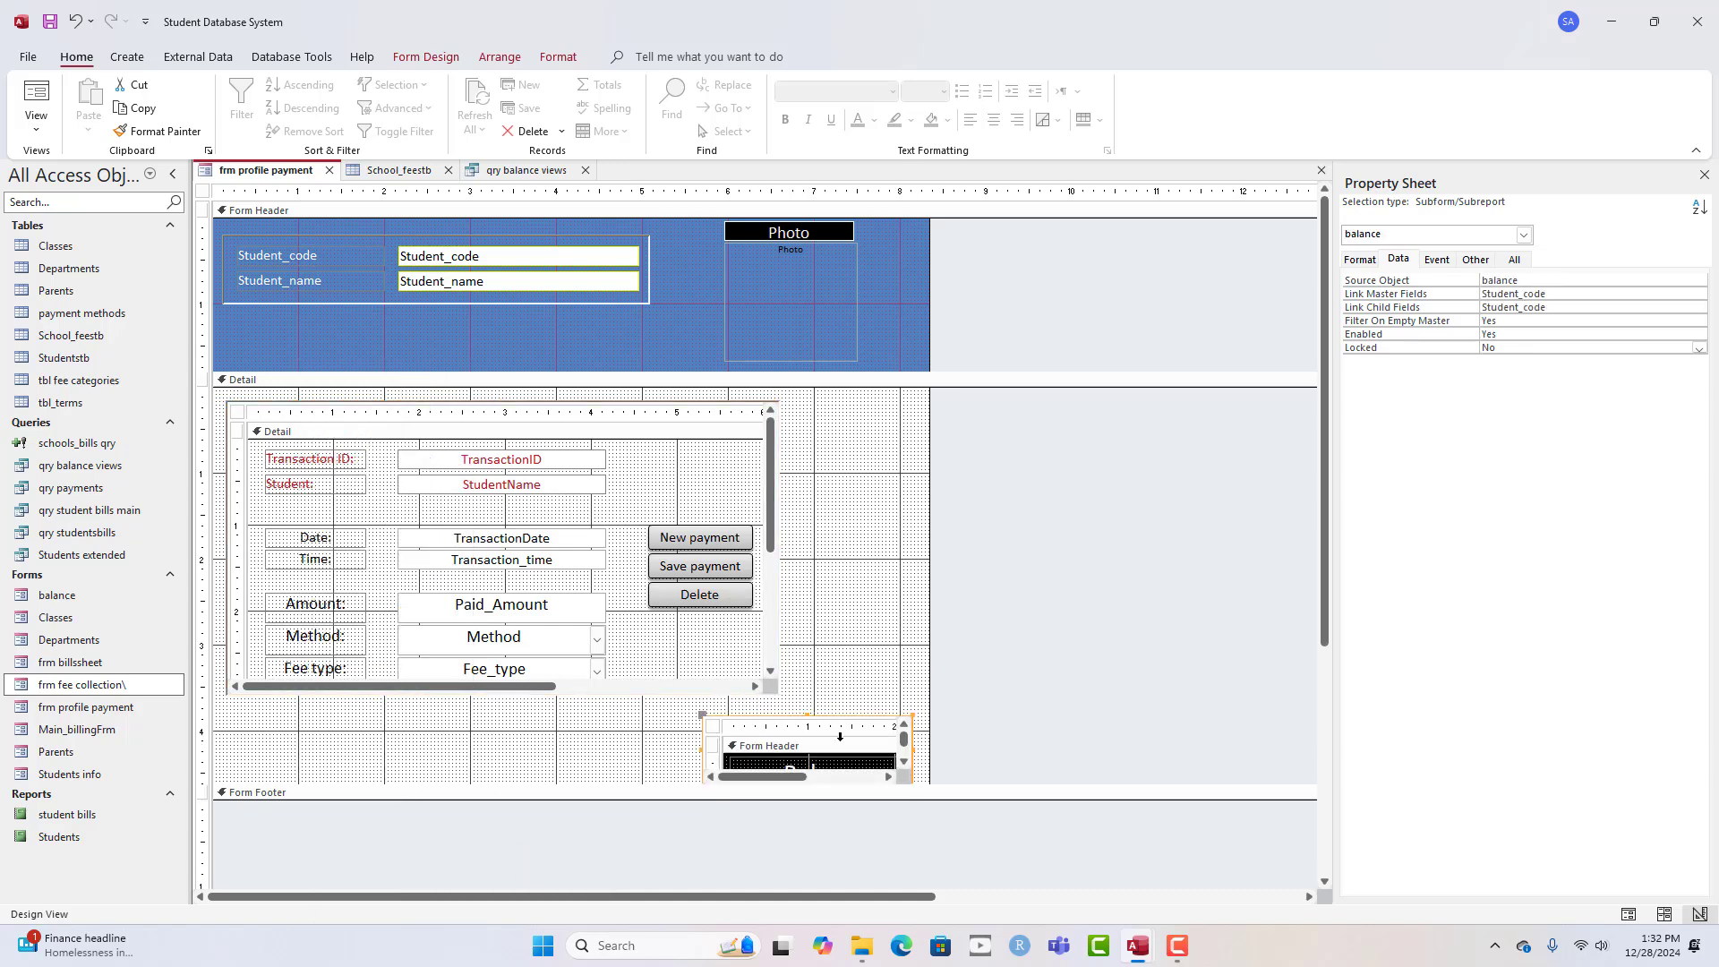
drag(904, 785, 900, 800)
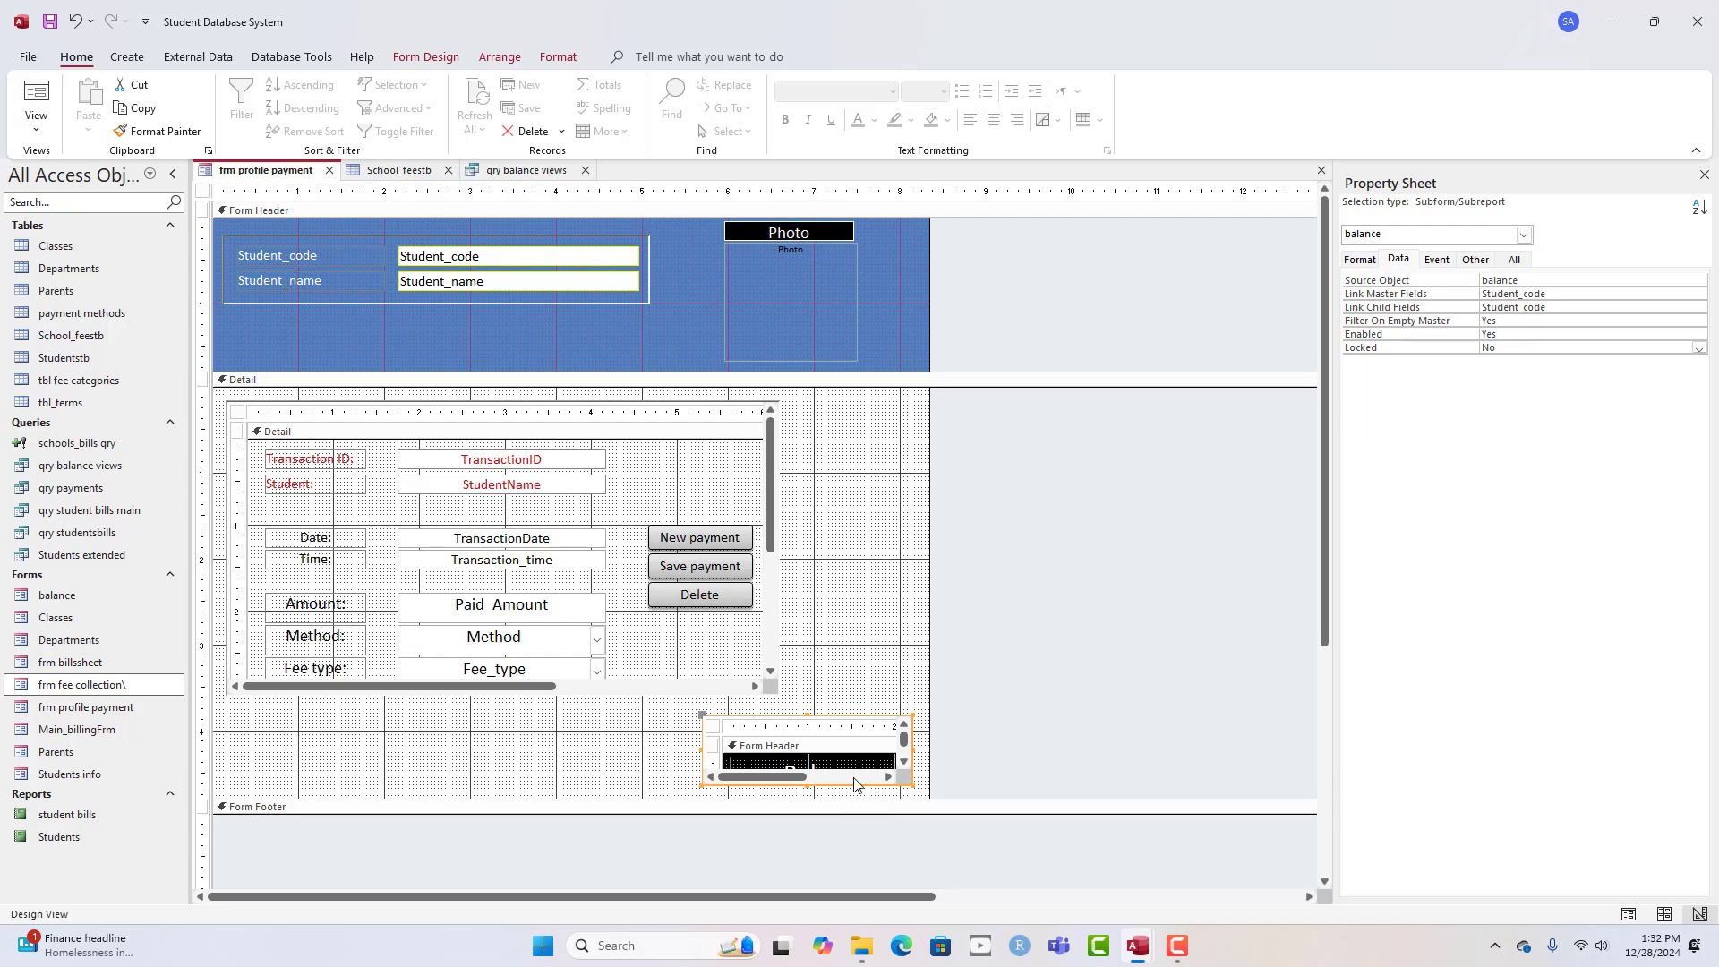
- Save the payment profile form, check both subforms in Form view, and return to Design view
right_click(290, 176)
click(333, 188)
right_click(284, 175)
click(341, 268)
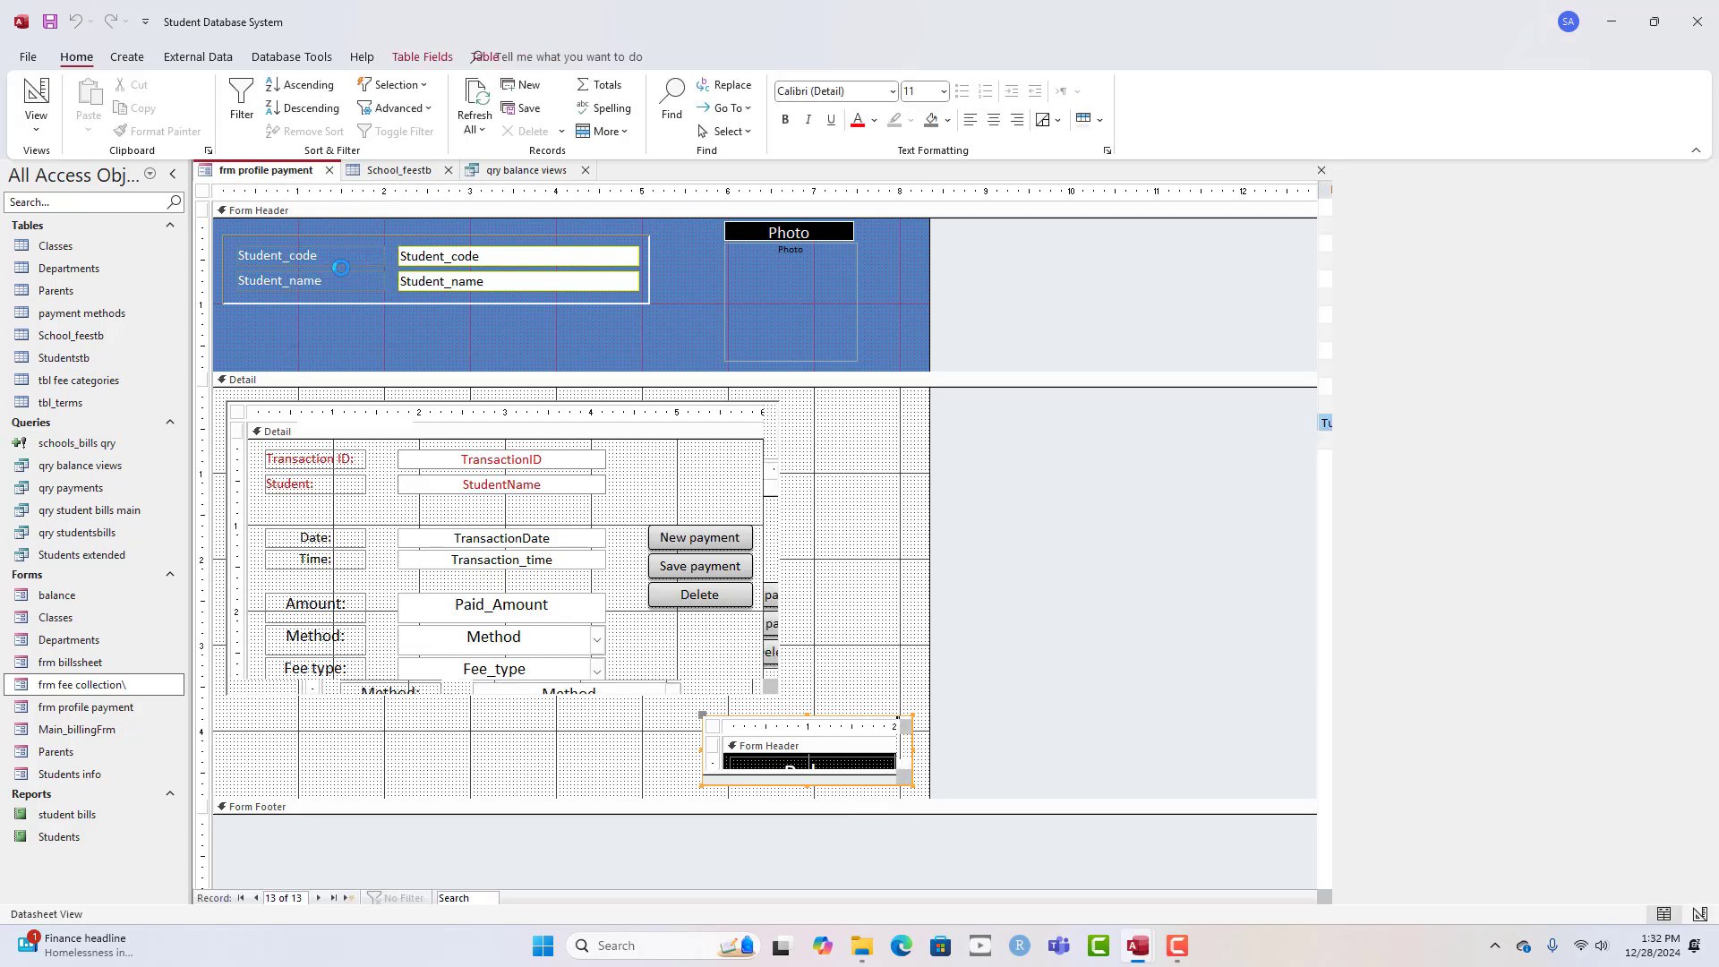
drag(610, 202, 857, 254)
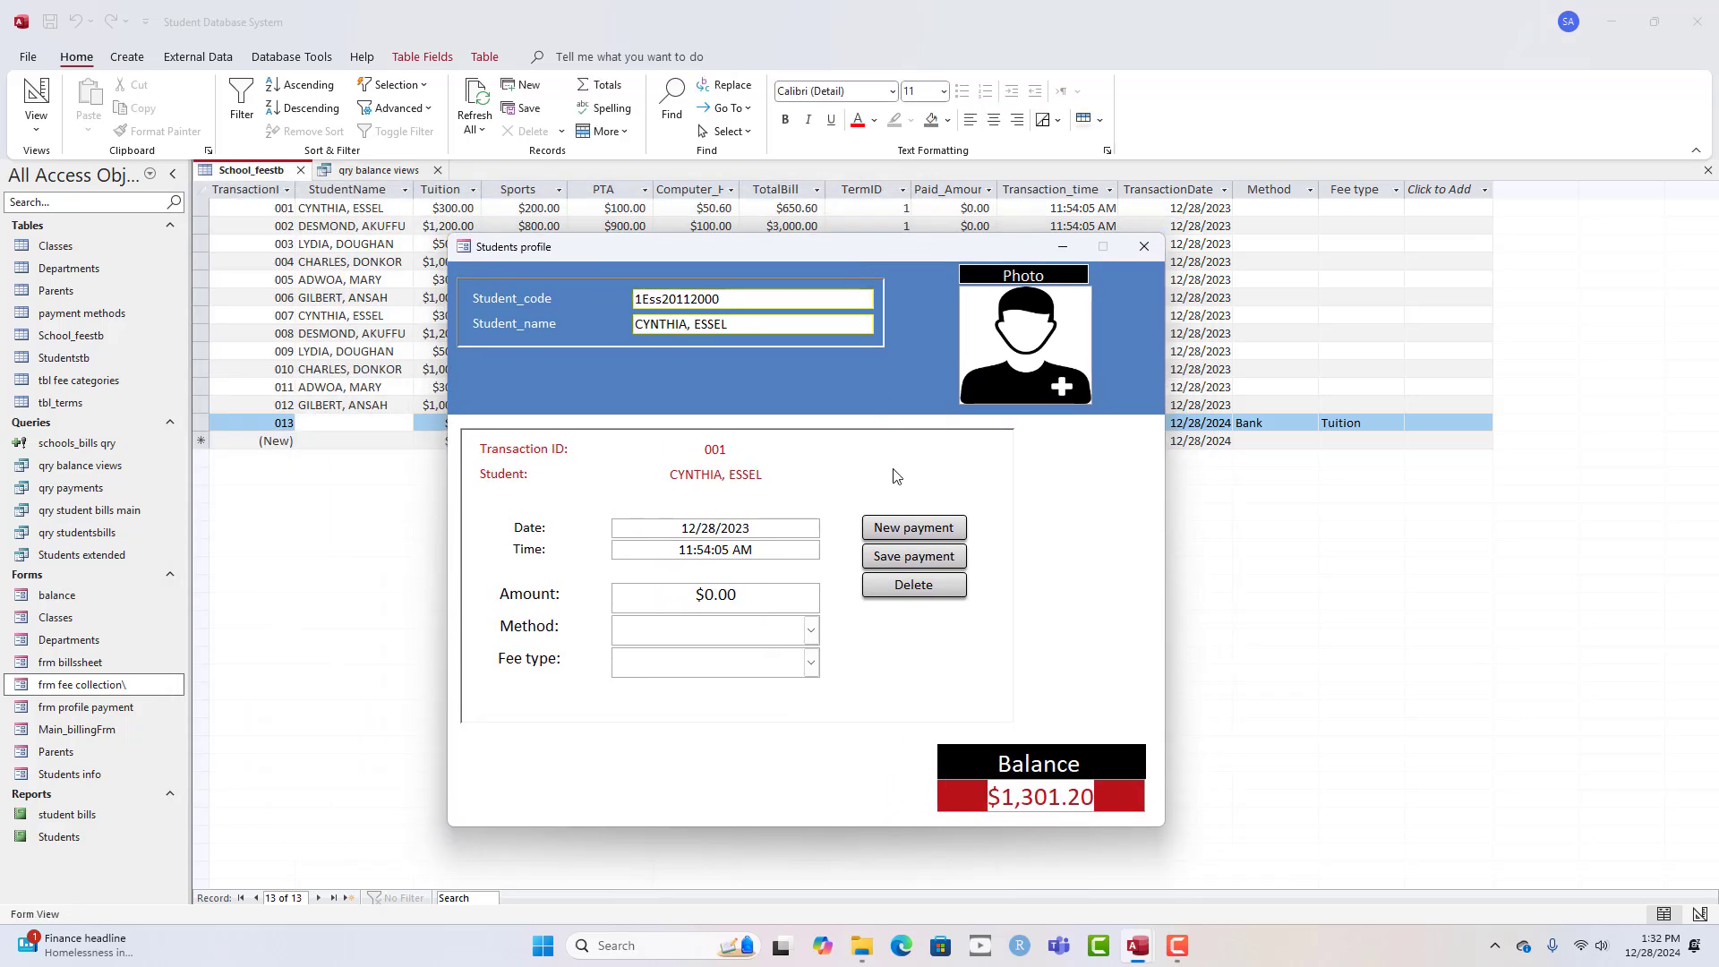
right_click(905, 265)
click(964, 319)
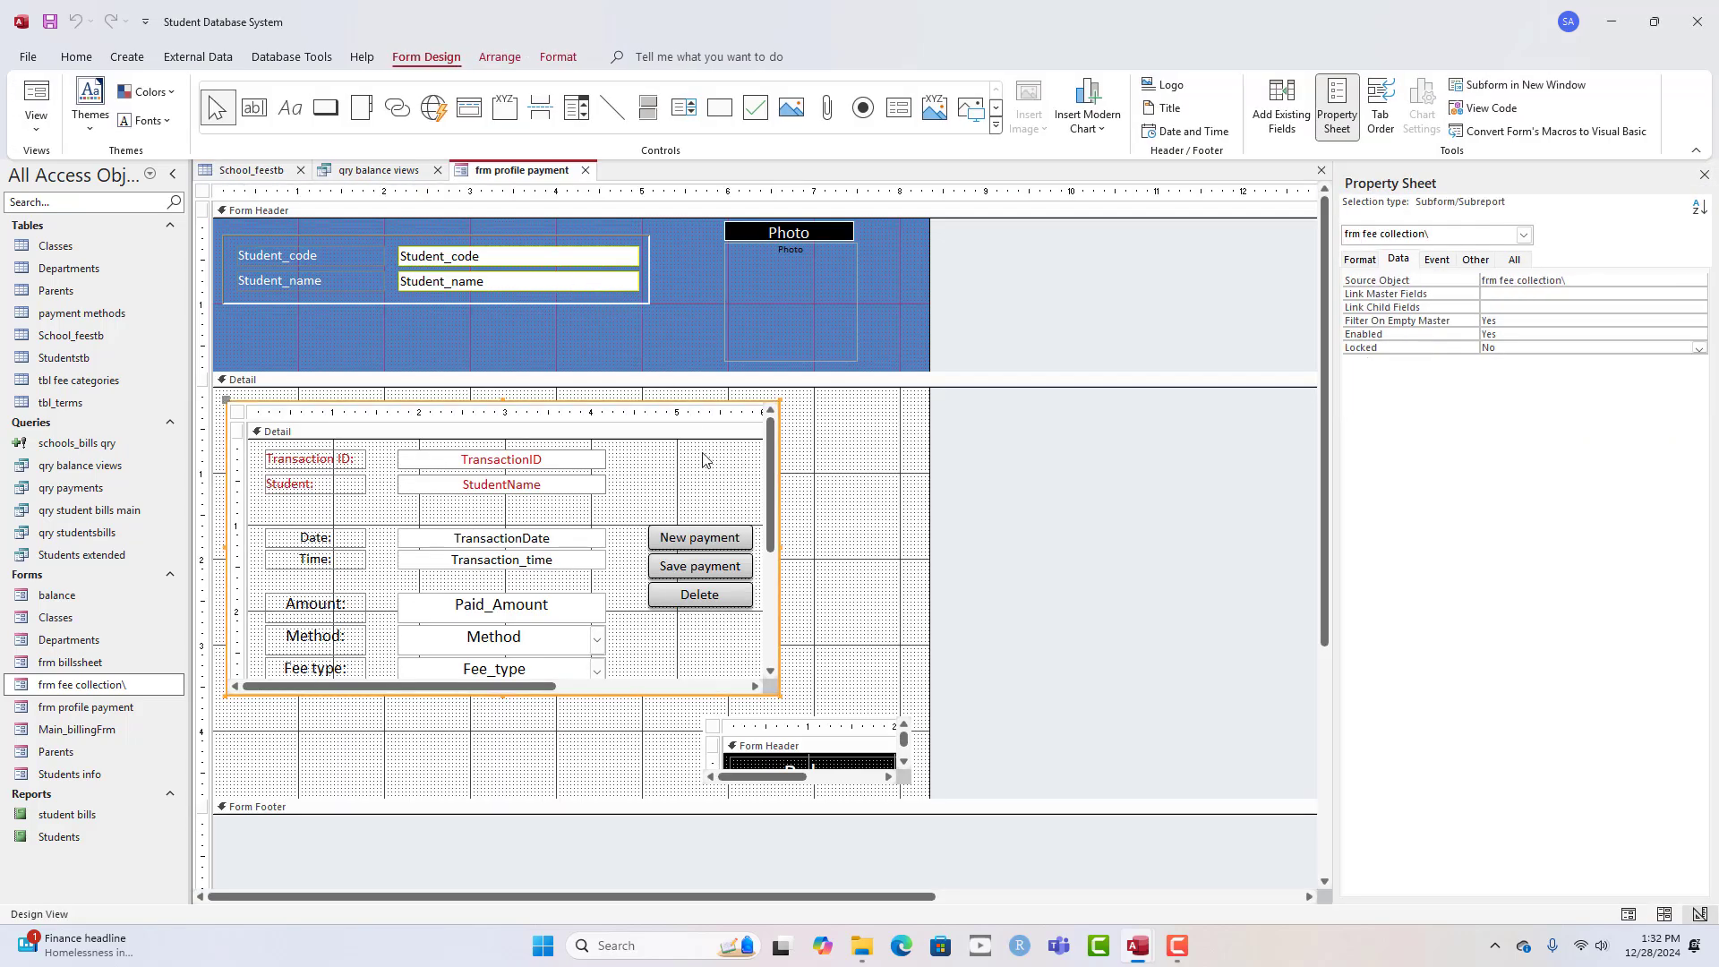
- Start linking the fee collection subform to the main form, choosing Student_name as the master field
drag(869, 463, 482, 533)
click(1520, 296)
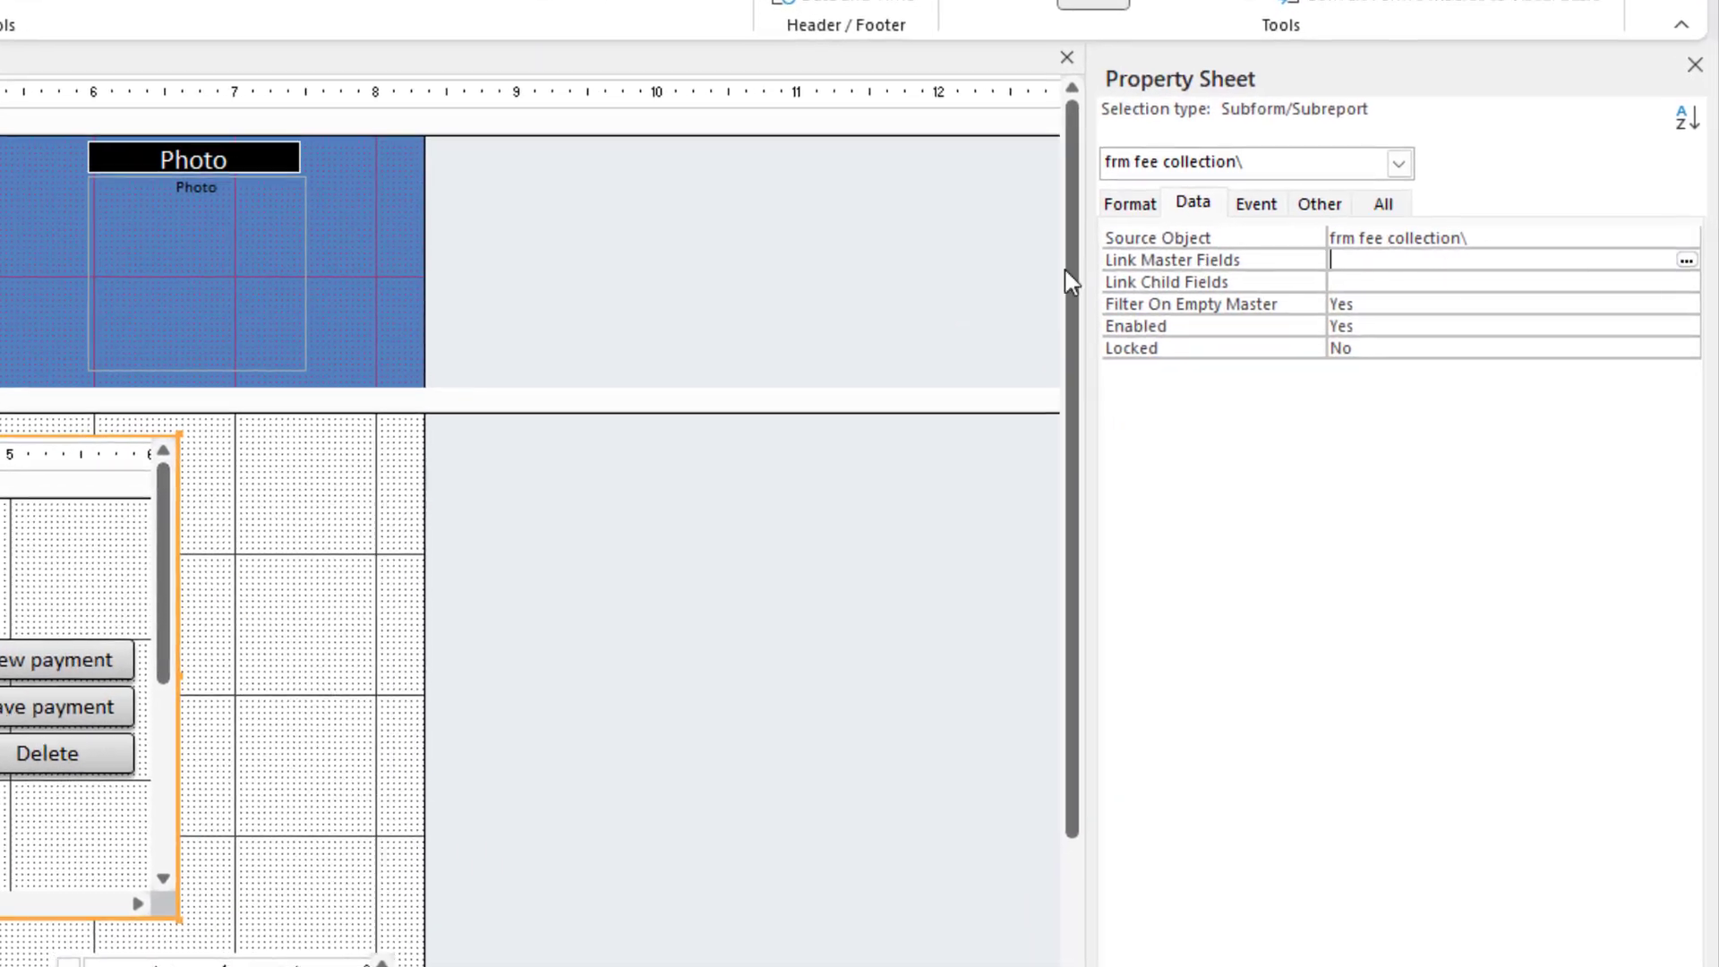
click(1697, 294)
click(238, 292)
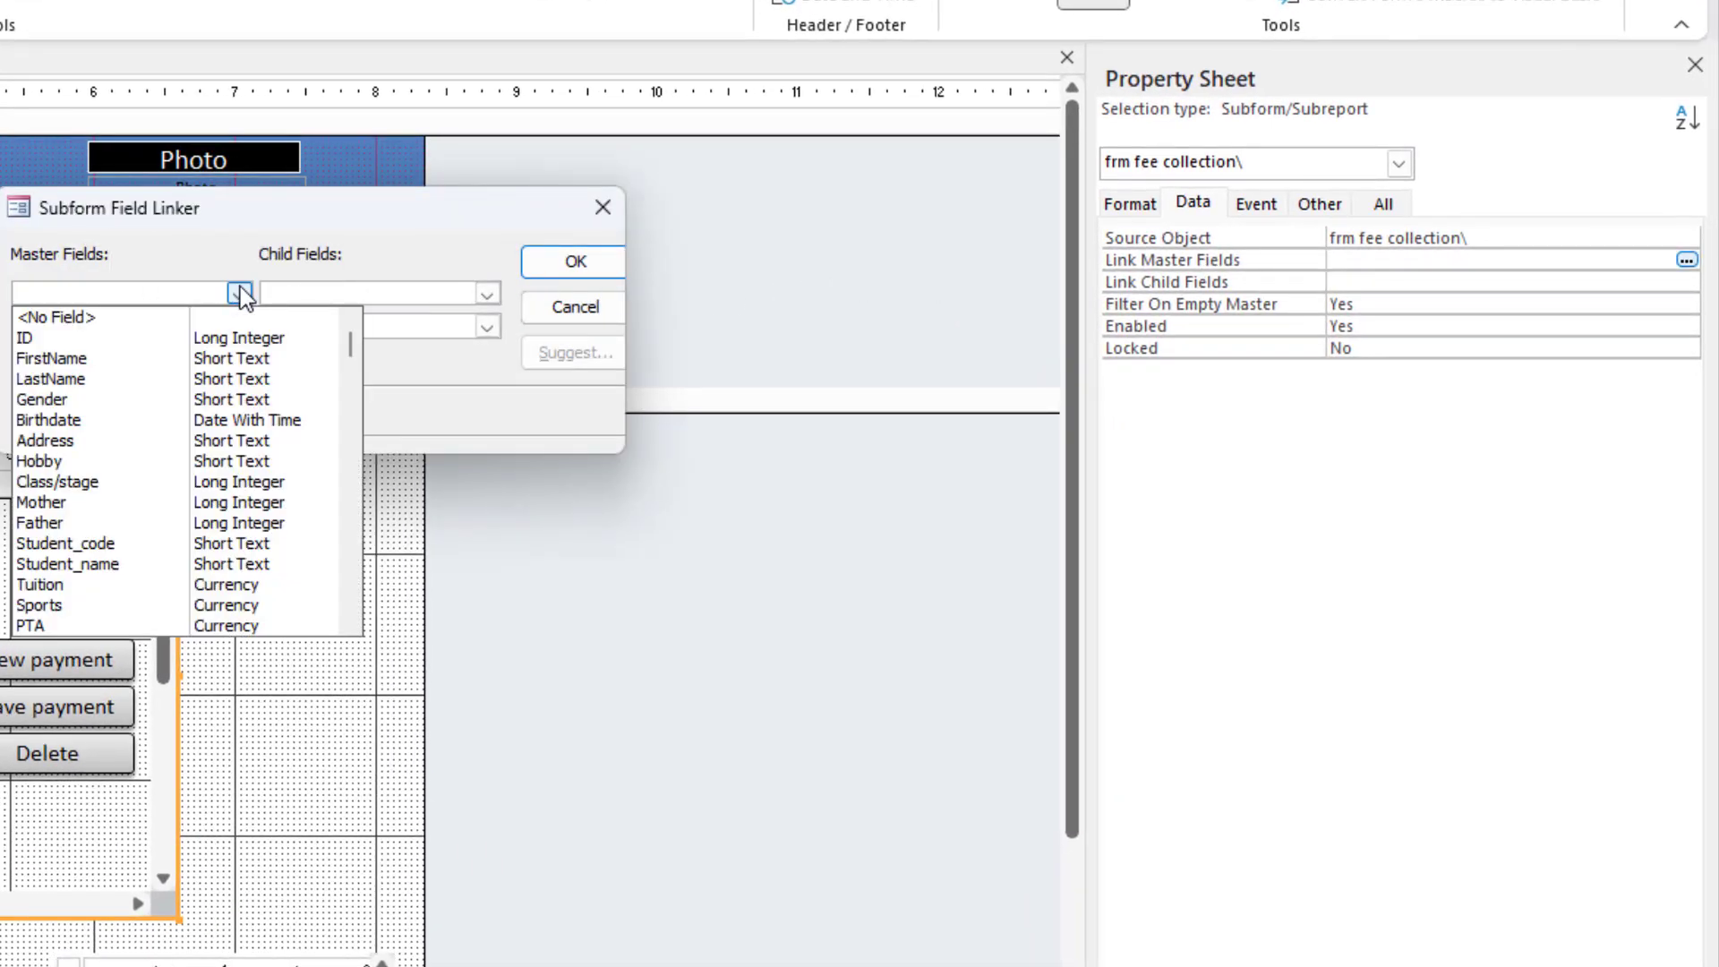
click(247, 286)
click(239, 292)
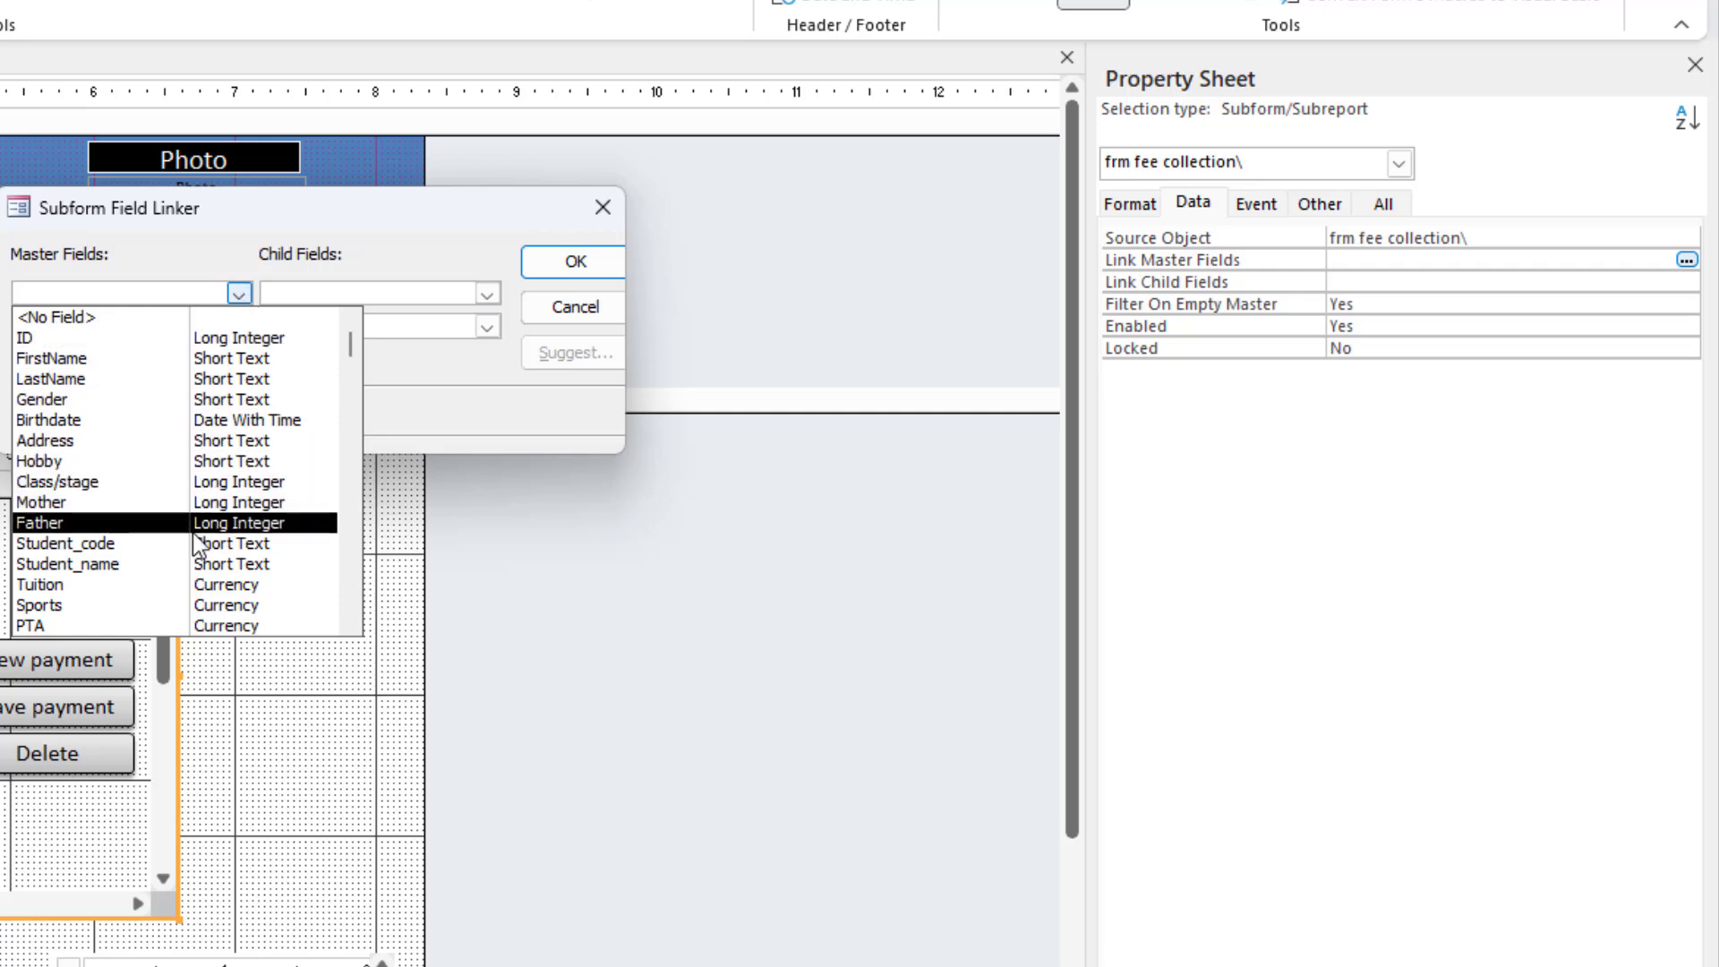
click(174, 567)
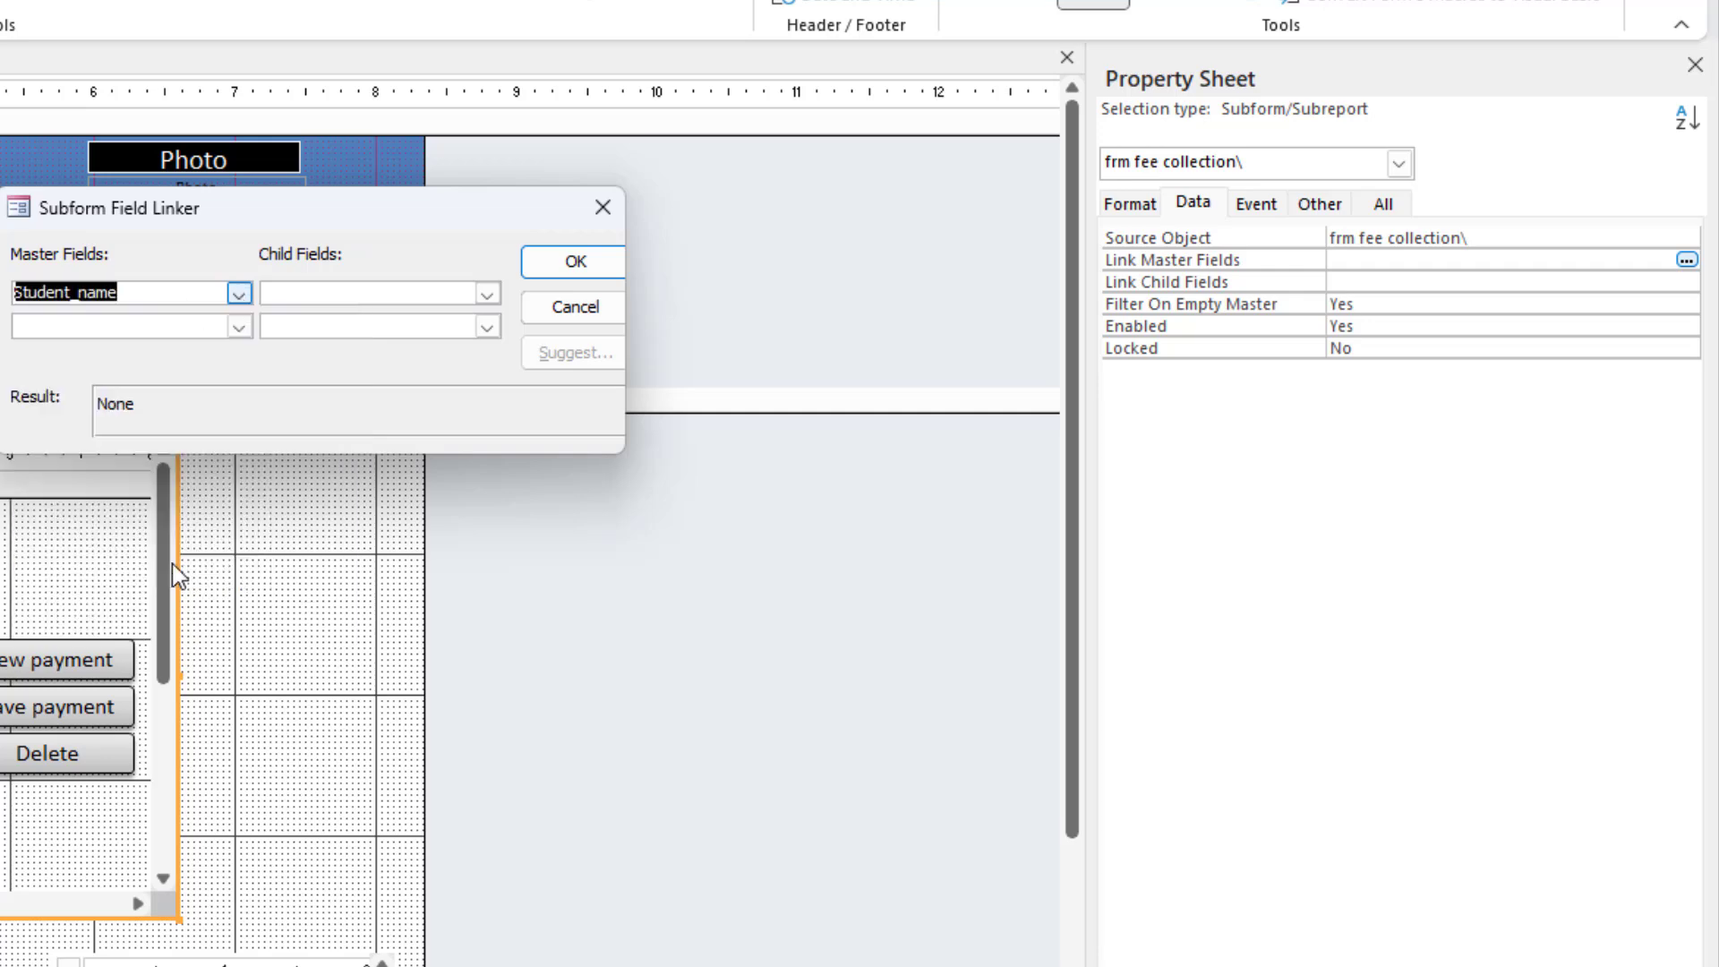
- Link the fee collection subform's child field StudentName to master field Student_name, and open the form in Form view
click(490, 290)
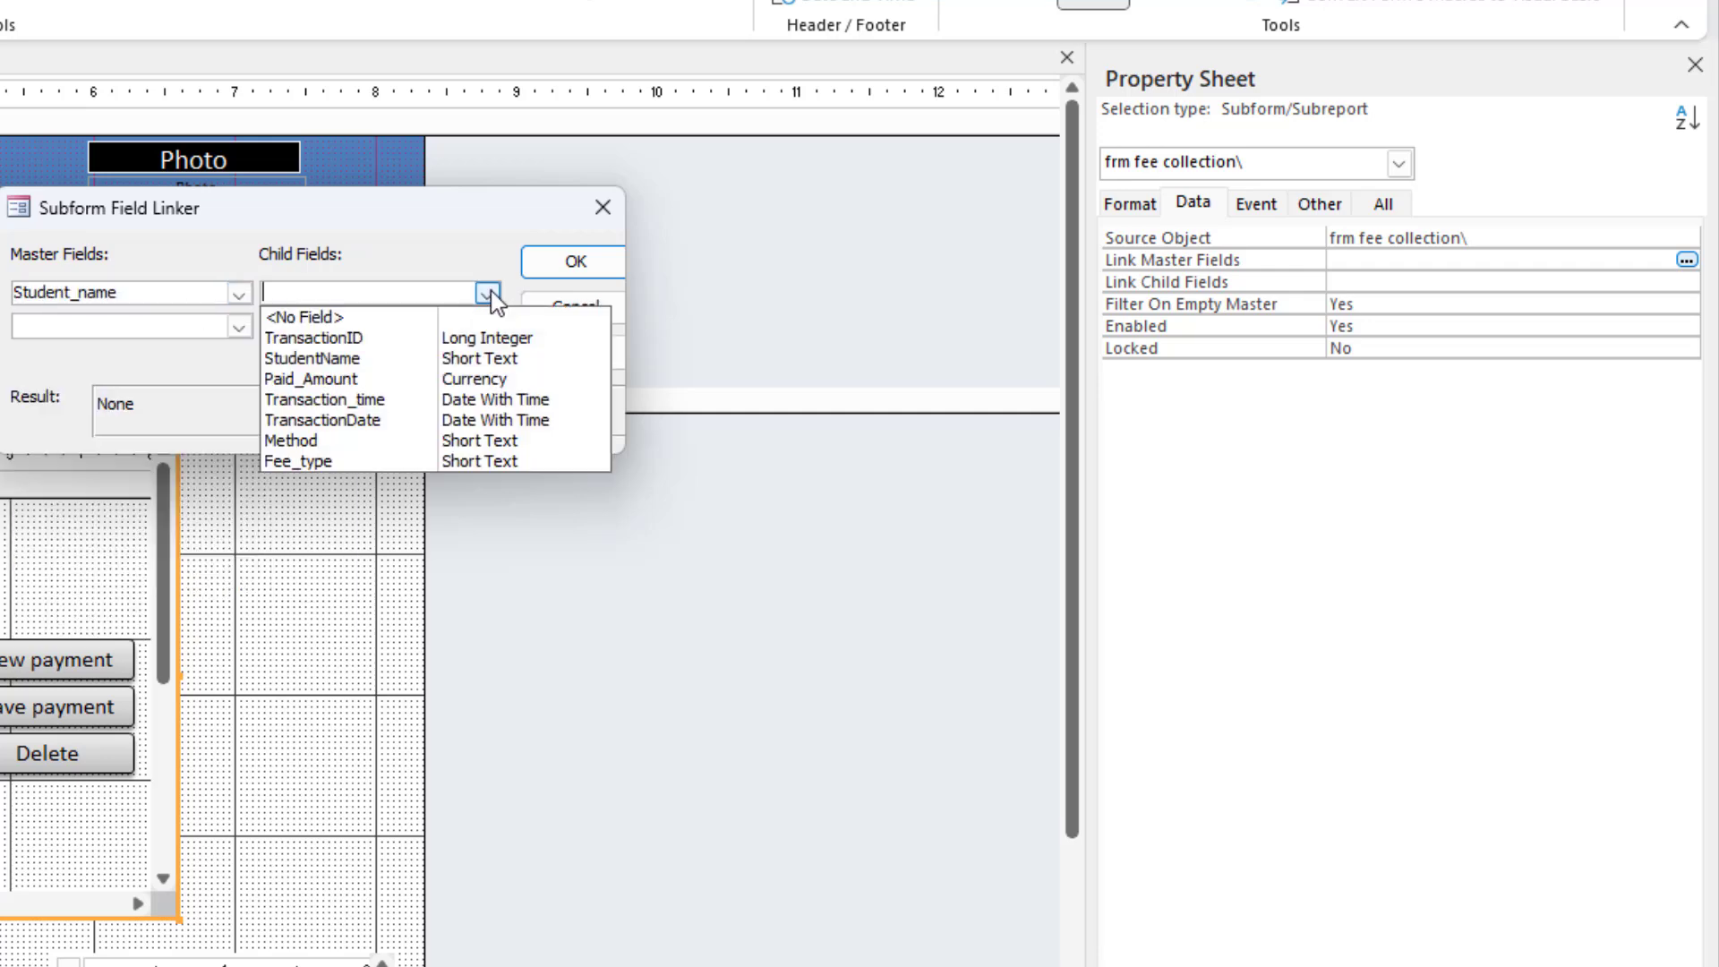
click(448, 359)
click(566, 273)
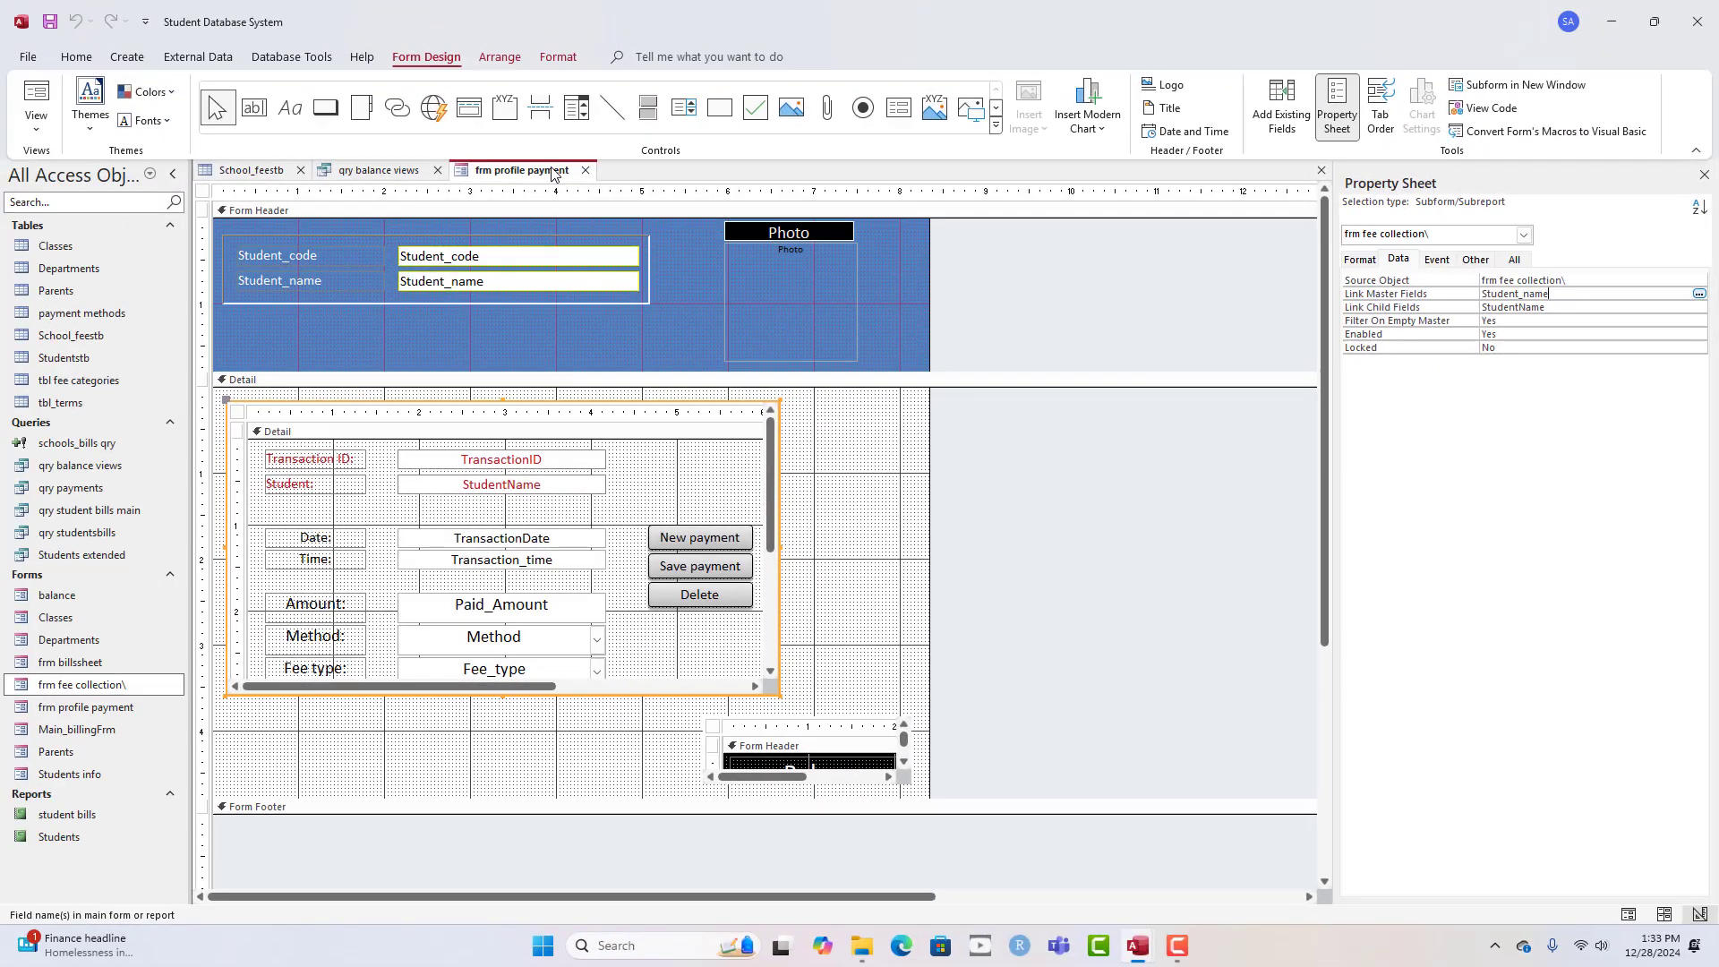
right_click(552, 169)
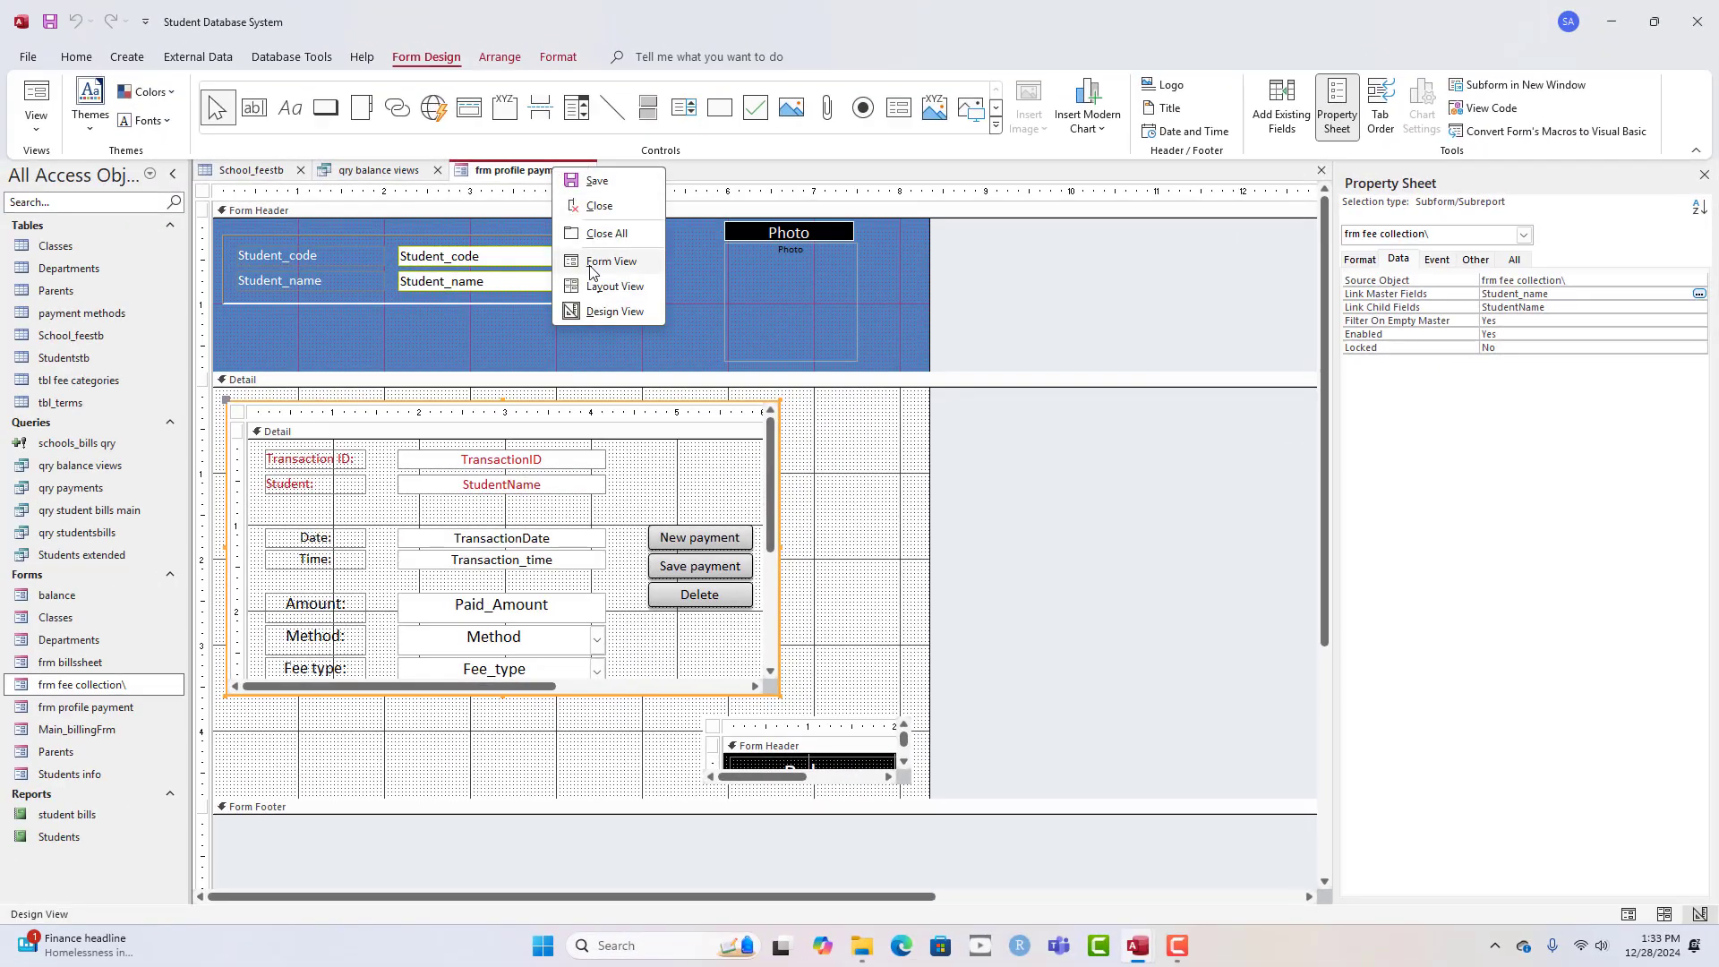
click(611, 261)
drag(616, 197, 691, 192)
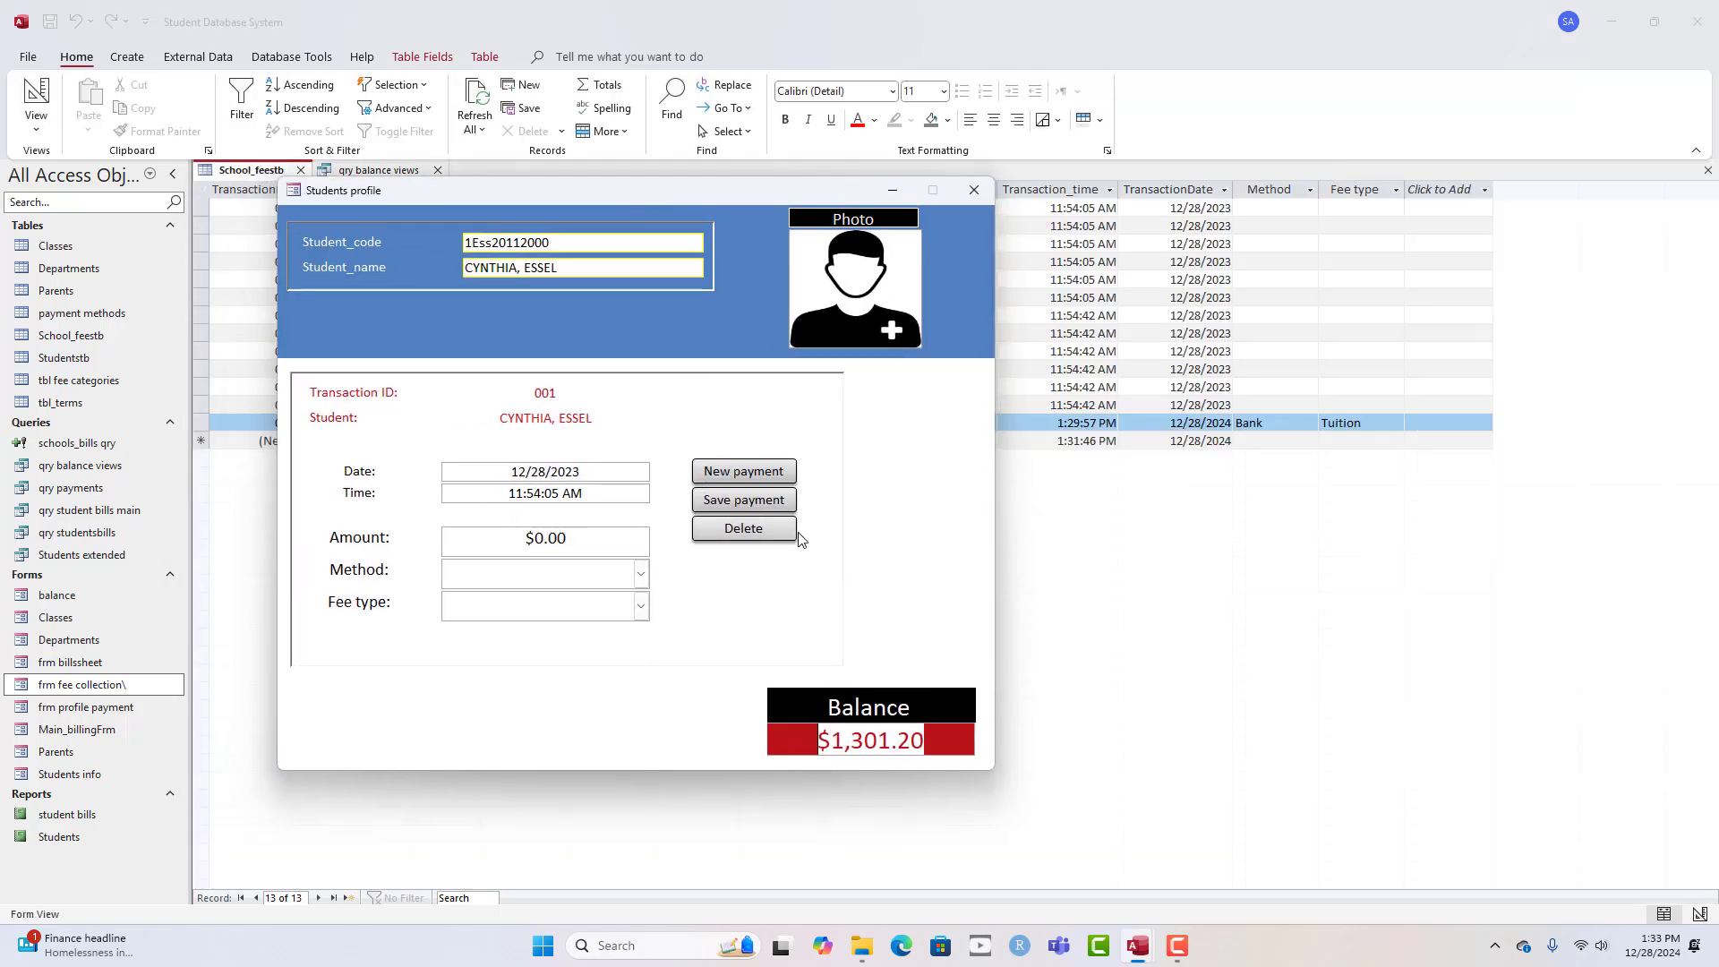
- Start a new payment for the displayed student, dated 12/28/2024
click(750, 476)
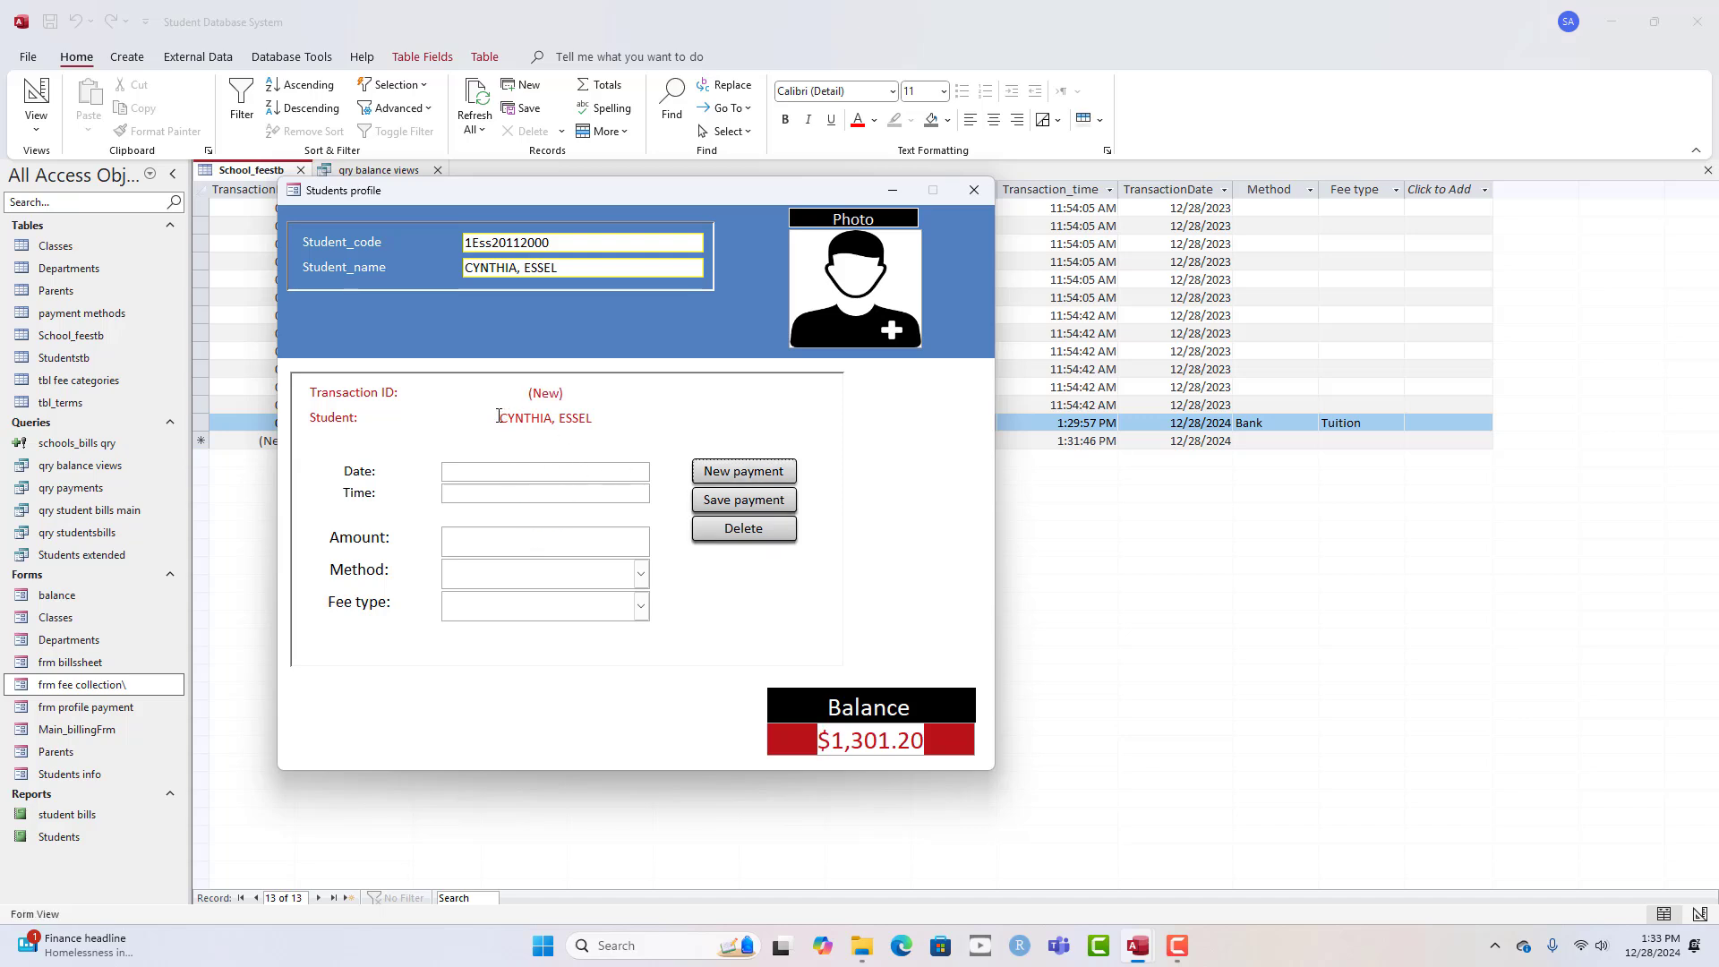
drag(499, 420, 603, 421)
click(603, 421)
click(661, 471)
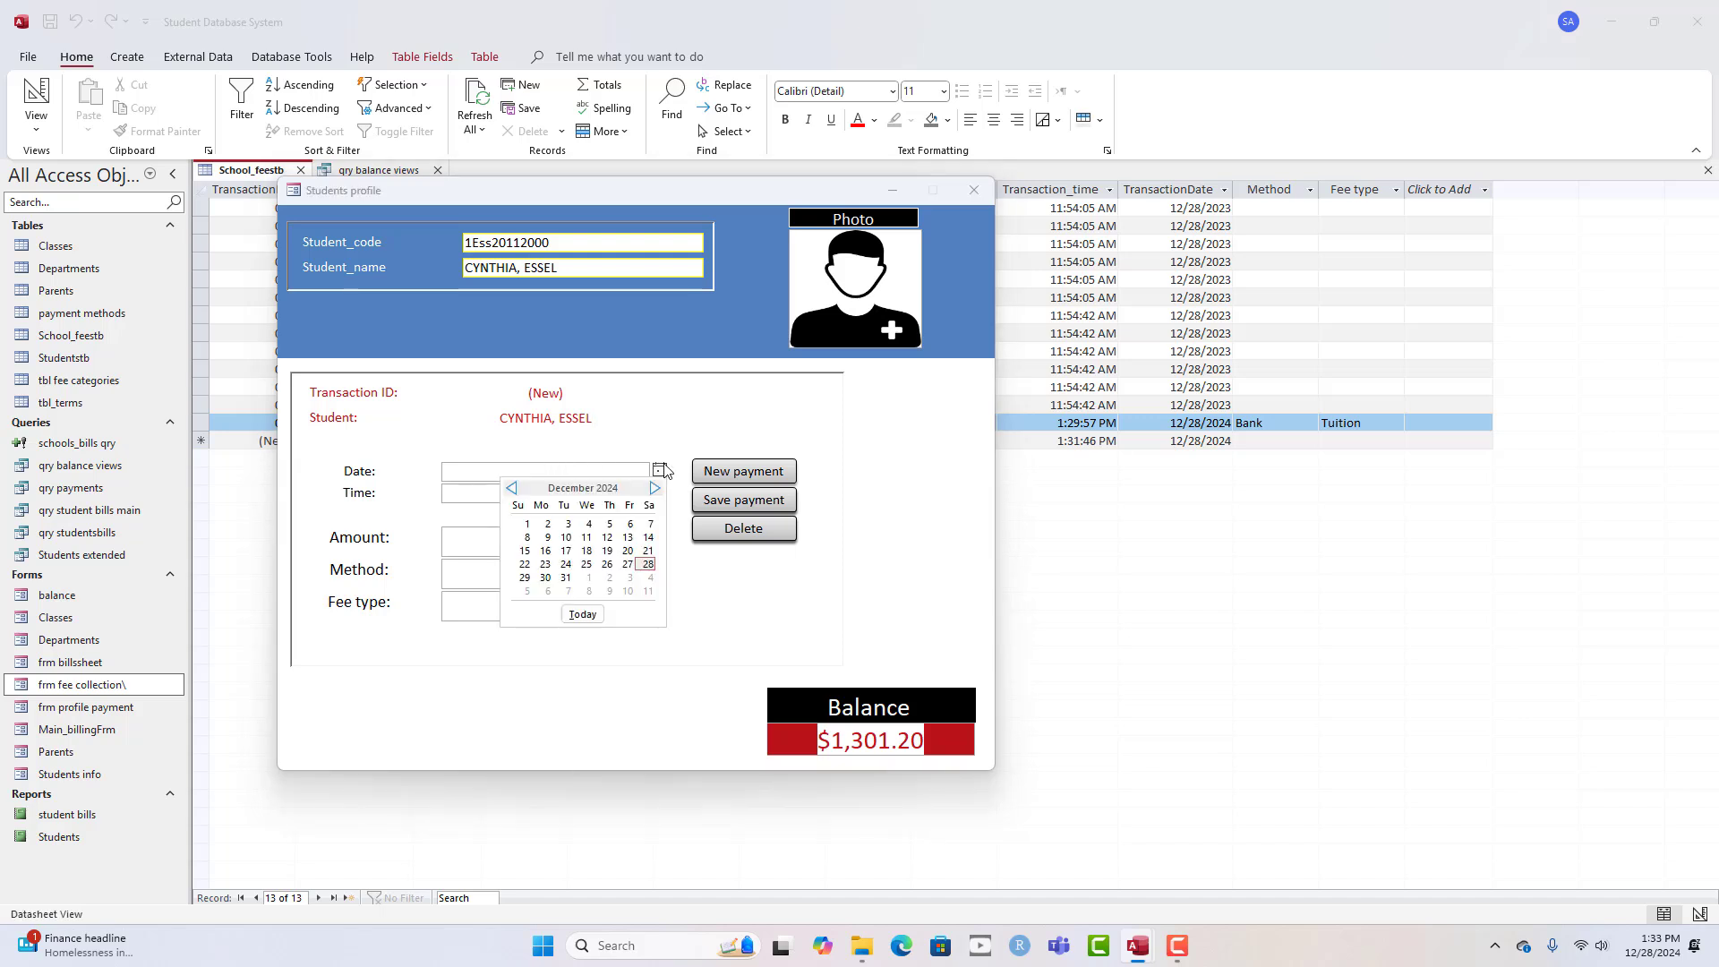
click(592, 616)
click(593, 540)
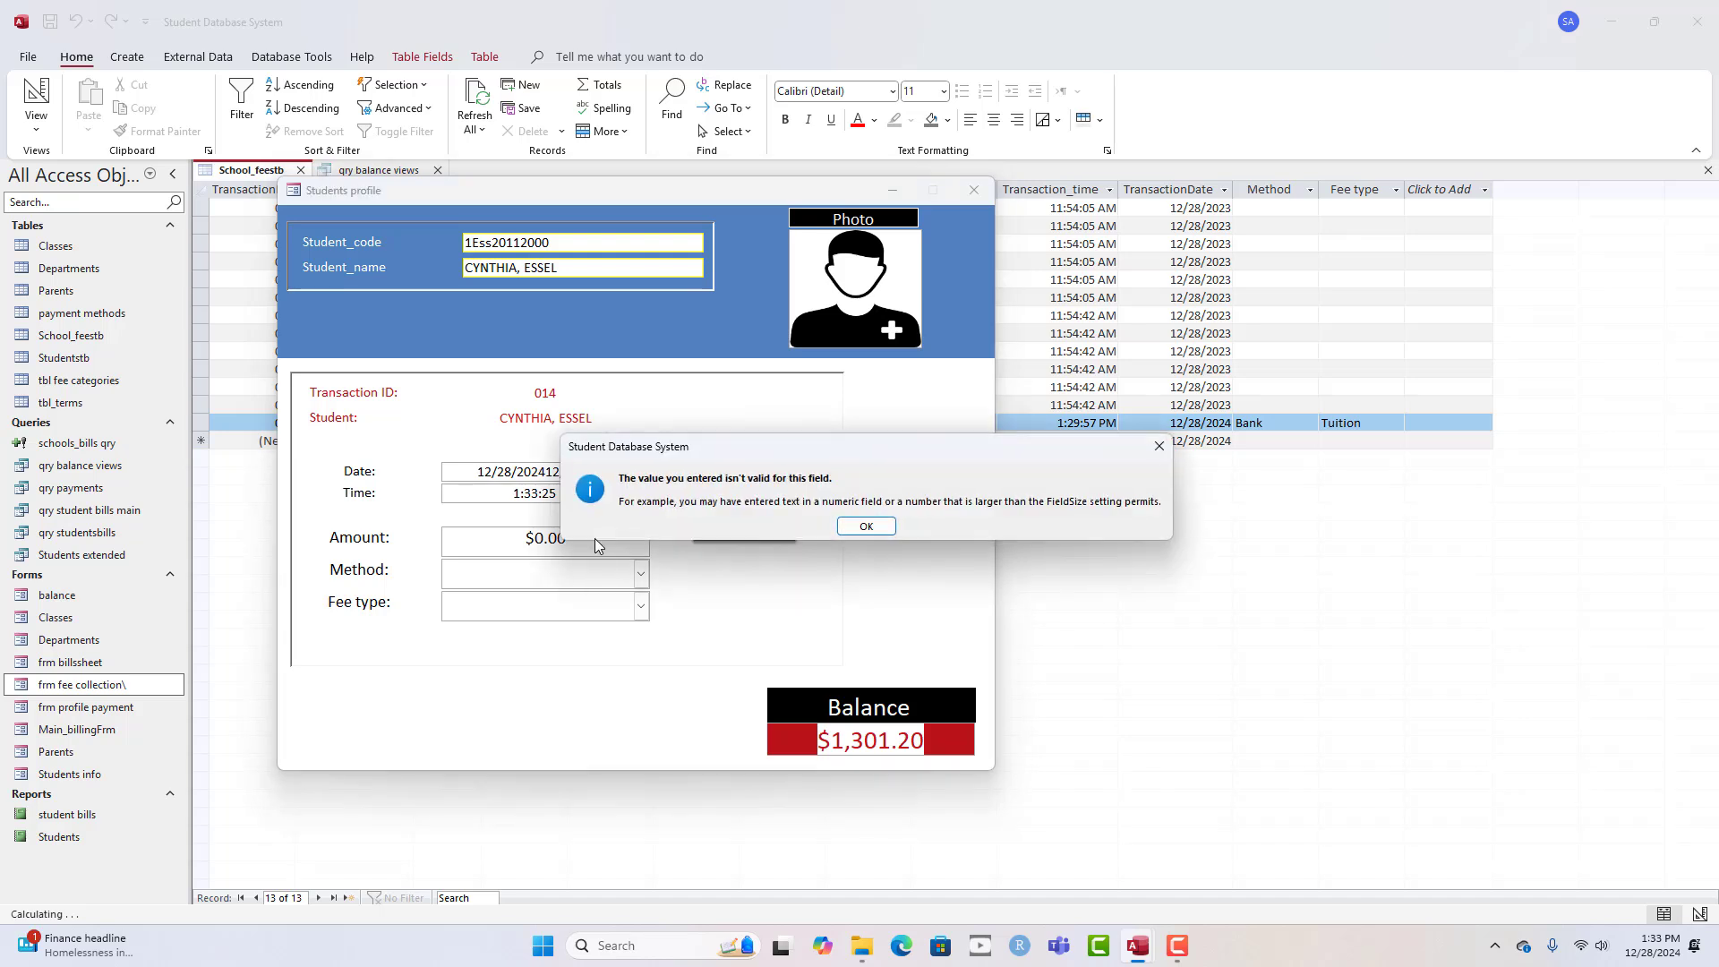
click(863, 526)
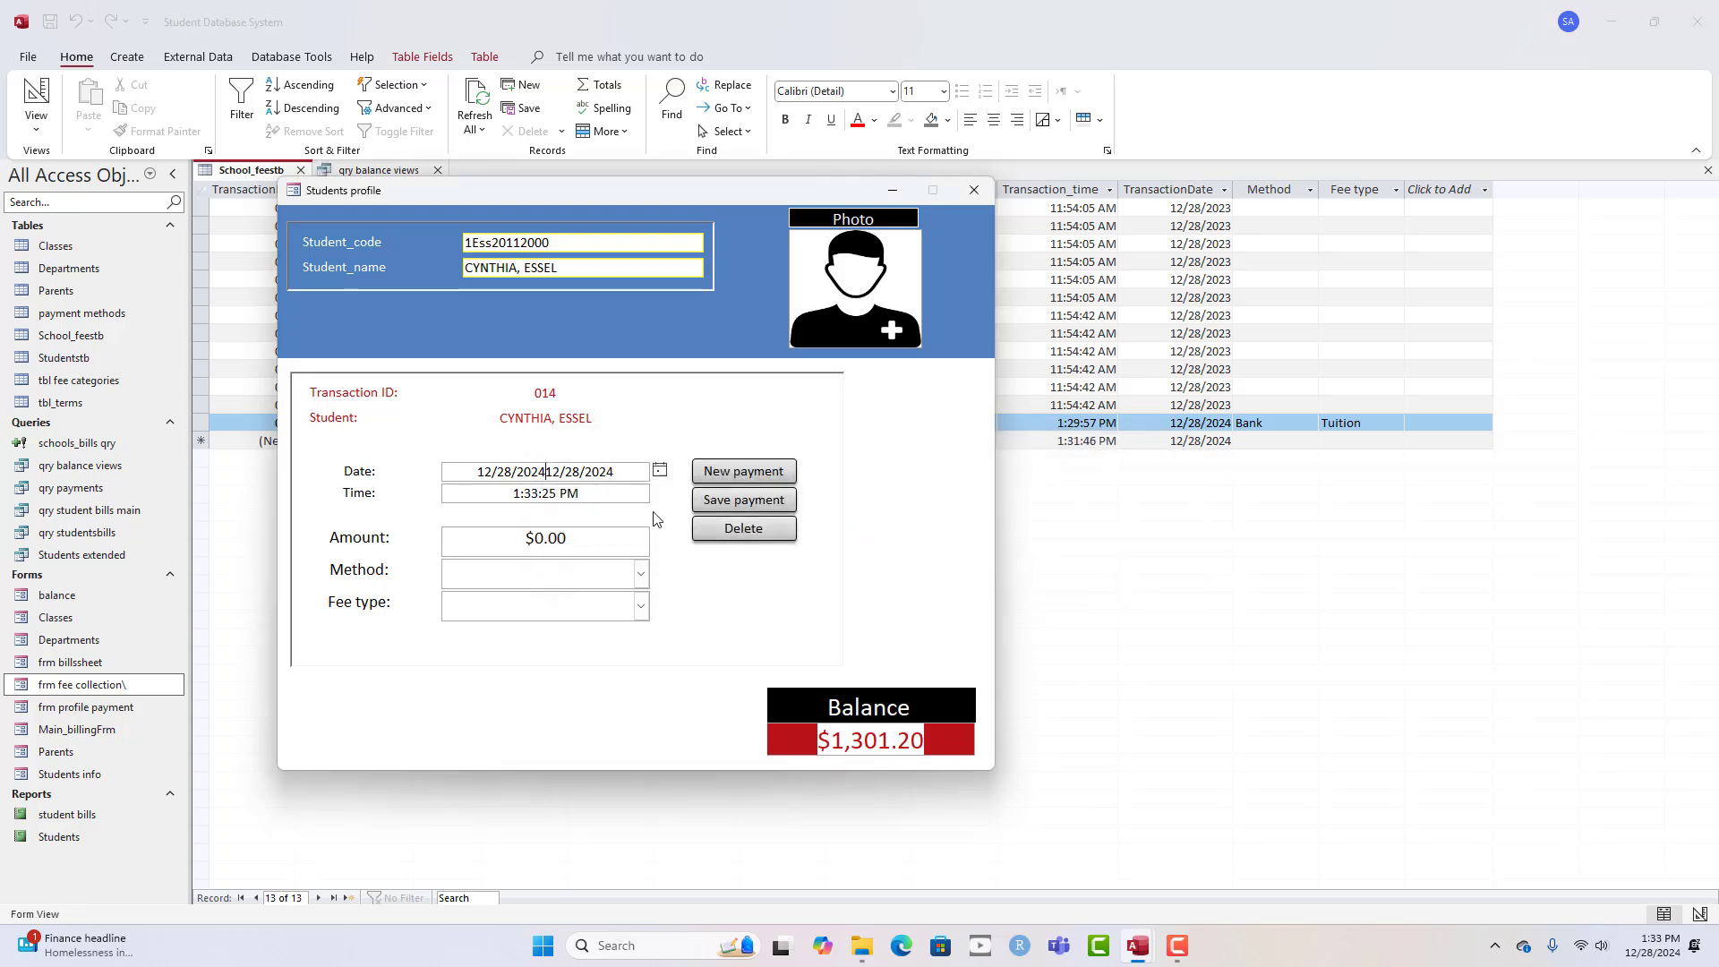
click(658, 518)
click(861, 526)
key(Escape)
click(602, 493)
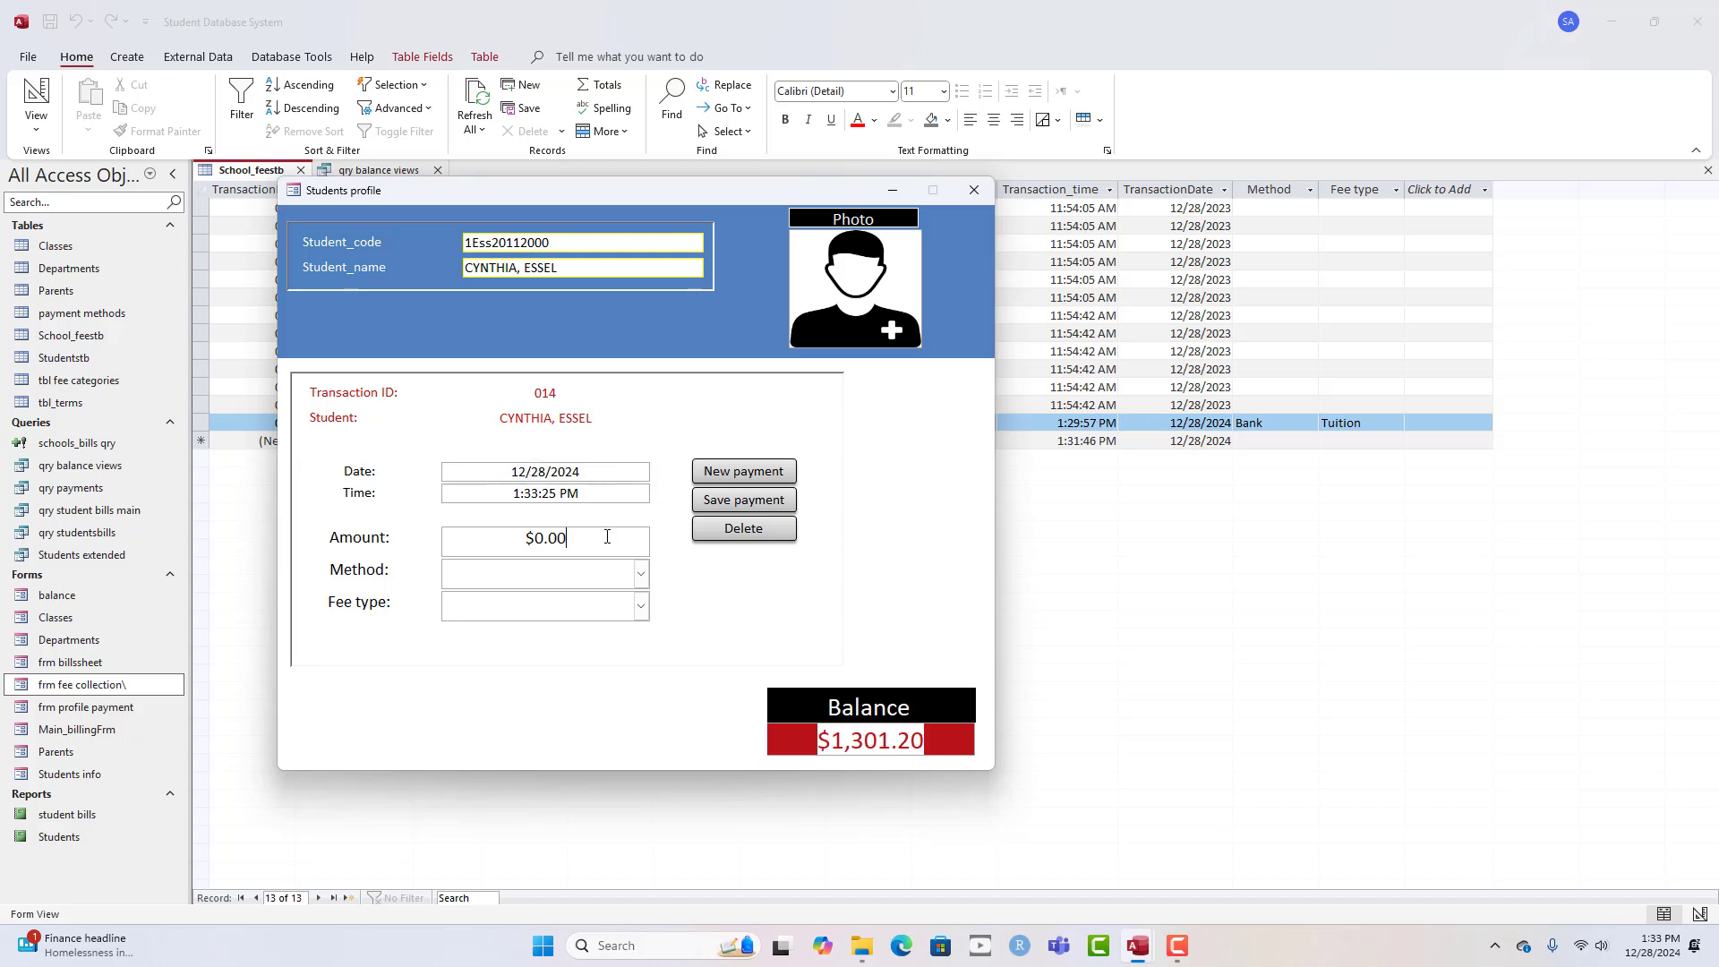
- Set the new payment's amount to $120.00
double_click(607, 536)
drag(595, 474, 423, 463)
drag(573, 551, 475, 529)
text(120)
key(Tab)
- Set the payment method to Bank and the fee type to Tuition, and save the payment
click(640, 573)
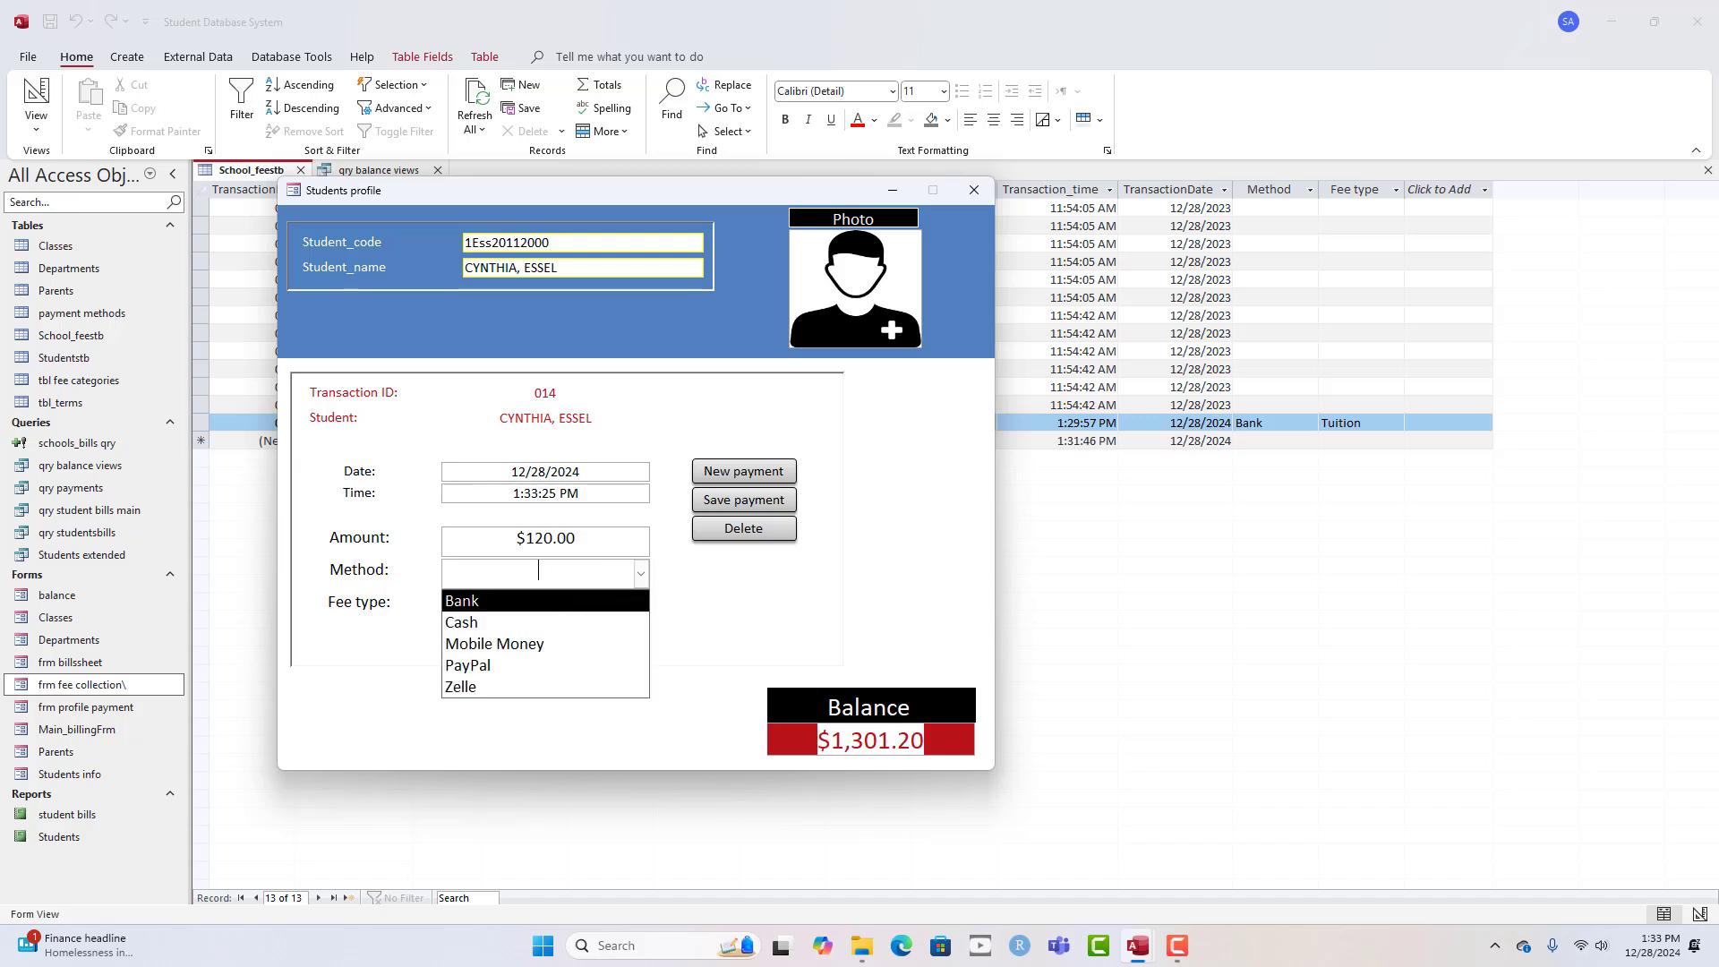
key(Return)
click(515, 688)
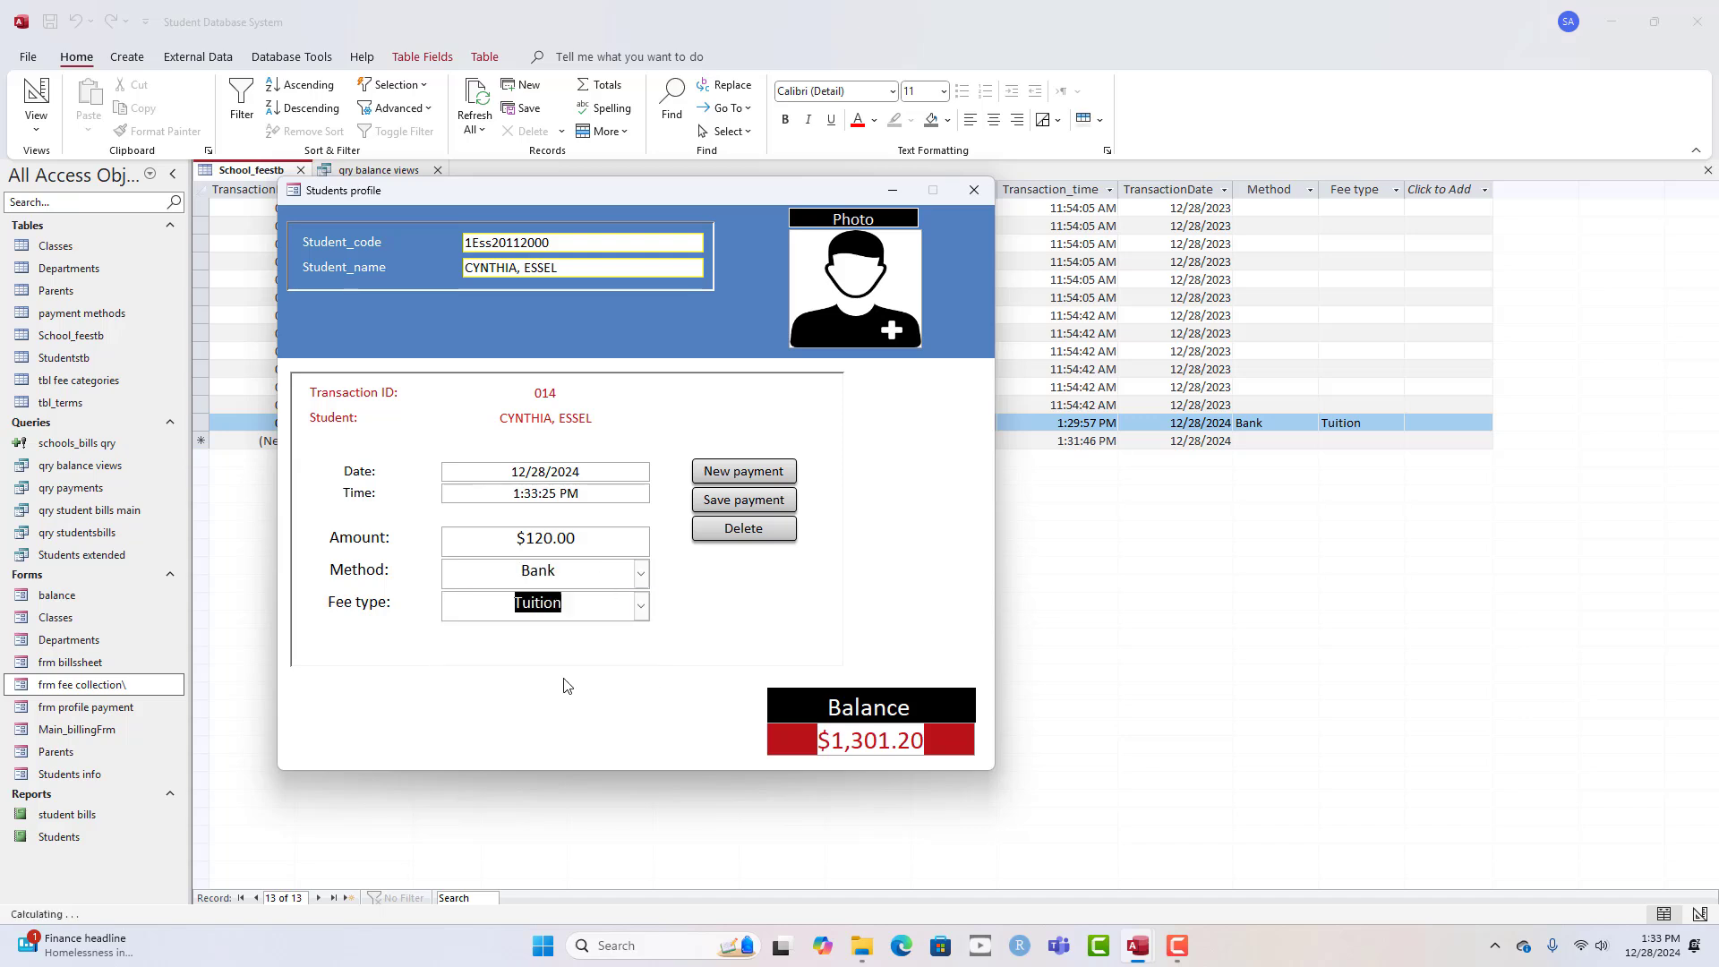
click(739, 502)
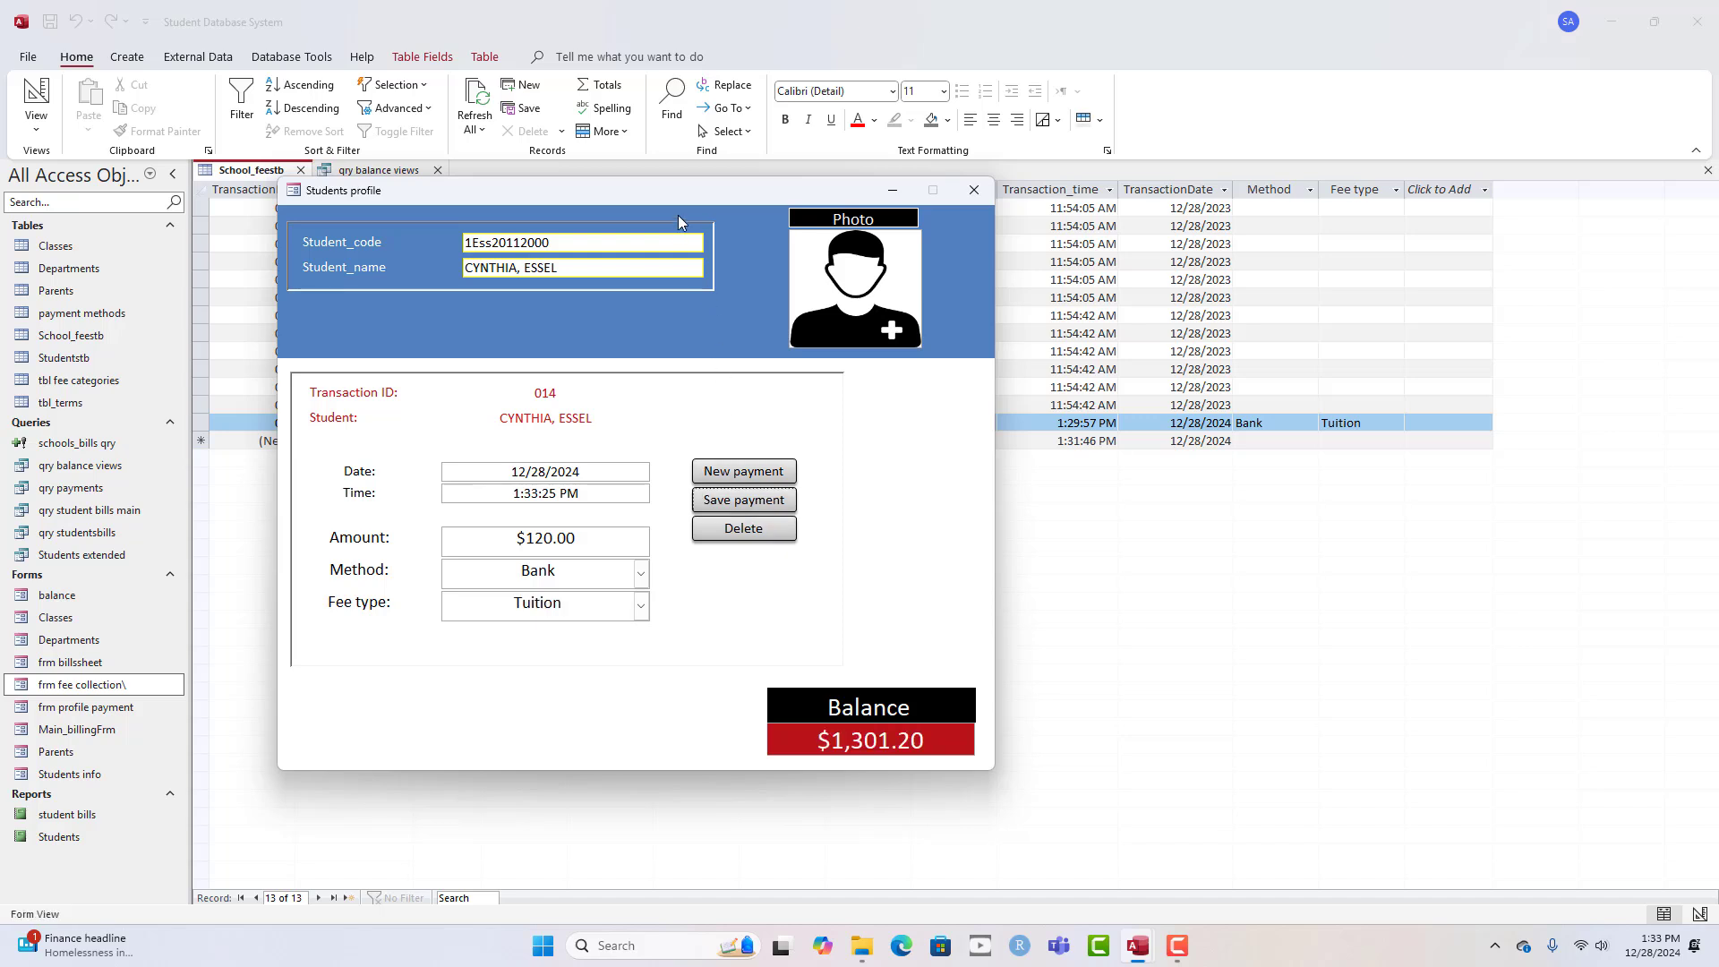
- Refresh the School_feestb table and the qry balance views query, and compare the payment and balance with the Students profile form
drag(680, 197, 602, 583)
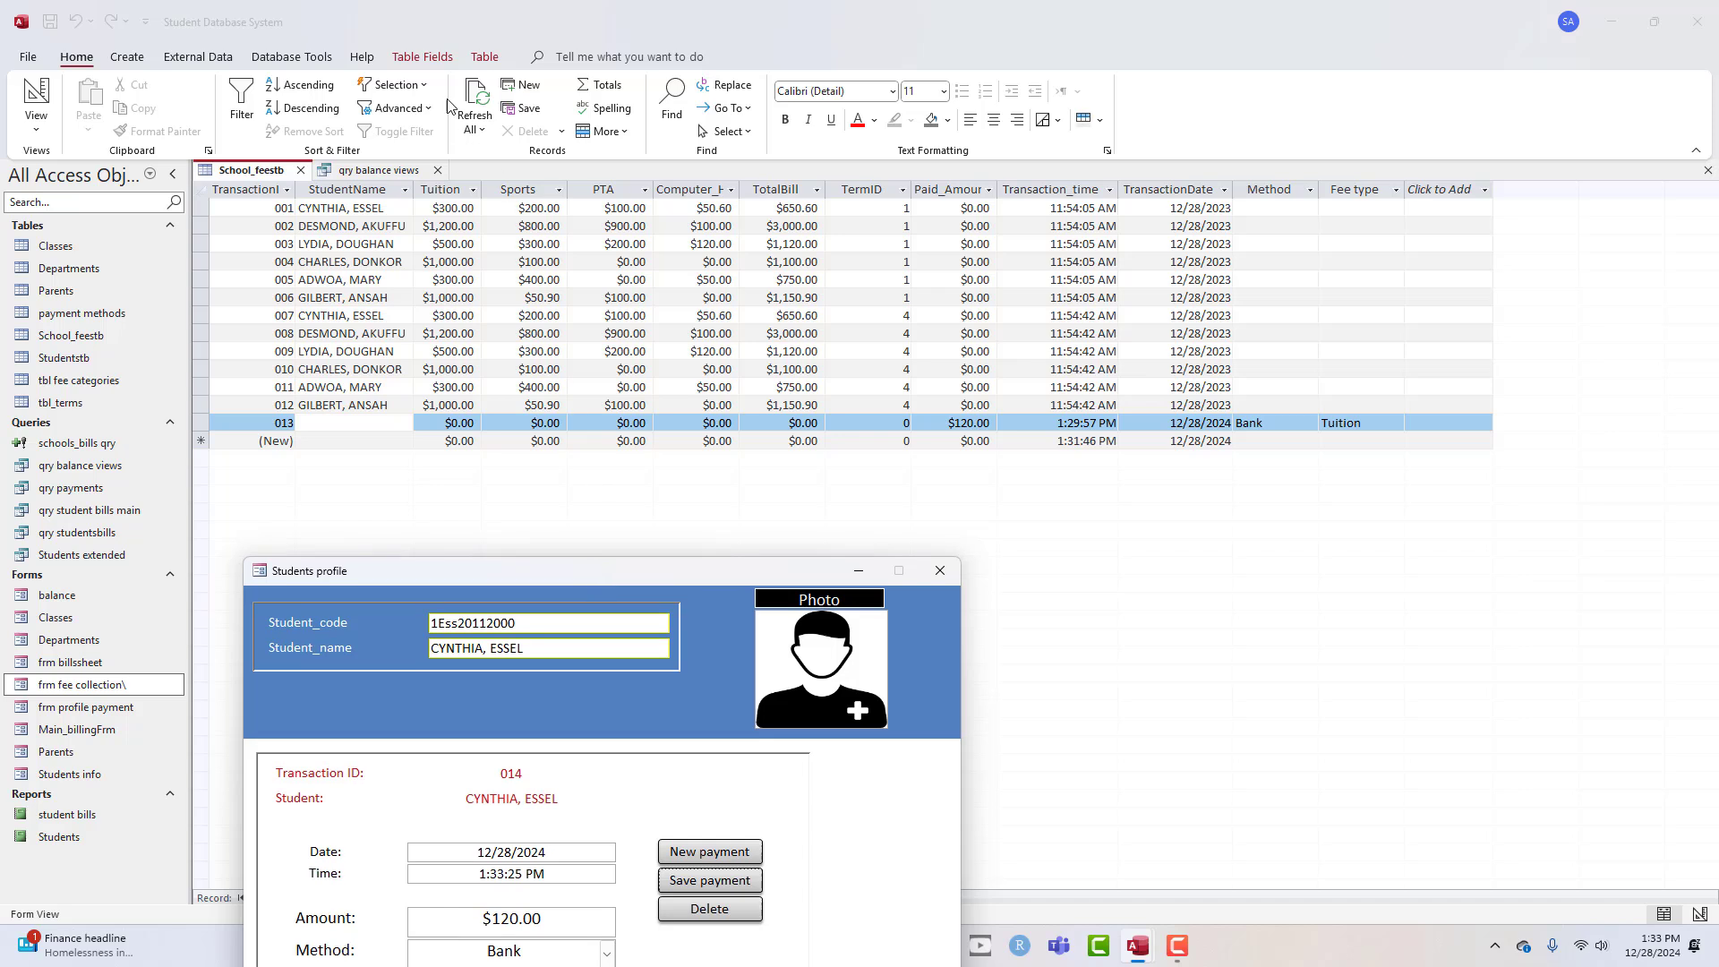
click(473, 103)
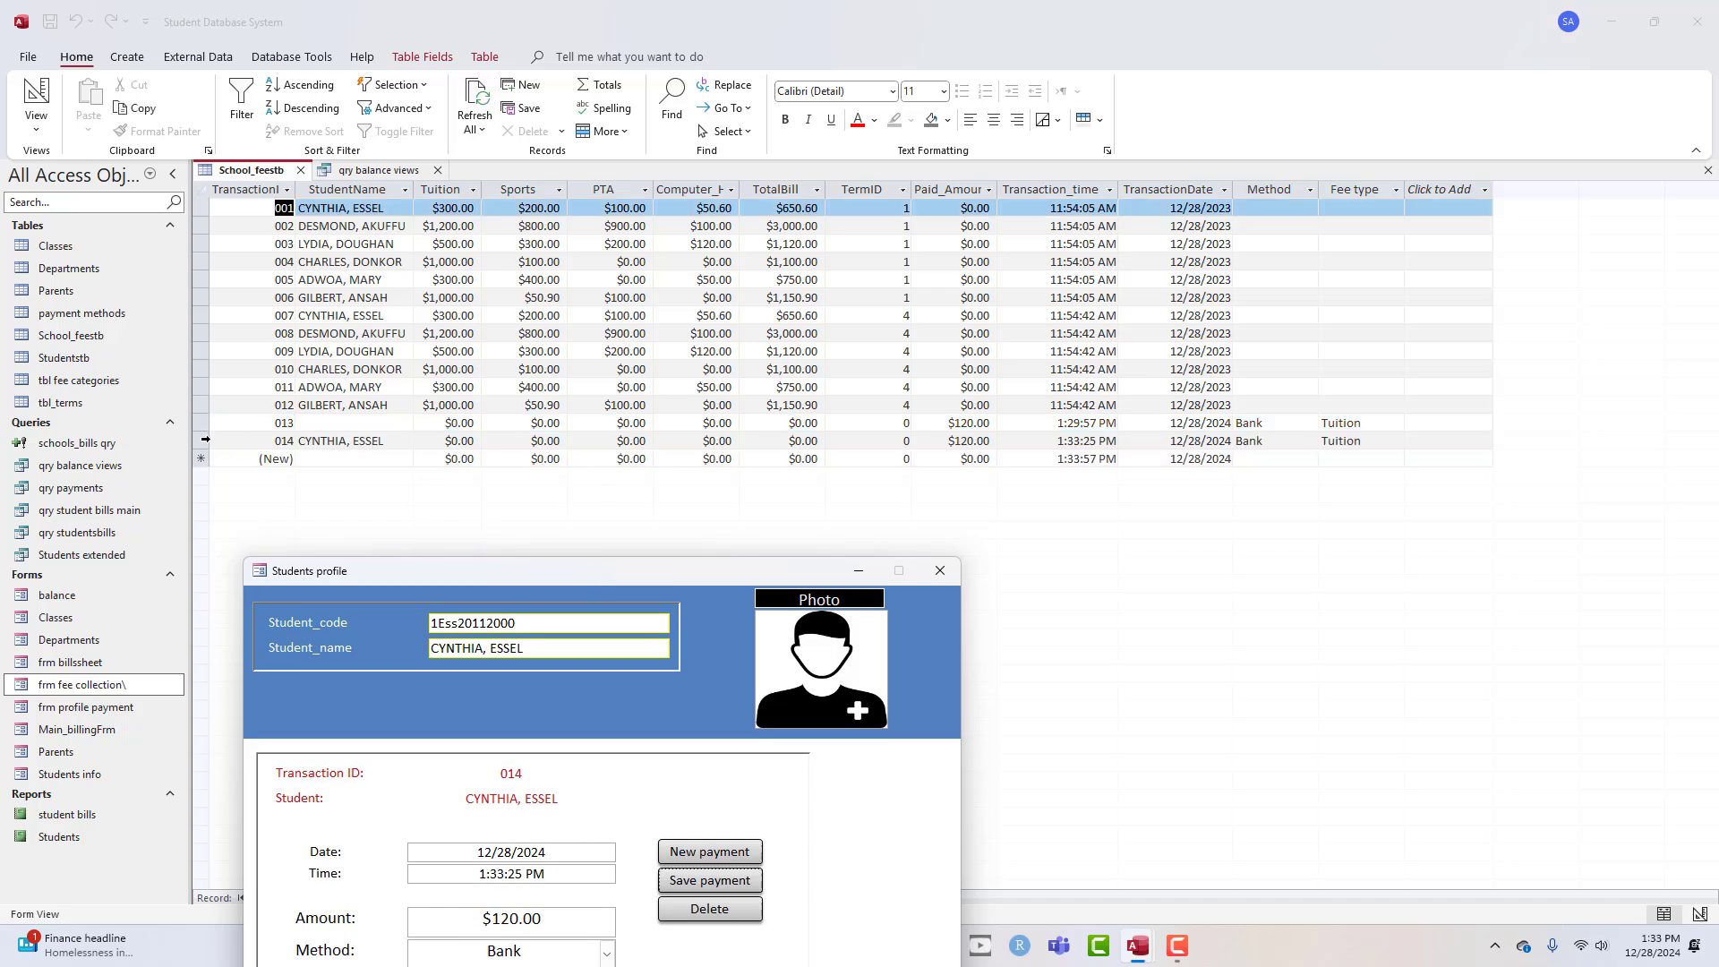
click(204, 440)
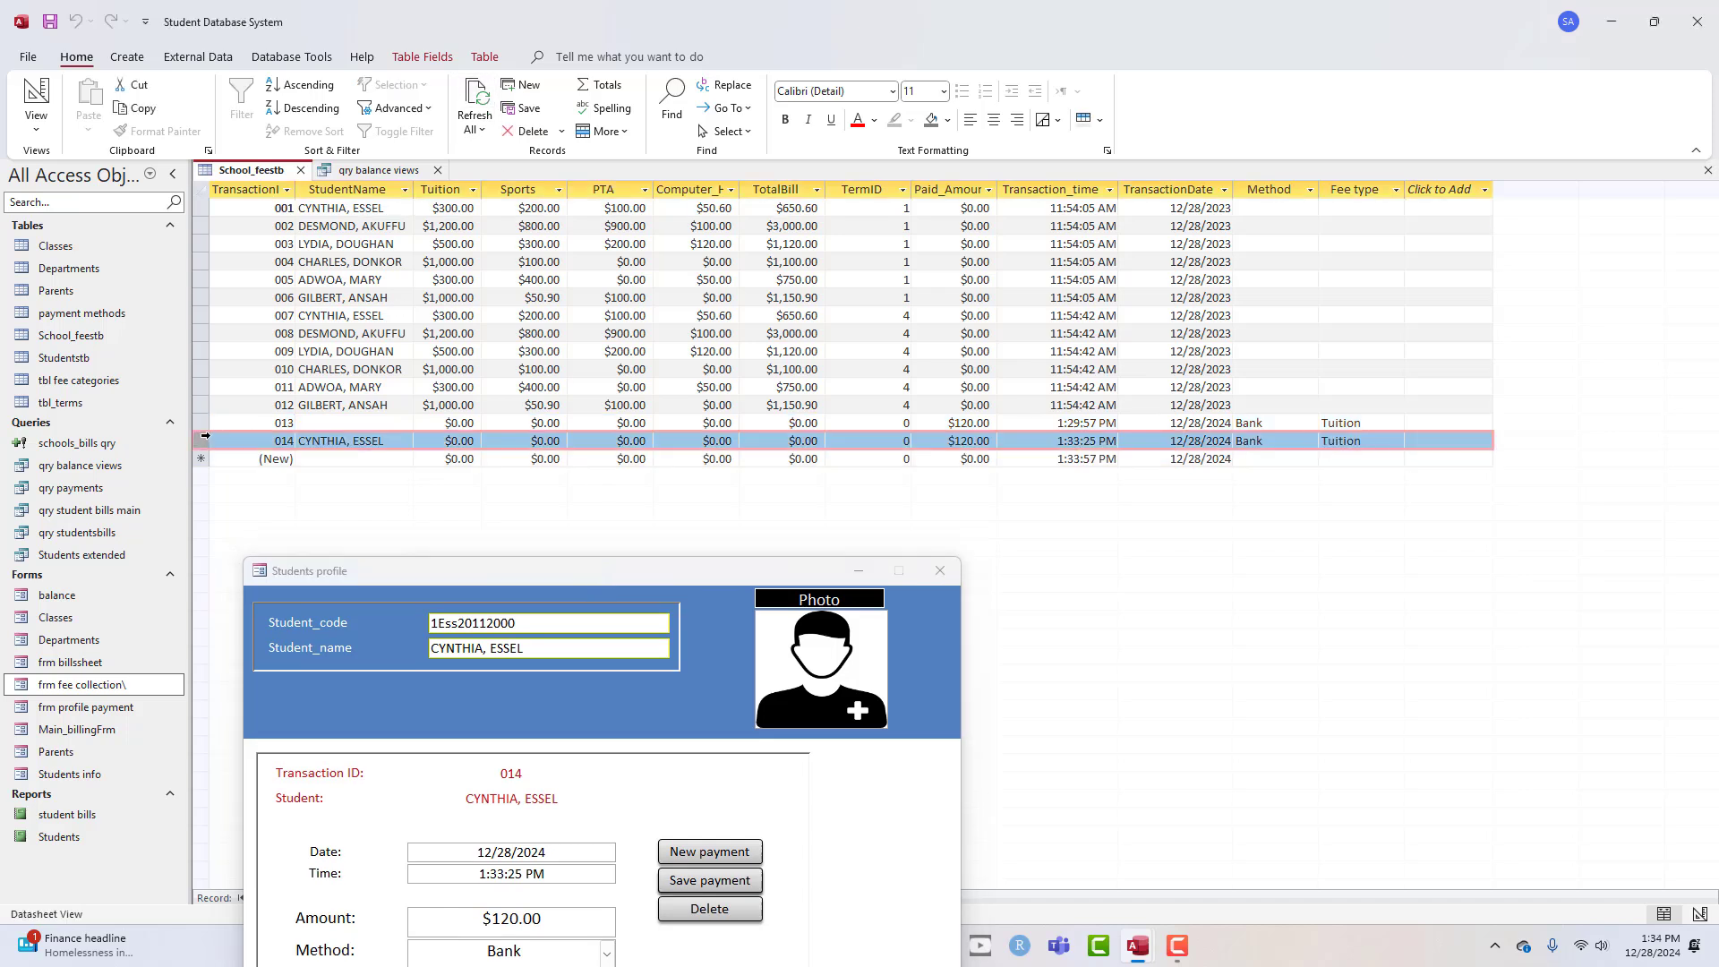
click(369, 170)
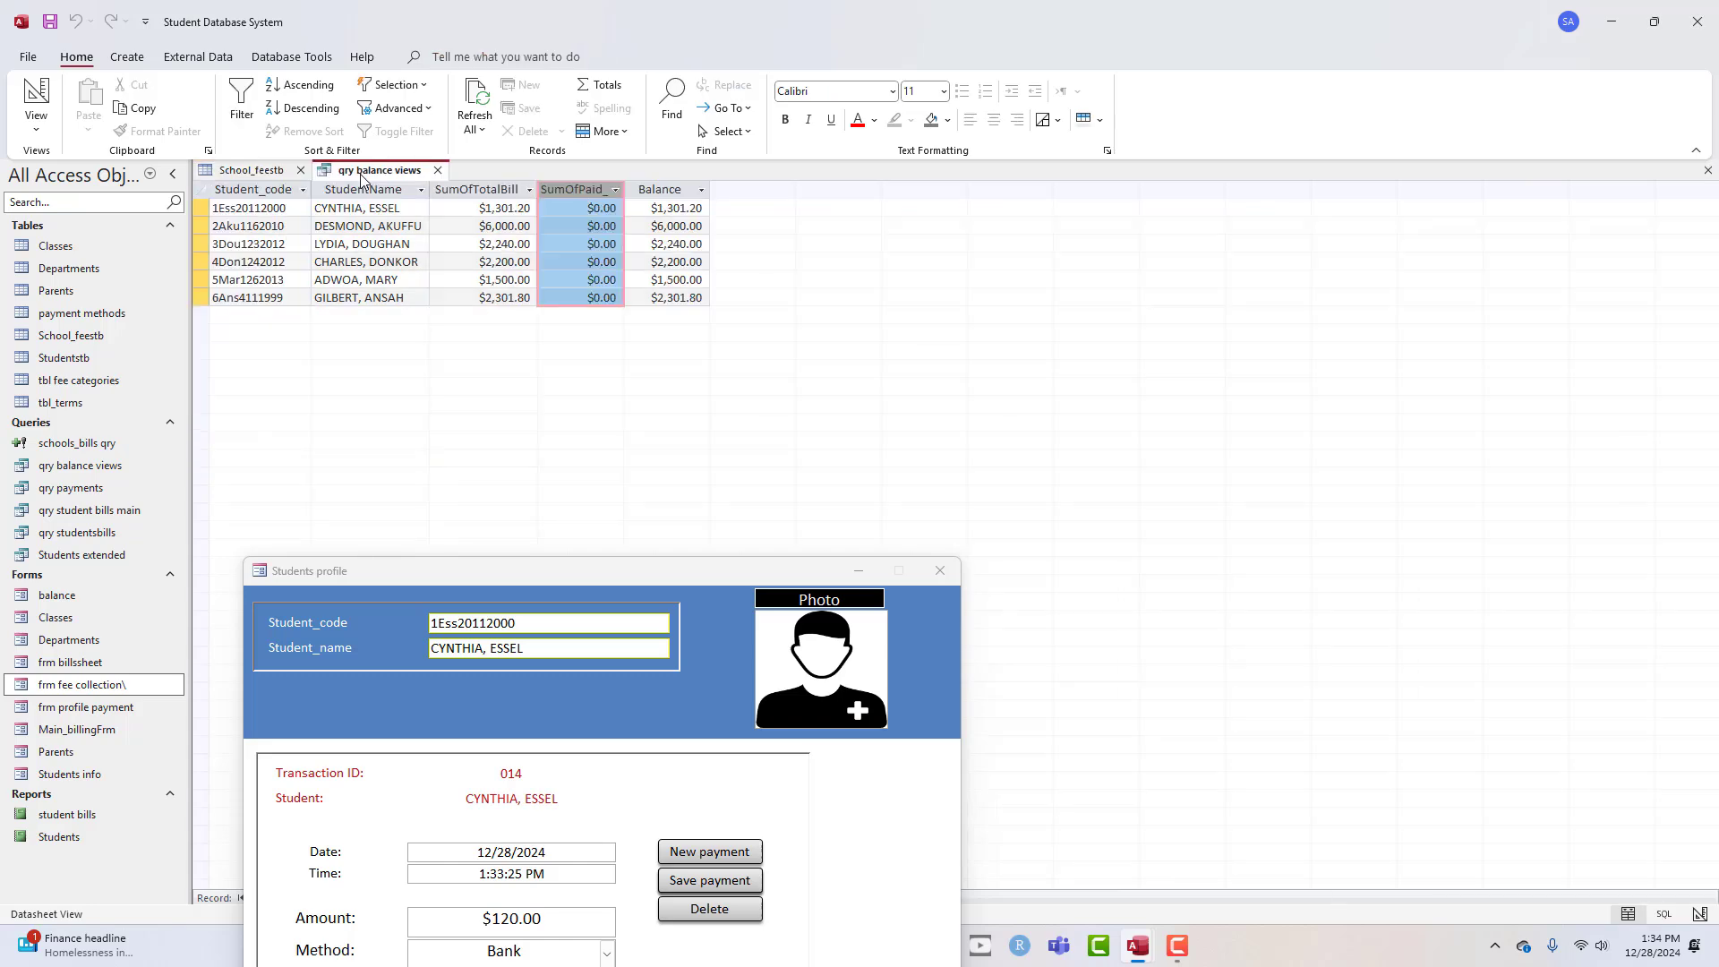
click(481, 104)
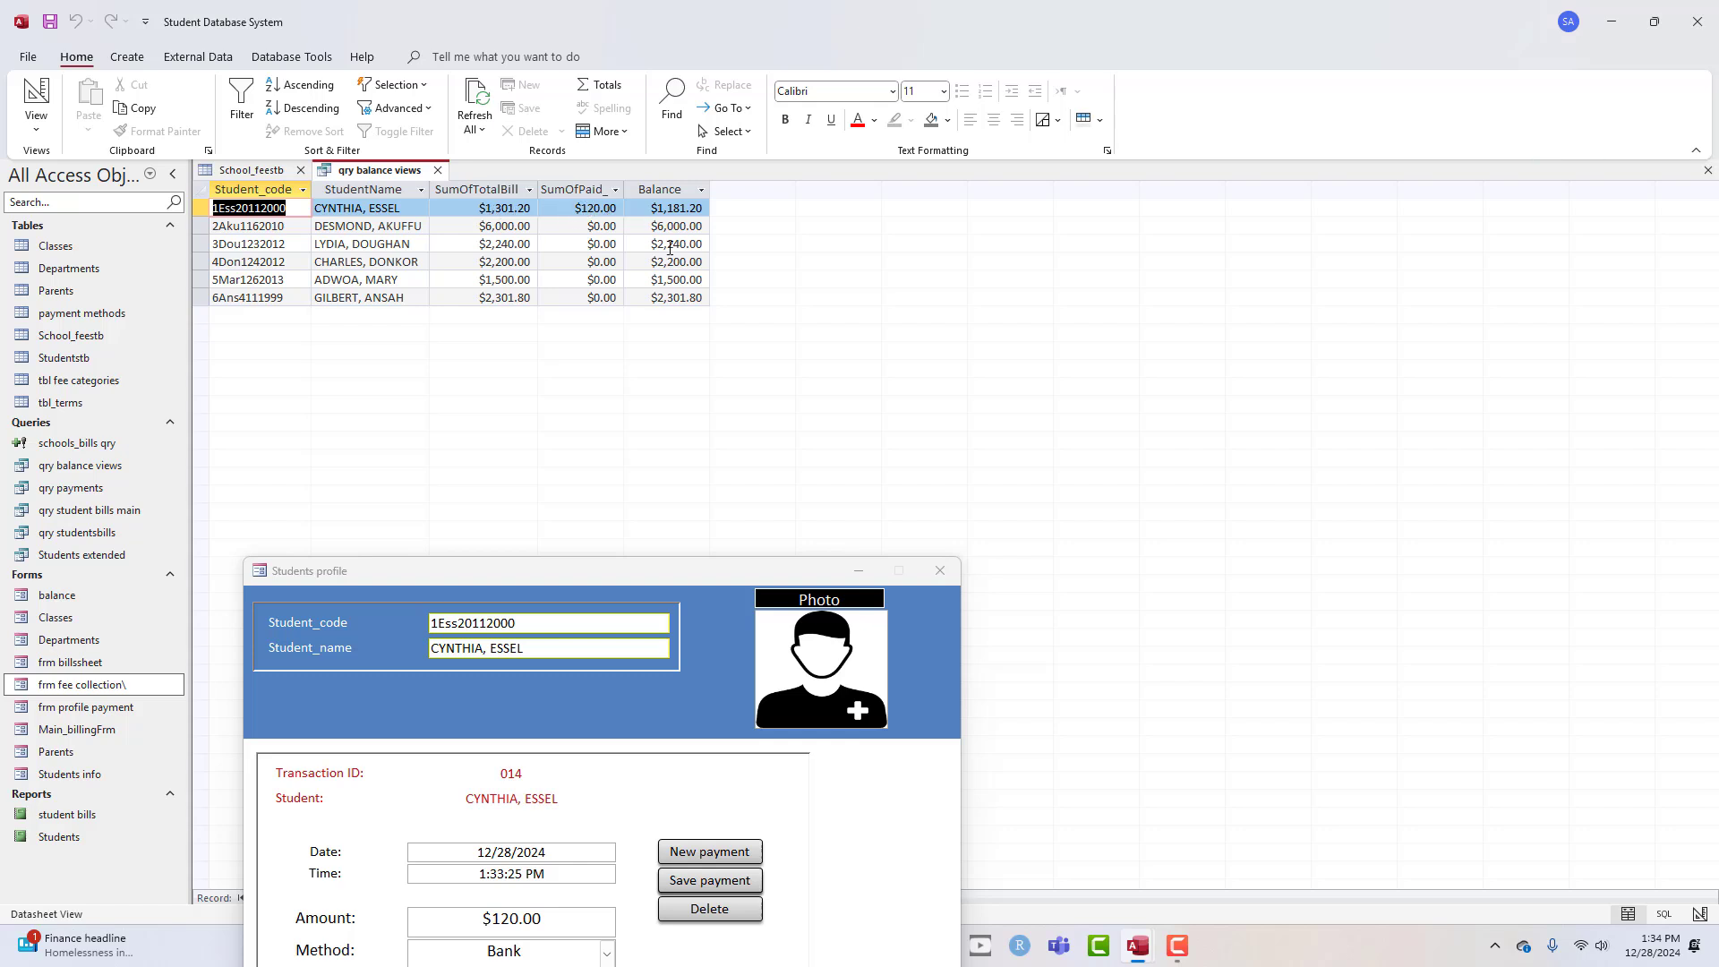
drag(735, 582, 760, 329)
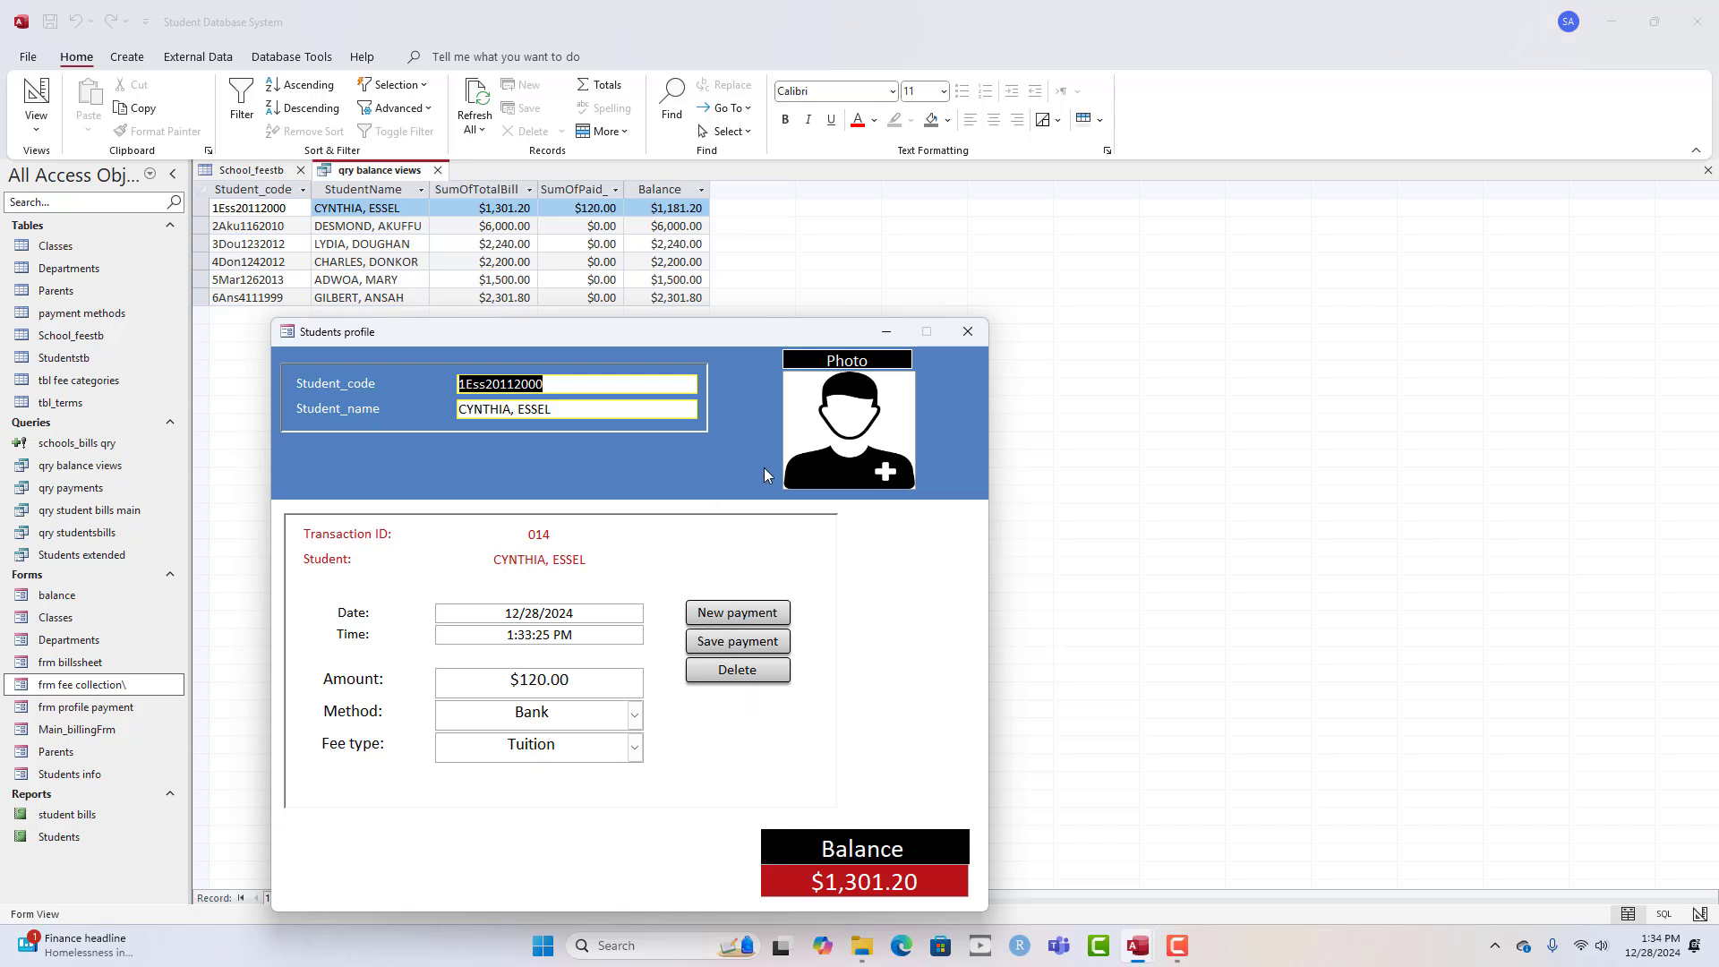
drag(751, 331, 763, 214)
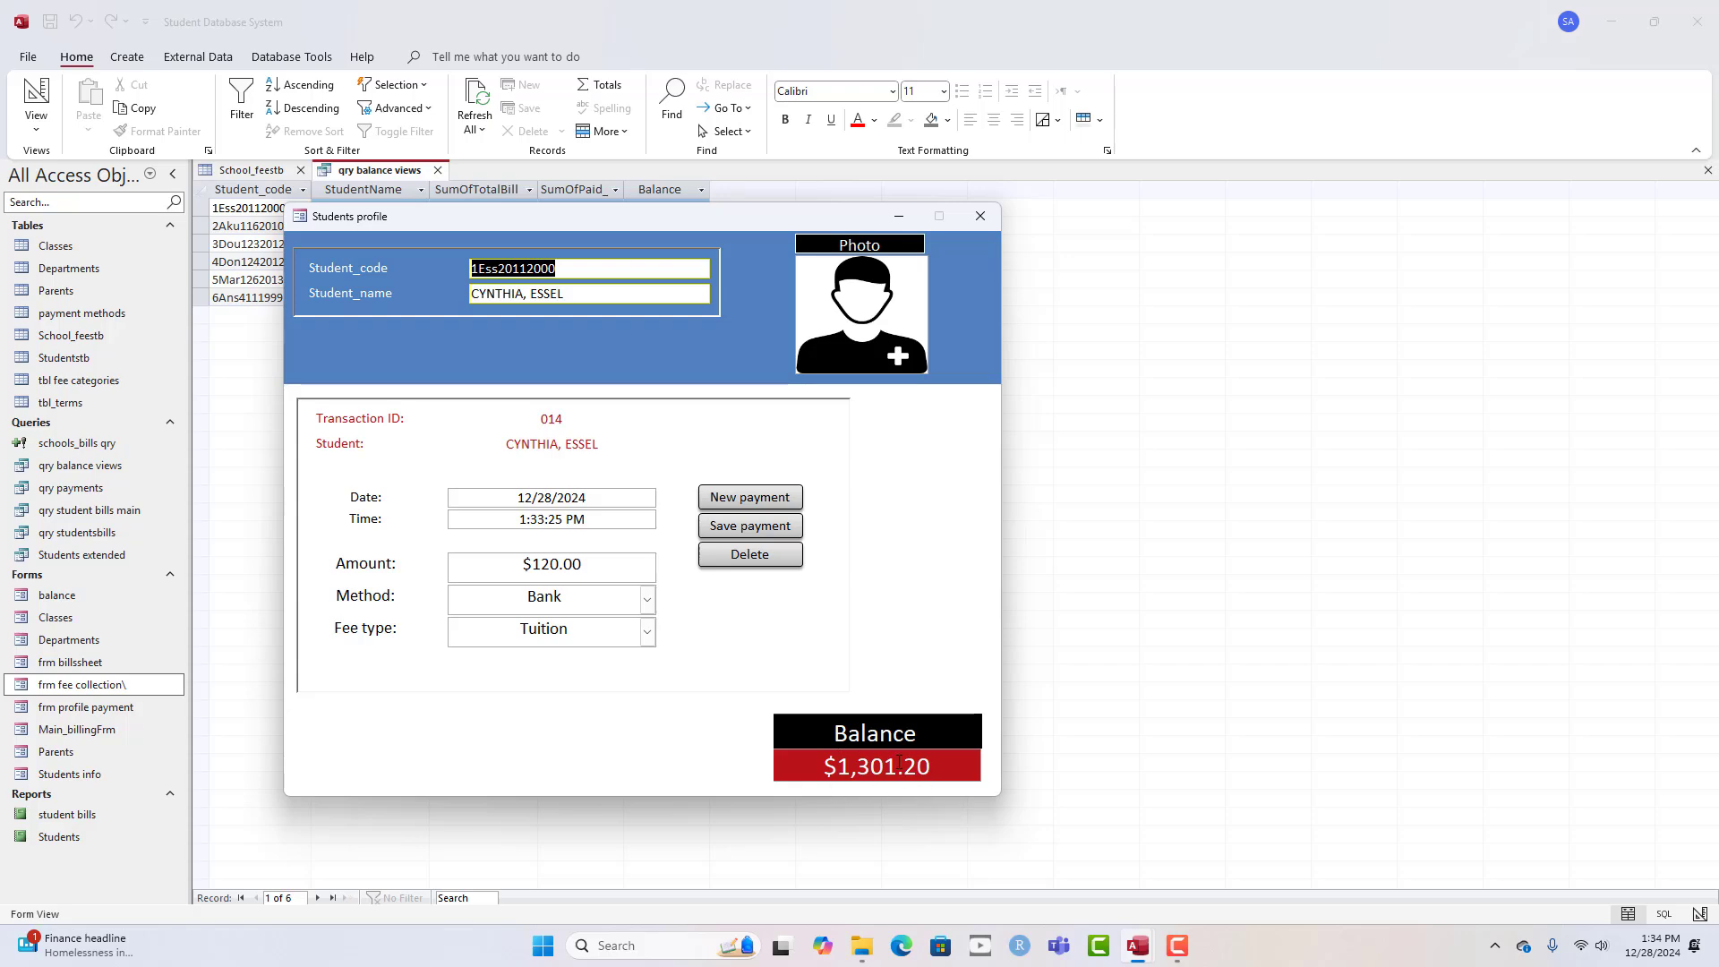
- In Design view, relink the balance subform with master field Student_name and child field StudentName
right_click(924, 531)
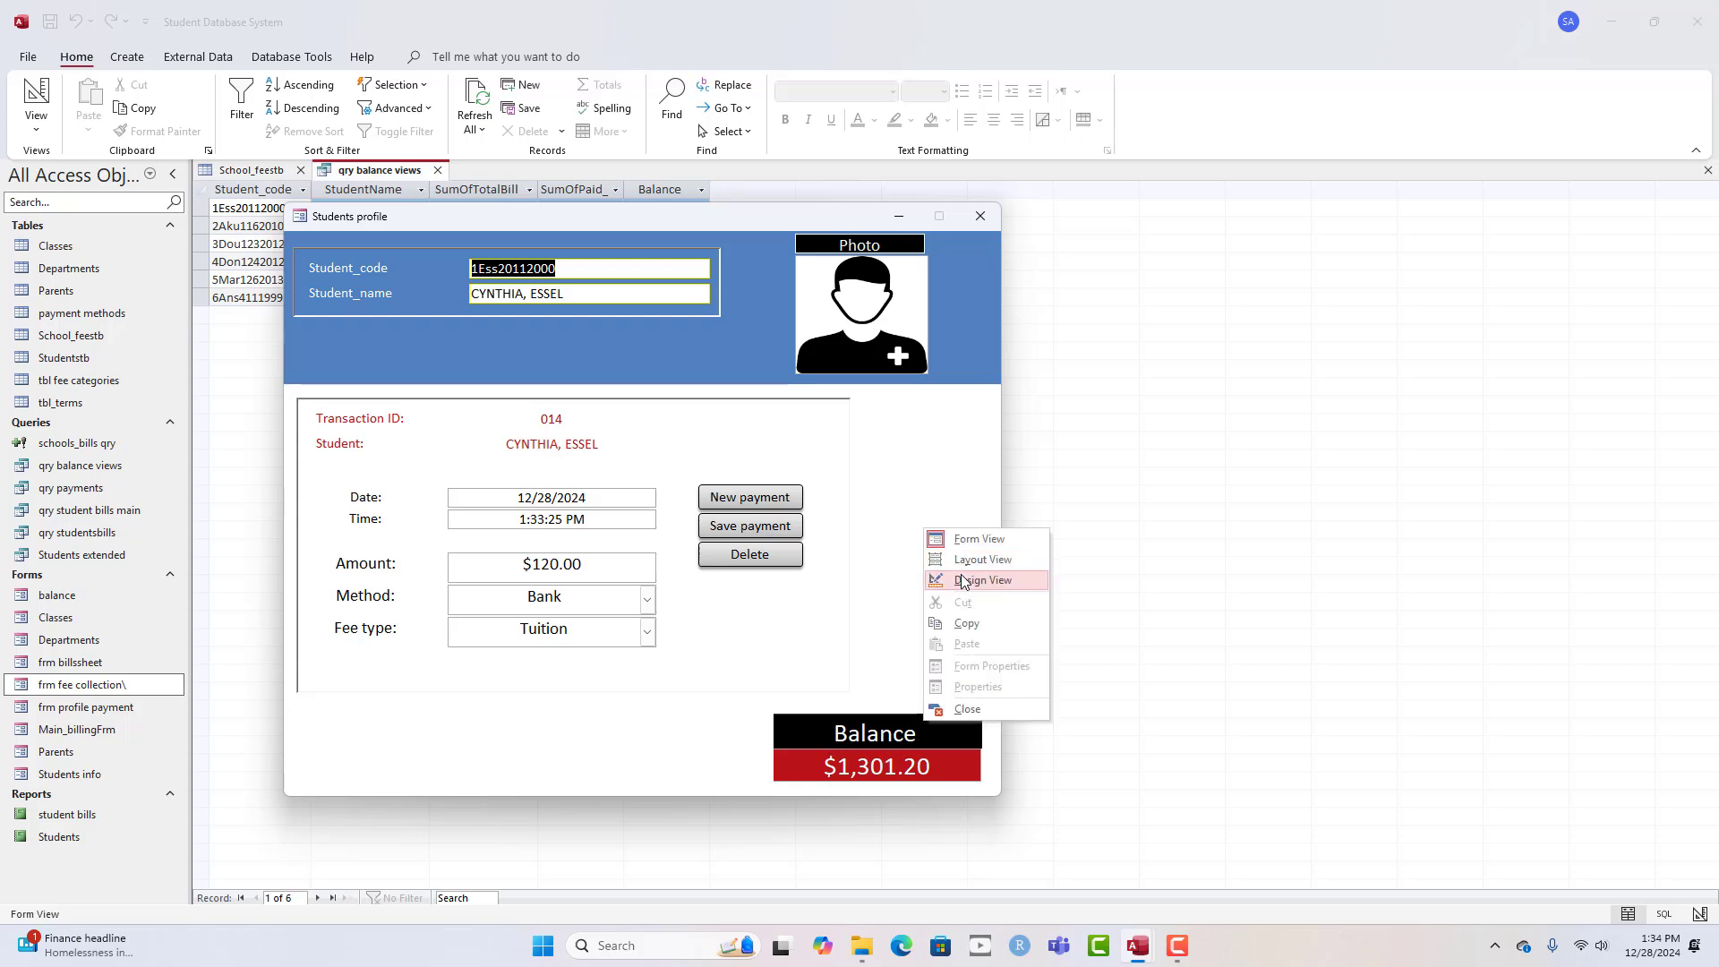
click(950, 576)
scroll(892, 612, down, 3)
click(788, 579)
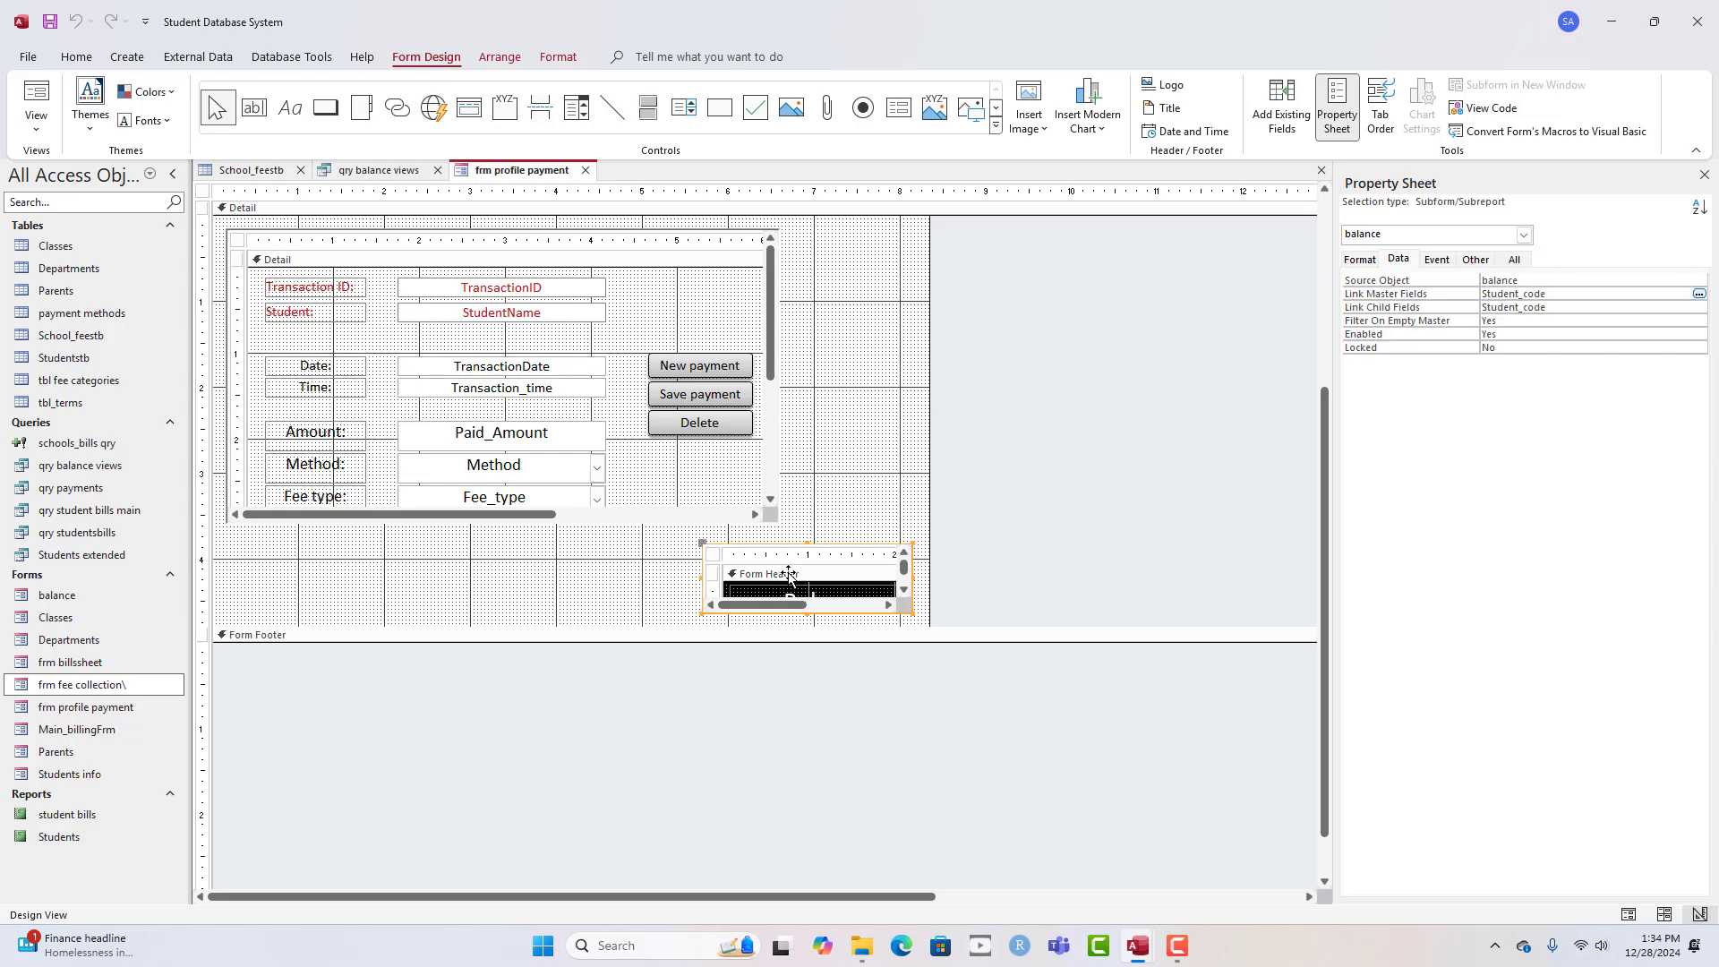
click(1570, 293)
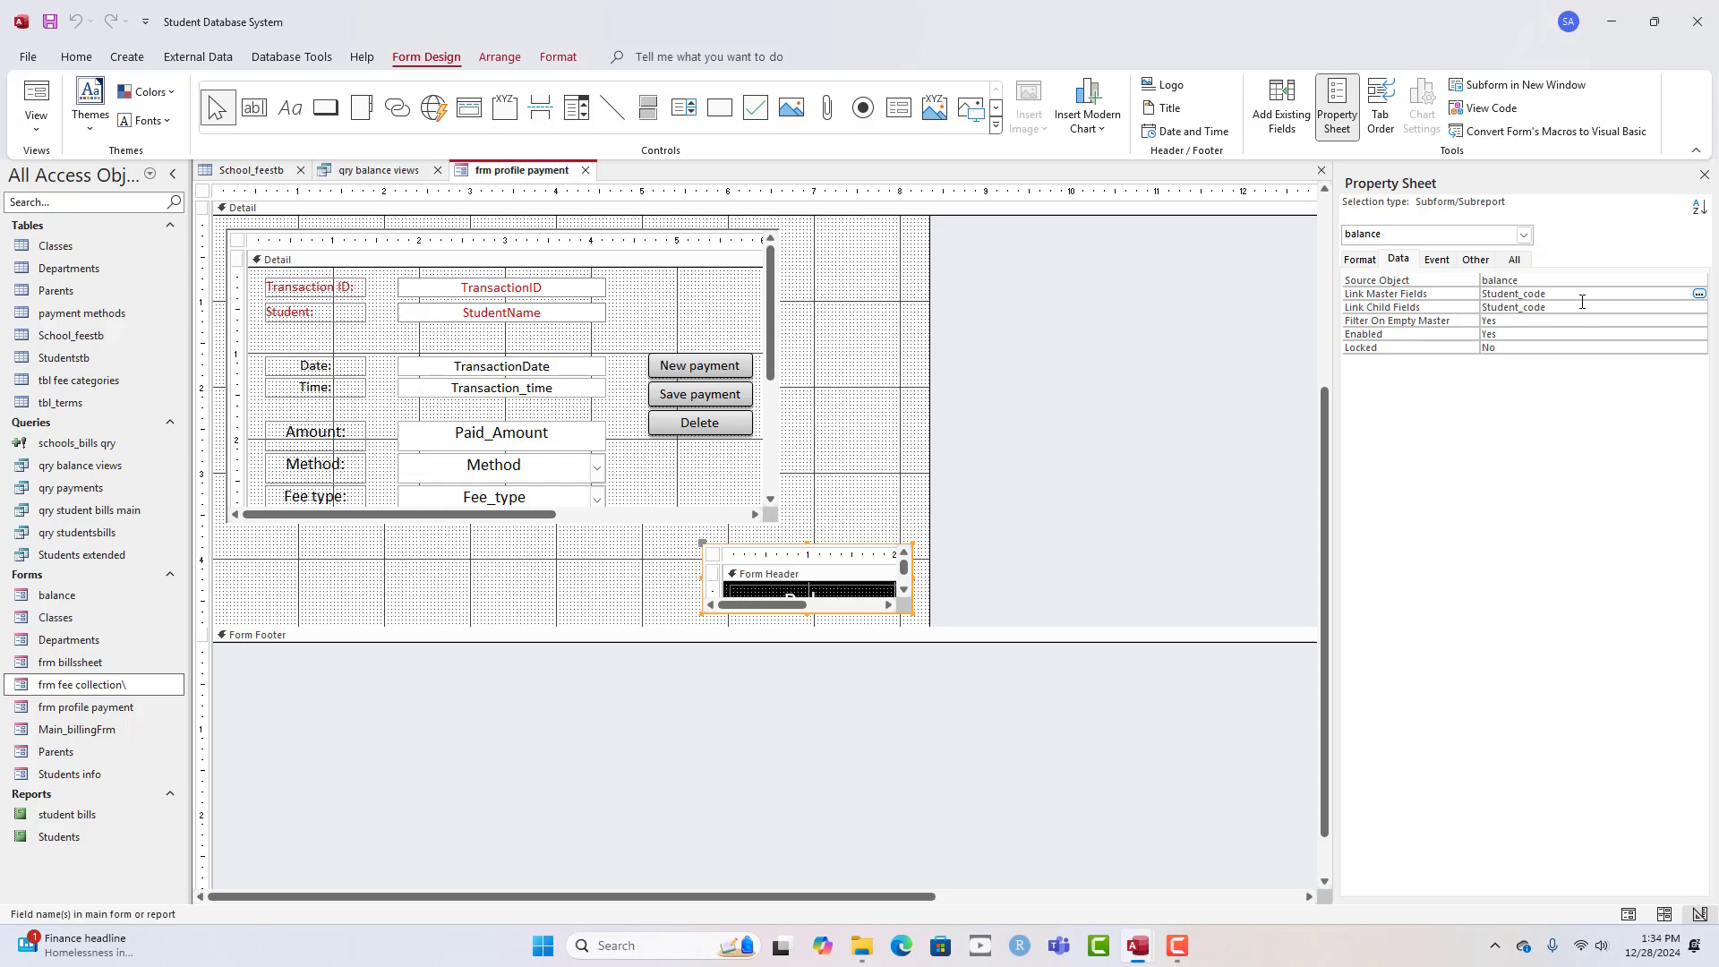
click(1699, 294)
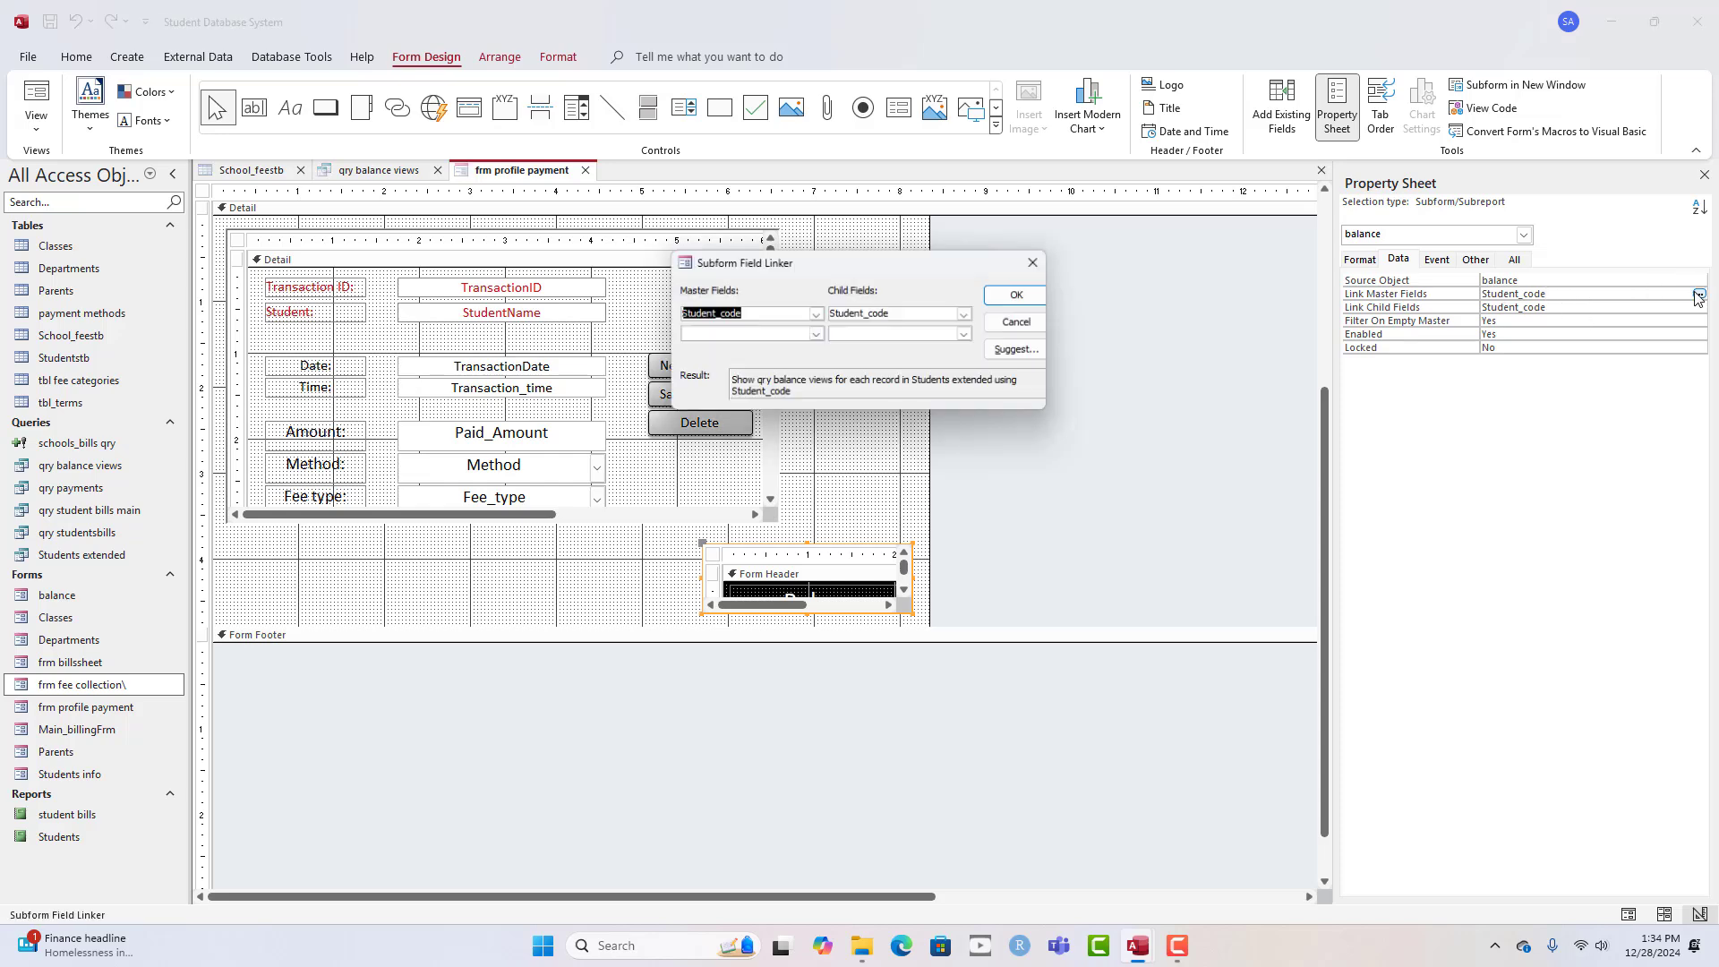
click(817, 314)
click(772, 450)
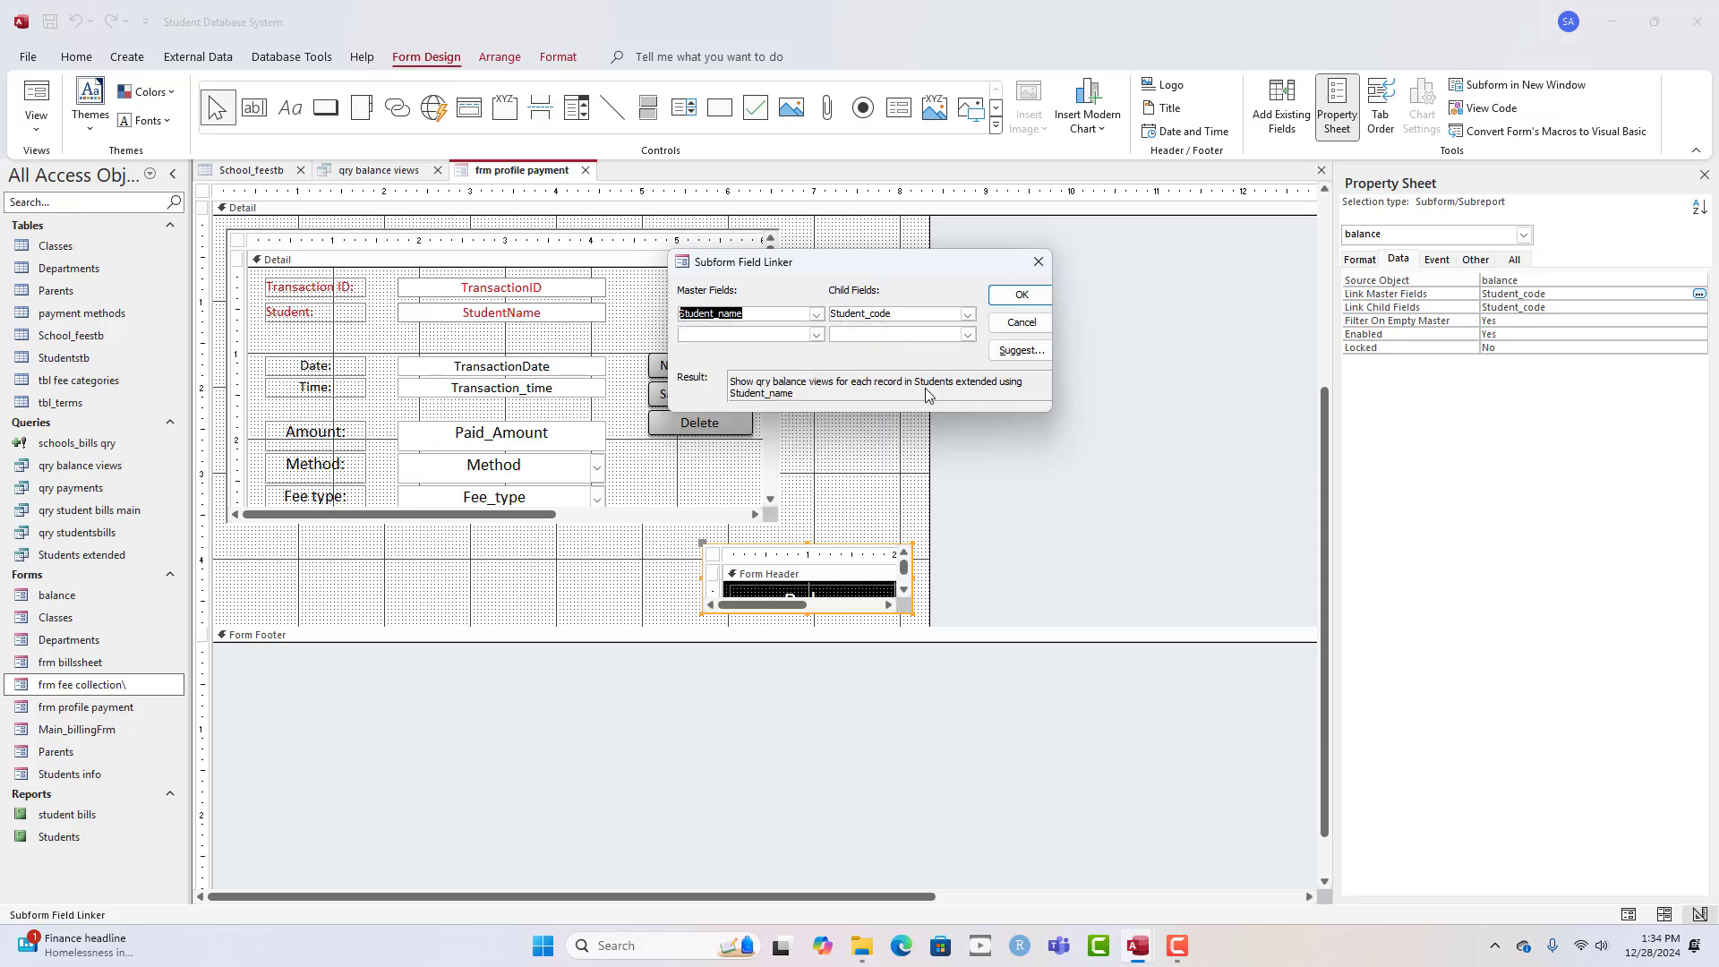
click(967, 314)
click(906, 356)
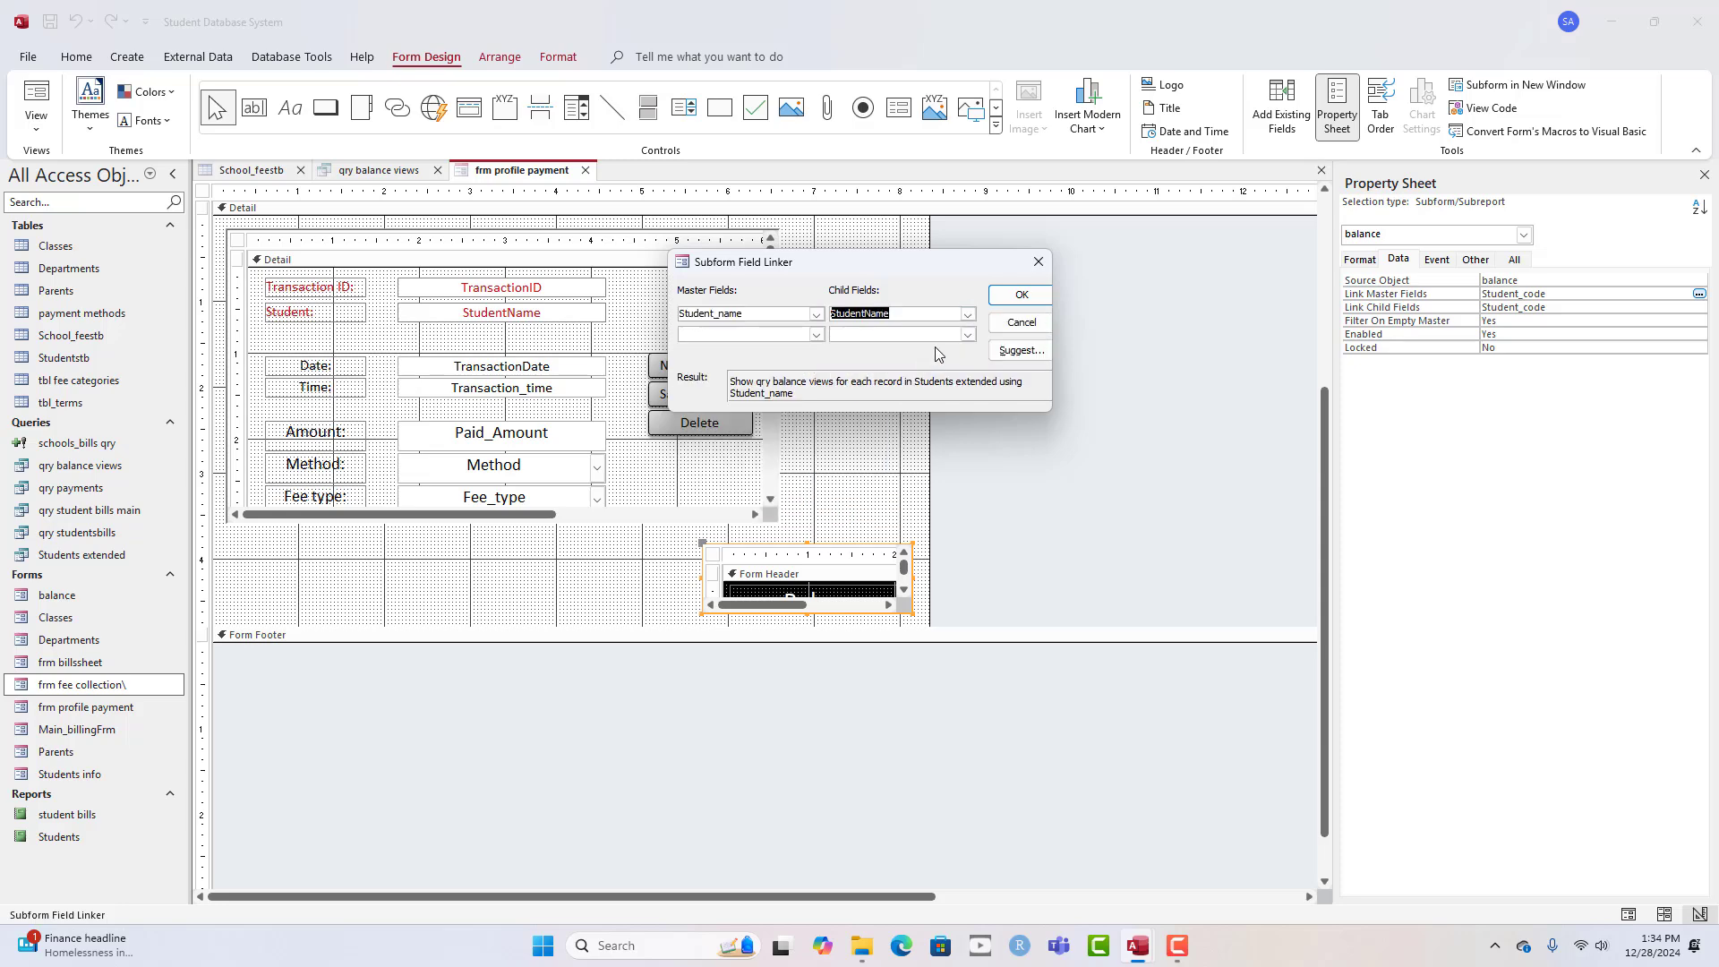
click(1021, 295)
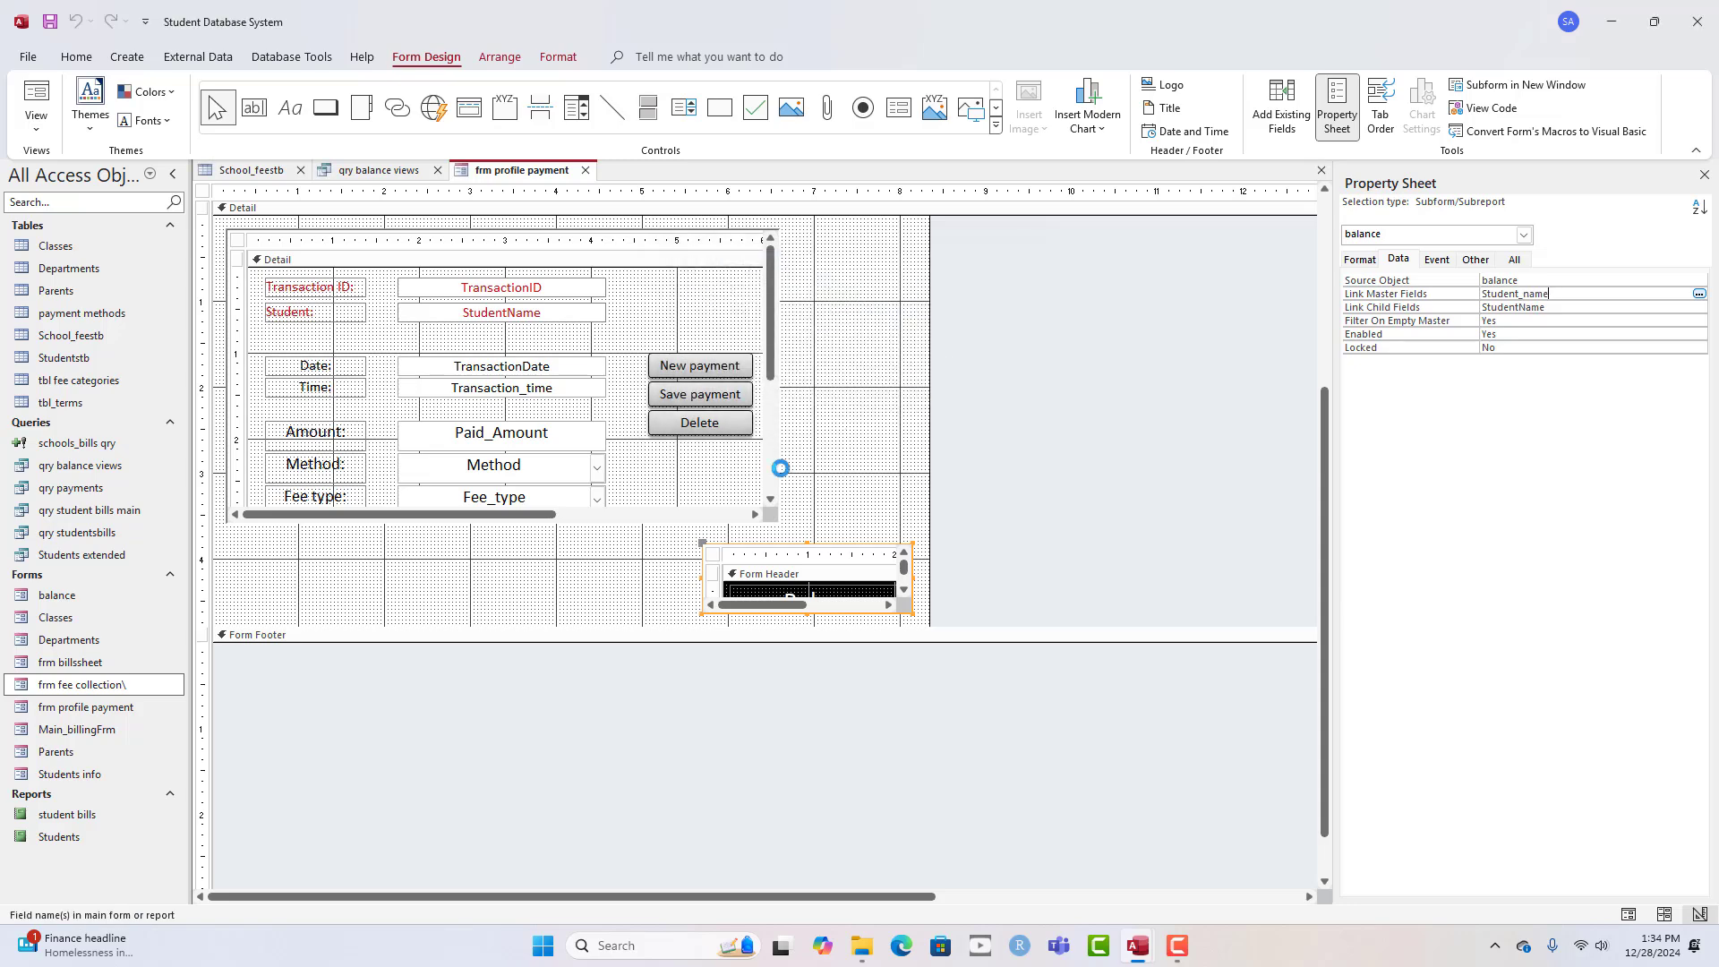
- Show the payment profile form in Form view and check the student's balance
right_click(538, 182)
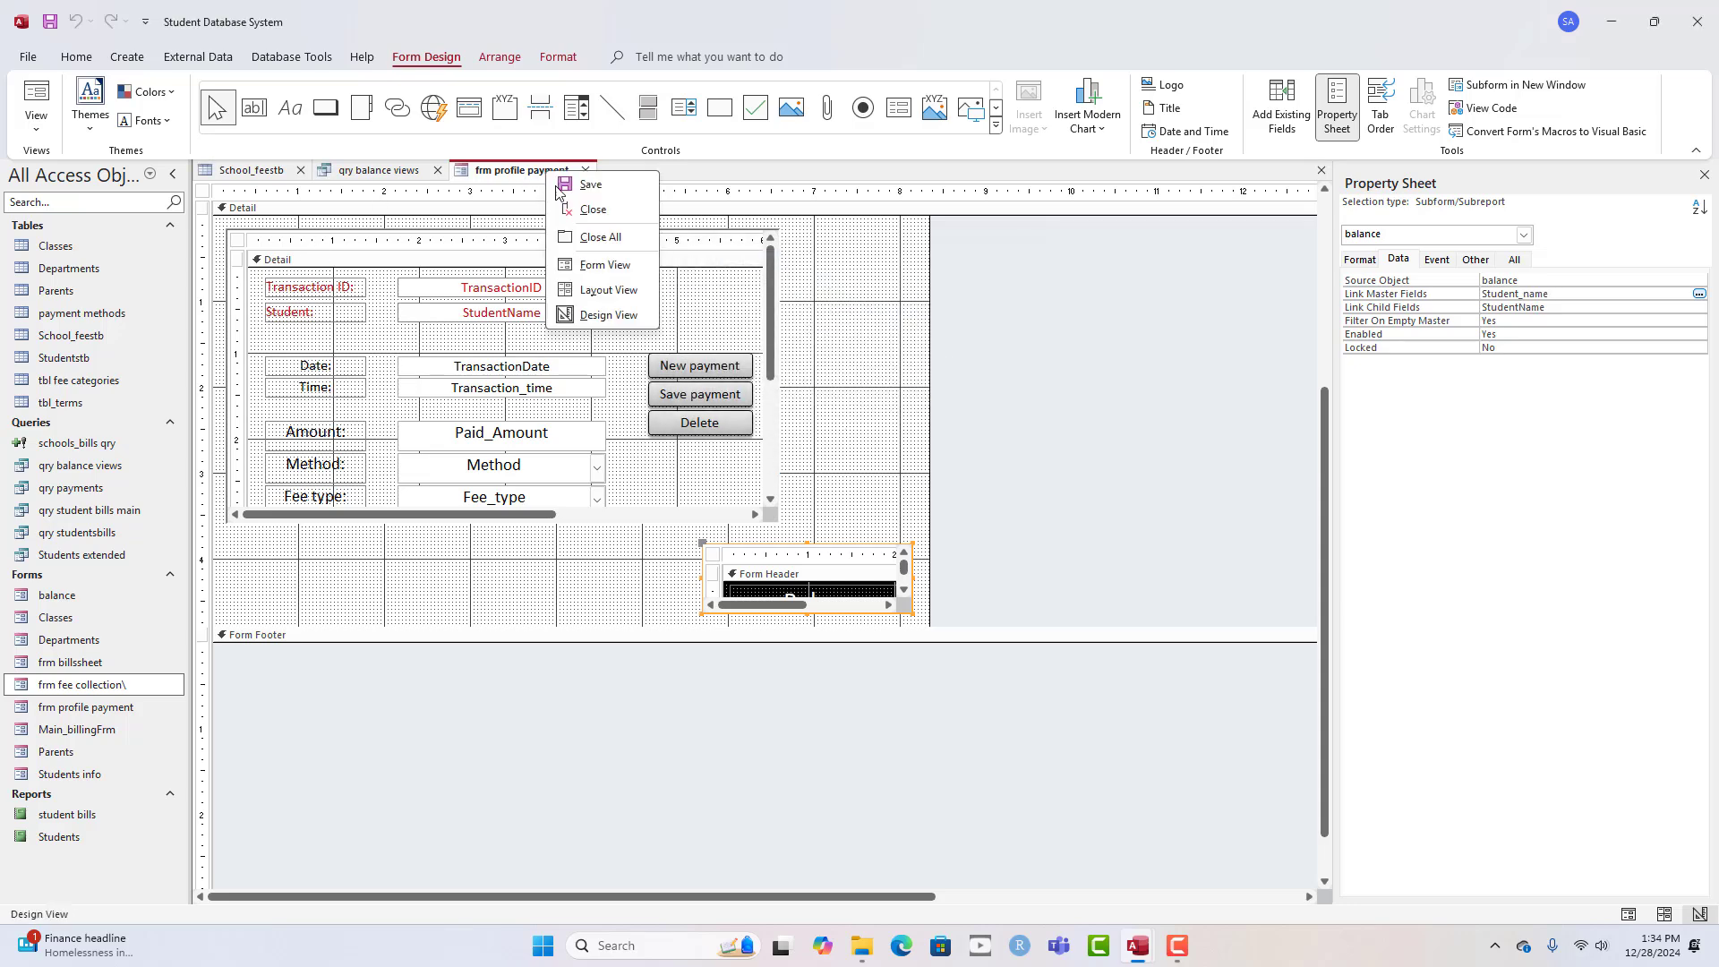
click(600, 264)
drag(632, 202, 787, 175)
click(989, 732)
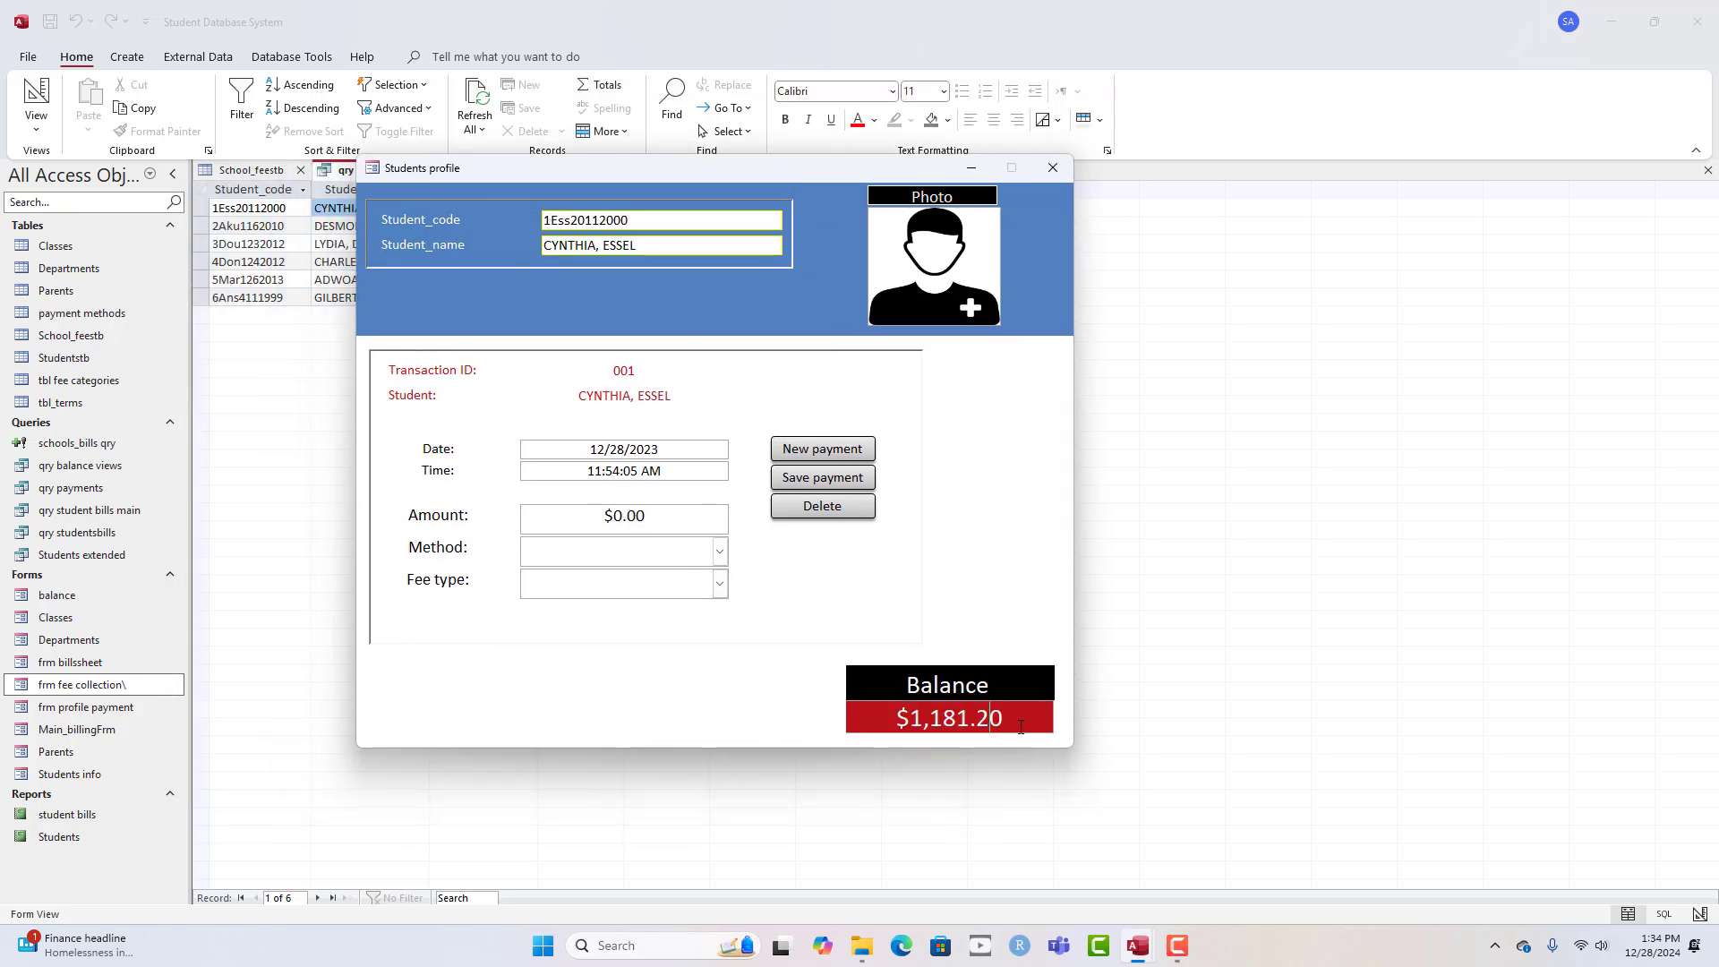
drag(1021, 726, 834, 692)
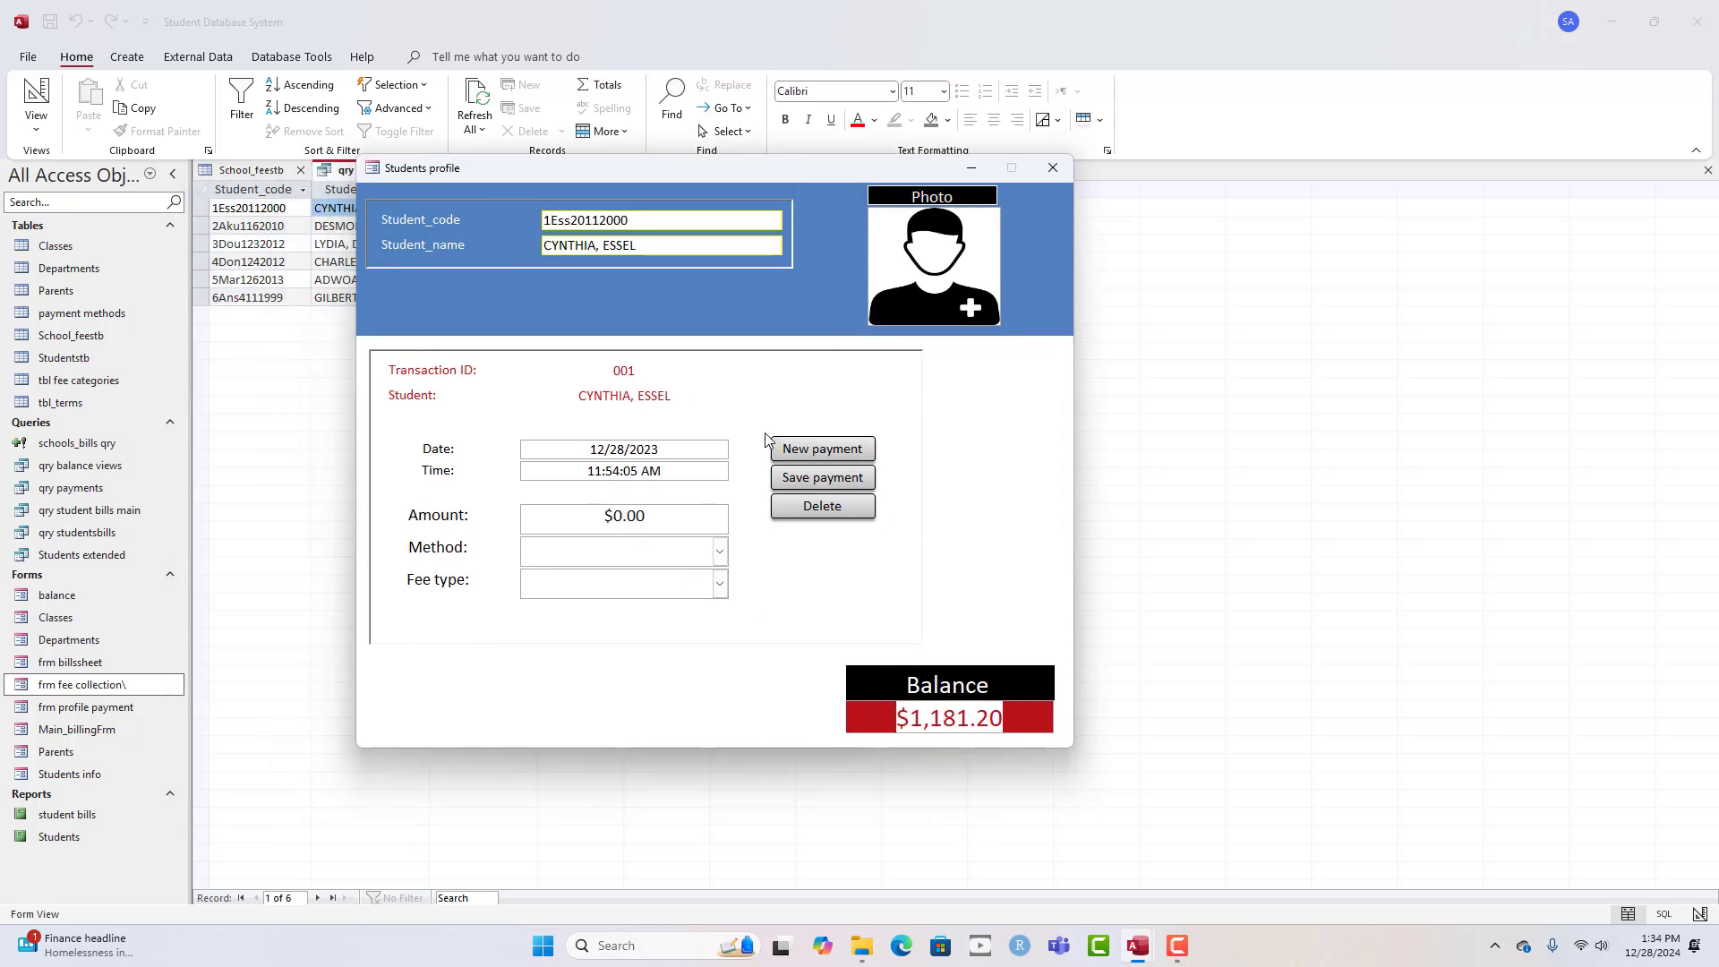
drag(805, 170, 866, 201)
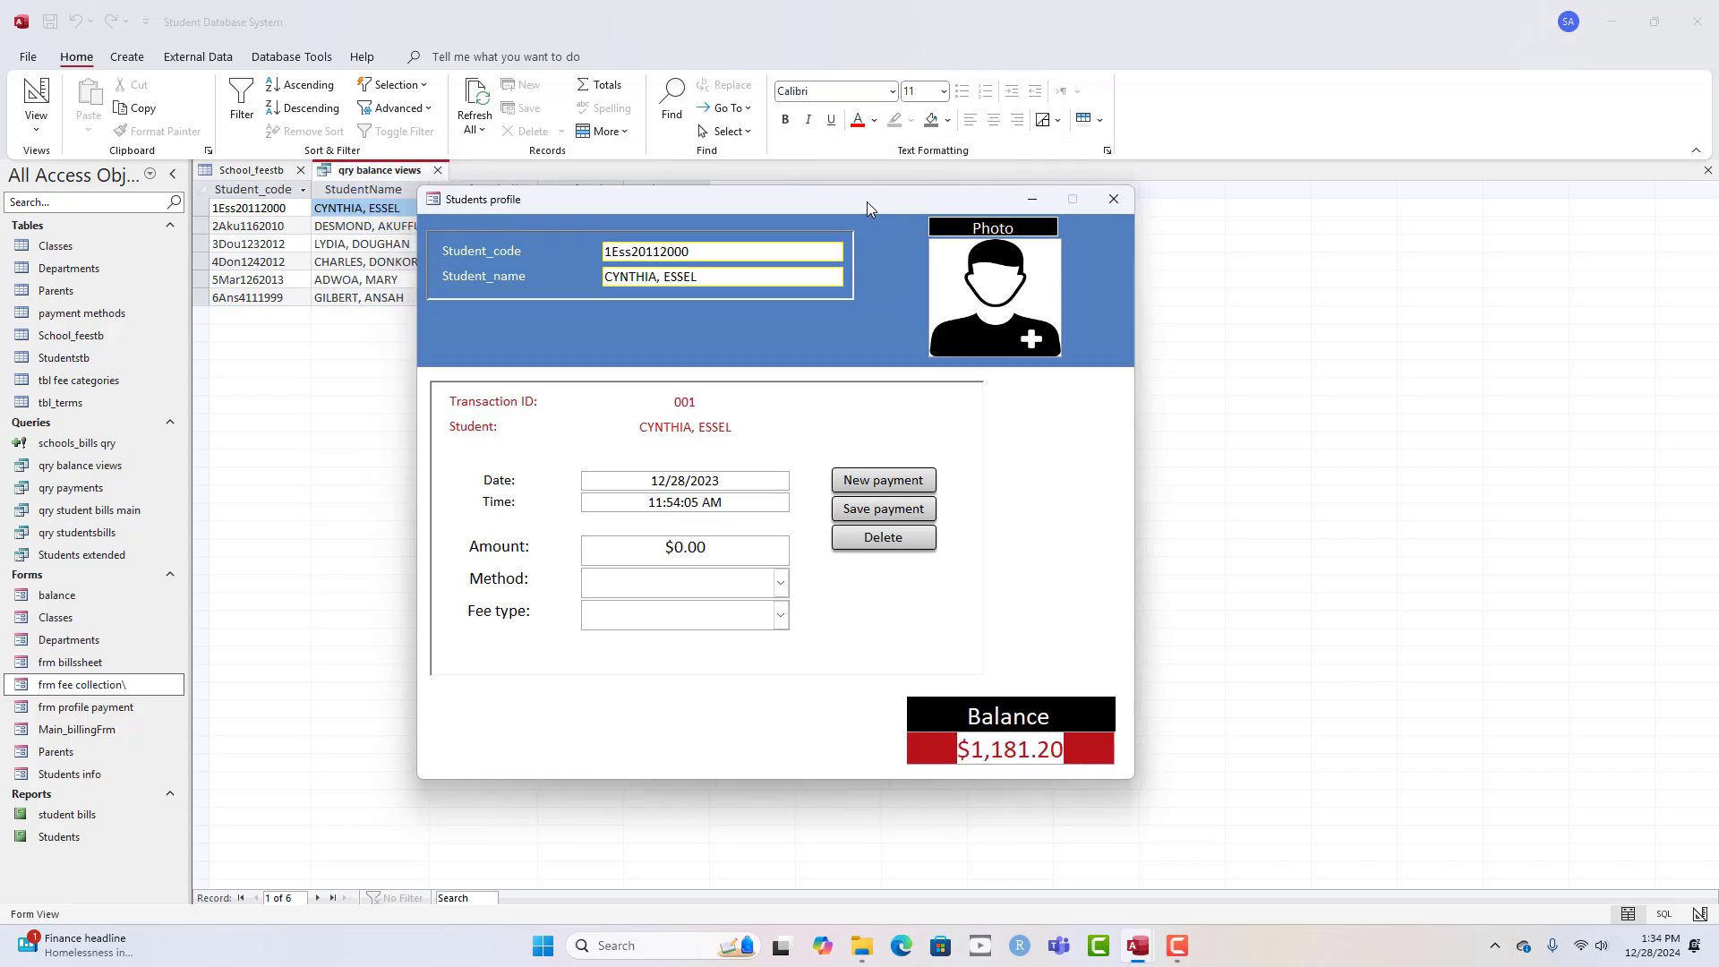
drag(869, 208, 930, 226)
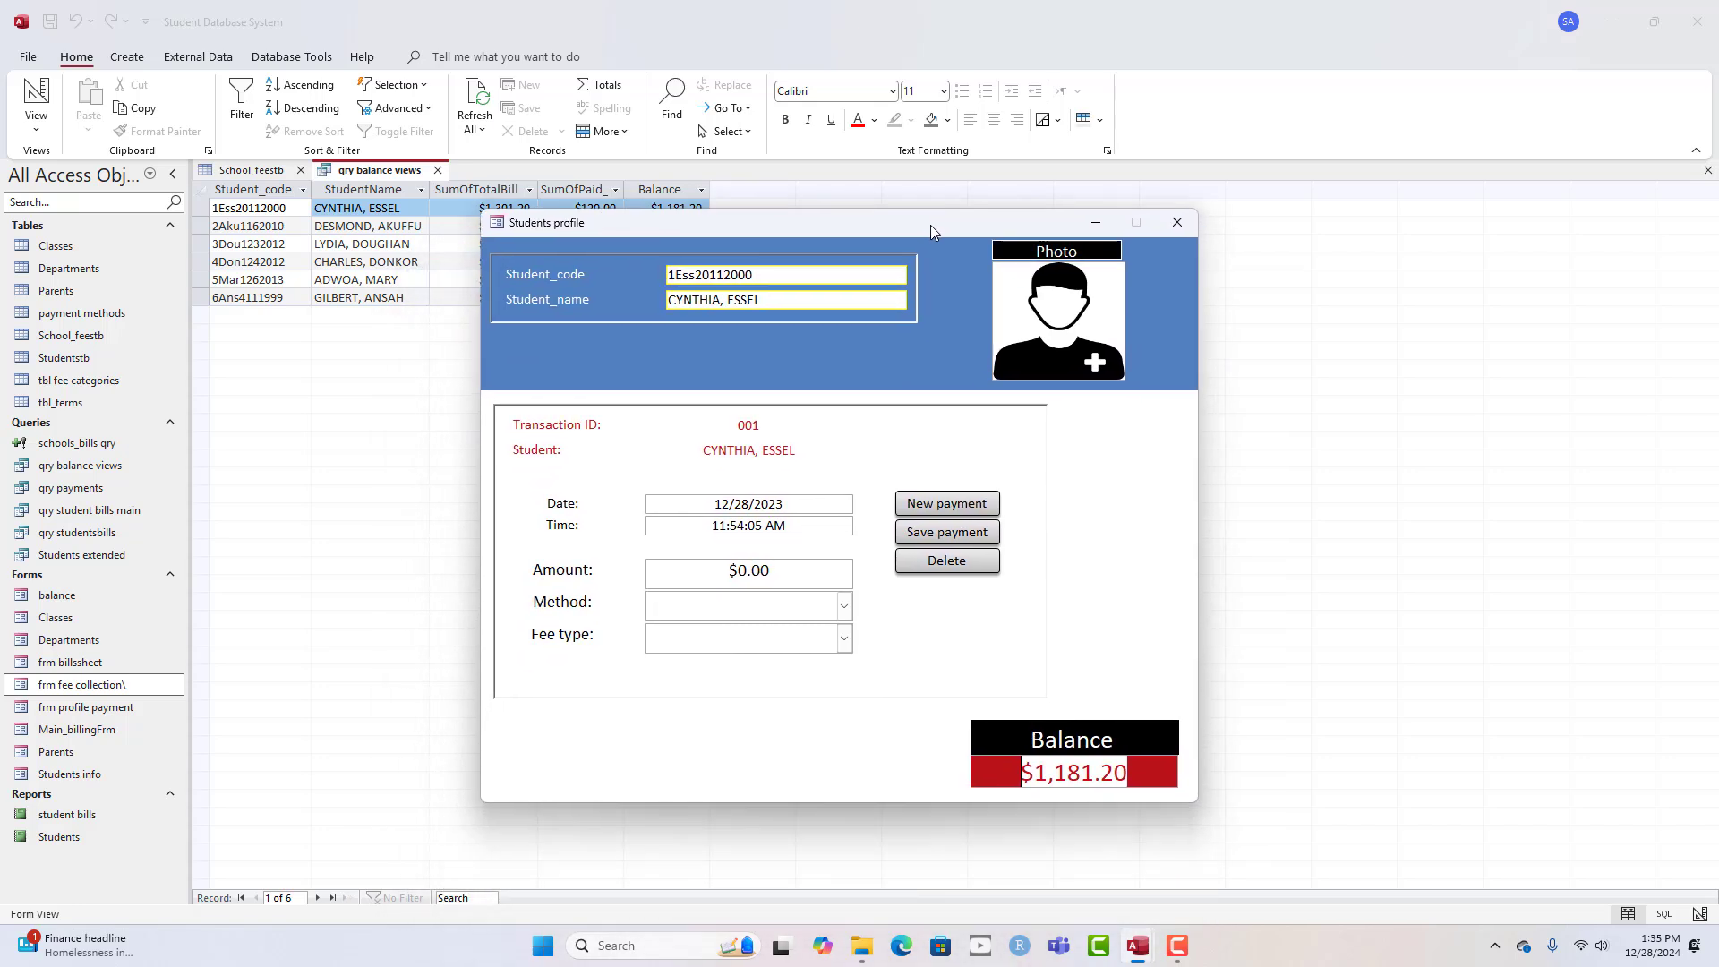
drag(931, 226, 924, 228)
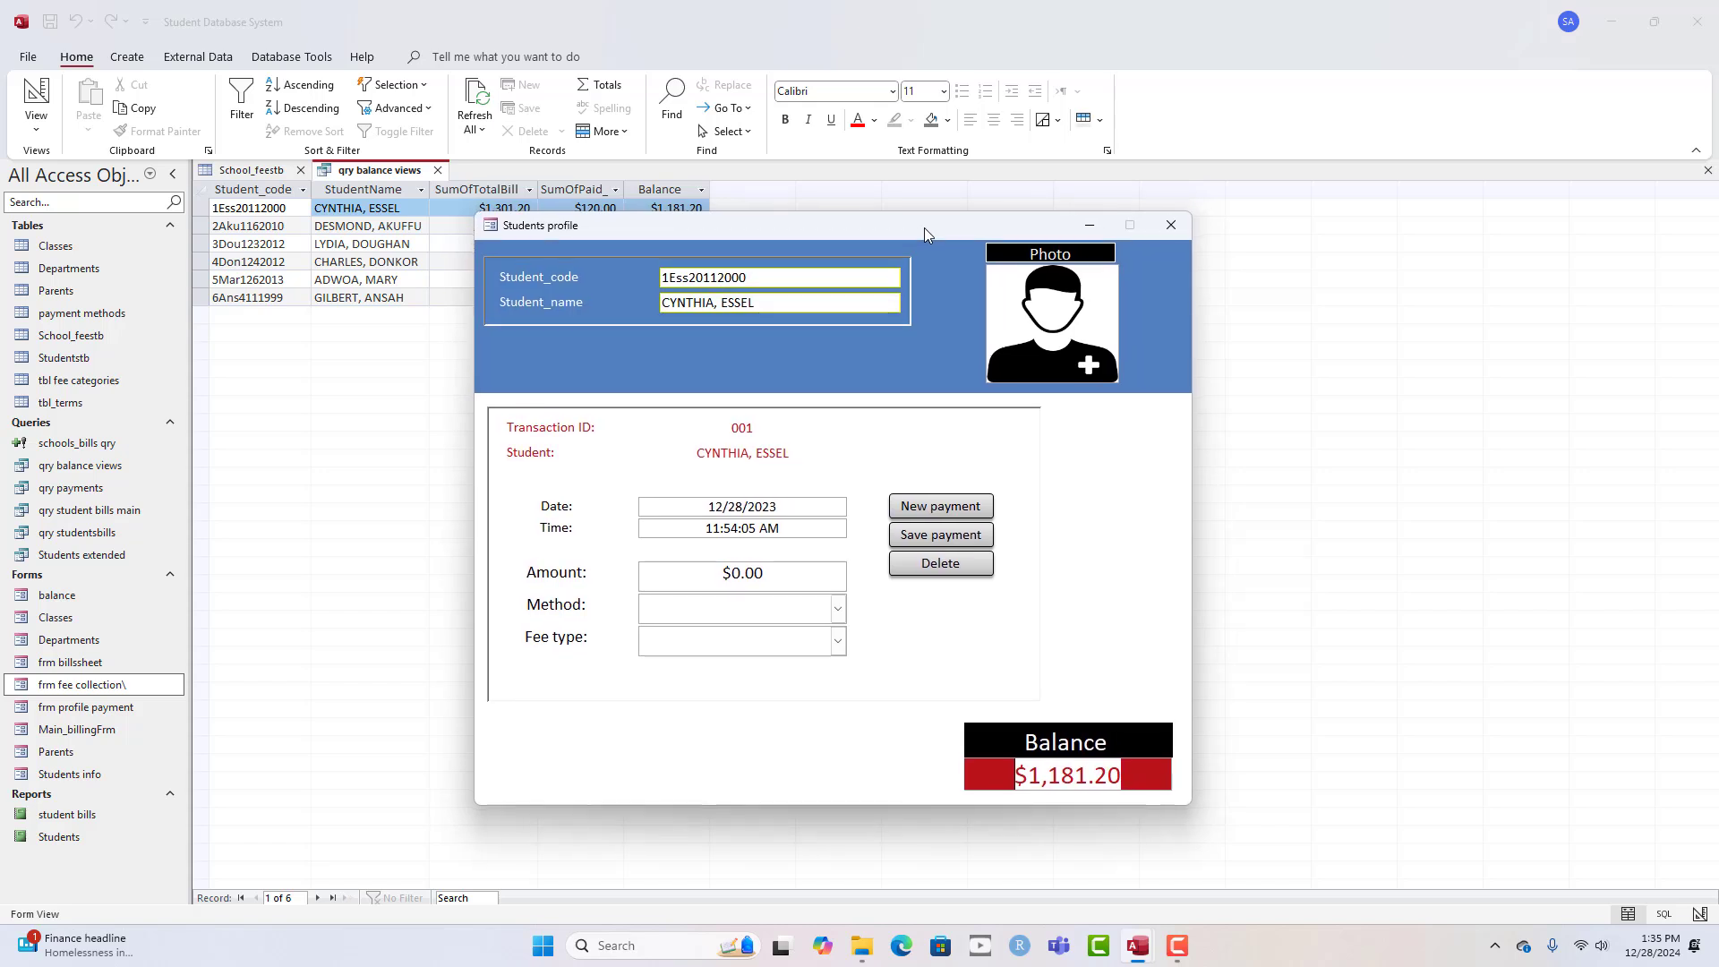
drag(904, 229, 877, 234)
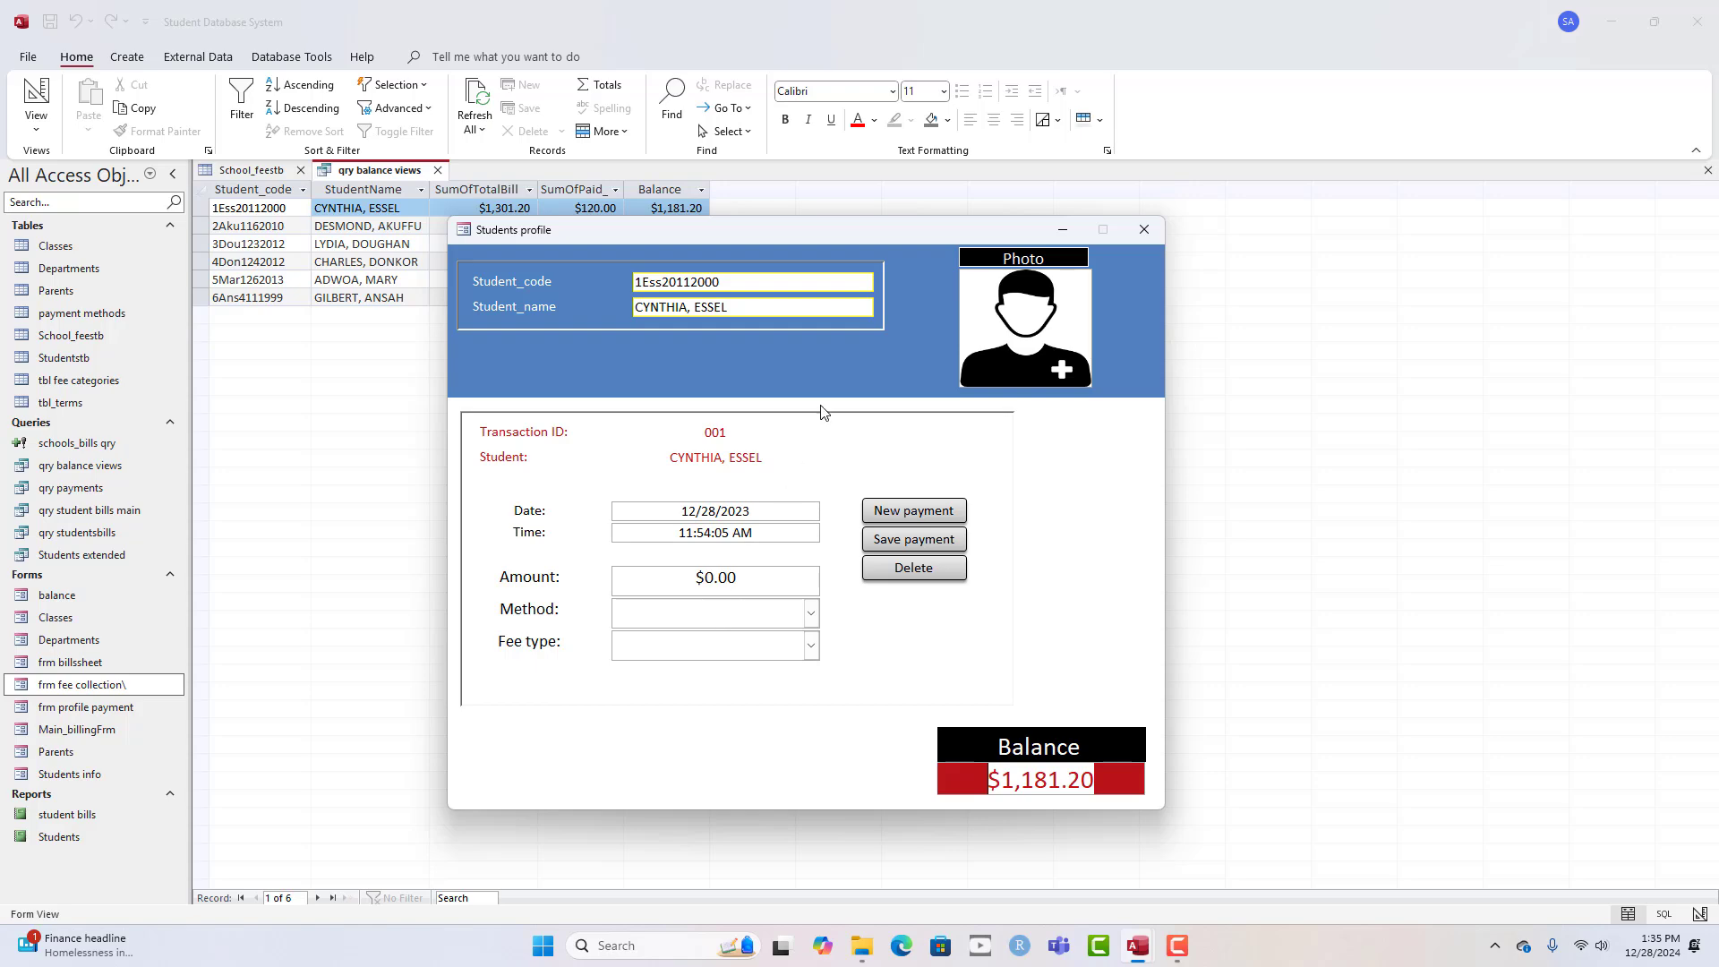
- In Design view, draw a combo box in the form header below the Student_name field
right_click(822, 364)
click(860, 411)
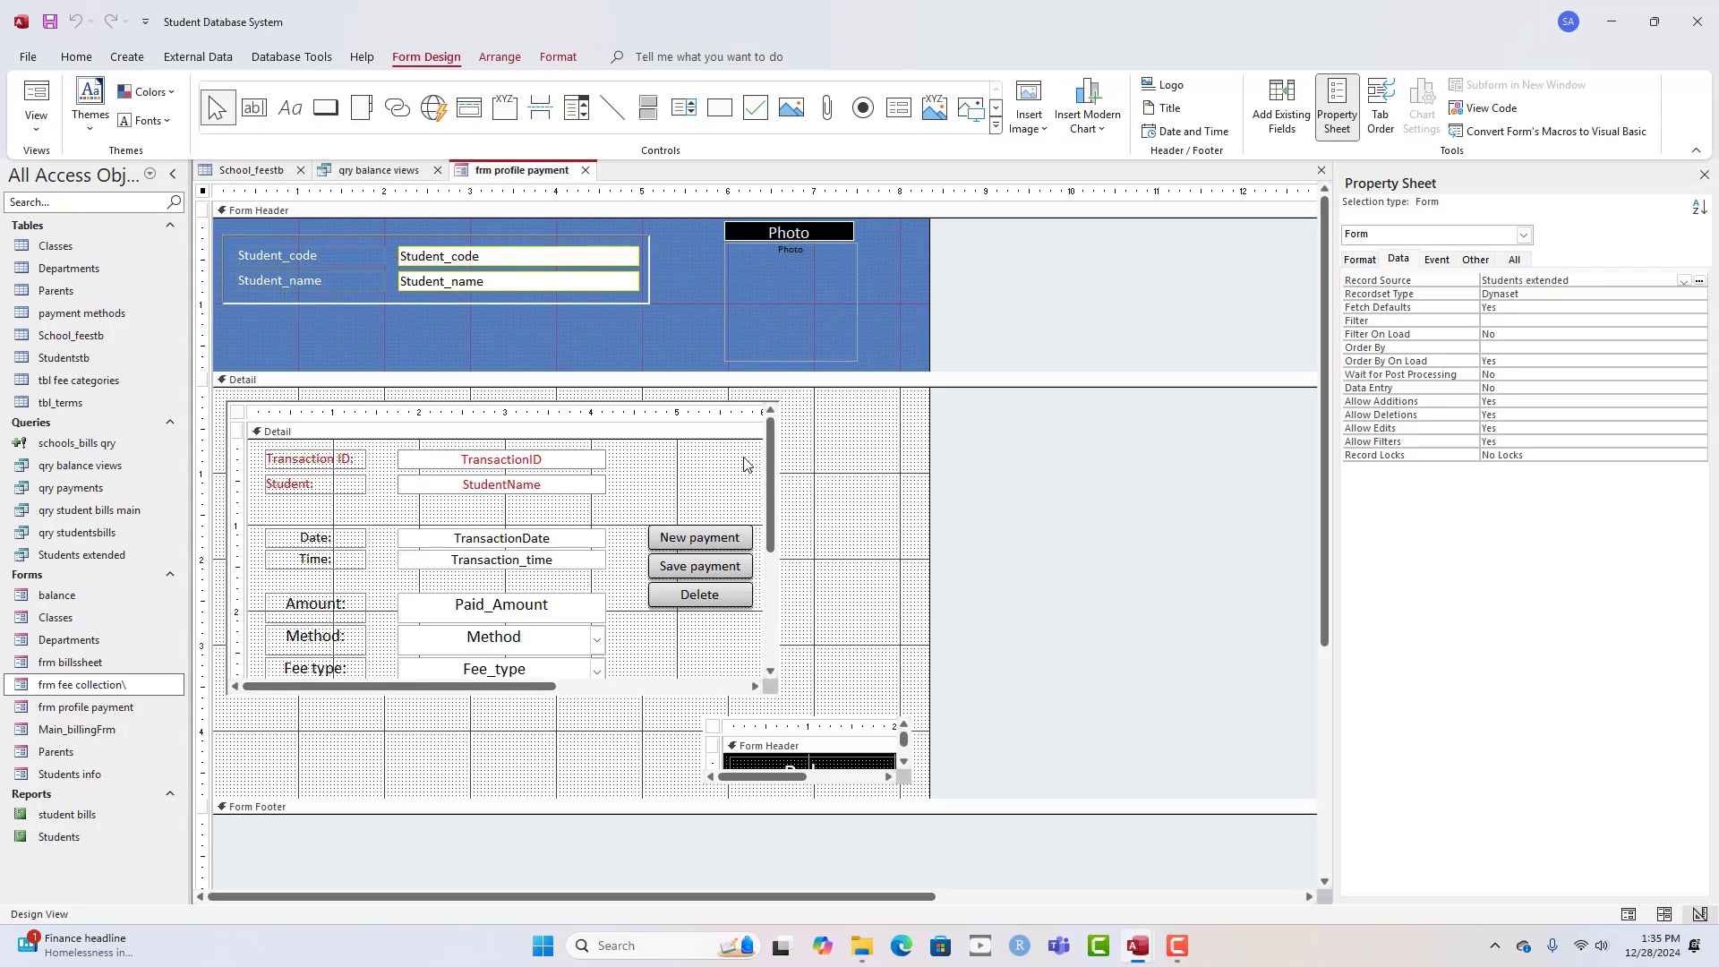
click(508, 331)
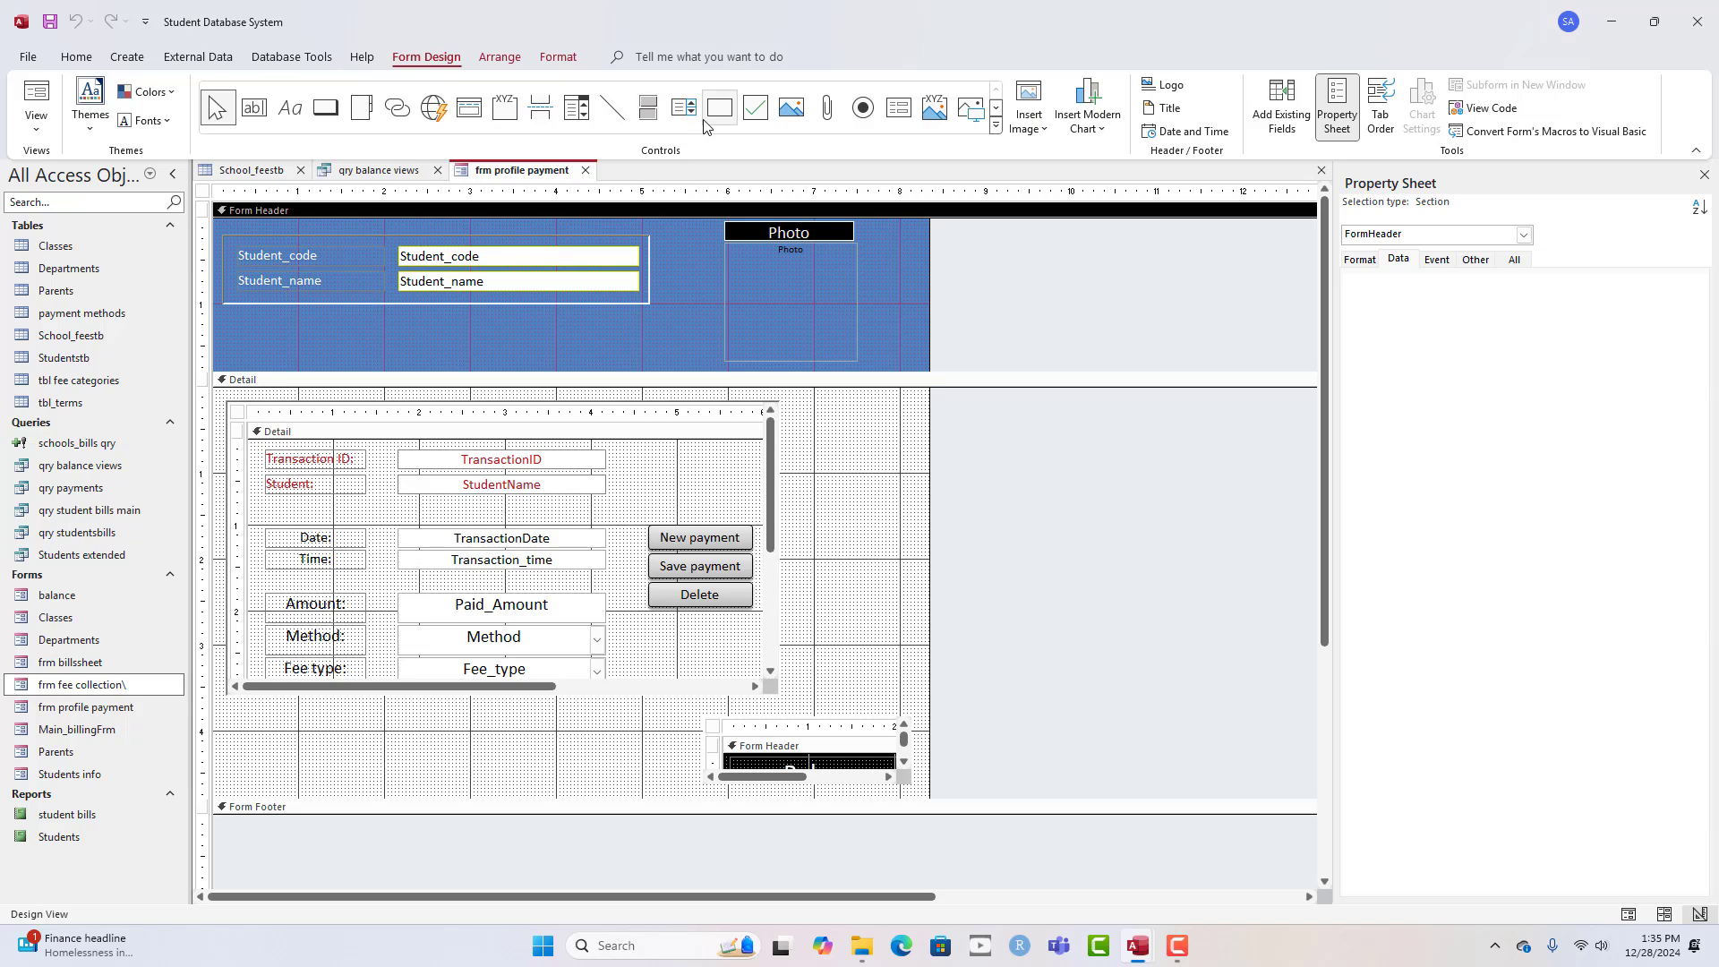
click(582, 114)
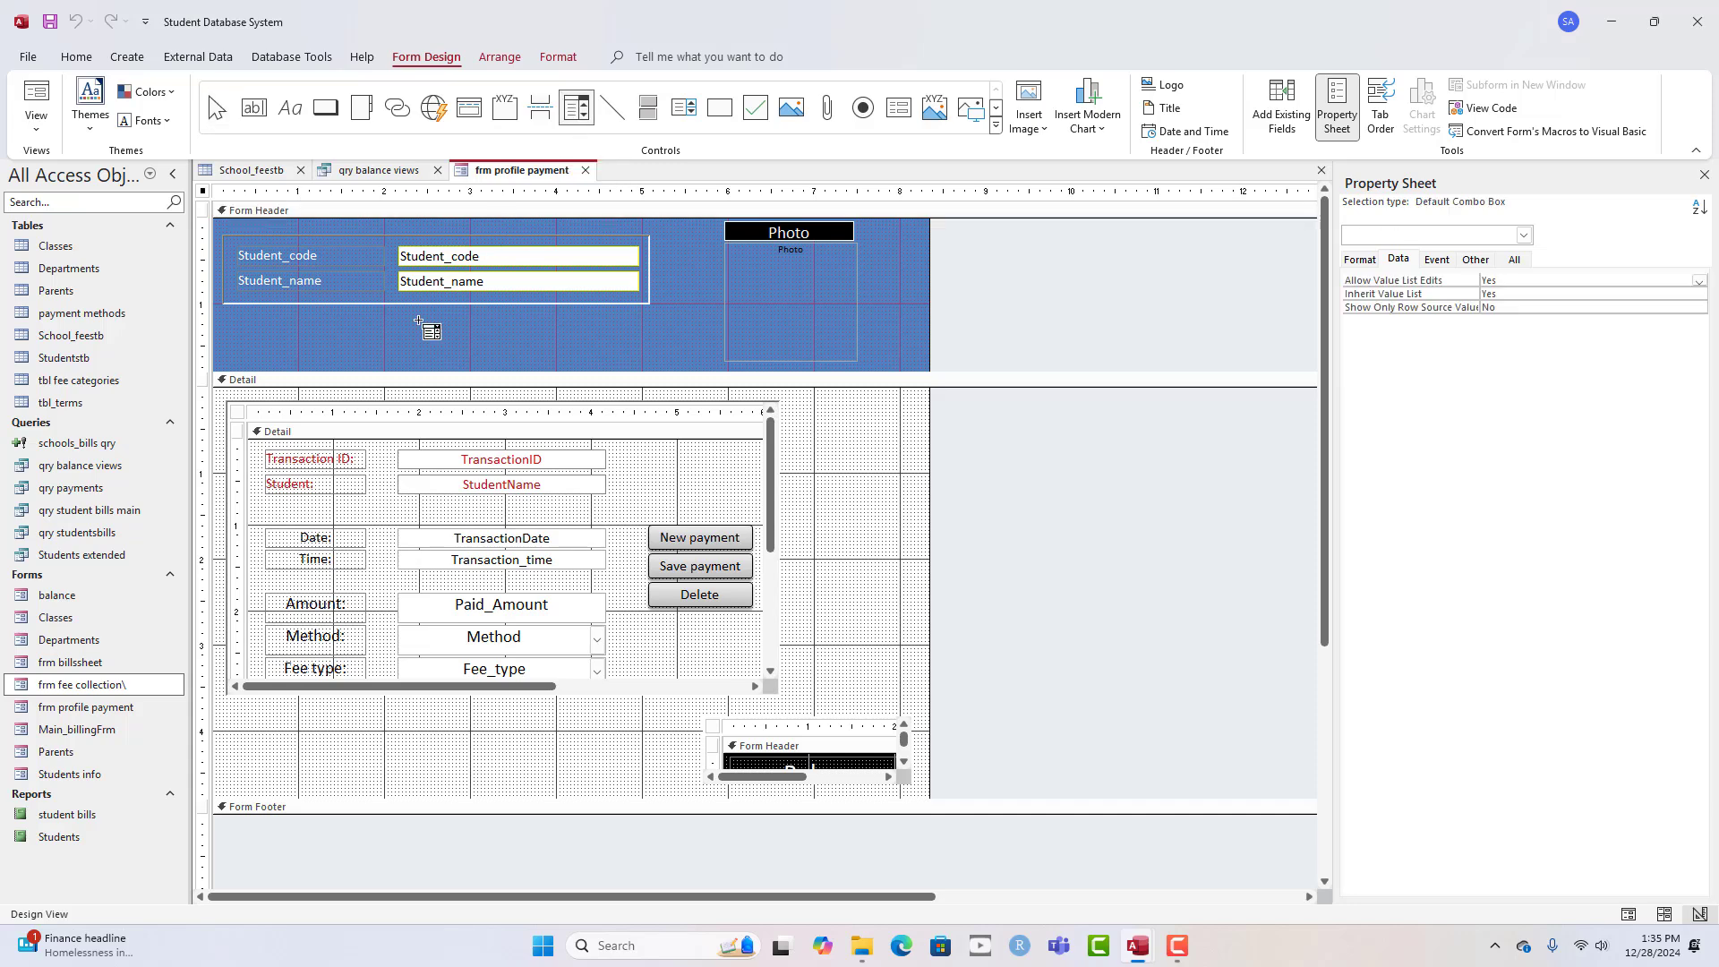
mouse_move(373, 320)
mouse_down()
mouse_move(392, 344)
mouse_move(566, 351)
mouse_up()
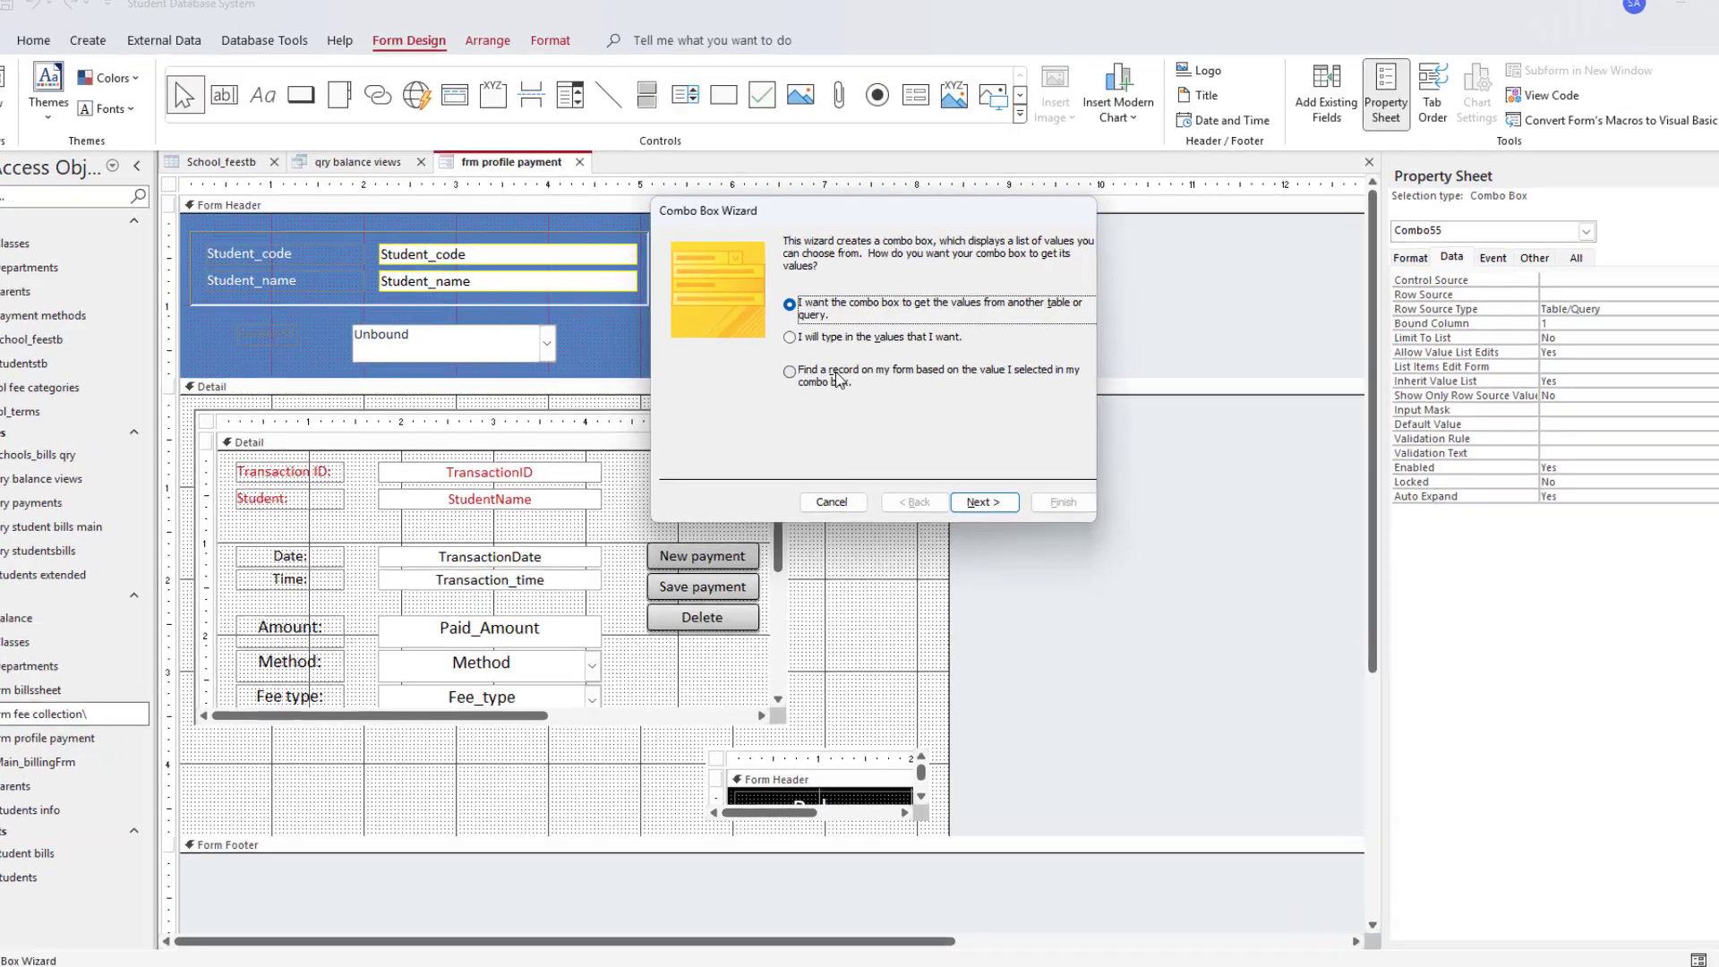
- Configure the combo box to find a form record based on the selected value, using the Student_name field
click(821, 364)
click(885, 327)
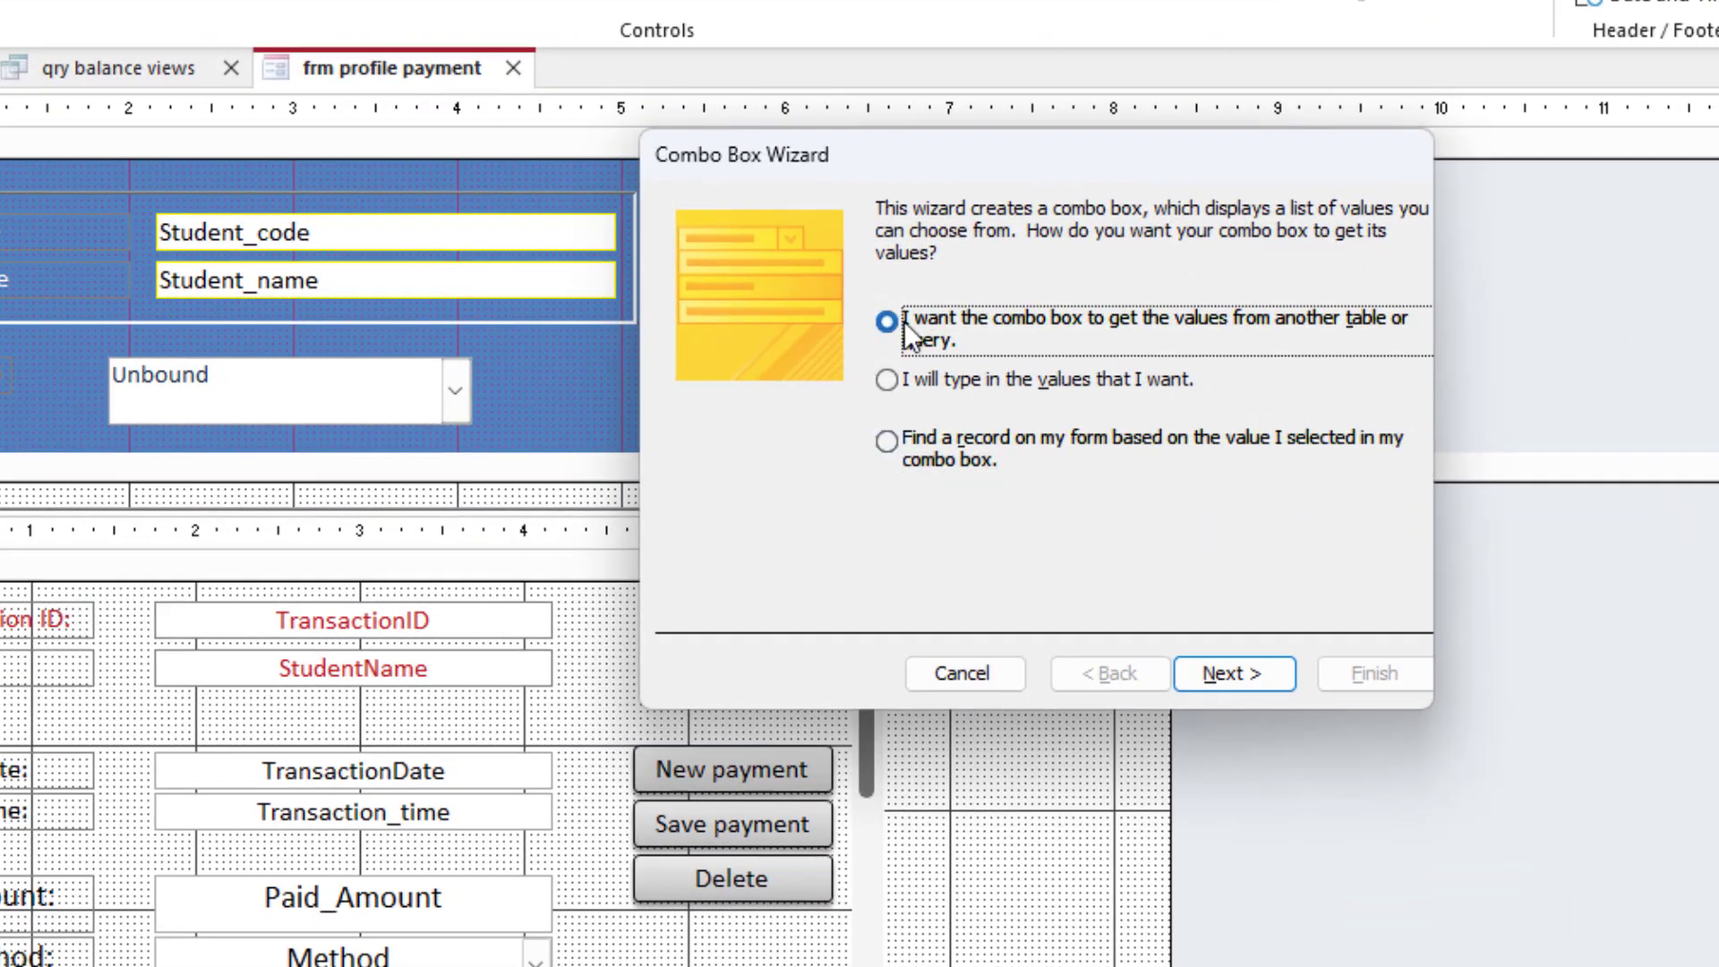
click(906, 449)
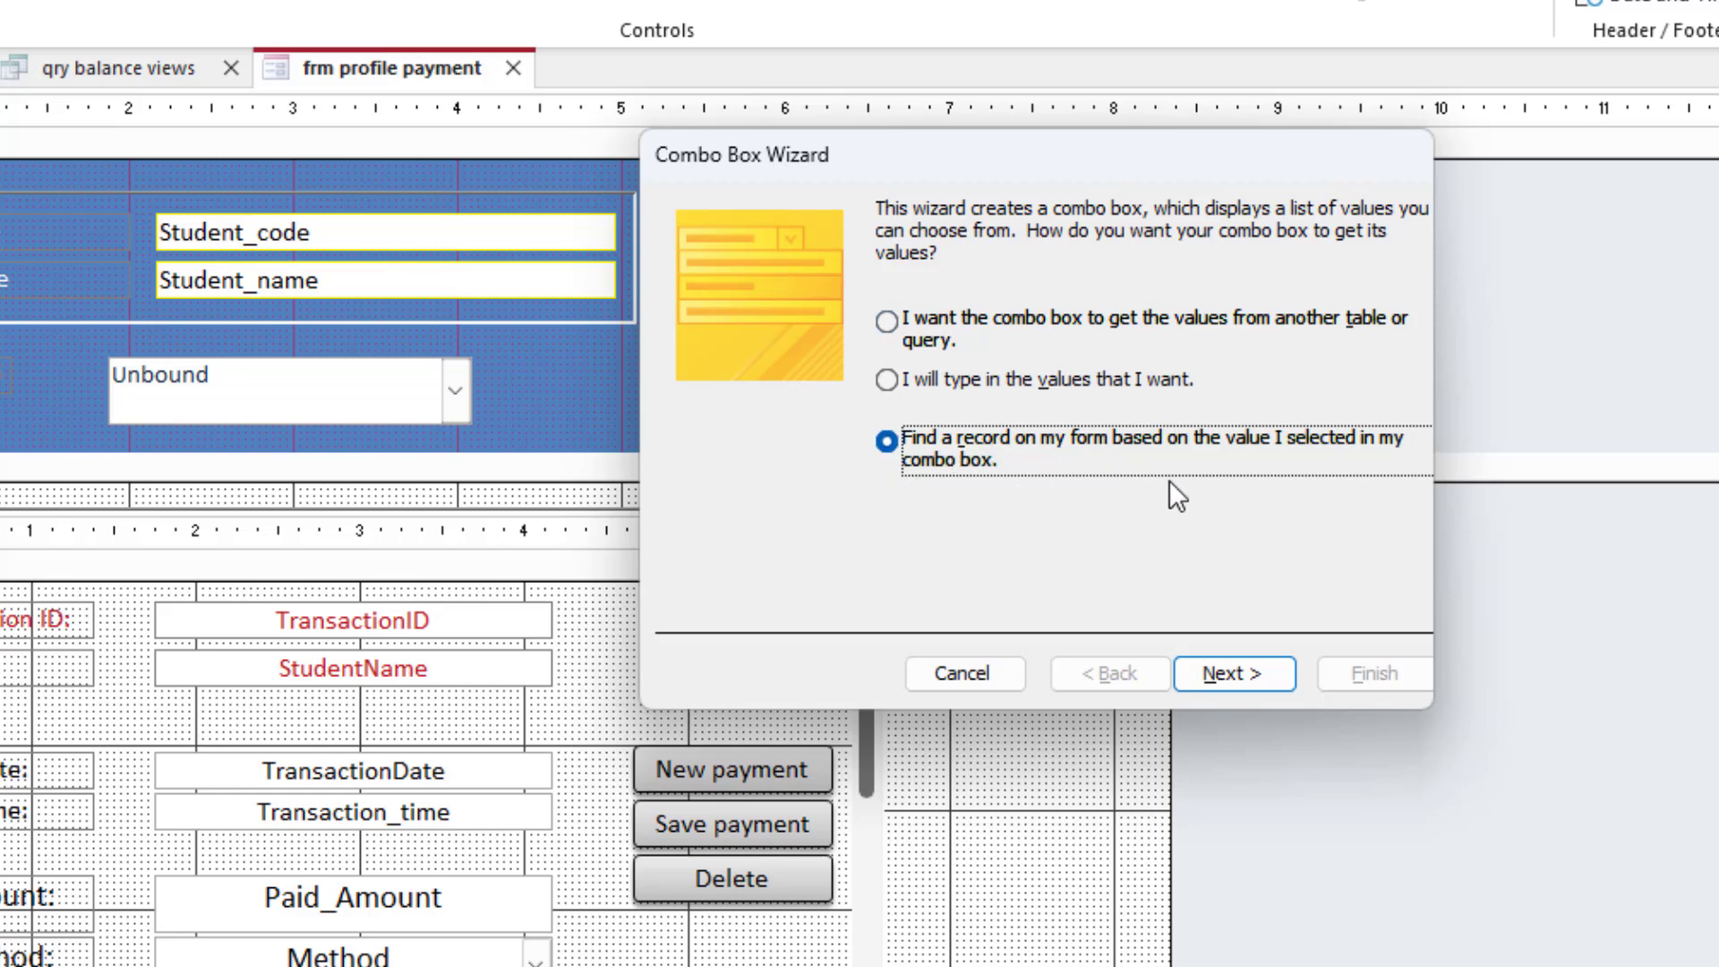
click(1235, 673)
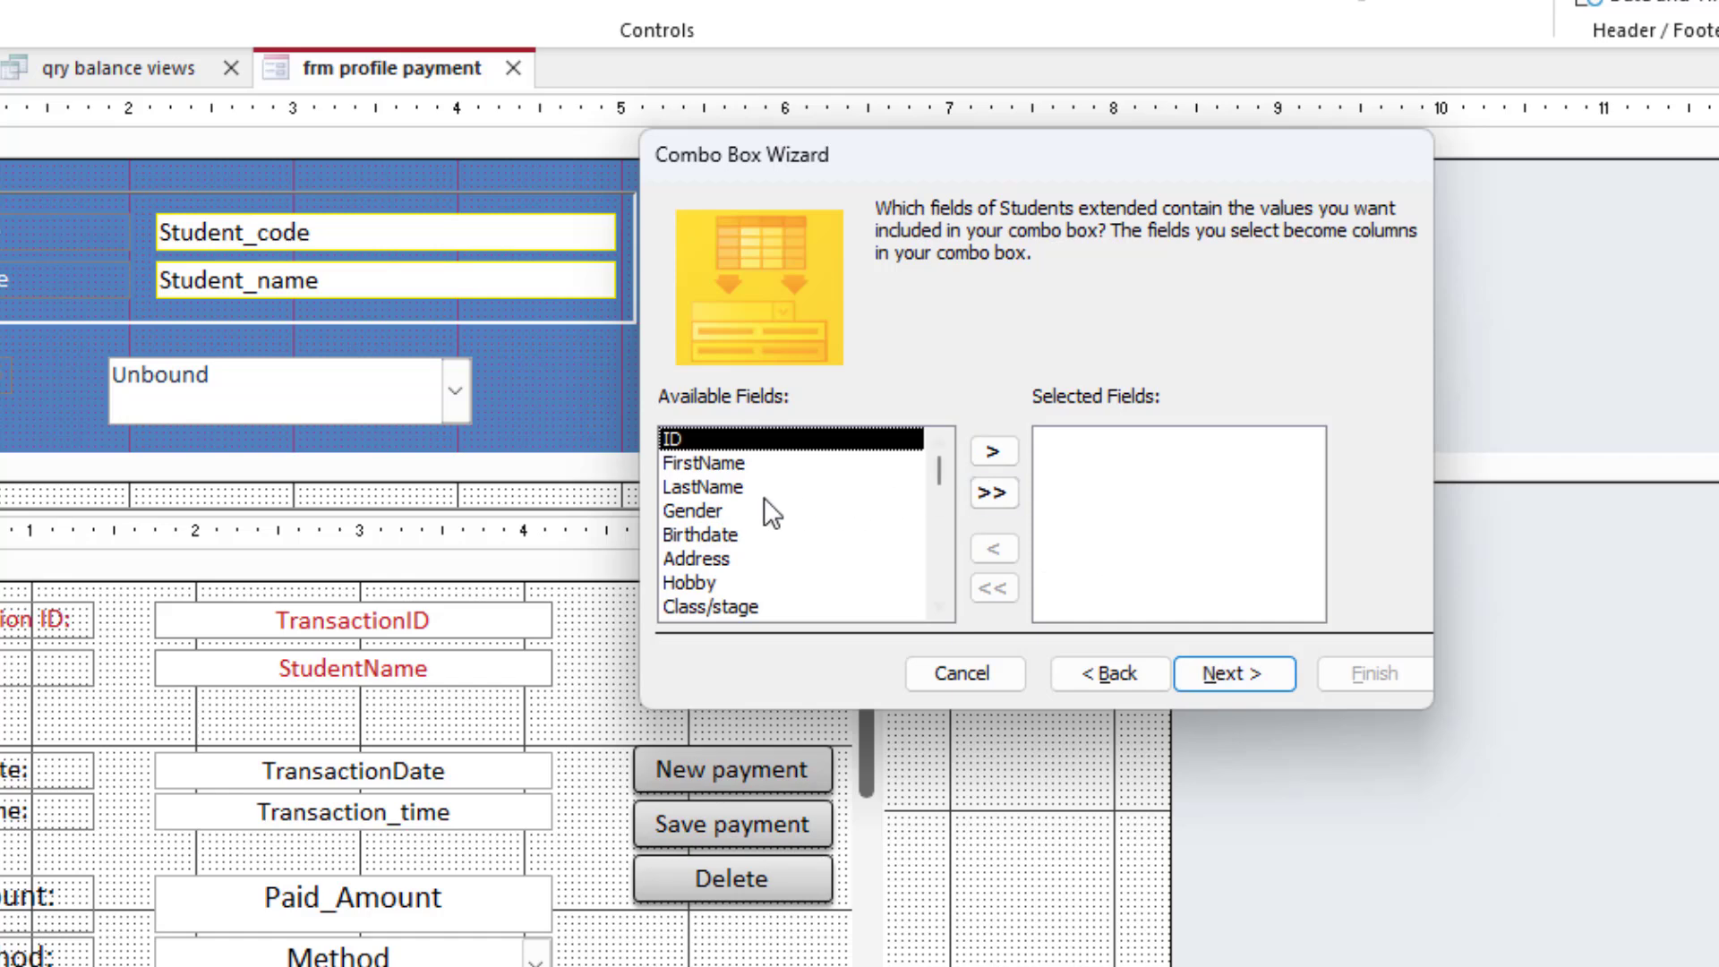
scroll(855, 527, down, 6)
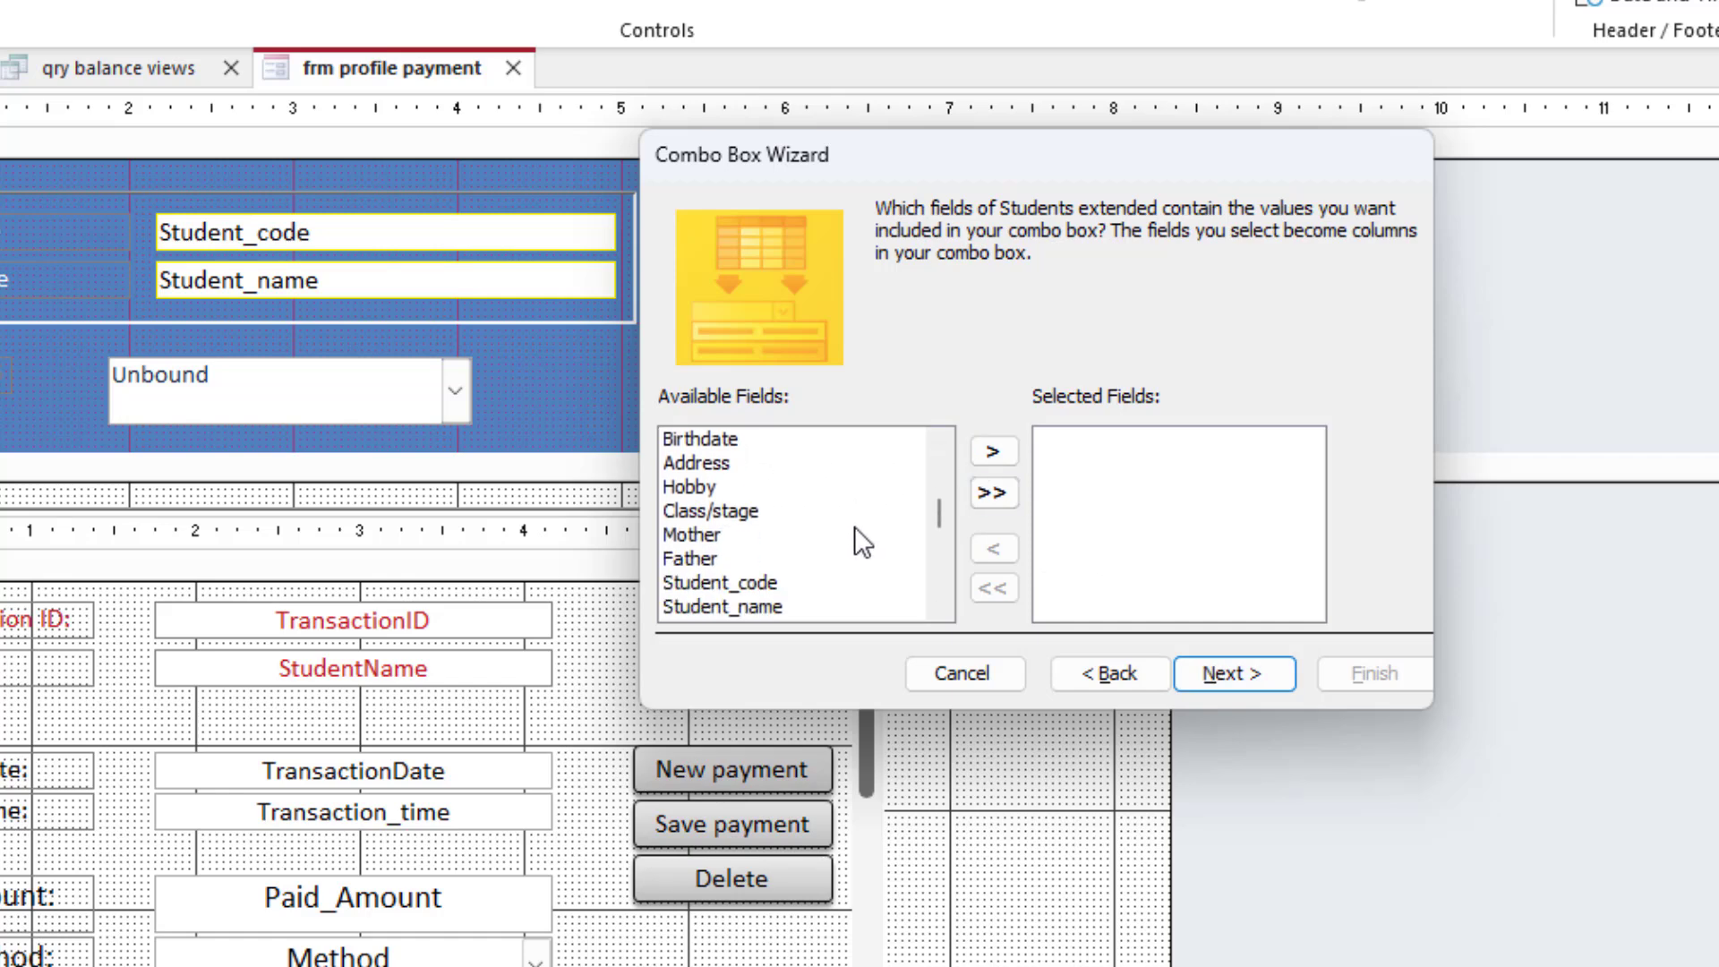
click(809, 557)
click(994, 453)
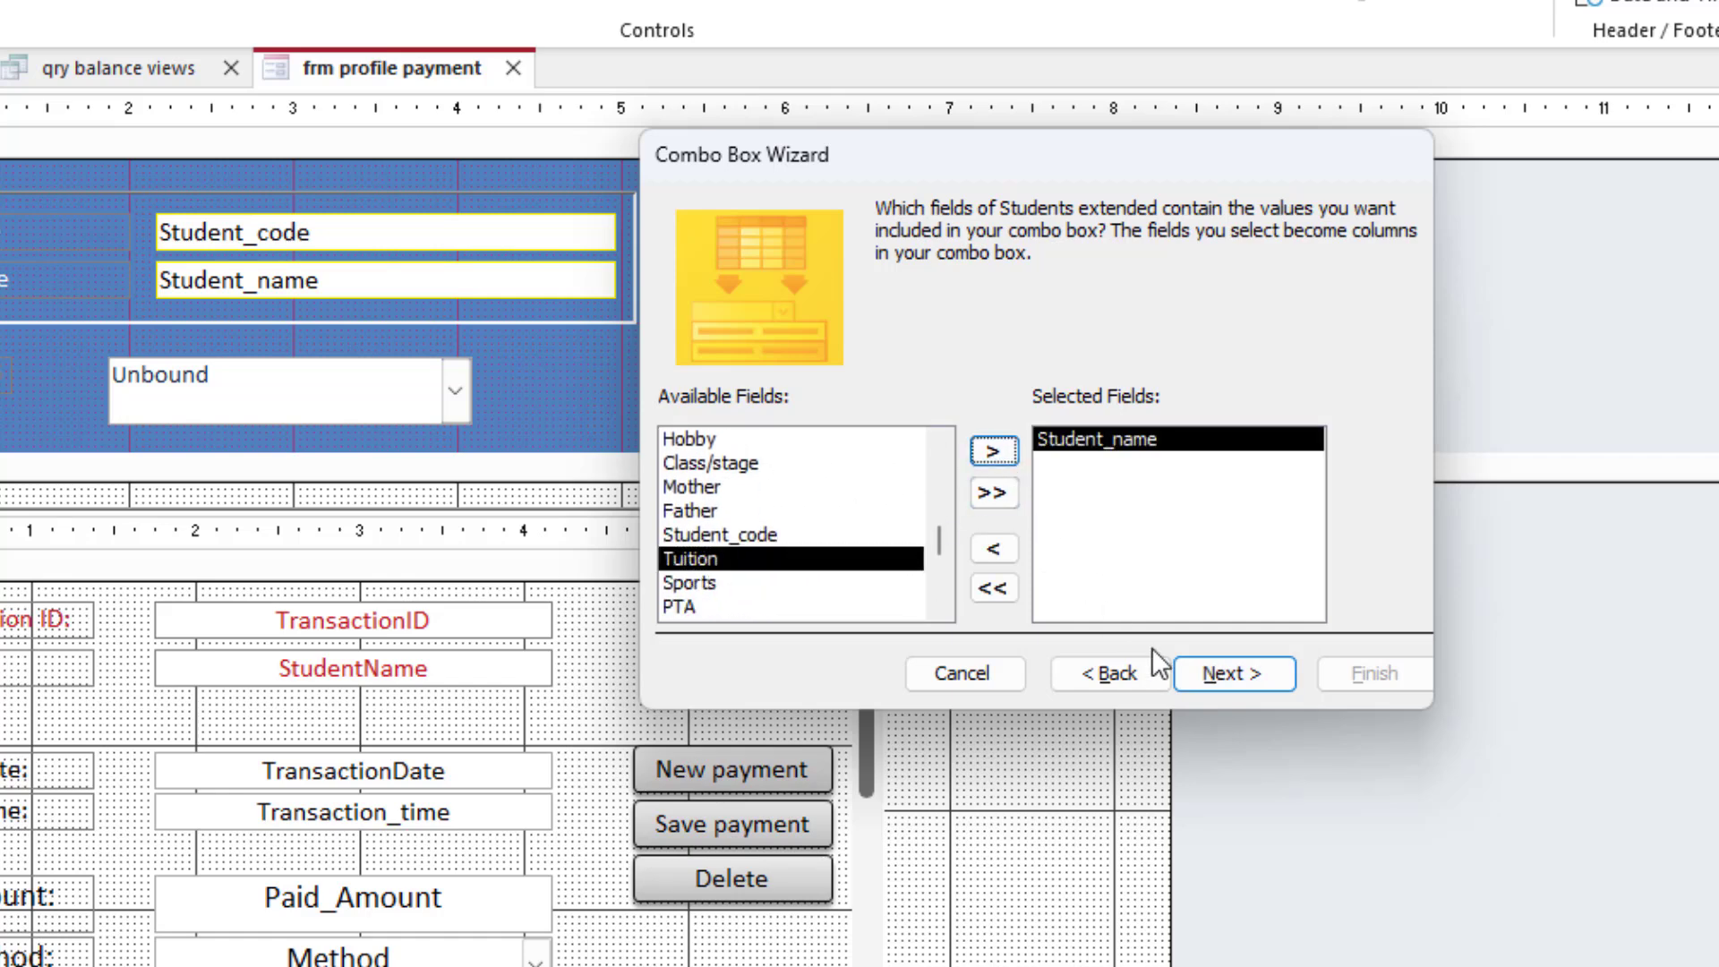
- Label the combo box "Search:" and finish creating it
click(1217, 687)
click(1208, 673)
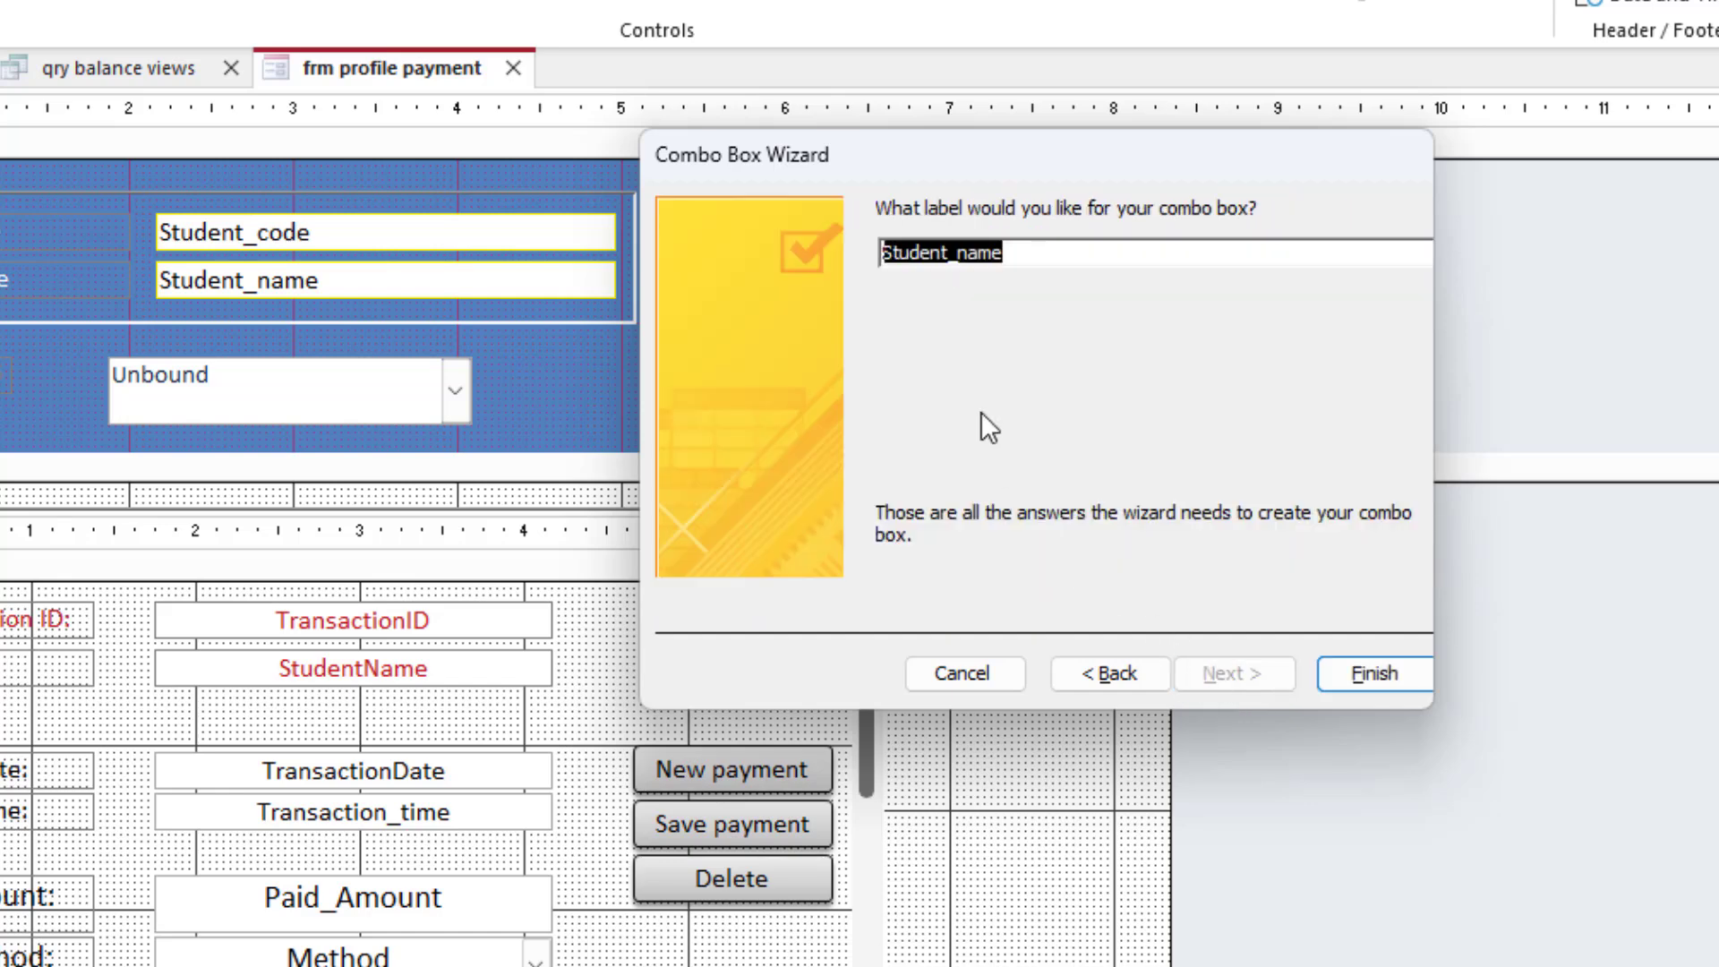
text(Search:)
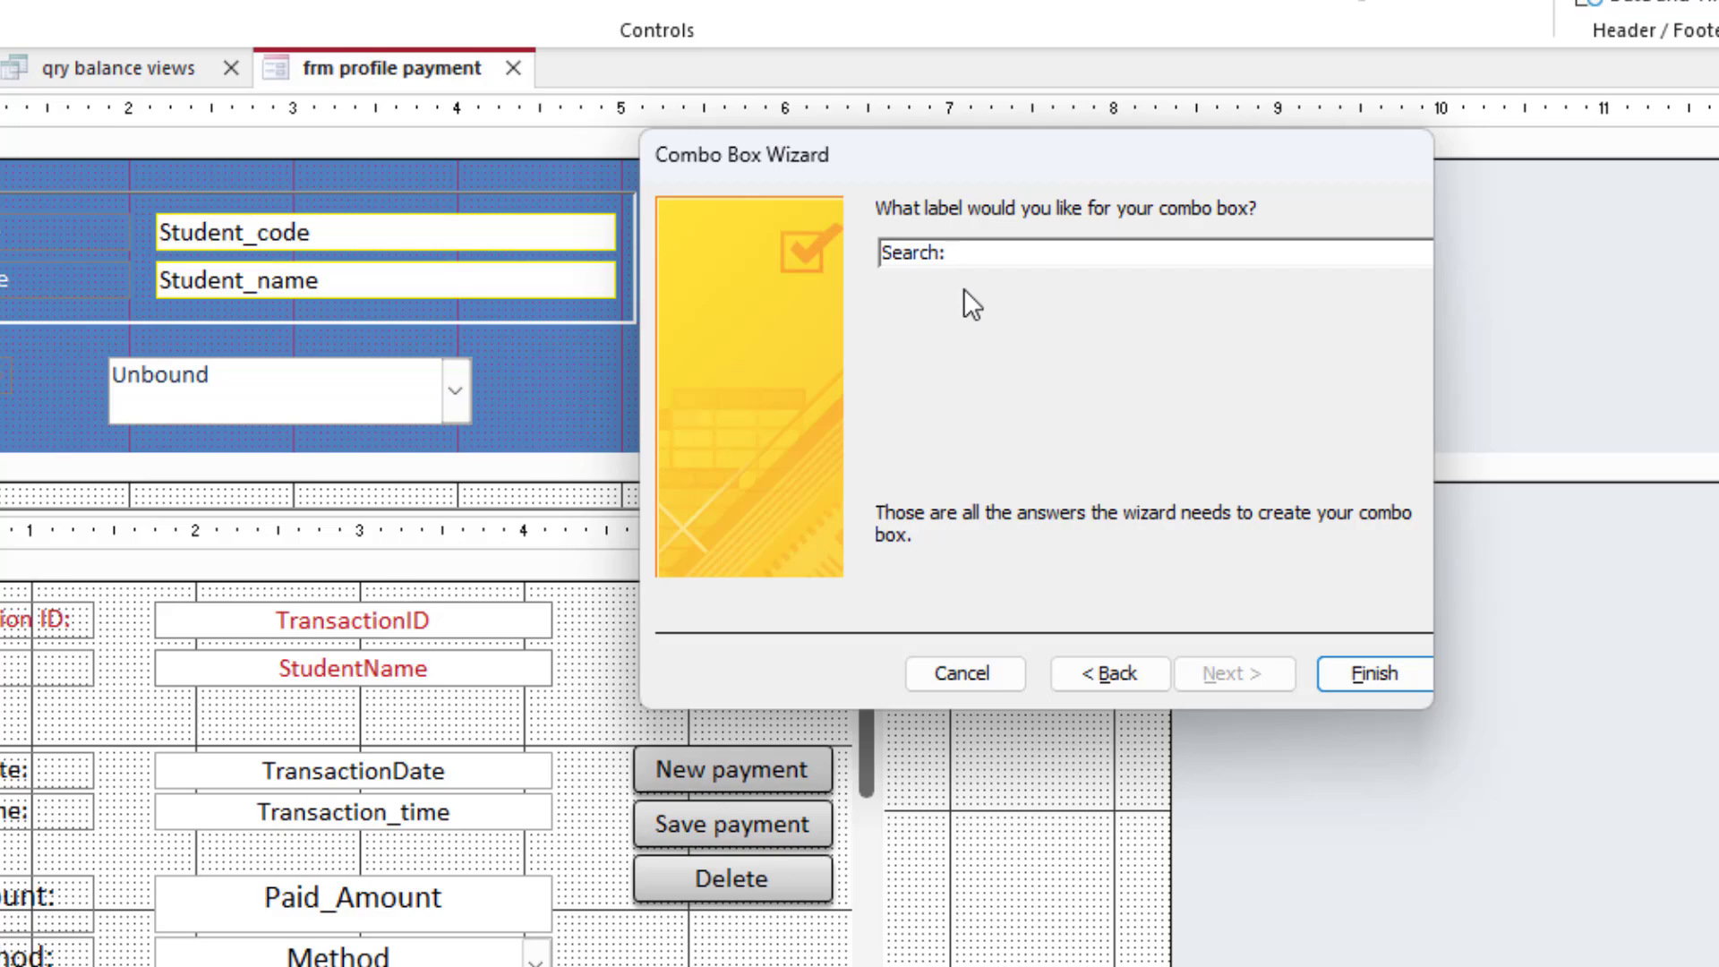
click(1427, 667)
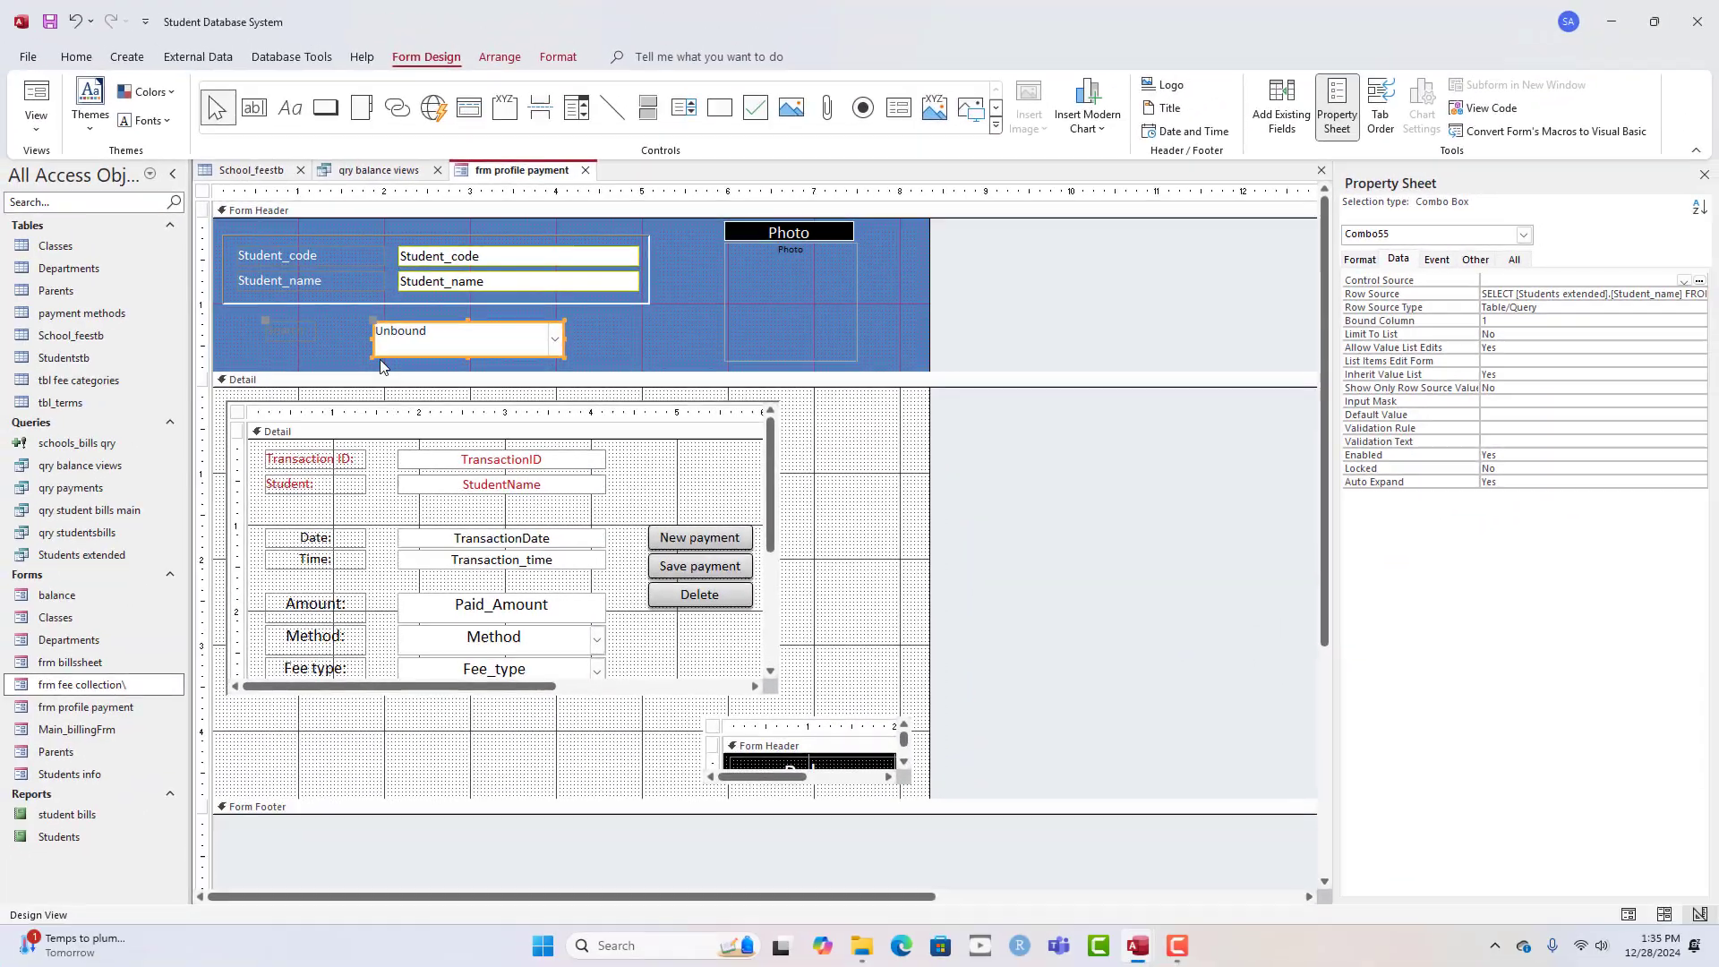
- Enlarge the Search label and format its text as 14 pt, white, centred and bold
click(302, 333)
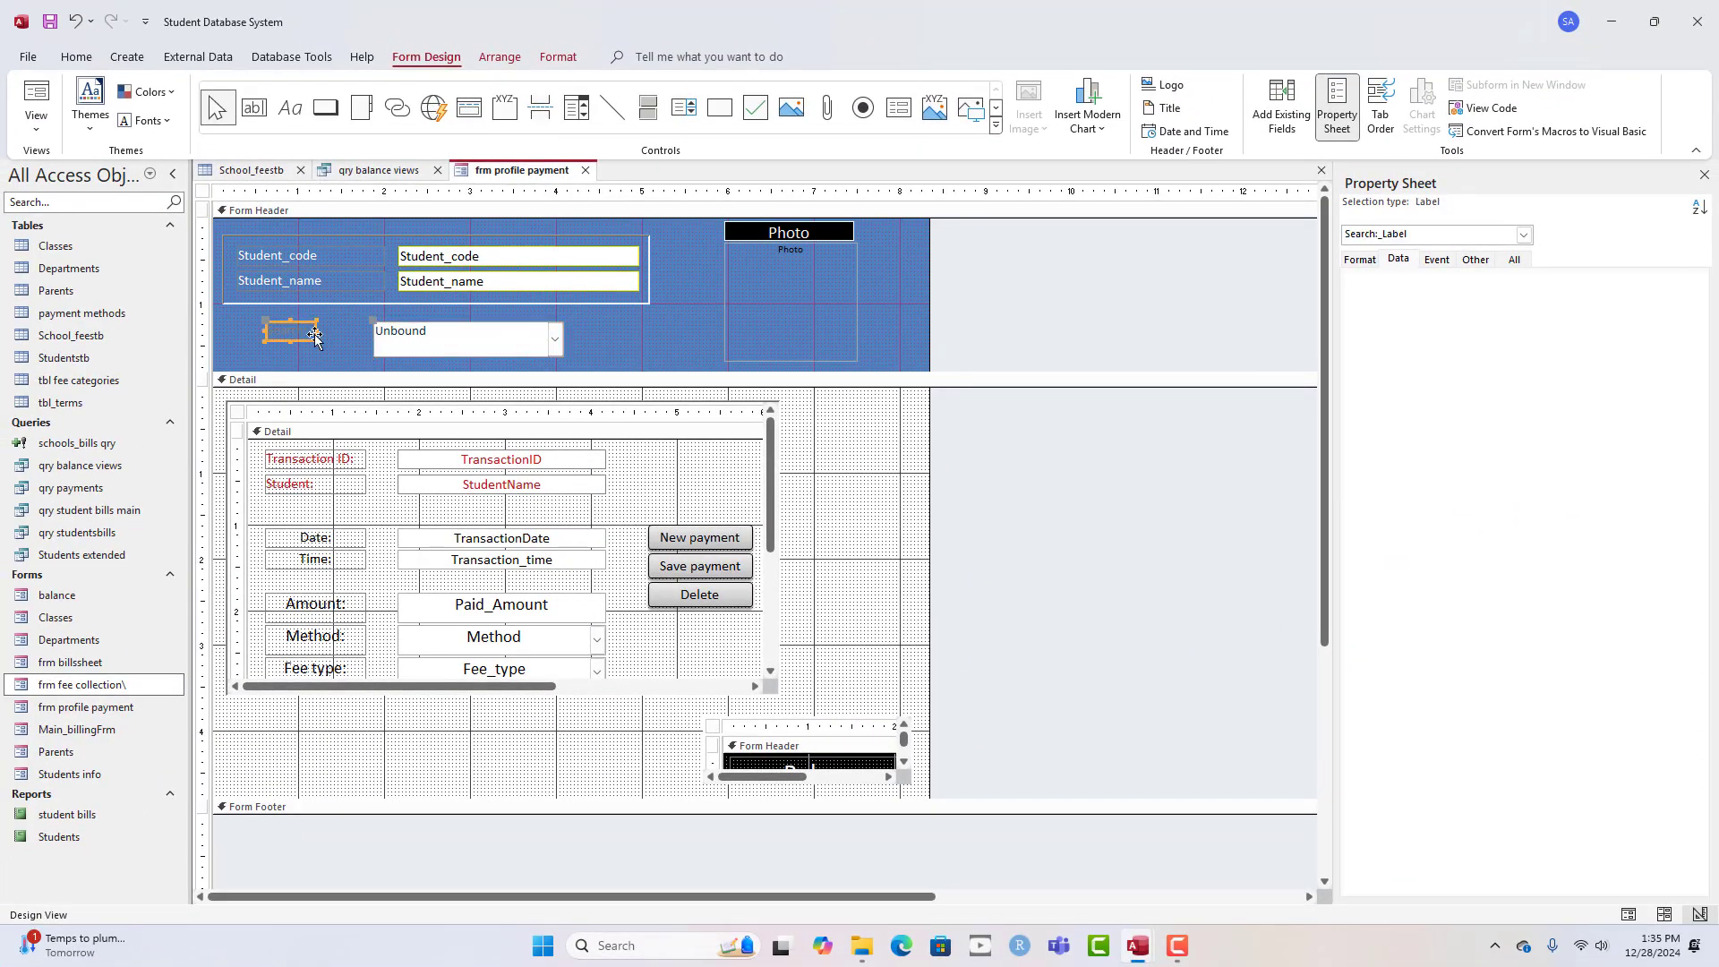
mouse_move(316, 341)
mouse_down()
mouse_move(368, 339)
mouse_move(315, 340)
mouse_up()
click(558, 56)
click(308, 90)
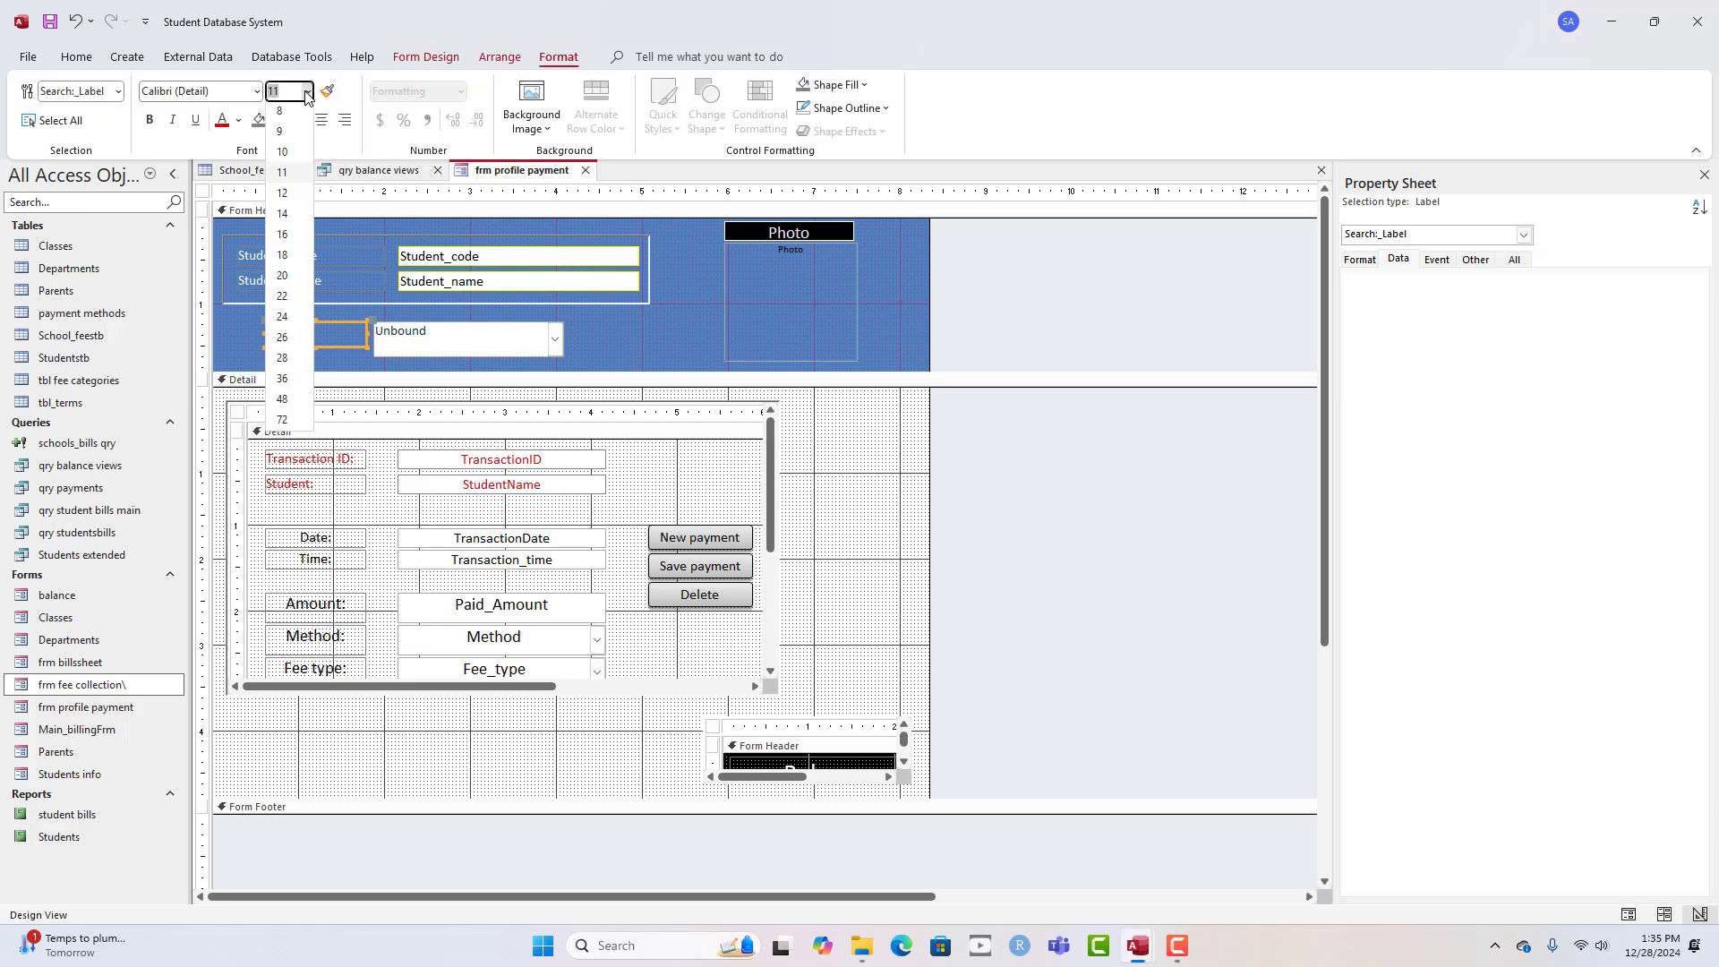
click(286, 223)
click(238, 120)
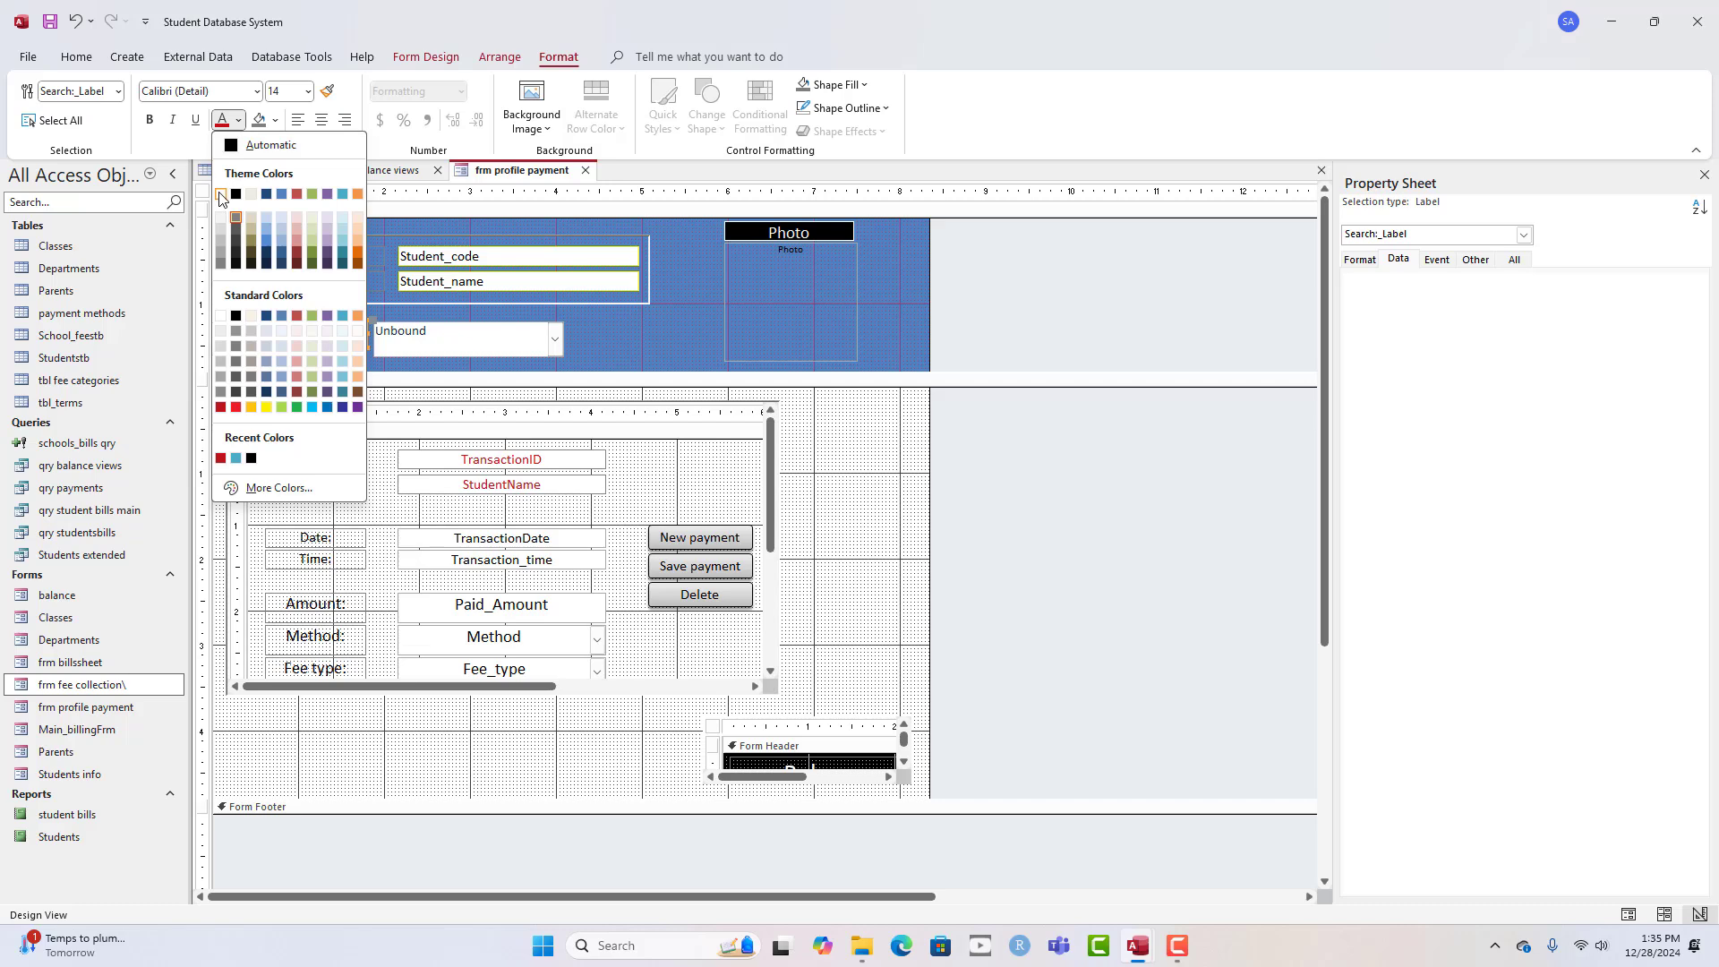
click(223, 188)
click(321, 120)
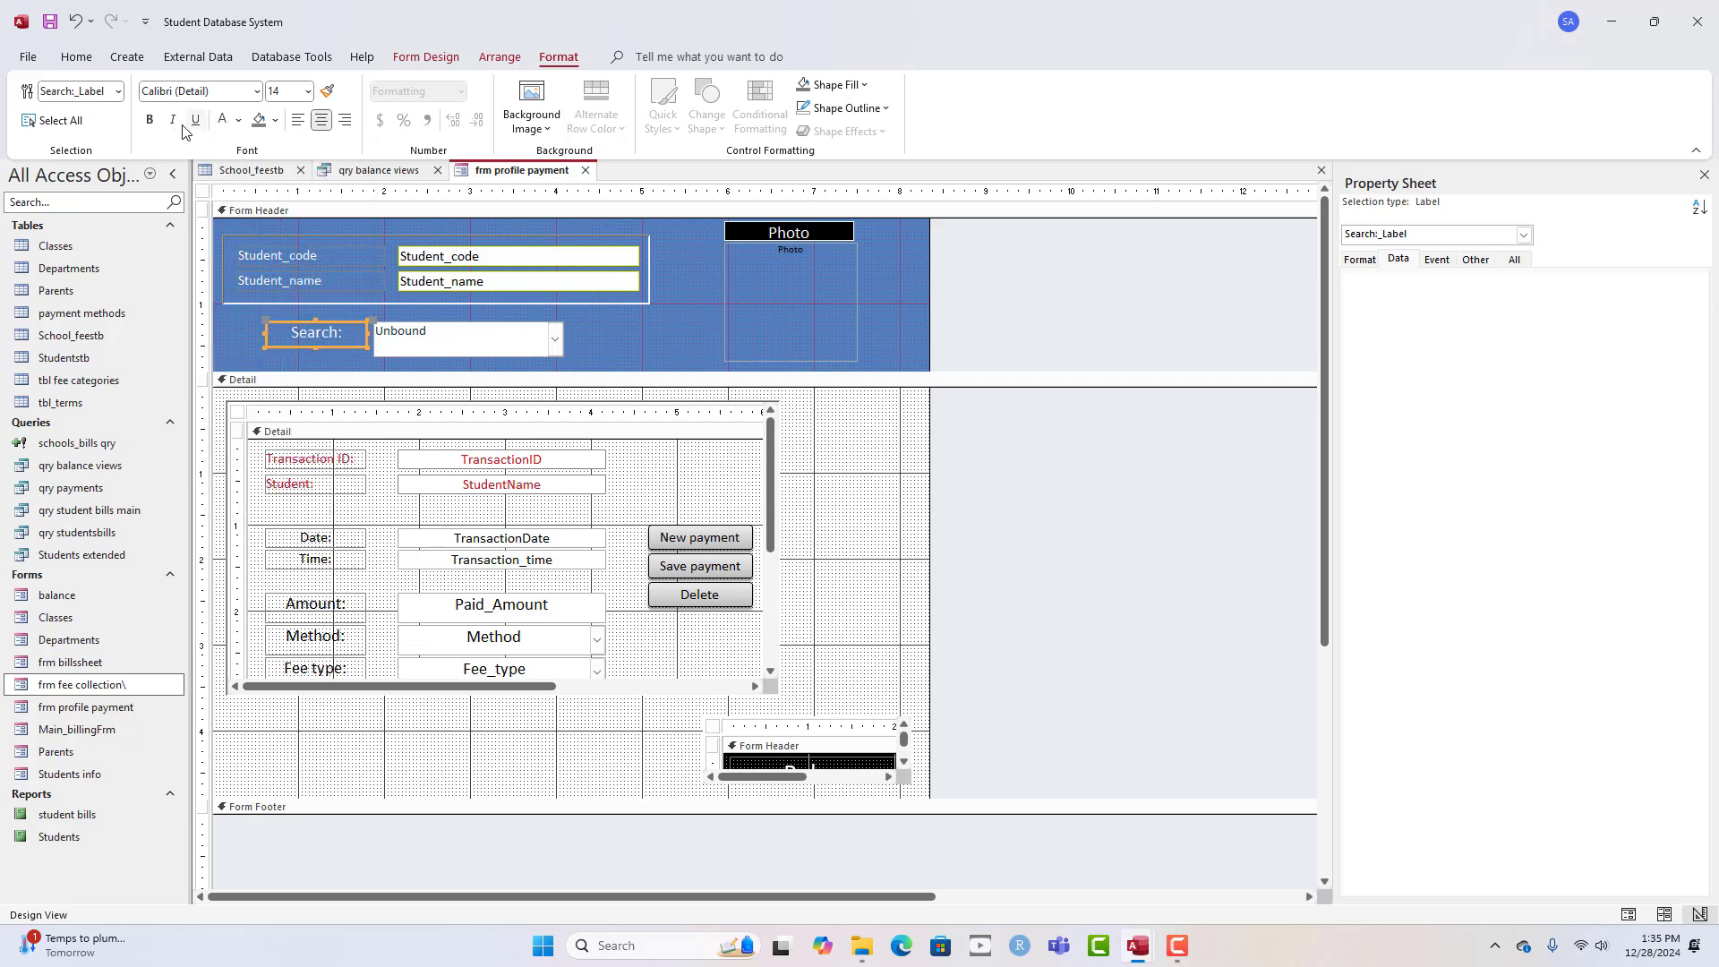
click(149, 120)
- Set the search combo box's font size to 14 and widen the box to about the end of the subform's entry fields
click(448, 338)
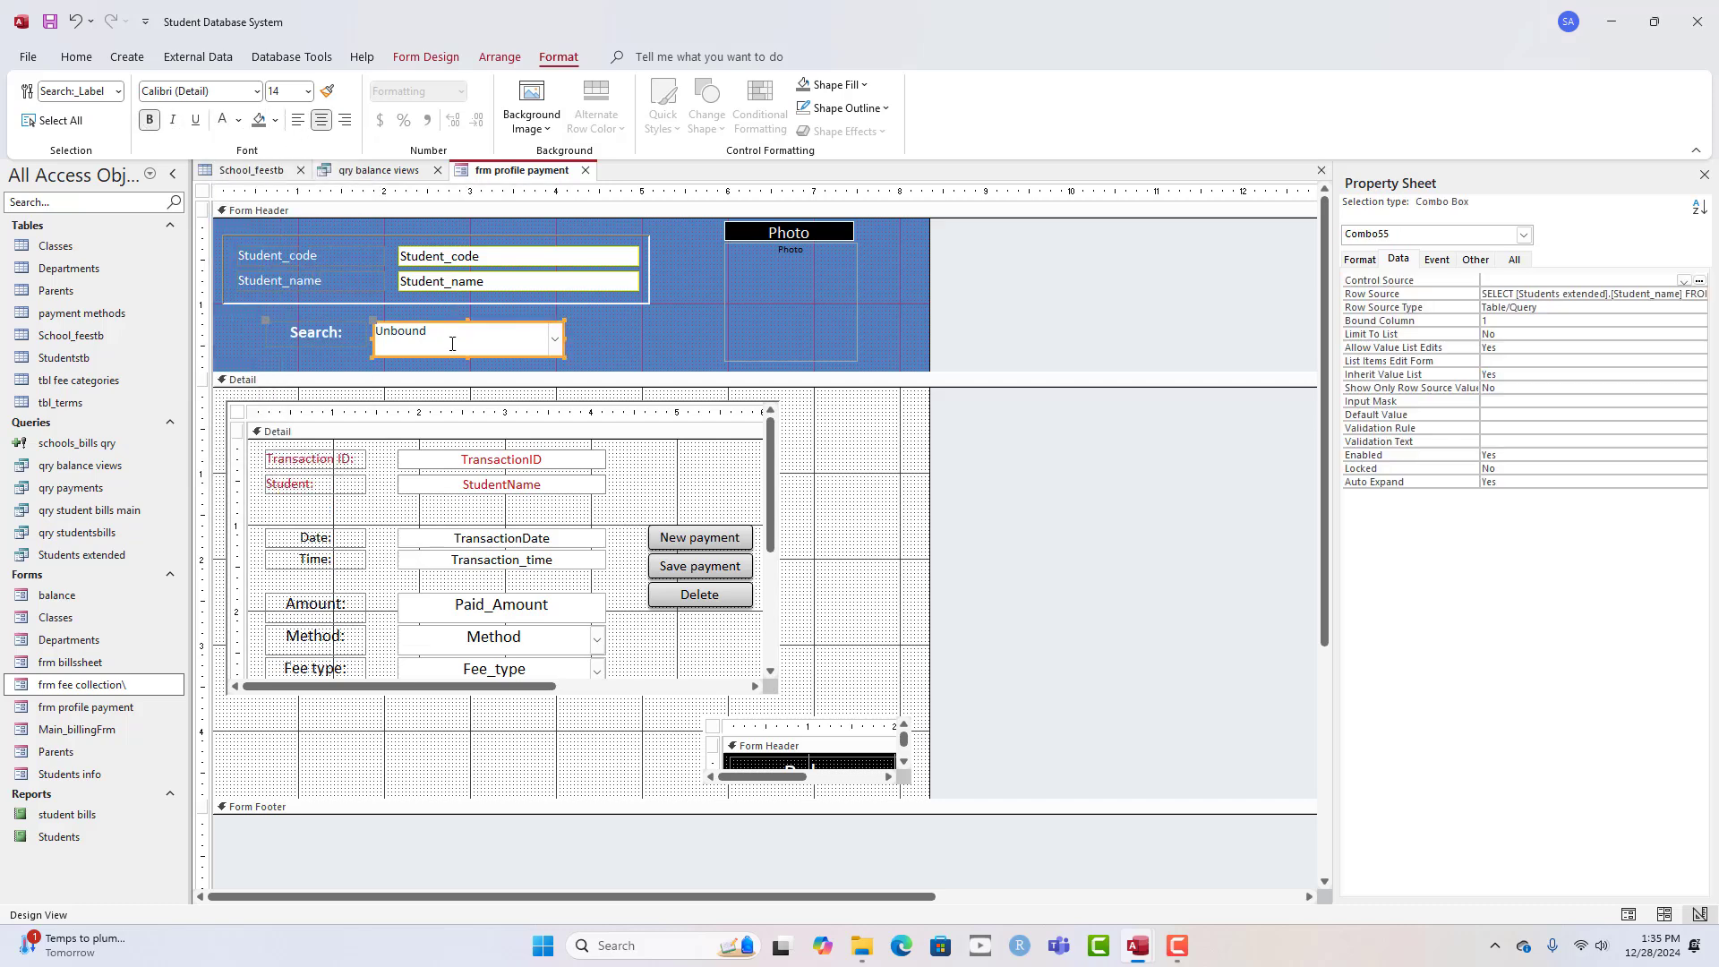
click(308, 90)
click(283, 217)
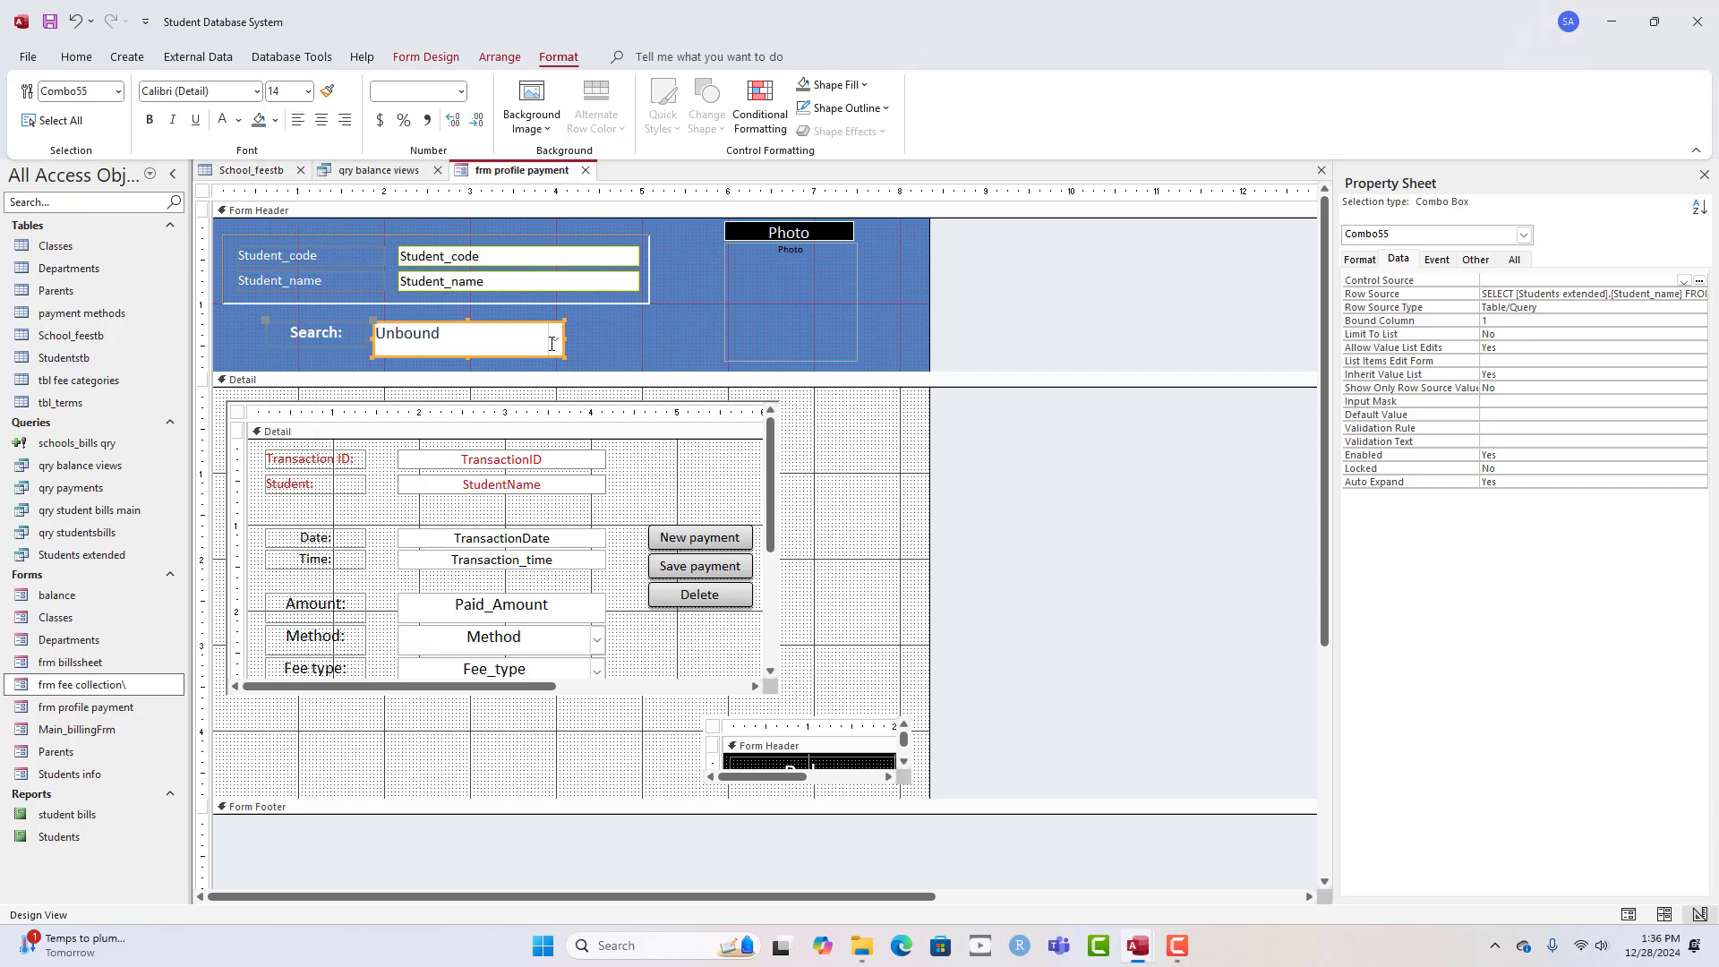
drag(565, 336, 607, 337)
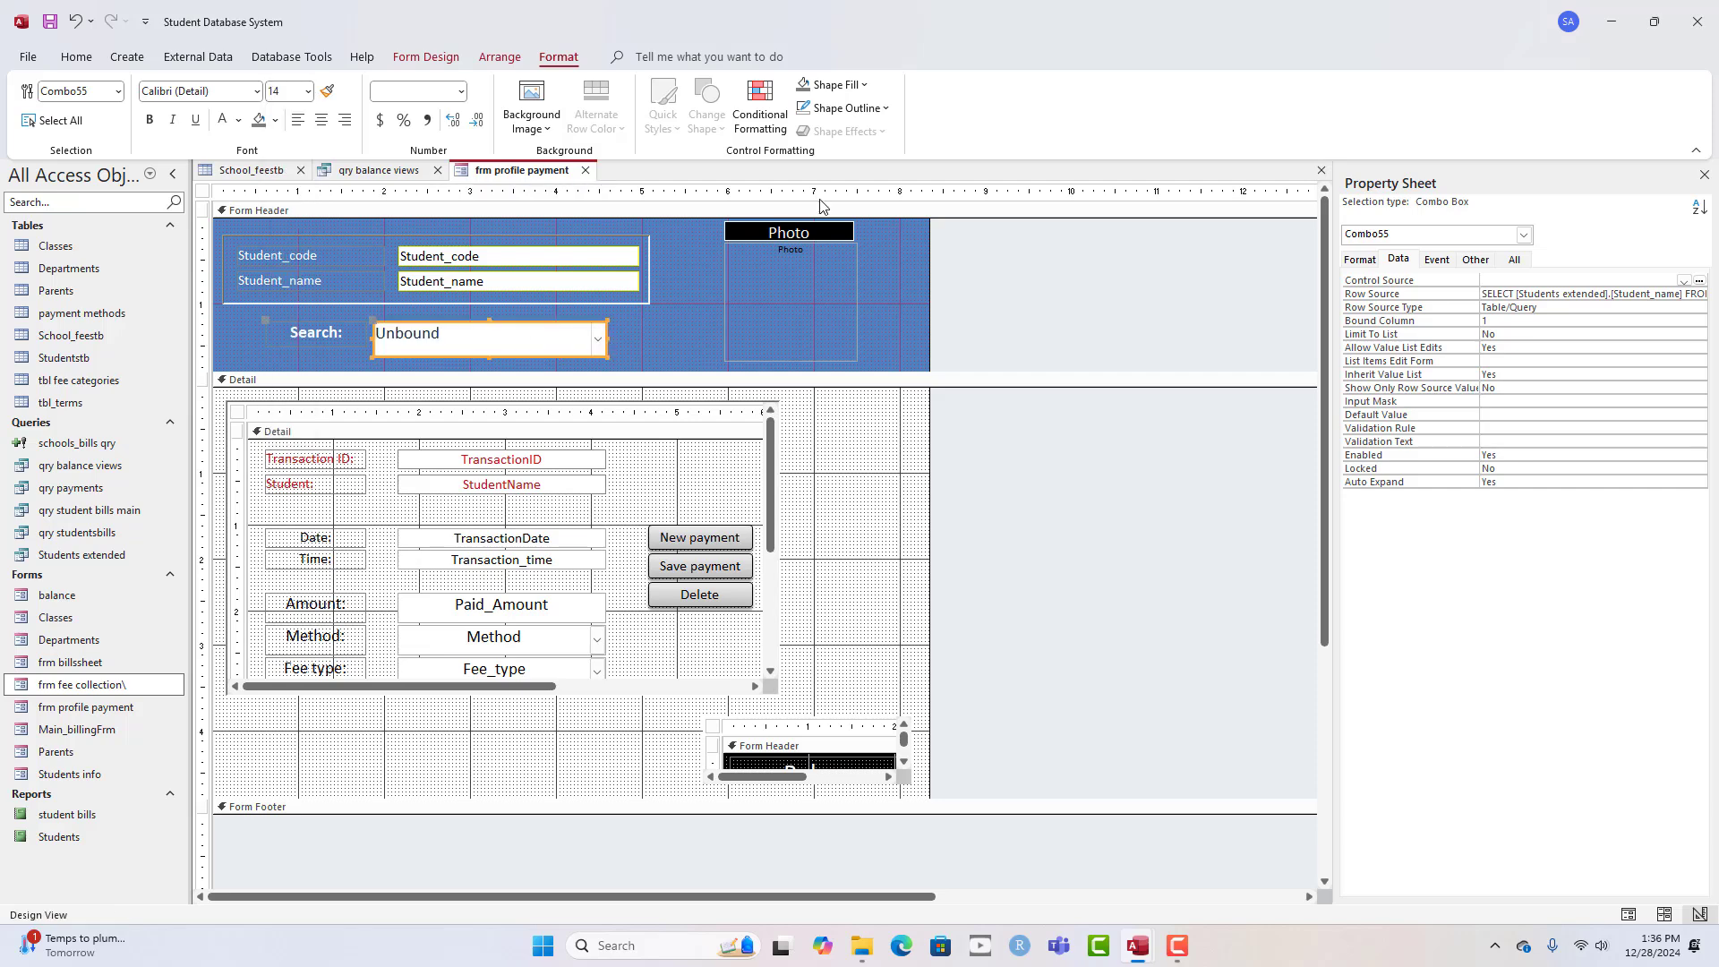
- Fill the search combo box with the lightest orange theme colour
click(831, 84)
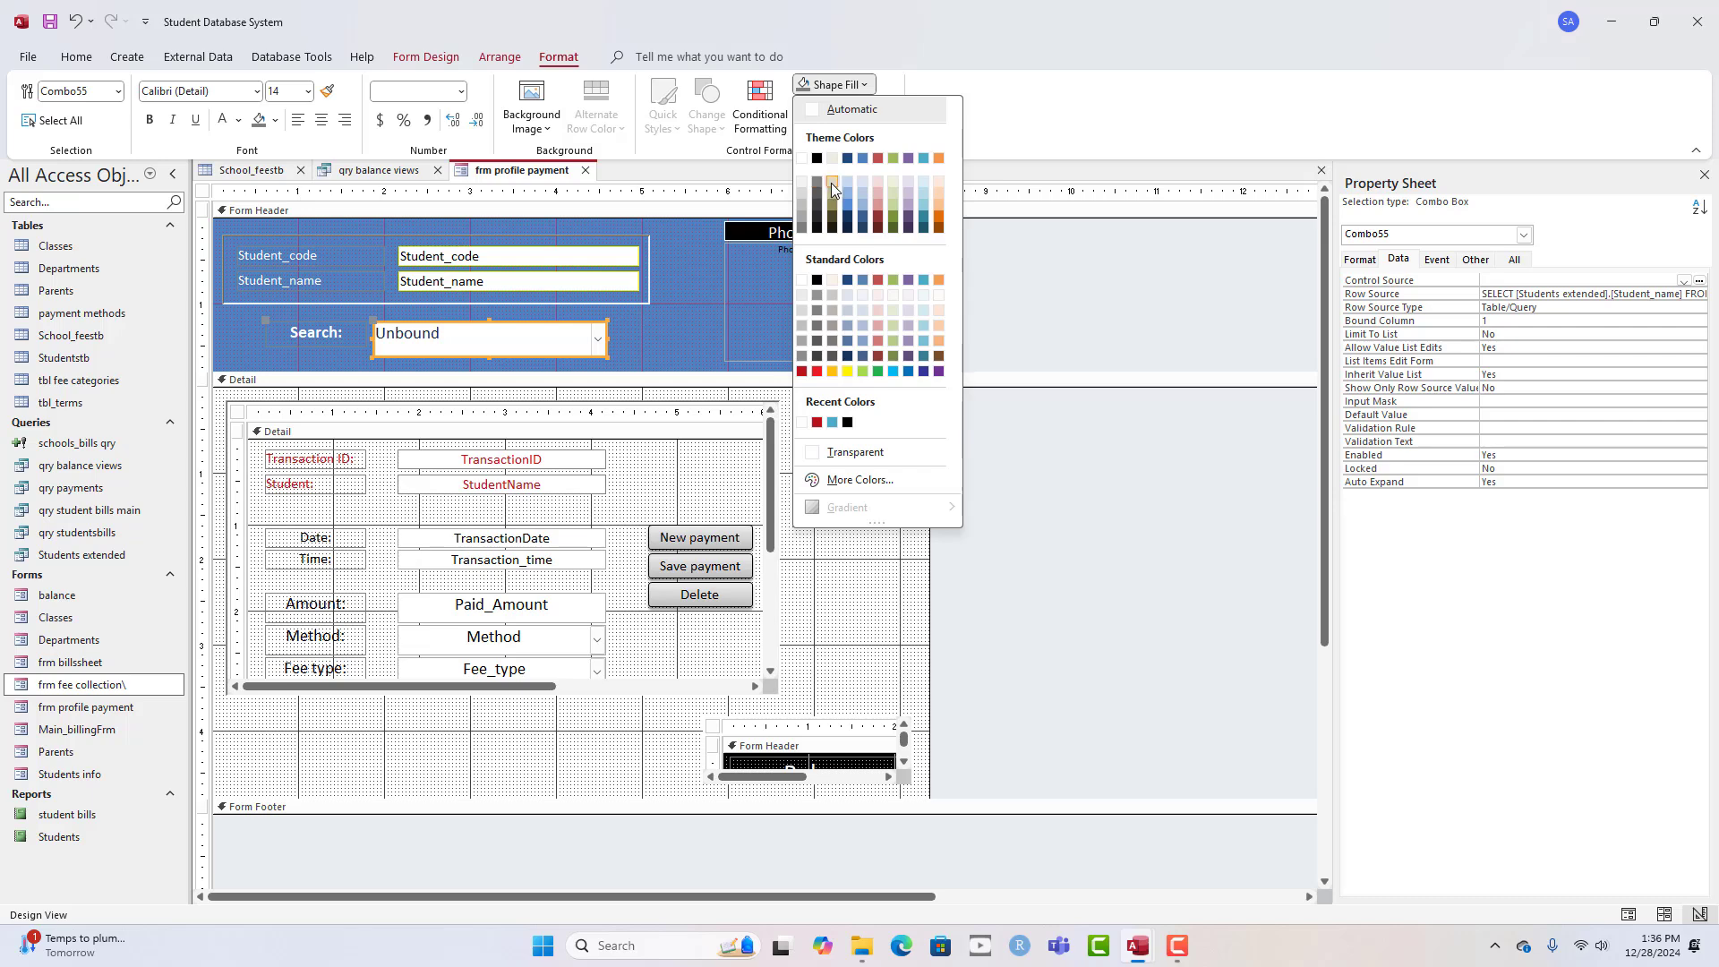
click(832, 181)
click(831, 84)
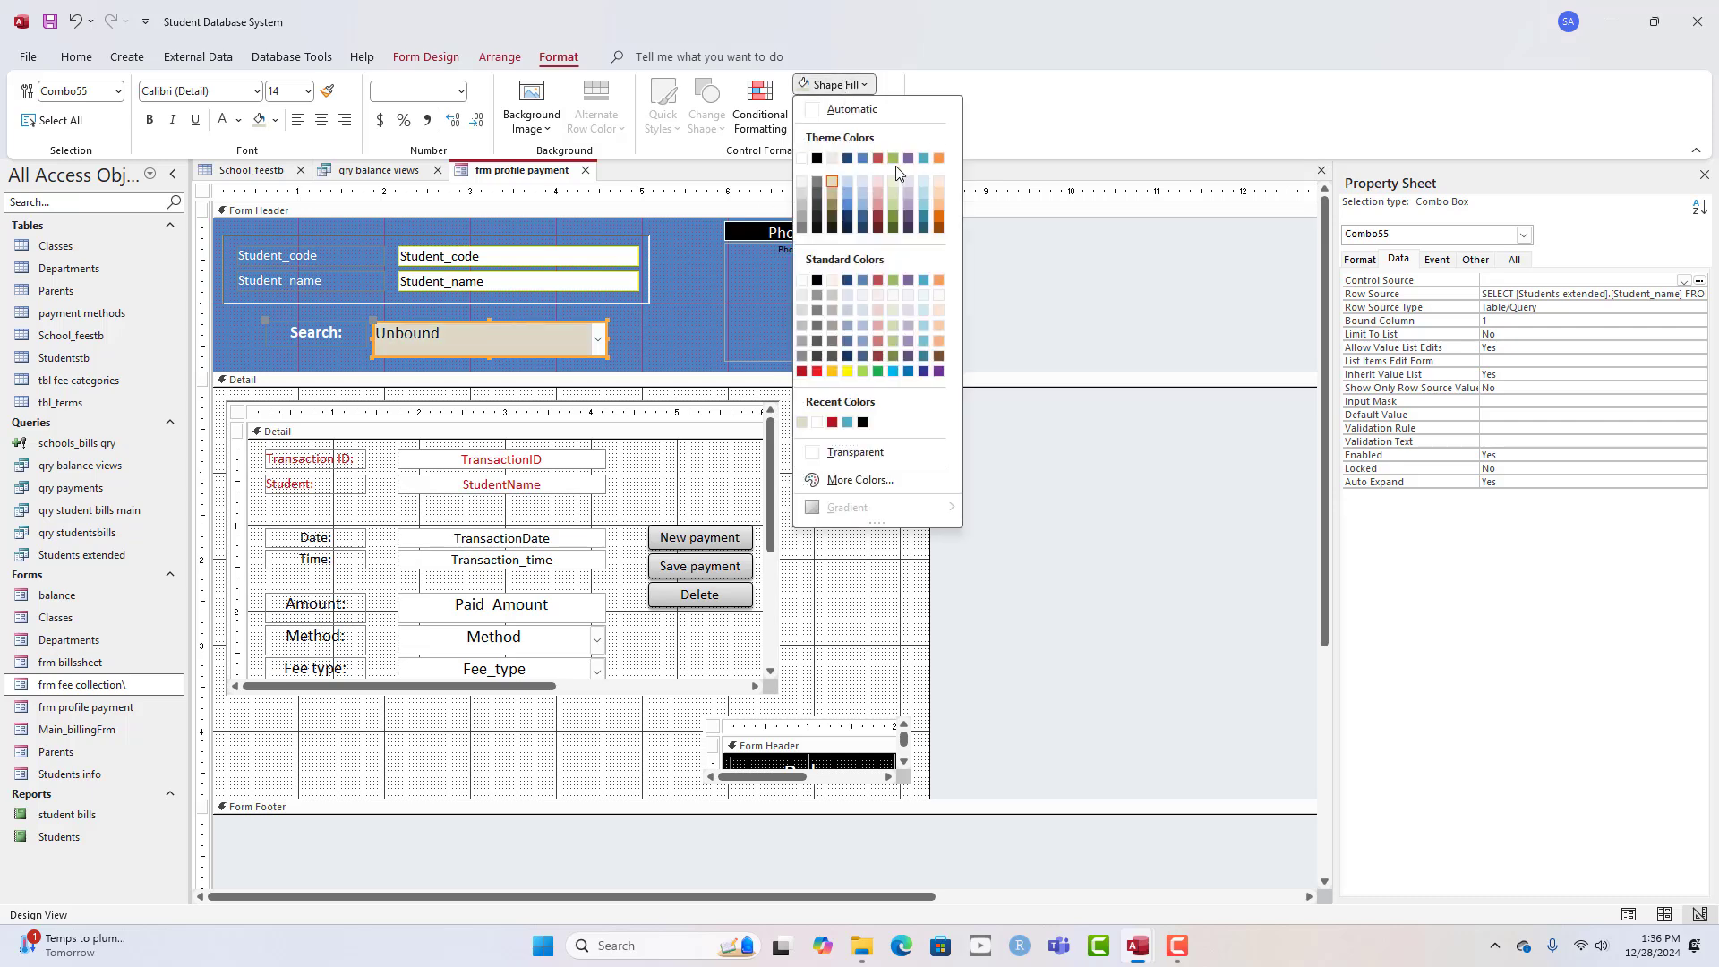
click(937, 181)
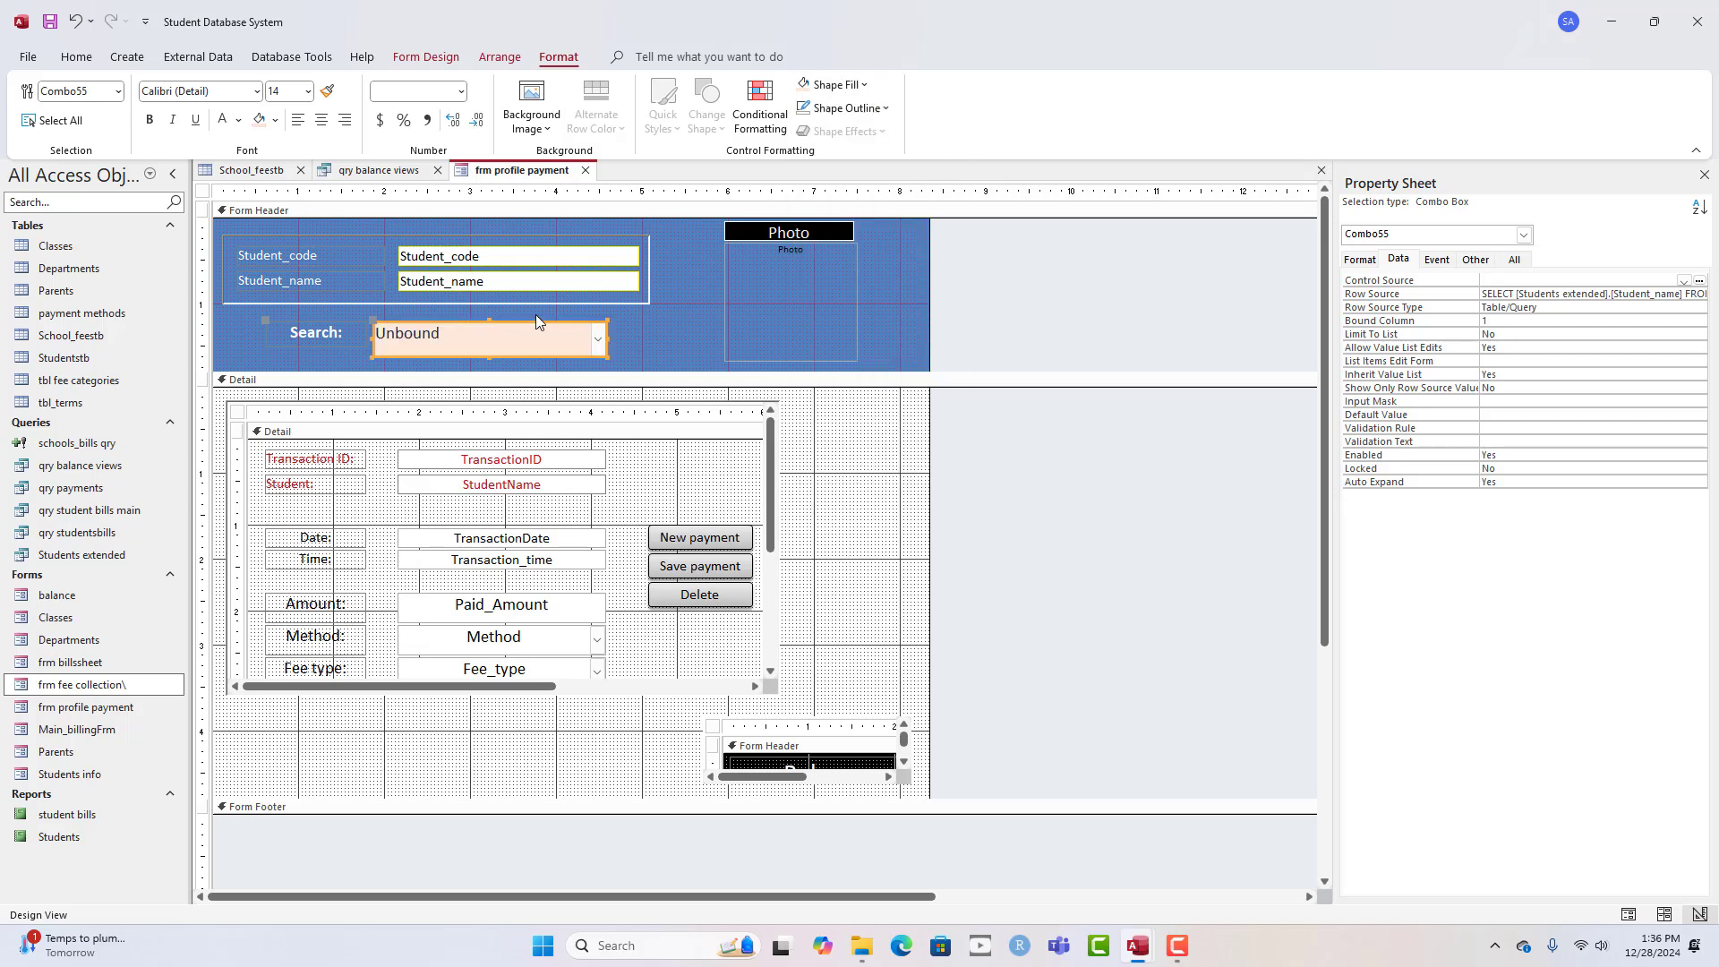
- Show the profile payment form in Form view and use the search box to find the fourth student listed
right_click(507, 170)
click(514, 170)
right_click(520, 172)
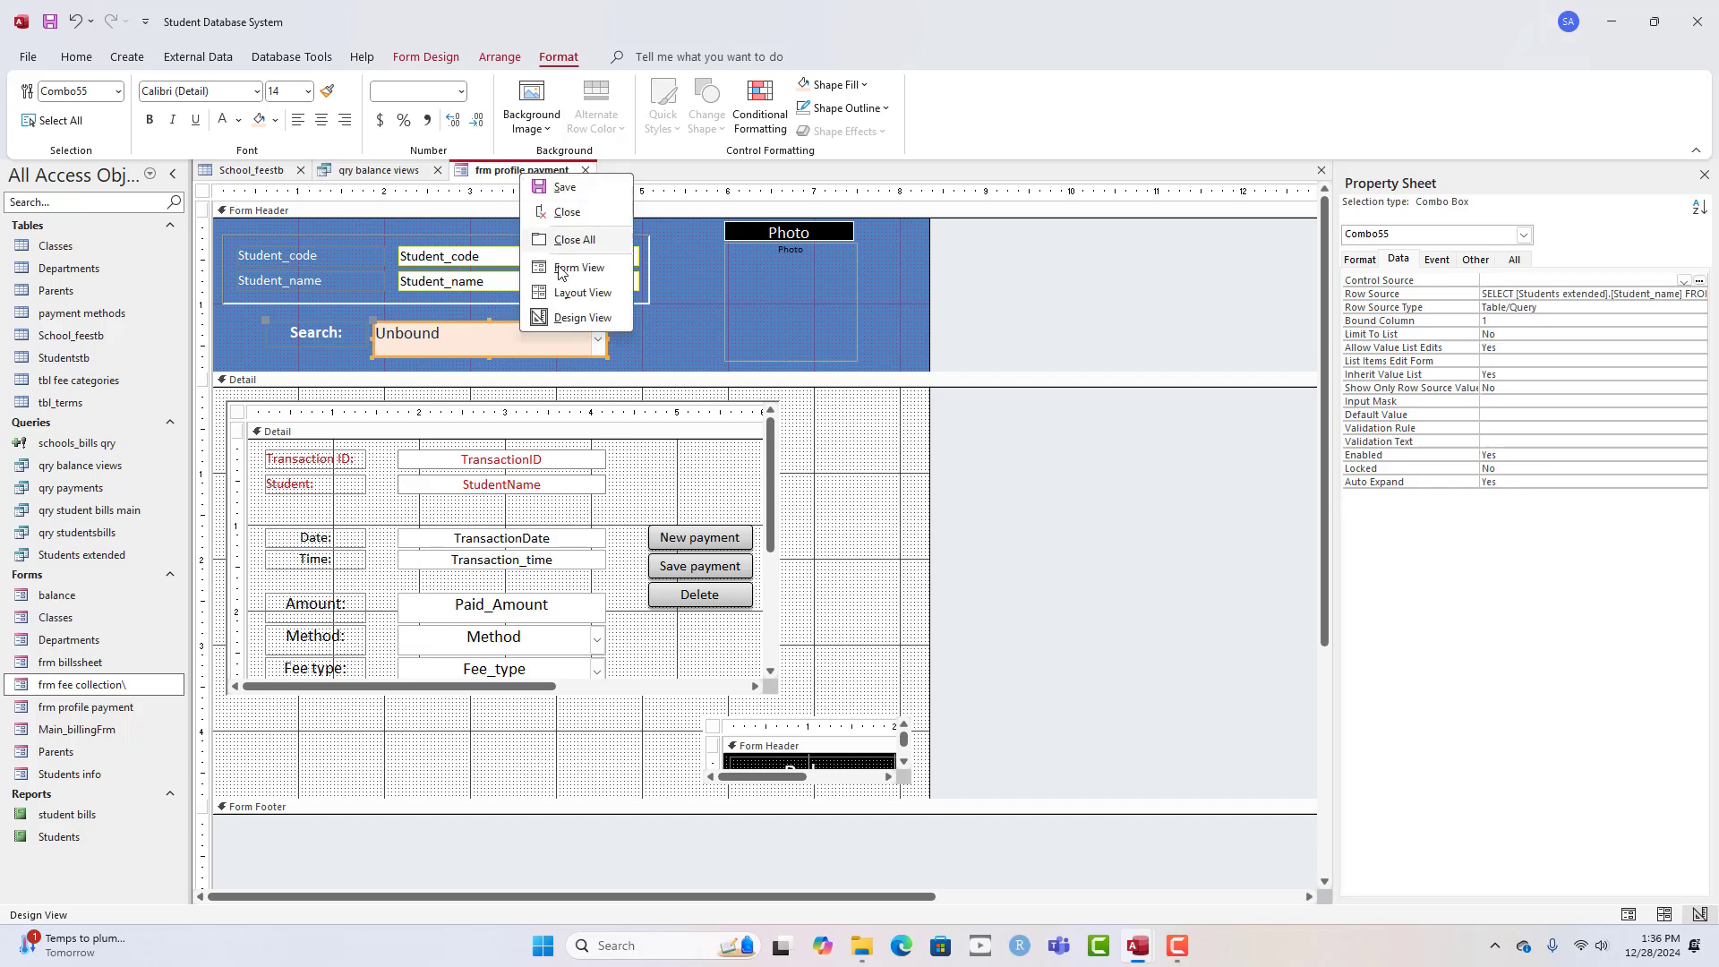
click(569, 269)
click(585, 331)
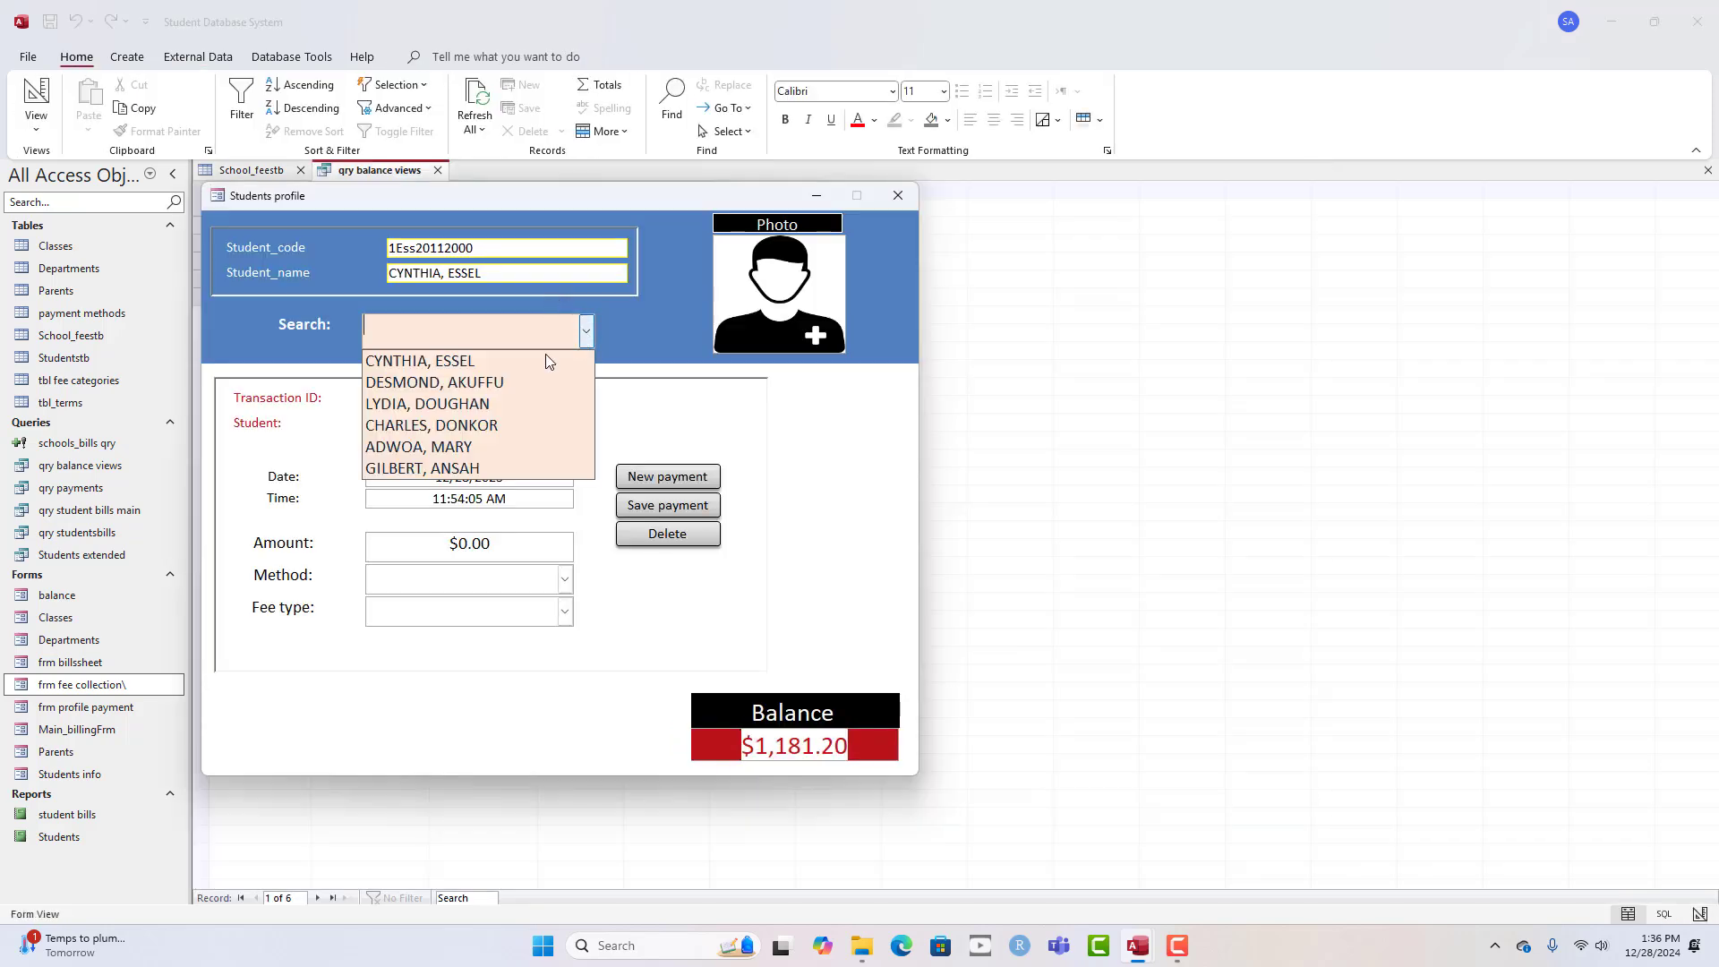
click(478, 426)
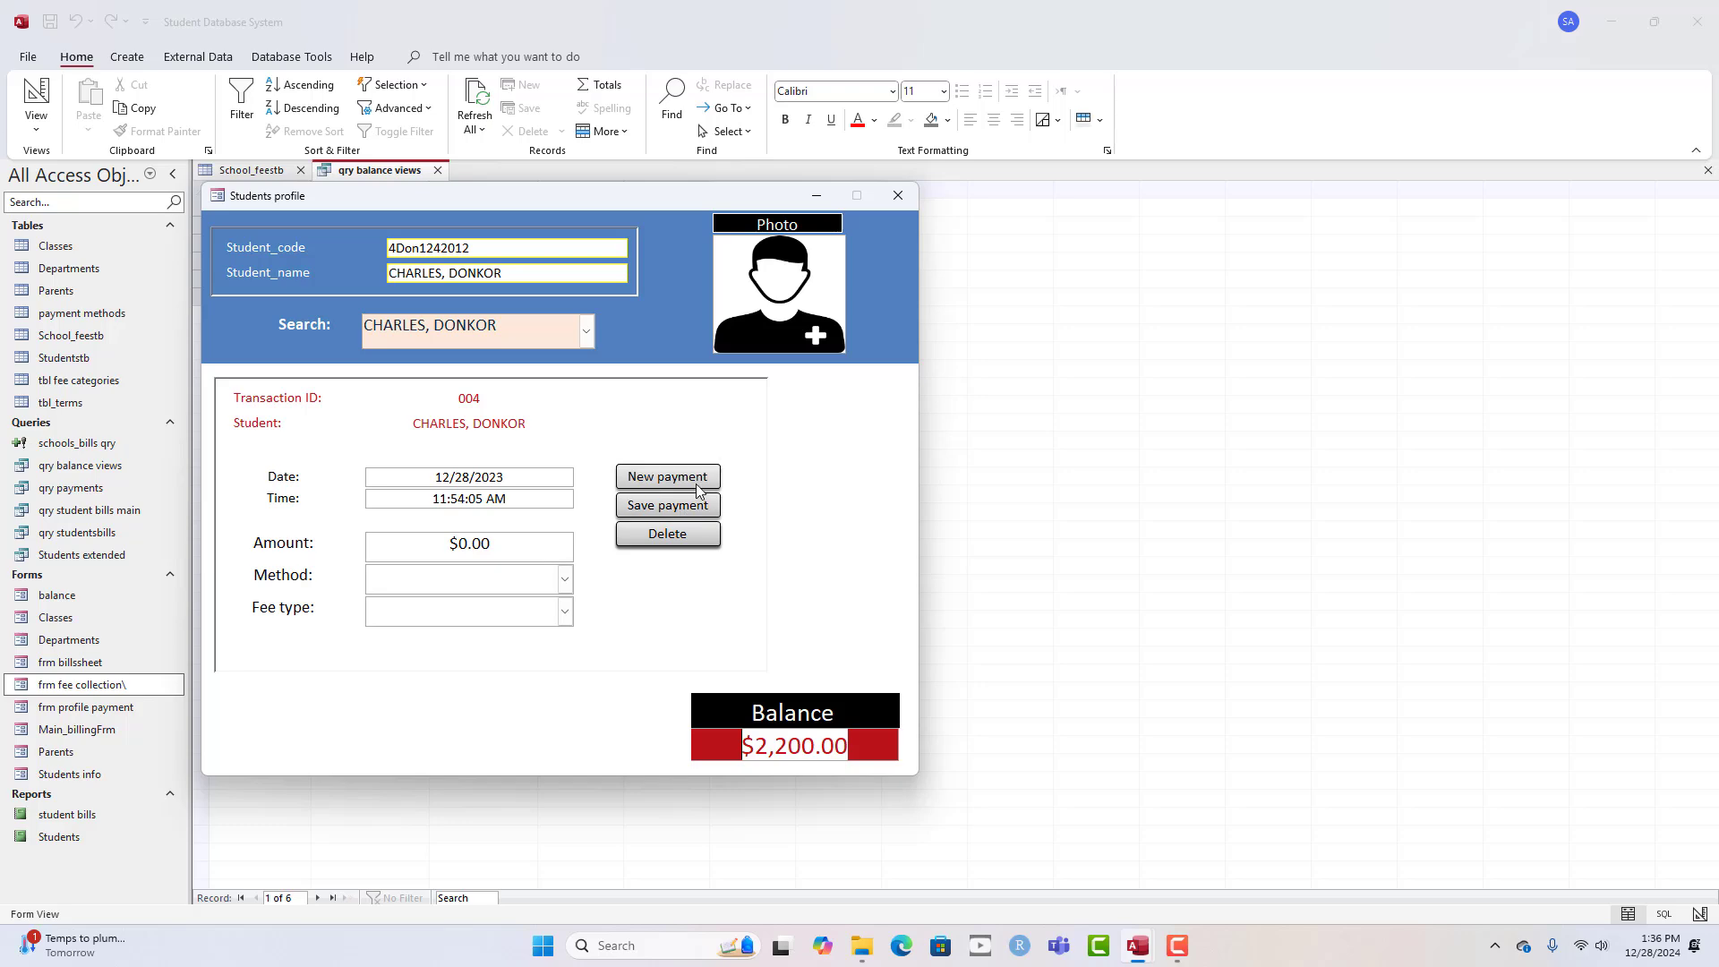
- Start a new payment for the selected student and set its payment method to Cash
click(656, 484)
click(502, 478)
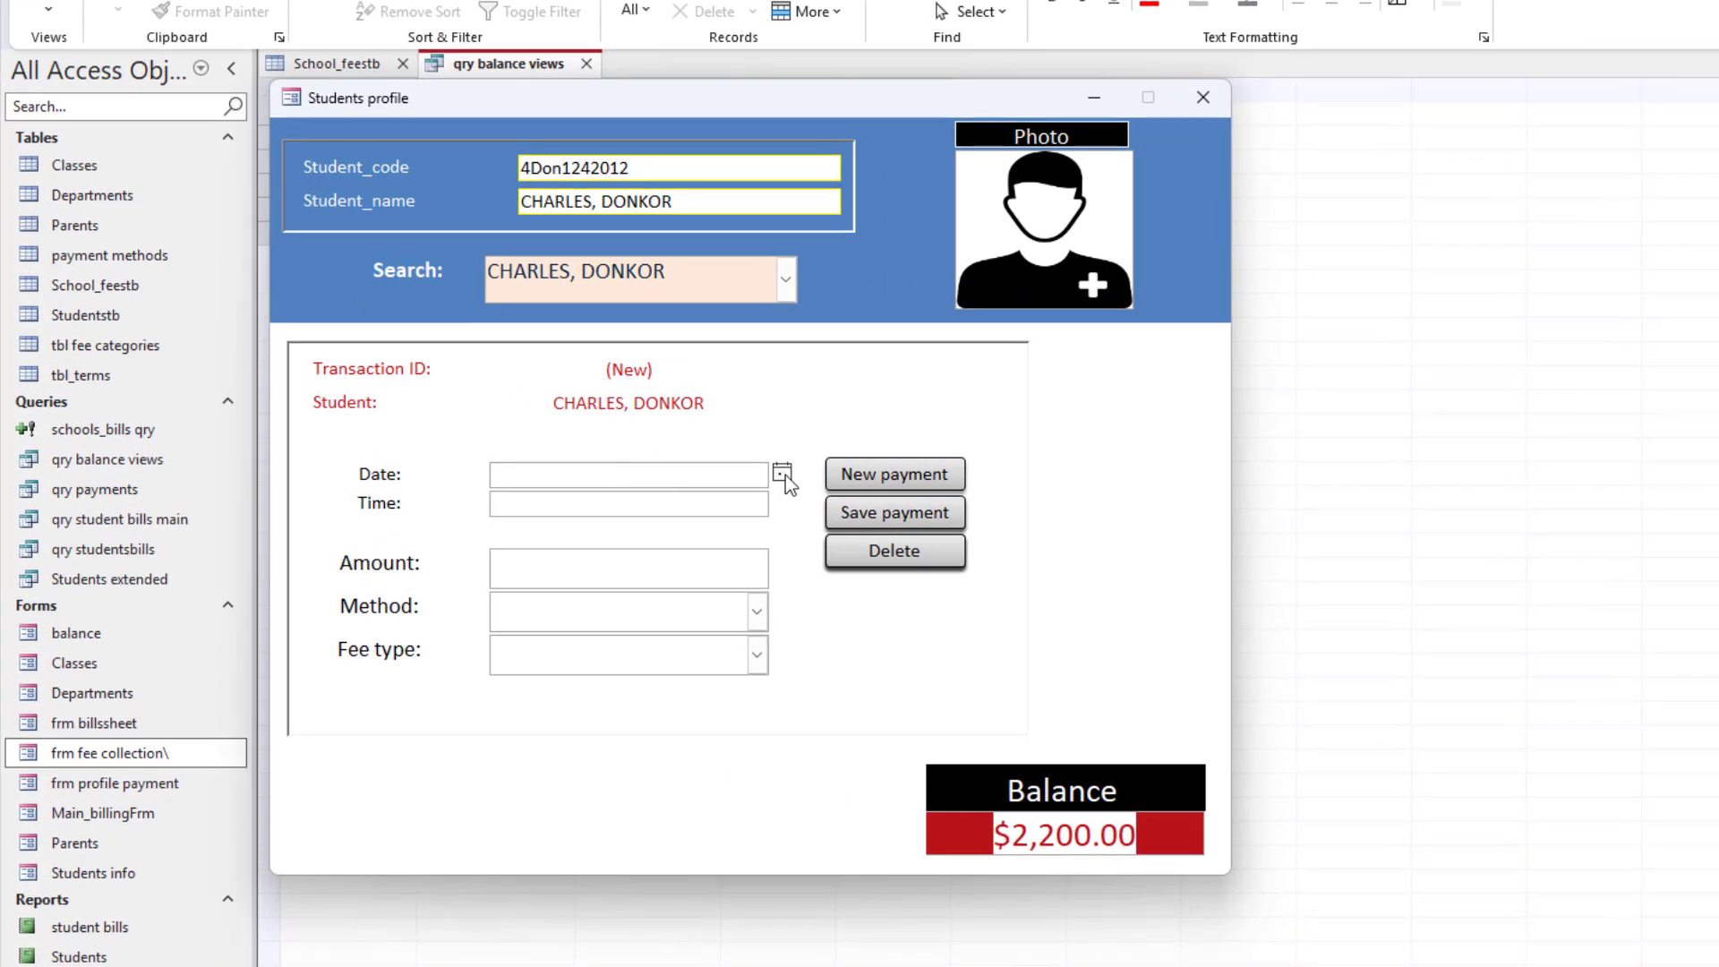
click(582, 476)
click(690, 662)
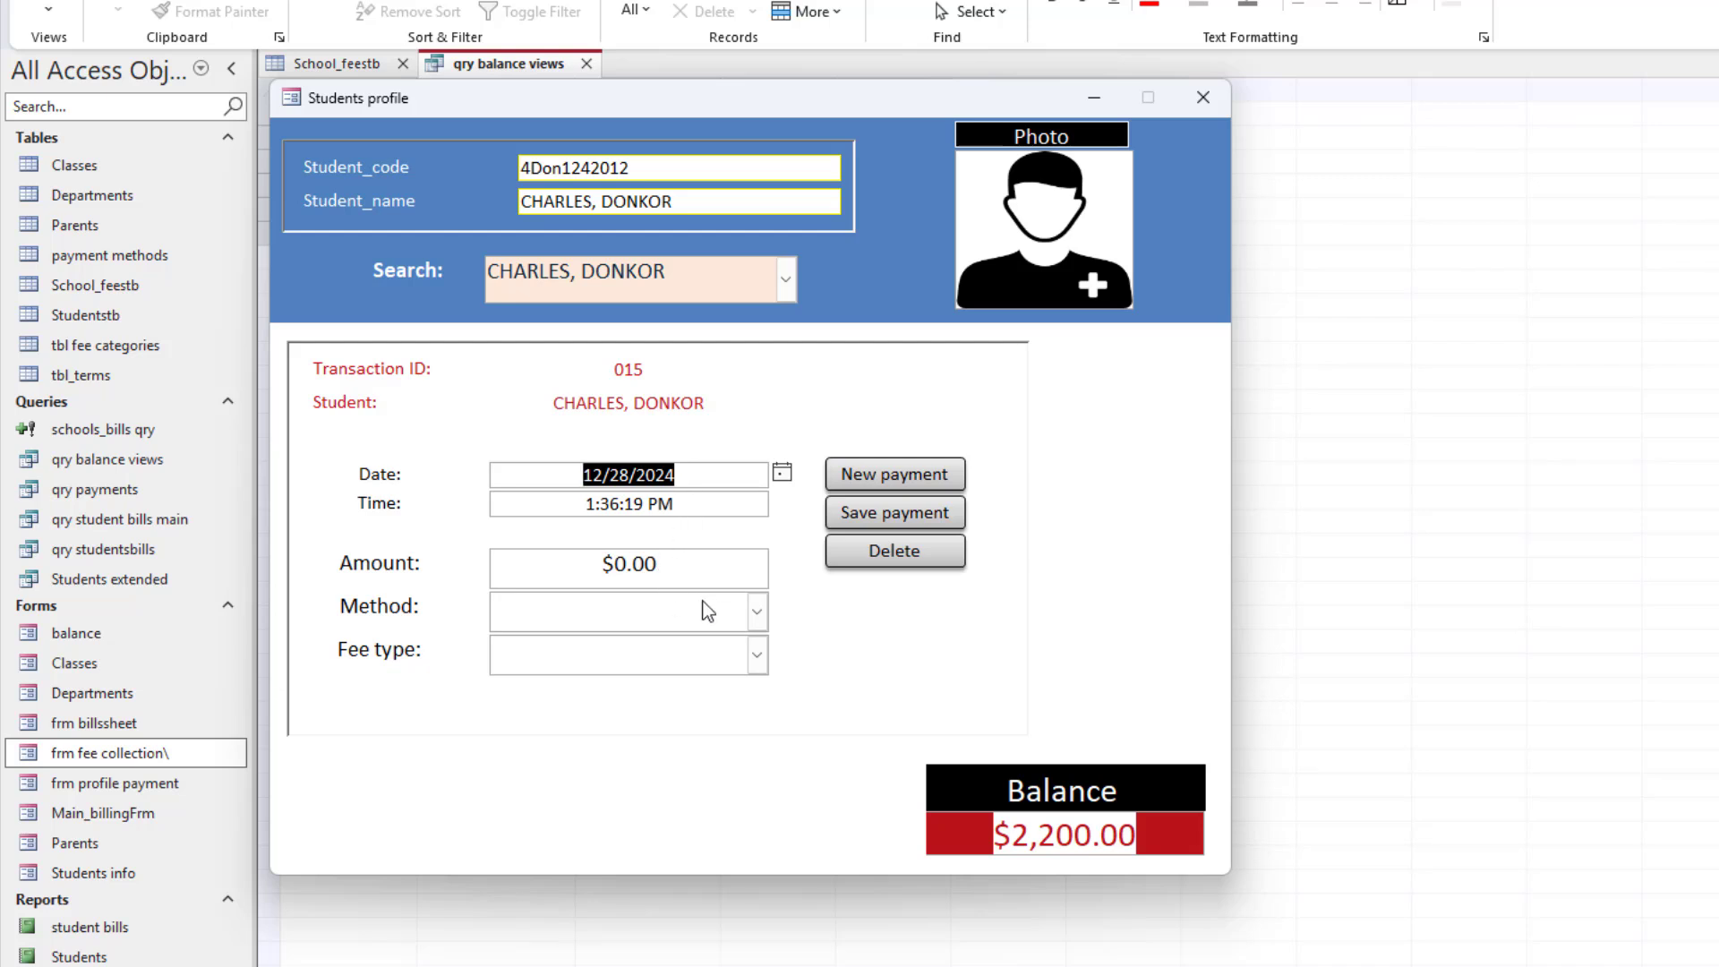
click(757, 610)
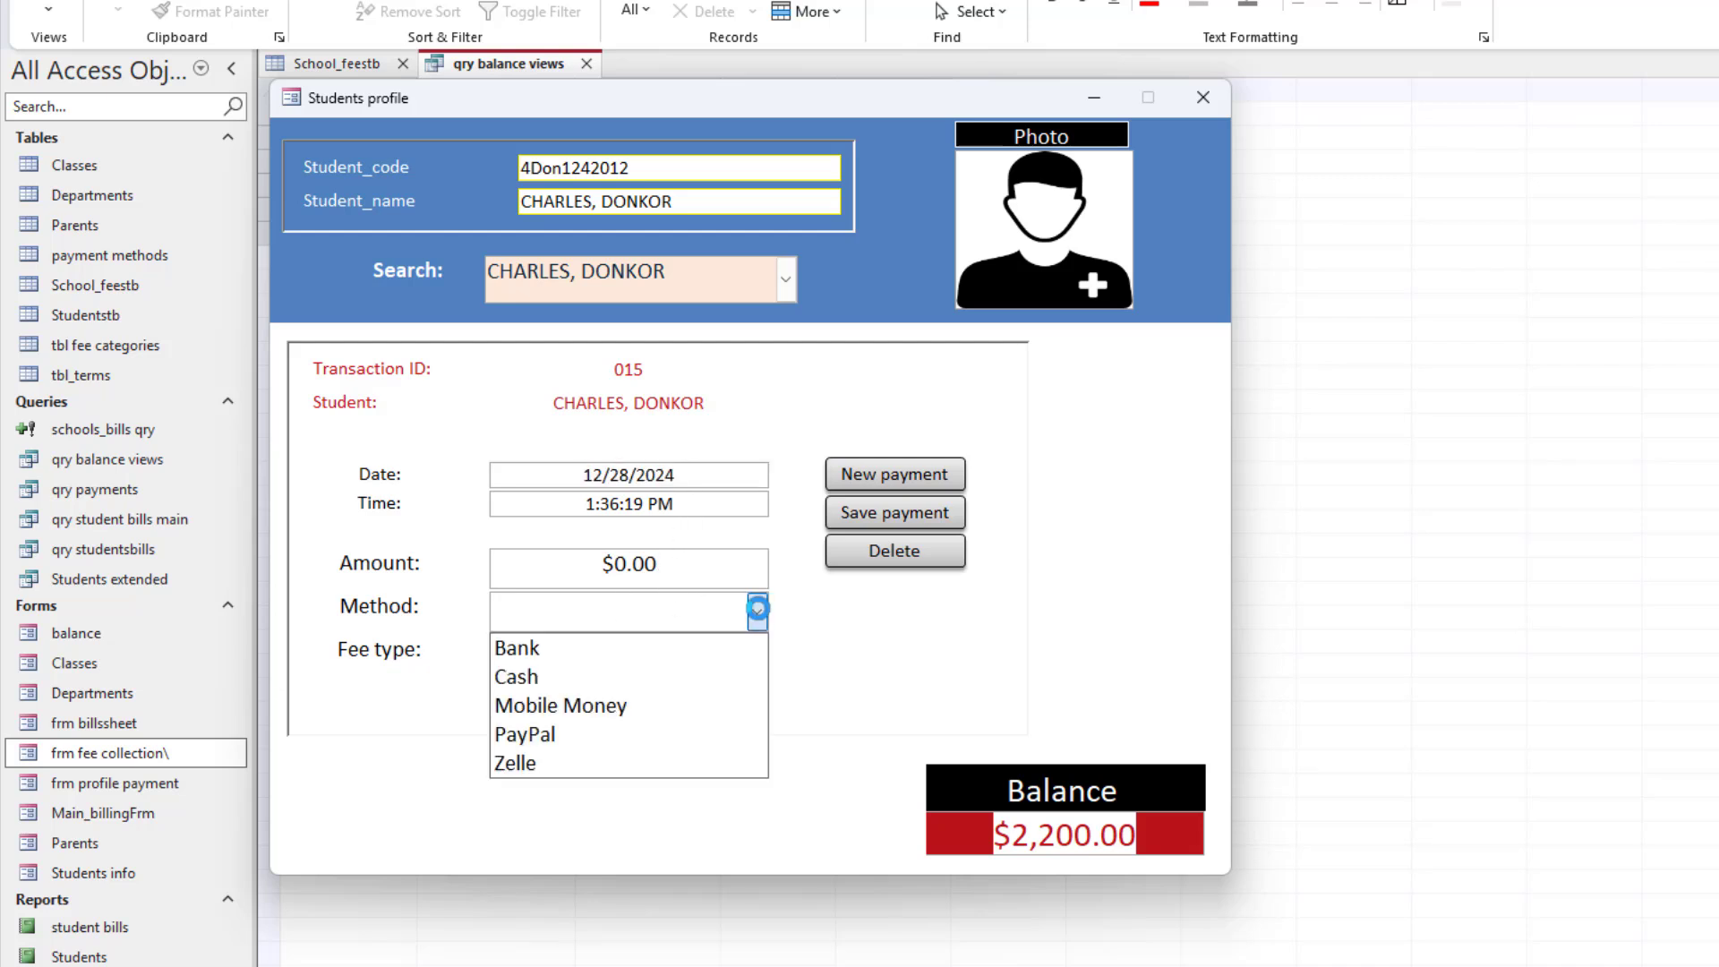
click(631, 686)
click(756, 655)
- Set the new payment's amount to $250.00
click(698, 566)
drag(698, 566, 510, 536)
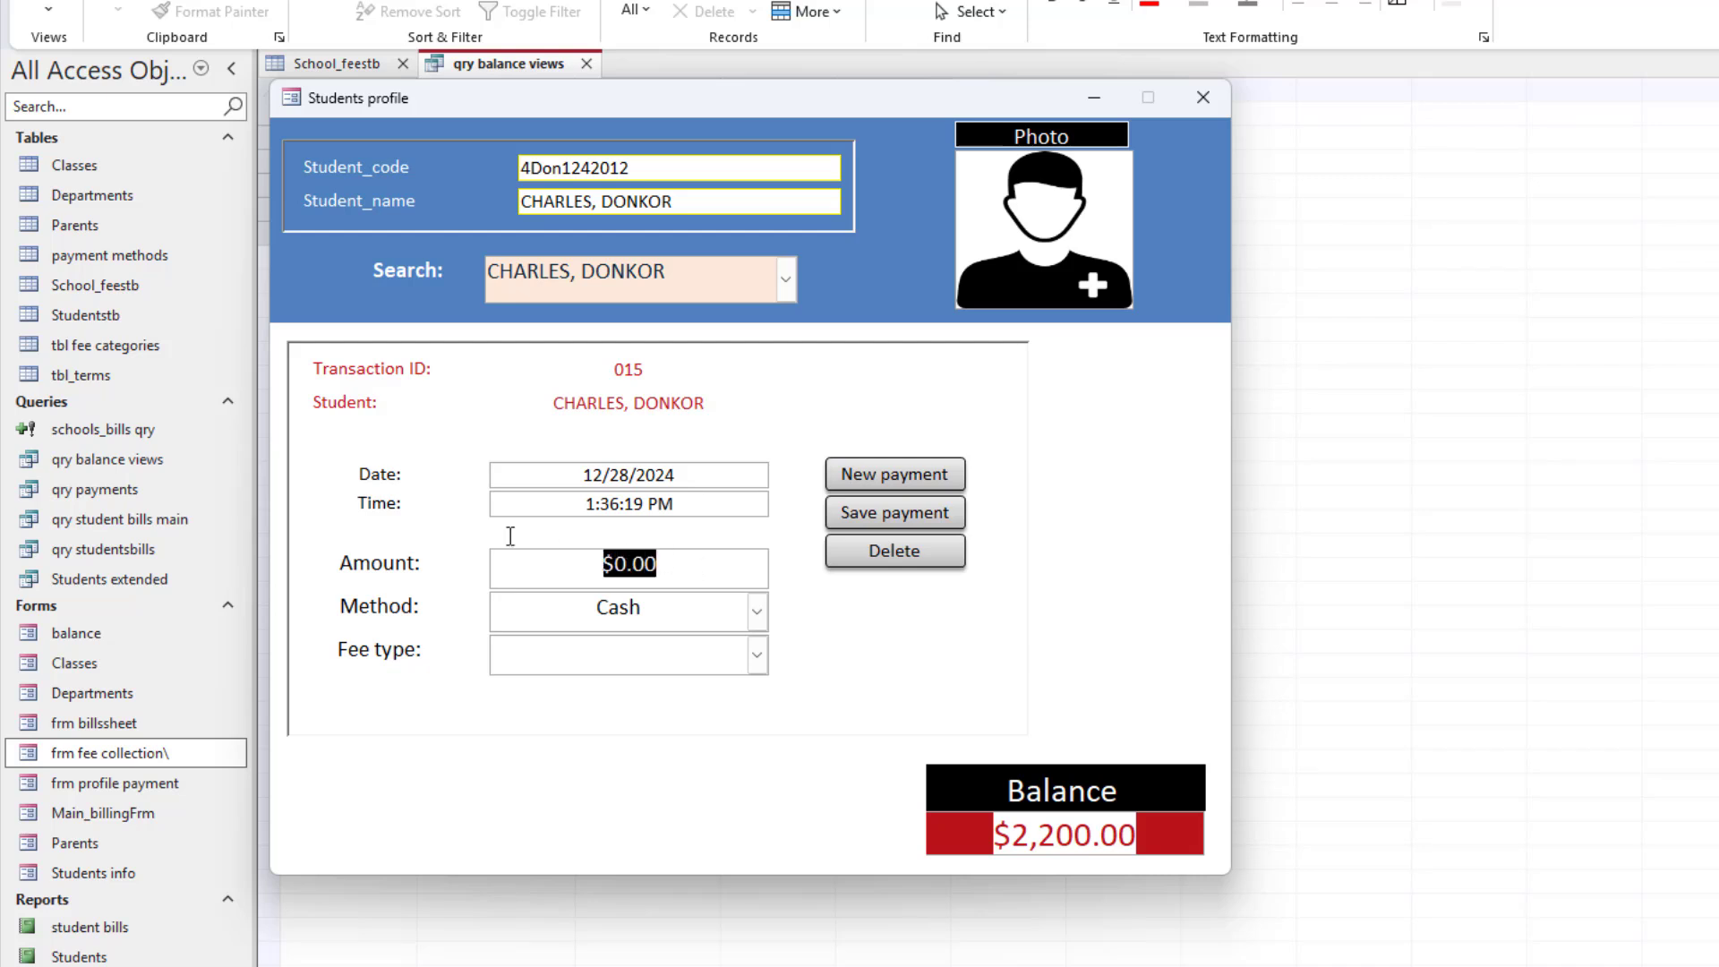
text(2)
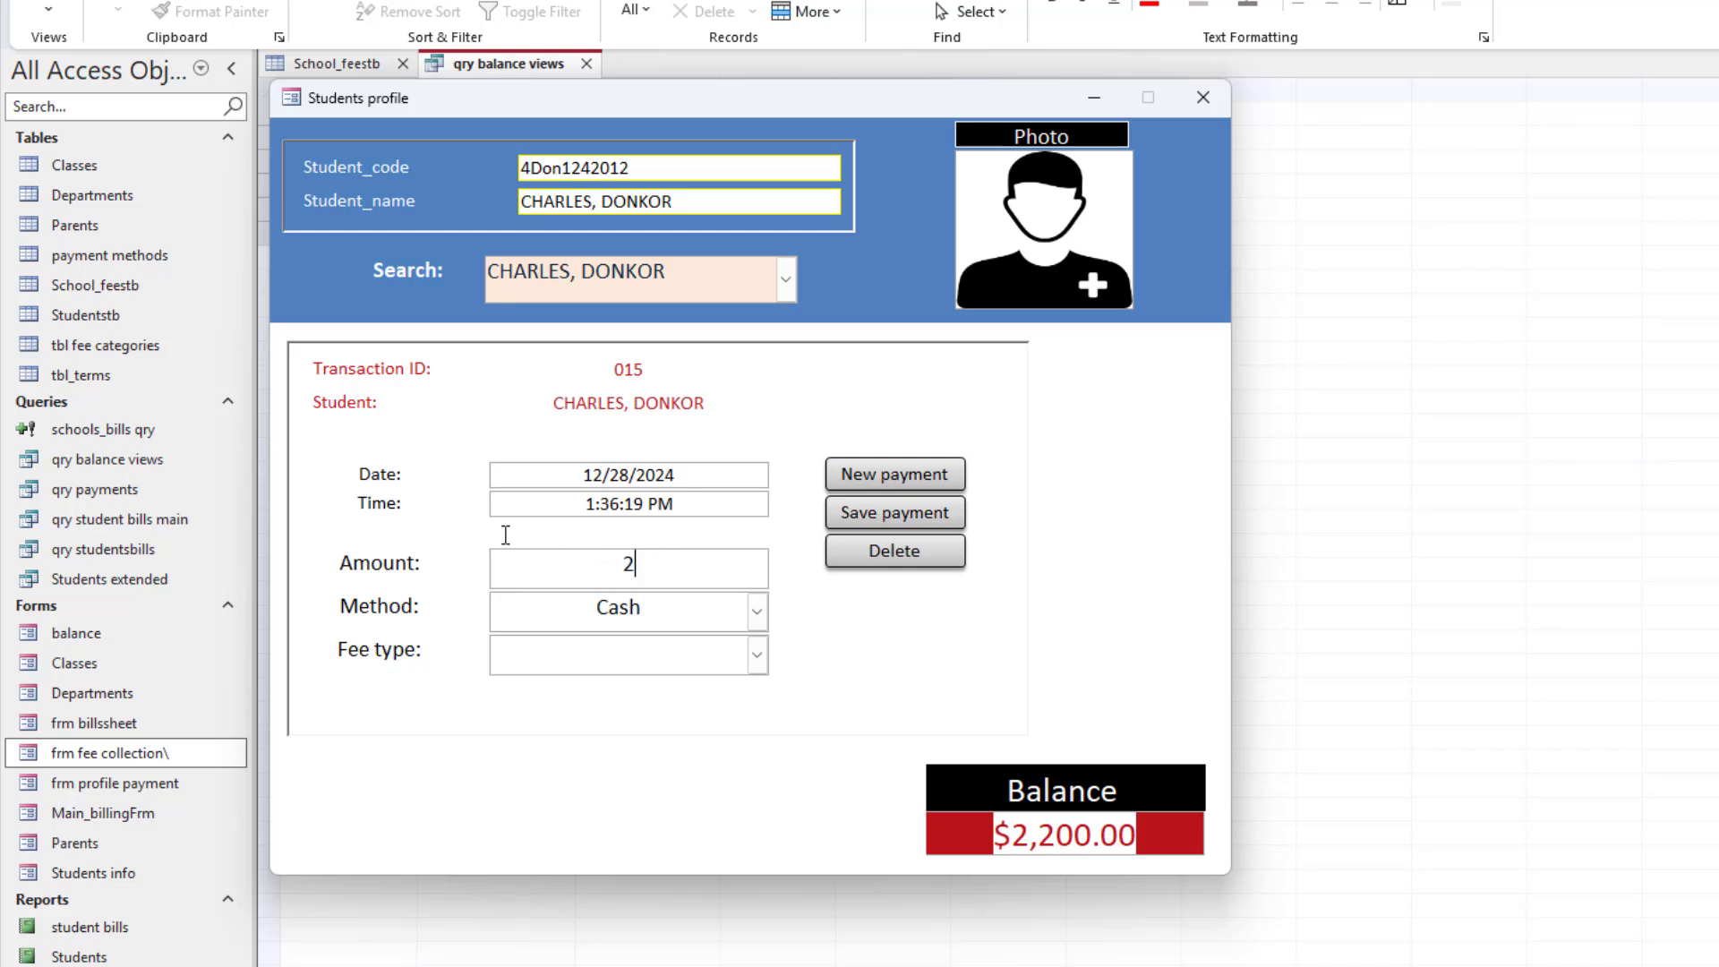
text(50)
key(Tab)
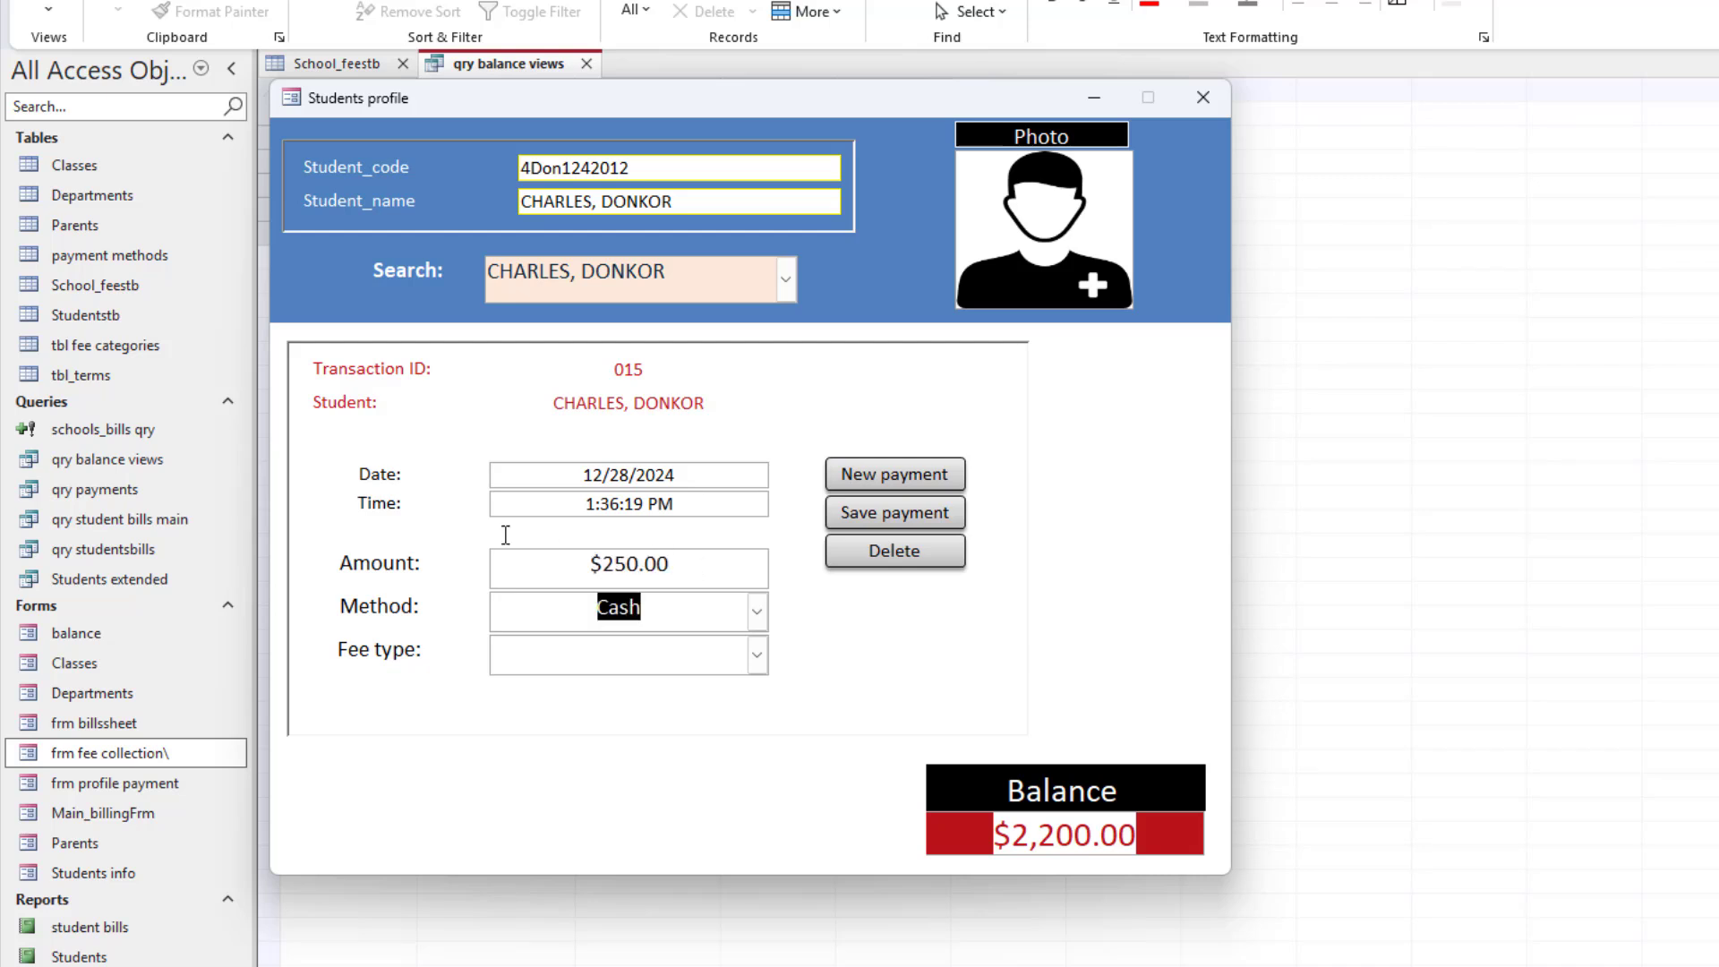
- Set the fee type to Tuition and save the payment
click(757, 658)
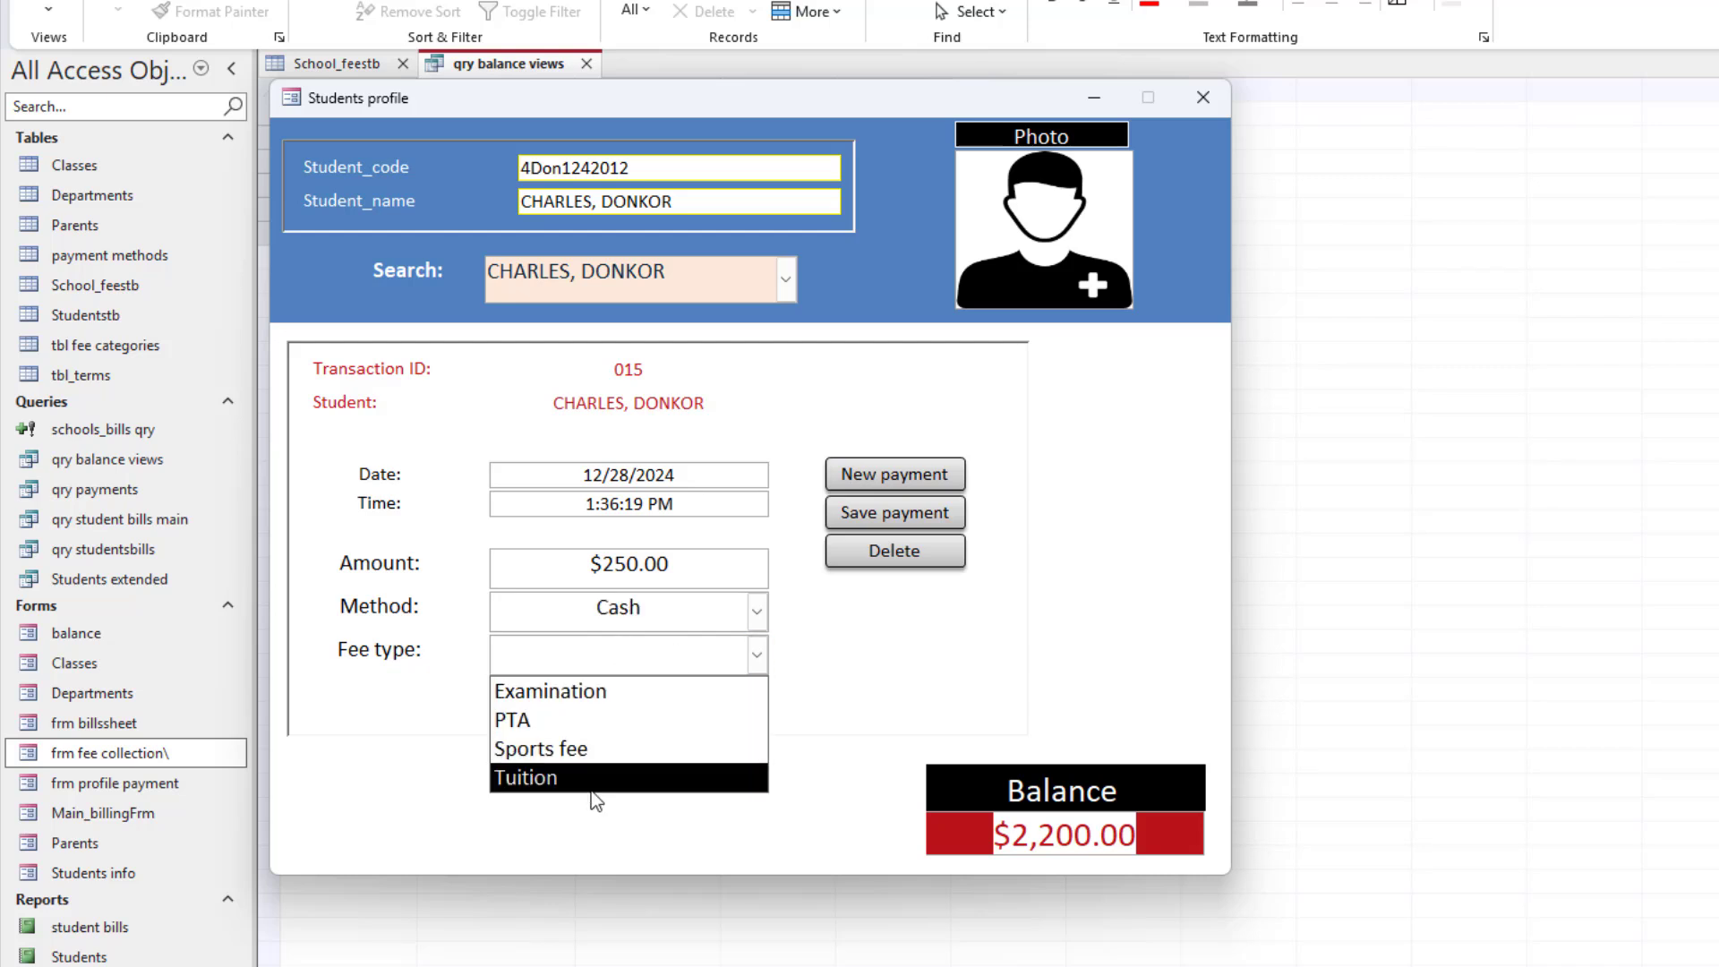
click(609, 776)
click(895, 517)
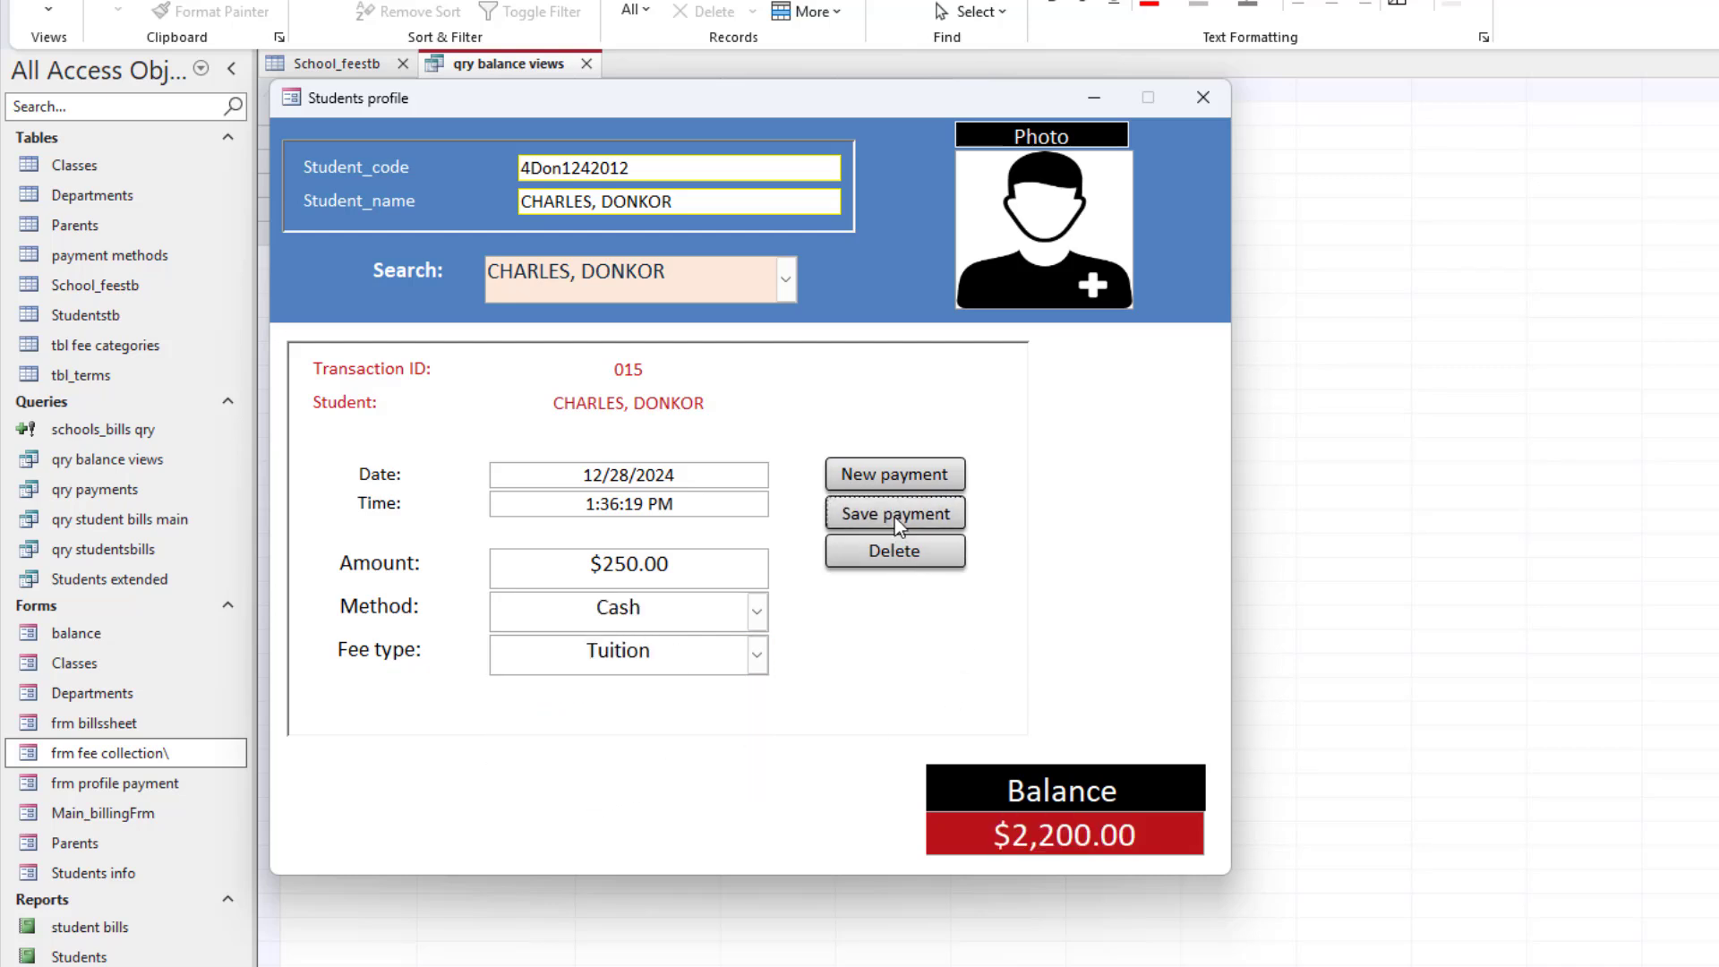
- Move the Students profile form clear of the qry balance views results and compare the student's balance in both
drag(726, 107, 743, 121)
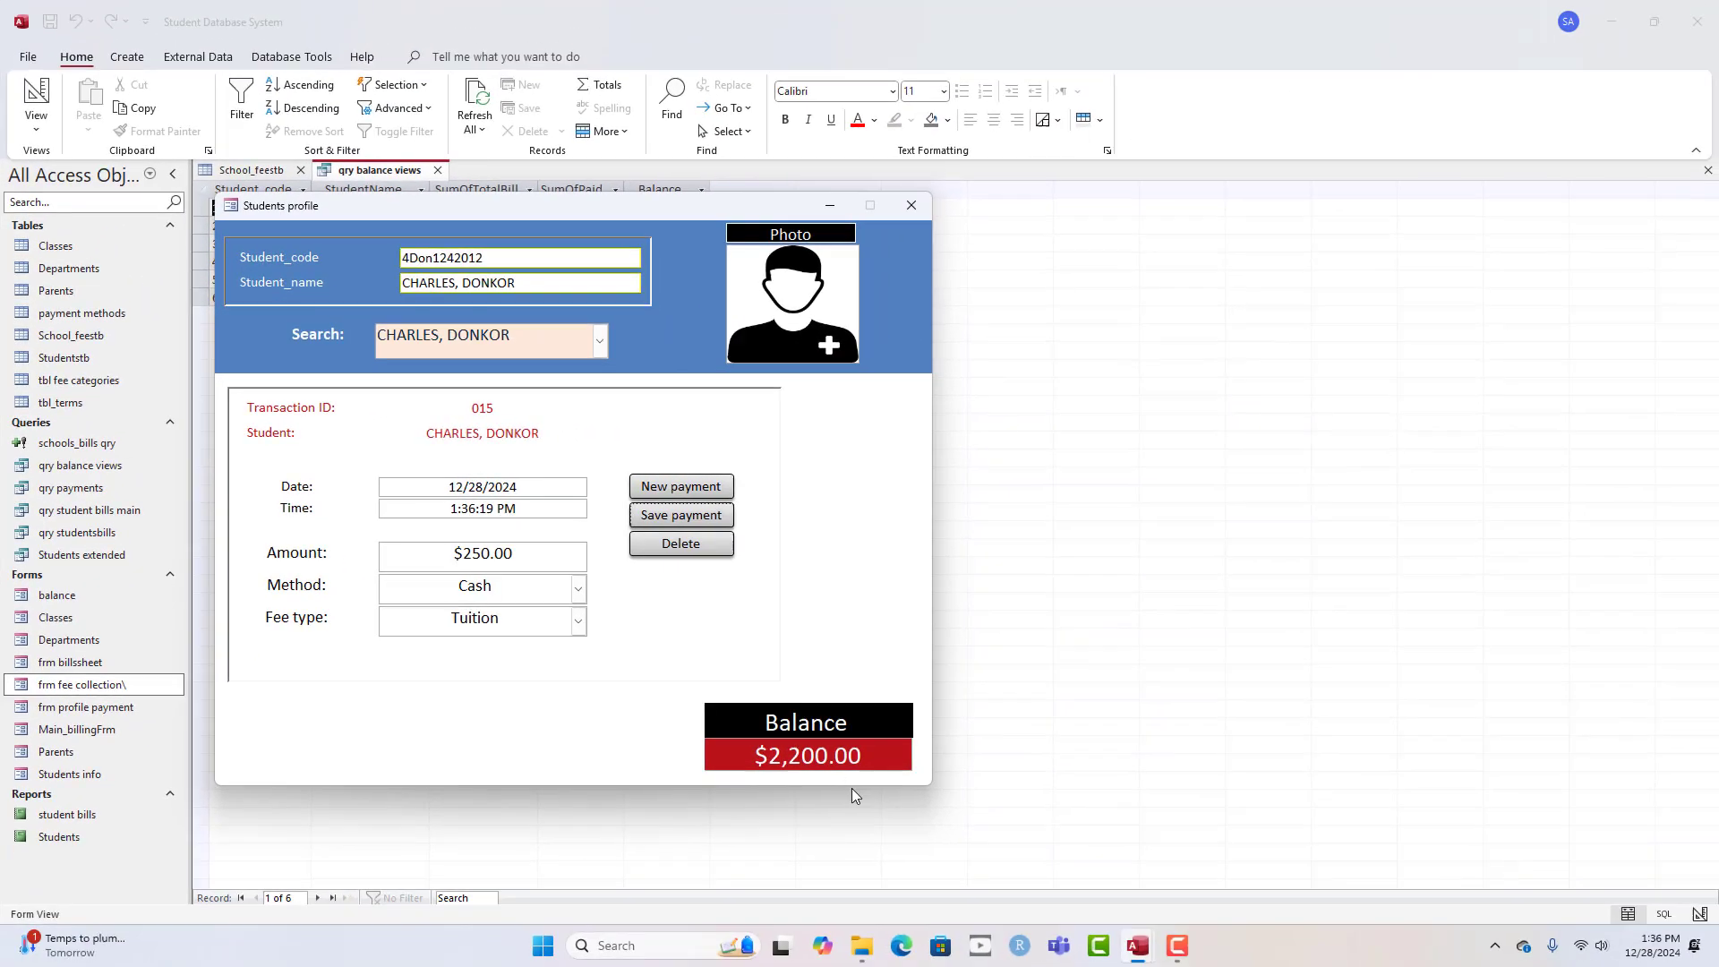
drag(584, 213, 631, 412)
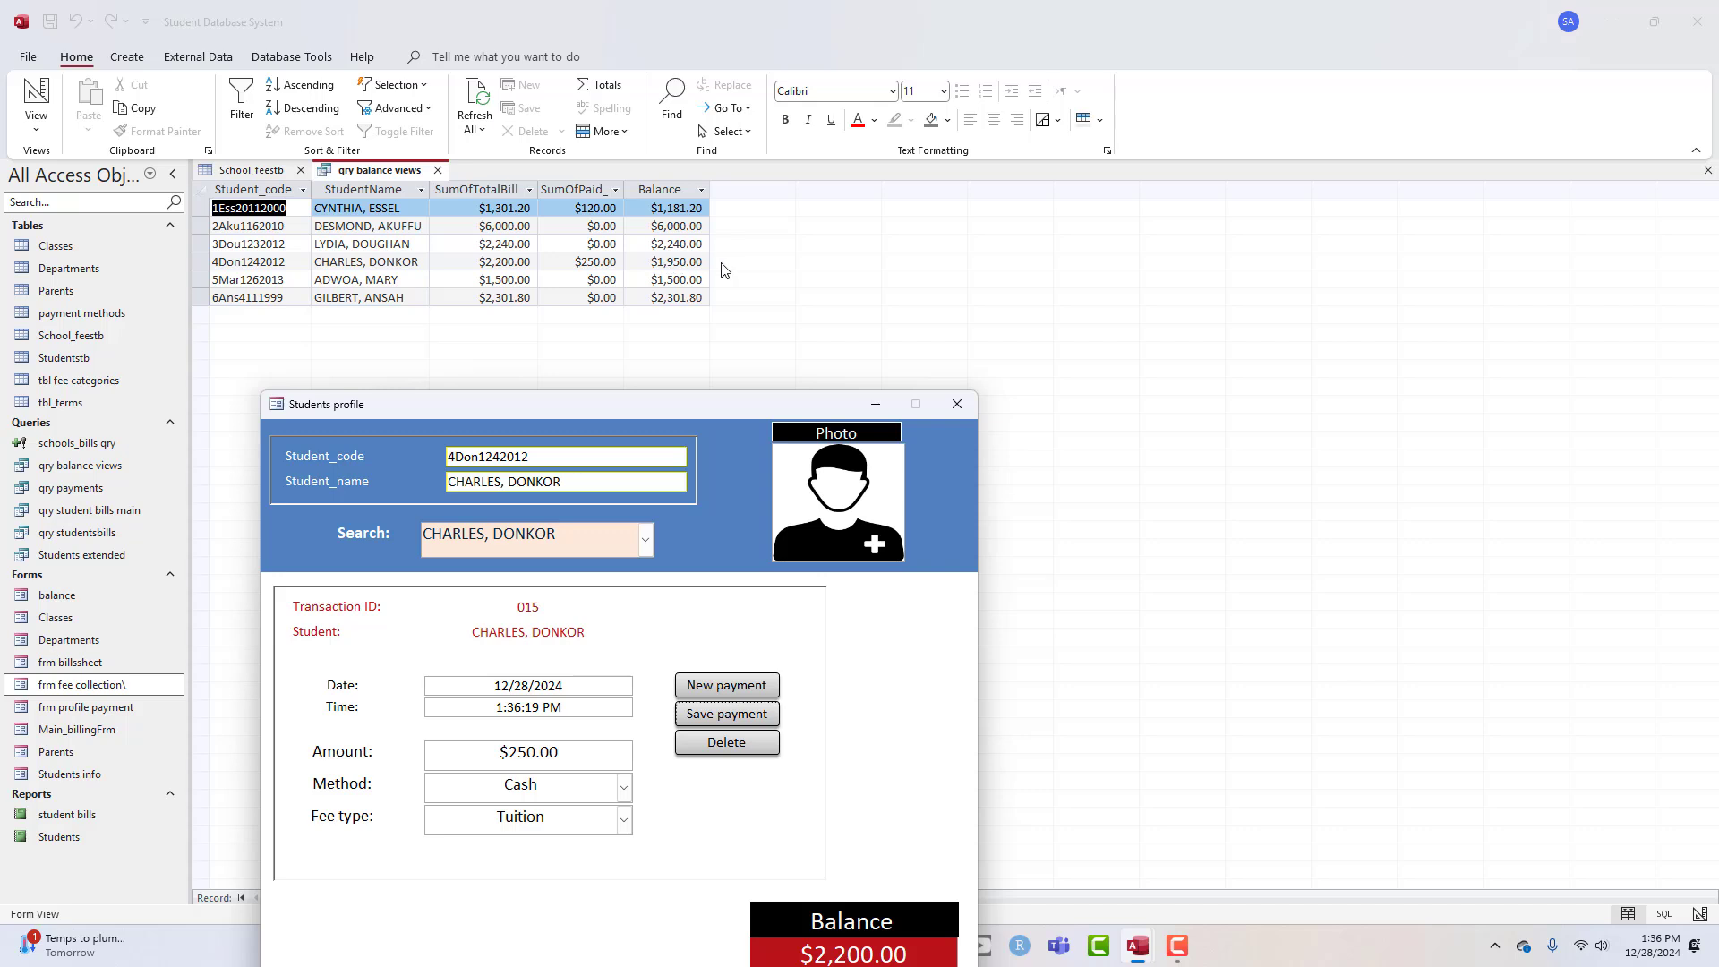
- Examine the balance shown on the Students profile form and close the form
drag(785, 407, 815, 314)
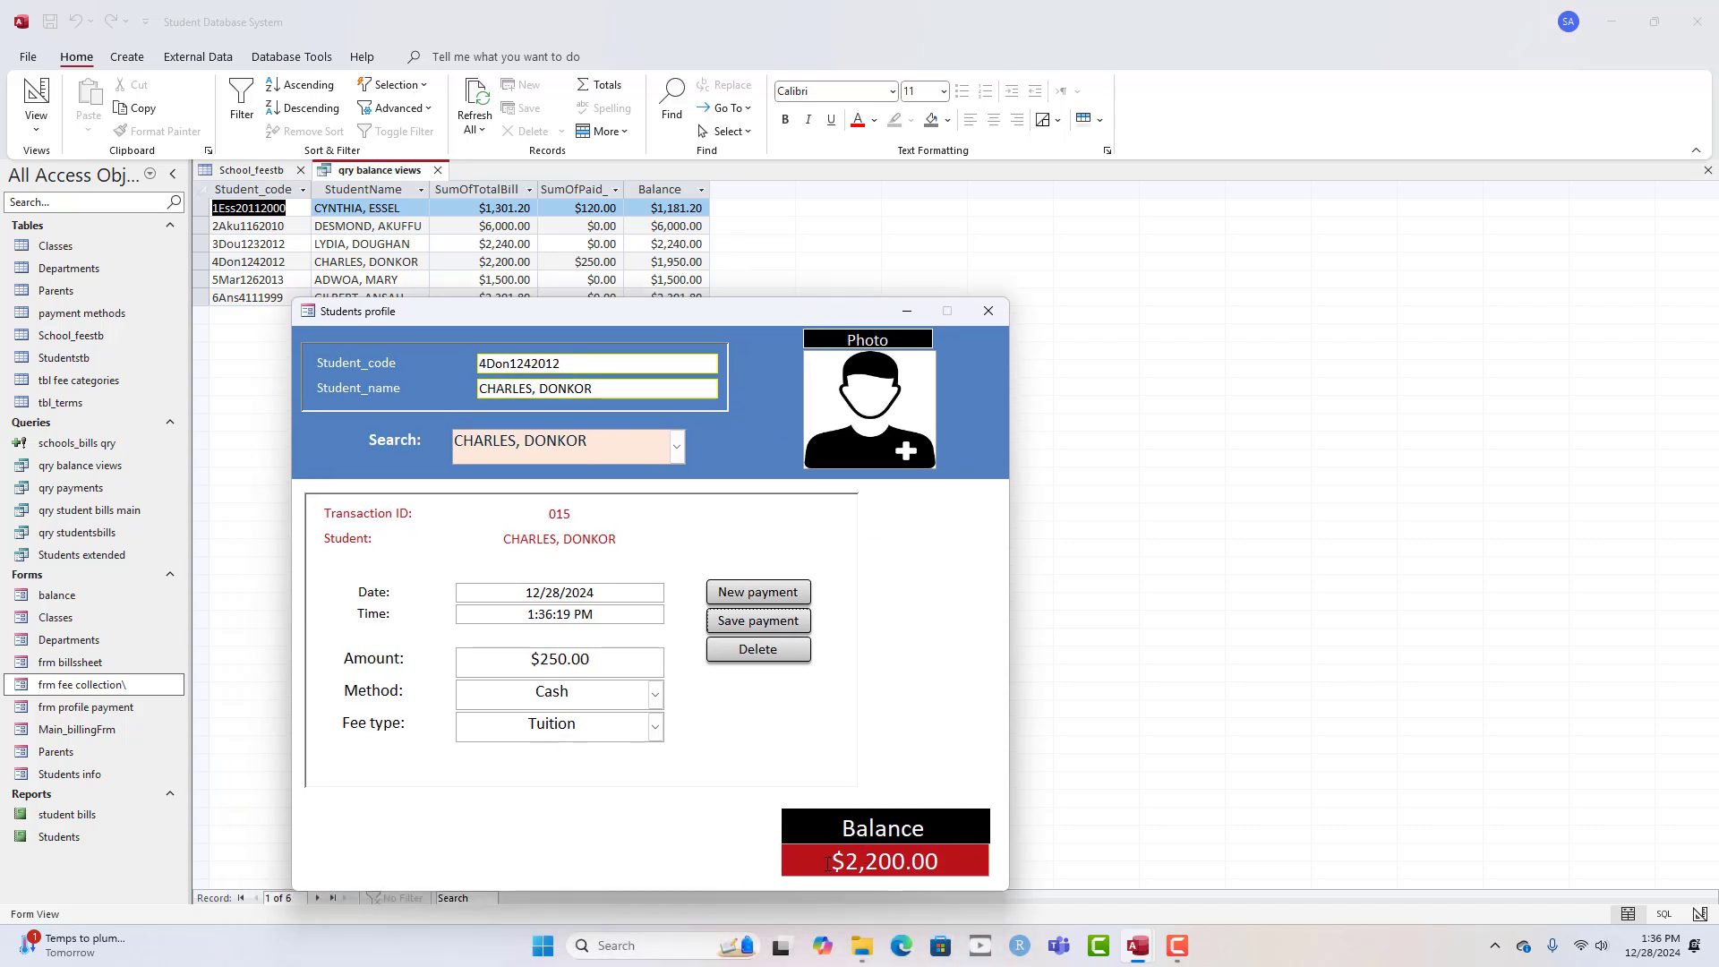
drag(827, 862, 961, 865)
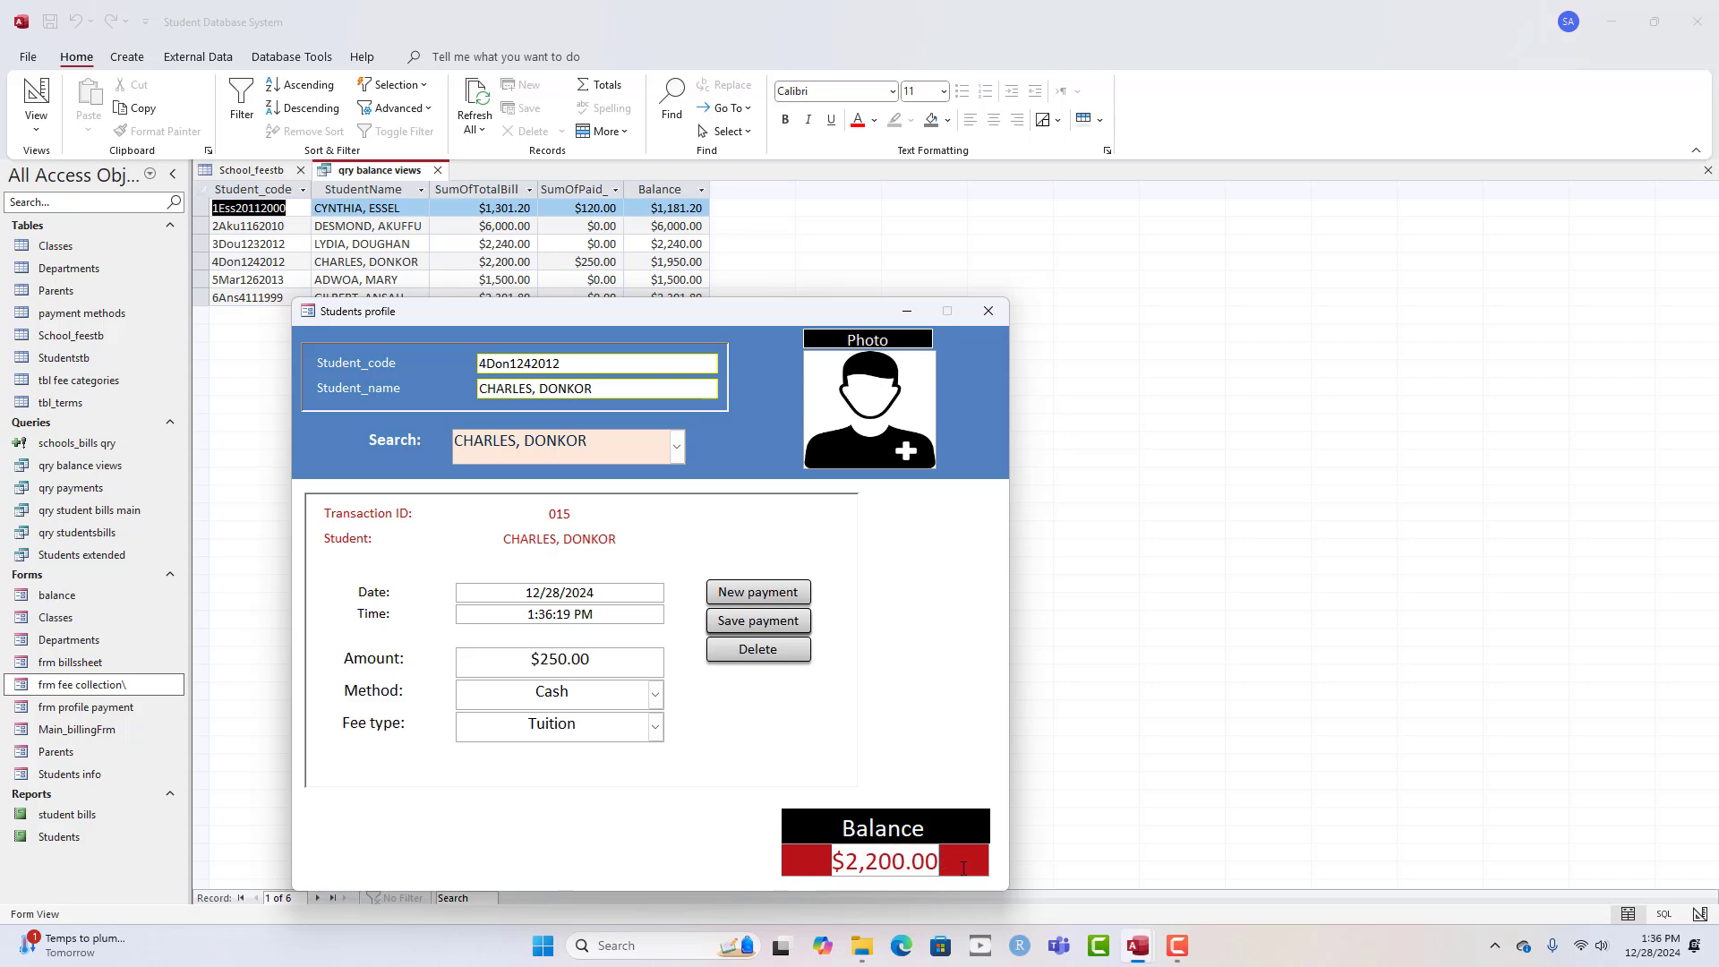
click(989, 310)
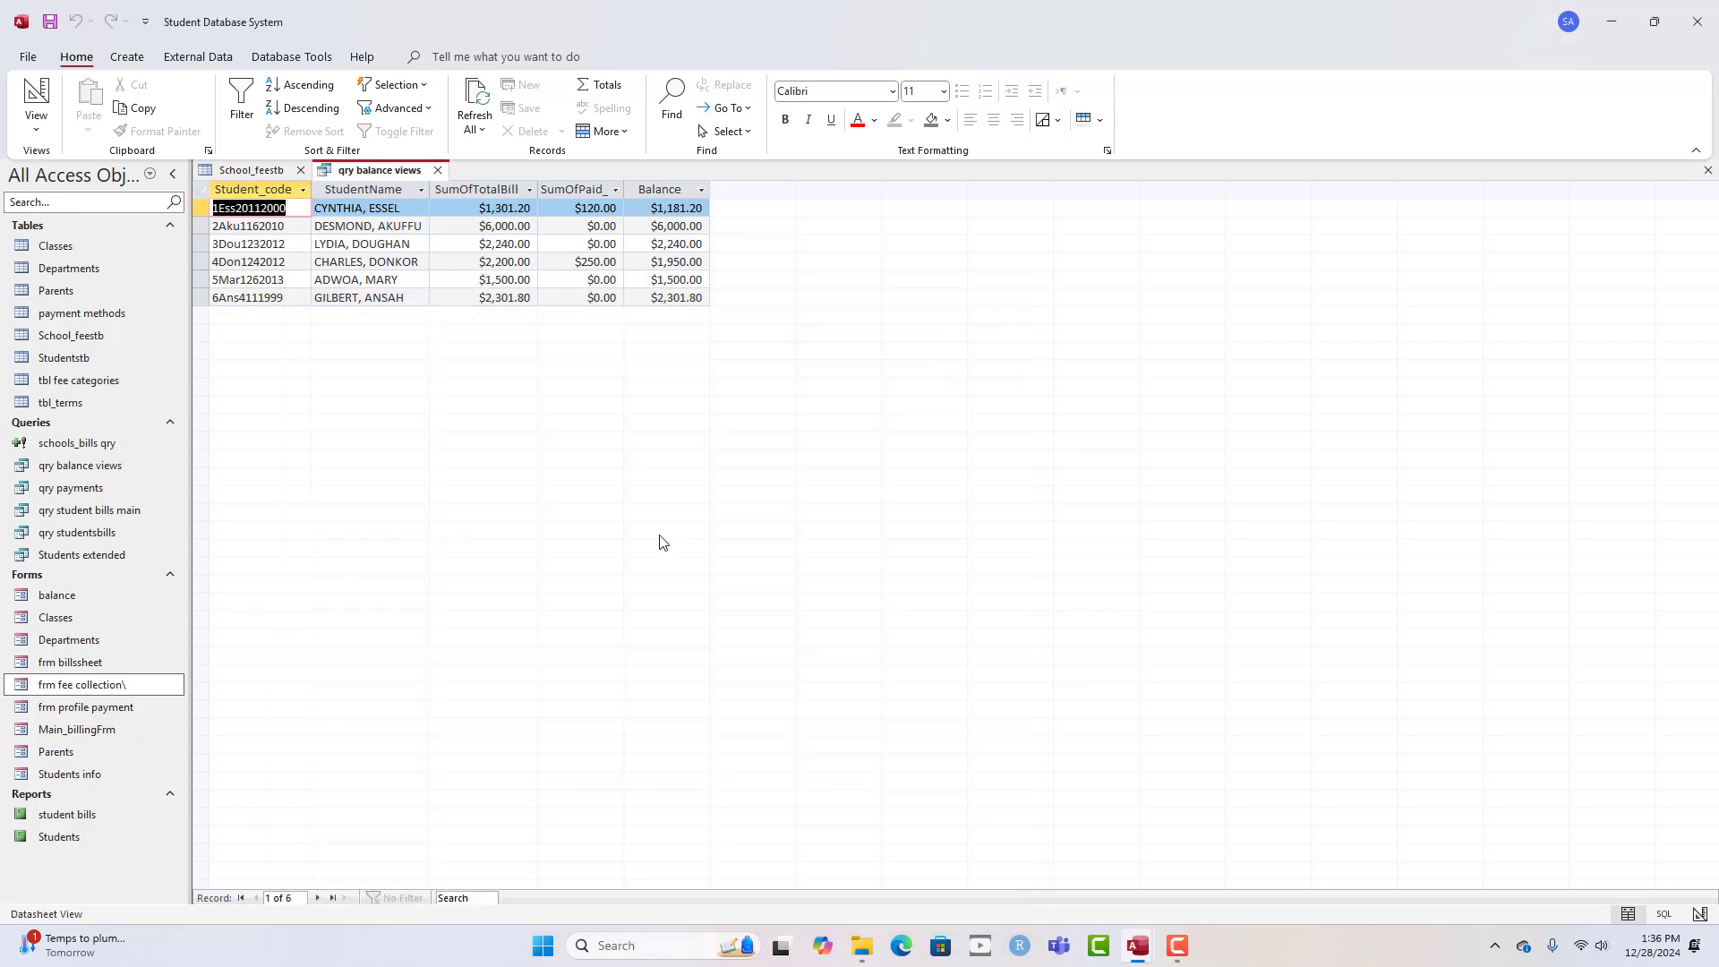
- Reopen the frm profile payment form, look up the same student and check the balance against the qry balance views results
double_click(146, 694)
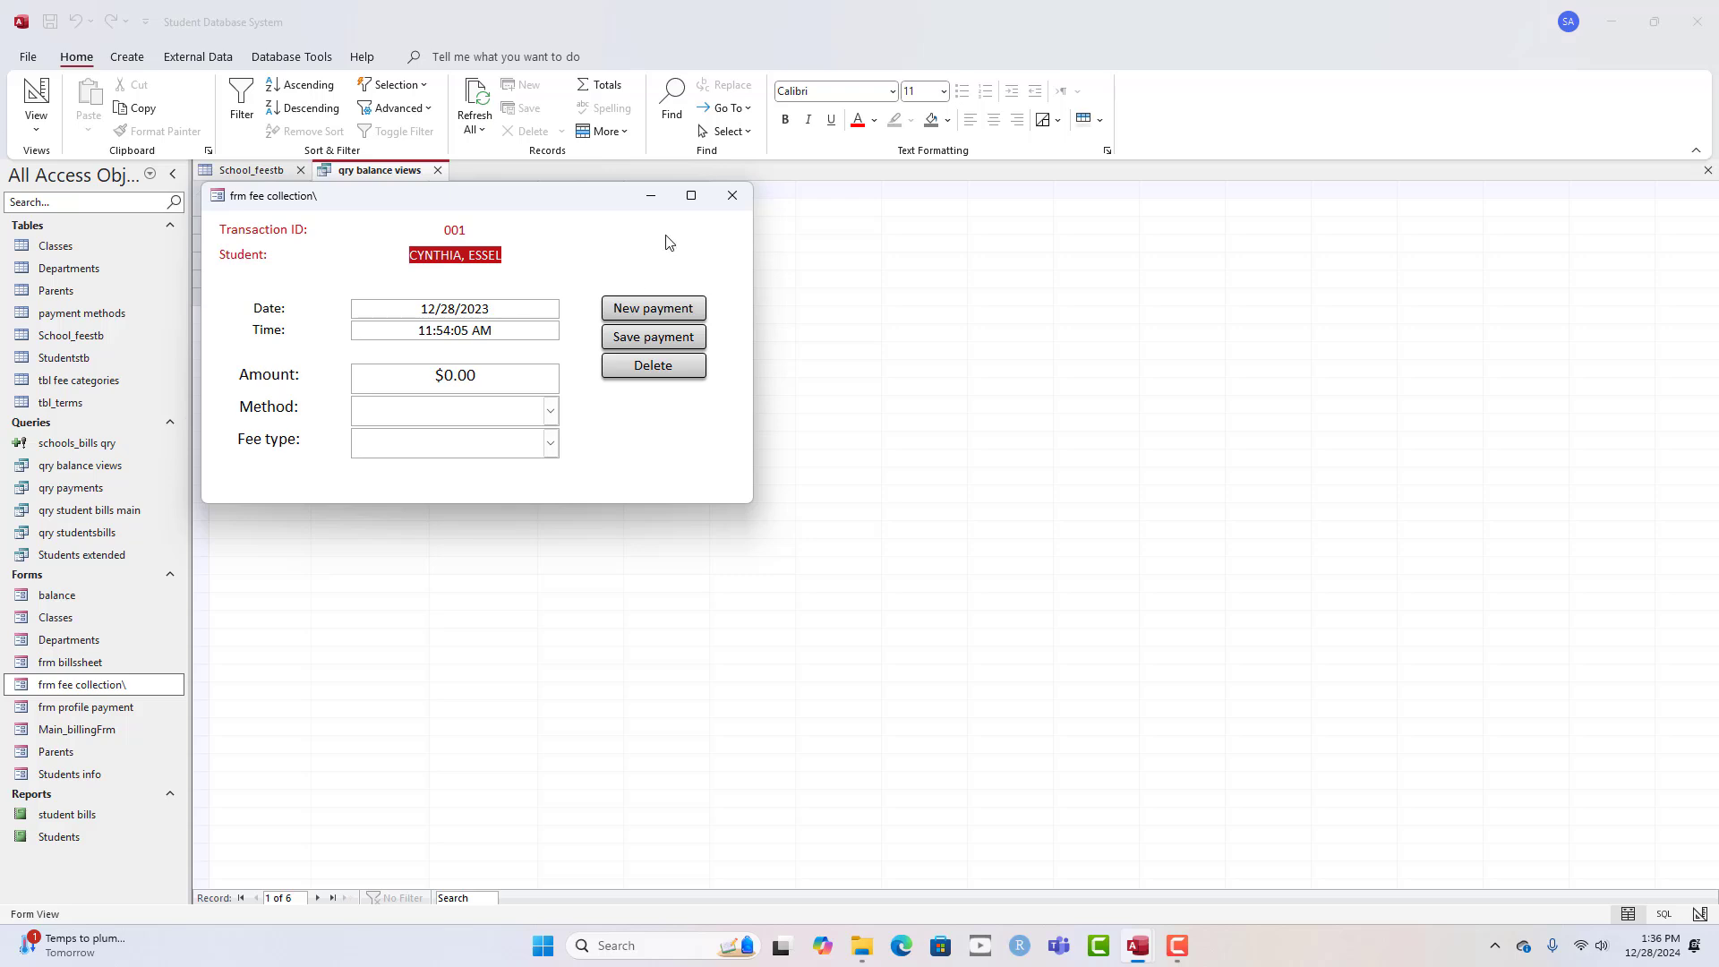
click(731, 196)
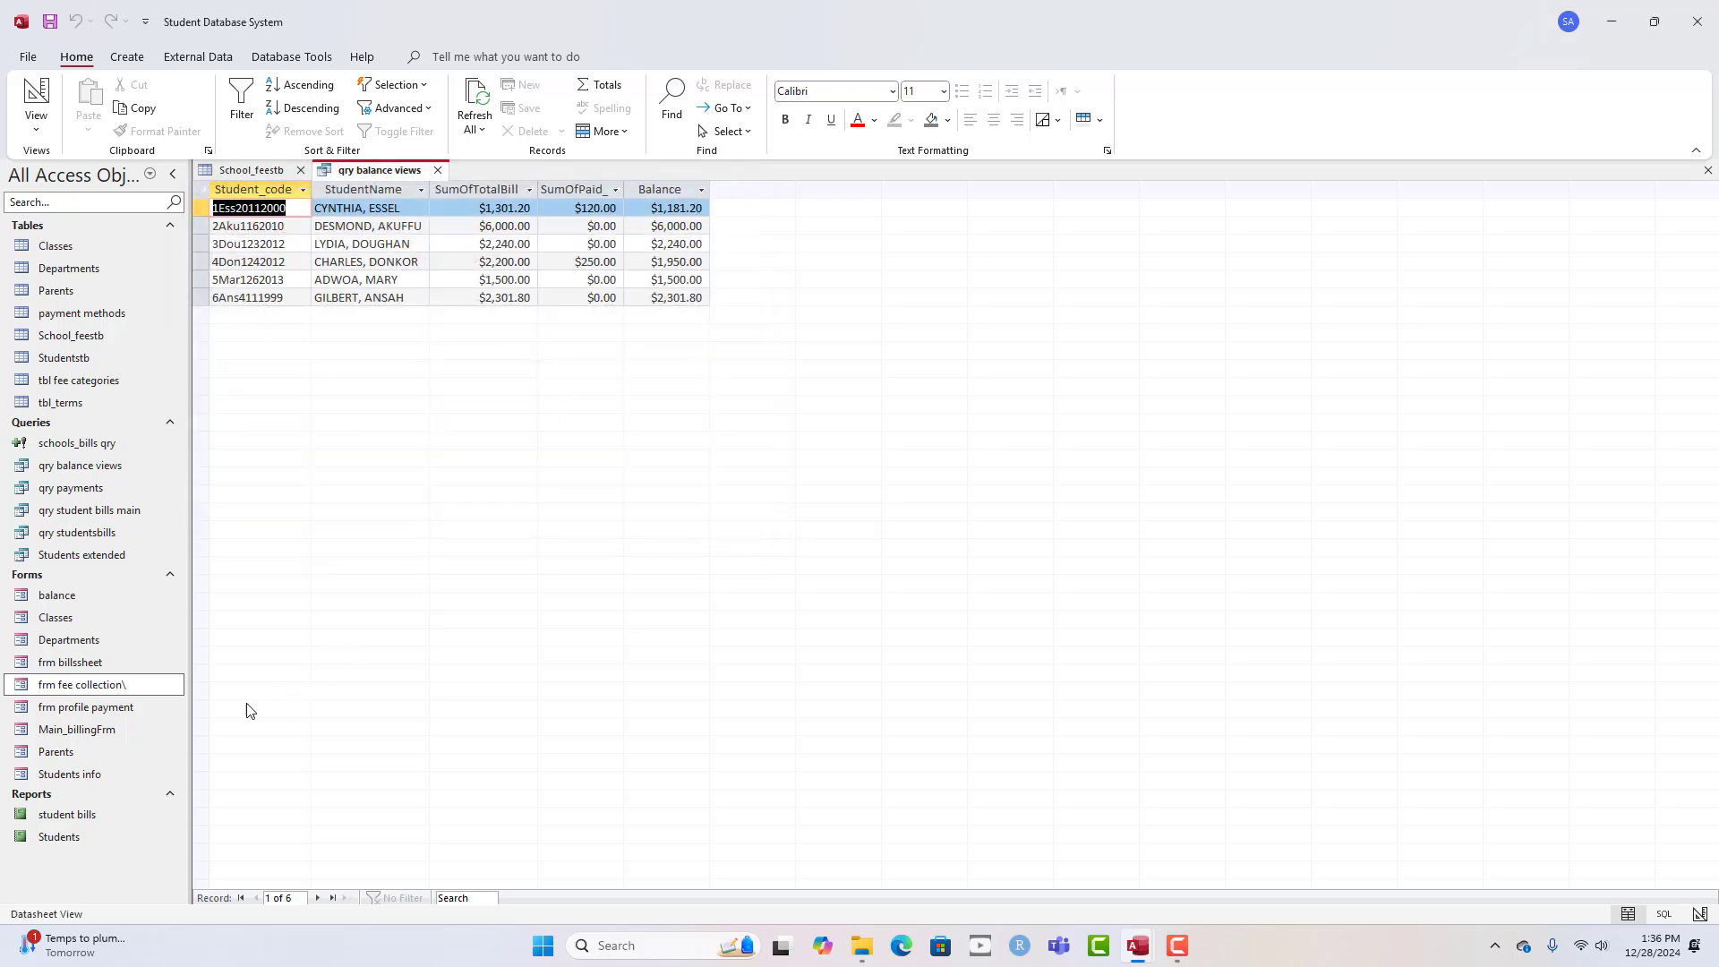
click(80, 708)
double_click(81, 708)
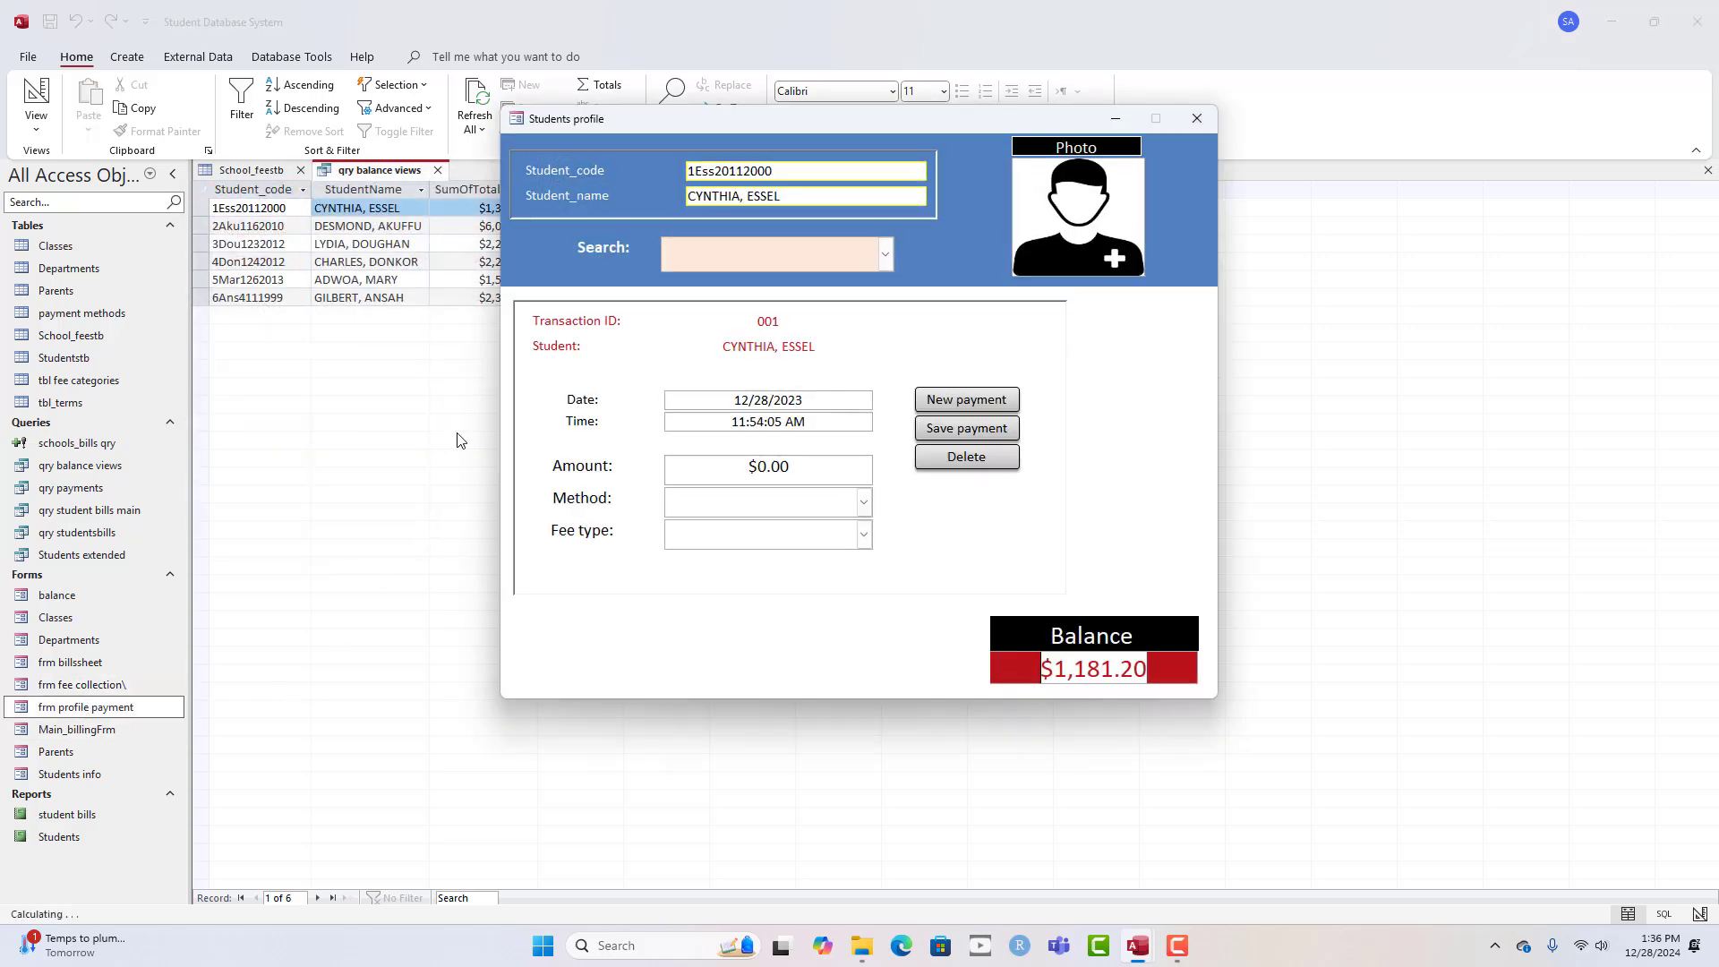
click(885, 255)
click(752, 348)
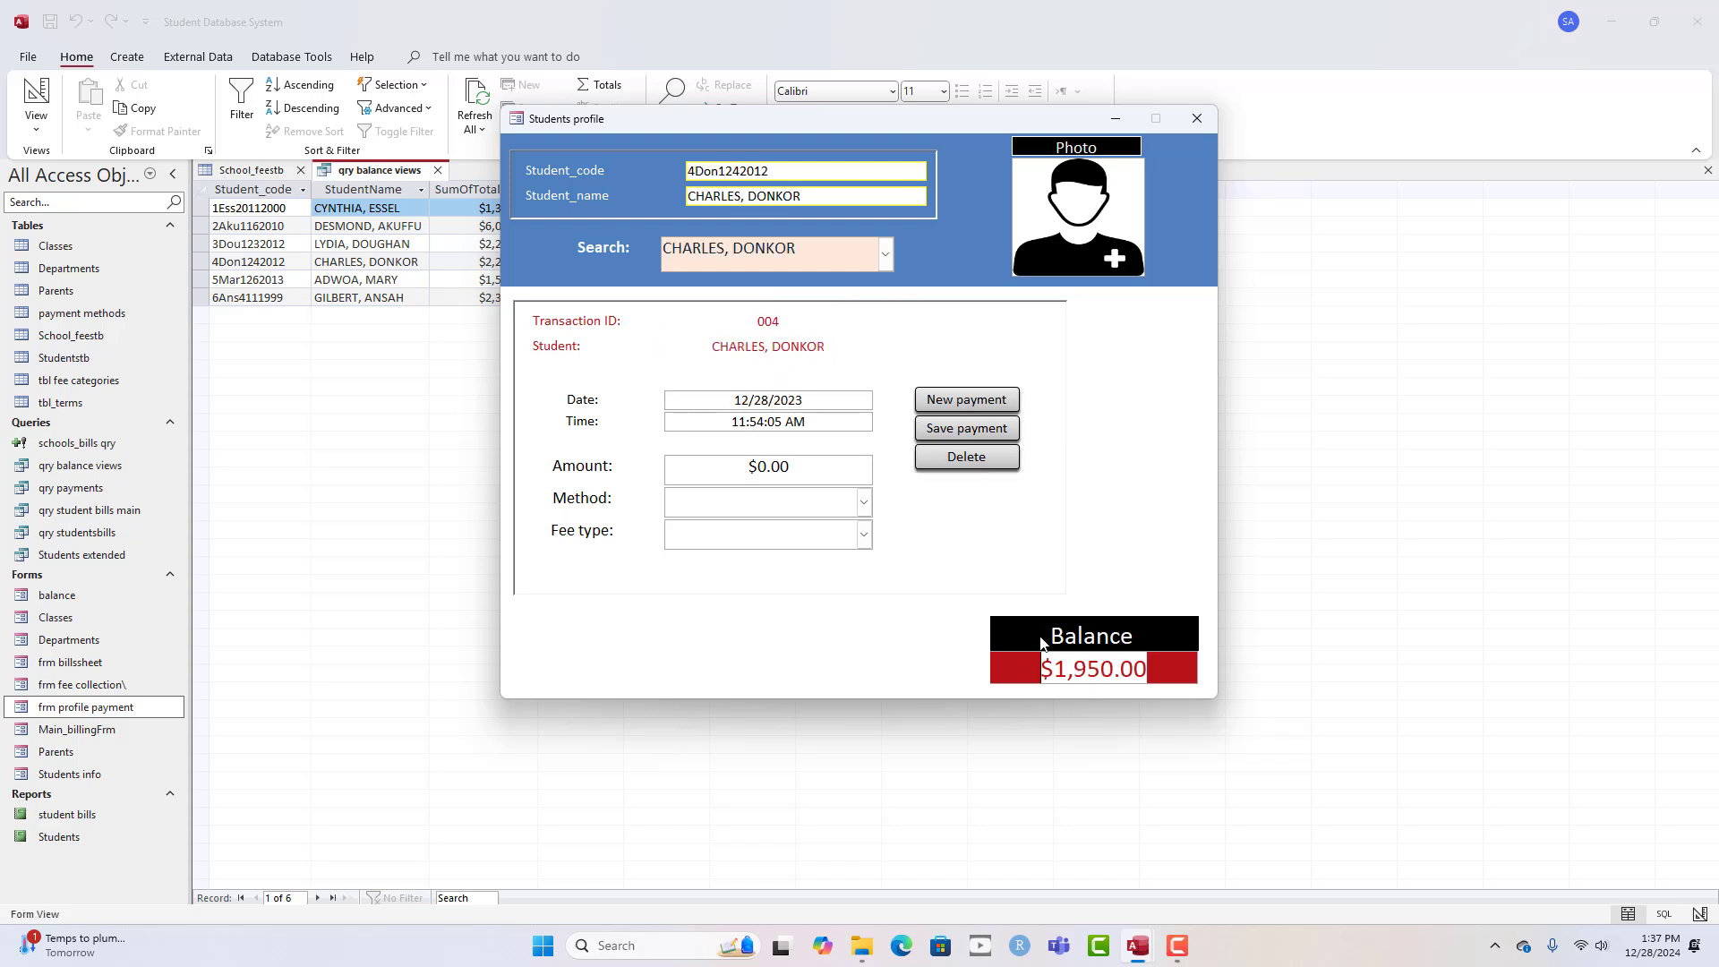
drag(849, 121, 813, 260)
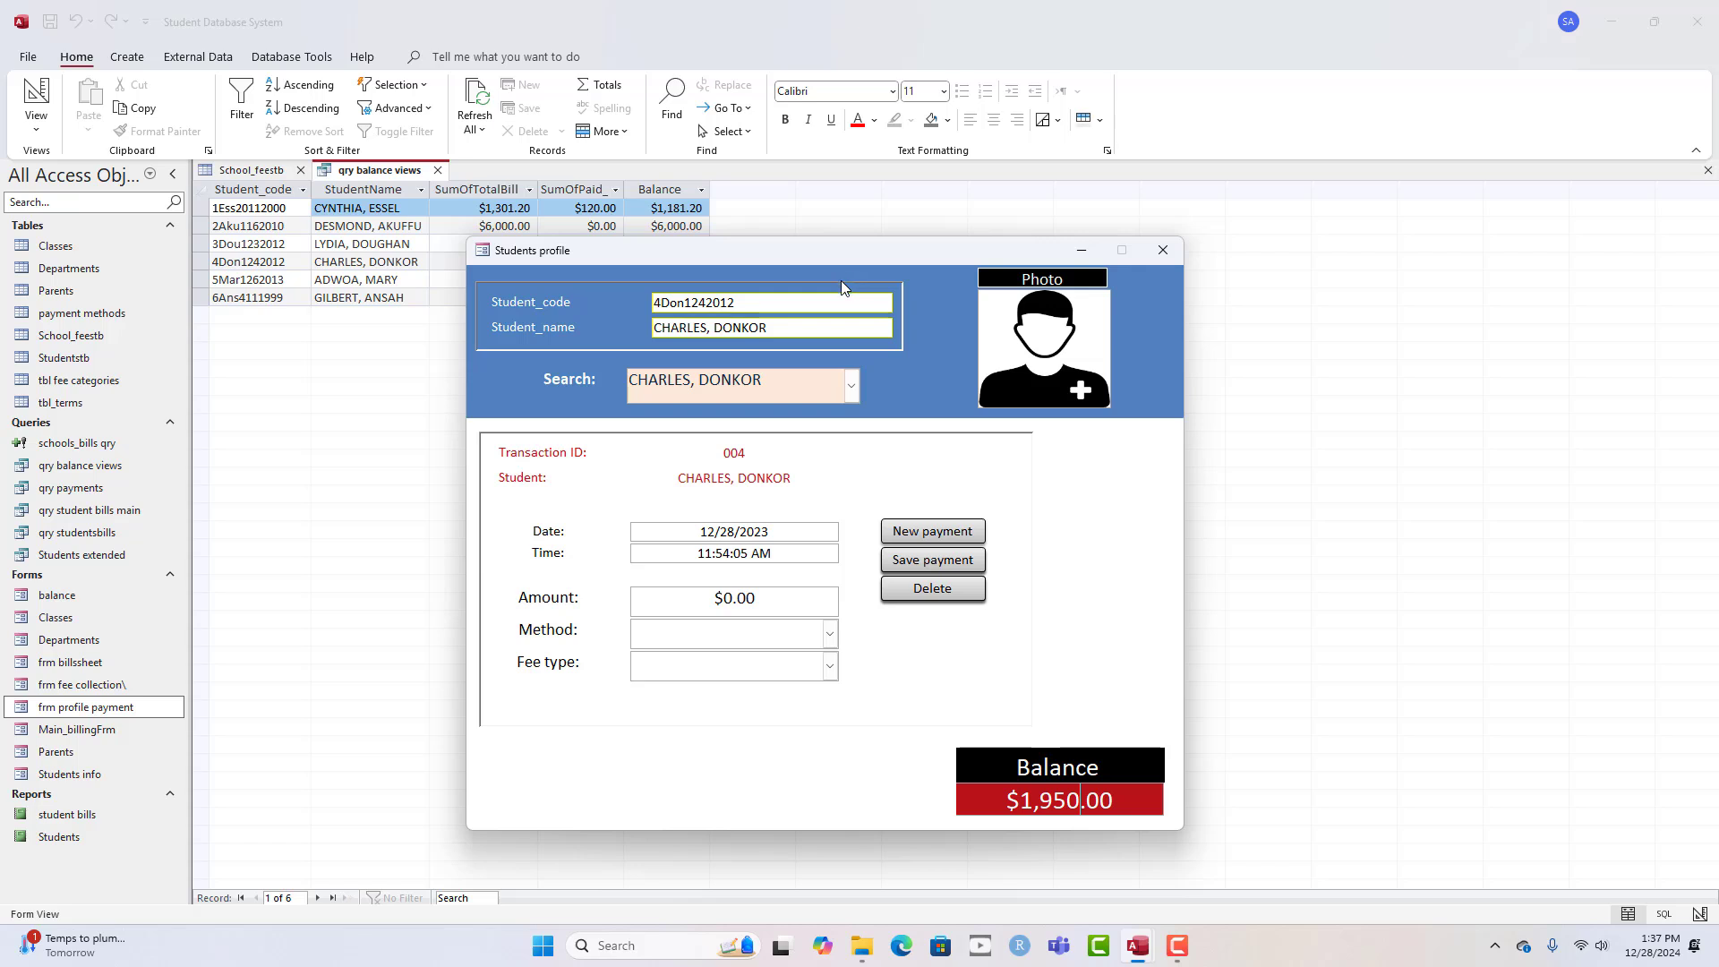
- Open the profile form in Design View and draw a command button beside the payment subform in the Detail section, without using the wizard
right_click(939, 337)
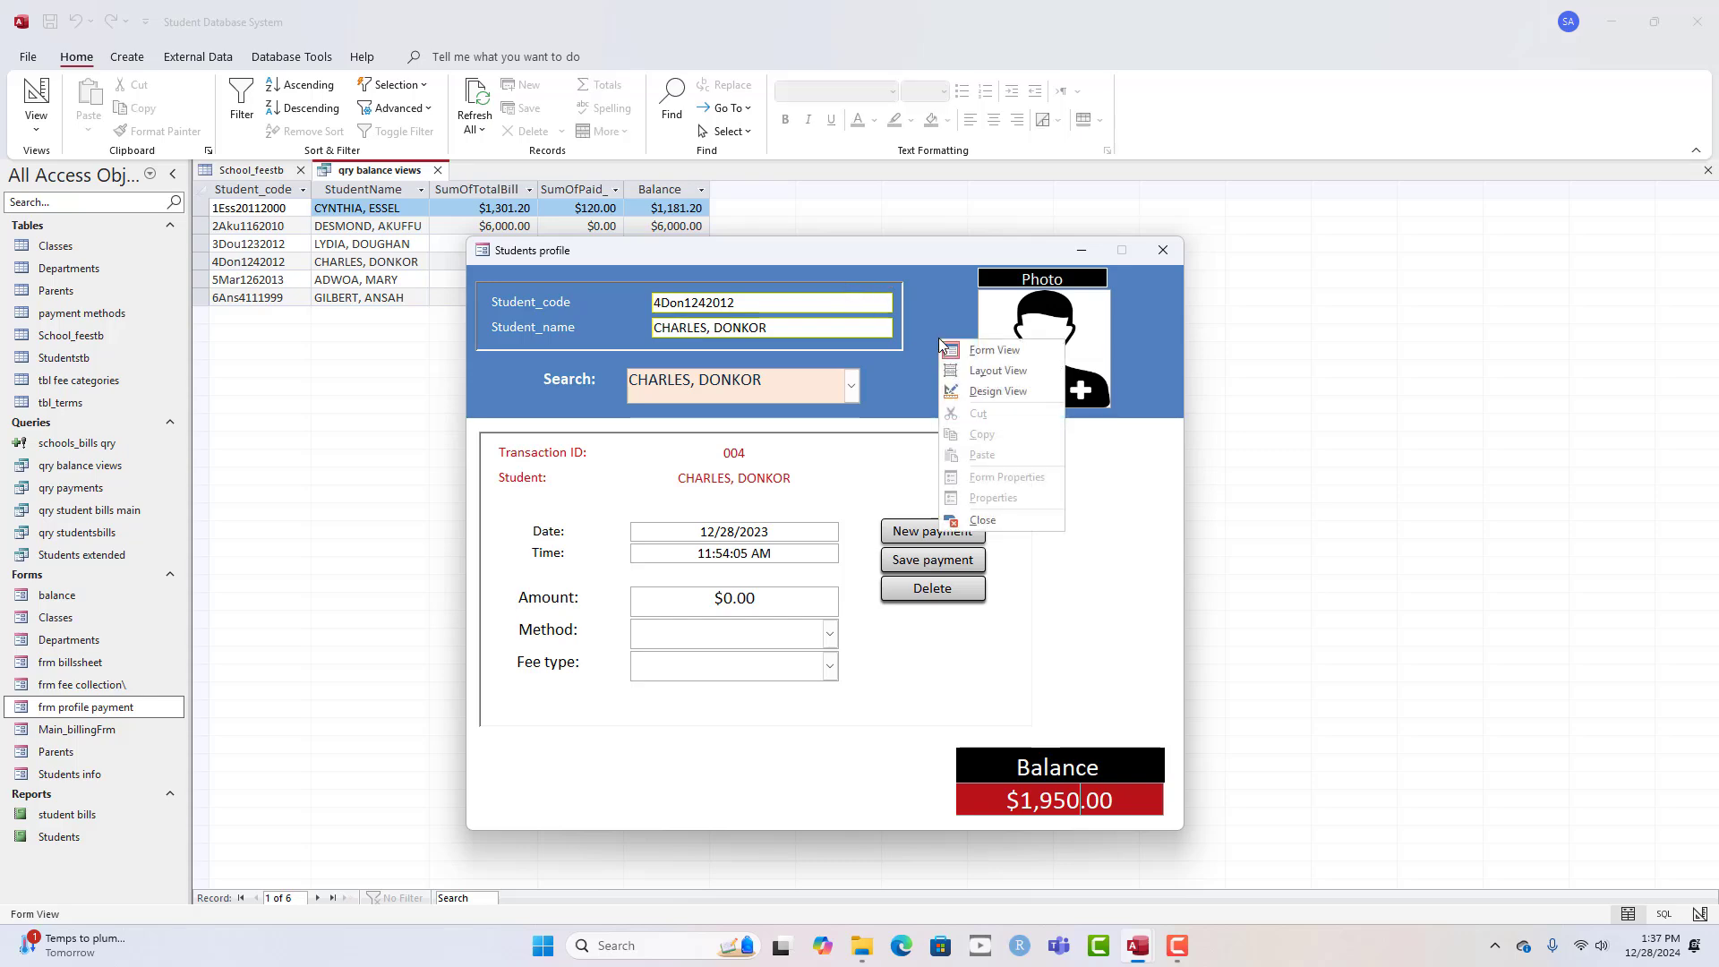
click(971, 394)
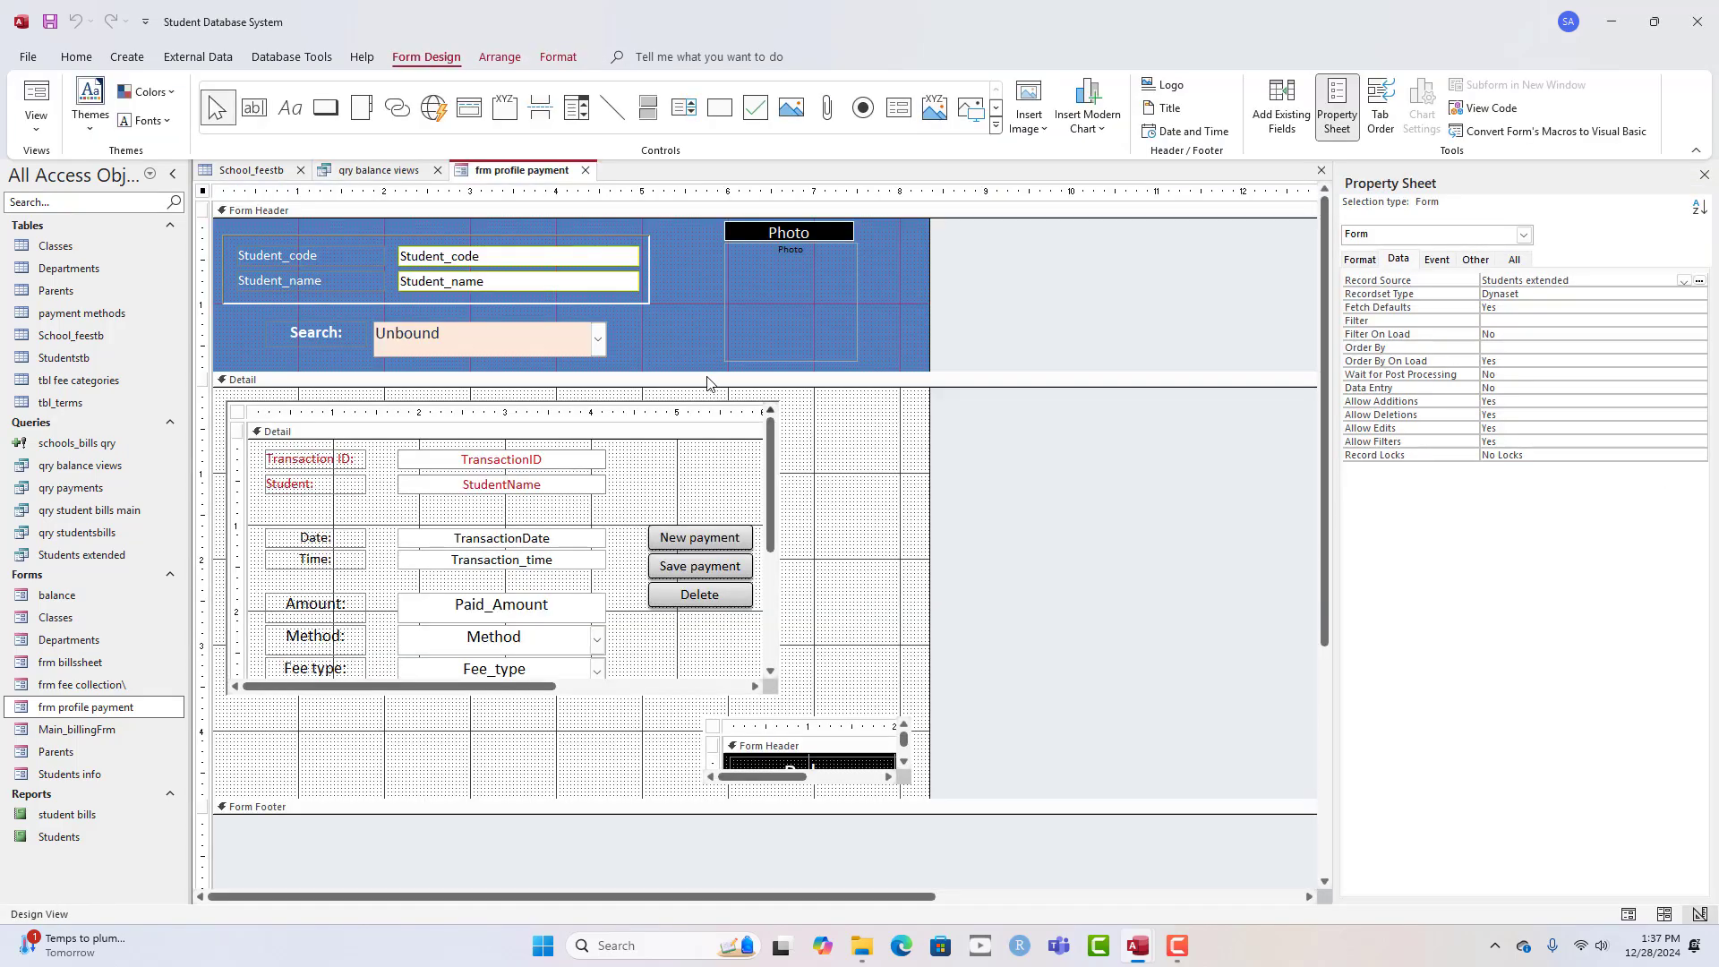
click(325, 107)
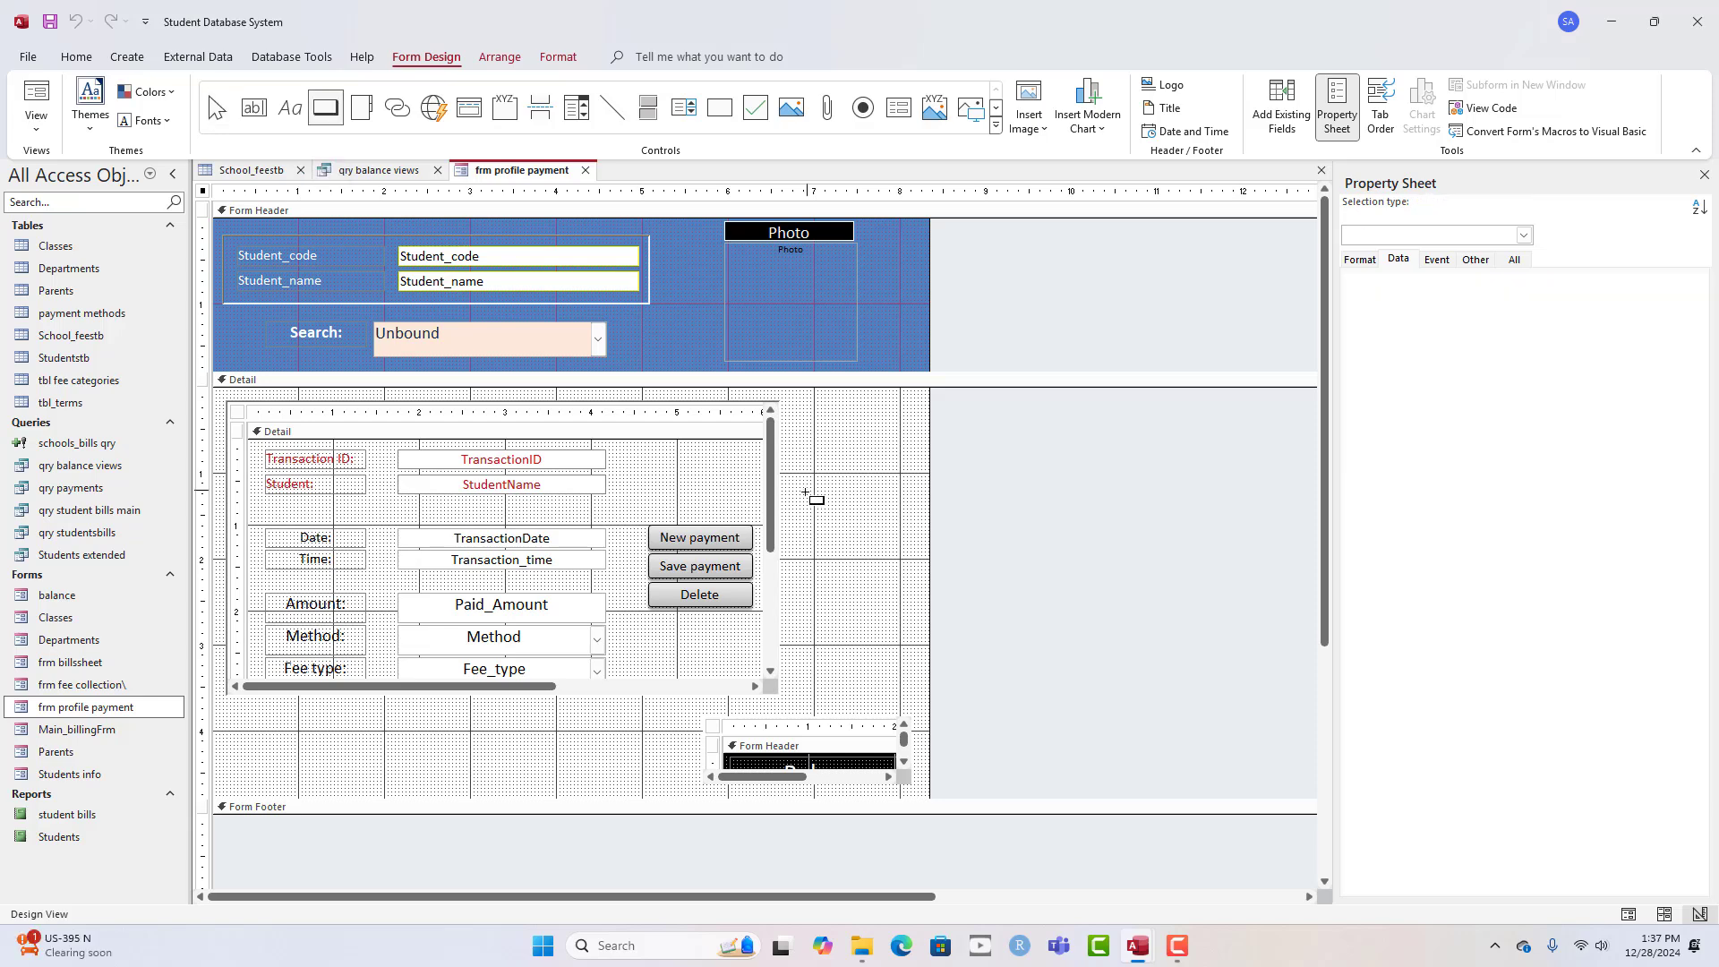
drag(810, 493, 896, 532)
click(807, 353)
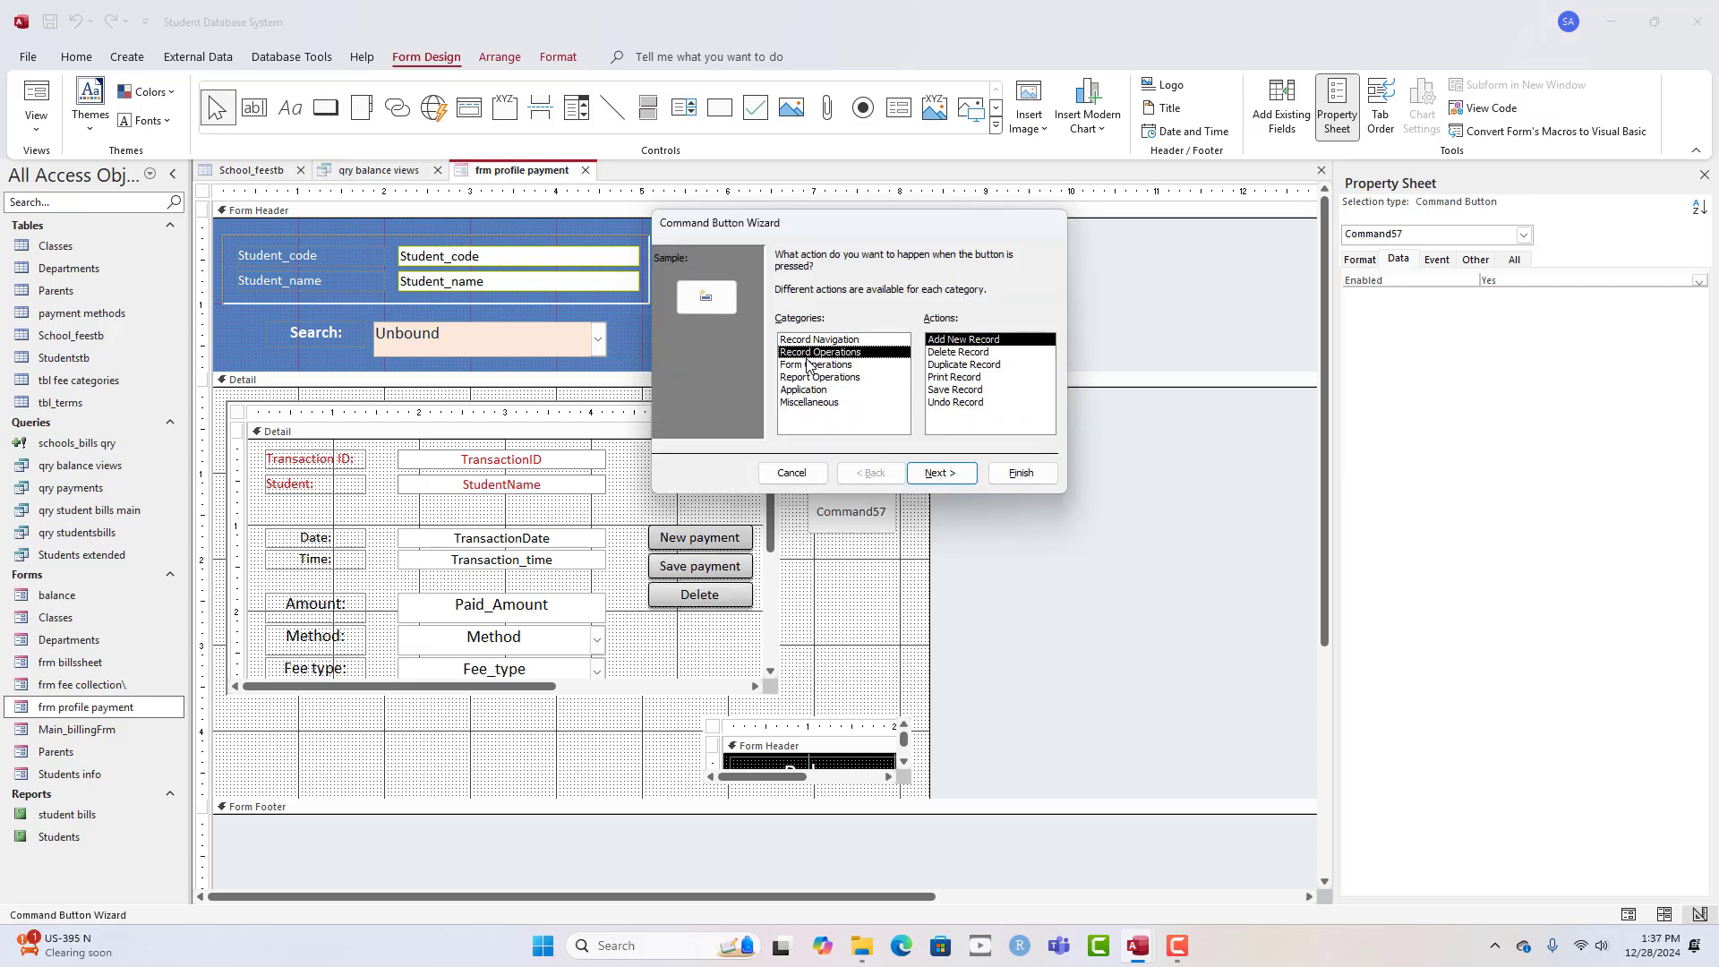
click(811, 365)
click(790, 474)
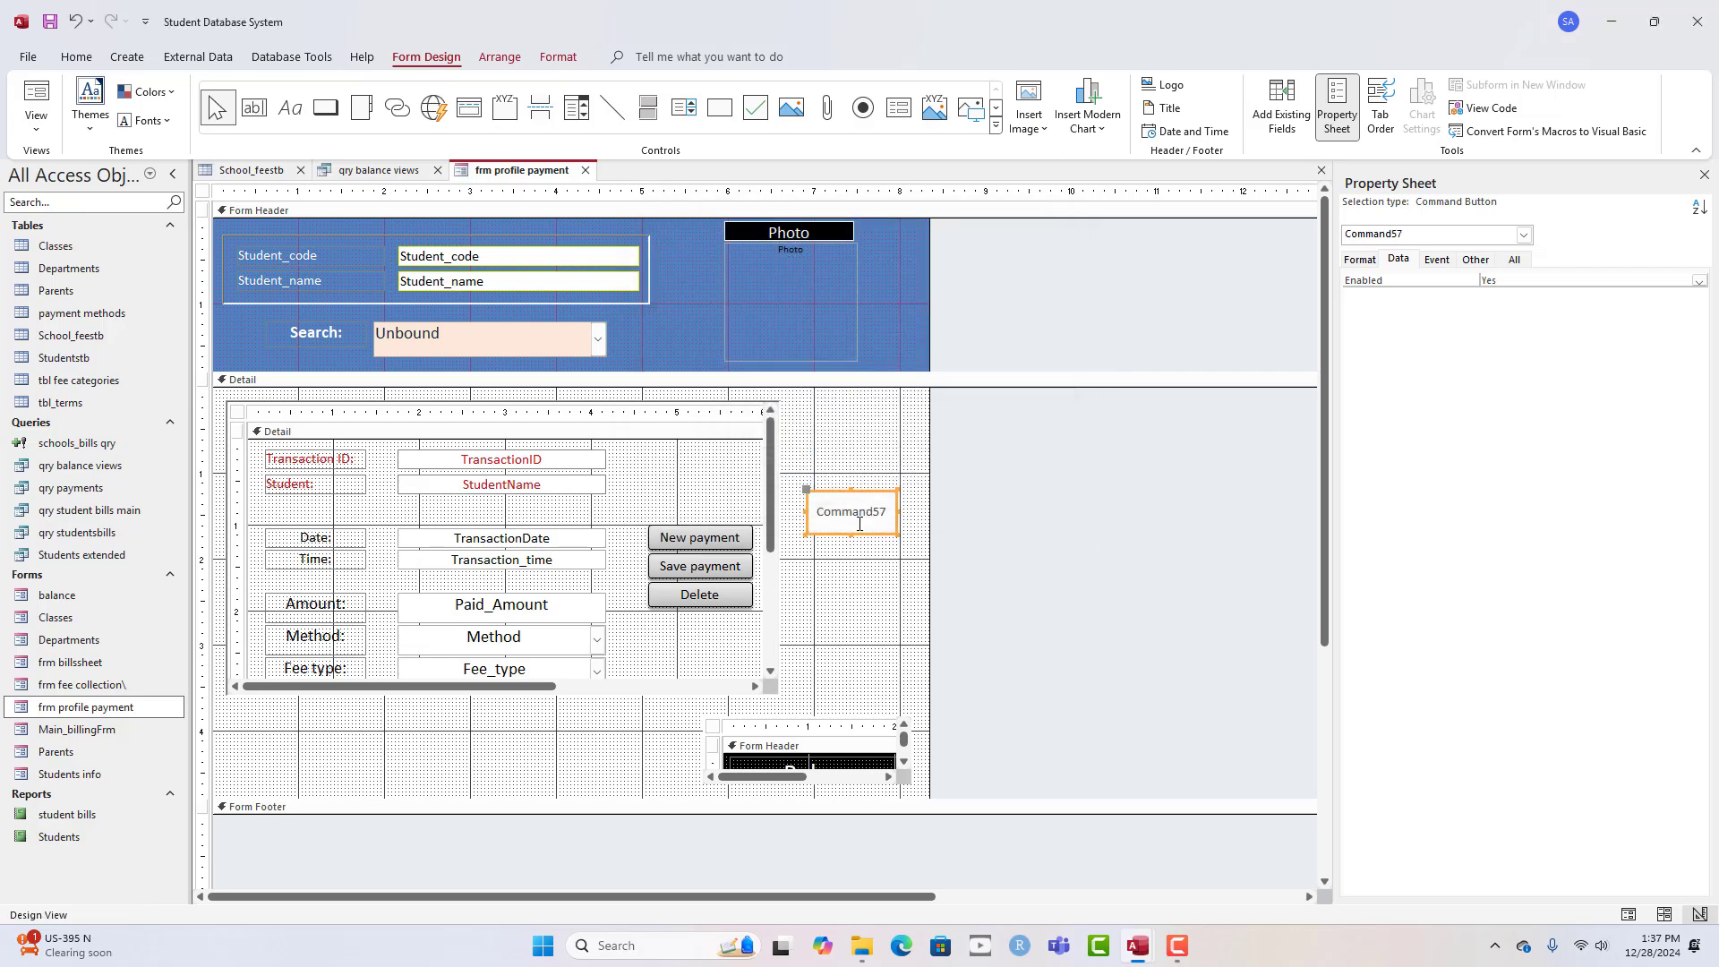
- Caption the new command button Sync Data
click(859, 515)
double_click(863, 518)
text(Sync)
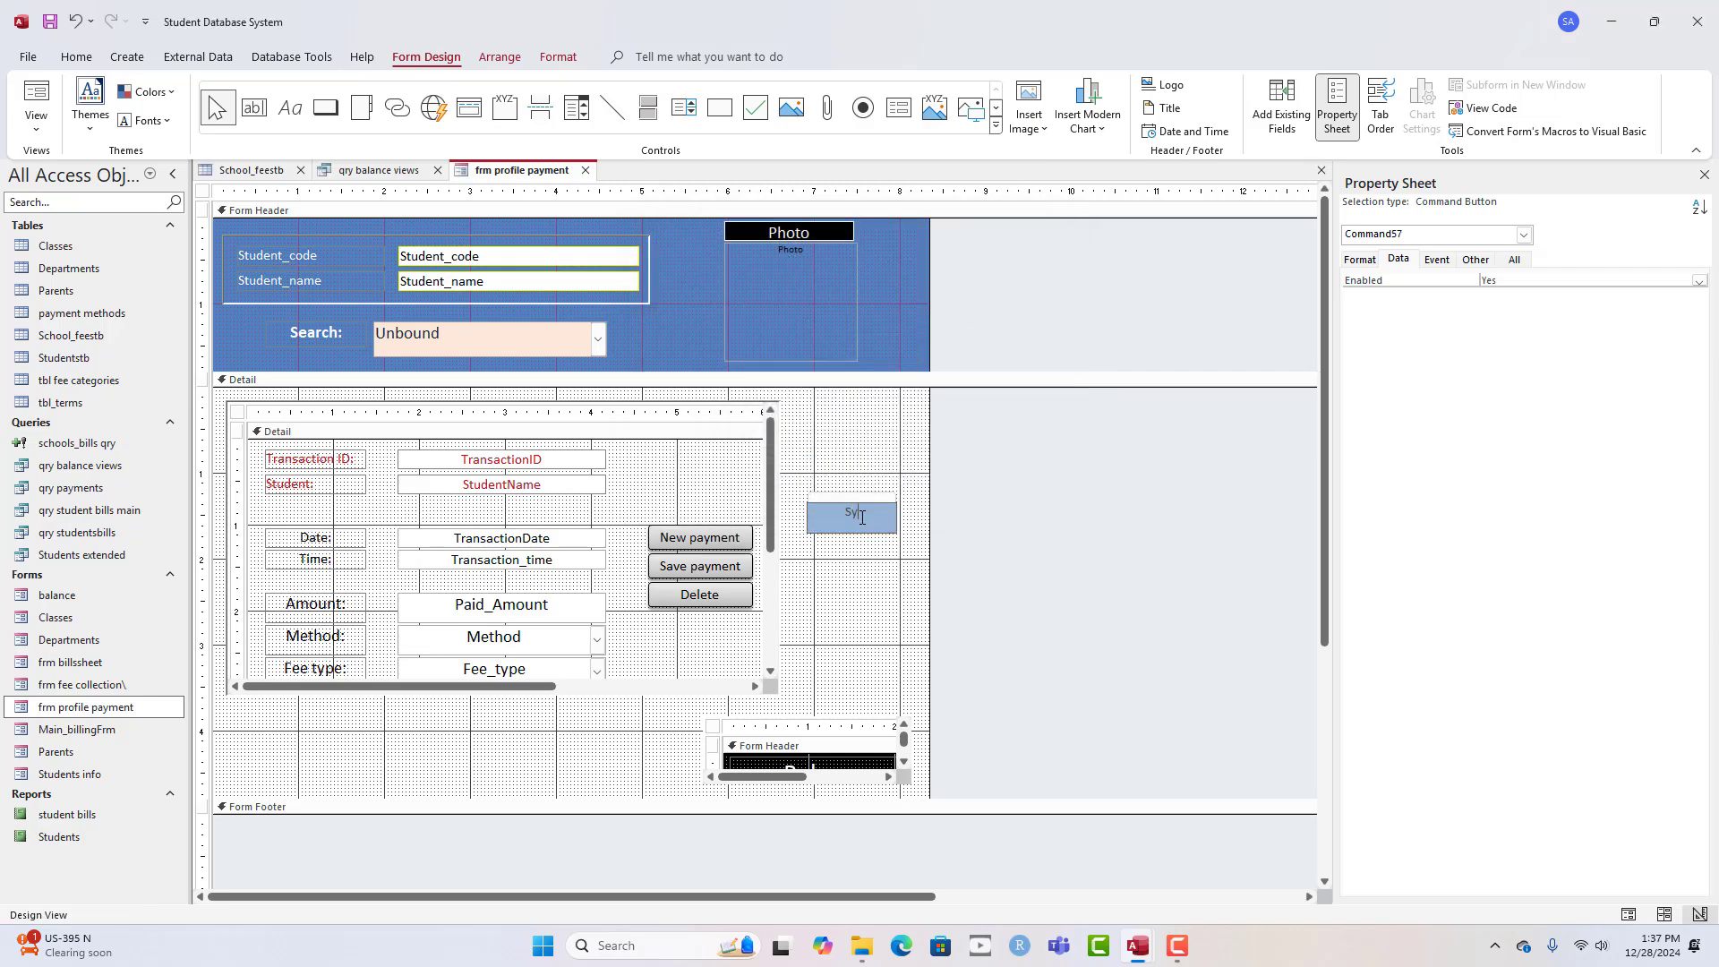
text(g)
key(BackSpace)
text(Data)
key(Return)
- Set the font size of the Sync Data button to 14
click(558, 57)
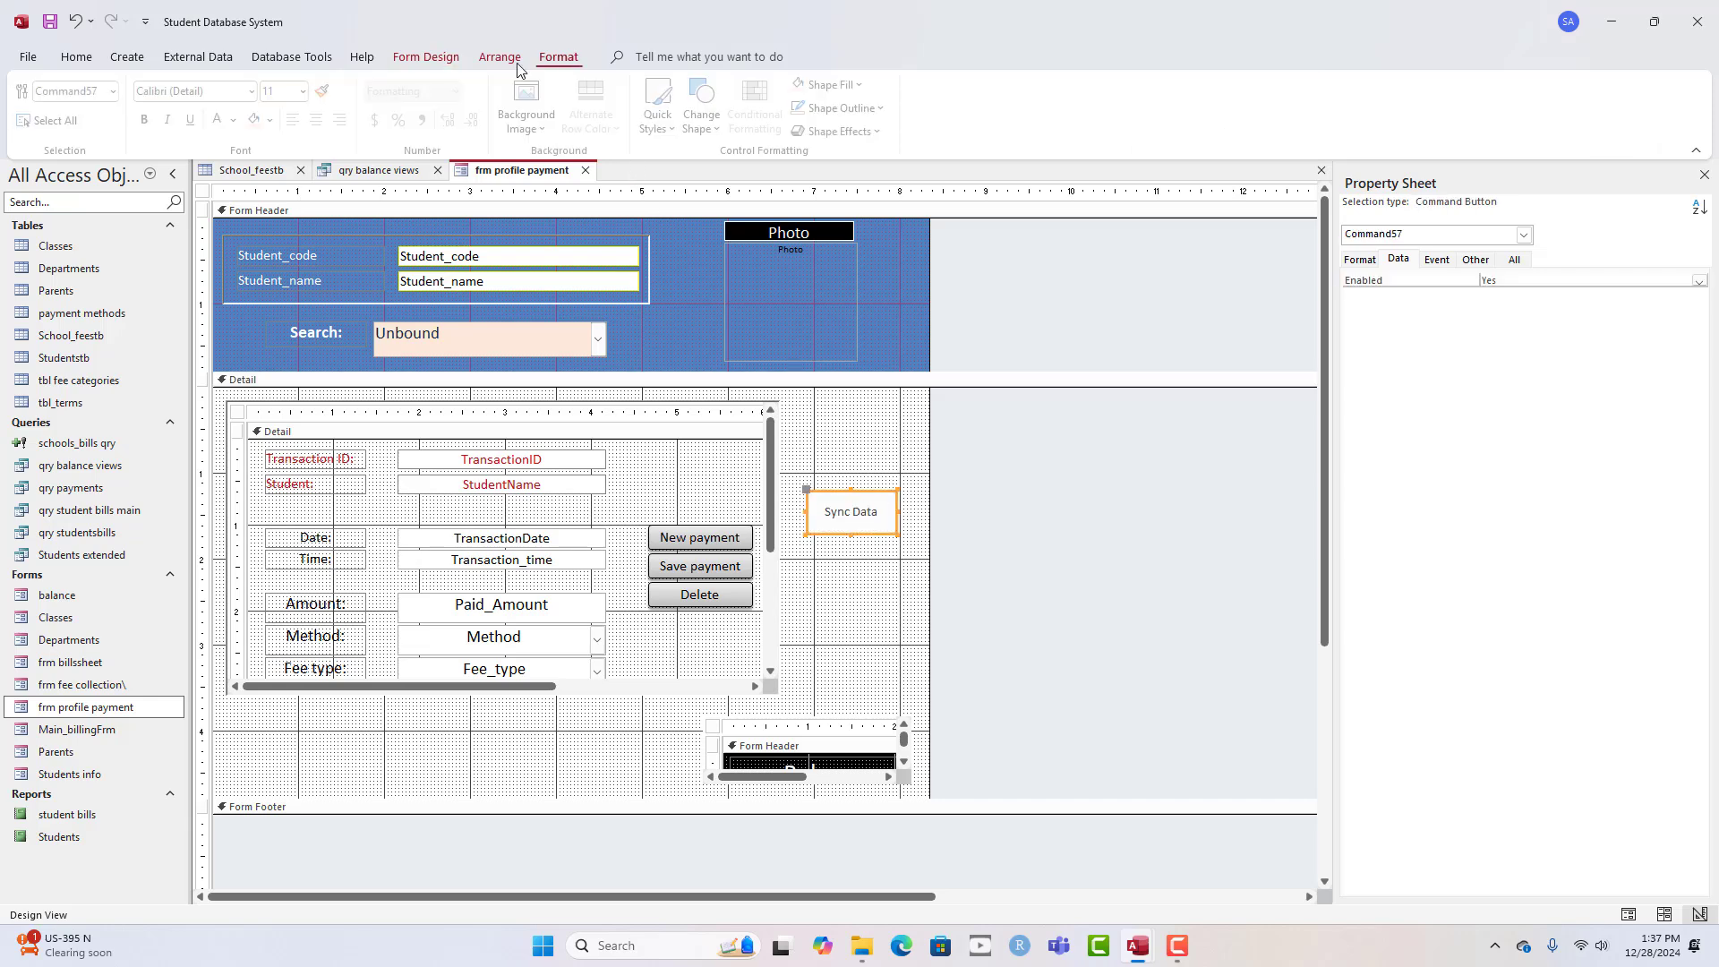
click(307, 90)
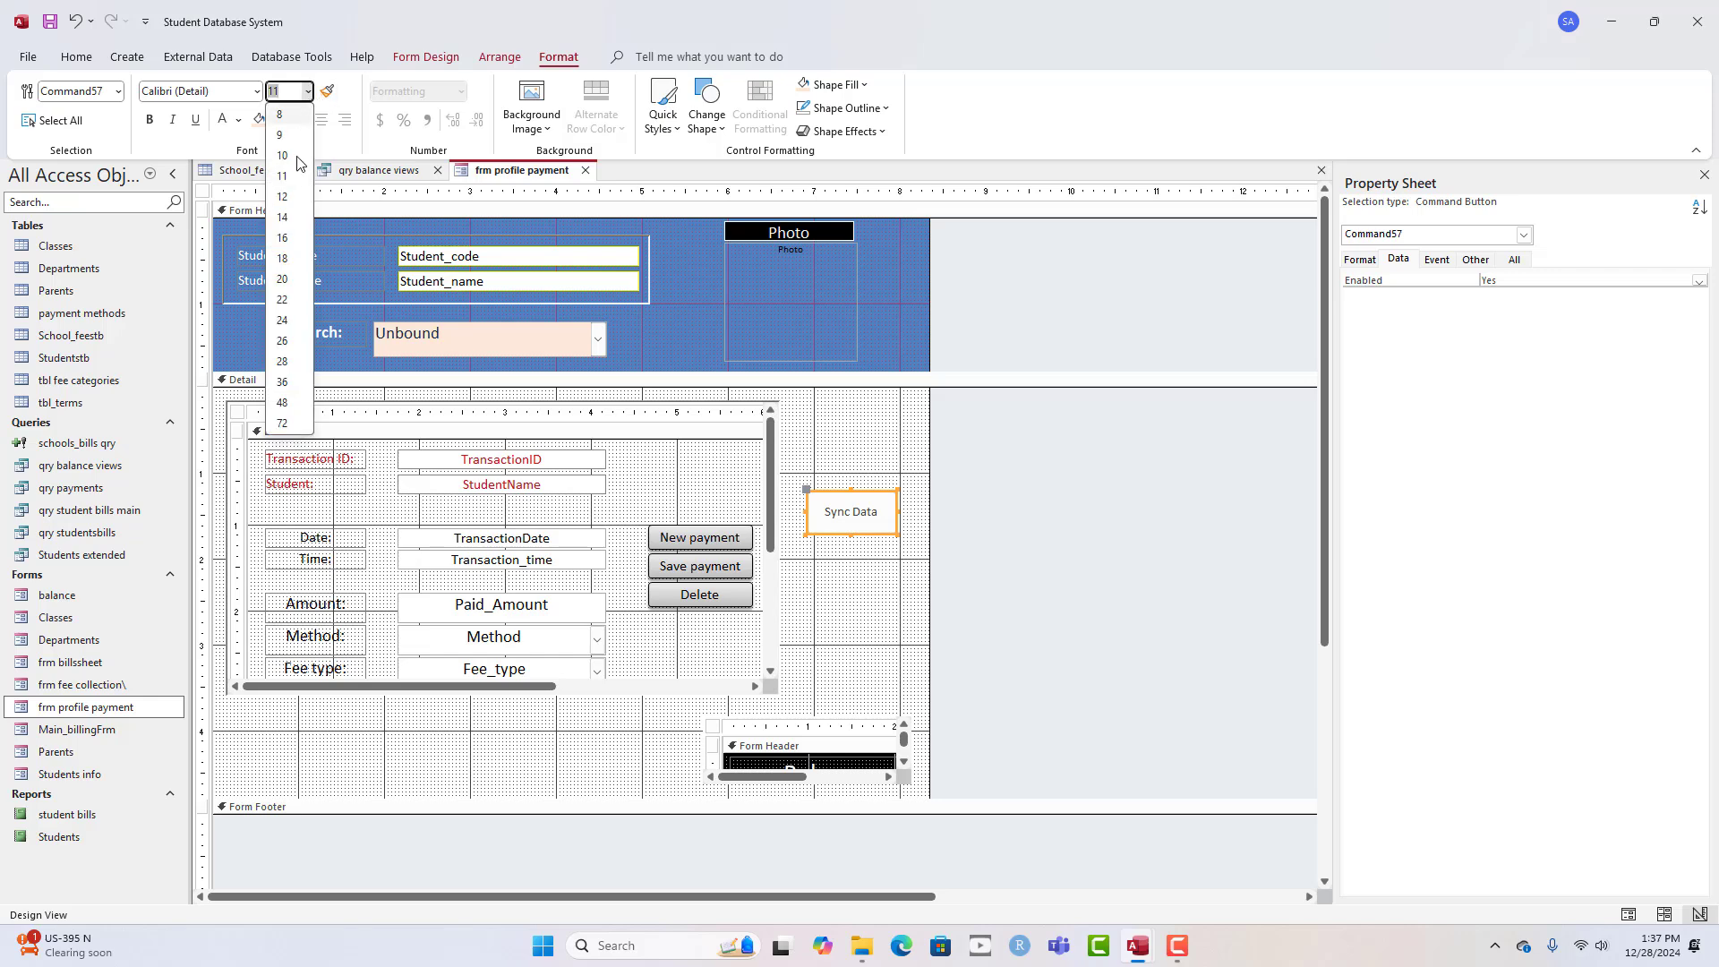
click(286, 219)
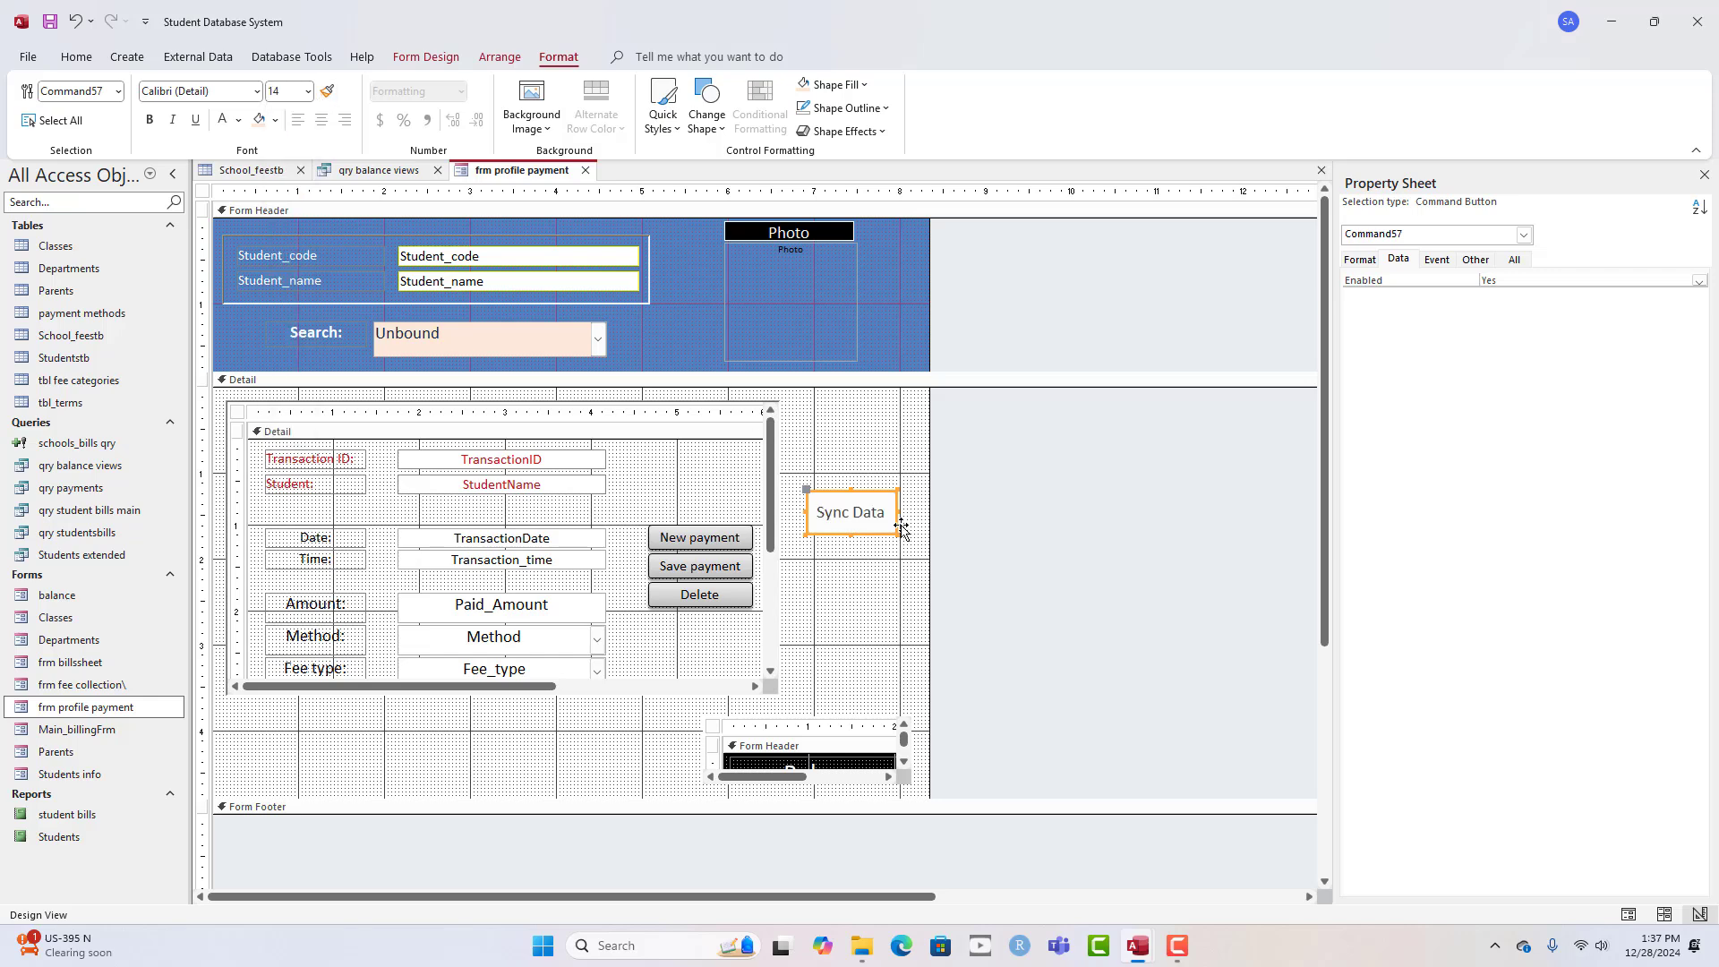
click(869, 584)
- Create a click event procedure in code for the Sync Data button that runs DoCmd.RefreshRecord
click(857, 521)
right_click(849, 507)
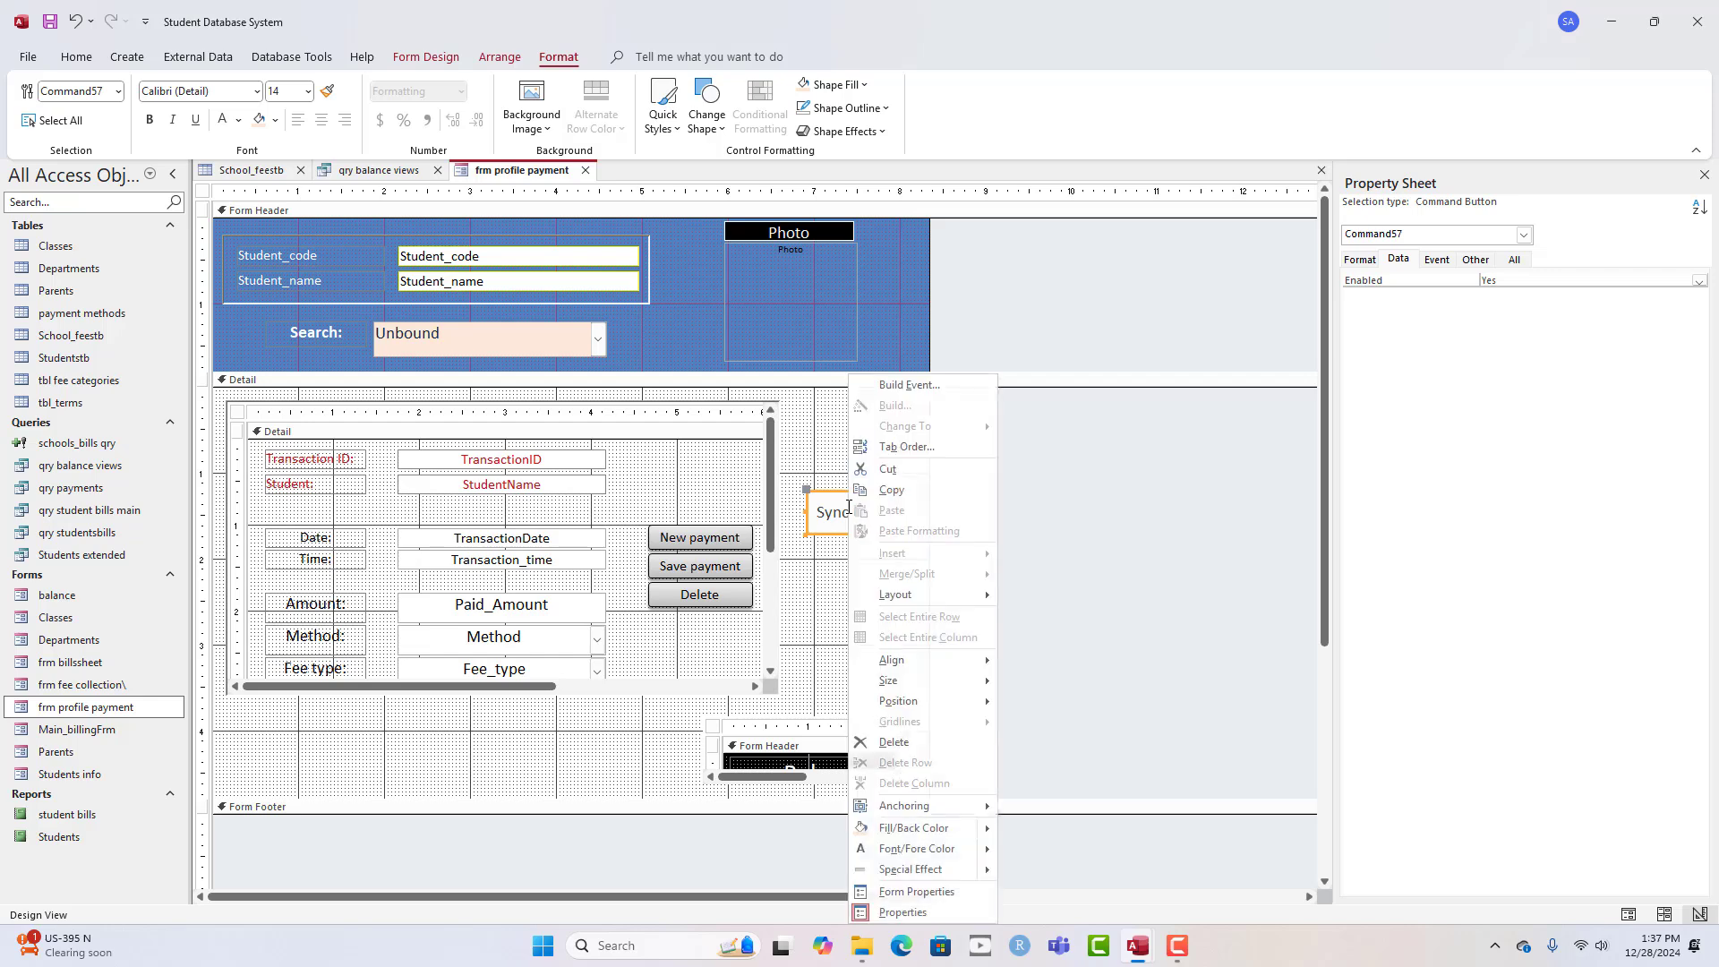
click(865, 394)
double_click(795, 287)
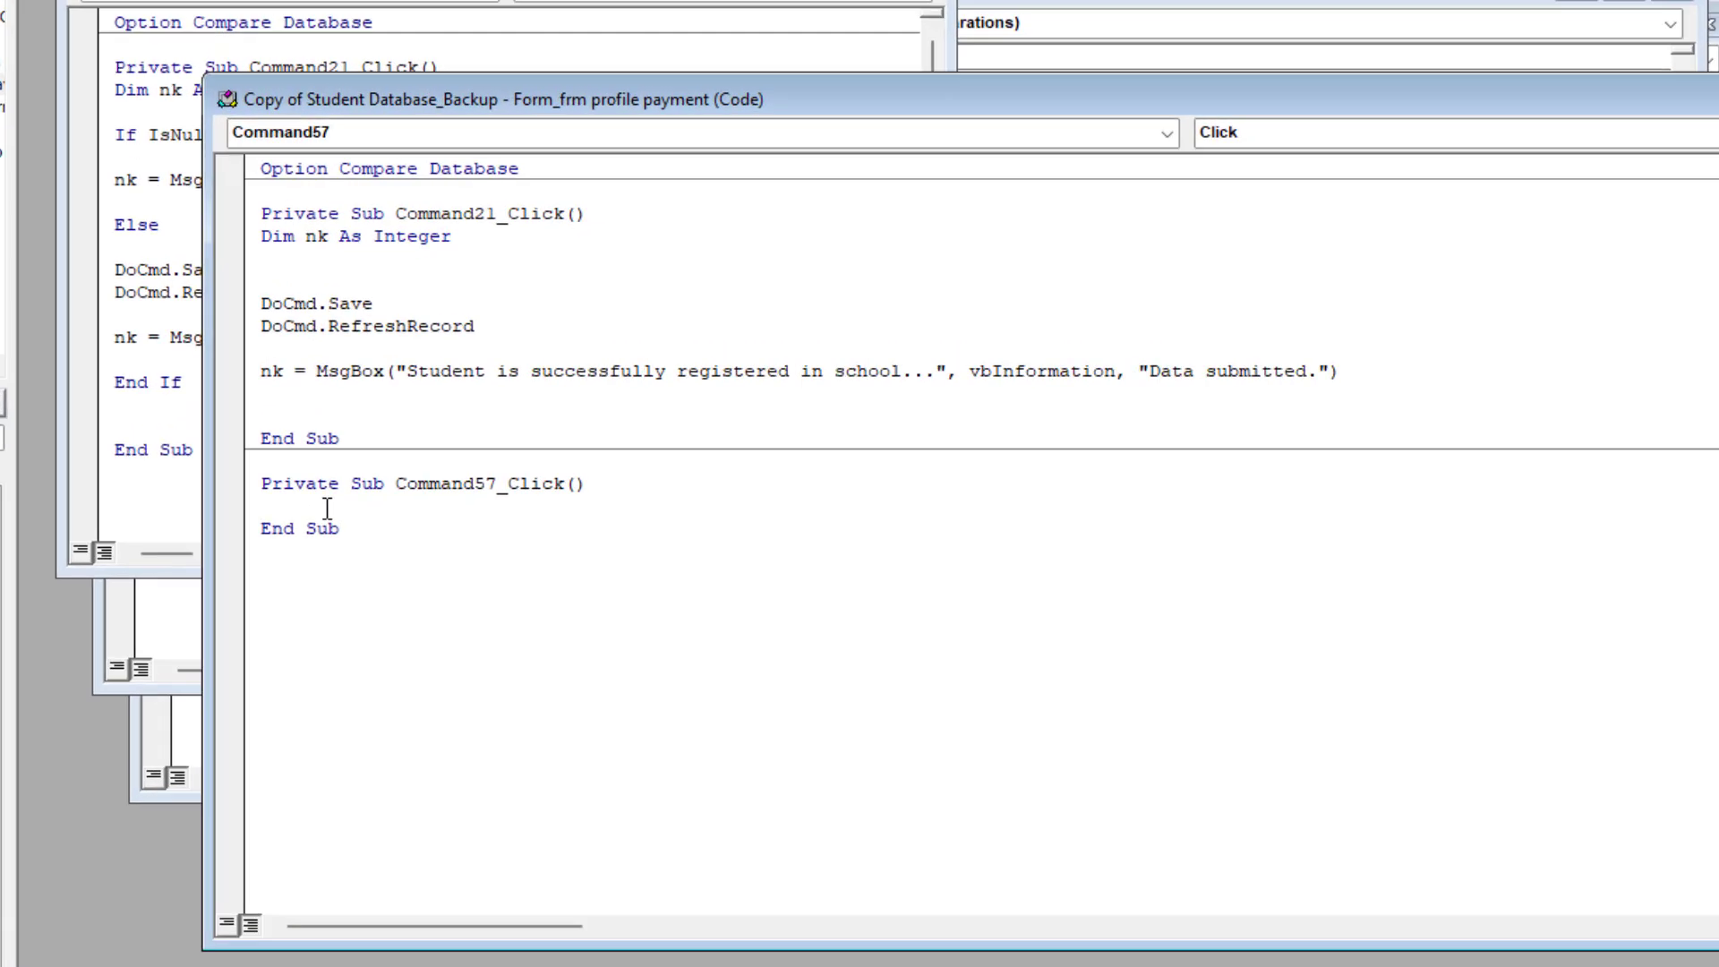
text(docmd.re)
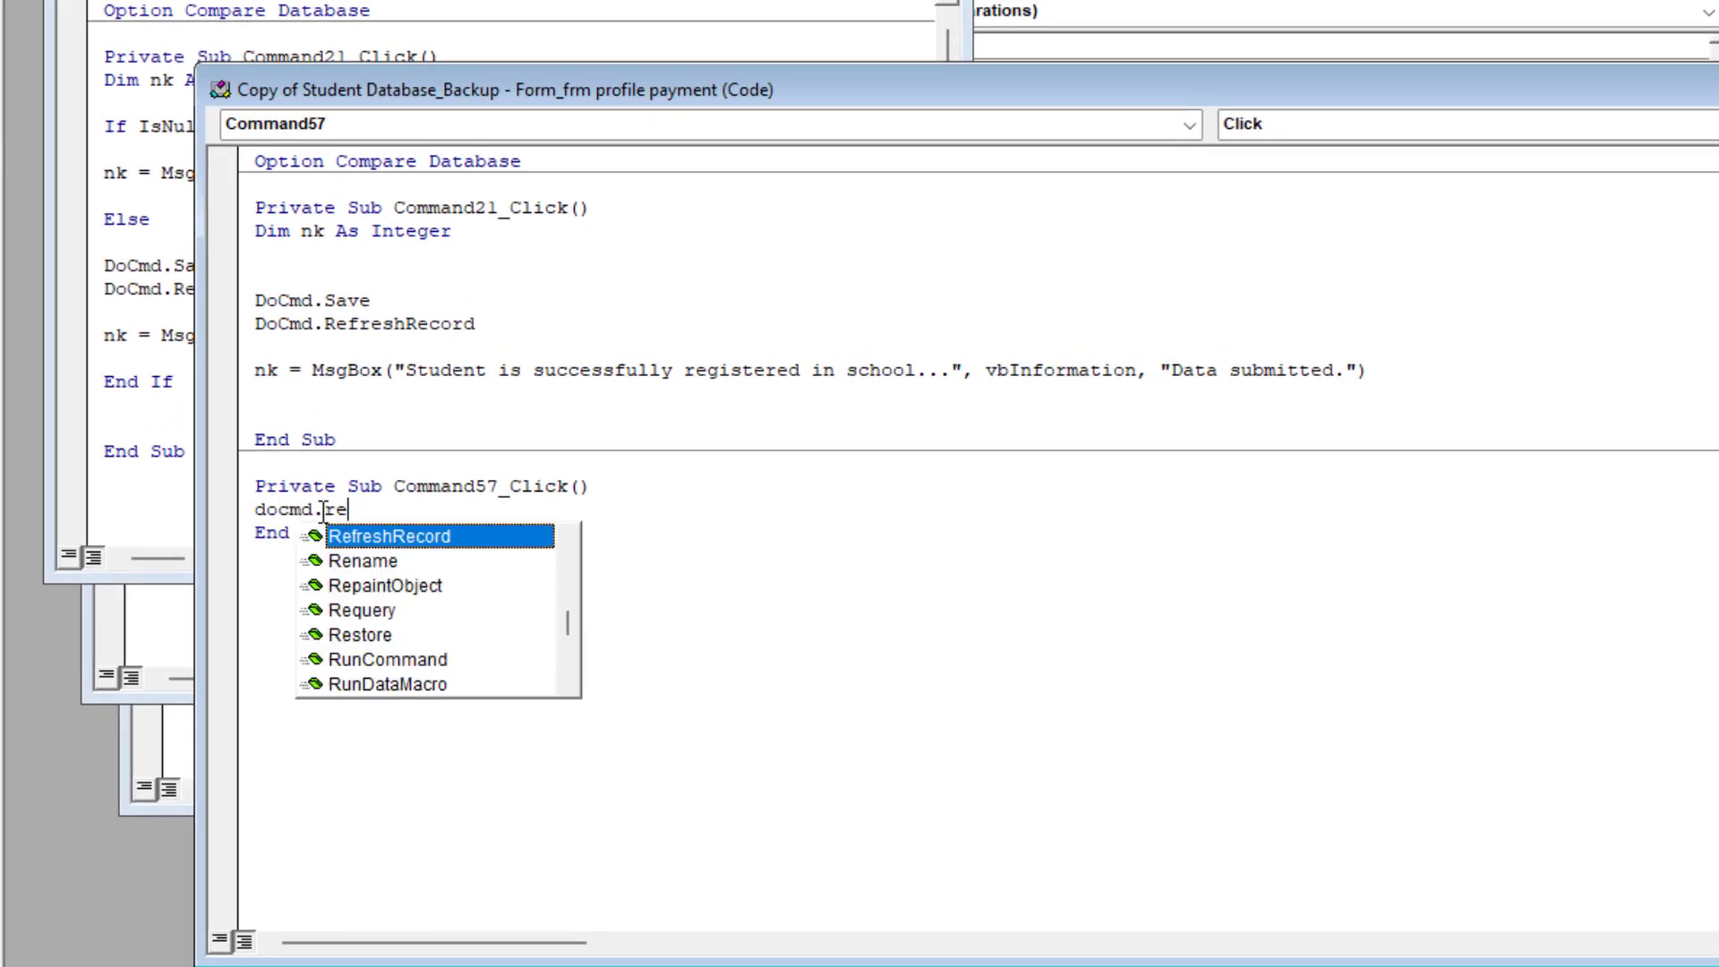
key(Return)
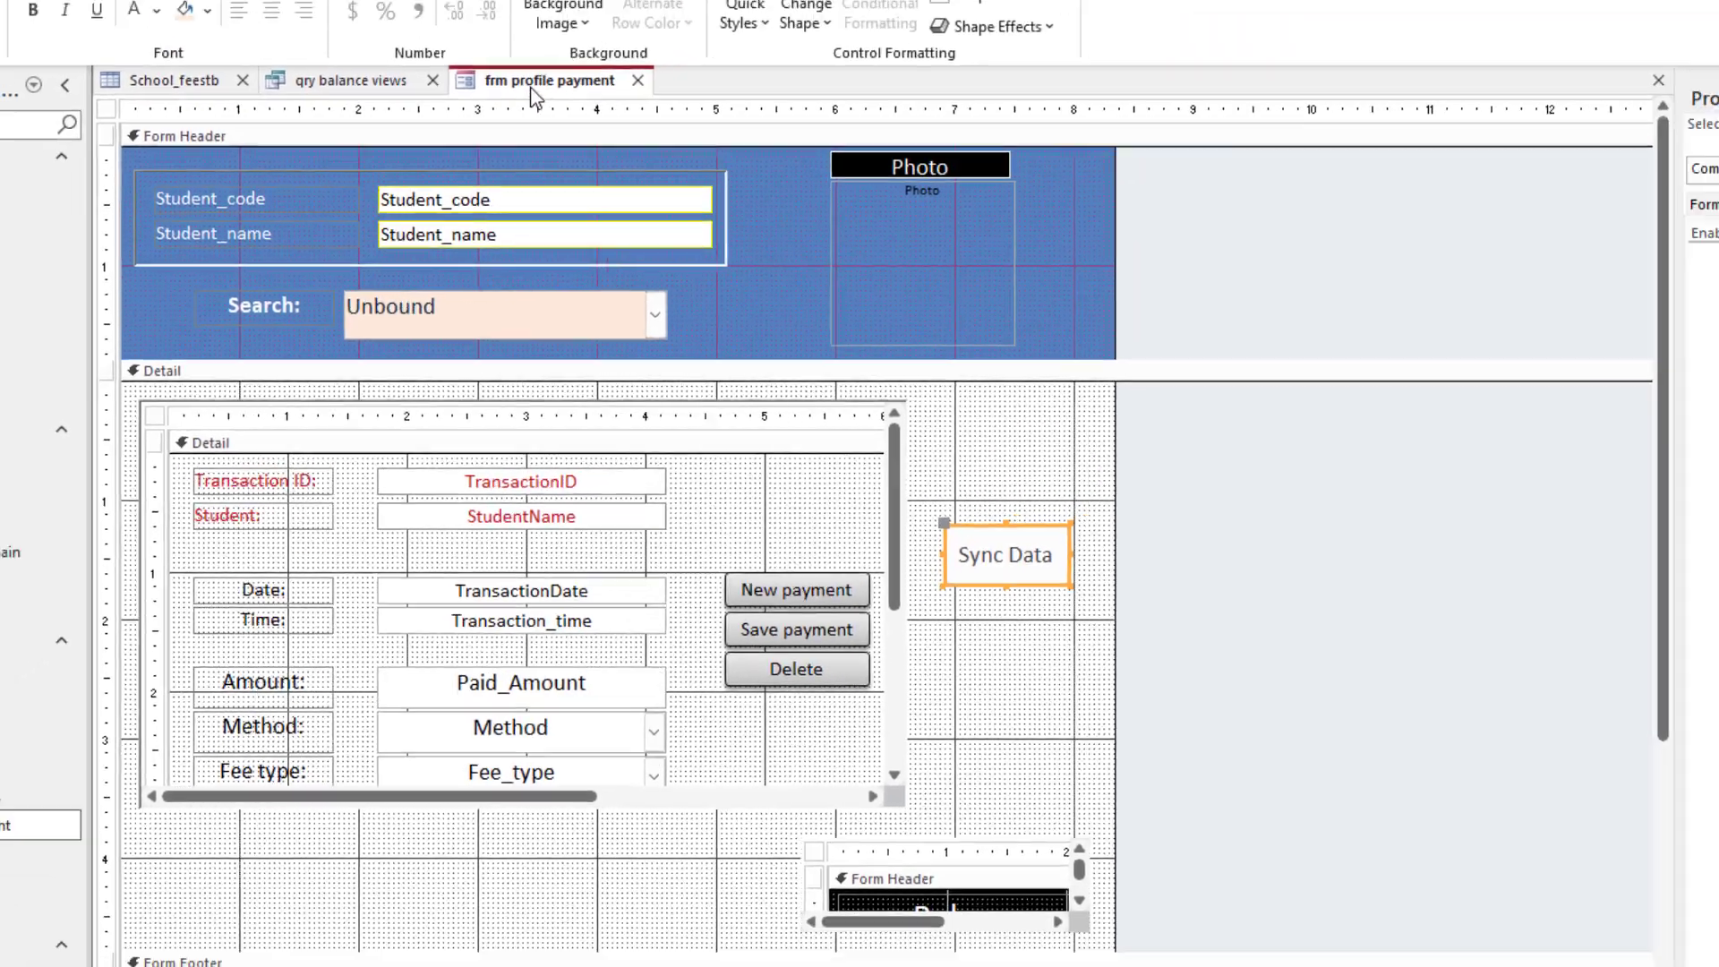
- Switch the profile form to Form View and look up the fifth student of qry balance views in the search box
right_click(549, 27)
click(577, 265)
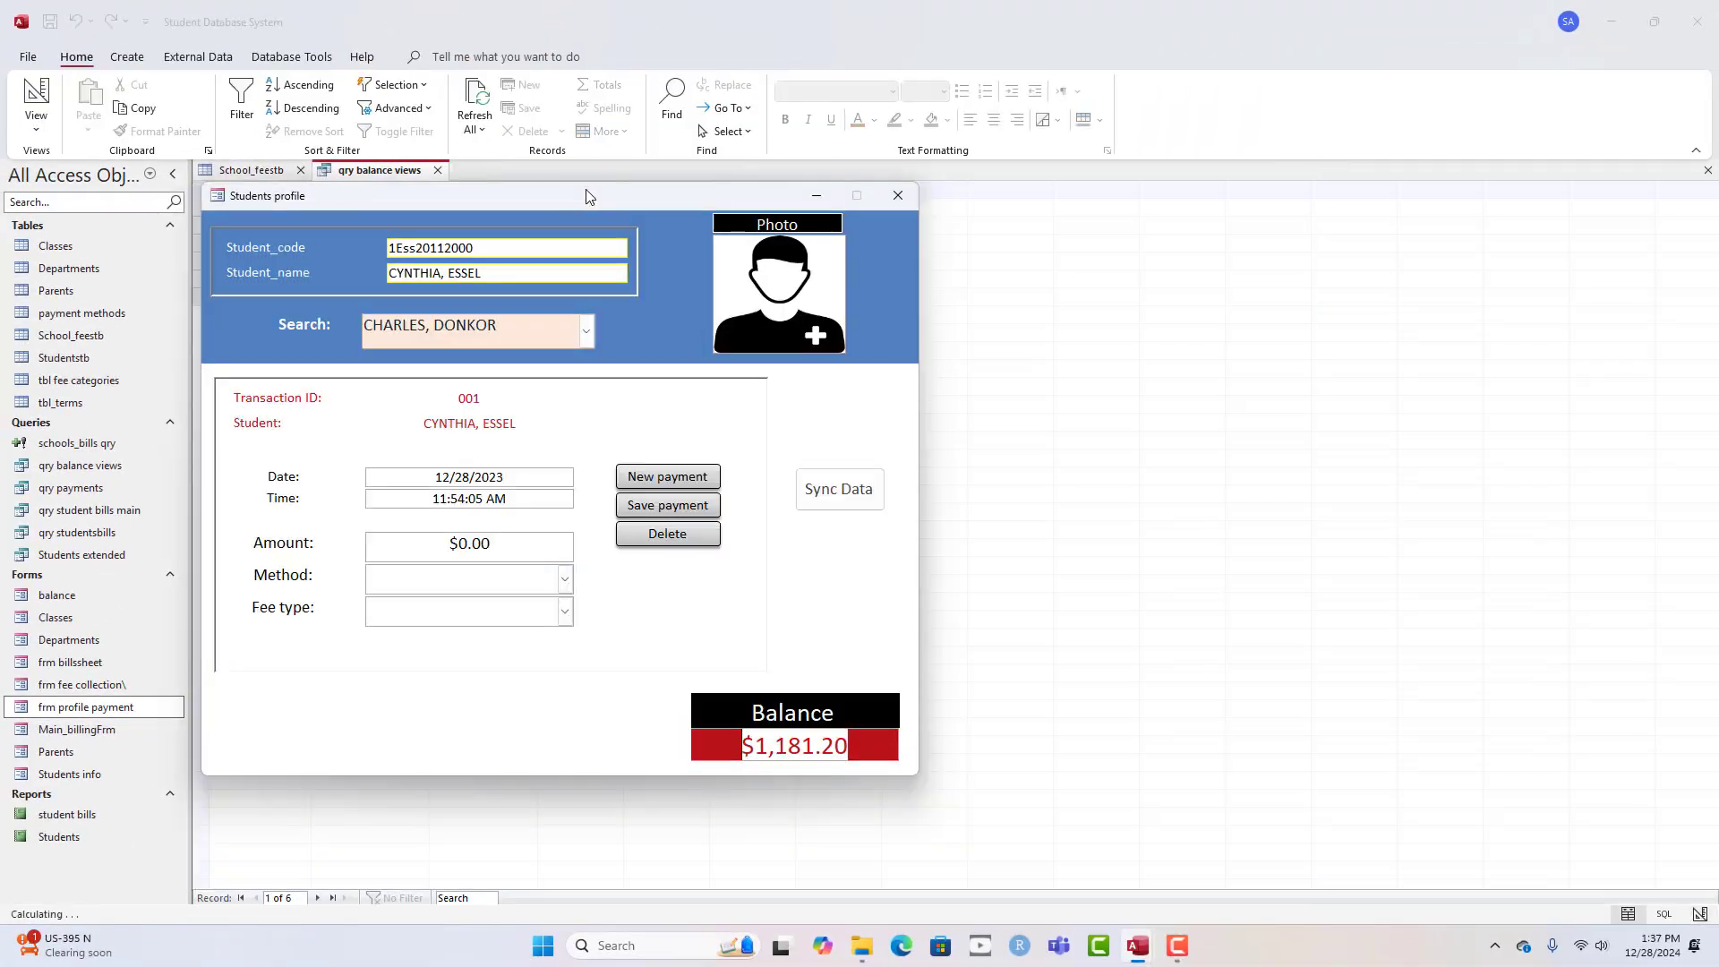
drag(590, 196, 706, 151)
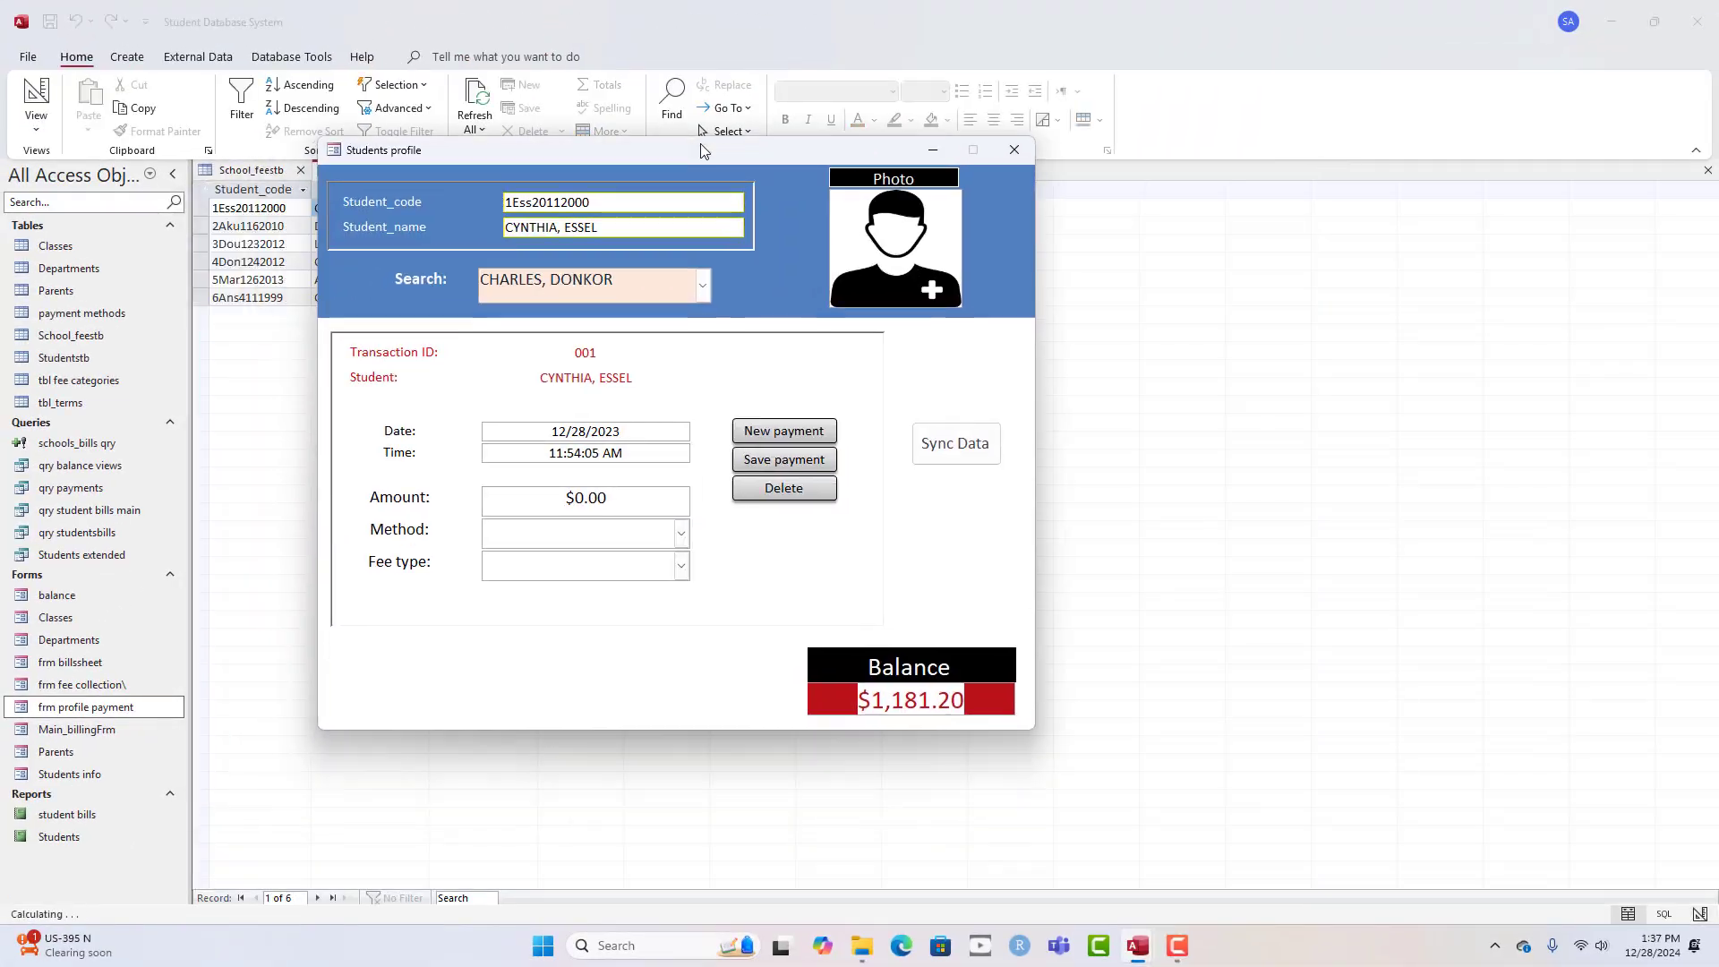
click(703, 285)
click(569, 402)
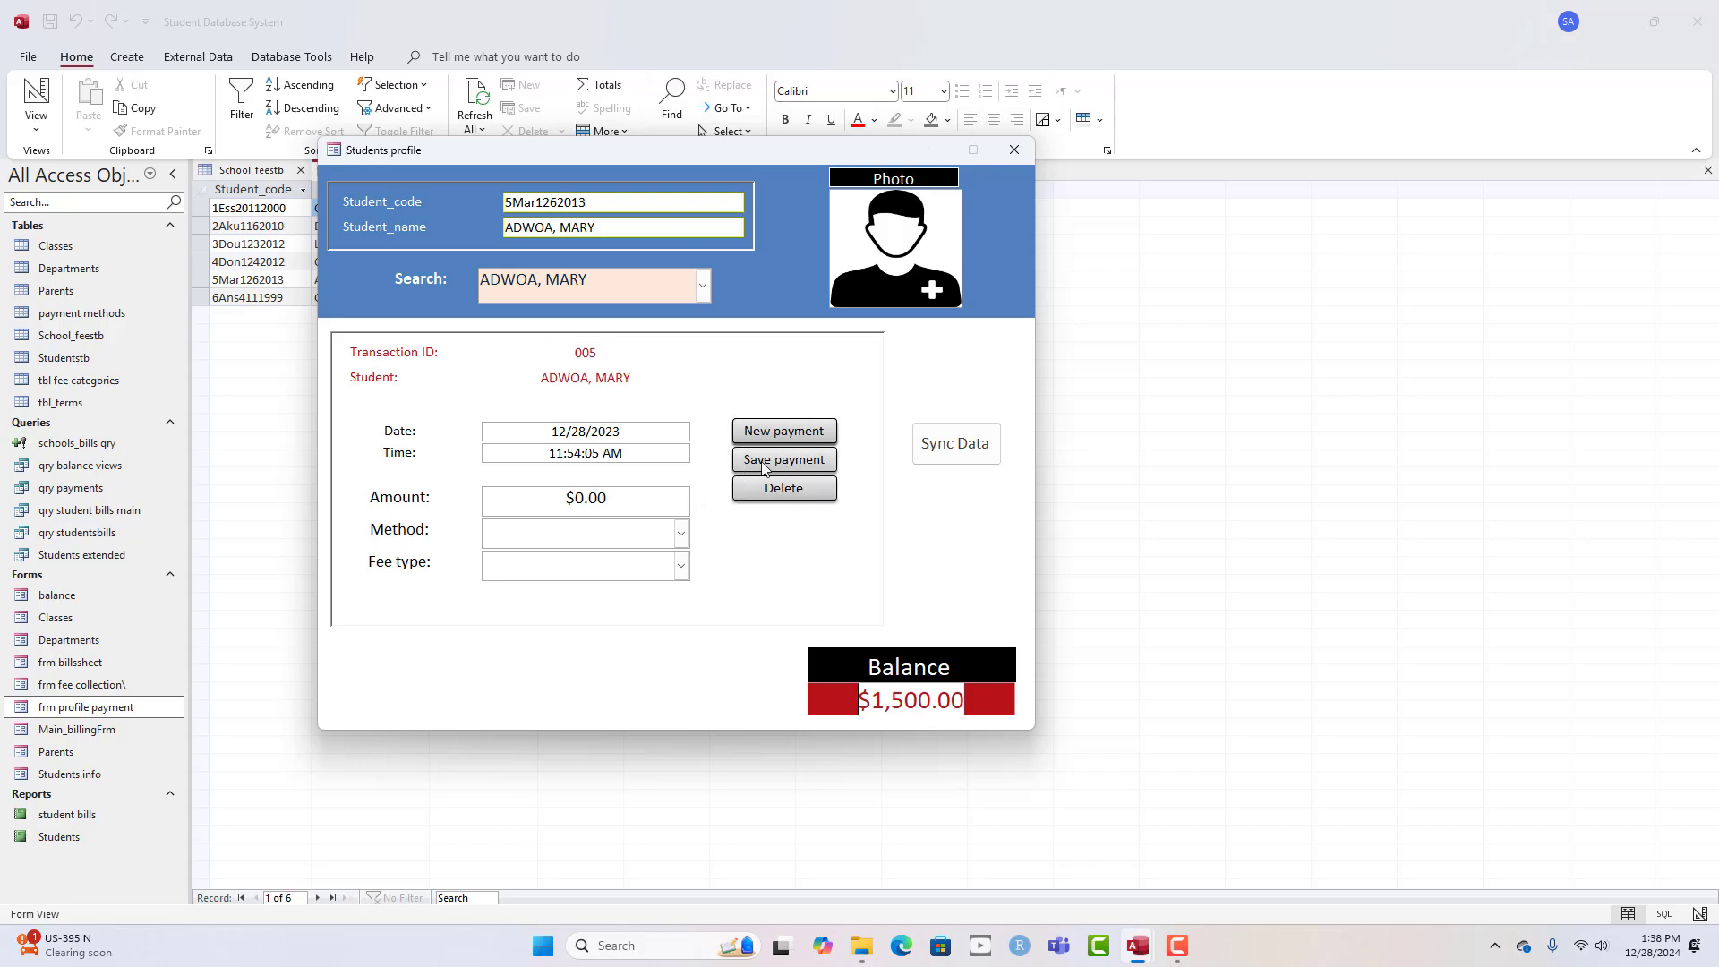
- Start a new payment for the selected student, dated 12/28/2024, with an amount of $600.00
click(783, 431)
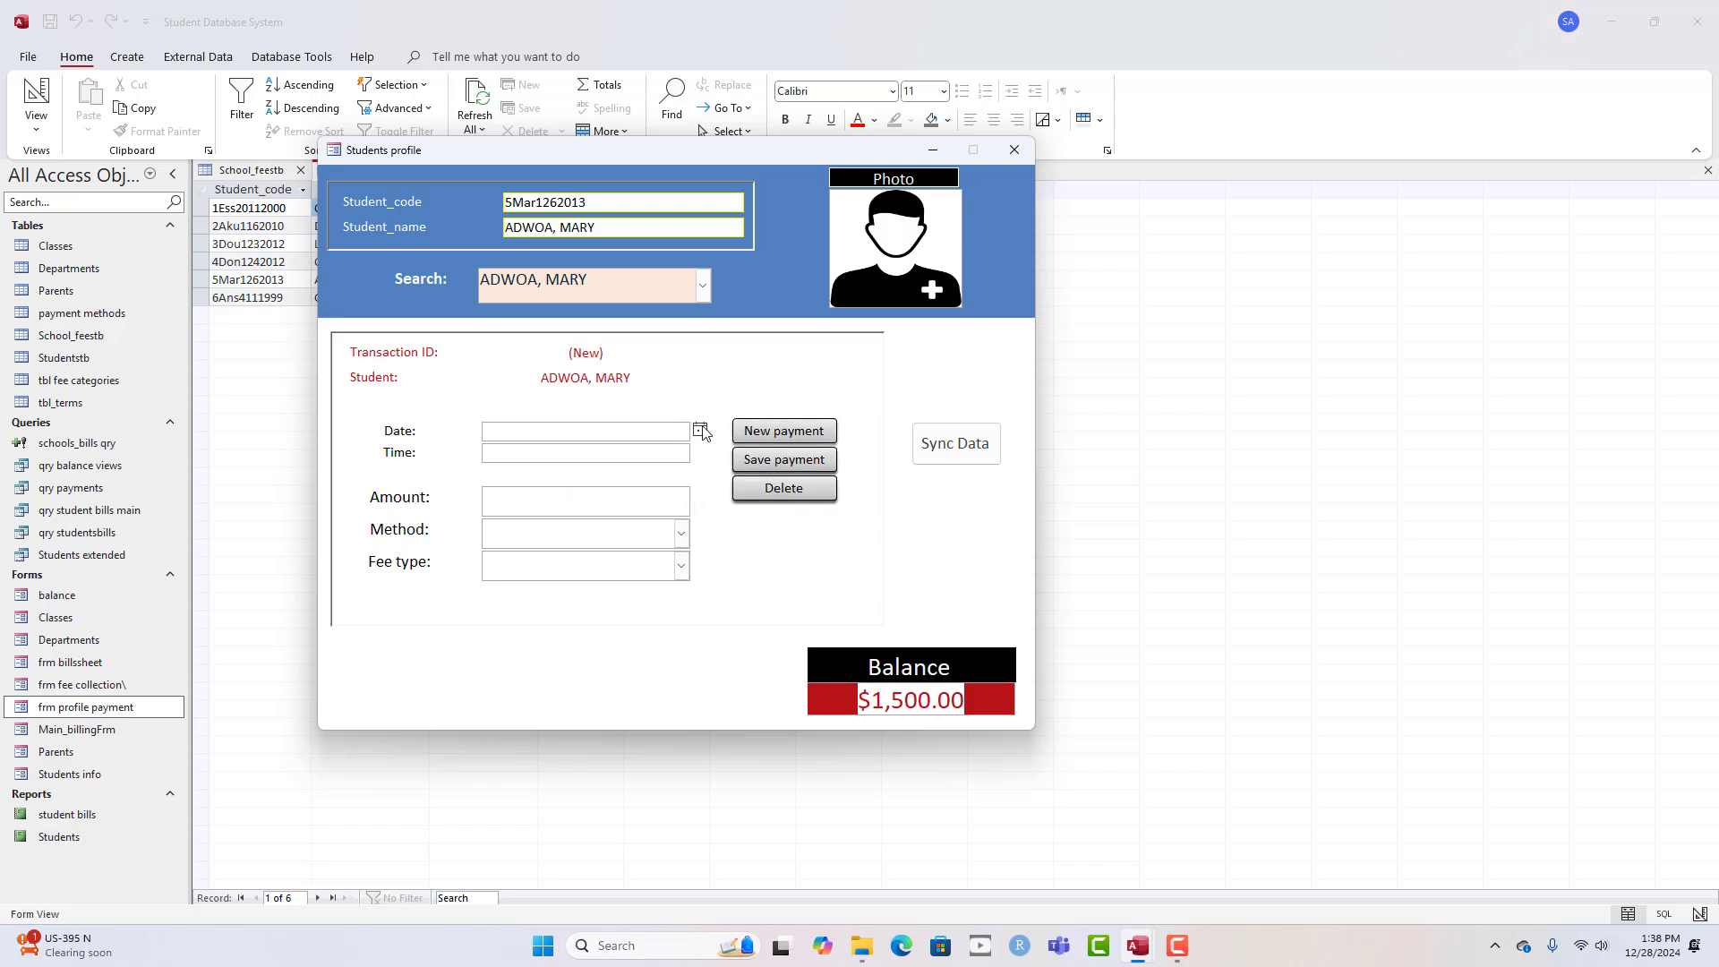
click(701, 430)
click(623, 576)
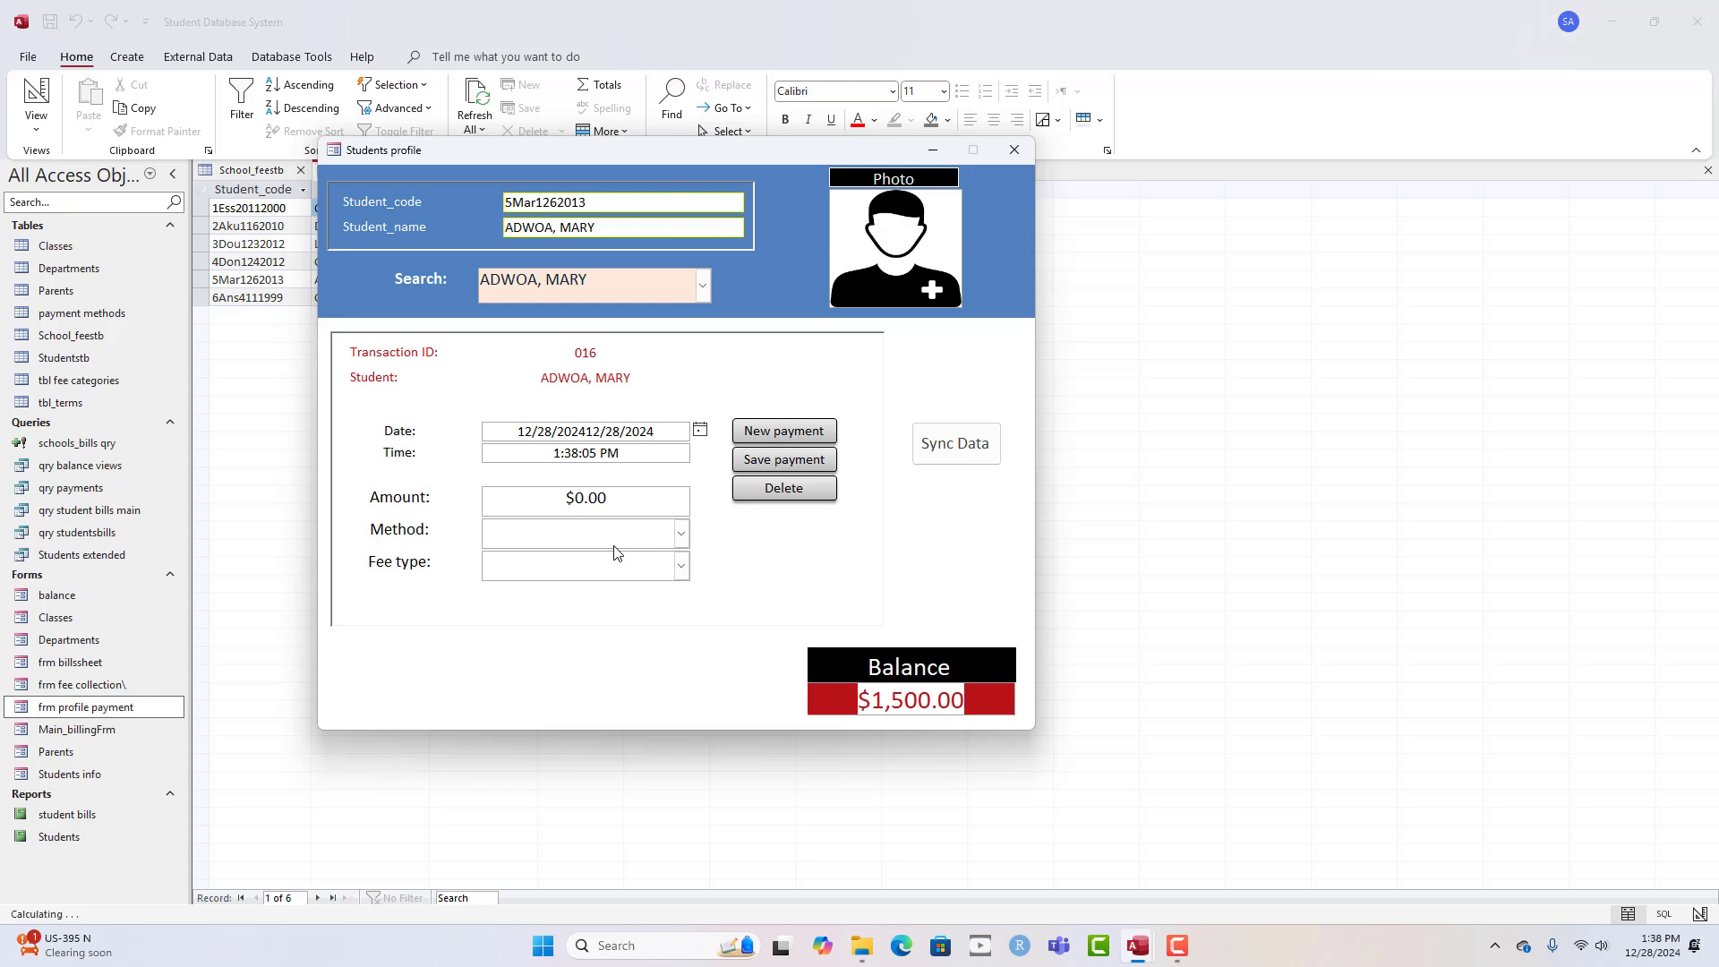
click(631, 498)
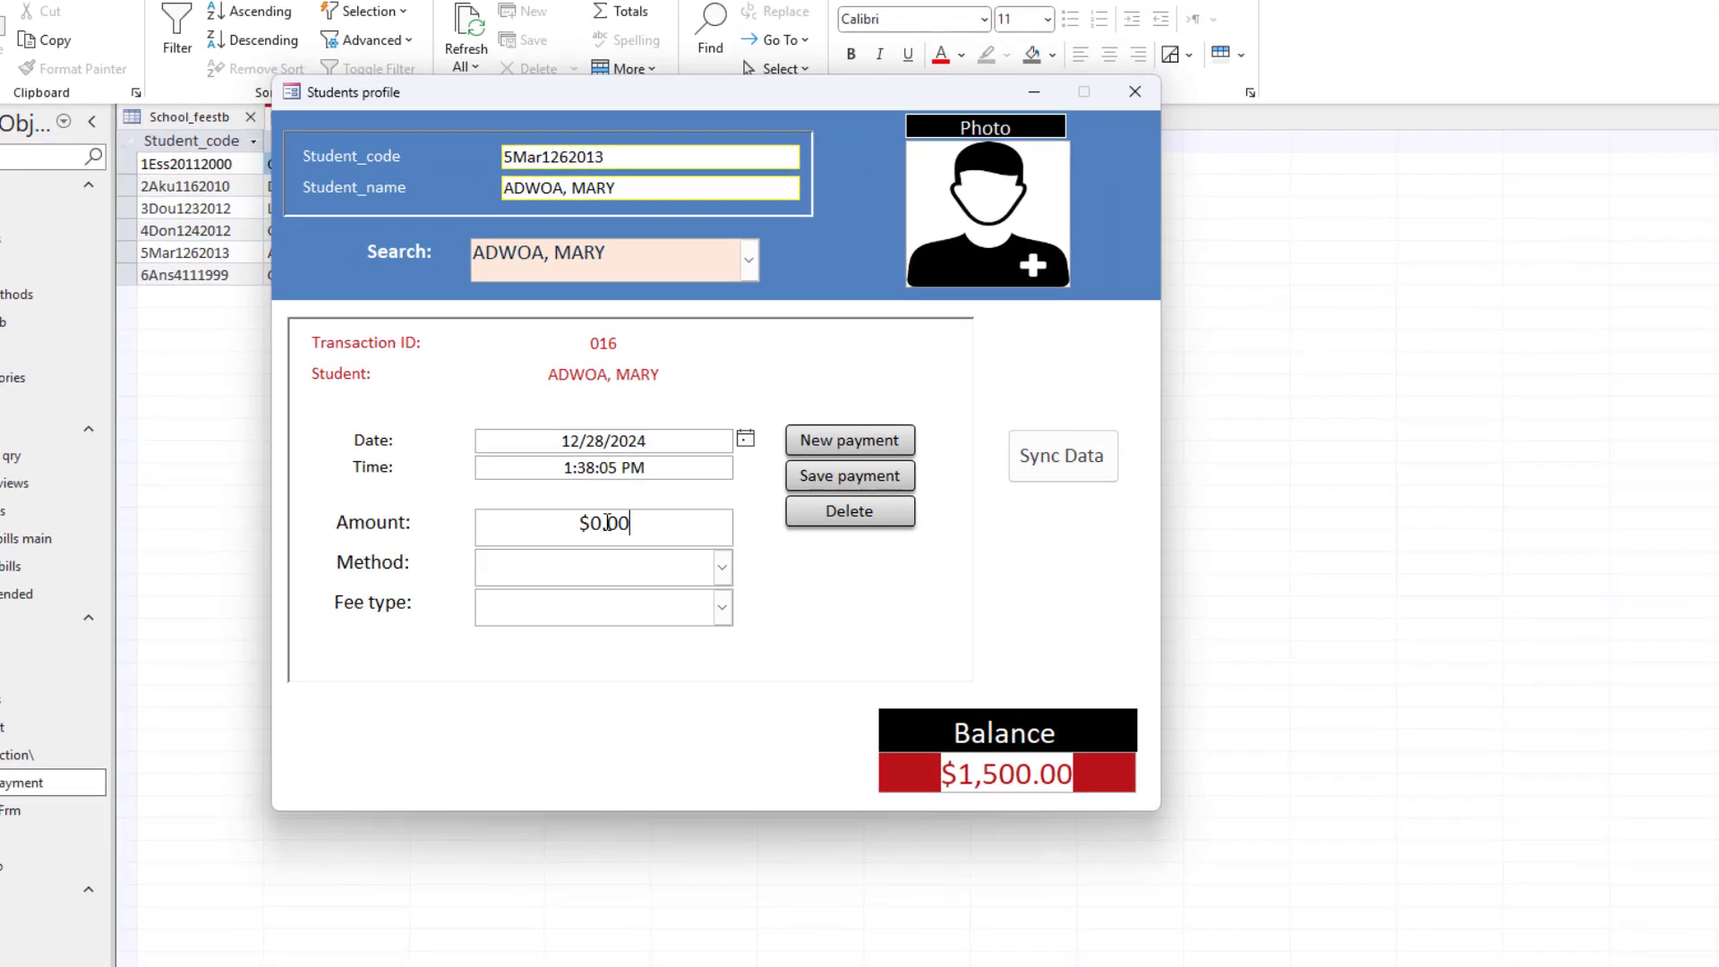
double_click(607, 522)
text(600)
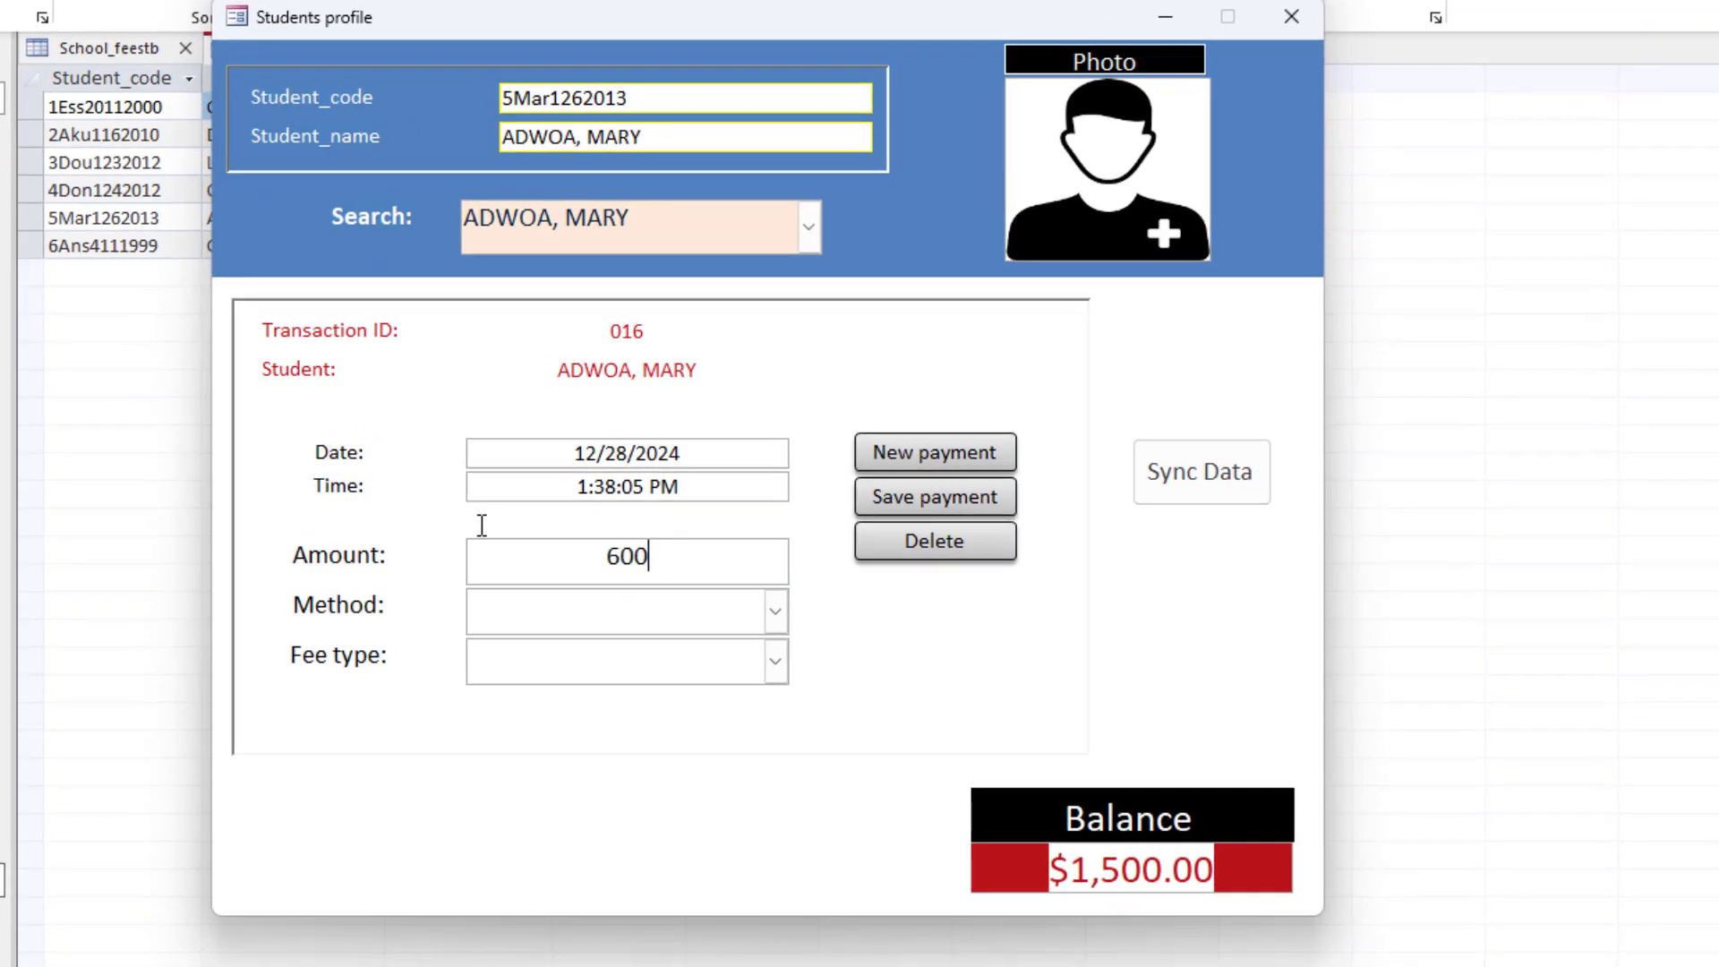
key(Tab)
- Set the $600.00 payment's method to Cash and its fee type to Tuition
click(774, 609)
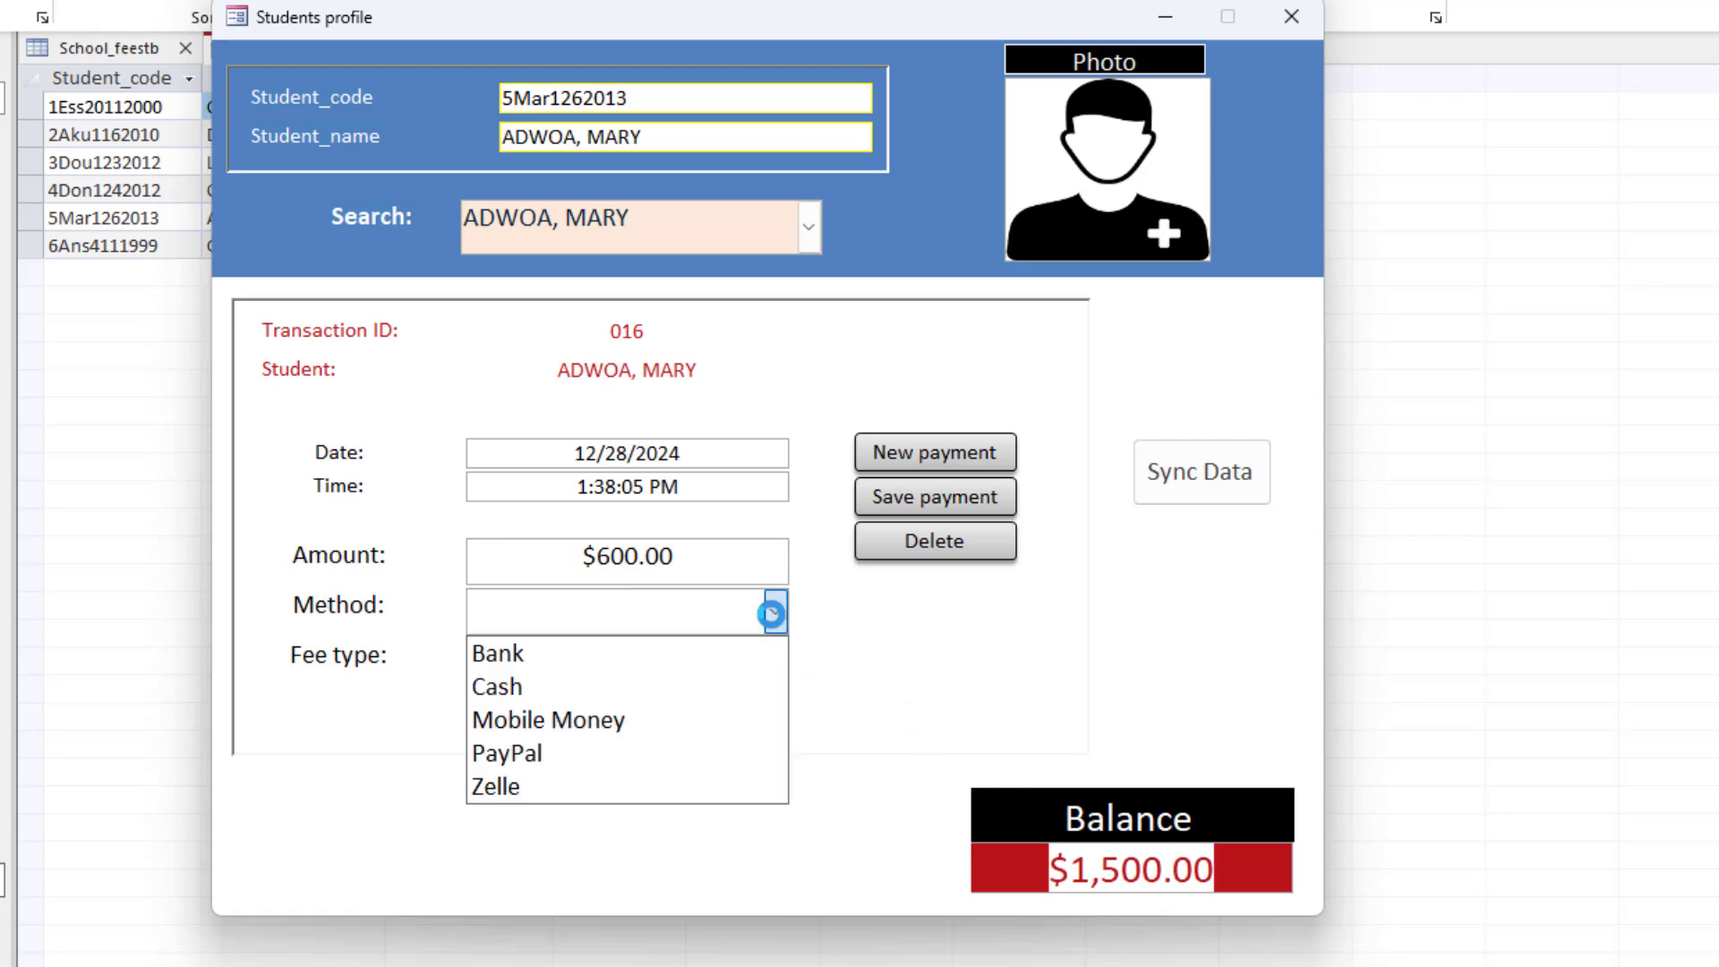
click(639, 694)
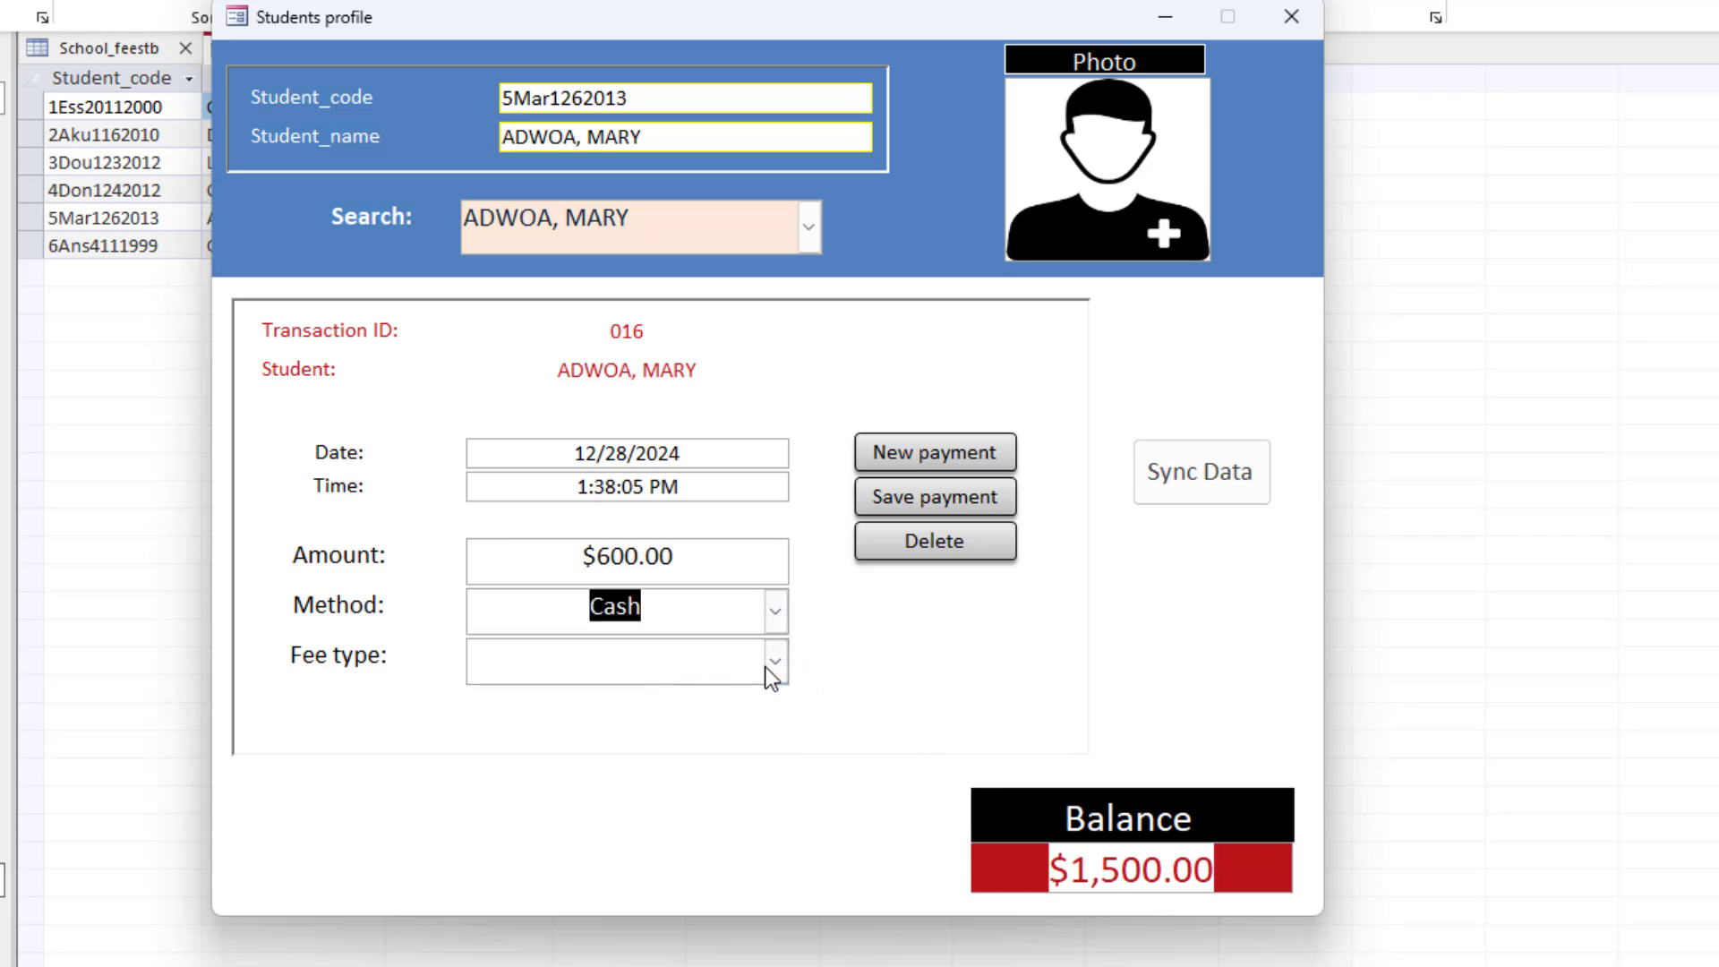
click(771, 663)
click(551, 804)
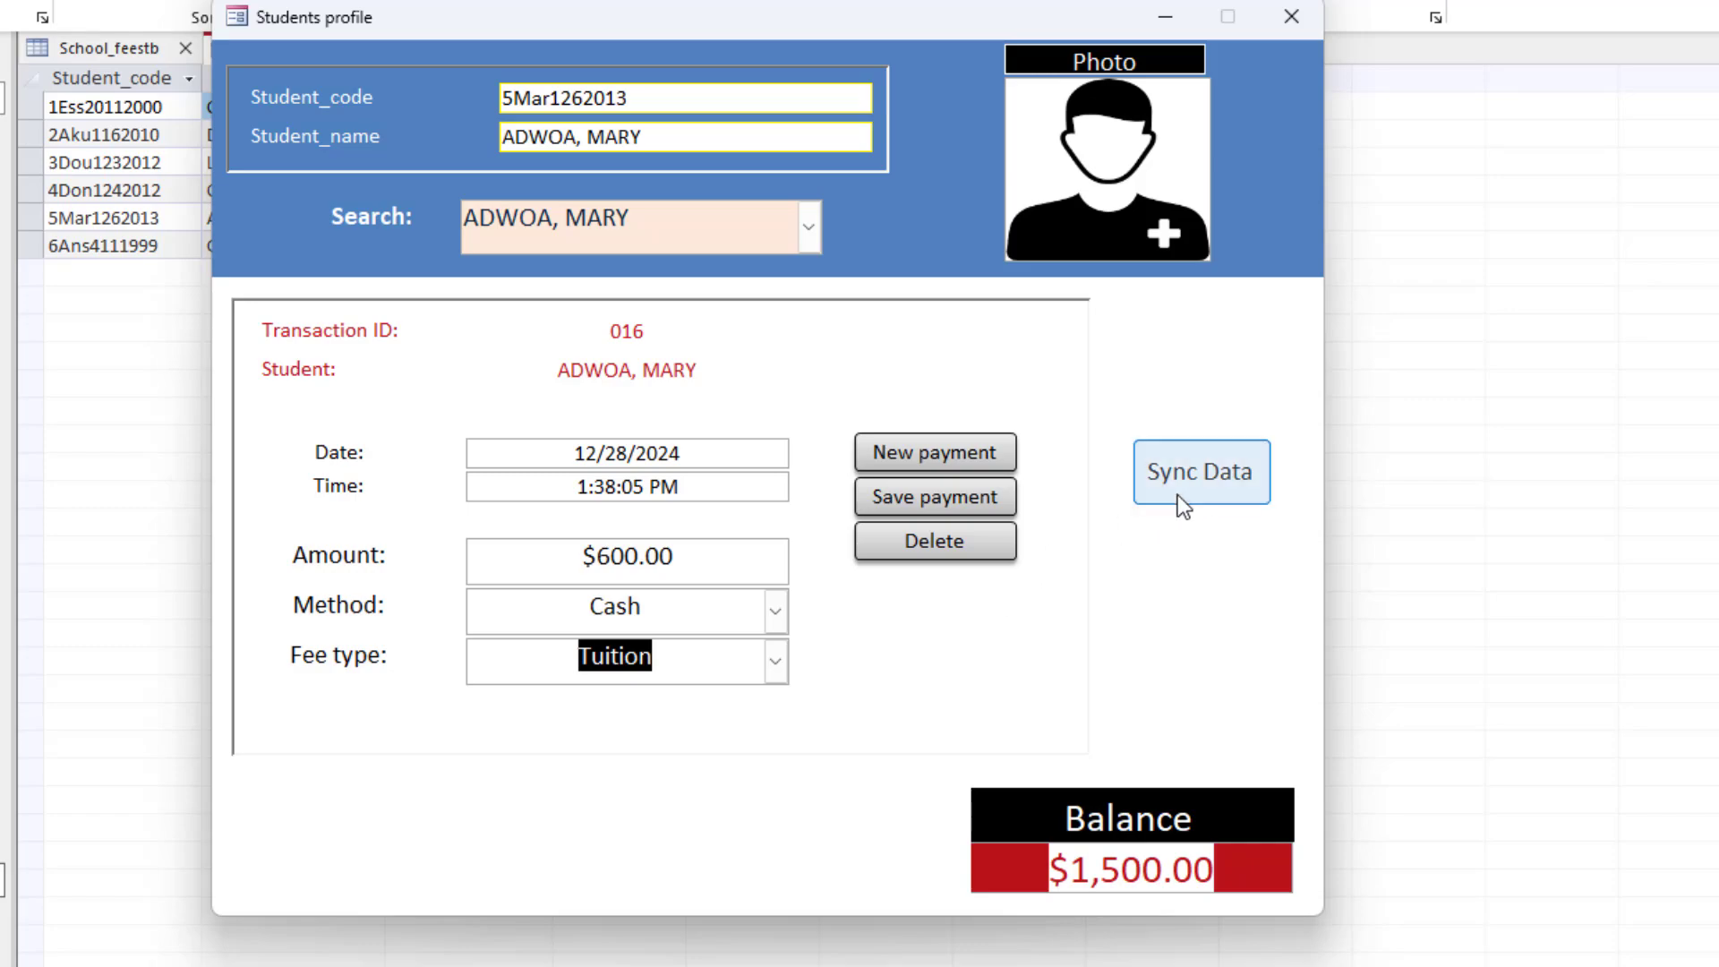
- Sync the new payment with the Sync Data button and refresh qry balance views to compare the student's balance
click(1200, 483)
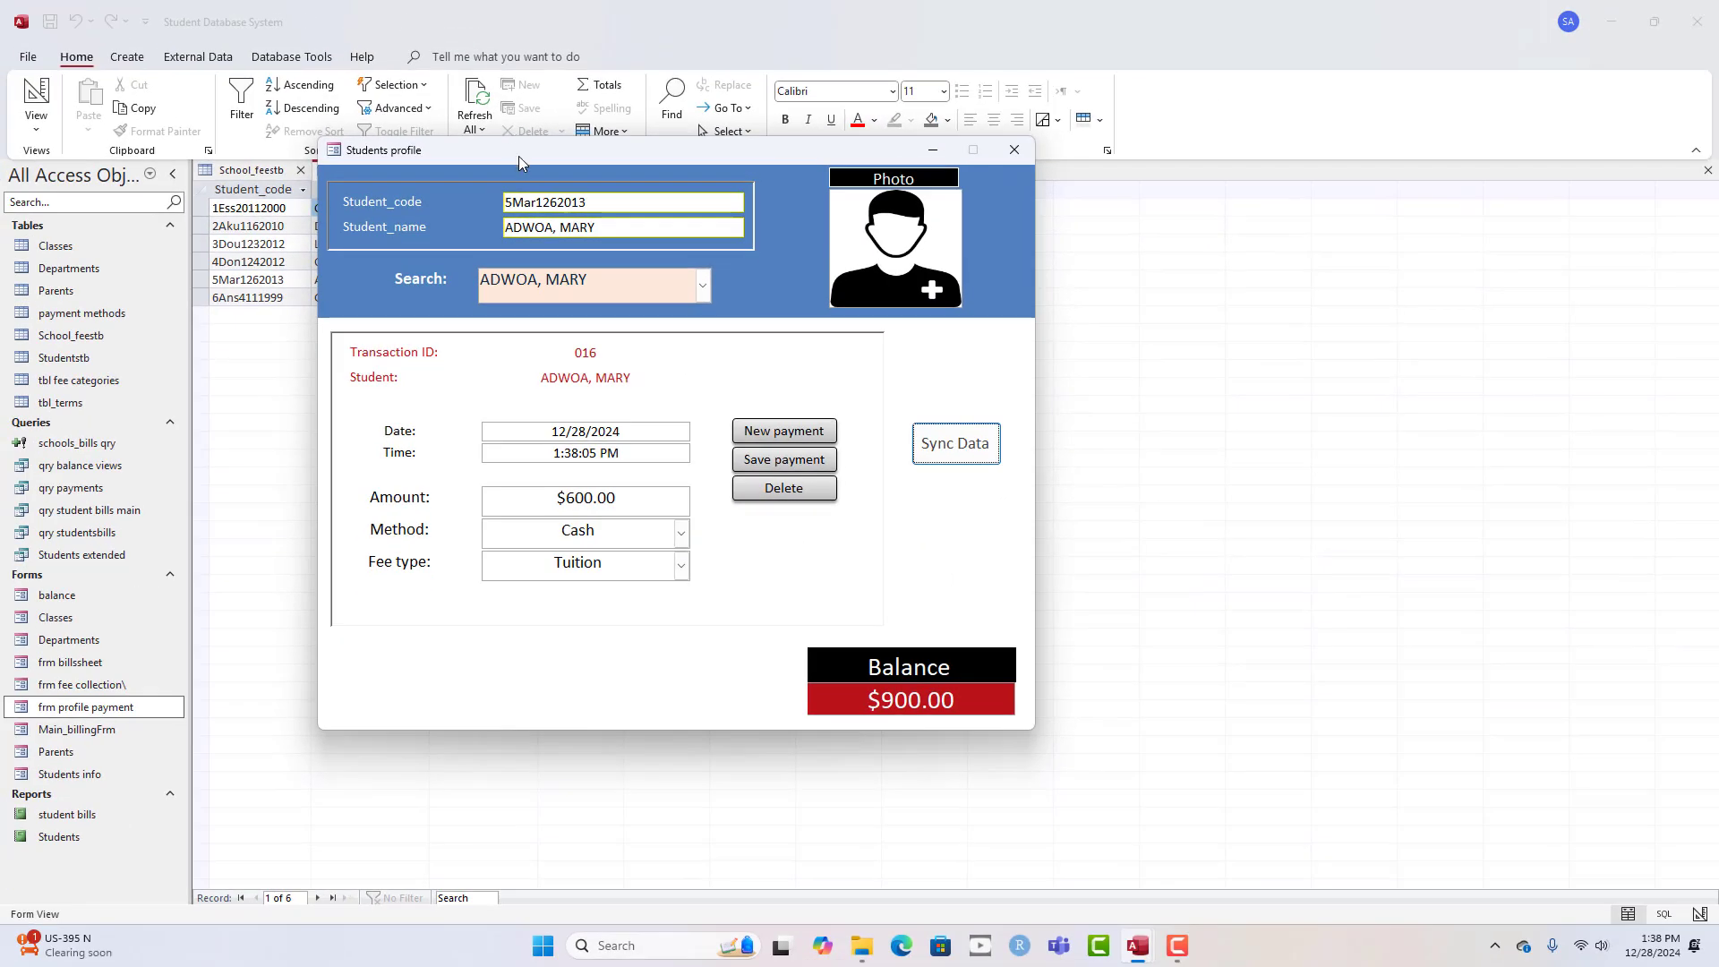
drag(525, 17, 518, 551)
click(475, 100)
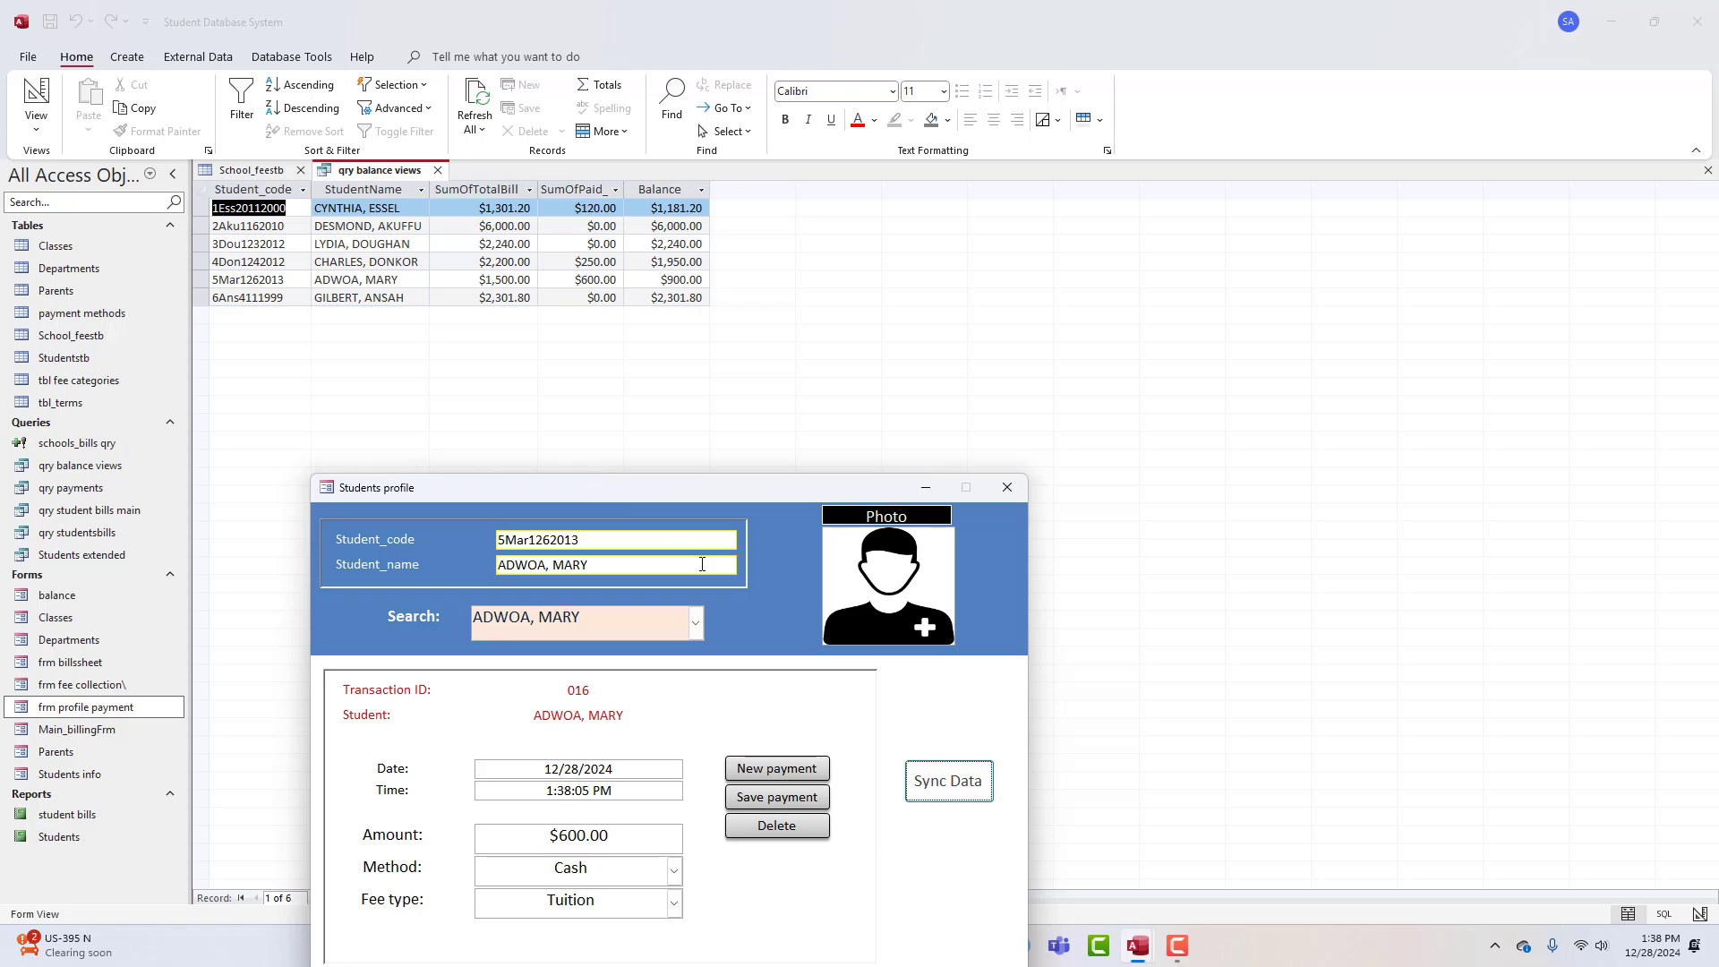
drag(698, 488, 723, 401)
- Check the new payment's record in the School_feestb table and move the Students profile form over the table
click(256, 170)
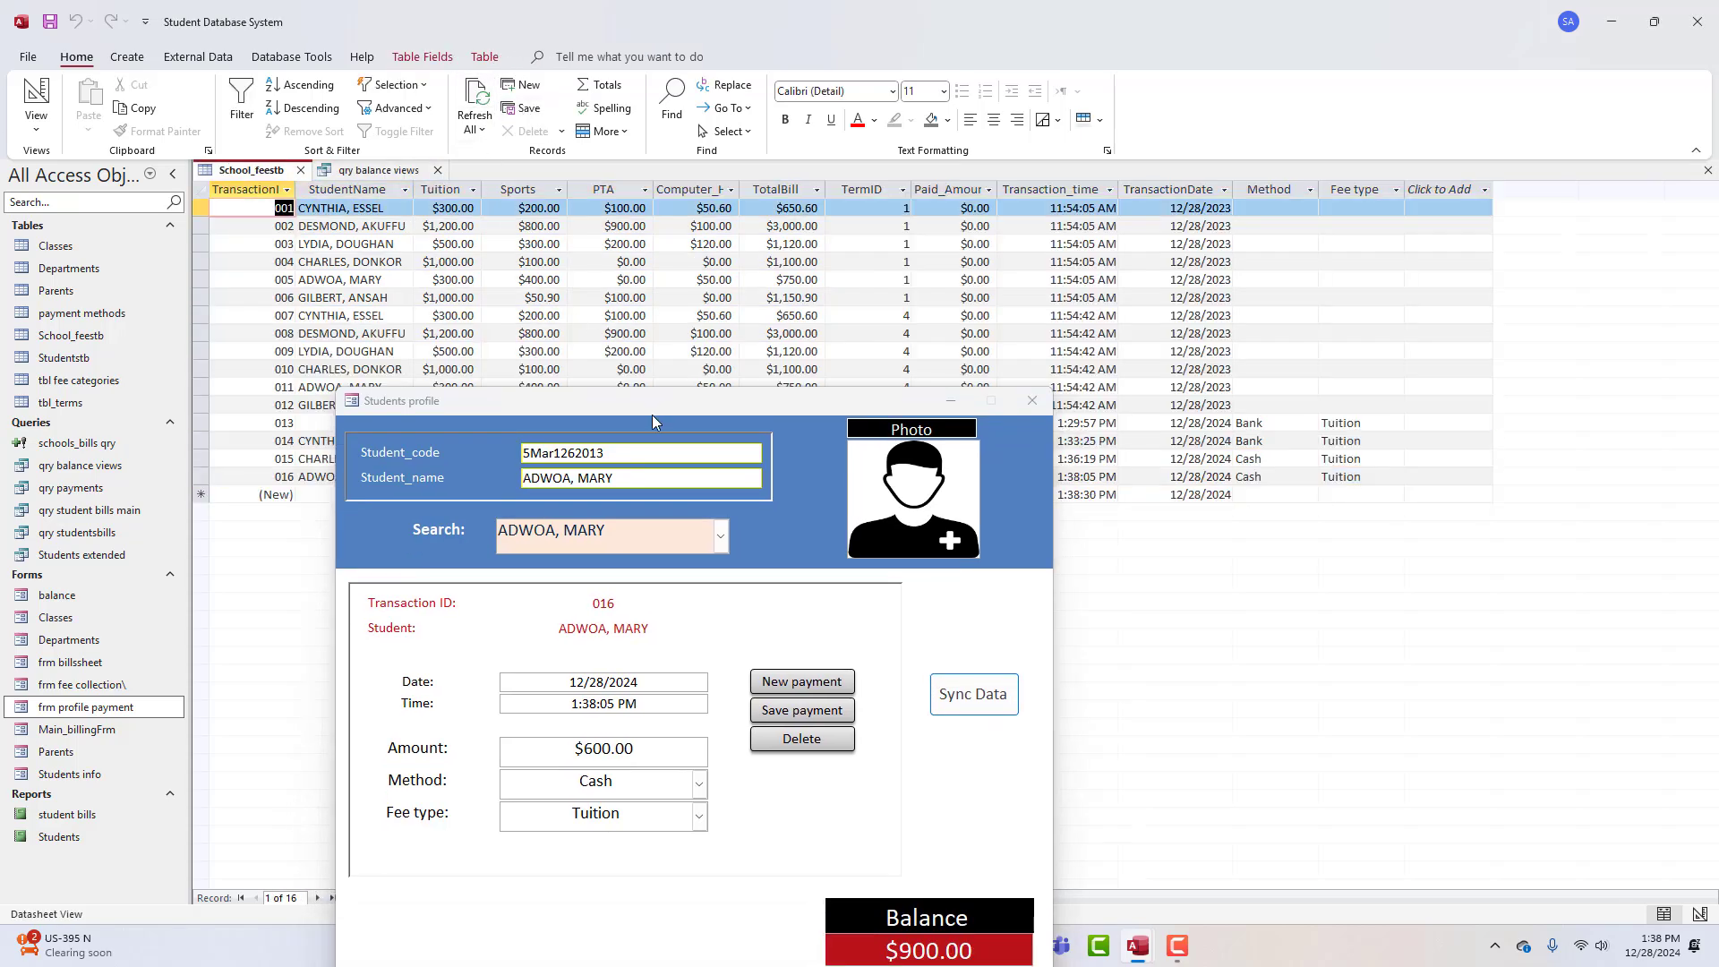
drag(651, 403, 719, 172)
drag(717, 230, 726, 311)
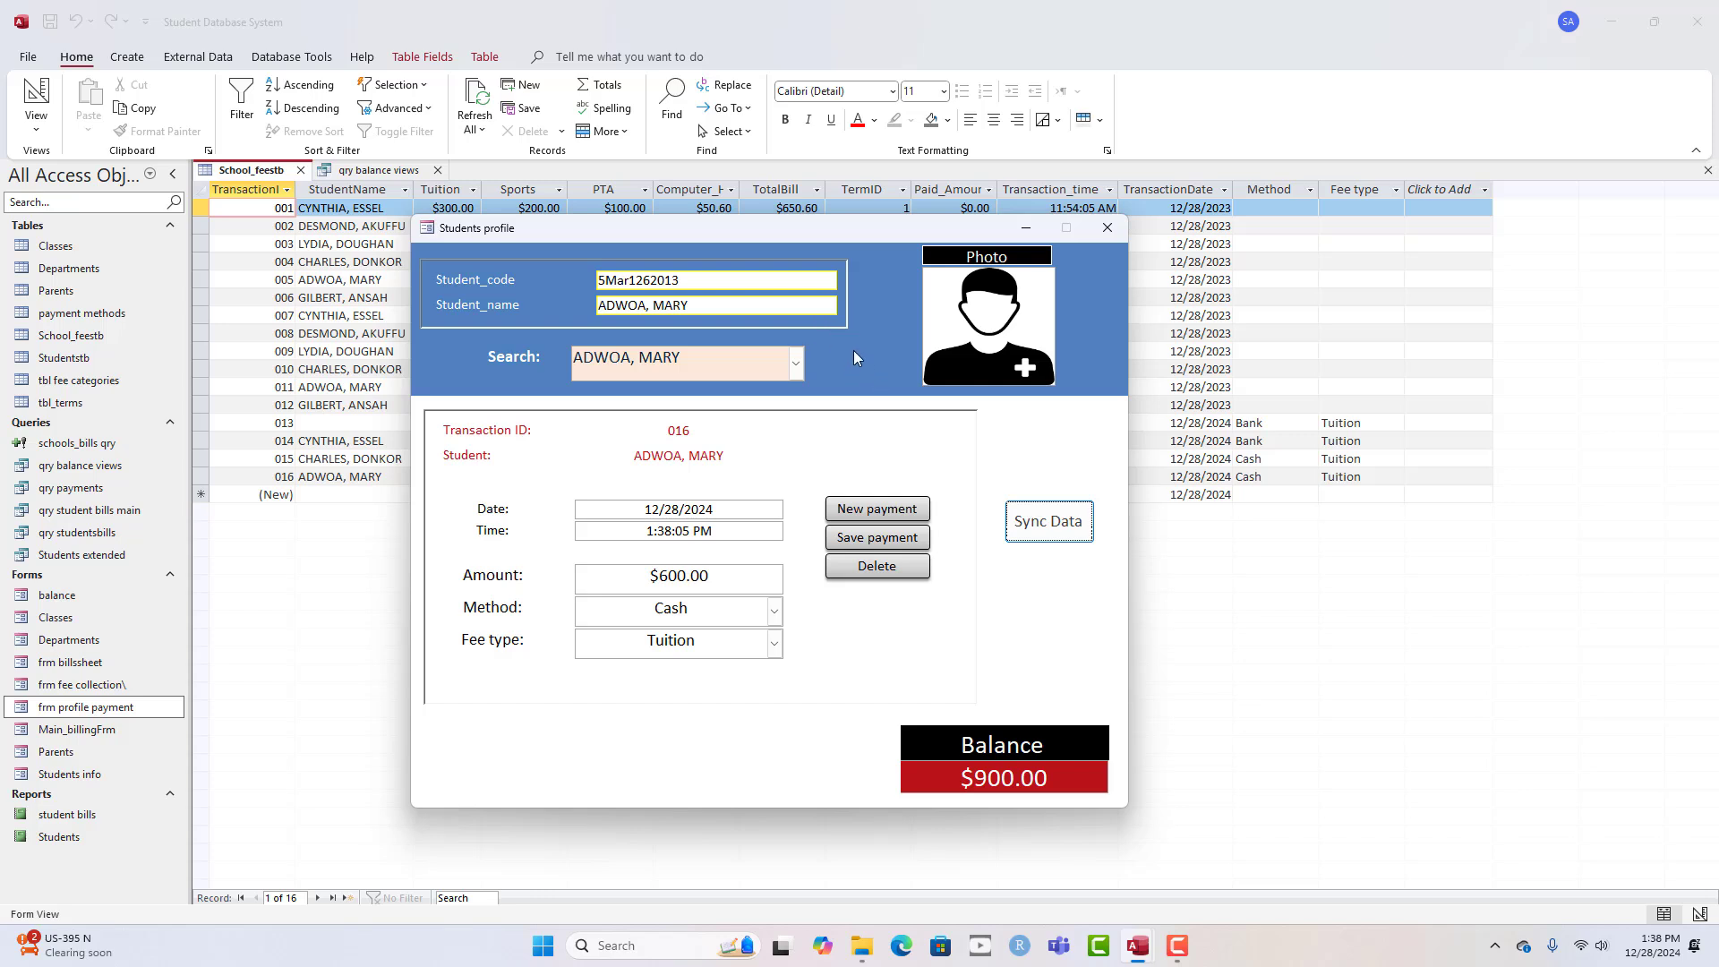
- Start a blank payment for the selected student to check its date and time fields, and switch the profile form to Design View
click(878, 519)
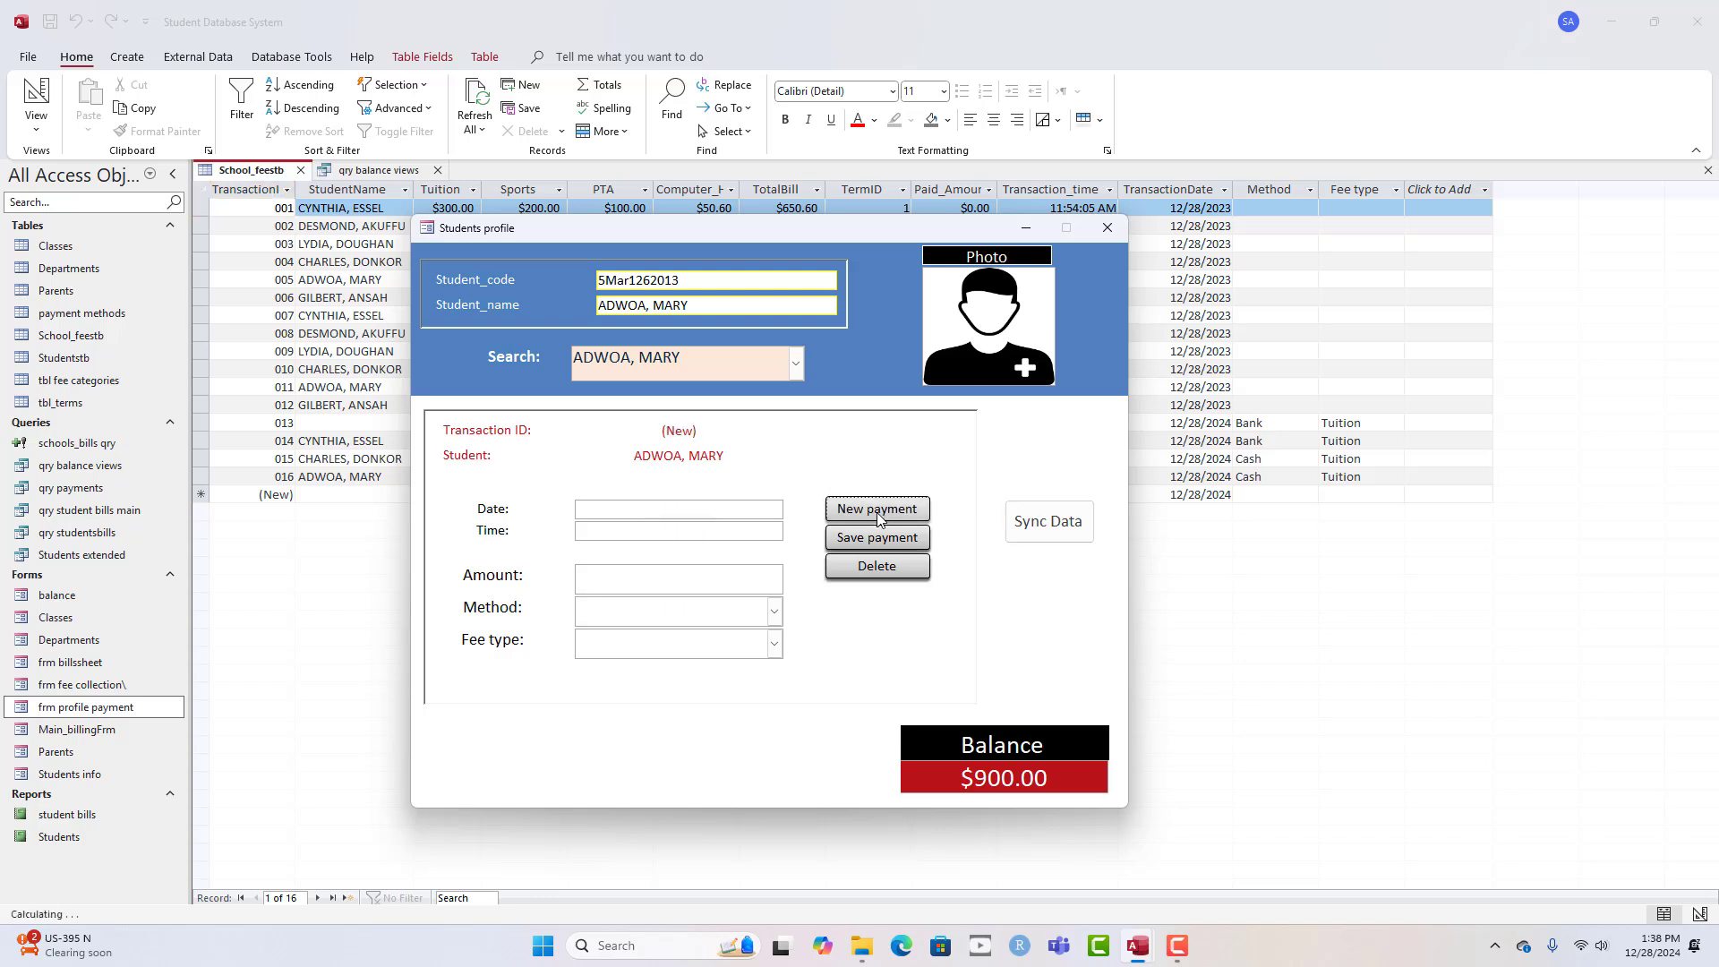
click(638, 530)
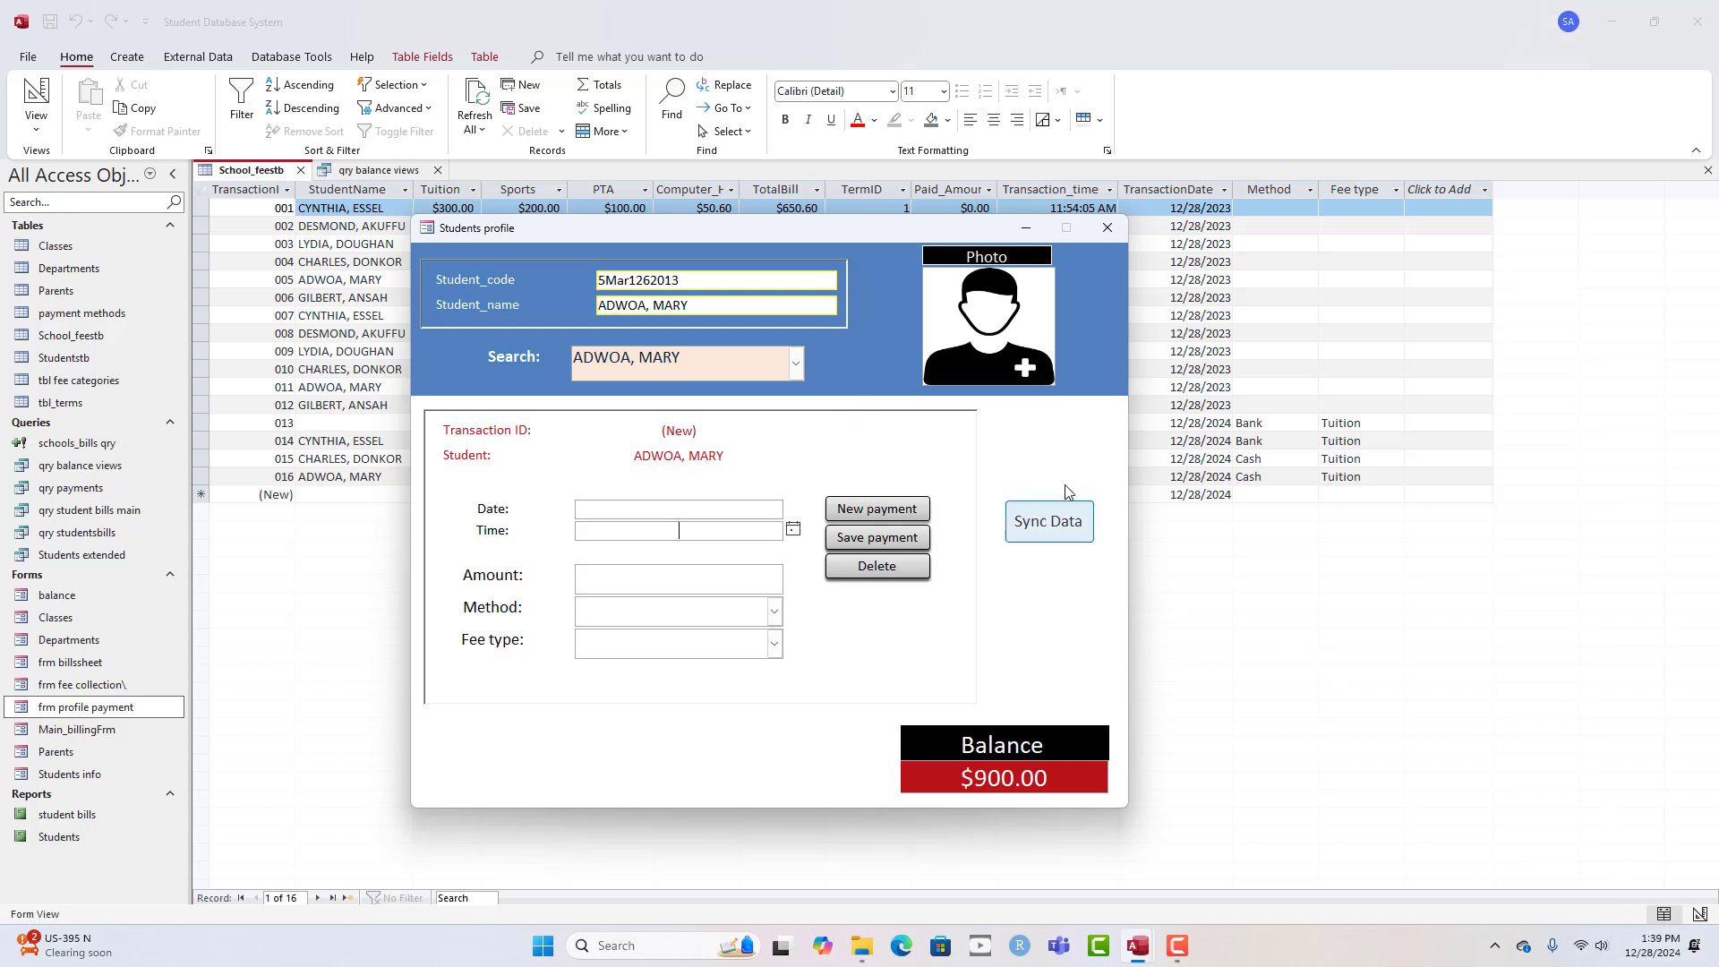
right_click(846, 362)
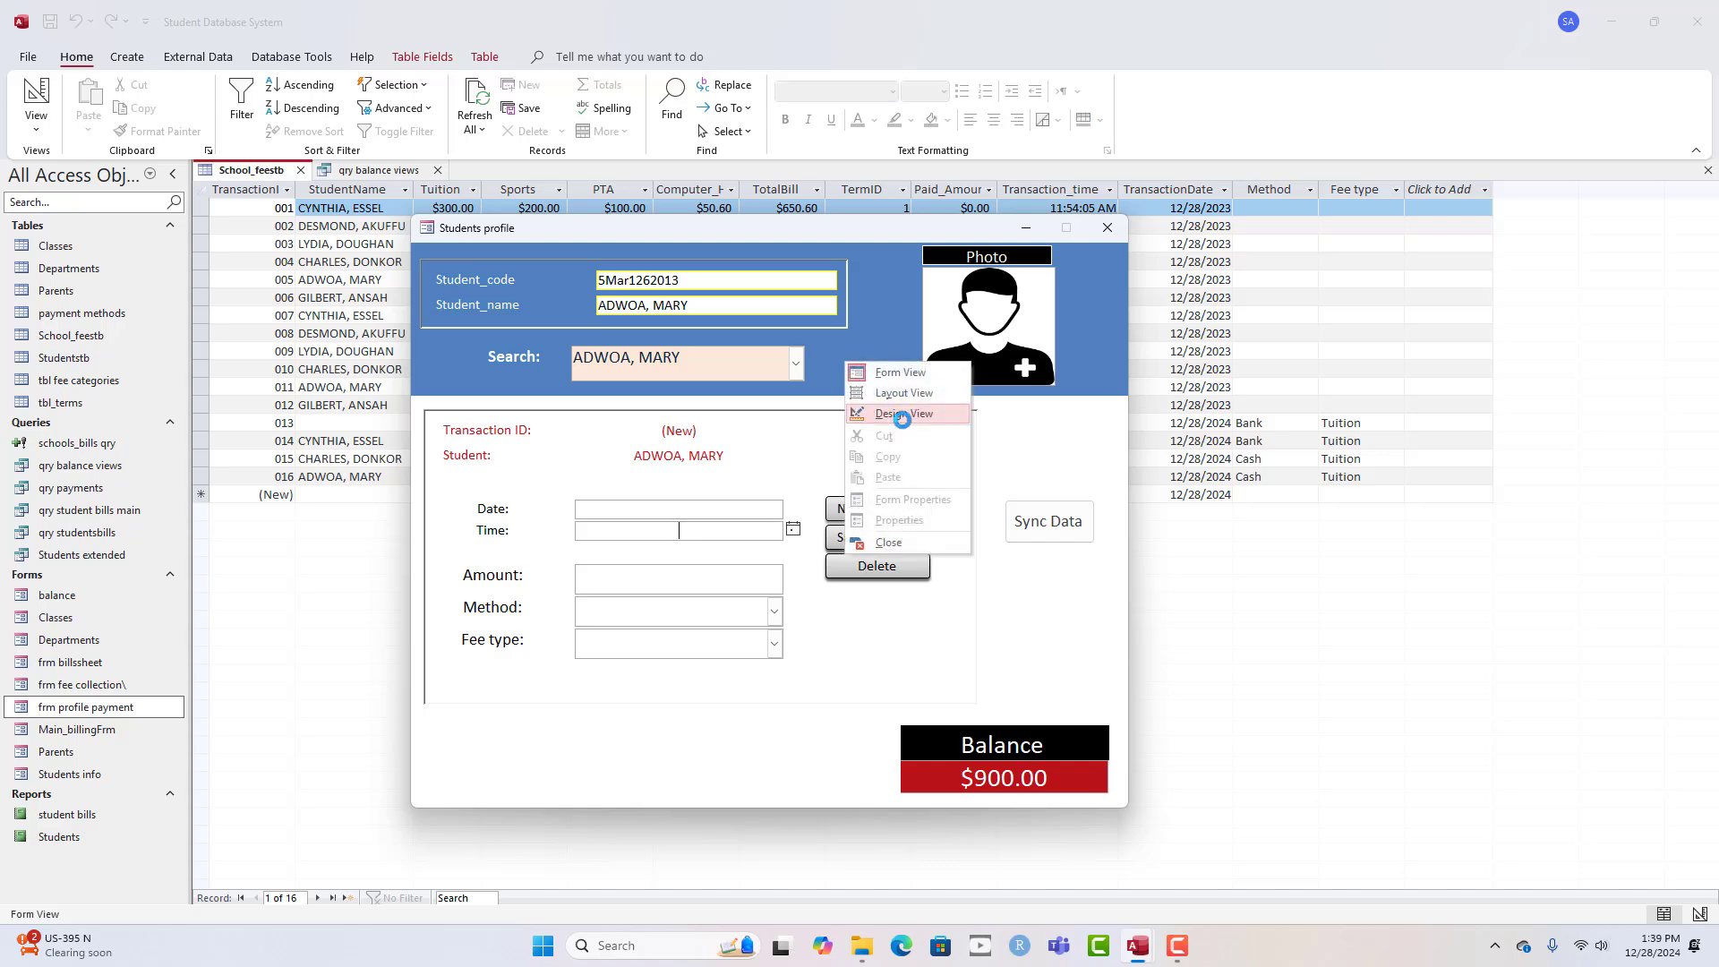
click(904, 413)
- Set the default value of the TransactionDate text box to =date() and of the Transaction_time text box to =time()
click(537, 543)
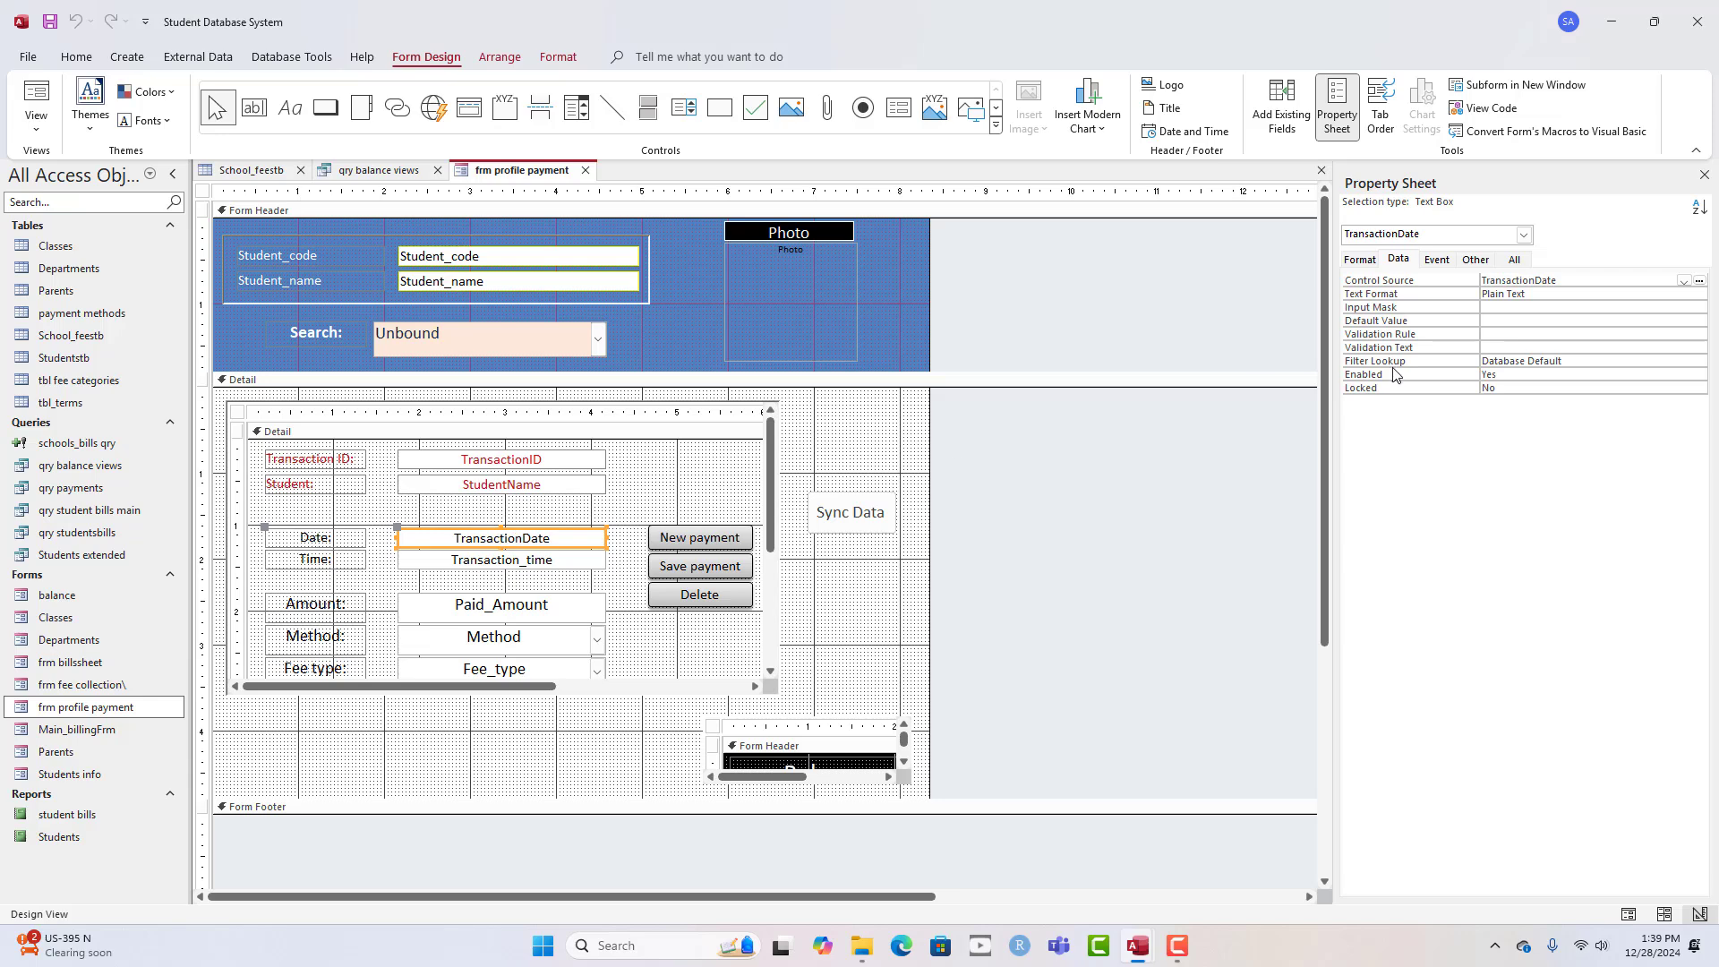
click(1511, 322)
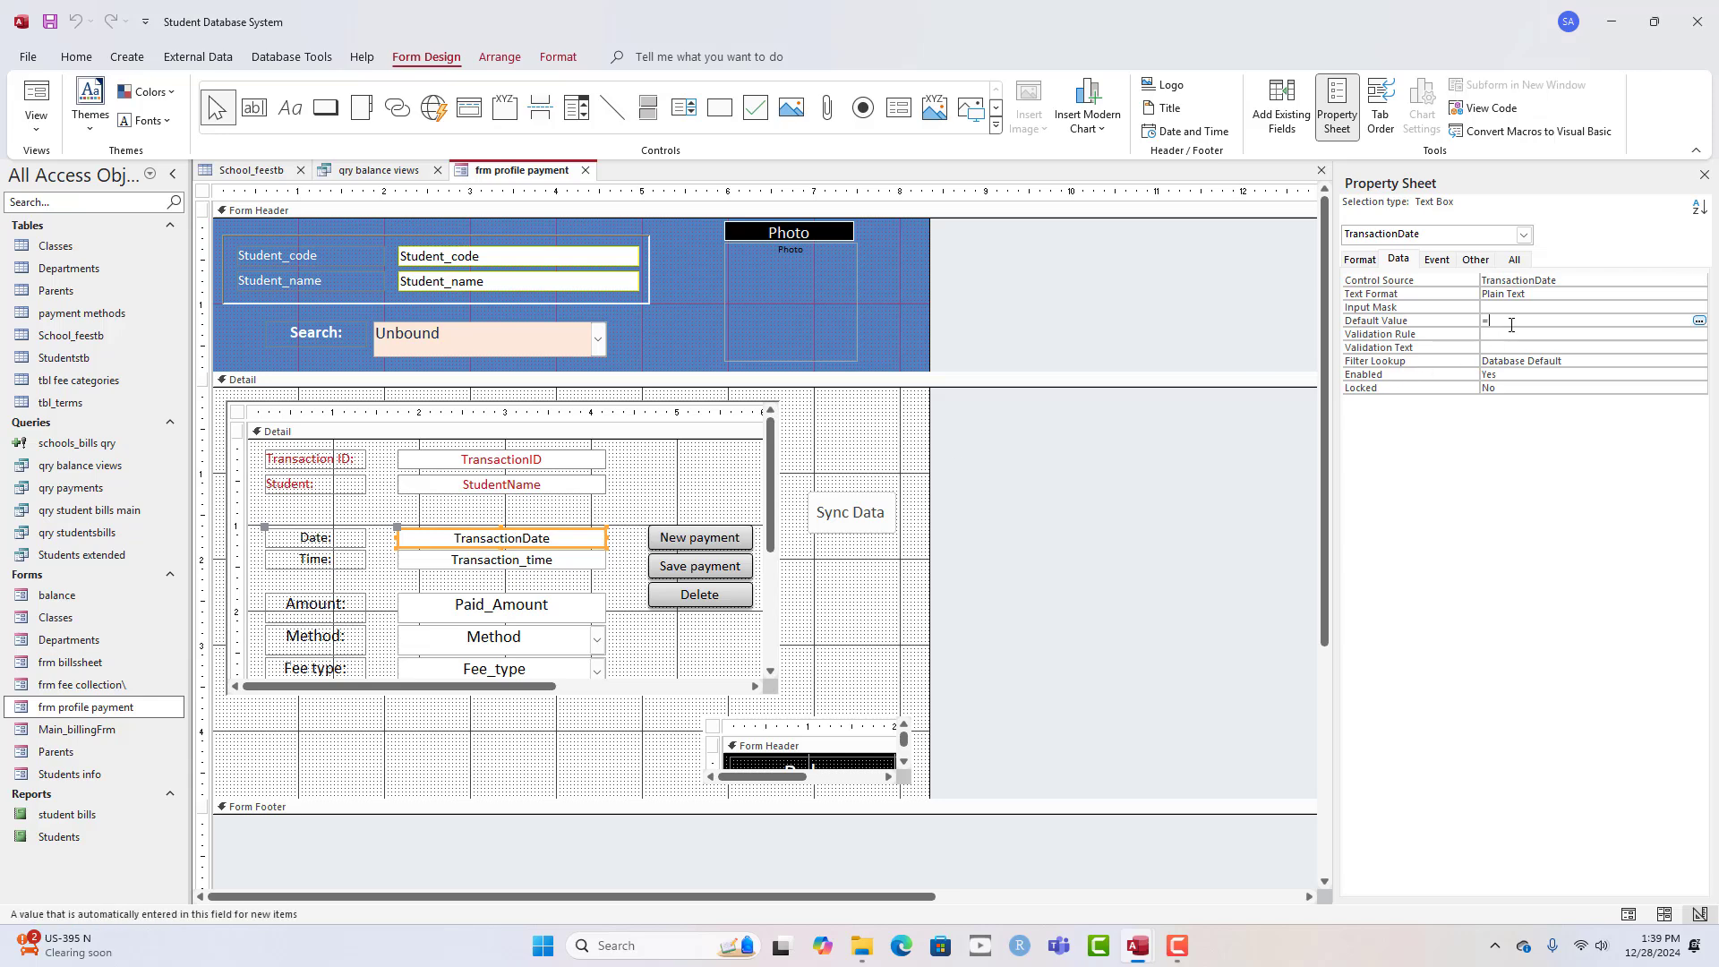
text(=date()
click(1459, 321)
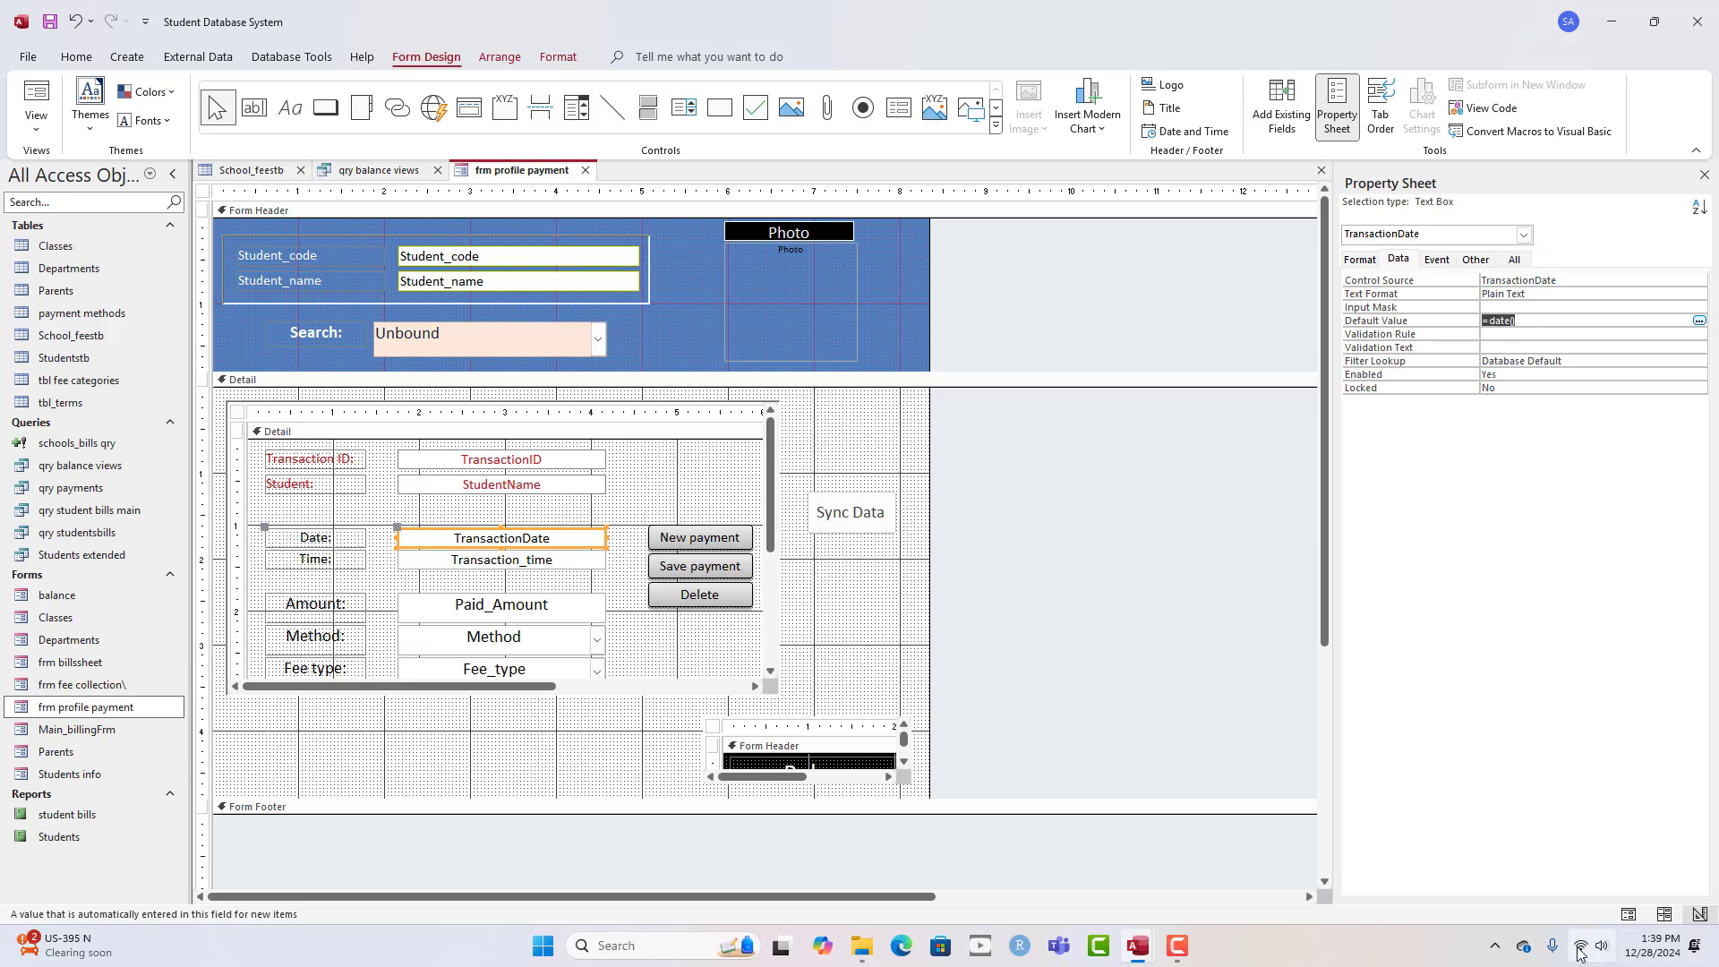
click(562, 561)
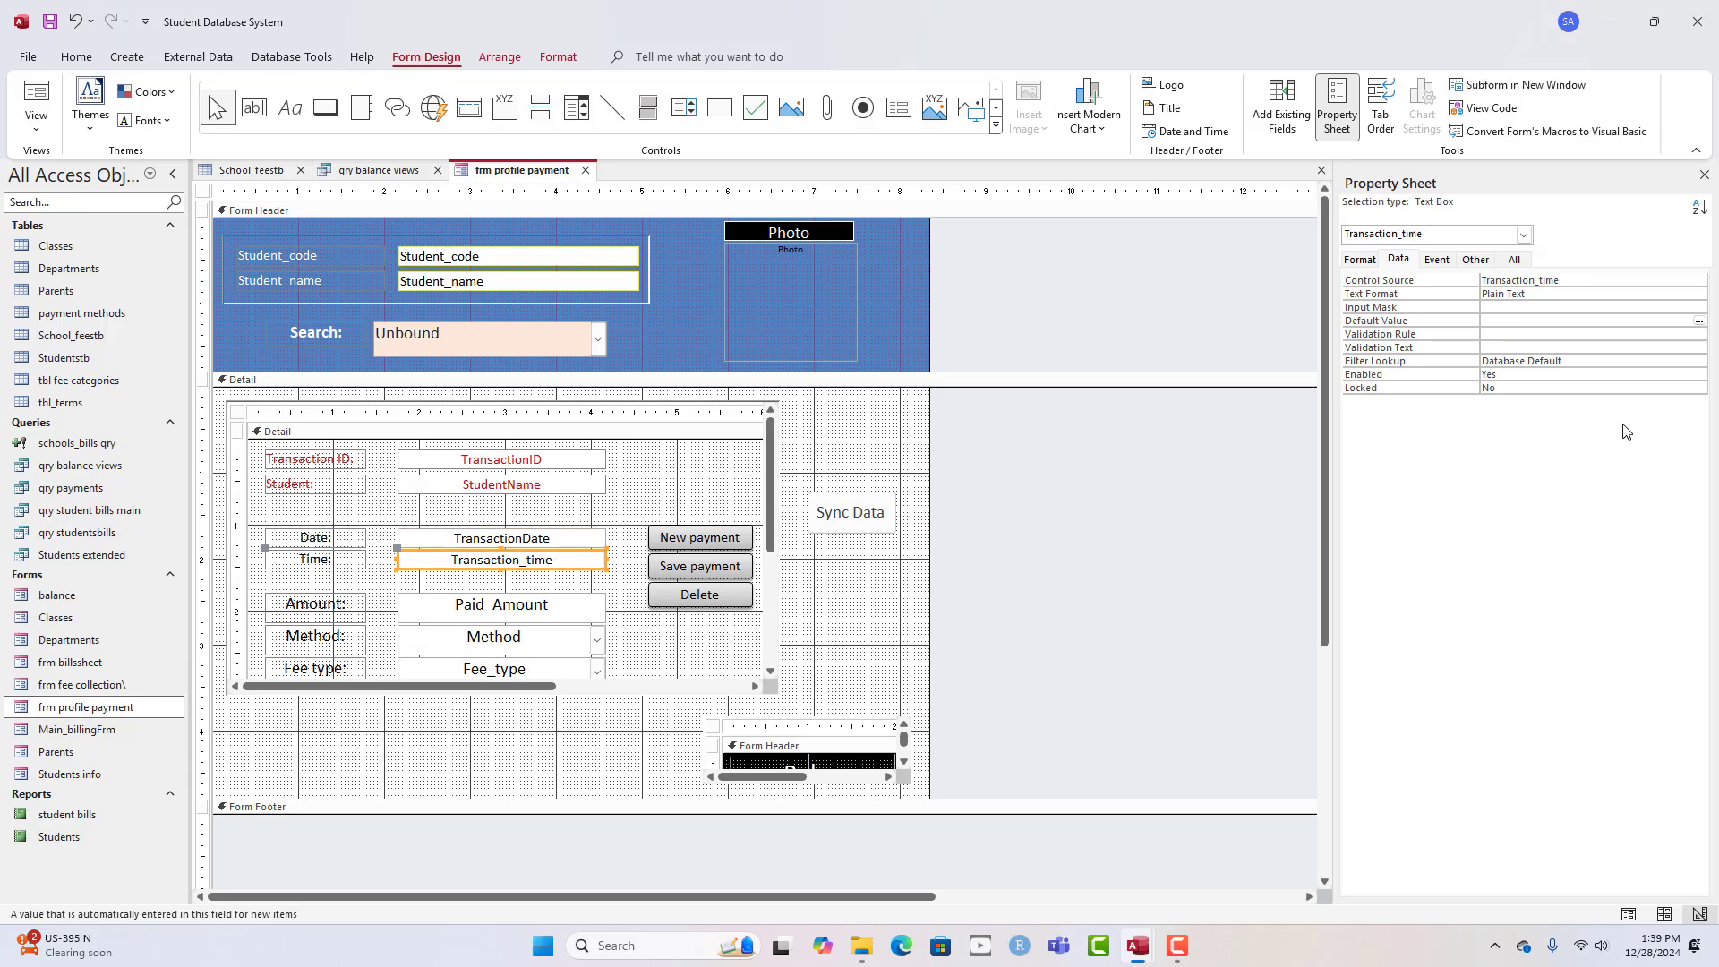
click(1534, 319)
text(=time())
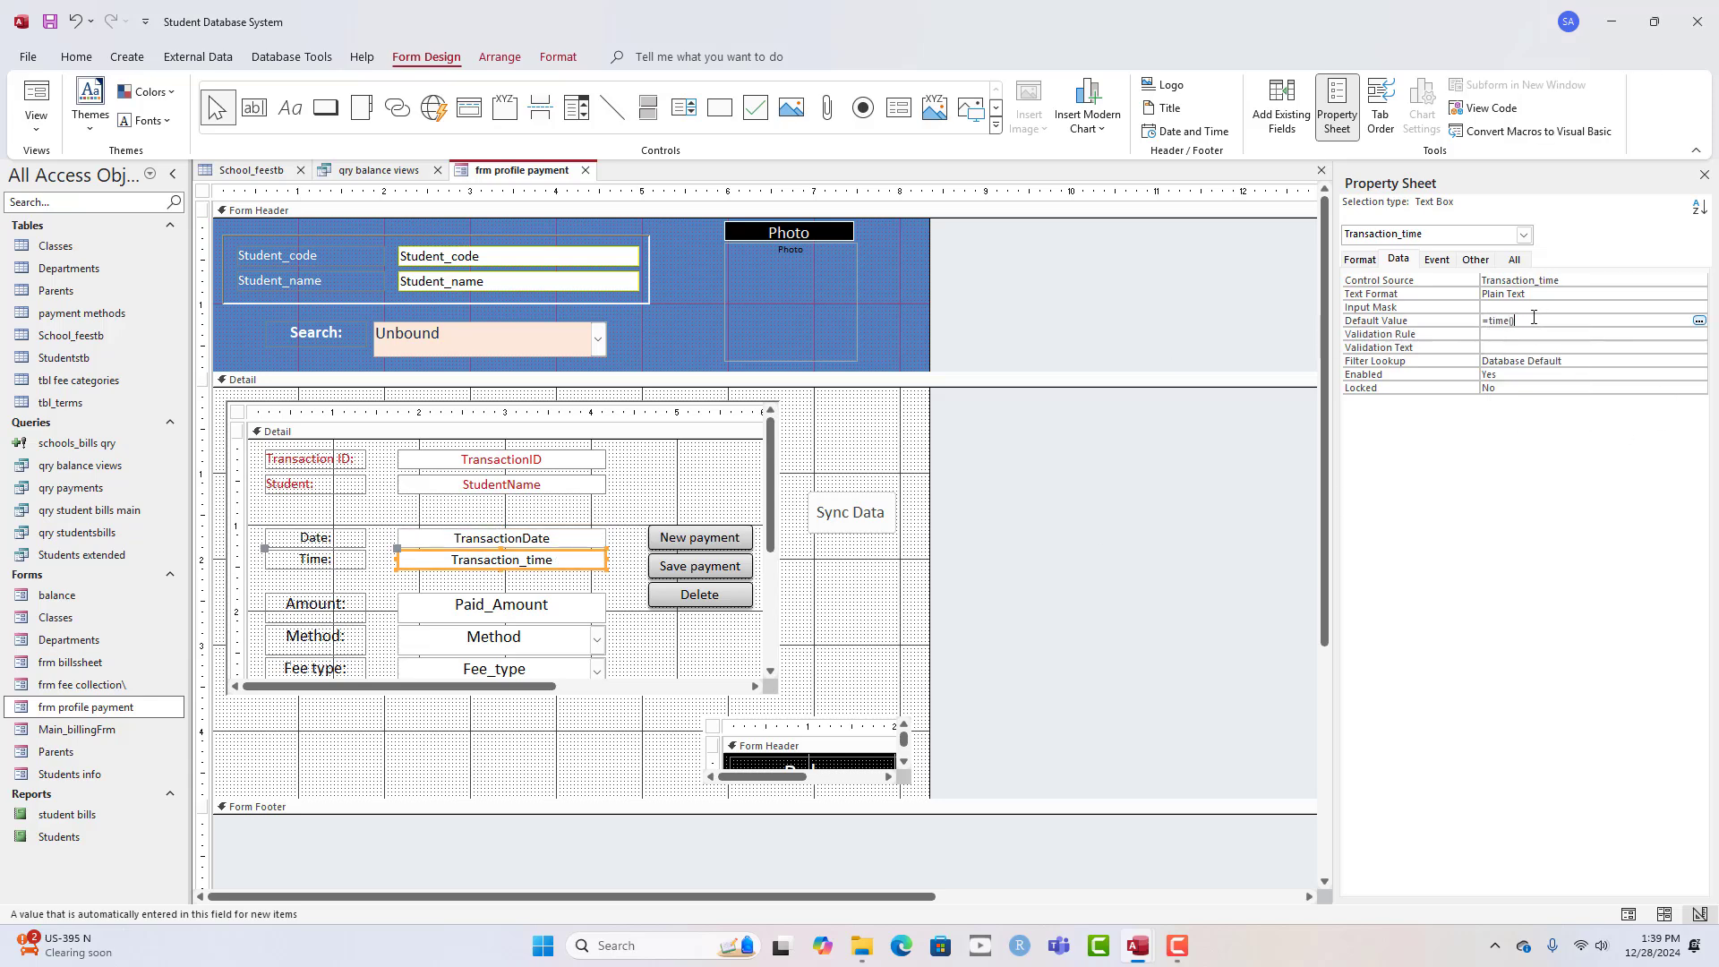
mouse_move(1176, 962)
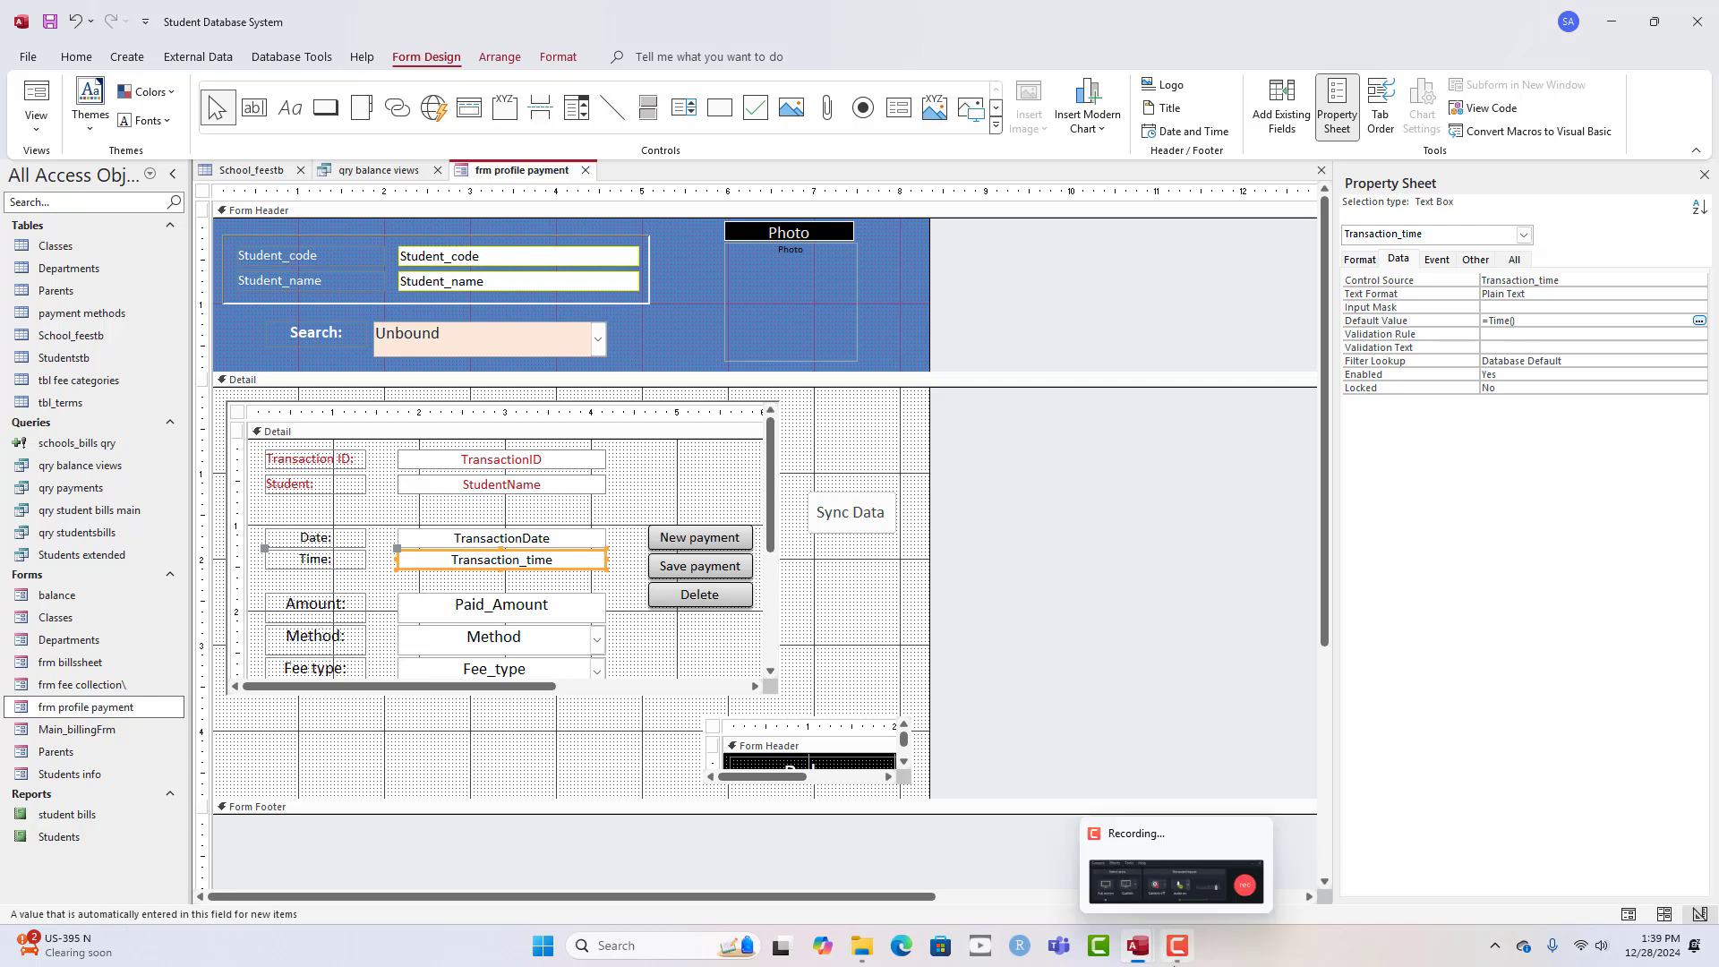
- Switch the profile form back to Form View, reposition its window, and start a new payment for the displayed student
right_click(516, 173)
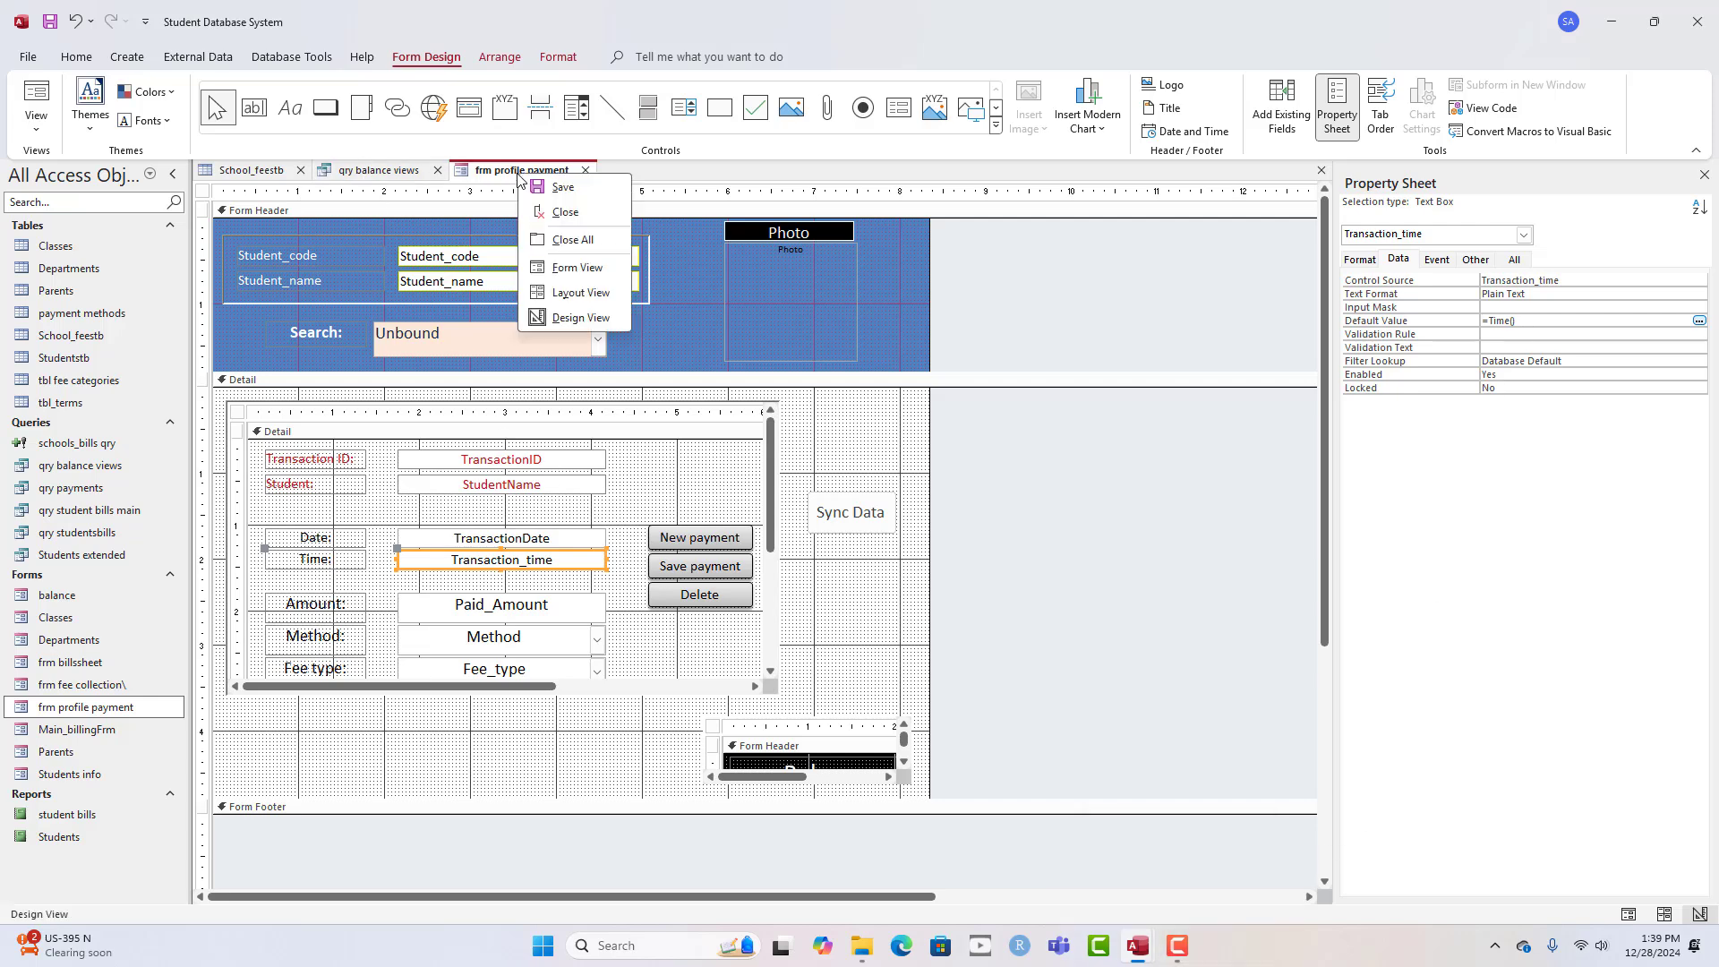
click(526, 178)
right_click(526, 178)
click(569, 267)
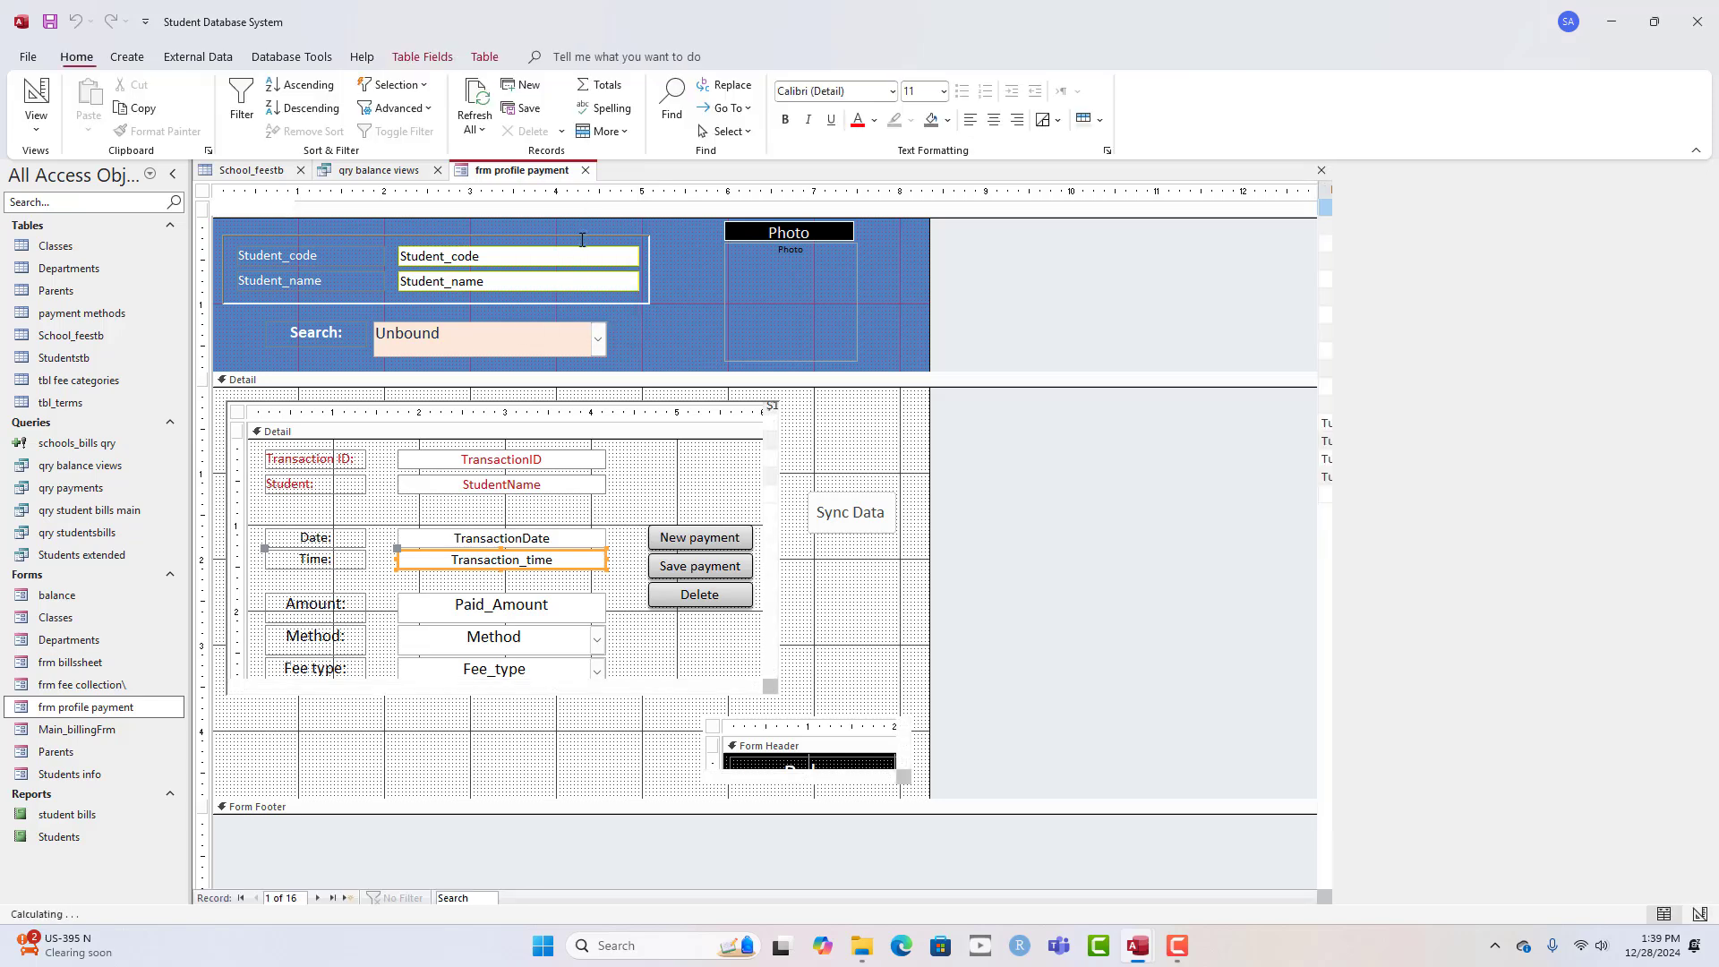
drag(584, 202, 628, 189)
click(712, 462)
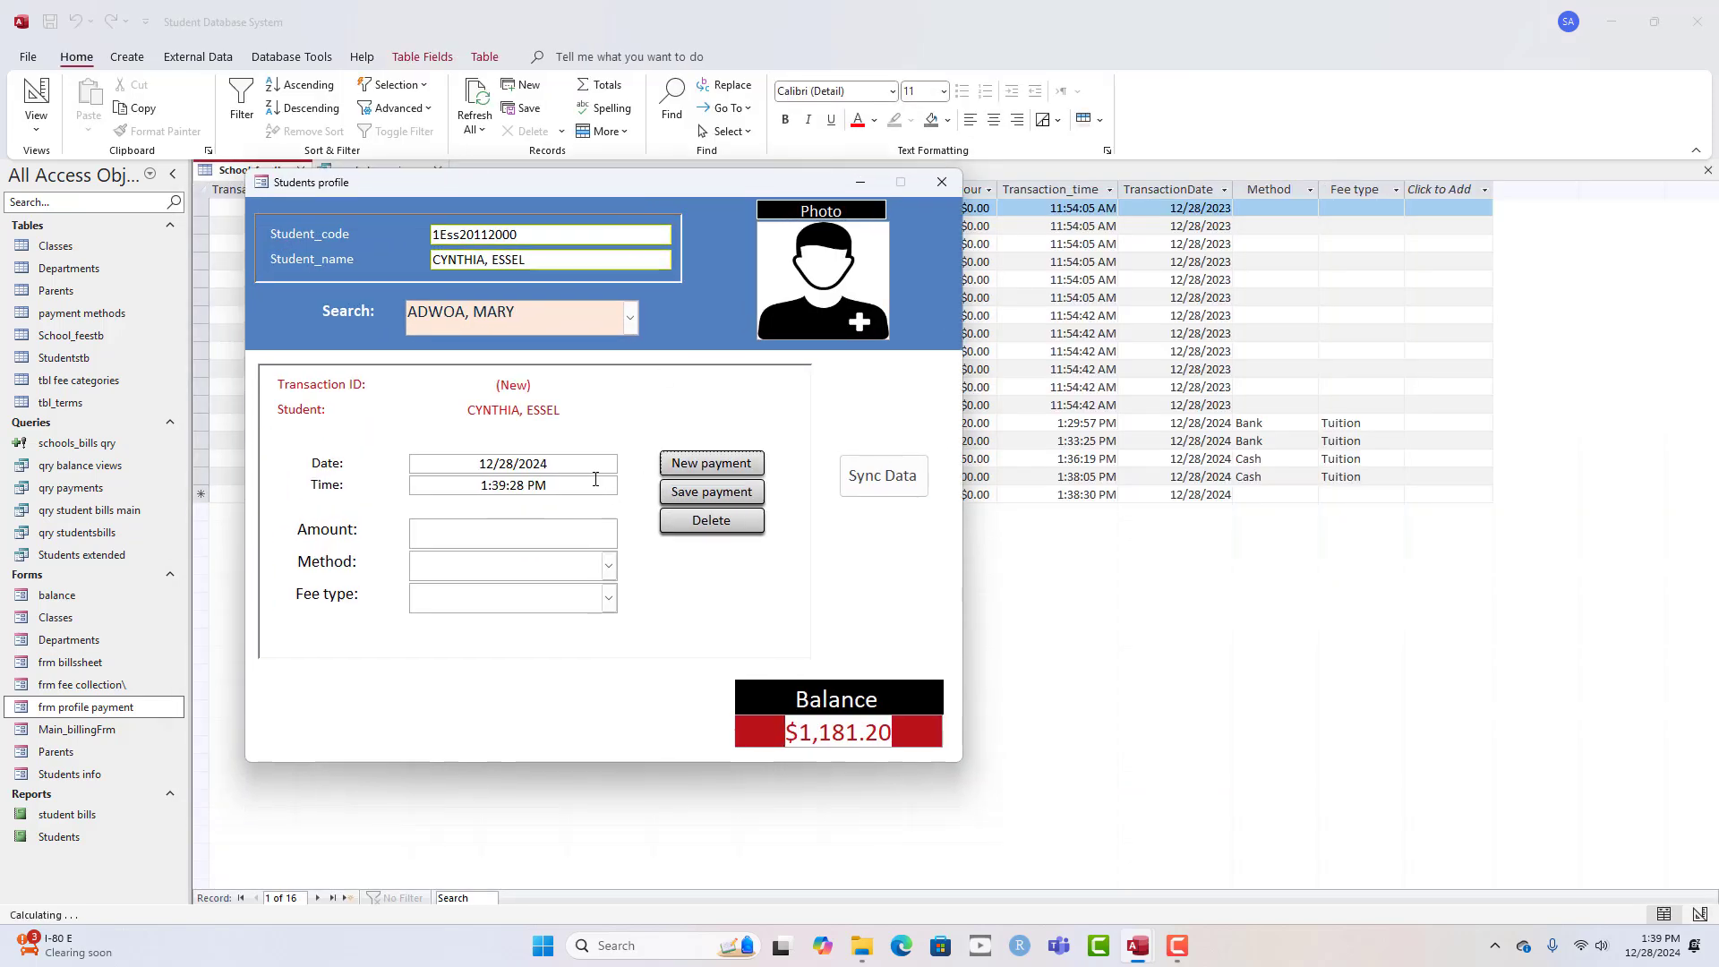
- Set the new payment's amount to $20.00
text(20)
key(Return)
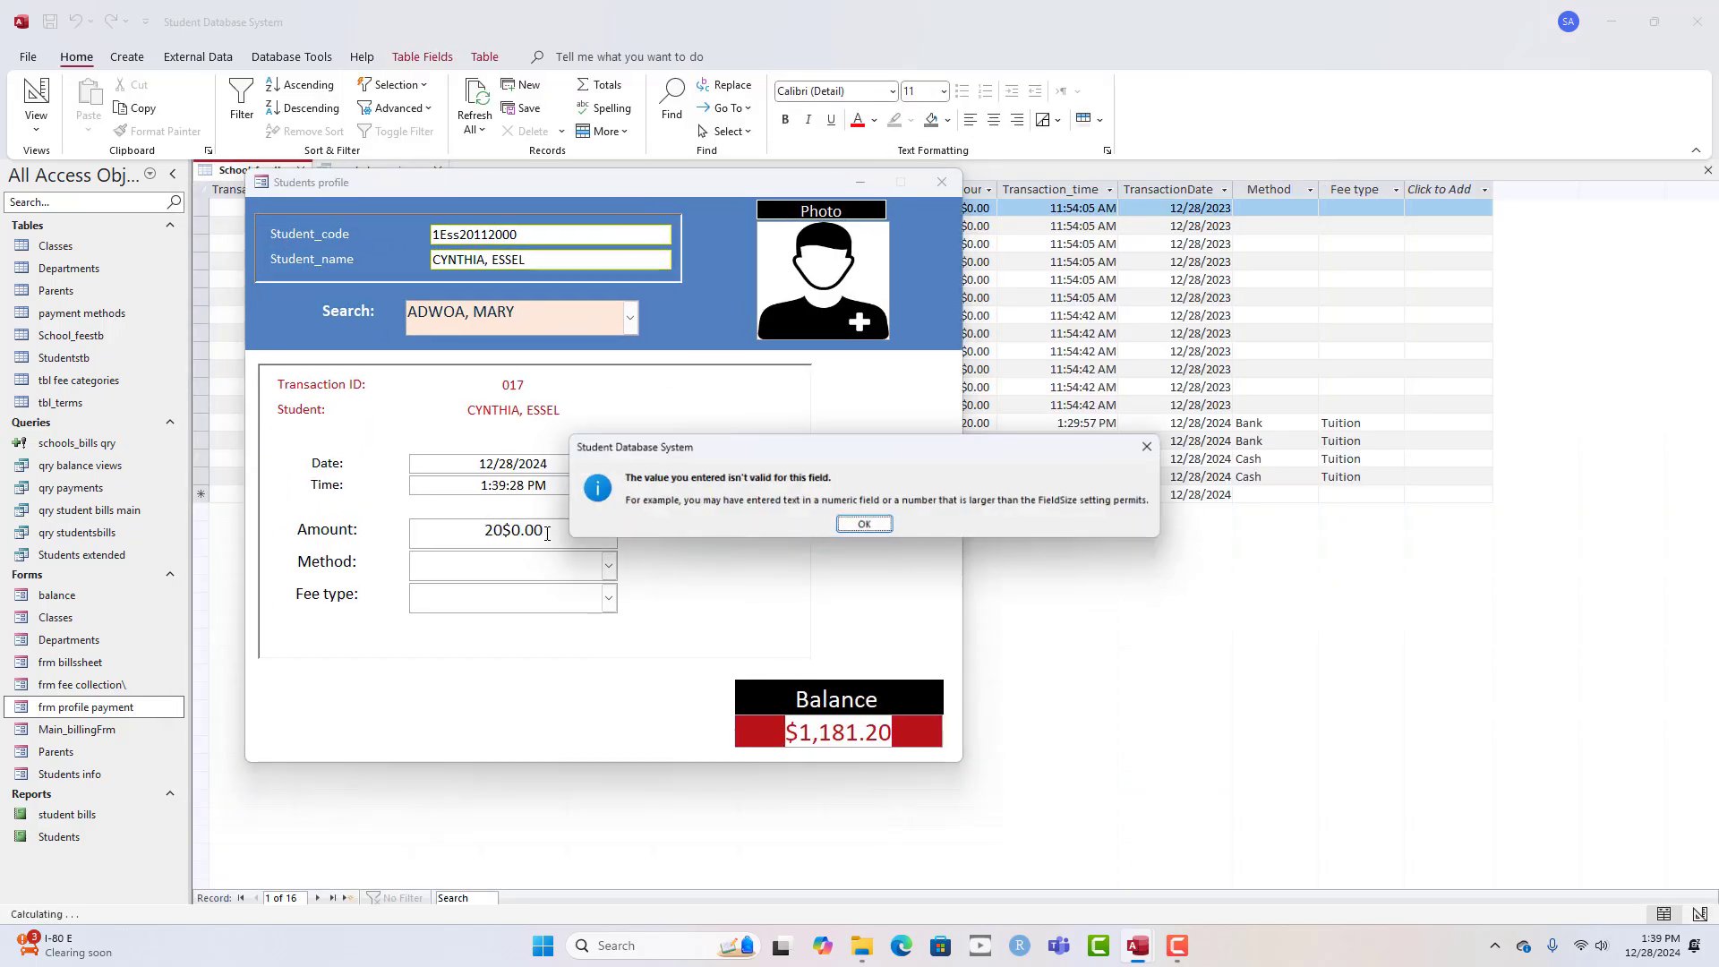
click(865, 527)
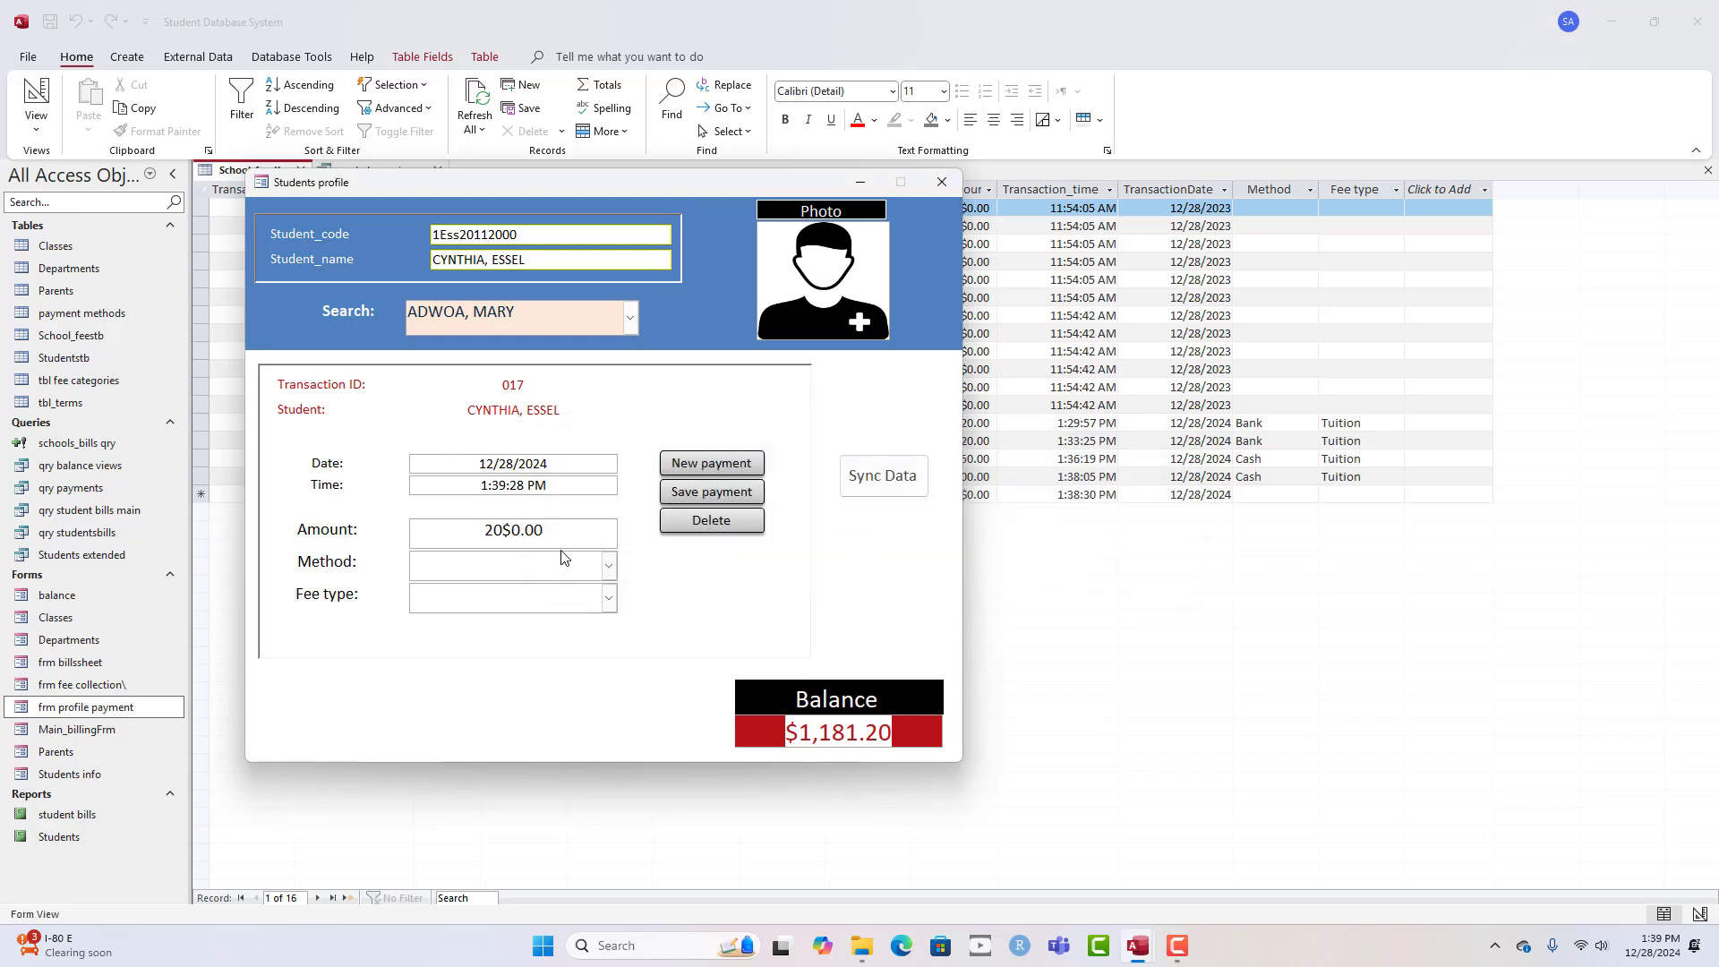
drag(562, 542, 444, 509)
text(20)
key(Return)
- Set the new payment's method to Cash and its fee type to Tuition
click(609, 565)
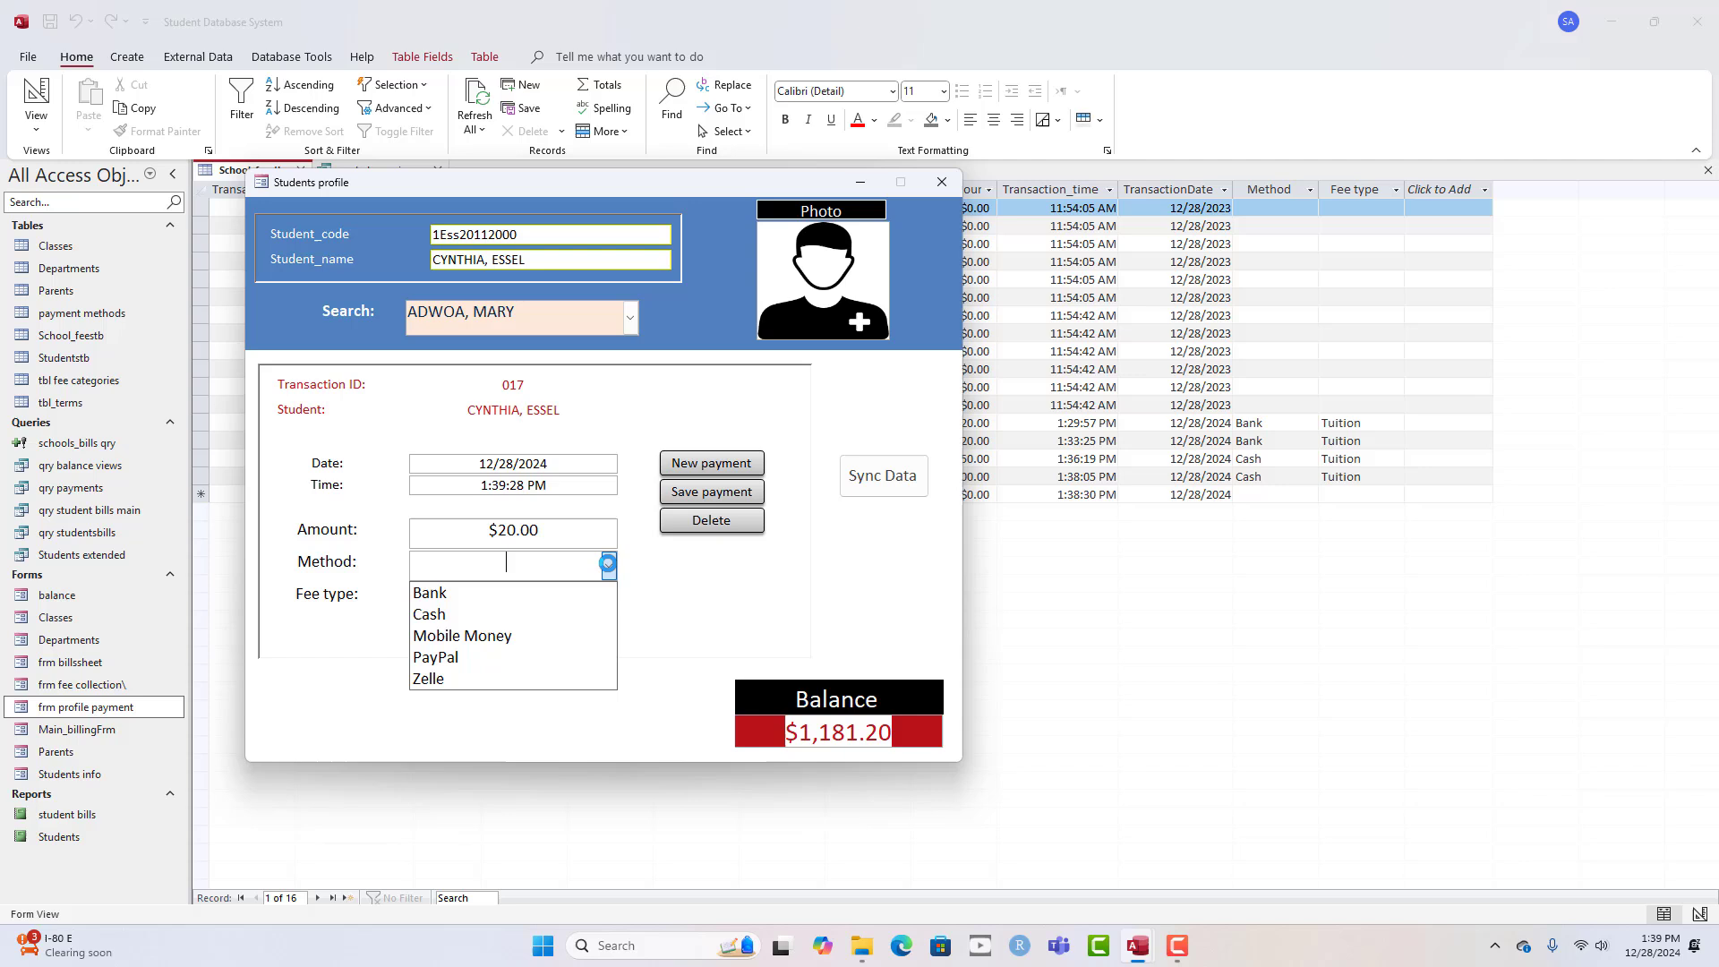
click(510, 605)
click(608, 598)
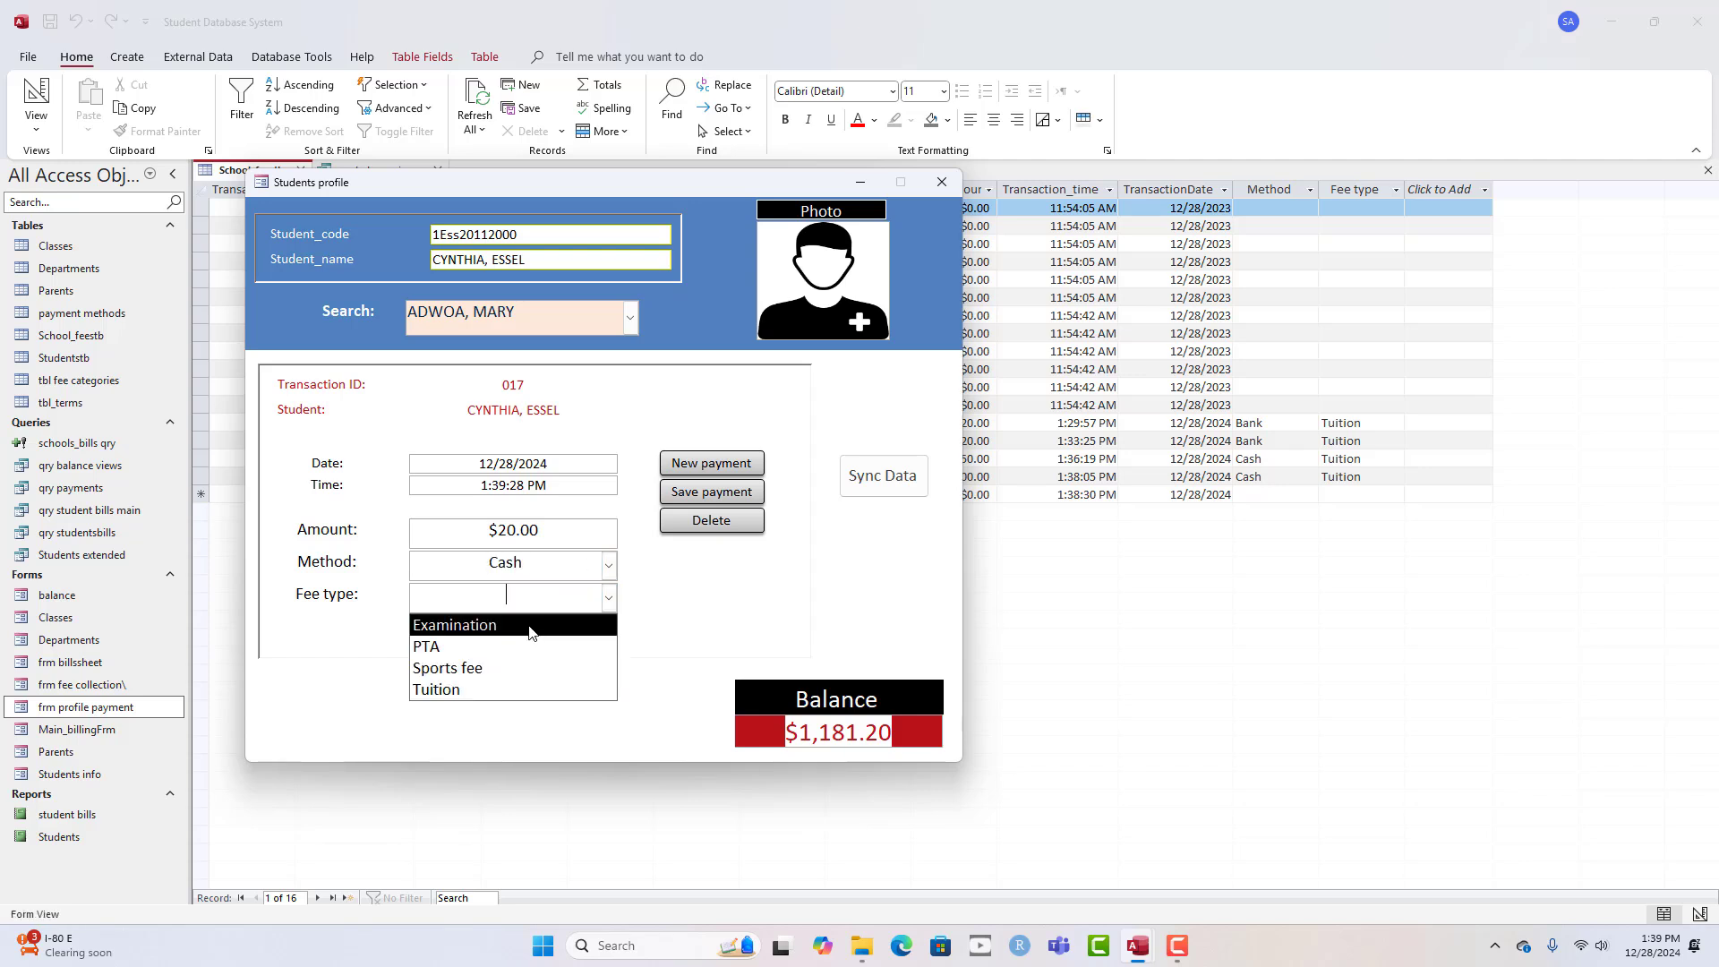
click(491, 693)
- Sync the $20.00 payment, close the profile form, and refresh the School_feestb table to include its record
click(882, 476)
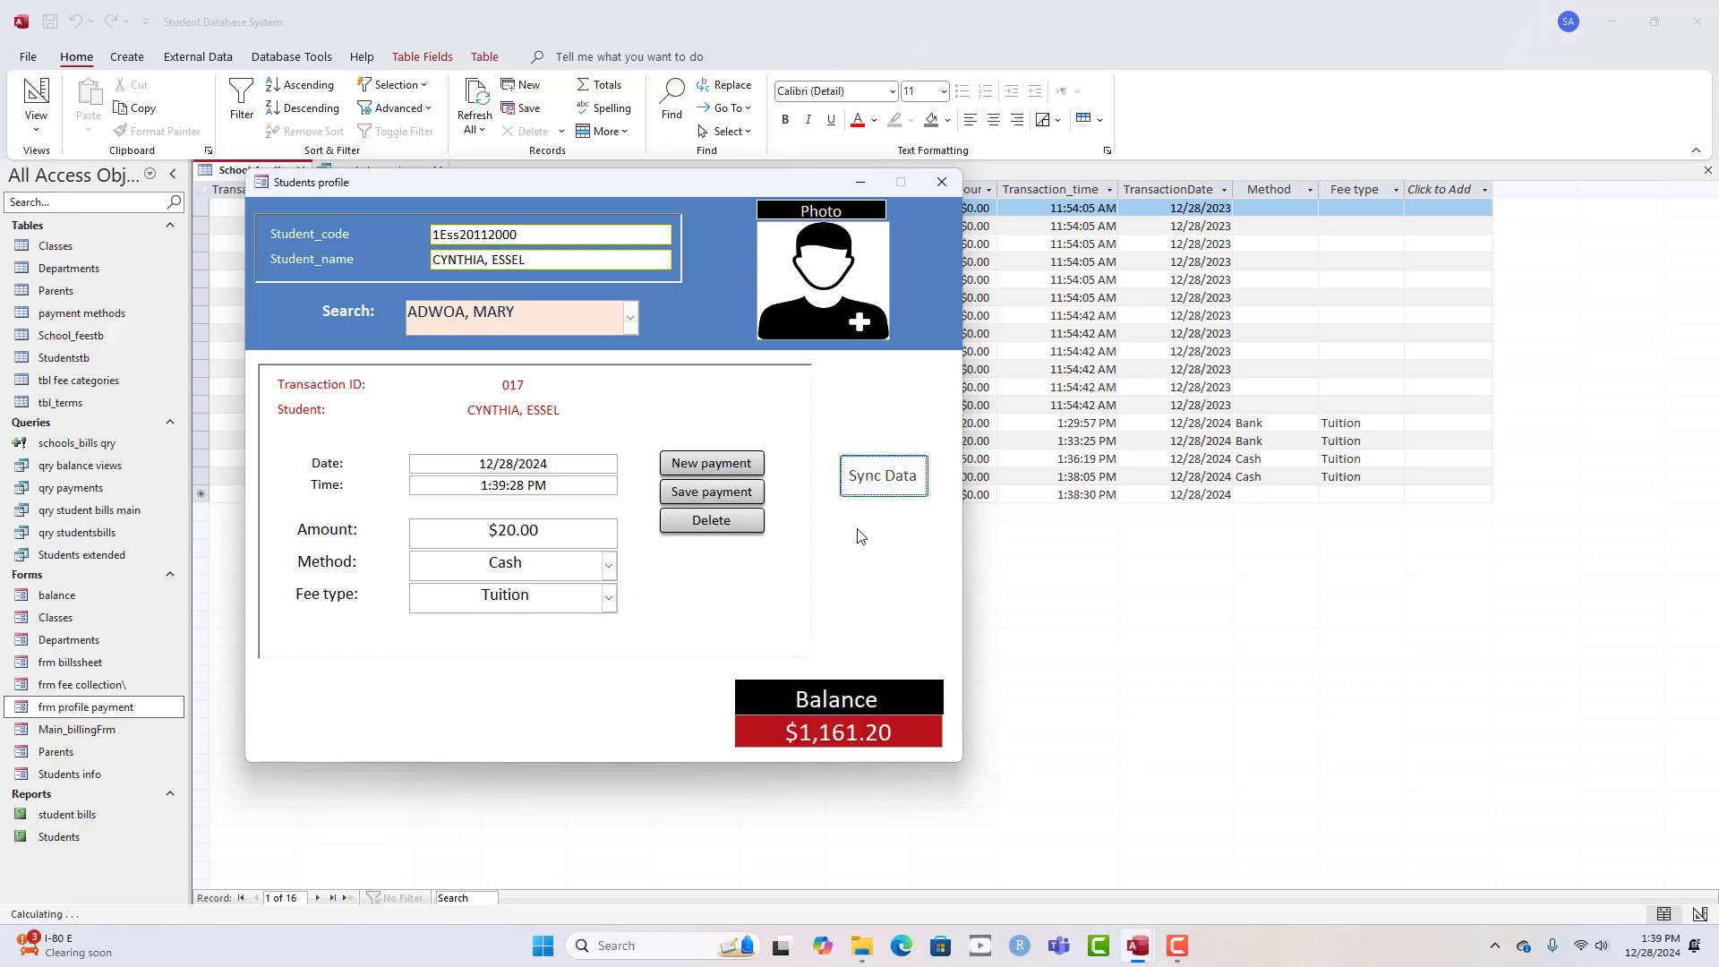
click(947, 185)
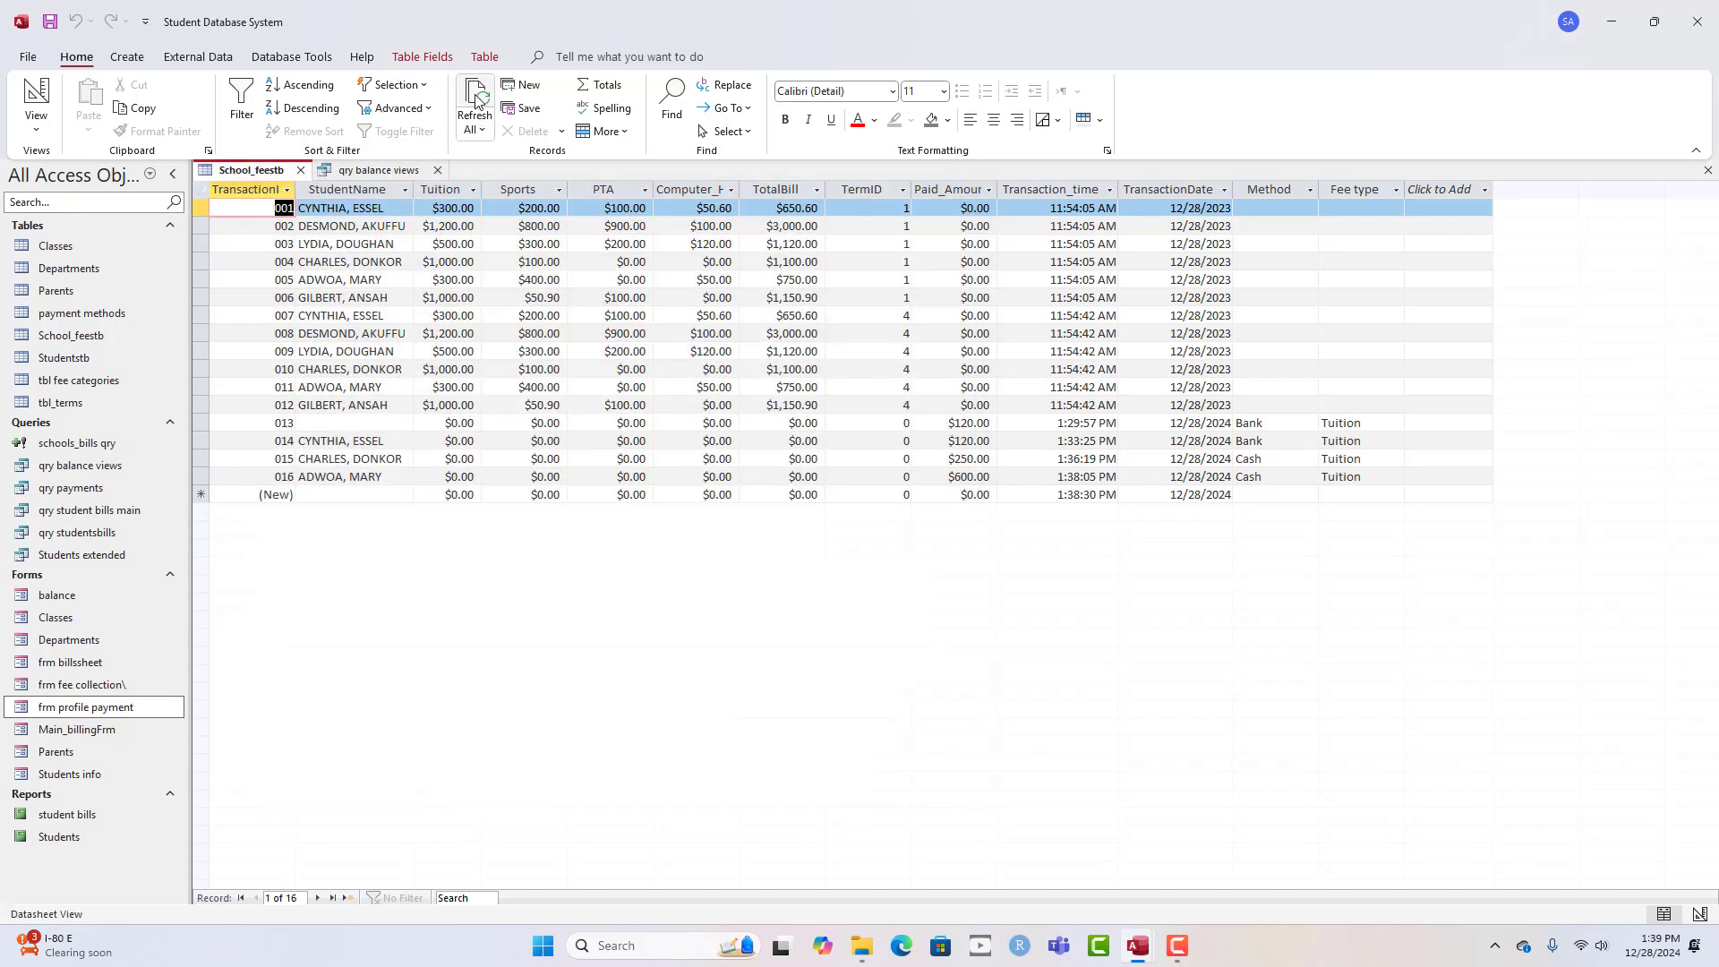
click(475, 101)
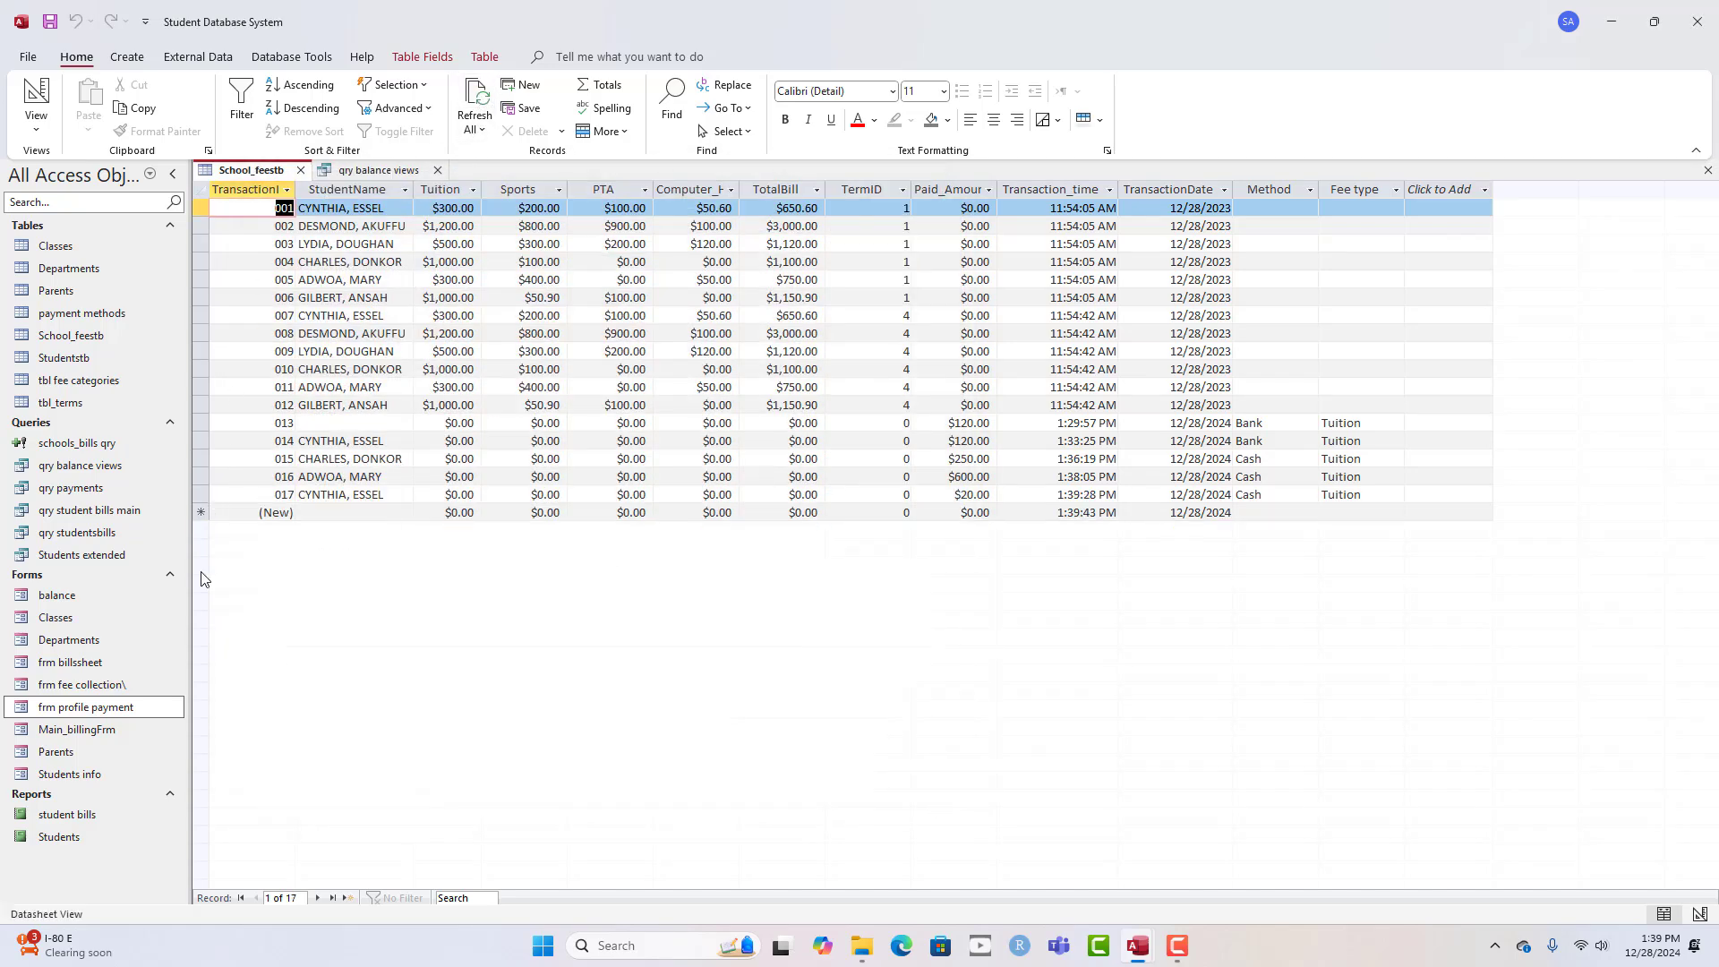
- Review the frm fee collection and frm profile payment forms, closing each one after viewing it
double_click(108, 685)
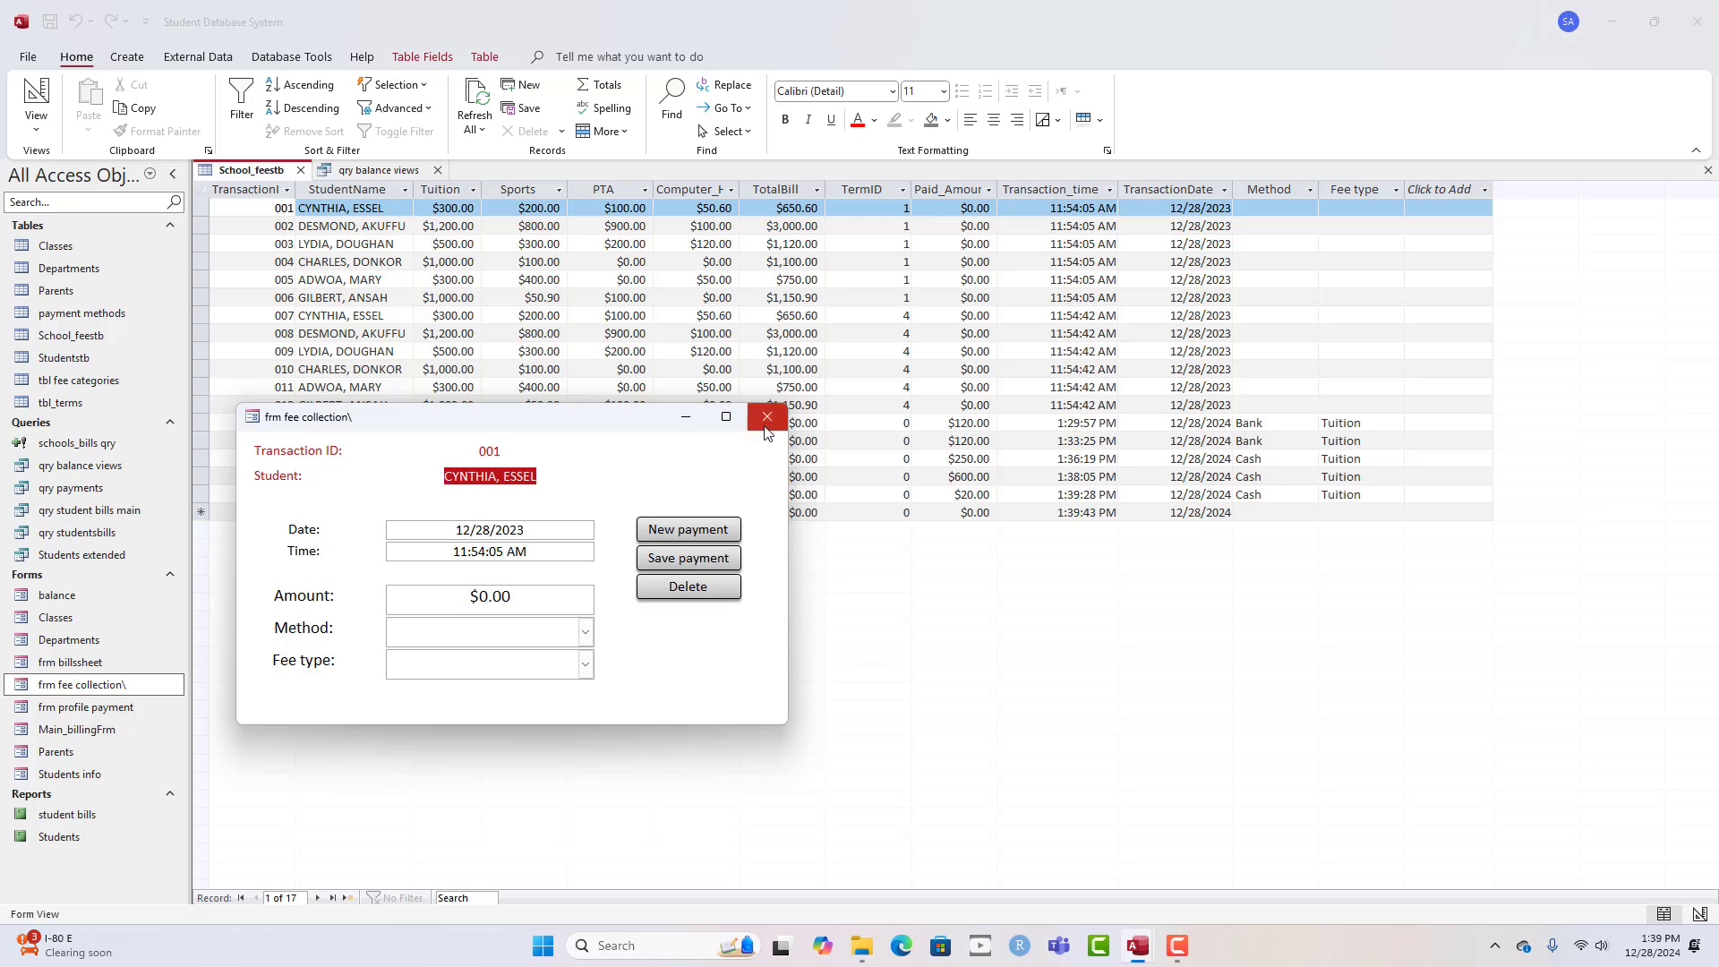
click(767, 295)
double_click(36, 708)
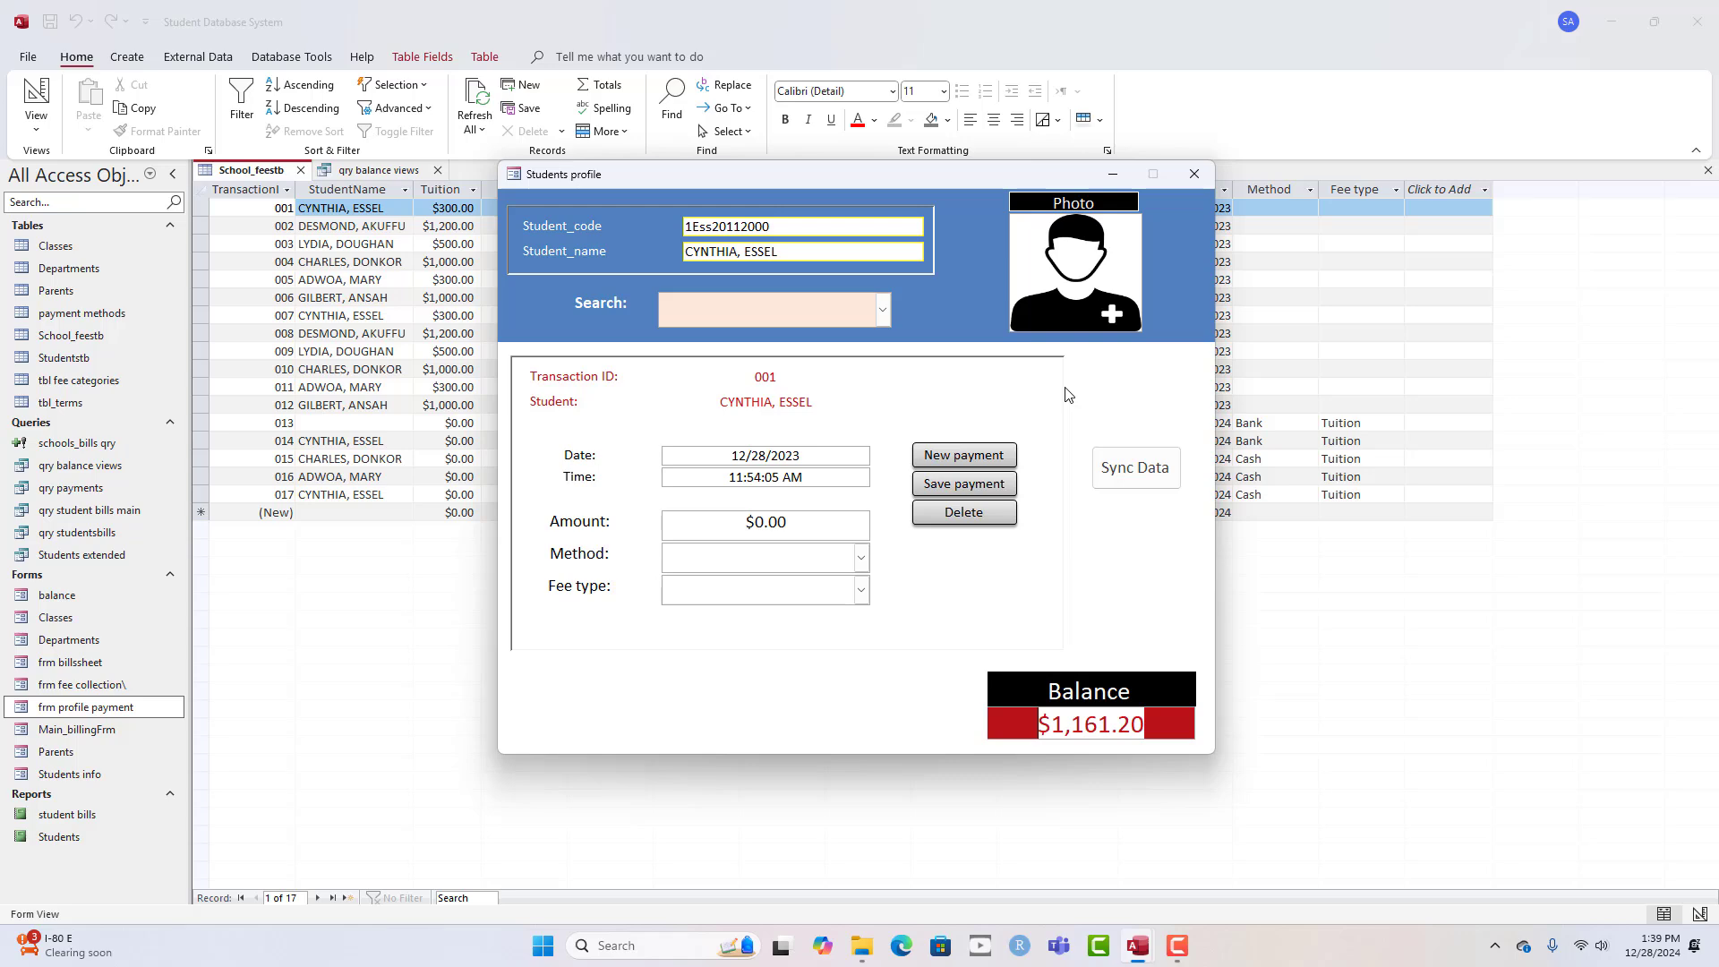
click(1195, 177)
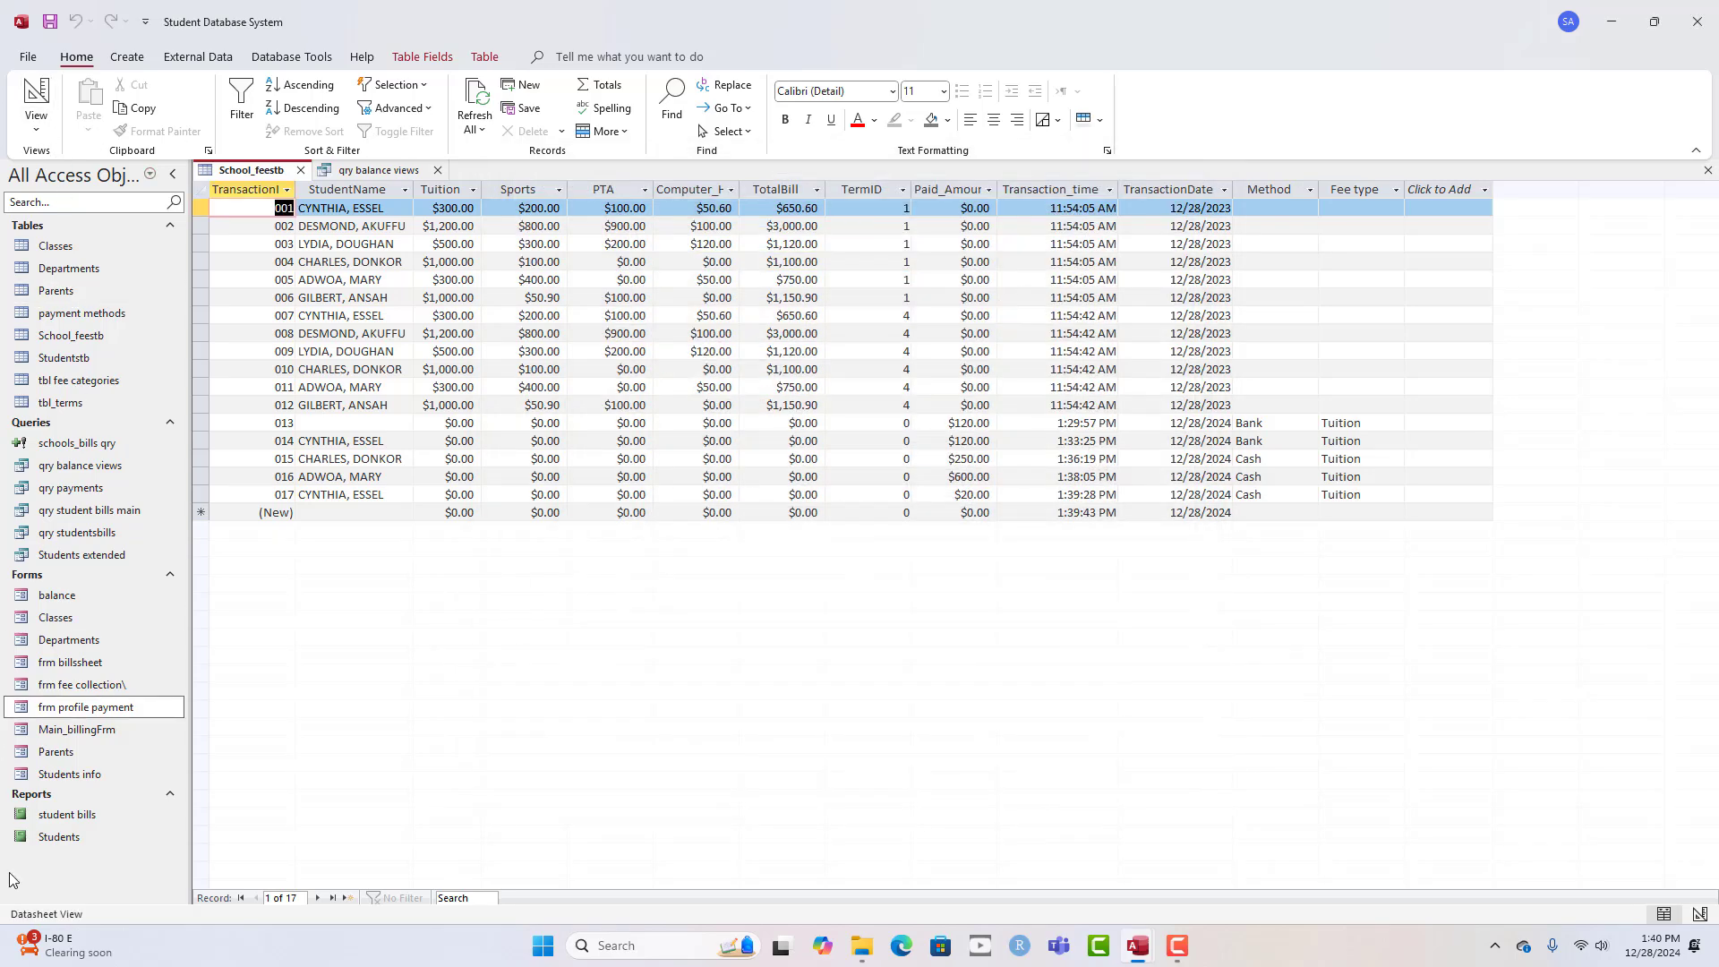
- Open the student bills report to review its layout, and close it
click(72, 817)
key(Return)
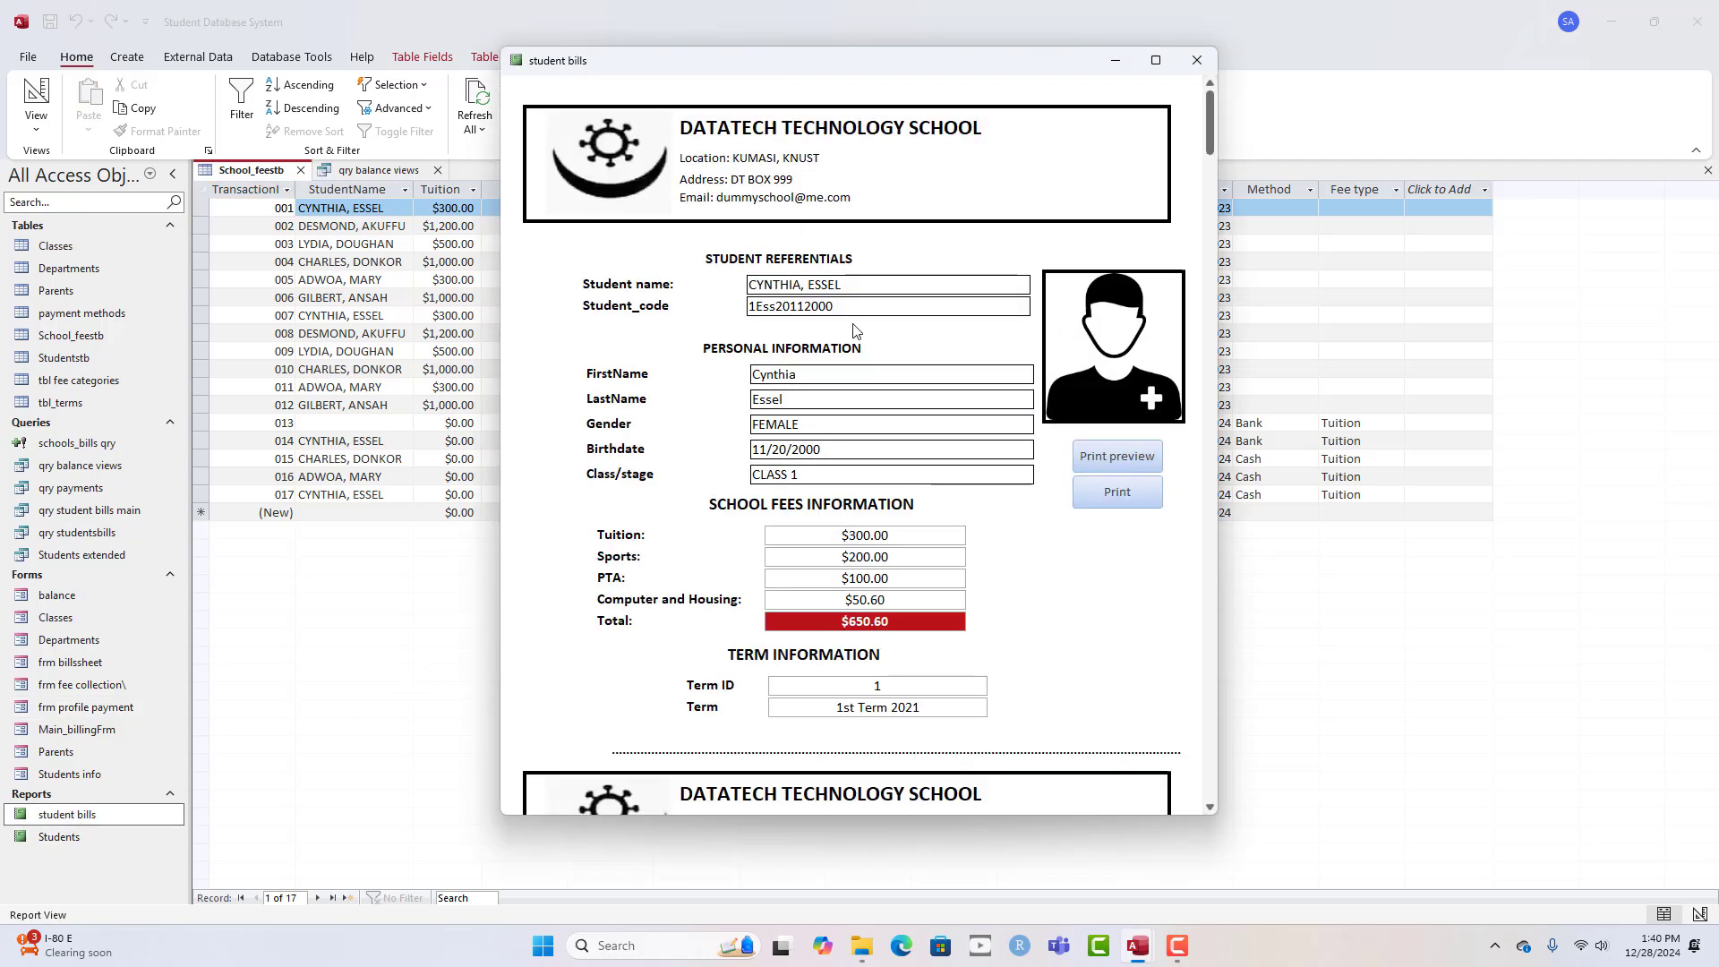
click(1197, 60)
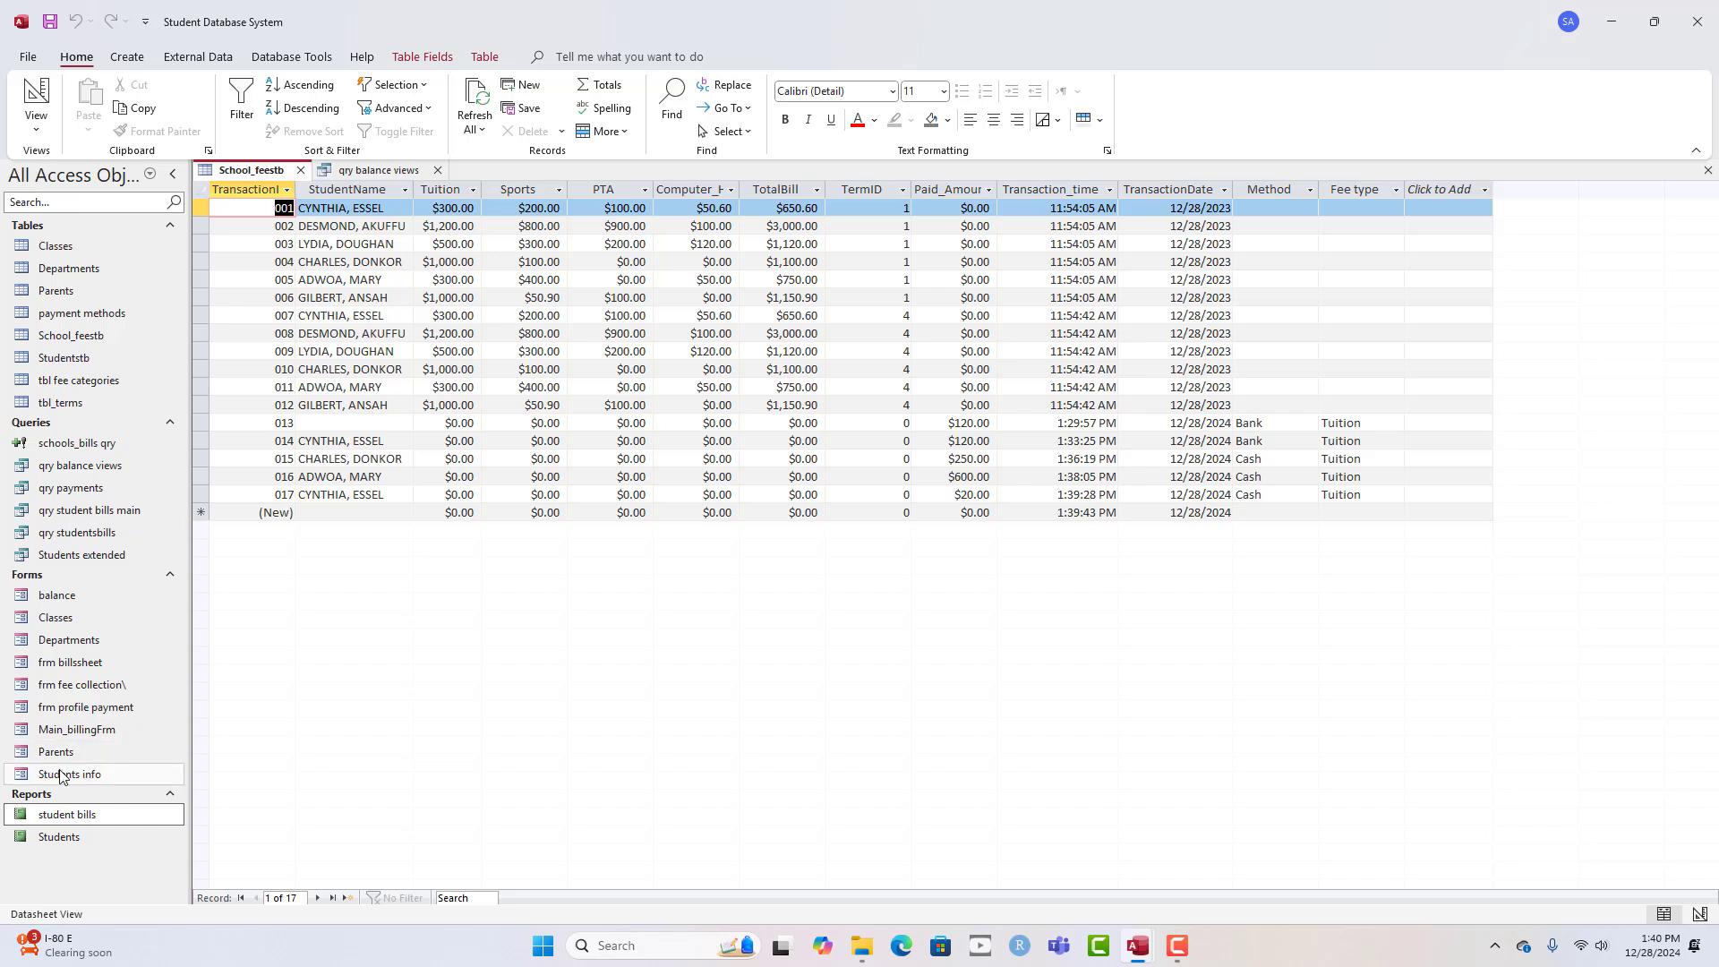
- Duplicate the student bills report as "fee payment rec"
right_click(95, 816)
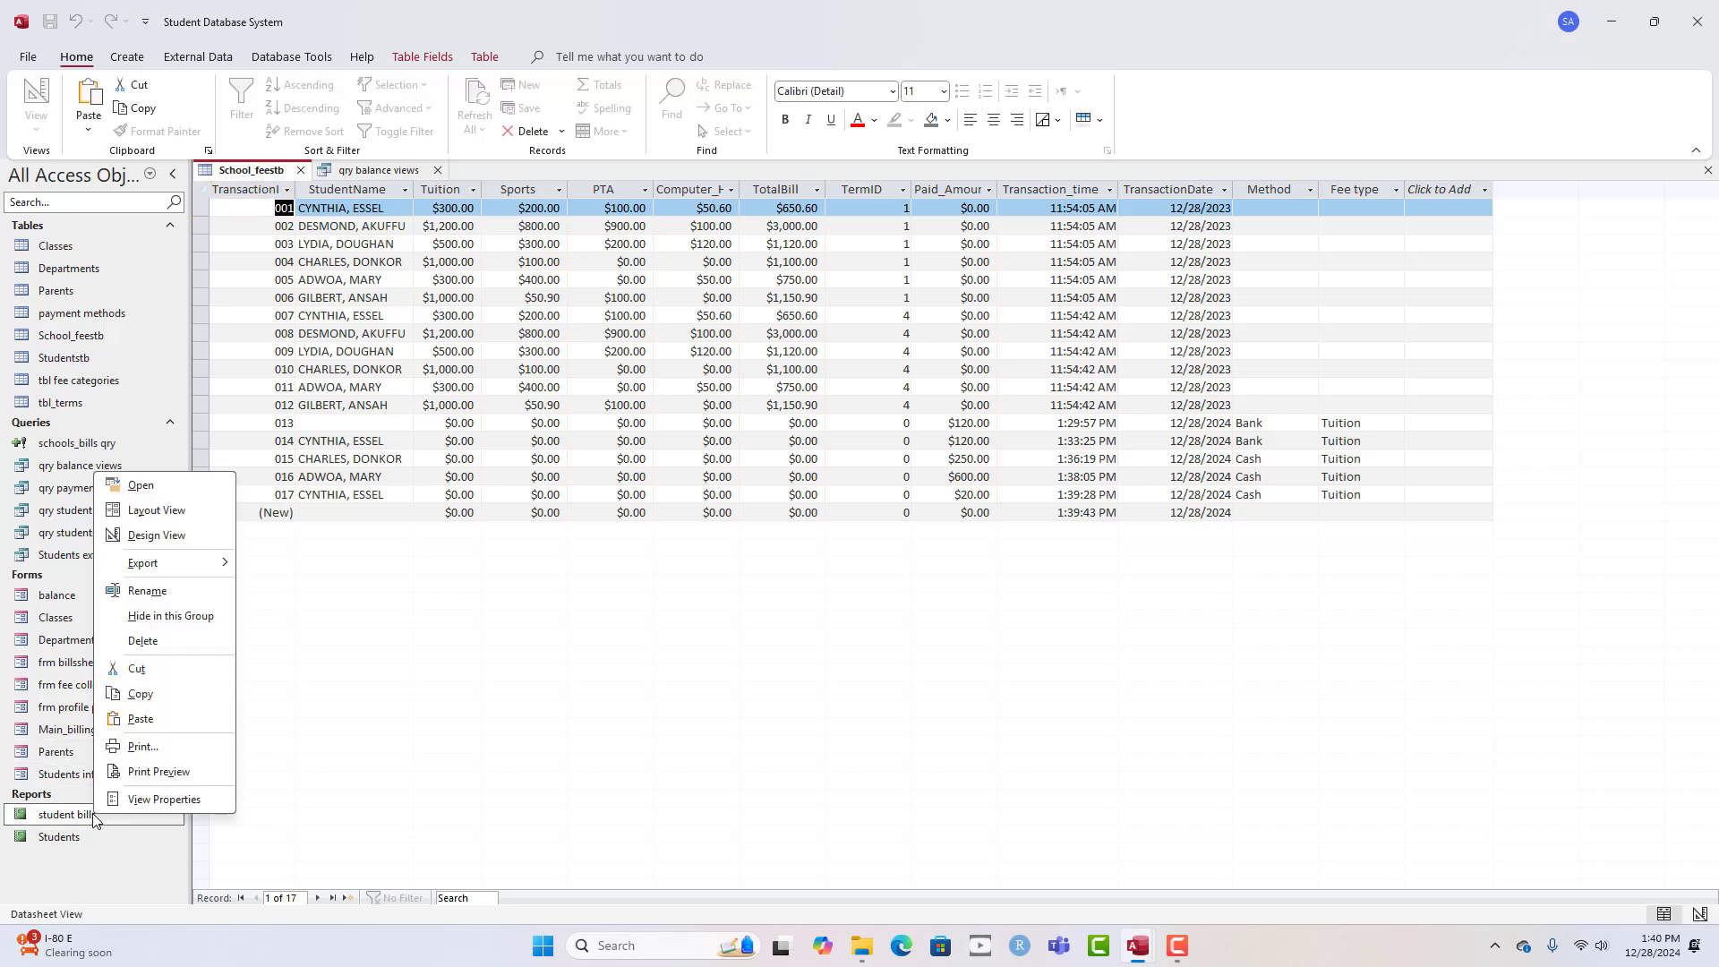
click(154, 696)
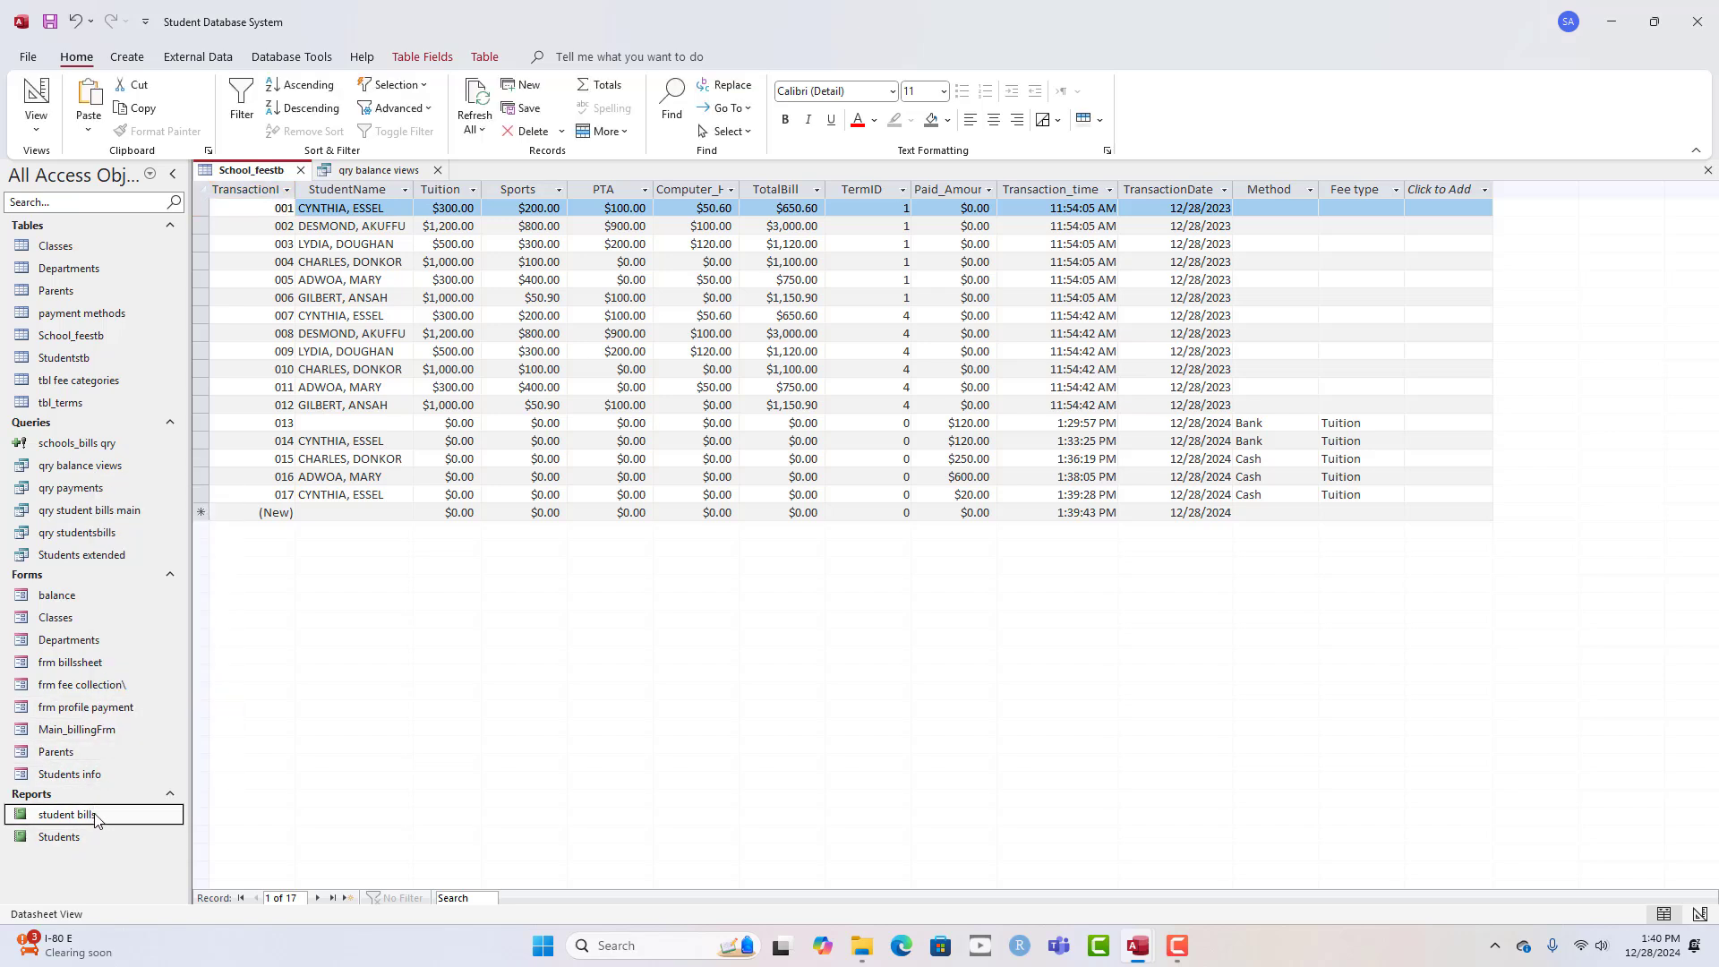
key(ctrl+v)
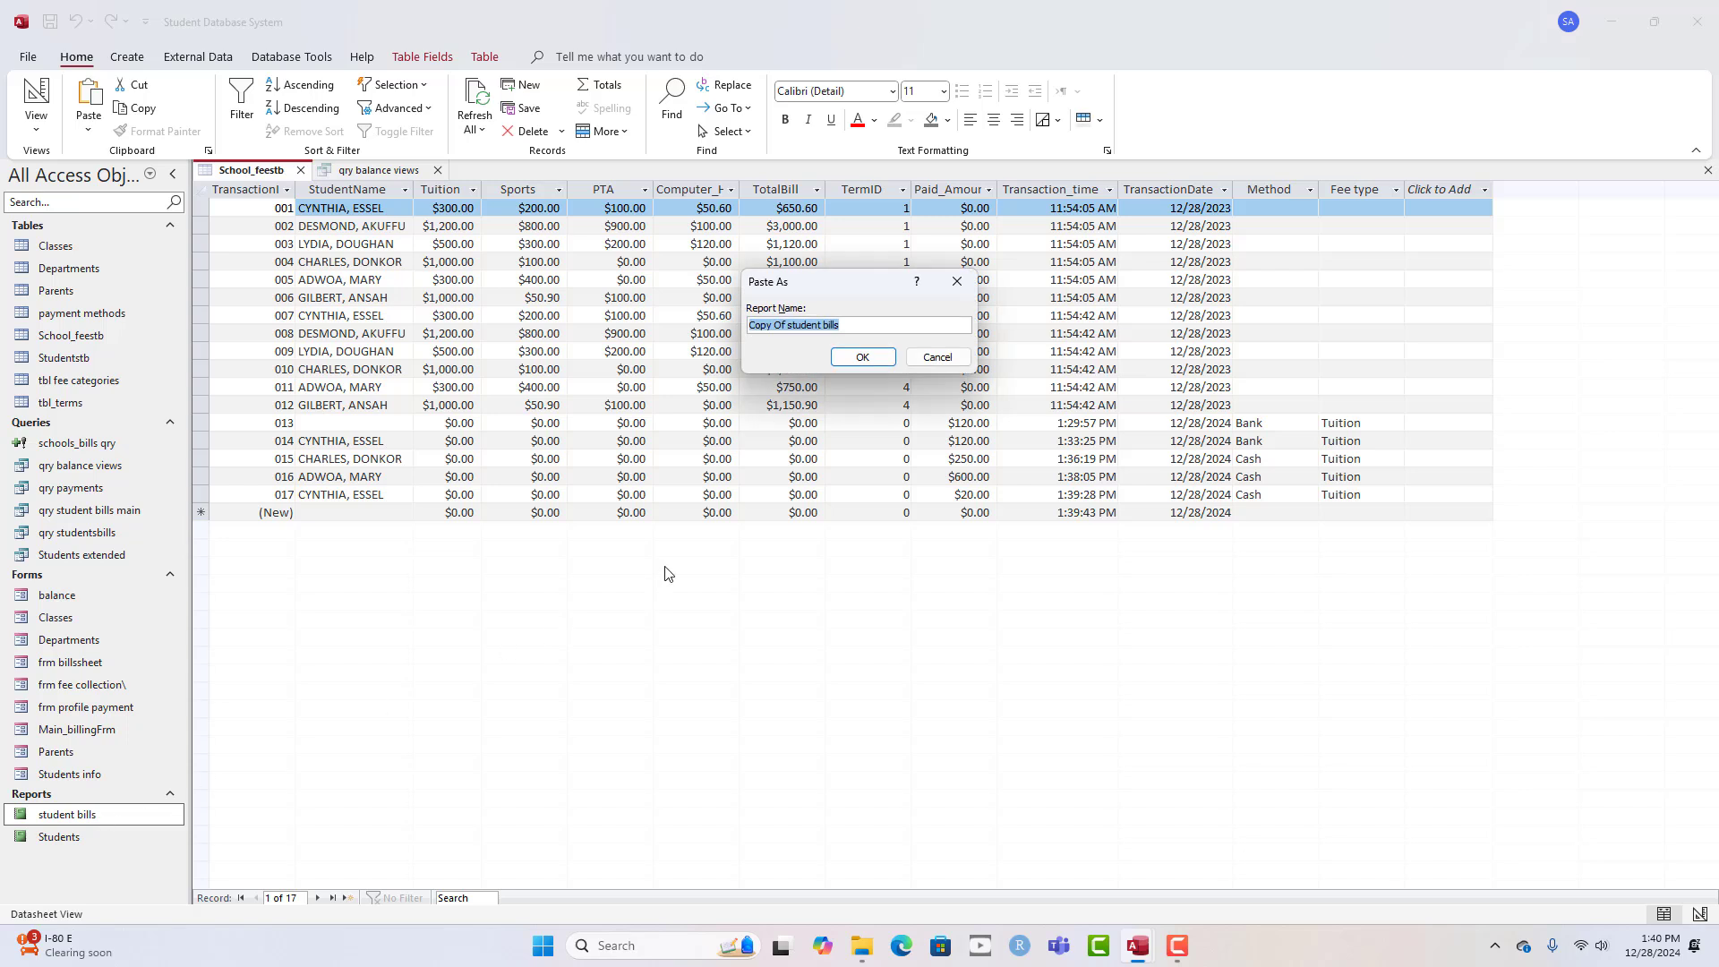
text(fee payment rec)
key(Return)
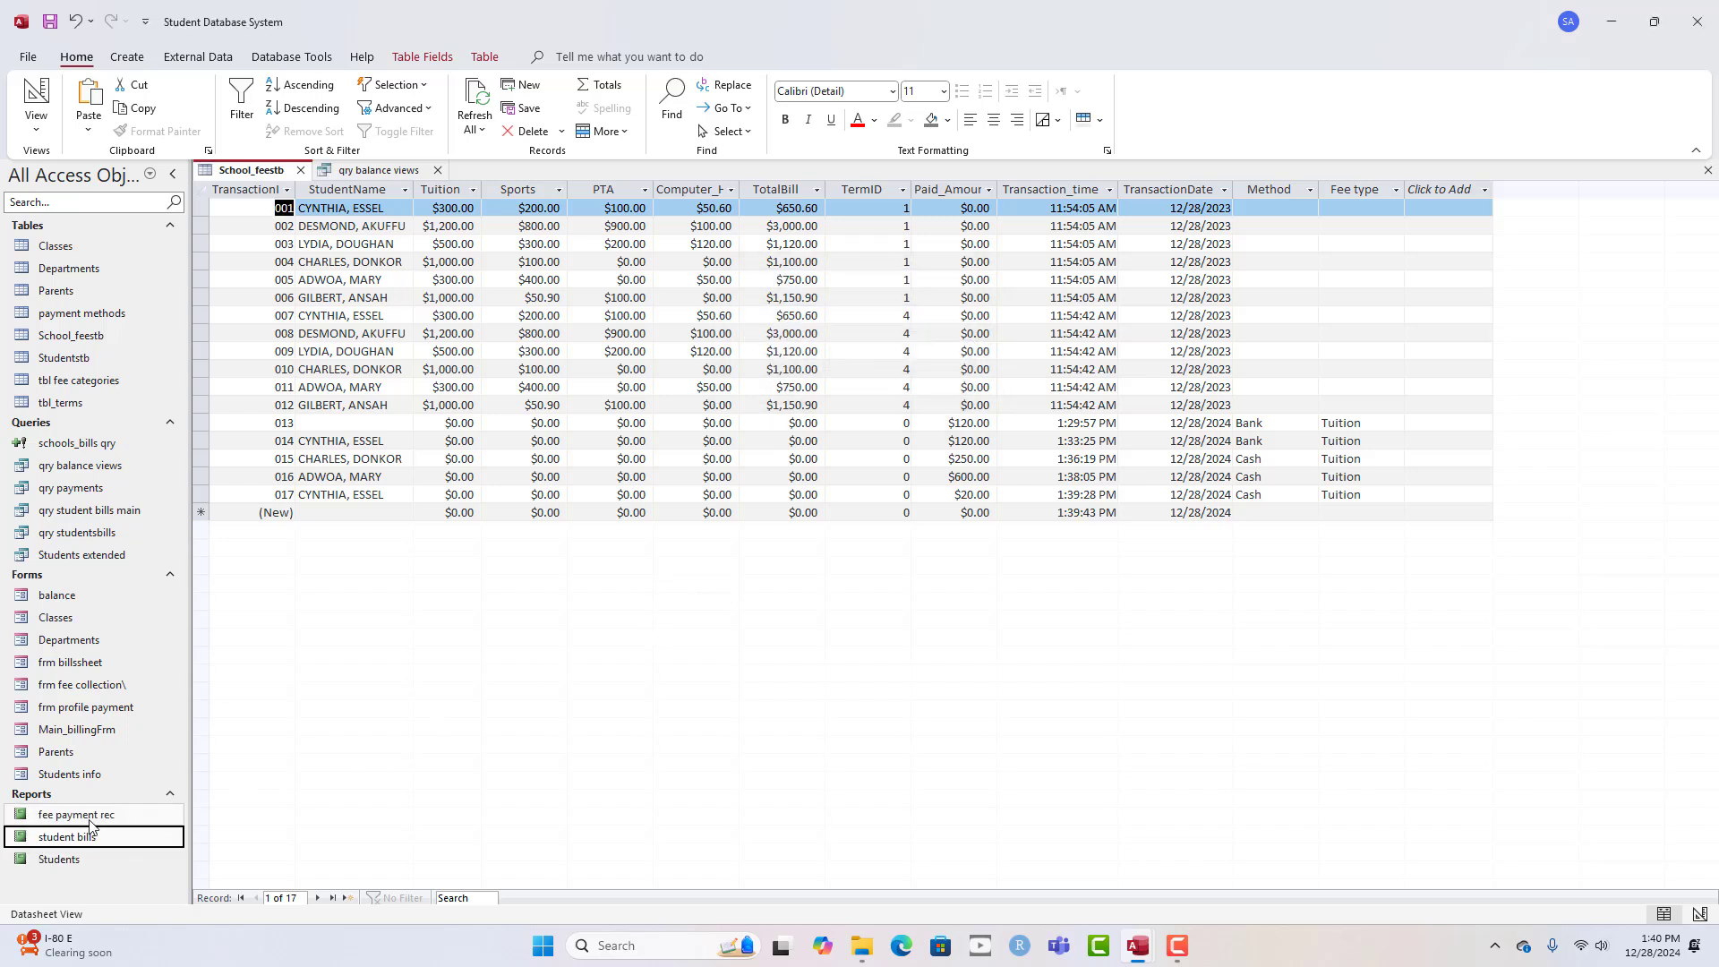
- Open the fee payment rec report in Design View and delete its personal information, school fees and term information controls
click(89, 817)
right_click(89, 817)
click(173, 553)
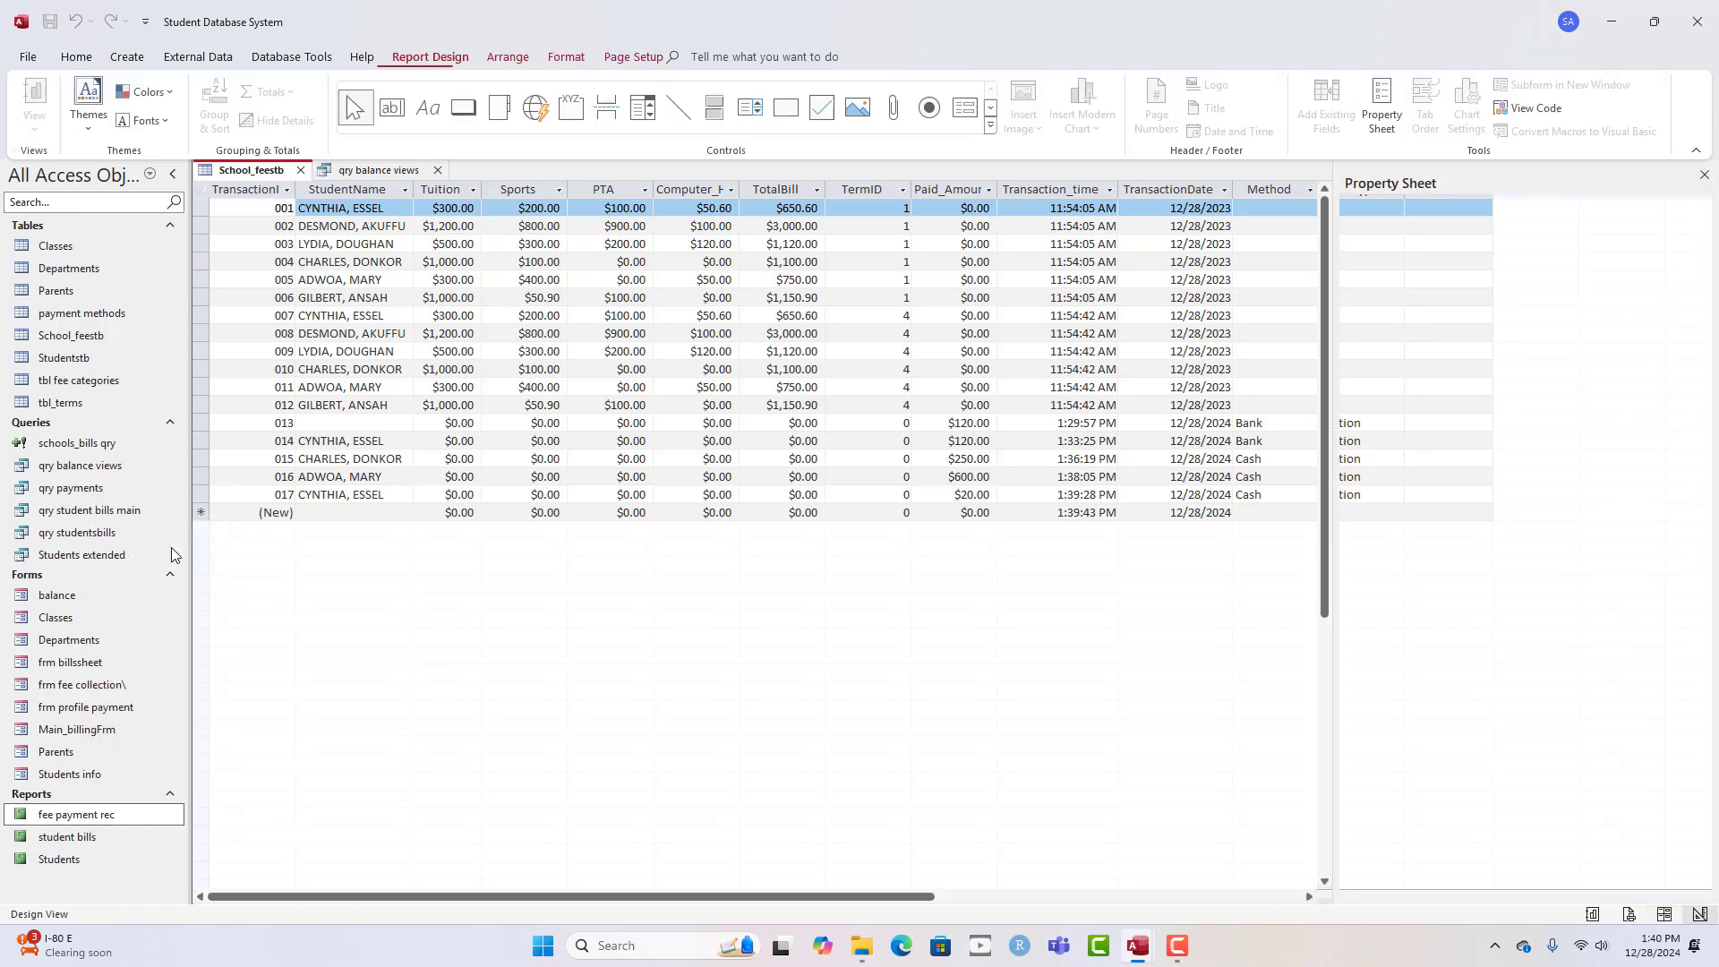
scroll(252, 428, down, 2)
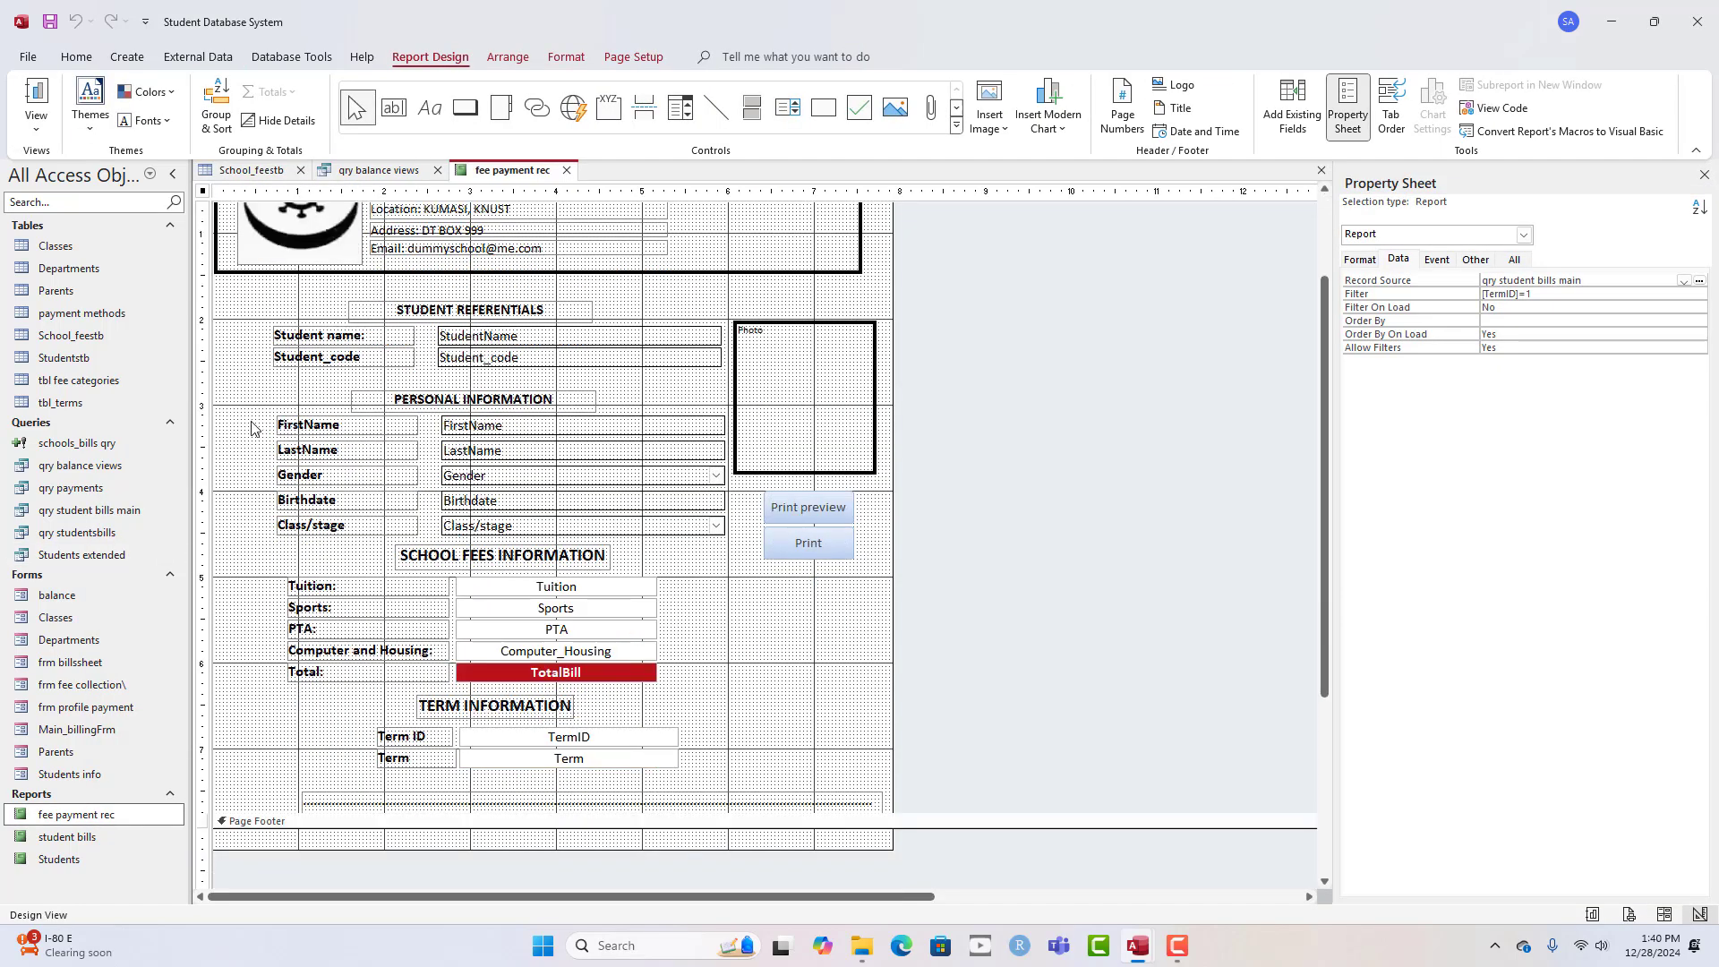
drag(238, 383, 664, 784)
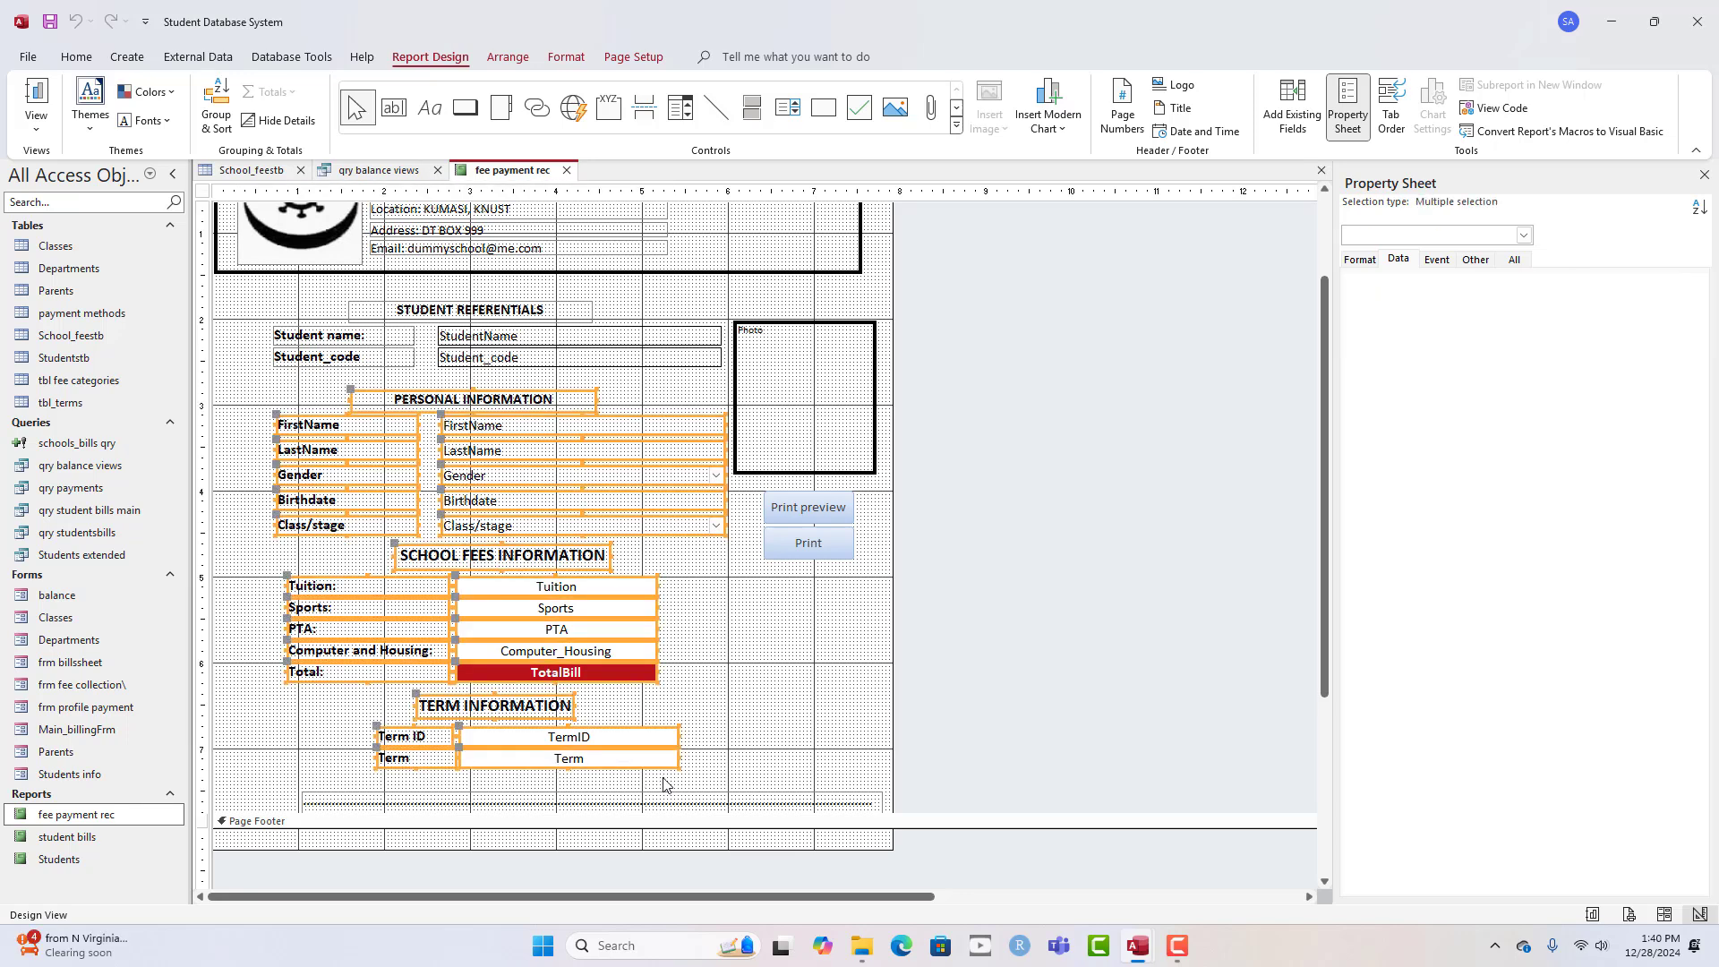
key(Delete)
- Delete the Photo control and move the Print preview and Print buttons up beside the student name and code fields
click(770, 421)
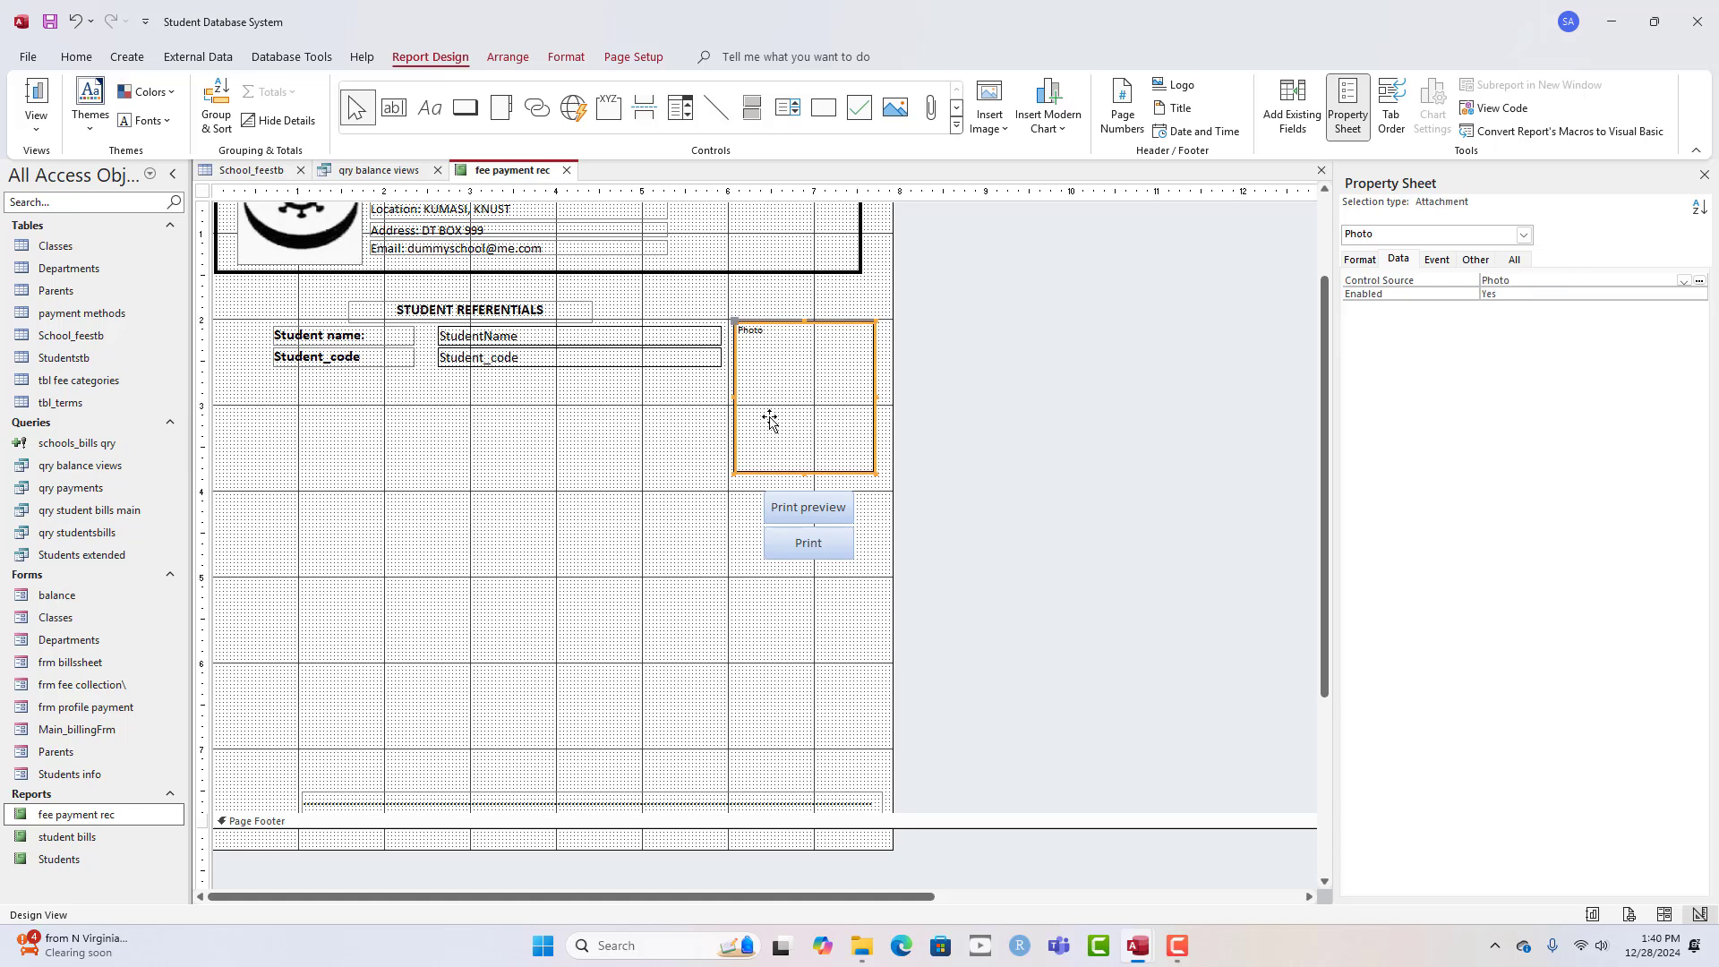
key(Delete)
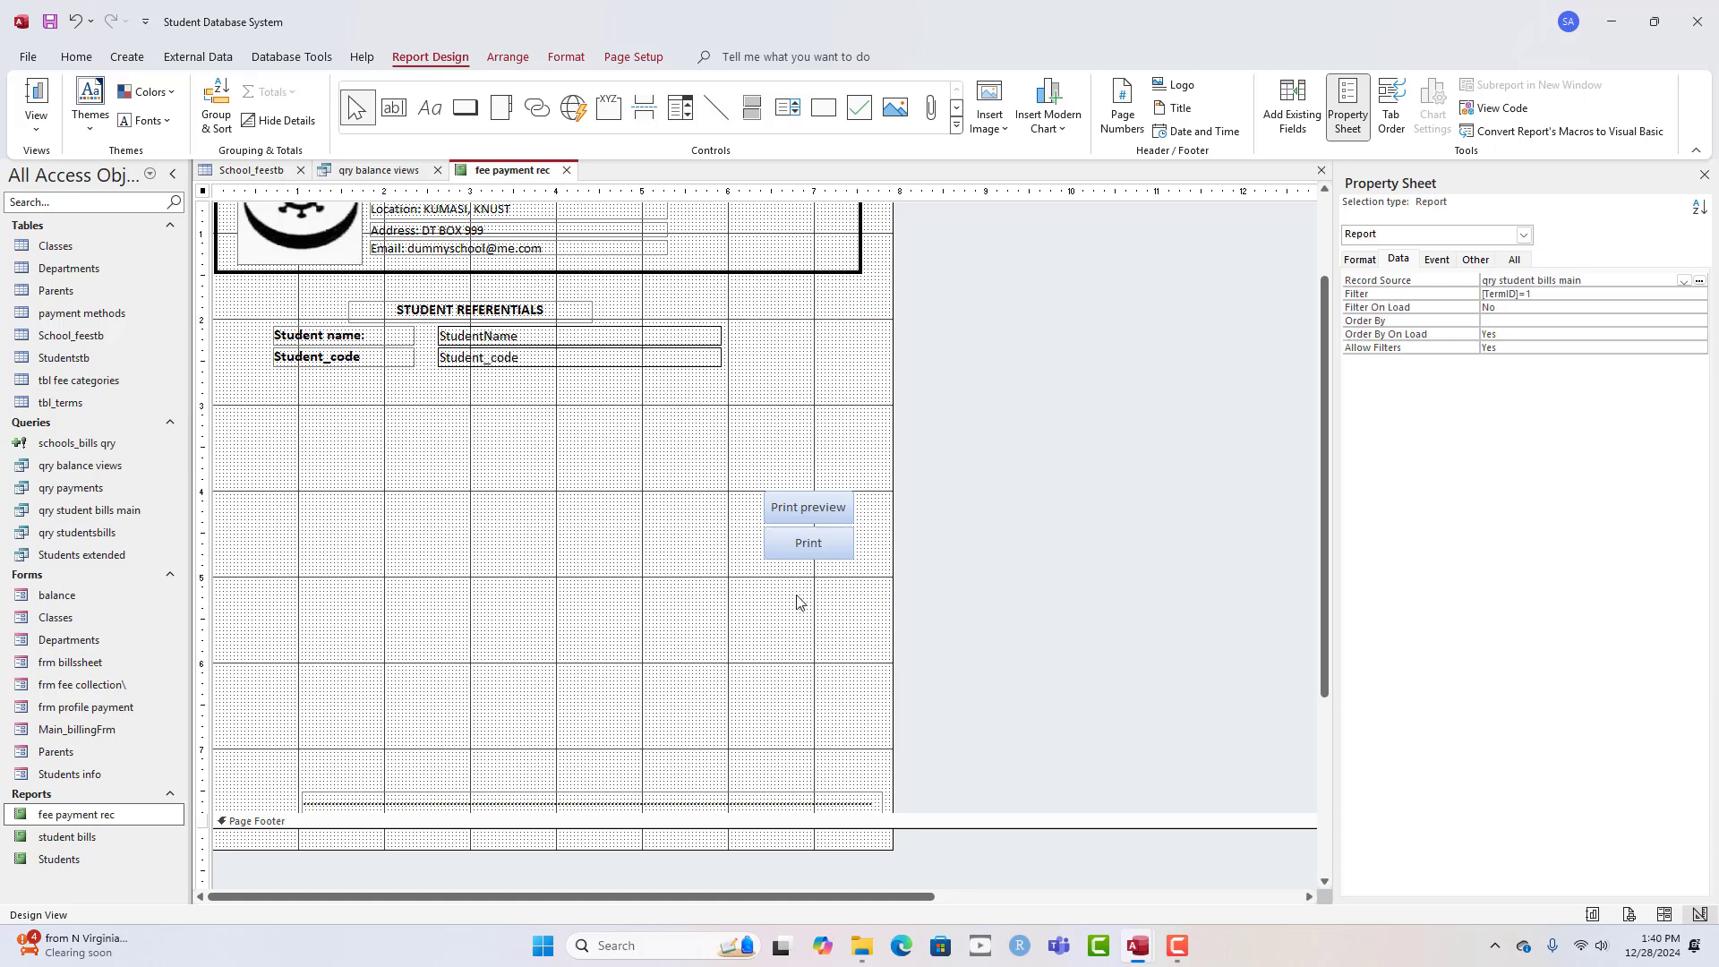
drag(798, 595, 819, 336)
click(546, 658)
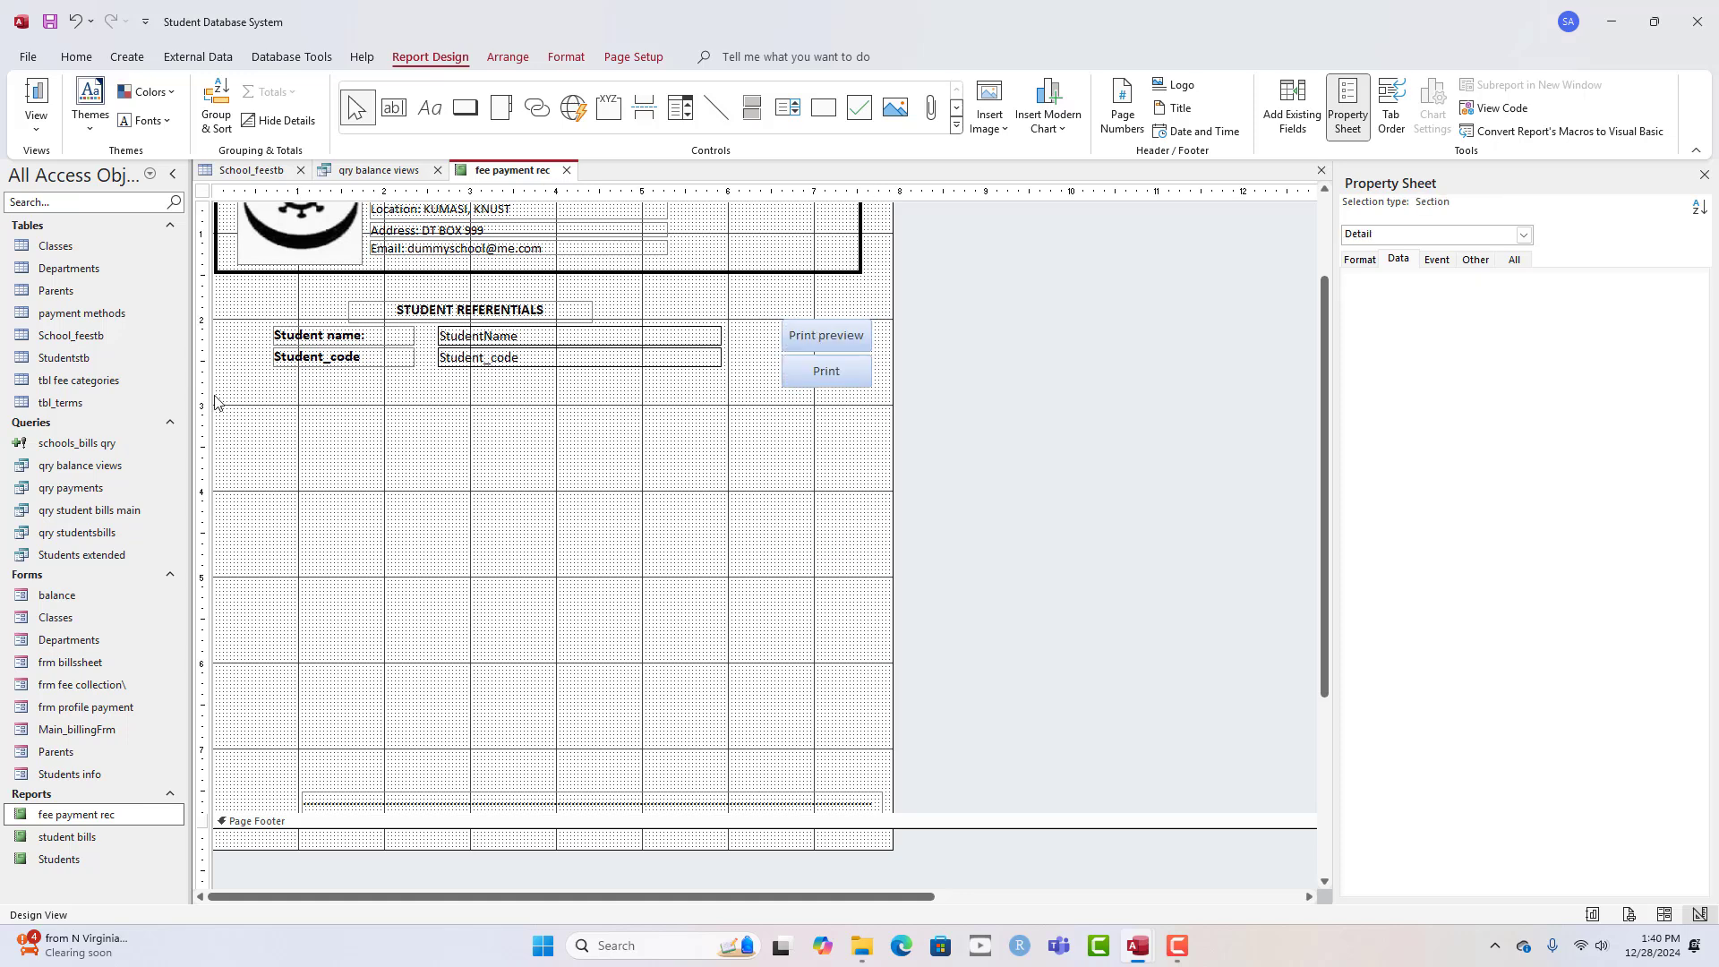
- Set the fee payment rec report's caption to "Official receipt"
scroll(356, 475, up, 2)
click(204, 191)
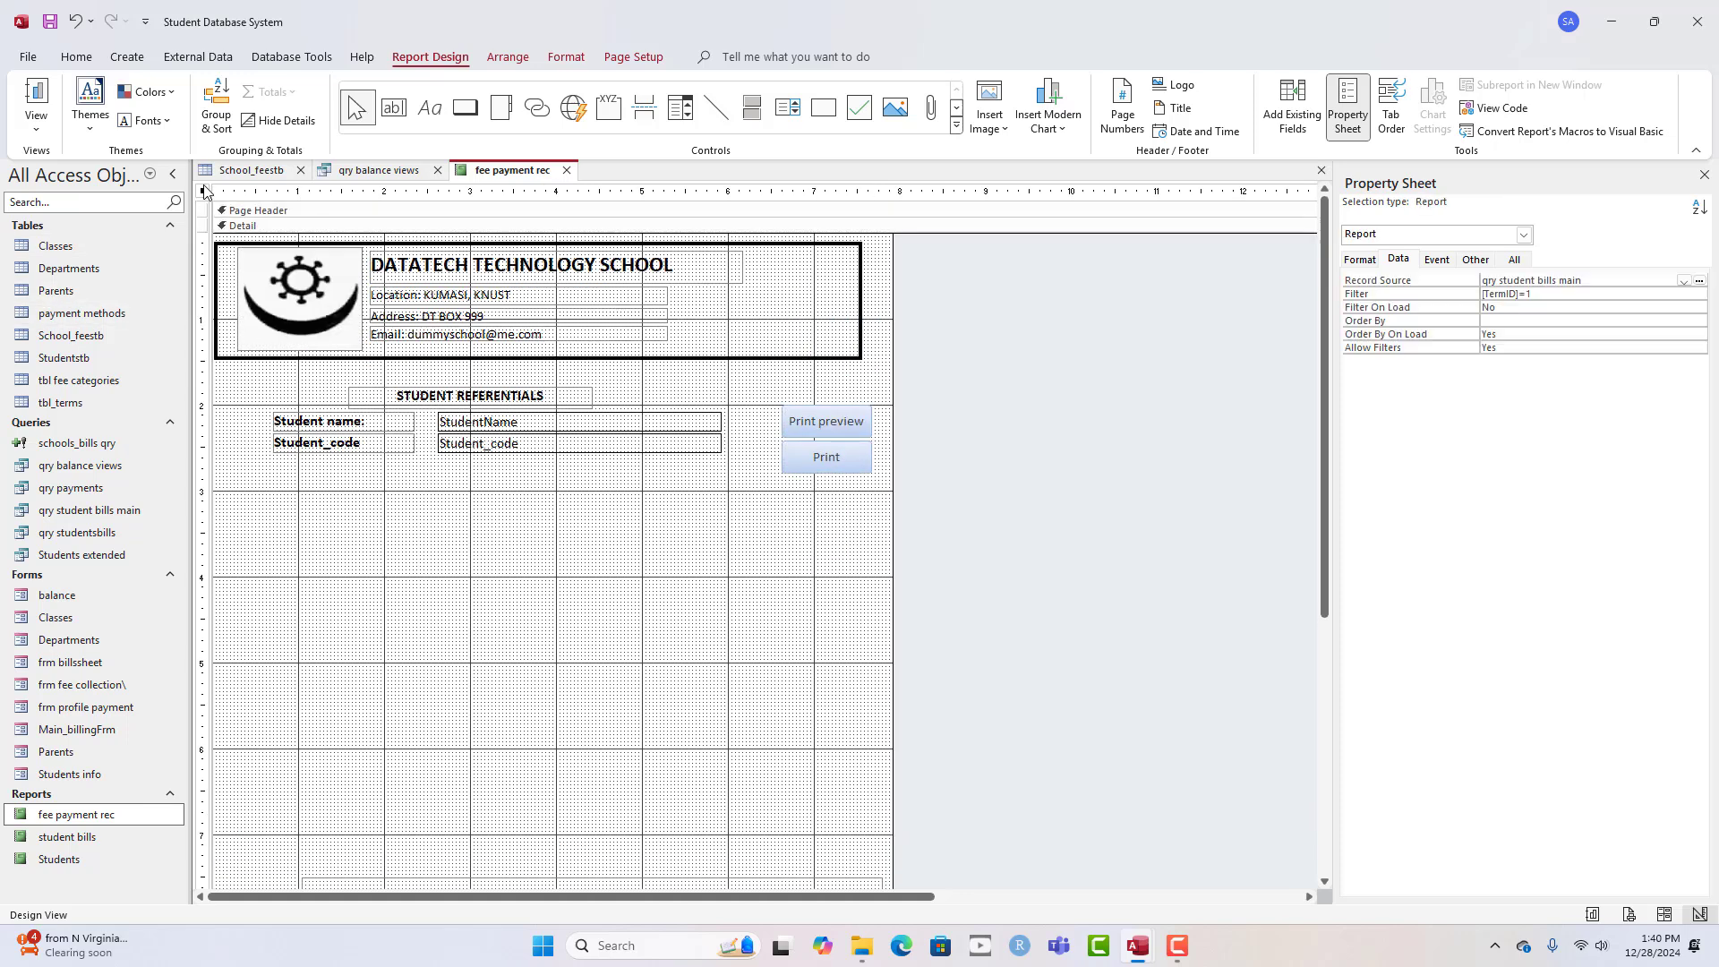
click(1361, 259)
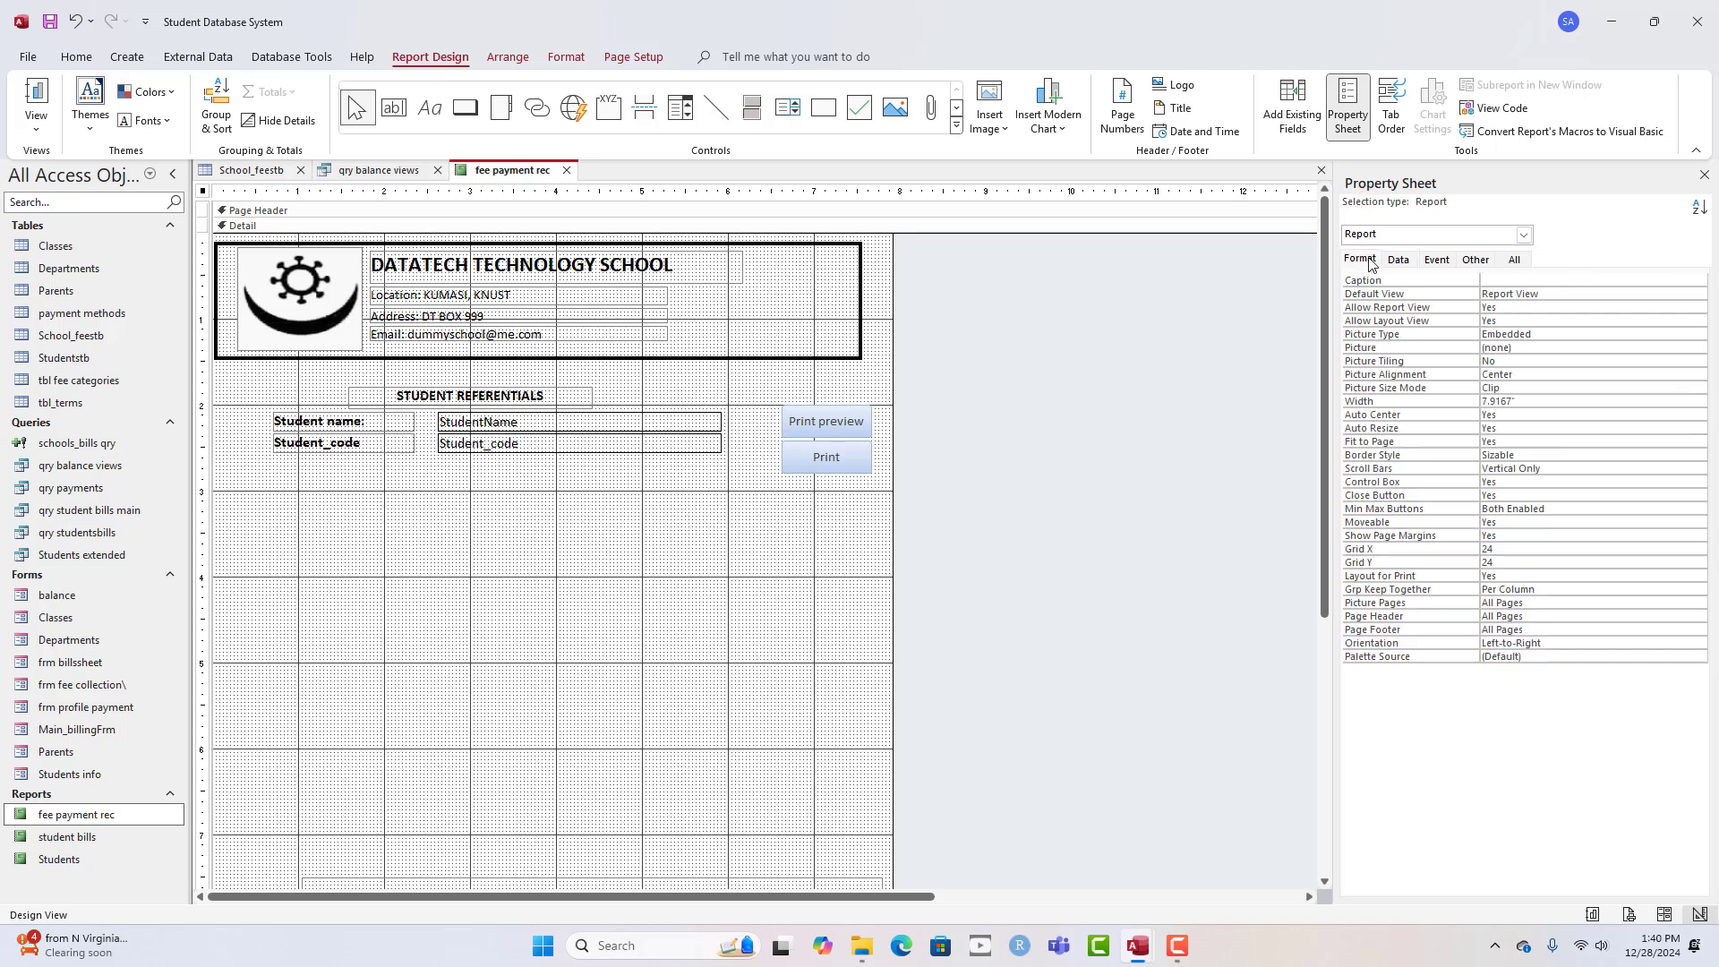
click(1527, 279)
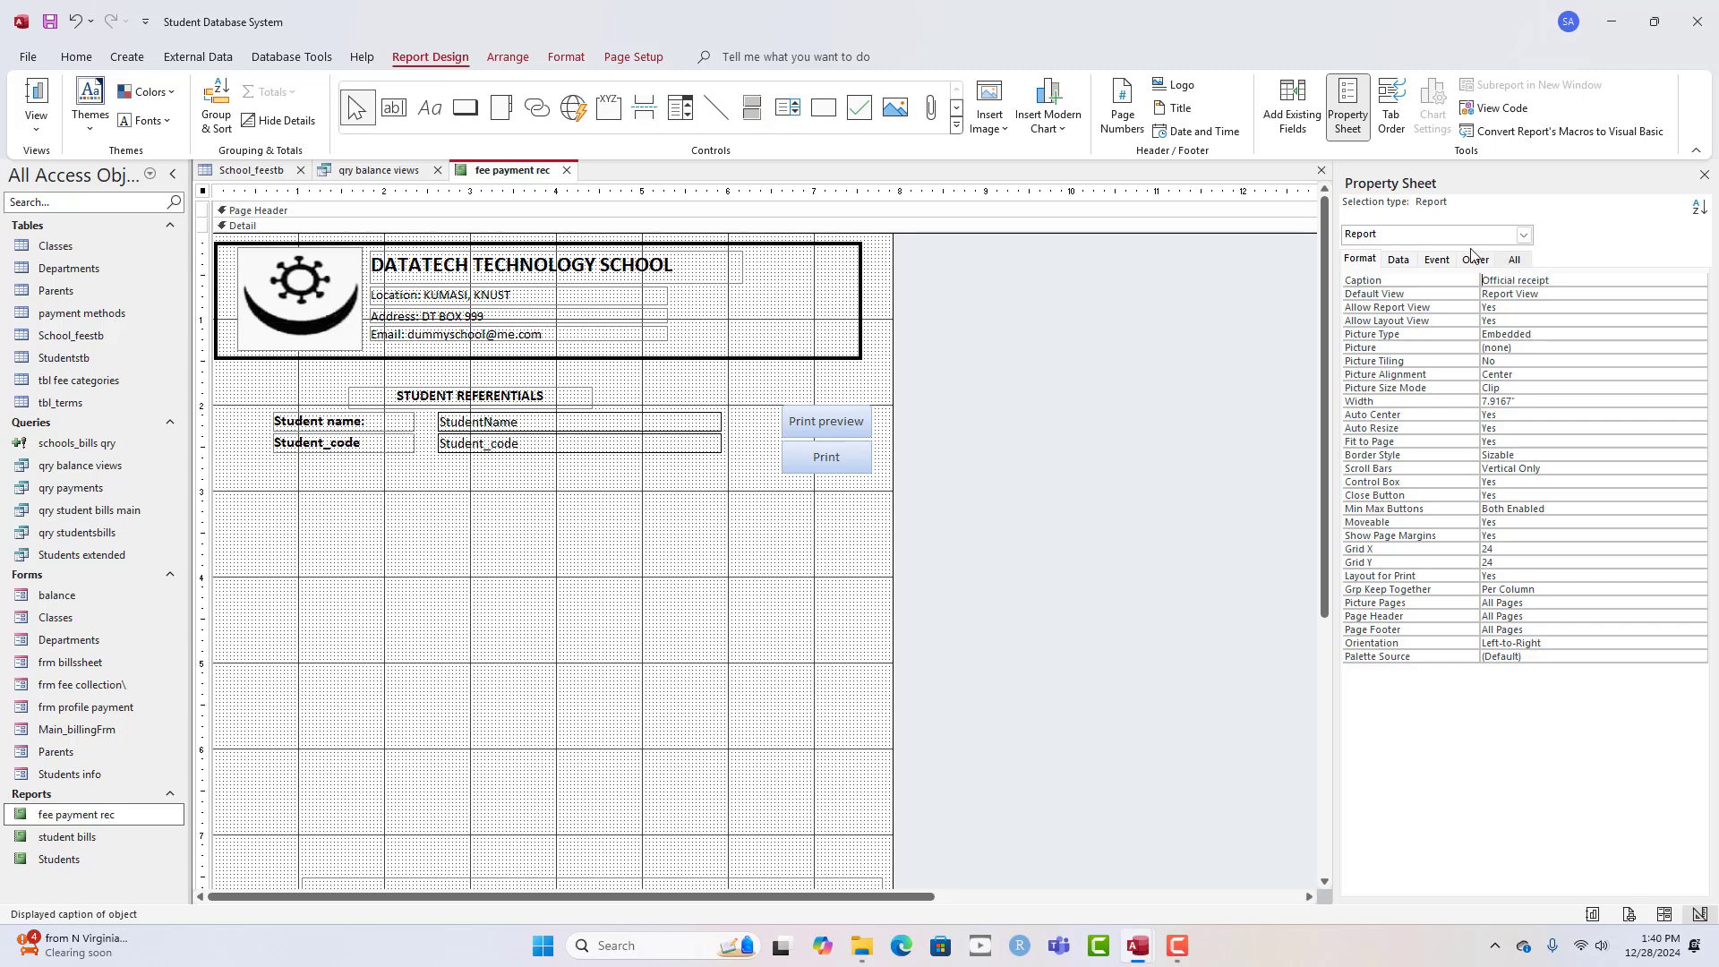
- Preview the receipt in Report View to check its caption and layout, and return to Design View
right_click(522, 173)
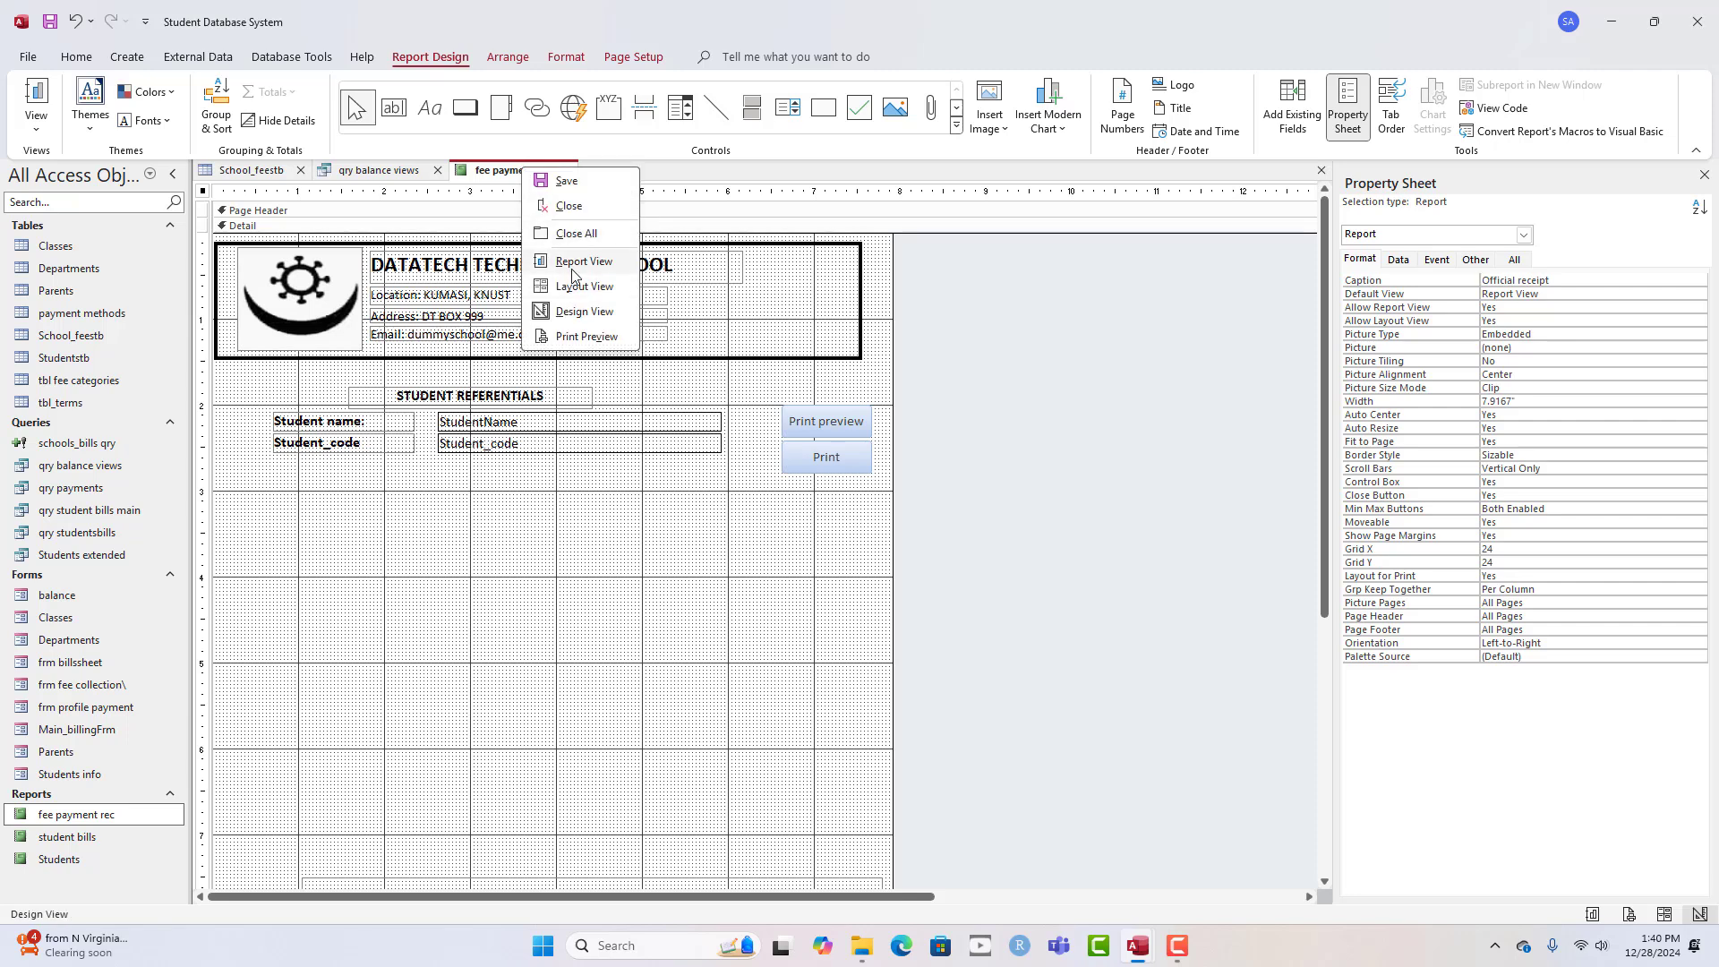
click(569, 254)
drag(518, 206, 673, 176)
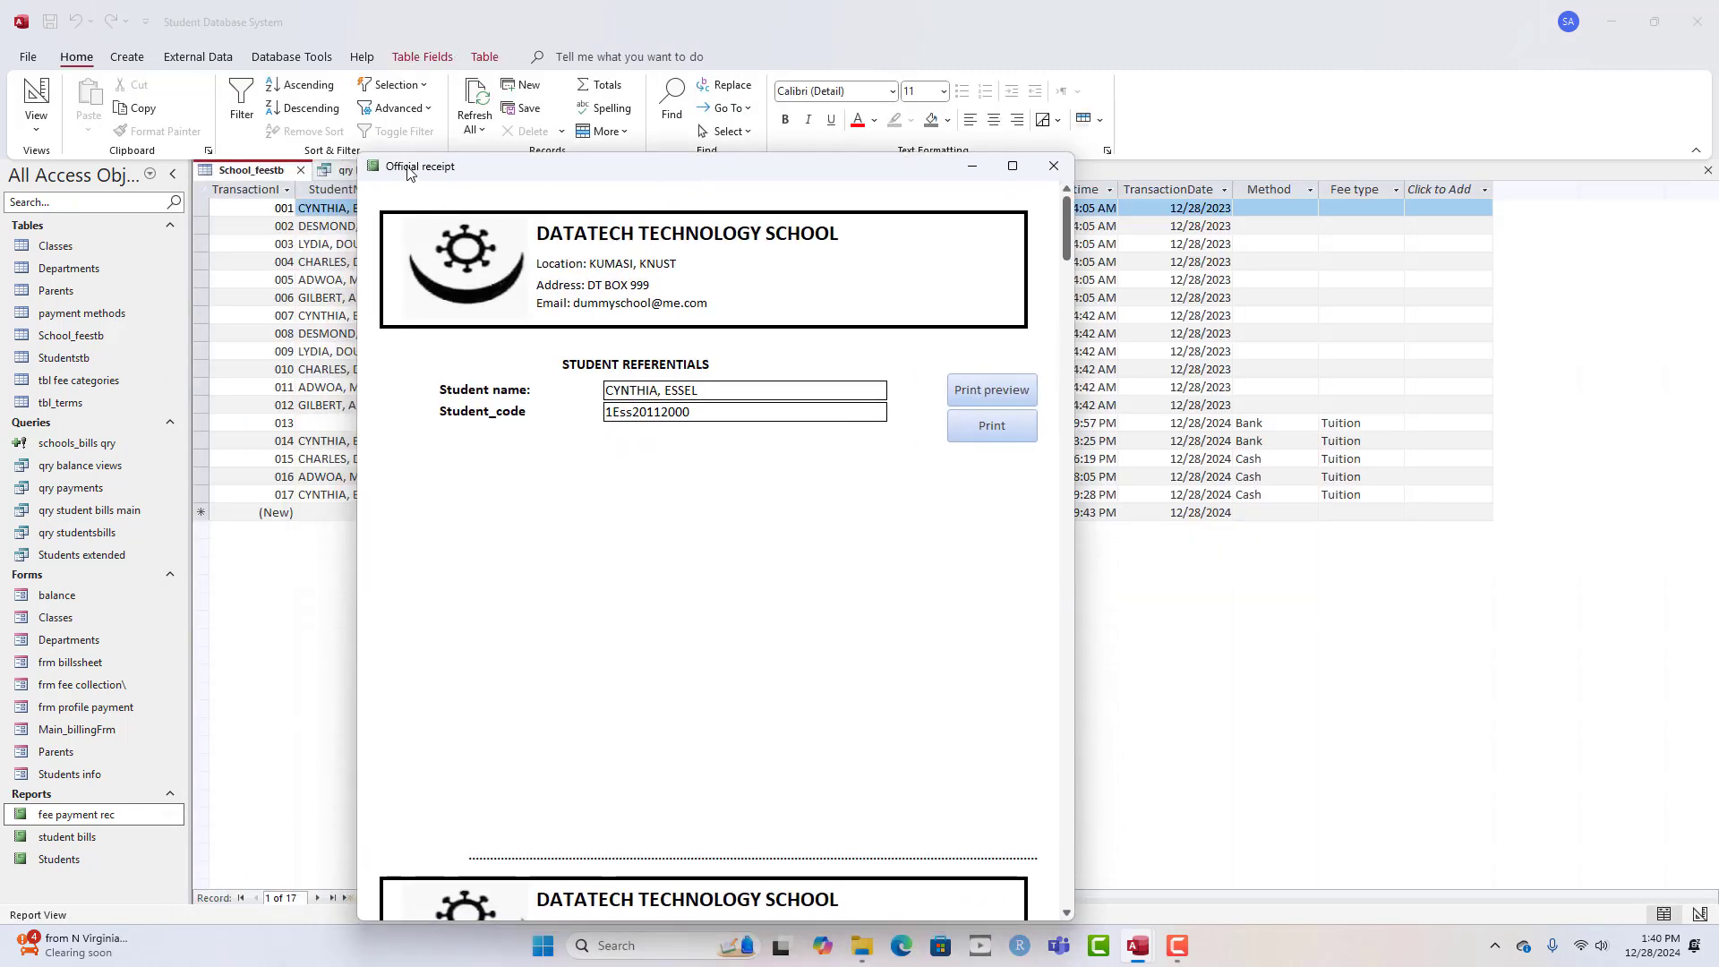
right_click(551, 173)
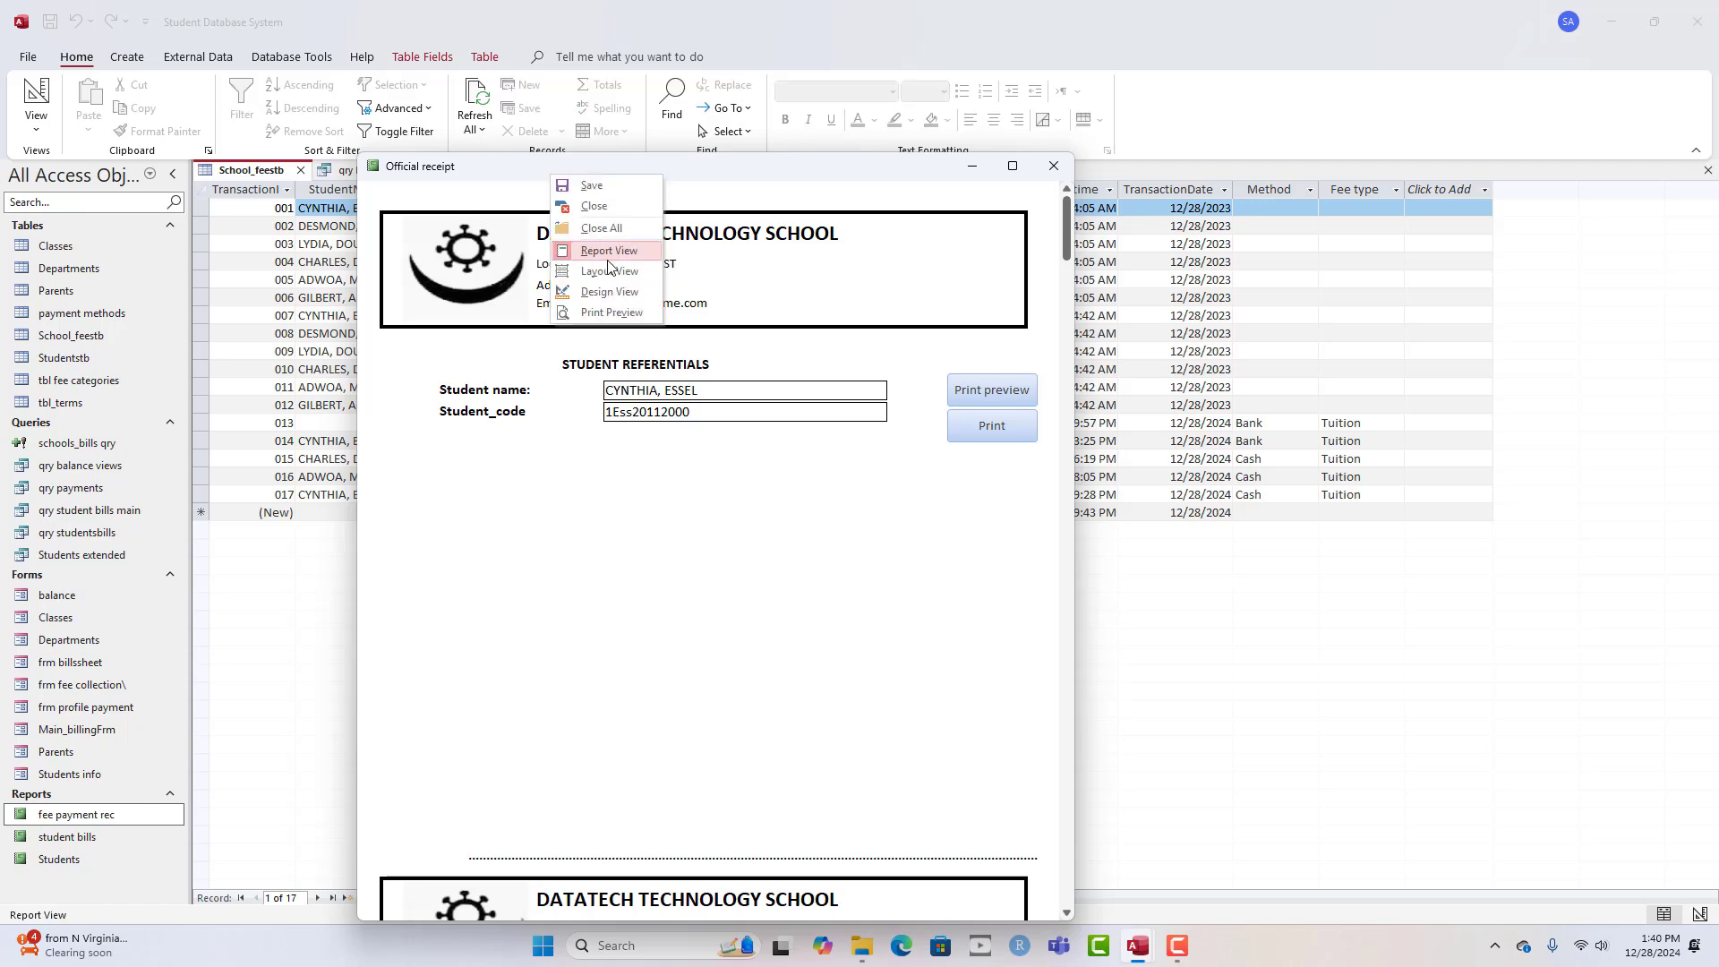
click(577, 291)
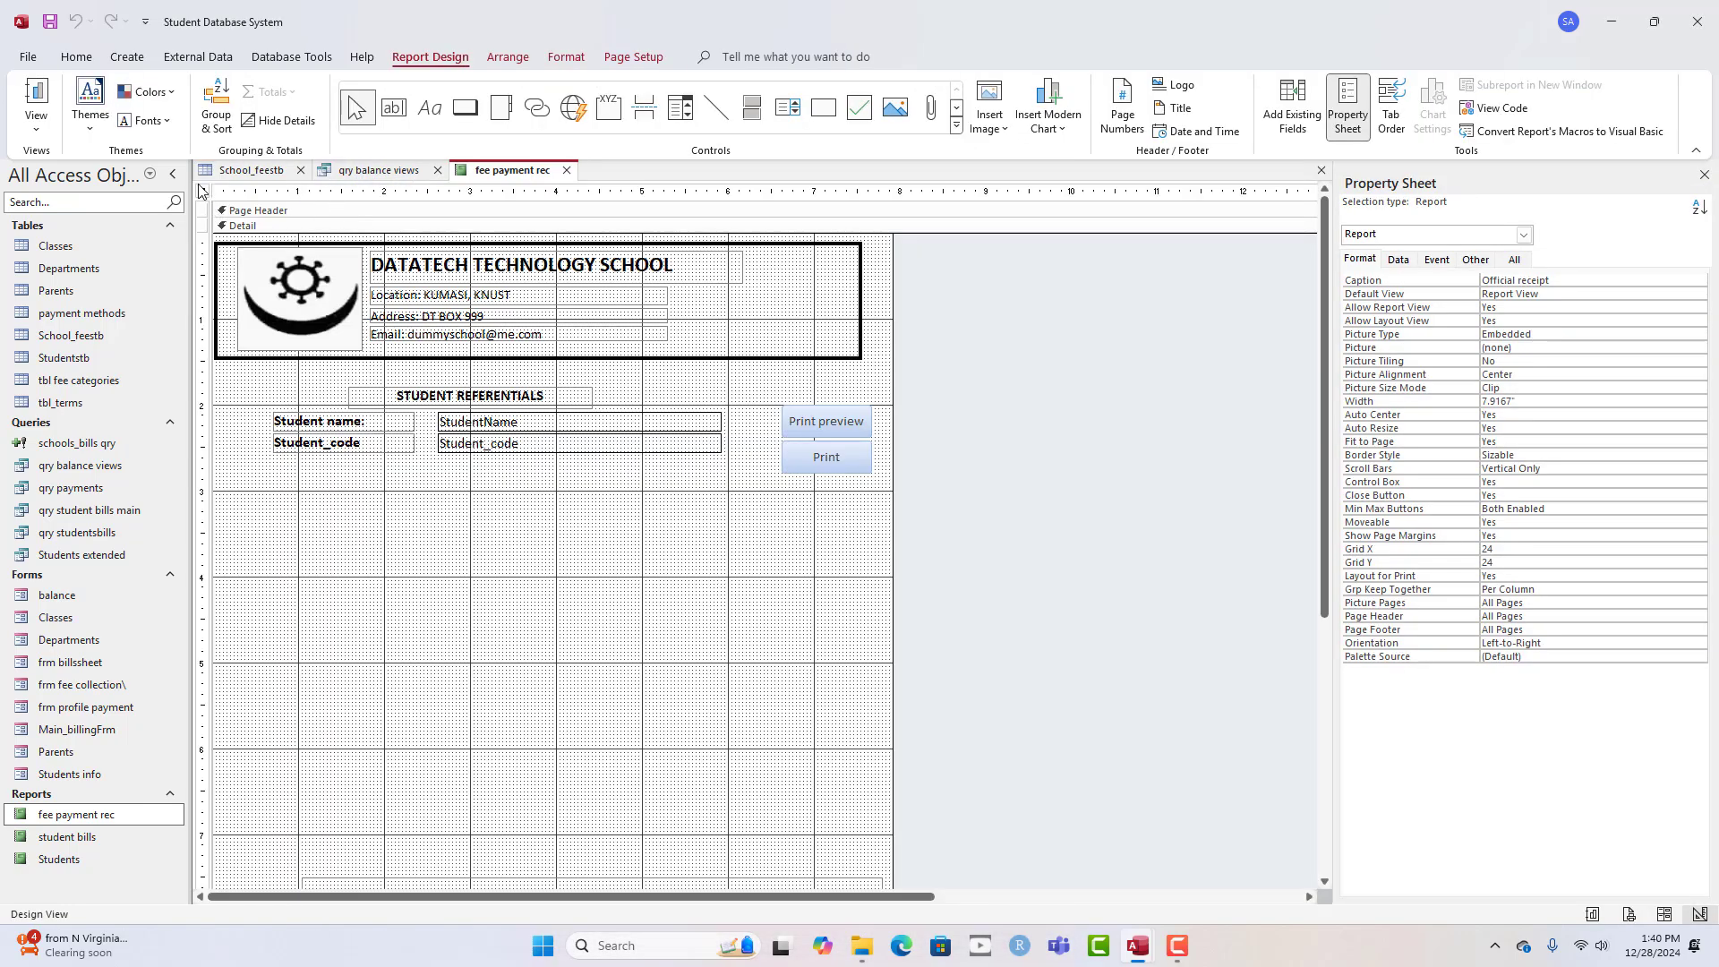
- Set the report's record source to qry payments and delete the Student_code field with its label
click(1401, 260)
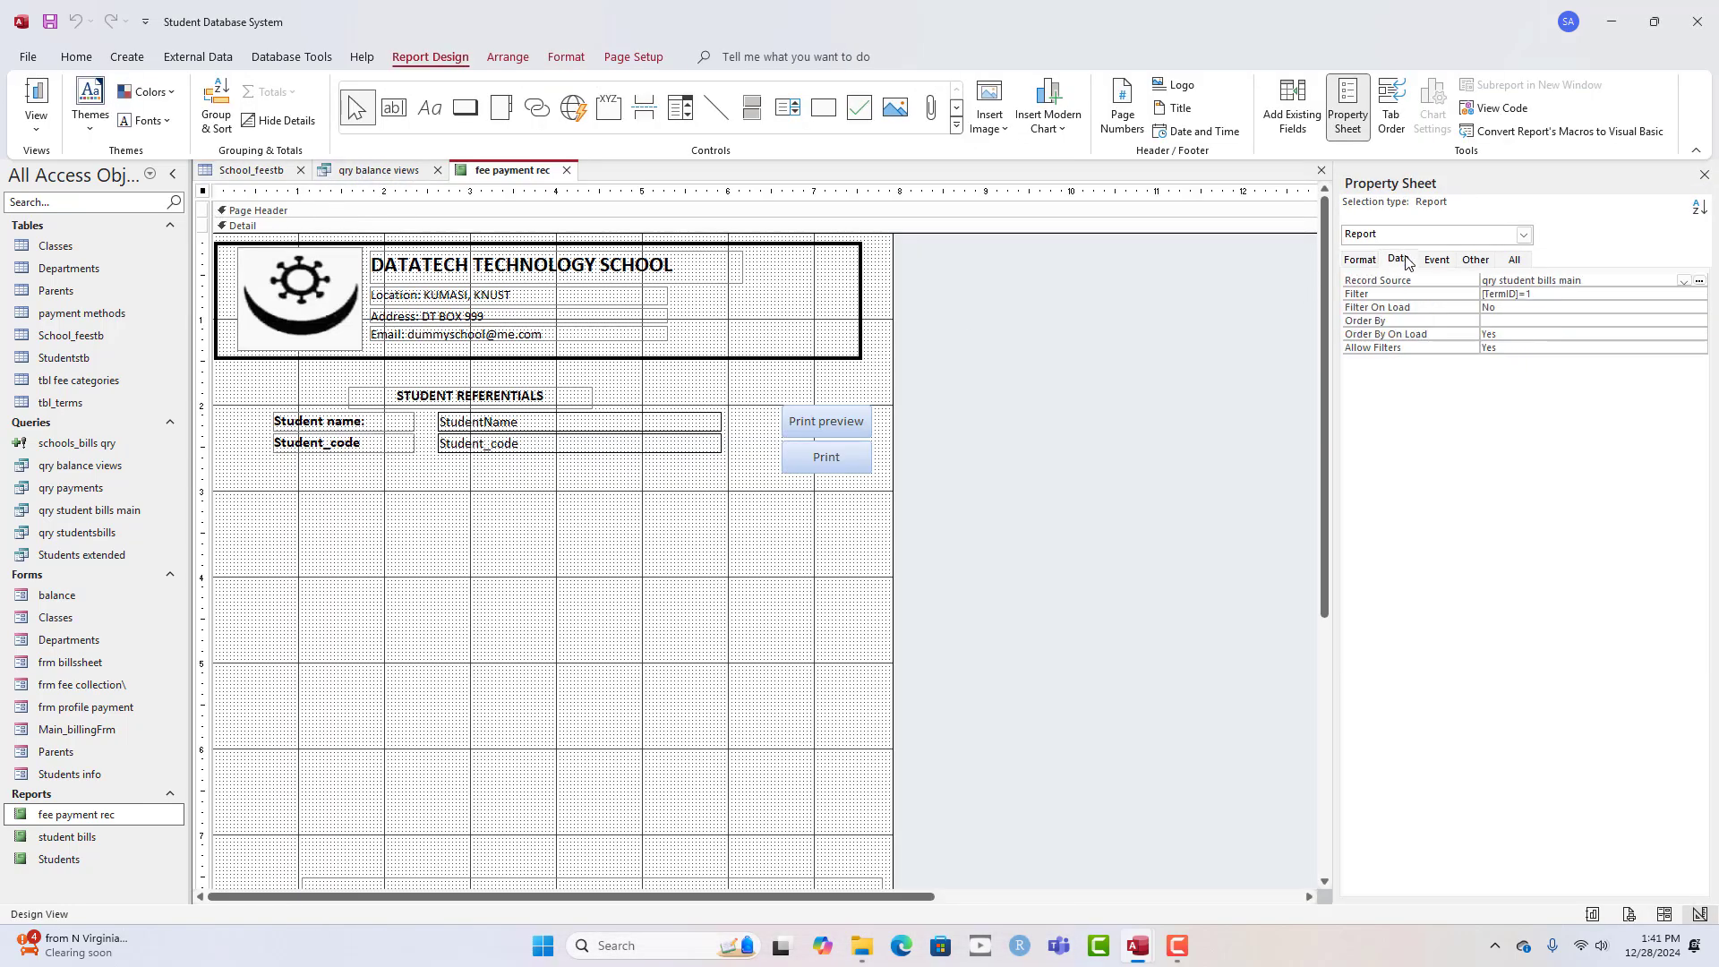
click(1685, 283)
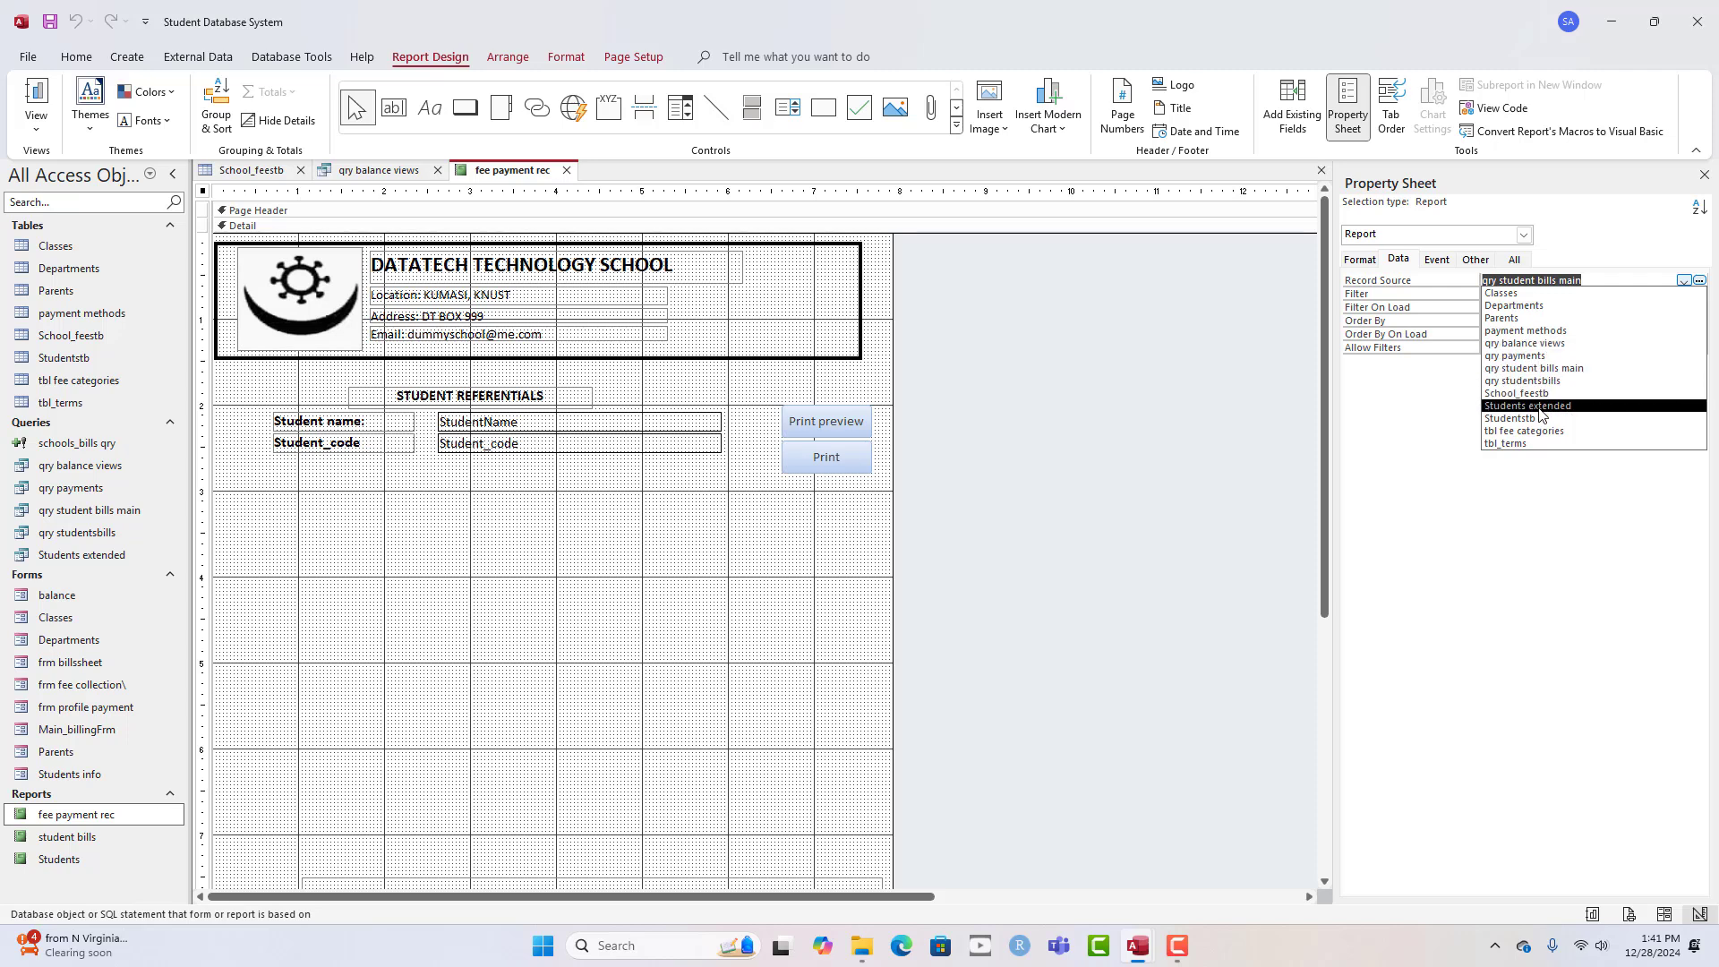
click(1541, 357)
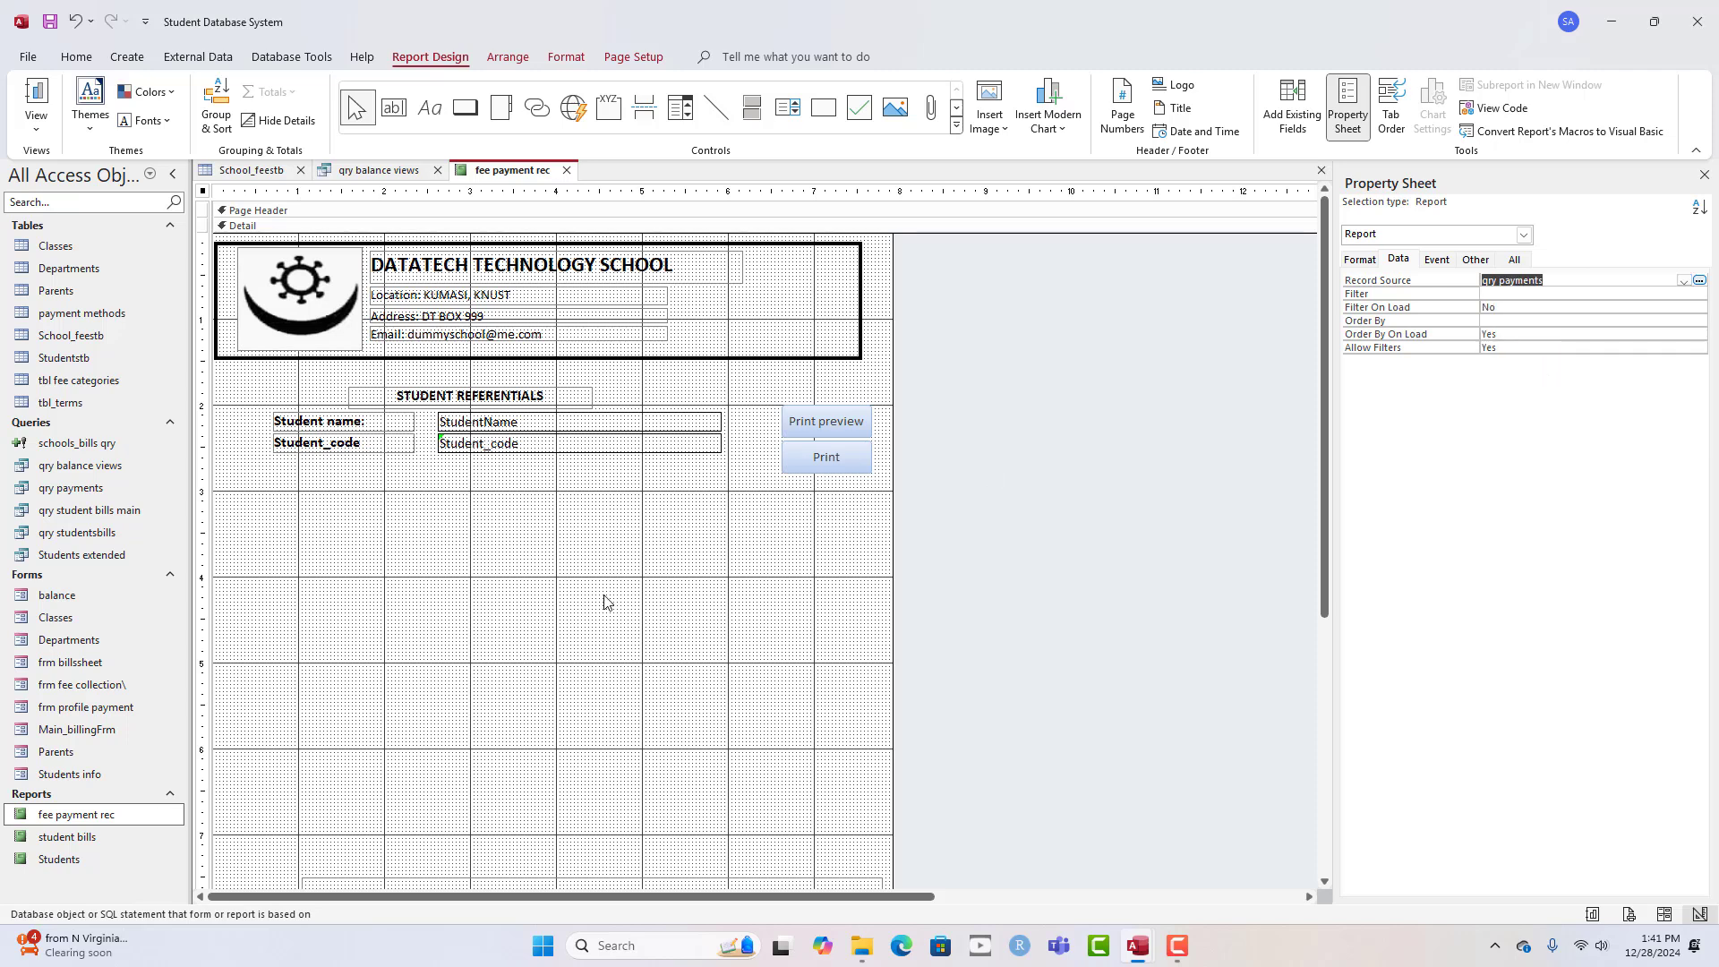
click(525, 447)
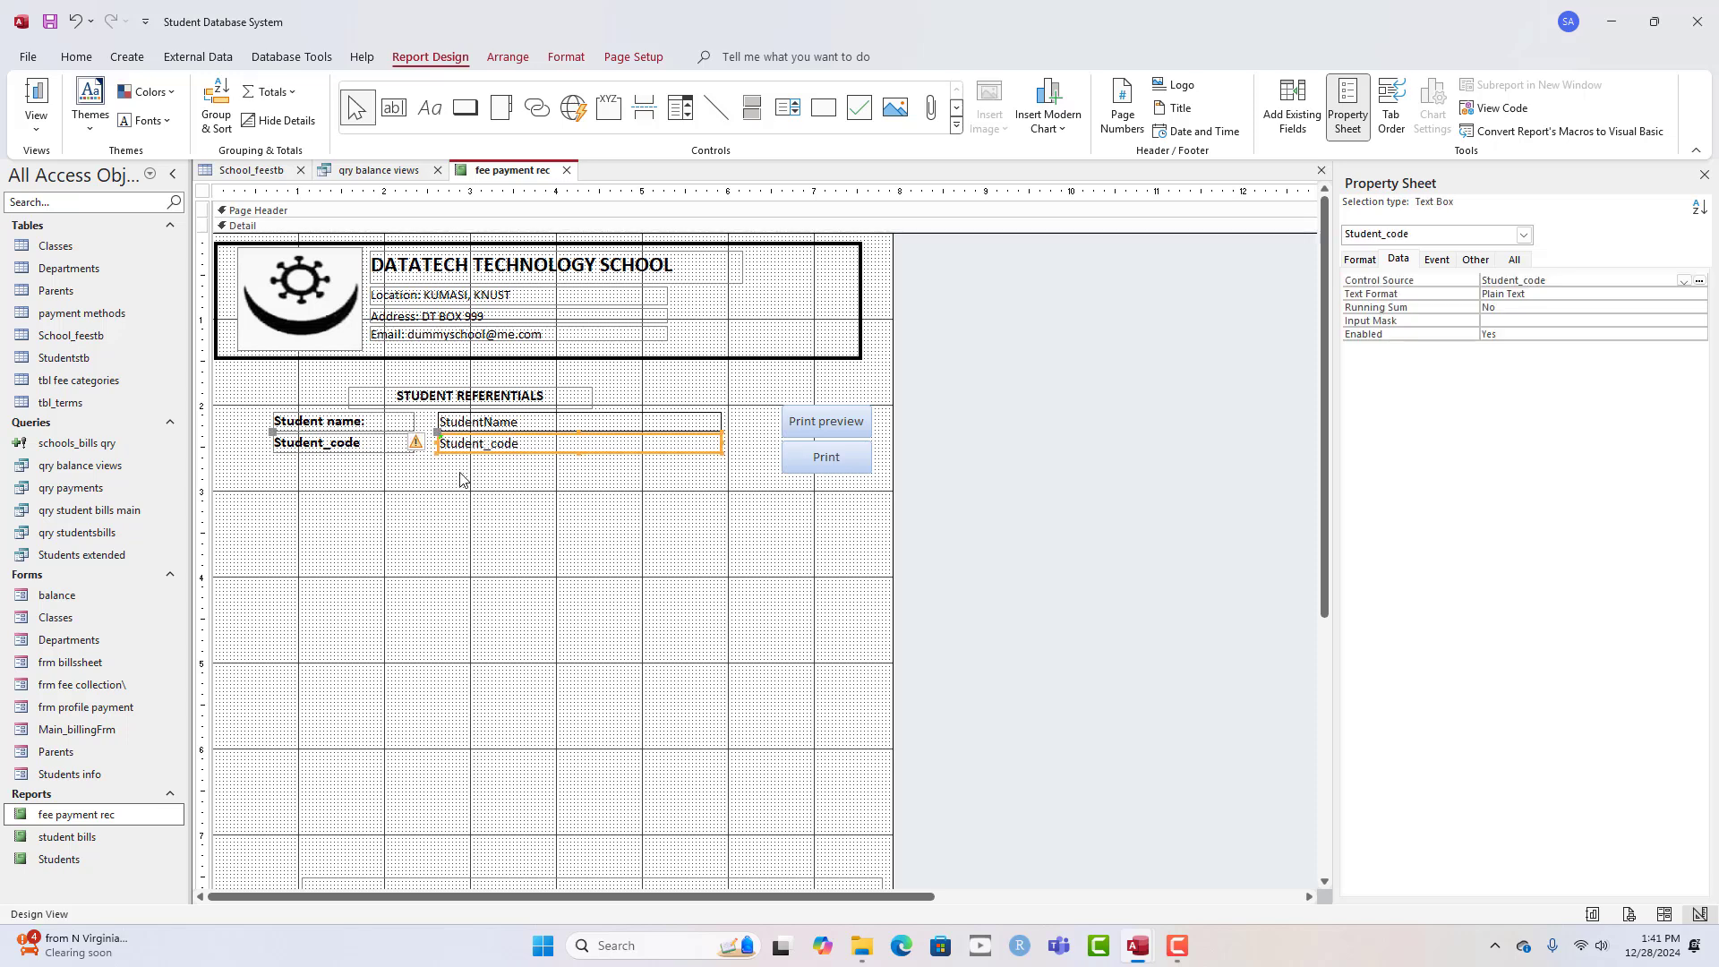
key(Delete)
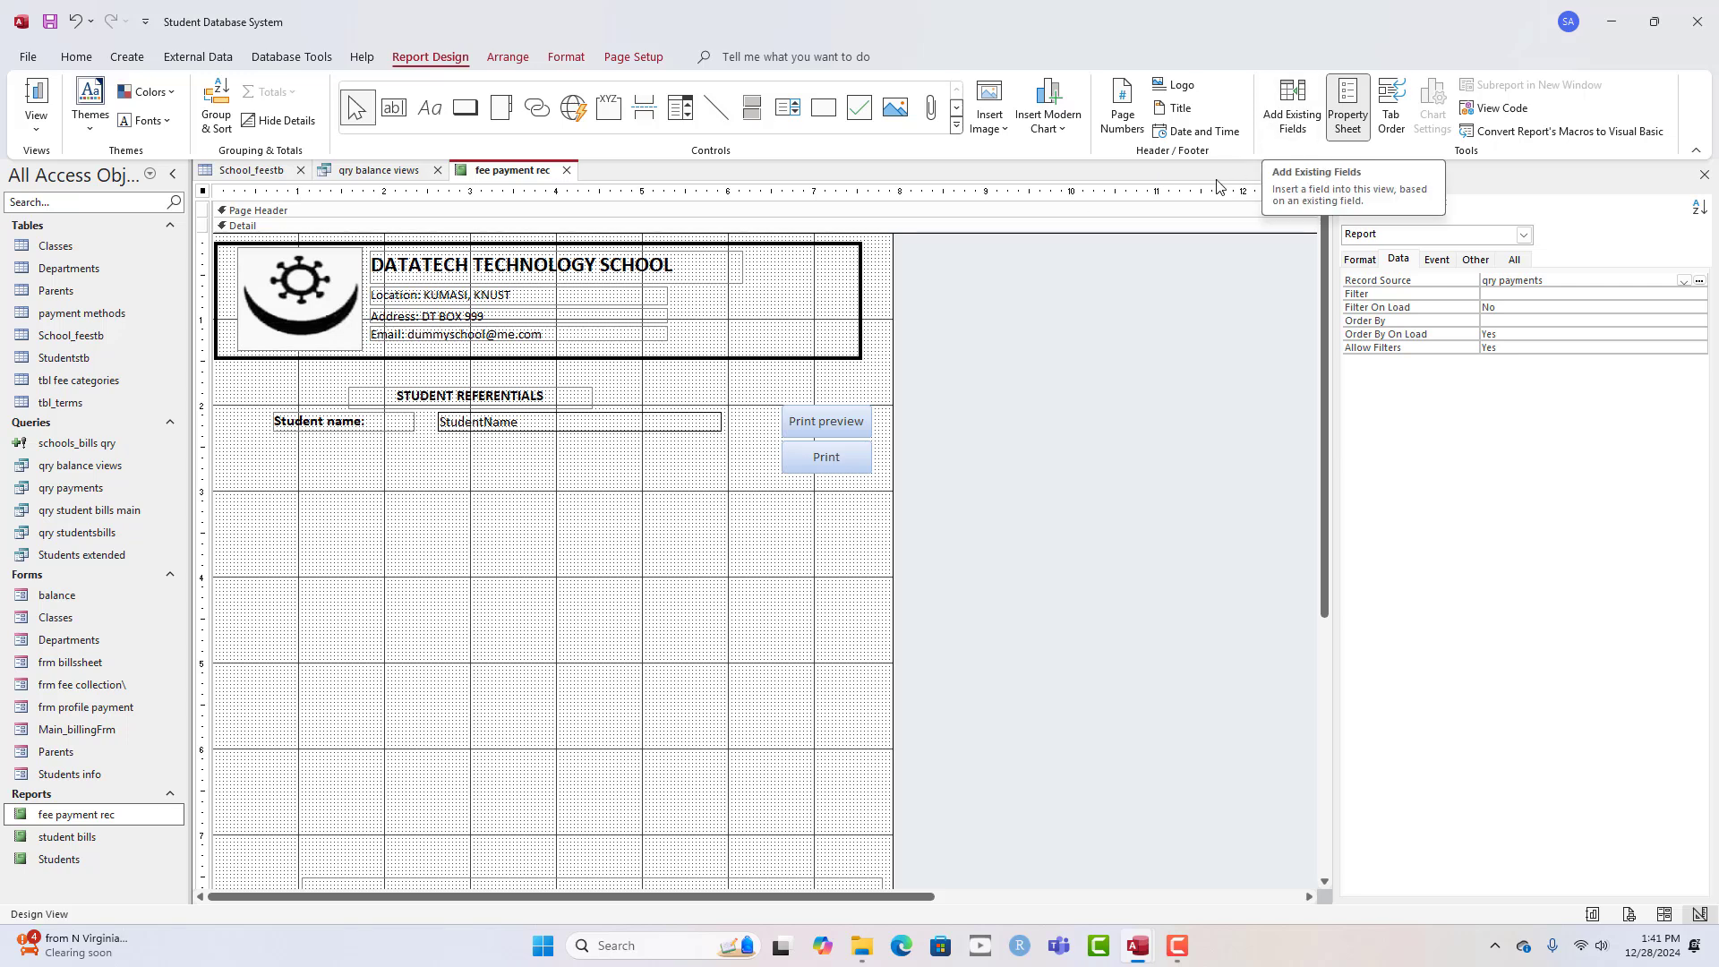
- Add the existing fields TransactionID, Paid_Amount, Transaction_time, TransactionDate, Method and Fee_type to the Detail section below the student name
click(1279, 116)
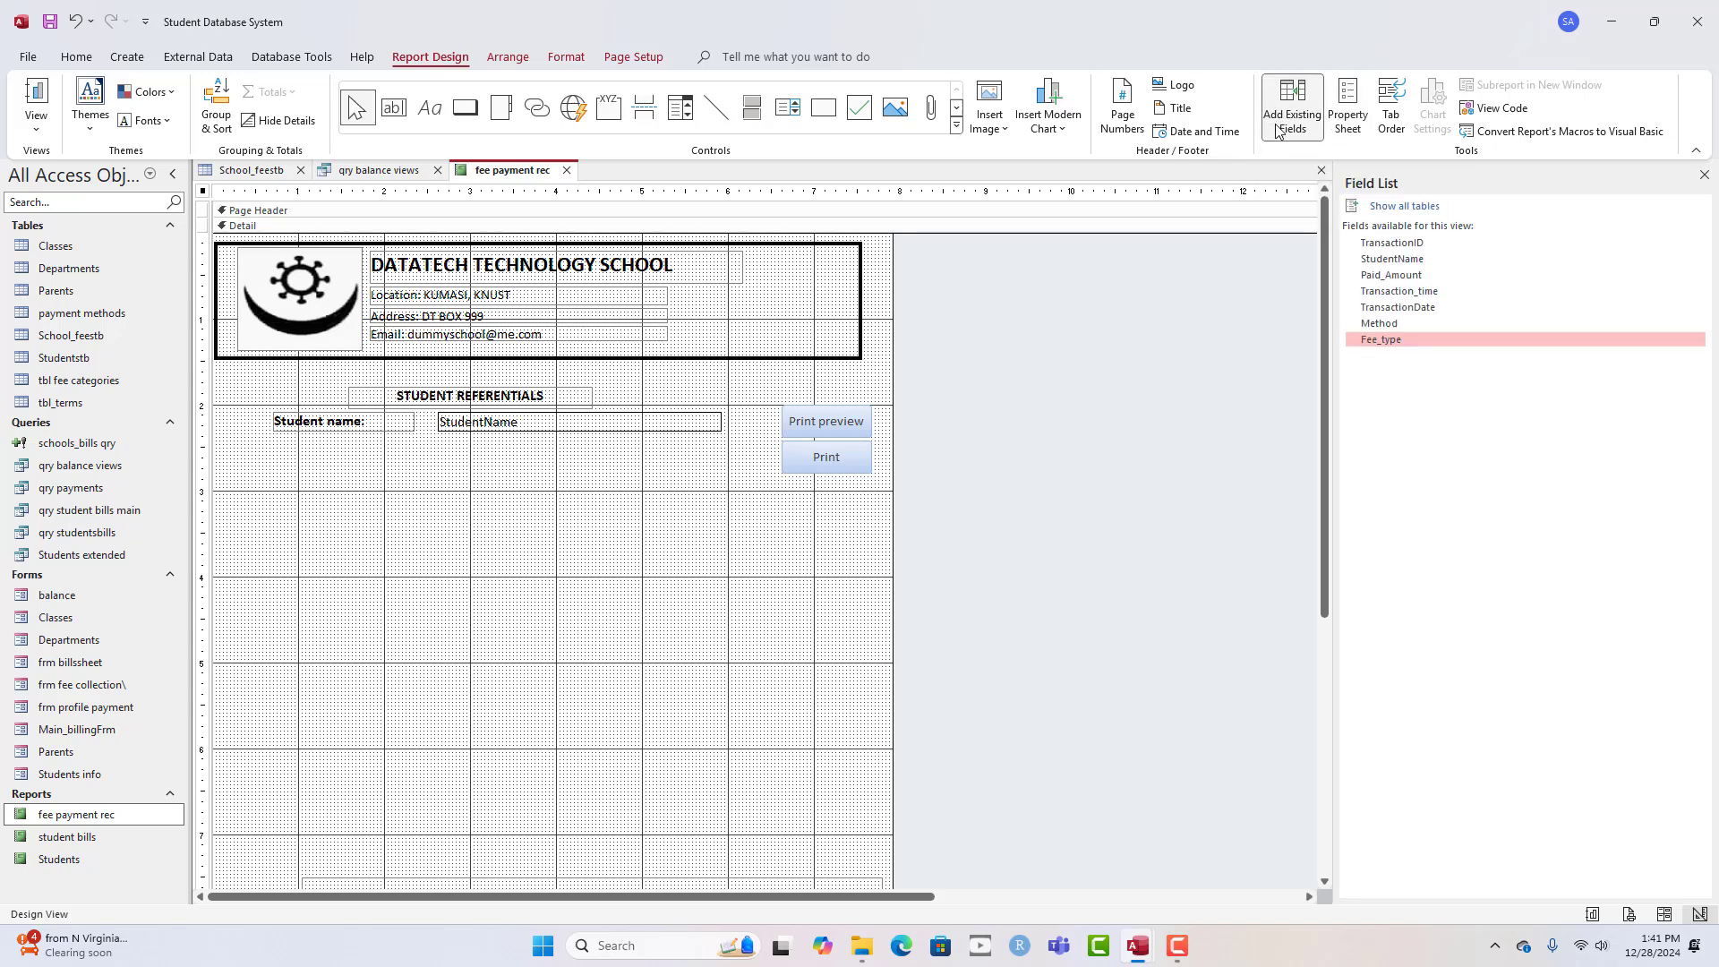
click(1379, 252)
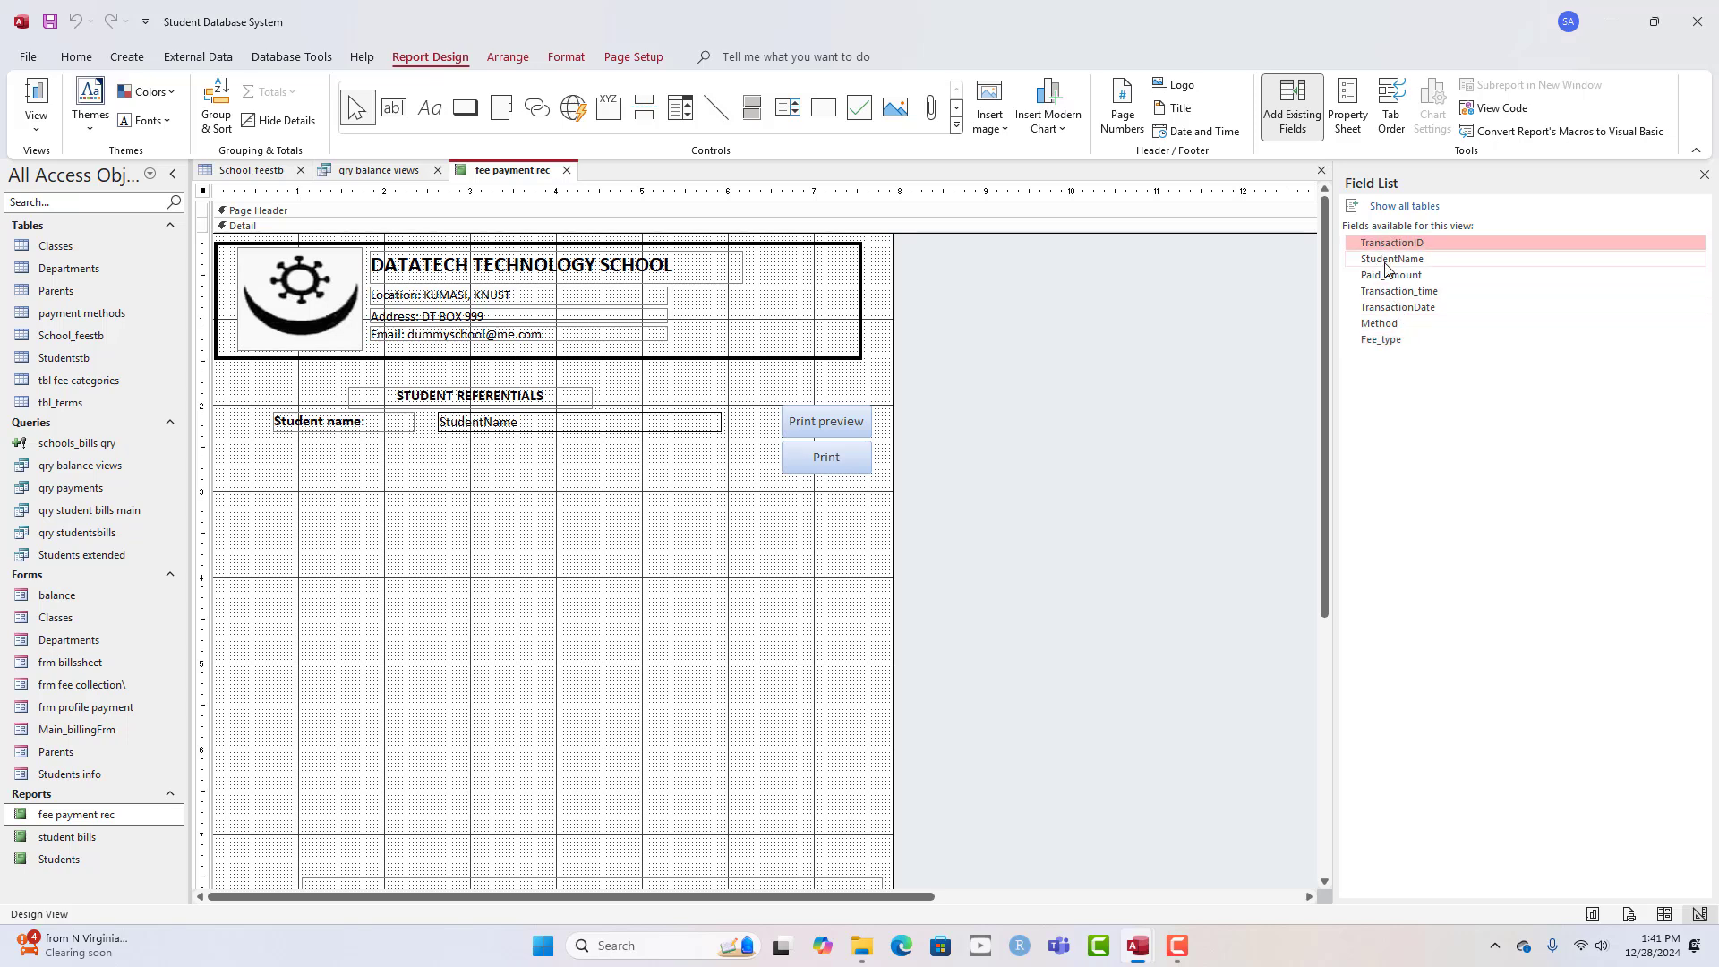
click(1386, 260)
click(1388, 277)
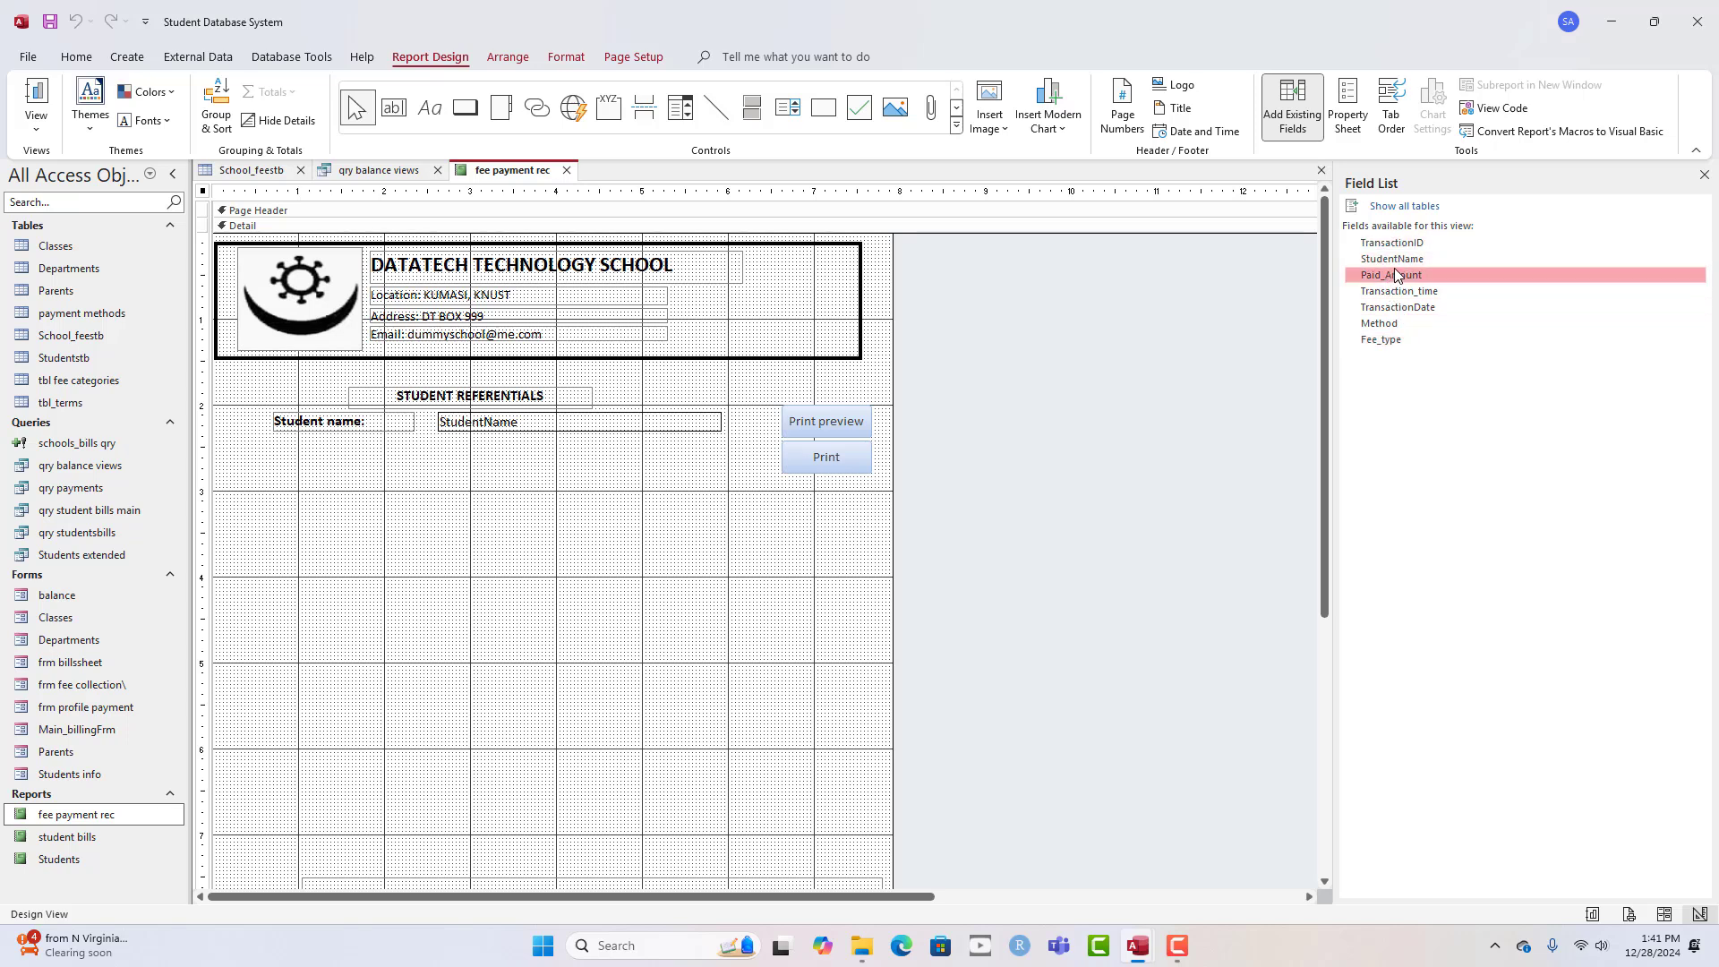
click(1383, 243)
ctrl+click(1394, 276)
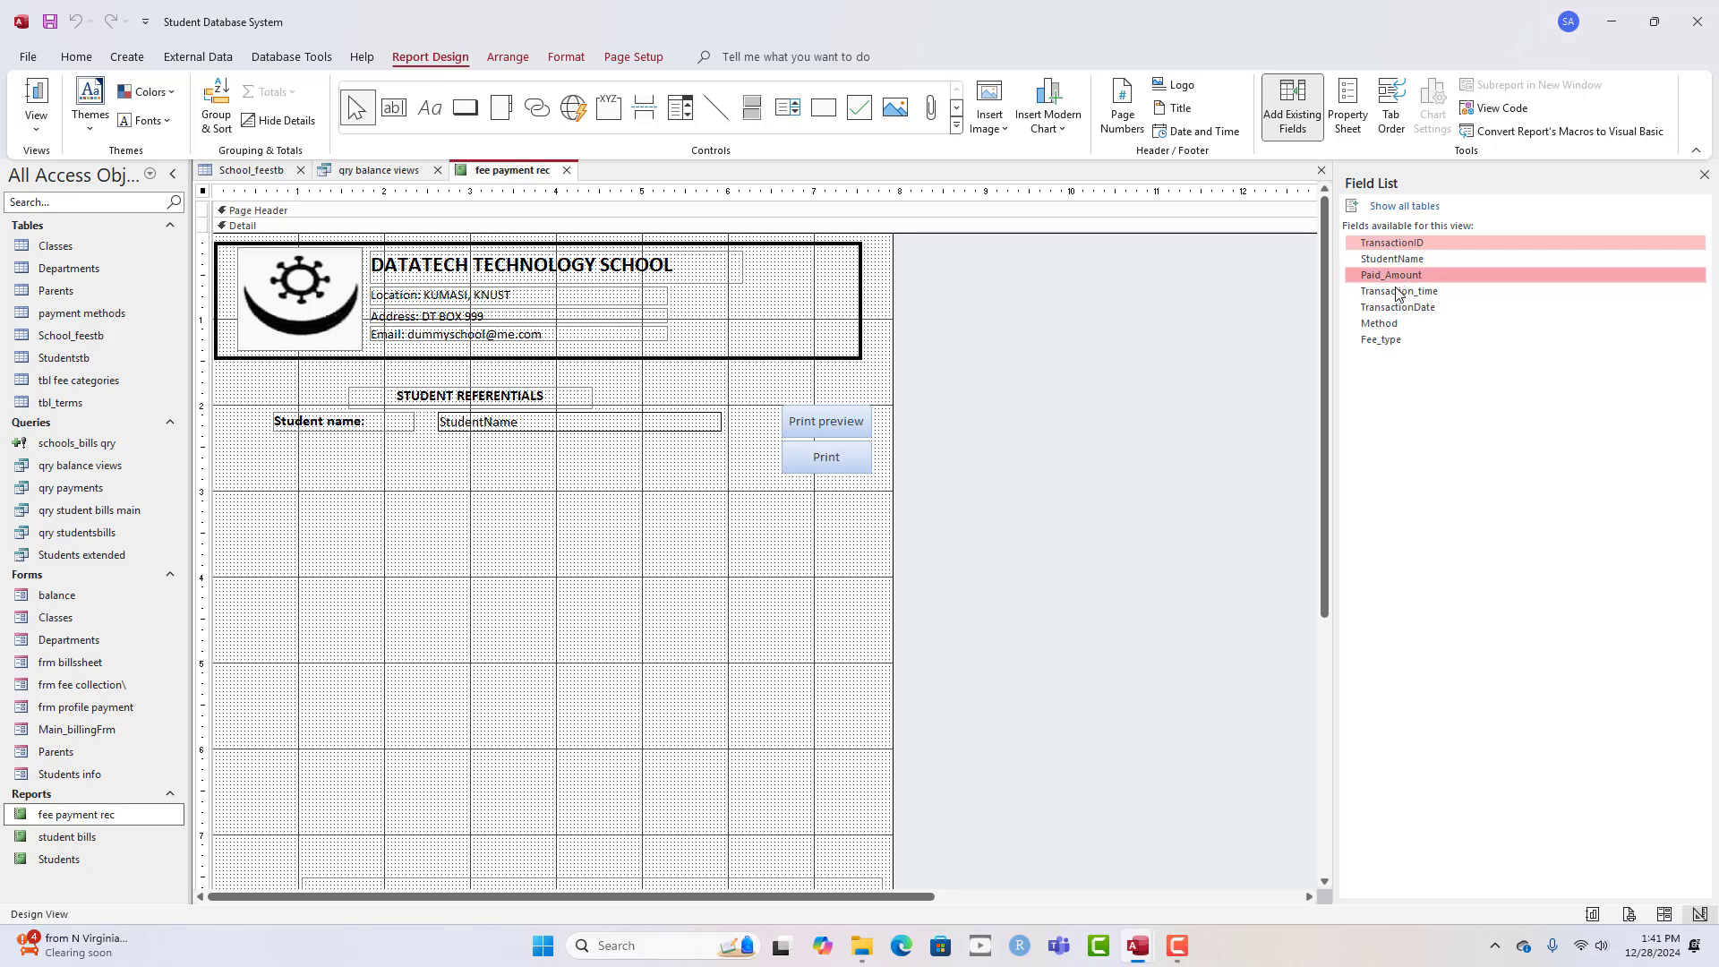
ctrl+click(1400, 294)
ctrl+click(1404, 293)
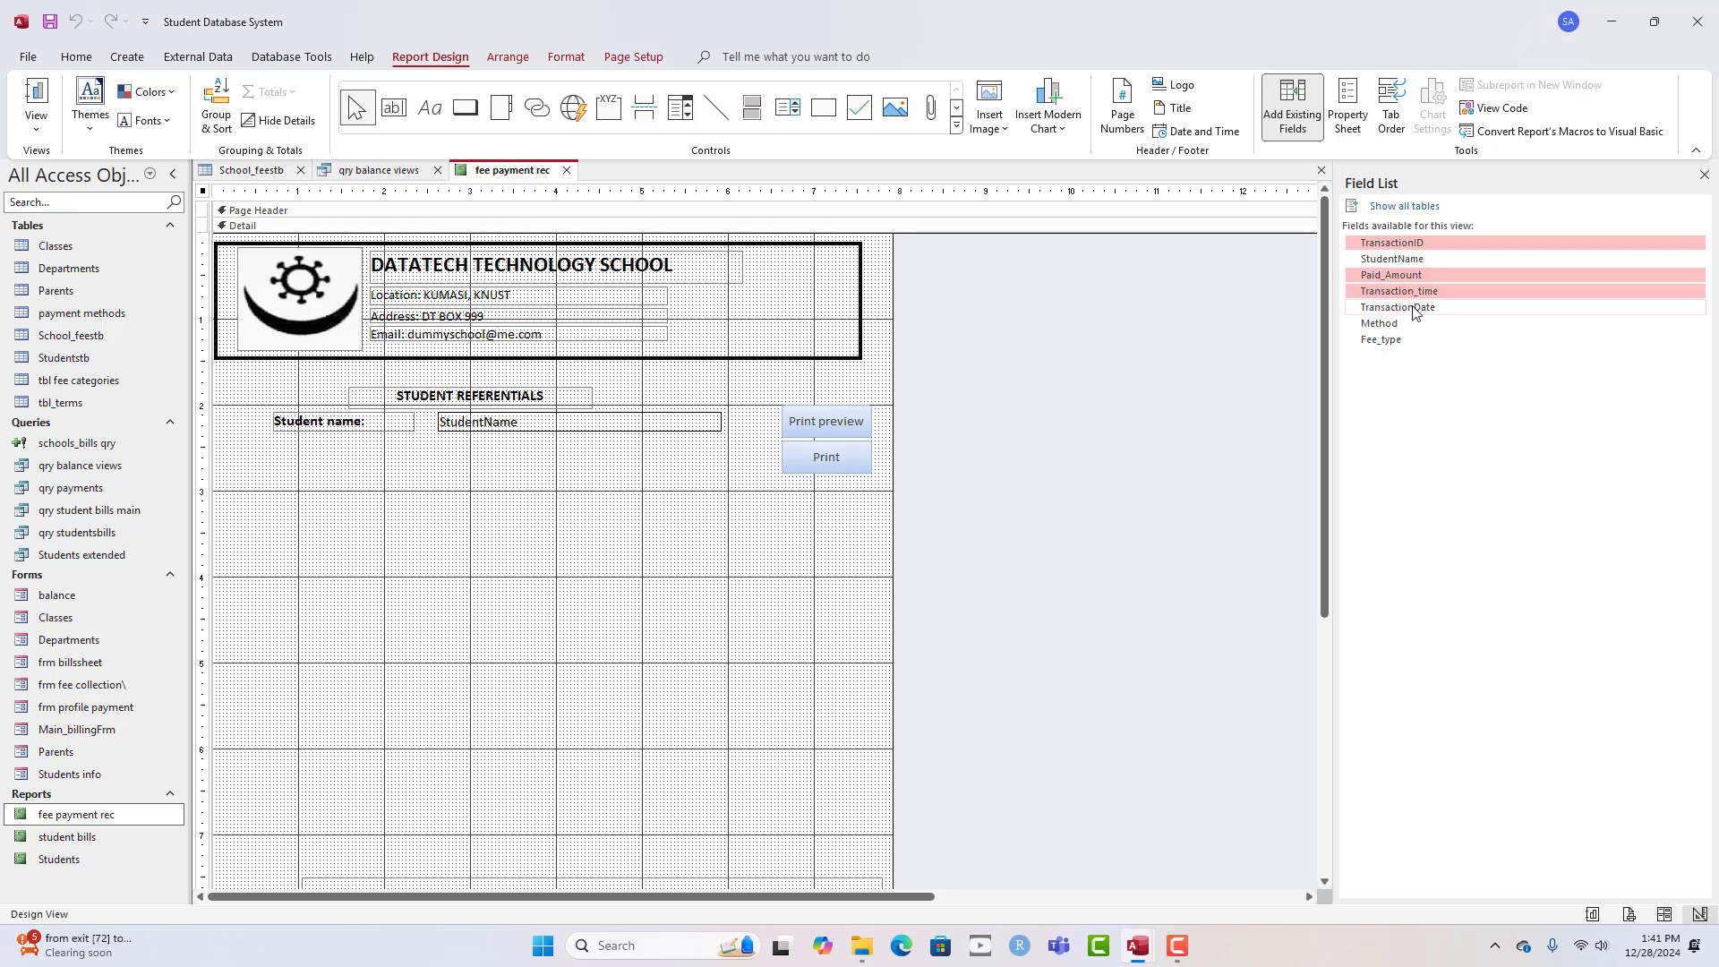
ctrl+click(1402, 308)
ctrl+click(1383, 324)
ctrl+click(1383, 341)
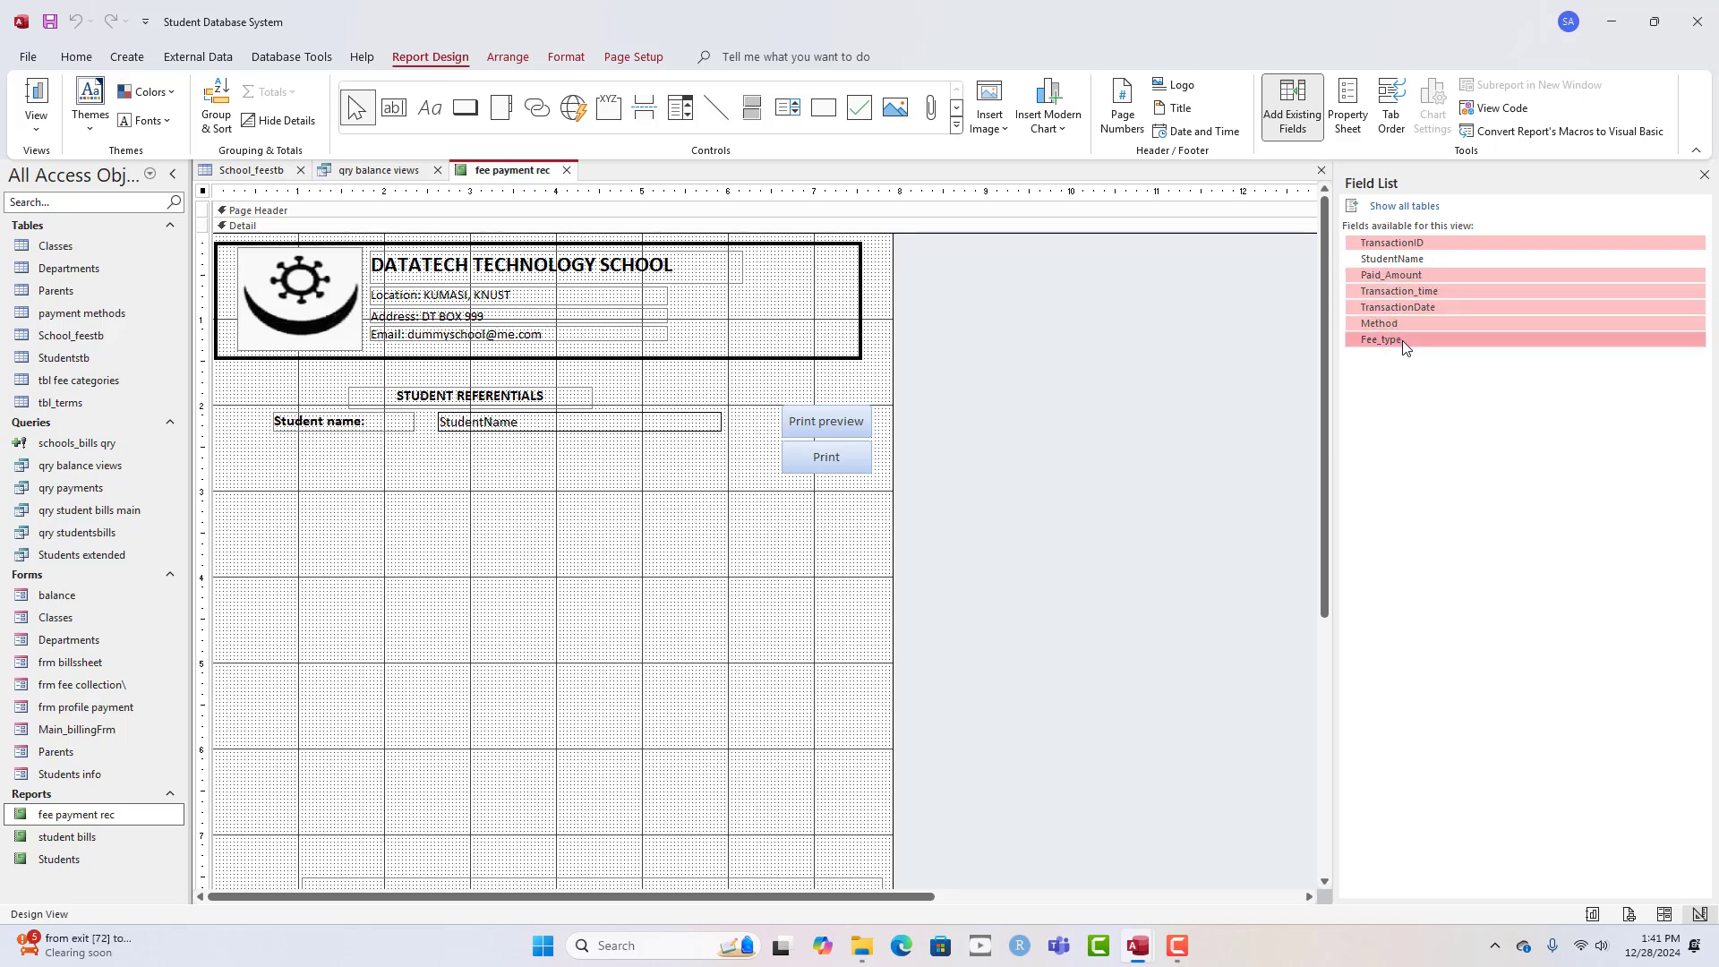
drag(1402, 340, 502, 533)
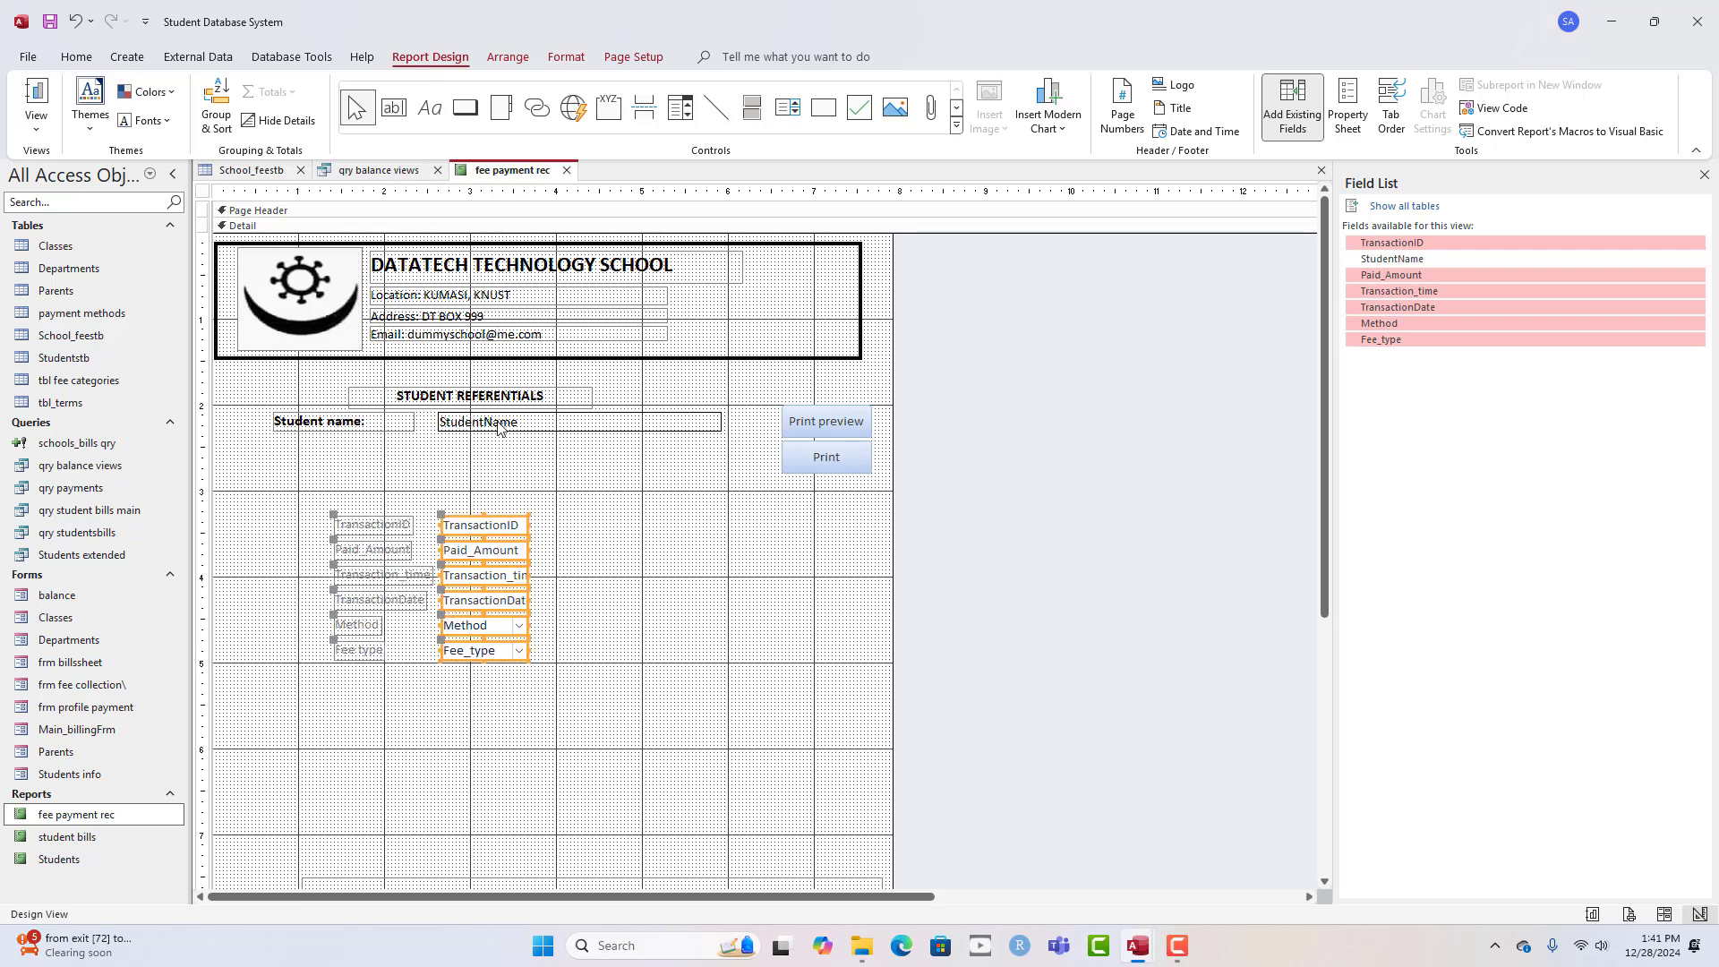
- Duplicate the STUDENT REFERENTIALS heading and place the copy just above the transaction fields
click(492, 400)
key(ctrl+v)
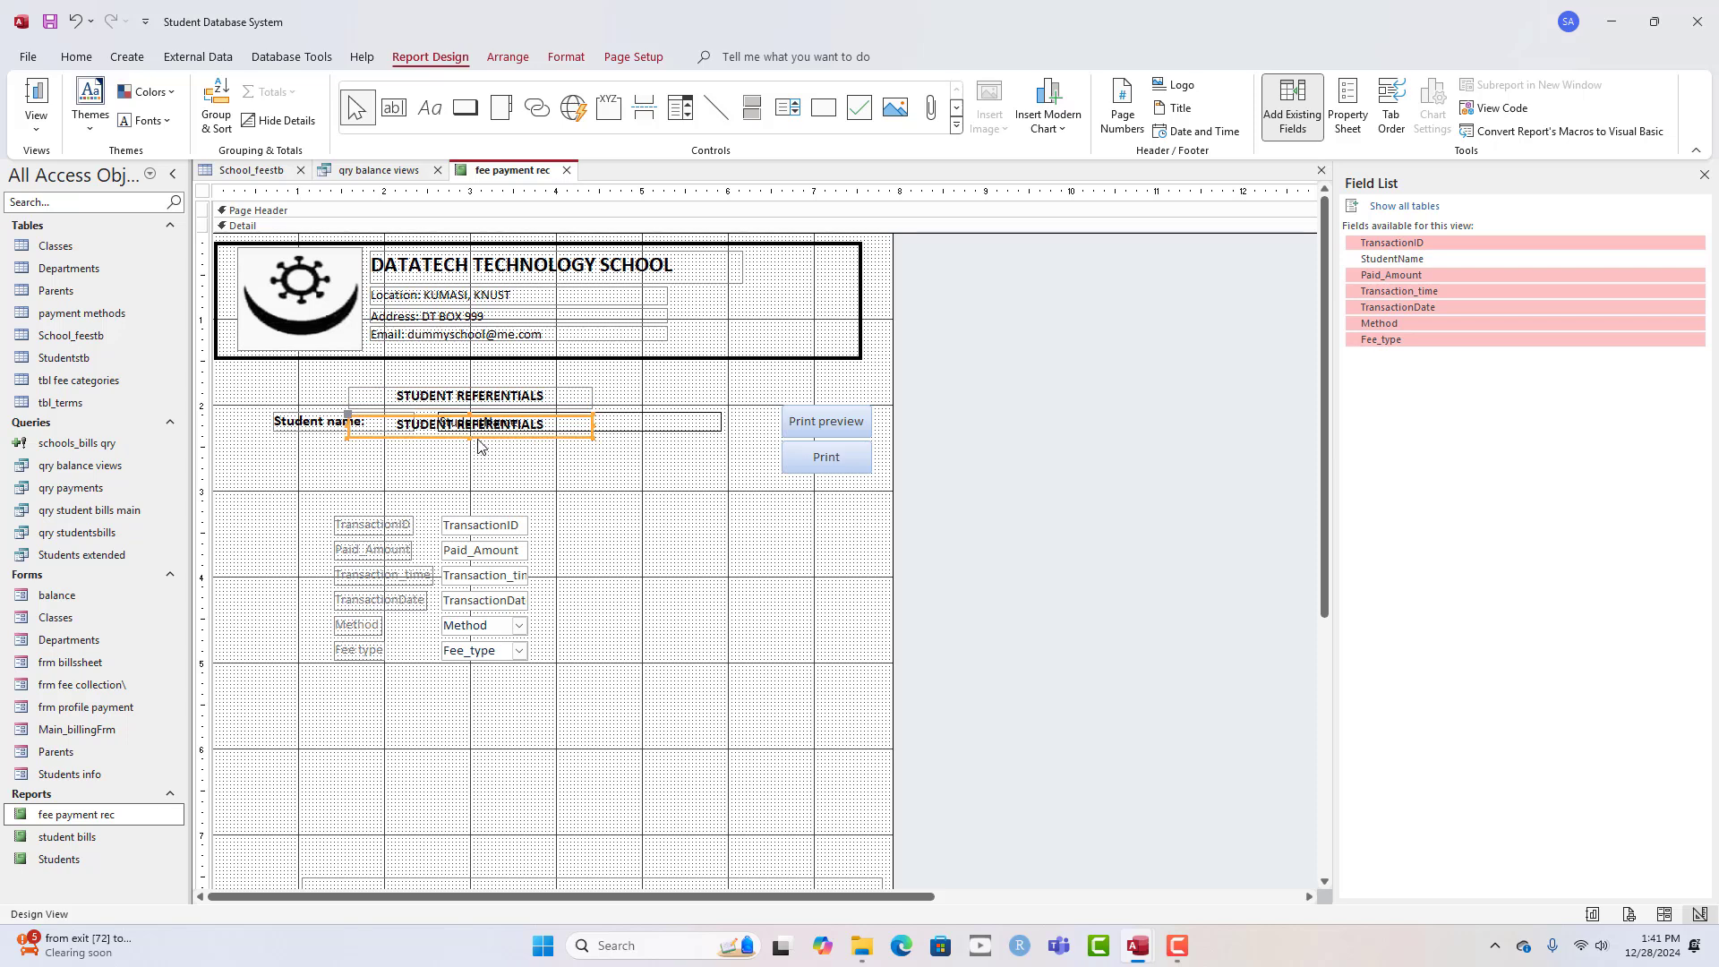
drag(489, 438, 485, 491)
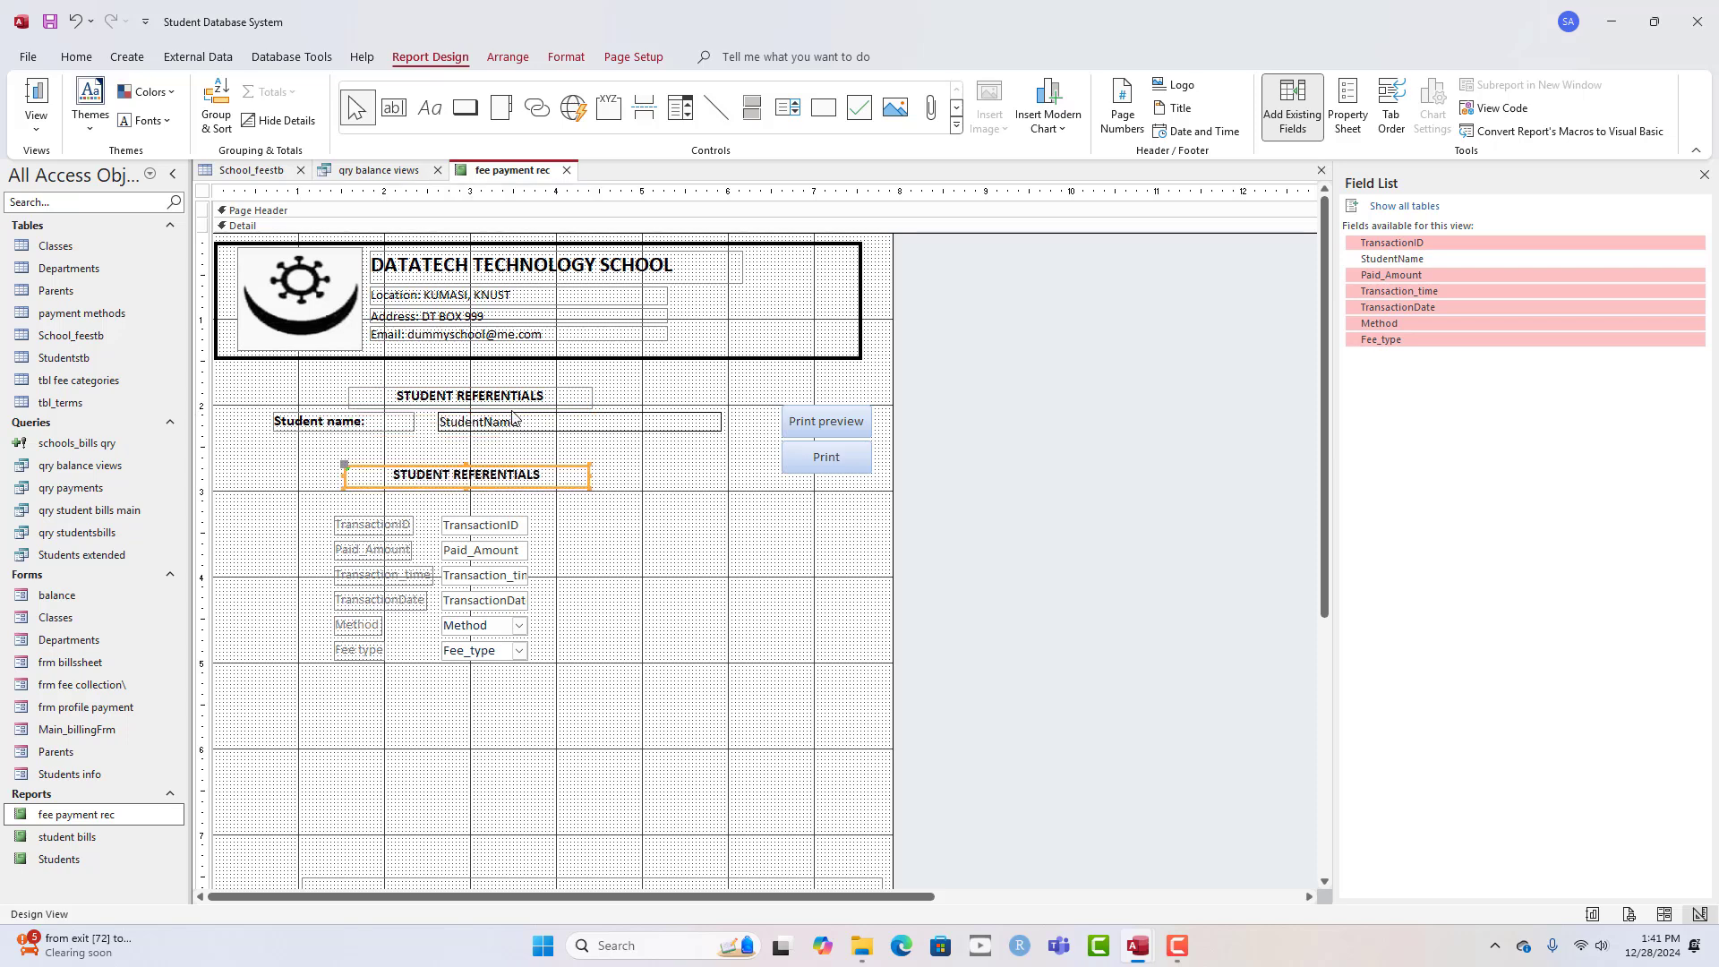
- Change the copied heading's text to "TRANSACTION INFORMATION"
click(534, 396)
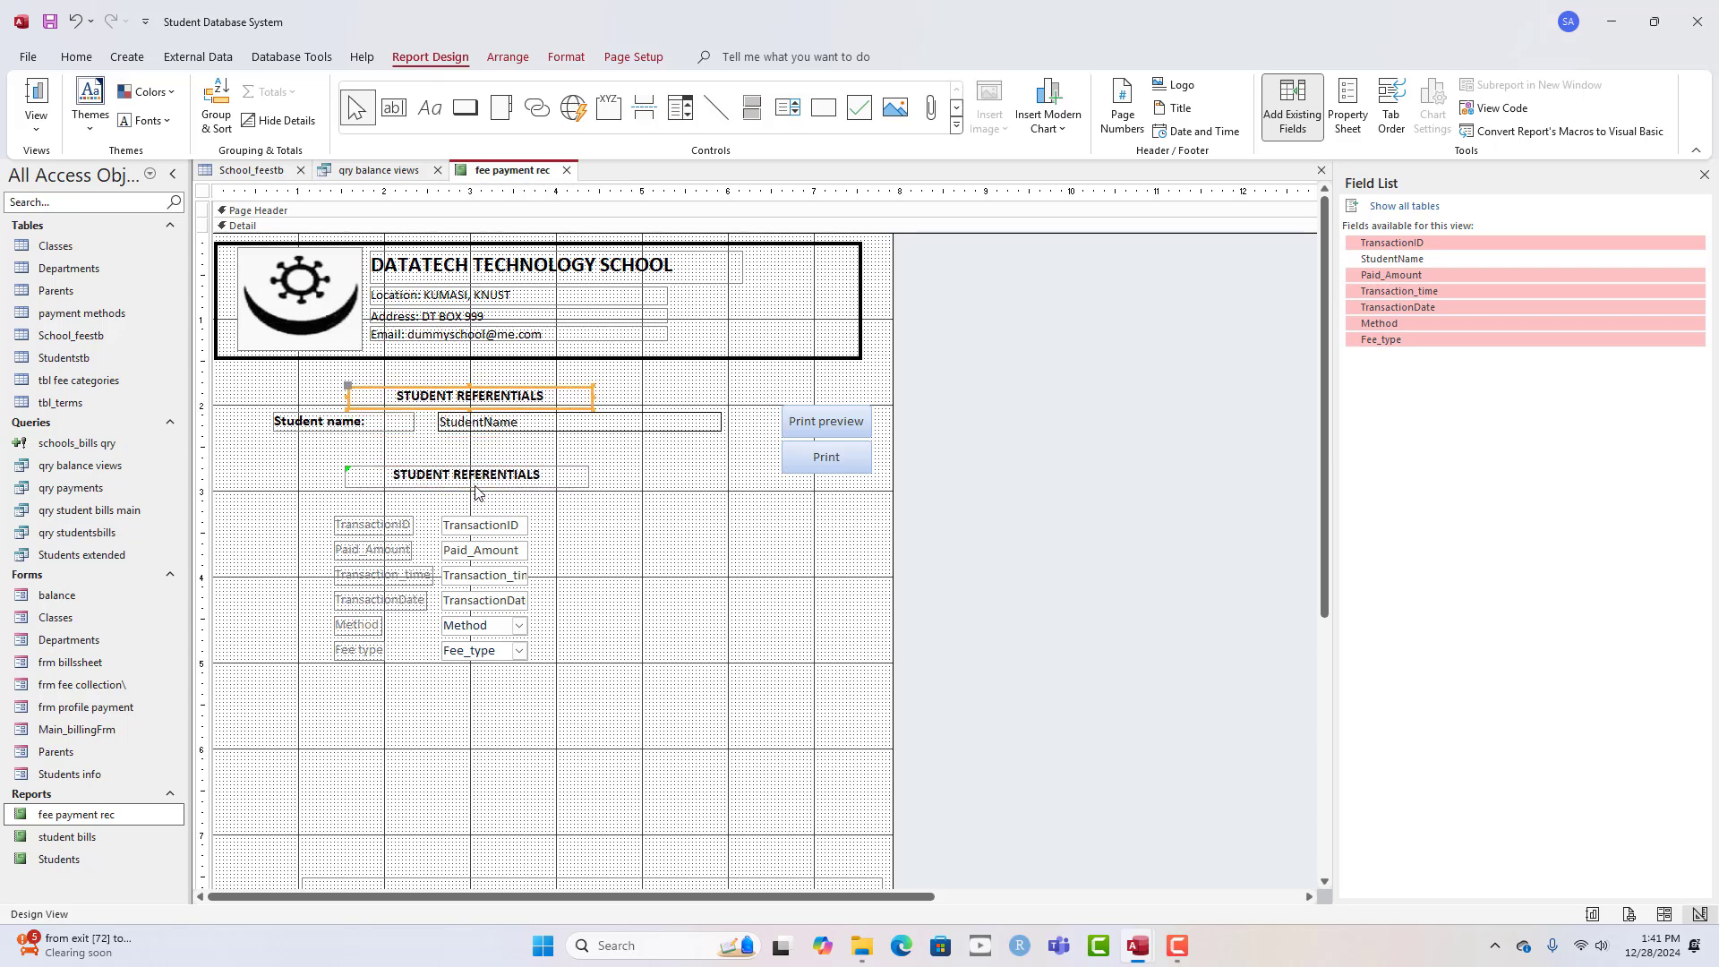
click(546, 477)
drag(551, 481, 333, 457)
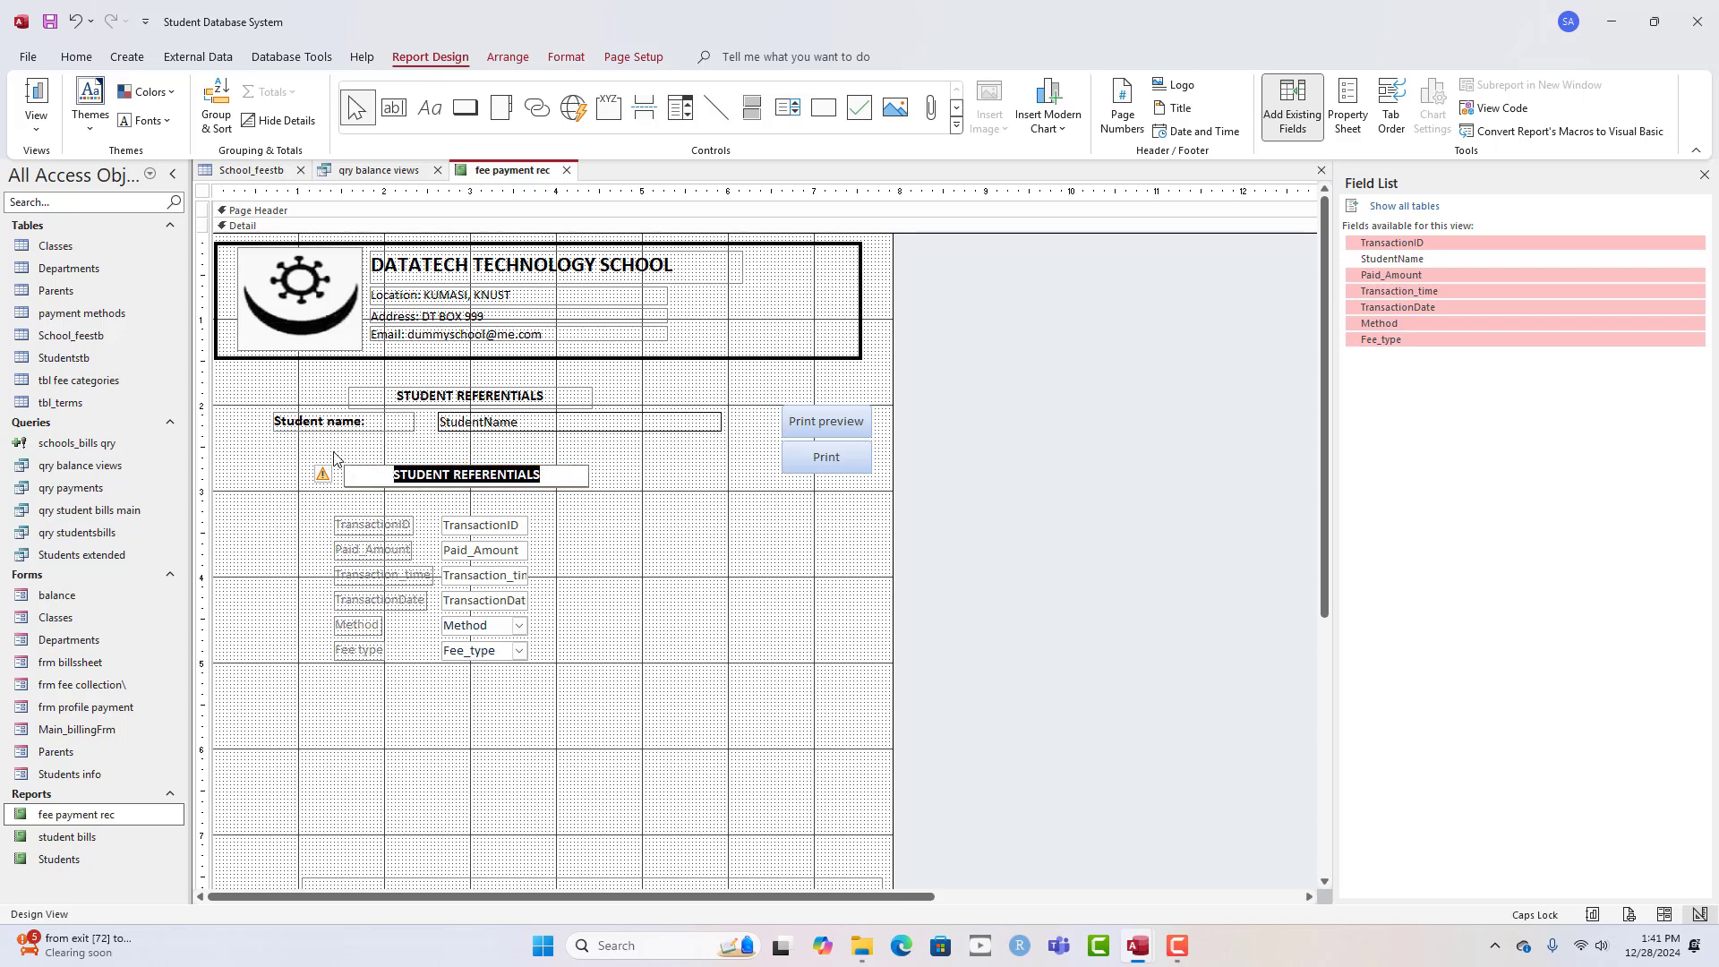
text(TRANSACTION IN)
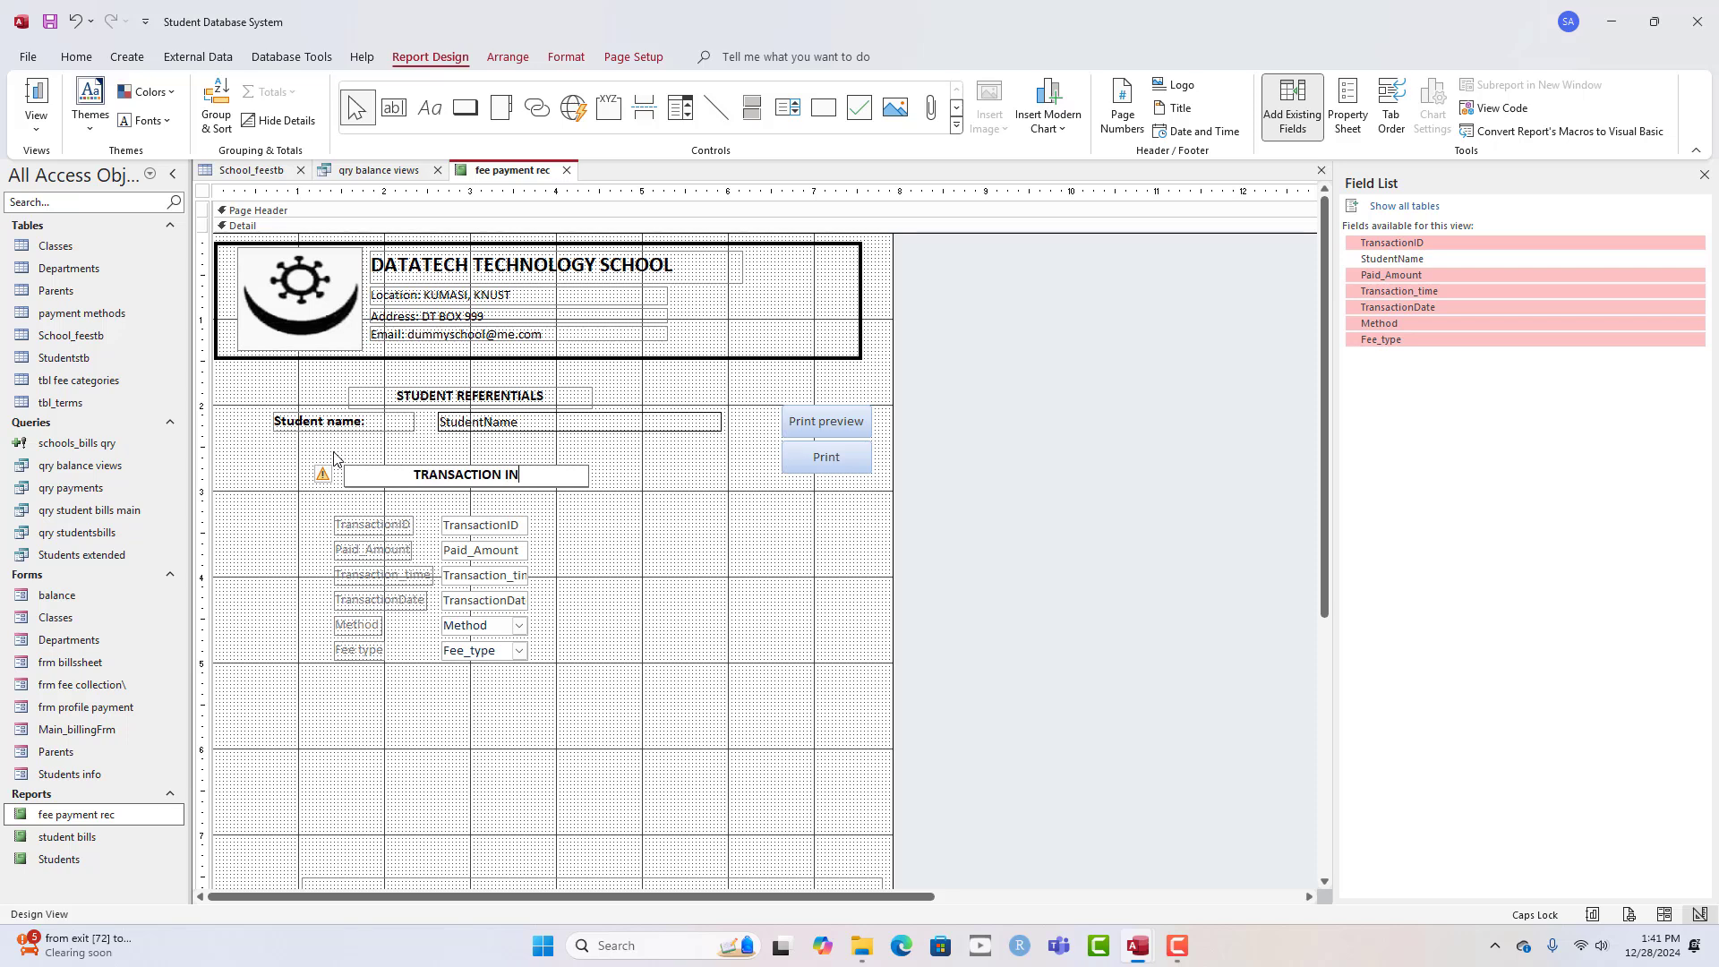
text(FORMATION)
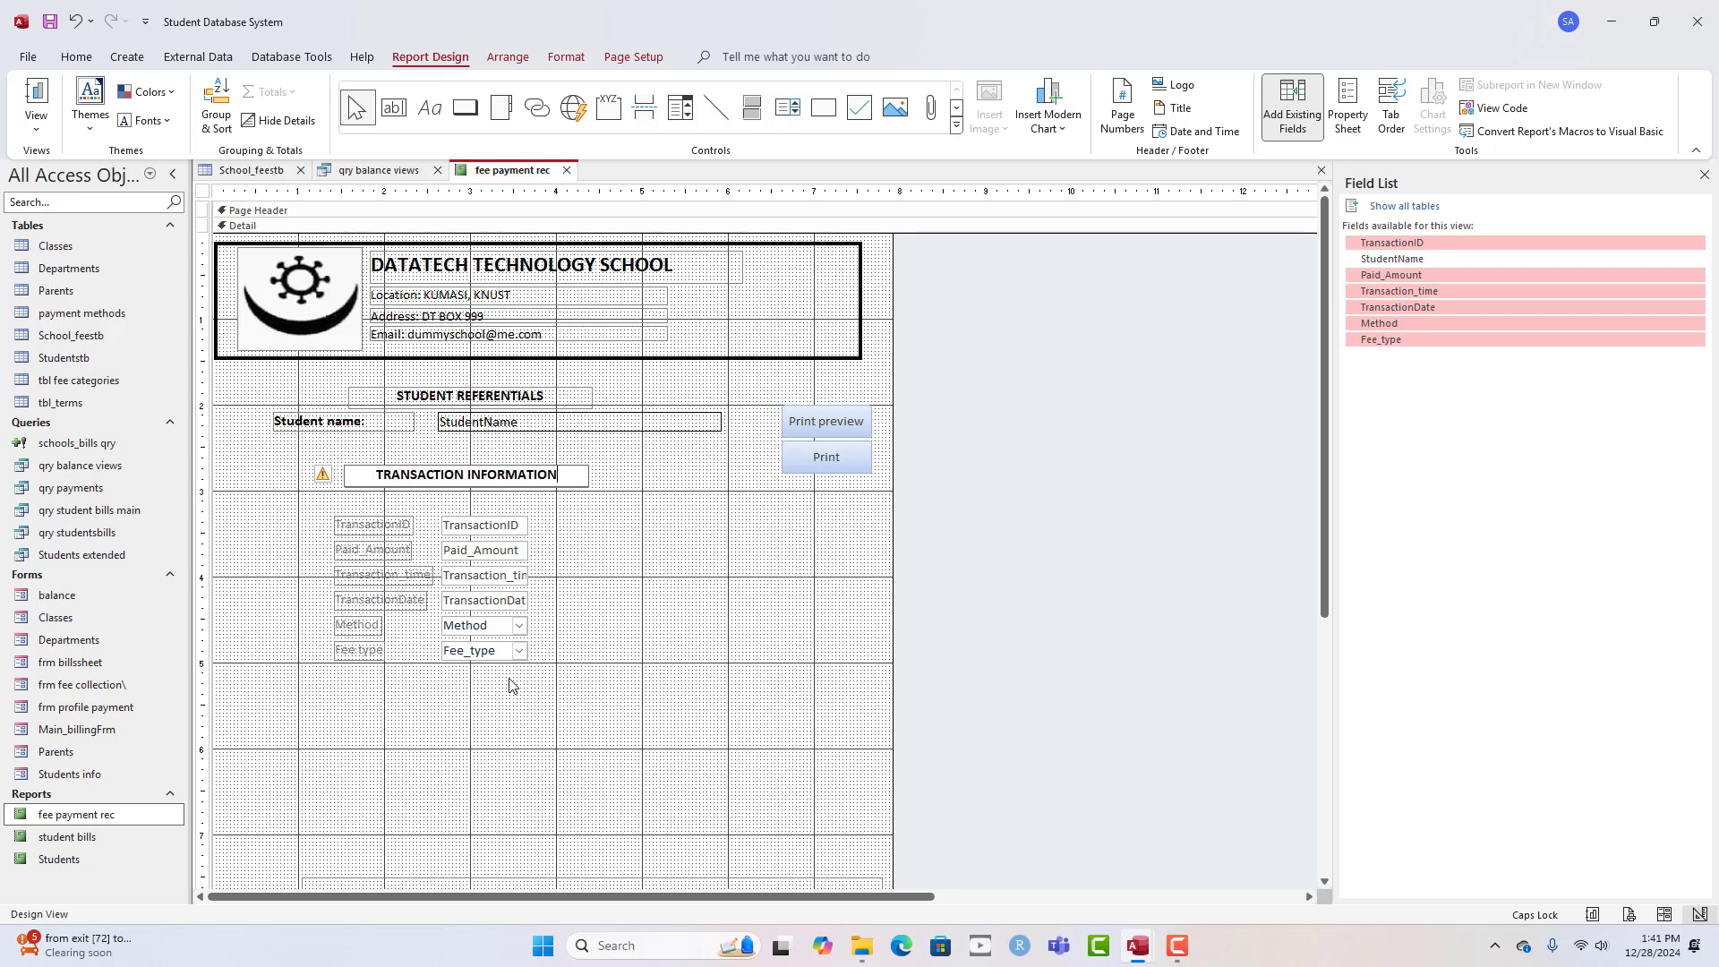
- Widen the six transaction field boxes and extend their labels outward, sizing all the labels to the widest
drag(491, 691, 656, 524)
drag(365, 692, 261, 528)
right_click(329, 541)
mouse_move(369, 703)
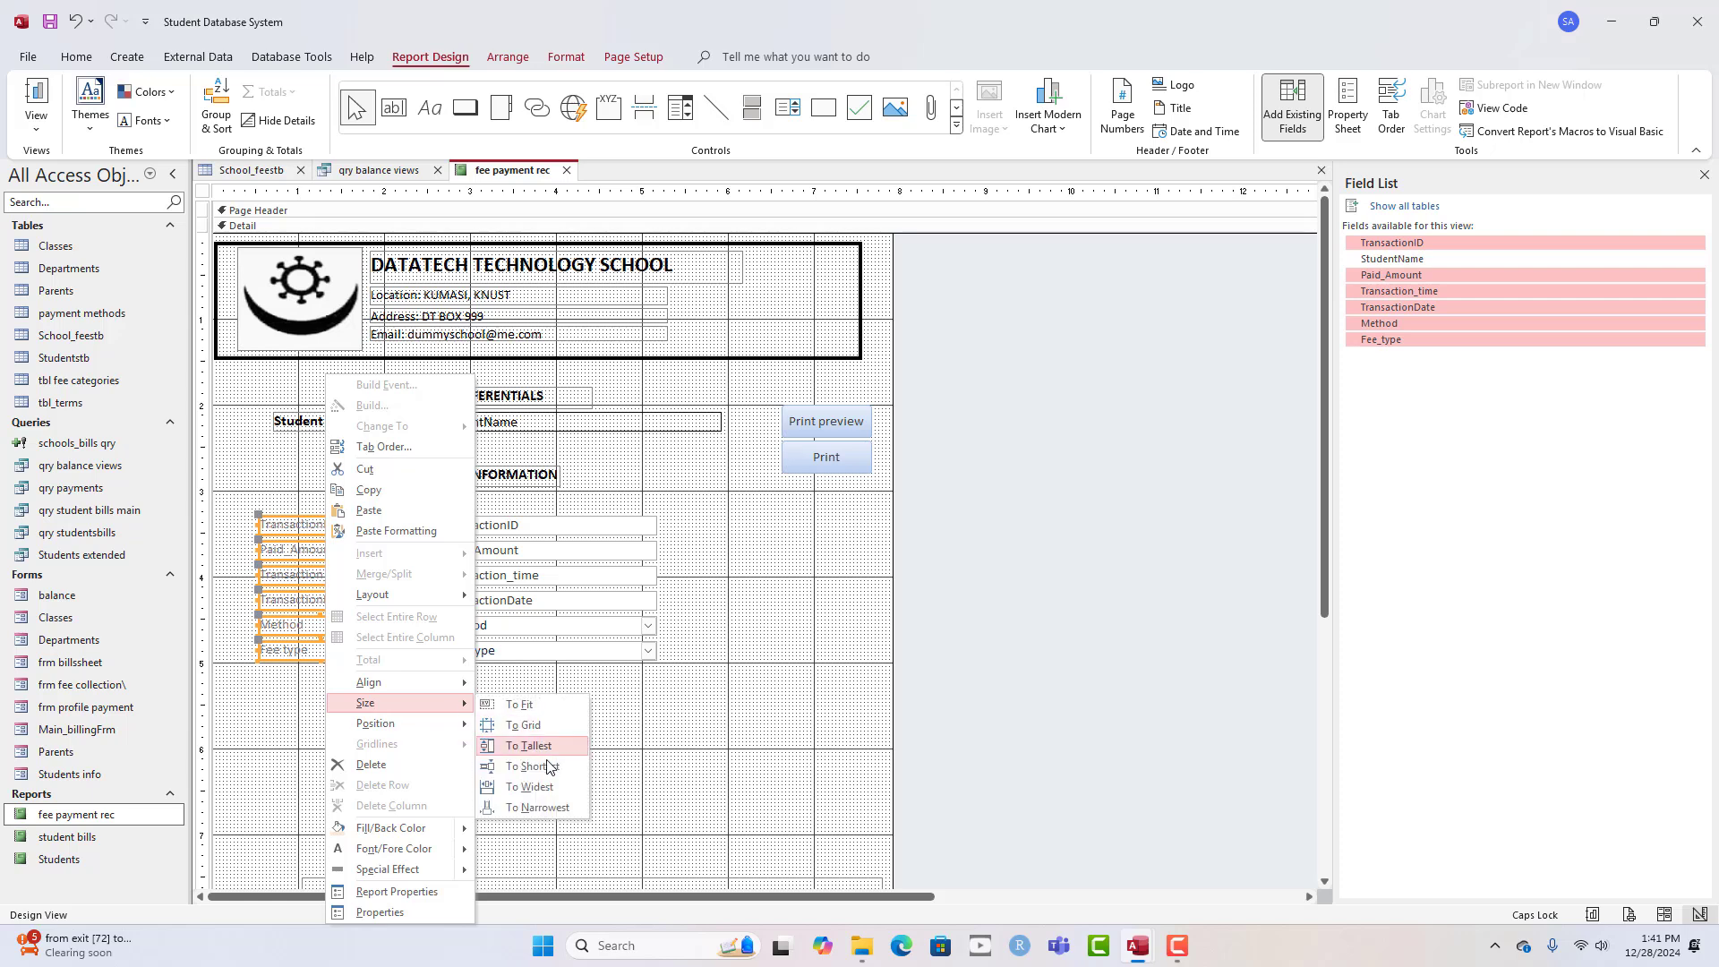
click(537, 786)
click(435, 720)
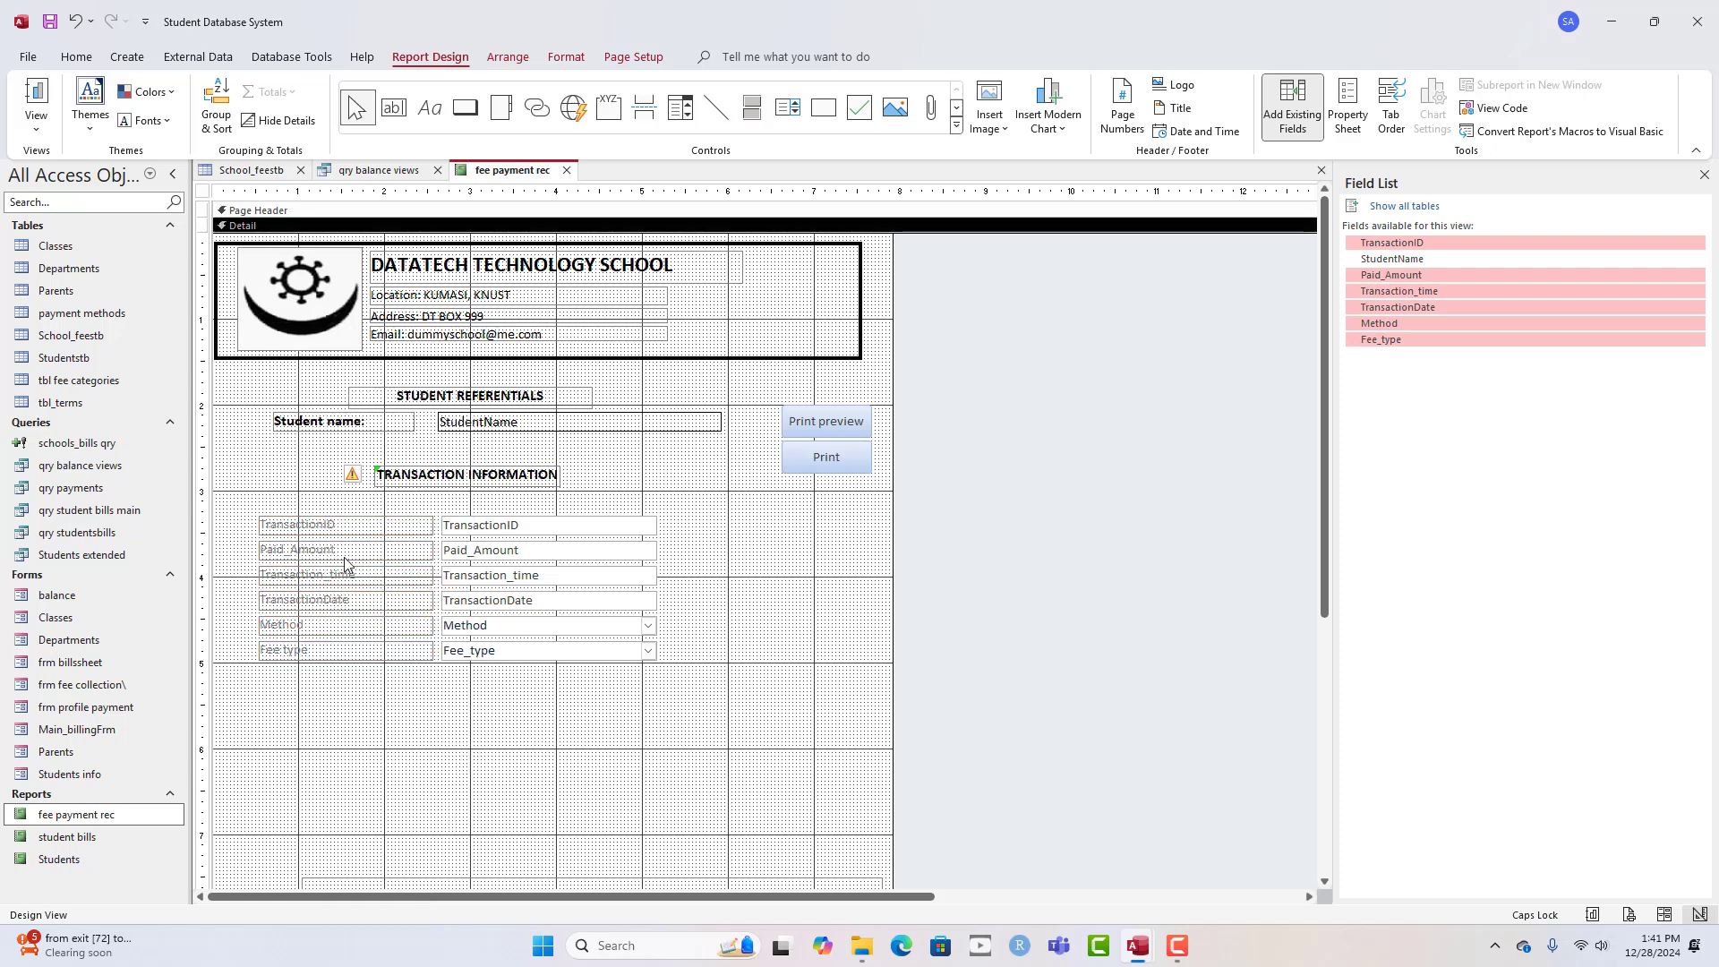
- Reword the transaction field labels with spaces as "Transaction ID", "Paid Amount", "Transaction time" and "Transaction Date"
click(338, 530)
click(325, 523)
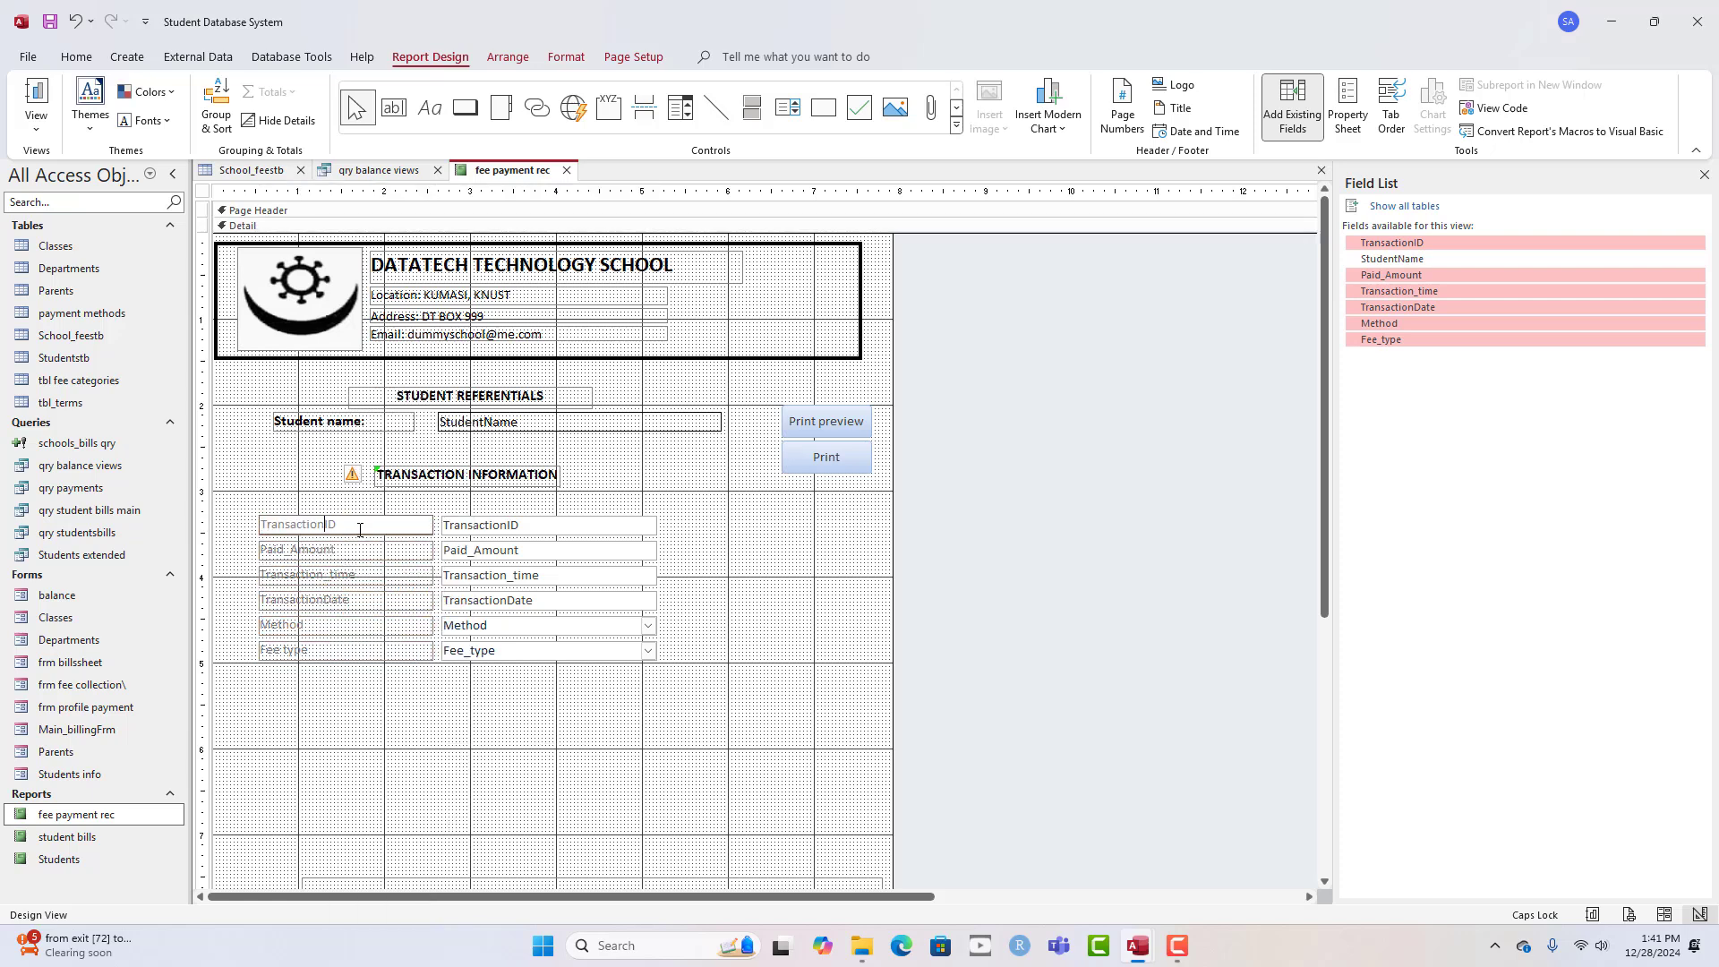
click(300, 553)
click(294, 550)
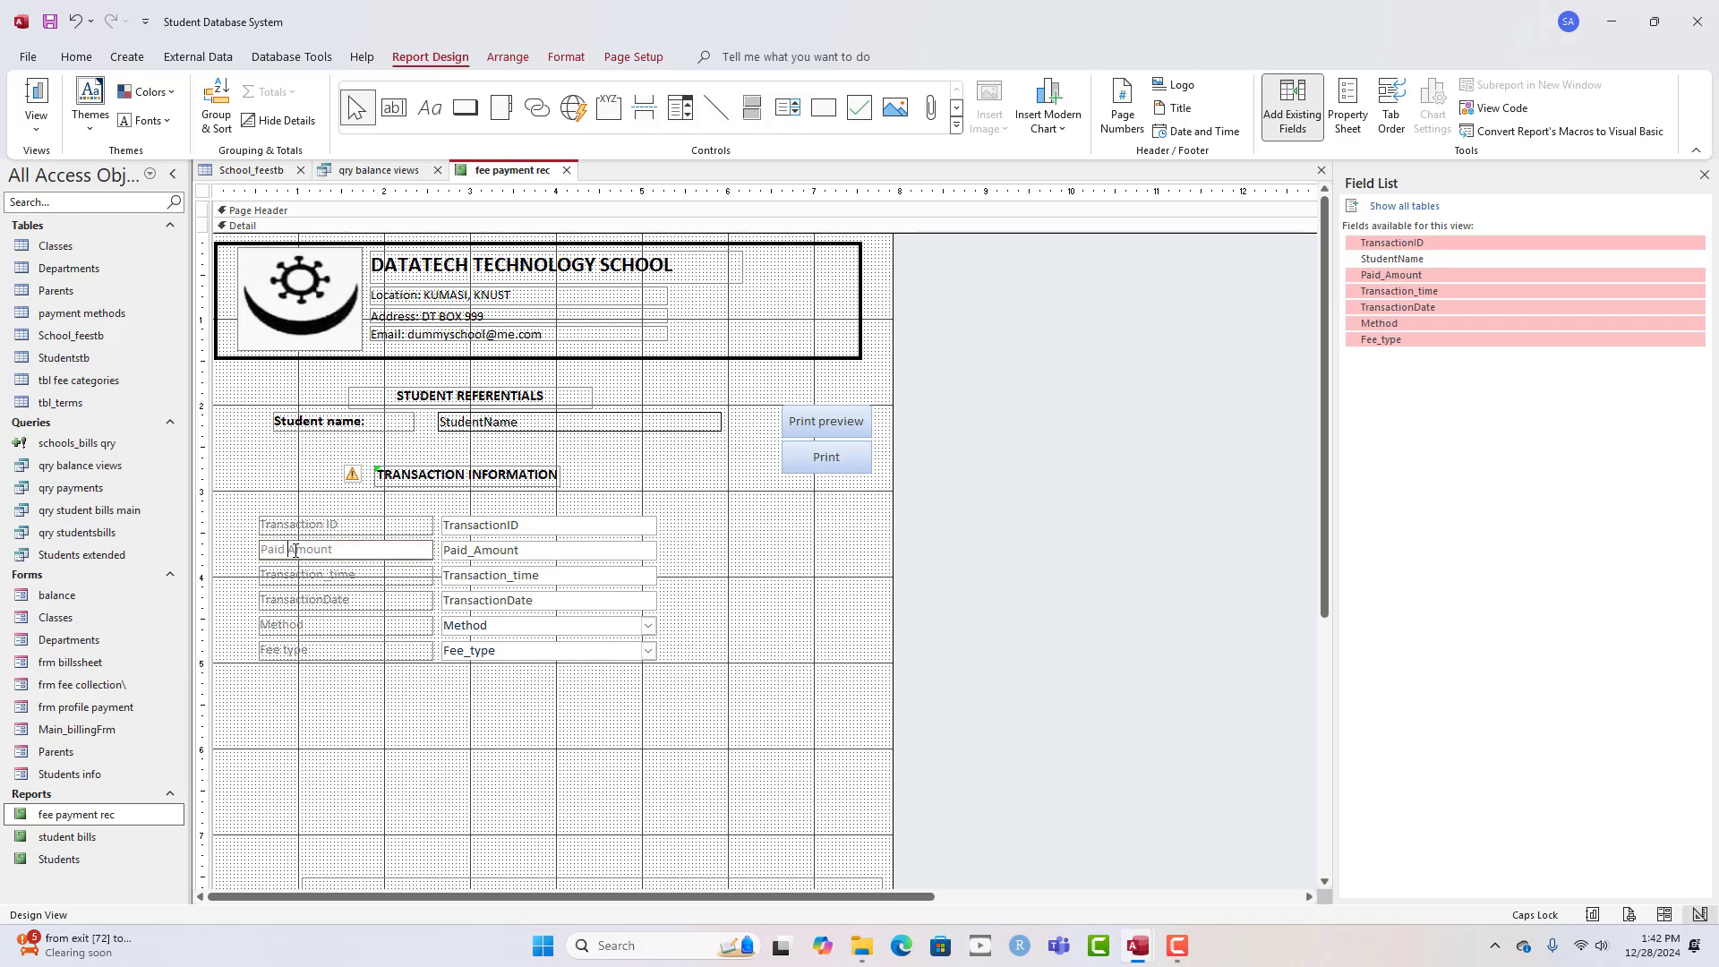
click(331, 576)
click(333, 575)
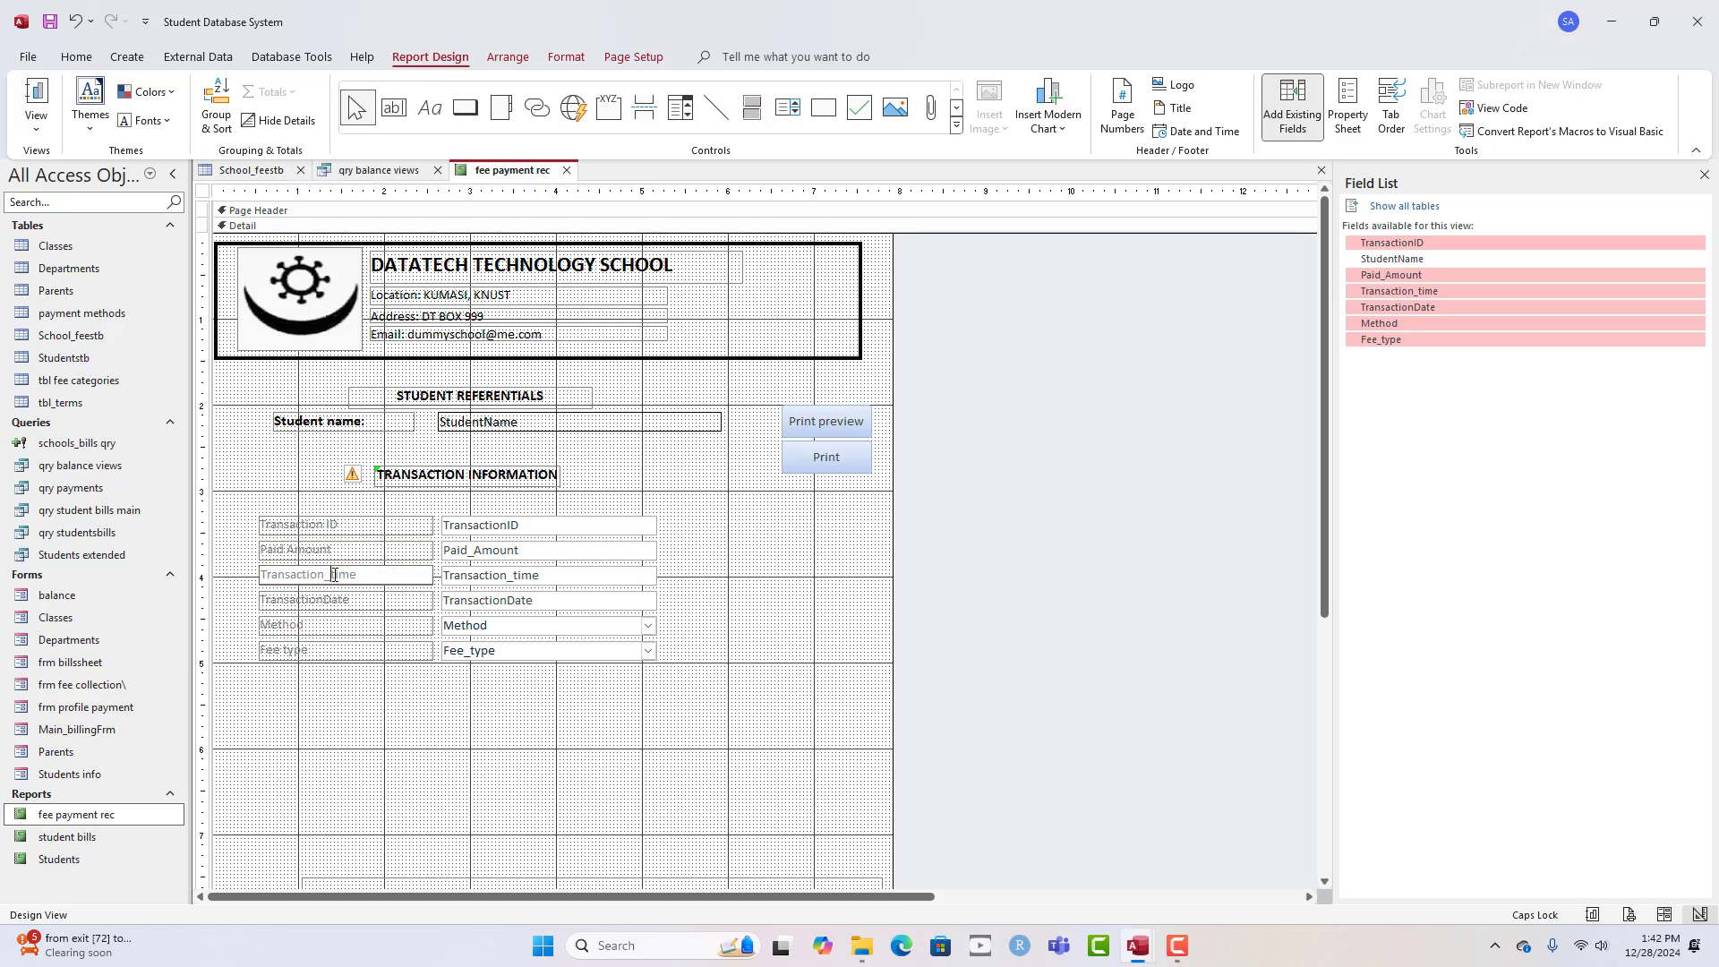
click(343, 605)
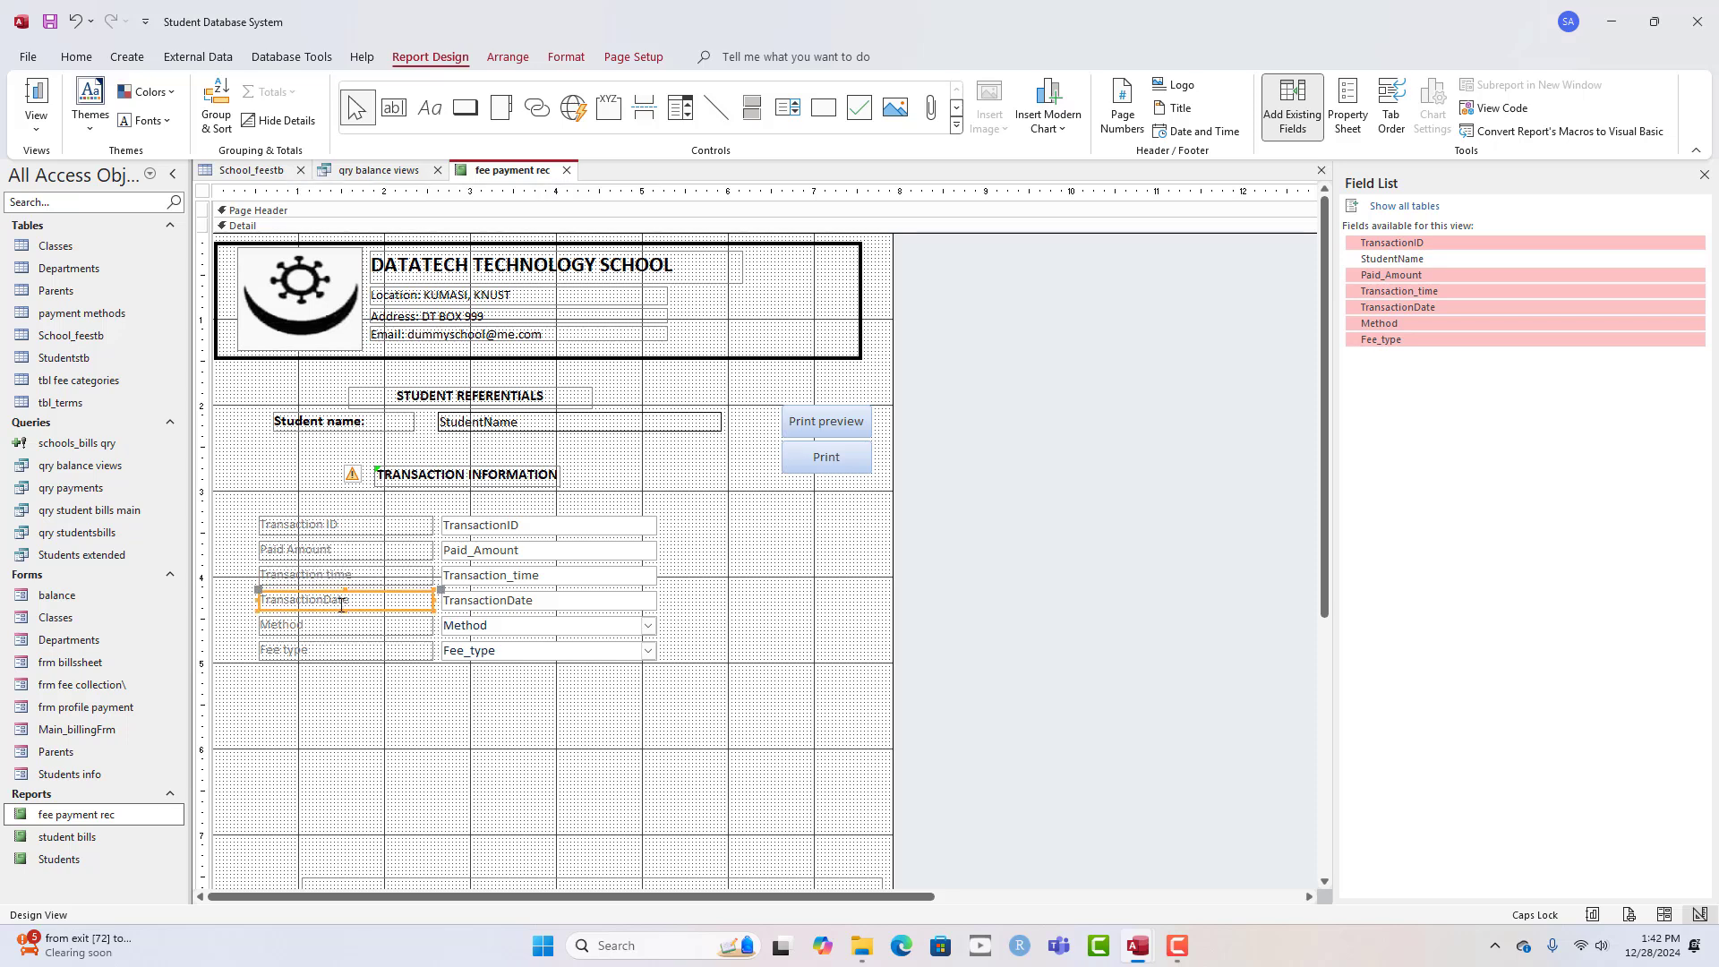
click(328, 598)
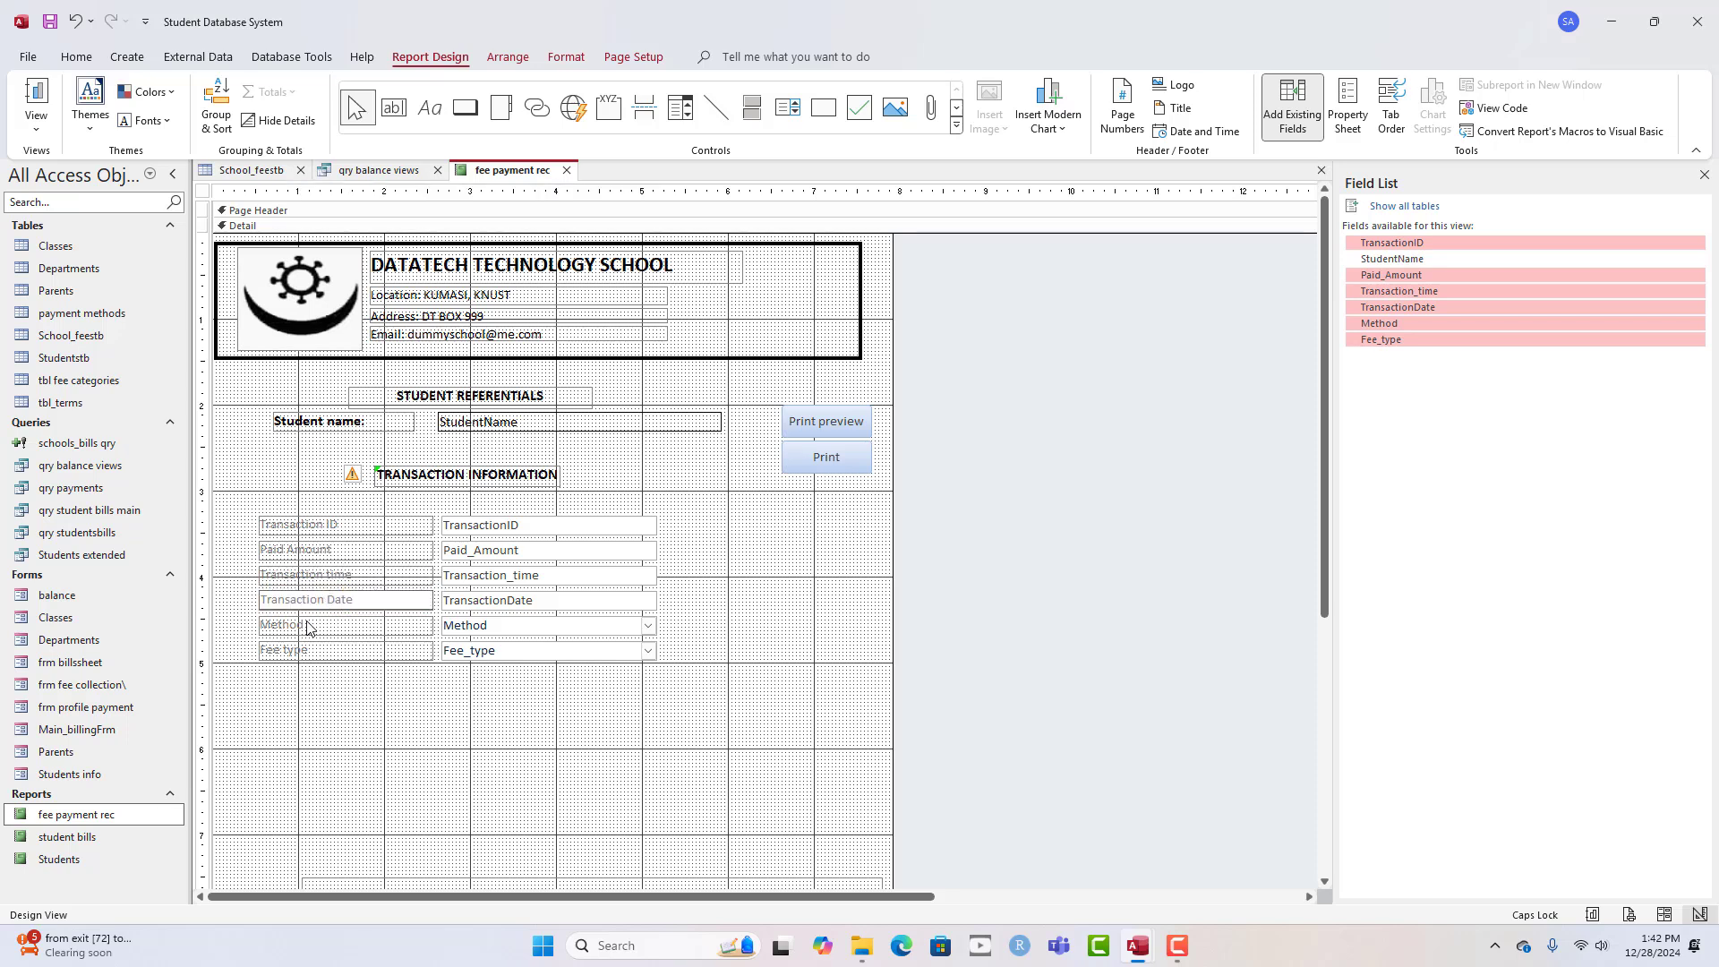
click(307, 627)
- Add a colon to the end of each of the six transaction field labels, from "Transaction ID:" to "Fee type:"
click(359, 530)
click(377, 524)
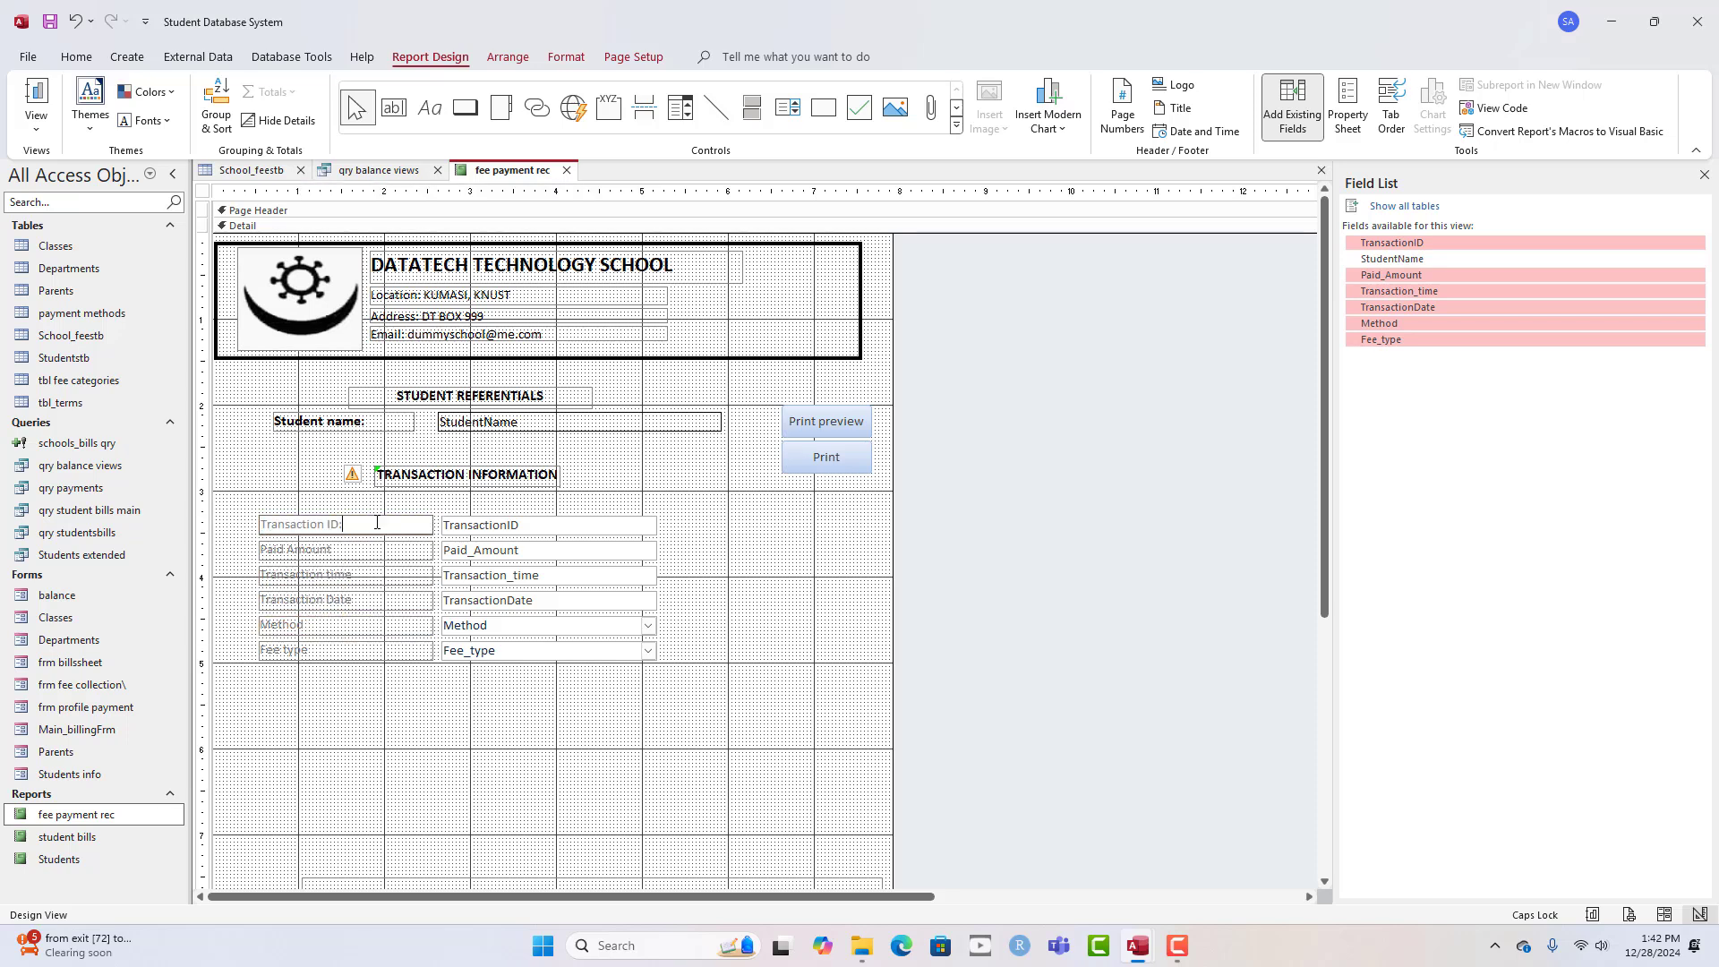
click(377, 549)
click(379, 551)
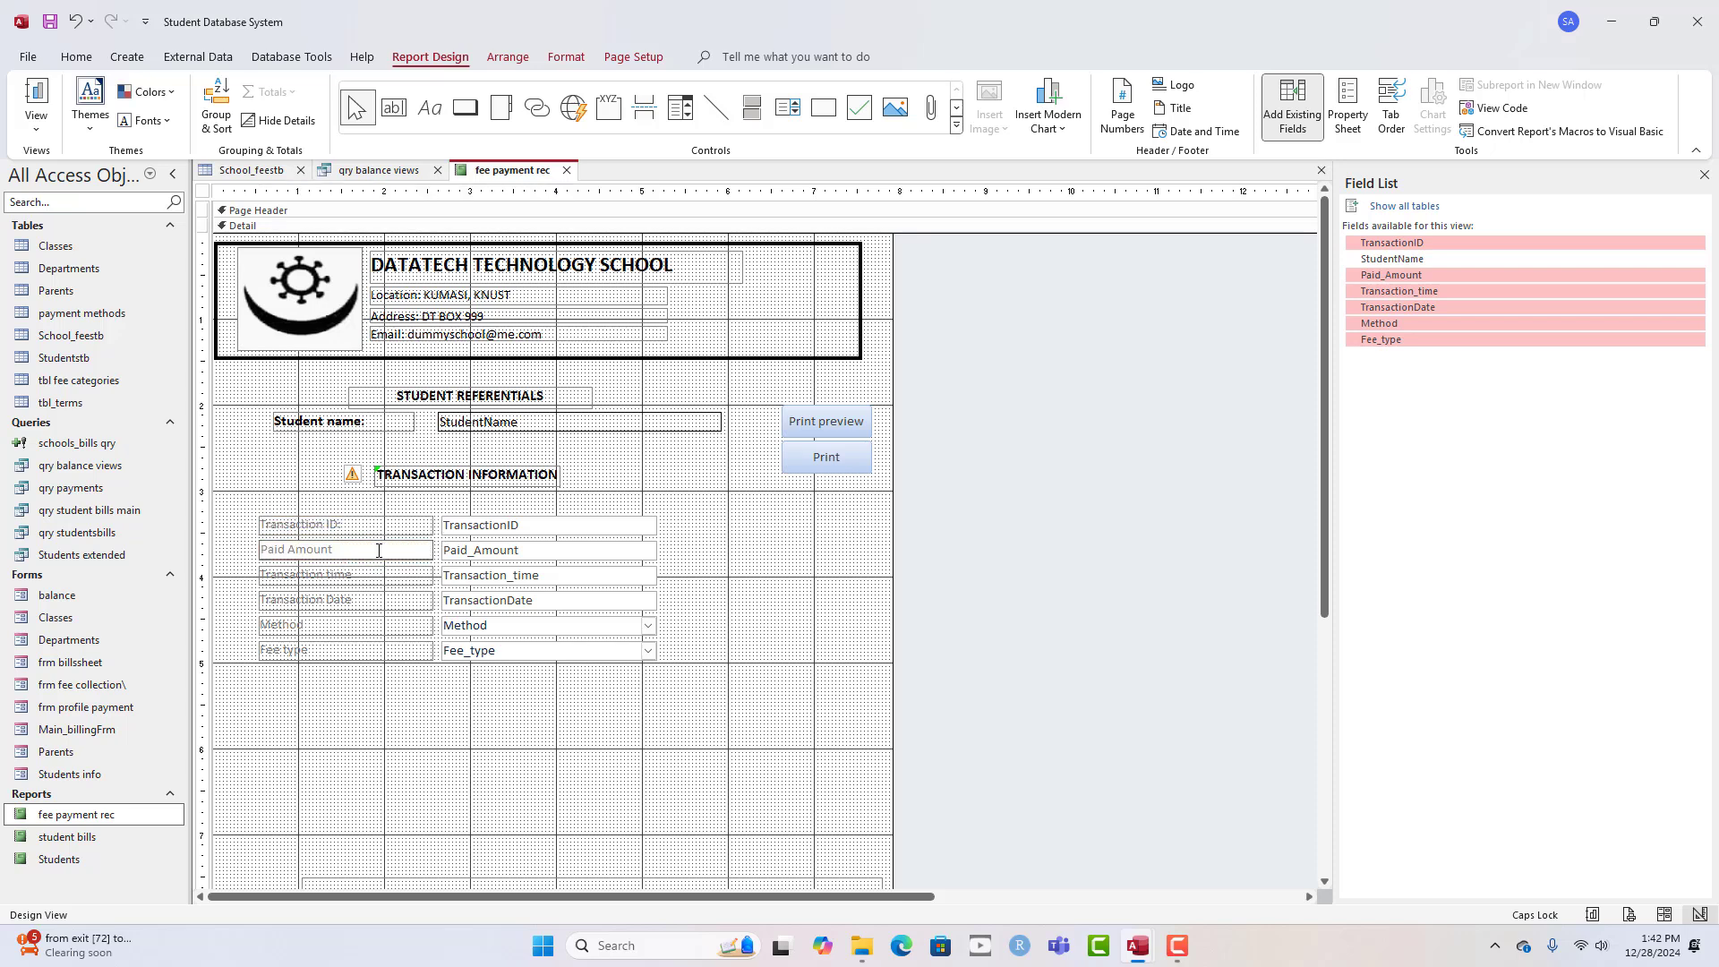
click(381, 579)
click(395, 577)
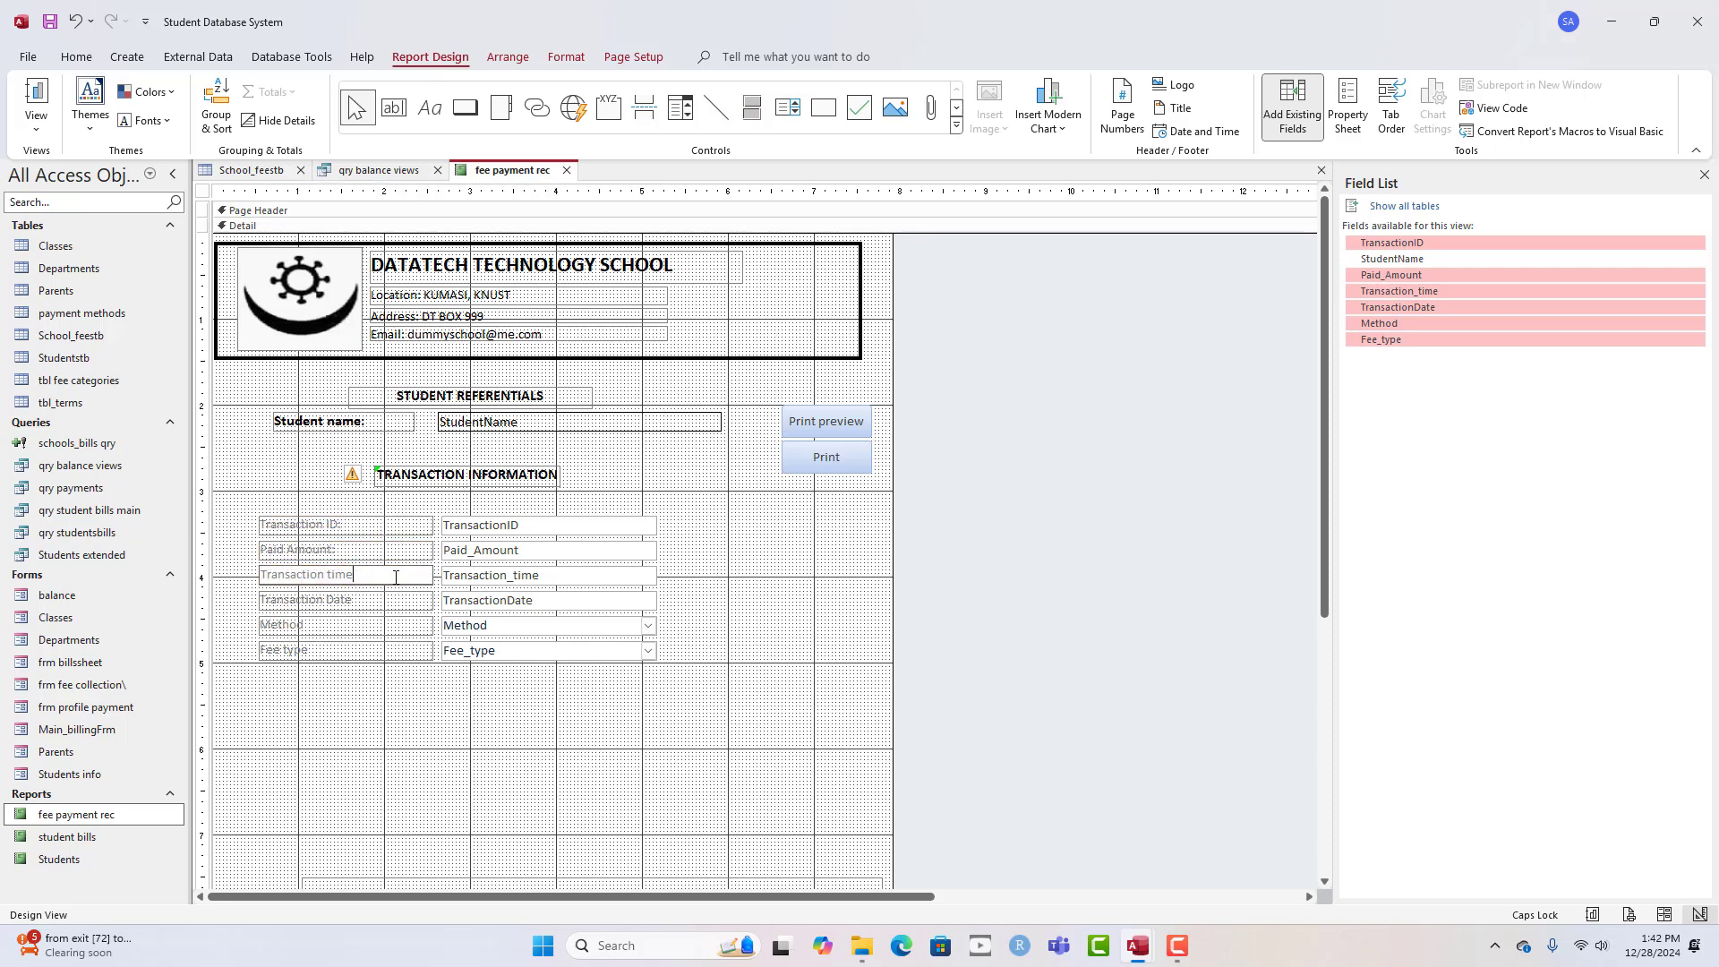
click(385, 600)
click(391, 602)
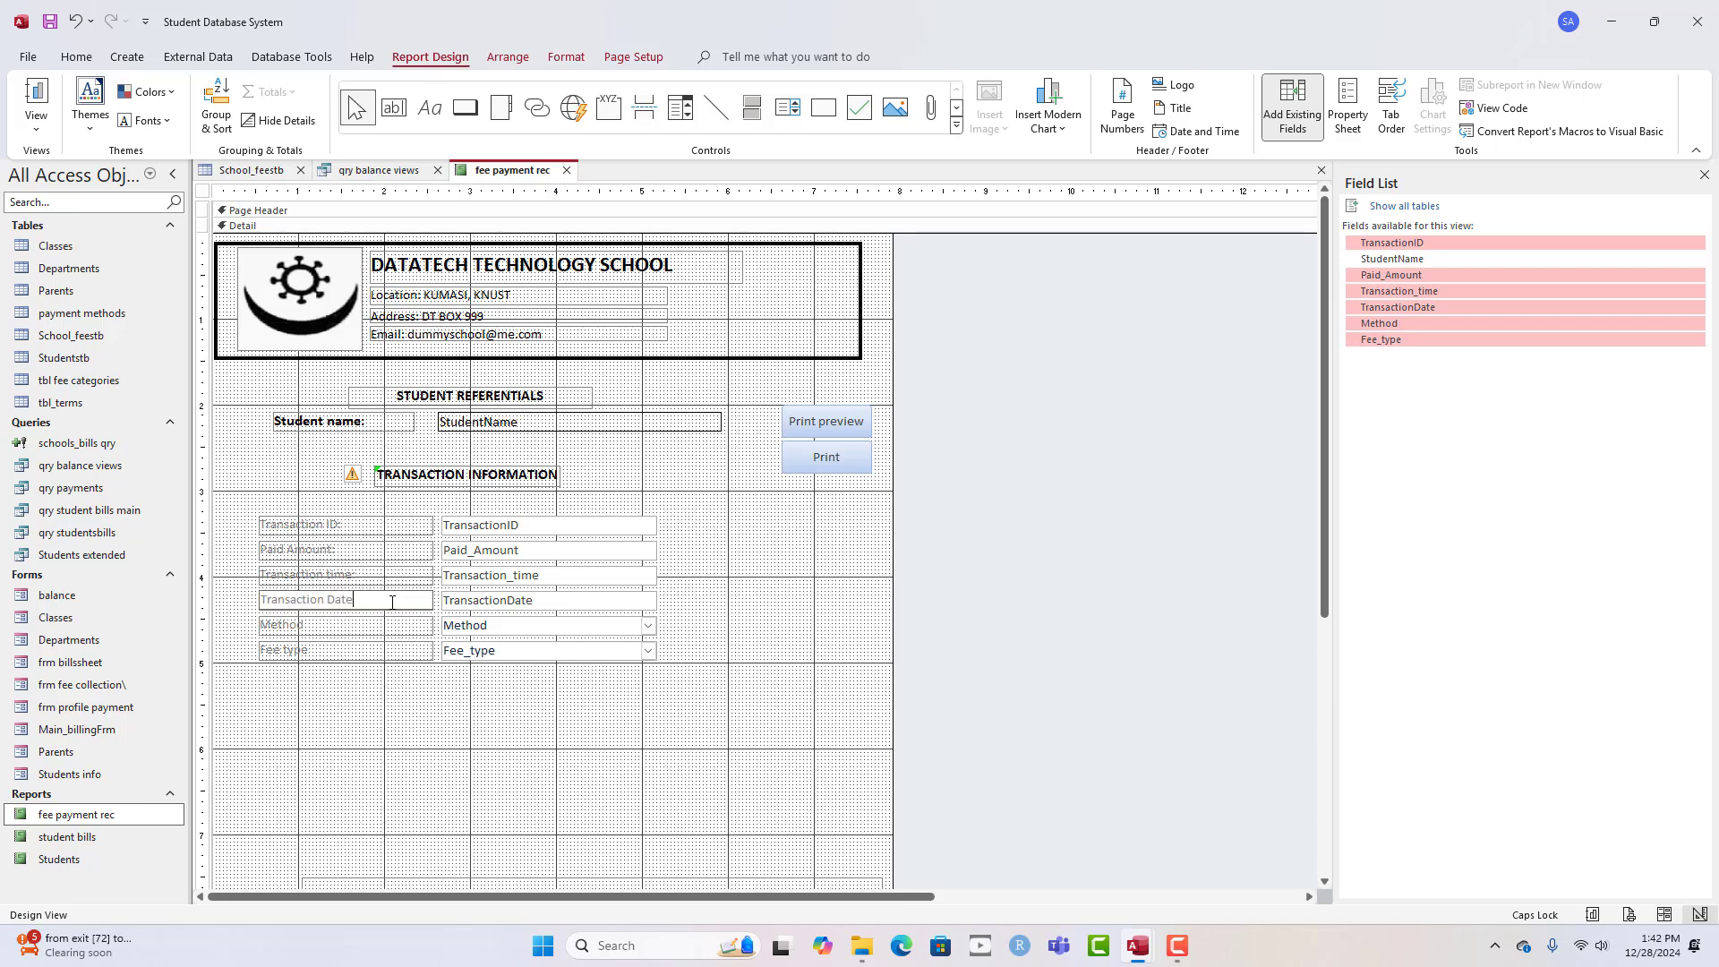
click(334, 623)
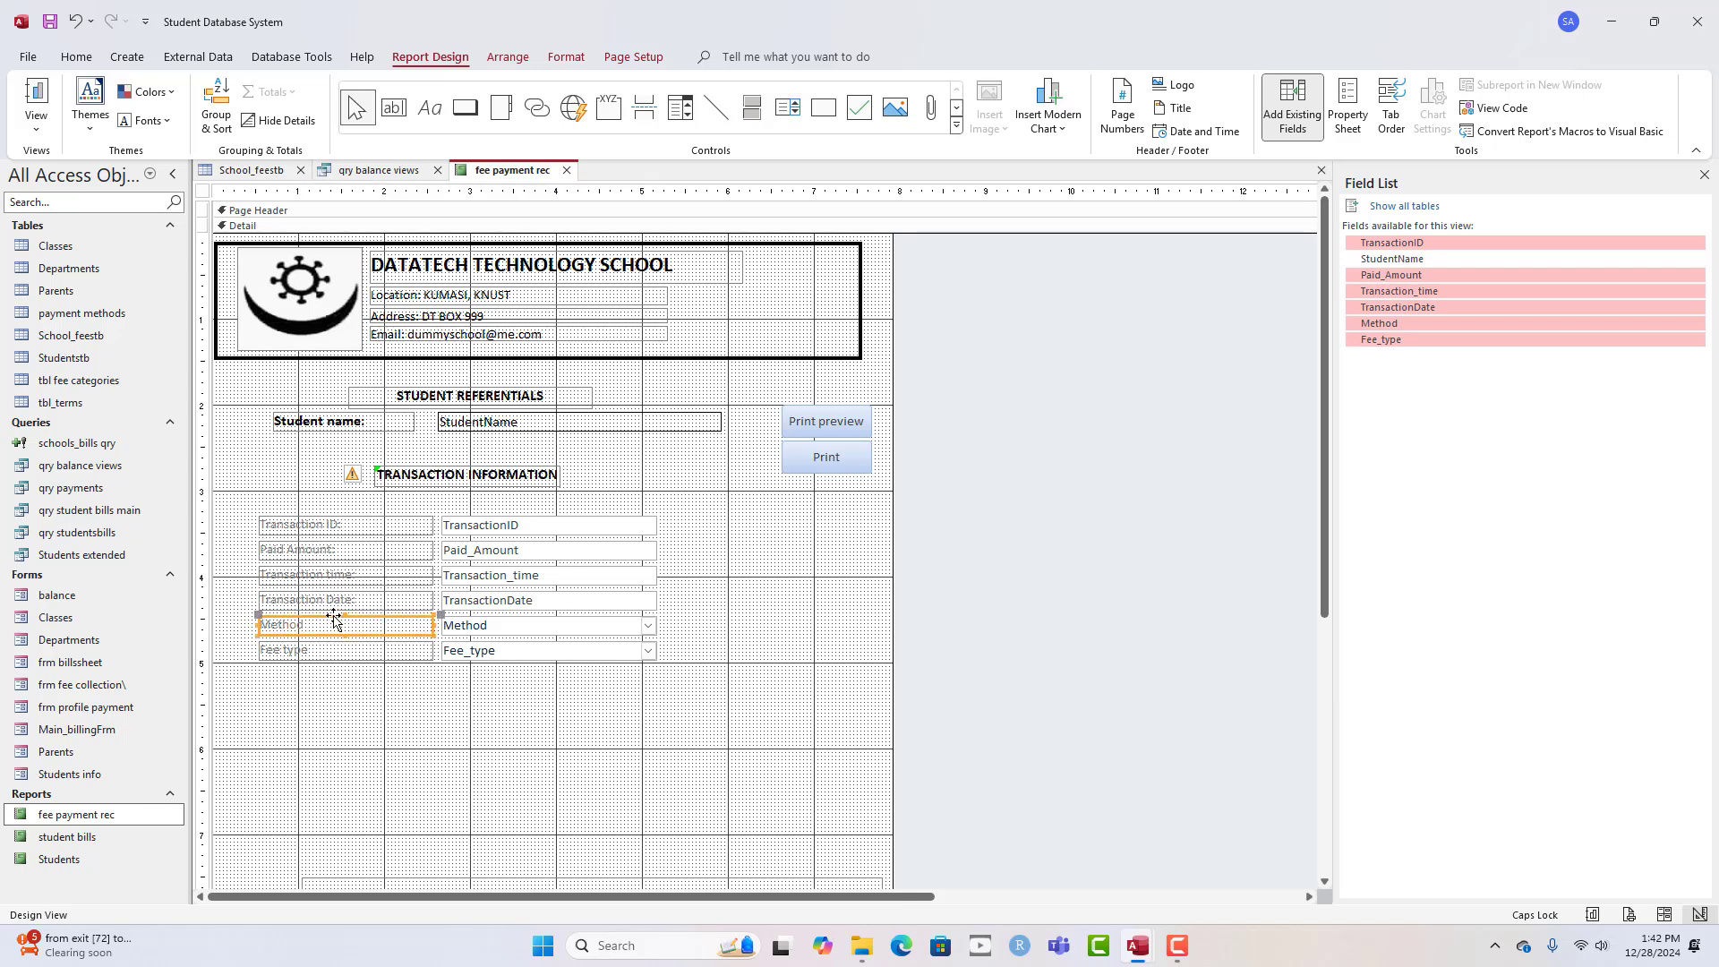
click(354, 632)
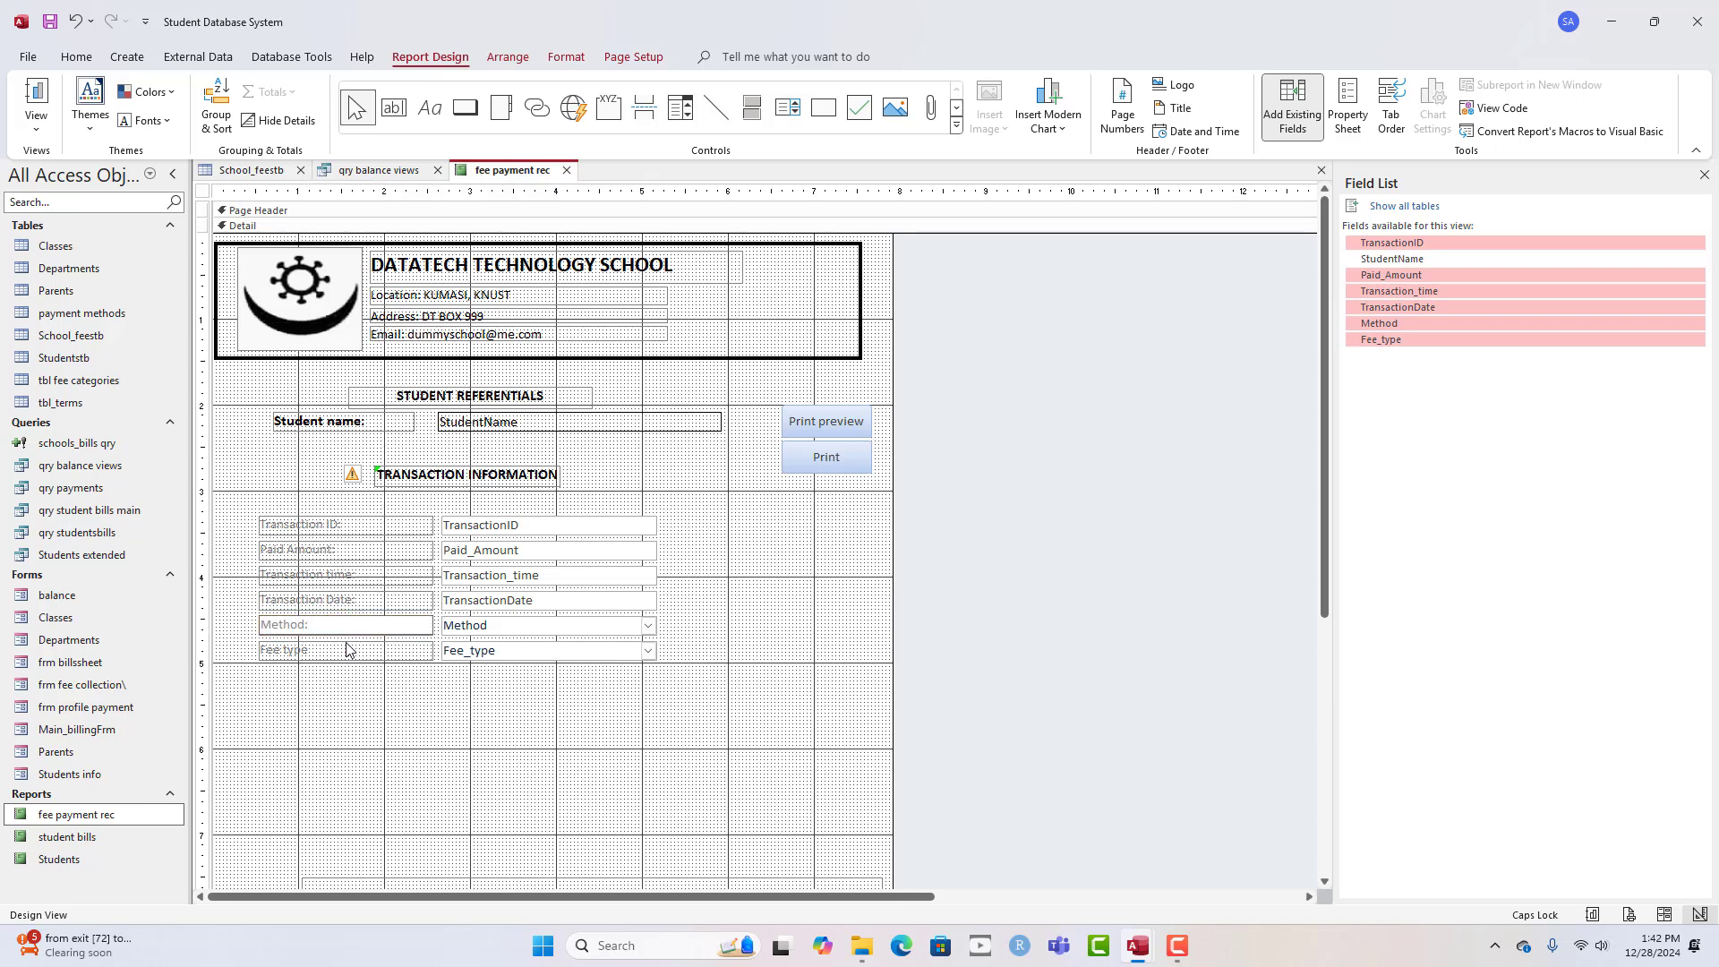
click(348, 651)
click(370, 653)
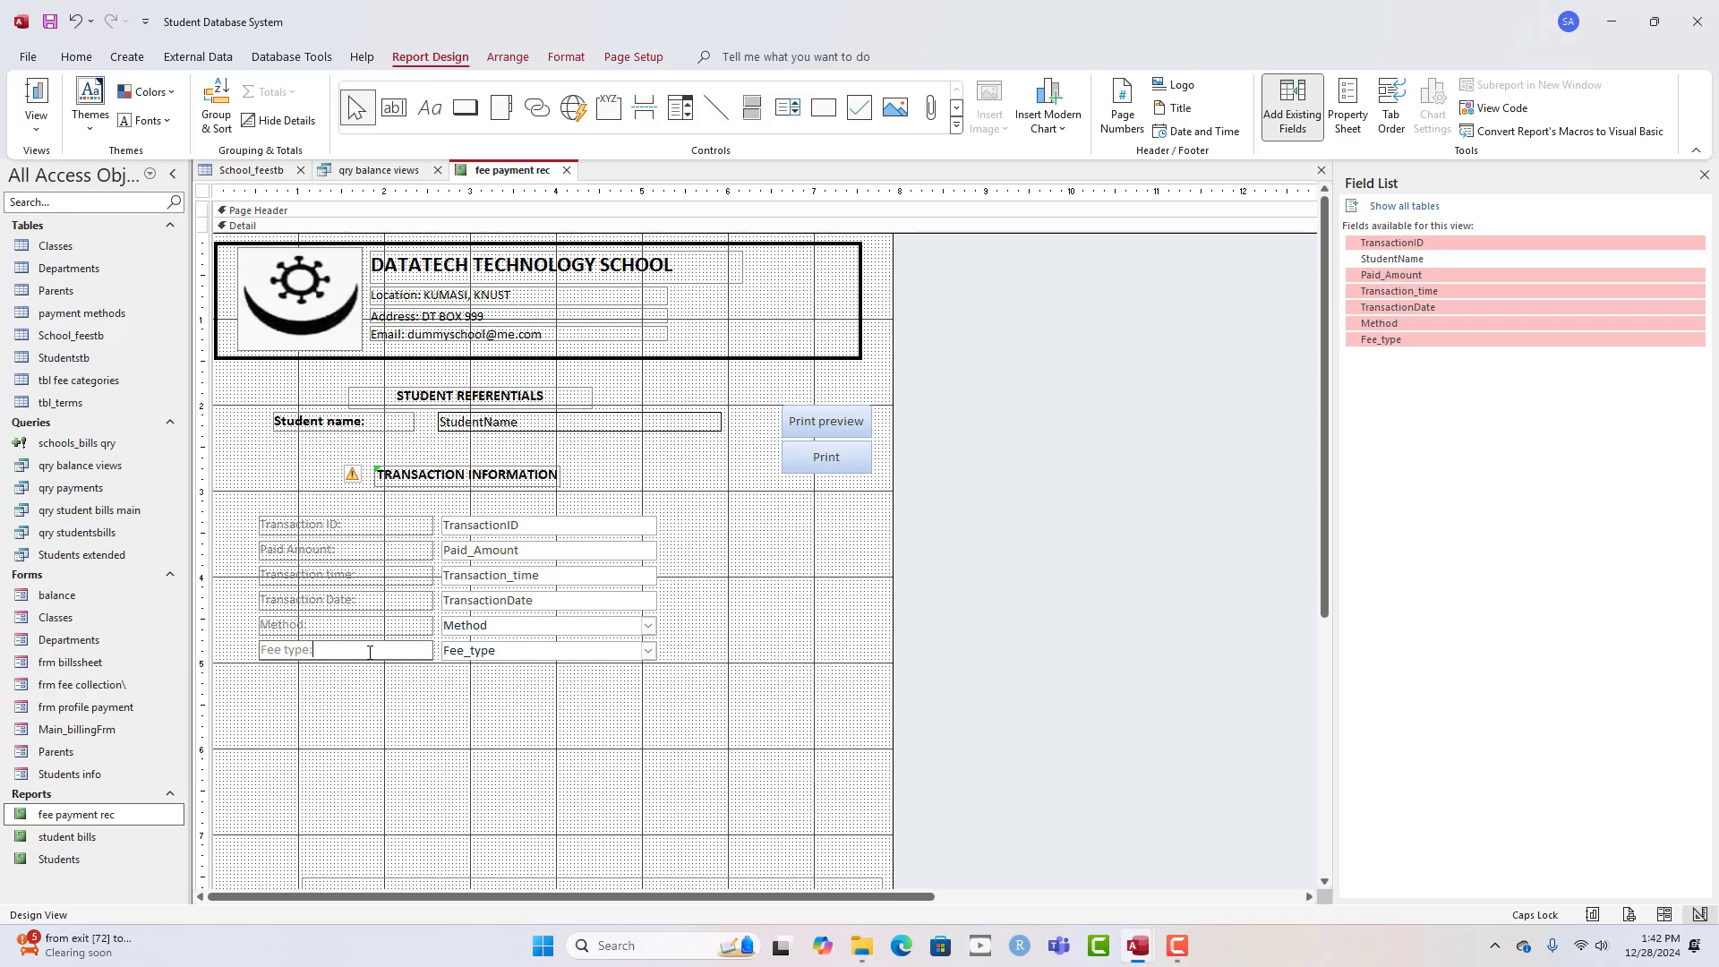
click(680, 779)
- Increase the height of the Fee type row, and size all the transaction labels and boxes to the tallest
drag(660, 734, 401, 643)
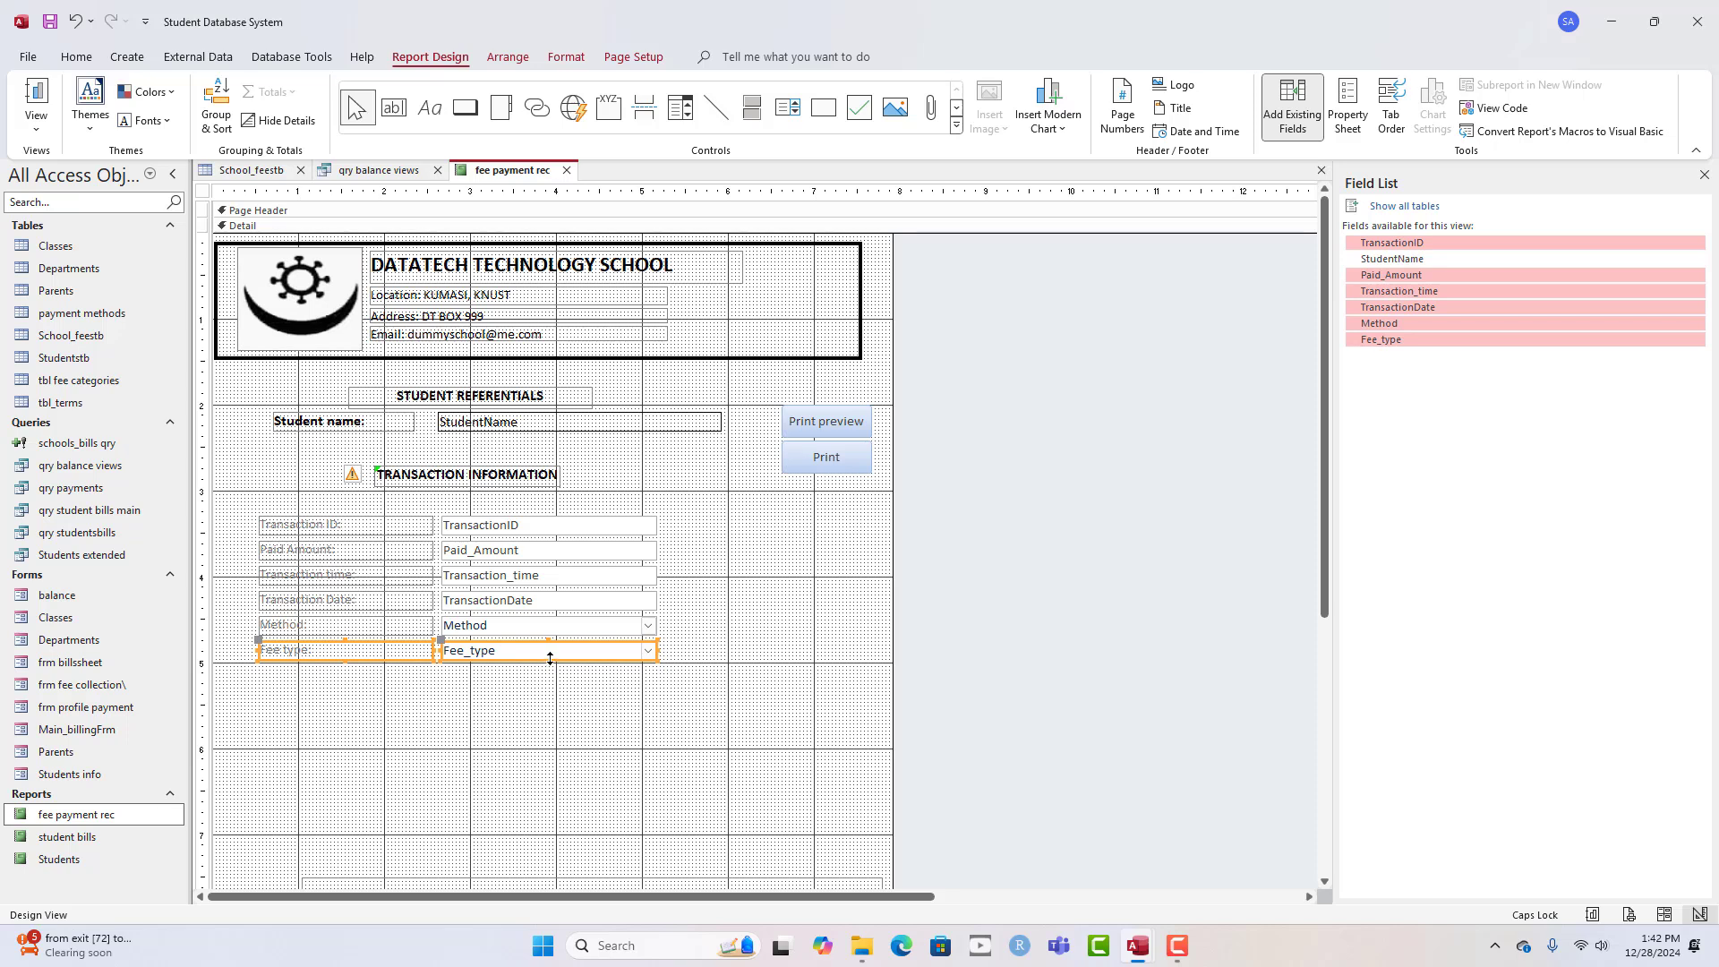
drag(550, 659, 549, 677)
drag(641, 730, 366, 522)
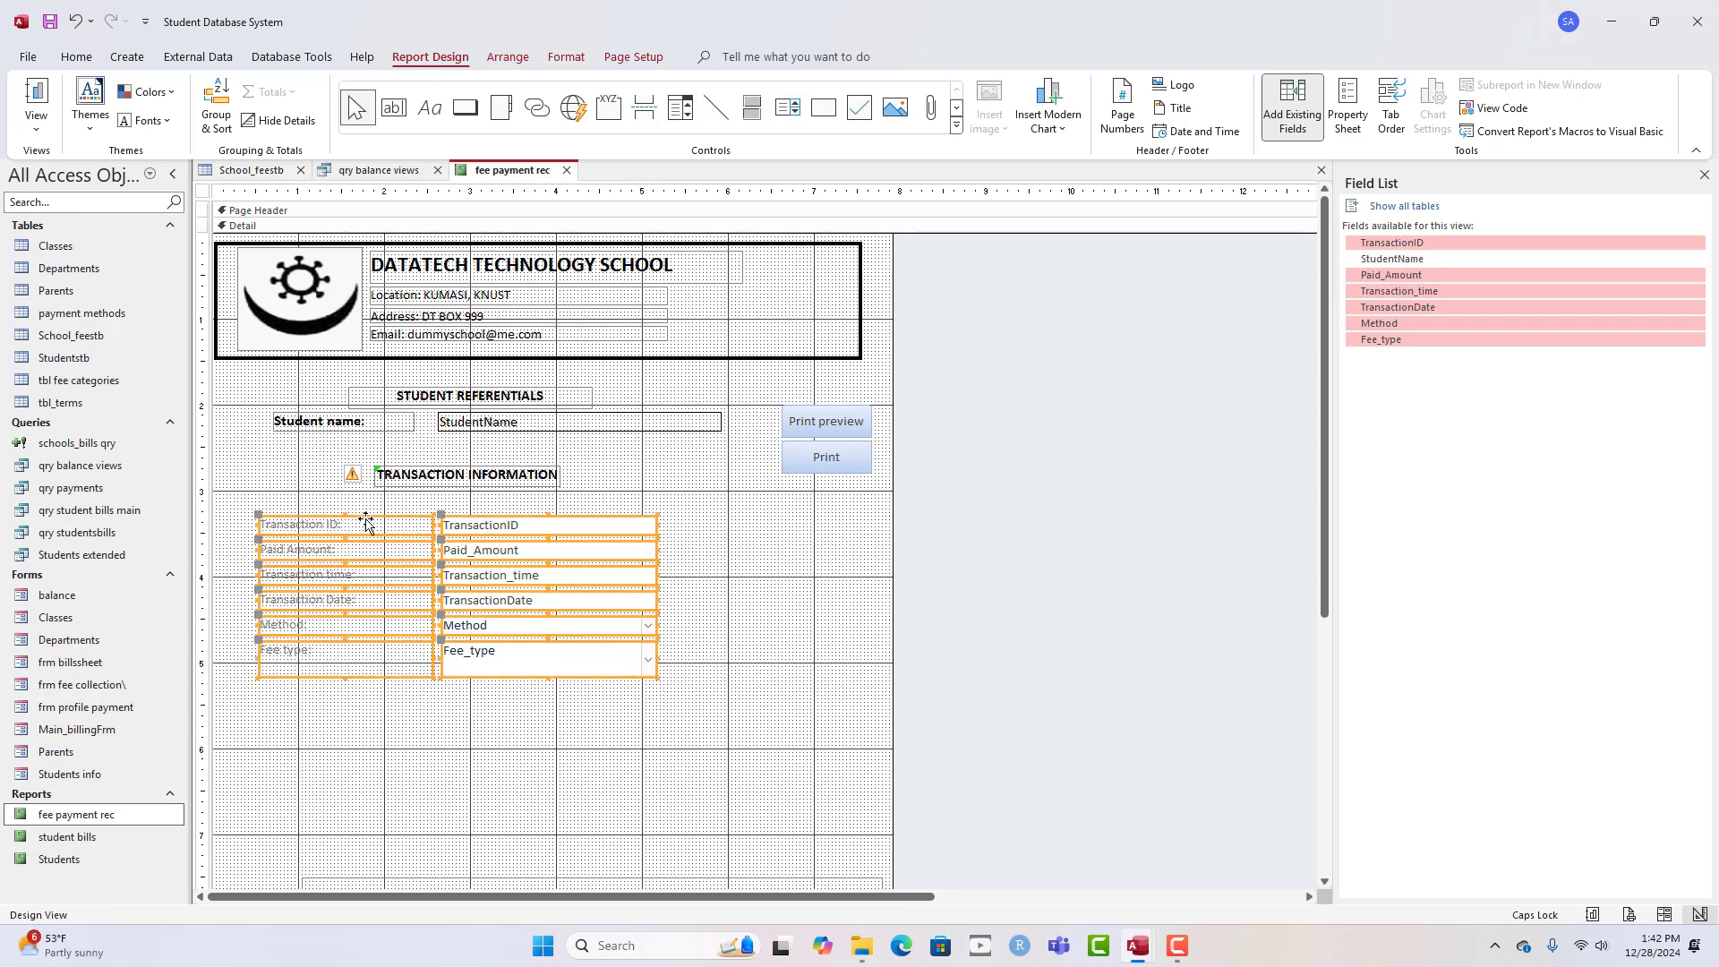
right_click(367, 522)
mouse_move(452, 704)
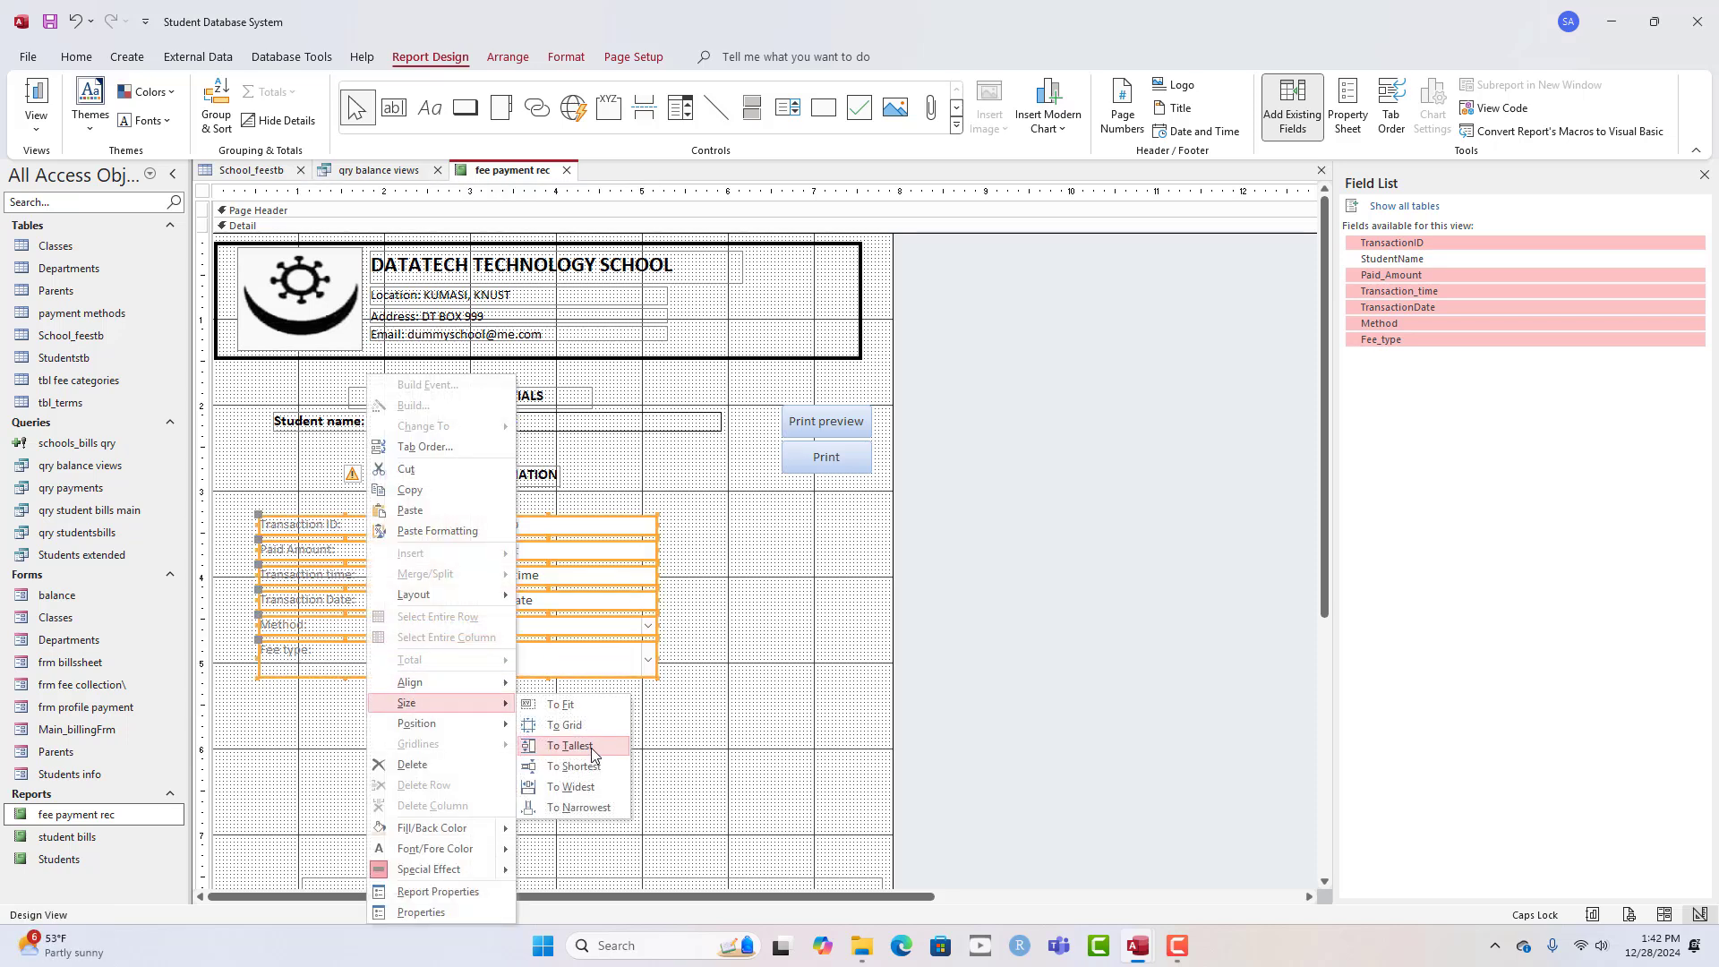
click(591, 749)
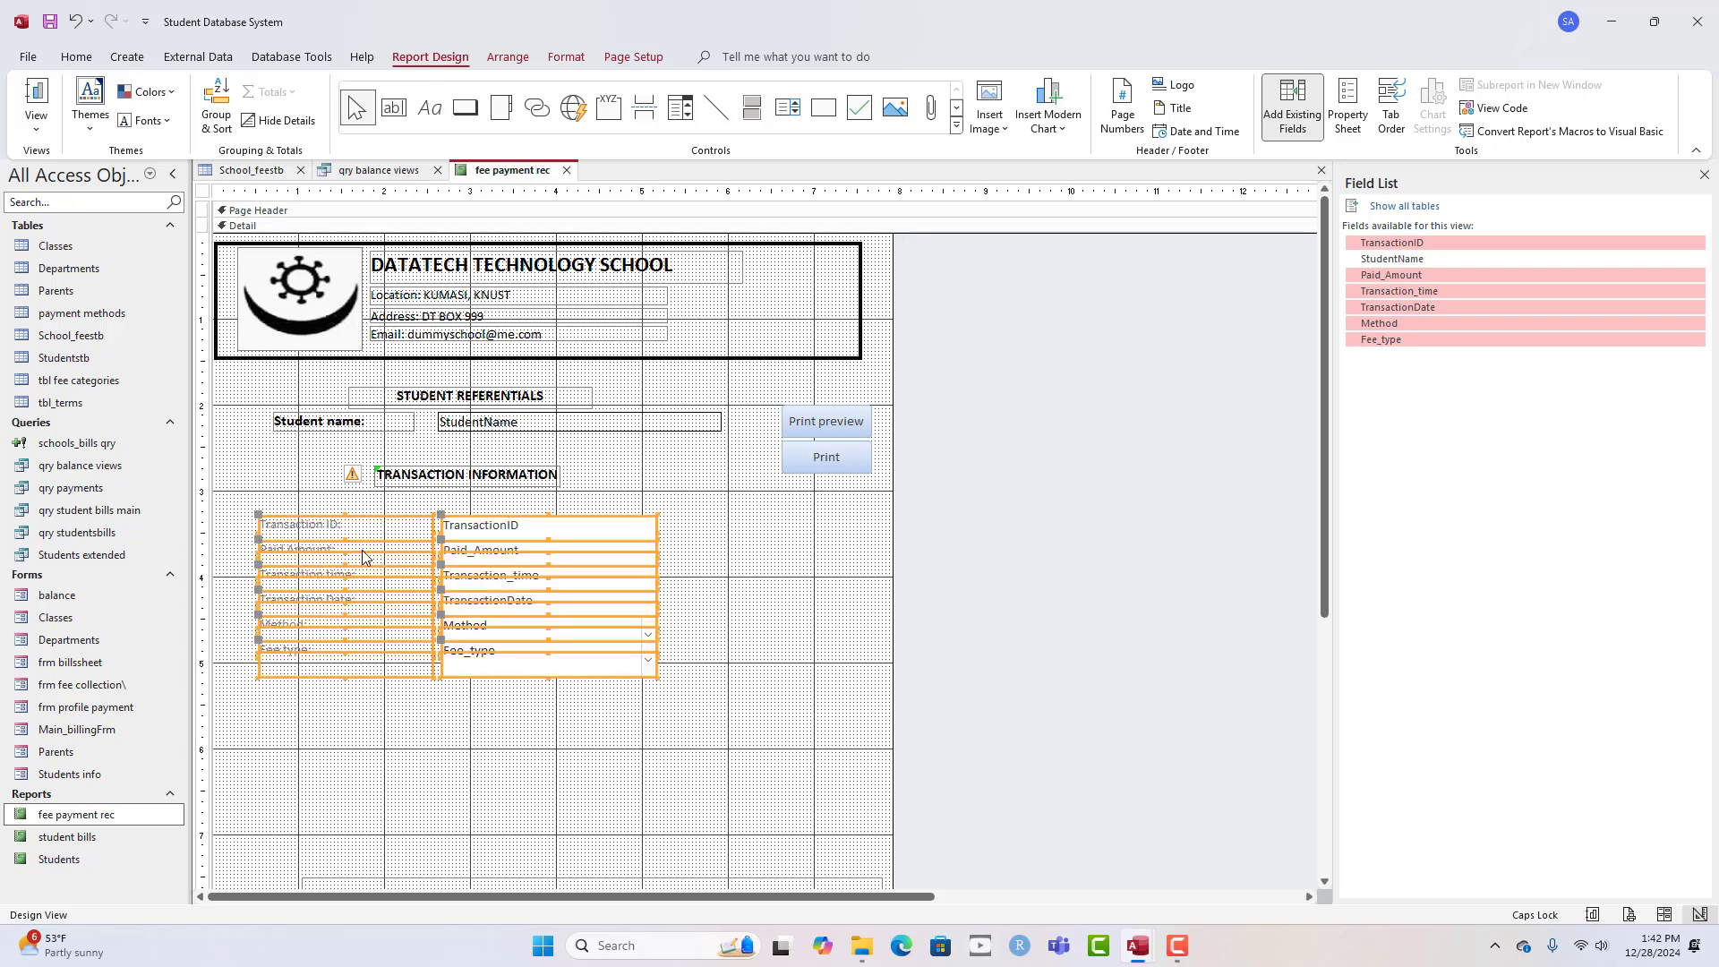
- Nudge the transaction block up slightly, and space its rows downward one after another so that they no longer overlap
key(Down)
key(Up)
key(Up)
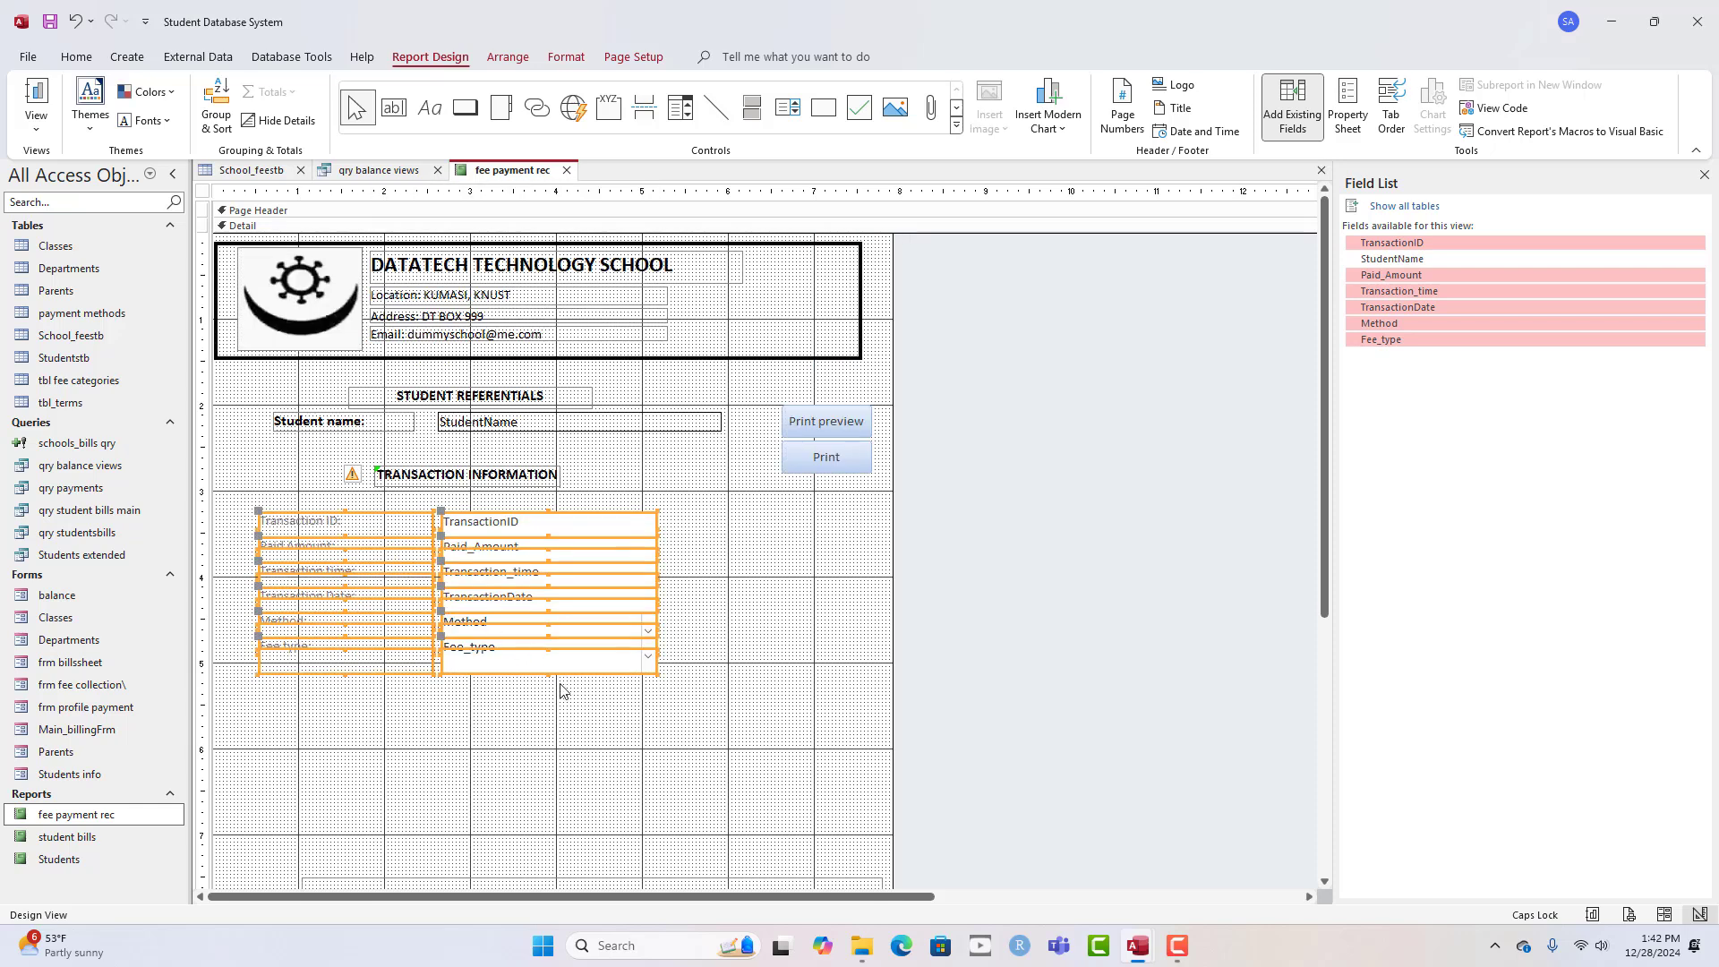
drag(616, 736, 384, 551)
key(Down)
key(Down)
key(Down)
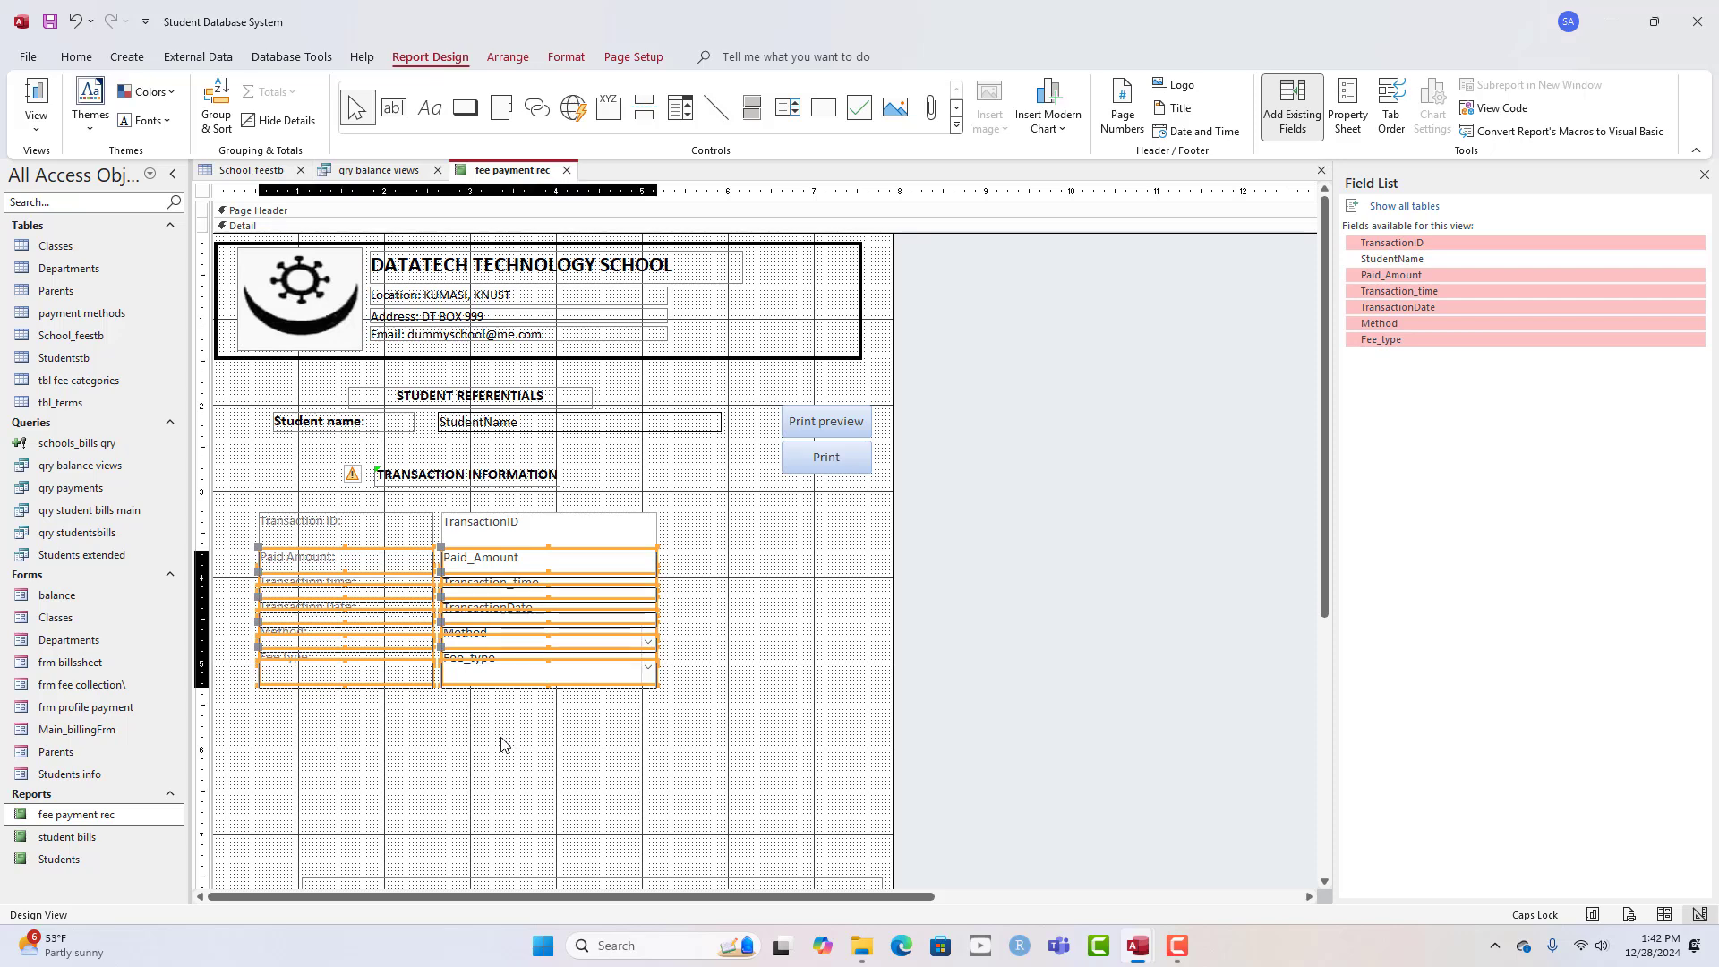
key(Down)
drag(526, 774, 386, 595)
key(Down)
key(Down)
key(Down)
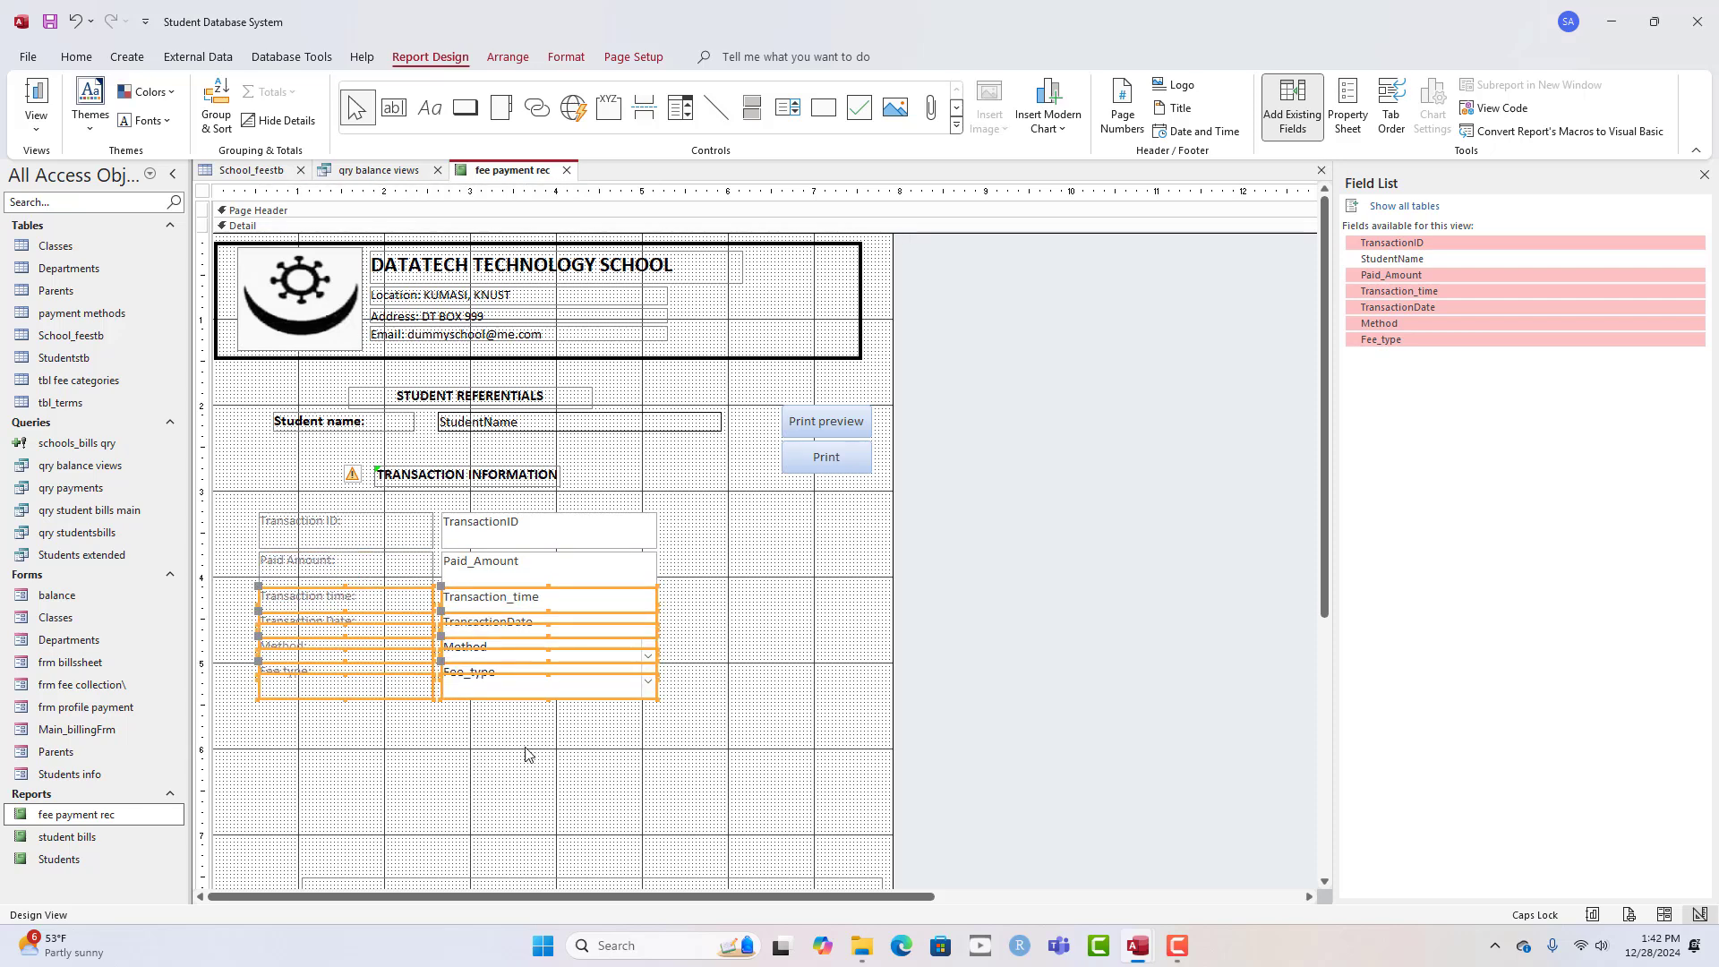
key(Down)
drag(533, 775, 388, 628)
key(Down)
key(Down)
key(Down)
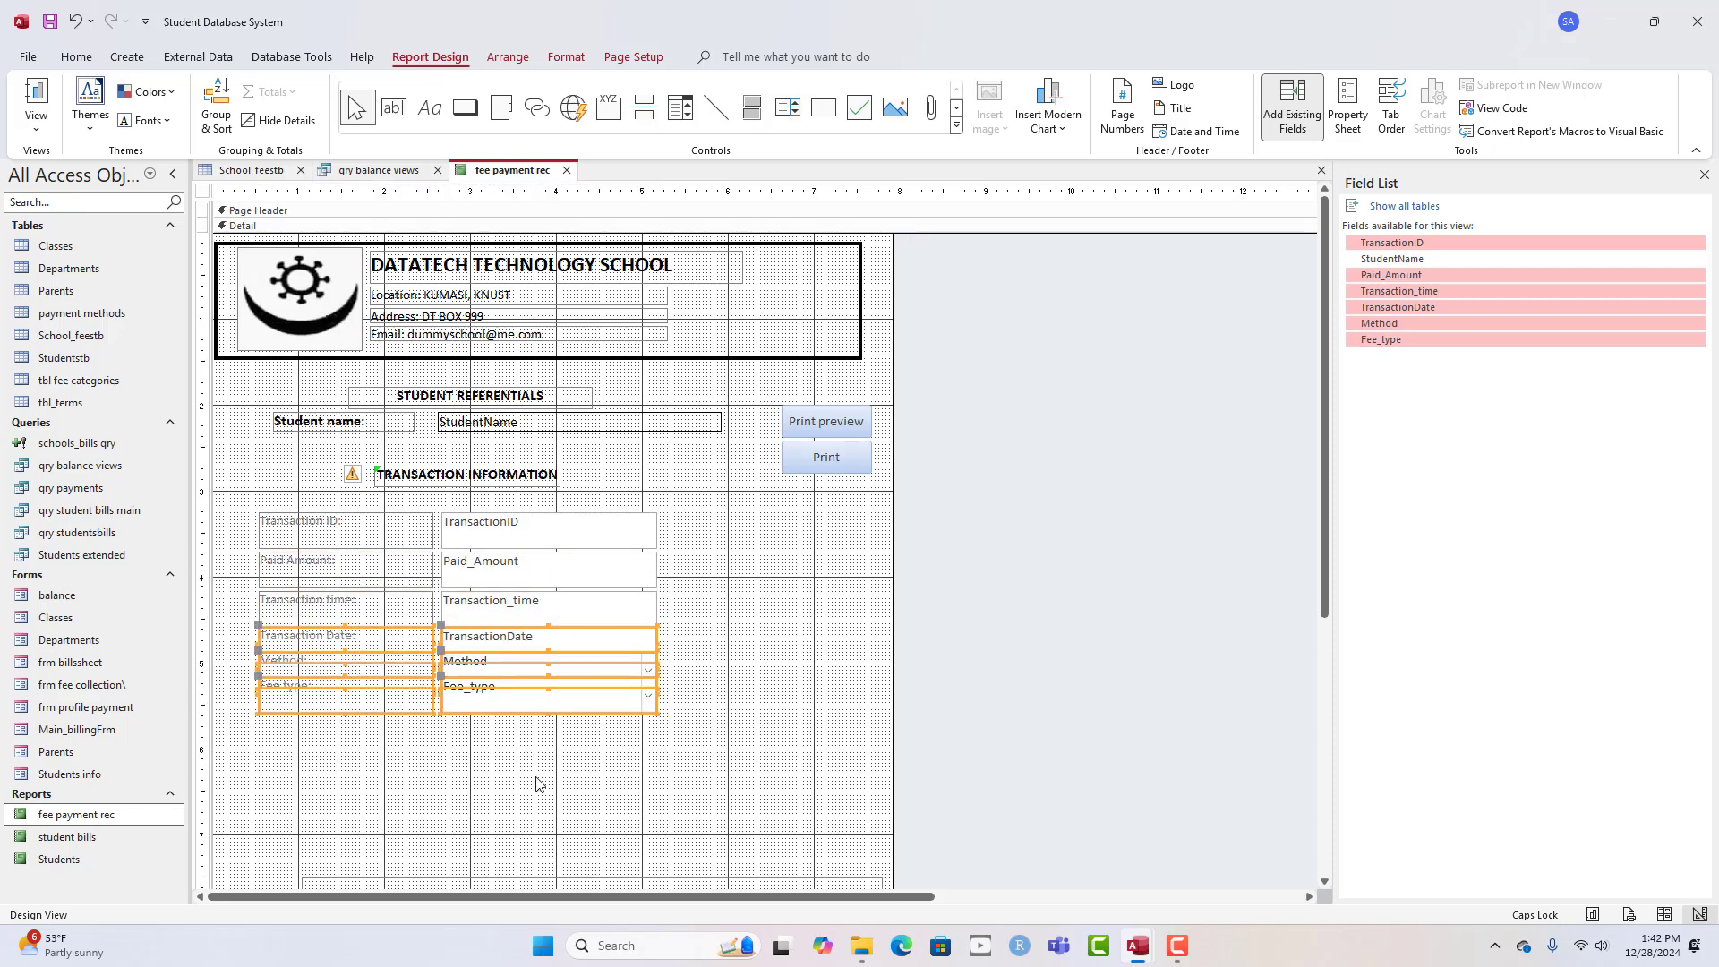
key(Down)
drag(540, 795, 395, 667)
key(Down)
key(Down)
key(Down)
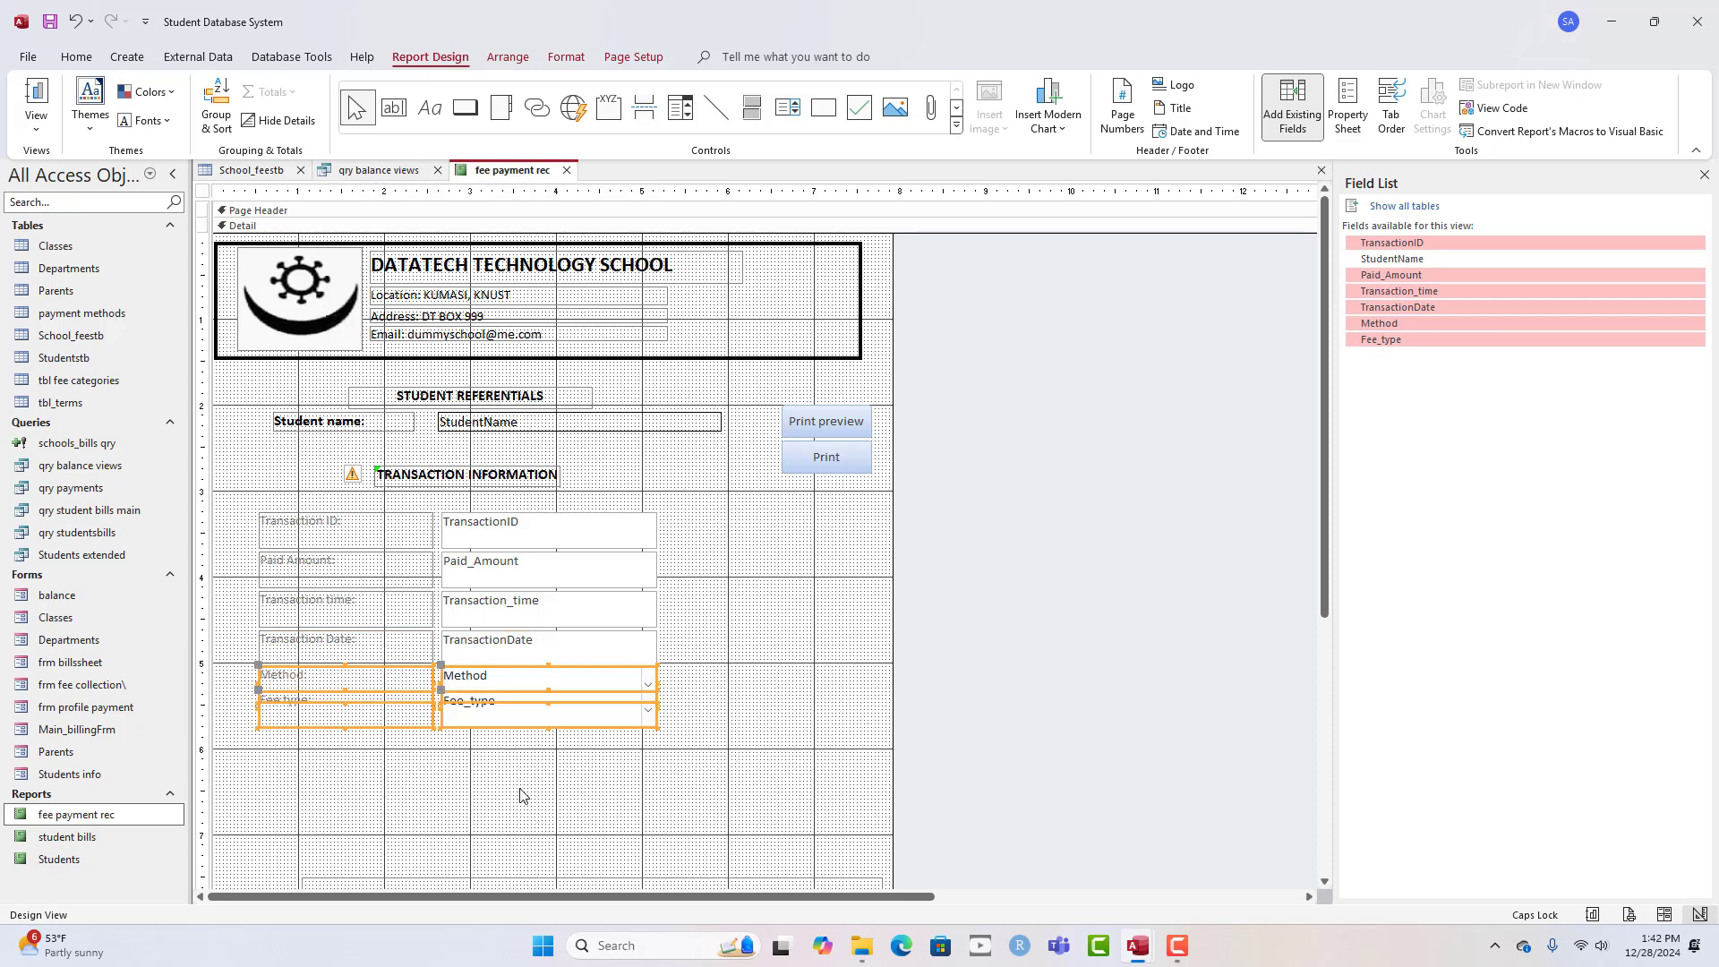
key(Down)
drag(534, 806, 409, 714)
key(Down)
key(Down)
key(Down)
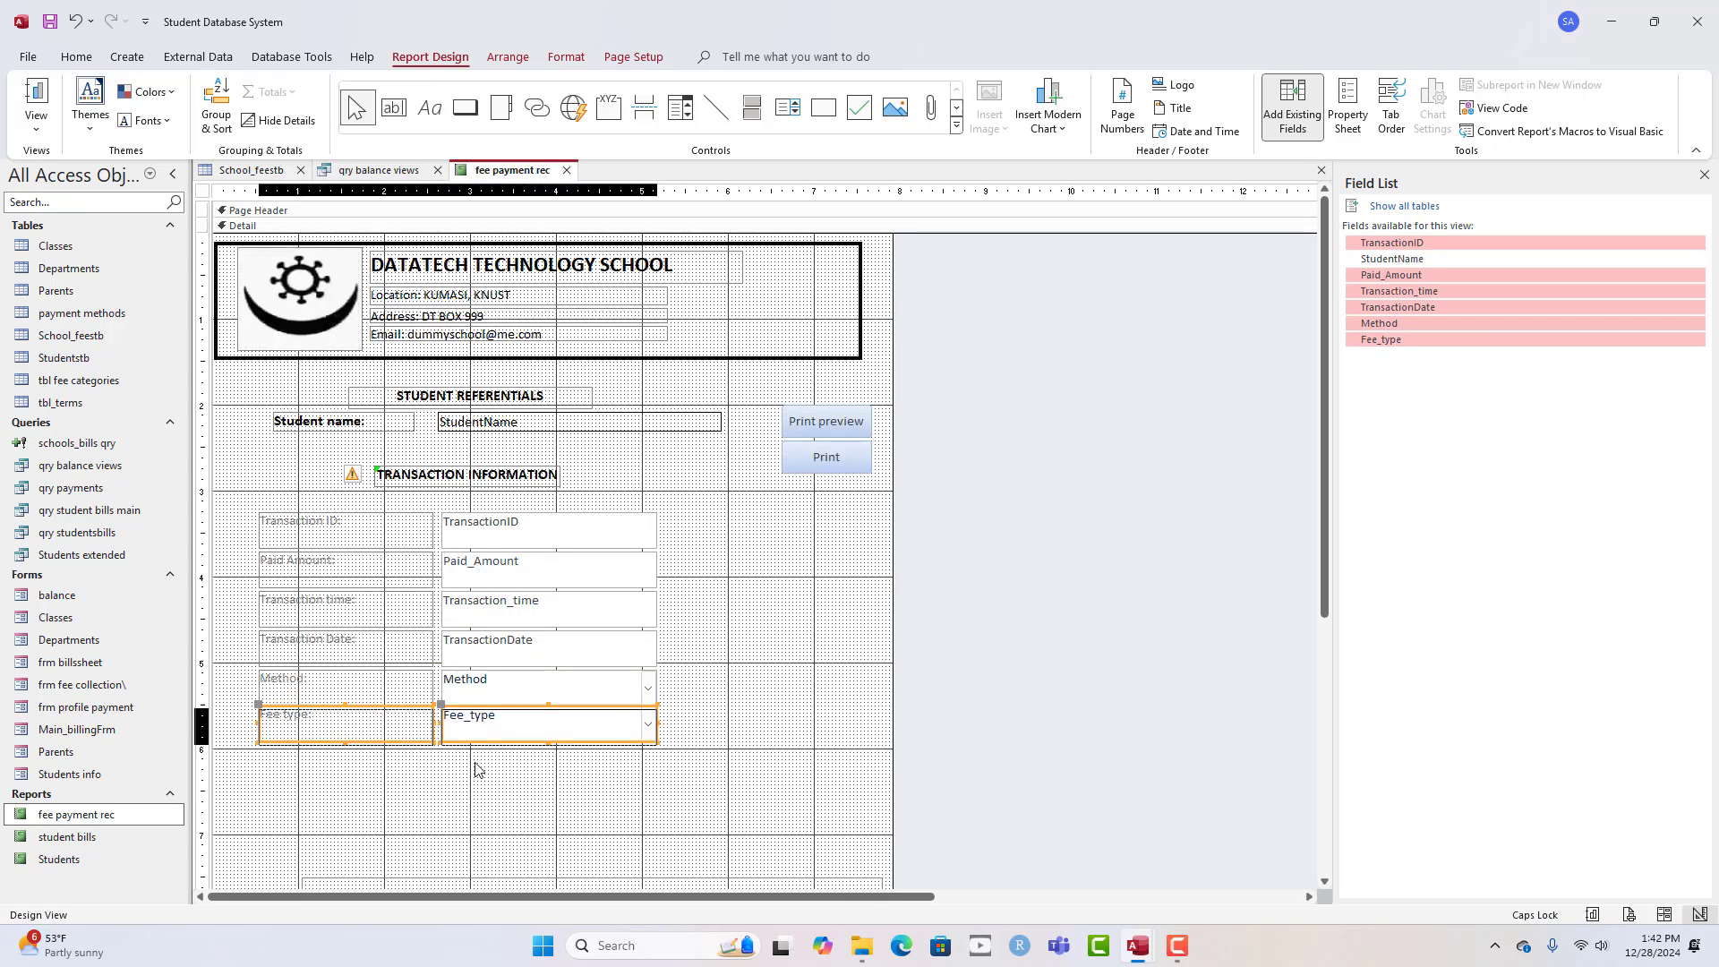
key(Down)
- Set the font size of all the transaction labels and field boxes to 14
drag(619, 795, 309, 506)
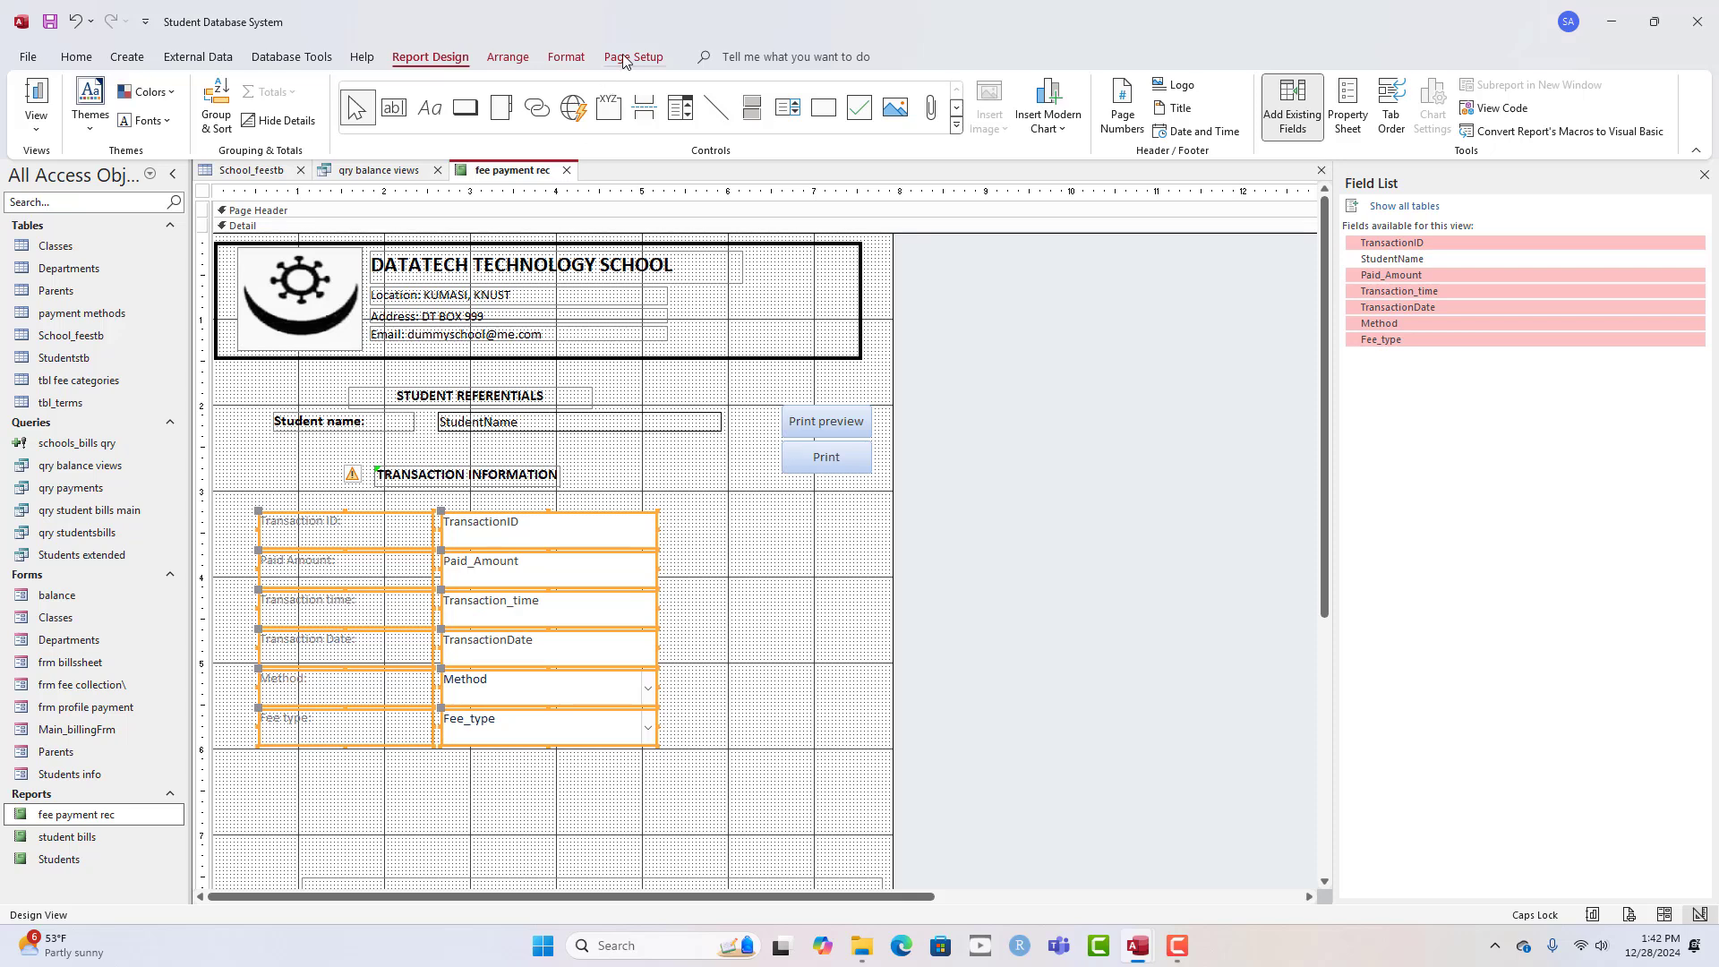
click(566, 57)
click(310, 91)
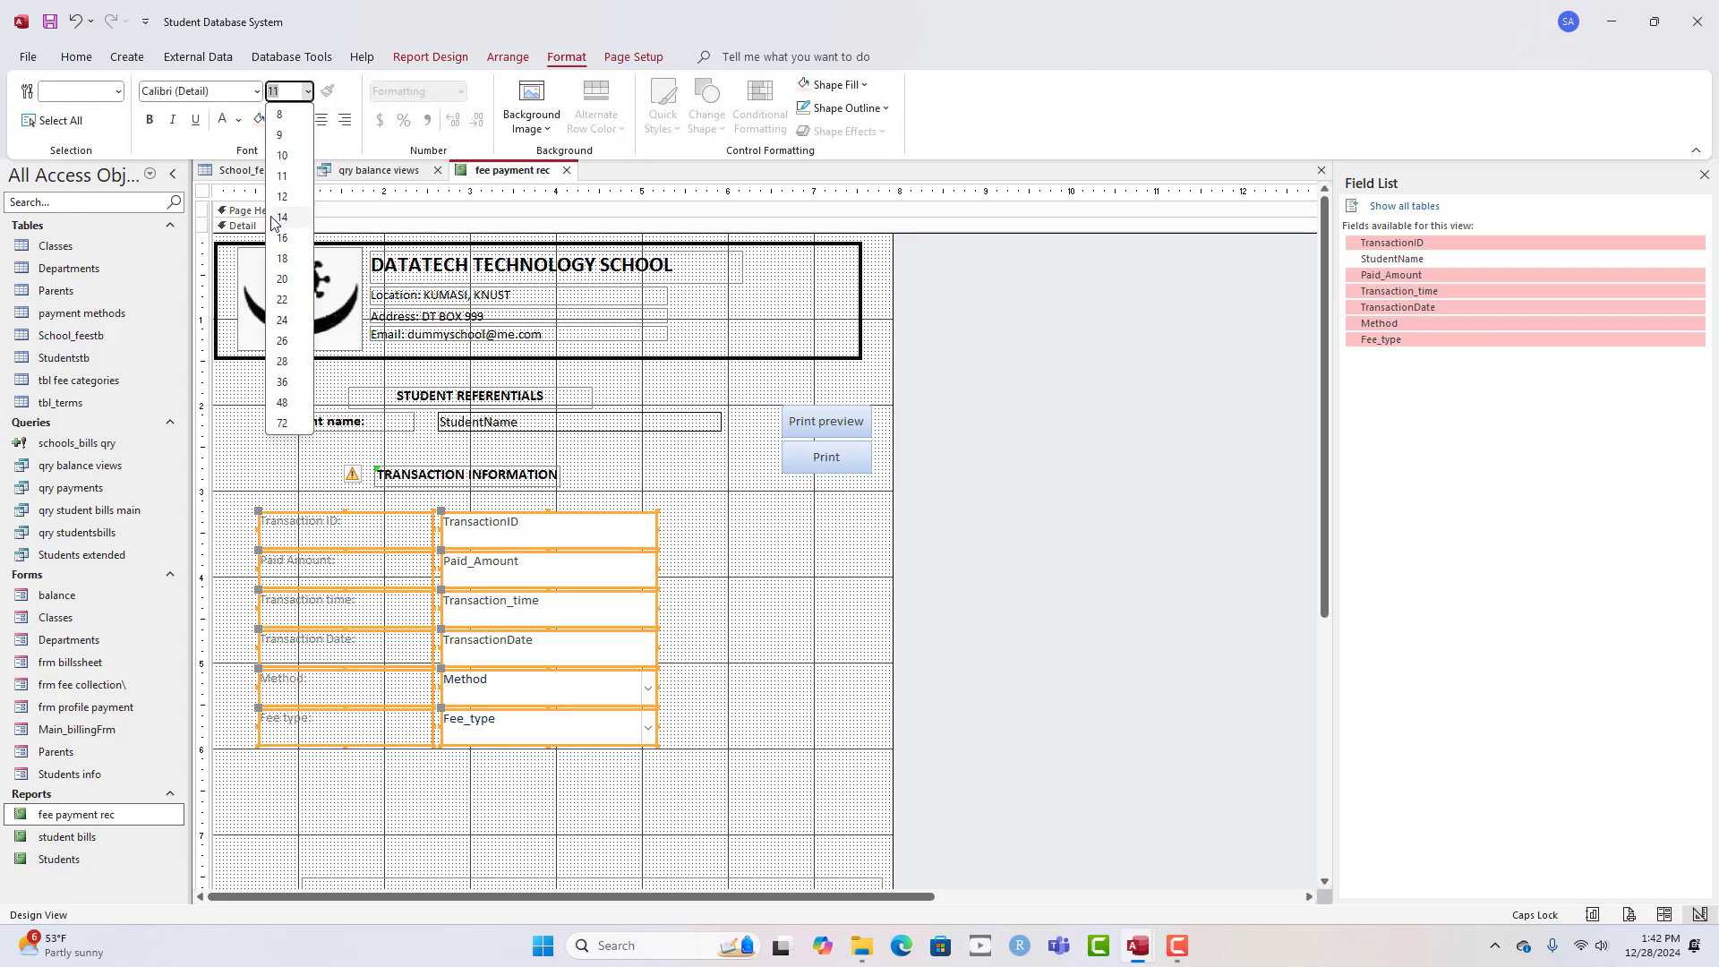
click(284, 225)
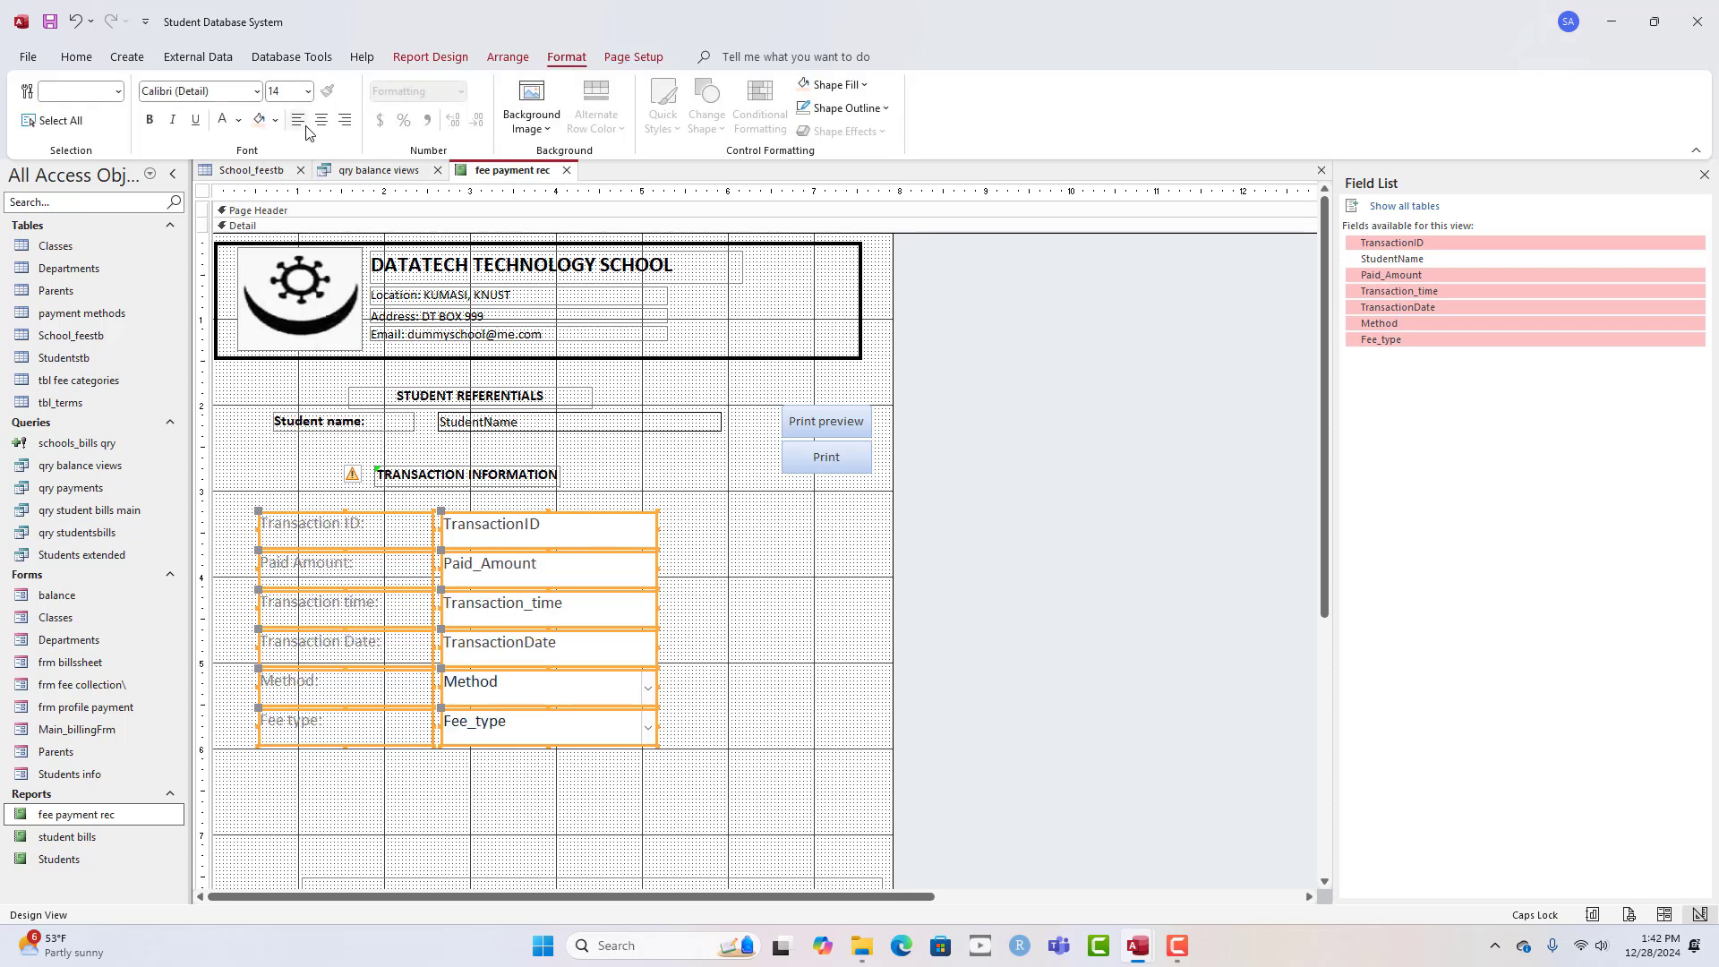
- Nudge the whole block of transaction fields up, closer to the TRANSACTION INFORMATION heading
scroll(623, 502, down, 2)
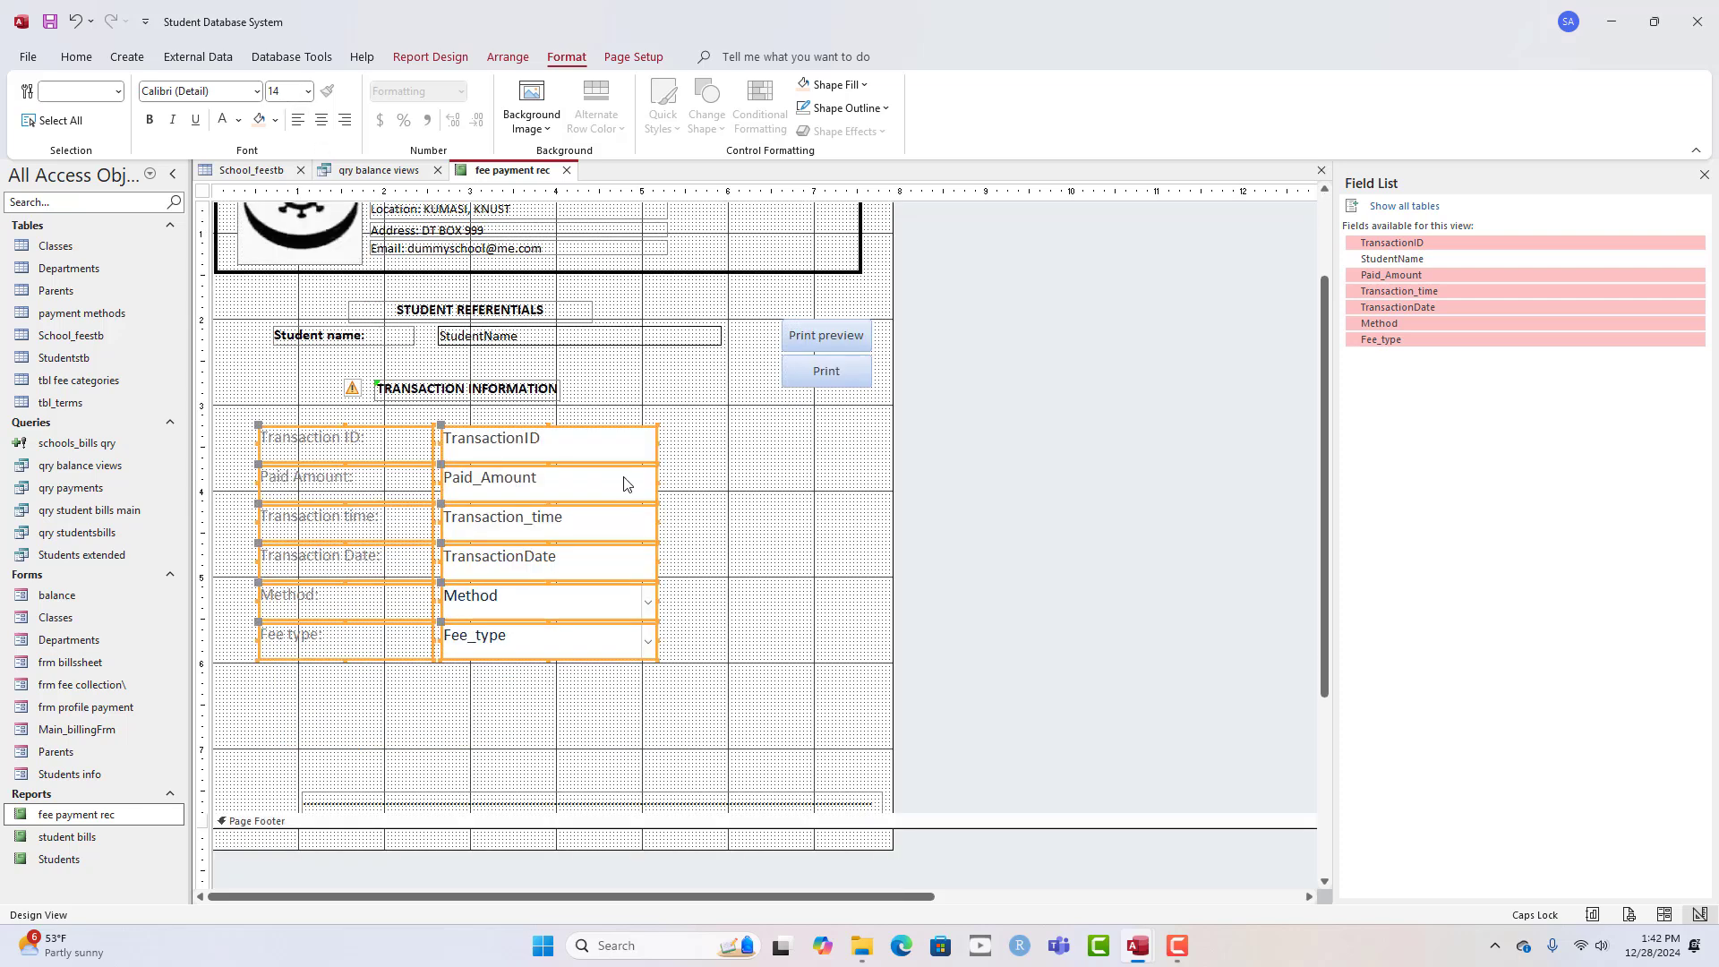
scroll(624, 504, up, 2)
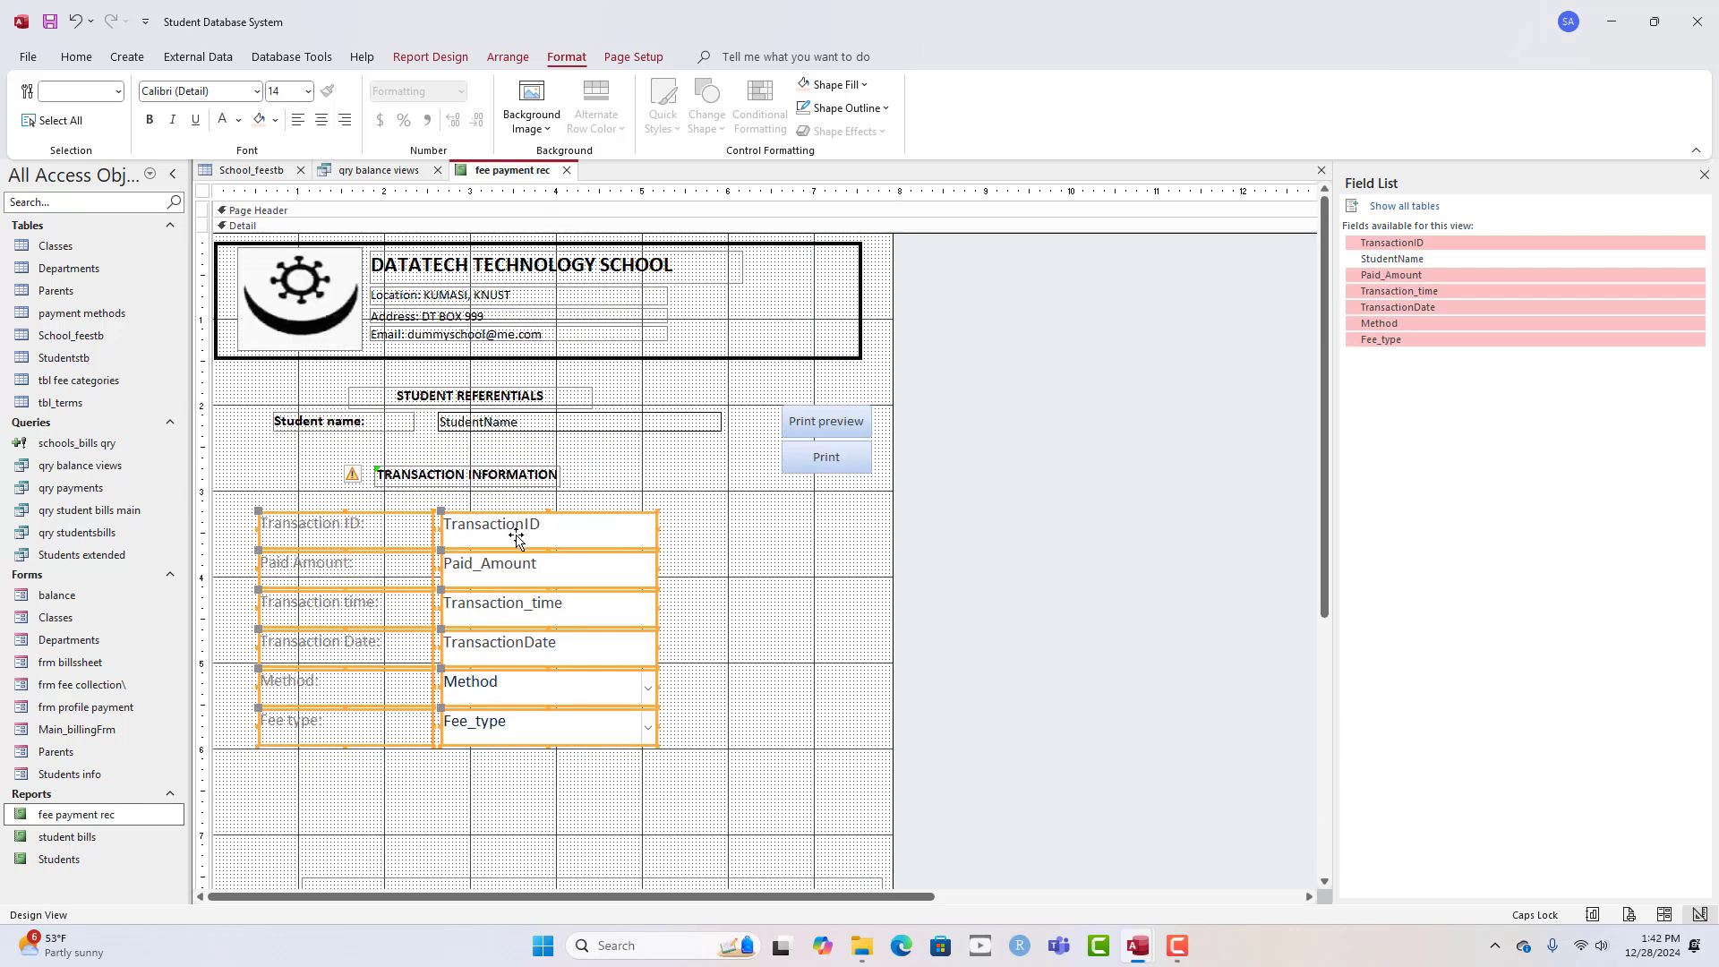
key(Up)
key(Up)
key(Up)
key(Up)
key(Up)
key(Down)
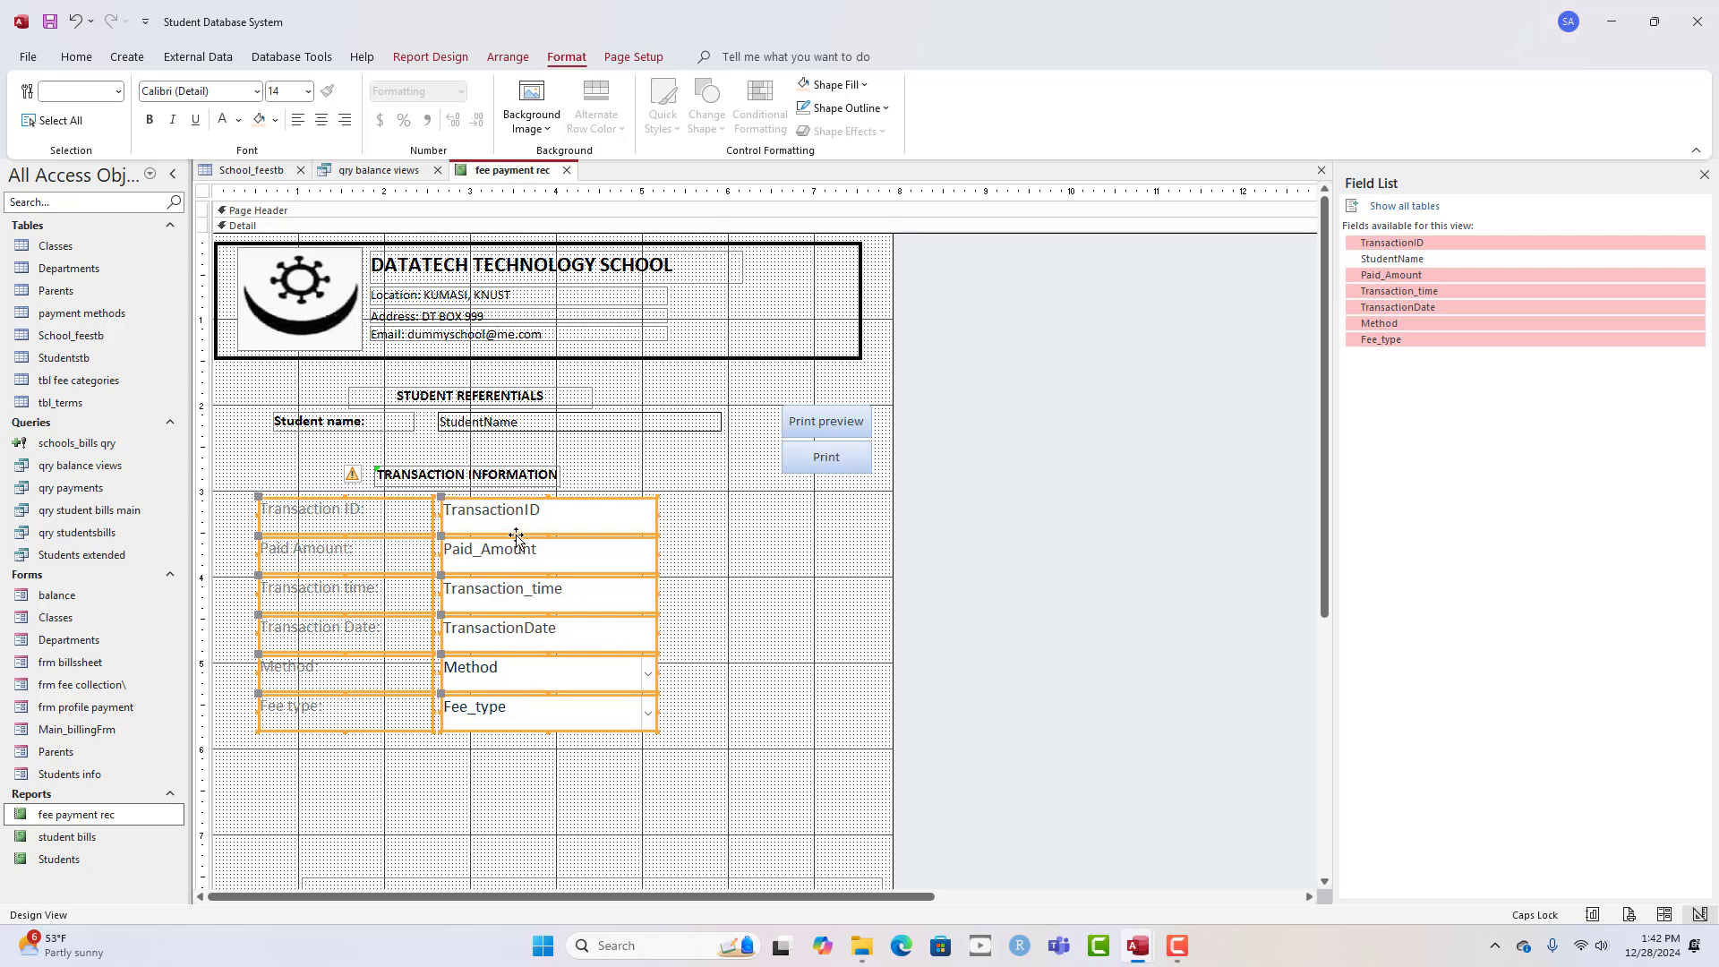
- Move the dotted separator line up beneath the Fee type row and shorten the Detail section to match
scroll(537, 640, down, 2)
click(519, 715)
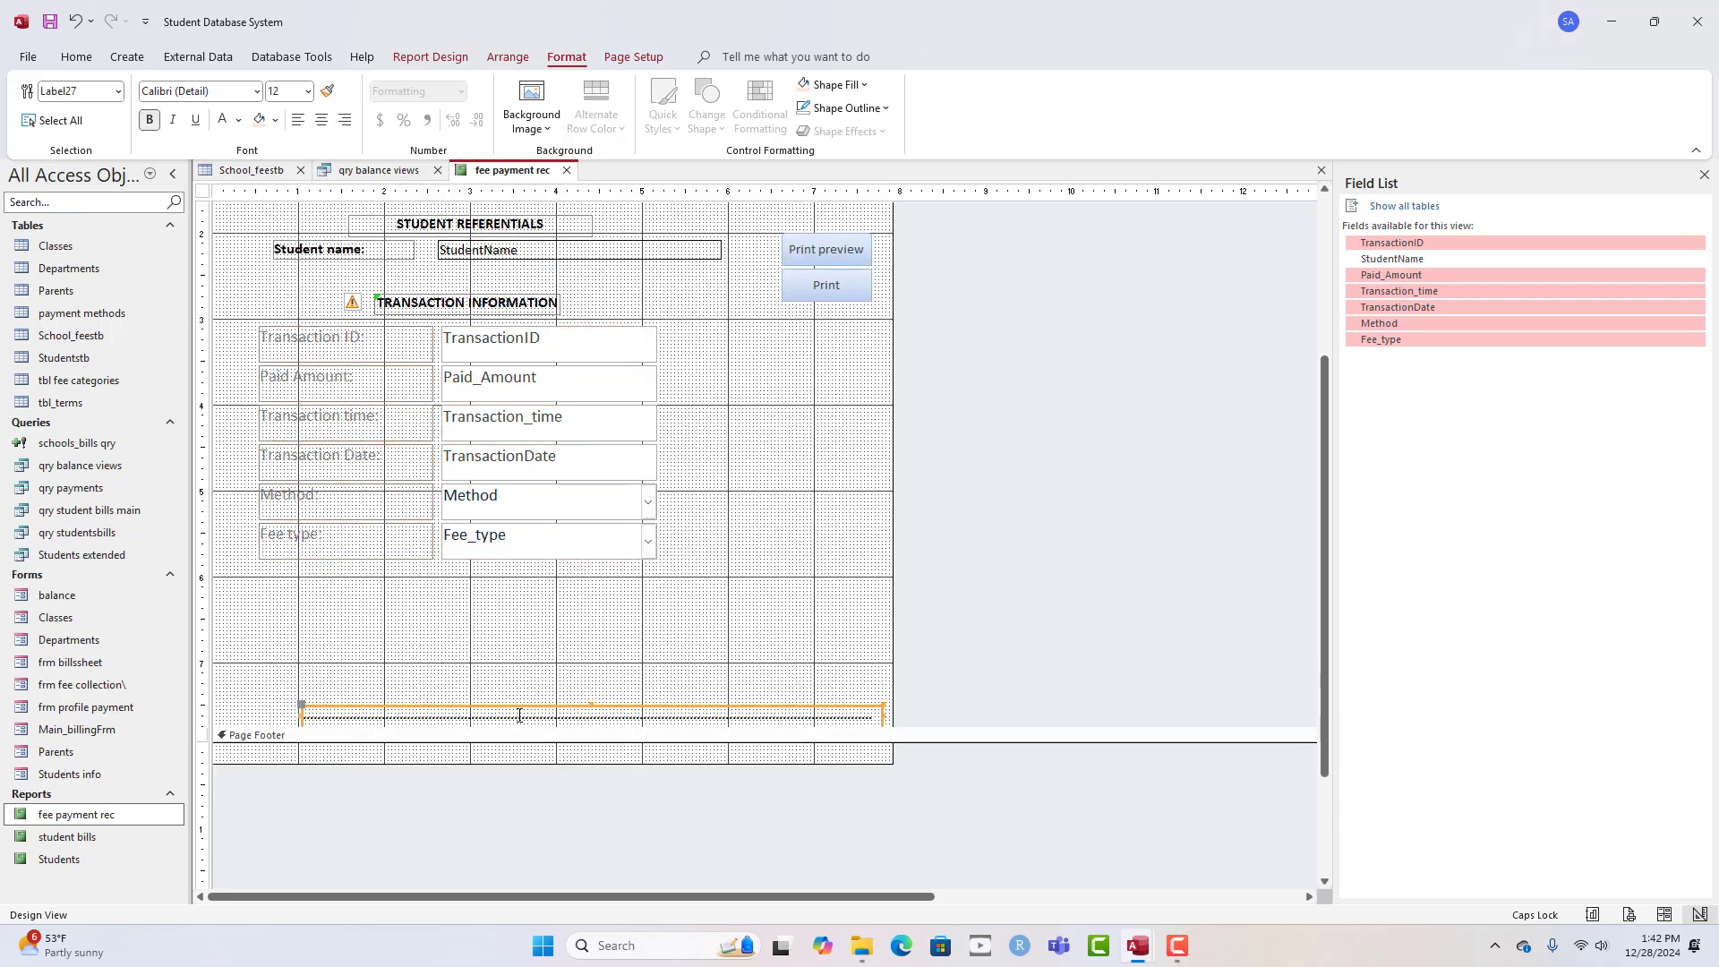
drag(533, 707, 476, 605)
click(510, 735)
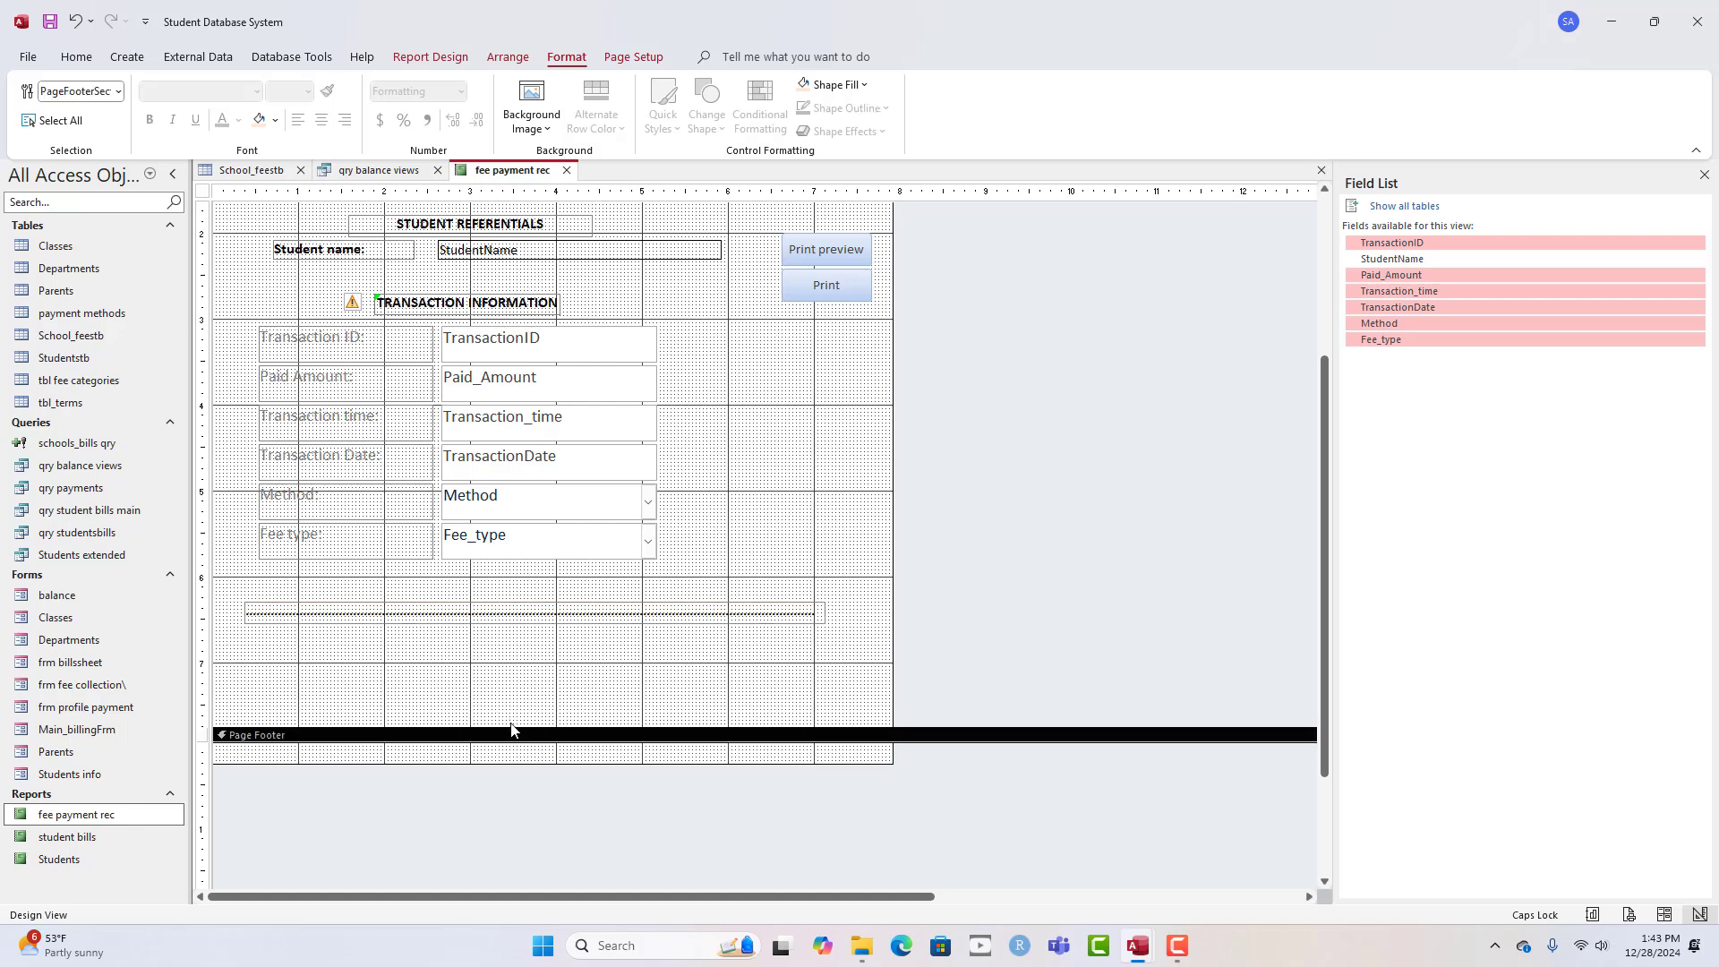
drag(511, 730, 525, 631)
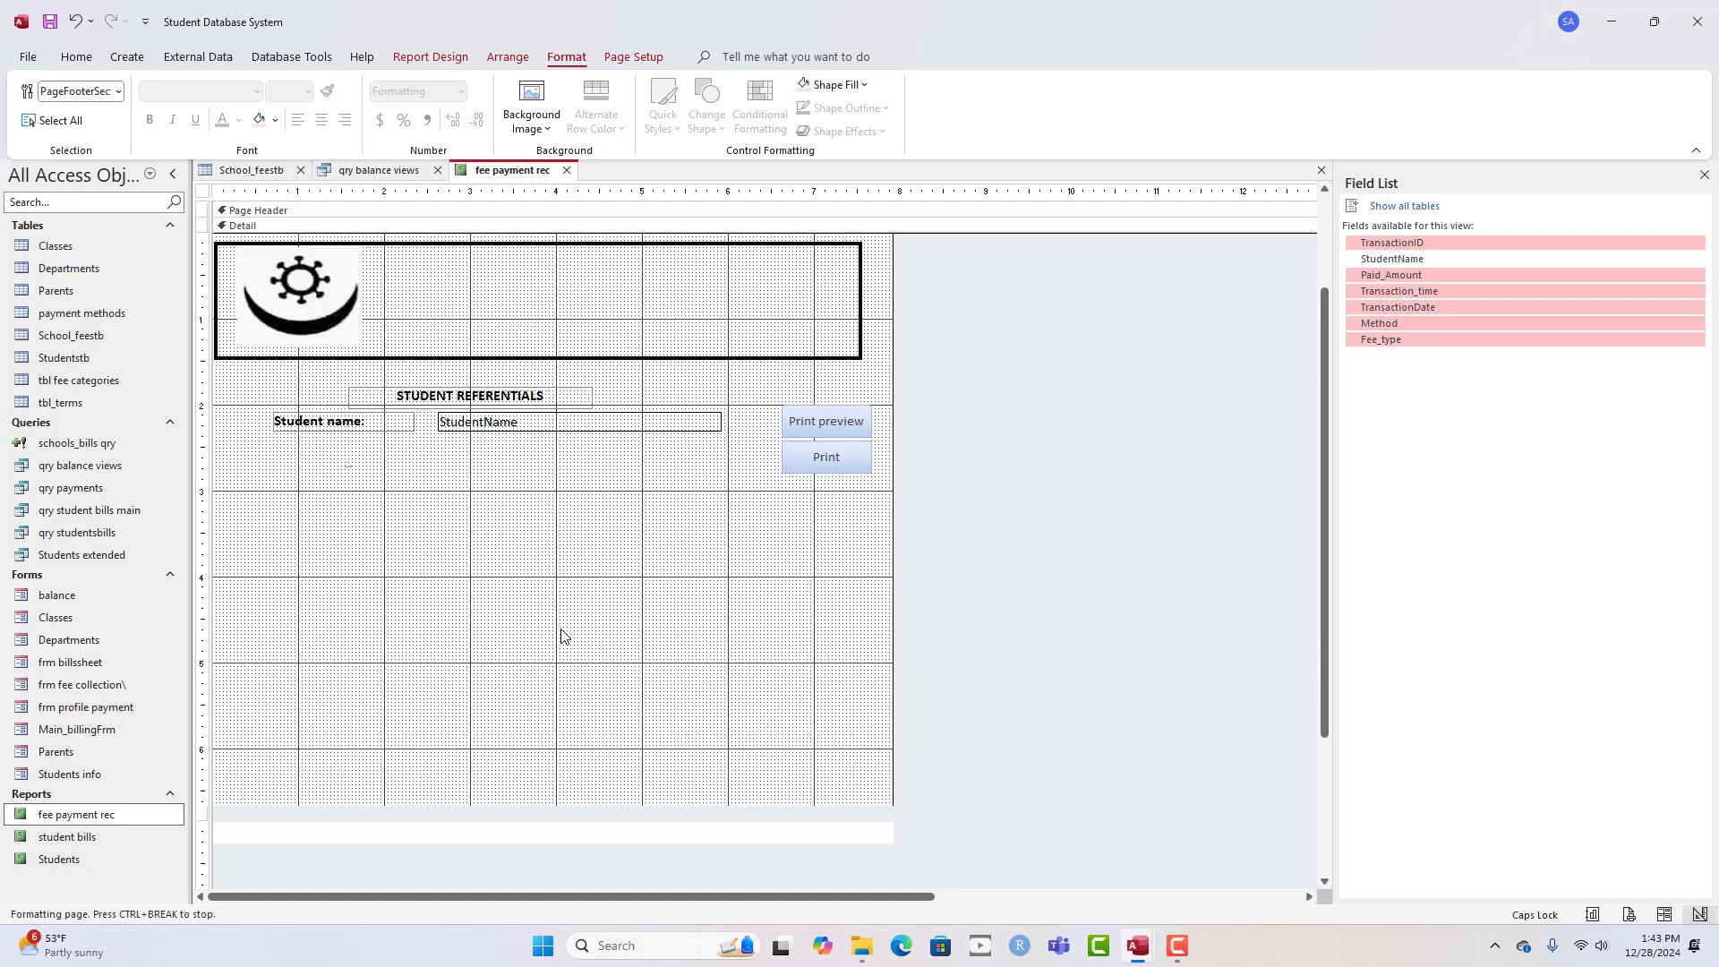
- Nudge the TRANSACTION INFORMATION heading and its fields up together, closer to the student name row
drag(597, 454, 320, 732)
key(Up)
key(Up)
key(Up)
key(Up)
key(Up)
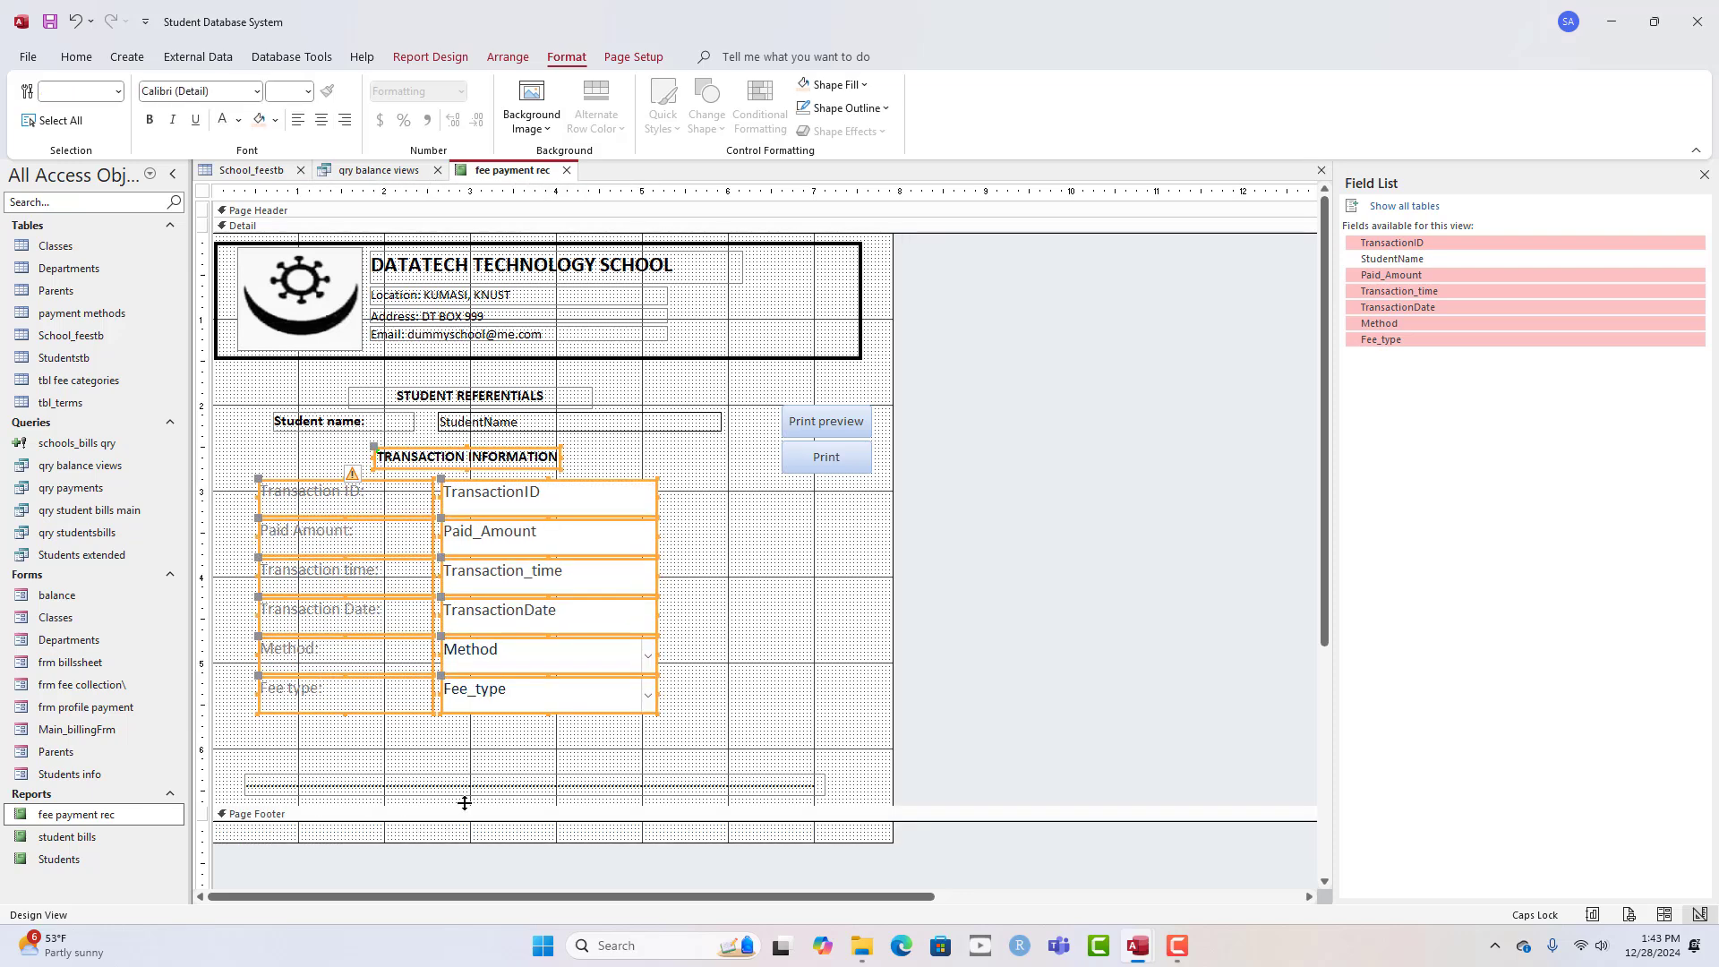
- Nudge the dotted separator line up to just below the Fee type row and reduce the Detail section's height again
click(480, 788)
key(Up)
key(Up)
key(Up)
key(Up)
key(Up)
key(Up)
key(Up)
key(Up)
key(Up)
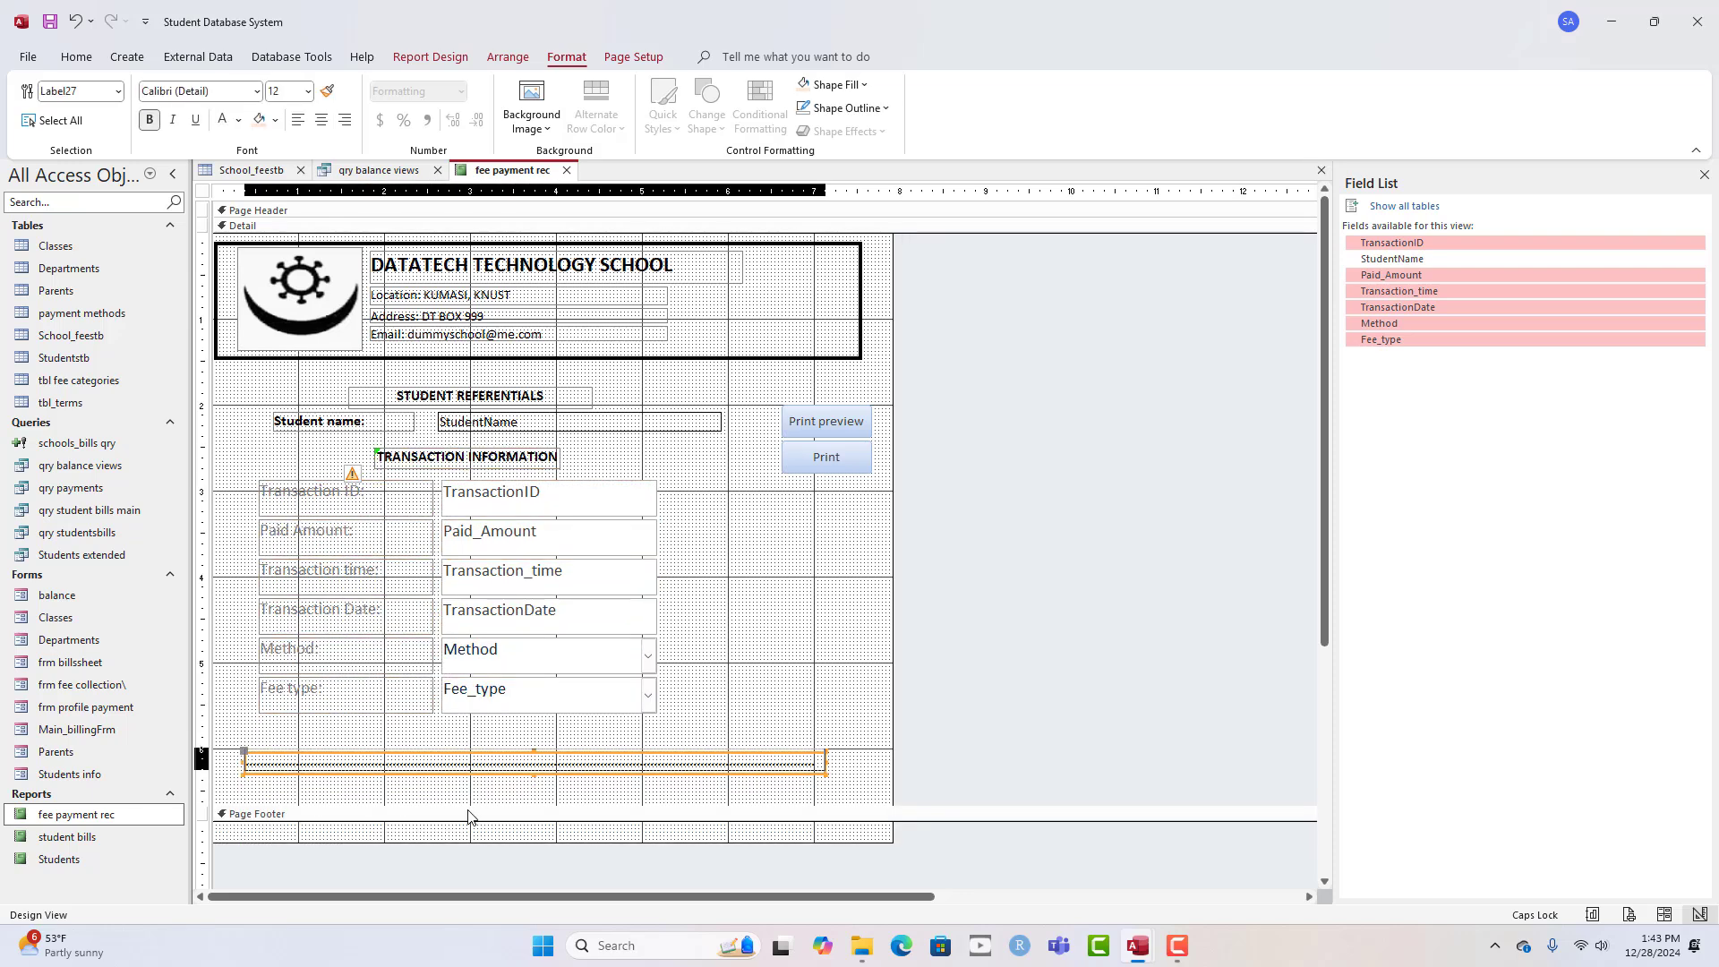
key(Up)
key(Up)
drag(468, 806, 475, 762)
key(Up)
key(Up)
key(Up)
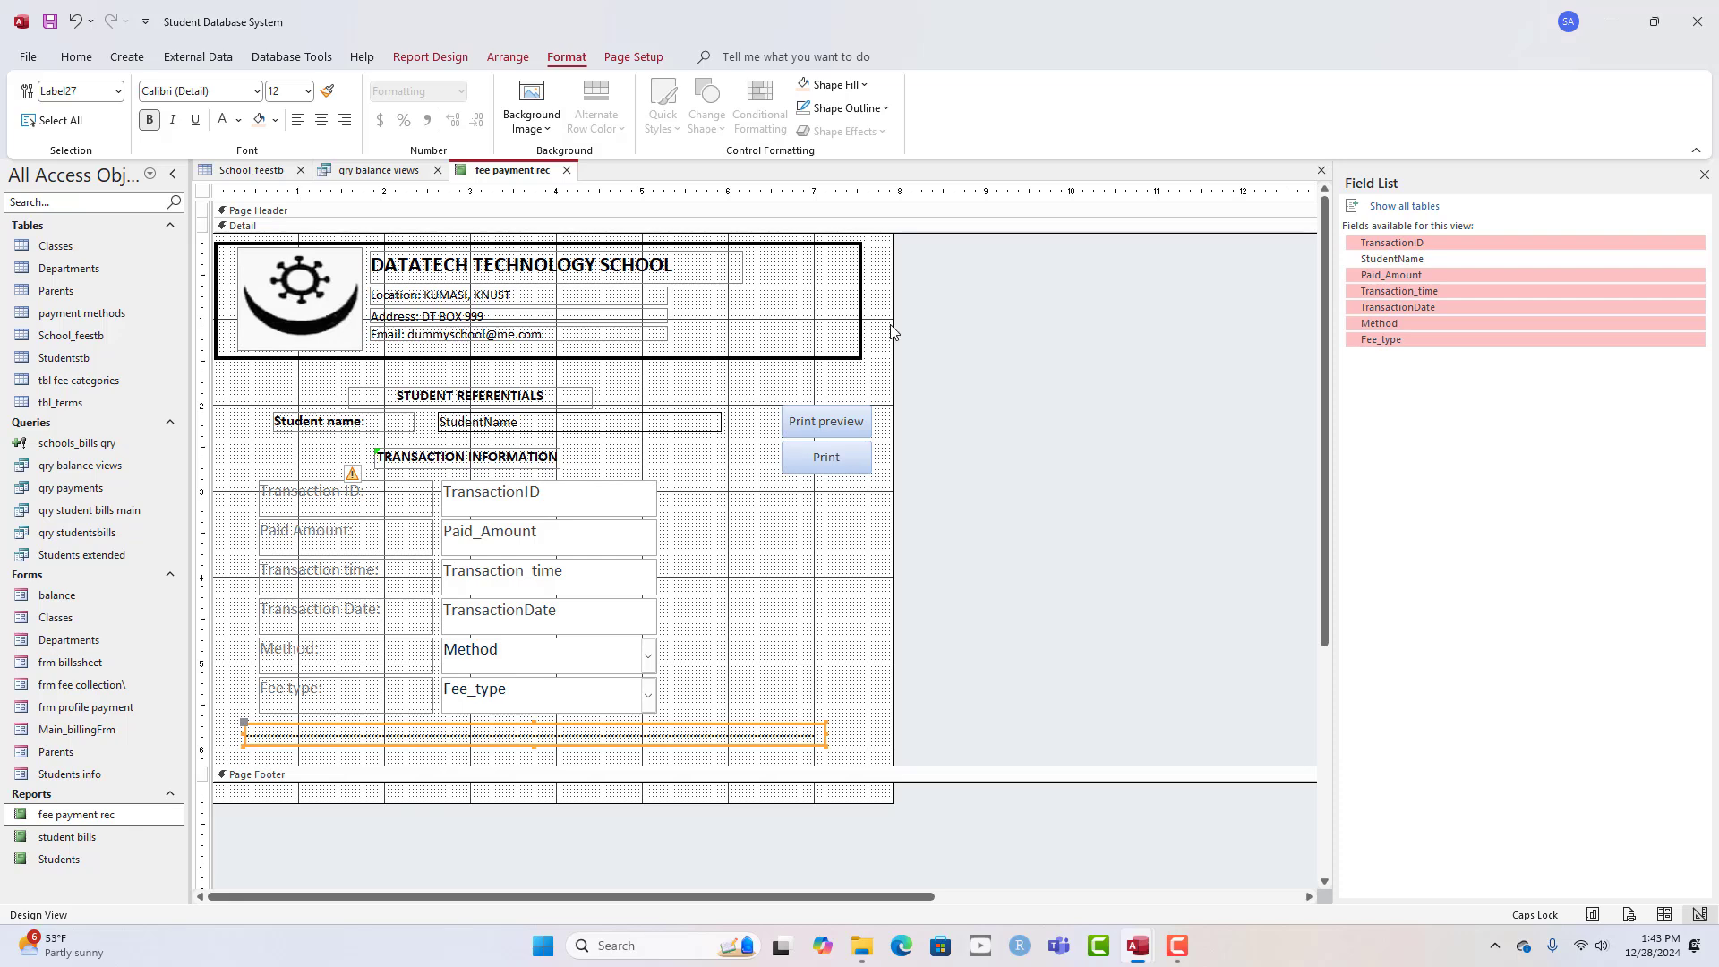
- Change the font colour of all the transaction labels and field boxes to black
double_click(204, 193)
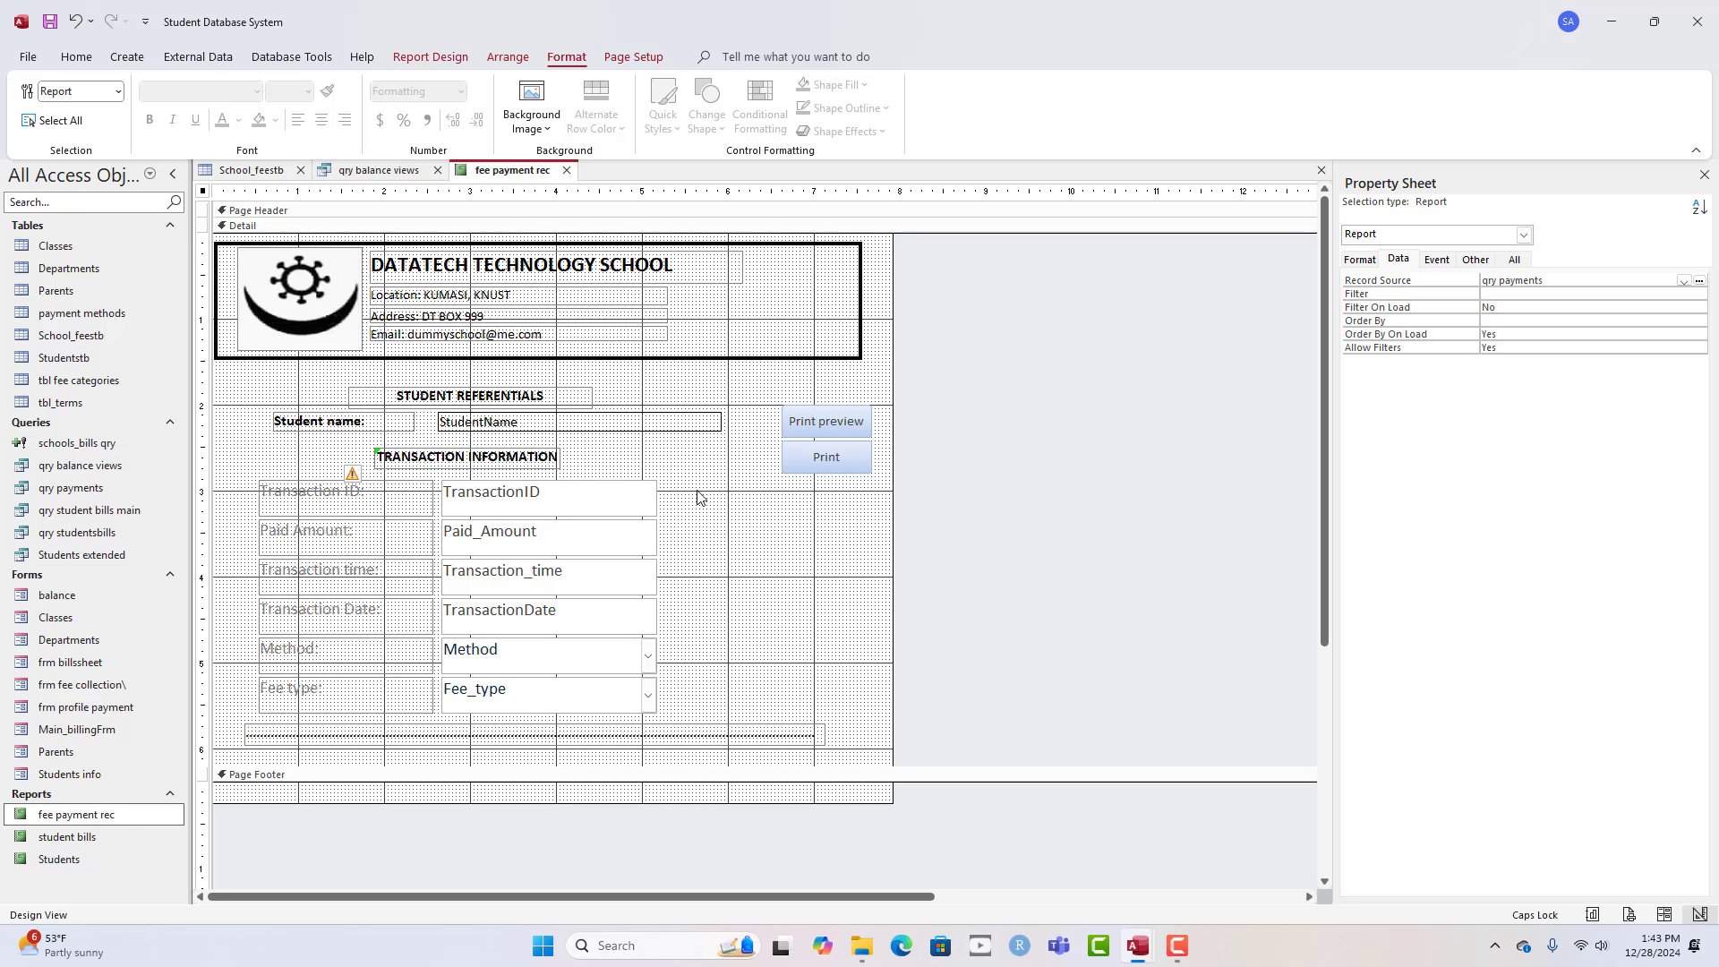
drag(700, 497, 324, 730)
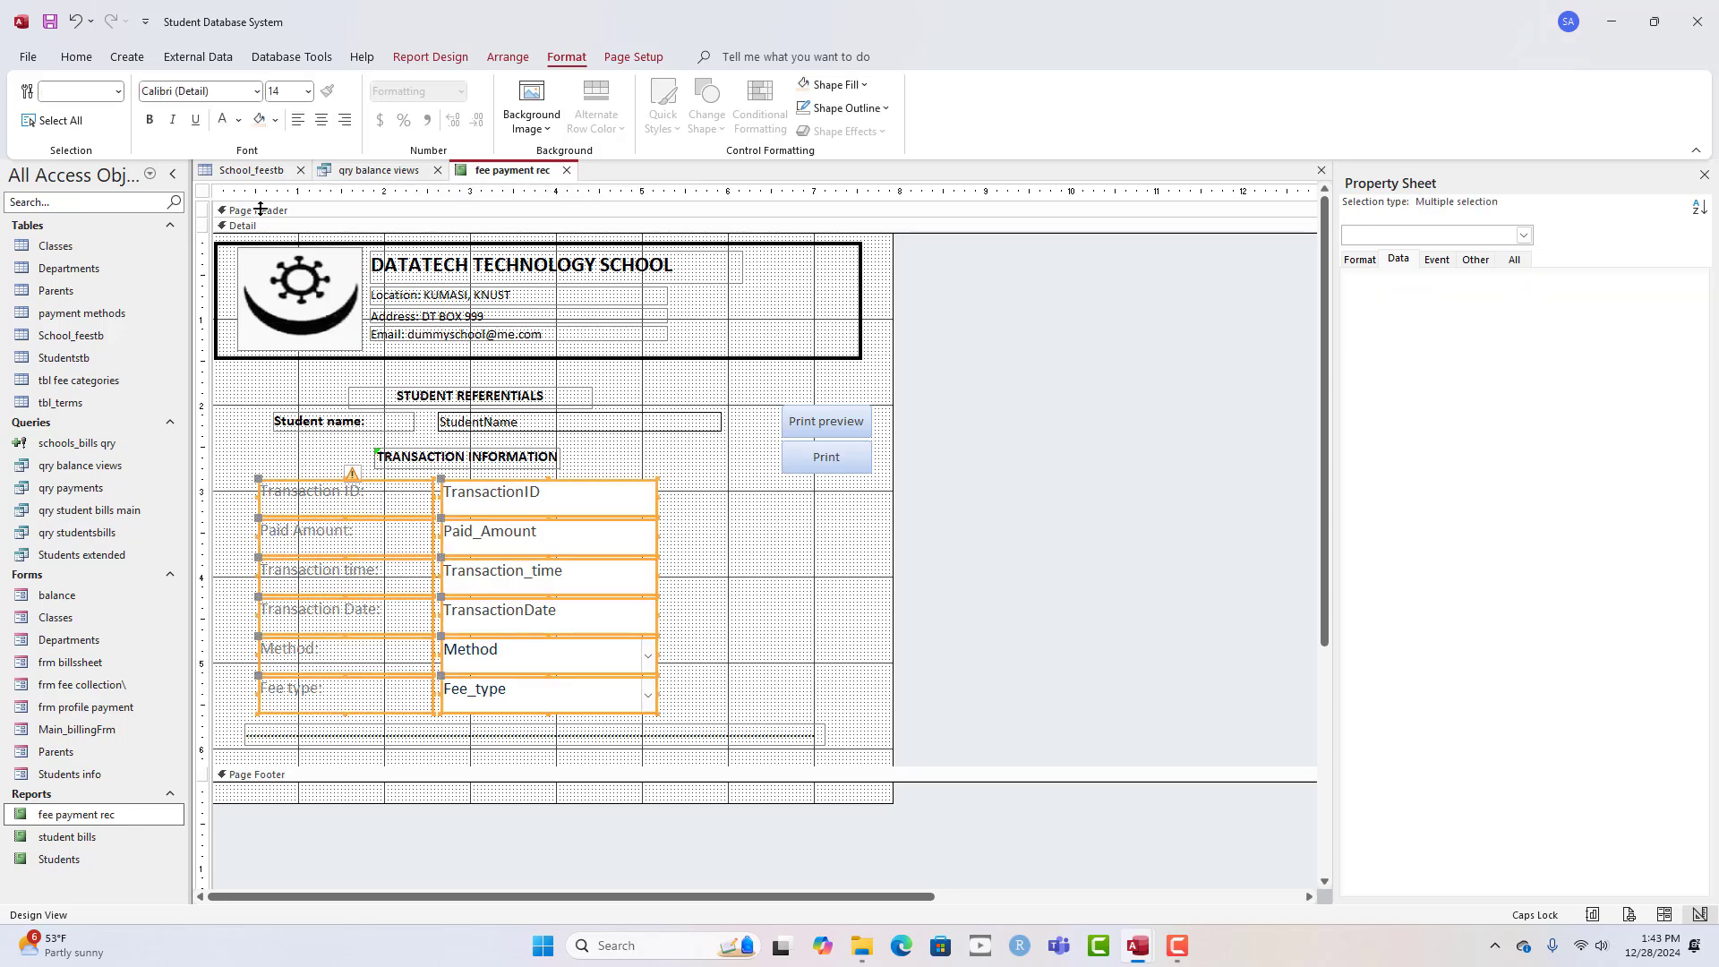
click(238, 120)
click(242, 192)
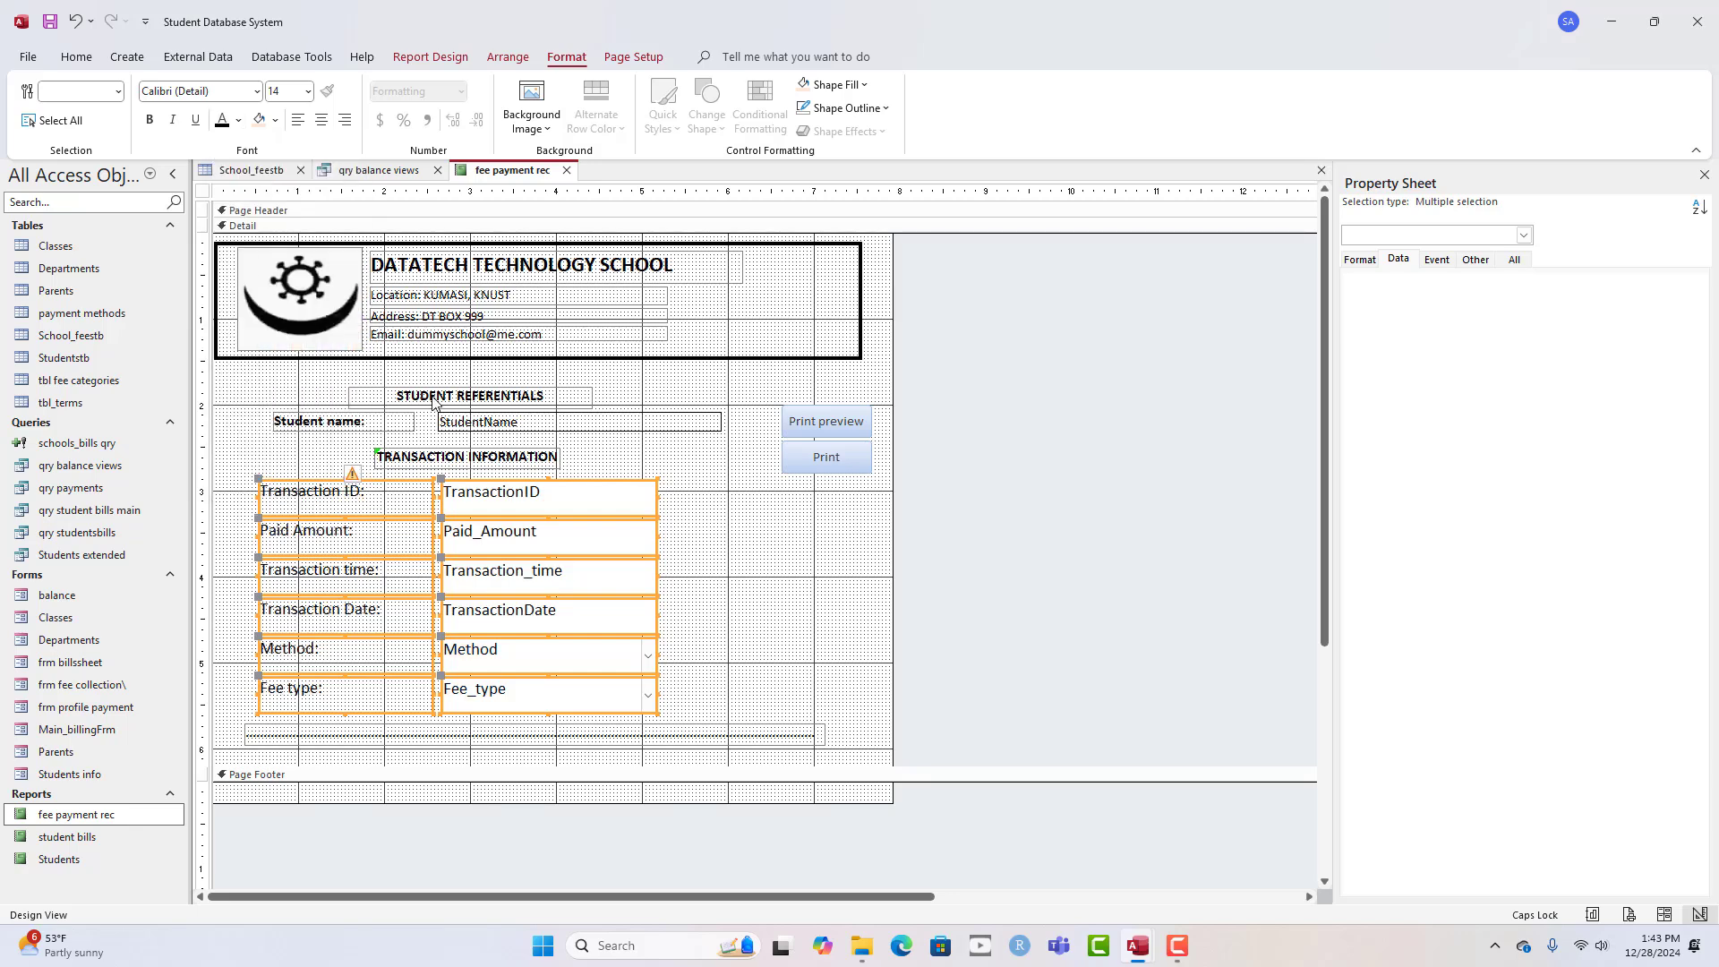
click(717, 582)
- Preview the fee payment receipt in Report View and return to Design View
right_click(499, 179)
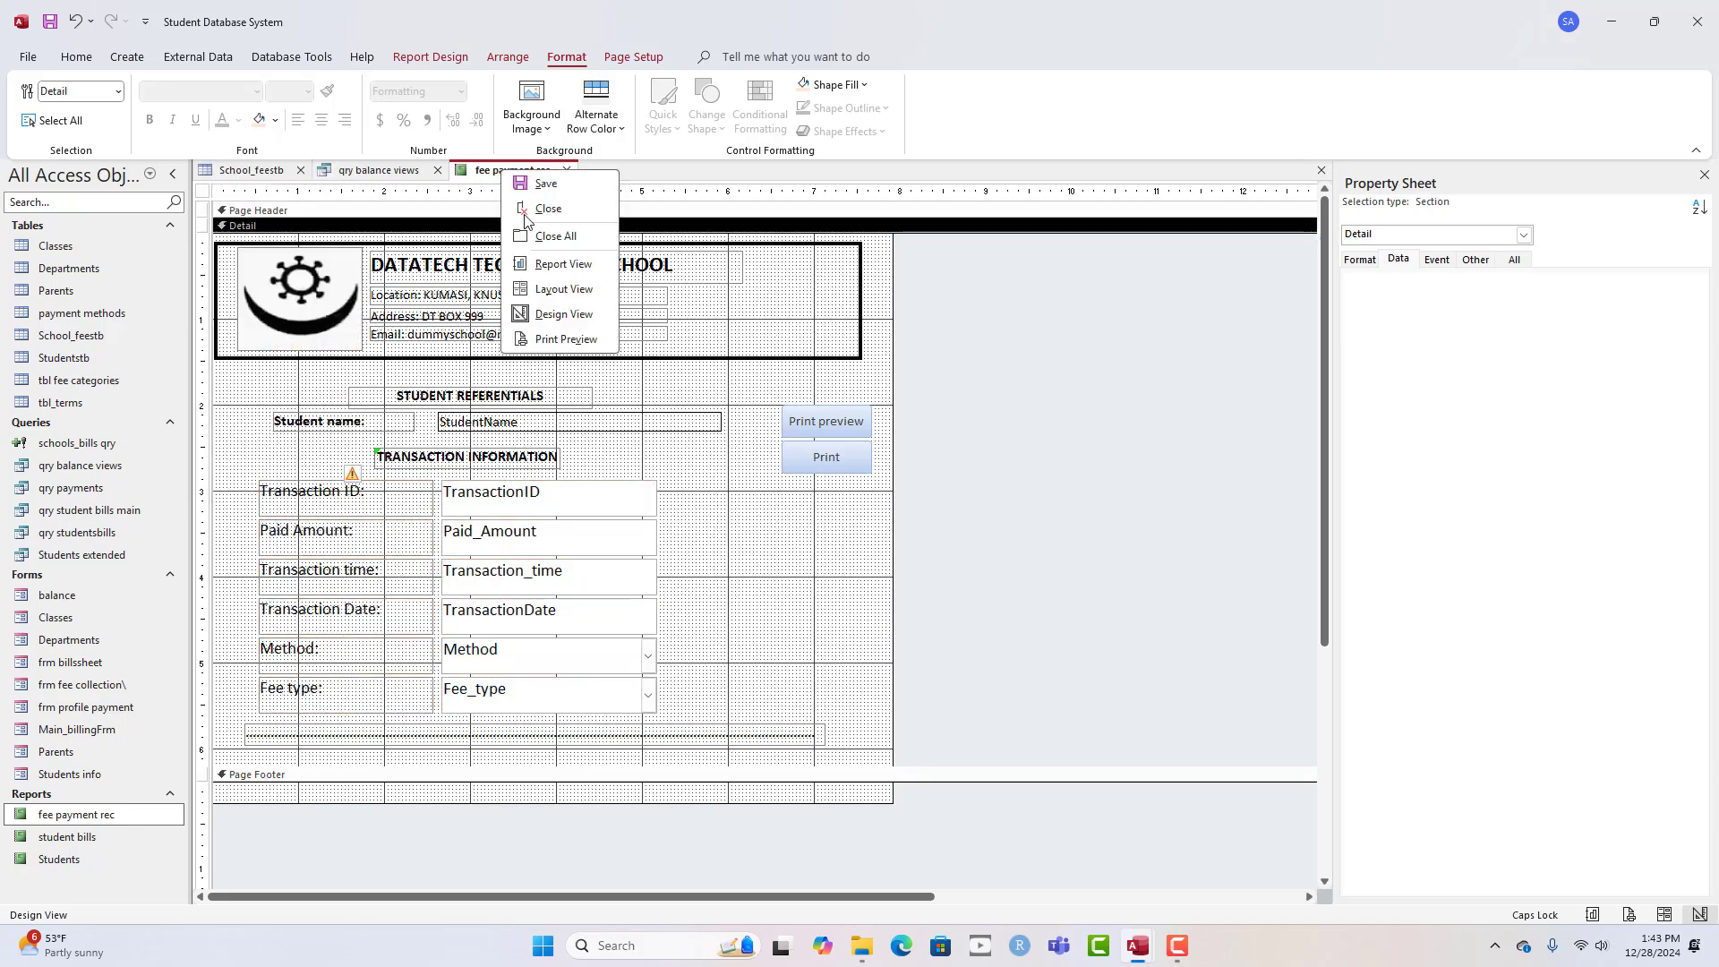
click(562, 271)
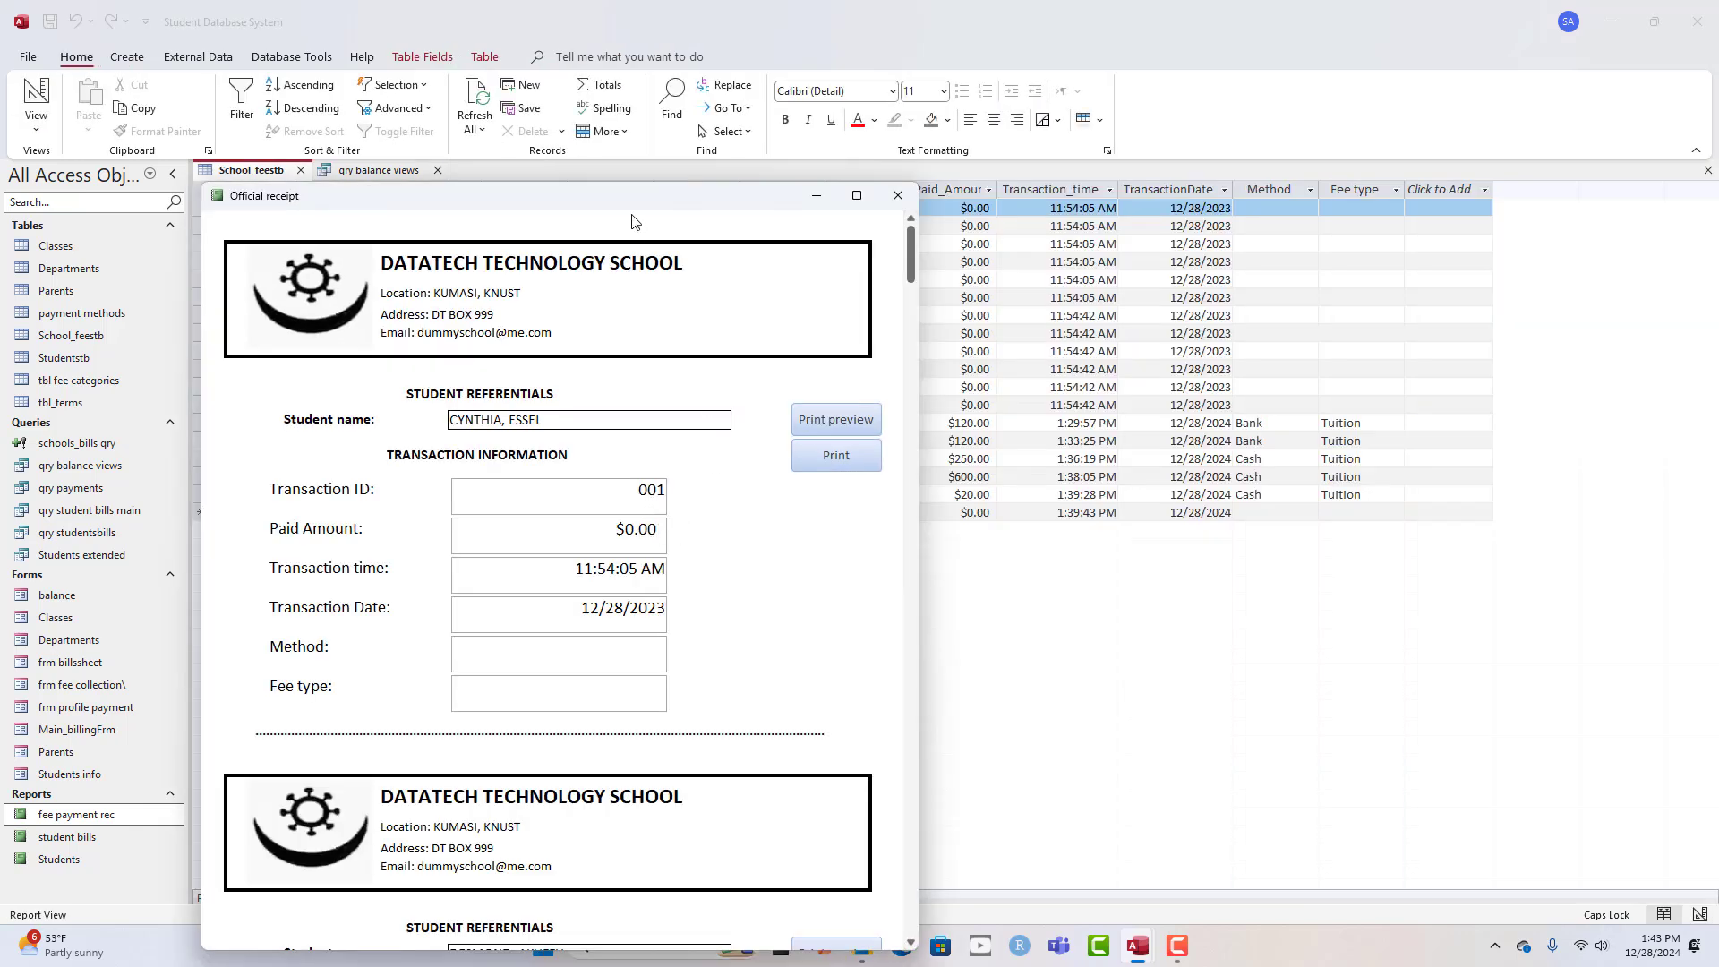
drag(631, 197, 721, 166)
right_click(750, 197)
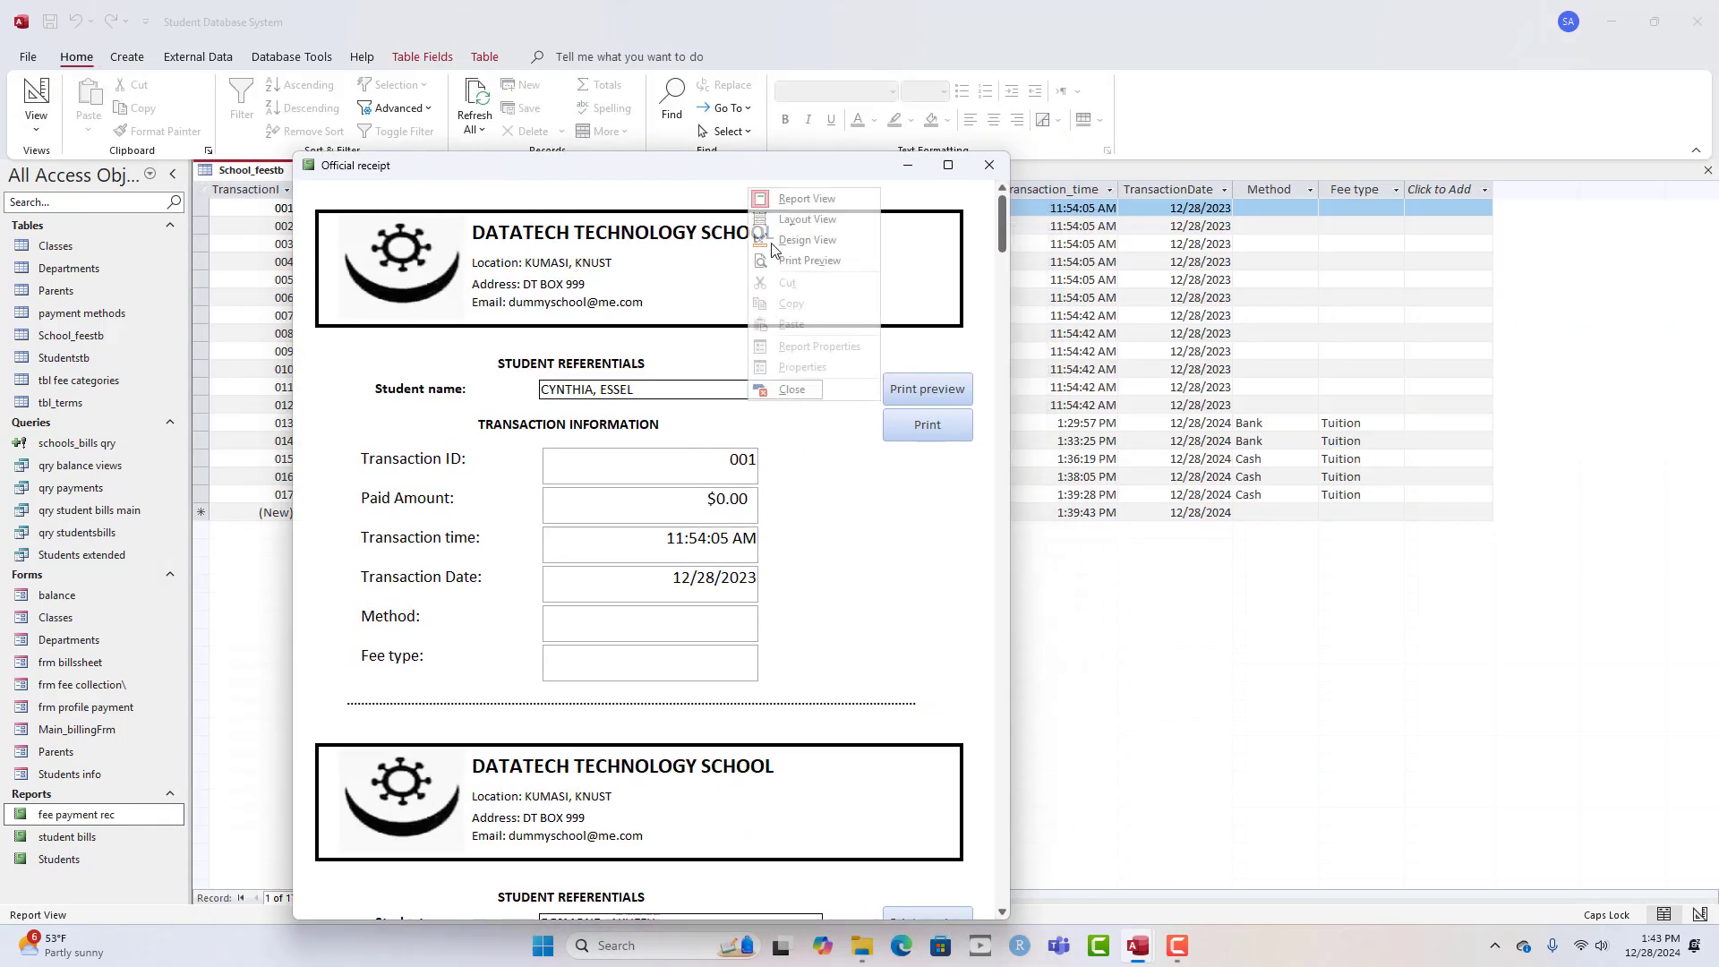
click(777, 238)
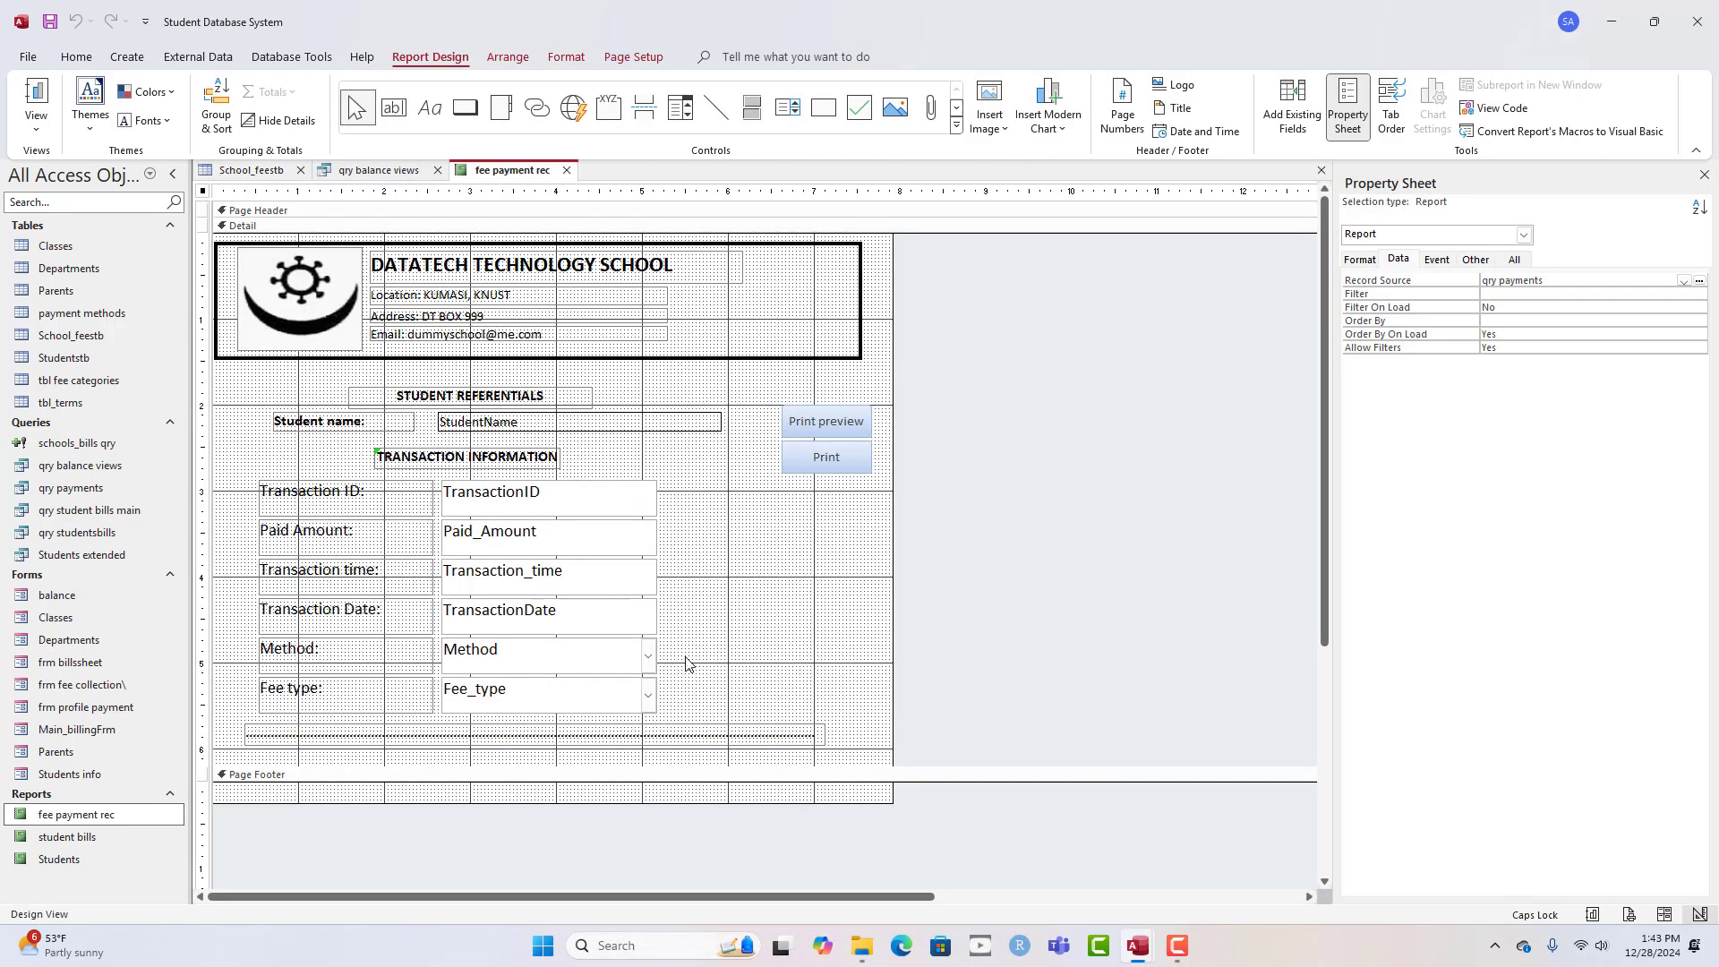
- Nudge the transaction rows below Transaction ID upward to close the gaps between the rows down to Fee type
drag(693, 704, 391, 531)
drag(705, 573, 570, 691)
key(Up)
drag(709, 692, 621, 653)
key(Up)
key(Up)
click(702, 695)
drag(702, 695, 604, 675)
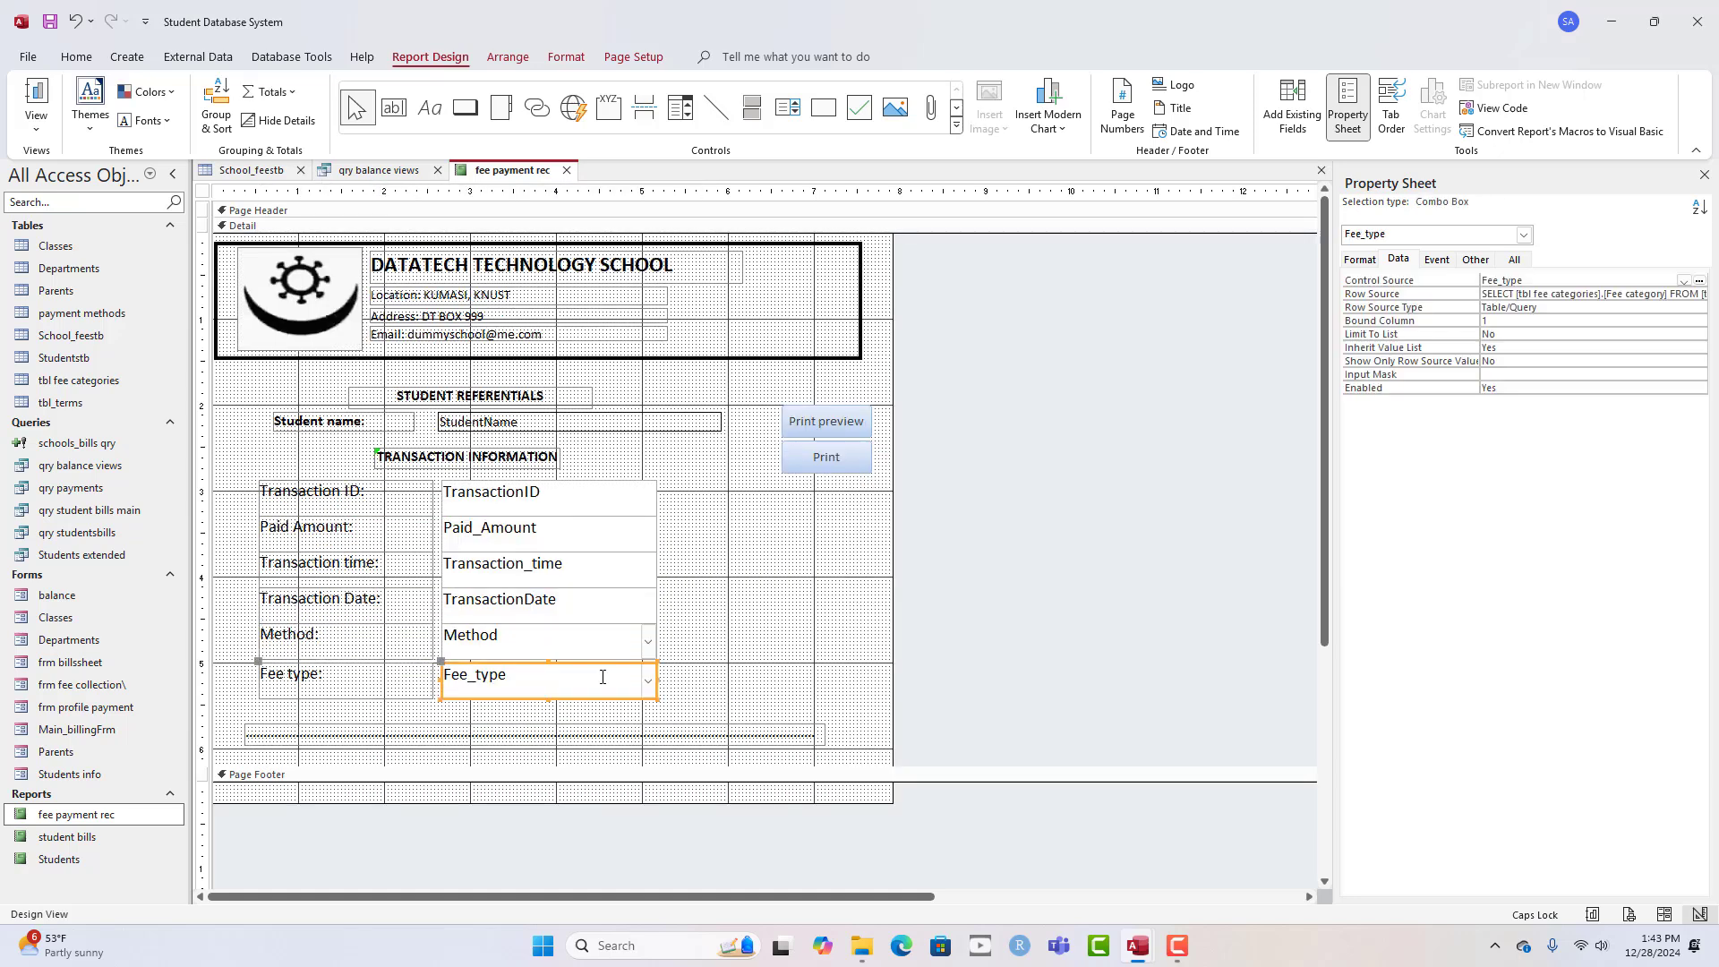
key(Up)
- Centre the text in all six transaction field boxes, from TransactionID to Fee_type
drag(699, 492, 583, 671)
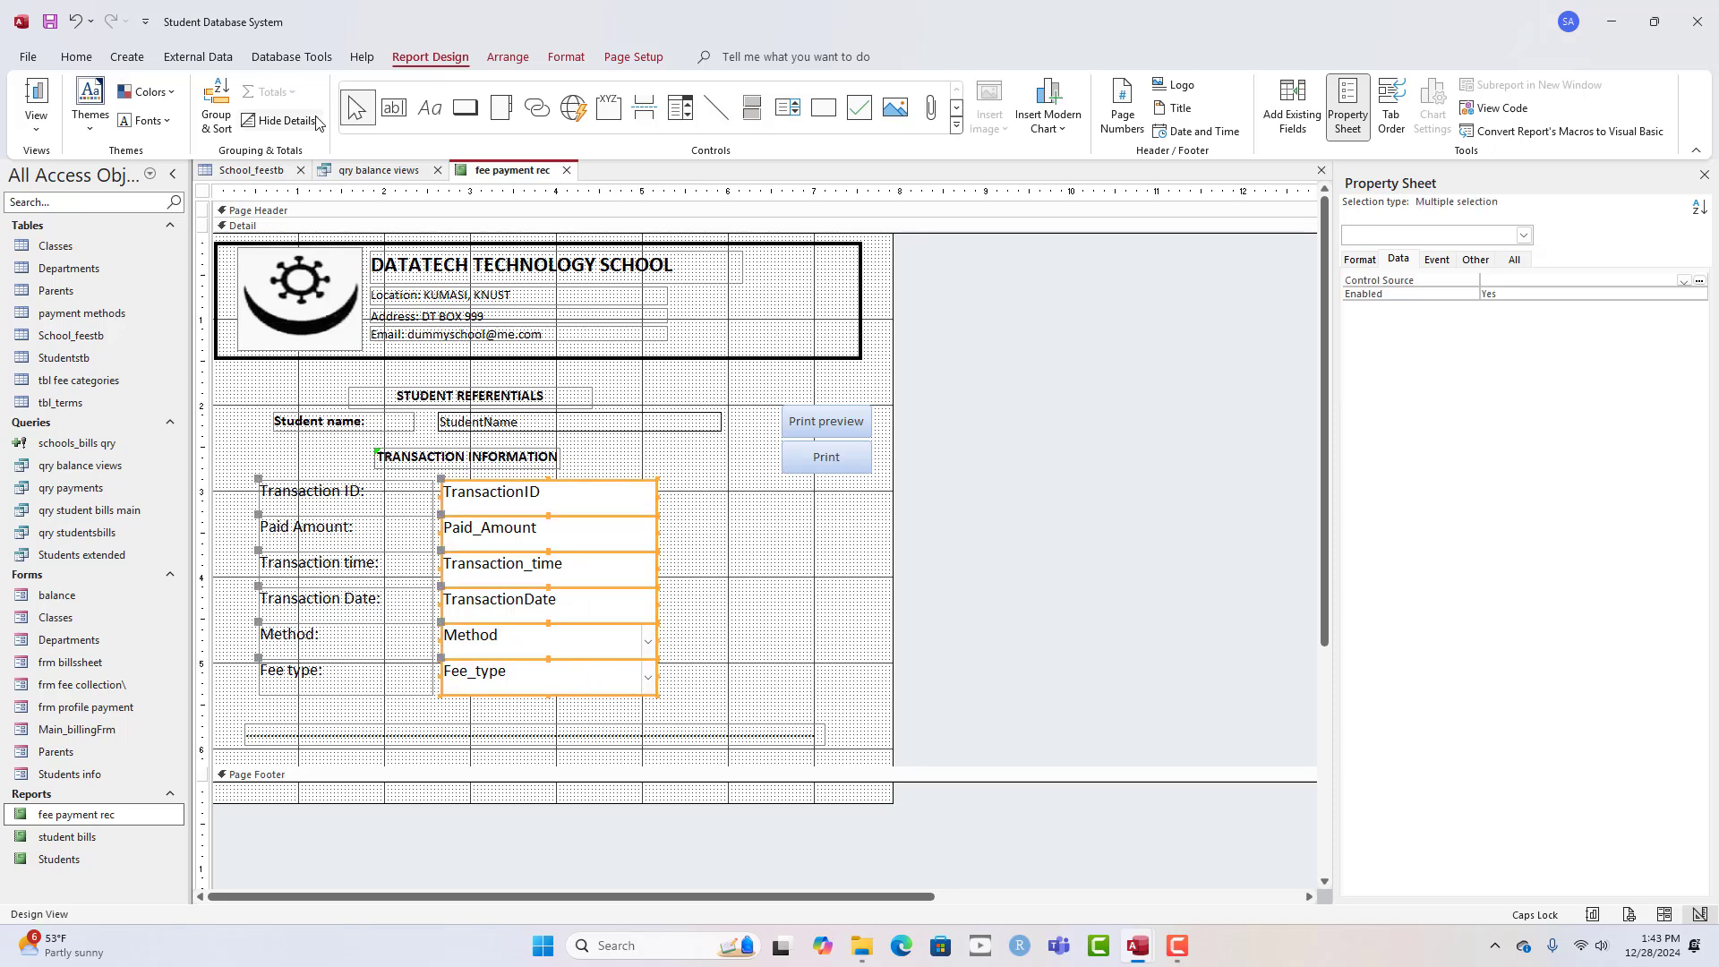
click(566, 57)
click(321, 120)
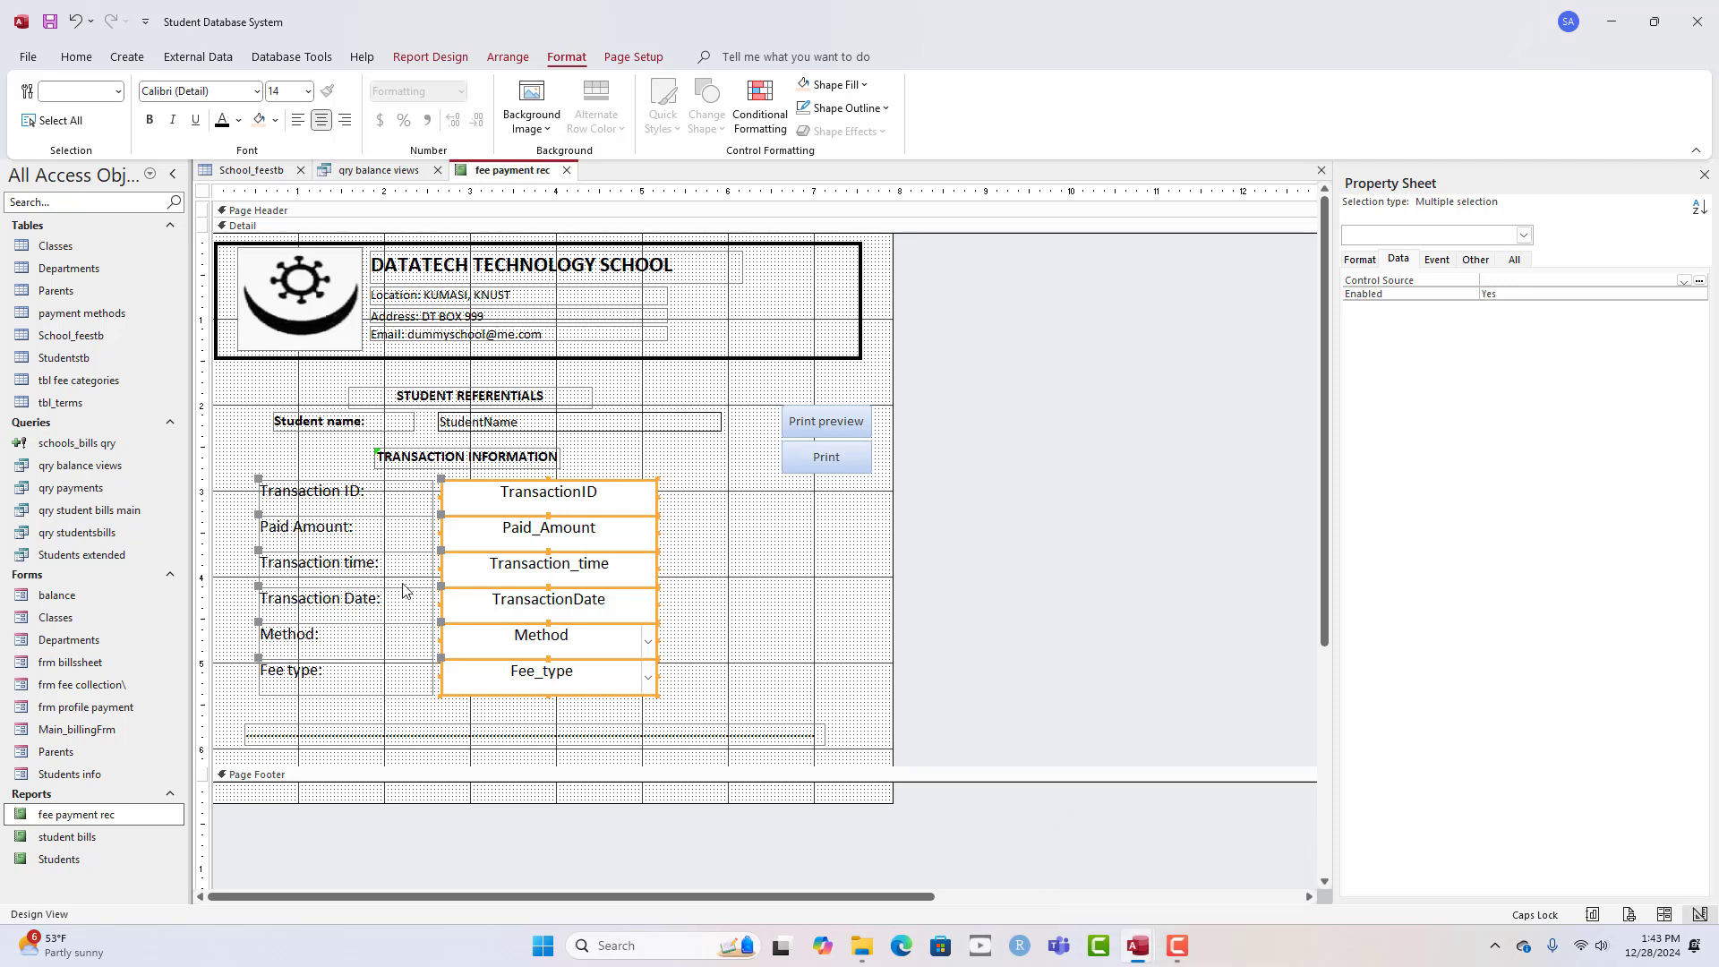
- Make the six transaction labels bold and widen them until they meet the field boxes
click(224, 498)
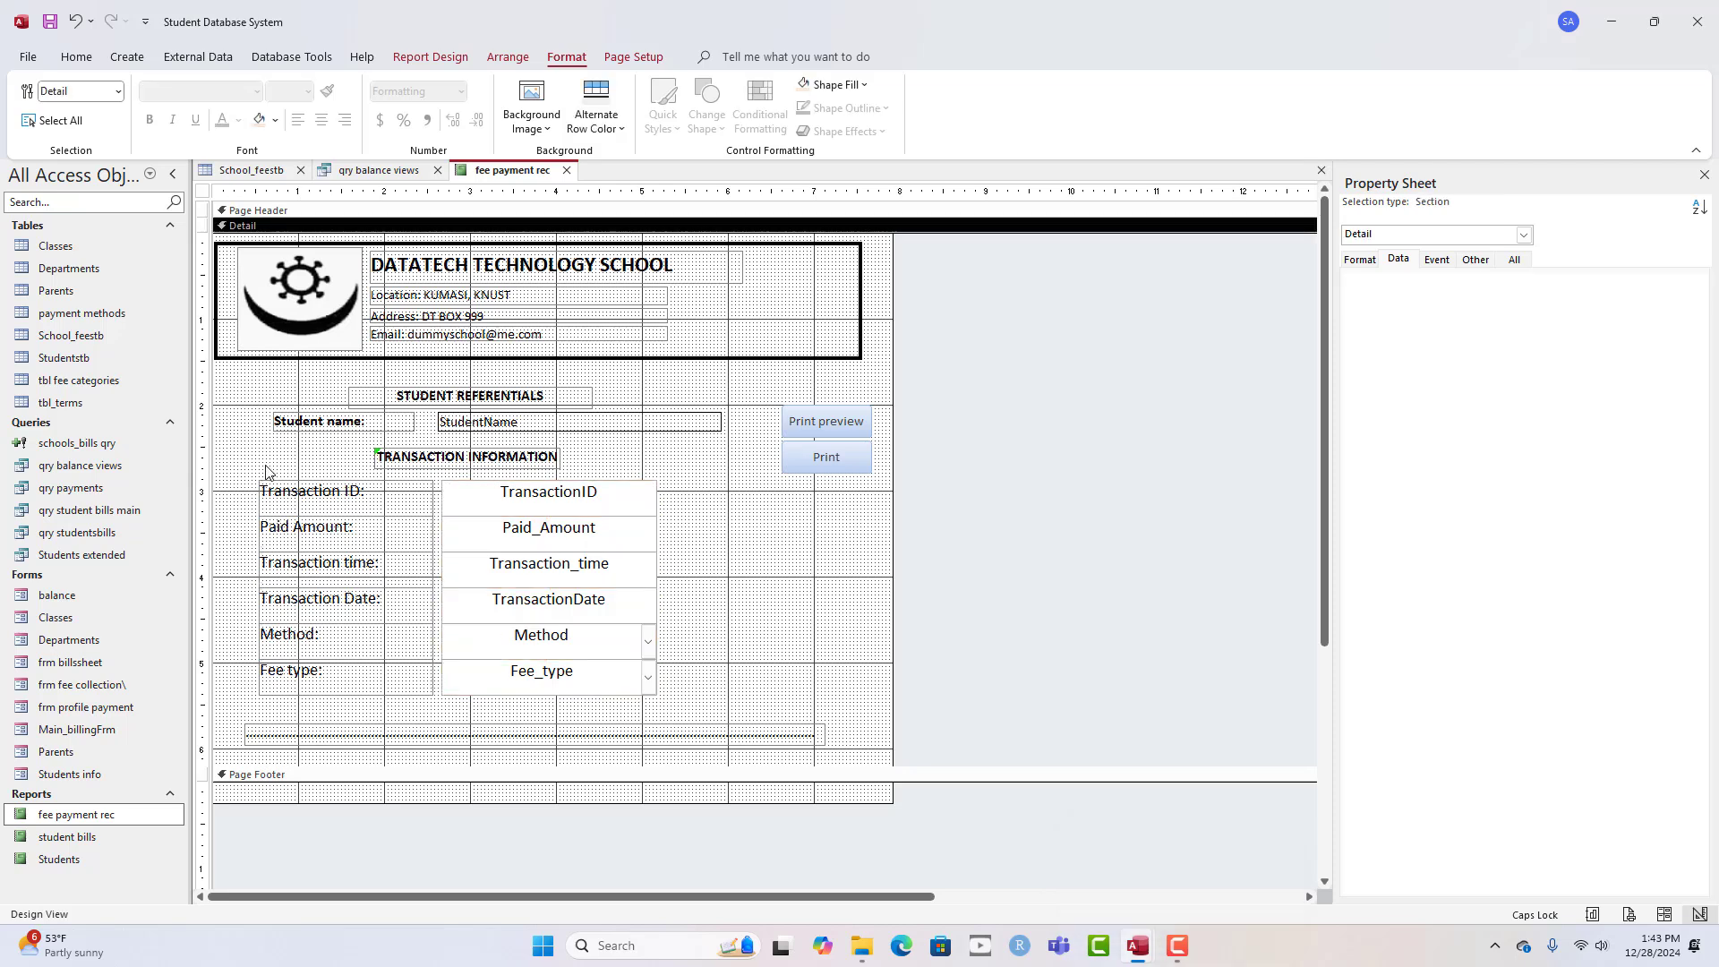
drag(265, 468, 338, 686)
key(ctrl+b)
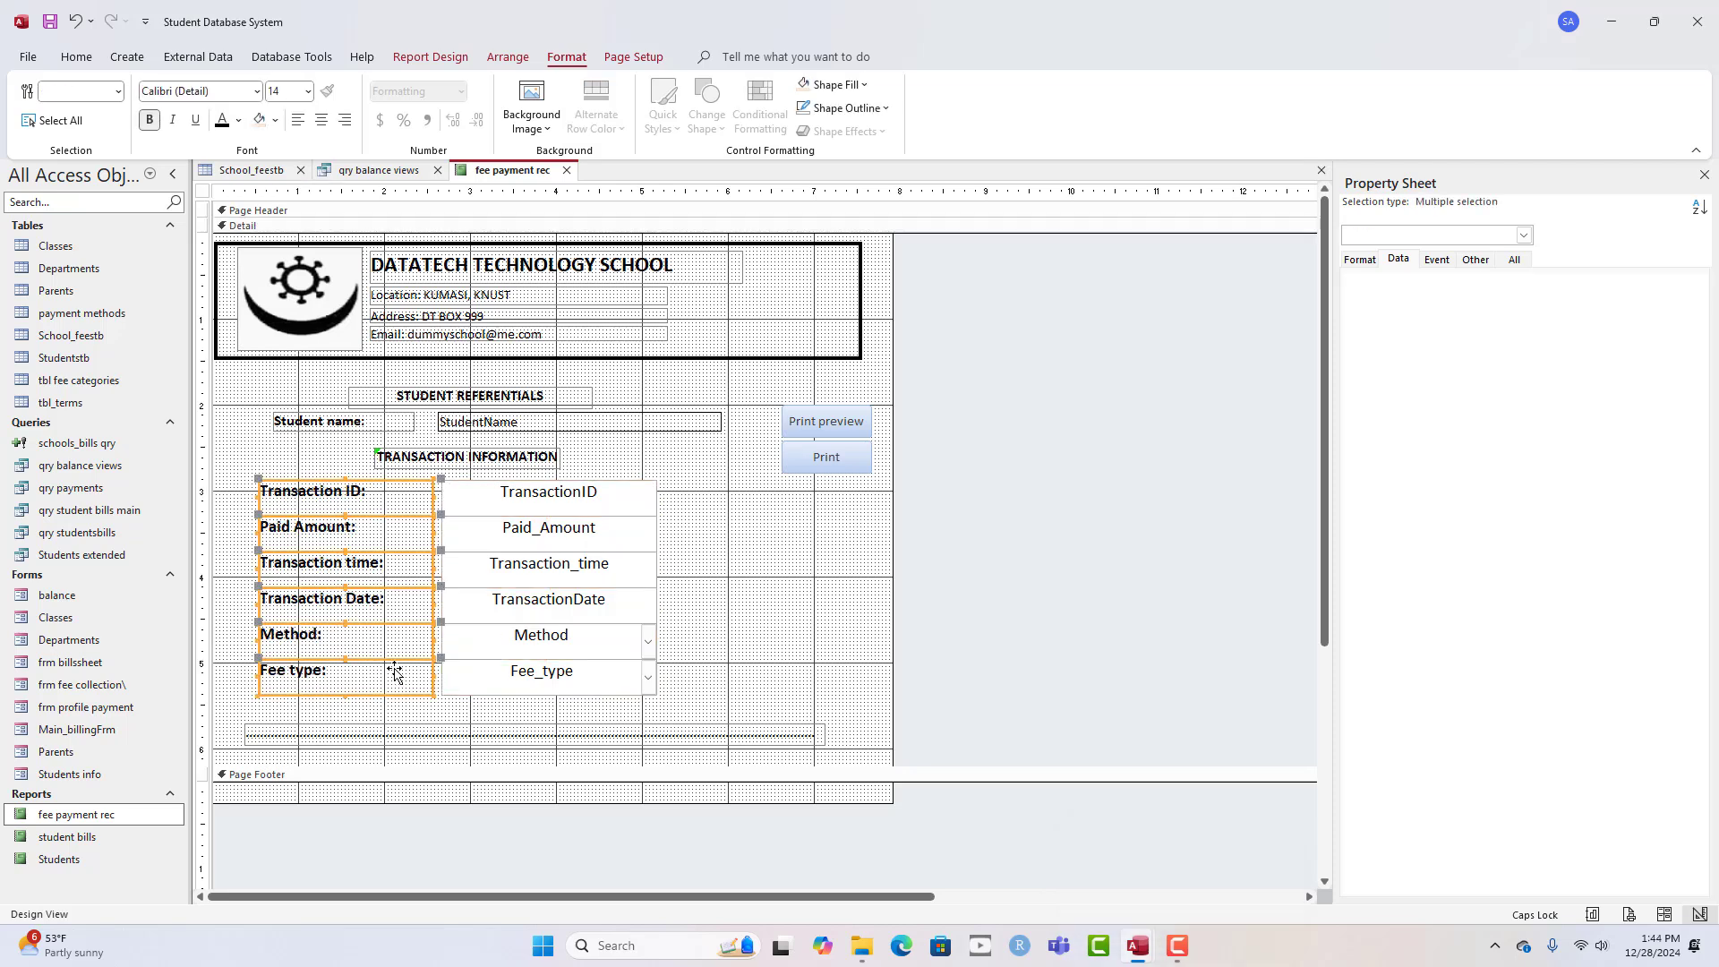
drag(433, 606, 441, 605)
- Apply a dark grey shape outline to all the transaction labels and field boxes so they form a table grid
drag(721, 510, 346, 707)
click(855, 109)
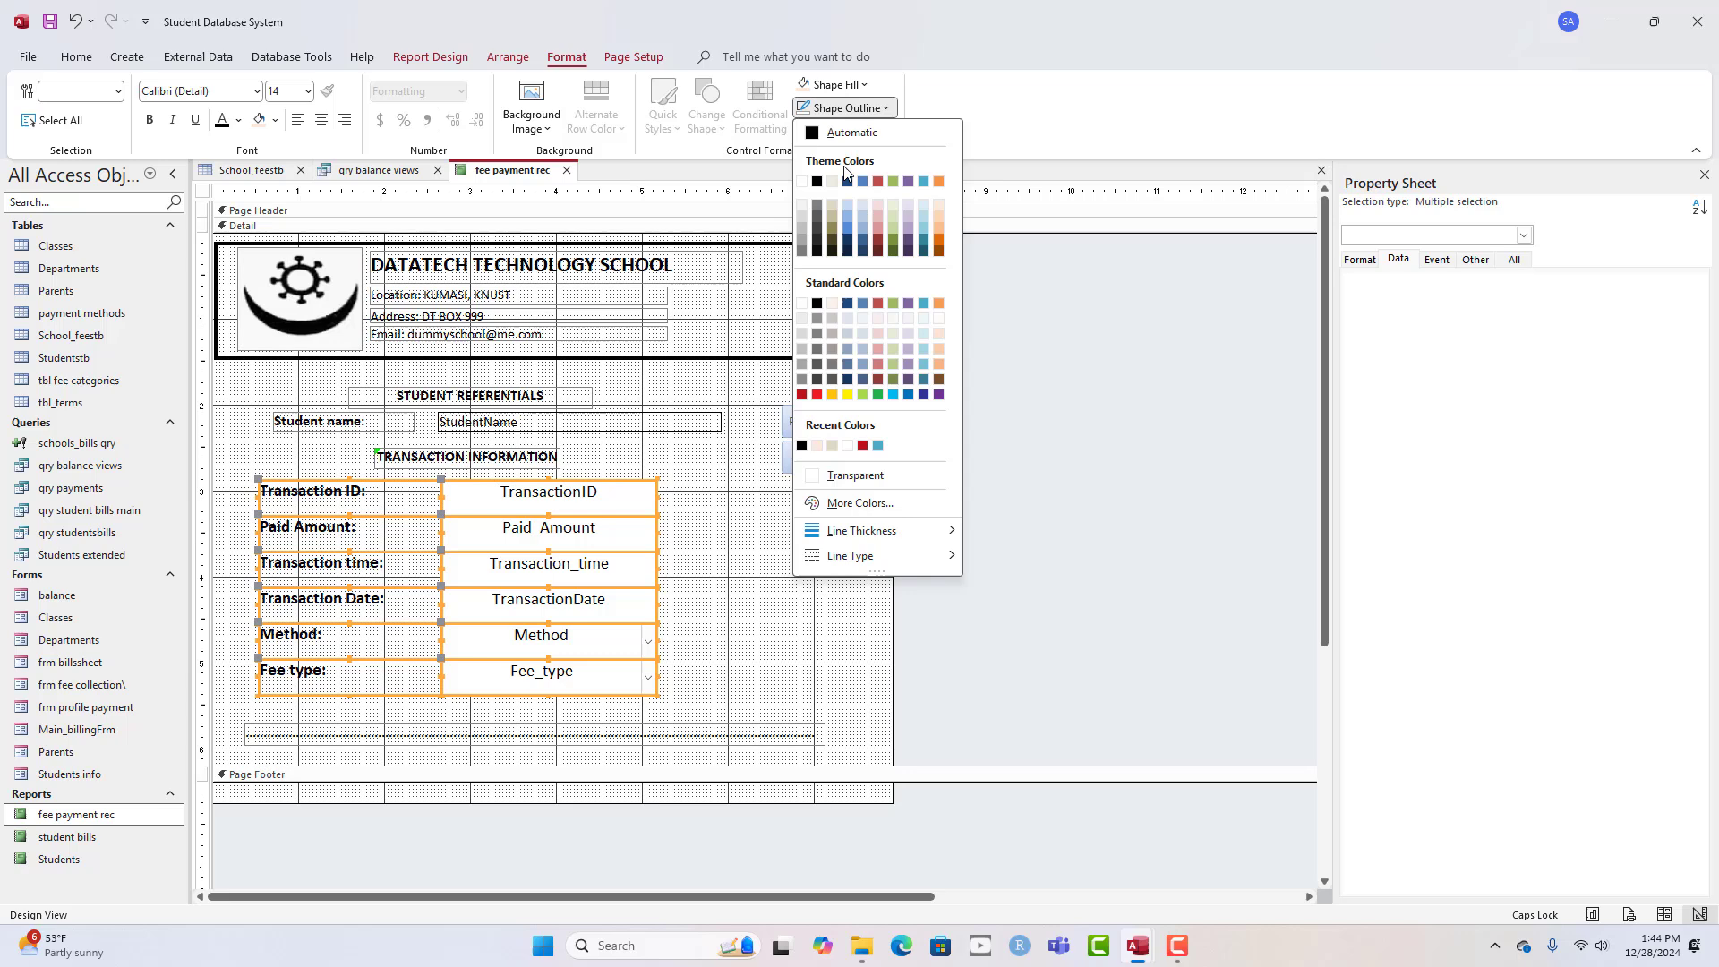
click(814, 206)
click(721, 573)
- Check the outlined transaction table in Report View and return to Design View
right_click(514, 175)
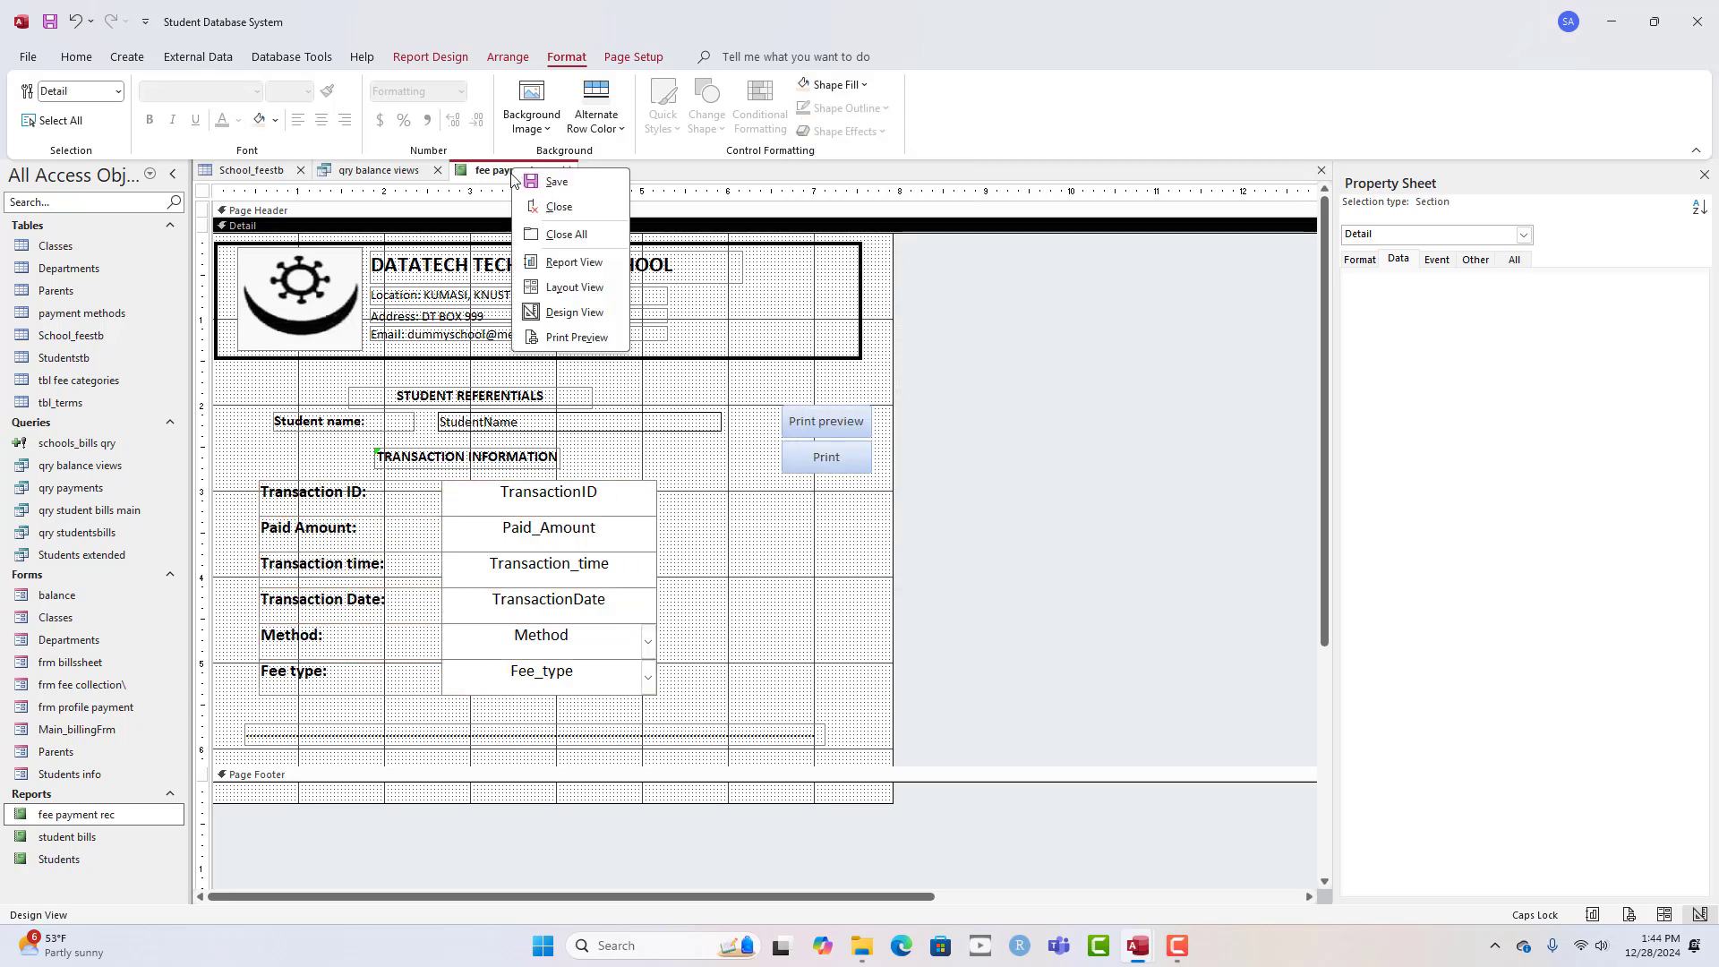
click(568, 262)
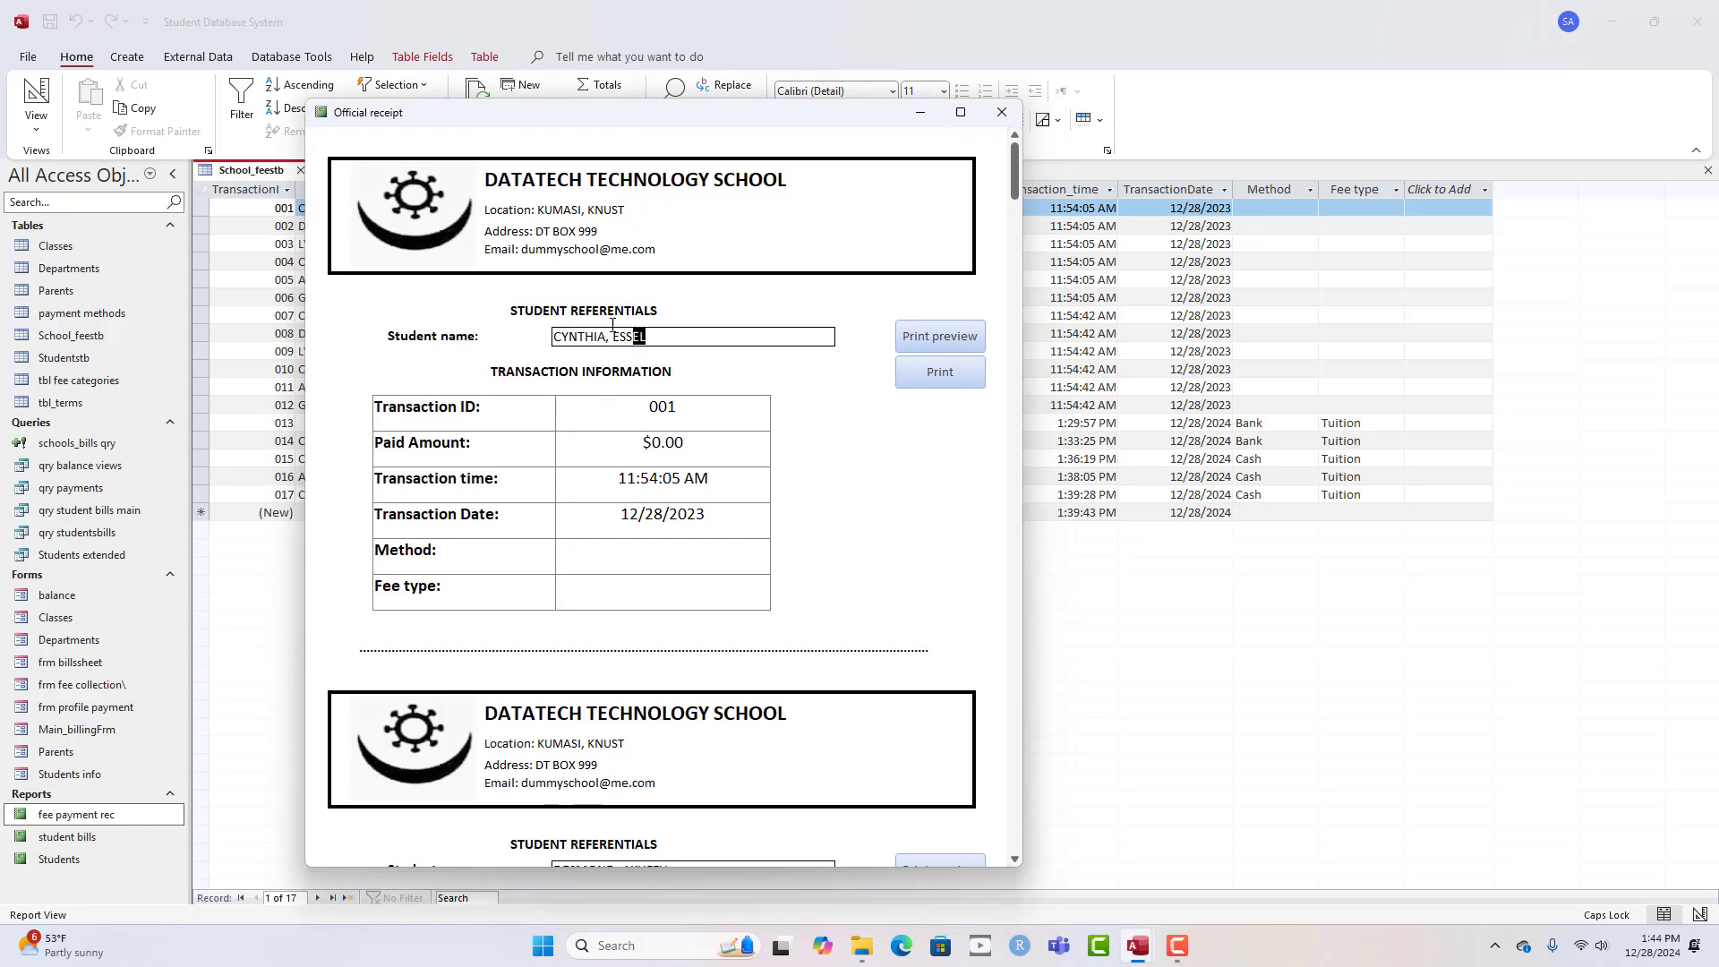
drag(612, 326, 375, 323)
right_click(369, 324)
click(428, 374)
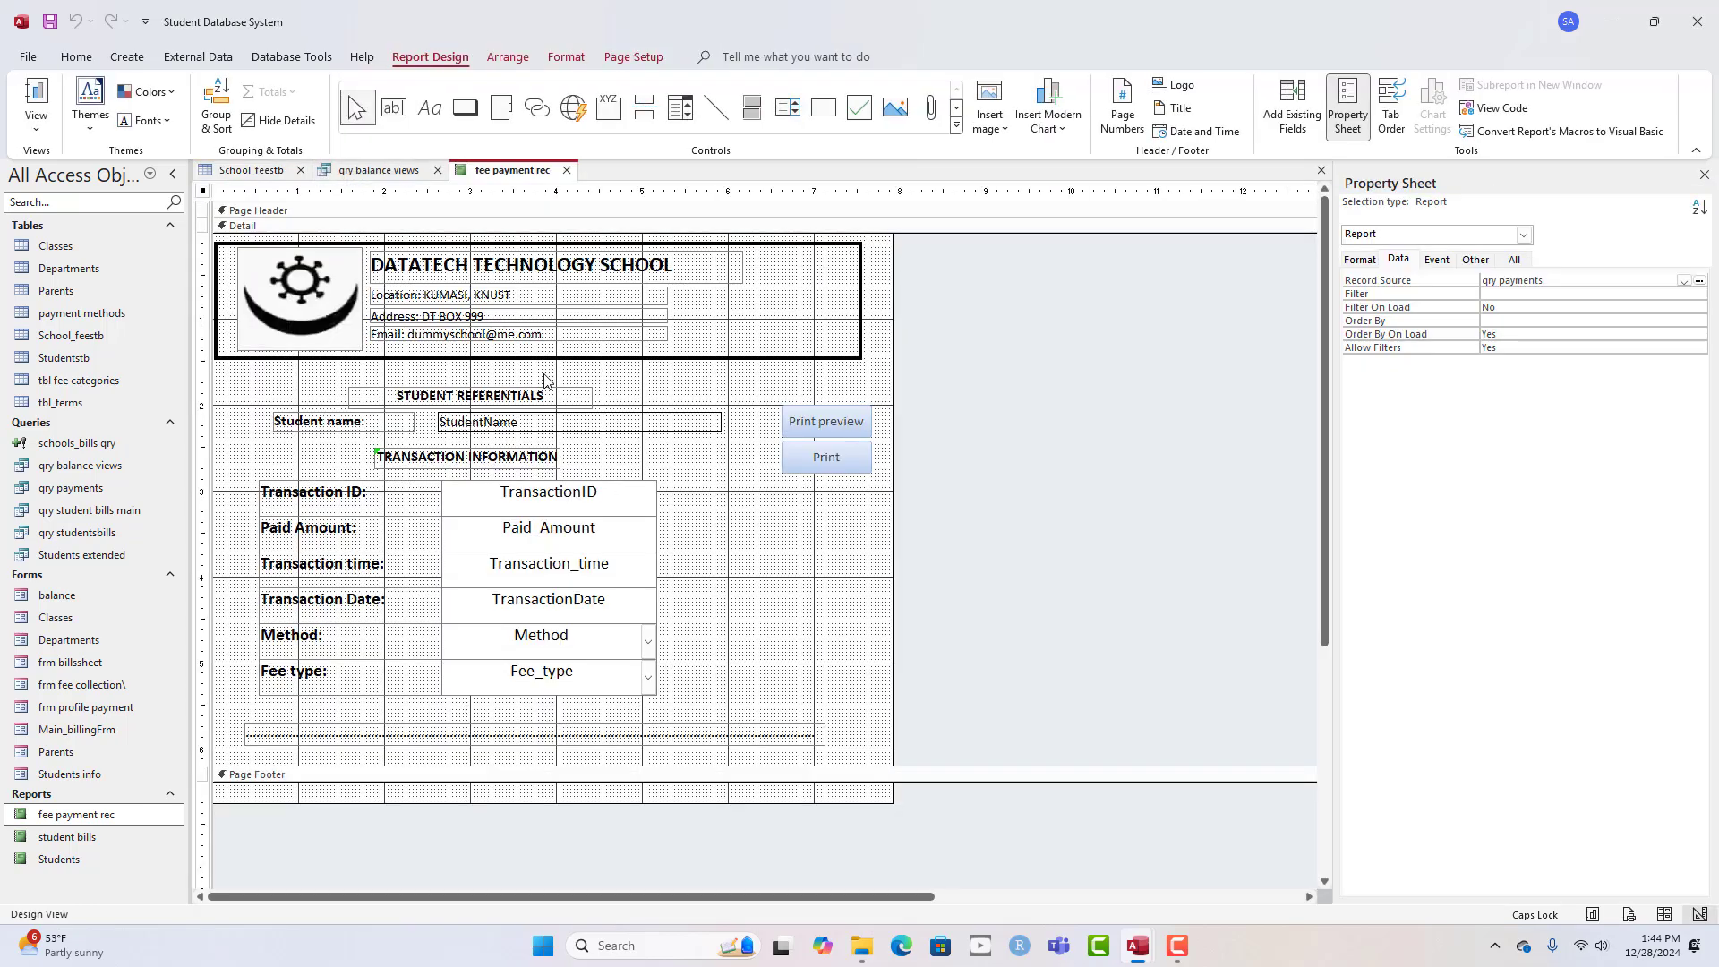
- Make the shape outline of the StudentName text box transparent
click(565, 430)
click(567, 58)
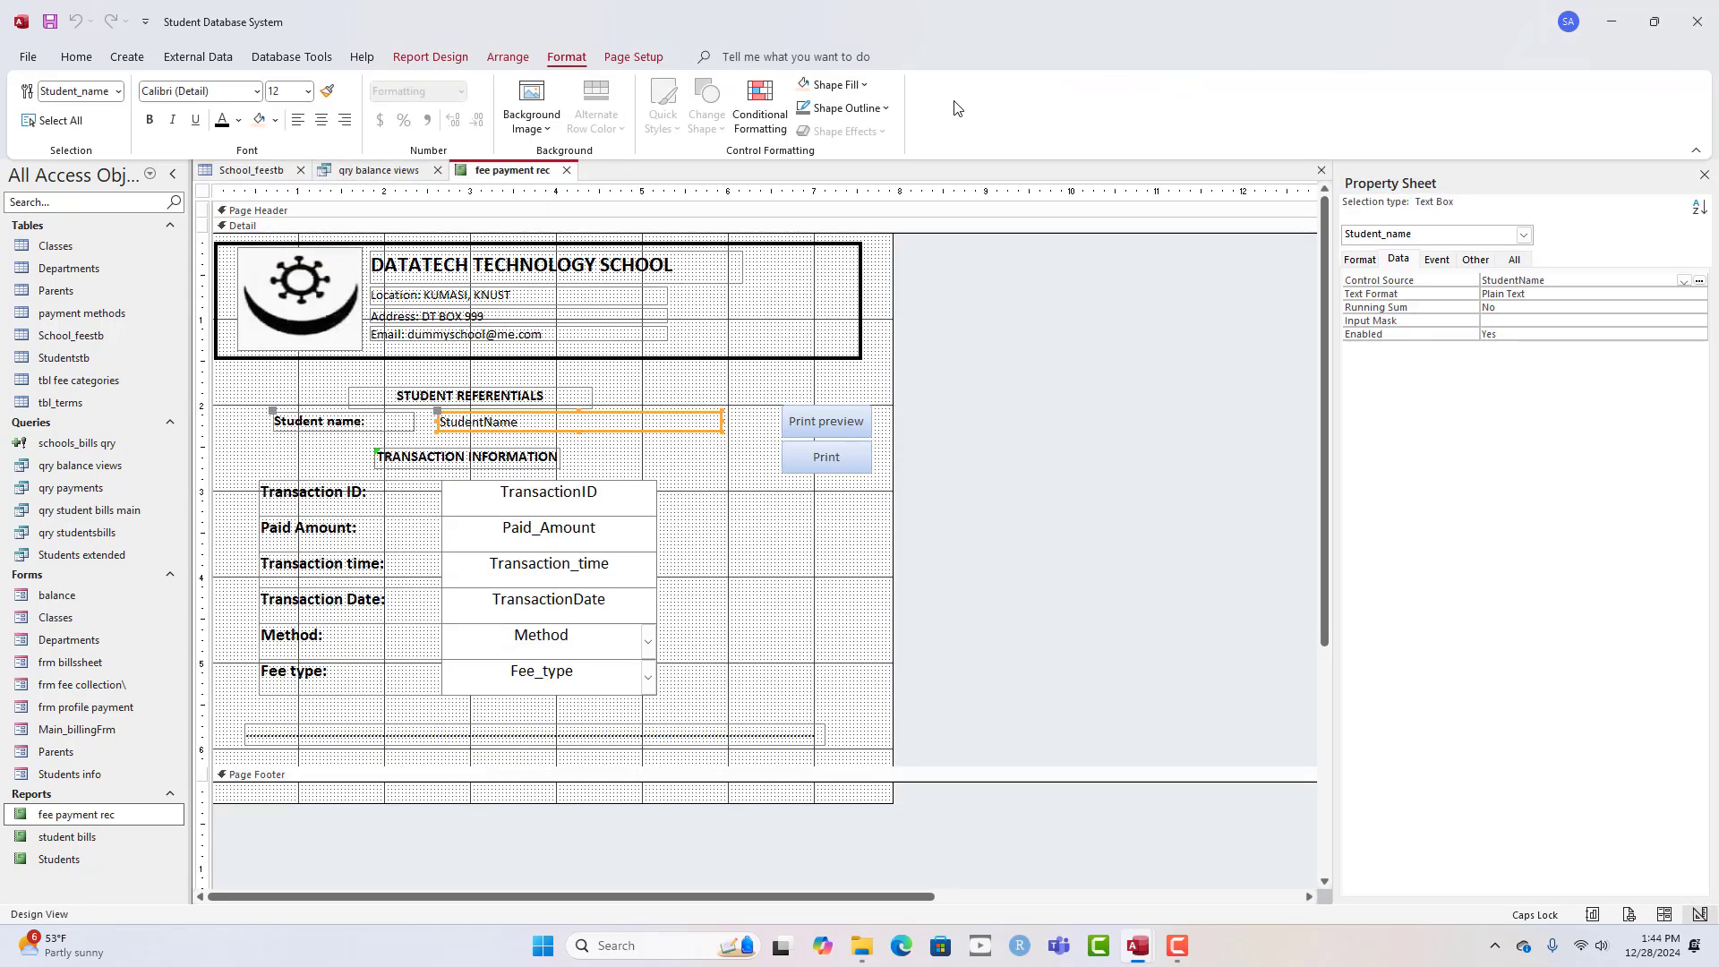
click(842, 108)
click(583, 399)
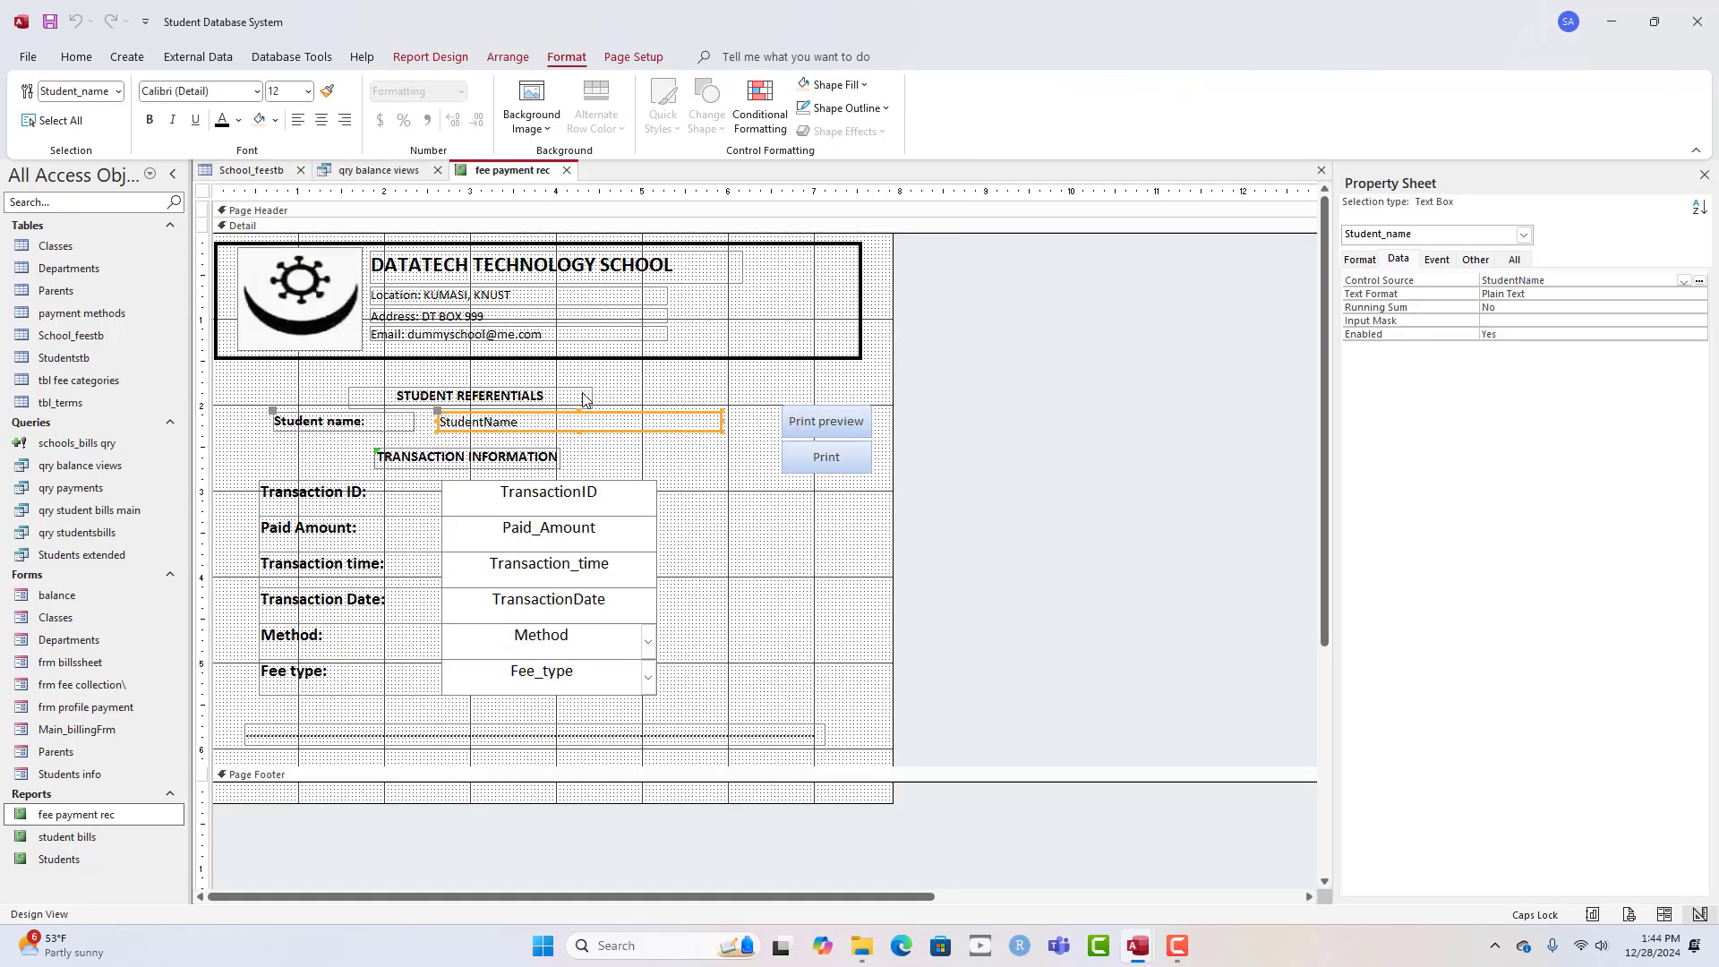
- Check the borderless student name on the receipt in Report View and go back to Design View
right_click(497, 175)
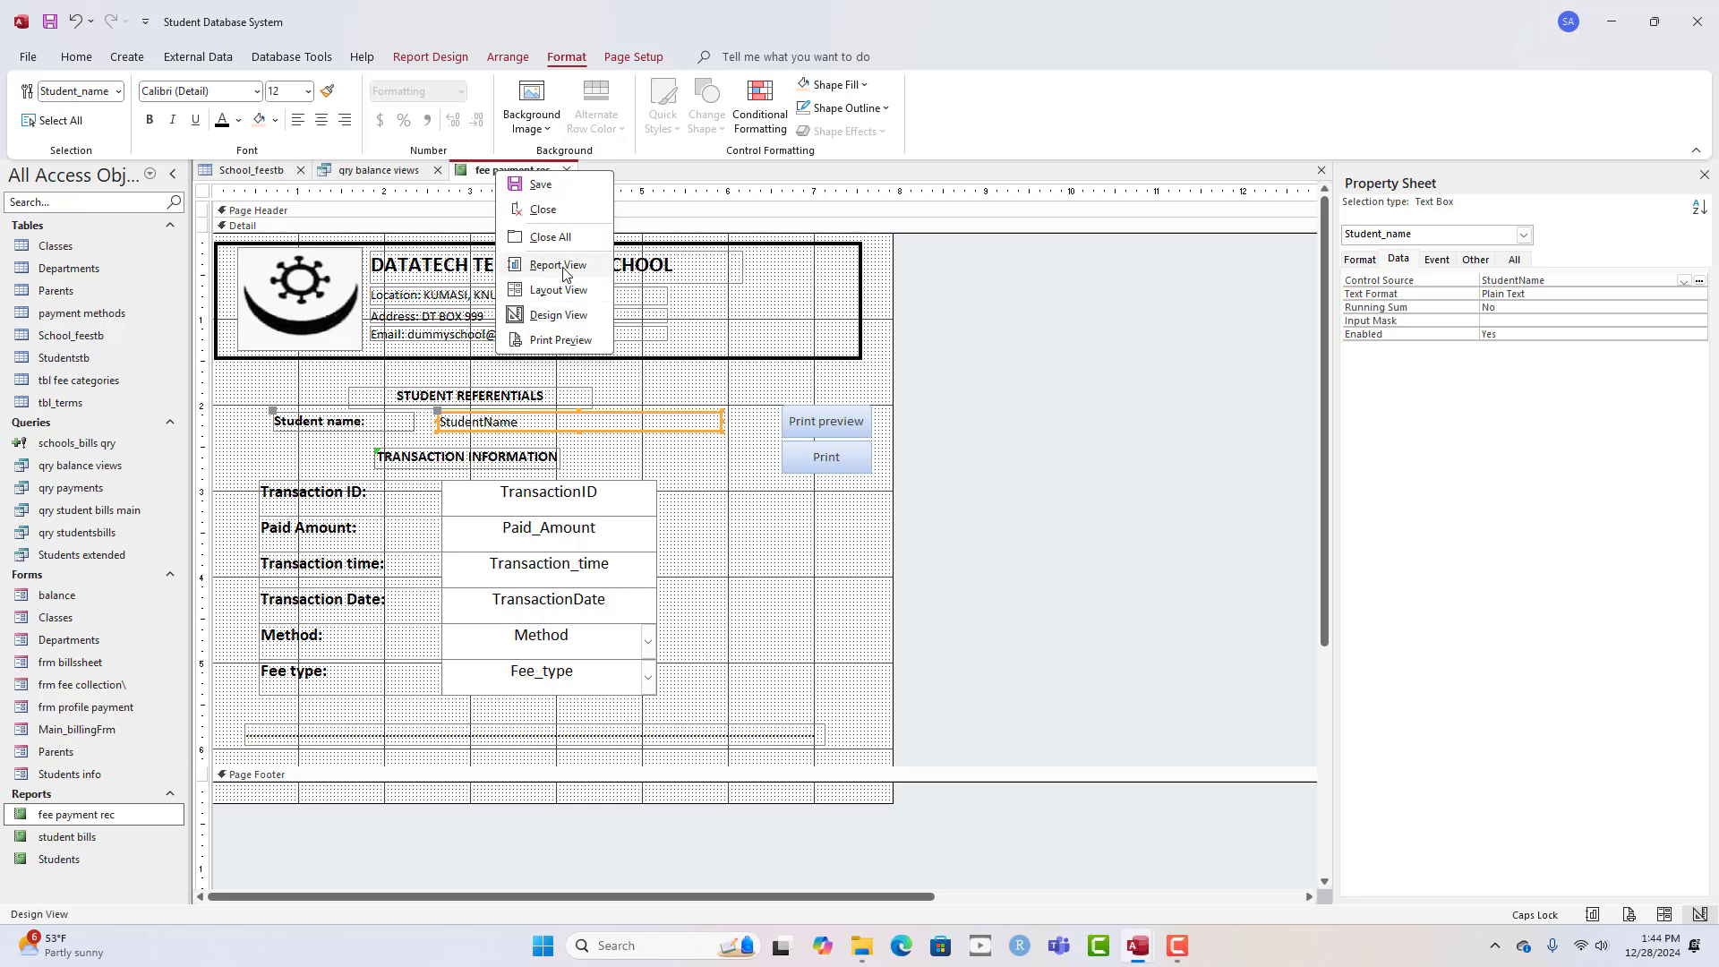
click(558, 265)
mouse_move(664, 136)
mouse_down()
mouse_move(670, 101)
mouse_move(650, 119)
mouse_up()
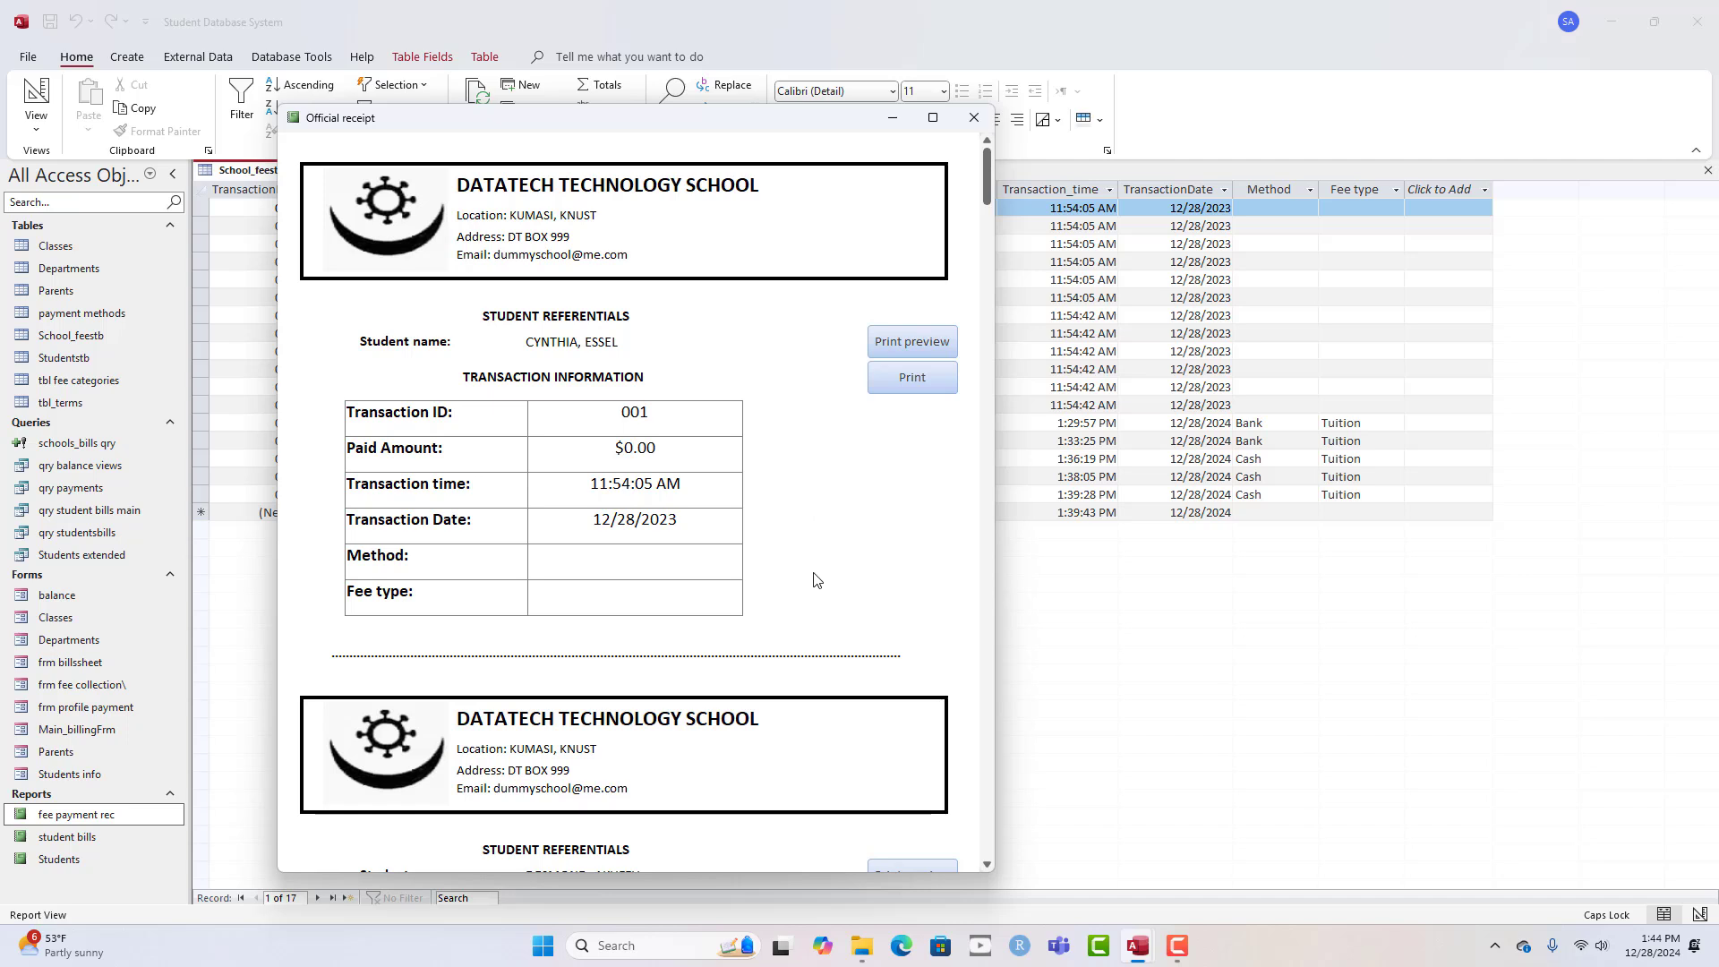
right_click(536, 151)
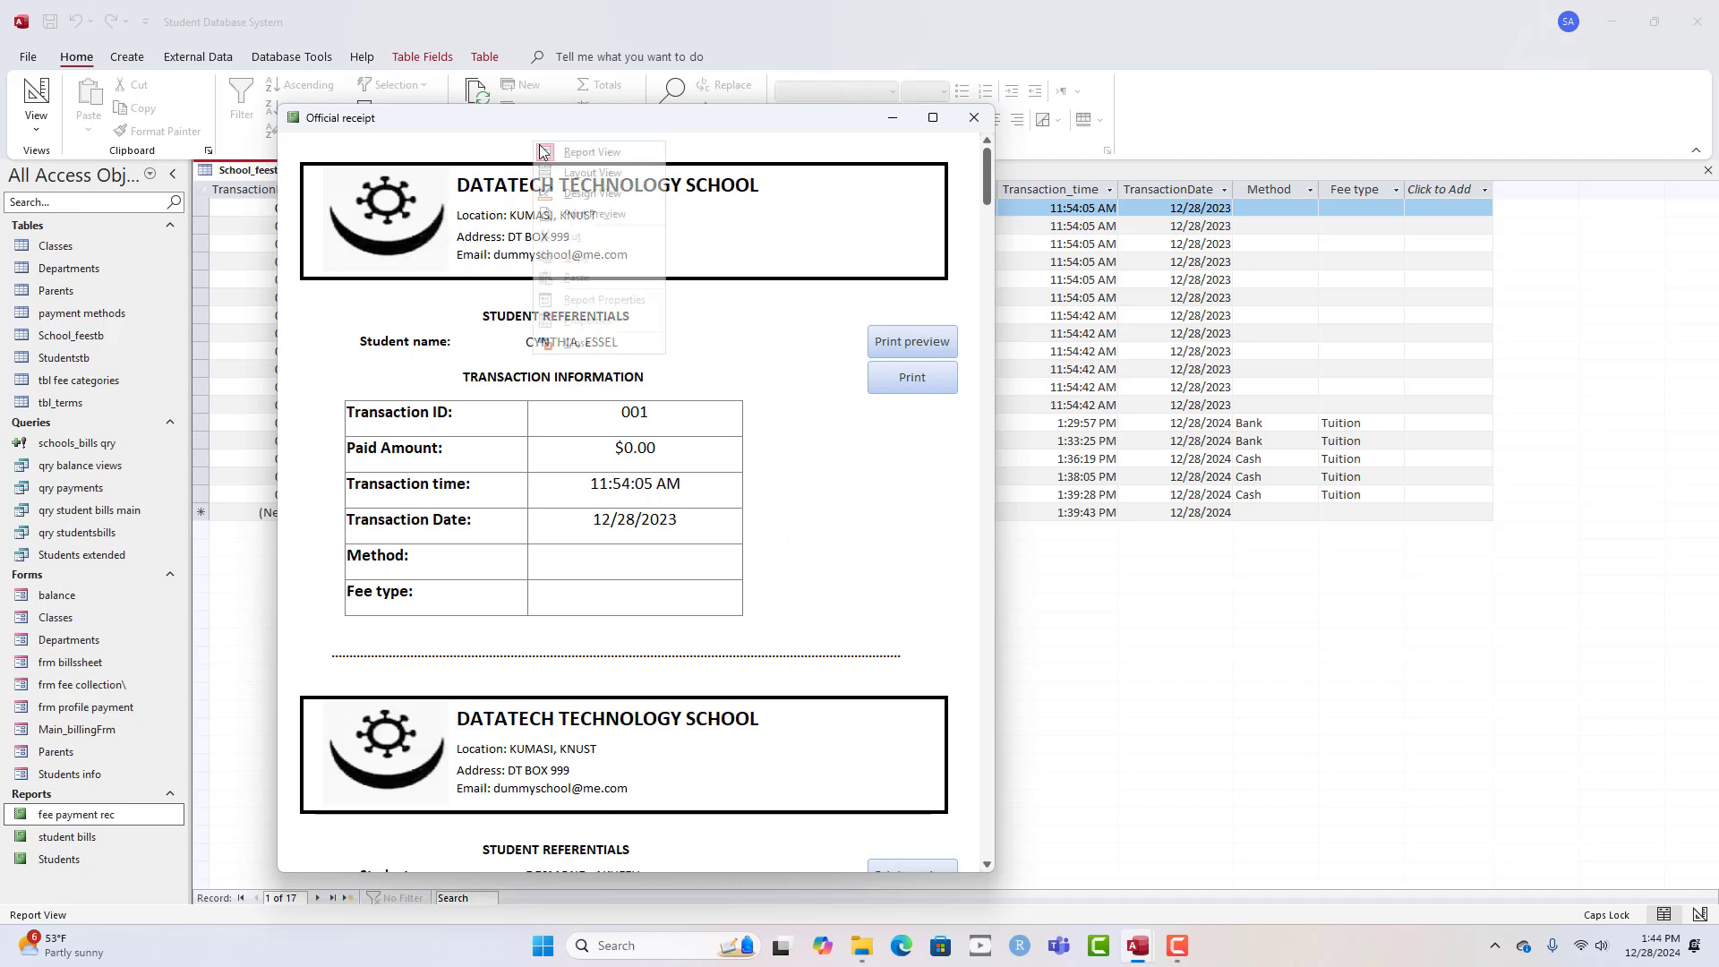
click(590, 191)
- Narrow the school header's border box to about 6.8 inches and move the Print preview and Print buttons left beside the StudentName box
click(713, 626)
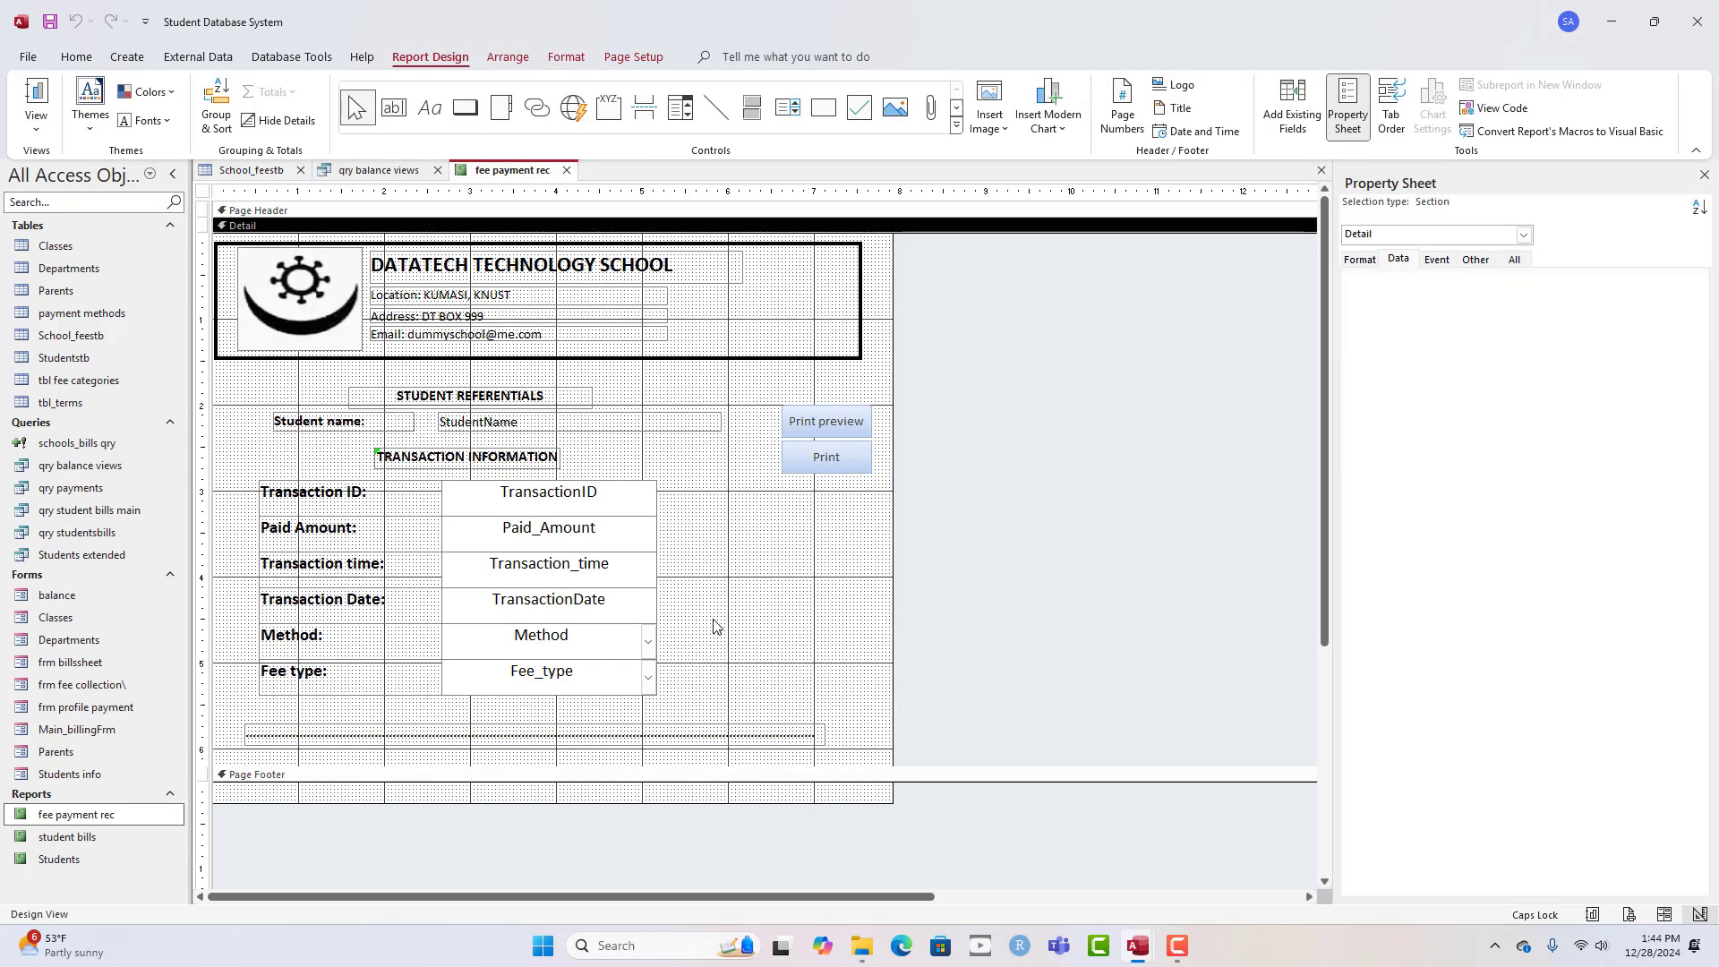
drag(821, 510, 813, 412)
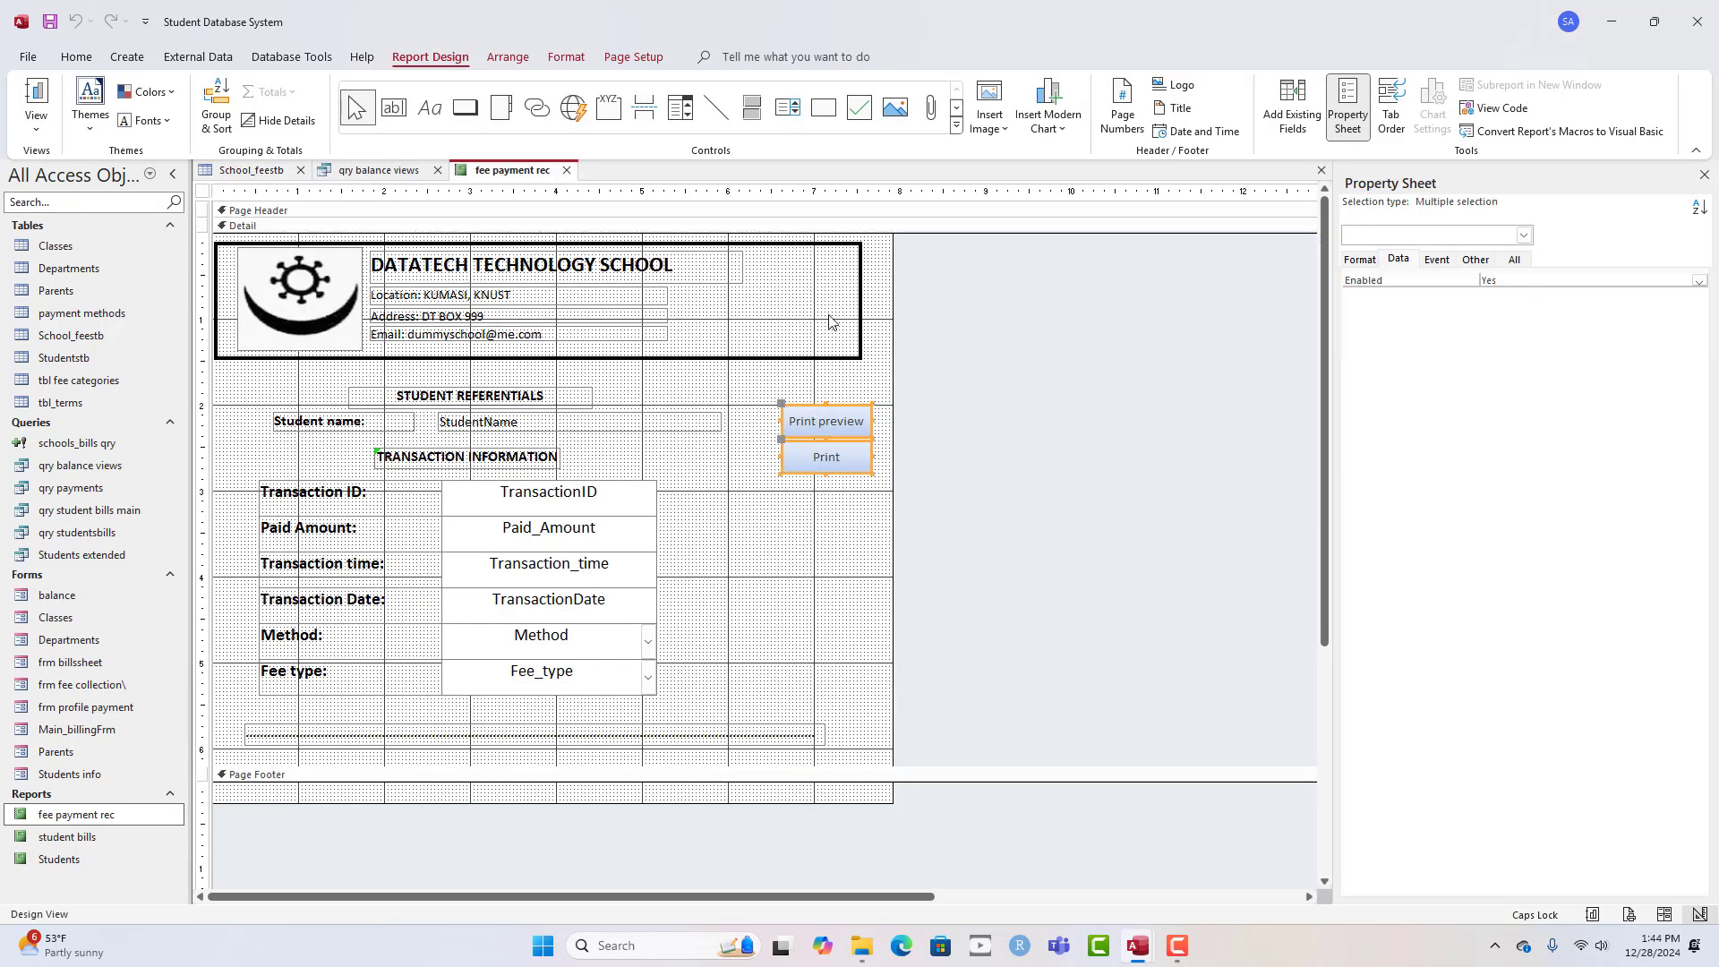
click(829, 318)
click(861, 288)
drag(857, 301, 800, 309)
drag(831, 504, 759, 421)
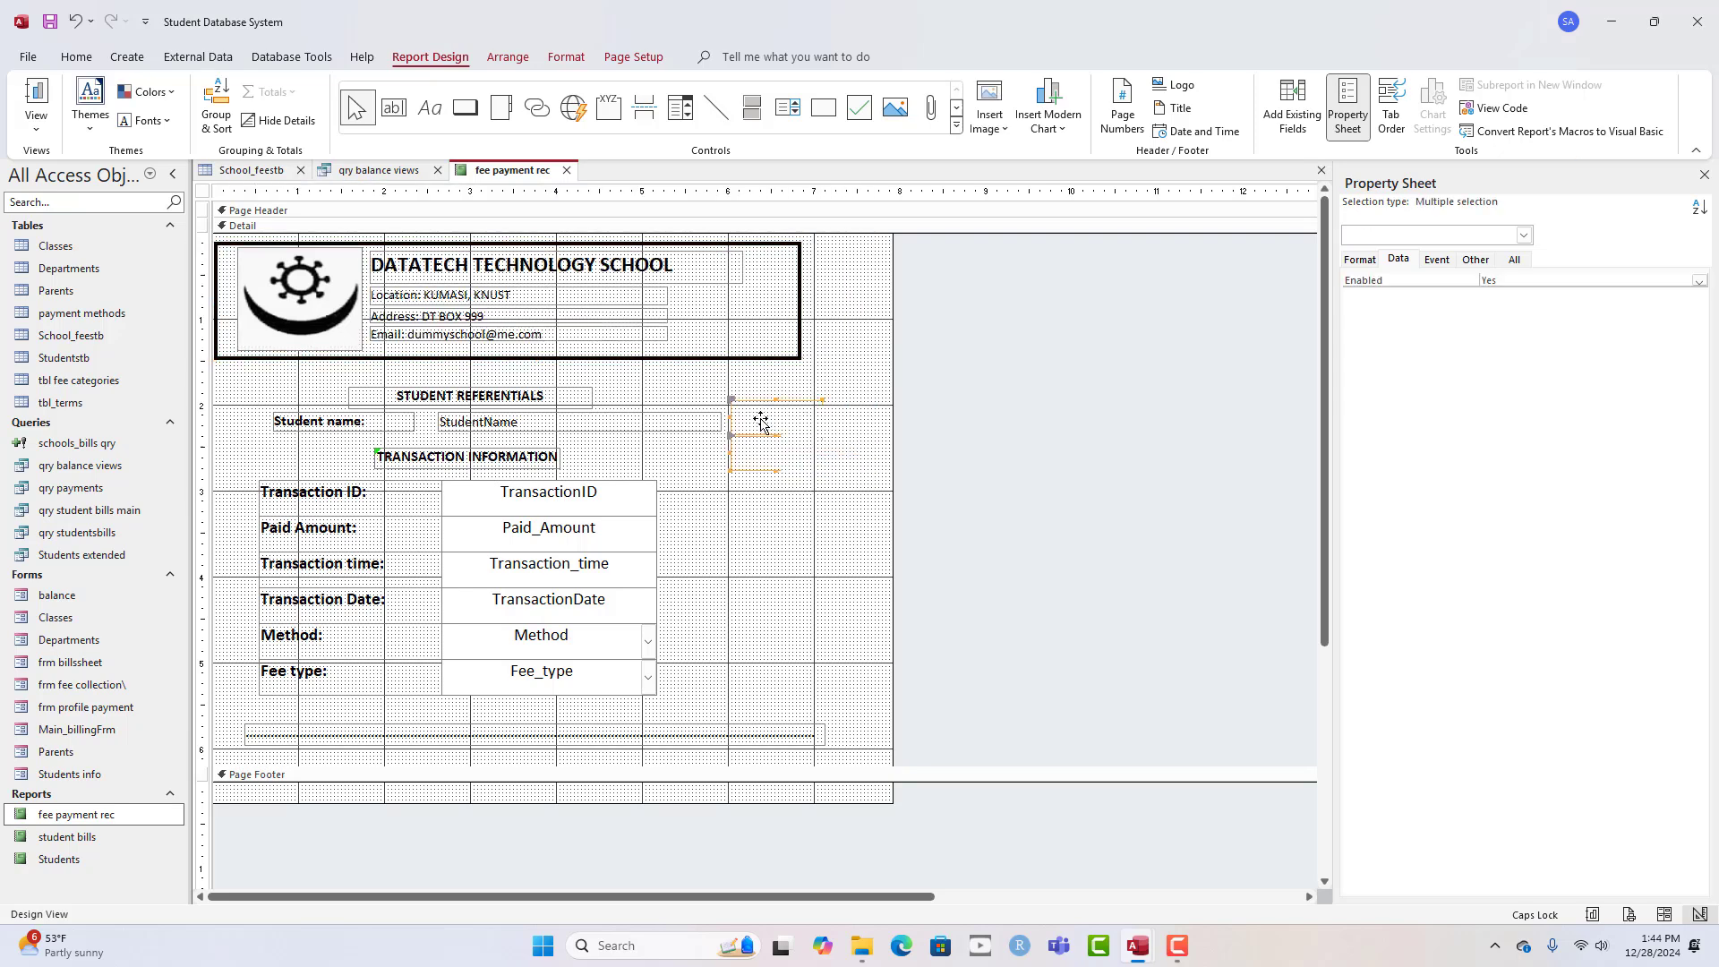
- Narrow the report to about 7.3 inches wide and shift the dotted separator line slightly left to fit
drag(891, 372, 839, 382)
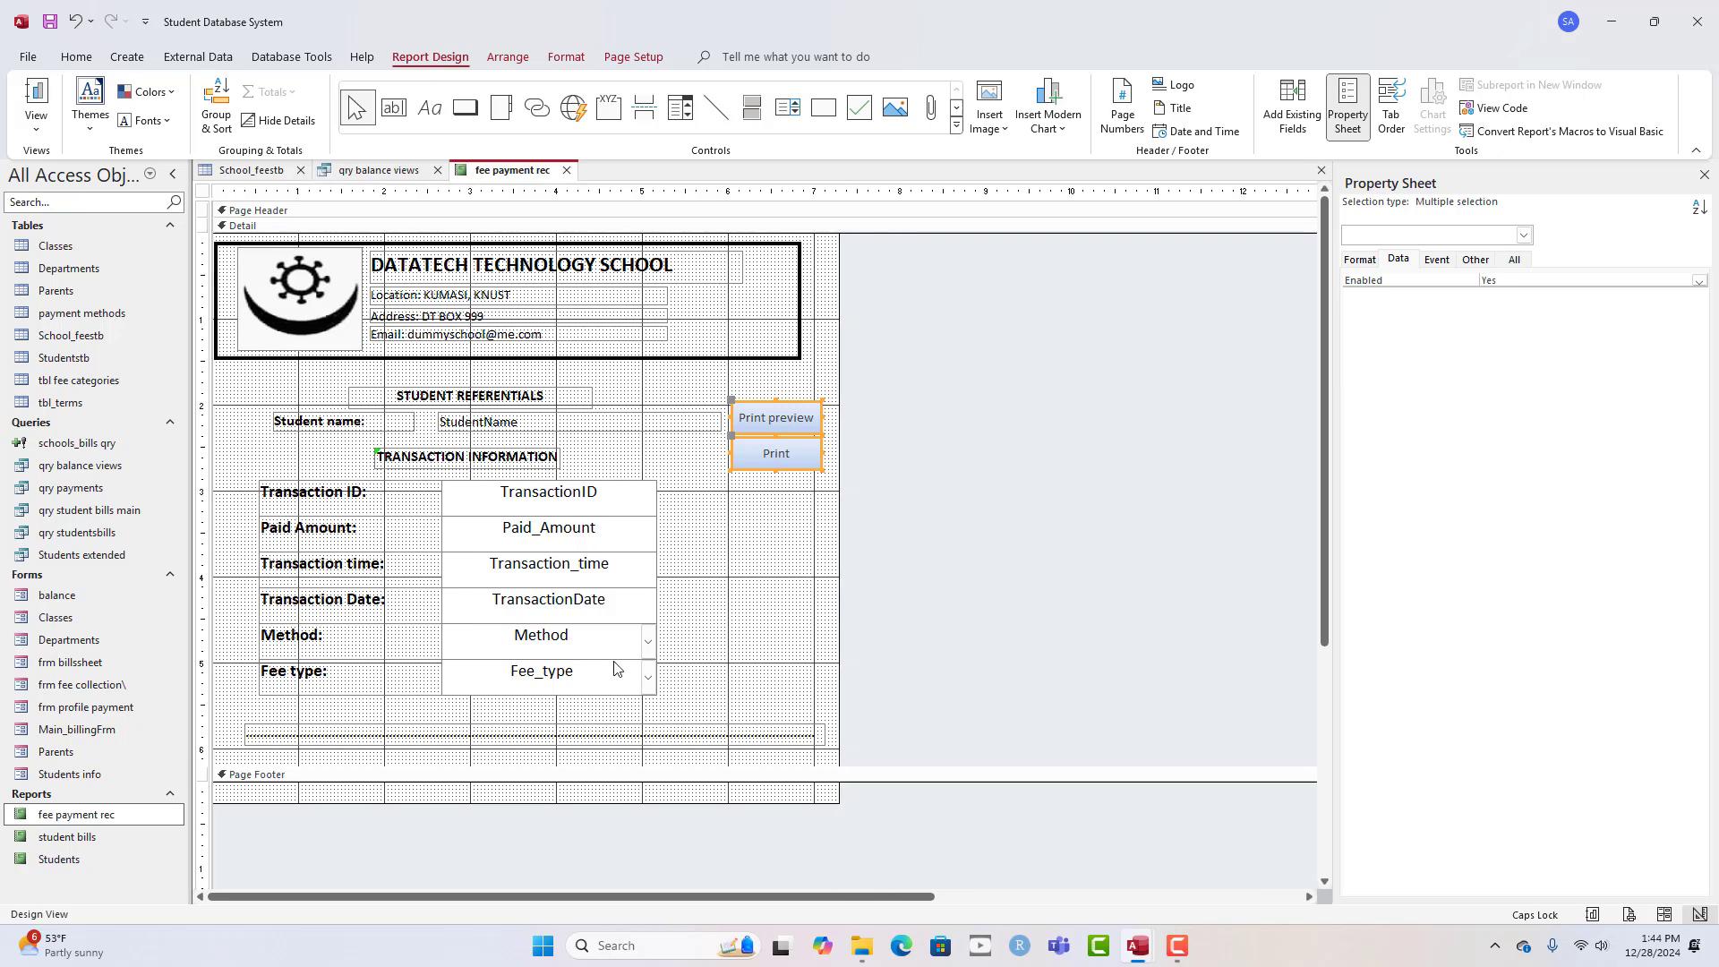
click(567, 730)
drag(570, 729, 564, 730)
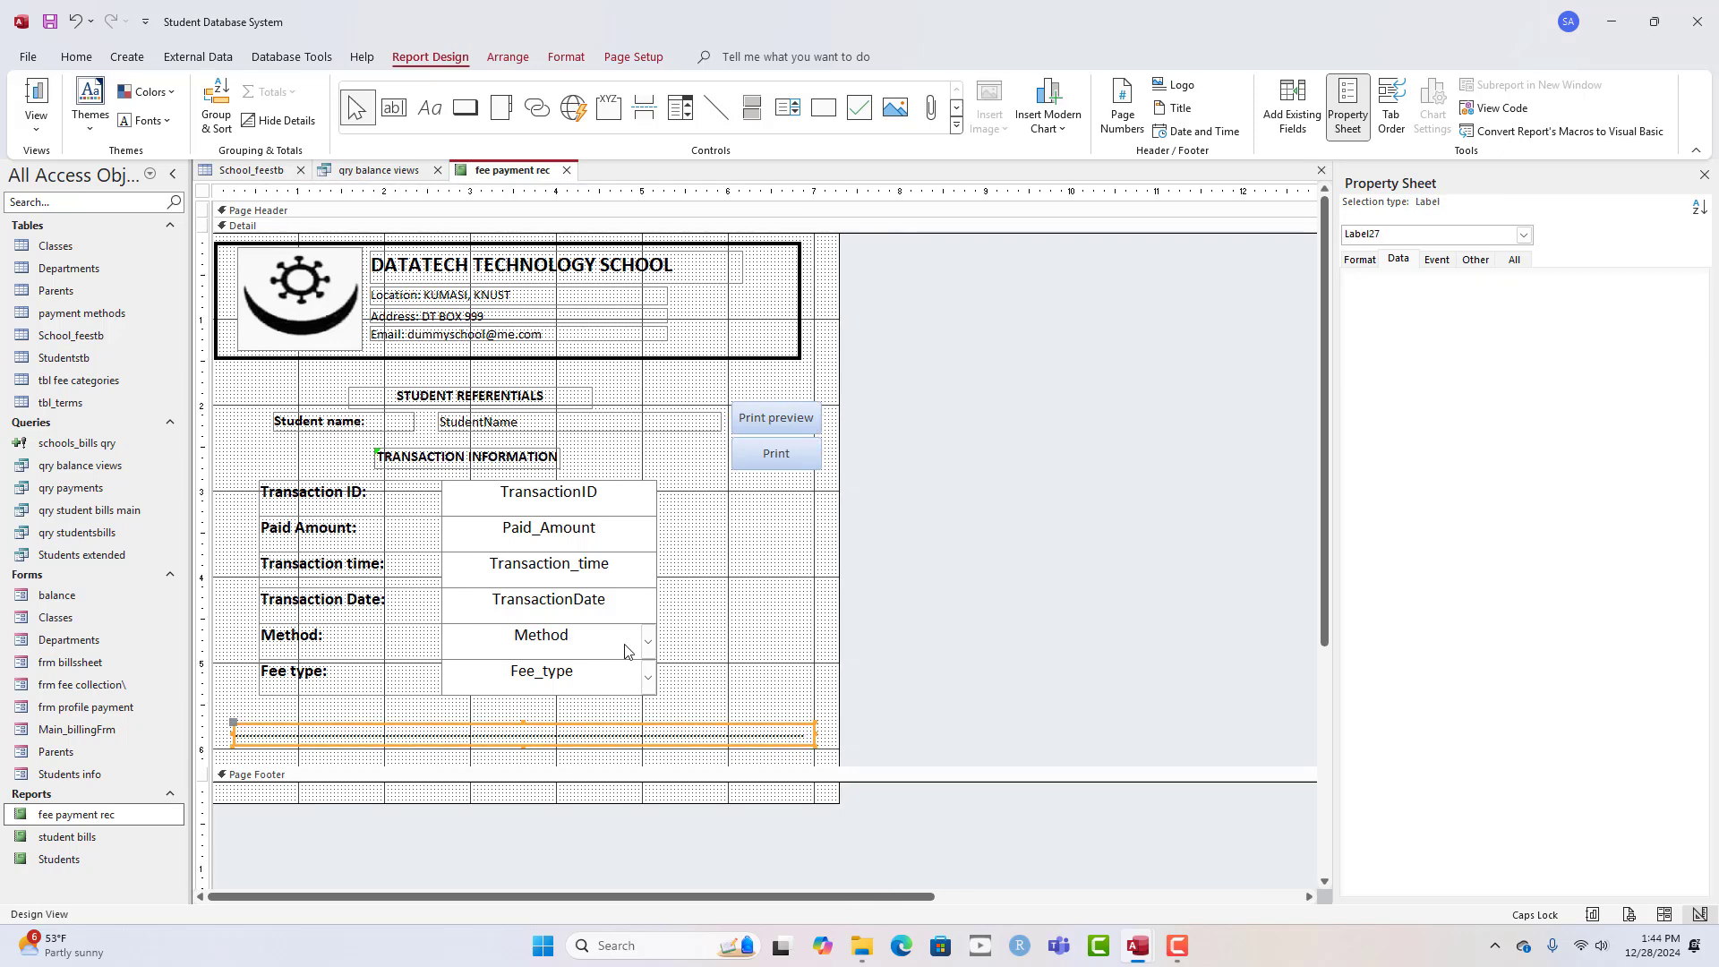
click(727, 605)
drag(698, 717, 701, 587)
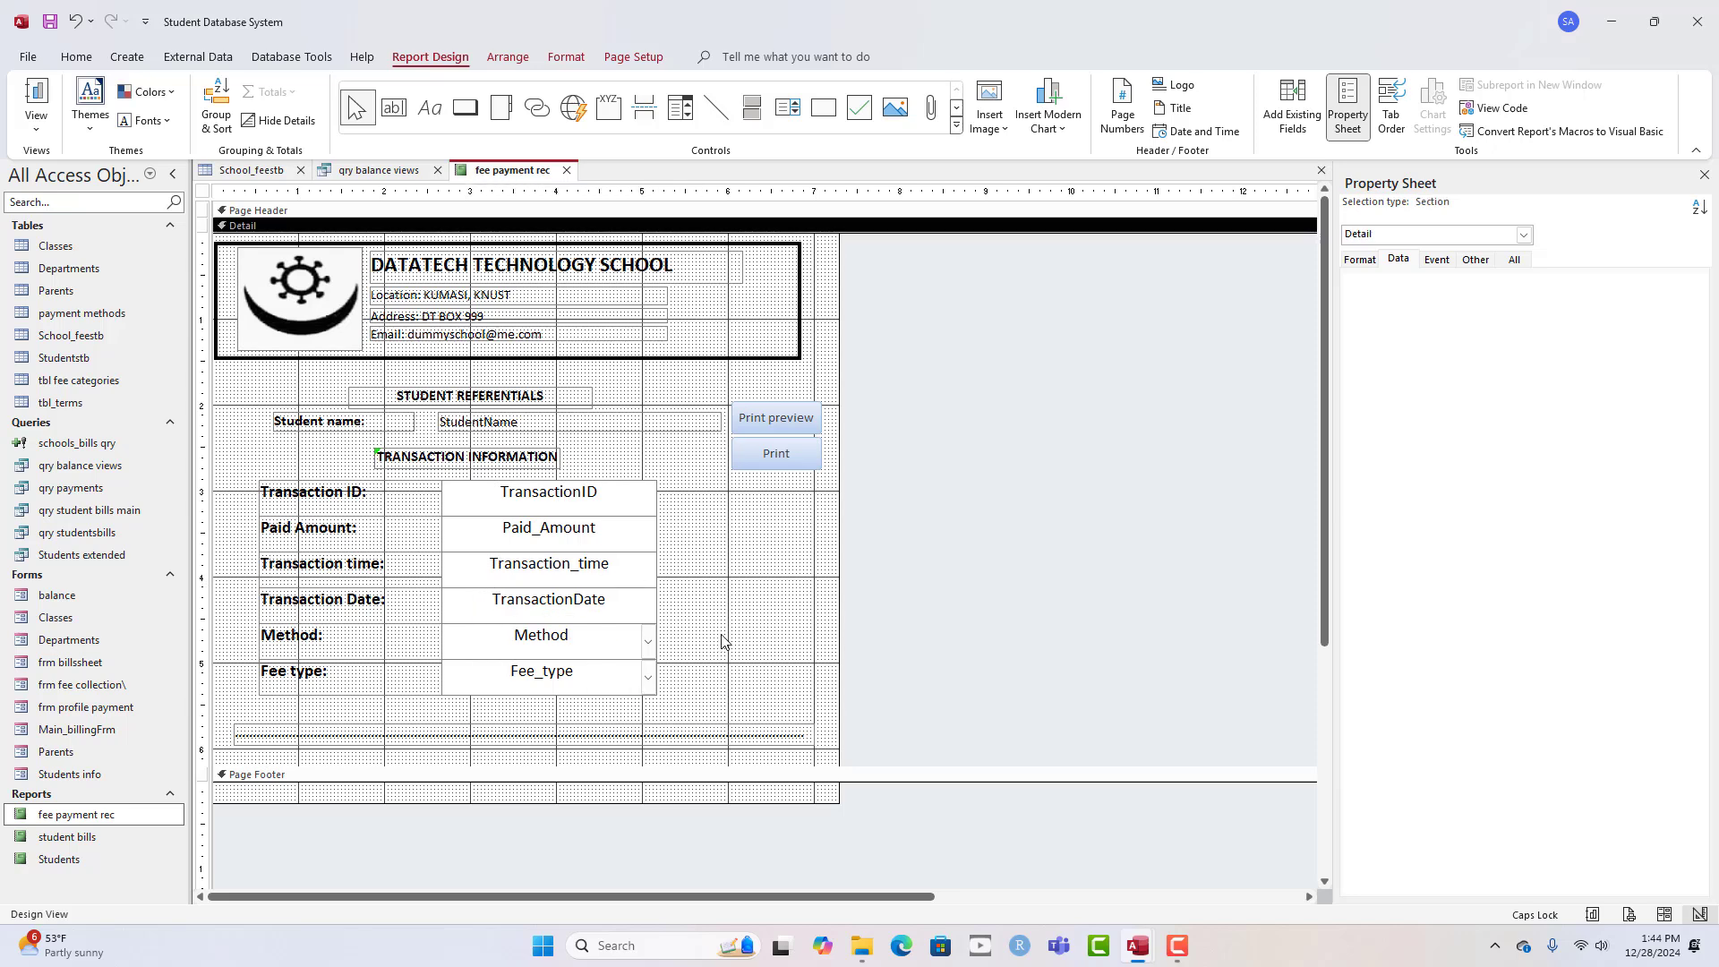
- Nudge both section headings, the student name row and all transaction rows slightly left together
drag(706, 677, 258, 409)
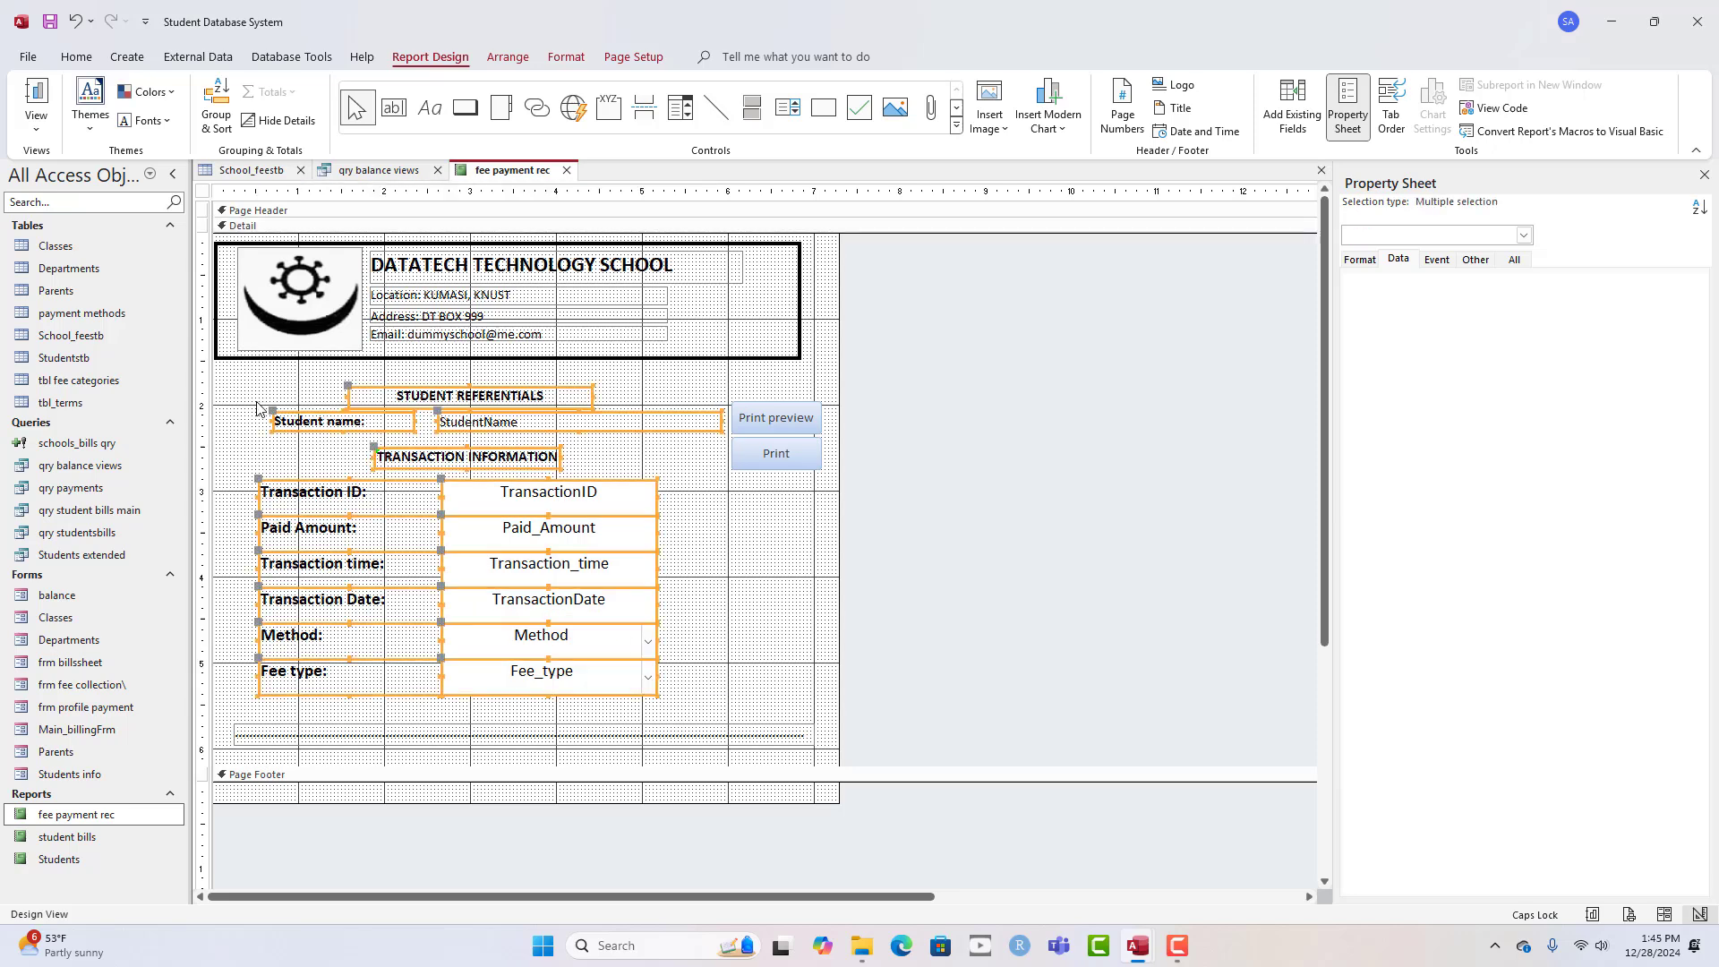
key(Left)
key(Left)
key(Left)
key(Left)
click(741, 571)
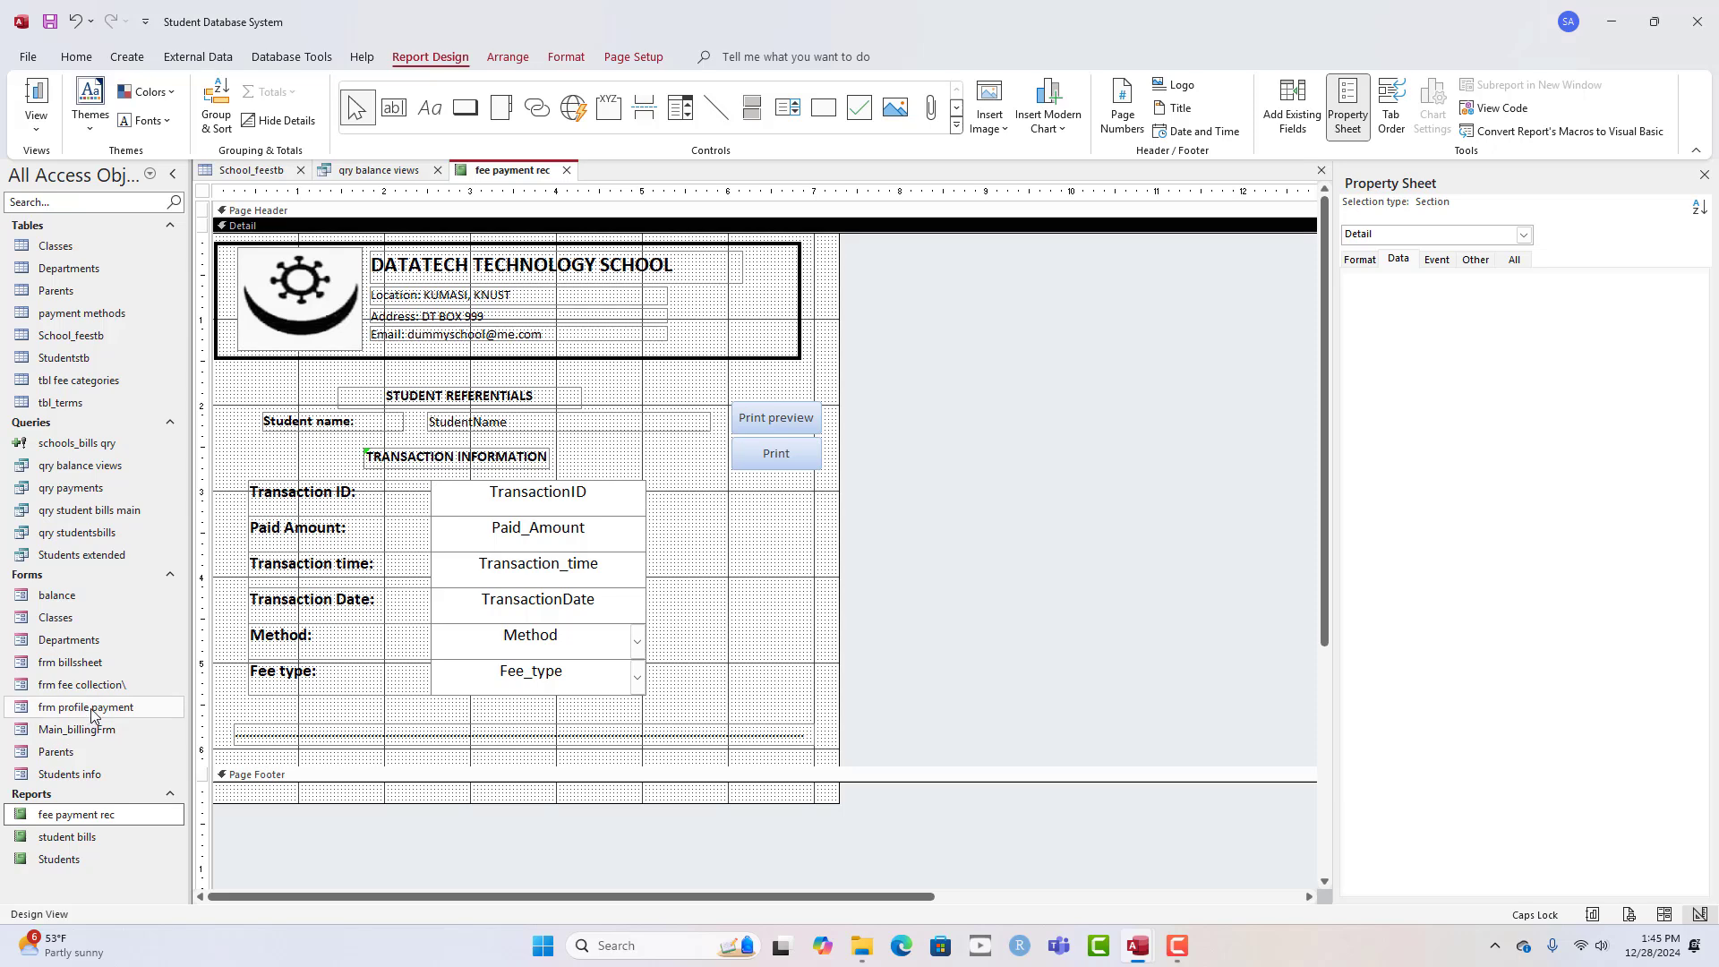
- Look through the Main_billingFrm, Students info and balance forms, closing each one after viewing it
double_click(79, 730)
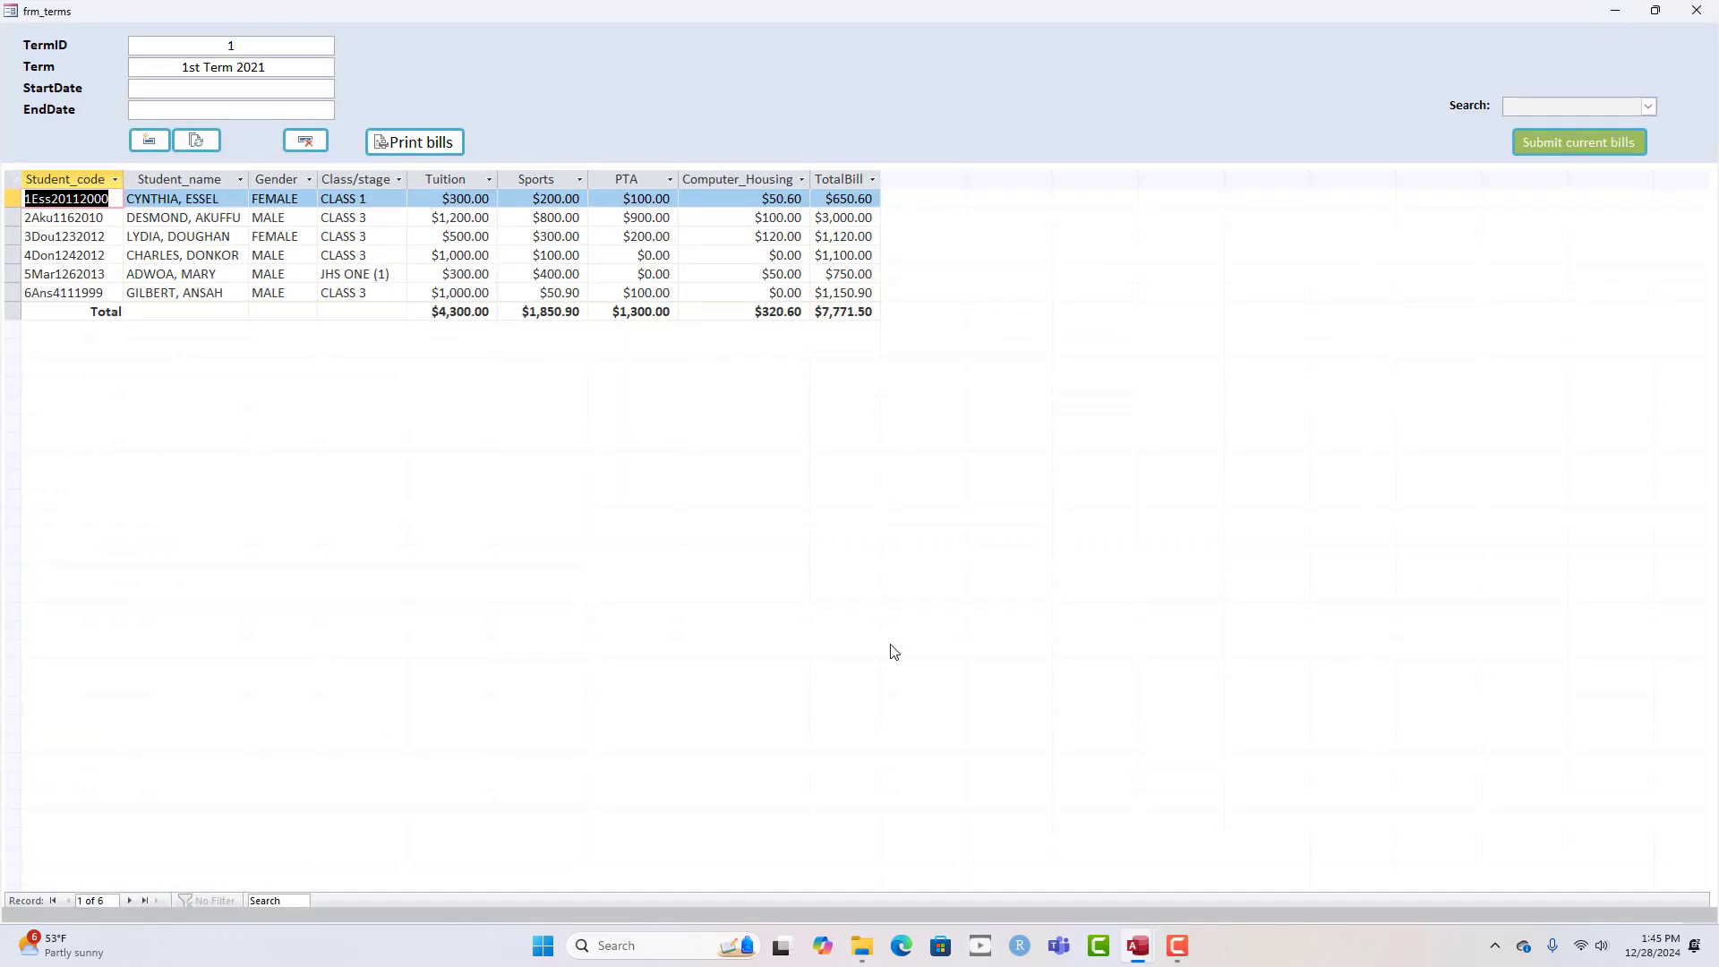
click(1697, 10)
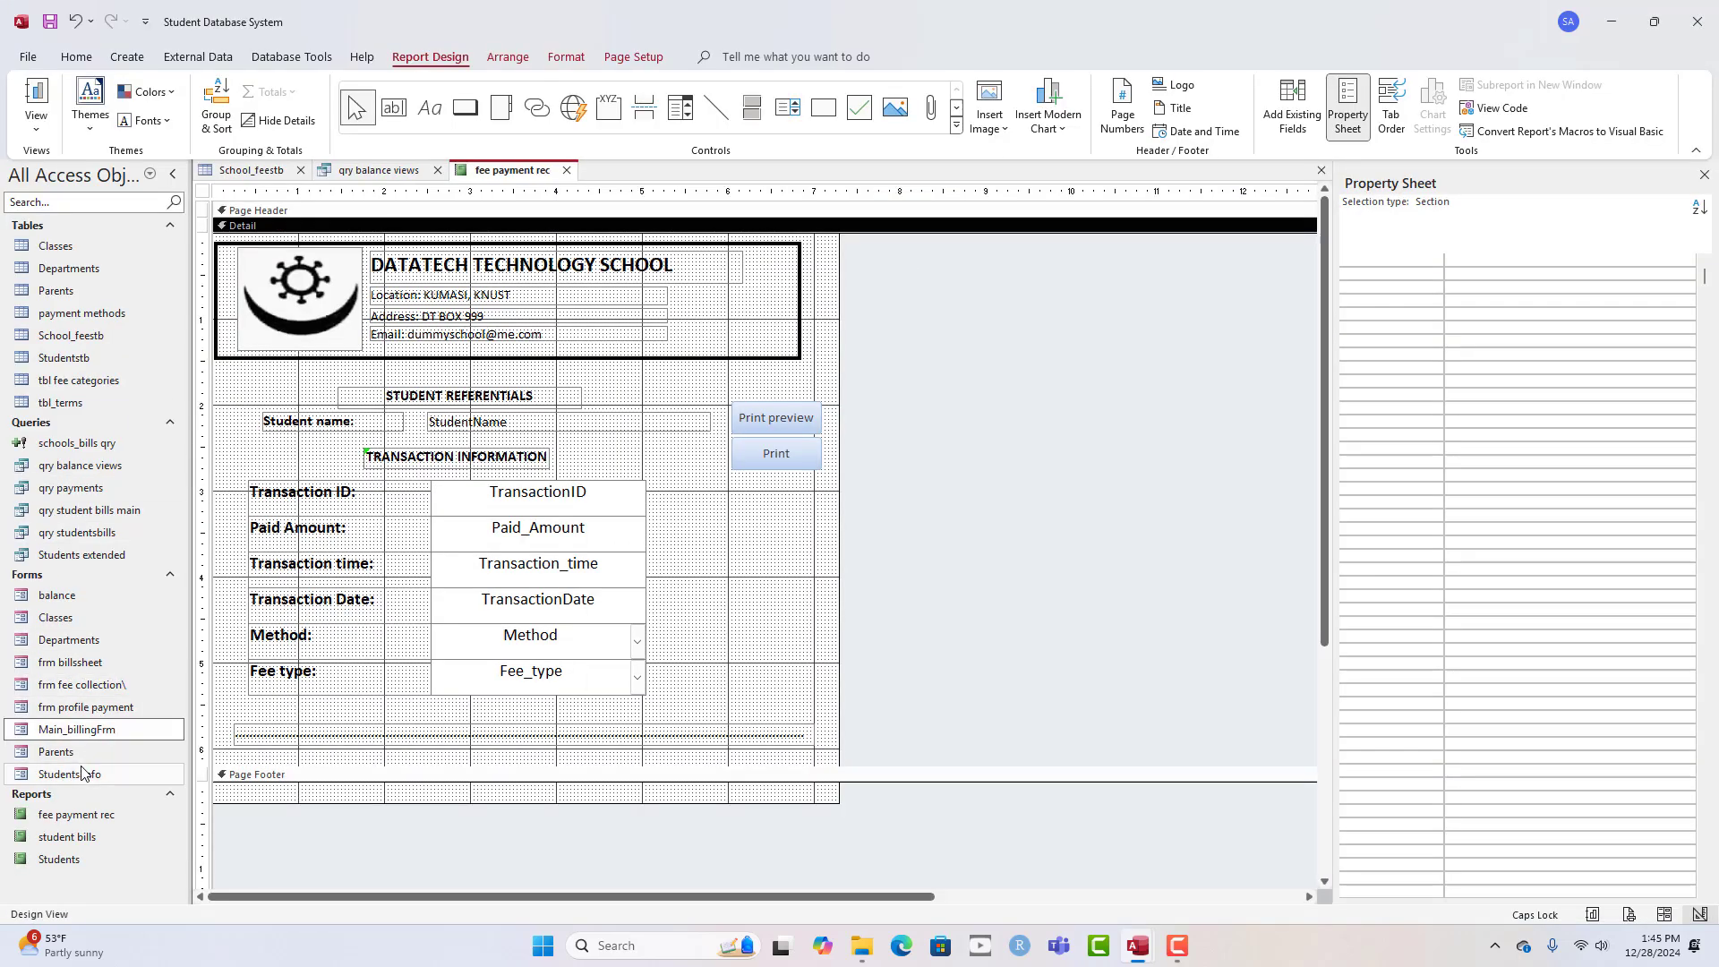
click(97, 709)
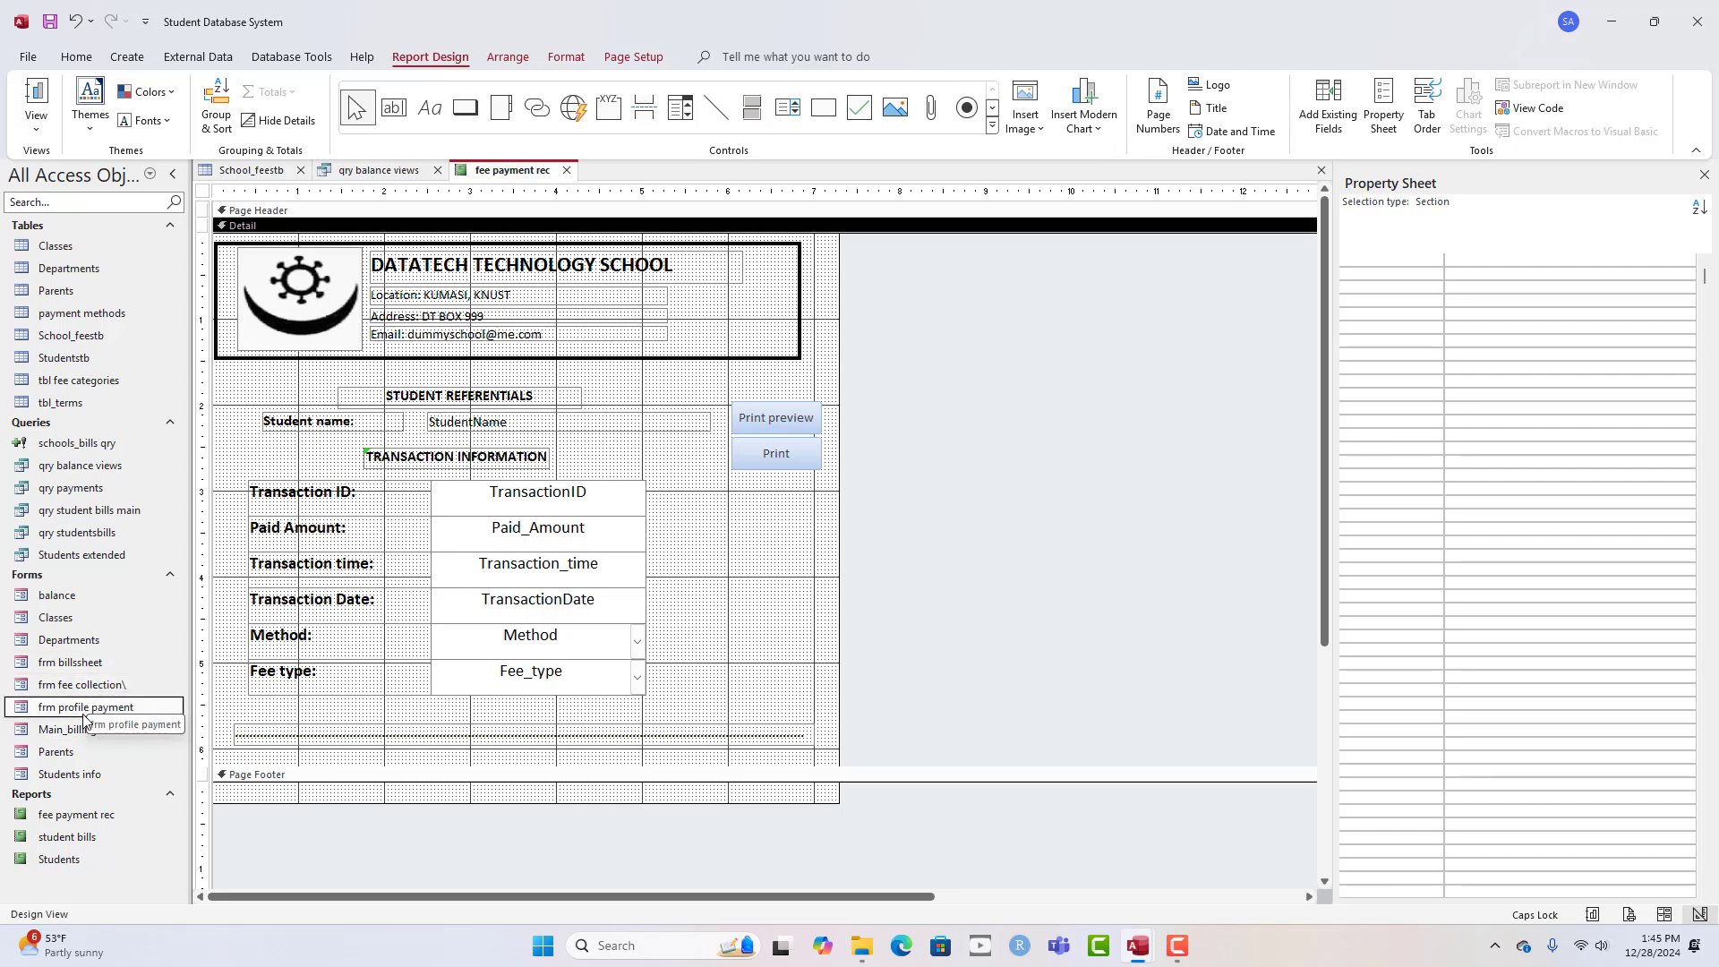
double_click(95, 729)
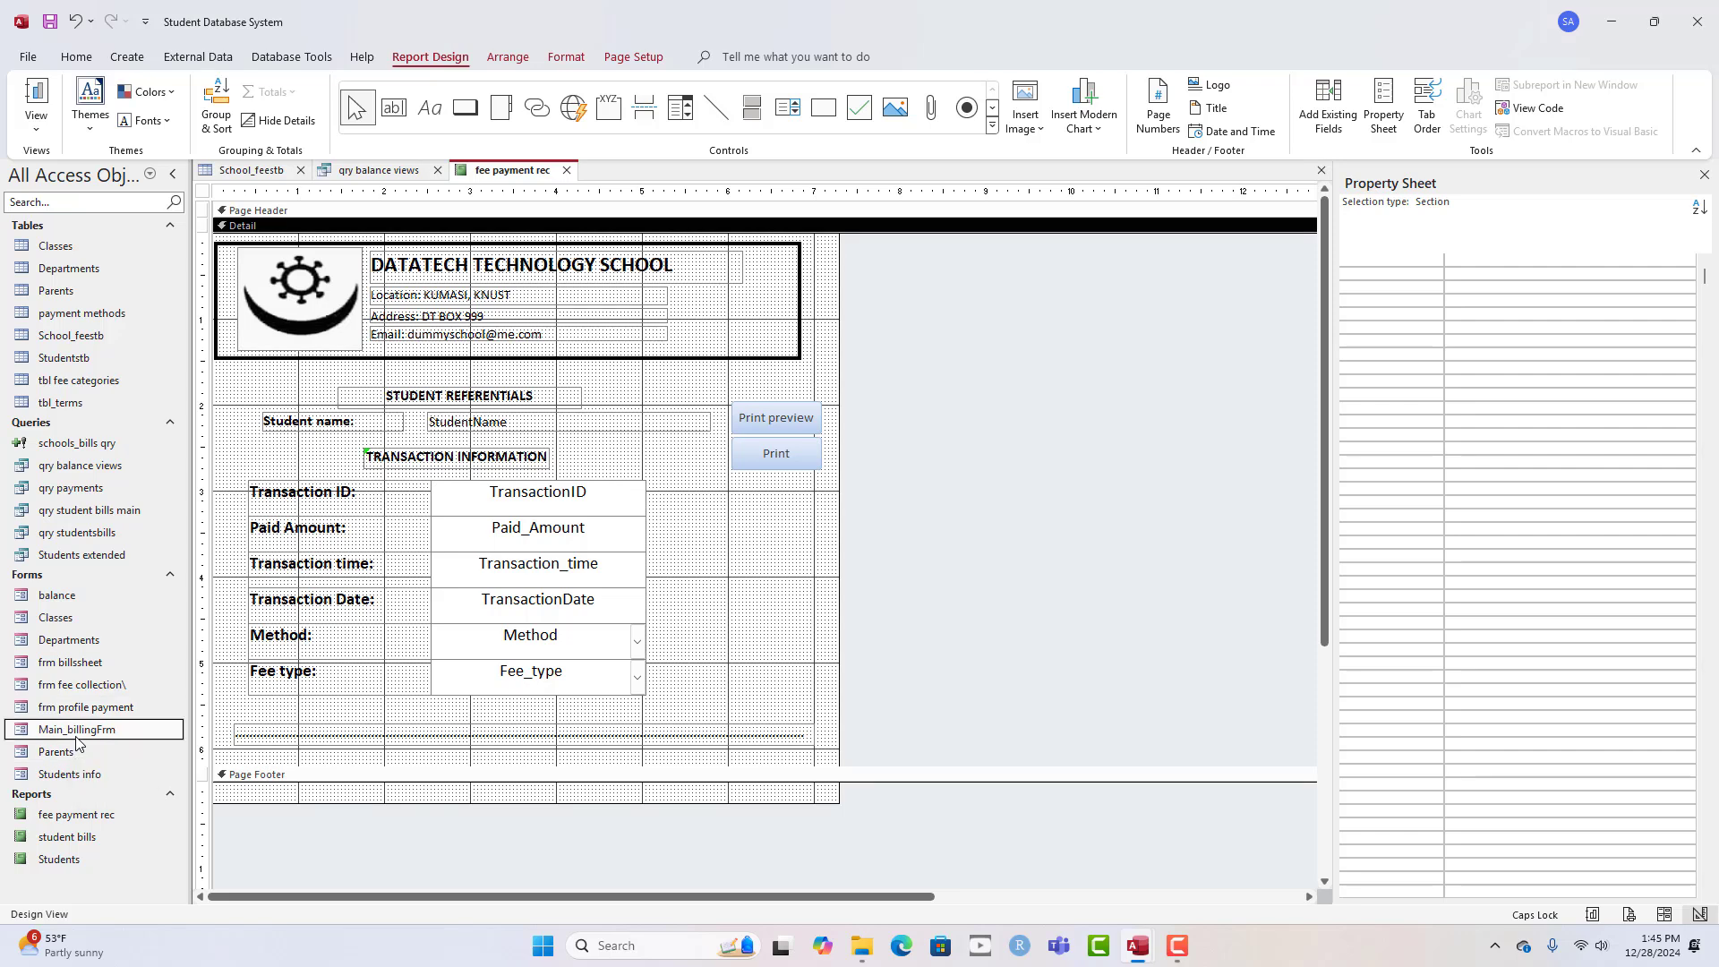
click(1699, 9)
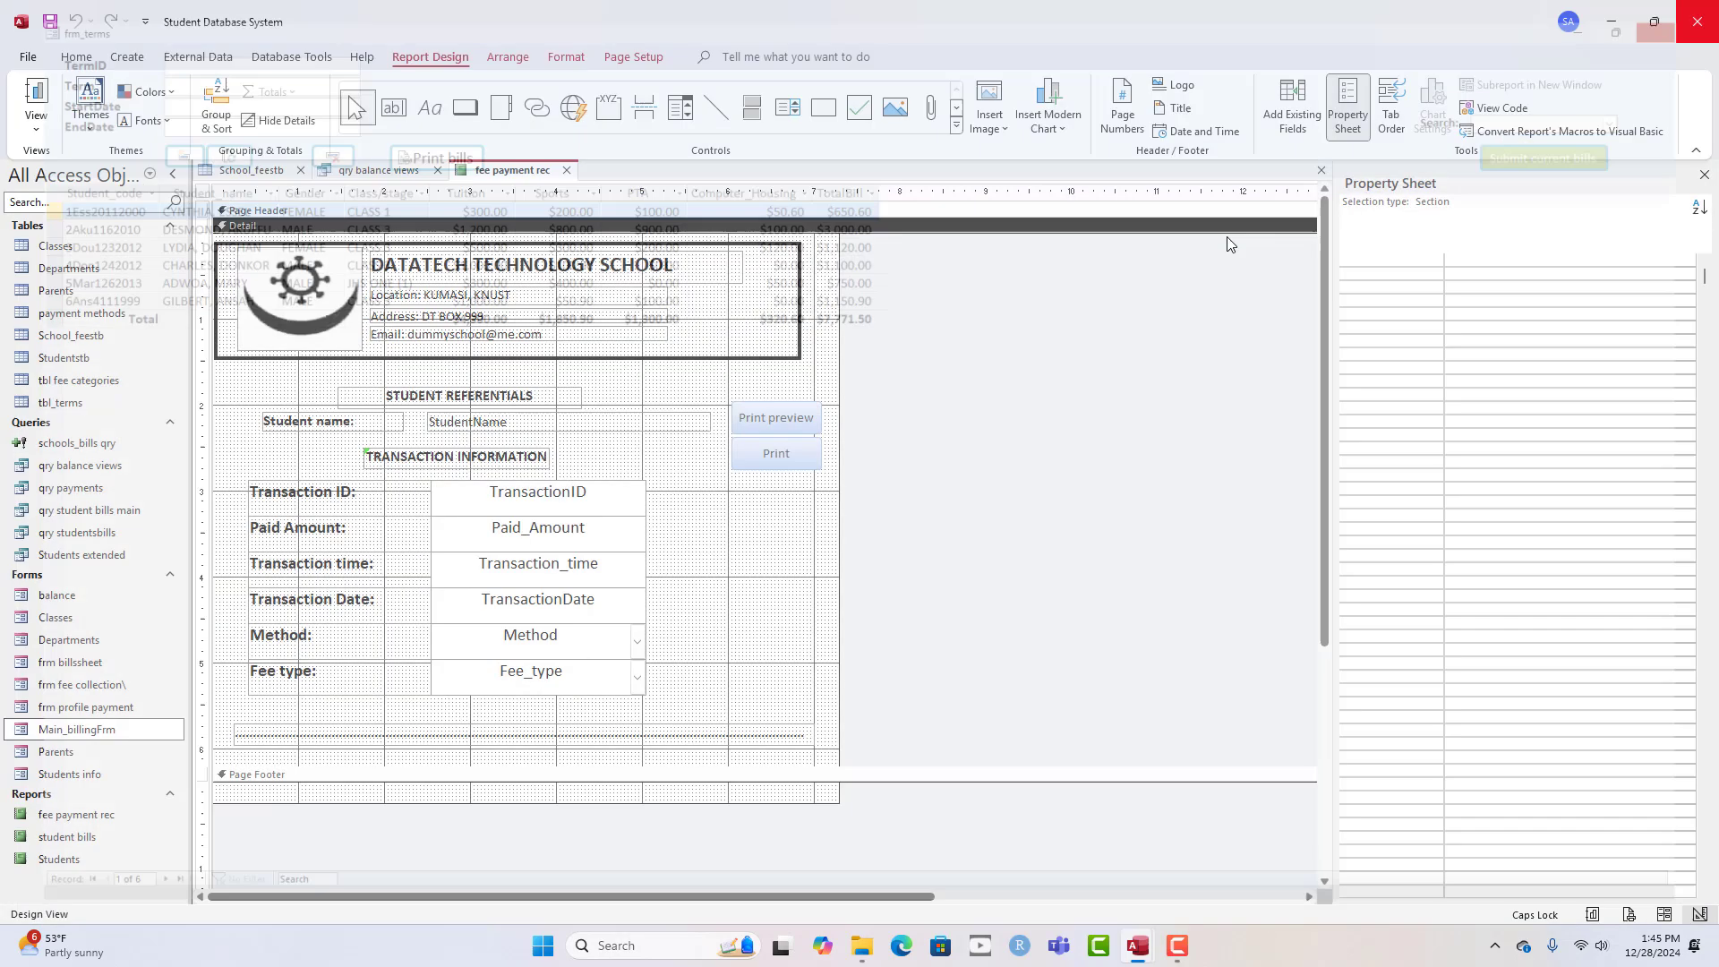
double_click(70, 774)
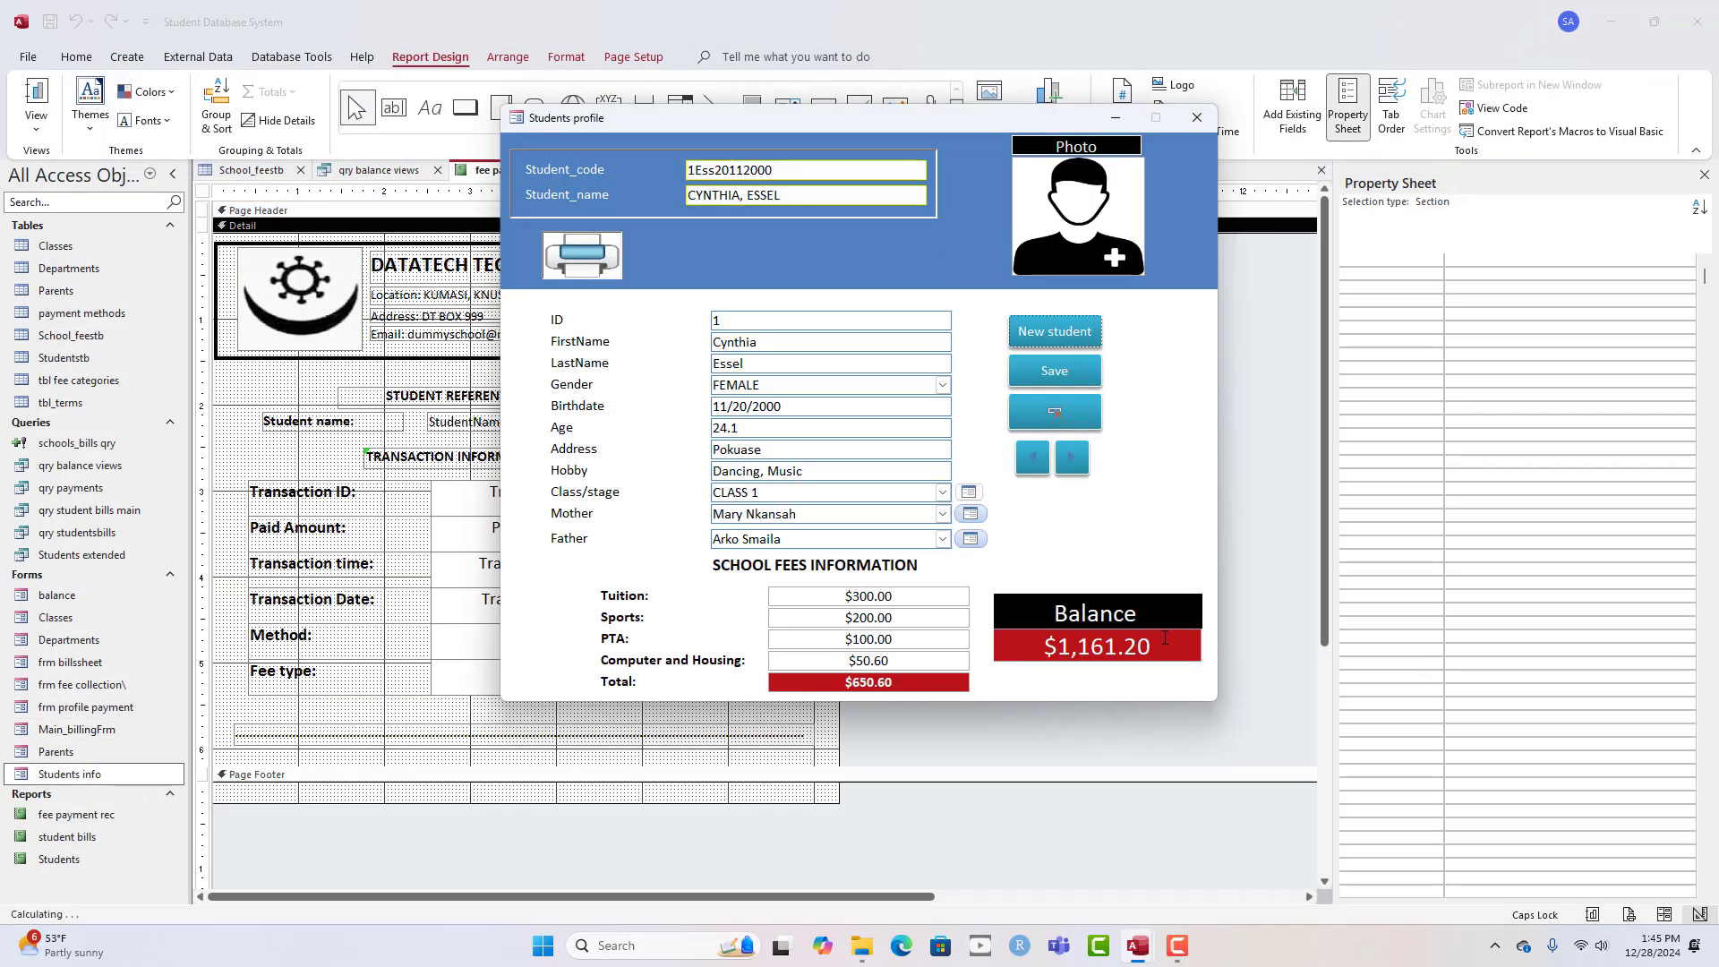
click(1197, 118)
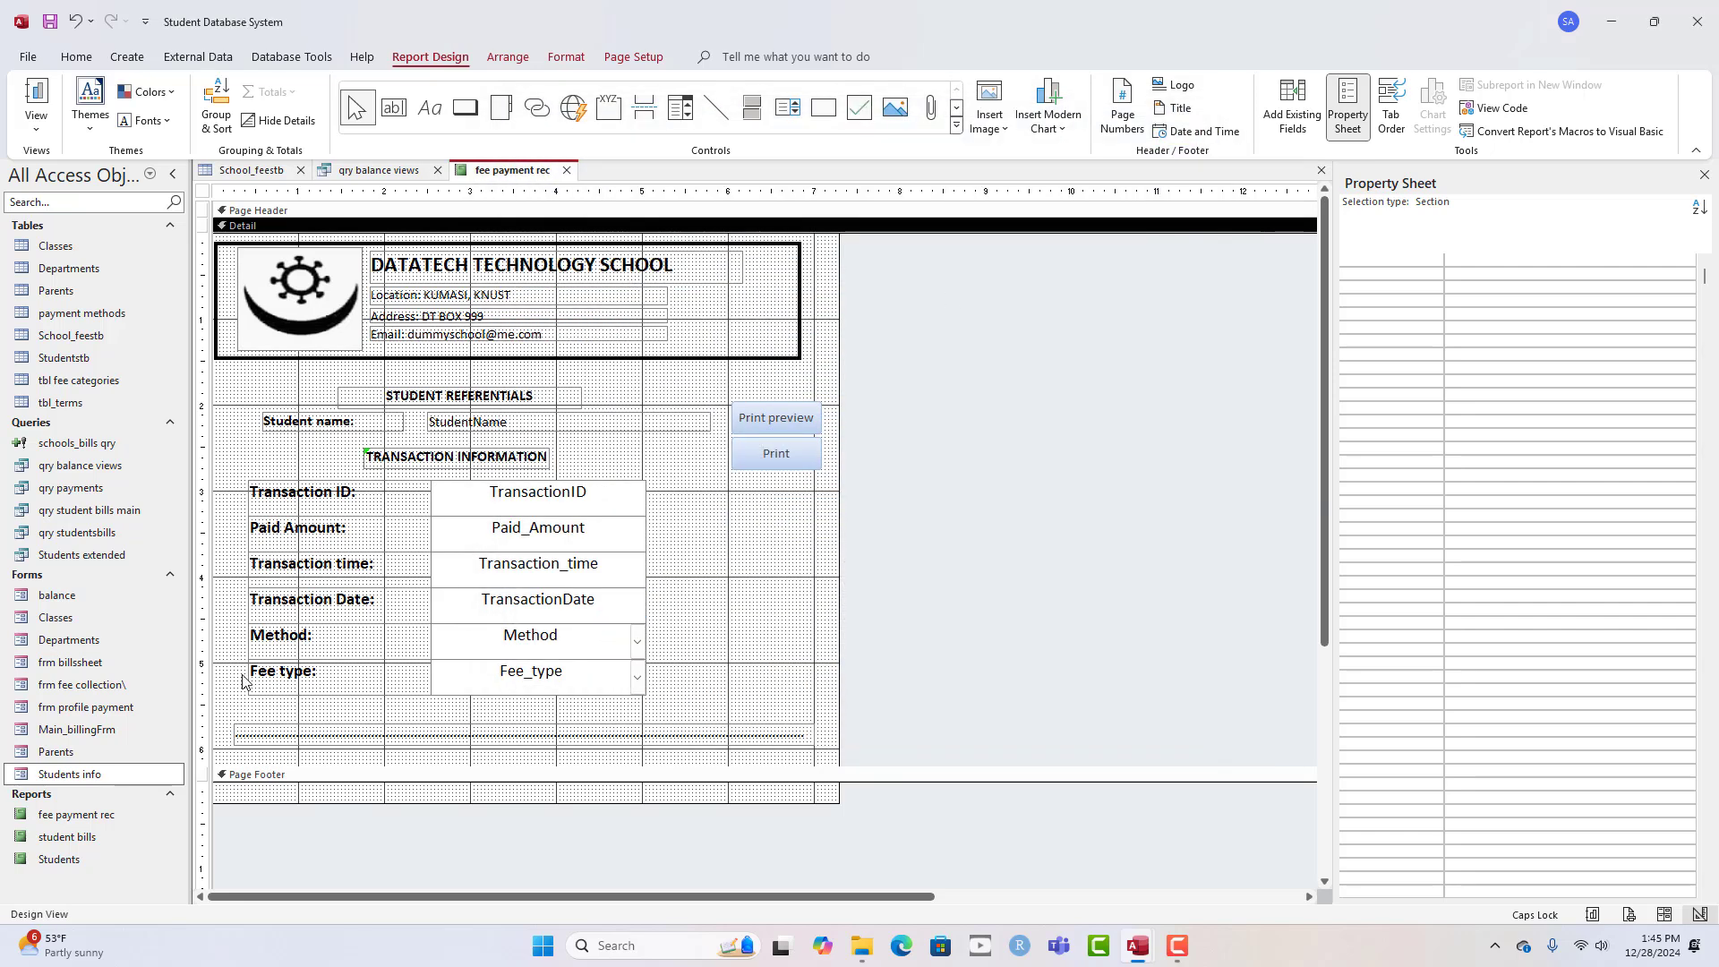
double_click(79, 596)
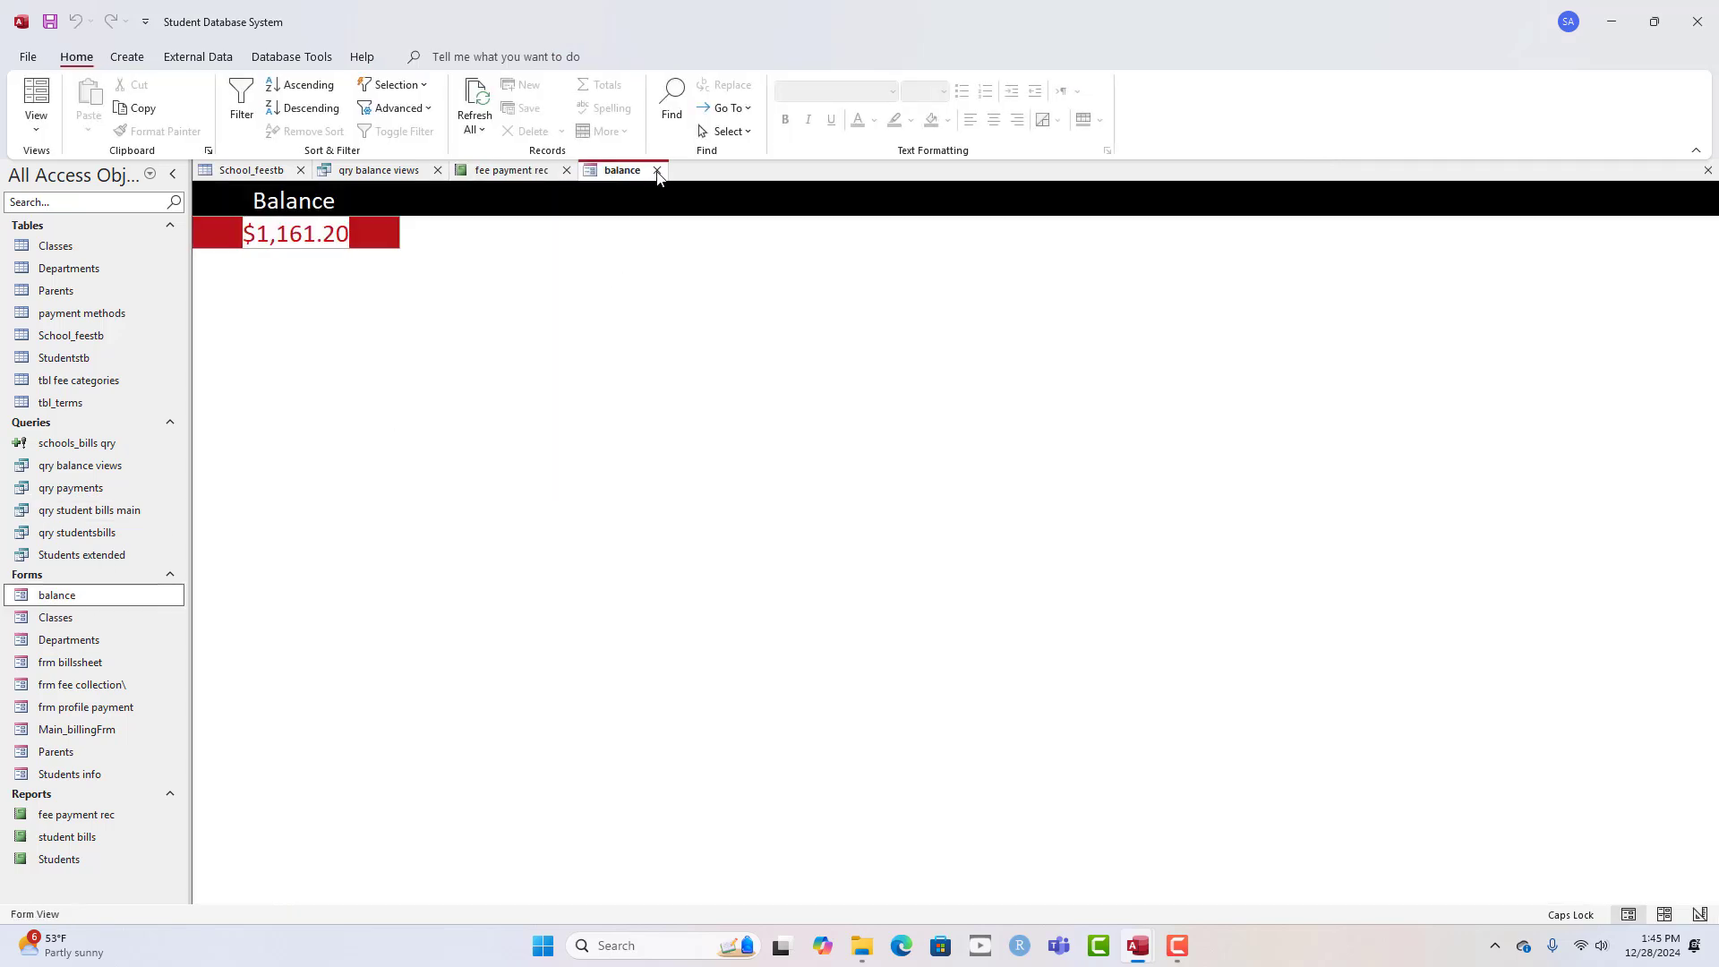
click(657, 171)
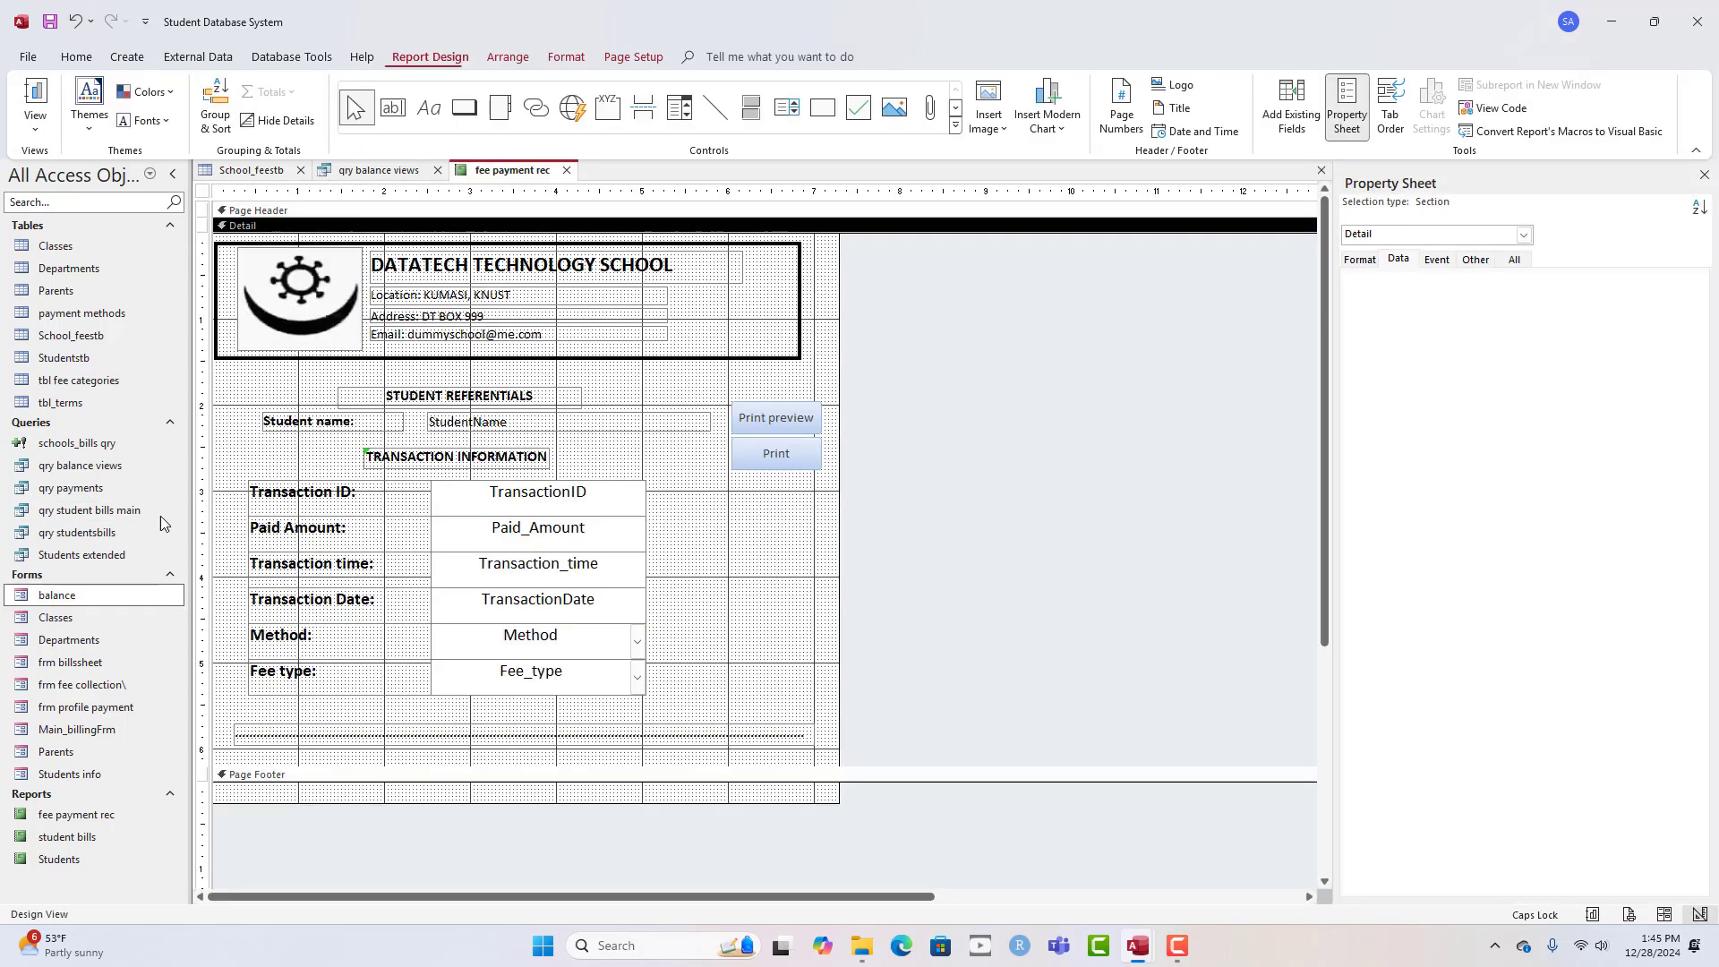
- Add the balance form as a subreport beside the Method and Fee type rows, delete its attached label, and narrow the report to about 7.8 inches
drag(64, 605, 729, 626)
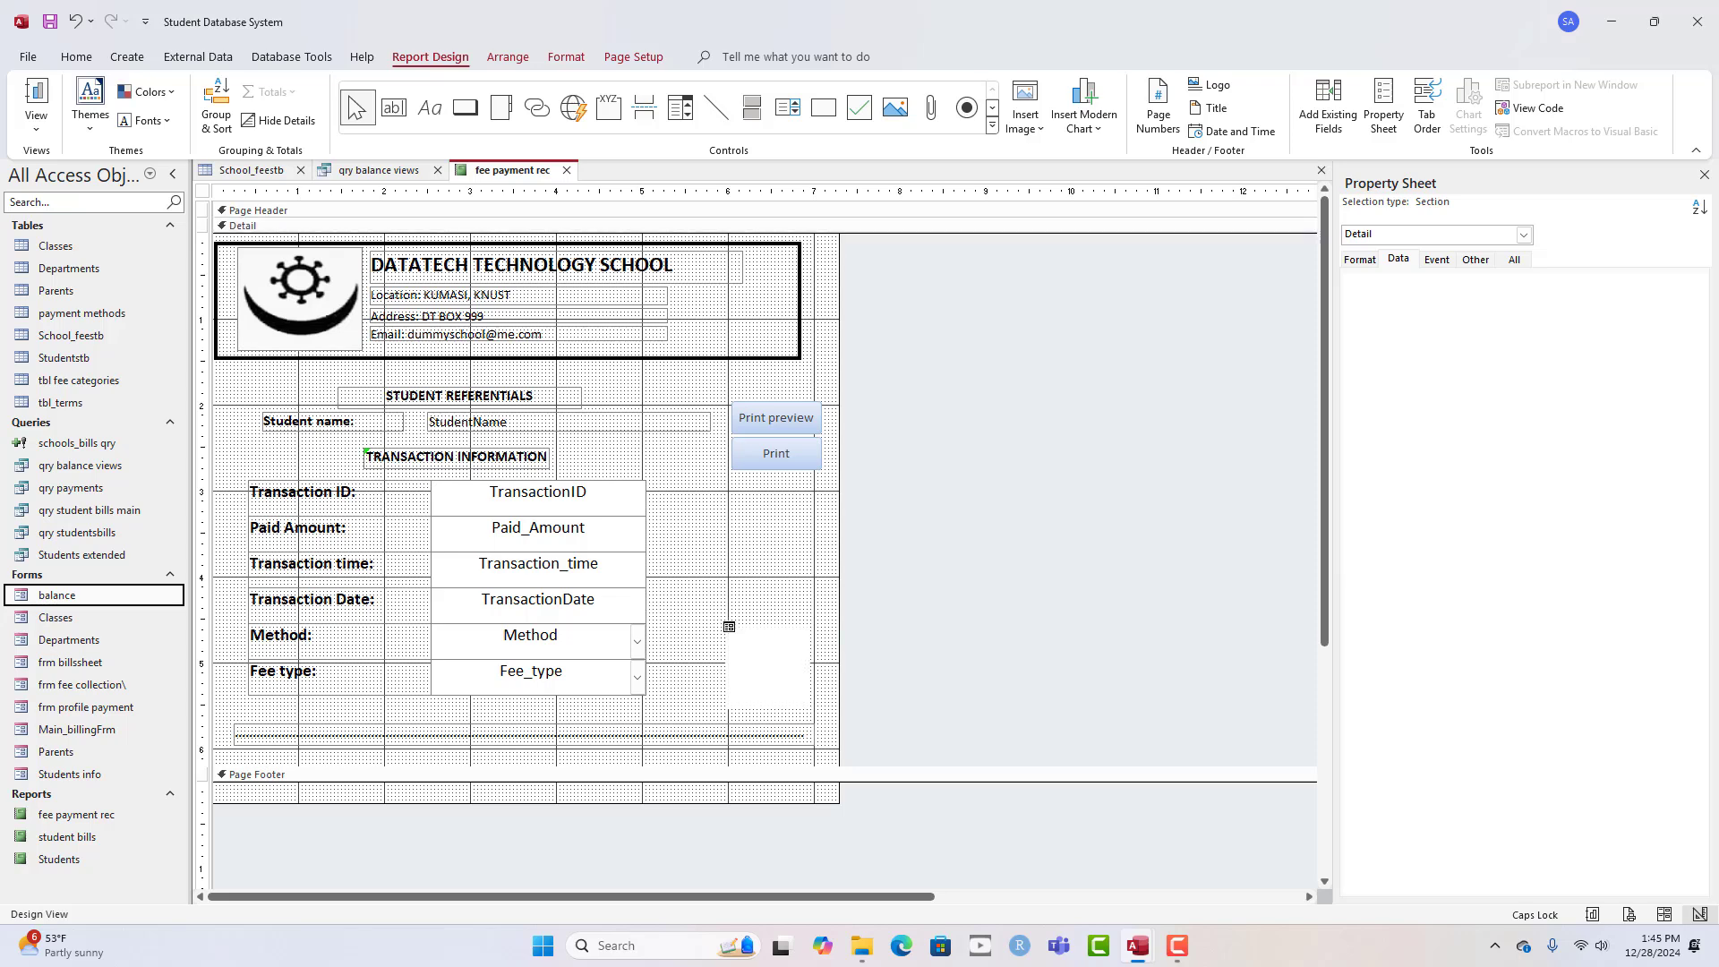
click(742, 614)
key(Delete)
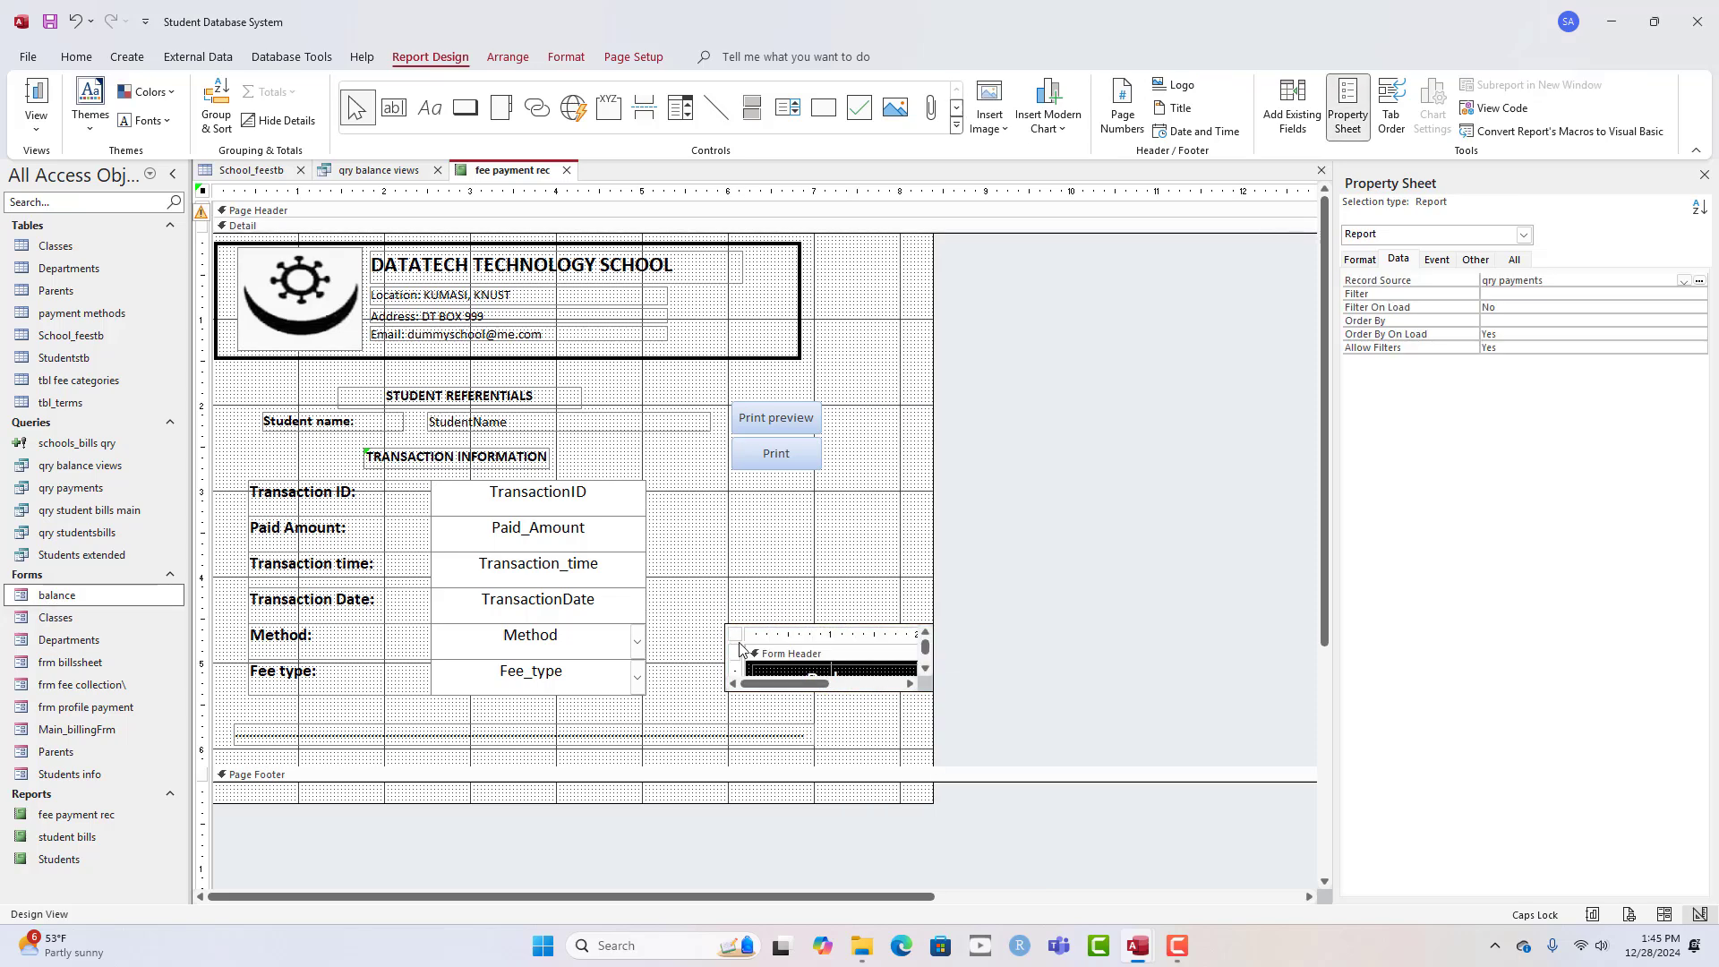
click(742, 647)
drag(761, 624, 696, 619)
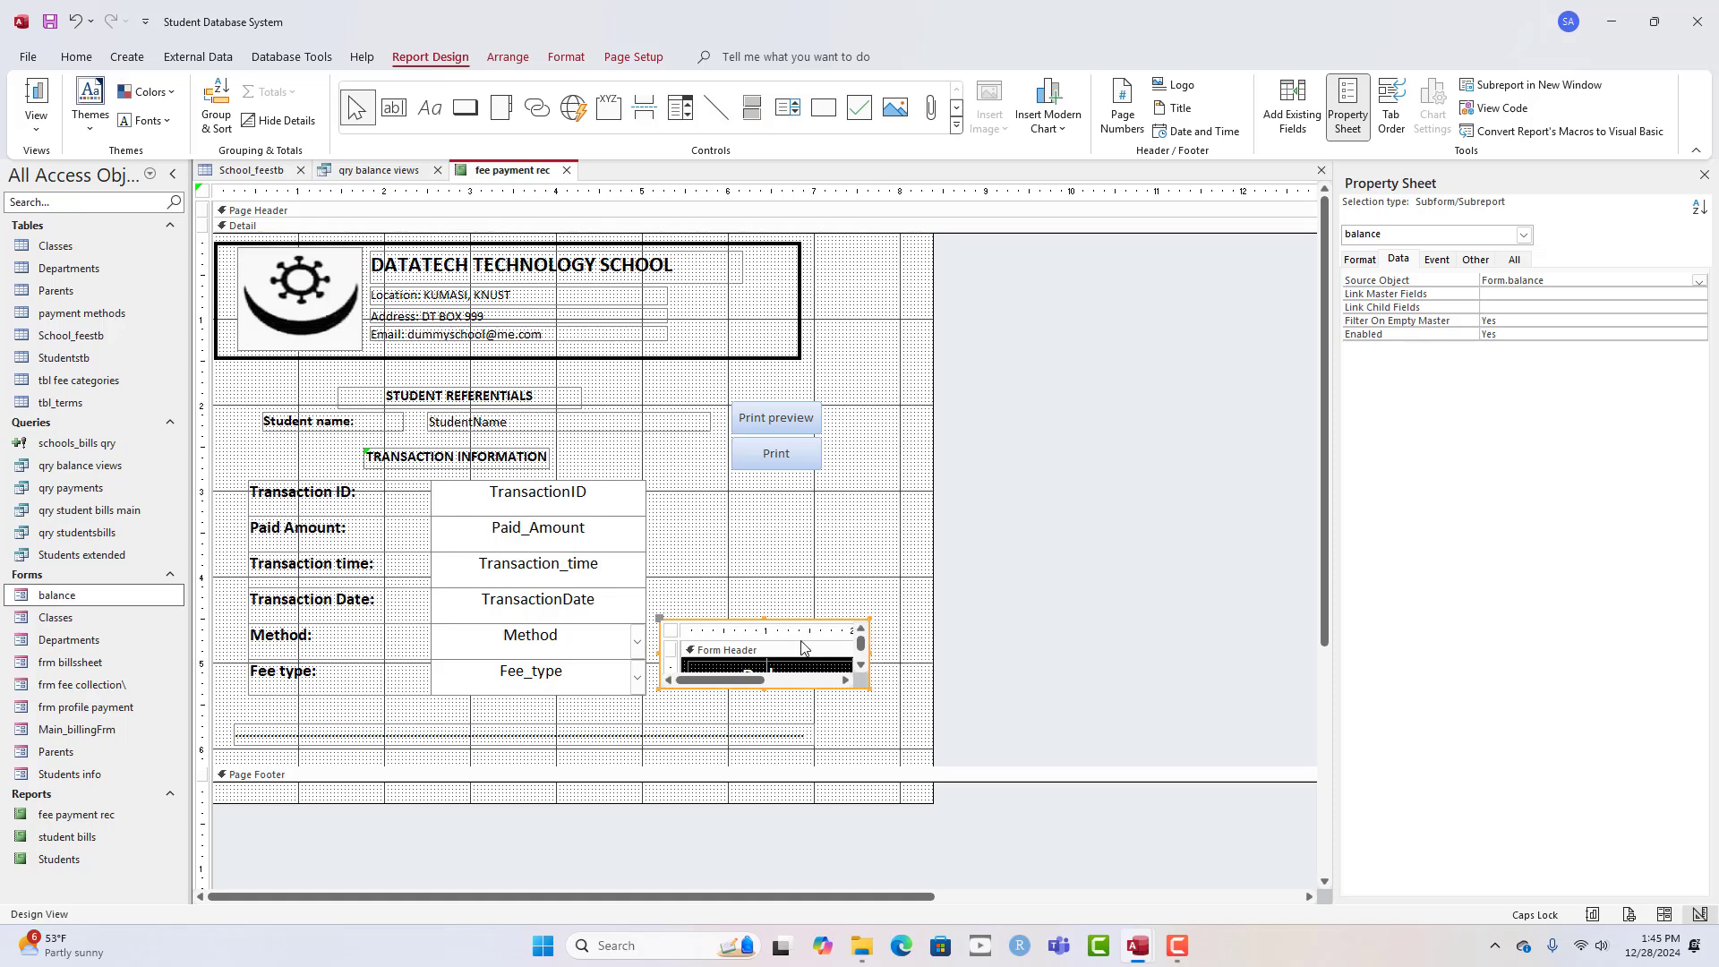
drag(931, 537, 882, 589)
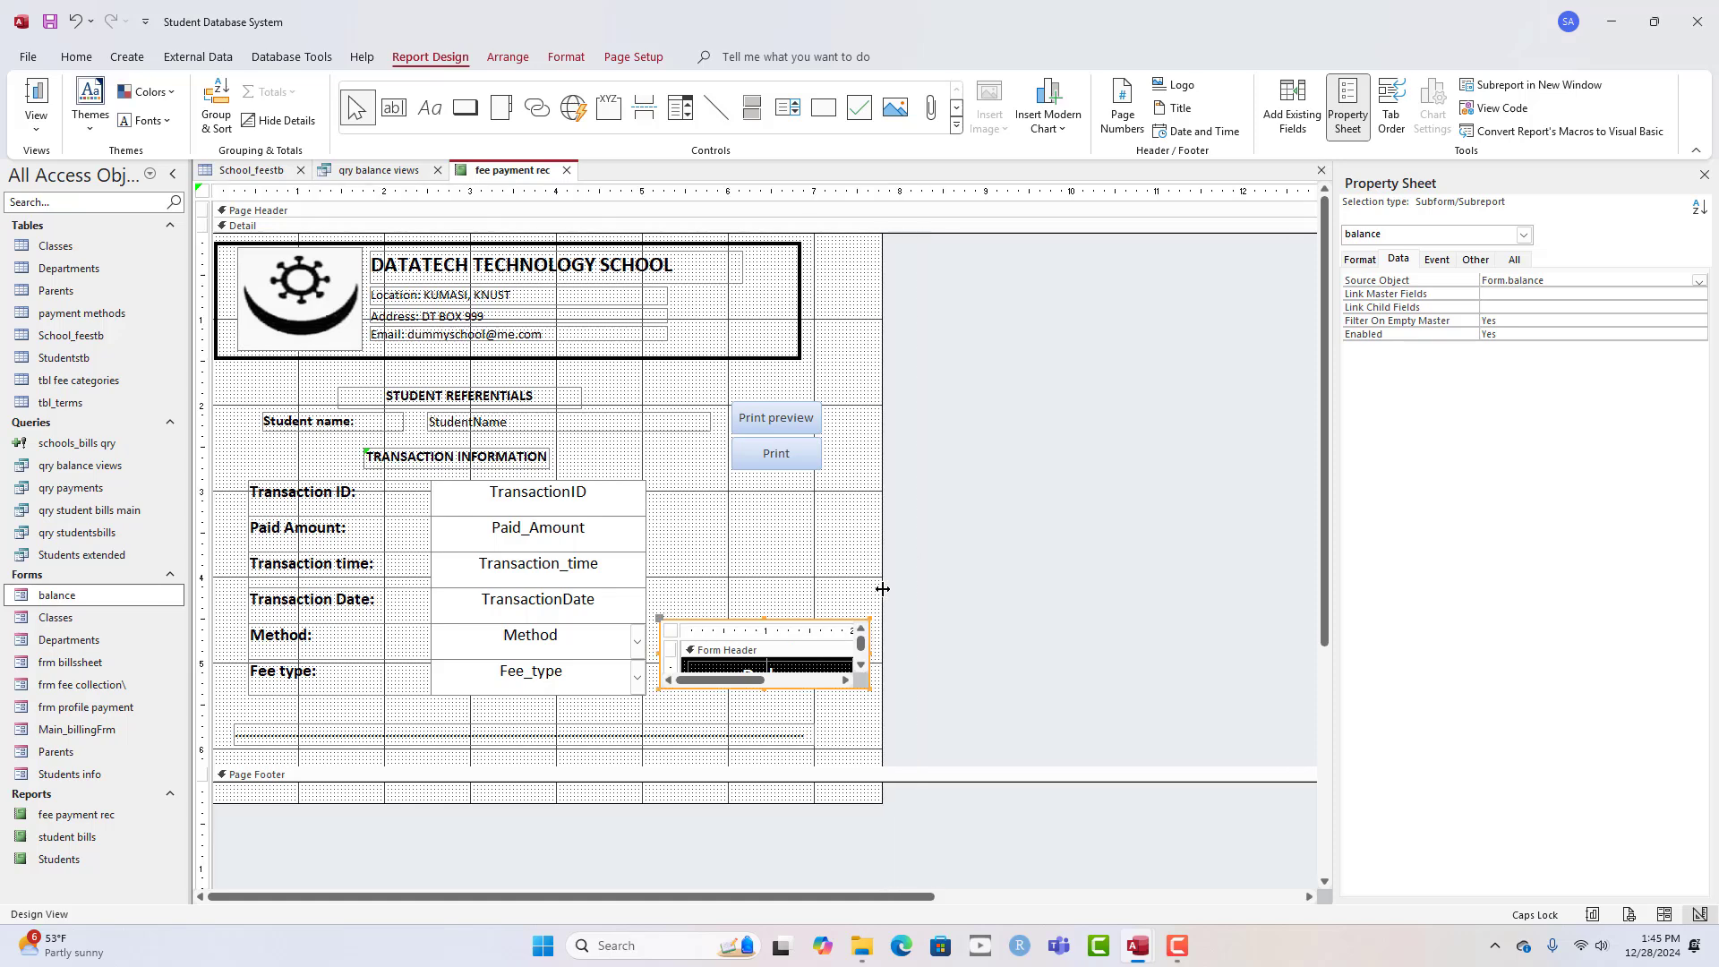
- Lengthen the dotted separator line below the transaction table with more dots and shift it slightly left
click(770, 735)
click(734, 732)
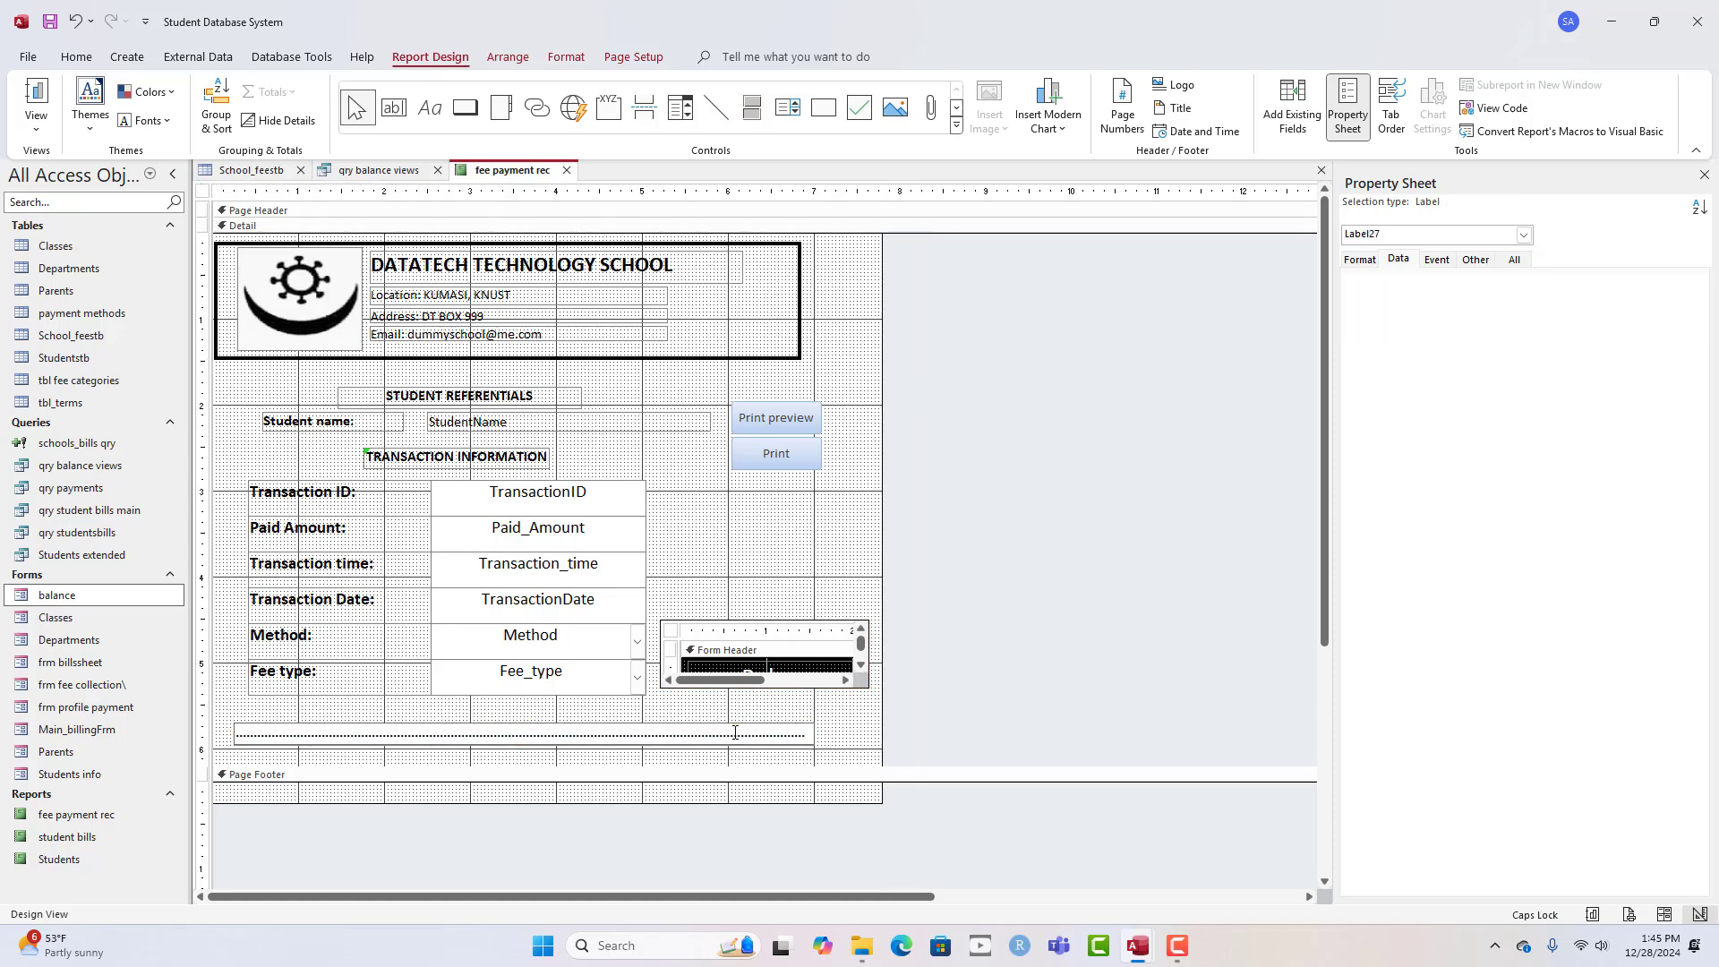
text(...........)
click(798, 708)
click(799, 735)
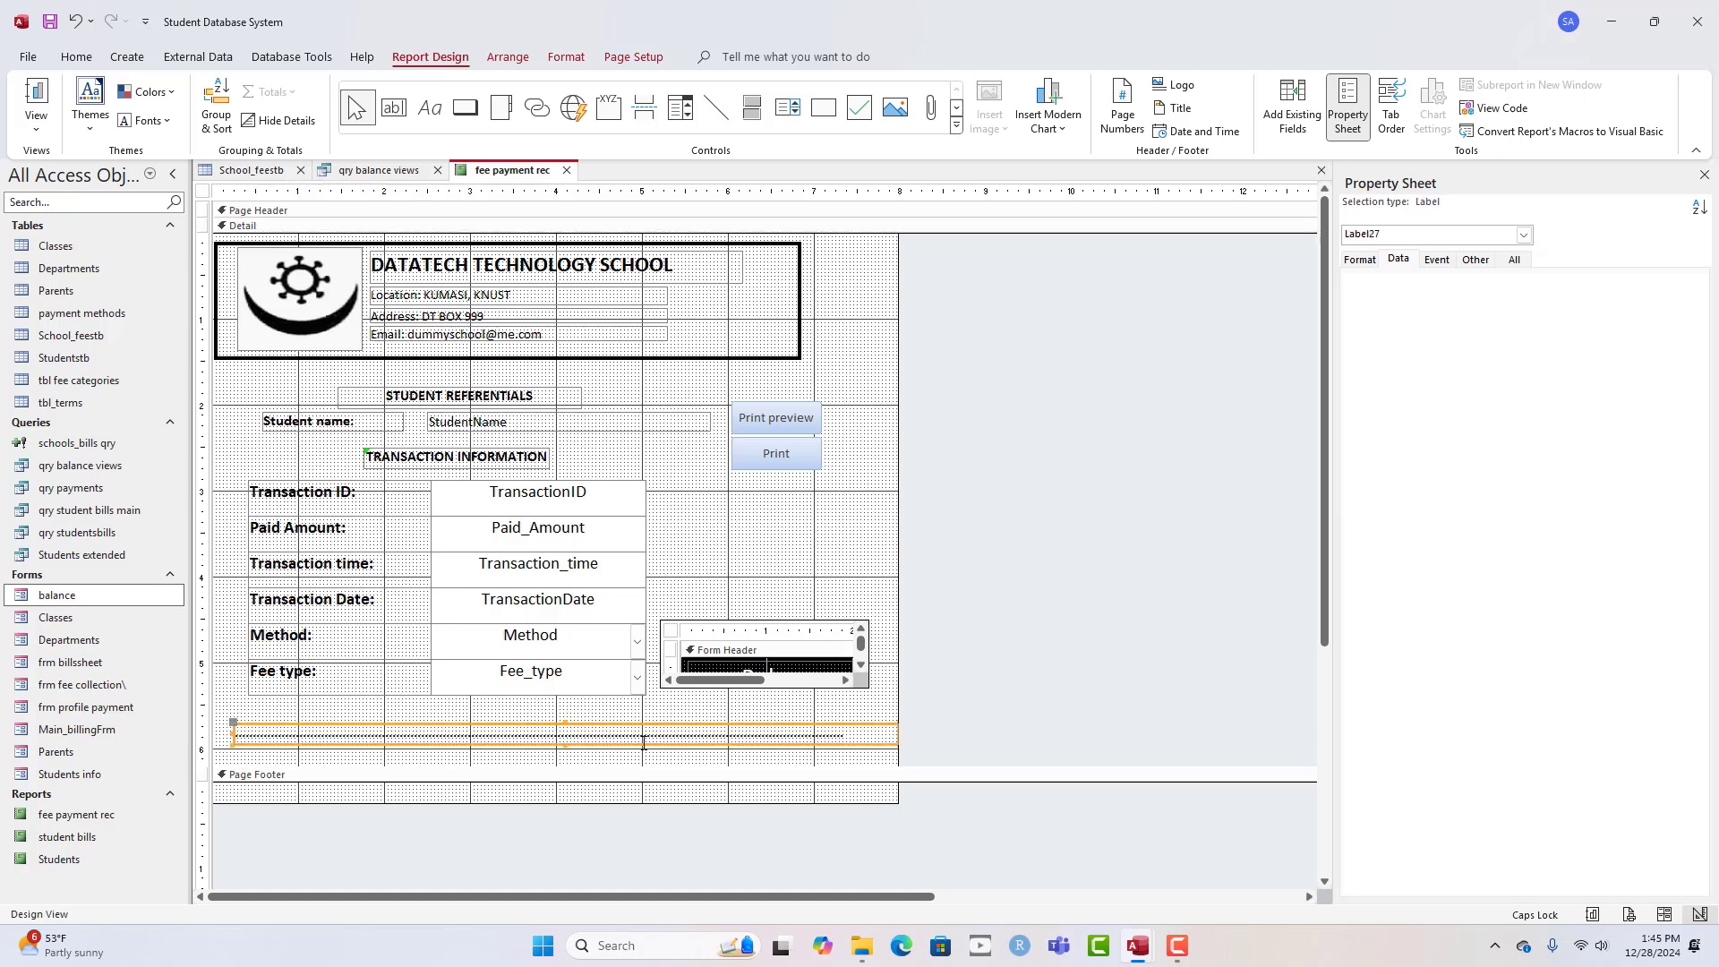
click(805, 624)
- Delete the border box around the school header
click(784, 345)
click(714, 359)
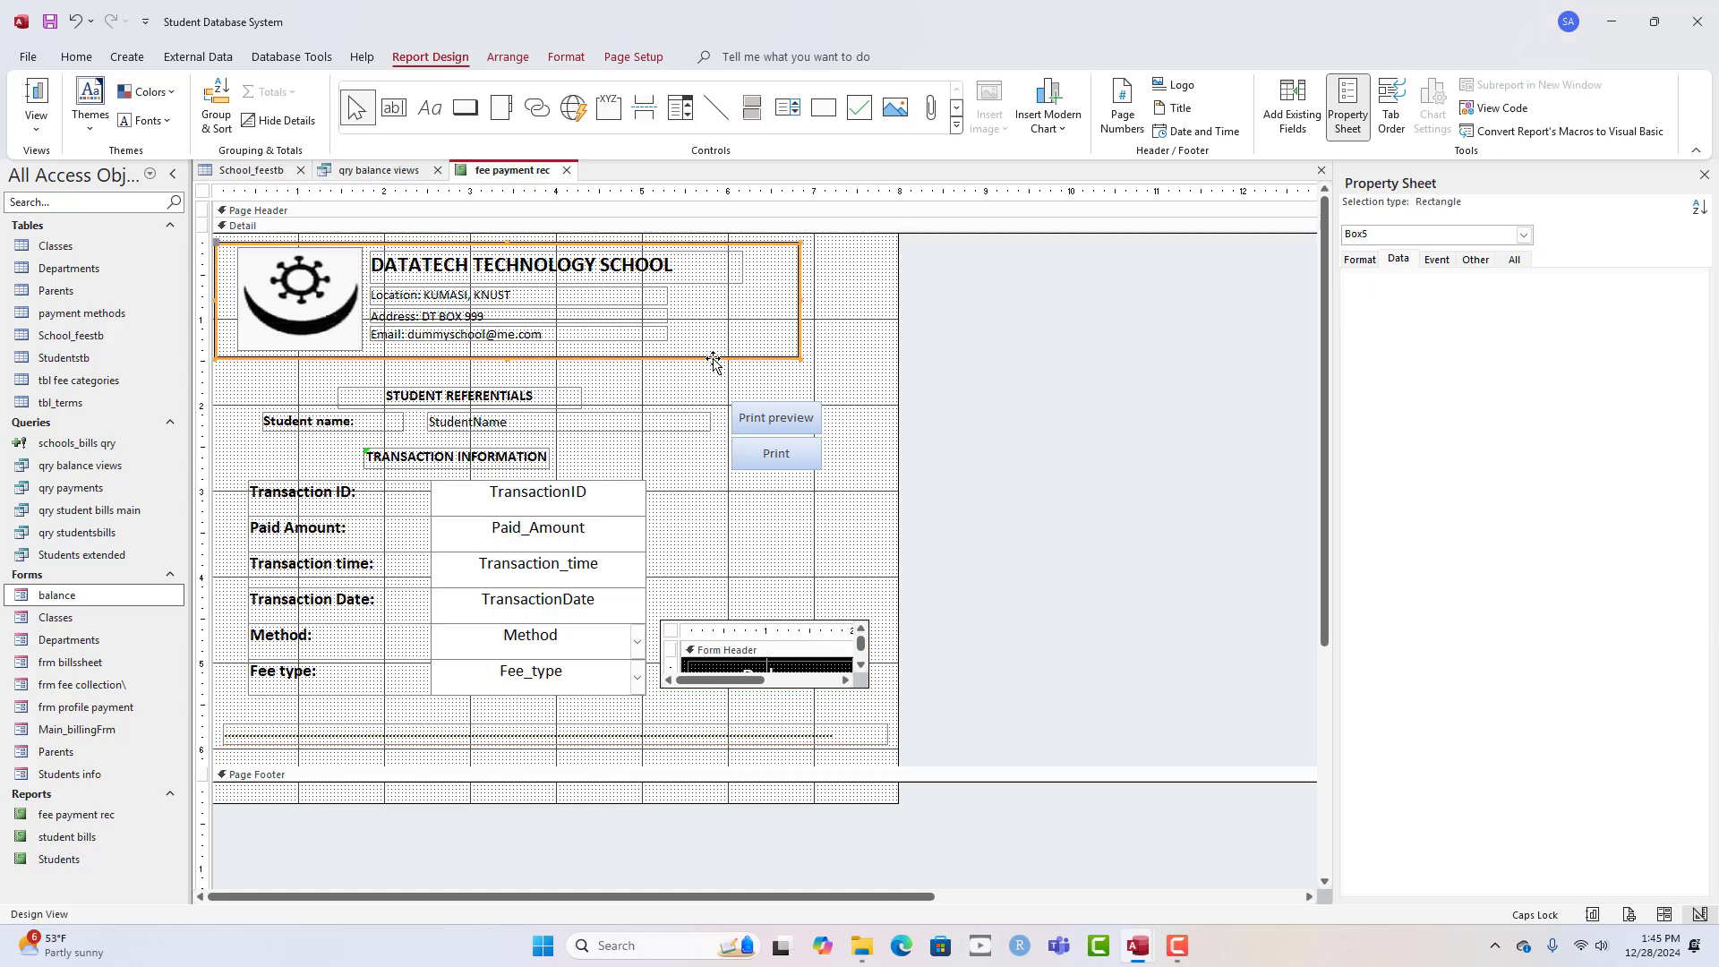
key(Delete)
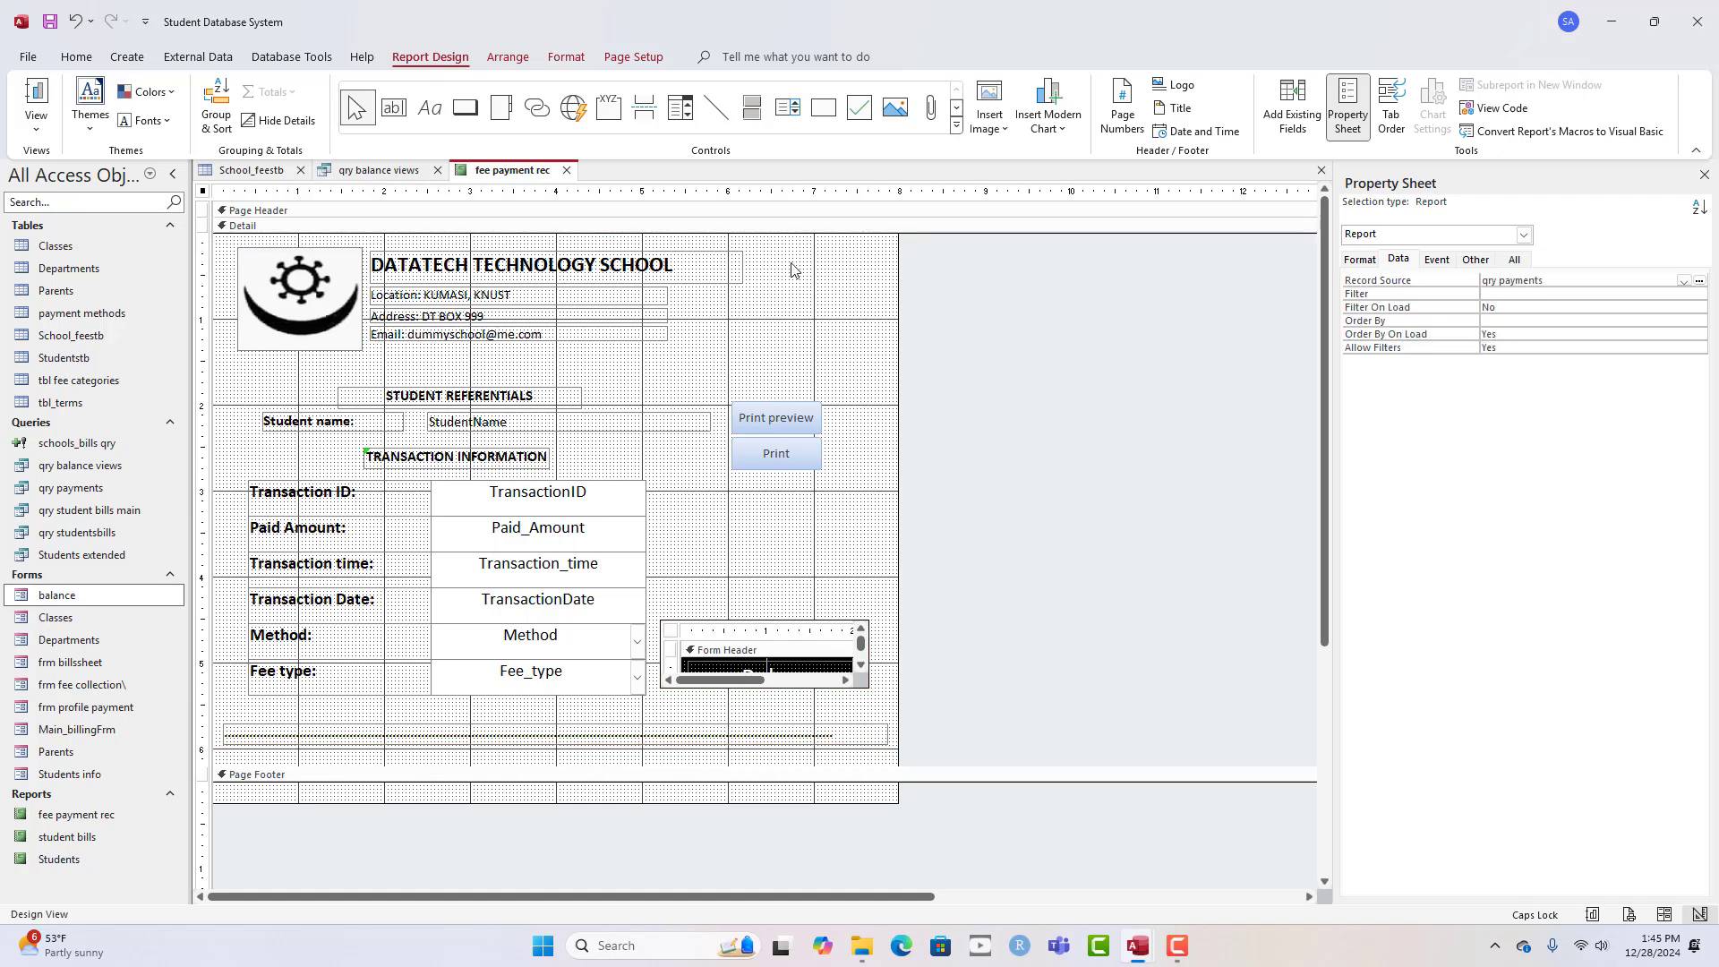
- Shift the logo and all school header labels together about 0.5 inch to the right
drag(791, 270, 213, 354)
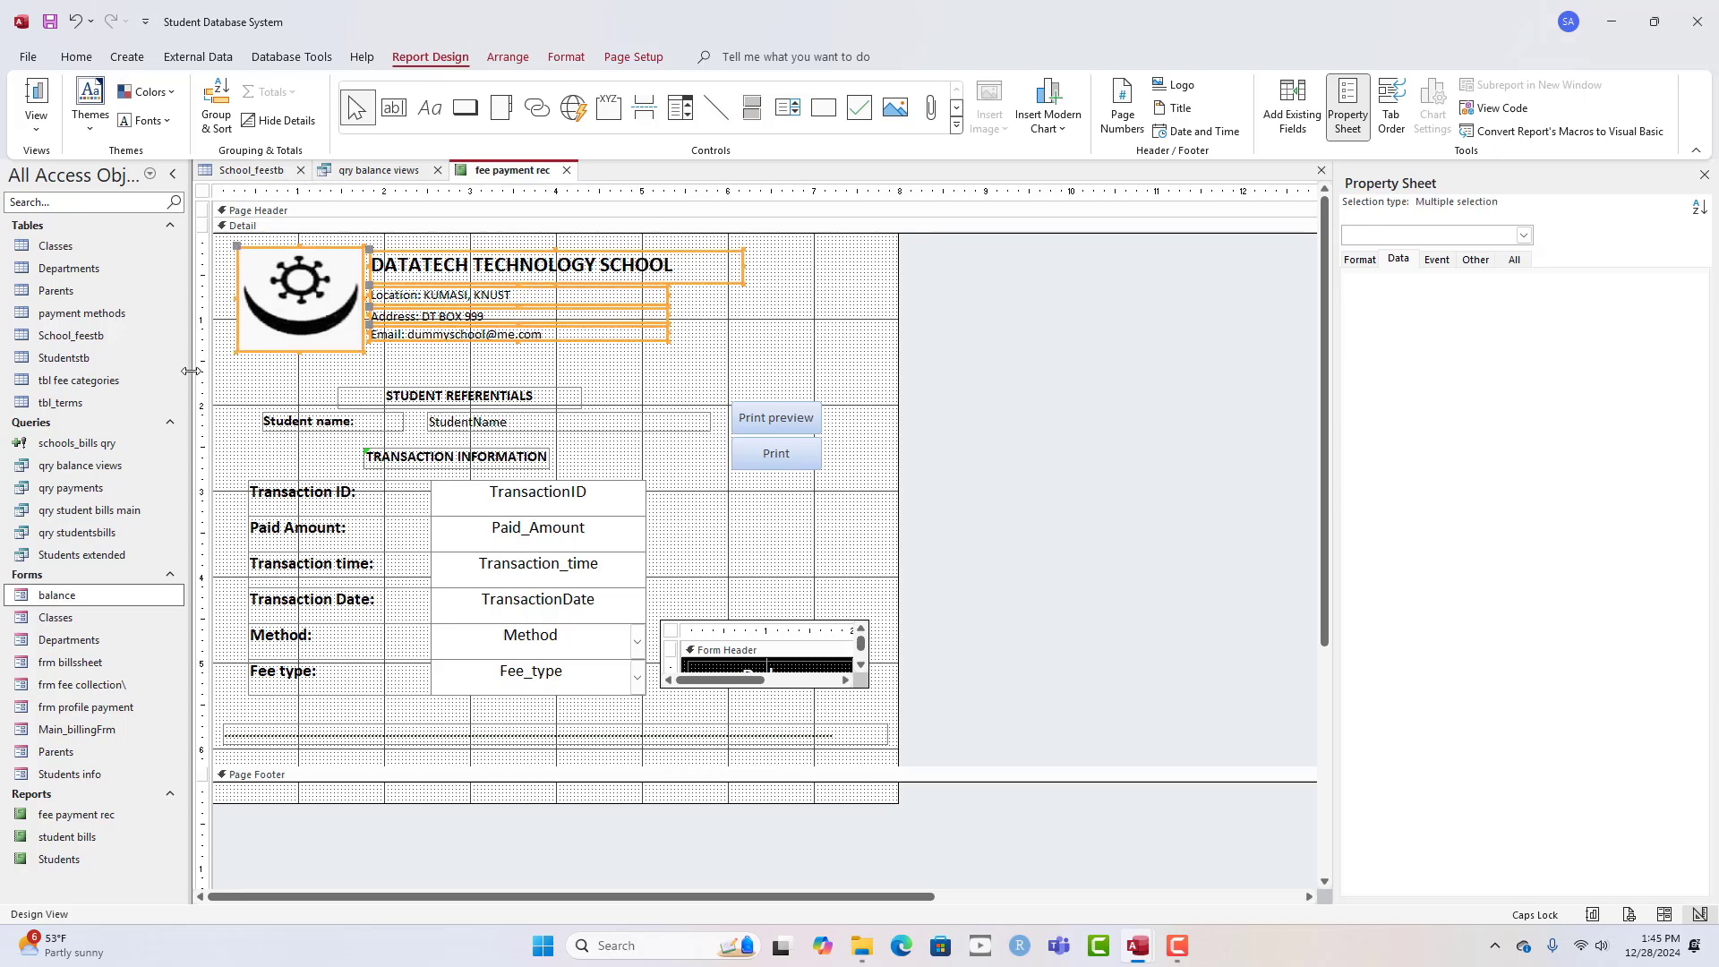
key(Right)
key(Right)
key(Right)
key(Right)
key(Right)
key(Right)
key(Right)
key(Right)
key(Right)
key(Right)
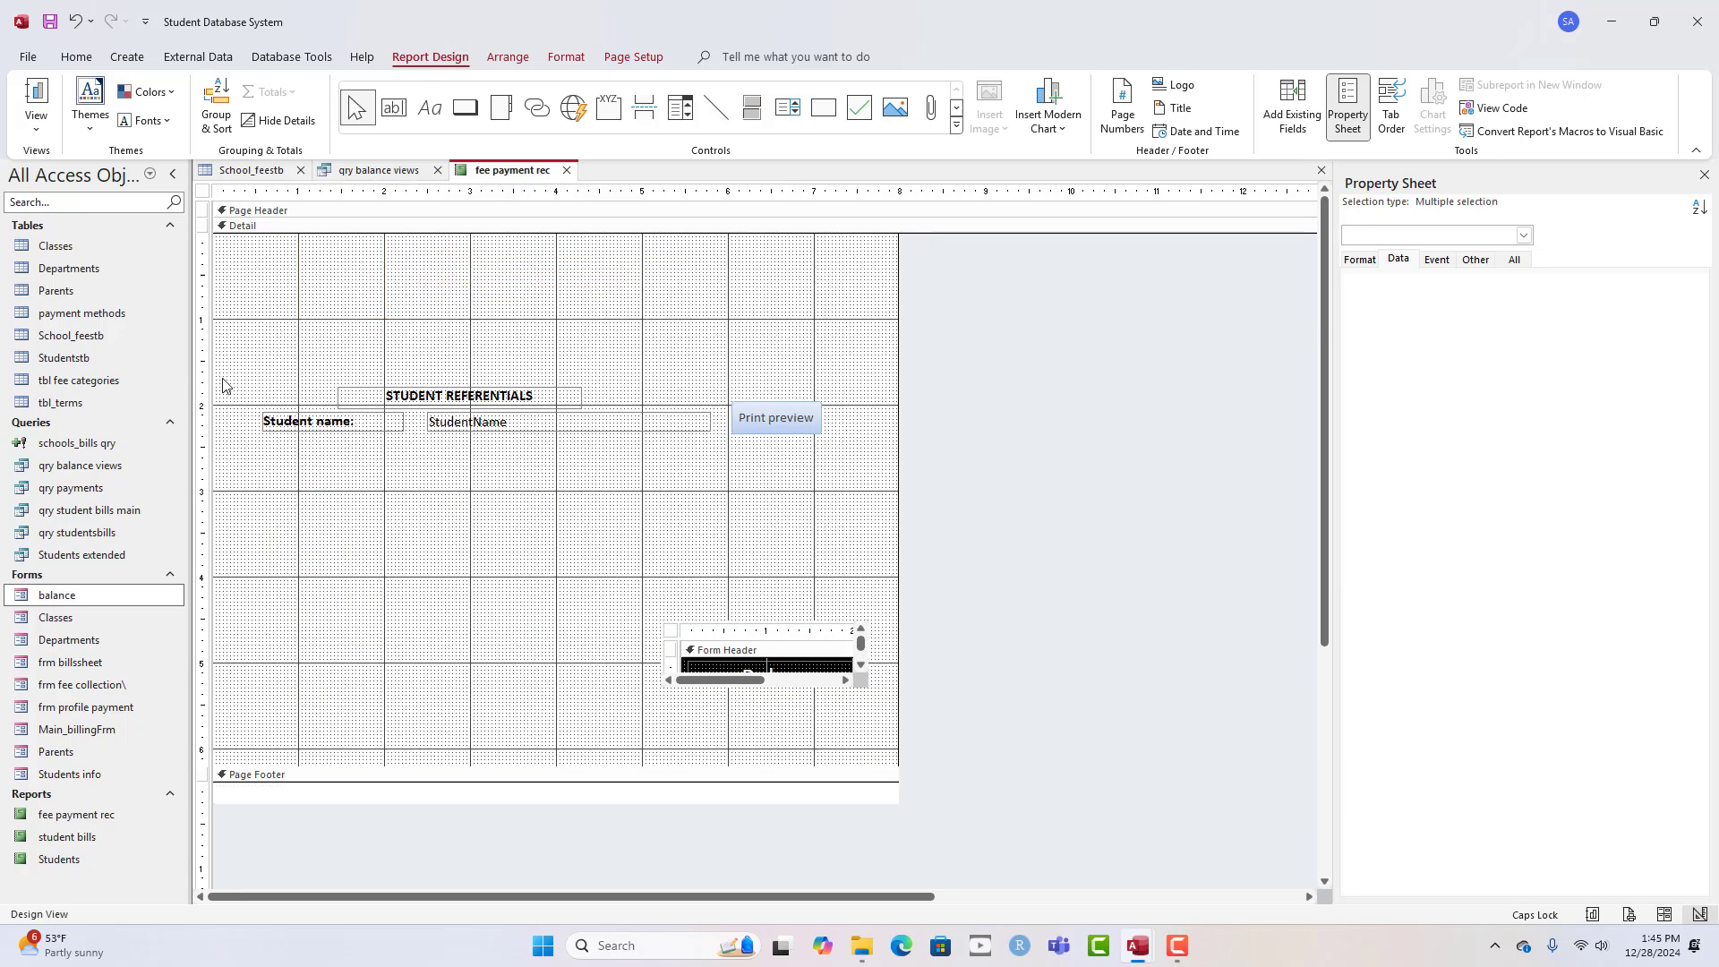
- Make the outline of the balance subreport transparent
click(761, 646)
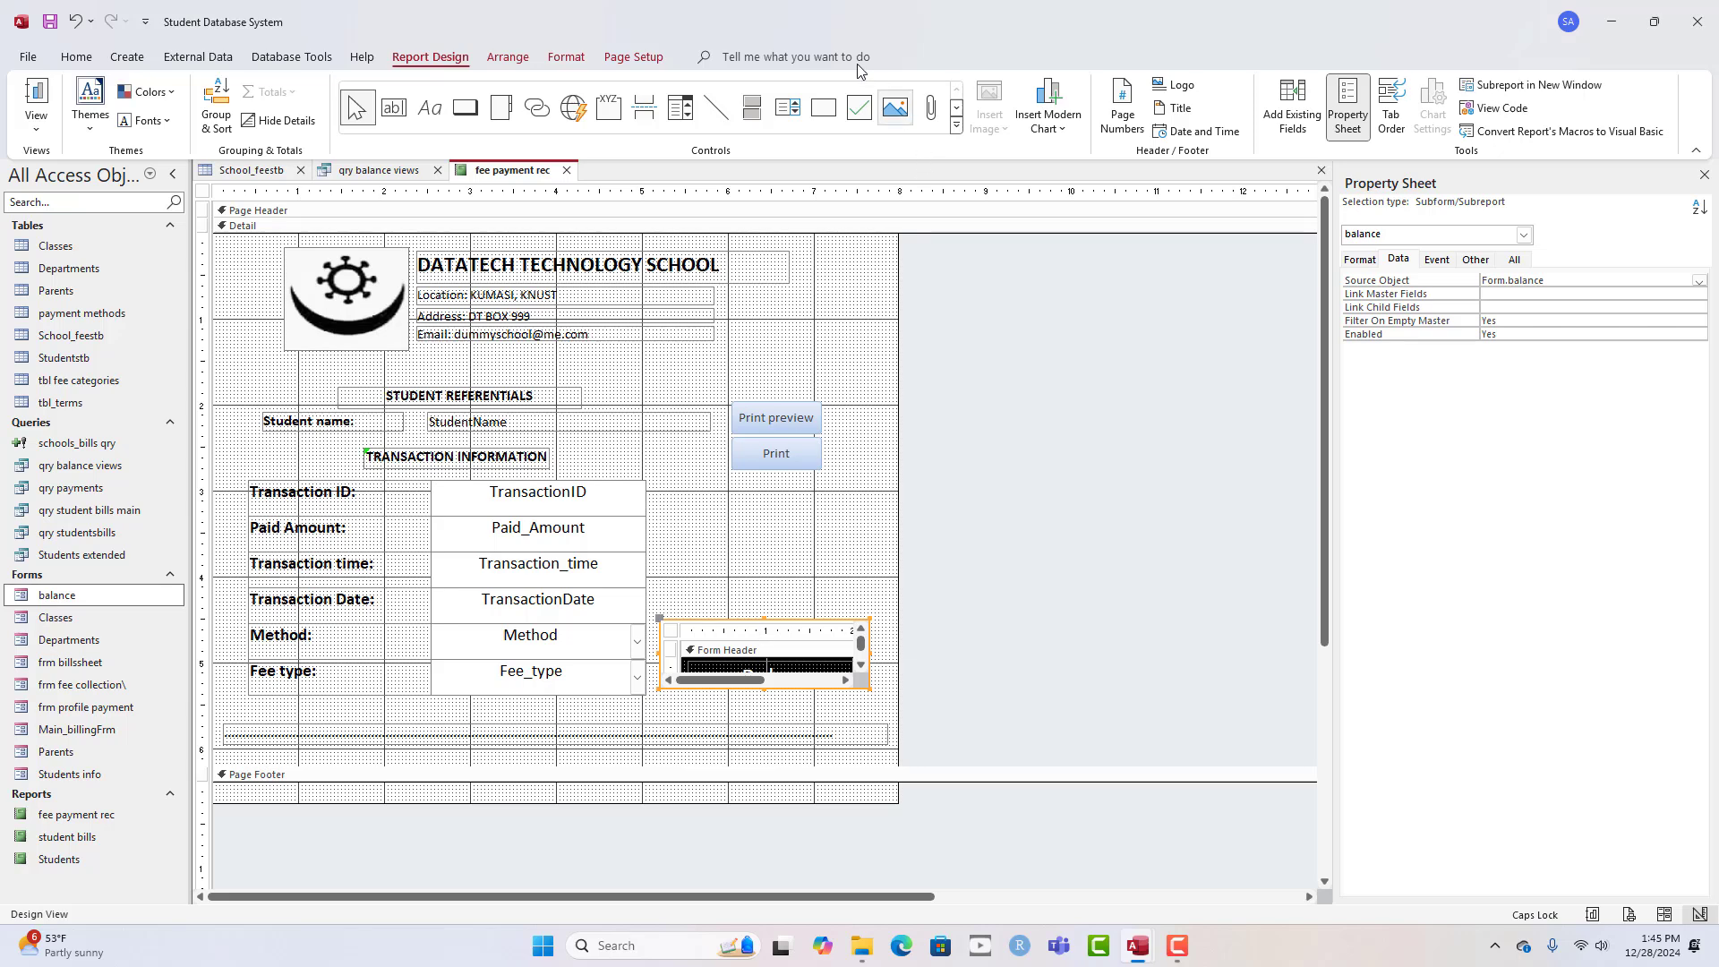
click(566, 57)
click(848, 108)
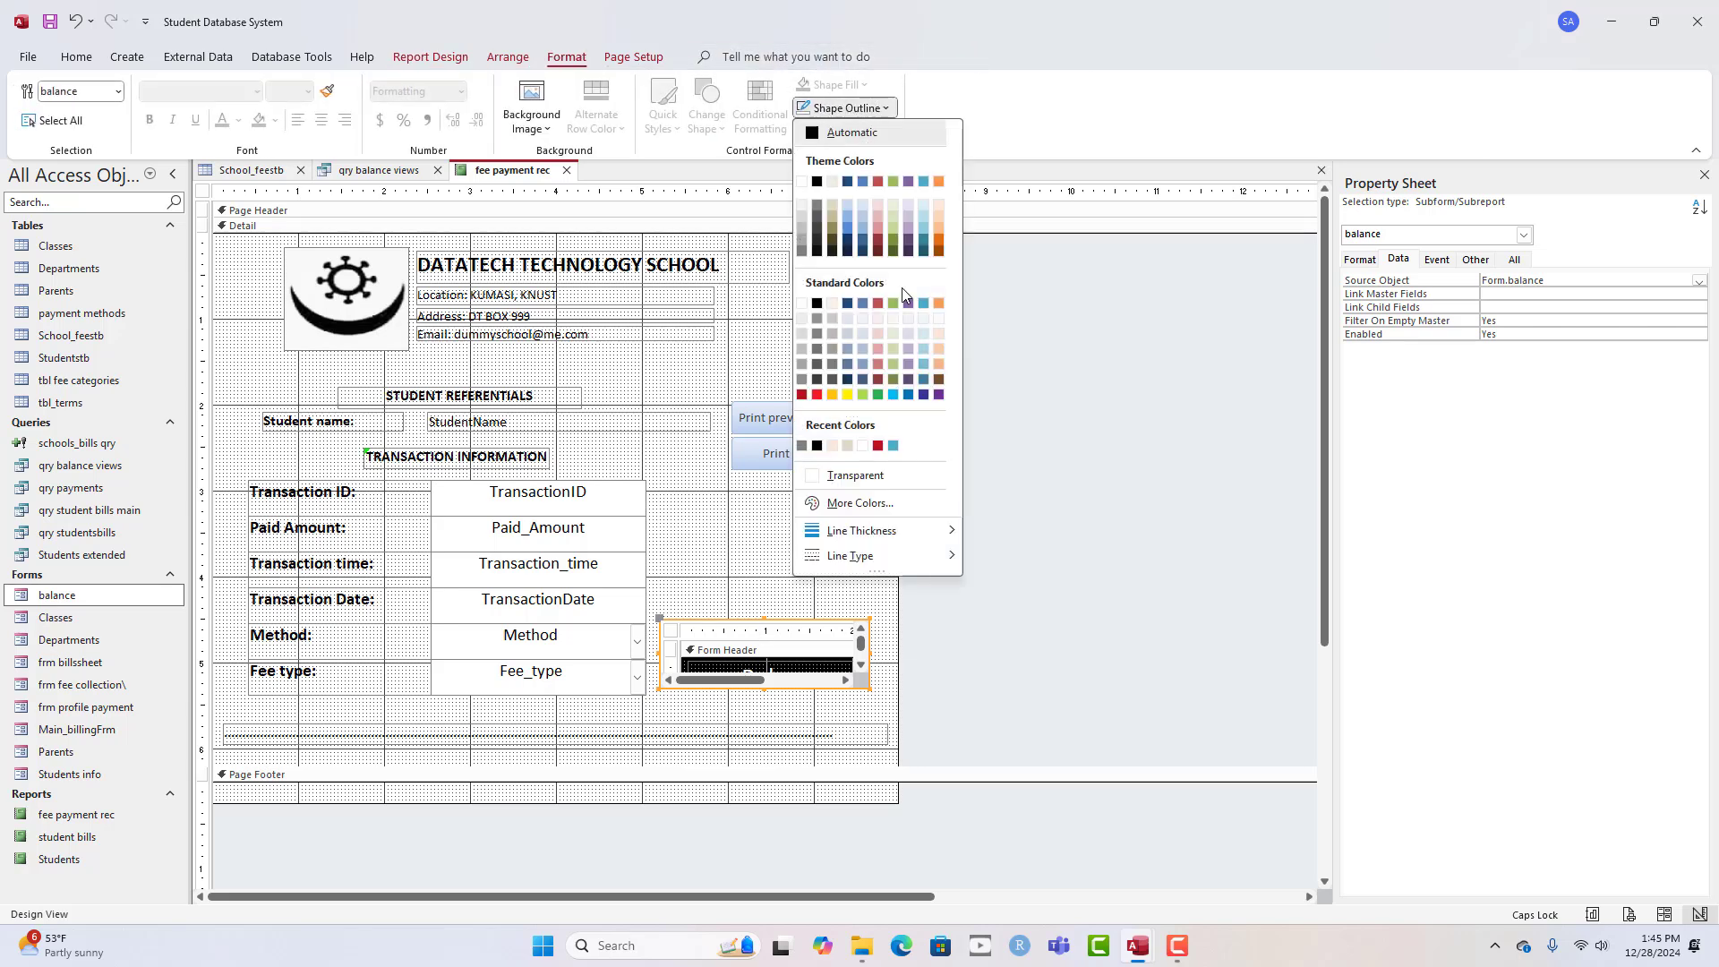
click(879, 479)
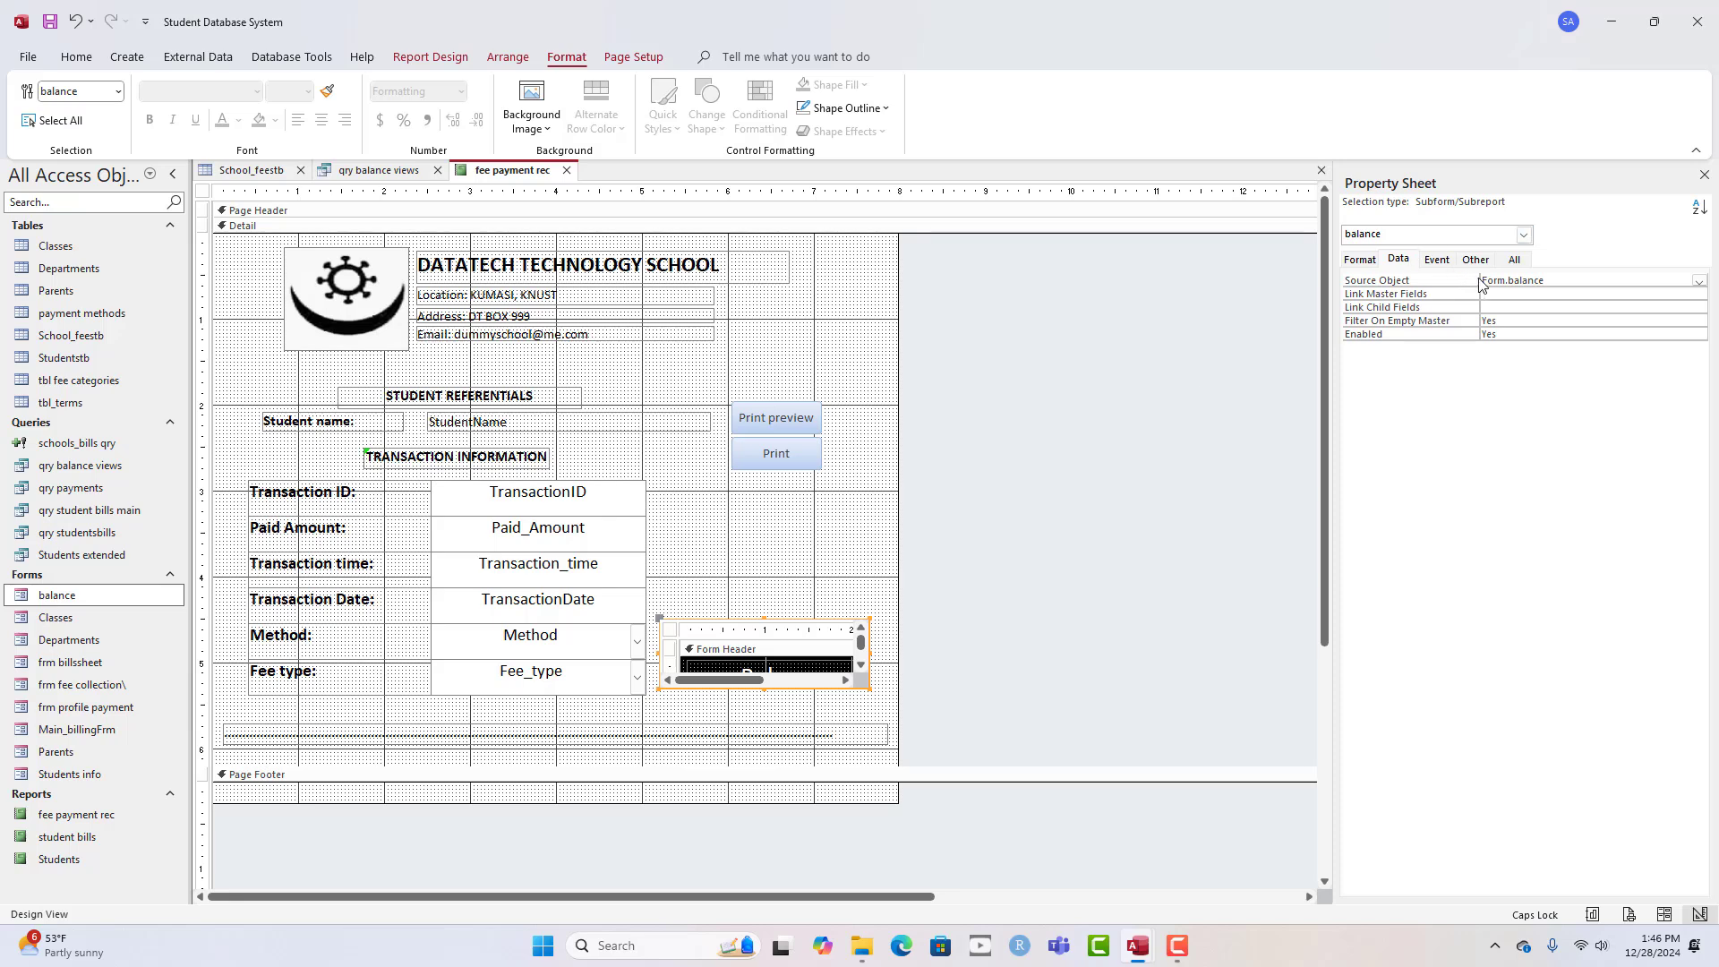
- Link the balance subreport to the receipt report using StudentName as both master and child field
click(1522, 295)
click(1699, 294)
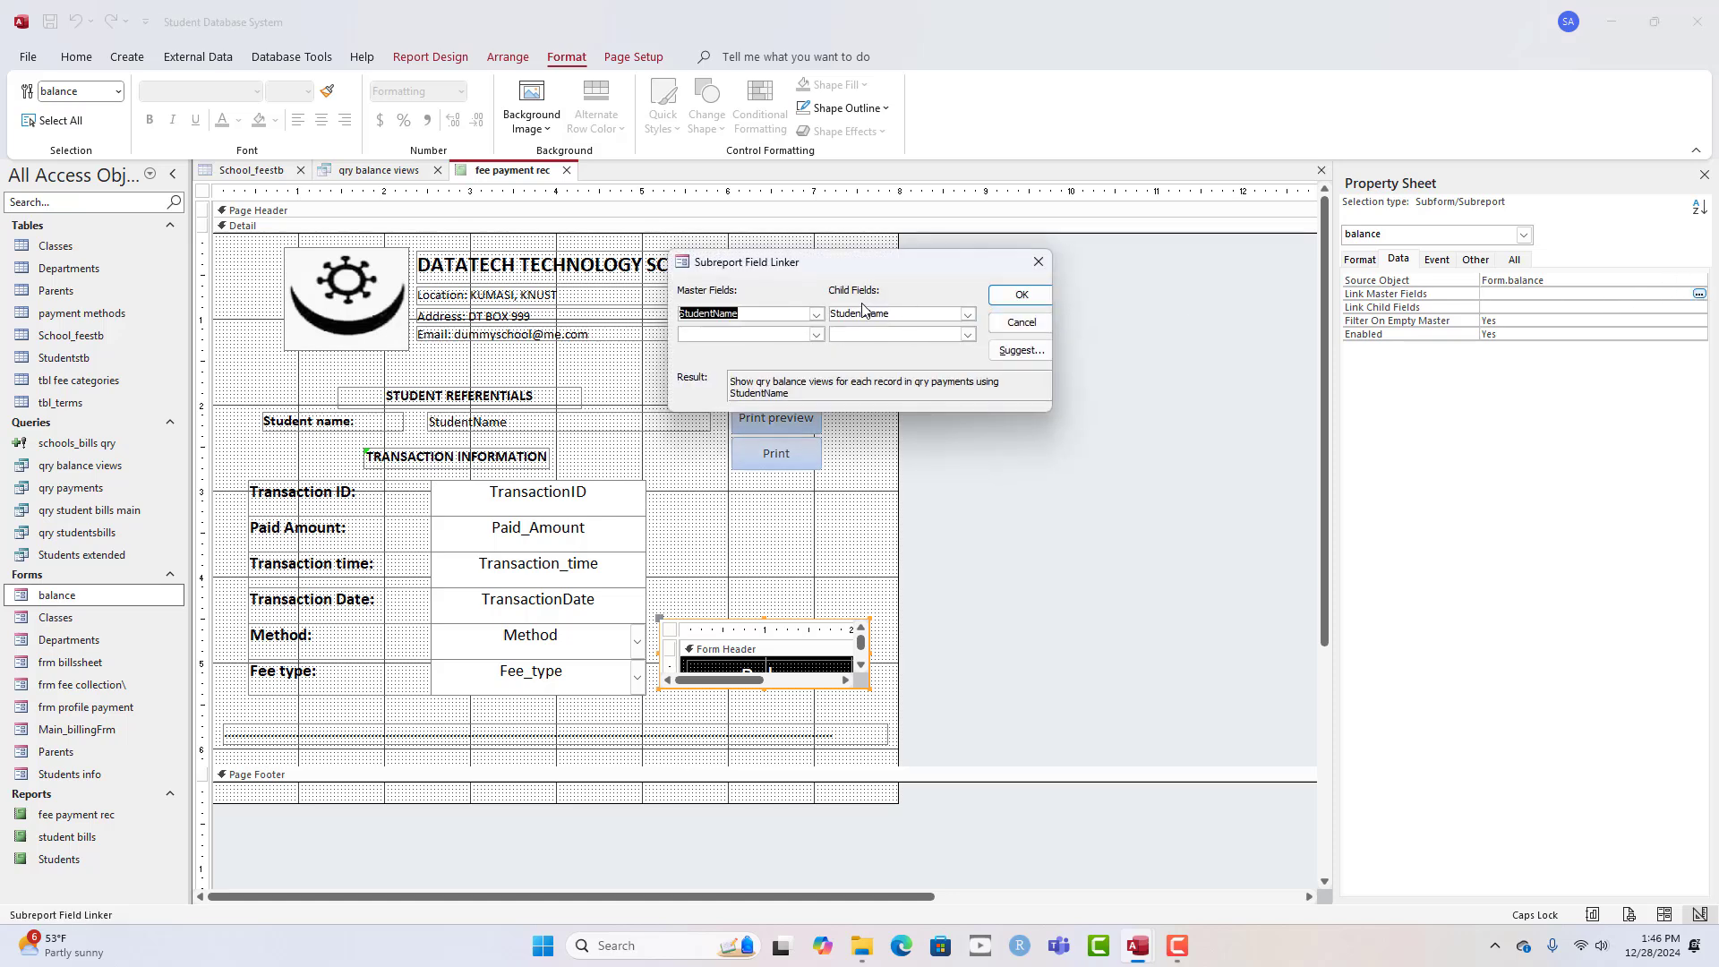
click(1022, 296)
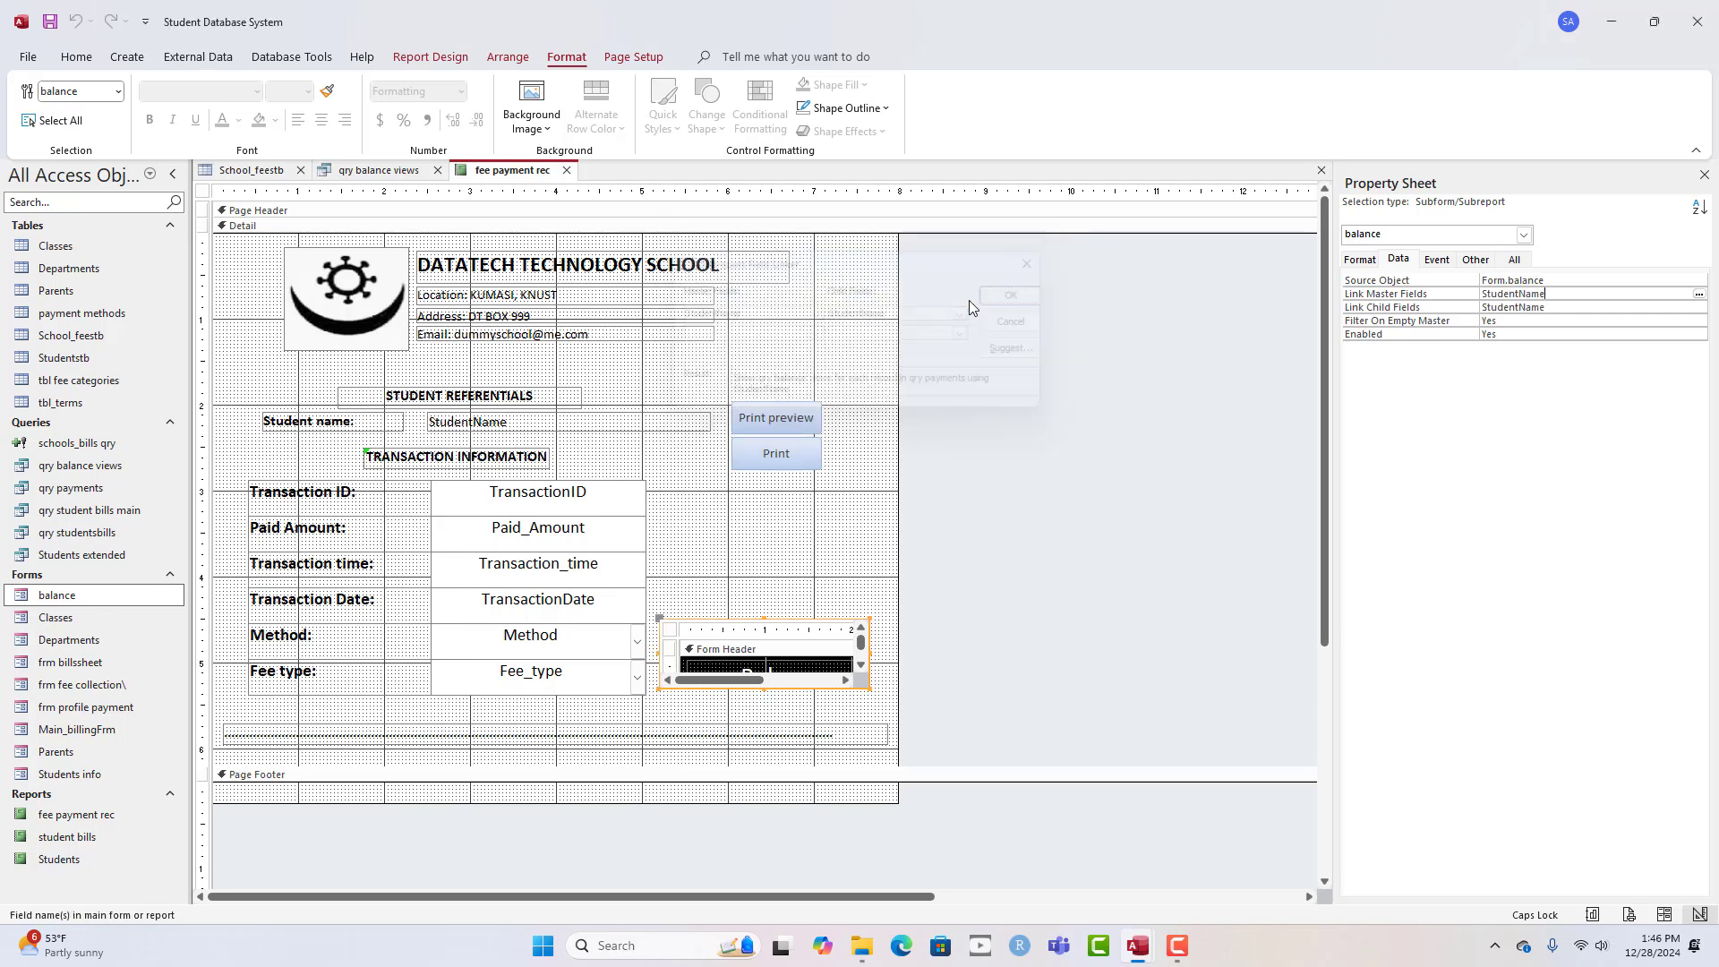
- View the finished receipt report, look through the individual receipts and their balance boxes, and close it
right_click(507, 172)
click(550, 258)
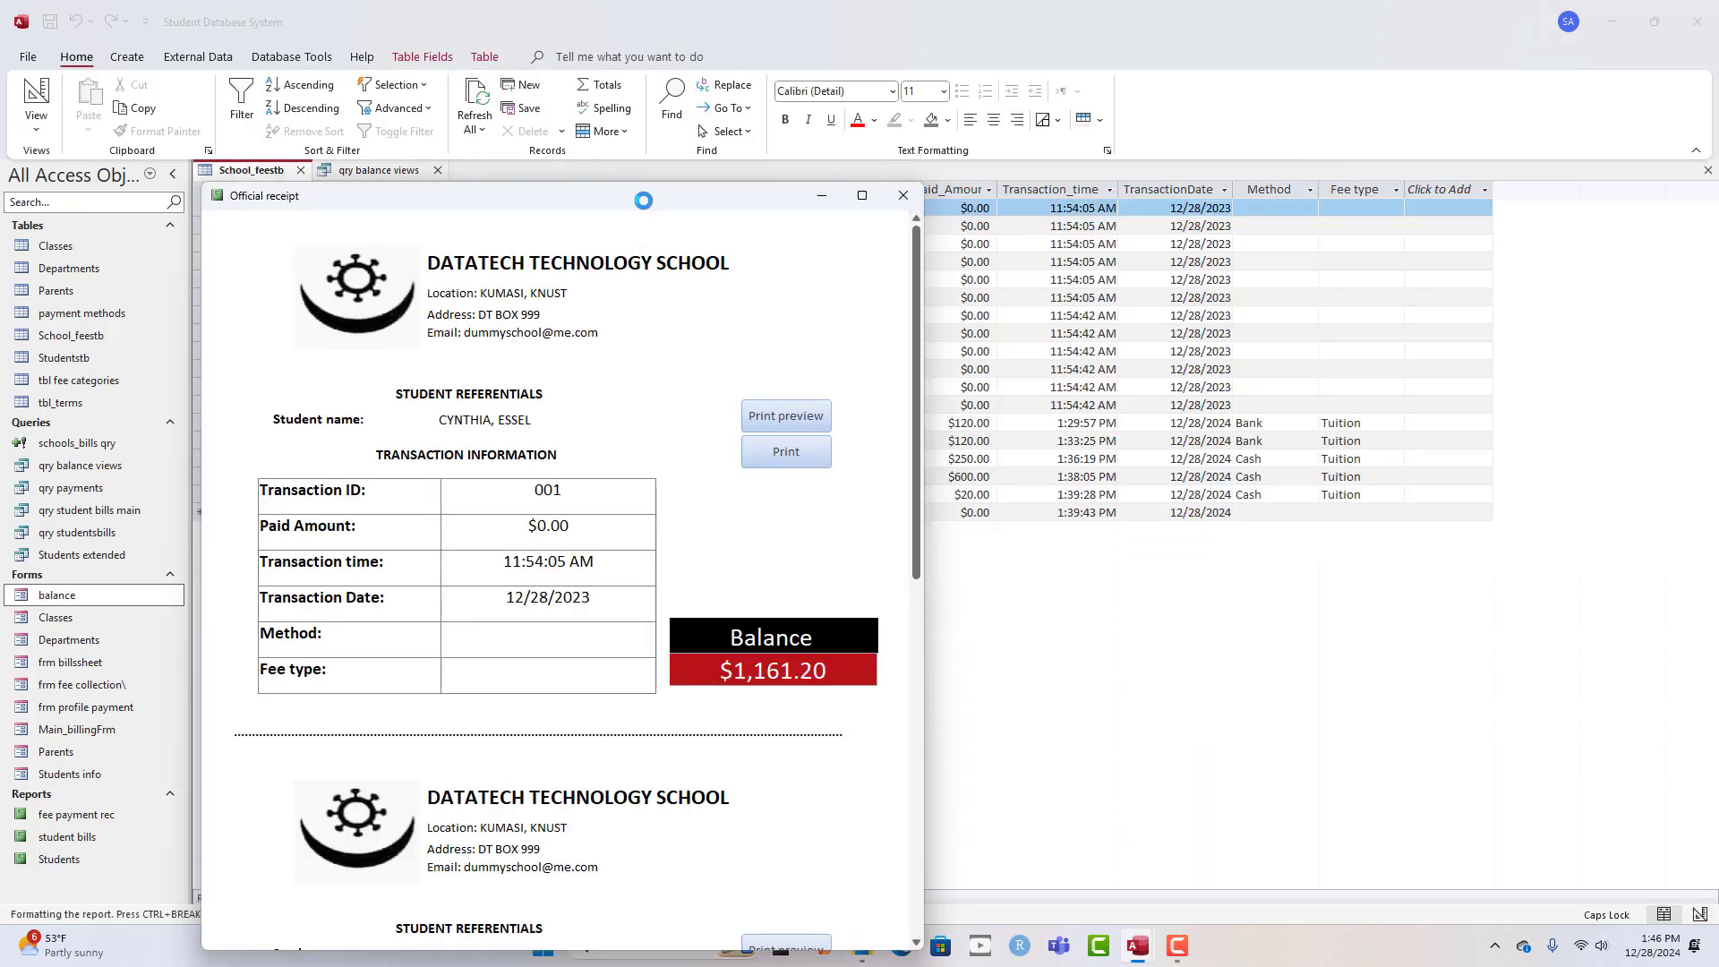
drag(644, 201, 727, 168)
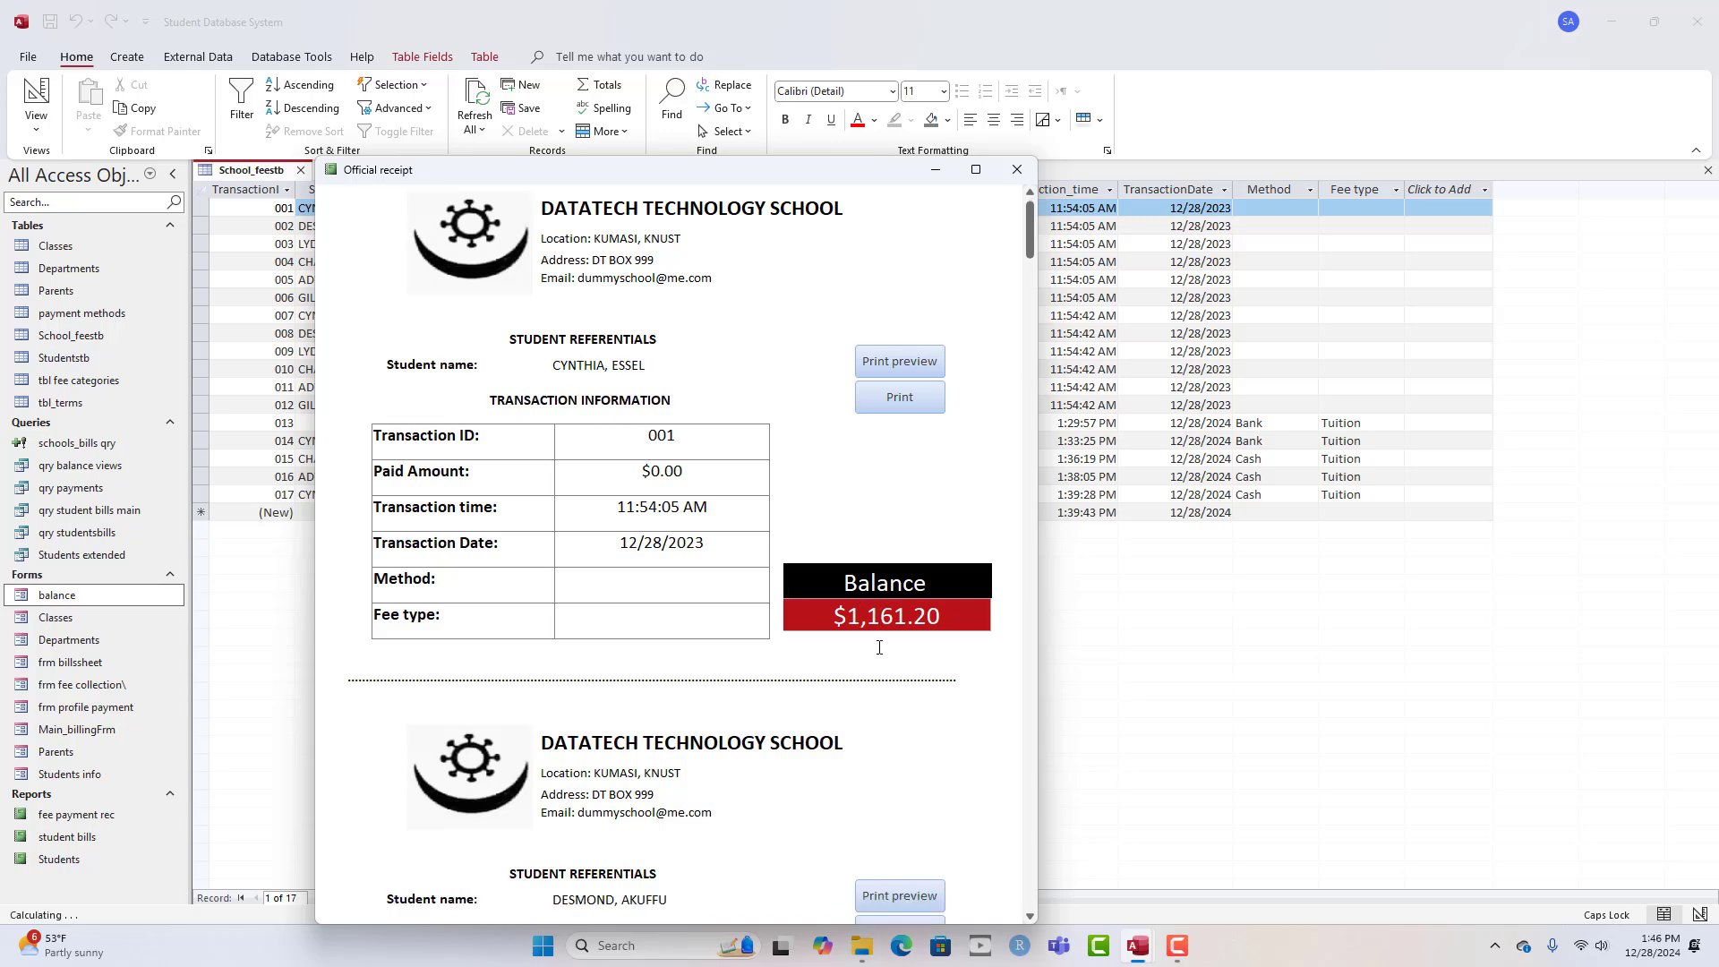
scroll(875, 645, down, 6)
scroll(876, 637, down, 1)
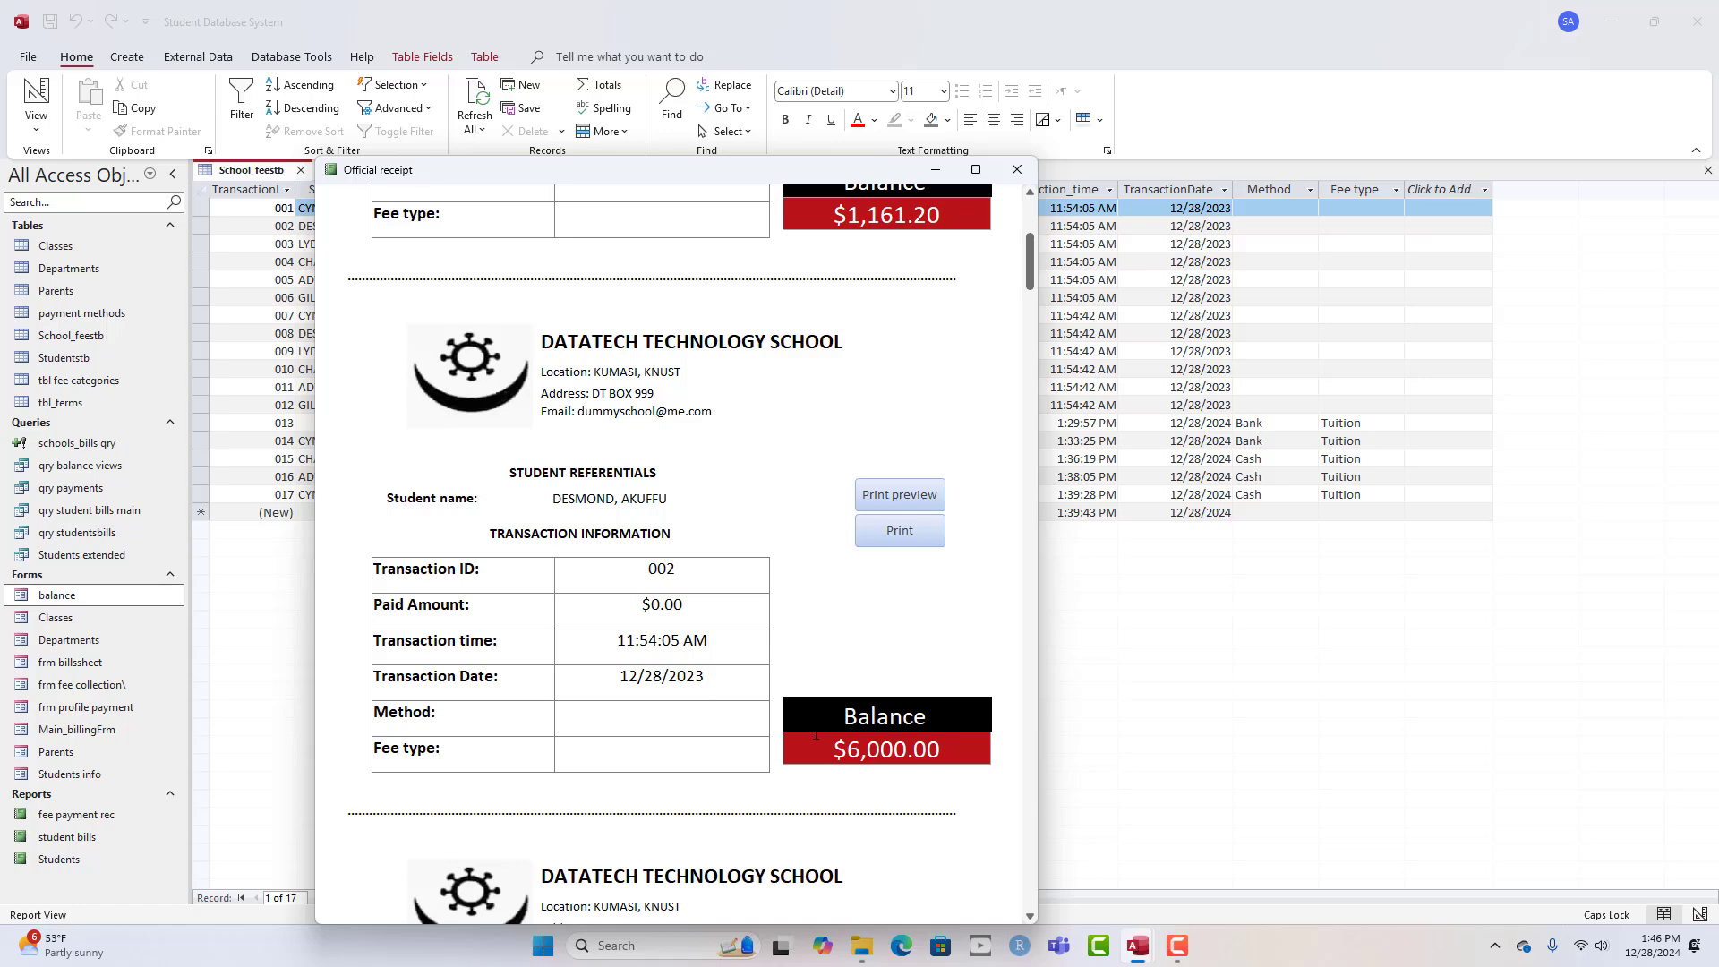
scroll(813, 729, up, 3)
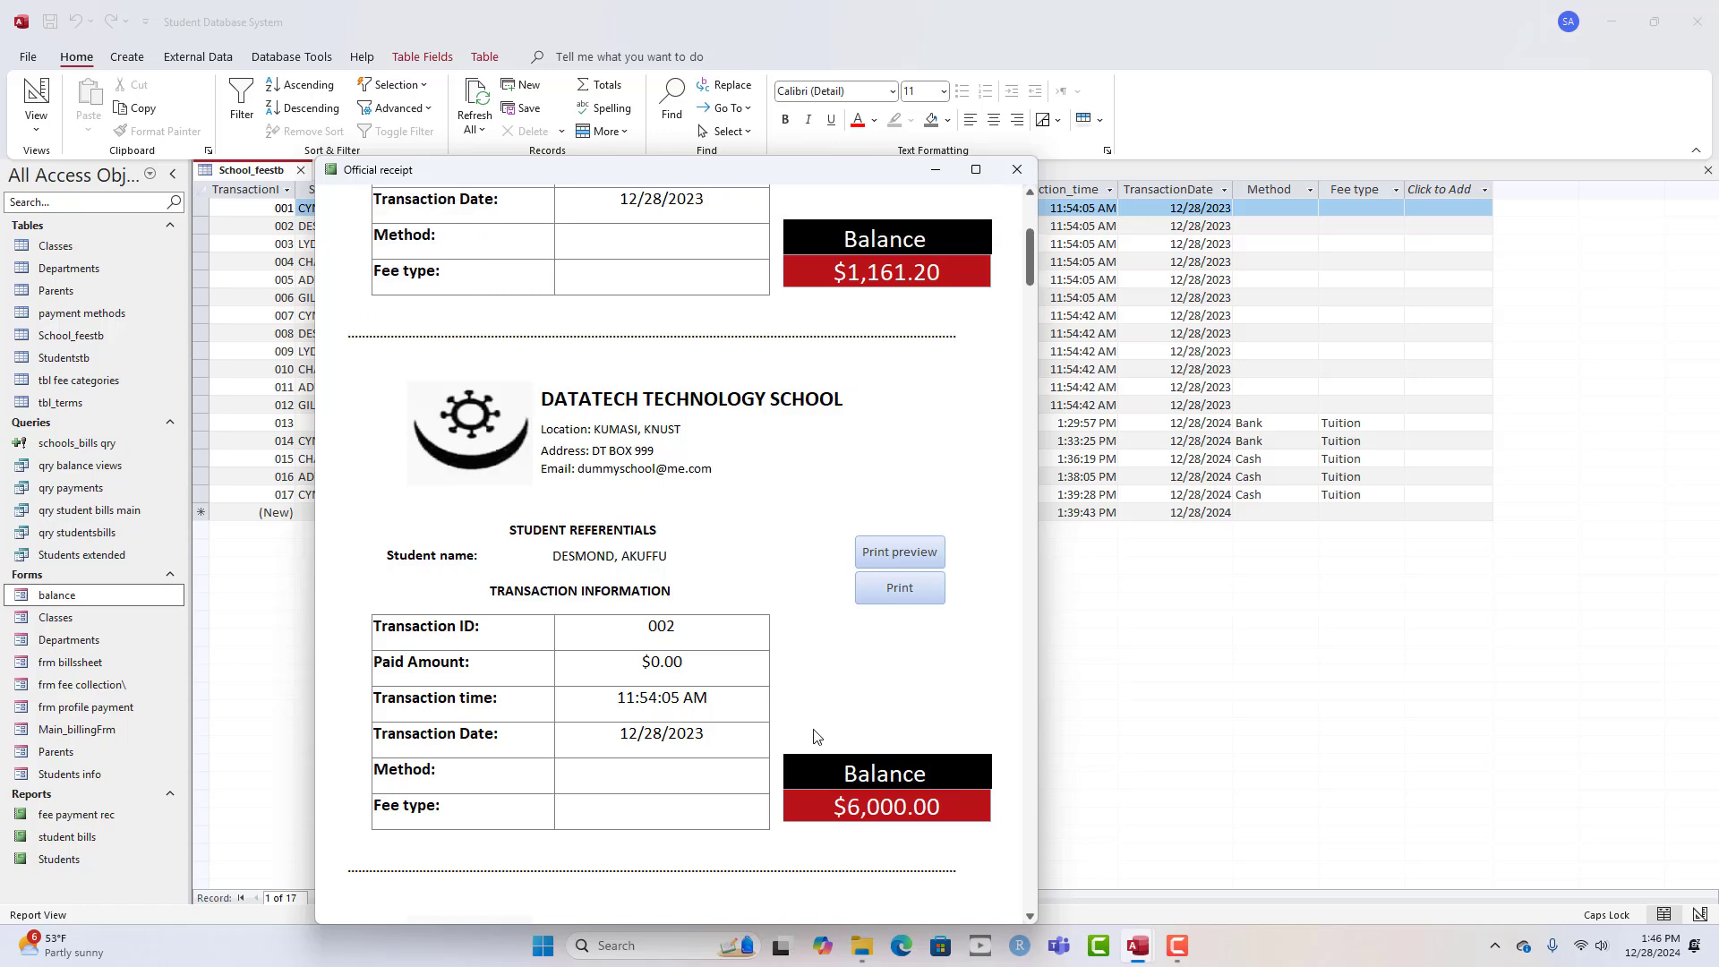
scroll(851, 519, up, 2)
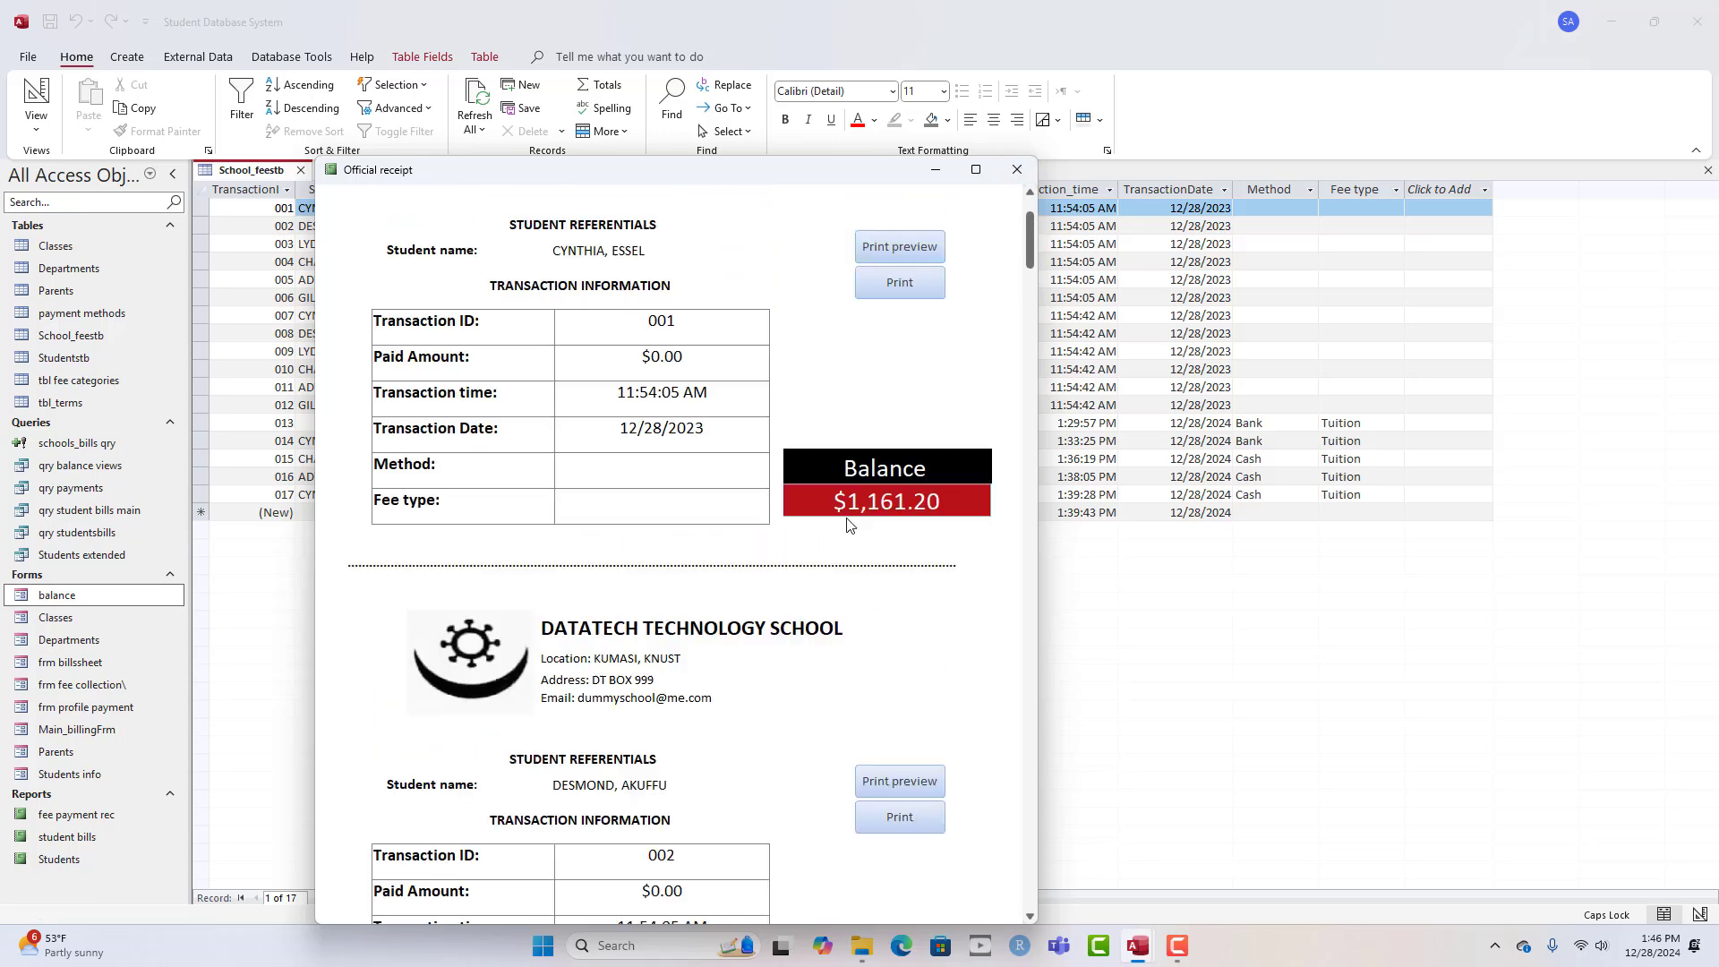
scroll(849, 522, down, 3)
scroll(857, 477, up, 3)
drag(1028, 233, 1059, 732)
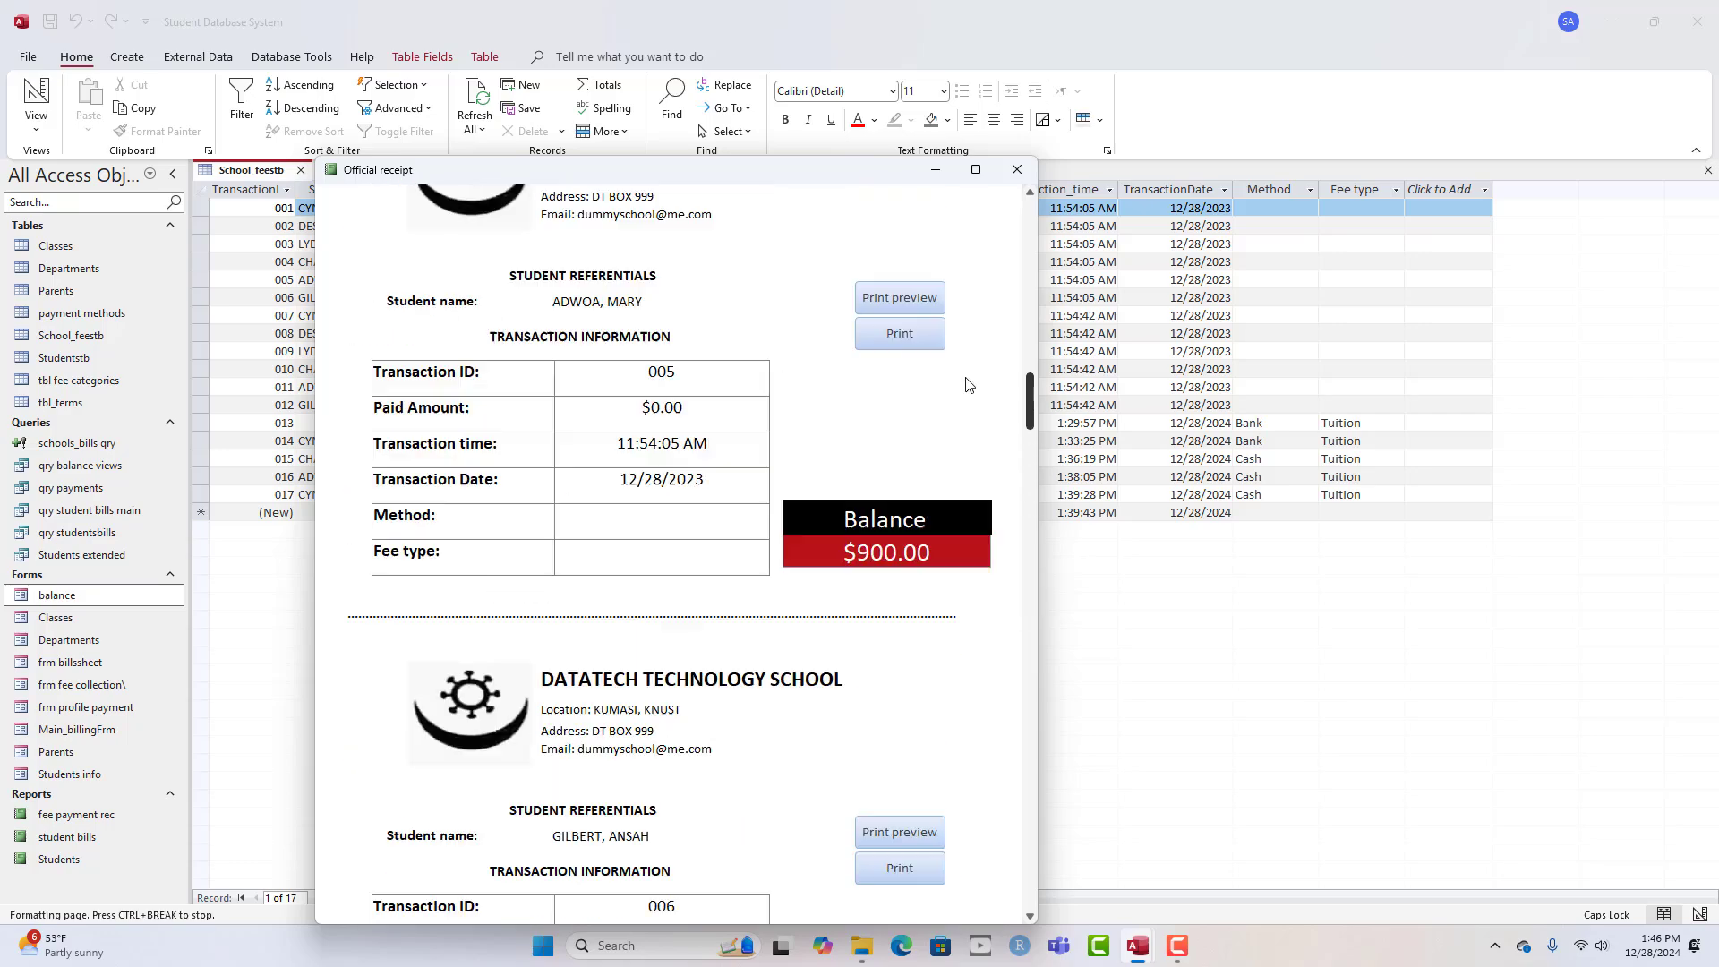
click(1017, 169)
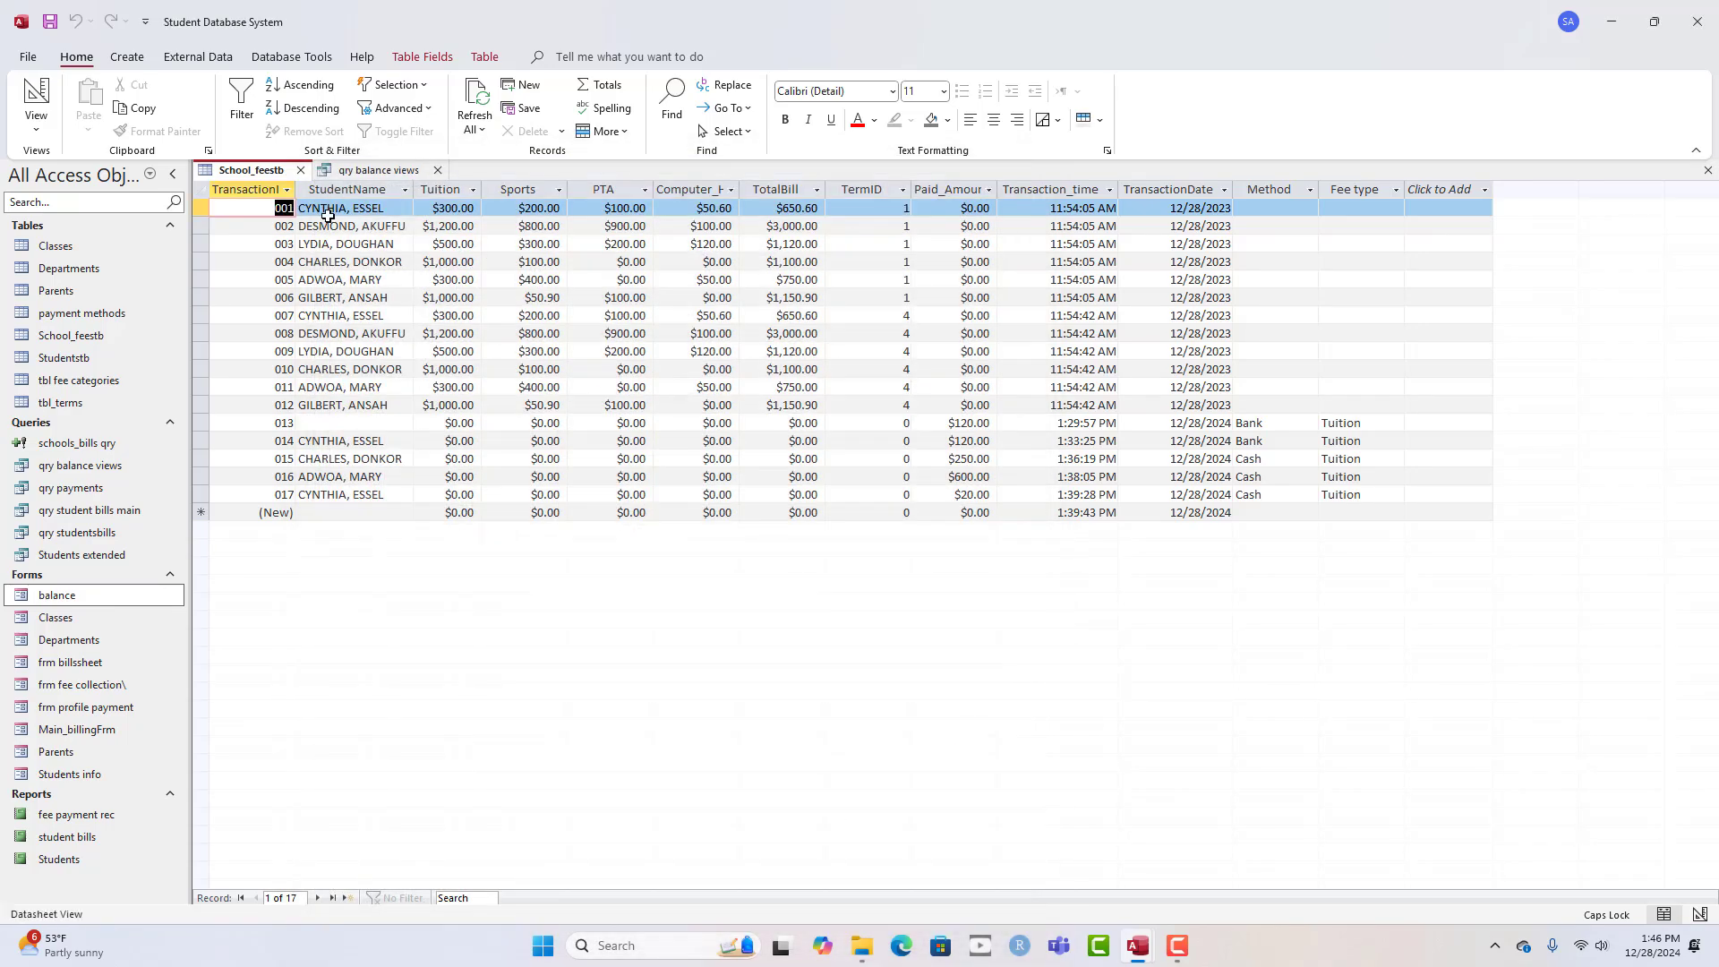
- Close qry balance views and School_feestb, and open qry payments in Design View
click(437, 170)
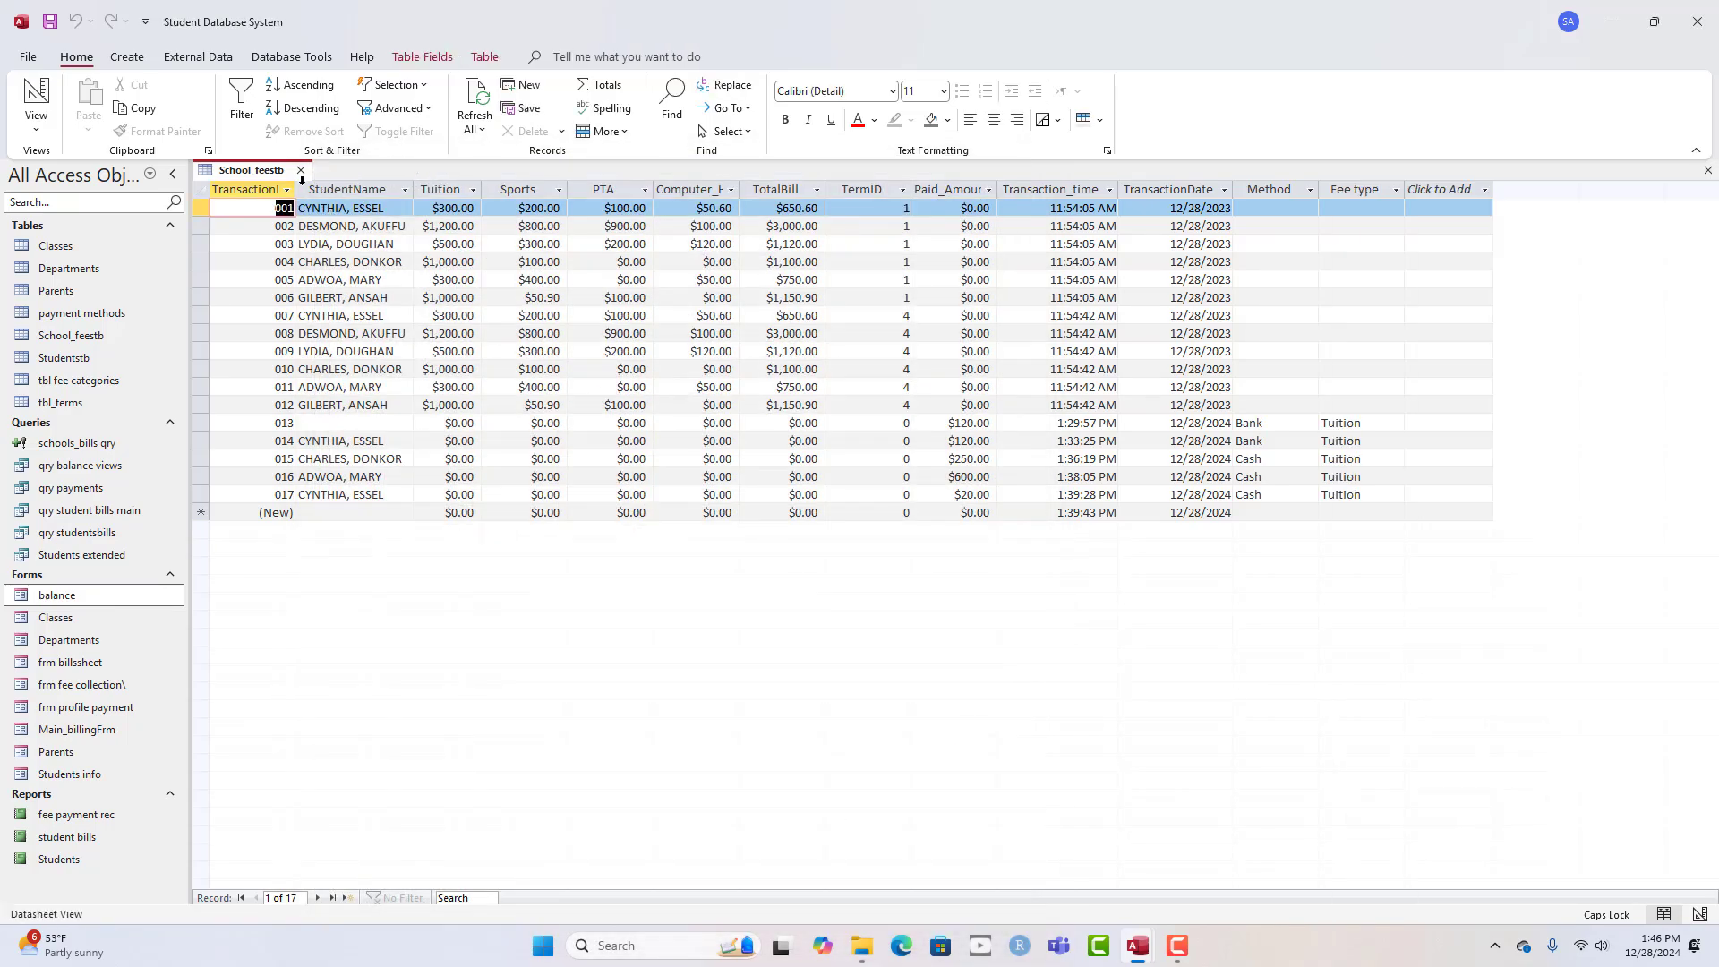
click(300, 170)
double_click(73, 492)
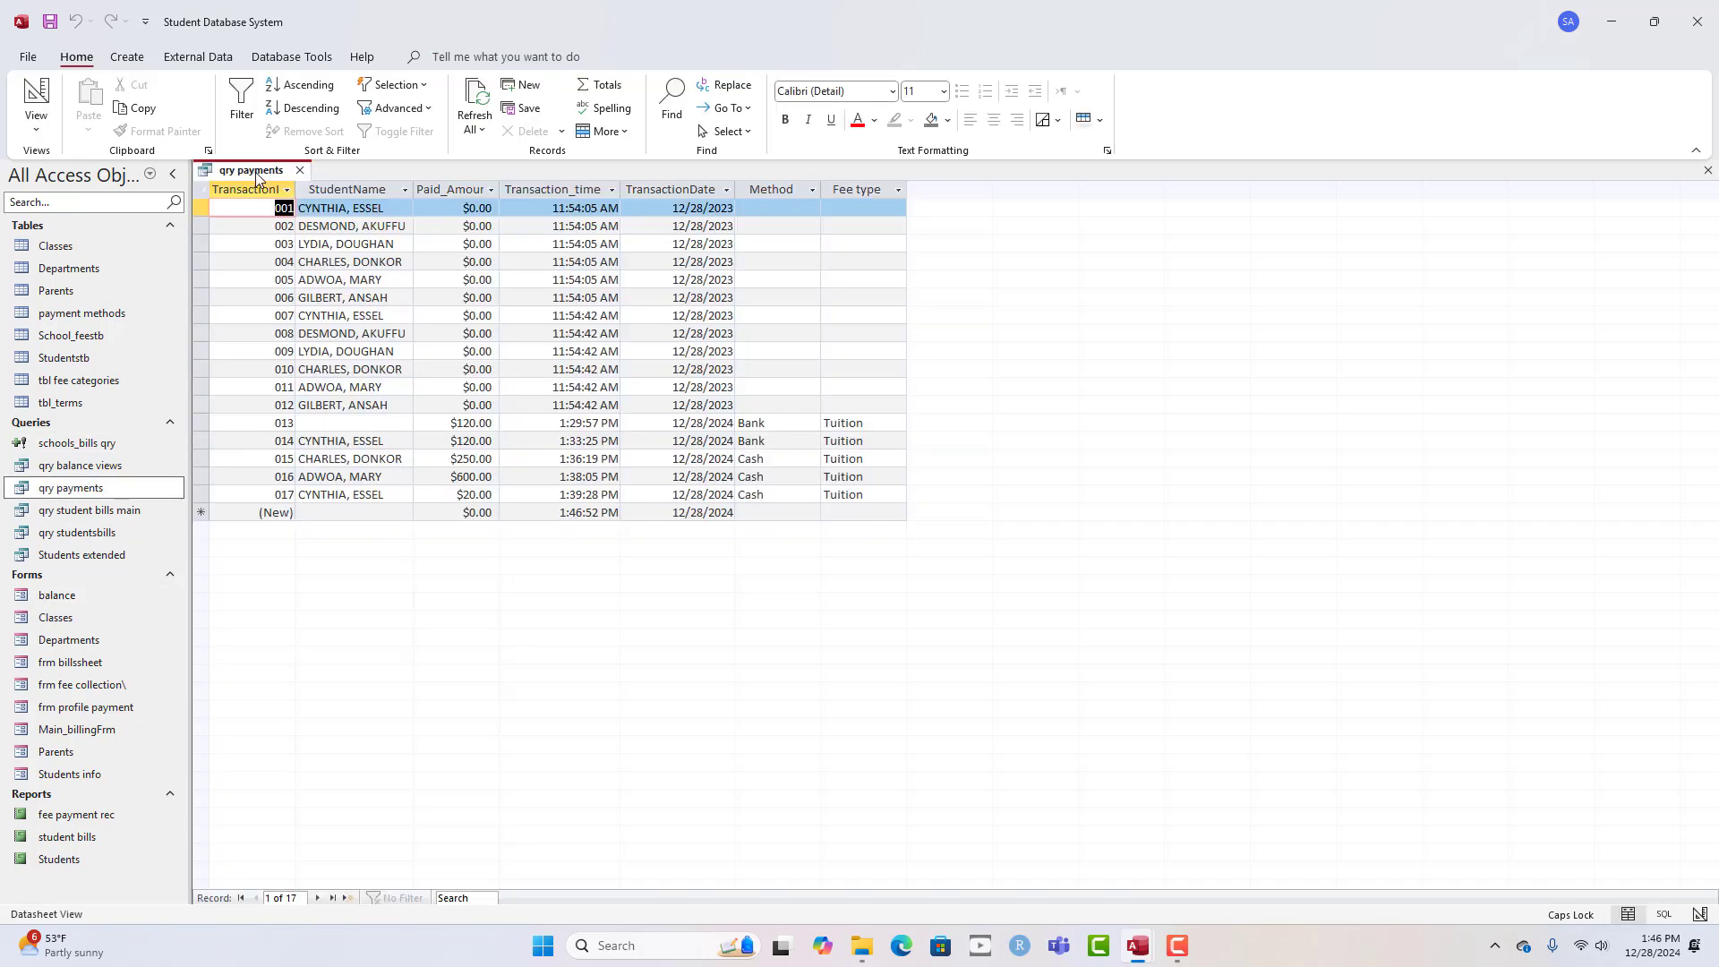
right_click(257, 178)
key(Escape)
right_click(243, 172)
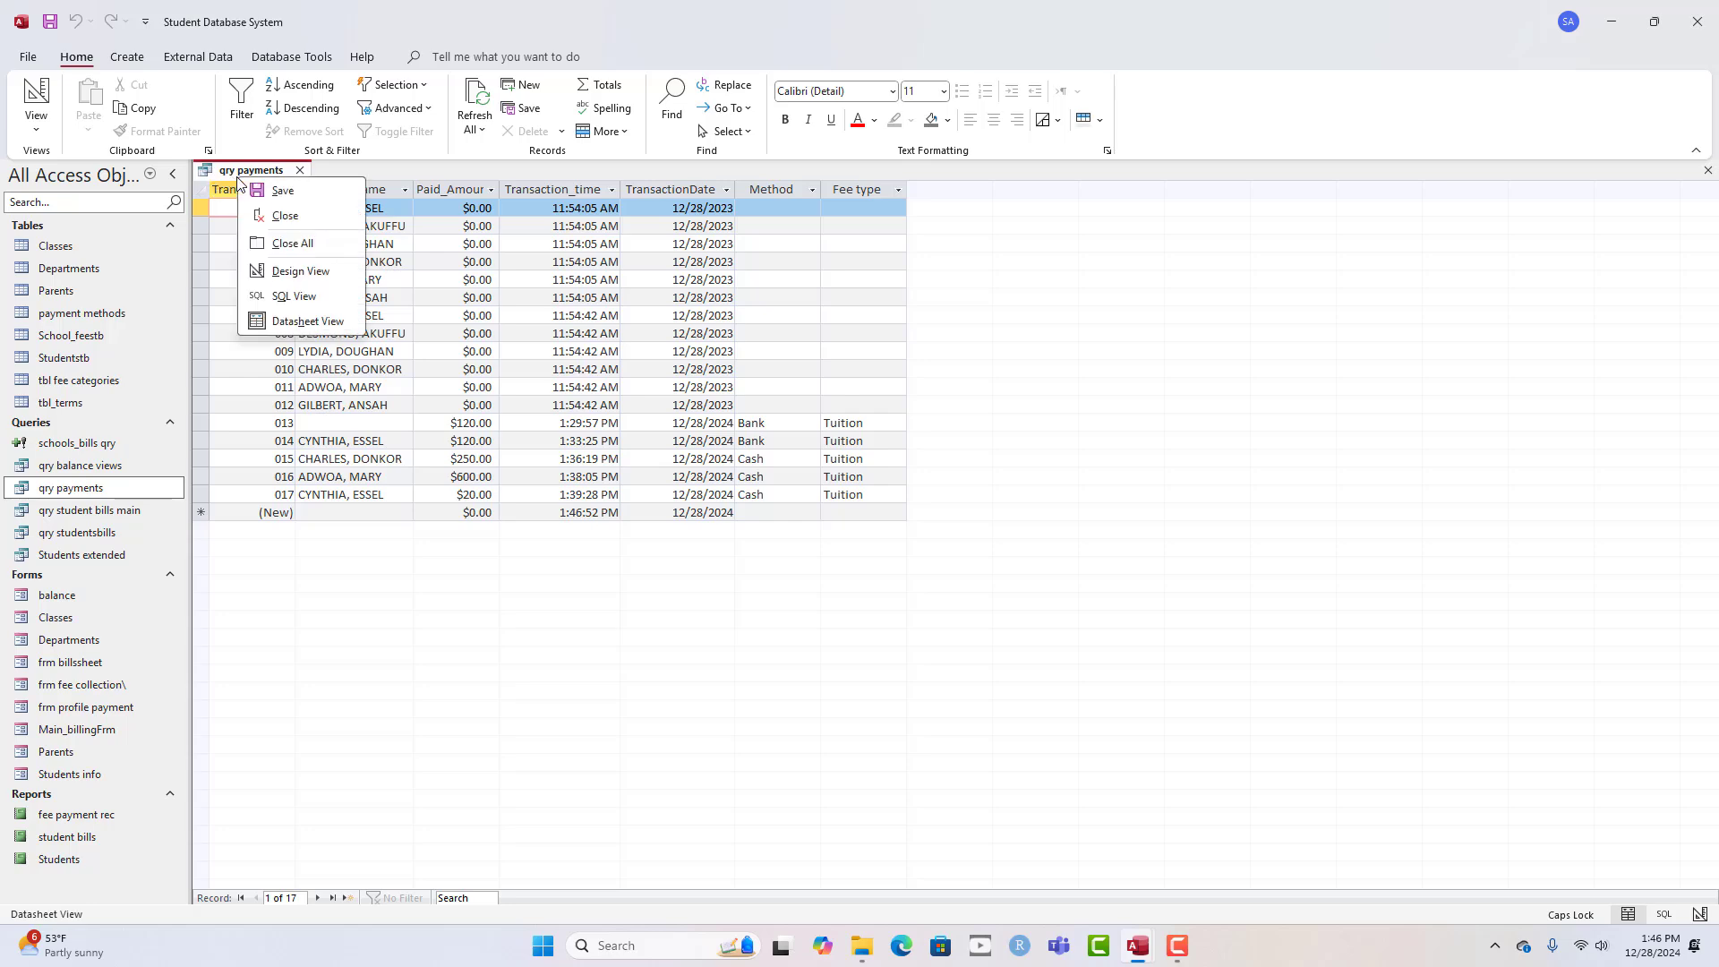
click(288, 269)
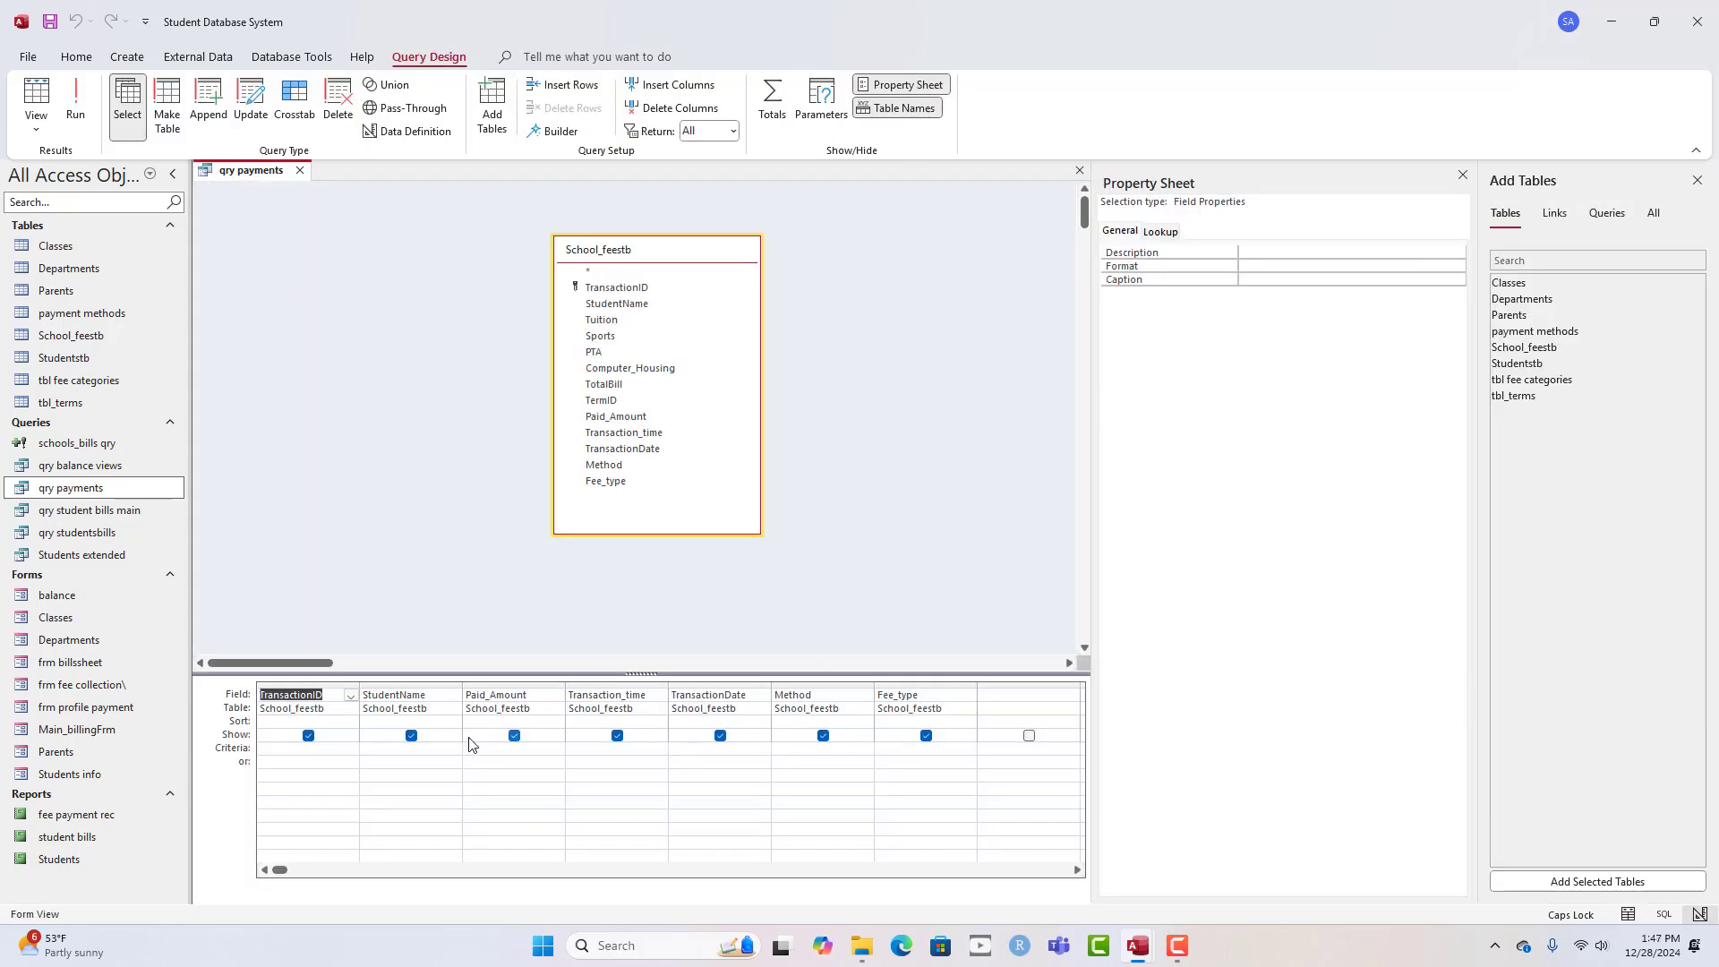
- Try filtering the Paid_Amount field of qry payments with the criterion Not Null
click(484, 748)
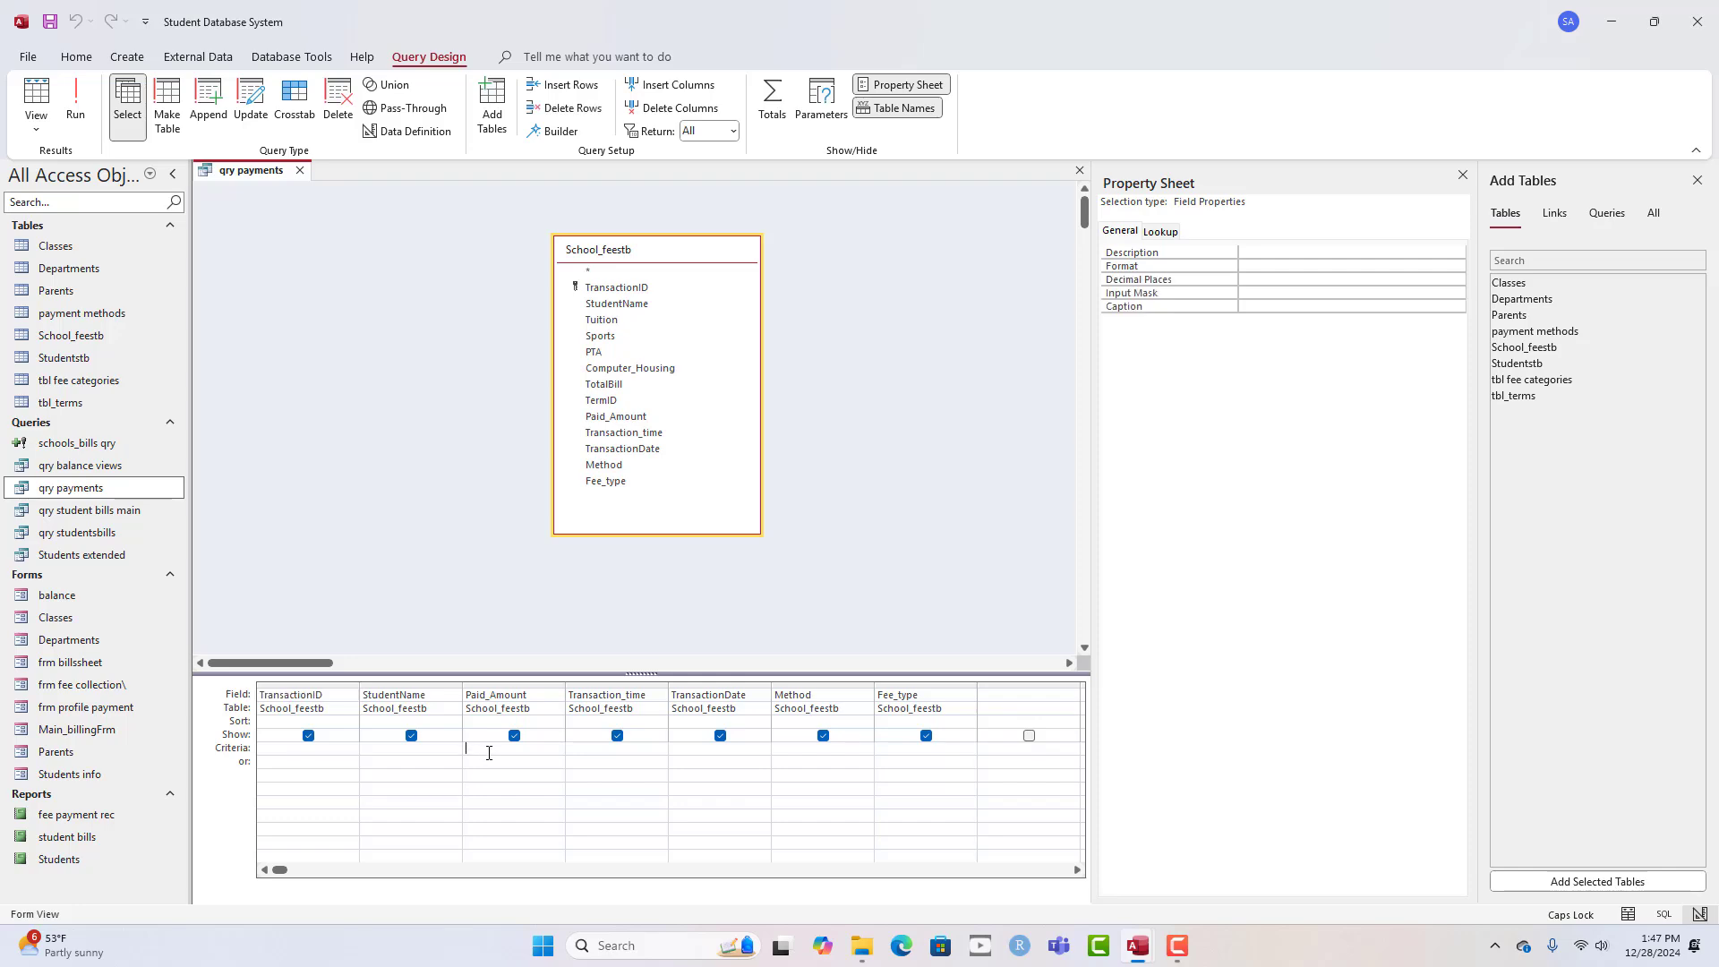
text(NOT Null)
key(Tab)
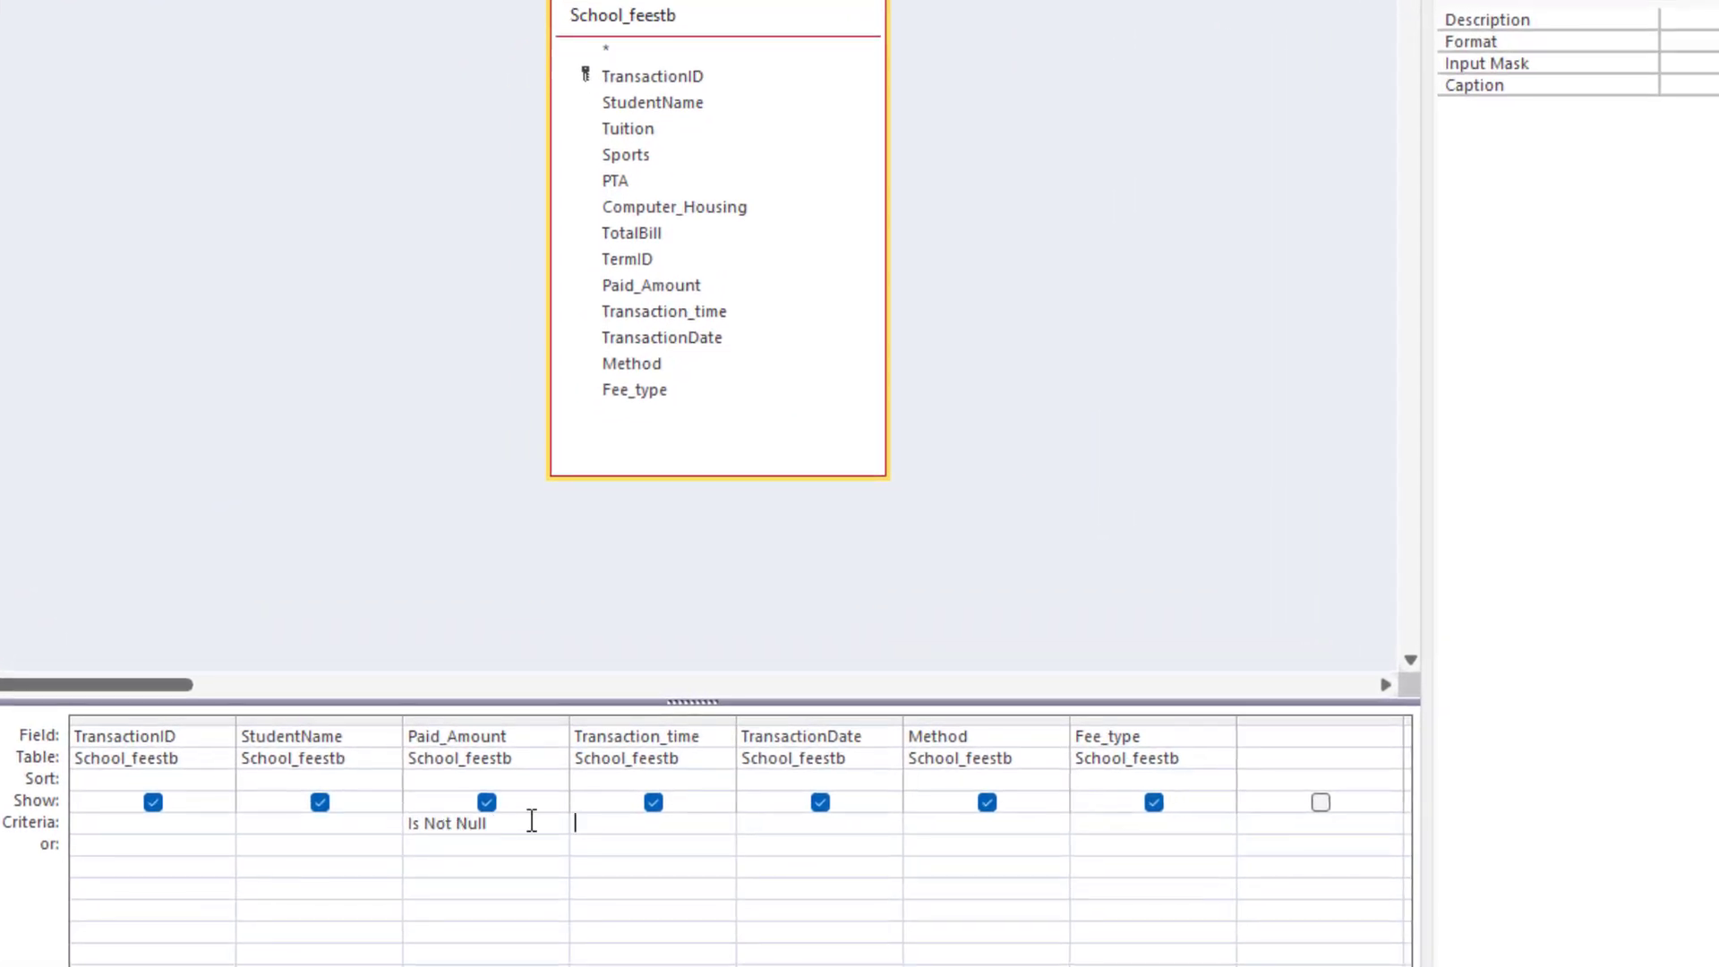
- Set the Paid_Amount criterion to <>0, run qry payments to check the remaining records, and close the query
key(shift+Tab)
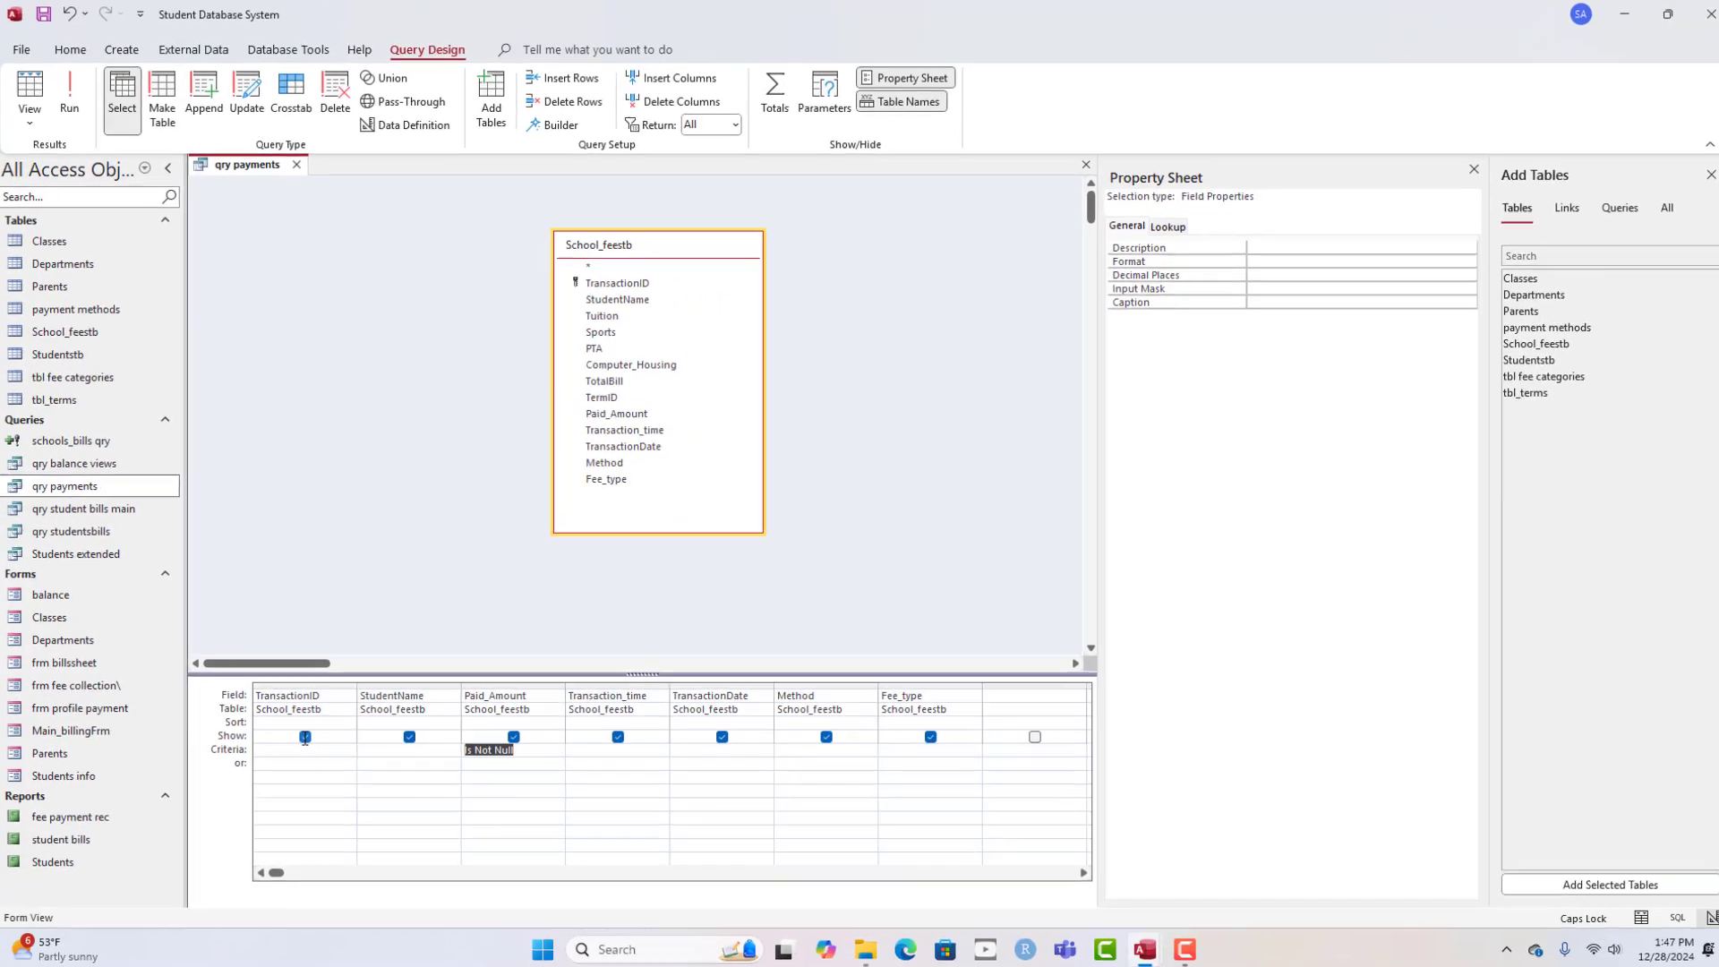
text(<>0)
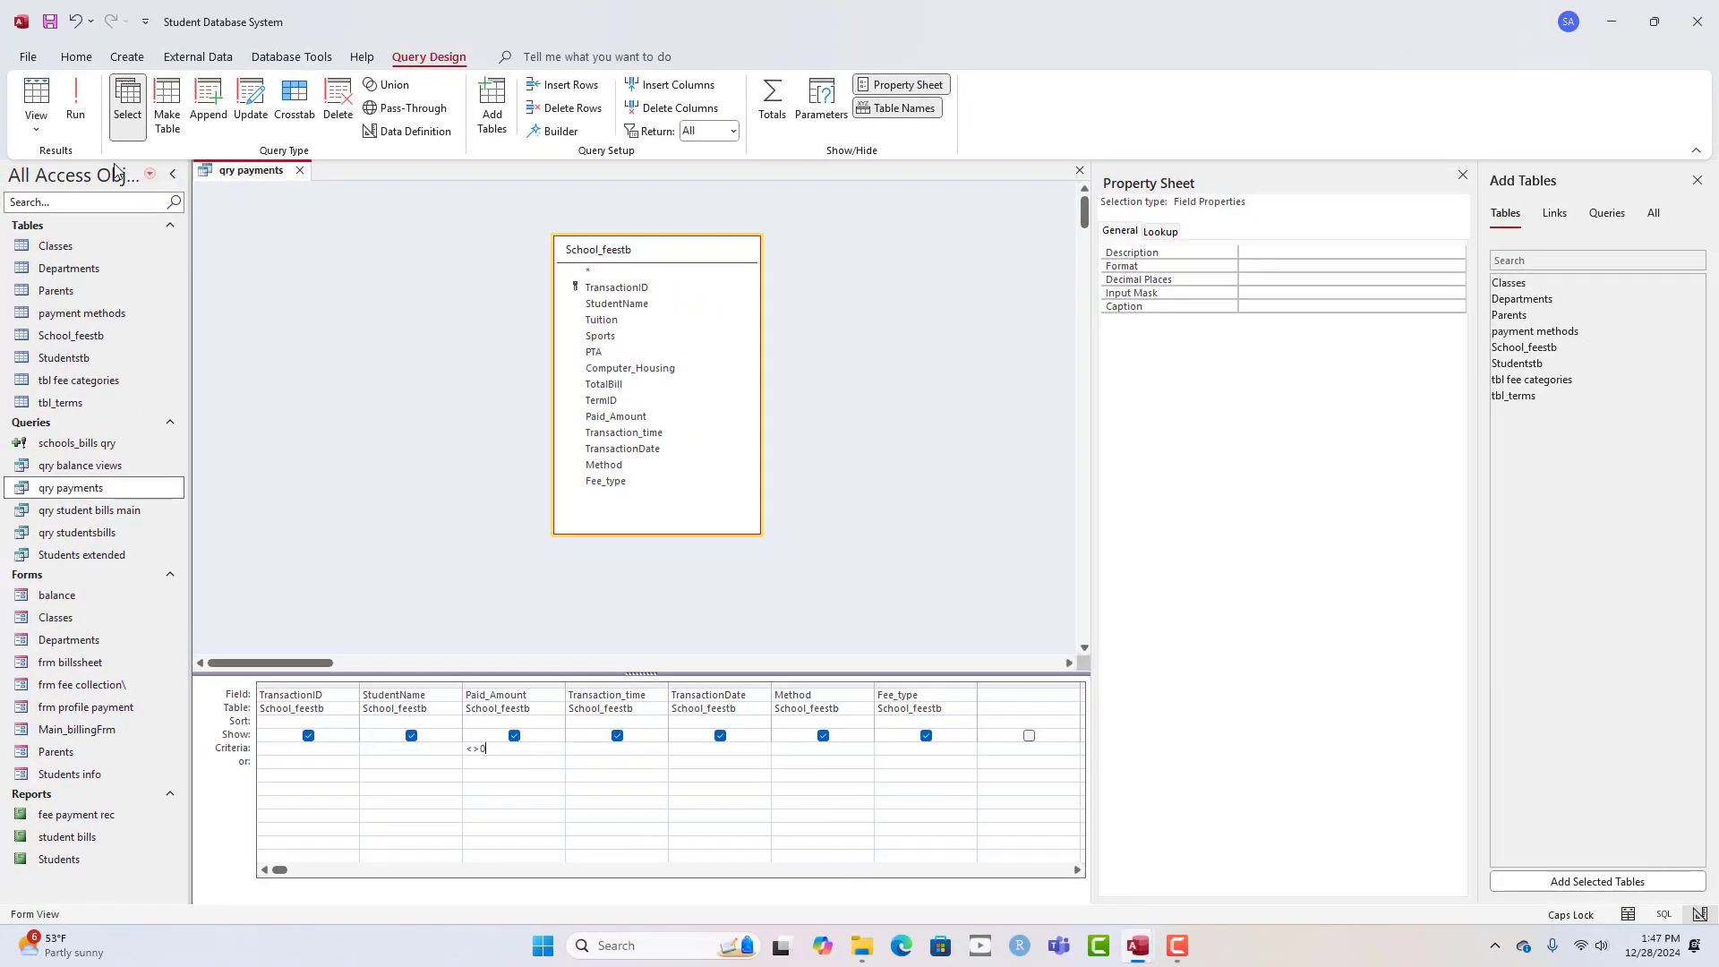
click(75, 98)
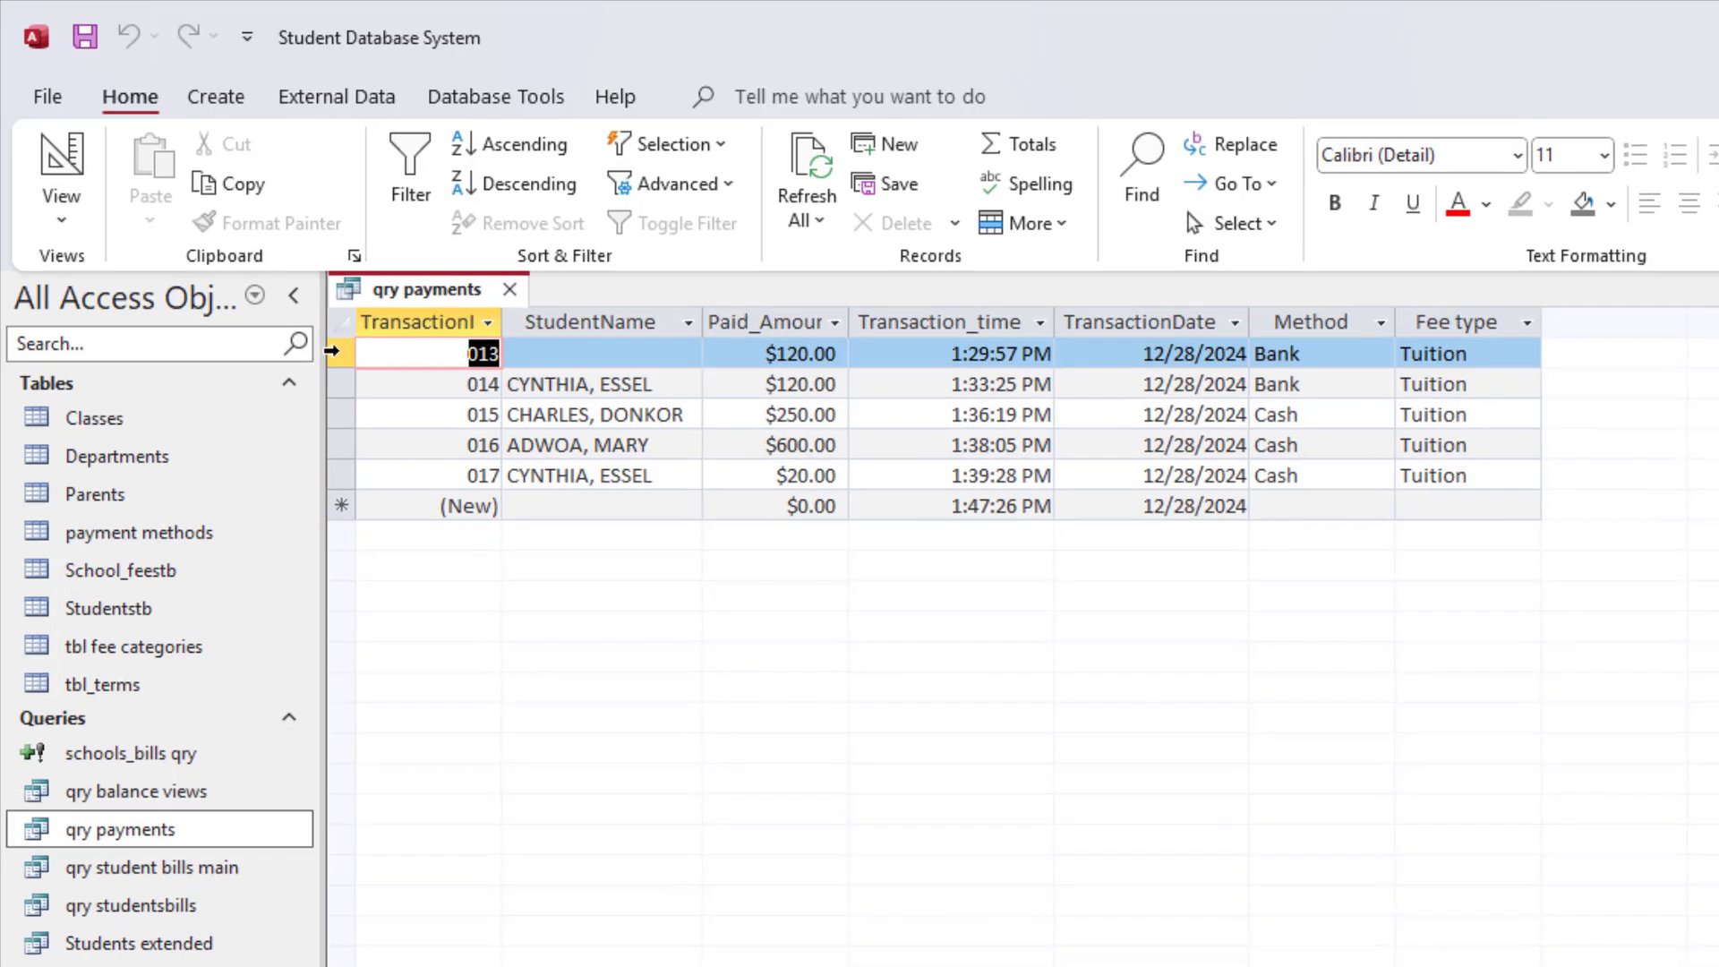
click(346, 356)
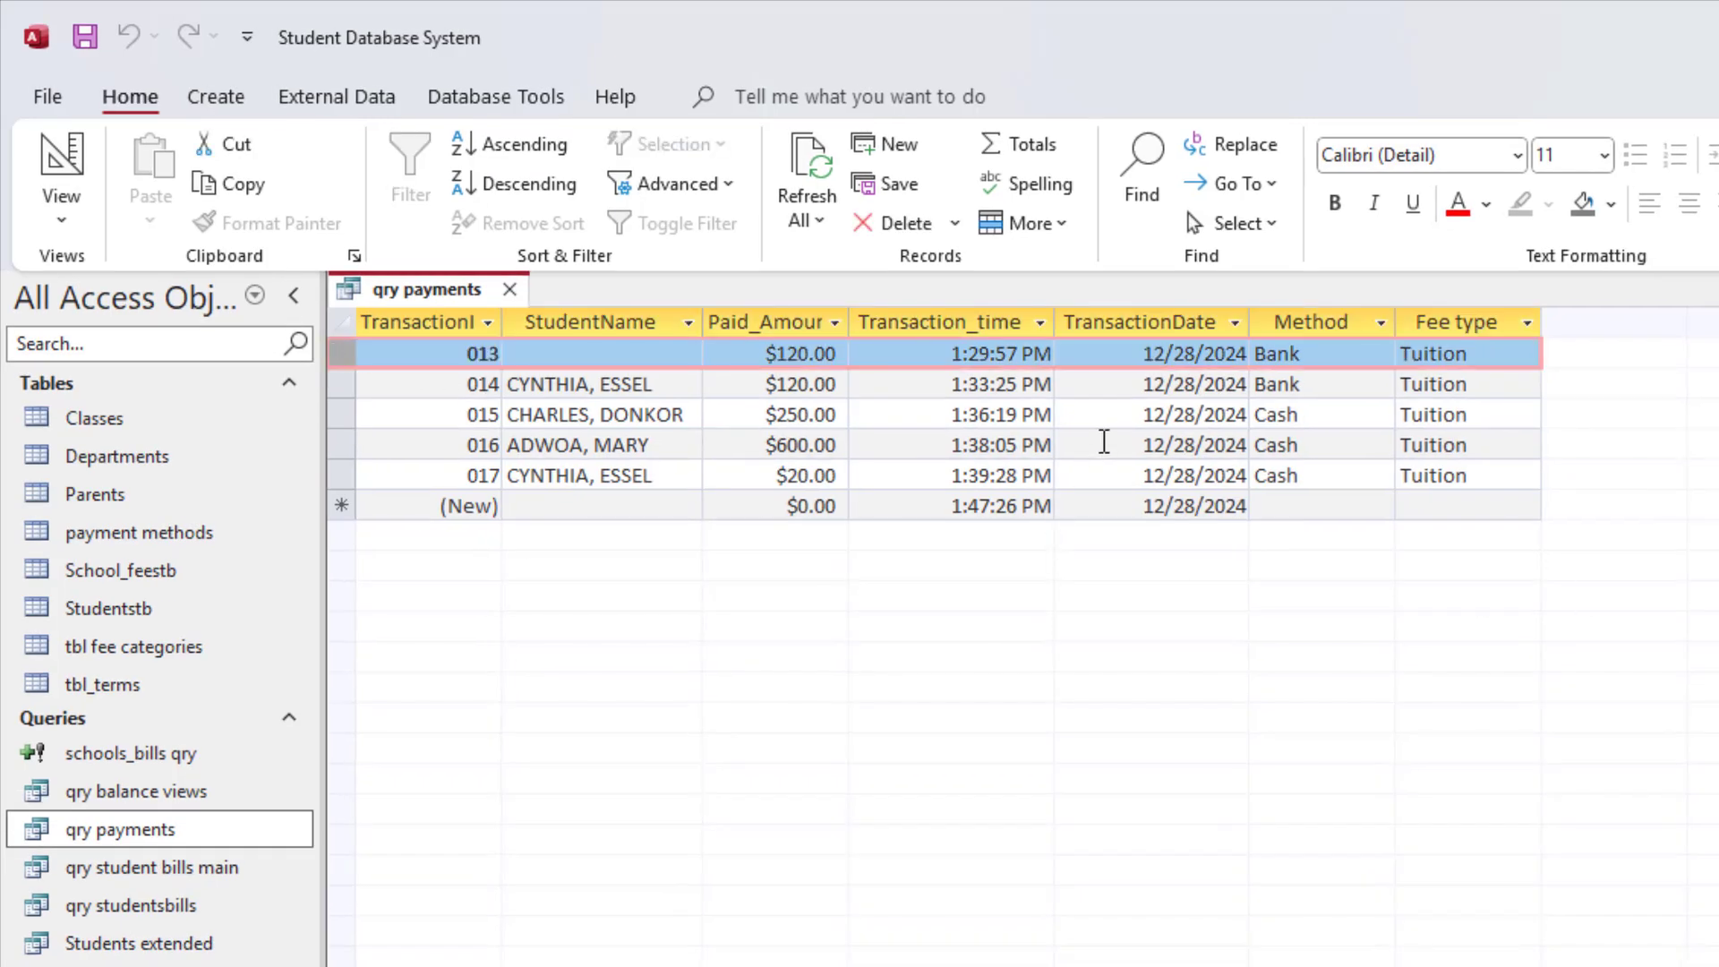
click(1105, 444)
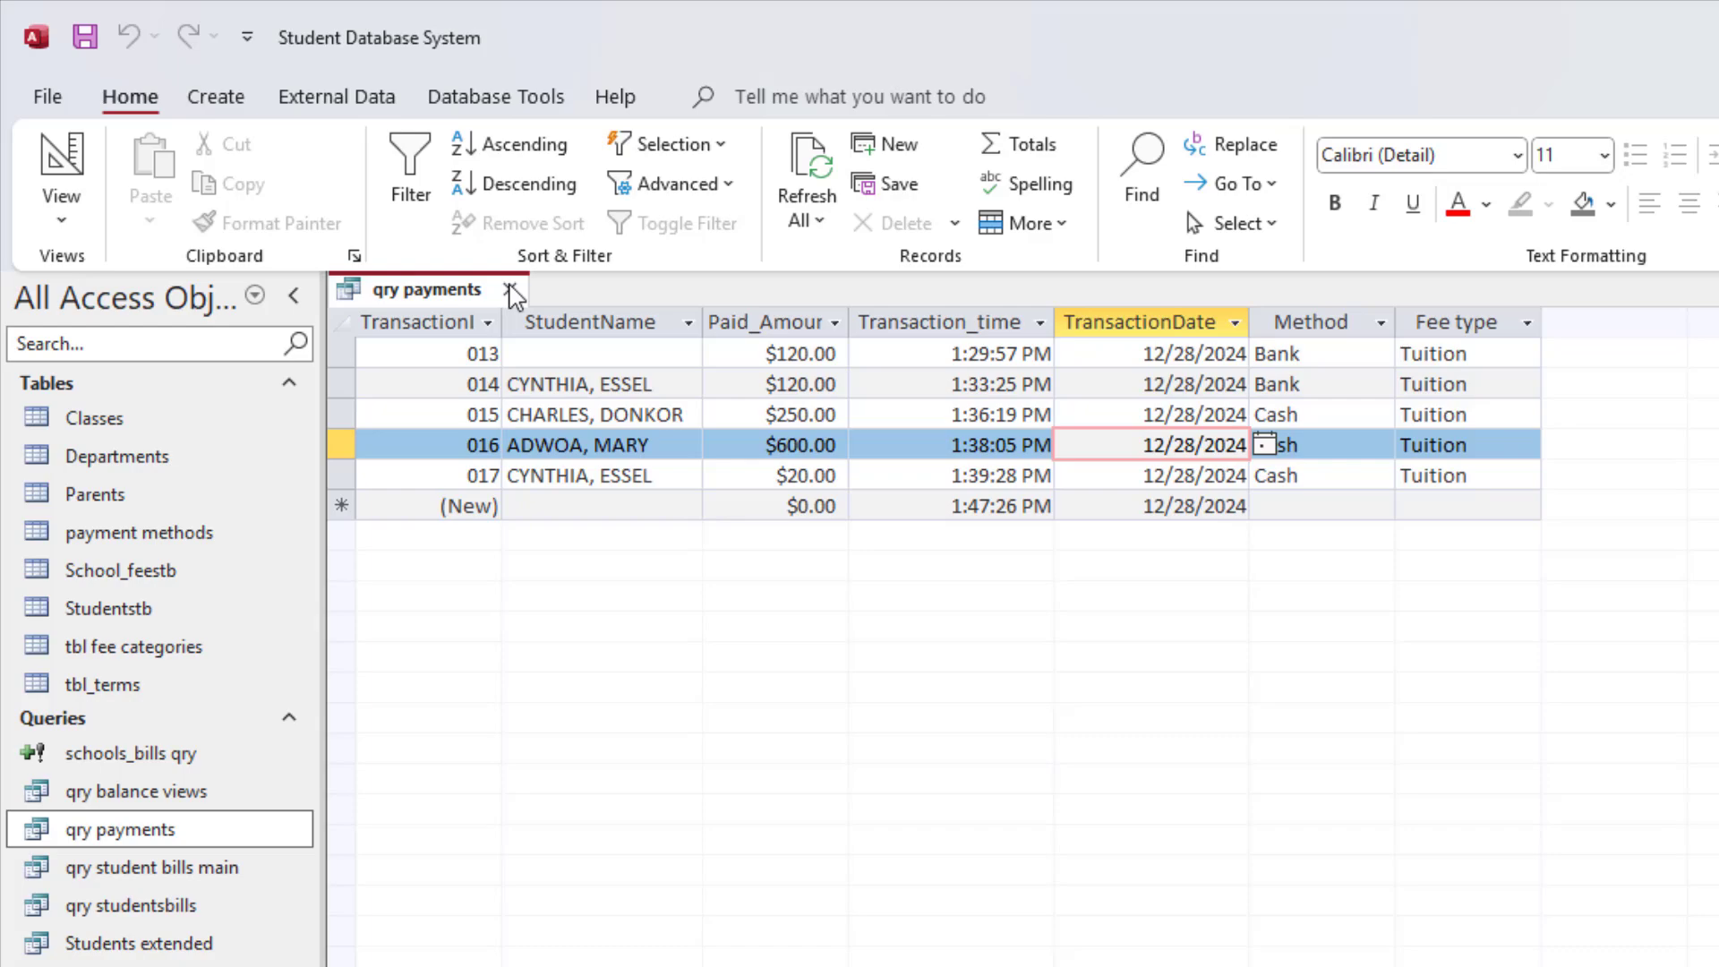
click(510, 290)
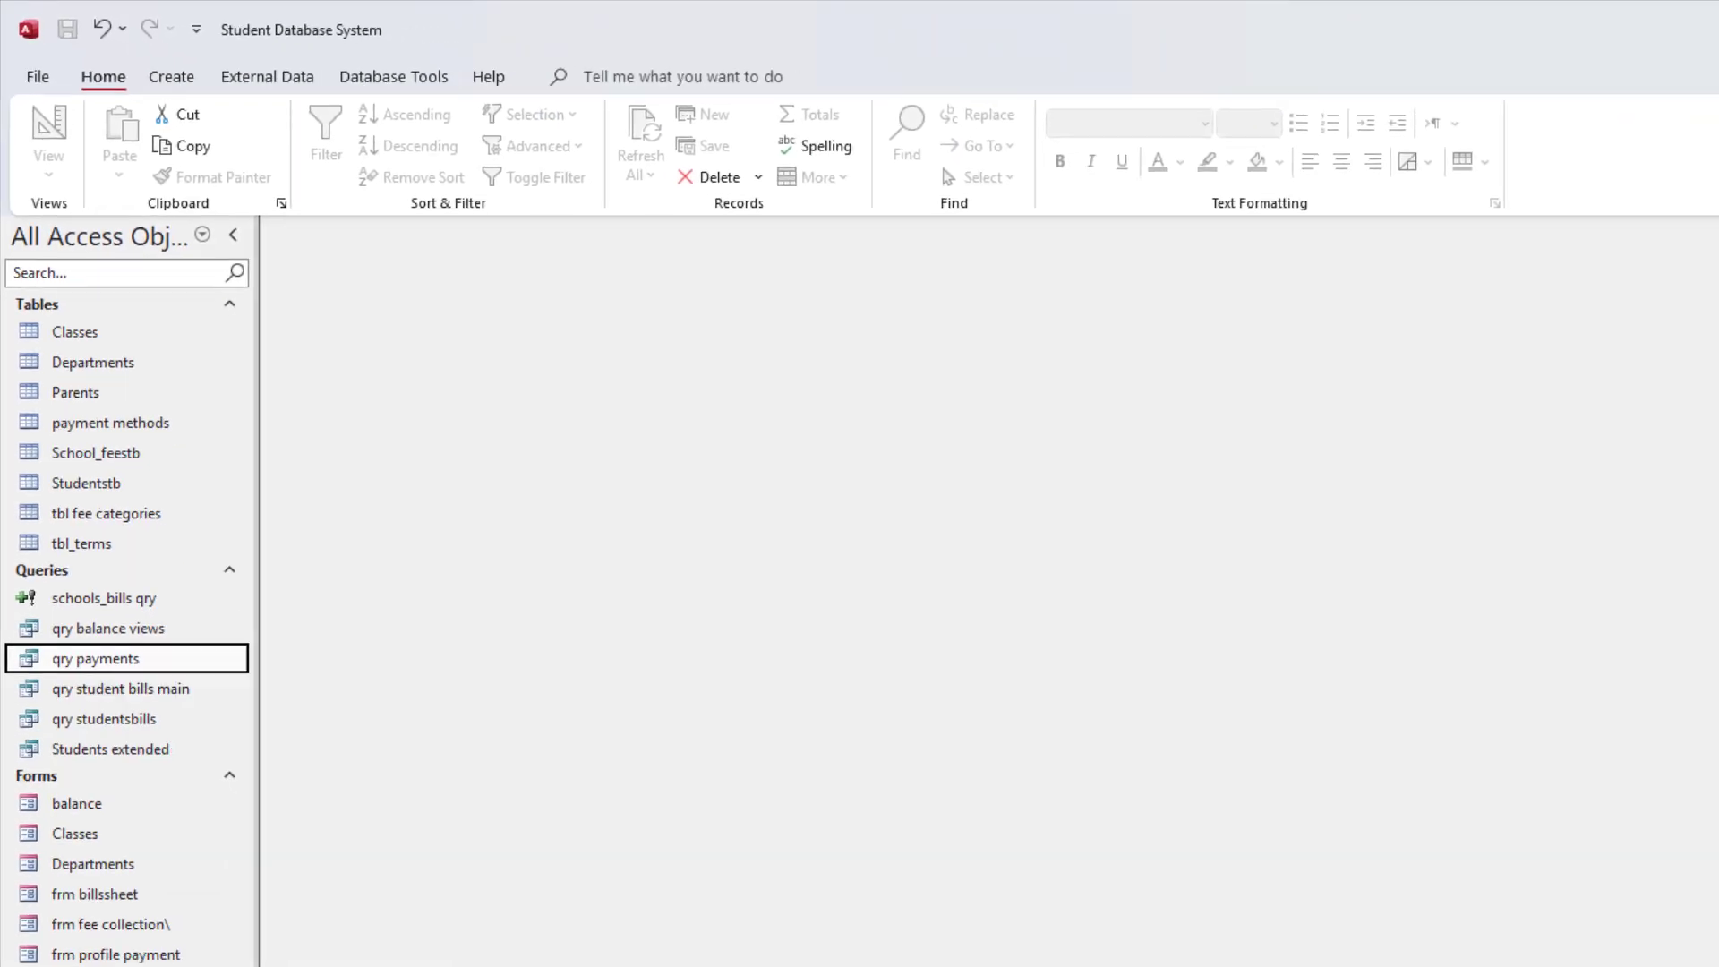
- View the fee payment rec report, look through its individual receipts and balances, and close it
double_click(77, 814)
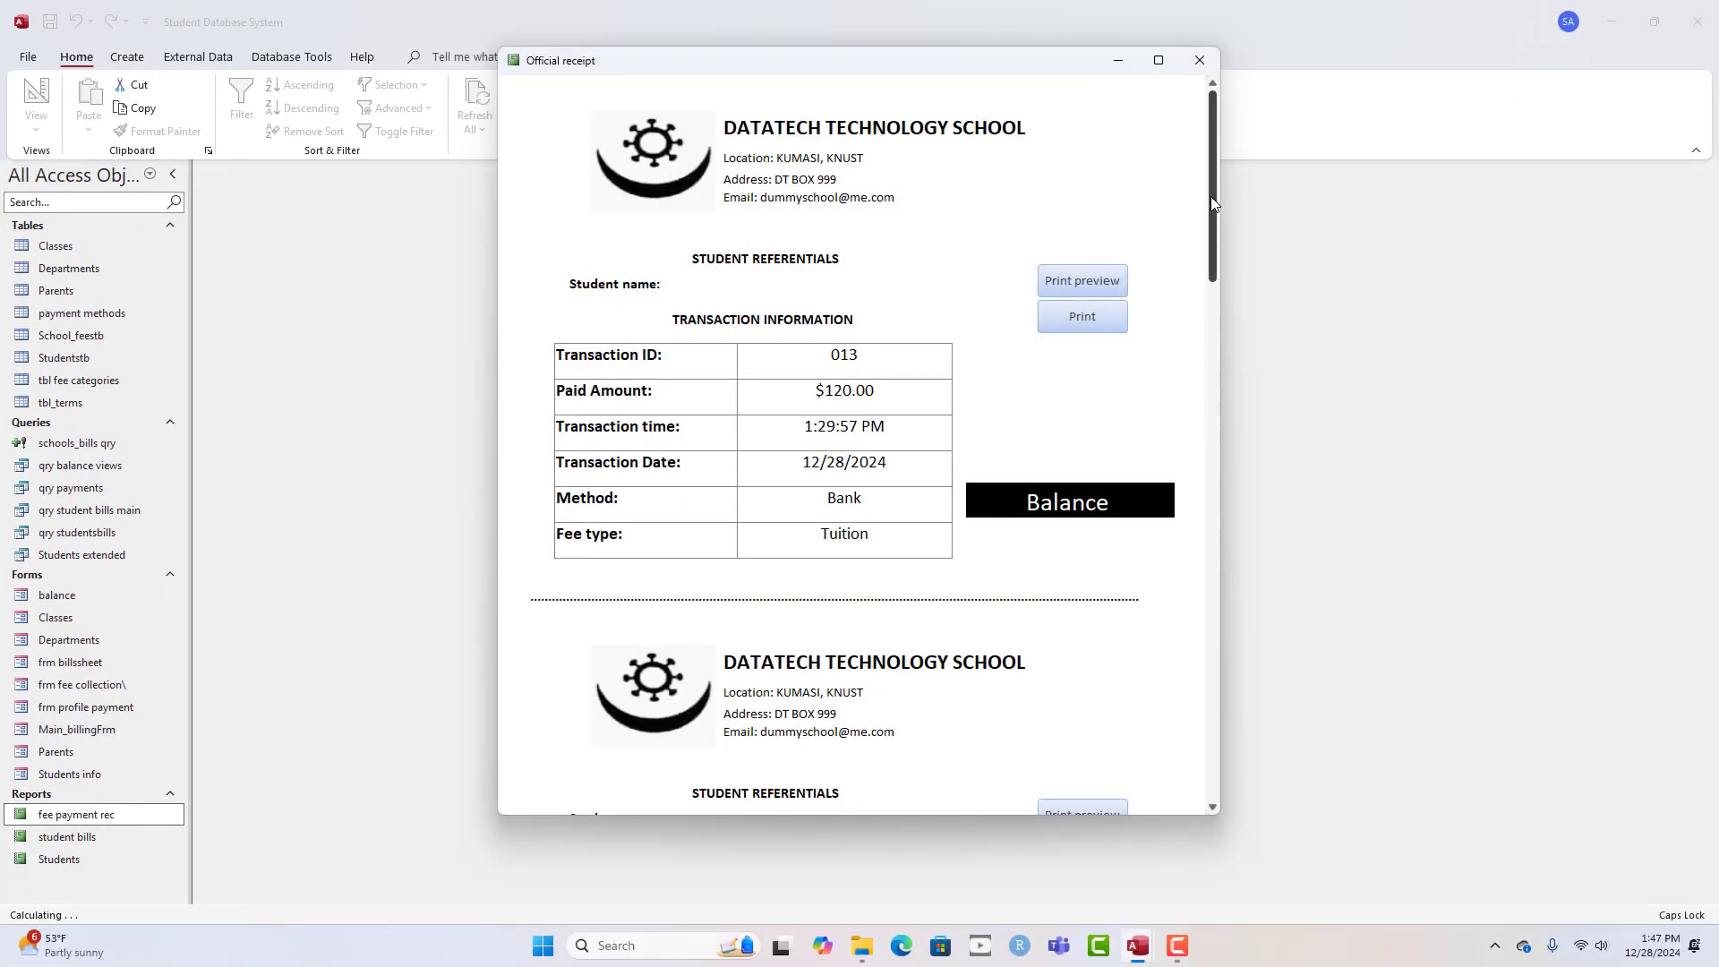
drag(1214, 204, 1150, 179)
scroll(1110, 349, down, 1)
scroll(1077, 483, down, 5)
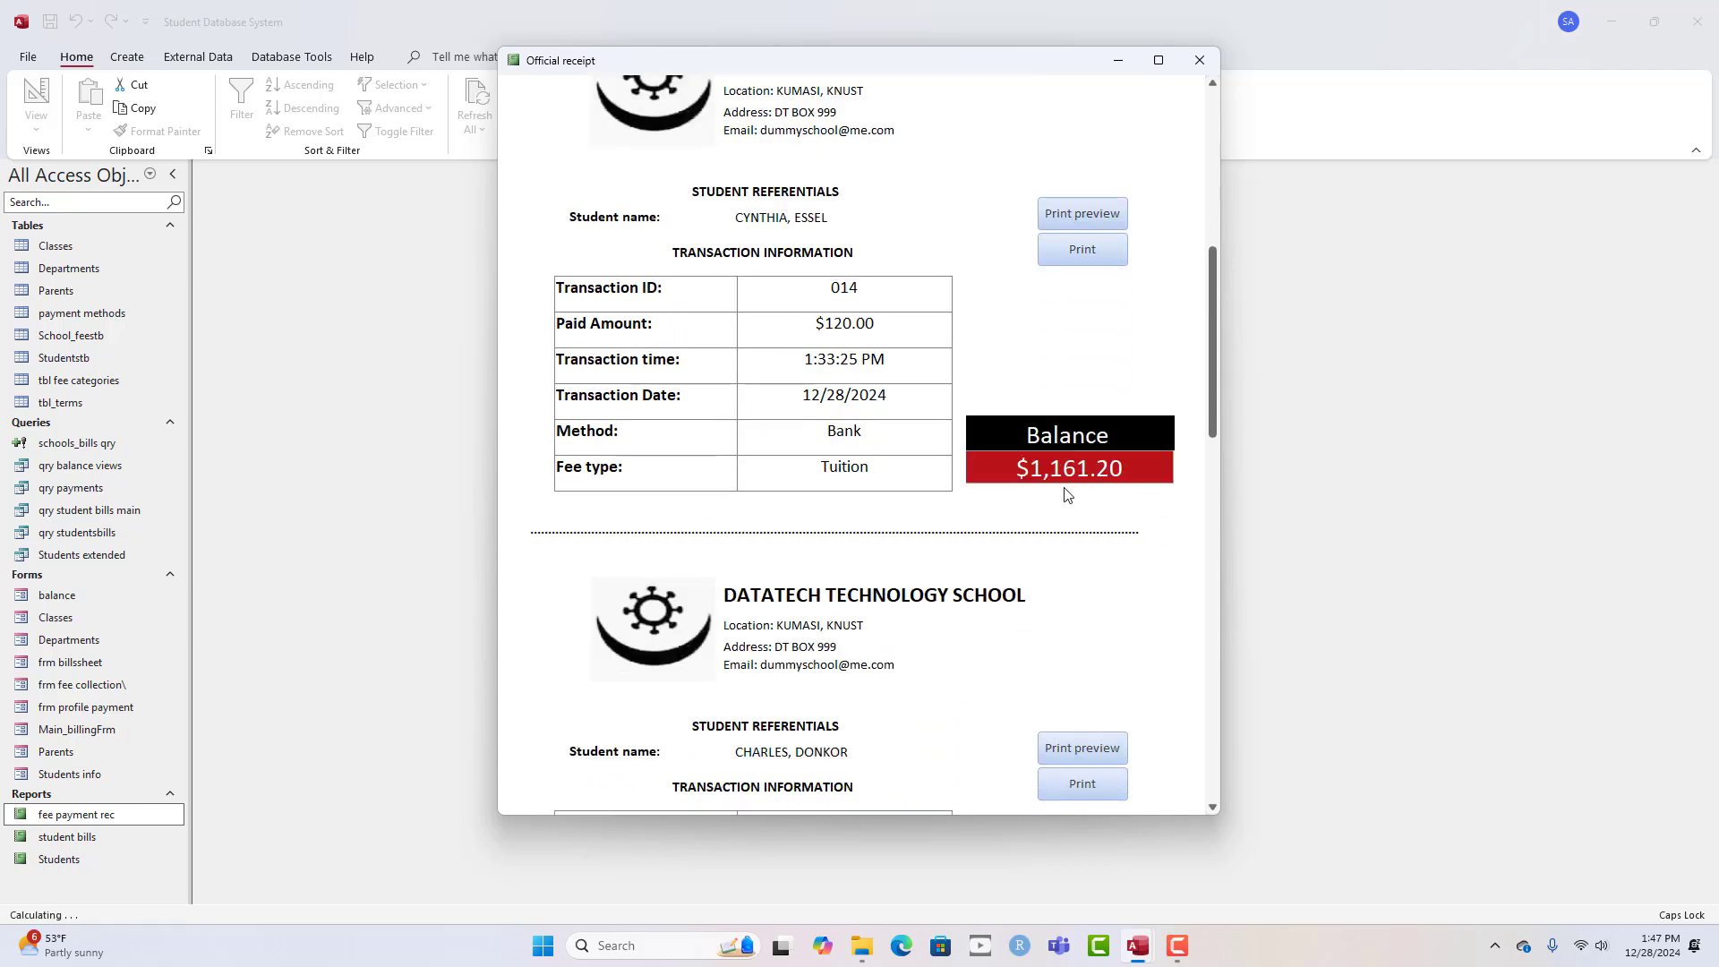
scroll(1205, 489, down, 2)
scroll(1200, 626, down, 10)
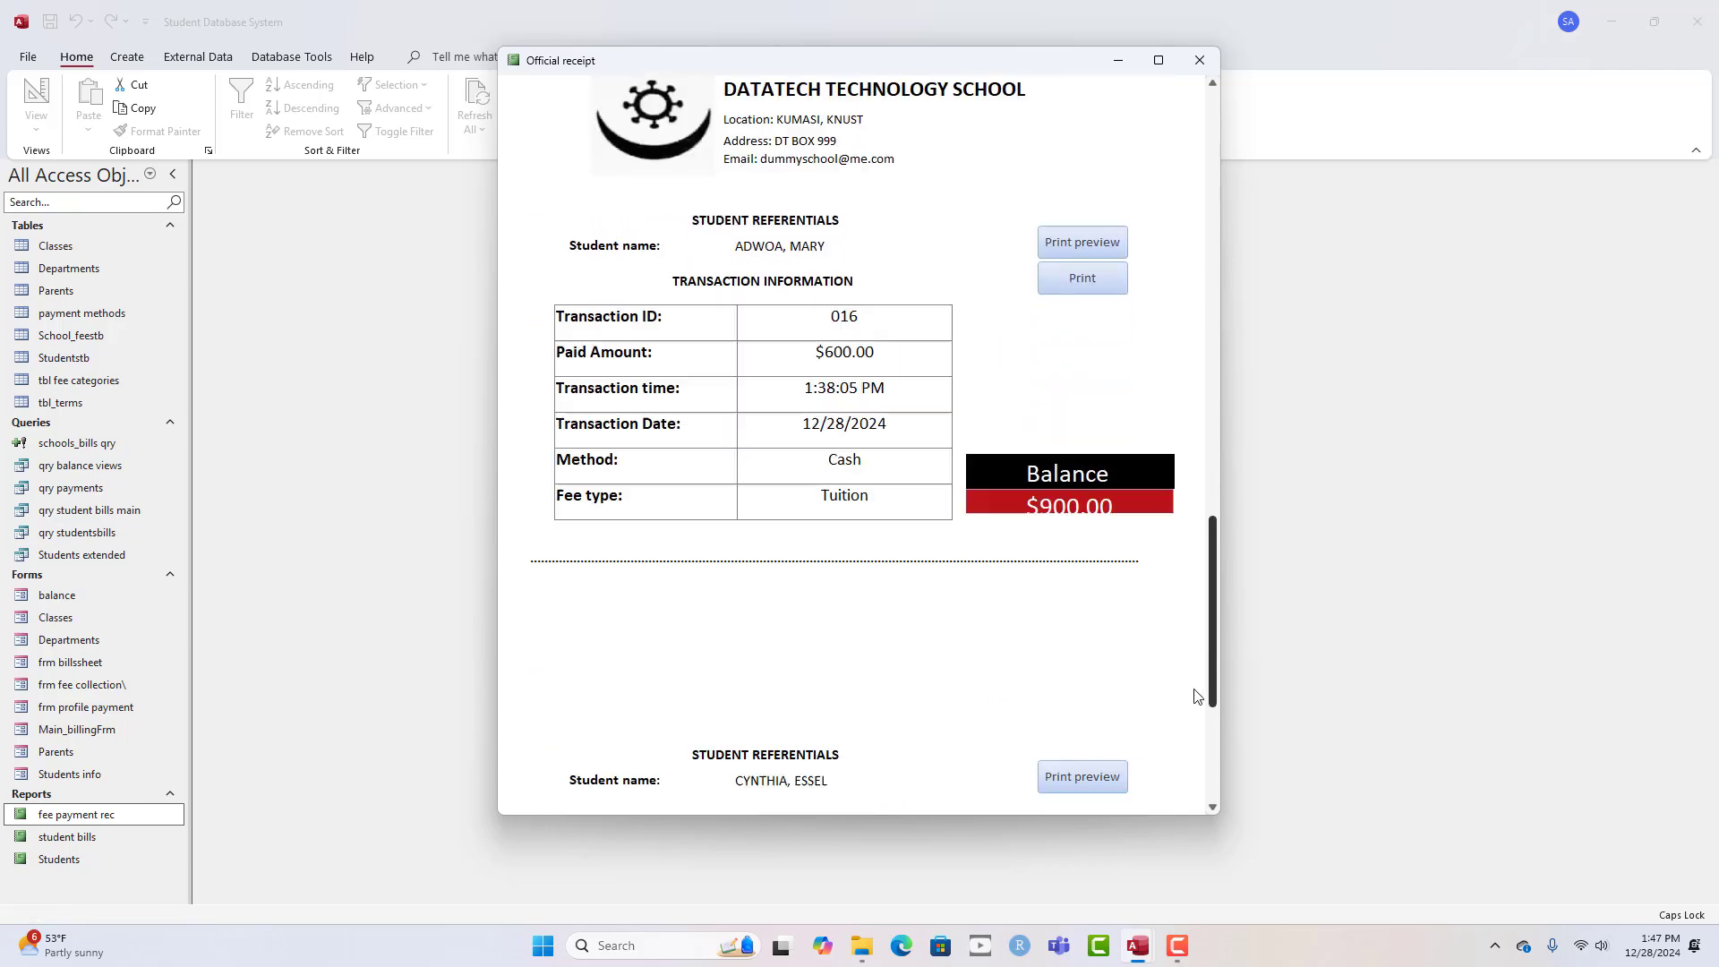
click(1198, 62)
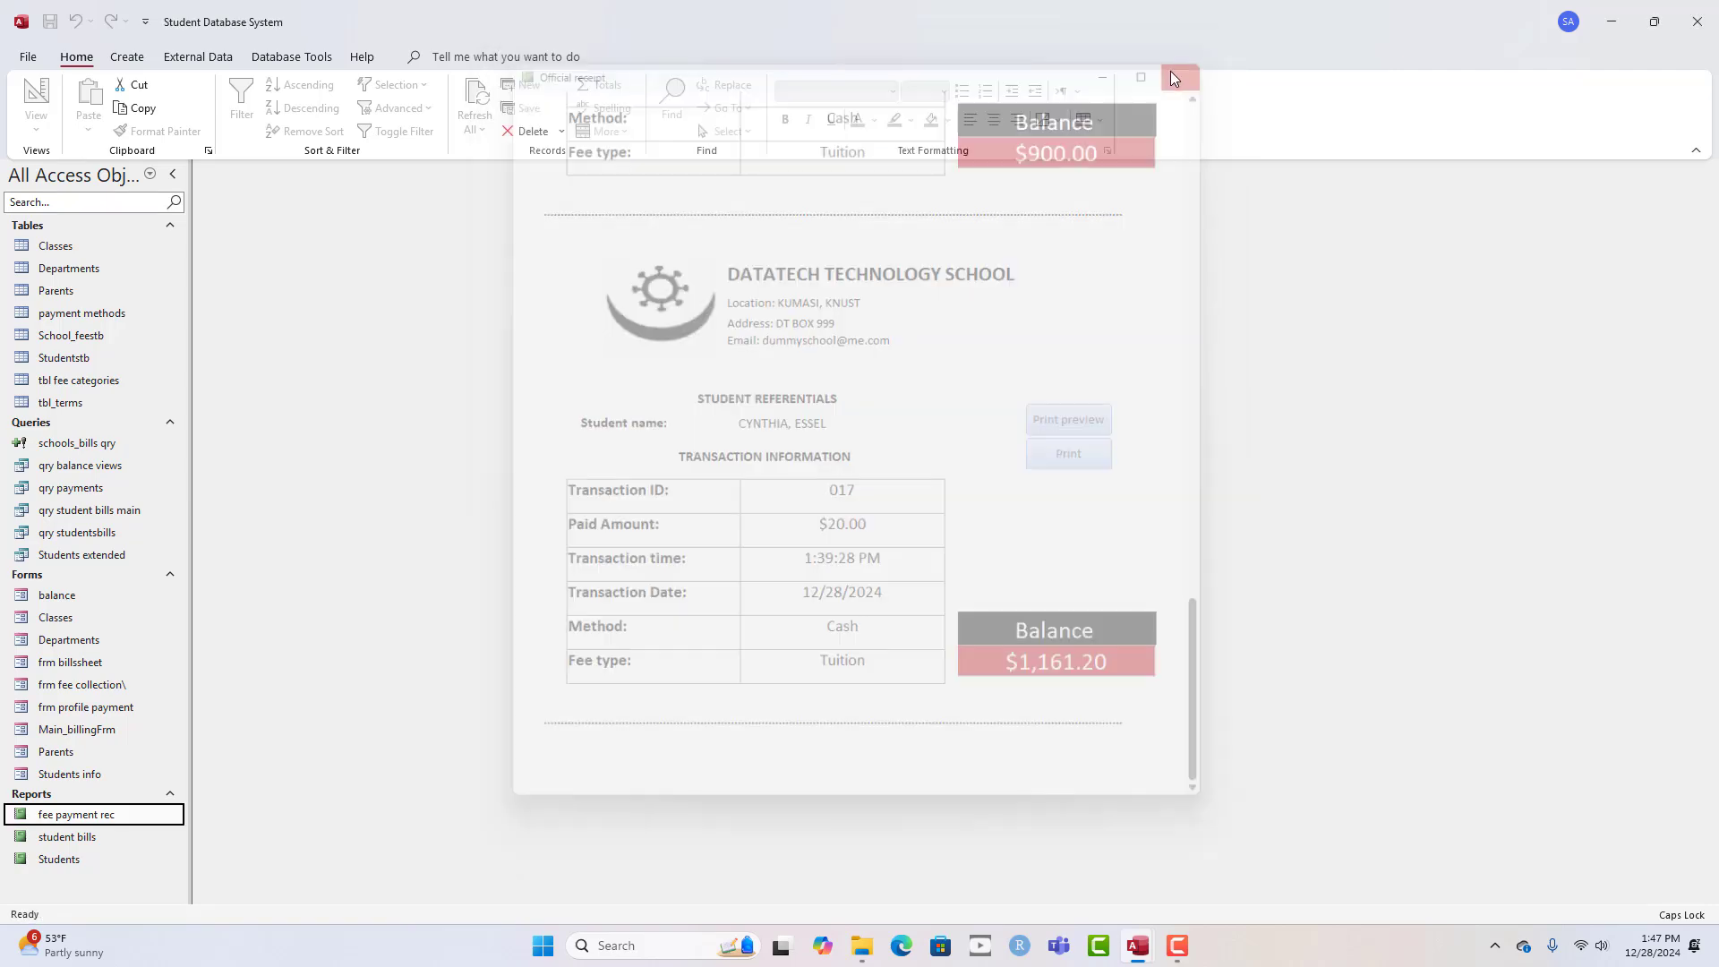
- Rename the form frm fee collection\ to frm fee collection, removing the trailing backslash
click(95, 695)
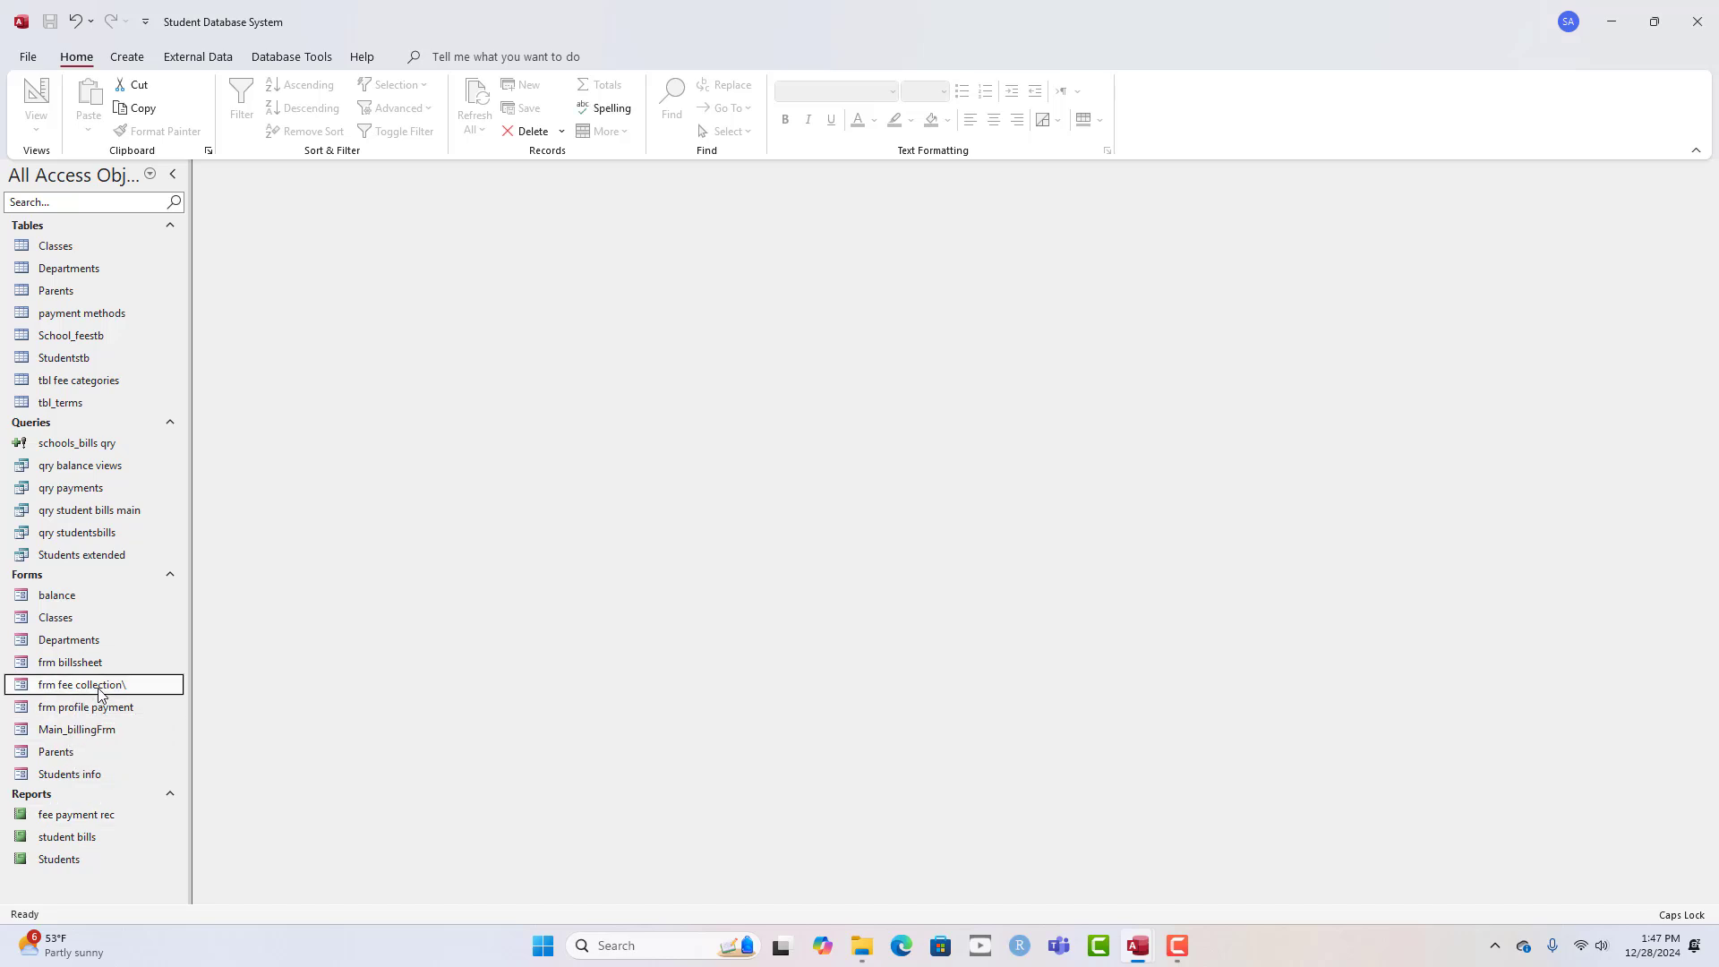
double_click(98, 695)
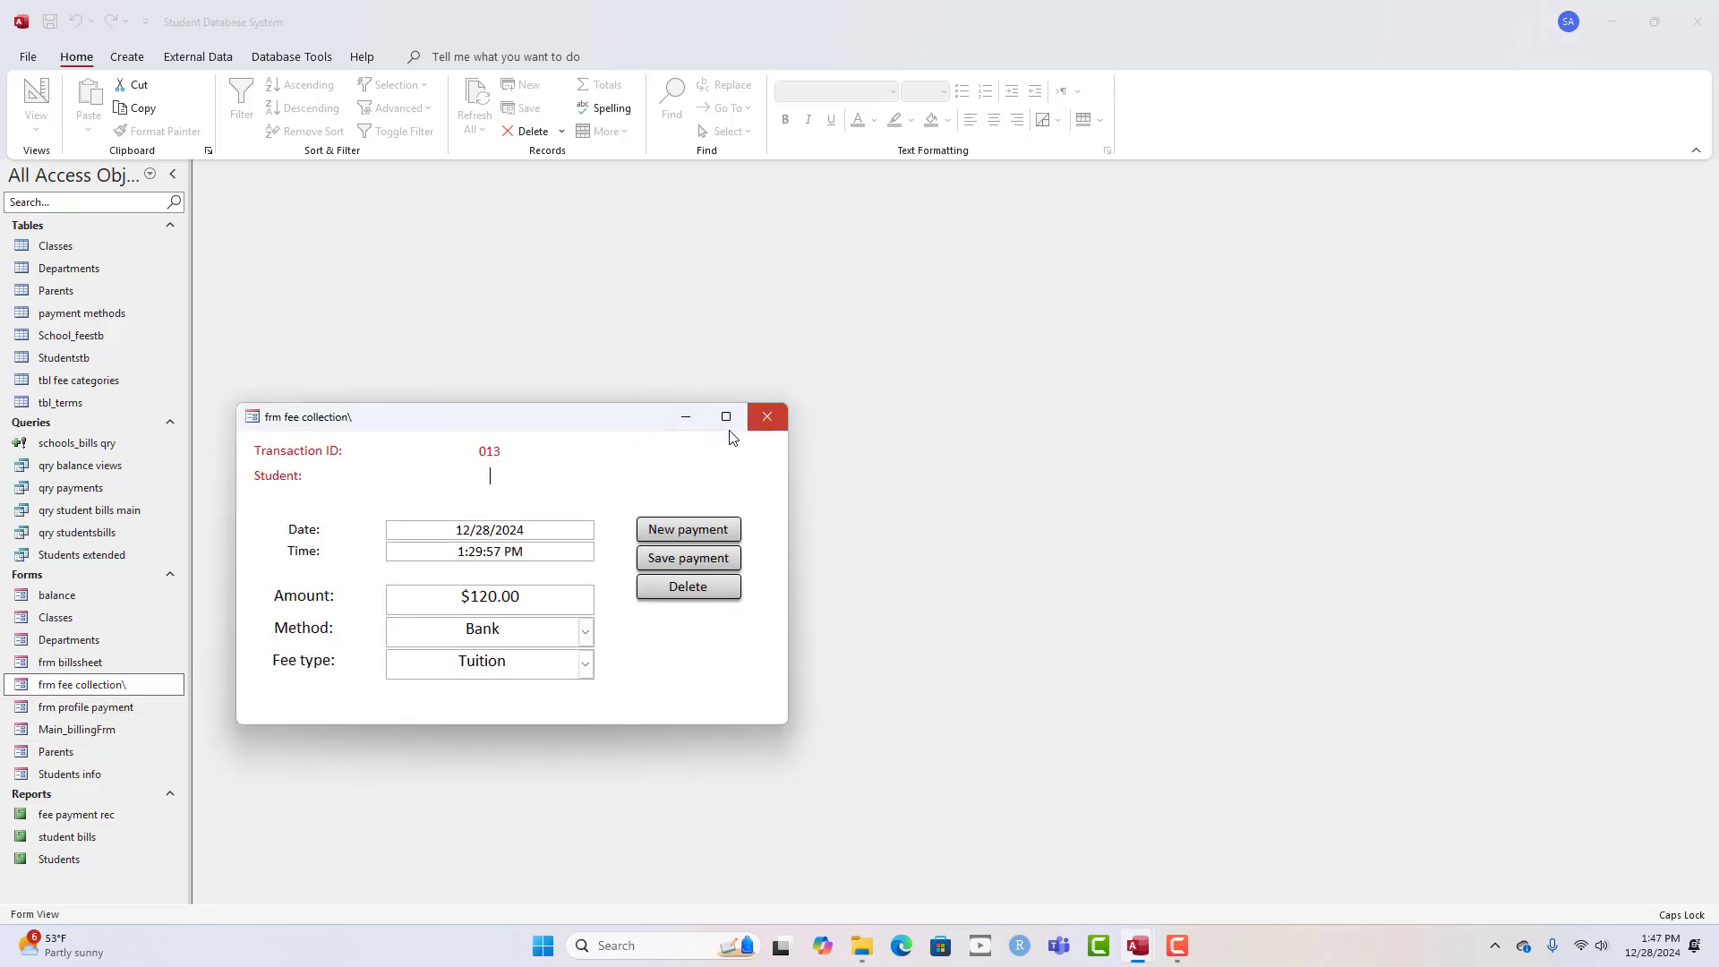
click(766, 416)
right_click(109, 686)
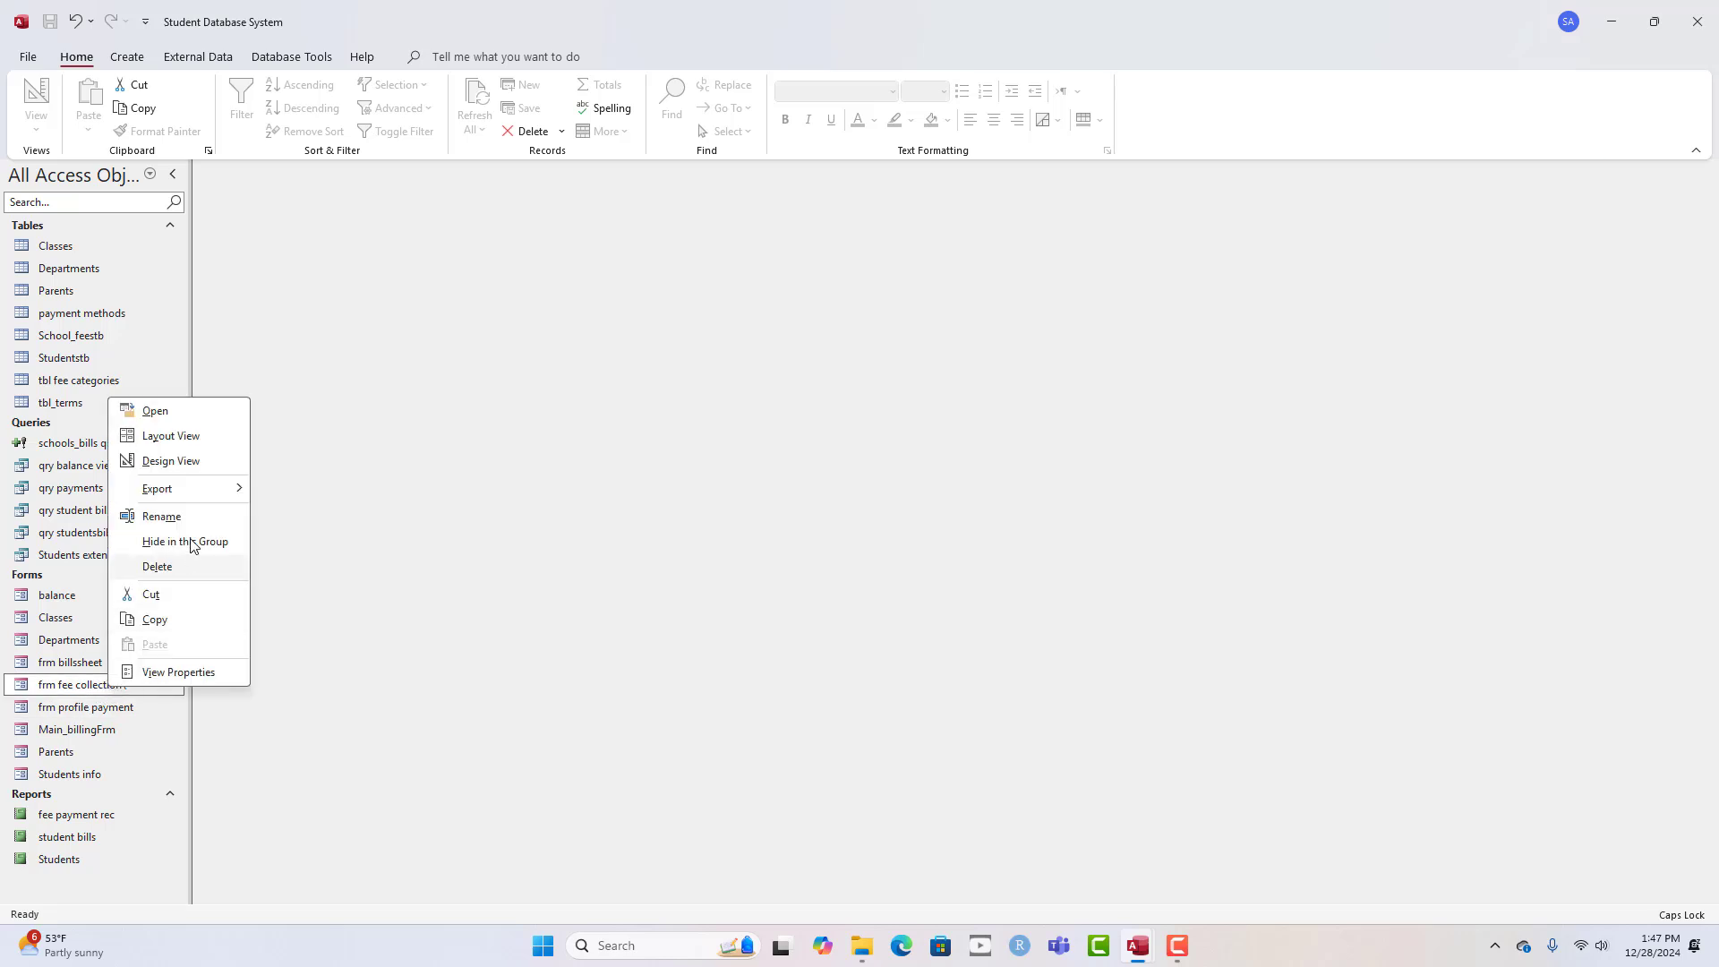
click(191, 517)
click(148, 686)
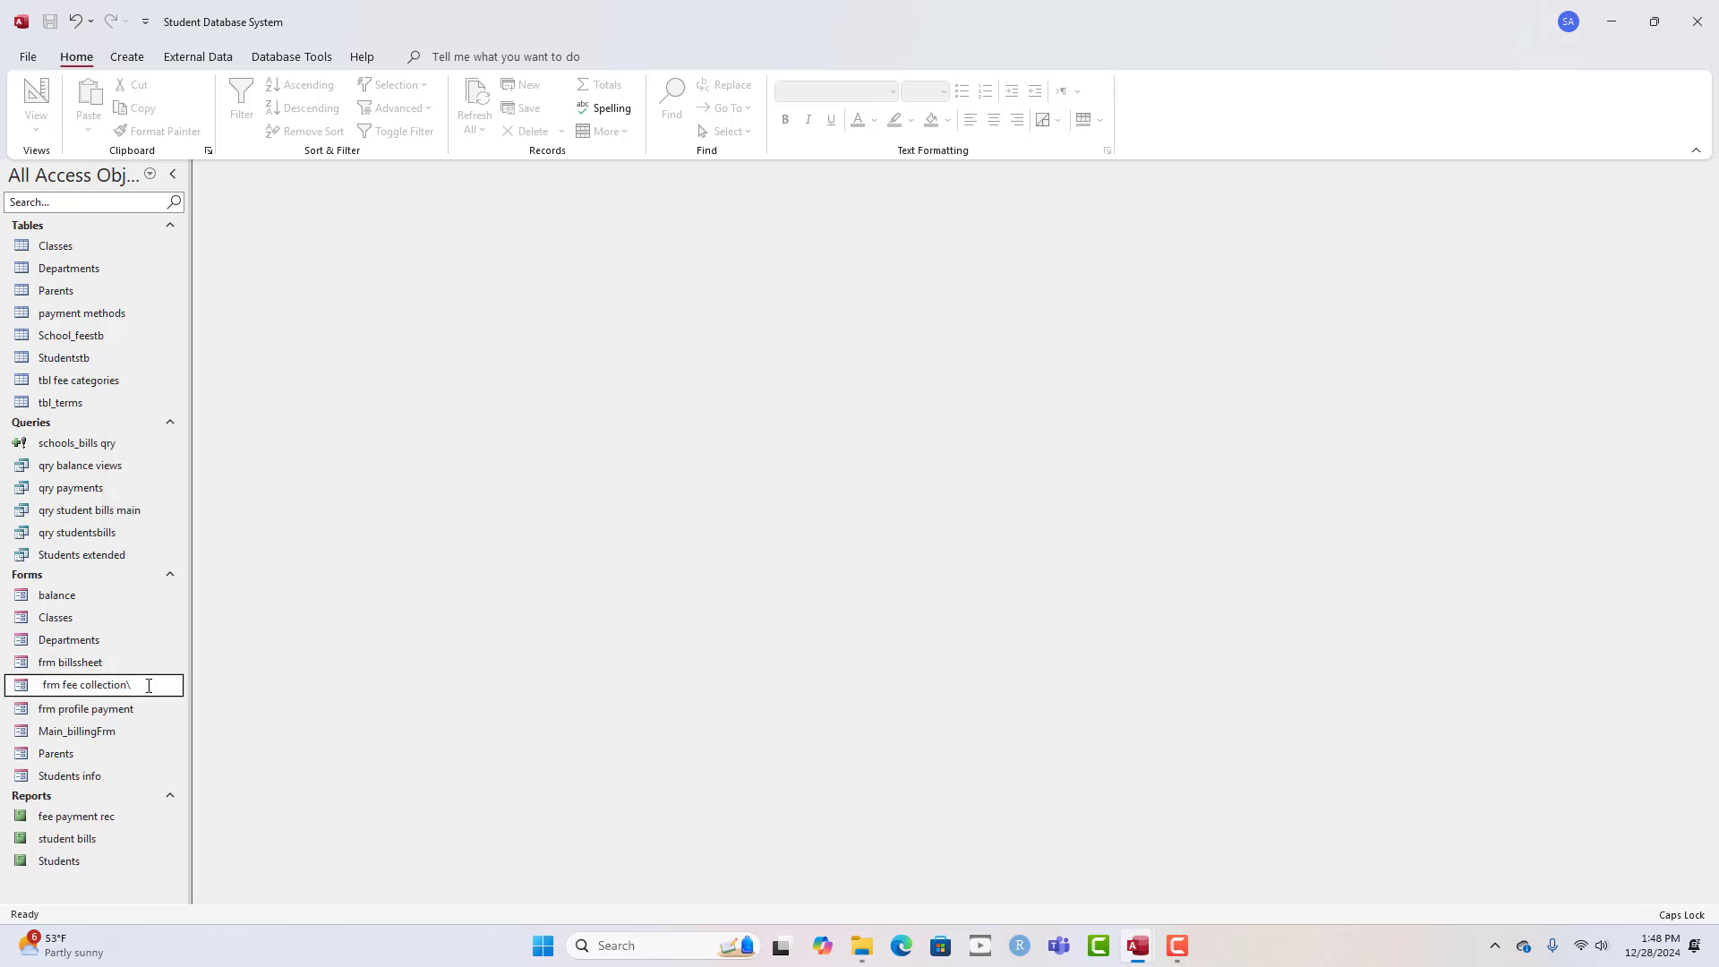
key(BackSpace)
key(Return)
- View the frm profile payment form with its embedded payment section, and close it
click(104, 713)
double_click(113, 713)
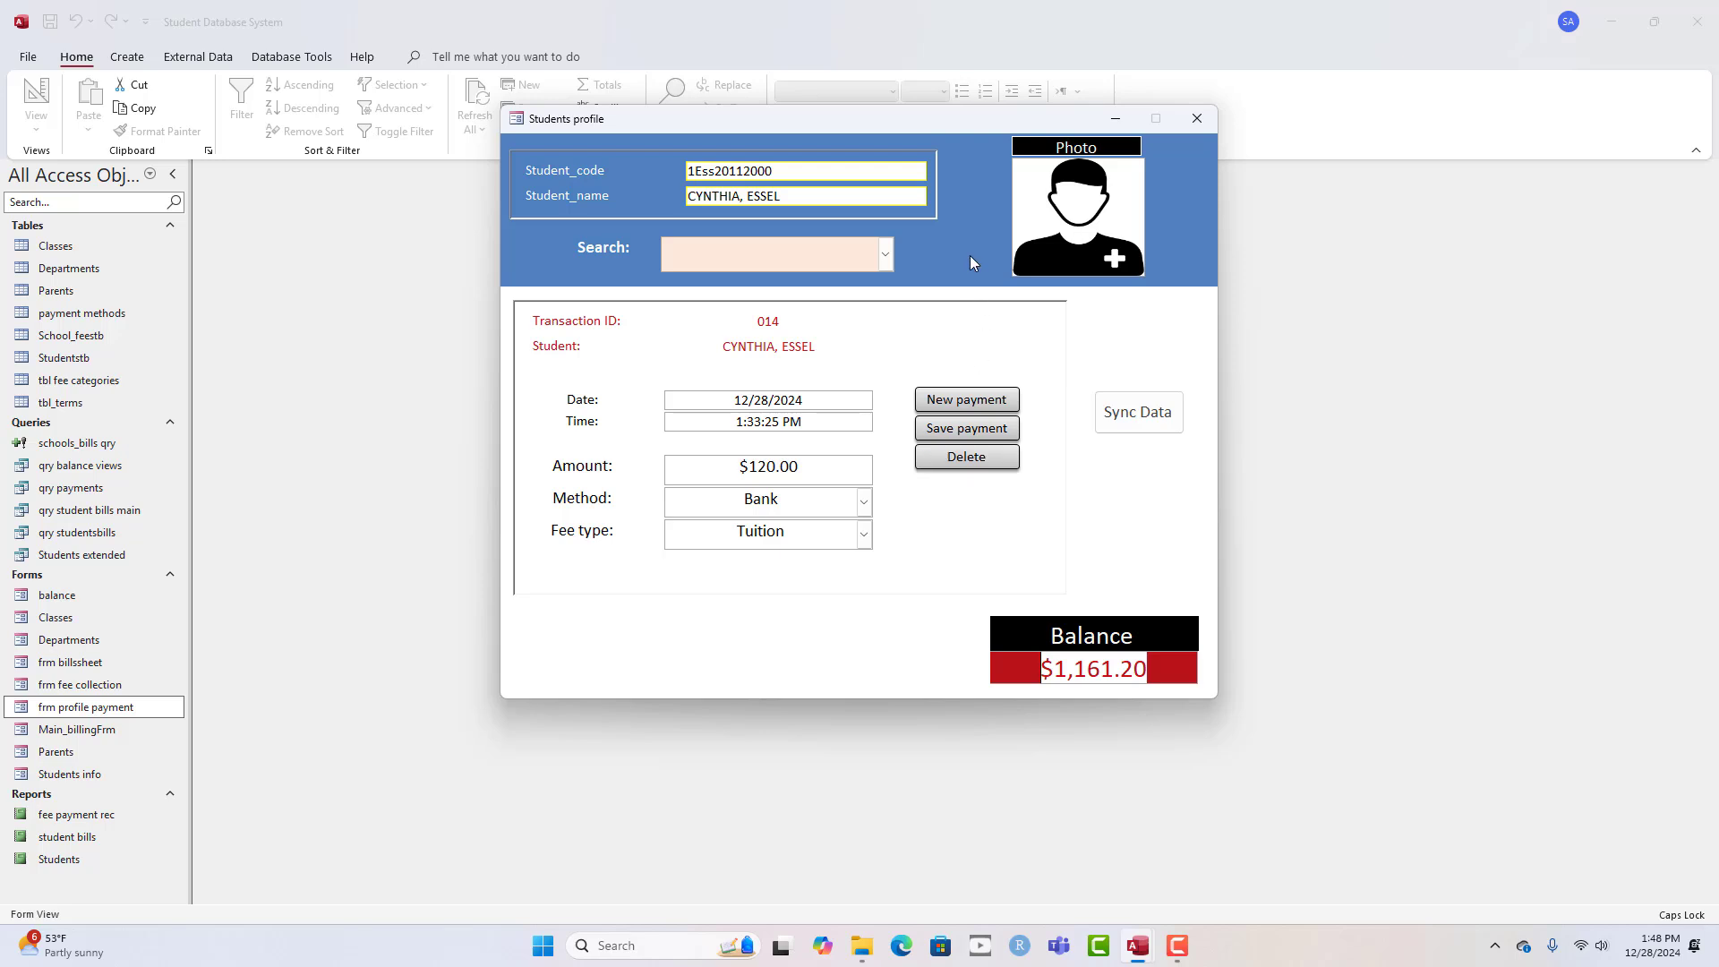
click(1197, 118)
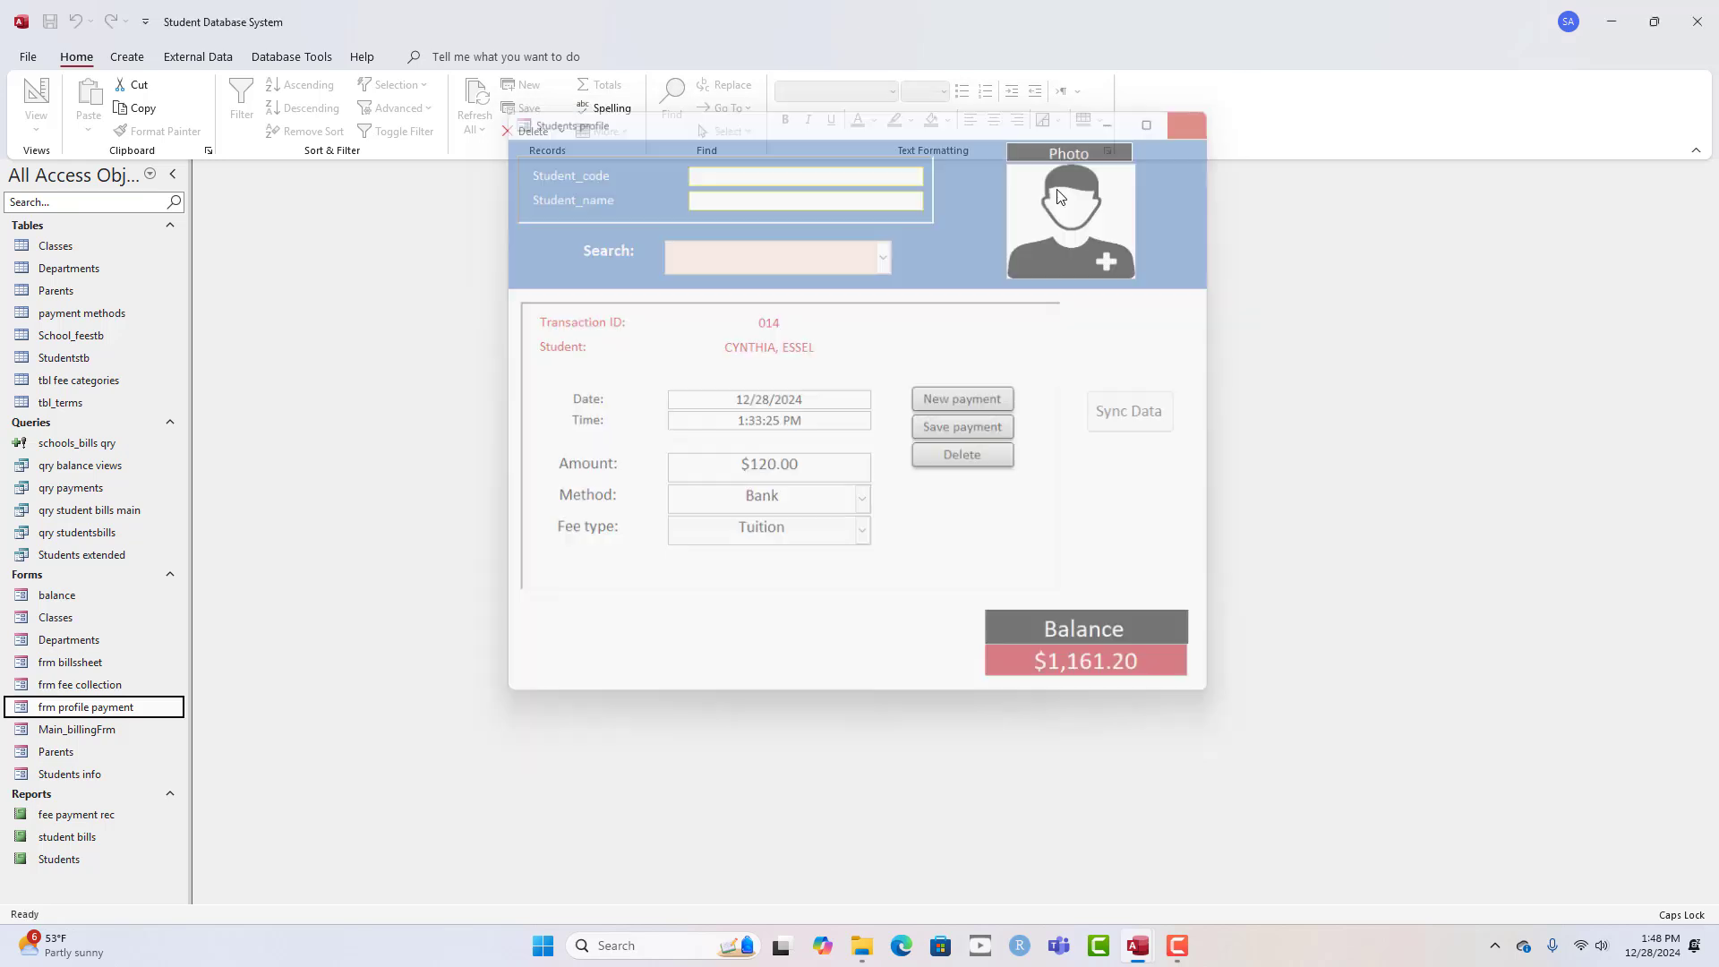
- Open frm fee collection in Design View and draw a command button below the Delete button, without assigning a wizard action
click(89, 667)
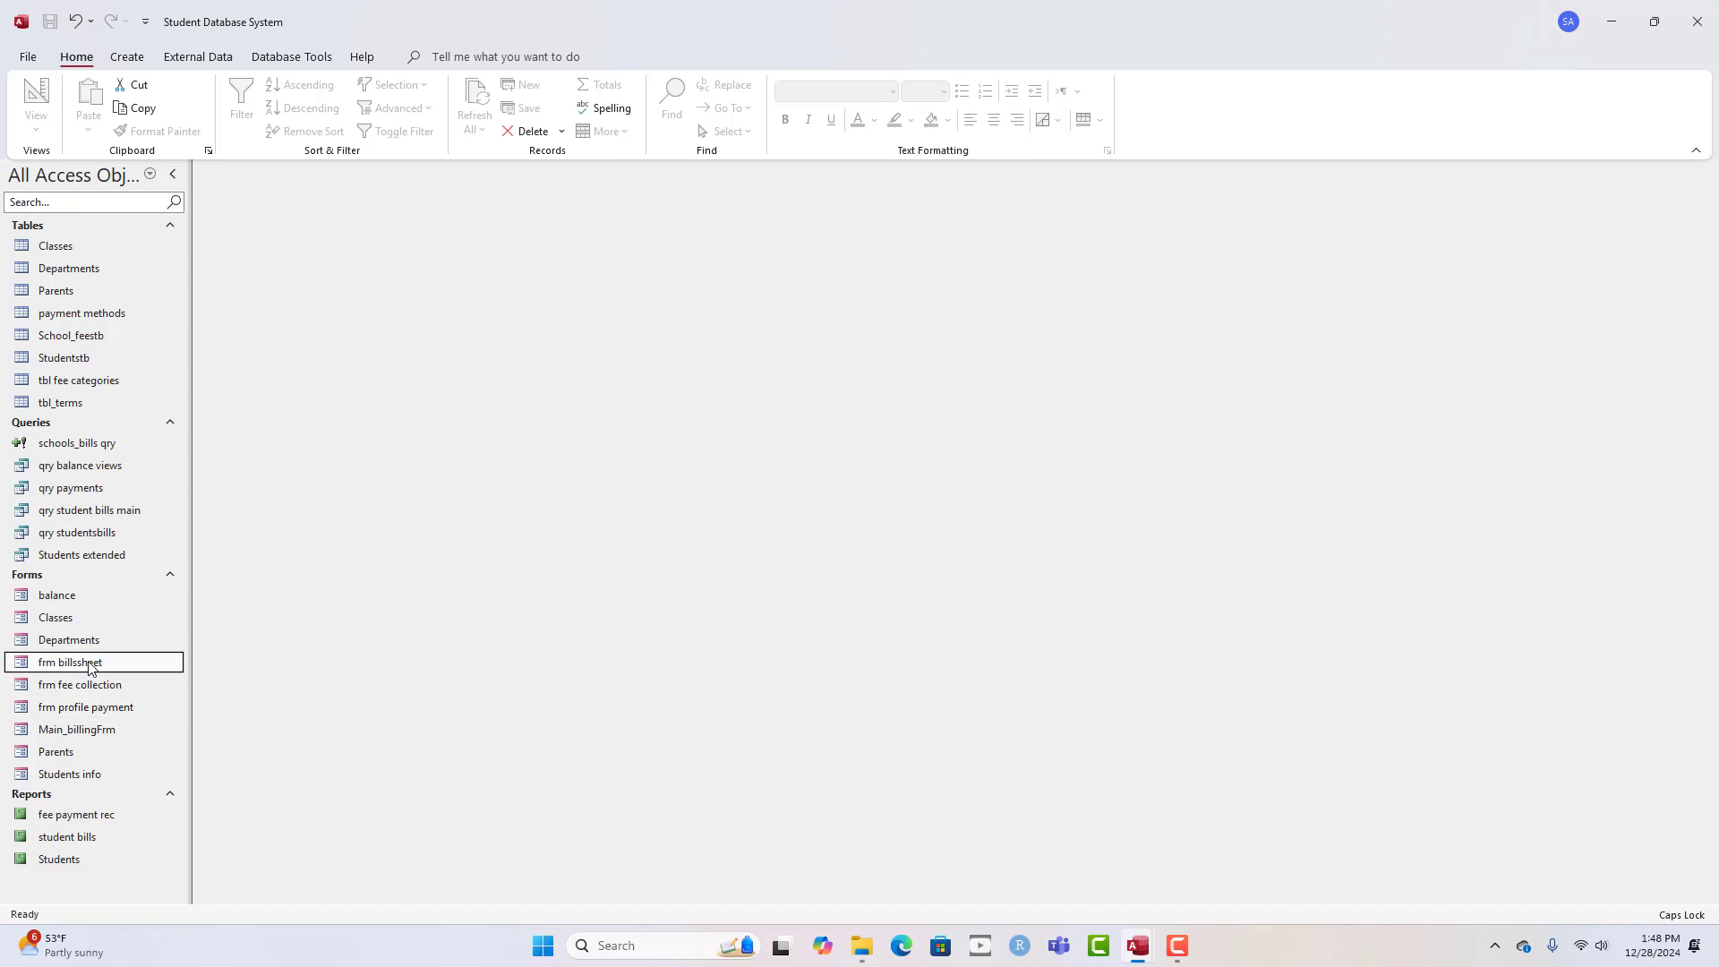
double_click(92, 684)
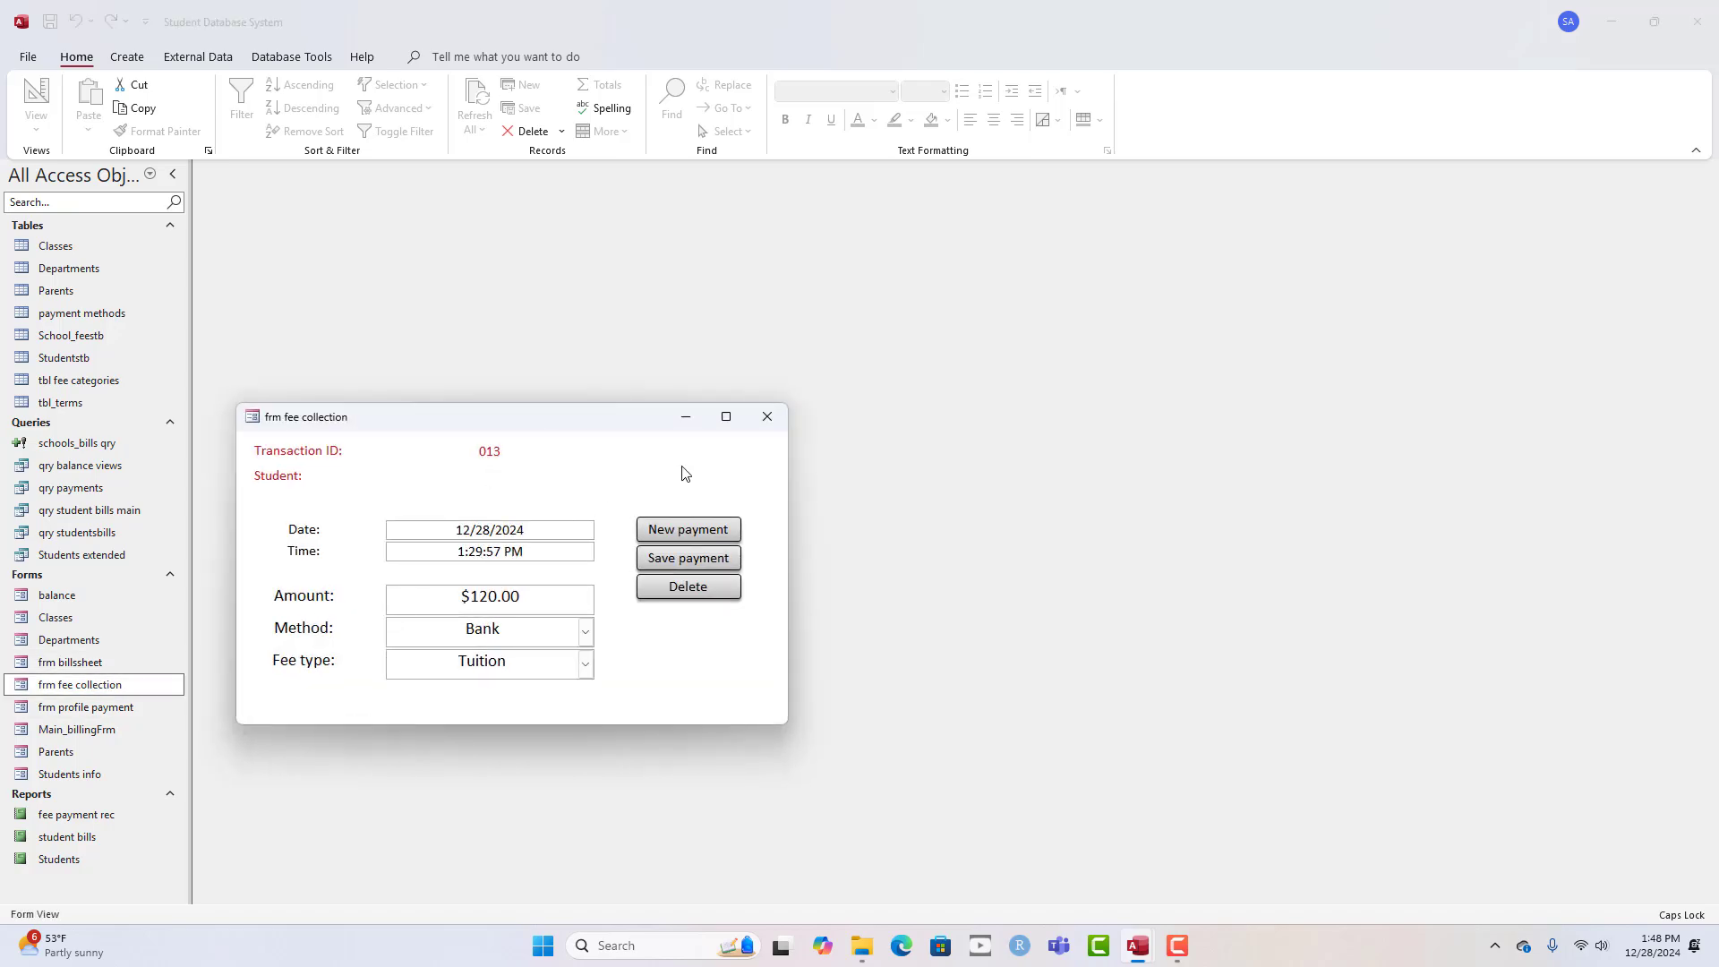
right_click(685, 474)
click(707, 515)
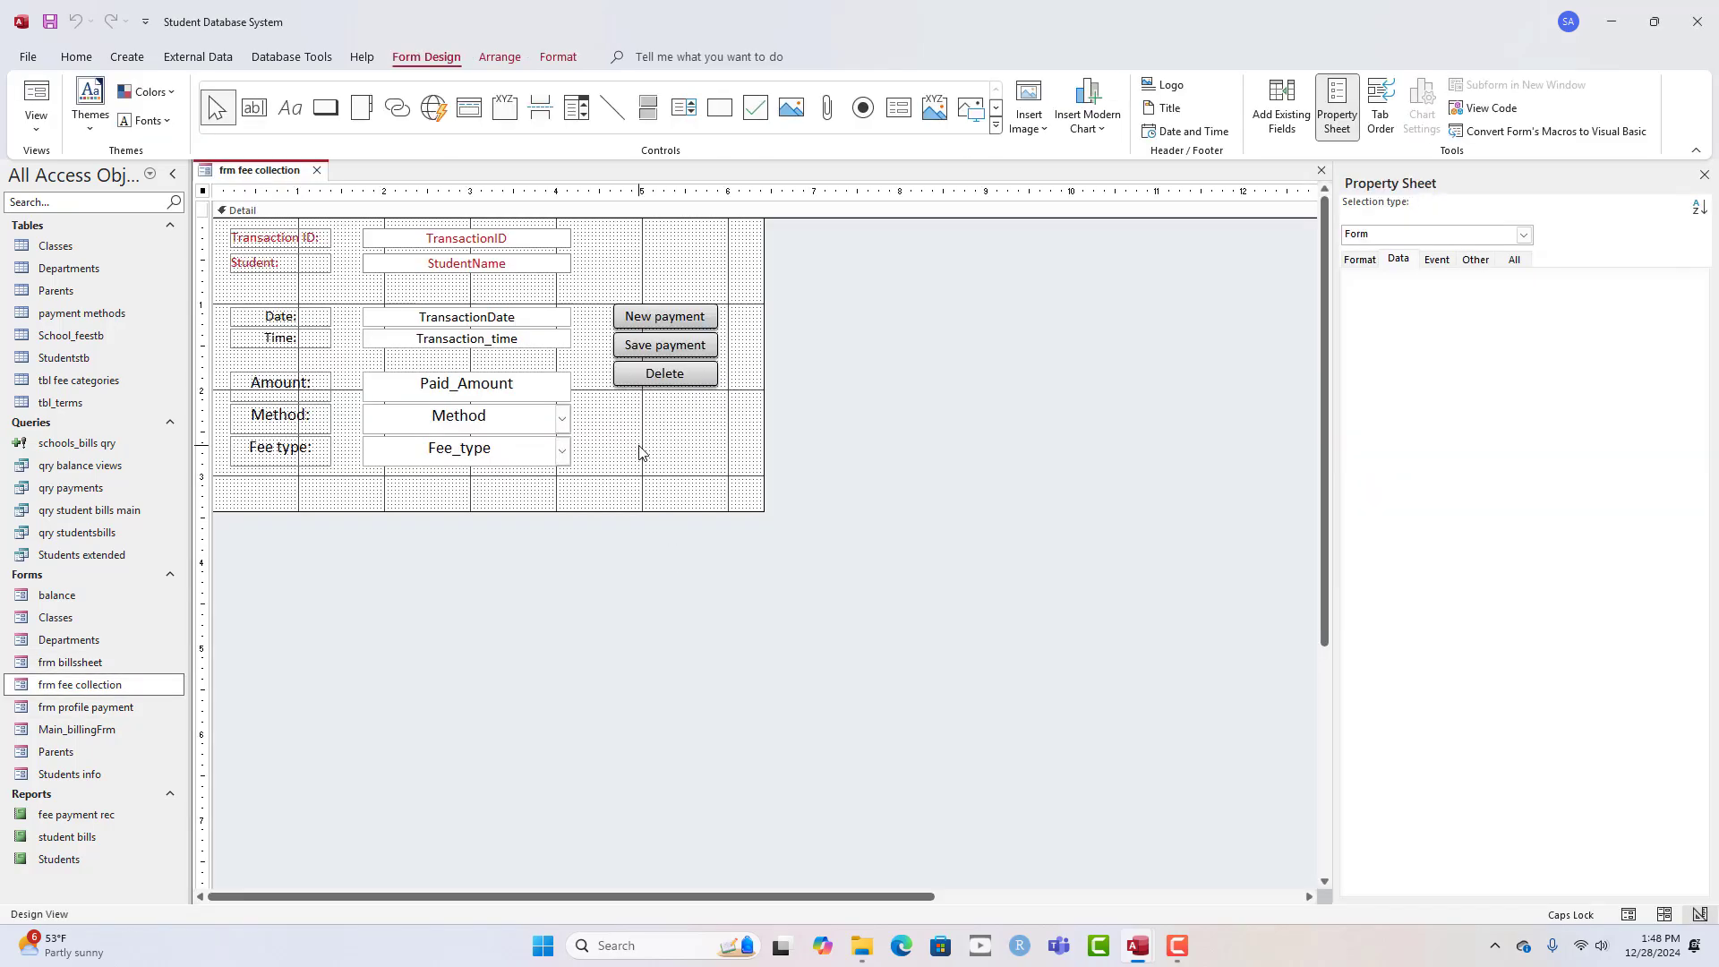
click(640, 450)
click(325, 107)
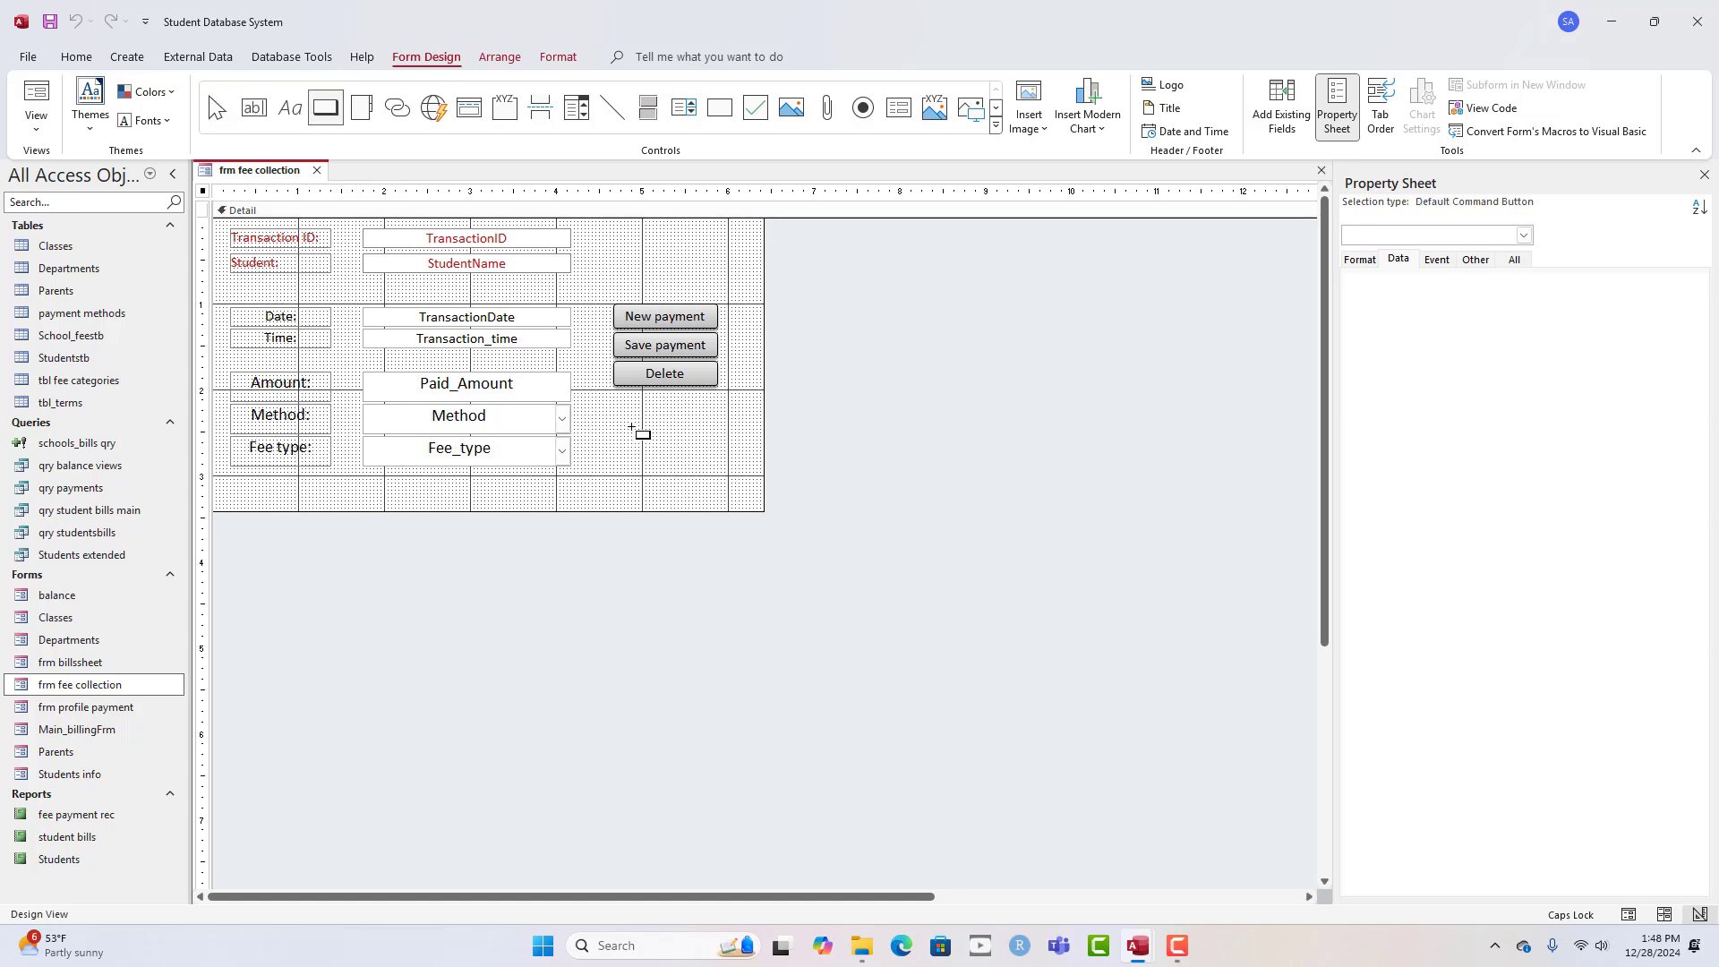
drag(631, 428, 712, 460)
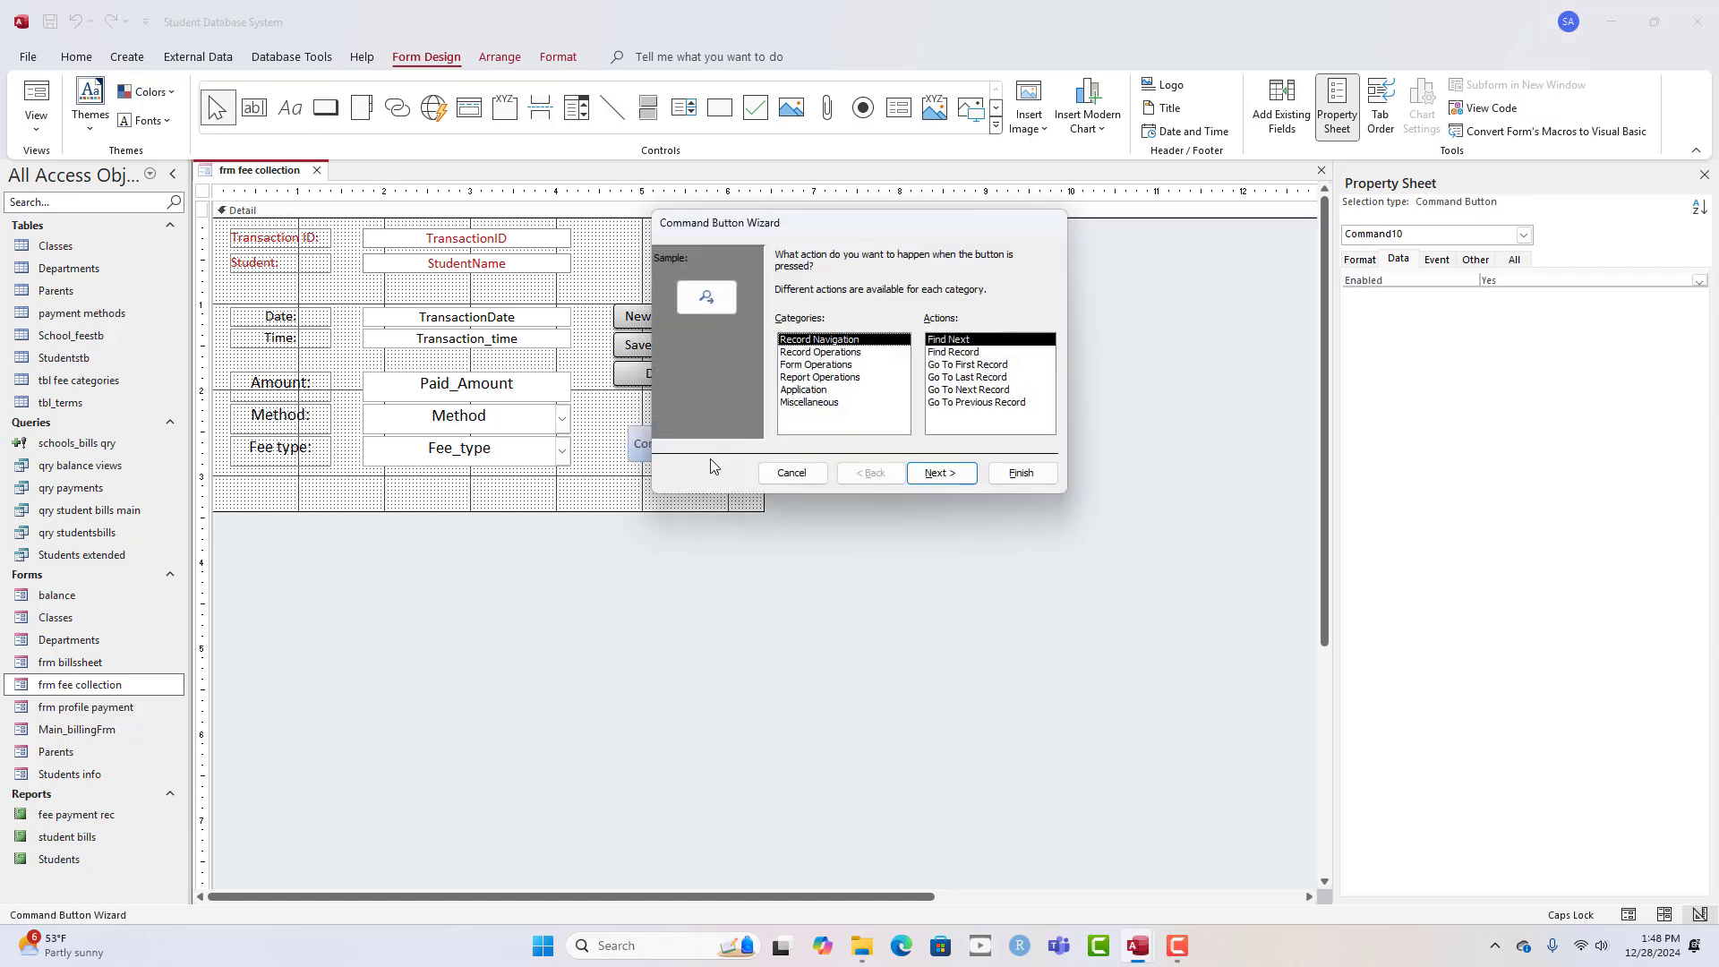
click(824, 352)
click(806, 472)
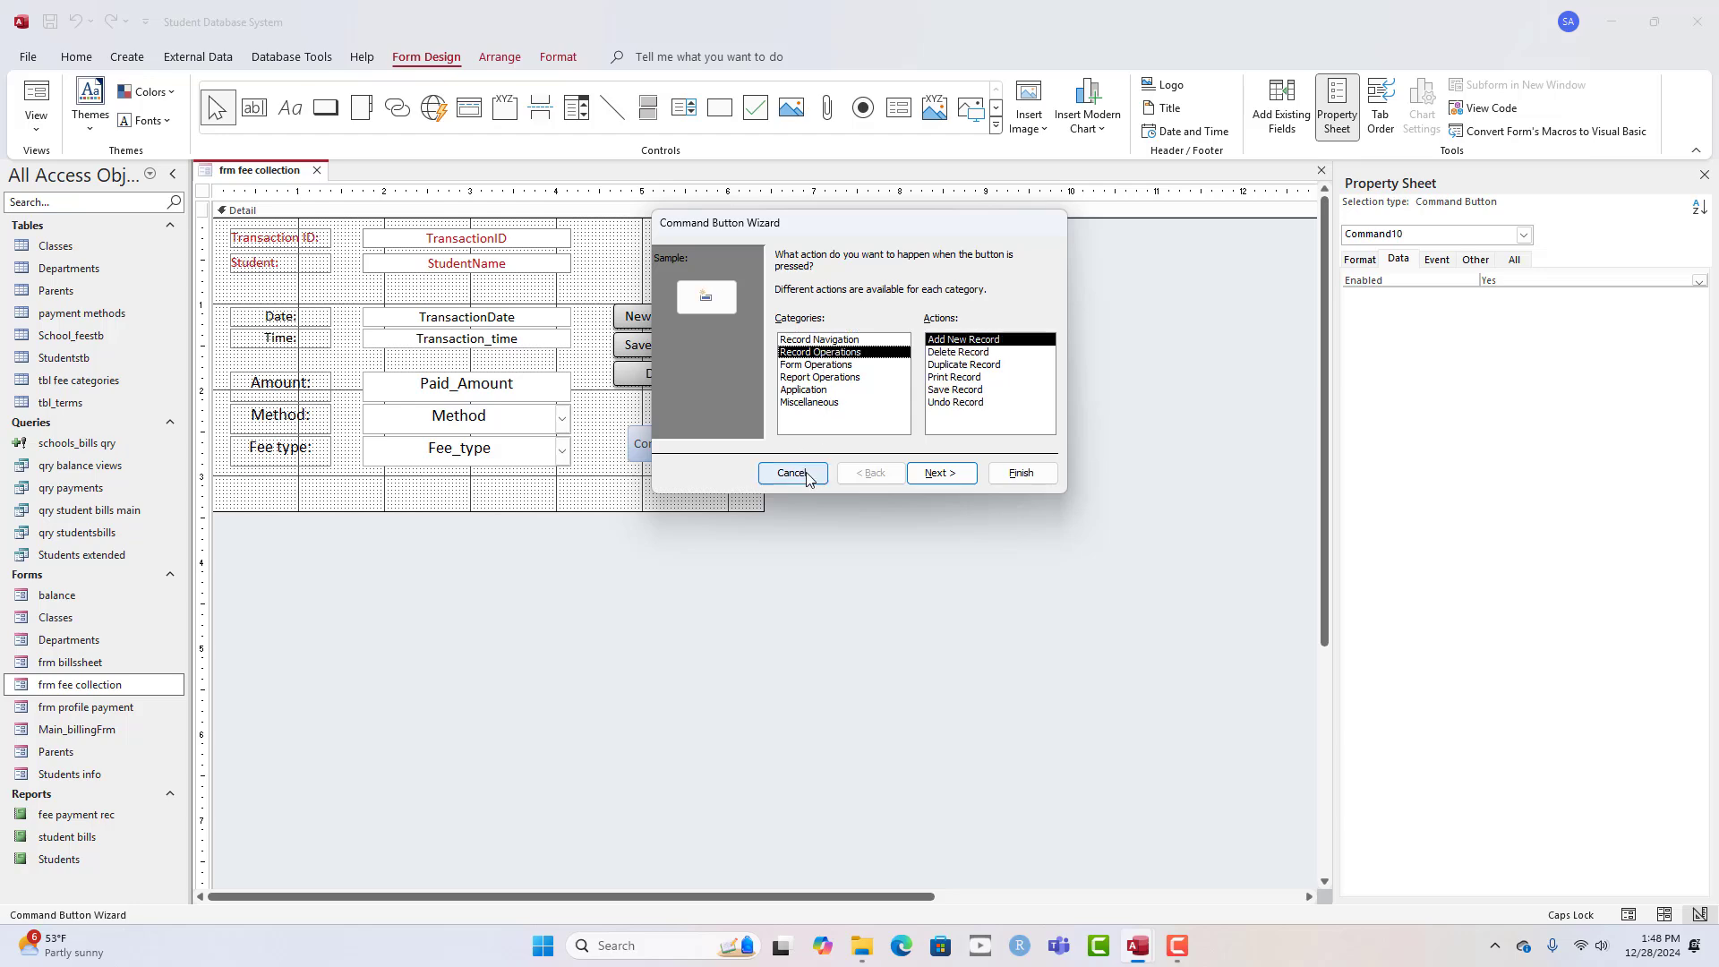
- Caption the new command button Print and reduce its height to about 0.33 inches
double_click(677, 448)
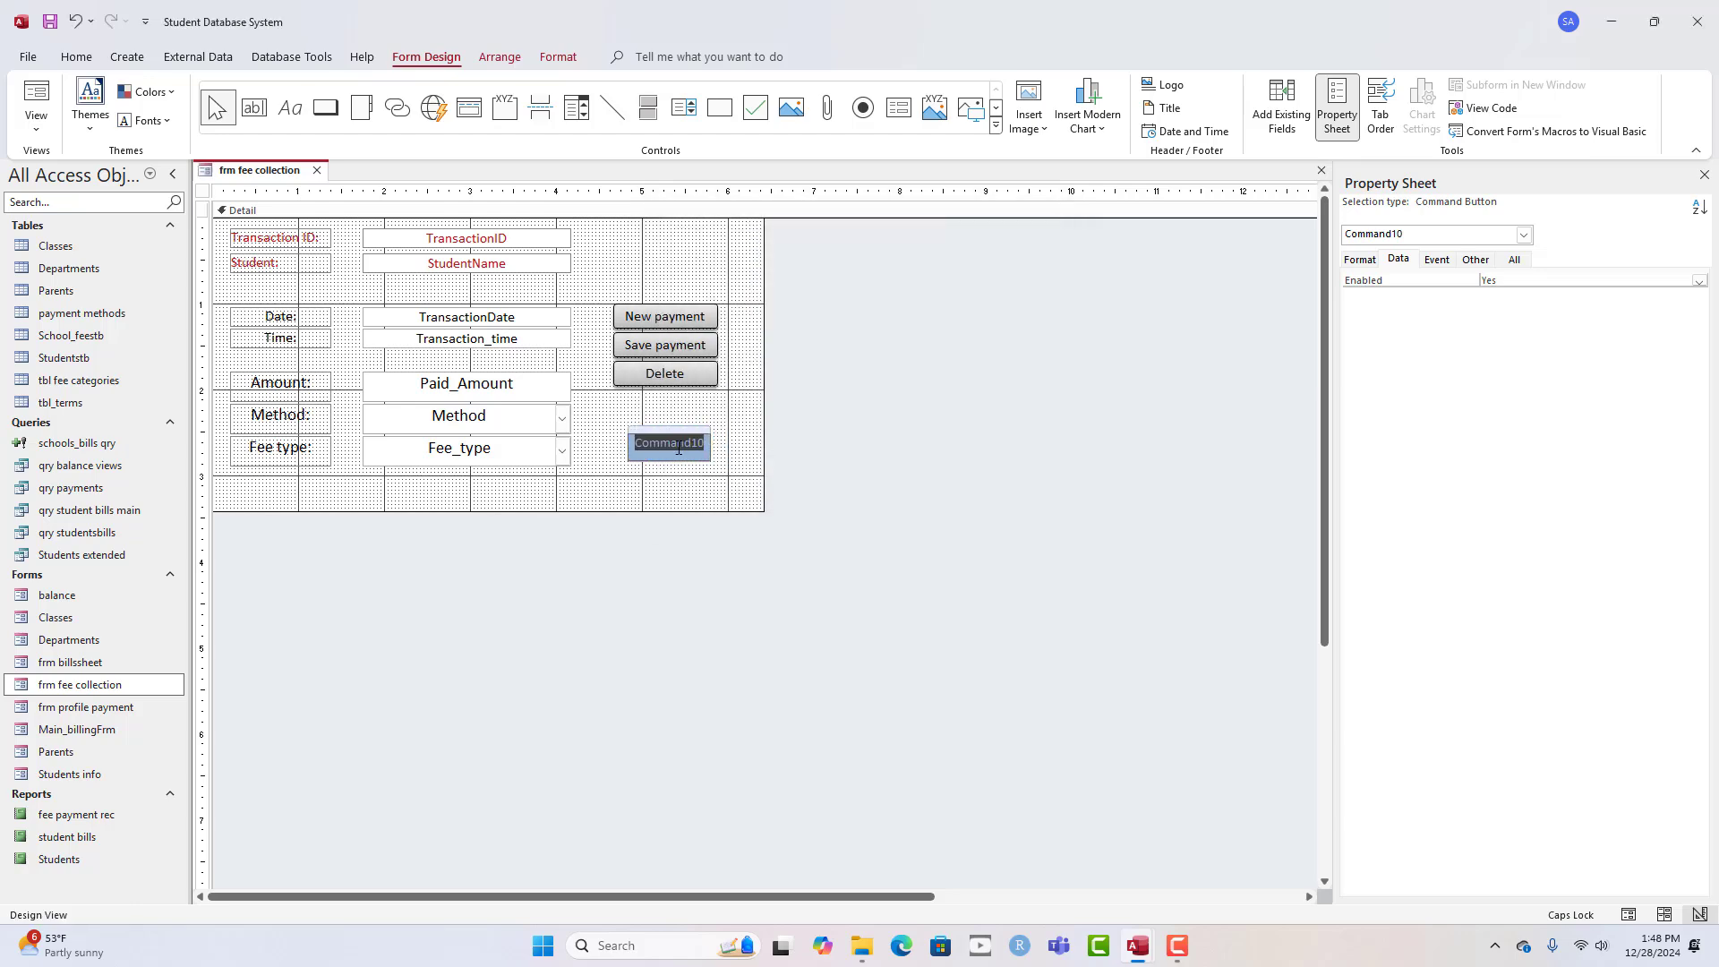
text(pRI)
click(723, 434)
click(683, 435)
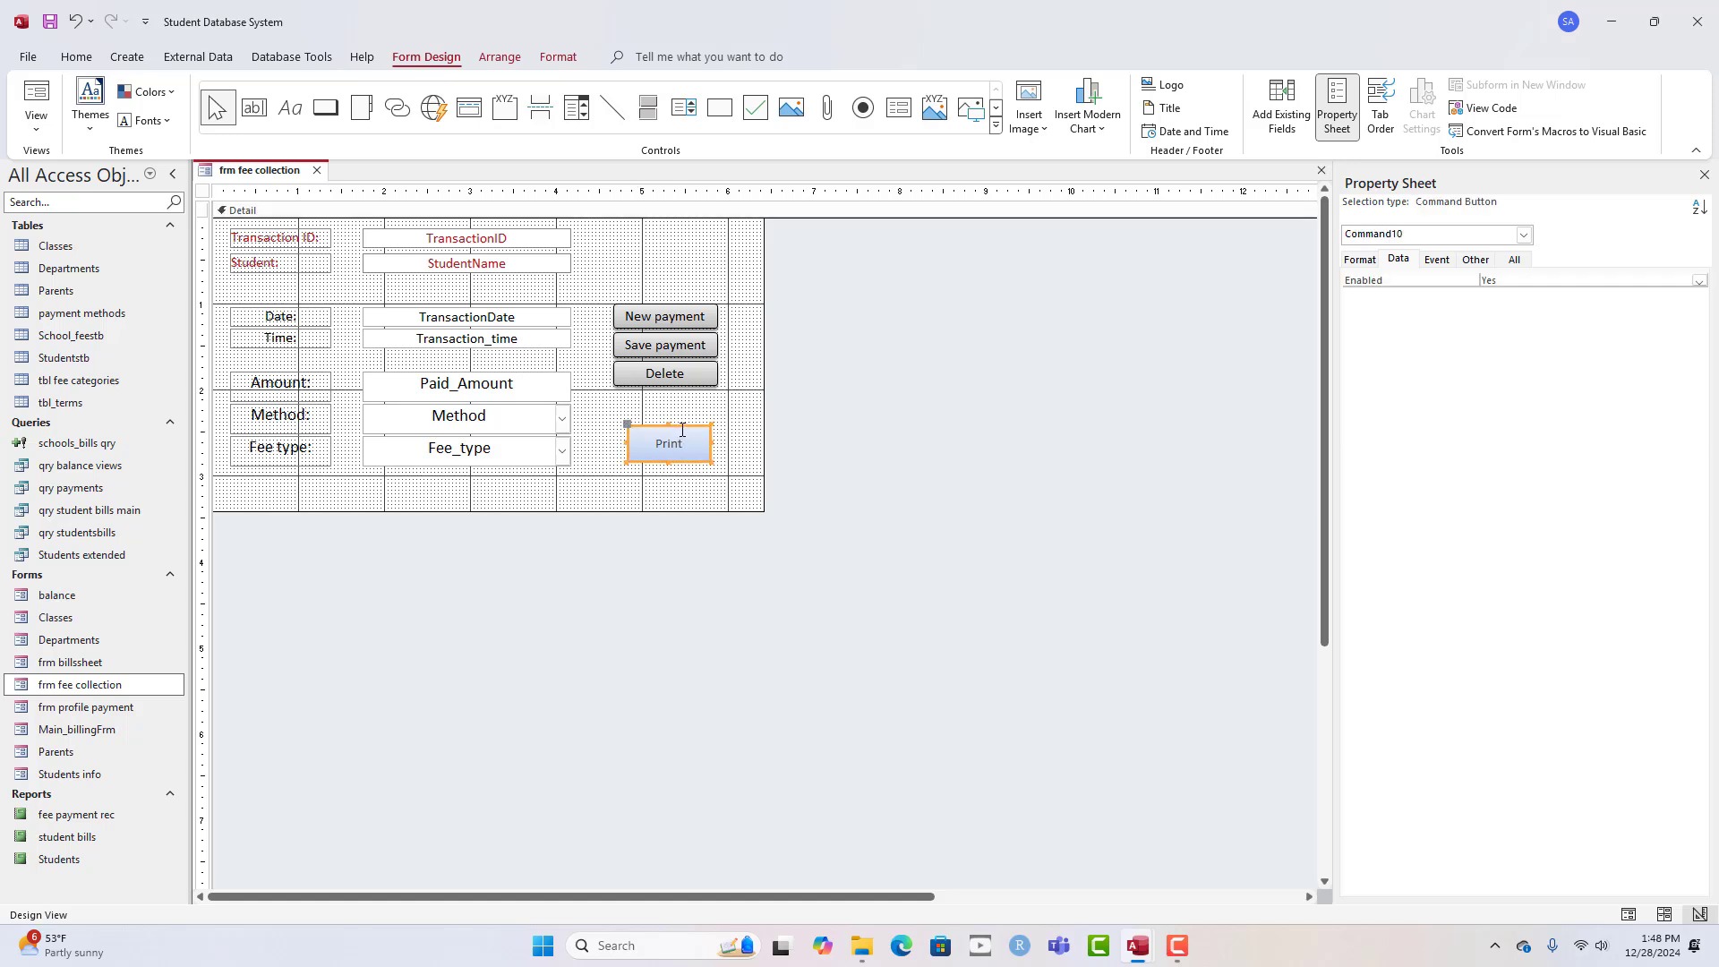
drag(667, 458, 667, 451)
- Apply the white quick style with black outline to the Print button and set its font size to 14
click(558, 56)
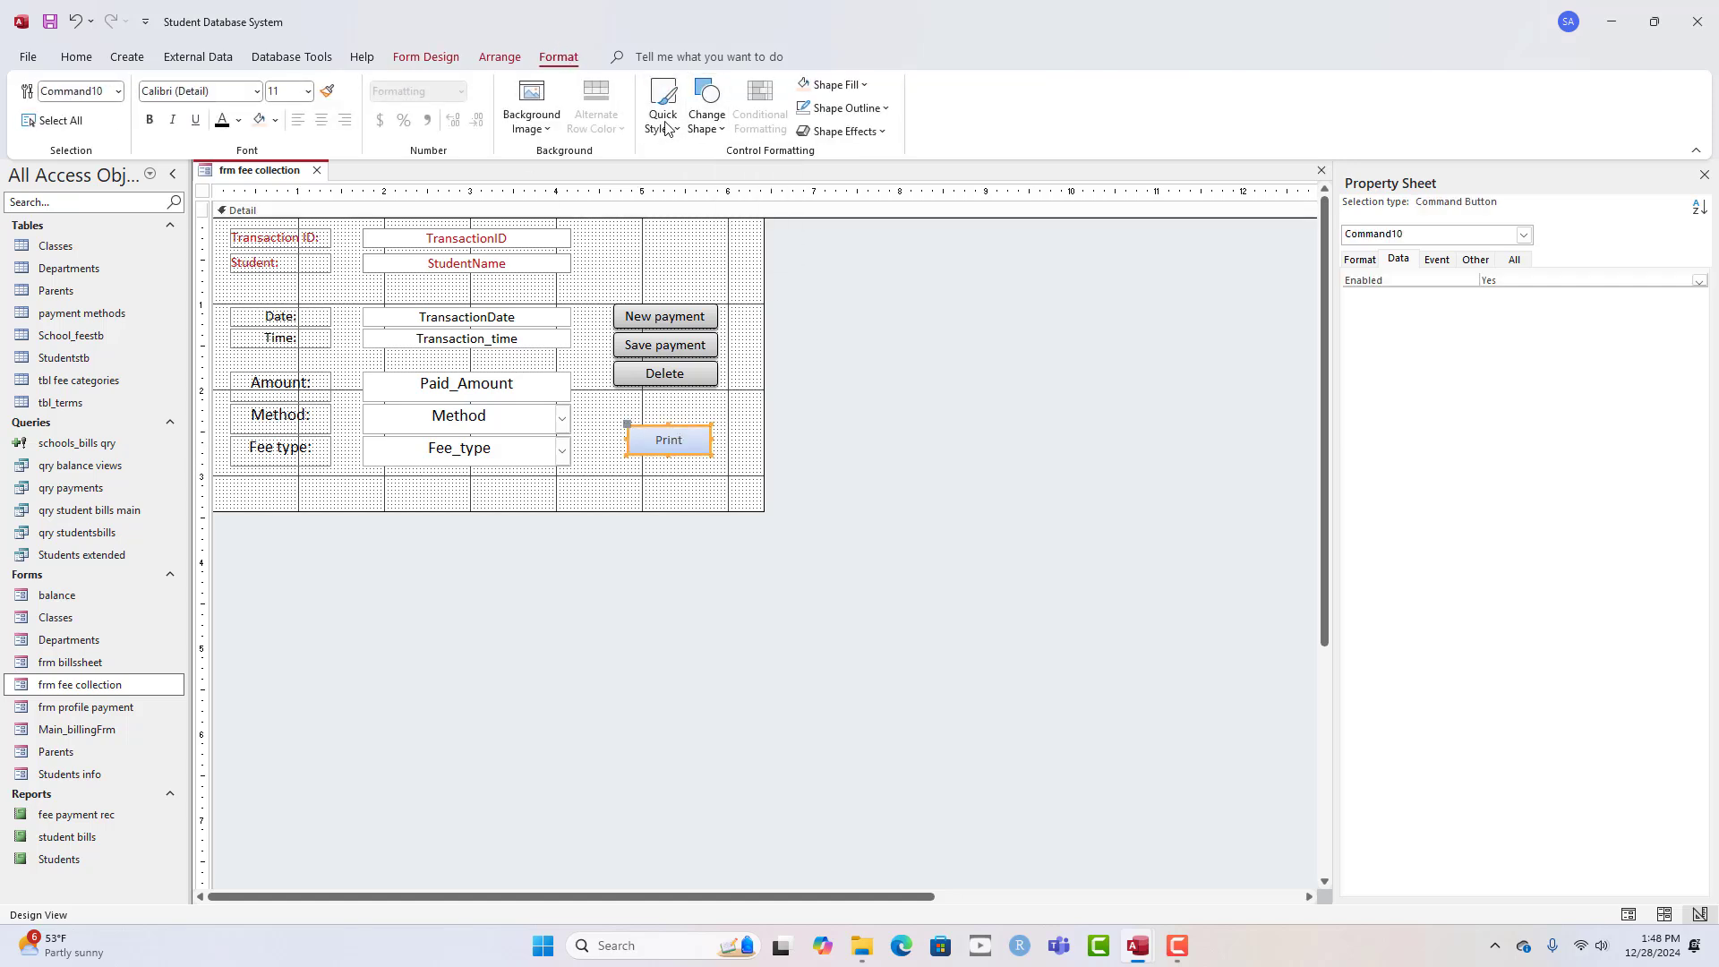
click(670, 126)
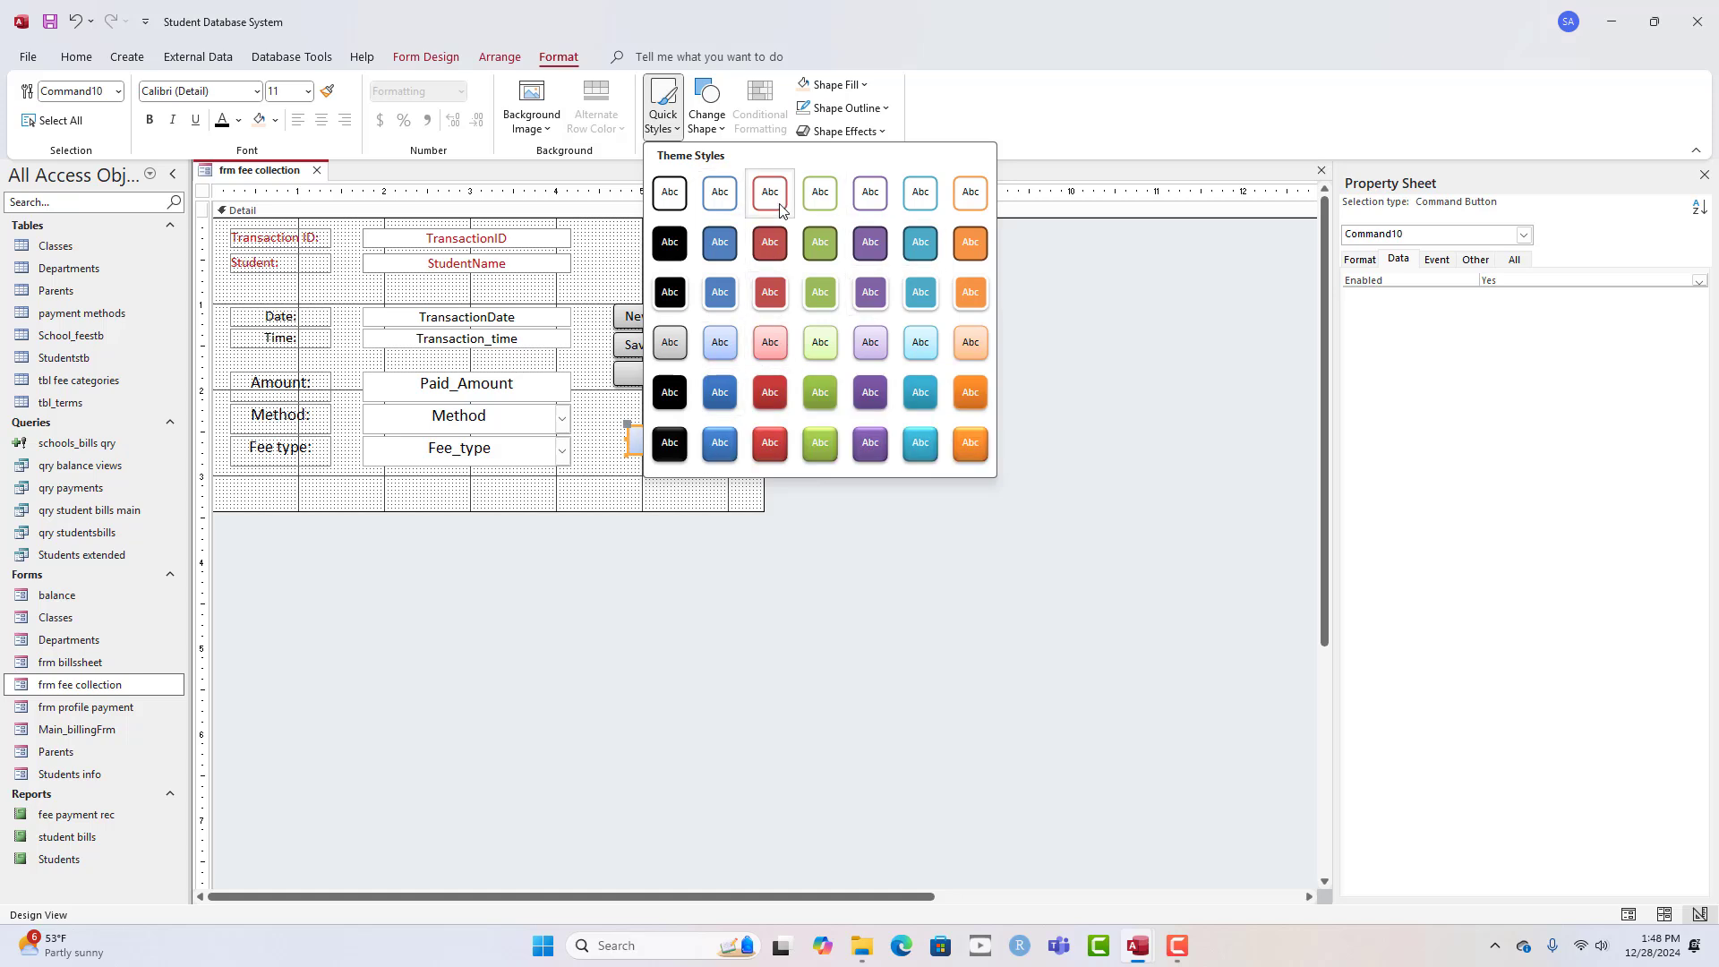
click(670, 192)
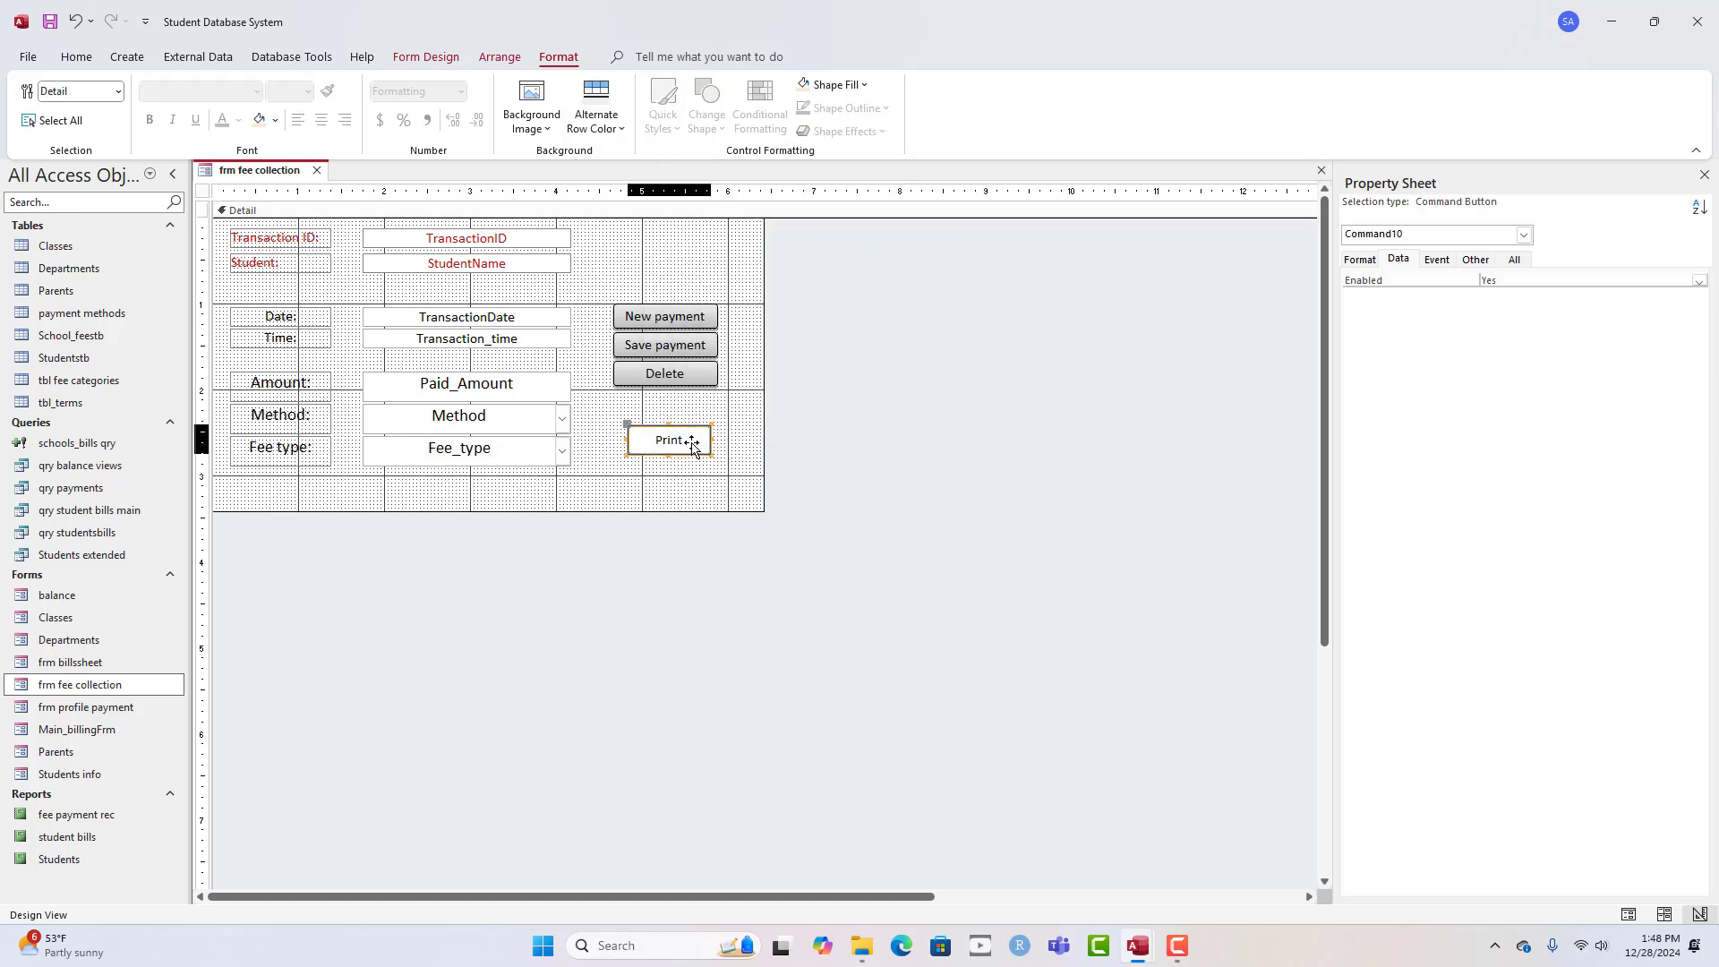
click(308, 90)
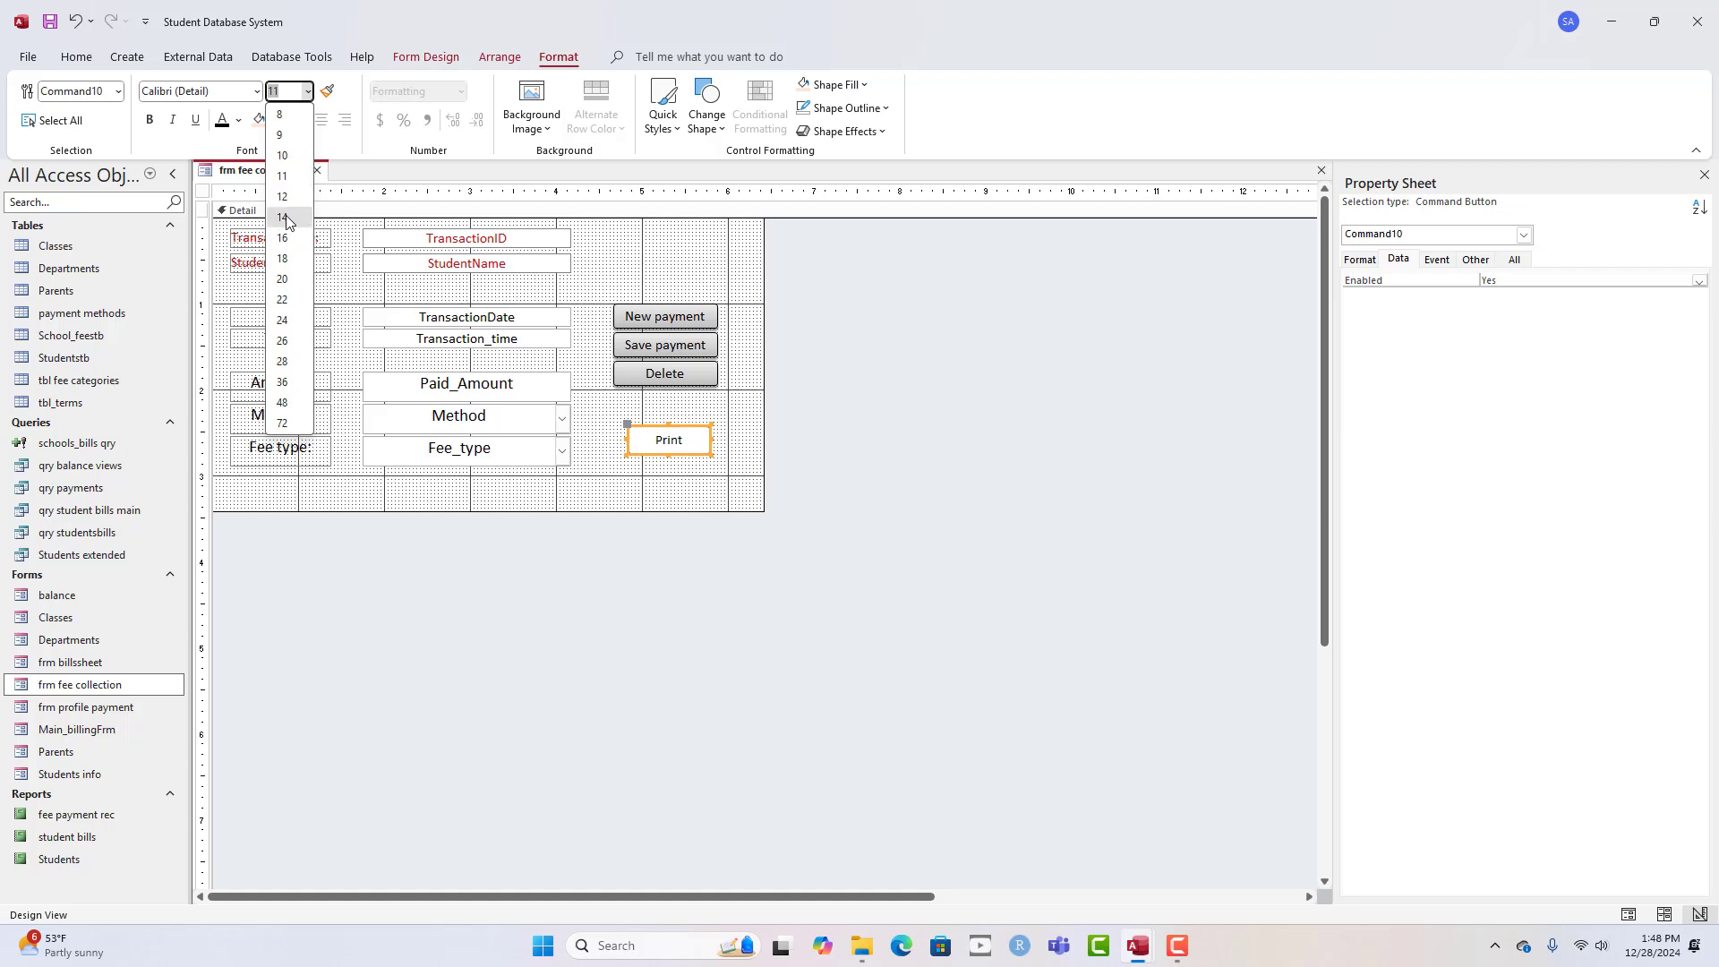
click(290, 222)
- Add the built-in Page Setup picture to the Print button
click(1368, 260)
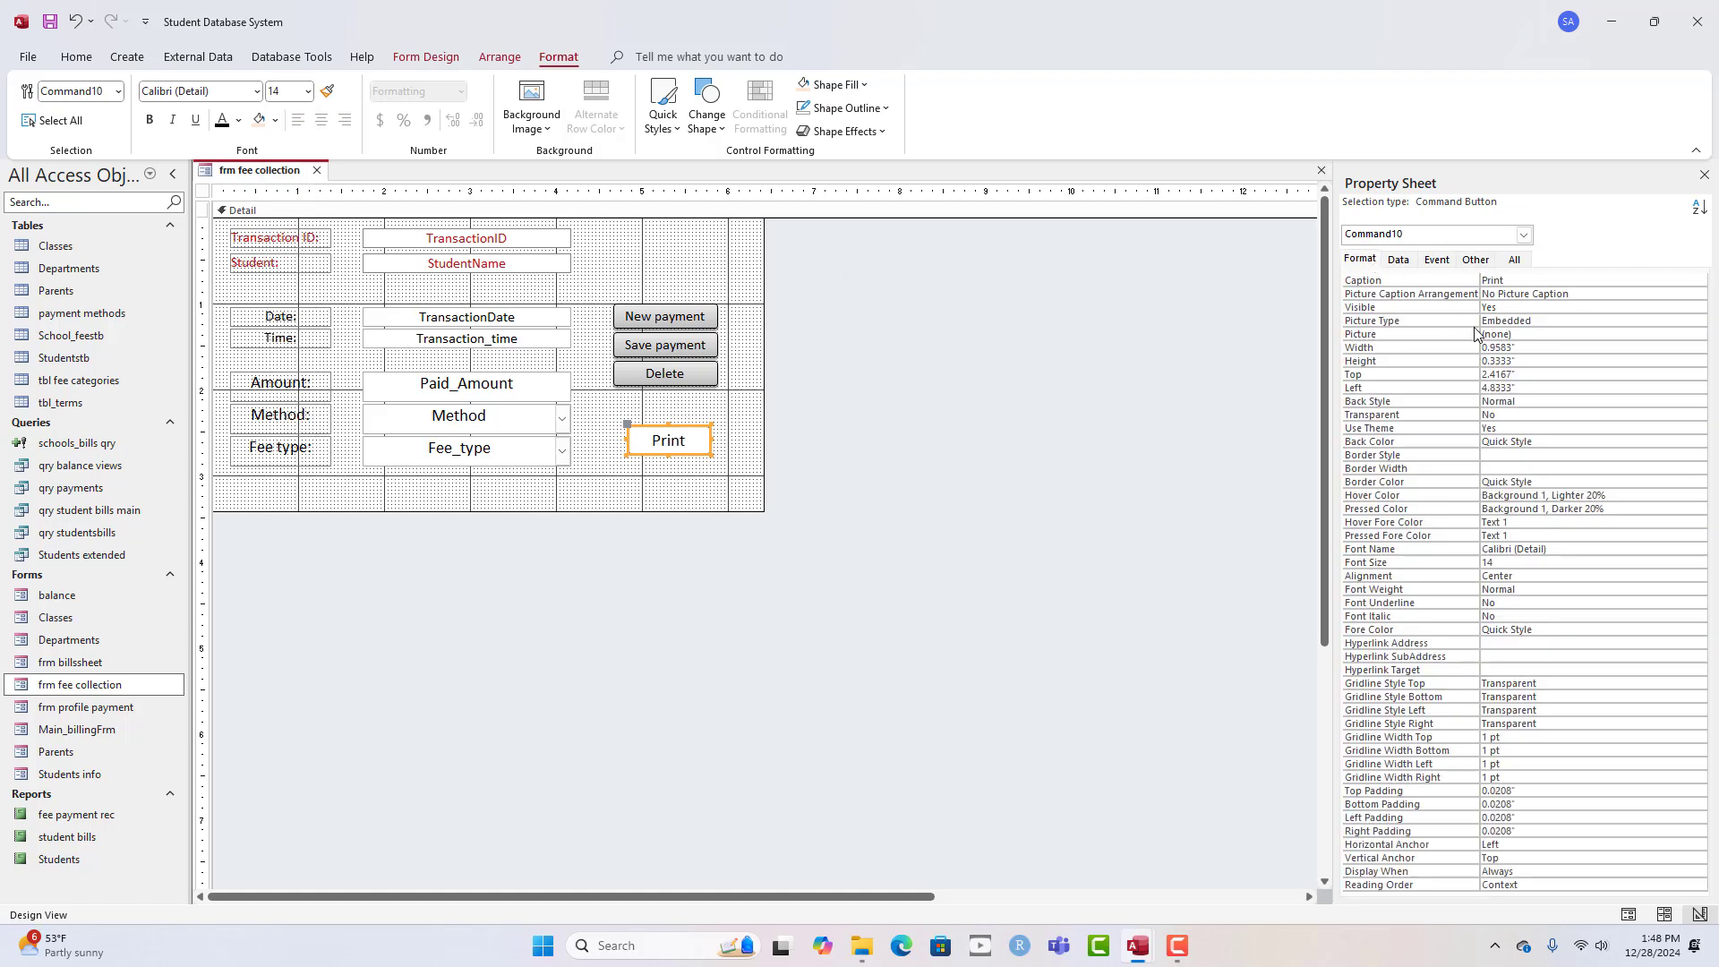
click(1536, 336)
click(1698, 335)
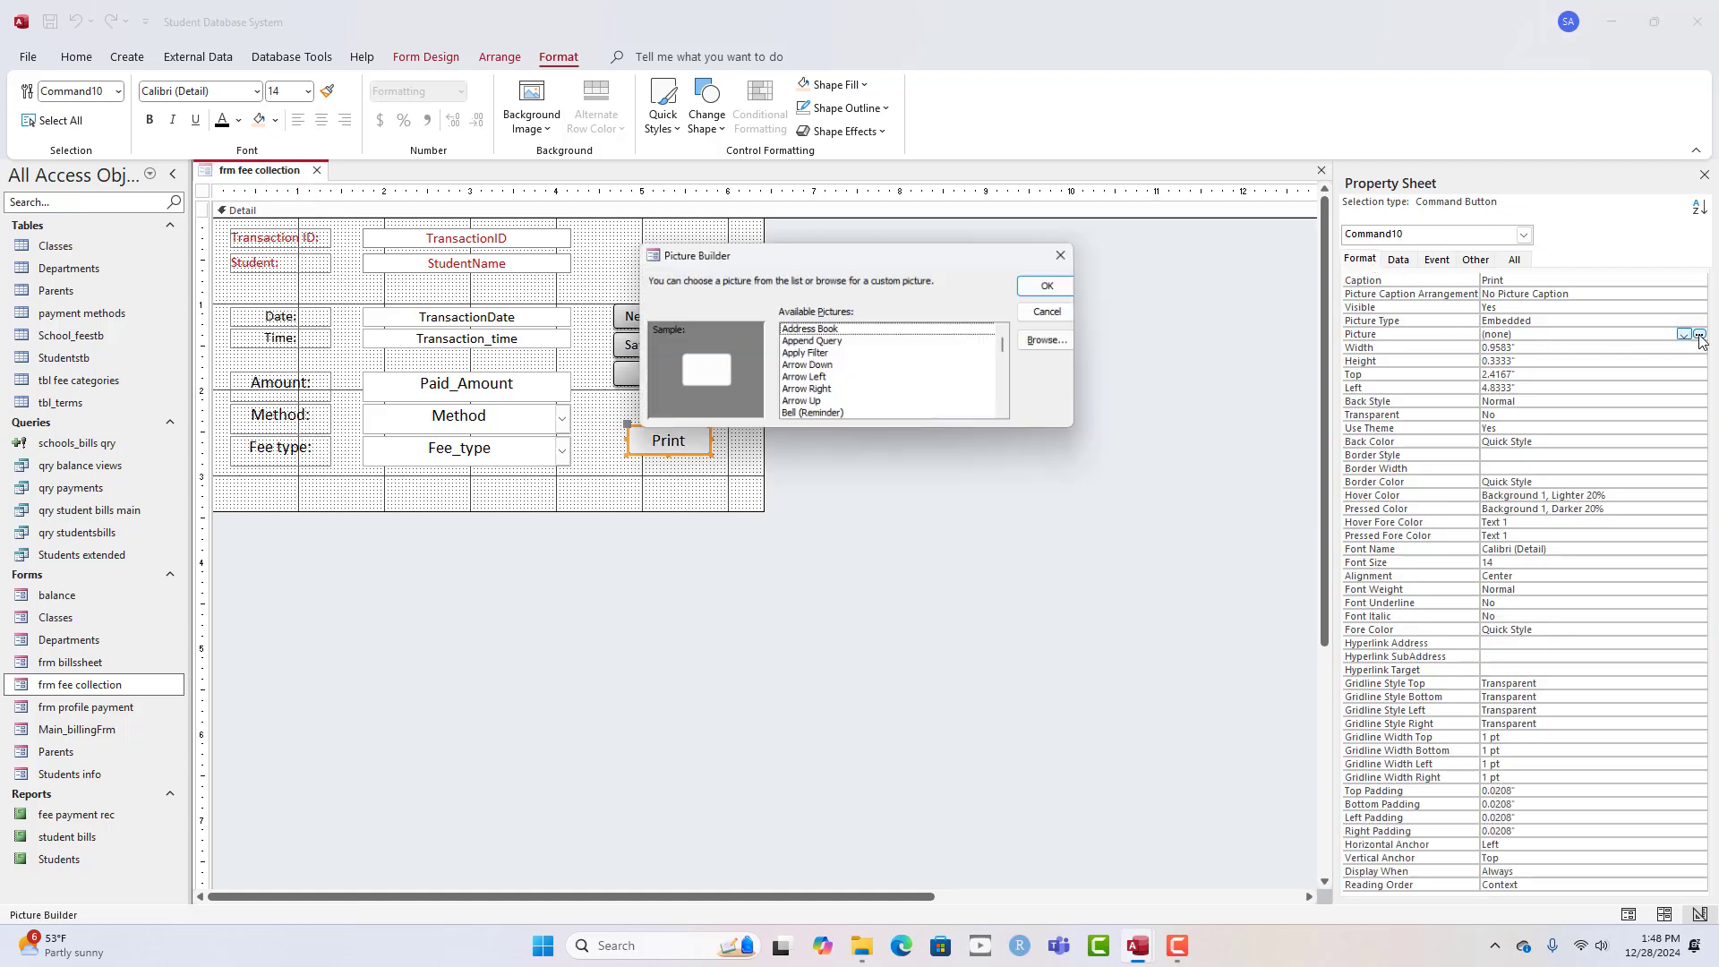
key(p)
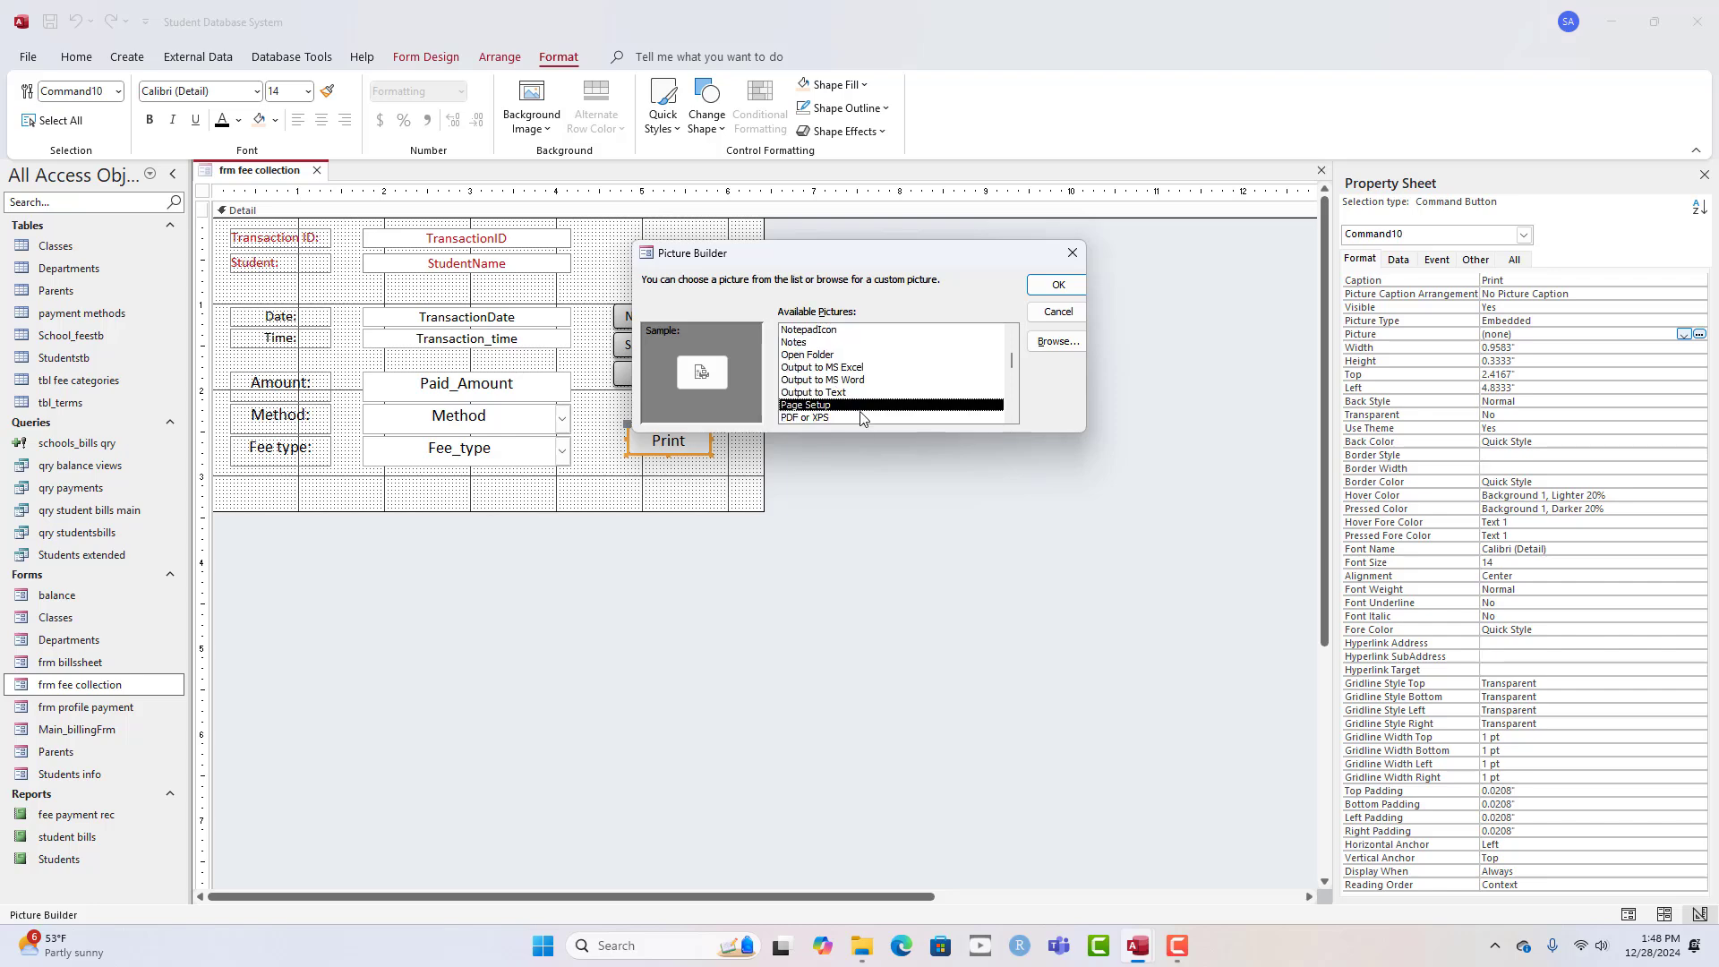
click(1082, 285)
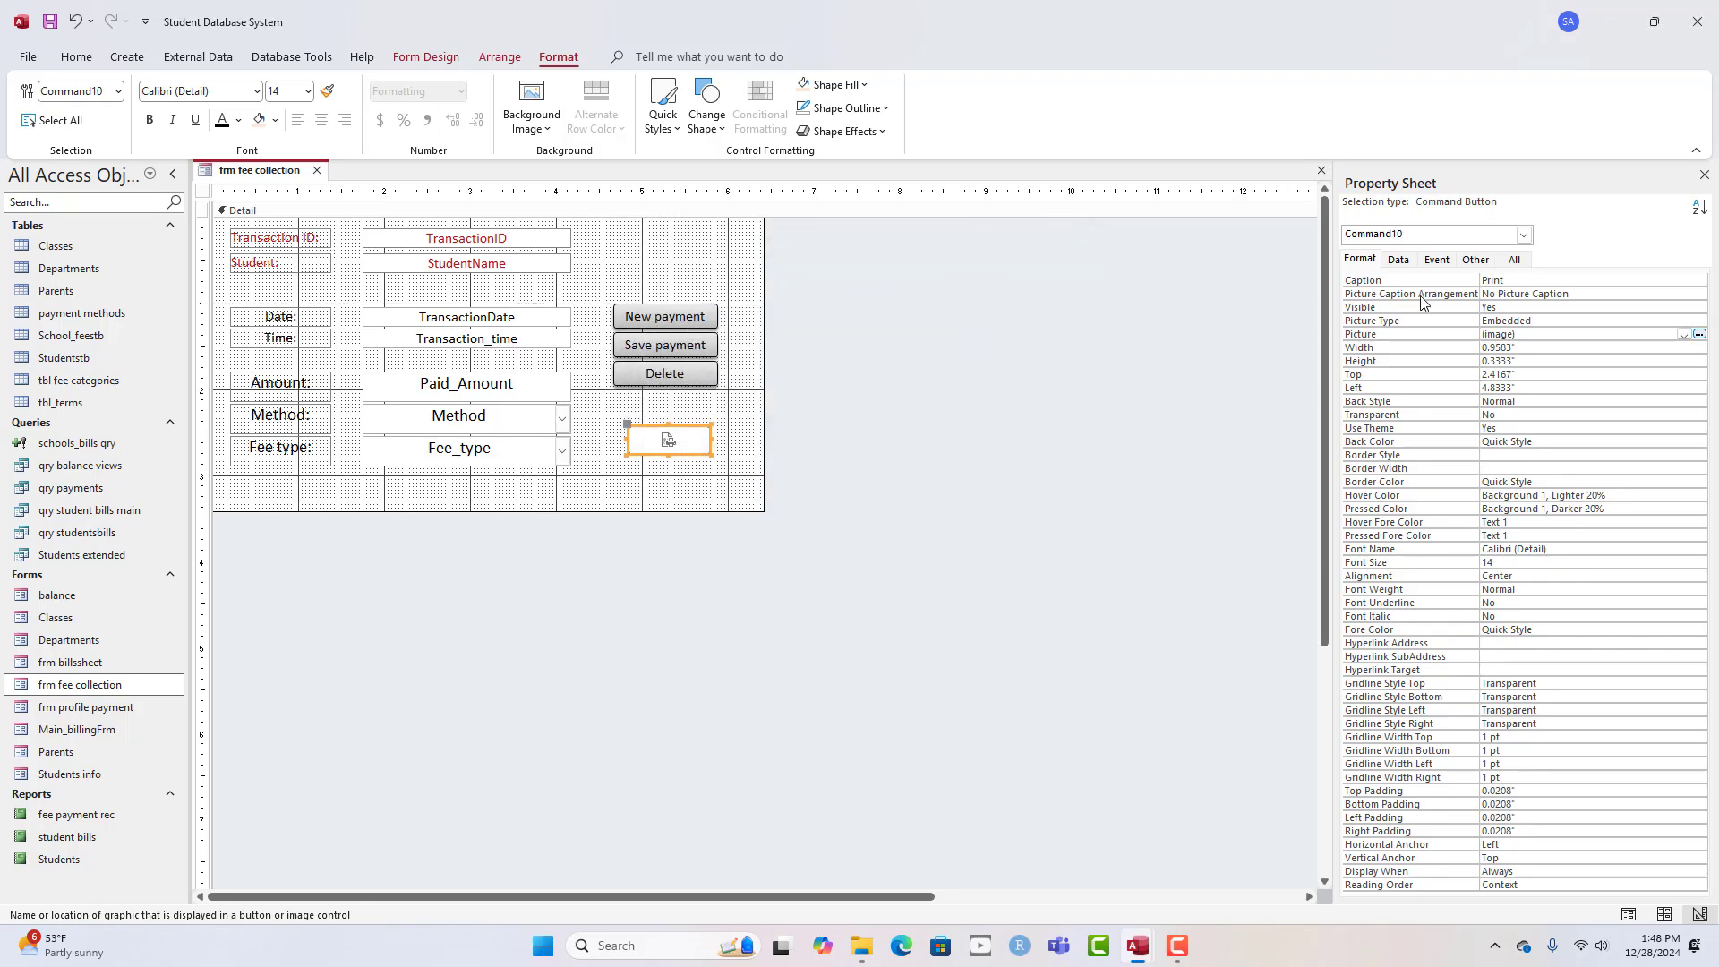
click(721, 493)
- Set the Print button's Picture Caption Arrangement to Right
click(676, 444)
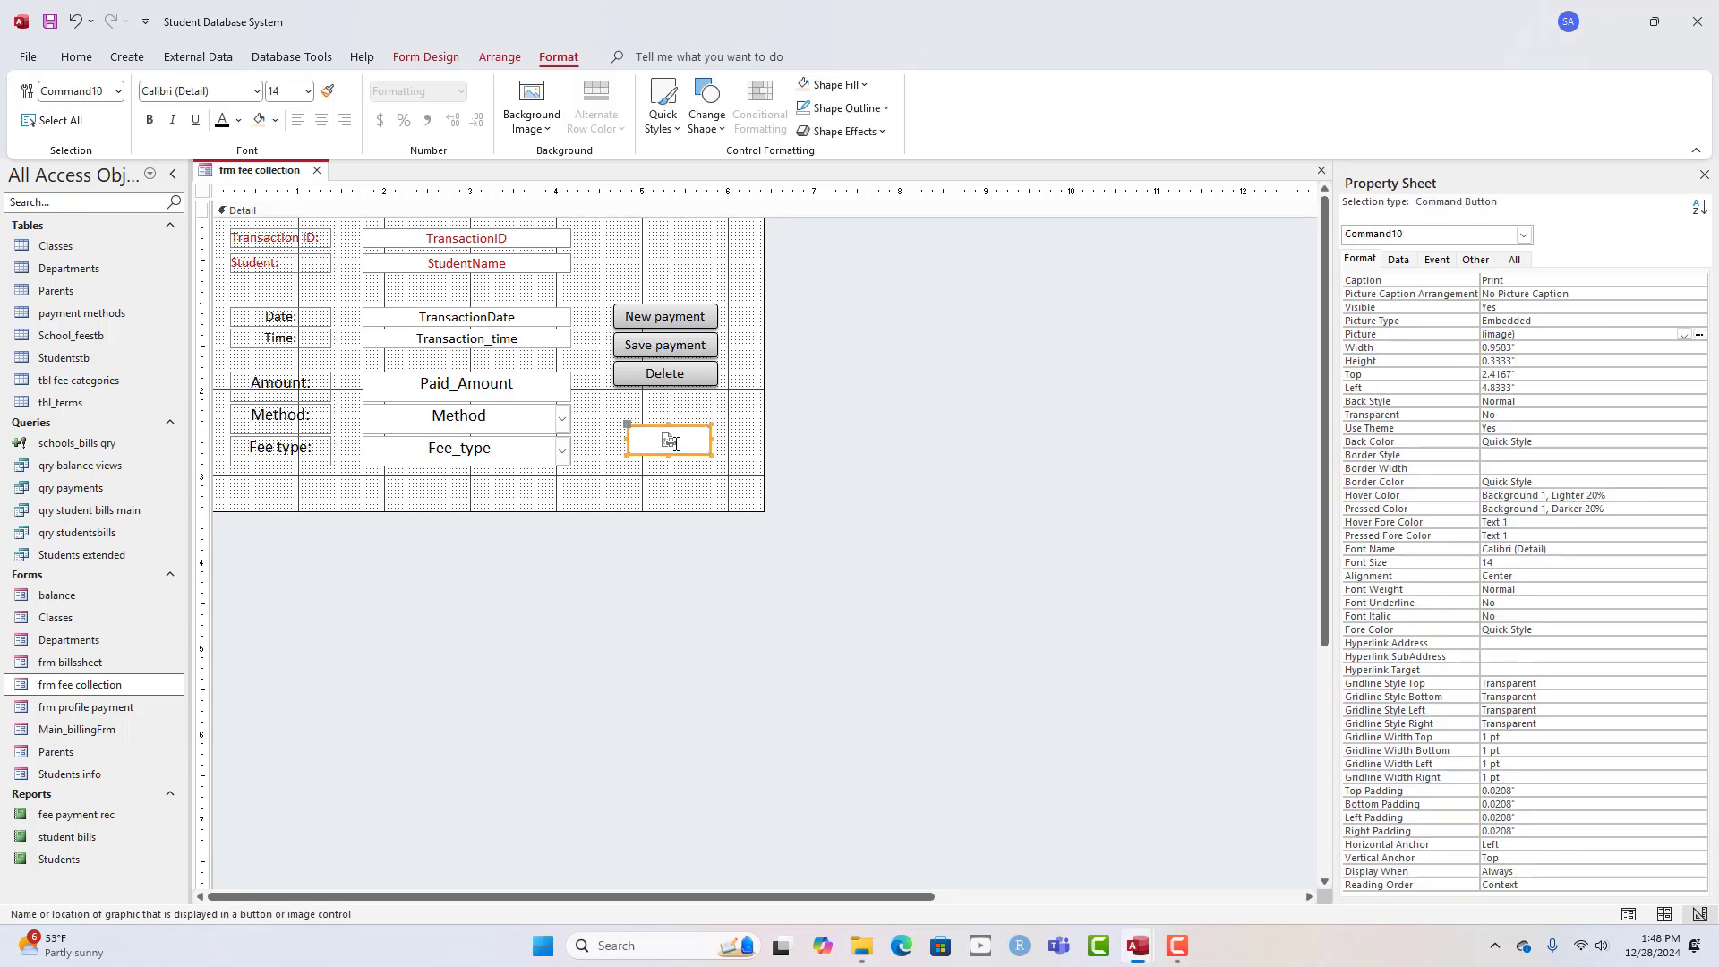
click(1594, 293)
click(1698, 293)
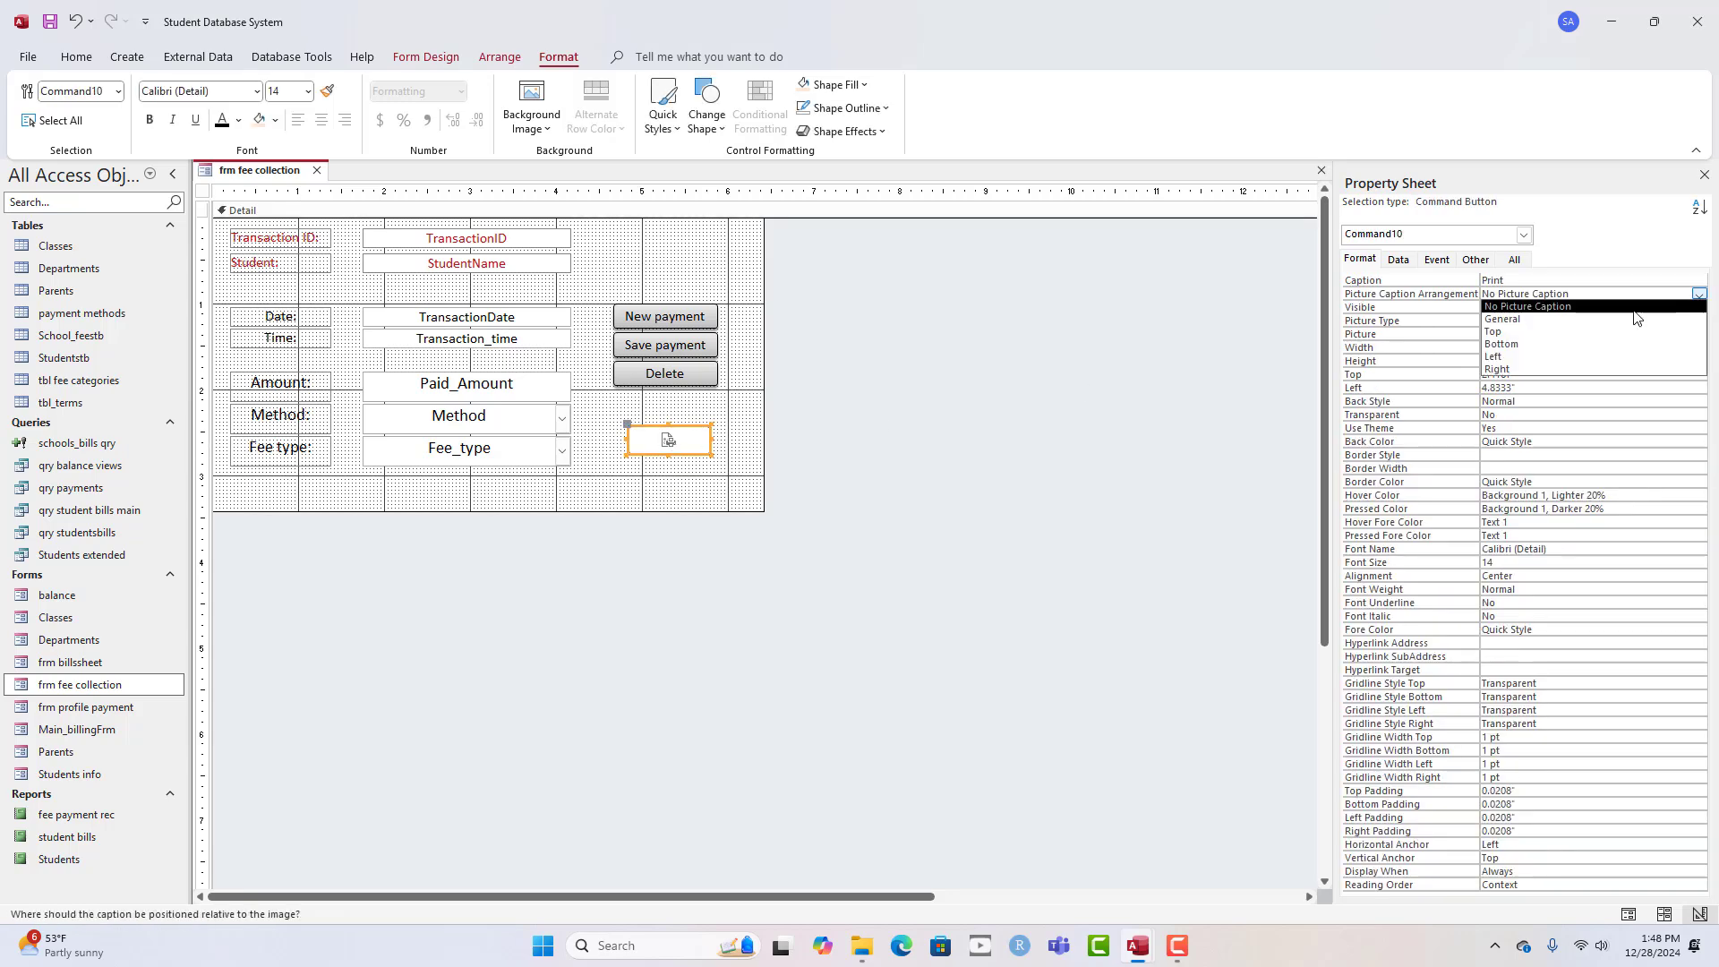
click(1527, 370)
click(696, 492)
click(678, 453)
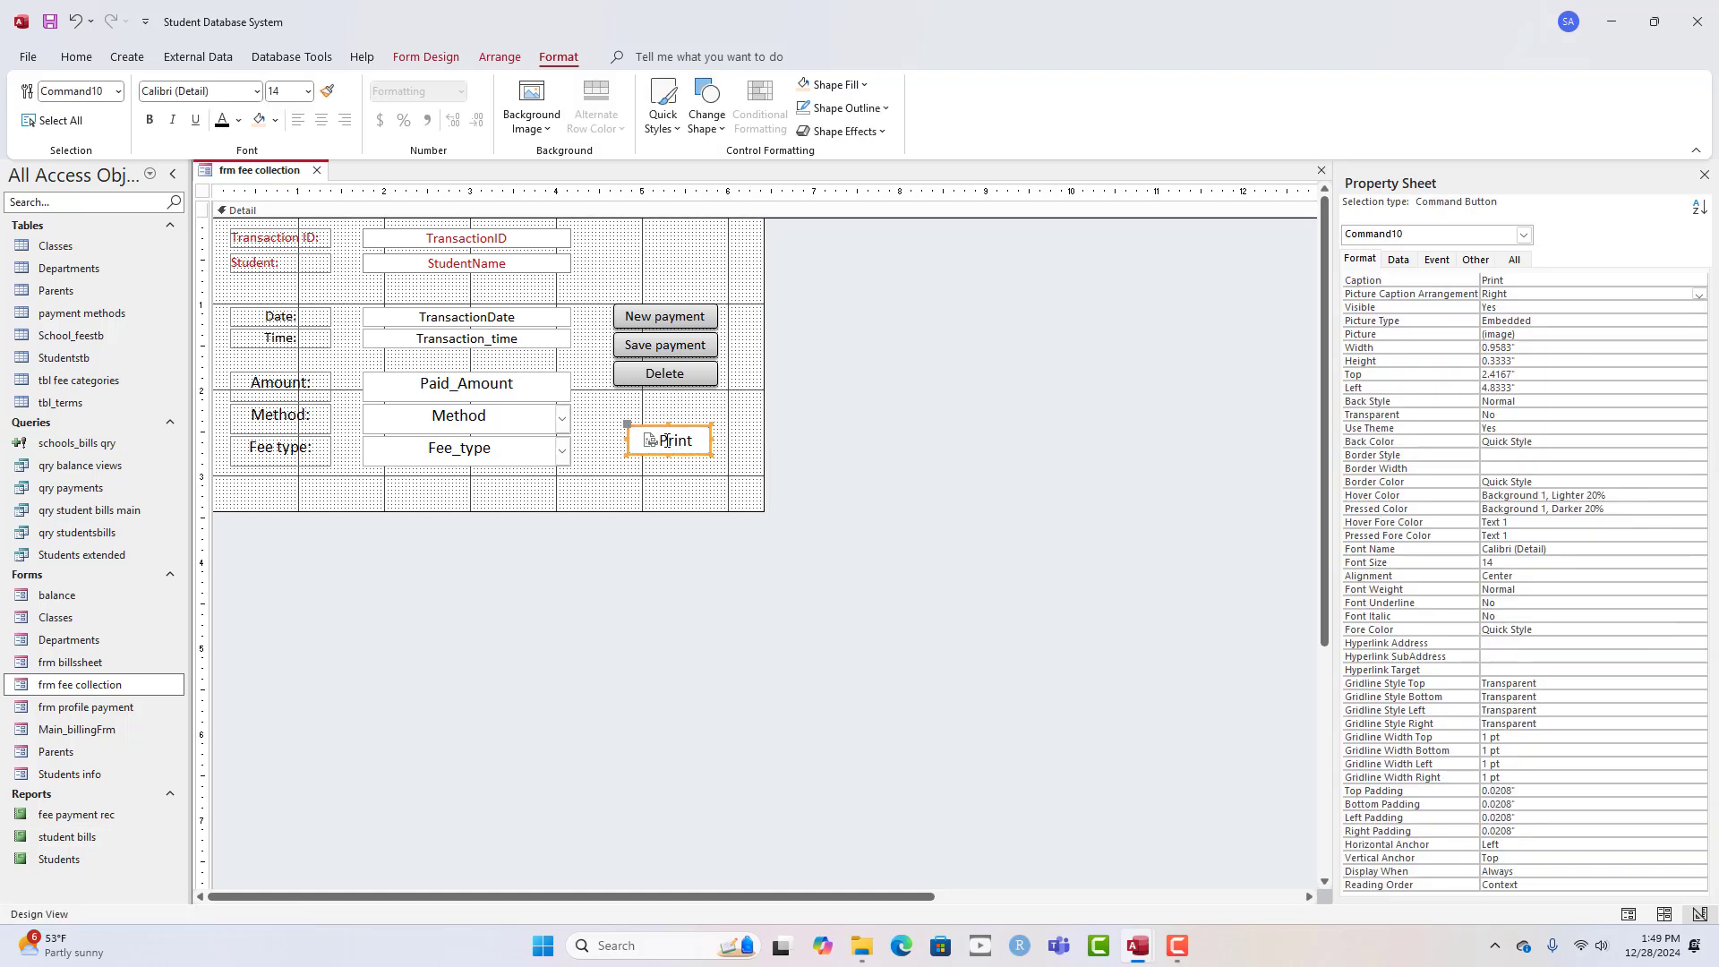
click(48, 816)
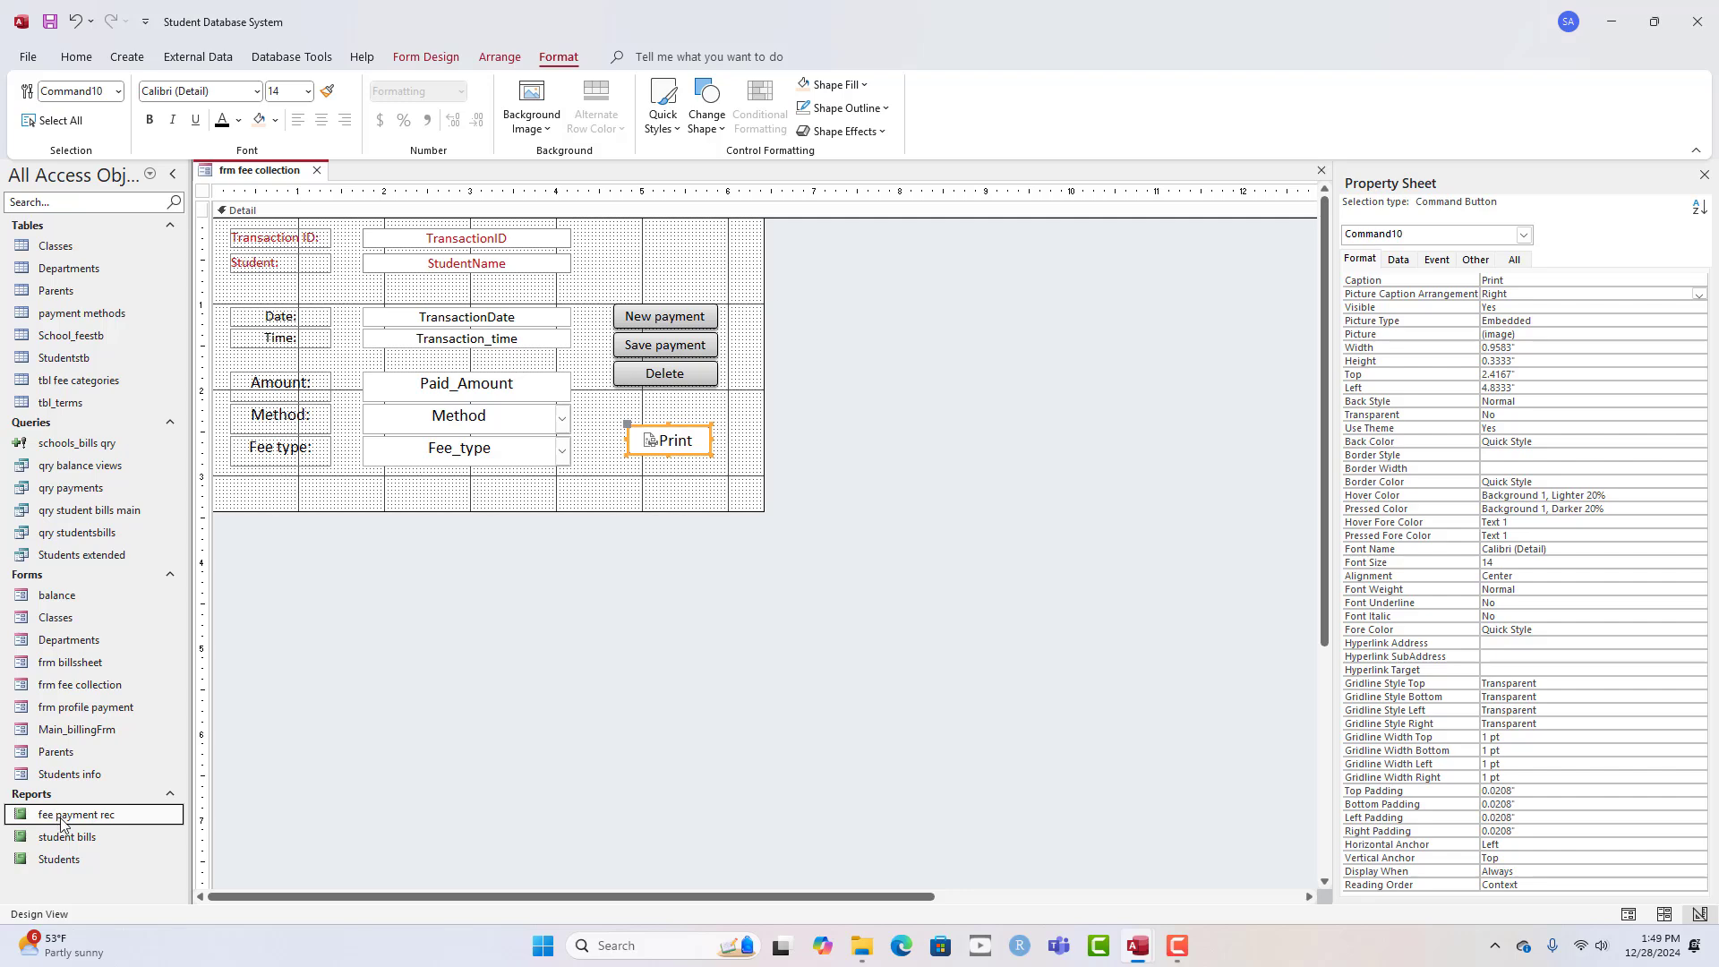
right_click(75, 821)
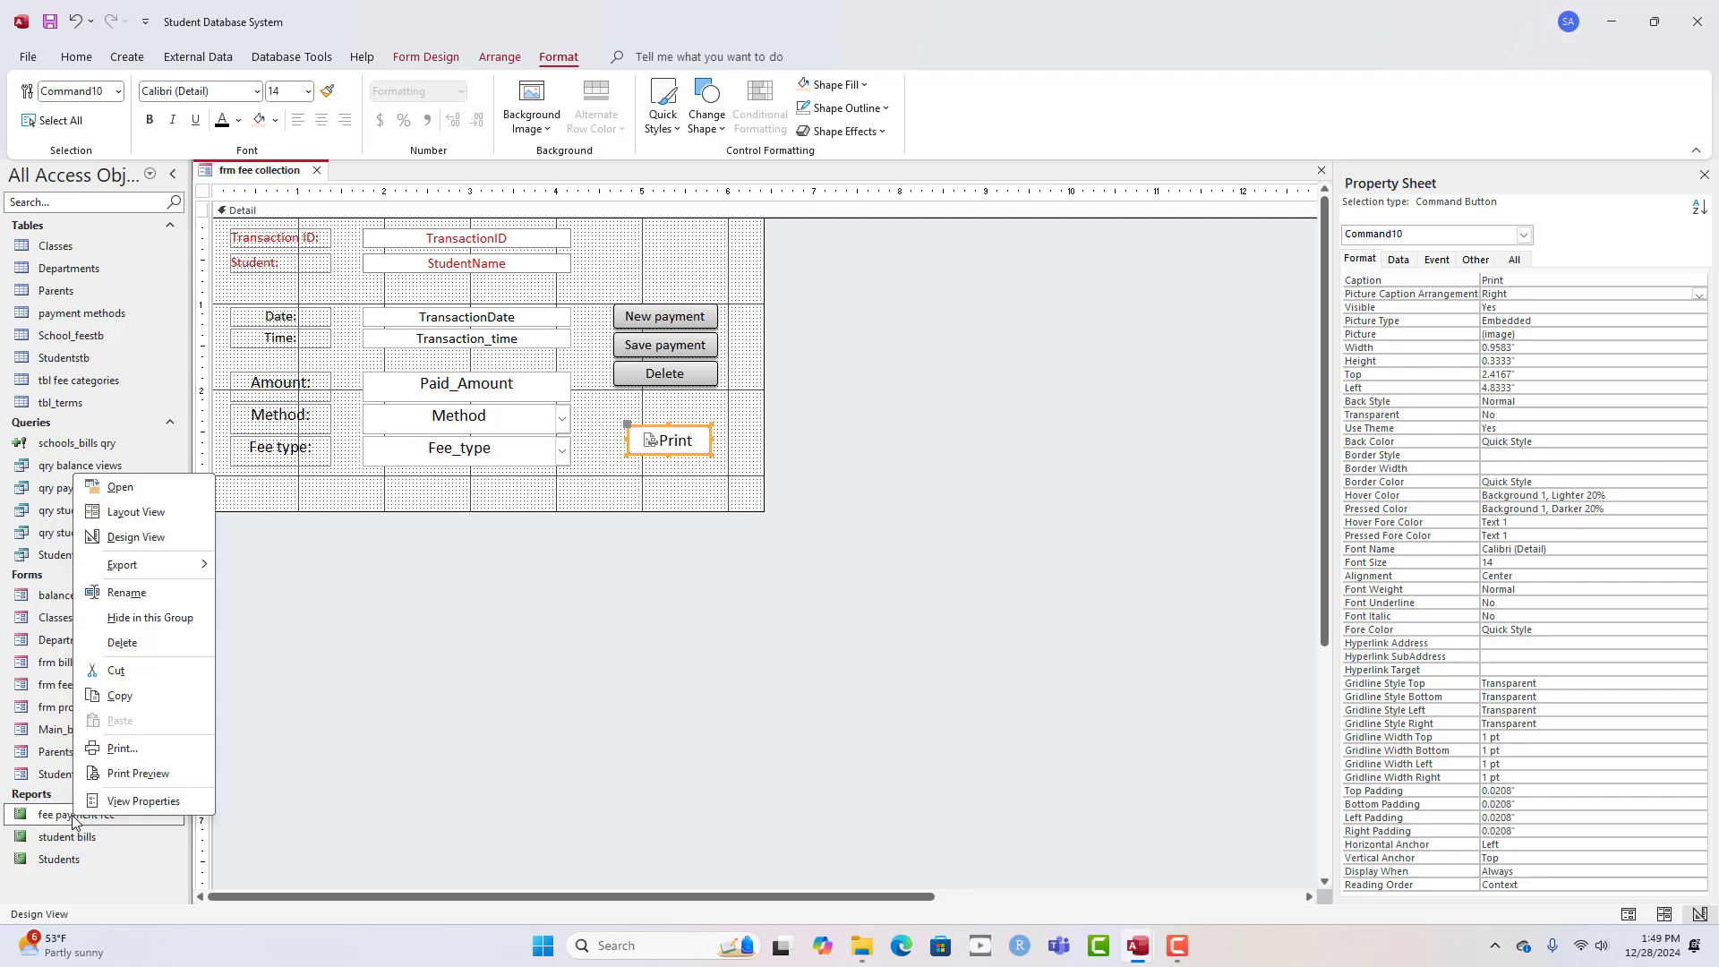
click(156, 596)
click(644, 497)
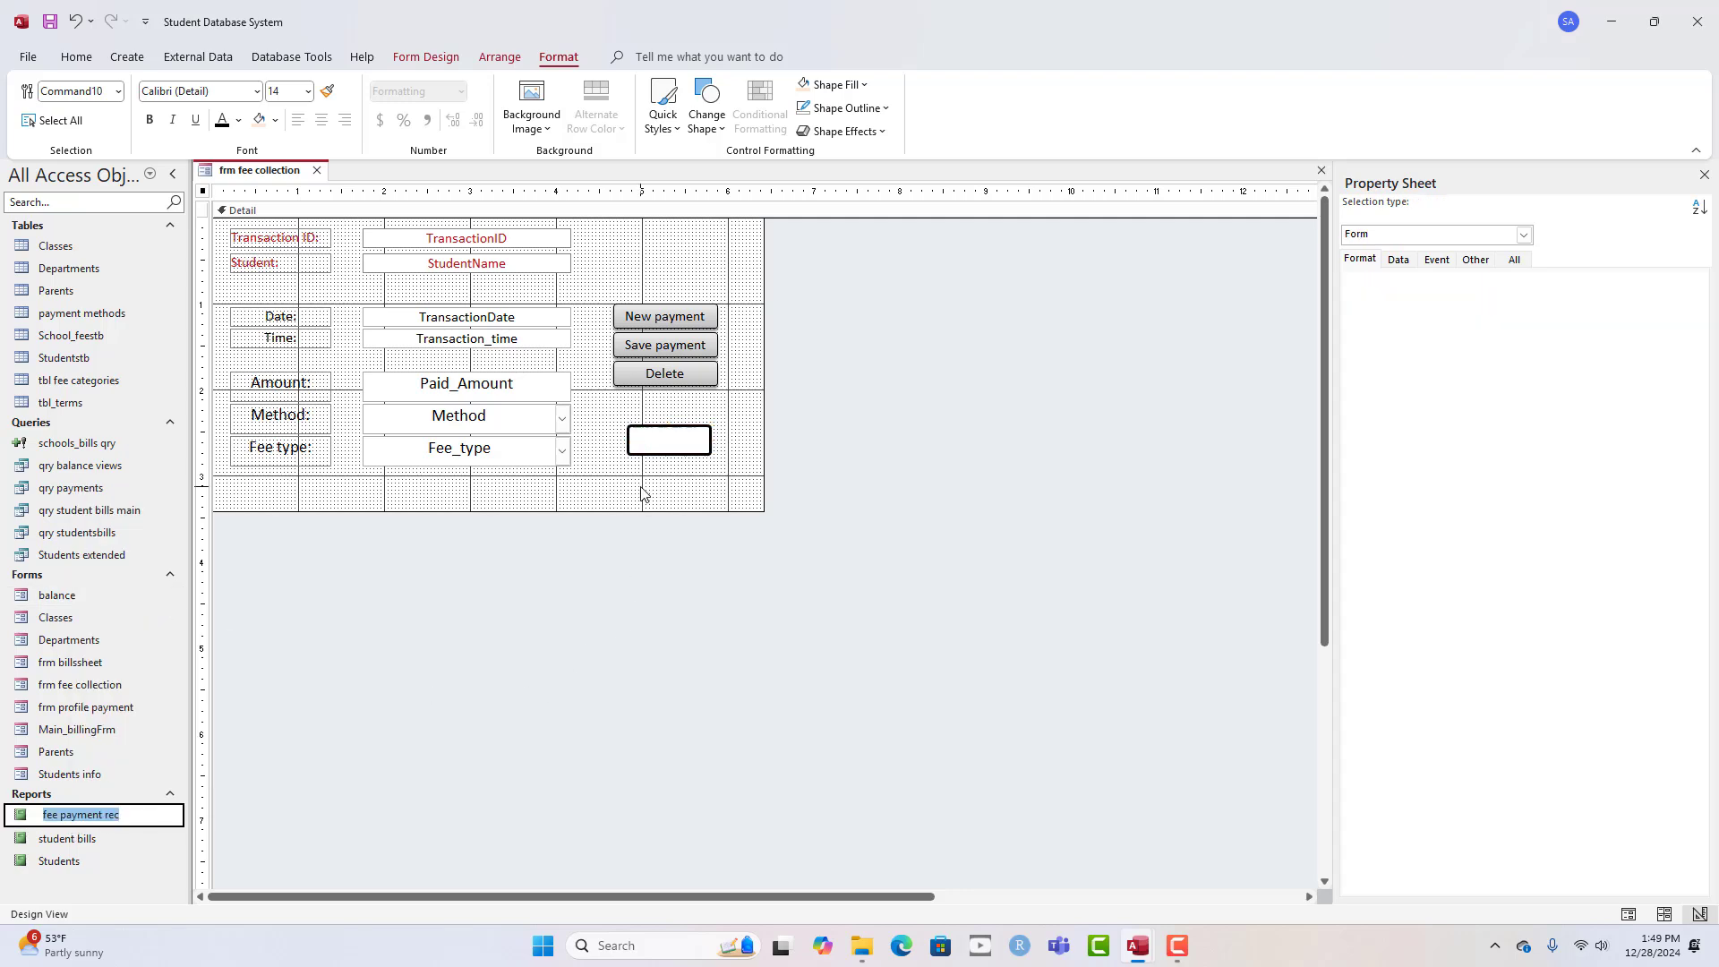
- Build an on-click macro for the Print button with an OpenReport action for the report fee payment rec
click(670, 443)
right_click(669, 445)
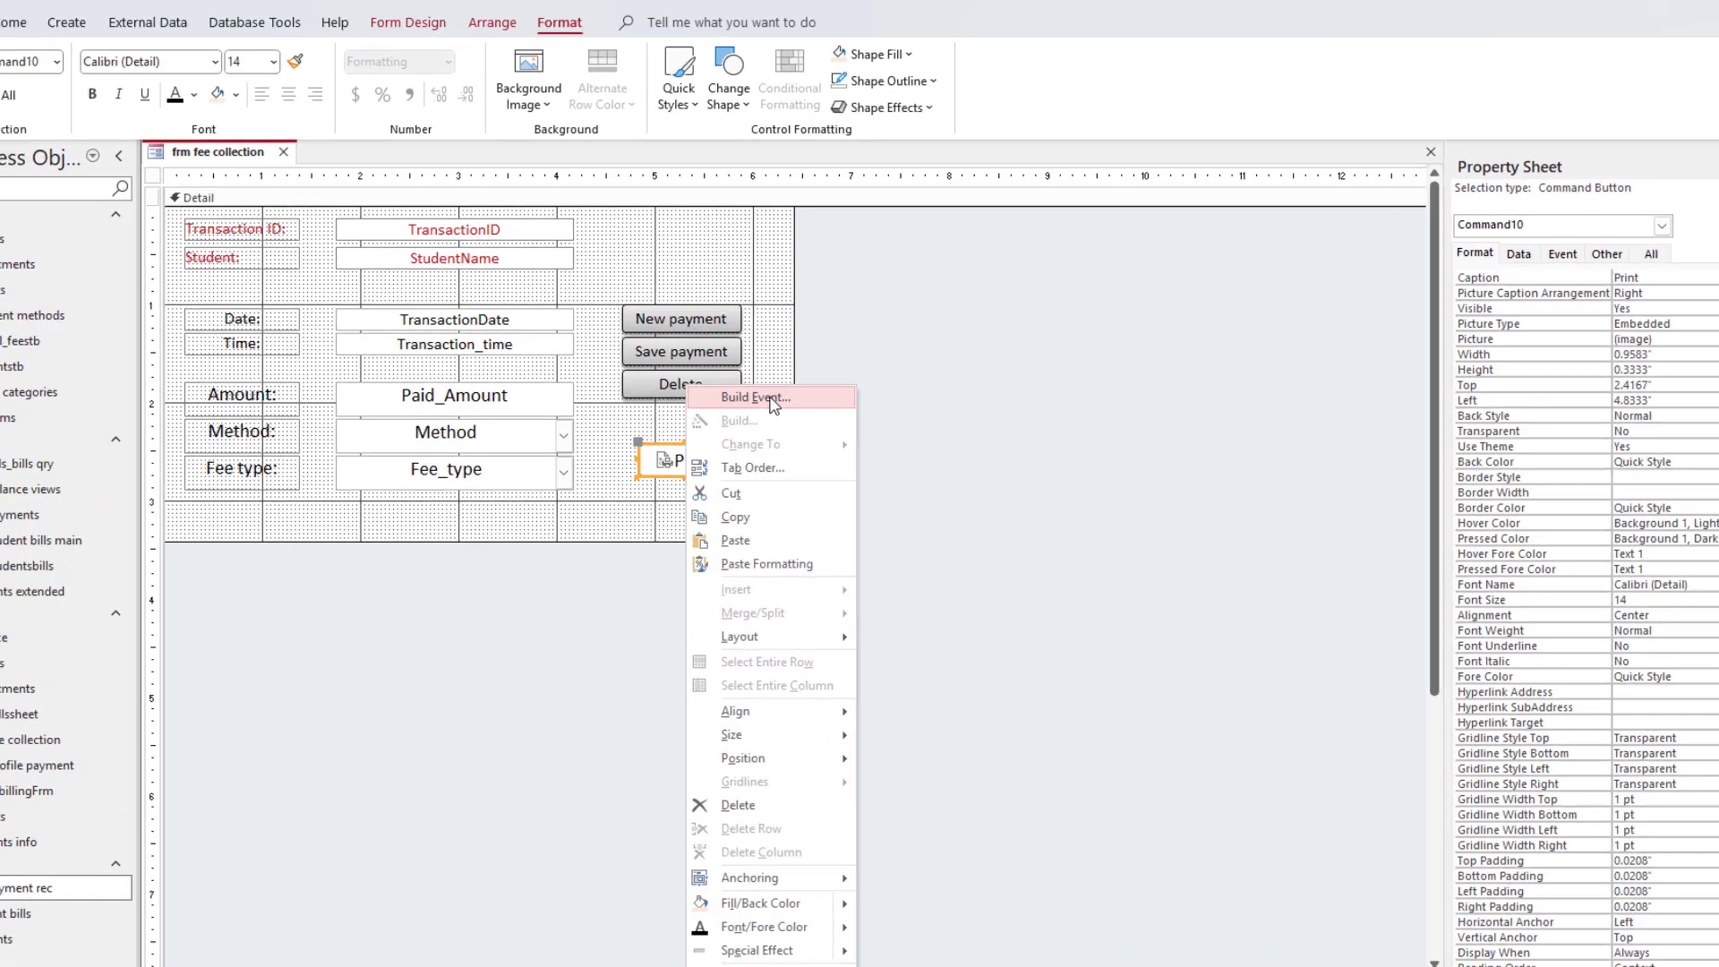
click(716, 394)
click(1139, 607)
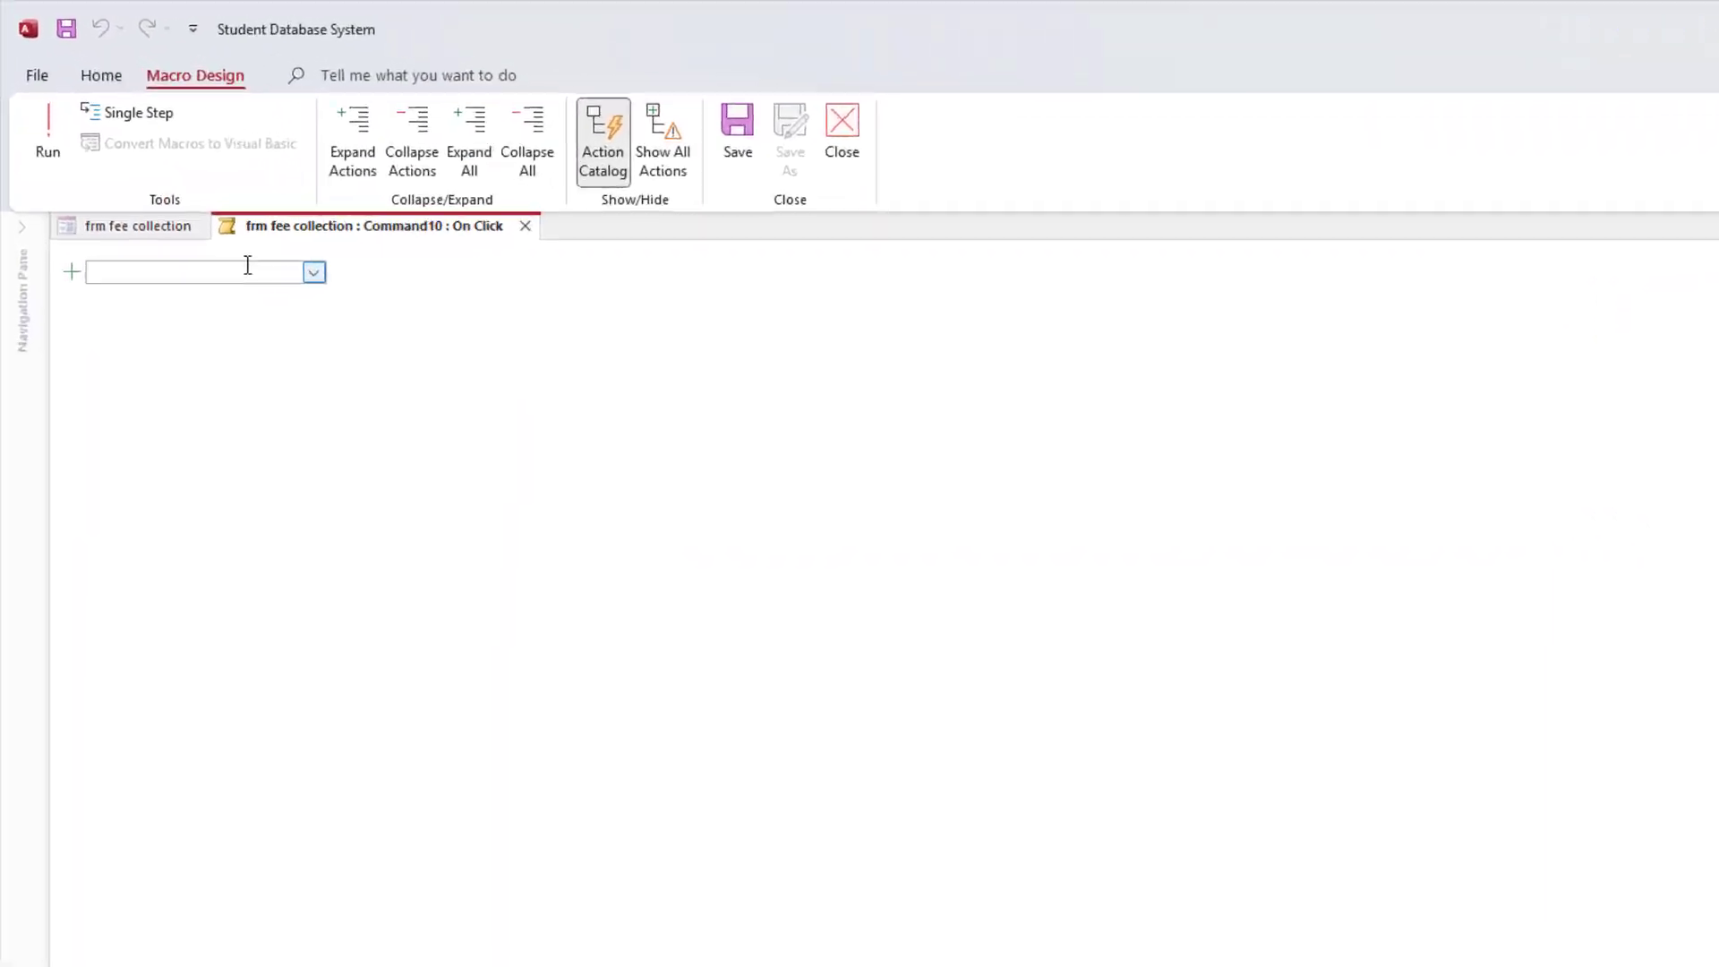
text(OpenReport)
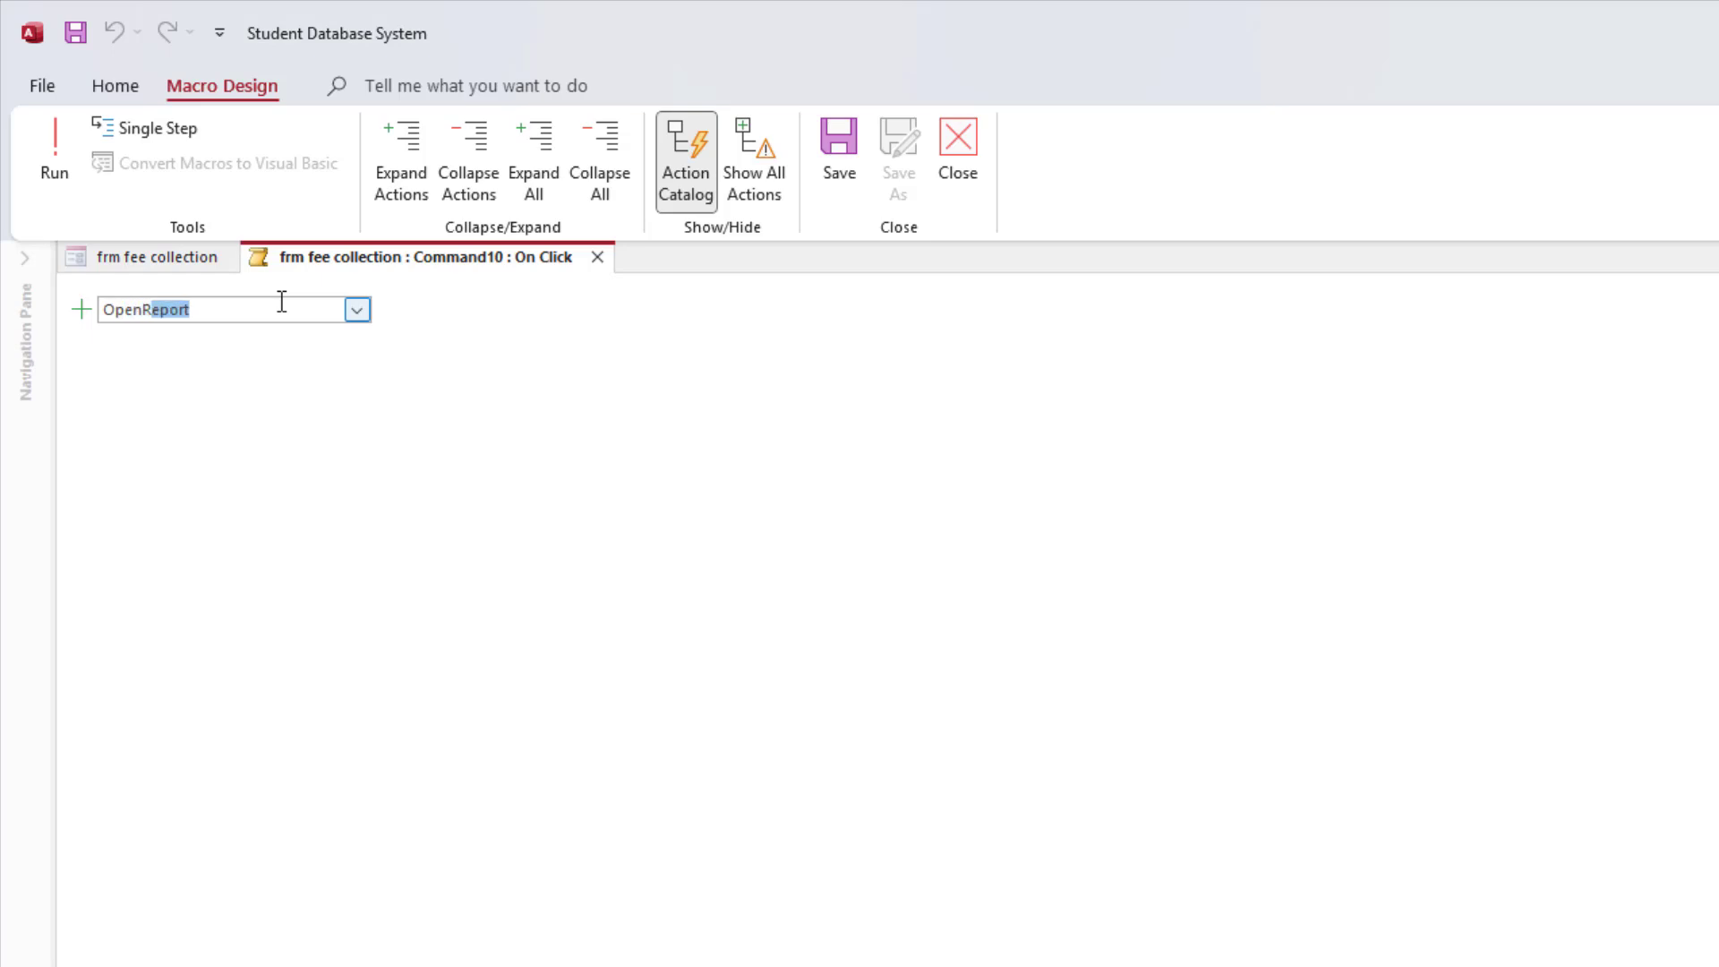
key(Return)
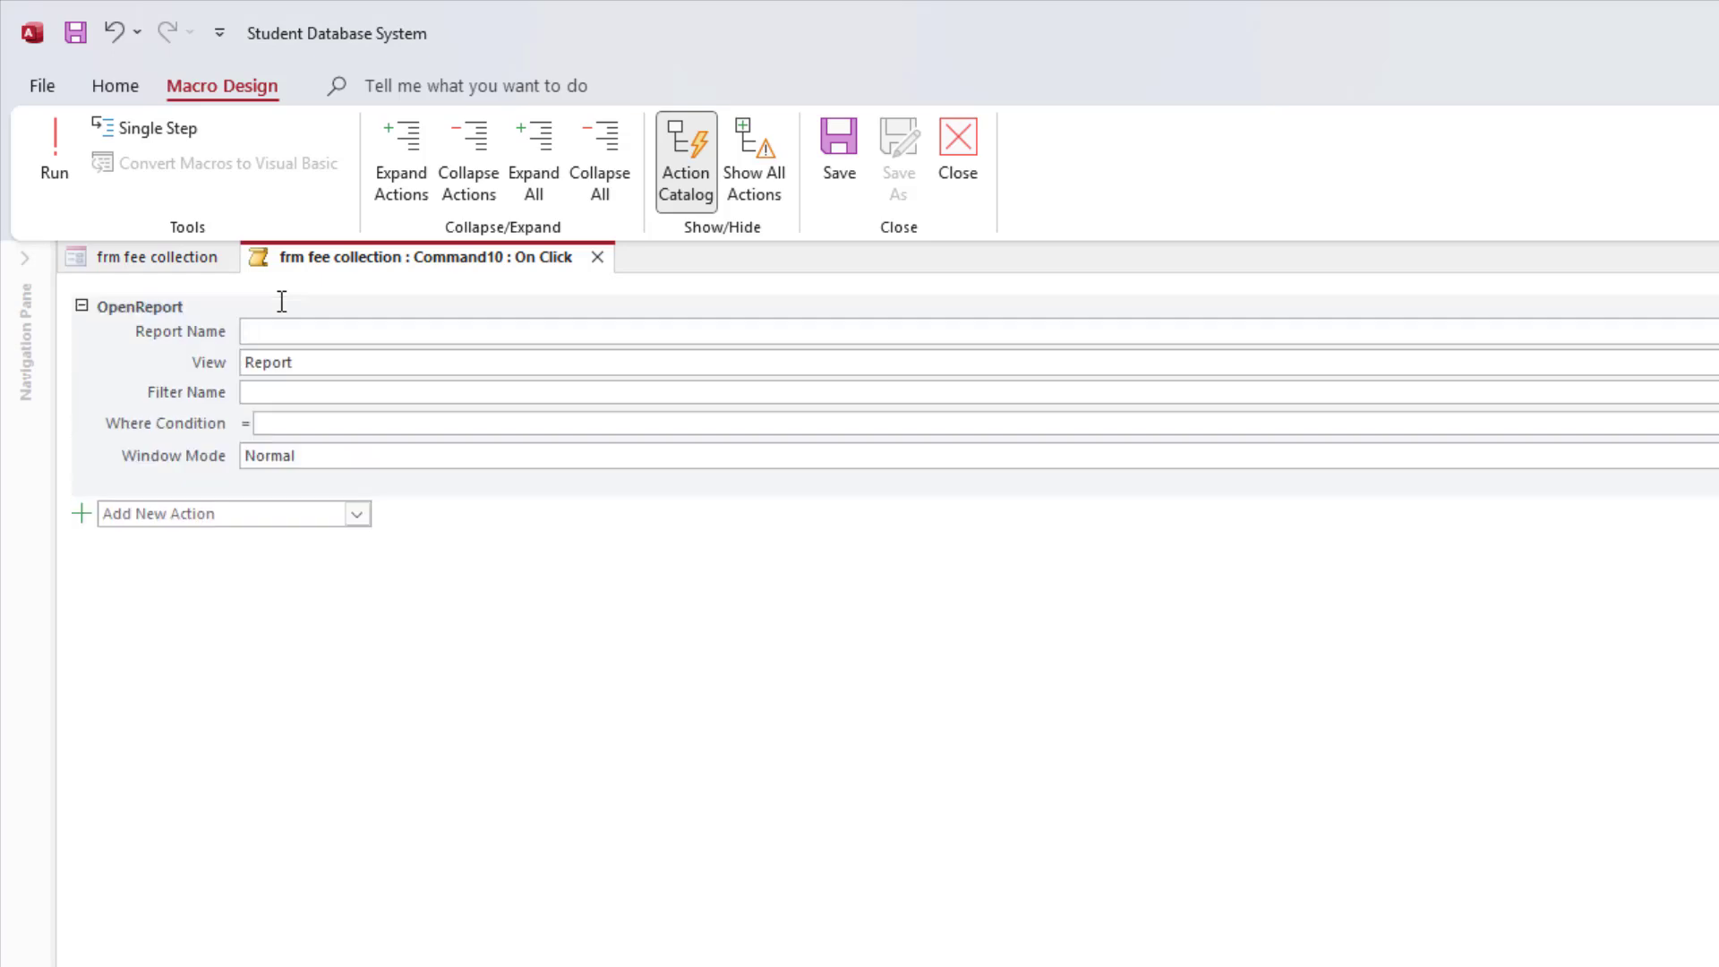
text(fee payment rec)
- Set the OpenReport action's Where Condition to ="[TransactionID]="&[TransactionID] and close the macro designer
click(279, 421)
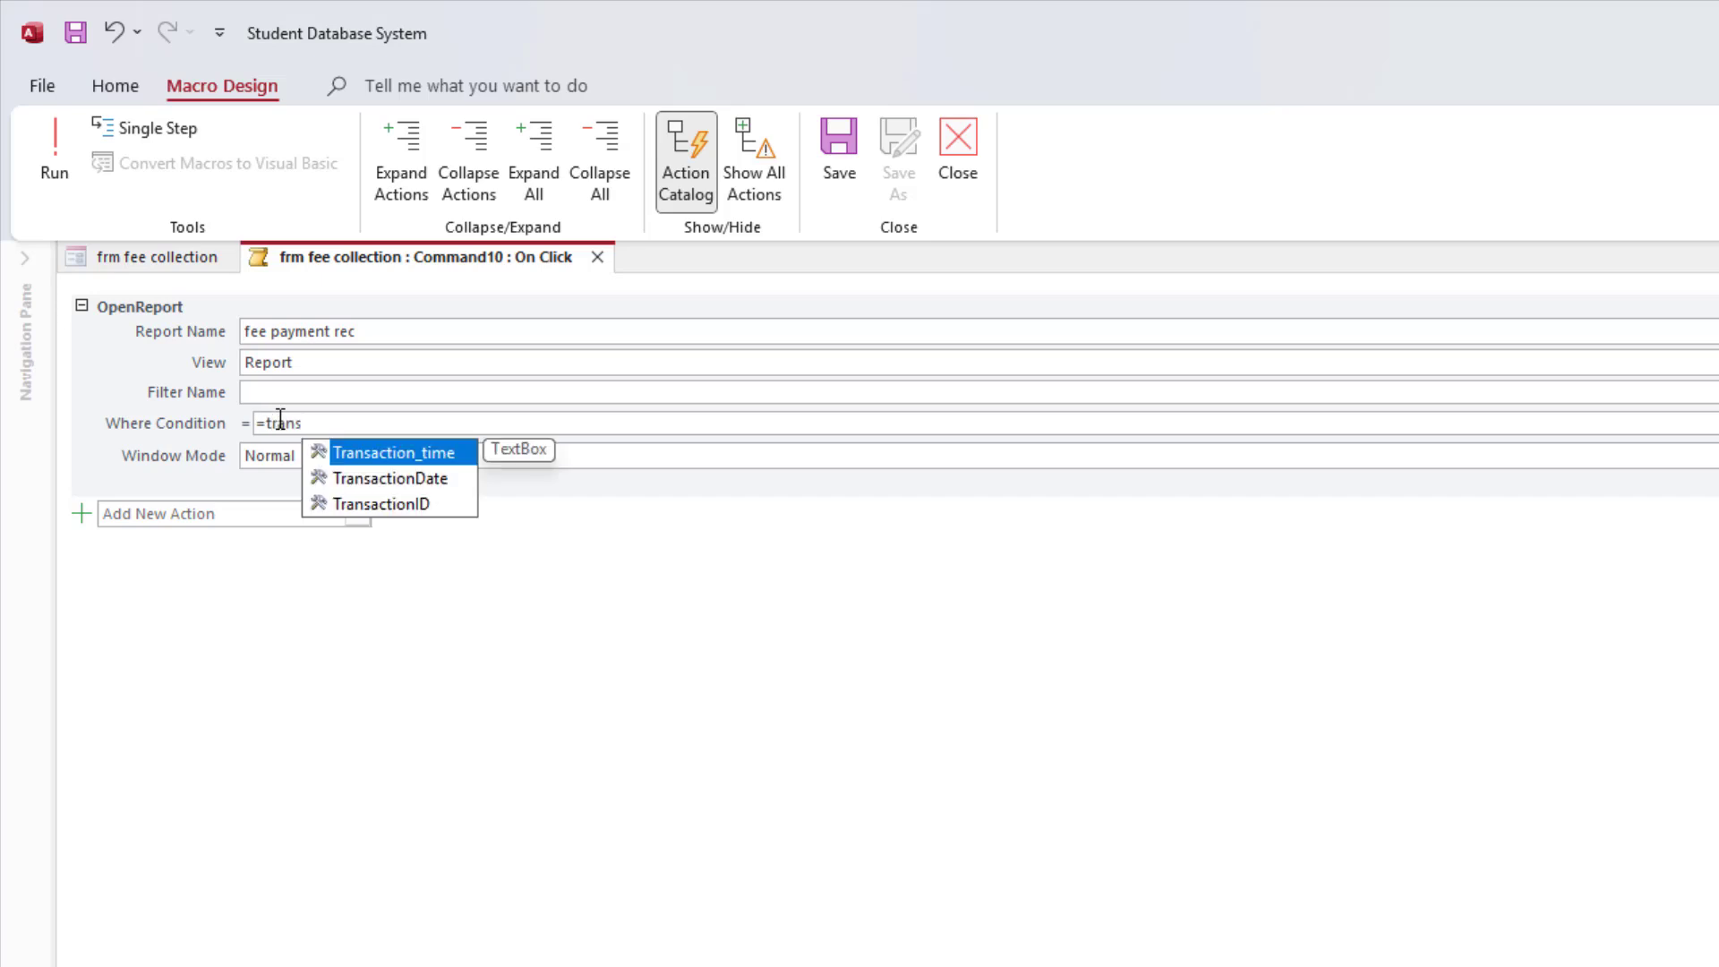
double_click(376, 504)
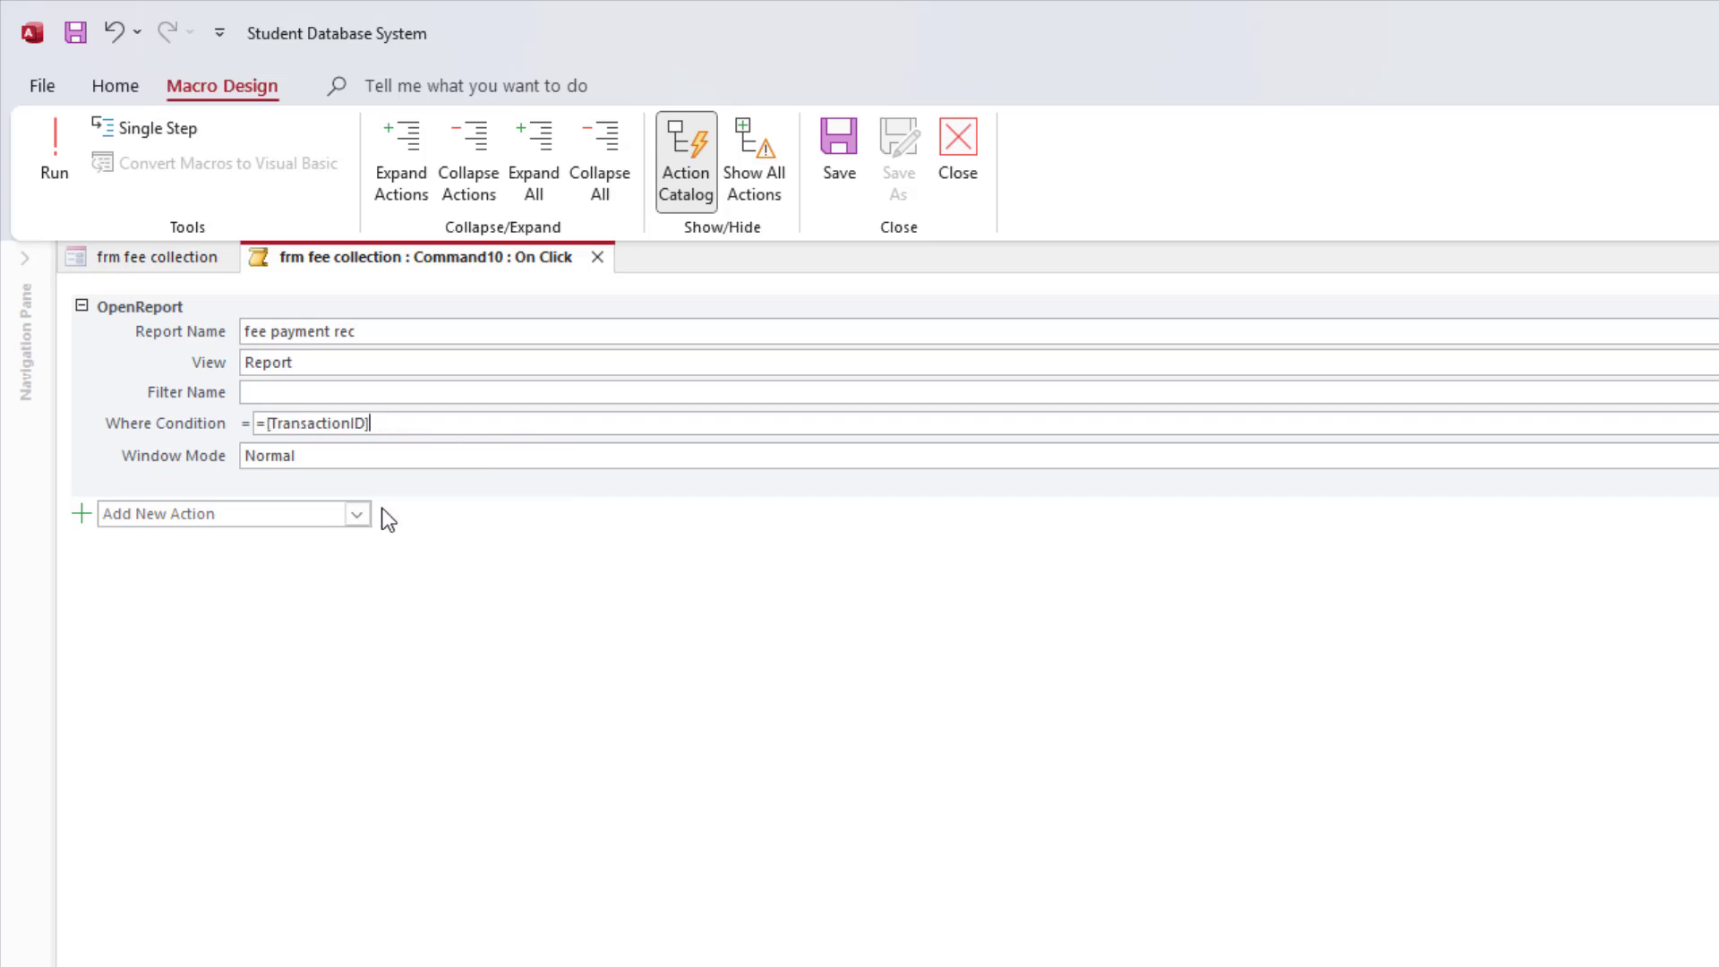
text(=&)
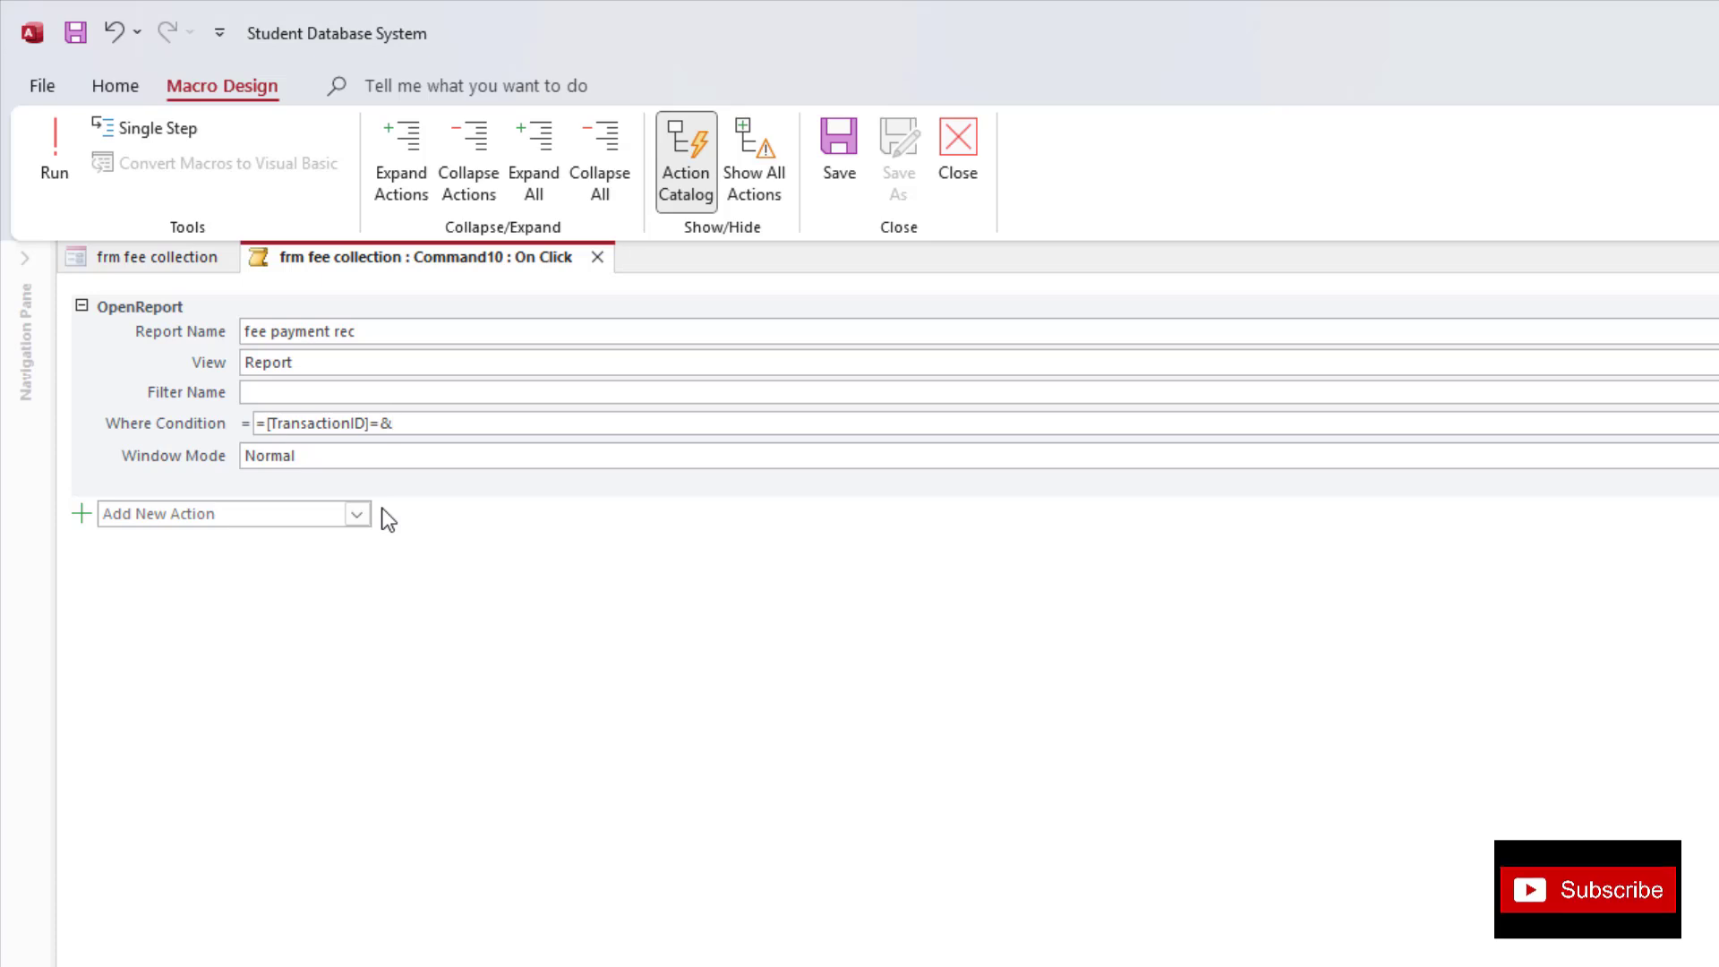
text(tra)
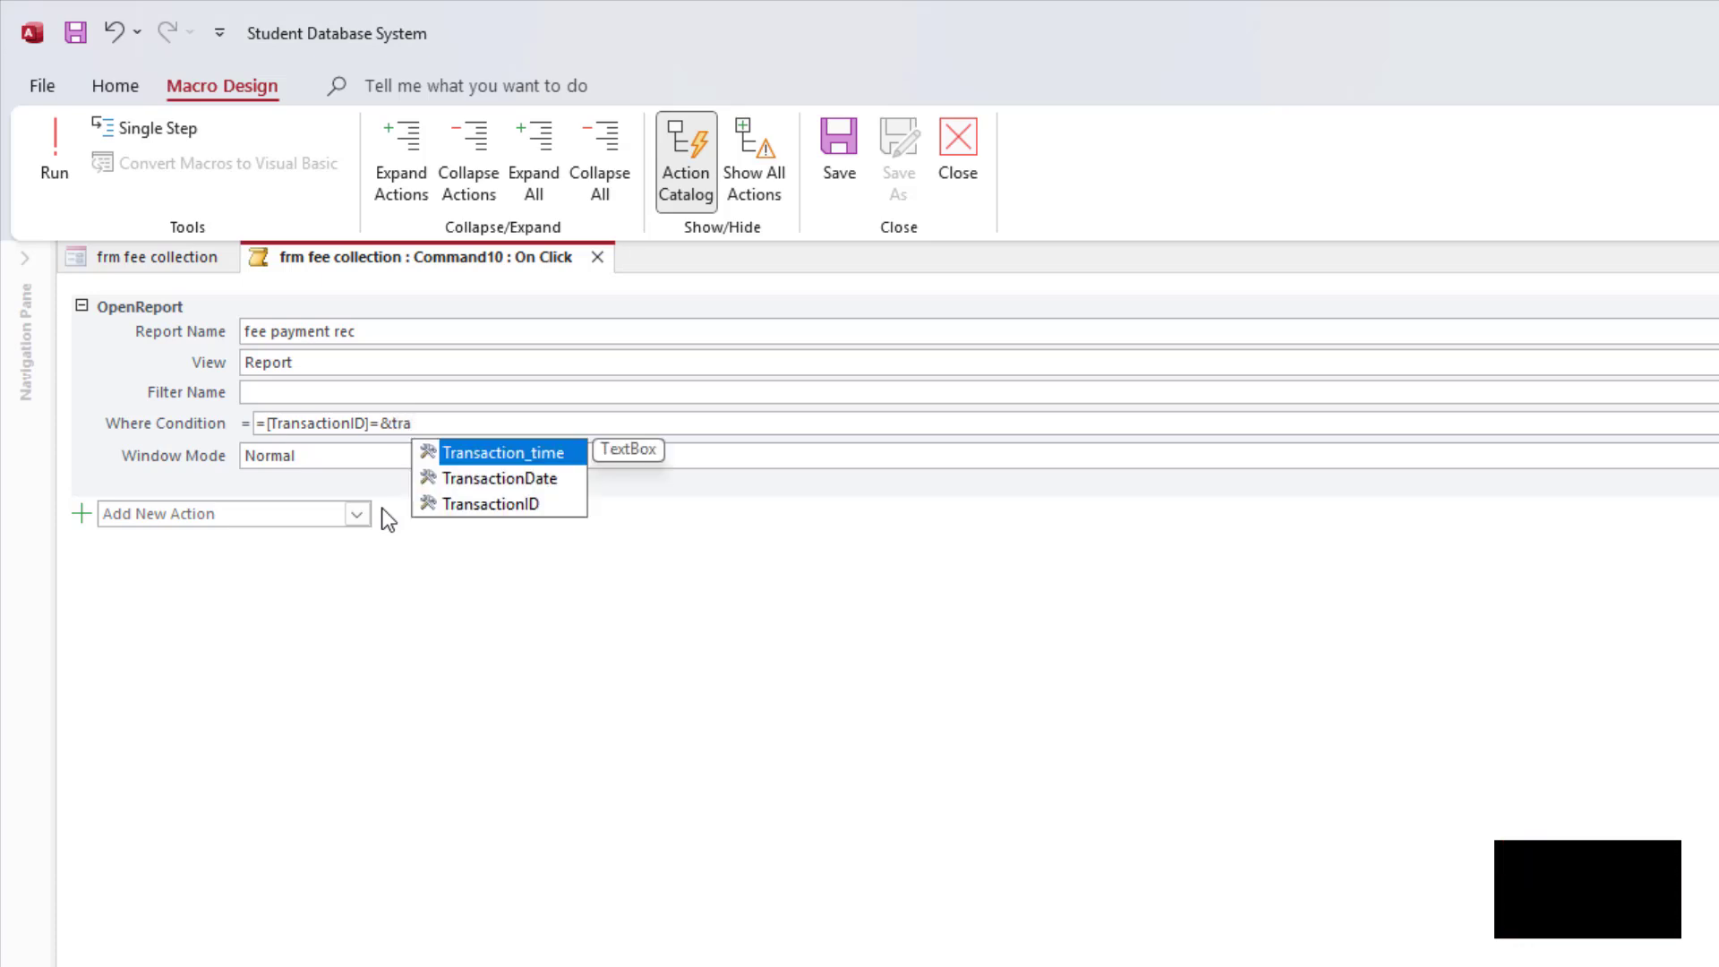
double_click(460, 500)
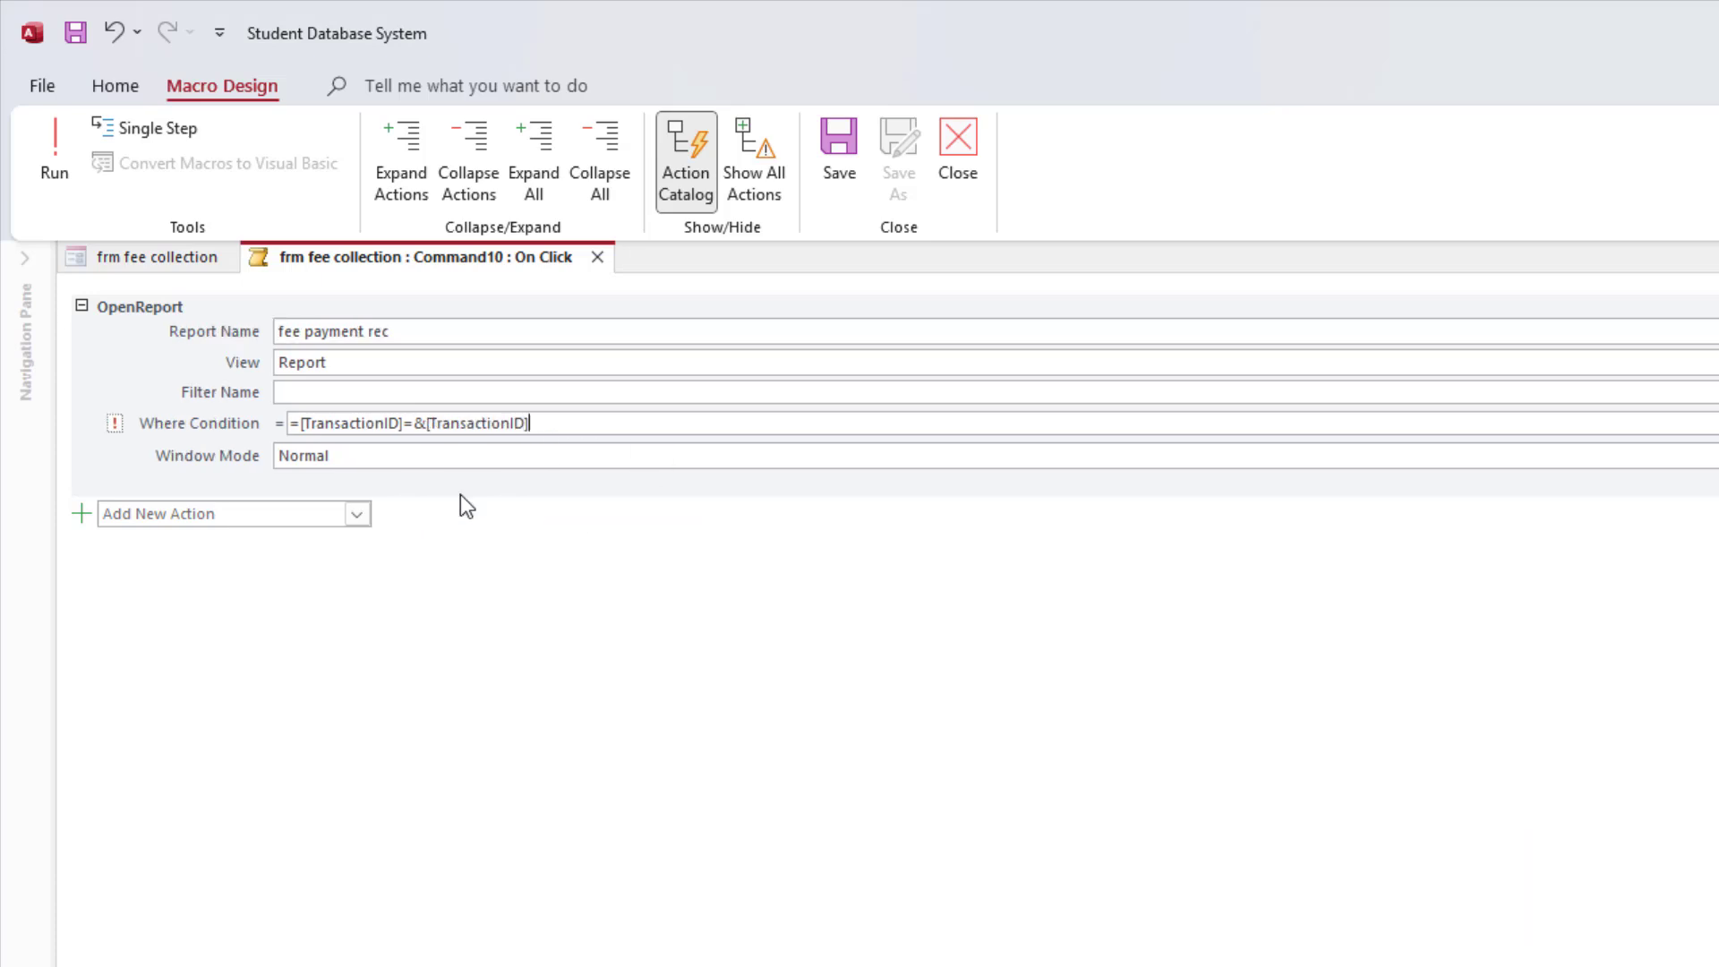
click(300, 420)
text(")
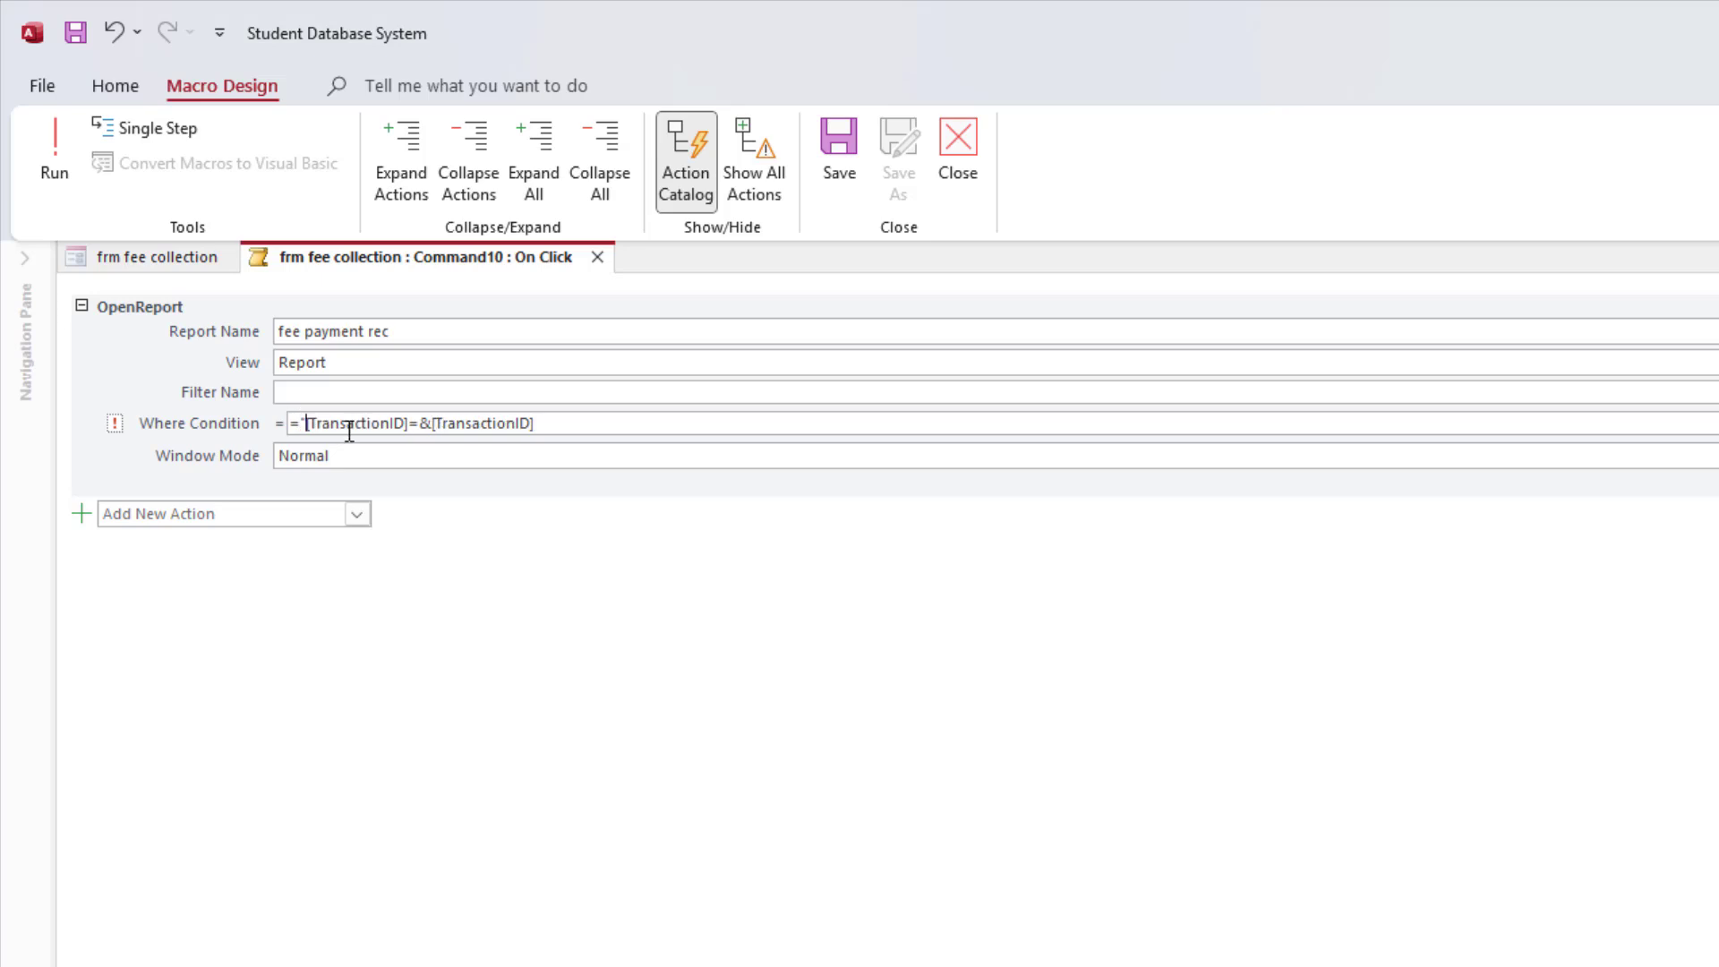
text(")
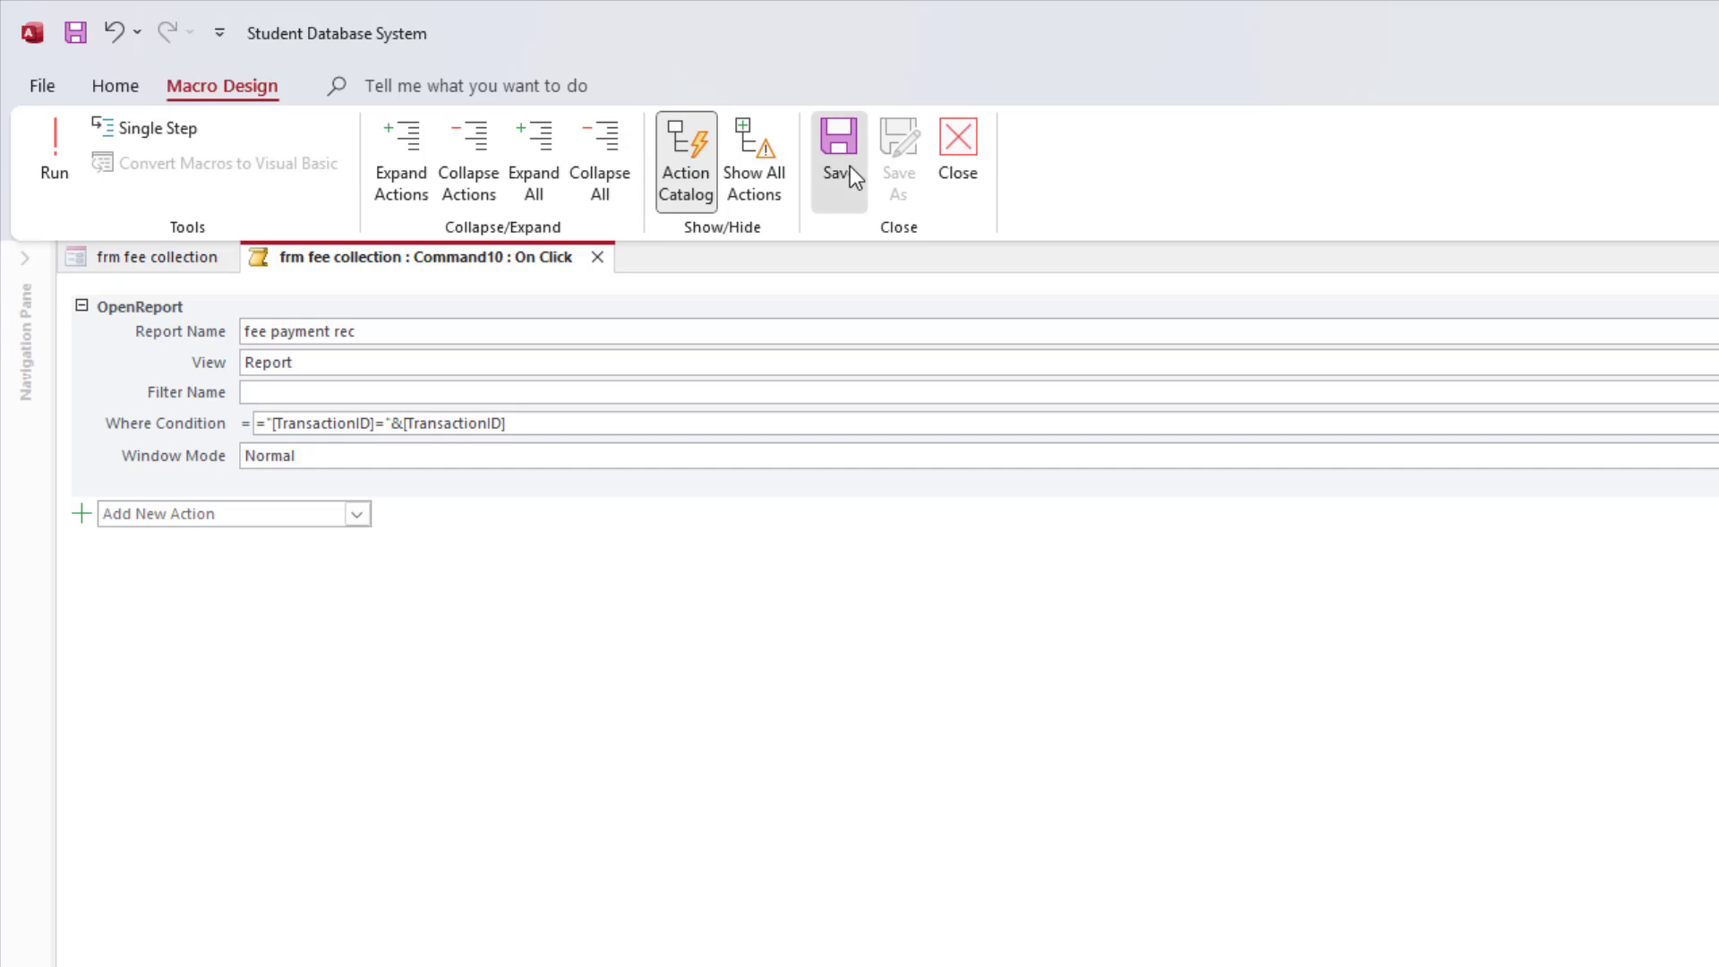
drag(582, 426, 276, 403)
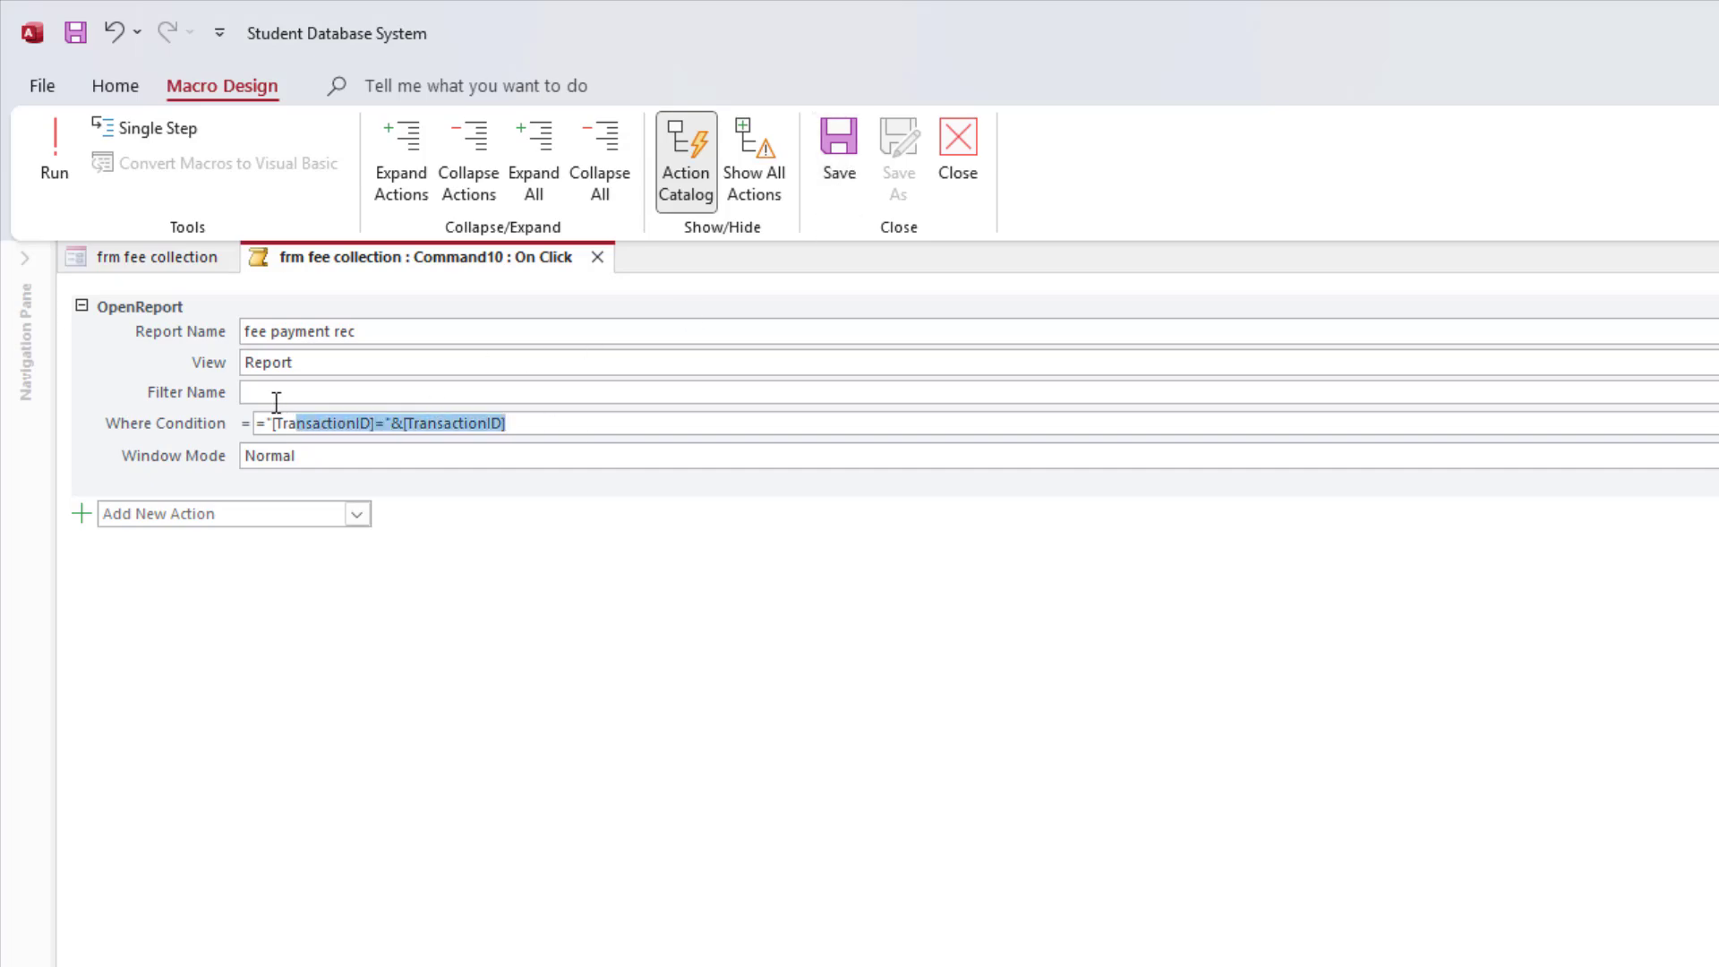
click(961, 164)
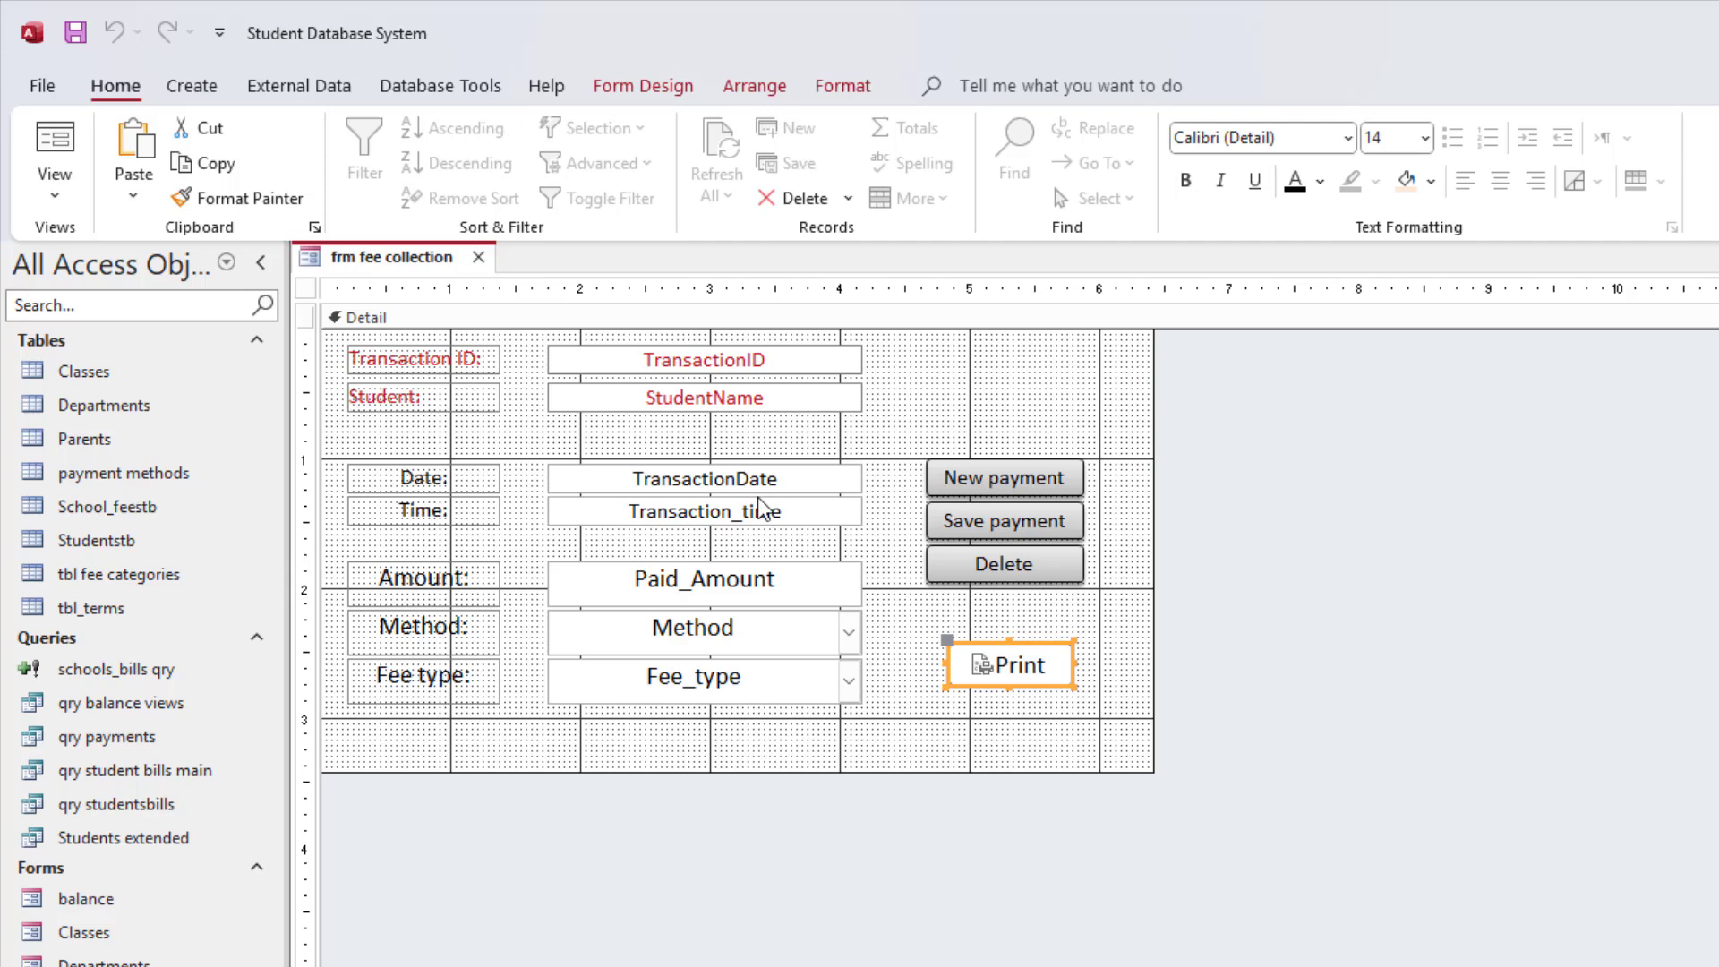
- Switch the fee collection form to Form View, test its Print button, and close the receipt and the form
right_click(421, 262)
click(526, 414)
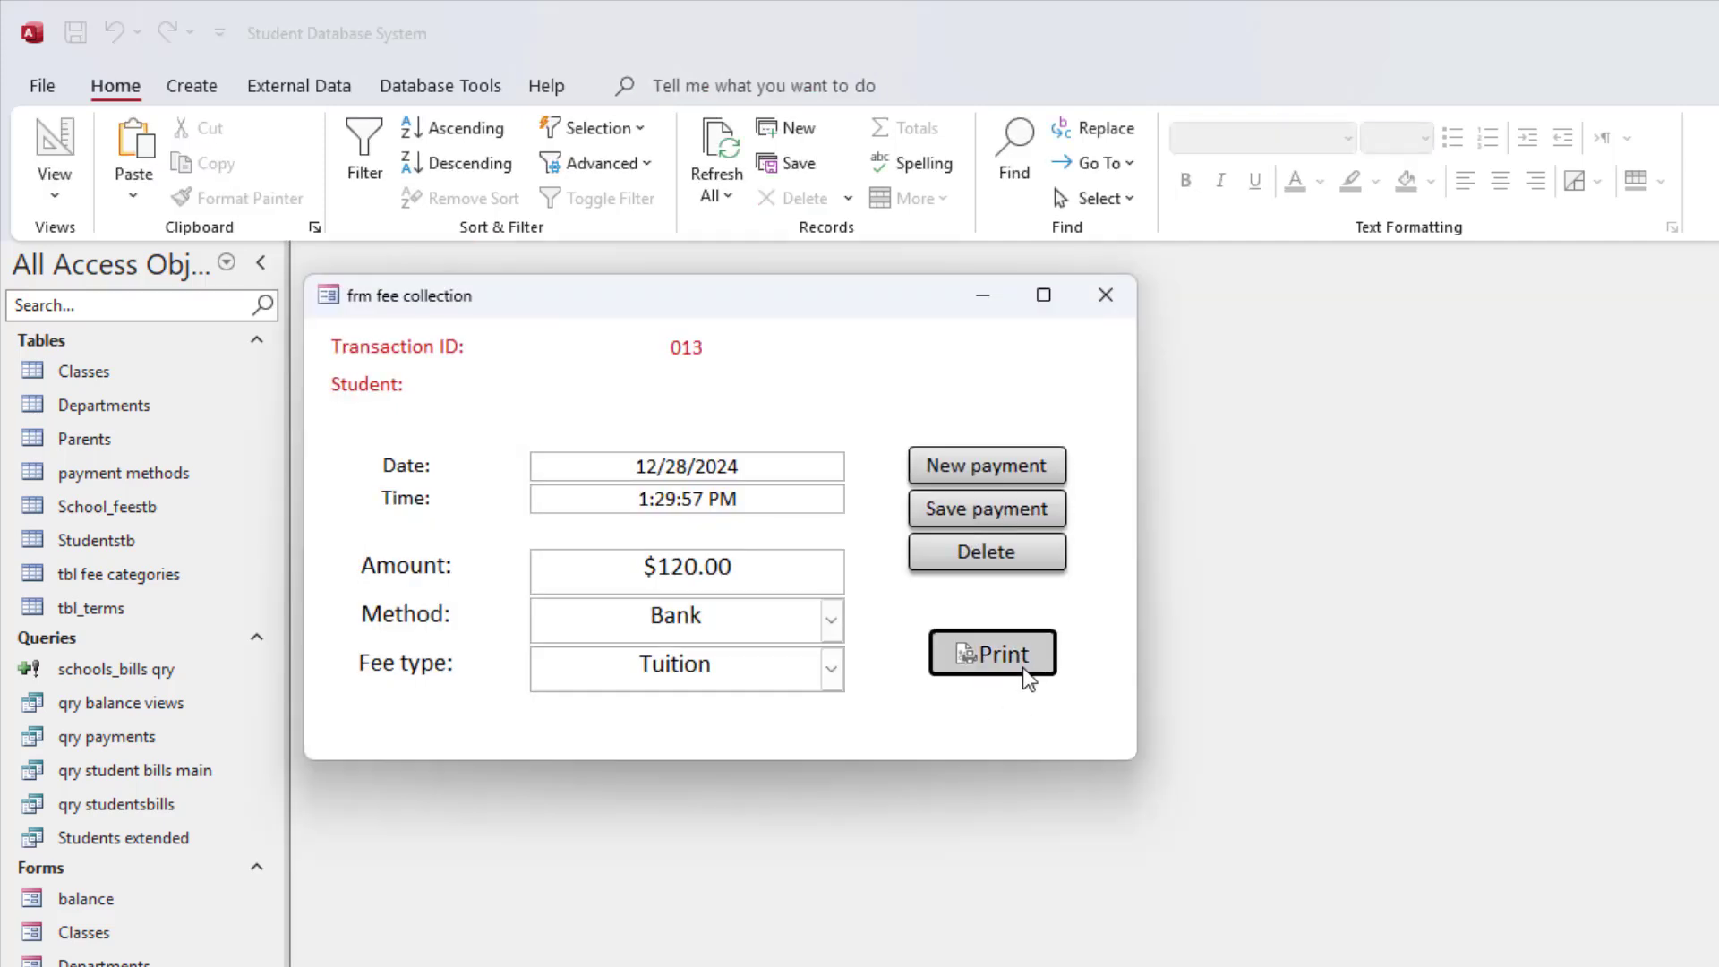
click(1006, 663)
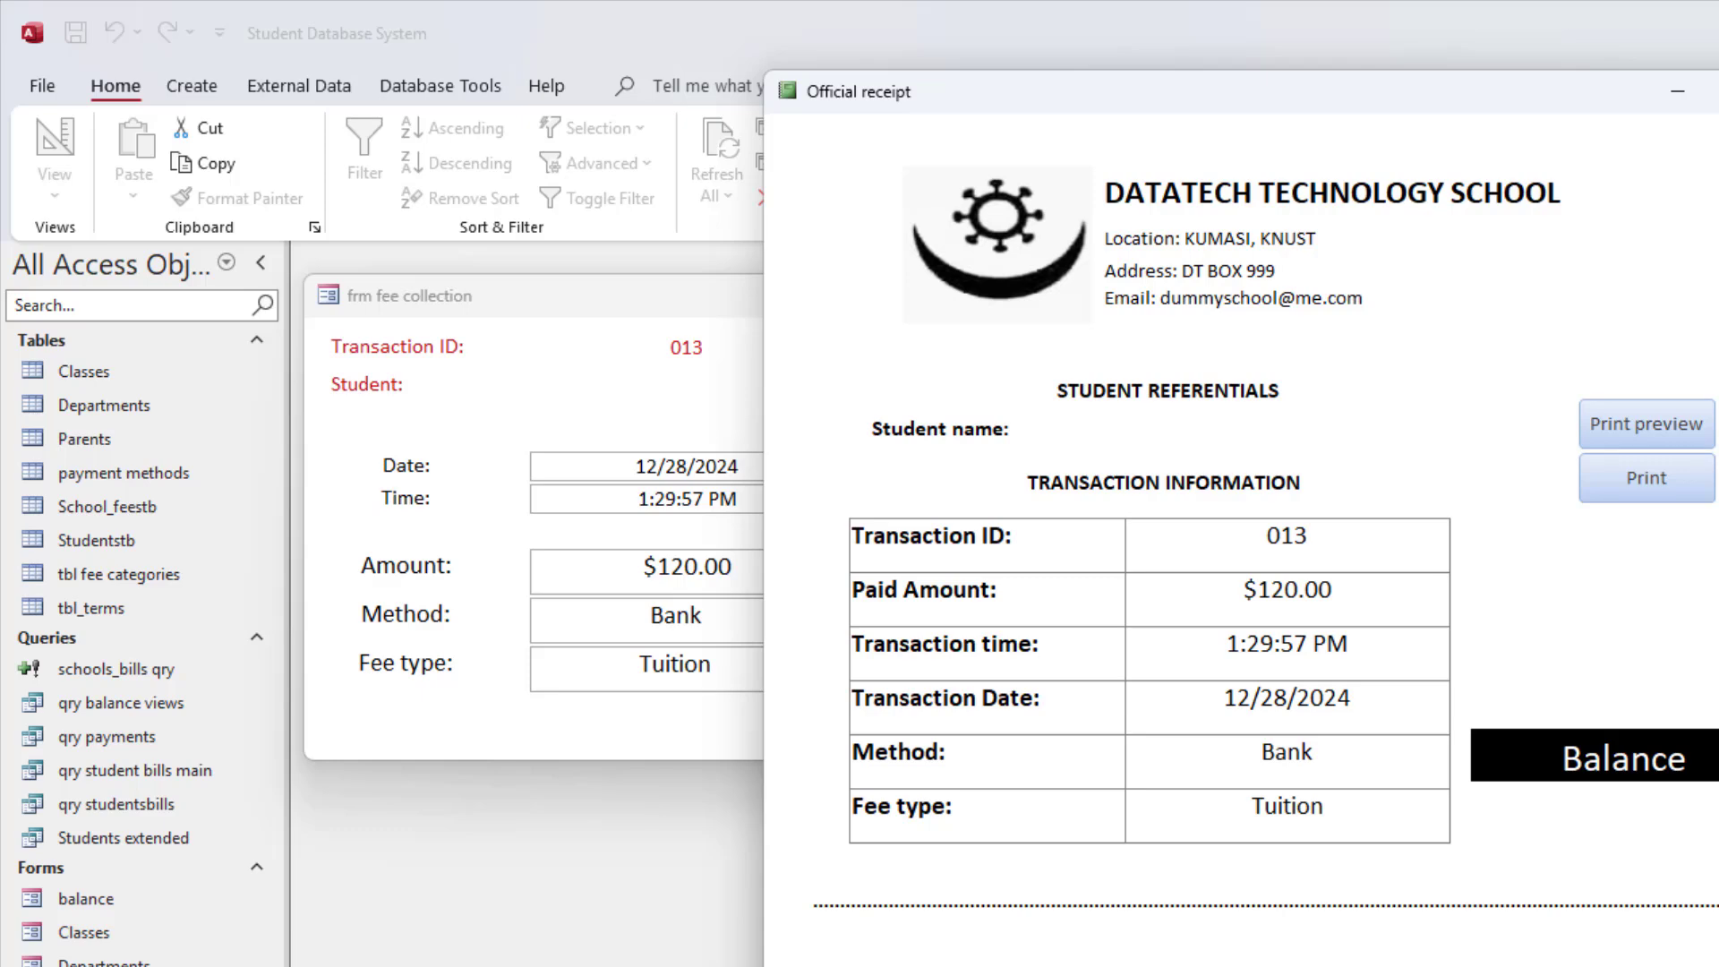
click(1718, 91)
click(1105, 296)
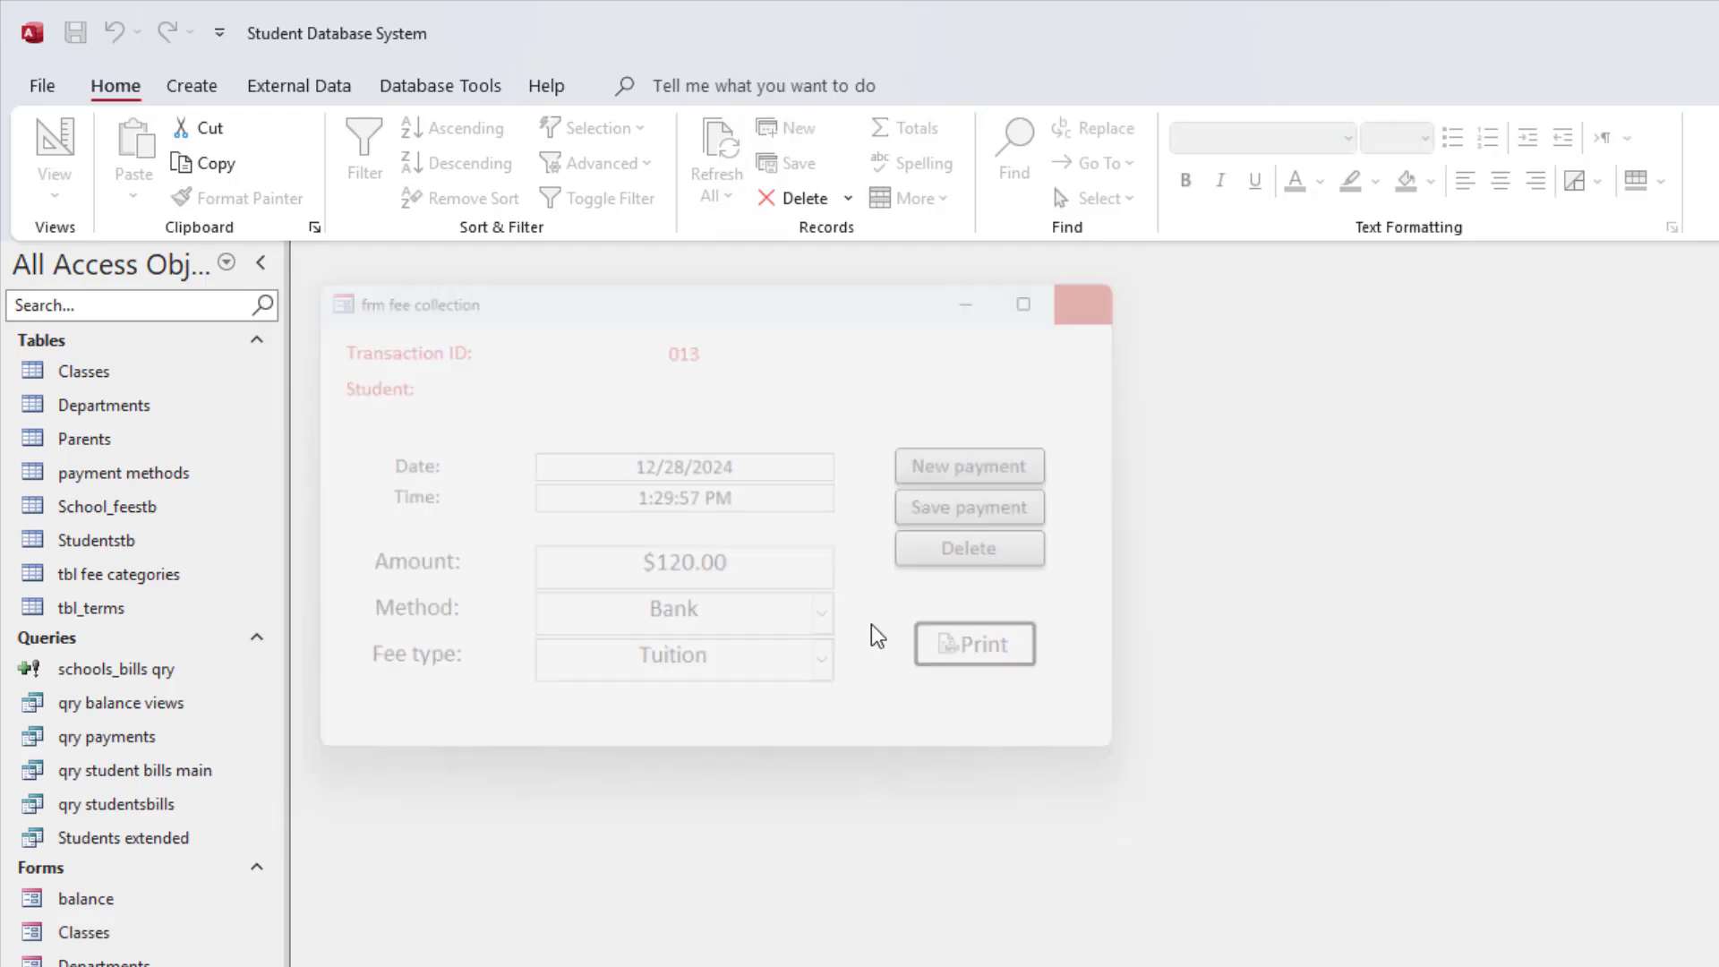
- Open the frm profile payment form, print the displayed student's official receipt to the screen, and close the receipt
double_click(153, 771)
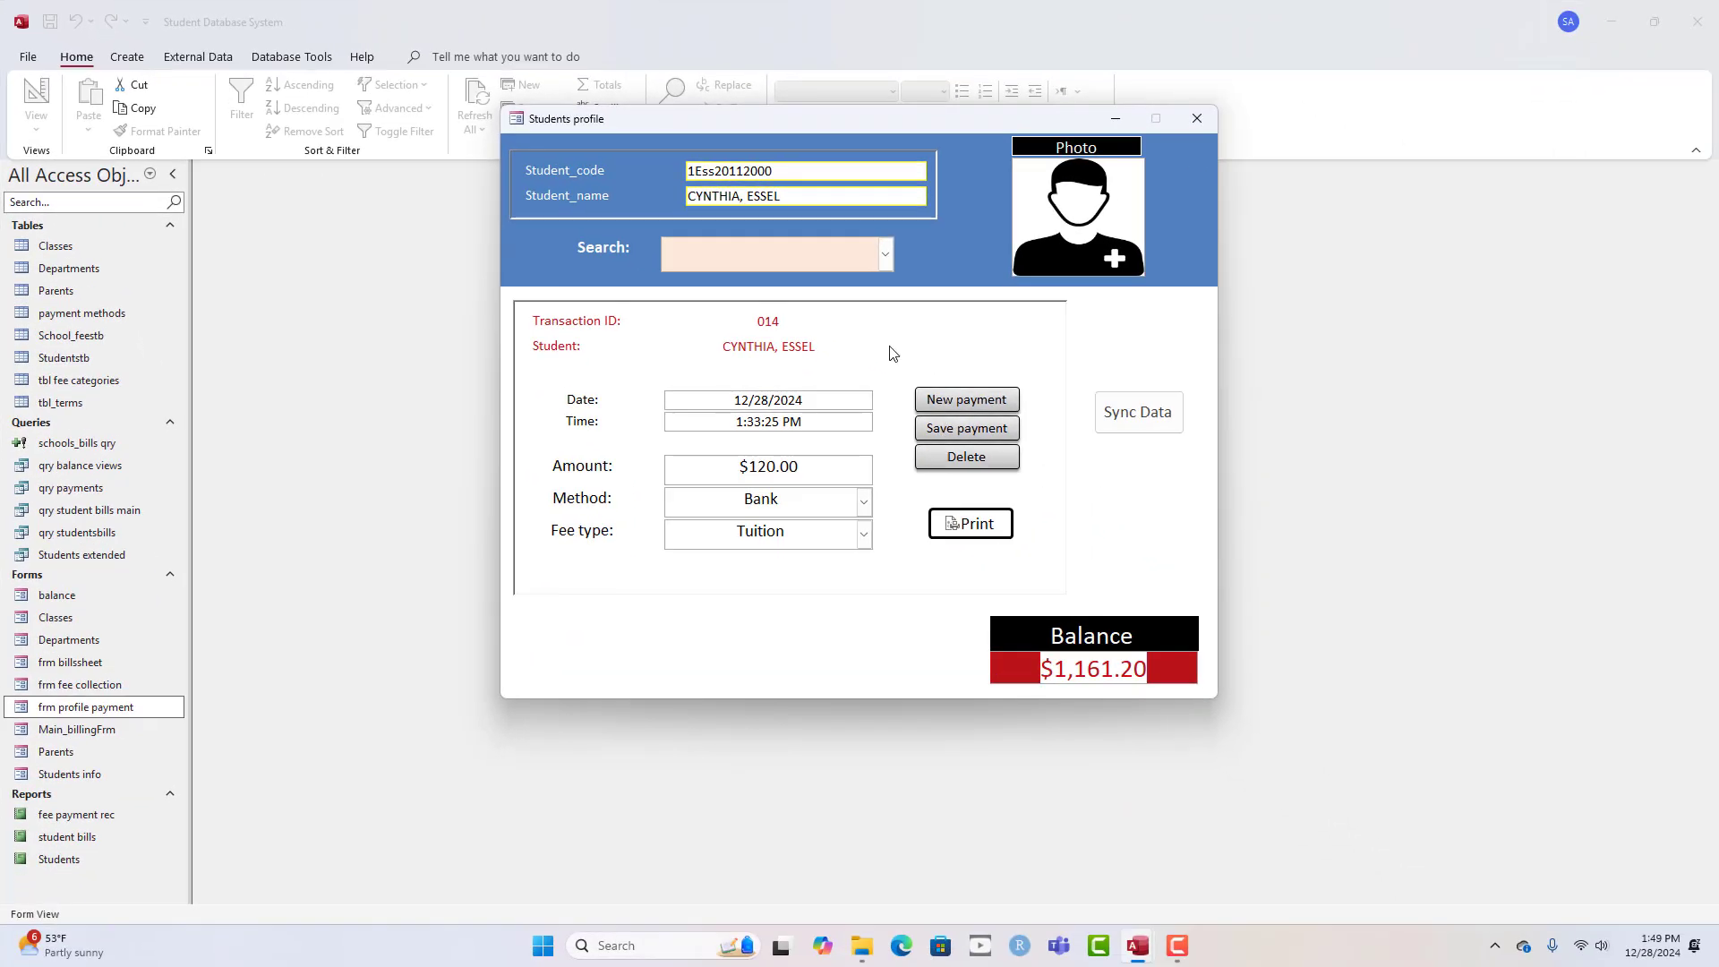
click(967, 525)
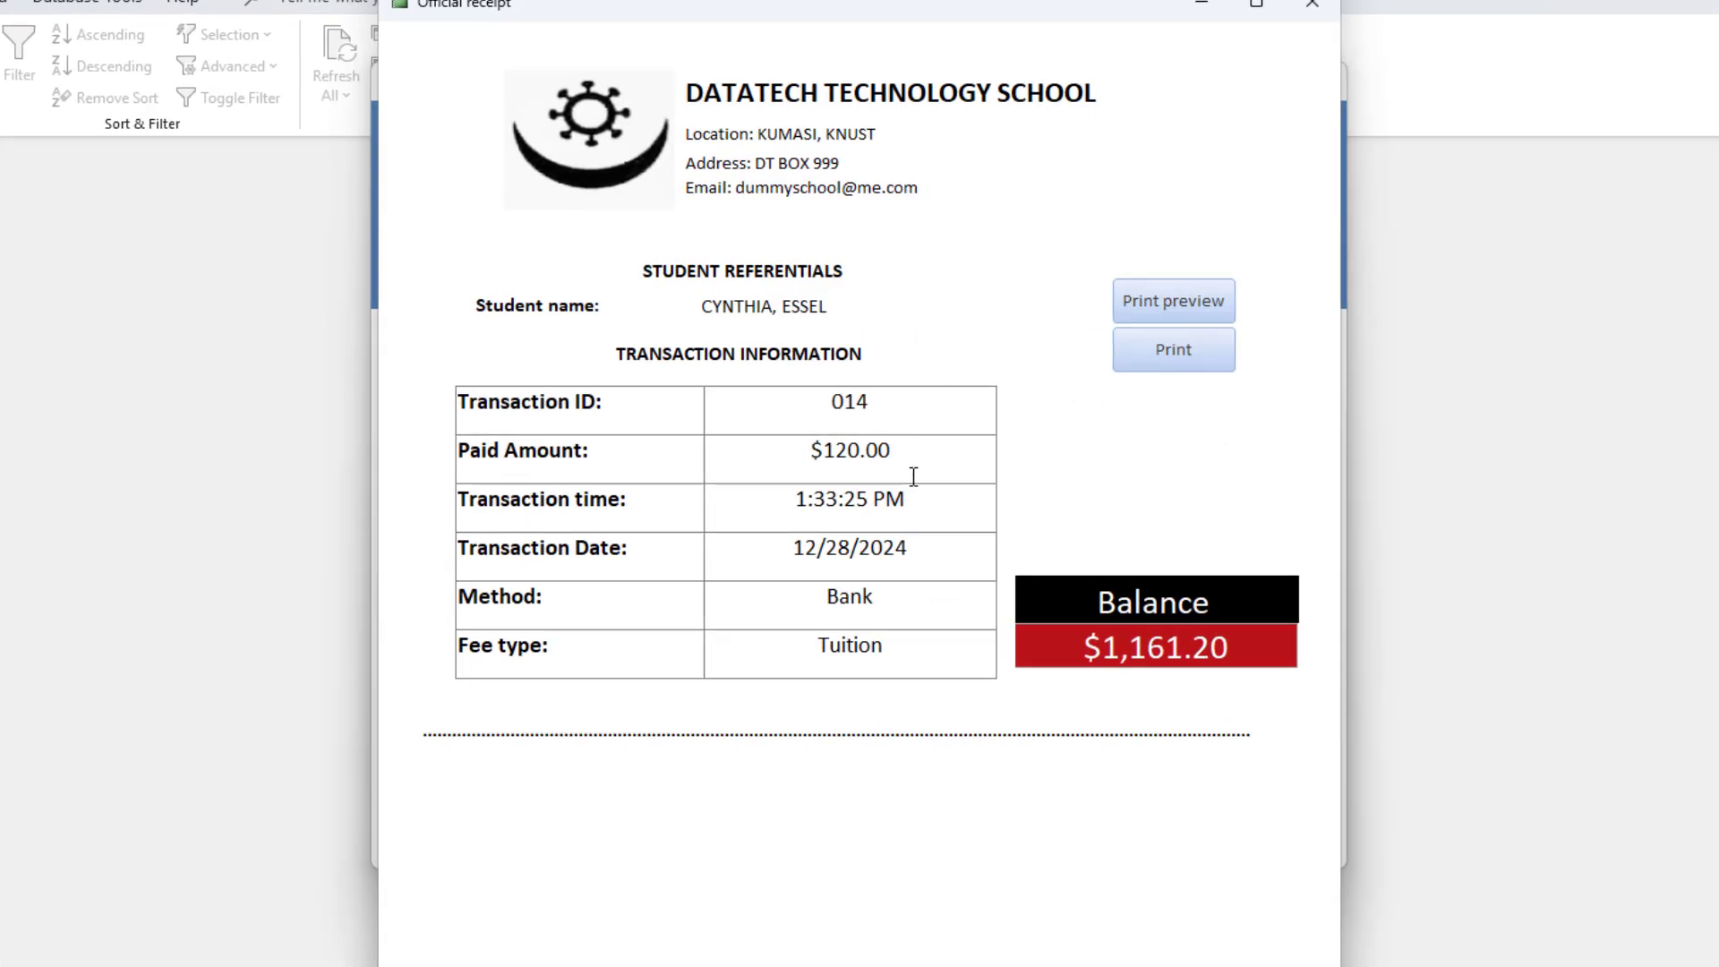
click(1312, 4)
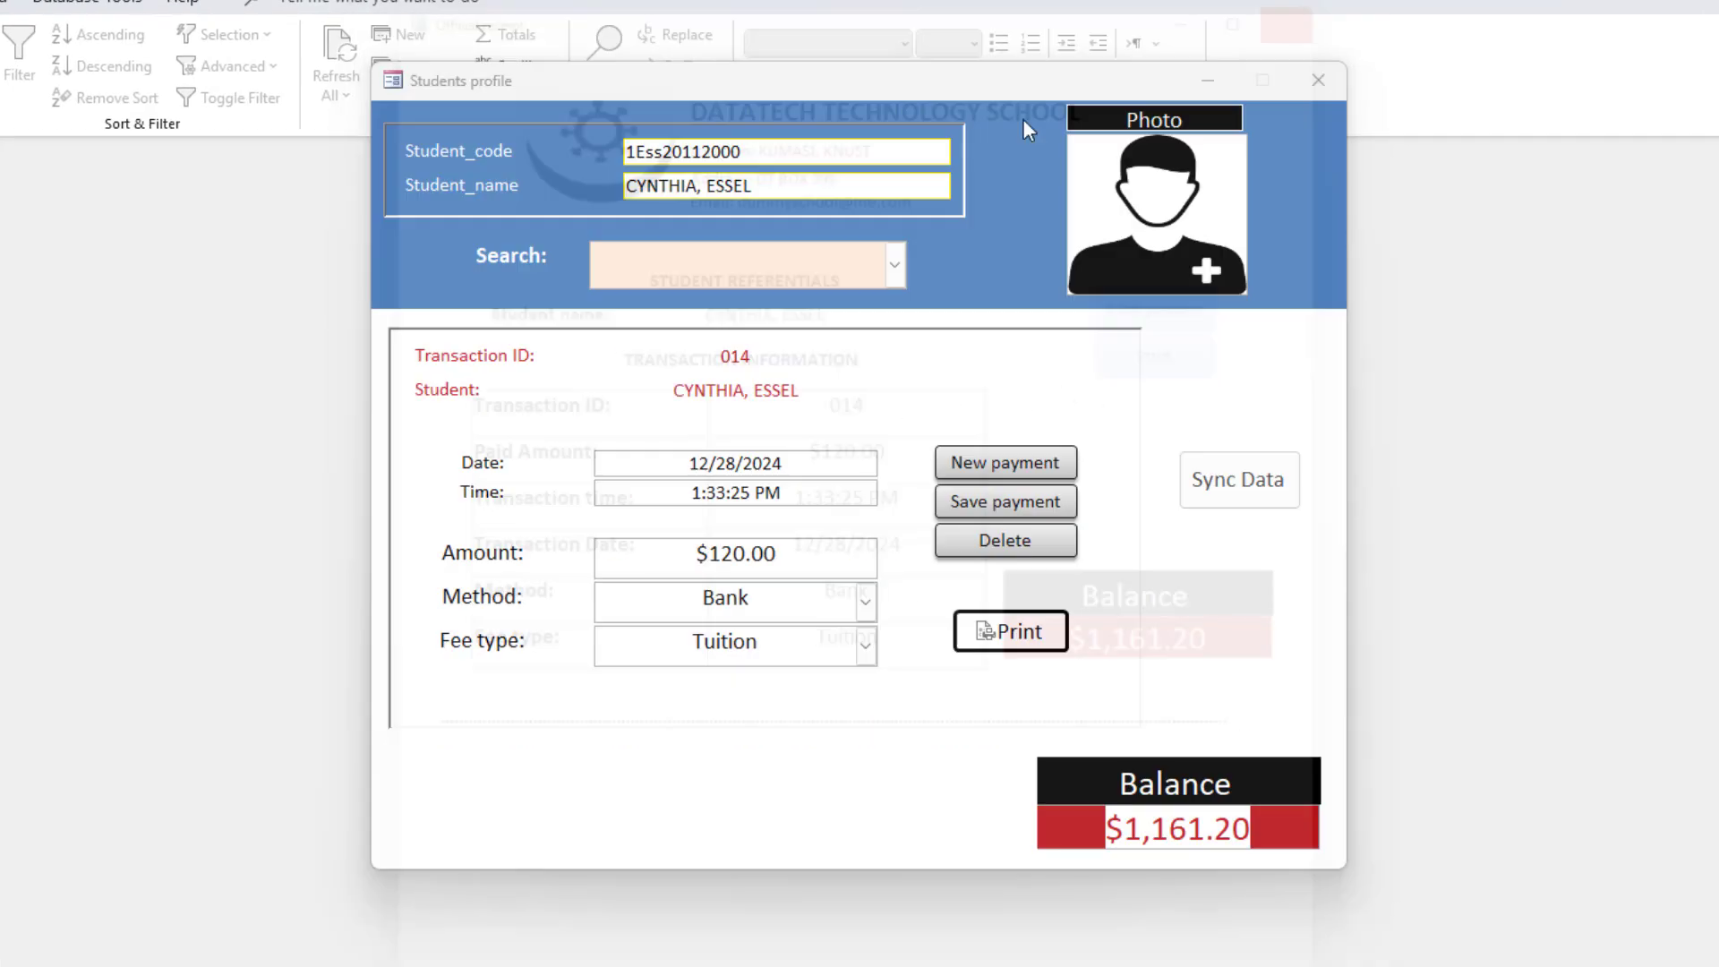
- Find the fourth listed student in the profile form, check the receipt for that payment, and close the receipt and the form
click(894, 264)
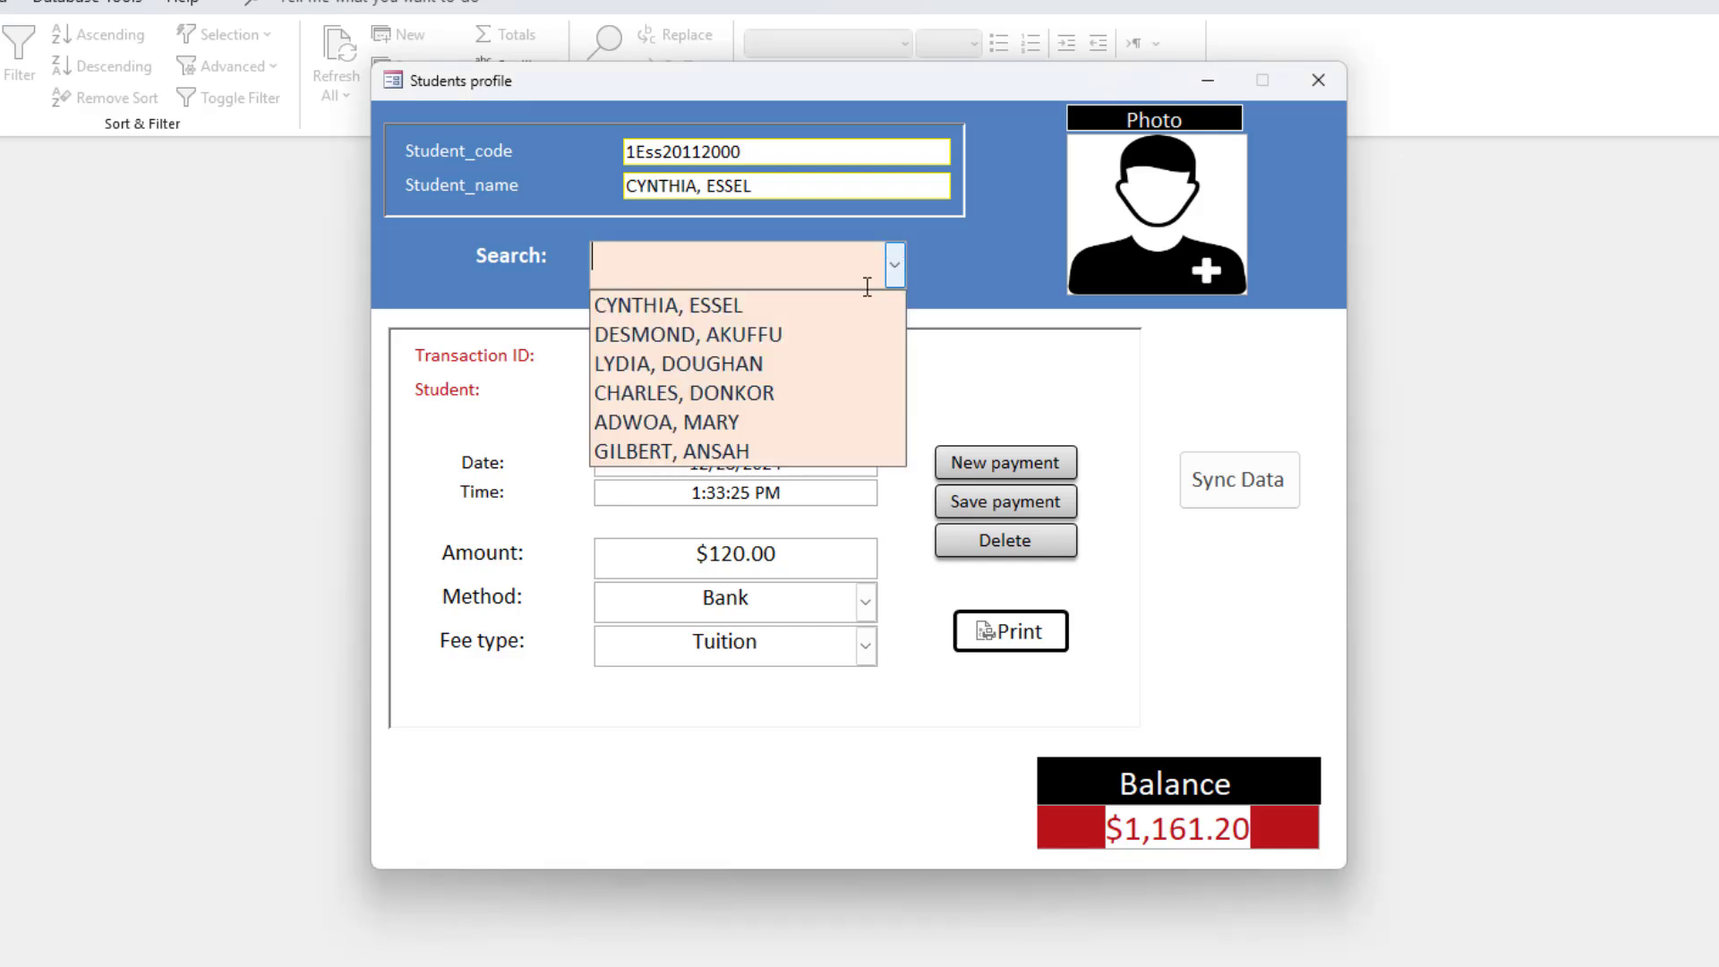
click(734, 394)
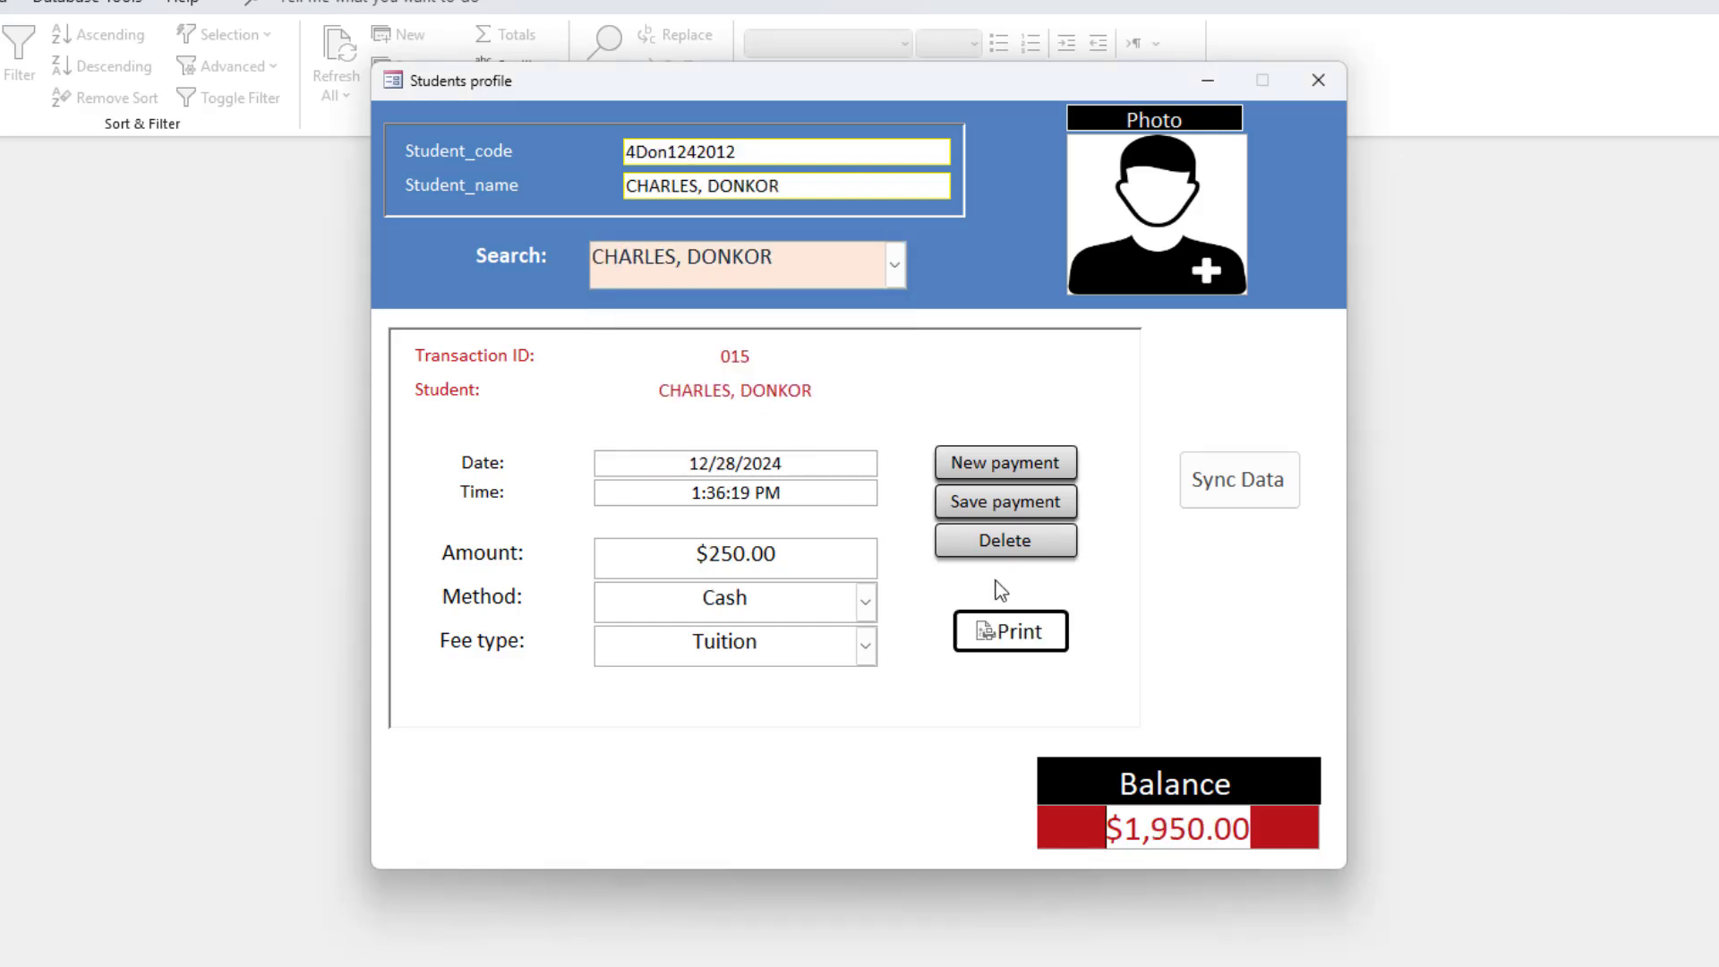
click(1015, 641)
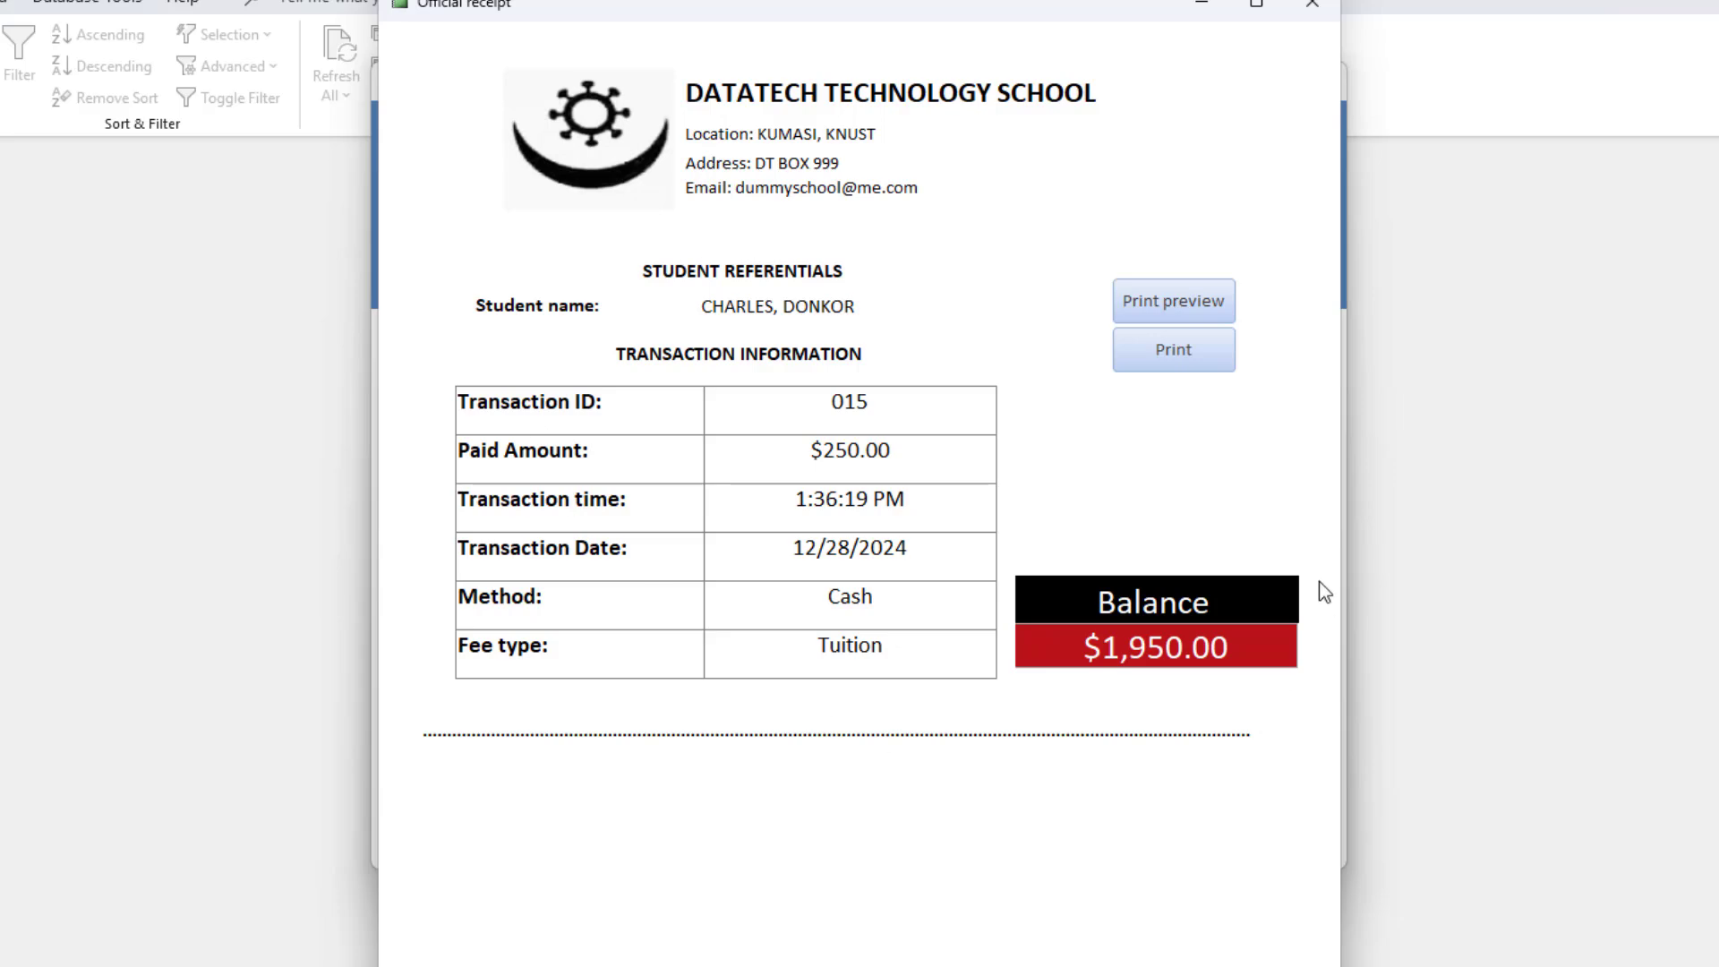
drag(966, 13, 957, 75)
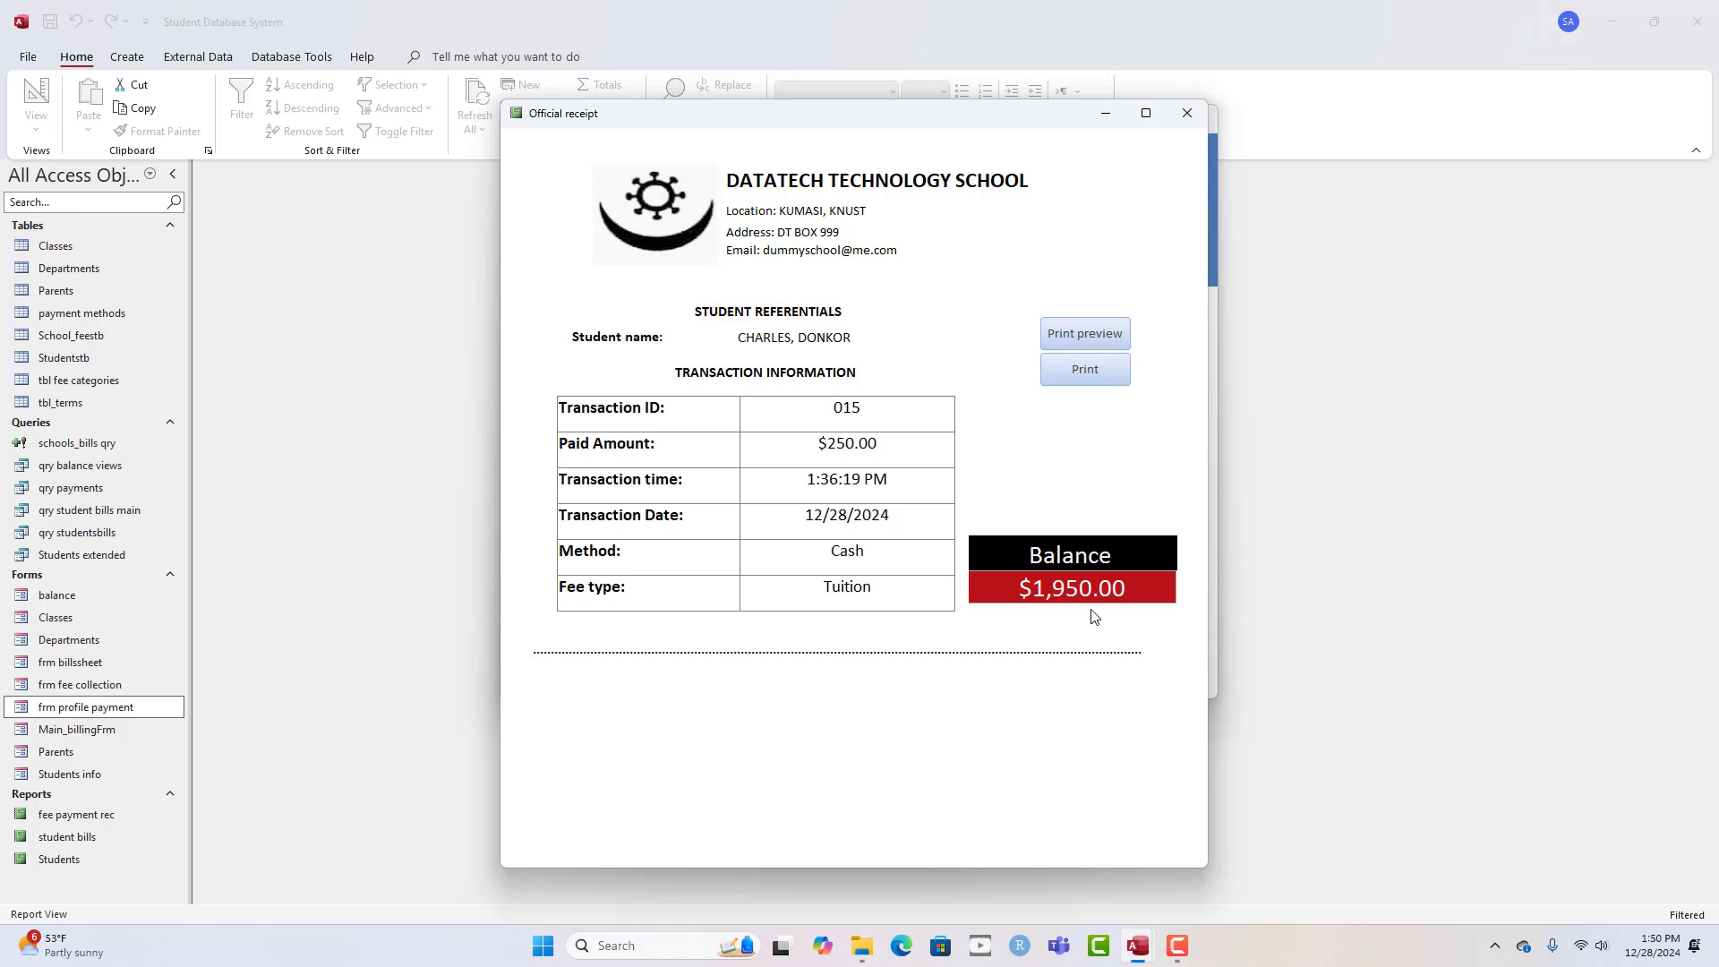
click(1187, 114)
click(1192, 127)
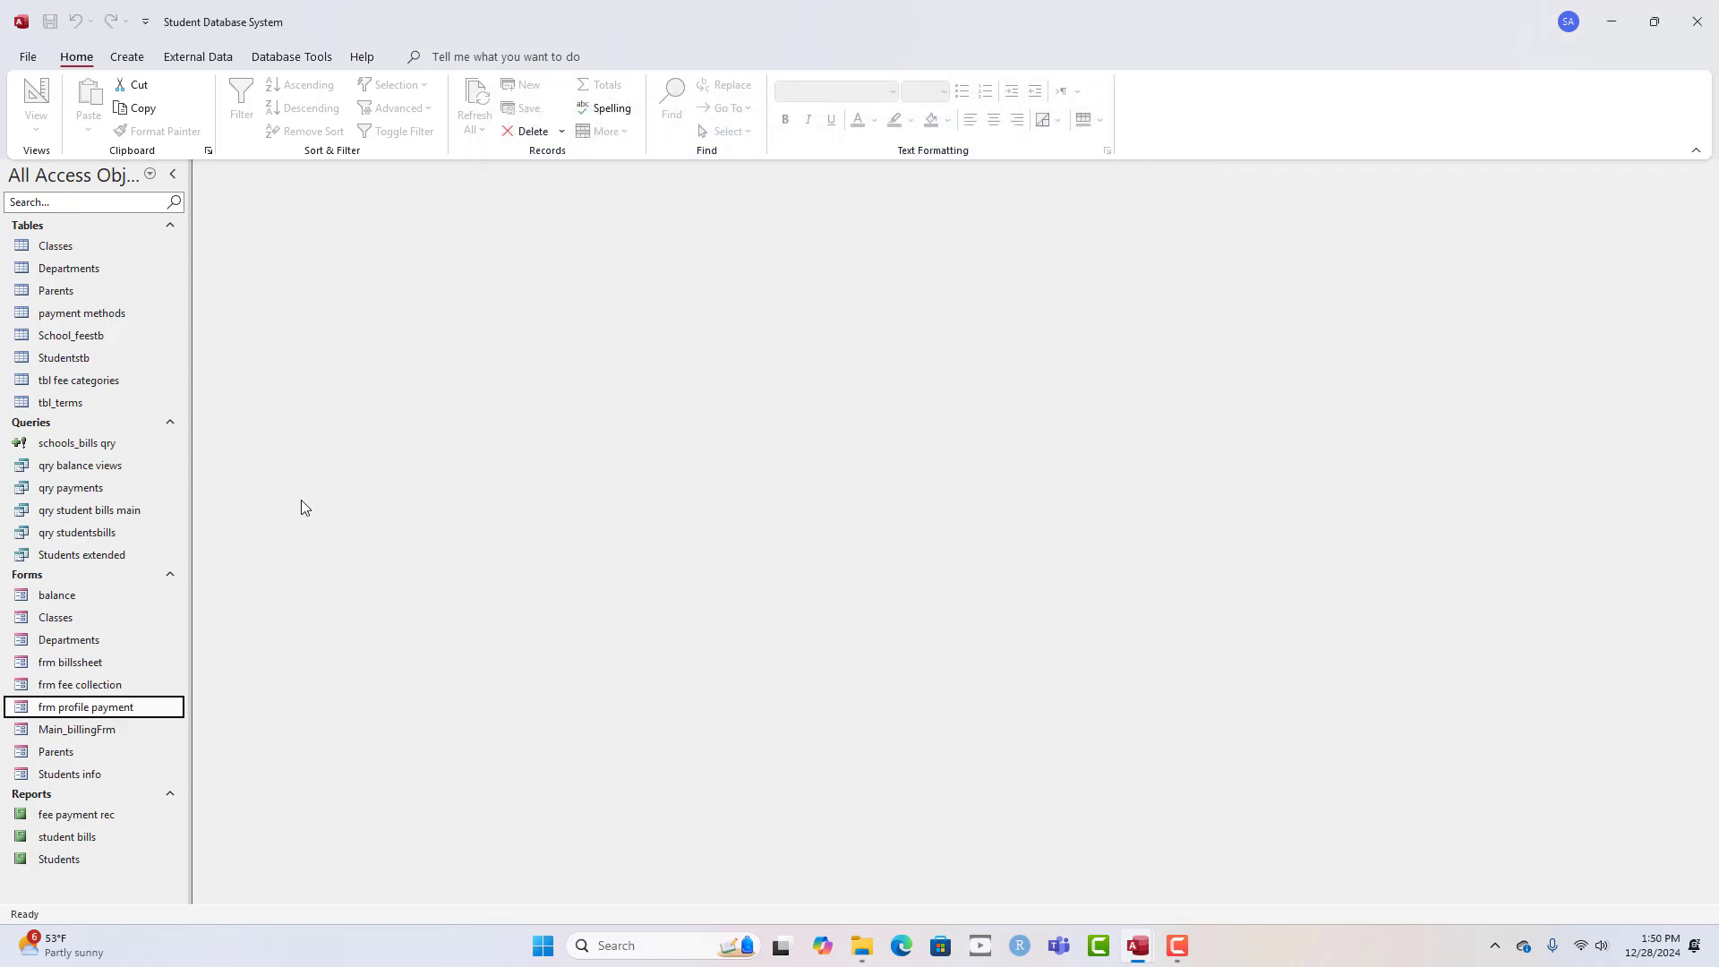
- Open the qry payments query and switch it to Design View
double_click(99, 488)
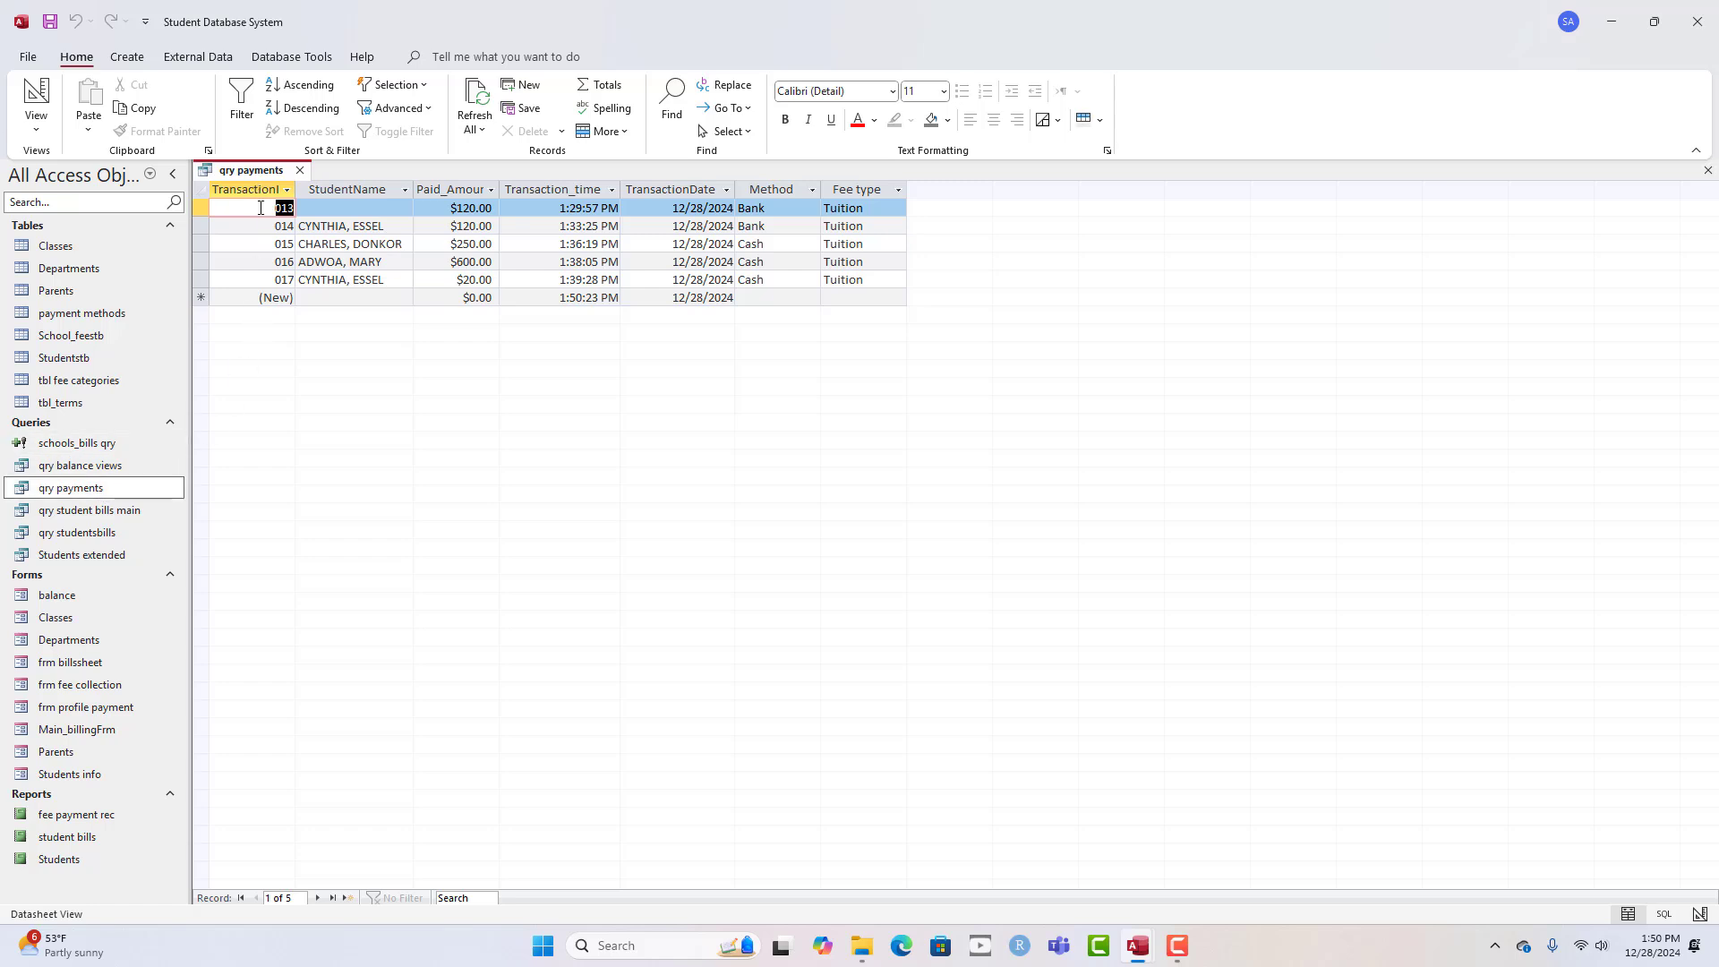
right_click(260, 171)
click(318, 258)
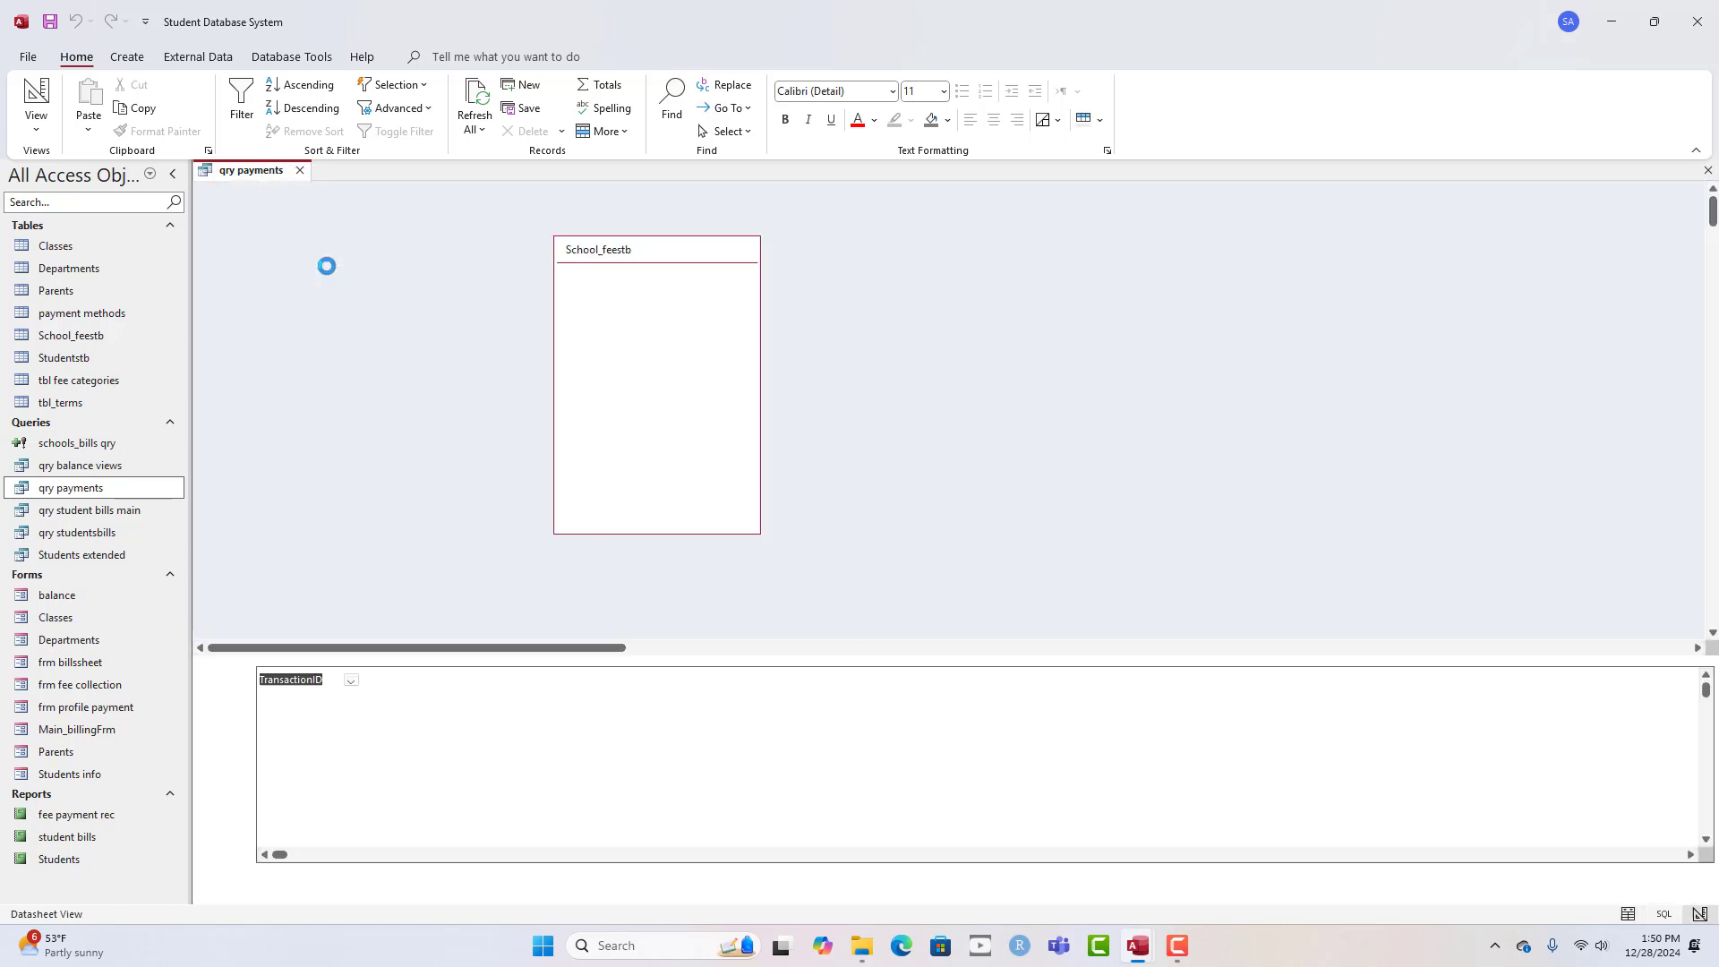
- Add the calculated field Serial: [TransactionID]&[TransactionDate]&[Transaction_time] in the first empty column of the query using the Expression Builder
click(1000, 686)
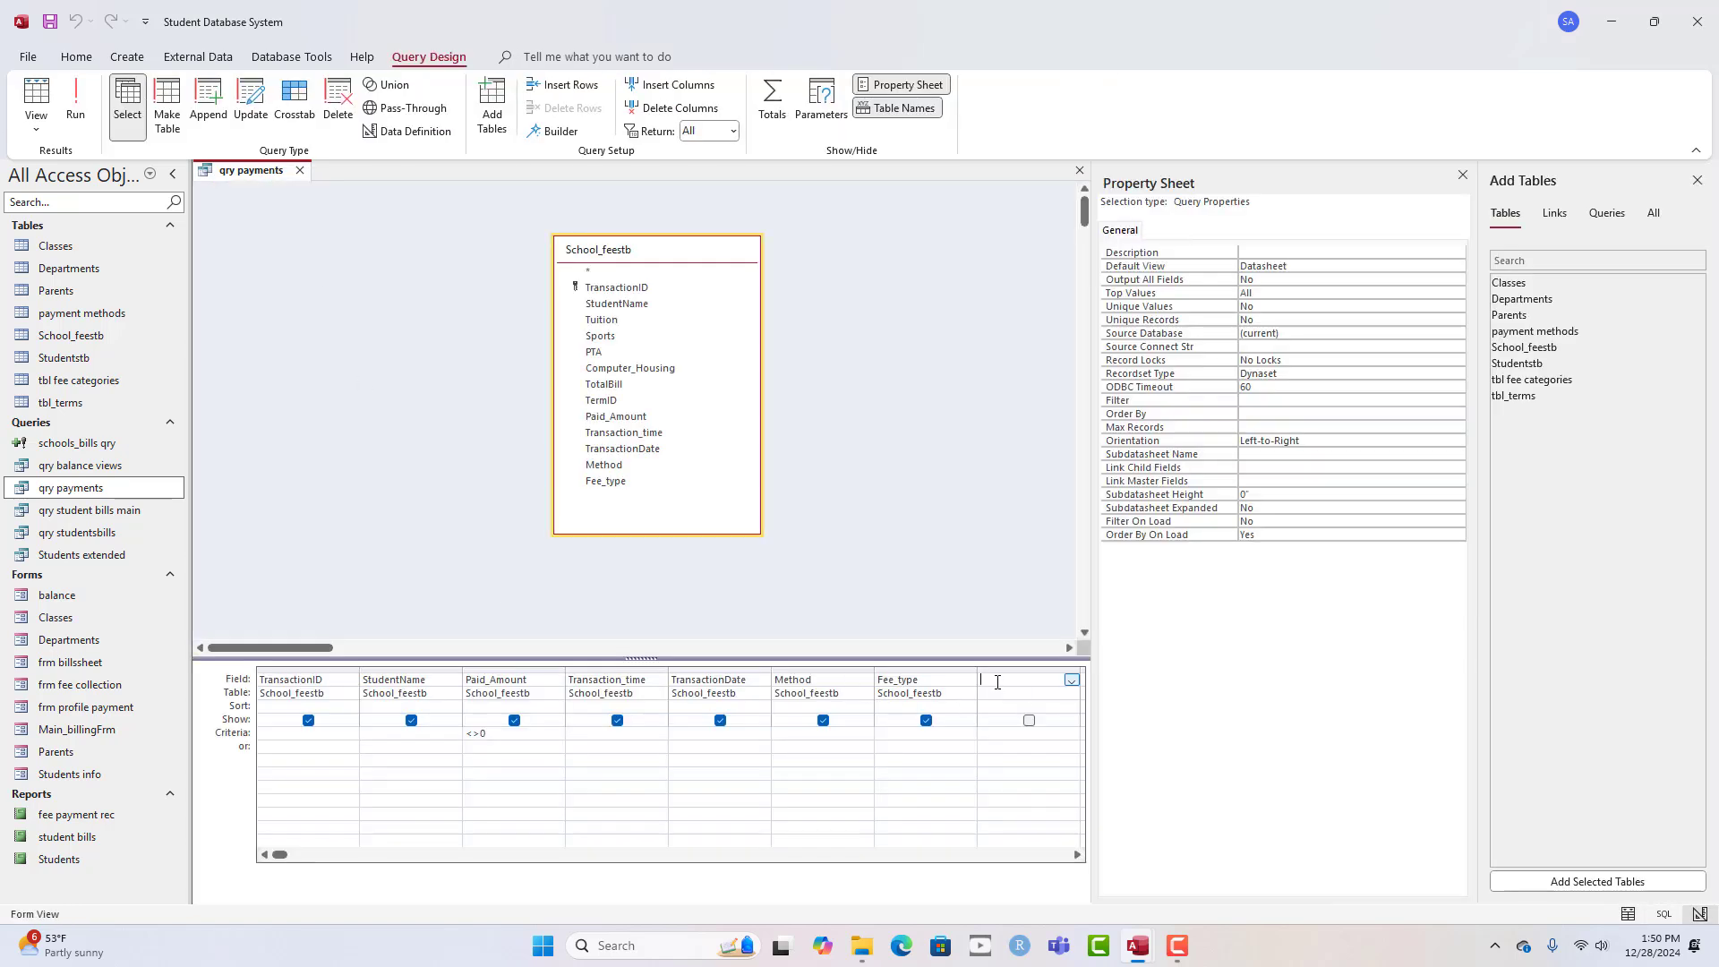
right_click(1001, 686)
click(1043, 801)
drag(719, 210, 573, 239)
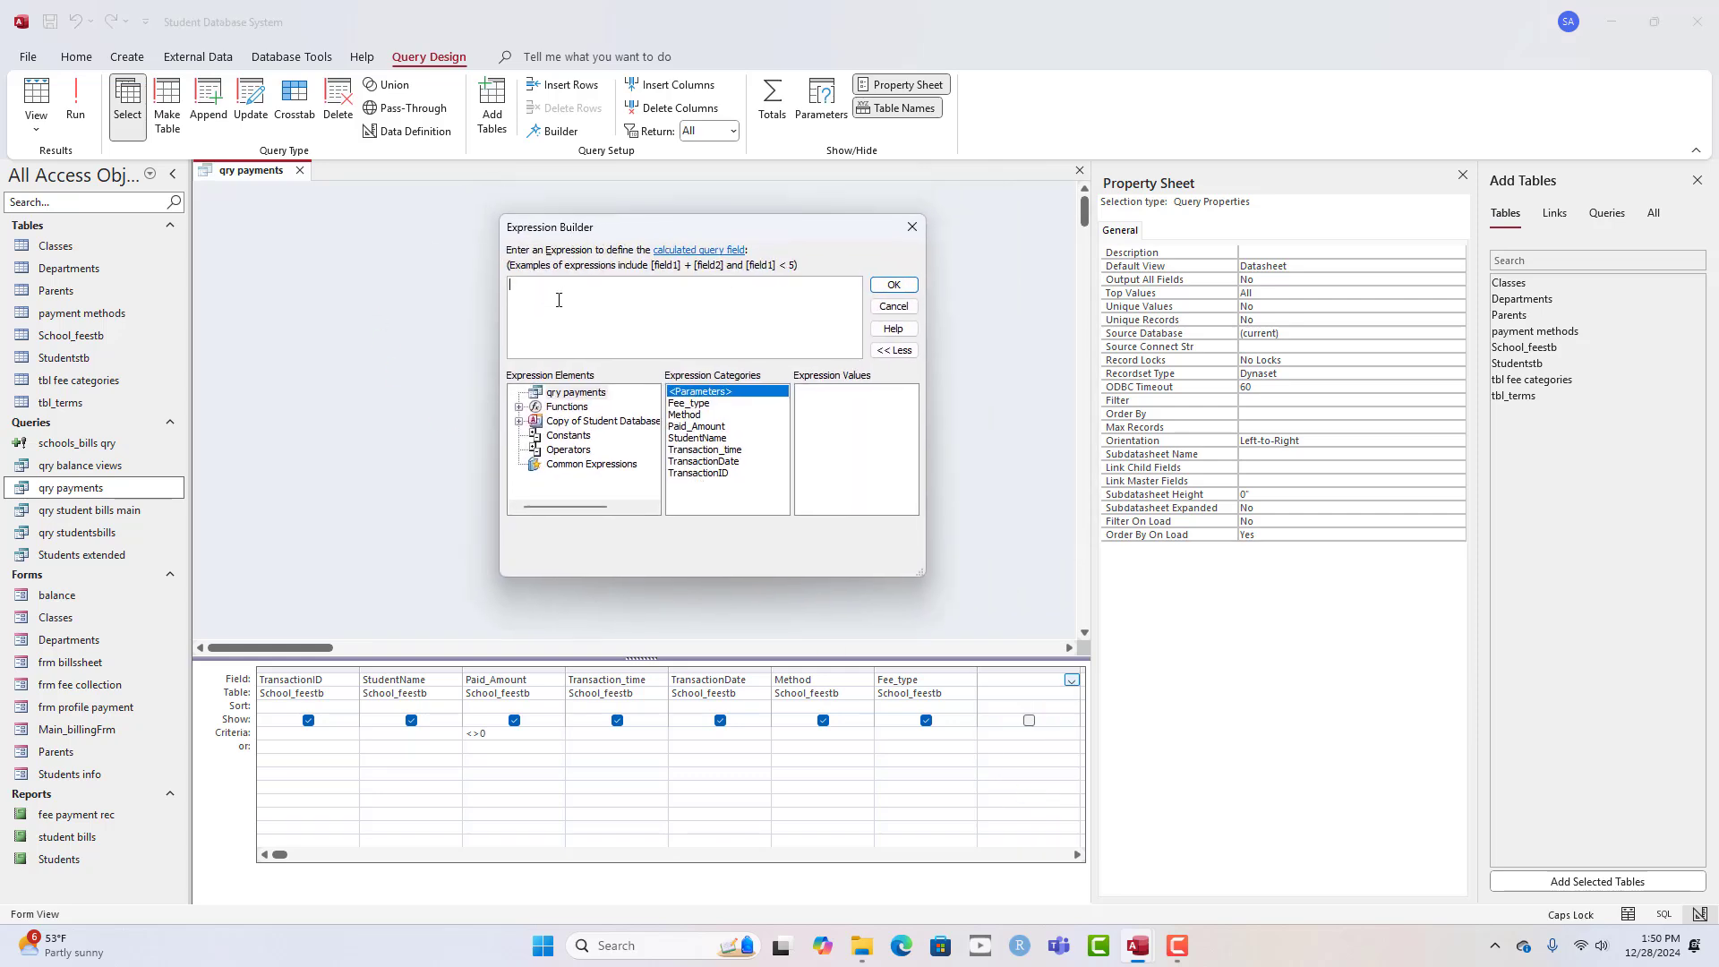
text(Serial:)
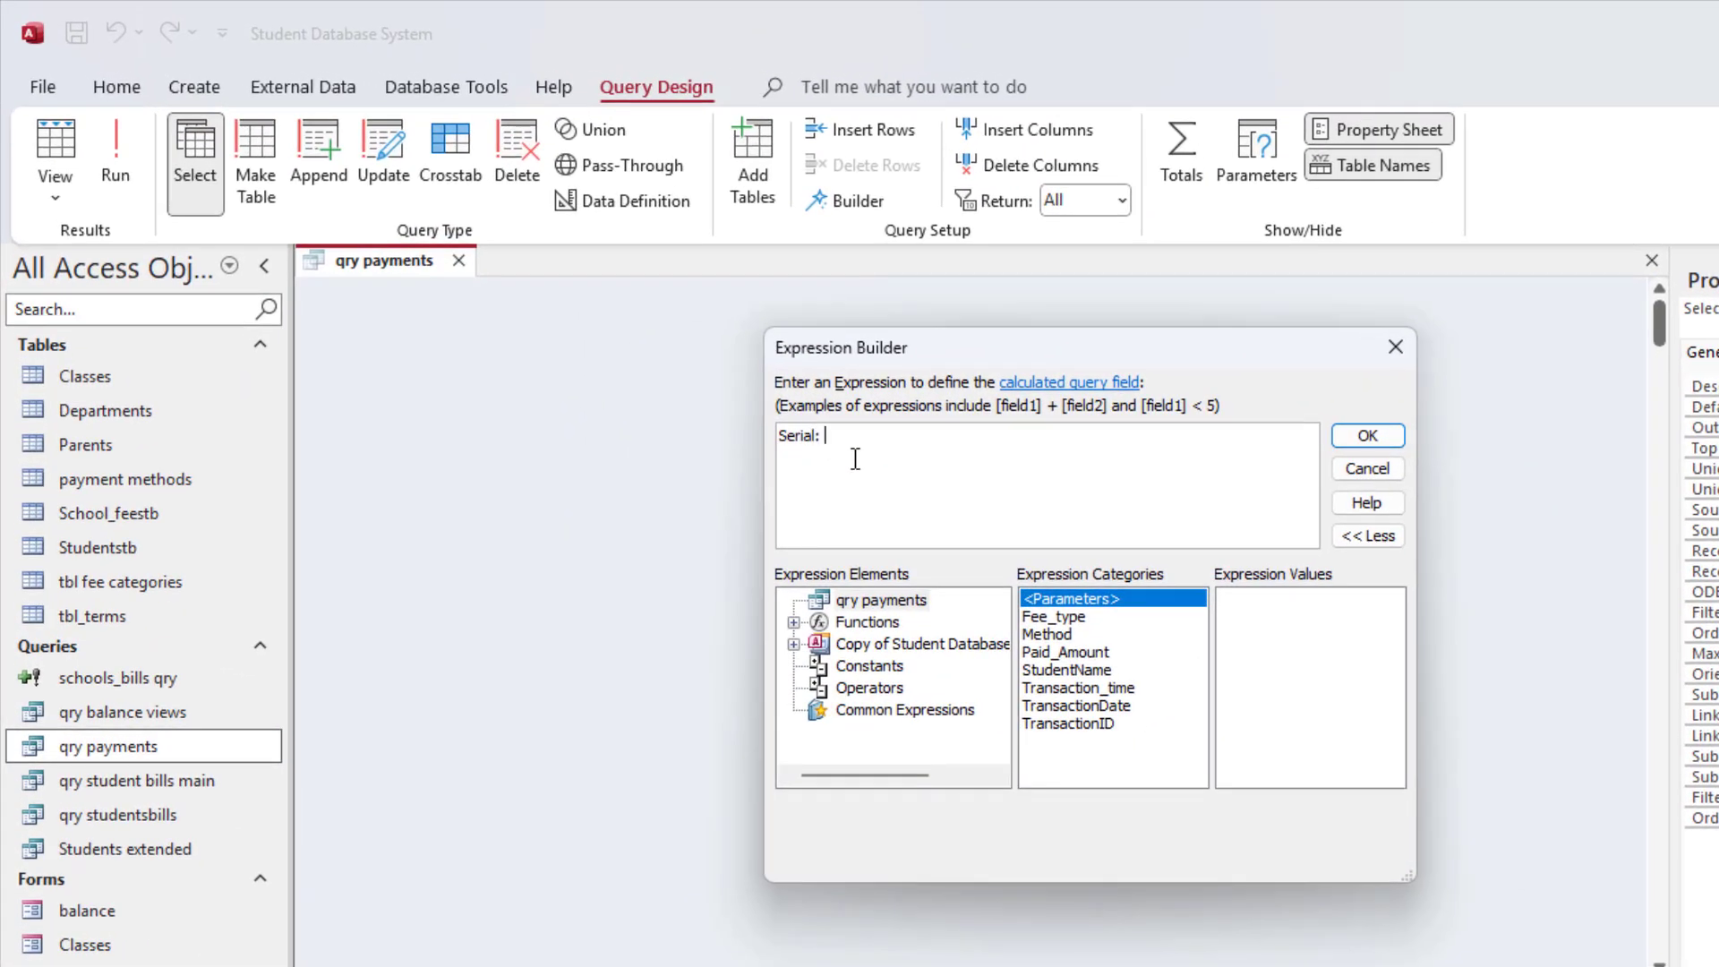
text( tran)
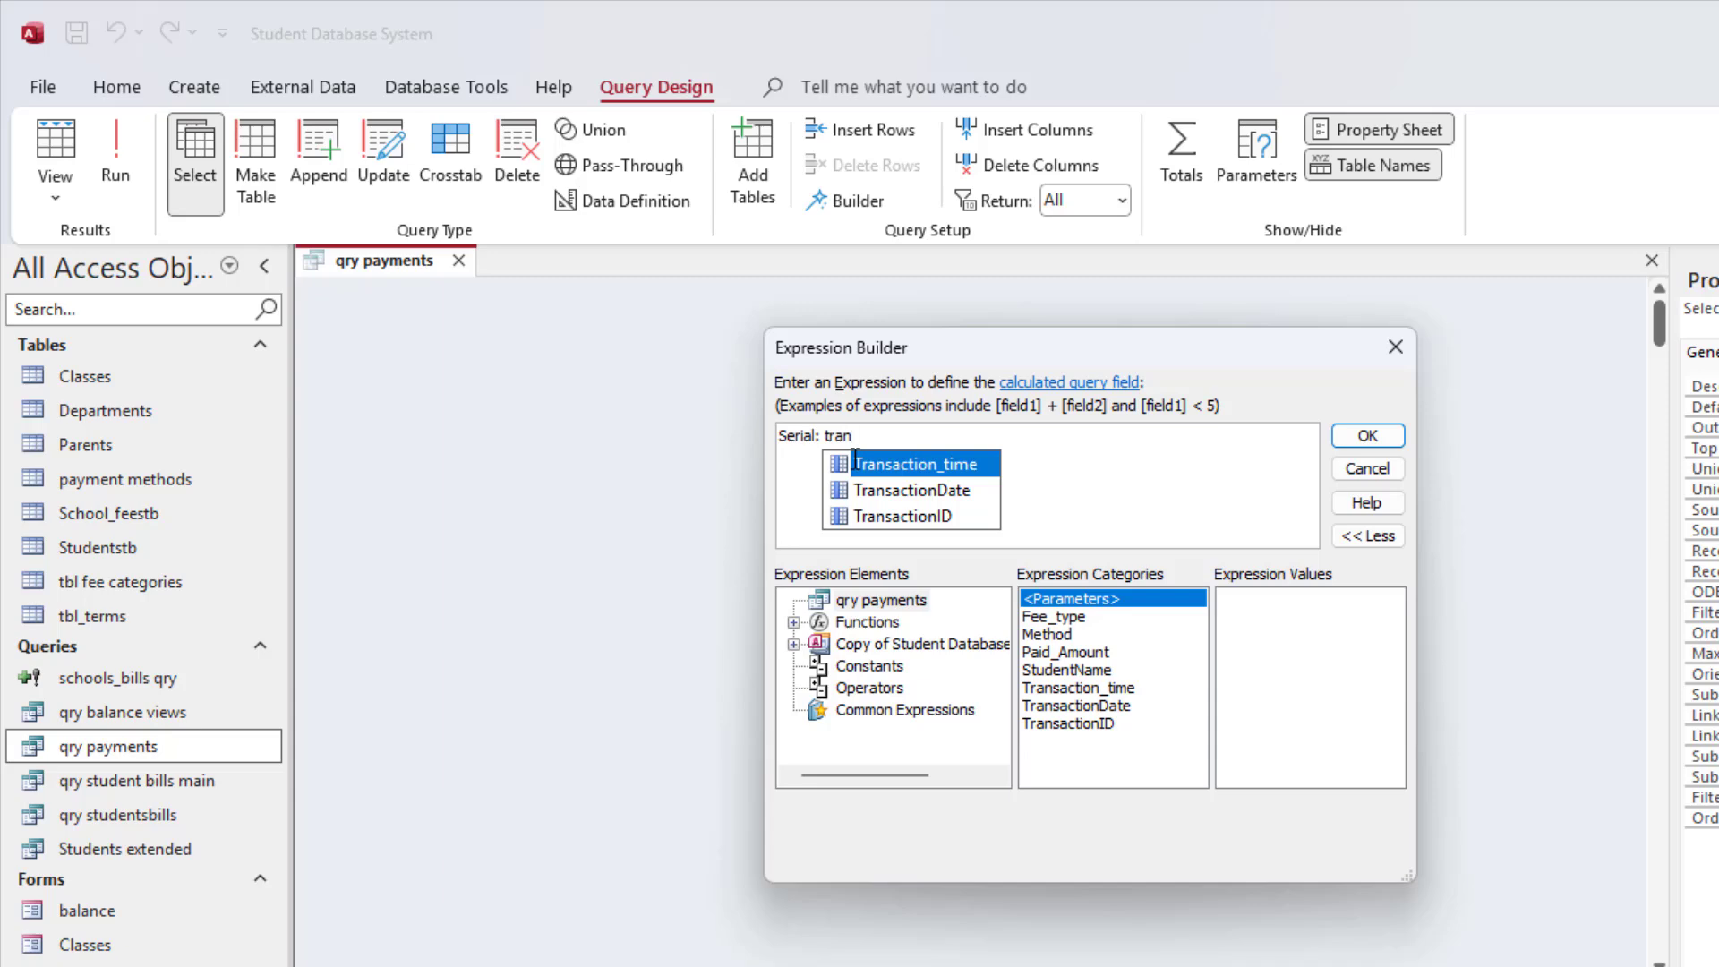
double_click(889, 516)
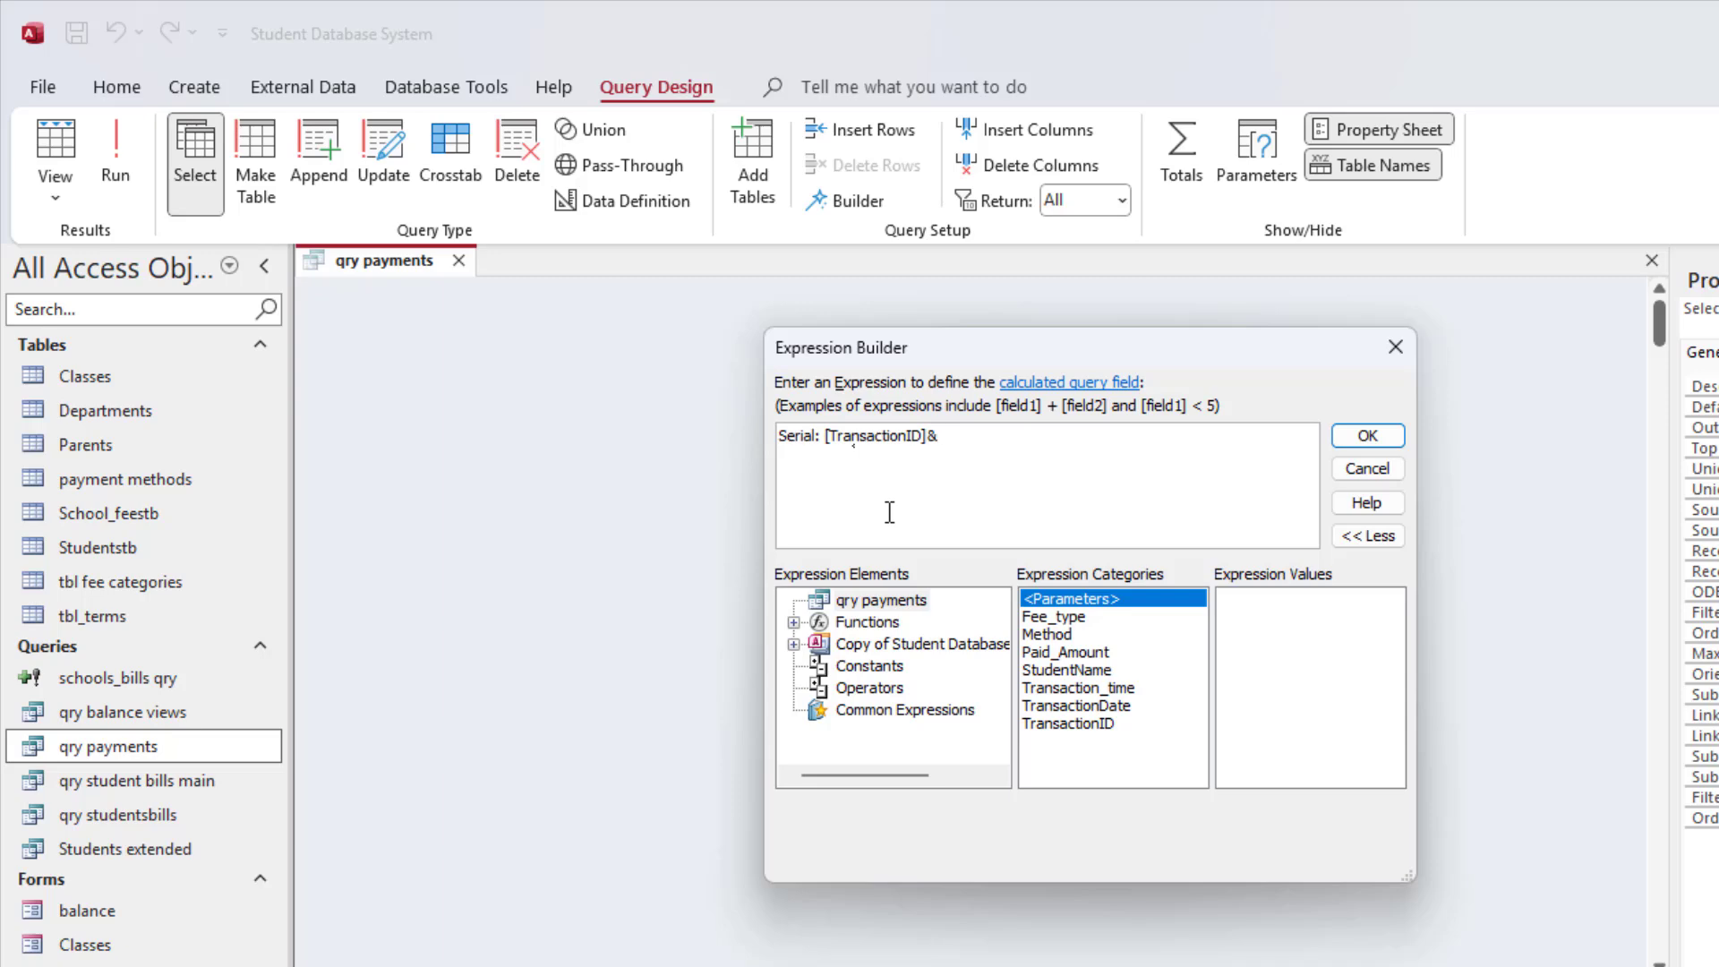
text(&tra)
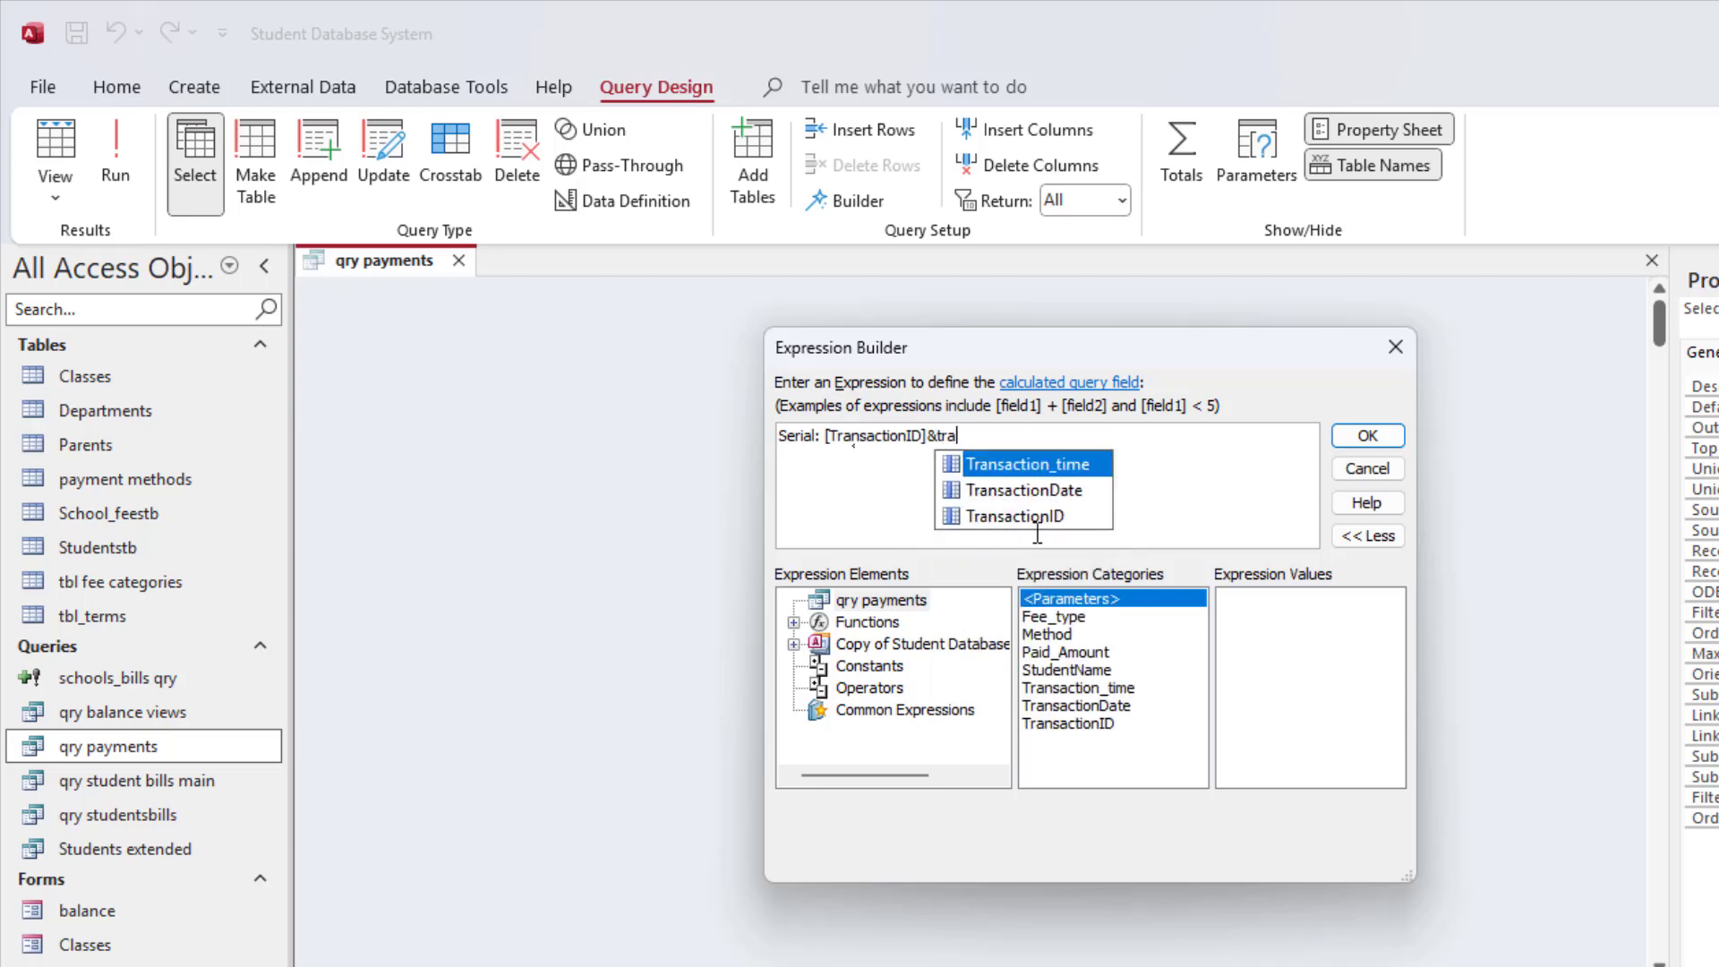
double_click(1063, 490)
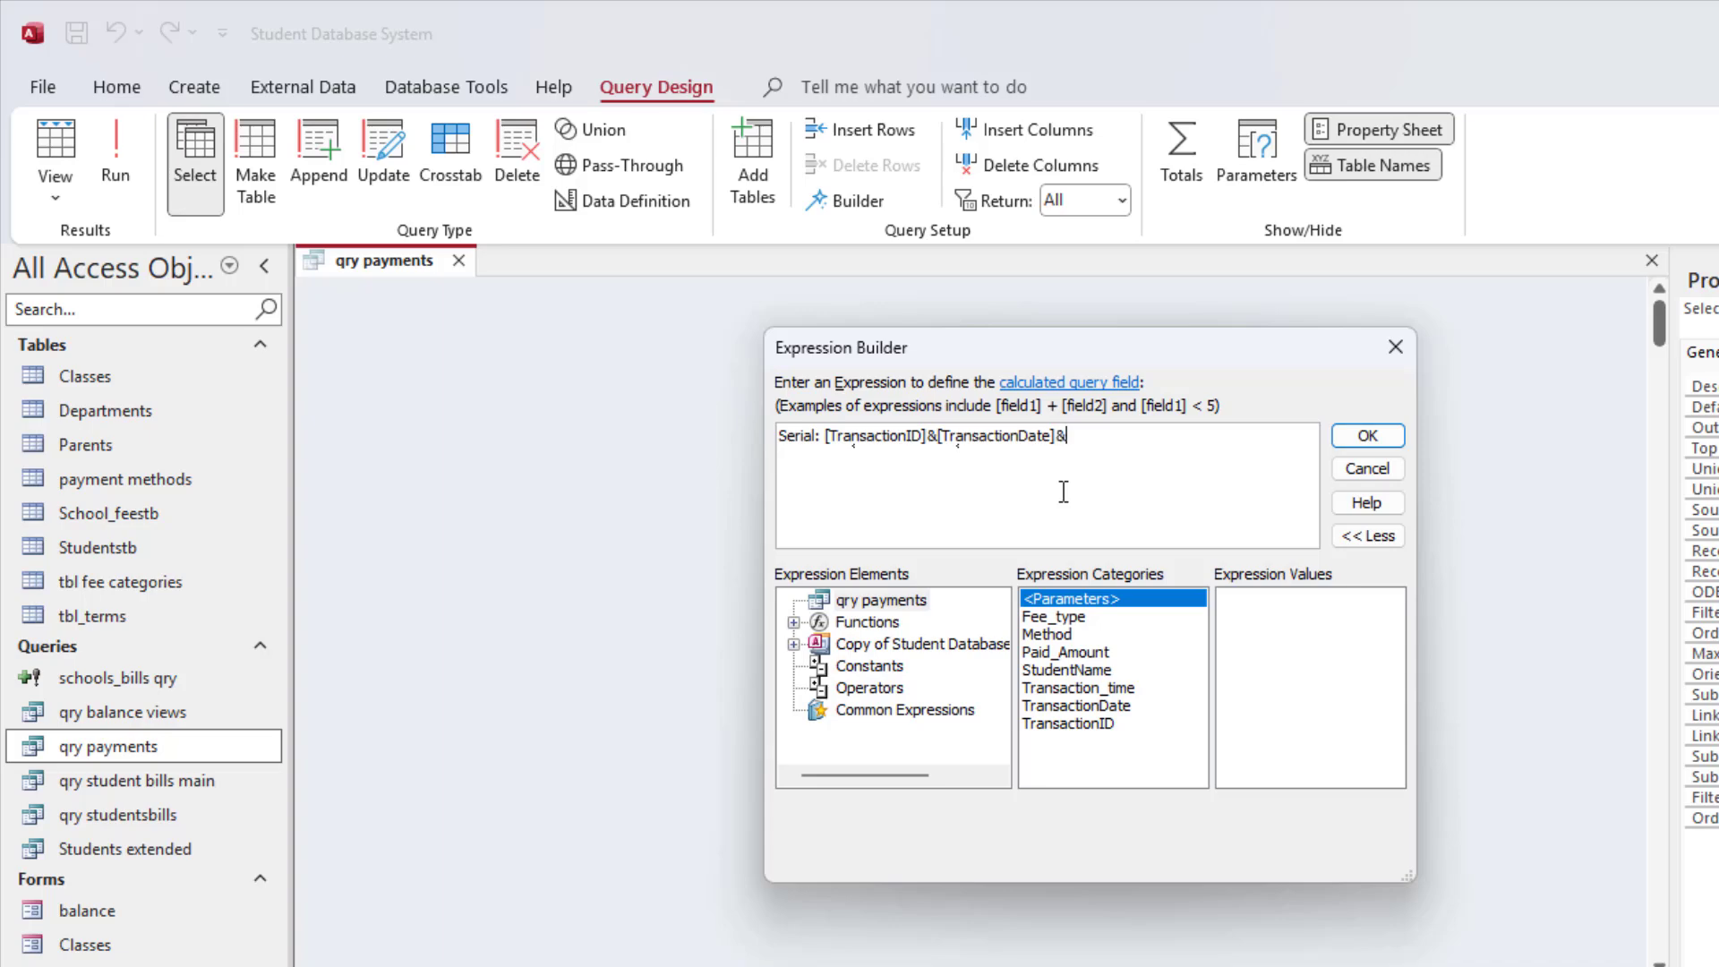
text(&tra)
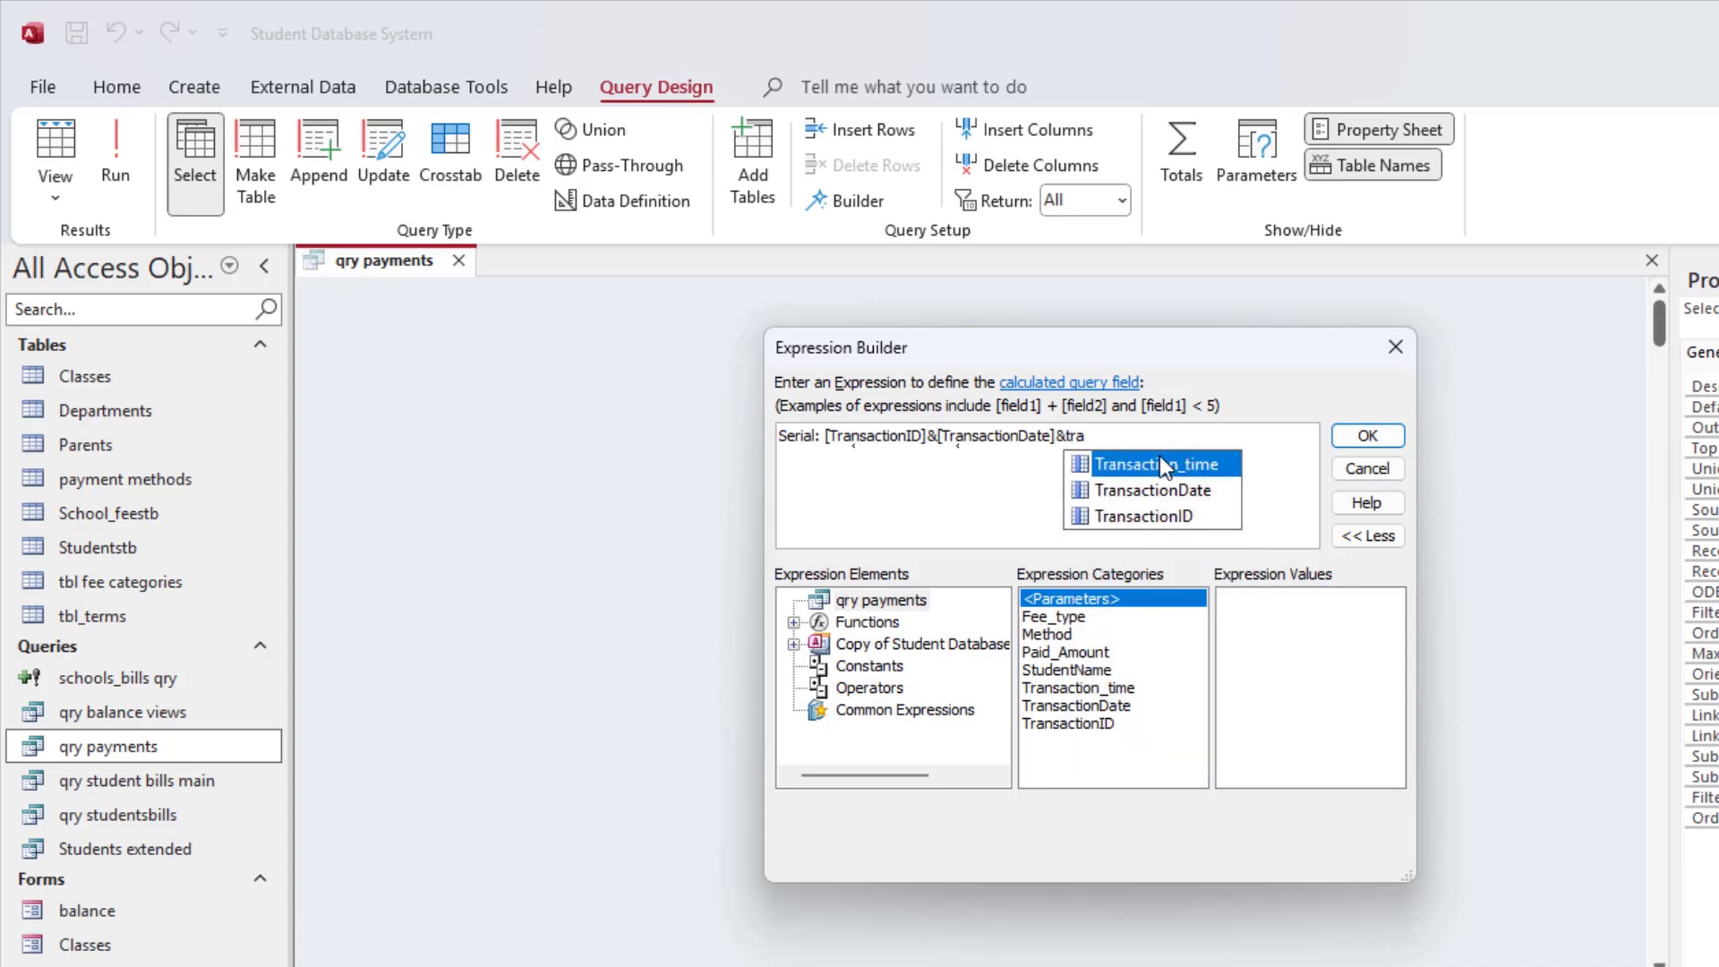
double_click(1165, 469)
click(1366, 436)
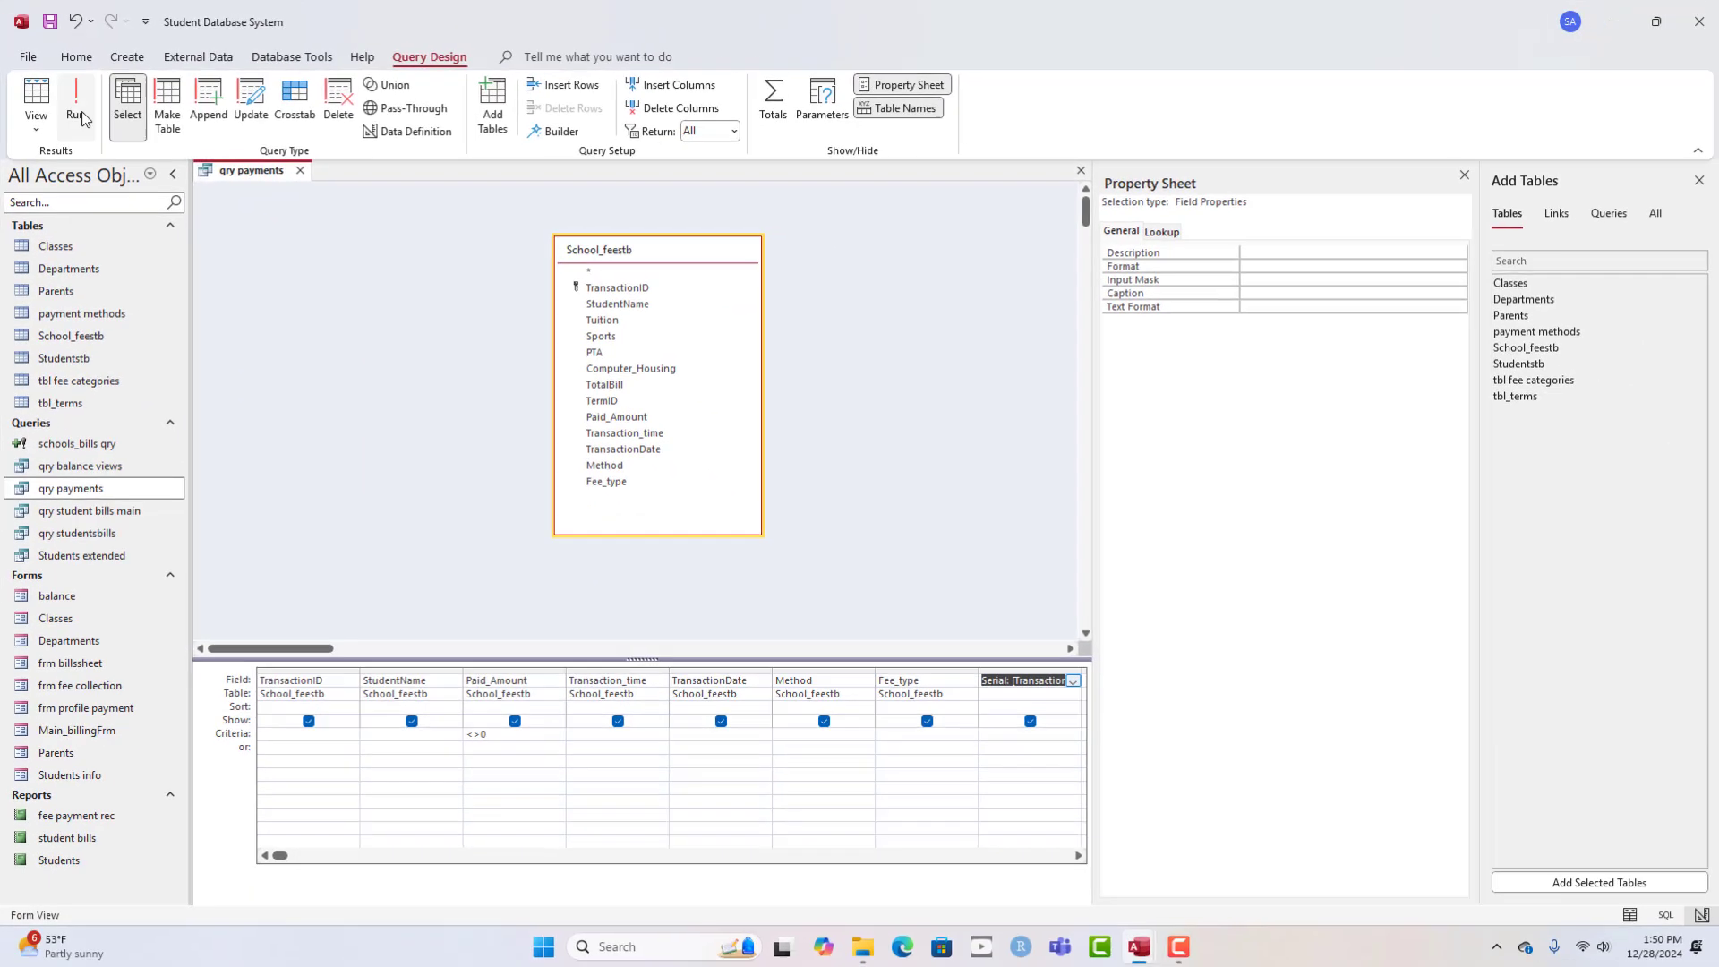
- Run the qry payments query, fit the Serial column's width to its contents, and close the query
click(116, 152)
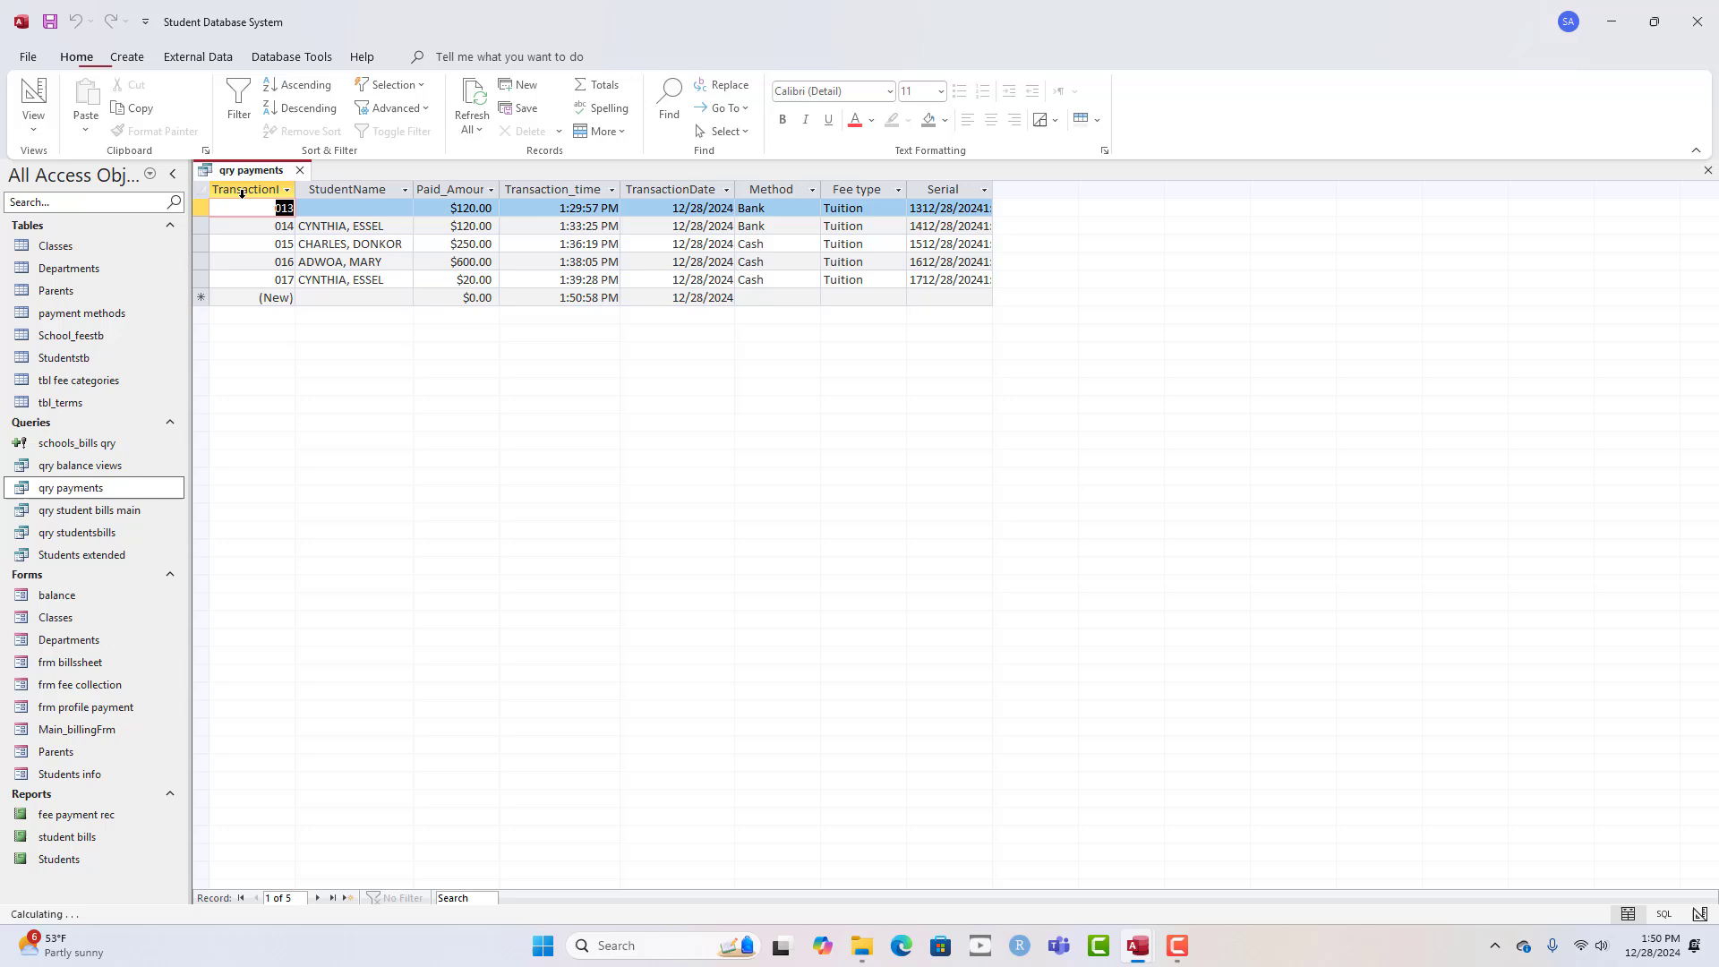
double_click(992, 189)
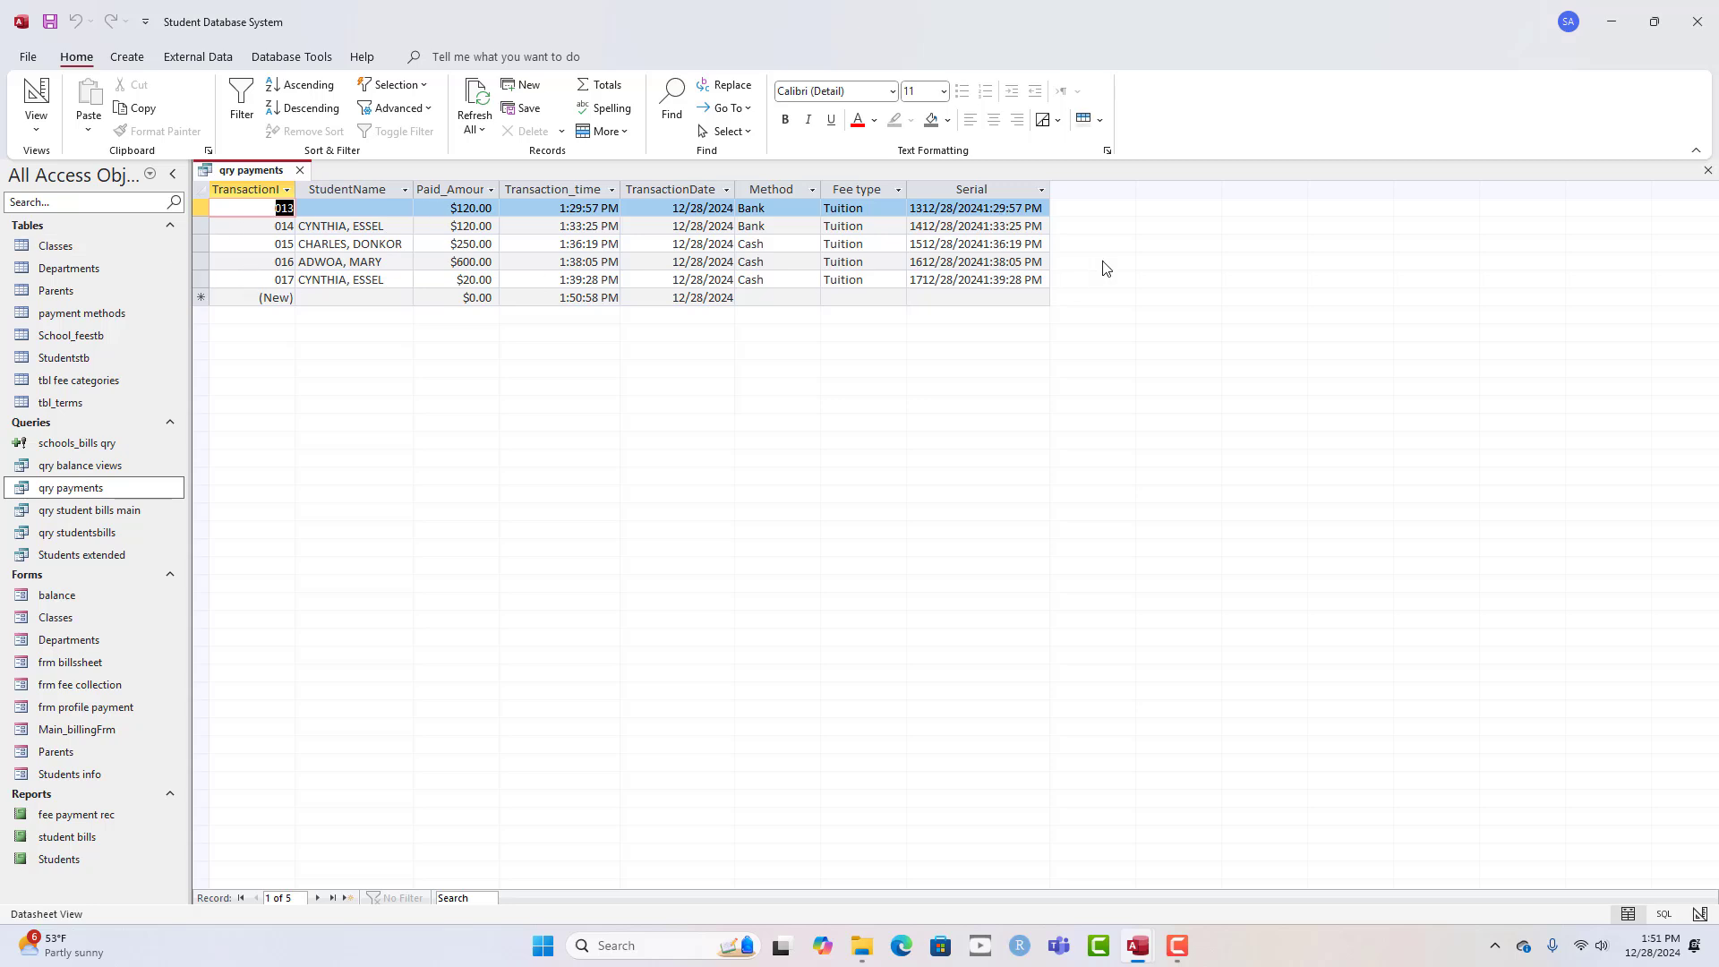
click(300, 170)
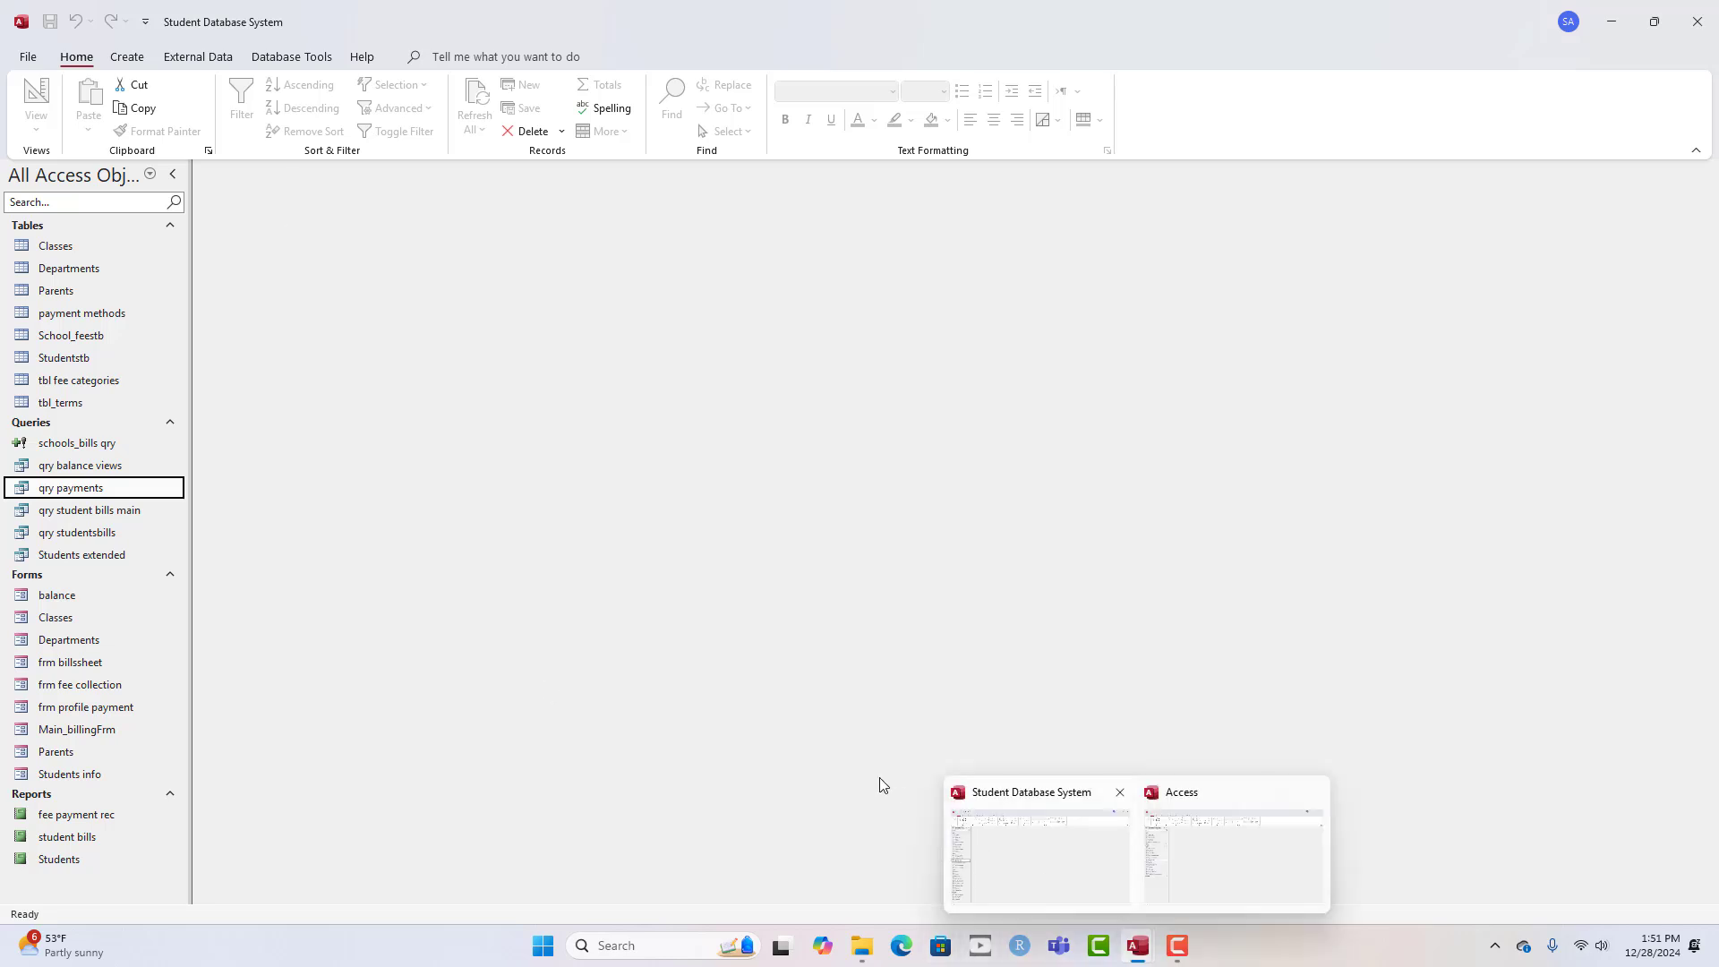
- Switch to File Explorer and open the School Fees folder inside My Databases
click(855, 954)
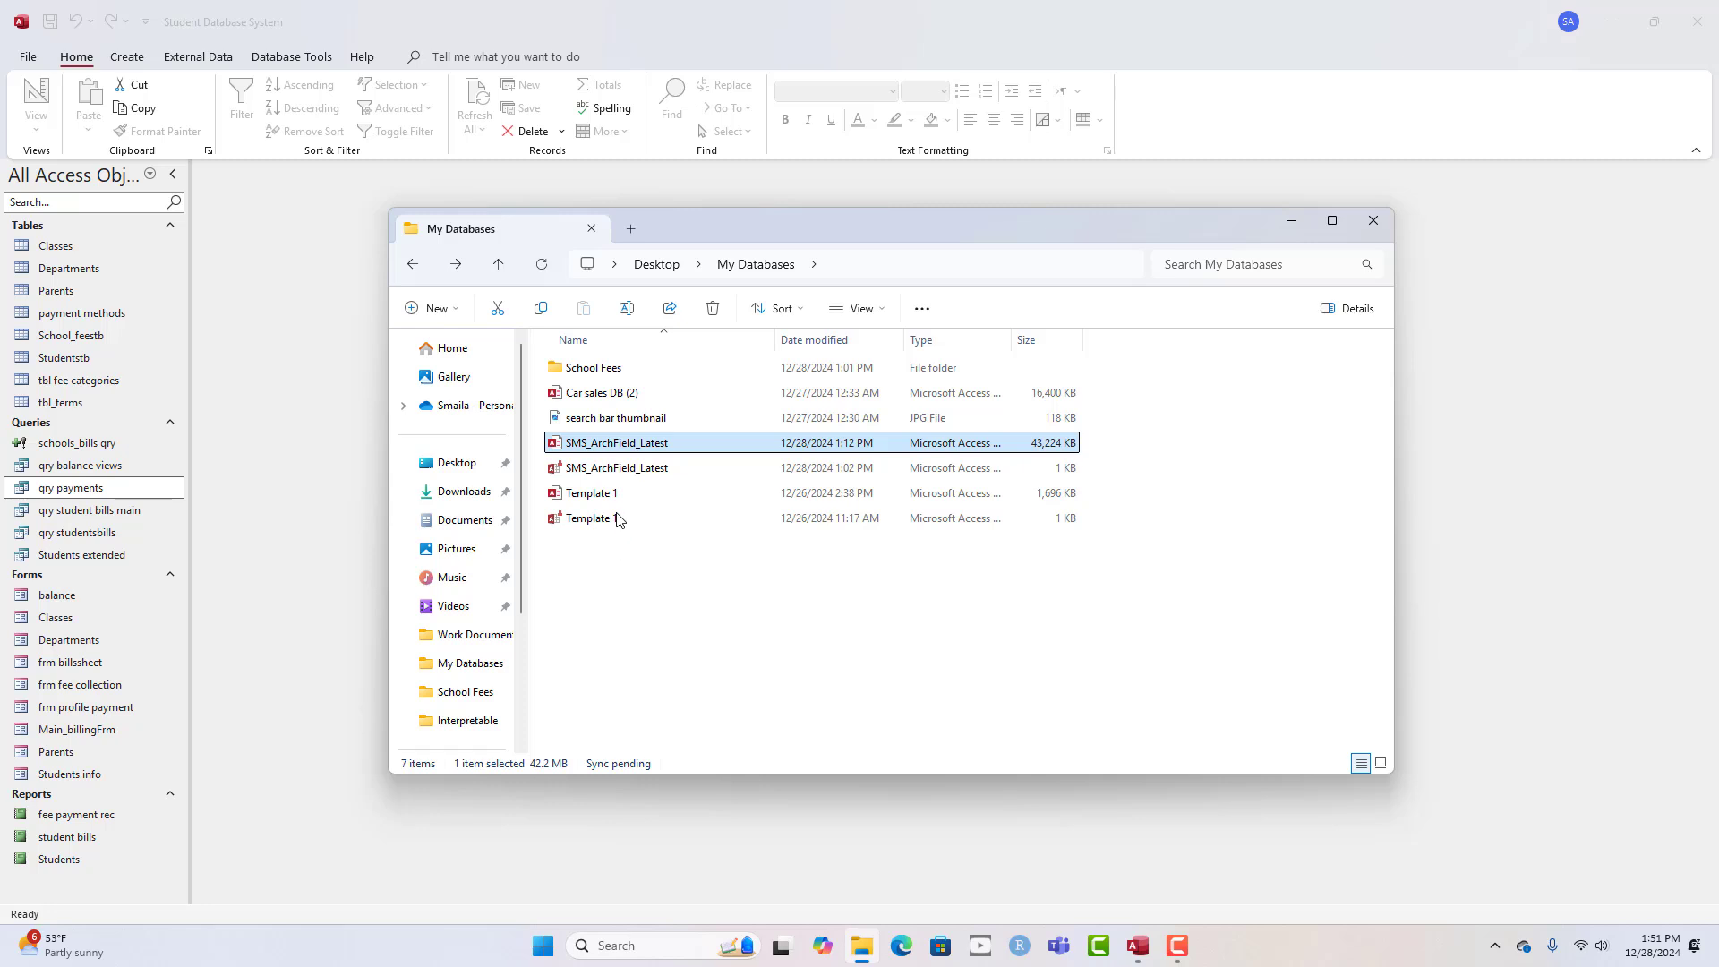
click(602, 367)
double_click(601, 367)
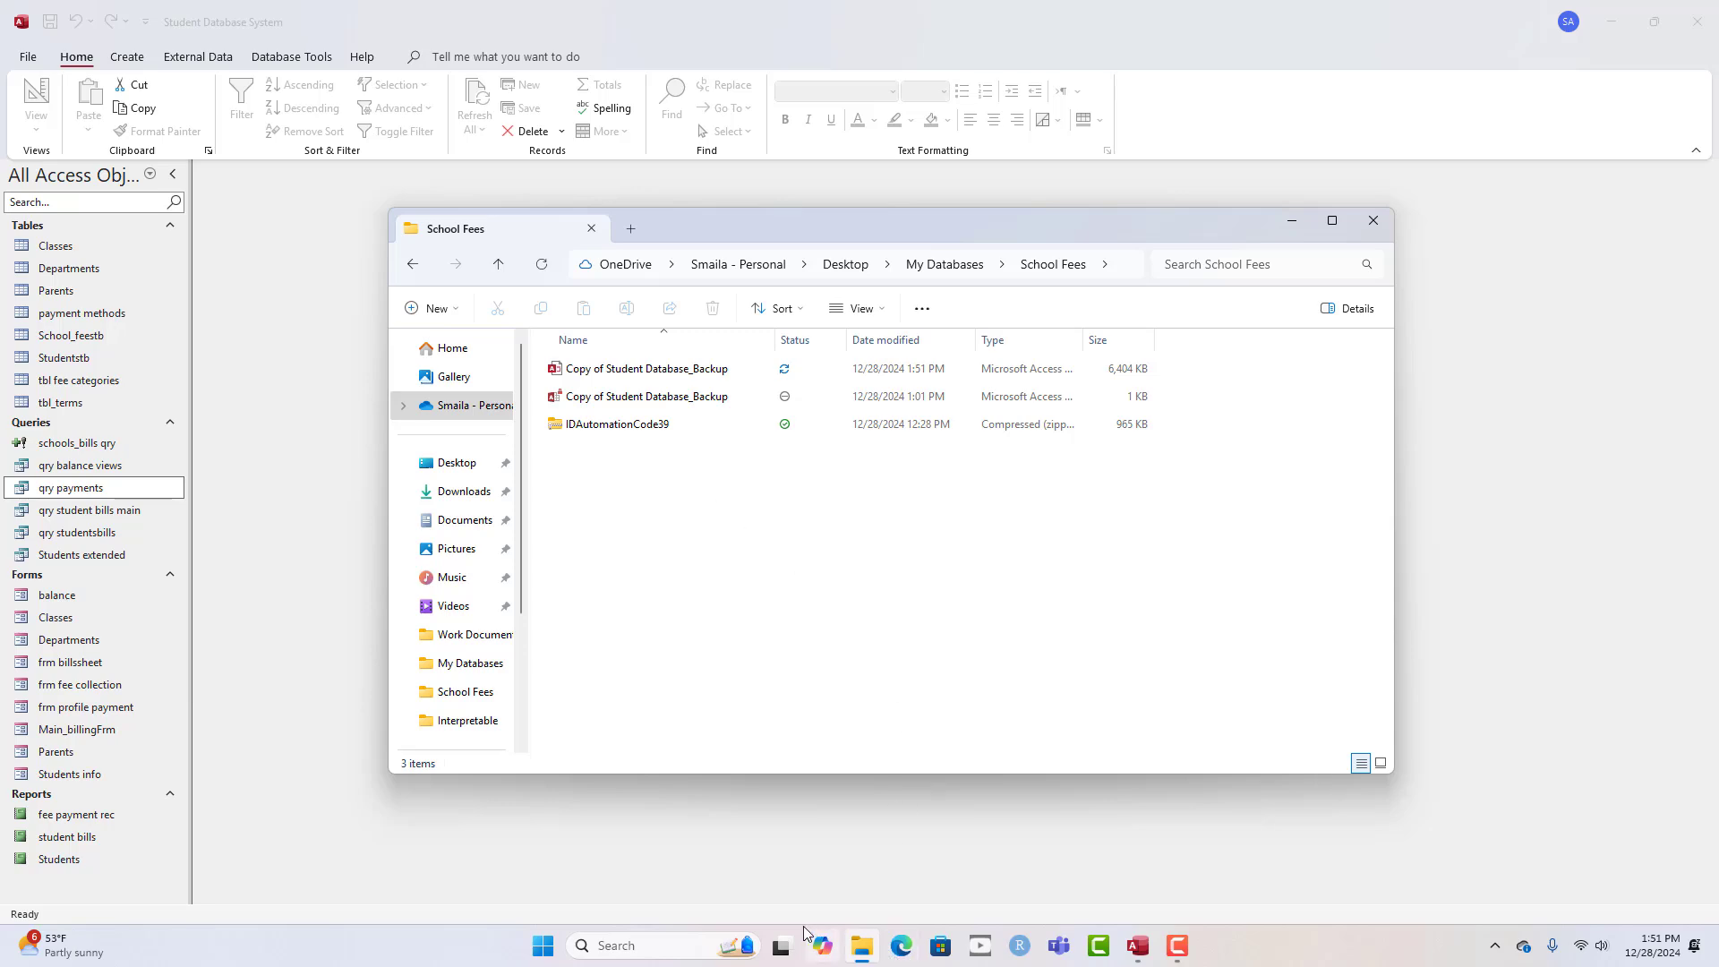
- Search Google in Chrome for "font ID automation 12", view the download section of the Free Code 39 Barcode Font page, and minimize the browser
key(super+d)
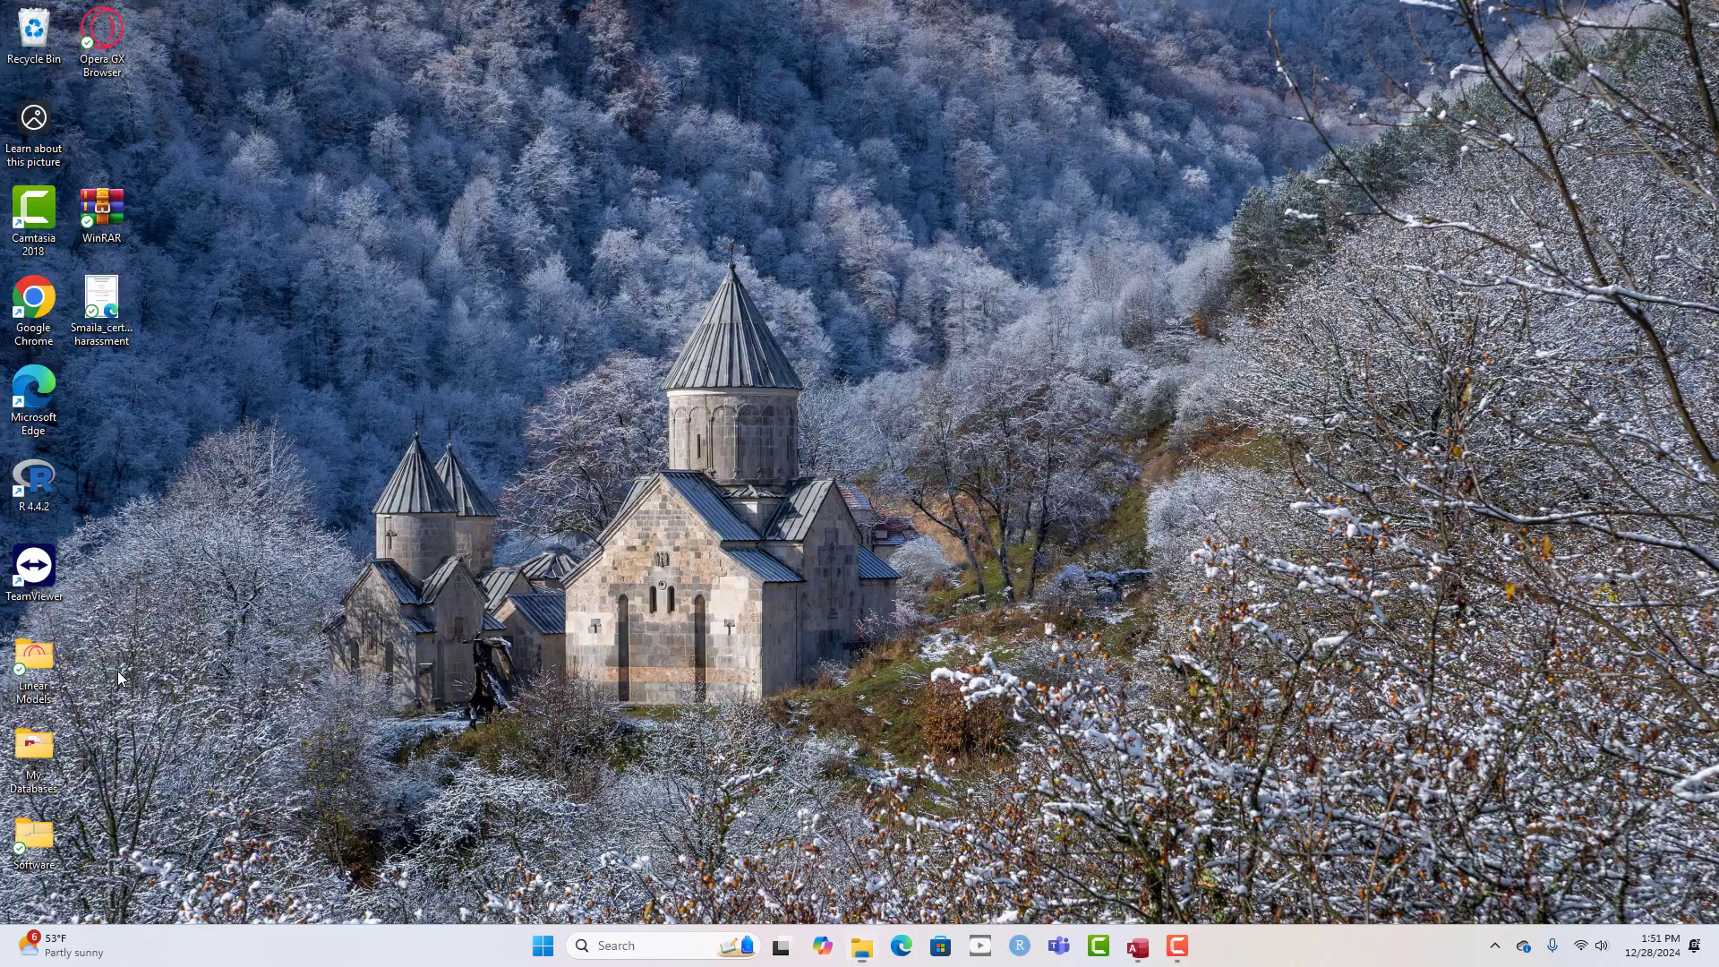
double_click(50, 318)
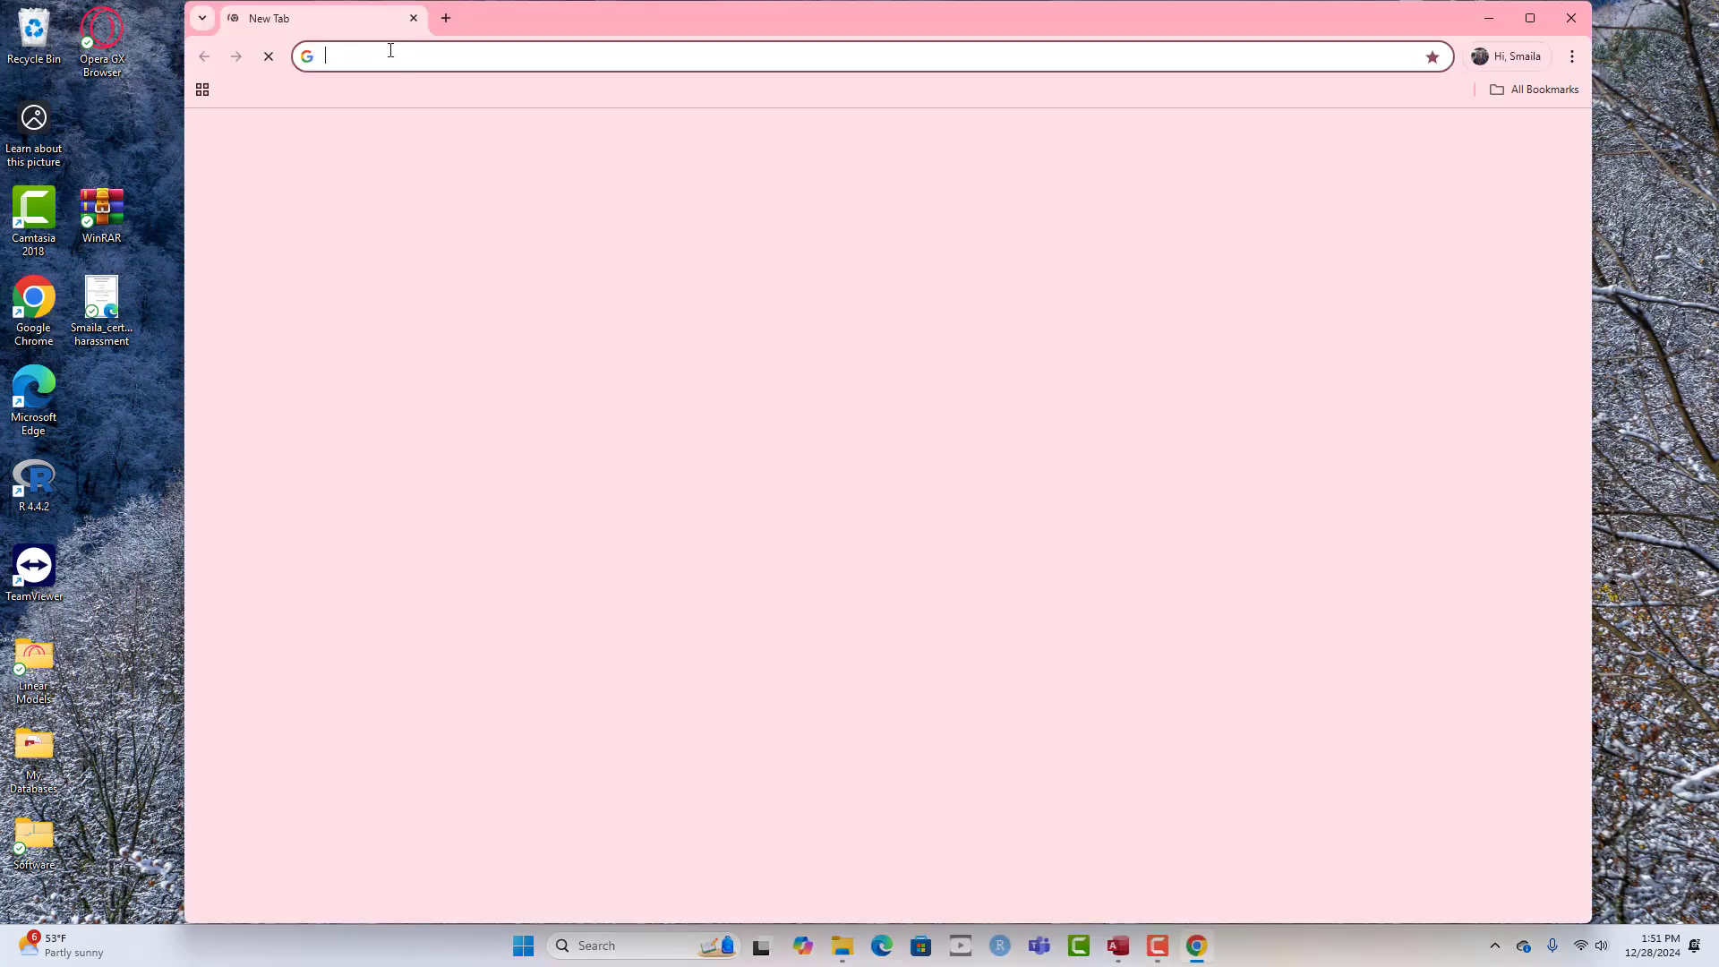
click(390, 54)
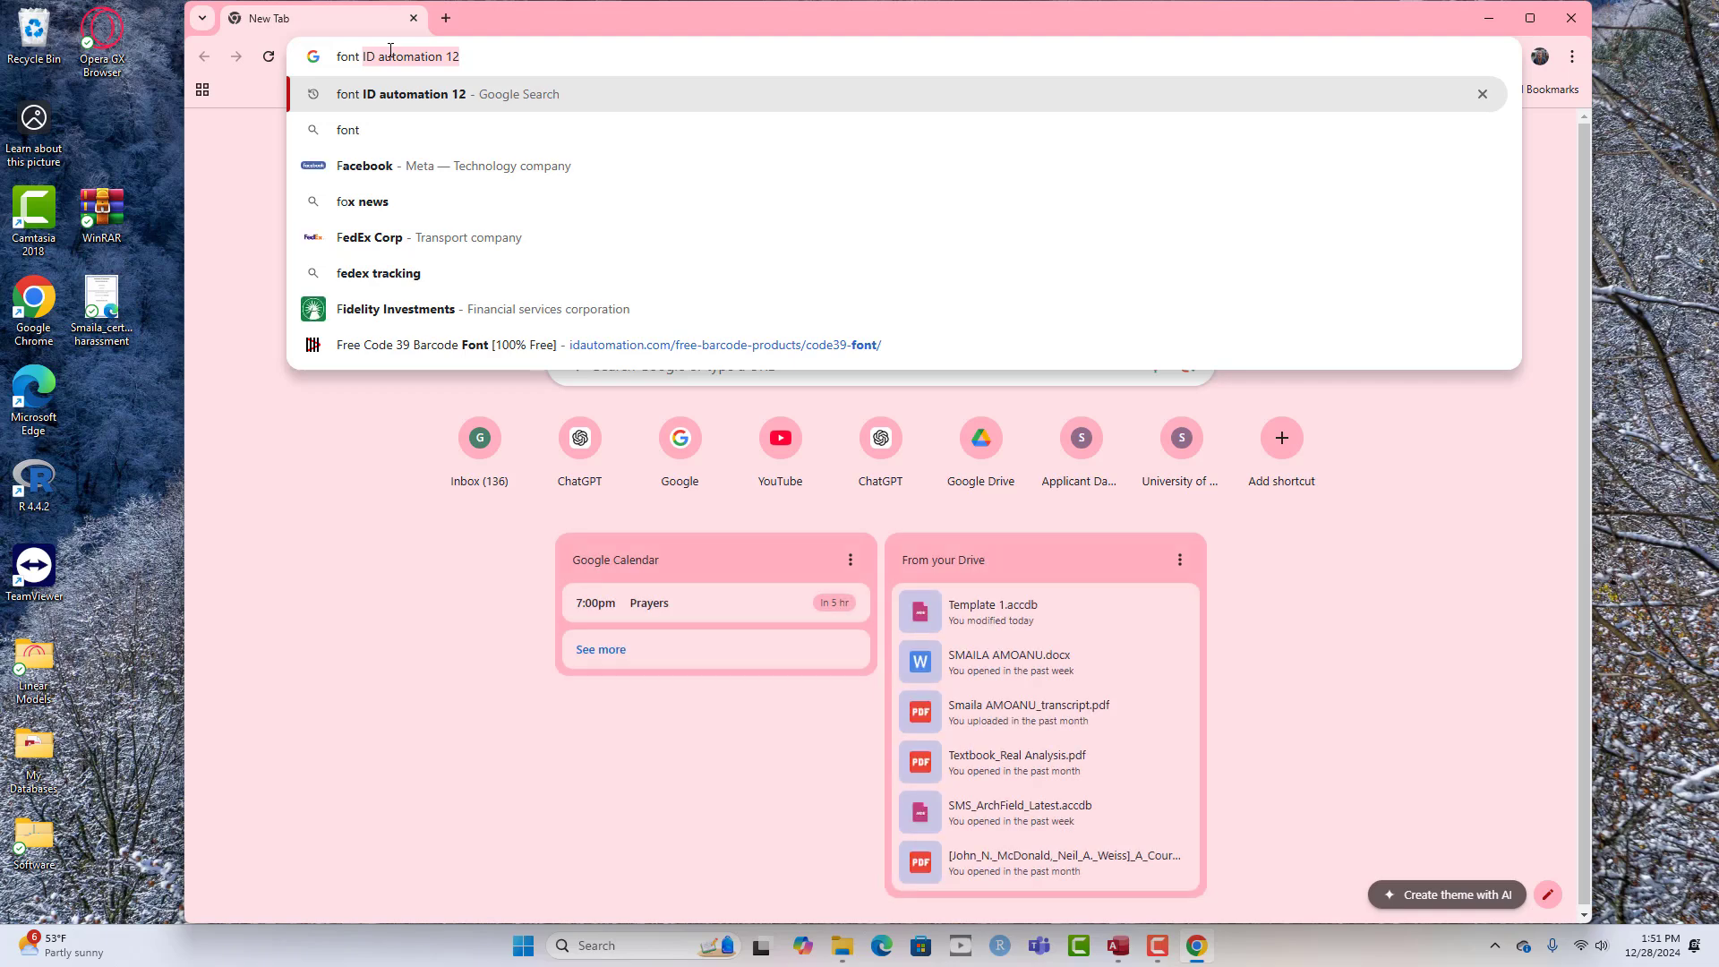
key(Return)
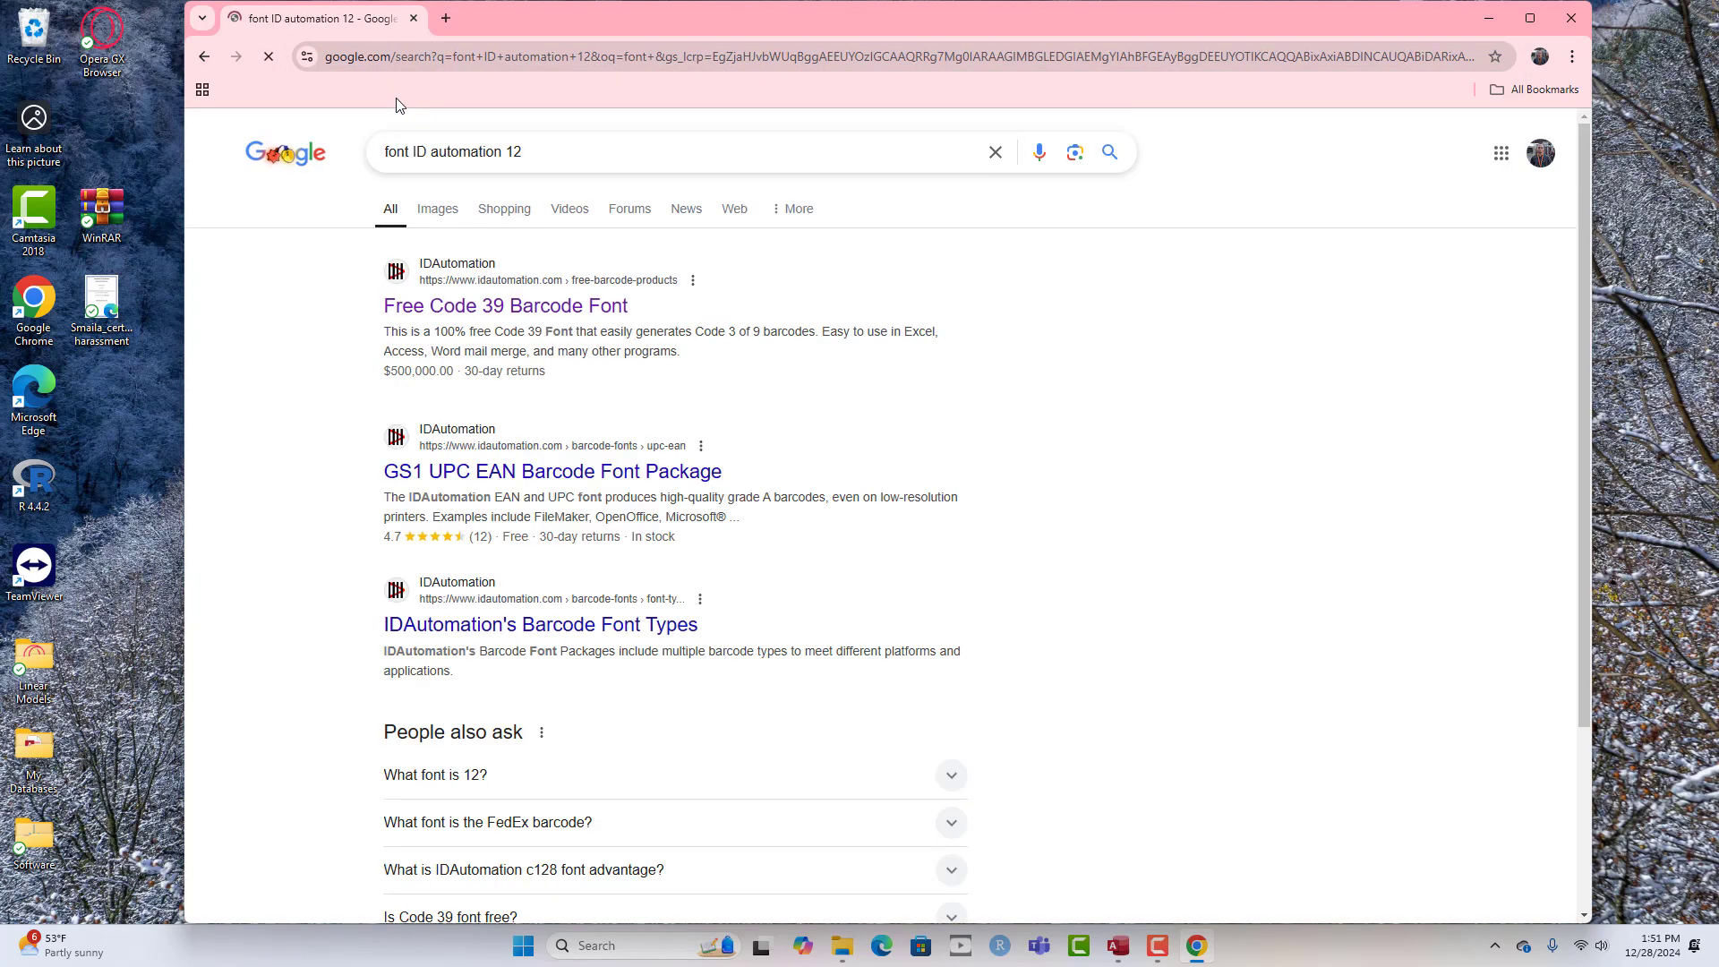
click(550, 309)
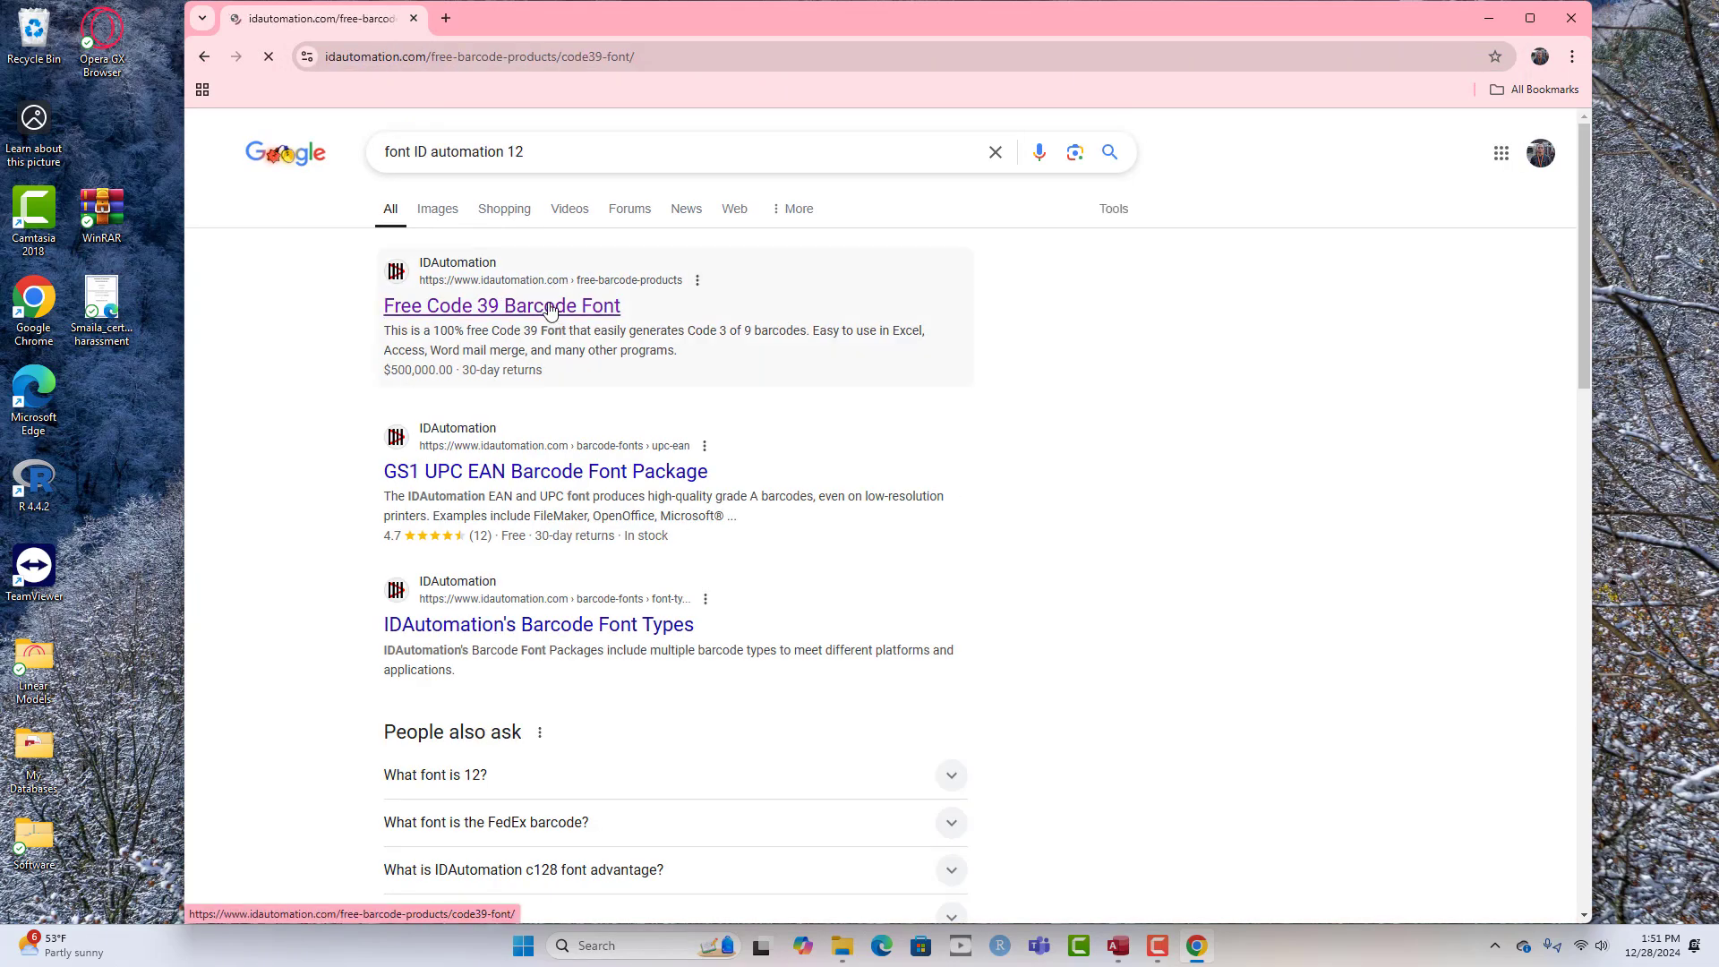
scroll(577, 427, down, 1)
scroll(577, 427, down, 5)
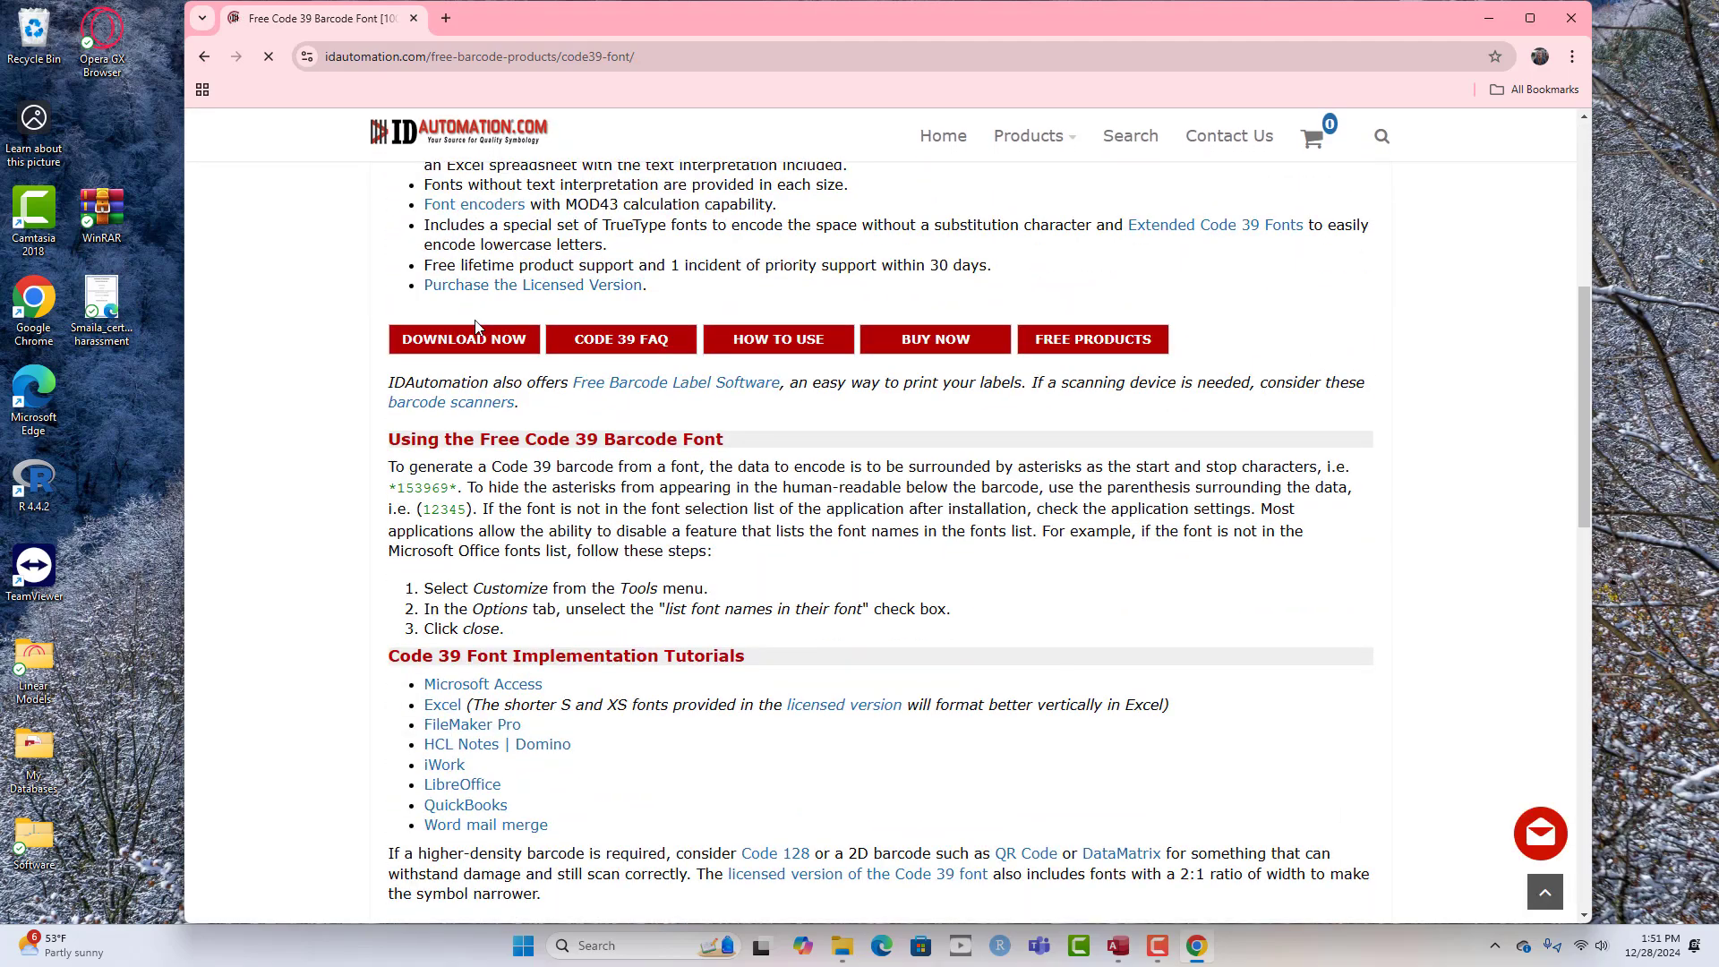
click(1489, 18)
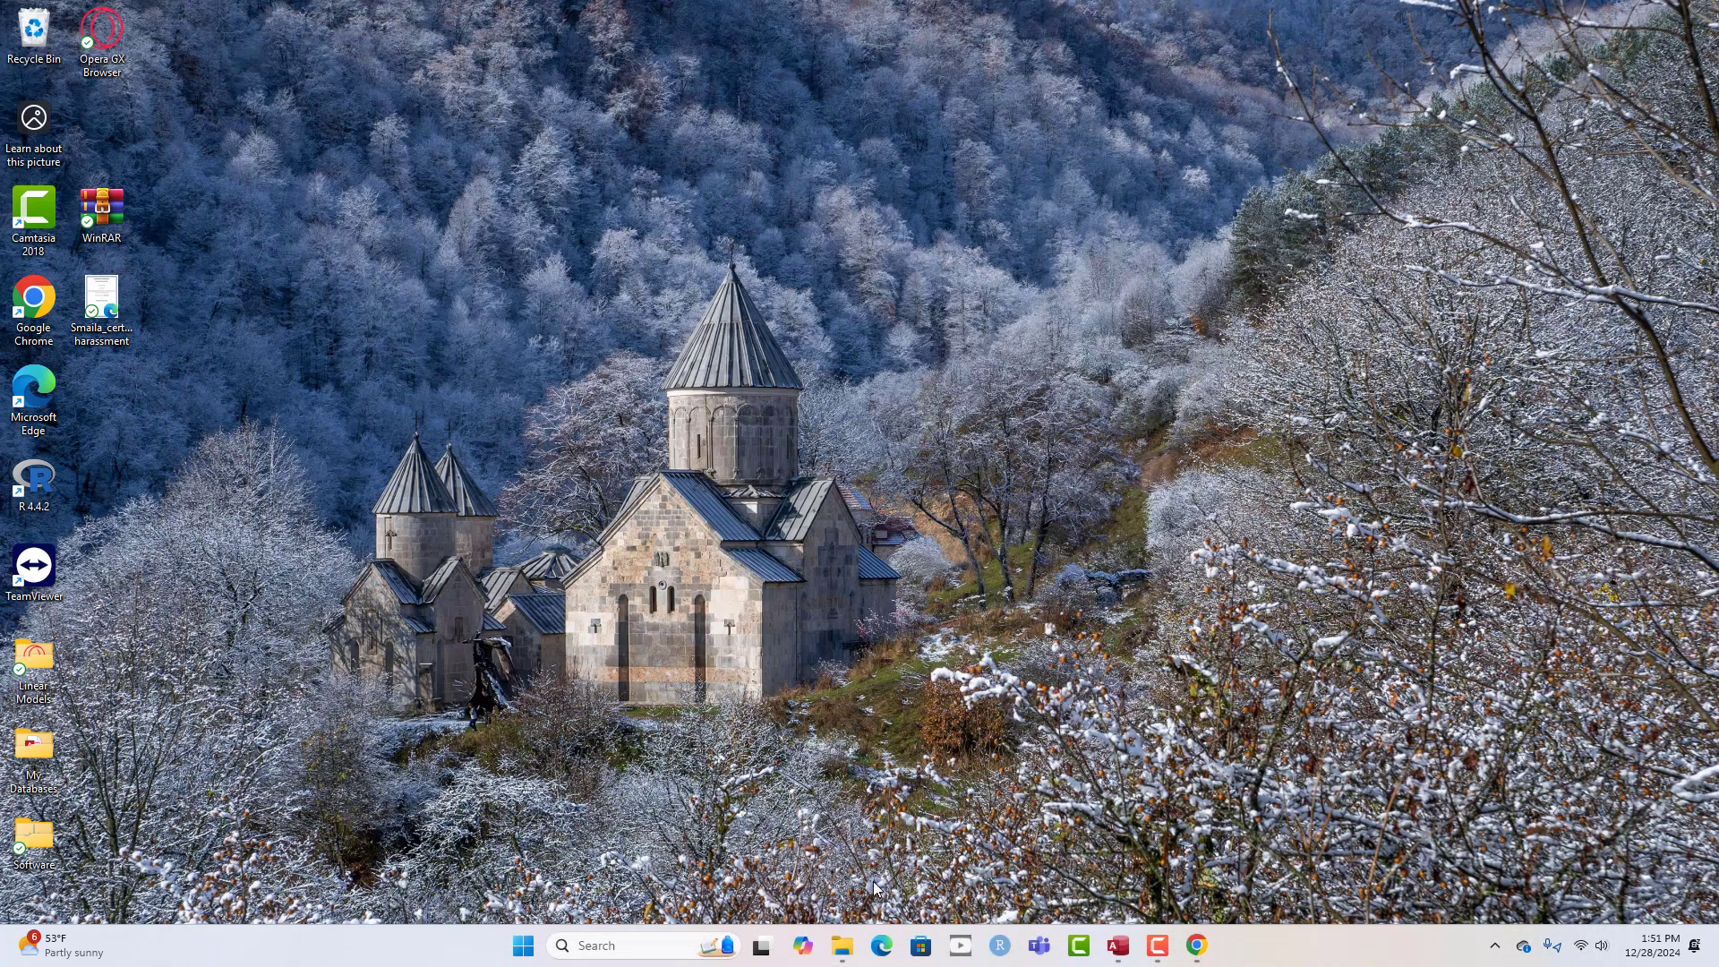
- Open the OpenType font file IDAutomationHC39M Free Version from the IDAutomationCode39 archive in File Explorer, then close the preview and the folder
click(850, 951)
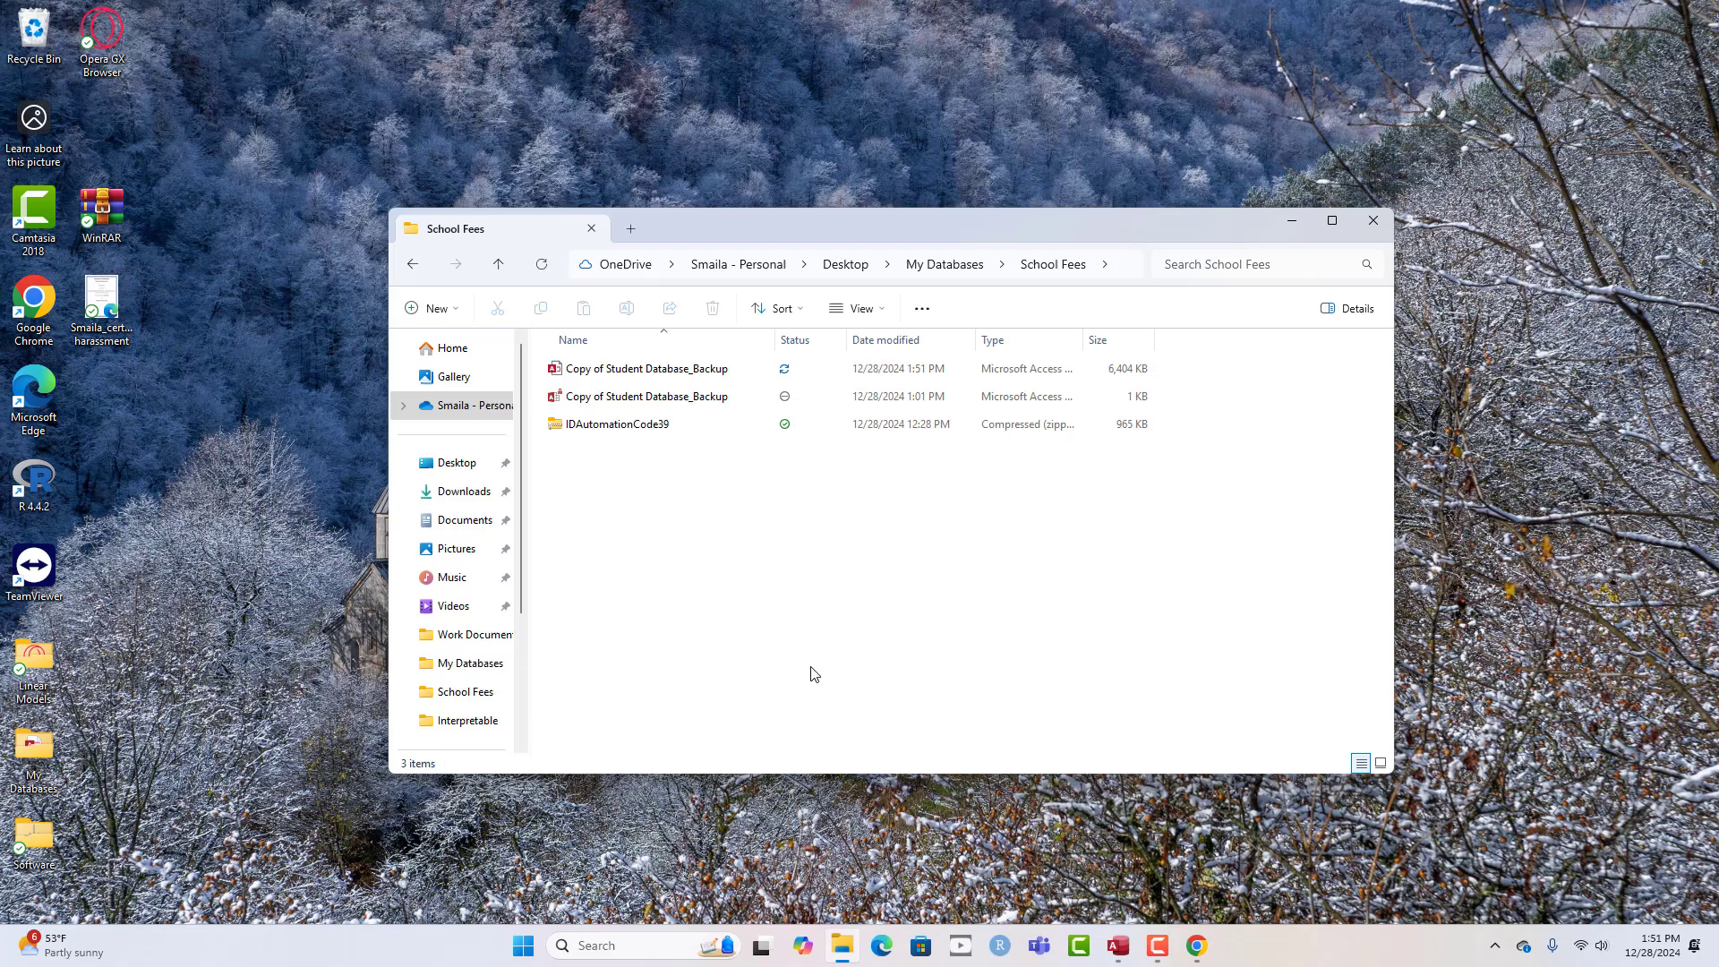
double_click(604, 431)
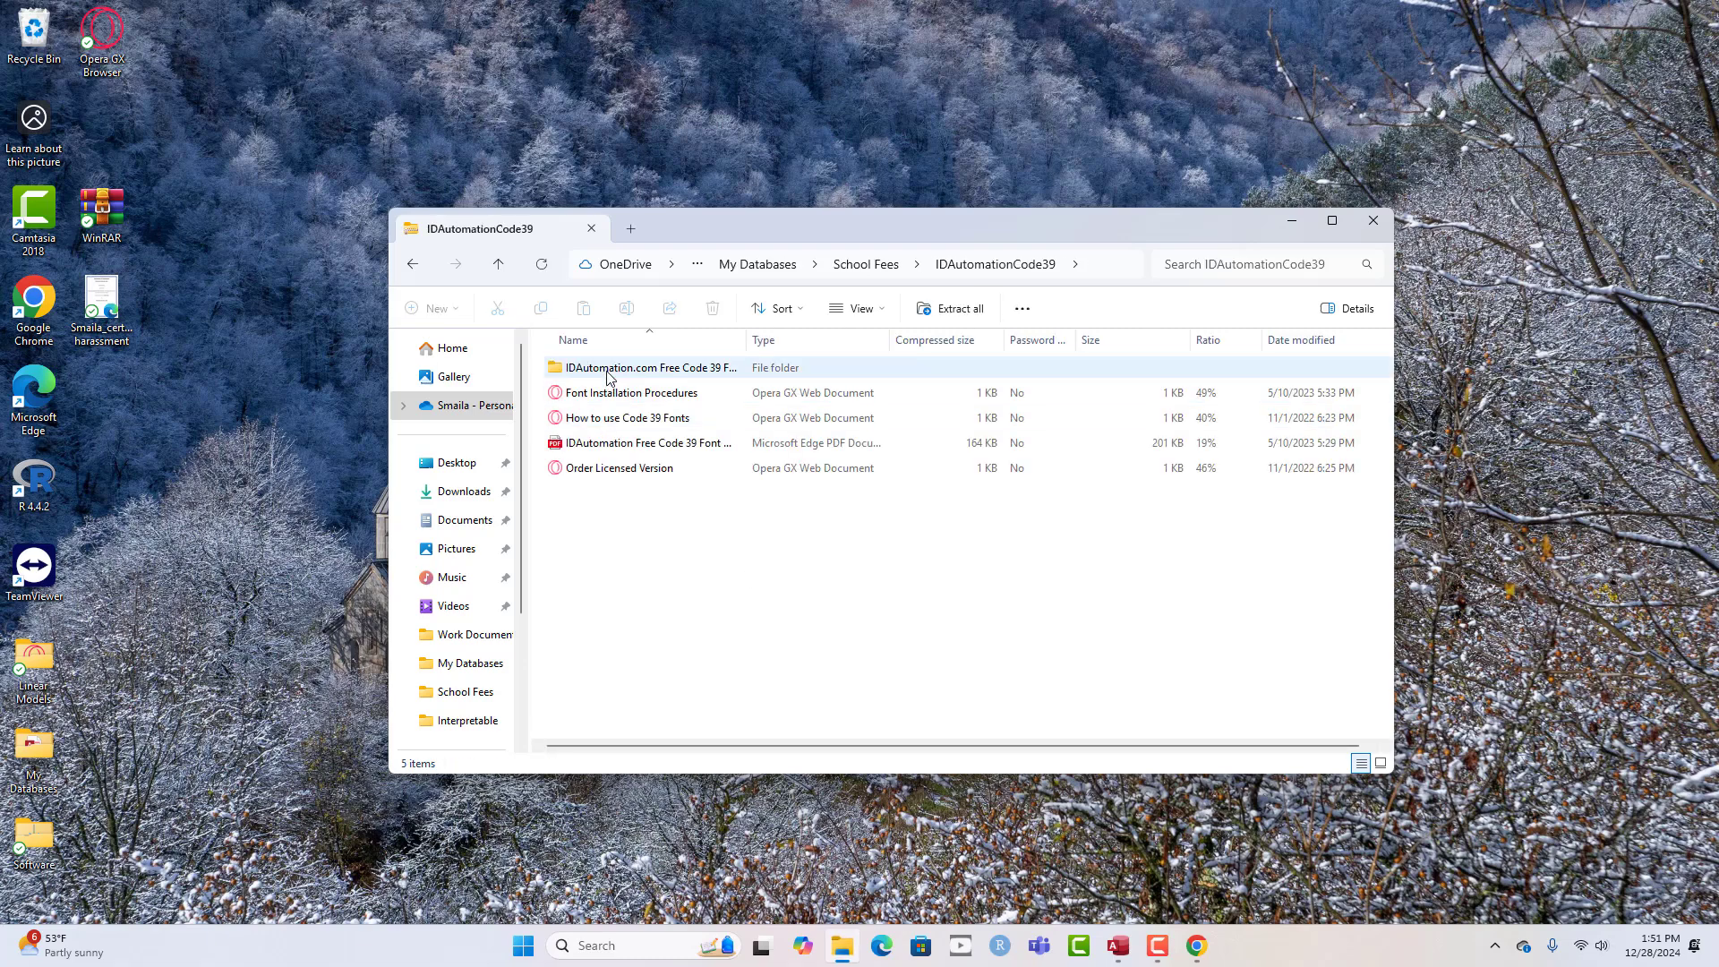
double_click(606, 370)
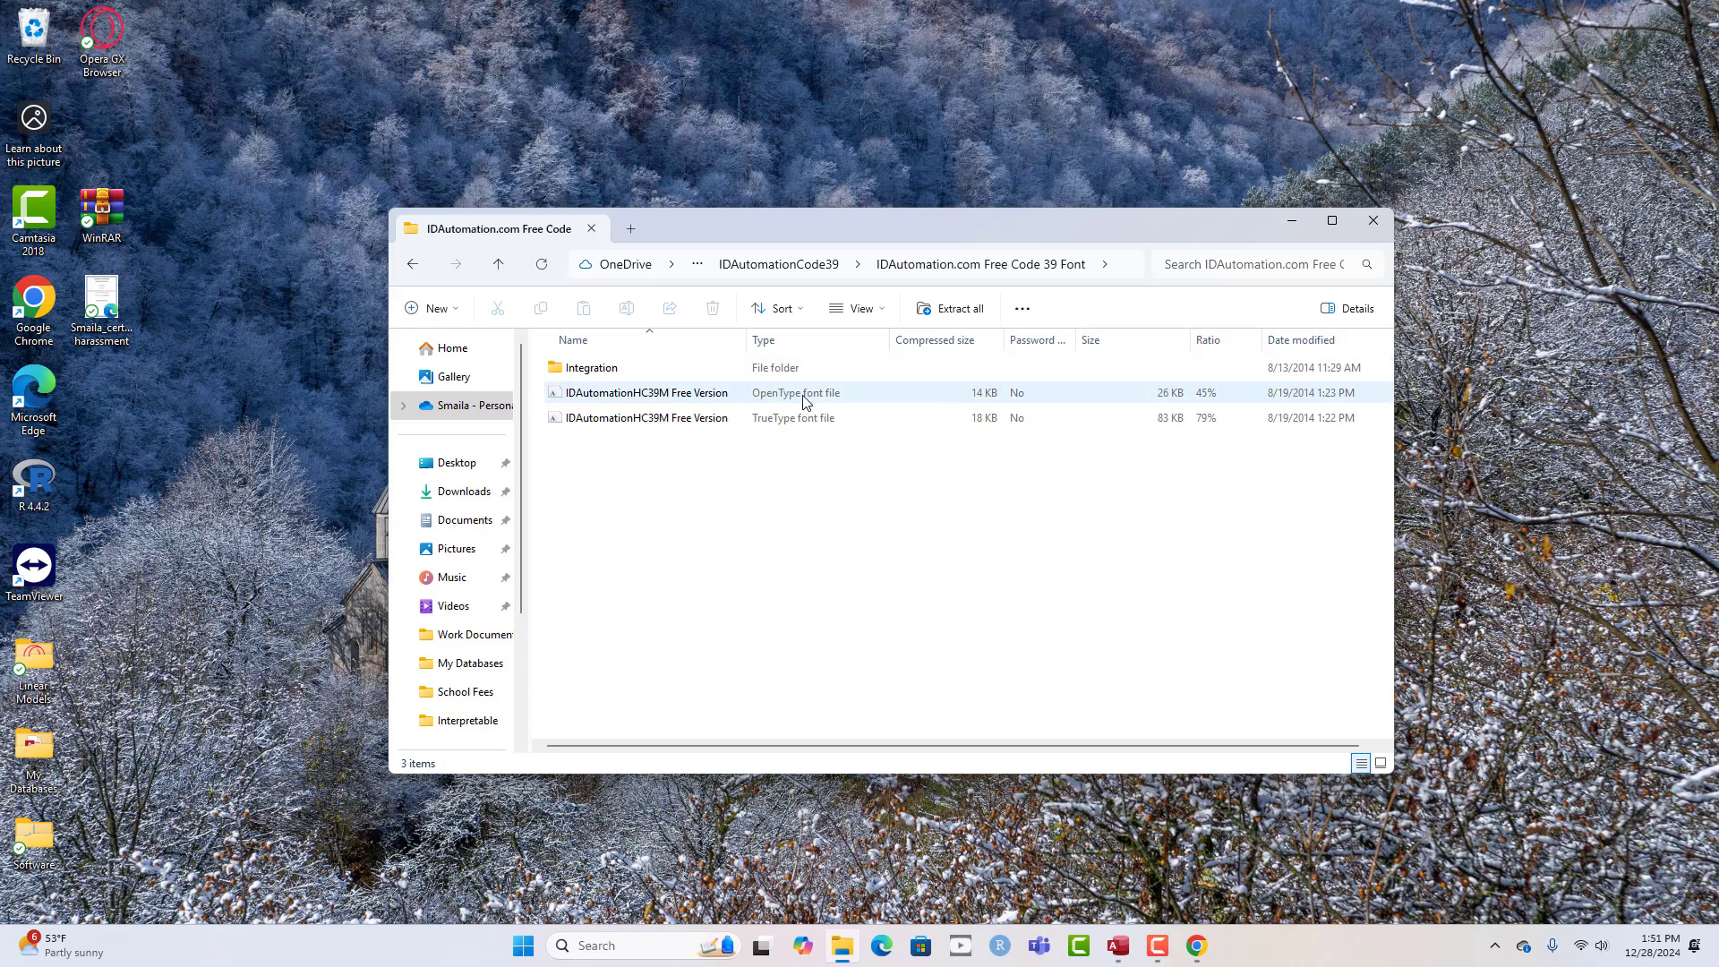
click(733, 401)
double_click(734, 403)
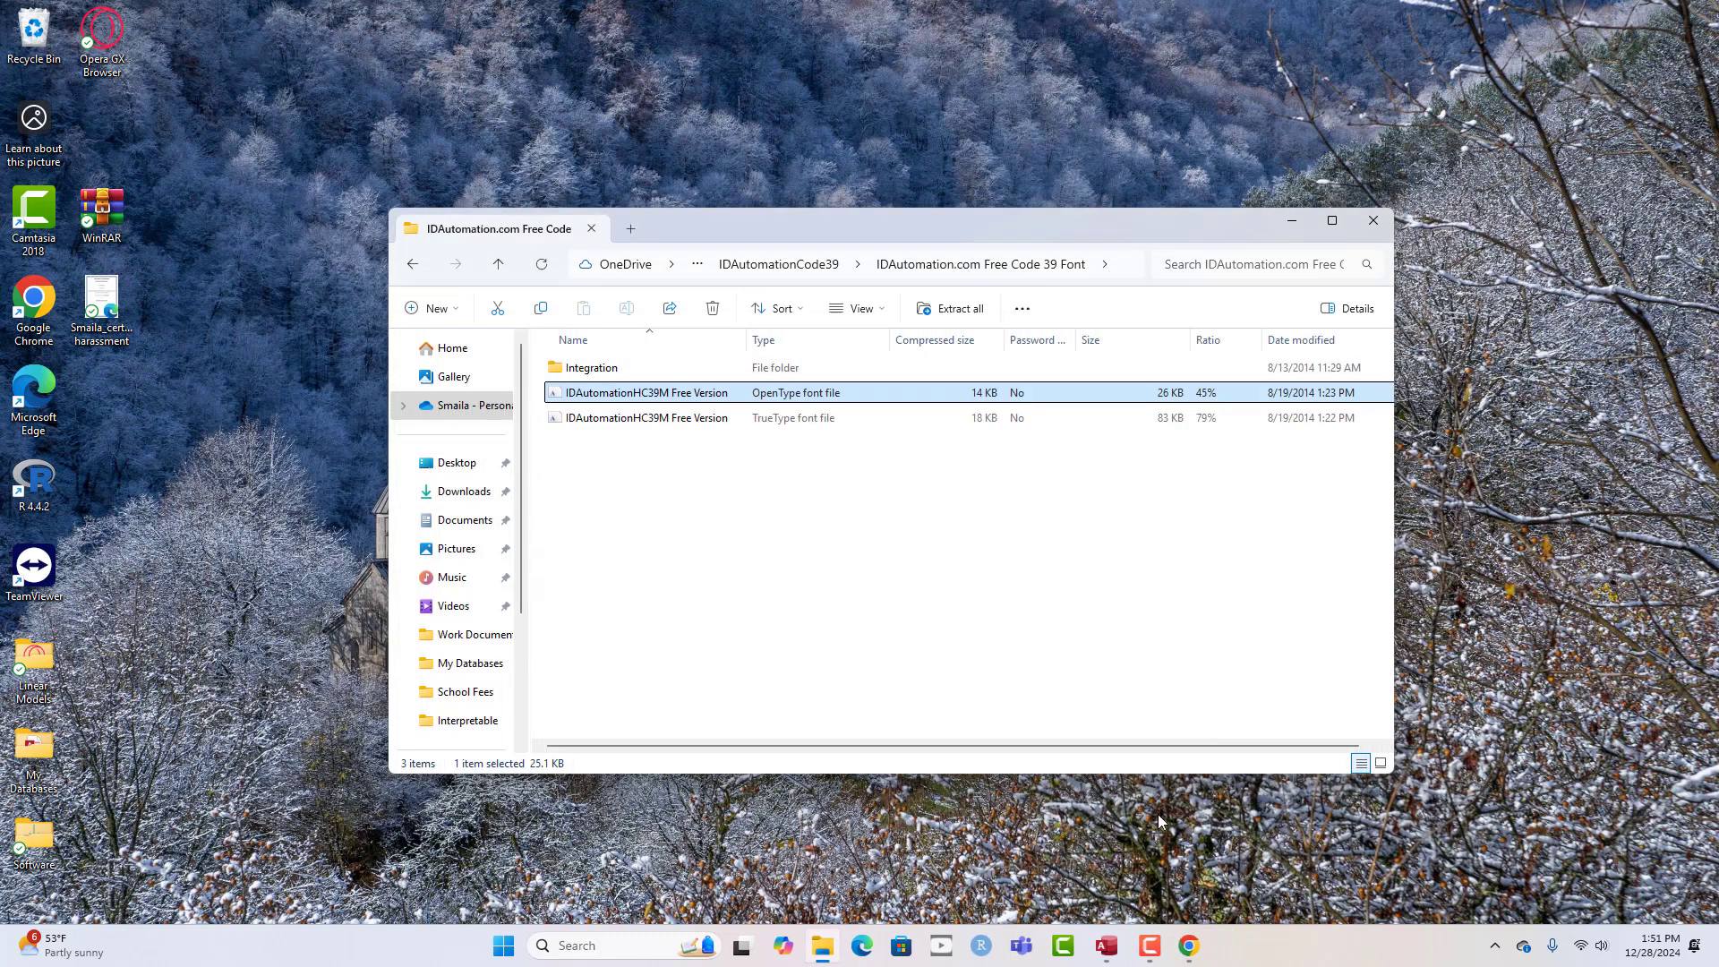
click(1447, 200)
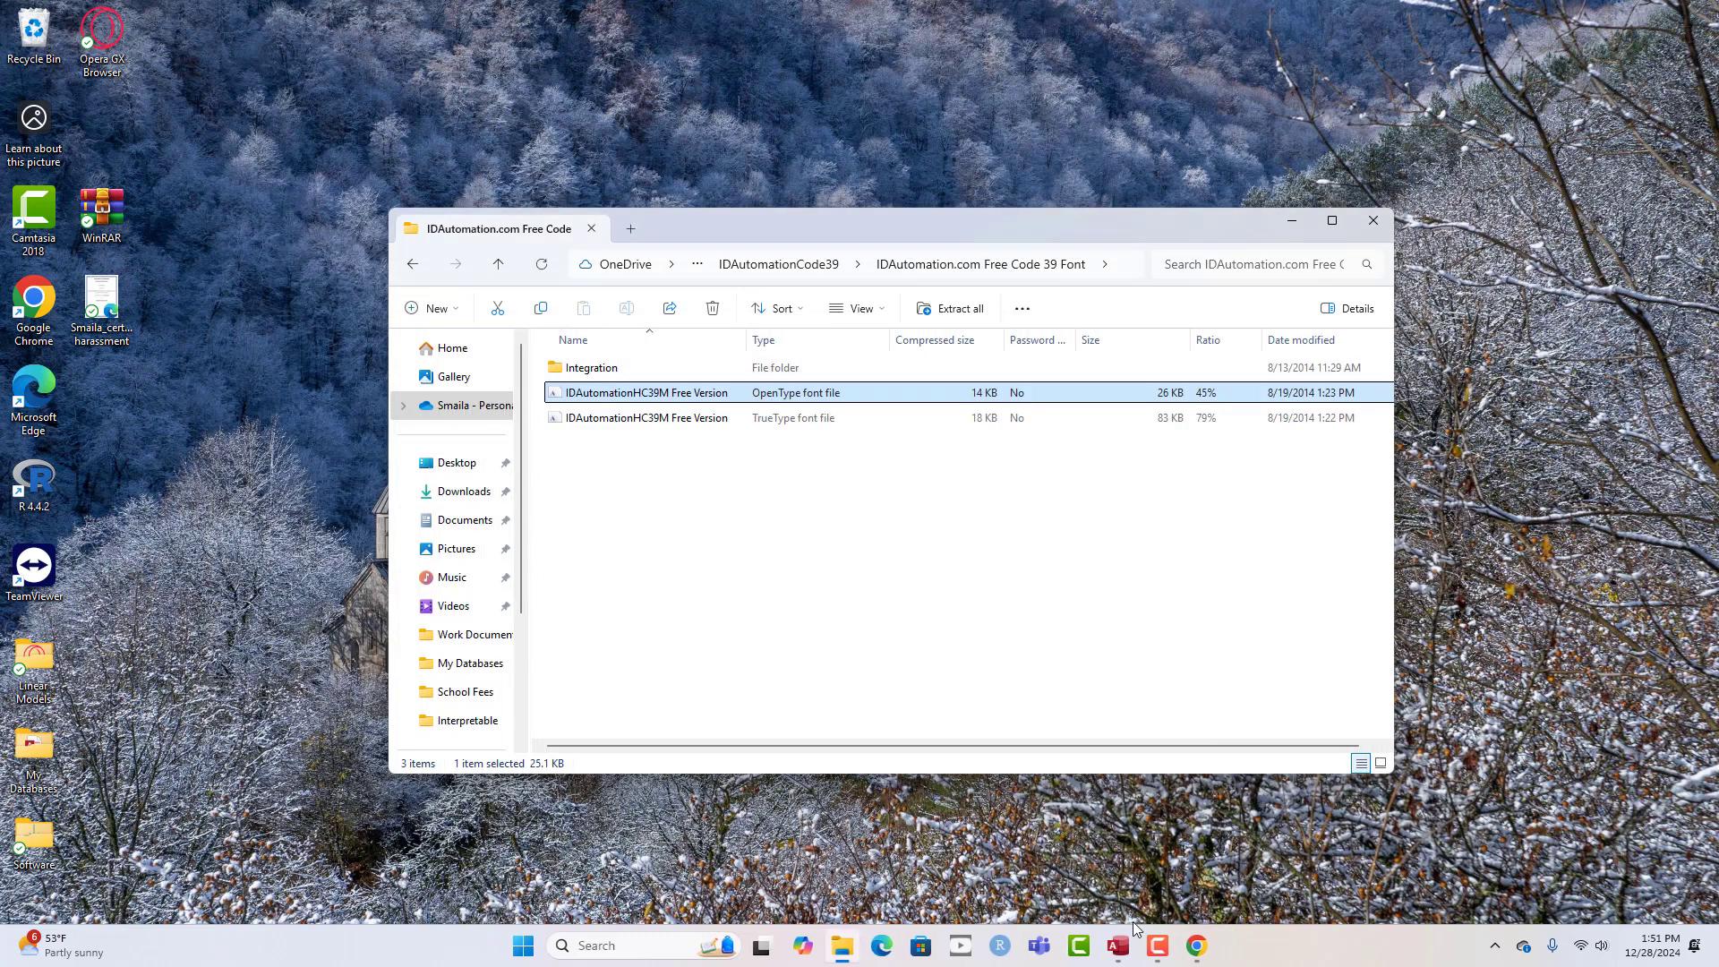
click(1373, 221)
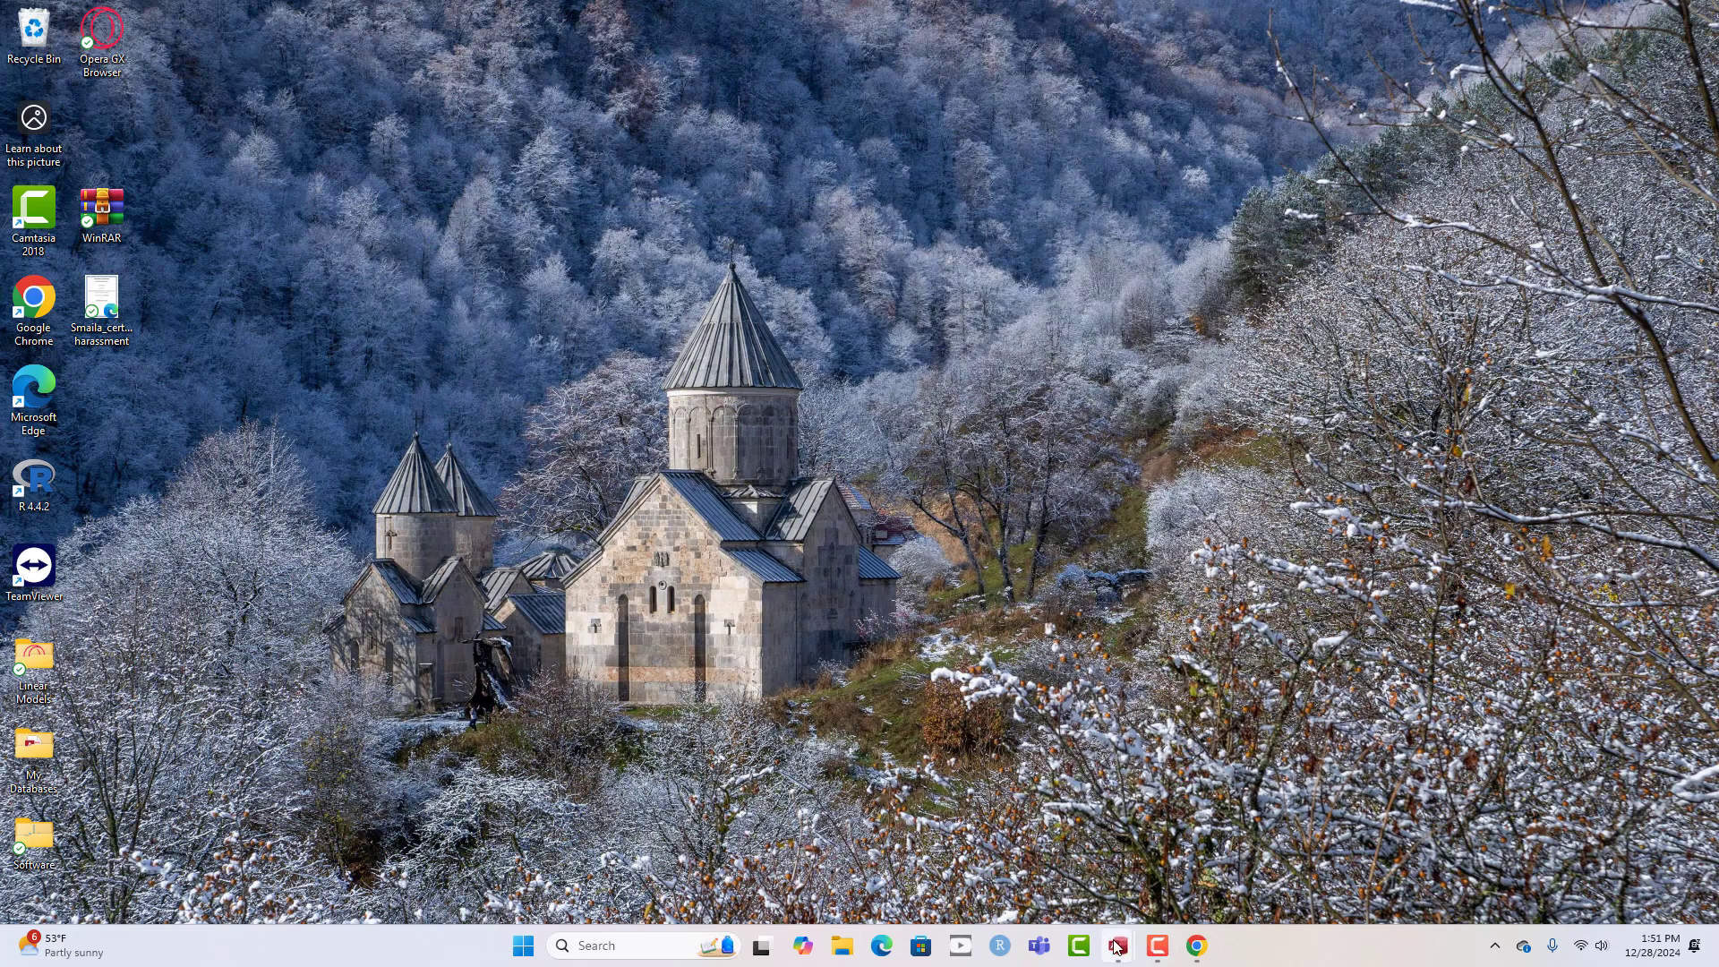
- Switch back to the Student Database System in Access and open the fee payment rec report in Design View
mouse_move(1118, 946)
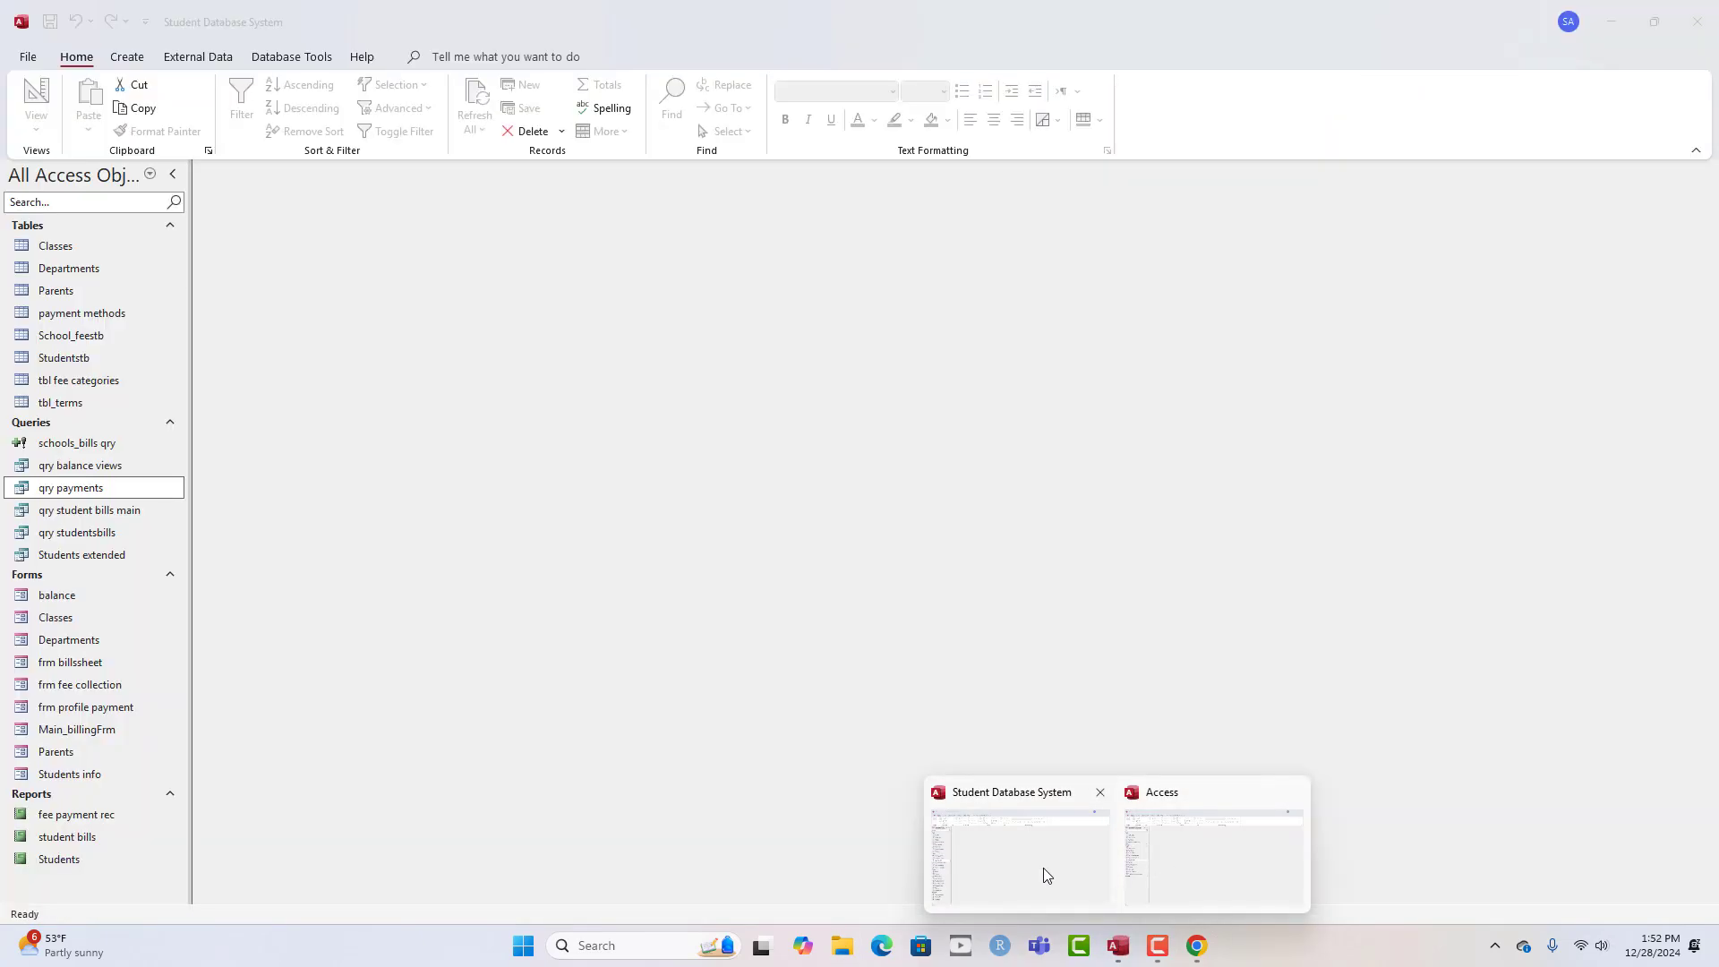
click(1044, 868)
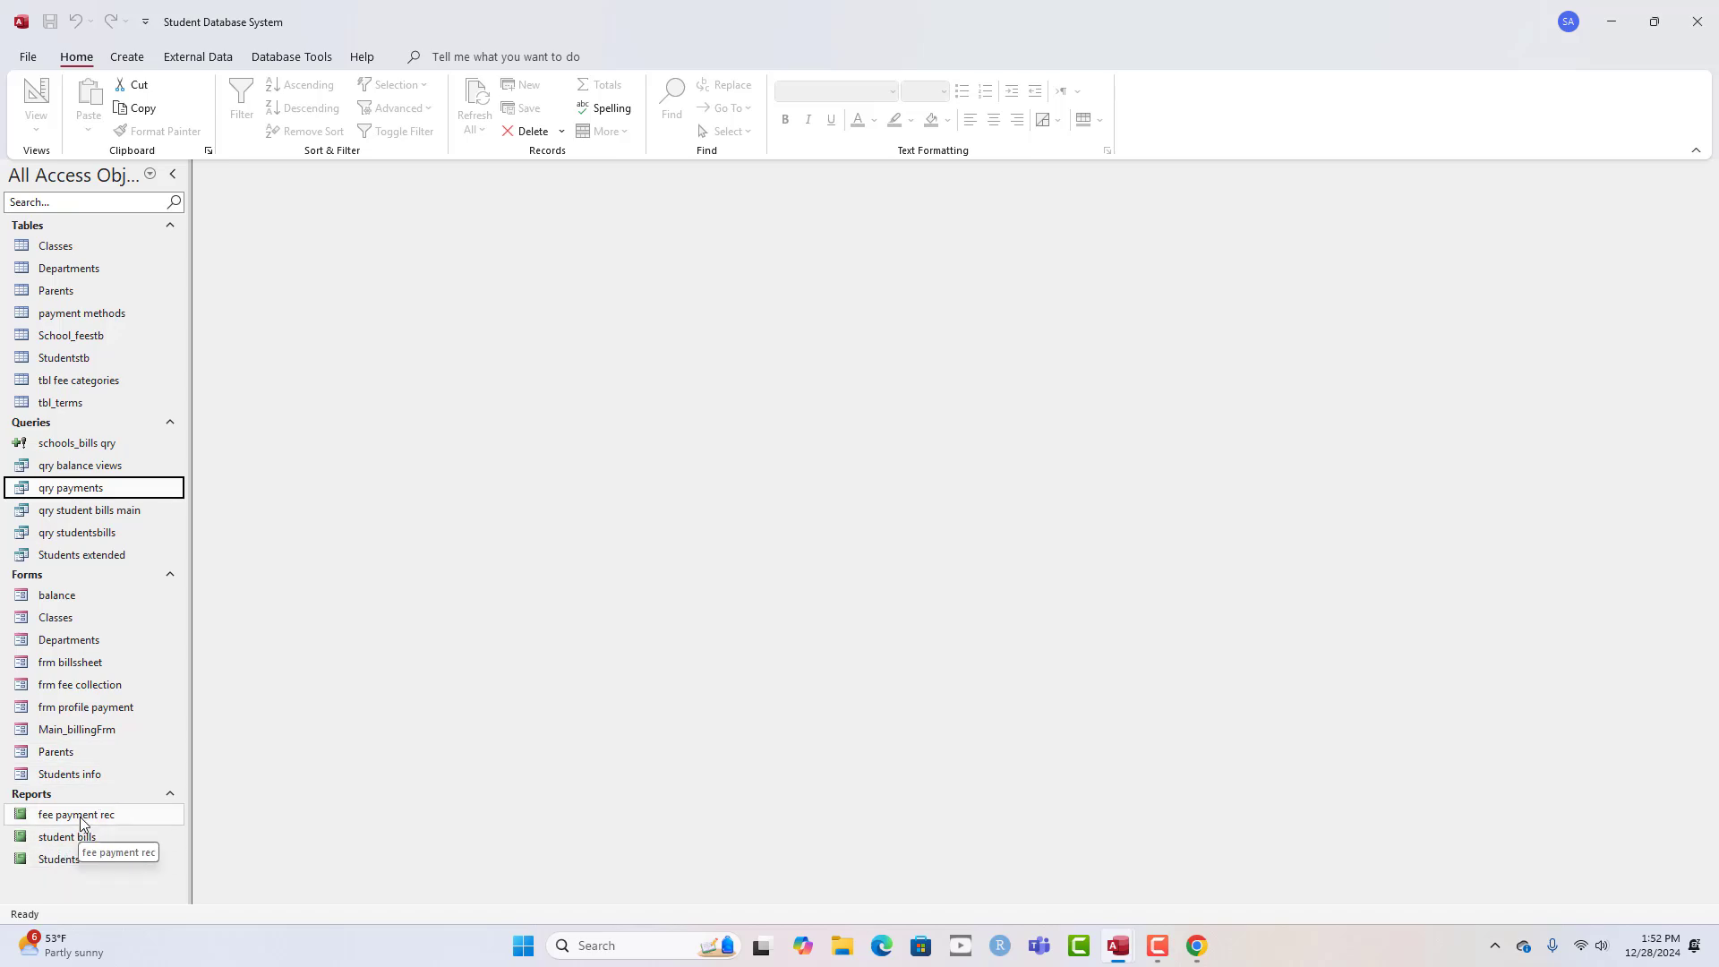
click(81, 819)
right_click(81, 818)
click(157, 539)
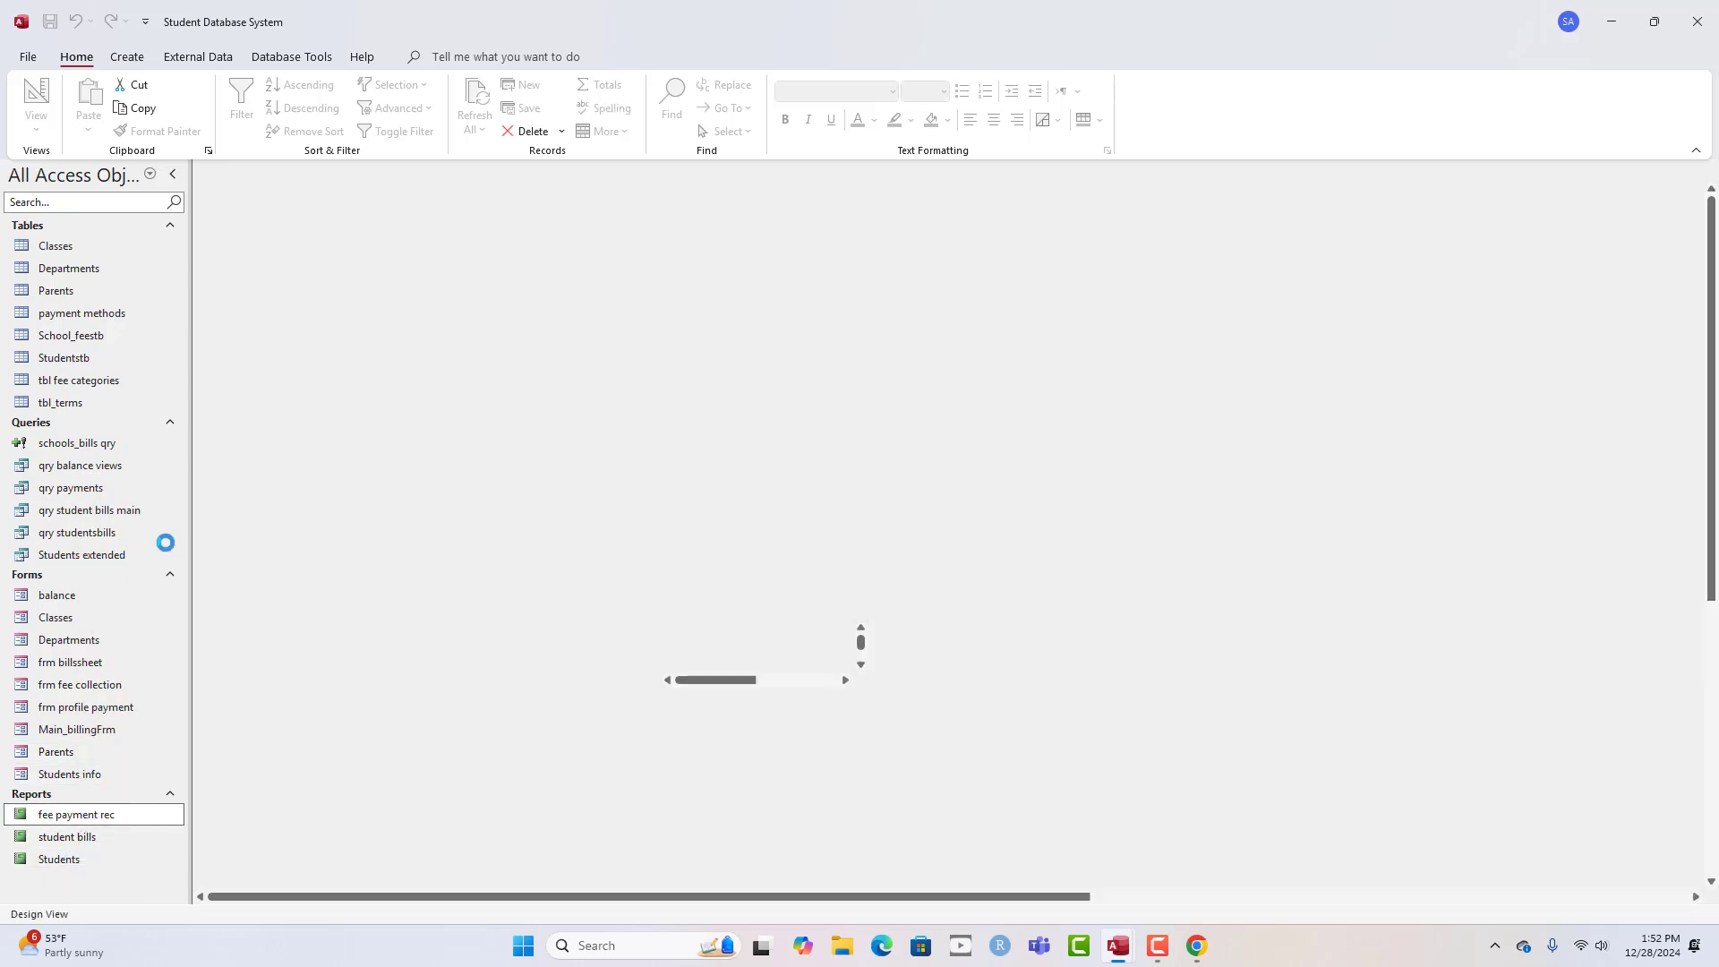
click(416, 224)
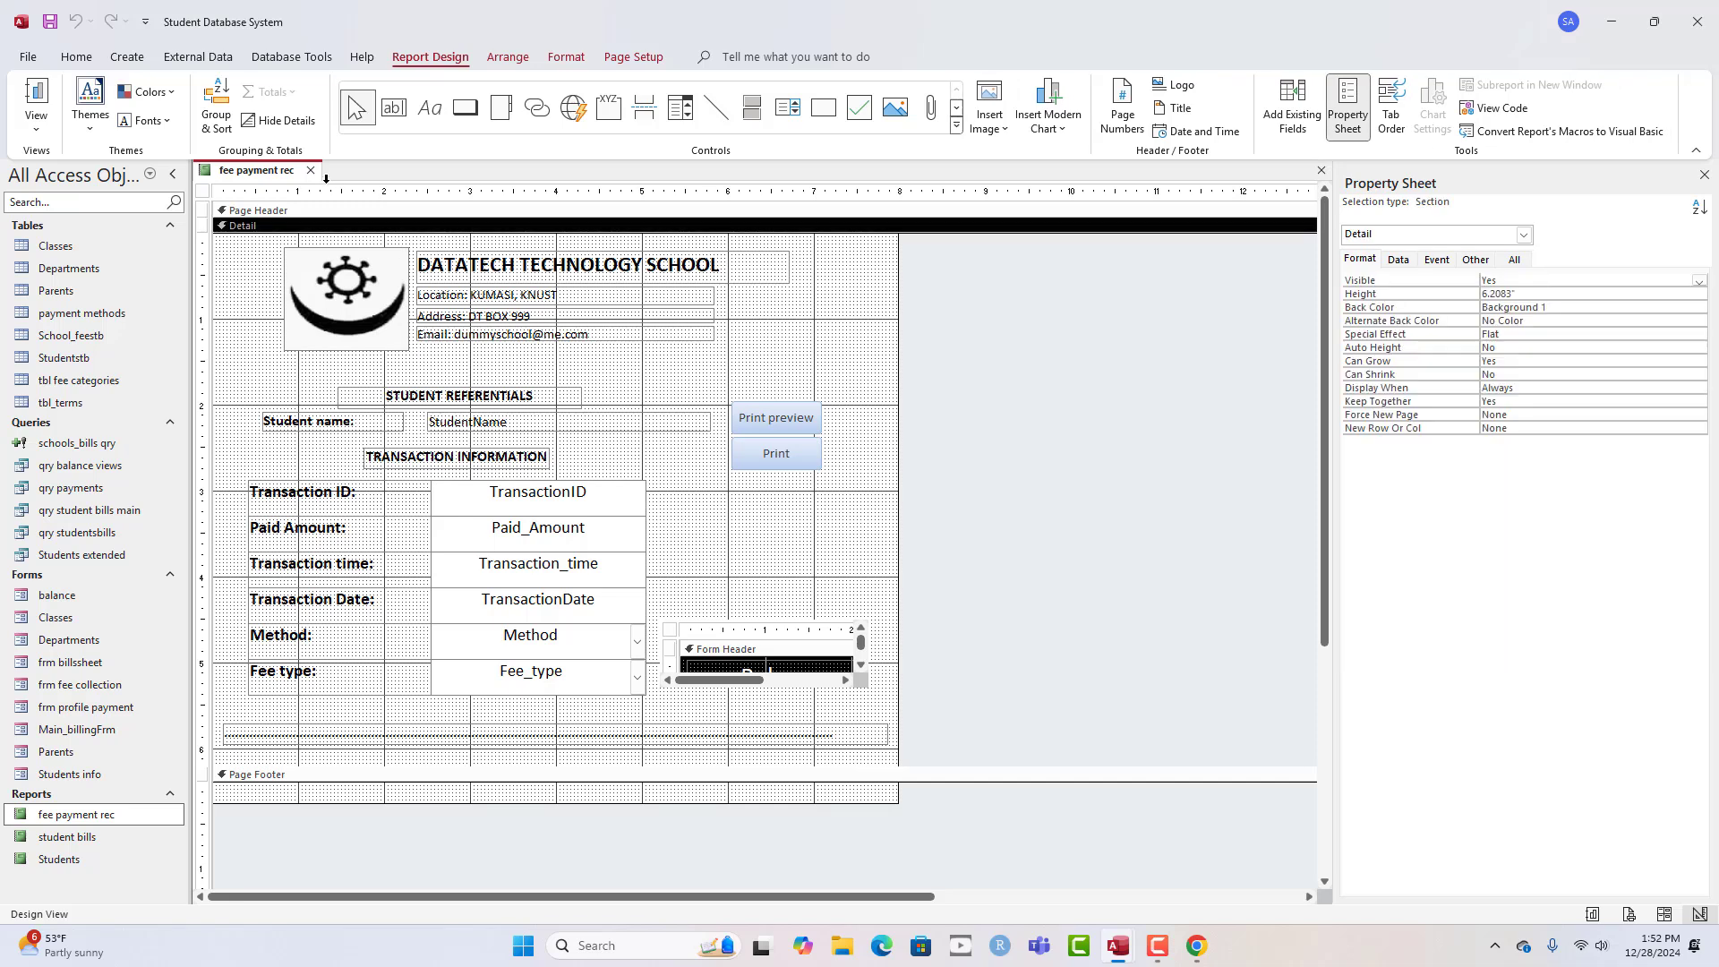
- Add a text box about 1.42 by 0.46 inches beside the Paid Amount and Transaction time fields, without its attached label
click(403, 111)
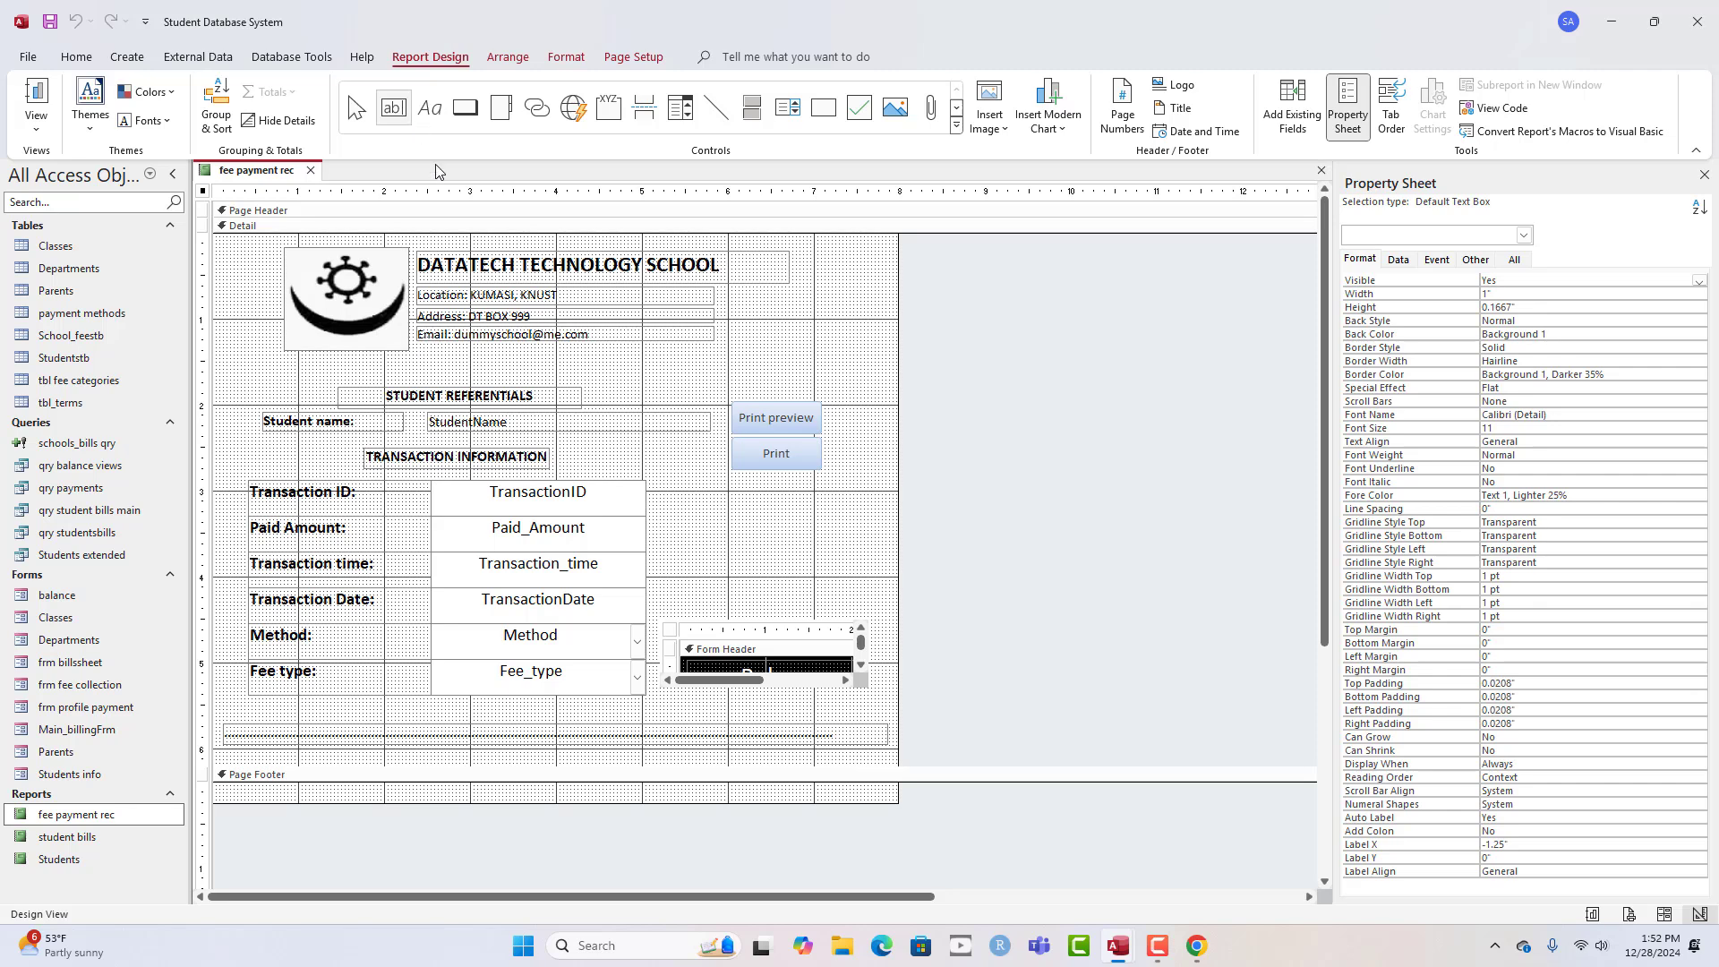
mouse_move(702, 528)
mouse_down()
mouse_move(815, 561)
mouse_move(818, 583)
mouse_move(809, 567)
mouse_up()
click(598, 525)
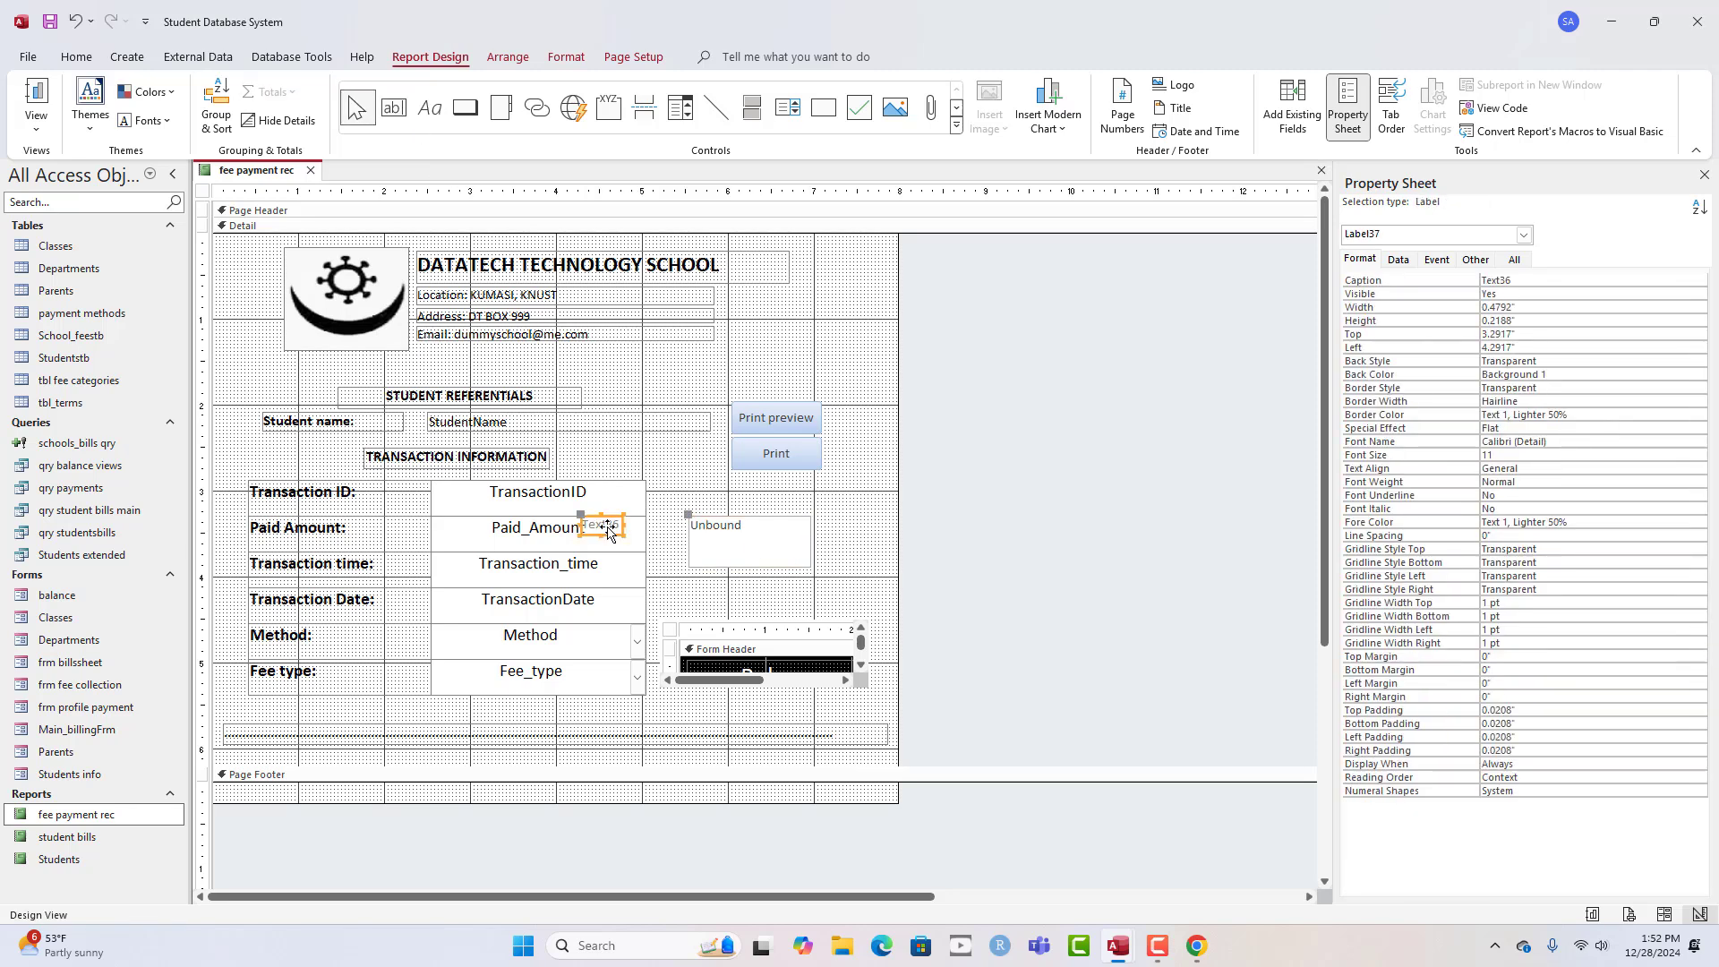
key(Delete)
click(747, 561)
drag(750, 566, 751, 553)
- Set the font size of the new unbound text box to 16
click(566, 56)
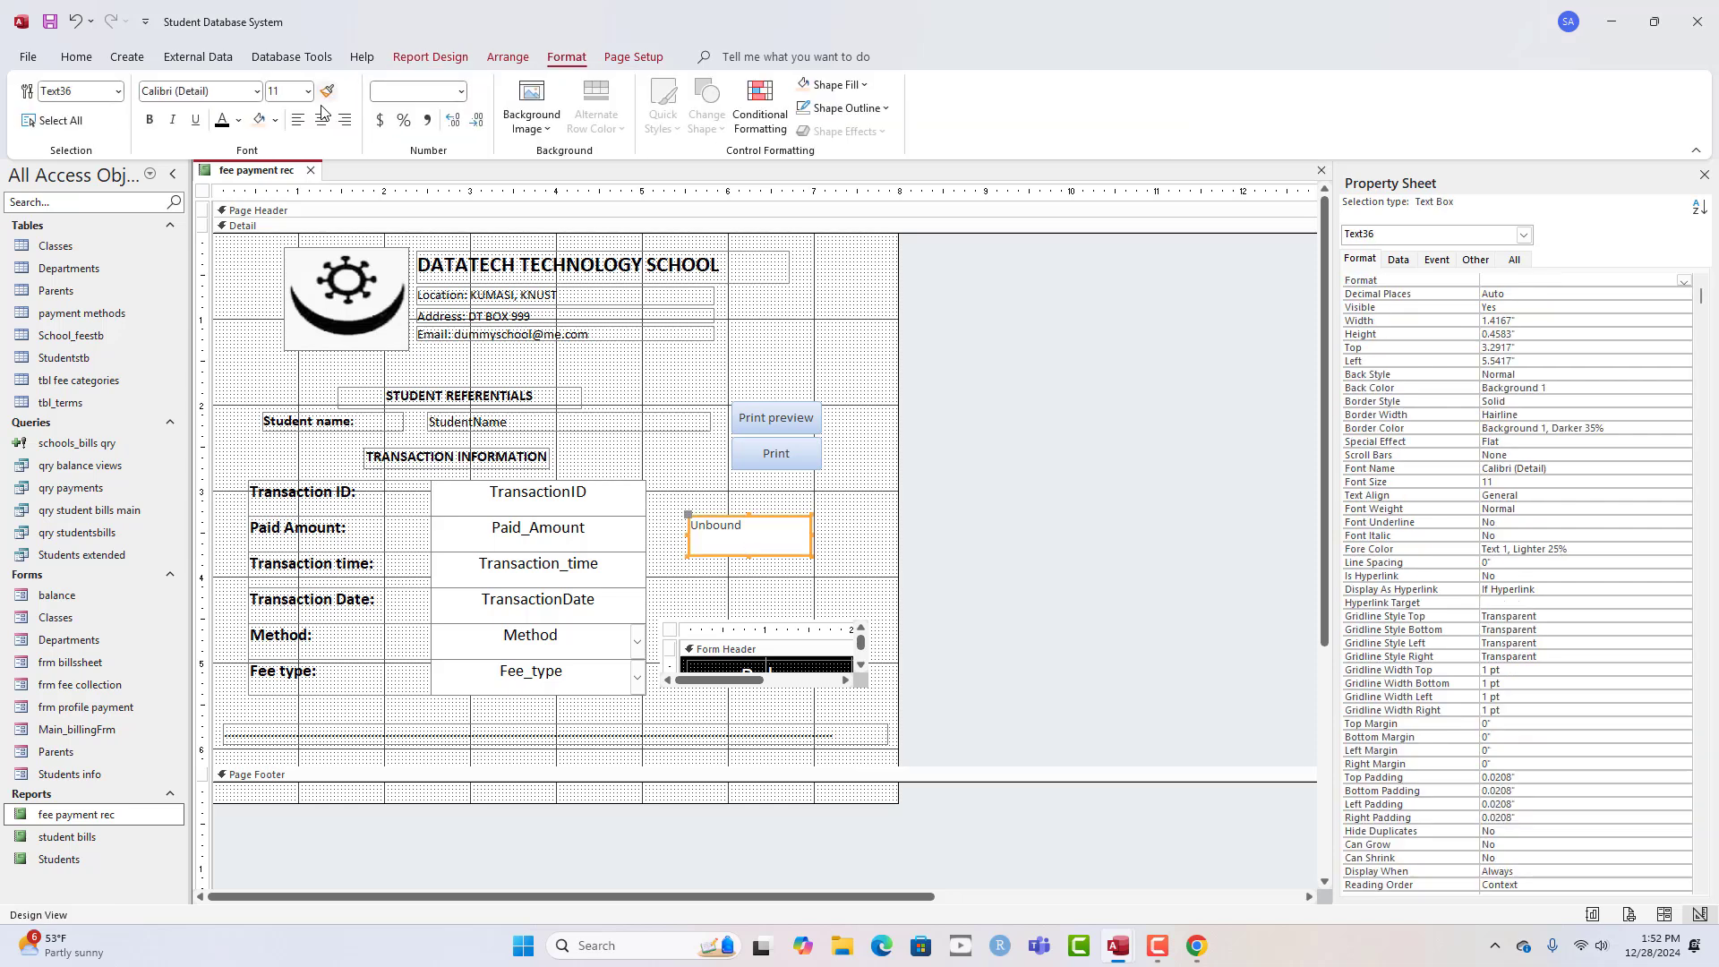
click(309, 92)
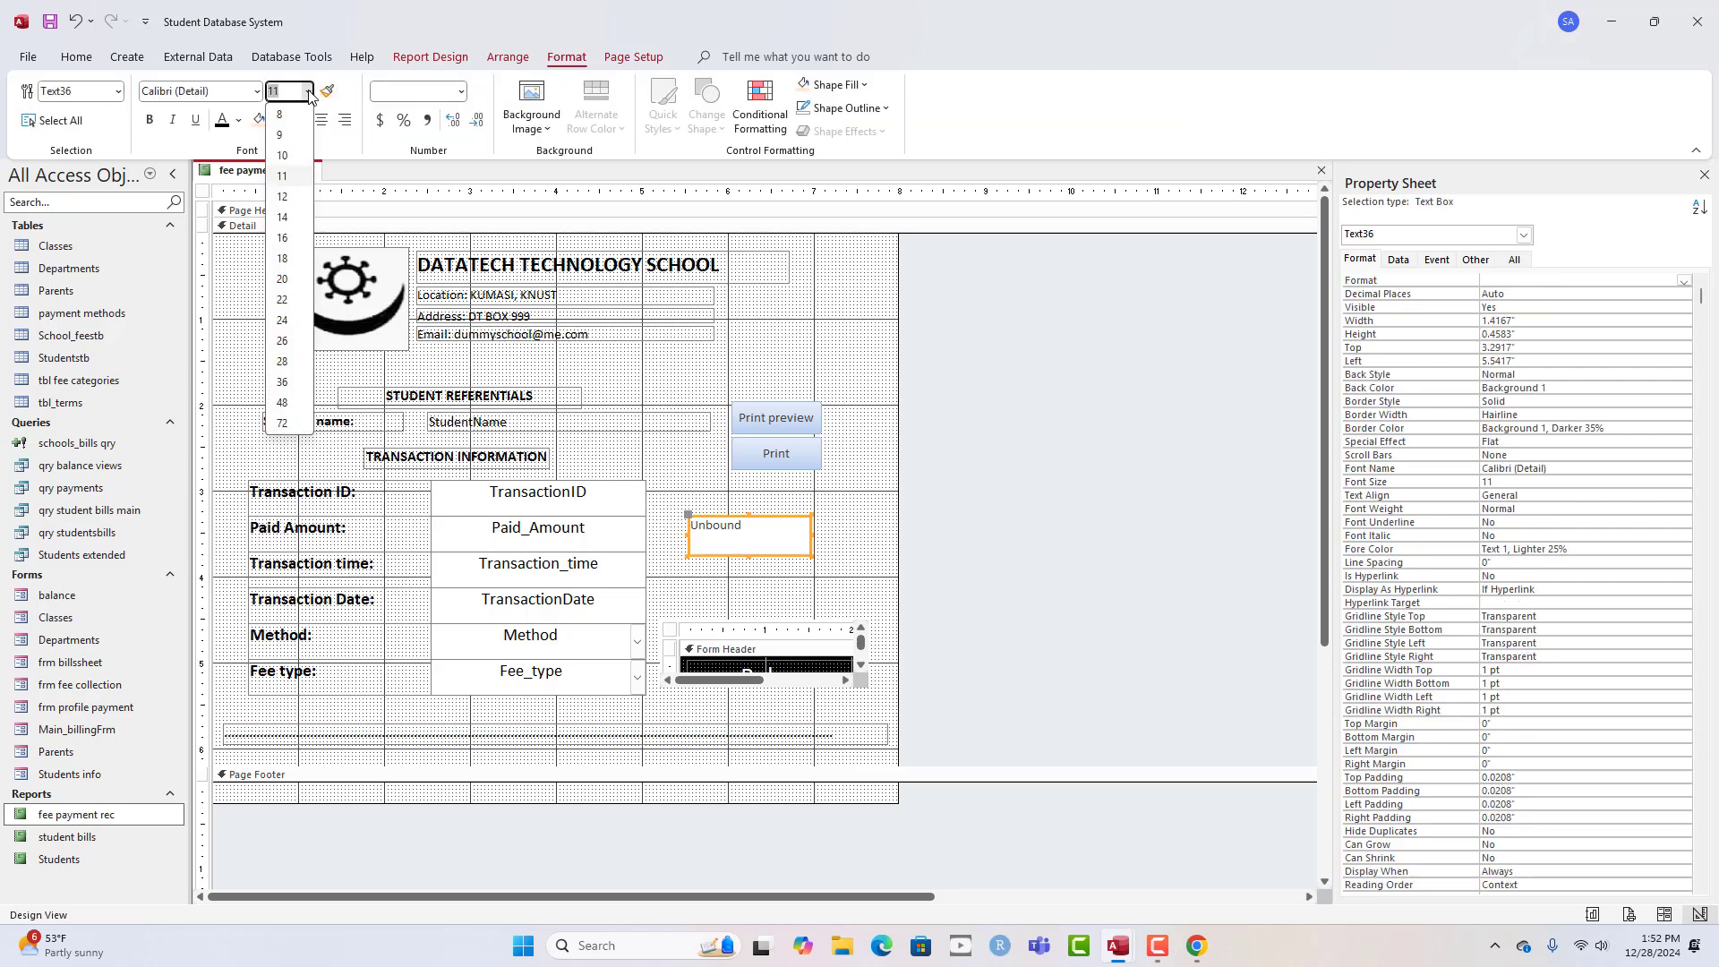
click(285, 238)
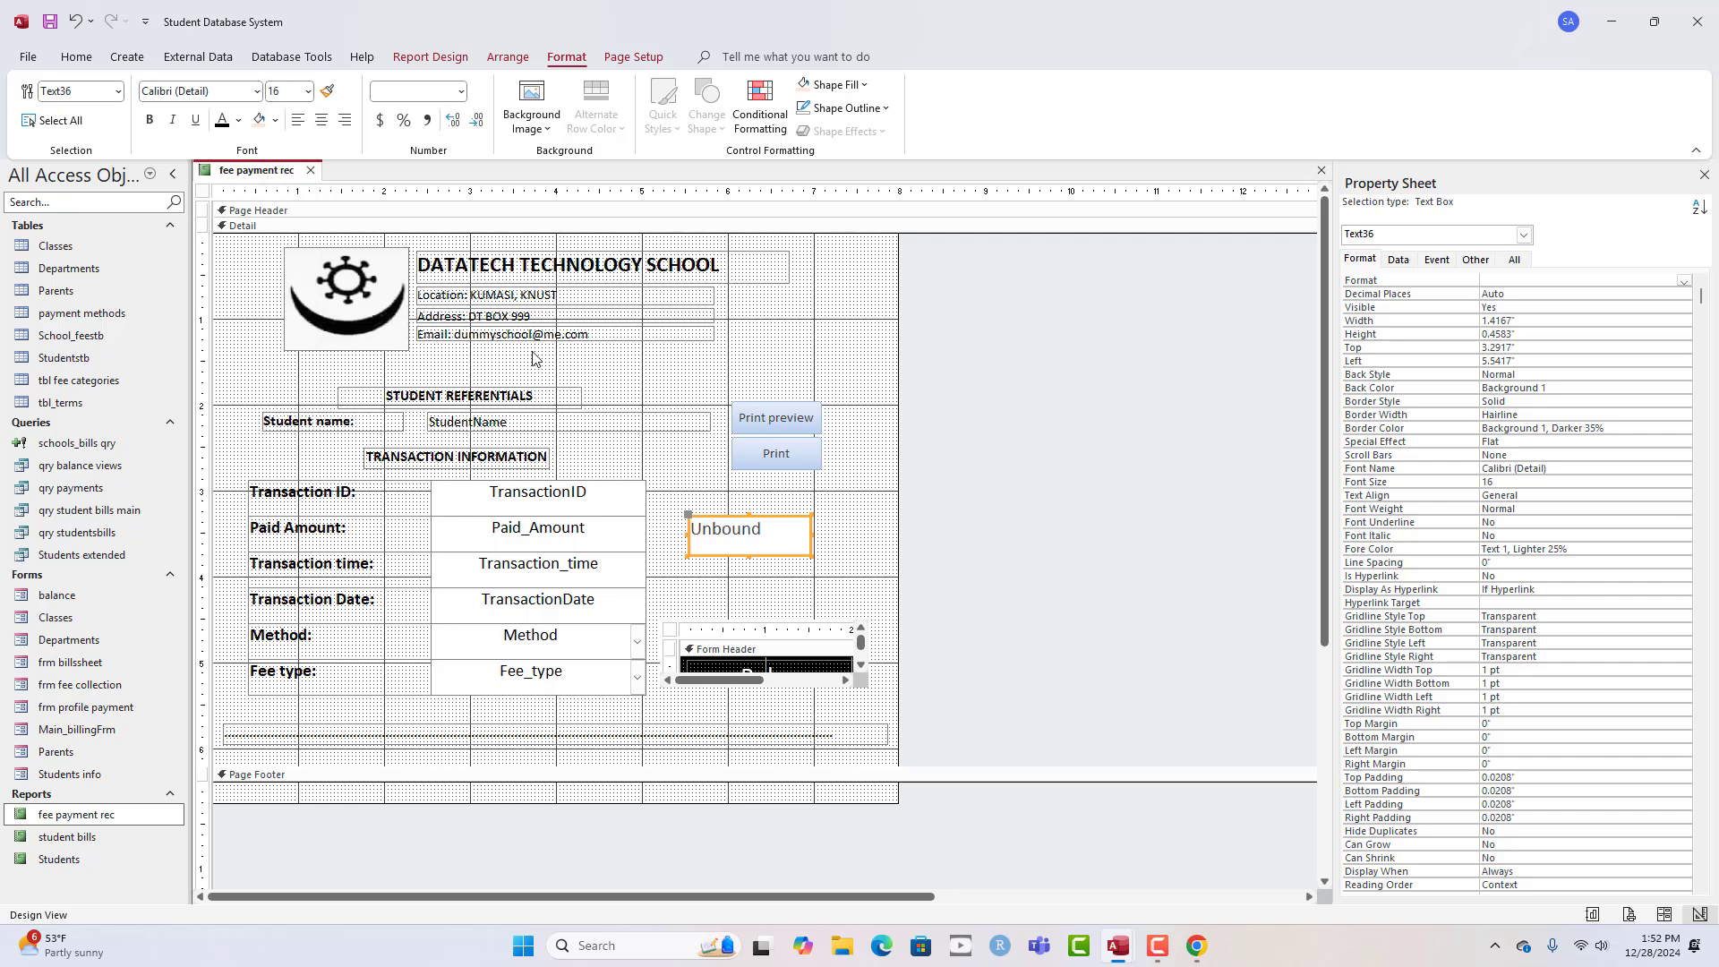
- Bind the new text box to the Serial field as its control source
click(205, 197)
click(787, 553)
click(1399, 259)
click(1635, 281)
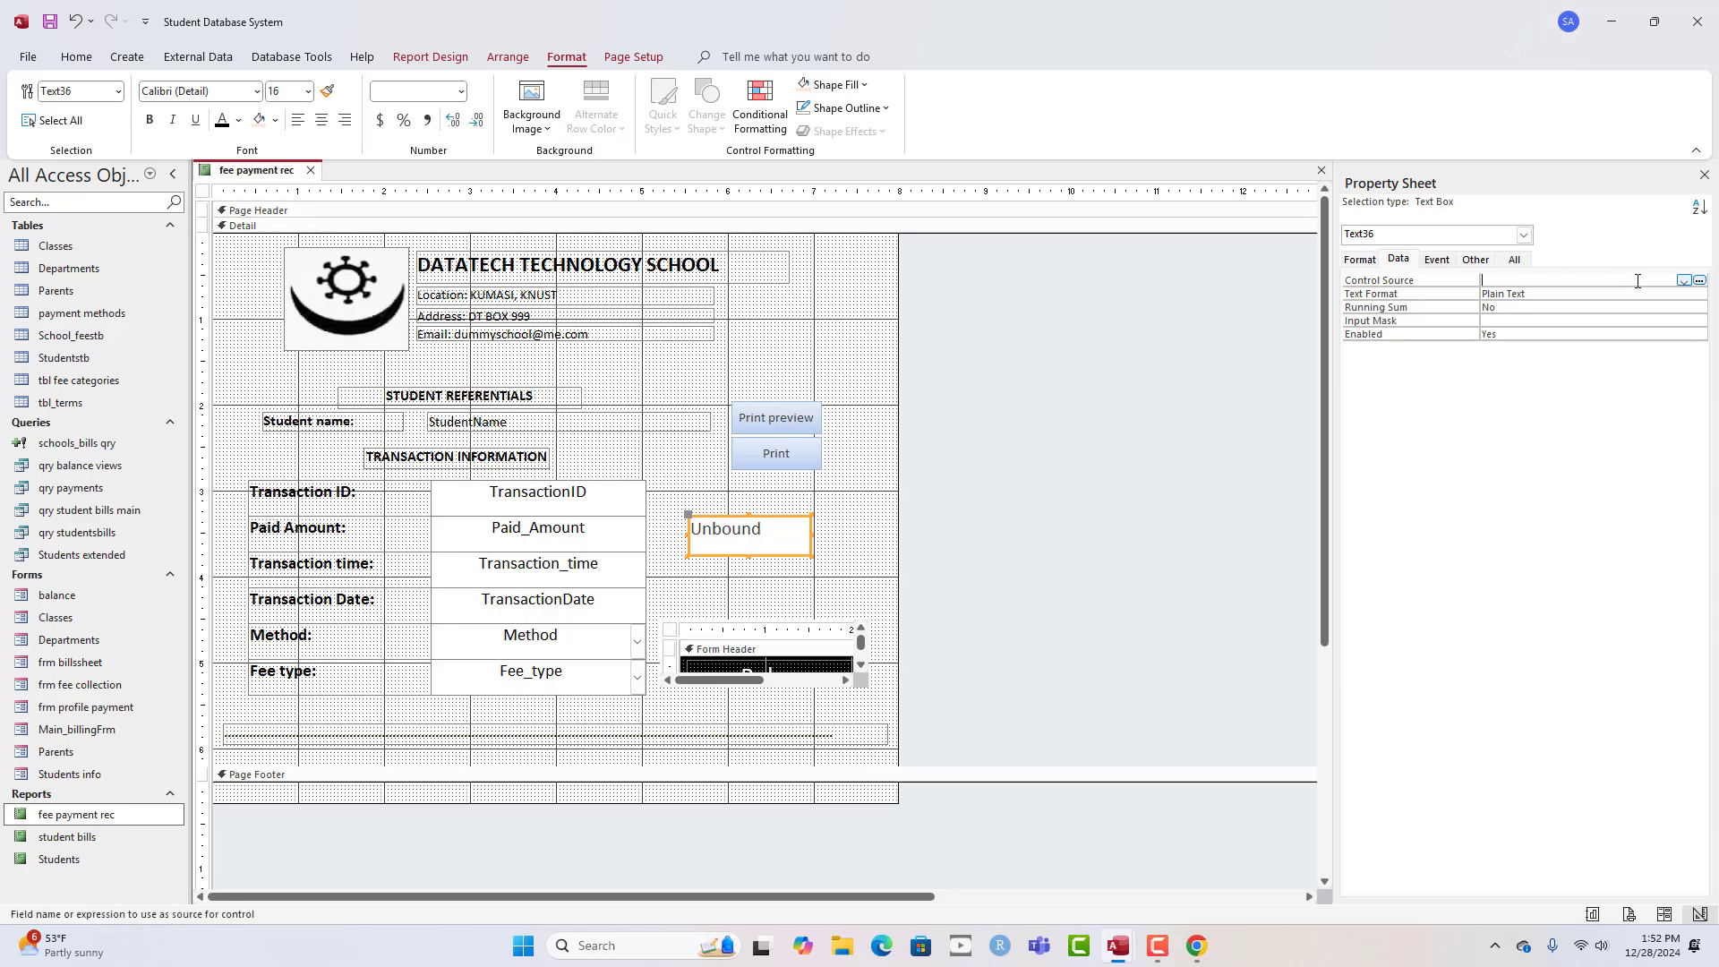
click(1685, 282)
click(1533, 376)
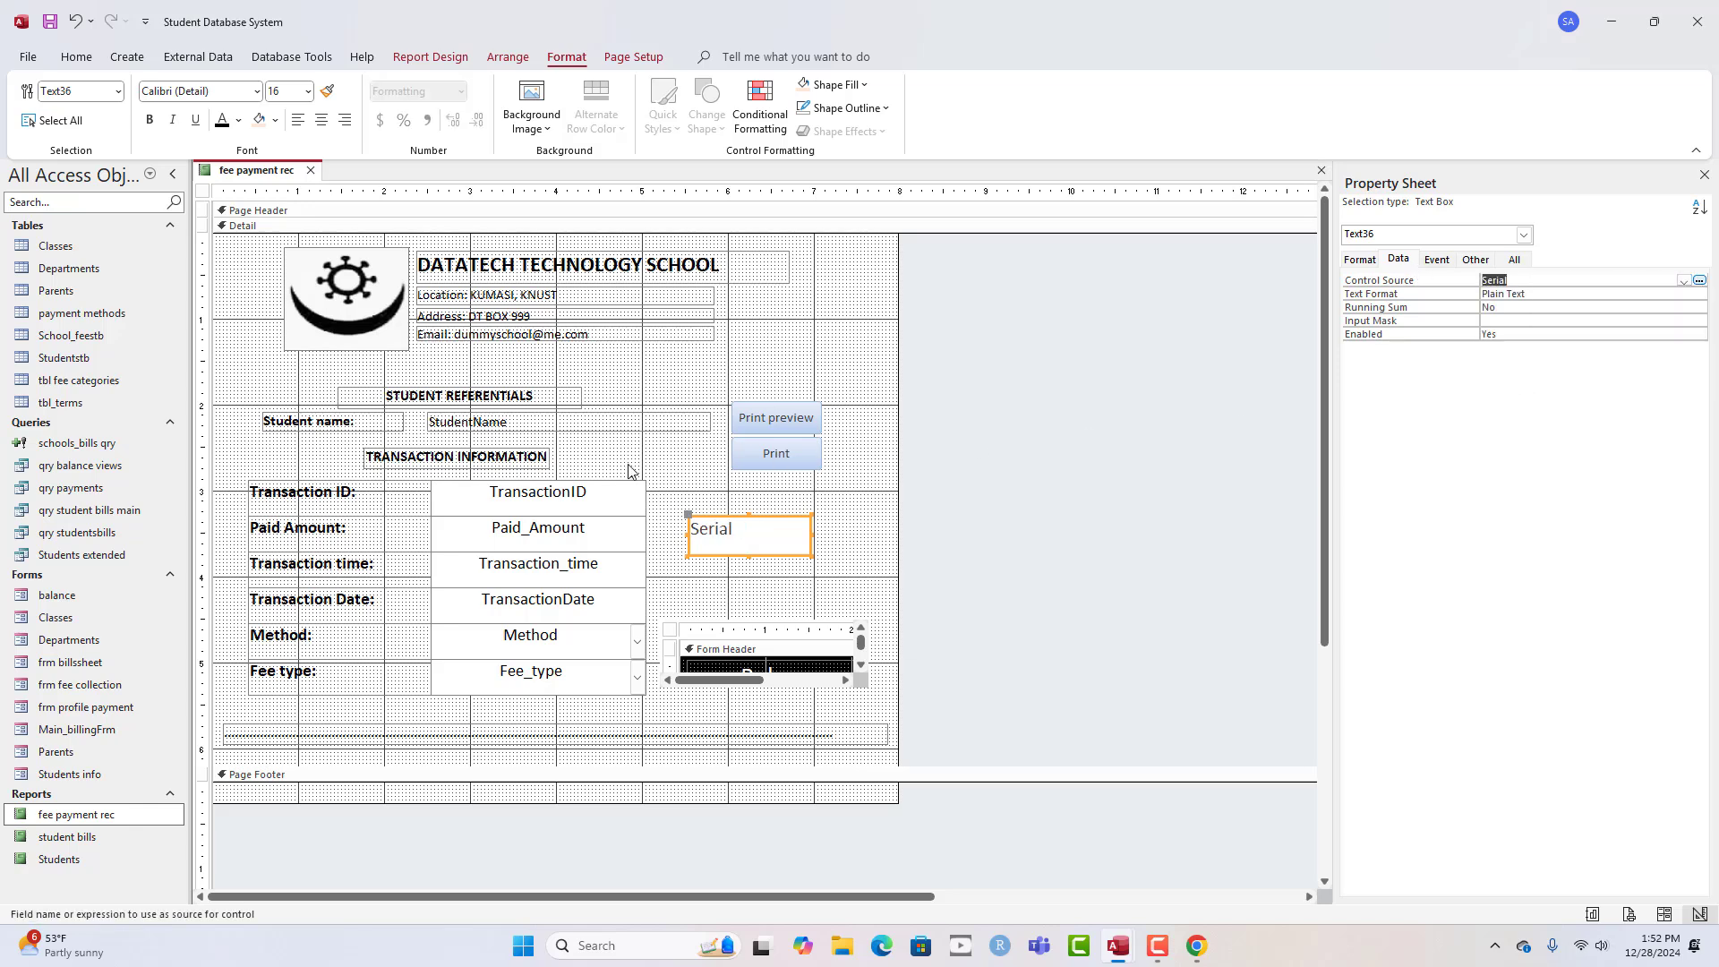
- Center the Serial text box's content and set its font to IDAutomationHC39M Free Version
click(320, 120)
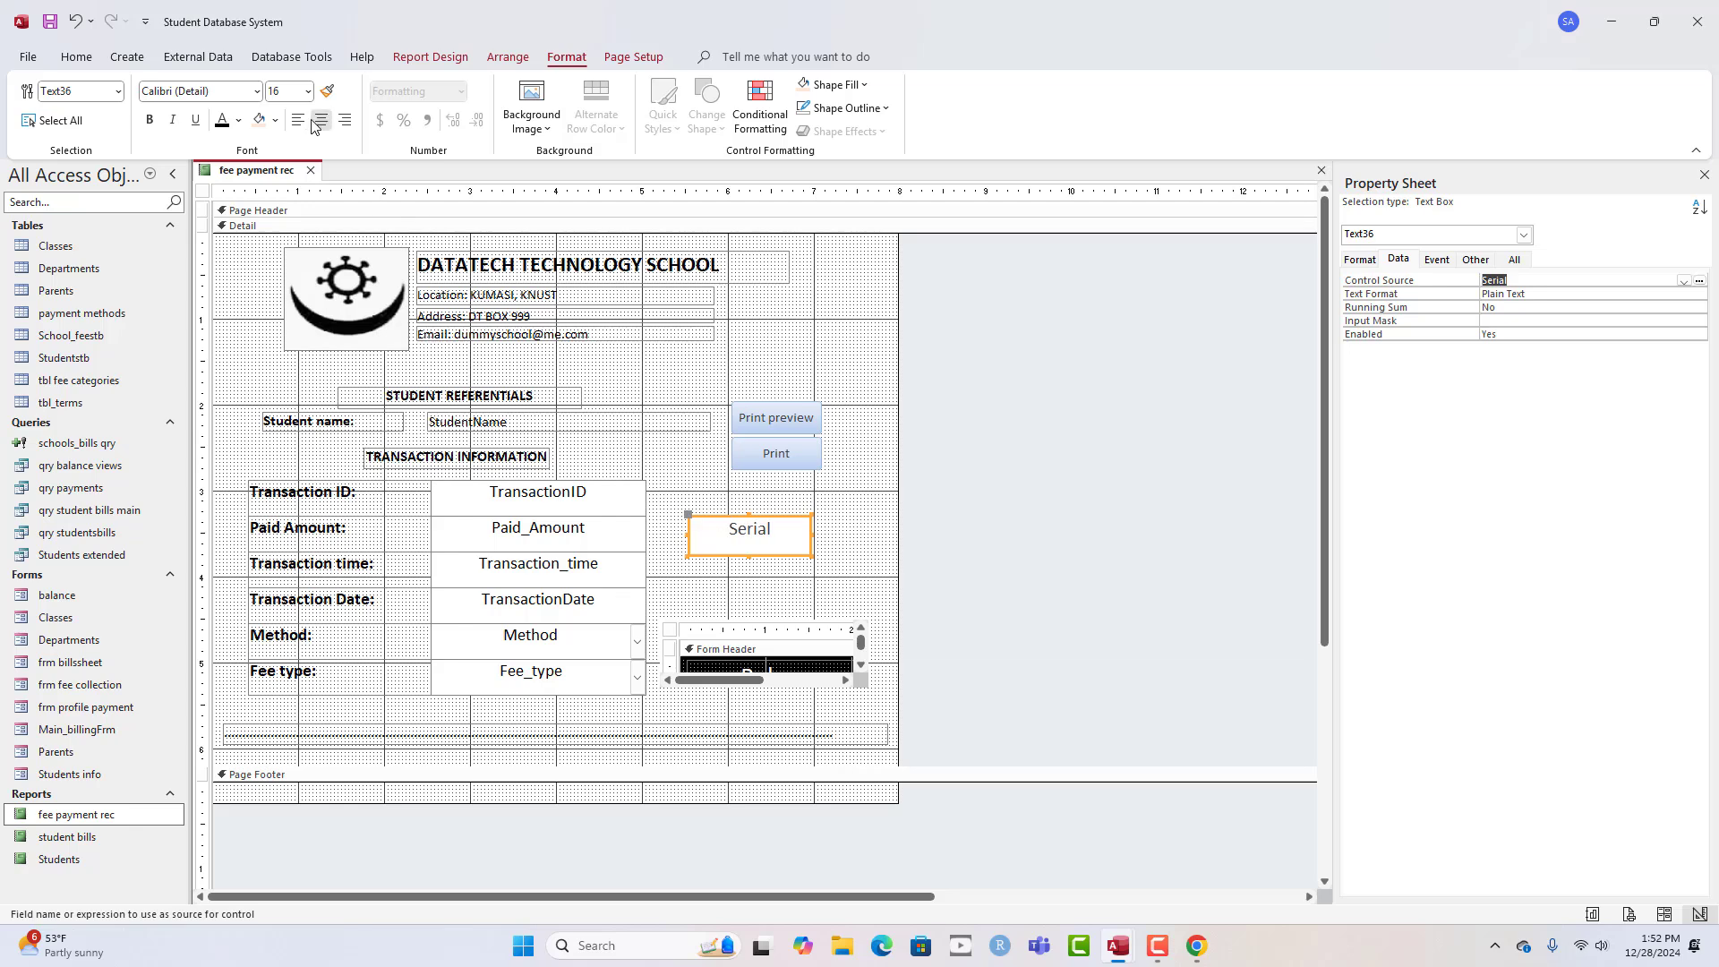
click(257, 91)
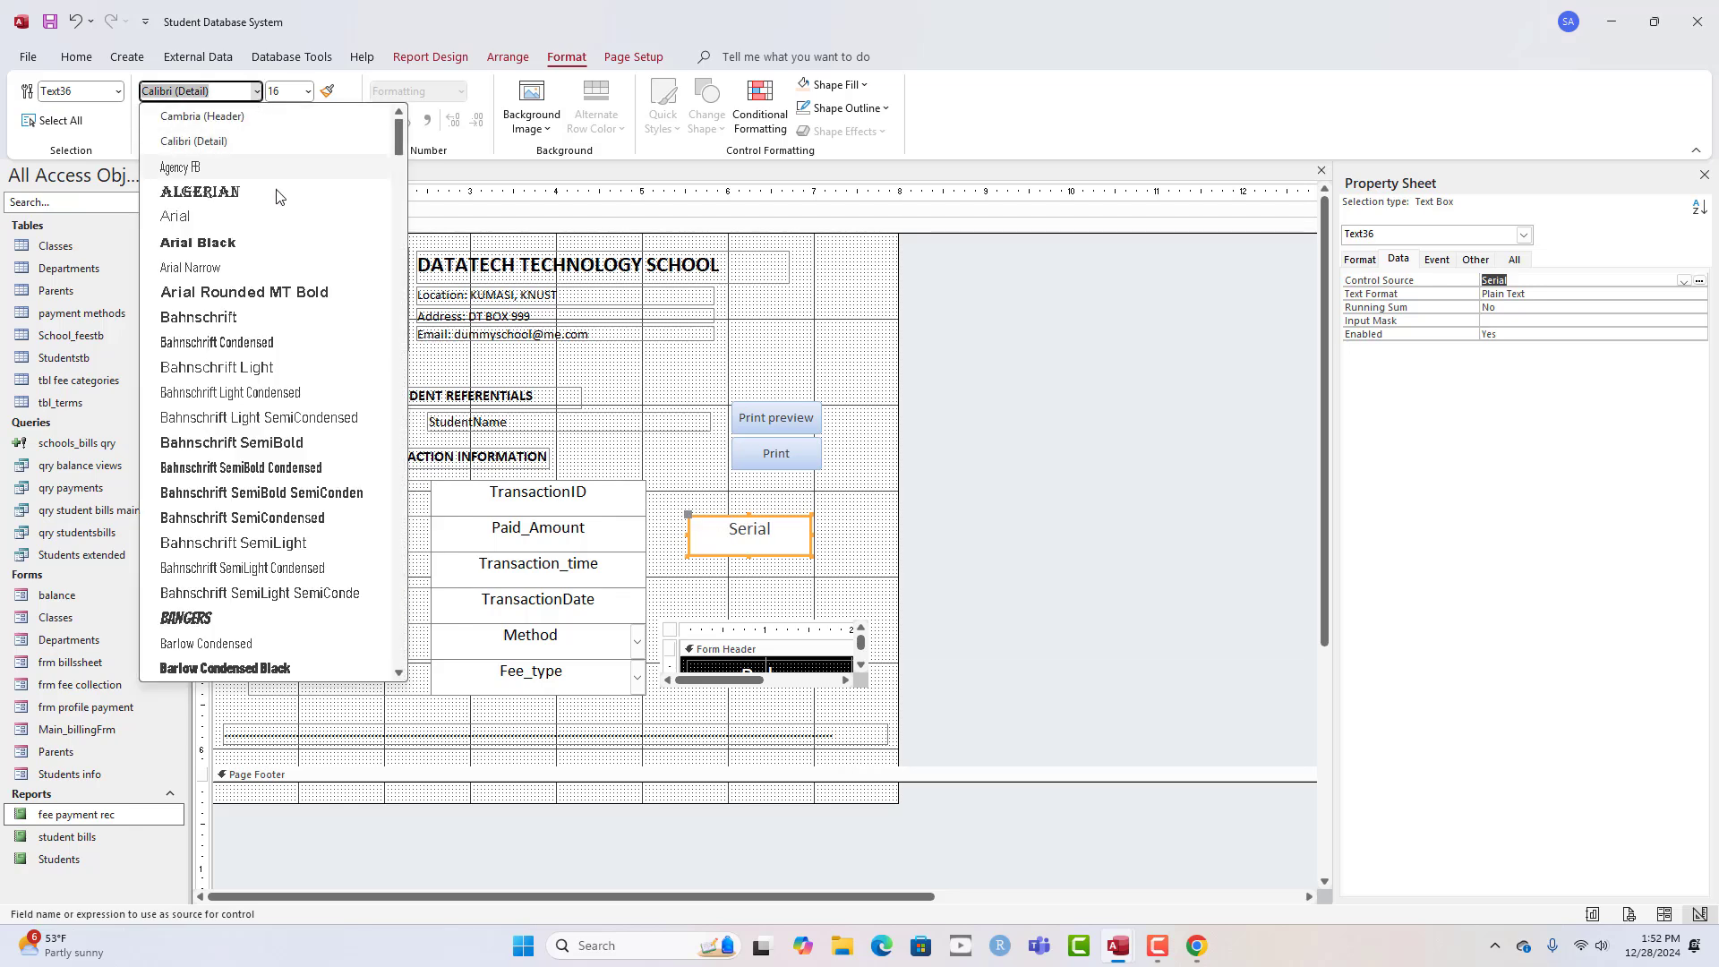
scroll(281, 260, down, 6)
scroll(323, 388, down, 15)
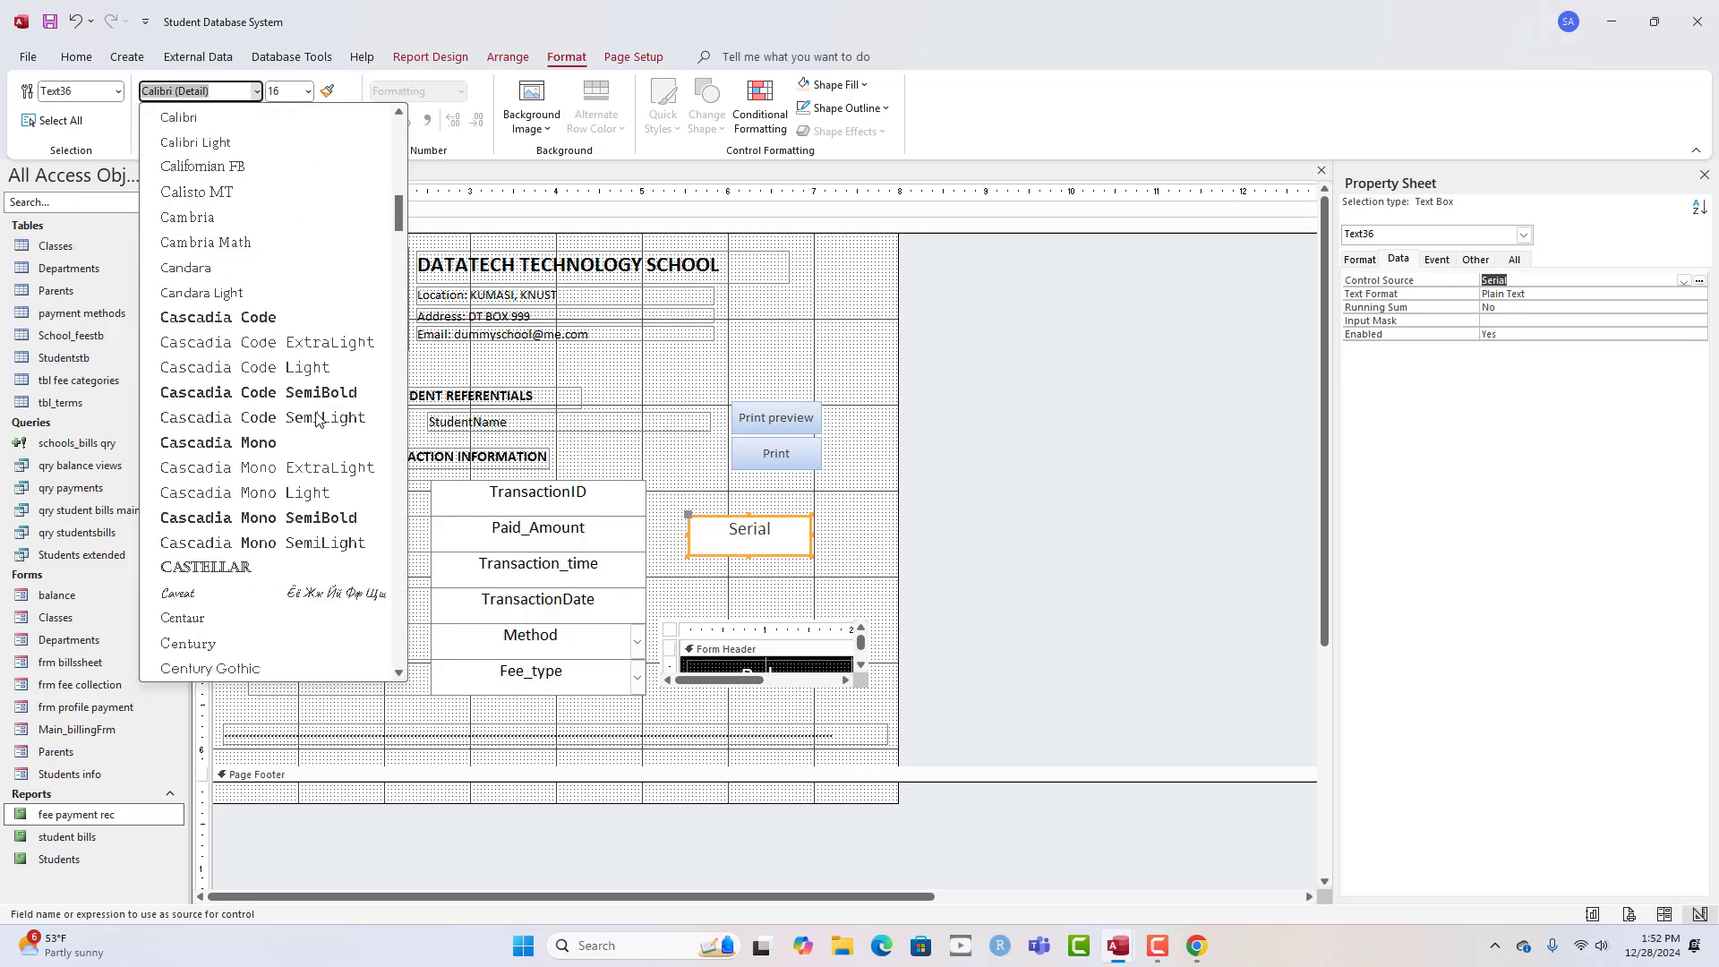
scroll(314, 430, down, 15)
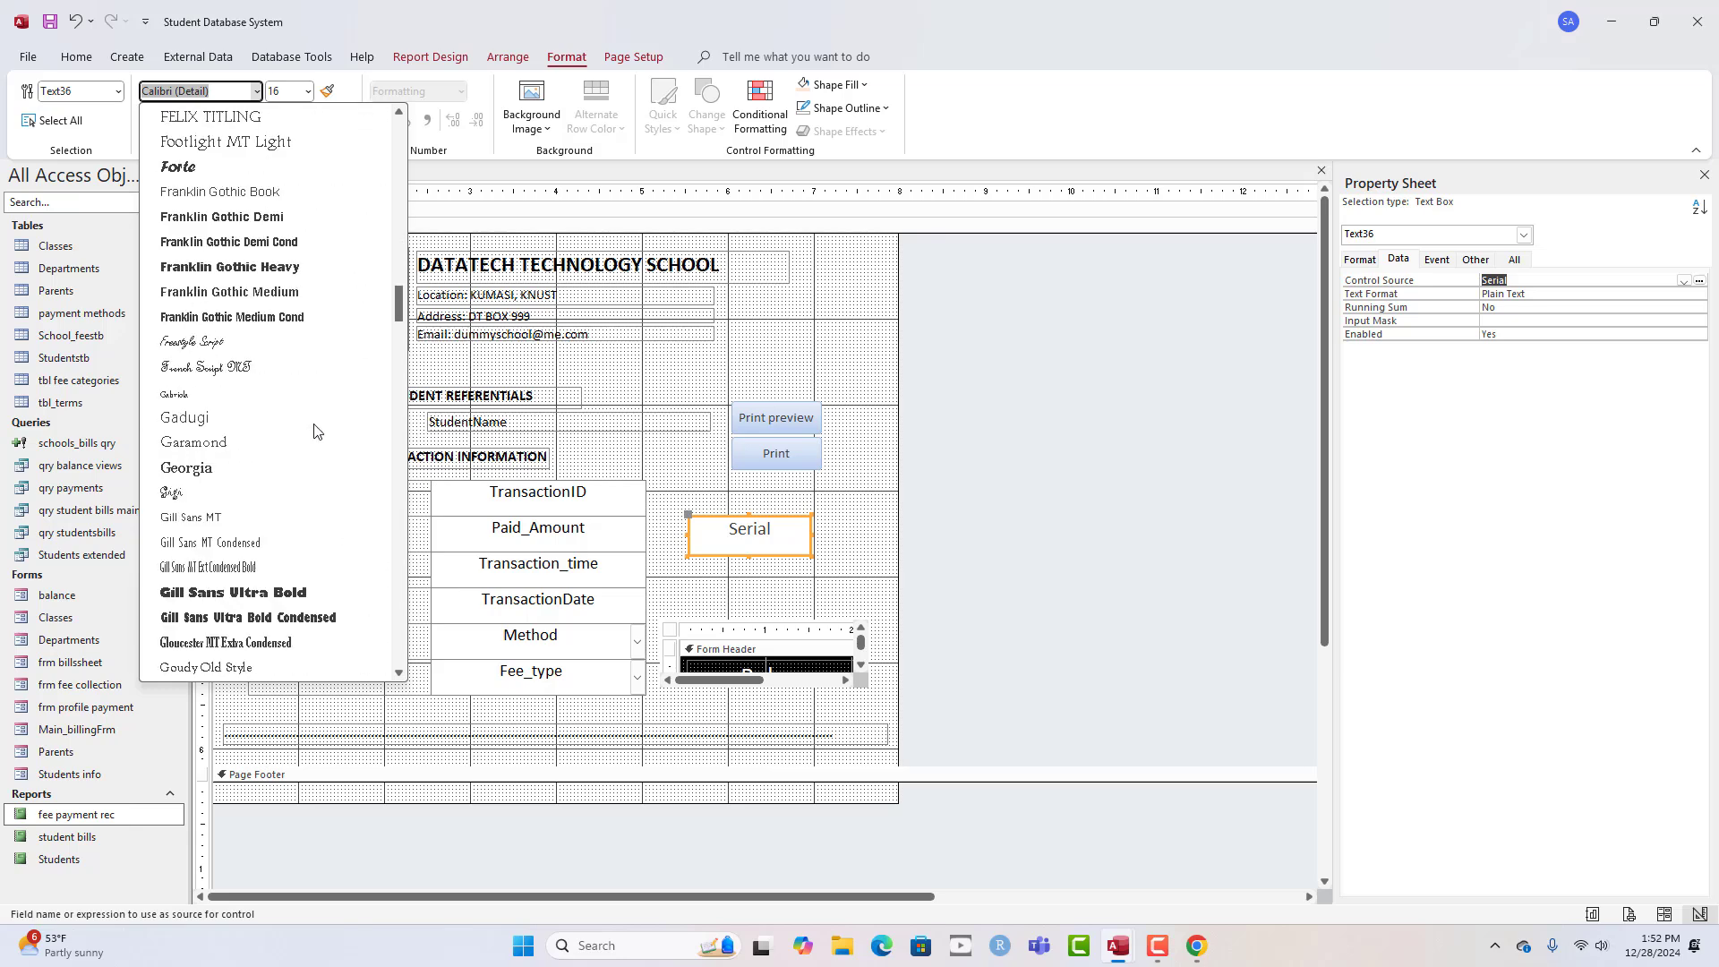
scroll(314, 430, up, 1)
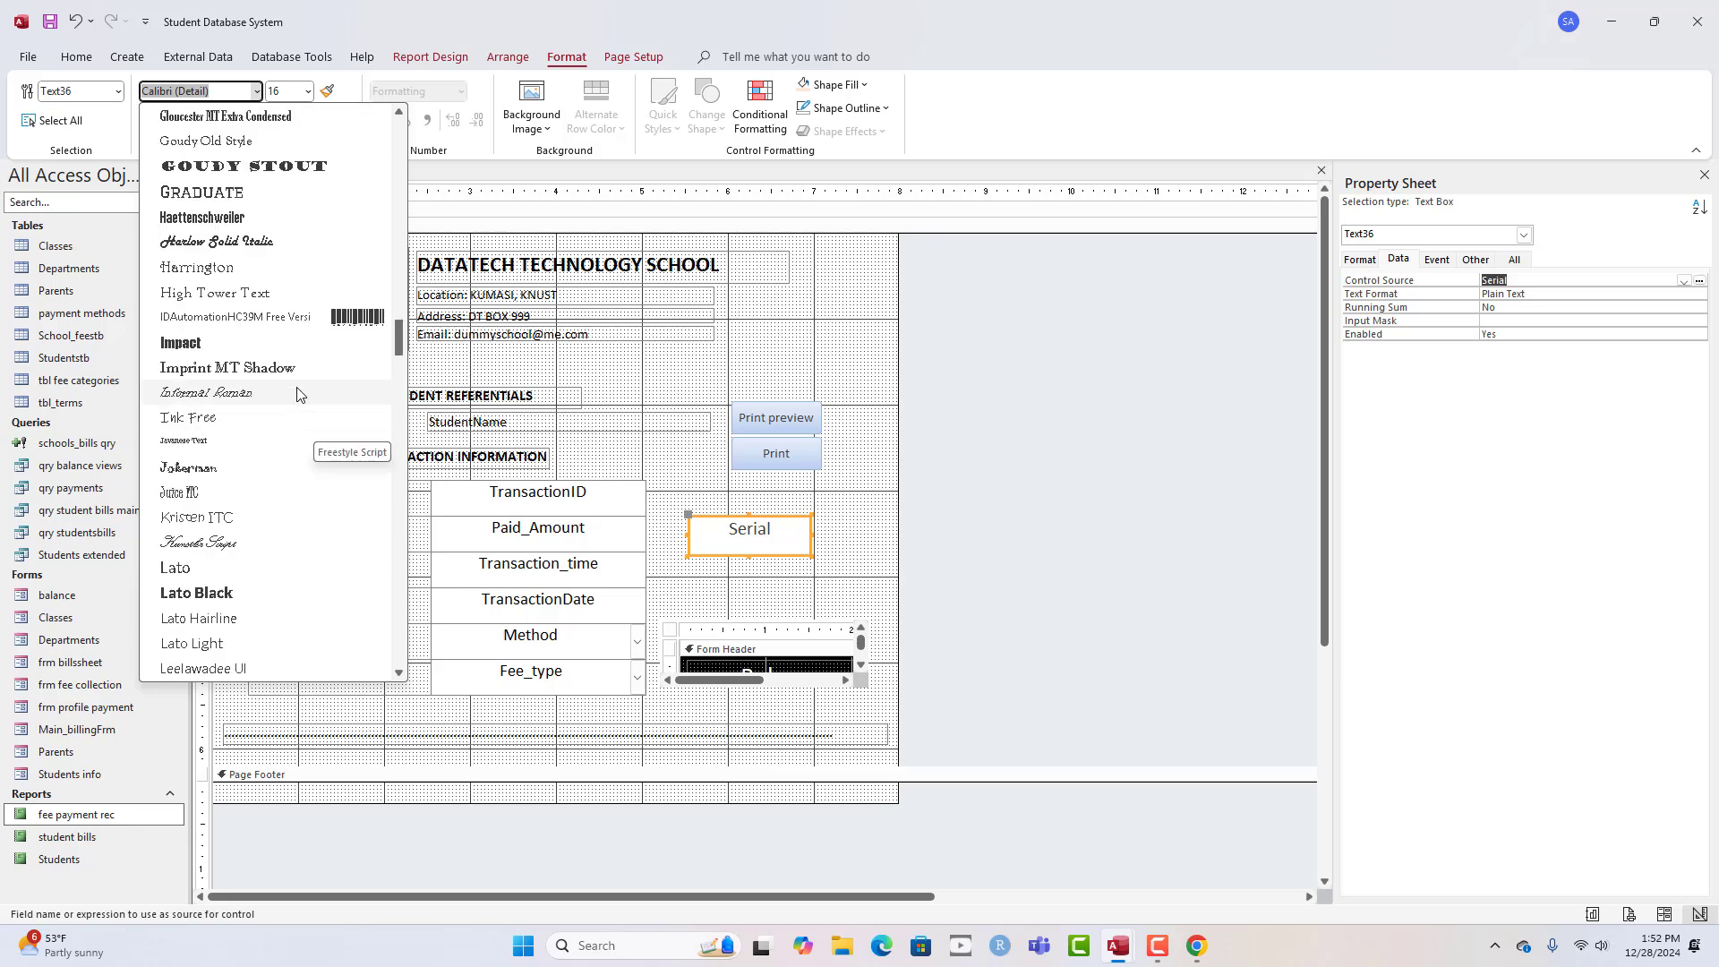
click(250, 320)
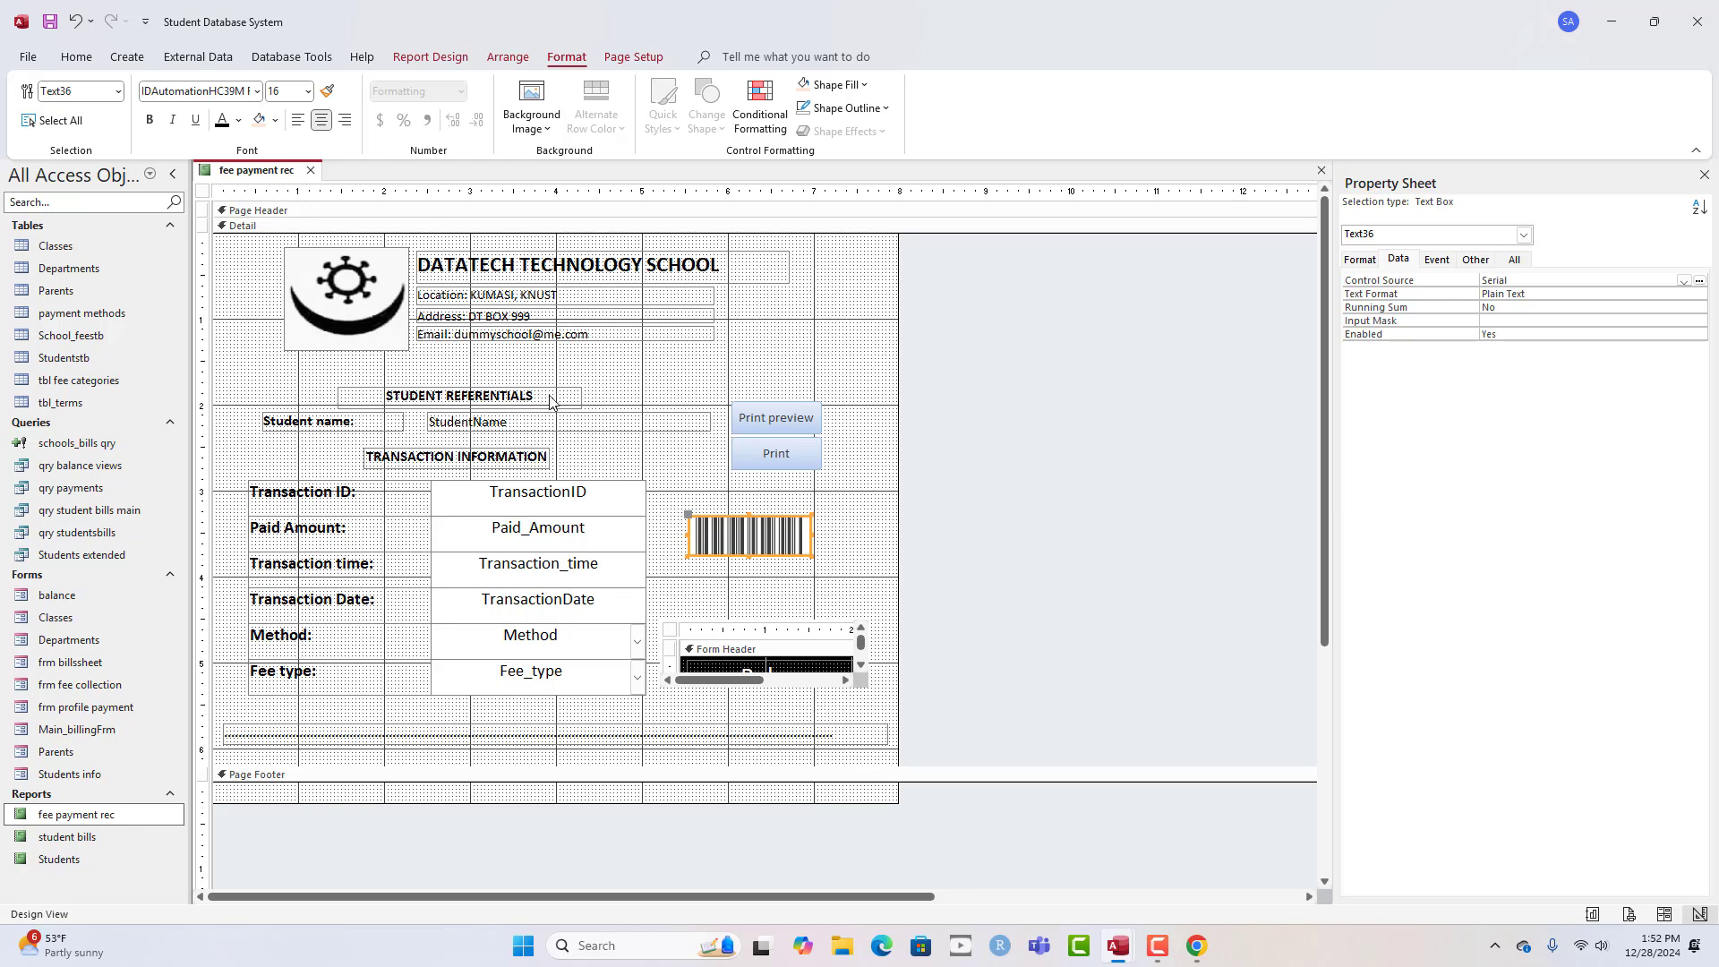
- Check the fee payment rec report with its barcode in Report View and close the report
right_click(242, 172)
right_click(273, 175)
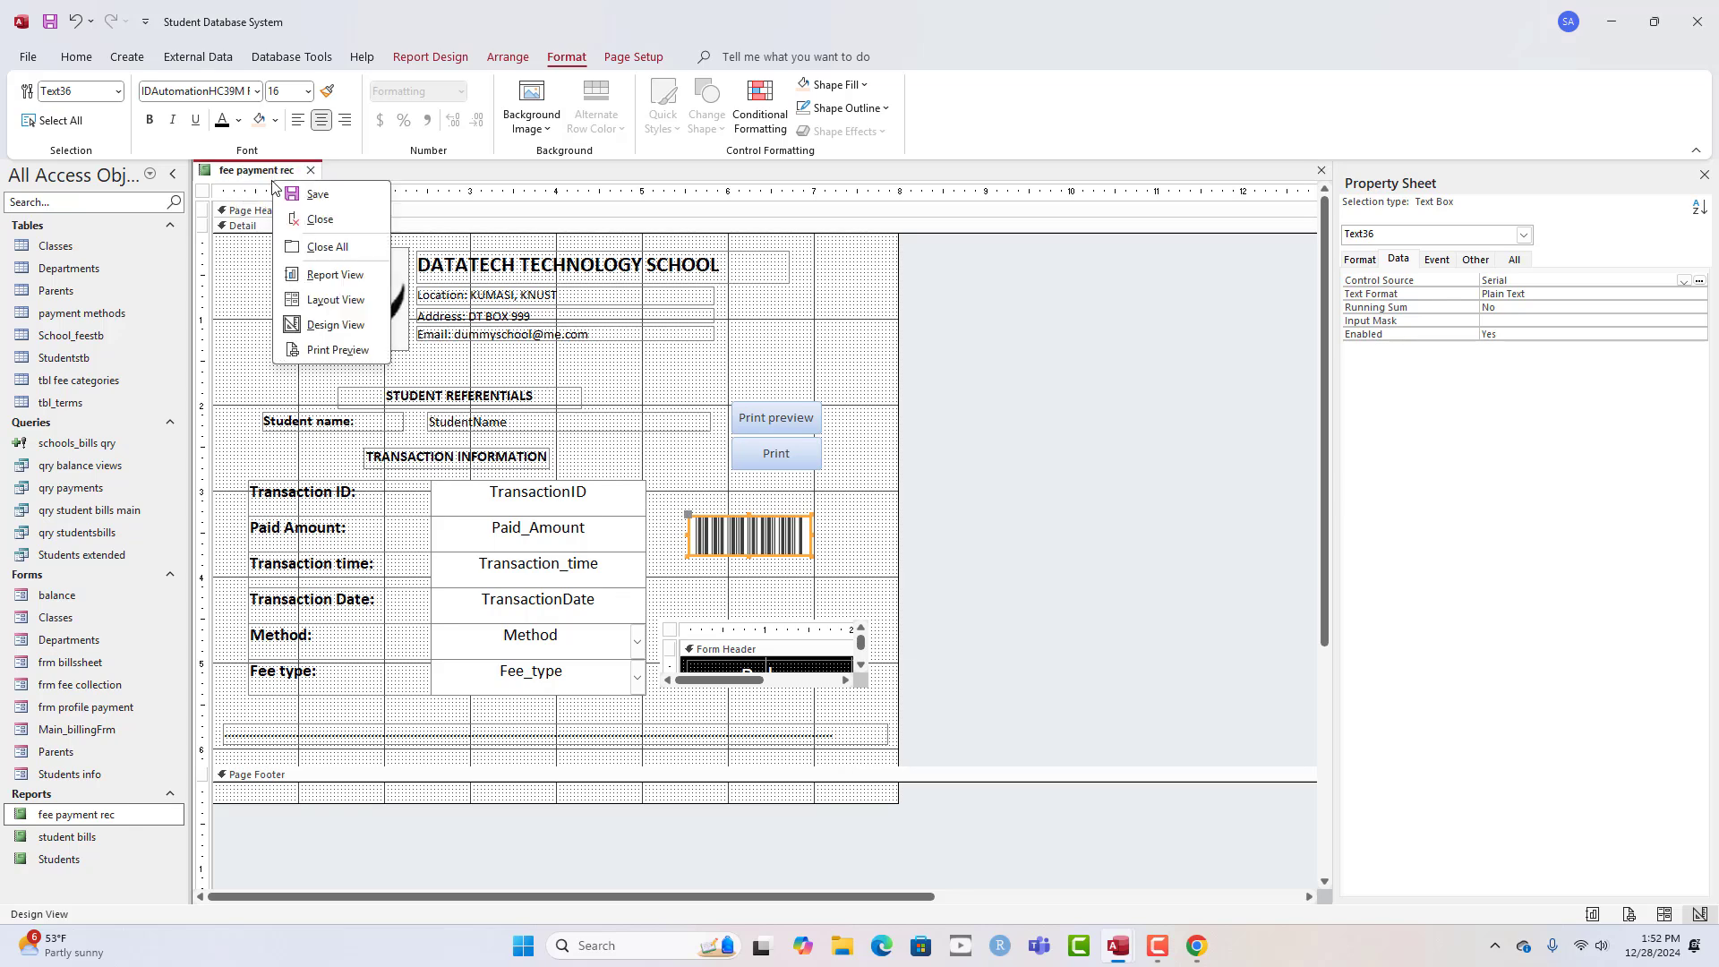
click(305, 285)
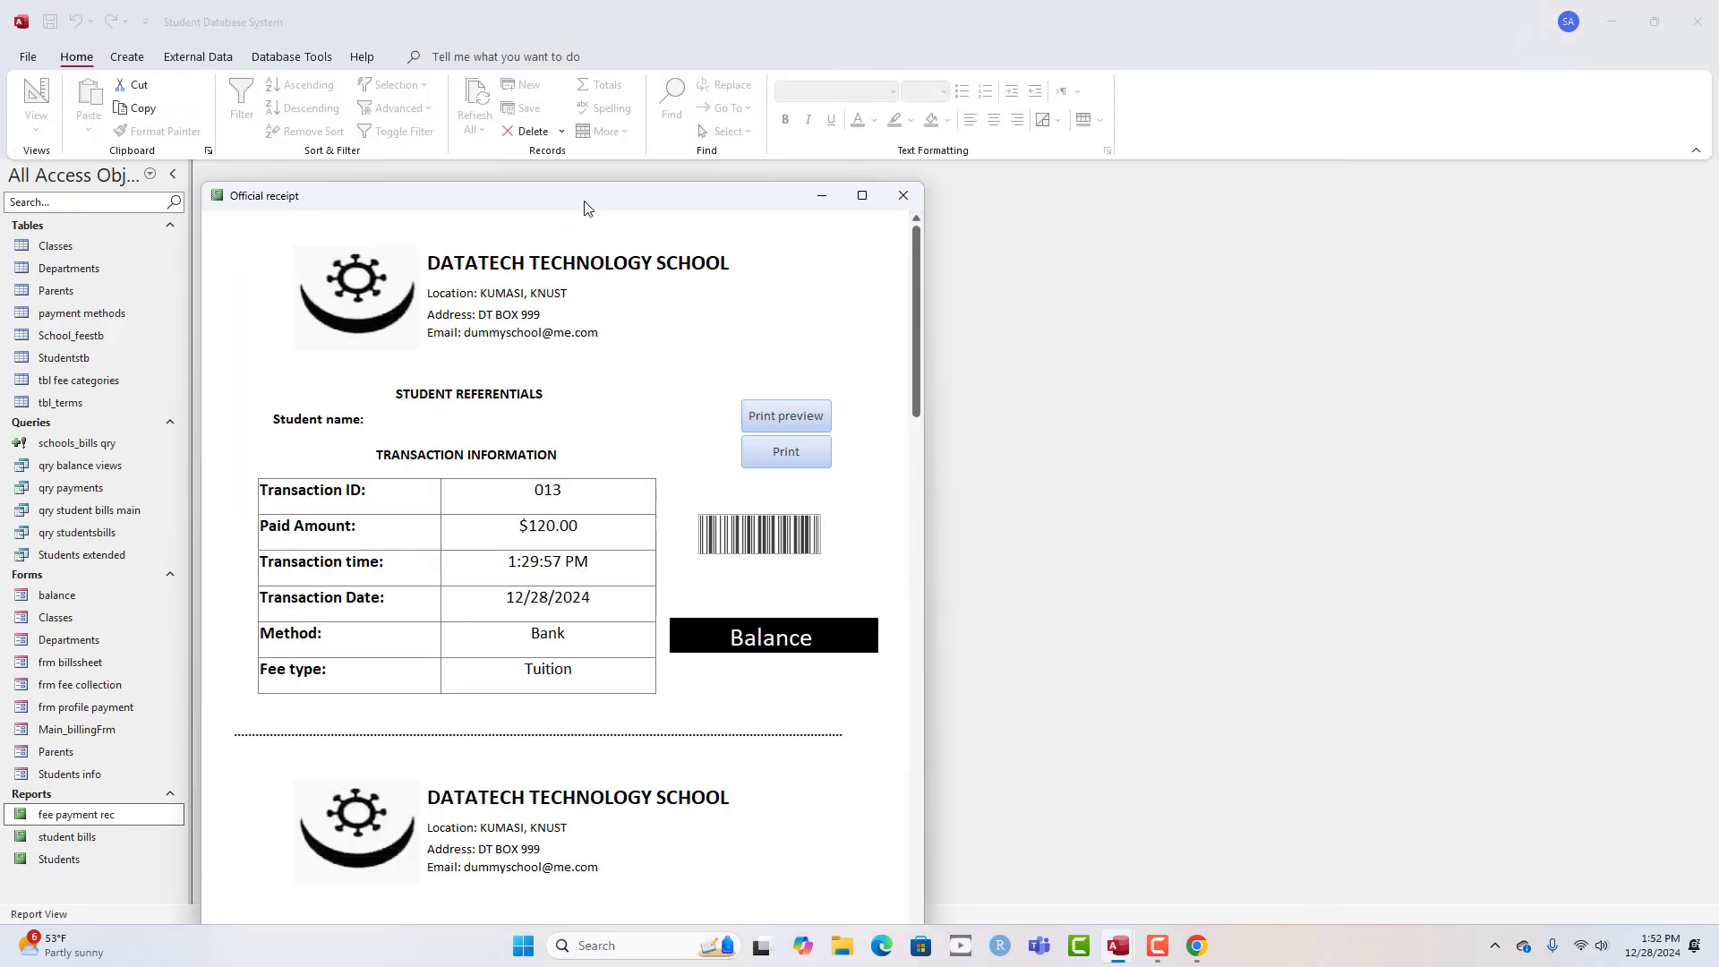
drag(762, 194, 698, 153)
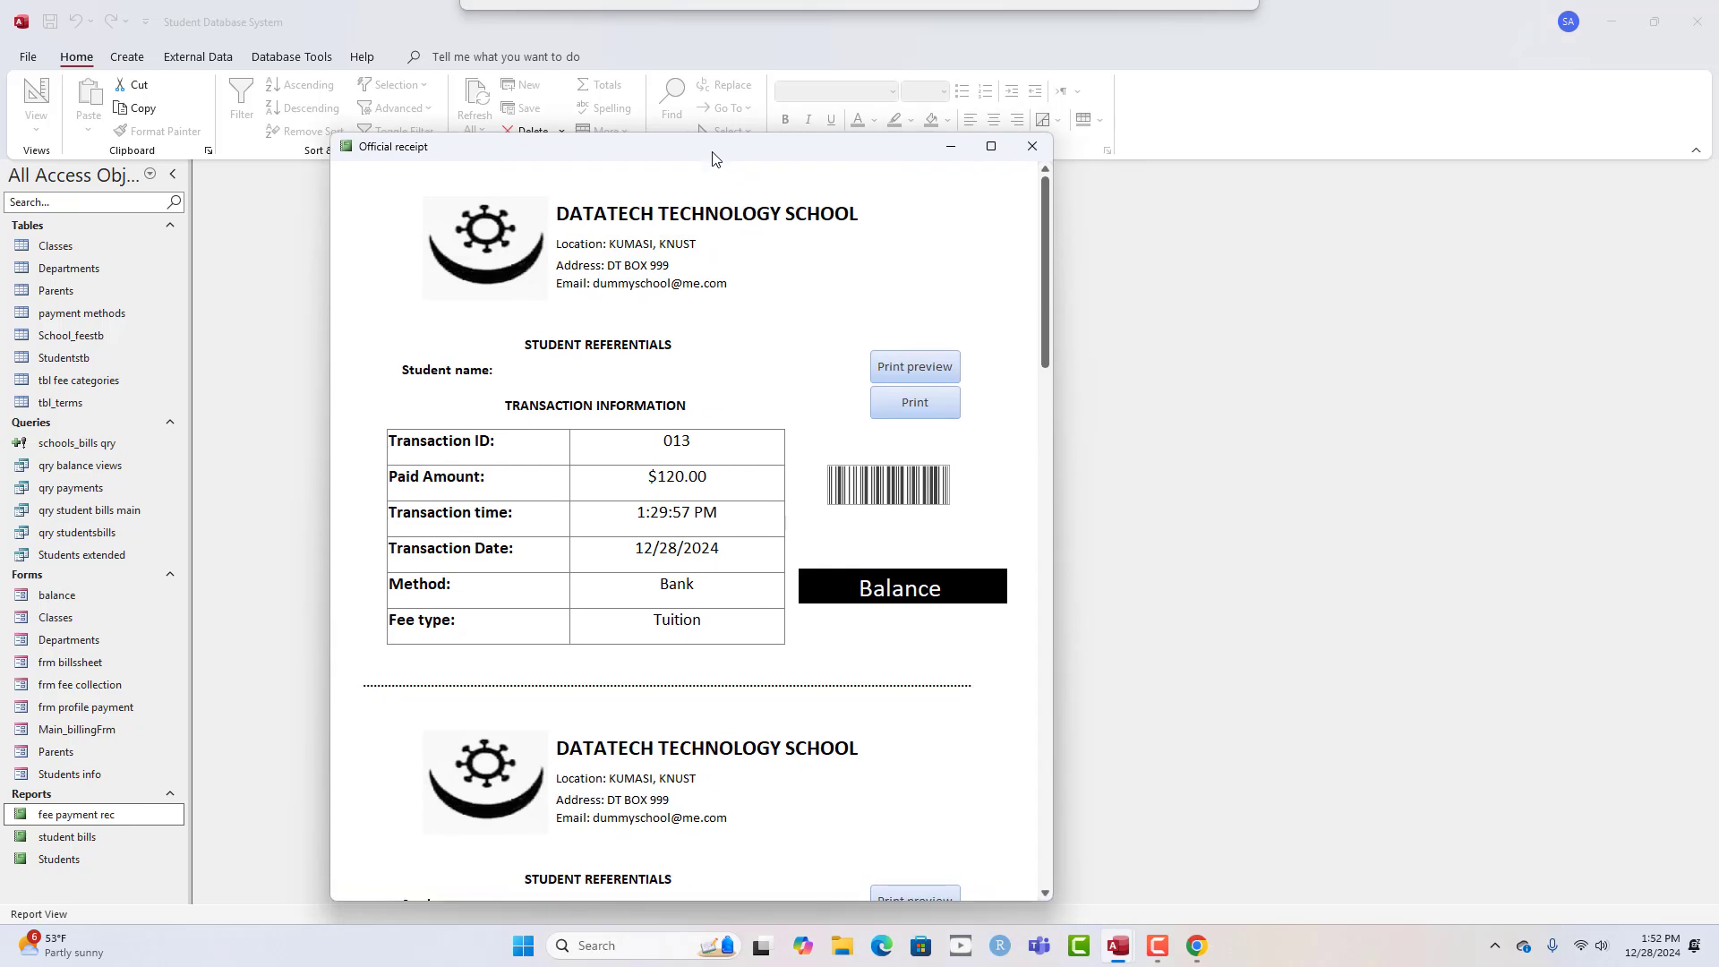
click(1033, 149)
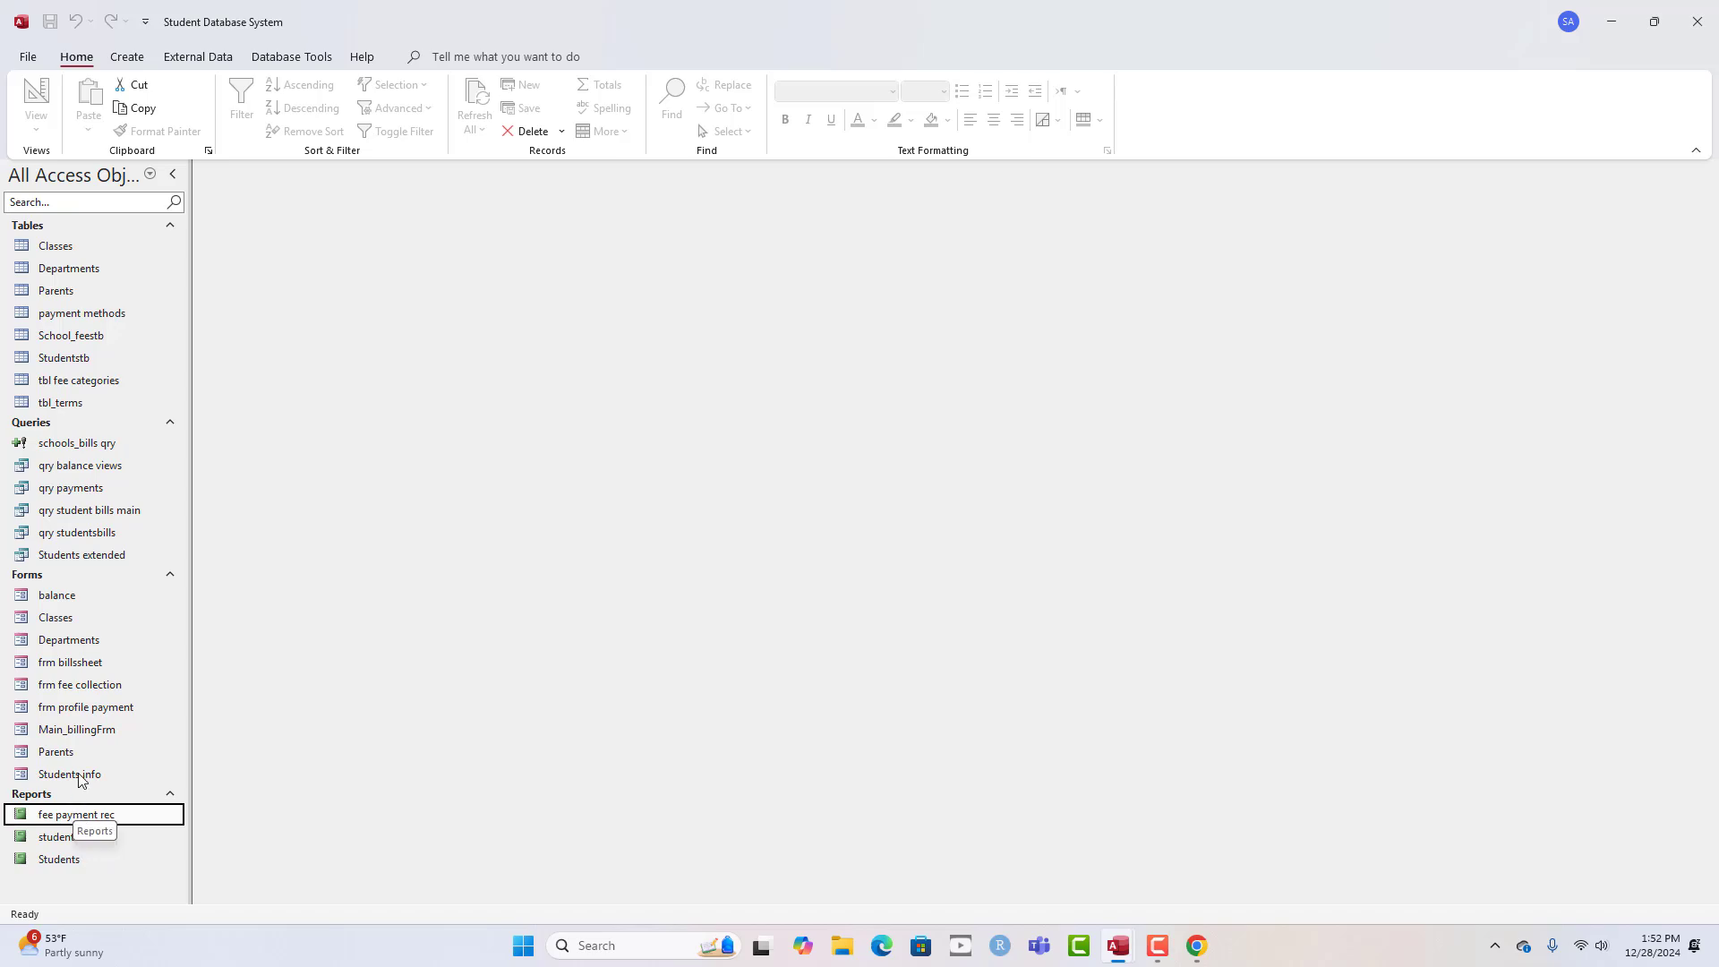
- Open the frm profile payment form and bring up the official receipt for its current transaction to check the barcode
click(96, 709)
double_click(96, 708)
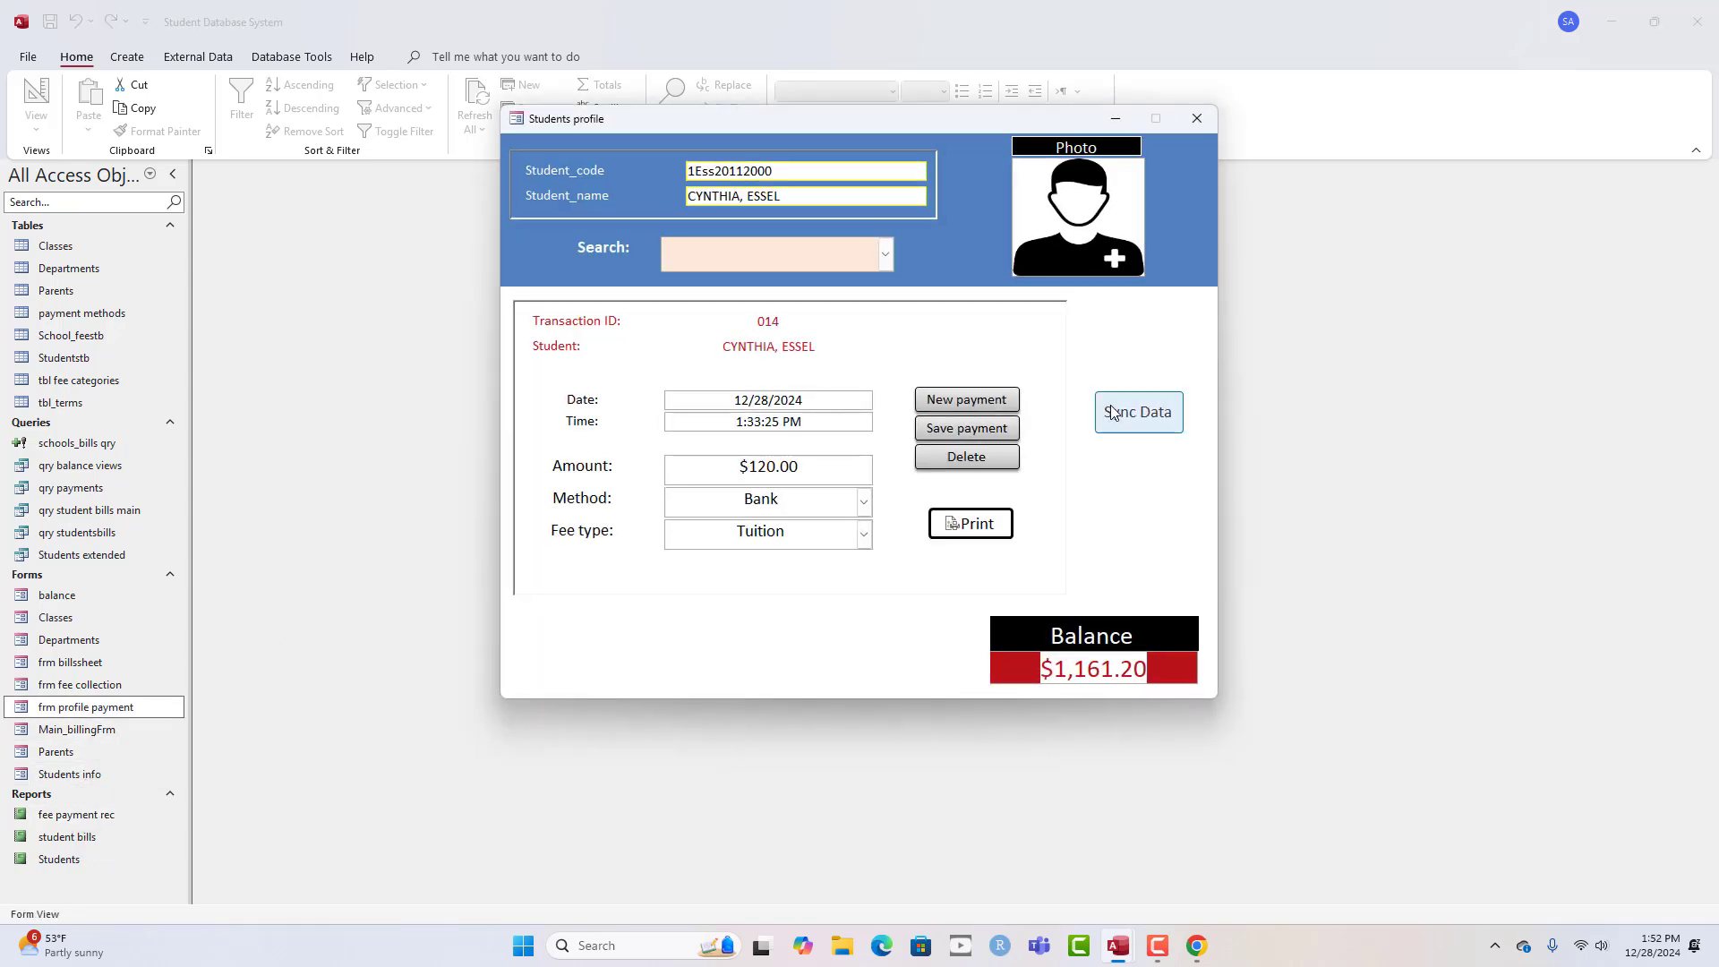
click(960, 533)
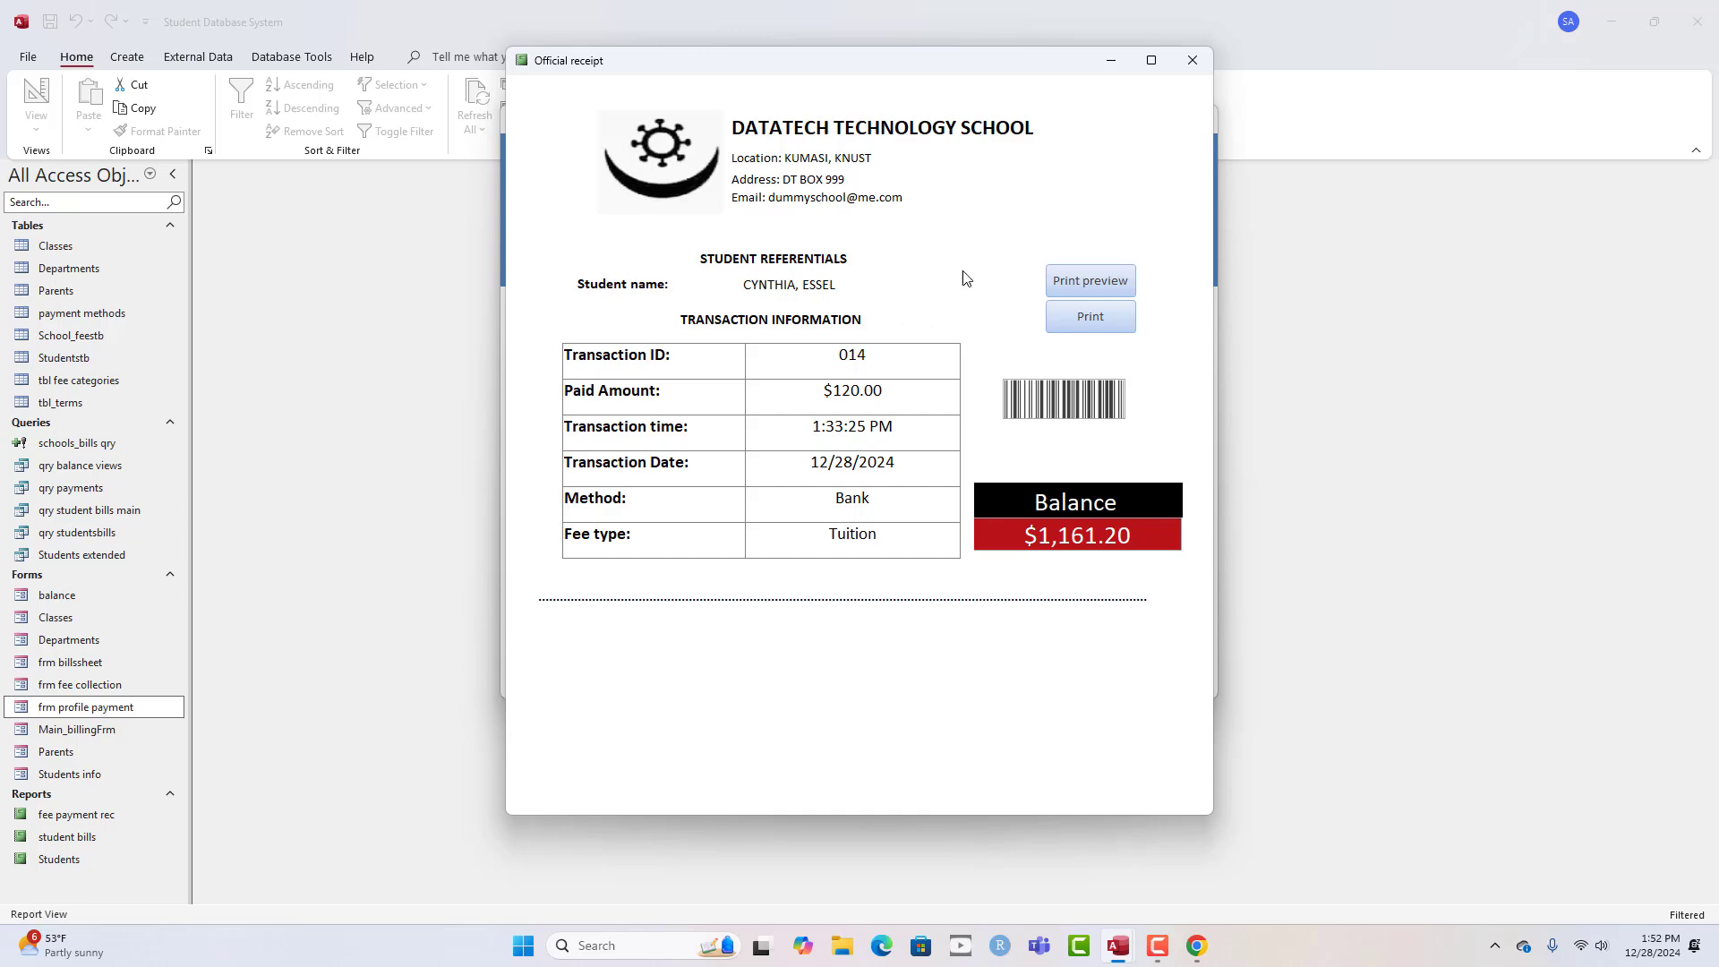
drag(1010, 65, 983, 167)
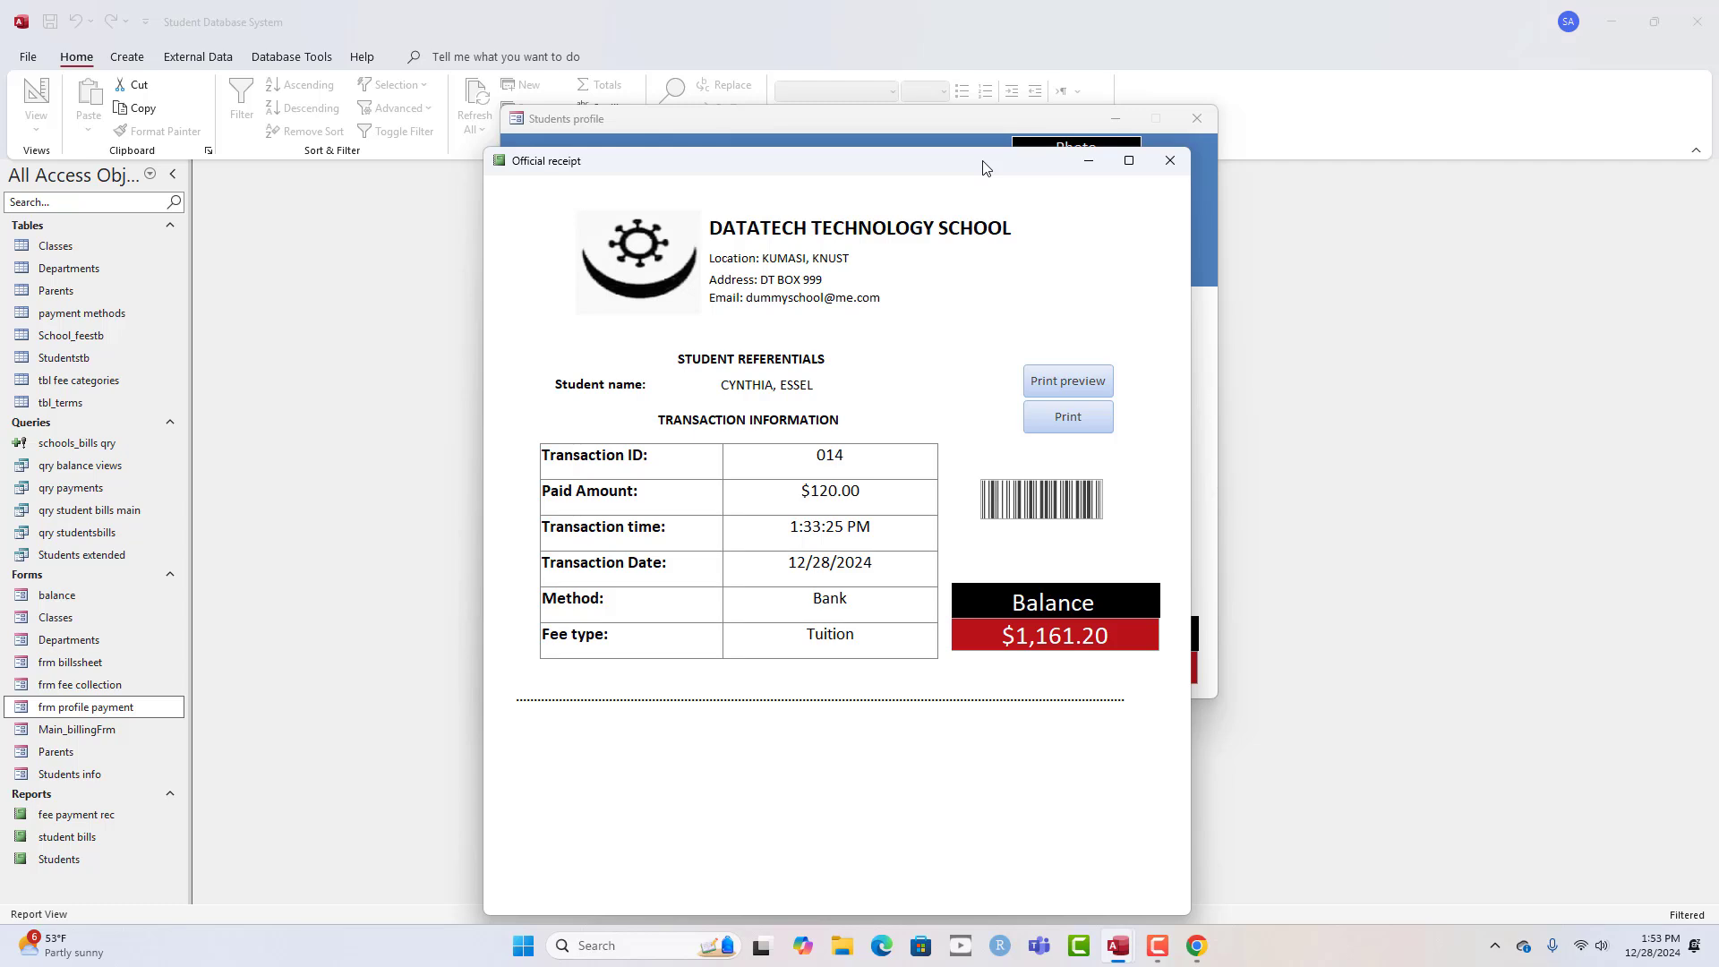